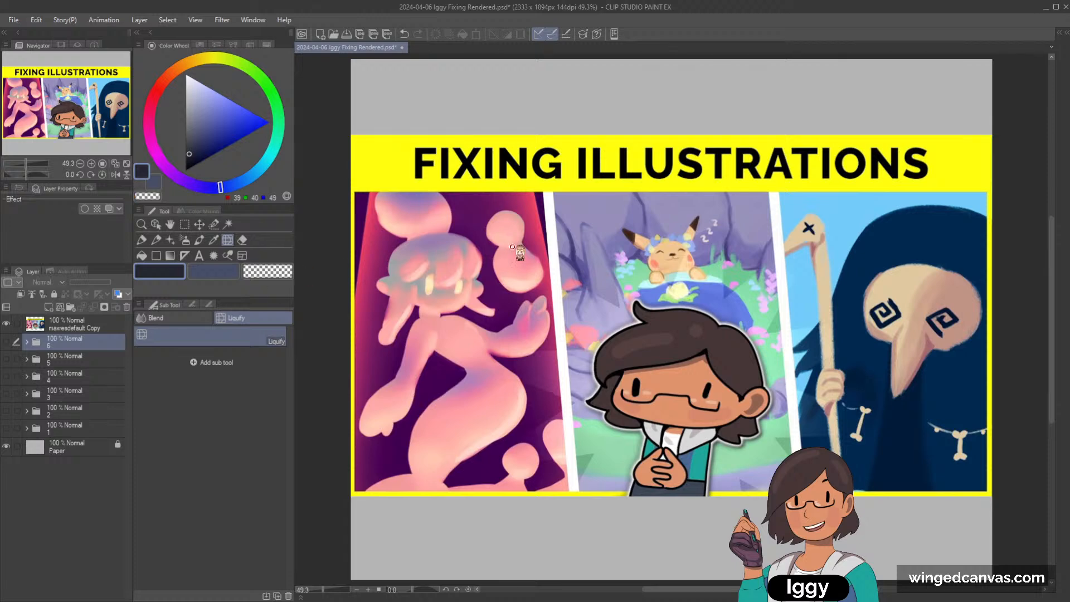
Hide the maxresdefault Copy layer and show folder 1 with the winged-dog illustration.
click(6, 323)
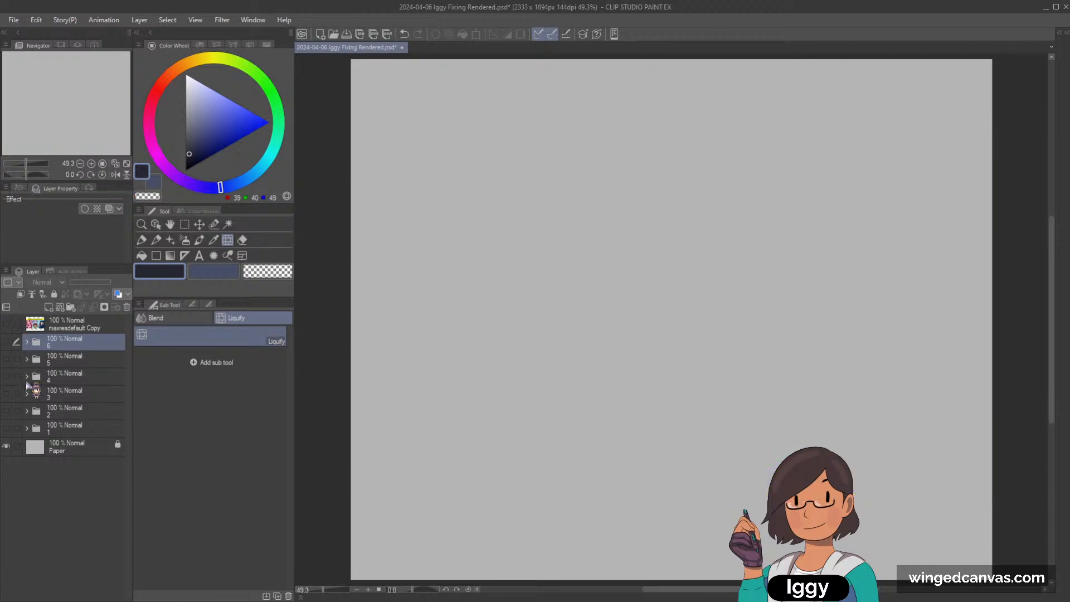
click(6, 428)
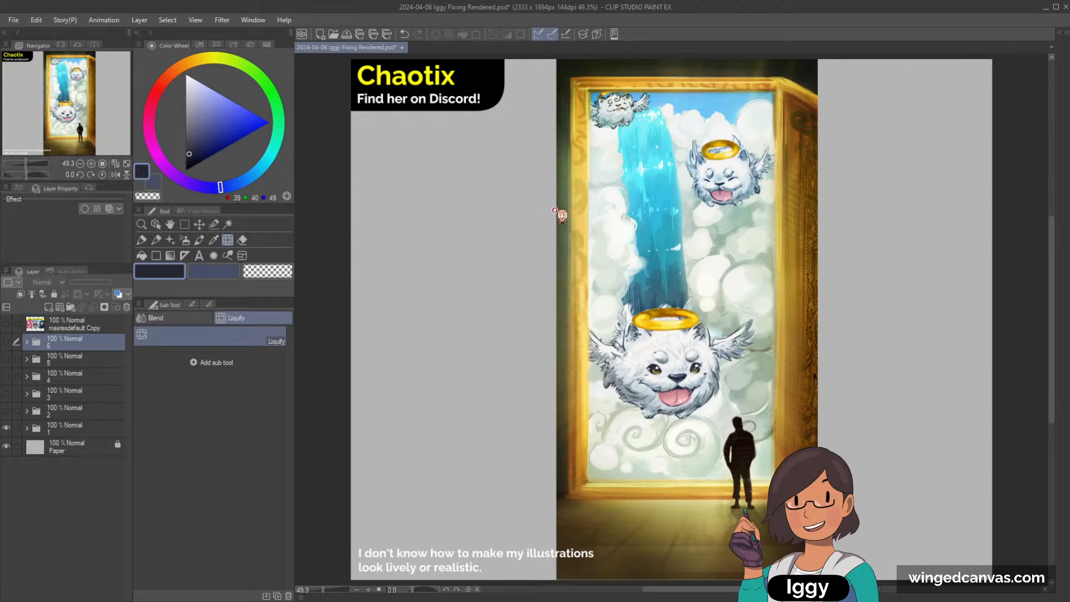
Examine the winged-dog illustration as a whole along with the artist's written question below it.
drag(82, 98, 98, 118)
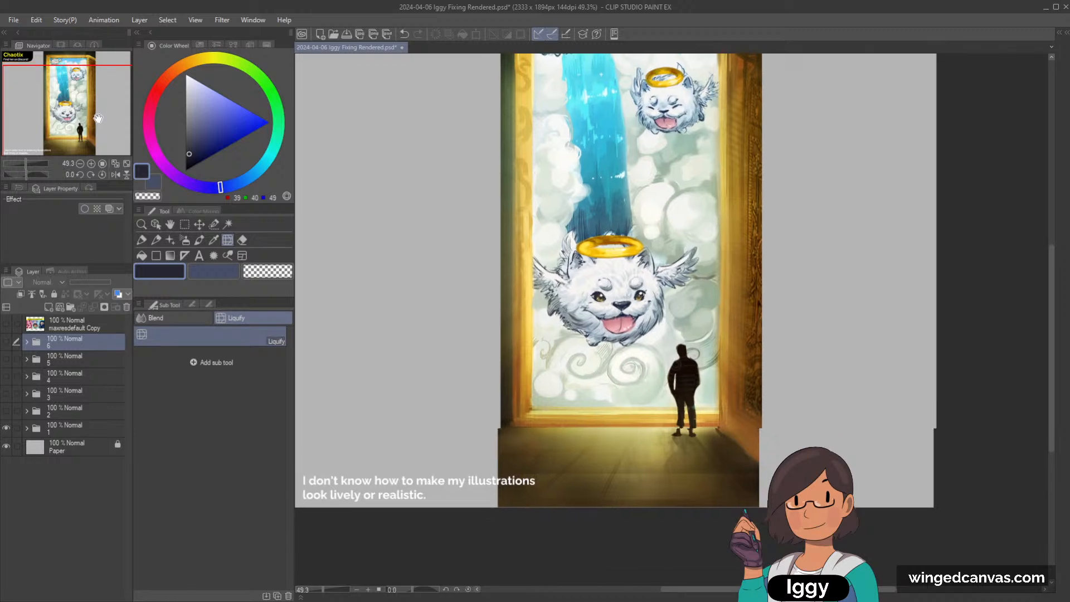
scroll(98, 118, up, 1)
scroll(389, 520, up, 1)
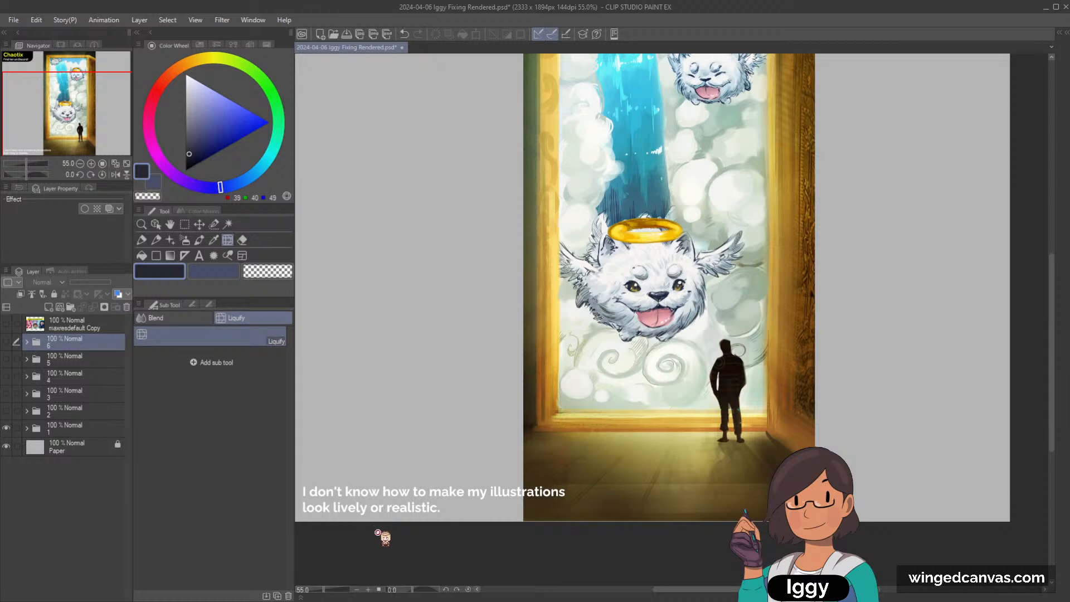
mouse_move(89, 107)
mouse_down()
mouse_move(109, 111)
mouse_move(96, 145)
mouse_move(69, 109)
mouse_move(90, 96)
mouse_up()
scroll(524, 488, up, 1)
scroll(610, 311, up, 1)
scroll(542, 444, down, 4)
scroll(542, 444, up, 1)
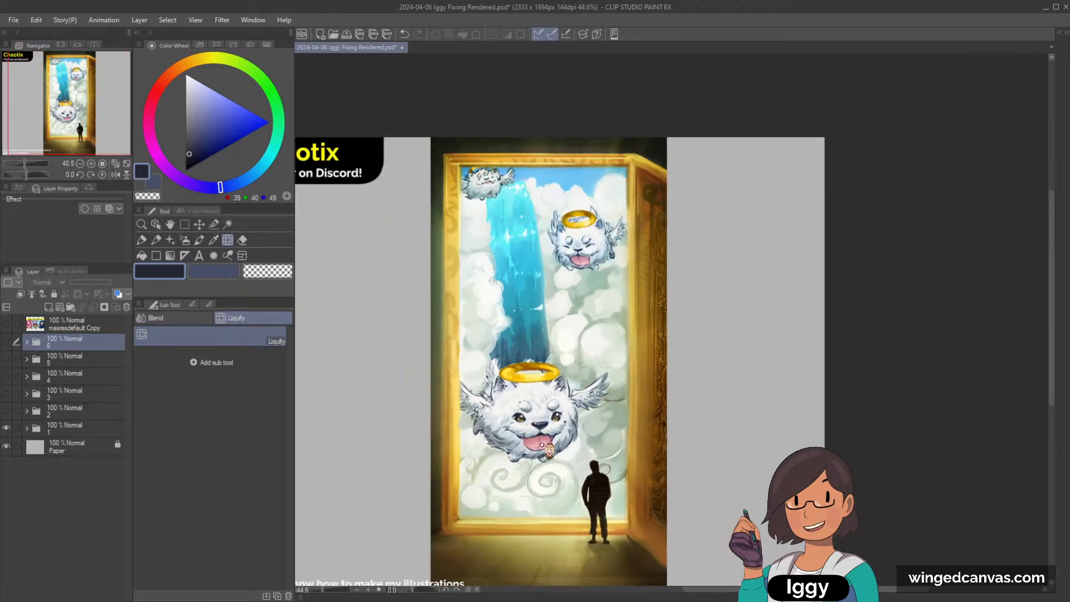
Examine the large winged dog and the clouds around it up close.
scroll(542, 445, up, 2)
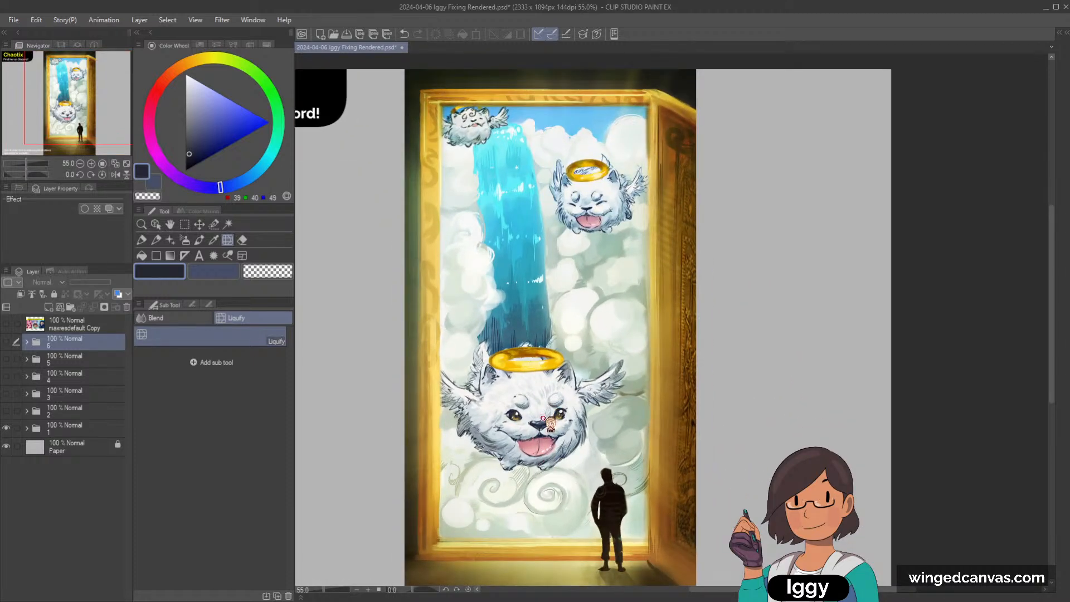
scroll(543, 419, up, 2)
scroll(535, 421, up, 2)
scroll(527, 423, up, 1)
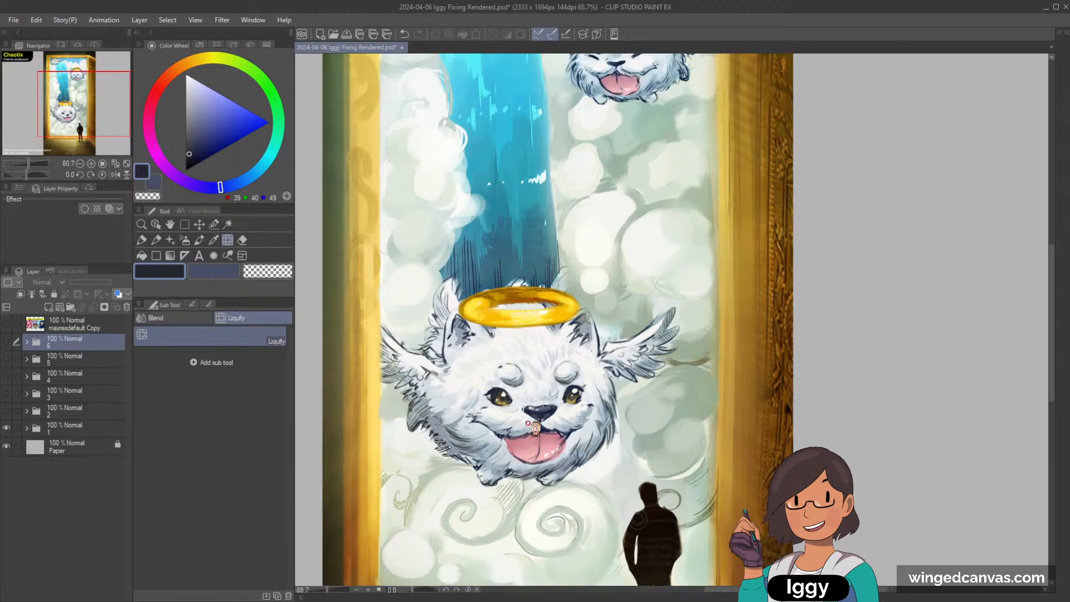
scroll(529, 426, down, 1)
scroll(532, 432, up, 1)
scroll(534, 437, down, 1)
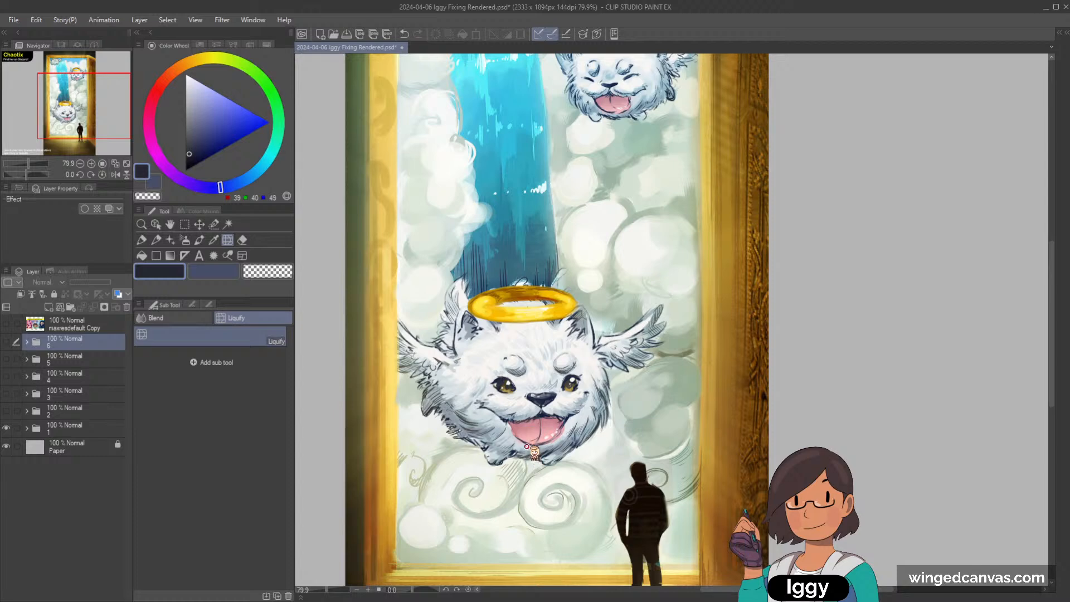
scroll(120, 111, down, 2)
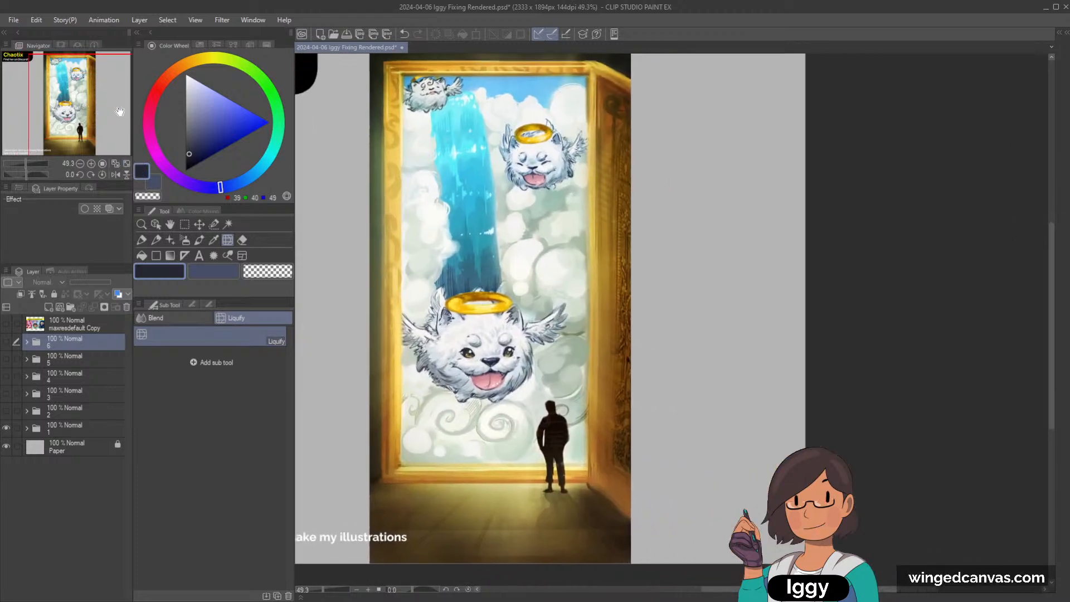
Review the overall composition of the doorway, waterfall, dogs and standing figure against the artist's question.
scroll(585, 262, up, 2)
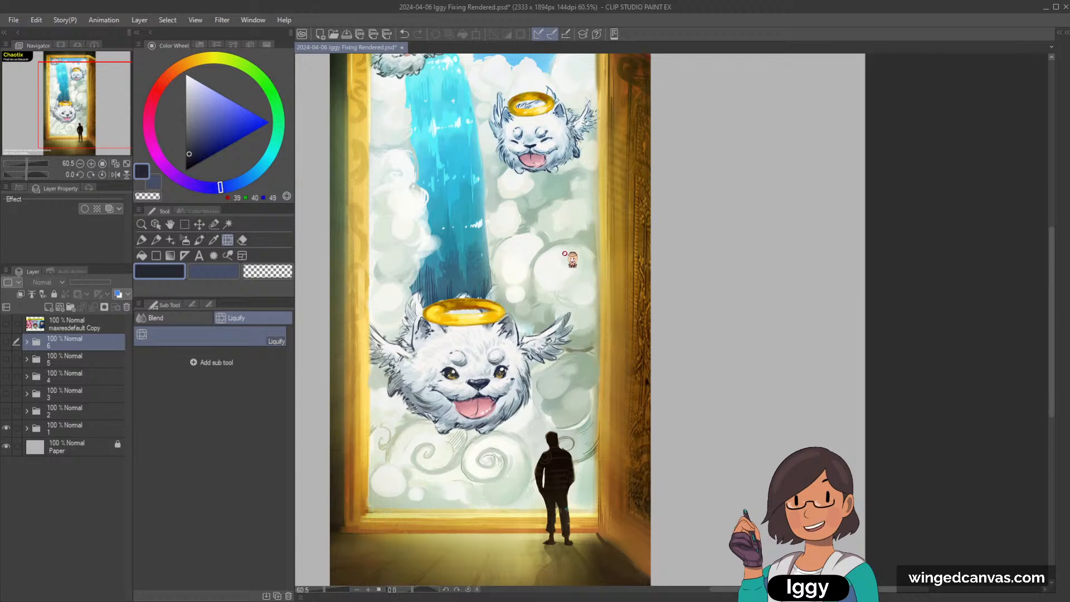
scroll(564, 254, down, 3)
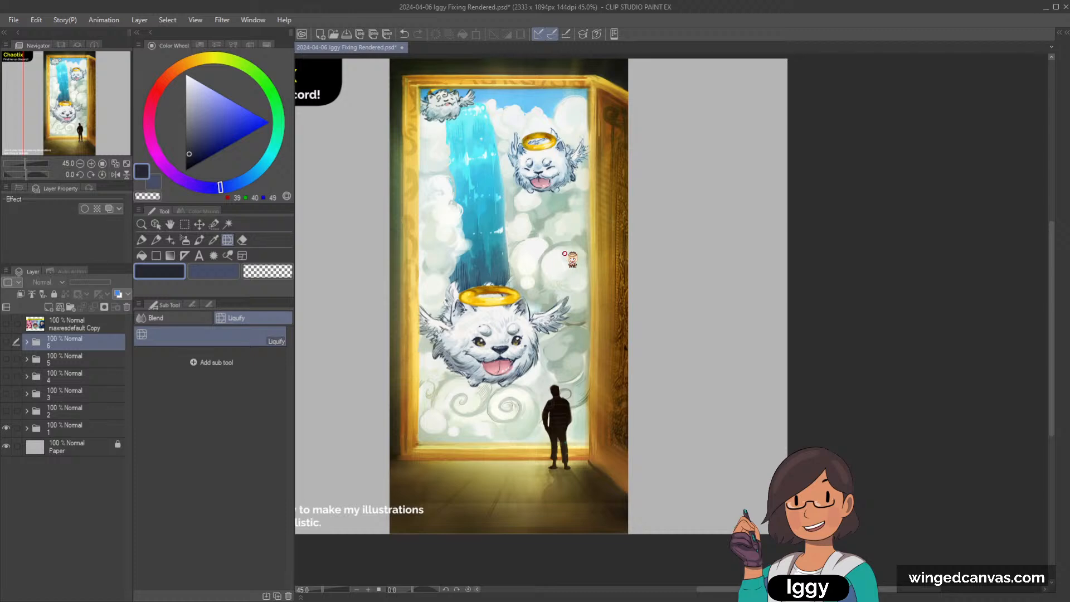
click(127, 163)
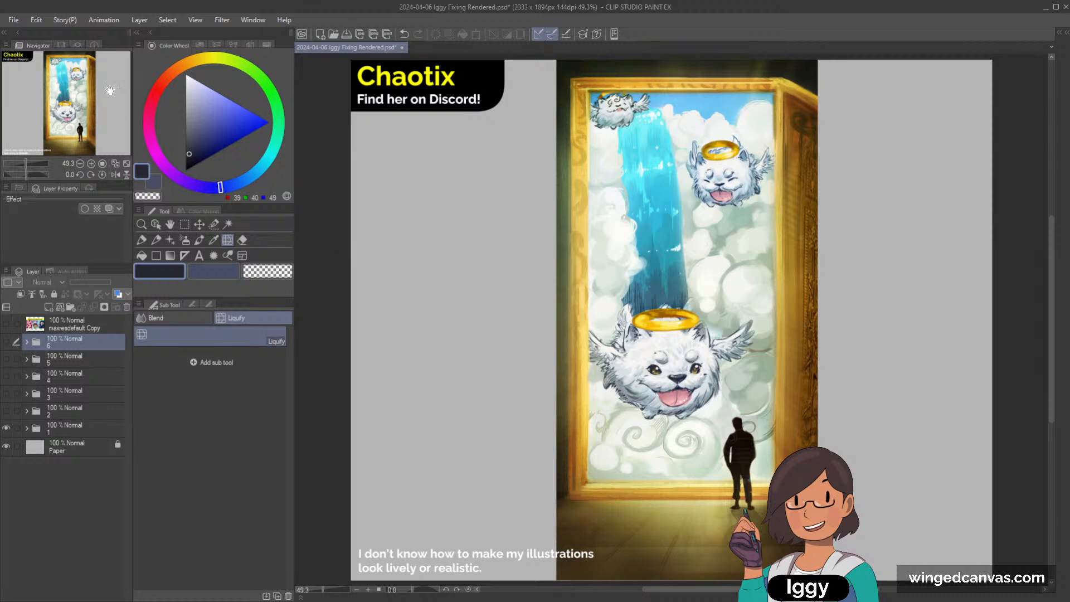
drag(67, 105, 106, 115)
scroll(454, 181, up, 1)
scroll(485, 186, down, 2)
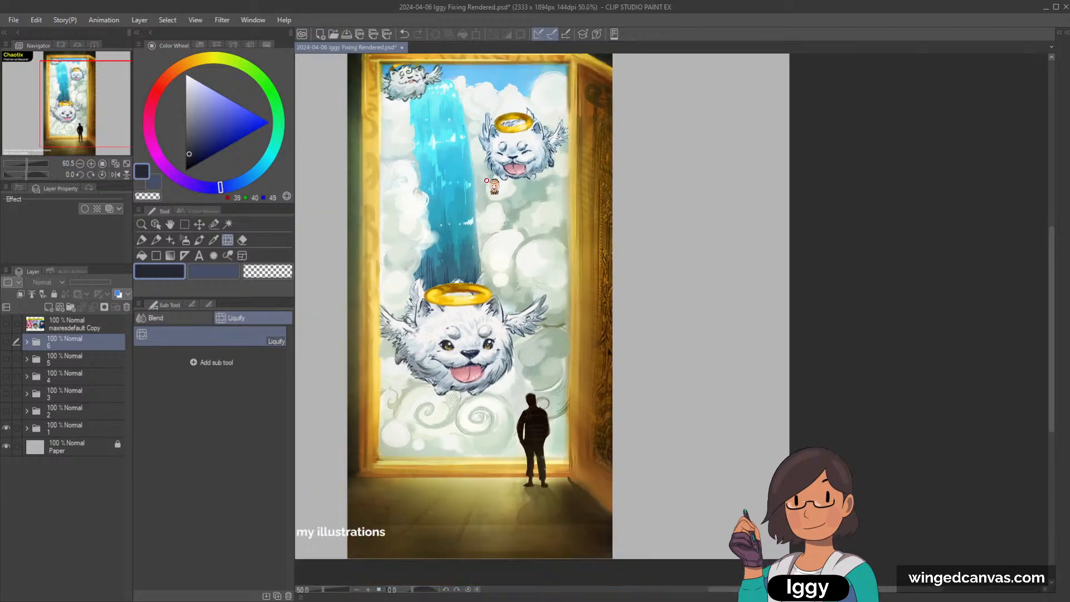
click(127, 164)
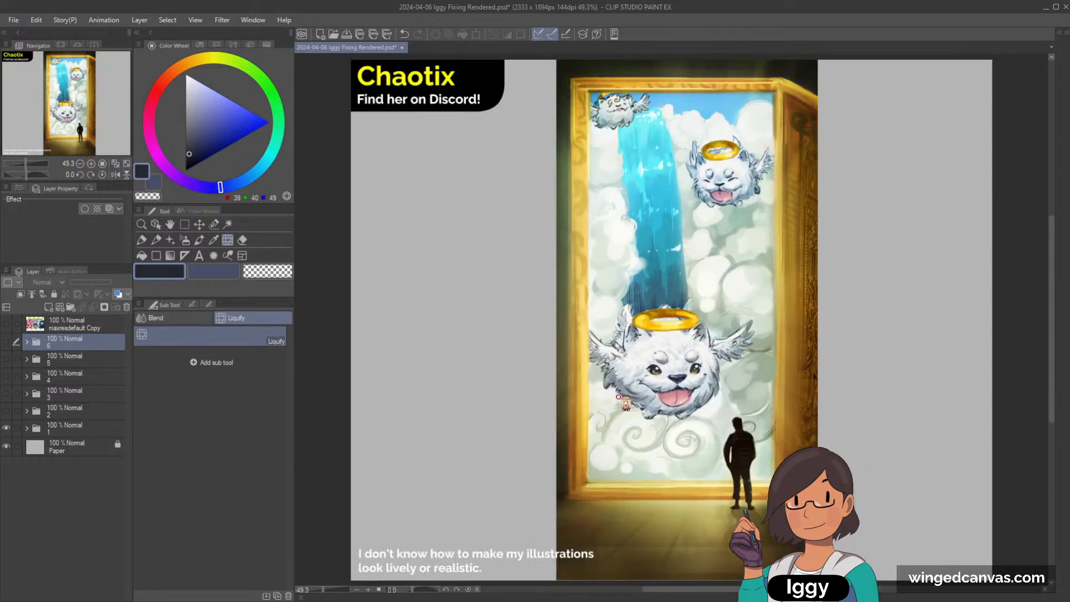
drag(72, 105, 116, 141)
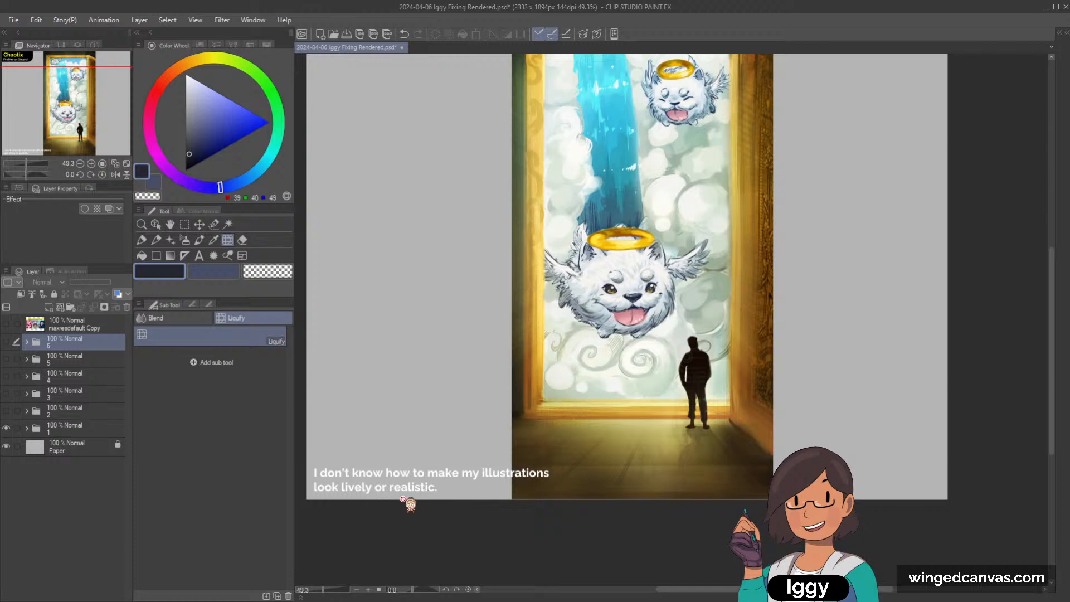
drag(103, 112, 129, 100)
scroll(664, 175, up, 1)
scroll(664, 175, up, 1)
Duplicate the Woofer heaven Copy layer inside folder 1 and hide the original.
click(73, 428)
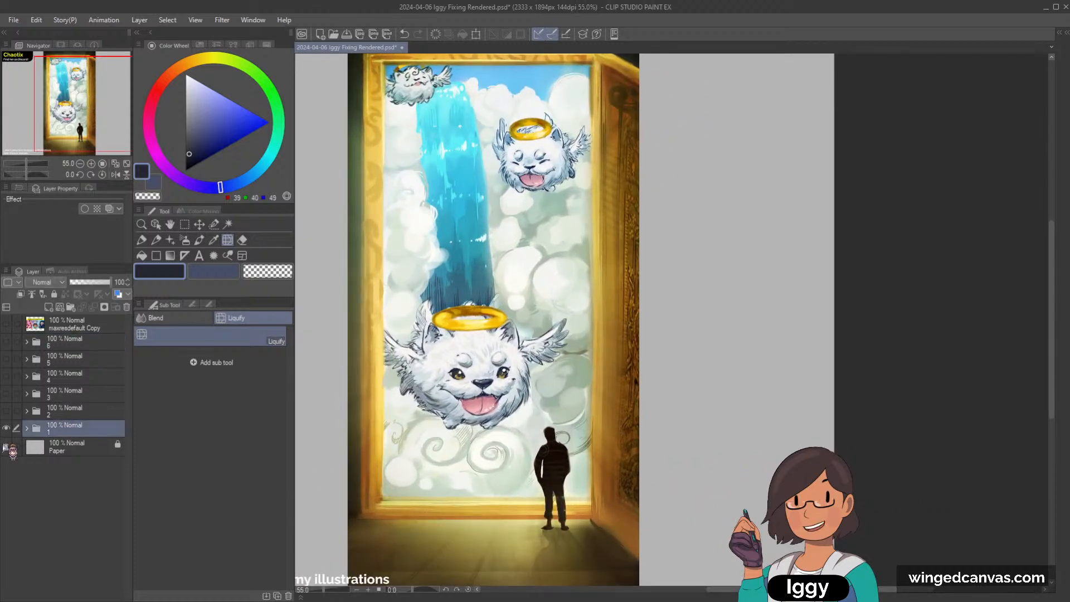
click(26, 427)
click(111, 489)
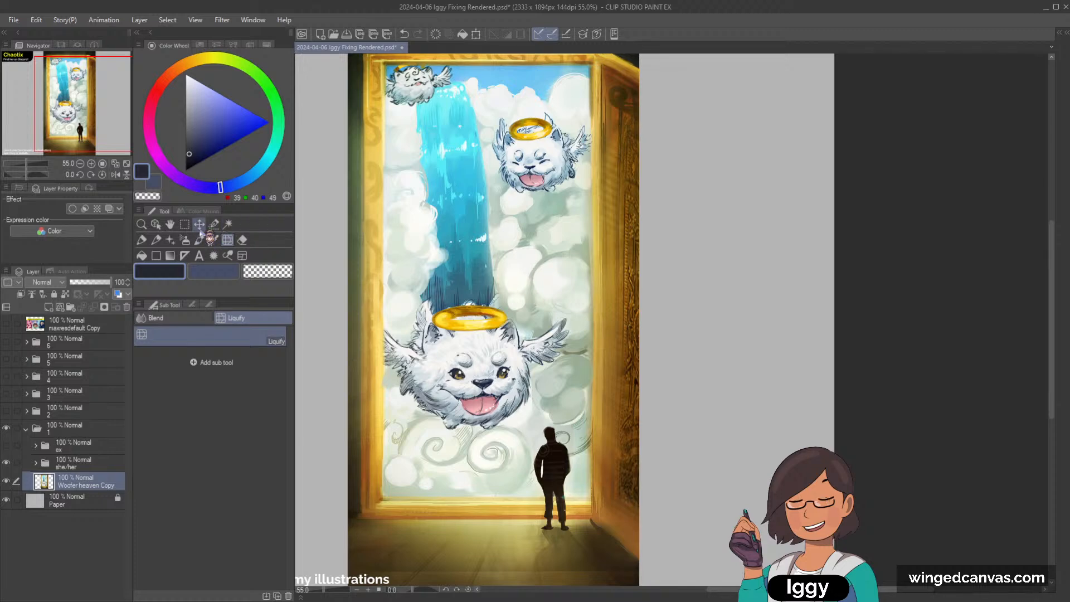
key(m)
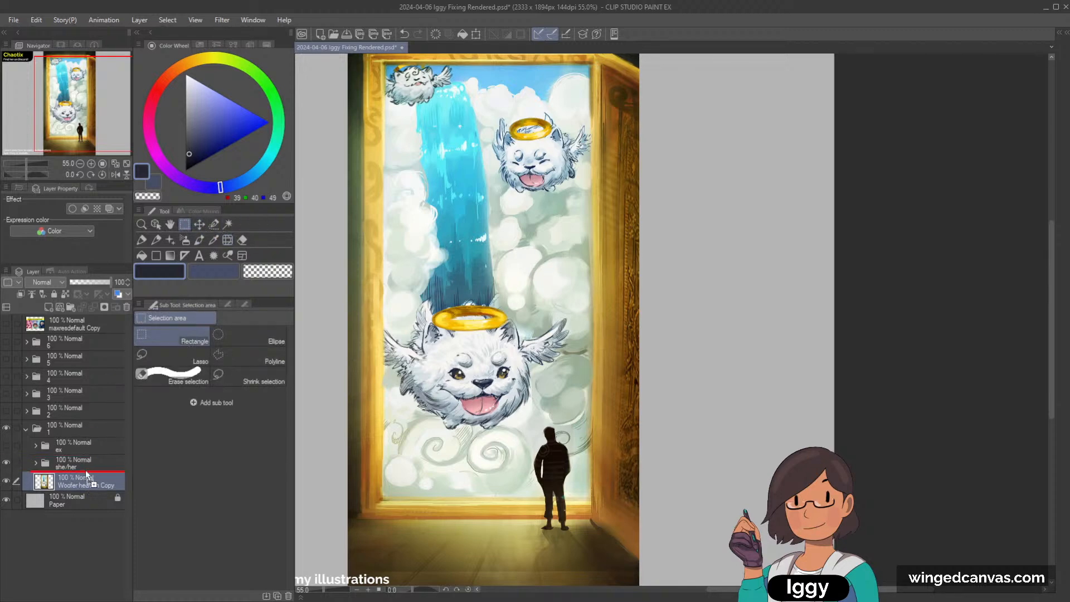
drag(85, 470, 85, 471)
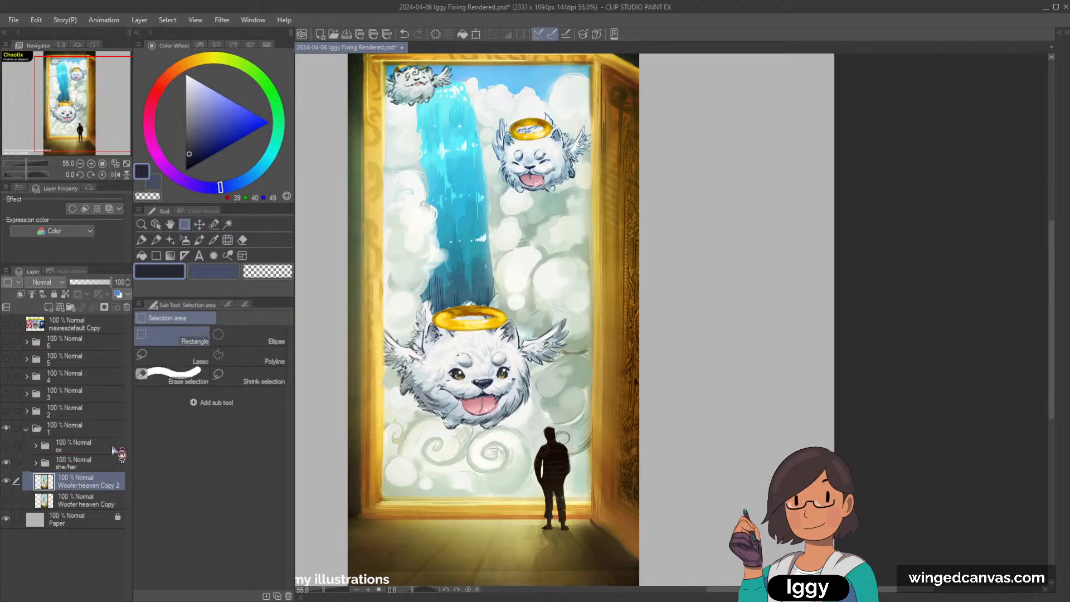
Select the rectangular scene inside the golden door frame, cut and paste it onto its own layer, and clear the selection.
scroll(396, 153, down, 2)
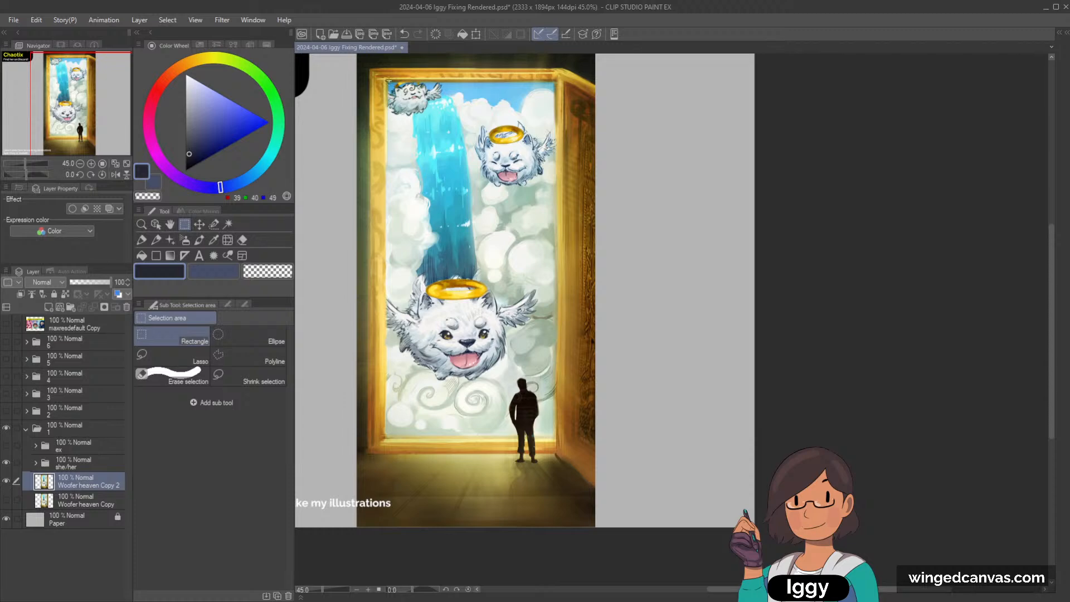
drag(389, 80, 554, 440)
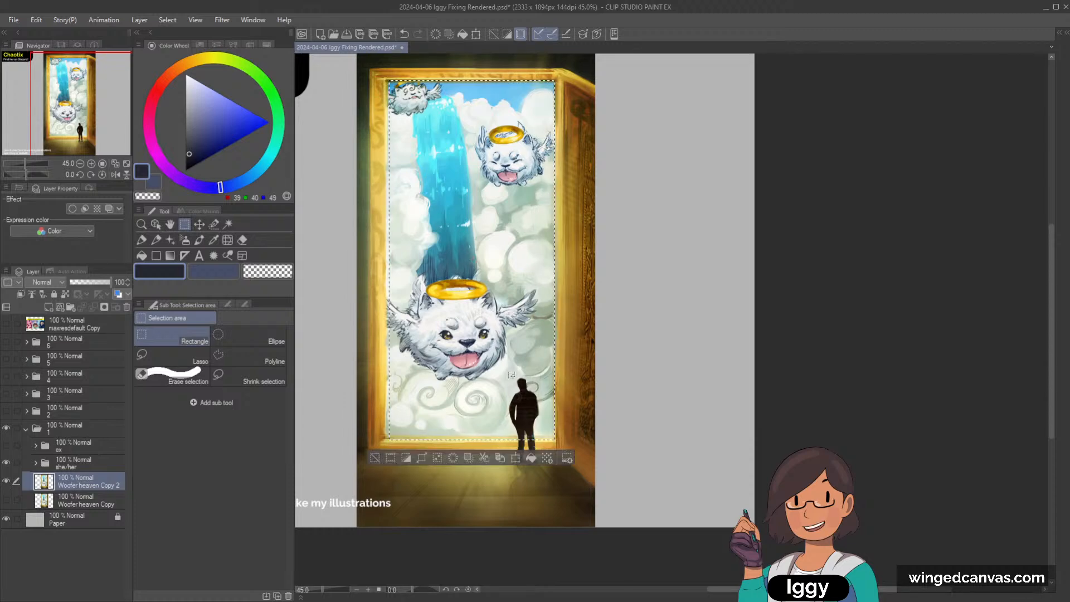
drag(512, 375, 509, 376)
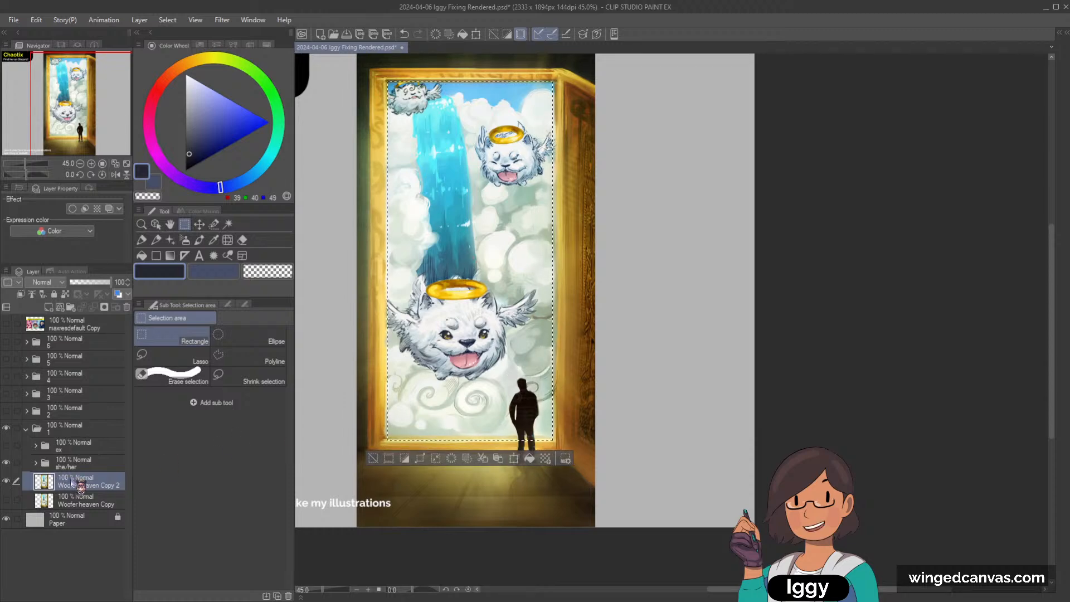
key(ctrl+x)
key(ctrl+v)
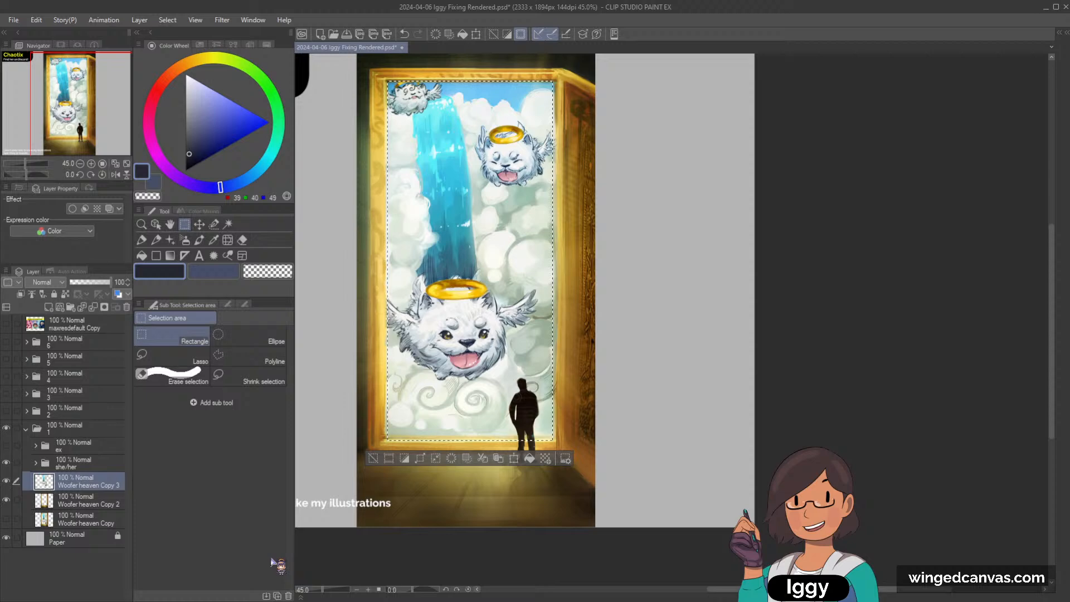
click(373, 458)
Paint a selection over the large winged dog, including its halo and both wings, with the Selection pen.
scroll(421, 317, up, 3)
click(214, 224)
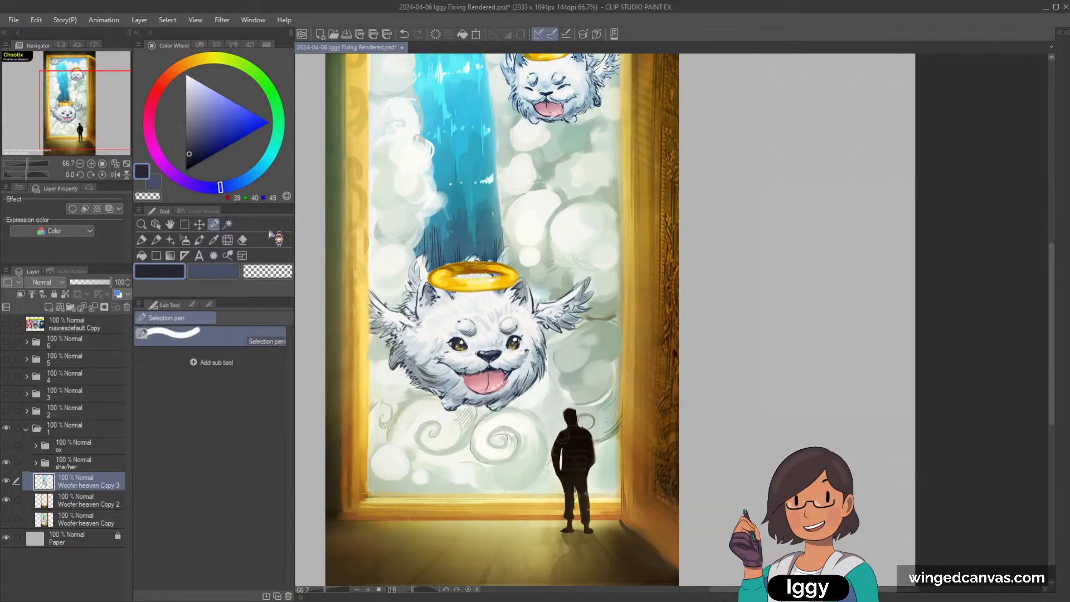
mouse_move(369, 295)
mouse_down()
mouse_move(375, 330)
mouse_move(409, 326)
mouse_move(407, 310)
mouse_move(468, 278)
mouse_move(489, 284)
mouse_up()
mouse_move(436, 280)
mouse_down()
mouse_move(499, 277)
mouse_move(508, 289)
mouse_move(474, 266)
mouse_move(490, 262)
mouse_move(520, 287)
mouse_move(536, 322)
mouse_up()
key(ctrl+z)
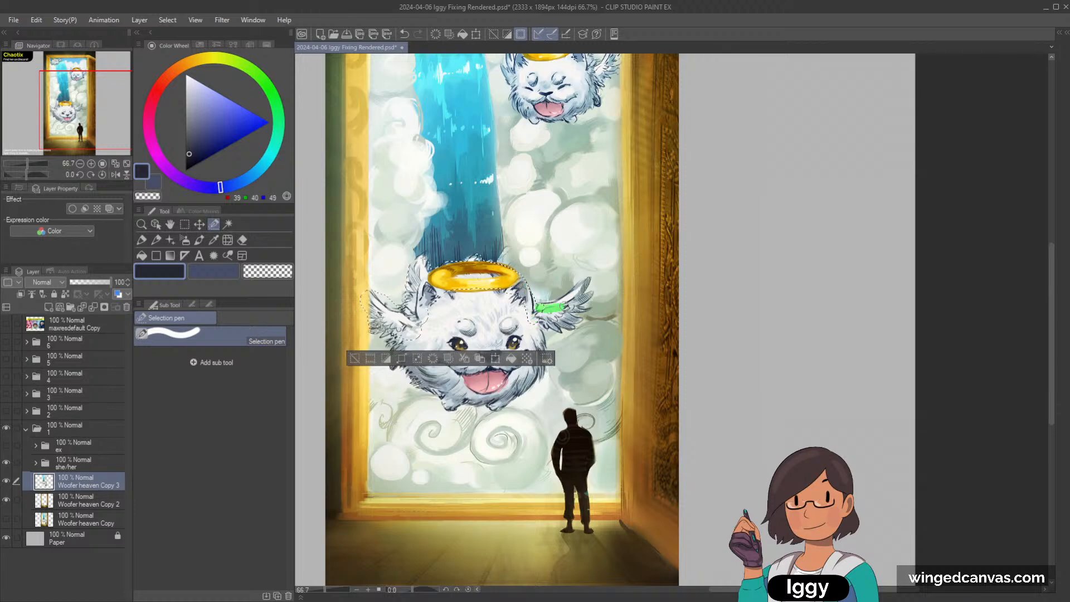
mouse_move(411, 331)
mouse_down()
mouse_move(390, 367)
mouse_move(424, 348)
mouse_move(450, 361)
mouse_move(473, 279)
mouse_move(490, 292)
mouse_move(464, 387)
mouse_move(518, 362)
mouse_move(482, 390)
mouse_move(504, 401)
mouse_move(490, 409)
mouse_up()
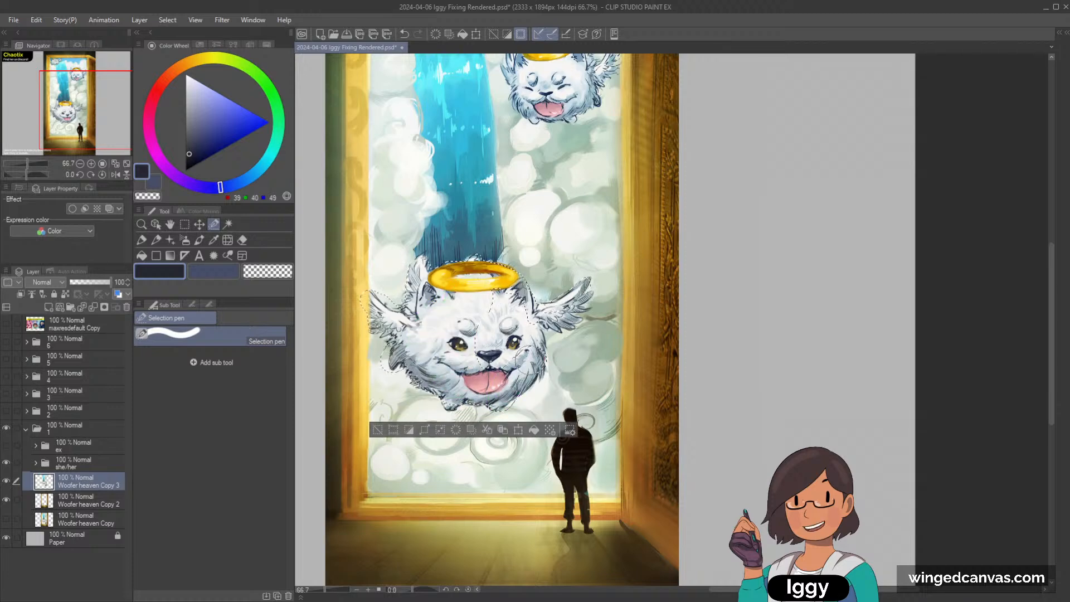
mouse_move(521, 362)
mouse_down()
mouse_move(487, 334)
mouse_move(507, 304)
mouse_move(518, 320)
mouse_move(571, 324)
mouse_move(560, 306)
mouse_move(585, 293)
mouse_move(575, 309)
mouse_up()
Add the two smaller winged dogs near the top of the doorway to the painted selection.
drag(95, 114, 99, 98)
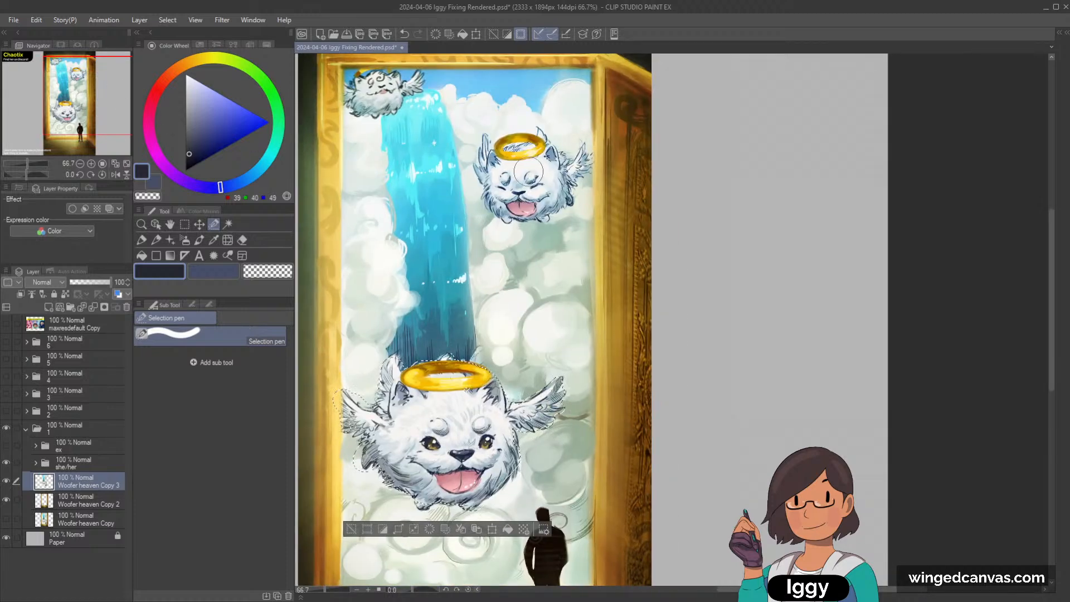
drag(529, 167, 527, 189)
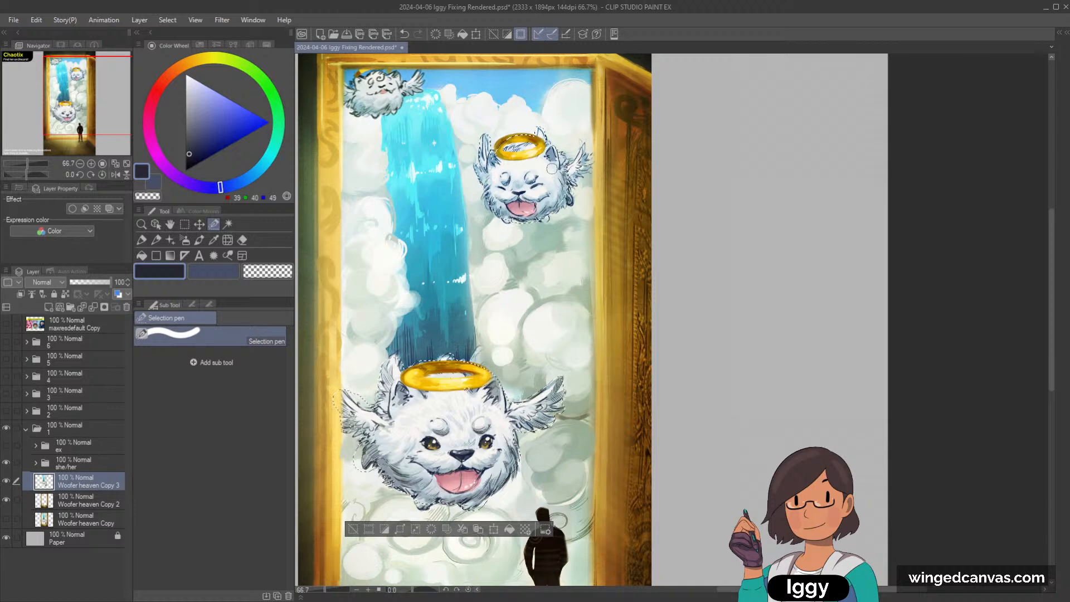
mouse_move(571, 156)
mouse_down()
mouse_move(557, 180)
mouse_move(586, 162)
mouse_up()
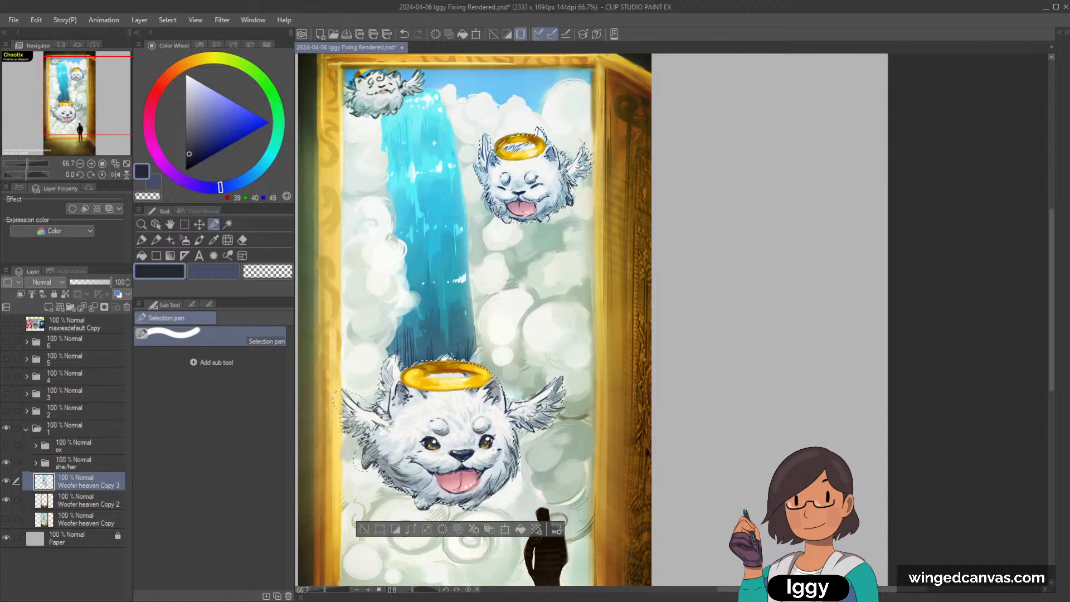
mouse_move(368, 96)
mouse_down()
mouse_move(388, 88)
mouse_move(356, 104)
mouse_up()
Cut the three selected dogs, paste them onto a separate layer above the background scene, and hide that layer.
scroll(434, 66, down, 2)
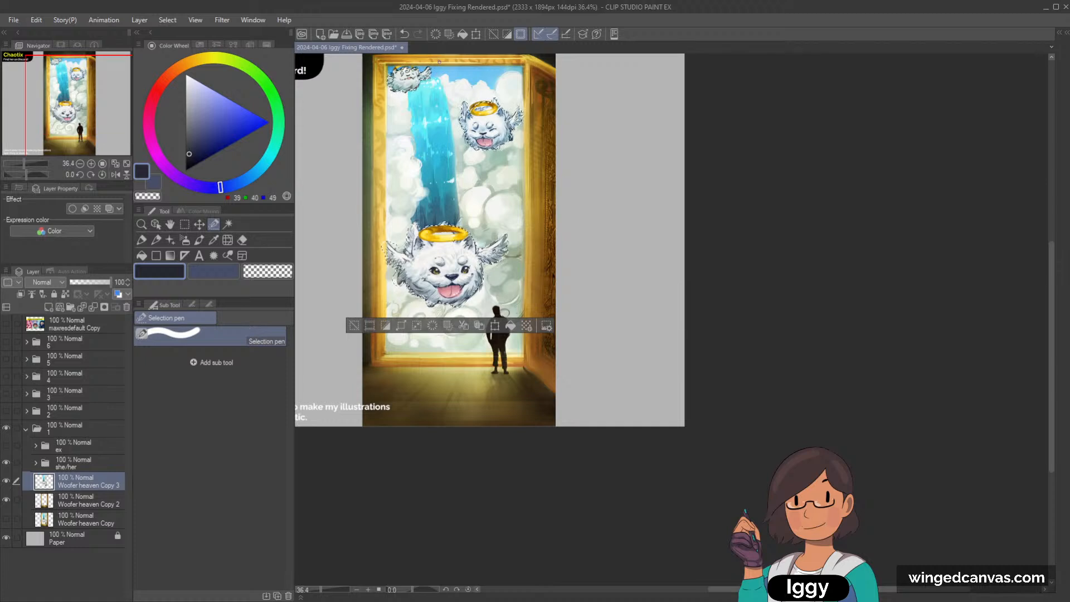
key(Delete)
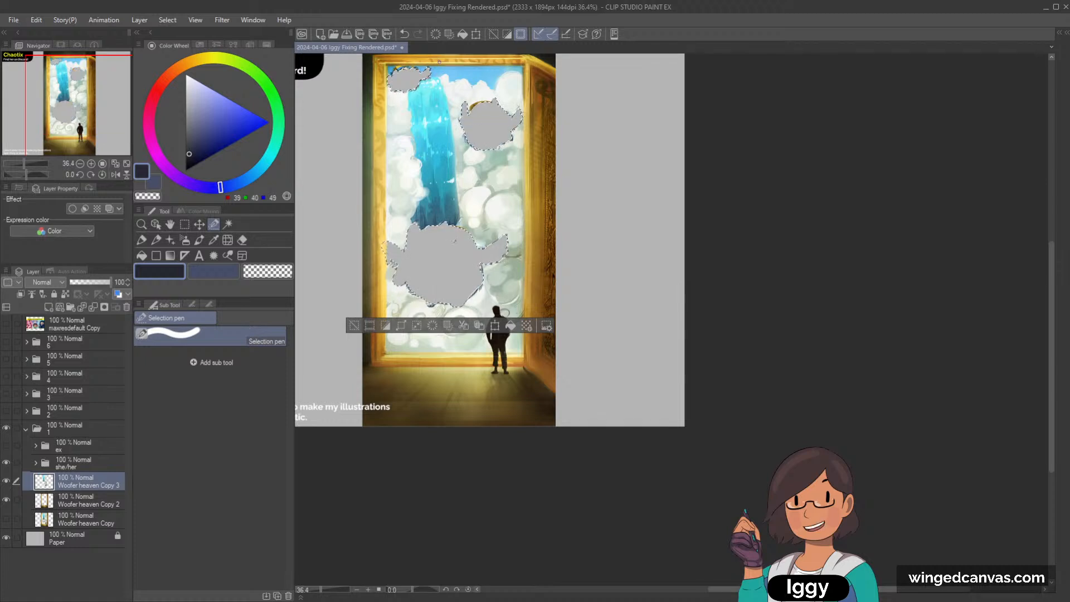
key(ctrl+z)
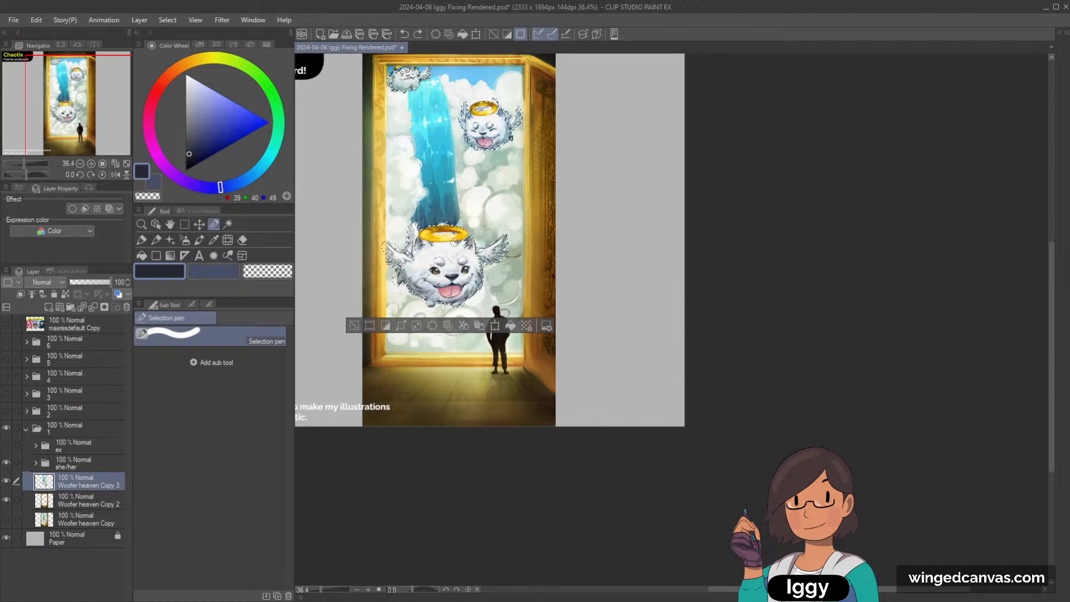
key(Delete)
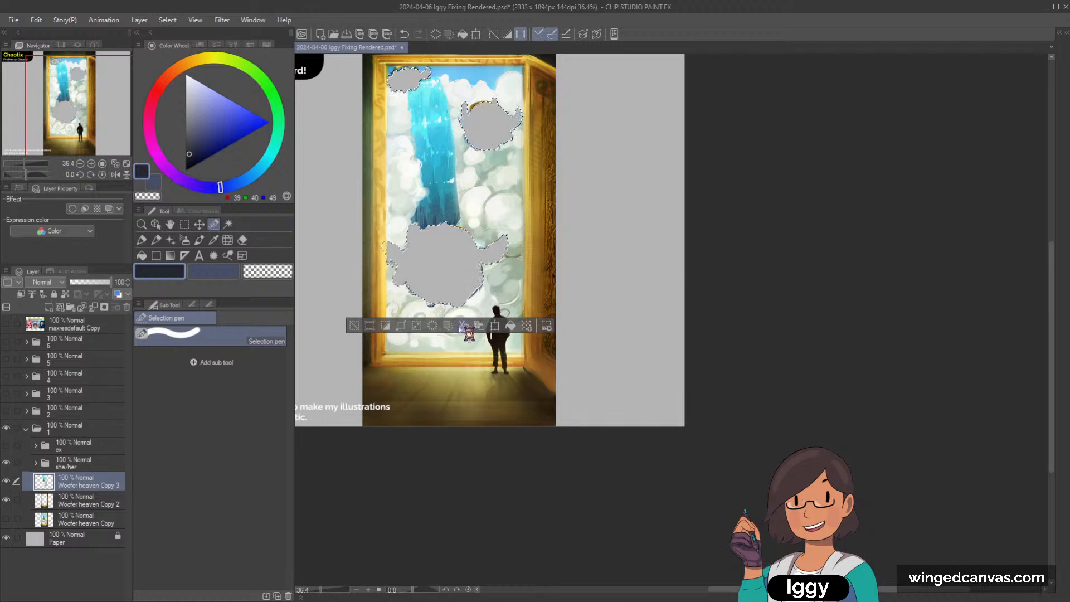
click(356, 325)
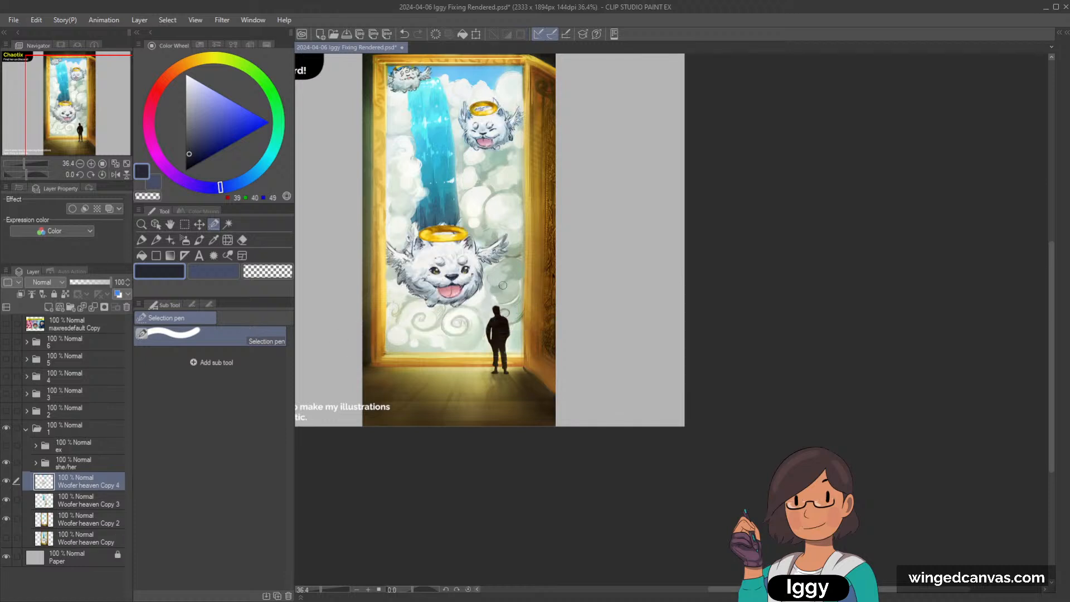
scroll(503, 285, up, 1)
click(7, 480)
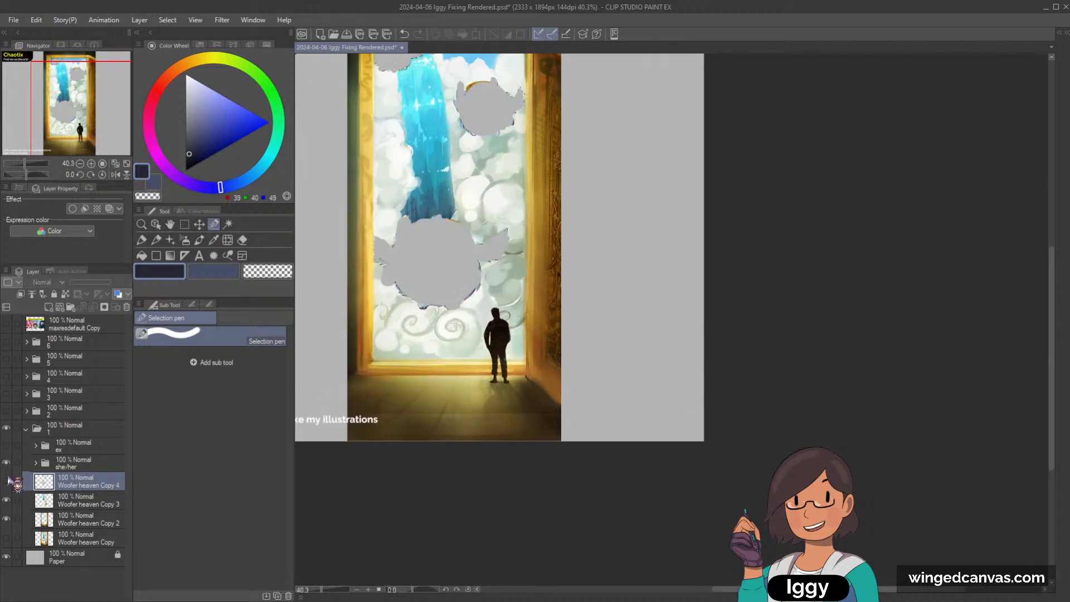
Toggle the winged dogs' layer off and on to check the separation, leaving it visible above the background scene.
click(7, 481)
click(6, 480)
click(7, 480)
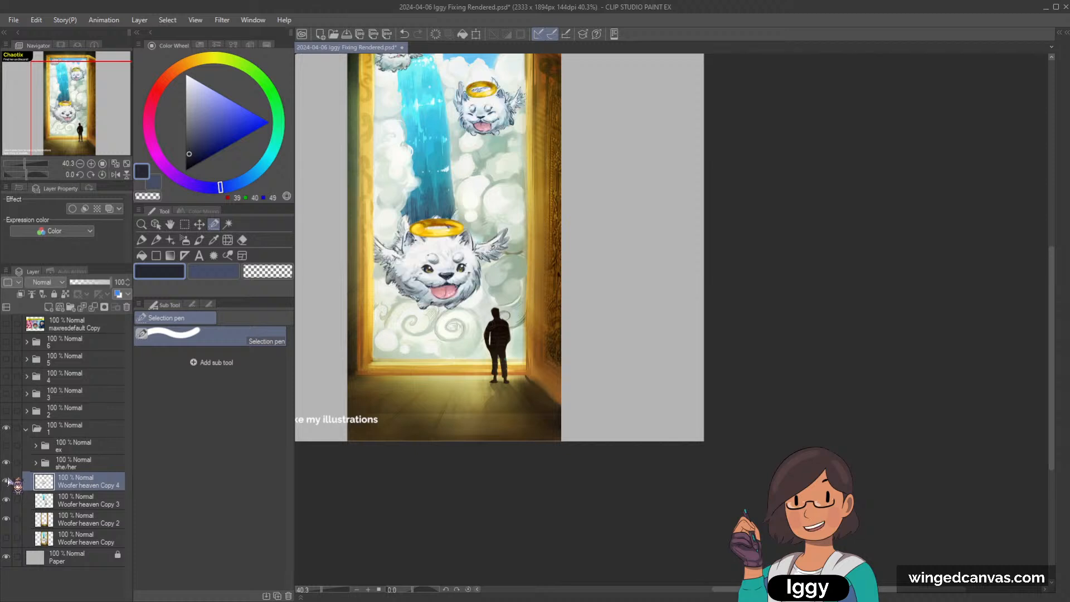
click(6, 481)
click(7, 480)
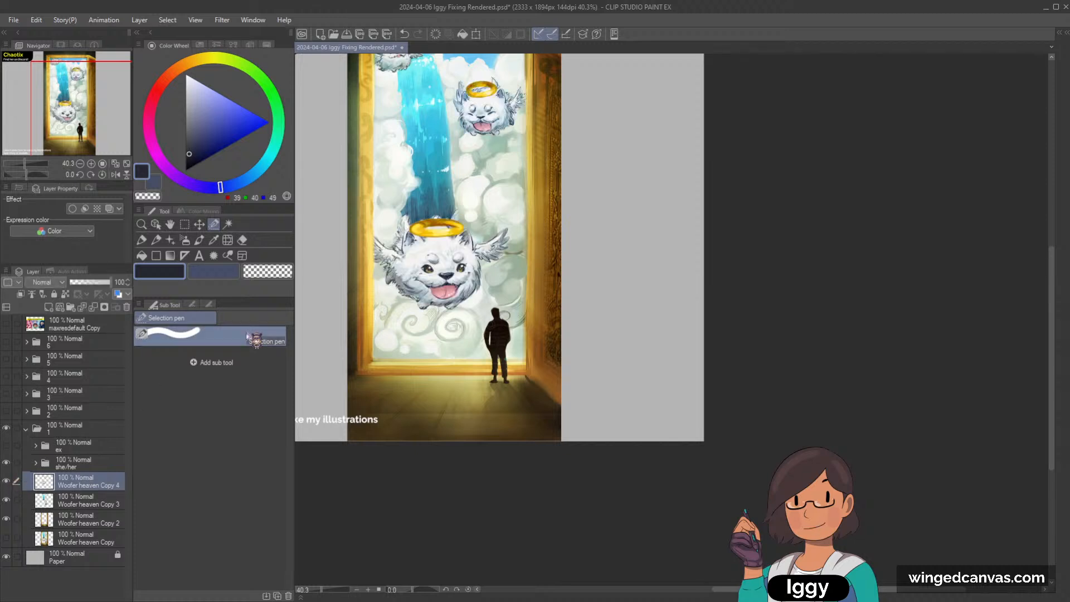
scroll(103, 102, down, 2)
scroll(103, 102, up, 1)
On the background scene layer, paint a selection over the standing figure's silhouette above the floor with the Selection pen.
click(103, 501)
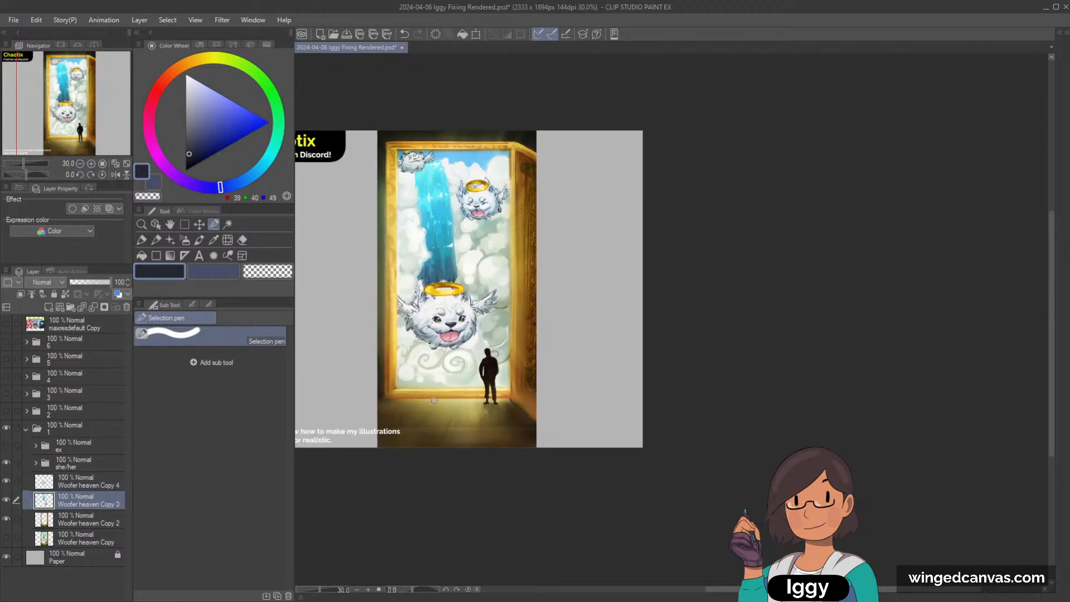
scroll(516, 385, up, 2)
click(106, 482)
scroll(489, 357, up, 1)
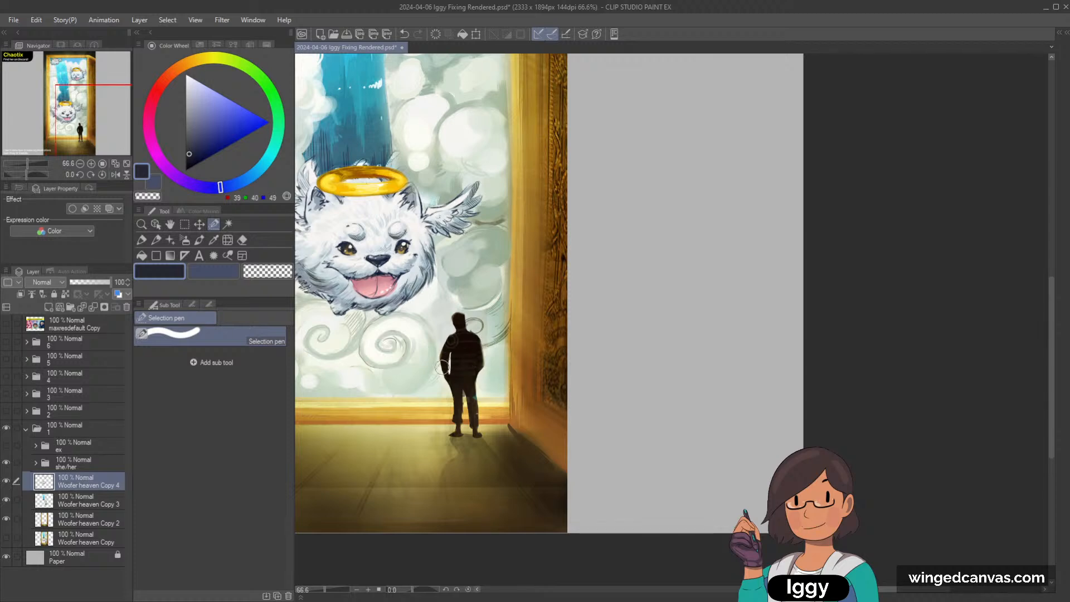
click(103, 501)
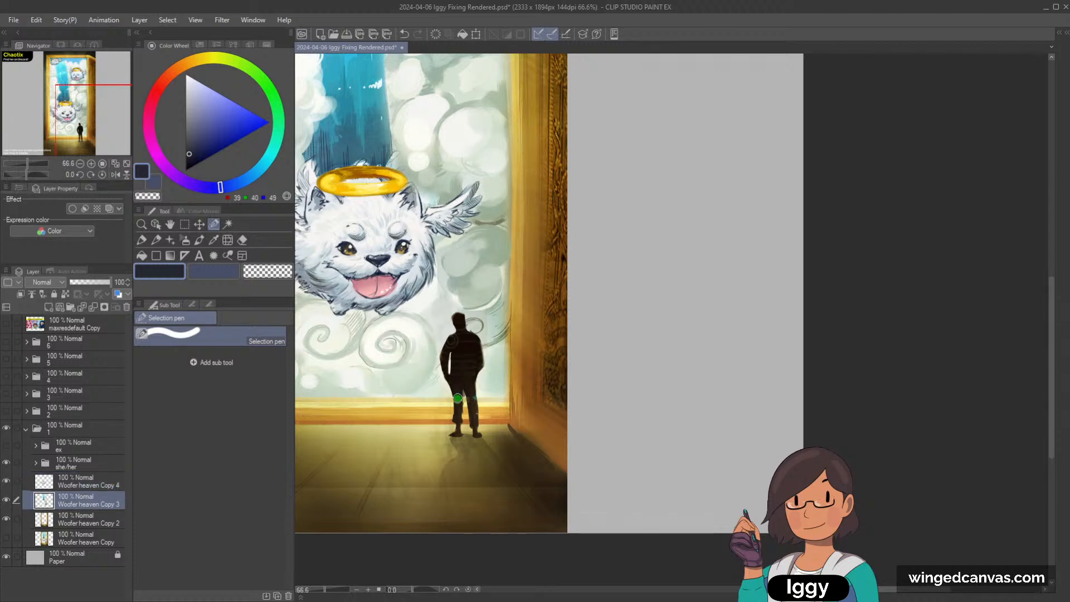
mouse_move(458, 397)
mouse_down()
mouse_move(446, 359)
mouse_move(459, 317)
mouse_move(458, 379)
mouse_up()
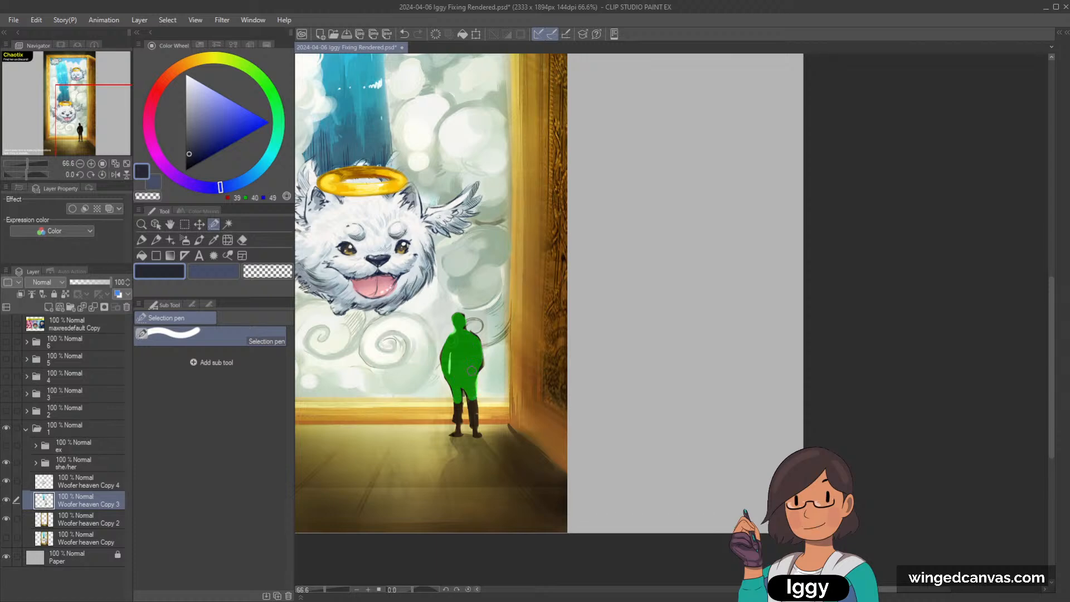
key(Return)
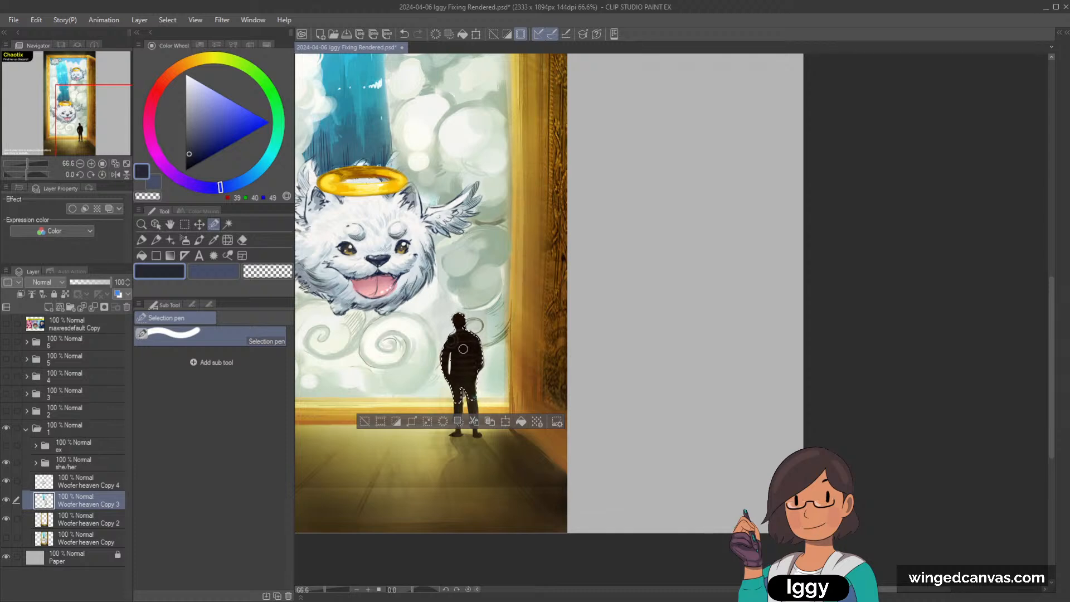
Cut the selected silhouette, paste it onto its own layer above the background scene, and clear the selection.
click(127, 164)
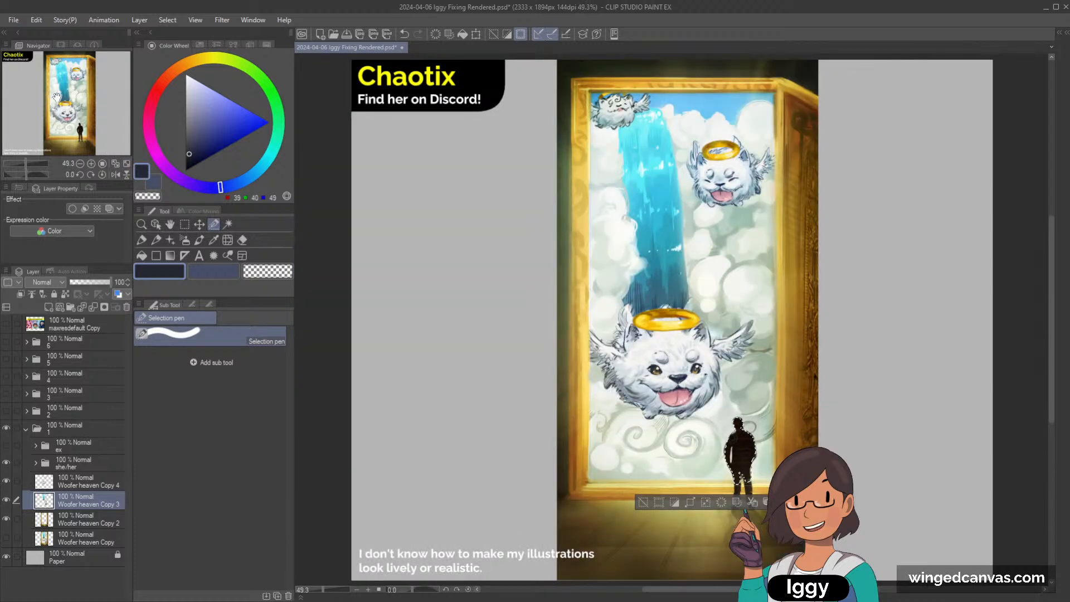
drag(419, 164, 303, 157)
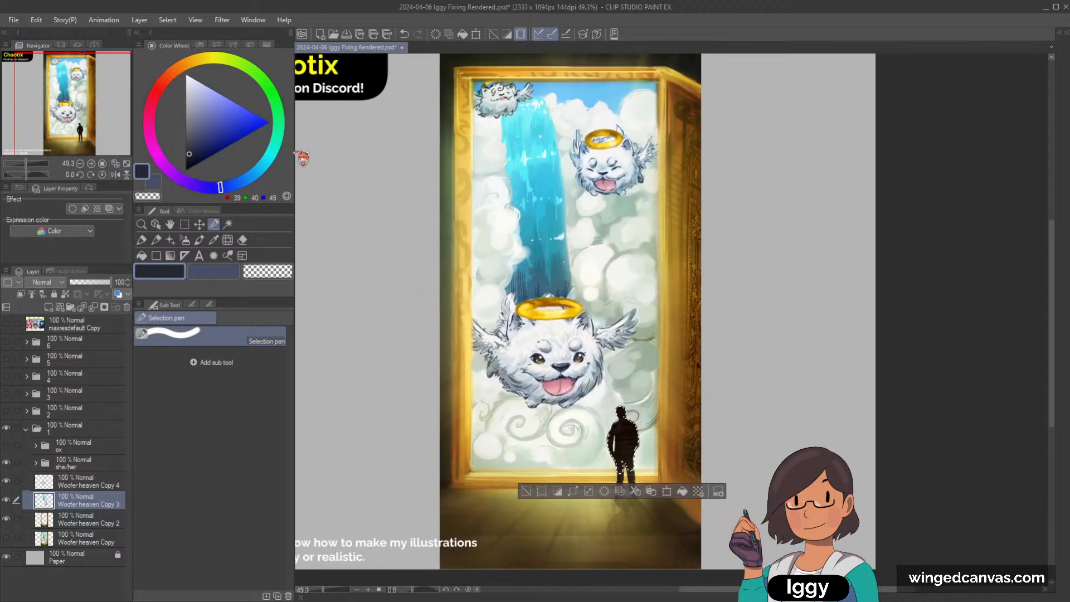
key(Delete)
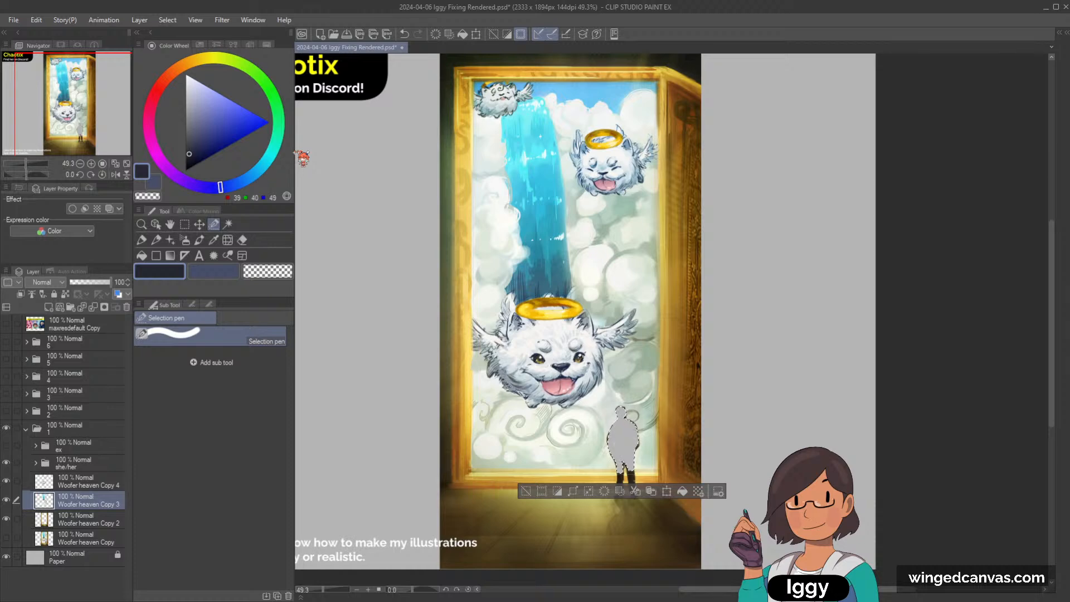
drag(774, 330, 730, 319)
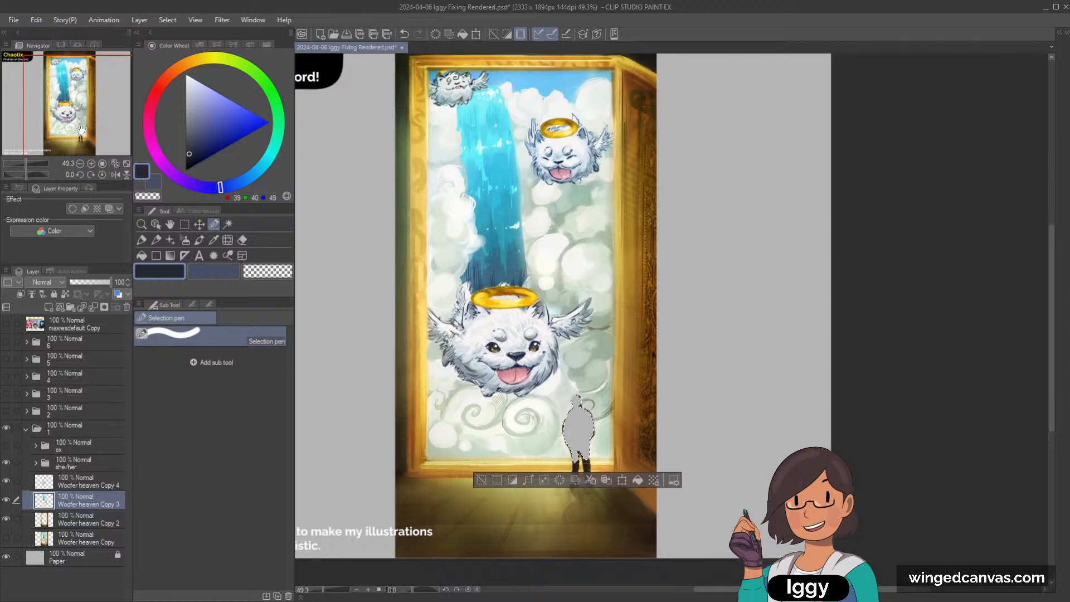
key(ctrl+v)
click(480, 480)
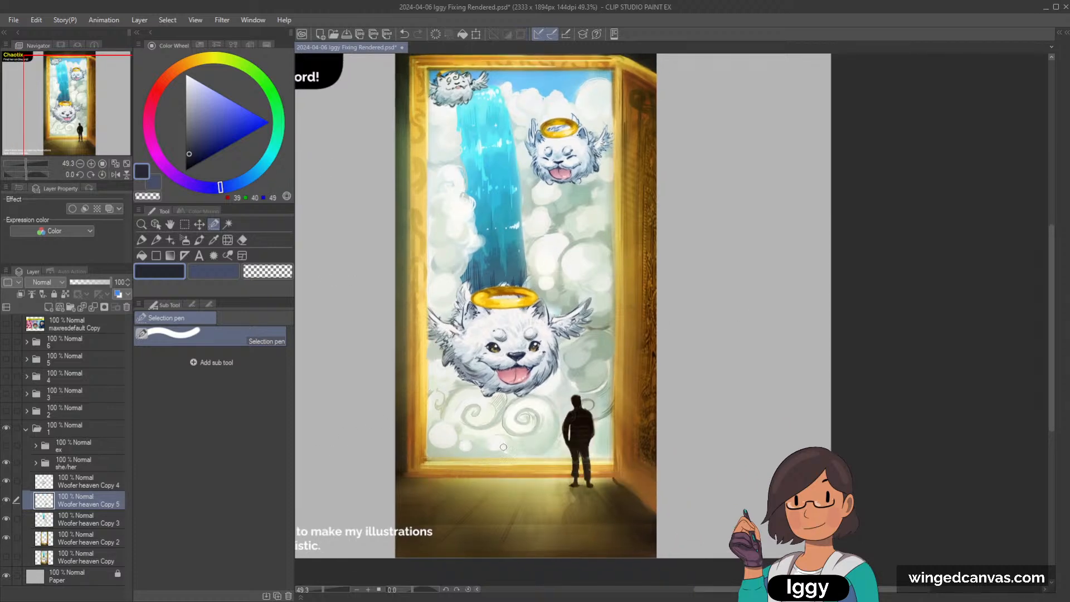
Add a new layer above the dogs and handwrite "Atmospheric Perspective" with the Mechanical pencil in the grey margin beneath the Chaotix label.
scroll(484, 472, down, 2)
scroll(541, 377, up, 1)
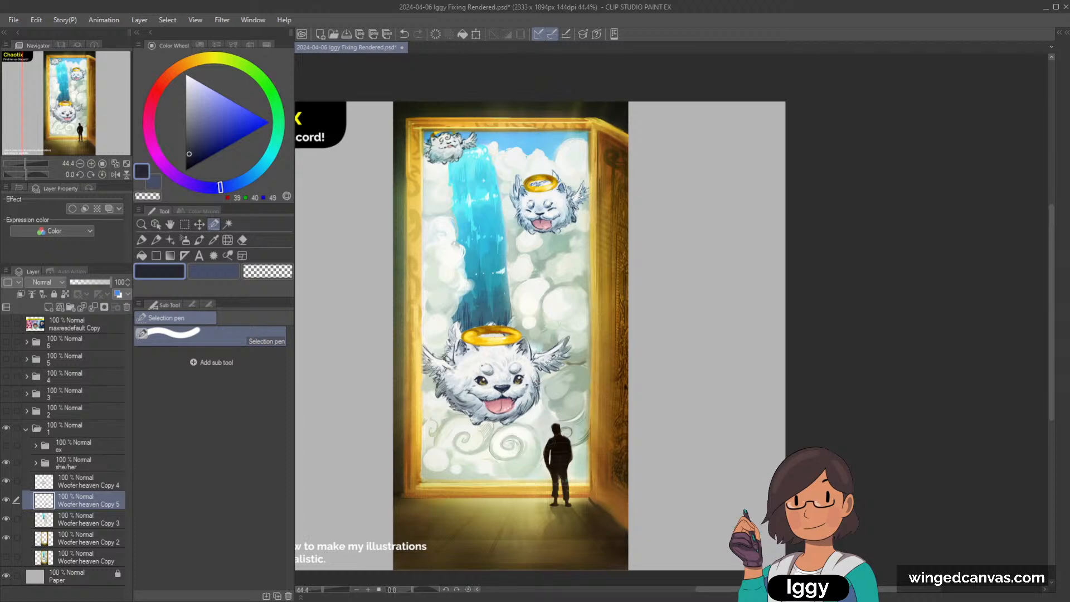
mouse_move(81, 111)
mouse_down()
mouse_move(87, 119)
mouse_move(68, 122)
mouse_up()
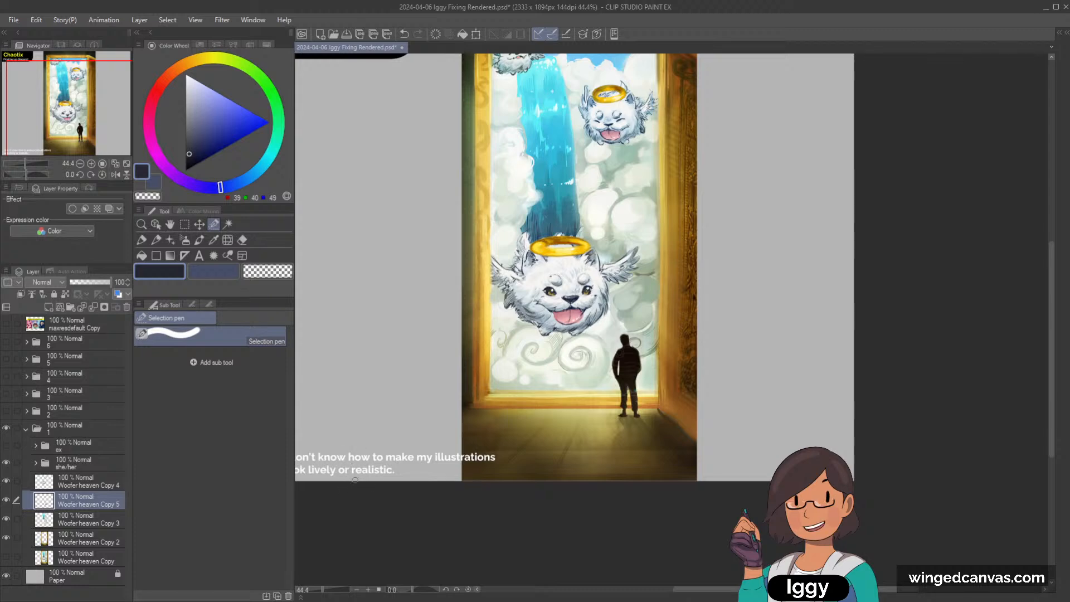
click(88, 523)
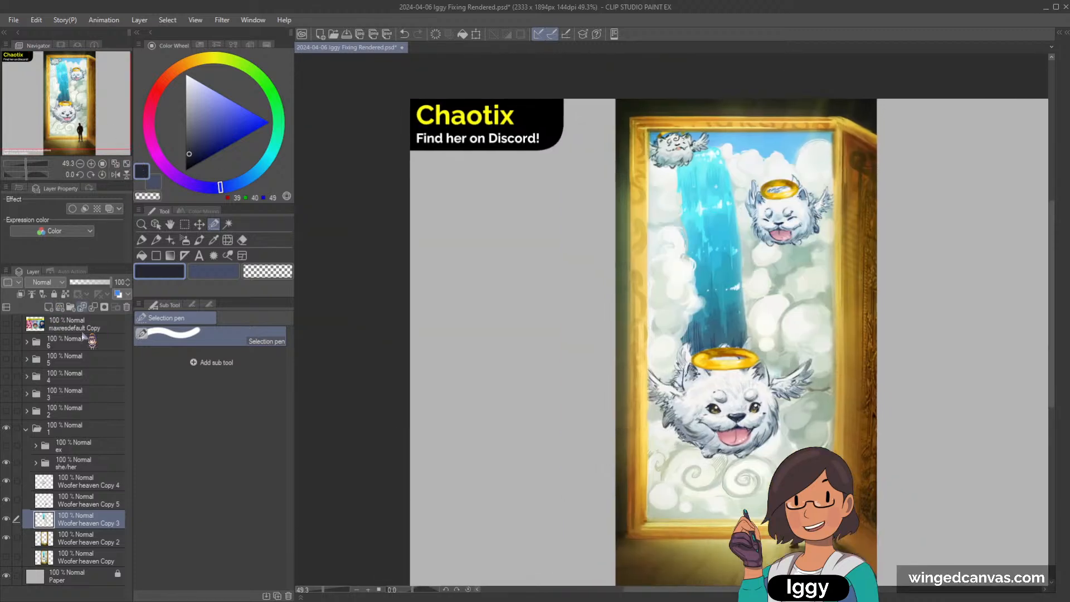
click(89, 483)
click(48, 307)
key(p)
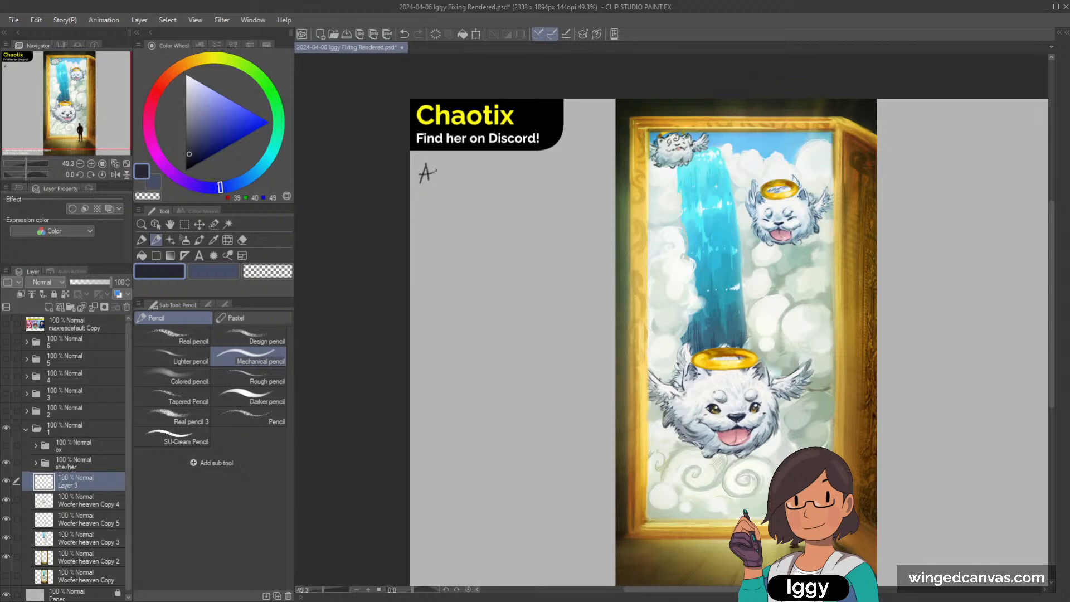
key(ctrl+z)
mouse_move(440, 177)
mouse_down()
mouse_move(462, 186)
mouse_move(469, 172)
mouse_move(500, 176)
mouse_up()
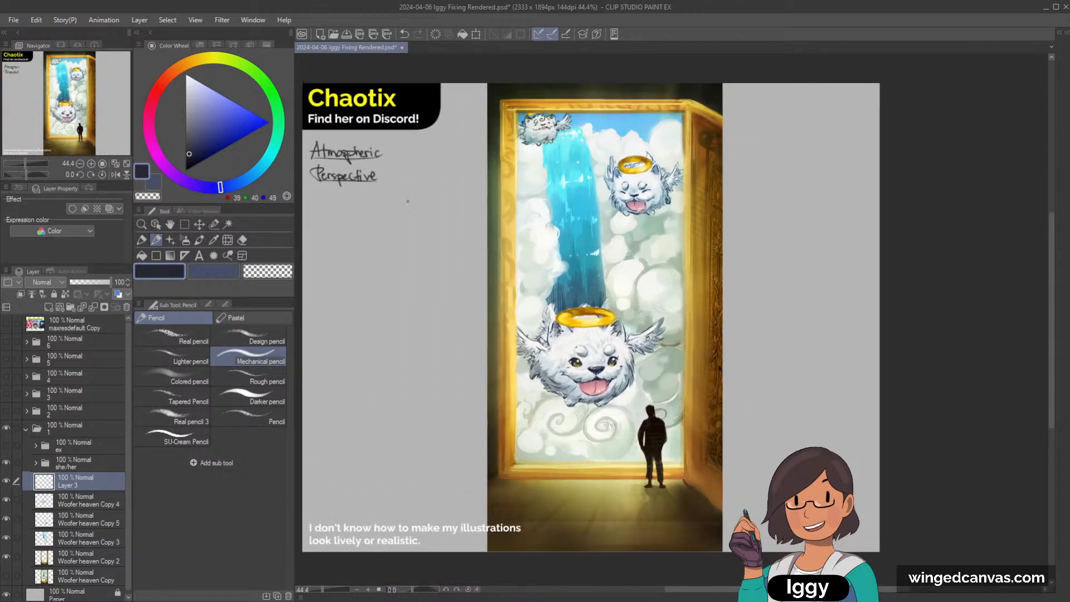
drag(395, 258, 393, 322)
mouse_move(391, 202)
mouse_down()
mouse_move(402, 199)
mouse_move(400, 326)
mouse_up()
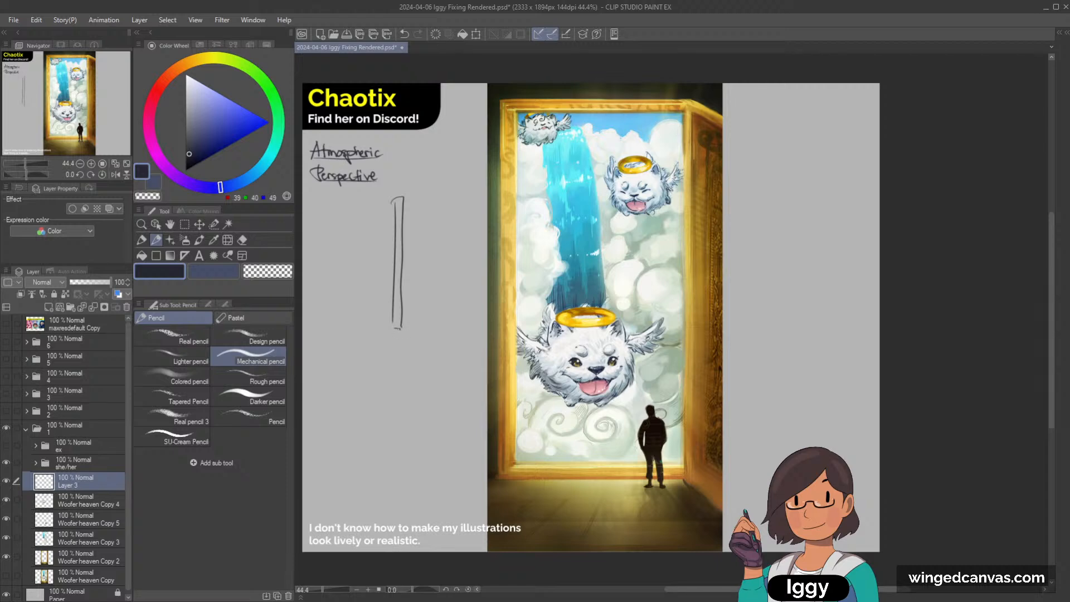
key(ctrl+z)
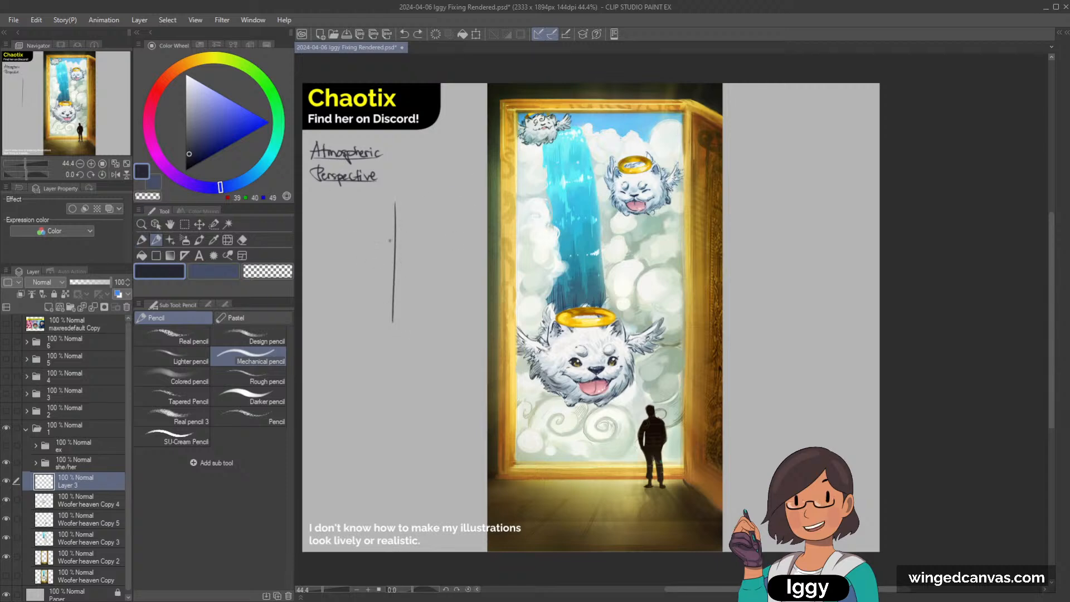
key(ctrl+z)
Set the drawing colour to black, try sketching a tall narrow bar below the handwritten note, and undo its strokes.
click(185, 171)
drag(361, 227, 367, 350)
scroll(477, 294, down, 3)
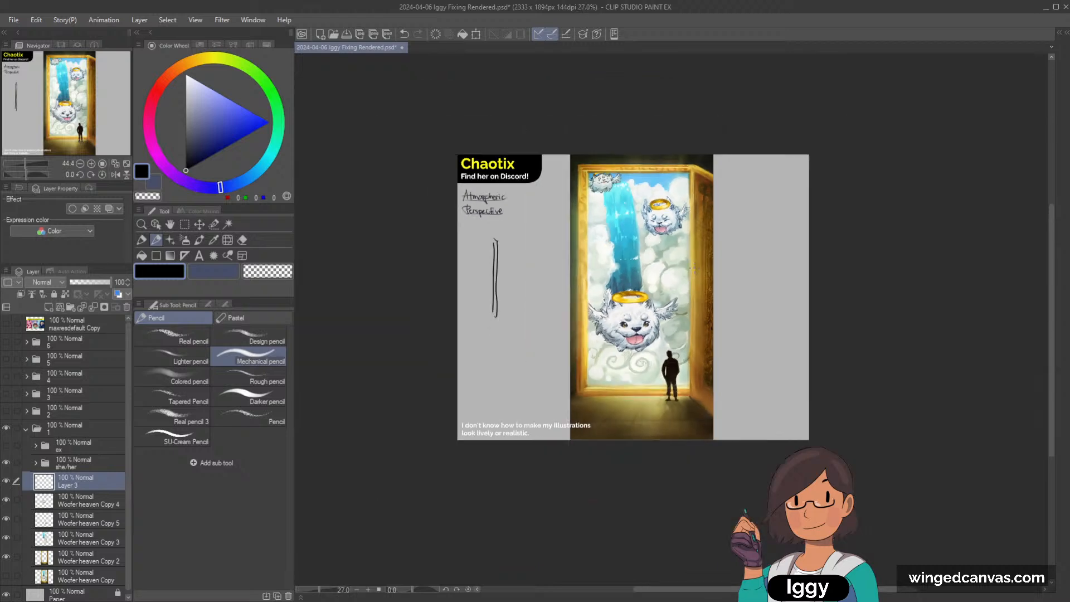
scroll(681, 278, up, 2)
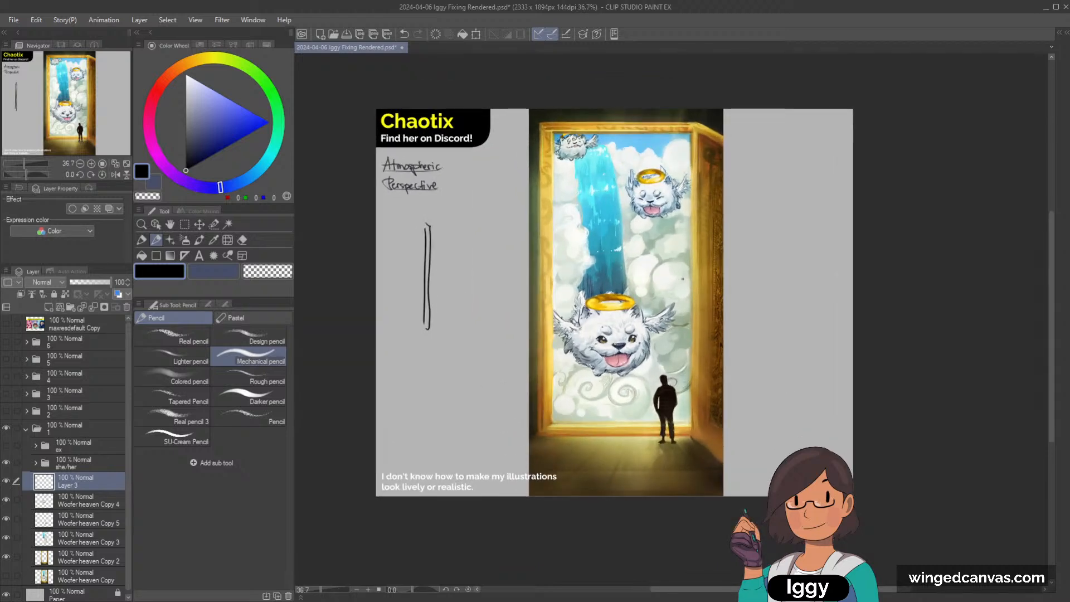
key(ctrl+z)
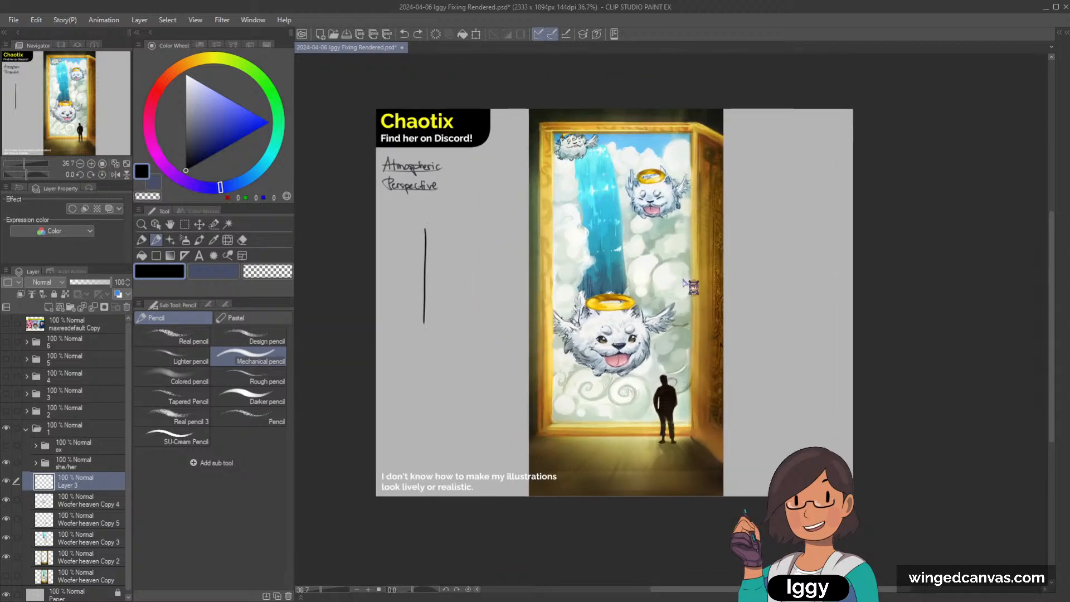
key(ctrl+z)
Underline the handwritten words "Atmospheric" and "Perspective" with black pencil strokes.
scroll(682, 279, up, 1)
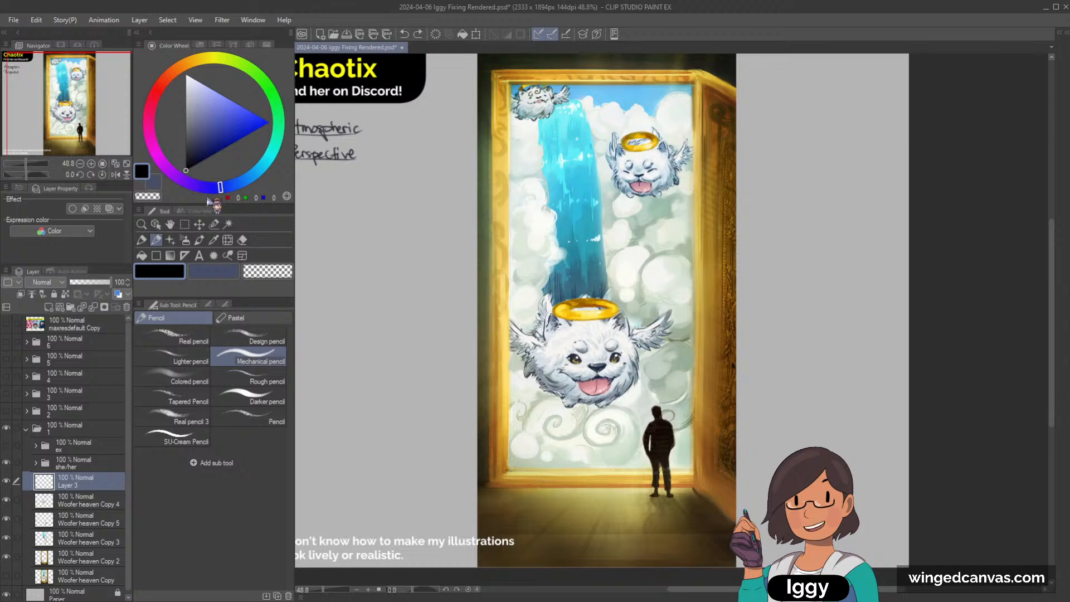
click(127, 164)
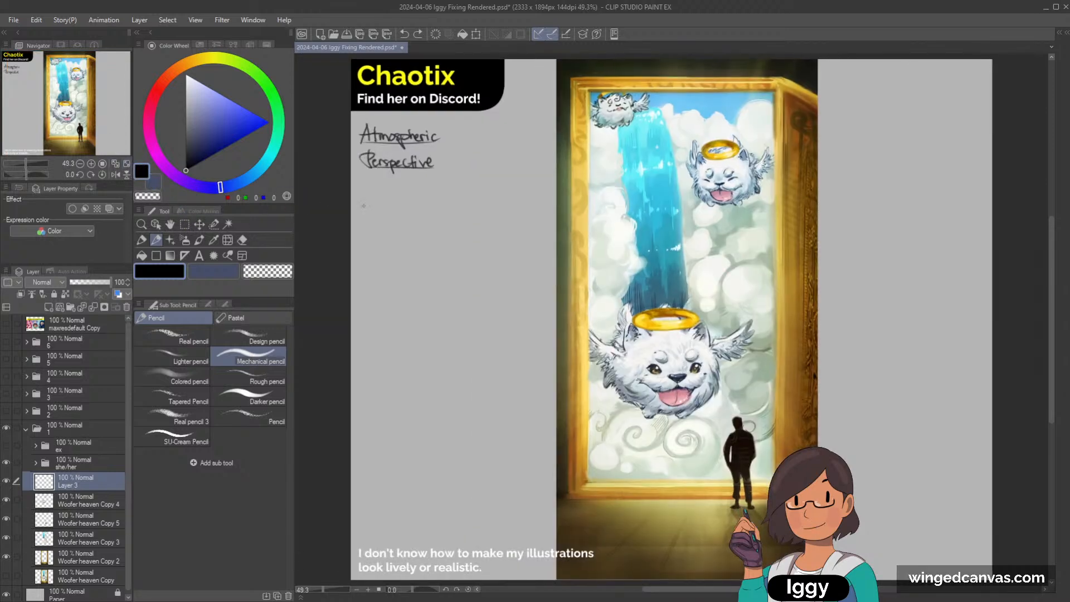
drag(357, 144, 444, 143)
key(ctrl+z)
scroll(660, 317, down, 3)
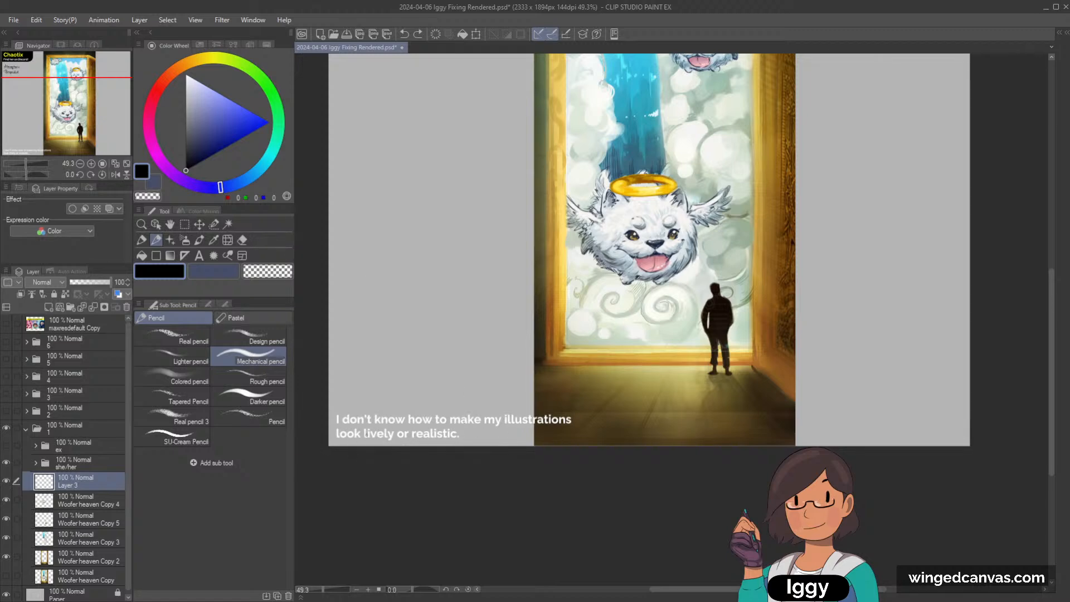
scroll(696, 191, up, 3)
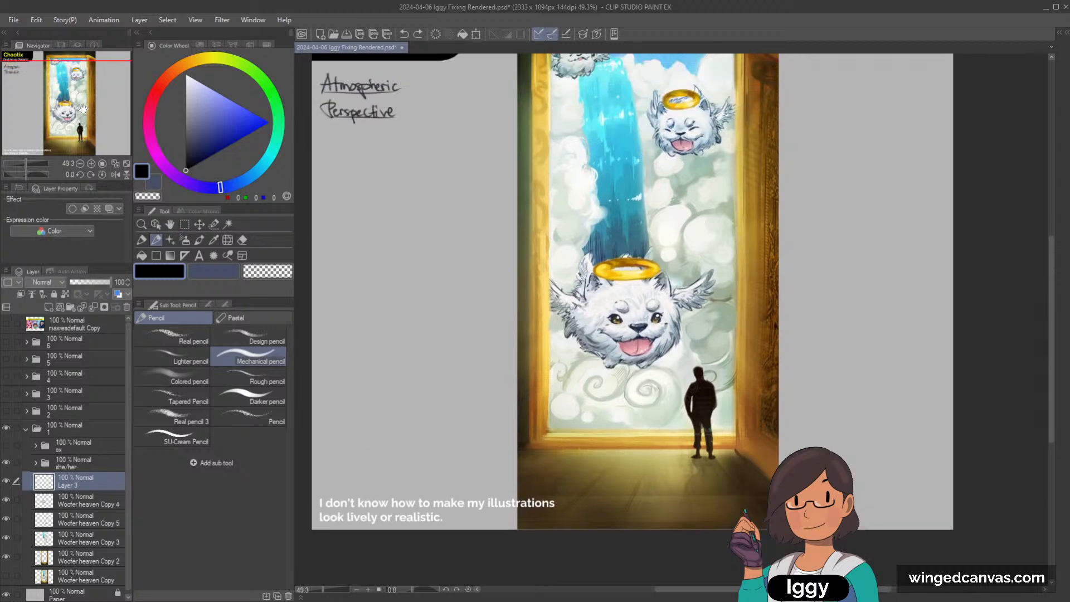
scroll(697, 191, down, 1)
scroll(696, 191, up, 1)
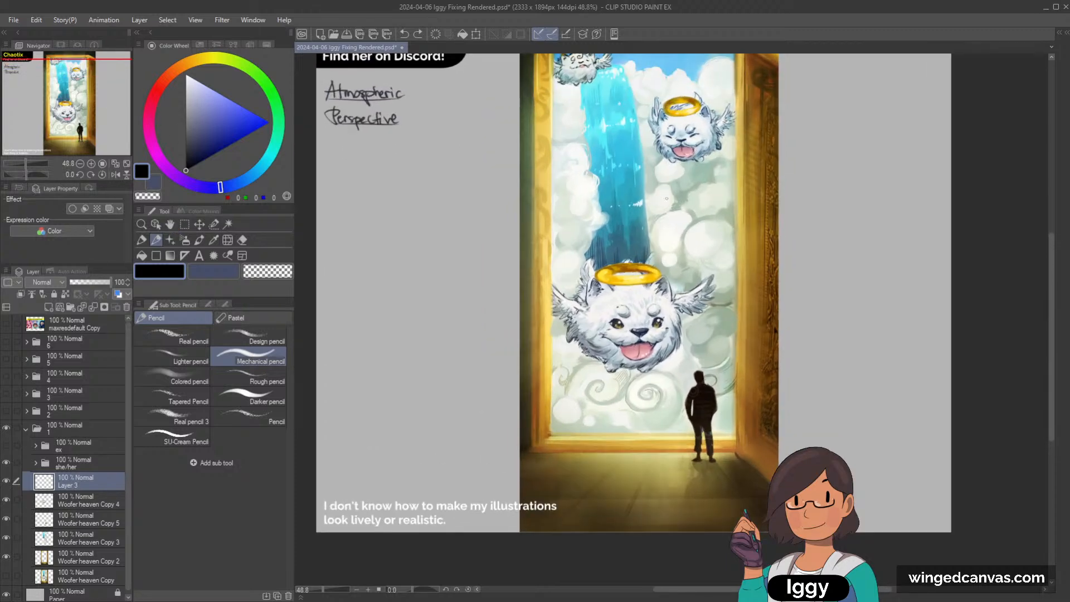
drag(331, 100, 398, 100)
drag(330, 124, 401, 122)
Select the "ex" folder and make its mountain landscape reference photo visible over the illustration.
key(ctrl+minus)
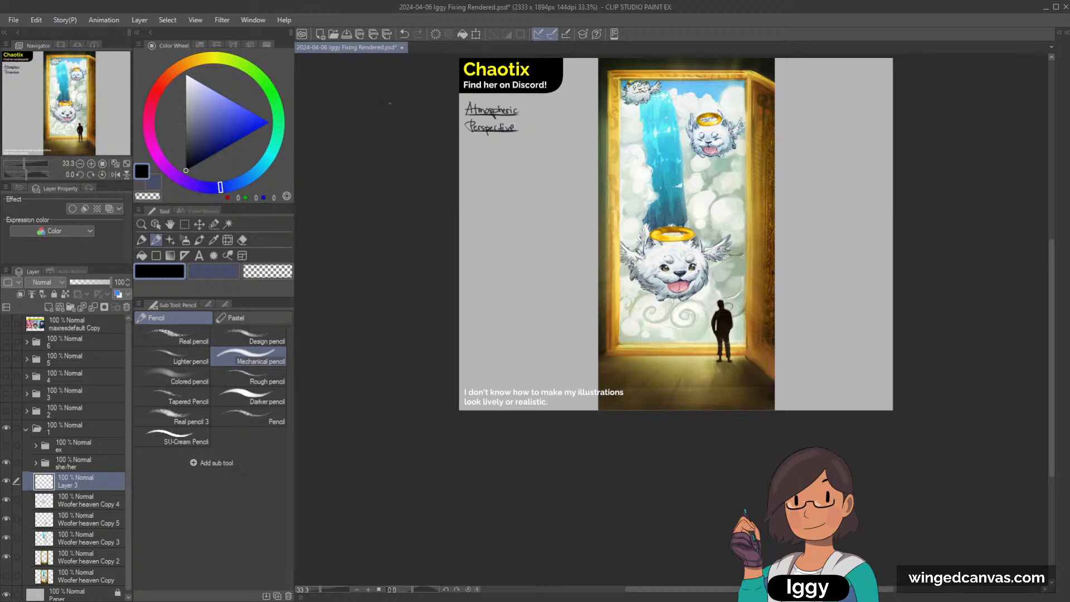
drag(84, 106, 101, 102)
scroll(640, 157, up, 3)
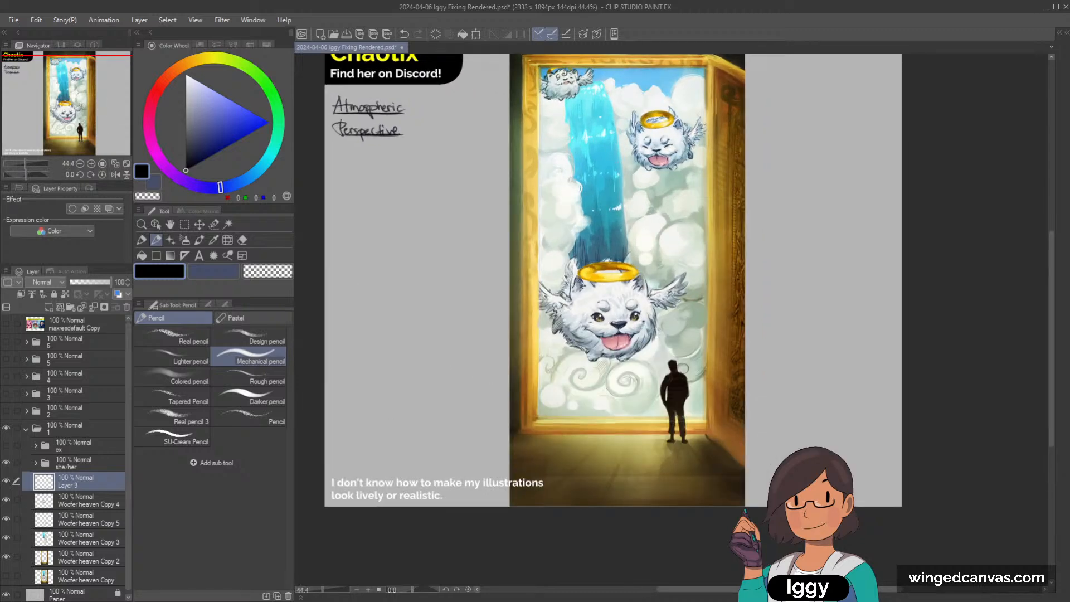
click(126, 163)
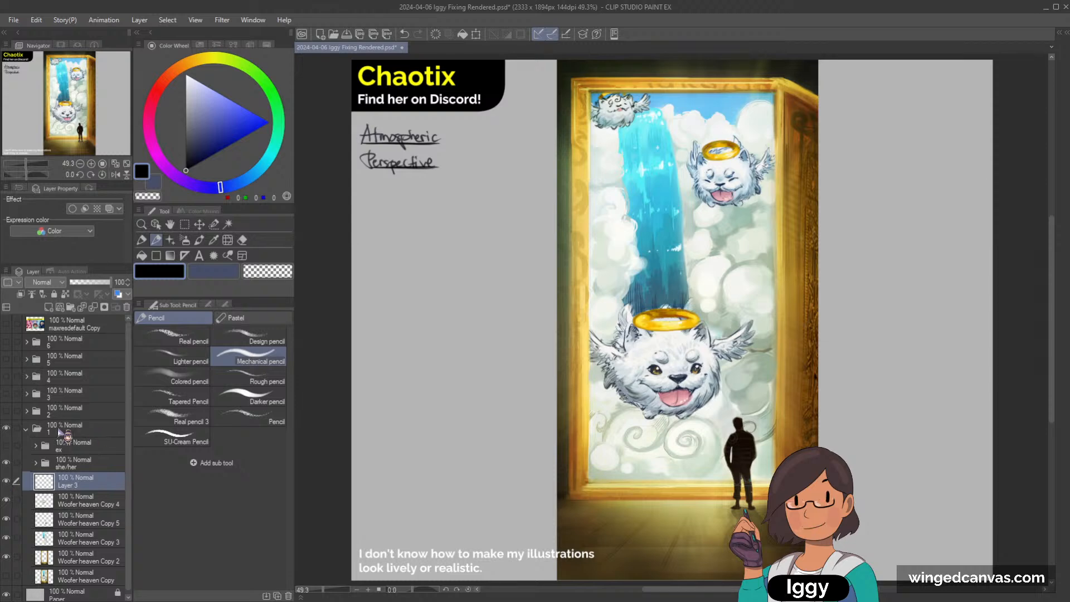
click(67, 446)
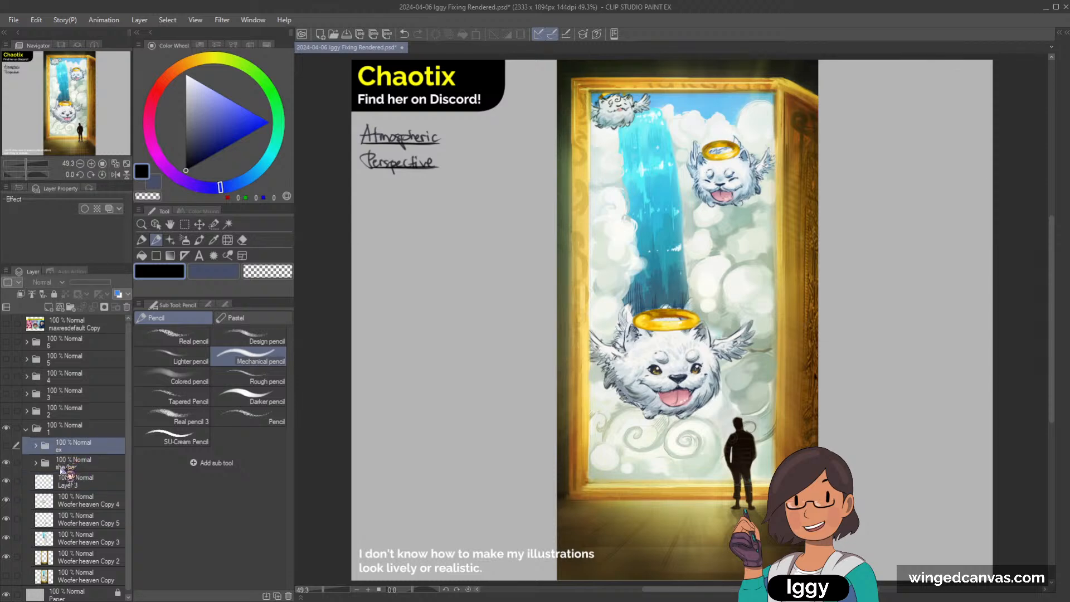
click(5, 446)
scroll(623, 263, down, 7)
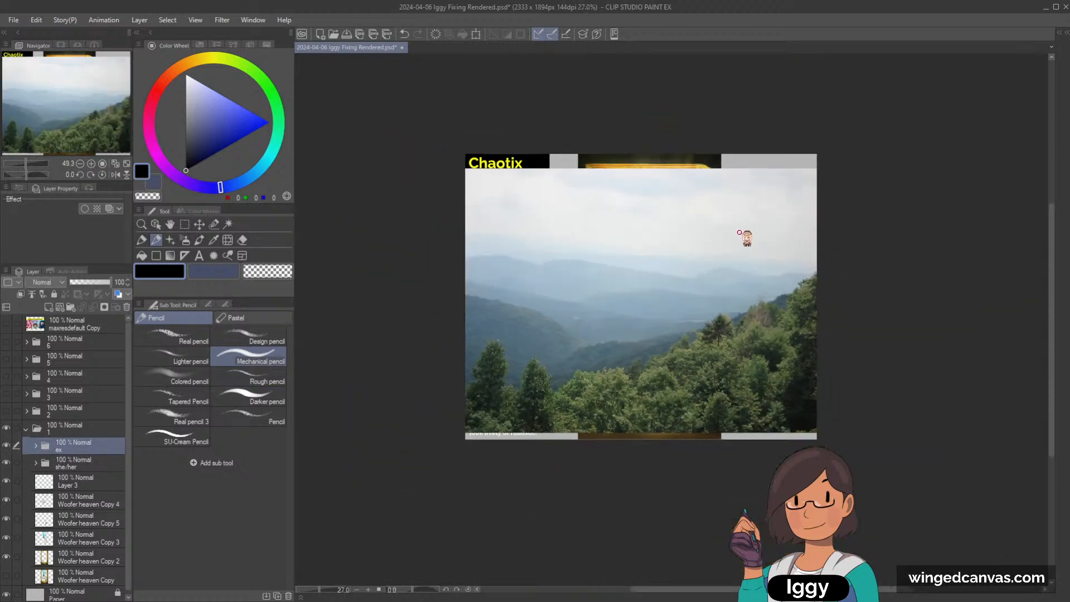
scroll(751, 230, up, 1)
Scale the mountain reference photo down proportionally and move it below the handwritten Atmospheric Perspective note.
key(ctrl+t)
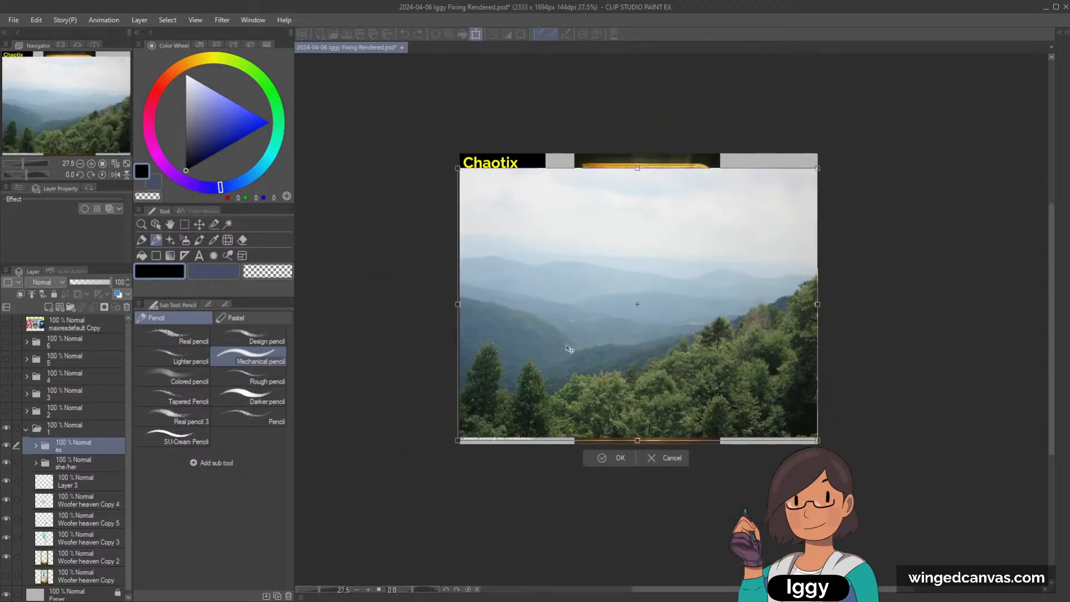
key(Return)
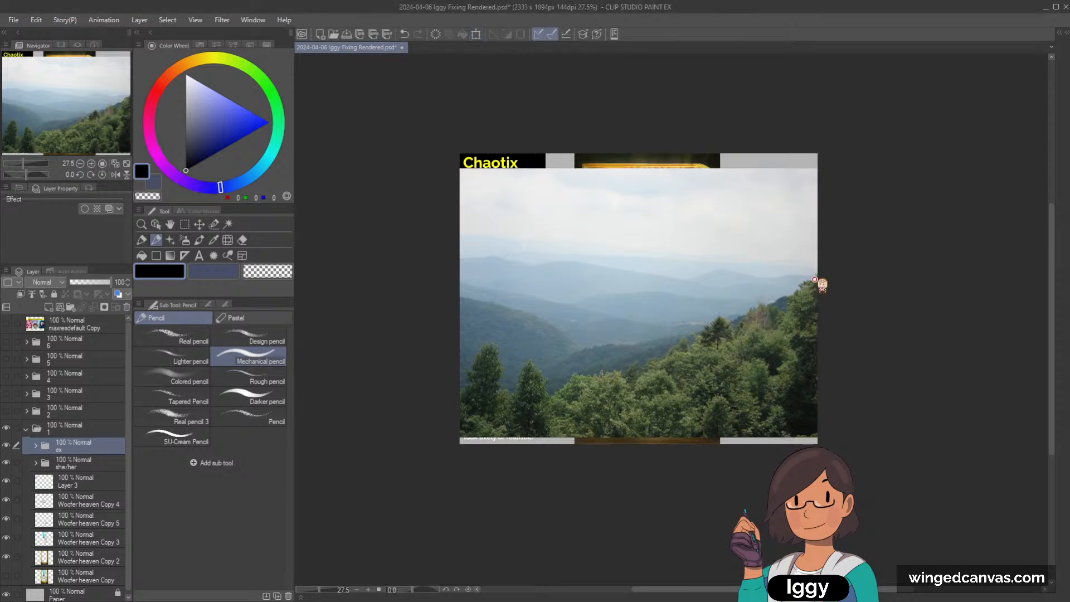
key(ctrl+t)
drag(818, 438, 697, 348)
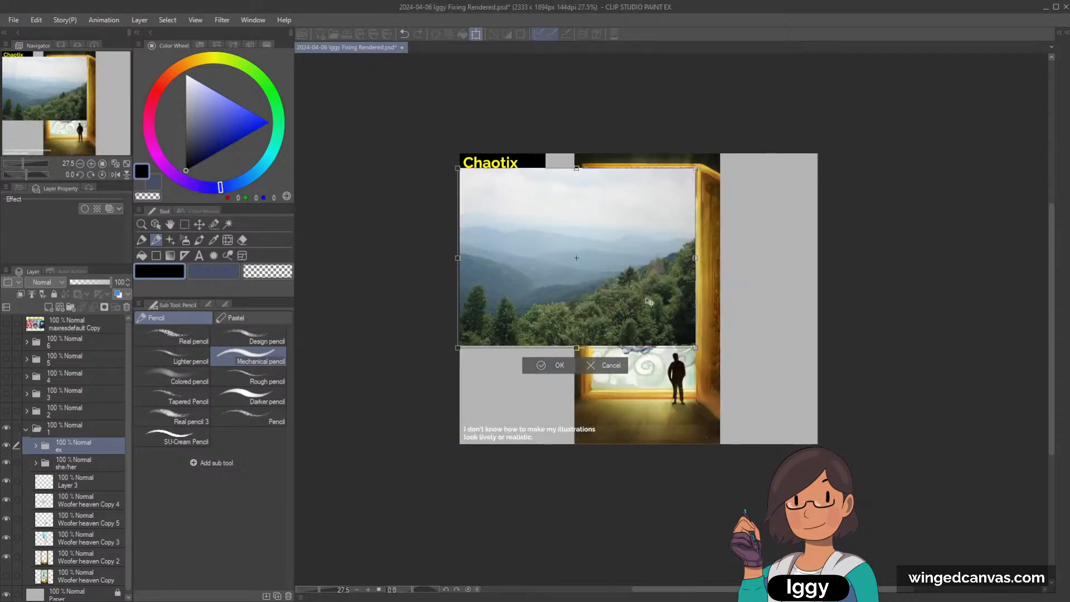
drag(636, 288, 634, 346)
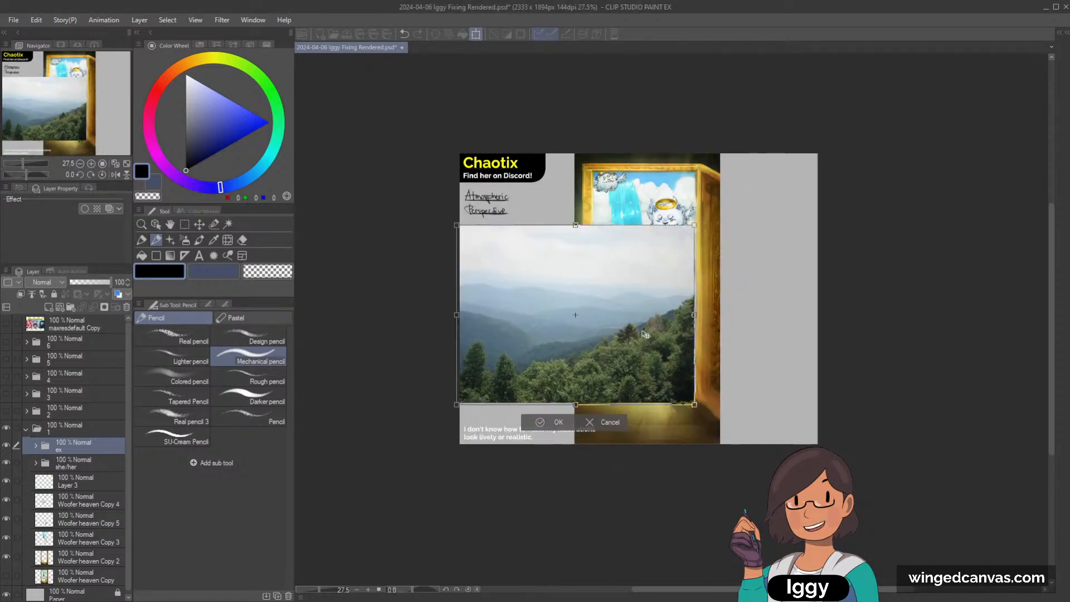
scroll(554, 407, up, 2)
click(545, 437)
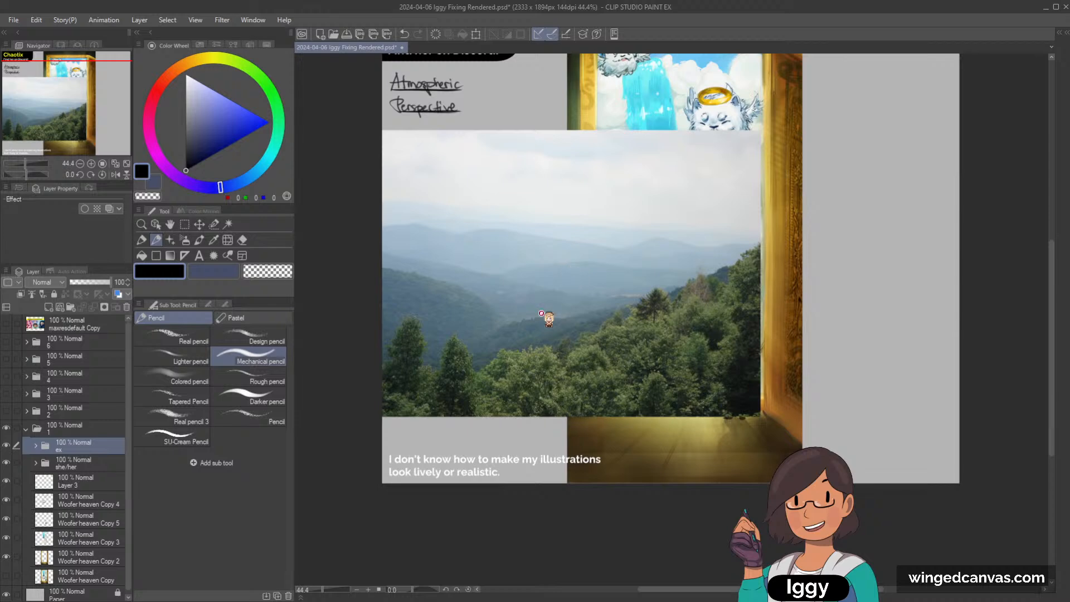
Sample a dark green from the photo's foreground trees, undo the photo's resizing, and show the whole canvas.
scroll(538, 312, up, 1)
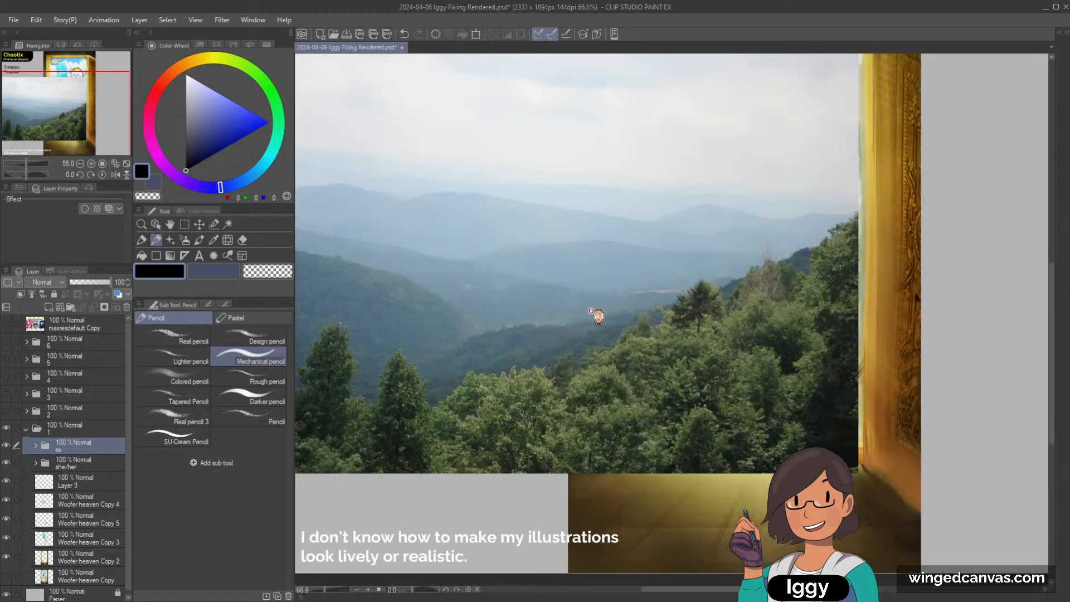
scroll(596, 310, up, 1)
scroll(642, 352, down, 1)
scroll(676, 358, up, 1)
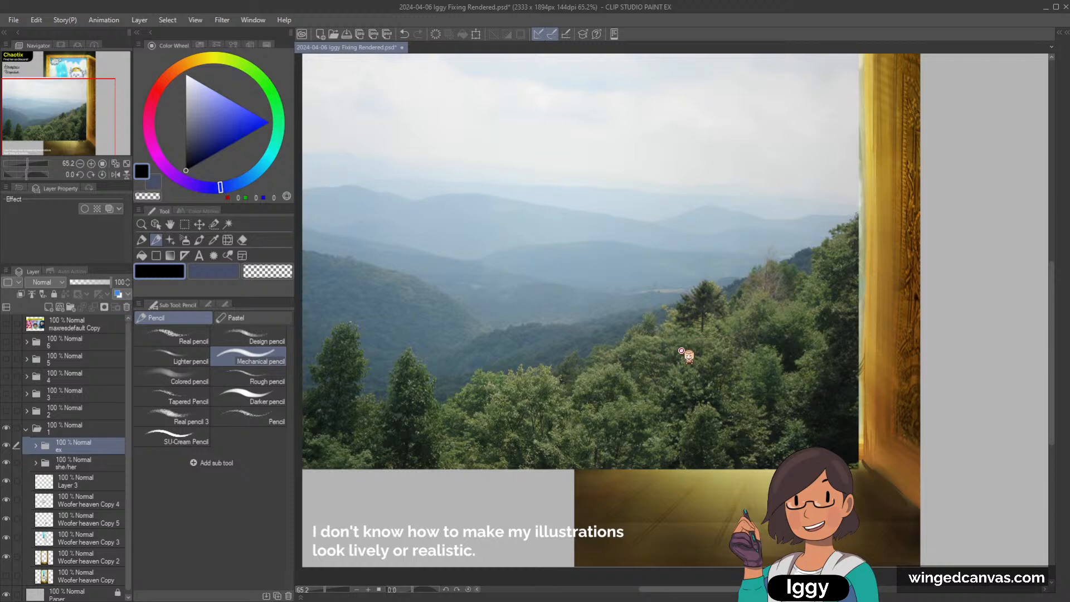
drag(681, 361, 670, 350)
click(115, 164)
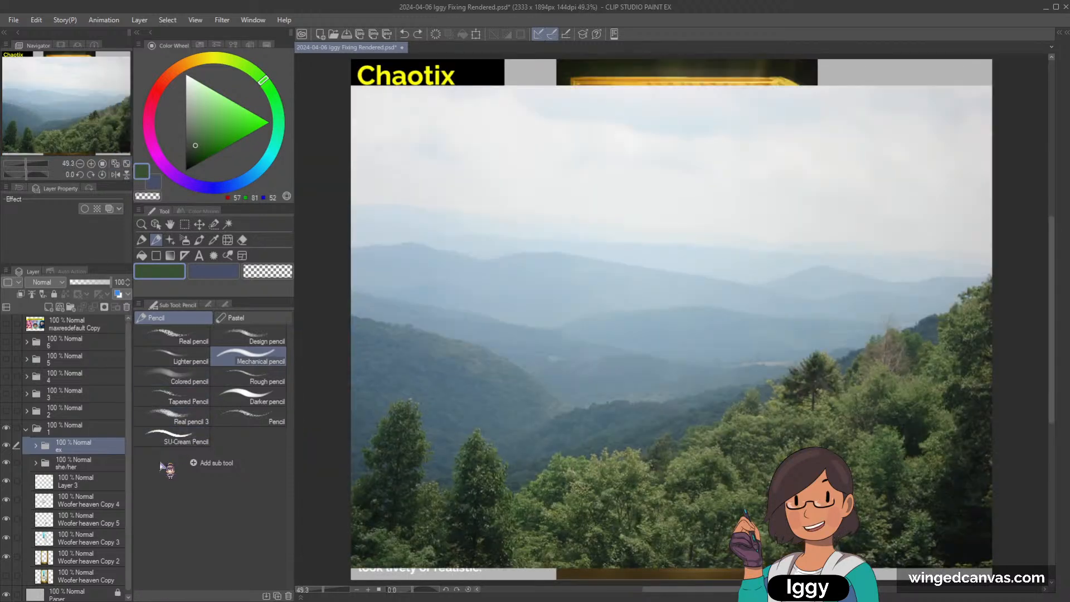
click(6, 462)
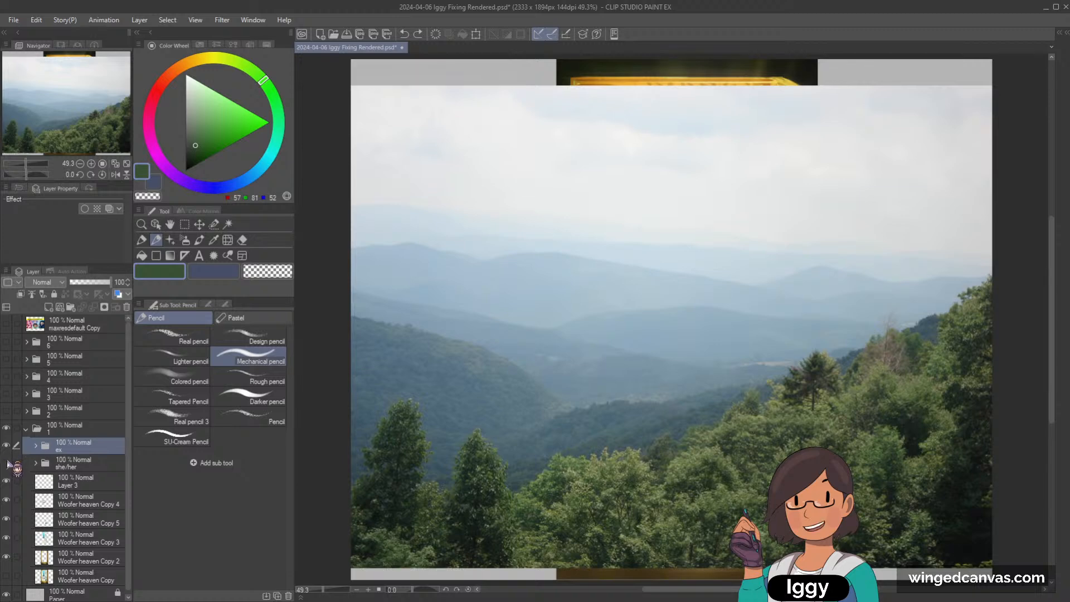
click(6, 462)
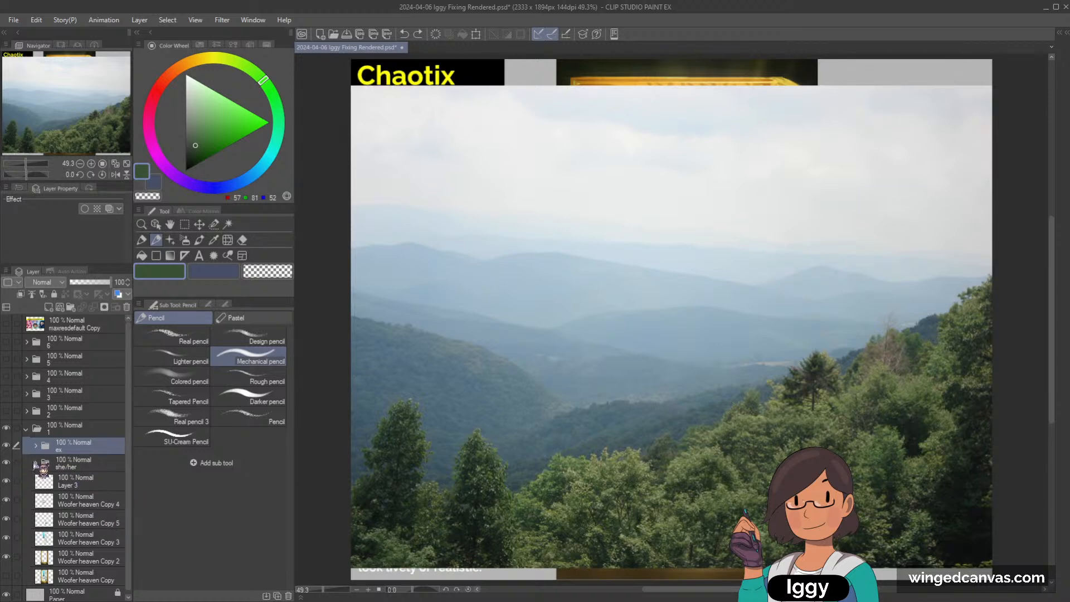
click(36, 462)
click(66, 467)
click(73, 477)
click(35, 462)
Create a layer folder above Layer 3, put Layer 3 and all the Woofer heaven copies in it, and collapse it.
click(73, 479)
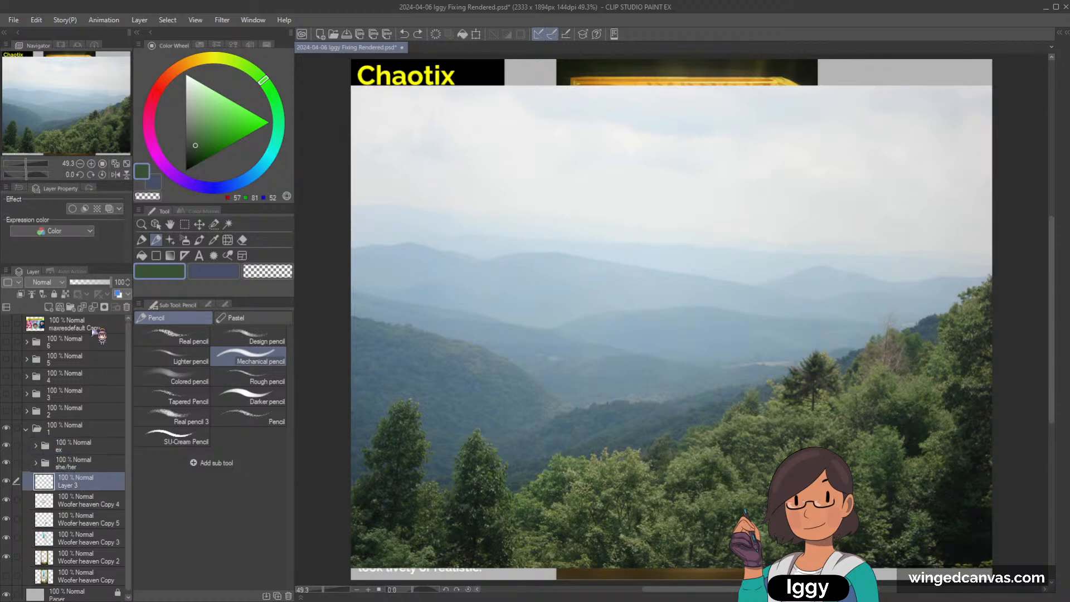
click(71, 308)
click(91, 499)
drag(128, 499, 127, 535)
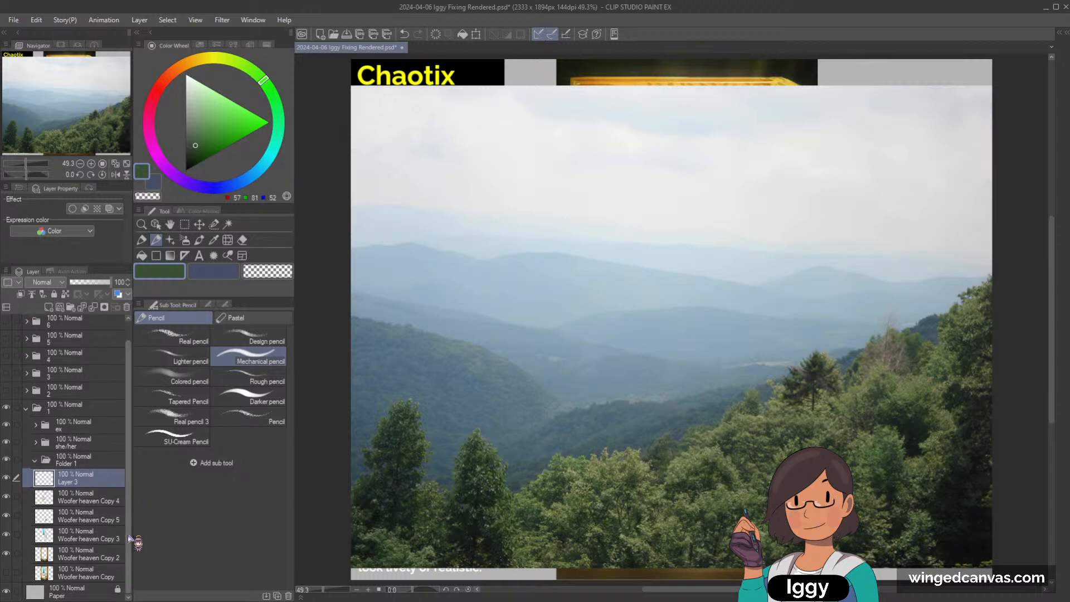
shift+click(96, 575)
drag(91, 493, 83, 462)
click(35, 460)
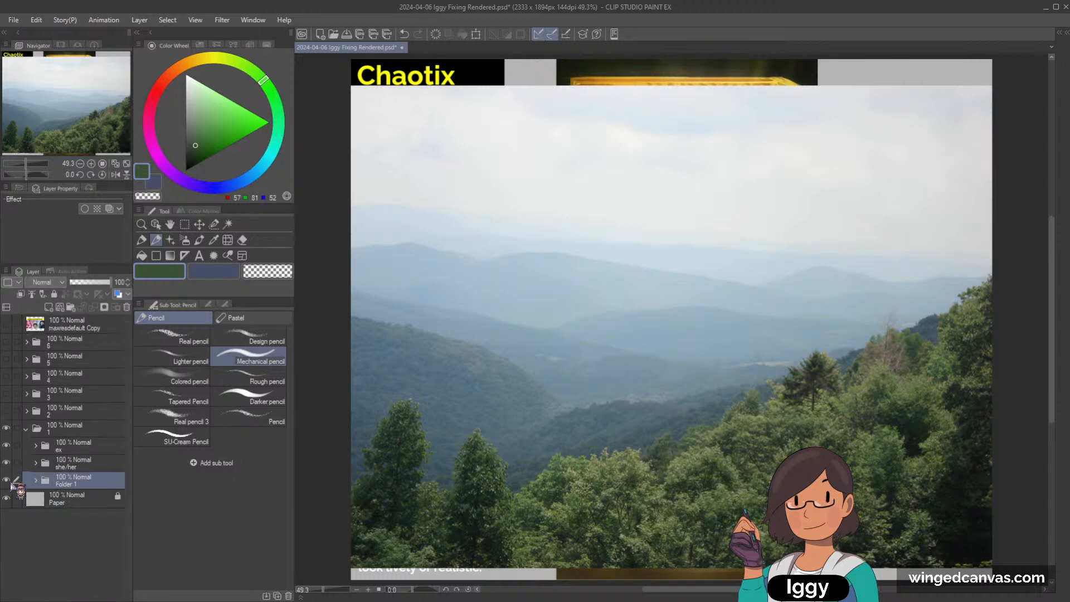
Hide the new artwork folder and the "she/her" folder, keeping the "ex" folder visible.
click(7, 479)
click(6, 445)
click(6, 444)
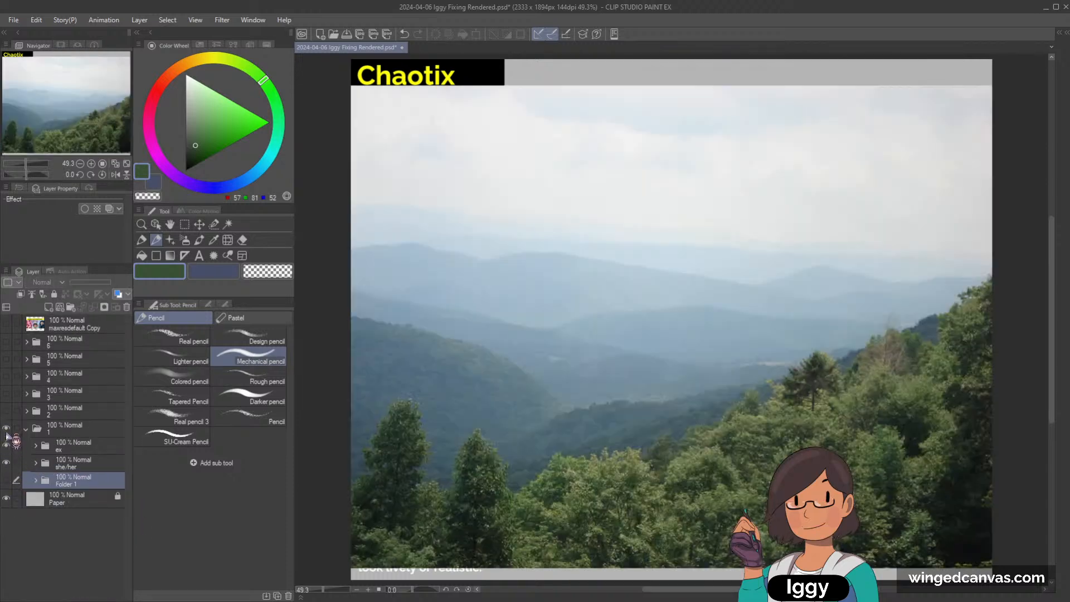
click(6, 428)
click(6, 428)
click(8, 478)
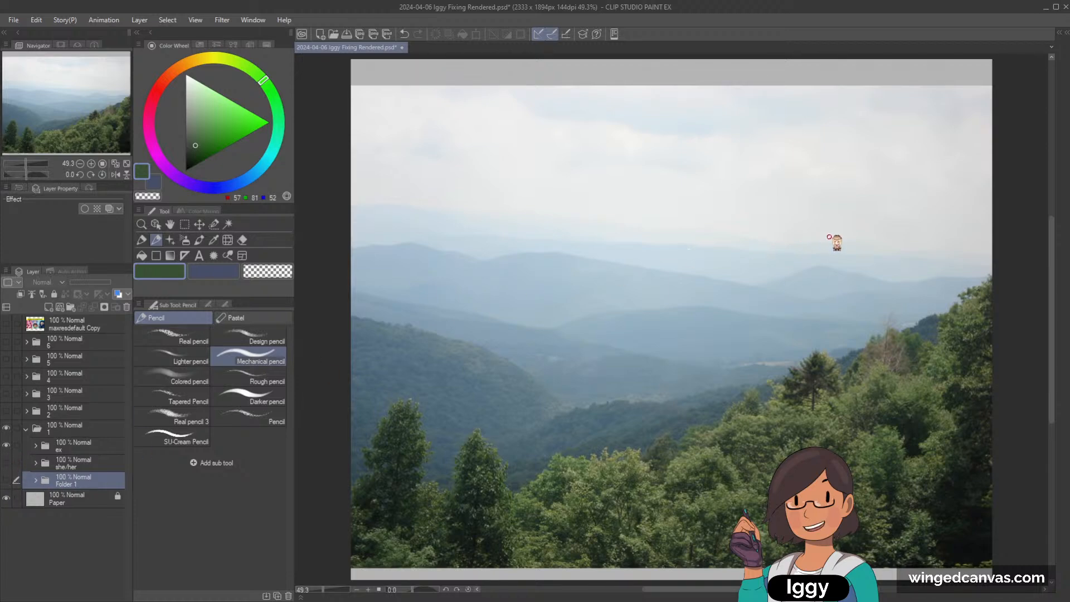
Add a new raster layer inside the "ex" folder and place it between Layer 1 and the aerial Perspective photo.
scroll(830, 238, down, 1)
click(78, 445)
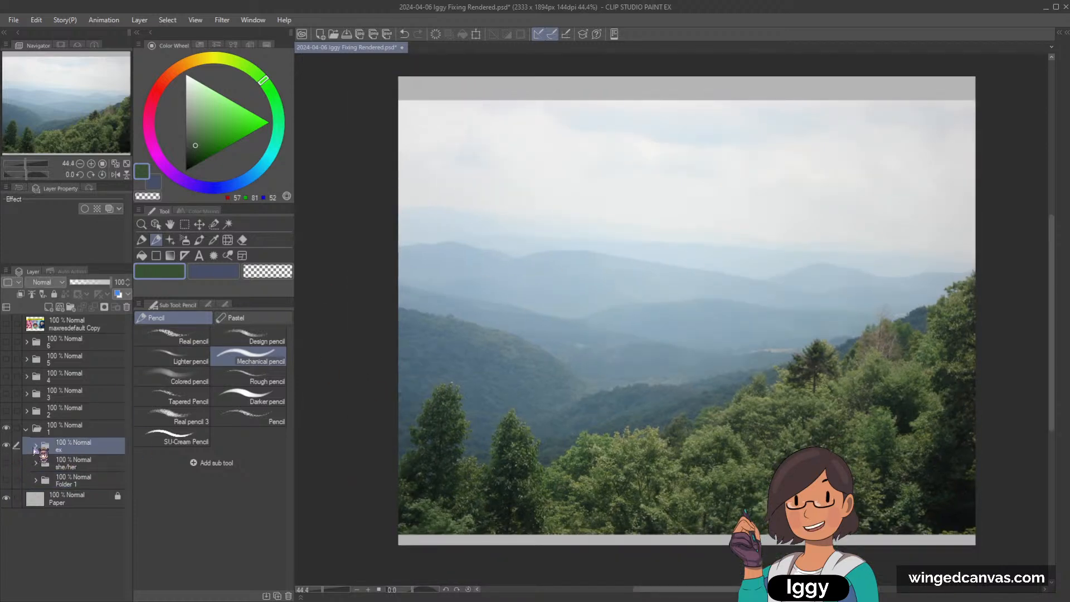
click(36, 446)
click(80, 471)
click(49, 307)
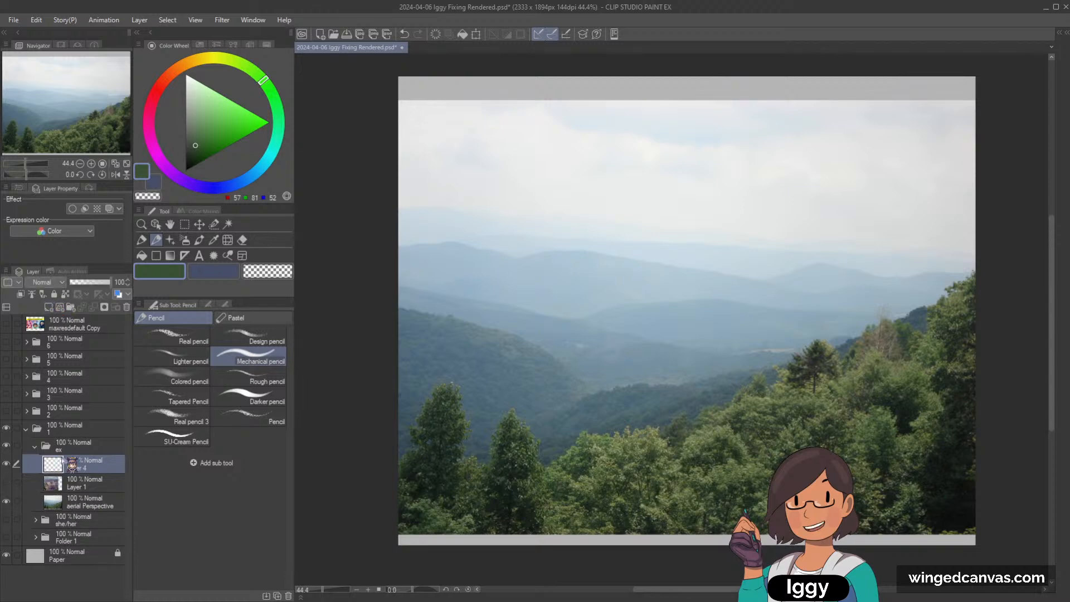
drag(78, 465, 79, 492)
drag(66, 108, 73, 115)
Sample the olive green of the foreground trees as main colour and the muted blue-green of the distant hills as sub colour.
click(142, 255)
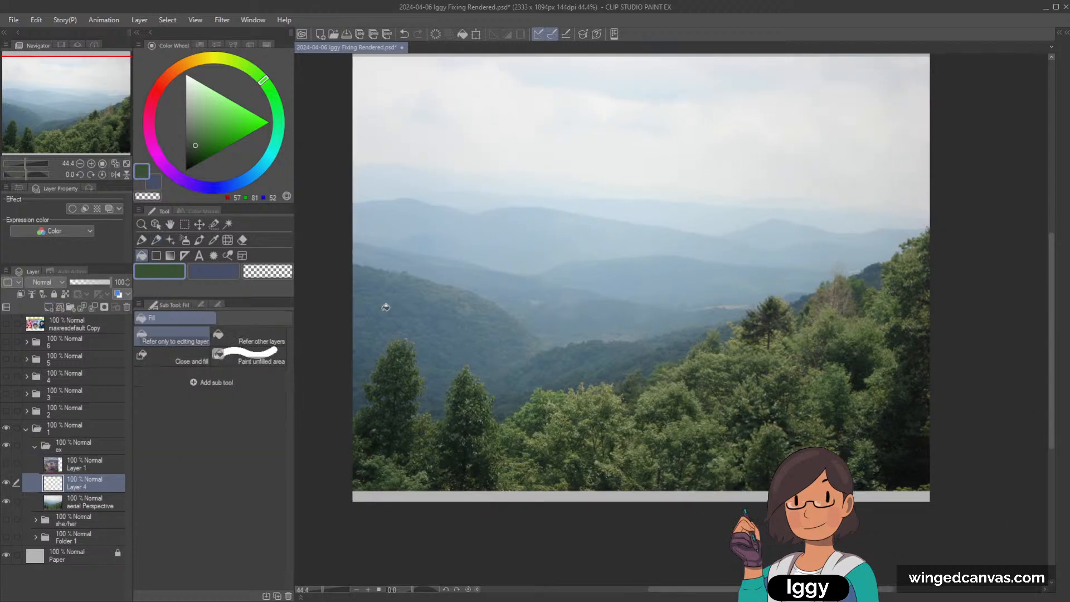
alt+click(781, 376)
alt+click(774, 352)
alt+click(737, 371)
alt+click(640, 351)
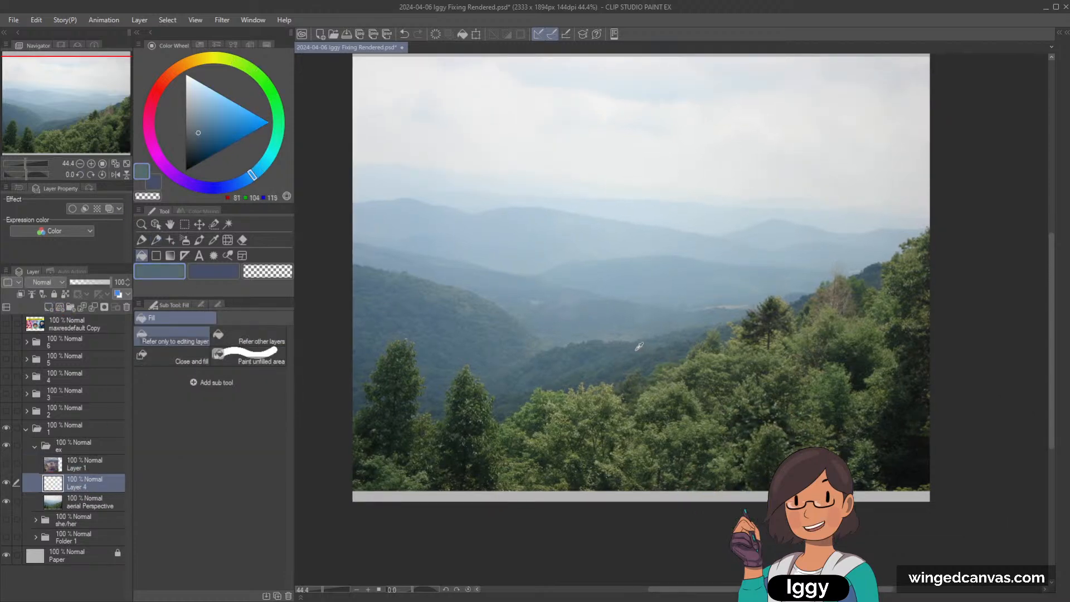
alt+click(636, 348)
alt+click(648, 385)
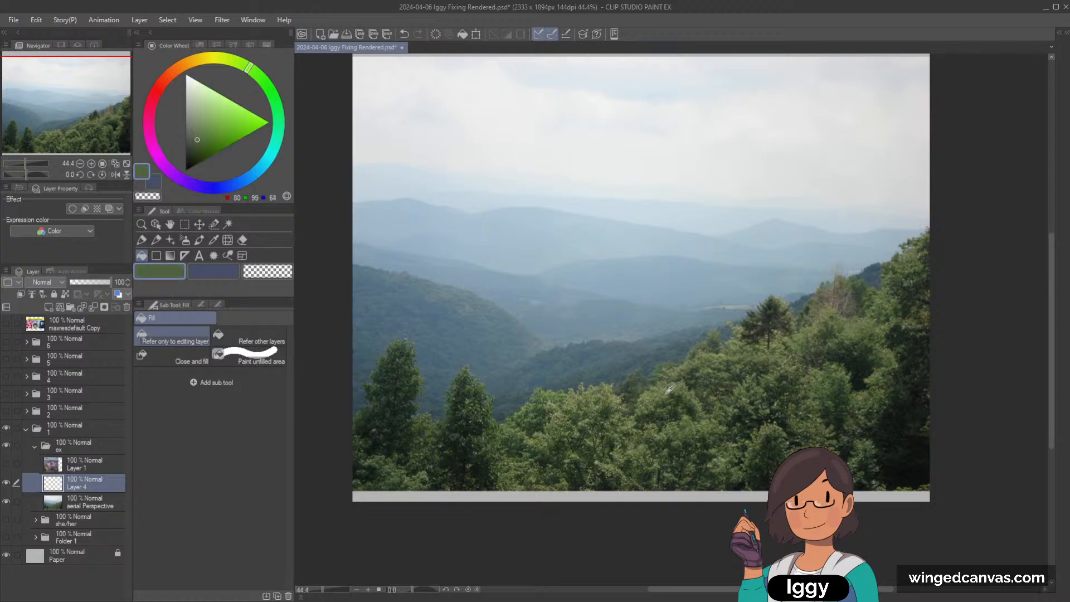
alt+click(664, 390)
alt+click(644, 361)
key(x)
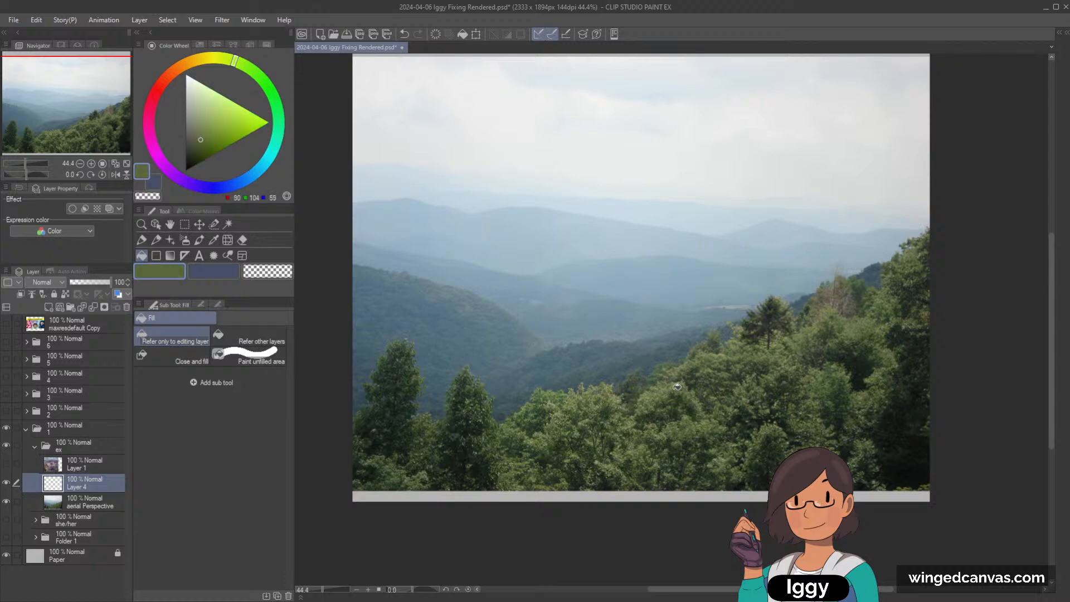
click(268, 159)
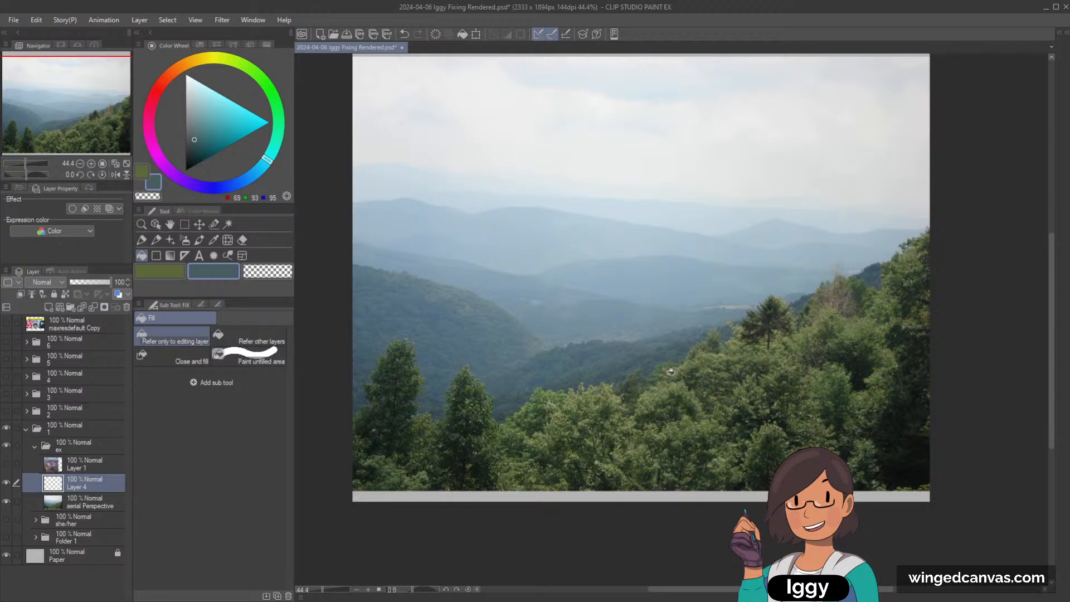
Show the canyon photo on Layer 1 and examine how its foreground cliff compares with the distant rock formations.
scroll(671, 371, down, 1)
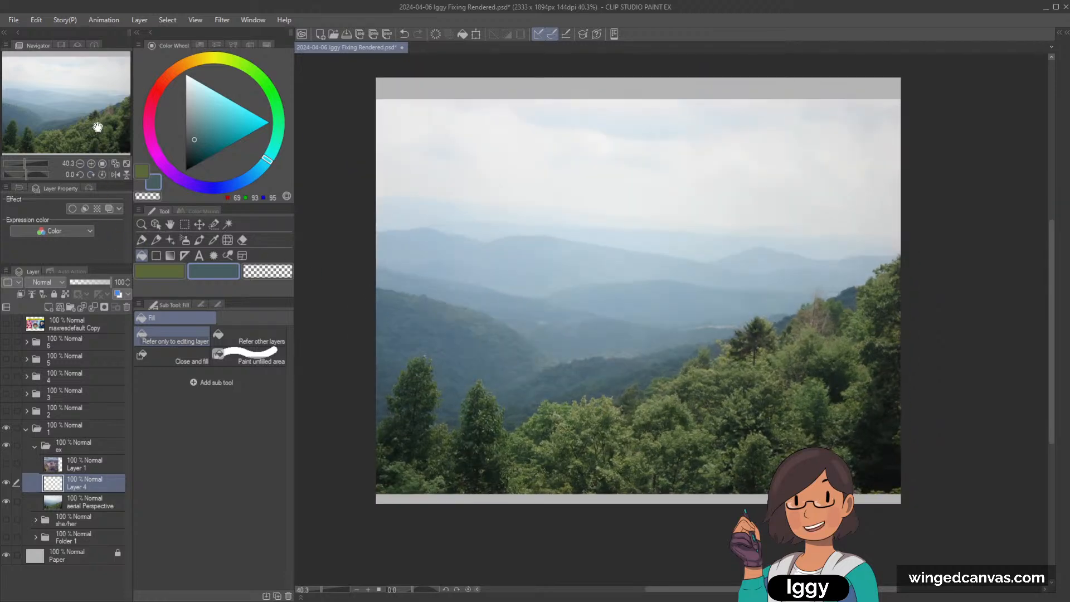
drag(93, 123, 95, 126)
click(125, 163)
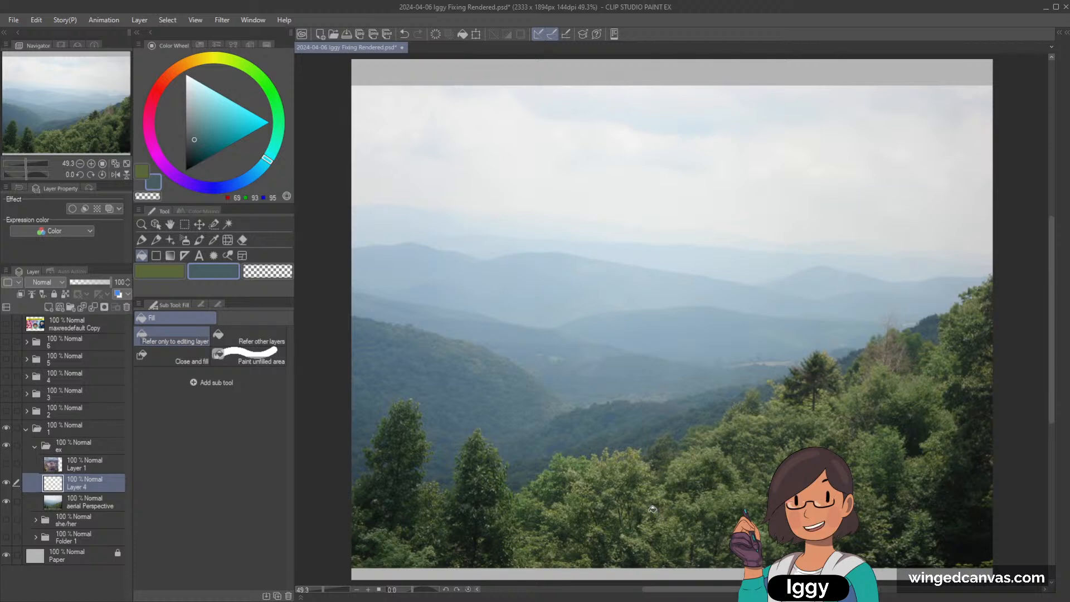
click(6, 464)
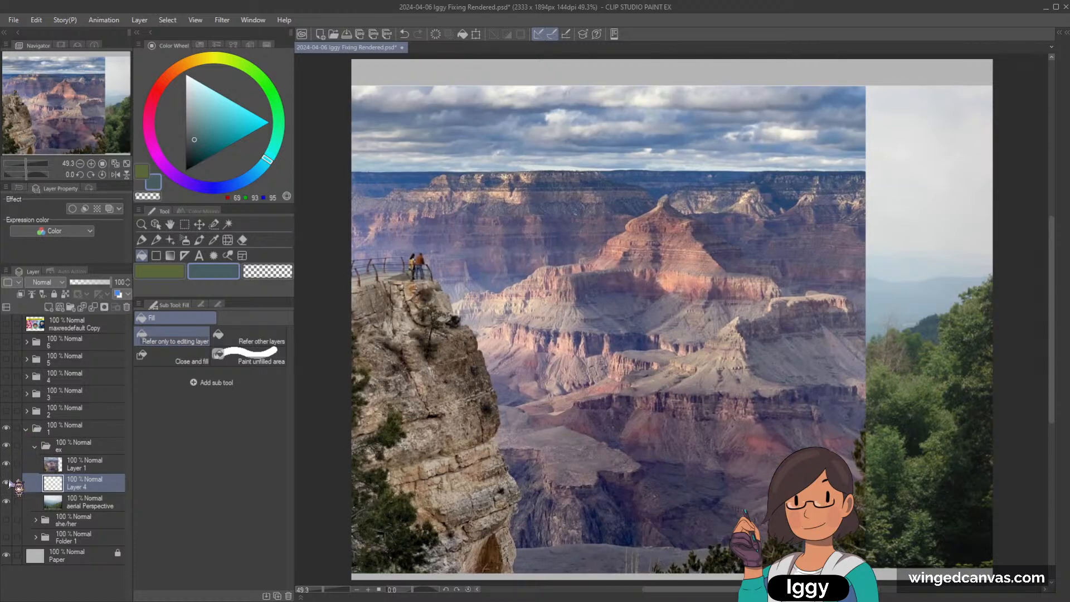
scroll(515, 333, up, 2)
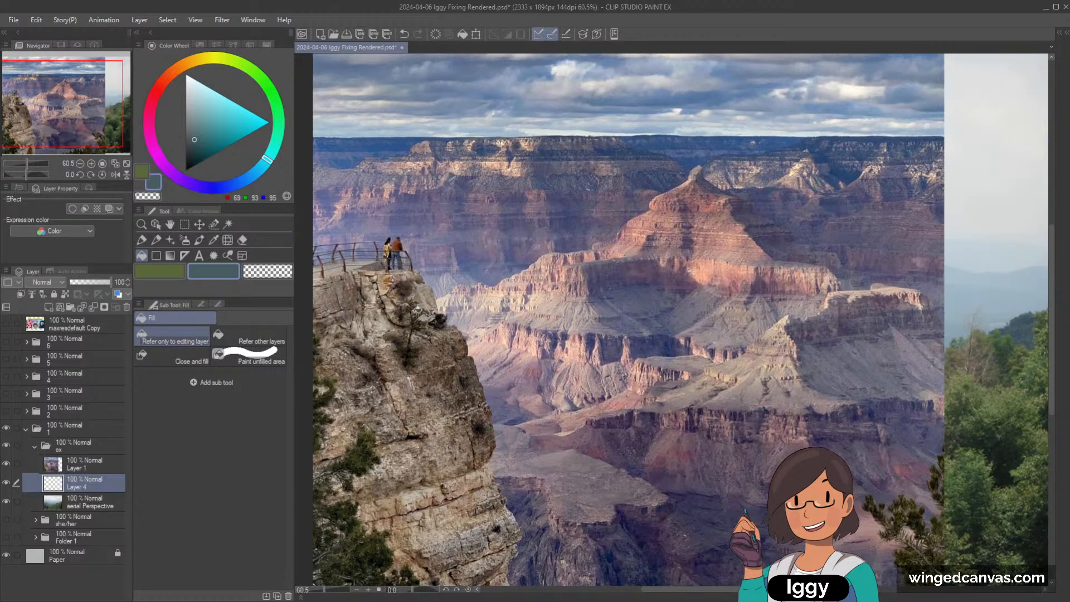
scroll(469, 221, down, 2)
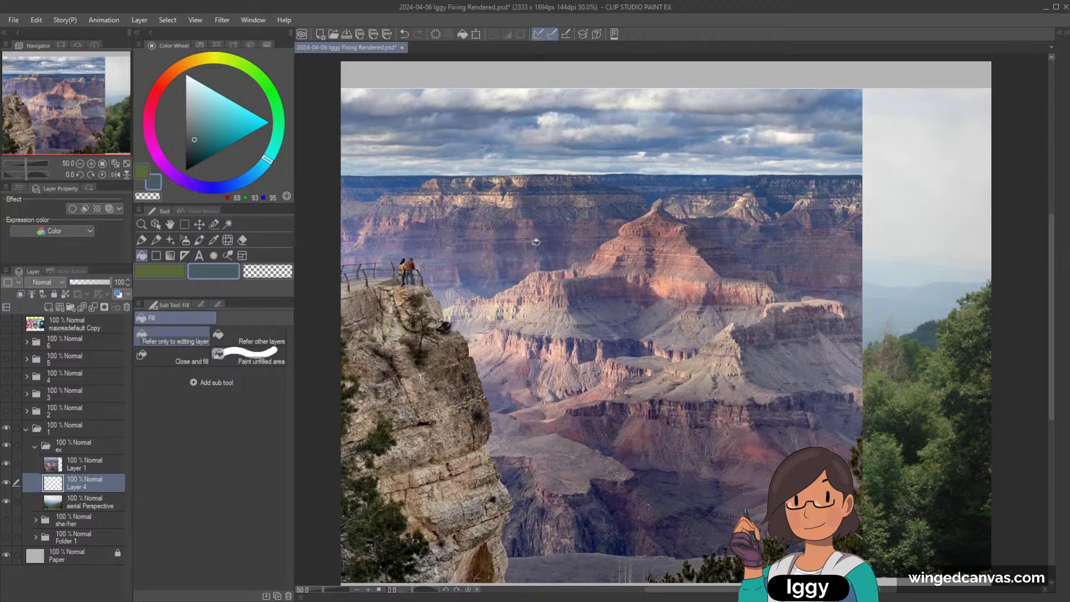
scroll(416, 230, down, 1)
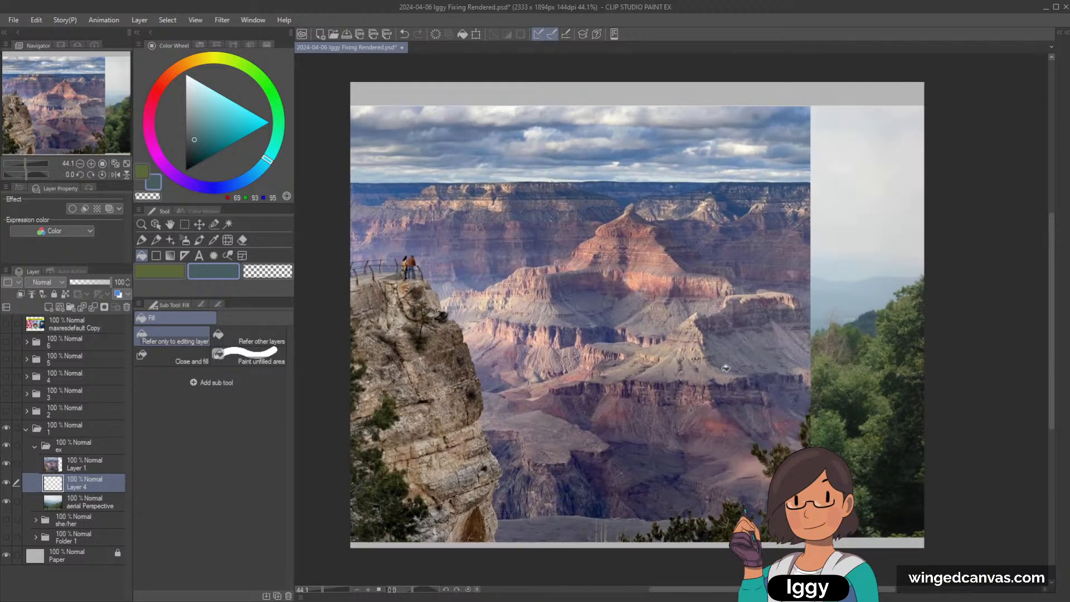
scroll(465, 412, down, 1)
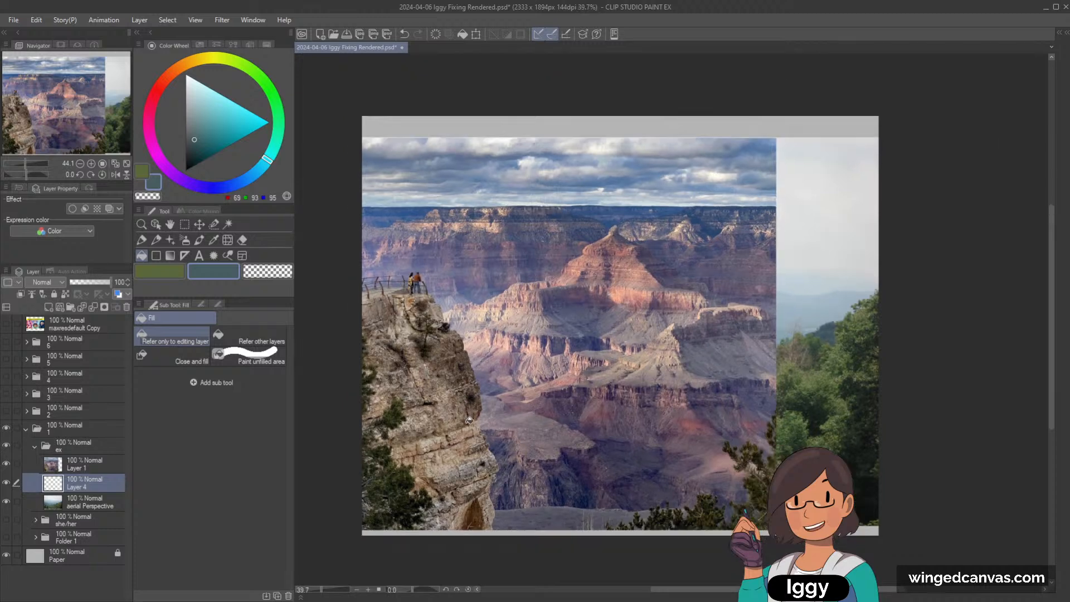
scroll(69, 130, down, 2)
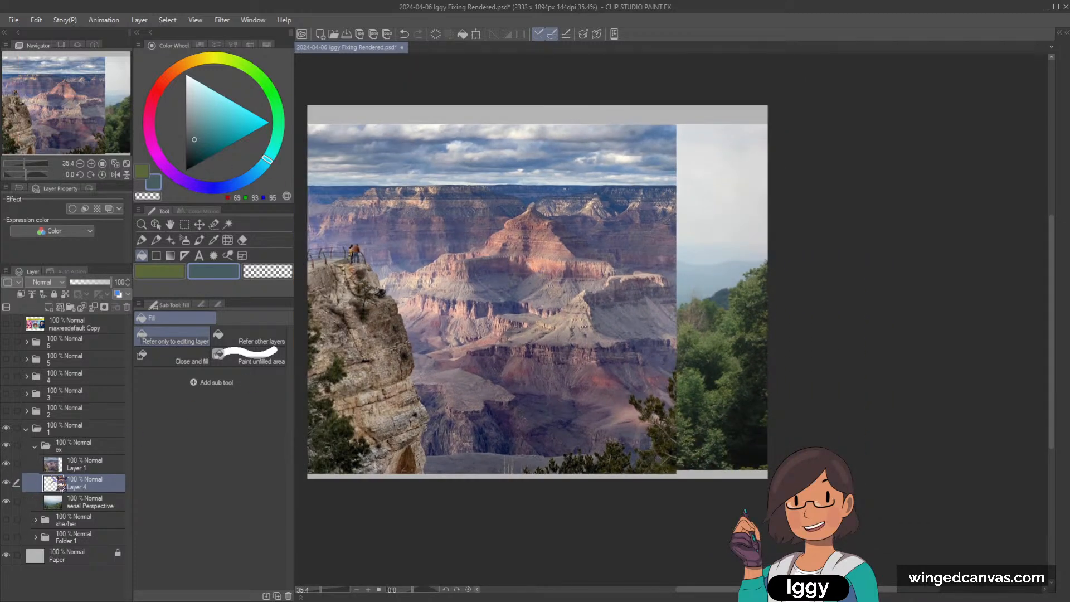
Move the empty Layer 4 above Layer 1 and hide both reference photos.
drag(82, 486, 82, 461)
drag(6, 482, 6, 501)
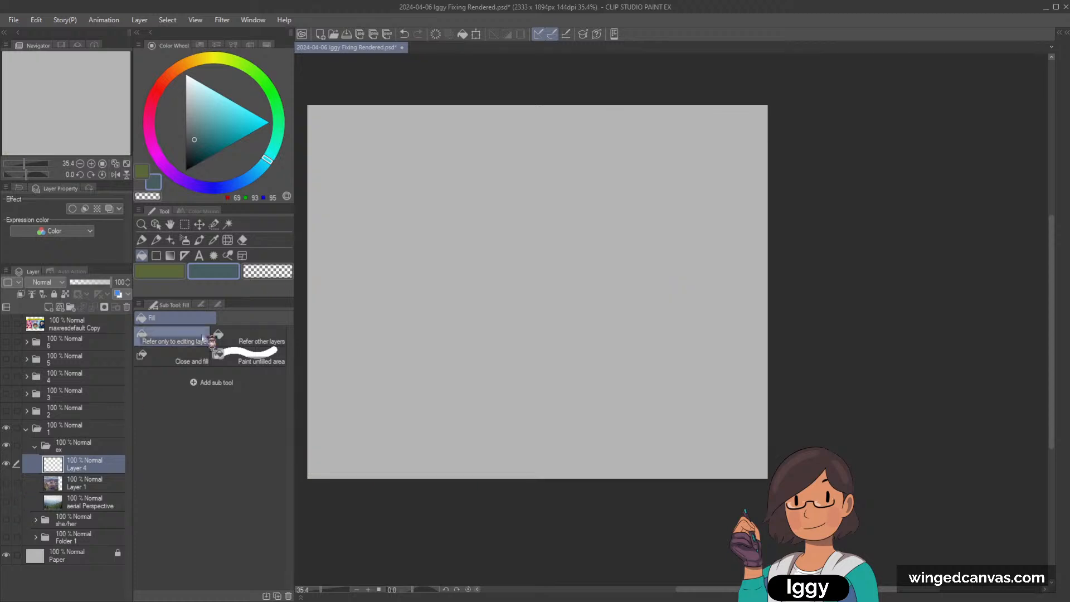
Place a large solid black dot on the upper left of the blank canvas with an enlarged G-pen.
click(143, 240)
scroll(308, 191, up, 1)
click(191, 155)
click(185, 170)
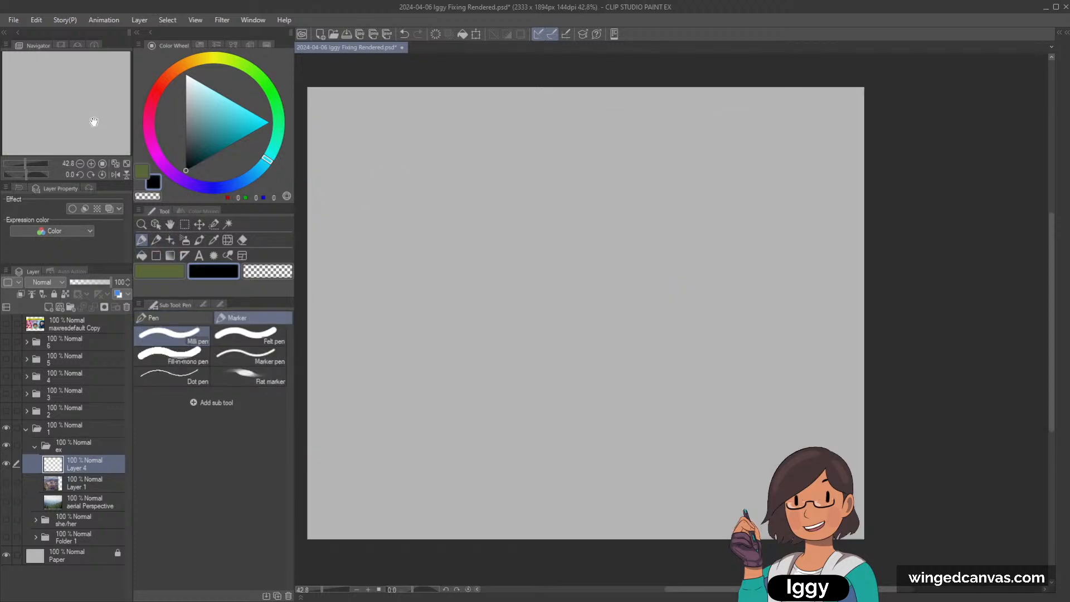
click(91, 120)
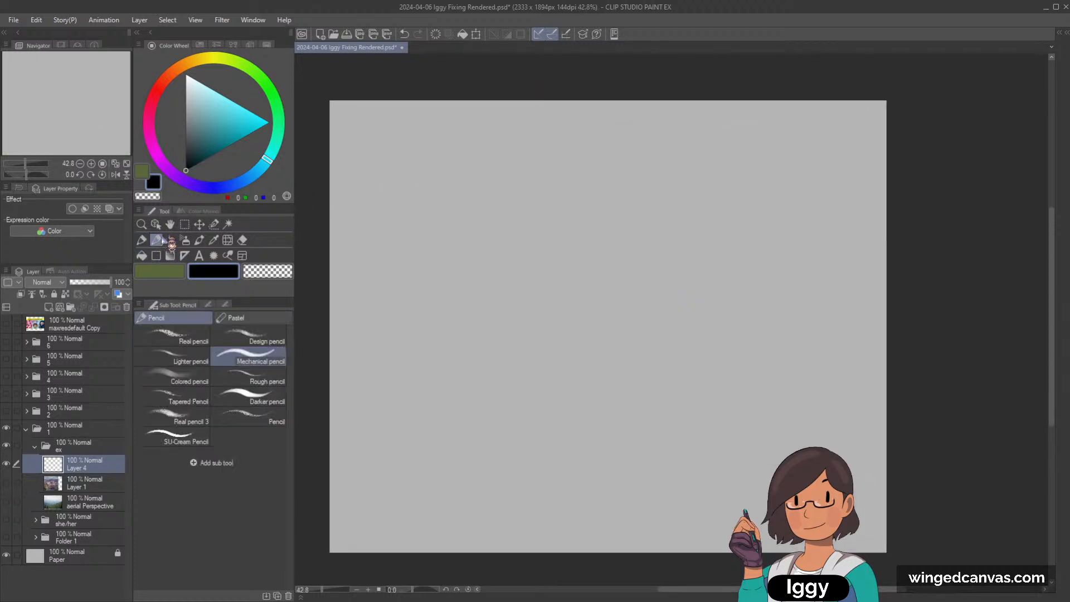
click(167, 318)
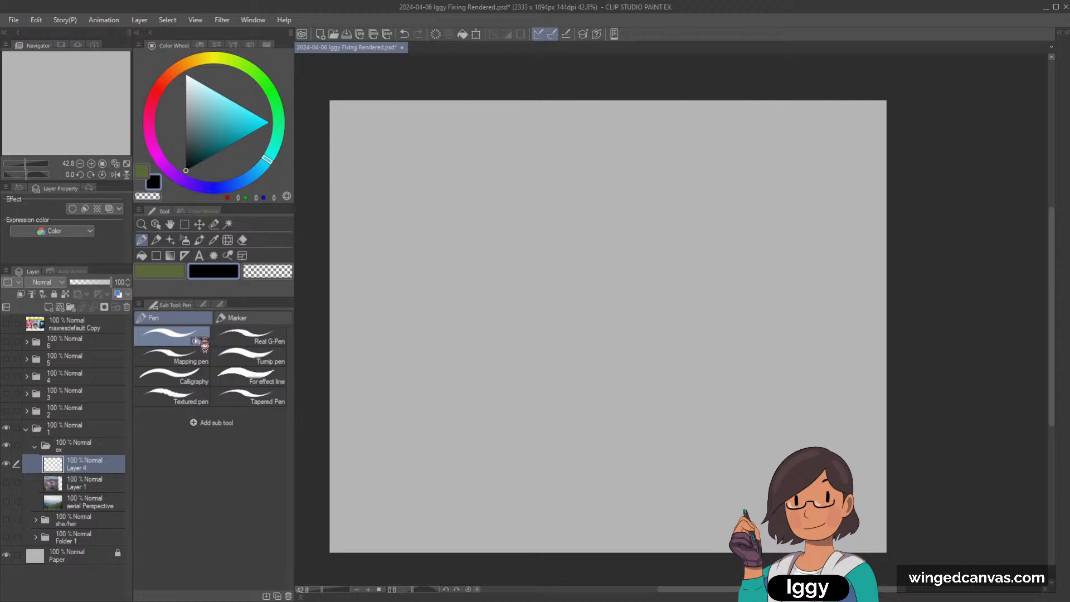
key(bracketright)
key(bracketright)
key(bracketright)
key(bracketright)
key(bracketright)
key(bracketright)
key(bracketright)
key(bracketright)
key(bracketright)
key(bracketright)
key(bracketright)
key(bracketright)
key(bracketleft)
key(bracketleft)
key(bracketleft)
key(bracketleft)
click(403, 235)
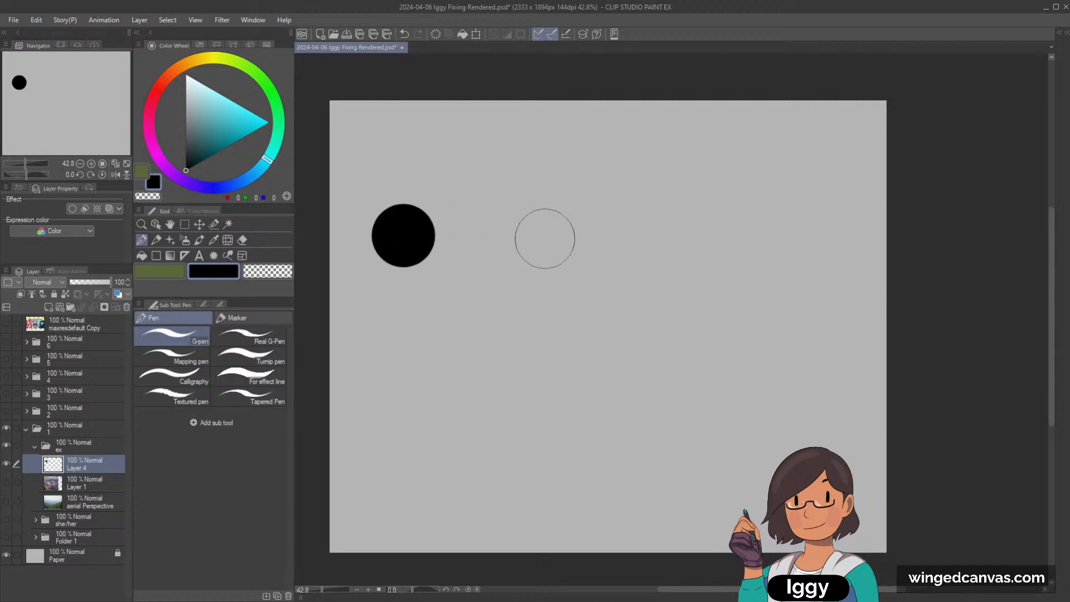
Add two black dots side by side, then handwrite "High Contrast" above the single dot and "Low Contrast" above the pair with the Lighter pencil.
click(596, 238)
click(674, 241)
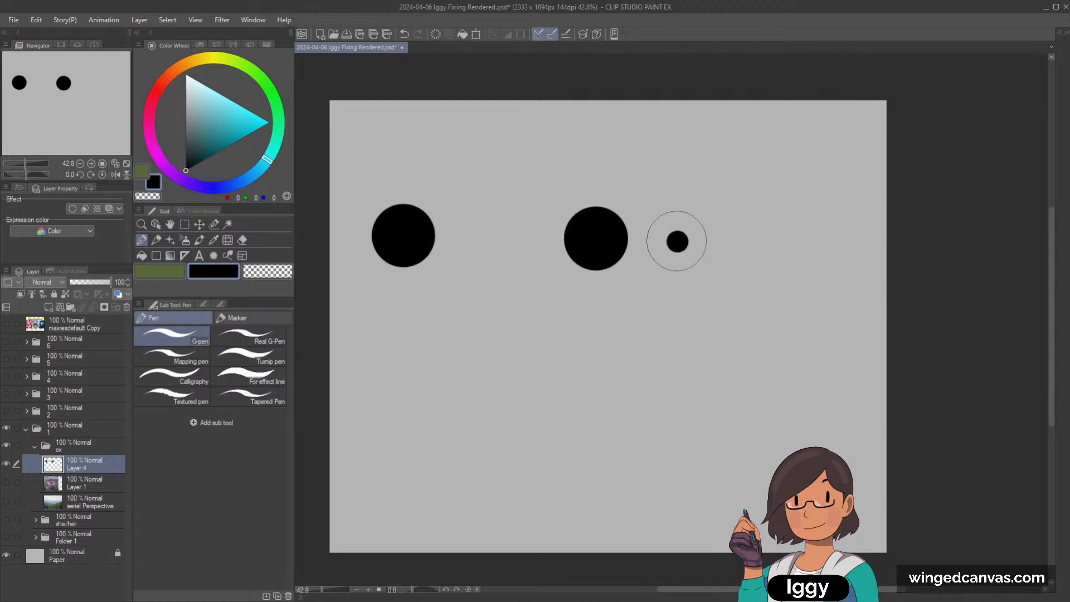
click(156, 240)
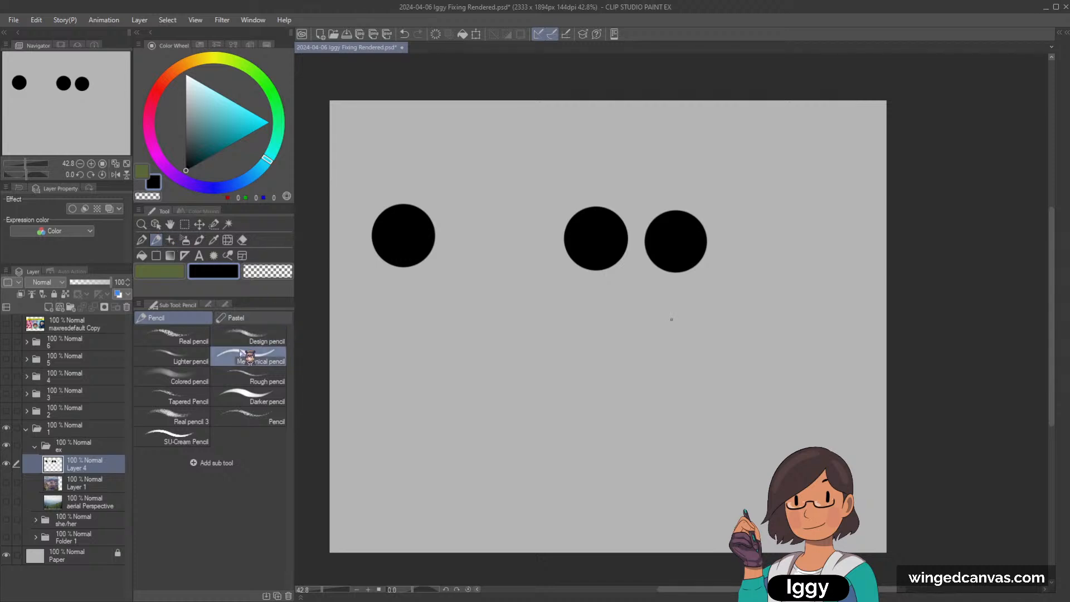
click(177, 356)
key(ctrl+z)
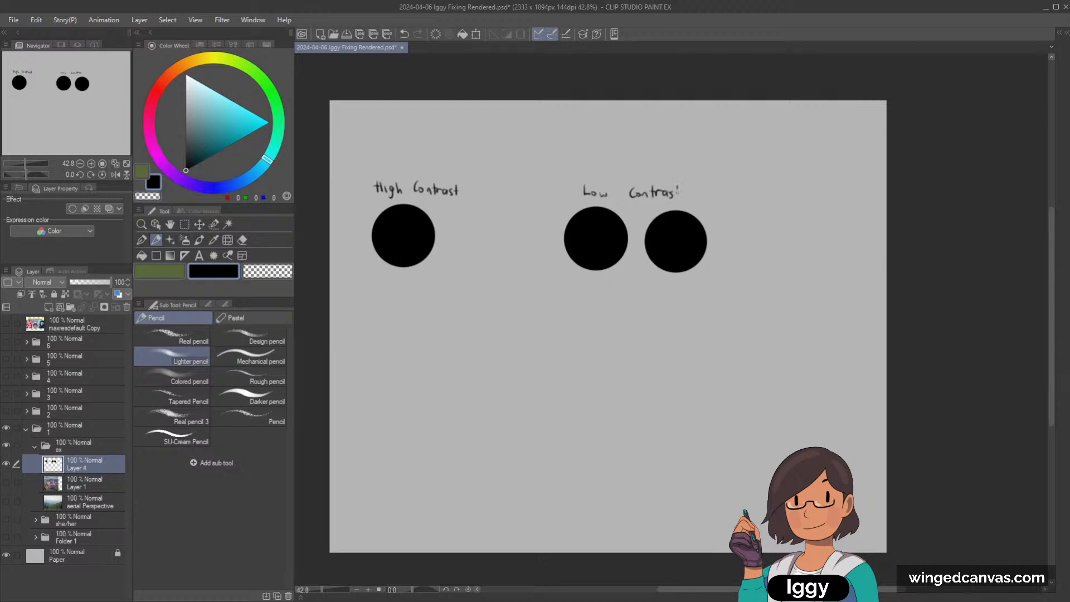
Lock Layer 4's transparent pixels and shade the High Contrast dot into a black-to-near-white sphere with the Soft airbrush.
click(66, 294)
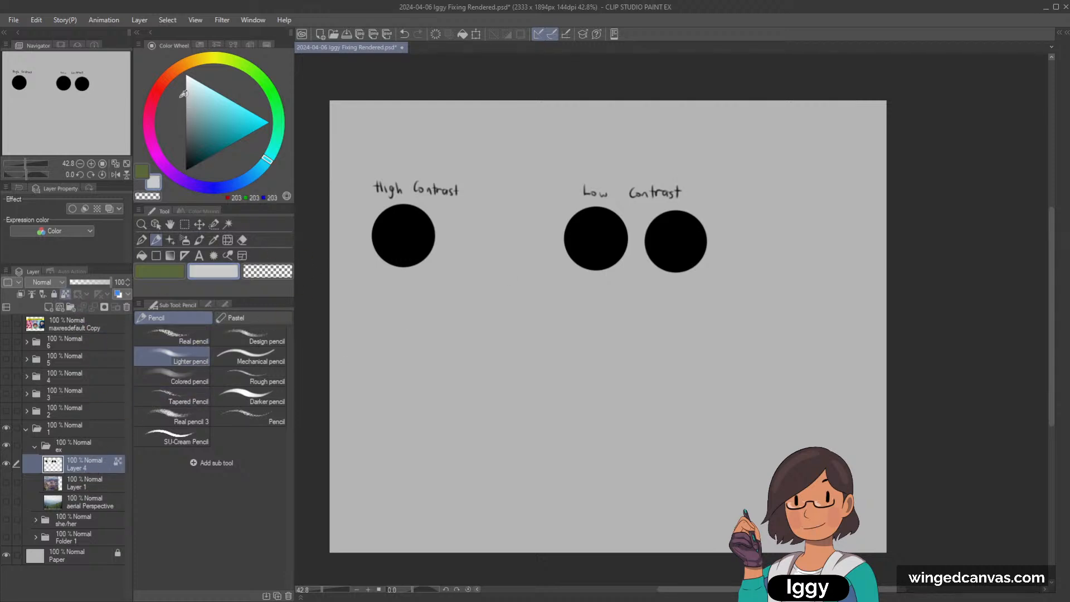
click(184, 240)
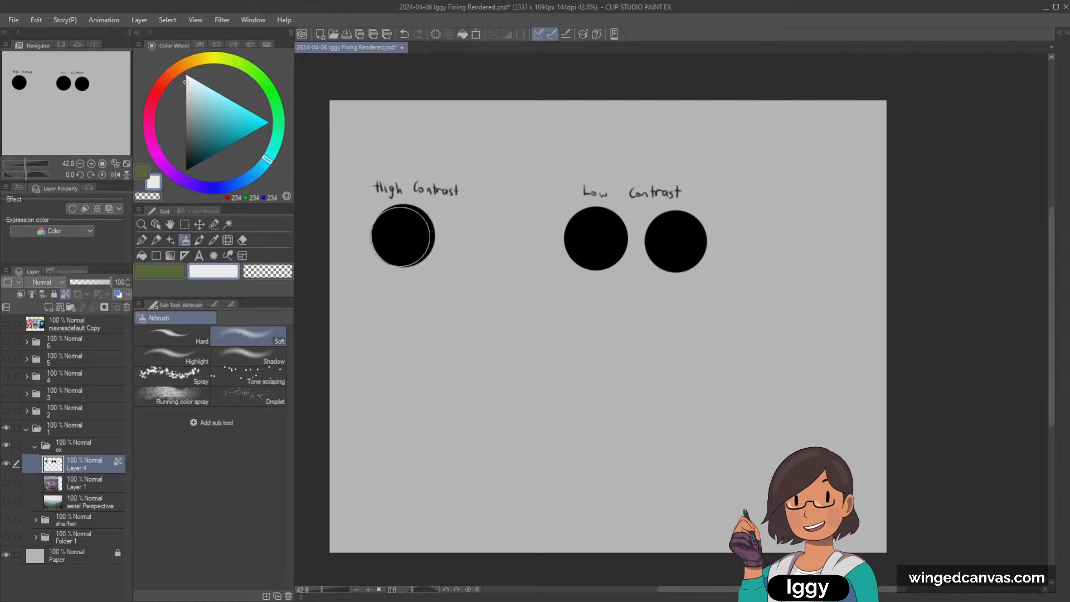
mouse_move(416, 230)
mouse_down()
mouse_move(408, 221)
mouse_move(432, 218)
mouse_up()
key(ctrl+z)
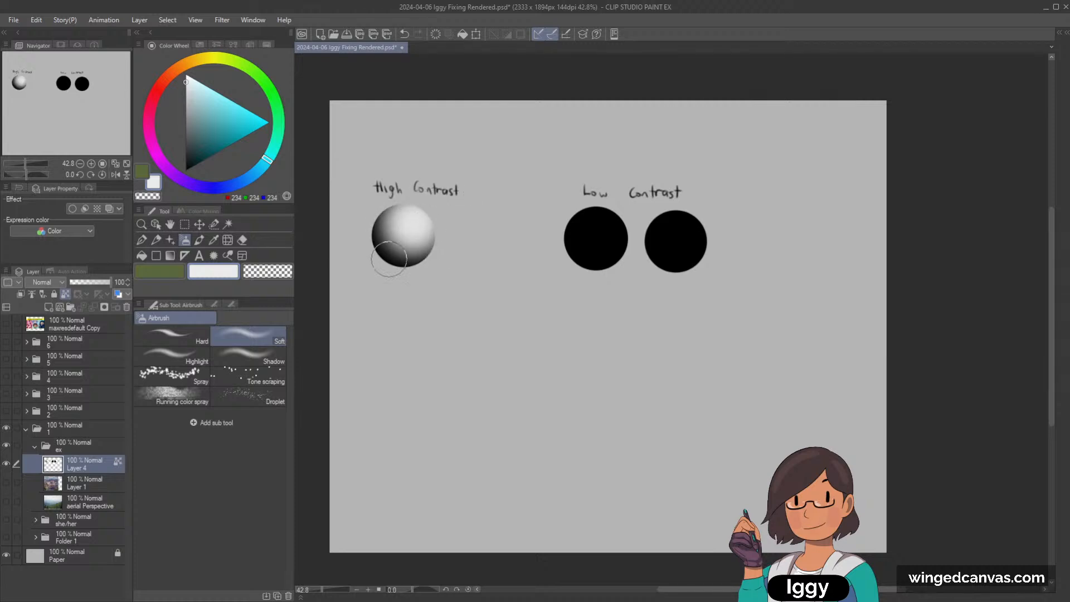
alt+click(380, 258)
drag(380, 258, 401, 245)
alt+click(415, 220)
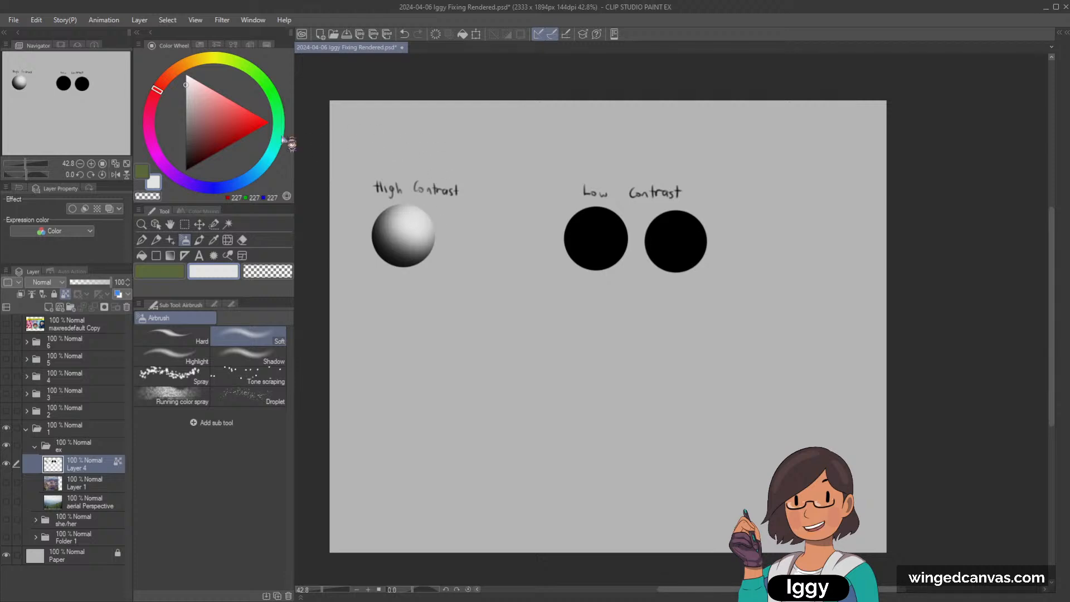
click(185, 80)
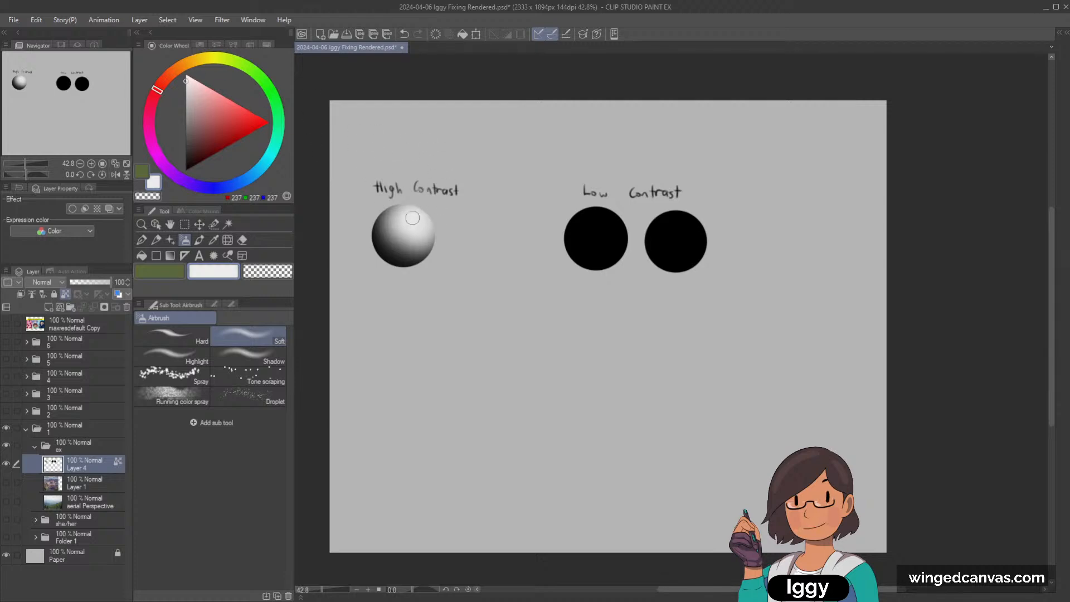
alt+click(622, 240)
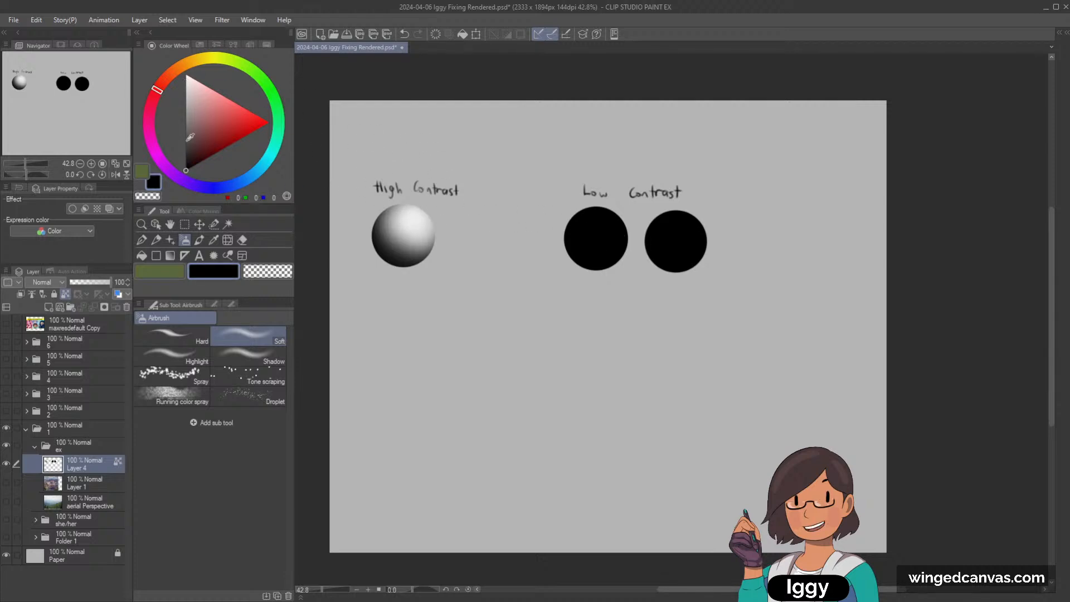
click(187, 137)
drag(187, 137, 170, 77)
mouse_move(562, 220)
mouse_down()
mouse_move(616, 238)
mouse_move(599, 241)
mouse_up()
drag(186, 78, 186, 85)
key(ctrl+z)
key(ctrl+z)
key(ctrl+z)
key(ctrl+z)
key(ctrl+z)
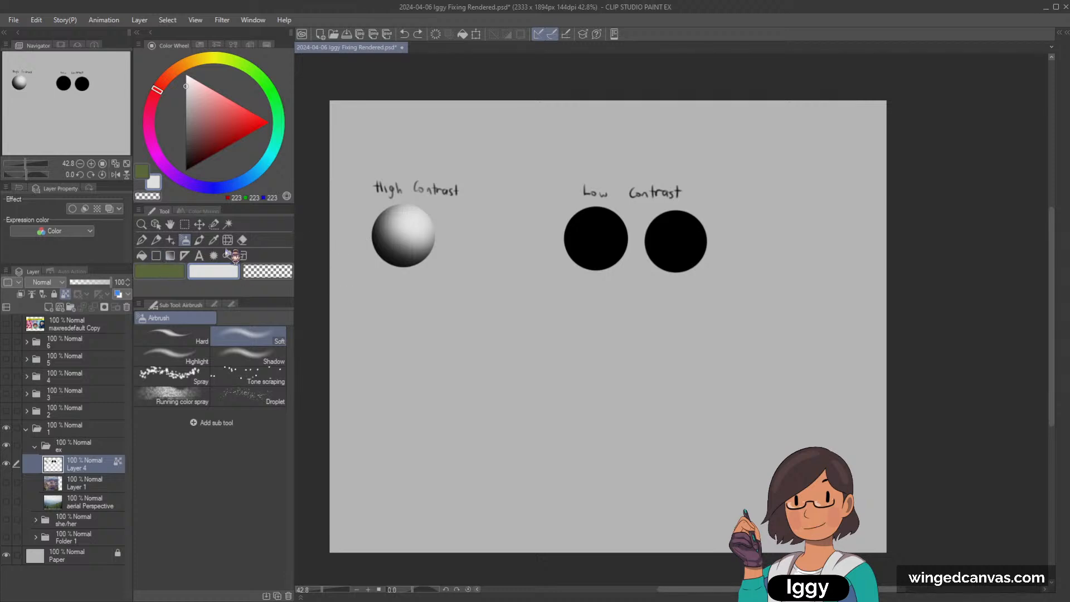
Recolour both Low Contrast dots, including their dark edges, with flat mid-grey RGB 163.
click(184, 116)
drag(184, 116, 185, 108)
key(g)
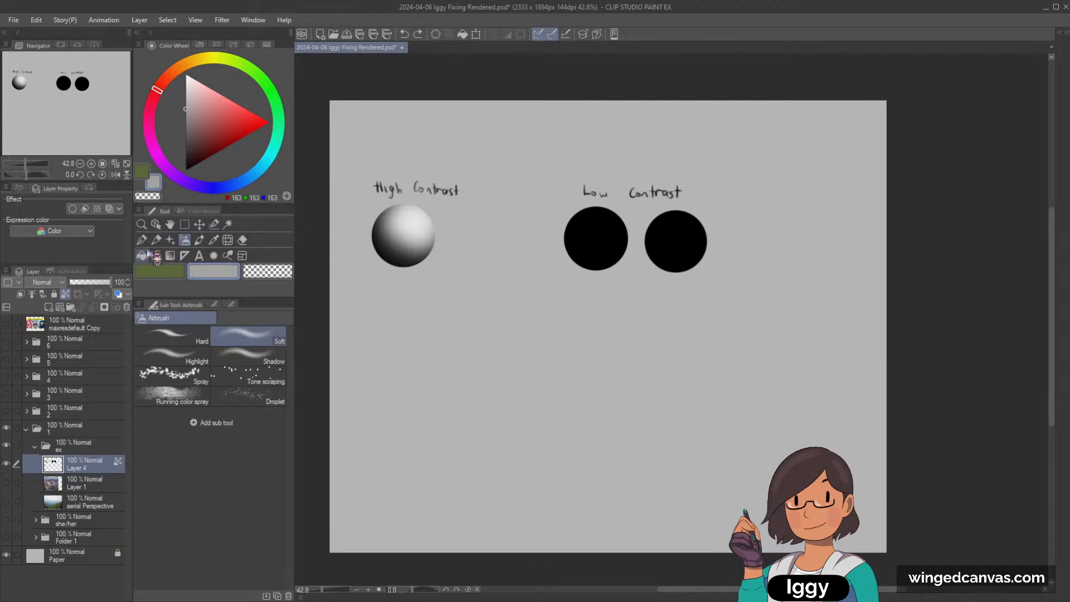
click(607, 233)
click(676, 232)
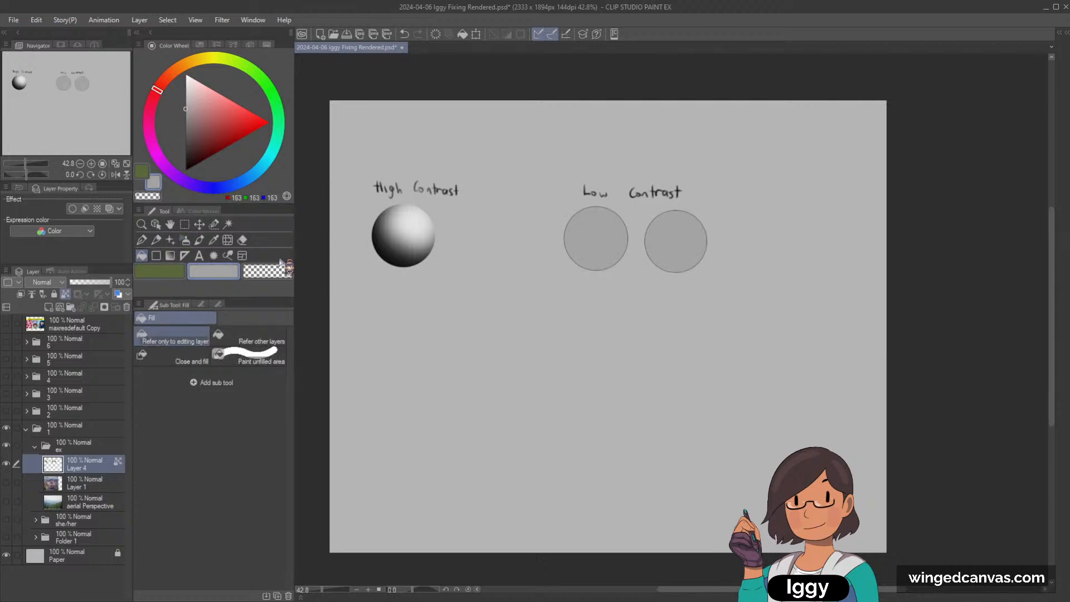
key(m)
drag(550, 199, 752, 319)
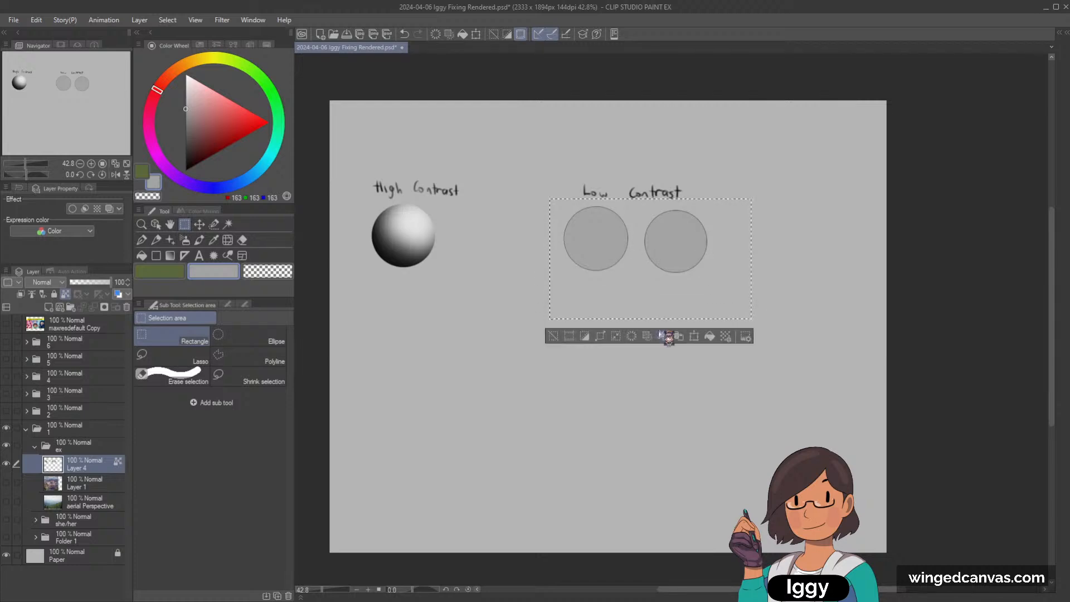
click(523, 334)
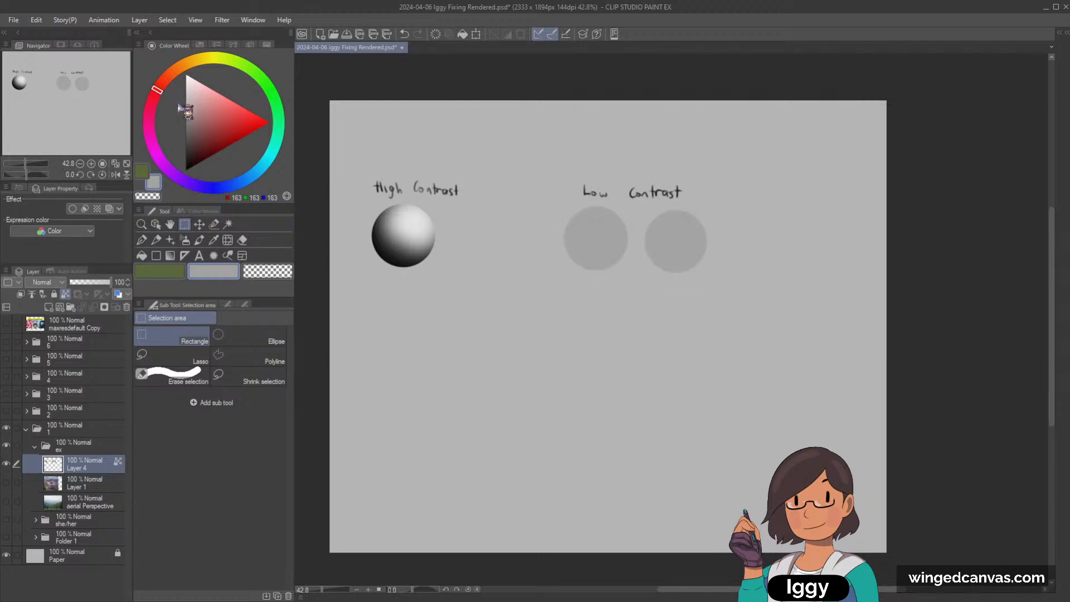
Shade the first Low Contrast dot with the Soft airbrush in slightly darker grey RGB 126.
drag(186, 110, 186, 122)
click(185, 240)
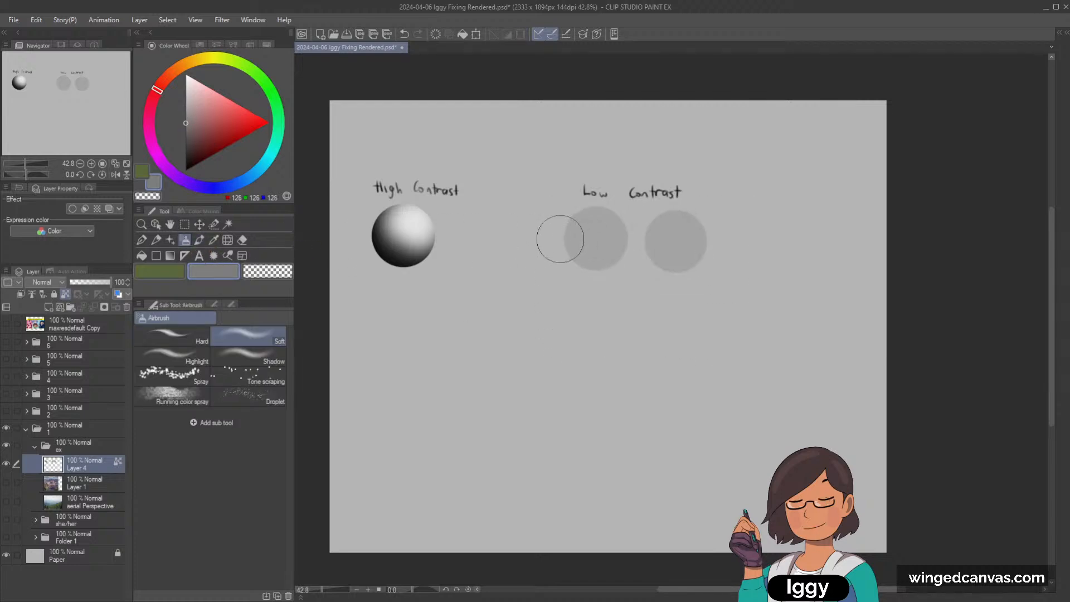
mouse_move(560, 239)
mouse_down()
mouse_move(613, 267)
mouse_move(579, 264)
mouse_move(575, 255)
mouse_move(600, 266)
mouse_move(556, 229)
mouse_up()
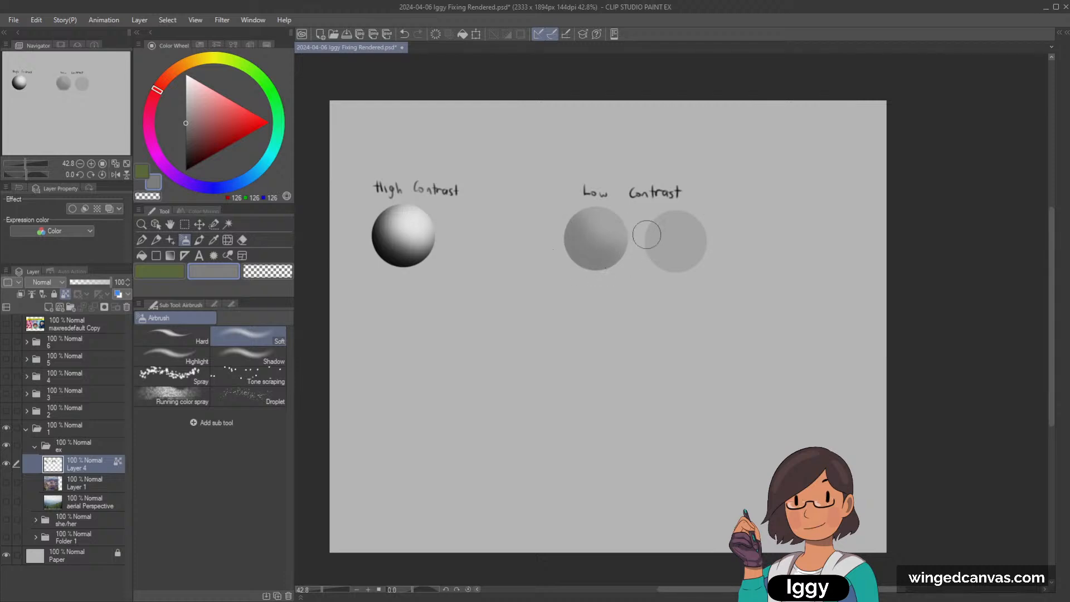
Fill the second Low Contrast dot with dark grey and airbrush its shadow side in RGB 58.
drag(185, 123, 186, 137)
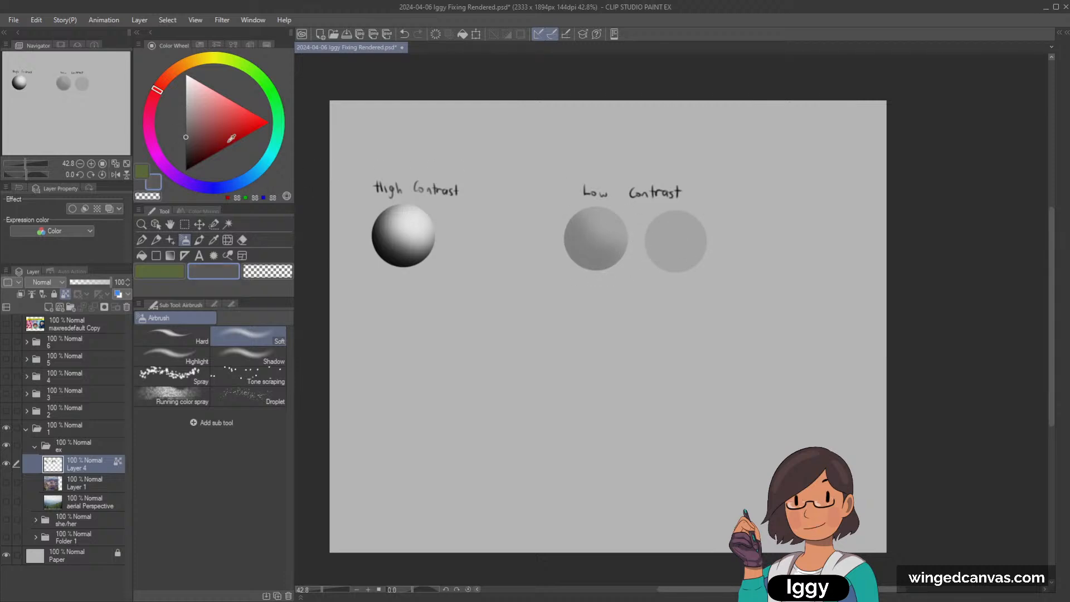
key(g)
click(673, 242)
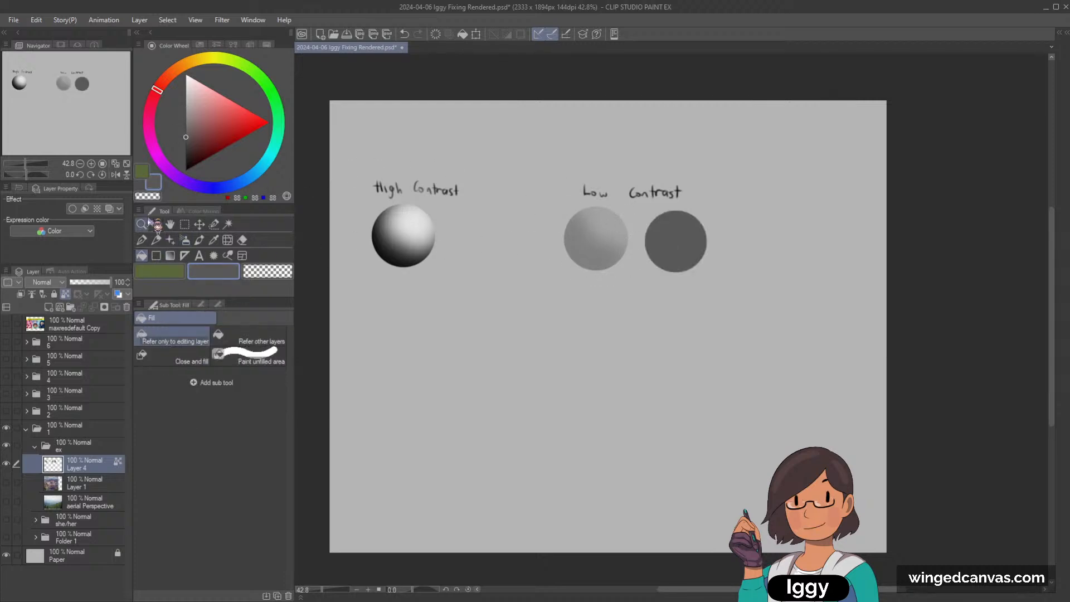
drag(186, 137, 185, 149)
click(184, 239)
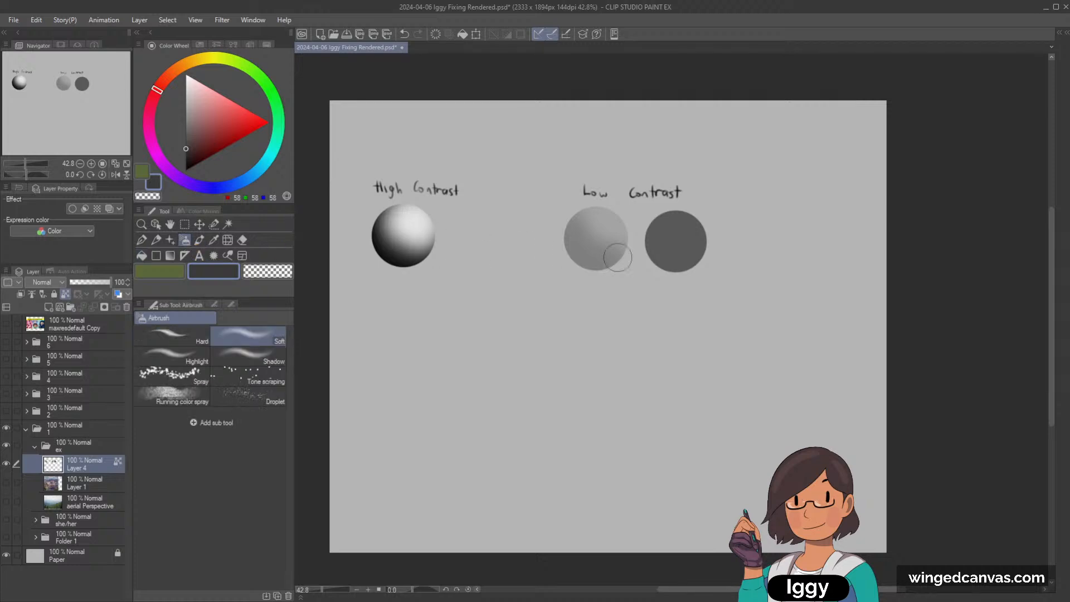
mouse_move(646, 233)
mouse_down()
mouse_move(703, 272)
mouse_move(669, 267)
mouse_up()
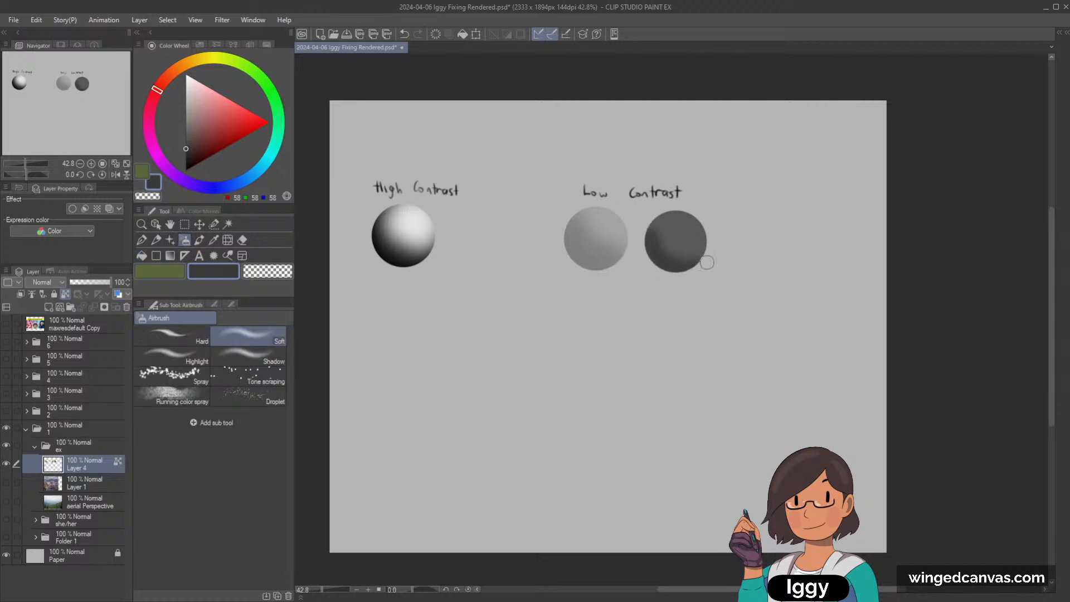
Sample the High Contrast sphere's shadow and the lighter Low Contrast sphere's tones, and strengthen the lighter sphere's shading with the airbrush.
scroll(421, 222, up, 4)
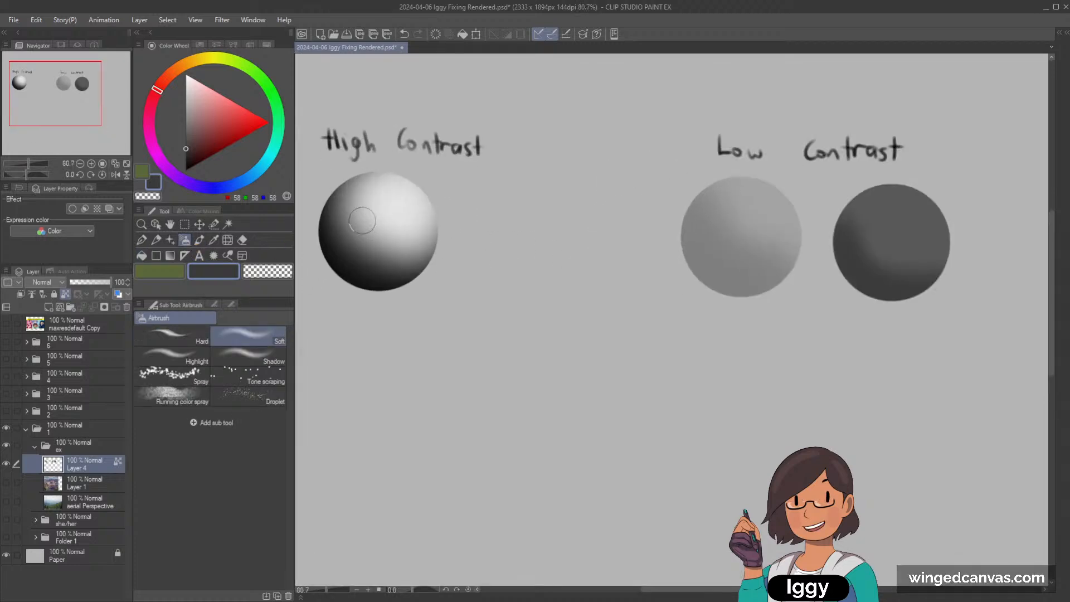
alt+click(345, 271)
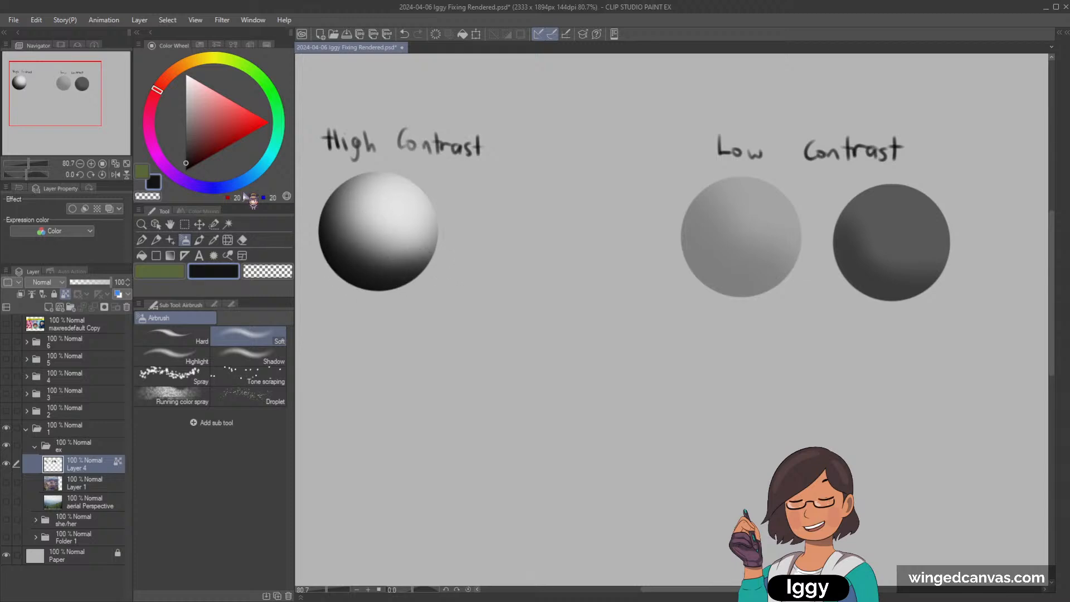
drag(763, 212, 521, 218)
alt+click(498, 224)
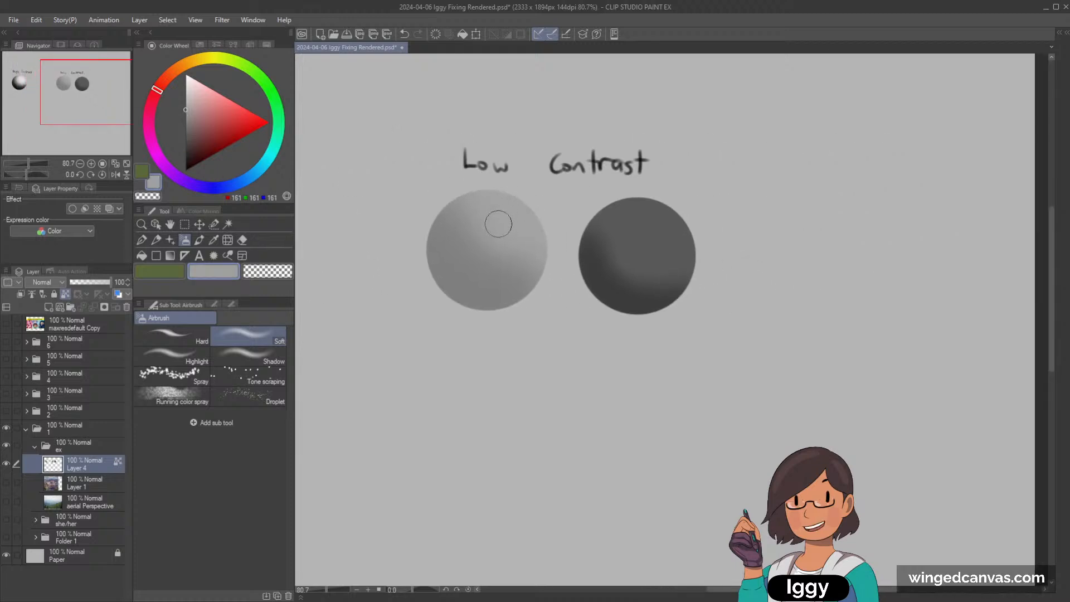
alt+click(474, 281)
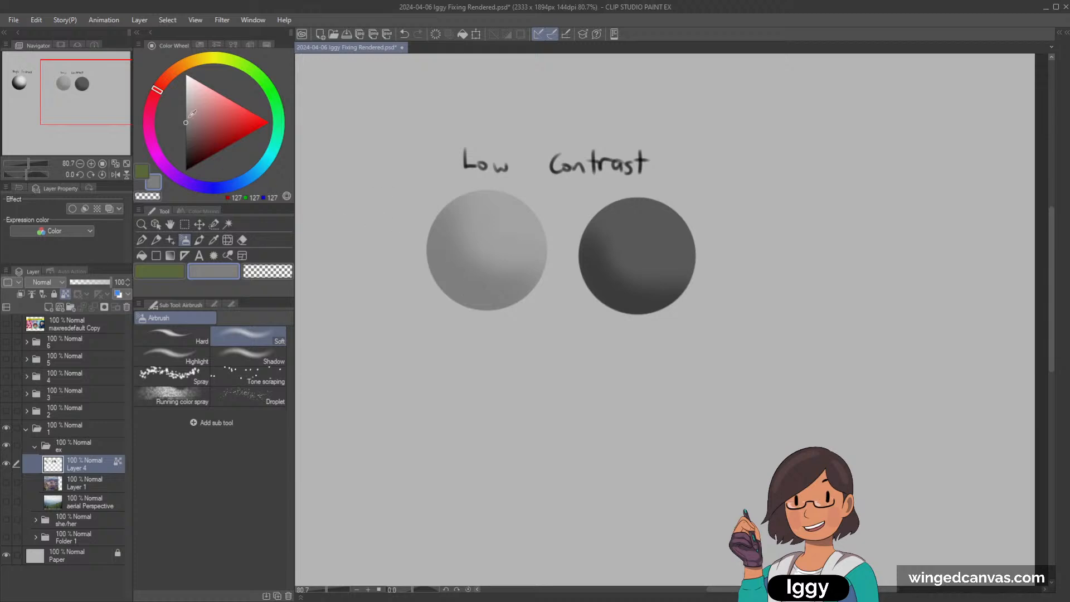
Deepen the darker Low Contrast sphere's shadow with grey RGB 48 and sample its midtone.
alt+click(599, 287)
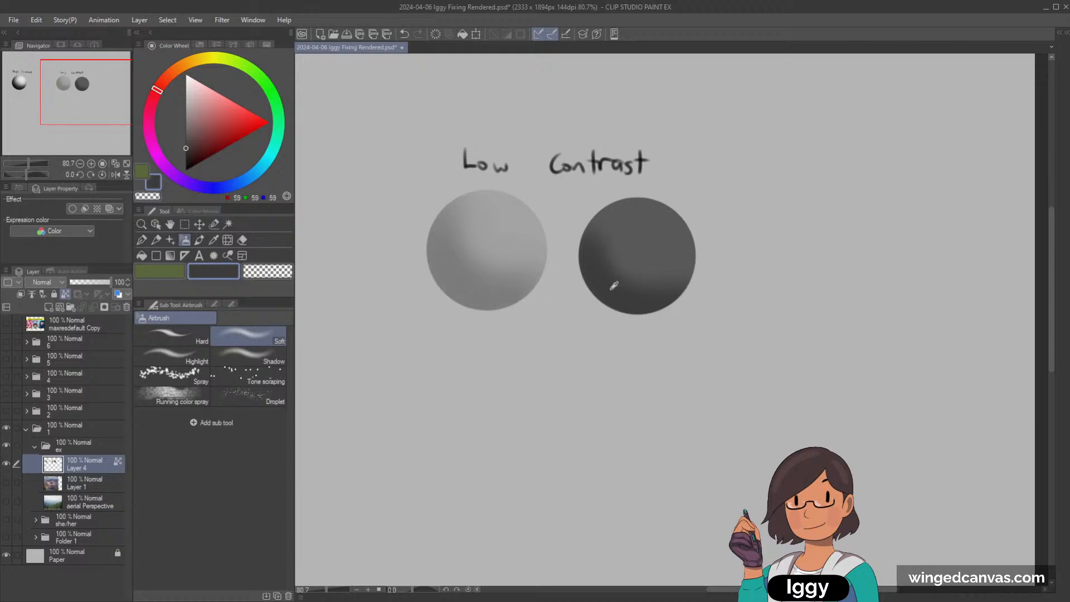
click(186, 152)
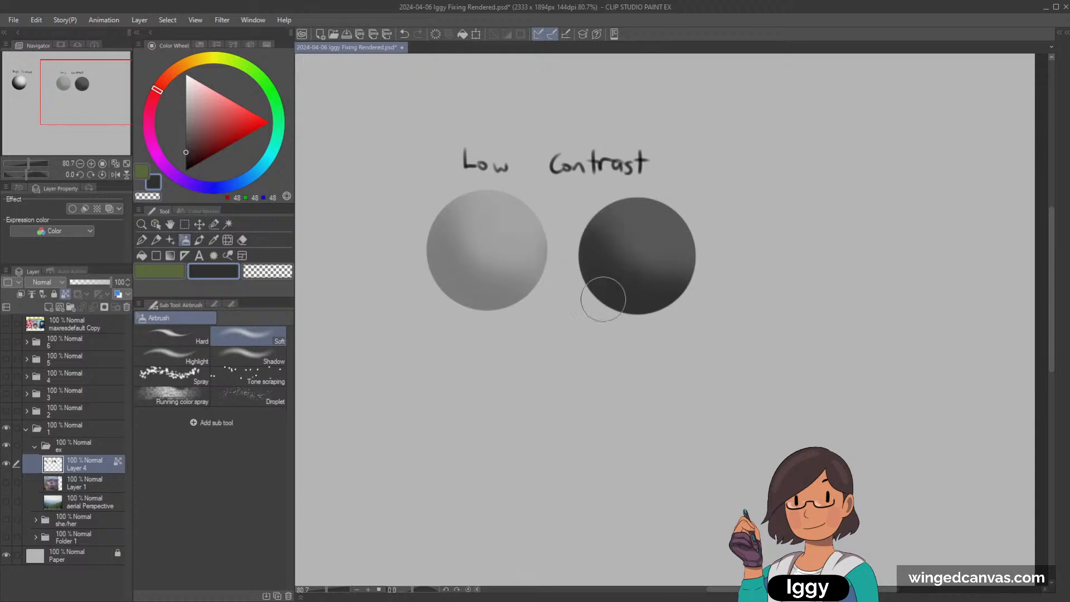
alt+click(629, 242)
scroll(709, 208, down, 4)
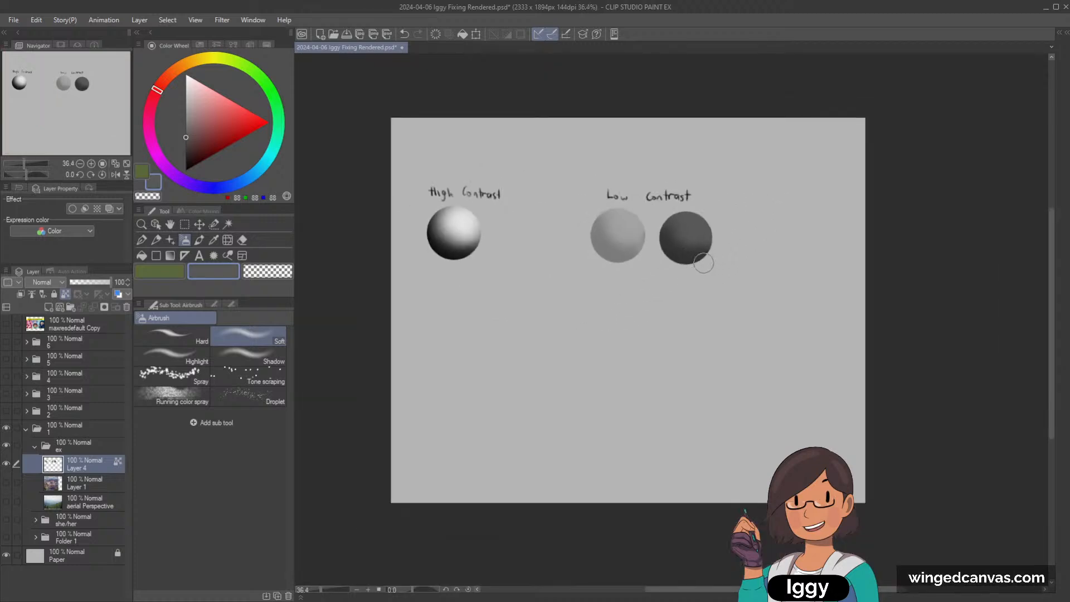
scroll(666, 255, up, 2)
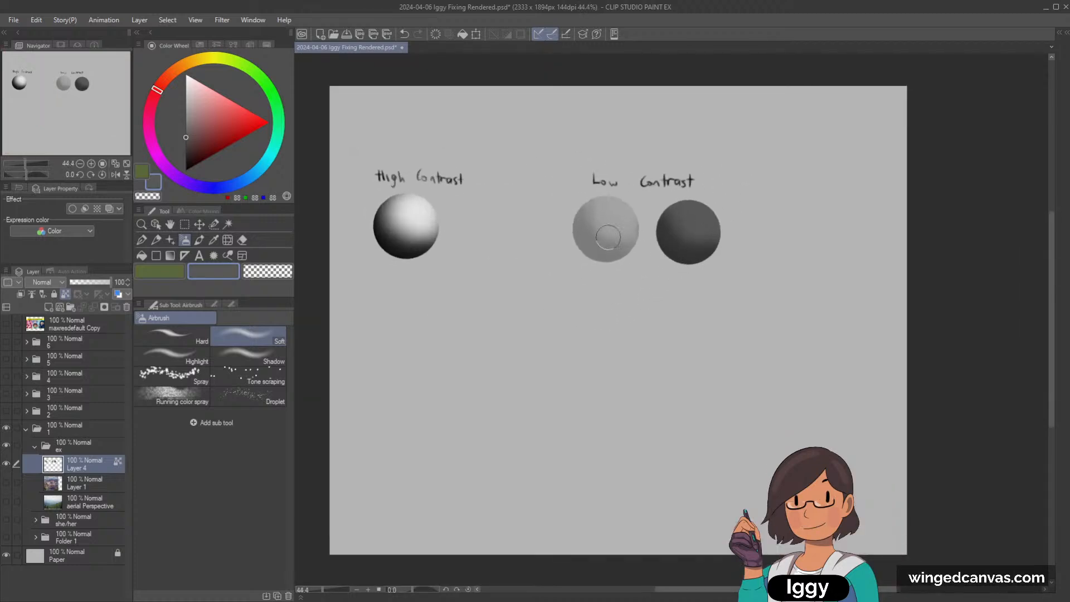
Unlock transparent pixels and handwrite "things that are closer" and "things to be focused on" in black pencil below the High Contrast sphere.
drag(194, 143, 186, 172)
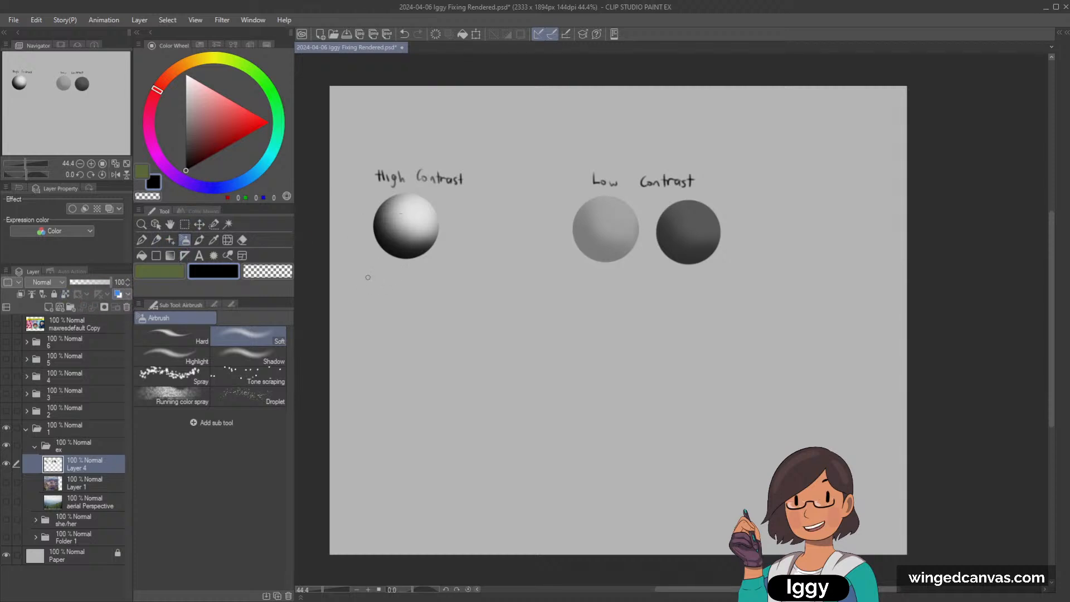
key(p)
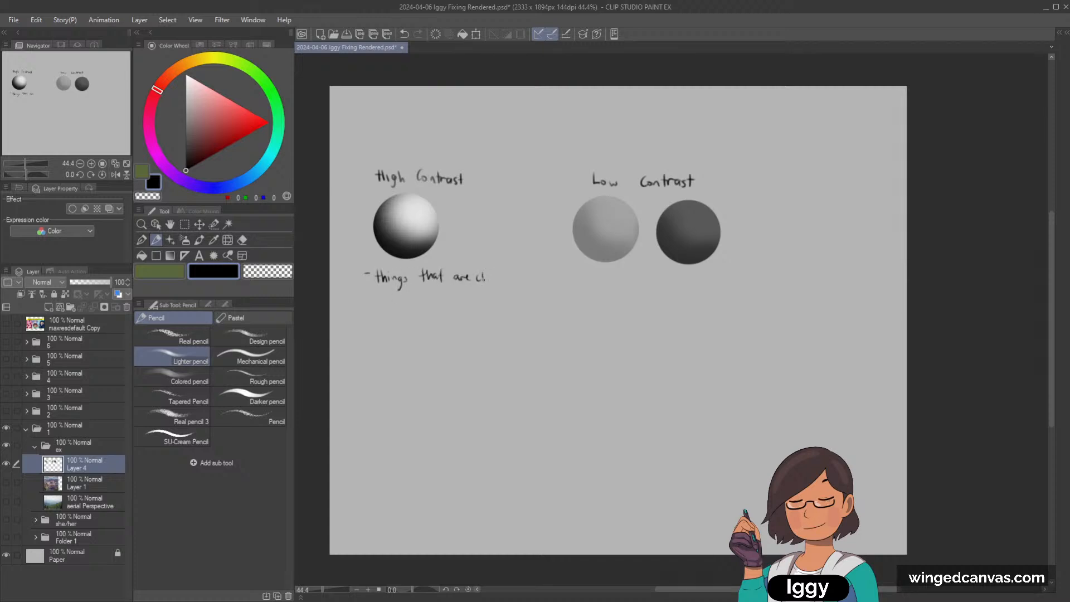
drag(497, 281, 503, 278)
drag(363, 296, 366, 296)
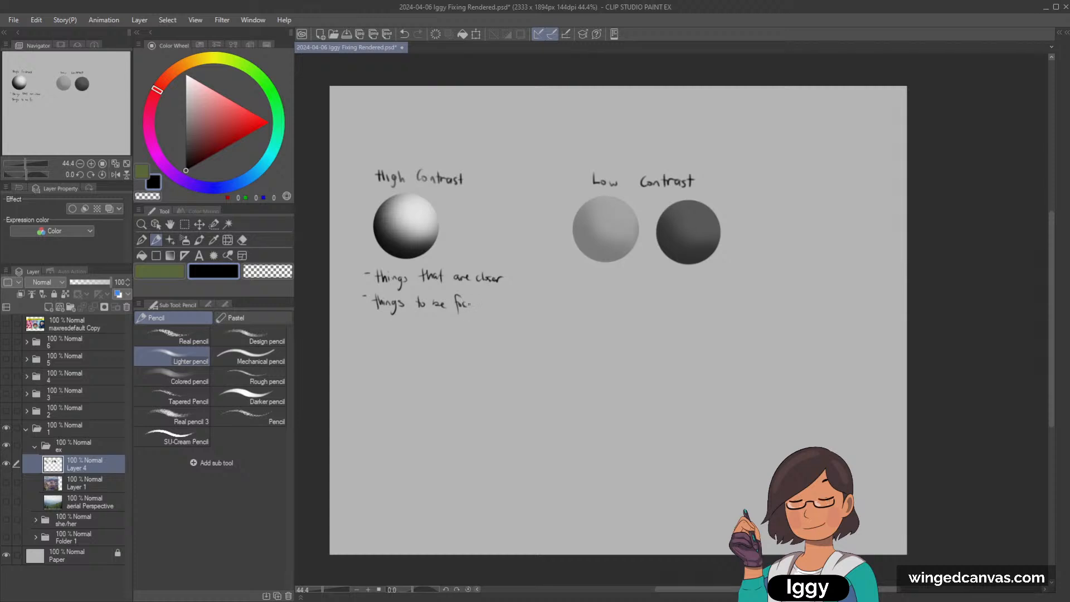
drag(466, 301, 476, 306)
key(ctrl+z)
Handwrite "far away" and "attracts less attention" below the Low Contrast spheres and underline the notes of both groups.
drag(362, 296, 367, 296)
key(ctrl+z)
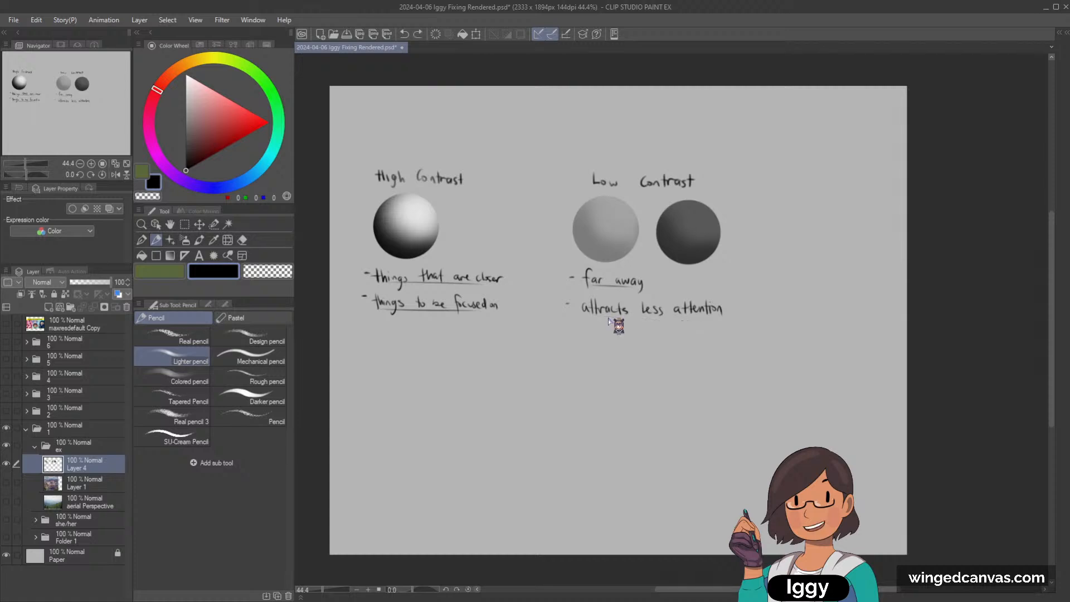
key(ctrl+z)
Shift the whole contrast diagram on Layer 4 up and to the right with the Move layer tool.
scroll(806, 244, down, 1)
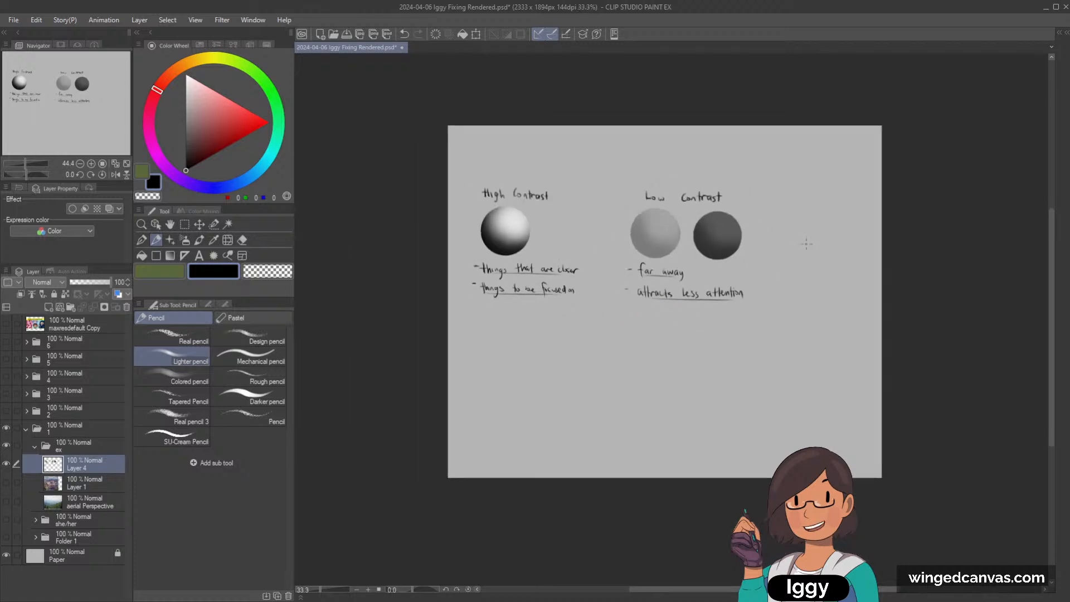
click(199, 224)
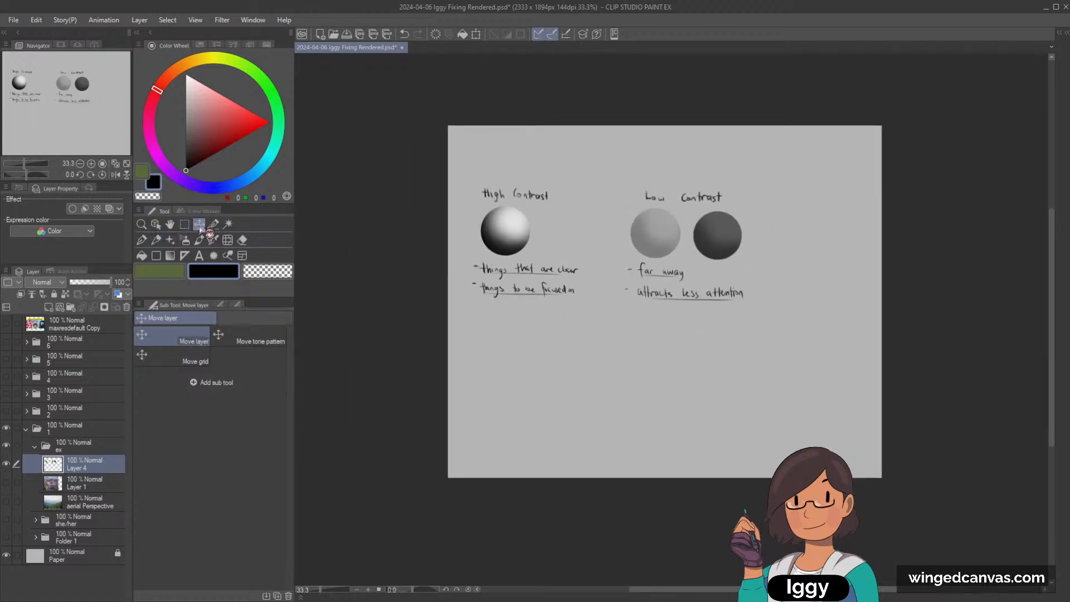
drag(713, 244, 751, 228)
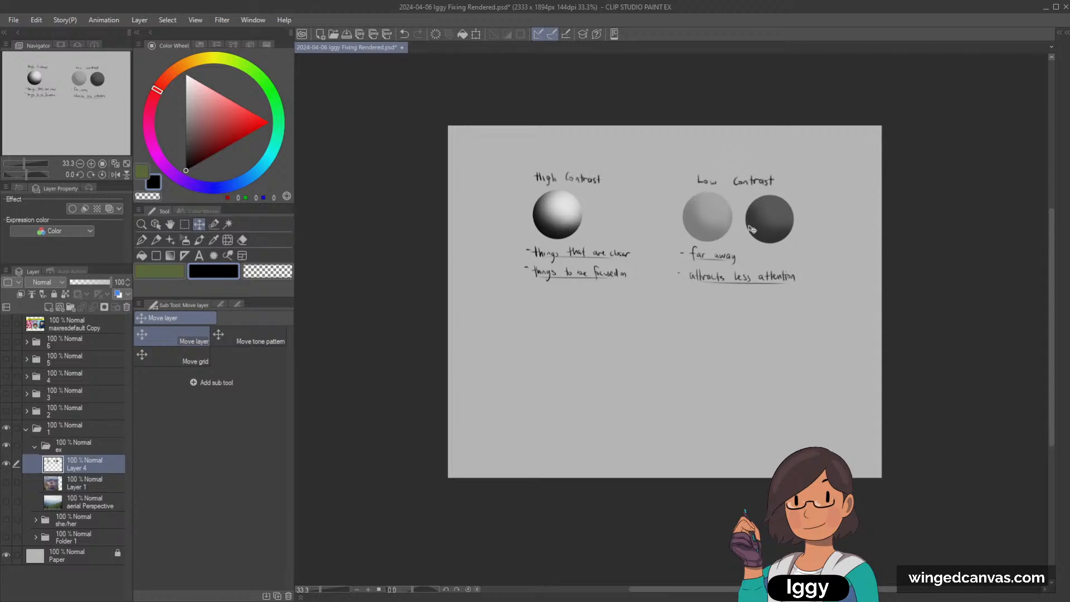
Hide the contrast diagram on Layer 4 and show the canyon photo on Layer 1 to examine its distant contrast.
click(7, 464)
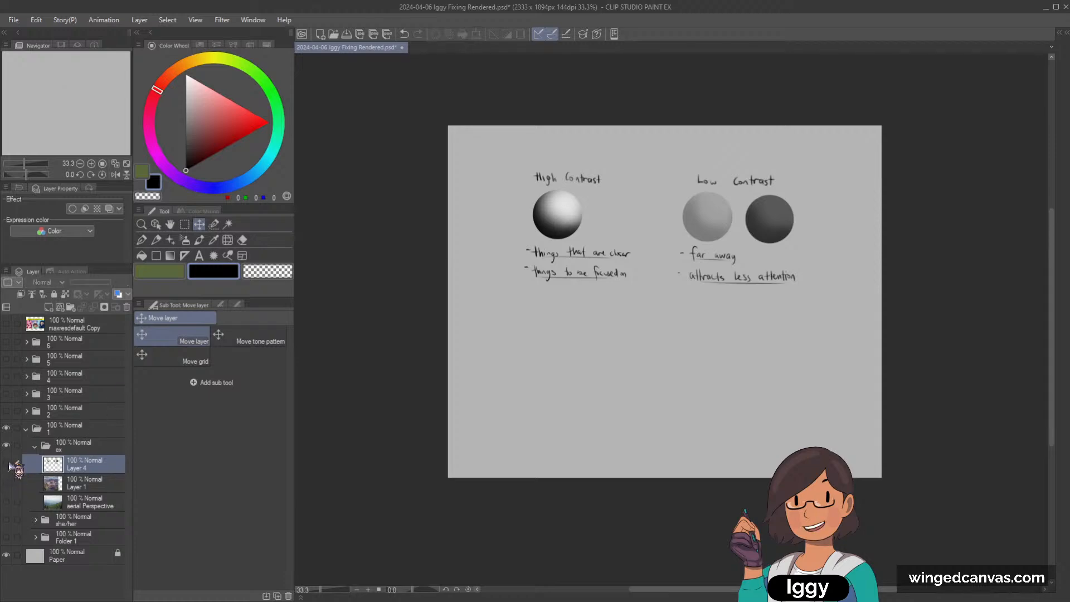
click(7, 482)
scroll(645, 291, up, 2)
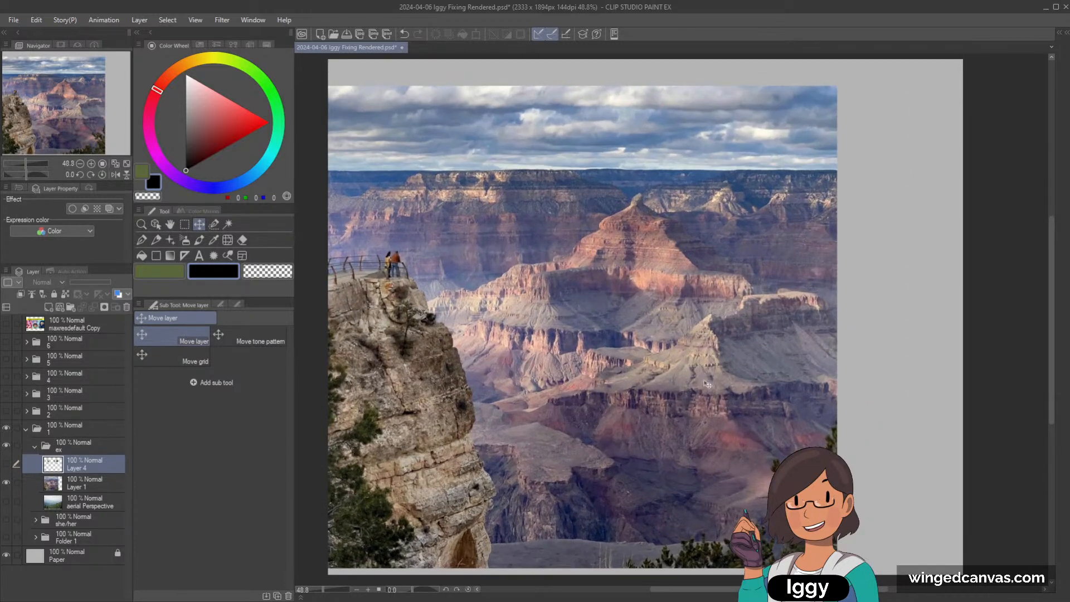
scroll(637, 291, down, 1)
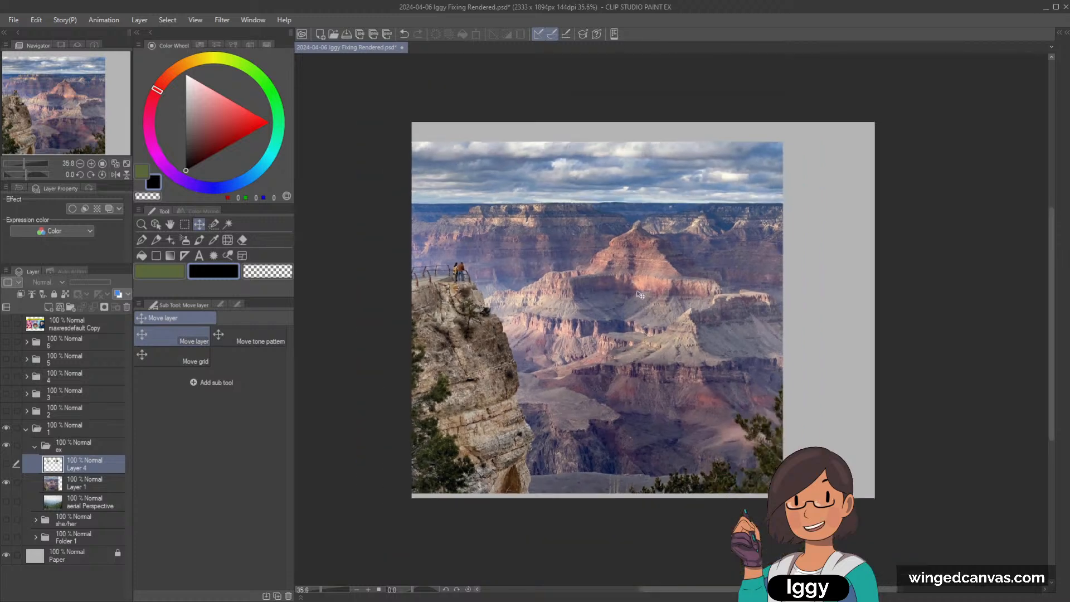
Hide the canyon photo and show the winged-dog illustration in Folder 1 together with the she/her caption folder.
click(9, 482)
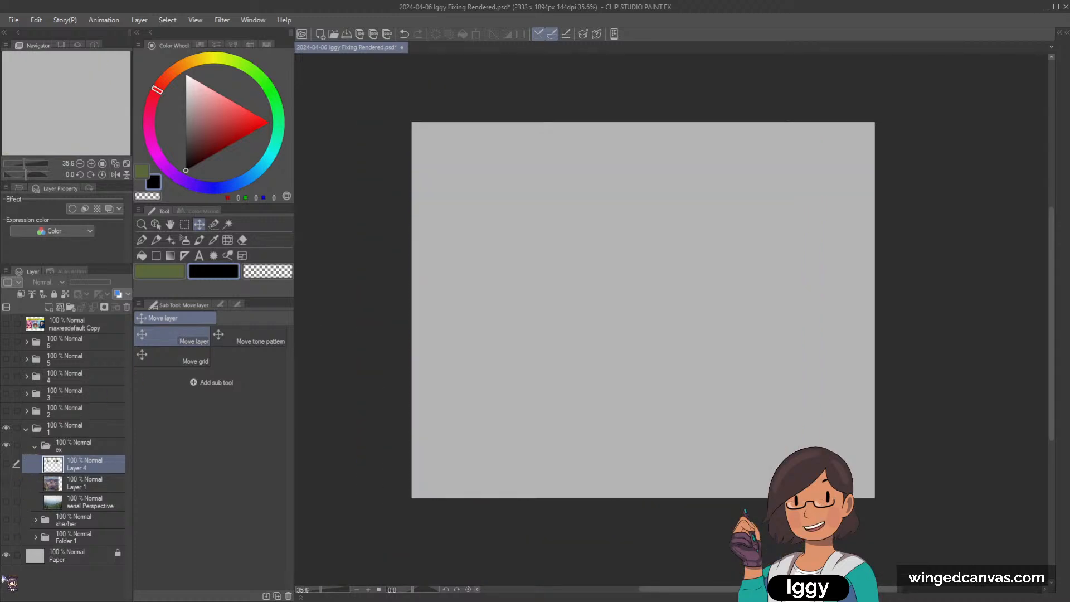
click(9, 537)
key(ctrl+plus)
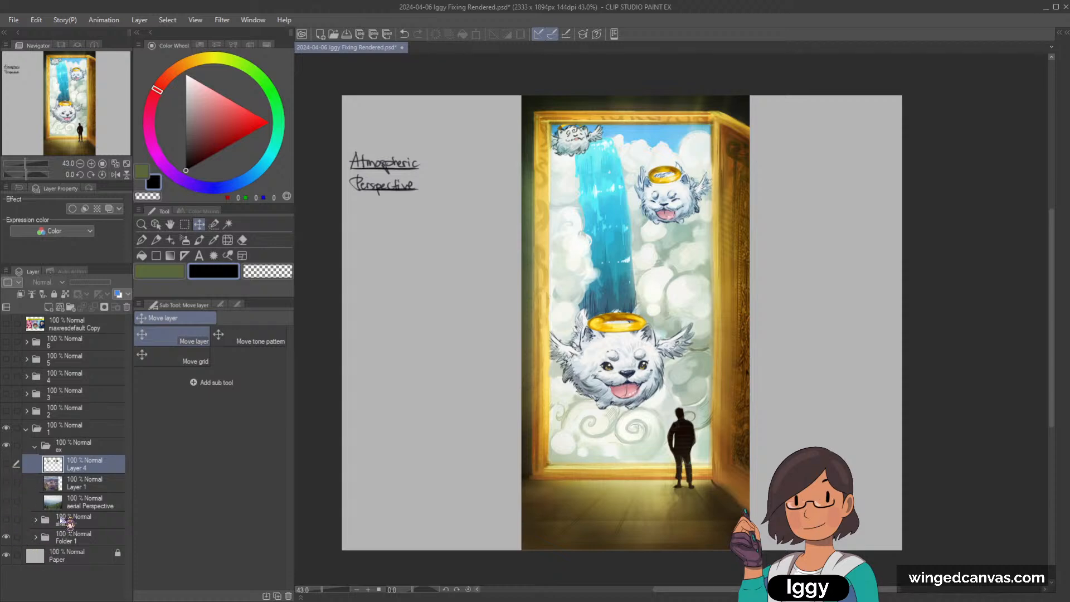
click(6, 520)
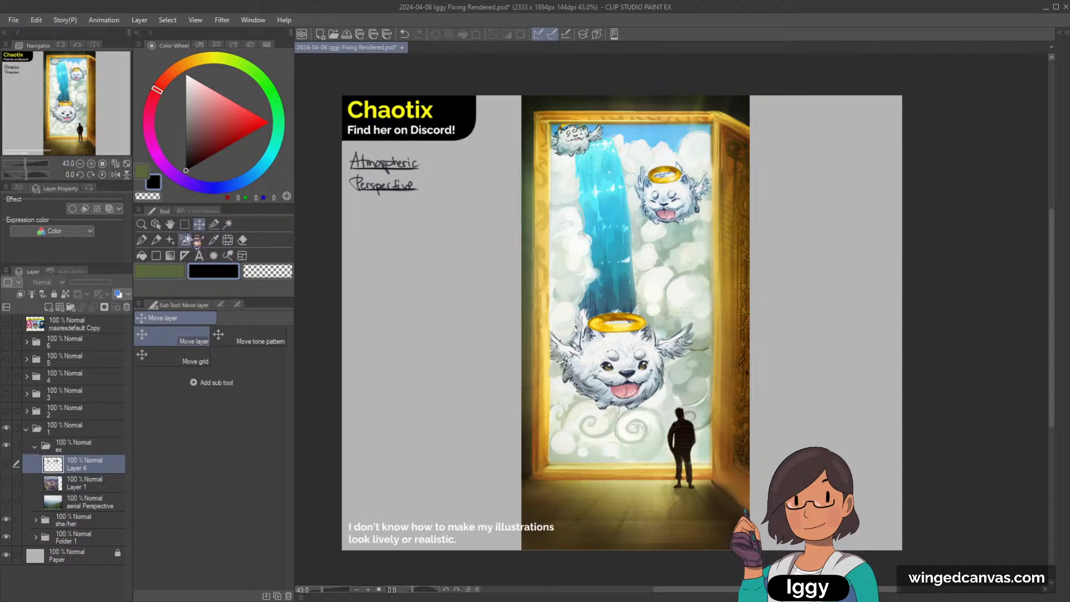
Sample the sky blue RGB 109, 200, 244 and add a new layer clipped to the waterfall-and-clouds layer Woofer heaven Copy 3.
click(156, 223)
click(597, 221)
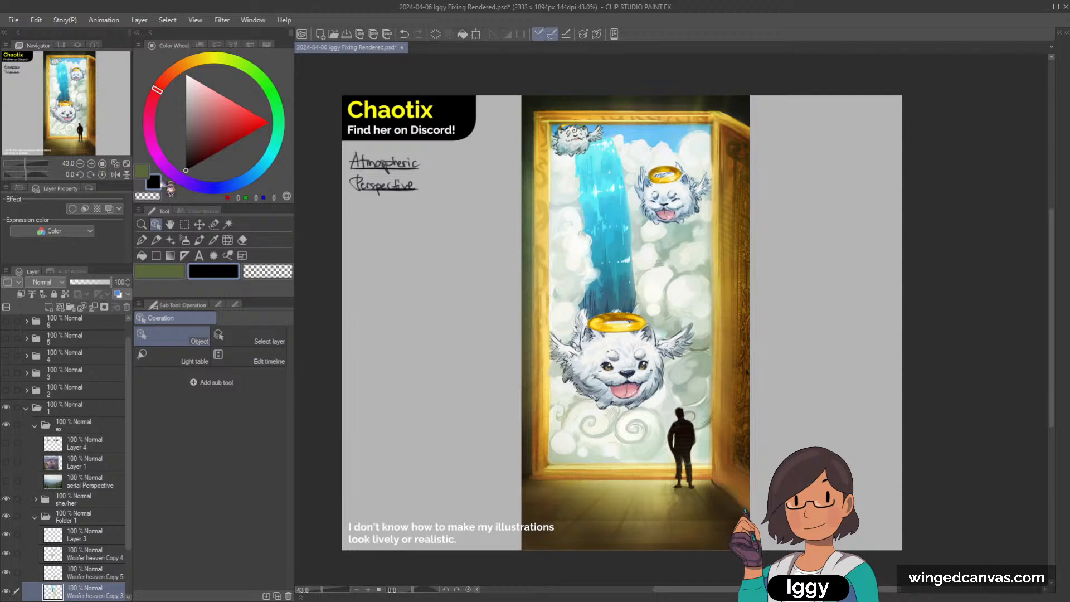
drag(89, 83, 121, 92)
key(b)
scroll(339, 225, up, 1)
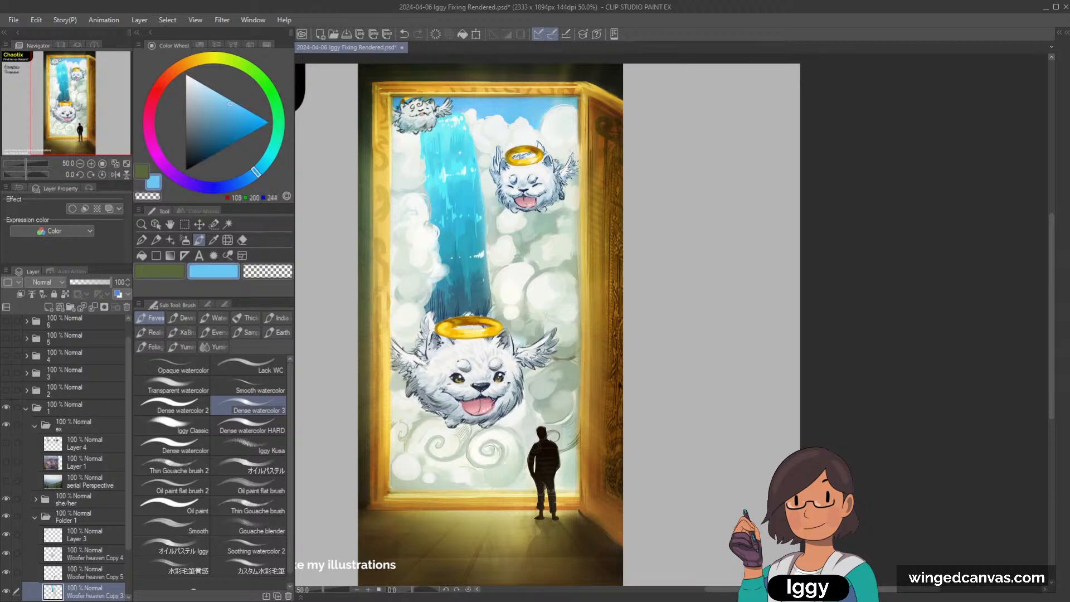
scroll(129, 534, down, 1)
scroll(129, 536, down, 2)
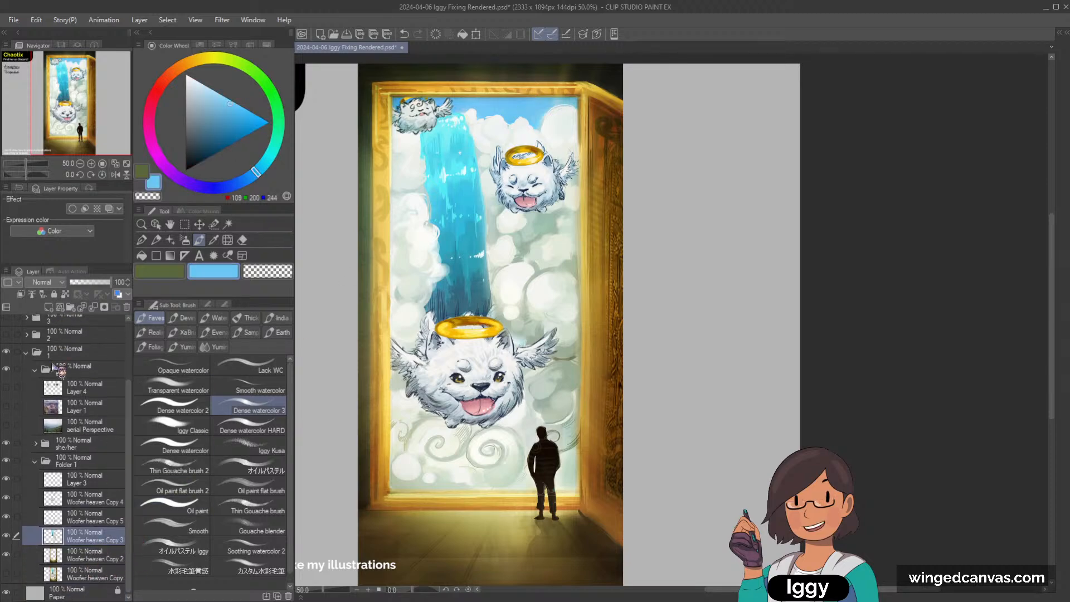
click(21, 295)
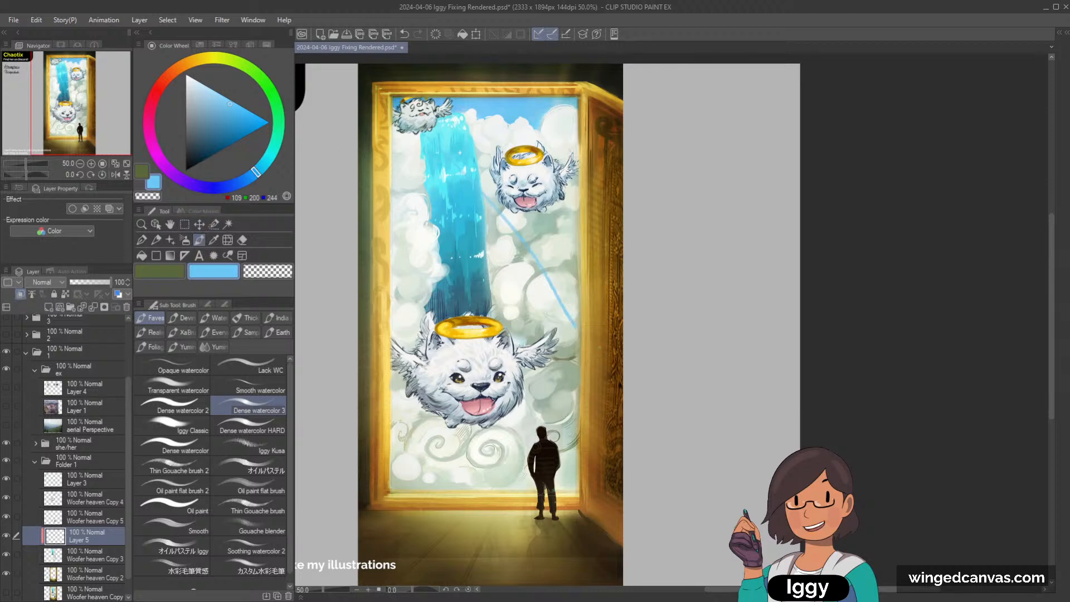
Fill a rectangular selection over the sky from above the door frame to the large dog's face with sky blue, and deselect.
click(186, 224)
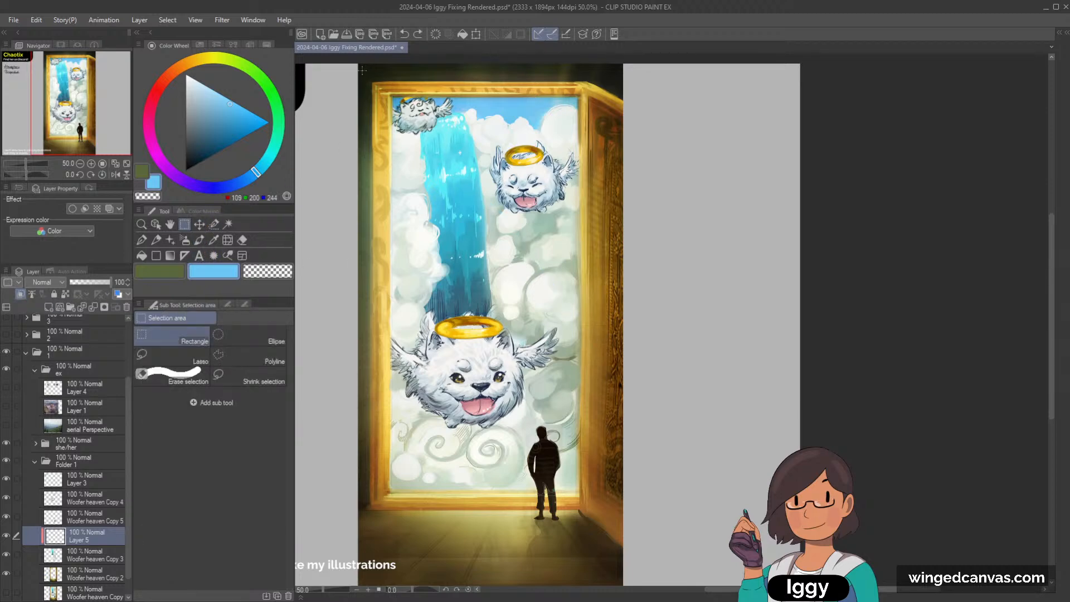
drag(362, 70, 607, 376)
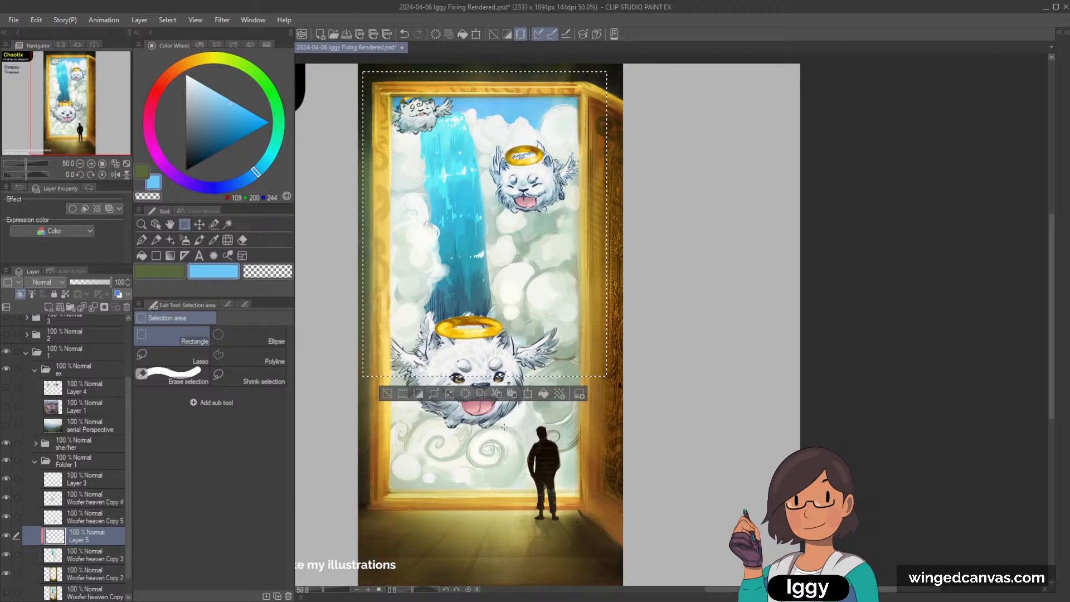
click(544, 394)
click(387, 394)
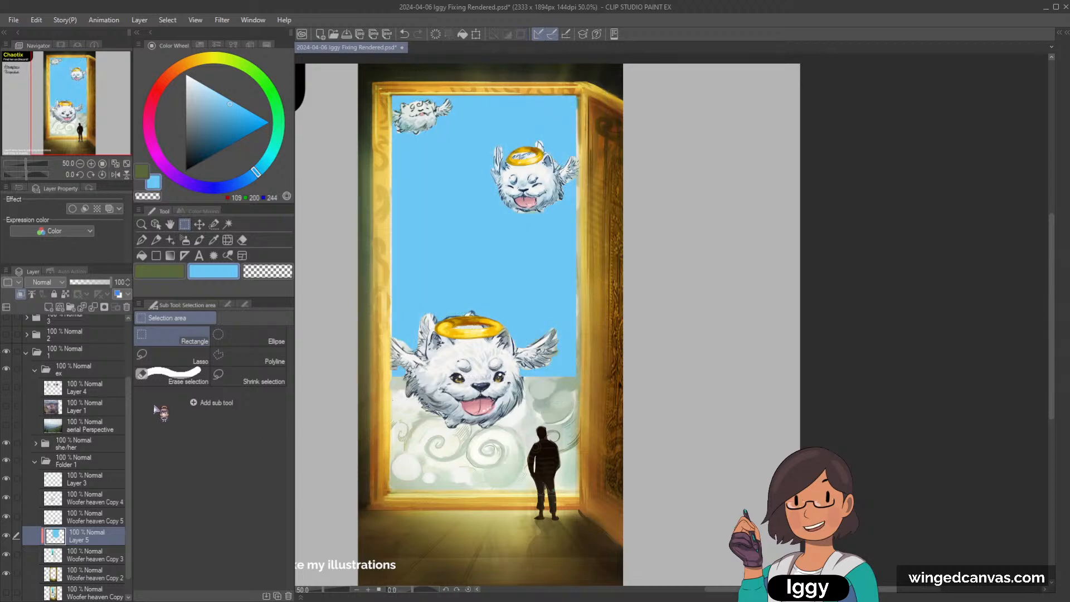
Set the blue overlay on Layer 5 to 53% opacity, try the Color blend mode and return it to Normal.
click(88, 283)
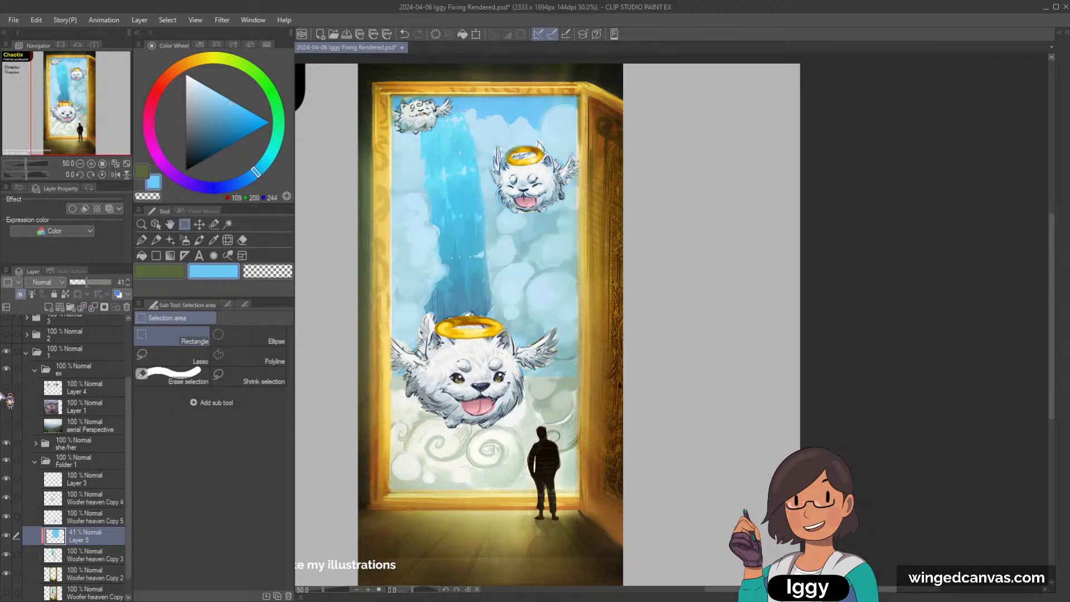
click(91, 283)
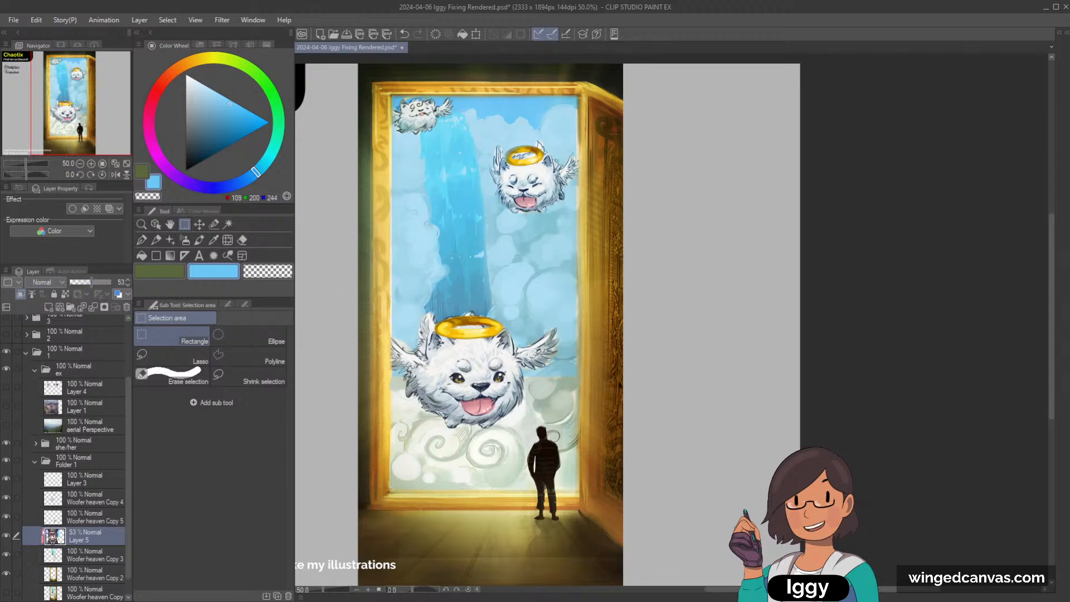
click(62, 575)
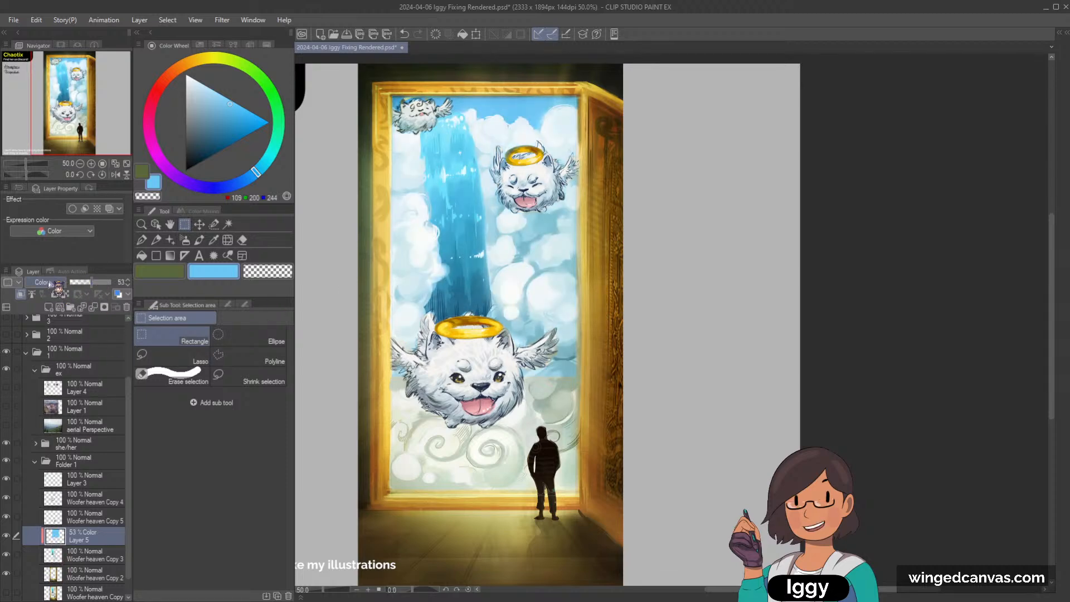
key(ctrl+z)
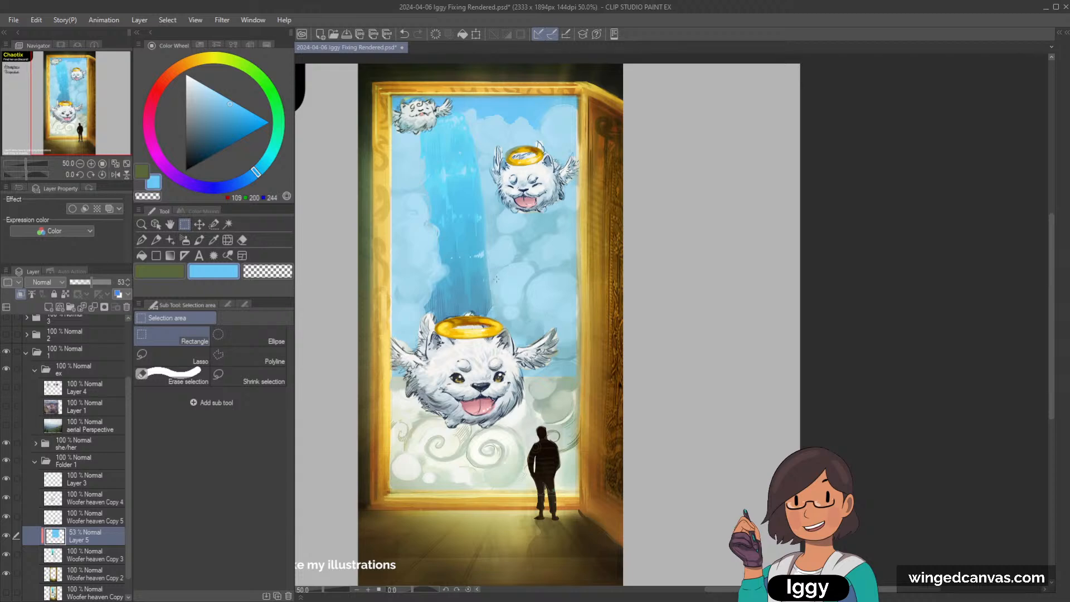
Try to nudge the blue overlay on Layer 5 with the Move layer tool.
scroll(496, 279, up, 1)
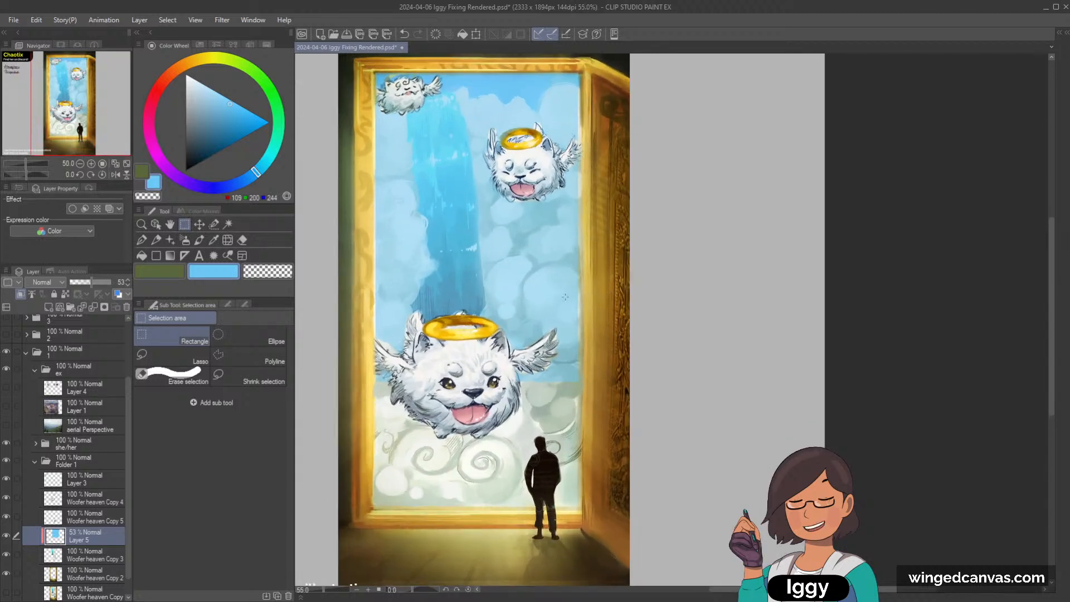
click(200, 224)
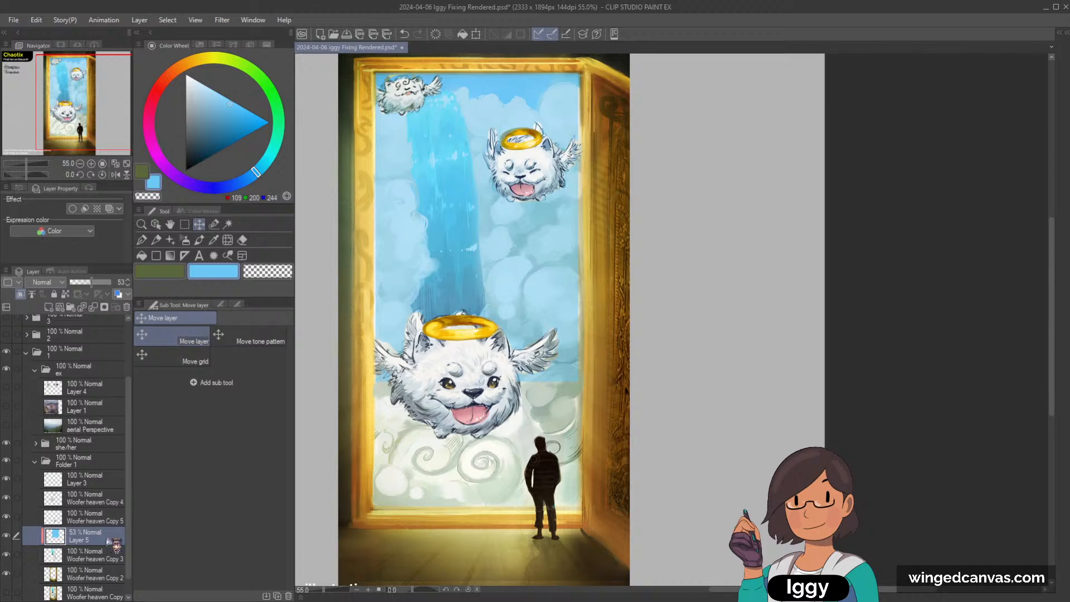
drag(555, 334, 550, 335)
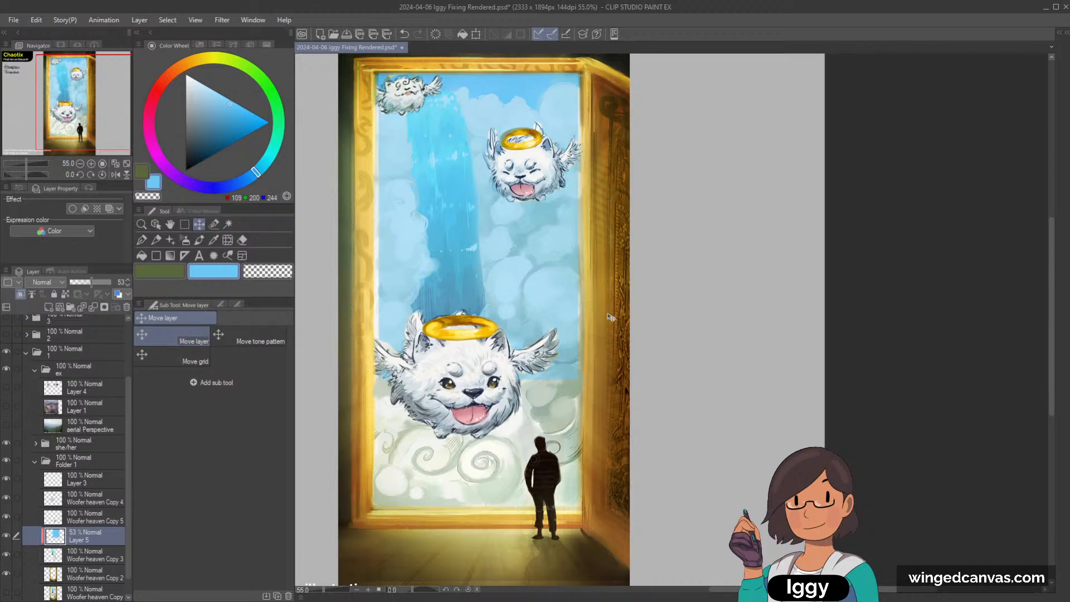
key(Left)
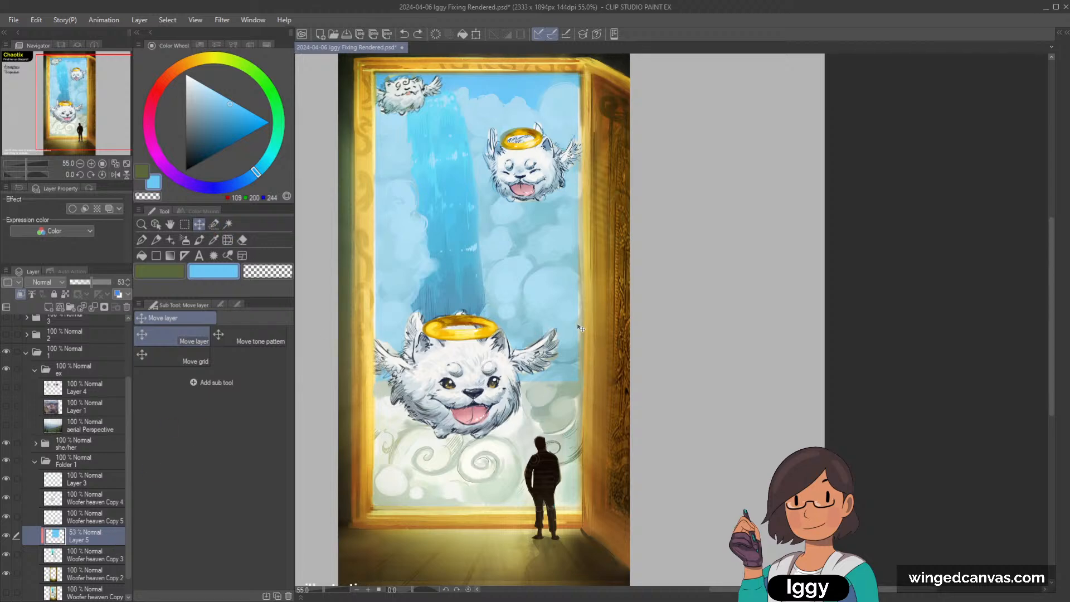
scroll(580, 327, down, 1)
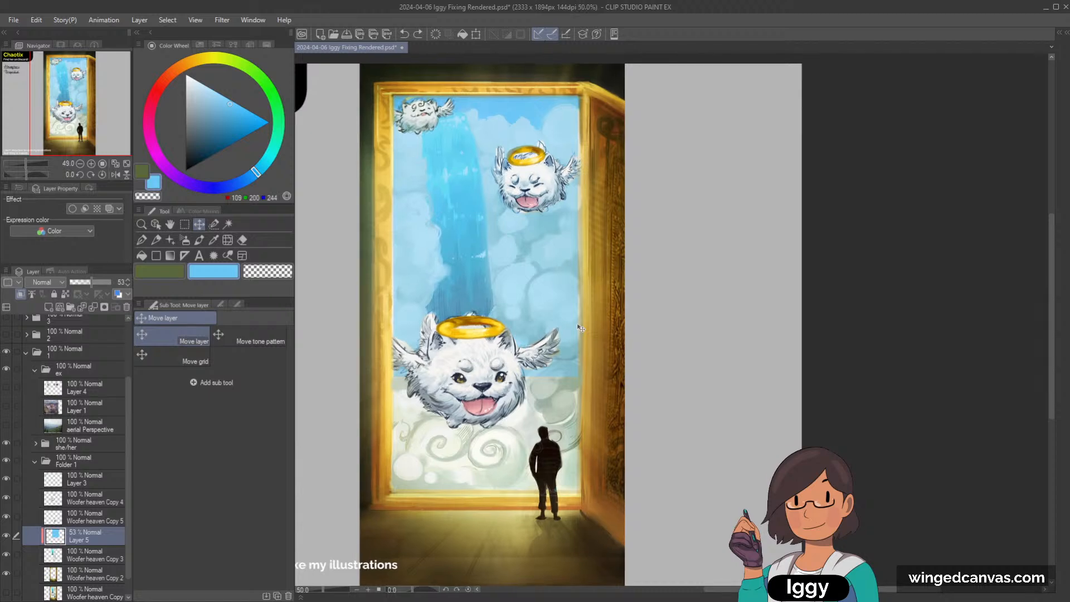
scroll(580, 328, down, 1)
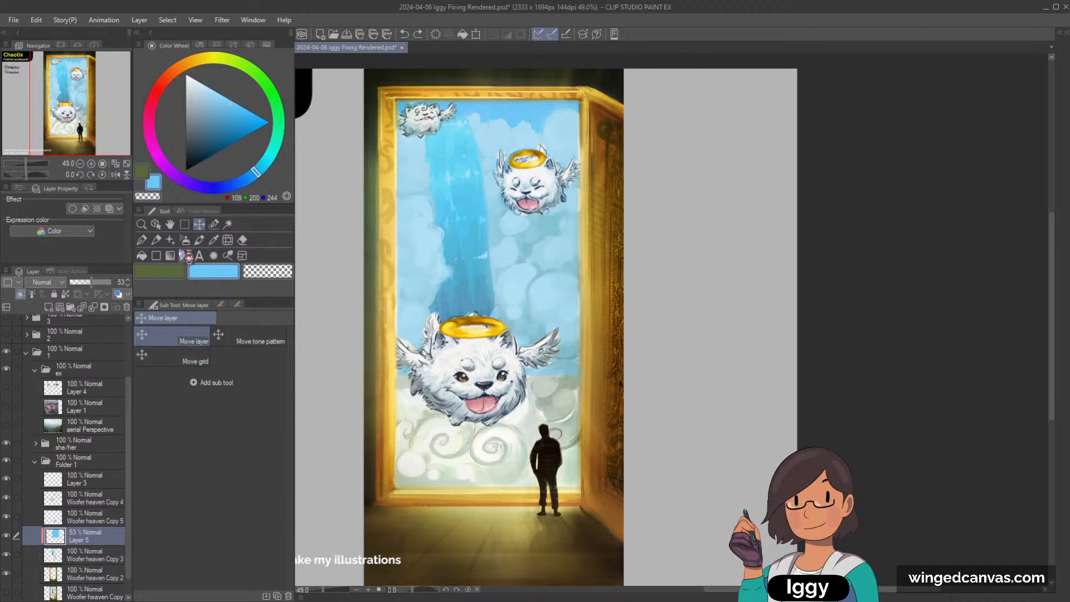
Erase the hard lower edge of the blue overlay with transparent Dense watercolor 3 strokes so it blends into the clouds.
click(199, 239)
click(268, 272)
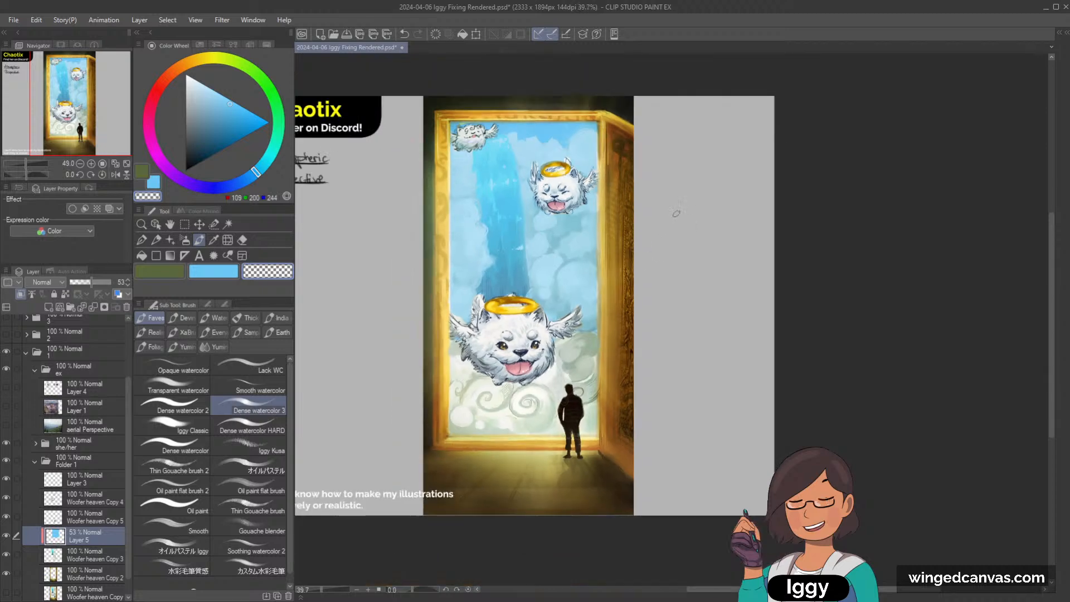
drag(90, 134, 93, 134)
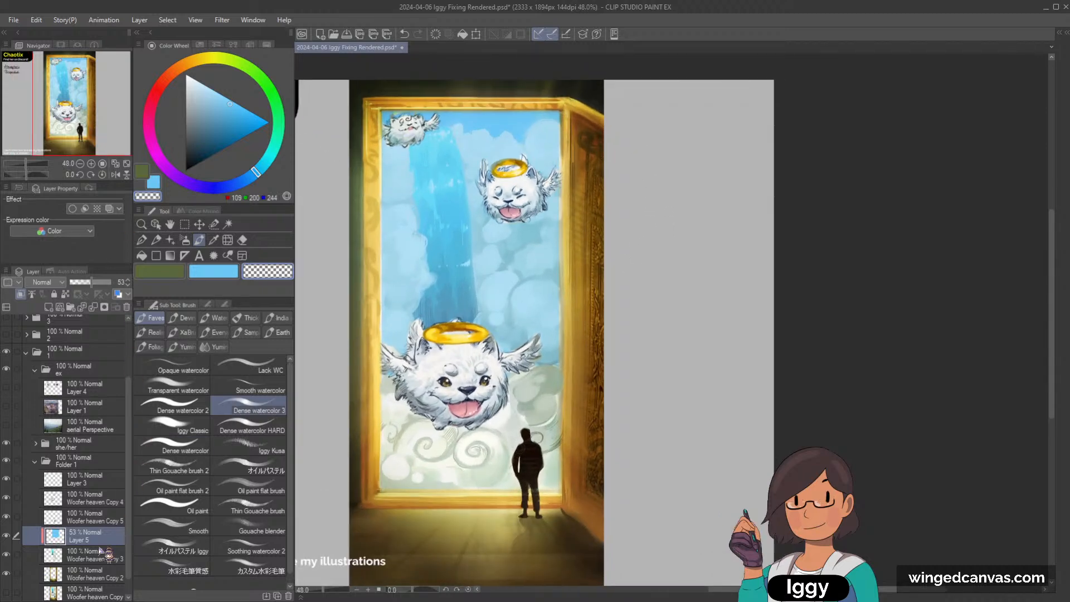
Try brightening the clouds beside the waterfall with sampled off-white on a new clipped layer.
scroll(129, 549, down, 1)
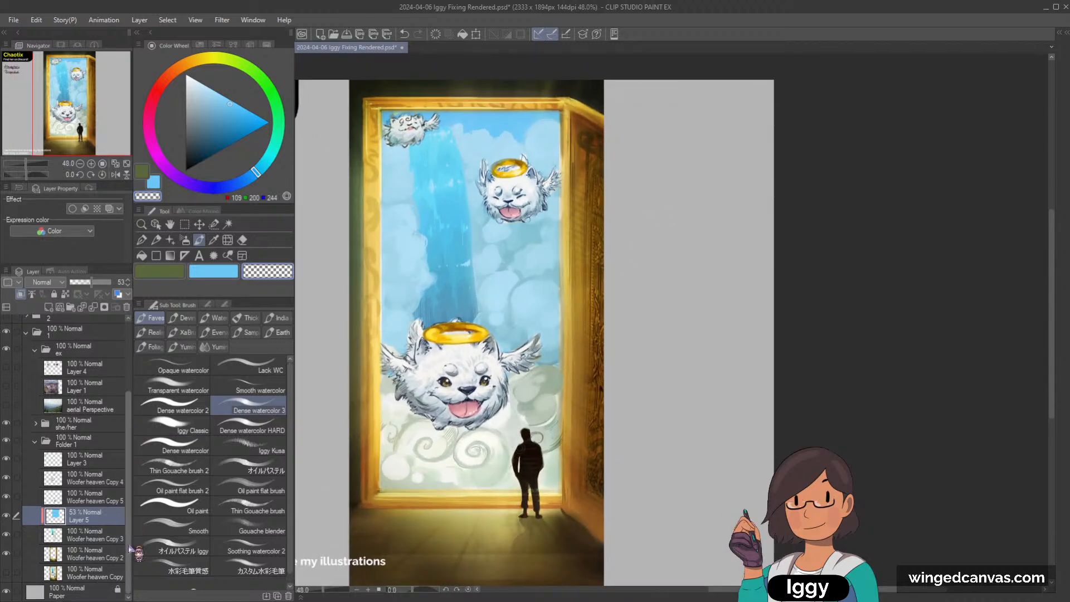
click(49, 307)
click(21, 293)
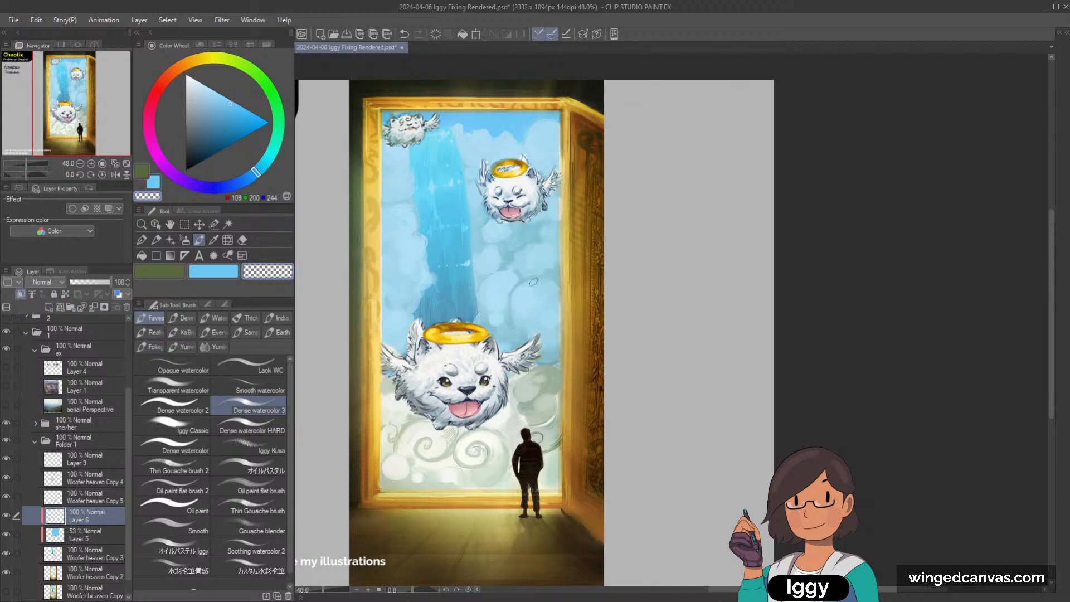
alt+click(509, 401)
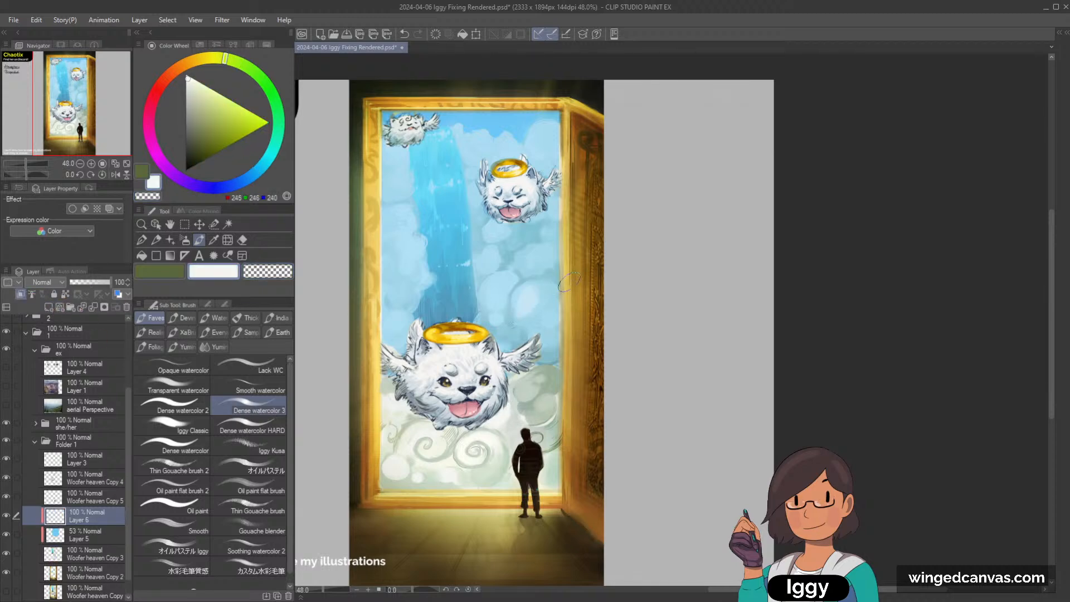
Merge the blue overlay on Layer 5 into the waterfall-and-clouds layer and lock the merged layer's transparent pixels.
click(100, 536)
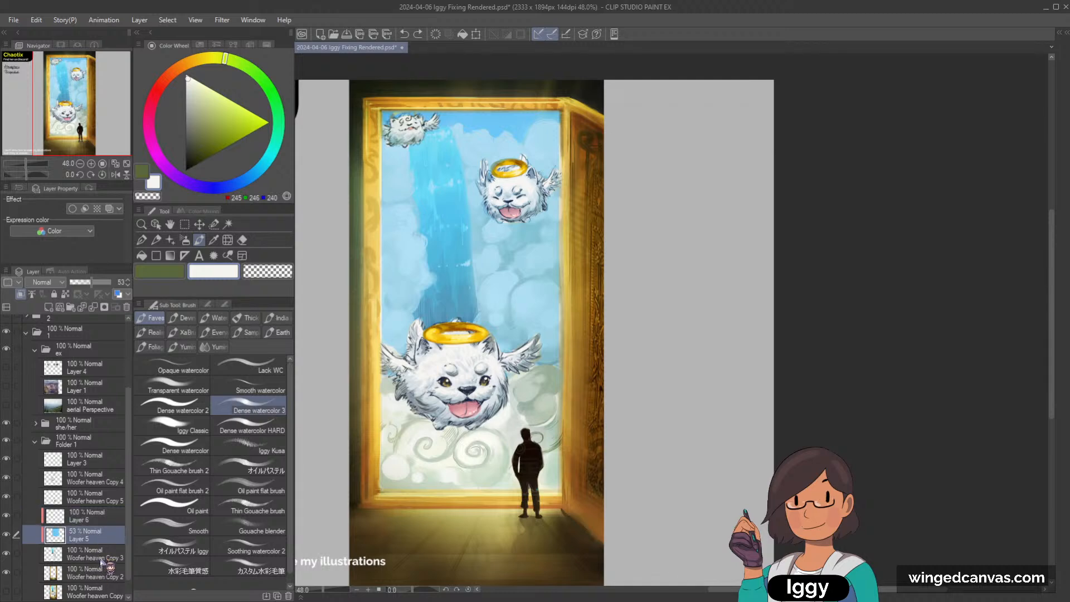
key(ctrl+e)
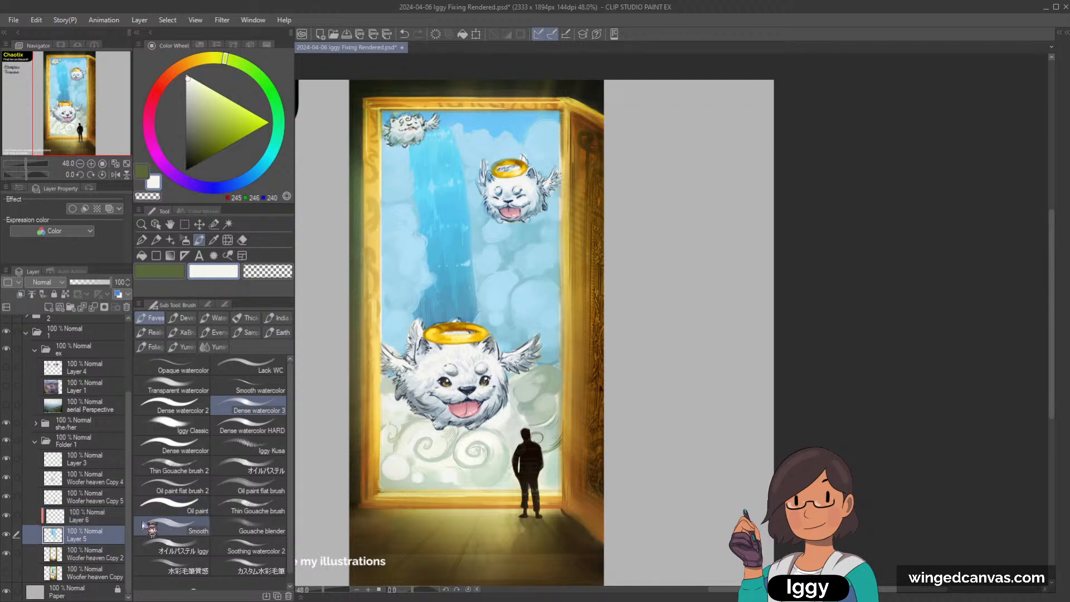
scroll(531, 305, up, 1)
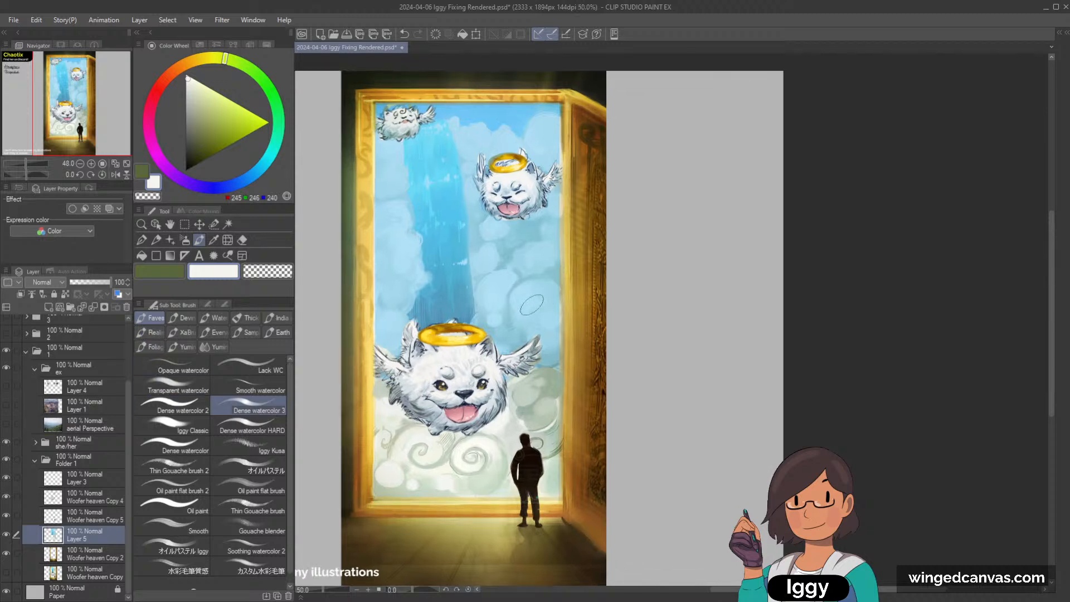
scroll(532, 304, up, 1)
alt+click(529, 304)
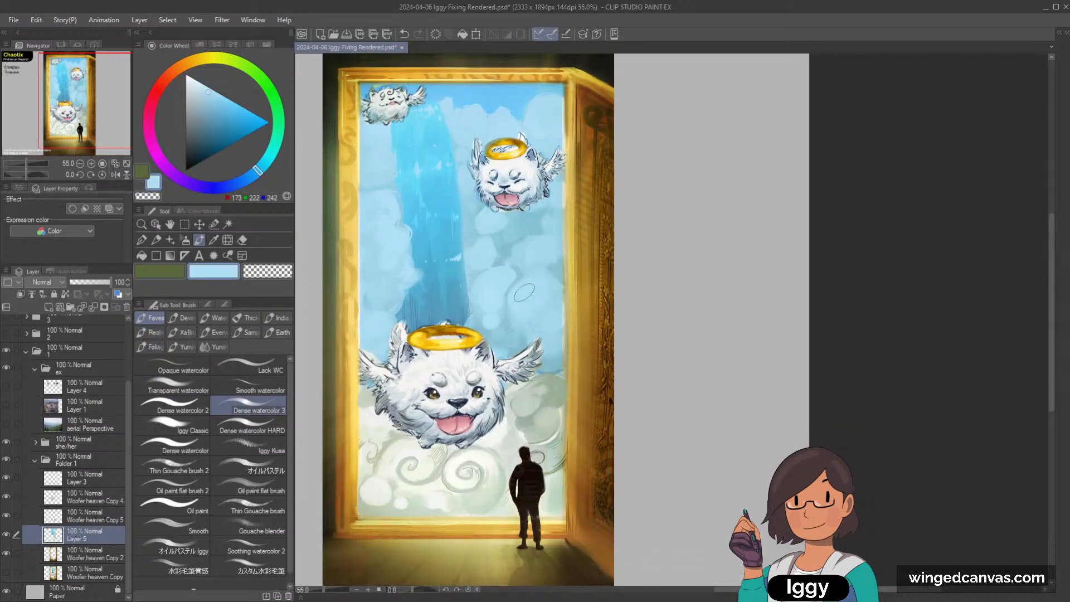
click(66, 294)
Soften the clouds on both sides of the waterfall on Layer 5 with Dense watercolor 3 strokes in sampled pale blues.
alt+click(553, 281)
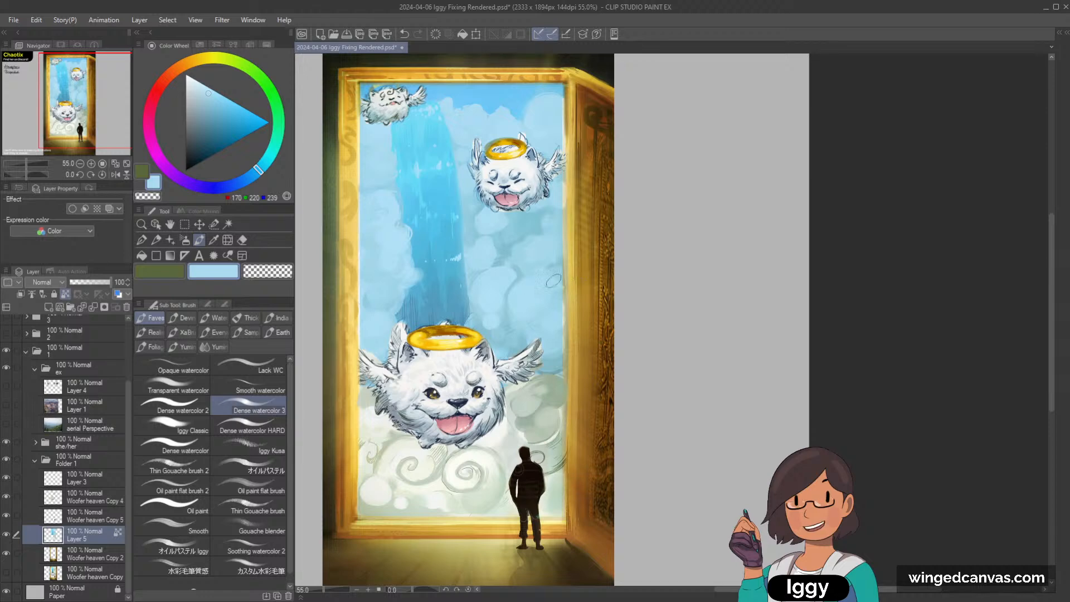
alt+click(530, 241)
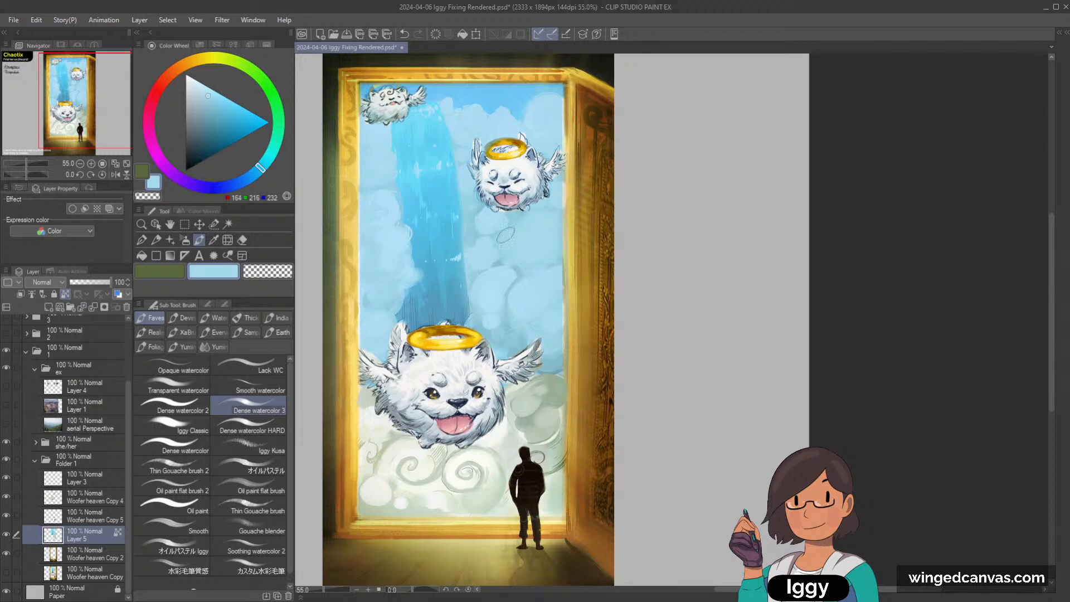
alt+click(371, 207)
alt+click(378, 179)
alt+click(469, 119)
alt+click(535, 119)
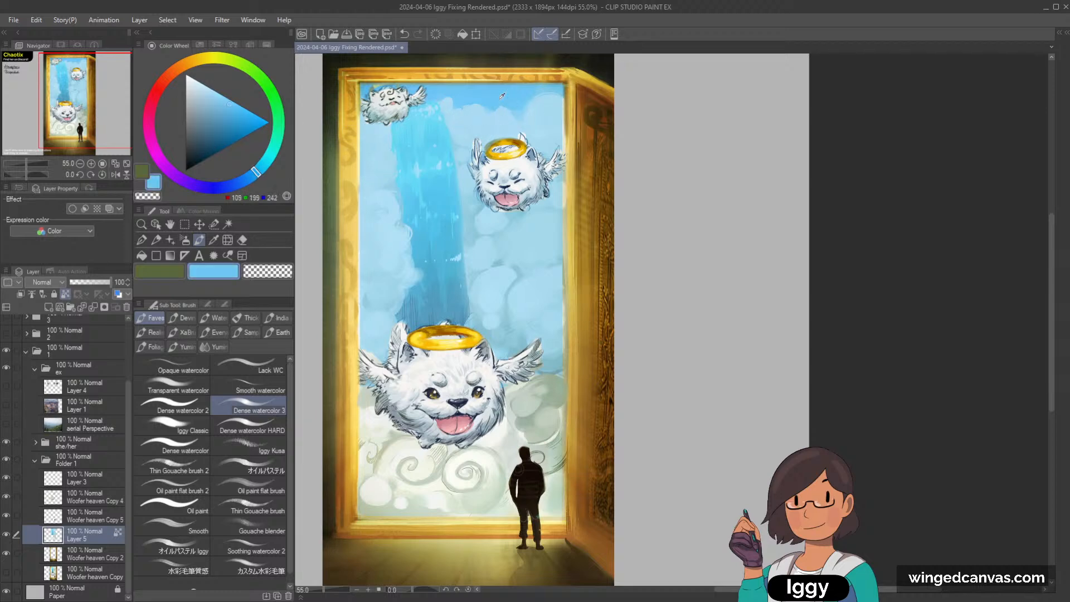
Brighten the sky strip above the clouds with lighter, more cyan blue strokes and undo the last stroke.
click(223, 95)
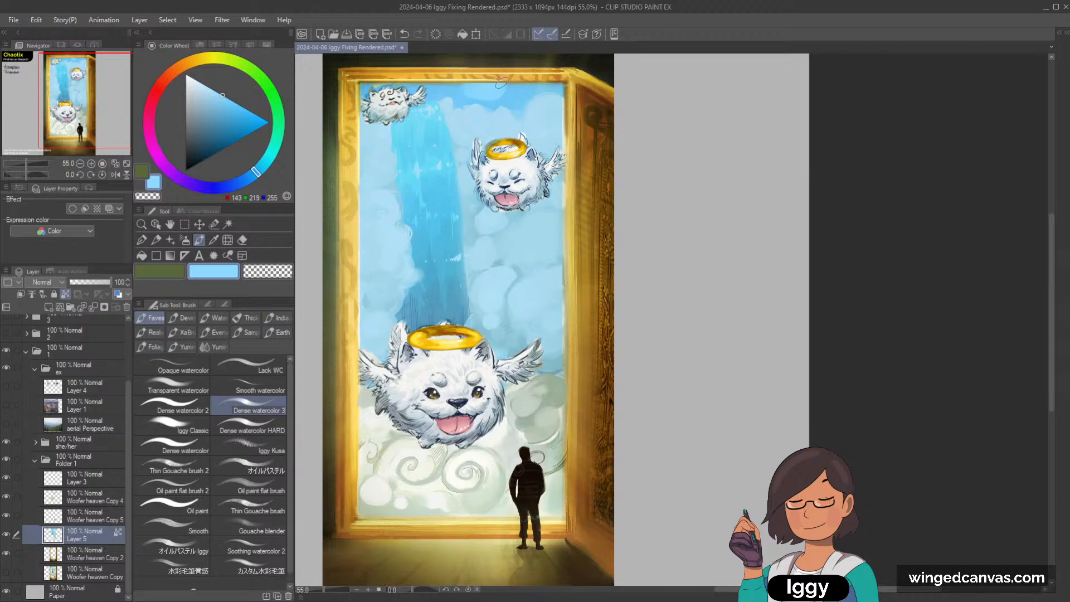
click(239, 99)
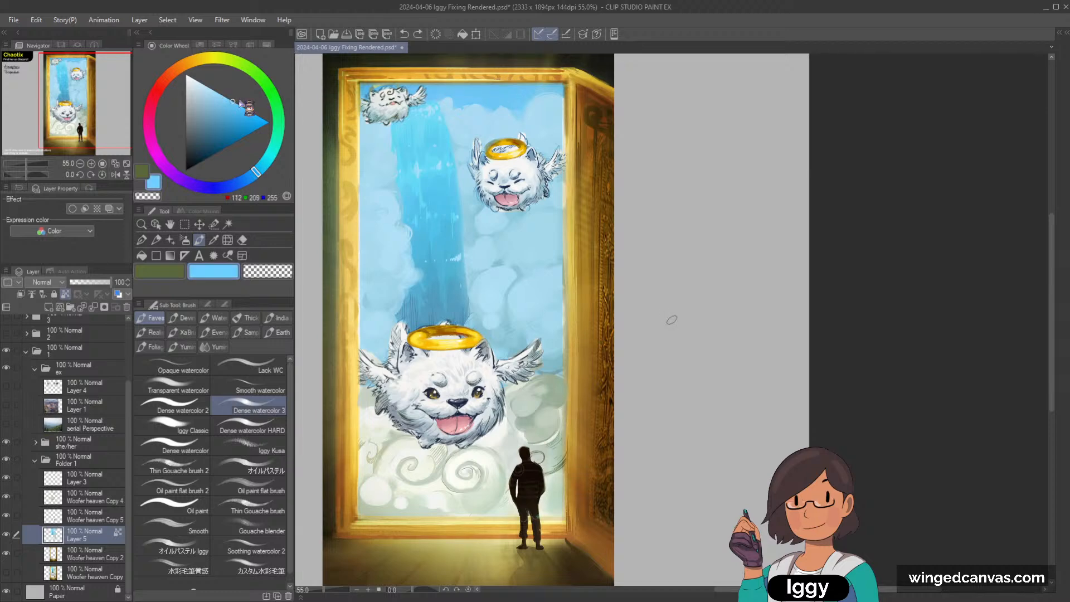
click(263, 163)
drag(460, 90, 482, 88)
alt+click(479, 87)
key(ctrl+z)
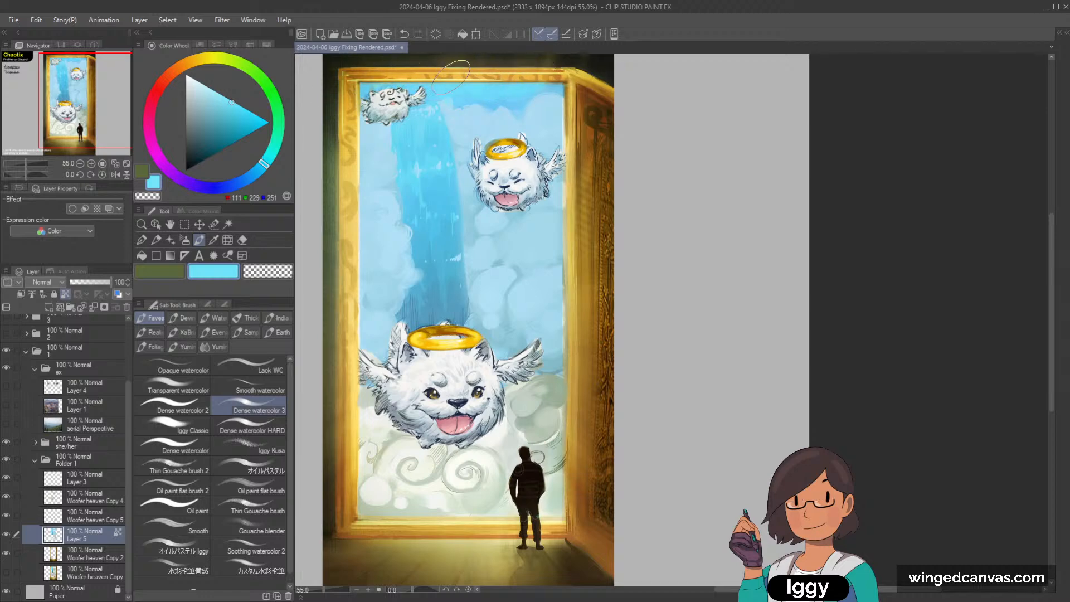
Paint pale highlights on the clouds between the upper and large dogs using off-white sampled from the lower clouds.
scroll(630, 106, down, 3)
scroll(646, 142, up, 3)
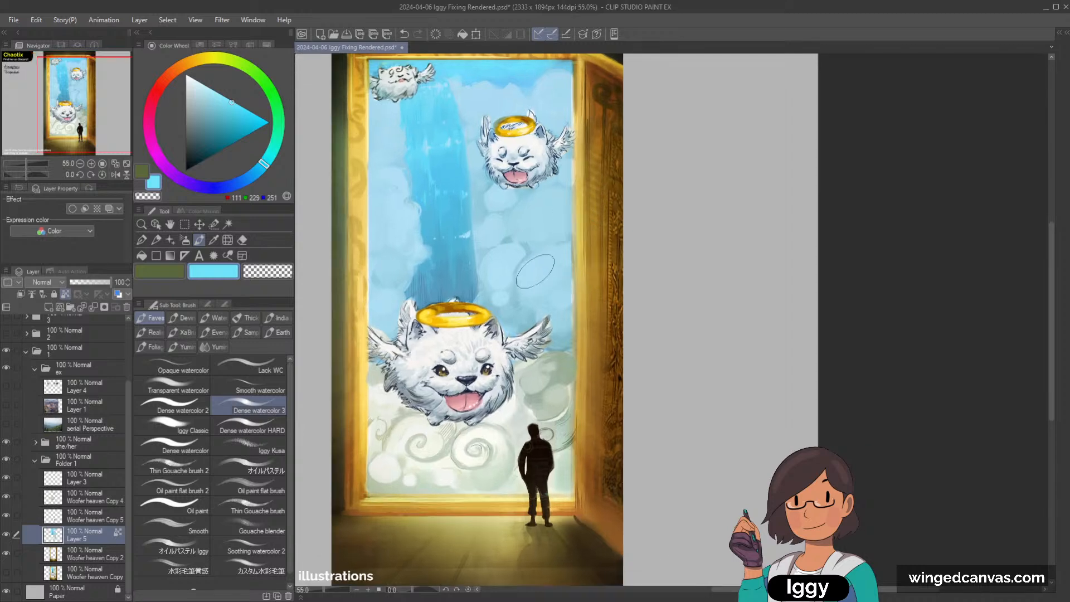
alt+click(536, 271)
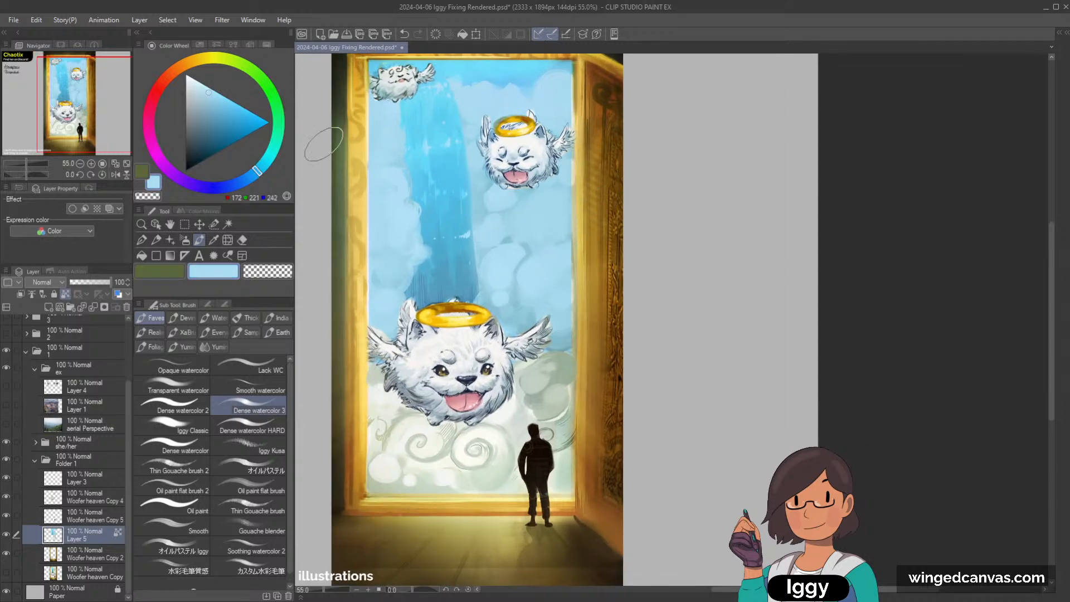
alt+click(418, 425)
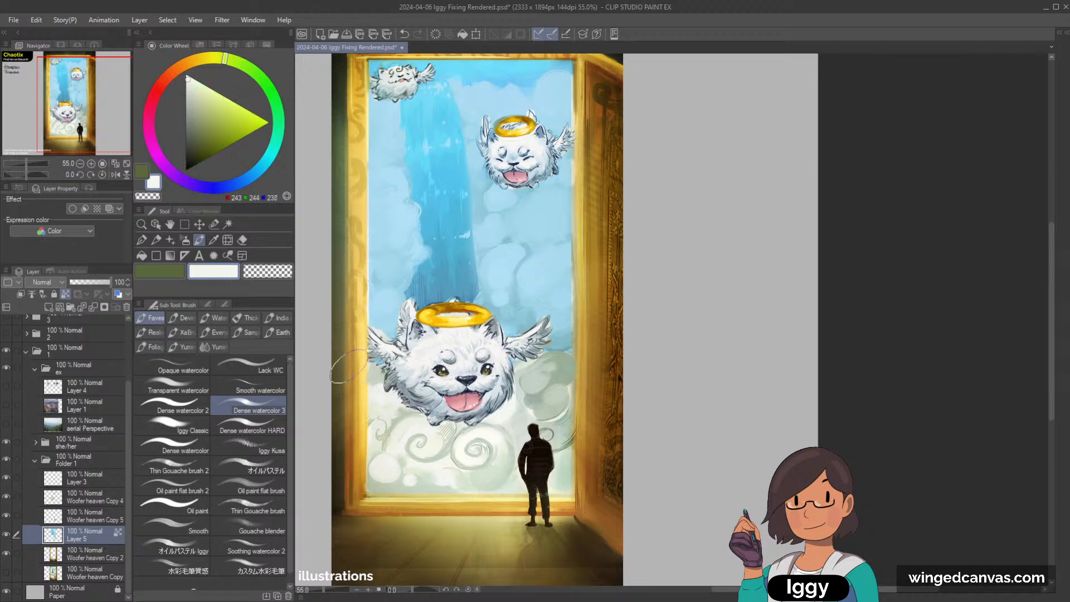
click(214, 240)
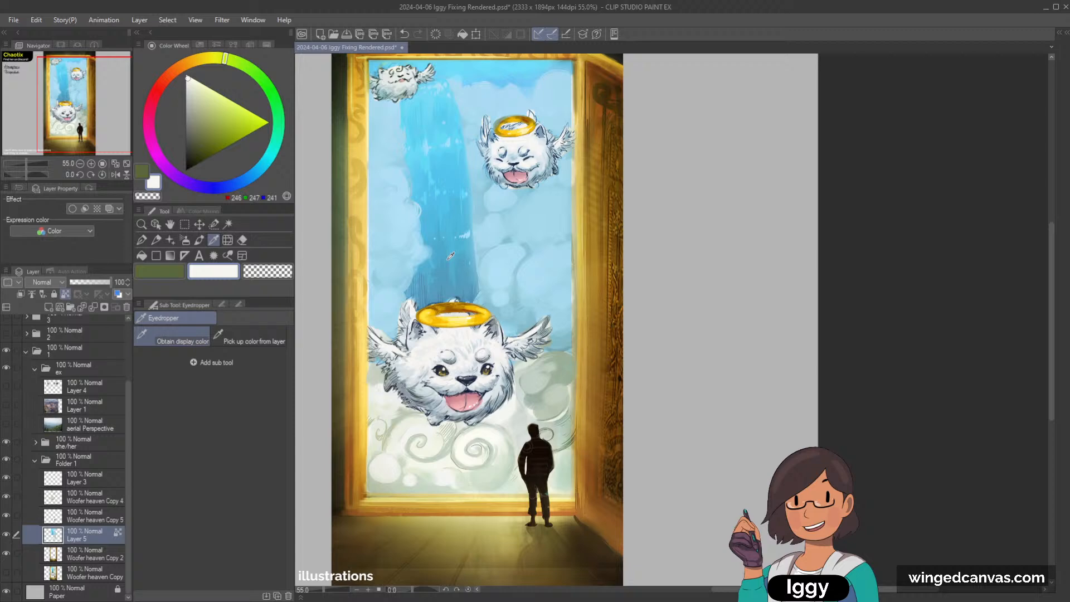
click(199, 240)
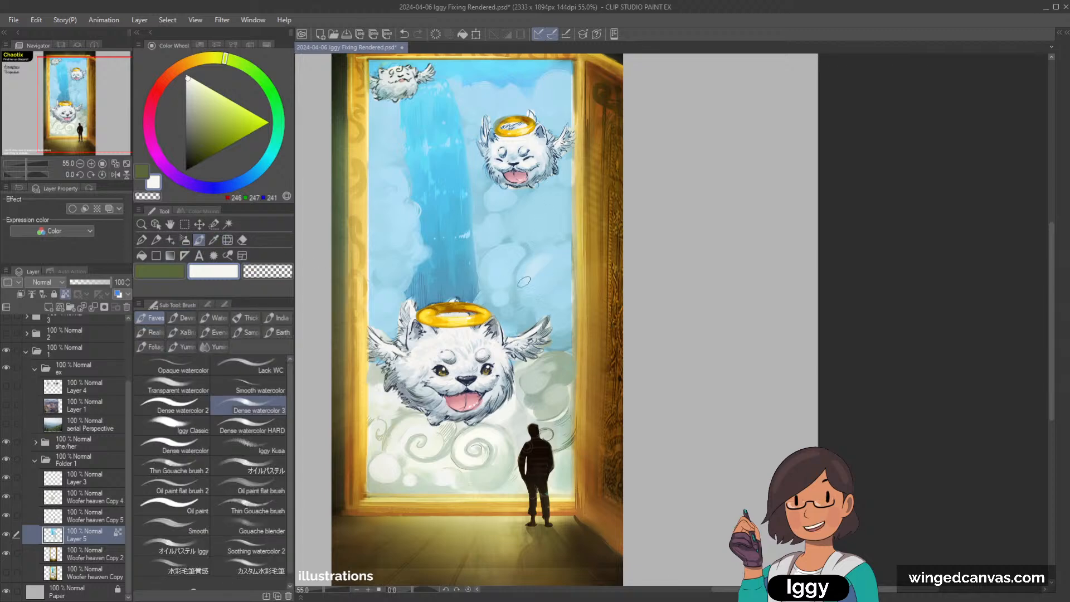
alt+click(537, 265)
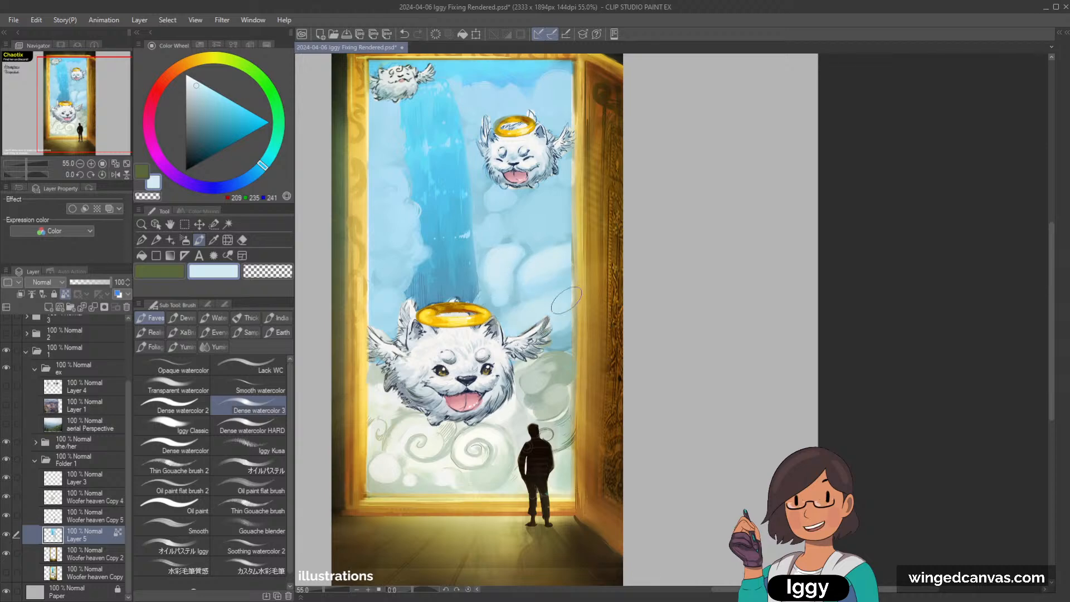
Briefly show and hide the Layer 1 and aerial Perspective references to compare them with the painting.
scroll(595, 290, down, 2)
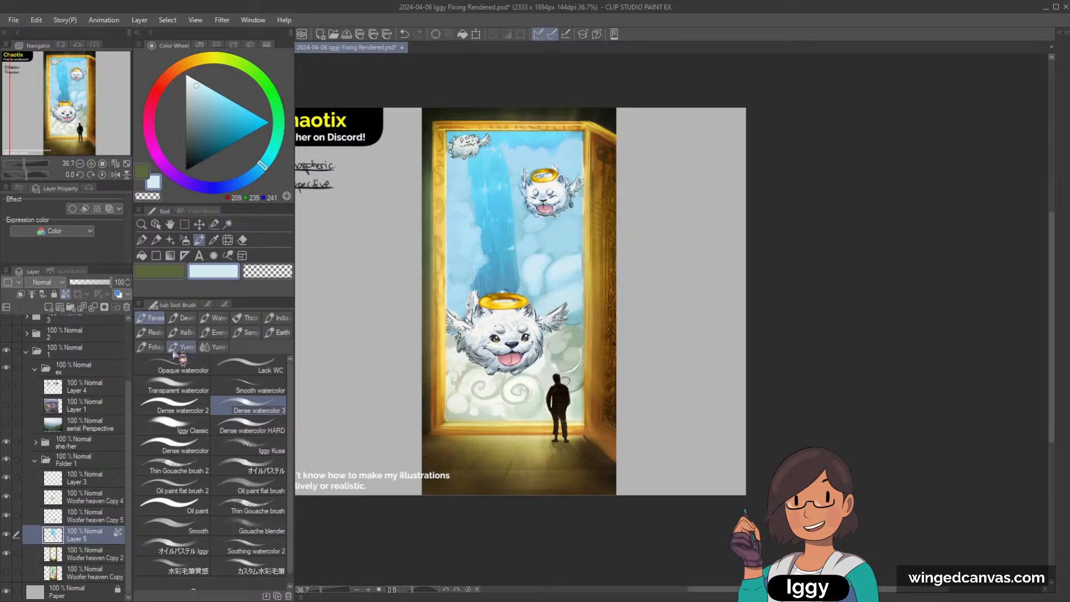
click(6, 405)
click(6, 405)
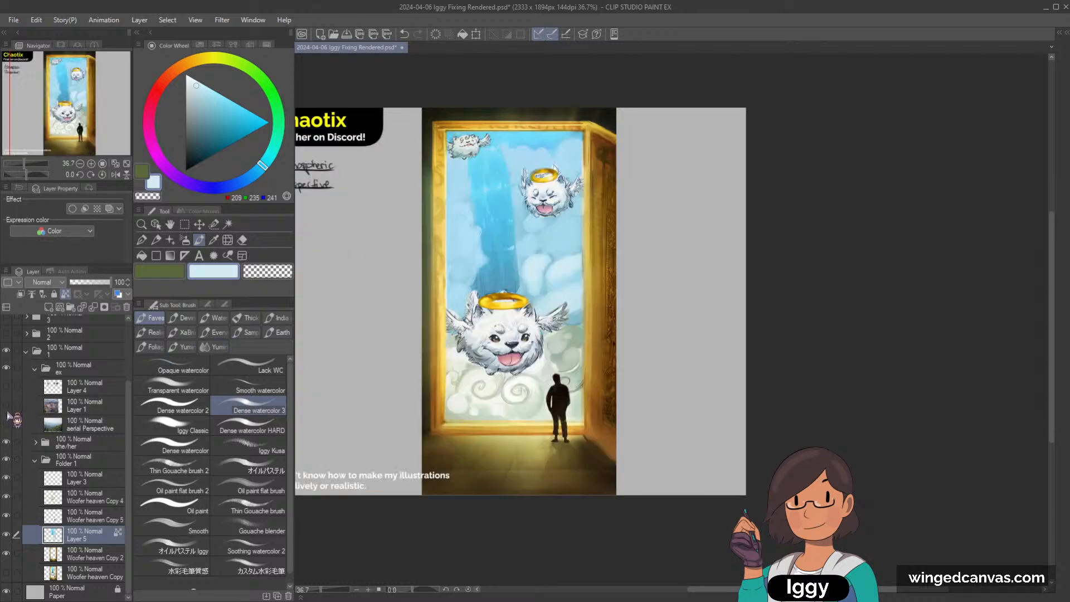
click(7, 424)
click(6, 424)
scroll(593, 178, up, 1)
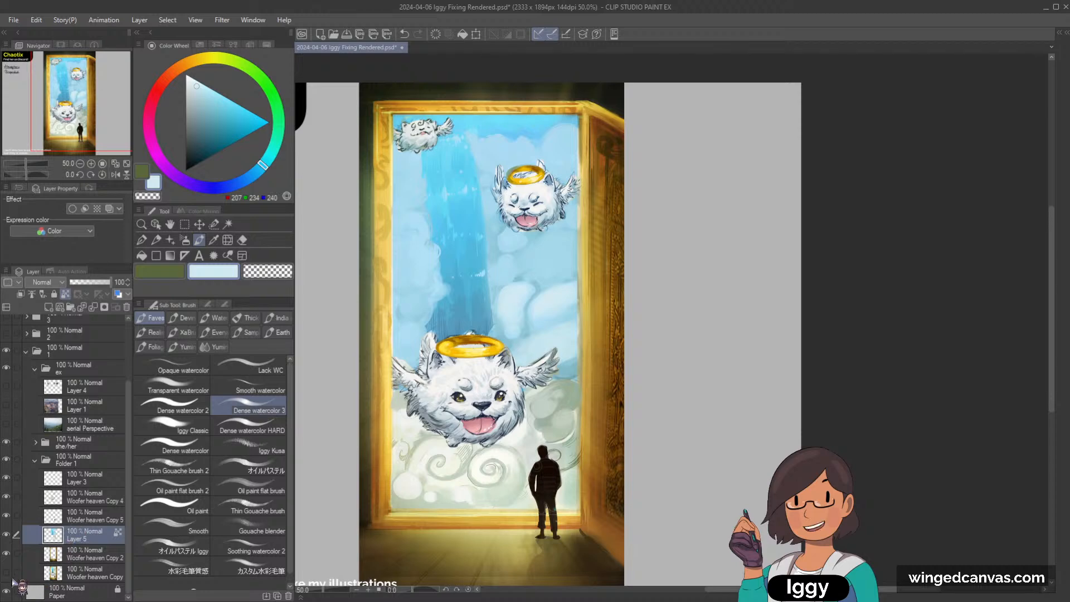
Create a layer folder above Layer 3 and move Layer 3 through Woofer heaven Copy 2 into it, then collapse it.
click(106, 478)
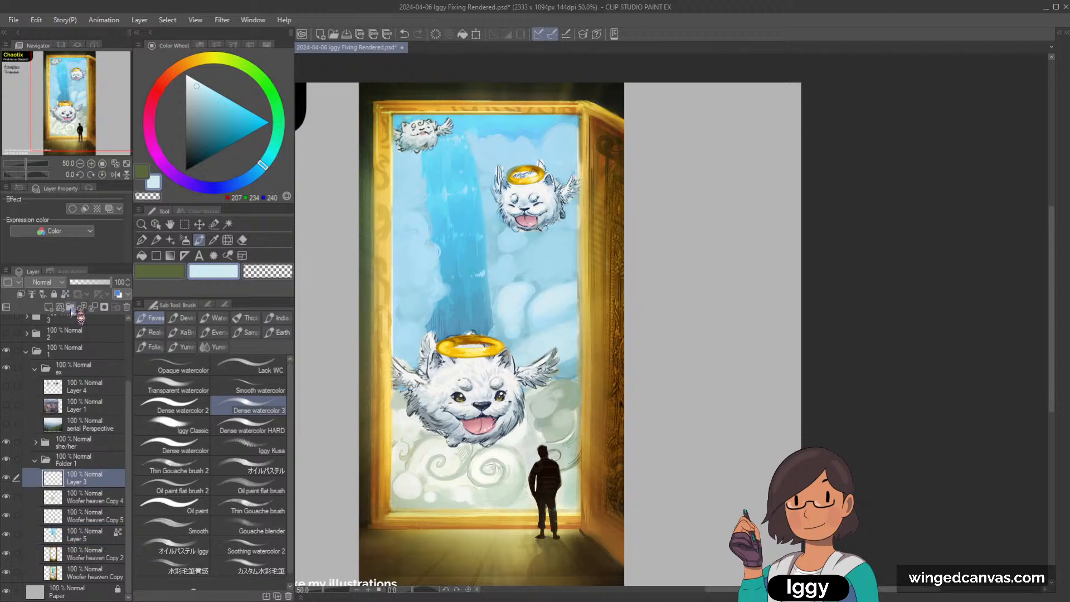
click(70, 307)
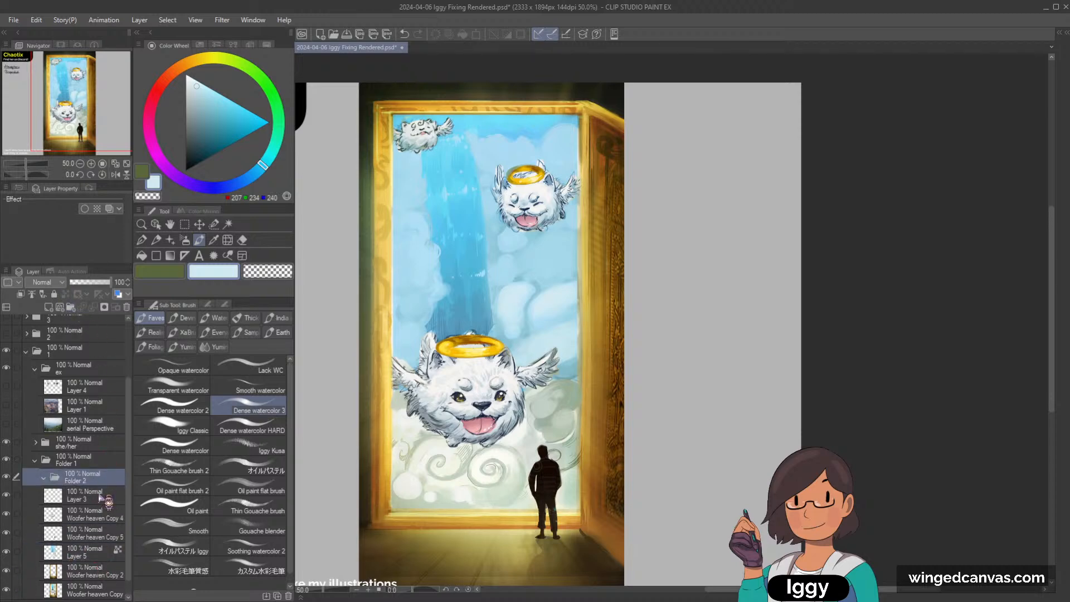
click(91, 495)
shift+click(98, 571)
drag(97, 570, 54, 482)
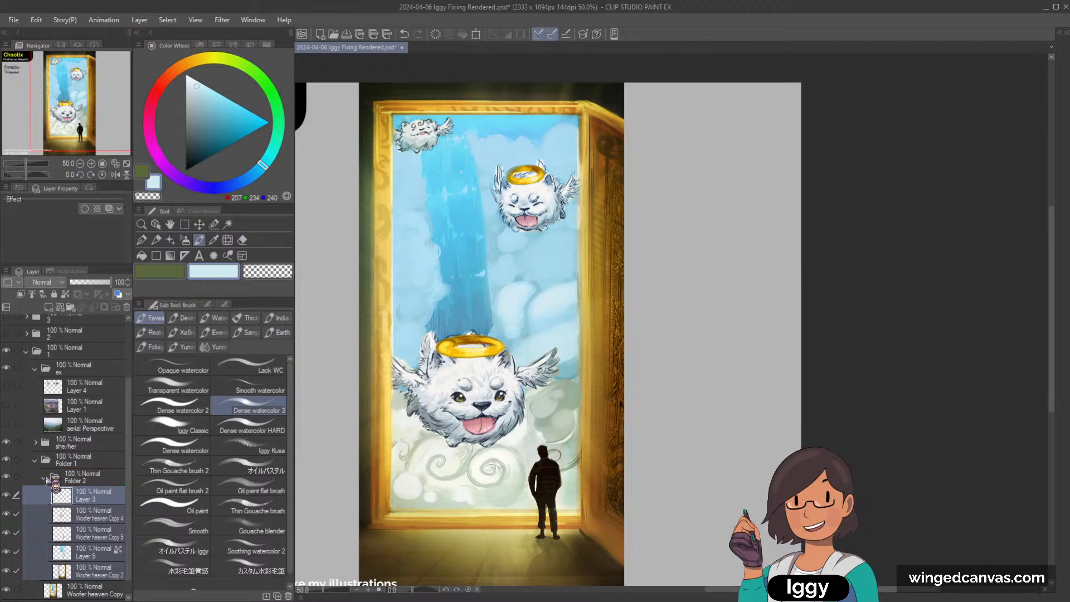
click(45, 478)
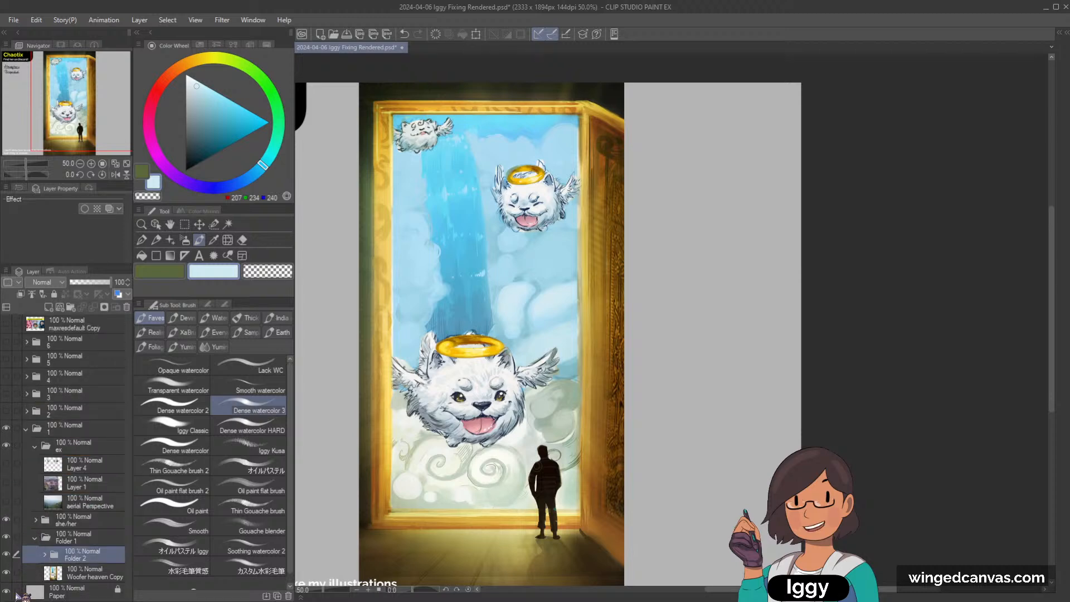
Compare the illustration with and without the edits by toggling the visibility of Folder 2 and its Layer 5.
click(8, 554)
click(7, 554)
click(44, 553)
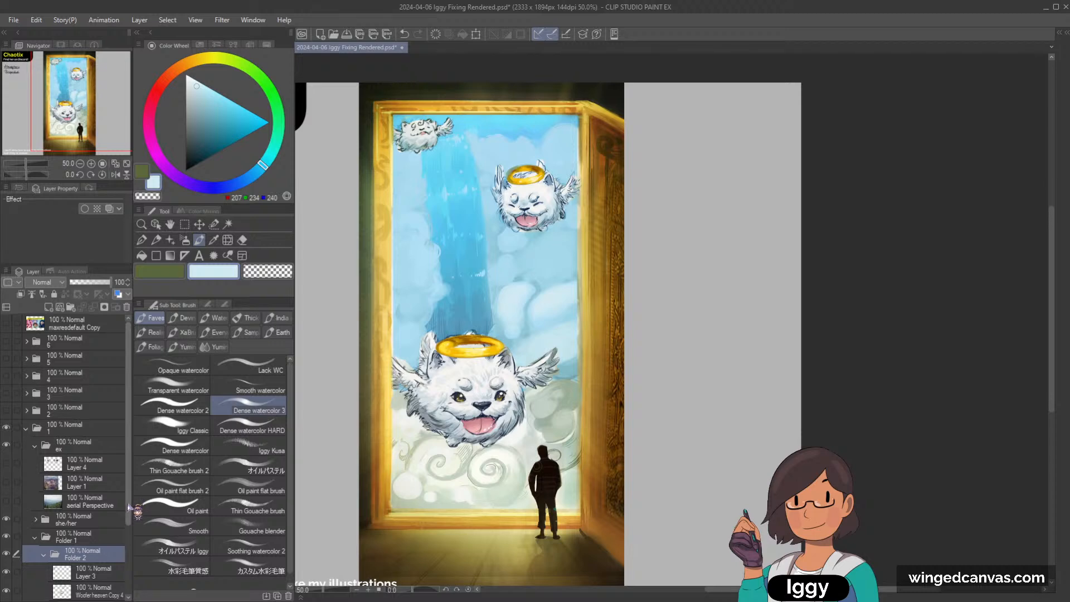
scroll(130, 558, down, 3)
scroll(131, 562, down, 1)
click(114, 535)
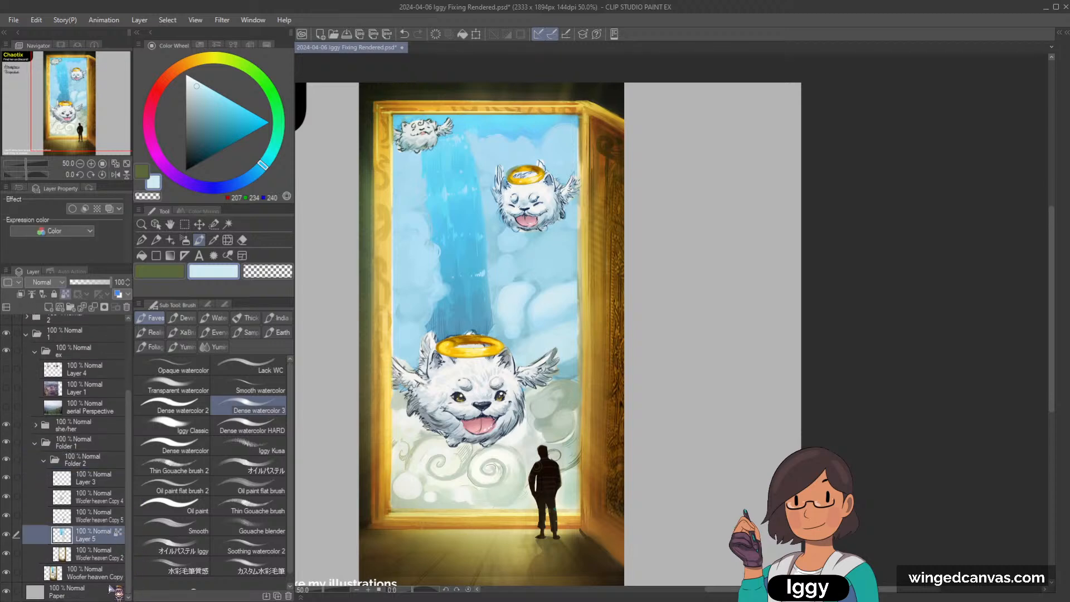
click(7, 534)
click(6, 534)
Paint rounded pale-blue highlights on the clouds along the waterfall's left side with a color sampled from the opposite clouds.
alt+click(559, 296)
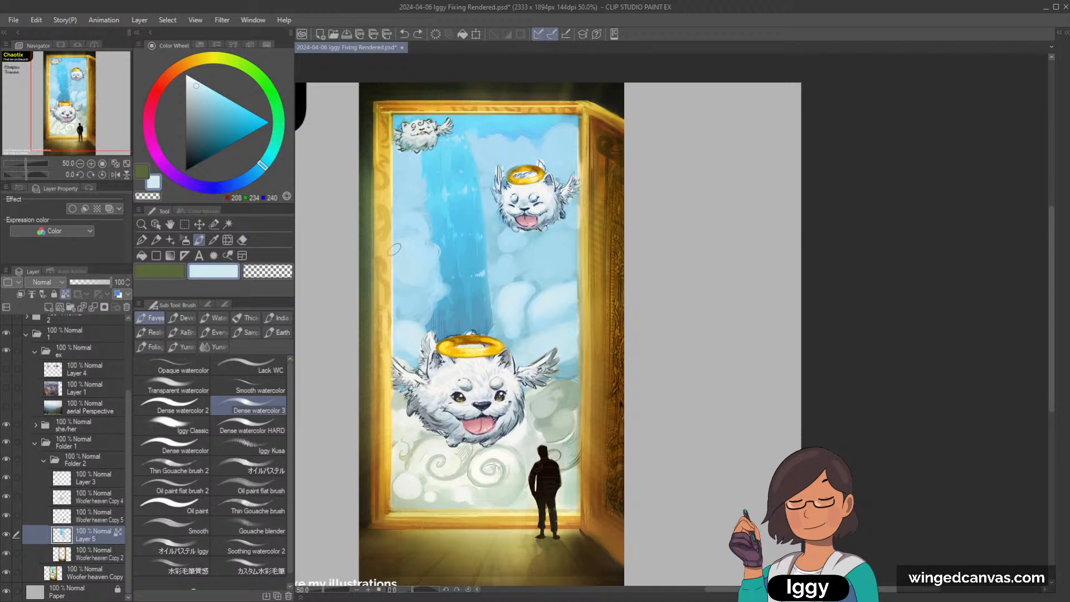
drag(412, 258, 419, 255)
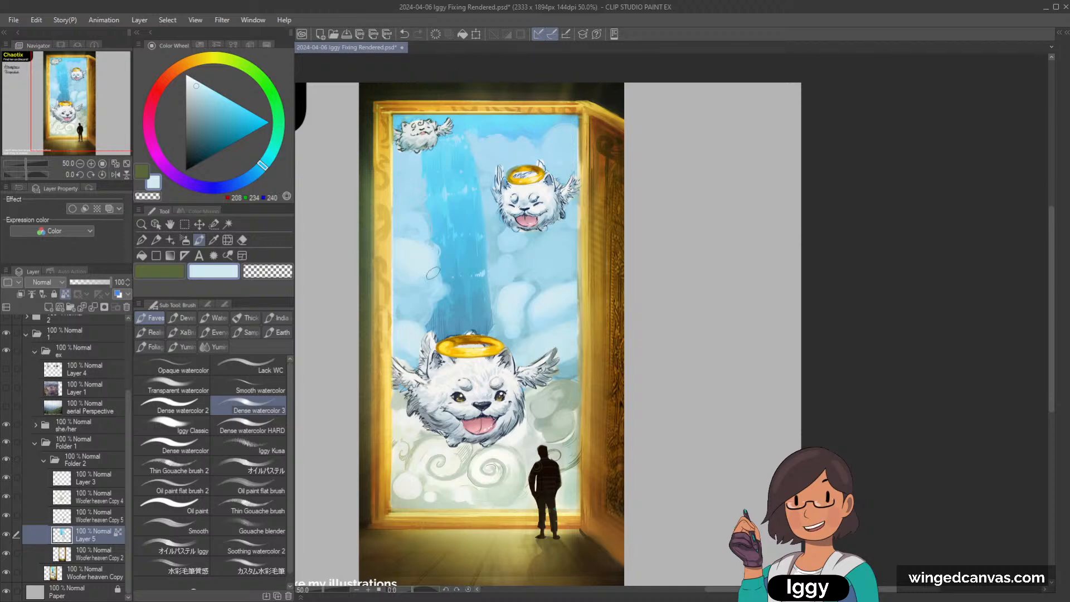
key(])
key(])
key([)
key([)
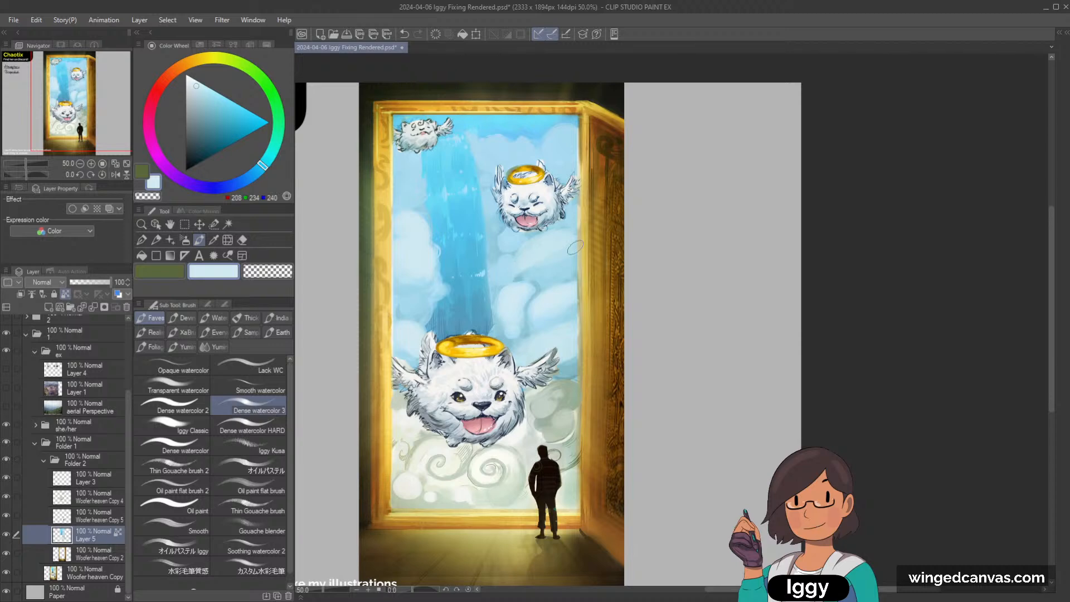
Blend and build up the cloud forms below the haloed upper dog with sampled pale blues.
alt+click(557, 262)
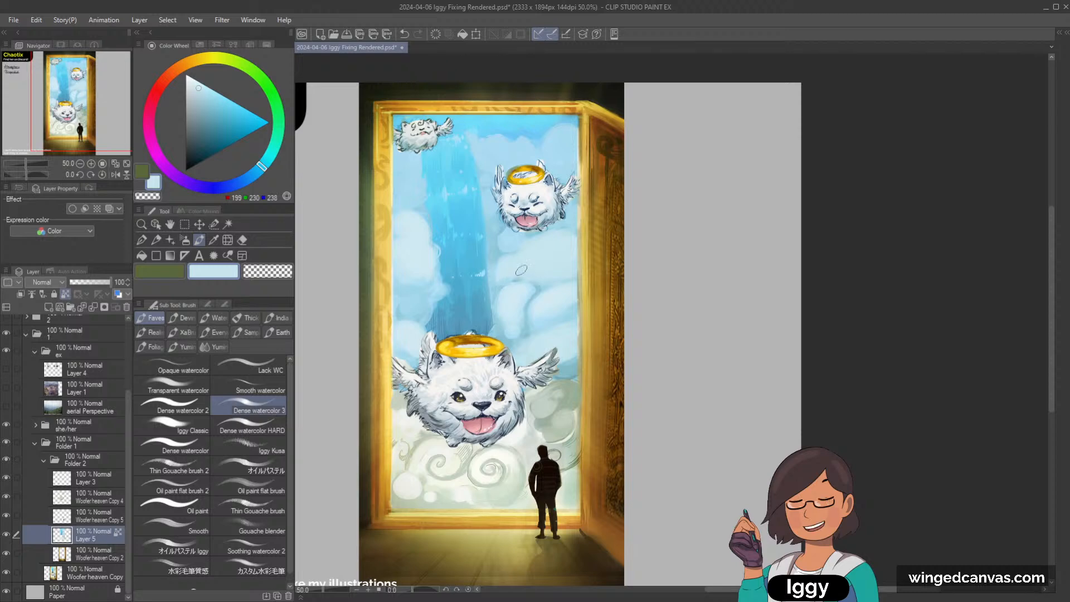
alt+click(523, 301)
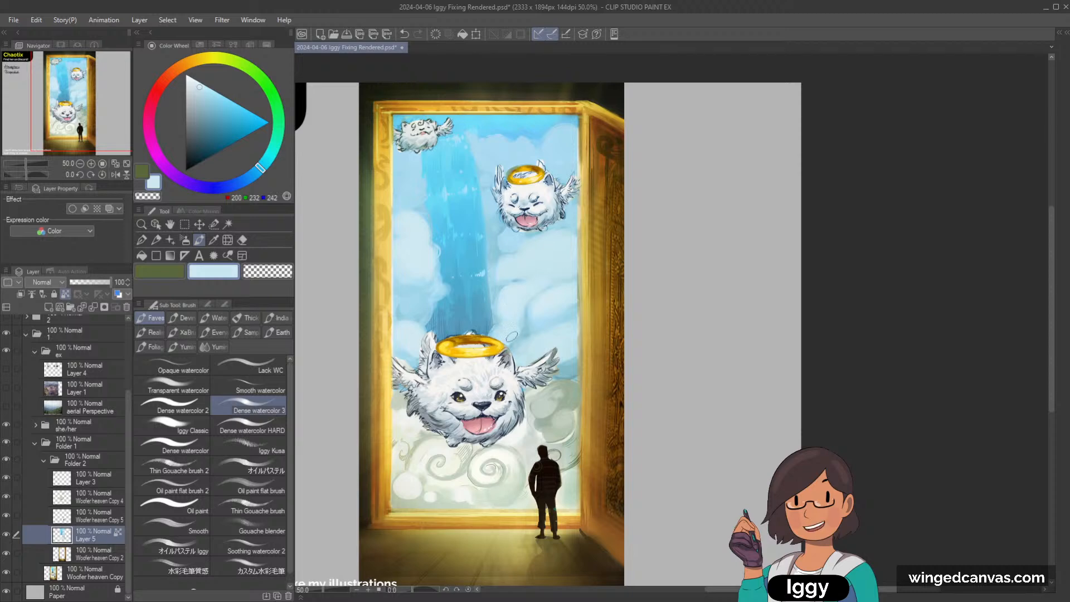
scroll(698, 227, down, 1)
scroll(698, 227, up, 1)
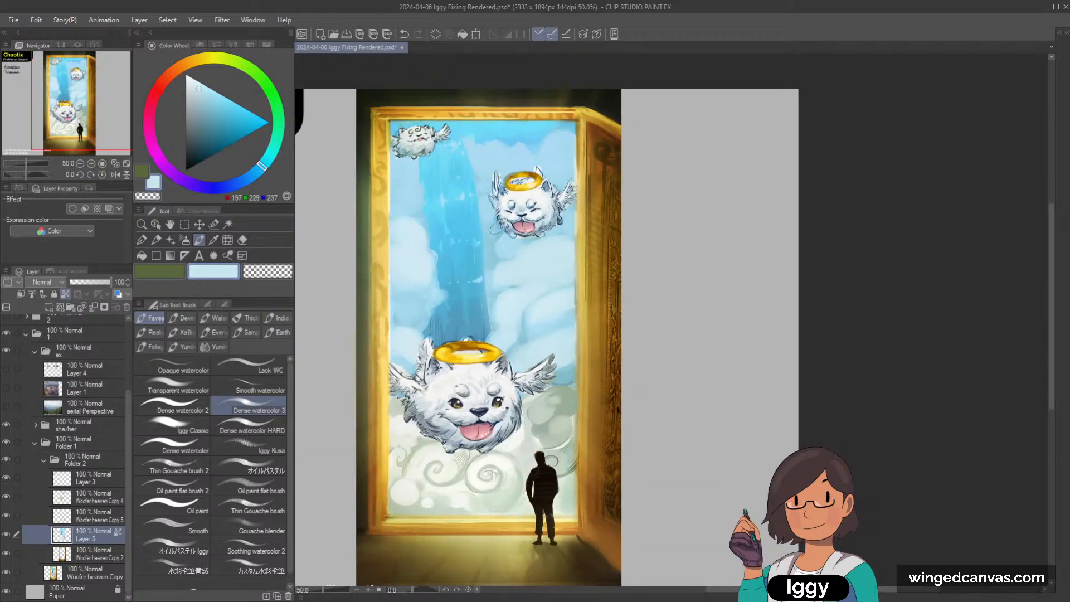
drag(495, 250, 525, 238)
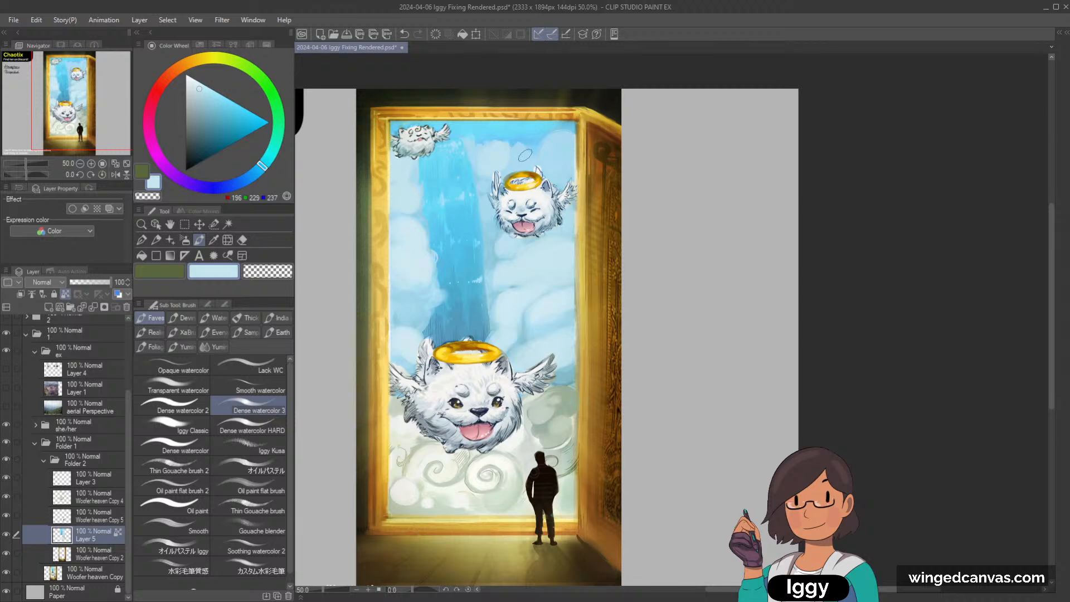
mouse_move(516, 159)
mouse_down()
mouse_move(550, 161)
mouse_move(526, 156)
mouse_move(575, 135)
mouse_move(544, 165)
mouse_move(577, 145)
mouse_move(545, 165)
mouse_move(561, 164)
mouse_move(547, 218)
mouse_up()
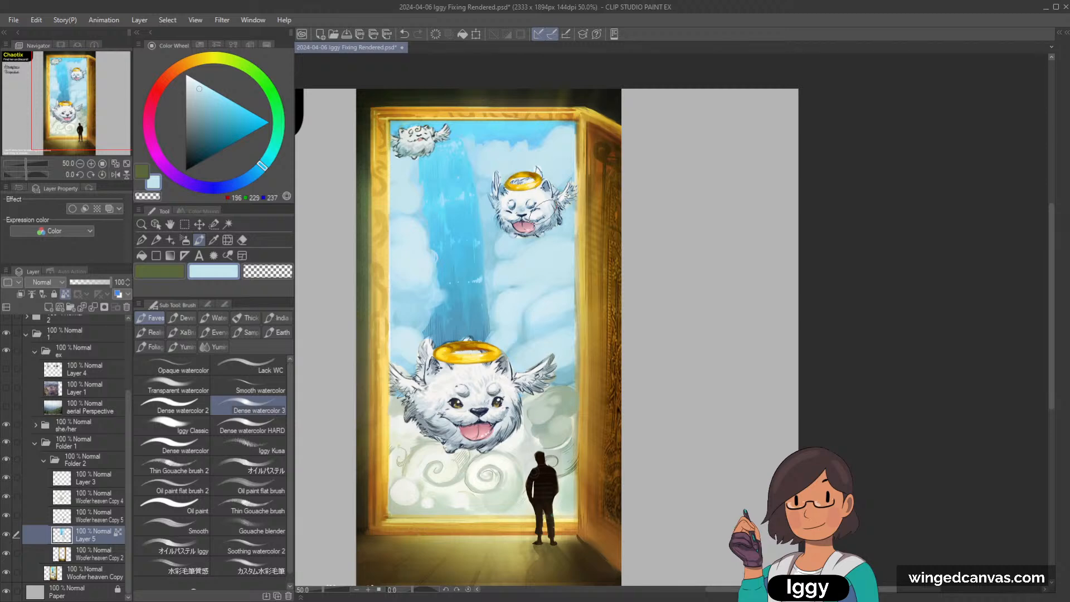
key(ctrl+z)
key(ctrl+z)
Refine the clouds between the waterfall and the open door with pale blues sampled from the surrounding clouds.
scroll(675, 125, down, 3)
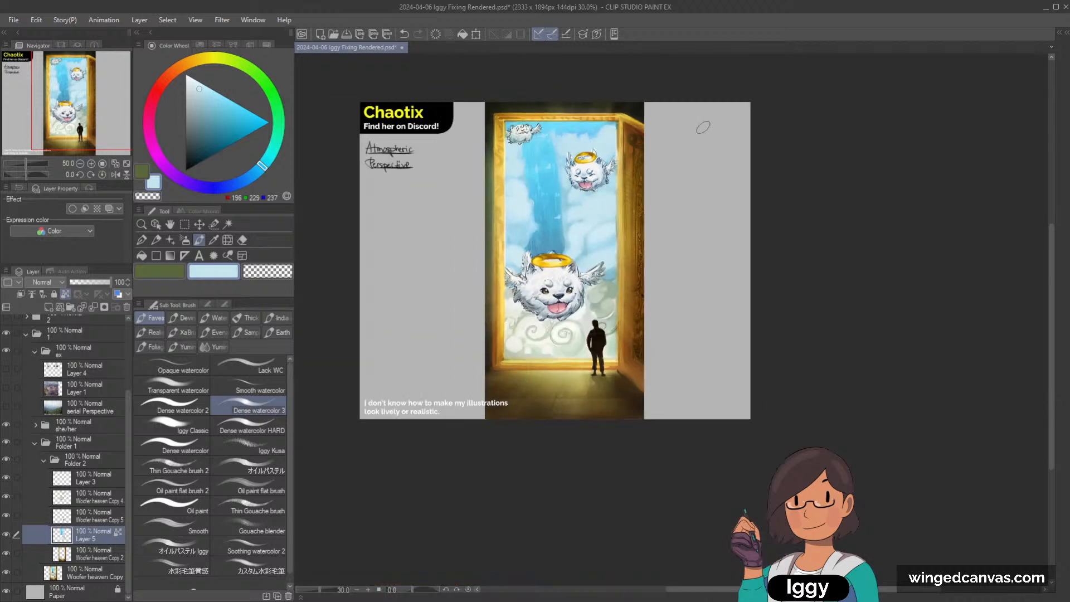
scroll(726, 131, up, 1)
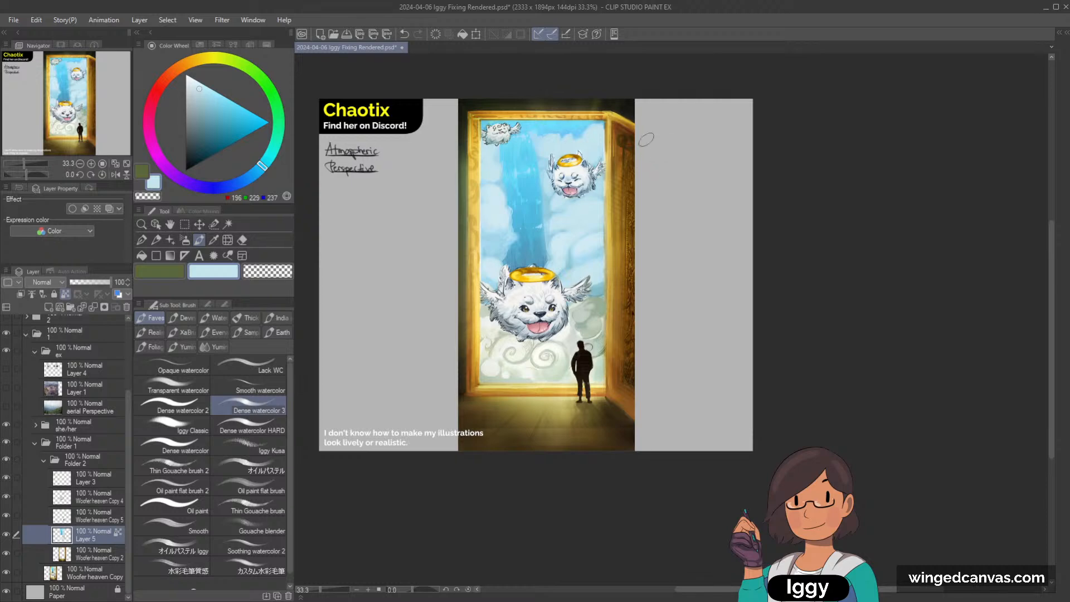
drag(646, 139, 559, 107)
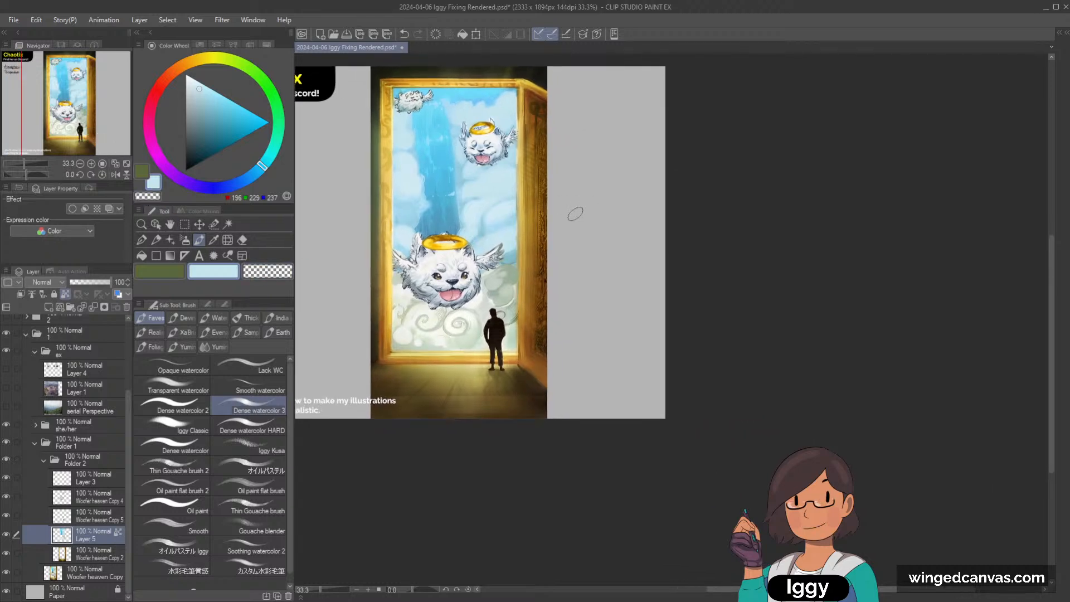
scroll(550, 134, up, 3)
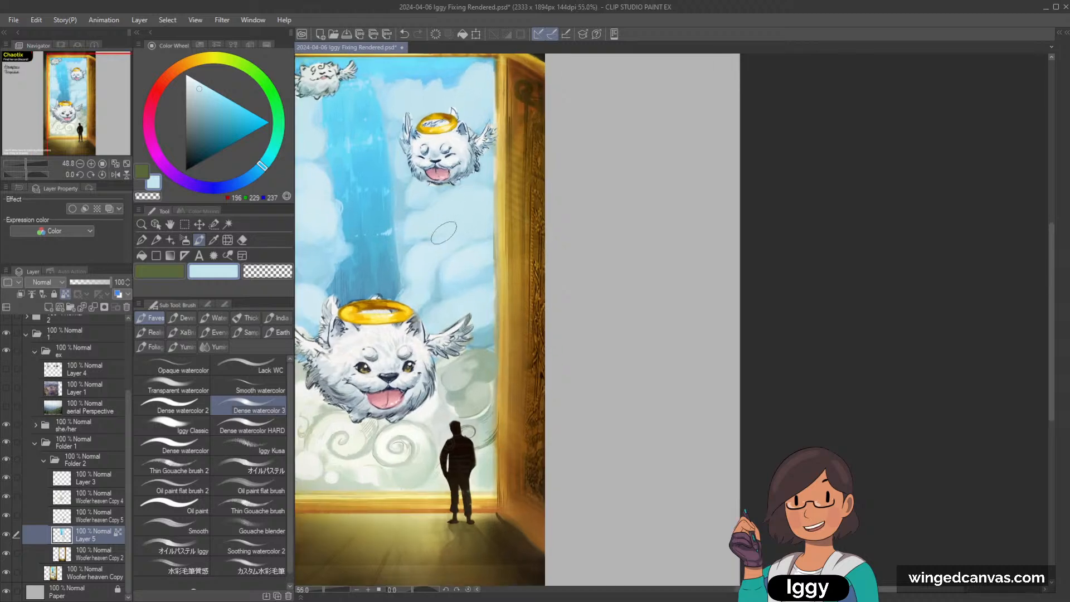
alt+click(427, 238)
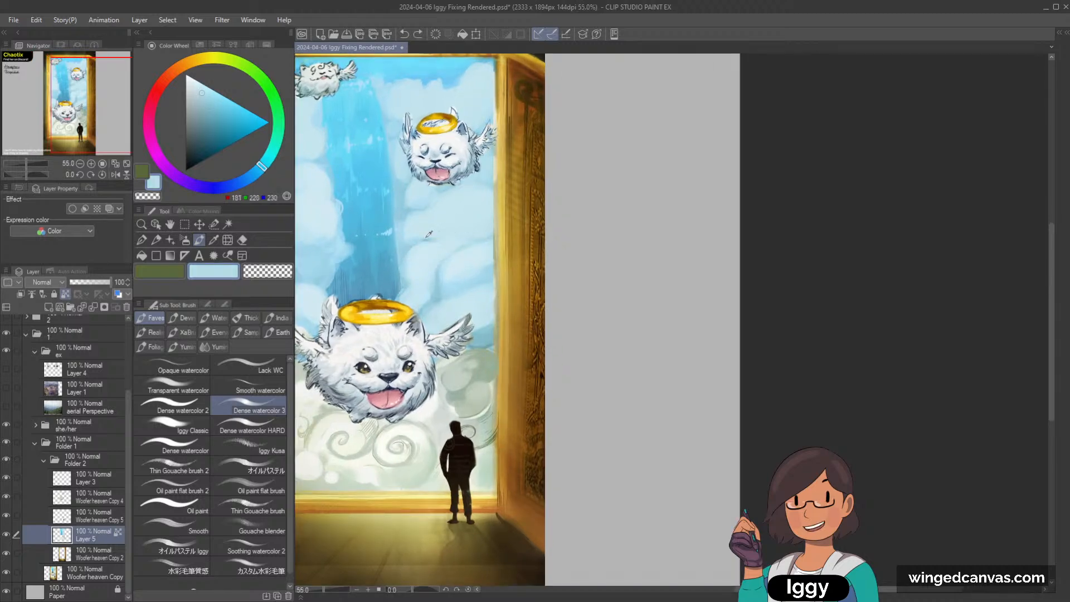
alt+click(438, 229)
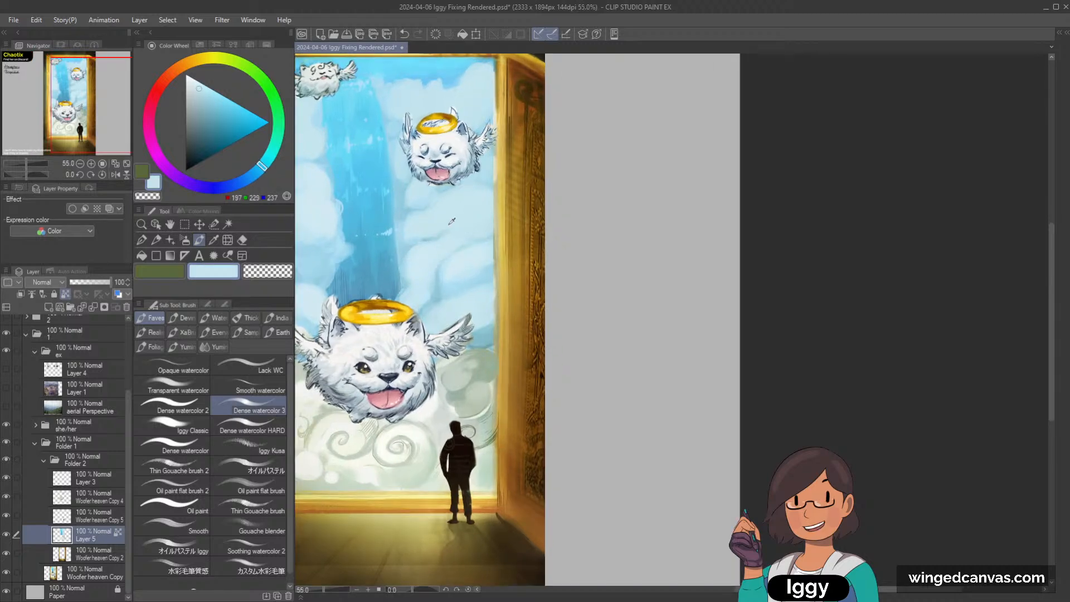
alt+click(423, 240)
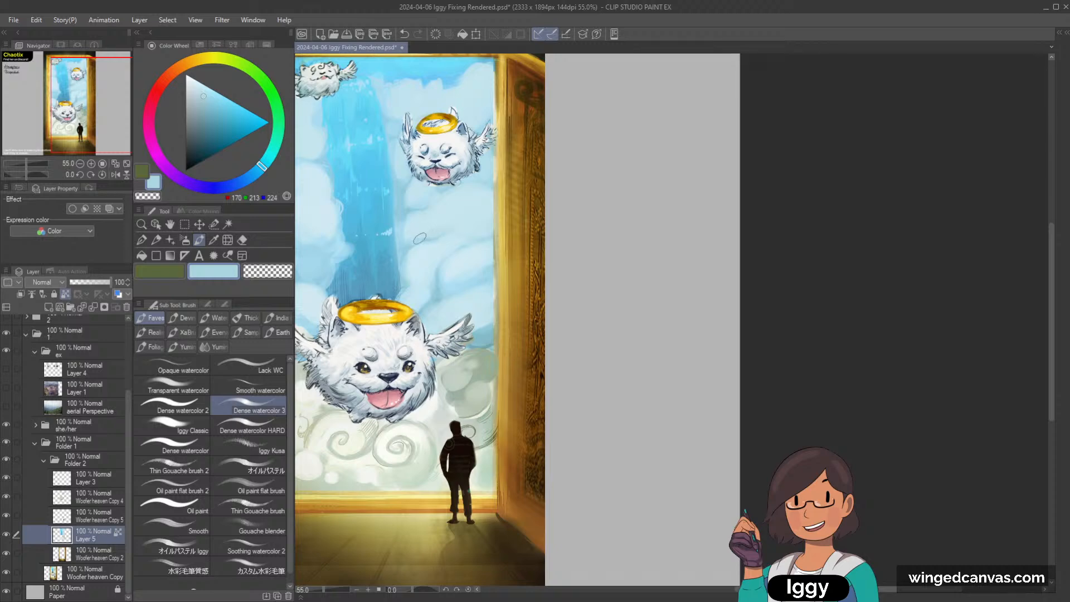
scroll(429, 250, down, 3)
scroll(429, 256, up, 2)
alt+click(434, 267)
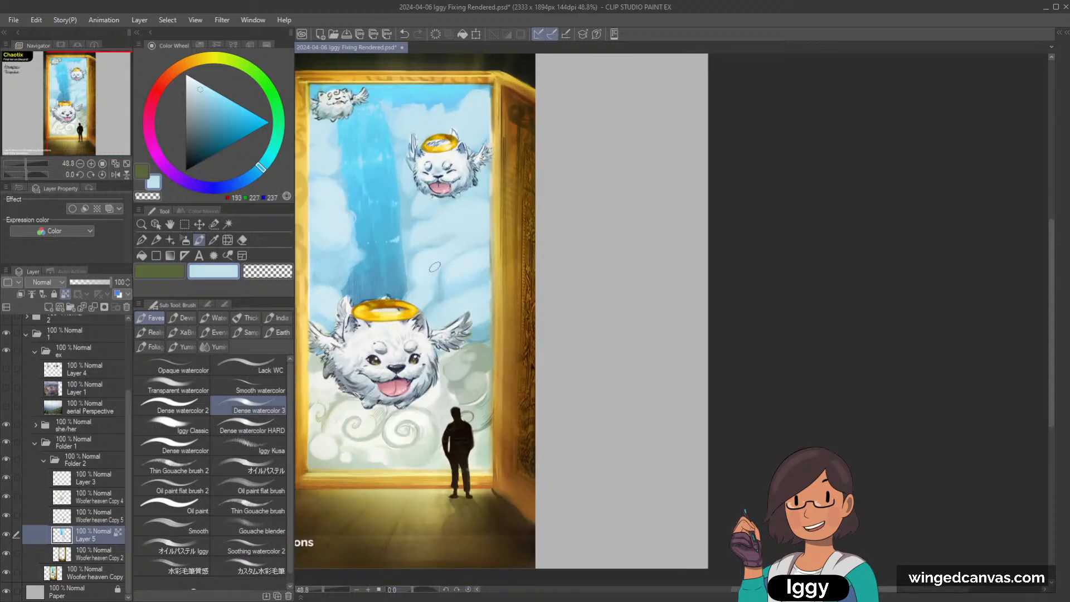
Paint soft near-white highlights on the clouds above the large dog's wings with colors sampled from the nearby pale clouds.
scroll(641, 170, down, 3)
scroll(641, 169, up, 2)
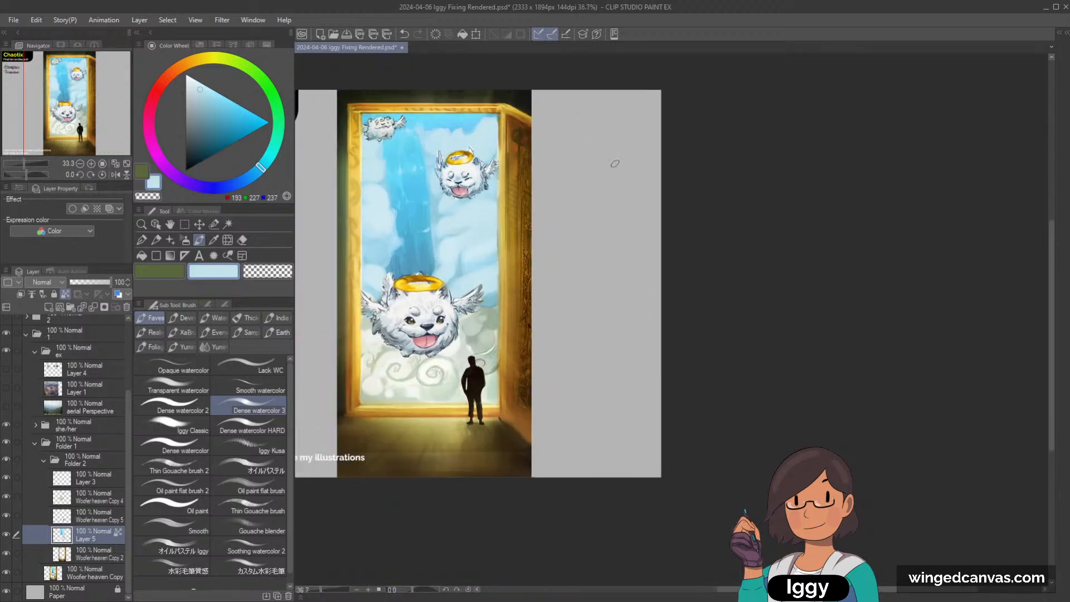
click(71, 118)
scroll(71, 118, up, 1)
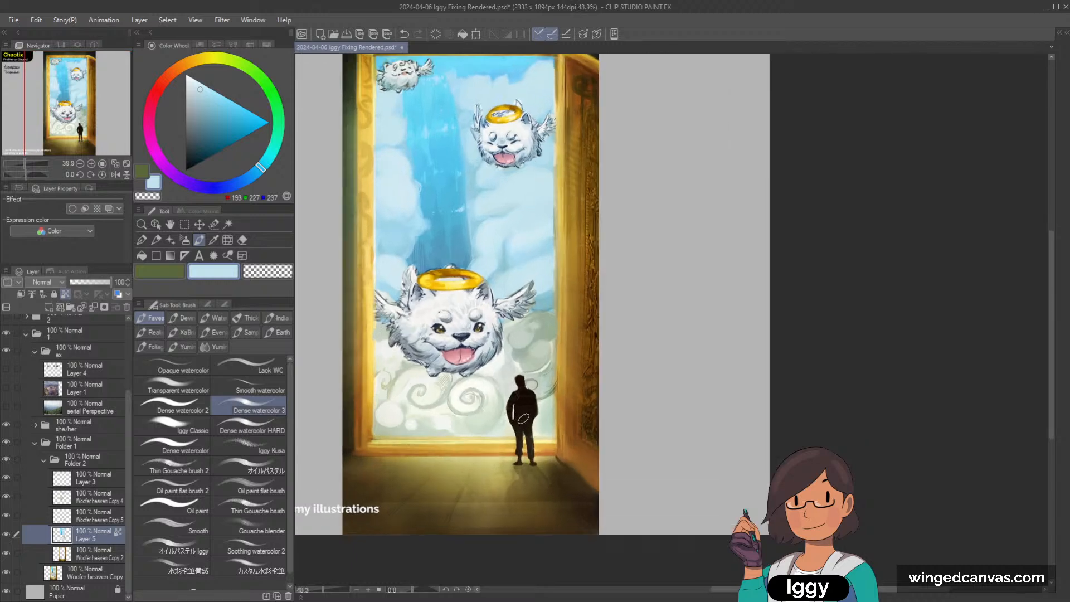
drag(518, 256, 529, 229)
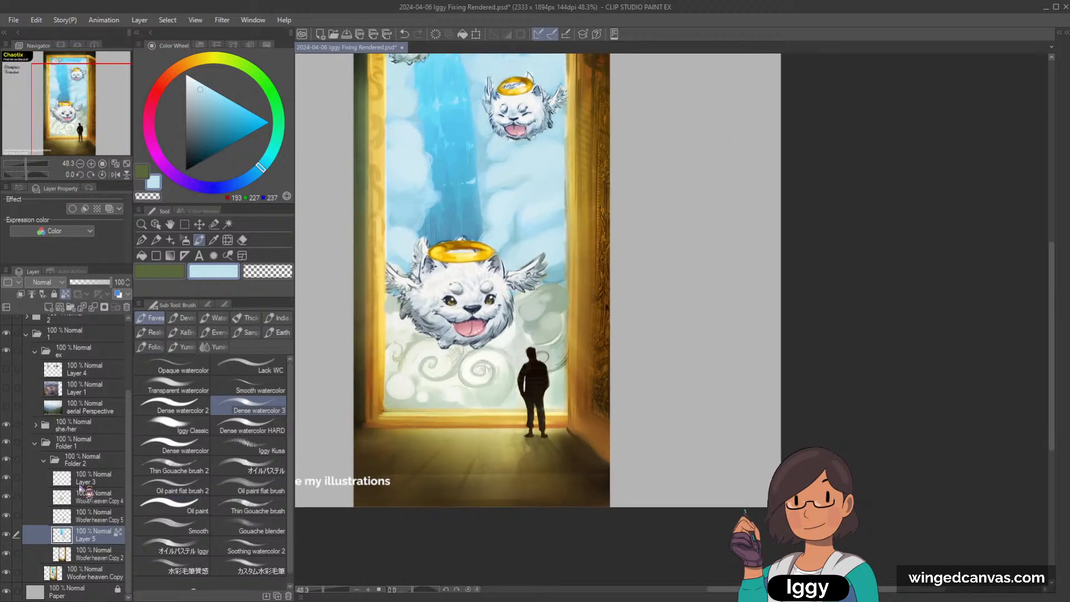
alt+click(529, 229)
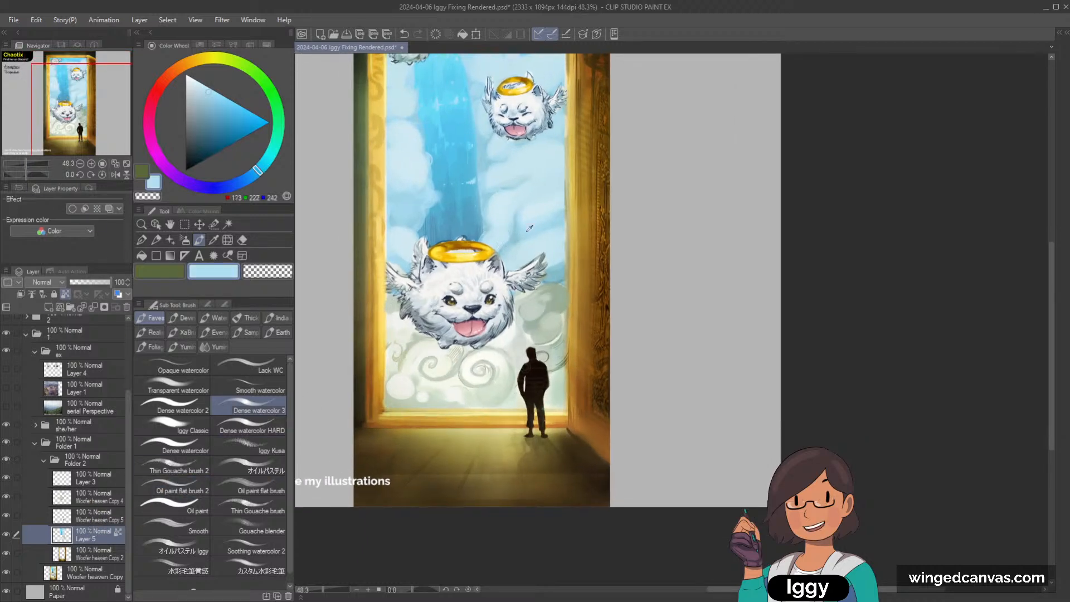
alt+click(559, 298)
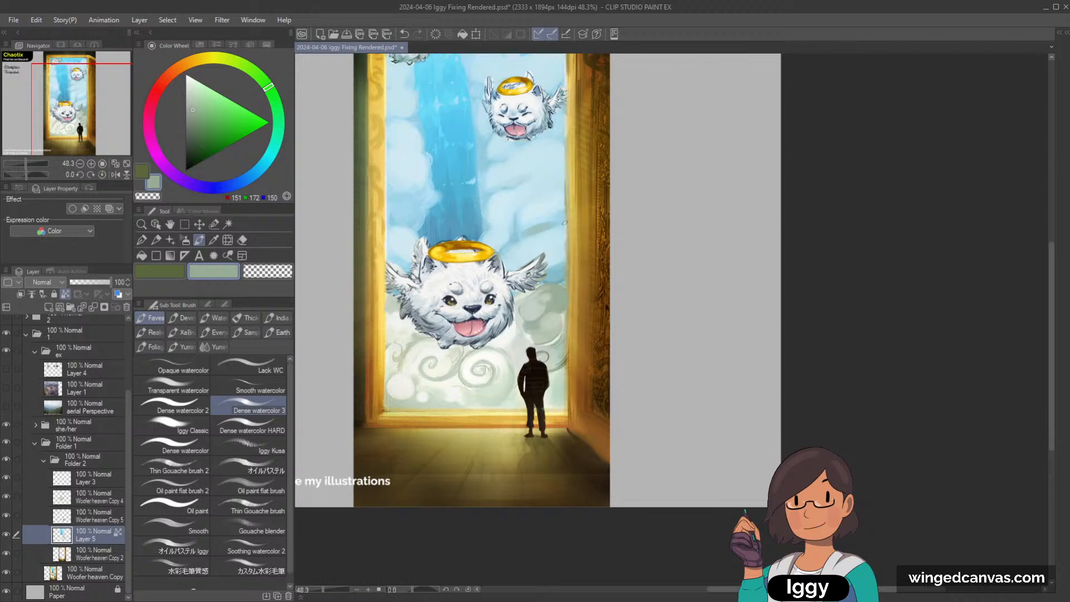
key(ctrl+z)
alt+click(441, 353)
alt+click(513, 258)
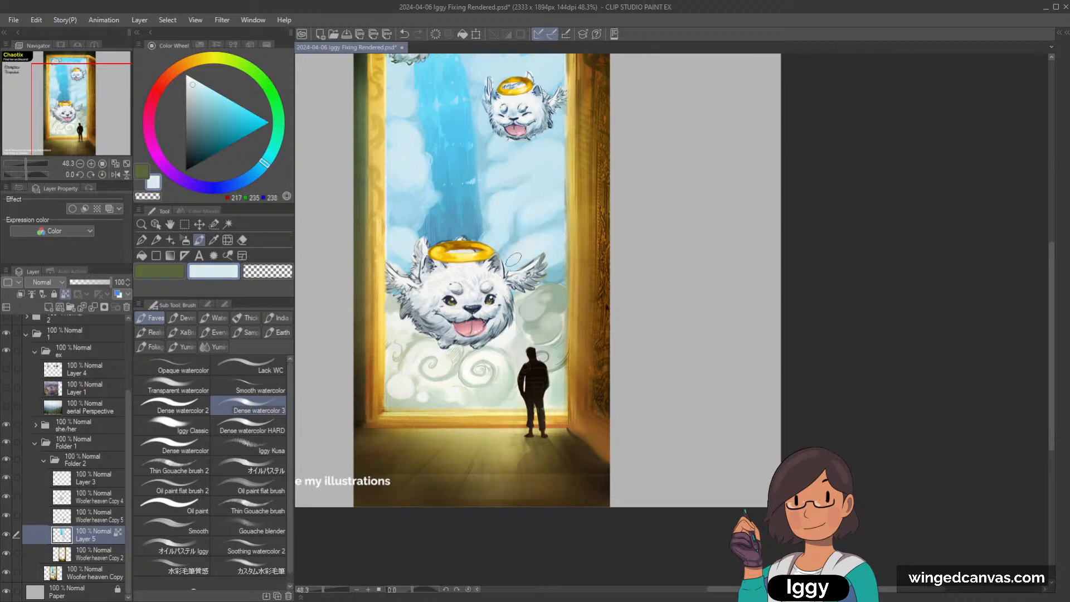
alt+click(443, 352)
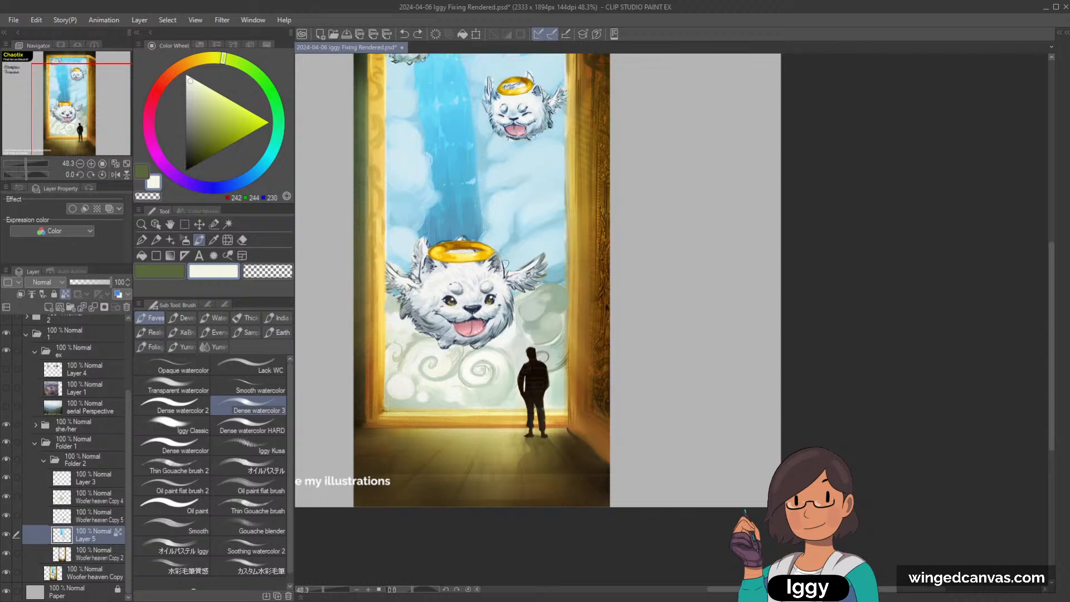
alt+click(546, 240)
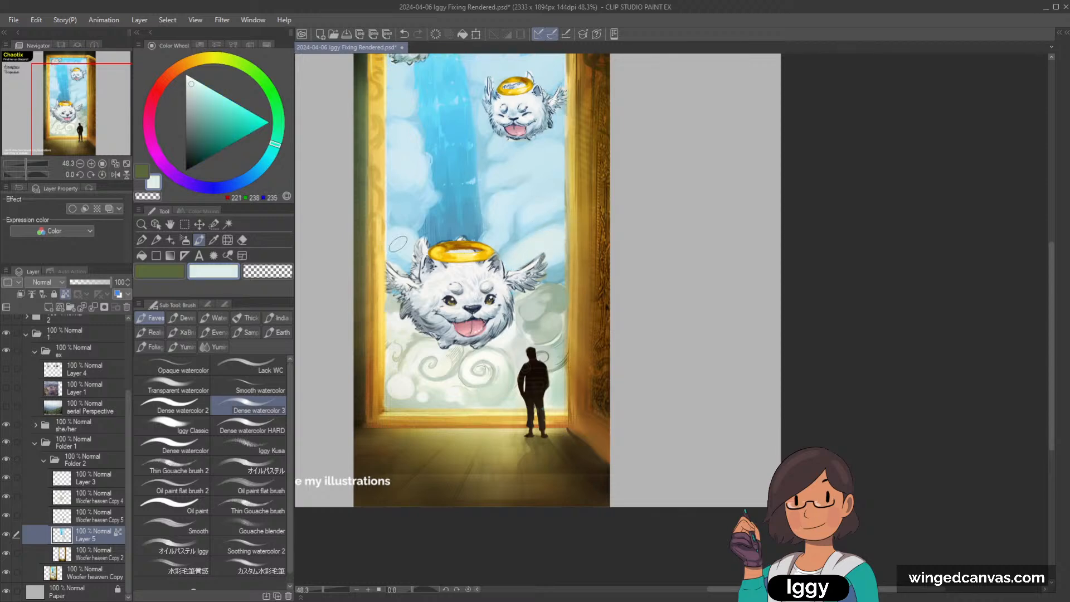
Add a new raster layer directly above Layer 3 in Folder 2.
drag(403, 236, 544, 297)
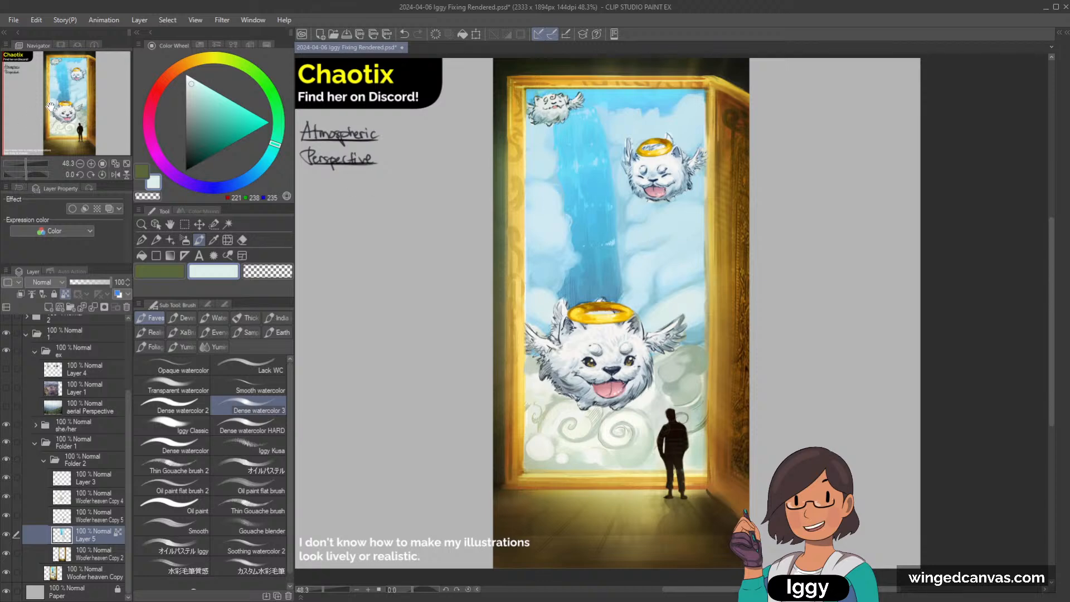
drag(363, 178, 411, 184)
click(84, 474)
click(48, 307)
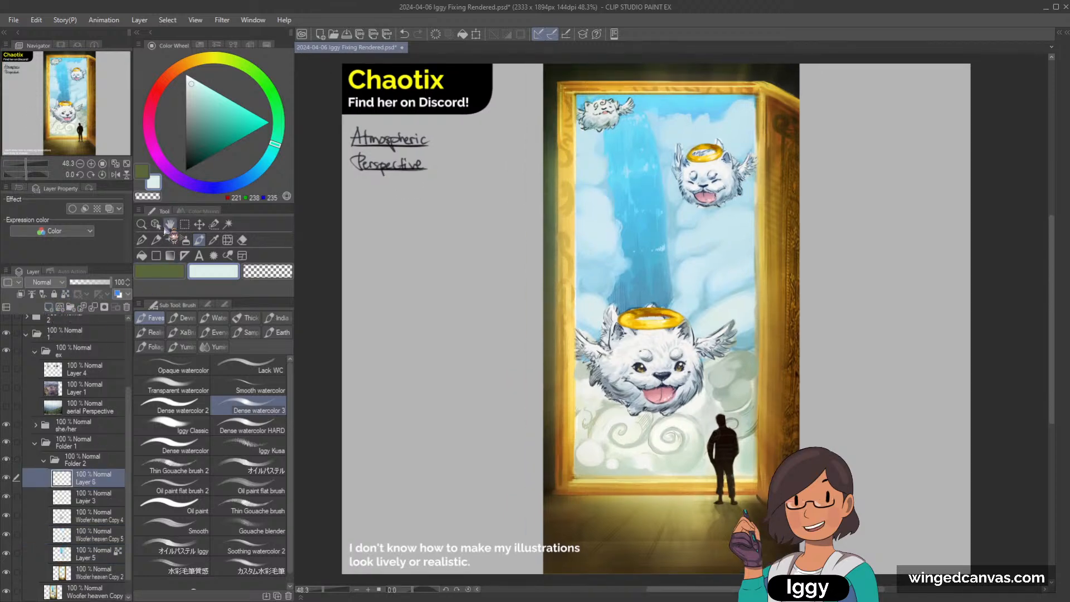
Fill a rectangular area below the Atmospheric Perspective note with sky blue sampled from the illustration, then clear the selection.
click(141, 255)
click(165, 274)
alt+click(688, 101)
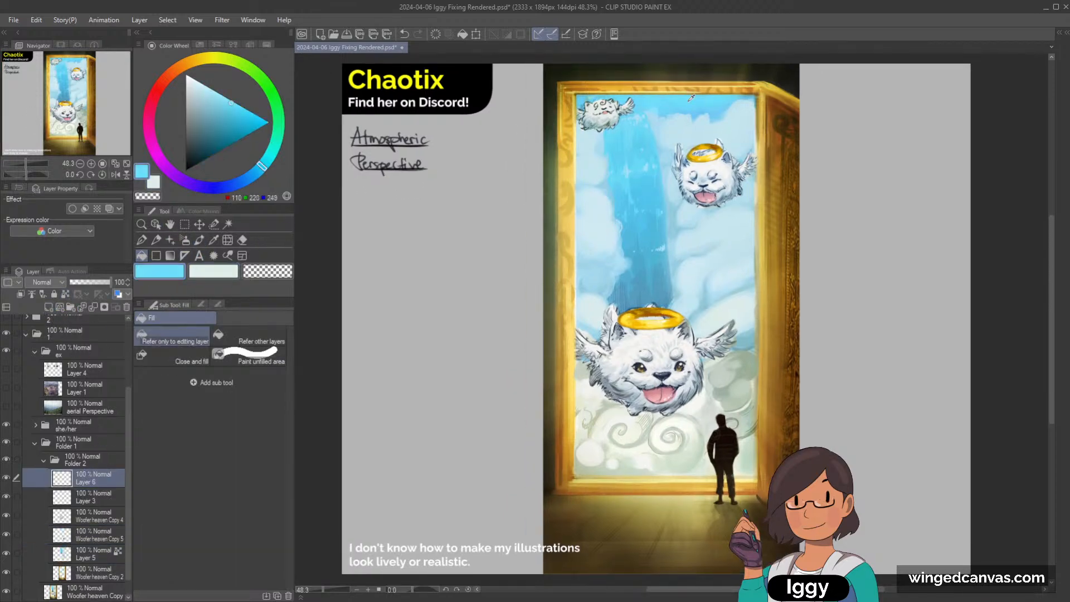
drag(430, 142, 452, 125)
click(184, 224)
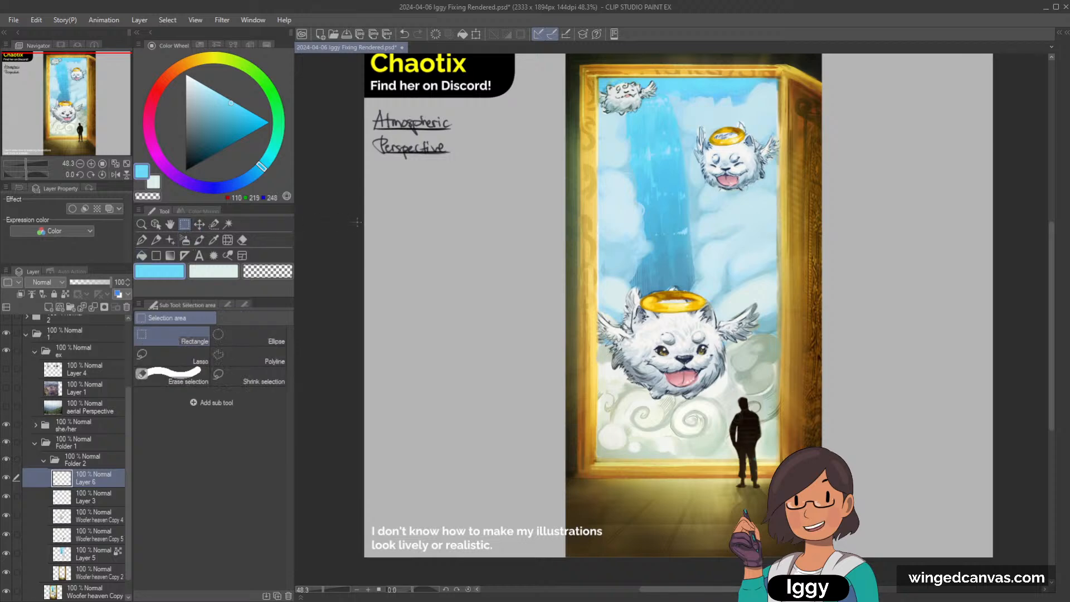
drag(372, 211, 538, 333)
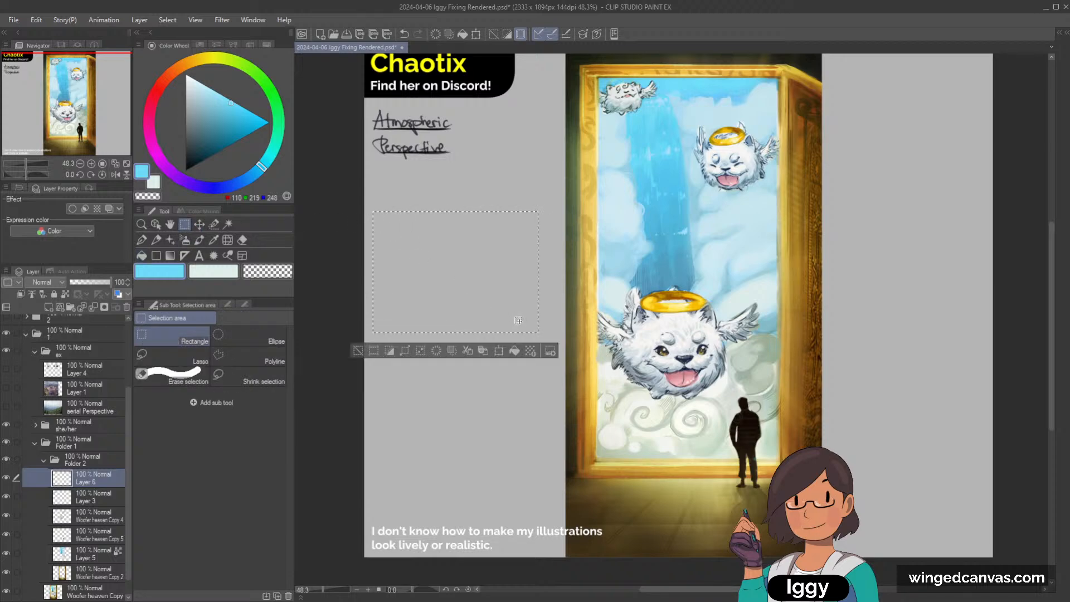
click(514, 351)
click(357, 350)
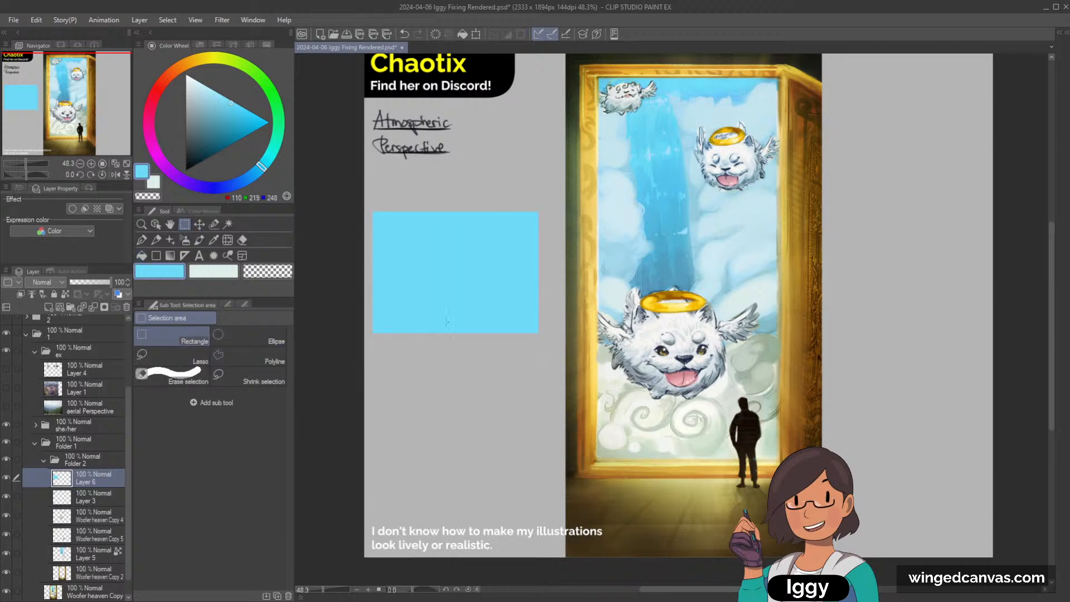
Take the cream color of the foreground clouds and add a new layer clipped to the blue rectangle's layer.
alt+click(637, 412)
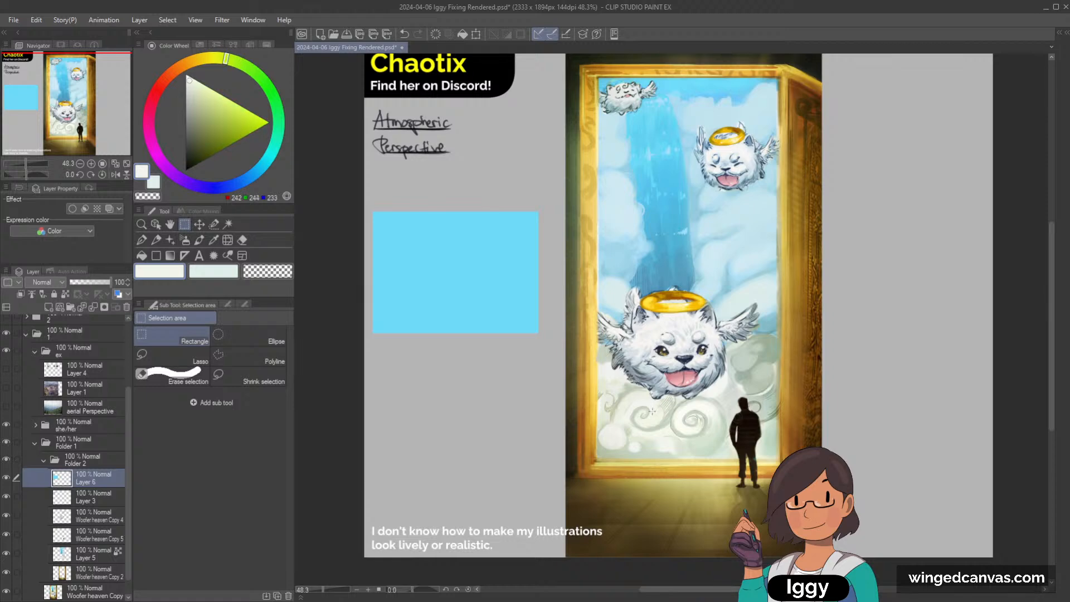
click(190, 81)
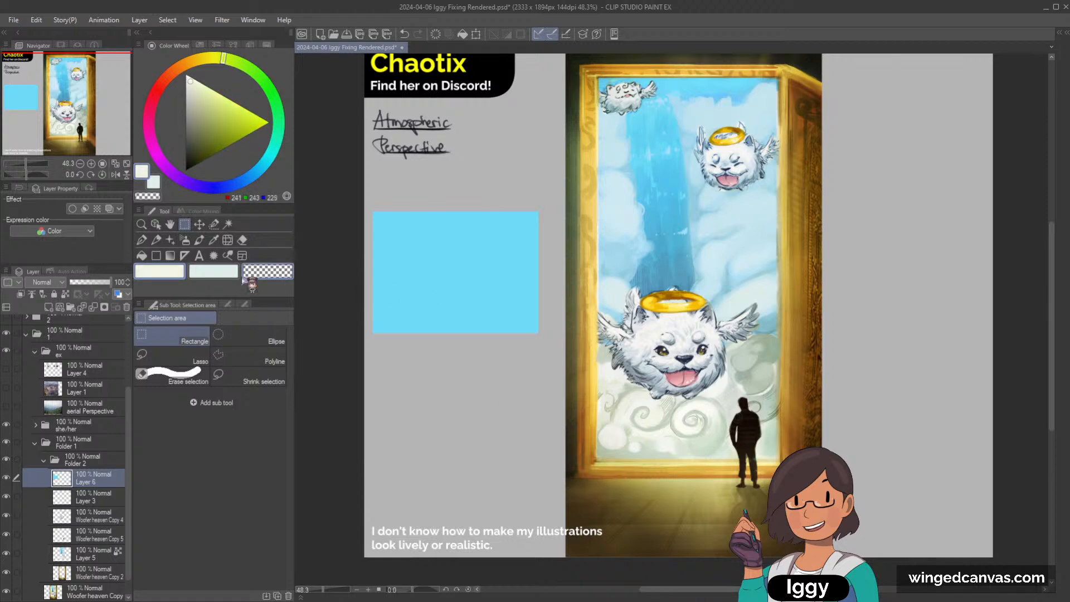
click(59, 309)
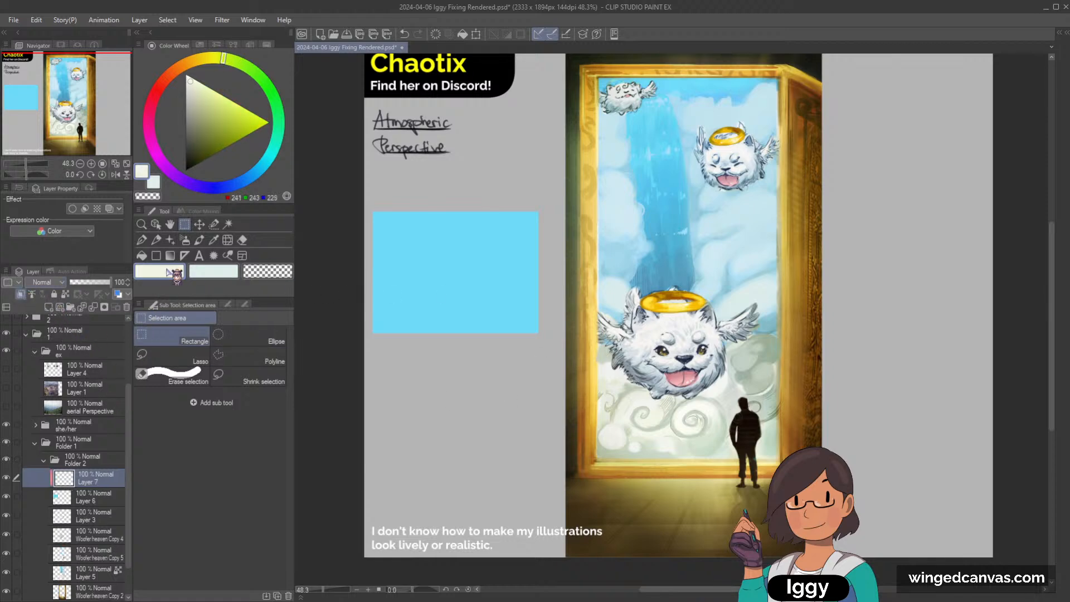
Paint two rounded cream foreground clouds along the bottom of the blue rectangle with the Dense watercolor 3 brush.
click(184, 240)
click(199, 240)
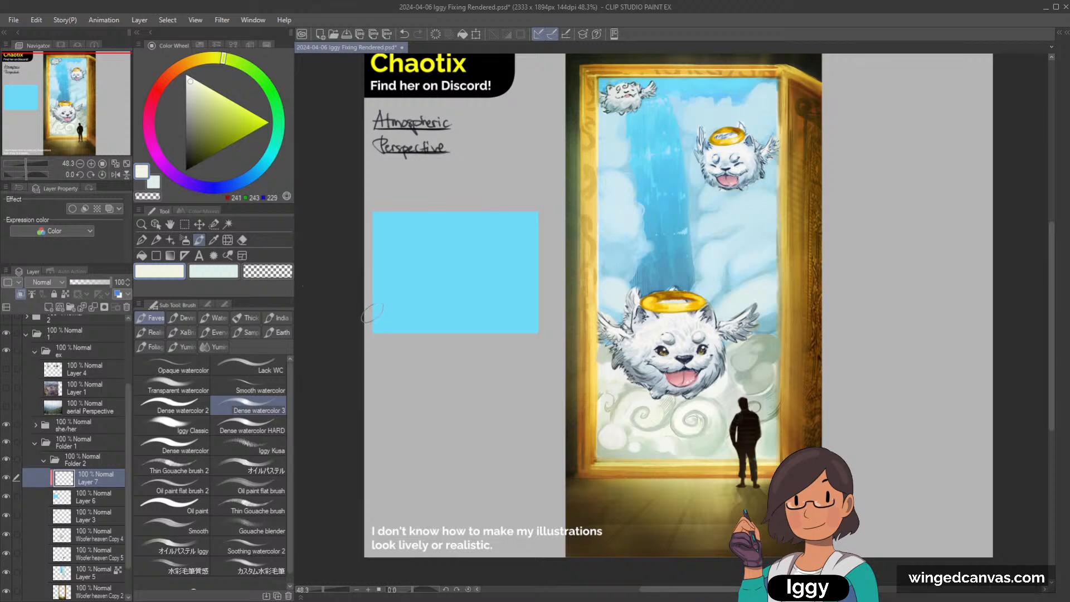
drag(372, 316, 468, 342)
key(ctrl+z)
mouse_move(367, 308)
mouse_down()
mouse_move(428, 339)
mouse_move(468, 341)
mouse_move(482, 323)
mouse_move(544, 318)
mouse_up()
Paint a pale-blue row of clouds behind the cream ones, using a color sampled from a light blended stroke.
click(185, 239)
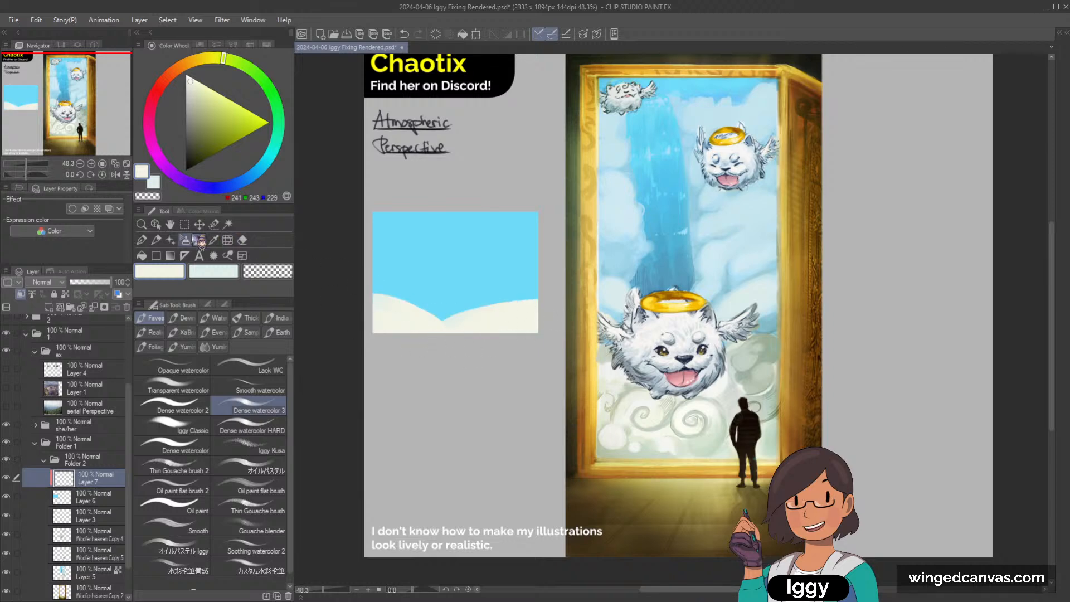
key(b)
drag(441, 298, 478, 286)
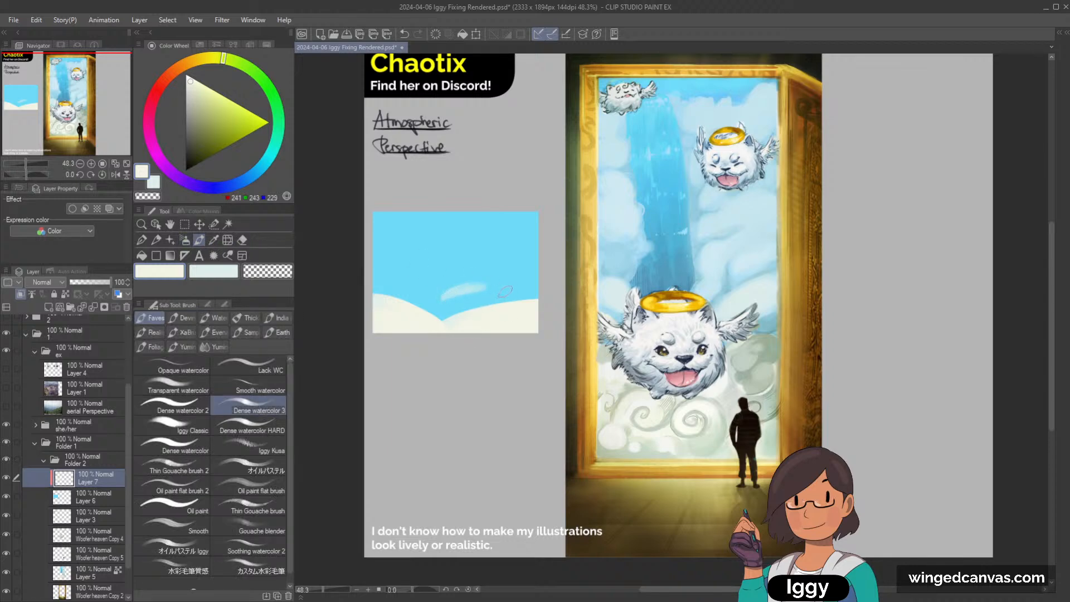
alt+click(457, 289)
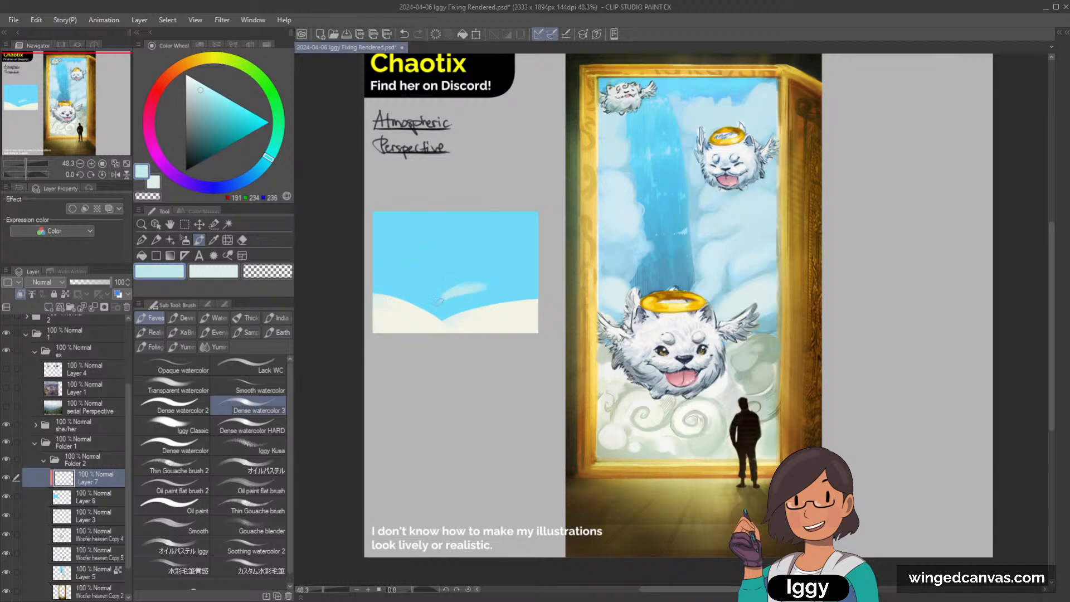
mouse_move(440, 303)
mouse_down()
mouse_move(503, 287)
mouse_move(449, 309)
mouse_move(508, 288)
mouse_move(441, 310)
mouse_move(546, 290)
mouse_move(437, 305)
mouse_move(541, 279)
mouse_up()
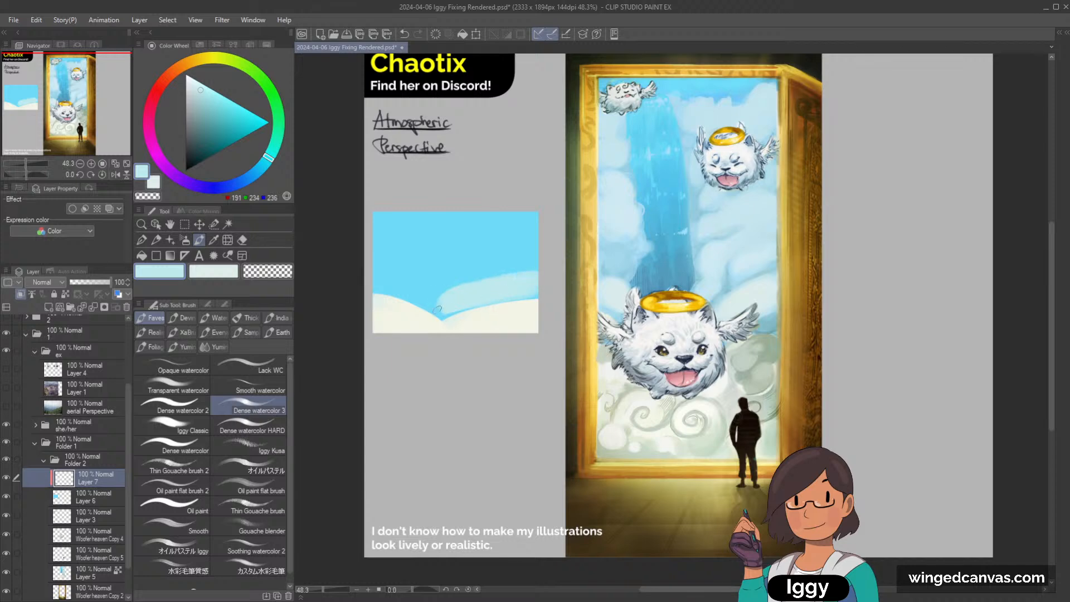
drag(413, 293, 448, 297)
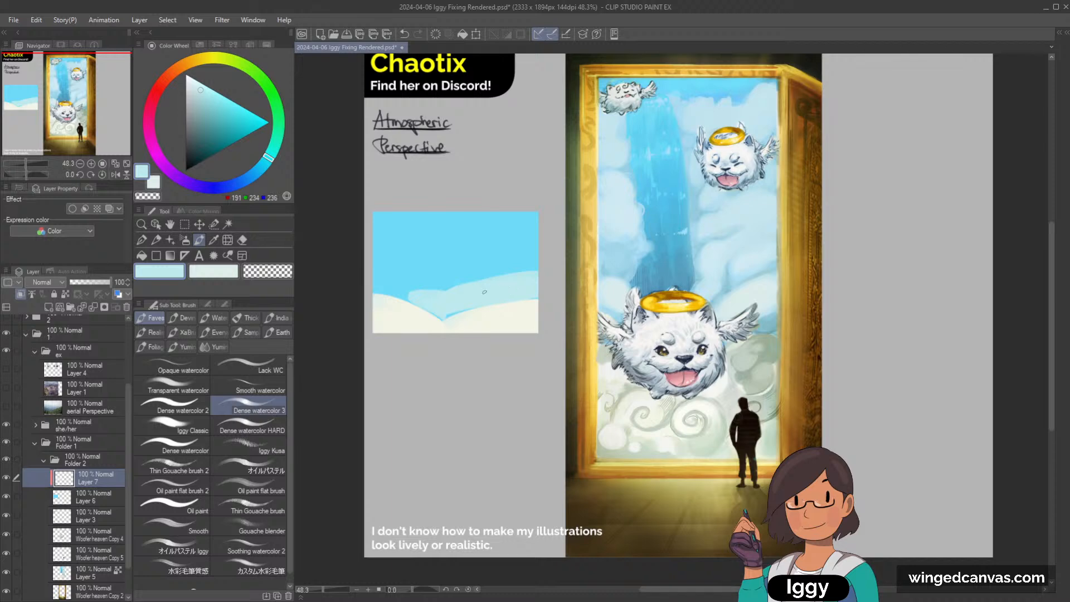
Paint further receding cloud bands toward the top of the rectangle, sampling a bluer, lower-contrast tone for each band.
alt+click(381, 270)
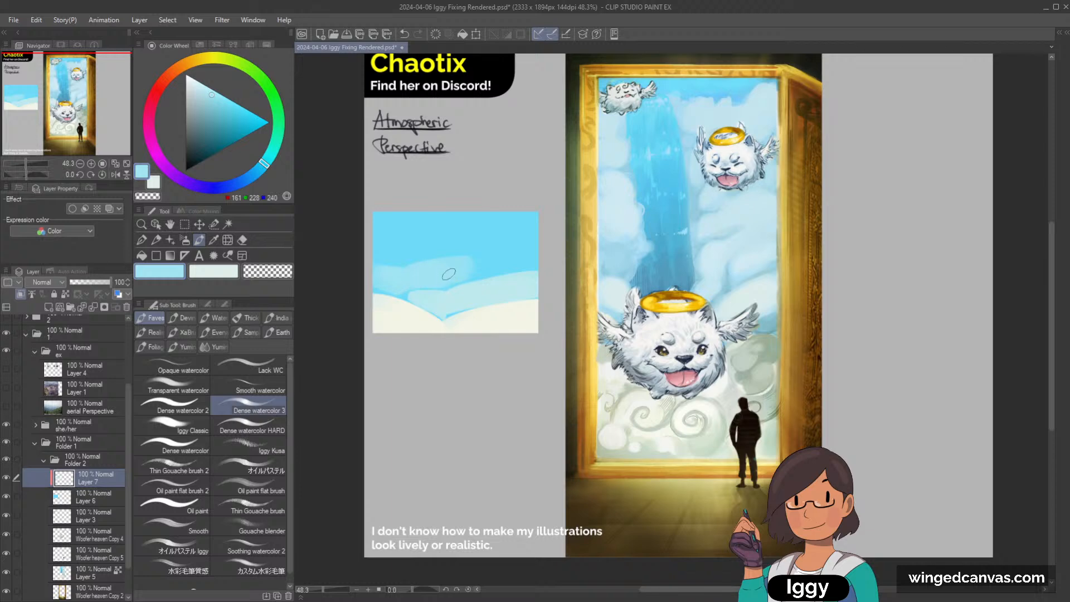
mouse_move(449, 274)
mouse_down()
mouse_move(533, 255)
mouse_move(414, 279)
mouse_move(480, 260)
mouse_up()
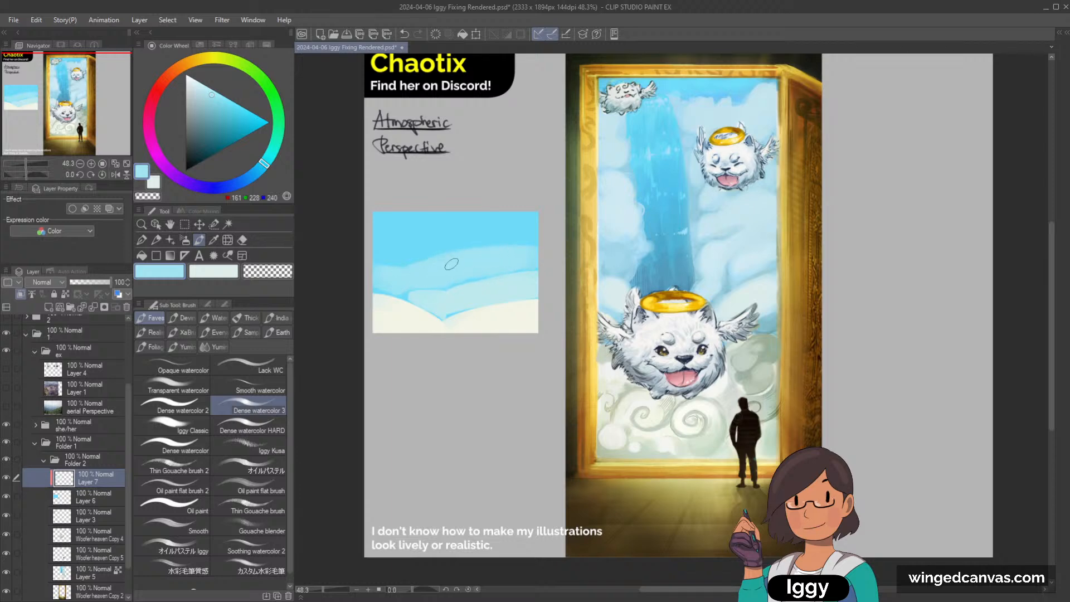
alt+click(378, 246)
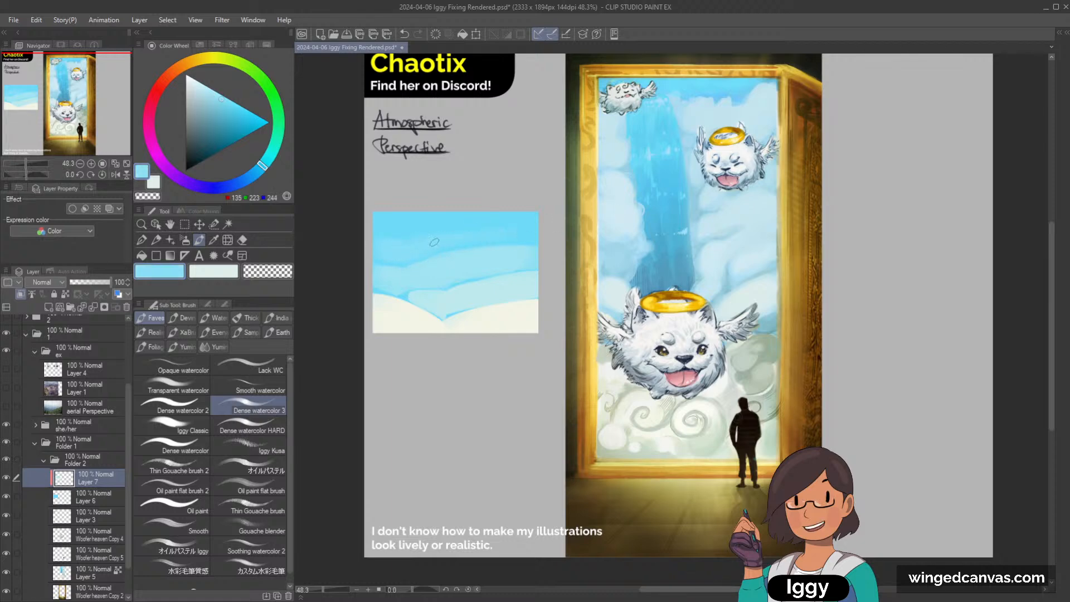
scroll(574, 196, down, 5)
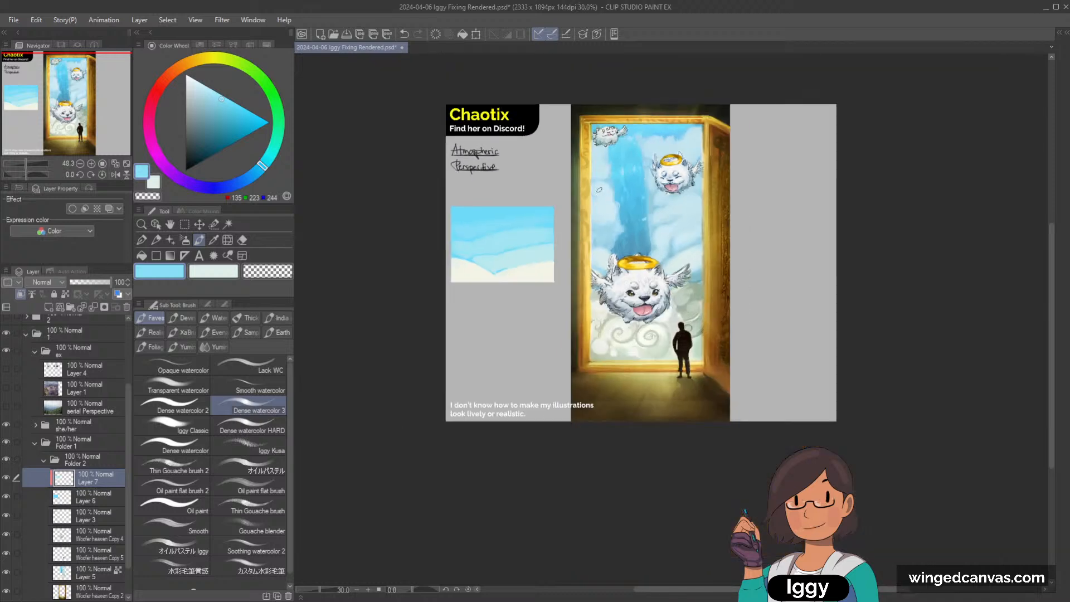
Refine the cloud bands in the demo study, resampling each band's own color from light blue to cream.
scroll(587, 192, up, 5)
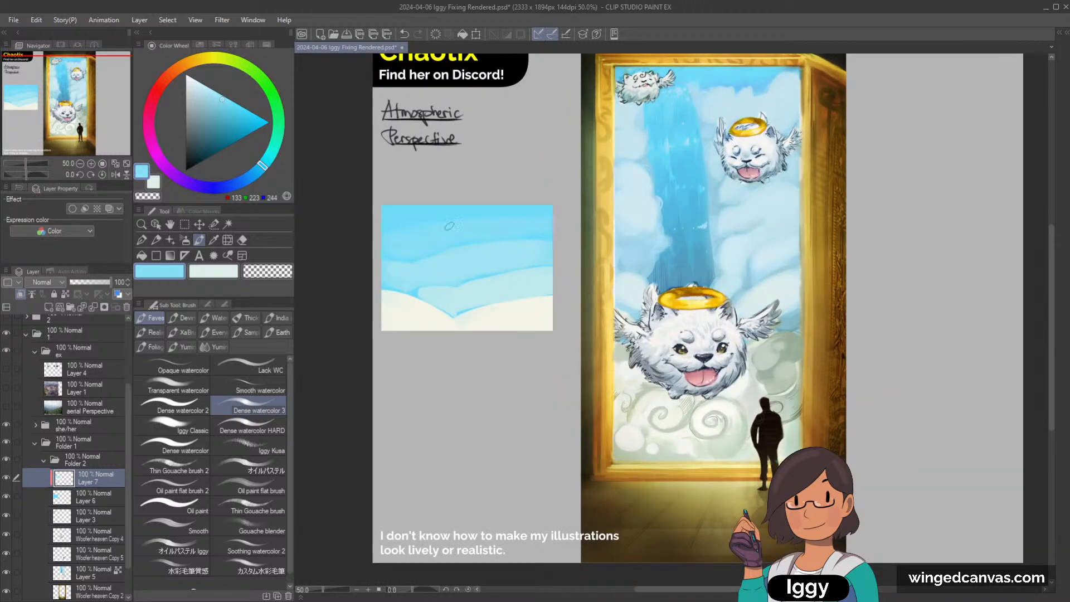
alt+click(434, 263)
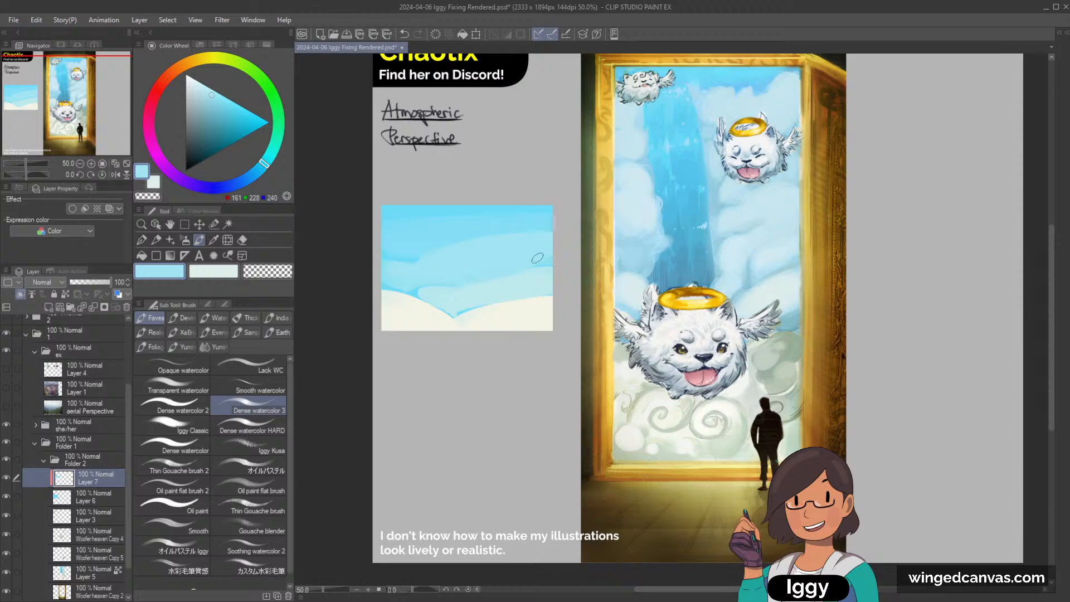
alt+click(516, 278)
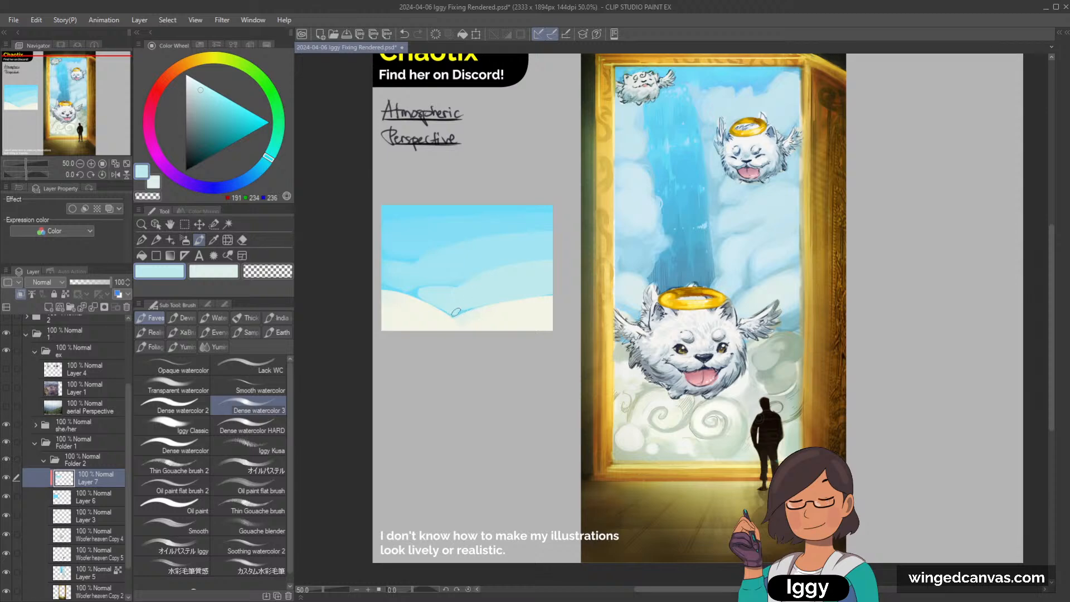
alt+click(516, 306)
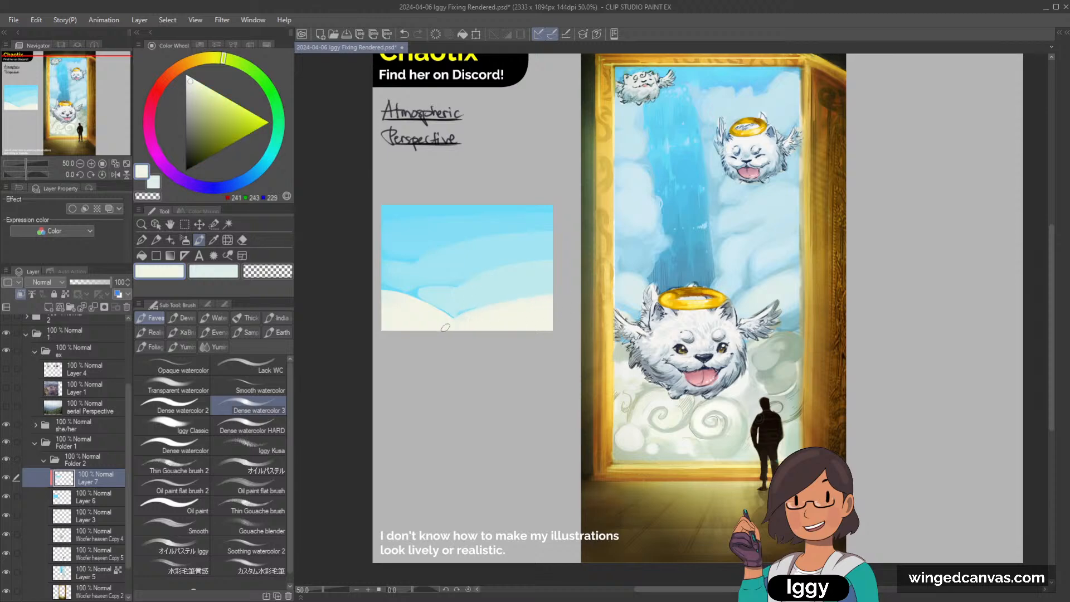
drag(410, 317, 448, 298)
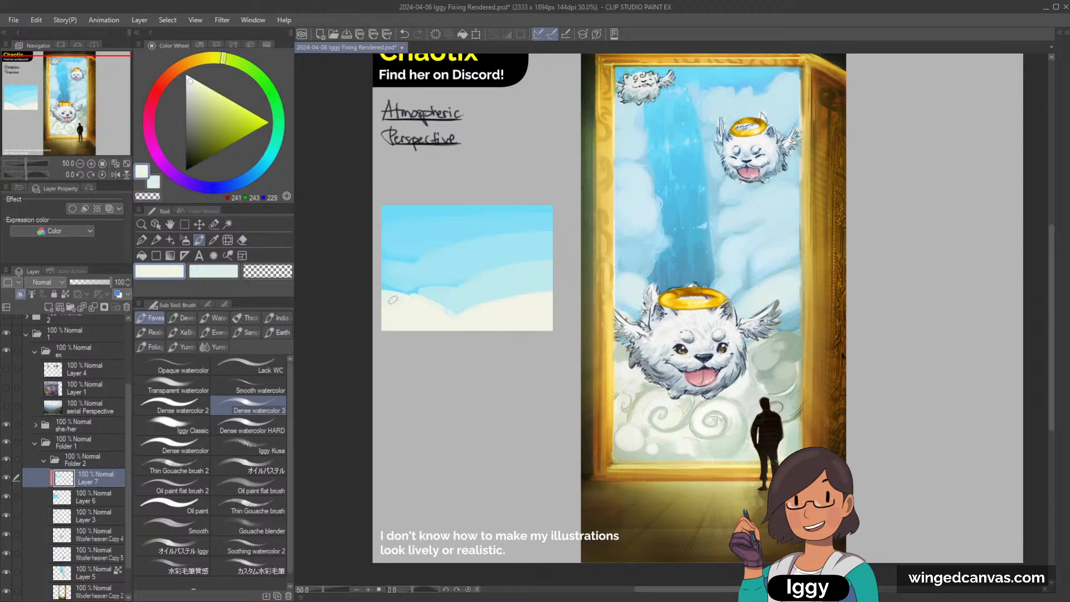
alt+click(417, 293)
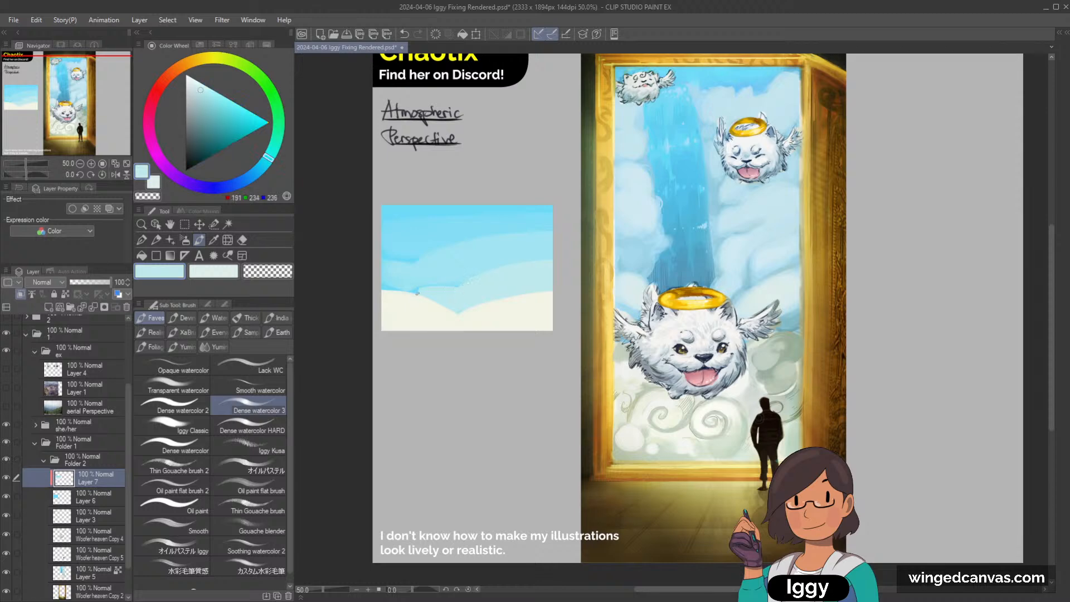
Select the illustration's sky and cloud layer and sample an off-white for the Dense watercolor 3 brush.
key(ctrl+minus)
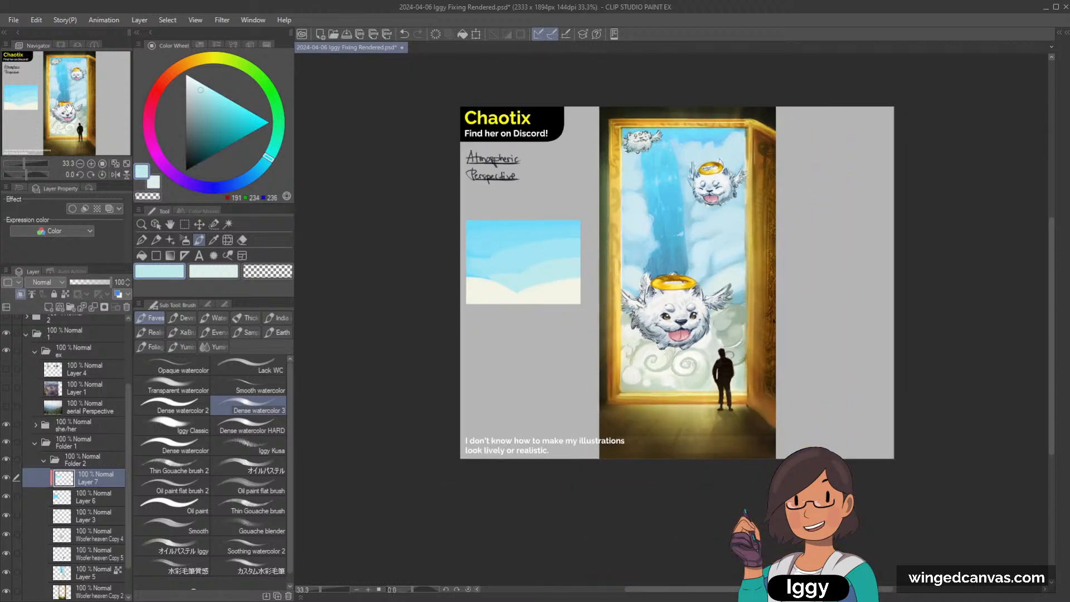
drag(490, 288, 368, 223)
scroll(623, 94, up, 2)
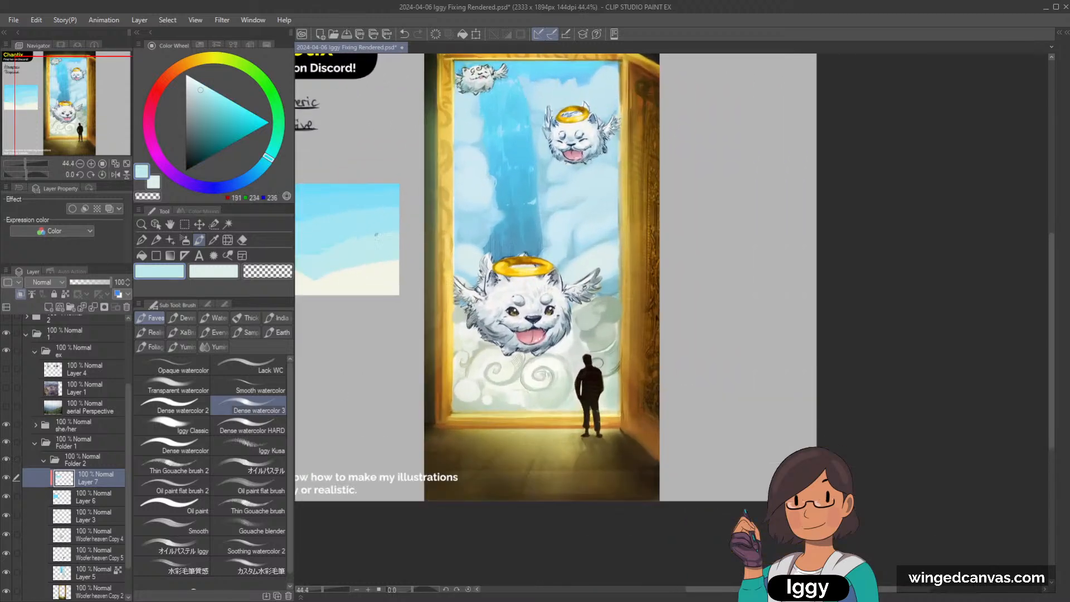
alt+click(350, 224)
scroll(701, 116, up, 1)
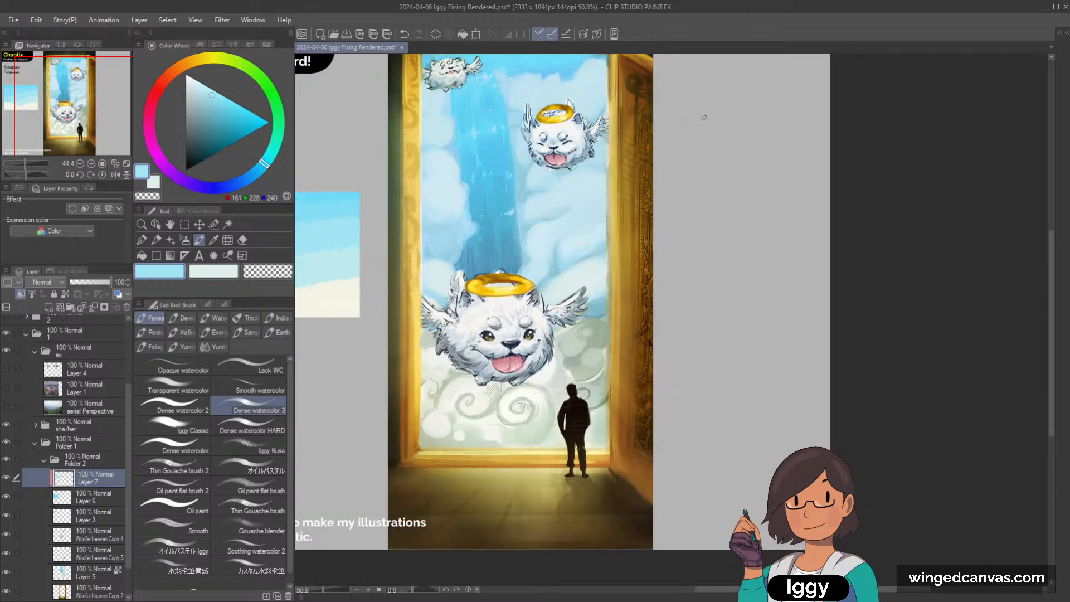
drag(380, 85, 343, 121)
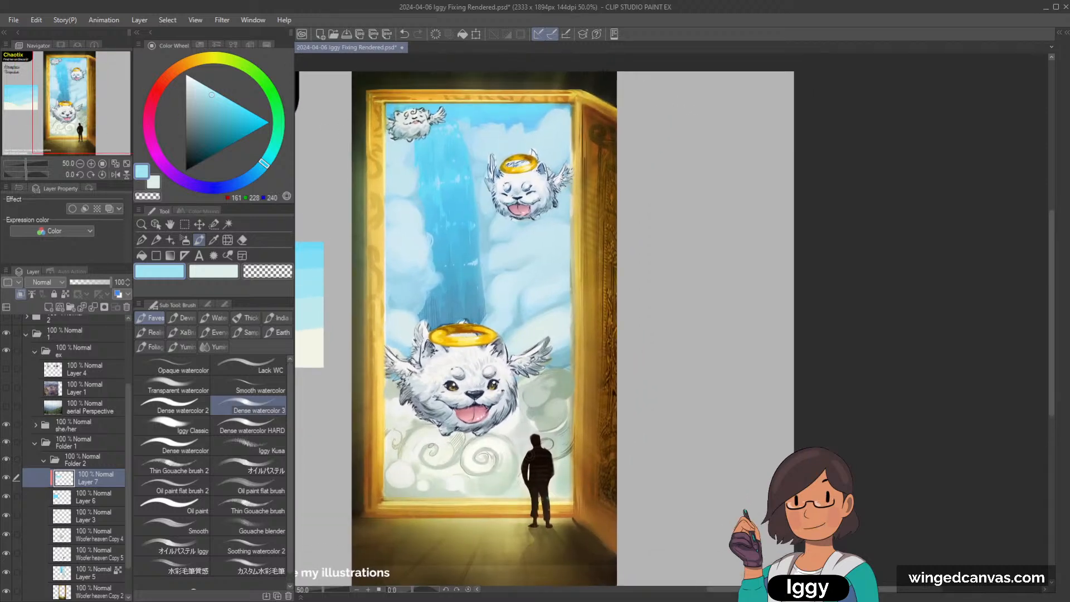
alt+click(435, 438)
key(o)
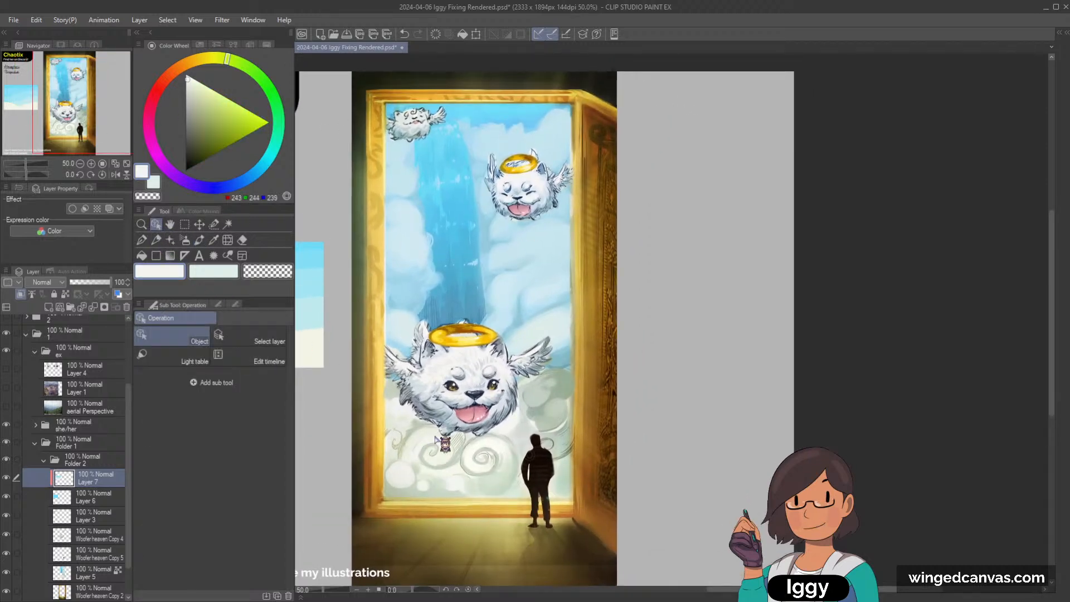
click(451, 454)
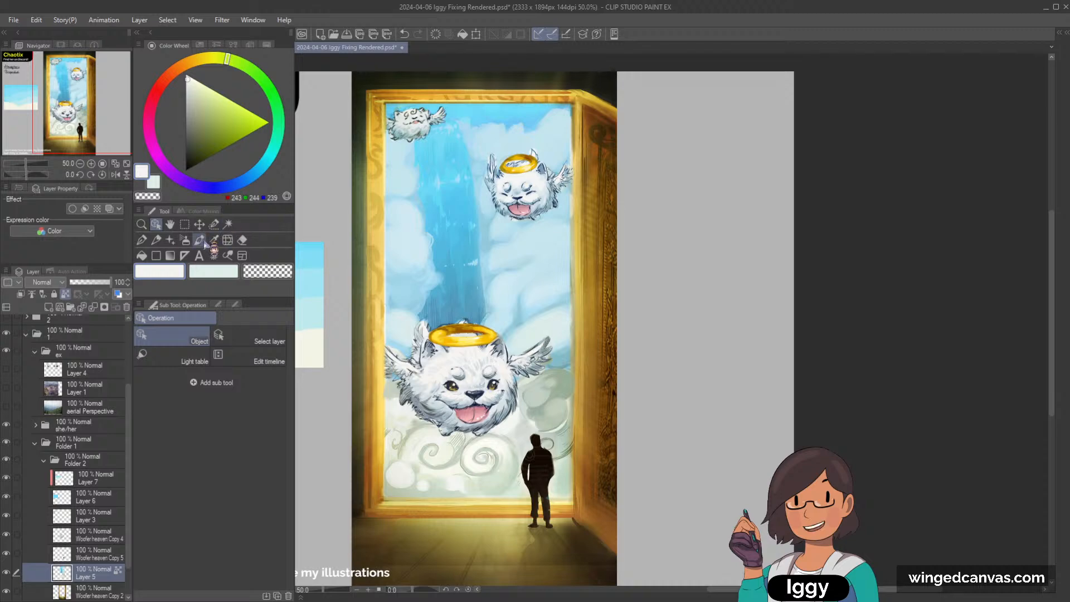
click(199, 240)
alt+click(555, 370)
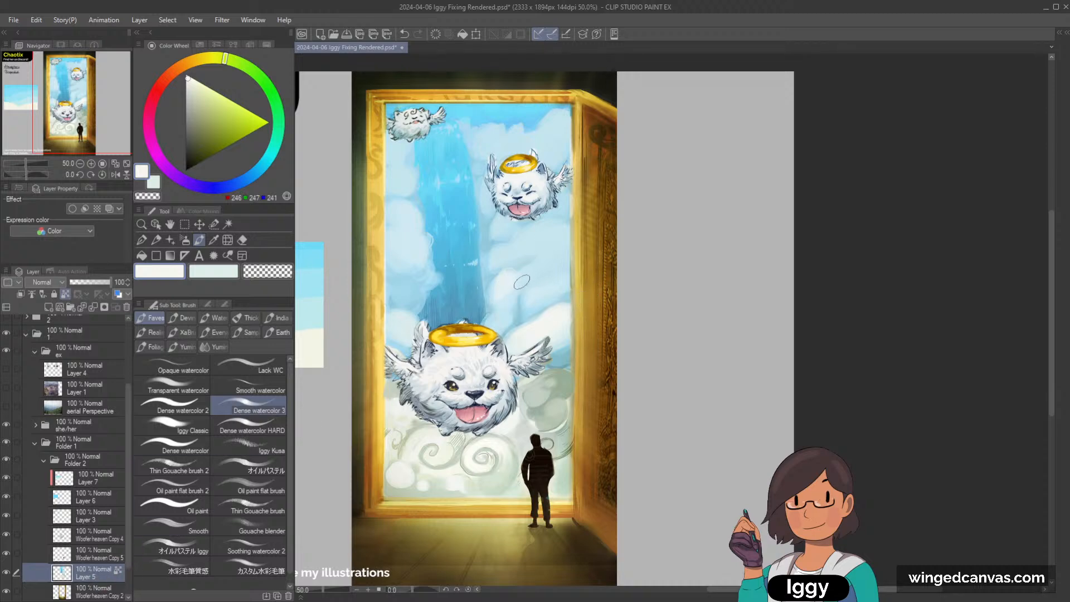
Add a new layer clipped to the winged dogs' layer.
click(155, 224)
click(416, 131)
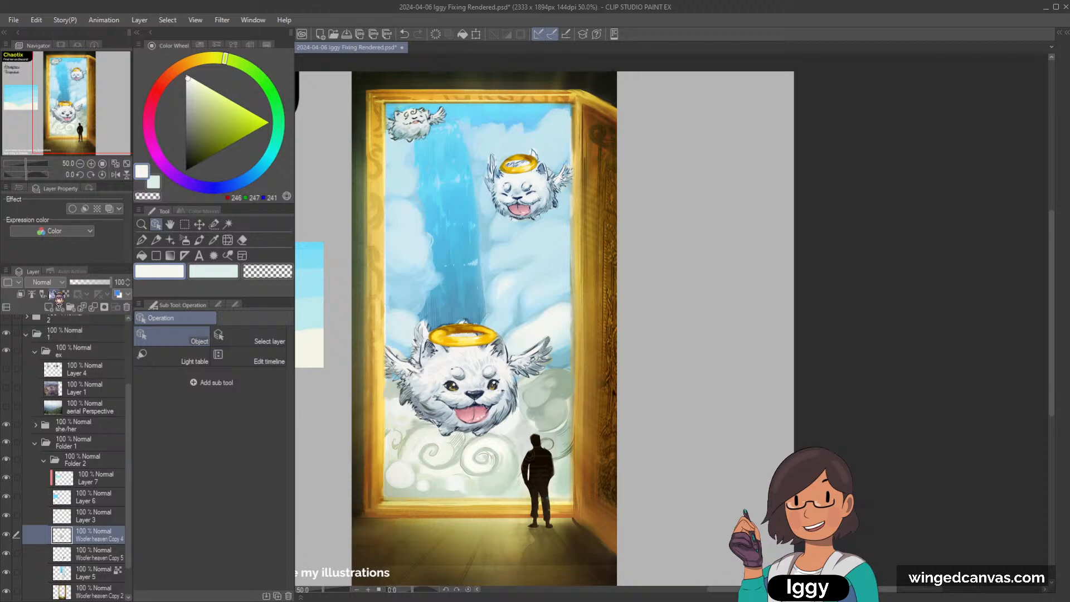
click(49, 307)
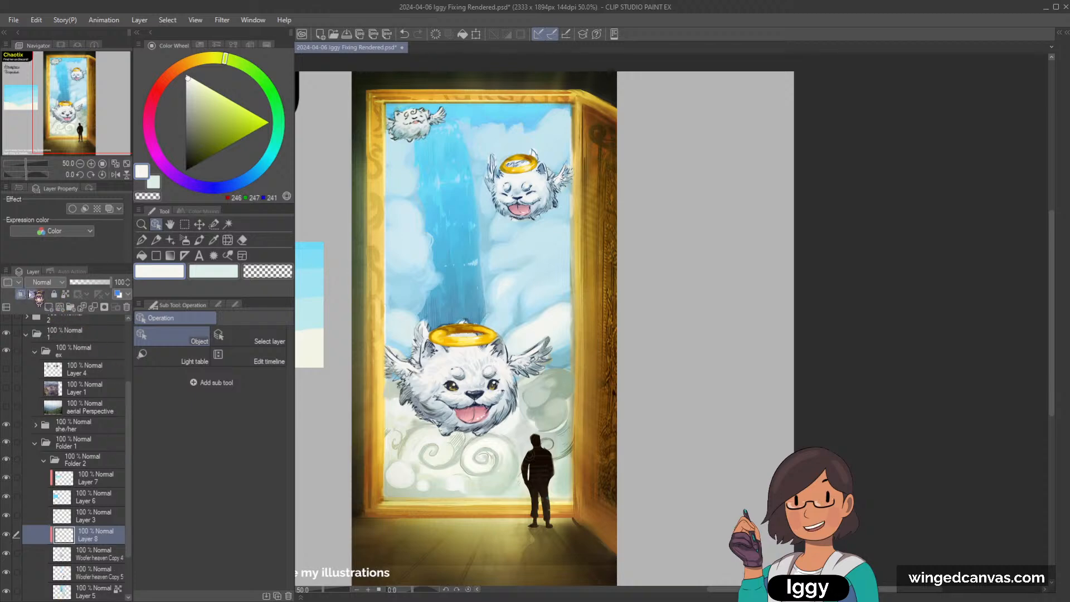
Fill a rectangular area over the farthest dog with sampled sky blue and lower the clipped layer's opacity to 42%.
click(141, 255)
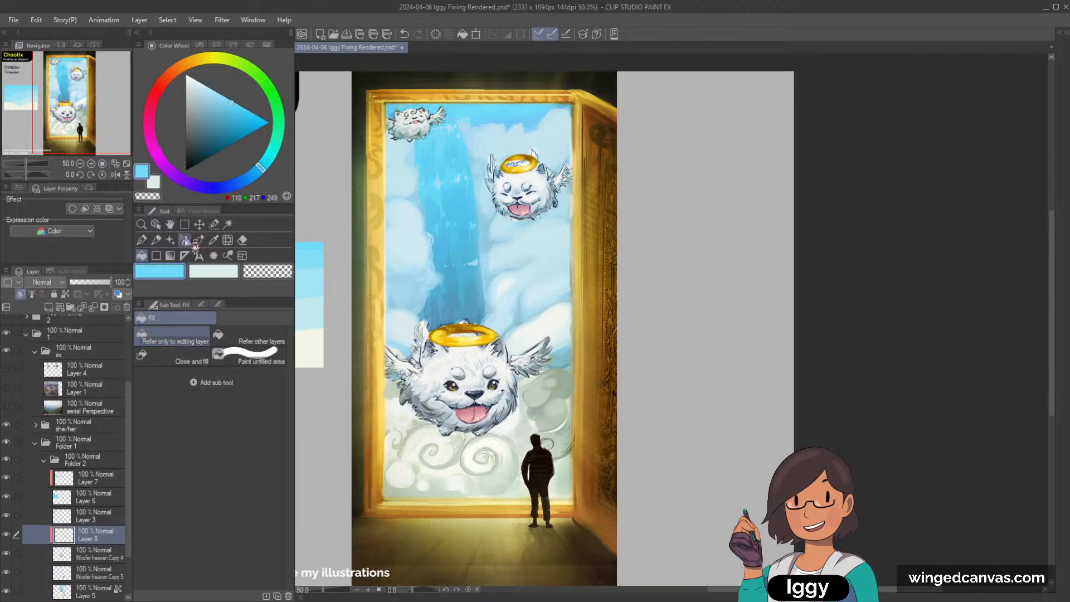
key(m)
drag(361, 95, 466, 152)
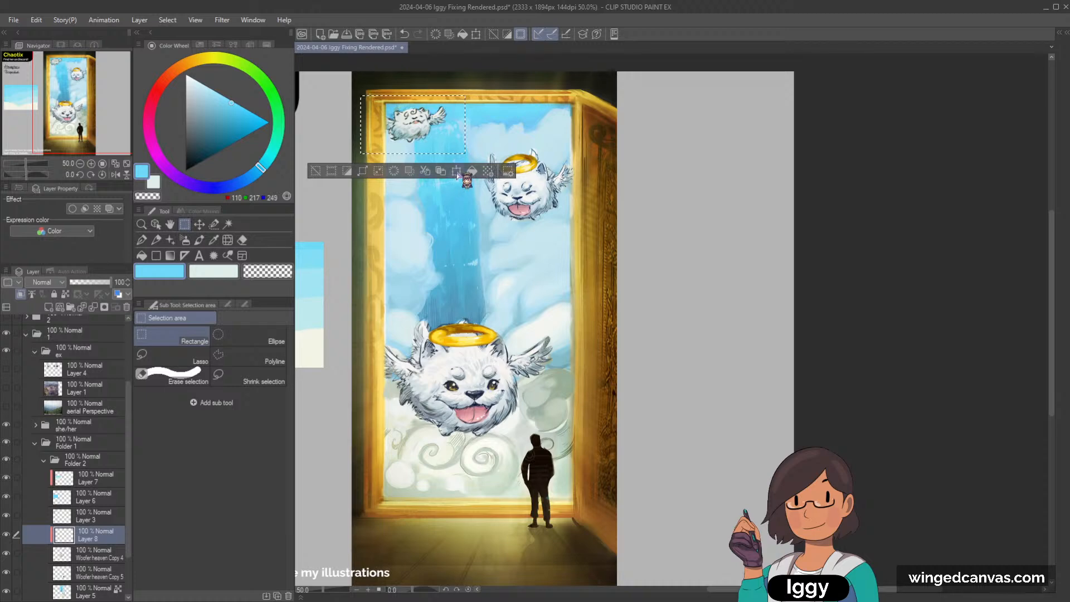
click(472, 171)
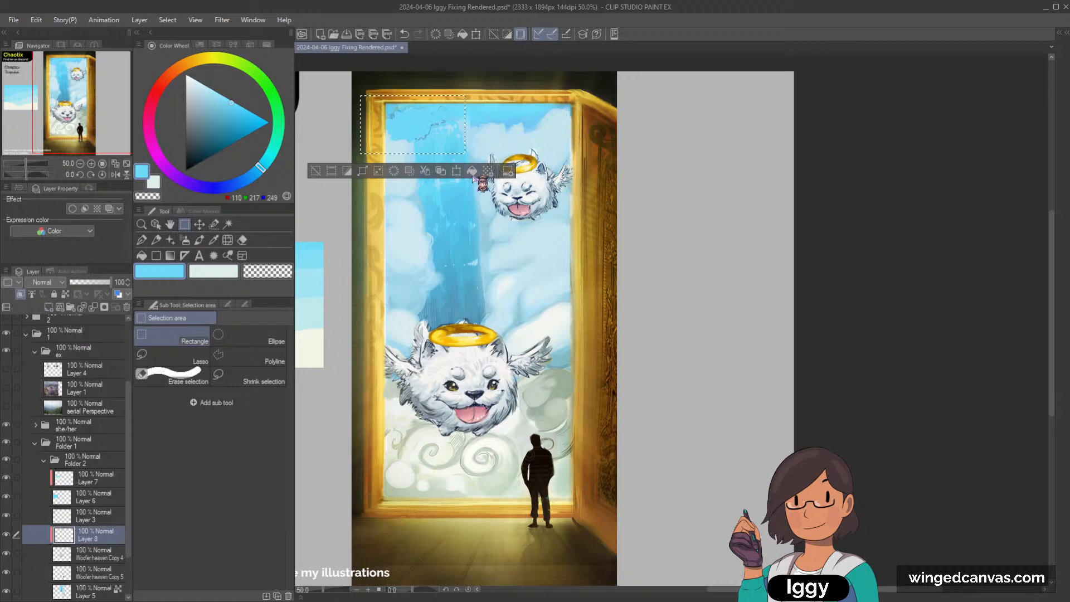
click(315, 172)
mouse_move(98, 282)
mouse_down()
mouse_move(81, 283)
mouse_move(93, 282)
mouse_up()
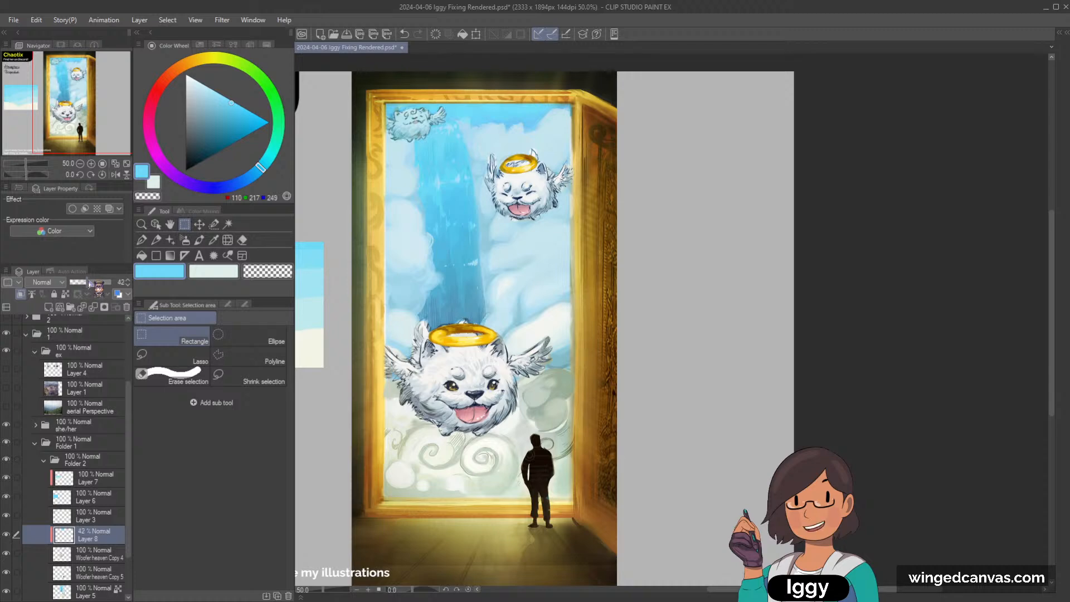
scroll(616, 249, down, 3)
scroll(704, 131, up, 2)
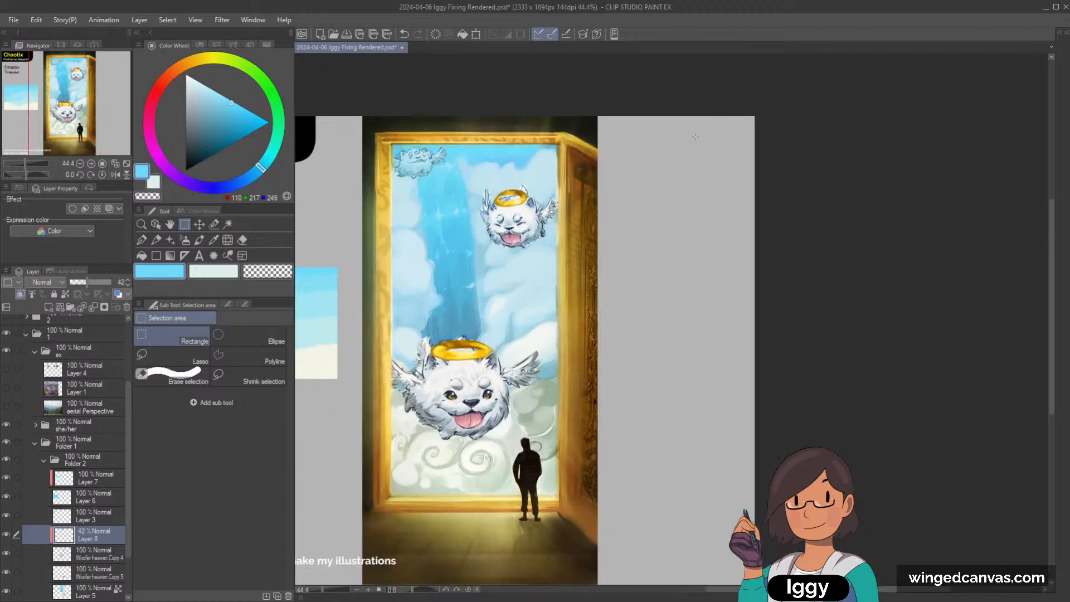
Tint the middle dog with an enlarged Soft airbrush in the same blue, and merge the tint layer into the dogs' layer.
click(106, 557)
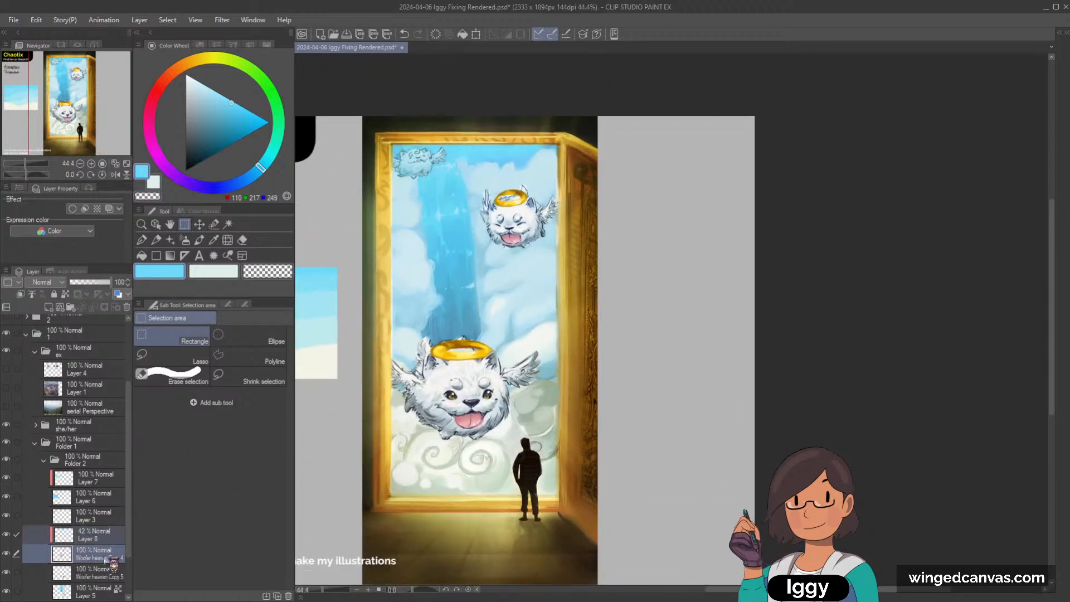
click(184, 240)
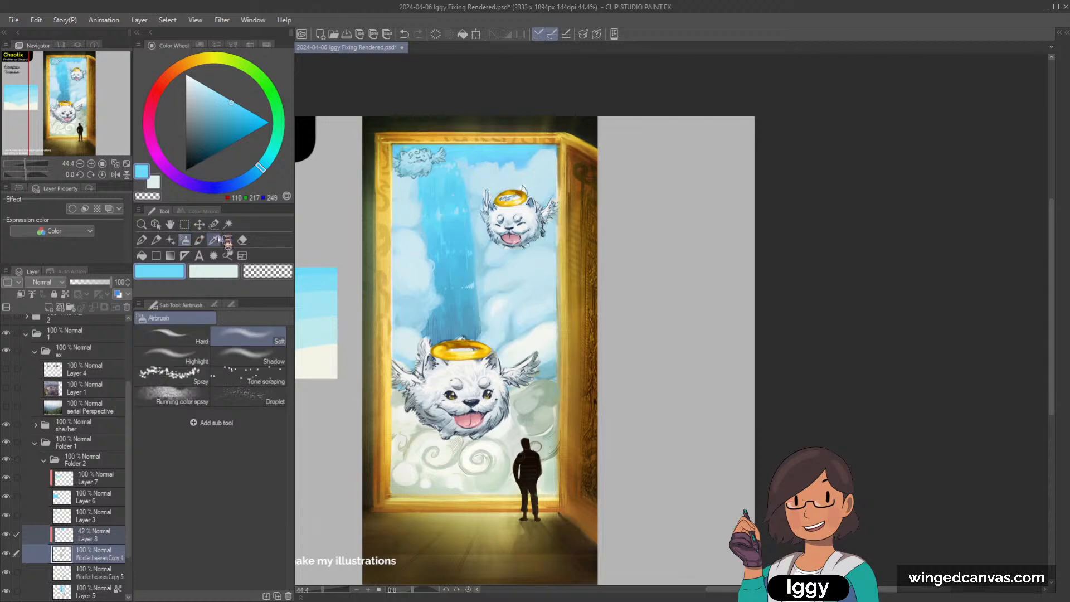
key(bracketright)
key(bracketright)
key(bracketright)
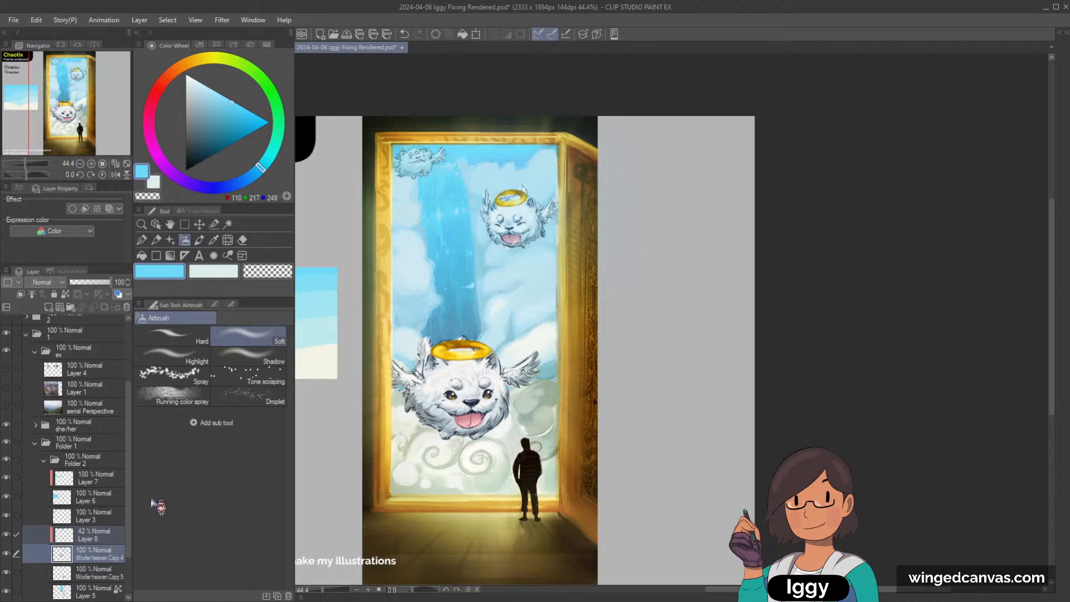
key(ctrl+e)
Add a clipped layer directly above the sky and cloud layer and set its blending mode to Glow dodge.
scroll(634, 268, down, 1)
scroll(634, 268, down, 1)
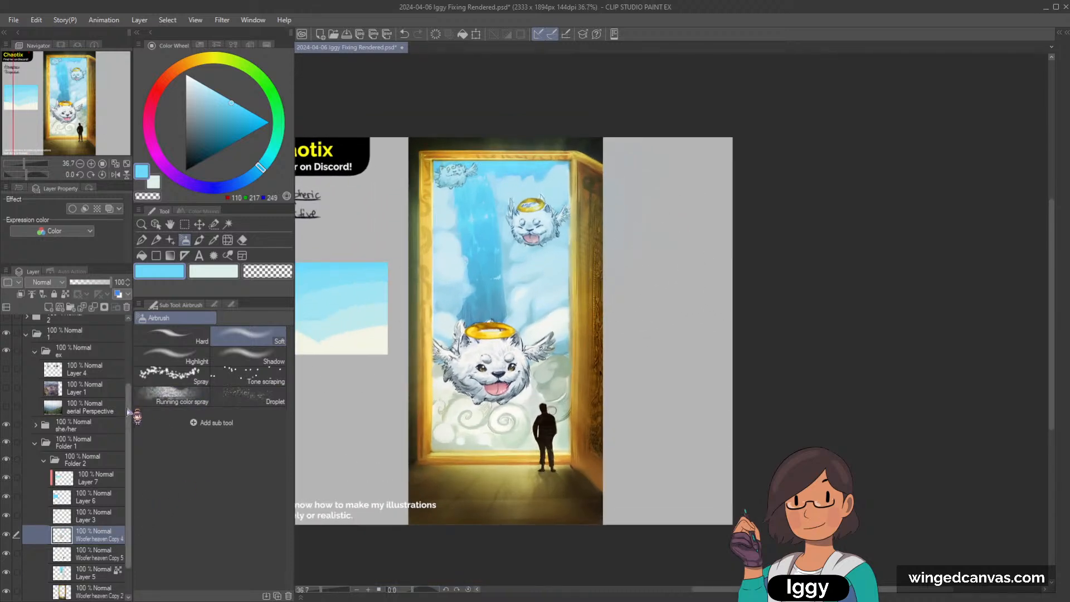
scroll(129, 458, down, 2)
click(103, 532)
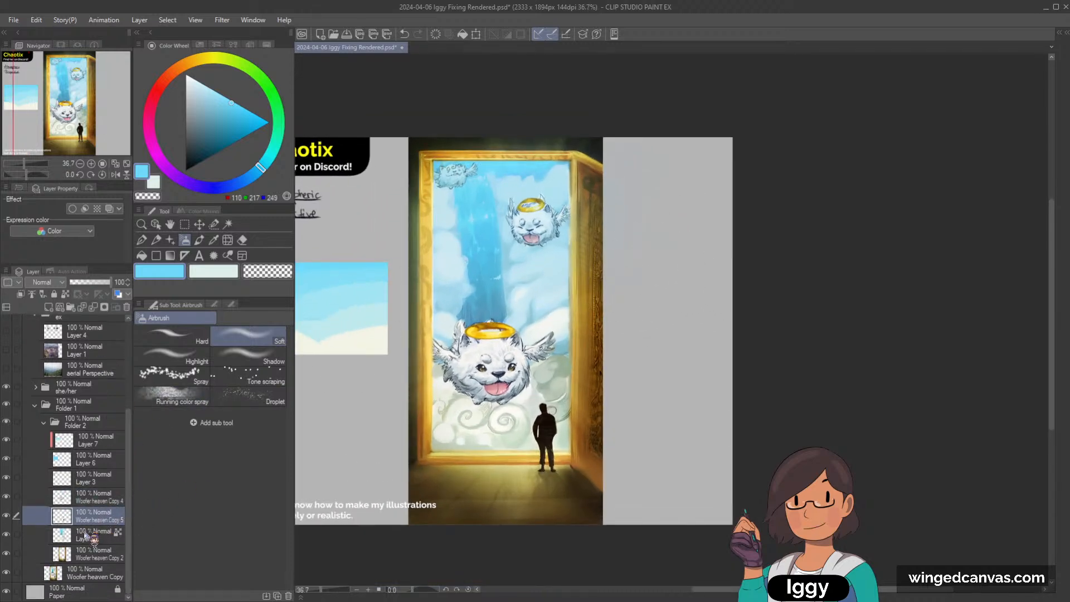
click(48, 307)
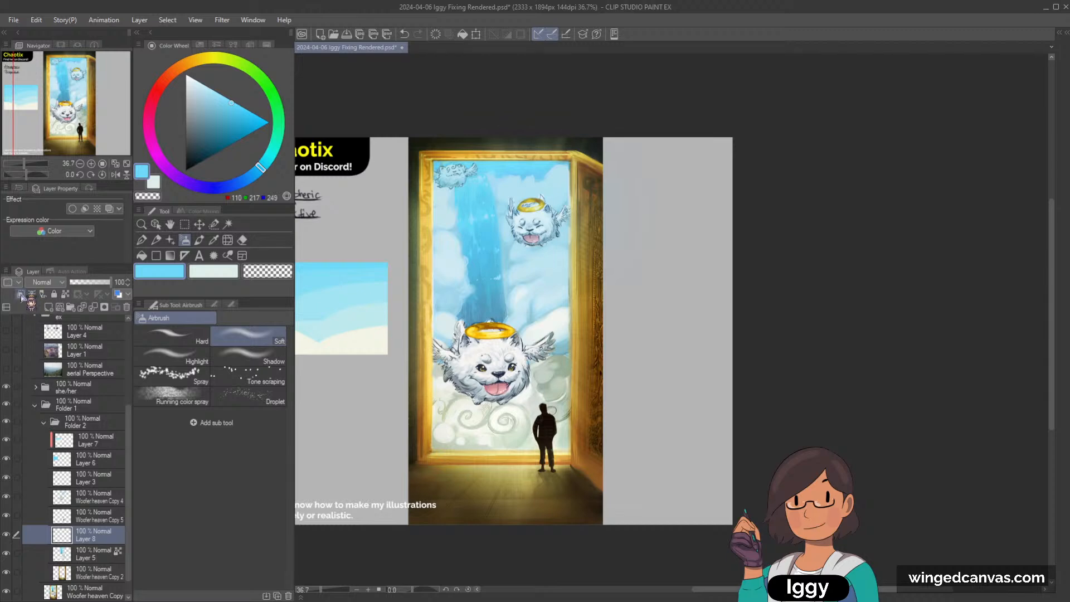
click(58, 392)
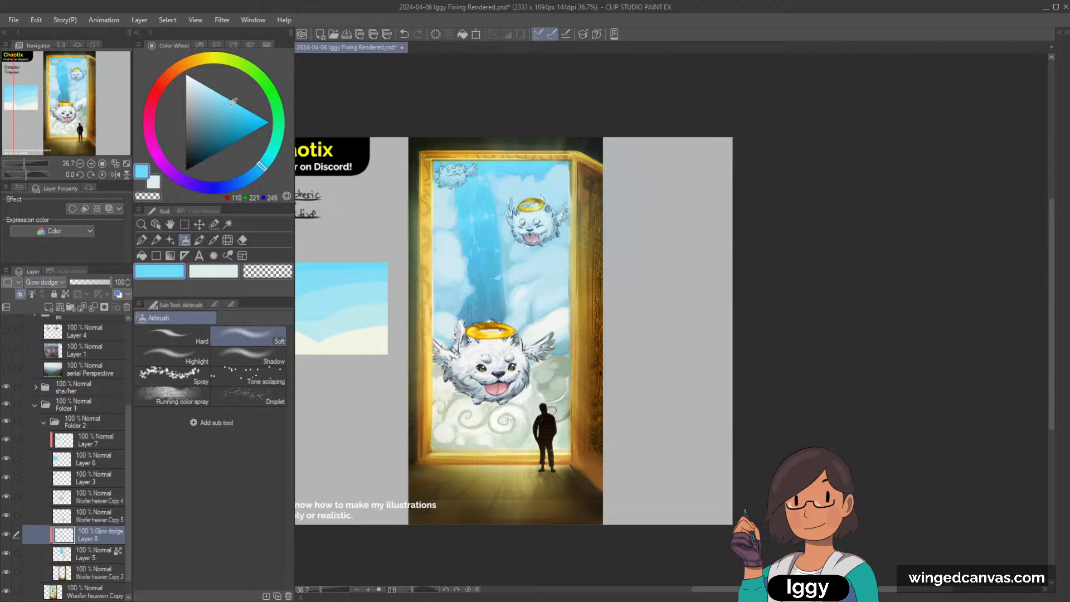
Spray a light-orange glow (RGB 240, 211, 148) over the sky and clouds behind the dogs with a large Soft airbrush.
click(192, 59)
click(216, 97)
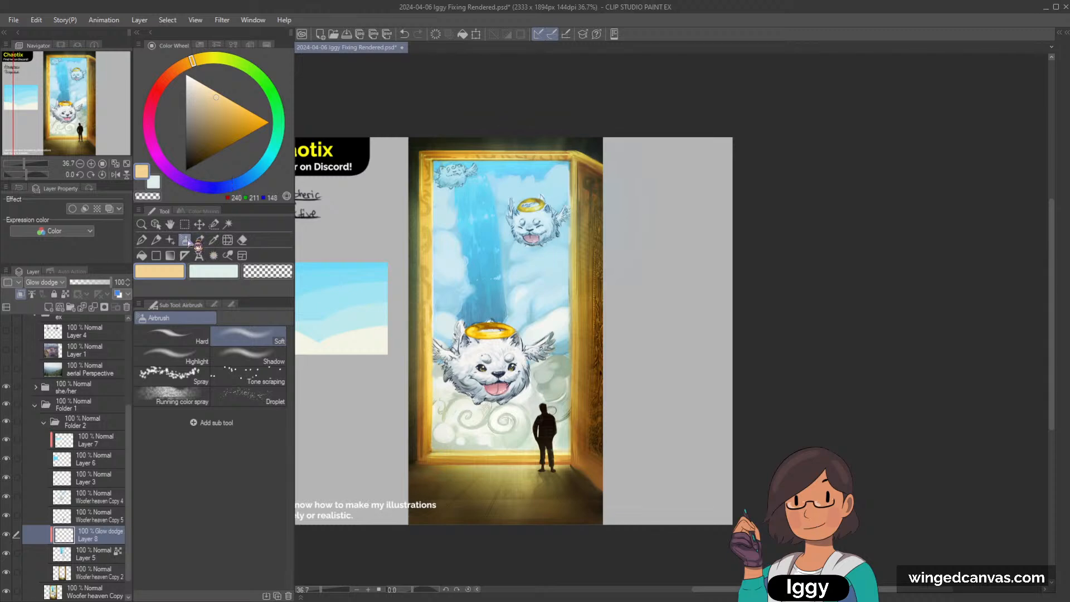
mouse_move(473, 179)
mouse_down()
mouse_move(488, 248)
mouse_move(489, 198)
mouse_up()
key(ctrl+z)
key(bracketright)
key(bracketright)
key(bracketright)
key(bracketright)
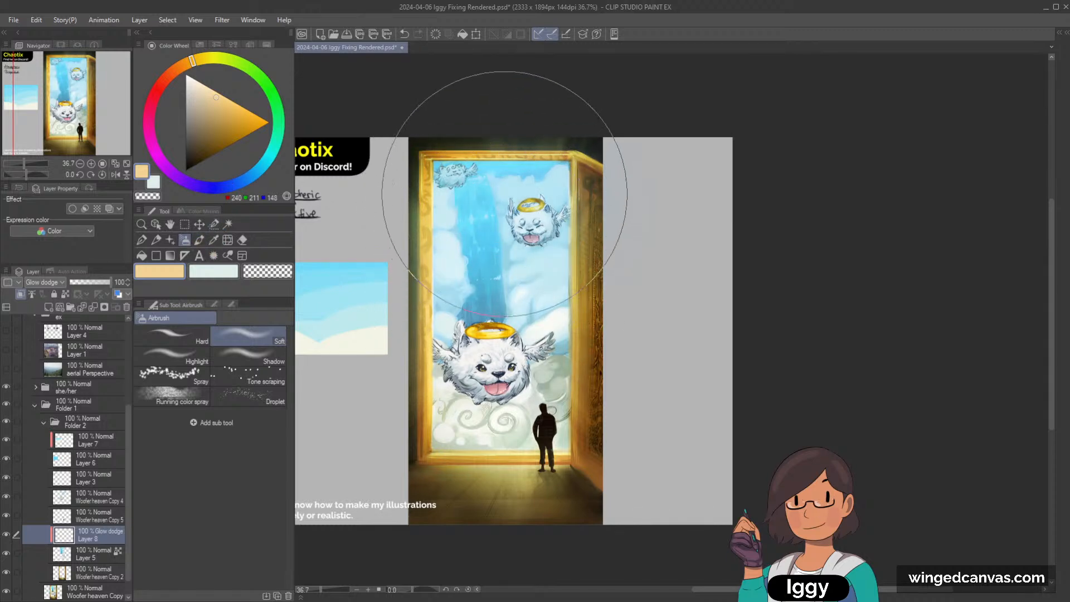
key(ctrl+y)
key(bracketleft)
key(bracketleft)
key(bracketleft)
key(bracketleft)
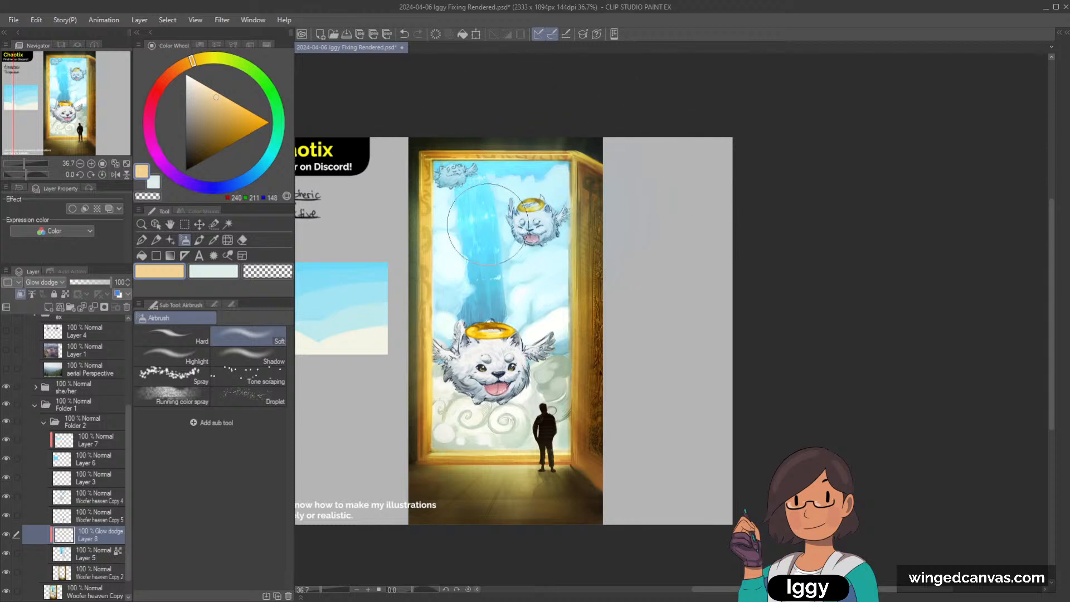
drag(488, 223, 485, 256)
Compare the clouds with and without the glow strokes, and check the illustration as a whole.
key(ctrl+z)
key(ctrl+y)
key(ctrl+z)
key(ctrl+y)
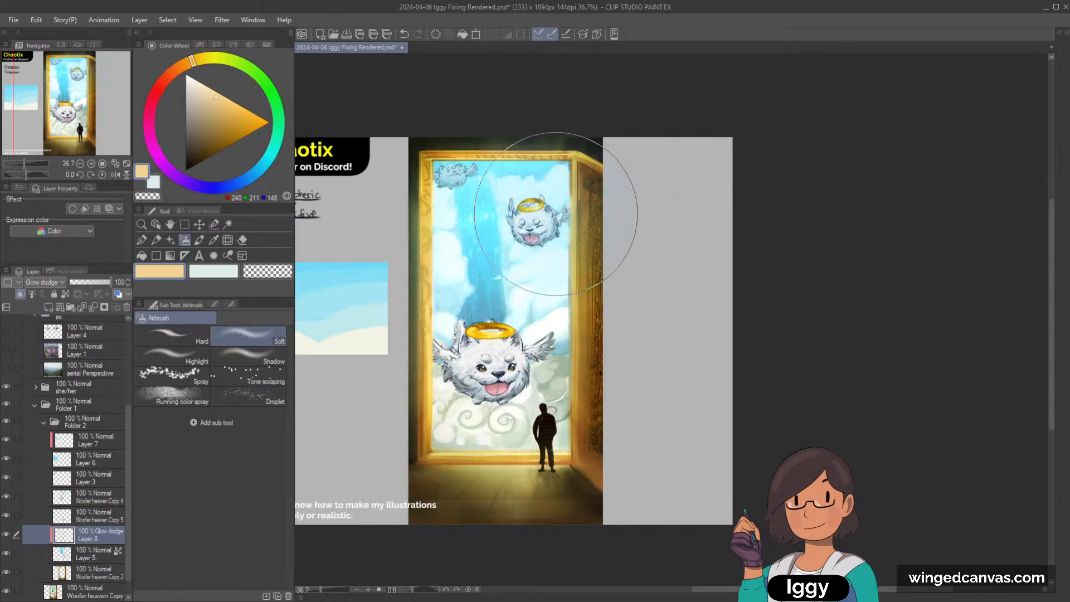
key(ctrl+z)
key(ctrl+y)
key(ctrl+z)
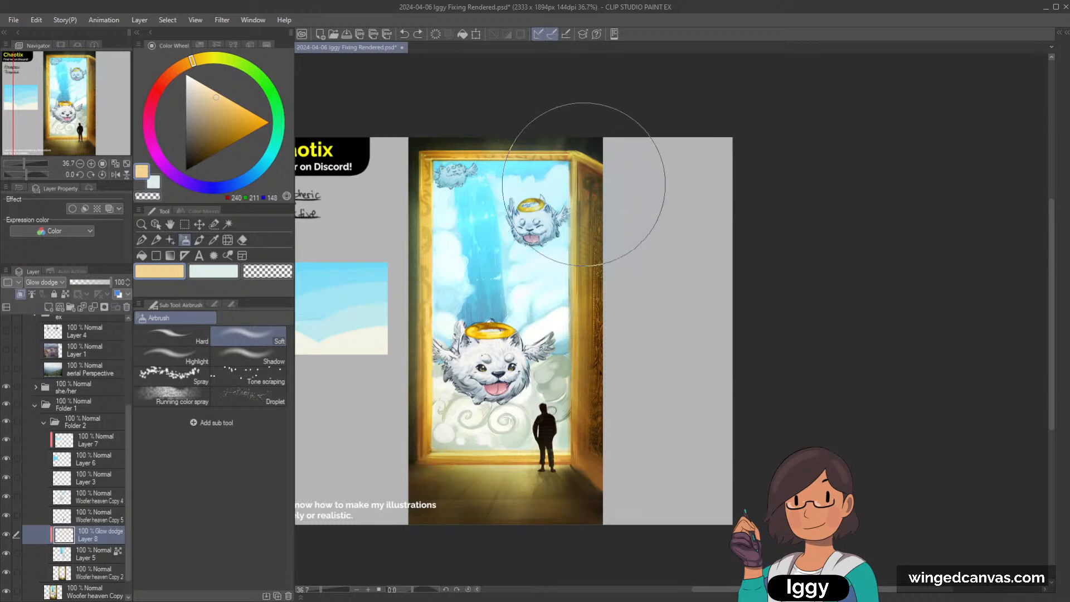
key(ctrl+y)
scroll(668, 195, down, 2)
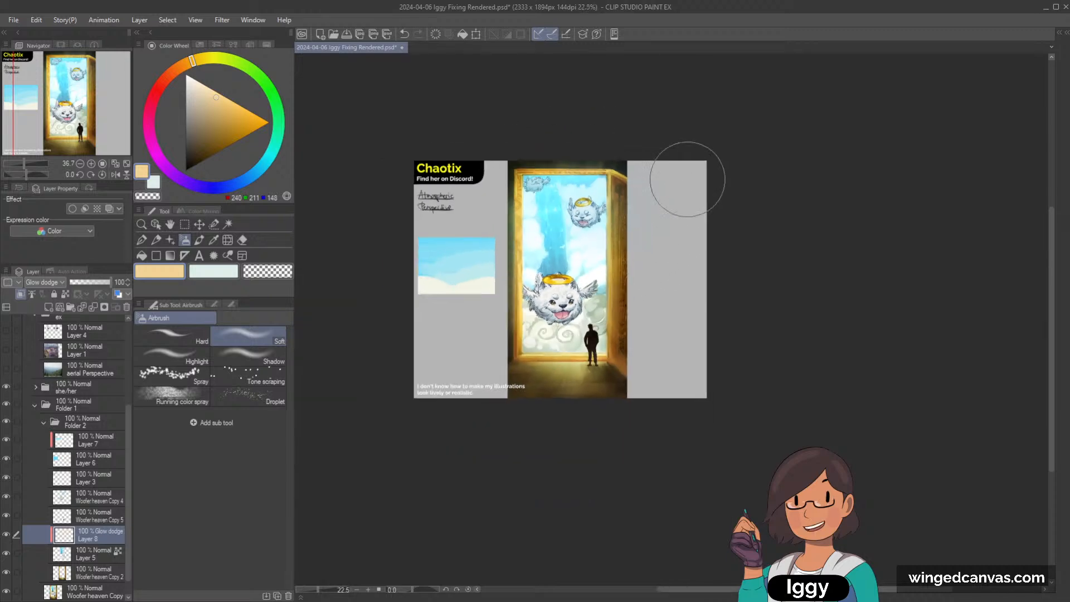
scroll(616, 142, up, 2)
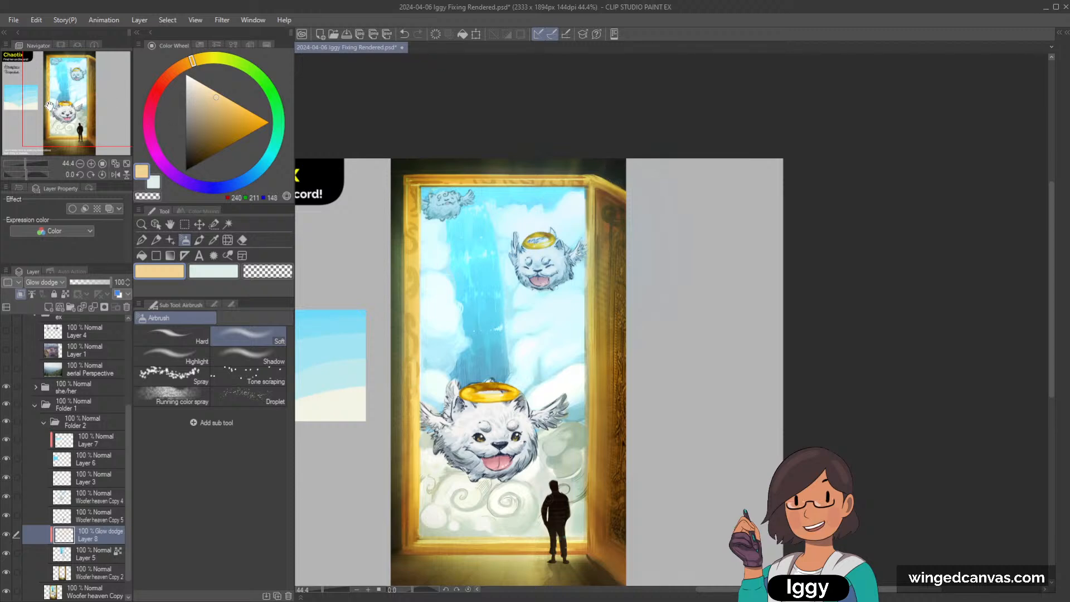
scroll(624, 223, down, 3)
scroll(627, 277, up, 1)
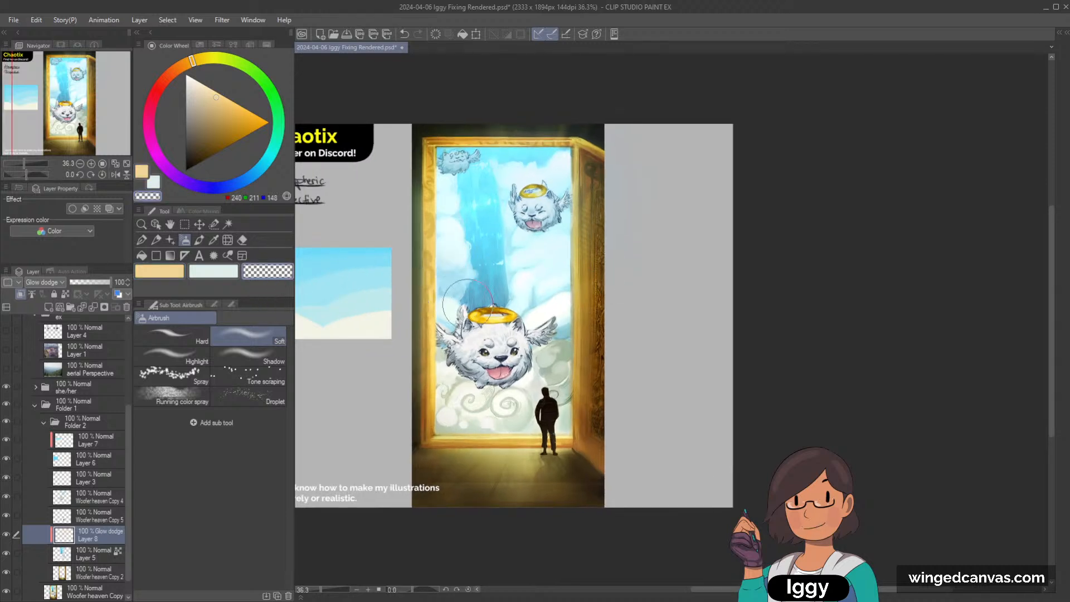
Add a clipped layer above the middle dog's layer, set its blending mode to Glow dodge, and ready the Soft airbrush.
drag(92, 141, 105, 158)
click(108, 442)
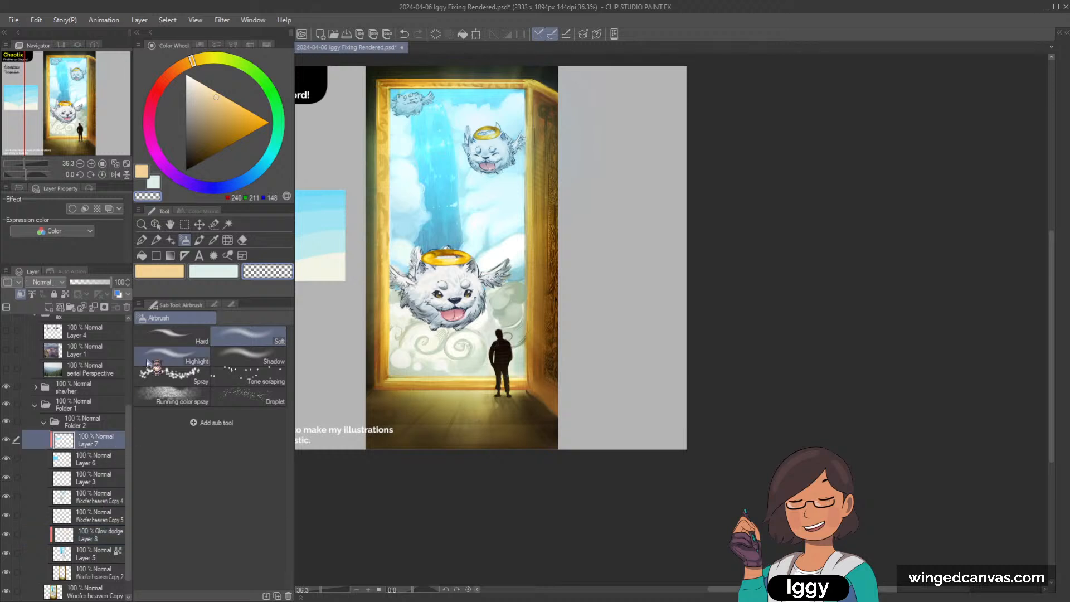
click(156, 224)
click(484, 162)
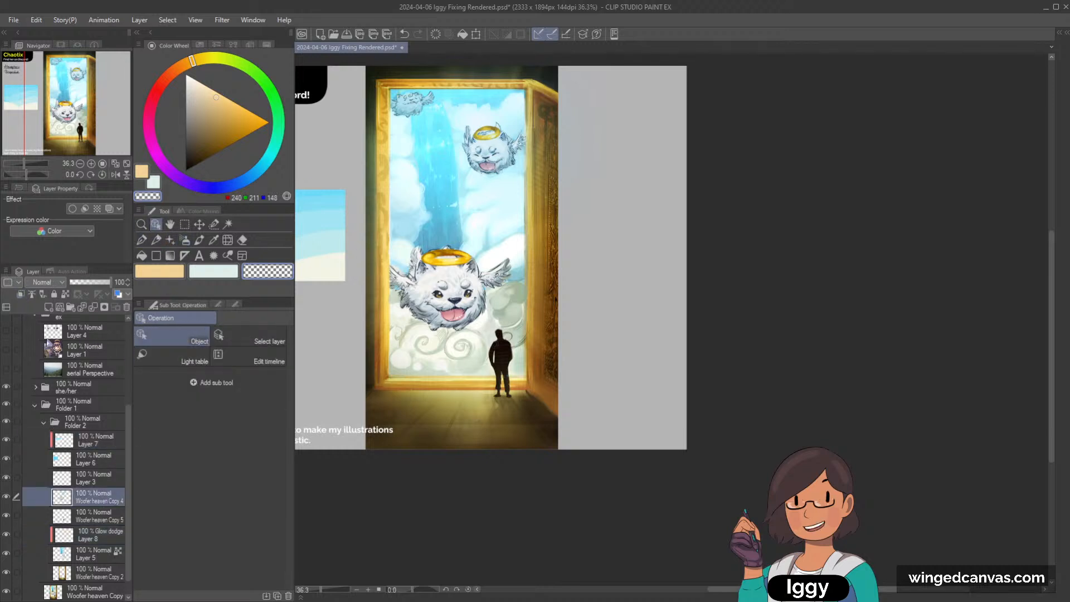
click(49, 307)
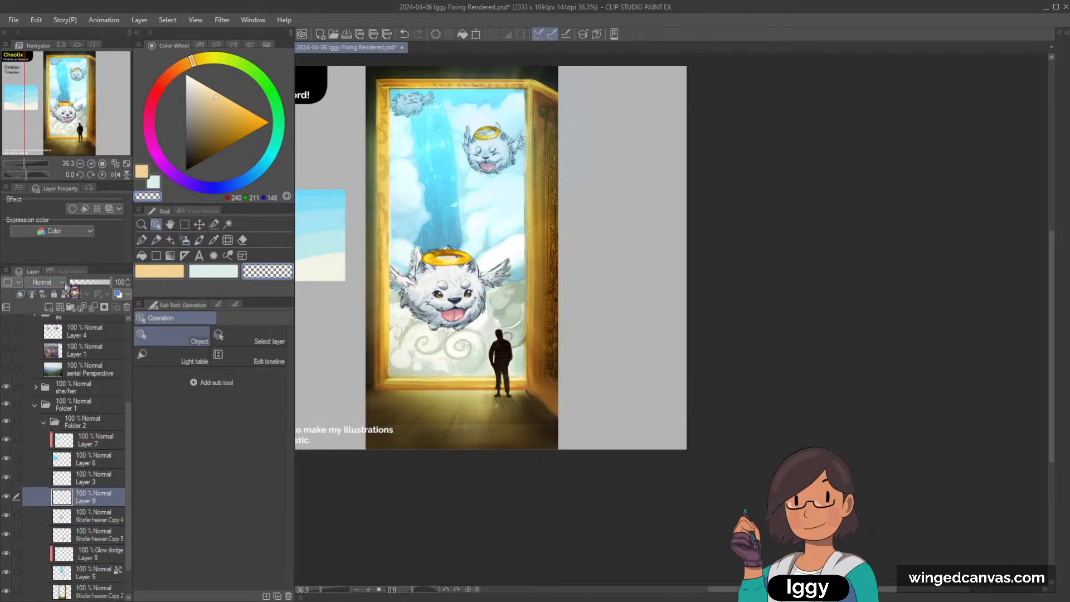
click(21, 294)
click(53, 282)
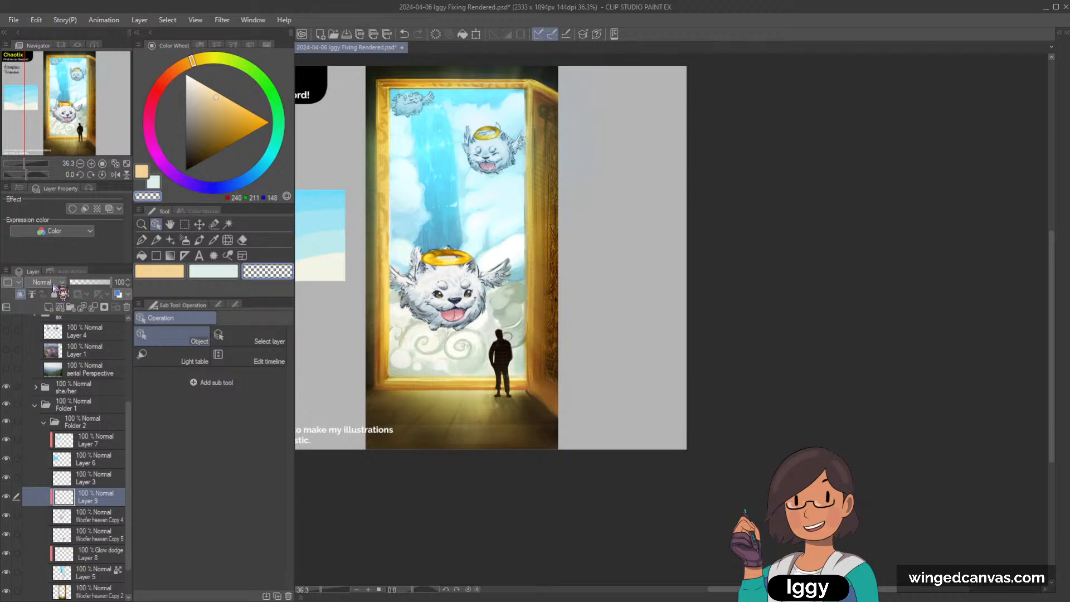
click(67, 390)
key(b)
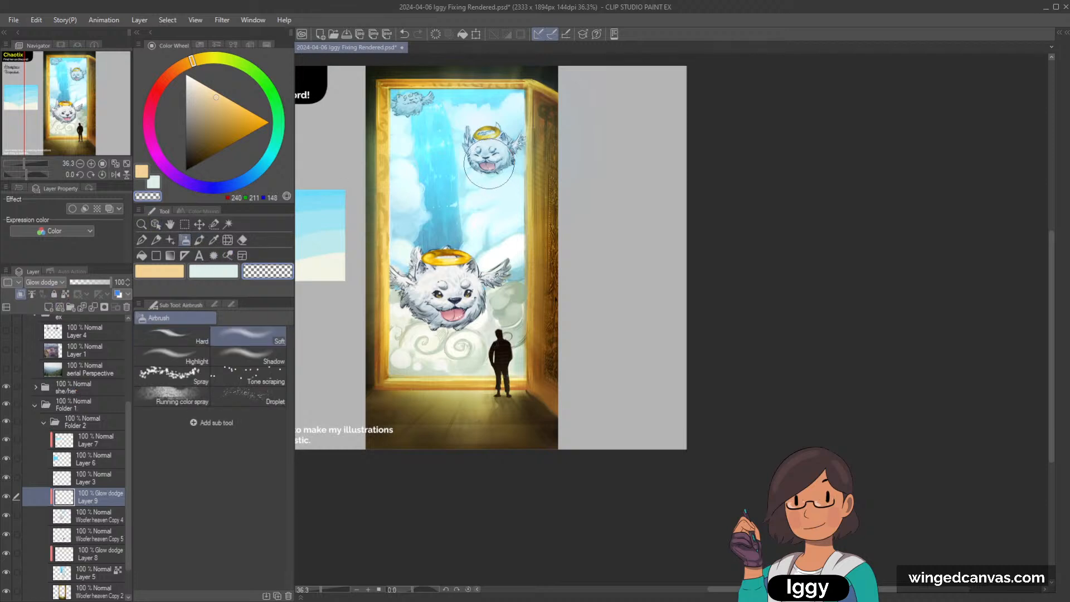
Undo the last change, and toggle the glow layer and the dogs' layer beneath it to compare their contents.
key(ctrl+z)
click(9, 512)
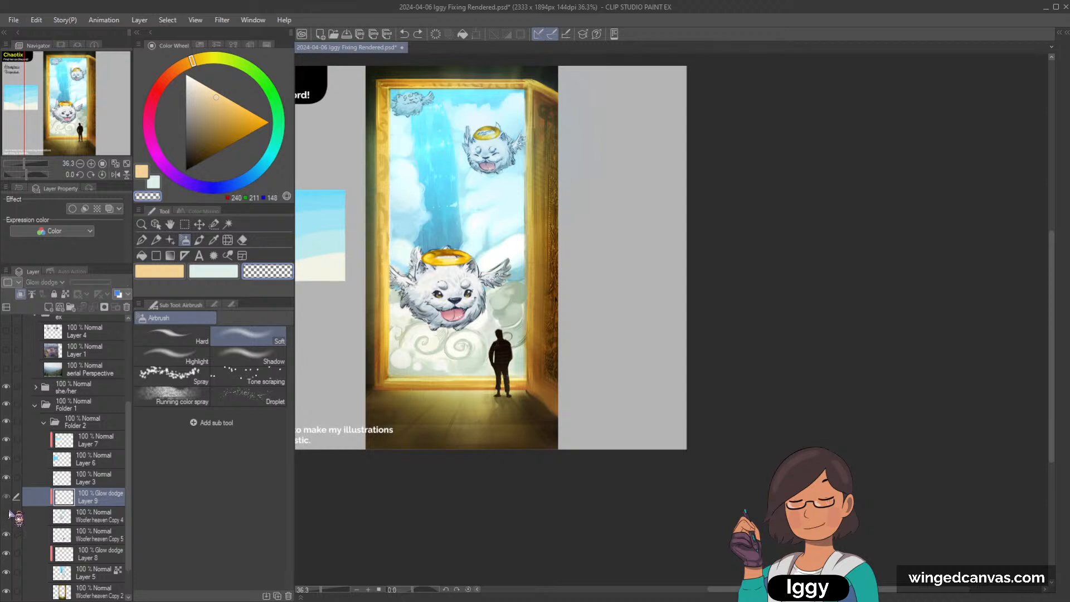
click(8, 512)
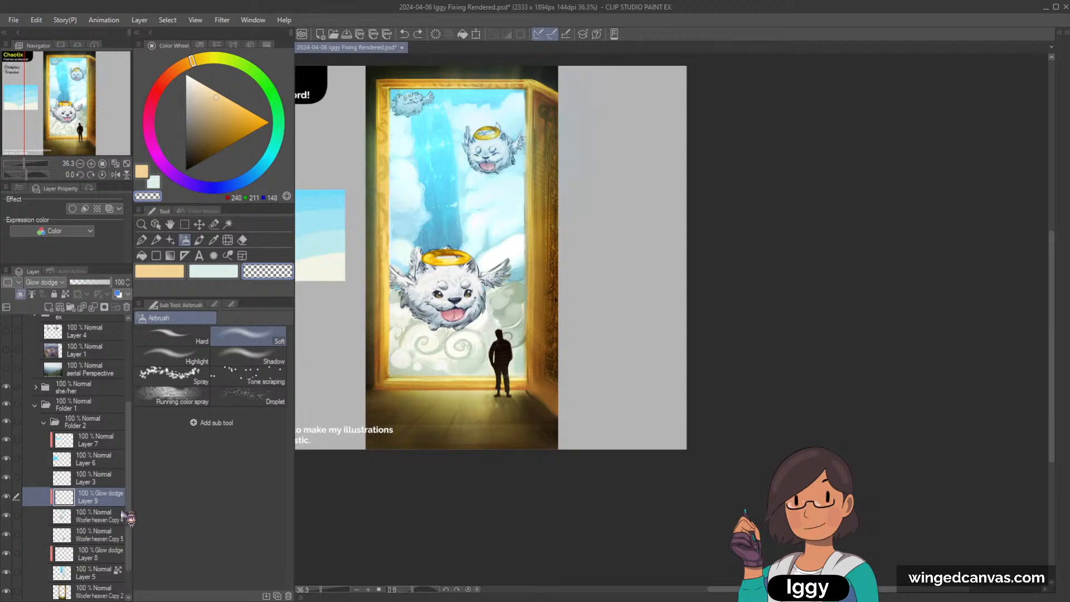
click(111, 523)
click(7, 514)
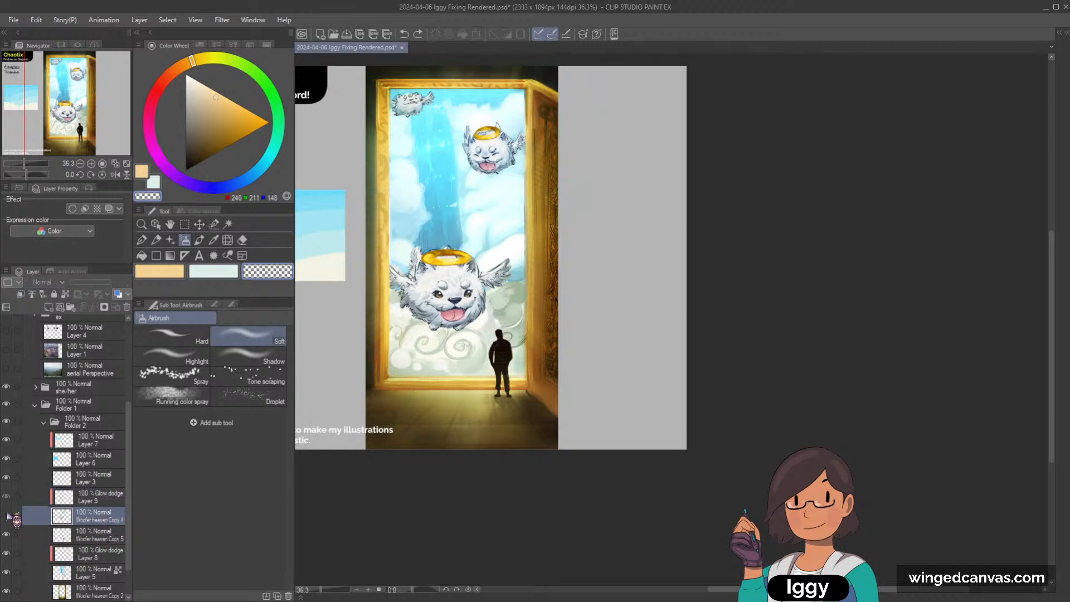
click(7, 514)
Try the new Glow dodge layer beneath the distant dogs' layer, and return it to its place directly above.
click(106, 498)
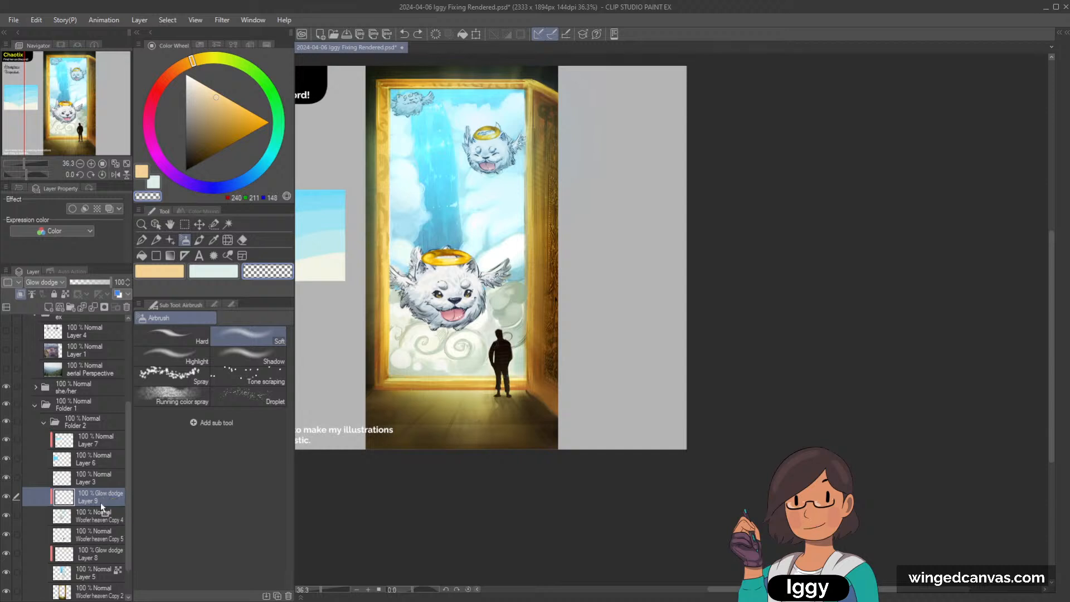
drag(99, 530, 99, 528)
click(110, 497)
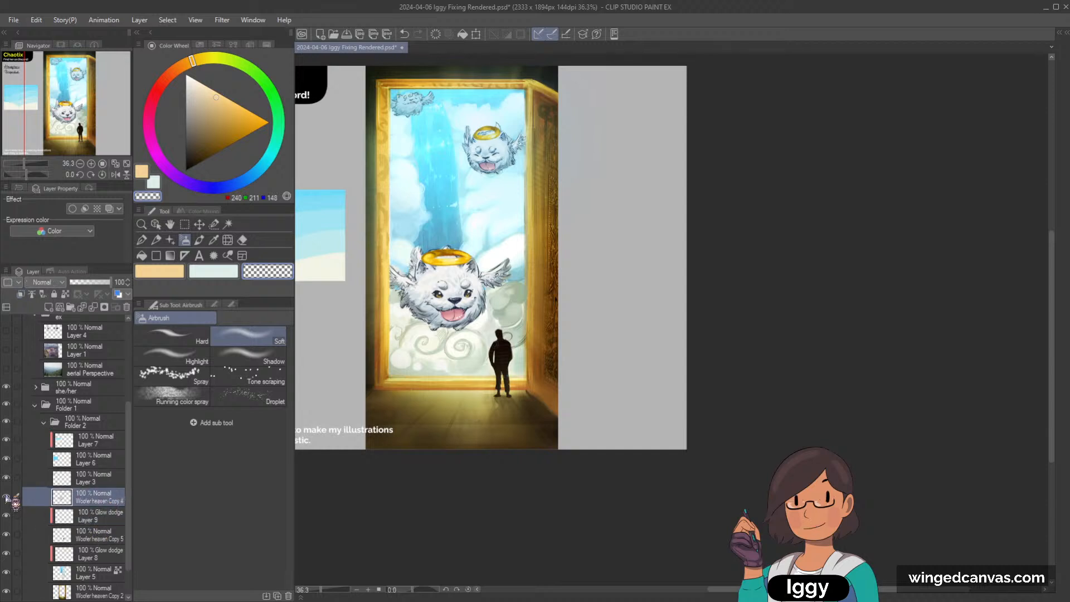
click(8, 497)
click(7, 496)
click(113, 520)
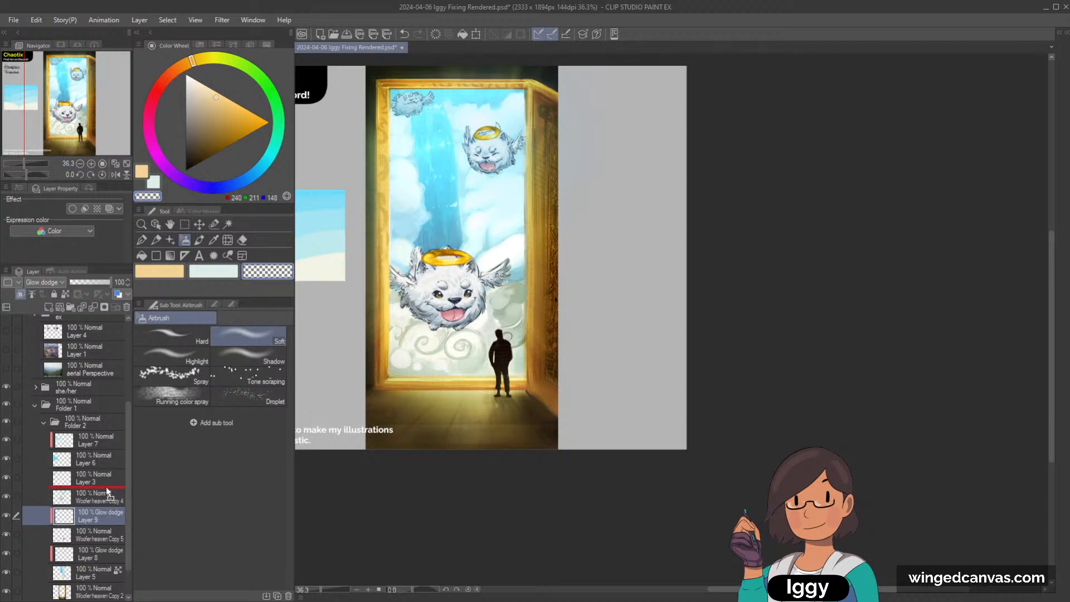
drag(108, 492, 108, 490)
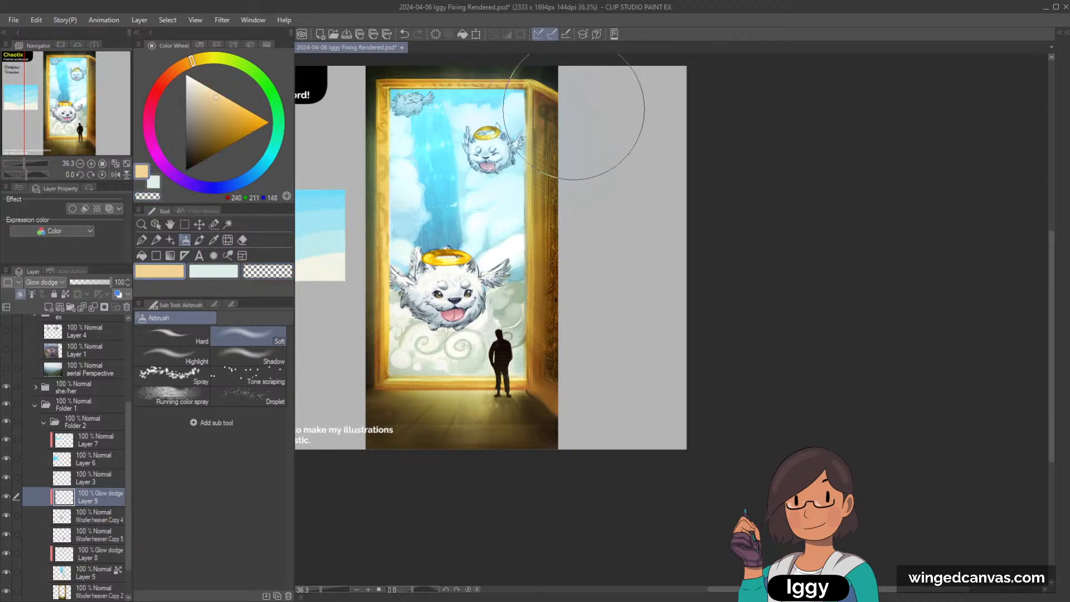
Spray a light-orange glow (RGB 240, 211, 148) over the distant dogs with the Soft airbrush, checking the illustration as a whole.
scroll(551, 73, down, 1)
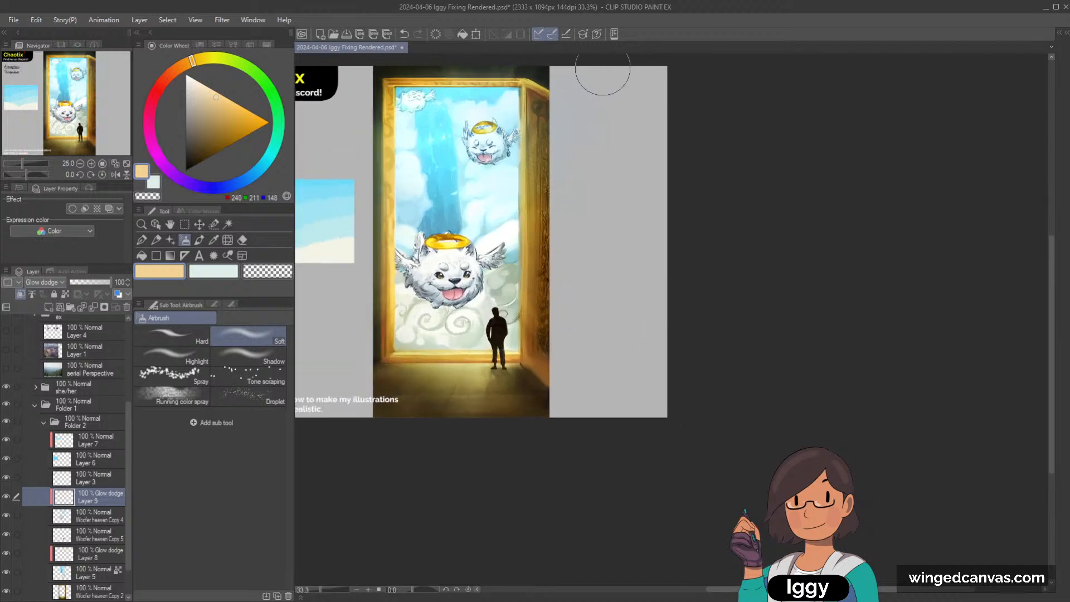
scroll(579, 99, up, 1)
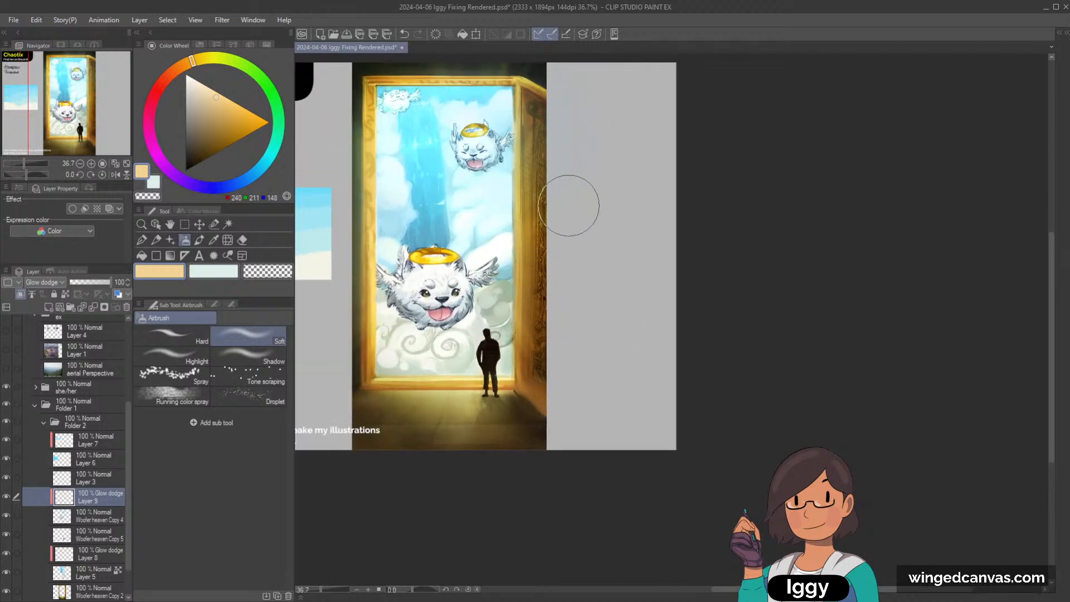
scroll(568, 206, up, 1)
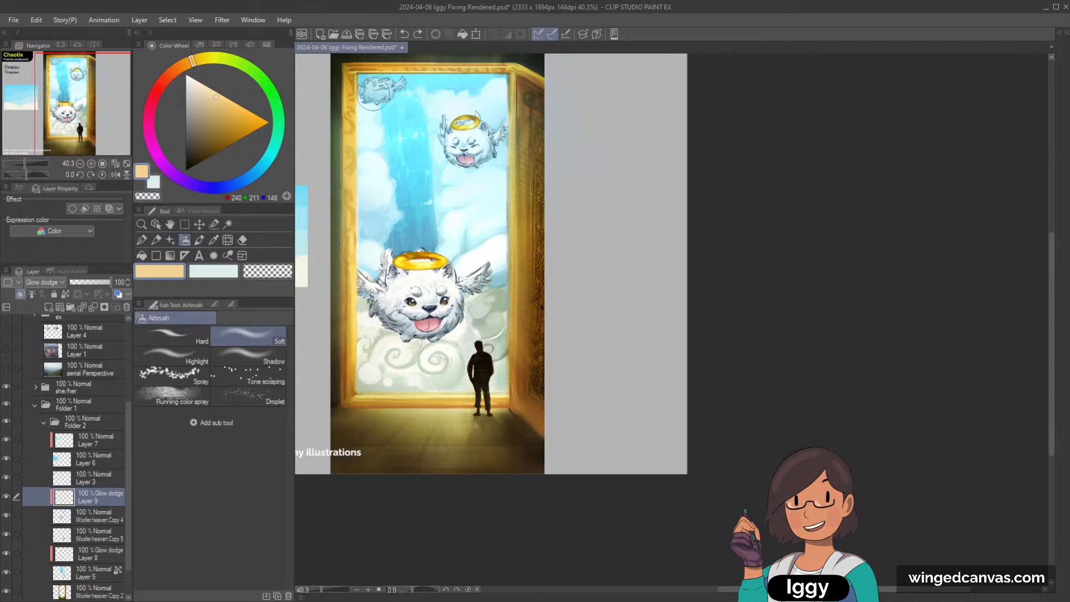
scroll(599, 196, down, 3)
scroll(599, 196, up, 3)
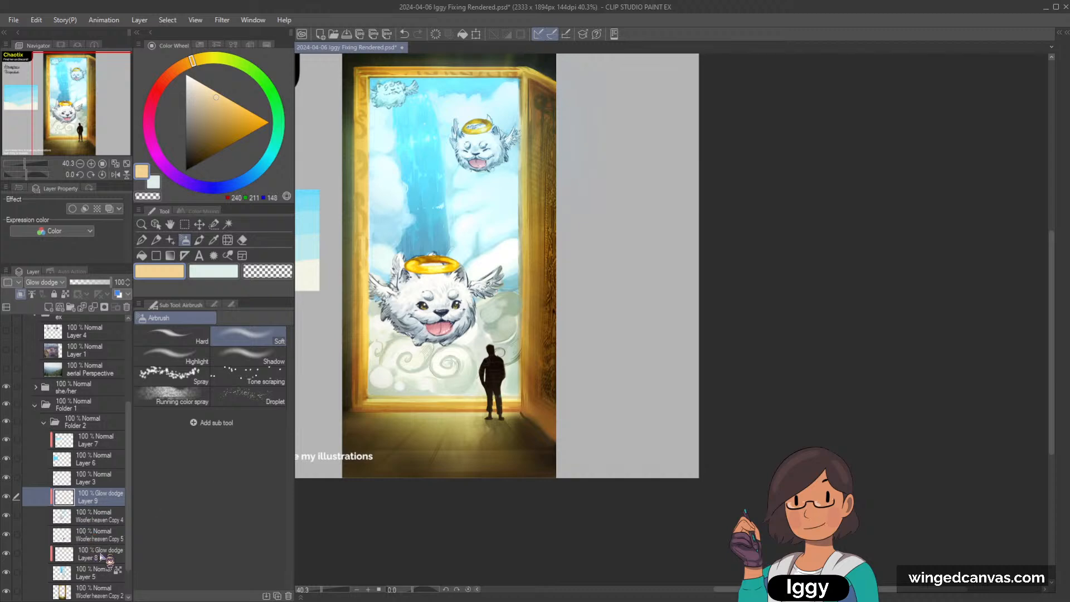
Merge the sky's Glow dodge layer into the sky and cloud layer below it.
click(115, 521)
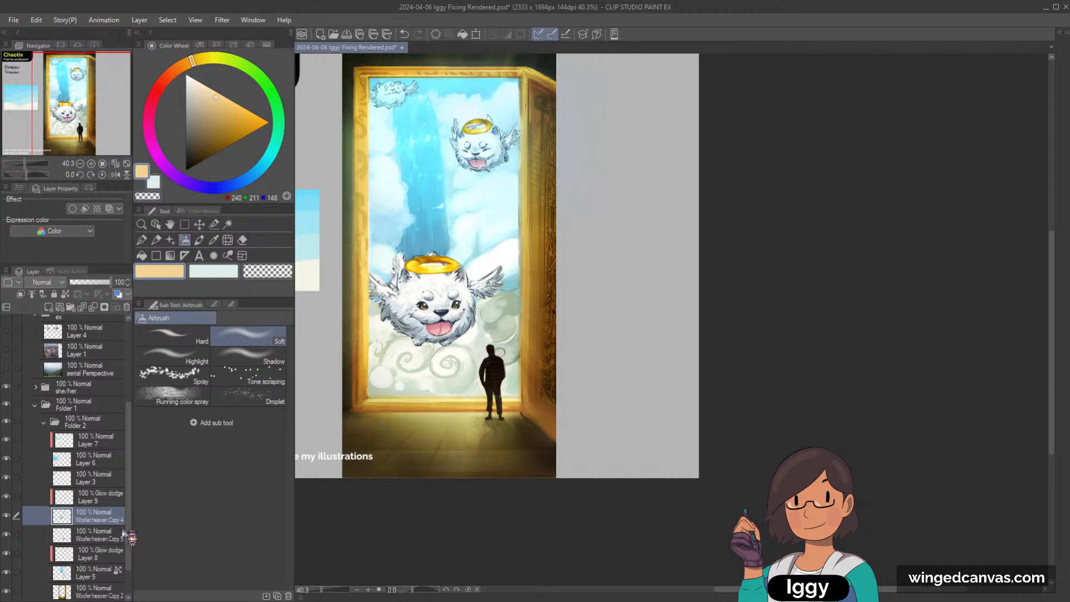
click(120, 556)
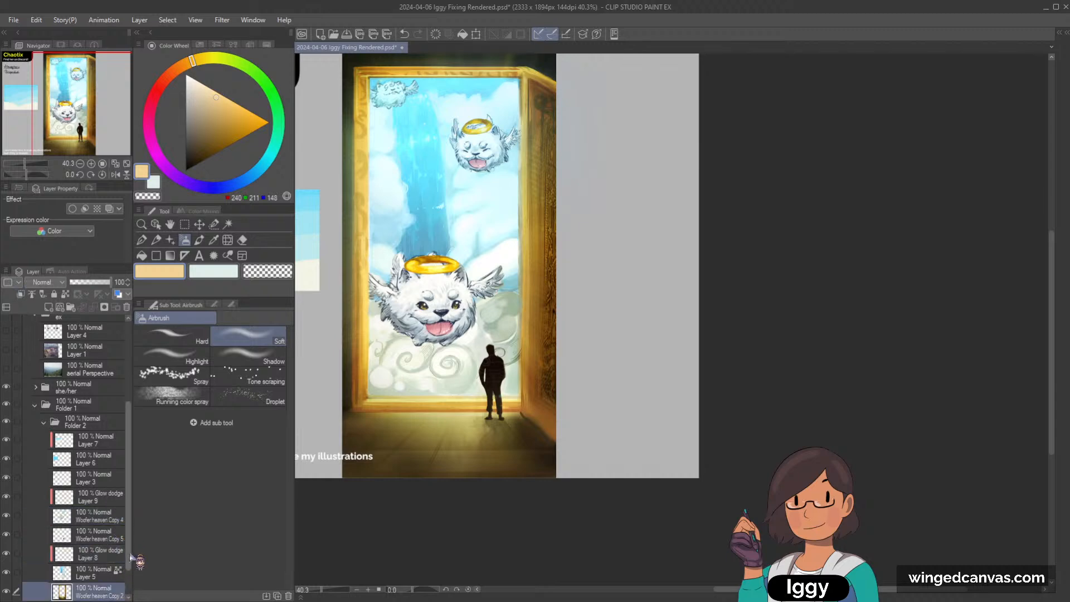
scroll(114, 562, down, 1)
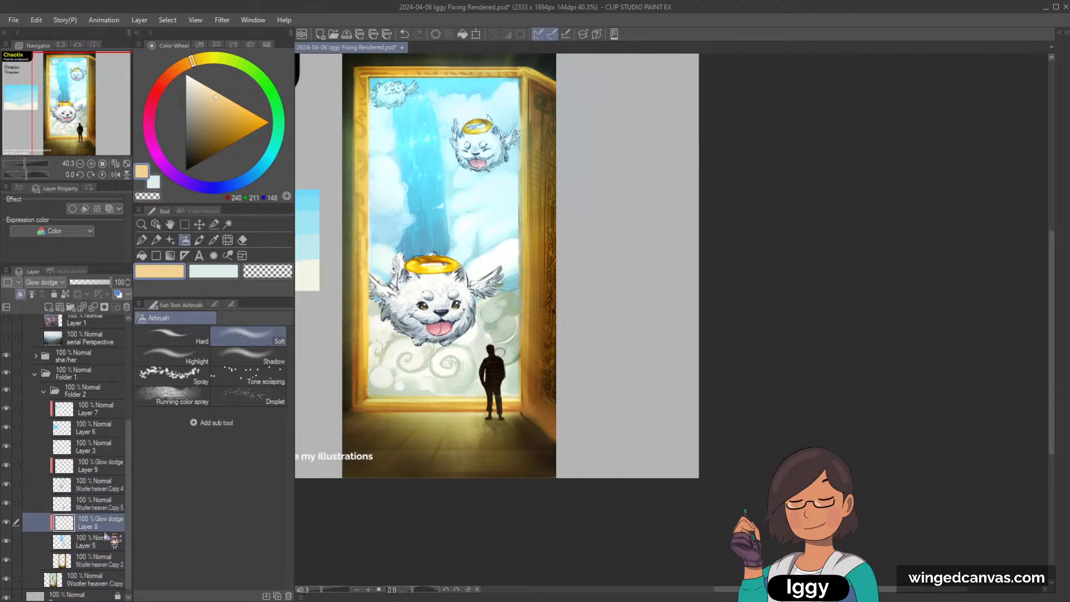
key(ctrl+e)
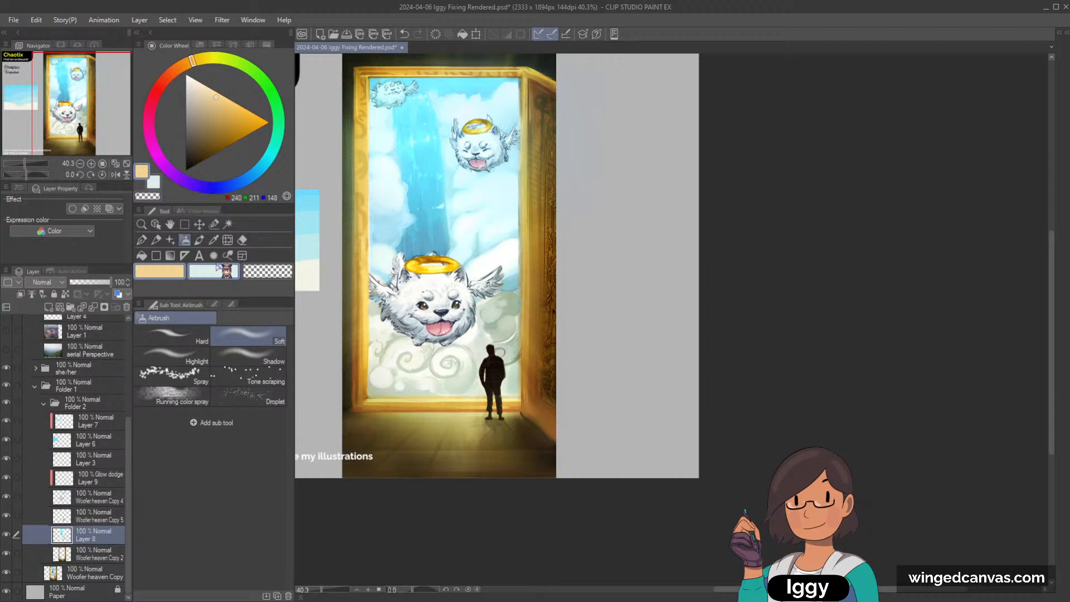
Repaint the clouds beside the front dog's wing with Dense watercolor 3, using whites and grey-greens sampled from the artwork.
click(199, 240)
click(214, 273)
alt+click(471, 334)
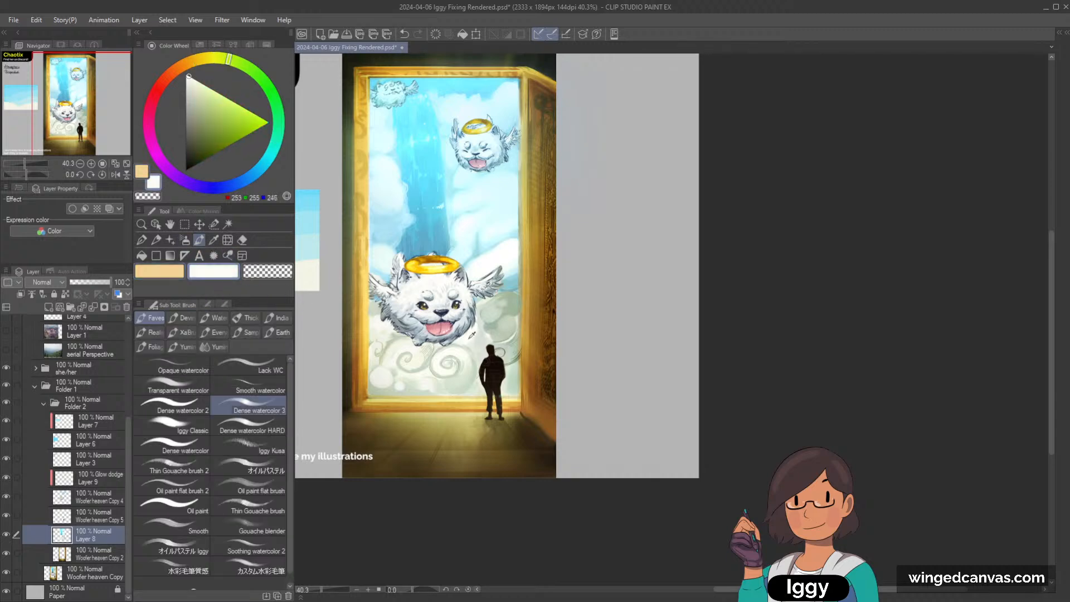
alt+click(509, 302)
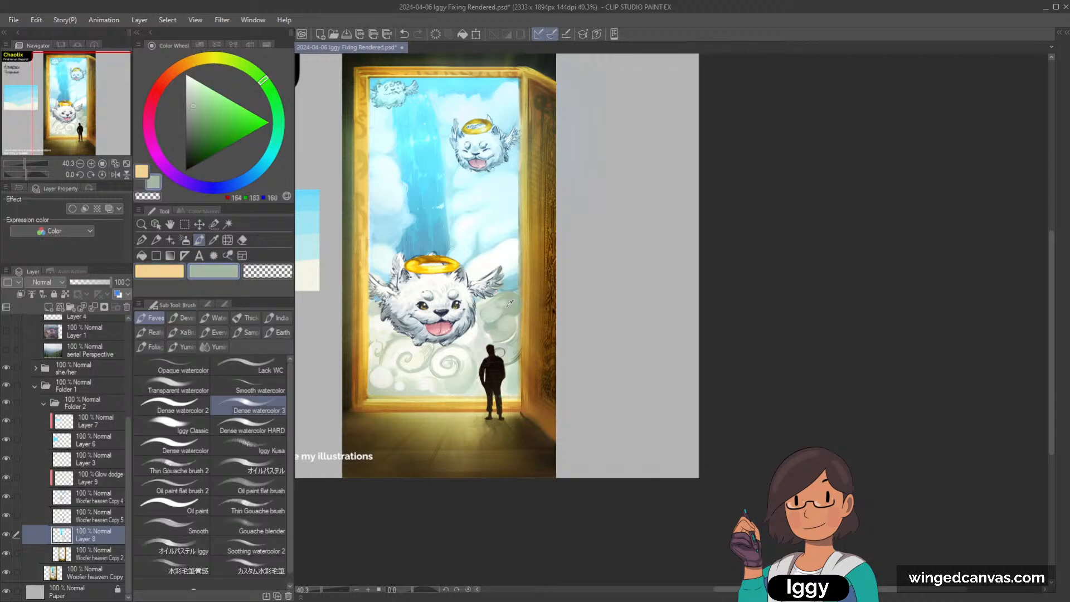
key(ctrl+z)
alt+click(495, 283)
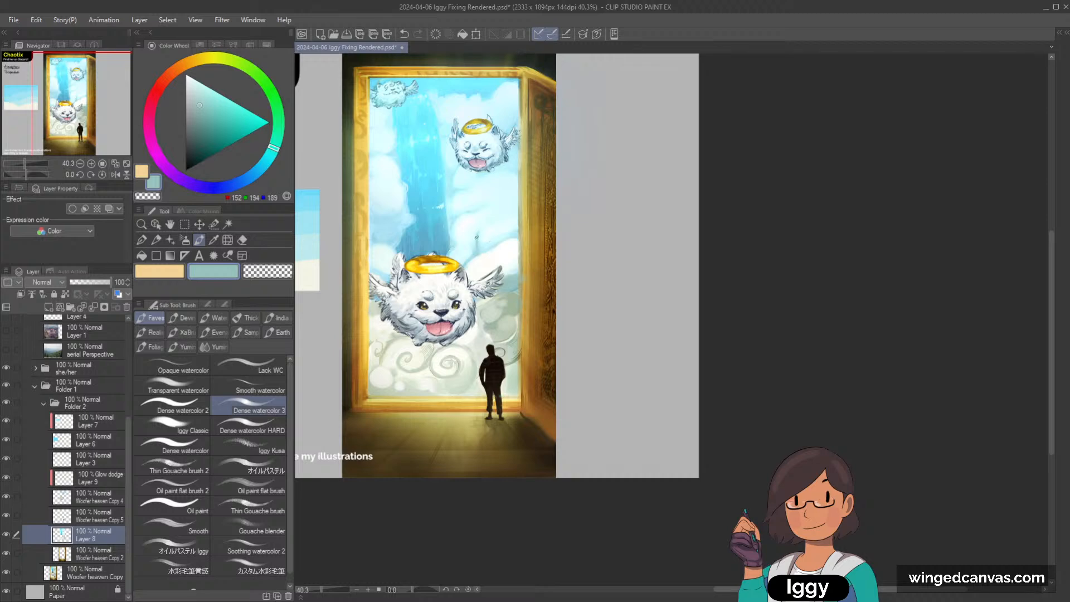
Paint softer cloud forms between the front and middle dogs with sampled pale blues and an off-white (RGB 255, 253, 246).
alt+click(511, 231)
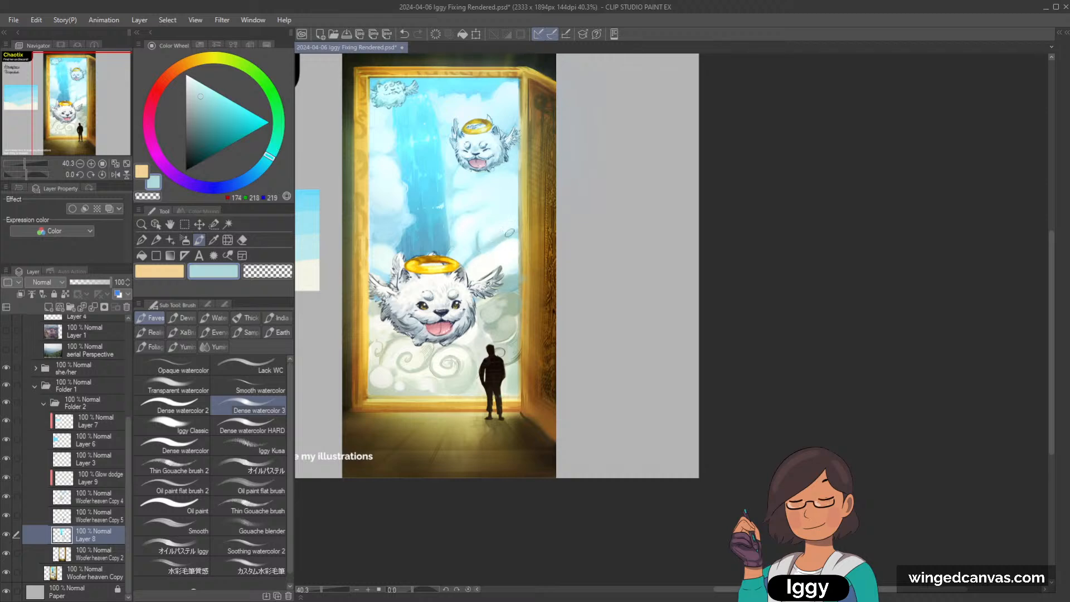
alt+click(493, 205)
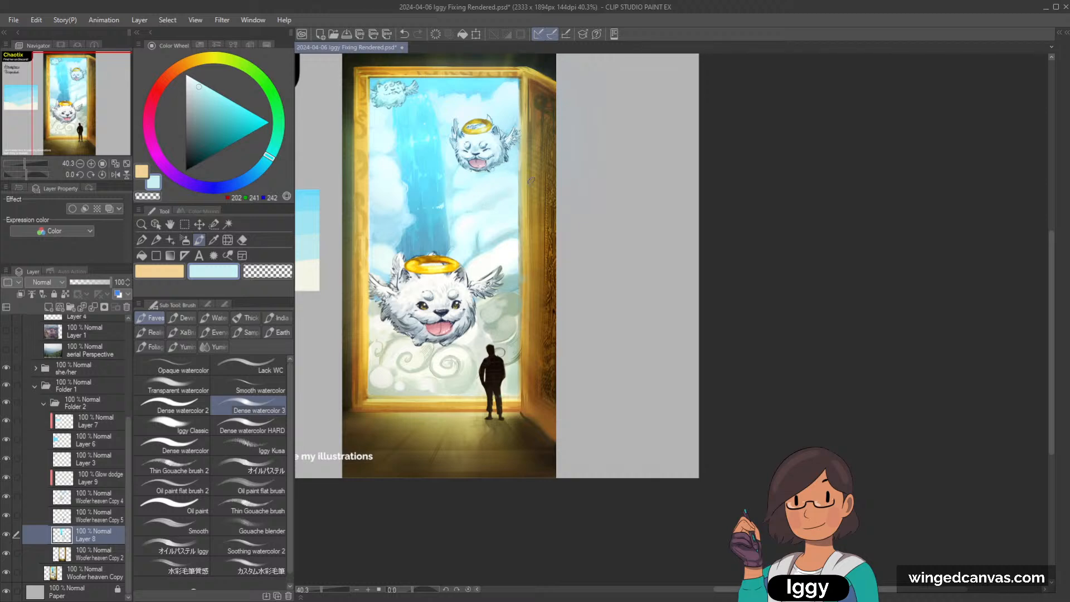
alt+click(467, 336)
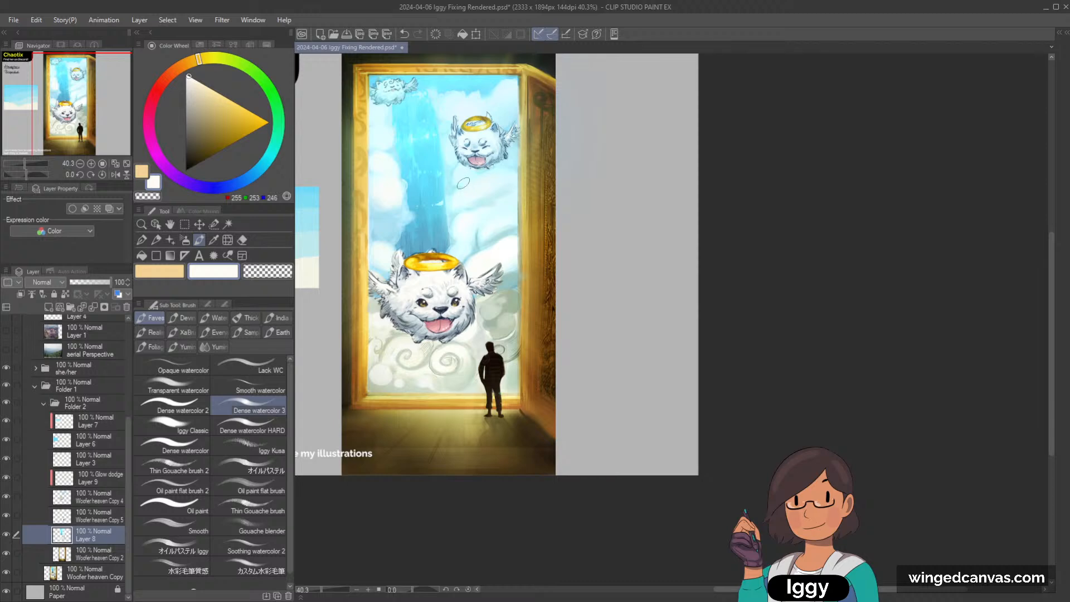
scroll(509, 151, down, 3)
scroll(509, 152, up, 4)
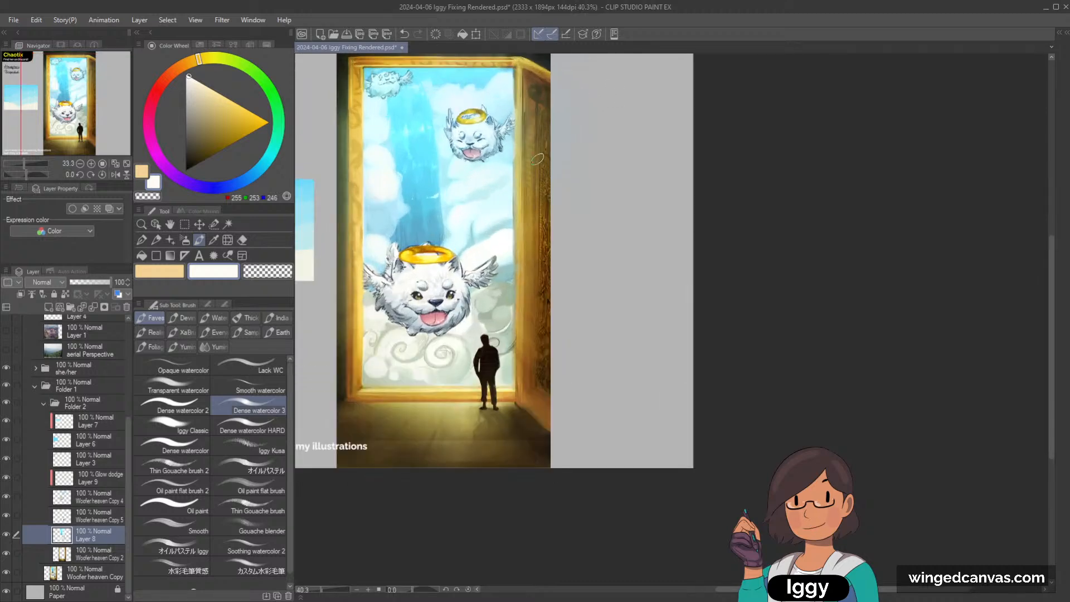
Shade the clouds on both sides of the front dog with grey-green and pale blue sampled from nearby areas.
alt+click(492, 273)
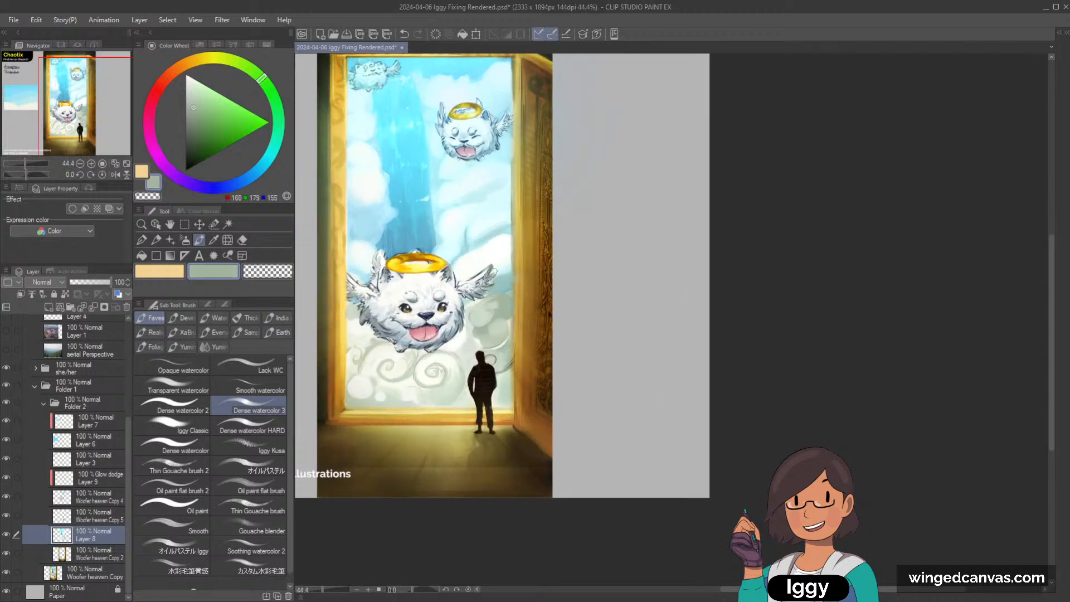
alt+click(364, 218)
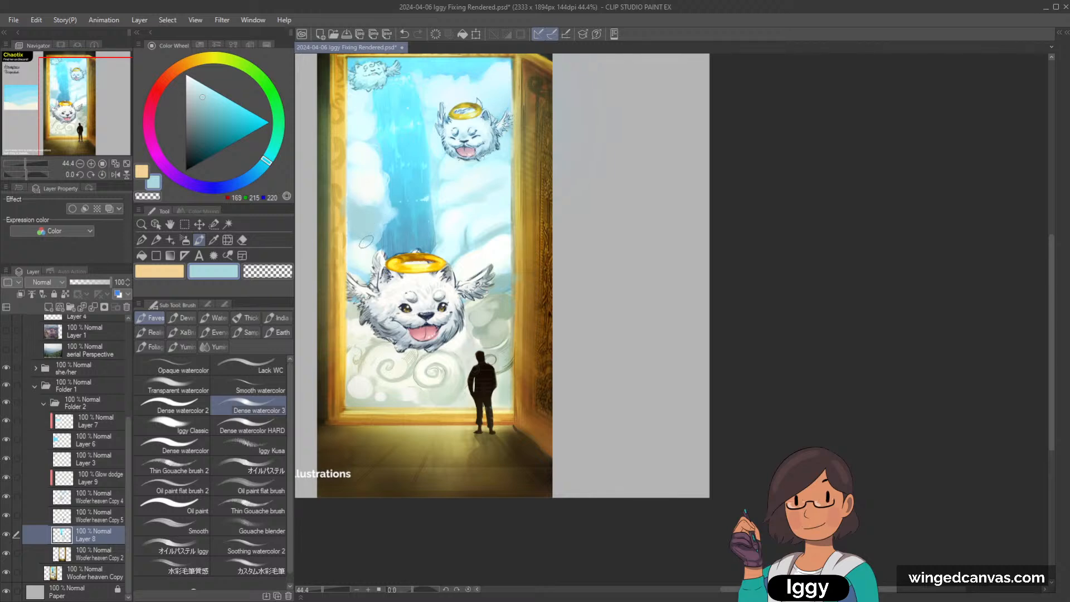
alt+click(373, 303)
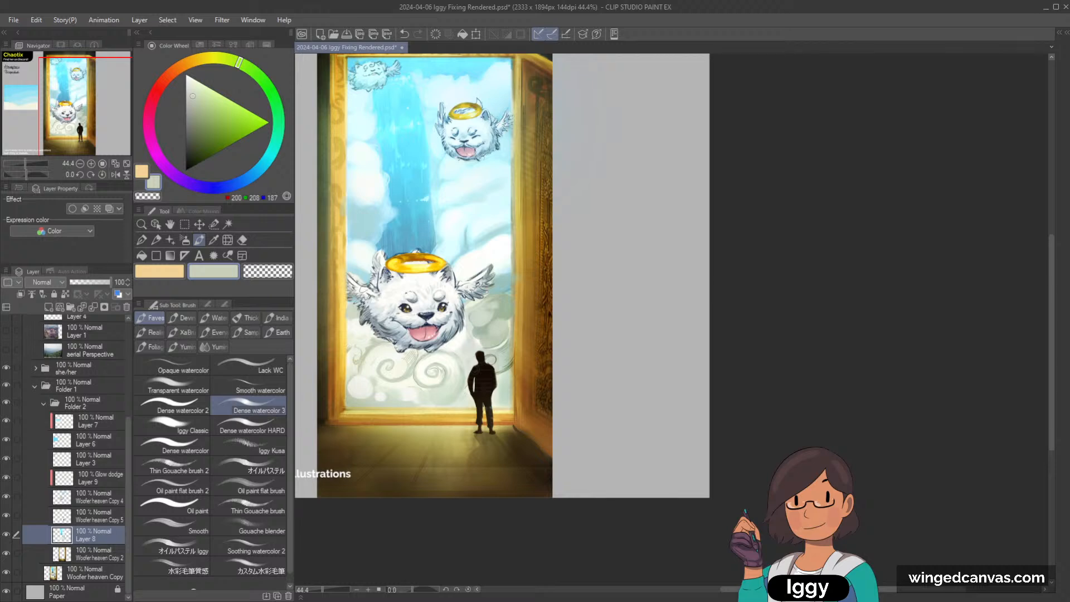
scroll(504, 200, down, 2)
scroll(518, 192, up, 2)
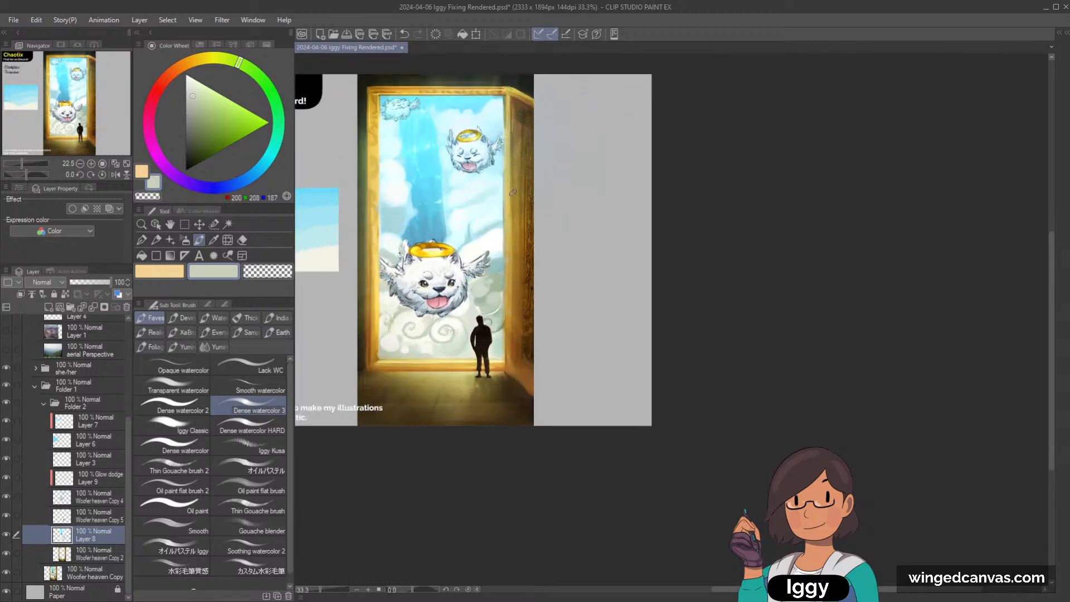
Shade the clouds below the middle dog with sampled grey-green (RGB 161, 180, 156) and pale teal tones.
alt+click(480, 222)
alt+click(482, 325)
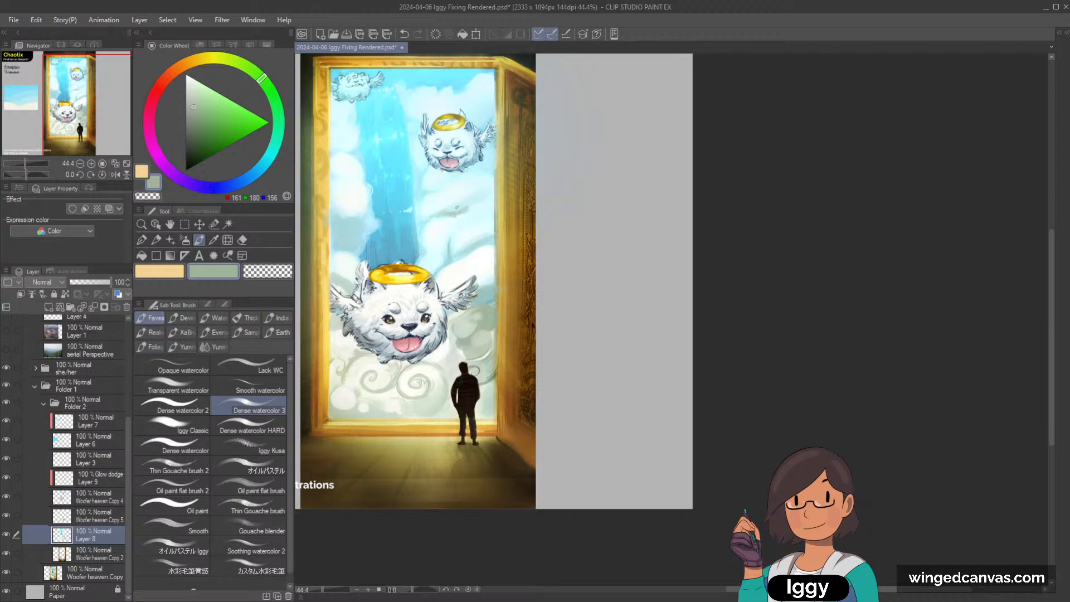
alt+click(442, 212)
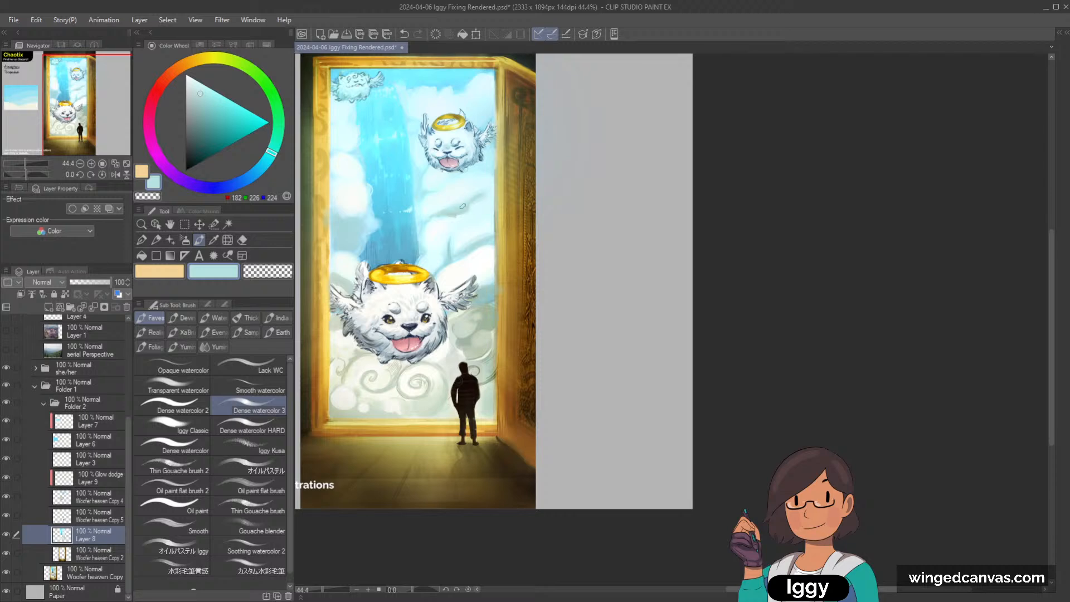
alt+click(434, 214)
scroll(560, 127, down, 5)
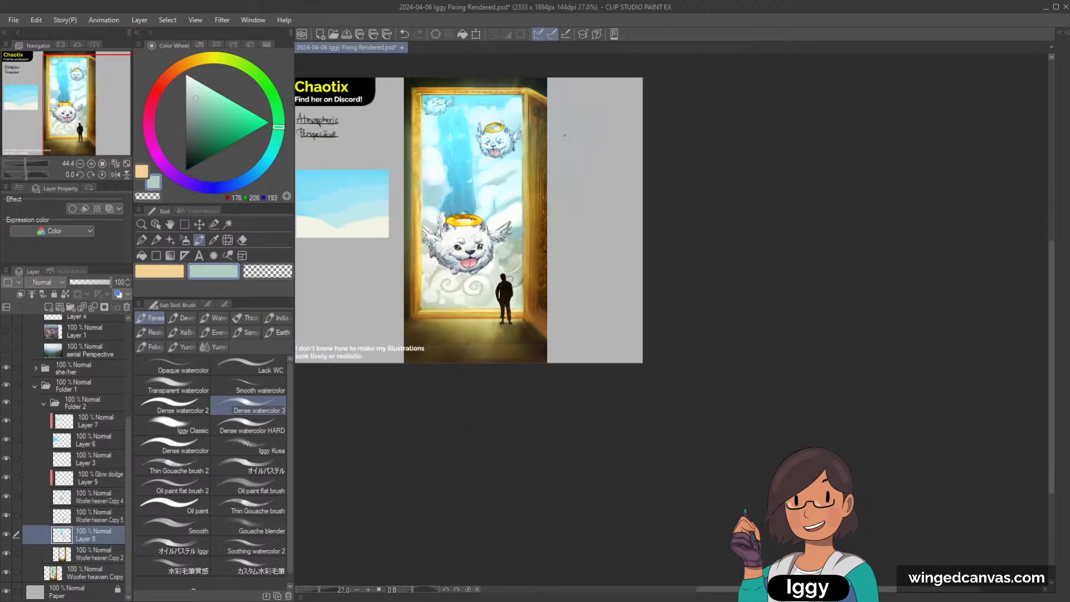
scroll(557, 131, up, 6)
Refine the cloud folds between the middle and front dogs, alternating sampled near-white blues with pale teal (RGB 175, 218, 213).
alt+click(454, 199)
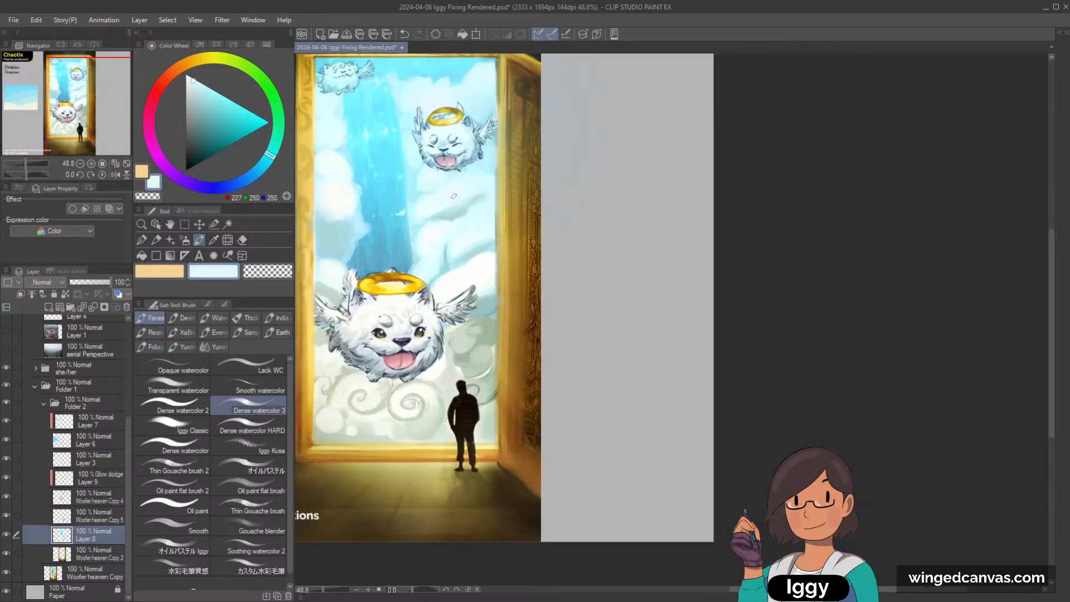
alt+click(448, 223)
alt+click(431, 213)
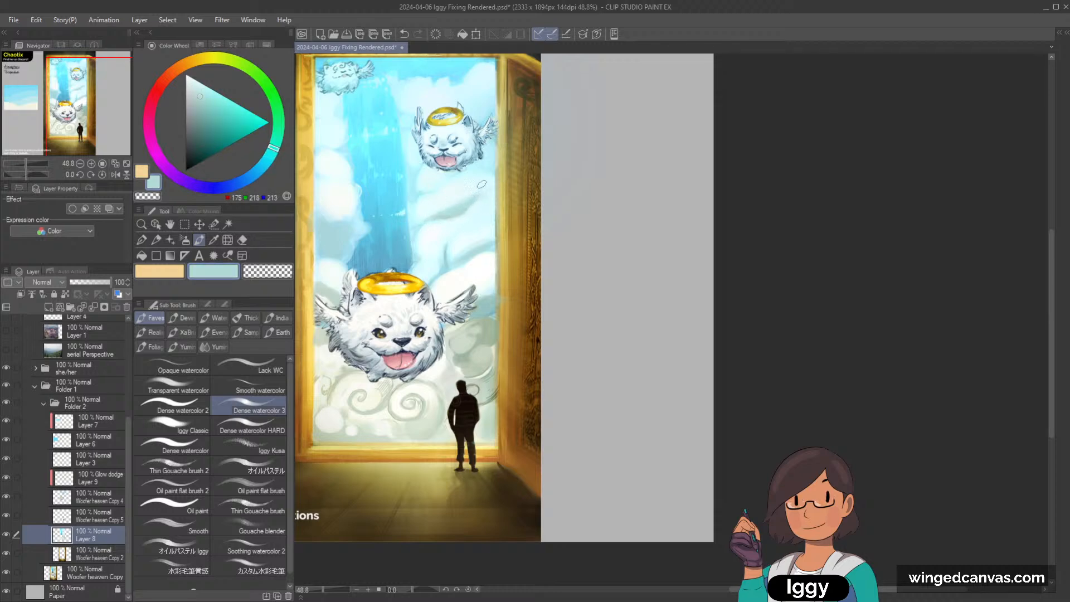
alt+click(441, 208)
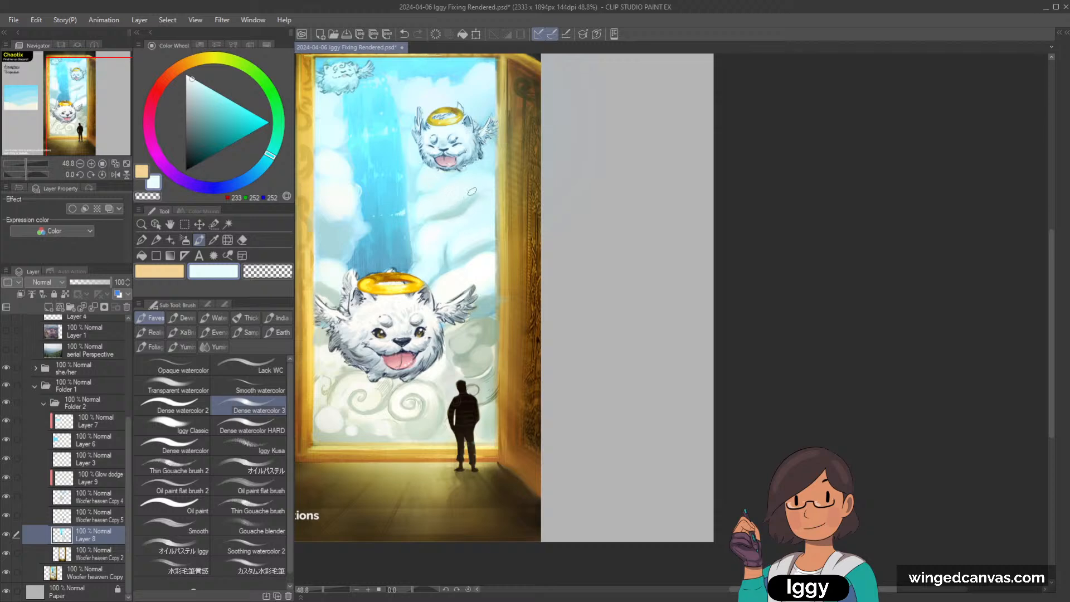
alt+click(455, 211)
alt+click(442, 201)
Touch up the cloud edges under the middle dog with sampled light blue (RGB 224, 251, 251) and pale teal (RGB 175, 224, 222).
scroll(561, 132, down, 4)
scroll(561, 133, up, 5)
alt+click(458, 190)
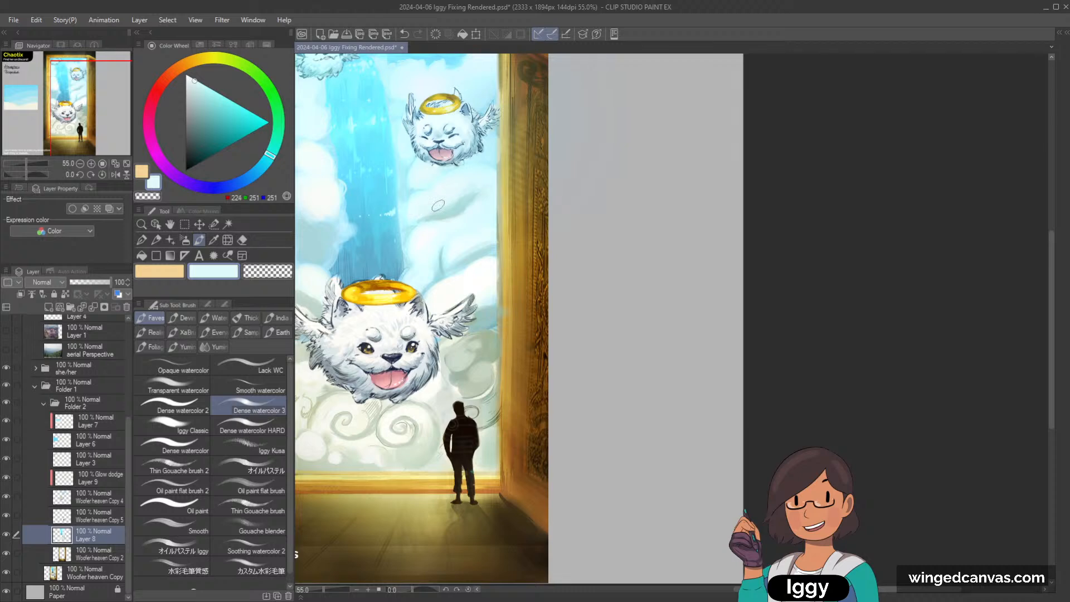
alt+click(463, 204)
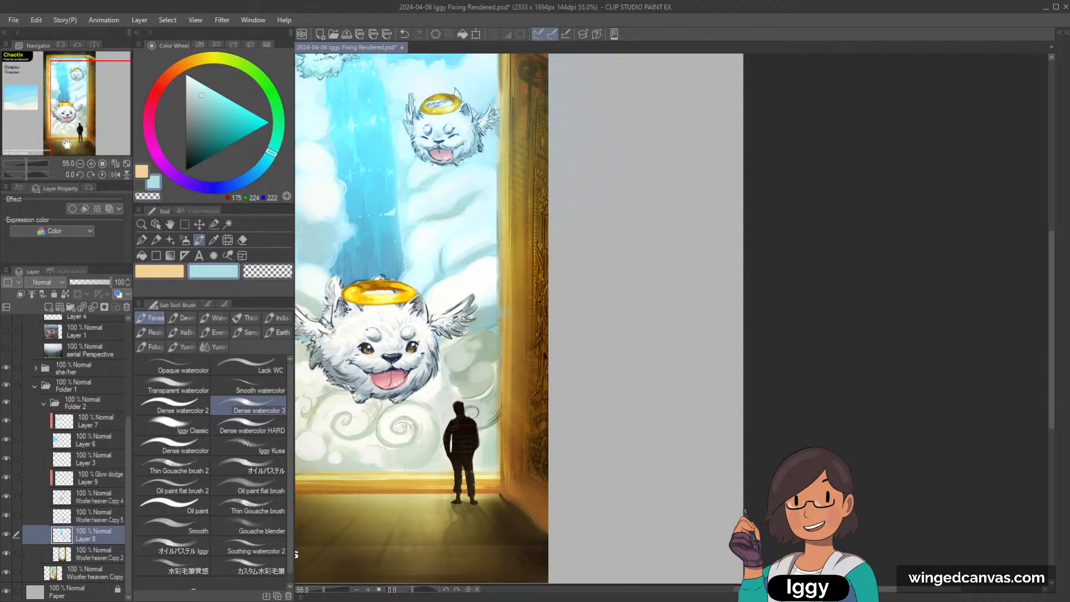
Collapse Folder 2 and switch its visibility off and on repeatedly to compare the repainted illustration with the original.
key(ctrl+0)
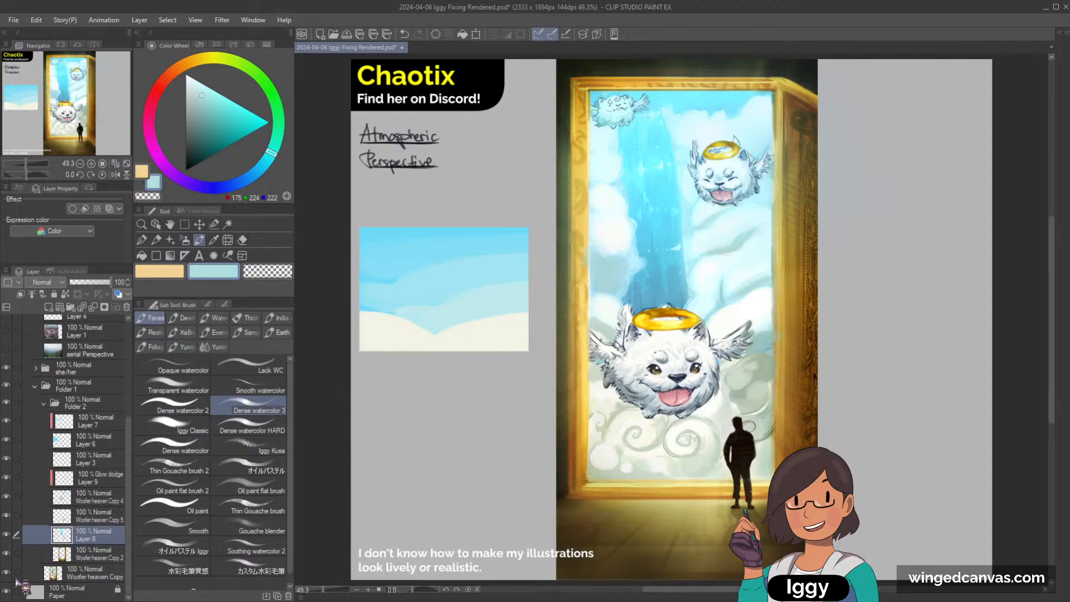
click(44, 402)
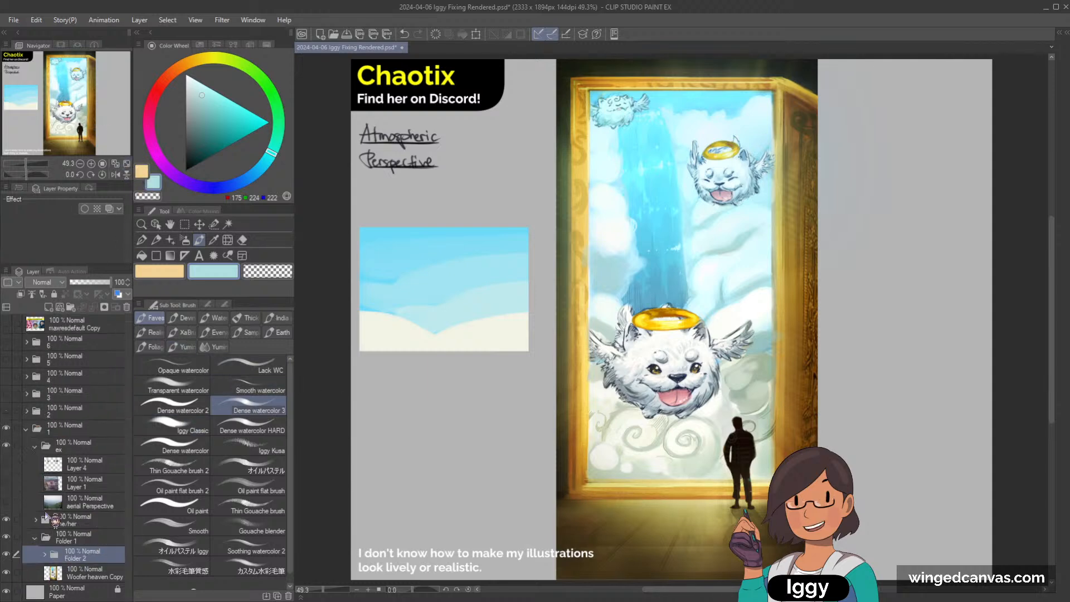
click(8, 552)
click(8, 553)
click(8, 552)
click(8, 552)
click(8, 552)
click(8, 553)
drag(775, 184, 516, 182)
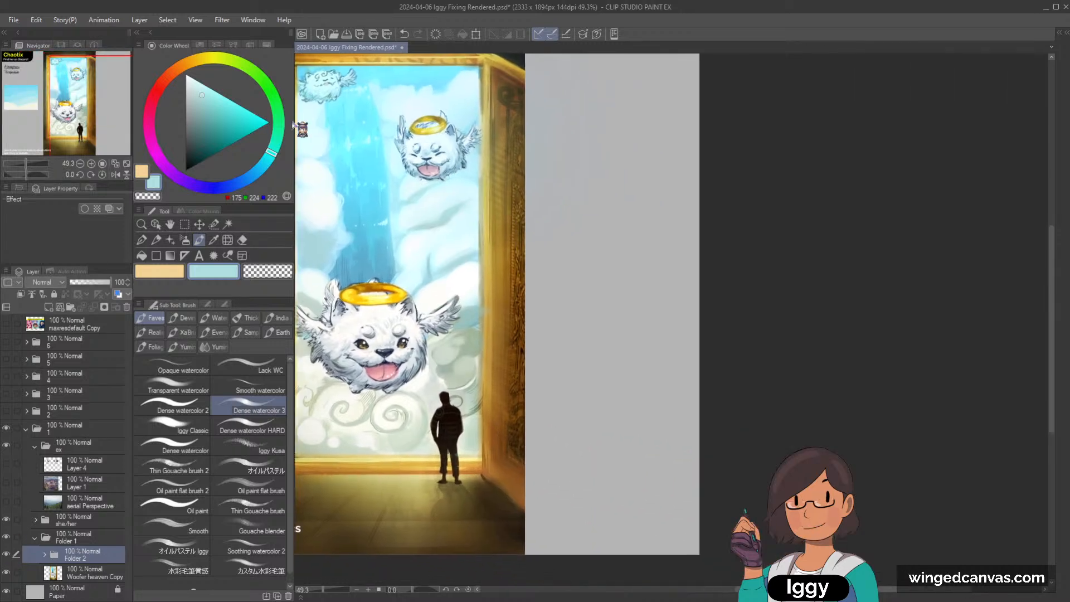
scroll(513, 182, down, 2)
scroll(512, 182, up, 1)
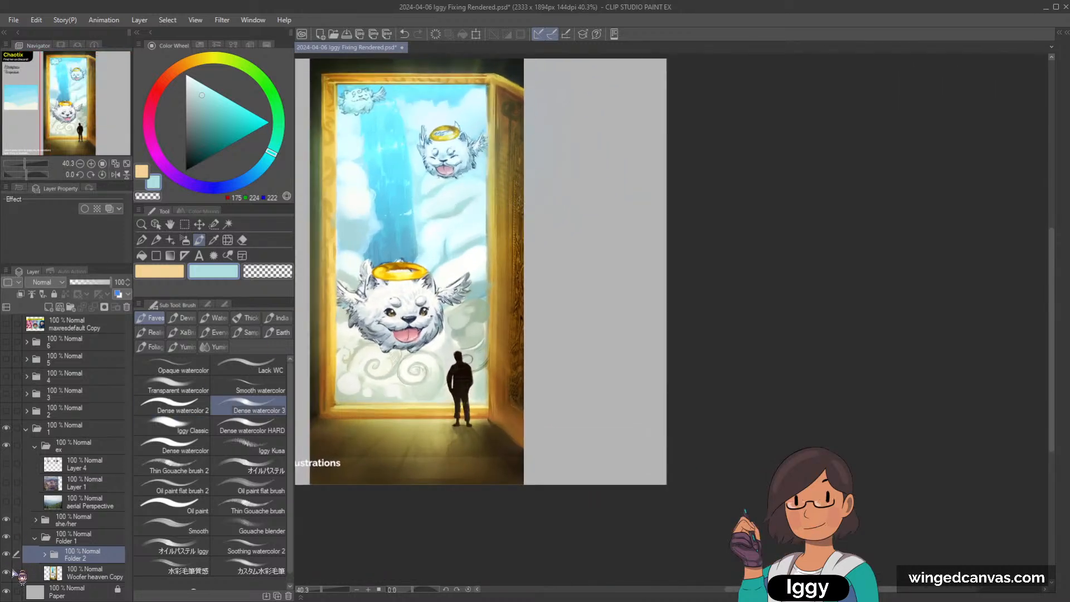
click(8, 552)
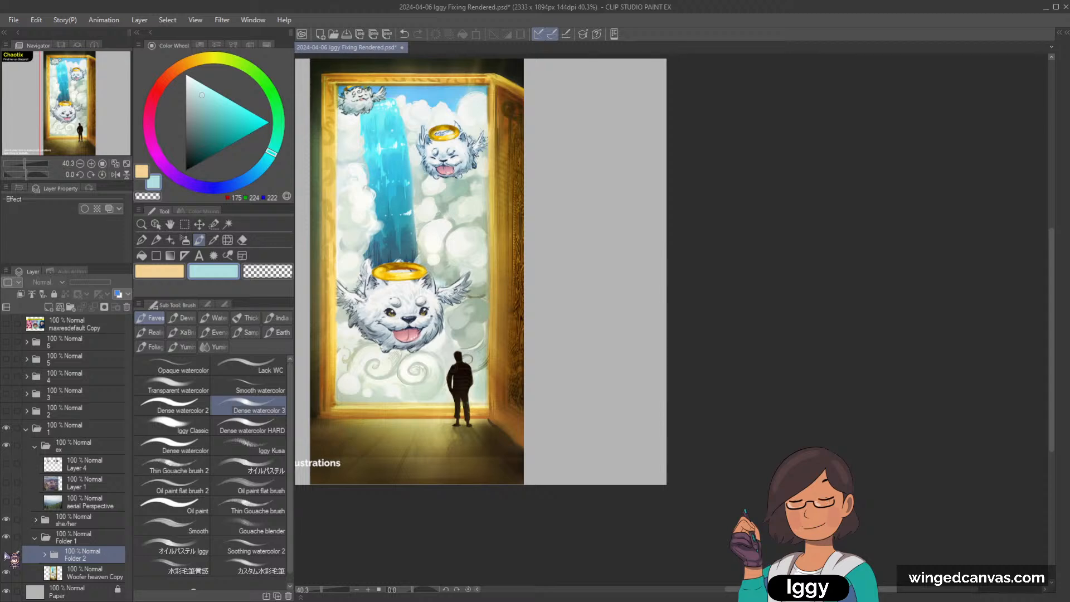
click(7, 553)
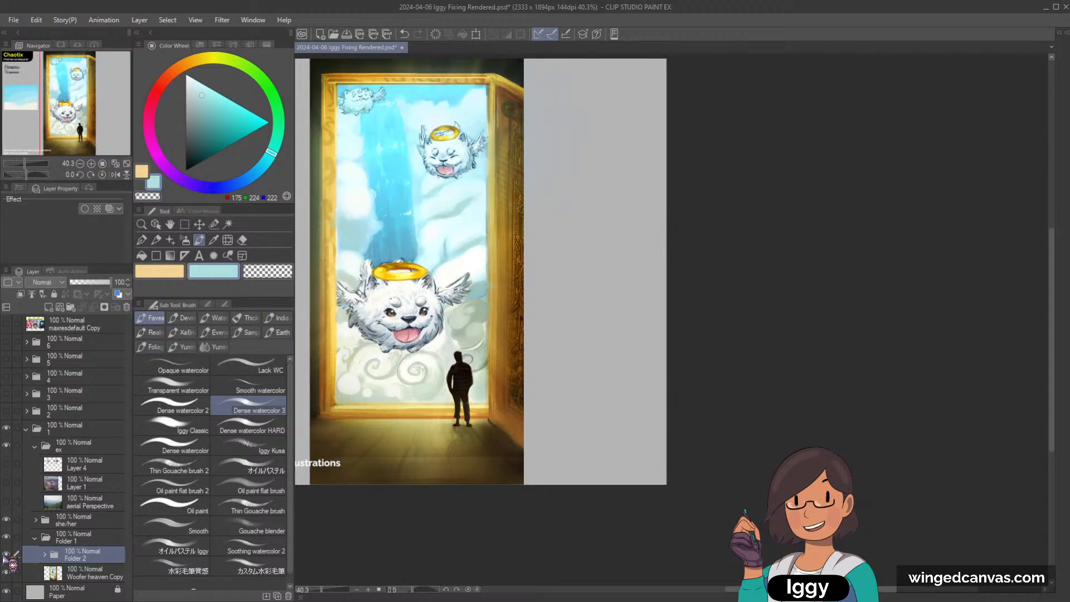
scroll(543, 279, up, 1)
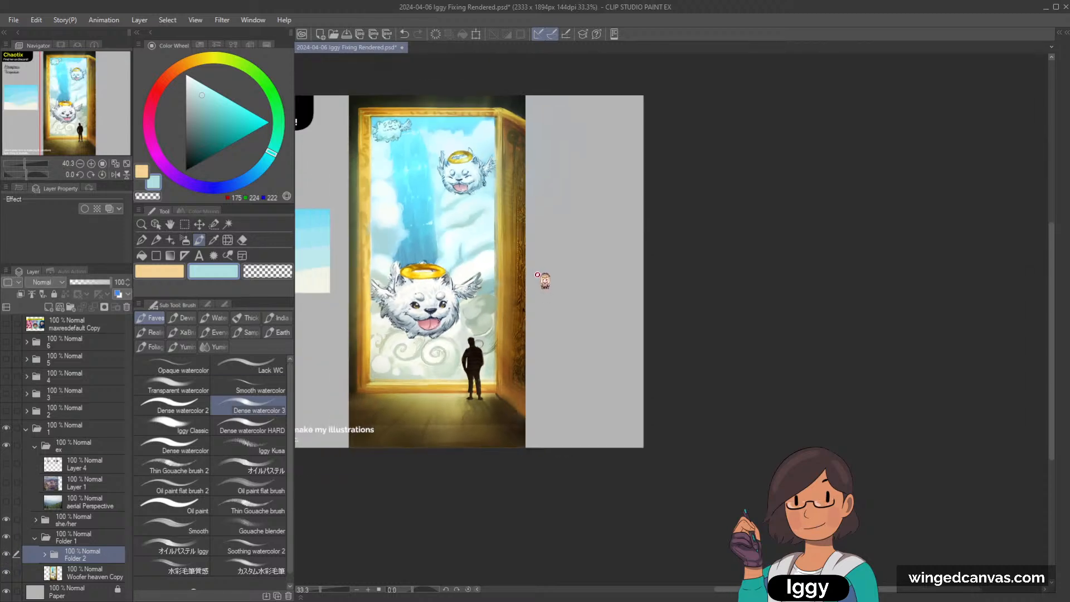
scroll(526, 270, down, 1)
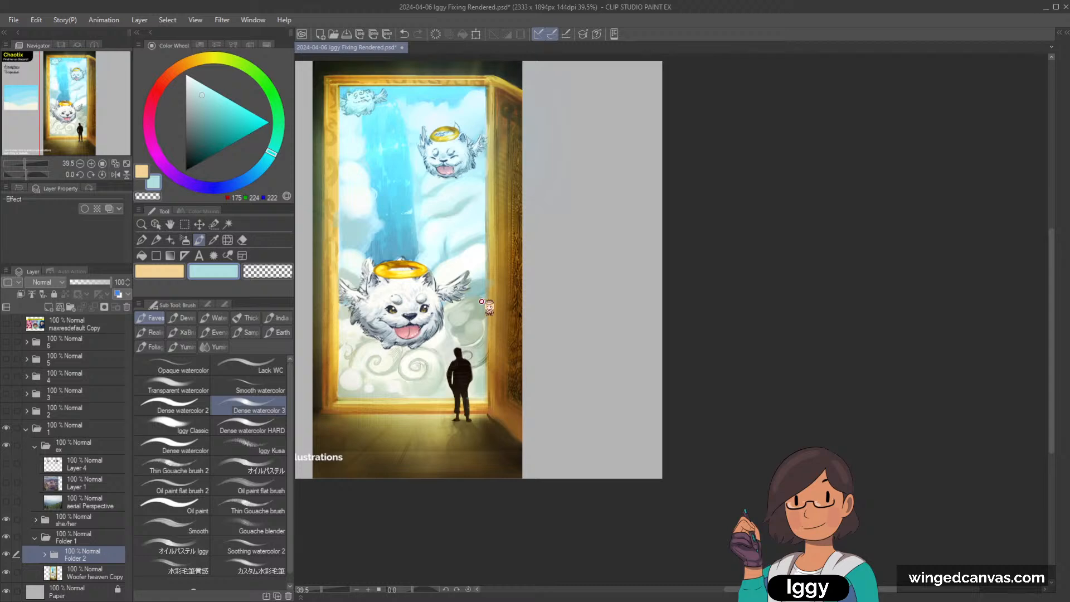
Show the high and low contrast notes on Layer 4 for review, then hide them again.
click(127, 163)
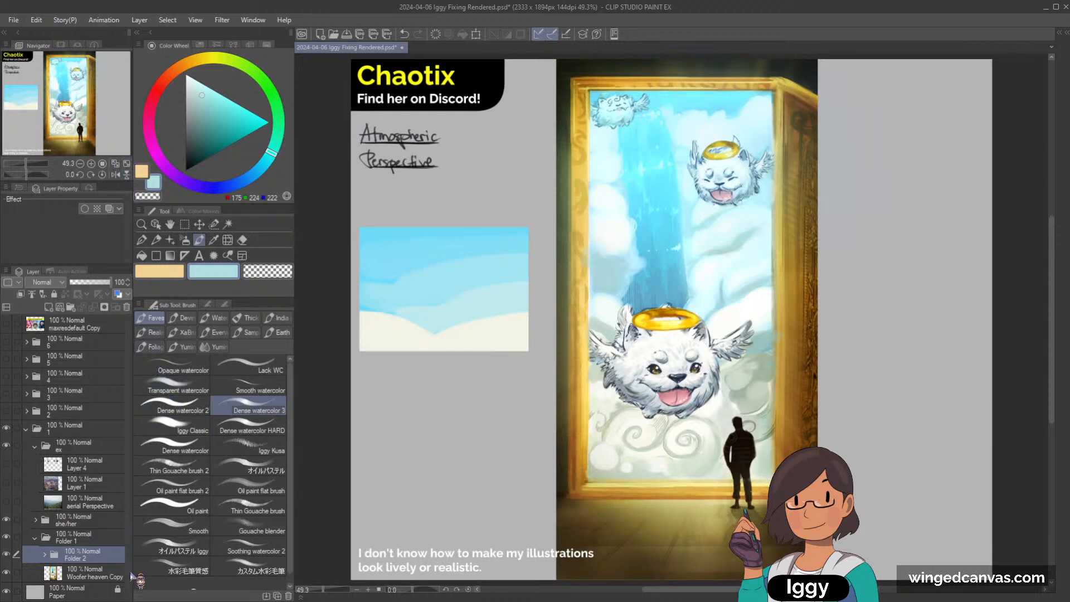
click(6, 463)
click(72, 472)
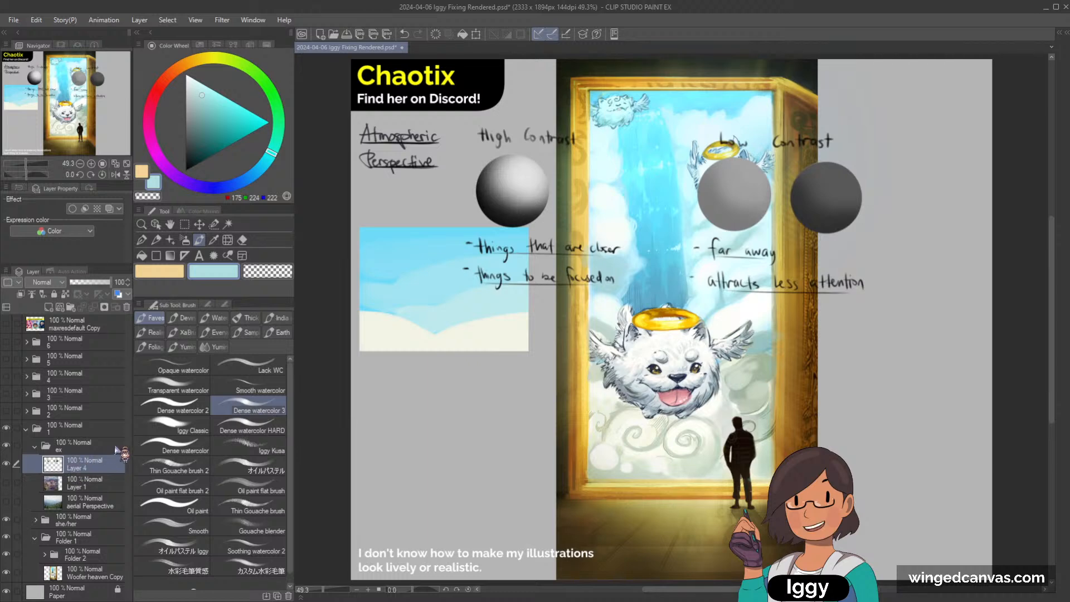
click(6, 463)
Select Folder 2 for the Move layer tool, expand the folder, and save the document.
scroll(778, 249, down, 3)
drag(548, 202, 386, 170)
click(78, 554)
click(199, 224)
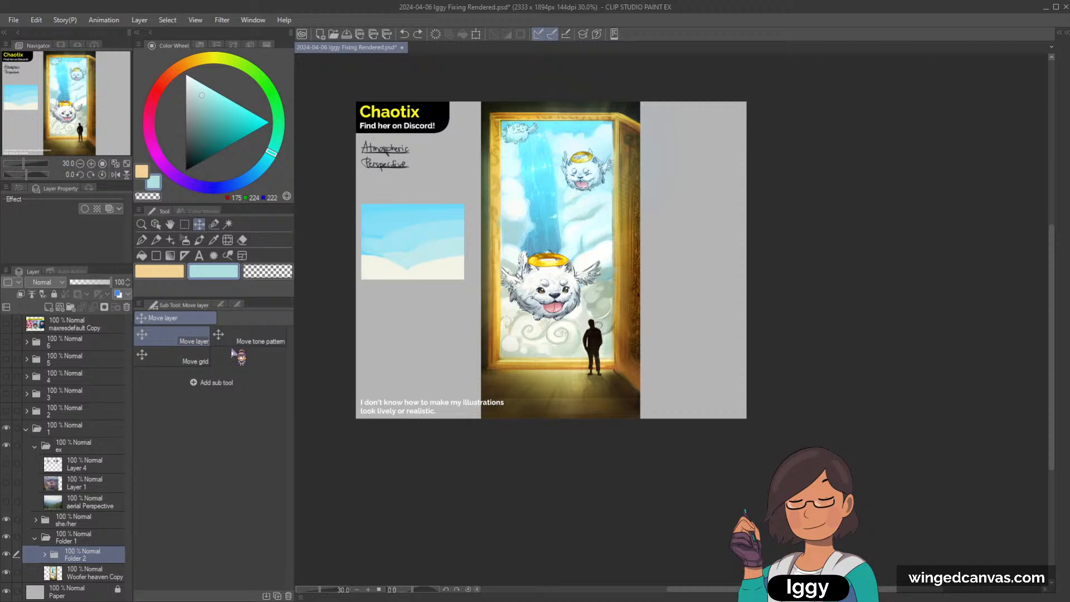
click(44, 554)
scroll(131, 548, down, 3)
scroll(134, 549, down, 1)
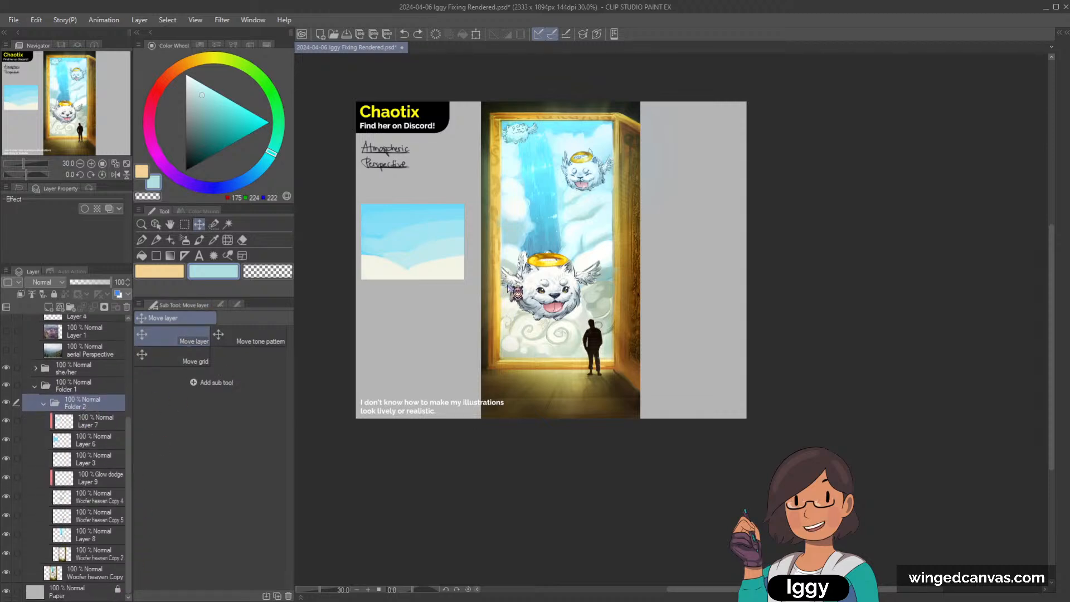
key(ctrl+s)
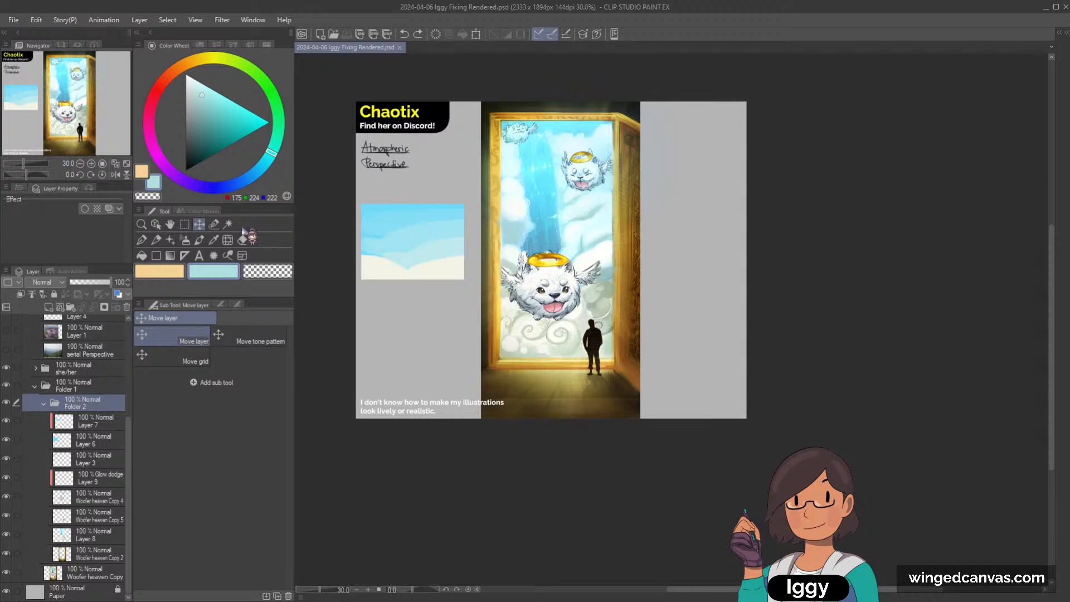
Move Folder 2 left and the original Woofer heaven Copy layer right so both versions stand side by side, and fit the canvas to view.
drag(553, 298, 434, 302)
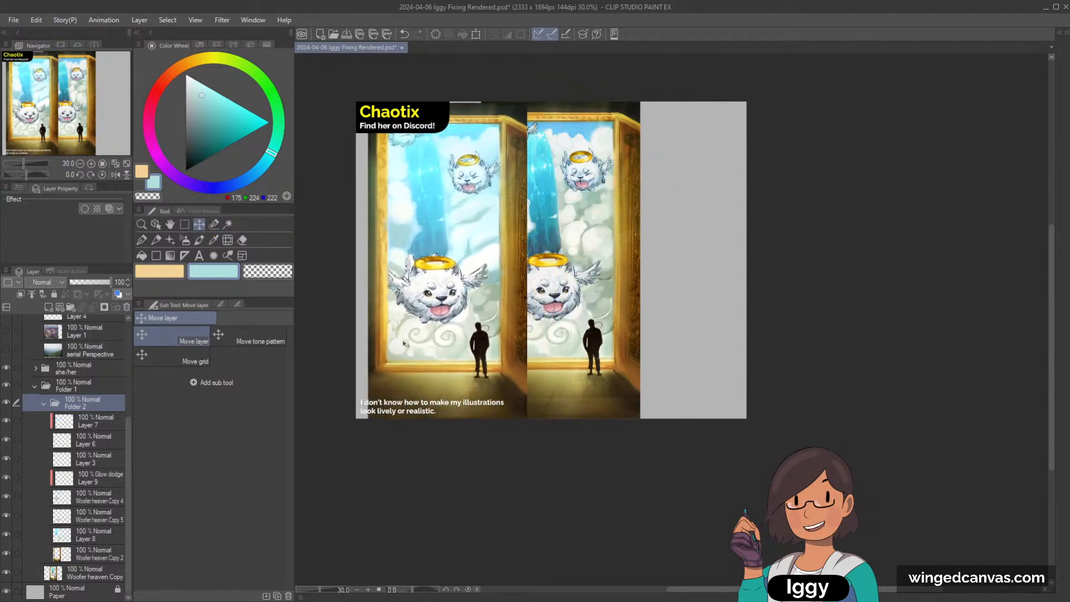
click(92, 572)
drag(607, 293, 679, 293)
drag(575, 307, 581, 307)
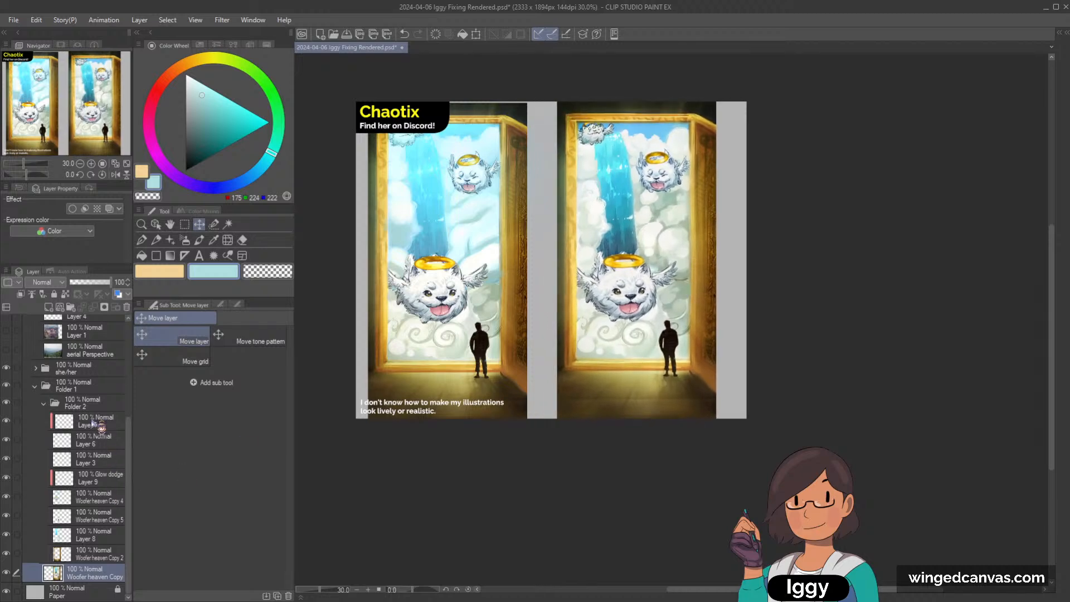
click(107, 403)
drag(480, 322, 511, 323)
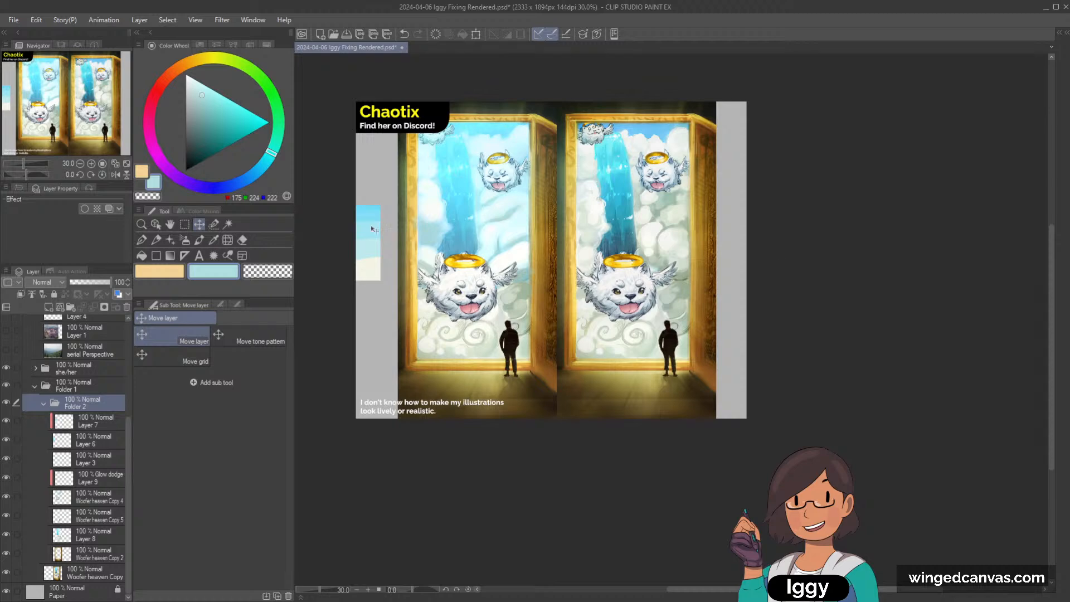
click(115, 163)
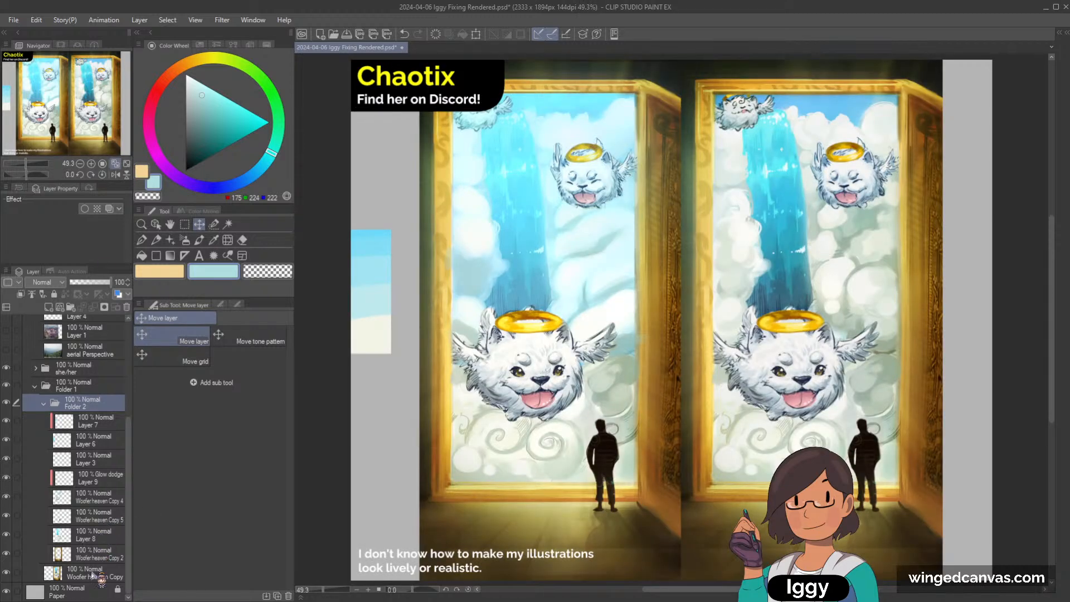
Collapse and hide folder 1, and show and expand folder 2 with the GodzillaVsSonicAndTails artwork.
click(35, 386)
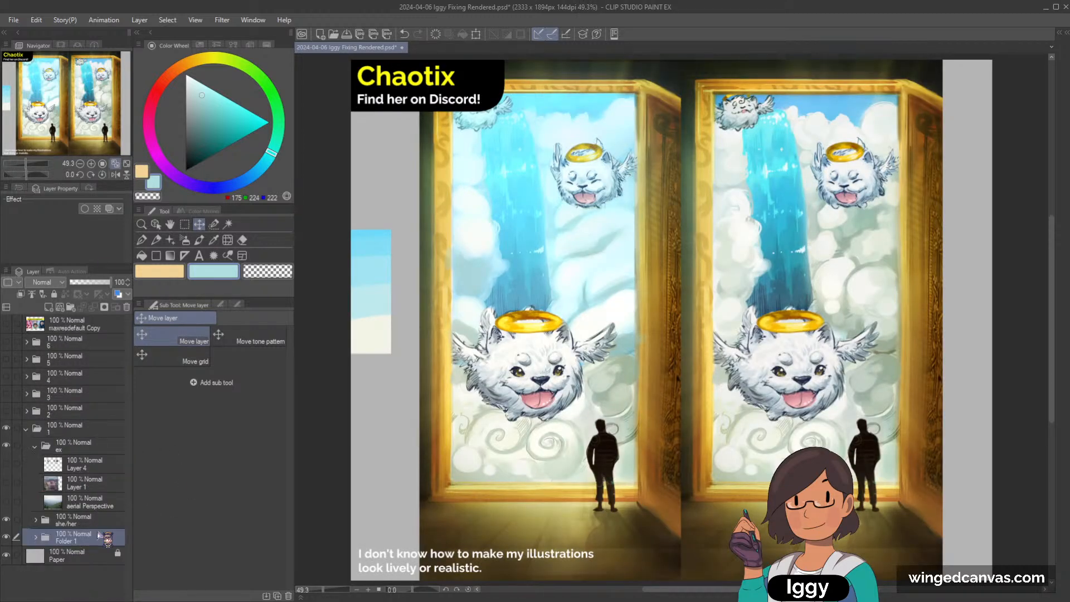
click(26, 429)
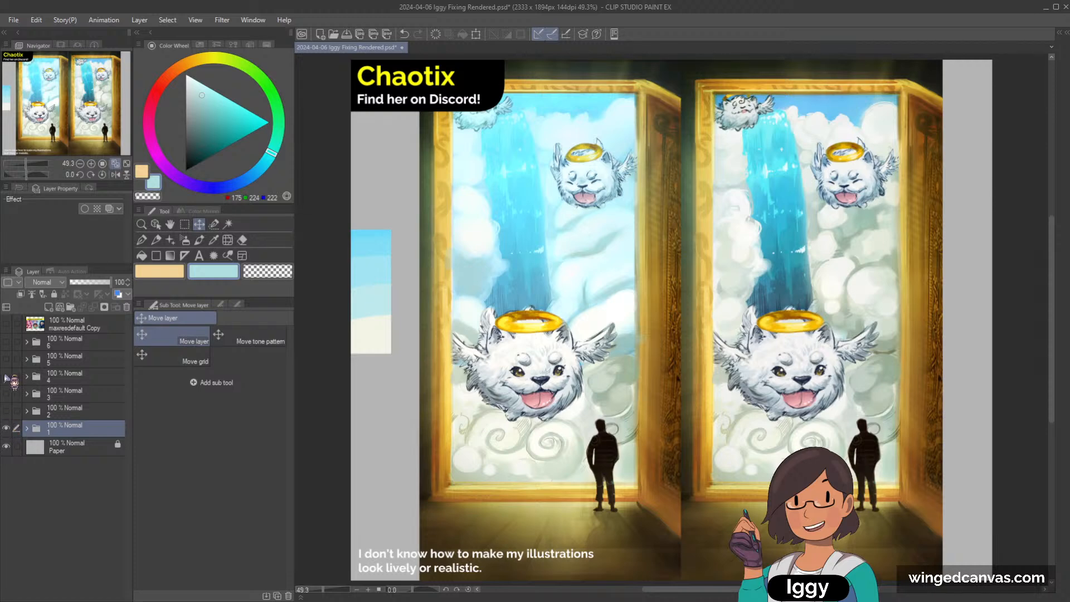
click(7, 428)
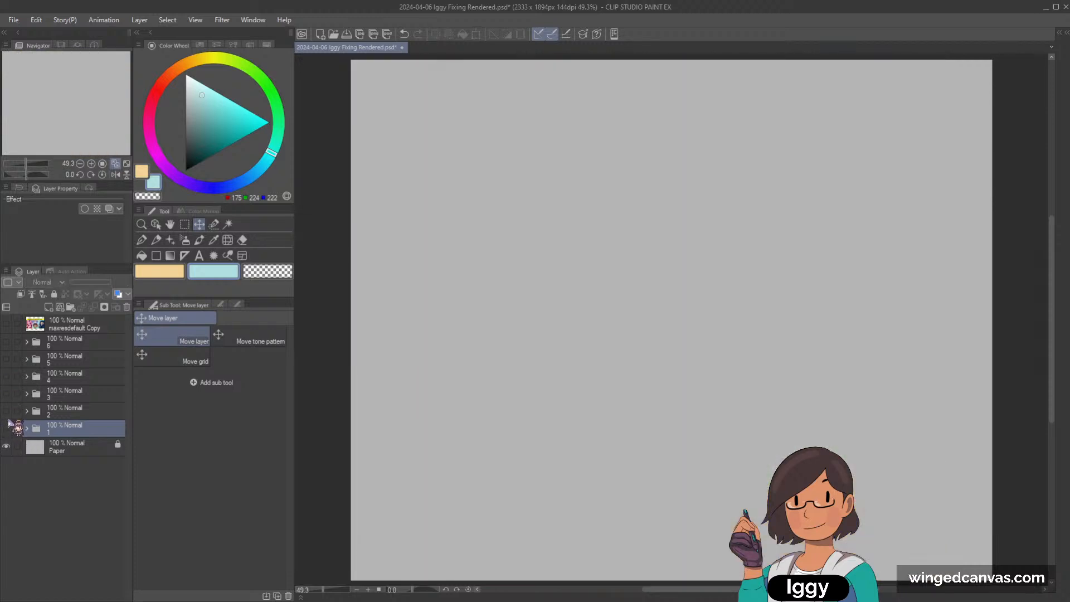
click(7, 410)
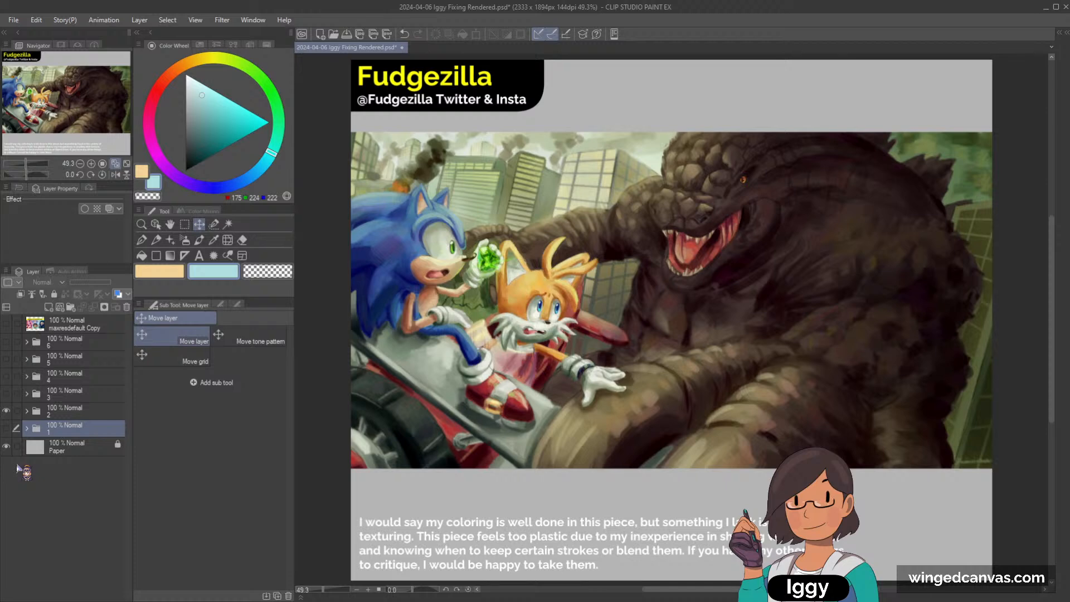
click(26, 411)
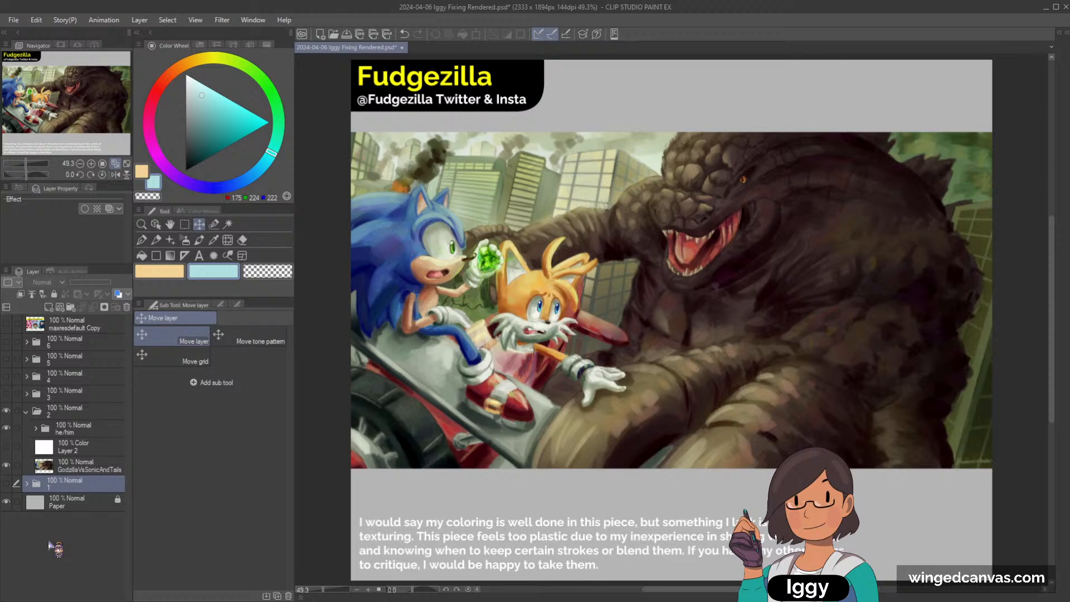
Examine the Godzilla, Sonic and Tails illustration and the artist's written critique request about texturing.
drag(74, 107, 84, 109)
click(125, 165)
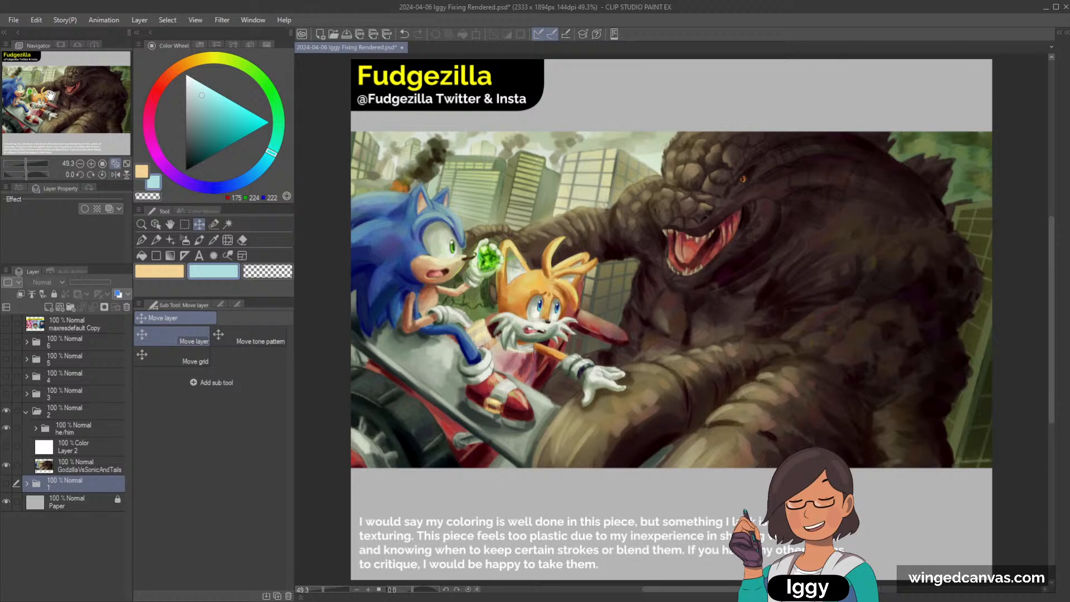
drag(51, 97, 68, 111)
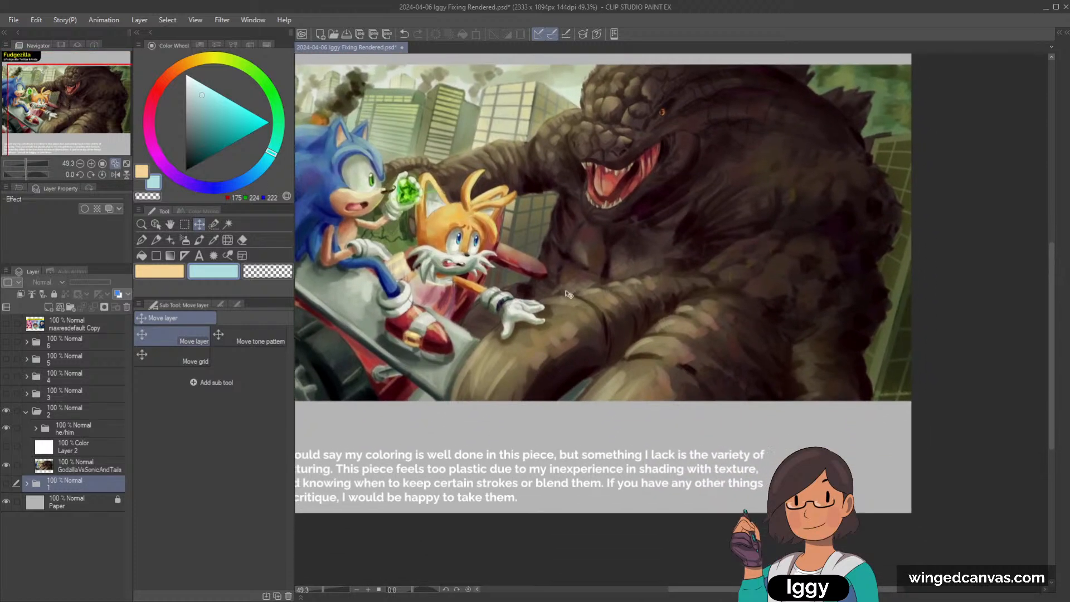
scroll(571, 294, down, 5)
scroll(507, 259, up, 5)
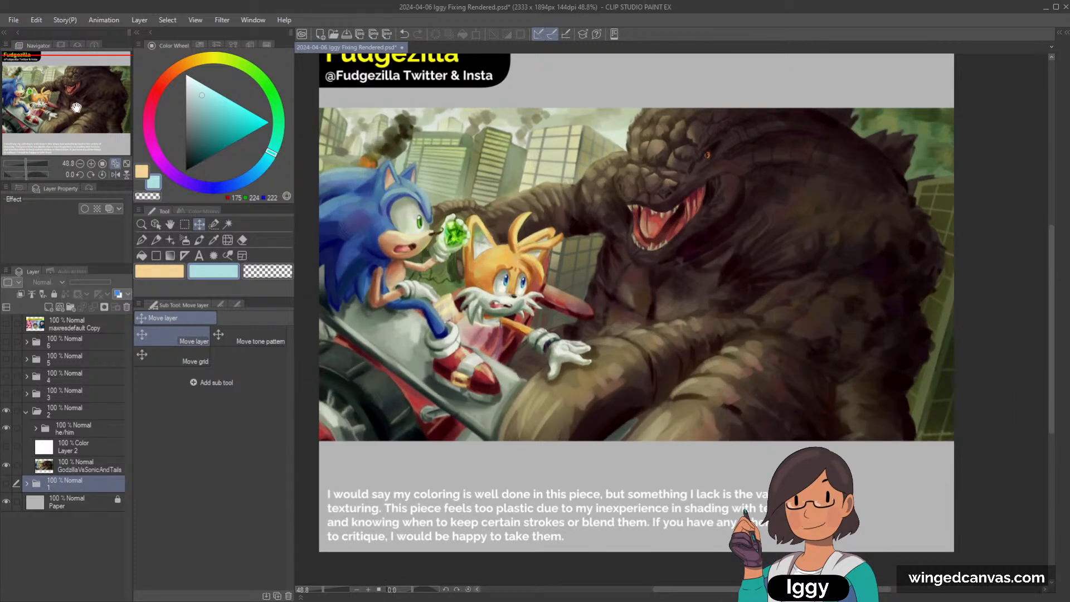
scroll(481, 257, down, 2)
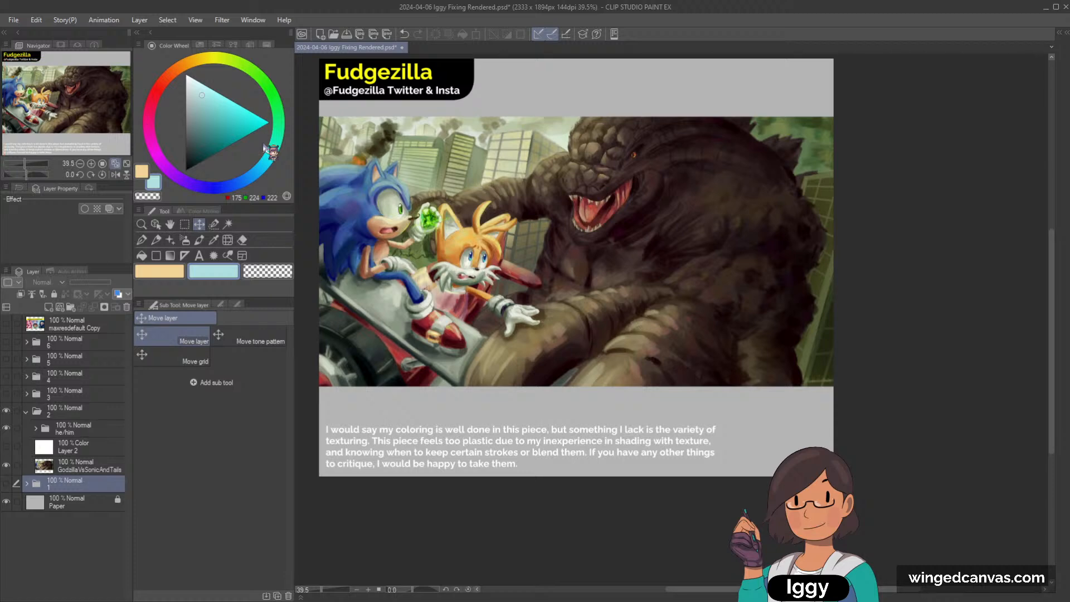
drag(99, 86, 55, 74)
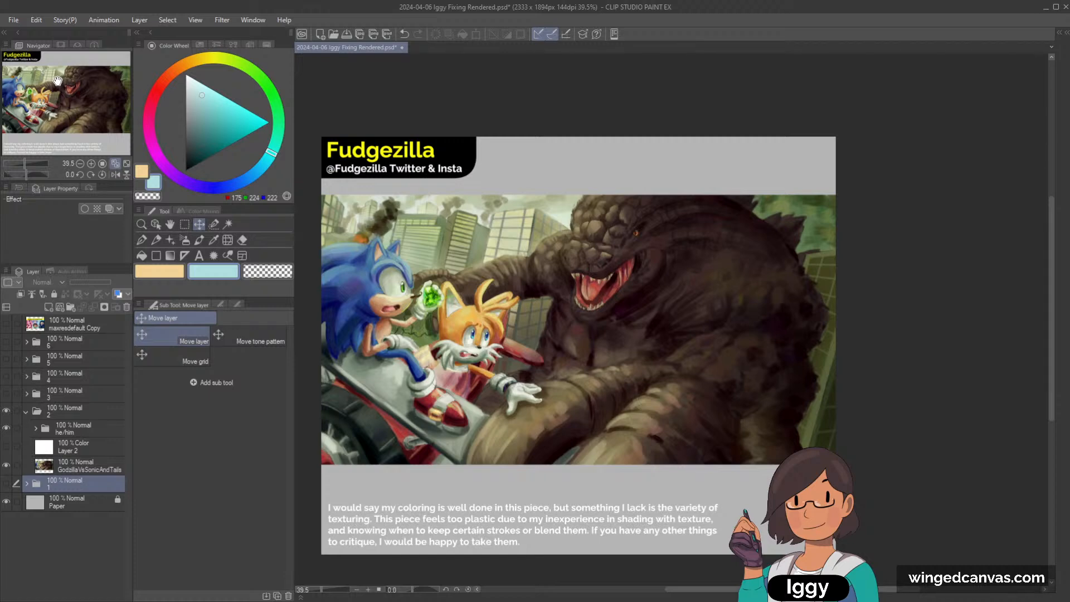
drag(488, 256, 470, 238)
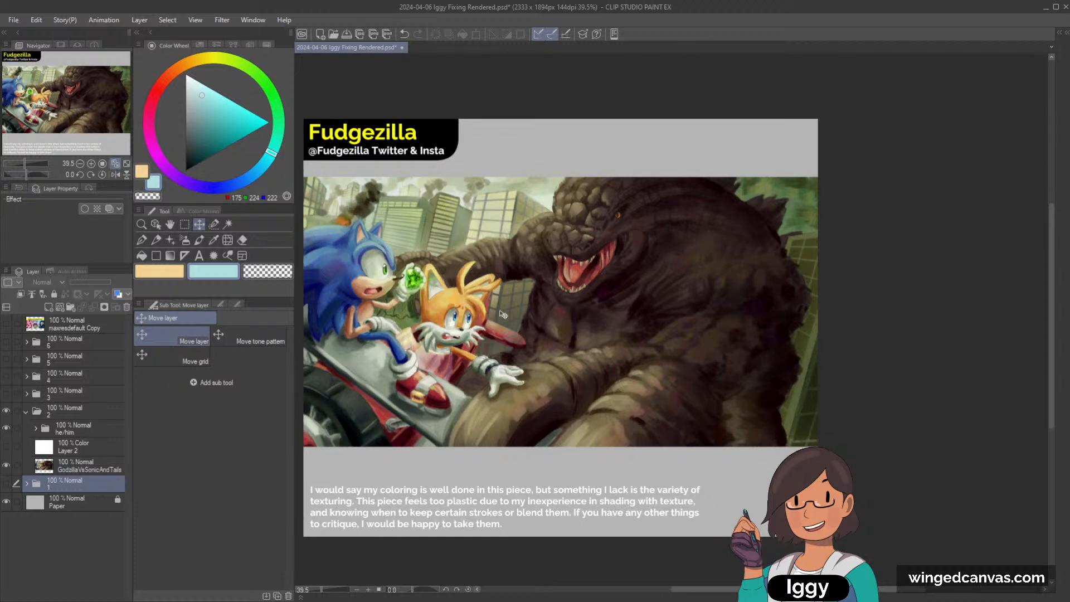
scroll(502, 314, up, 1)
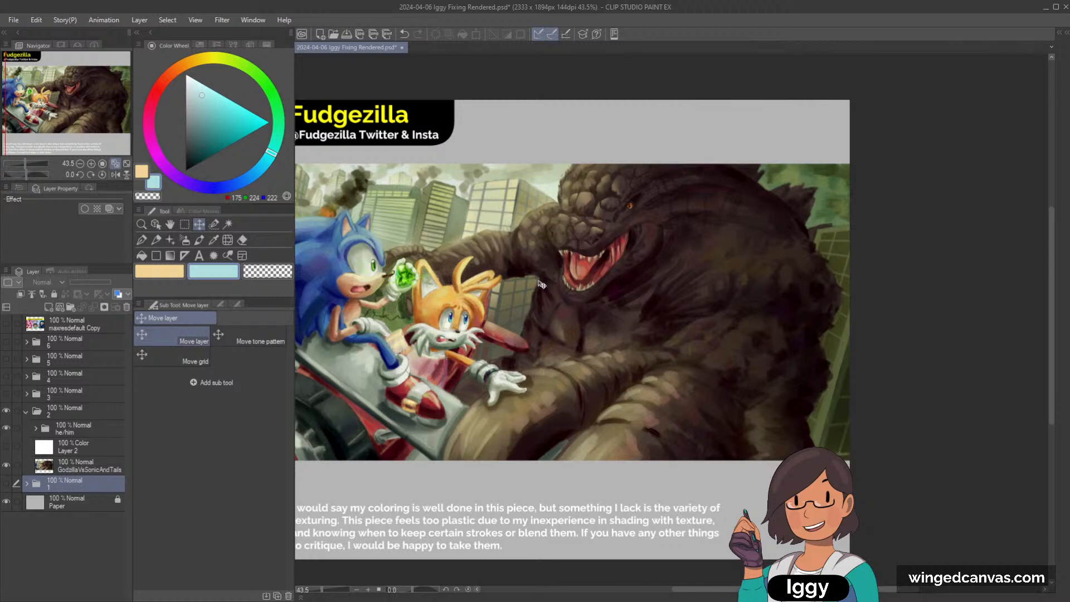
key(asciicircum)
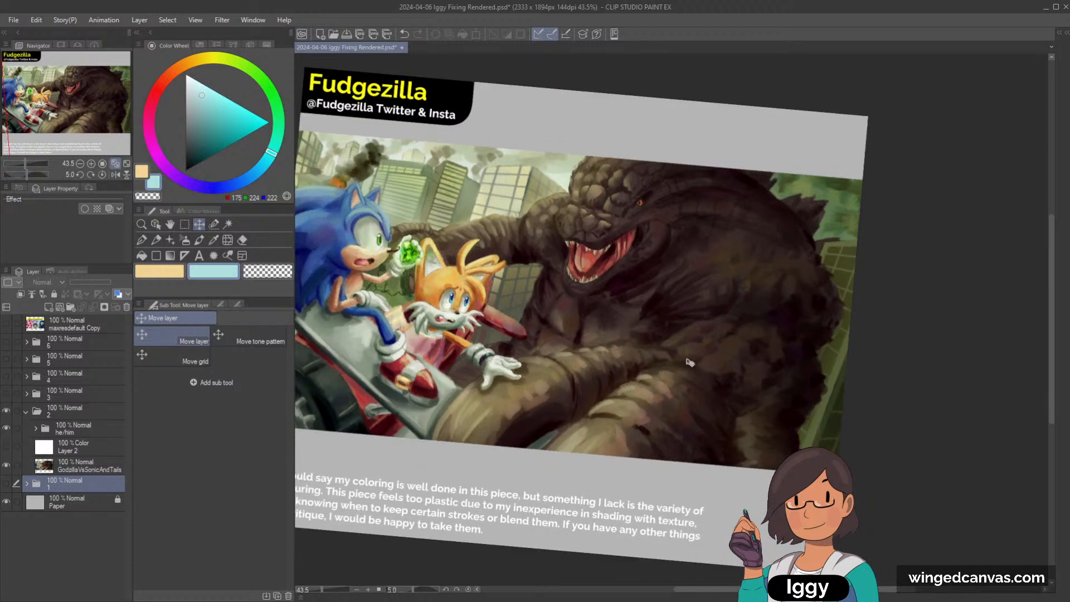
key(minus)
key(minus)
key(ctrl+0)
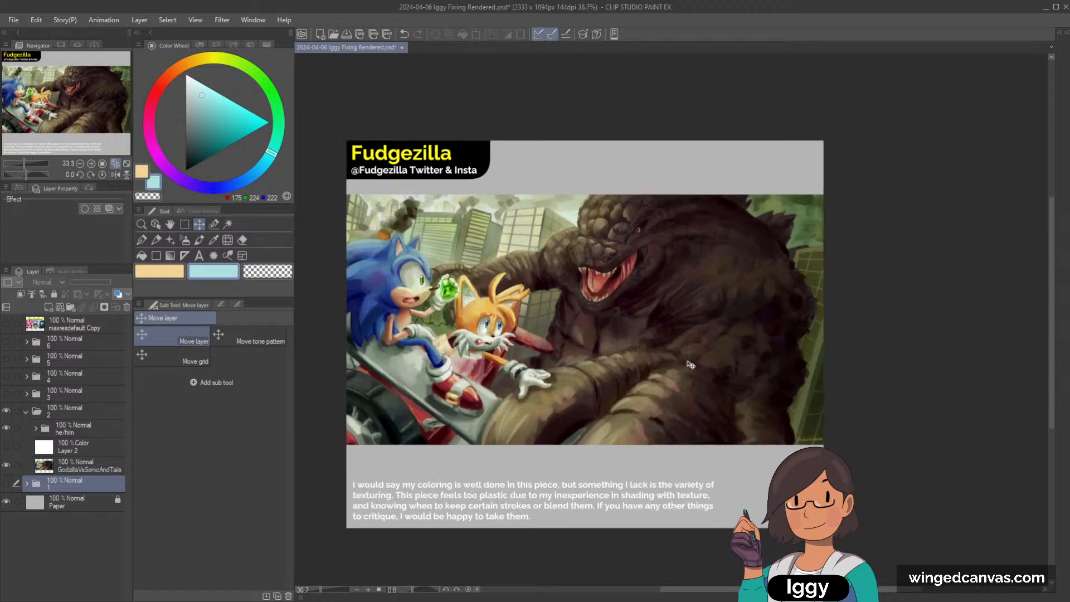
click(72, 105)
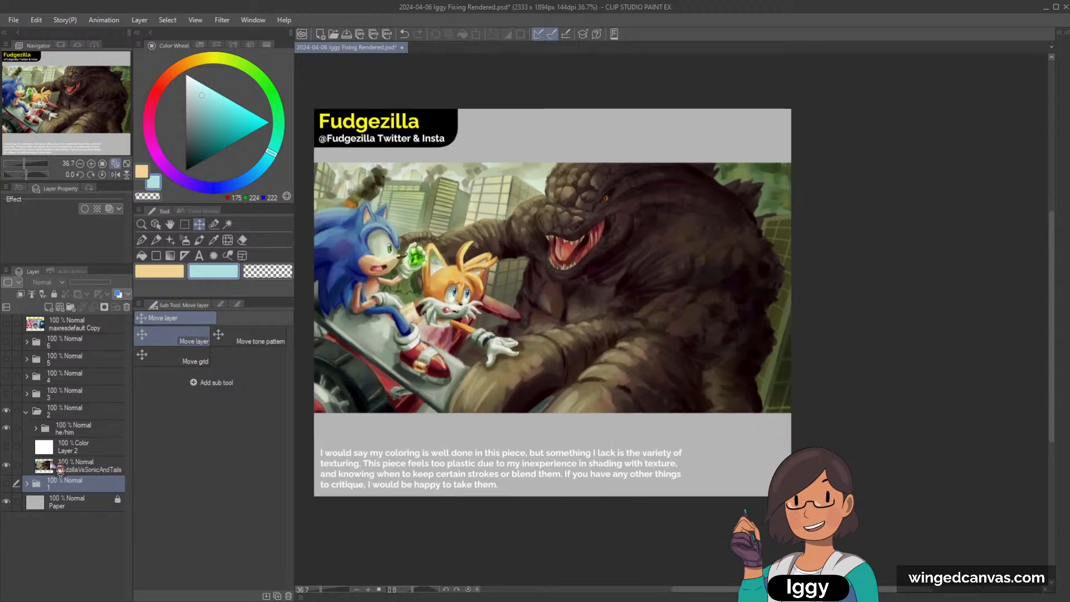
Duplicate the GodzillaVsSonicAndTails layer and add a new clipped layer above the copy, set to Glow dodge.
click(83, 466)
key(ctrl+j)
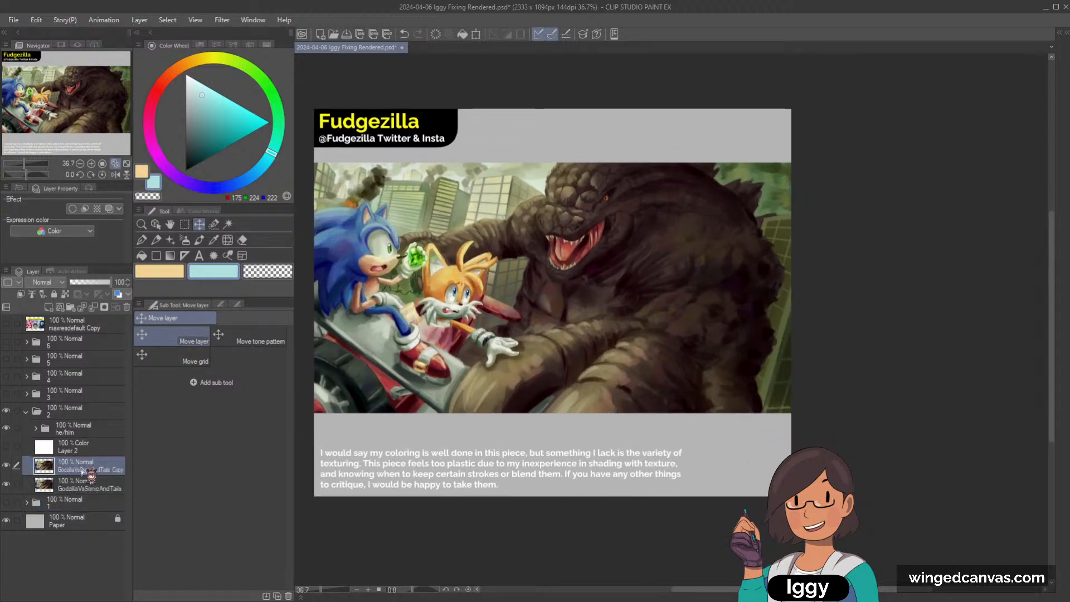
click(49, 307)
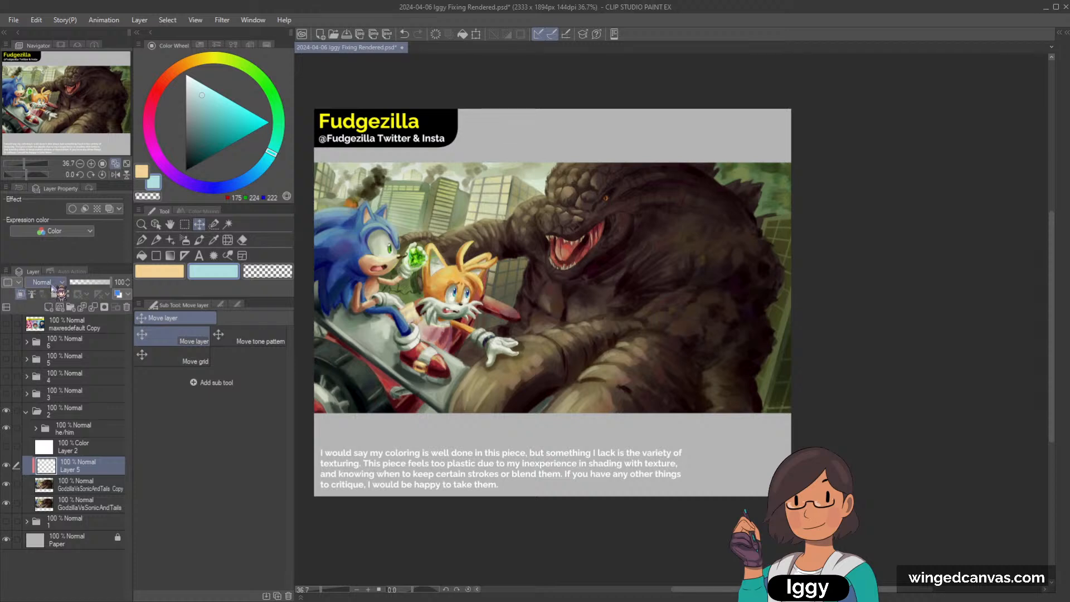
click(59, 389)
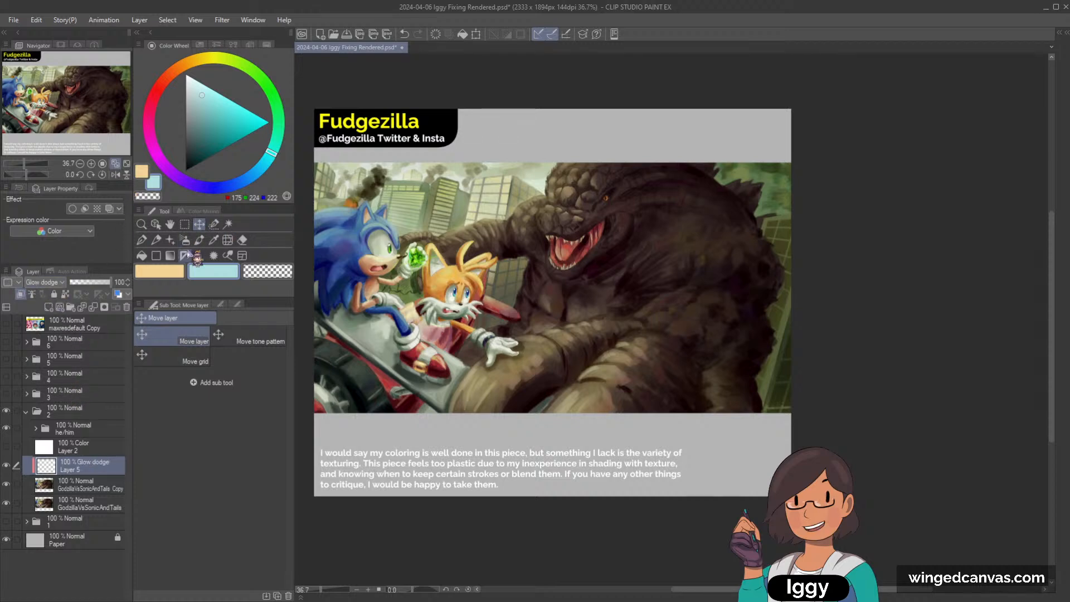
Sample pale green from the background and brush a broad glow over Godzilla's arm and shoulder with an enlarged Soft airbrush.
click(188, 241)
alt+click(424, 175)
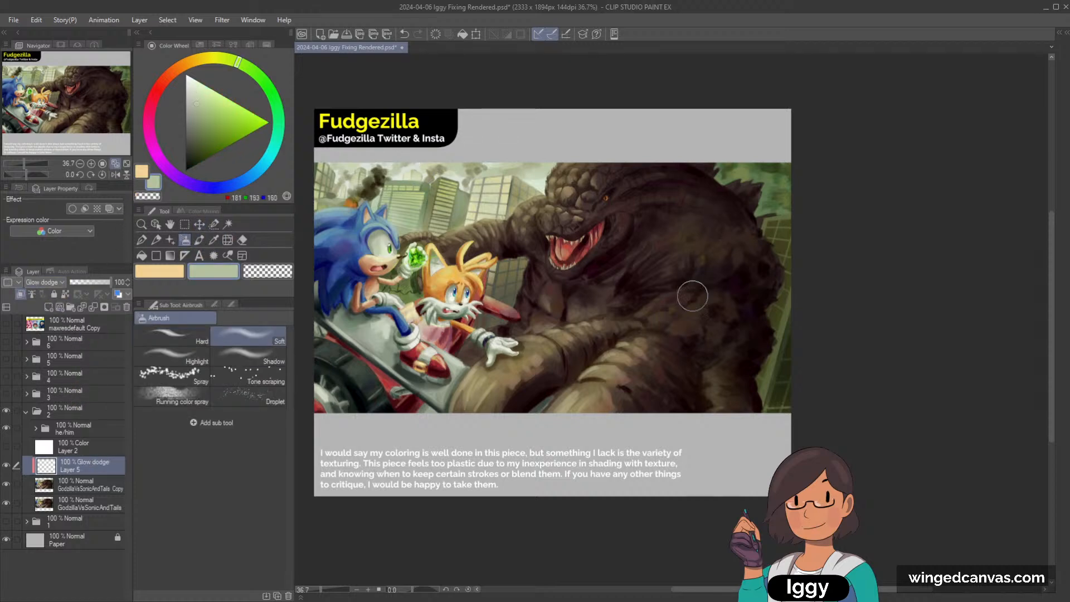
key(bracketright)
key(bracketright)
key(bracketright)
key(bracketright)
key(bracketright)
mouse_move(615, 339)
mouse_down()
mouse_move(695, 312)
mouse_move(715, 275)
mouse_move(663, 331)
mouse_move(736, 252)
mouse_move(714, 278)
mouse_move(726, 245)
mouse_move(667, 344)
mouse_move(626, 358)
mouse_move(670, 323)
mouse_move(622, 330)
mouse_move(677, 306)
mouse_up()
Undo the last glow stroke and paint a tighter one along Godzilla's forearm and shoulder with a smaller Soft airbrush.
key(bracketleft)
key(bracketleft)
key(bracketleft)
key(bracketleft)
key(bracketleft)
key(bracketleft)
key(bracketleft)
key(bracketleft)
key(bracketleft)
key(ctrl+z)
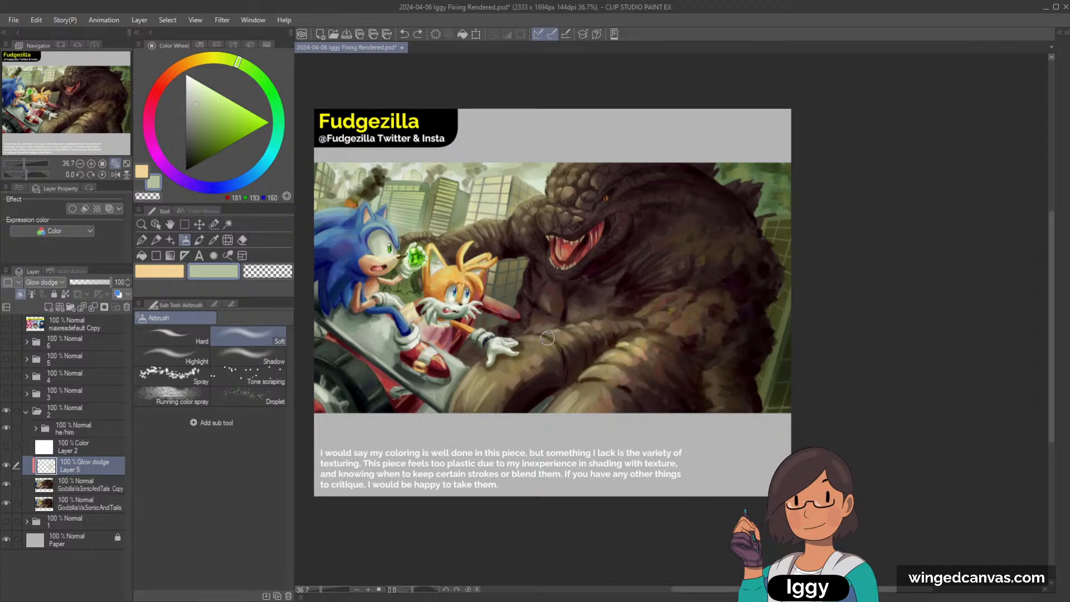
mouse_move(533, 339)
mouse_down()
mouse_move(620, 330)
mouse_move(537, 335)
mouse_move(649, 319)
mouse_move(677, 295)
mouse_move(630, 317)
mouse_move(690, 275)
mouse_move(713, 275)
mouse_move(667, 317)
mouse_move(722, 248)
mouse_move(645, 339)
mouse_move(686, 306)
mouse_up()
key(bracketright)
key(bracketright)
key(bracketright)
key(bracketright)
key(bracketright)
key(bracketright)
Examine how the glow reads on Sonic, Tails and Godzilla's shoulder, both up close and across the whole illustration.
scroll(696, 300, down, 3)
scroll(695, 301, up, 6)
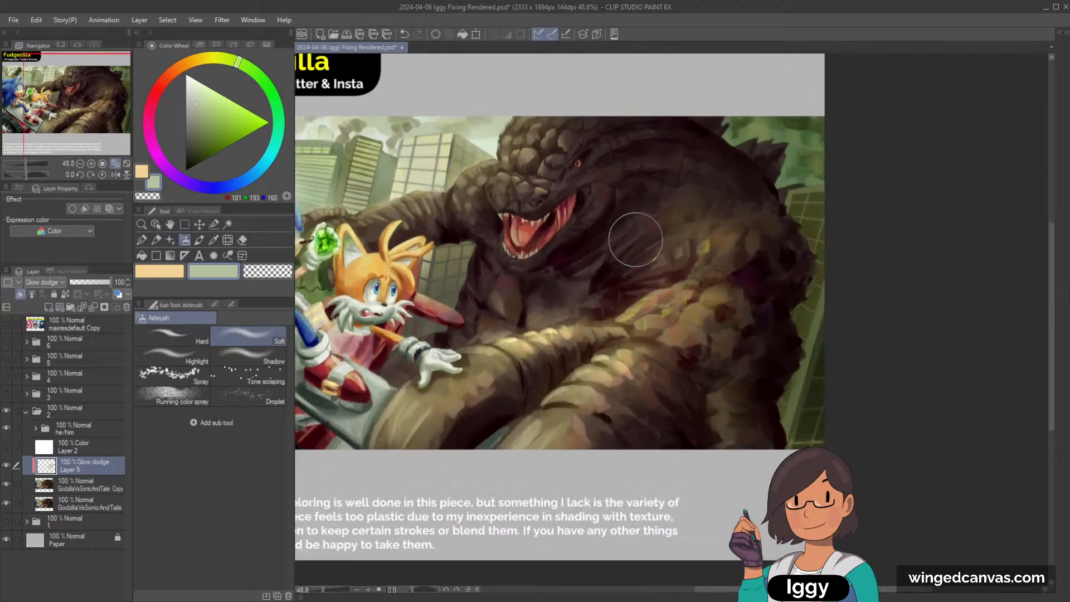
drag(60, 98, 33, 94)
scroll(332, 286, up, 2)
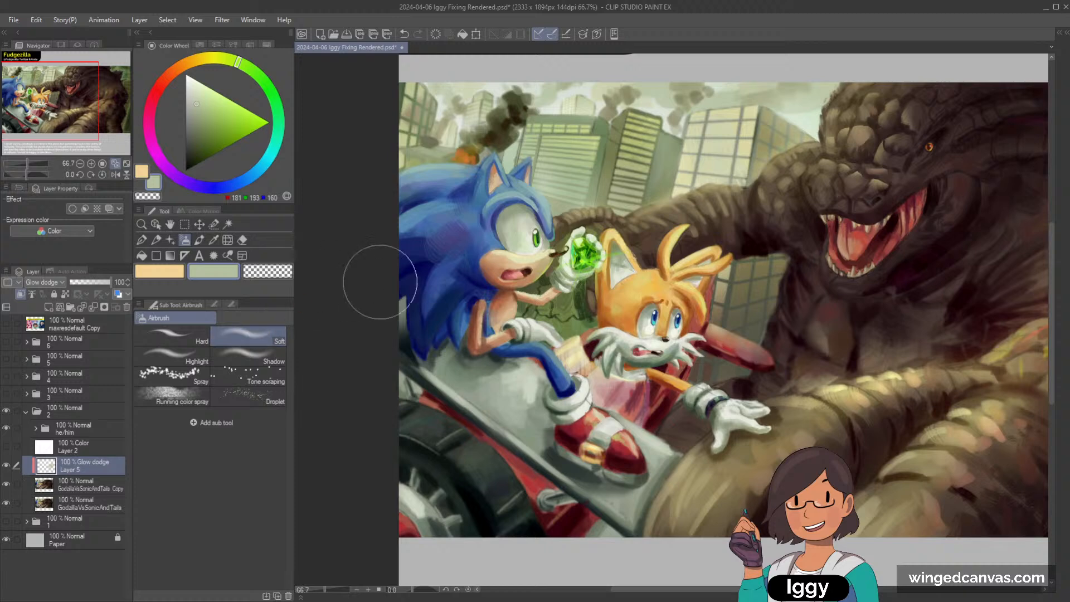
scroll(380, 281, up, 2)
drag(43, 105, 117, 106)
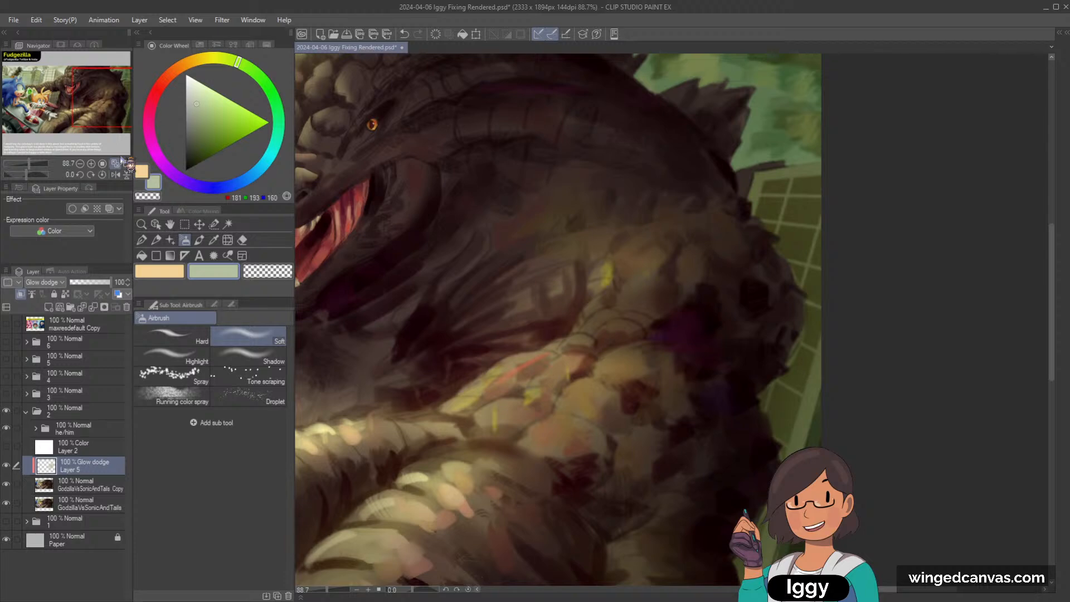
click(126, 163)
mouse_move(852, 282)
mouse_down()
mouse_move(873, 274)
mouse_move(858, 290)
mouse_up()
scroll(649, 237, down, 1)
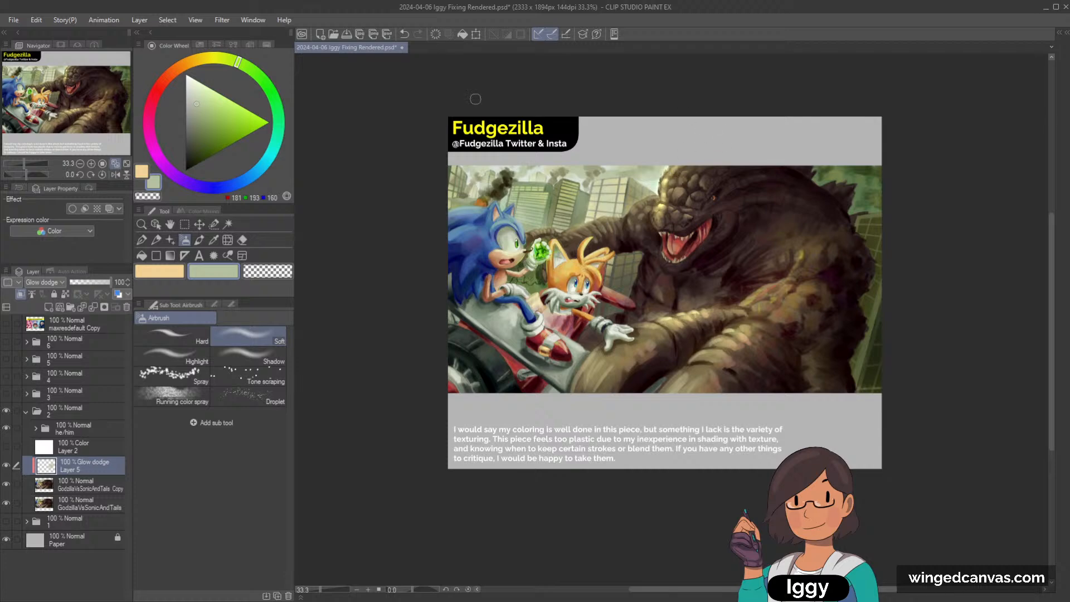
Glow the scales on Godzilla's snout and forehead, trimming the excess light with transparent color.
drag(106, 119, 93, 105)
scroll(698, 145, up, 1)
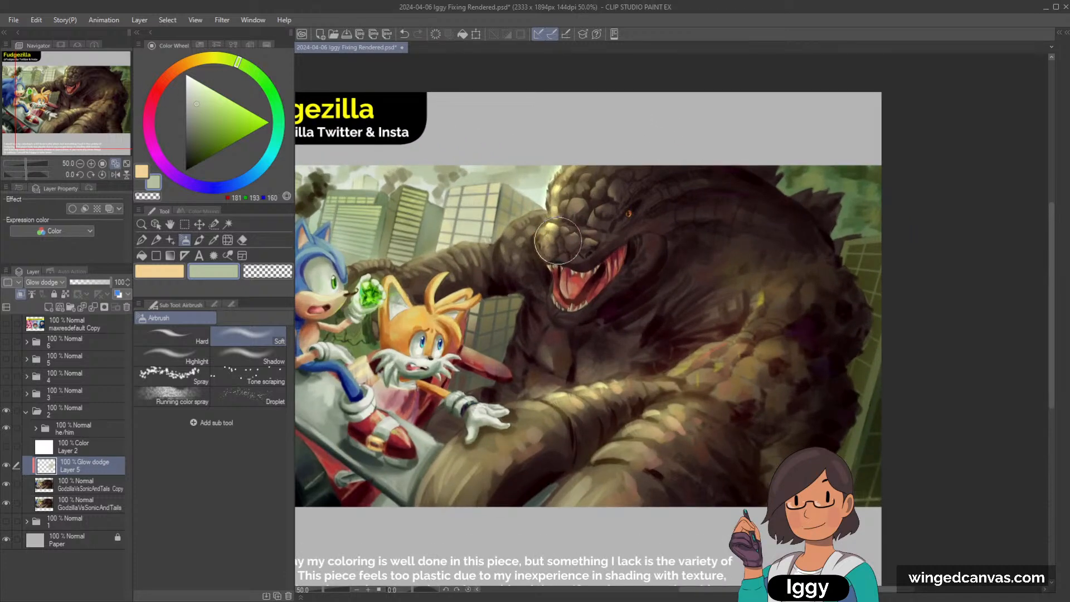
mouse_move(553, 246)
mouse_down()
mouse_move(585, 167)
mouse_move(576, 184)
mouse_up()
click(267, 272)
mouse_move(575, 221)
mouse_down()
mouse_move(596, 166)
mouse_move(578, 235)
mouse_up()
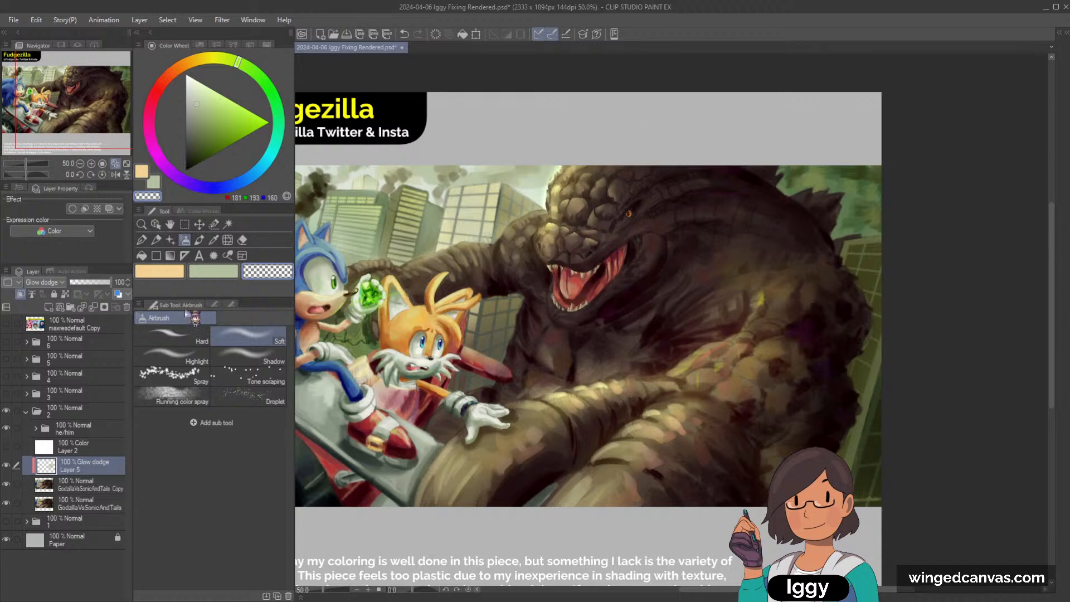
click(179, 273)
mouse_move(574, 217)
mouse_down()
mouse_move(596, 162)
mouse_move(563, 217)
mouse_up()
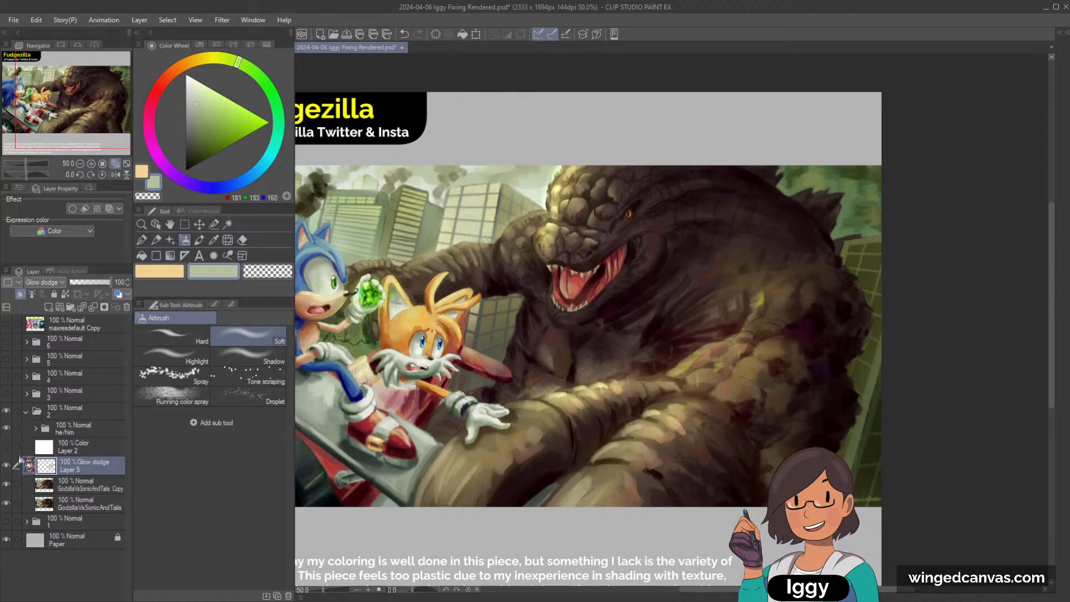
Copy the Layer 4 contrast notes from folder 1 to the top of folder 2 and make the copy visible.
click(26, 522)
drag(103, 559, 96, 440)
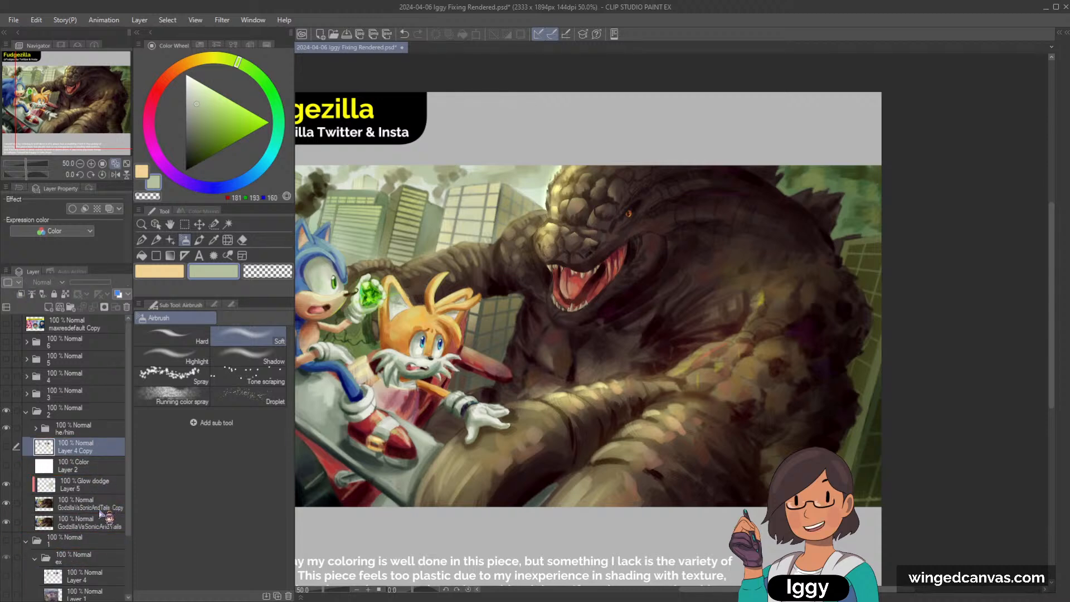
click(26, 539)
click(6, 446)
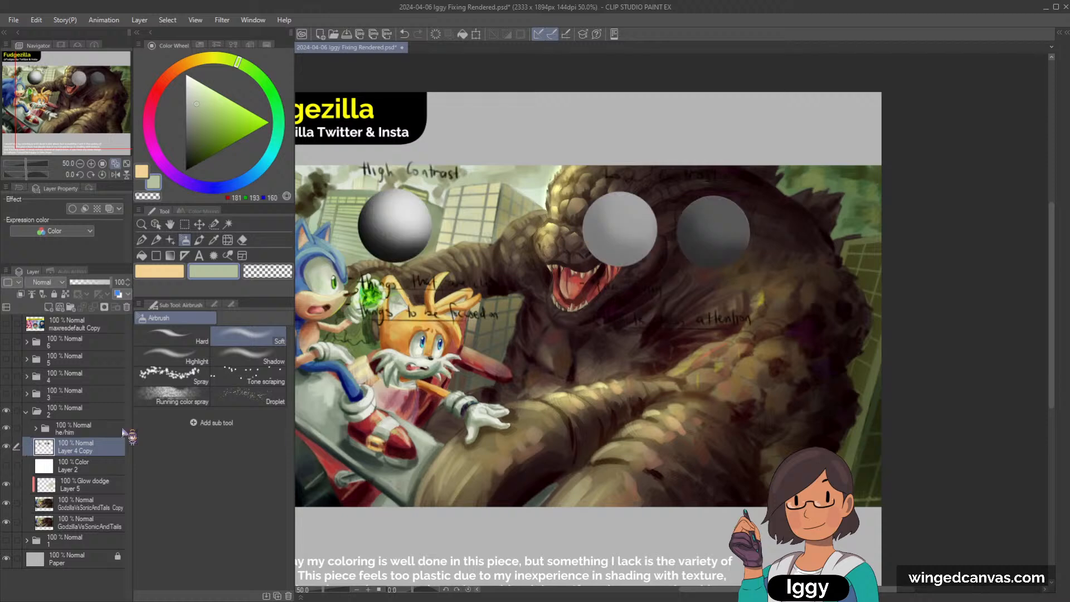
scroll(575, 287, down, 2)
drag(78, 449, 80, 425)
Create a new folder inside folder 2 and move Layer 2, the Glow dodge layer and the artwork copy into it.
click(84, 465)
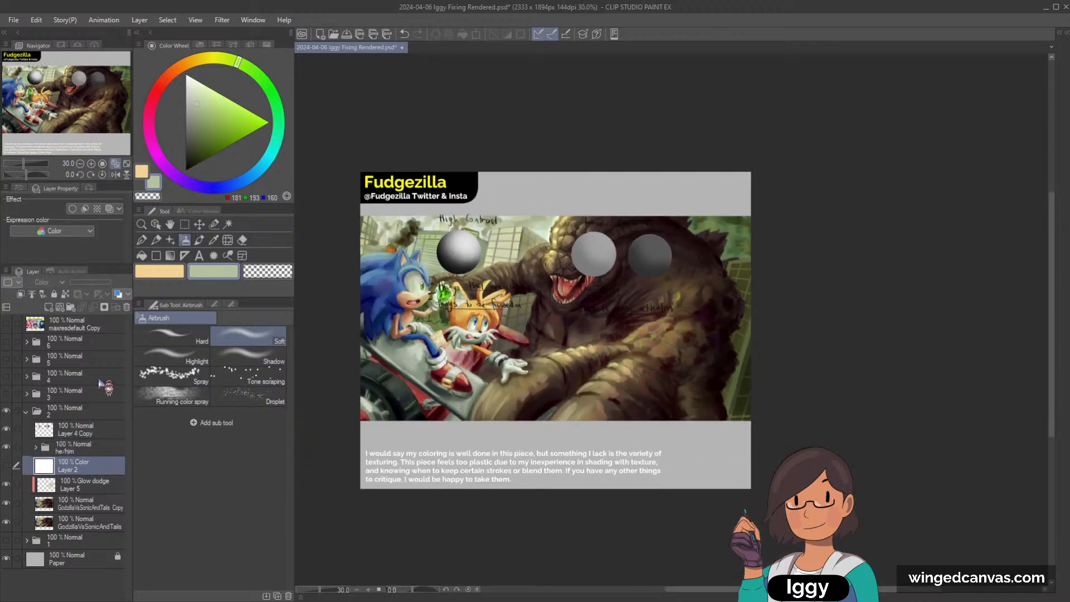
click(71, 307)
click(94, 483)
shift+click(101, 523)
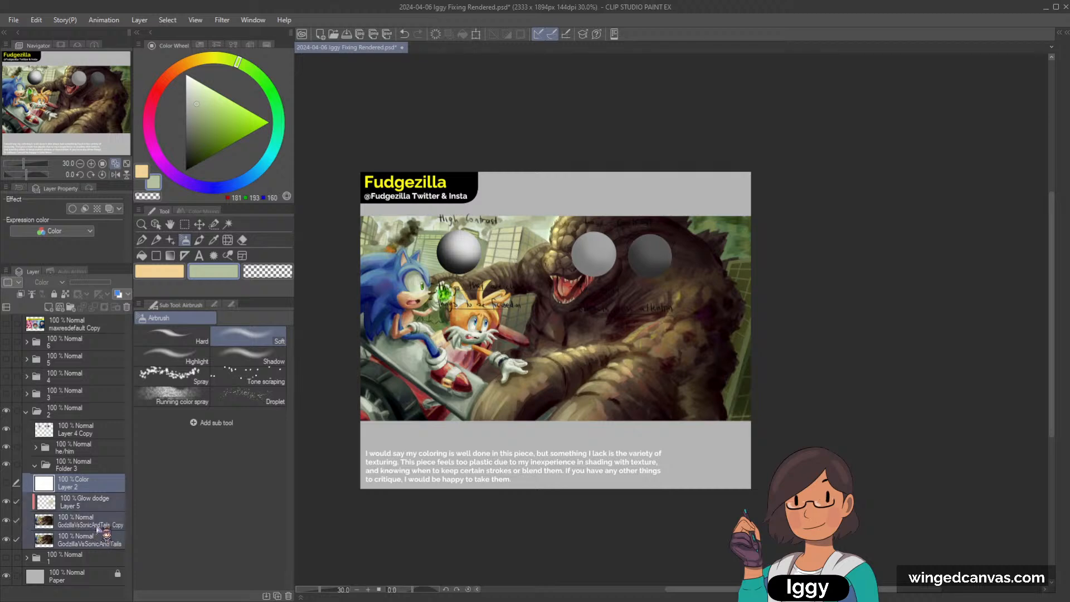
drag(104, 507, 77, 466)
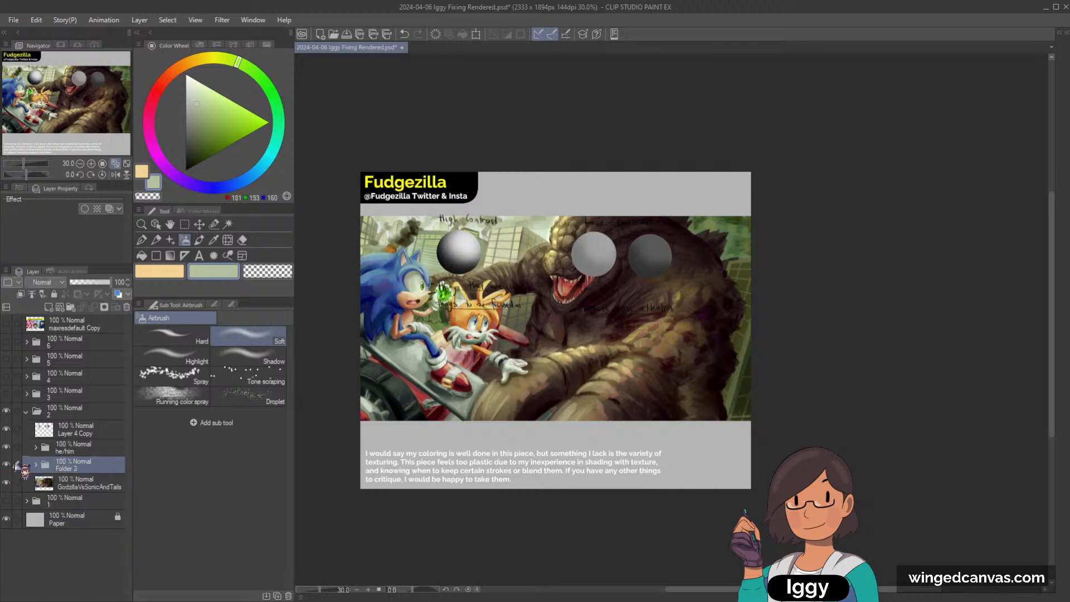
Hide Folder 3 and the original artwork layer, and shift the contrast notes slightly down and to the left.
click(6, 464)
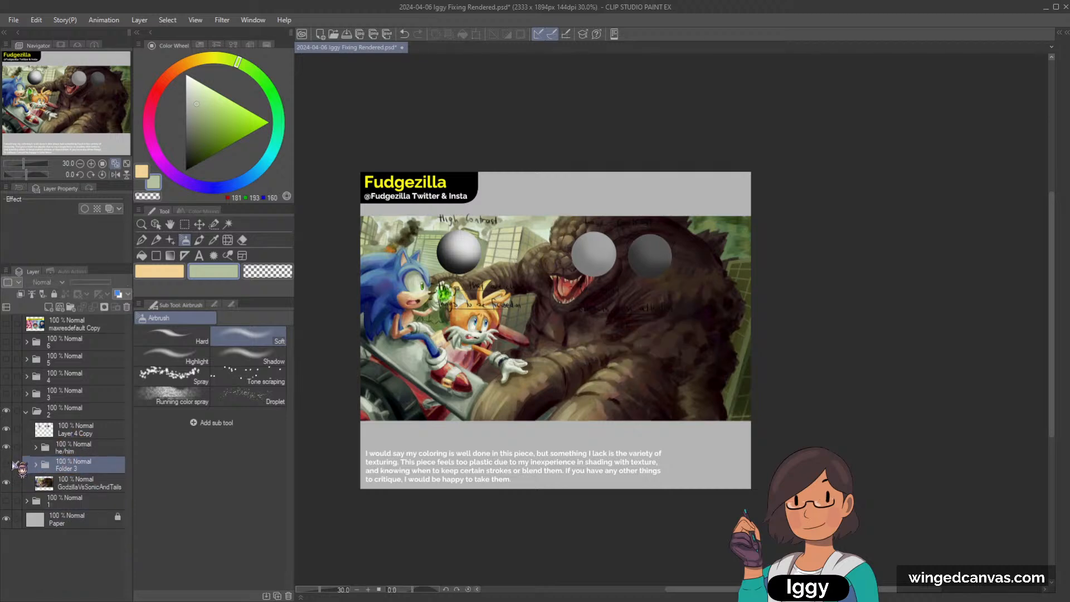
click(7, 483)
scroll(551, 262, up, 2)
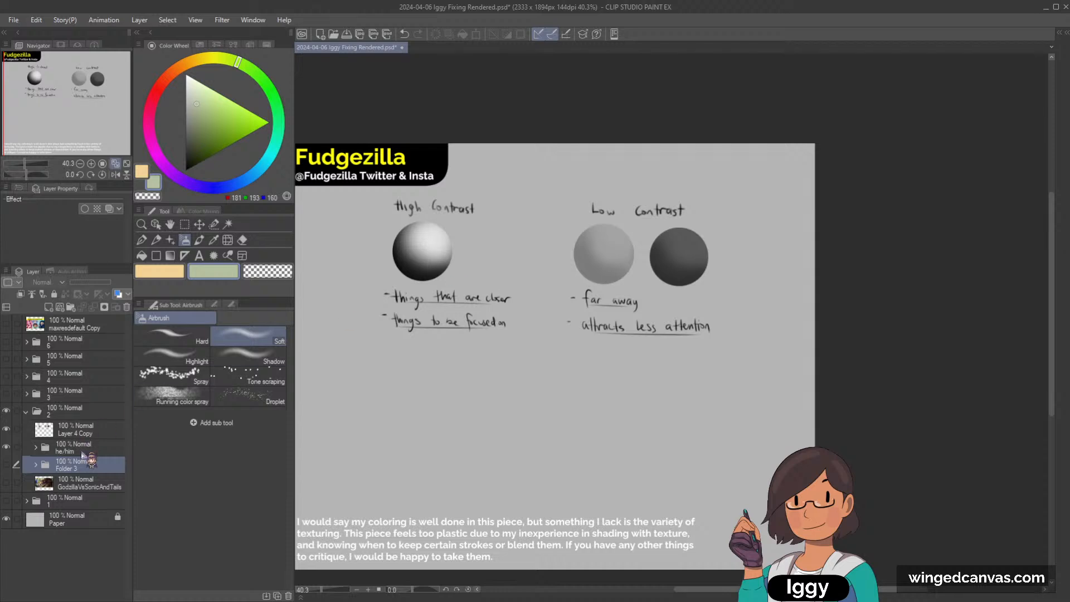
click(102, 433)
click(199, 224)
drag(480, 252, 450, 278)
scroll(451, 278, up, 2)
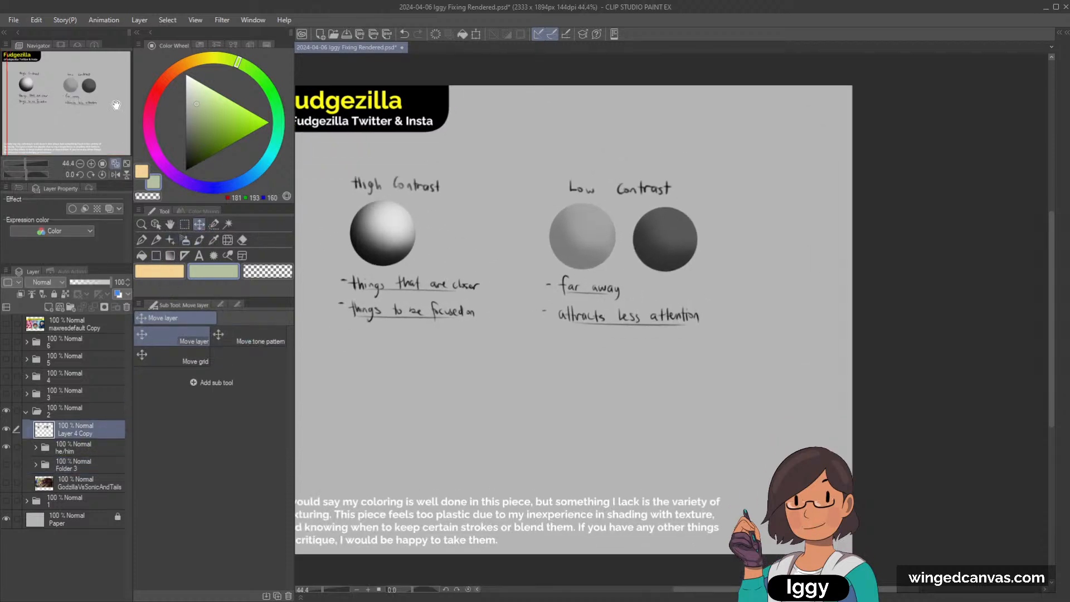
Write "shiny texture" in black Lighter pencil as a third bullet under the High Contrast notes, redoing faulty lettering.
click(159, 239)
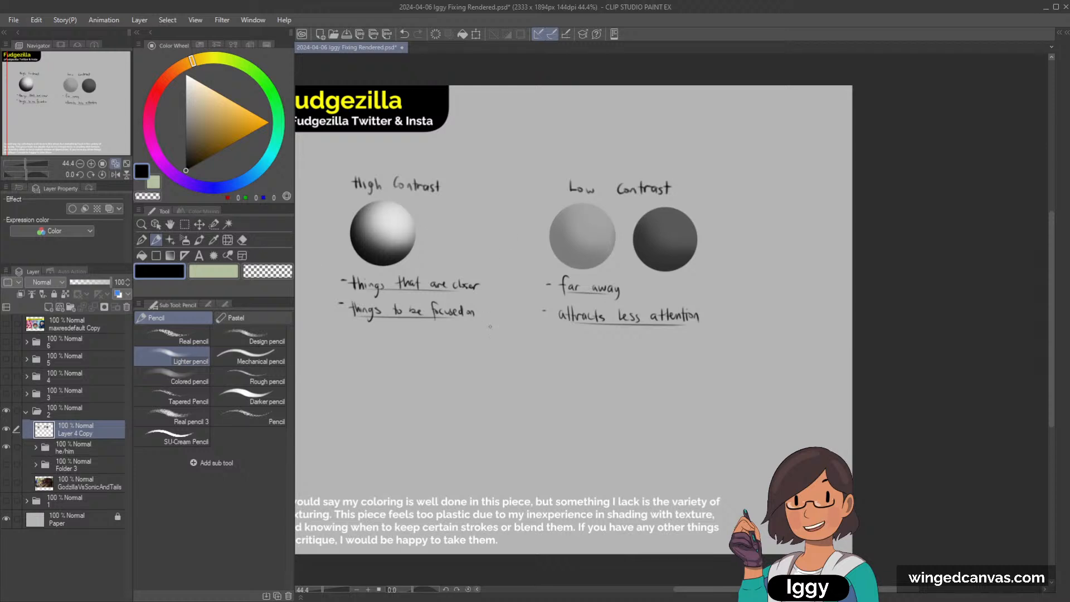
scroll(490, 326, up, 1)
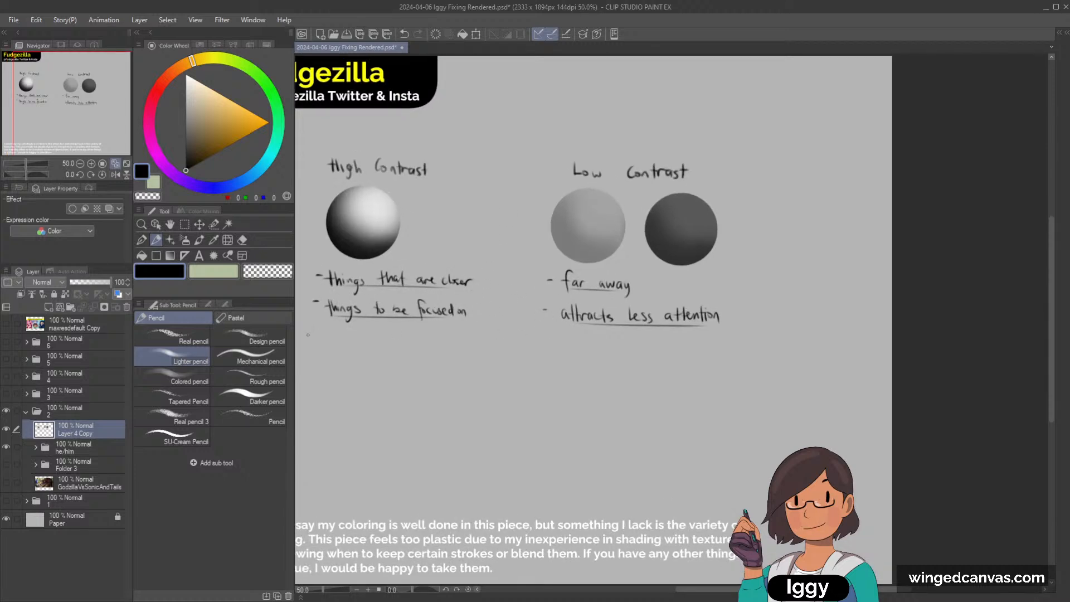
key(ctrl+z)
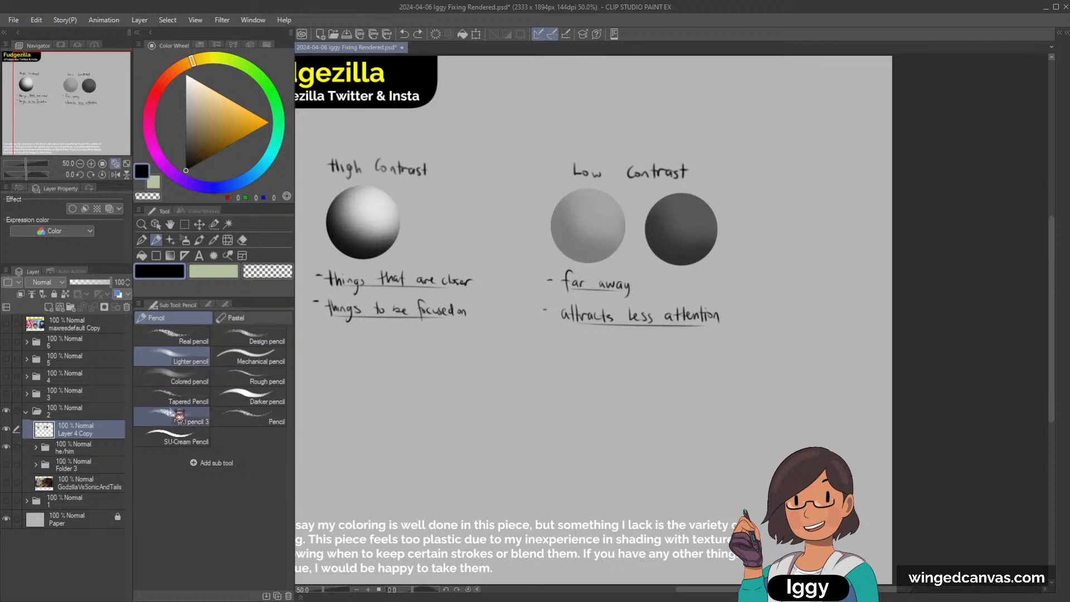
key(ctrl+z)
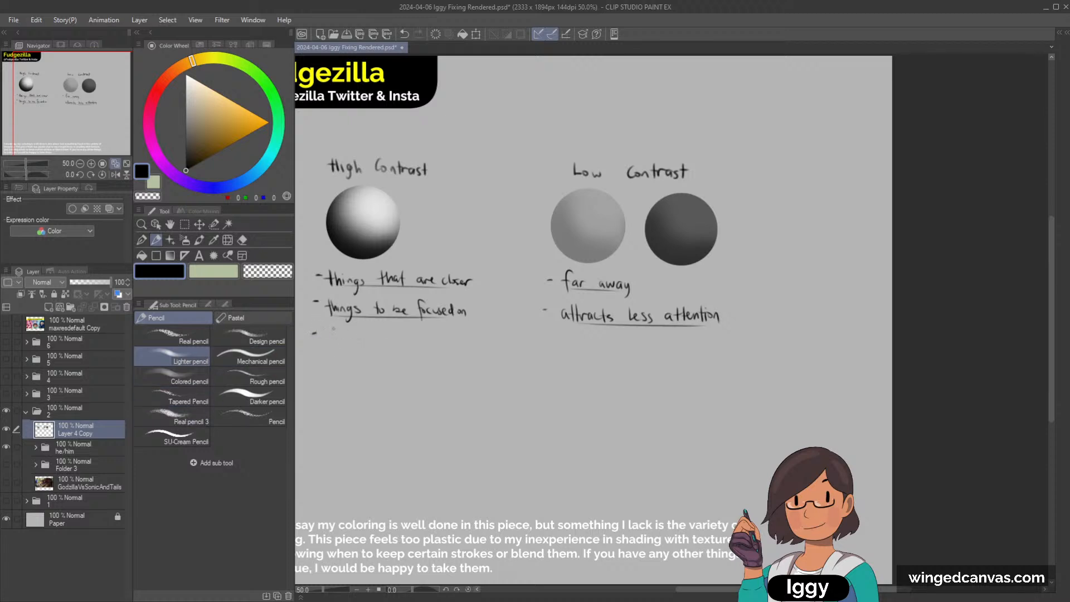
mouse_move(312, 332)
mouse_down()
mouse_move(332, 344)
mouse_move(336, 334)
mouse_up()
drag(336, 338, 370, 336)
drag(369, 338, 375, 338)
key(ctrl+z)
key(ctrl+z)
key(ctrl+z)
key(ctrl+z)
key(ctrl+z)
key(ctrl+z)
key(ctrl+z)
key(ctrl+z)
key(ctrl+z)
drag(377, 333, 379, 345)
mouse_move(374, 339)
mouse_down()
mouse_move(403, 346)
mouse_move(406, 337)
mouse_up()
drag(408, 340, 423, 338)
drag(421, 342, 431, 342)
Write "dull, rough, plasticy texture" as the third Low Contrast bullet and underline both new texture notes.
drag(574, 342, 590, 350)
drag(592, 336, 594, 350)
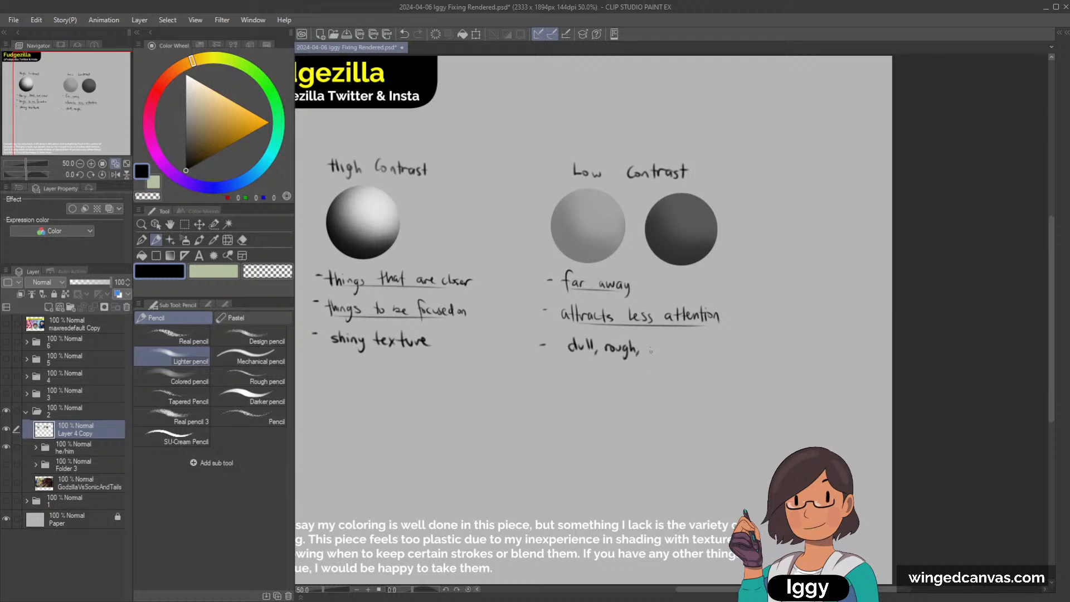
drag(648, 346, 660, 352)
drag(667, 345, 666, 350)
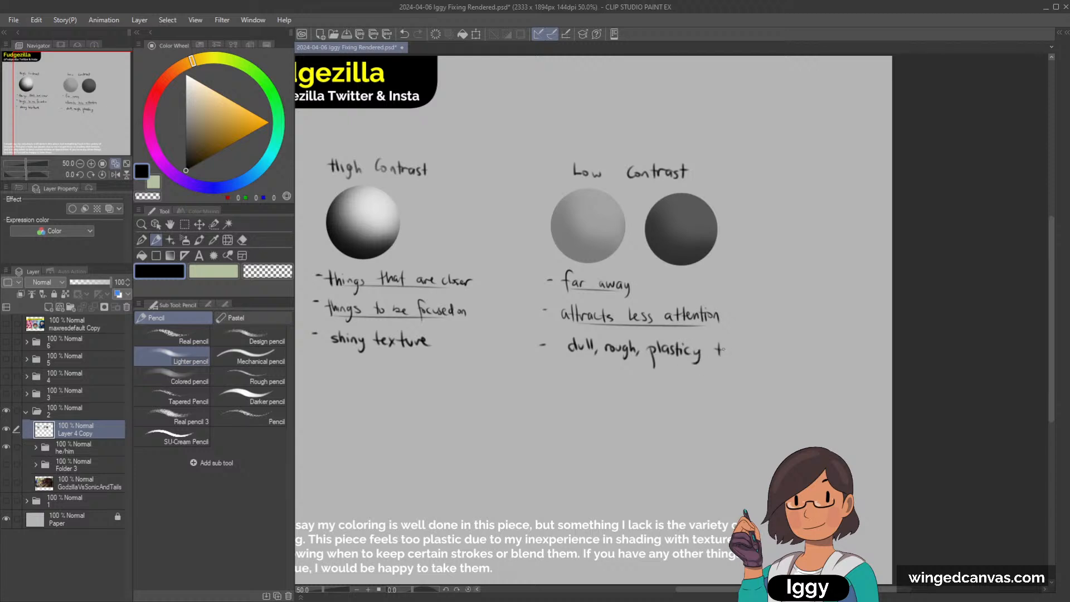
drag(726, 351, 731, 354)
drag(732, 348, 736, 355)
drag(571, 354, 749, 365)
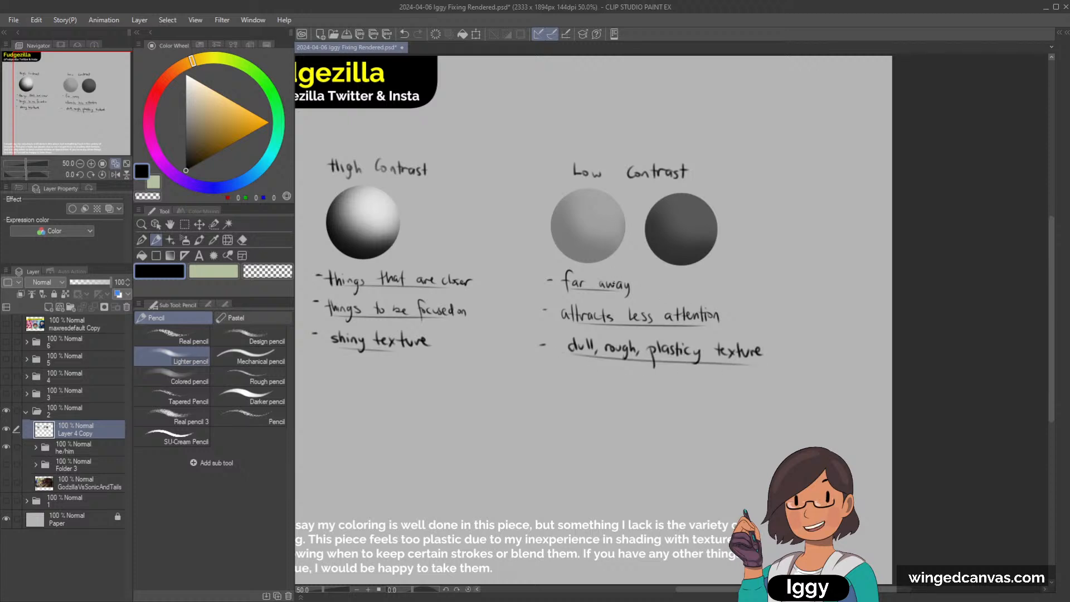
Hide the contrast notes layer and show Folder 3 with the edited Godzilla artwork.
click(6, 429)
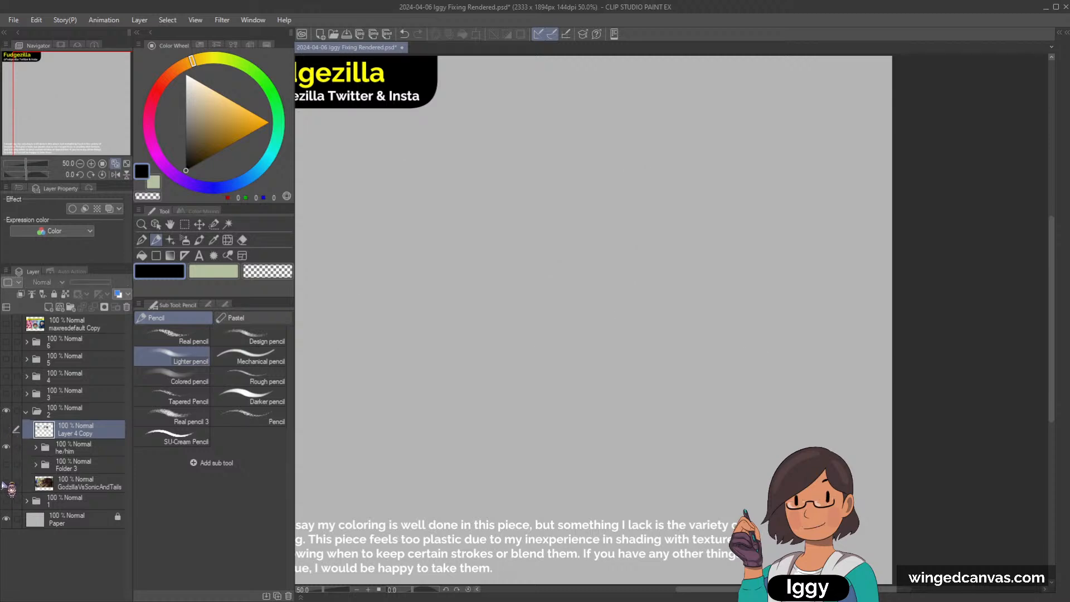
click(7, 465)
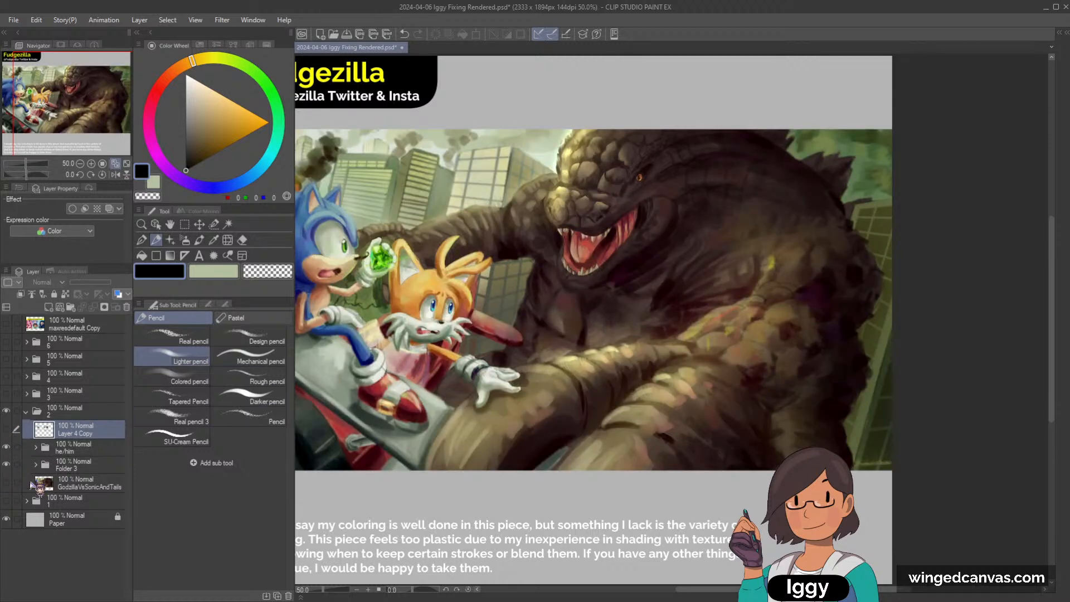
Open Folder 3 inside group 2 and make its Glow dodge layer the active layer.
click(36, 464)
click(111, 502)
scroll(704, 236, down, 2)
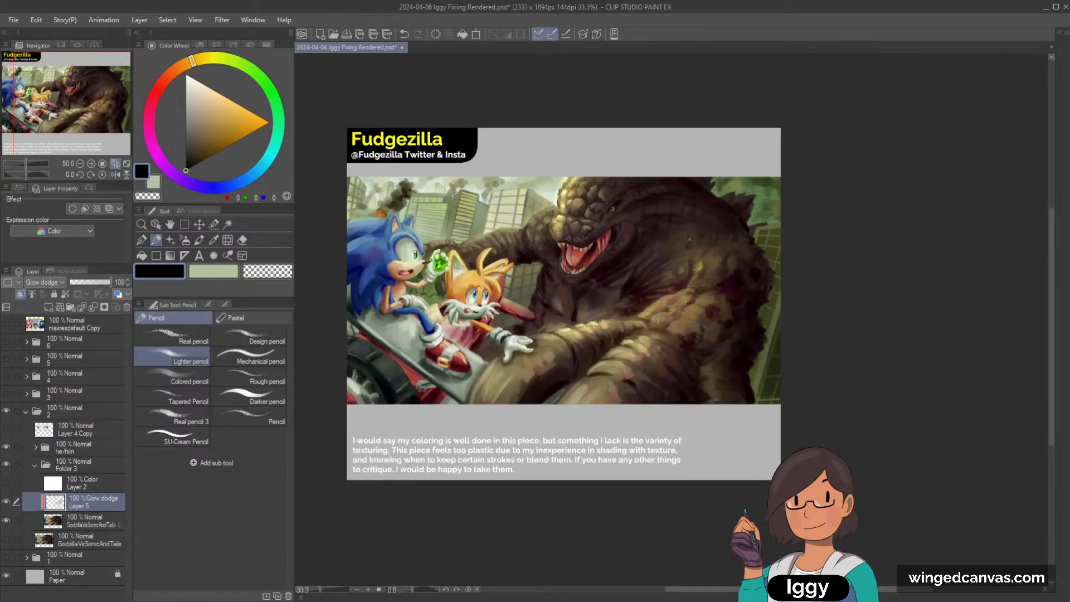
scroll(704, 235, up, 1)
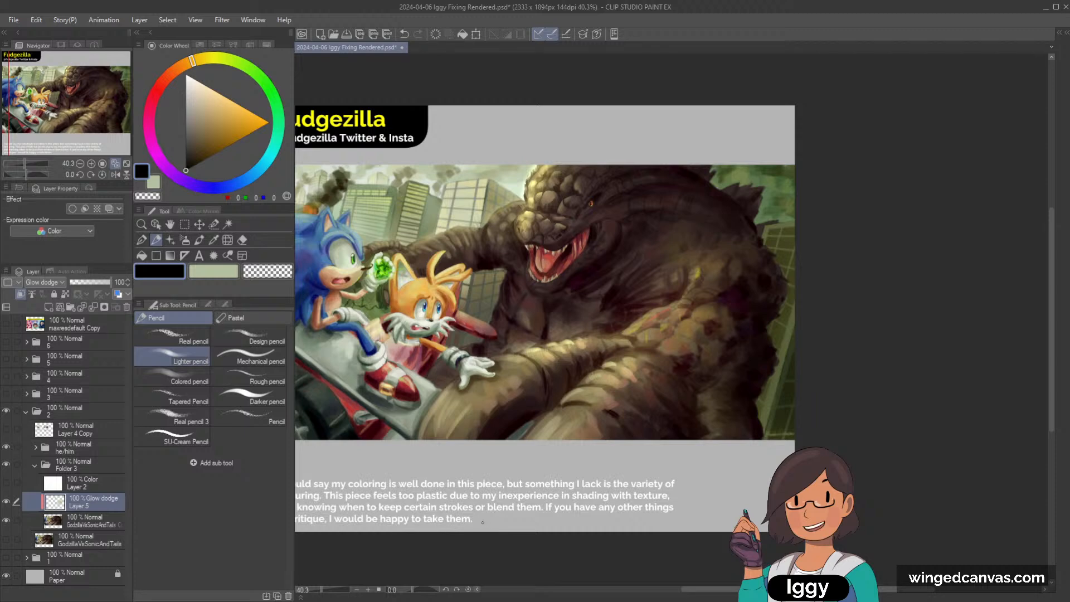
scroll(715, 175, up, 2)
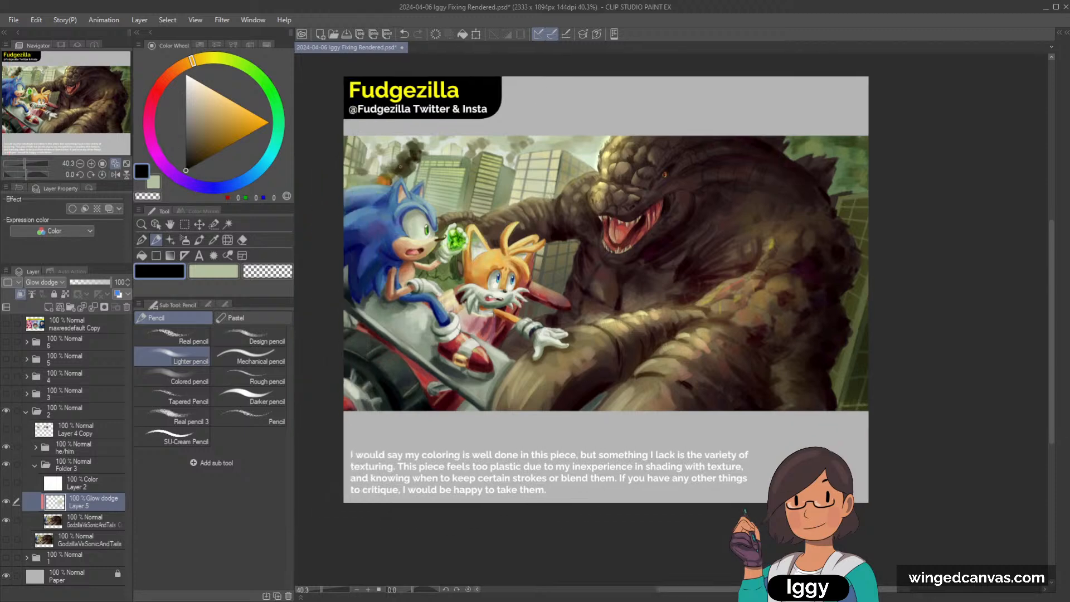
scroll(715, 176, up, 1)
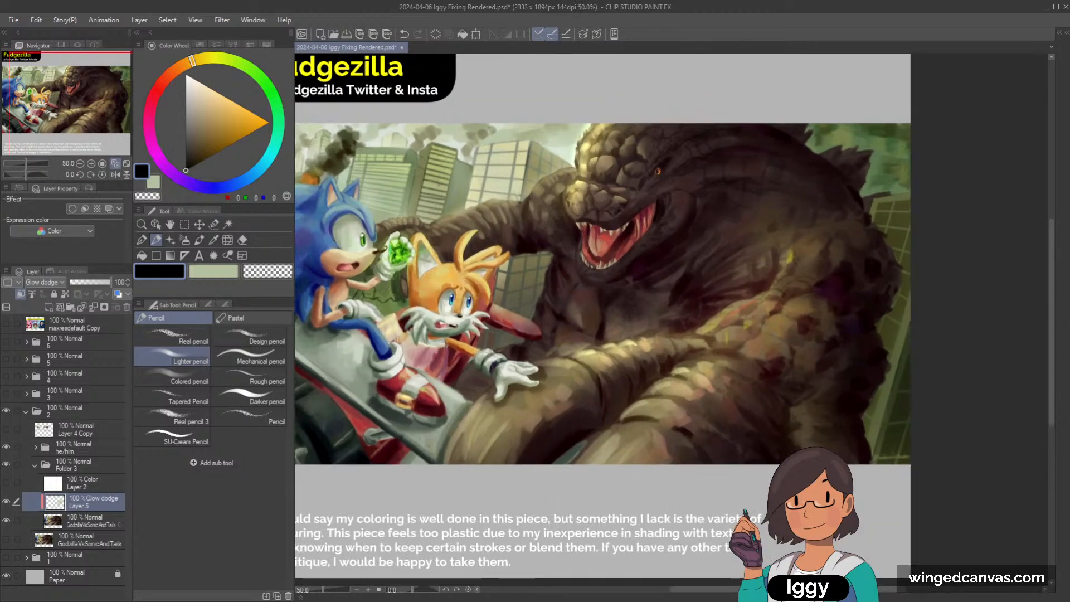
Set up the Soft airbrush with the pale green secondary colour for painting glow highlights.
click(184, 239)
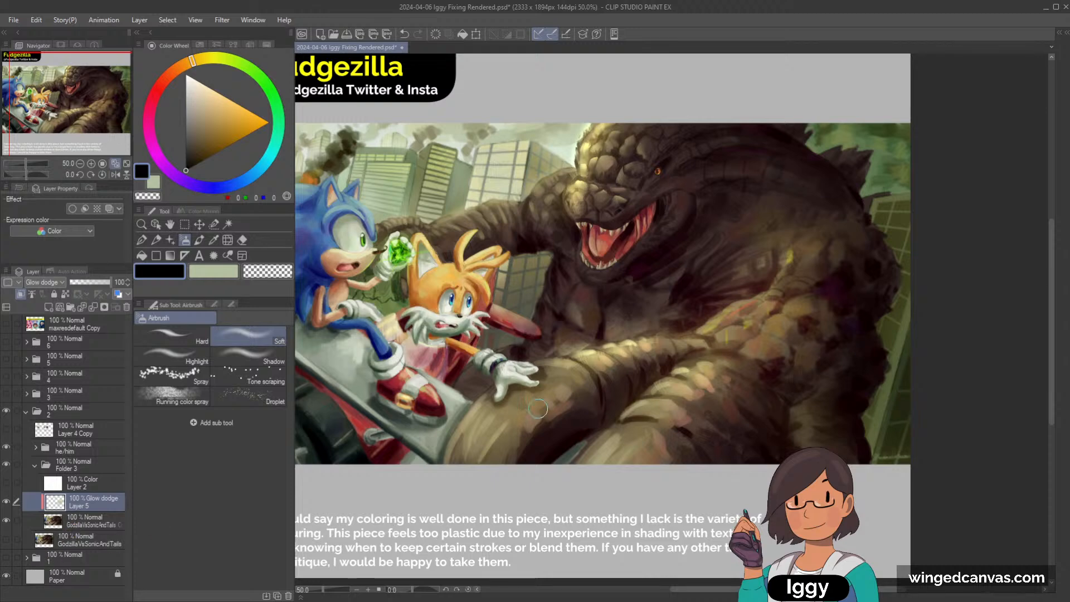
scroll(705, 354, down, 1)
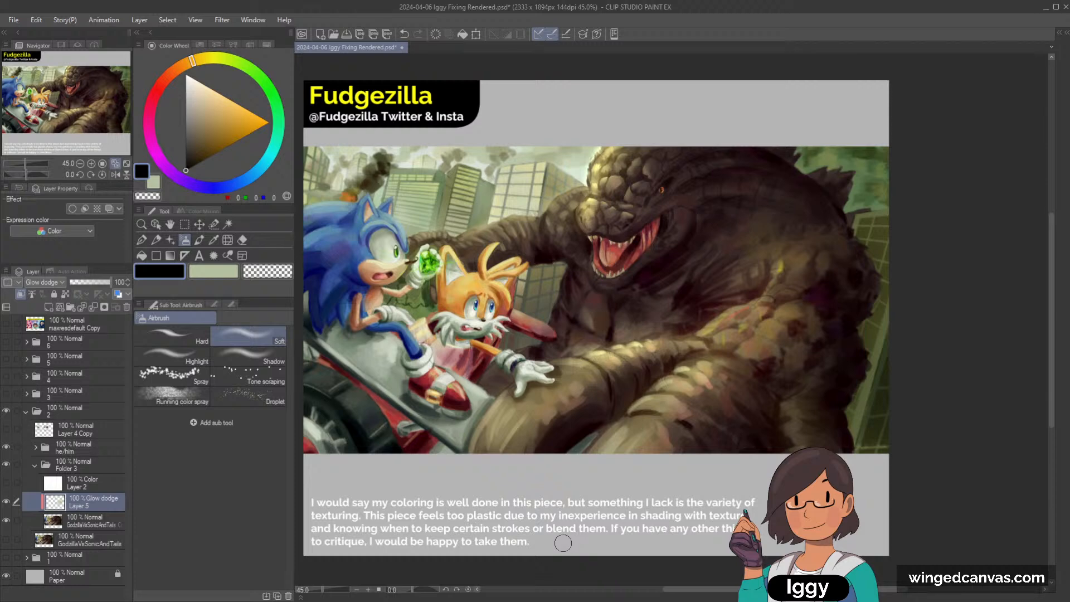
drag(317, 151, 302, 165)
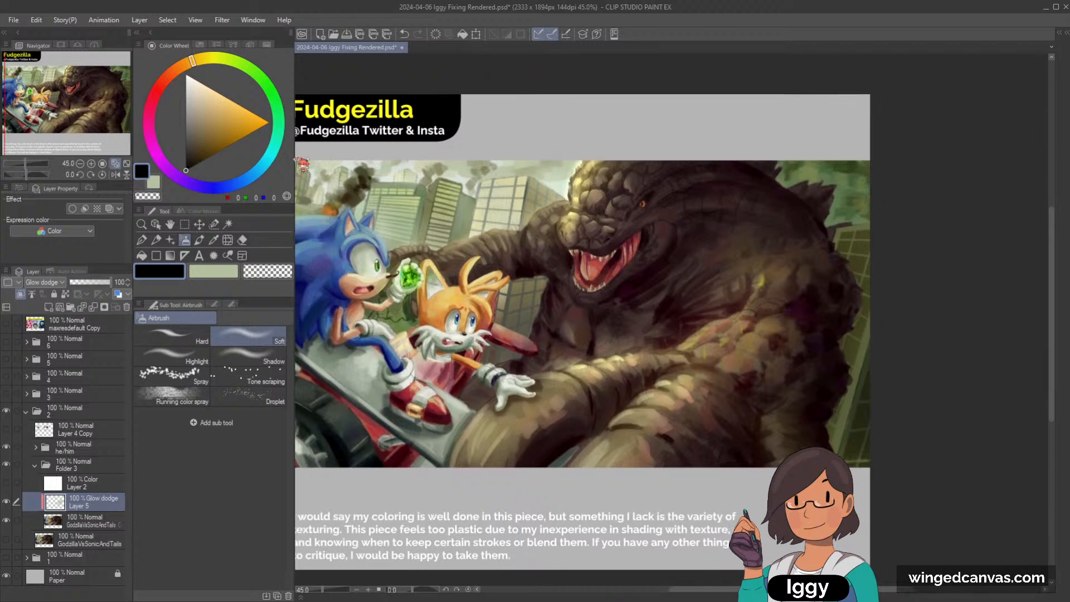
scroll(528, 239, down, 2)
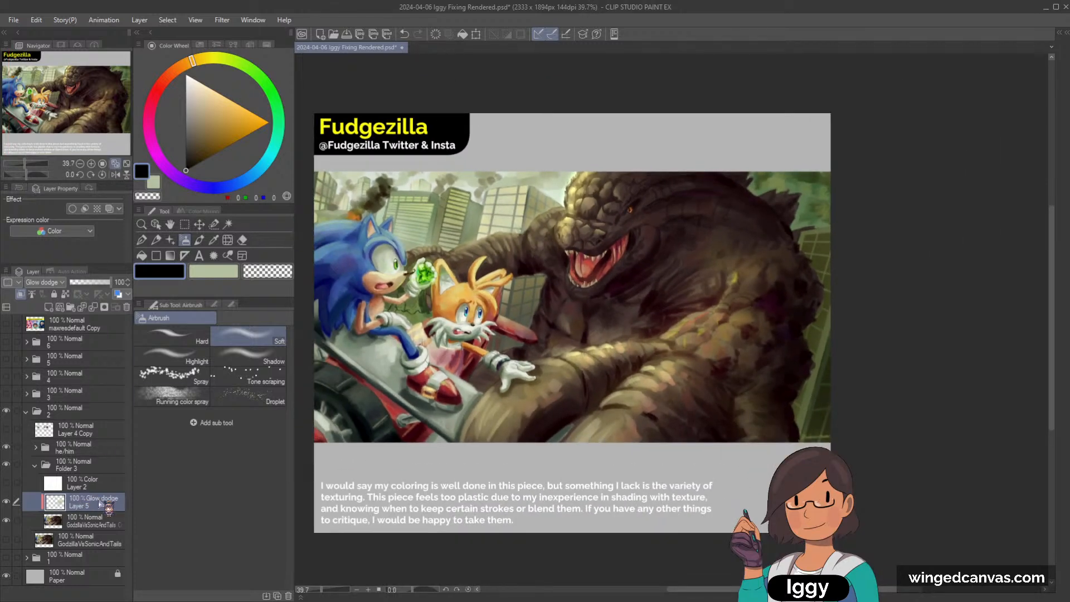
click(213, 271)
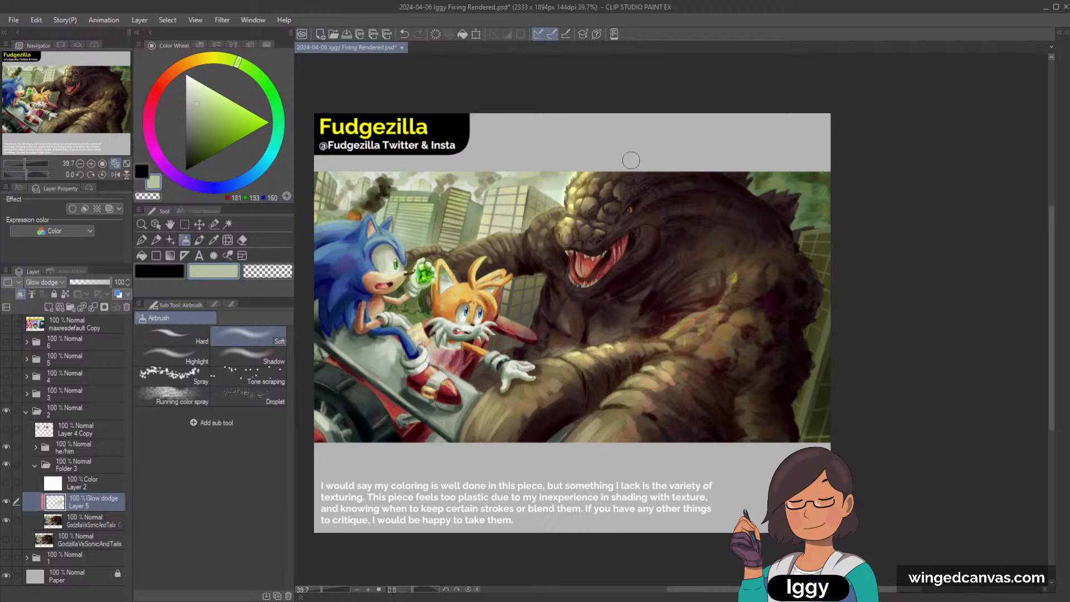
Try airbrushing pale green glow strokes over the monster's outstretched arm and body, and undo the unwanted strokes.
mouse_move(420, 255)
mouse_down()
mouse_move(511, 245)
mouse_move(550, 225)
mouse_move(550, 211)
mouse_up()
key(ctrl+z)
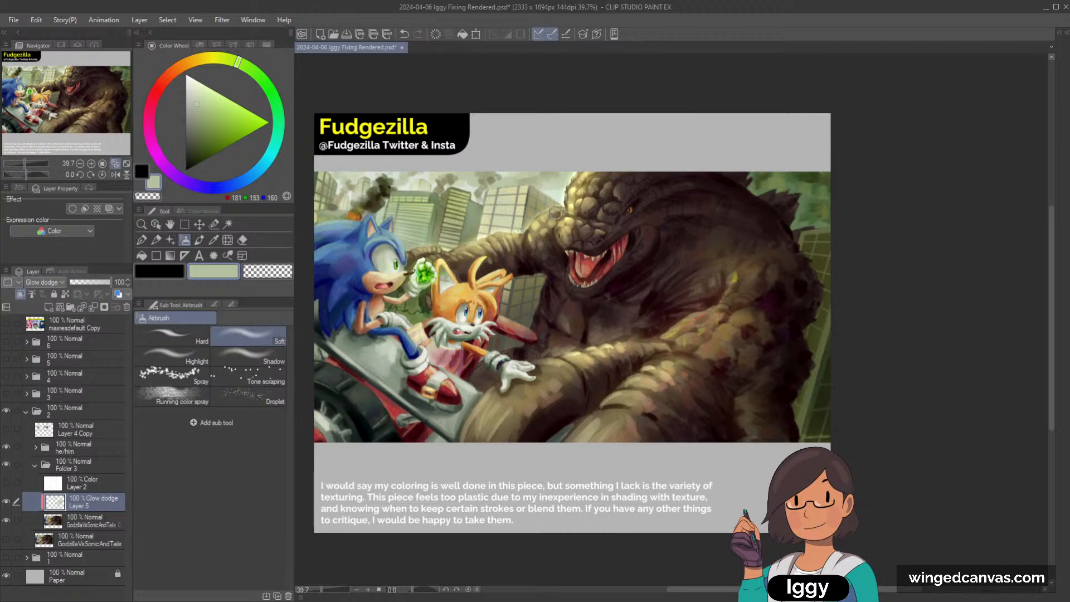
drag(230, 161, 299, 139)
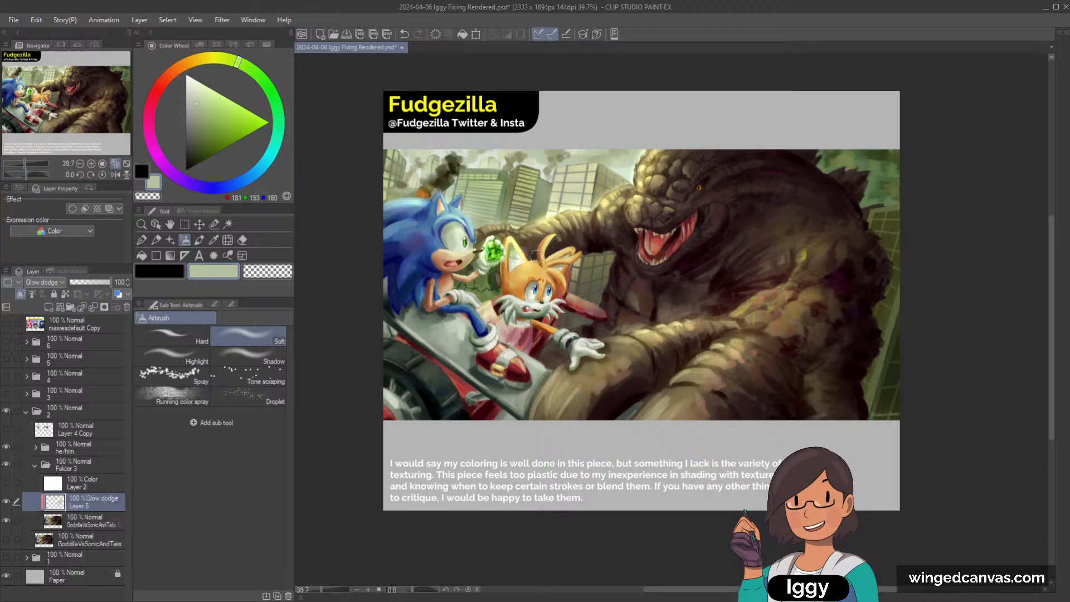
drag(543, 253, 583, 249)
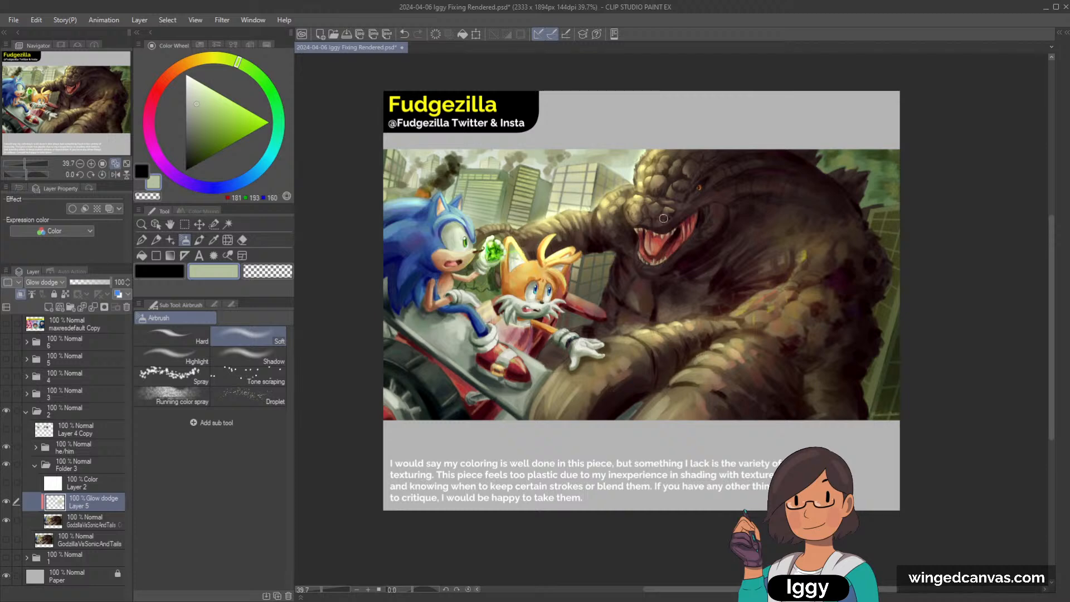
scroll(668, 215, down, 2)
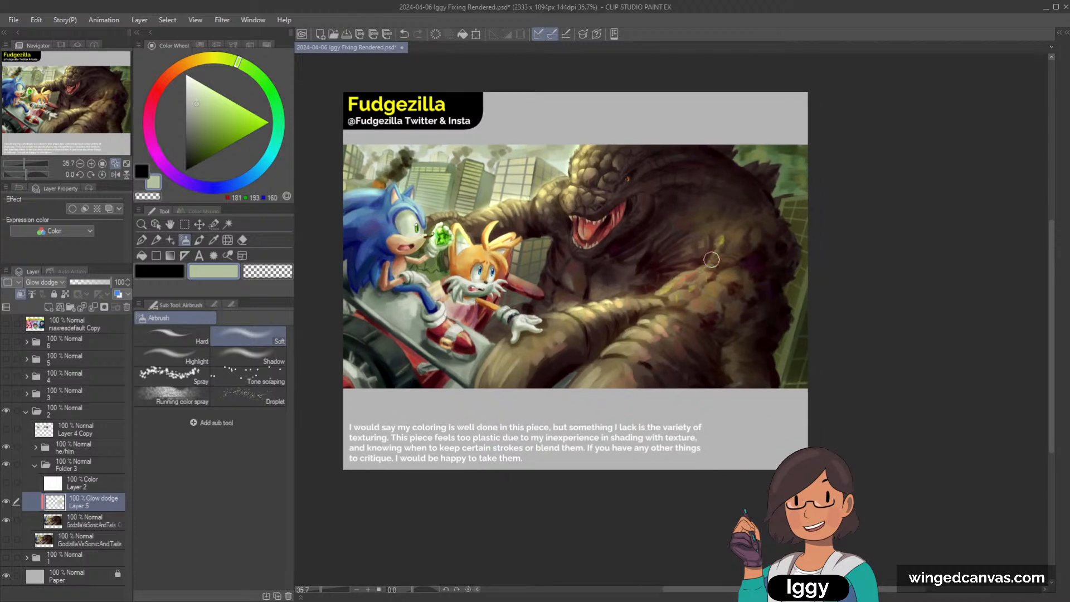
drag(473, 249, 474, 253)
key(ctrl+z)
drag(375, 204, 328, 203)
drag(73, 147, 63, 149)
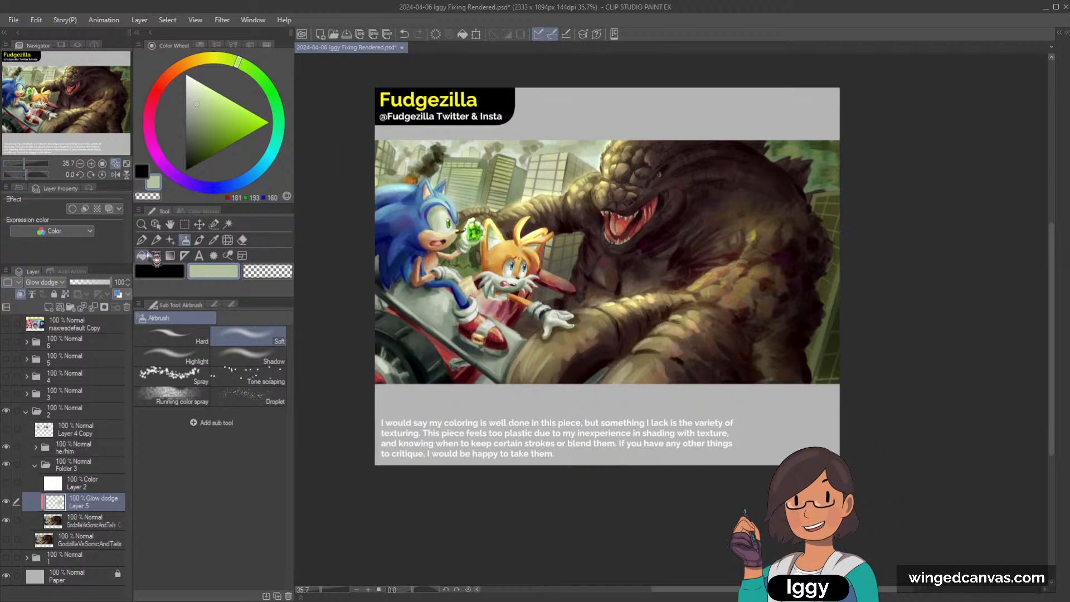
Add a new layer directly above the painting layer in Folder 3 and set its blending mode to Multiply.
click(88, 520)
click(49, 307)
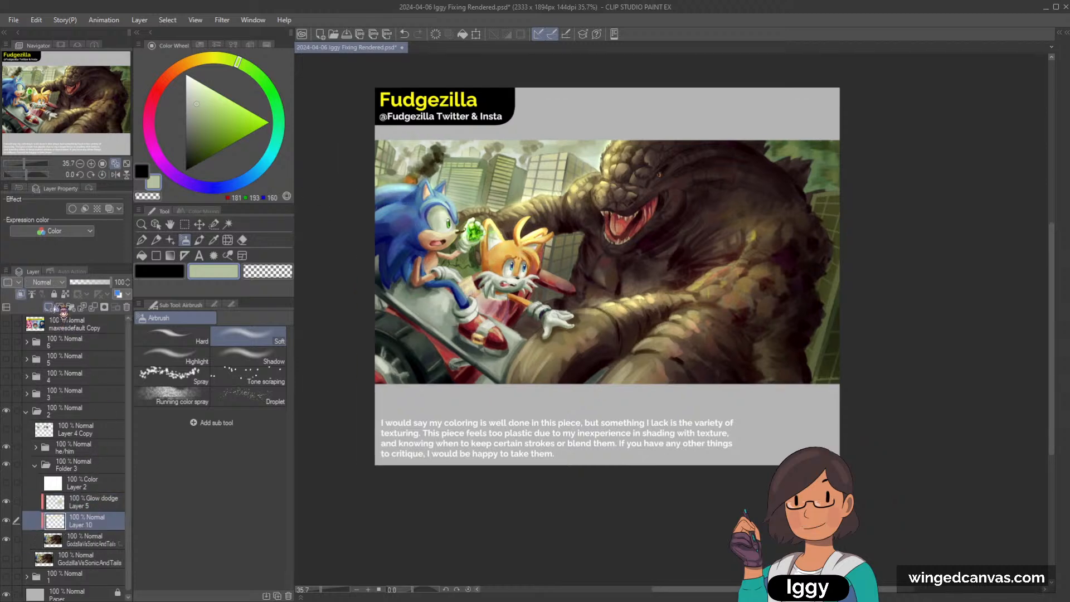
click(49, 283)
click(55, 316)
Set the main drawing colour to a light desaturated blue, RGB 162, 191, 217, for the shading.
click(169, 272)
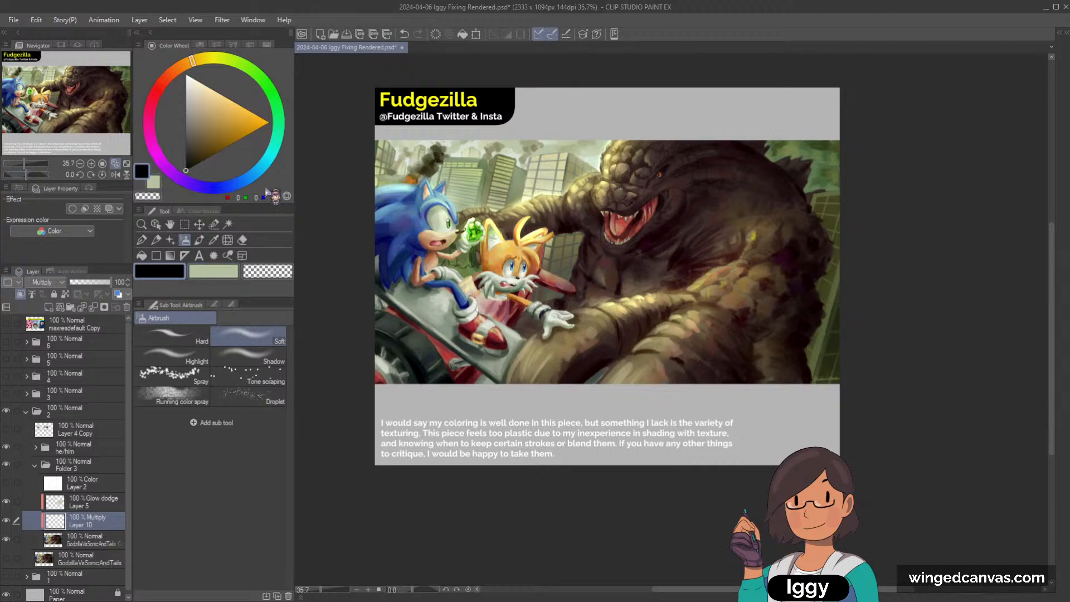
click(248, 179)
click(204, 86)
scroll(458, 190, up, 1)
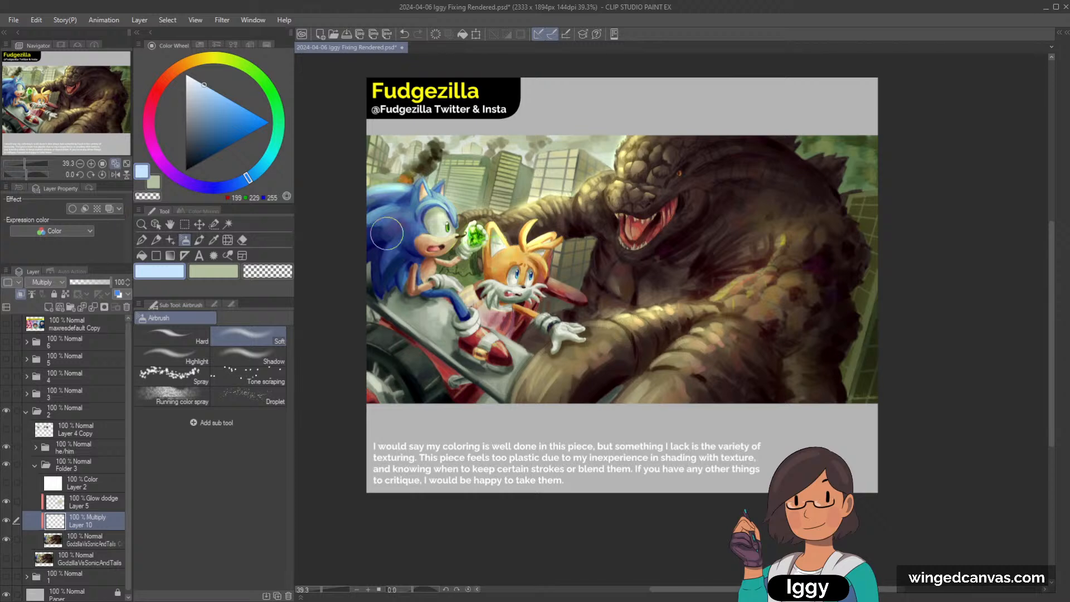
drag(201, 89, 204, 100)
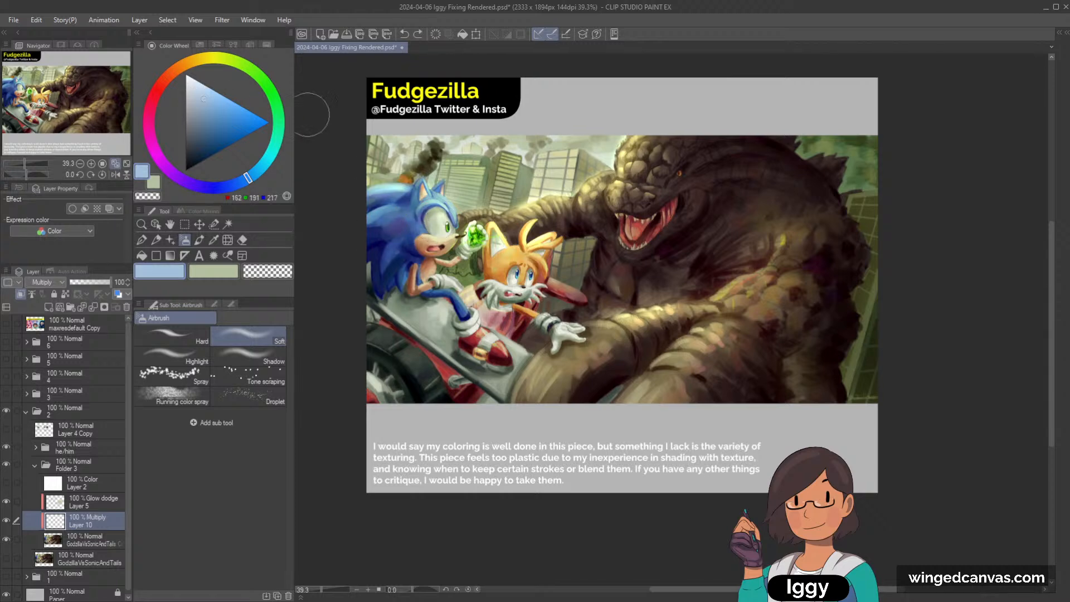
Try a shading stroke over Sonic, undo it, and darken the main colour to RGB 141, 166, 188.
drag(422, 227, 385, 307)
key(ctrl+z)
click(201, 108)
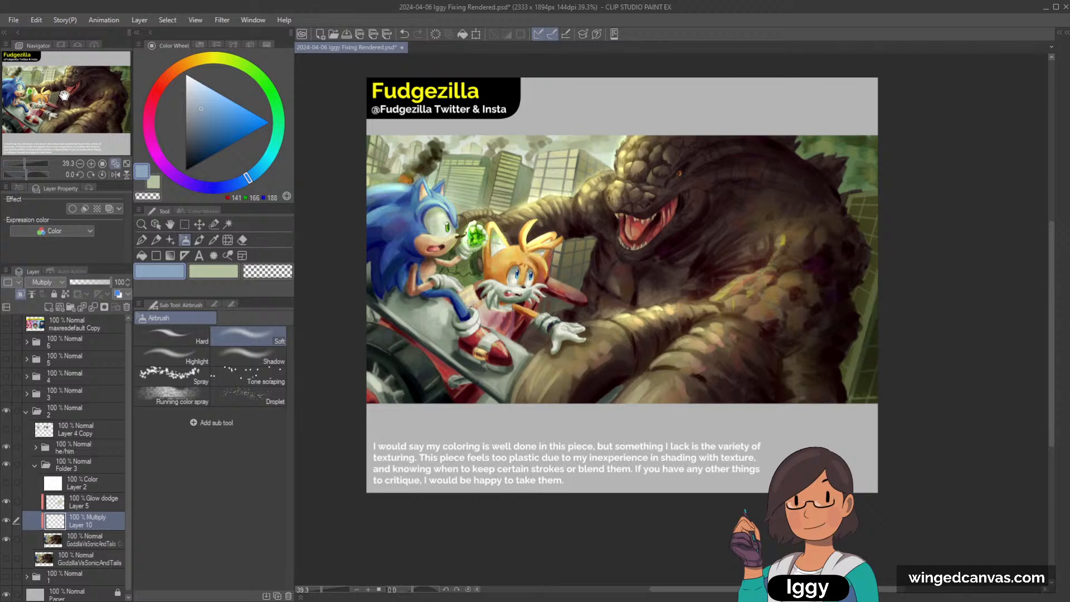
drag(65, 95, 75, 97)
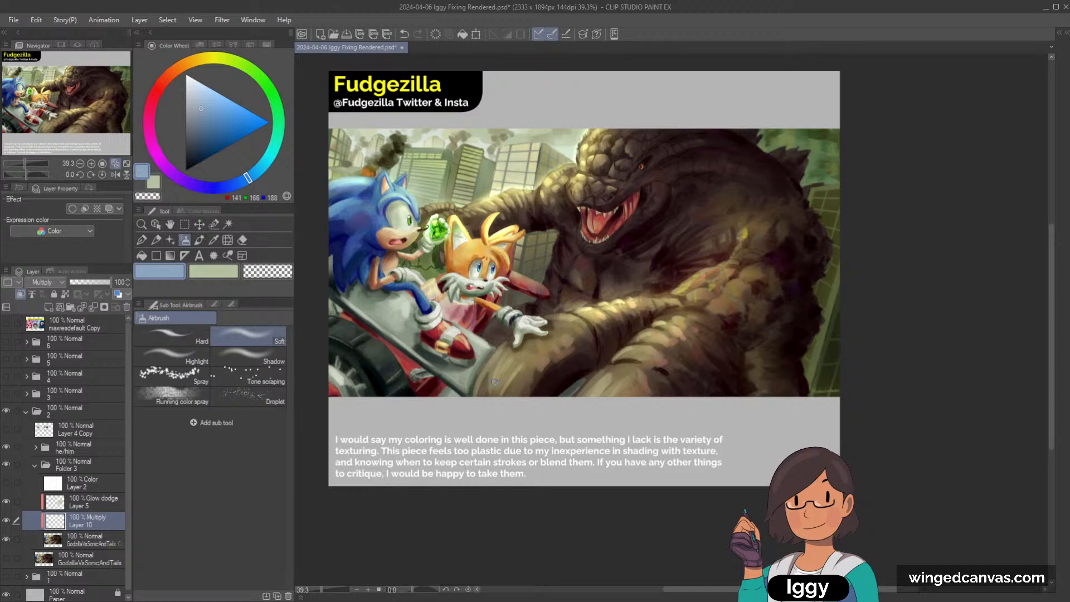
On the Glow dodge layer, airbrush pale green highlights onto the monster's near knee and along its forearm.
click(213, 271)
click(109, 503)
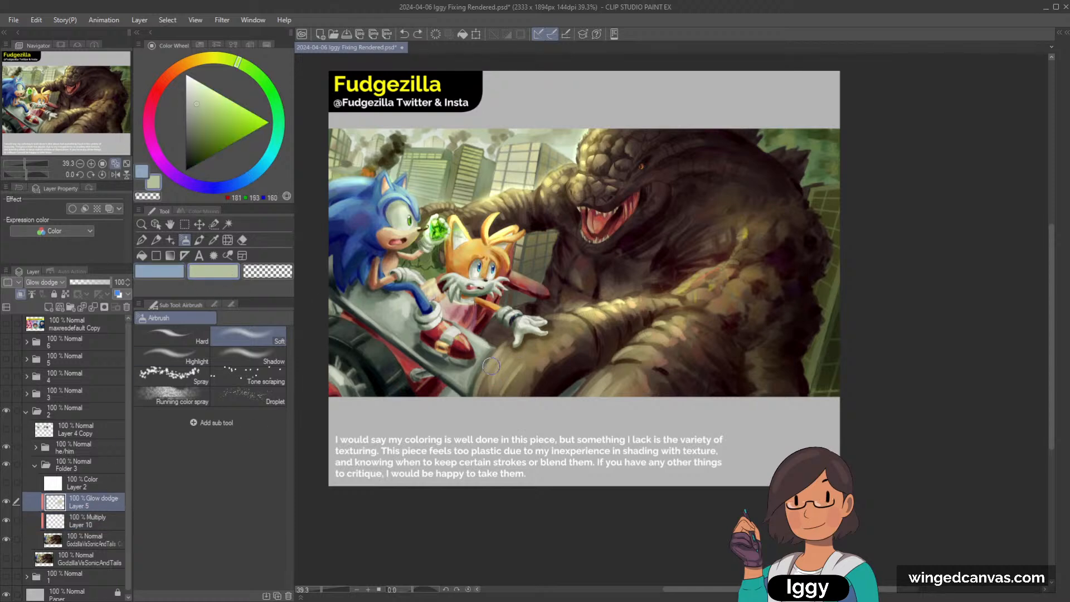
drag(490, 366, 499, 387)
drag(580, 313, 669, 292)
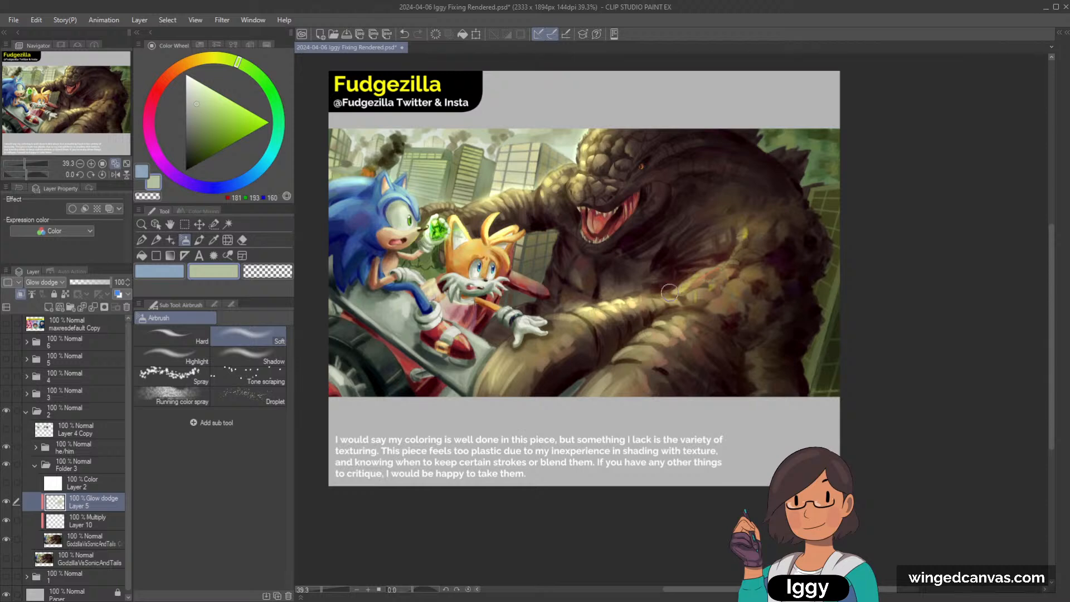
Enlarge the Soft airbrush and brighten the scales from the monster's upper arm down to the forearm.
key(bracketright)
key(bracketright)
key(bracketright)
key(bracketright)
key(bracketright)
key(bracketright)
key(bracketright)
drag(737, 265, 677, 302)
scroll(685, 258, down, 3)
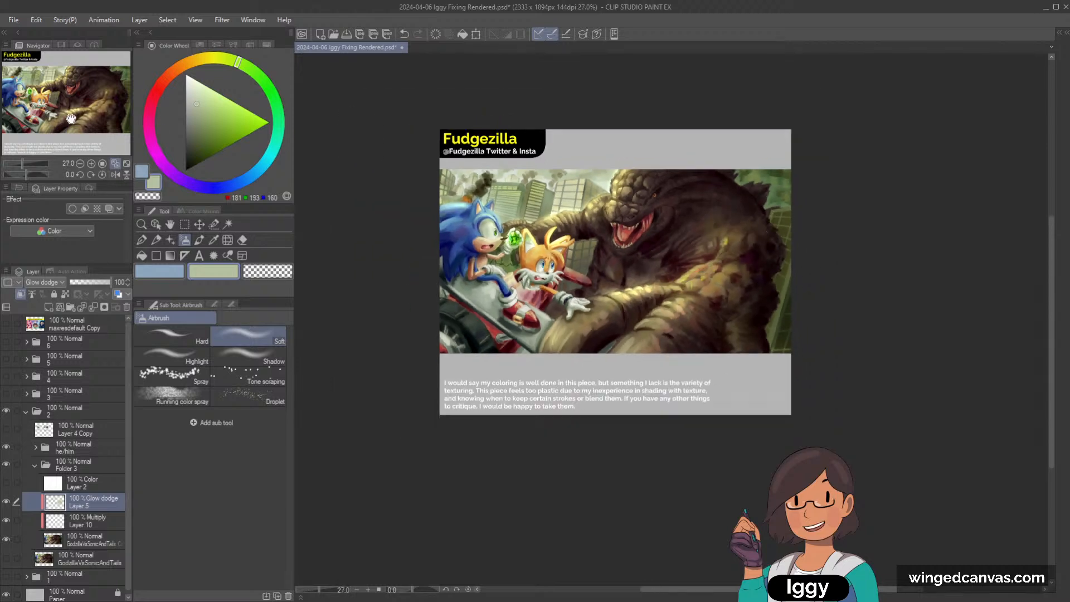
drag(71, 118, 109, 119)
scroll(694, 200, up, 1)
scroll(610, 291, up, 3)
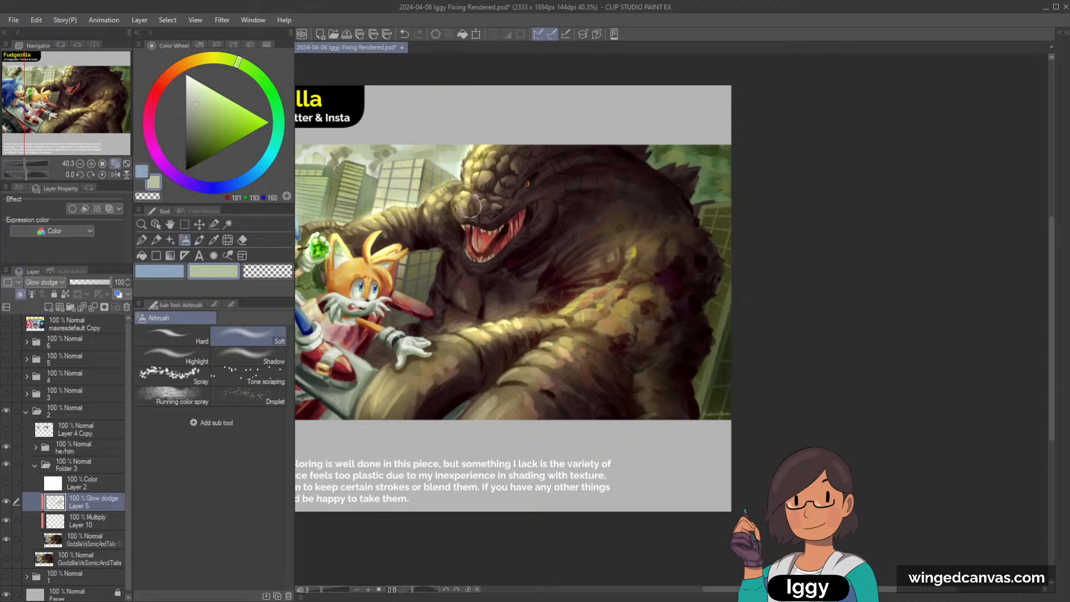
scroll(503, 202, down, 1)
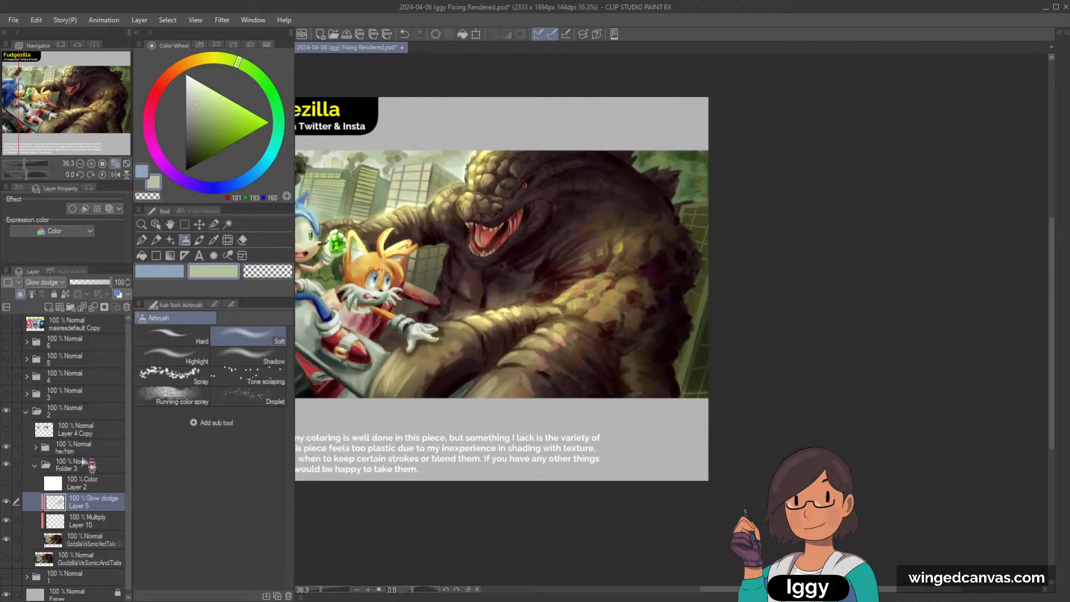
Compare the whole painting with and without the Folder 3 edits by switching the folder's visibility.
click(92, 520)
scroll(396, 358, down, 3)
scroll(396, 359, up, 1)
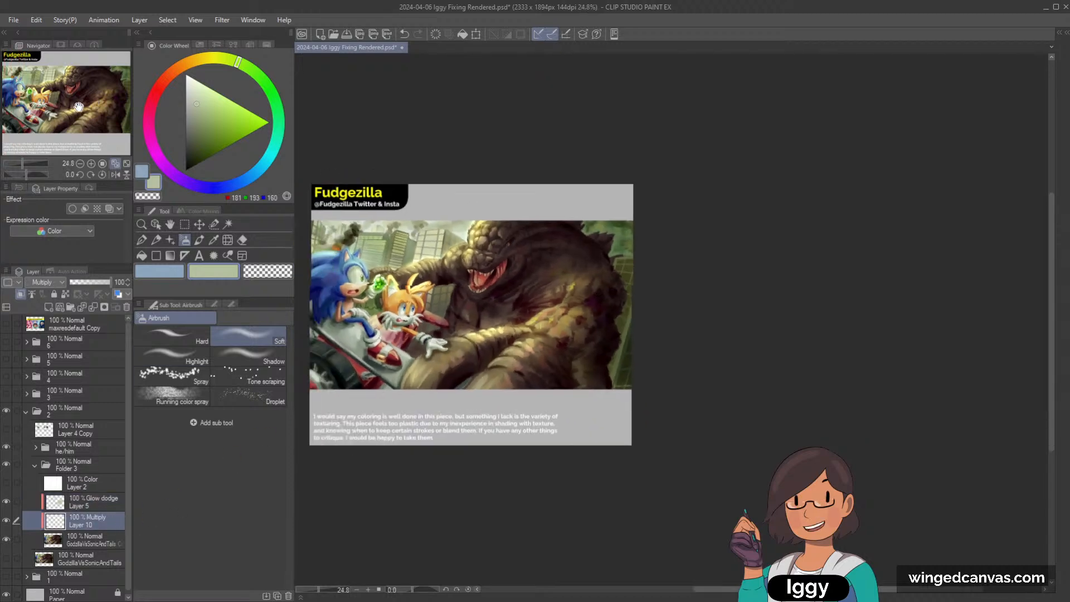
click(69, 101)
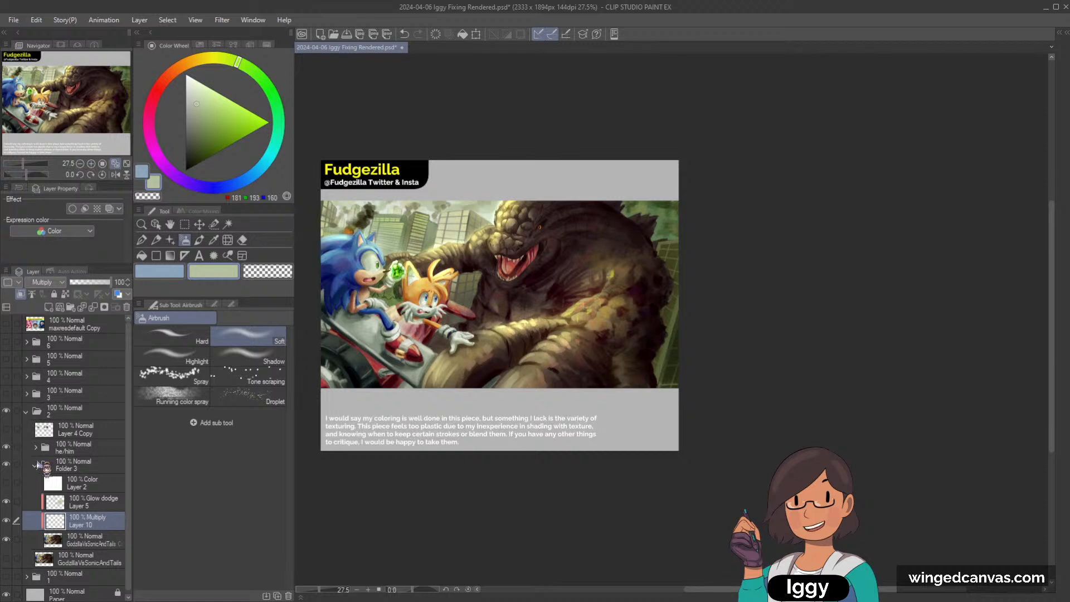
click(35, 464)
click(7, 465)
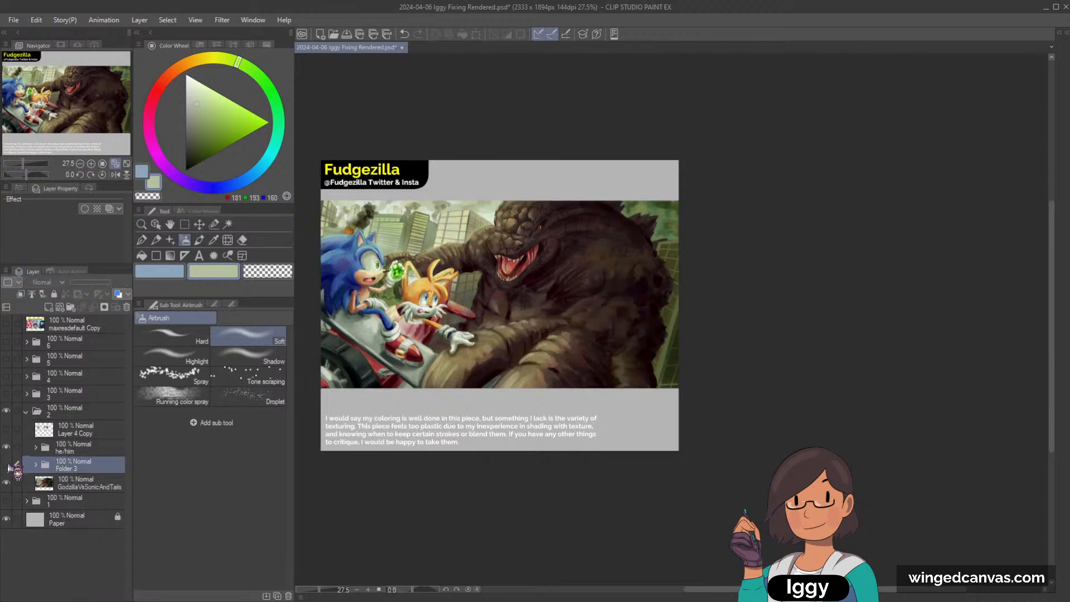
click(6, 464)
click(7, 465)
click(7, 464)
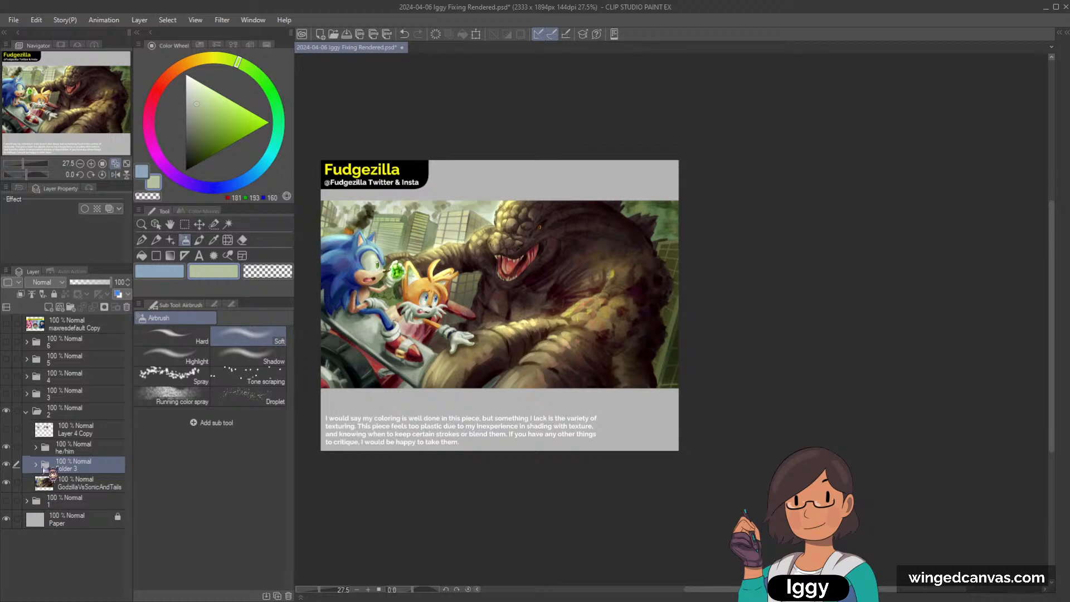
Reactivate the Multiply layer in Folder 3 and set the main colour to a darker blue, RGB 121, 147, 169.
click(35, 465)
click(110, 522)
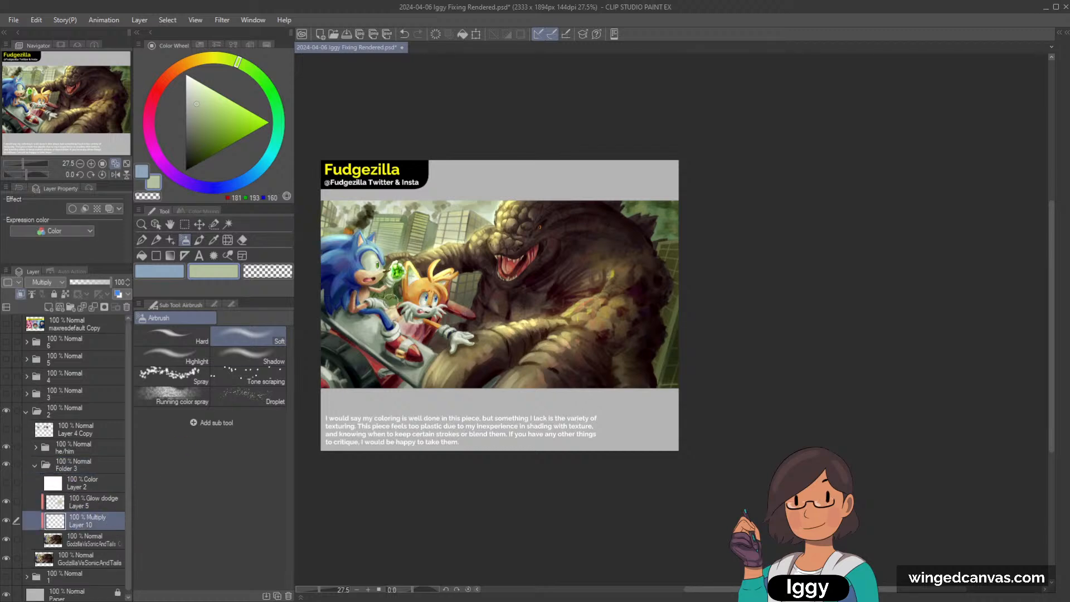
key(ctrl+plus)
click(175, 274)
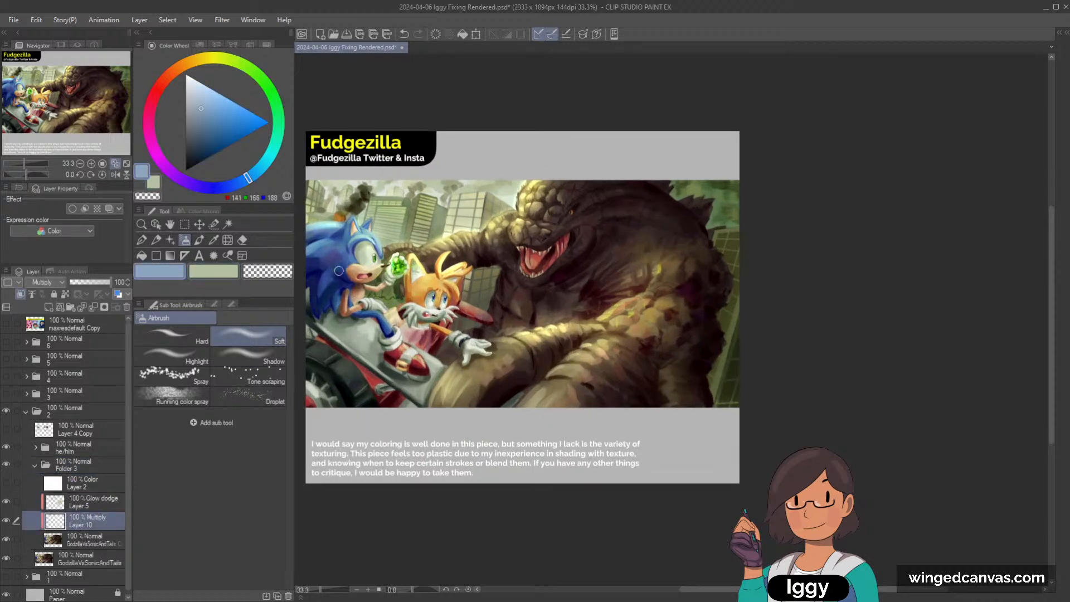
click(201, 114)
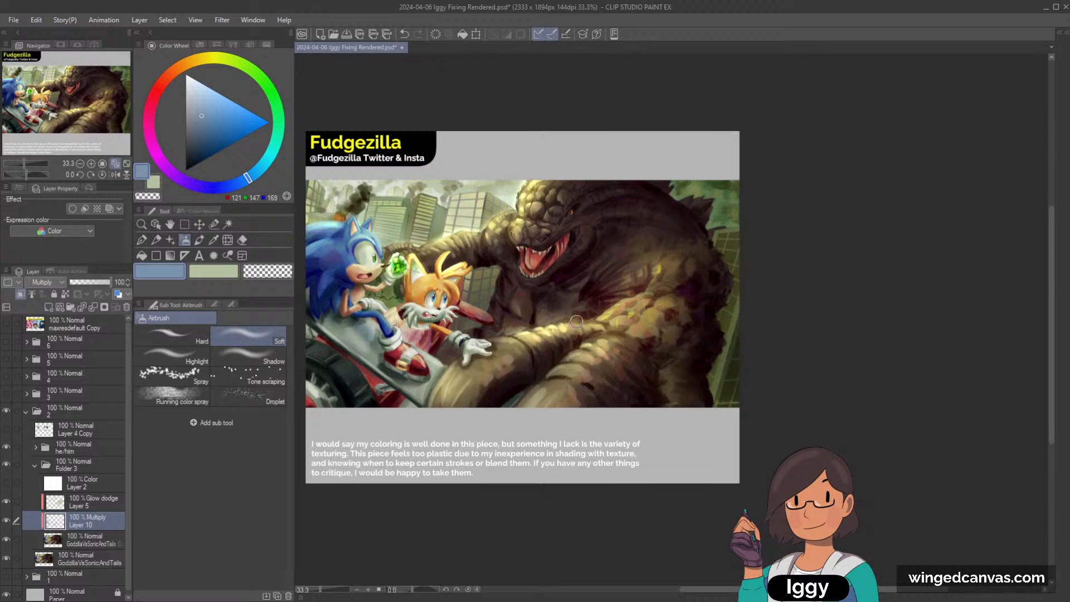
Add a clipped Overlay layer directly above the painting in Folder 3 and sample pale green, RGB 205, 213, 182, from the sky.
scroll(576, 321, up, 1)
drag(92, 101, 65, 90)
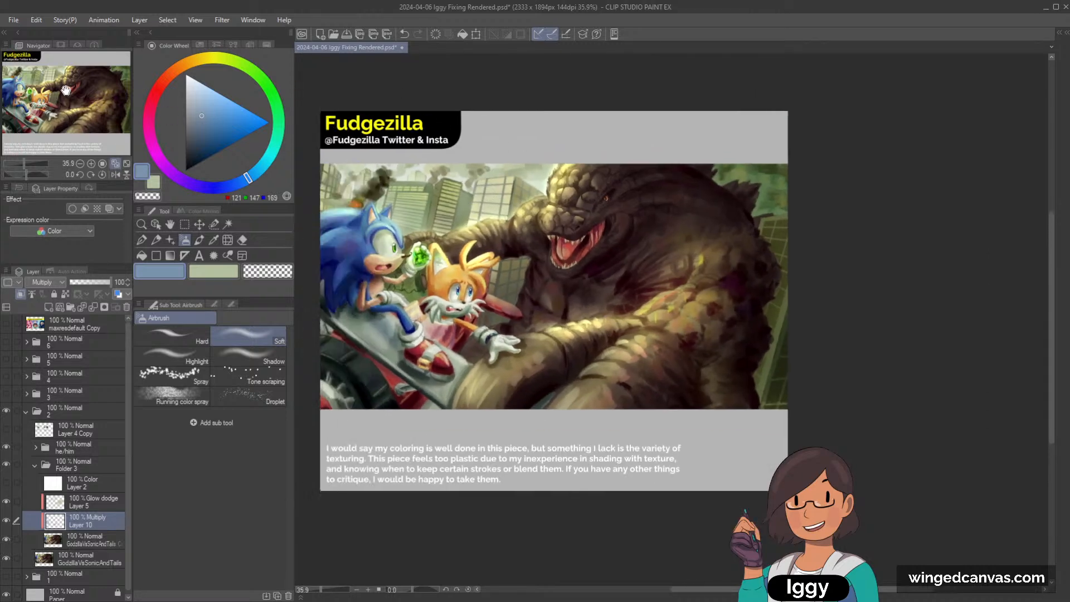
scroll(568, 140, up, 1)
scroll(568, 140, down, 1)
scroll(568, 140, up, 1)
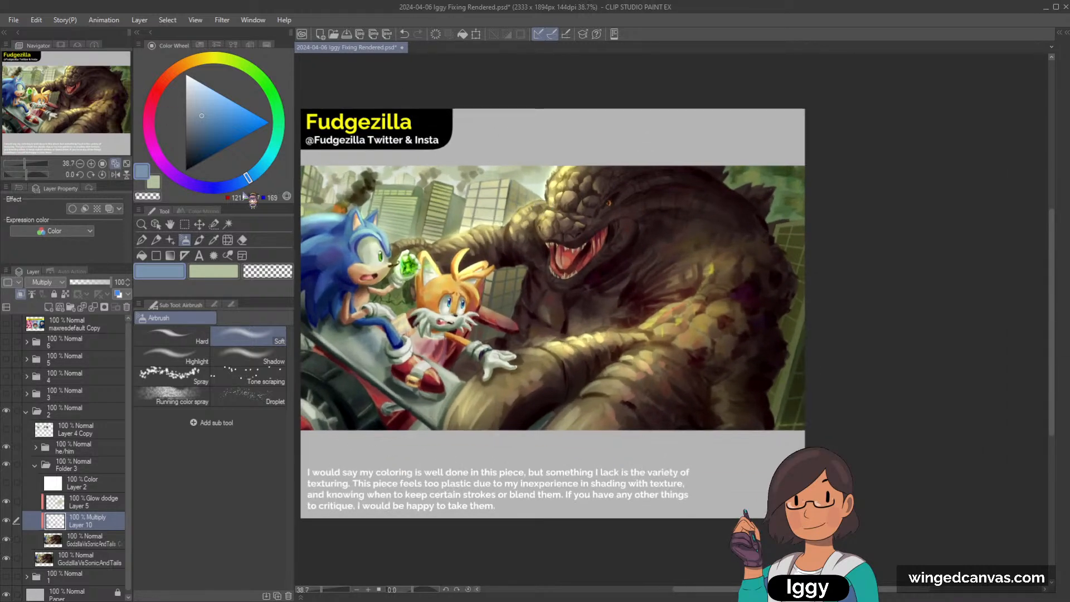
click(94, 539)
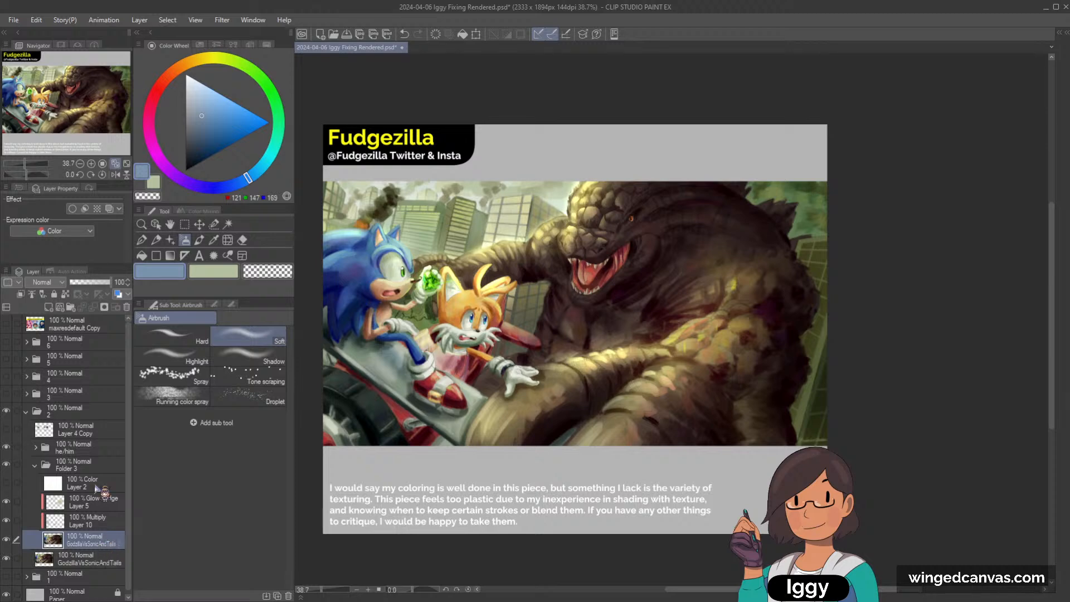
click(49, 307)
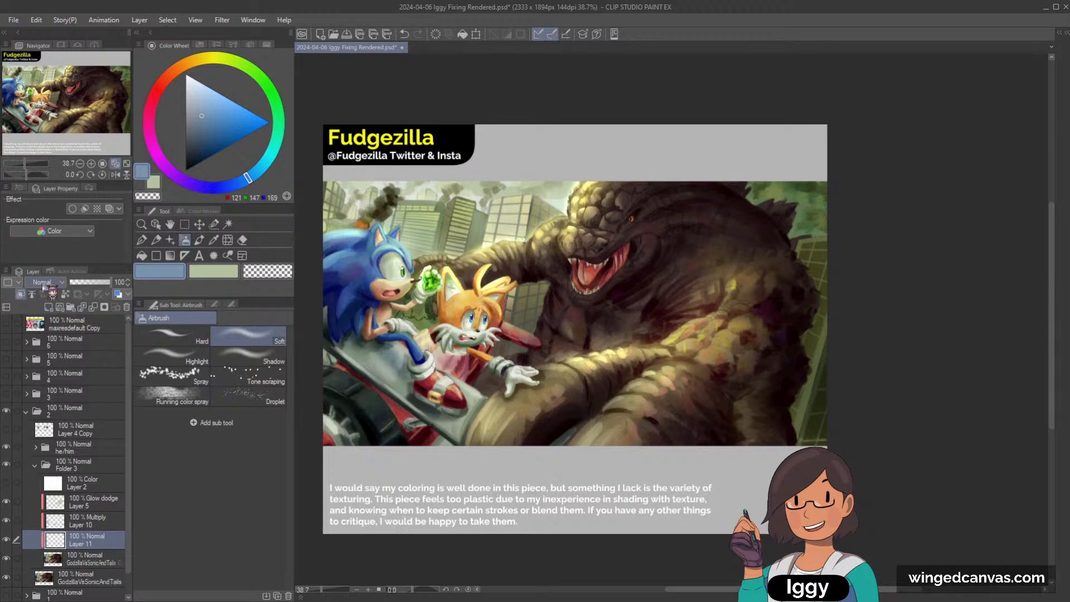
key(shift+alt+o)
alt+click(397, 199)
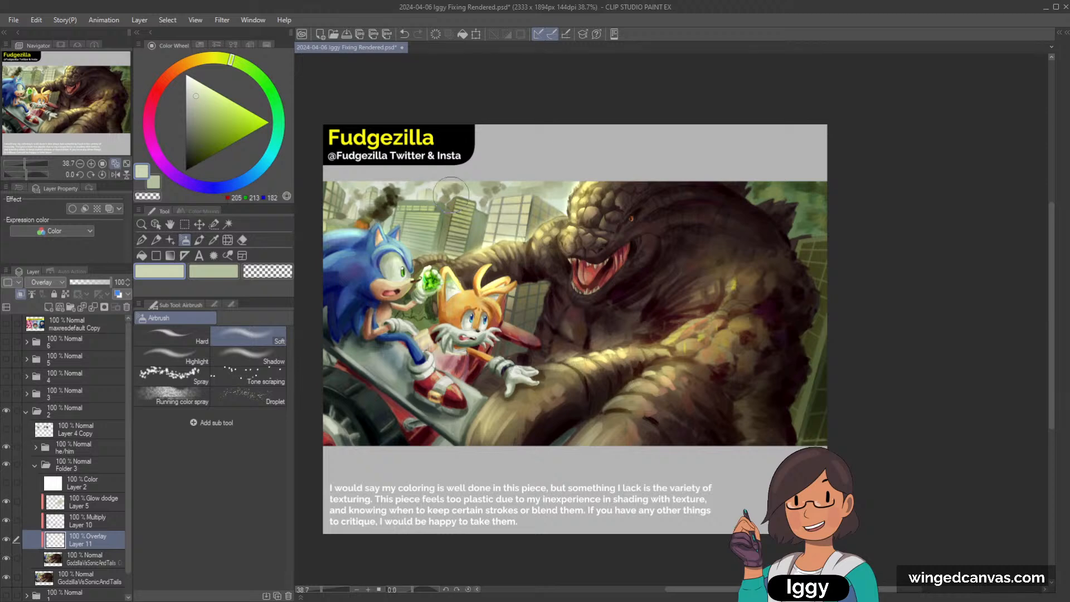
Airbrush pale green light over the smoky sky and the buildings behind the characters, adjusting the Soft airbrush size.
mouse_move(452, 194)
mouse_down()
mouse_move(500, 209)
mouse_move(566, 185)
mouse_move(490, 226)
mouse_move(469, 229)
mouse_move(449, 212)
mouse_move(425, 221)
mouse_move(515, 210)
mouse_move(517, 223)
mouse_move(429, 238)
mouse_move(401, 212)
mouse_move(429, 228)
mouse_move(347, 206)
mouse_move(372, 203)
mouse_move(335, 204)
mouse_up()
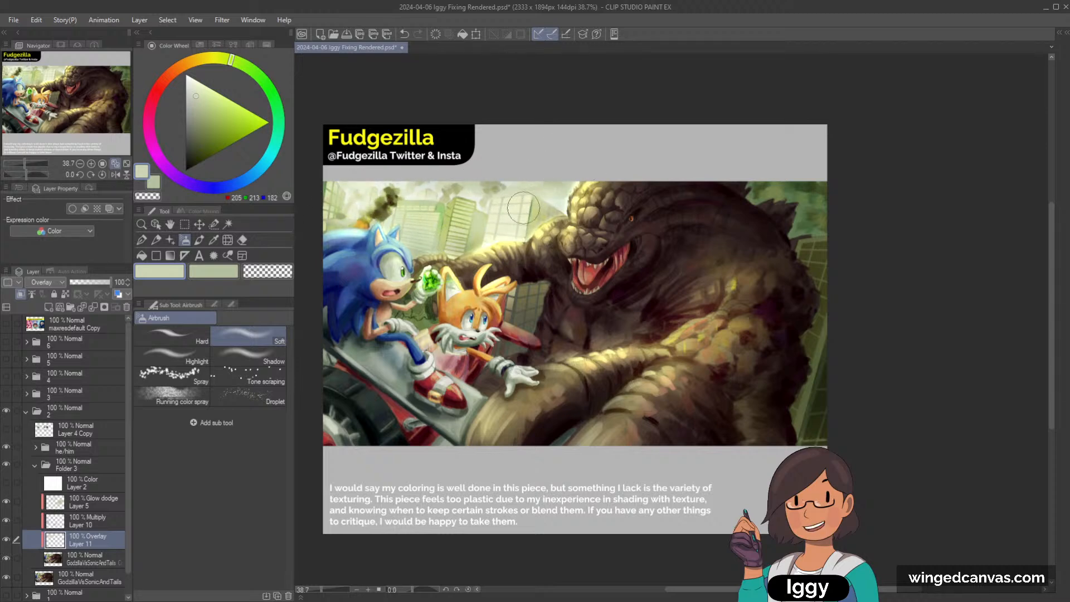
drag(524, 208, 596, 149)
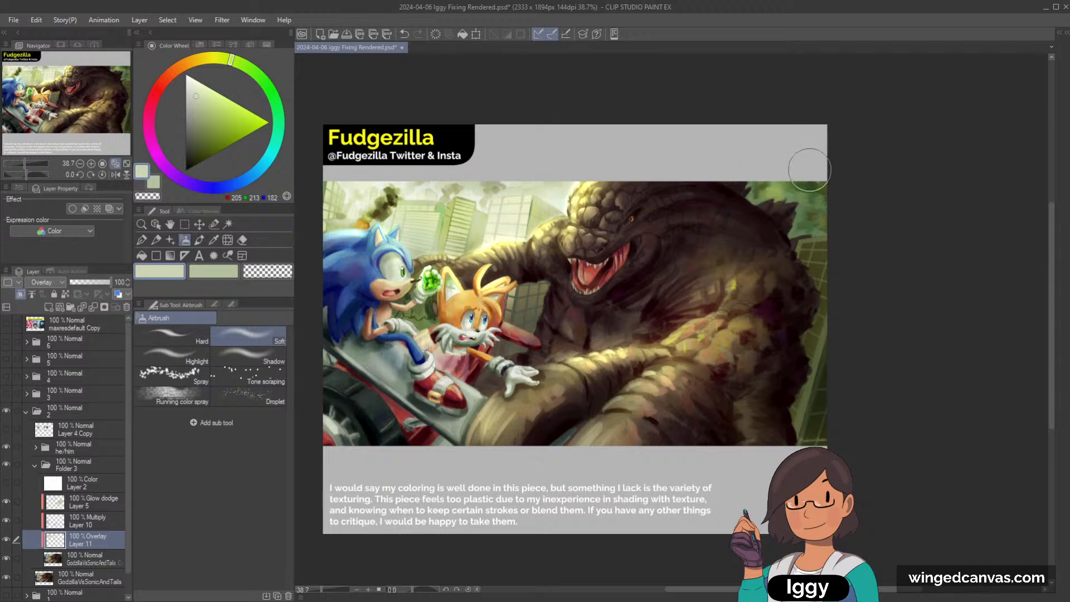
mouse_move(808, 170)
mouse_down()
mouse_move(819, 243)
mouse_move(827, 169)
mouse_move(828, 252)
mouse_up()
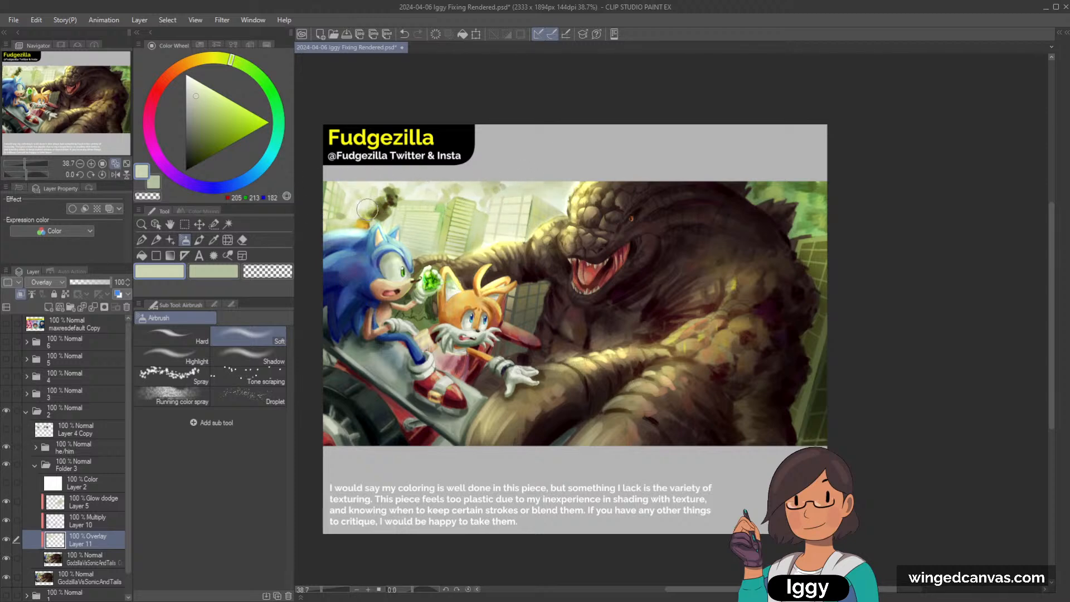
key(bracketright)
key(bracketright)
key(bracketright)
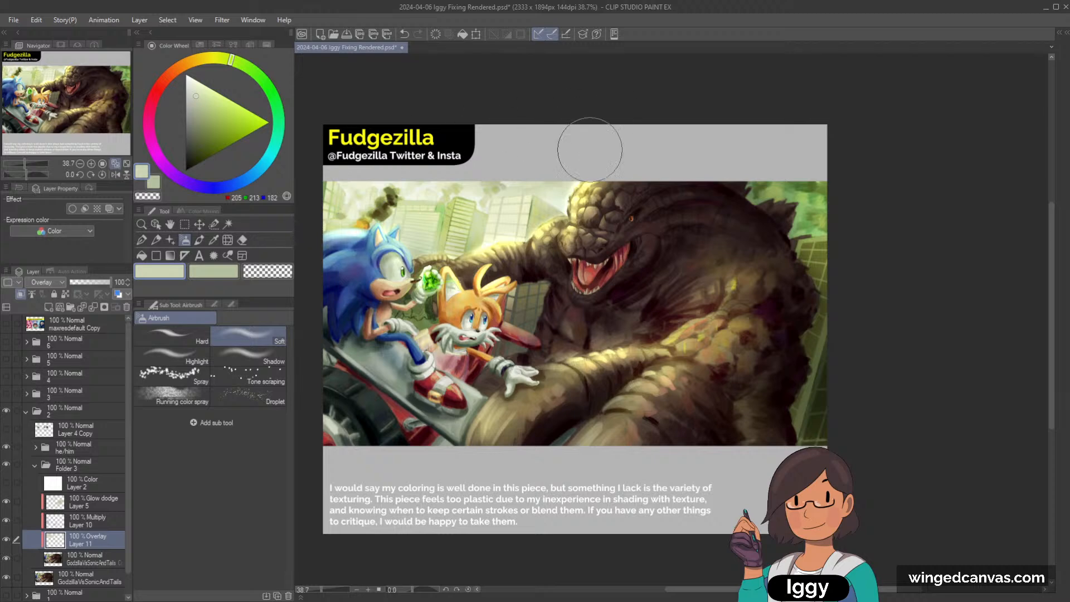
key(bracketleft)
key(bracketleft)
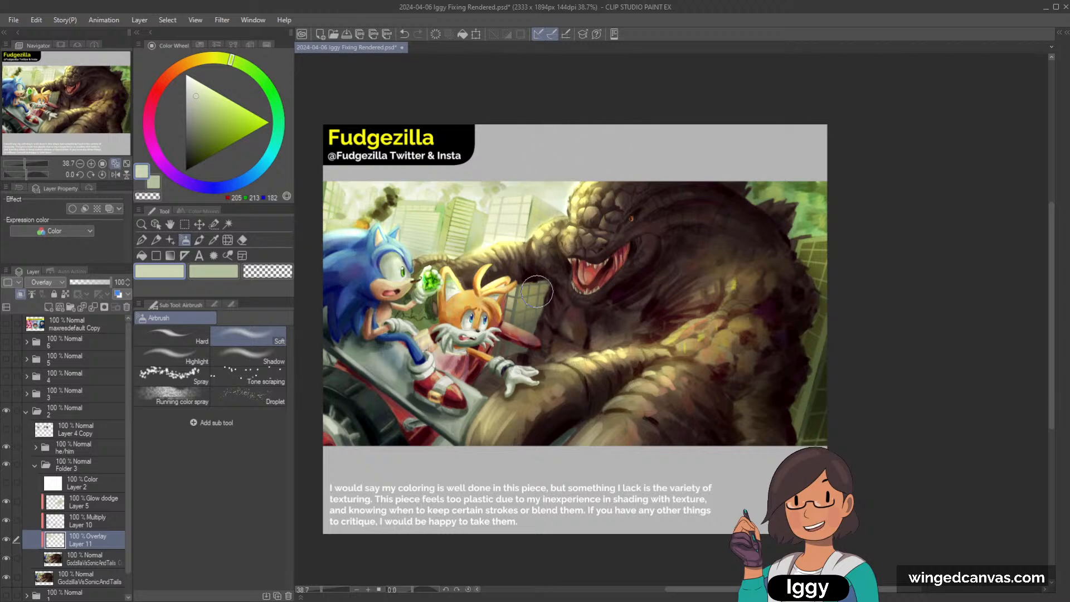
Show the white Color layer at the top of Folder 3 and examine the painting's values in greyscale.
scroll(680, 168, down, 2)
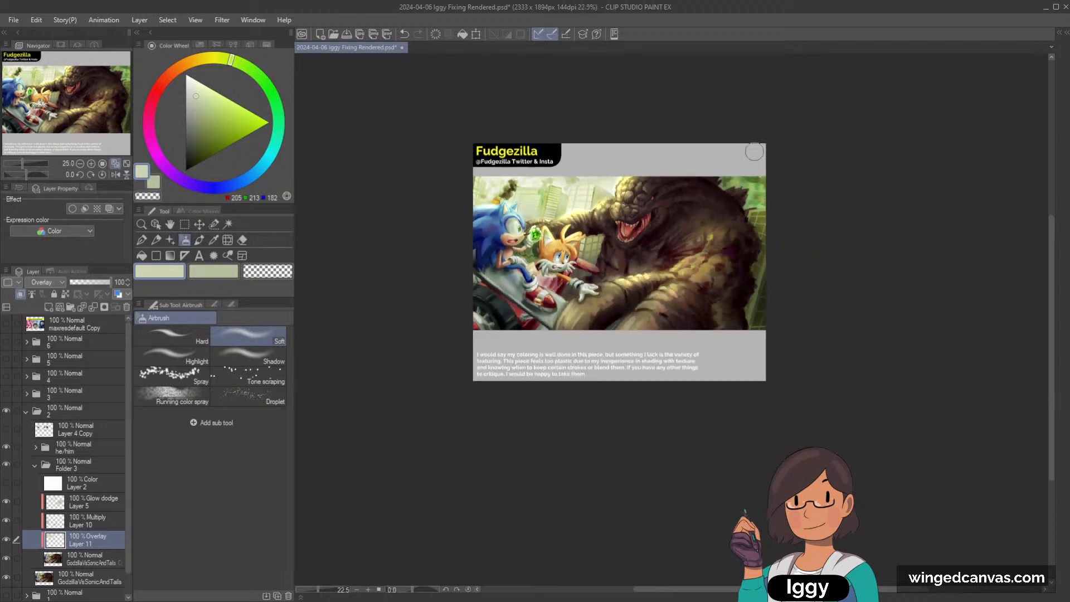
scroll(754, 151, up, 2)
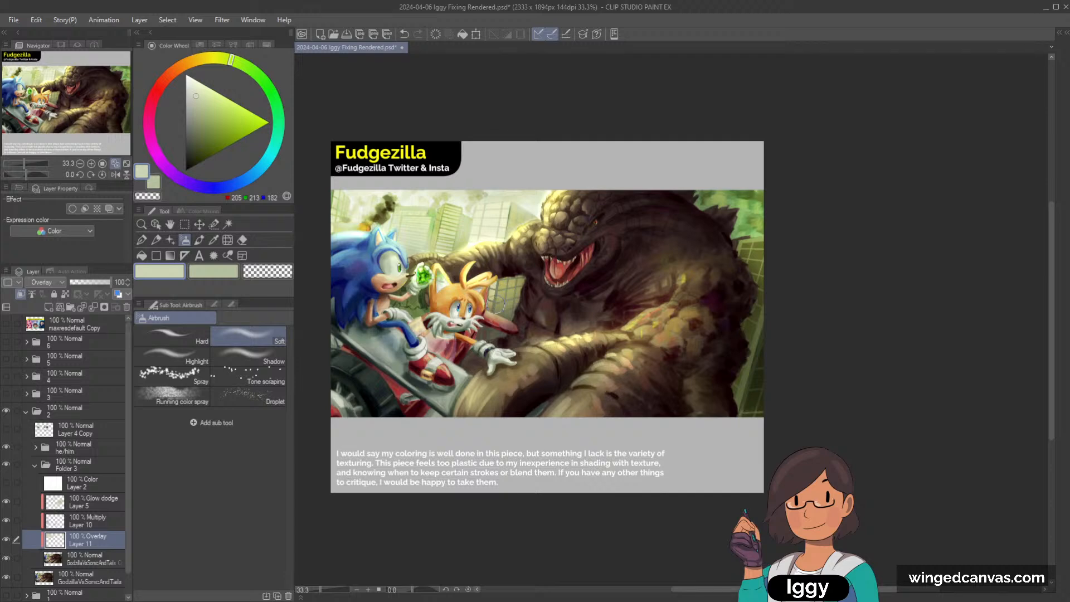
scroll(571, 245, up, 1)
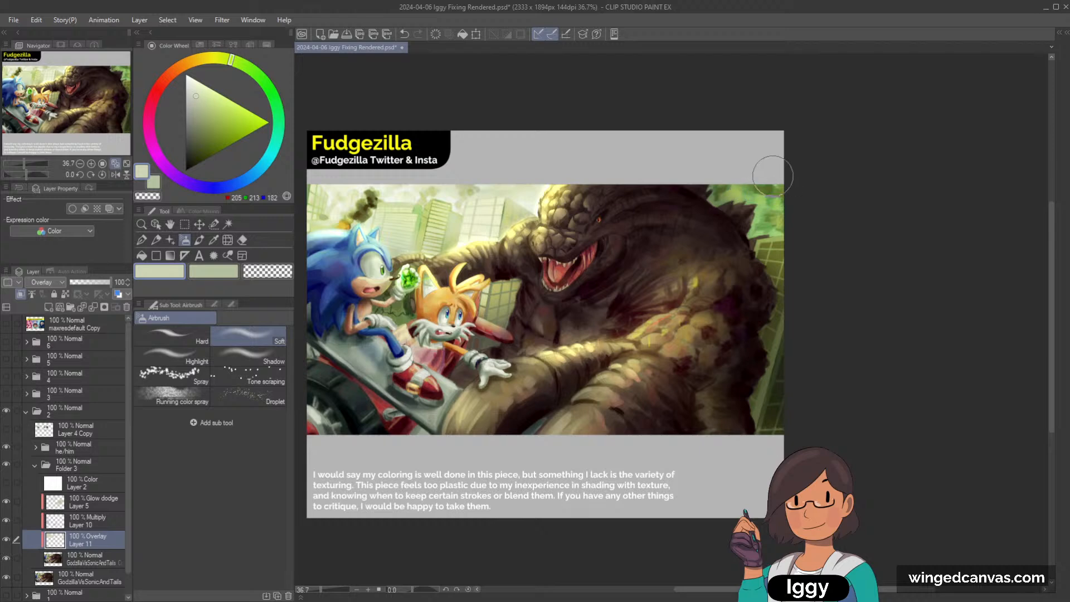
scroll(782, 218, down, 2)
scroll(783, 217, up, 1)
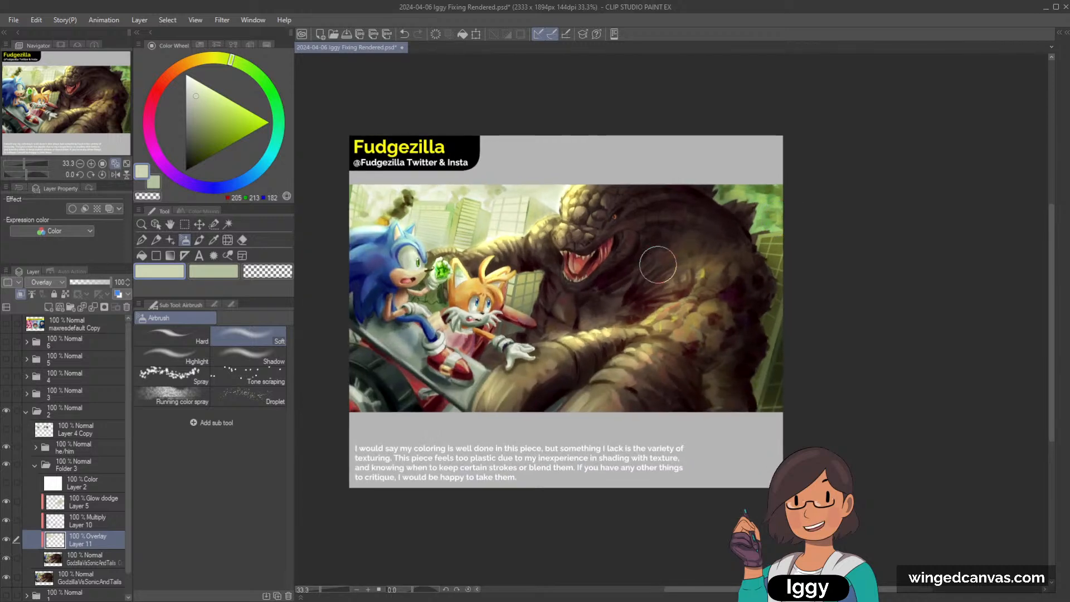
click(84, 490)
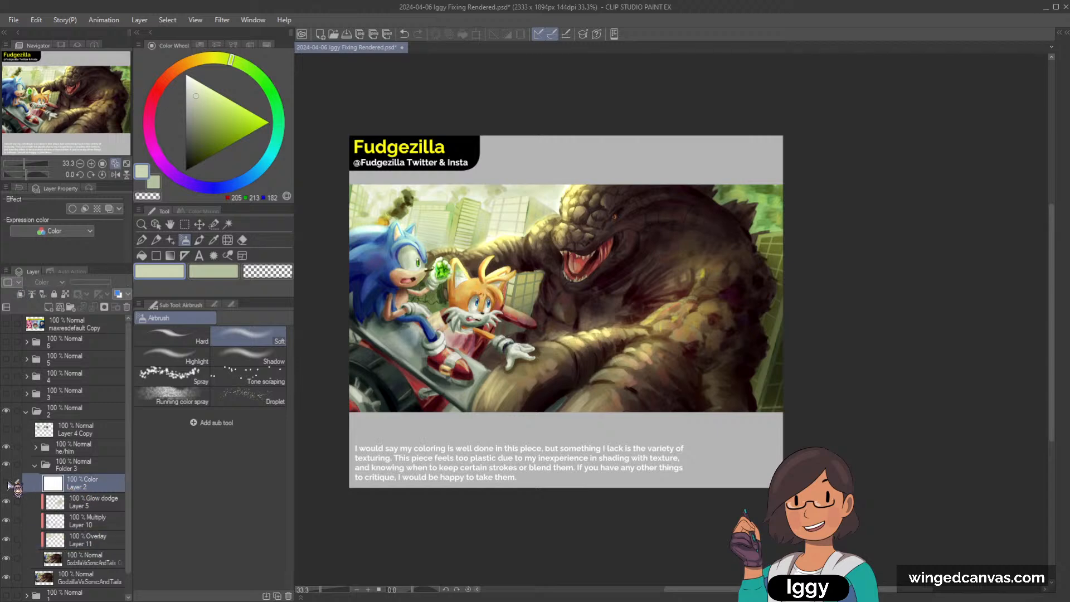
click(7, 483)
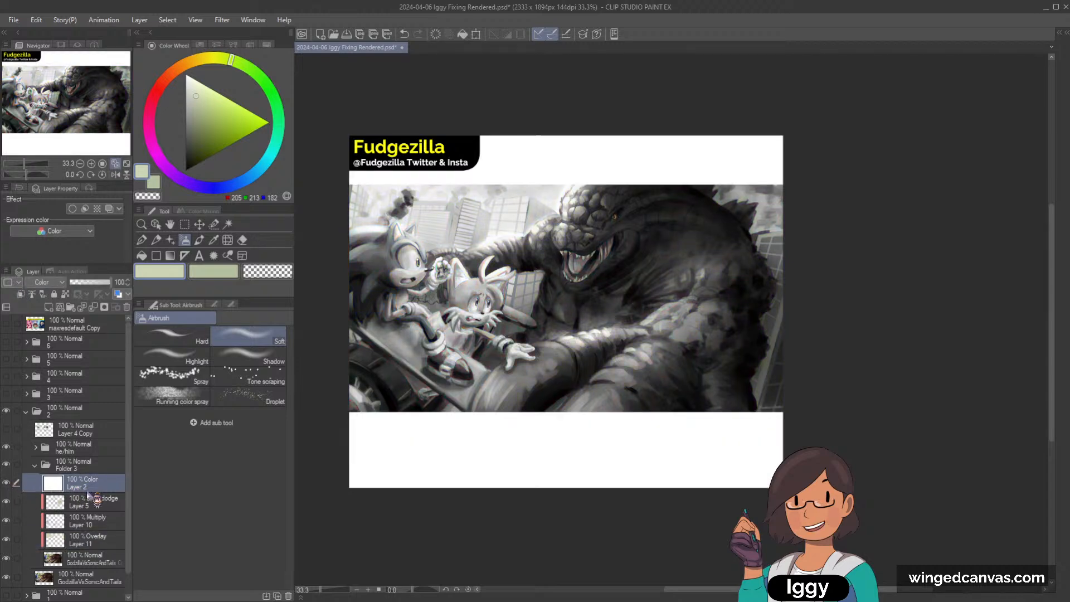
scroll(482, 310, up, 1)
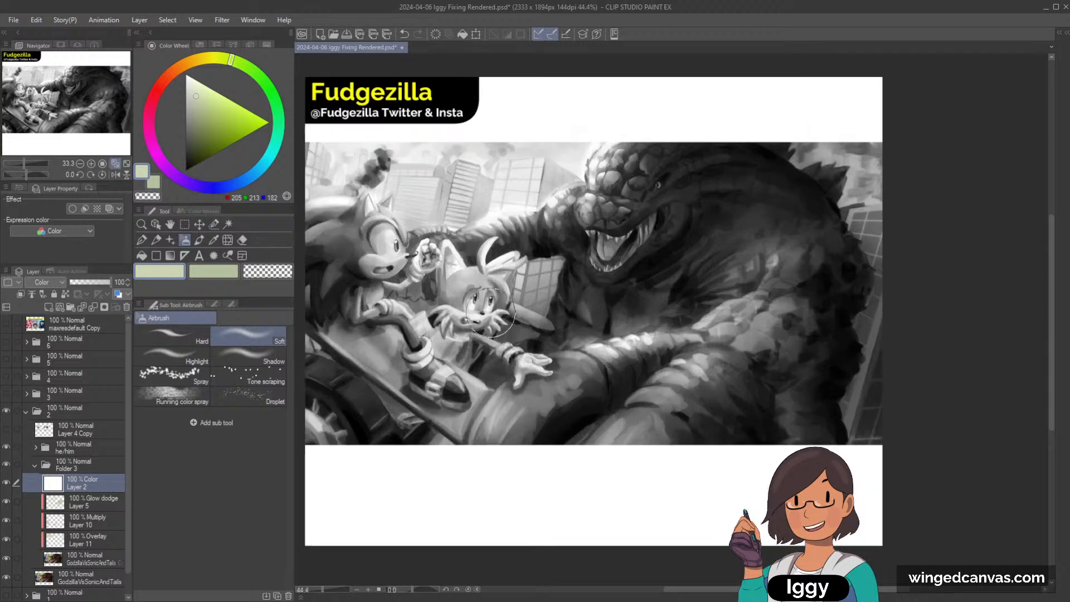
scroll(501, 312, down, 1)
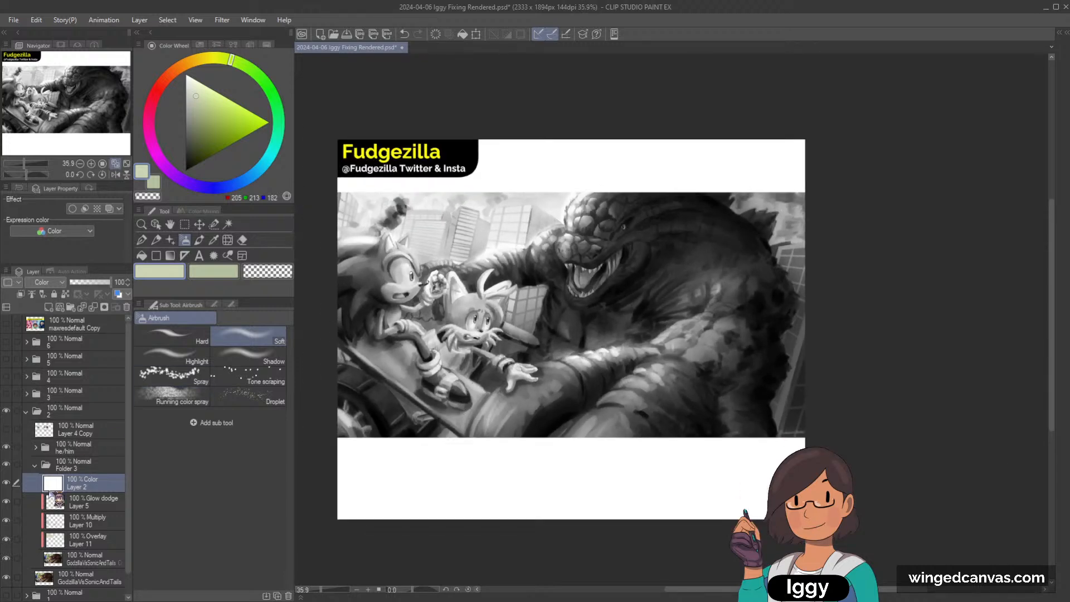
Try the Normal blending mode on the white Layer 2 and undo the change.
click(47, 282)
click(56, 299)
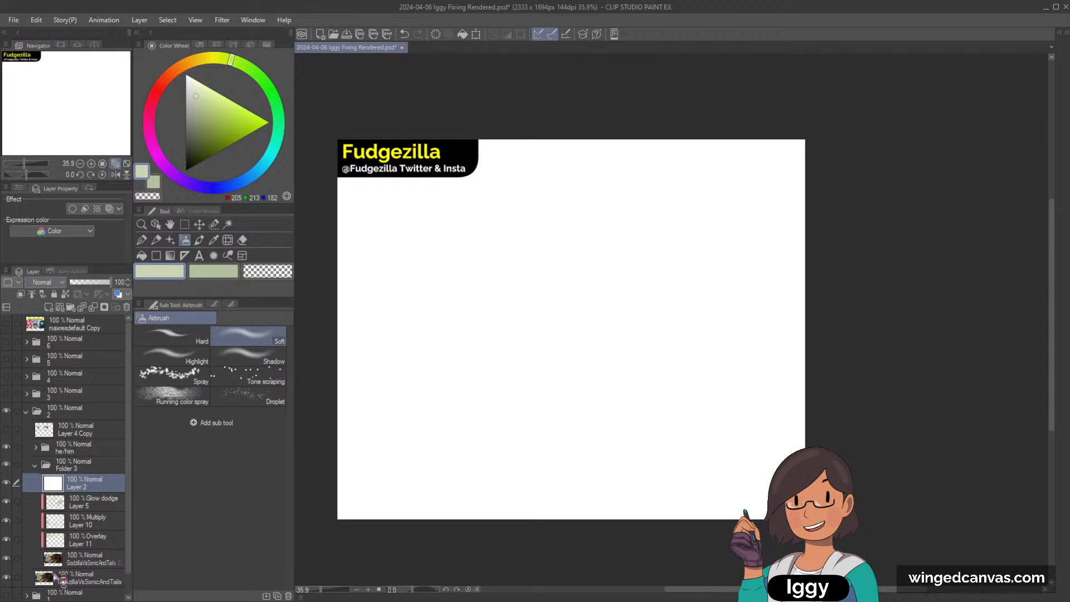
key(ctrl+z)
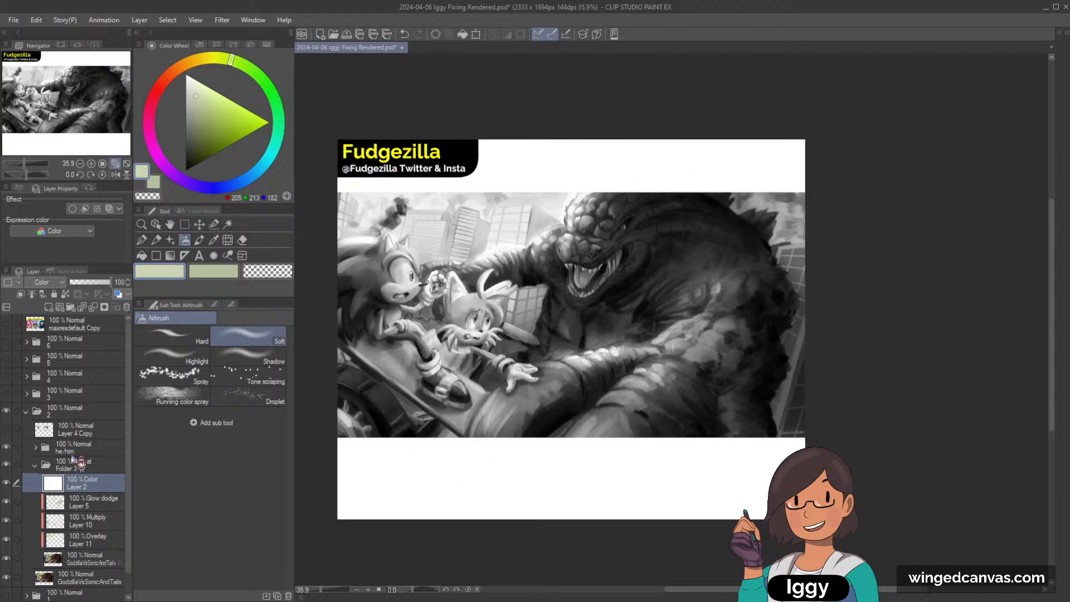
Show the handwritten contrast notes on Layer 4 Copy and move them down over the lower part of the painting.
click(89, 430)
click(6, 429)
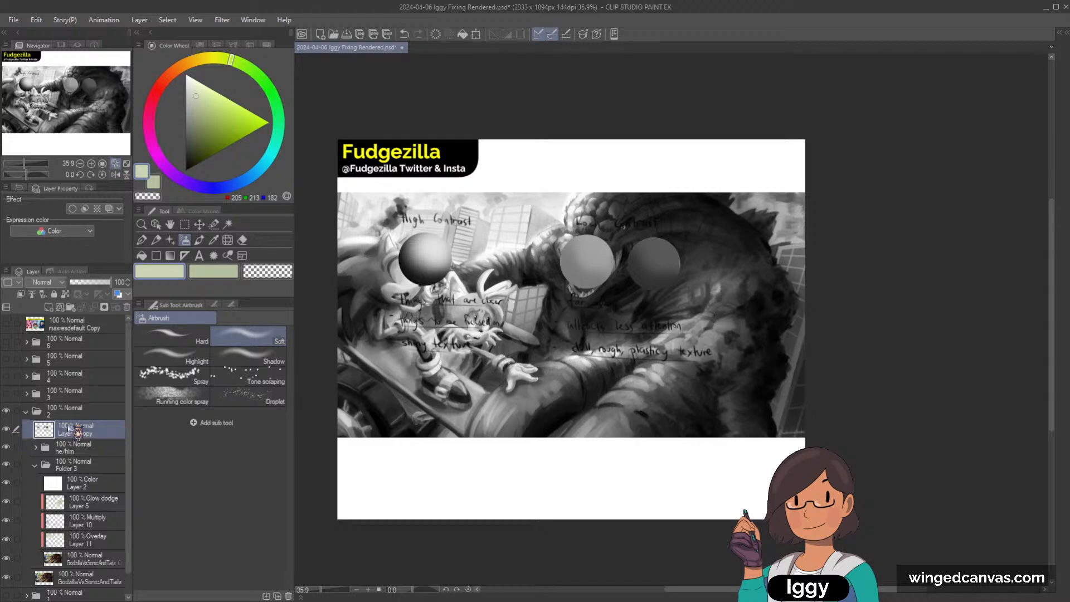
click(199, 224)
drag(562, 284, 559, 378)
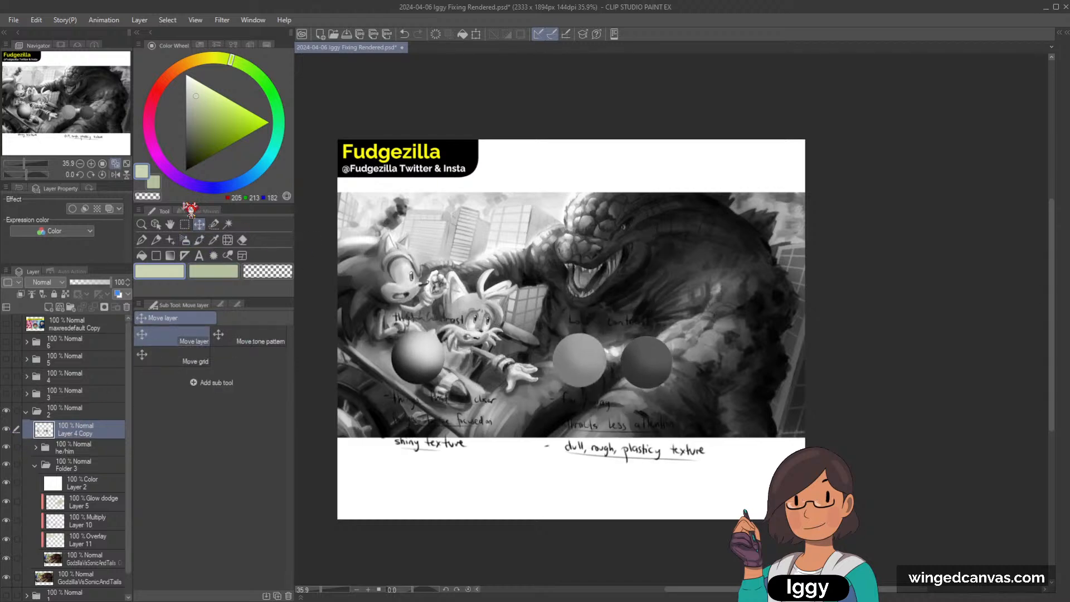
Write "Values" and "- inherent brightness/darkness of colour" in black Lighter pencil below the painting, and hide the notes layer.
click(156, 239)
click(214, 271)
click(185, 171)
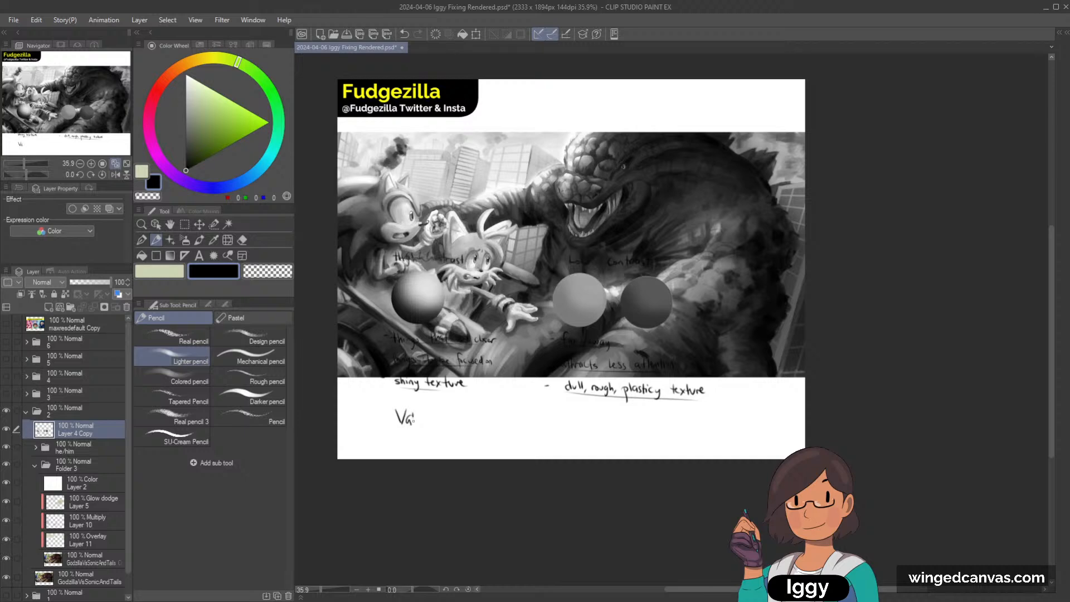
drag(424, 419, 433, 420)
drag(432, 438, 438, 441)
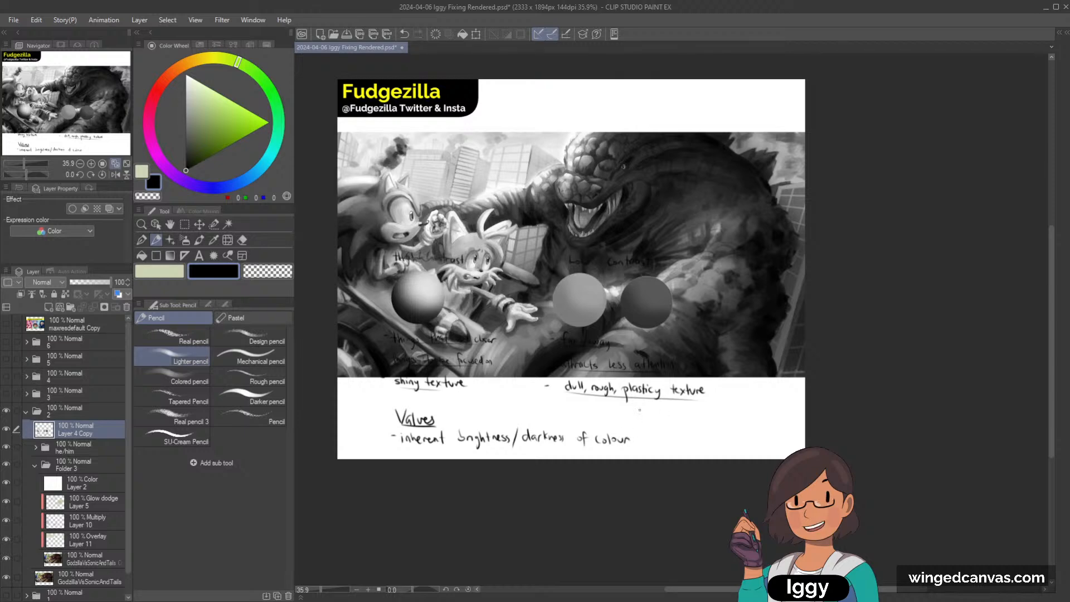
click(6, 428)
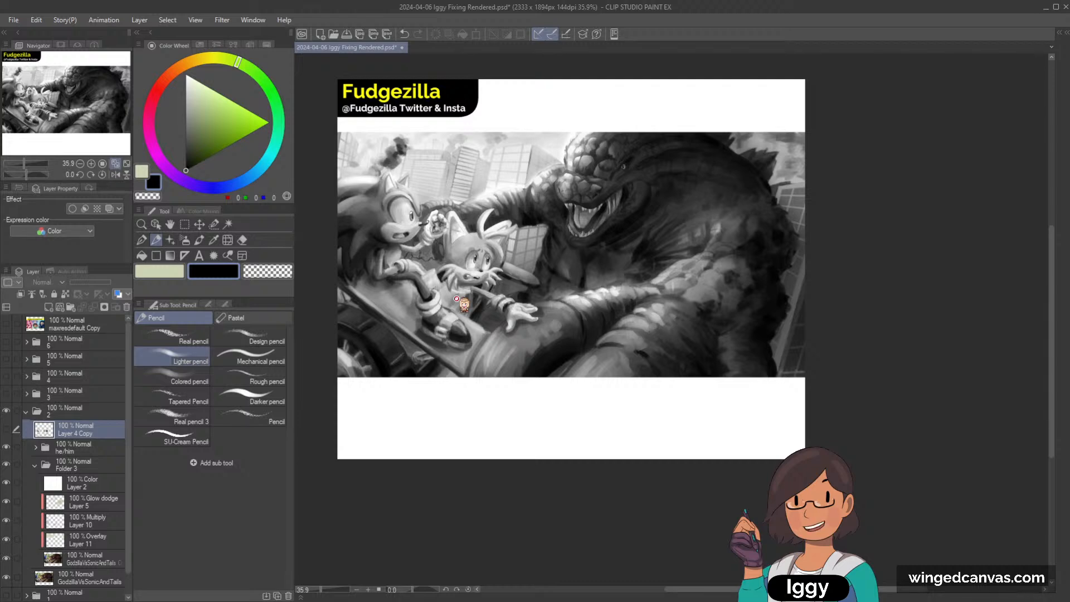
Set the drawing colour to bright green, RGB 181, 242, 76, and capture the Hue/Saturation/Luminosity dialog with Saturation at -100 for the Color layer.
click(126, 163)
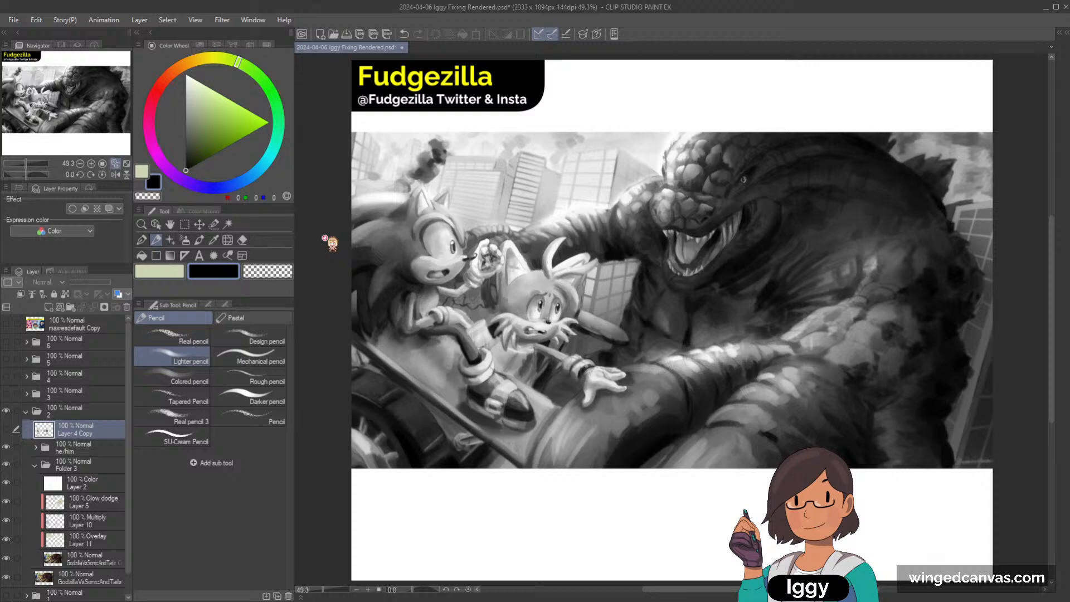
mouse_move(234, 105)
mouse_down()
mouse_move(210, 111)
mouse_move(231, 105)
mouse_up()
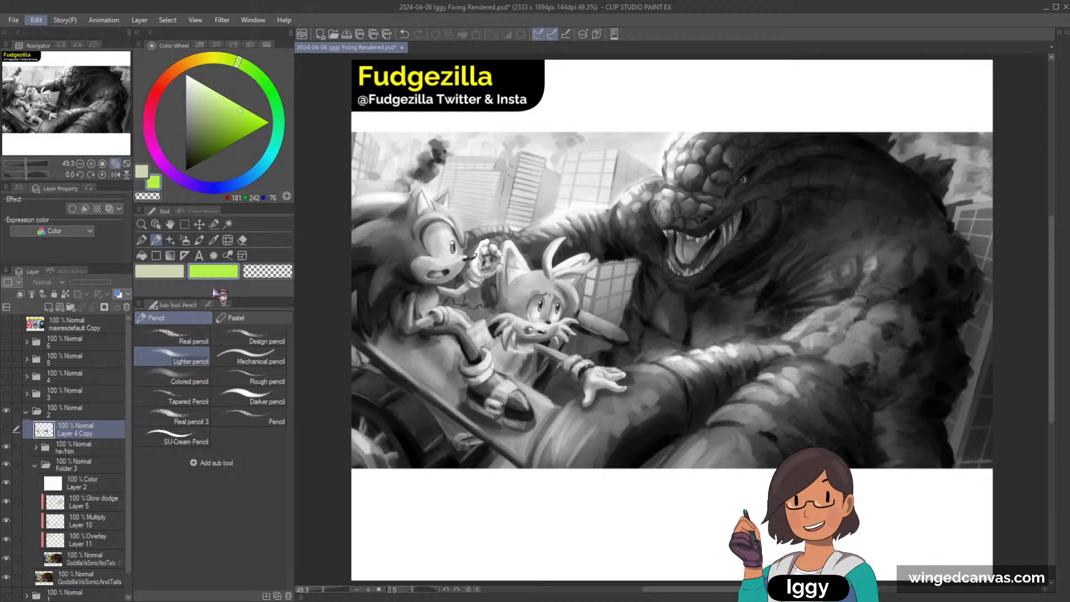
click(101, 483)
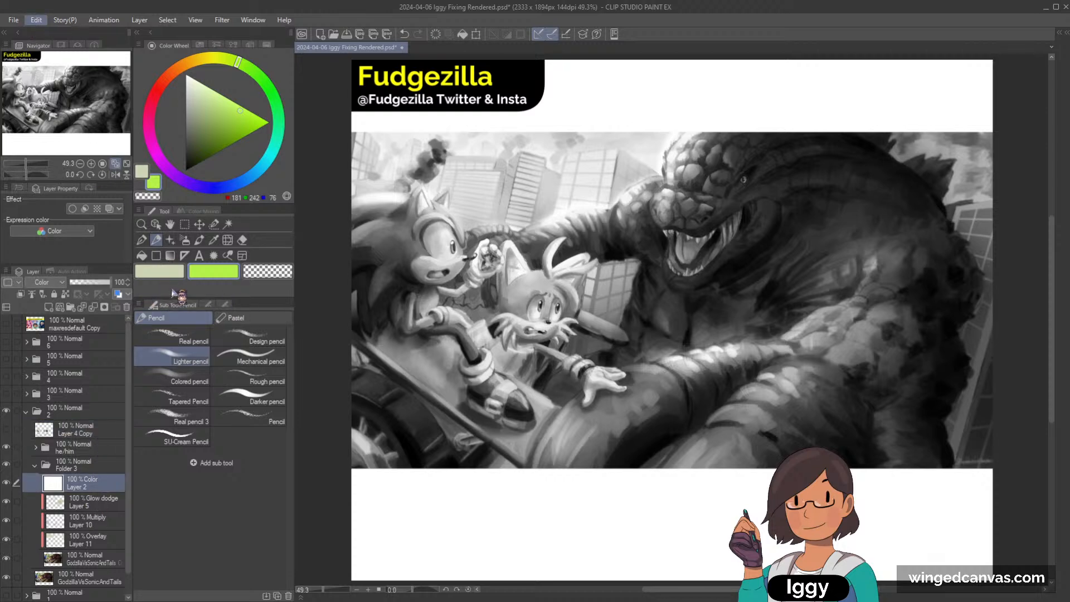
click(243, 305)
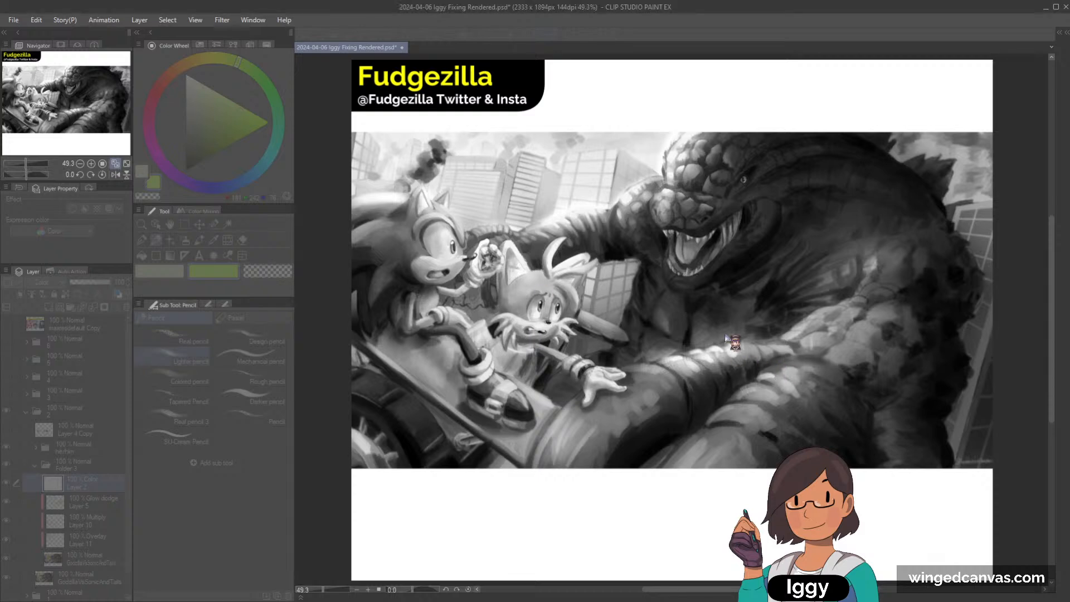
click(775, 304)
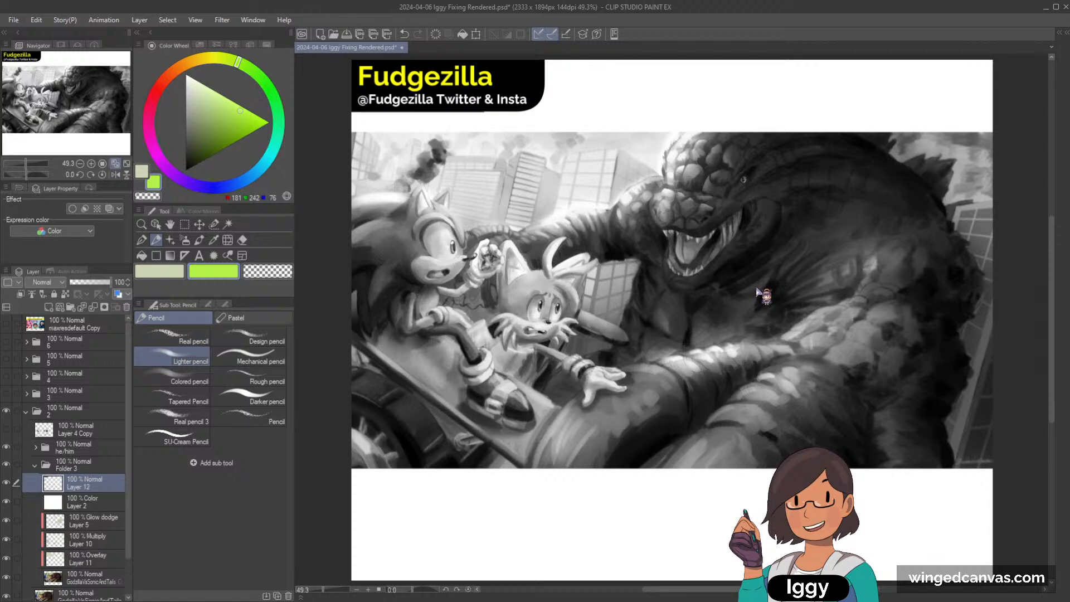
Place the captured Hue/Saturation/Luminosity dialog on a new layer above Layer 4 Copy, enlarged and centred over the painting.
click(83, 433)
key(ctrl+shift+n)
key(ctrl+u)
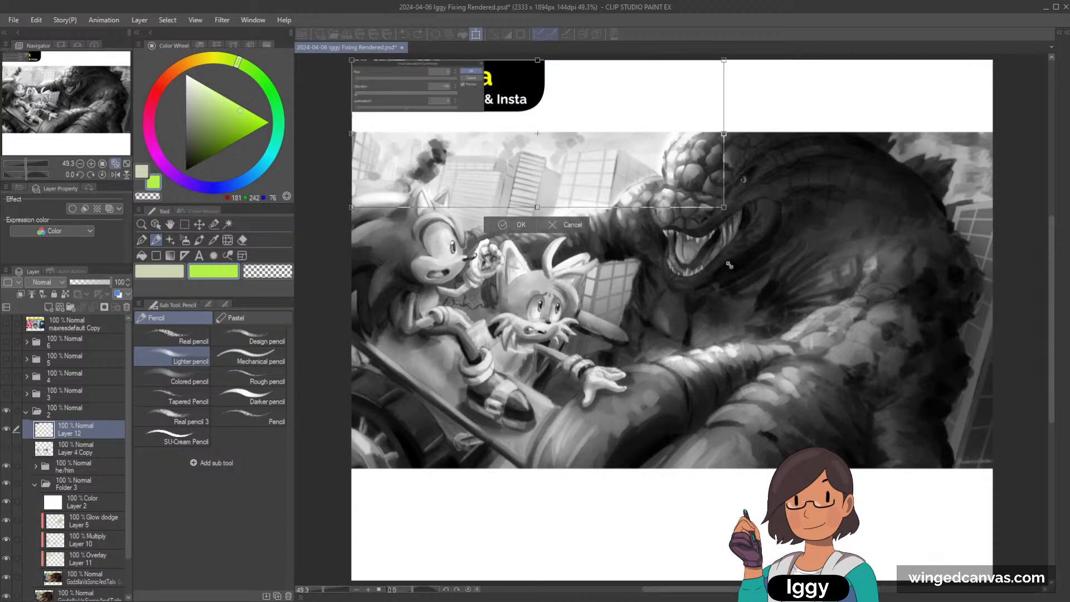
drag(680, 203, 711, 329)
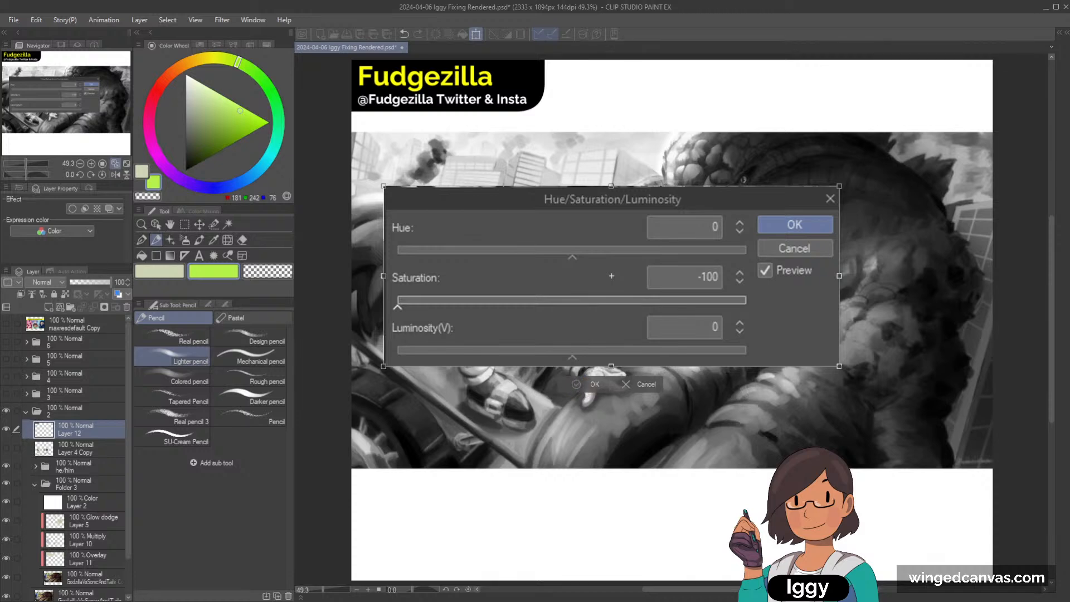
click(576, 383)
Cross out the captured Hue/Saturation/Luminosity dialog with a red Lighter pencil X, RGB 255, 10, 0, and delete its layer, Layer 12.
click(156, 255)
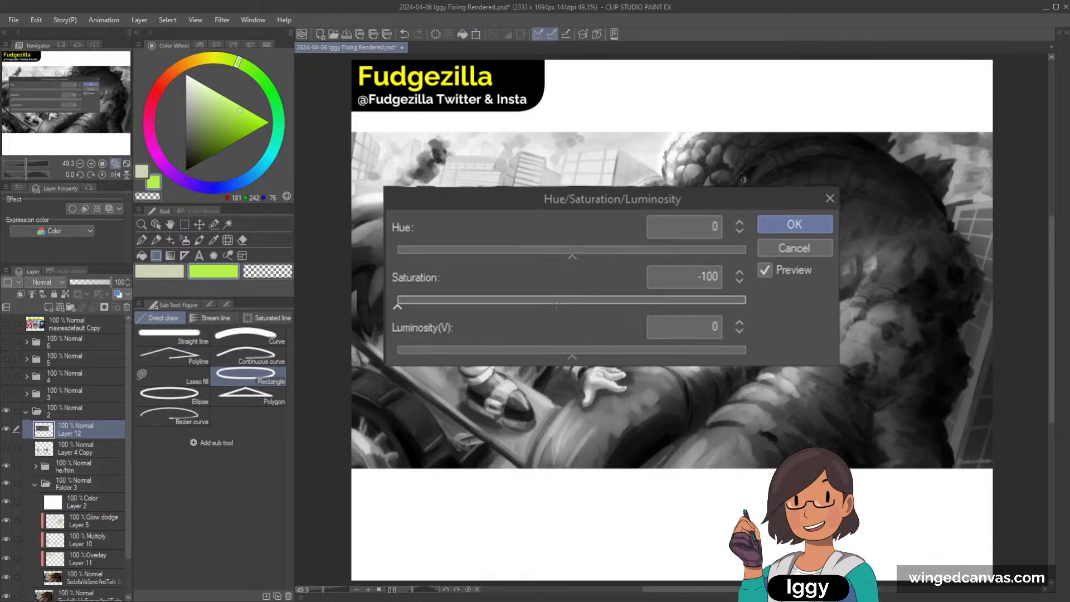
click(158, 240)
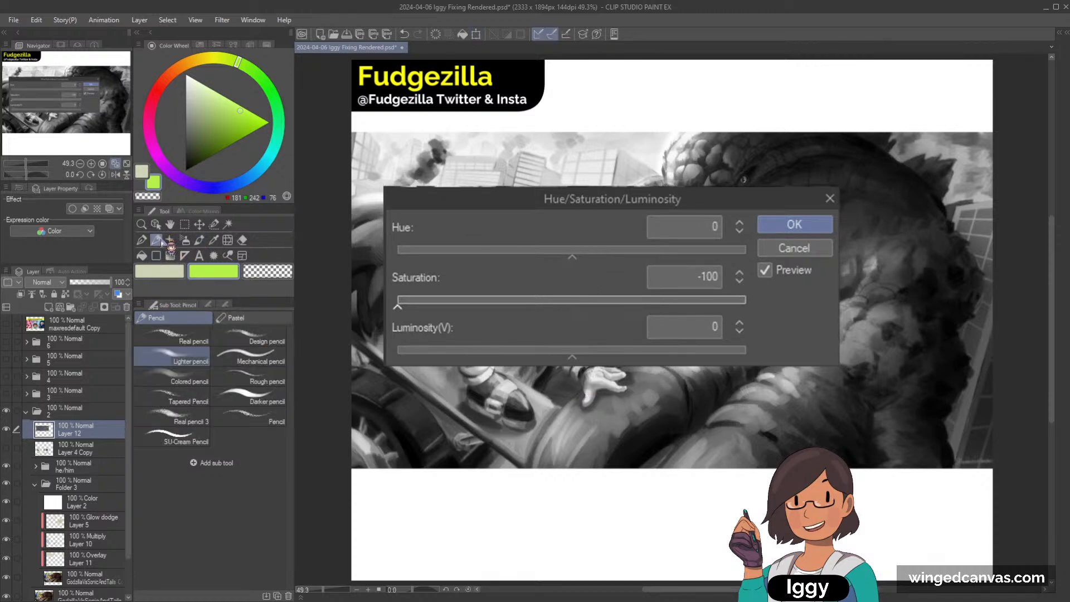
drag(261, 118, 269, 122)
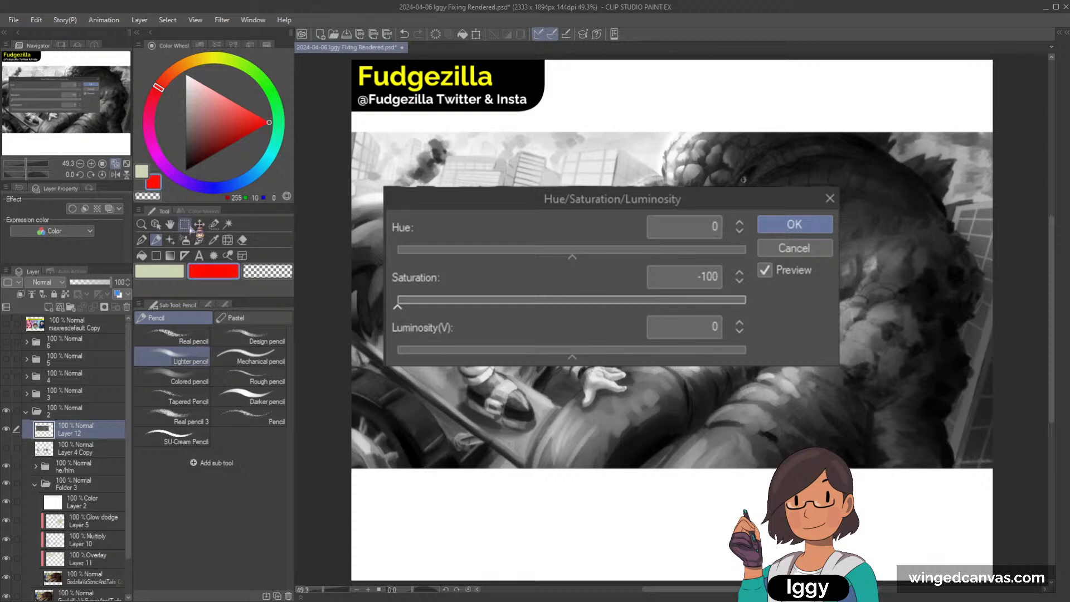
mouse_move(386, 365)
mouse_down()
mouse_move(810, 205)
mouse_move(389, 361)
mouse_up()
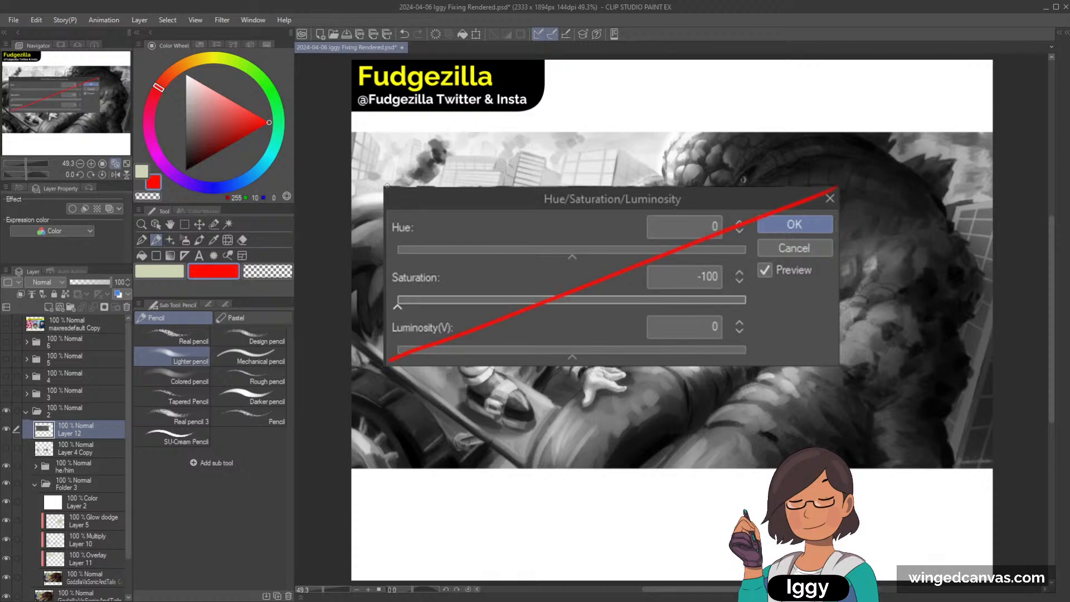
mouse_move(386, 186)
mouse_down()
mouse_move(692, 294)
mouse_move(837, 368)
mouse_up()
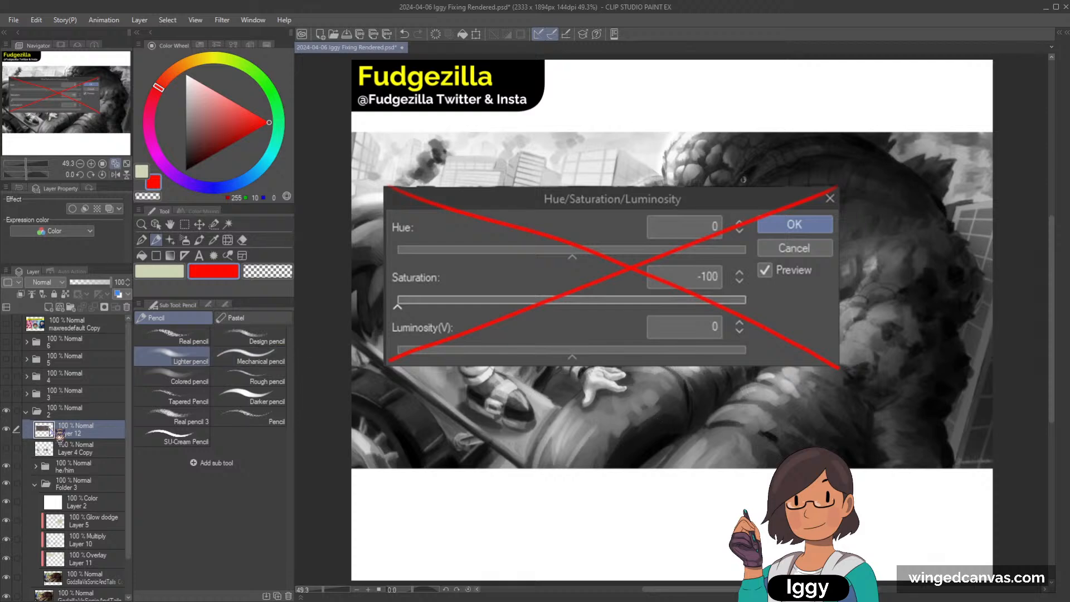
key(Delete)
Compare the painting in colour and greyscale through the Color layer's visibility, and check the base painting inside Folder 3.
click(88, 484)
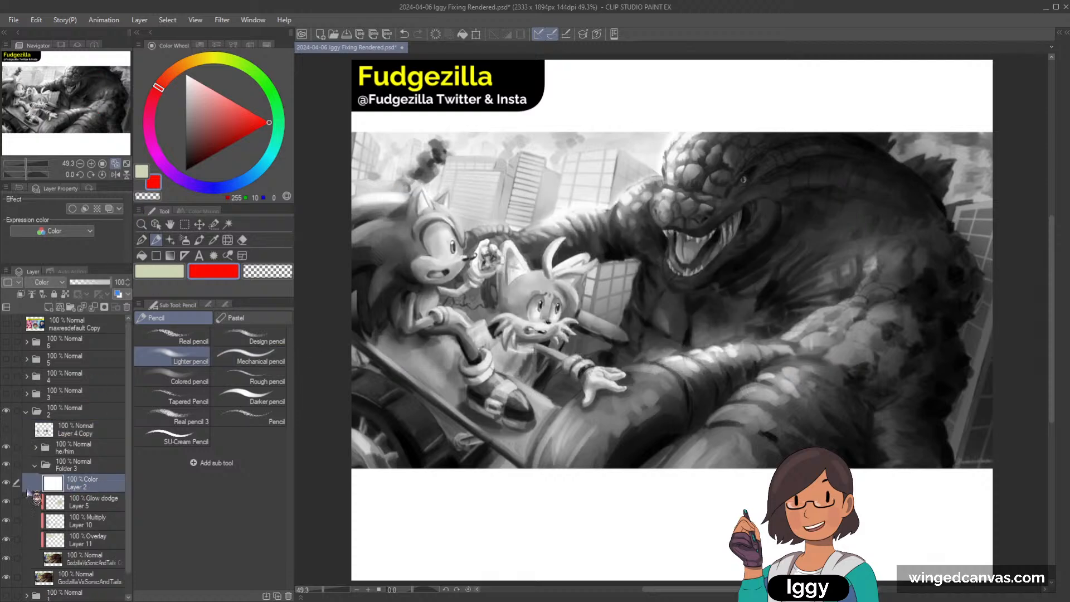
click(6, 482)
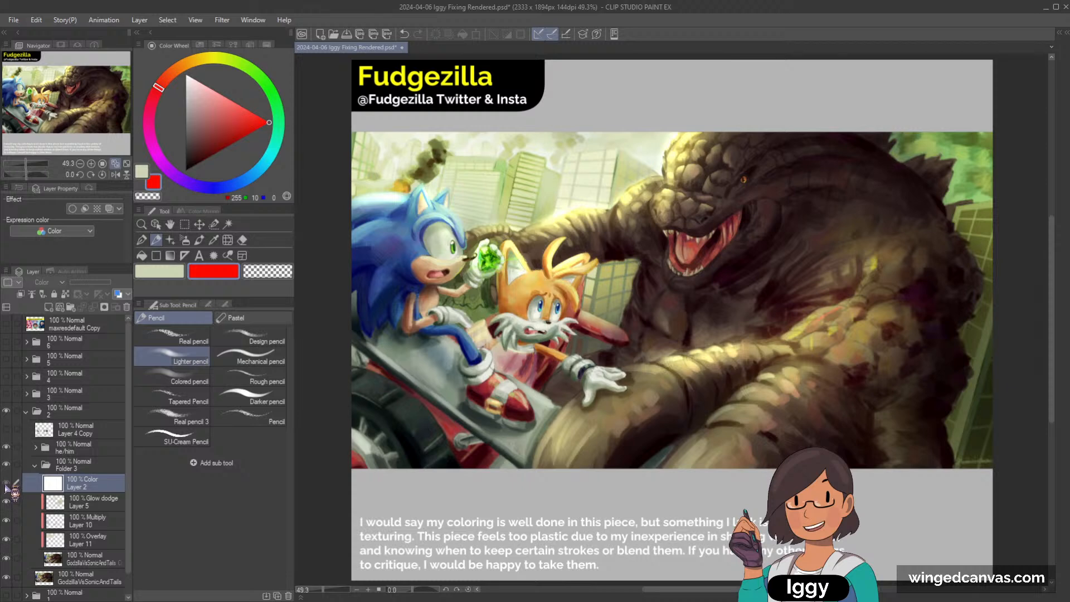
click(7, 484)
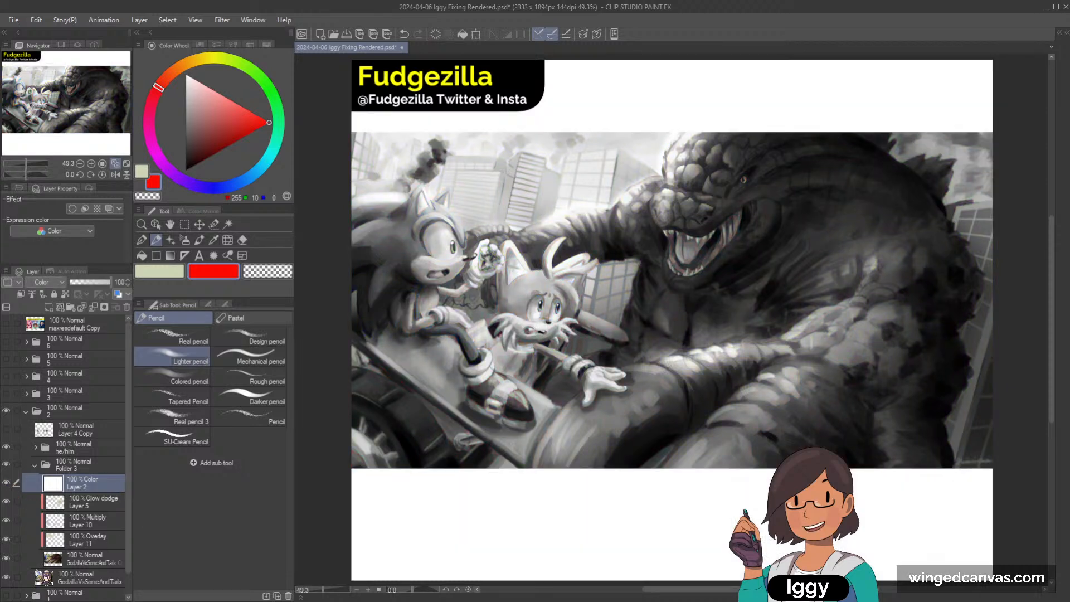
scroll(132, 539, down, 1)
click(7, 536)
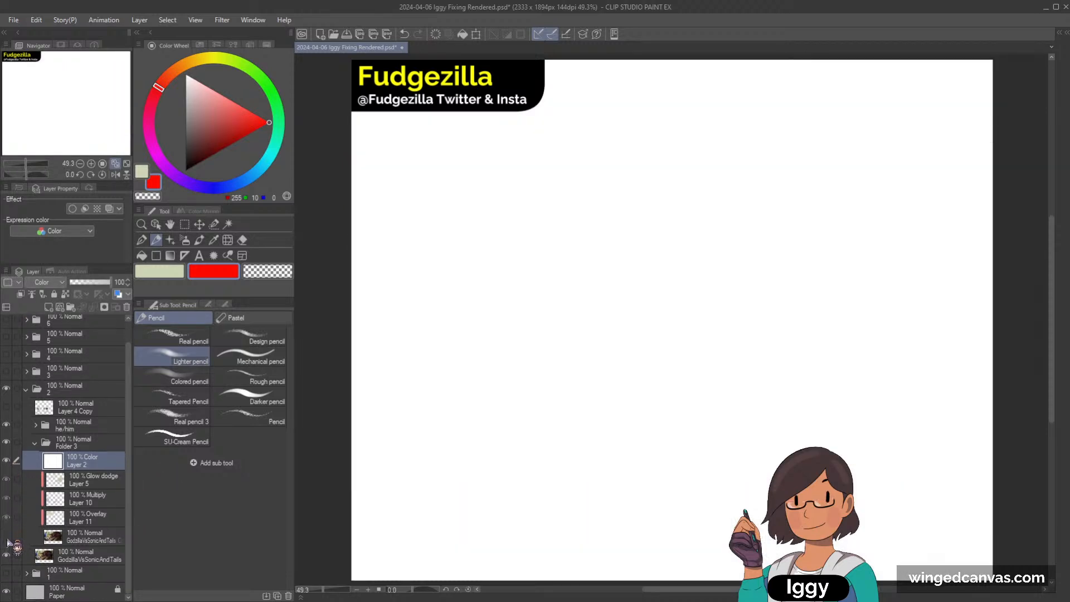
click(6, 536)
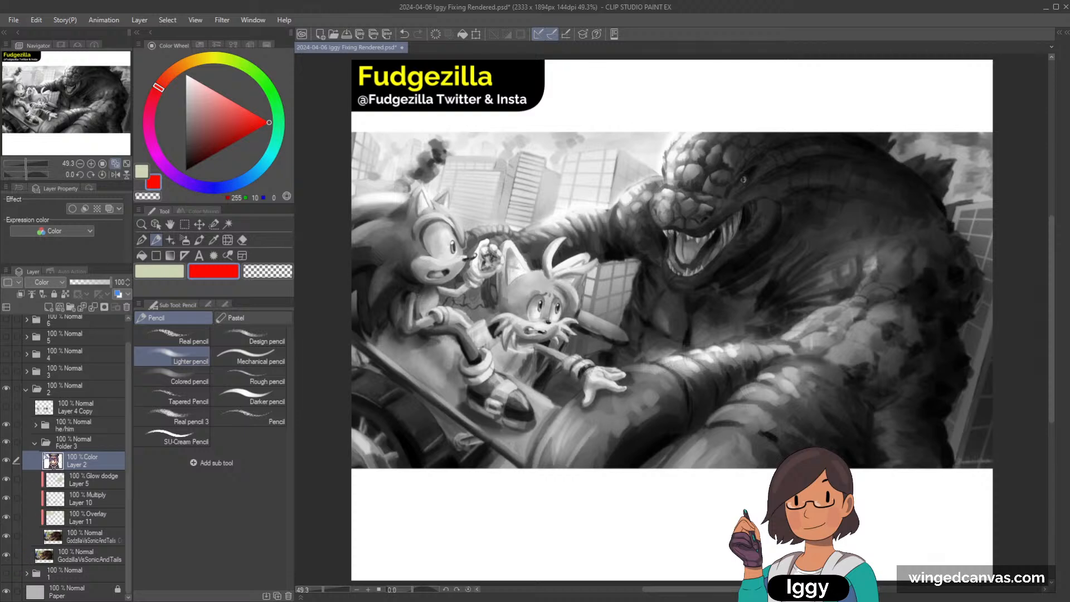
Move the Color layer, Layer 2, out of Folder 3 to sit directly above it, and collapse the folder.
click(35, 443)
click(35, 465)
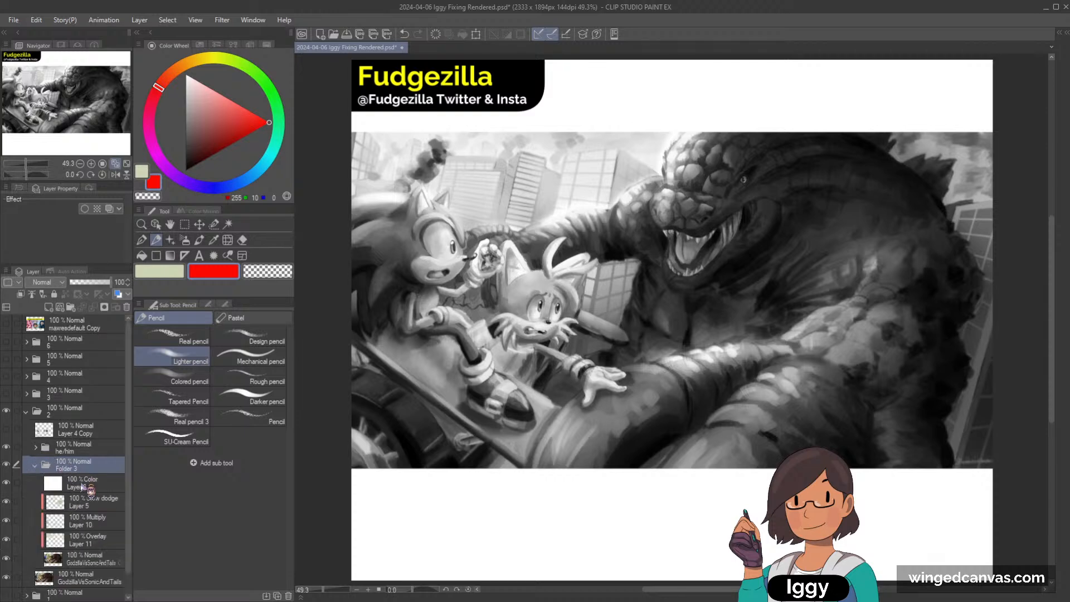
drag(84, 484, 81, 463)
click(35, 484)
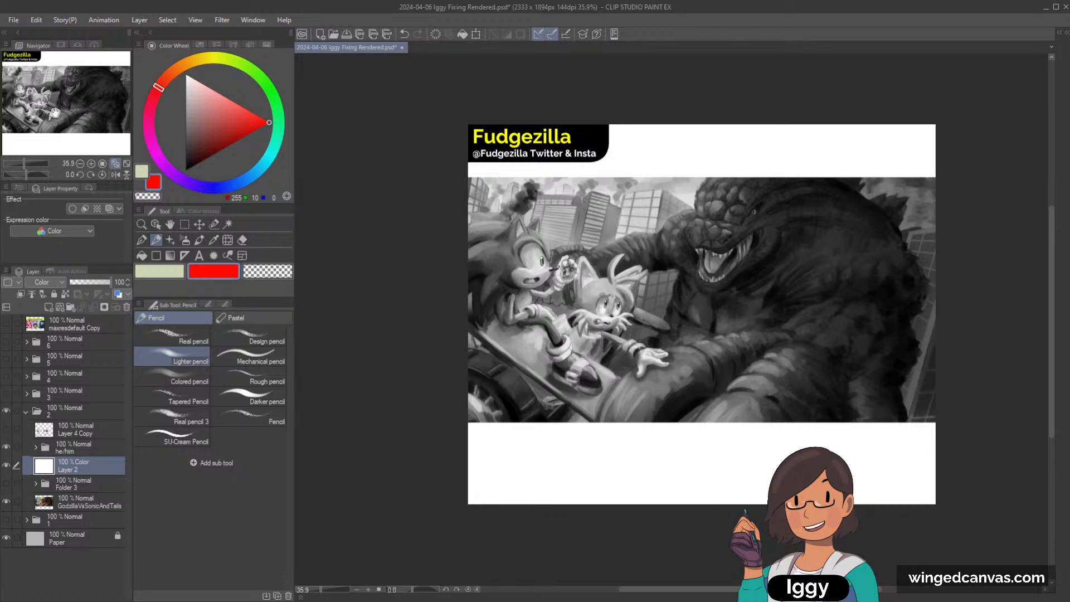
Compare the greyscale values of the original and the lighting edits by repeatedly hiding and showing Folder 3.
key(ctrl+minus)
click(6, 483)
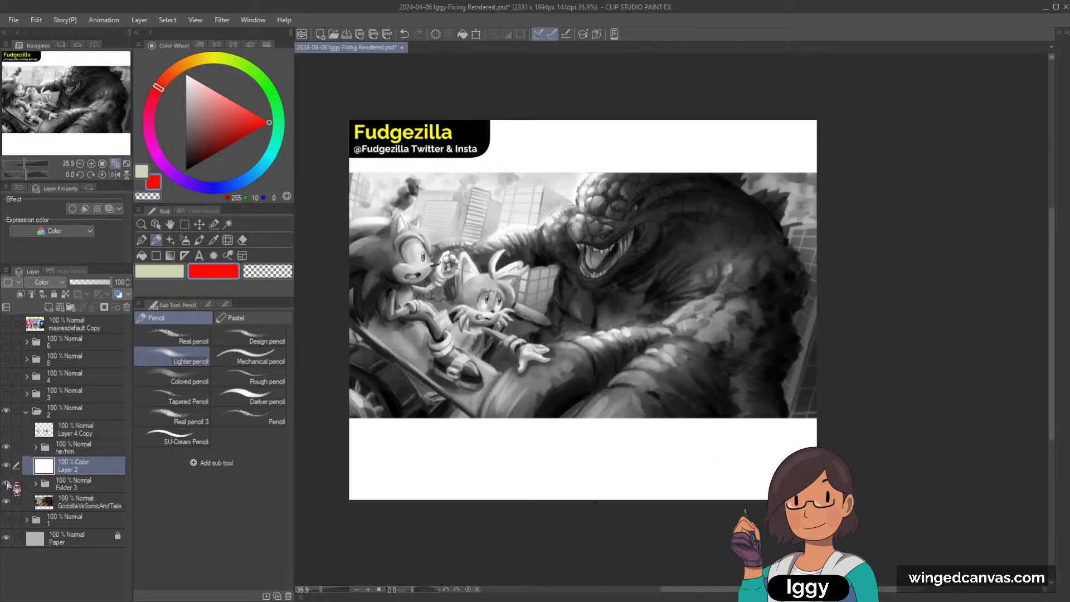
click(6, 485)
click(6, 485)
click(6, 484)
click(6, 484)
click(6, 486)
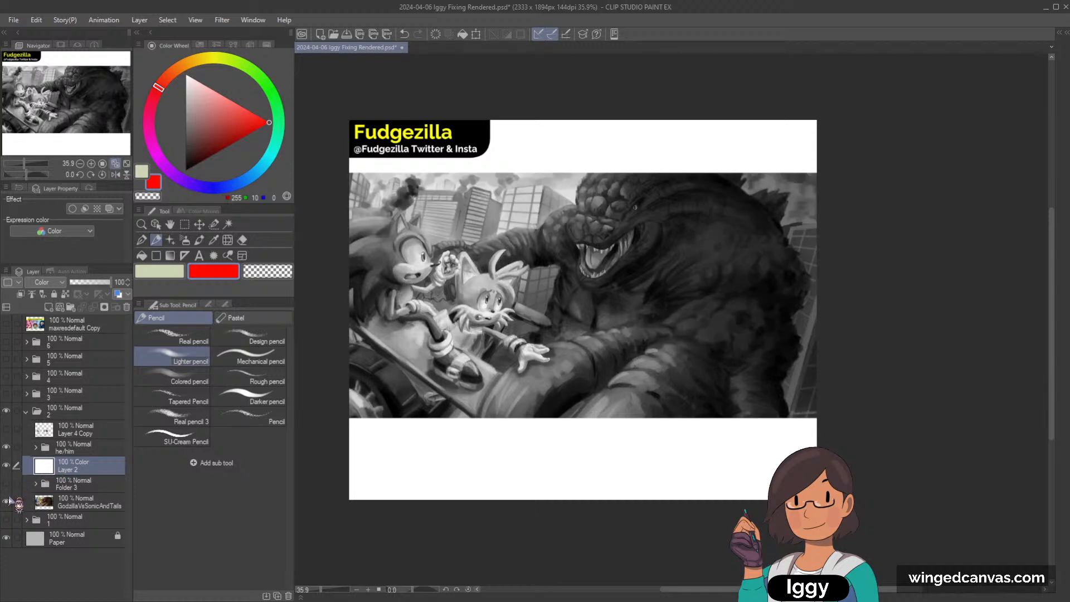
click(7, 483)
Hide the Color layer and add a clipped layer above Overlay Layer 11 in Folder 3, set to Multiply.
click(7, 466)
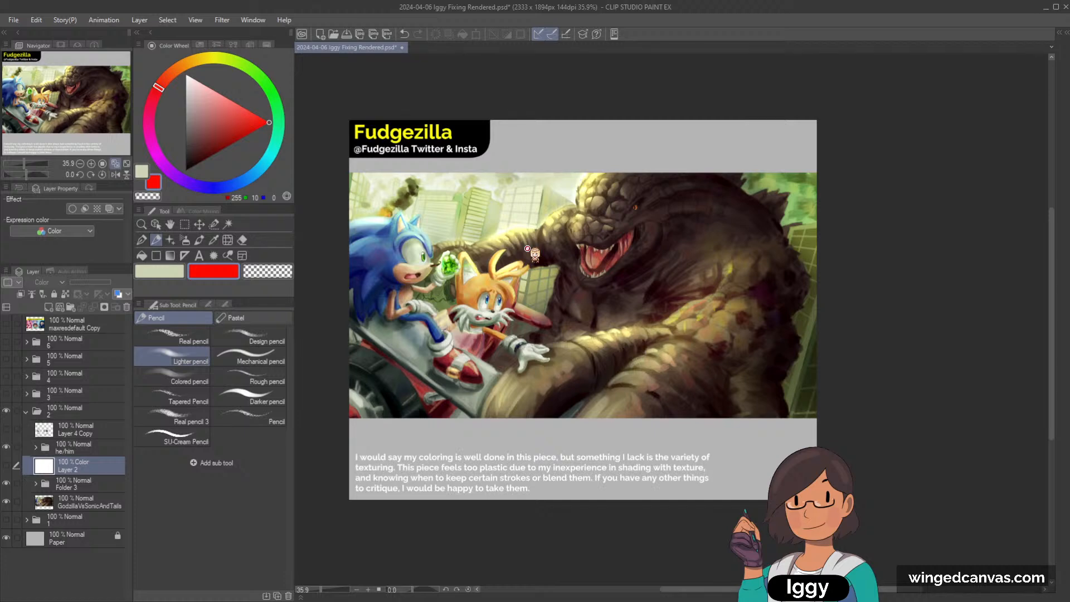
scroll(621, 170, up, 2)
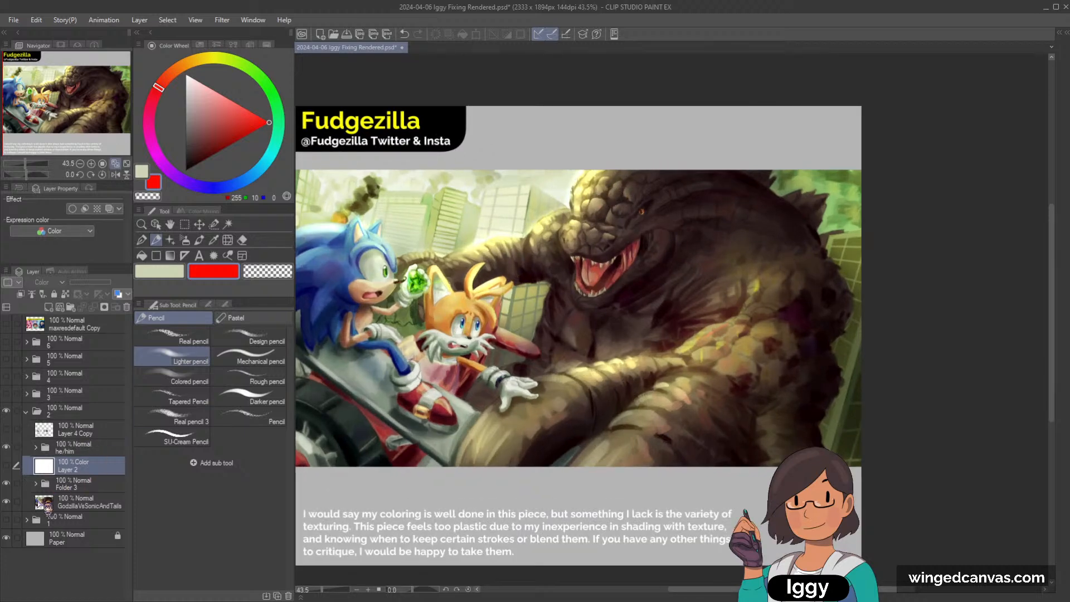
click(36, 483)
click(120, 520)
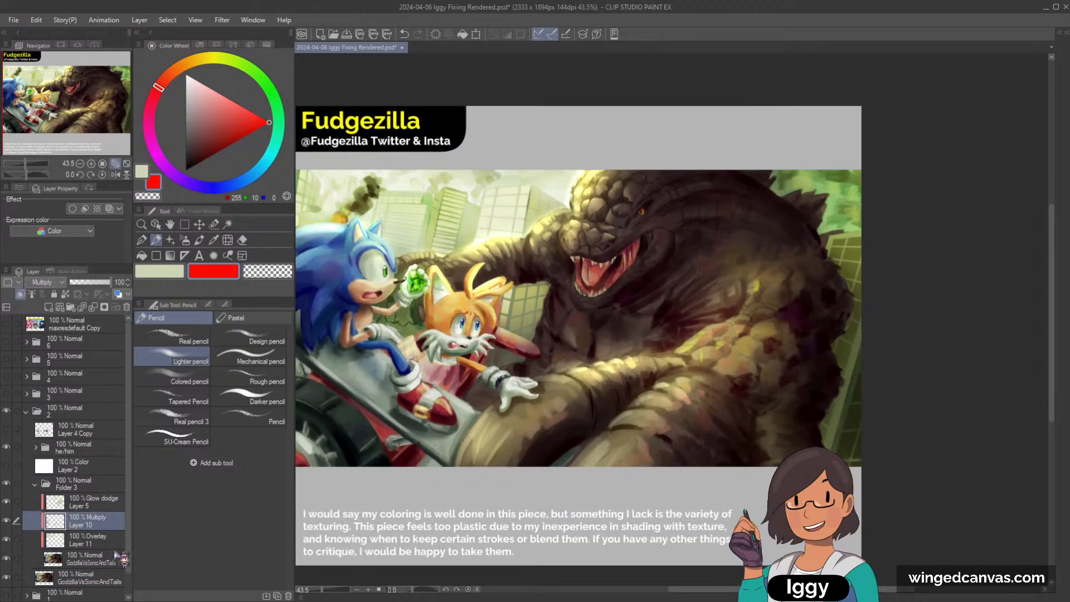
click(7, 557)
click(47, 543)
key(ctrl+shift+n)
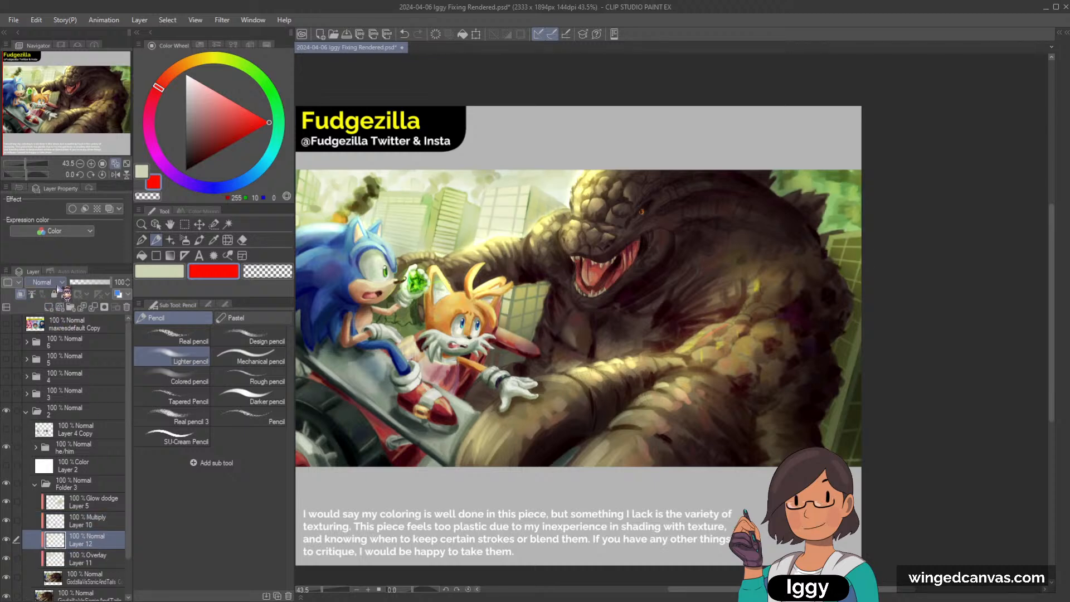
scroll(58, 284, down, 2)
Choose the Soft airbrush with a muted green drawing colour, RGB 110, 135, 105.
click(159, 271)
click(267, 83)
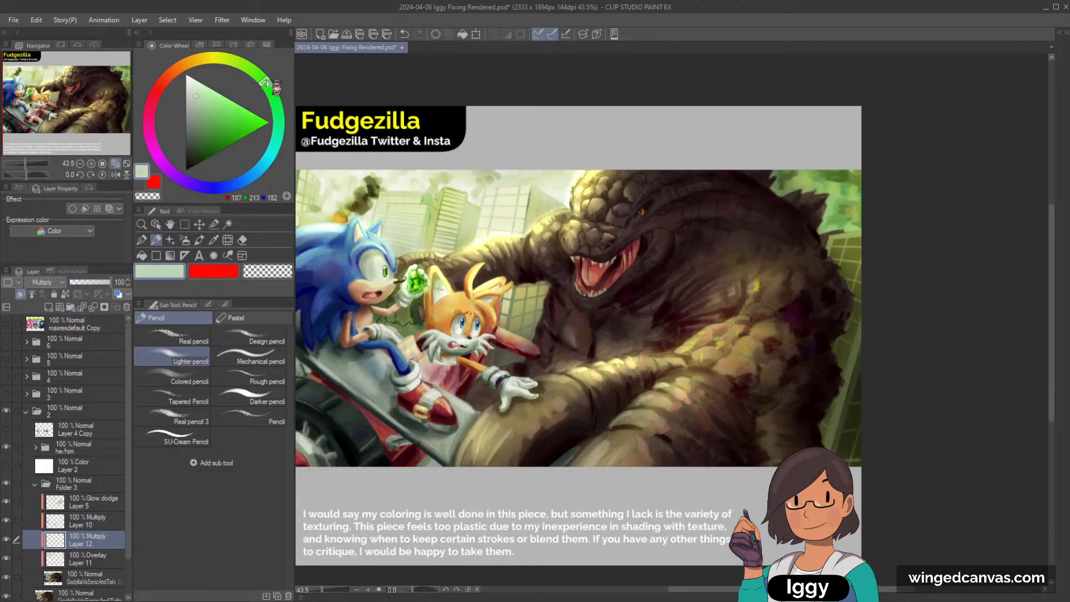
drag(197, 100, 196, 125)
click(184, 239)
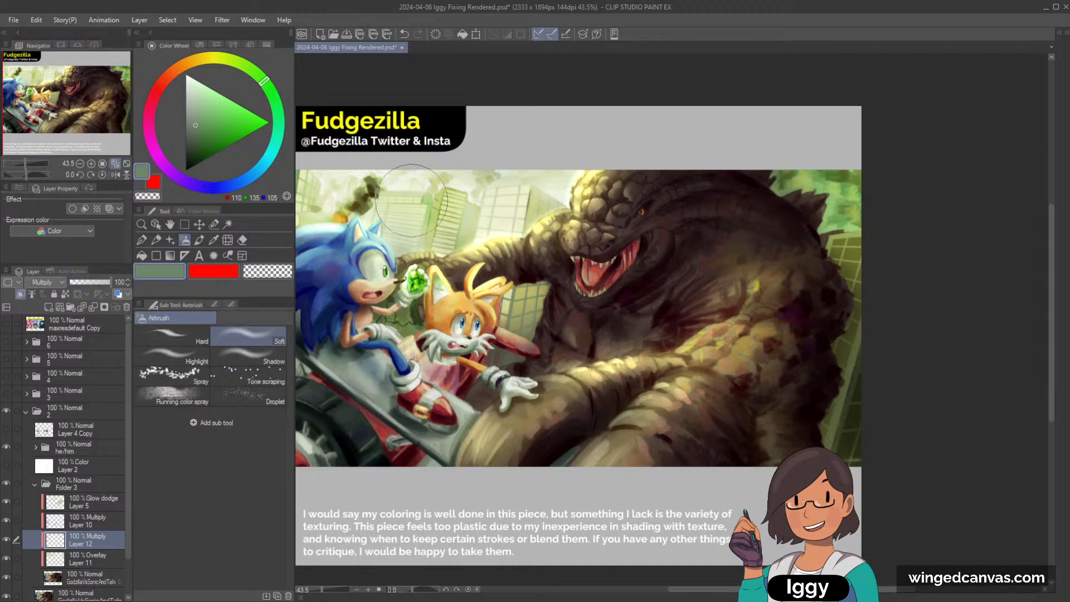
Try a muted green airbrush stroke across the sky above the buildings, and undo it.
key(bracketleft)
mouse_move(346, 187)
mouse_down()
mouse_move(433, 205)
mouse_move(479, 195)
mouse_up()
key(ctrl+z)
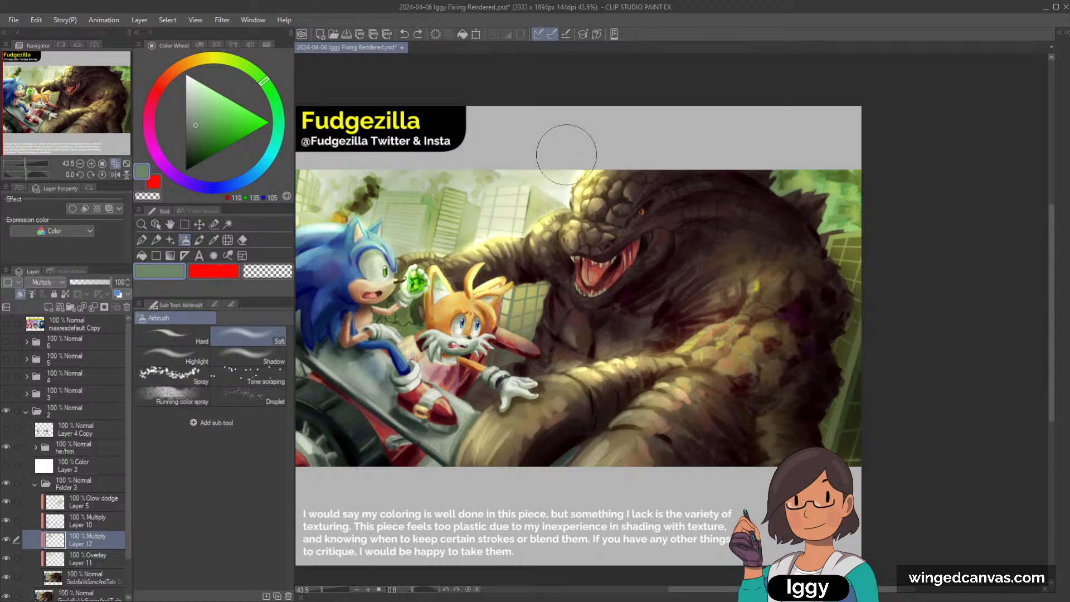
key(ctrl+z)
Set the drawing colour to light green, RGB 162, 211, 153, and airbrush it over the buildings and sky behind Sonic and Tails.
drag(216, 90, 208, 86)
key(bracketright)
key(bracketright)
key(bracketright)
key(bracketright)
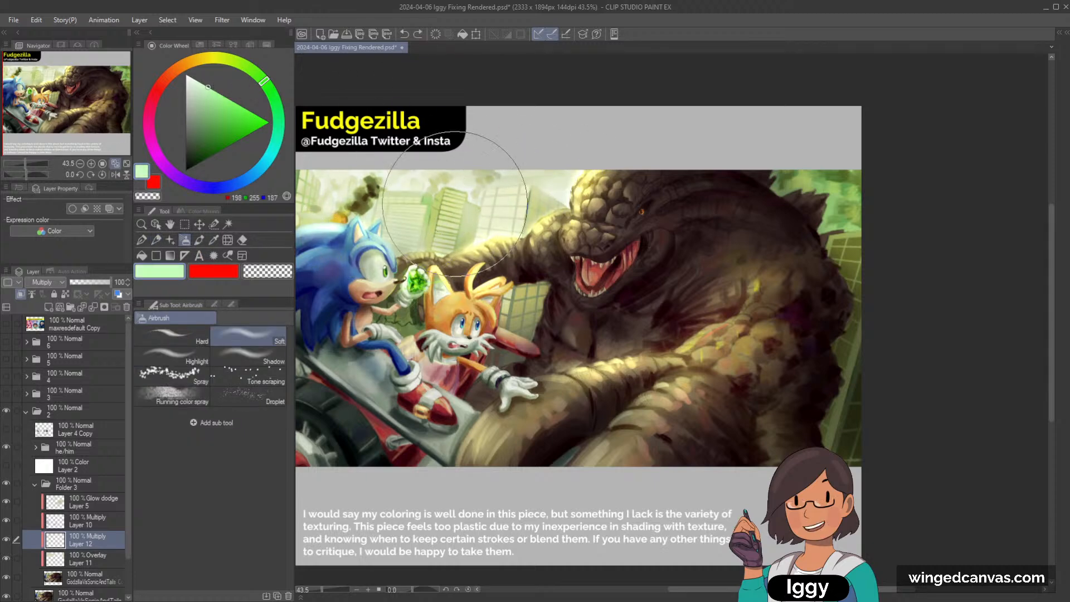
click(205, 102)
key(bracketleft)
key(bracketleft)
key(bracketleft)
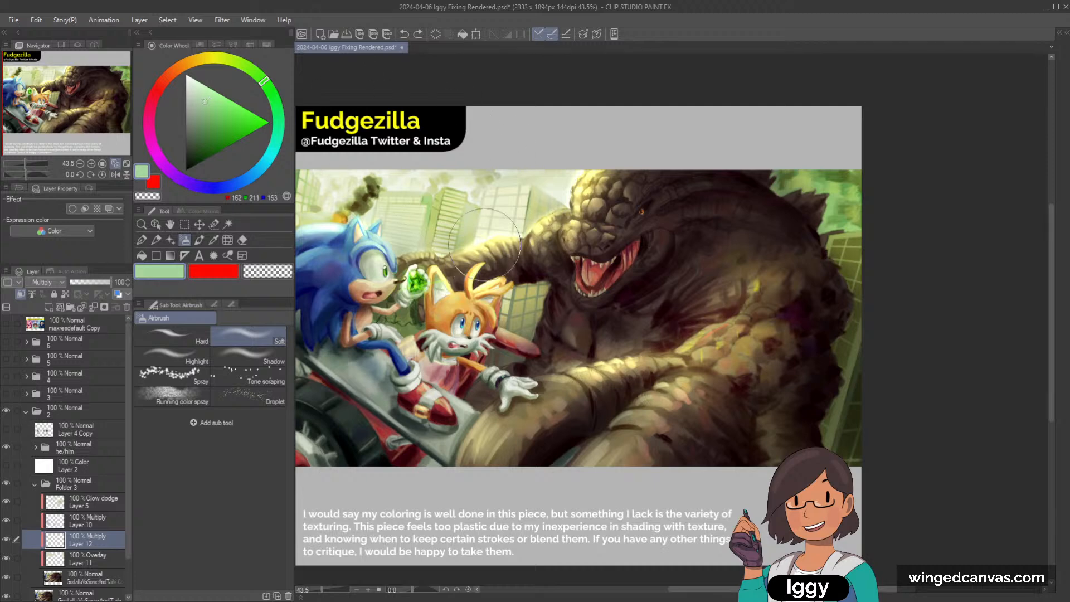
mouse_move(484, 244)
mouse_down()
mouse_move(437, 237)
mouse_move(526, 217)
mouse_move(542, 188)
mouse_move(341, 182)
mouse_move(377, 165)
mouse_up()
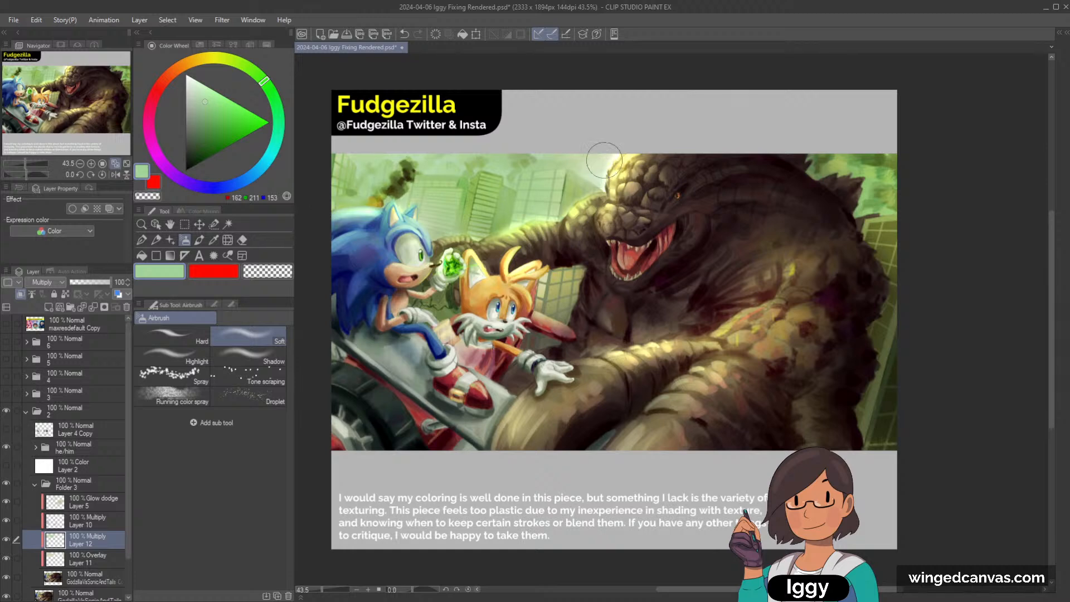
Enlarge the airbrush and extend the green tint across the upper sky and the buildings between Tails and Godzilla.
key(bracketright)
key(bracketright)
key(bracketright)
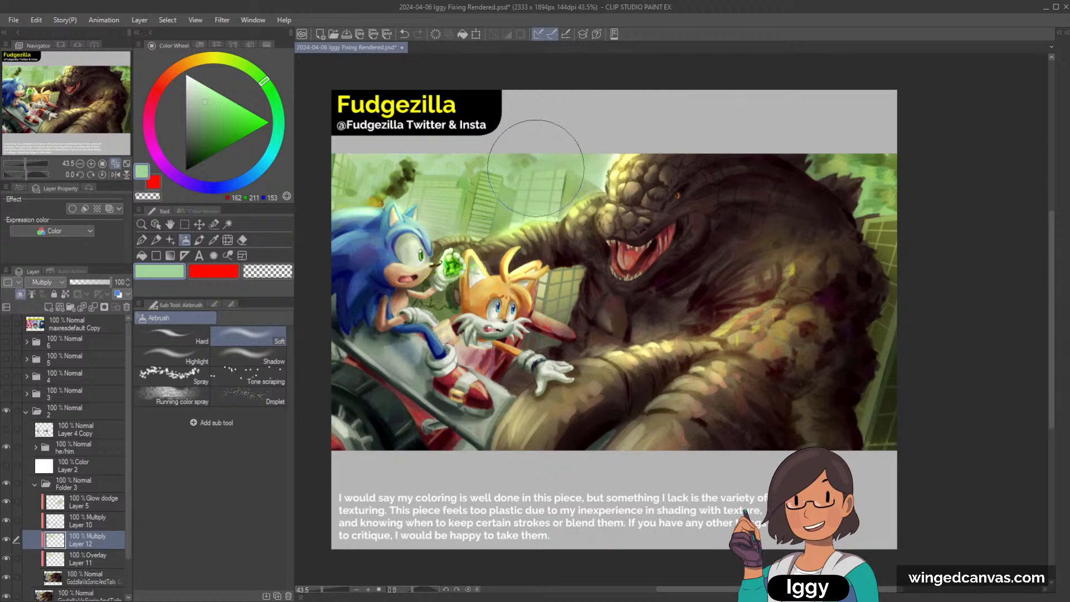
drag(535, 167, 357, 148)
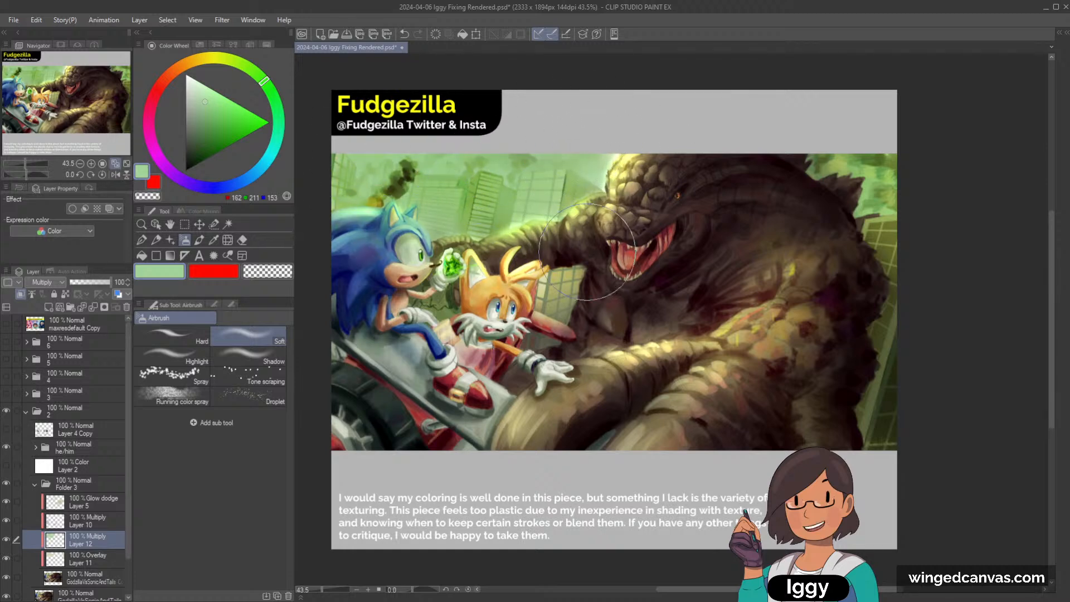
mouse_move(562, 295)
mouse_down()
mouse_move(548, 290)
mouse_move(565, 282)
mouse_up()
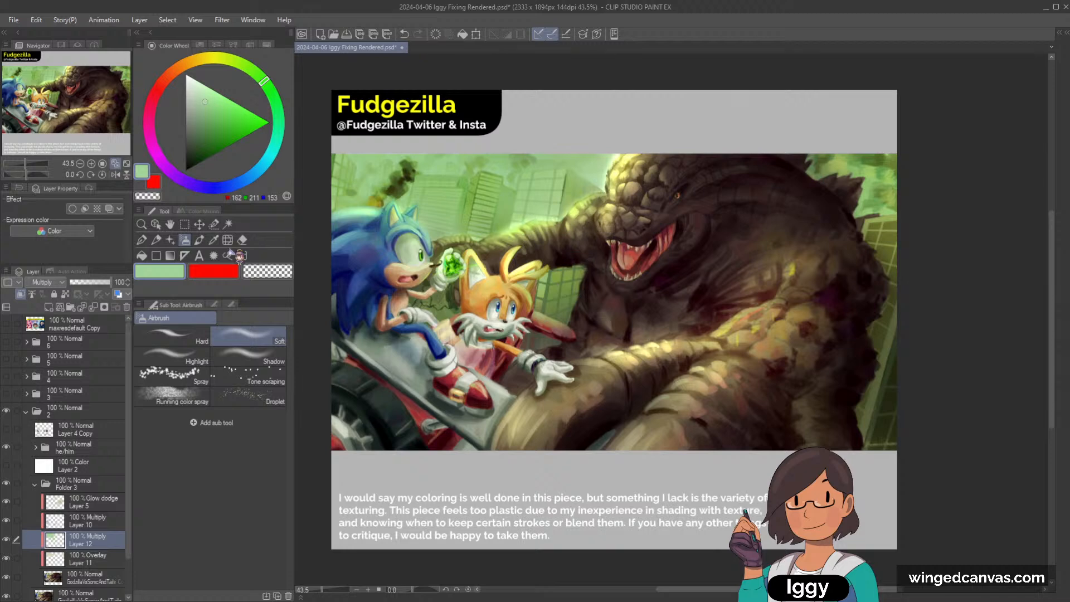
Lower the opacity of the green Multiply layer, Layer 12, to 61% and review the whole painting.
drag(111, 282, 98, 283)
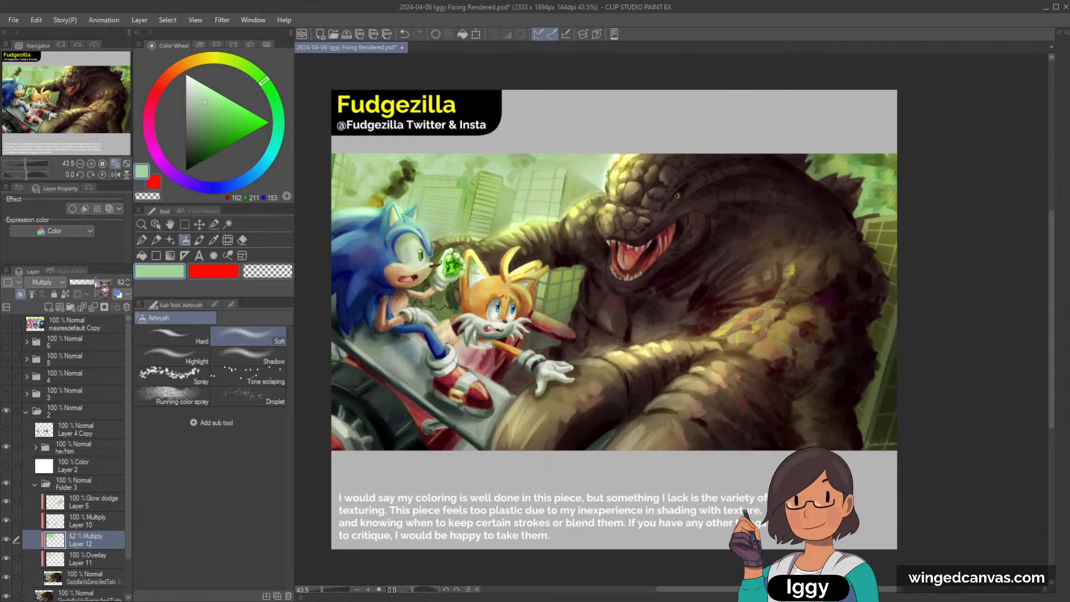
scroll(819, 195, down, 2)
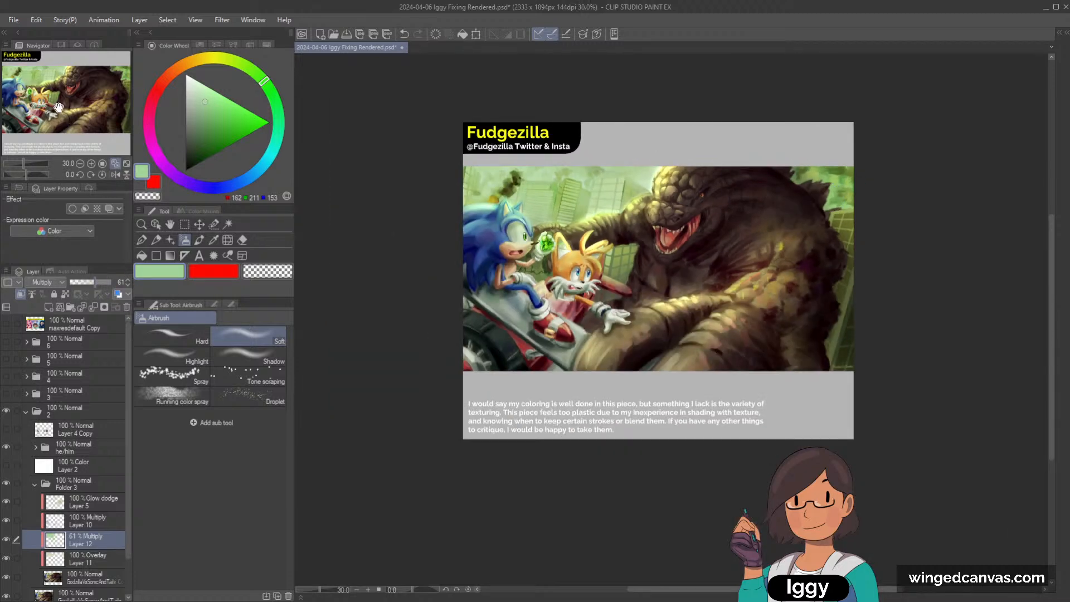
drag(60, 107, 87, 105)
scroll(607, 192, up, 1)
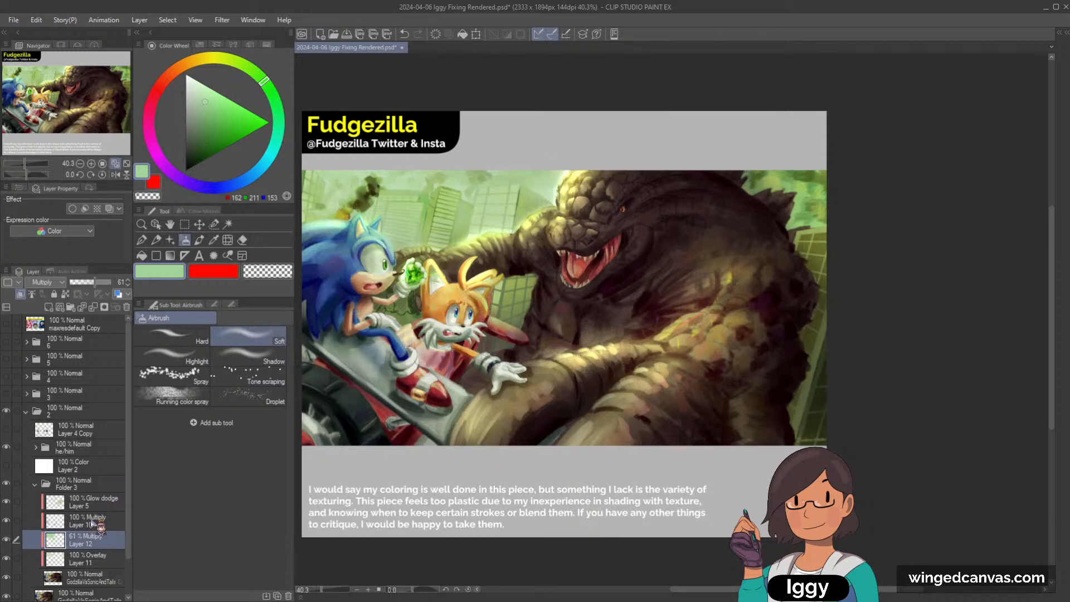
Duplicate Folder 3 and merge the copy into a single layer above the original folder.
click(104, 485)
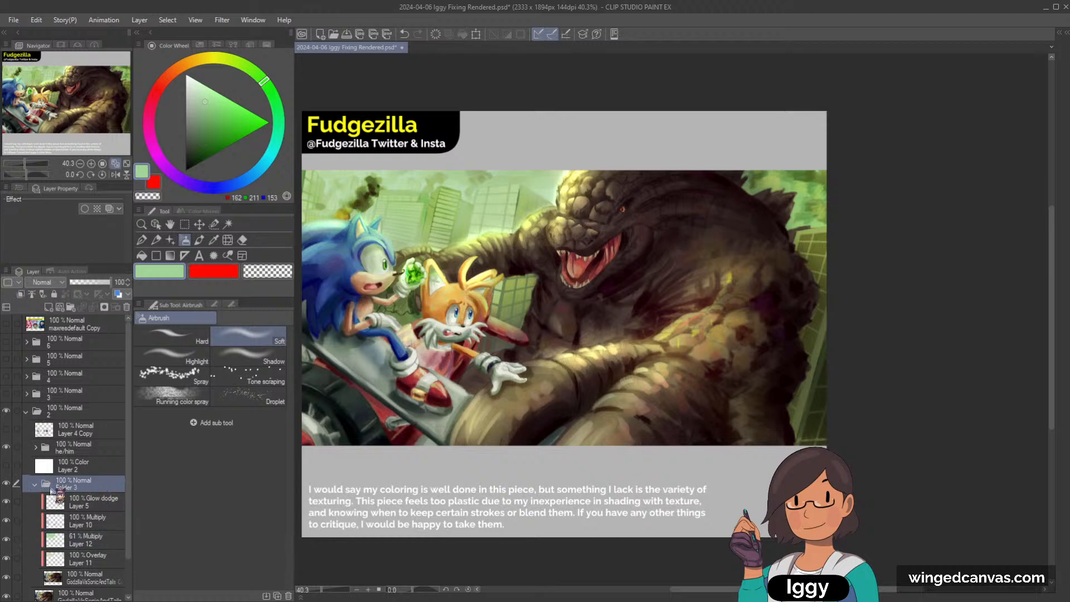
click(35, 484)
key(ctrl+j)
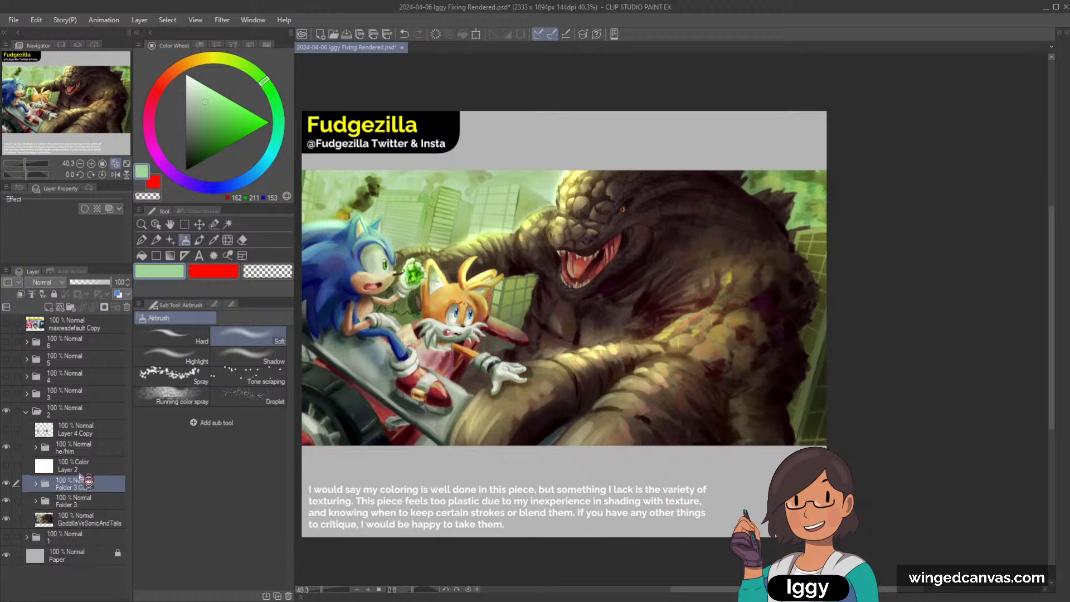
key(shift+alt+e)
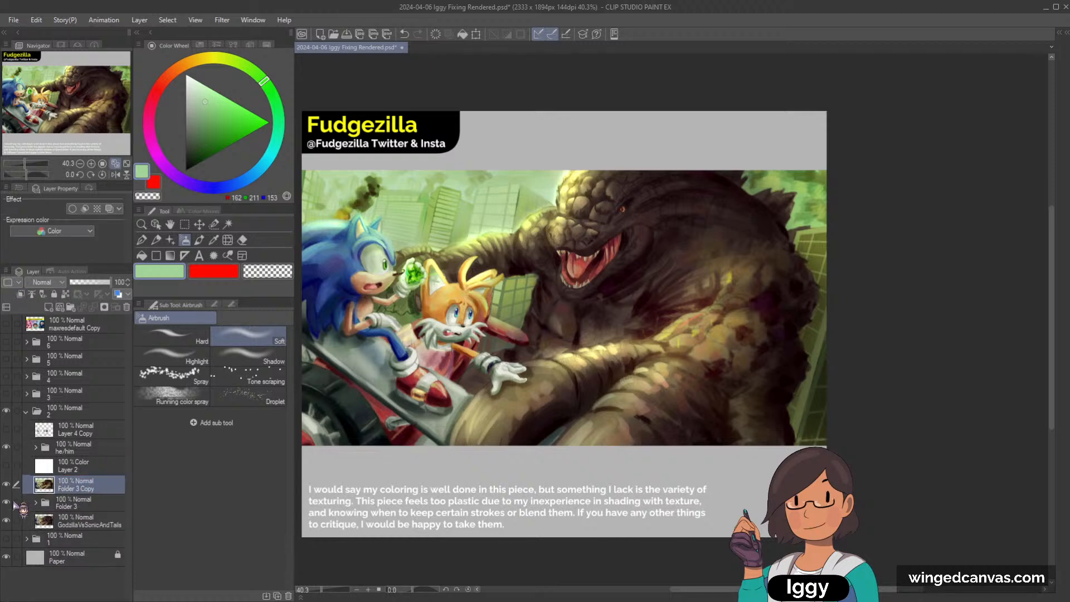
With the Dense watercolor 3 brush, sample pale yellow, RGB 238, 255, 156, and touch up the highlights along Godzilla's lit outstretched arm.
key(ctrl+plus)
key(ctrl+plus)
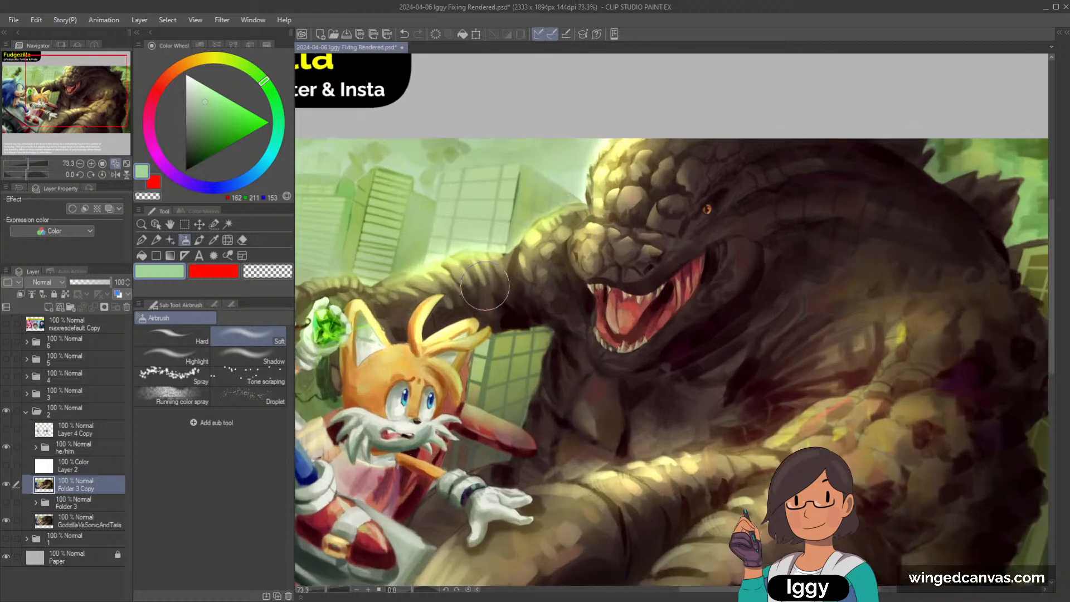
click(199, 239)
alt+click(429, 266)
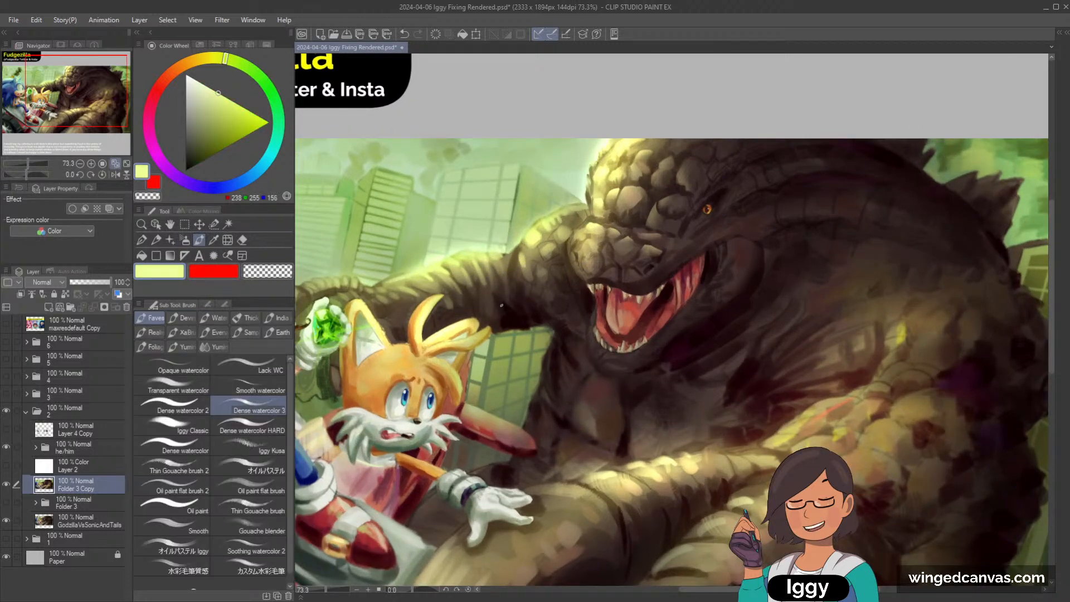
key(ctrl+plus)
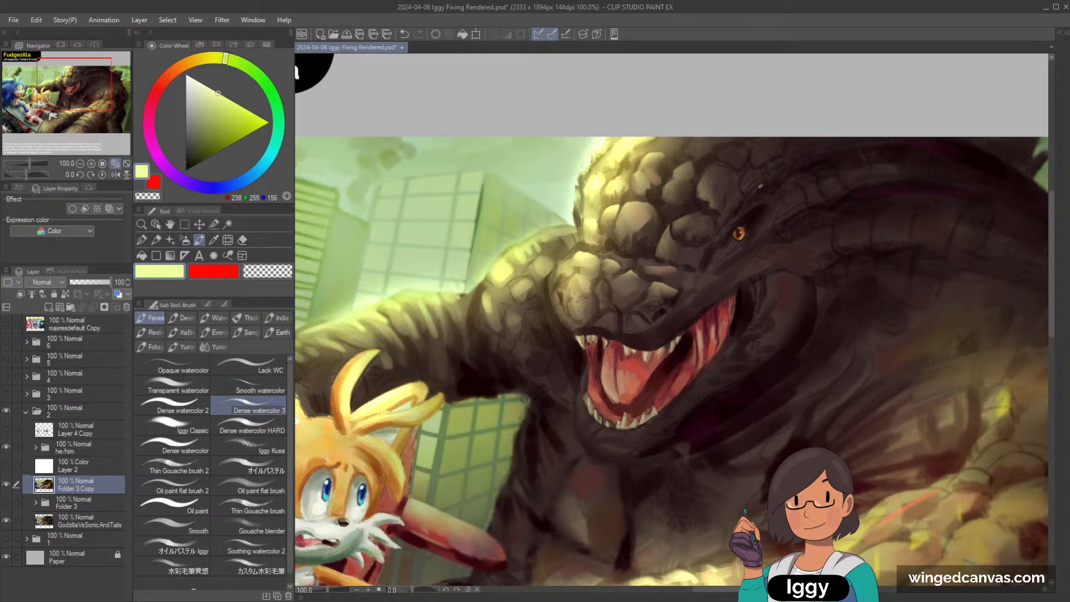
Sample warm browns such as RGB 157, 132, 99 from Godzilla's forehead and repaint the large rounded scales above the snout.
drag(52, 133, 64, 133)
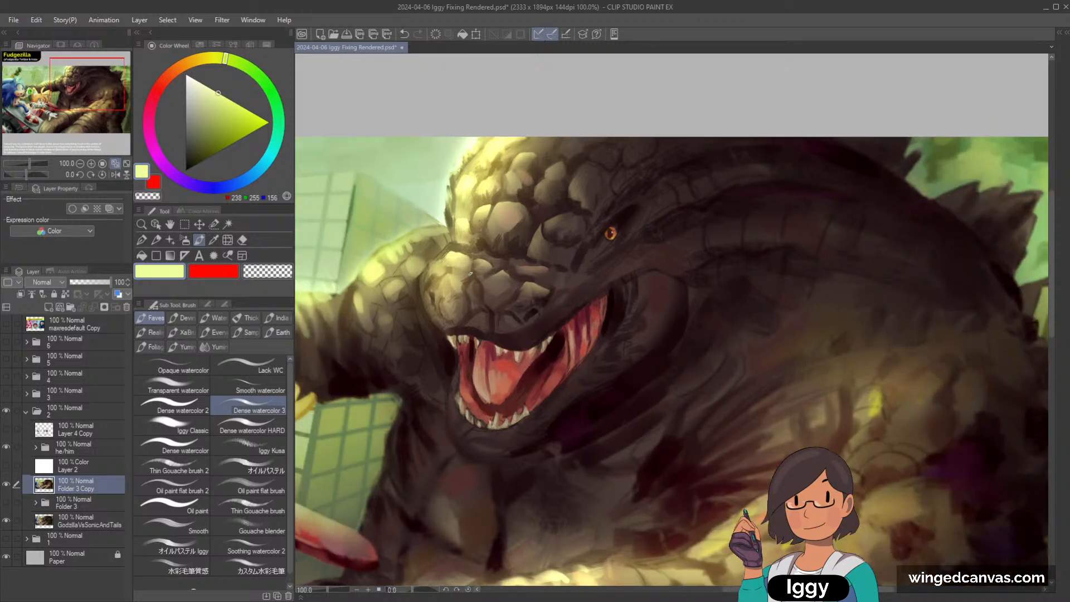
scroll(483, 184, up, 2)
alt+click(490, 249)
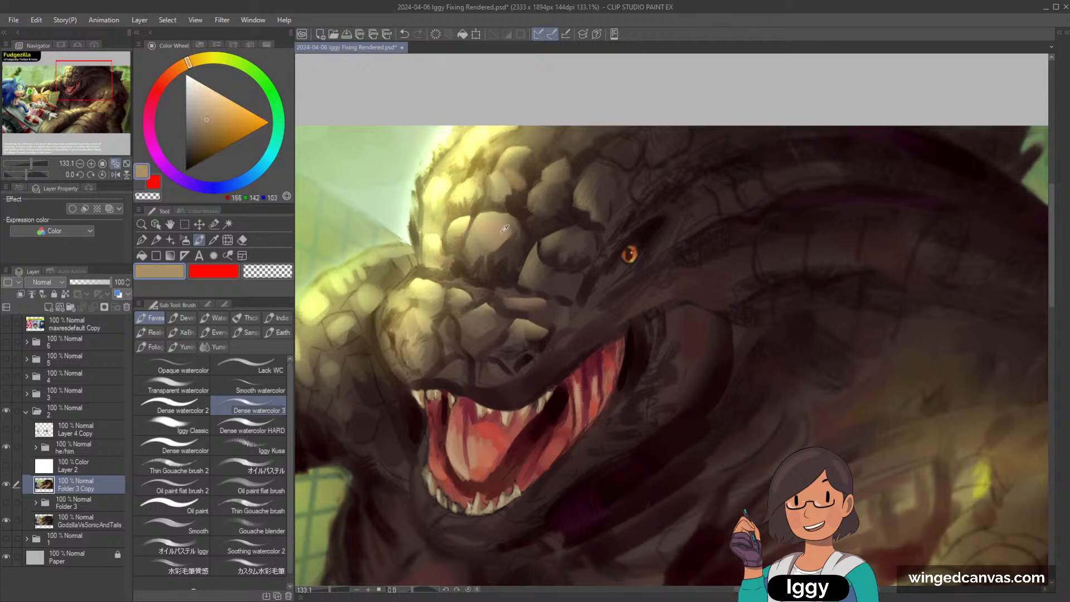
alt+click(511, 245)
alt+click(506, 238)
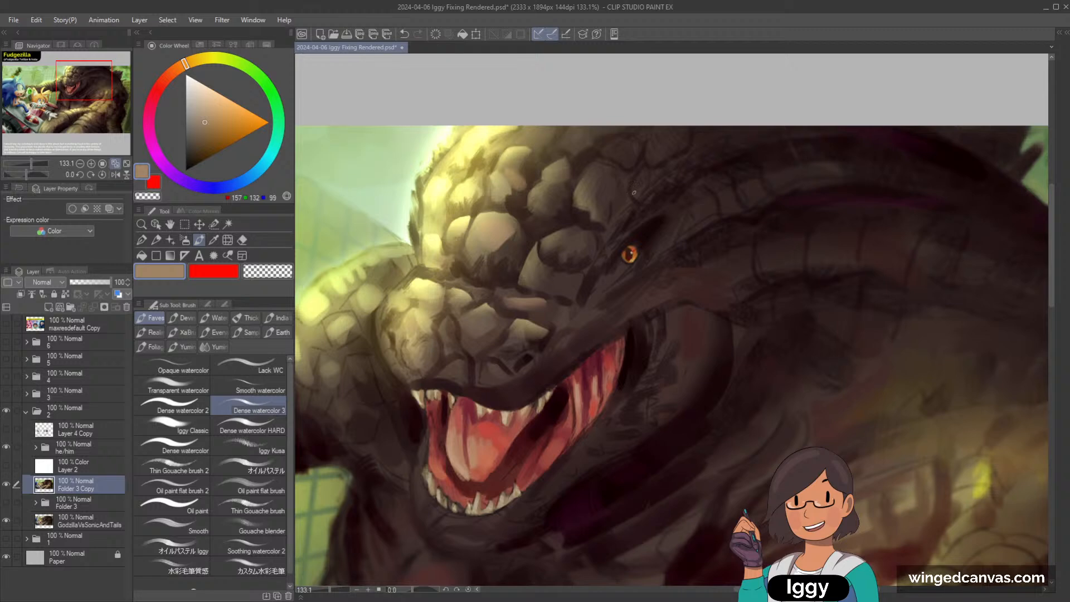
scroll(642, 129, down, 3)
scroll(618, 142, up, 3)
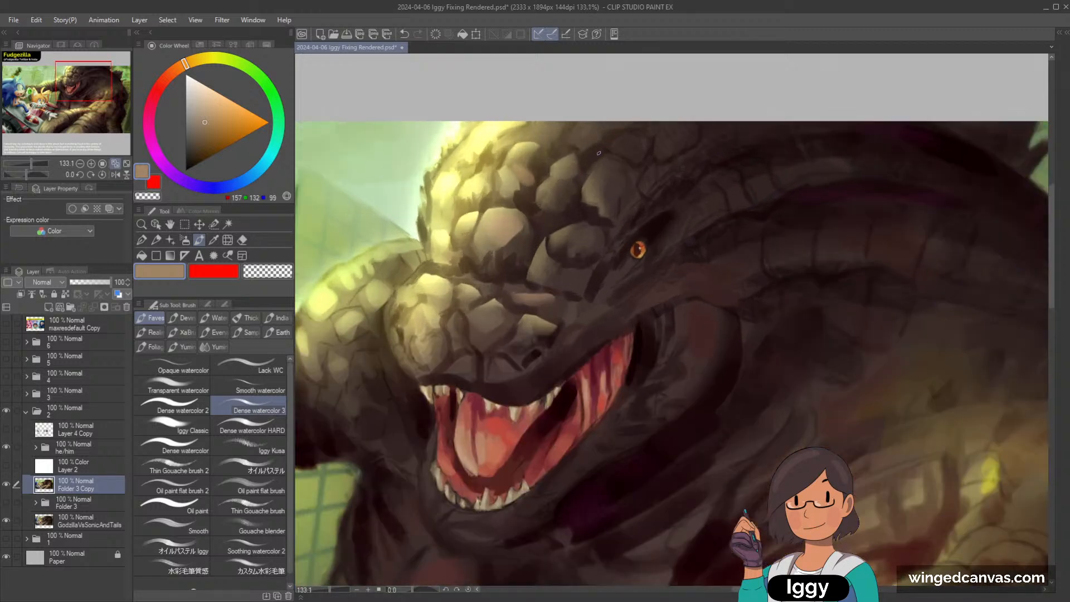
Sample pale yellow, RGB 255, 255, 182, and brighten the lit outer edge of Godzilla's head.
alt+click(461, 200)
scroll(457, 184, down, 3)
scroll(461, 417, up, 2)
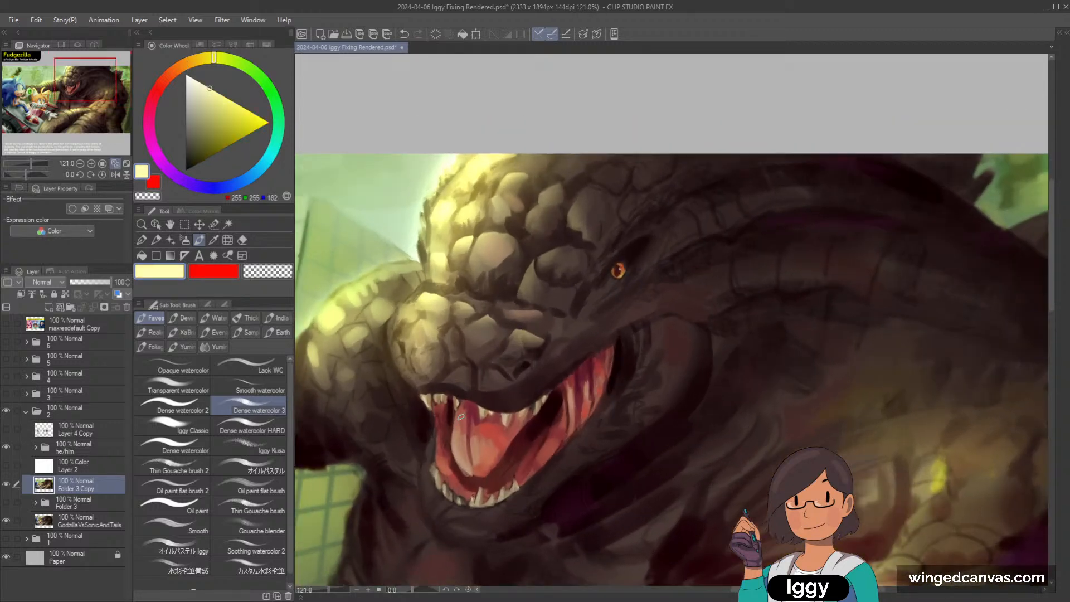
Paint a pale peach highlight, RGB 242, 194, 163, along the lit side of Godzilla's tongue, undoing the last stray stroke.
alt+click(462, 461)
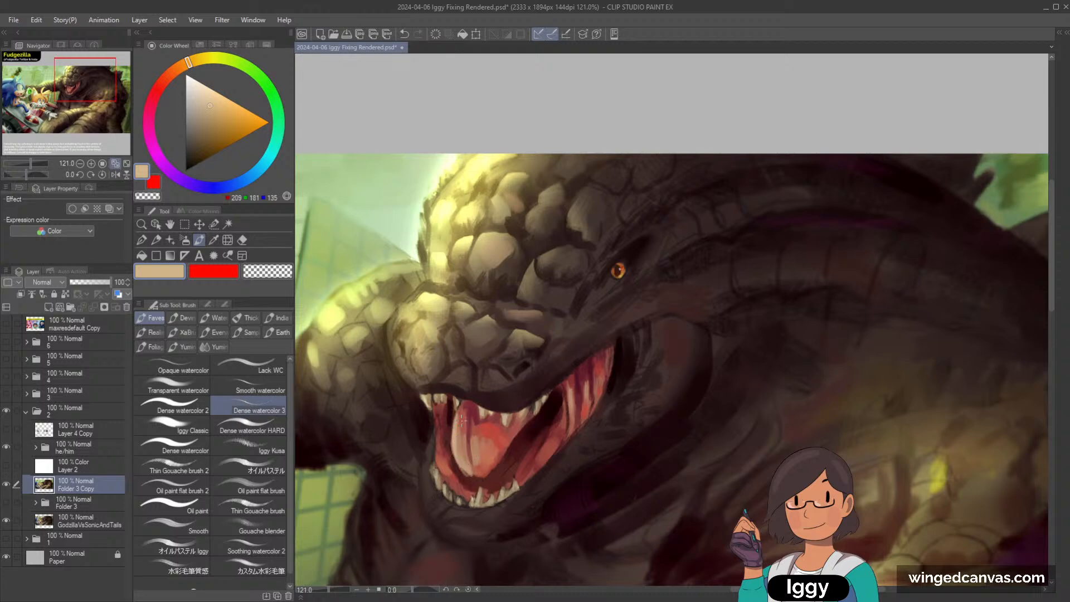
alt+click(468, 450)
drag(212, 105, 214, 87)
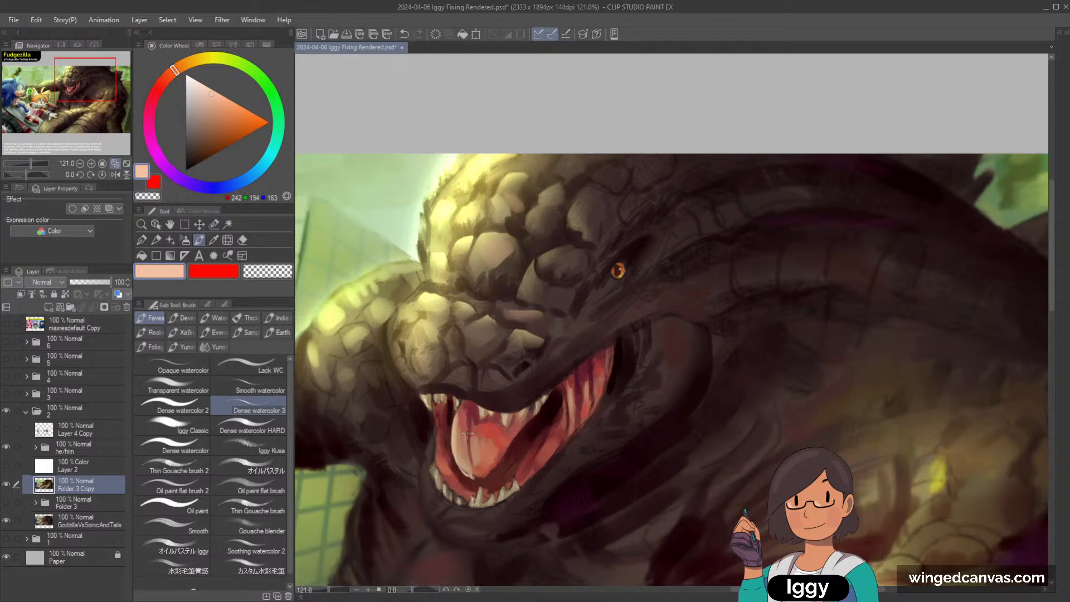
key(ctrl+z)
Sample light yellows, RGB 238, 233, 141 and 255, 255, 148, and add highlights to the scales on Godzilla's brow and crown.
drag(503, 402, 569, 265)
alt+click(504, 162)
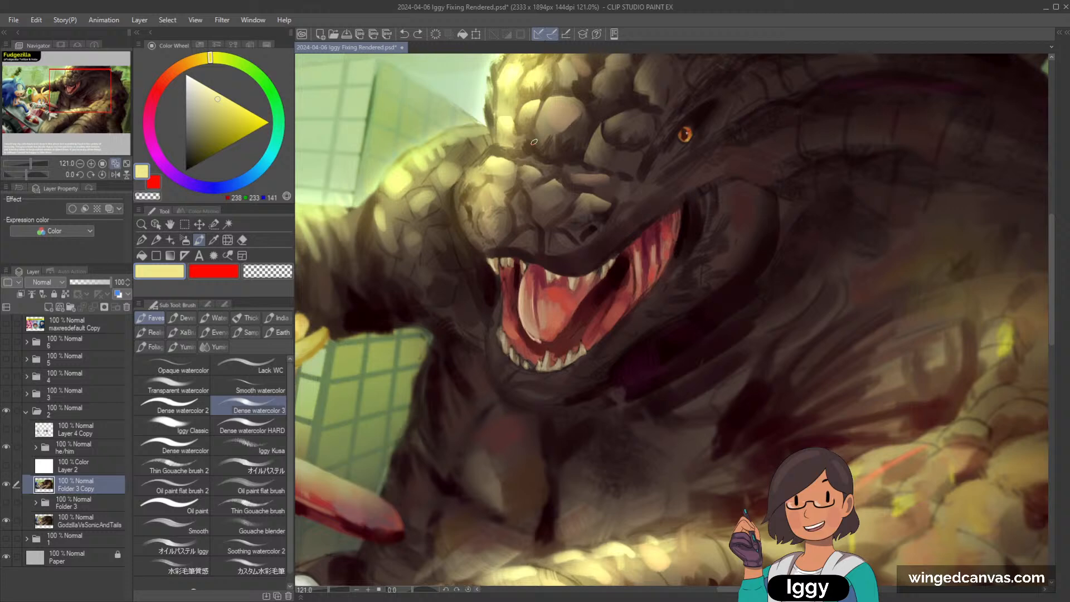
scroll(534, 141, down, 3)
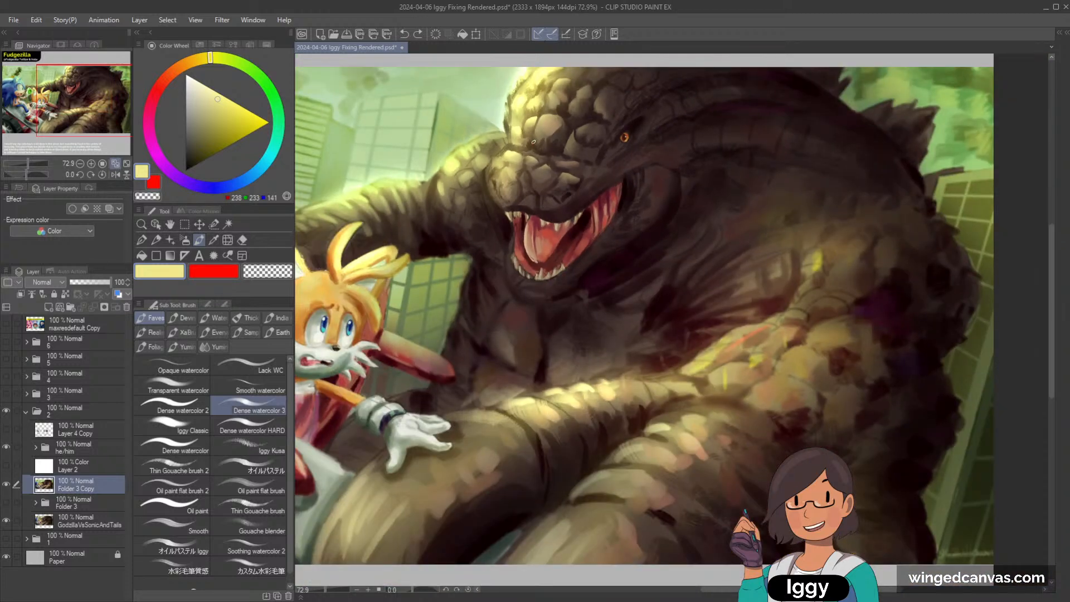
scroll(401, 190, up, 3)
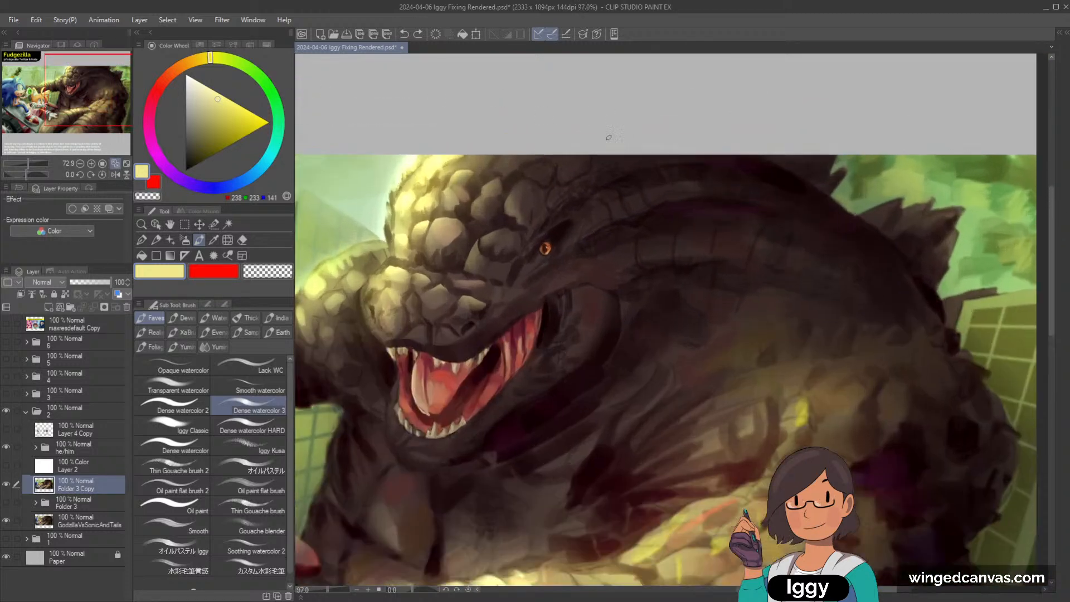
alt+click(435, 164)
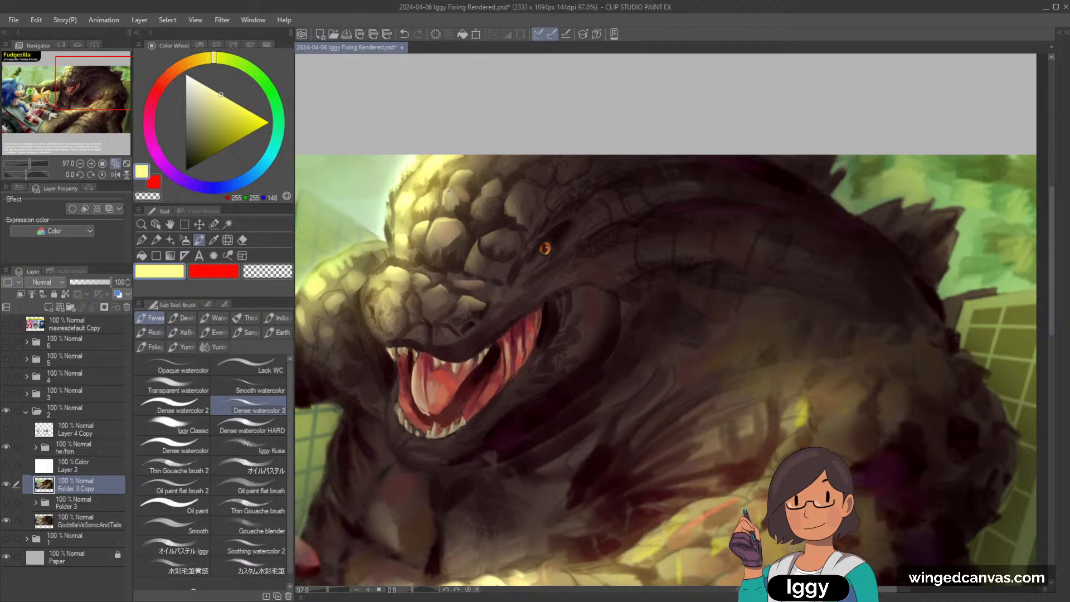
Sample muted yellows, RGB 217, 205, 130 and 174, 163, 107, from Godzilla's snout and refine the lit scales there.
scroll(484, 161, down, 10)
scroll(515, 171, up, 9)
alt+click(423, 240)
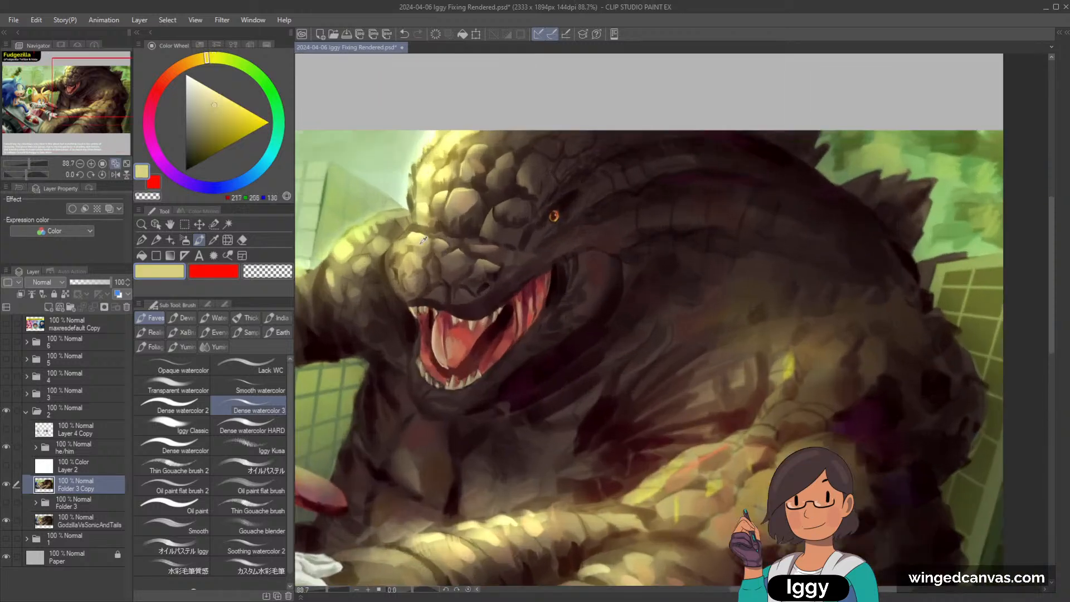
alt+click(434, 246)
alt+click(435, 264)
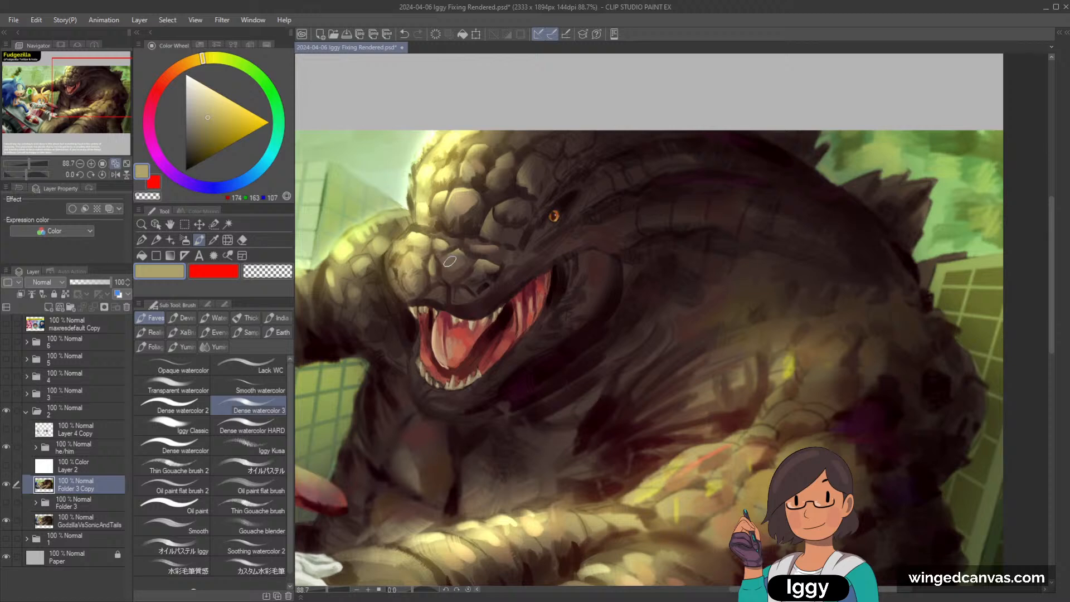
scroll(573, 166, down, 10)
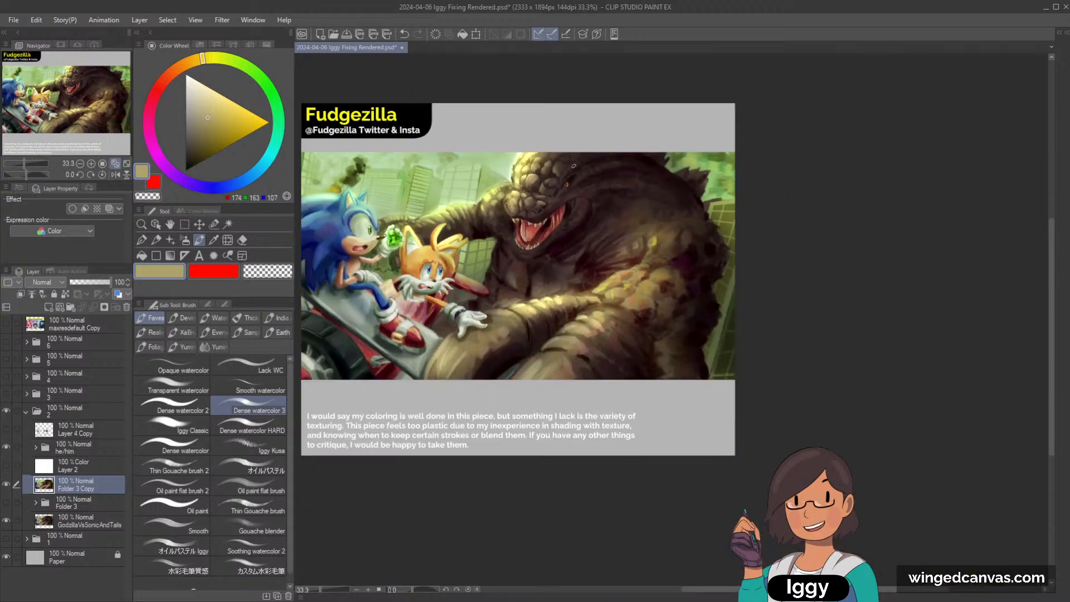
Sample pale yellow, RGB 251, 247, 159, add highlights to Godzilla's lower forearm, and review the whole painting.
scroll(573, 165, up, 2)
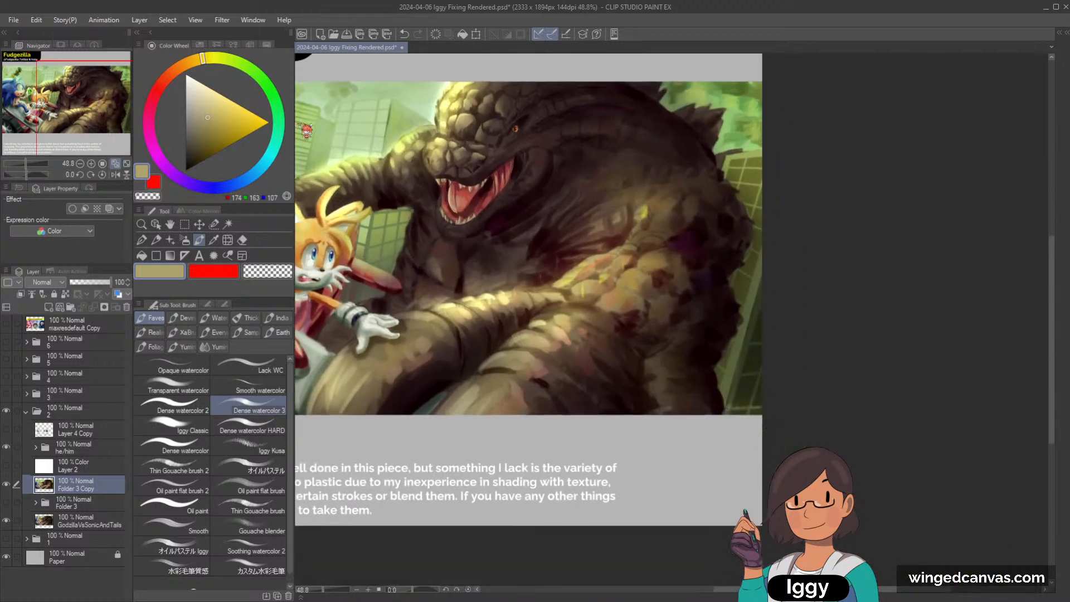
alt+click(461, 303)
alt+click(425, 303)
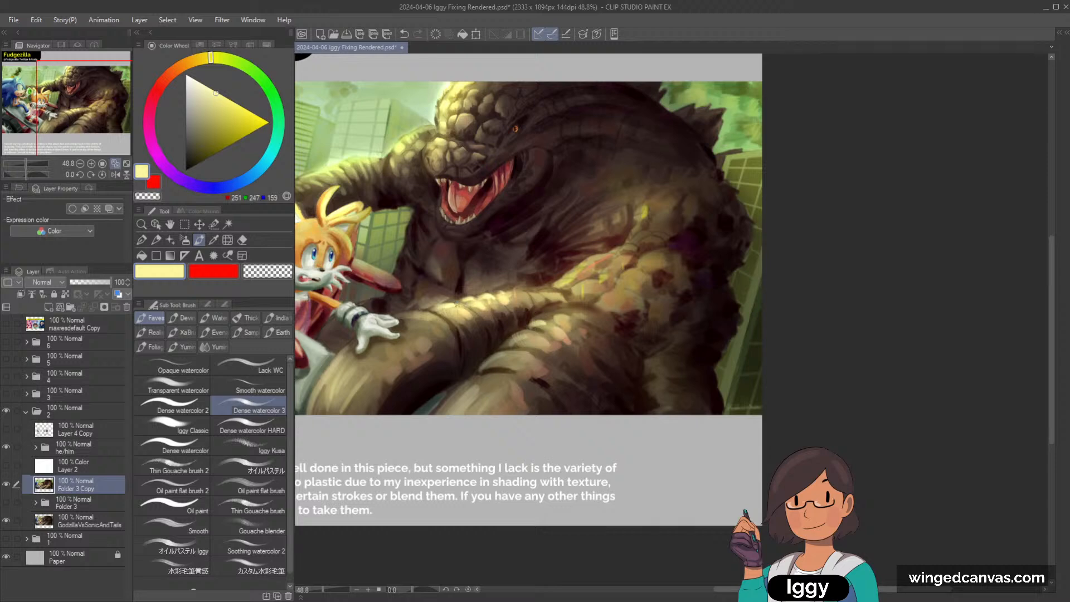
scroll(619, 222, down, 3)
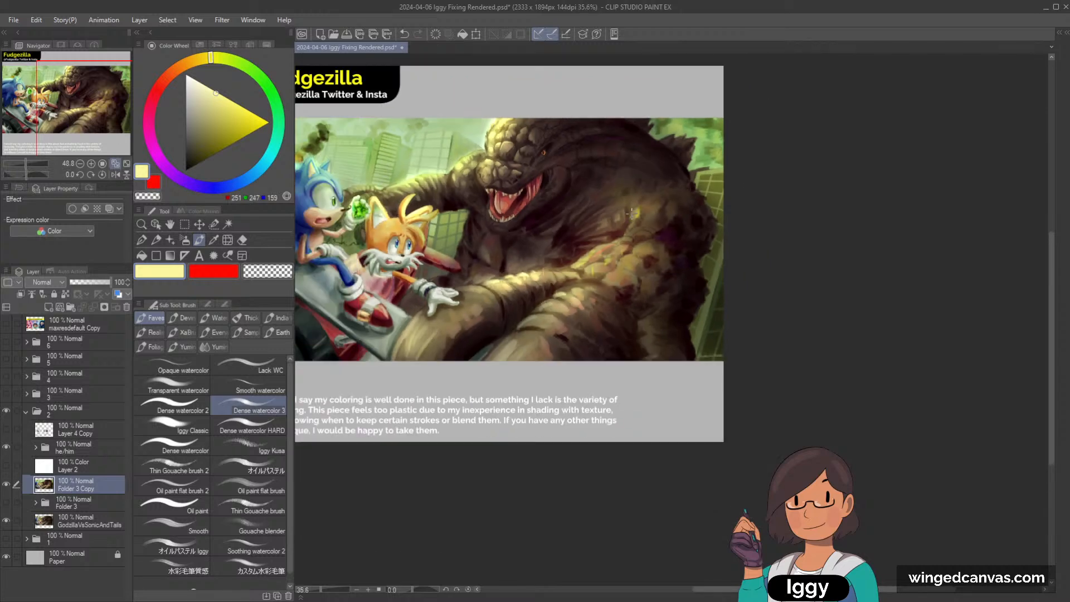
scroll(619, 221, up, 1)
scroll(620, 221, down, 1)
drag(88, 86, 71, 86)
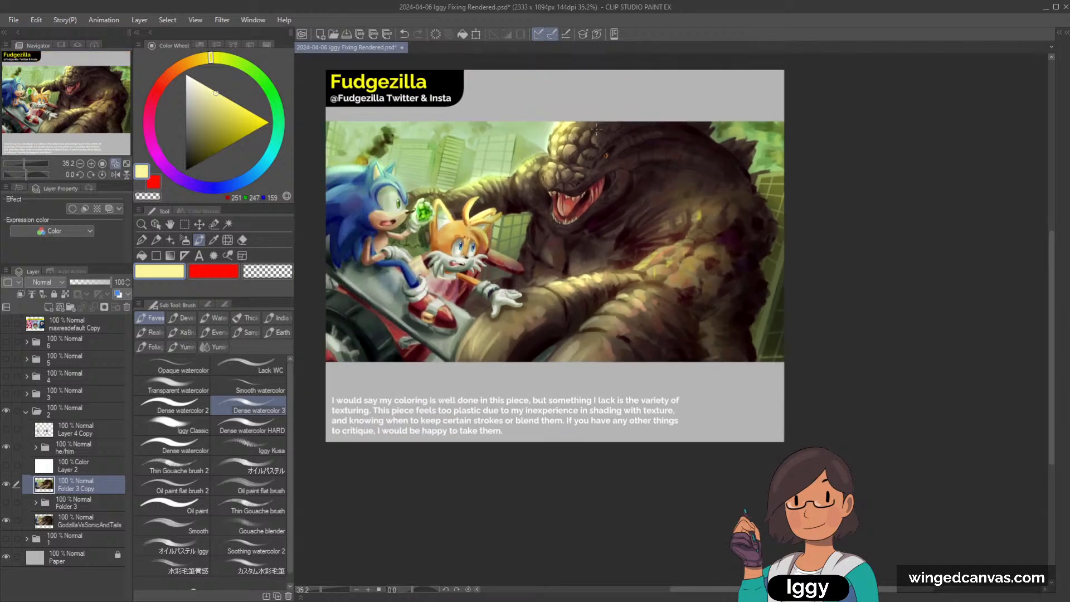
Create a new layer above Folder 3 Copy, clip it to that layer, and set its blending mode to Color.
scroll(447, 126, up, 3)
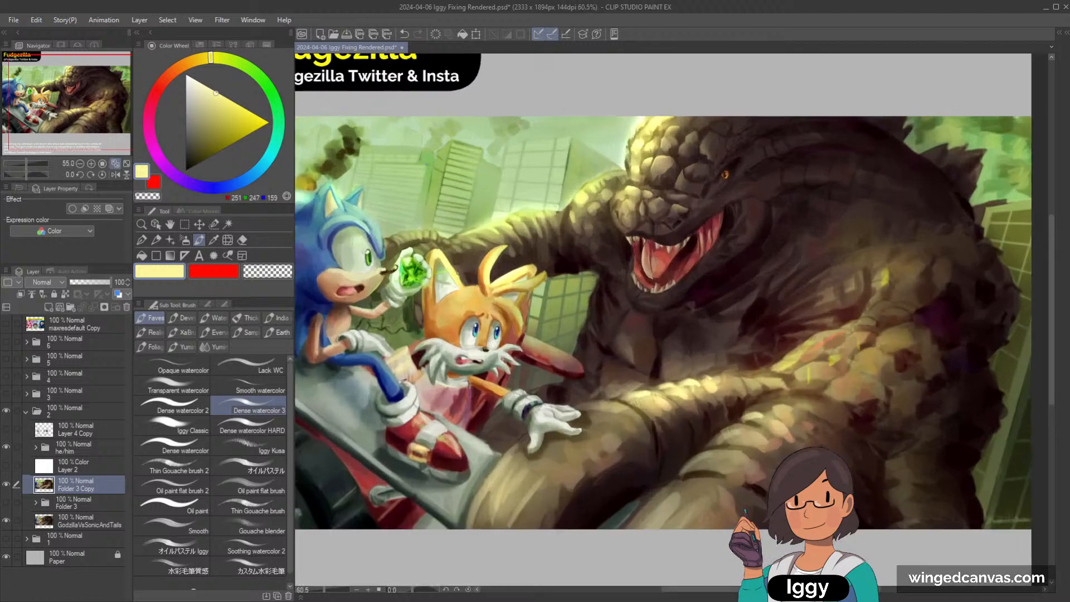
click(70, 308)
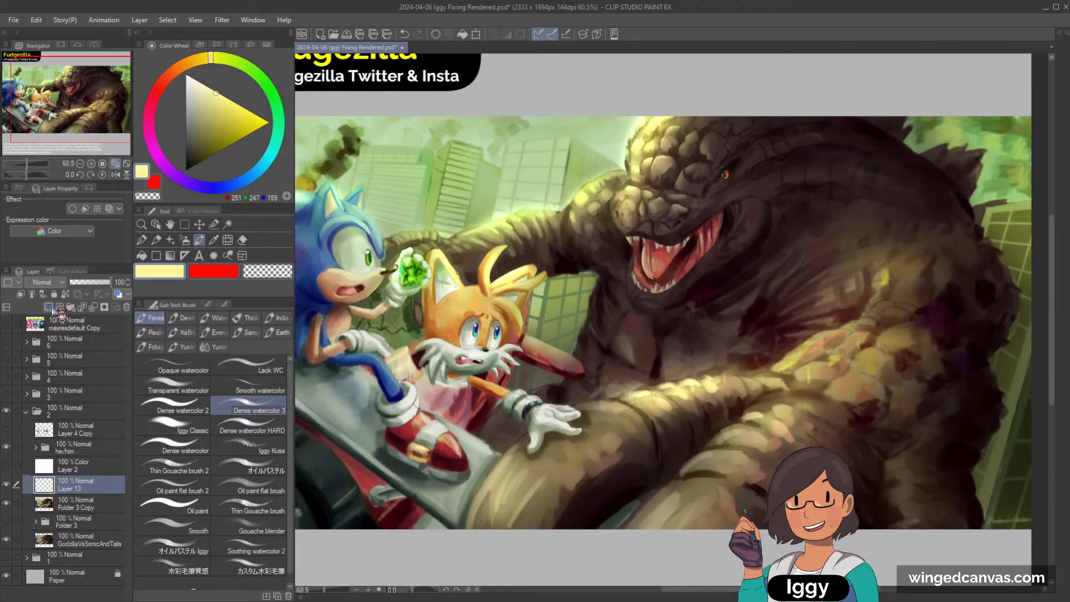
click(20, 293)
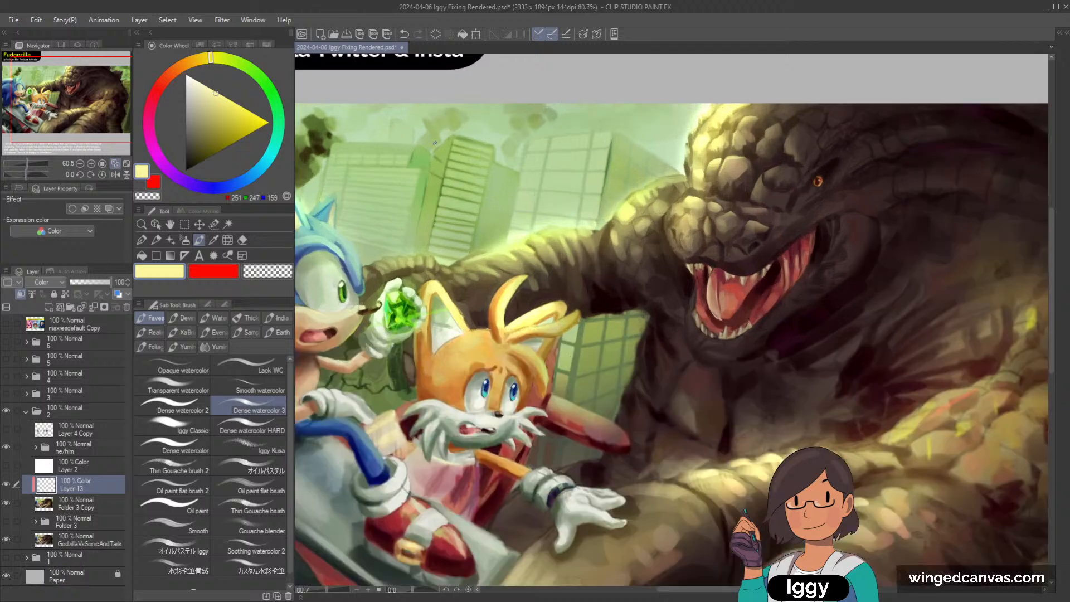
Set the drawing colour to warm yellow, RGB 227, 210, 105, and tint the sunlit buildings between Tails and Godzilla and the smoke.
drag(217, 90, 226, 107)
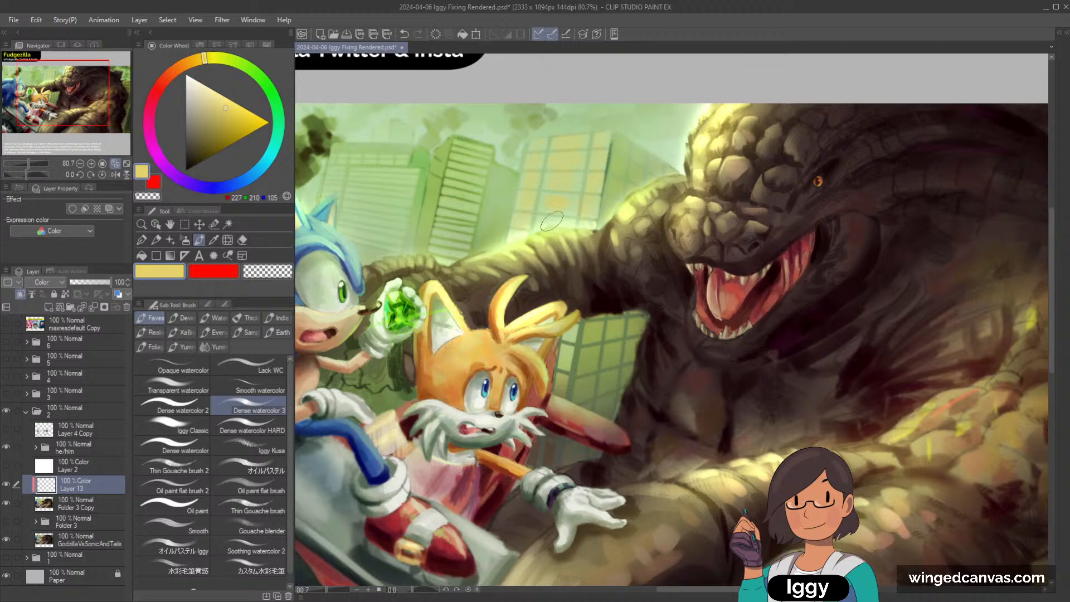
scroll(588, 218, down, 5)
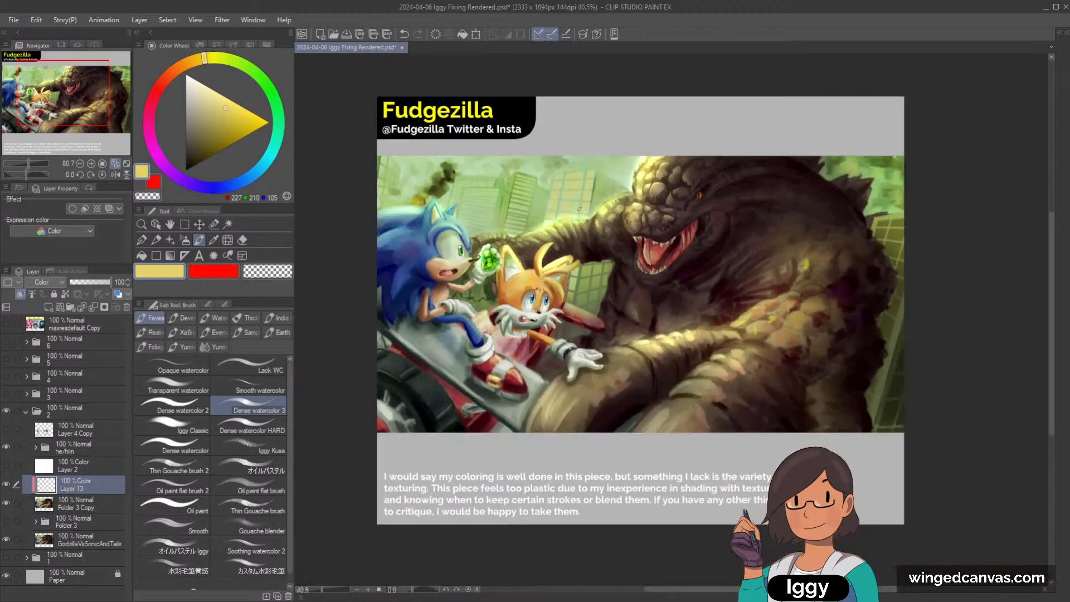
scroll(492, 225, up, 4)
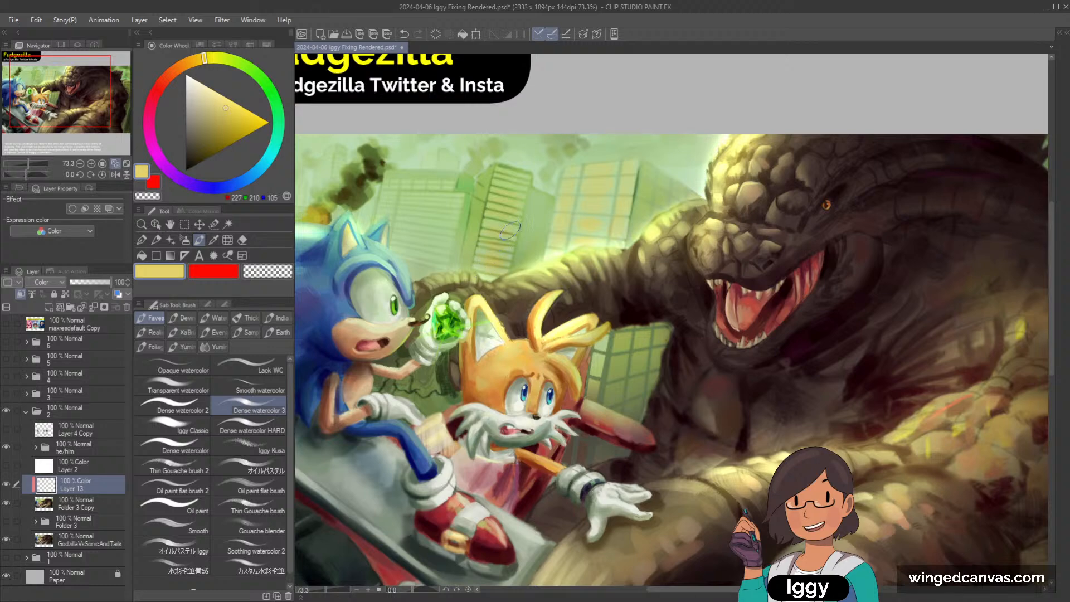
scroll(542, 211, down, 4)
scroll(544, 189, up, 3)
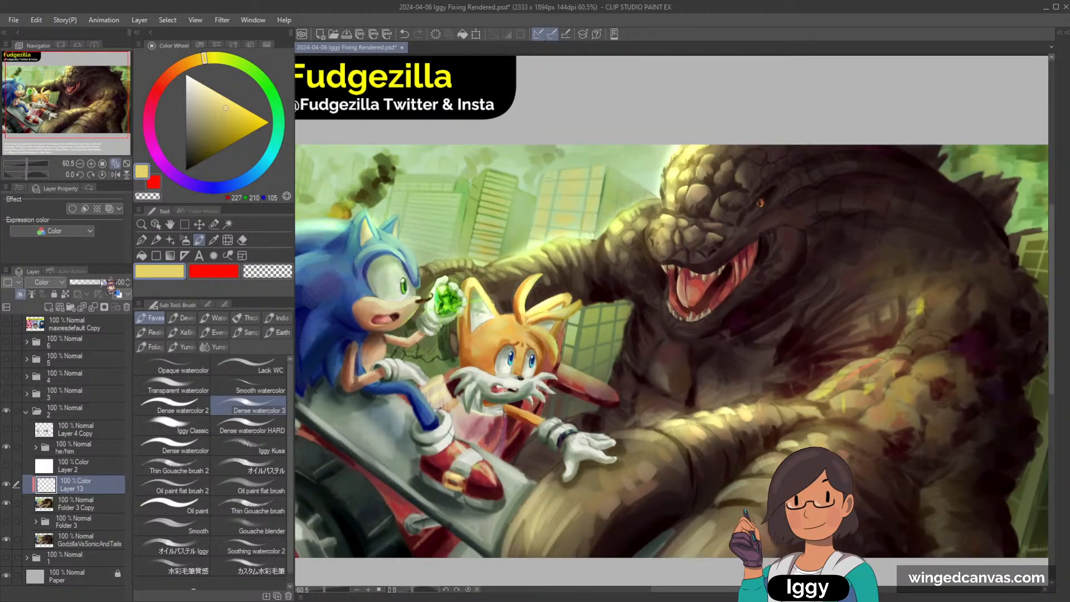
Lower the opacity of the yellow Color layer, Layer 13, to 74% and merge it with Folder 3 Copy.
drag(110, 282, 100, 283)
scroll(724, 93, down, 3)
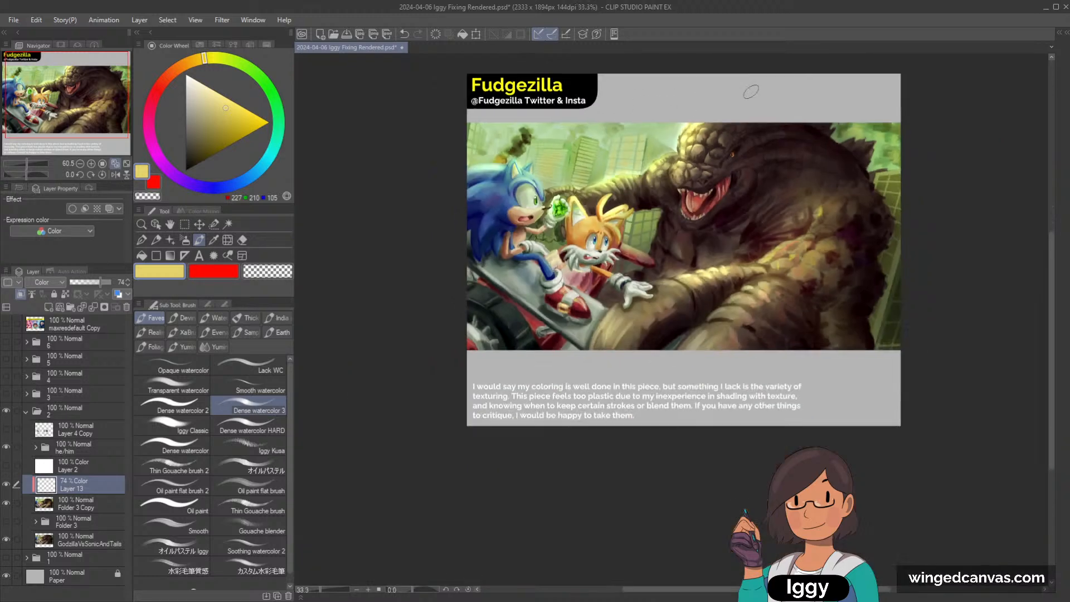
drag(70, 121, 95, 117)
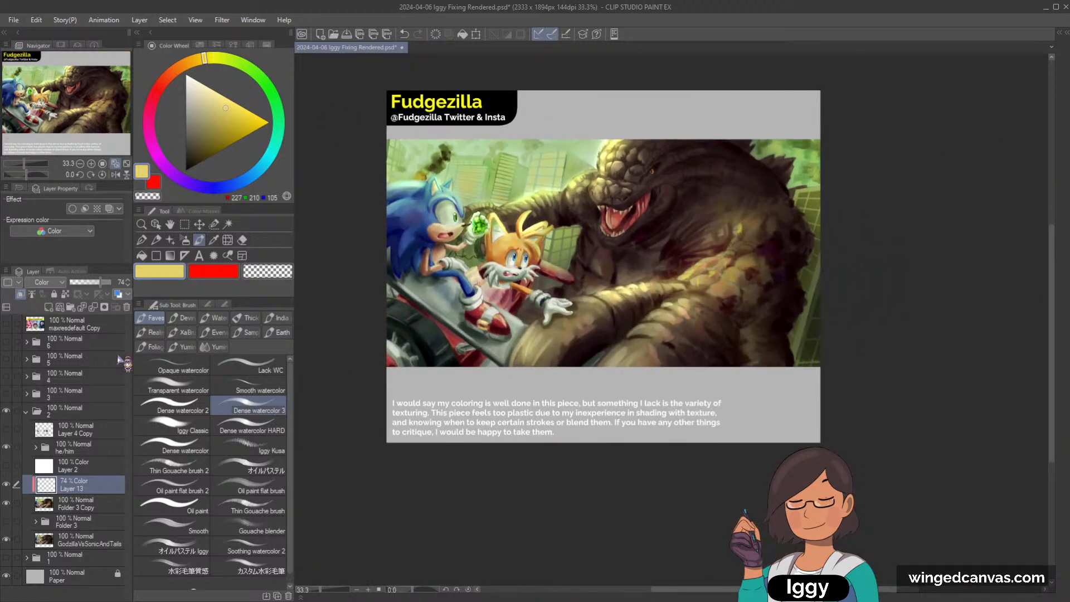
ctrl+click(92, 505)
key(shift+alt+e)
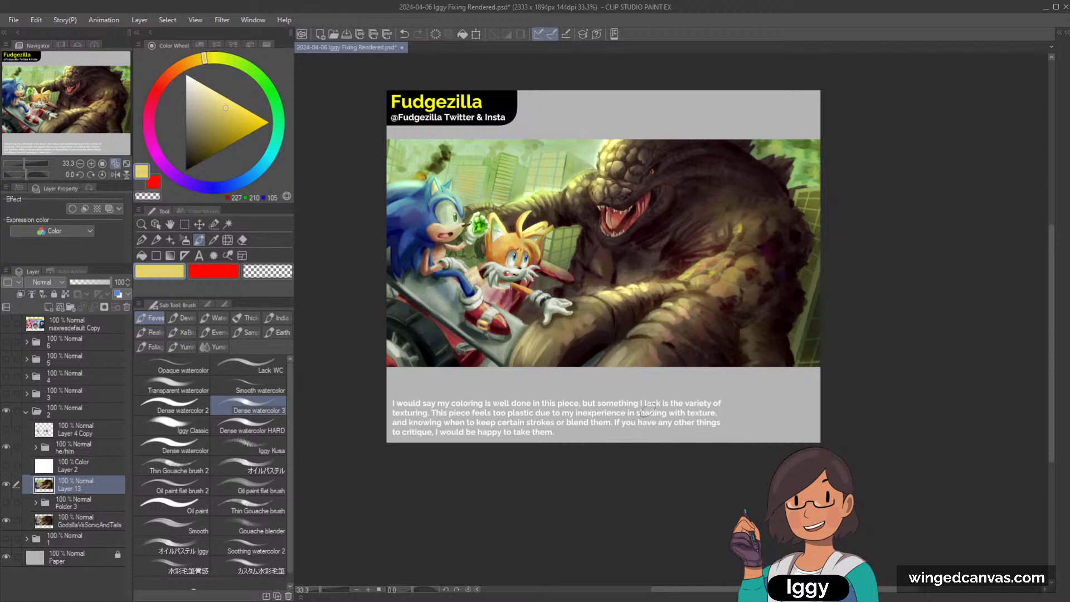
Sample pale green, RGB 215, 255, 210, and muted teal, RGB 147, 201, 185, and paint rim light along Sonic's back quills.
scroll(465, 174, up, 3)
alt+click(443, 118)
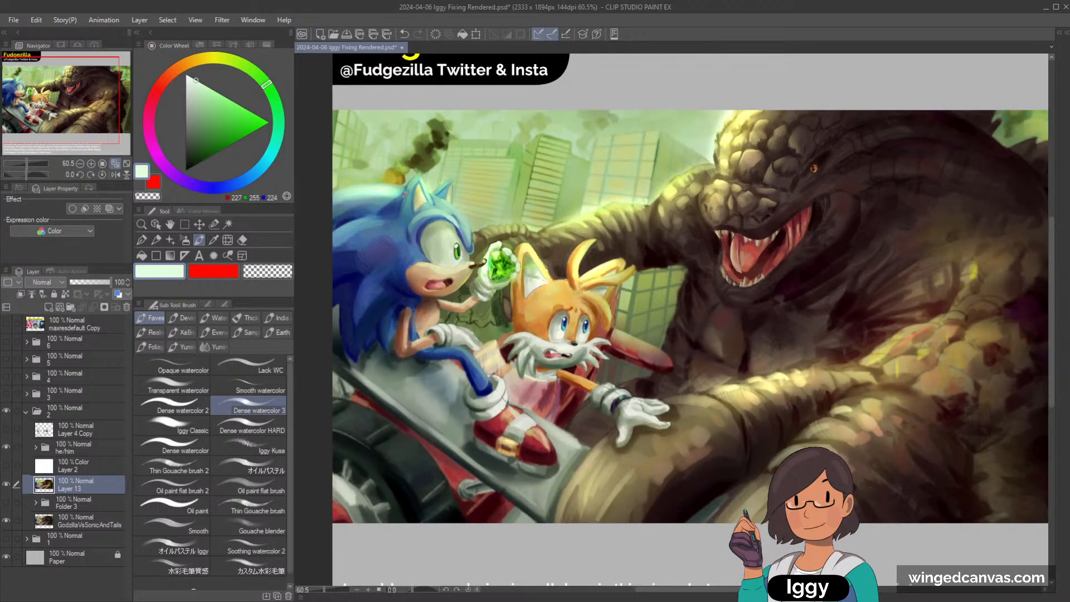
key(ctrl+z)
key(-)
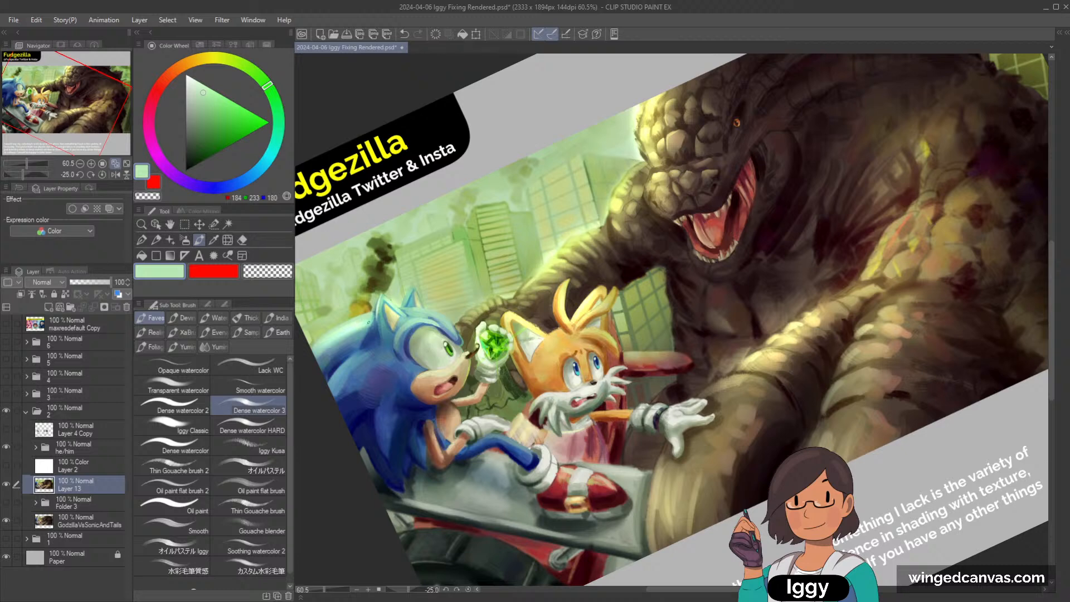
alt+click(339, 325)
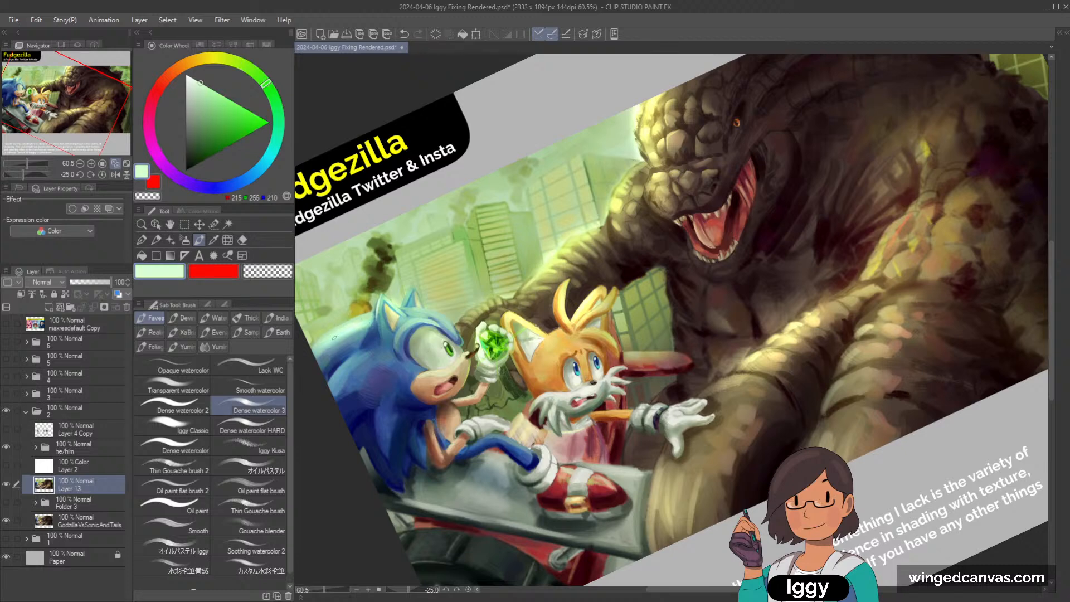
alt+click(334, 338)
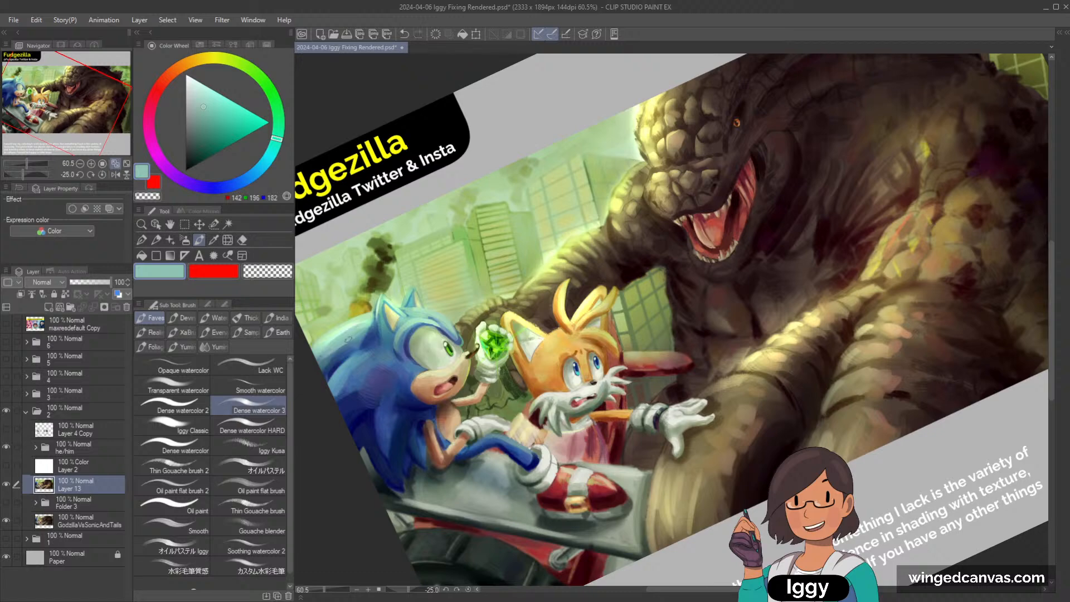
alt+click(345, 336)
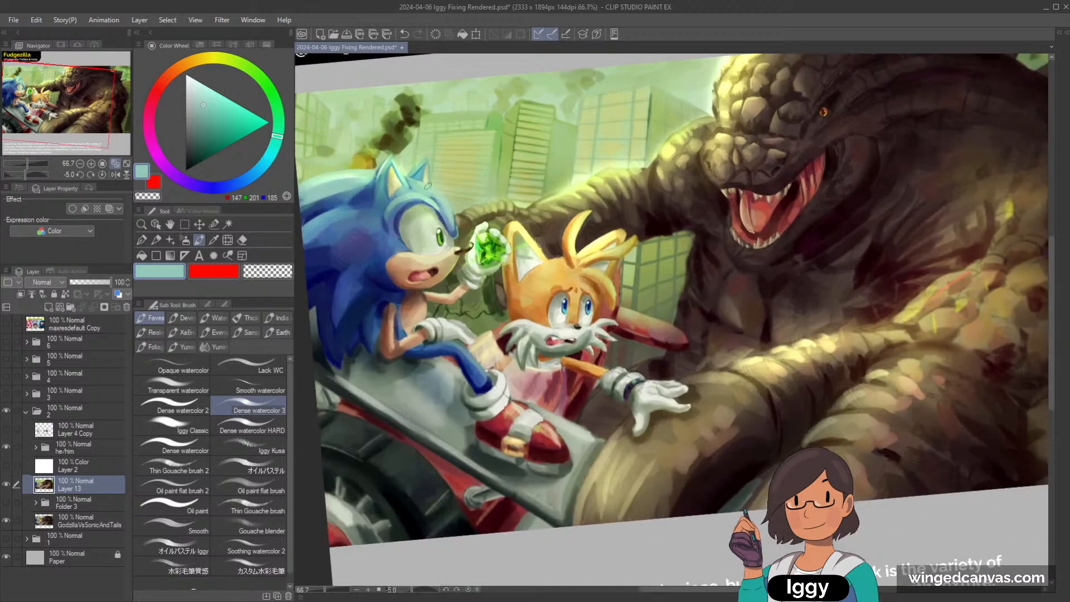
Sample muted teal, RGB 132, 181, 164, refine the highlights on top of Sonic's head, and straighten the canvas to review the whole painting.
alt+click(410, 191)
alt+click(402, 197)
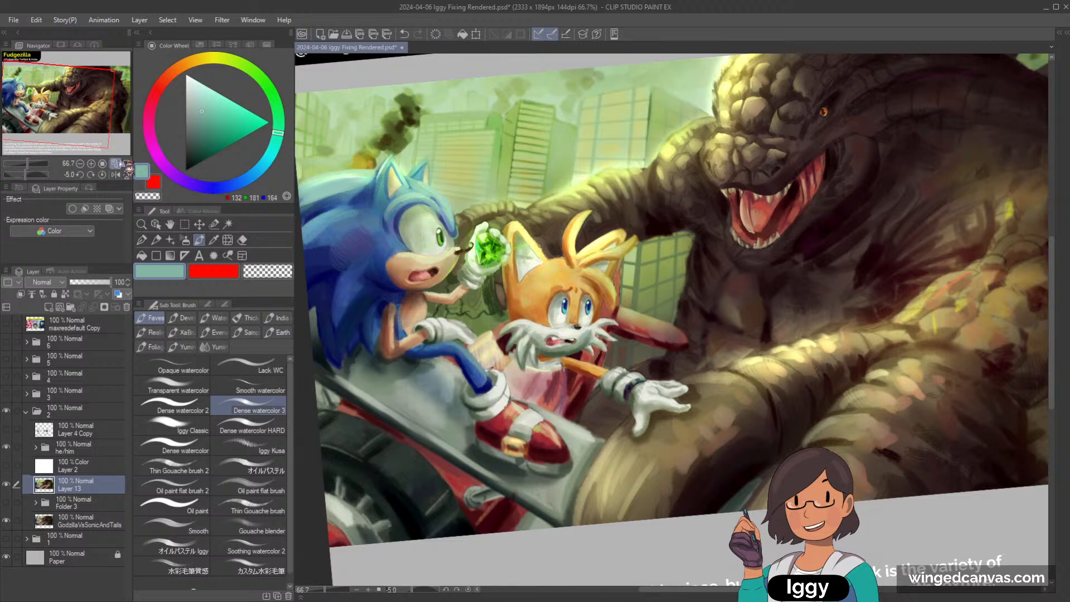
key(ctrl+minus)
key(ctrl+minus)
key(asciicircum)
scroll(713, 150, up, 2)
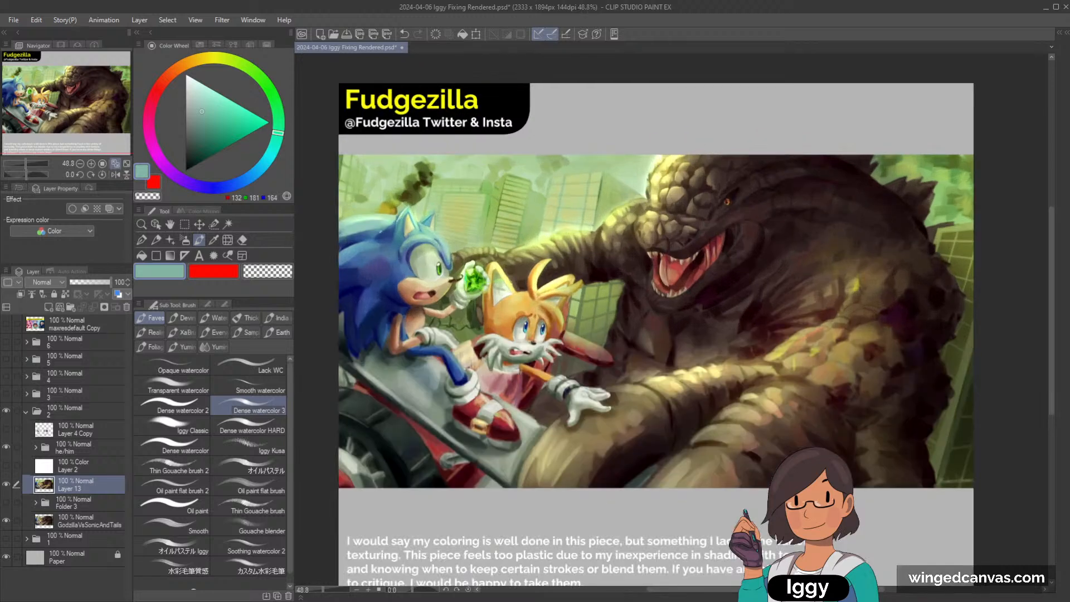
Compare the painting with and without Layer 13 and show the white Color layer, Layer 2, to check the greyscale values.
click(5, 483)
click(6, 483)
click(6, 466)
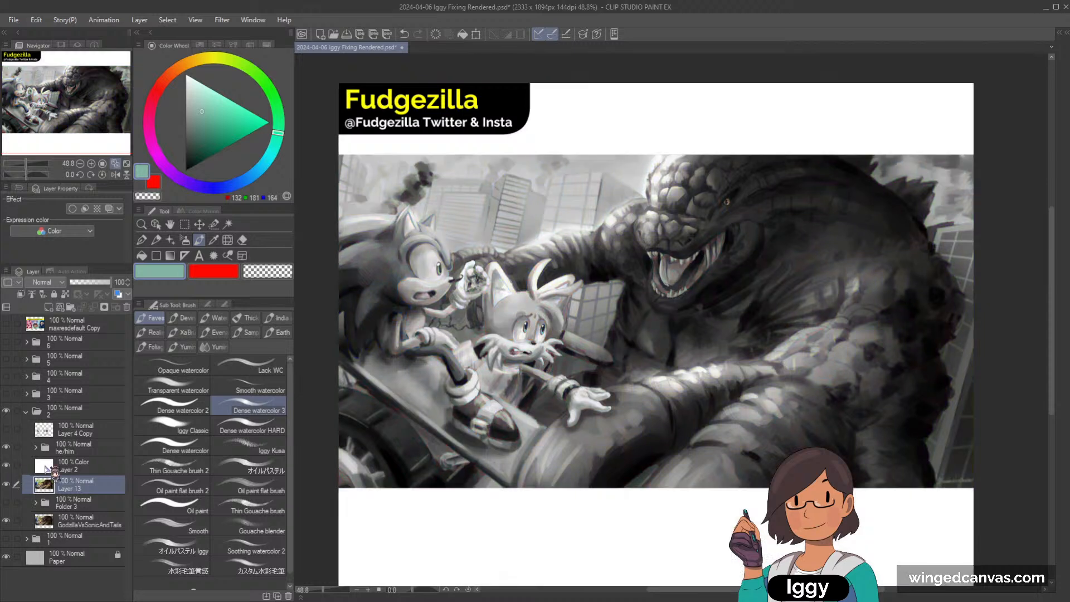
Switch Layer 2 to Normal blending and back to Color to demonstrate how the greyscale check works.
click(62, 466)
click(53, 282)
click(56, 292)
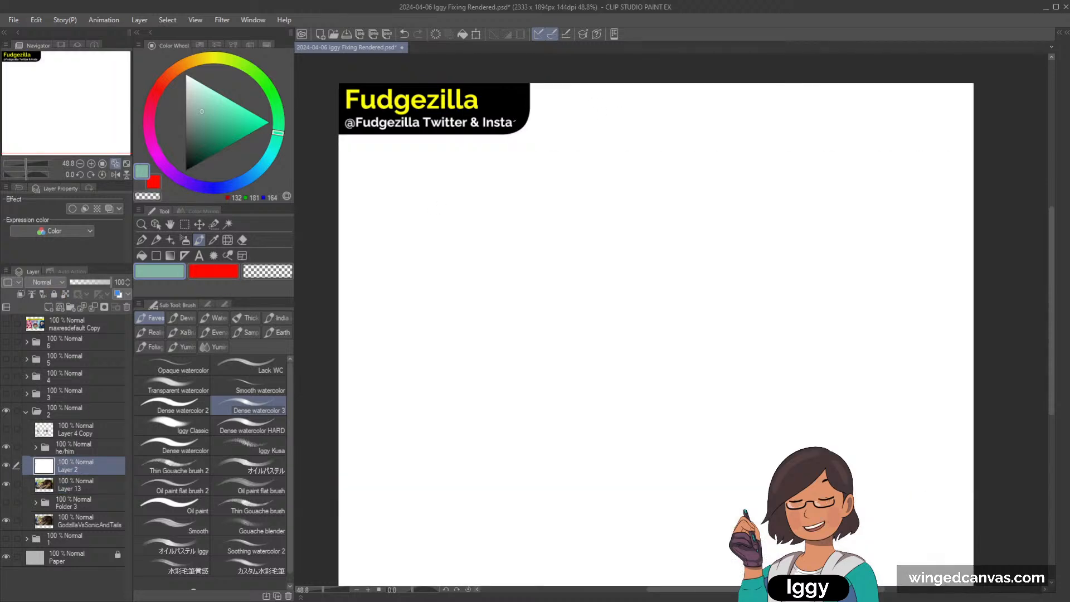
scroll(596, 353, down, 2)
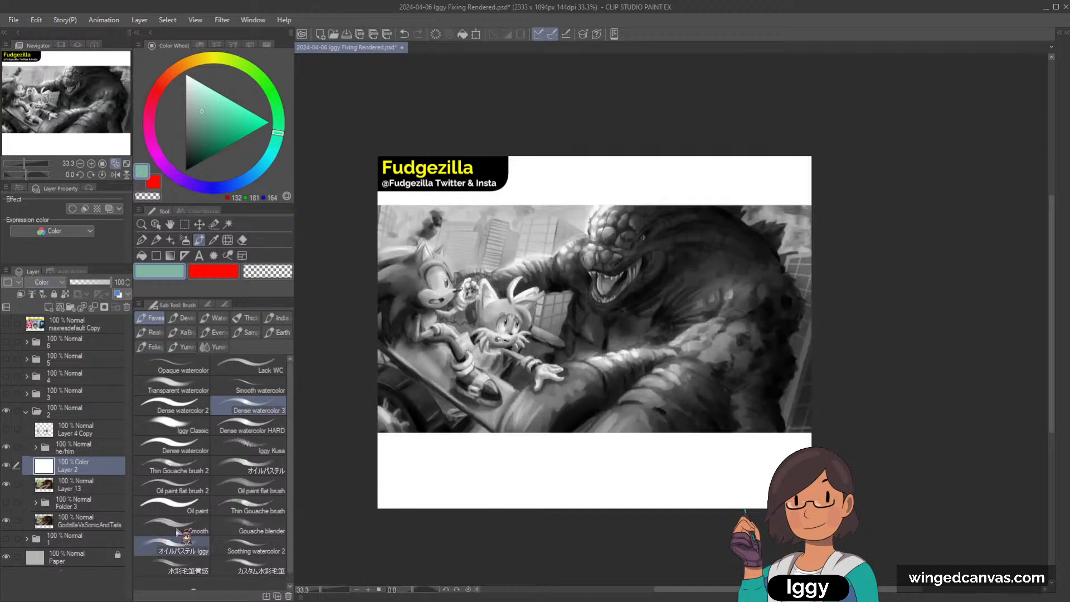
scroll(628, 314, up, 1)
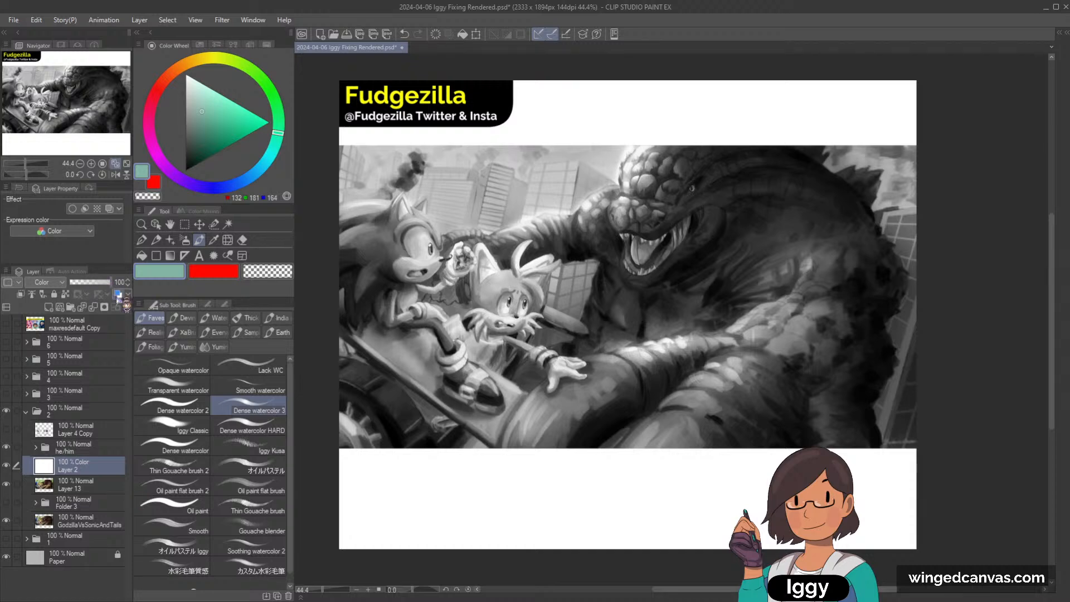
Toggle Layer 2 to compare the painting's greyscale values with its colours, and leave the layer hidden.
click(6, 465)
click(7, 466)
mouse_move(79, 468)
mouse_down()
mouse_move(81, 493)
mouse_move(78, 457)
mouse_up()
click(7, 466)
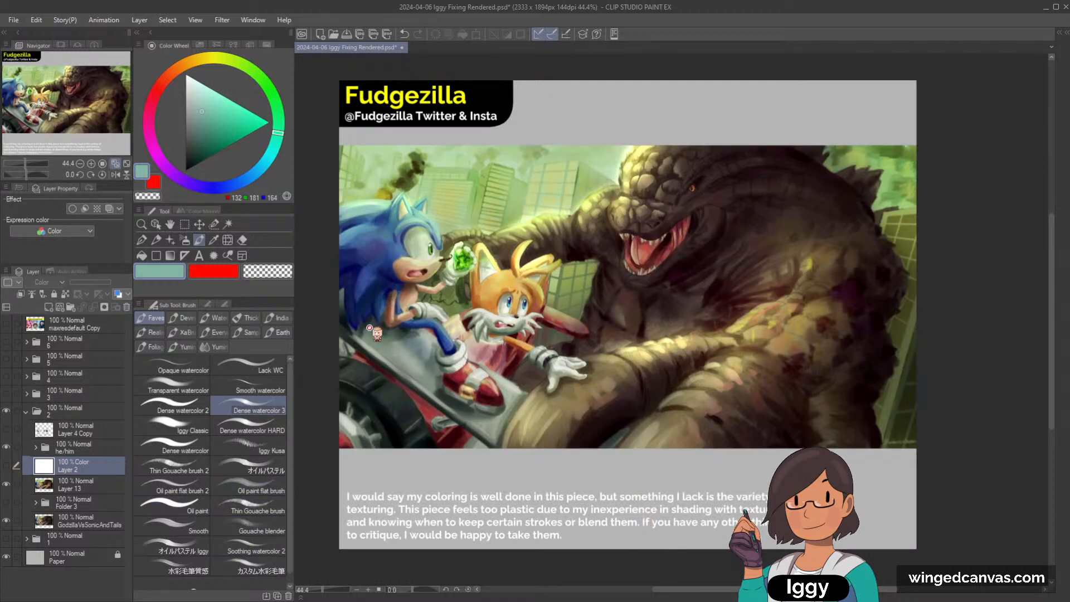
Create a new layer above Layer 13 and clip it to that layer.
drag(51, 118, 61, 123)
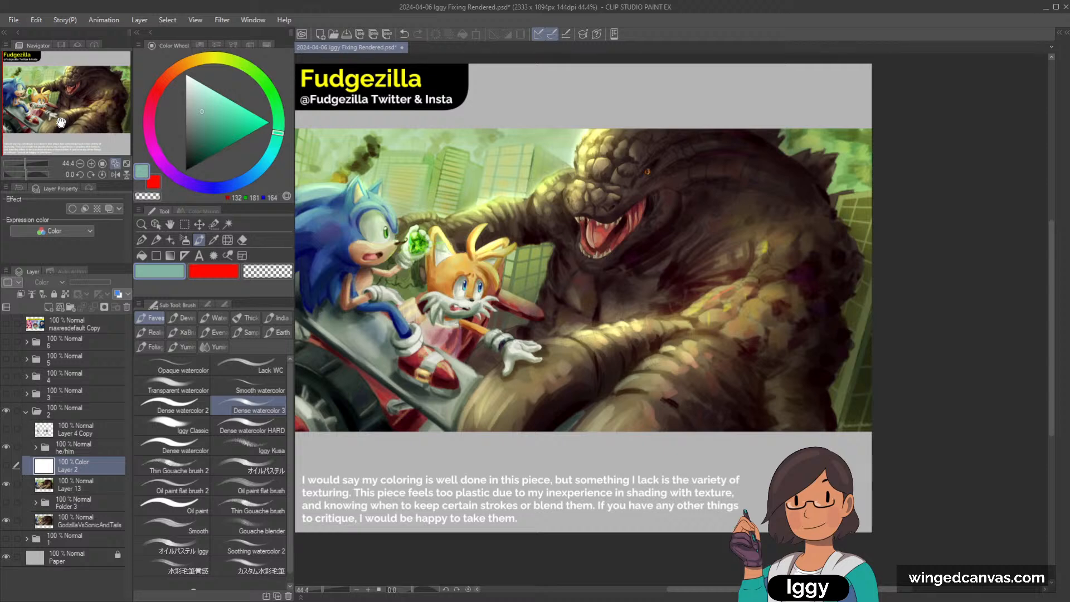
click(84, 484)
key(ctrl+plus)
click(49, 307)
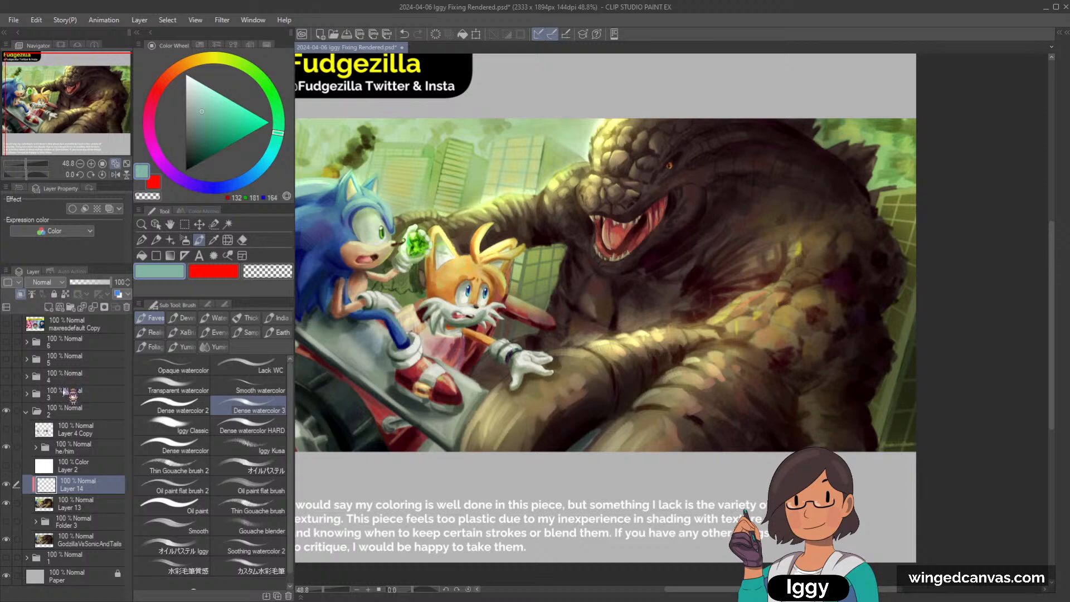
Set the clipped Layer 14 to Glow dodge and add a soft airbrushed glow in muted green over Tails's head.
click(185, 240)
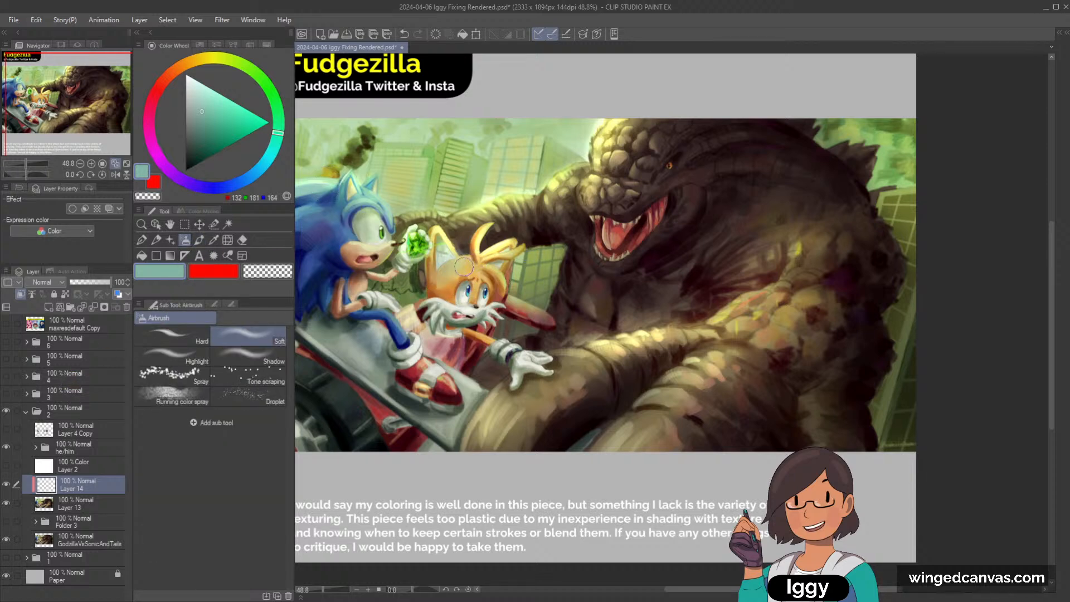
click(46, 282)
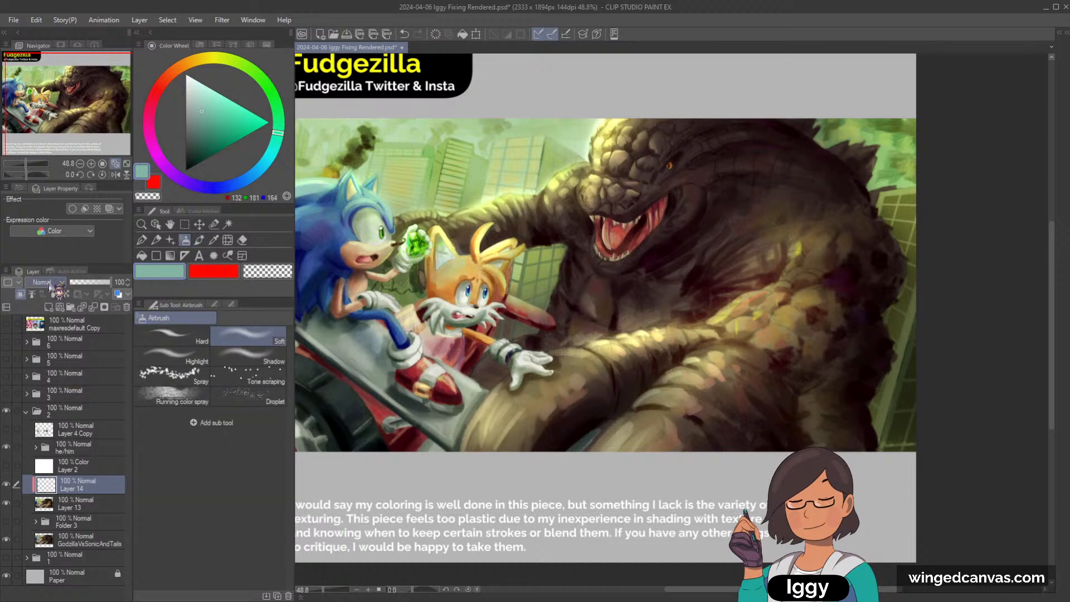
click(74, 396)
key(ctrl+z)
click(45, 282)
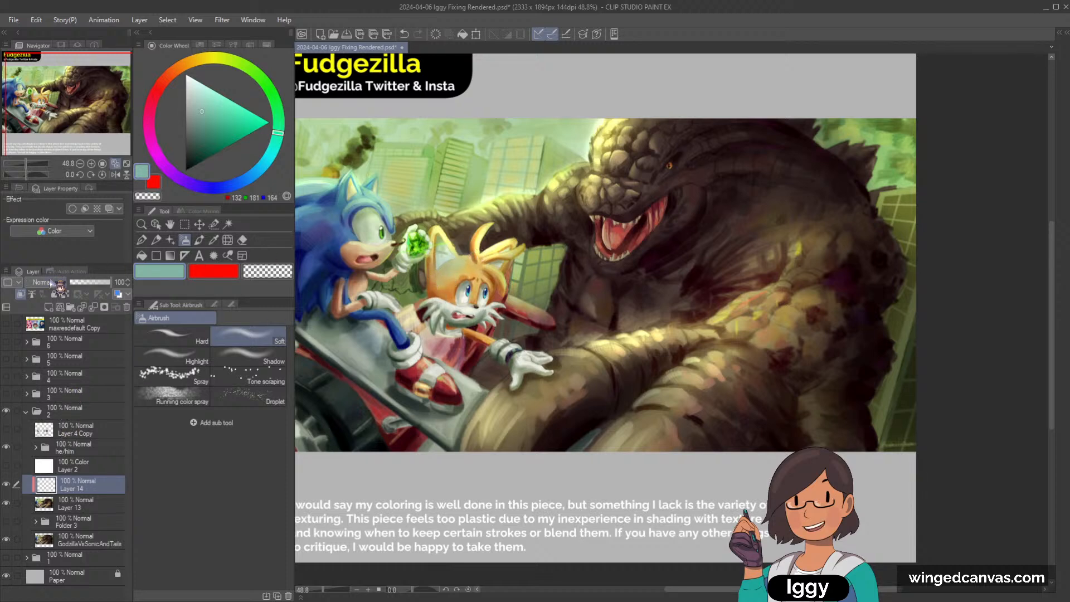
click(69, 396)
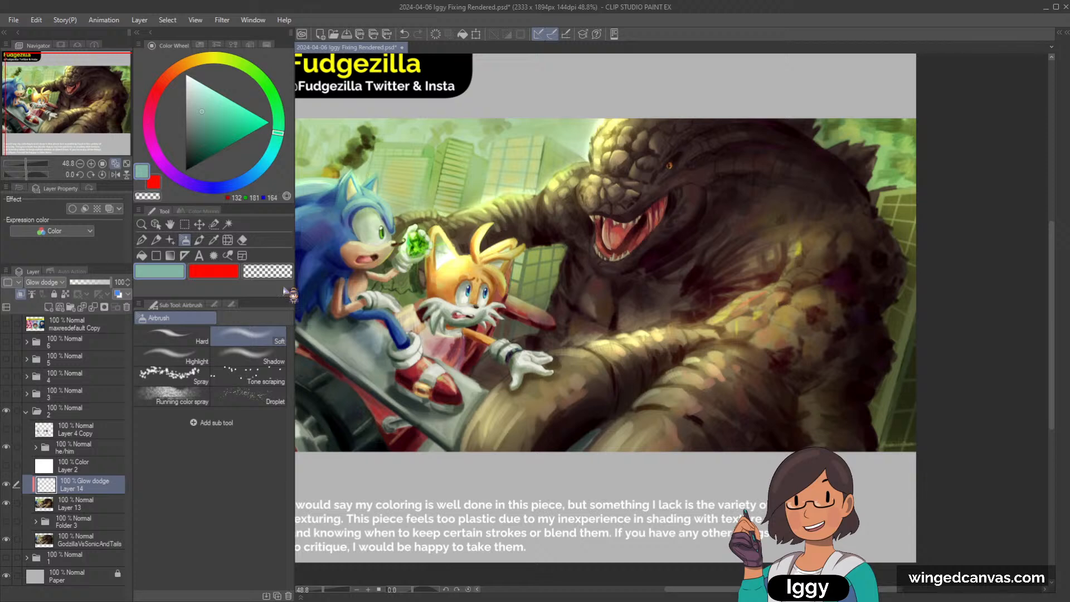
Soften the excess glow with the transparent colour and merge the Glow dodge layer with Layer 13.
key(c)
scroll(589, 214, down, 2)
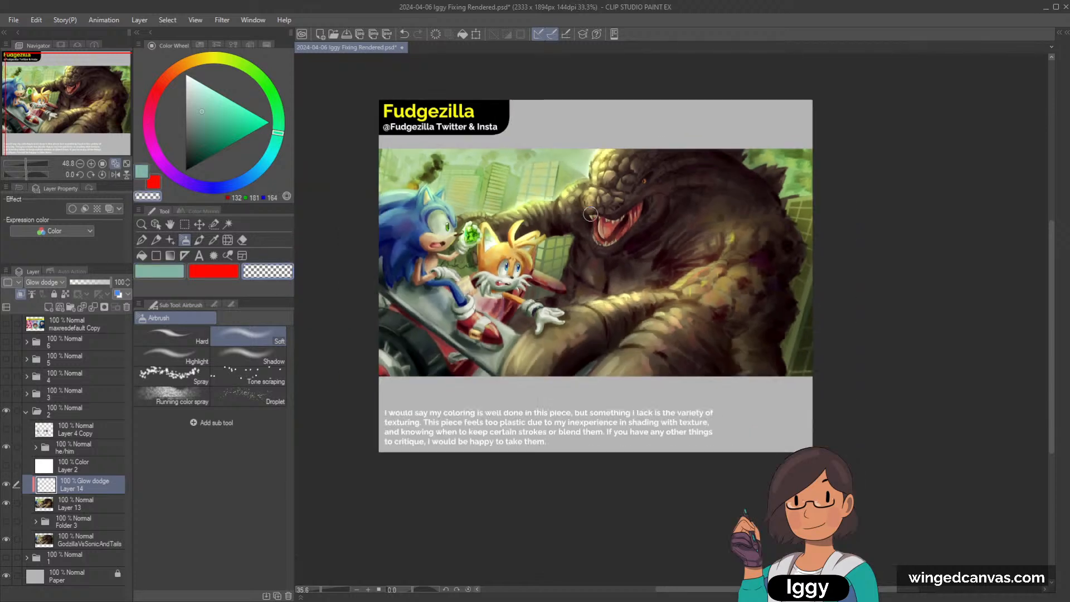
scroll(590, 213, up, 1)
scroll(605, 209, up, 1)
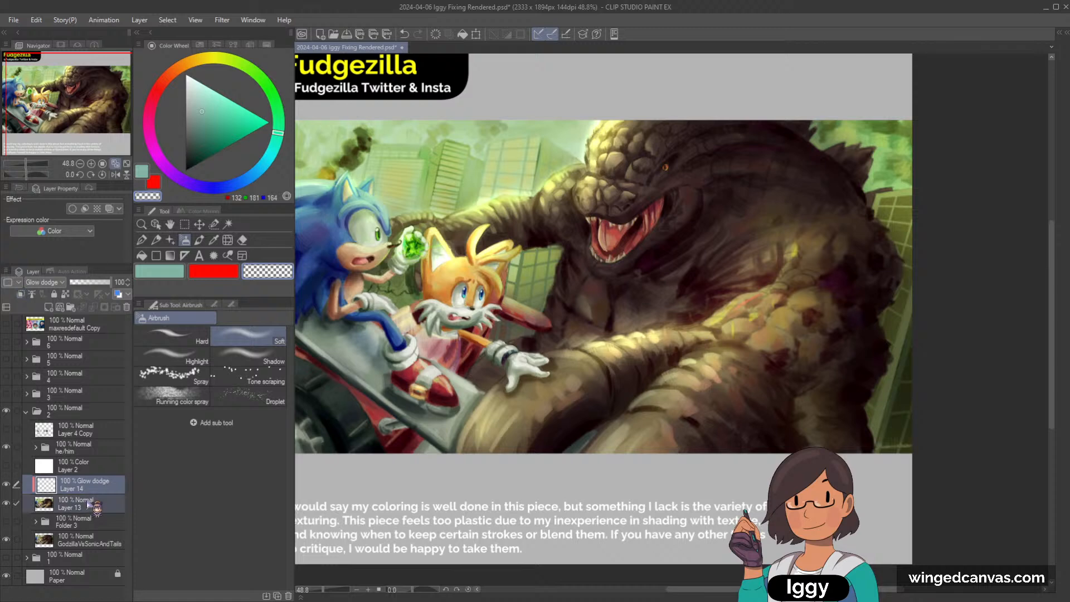
key(ctrl+e)
Sample white and paint a bright highlight along the windshield's rim with the Dense watercolor 3 brush.
scroll(390, 357, up, 2)
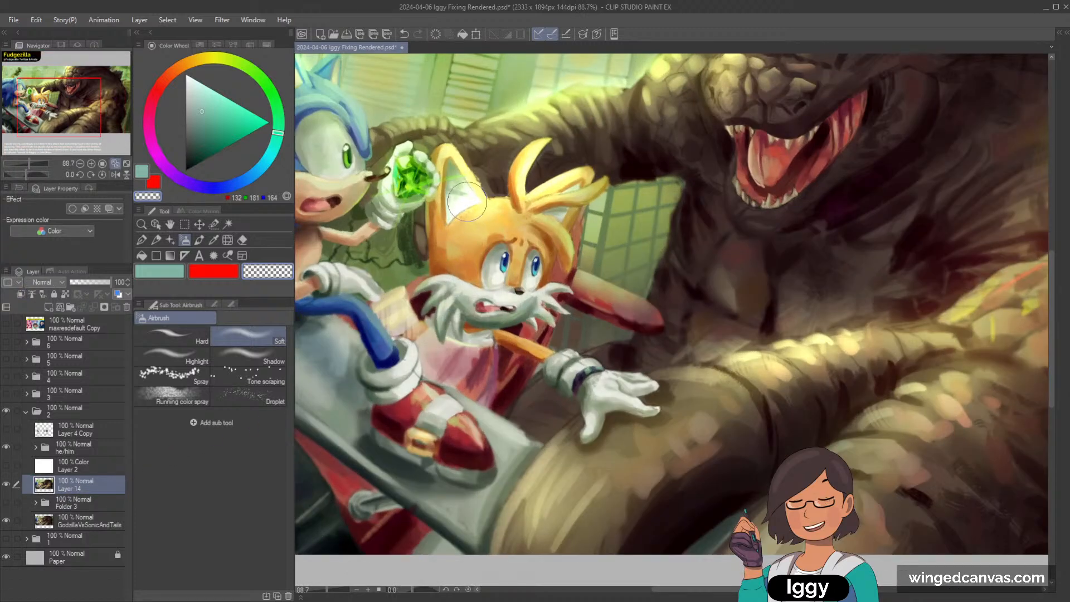
alt+click(399, 194)
click(199, 239)
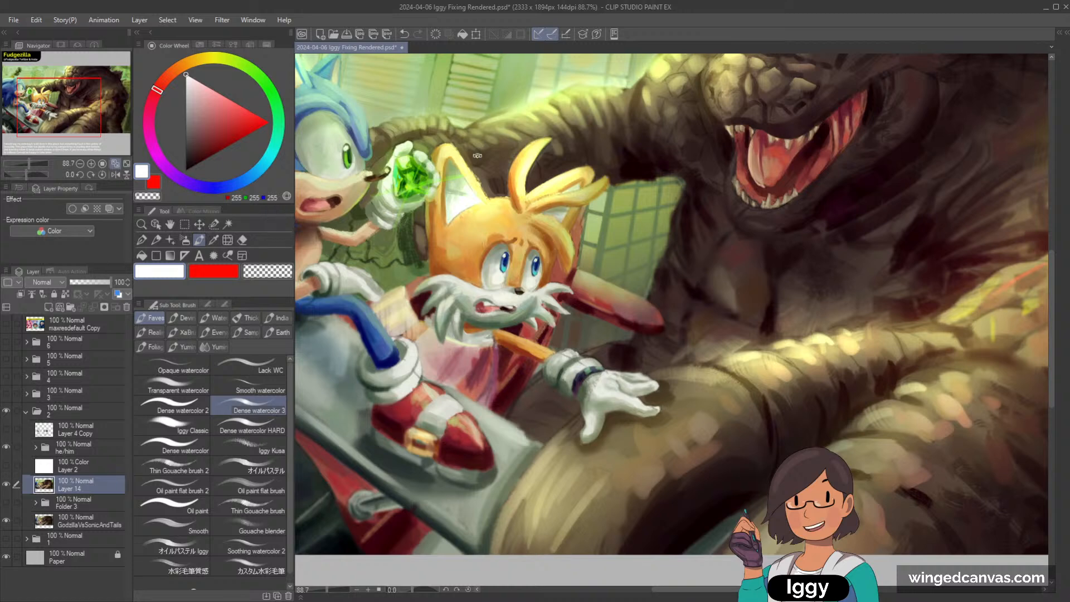
drag(477, 155, 492, 217)
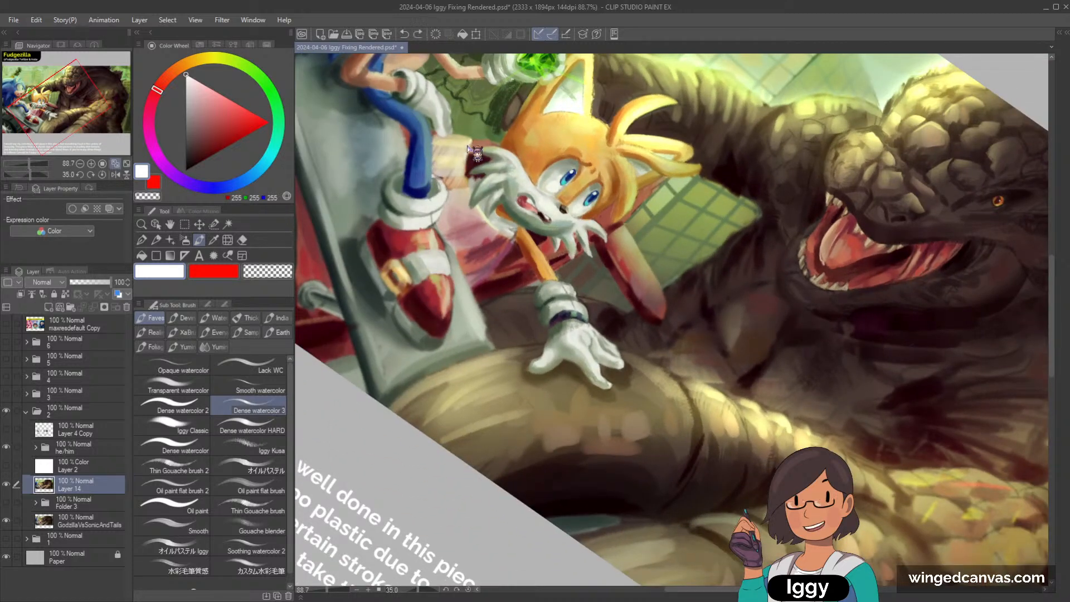
drag(469, 181, 465, 142)
drag(465, 192, 467, 148)
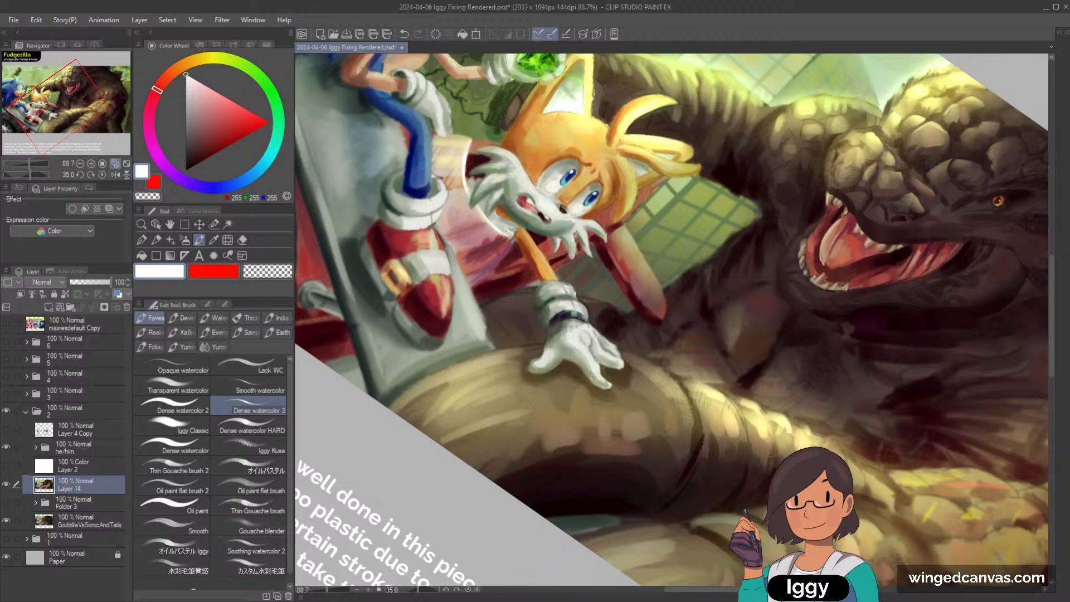
Add white glints to the windshield's side panel and vertical edge, and review the painting with the canvas straightened.
key(minus)
key(minus)
key(minus)
key(minus)
key(minus)
key(minus)
key(minus)
key(minus)
key(minus)
key(minus)
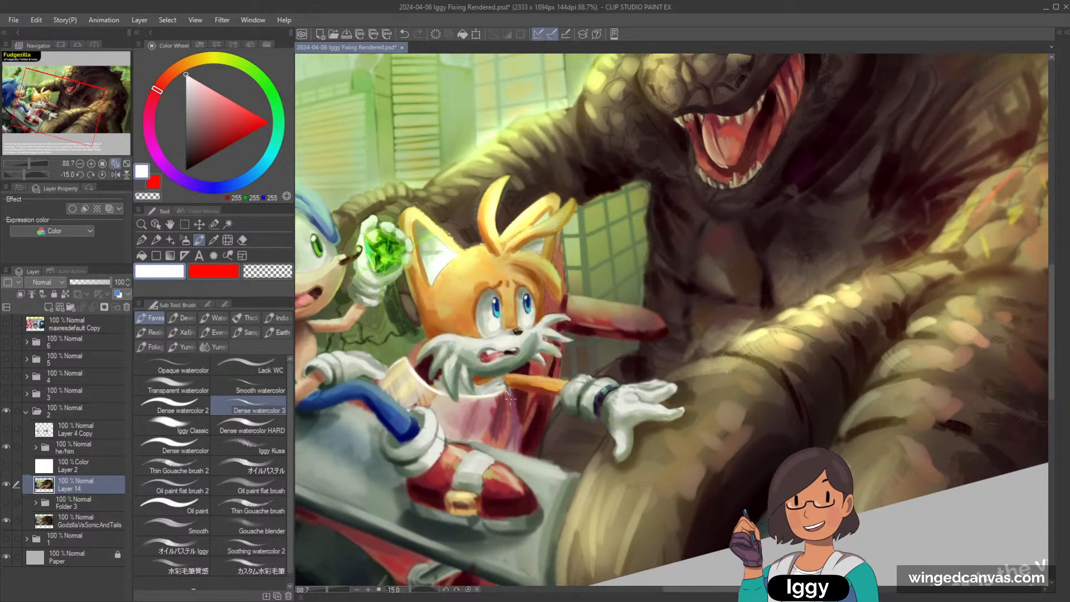
drag(413, 379, 395, 395)
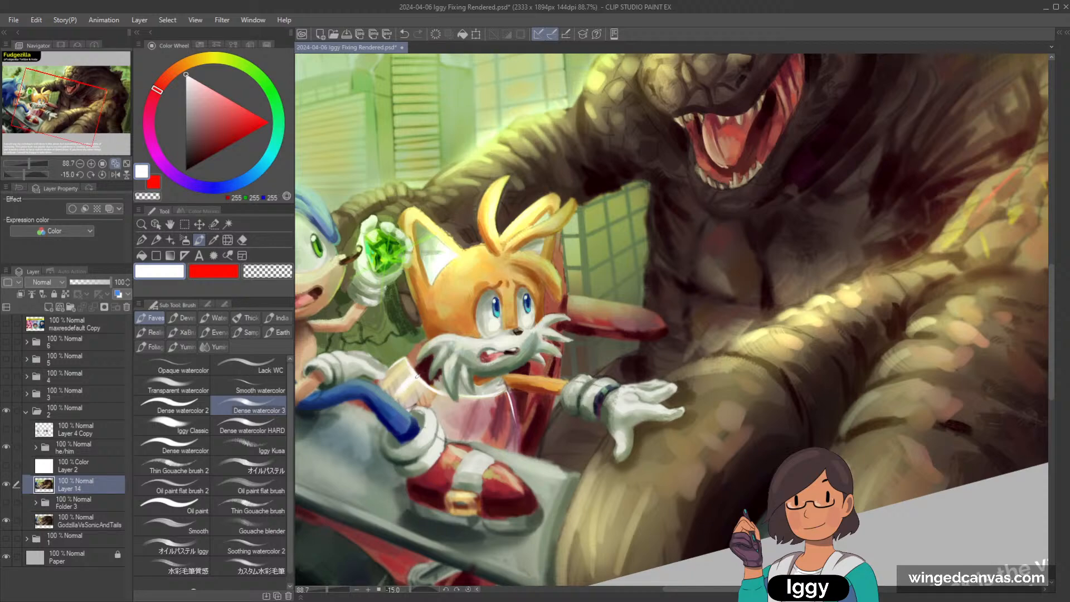
key(ctrl+minus)
key(ctrl+minus)
key(ctrl+minus)
key(ctrl+minus)
drag(464, 292, 488, 238)
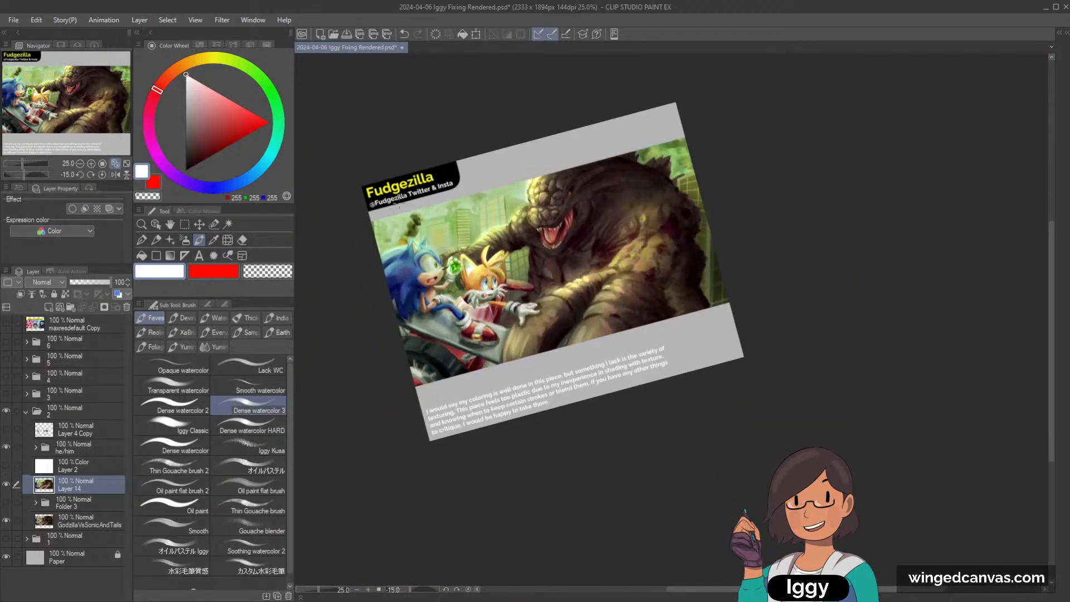
key(asciicircum)
scroll(488, 238, up, 3)
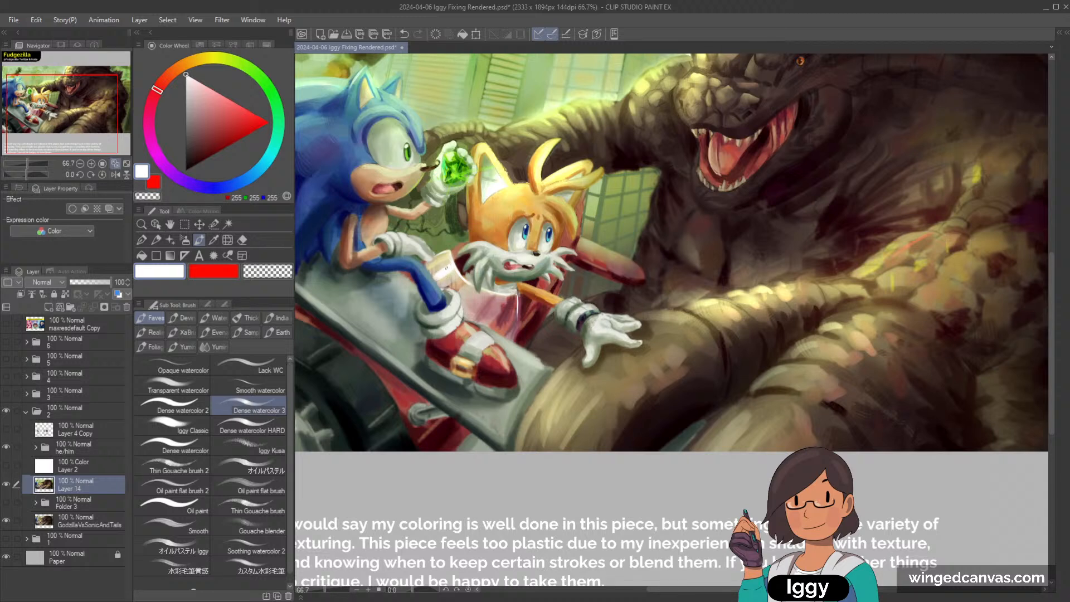
Sample off-white and cream, RGB 241, 238, 217, from the windshield's side panel and paint brighter reflections on it beside Sonic's leg.
scroll(533, 216, up, 2)
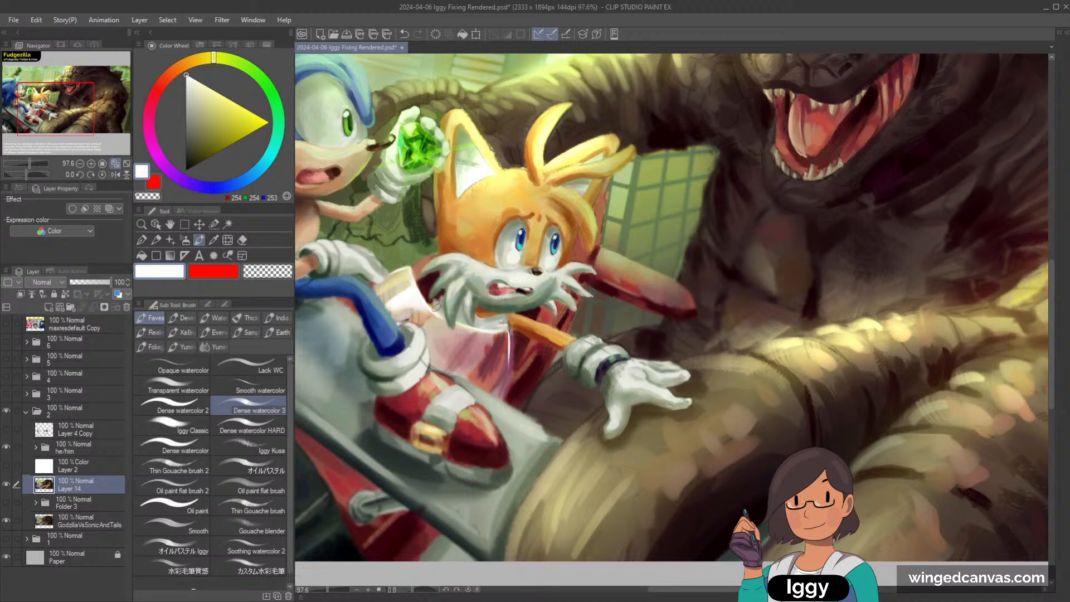
alt+click(398, 311)
alt+click(392, 312)
alt+click(399, 314)
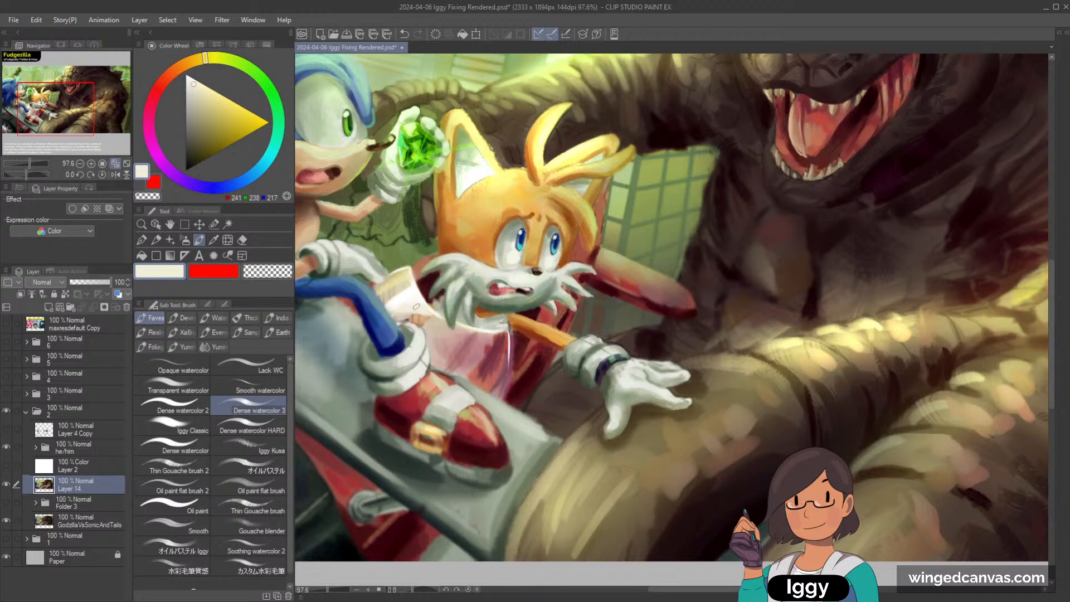
scroll(548, 258, down, 3)
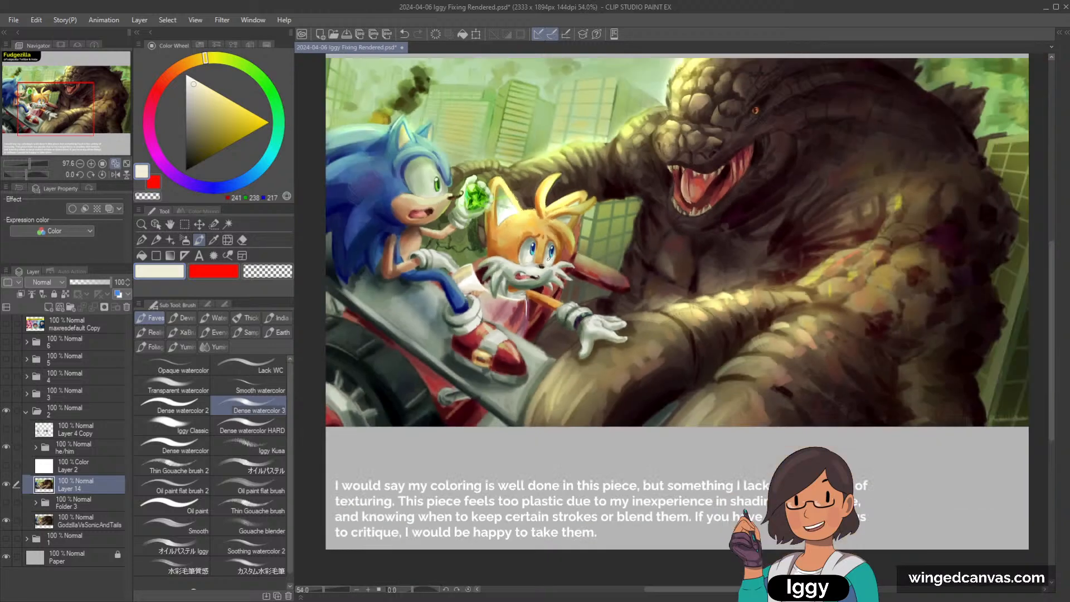
Sample warm beige tones, including RGB 222, 204, 163, refine the reflections on the windshield glass in front of Tails, and review the painting.
scroll(551, 248, up, 3)
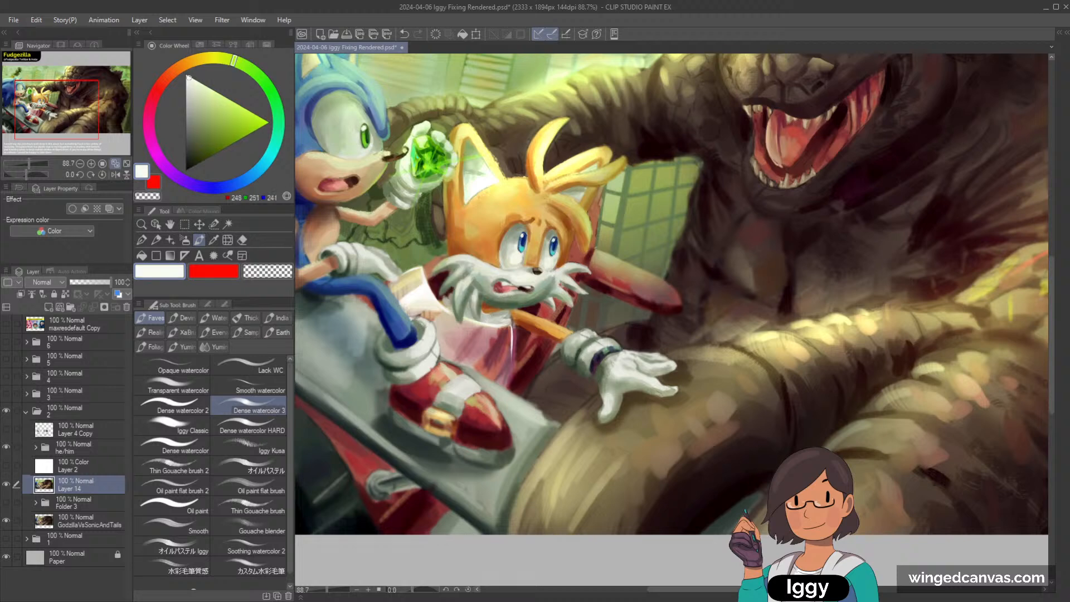
alt+click(419, 280)
alt+click(420, 281)
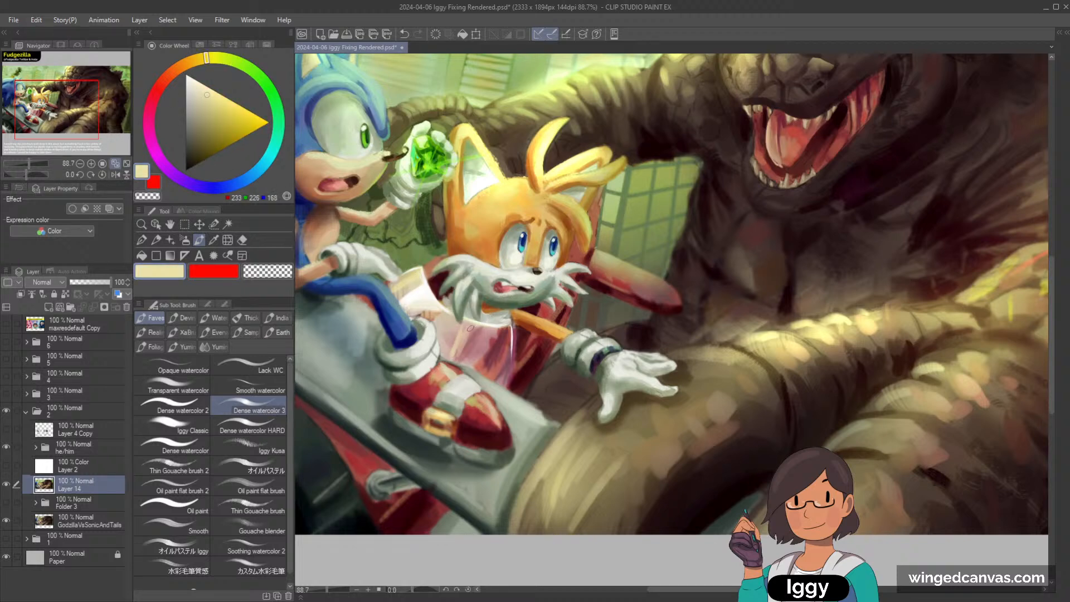
alt+click(468, 328)
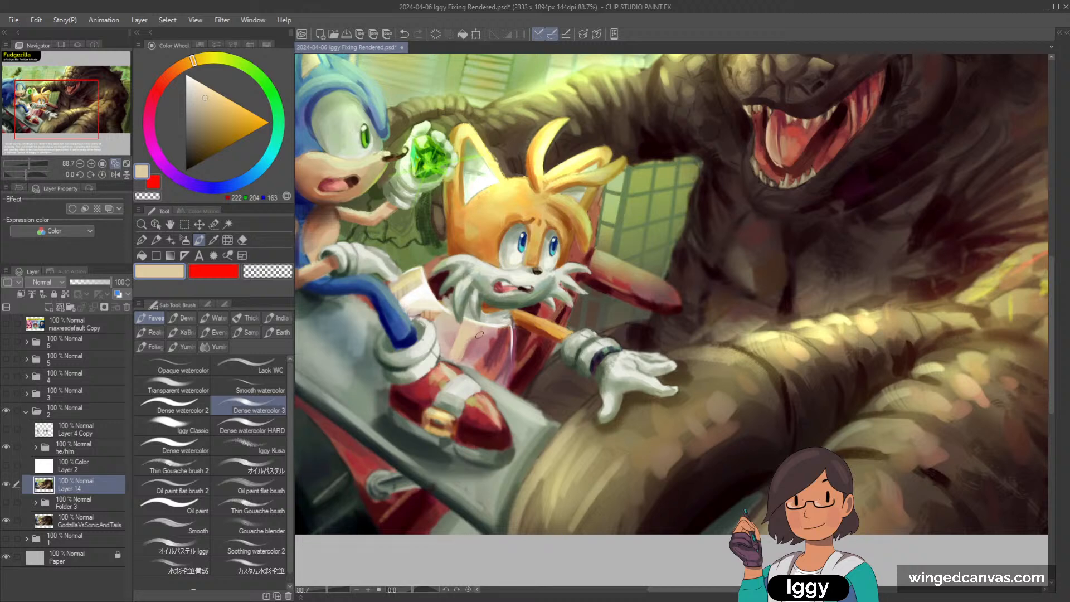
scroll(494, 329, down, 3)
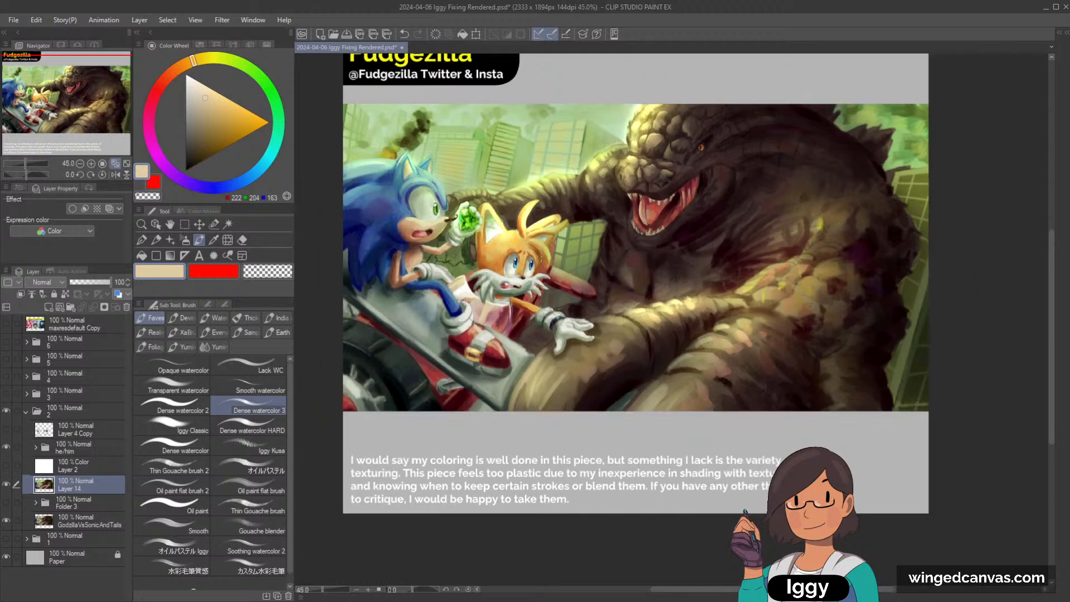
Sample a pale grey-green, RGB 192, 201, 183, and try a stroke along the windshield glass near Sonic's shoe, then undo it.
scroll(478, 304, up, 3)
alt+click(449, 383)
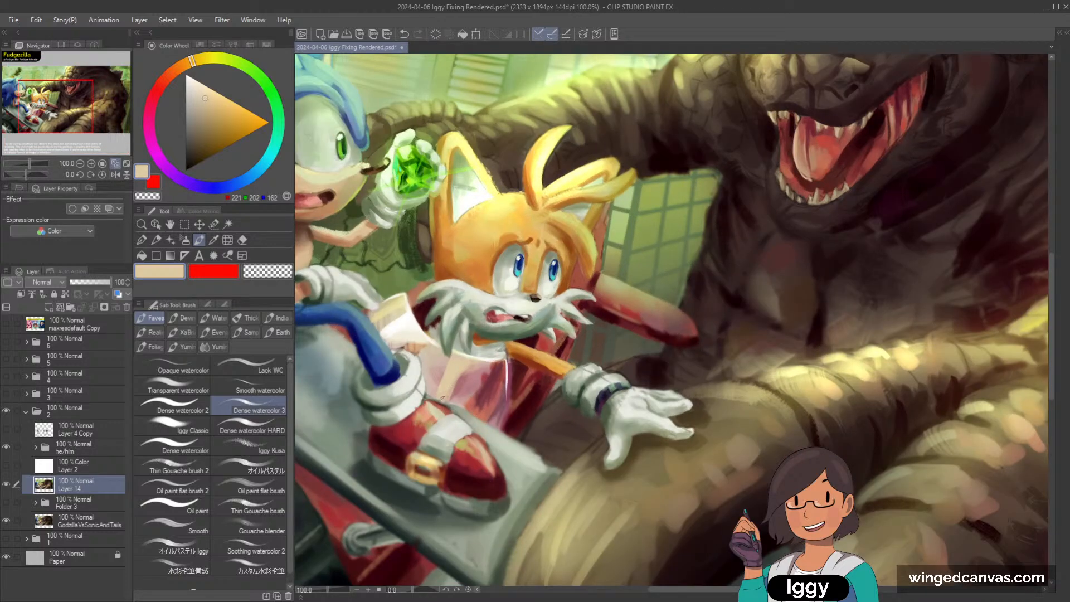
key(^)
key(^)
key(^)
key(^)
alt+click(481, 208)
drag(488, 167, 485, 293)
key(ctrl+z)
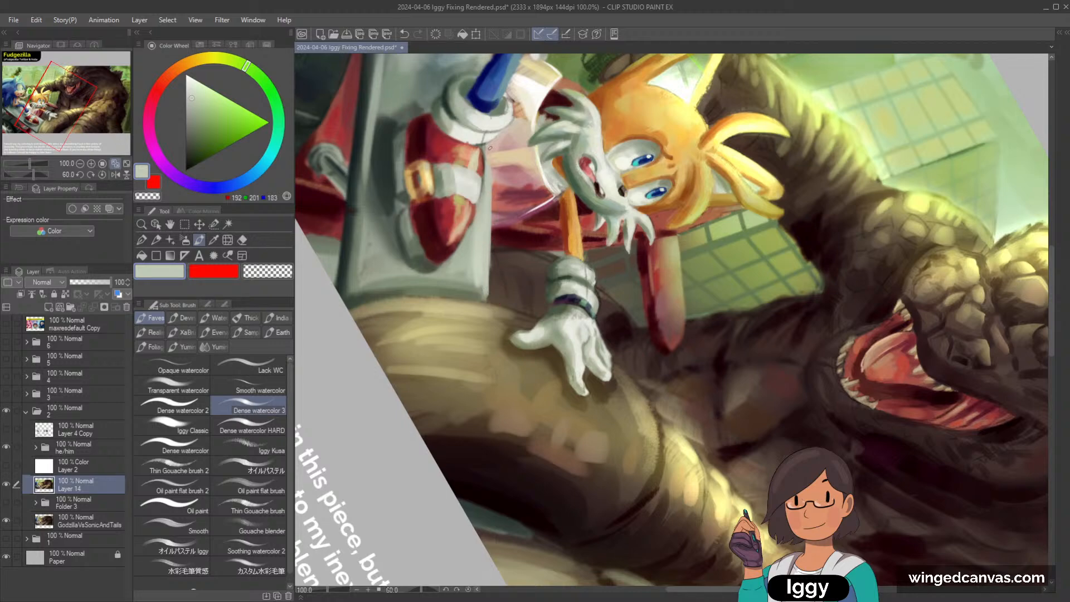
Straighten the canvas to 0 degrees and review the whole painting.
scroll(480, 254, down, 5)
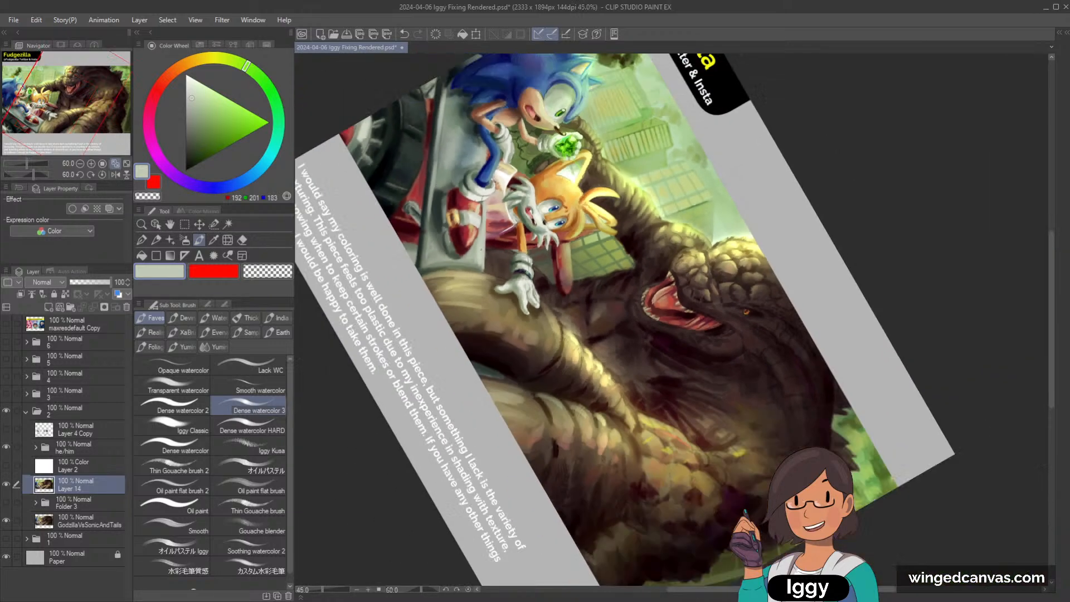
key(-)
key(-)
key(-)
key(-)
key(-)
key(-)
key(-)
key(-)
key(-)
key(-)
key(-)
key(-)
key(-)
key(-)
scroll(481, 249, down, 5)
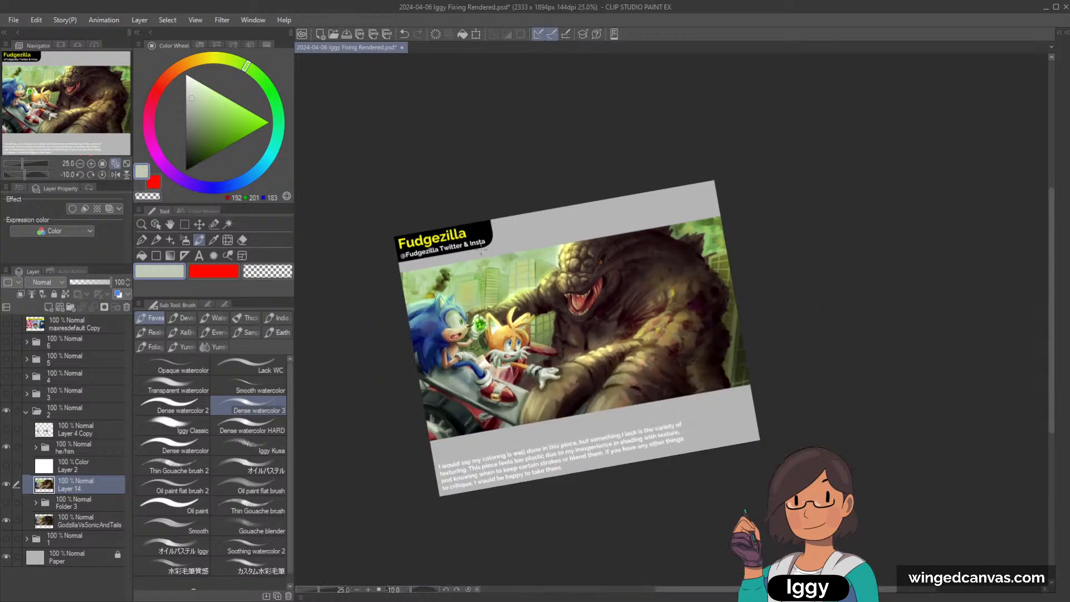
key(^)
key(^)
key(^)
scroll(481, 249, up, 7)
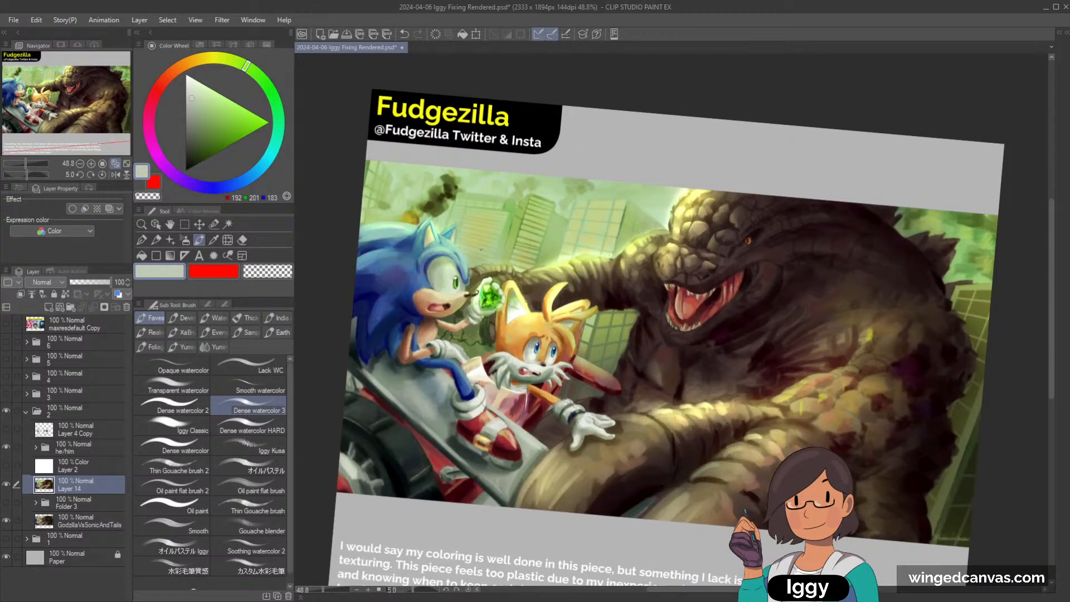
key(@)
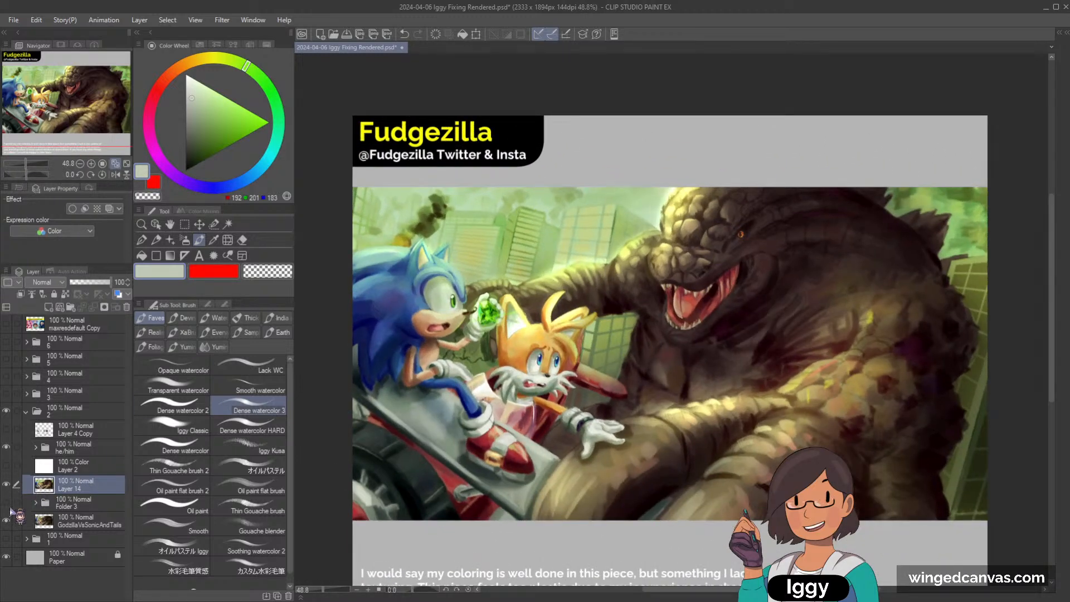
Compare the painting with and without the overpainting on Layer 14, at both reduced and larger size.
click(8, 484)
click(8, 482)
key(ctrl+minus)
key(ctrl+minus)
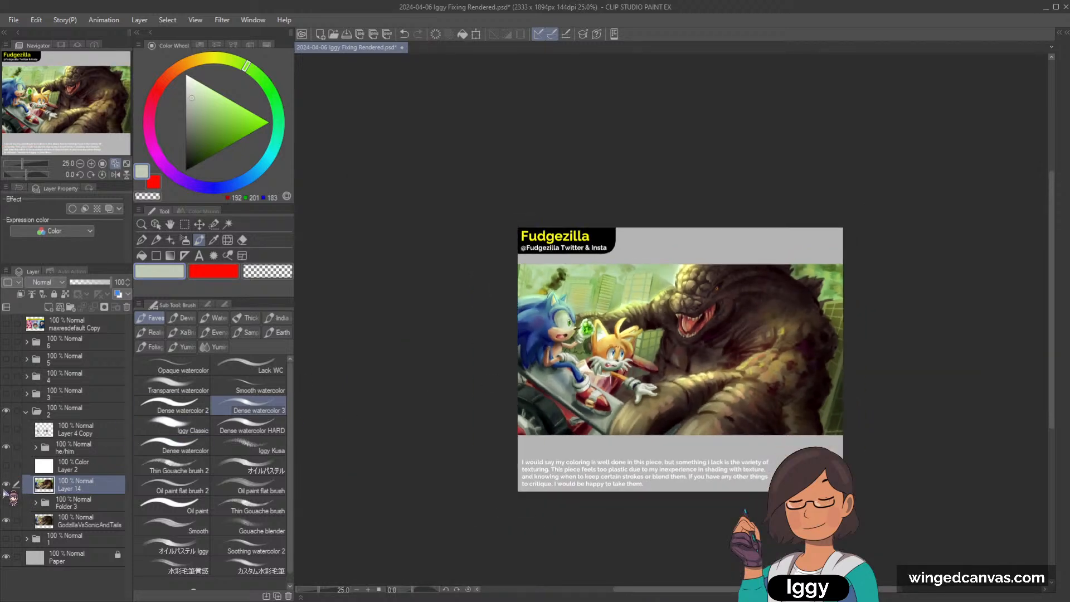
click(7, 482)
click(8, 482)
click(8, 482)
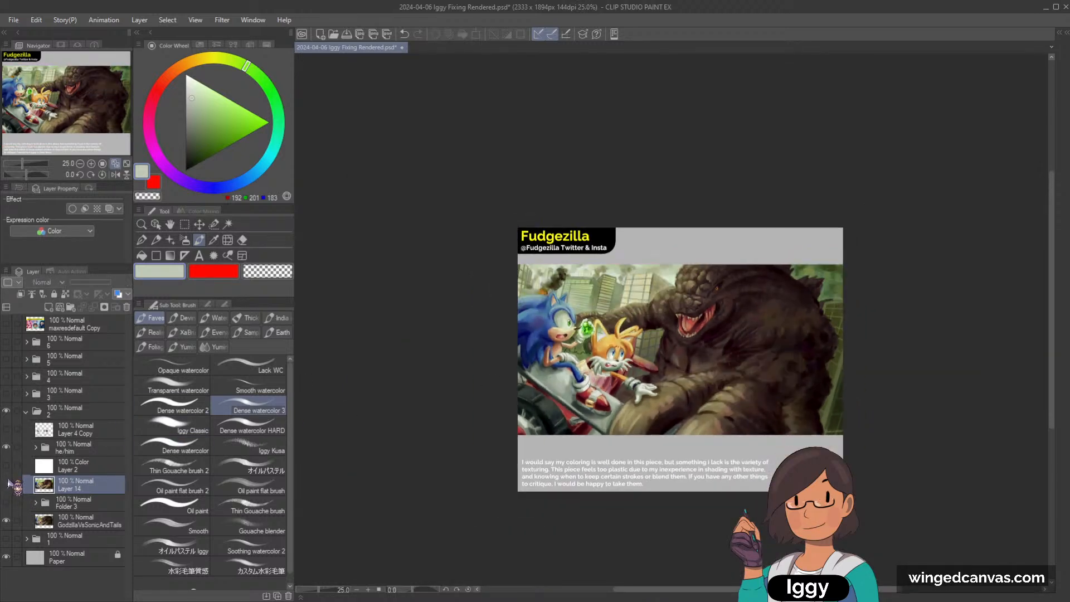
click(8, 482)
drag(73, 120, 106, 132)
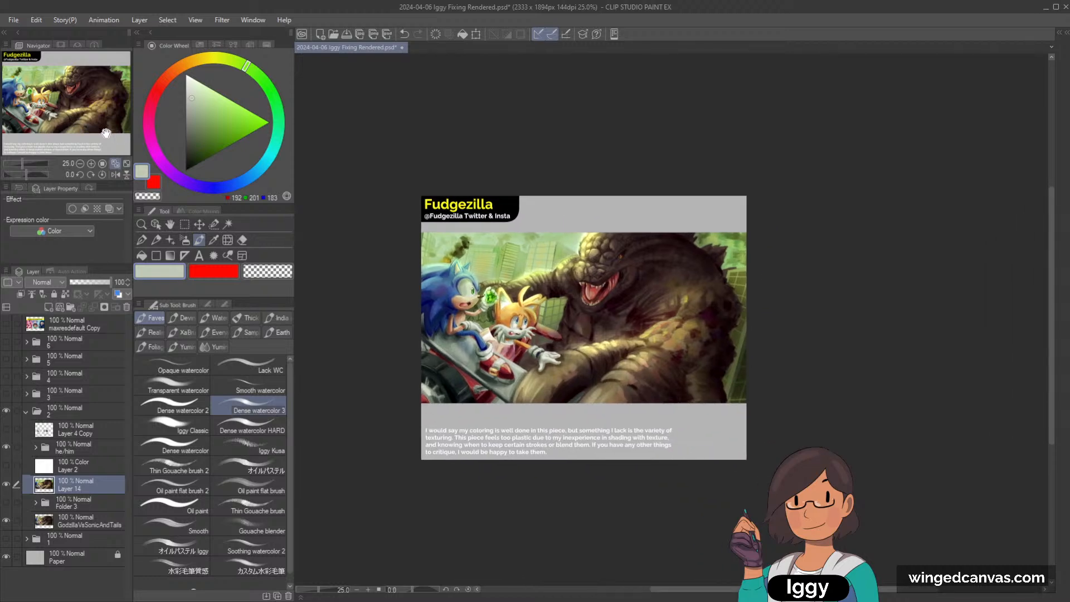
scroll(629, 312, up, 1)
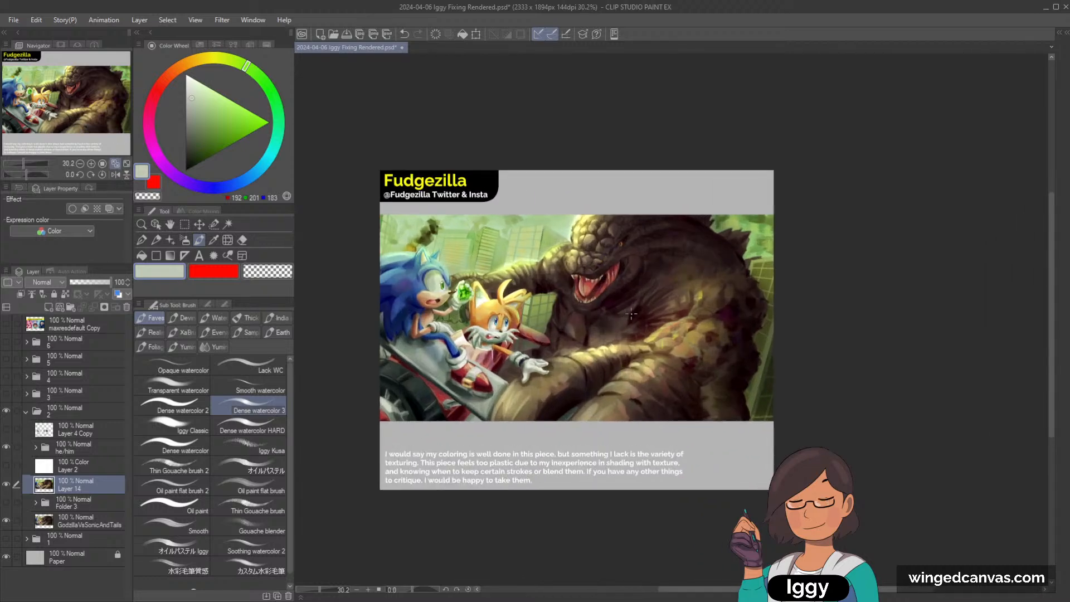
click(115, 163)
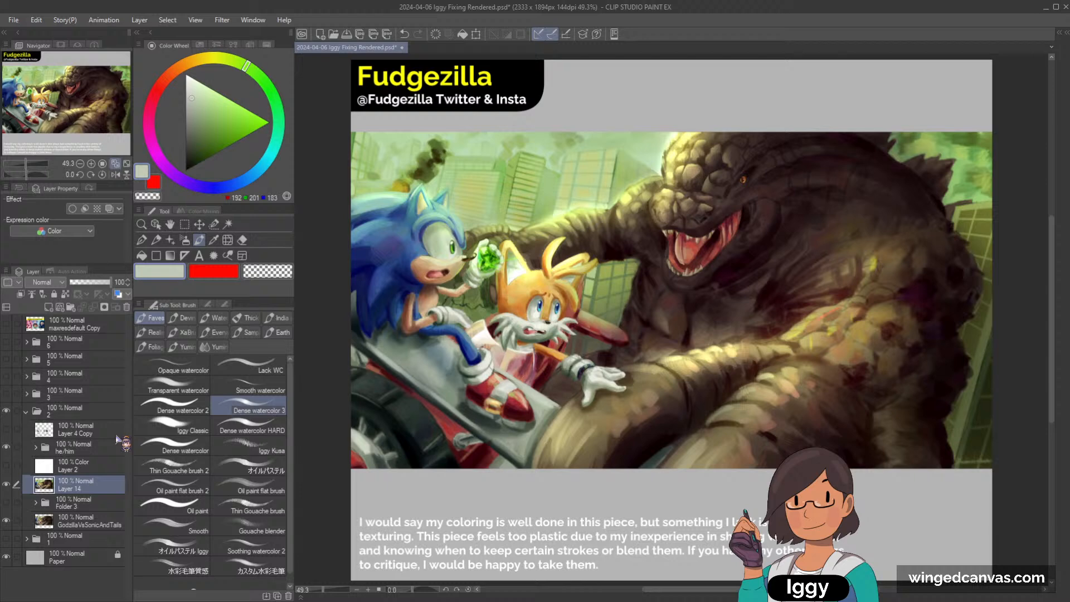
click(7, 484)
click(6, 484)
Add a new layer clipped to Layer 14 in Glow dodge mode and choose the Soft airbrush with yellow, RGB 227, 214, 129.
click(49, 307)
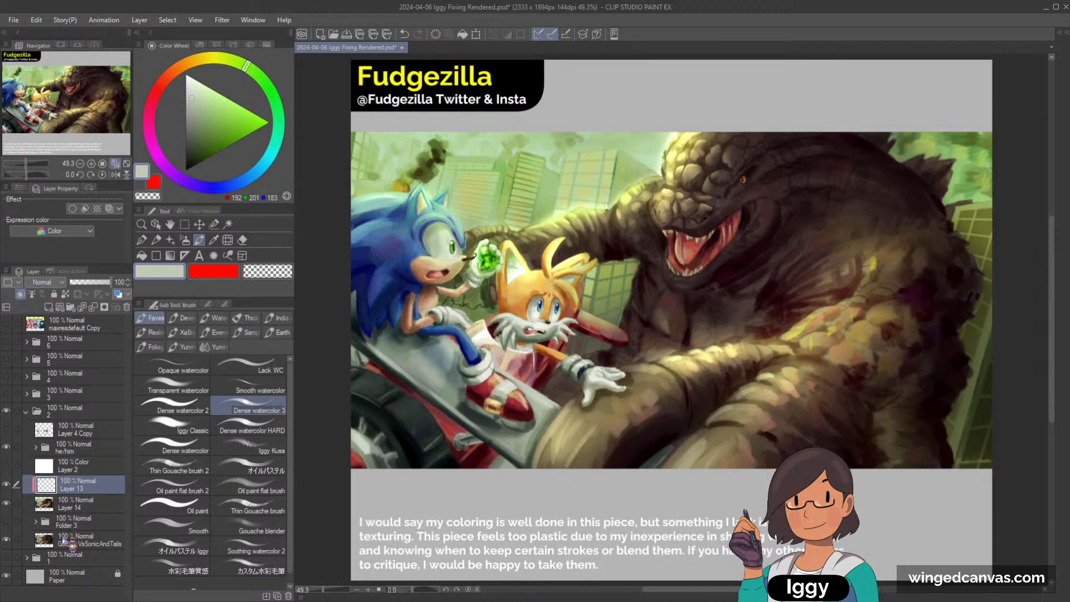
click(206, 58)
click(218, 103)
click(184, 239)
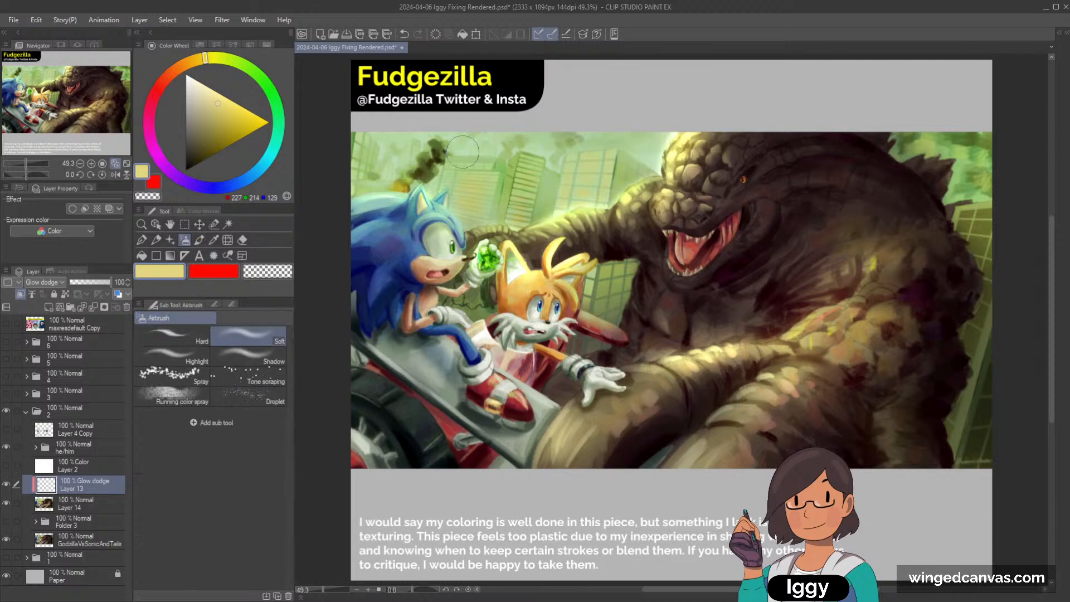
Airbrush a soft pale yellow glow, RGB 225, 215, 146, across the sky and buildings behind Sonic and Godzilla, undoing the trial strokes.
mouse_move(486, 134)
mouse_down()
mouse_move(384, 138)
mouse_move(596, 136)
mouse_up()
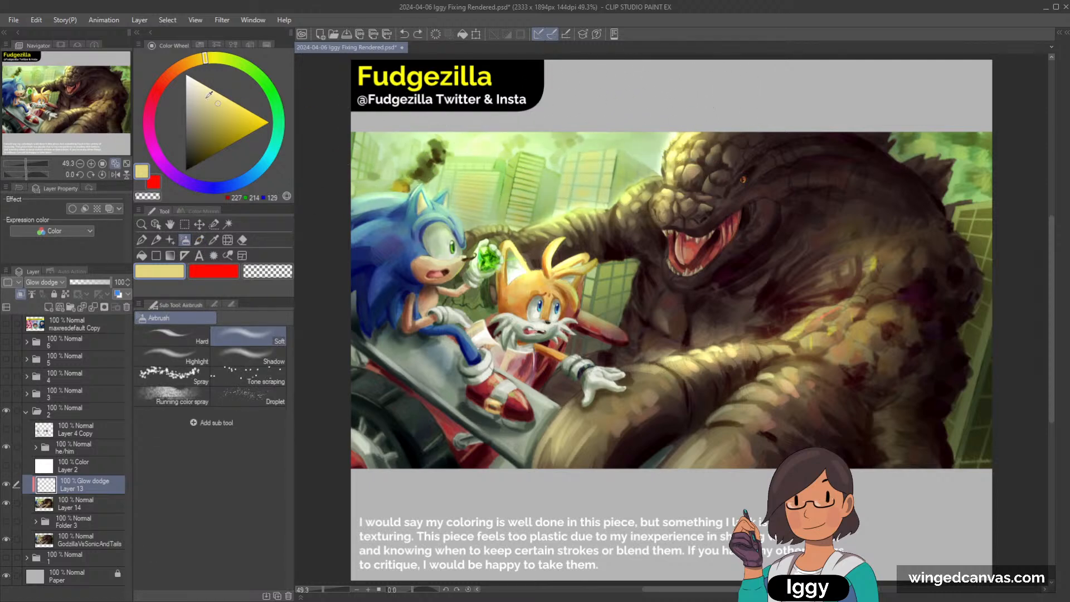
key(ctrl+z)
click(211, 101)
mouse_move(417, 153)
mouse_down()
mouse_move(649, 136)
mouse_move(596, 141)
mouse_up()
key(ctrl+z)
key(bracketleft)
key(bracketleft)
key(bracketleft)
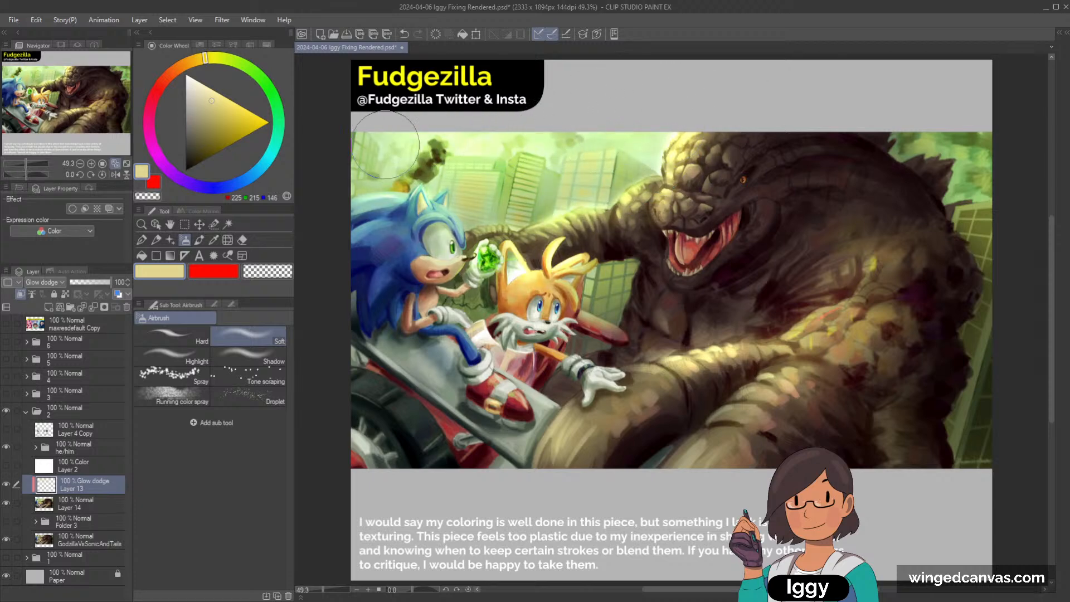
key(bracketright)
key(bracketright)
key(bracketright)
drag(468, 184, 587, 181)
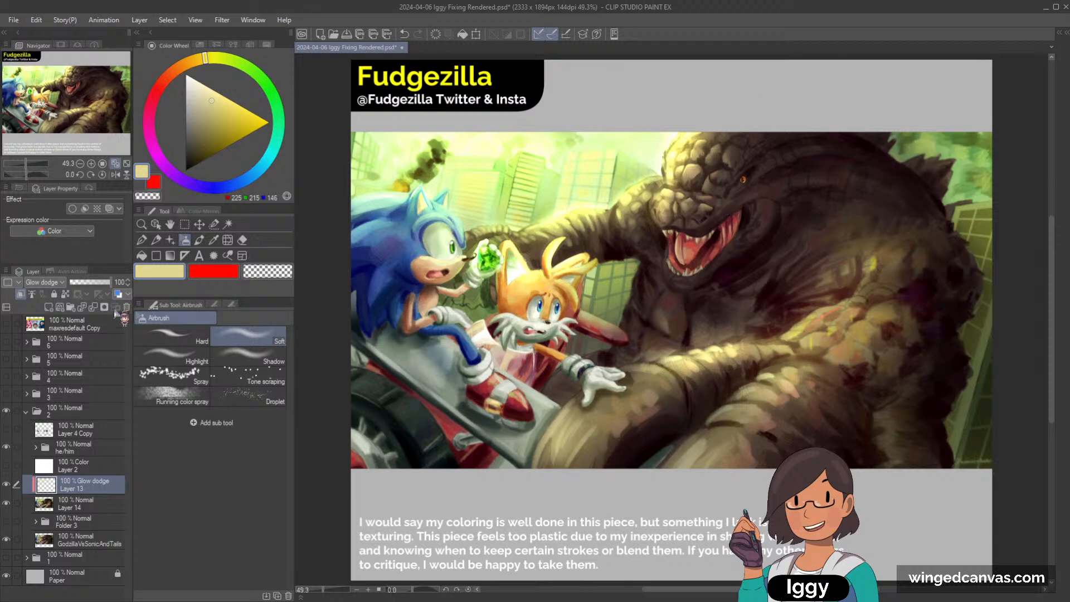
Lower the Glow dodge layer's opacity to 54% and compare the painting with and without the glow.
drag(107, 282, 92, 286)
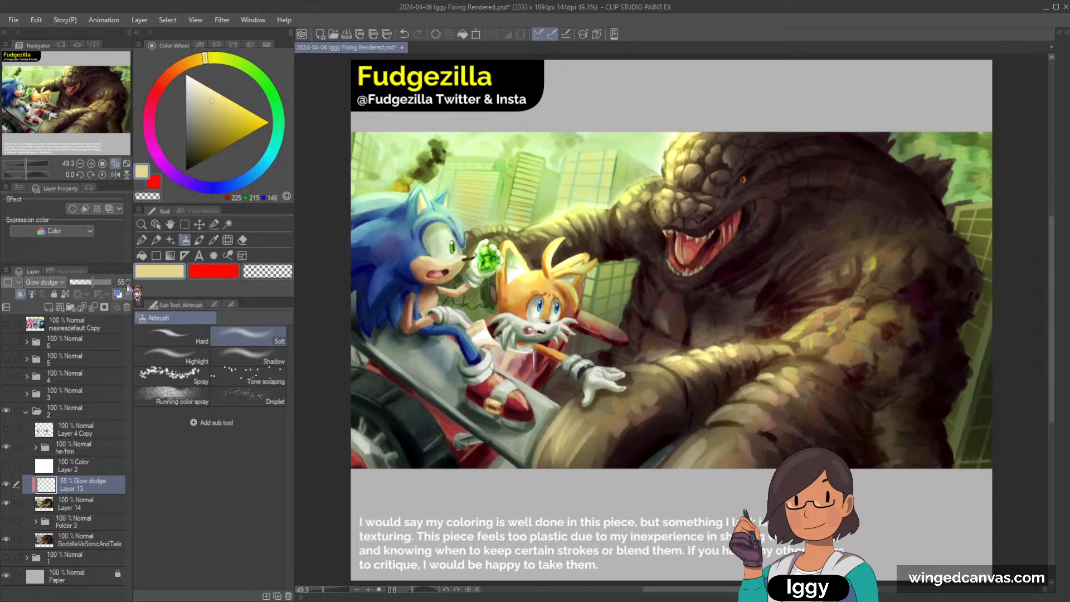
scroll(758, 169, down, 1)
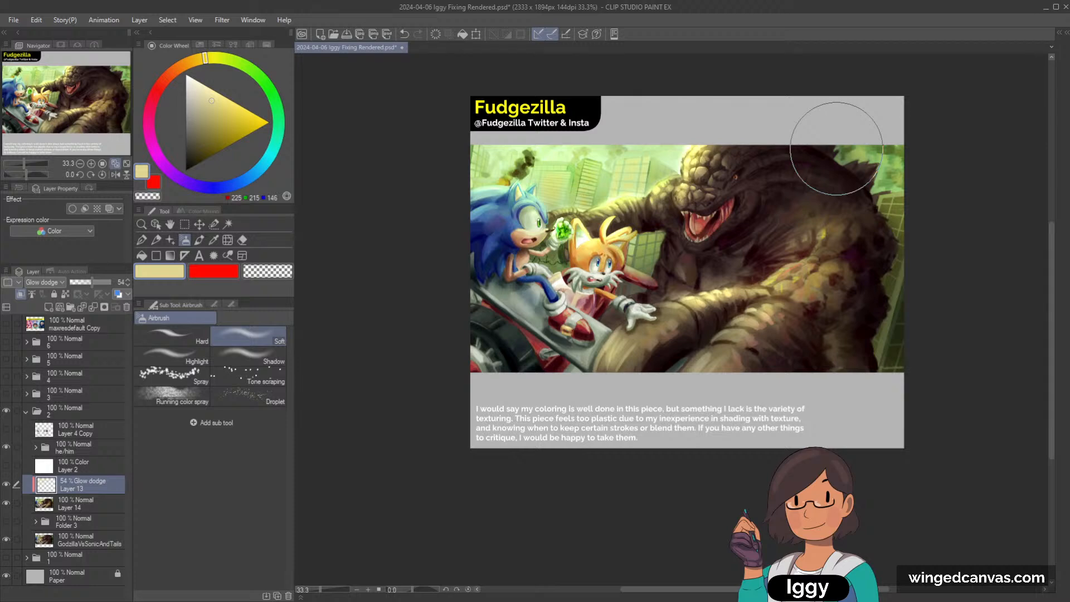
drag(836, 148, 712, 155)
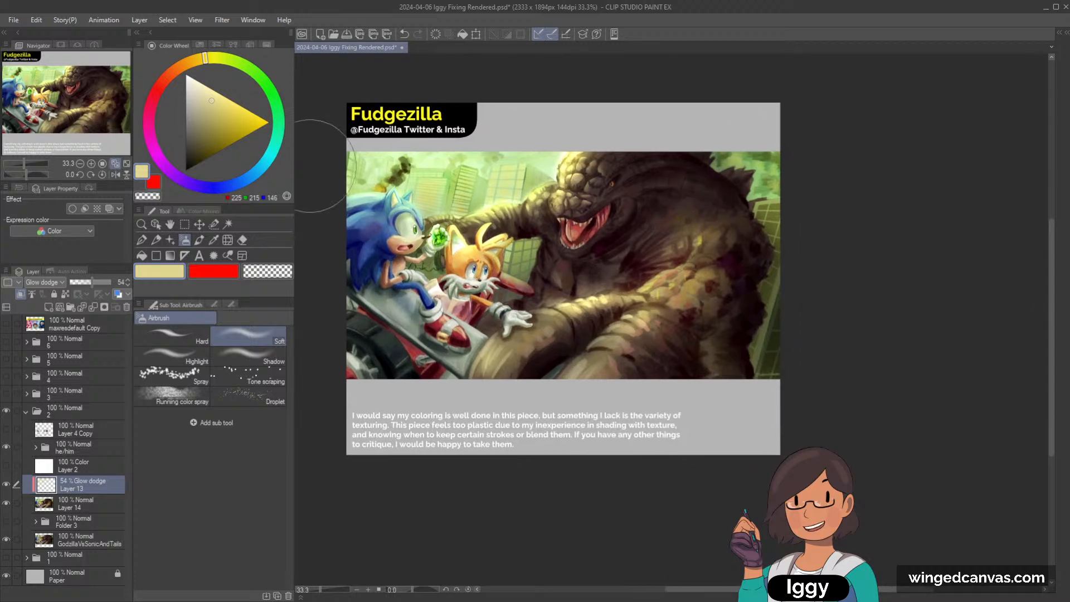
click(8, 483)
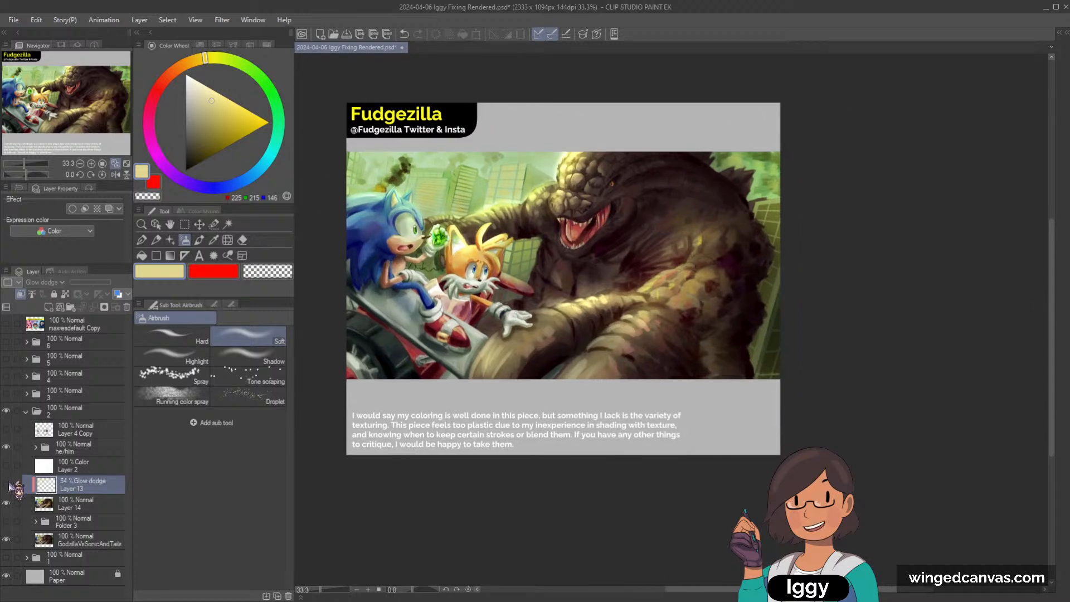
click(8, 484)
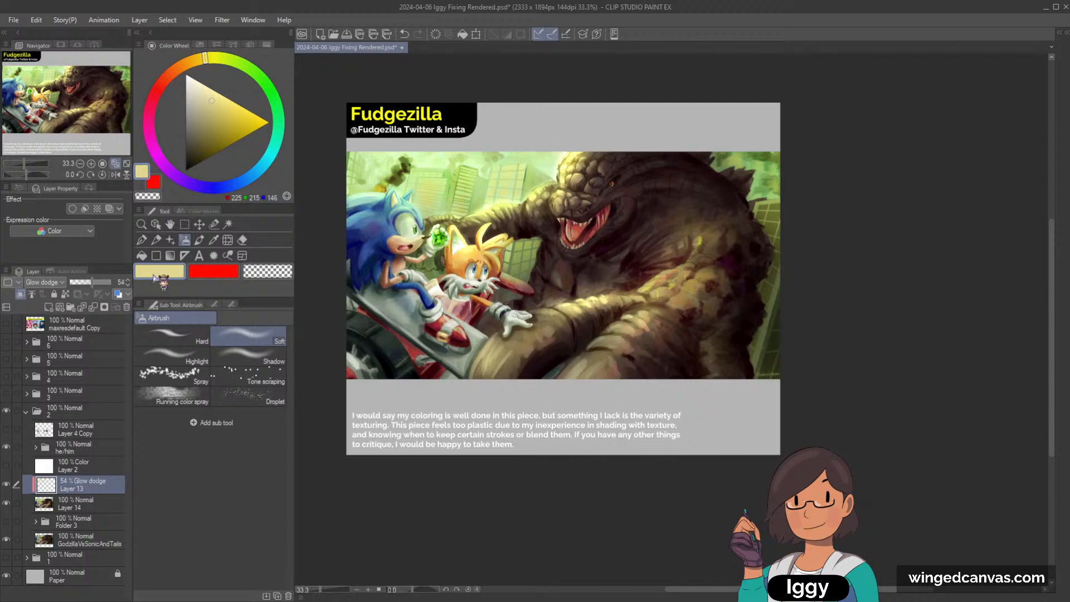
Merge the Glow dodge layer down into Layer 14 and view the painting as a whole.
key(ctrl+e)
scroll(647, 159, down, 1)
scroll(650, 163, up, 1)
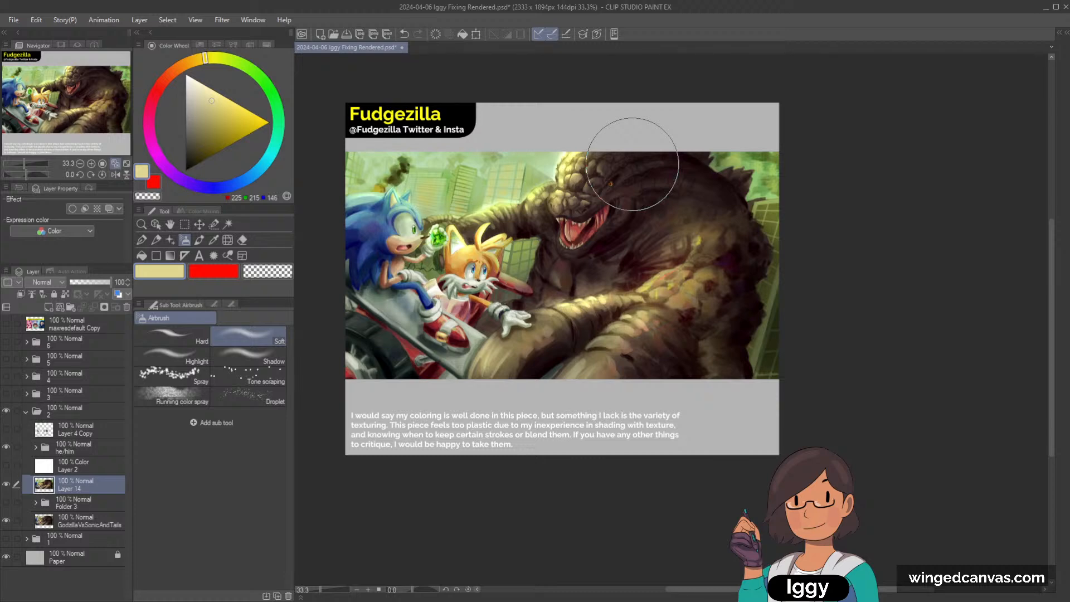
click(126, 164)
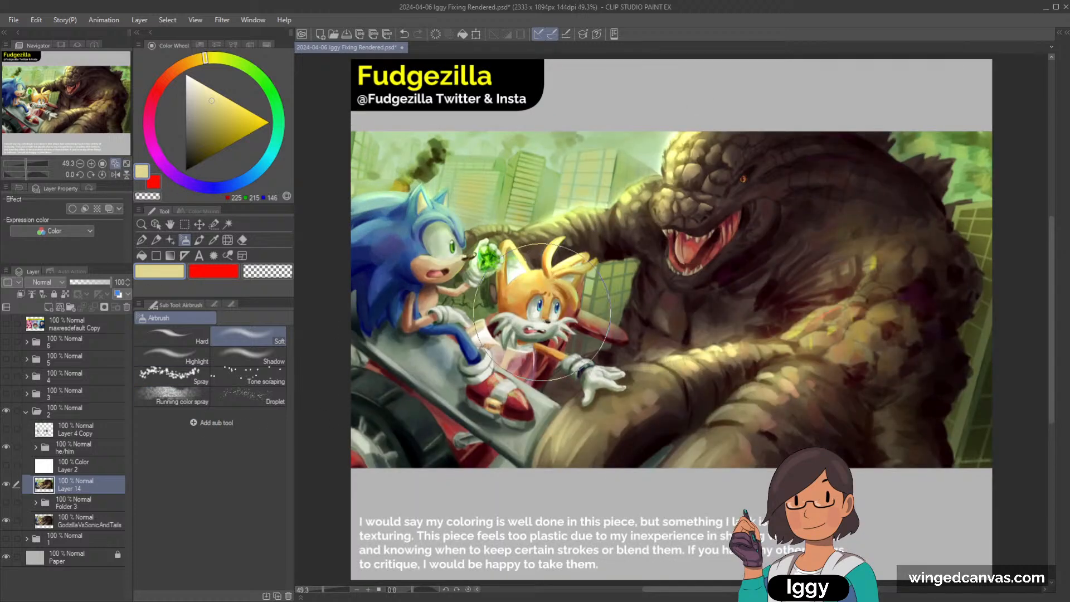
Check the painting's values in grayscale with the Color-mode Layer 2, and compare the original with the Layer 14 overpainting in grayscale and color.
click(6, 465)
scroll(780, 203, down, 3)
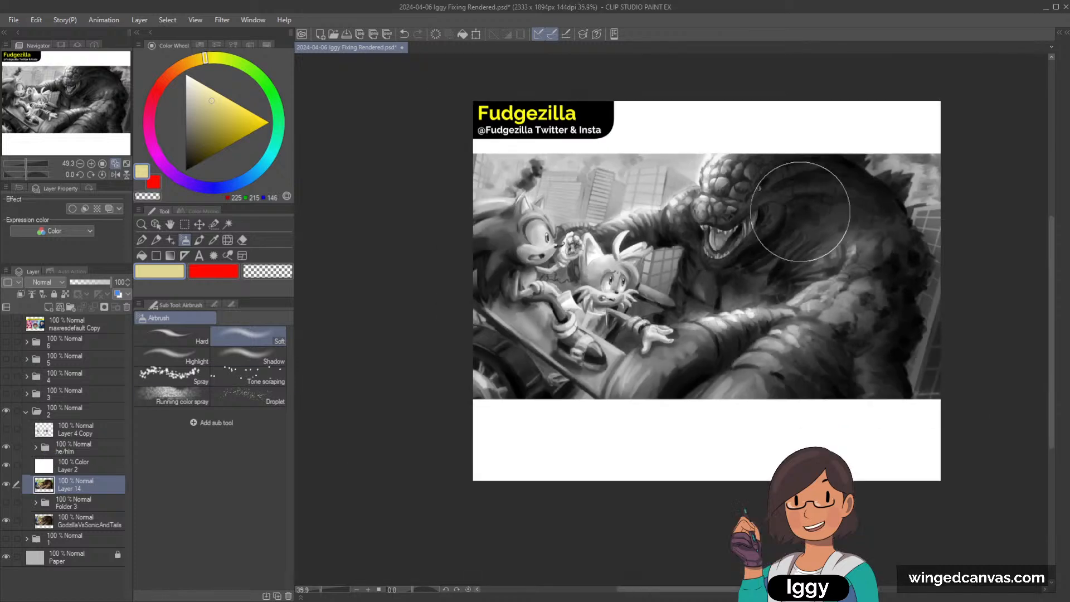
drag(75, 103, 139, 107)
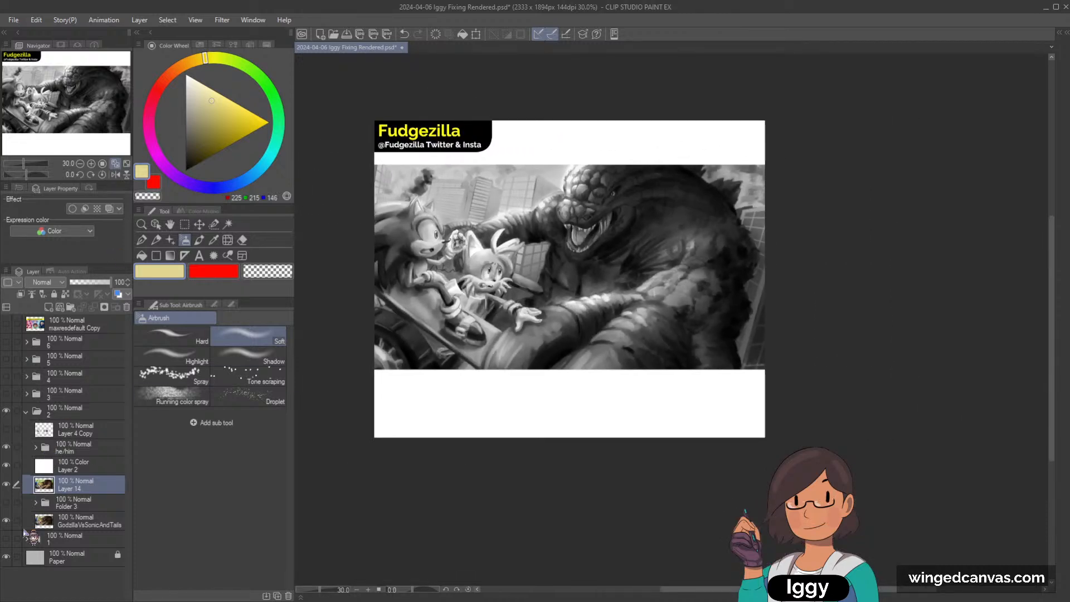
click(6, 483)
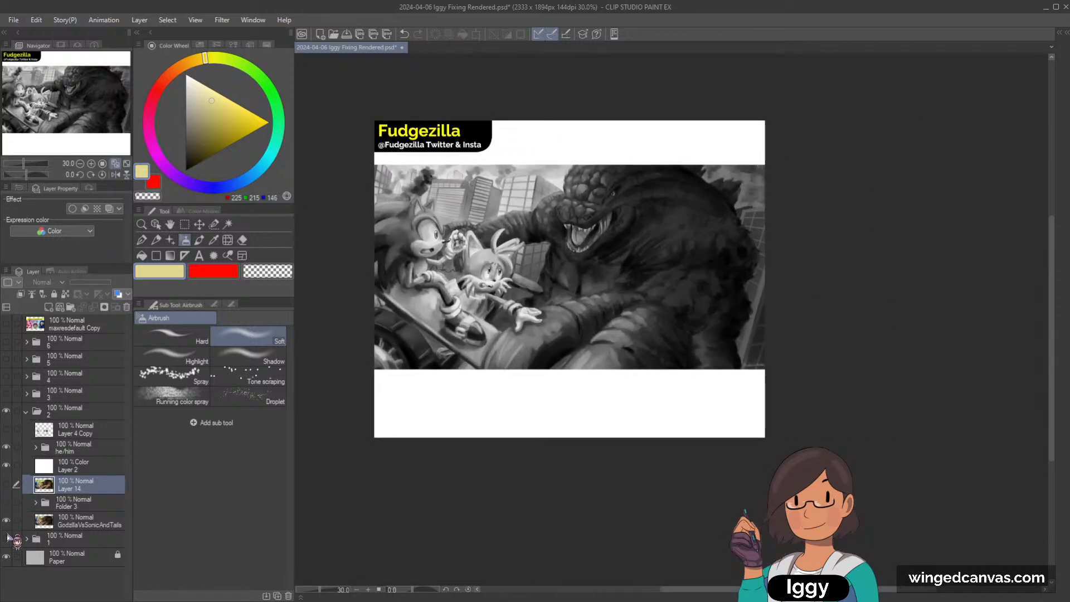
click(7, 465)
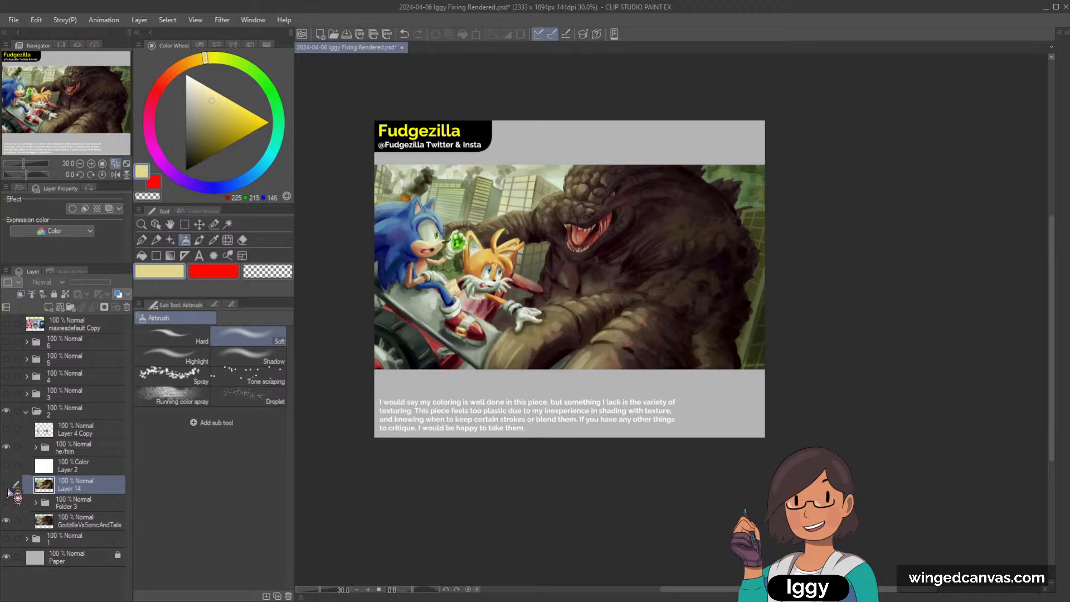
scroll(567, 194, up, 1)
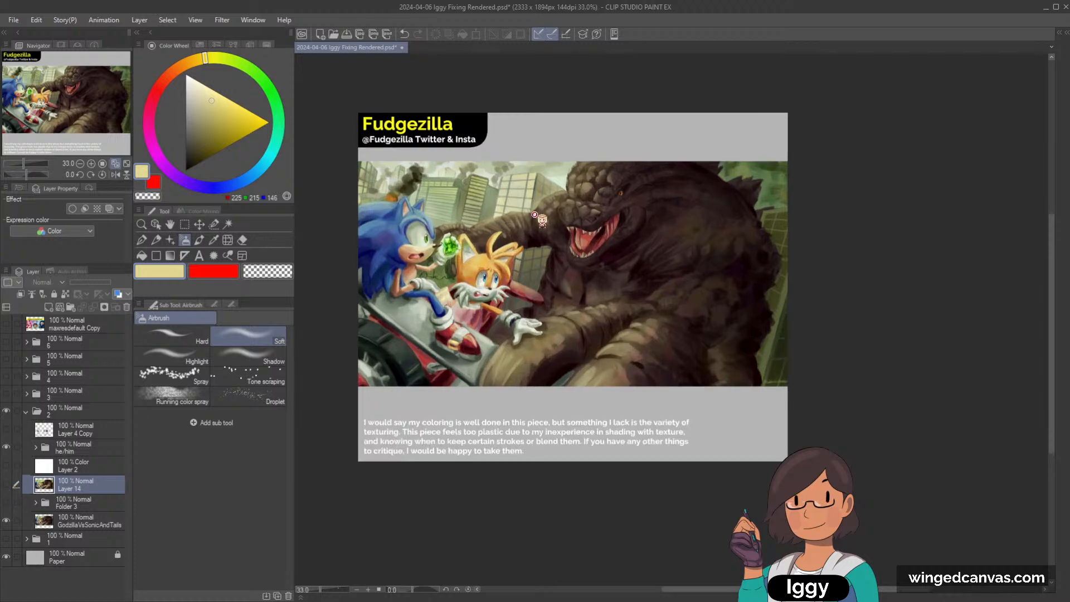
click(7, 484)
click(6, 484)
click(6, 484)
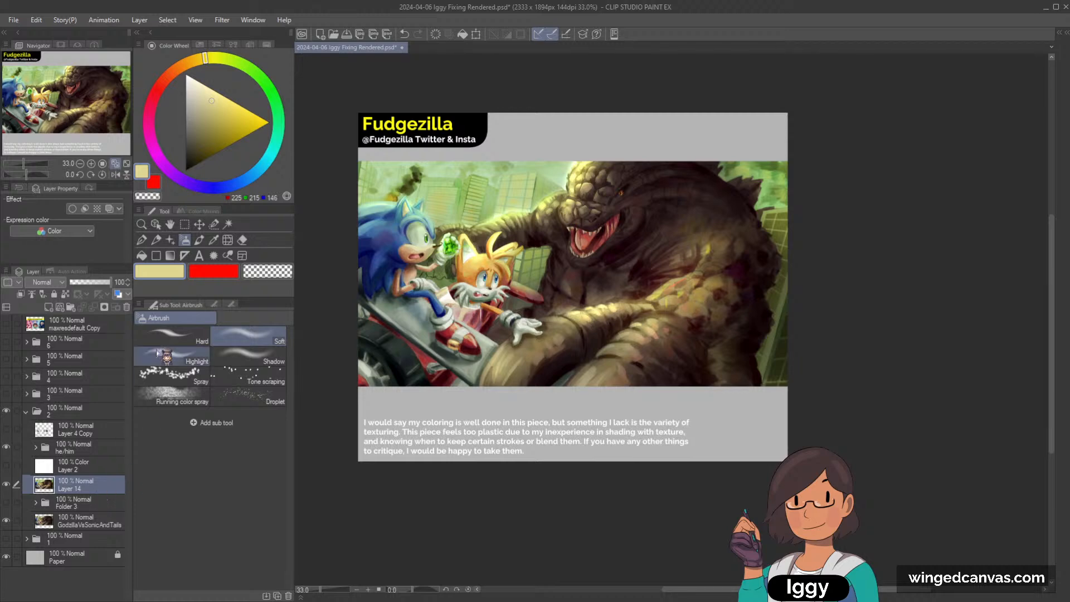
Try a pale green airbrush haze, RGB 218, 255, 208, in the sky on a new clipped layer in Color and Overlay modes, then delete the layer.
click(49, 307)
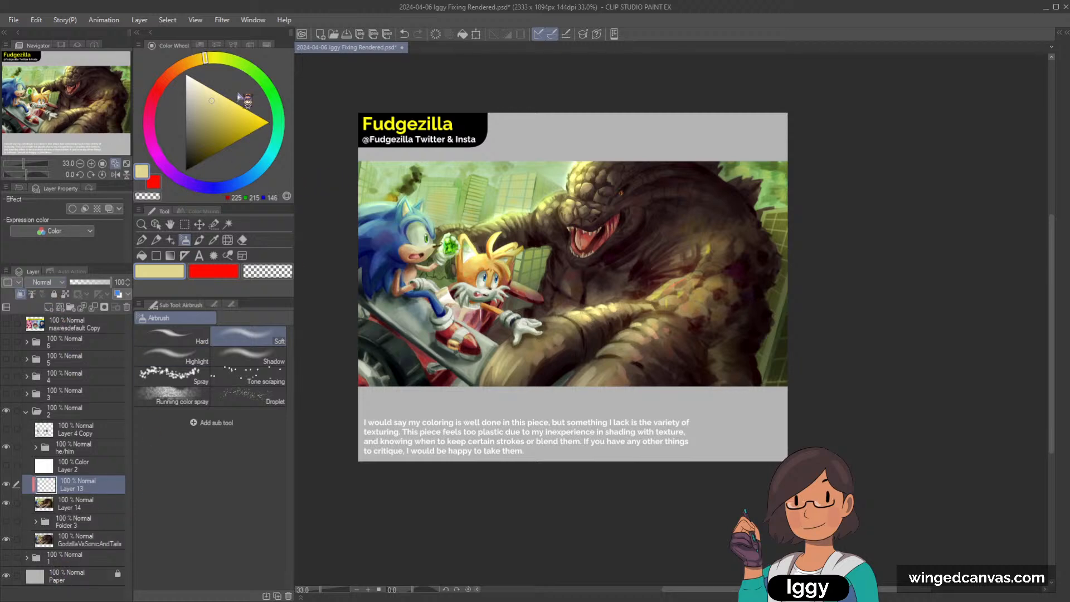
click(254, 81)
click(201, 83)
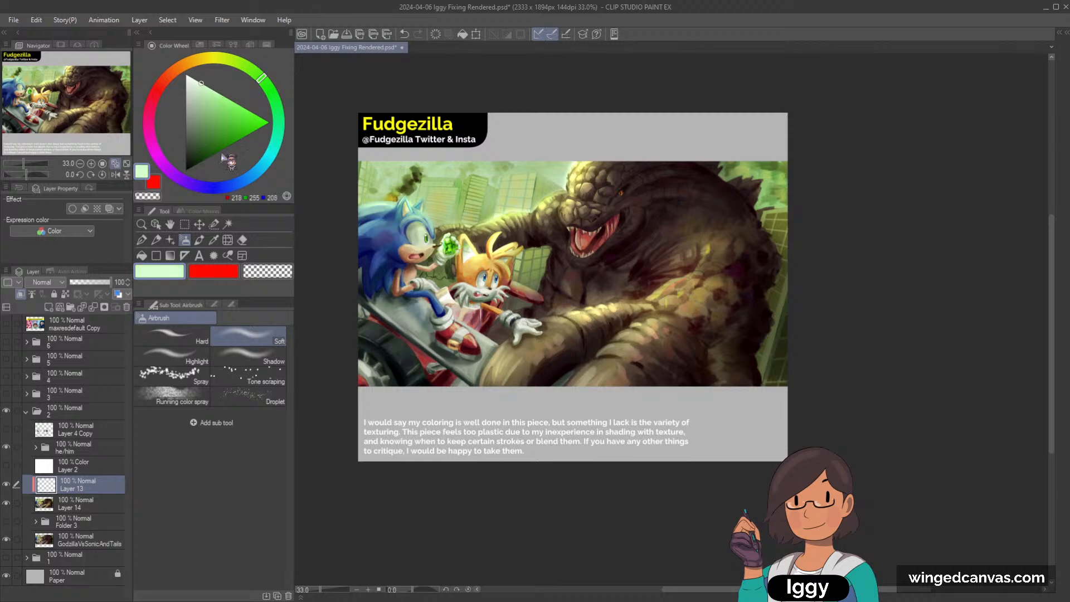
mouse_move(411, 162)
mouse_down()
mouse_move(386, 162)
mouse_move(485, 163)
mouse_up()
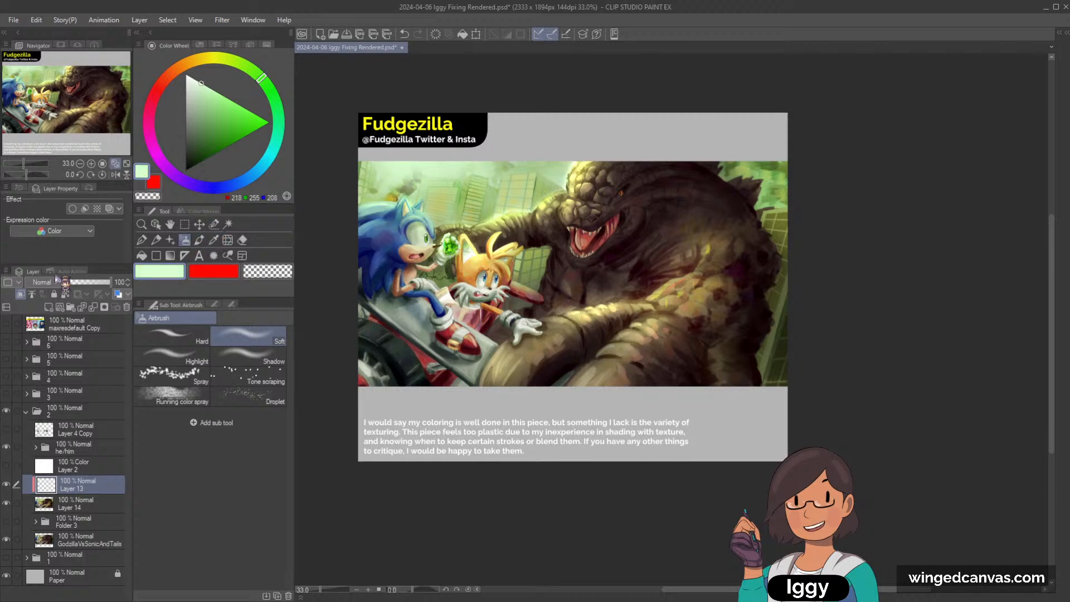
key(shift+alt+c)
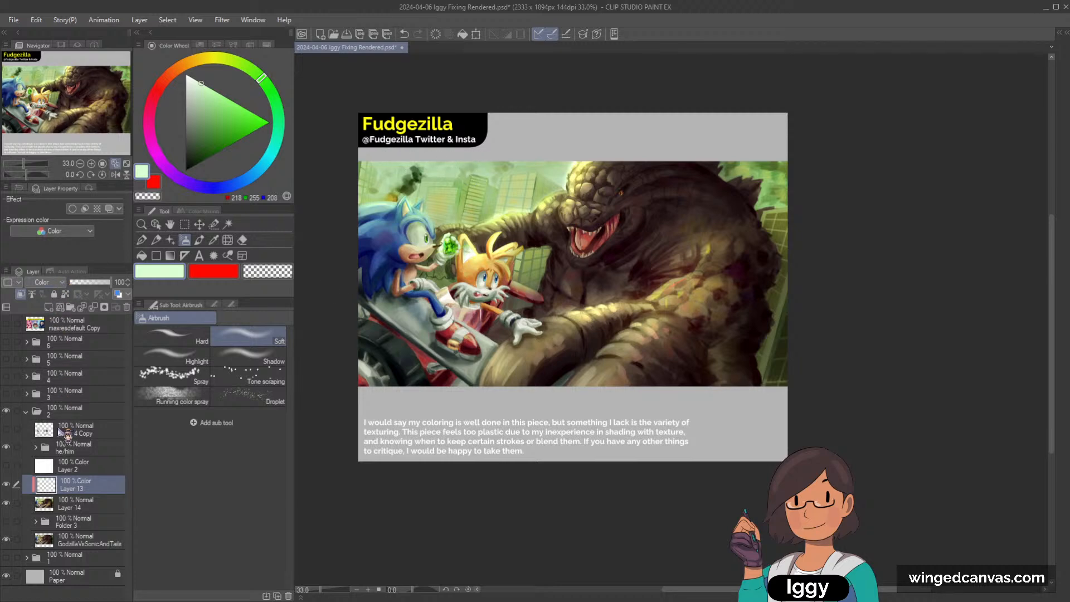
key(shift+alt+o)
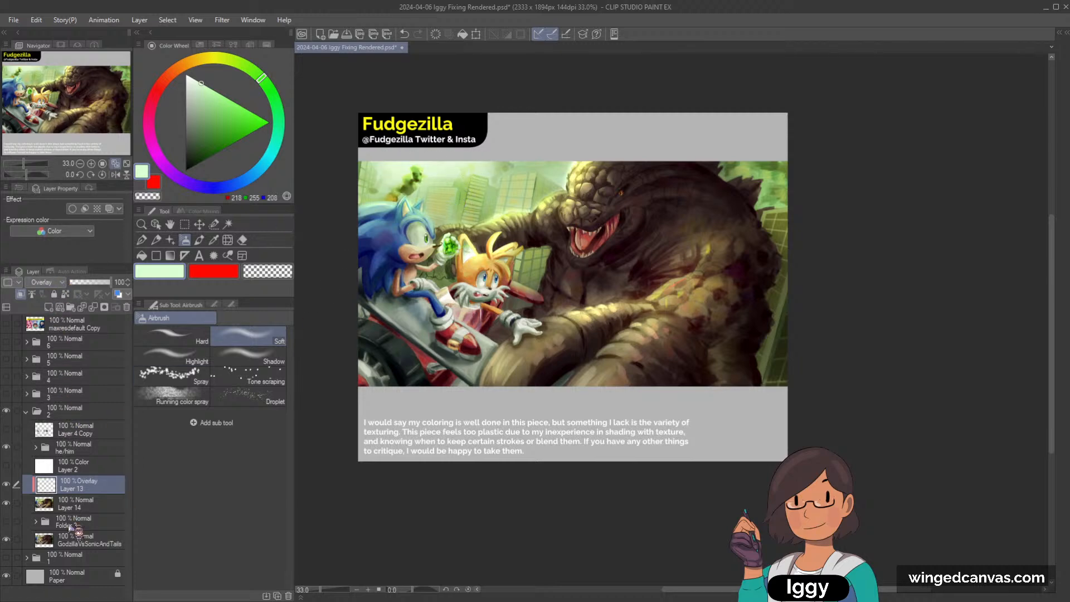
click(127, 307)
scroll(433, 219, up, 2)
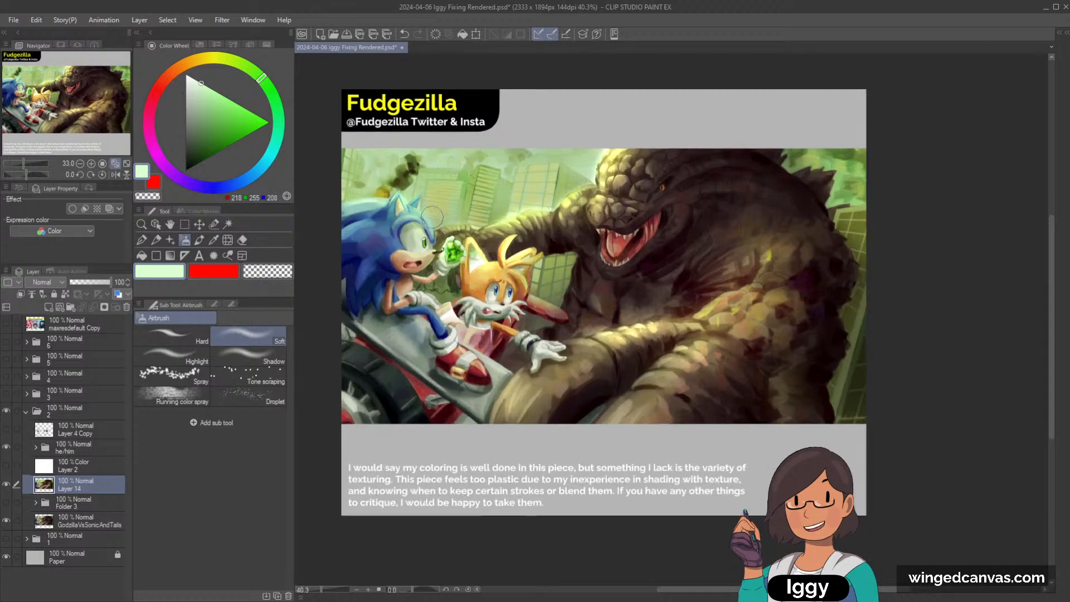
Show the painting in grayscale with the Color-mode Layer 2 and compare it at reduced size with and without Layer 14.
scroll(581, 156, down, 1)
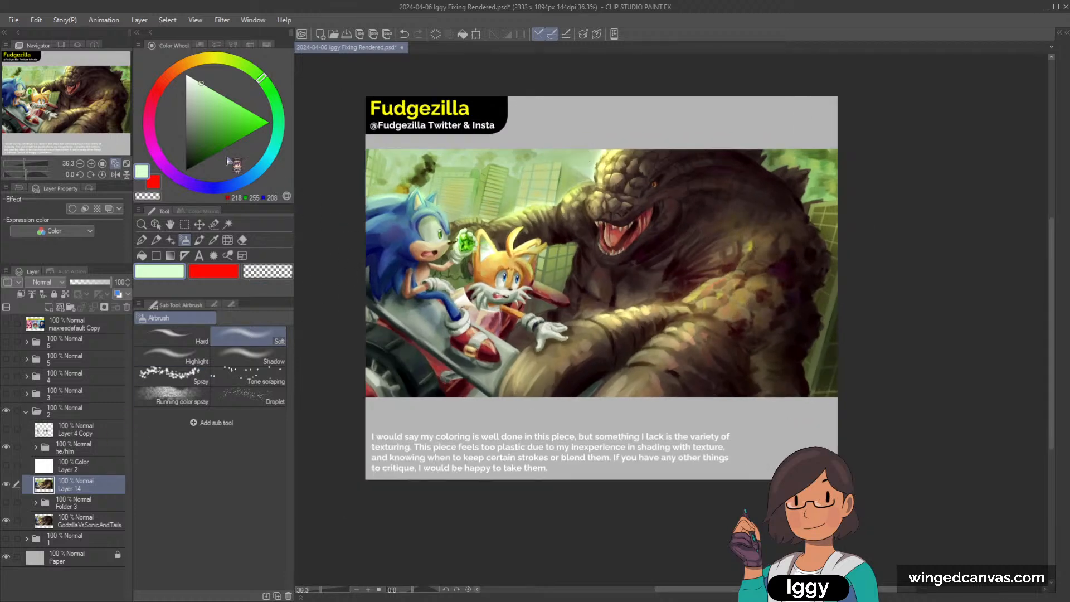
drag(91, 104, 109, 104)
click(7, 466)
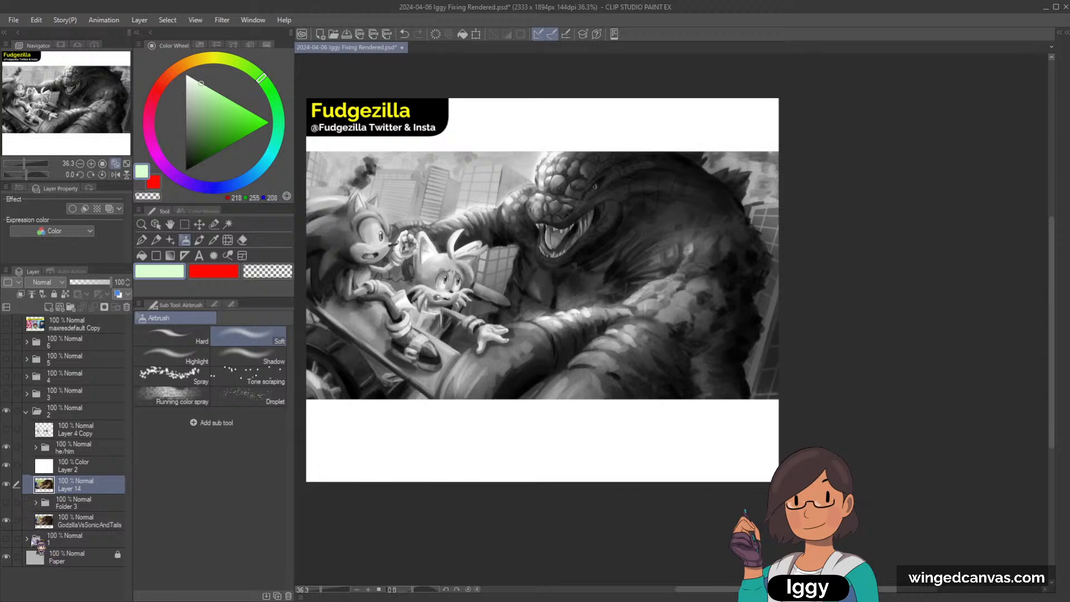
click(77, 469)
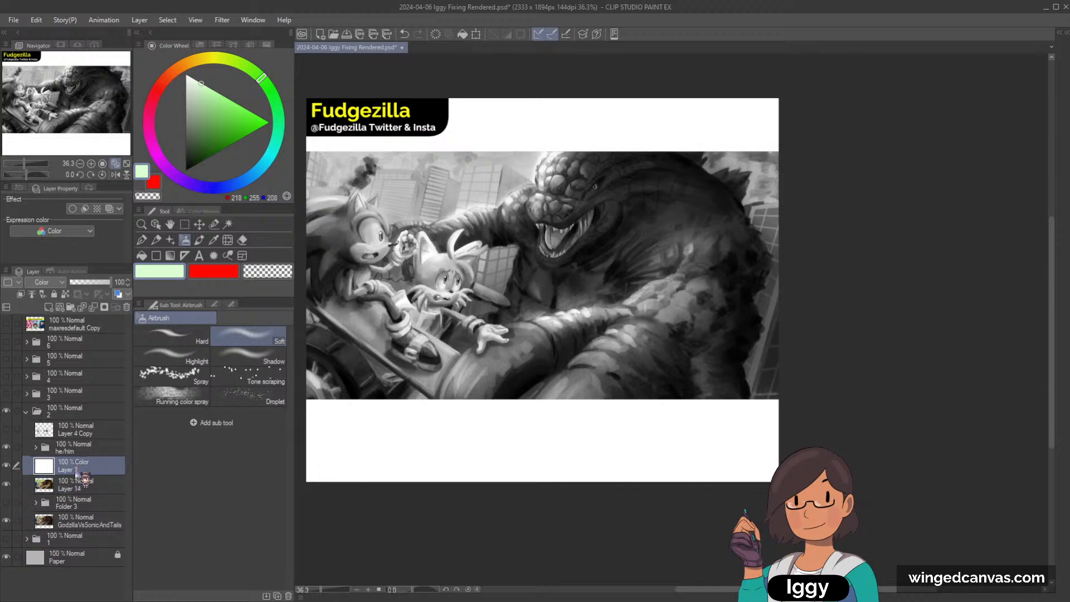
click(7, 484)
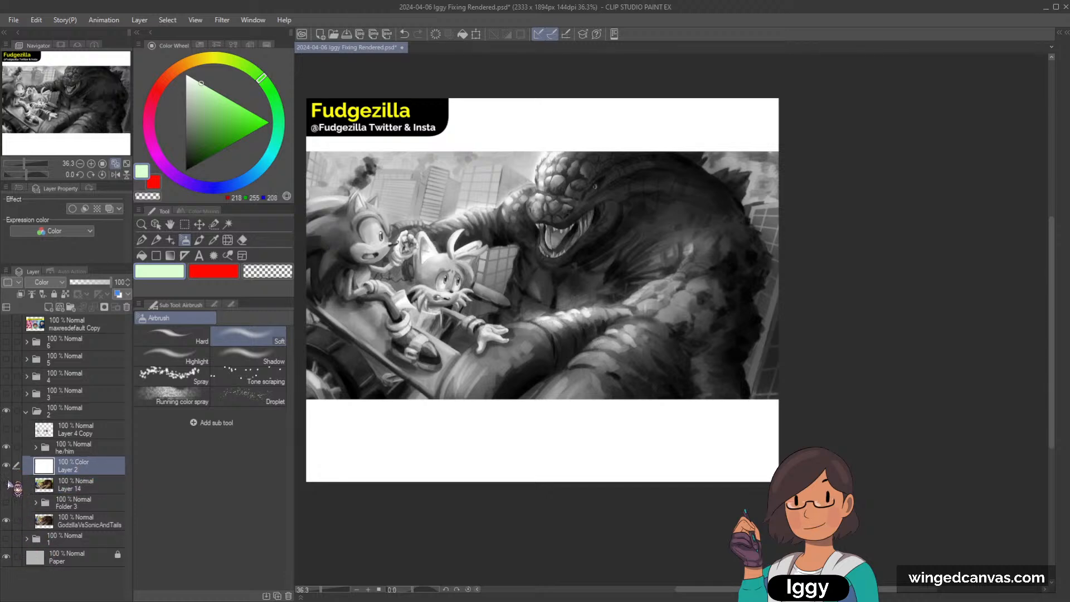
key(ctrl+minus)
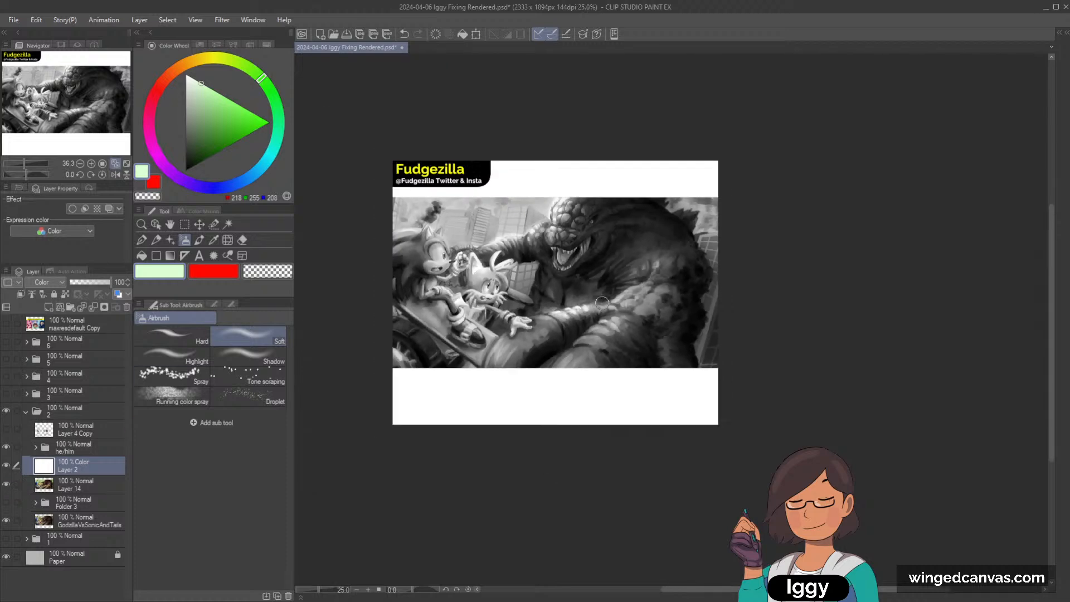
click(7, 485)
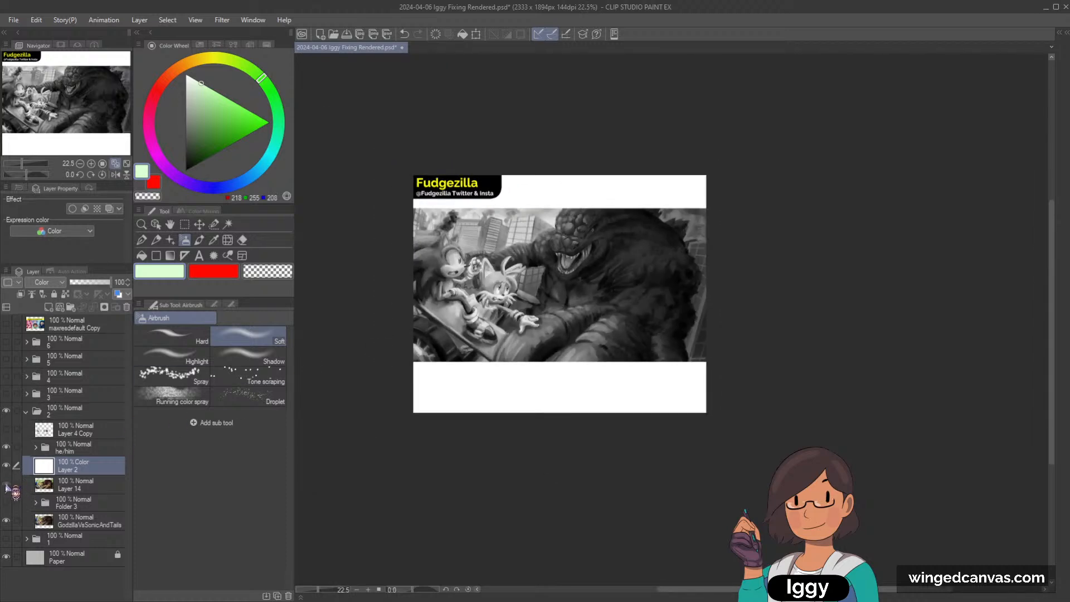
click(6, 485)
click(6, 489)
click(6, 485)
click(7, 485)
click(7, 485)
click(6, 489)
click(6, 489)
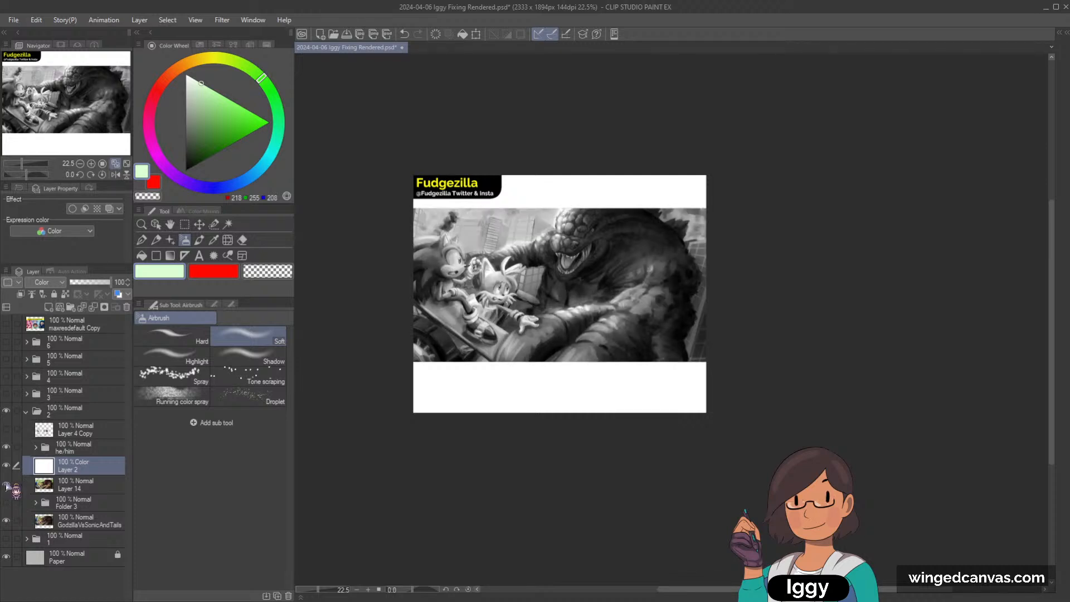
Compare the painting's values in grayscale and color, checking the Layer 14 overpainting against the original.
scroll(550, 224, up, 2)
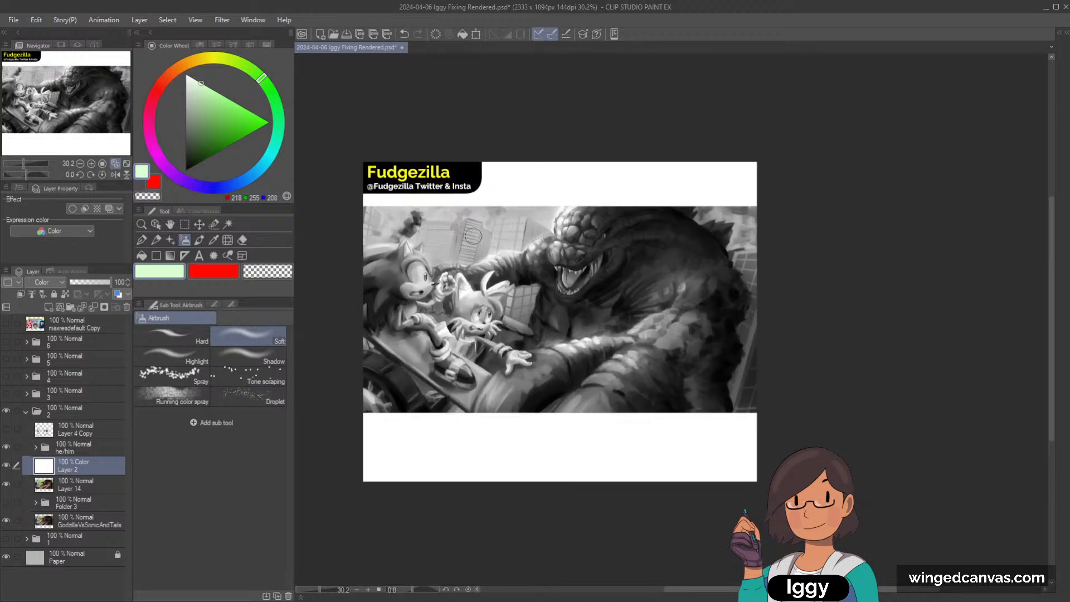
click(7, 483)
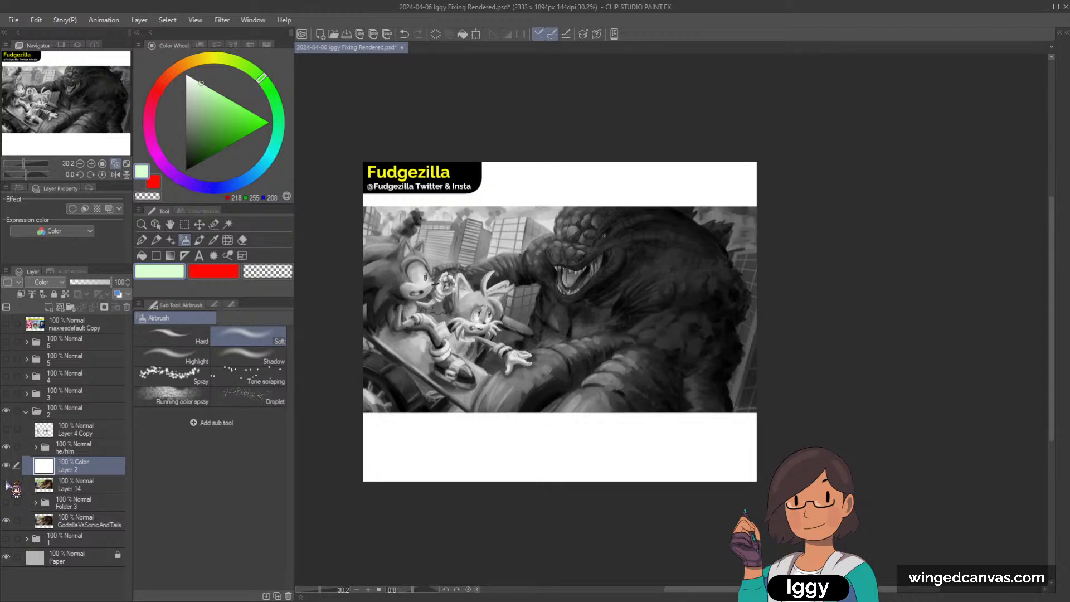
click(7, 485)
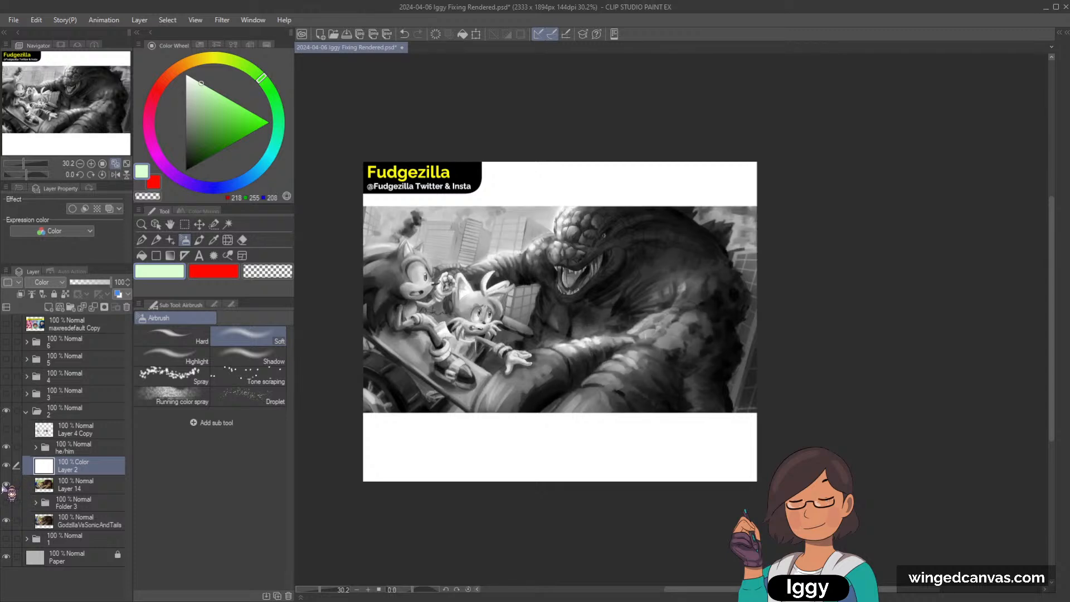
scroll(476, 234, up, 3)
scroll(485, 262, down, 4)
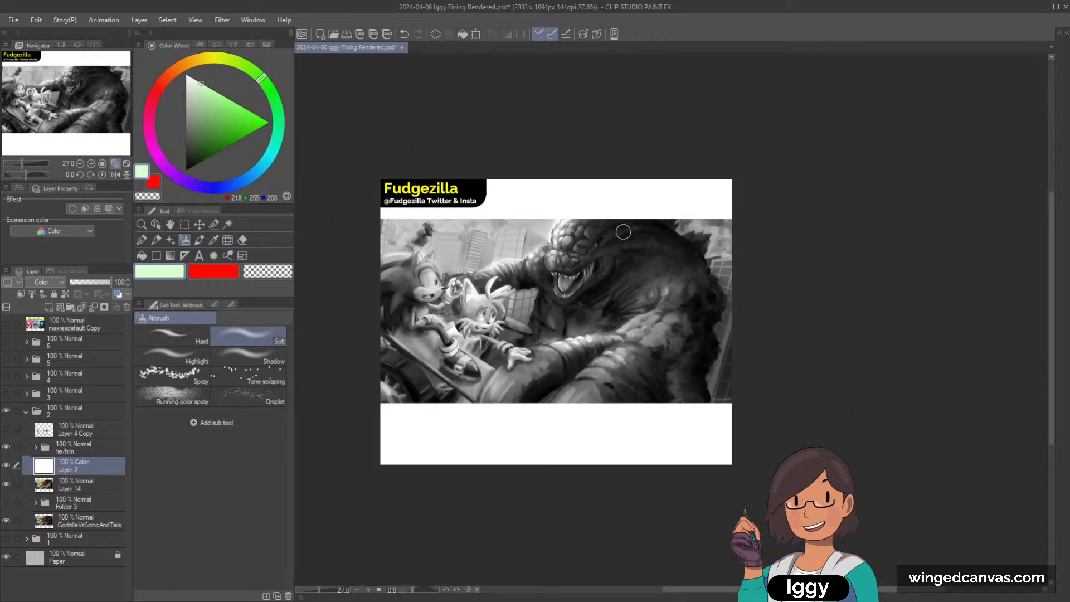
scroll(533, 325, up, 1)
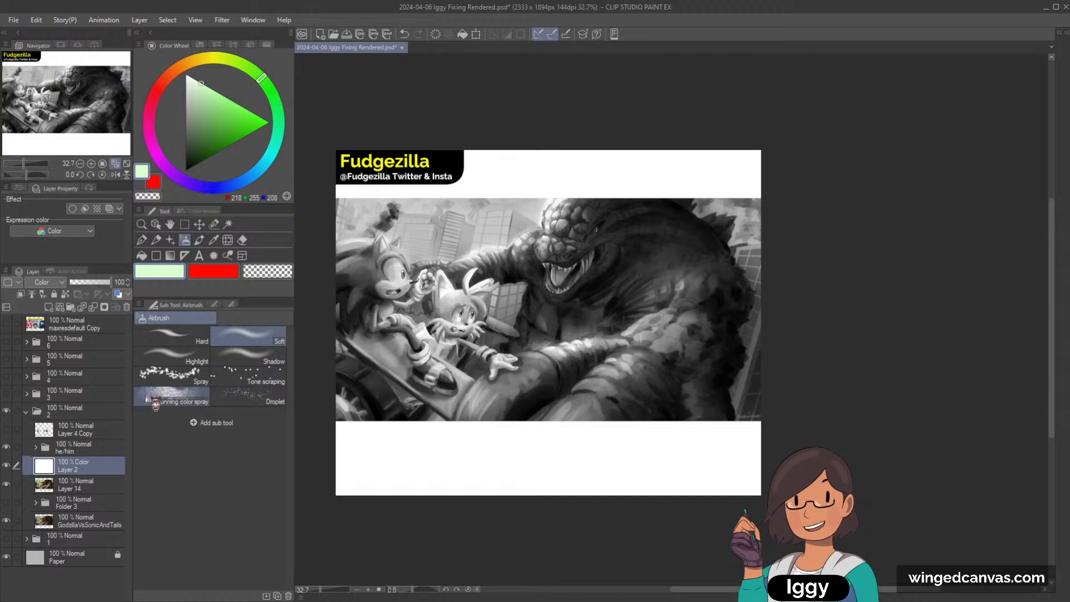
click(6, 467)
click(5, 468)
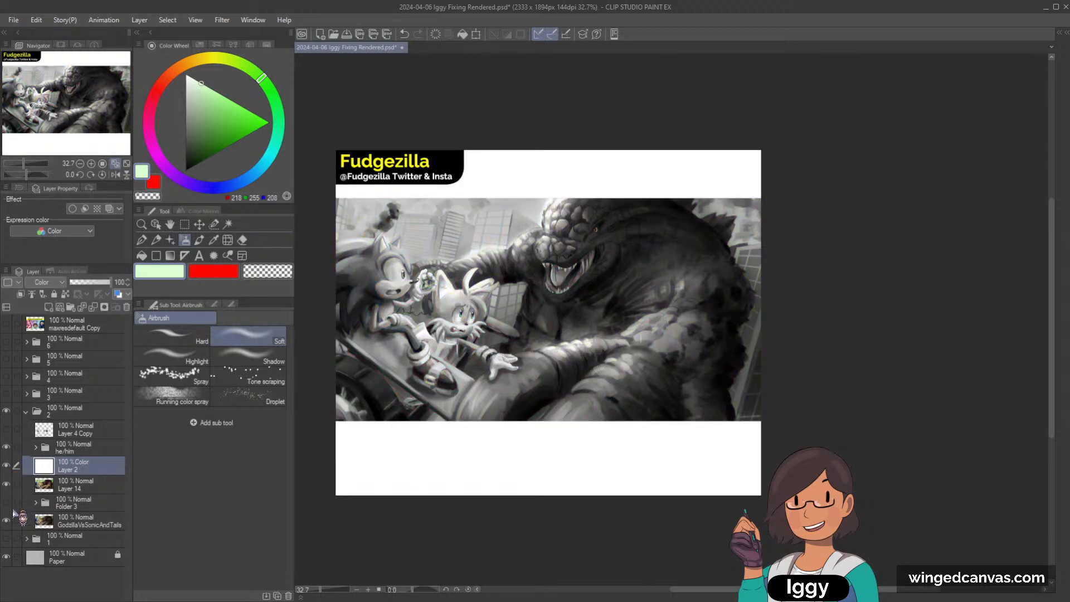
click(7, 482)
click(6, 483)
Examine the grayscale values on Godzilla's shoulder and arm up close, and compare the whole painting with and without Layer 14.
scroll(691, 315, up, 1)
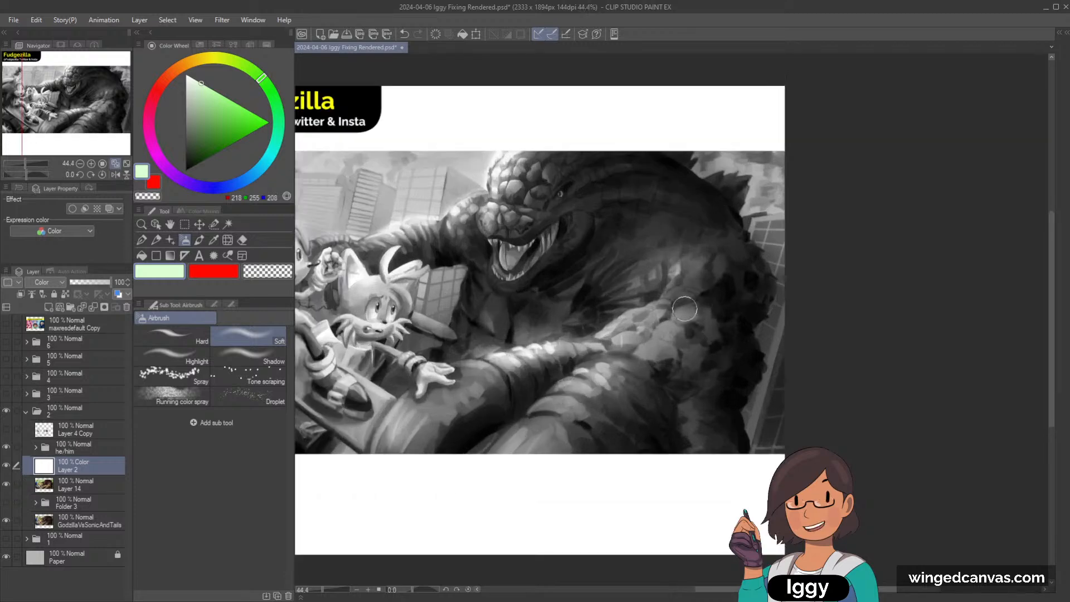
scroll(669, 312, down, 1)
scroll(636, 313, up, 2)
mouse_move(94, 101)
mouse_down()
mouse_move(74, 97)
mouse_move(100, 114)
mouse_up()
click(259, 75)
scroll(409, 235, up, 2)
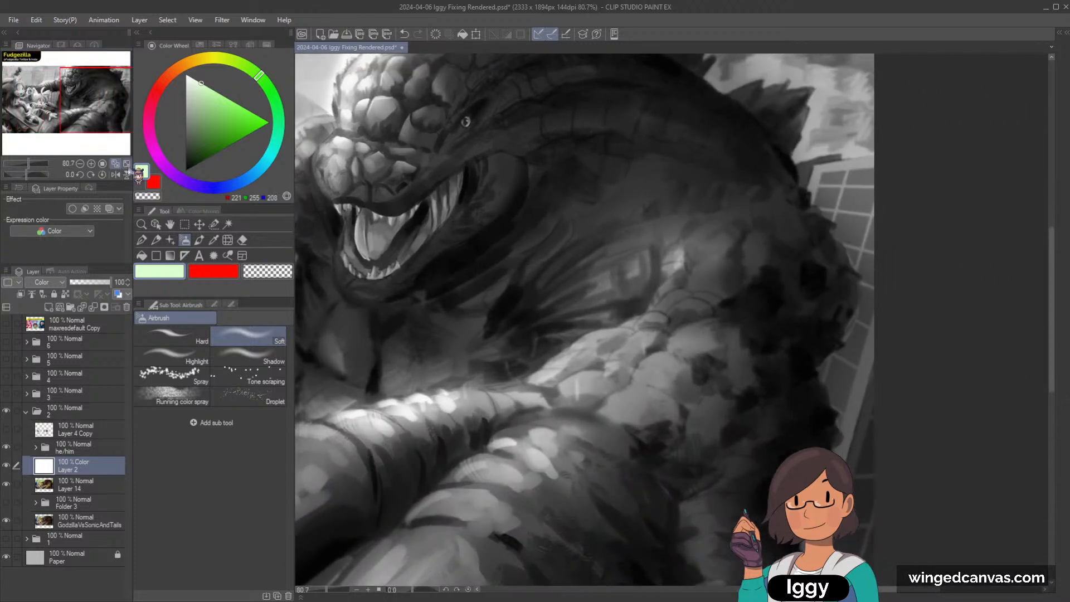
click(127, 163)
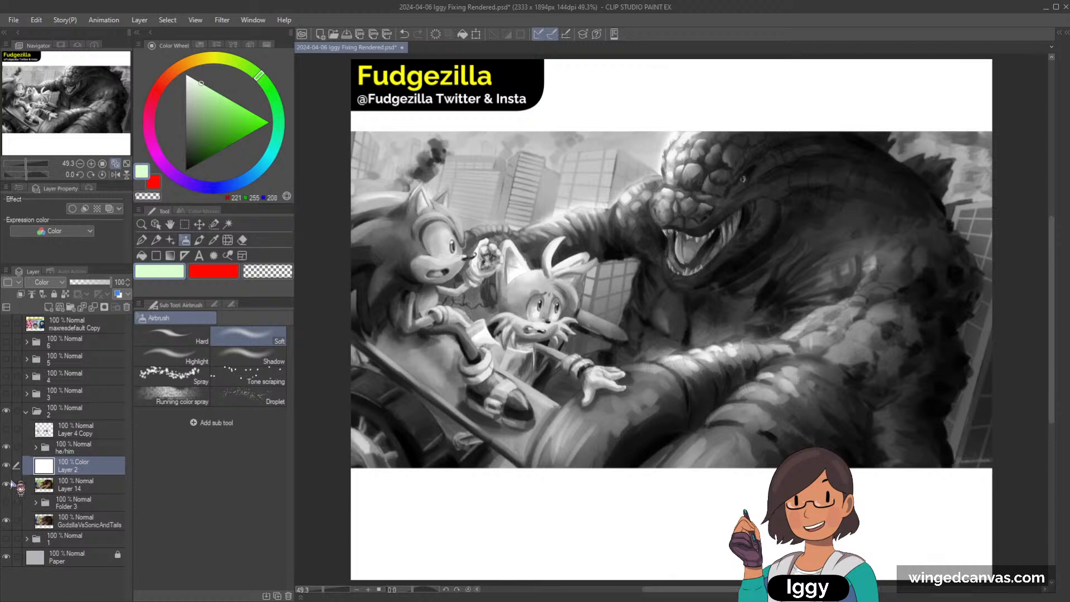
click(6, 483)
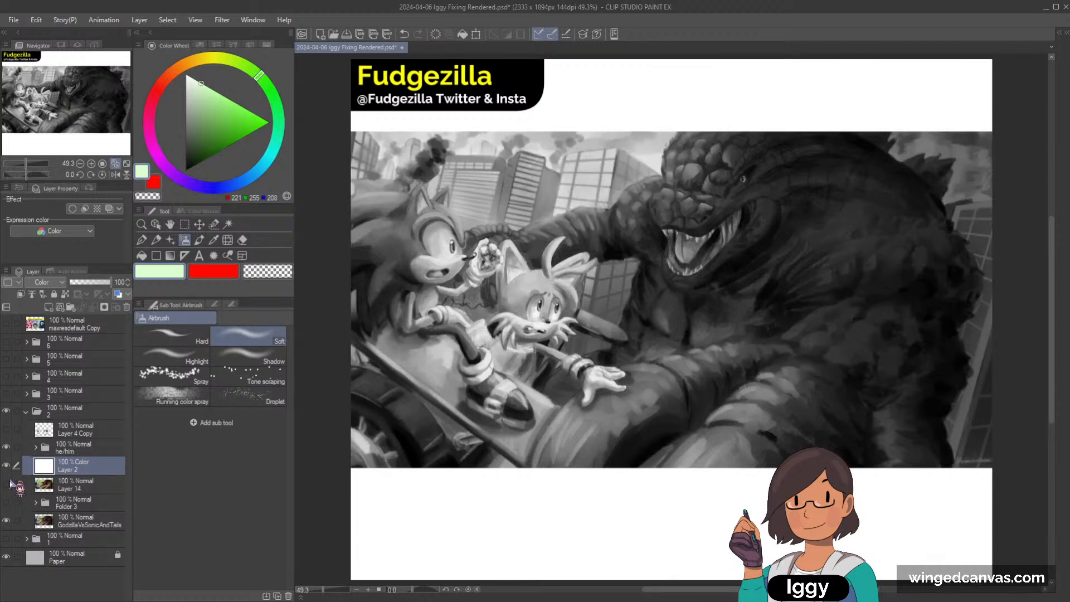
click(7, 483)
scroll(635, 306, down, 2)
drag(76, 119, 100, 118)
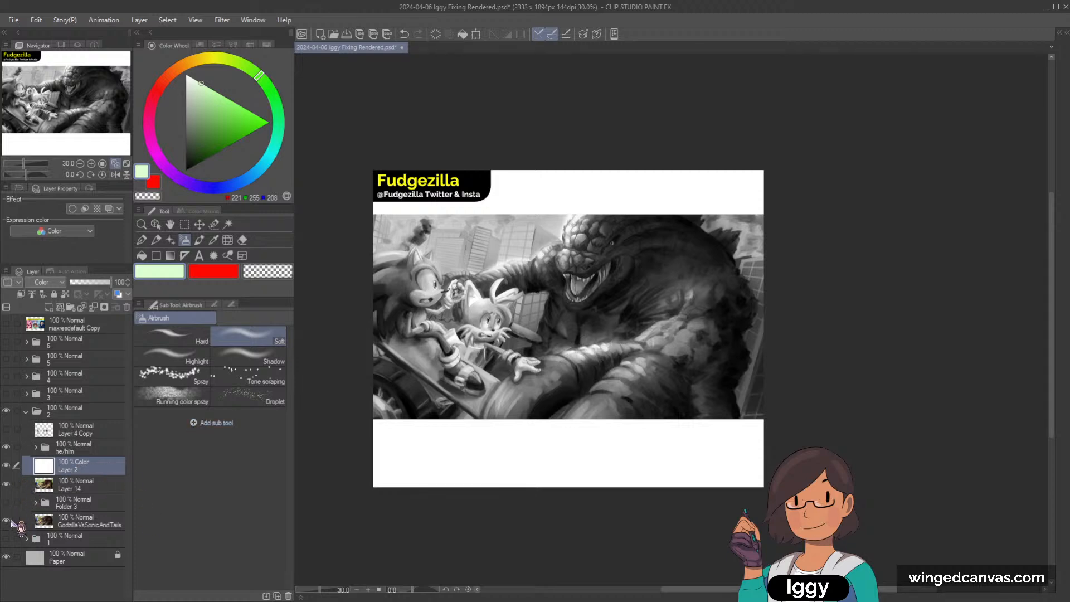
Hide Layer 2 to return to color and compare the painting repeatedly with and without the Layer 14 overpainting.
click(6, 465)
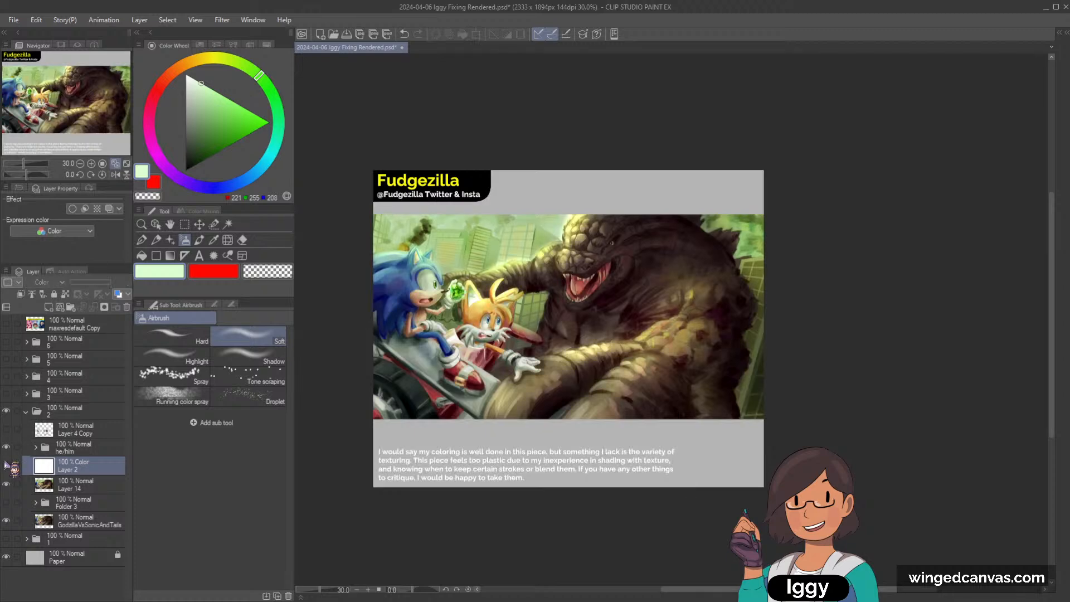
click(6, 484)
click(6, 485)
click(7, 485)
click(6, 485)
click(7, 485)
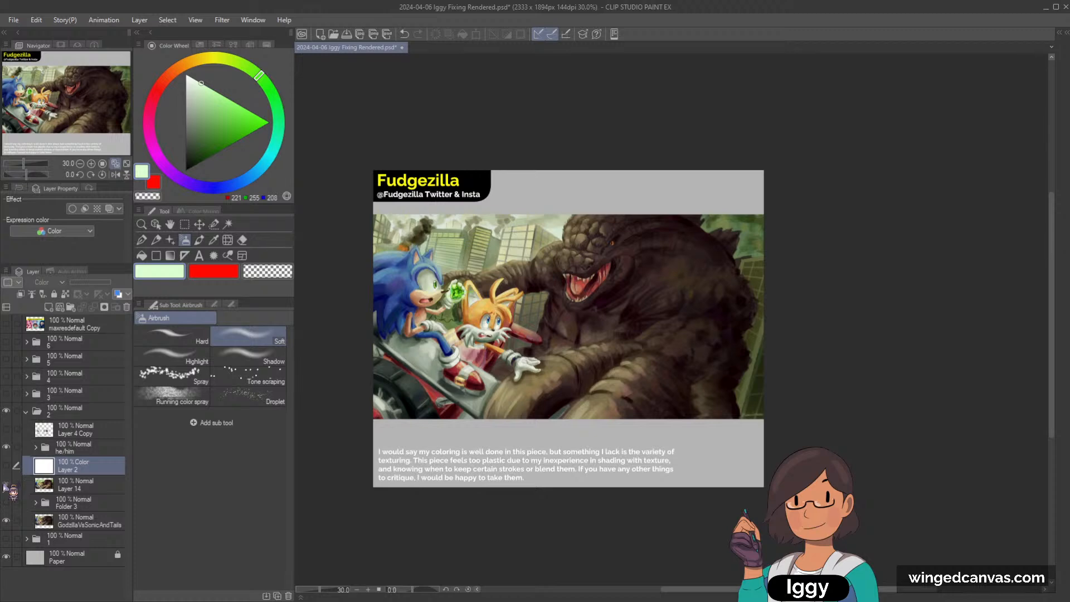
click(7, 485)
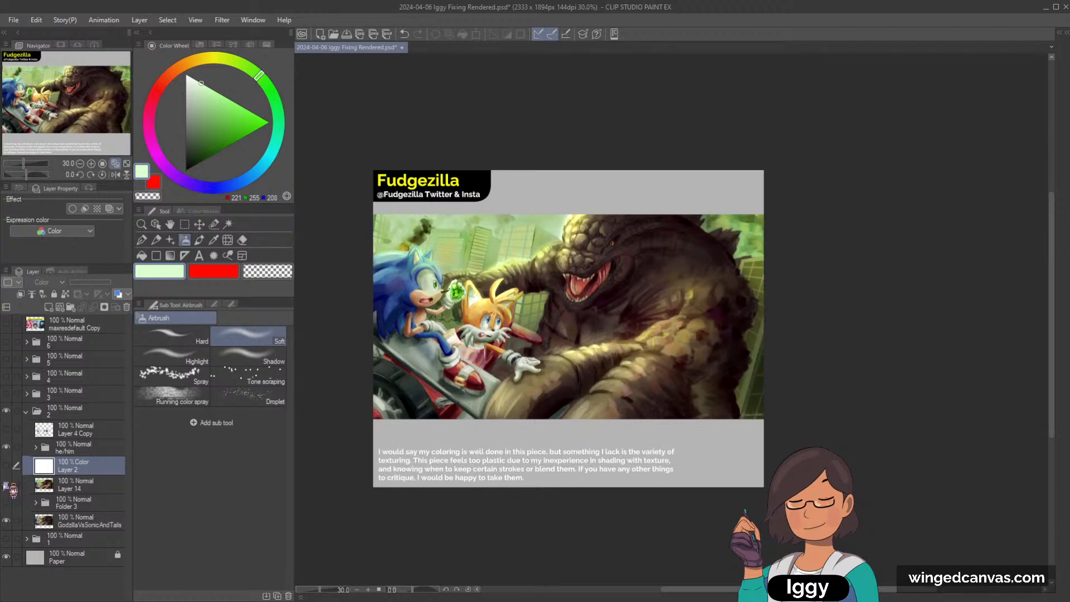
click(6, 485)
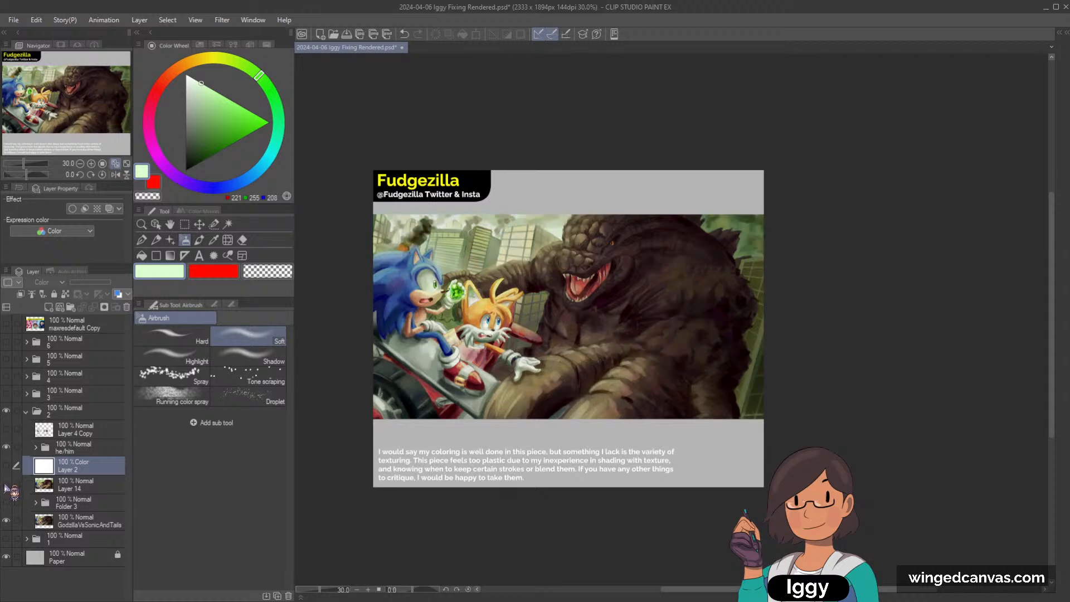
click(7, 485)
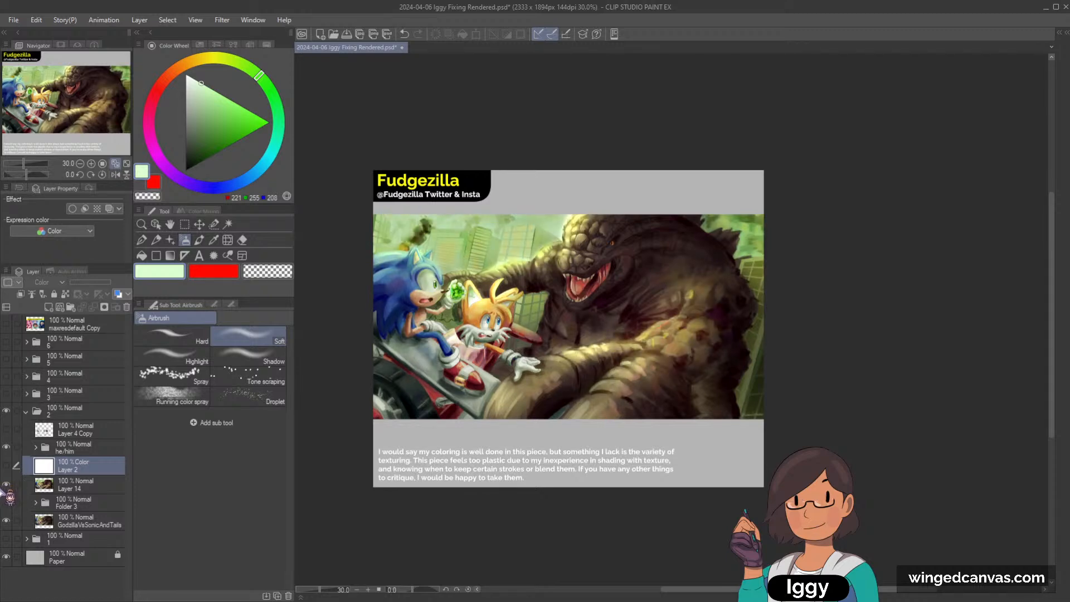
Add a Glow dodge layer clipped to Layer 14 and dab an orange glow, RGB 255, 200, 112, on Godzilla's eye.
scroll(638, 229, up, 1)
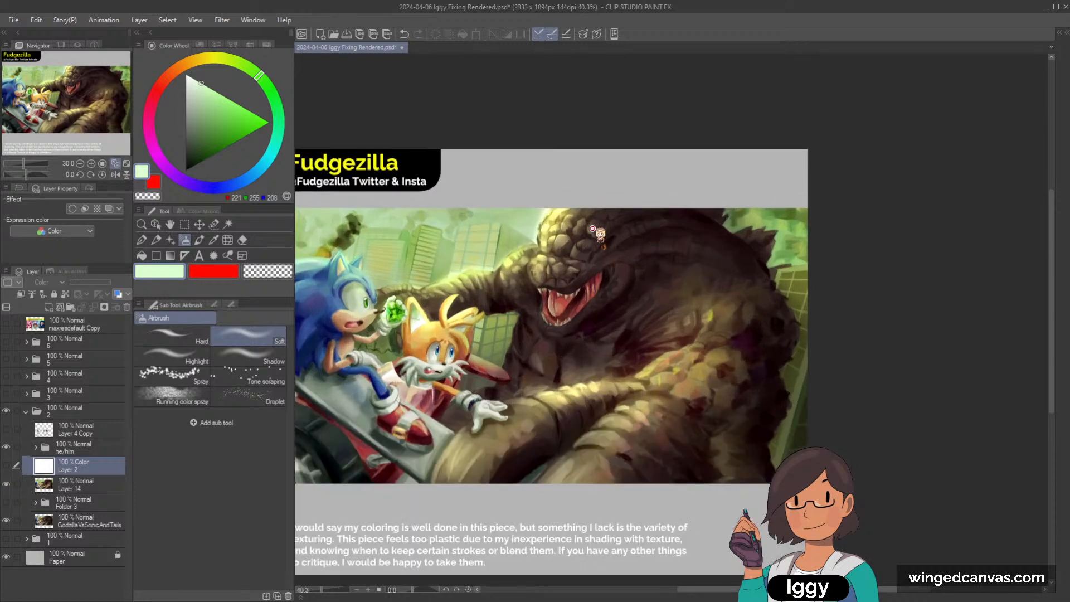
click(78, 485)
click(49, 307)
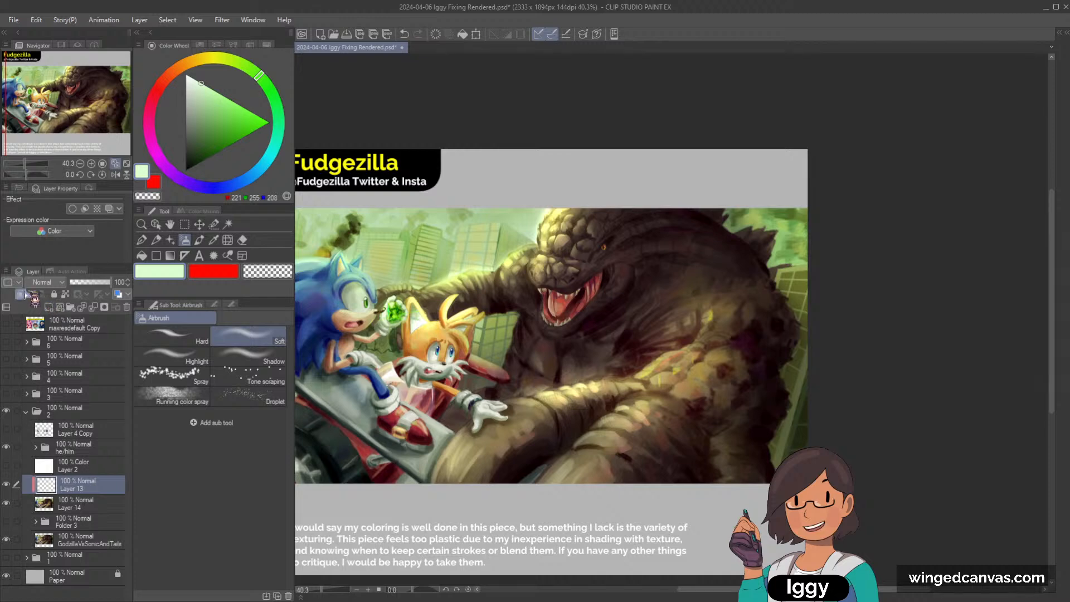
click(64, 390)
click(206, 268)
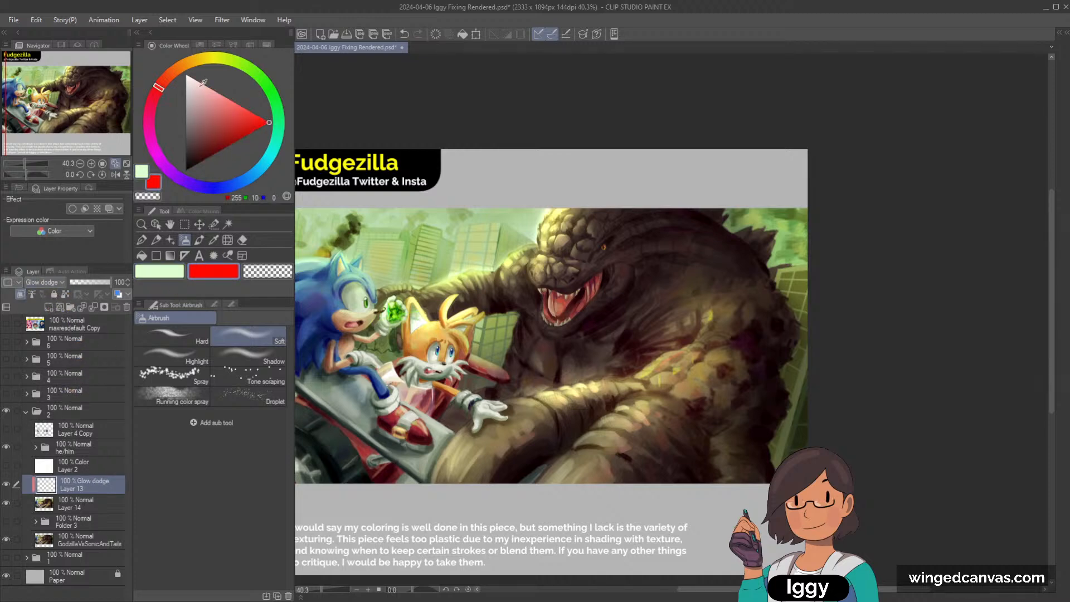
click(188, 61)
click(233, 101)
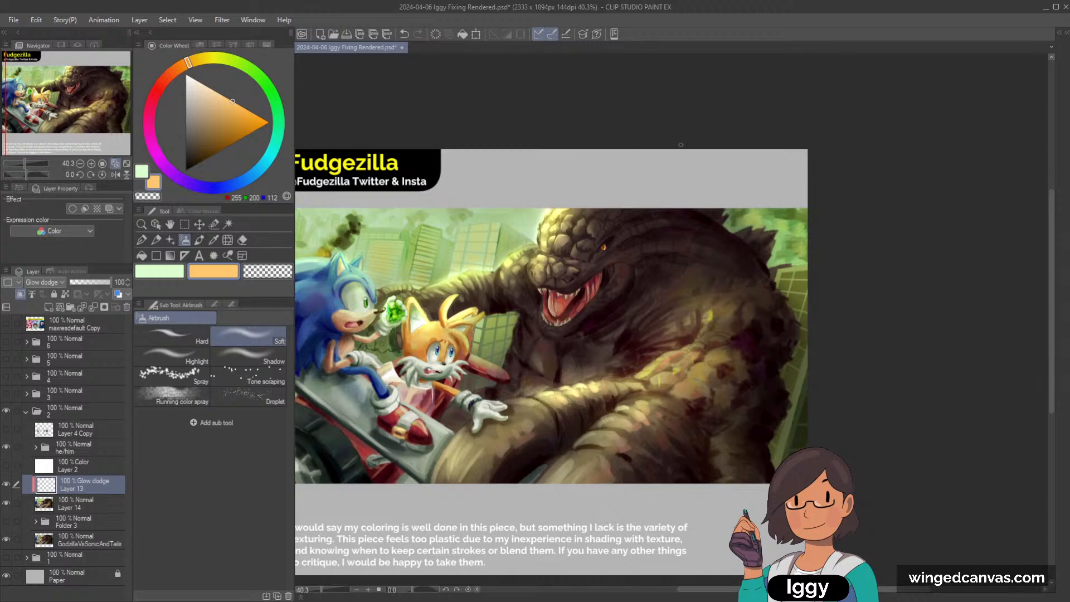
Compare the whole painting with and without Layer 14, and switch the airbrush to the transparent color.
click(127, 163)
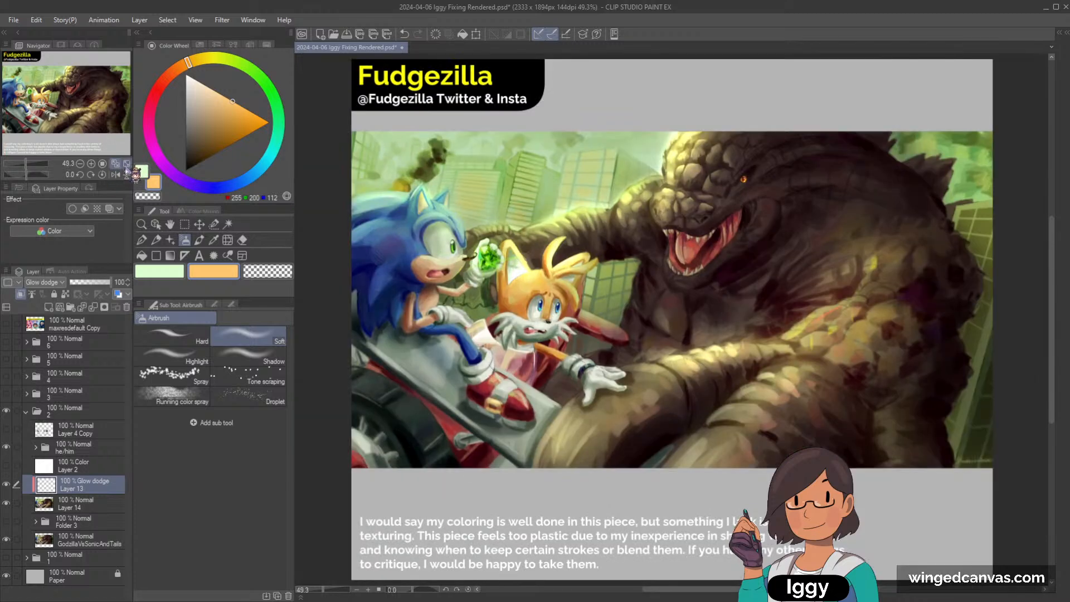
click(7, 504)
click(7, 504)
scroll(892, 167, down, 5)
scroll(878, 163, up, 1)
key(c)
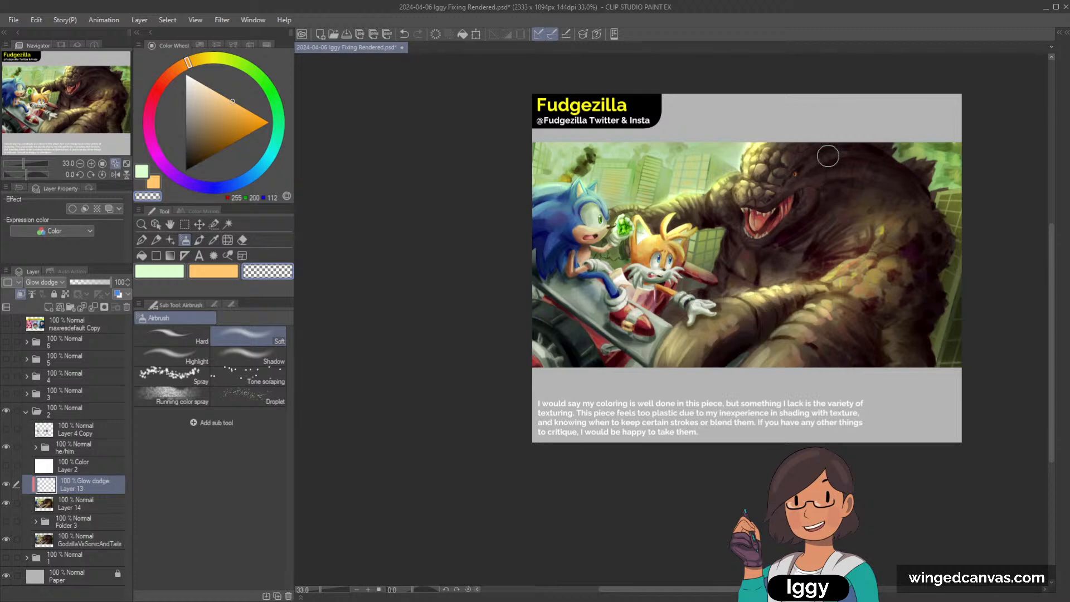
click(127, 163)
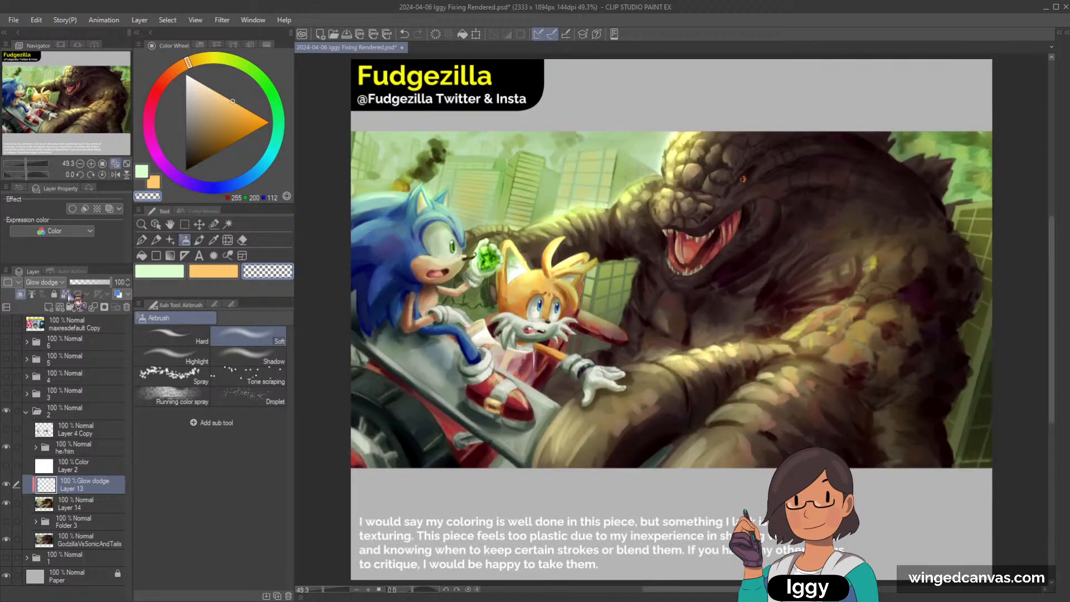
Switch to the winged-figure painting by hiding folder 2 and showing folder 3, and expand folder 3 to select its he/him group.
click(25, 411)
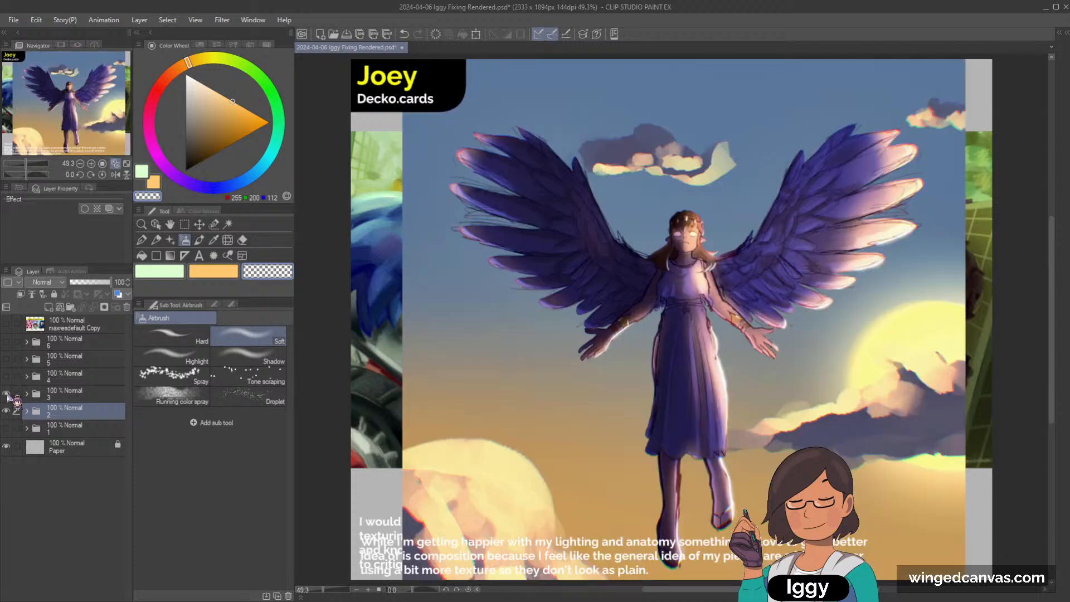
click(6, 394)
click(6, 410)
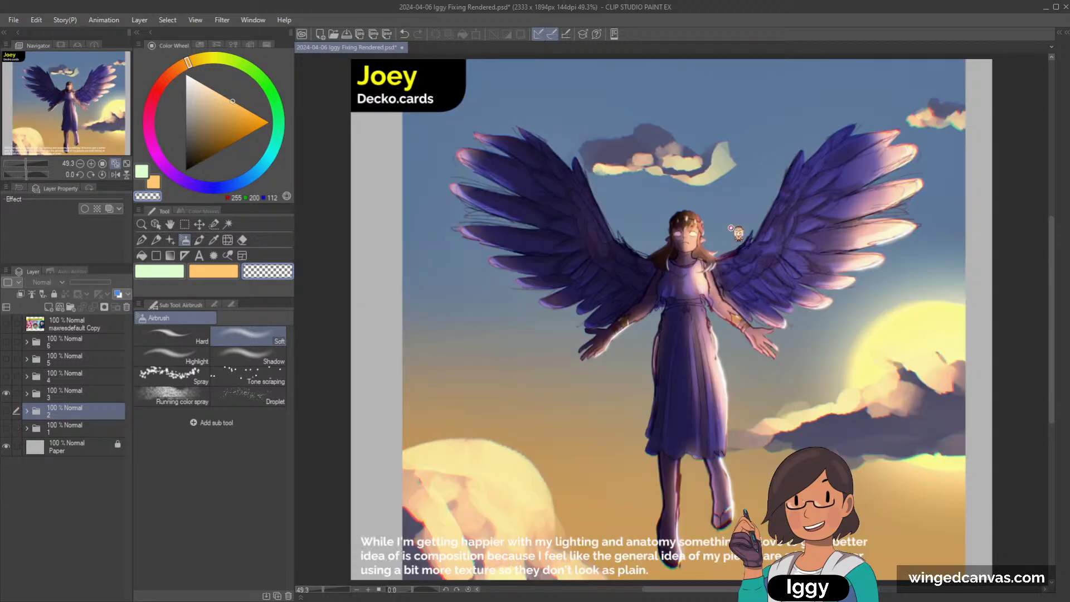
scroll(724, 222, down, 2)
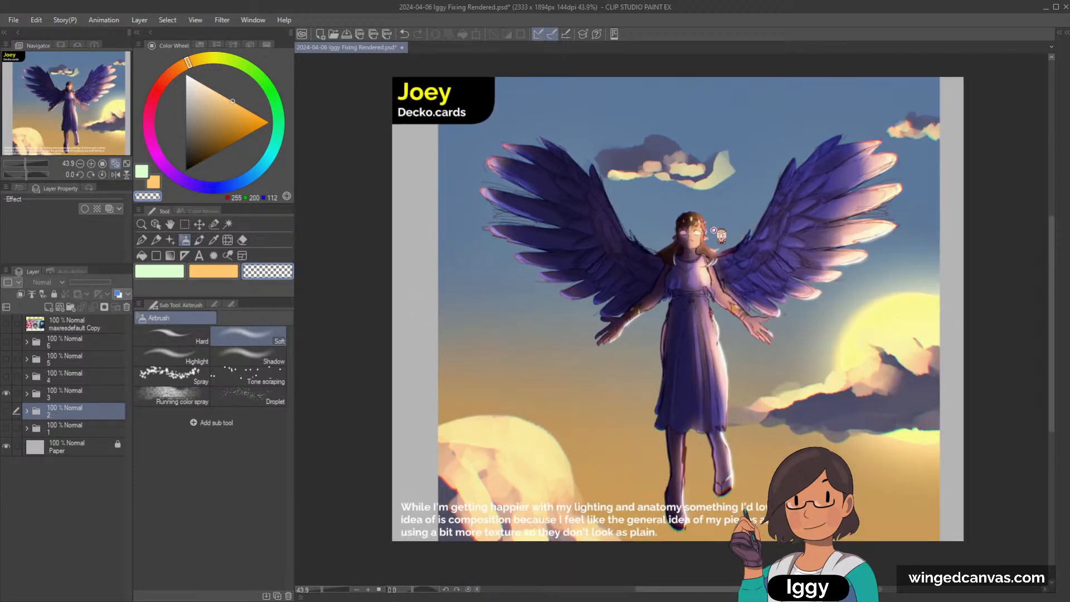
scroll(723, 221, up, 1)
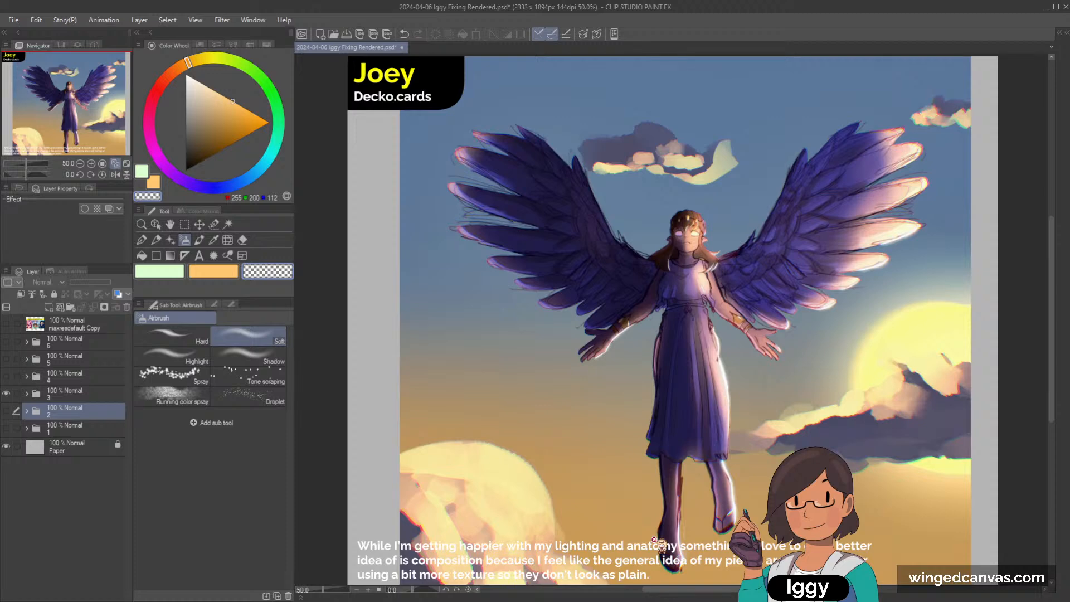
click(27, 394)
click(96, 413)
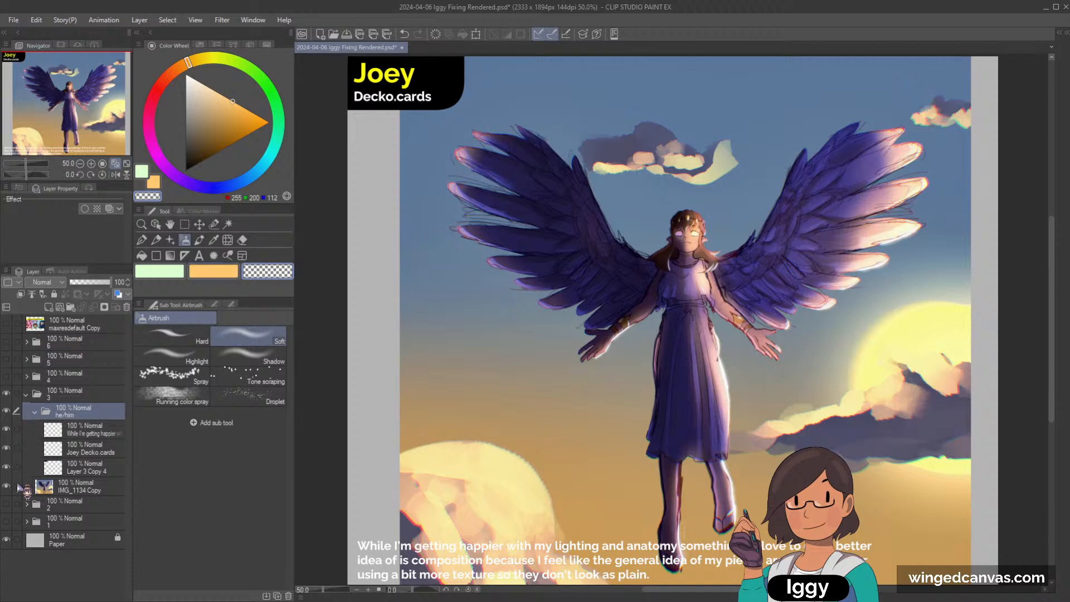
Select the critique-request text layer in the he/him group and hide it.
click(34, 412)
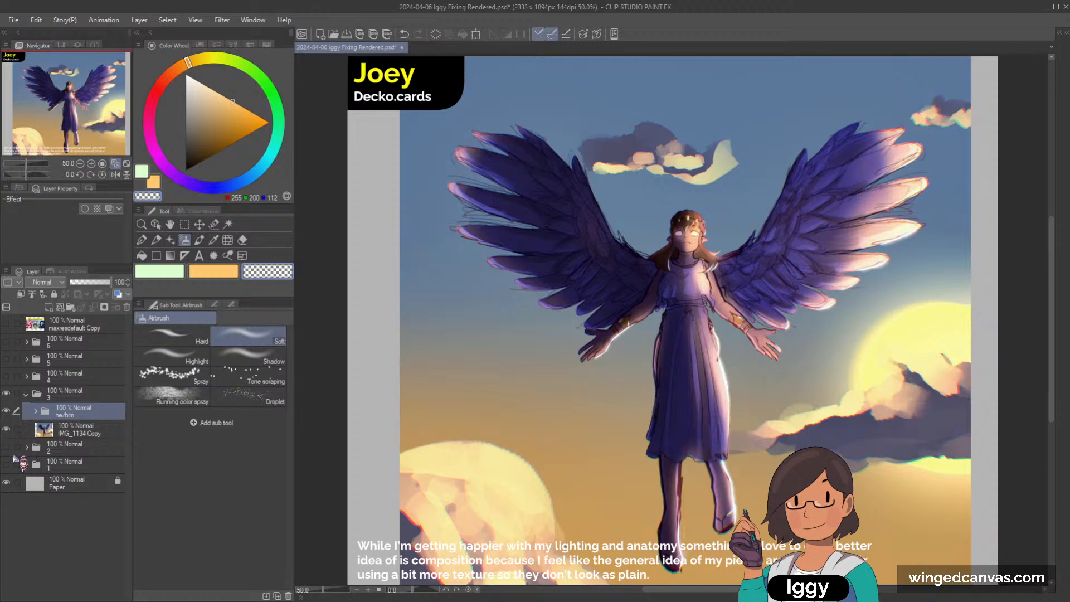
click(34, 412)
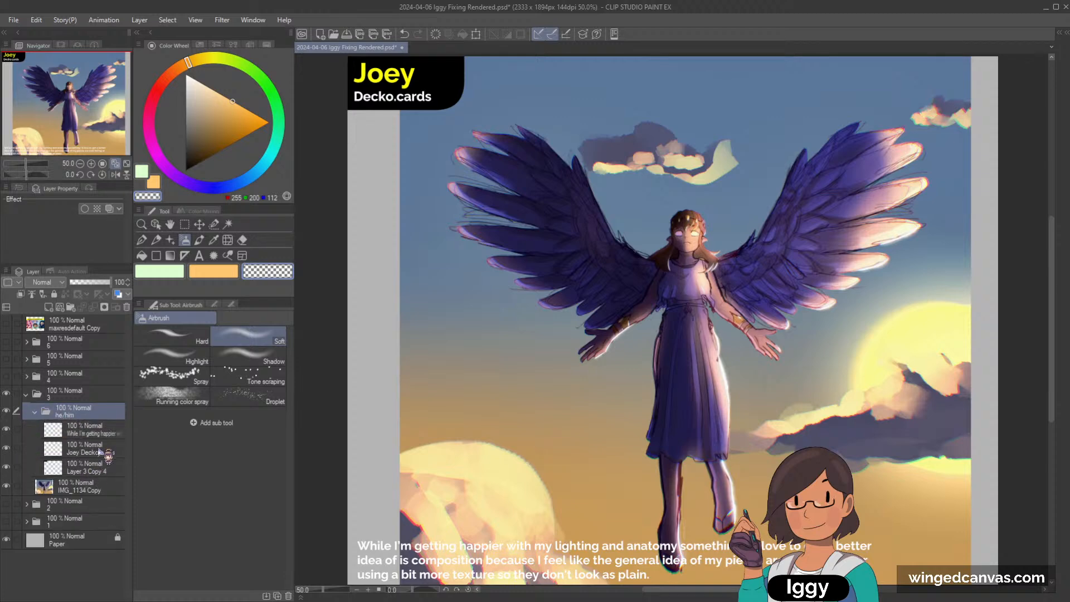
click(107, 434)
click(6, 429)
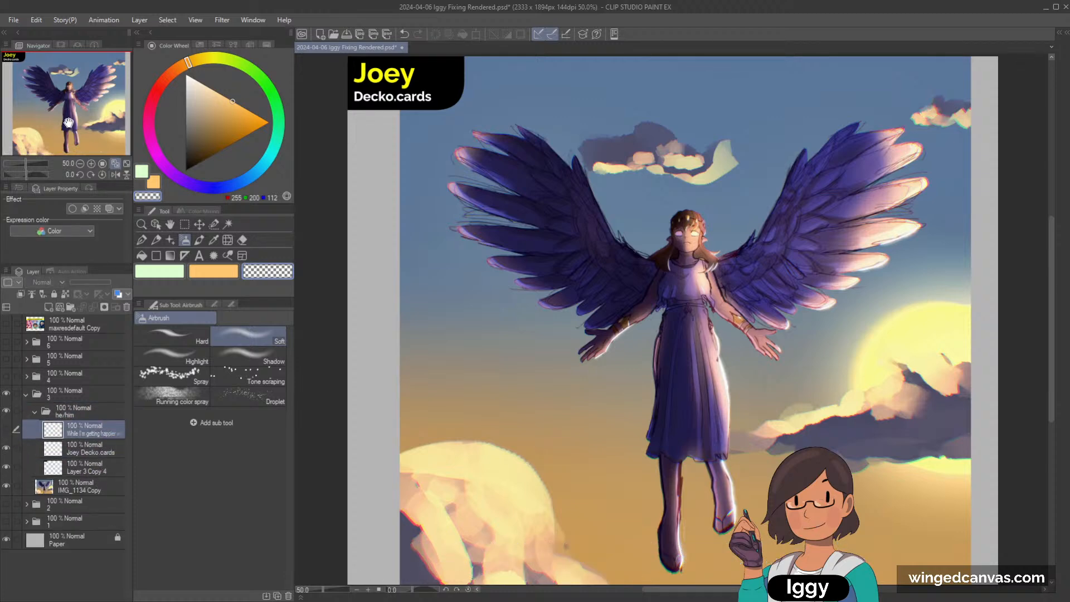
Duplicate the winged-figure painting layer IMG_1134 Copy and collapse the he/him group.
drag(68, 122, 96, 133)
click(98, 491)
drag(93, 473, 93, 474)
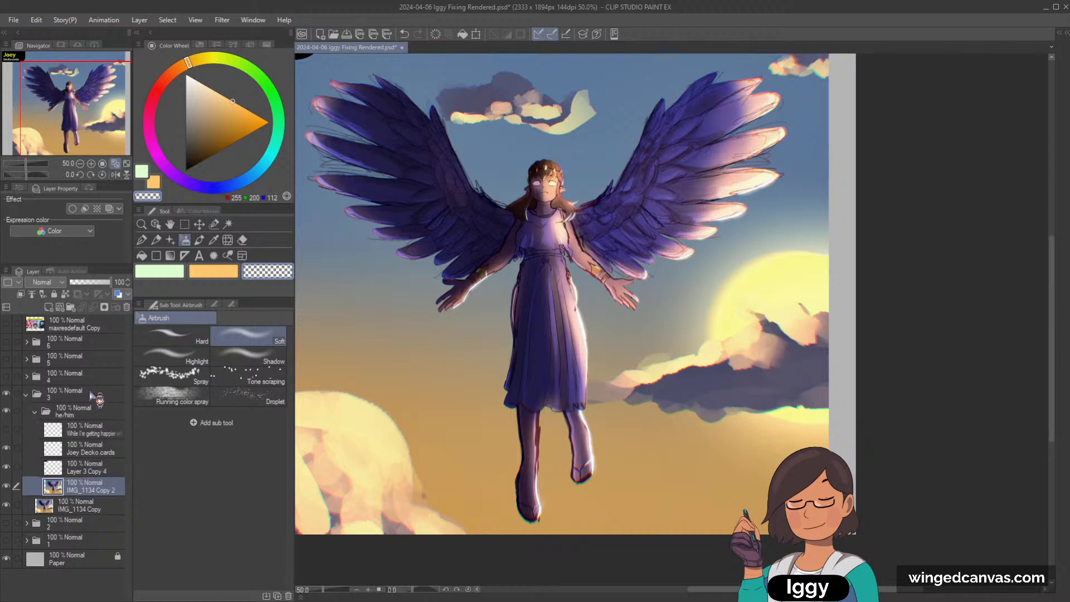
click(35, 411)
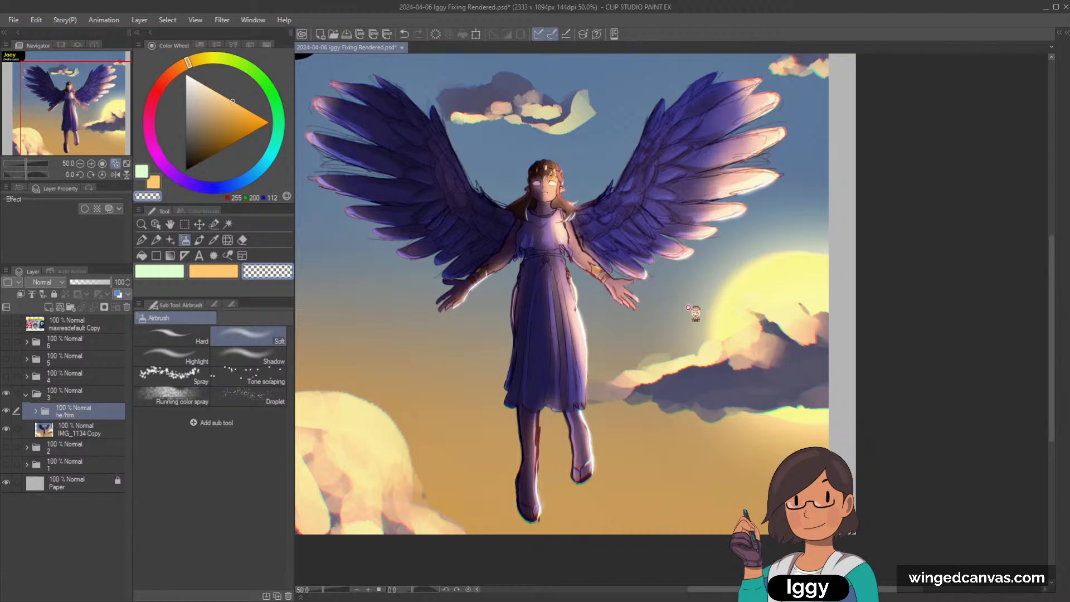
Add a new layer above the he/him group and choose the Lighter pencil with black.
scroll(691, 312, down, 1)
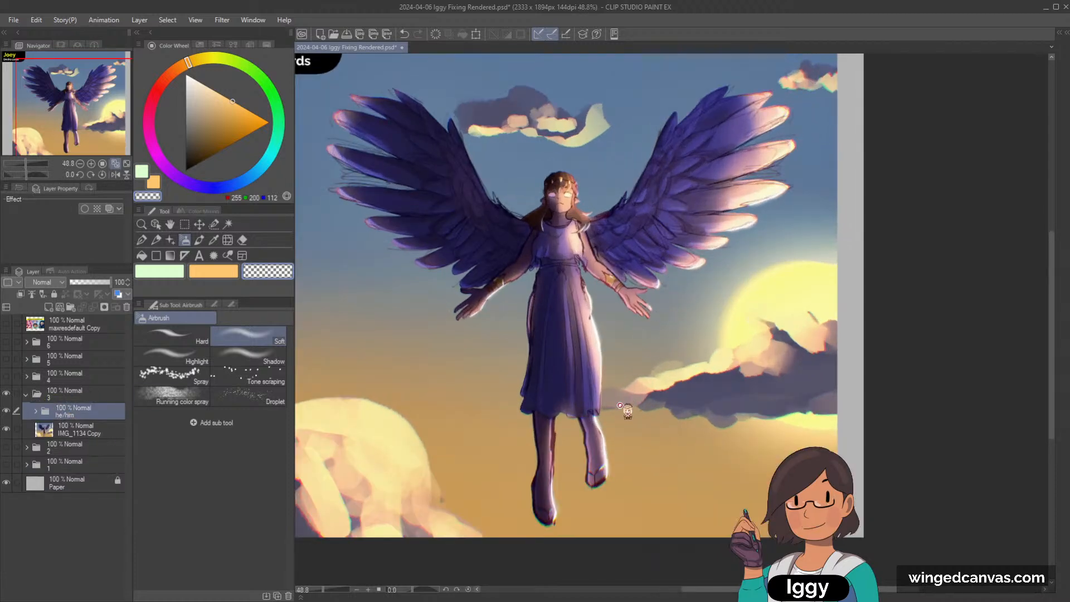
scroll(685, 318, up, 1)
scroll(746, 222, down, 1)
scroll(752, 301, up, 1)
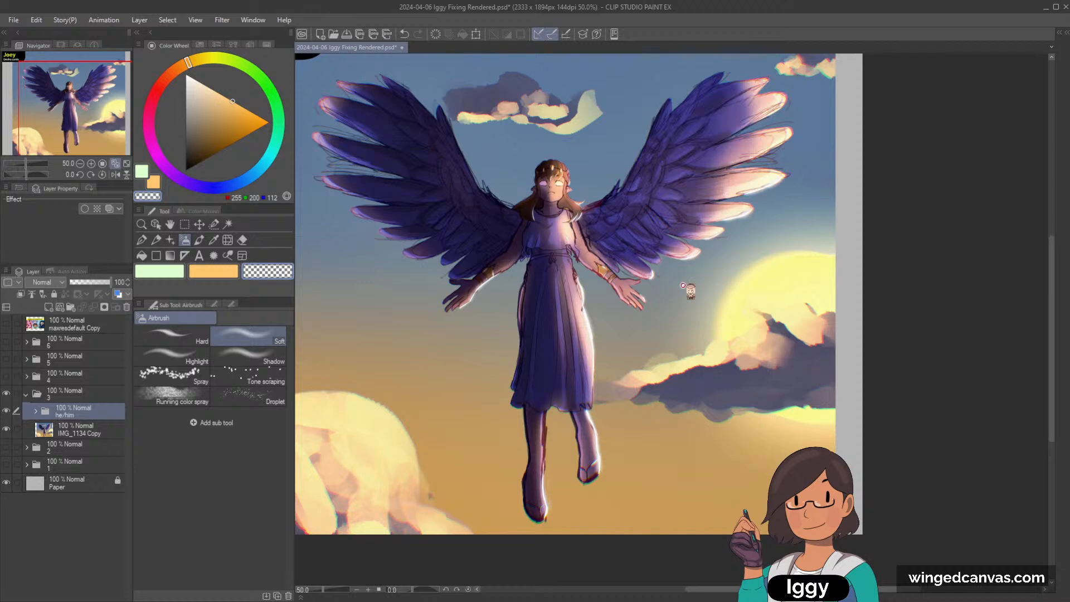
scroll(641, 264, up, 1)
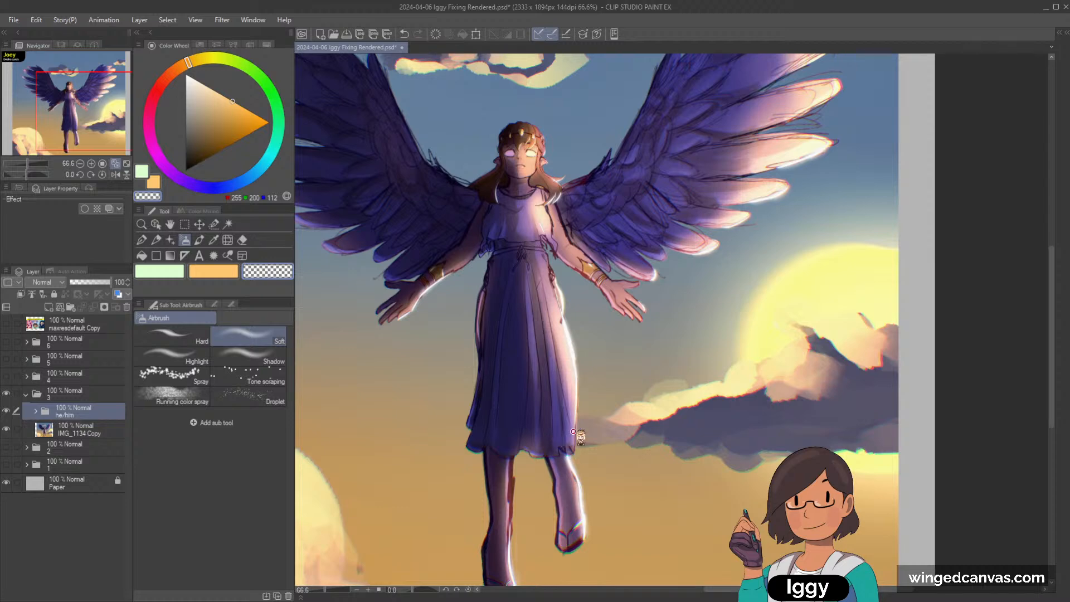
scroll(577, 437, down, 1)
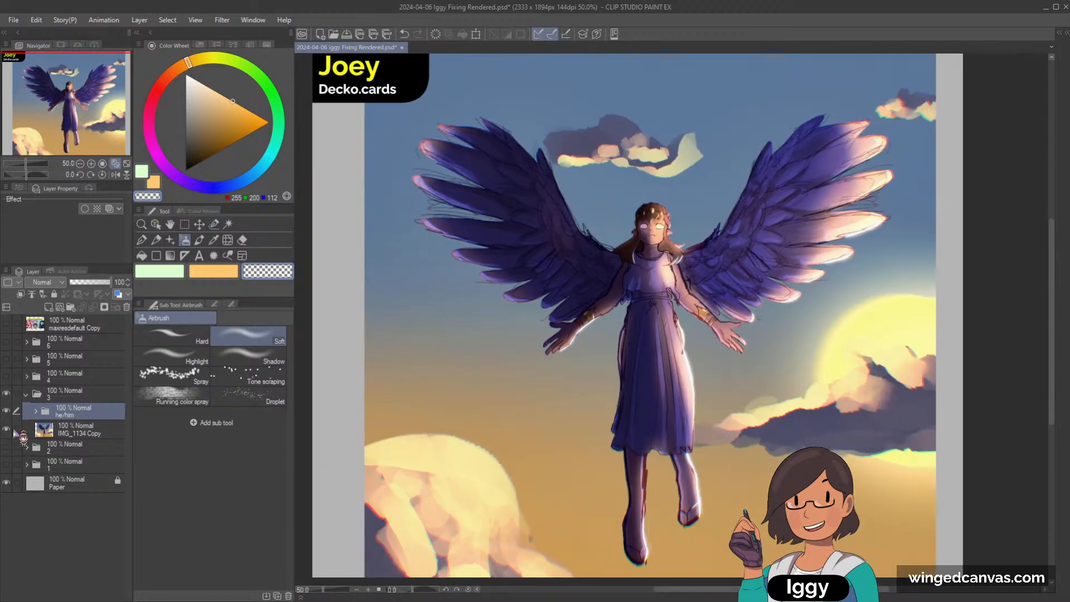
drag(47, 435, 15, 433)
click(6, 430)
click(49, 307)
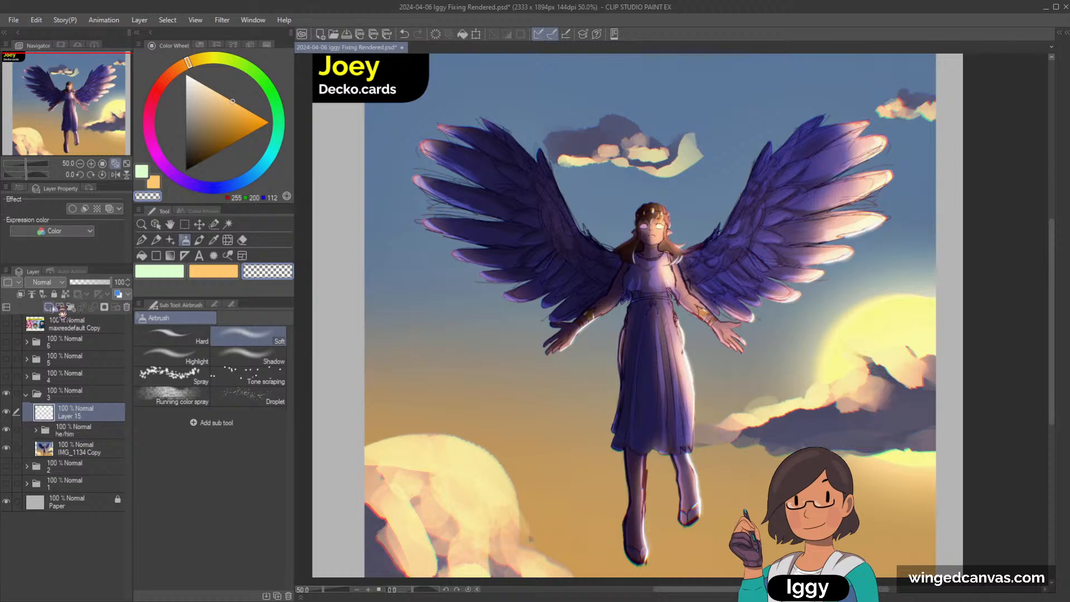
key(p)
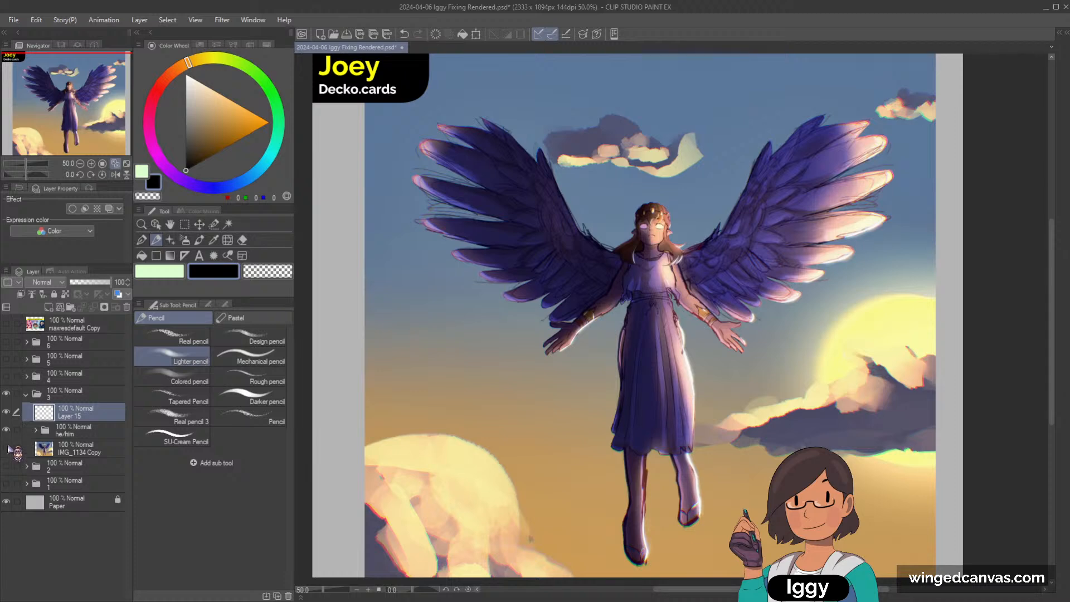
Select the duplicated painting, IMG_1134 Copy 2, move it out of the he/him group and collapse the group.
click(156, 224)
click(469, 329)
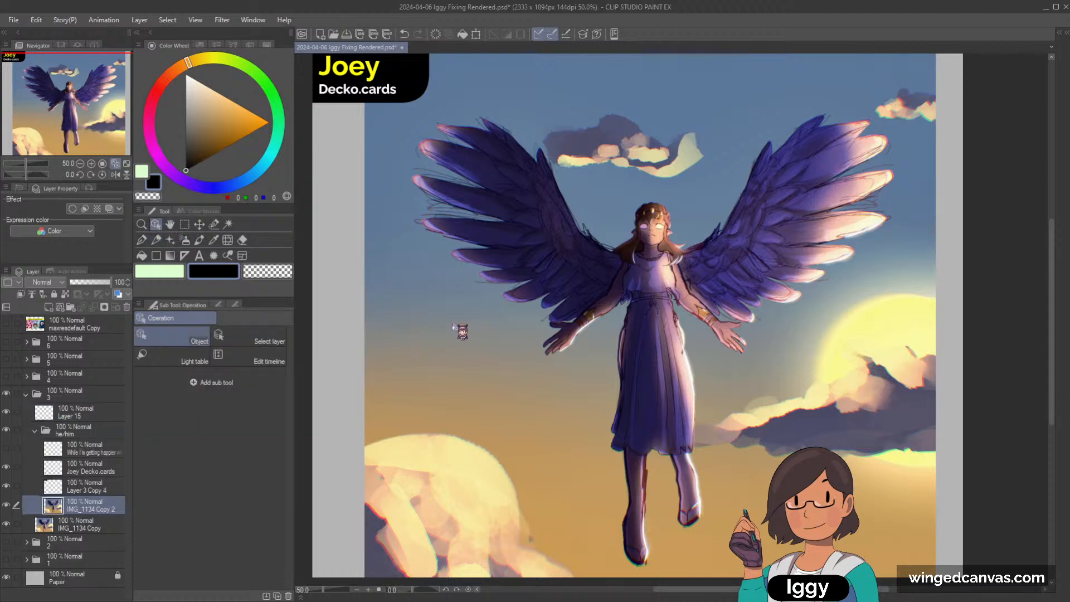
drag(91, 499, 100, 521)
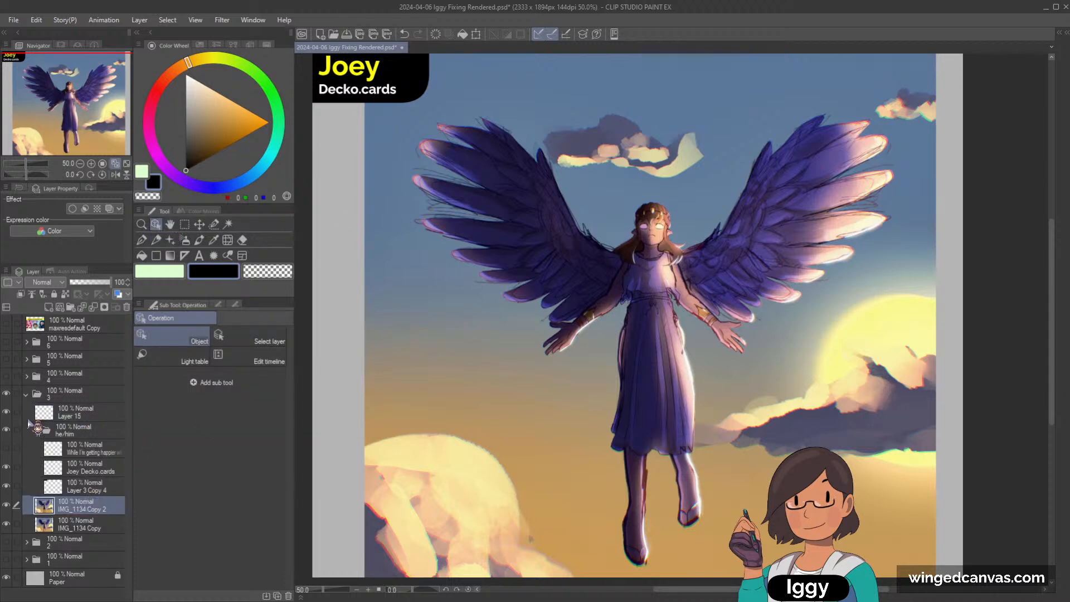
click(34, 429)
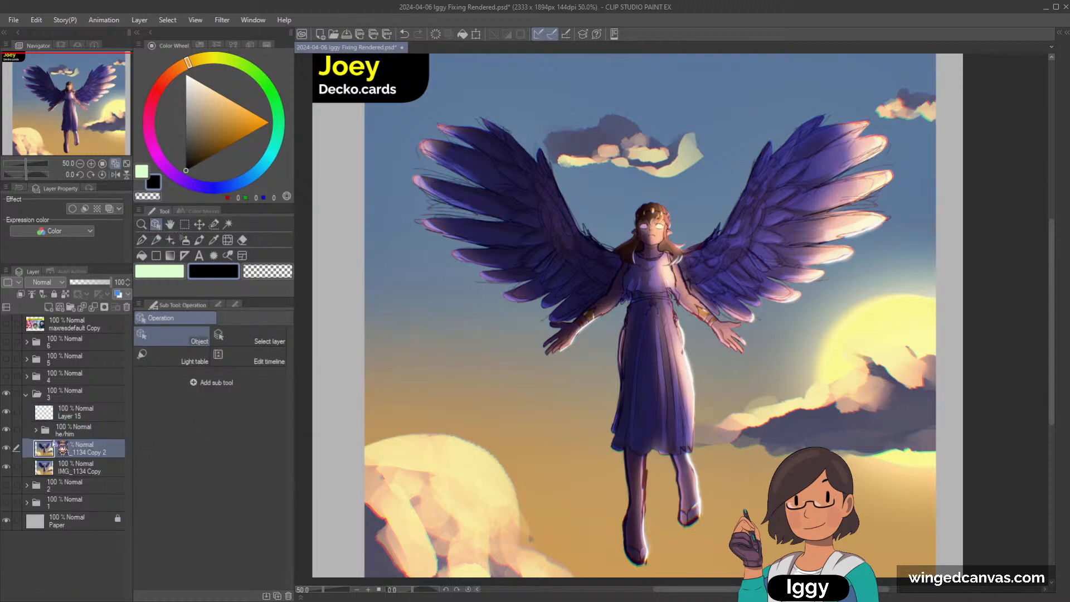
Hide the IMG_1134 Copy layer and place IMG_1134 Copy 2 inside a new folder.
click(6, 466)
click(70, 307)
drag(69, 471, 74, 449)
click(6, 465)
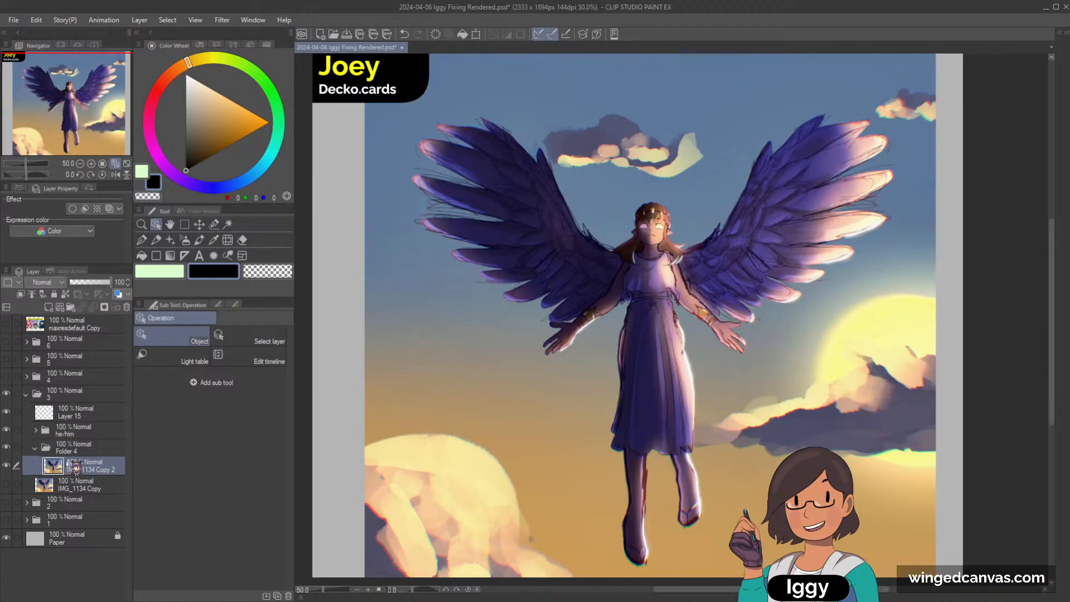
Add a new layer above IMG_1134 Copy 2 in the new folder, ready for the Lighter pencil.
drag(371, 348, 396, 337)
scroll(396, 337, up, 3)
click(156, 239)
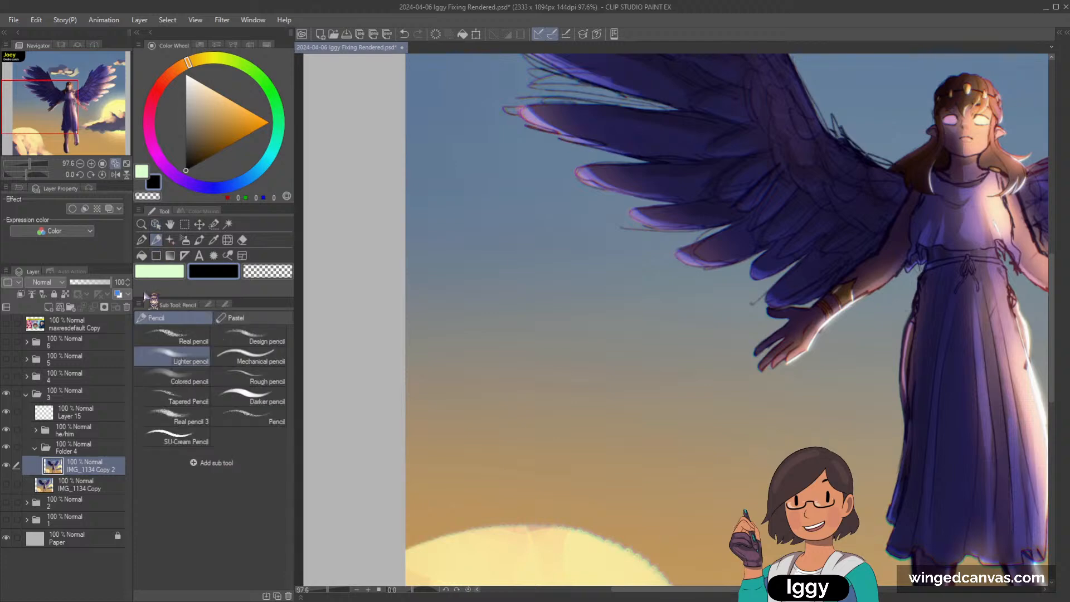
click(48, 307)
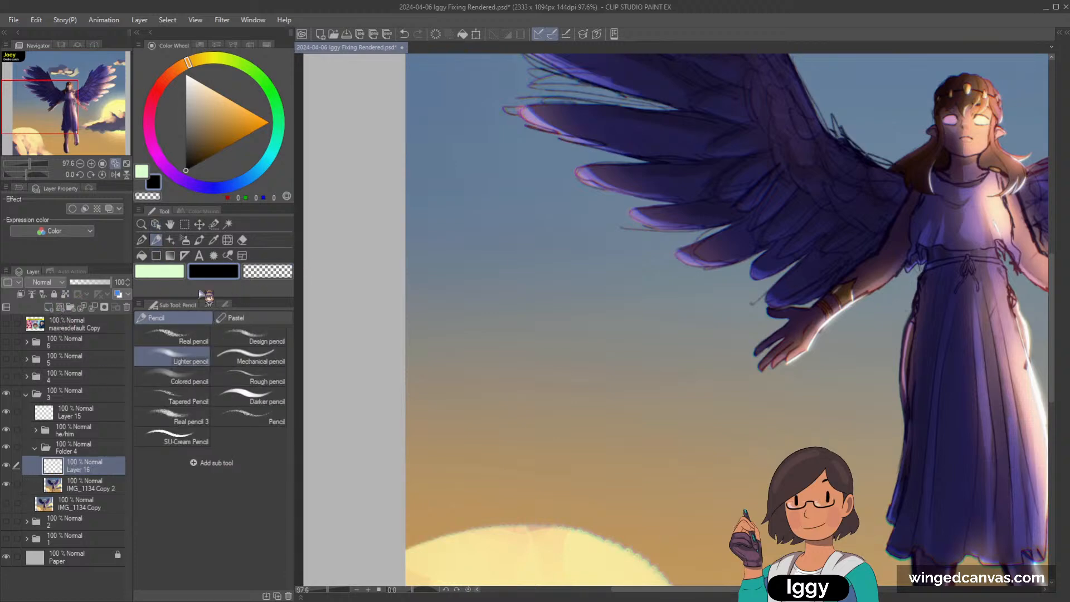
Sketch a black circle in the gray margin beside the painting and try a smaller second circle next to it.
mouse_move(345, 310)
mouse_down()
mouse_move(350, 366)
mouse_move(349, 310)
mouse_up()
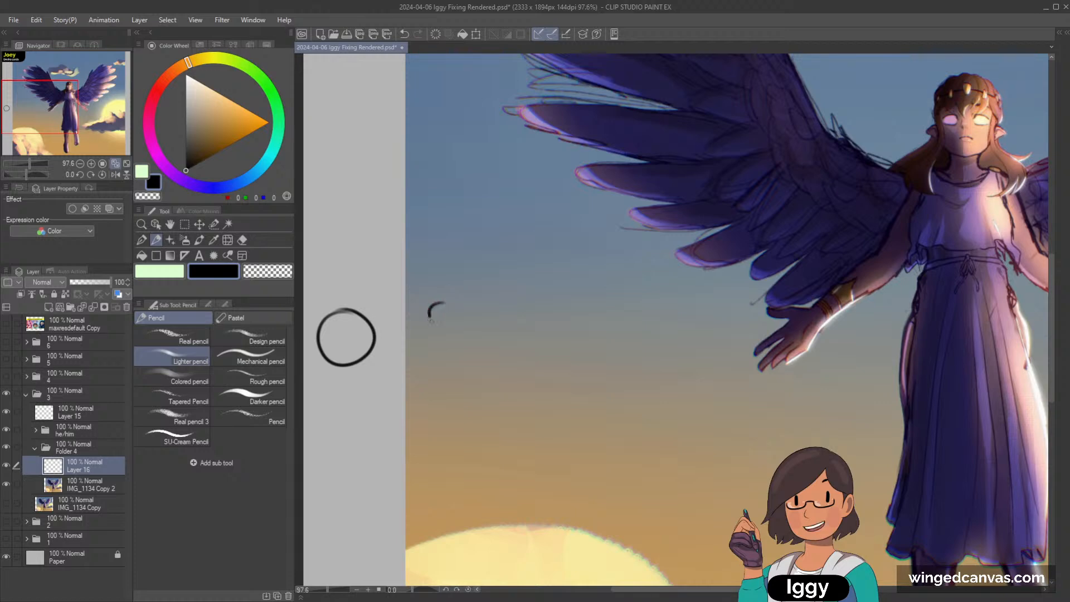
key(ctrl+z)
drag(443, 321, 444, 319)
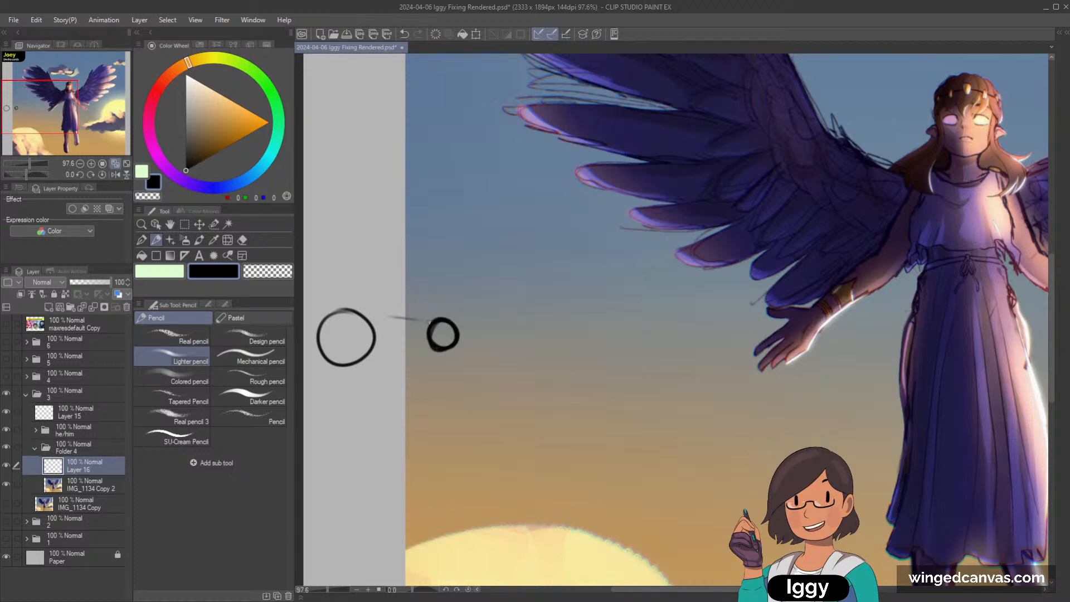
key(ctrl+z)
mouse_move(376, 368)
mouse_down()
mouse_move(401, 361)
mouse_move(399, 336)
mouse_up()
key(ctrl+z)
key(ctrl+z)
key(ctrl+z)
key(ctrl+z)
key(ctrl+z)
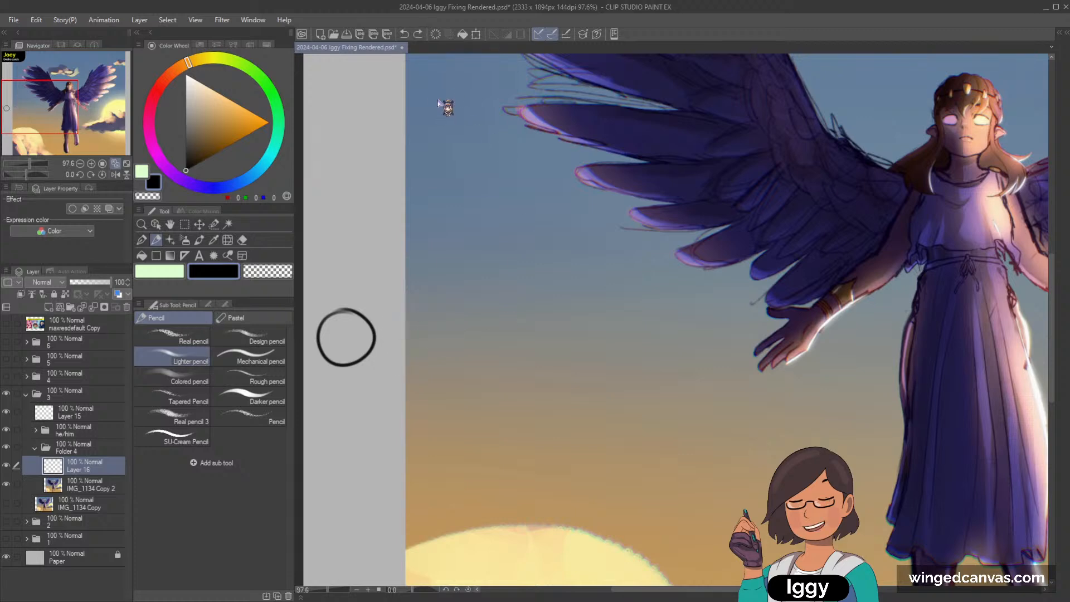
Sketch a small distant circle in the sky and link it to the margin circle with lines and the note "Millions of l. years".
drag(441, 92, 424, 85)
key(ctrl+z)
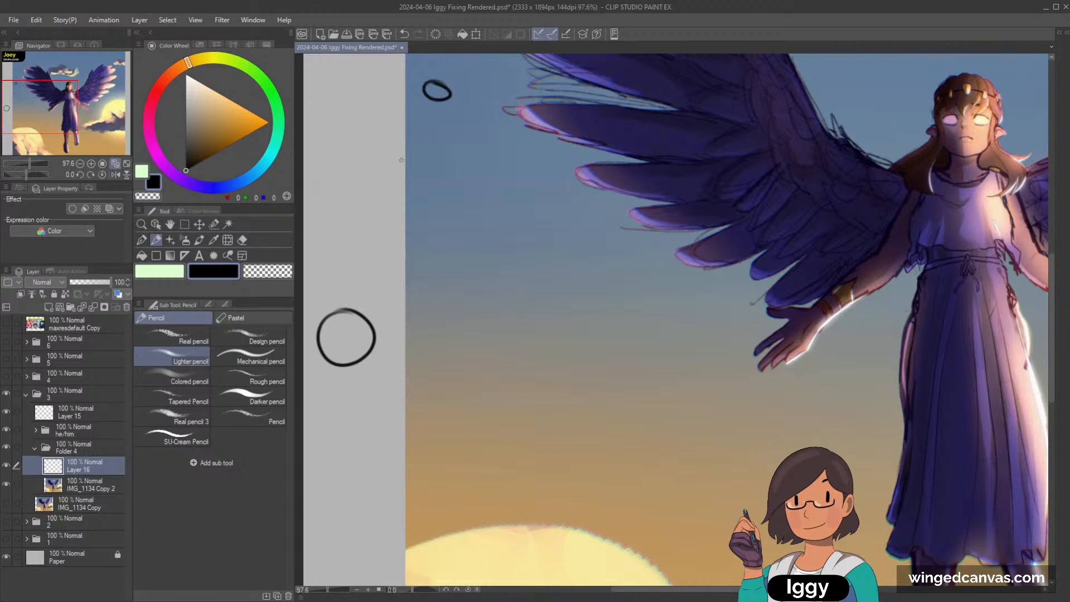
drag(346, 290, 373, 227)
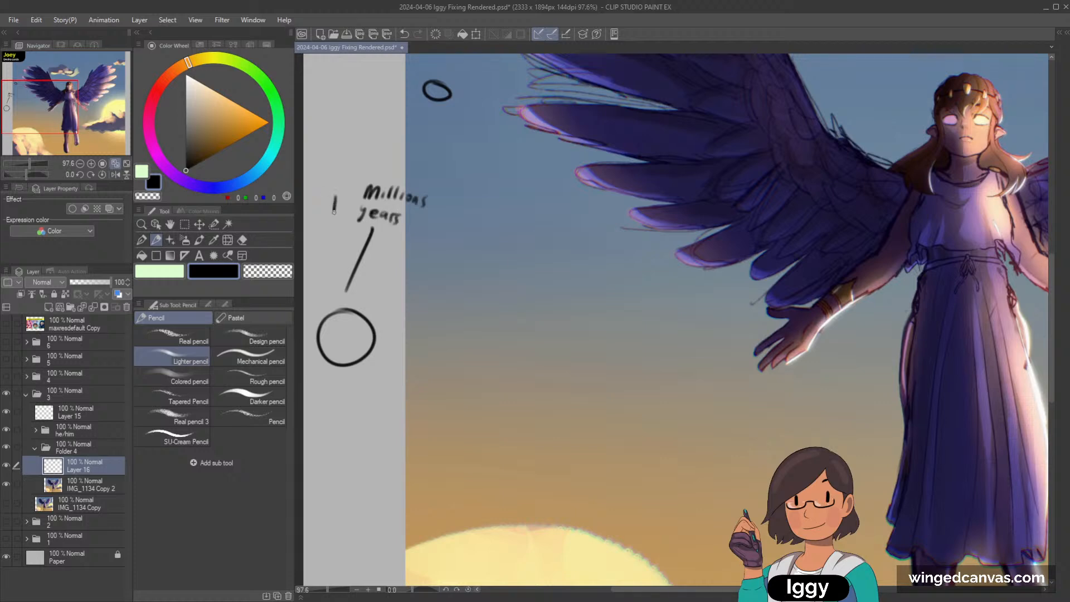
key(ctrl+z)
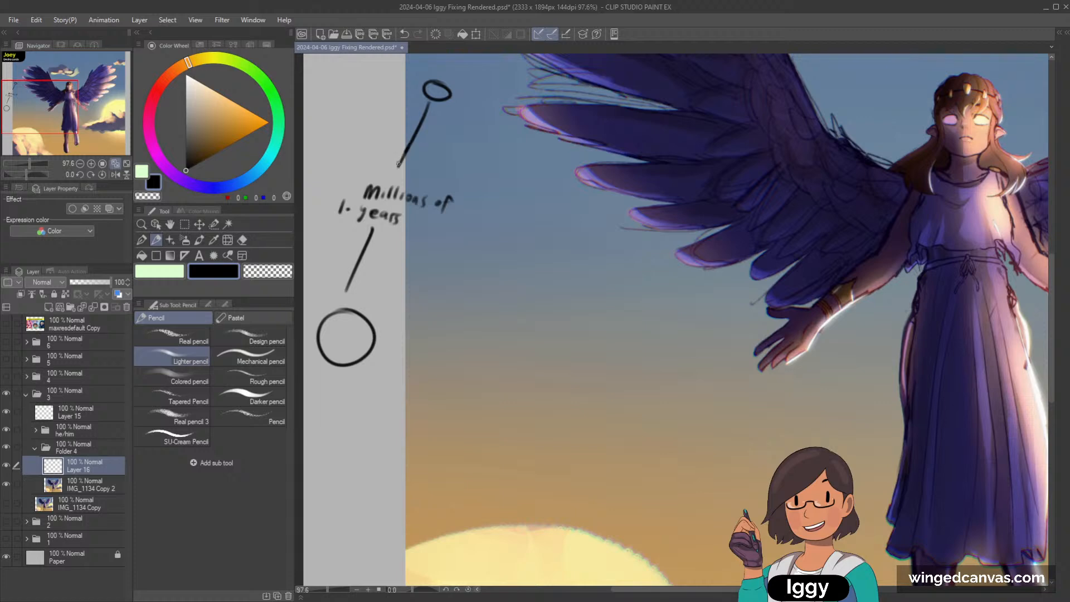
Clear the circles, connecting lines and handwritten note from the sketch layer.
scroll(444, 152, down, 5)
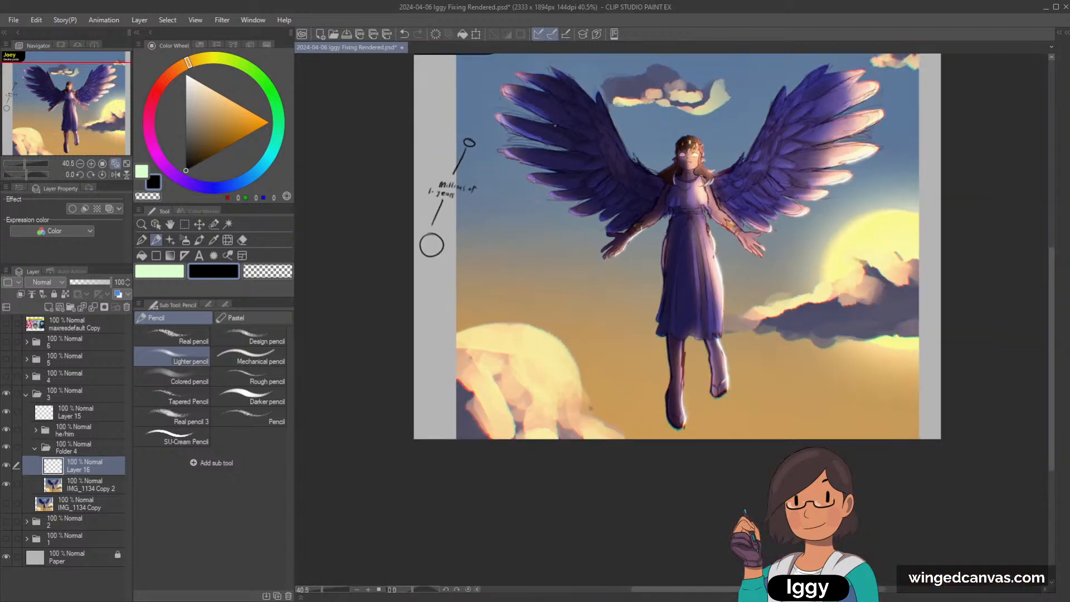
drag(535, 203, 483, 264)
scroll(652, 266, up, 1)
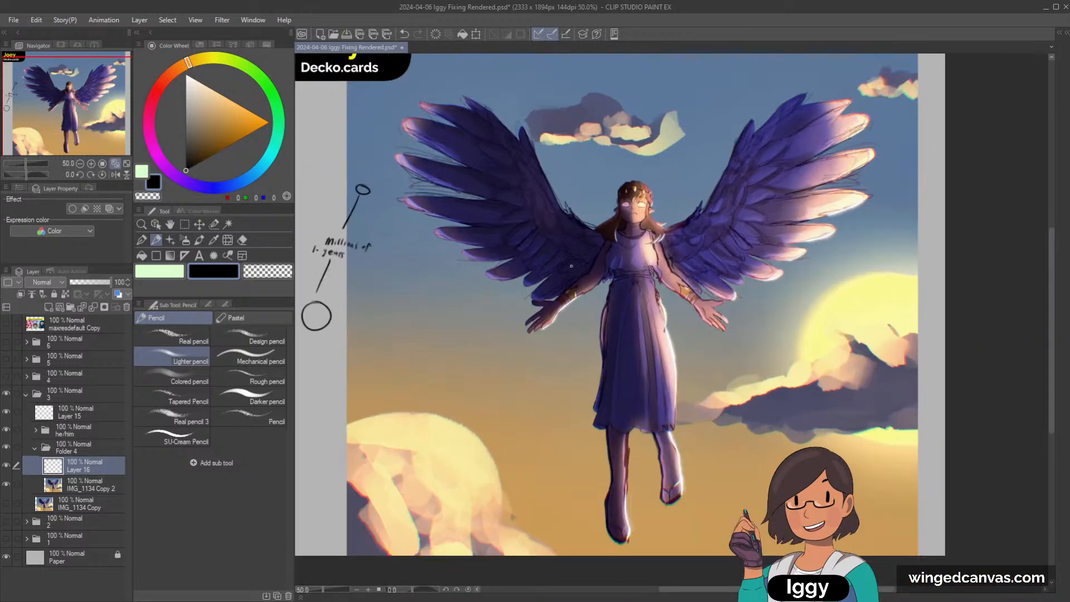
key(e)
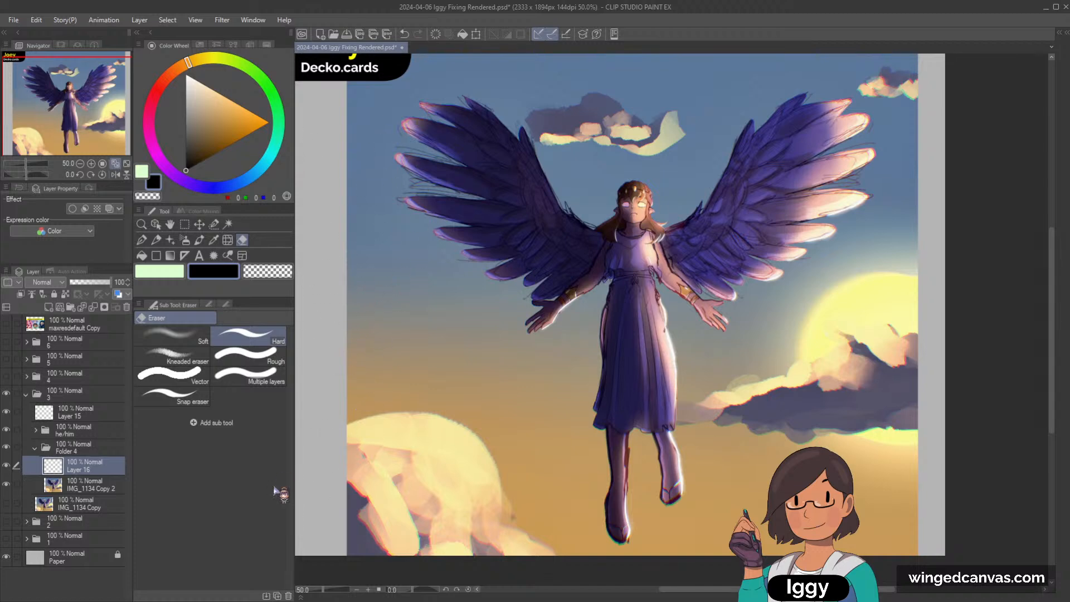
Paint a solid circle in the sky beside the figure with the G-pen, using purple RGB 114, 94, 154 sampled from the dress.
drag(90, 138, 76, 141)
click(141, 239)
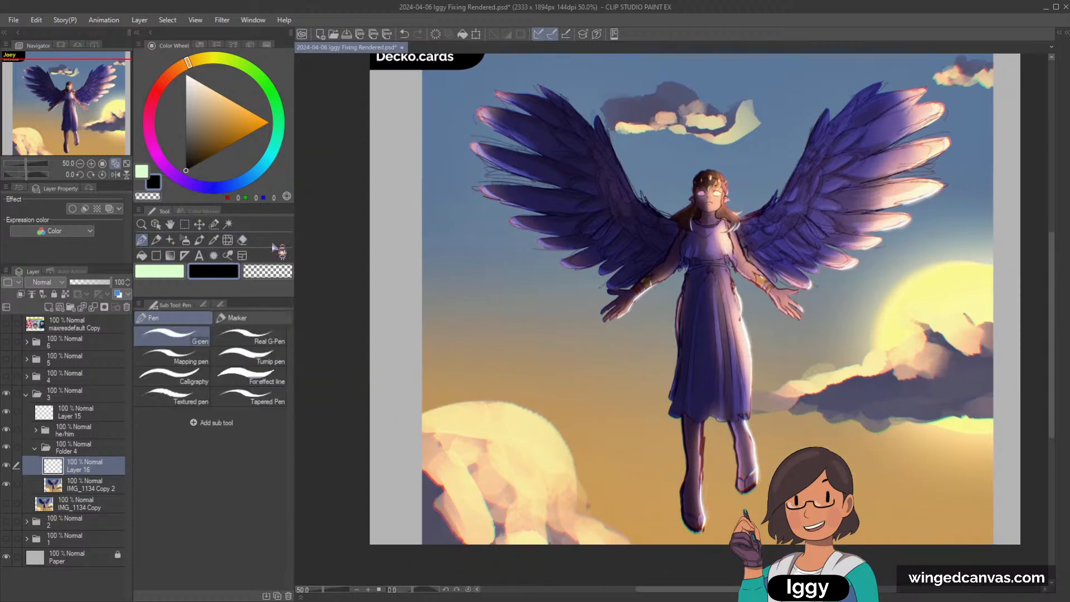
scroll(414, 256, up, 1)
alt+click(809, 258)
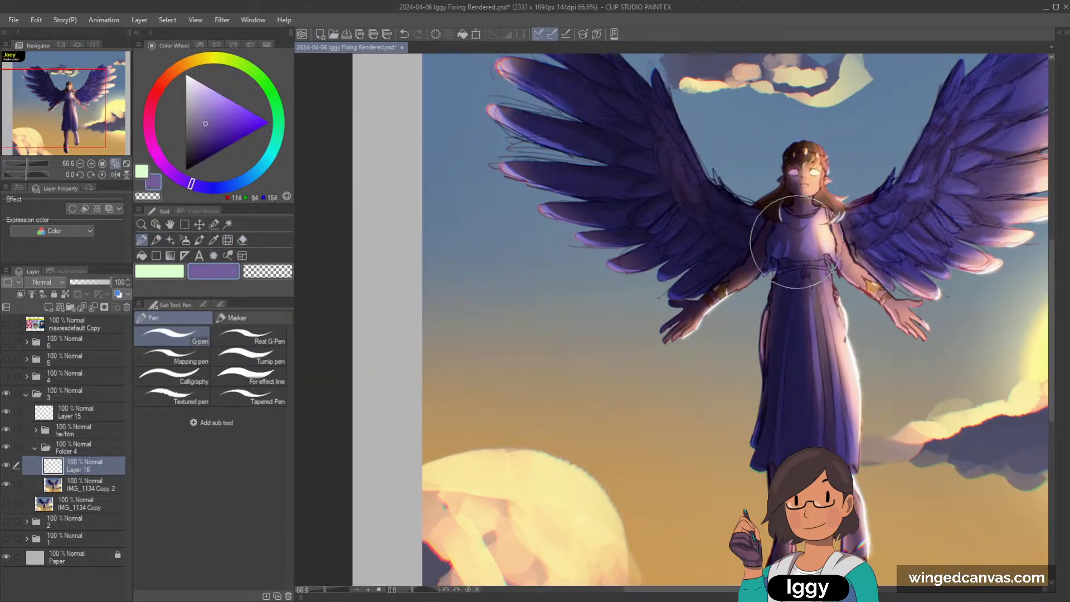
click(448, 288)
key(ctrl+z)
click(475, 297)
scroll(509, 382, down, 2)
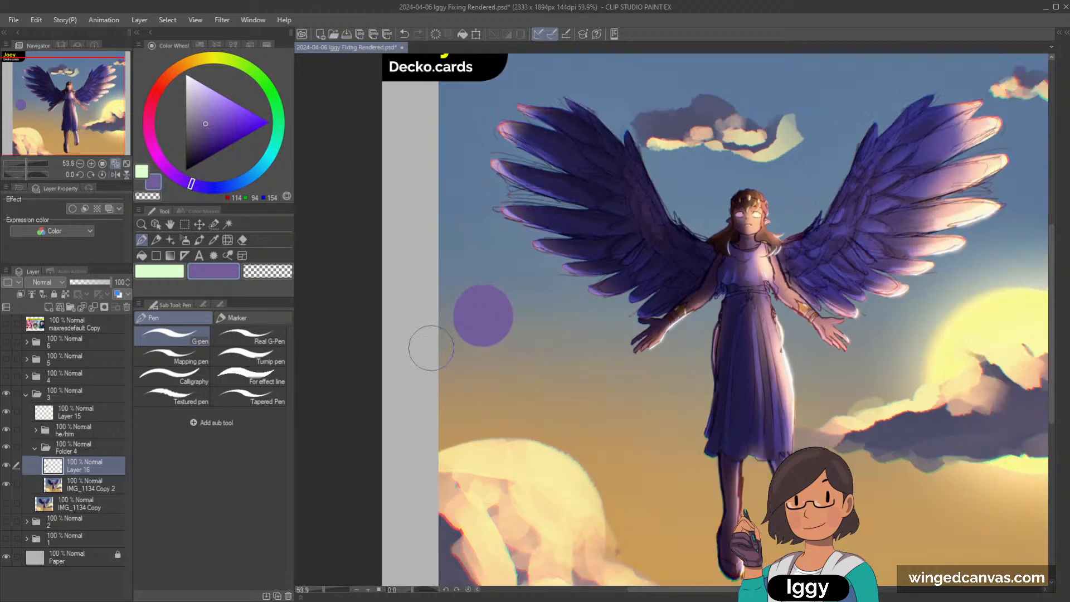
drag(521, 310, 473, 299)
scroll(473, 299, up, 2)
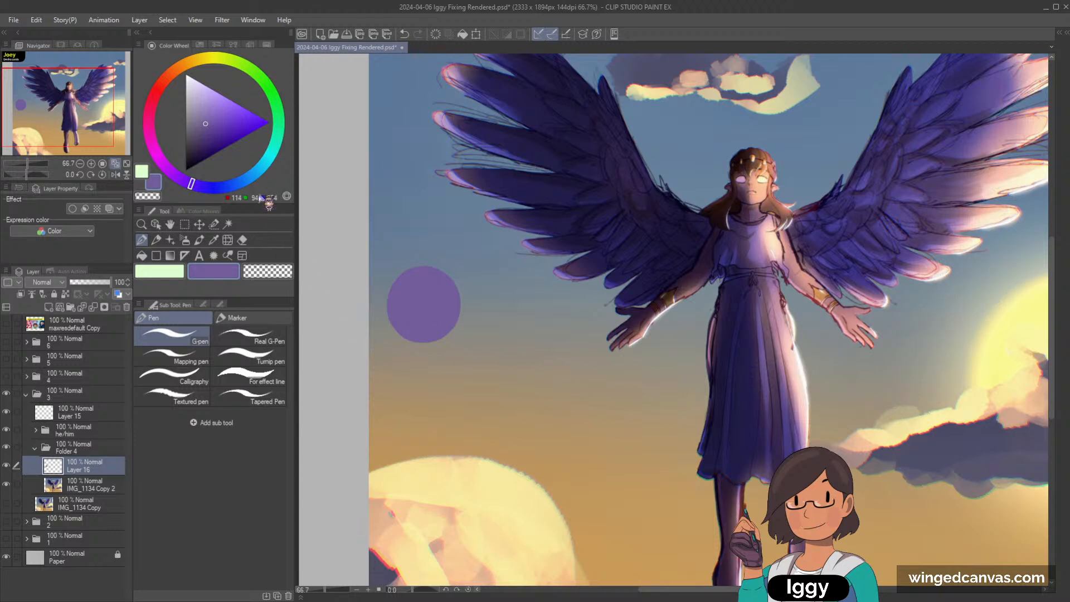
Lock the circle layer's transparent pixels, choose the Soft airbrush and sample the circle's purple.
click(65, 294)
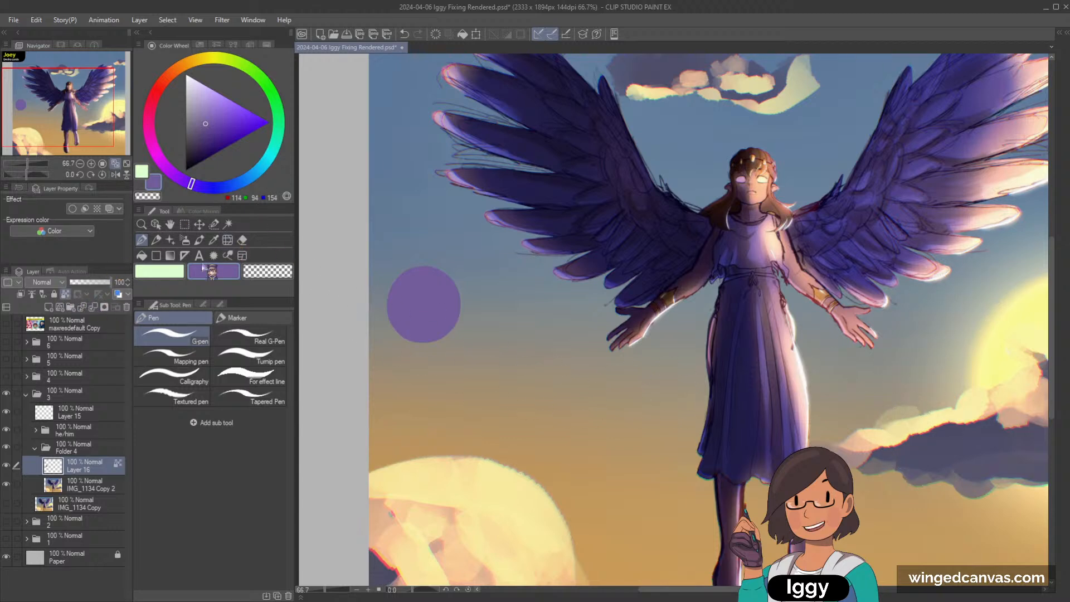
click(199, 240)
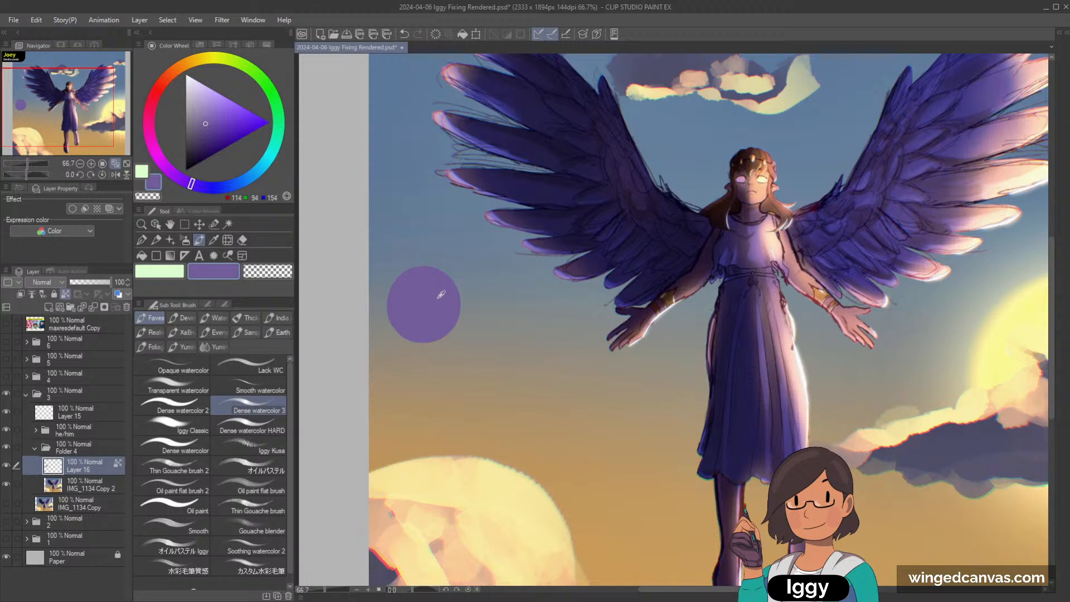
click(206, 126)
key(b)
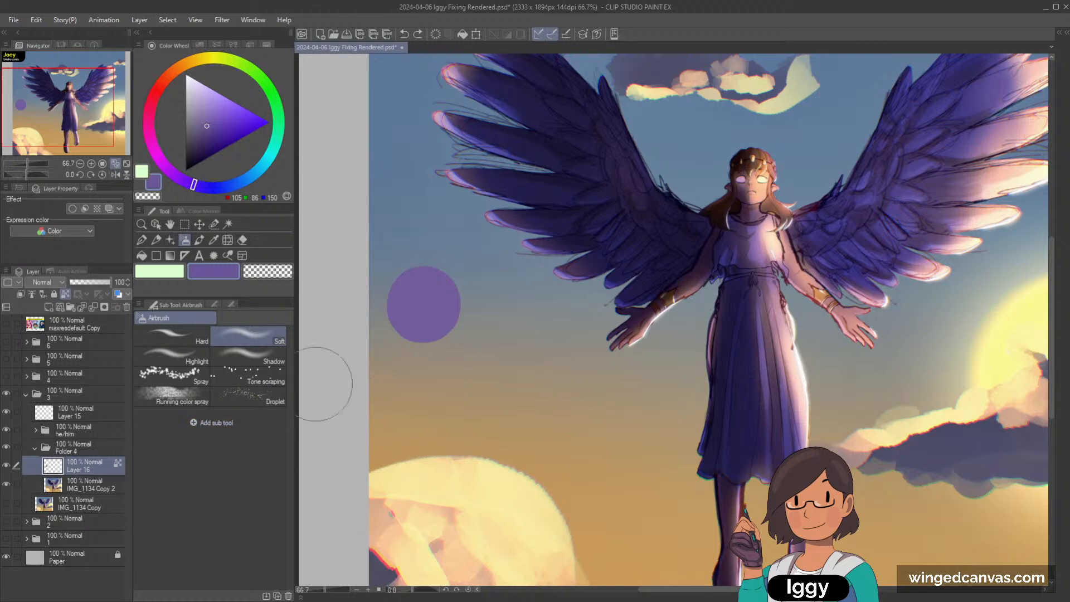
alt+click(436, 302)
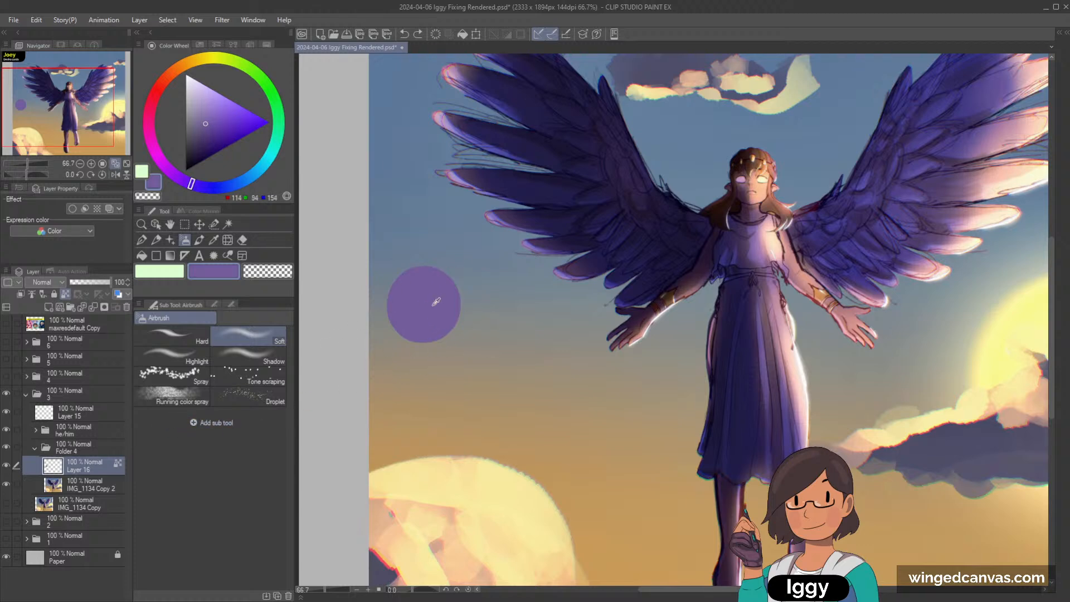
click(6, 466)
click(7, 466)
Airbrush the purple circle with dark purple, RGB 48, 33, 77.
click(203, 143)
click(199, 149)
drag(422, 303, 435, 301)
scroll(451, 287, up, 1)
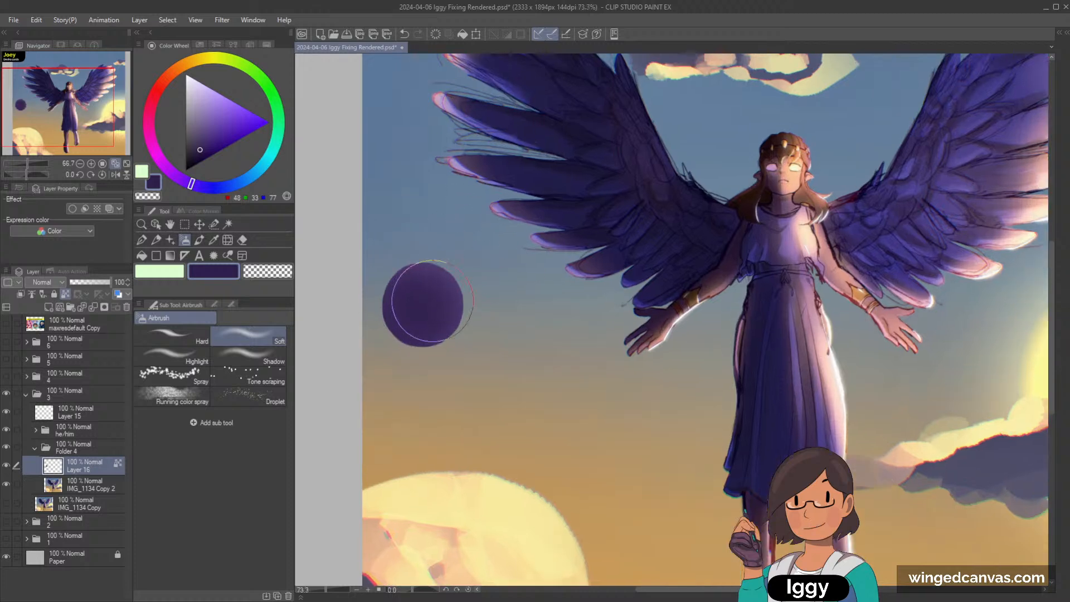
Airbrush a peach rim light, RGB 248, 212, 187, sampled from the figure's lit skin, along the circle's sun-facing edge.
alt+click(817, 230)
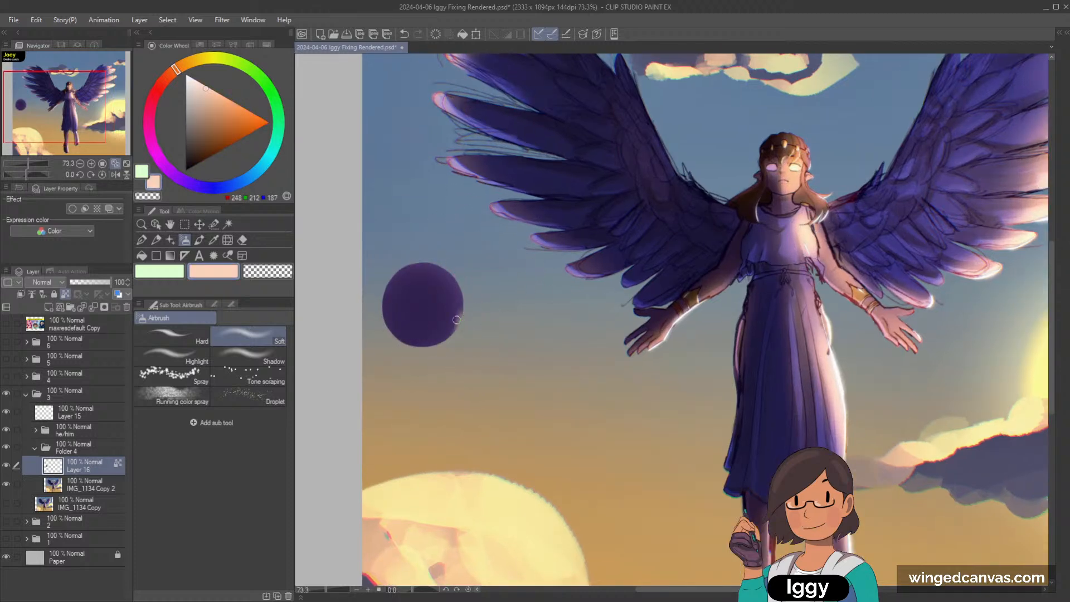
mouse_move(460, 321)
mouse_down()
mouse_move(455, 336)
mouse_move(449, 238)
mouse_move(461, 325)
mouse_up()
key(ctrl+z)
mouse_move(465, 266)
mouse_down()
mouse_move(468, 310)
mouse_move(455, 255)
mouse_move(470, 312)
mouse_move(467, 279)
mouse_move(455, 345)
mouse_up()
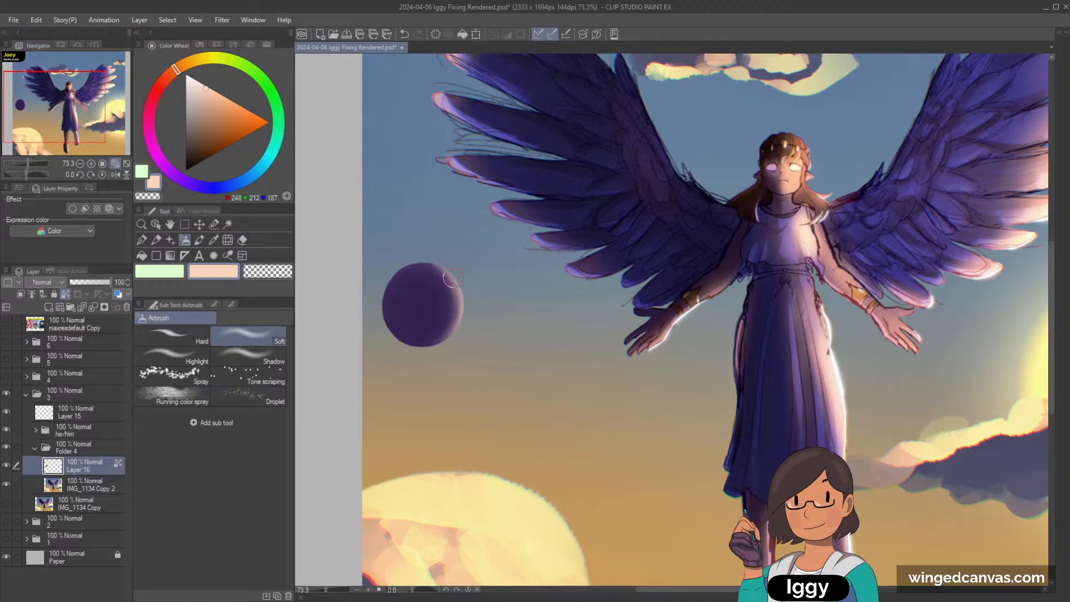
Darken the circle's interior with an enlarged Soft airbrush in its own dark purple, RGB 48, 33, 76.
alt+click(432, 295)
alt+click(453, 319)
alt+click(457, 313)
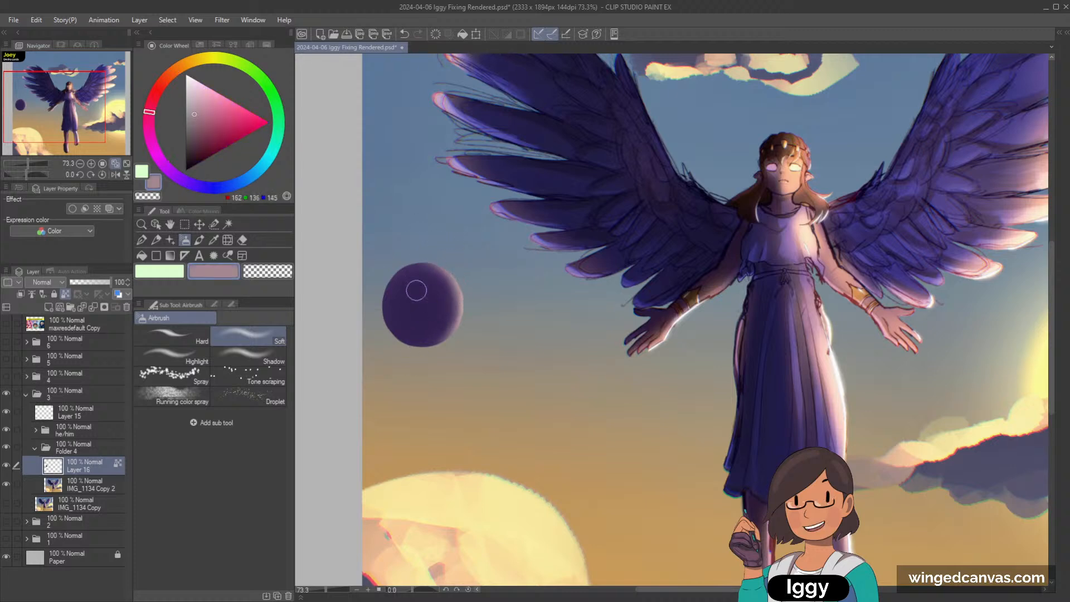
key(ctrl+z)
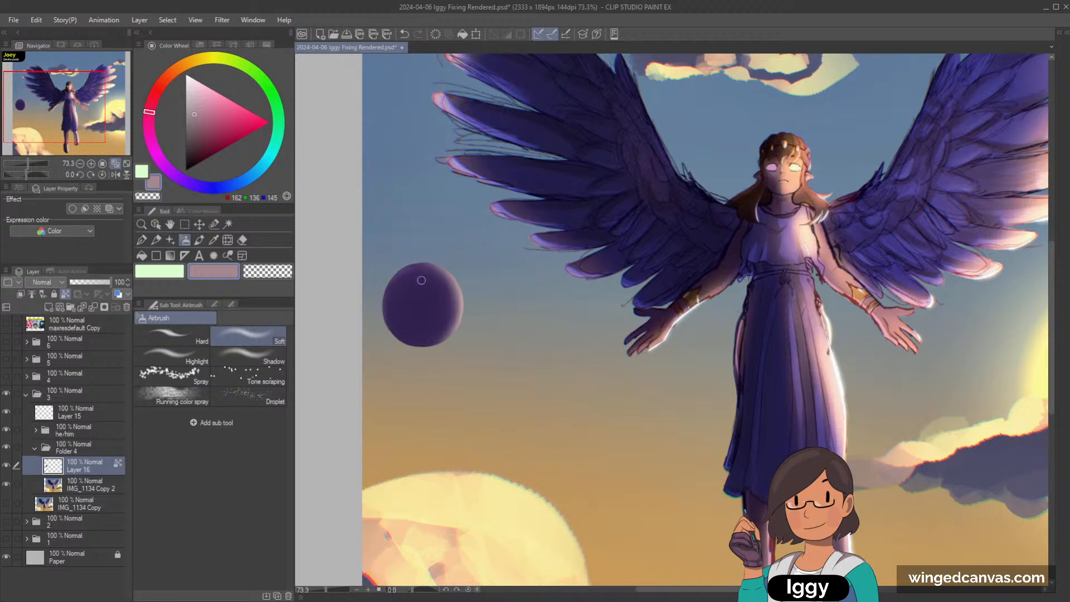
alt+click(390, 299)
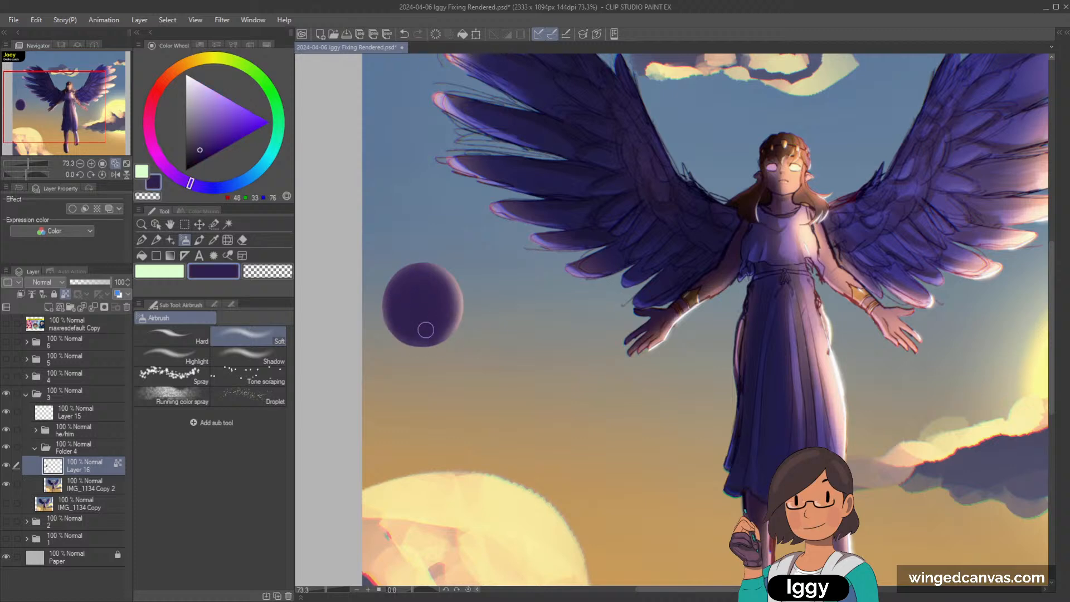
key(bracketright)
key(bracketright)
key(bracketright)
key(bracketright)
drag(430, 293, 424, 328)
scroll(749, 188, down, 3)
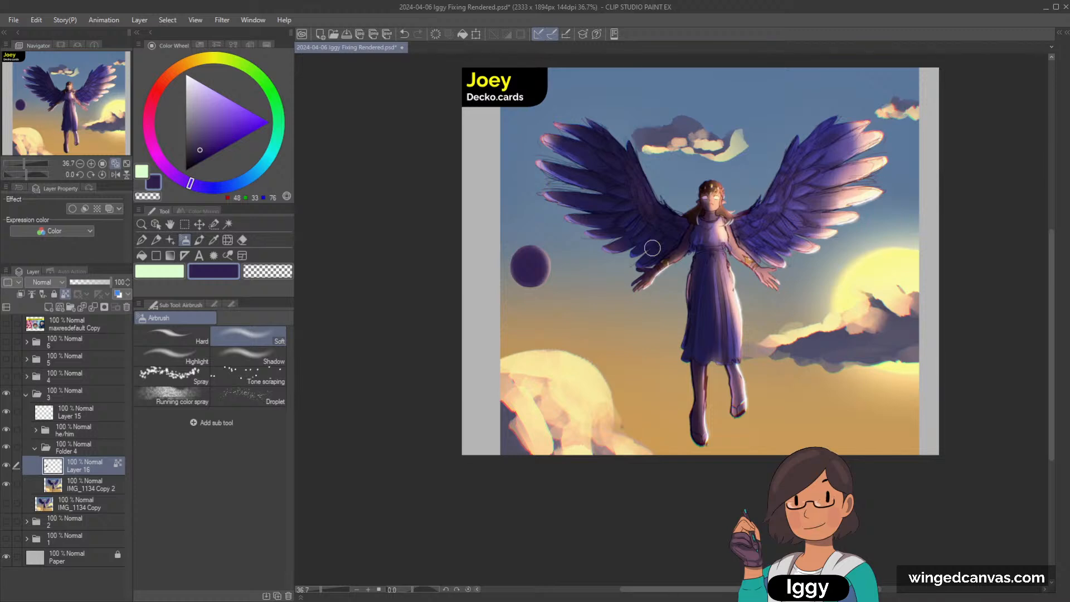
scroll(618, 239, up, 3)
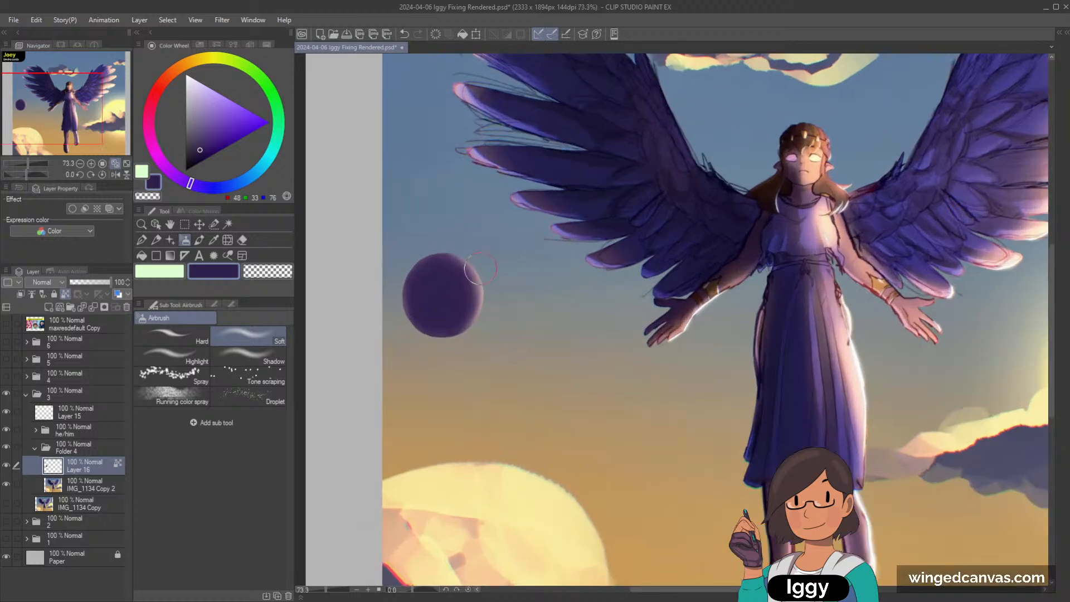
Strengthen the circle's rim light with RGB 179, 155, 157 and blend its inner edge using dark purple RGB 48, 33, 76.
alt+click(486, 286)
mouse_move(482, 290)
mouse_down()
mouse_move(460, 248)
mouse_move(469, 302)
mouse_move(460, 324)
mouse_move(482, 305)
mouse_move(478, 280)
mouse_move(451, 337)
mouse_up()
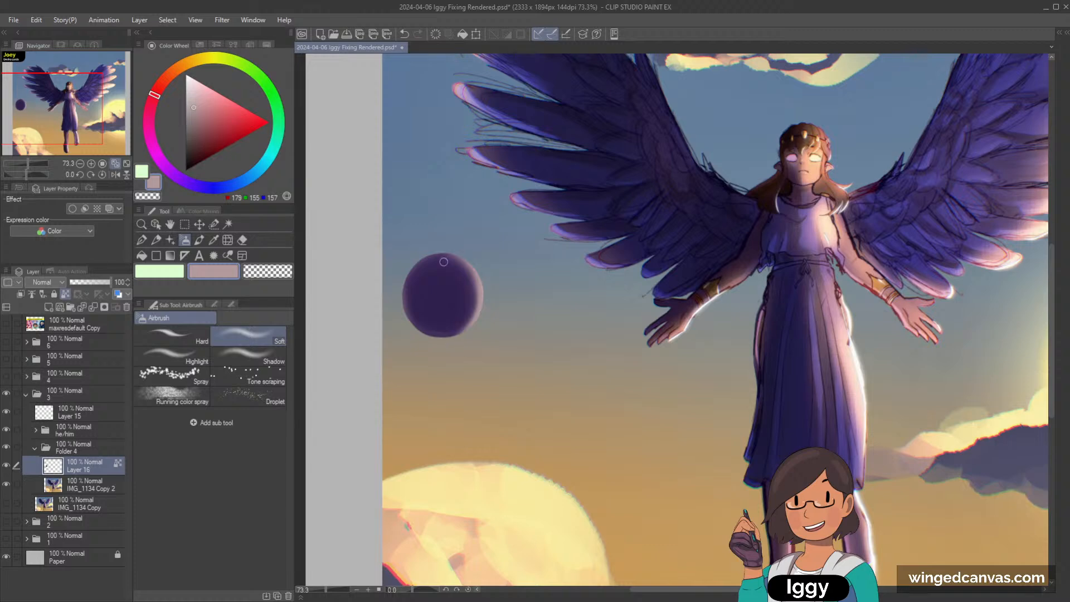
drag(472, 279, 453, 347)
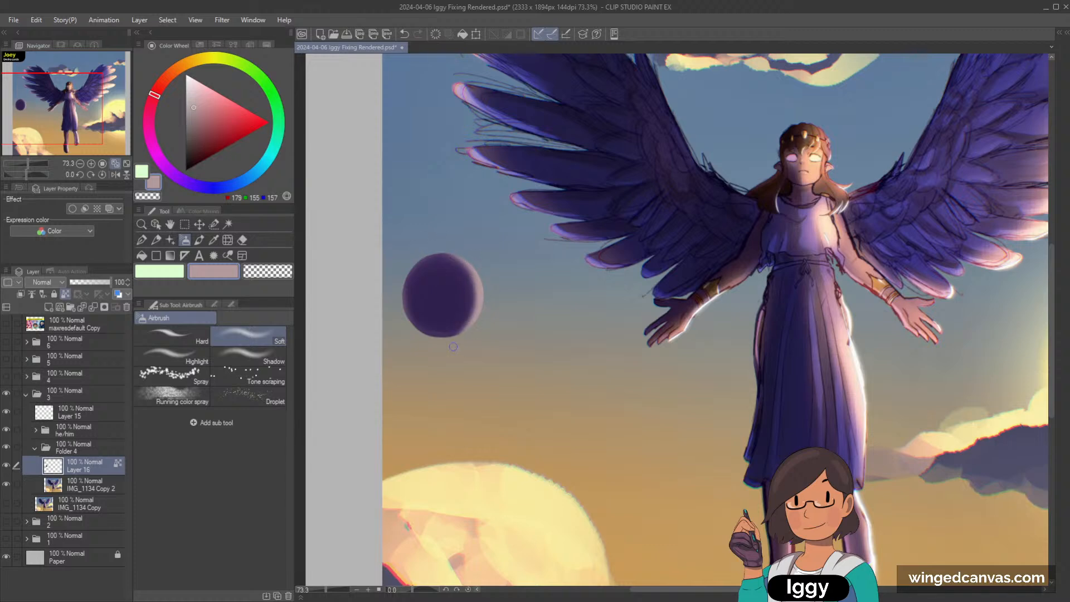
alt+click(449, 292)
drag(471, 264, 454, 296)
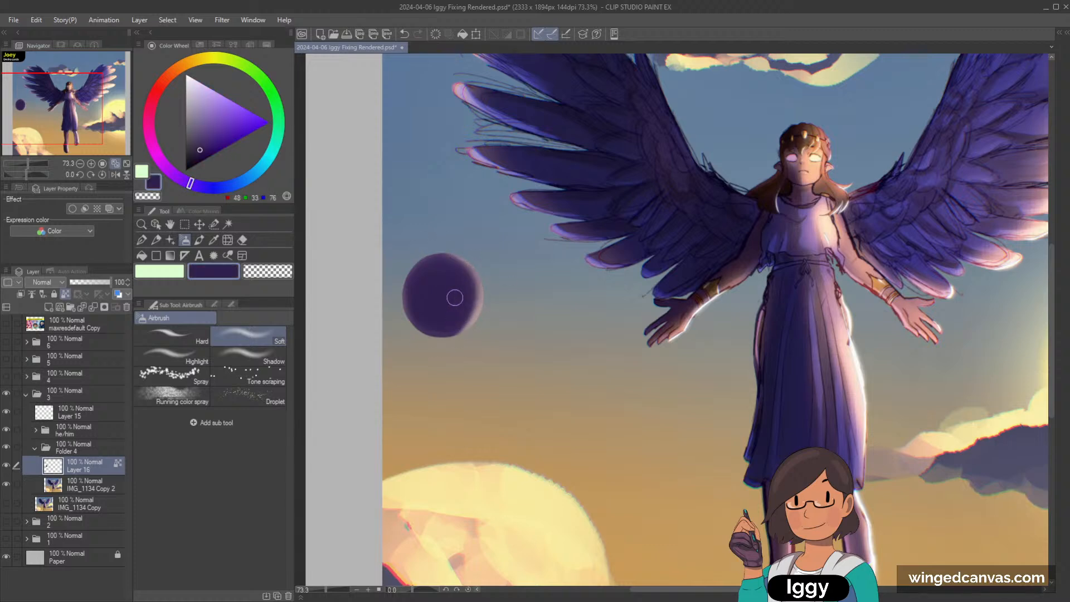
Delete the layer holding the shaded demonstration circle.
key(ctrl+minus)
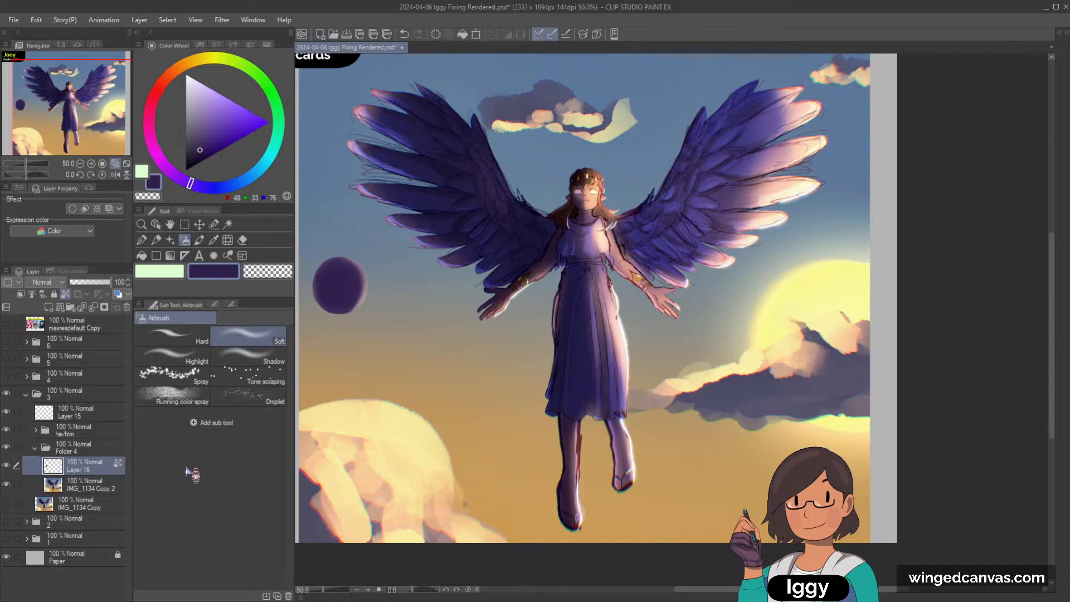
click(126, 307)
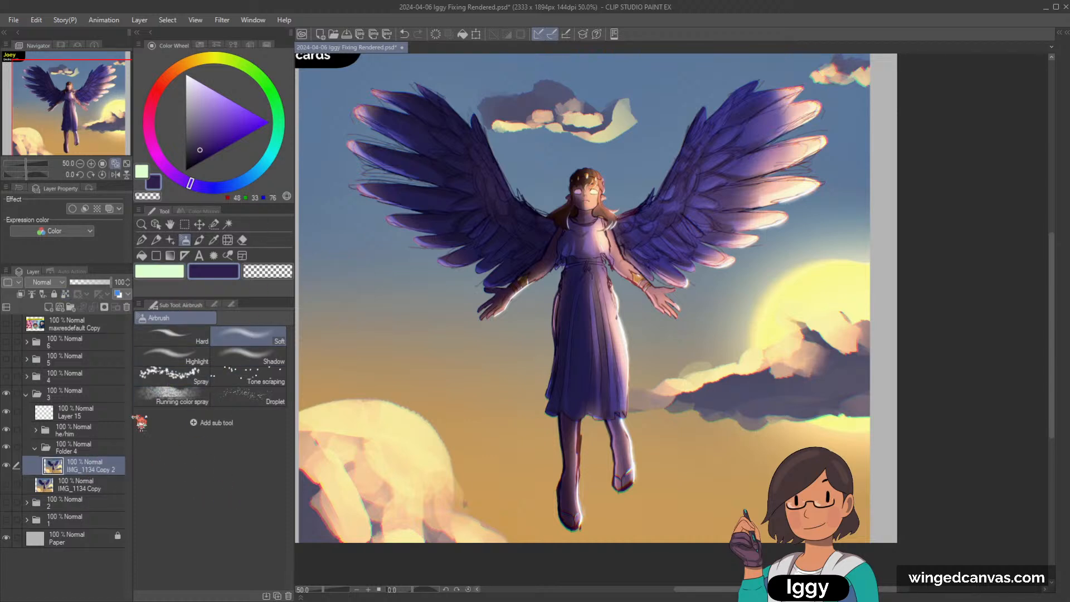
Sample the figure's shadow tone, RGB 80, 57, 71, and choose the Dense watercolor 3 brush for repainting the face.
scroll(621, 255, up, 1)
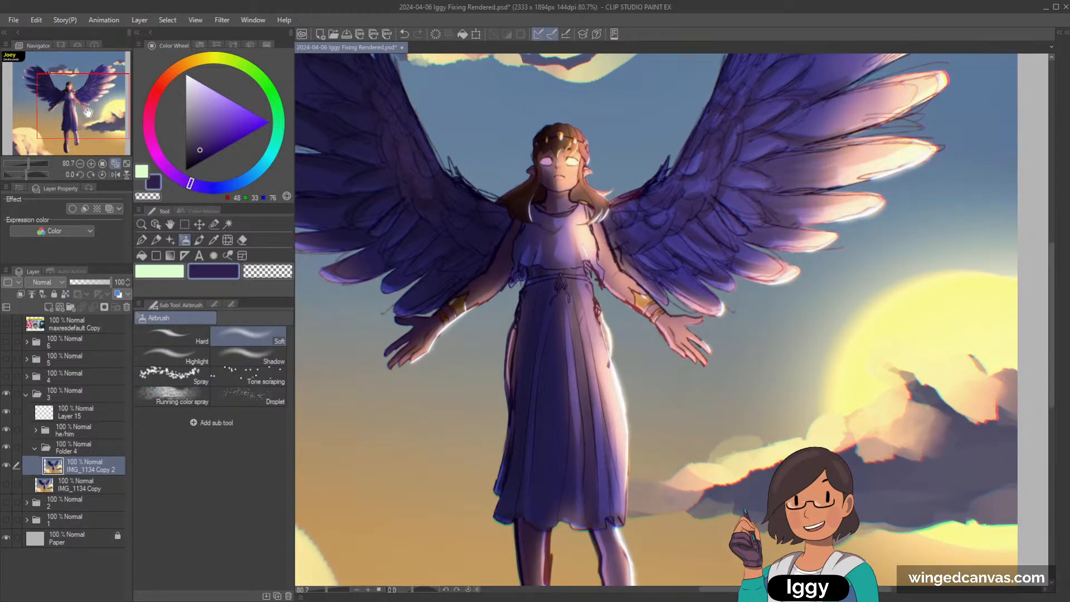
scroll(558, 167, up, 1)
alt+click(480, 300)
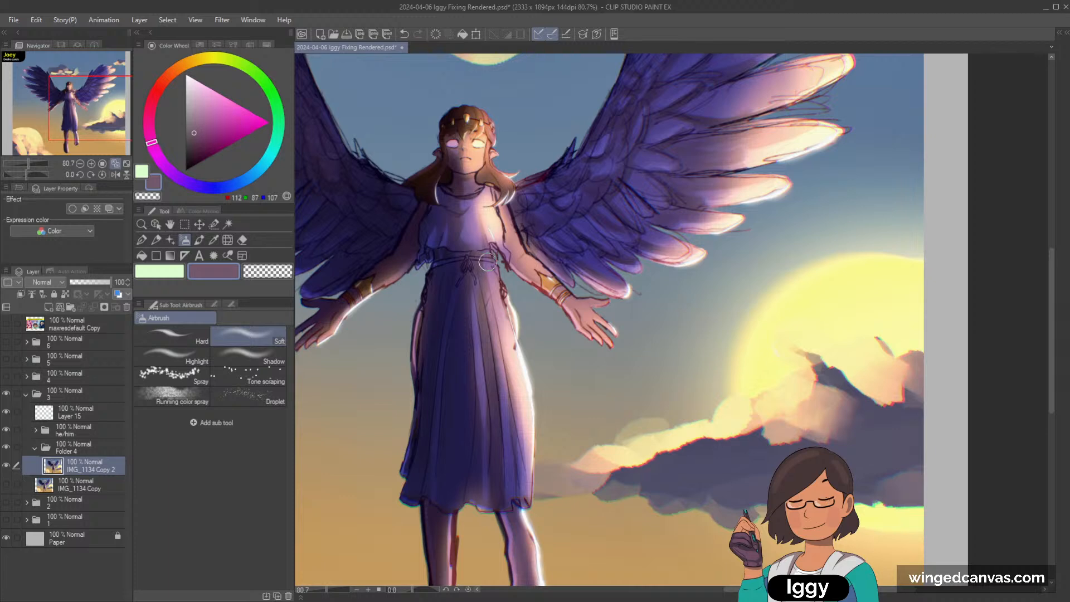
scroll(478, 149, up, 3)
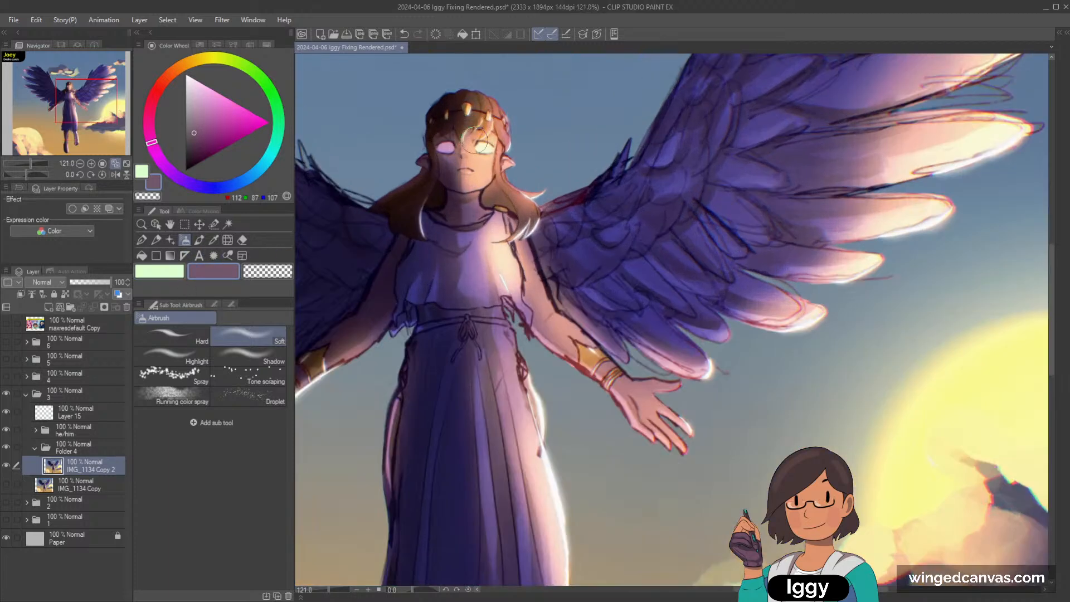
alt+click(452, 158)
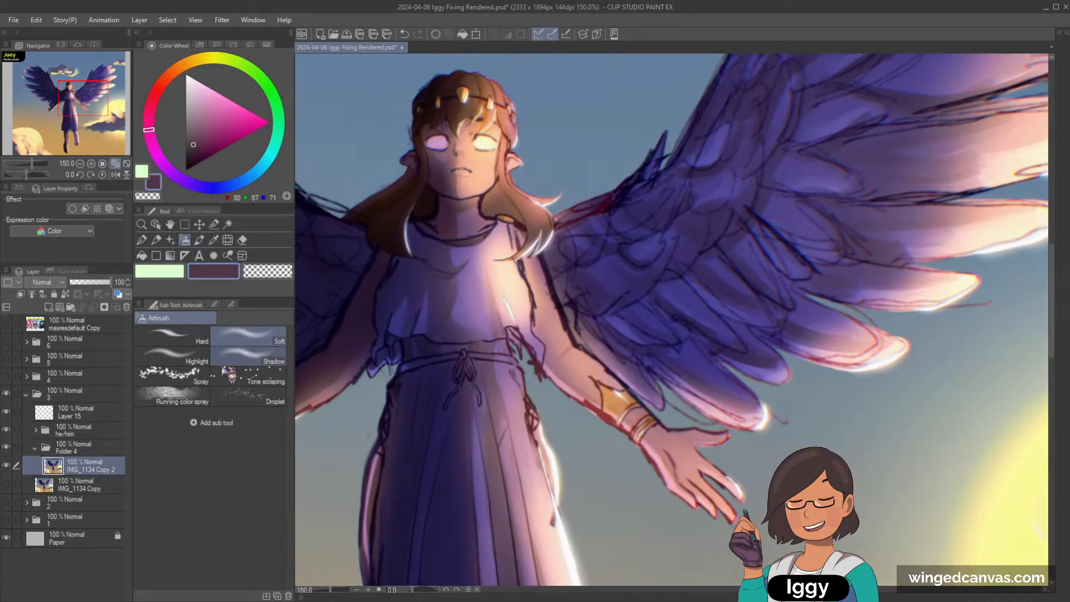
click(199, 240)
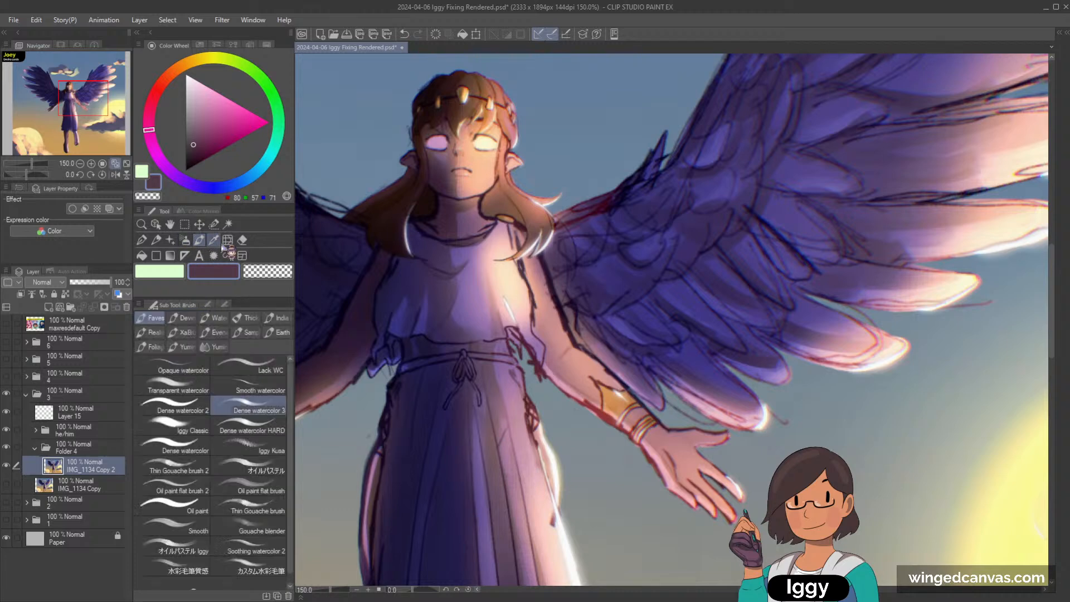
click(282, 404)
Paint over the lit chin, jaw and cheek with sampled reddish-brown skin tones such as RGB 154, 110, 115.
alt+click(449, 193)
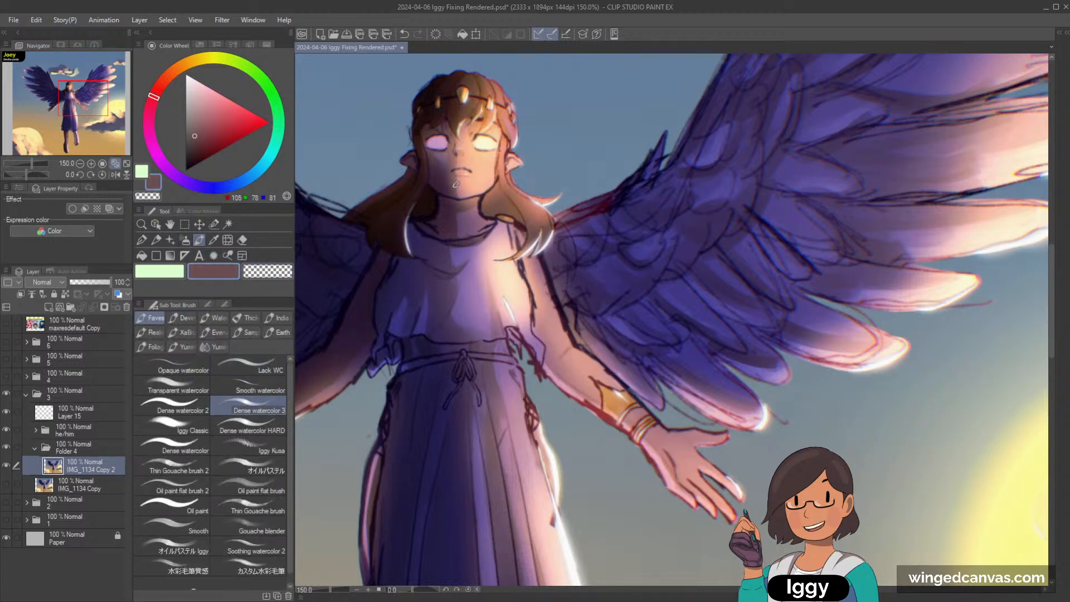
drag(479, 179, 456, 191)
scroll(510, 172, up, 1)
alt+click(439, 198)
drag(440, 196, 465, 189)
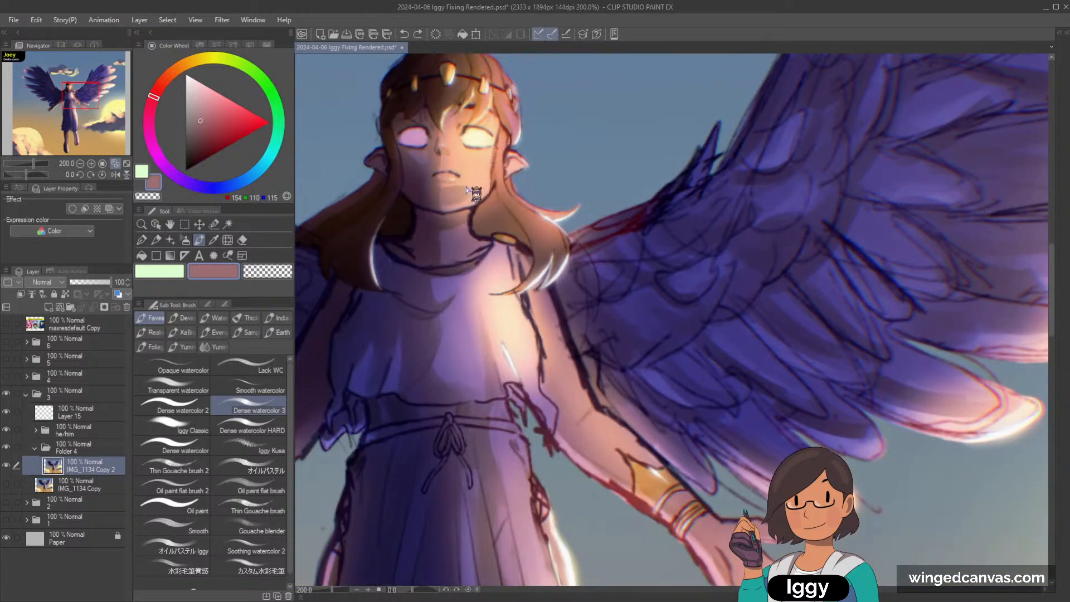
alt+click(434, 199)
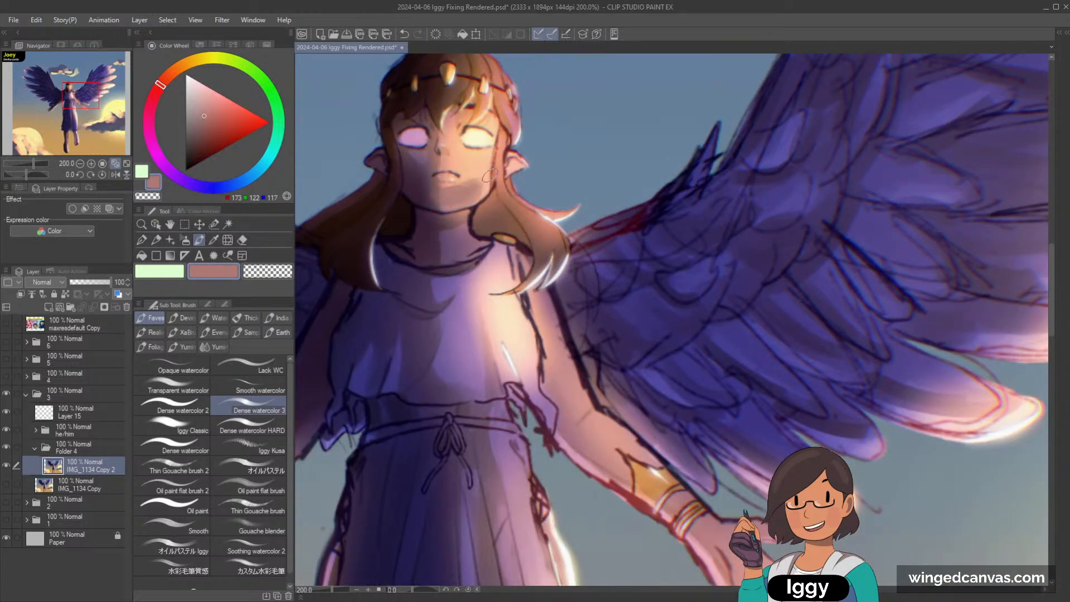
alt+click(450, 150)
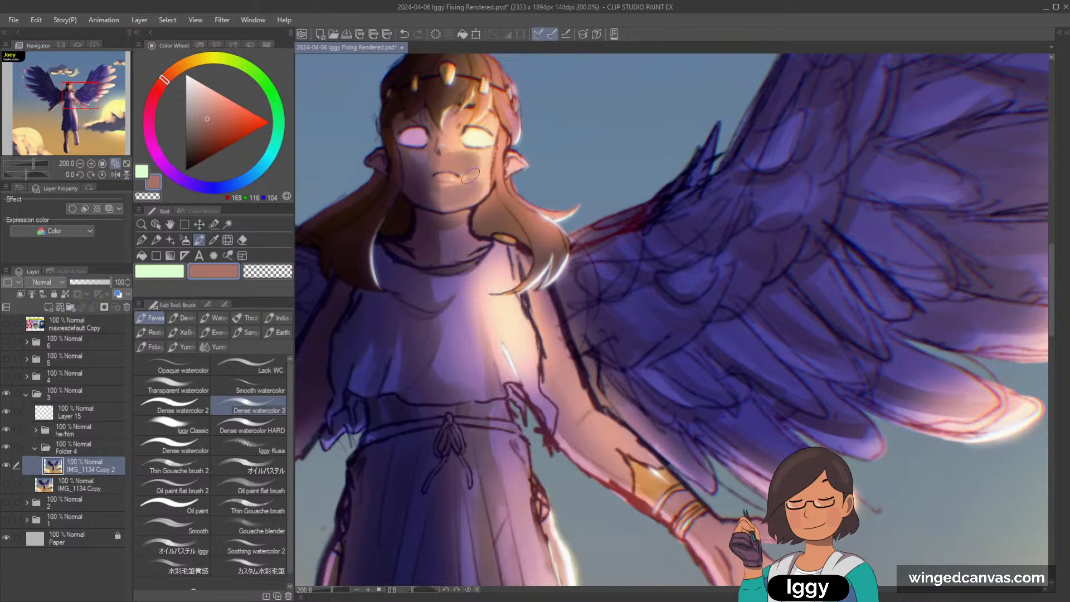
Darken the lips and the area around the chin with brown RGB 101, 66, 64 and dark purple RGB 60, 38, 57.
alt+click(432, 175)
alt+click(433, 174)
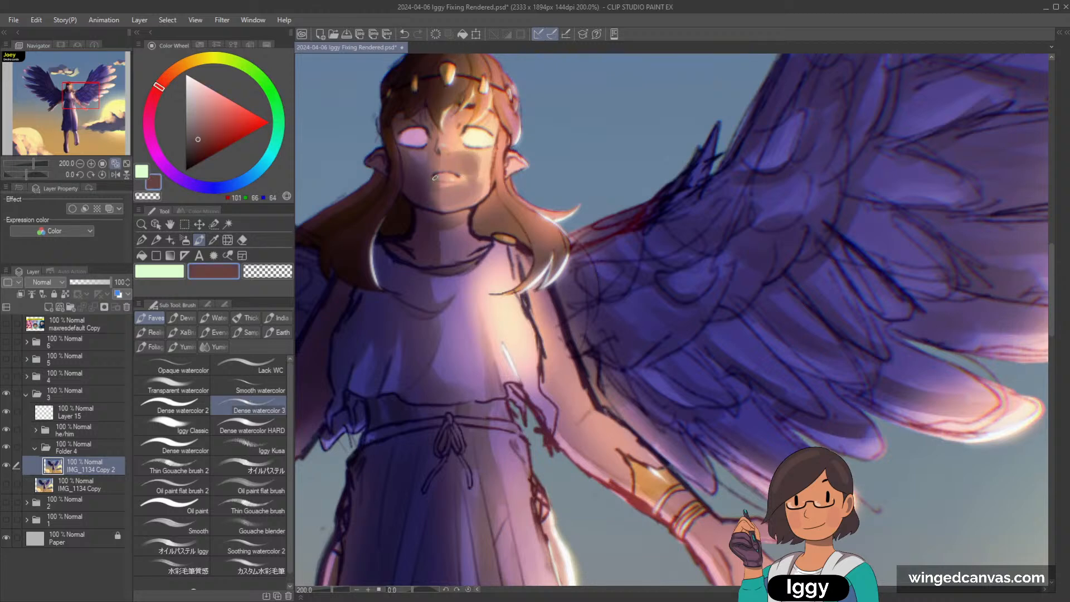
scroll(435, 178, down, 3)
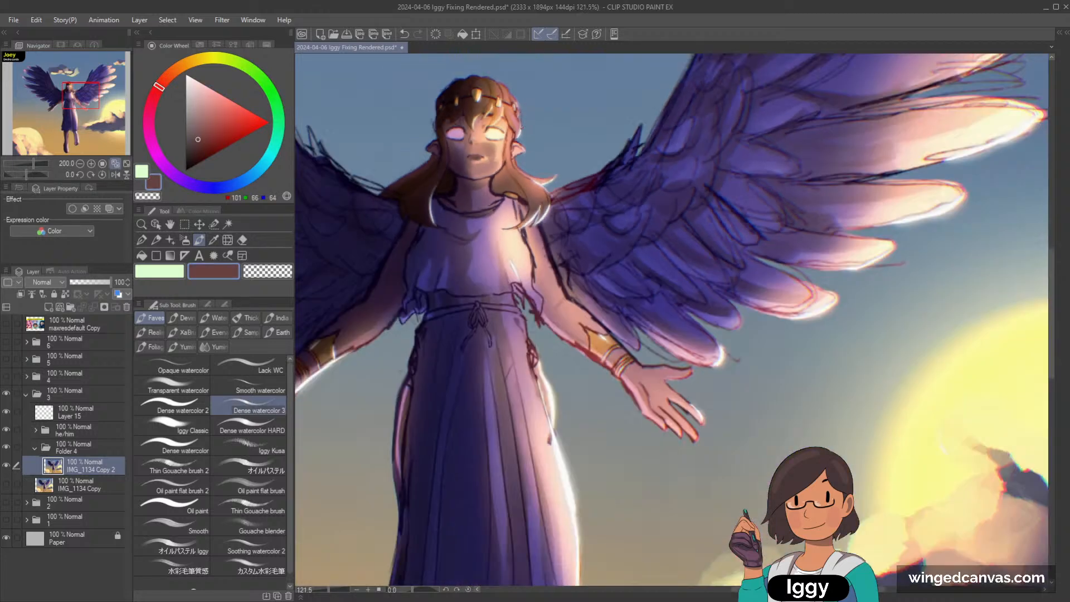
scroll(437, 181, up, 4)
alt+click(441, 188)
alt+click(440, 187)
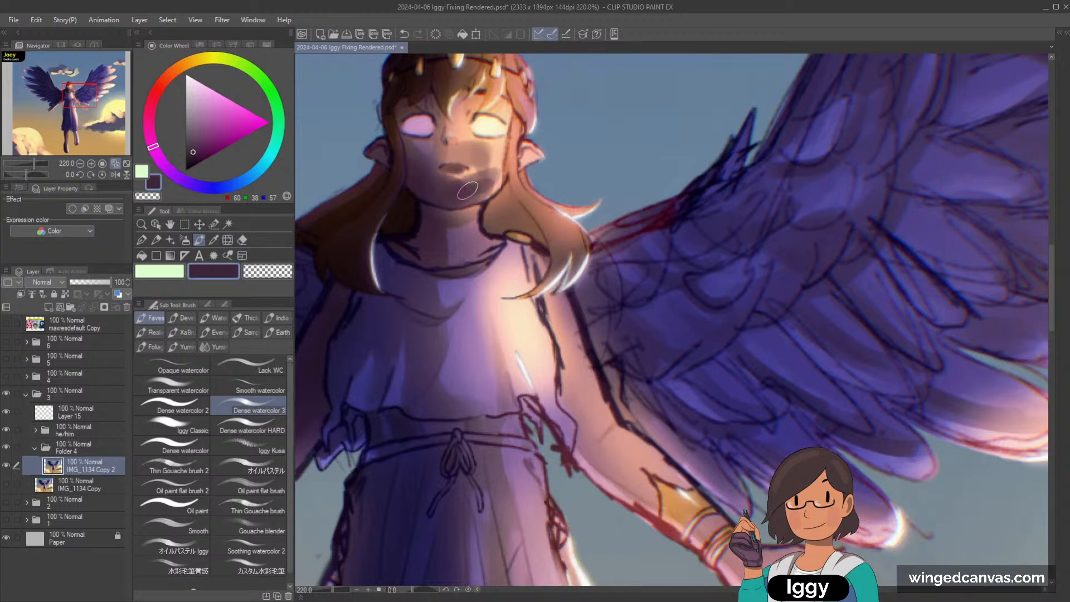
scroll(436, 192, down, 5)
scroll(441, 201, down, 1)
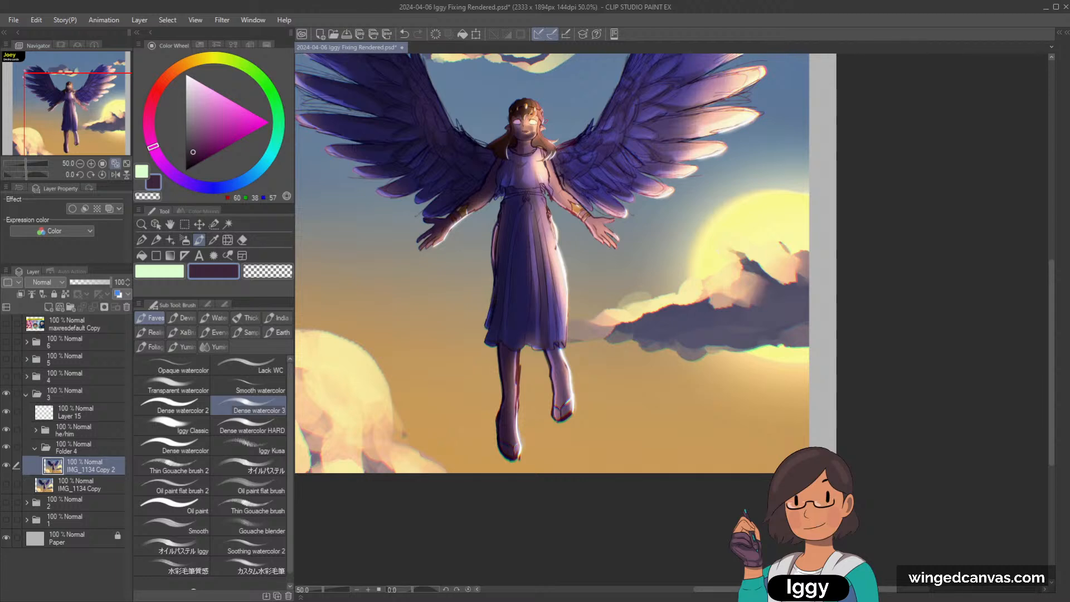
scroll(596, 84, down, 1)
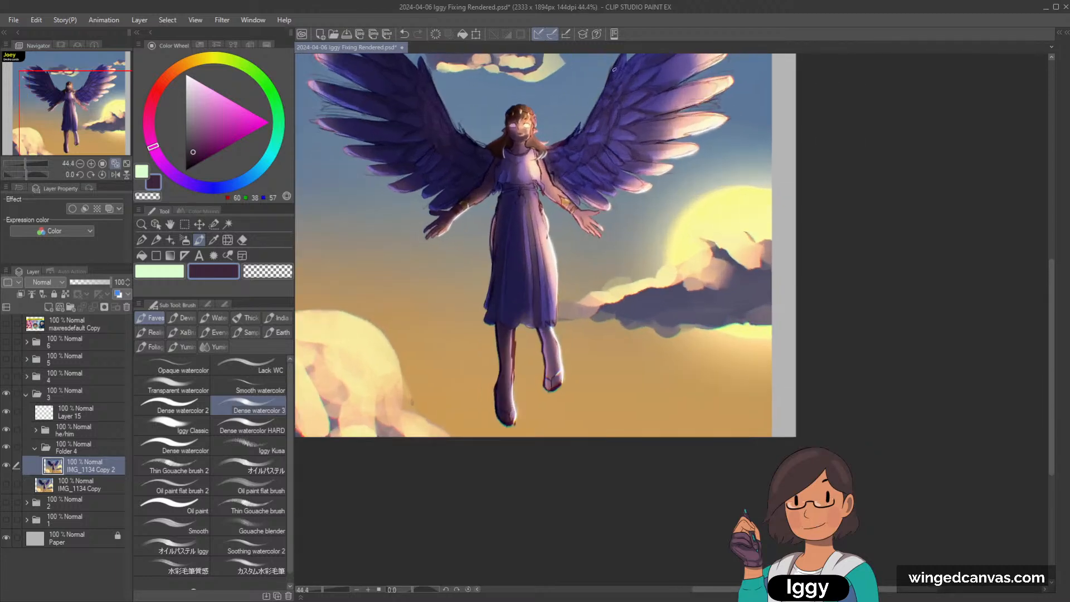
Shade the nose and sun-side cheek with sampled mid skin tones, including RGB 155, 108, 103 and 160, 112, 103.
scroll(560, 79, up, 5)
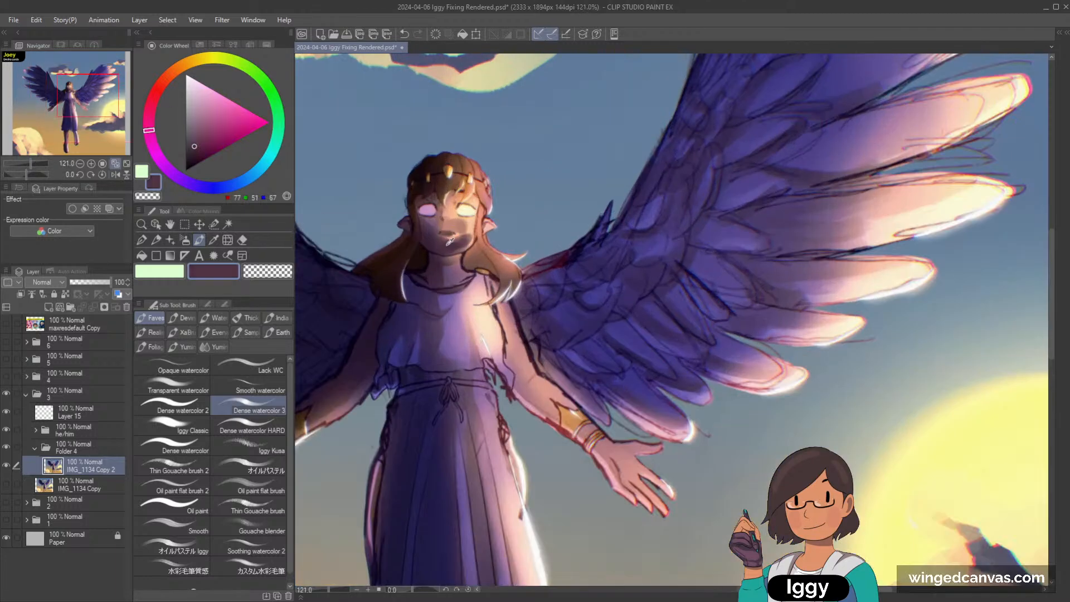
scroll(447, 247, up, 2)
alt+click(444, 218)
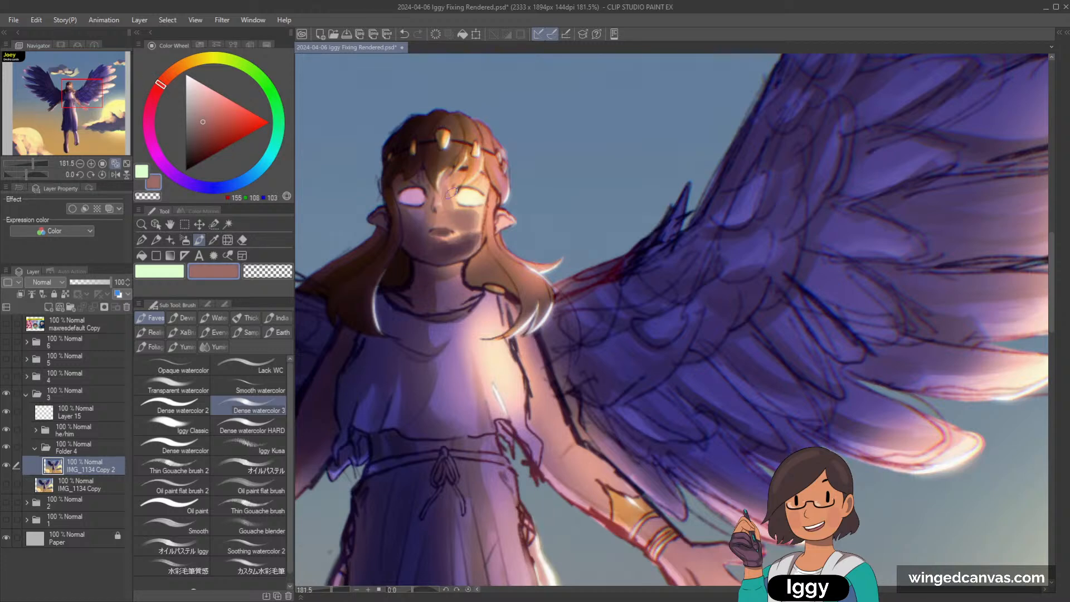
alt+click(442, 217)
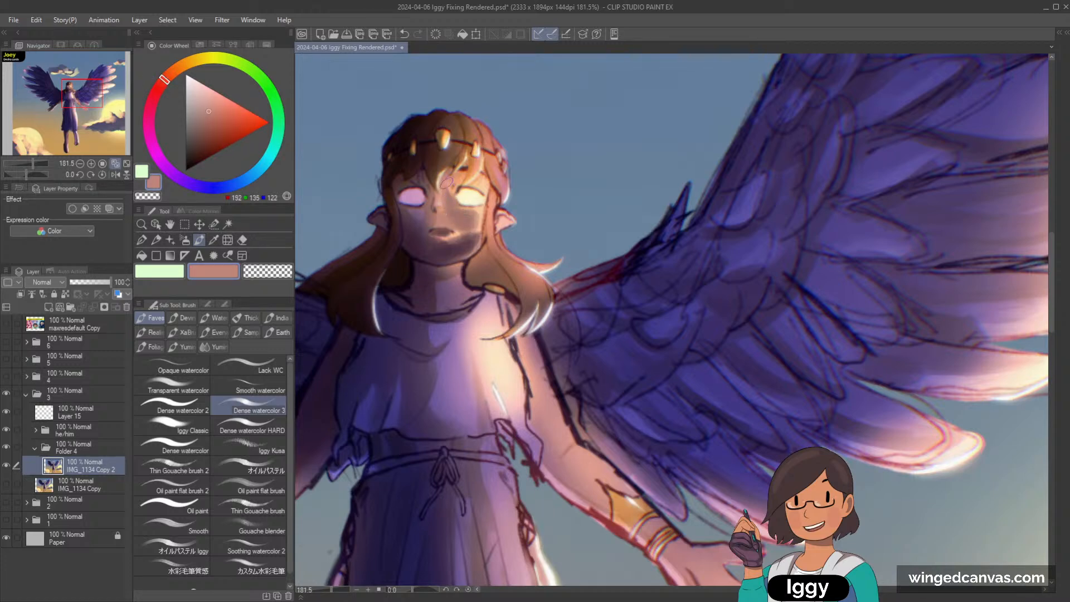
alt+click(435, 218)
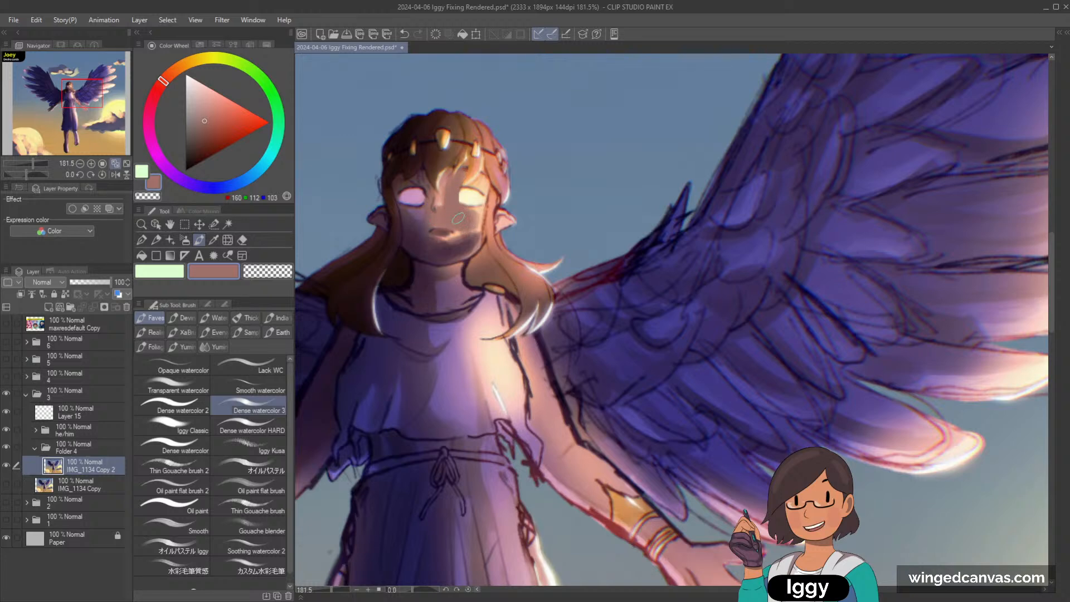
Cover the sun-side eye, cheek and forehead with a solid dark purple shadow, RGB 71, 46, 63.
alt+click(447, 227)
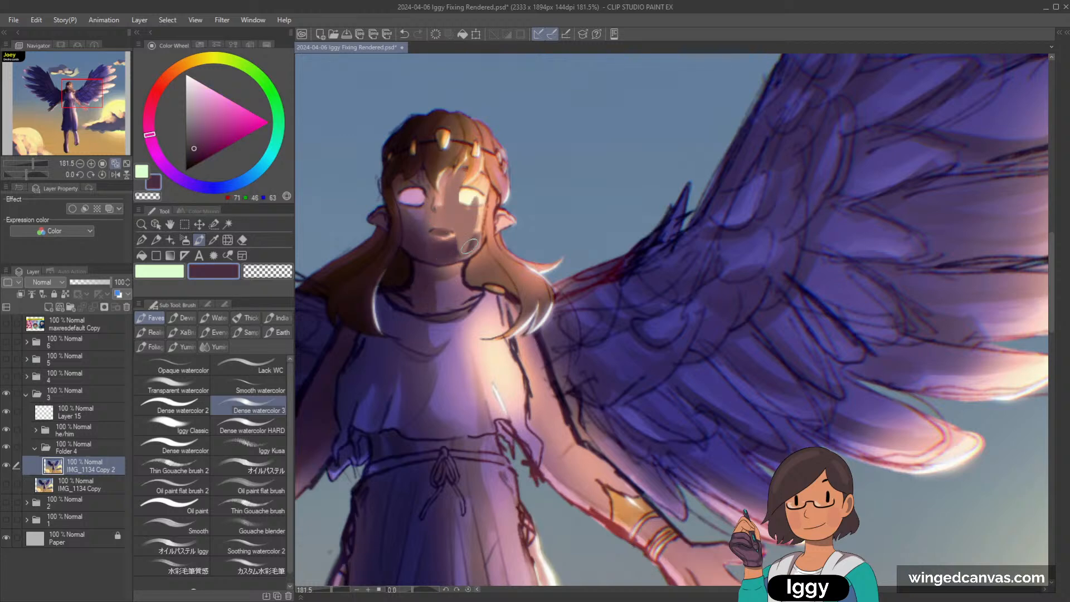
mouse_move(469, 246)
mouse_down()
mouse_move(447, 252)
mouse_move(433, 212)
mouse_move(470, 199)
mouse_move(453, 206)
mouse_move(479, 151)
mouse_up()
mouse_move(463, 200)
mouse_down()
mouse_move(485, 171)
mouse_move(460, 206)
mouse_move(486, 184)
mouse_move(471, 229)
mouse_up()
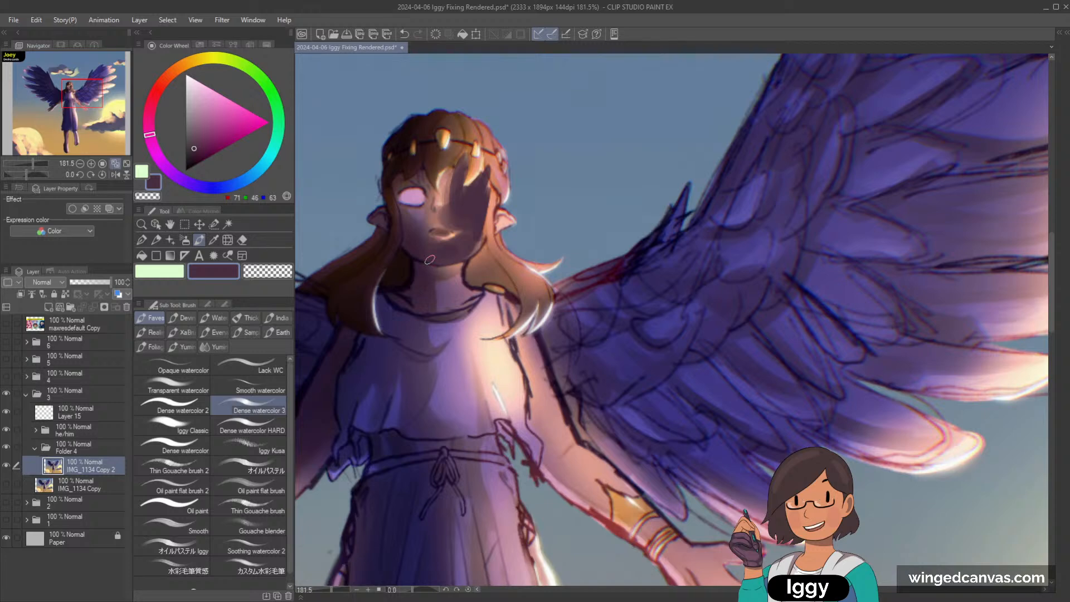
scroll(493, 151, up, 1)
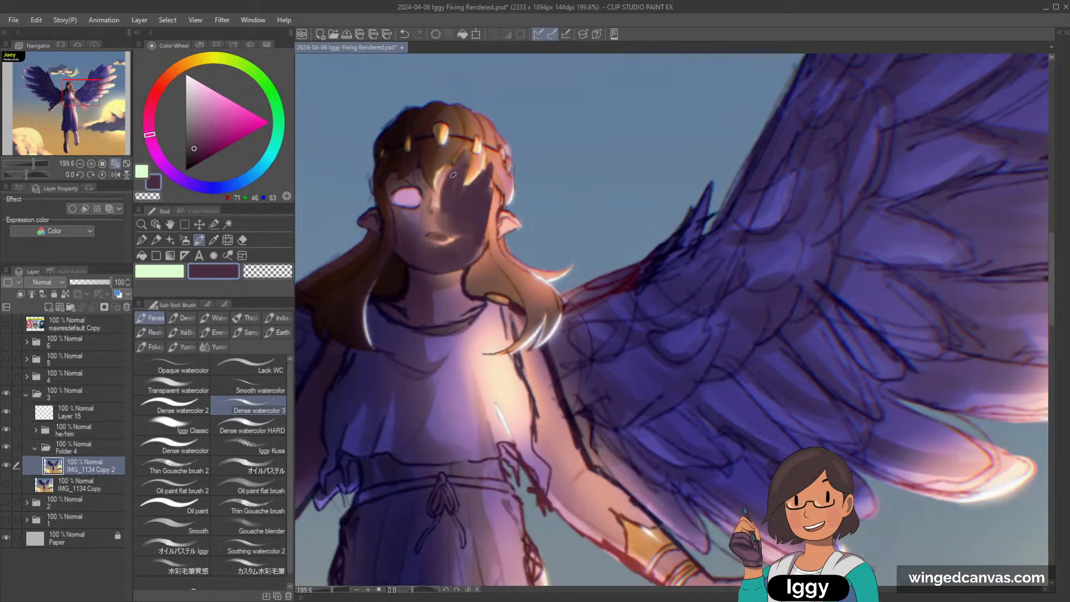
mouse_move(442, 207)
mouse_down()
mouse_move(440, 198)
mouse_move(440, 206)
mouse_up()
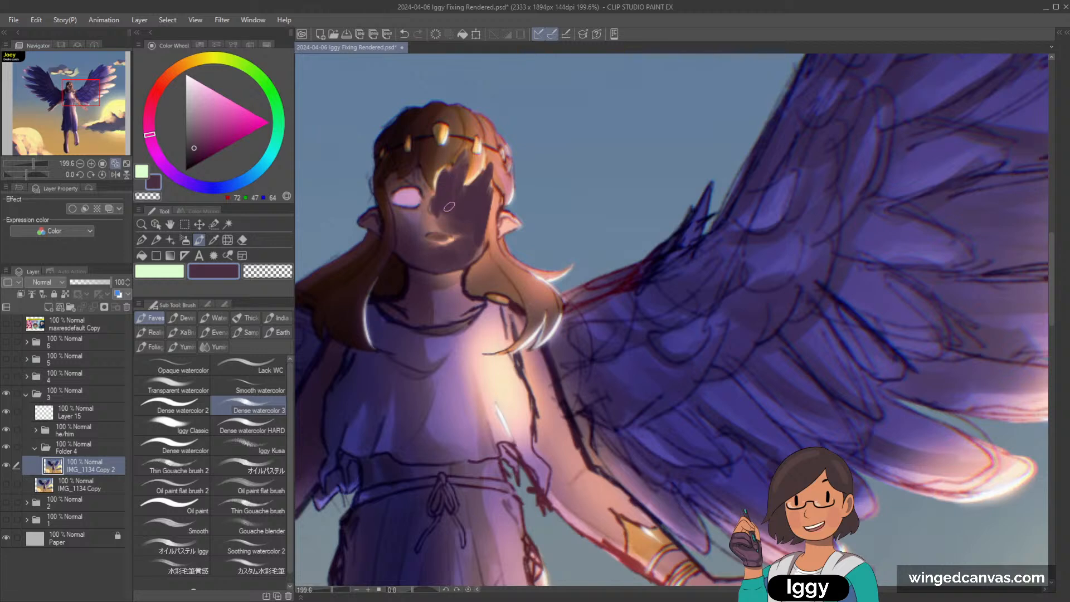
drag(443, 206, 460, 226)
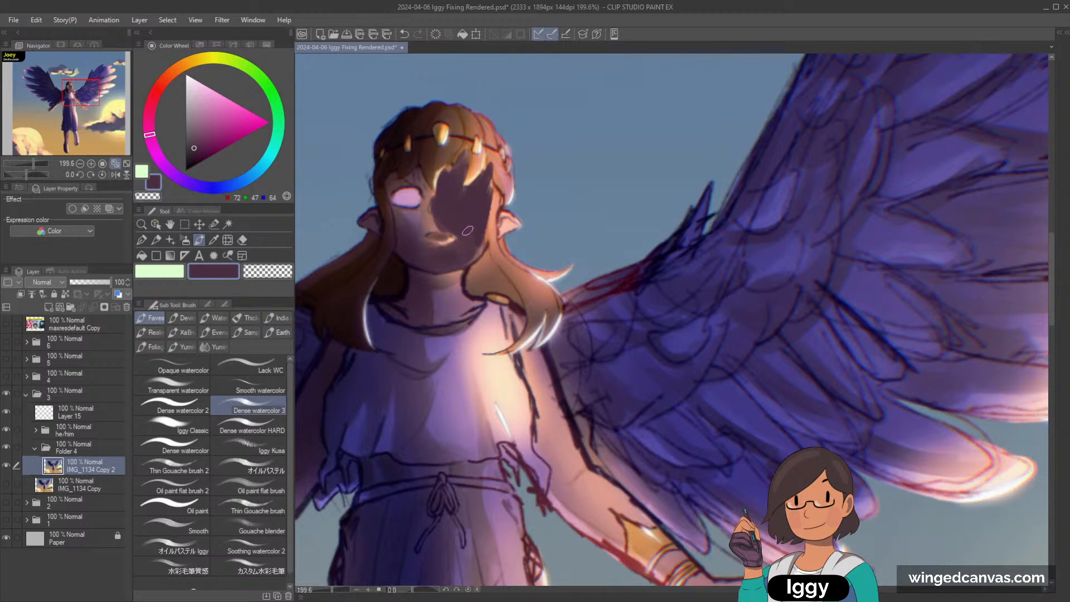
scroll(511, 188, down, 10)
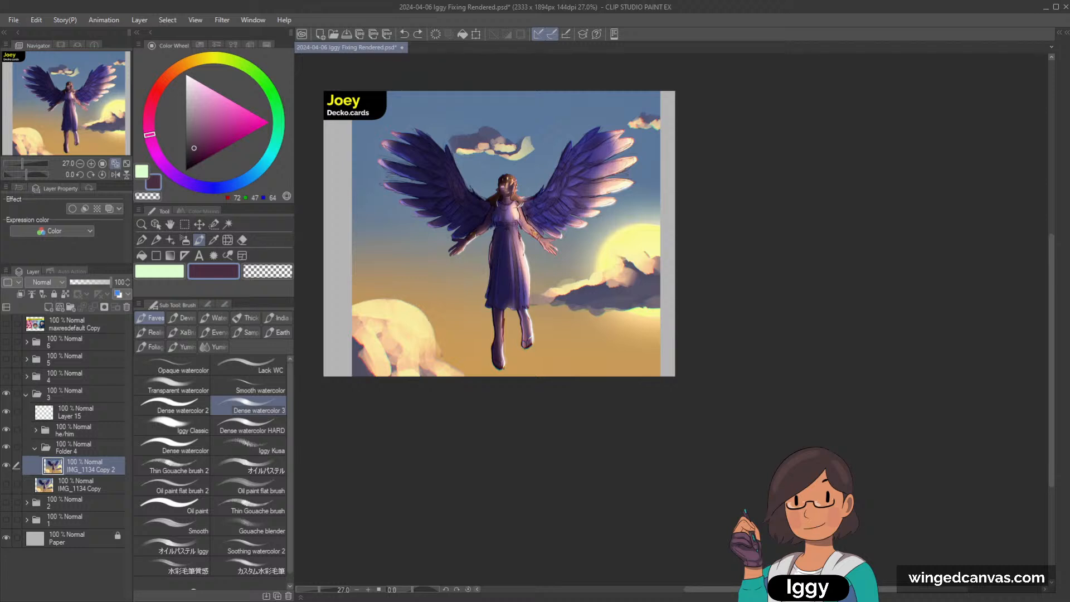
key(ctrl+e)
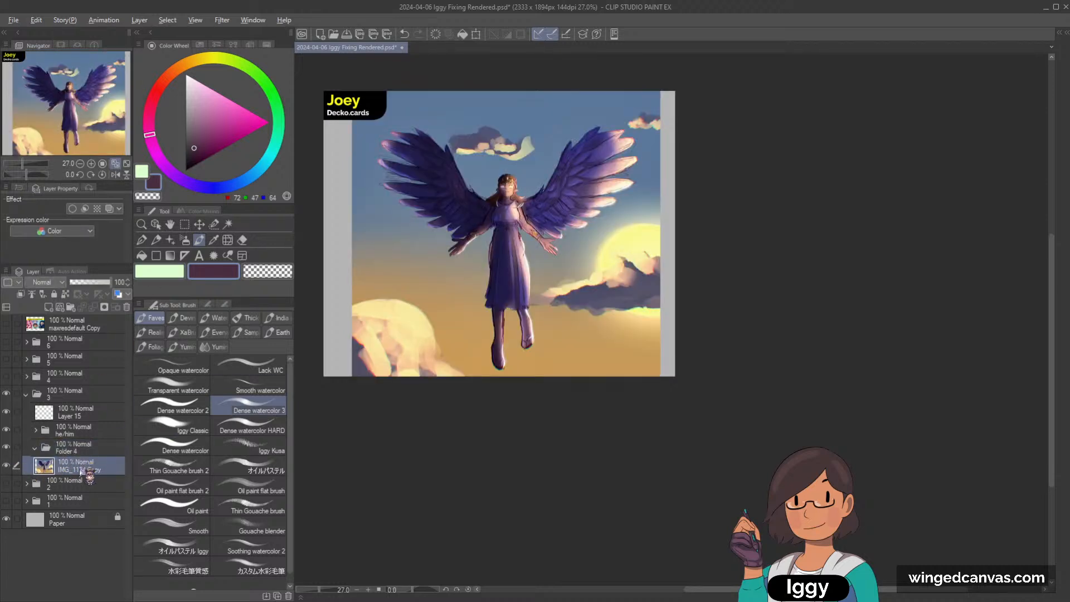
key(ctrl+z)
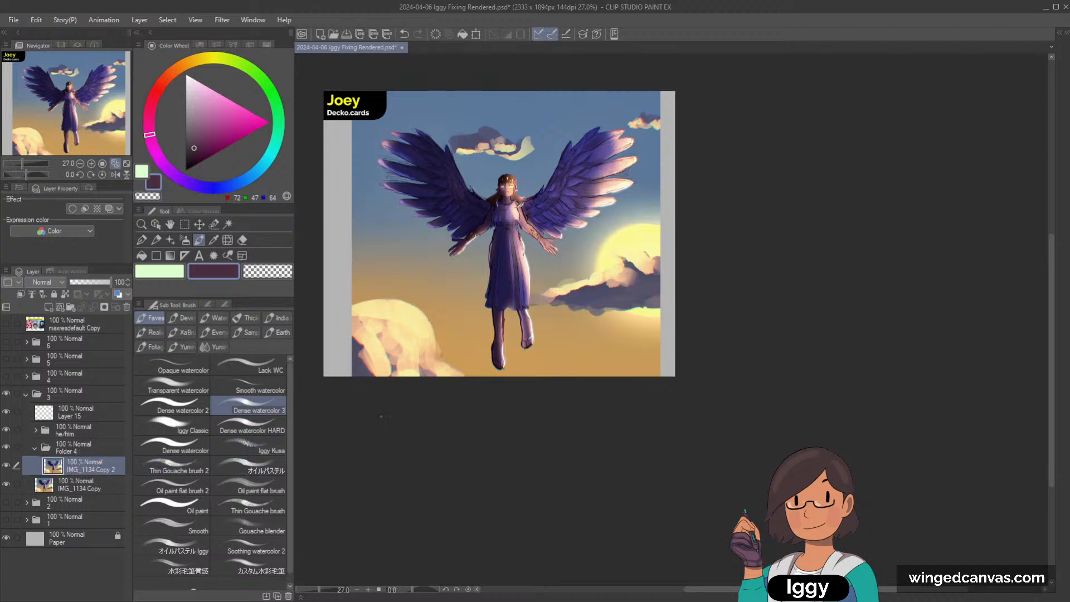
drag(89, 466, 88, 484)
Cover the whole face with flat dark purple, RGB 63, 40, 59, and the crown hair with near-black brown, RGB 21, 9, 9.
scroll(519, 179, up, 8)
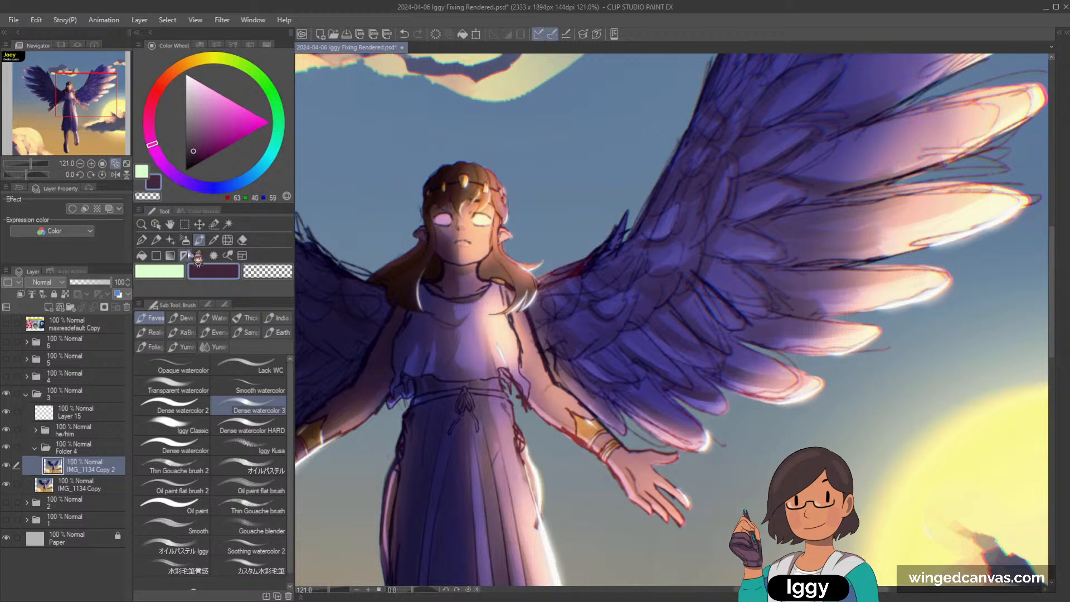
mouse_move(443, 228)
mouse_down()
mouse_move(479, 231)
mouse_move(473, 209)
mouse_move(463, 256)
mouse_move(488, 223)
mouse_move(476, 254)
mouse_up()
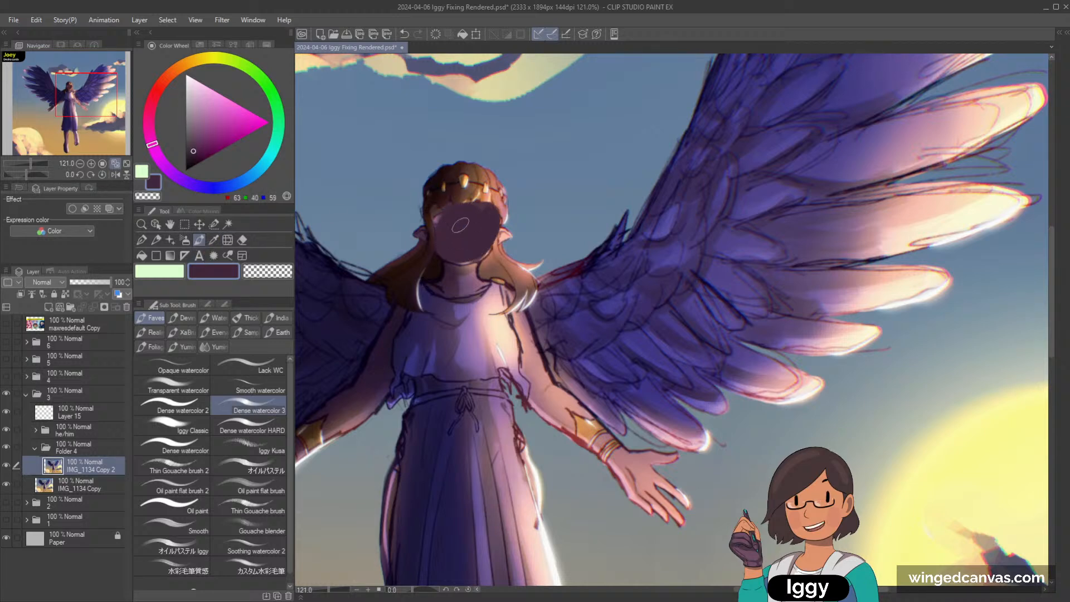
alt+click(443, 186)
alt+click(447, 178)
mouse_move(447, 173)
mouse_down()
mouse_move(478, 171)
mouse_move(486, 189)
mouse_move(452, 177)
mouse_move(501, 204)
mouse_move(440, 196)
mouse_move(496, 196)
mouse_up()
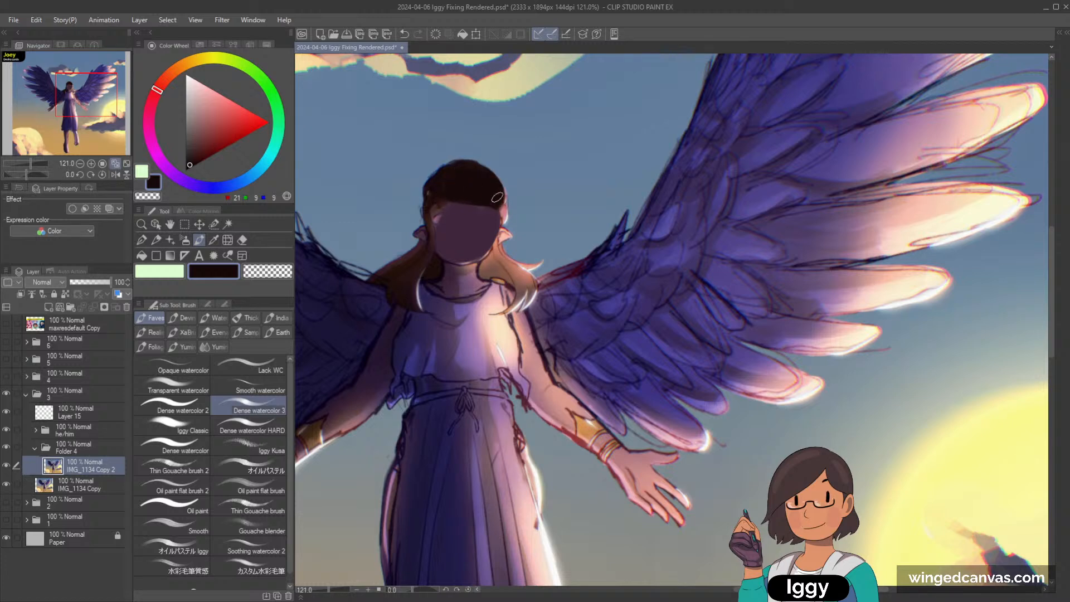
Darken the hair locks beside the neck with deep brown, RGB 32, 14, 7, and resample the face's dark purple.
alt+click(465, 212)
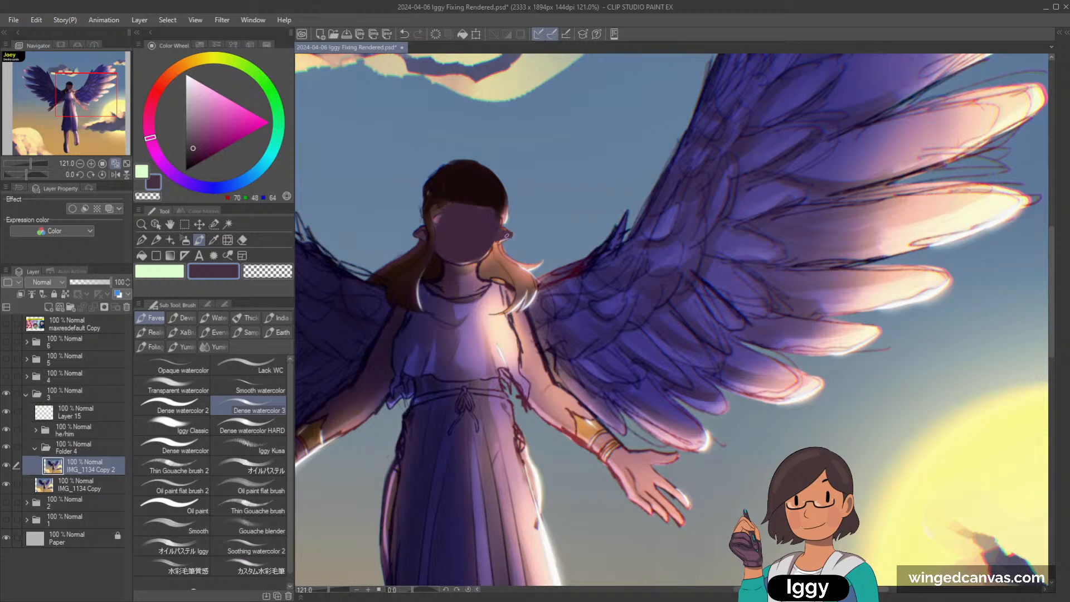
alt+click(426, 261)
mouse_move(483, 264)
mouse_down()
mouse_move(500, 249)
mouse_move(521, 281)
mouse_move(506, 313)
mouse_move(534, 291)
mouse_move(528, 307)
mouse_up()
mouse_move(506, 257)
mouse_down()
mouse_move(539, 273)
mouse_move(542, 258)
mouse_up()
key(ctrl+z)
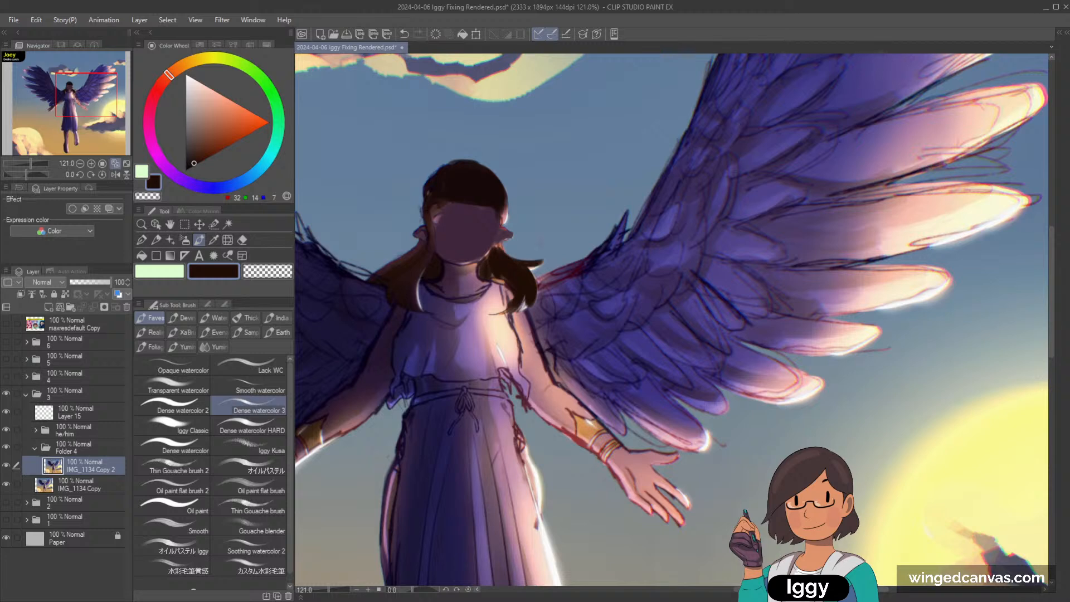
scroll(539, 215, down, 3)
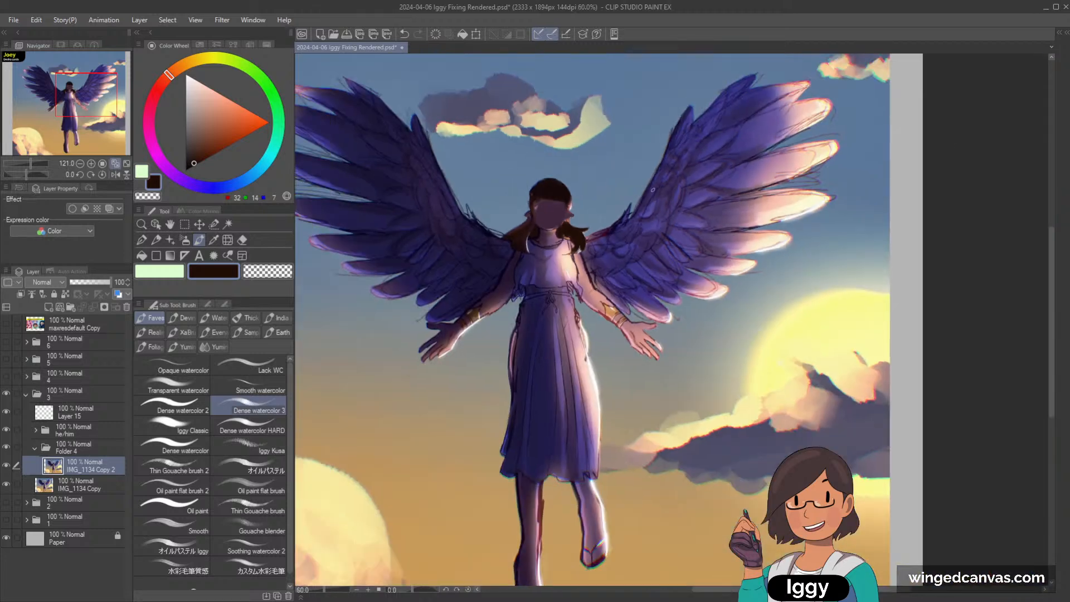
scroll(557, 228, up, 2)
alt+click(512, 224)
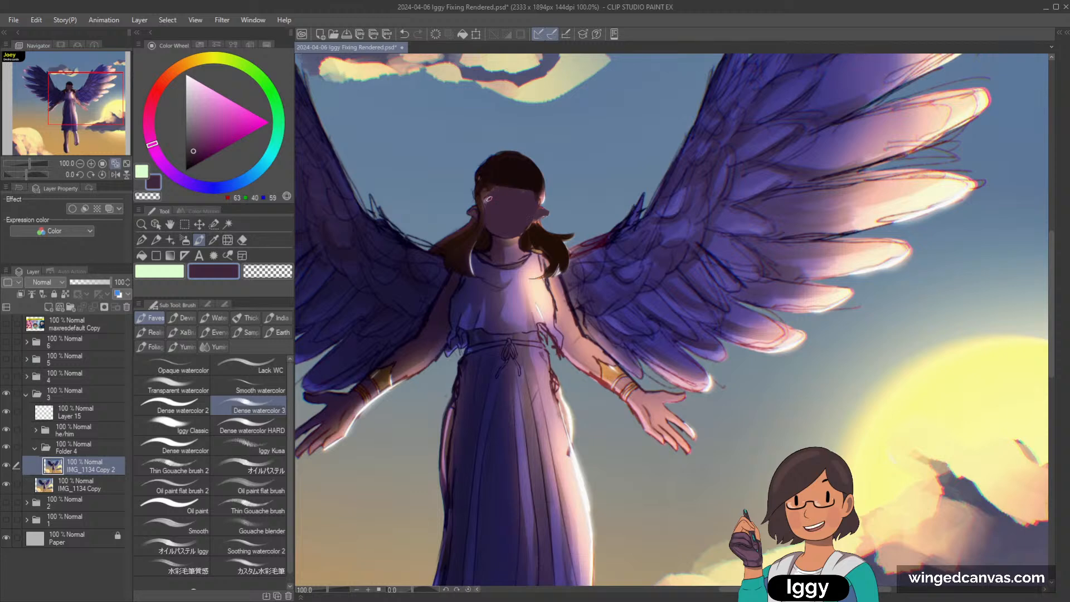
scroll(663, 192, down, 4)
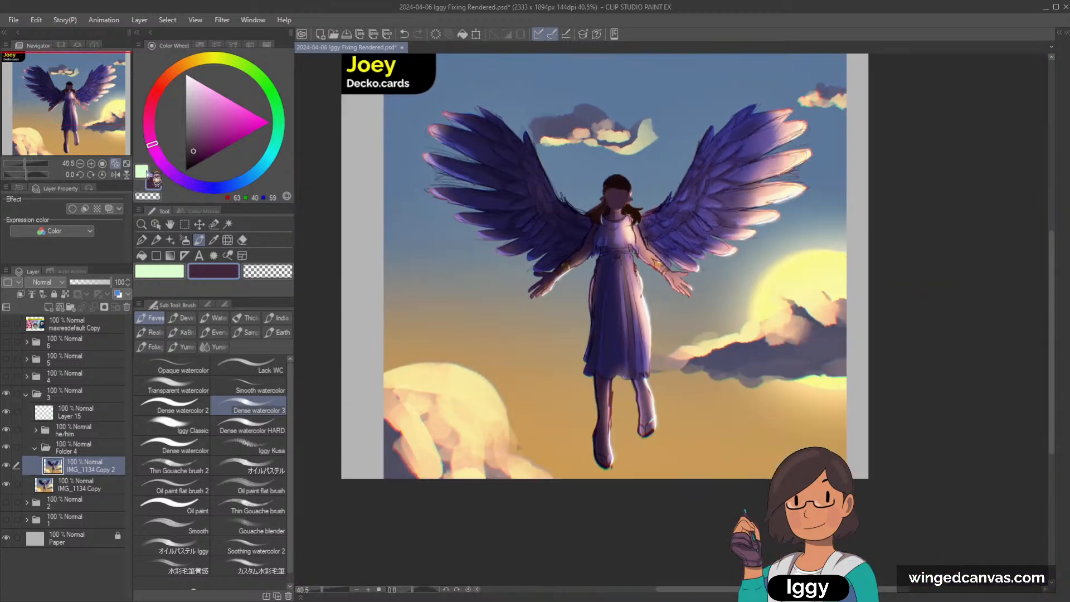
Paint the sun-side half of the bodice and skirt in muted purple shadow, RGB 82, 64, 94.
drag(663, 192, 565, 146)
scroll(770, 182, down, 2)
scroll(696, 139, up, 6)
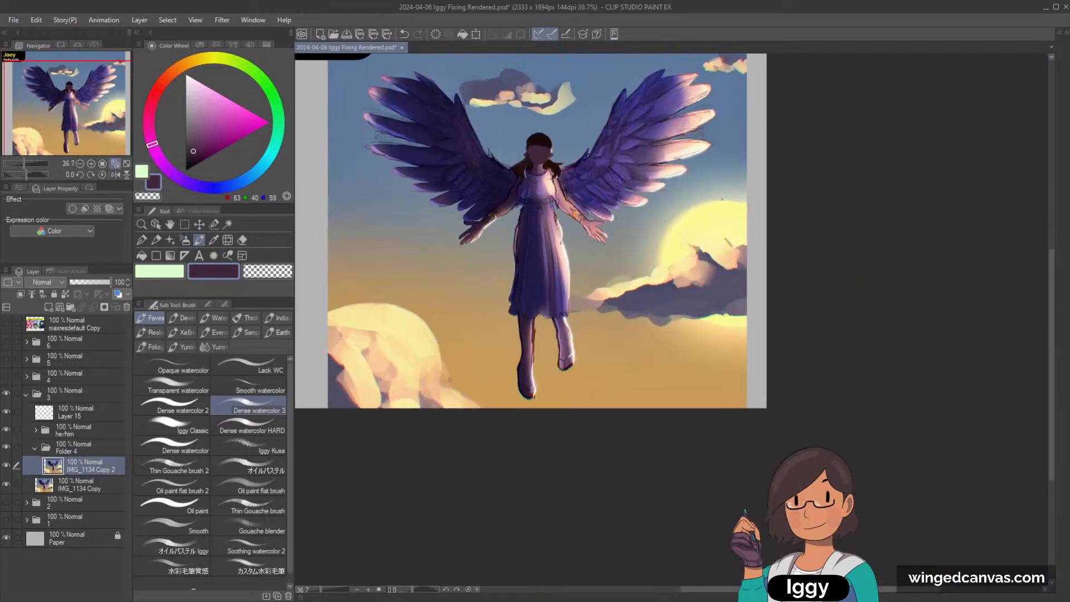
alt+click(412, 177)
alt+click(402, 178)
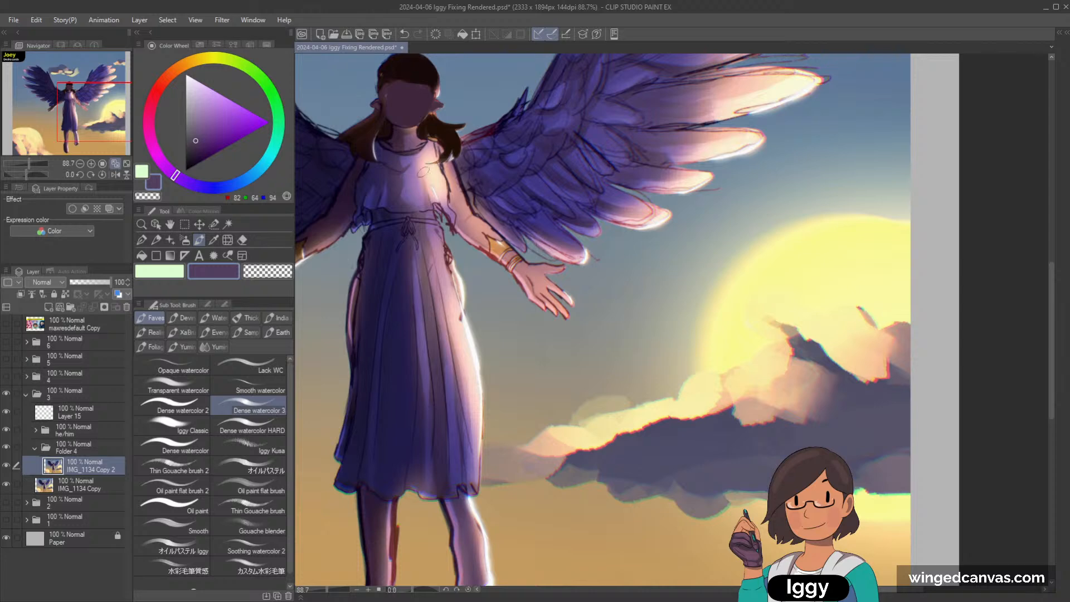
mouse_move(423, 172)
mouse_down()
mouse_move(435, 189)
mouse_move(436, 163)
mouse_move(420, 192)
mouse_move(453, 150)
mouse_up()
mouse_move(433, 257)
mouse_down()
mouse_move(468, 390)
mouse_move(458, 424)
mouse_move(473, 474)
mouse_up()
scroll(501, 317, down, 3)
scroll(516, 303, down, 2)
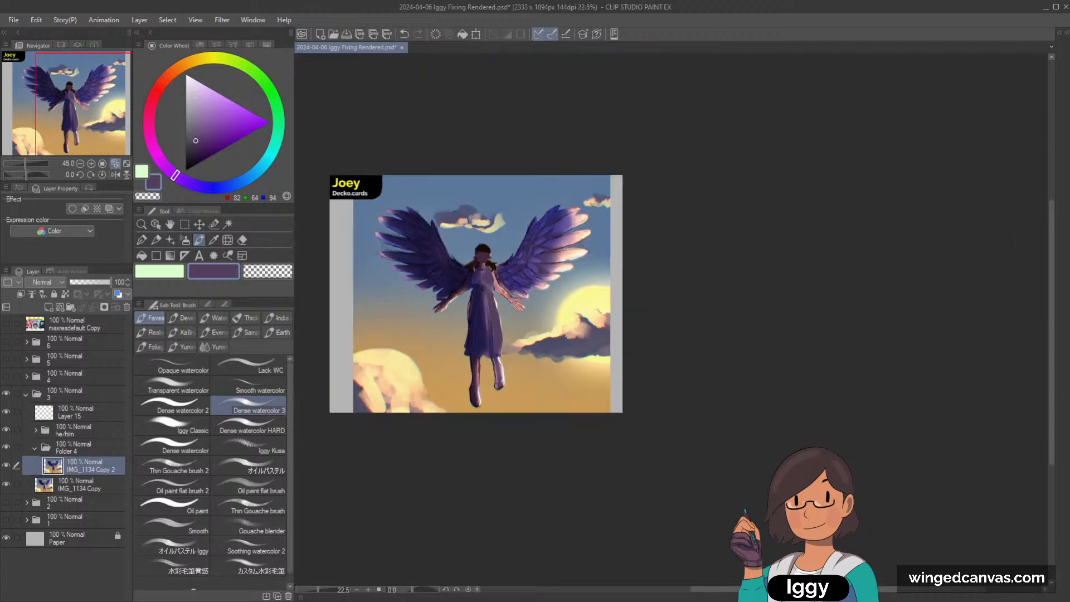
Darken the sun-side arm with reddish brown, RGB 73, 50, 59, and its gold armband with dark brown, RGB 51, 34, 23.
scroll(502, 335, up, 5)
alt+click(345, 202)
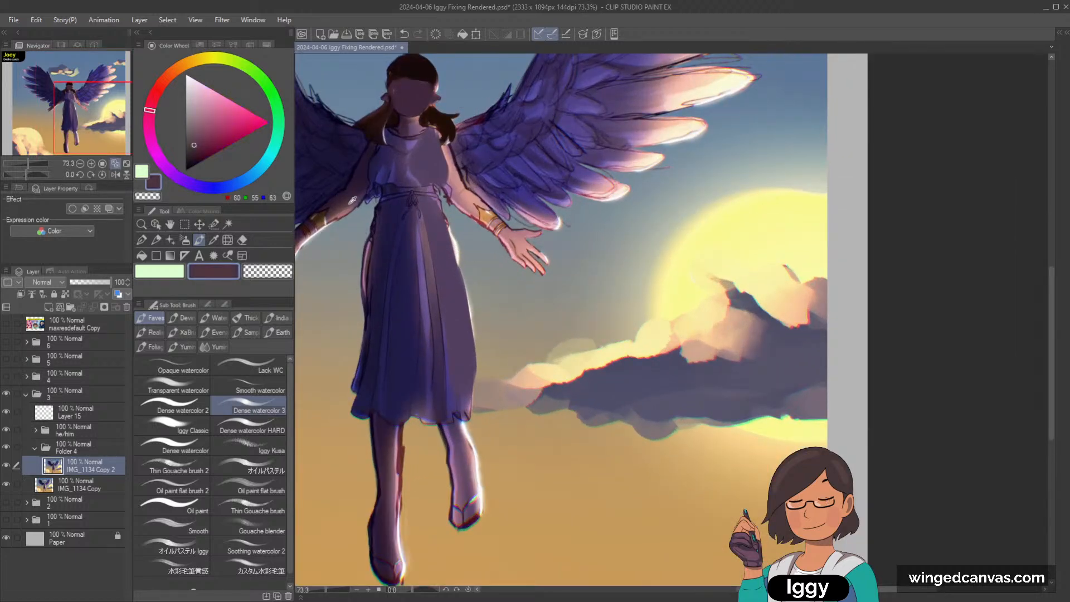
drag(447, 165, 466, 199)
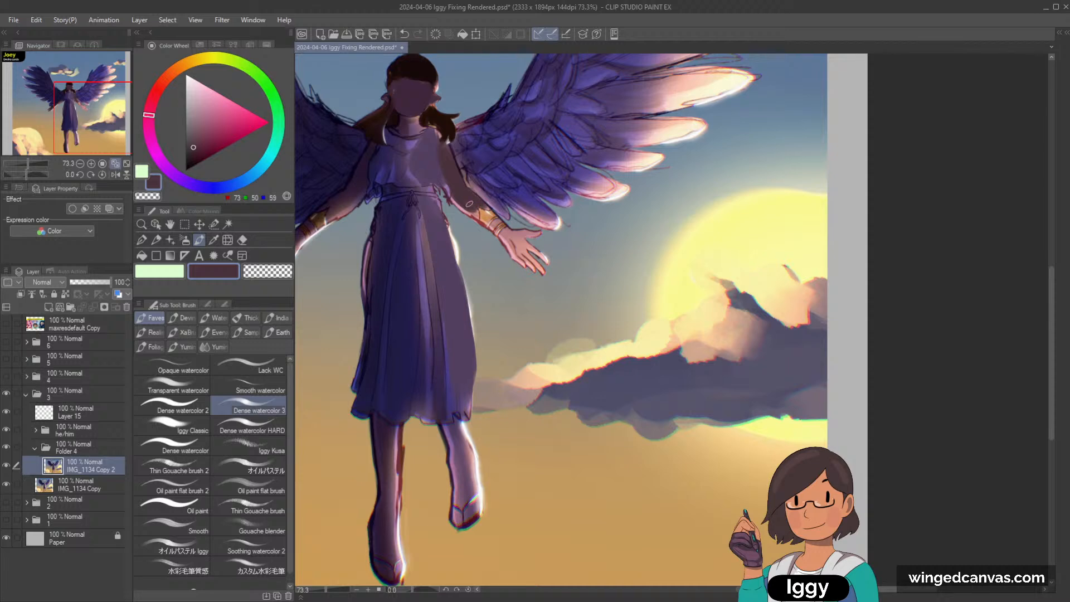
alt+click(319, 212)
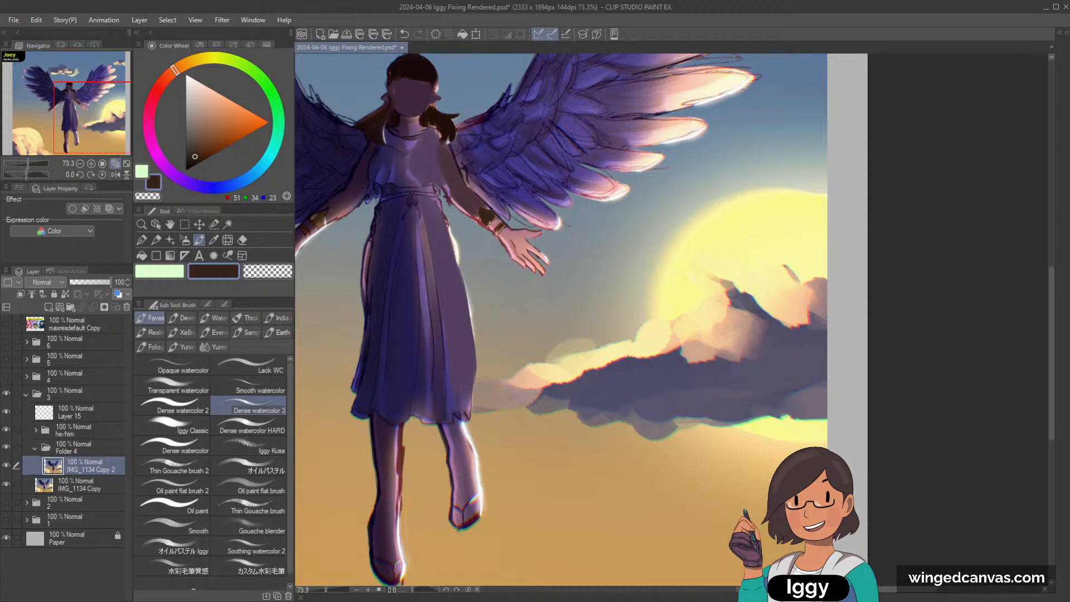
Paint the sun-side hand in the arm's shadow colour, RGB 73, 50, 59.
alt+click(463, 193)
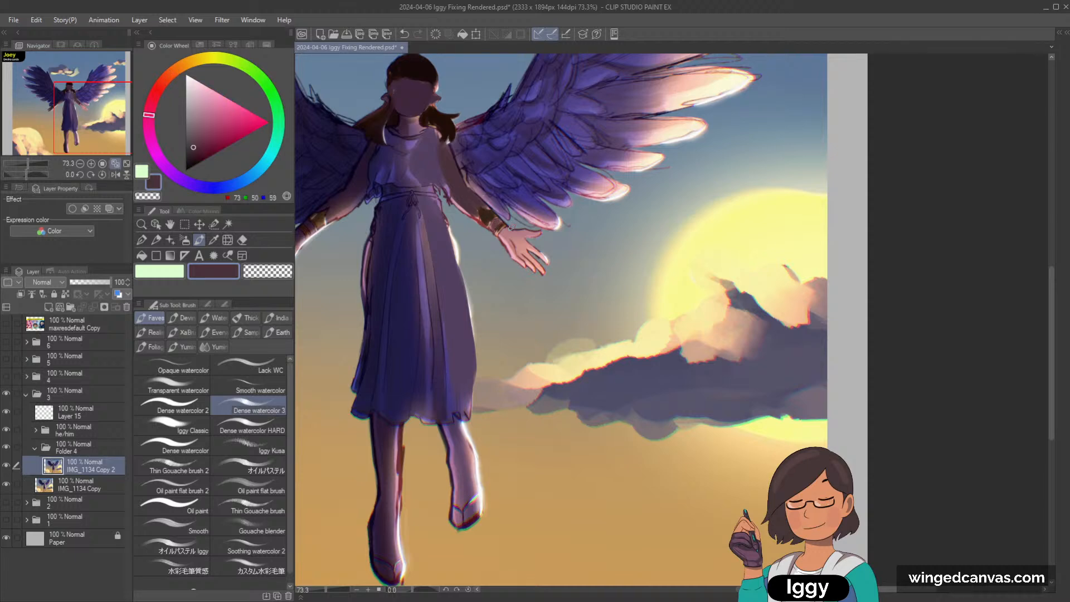
key(ctrl+z)
mouse_move(502, 233)
mouse_down()
mouse_move(527, 255)
mouse_move(538, 236)
mouse_up()
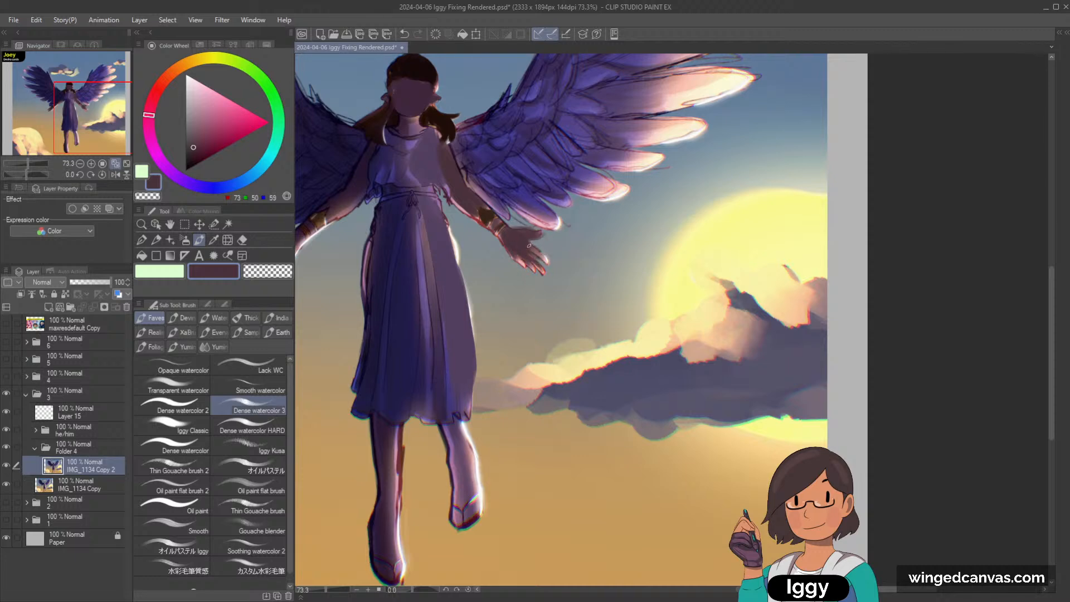
scroll(528, 246, down, 4)
scroll(528, 245, up, 3)
Touch up the skirt's edge with sampled sky grey, RGB 140, 143, 134, and deepen the bodice with purple, RGB 66, 51, 88.
alt+click(509, 274)
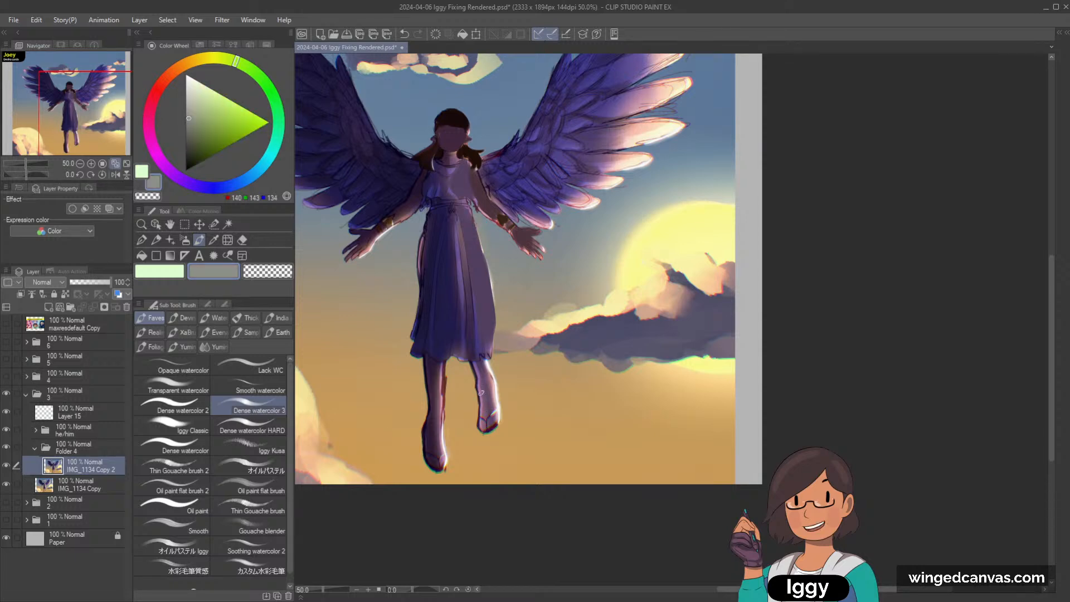
scroll(454, 61, up, 3)
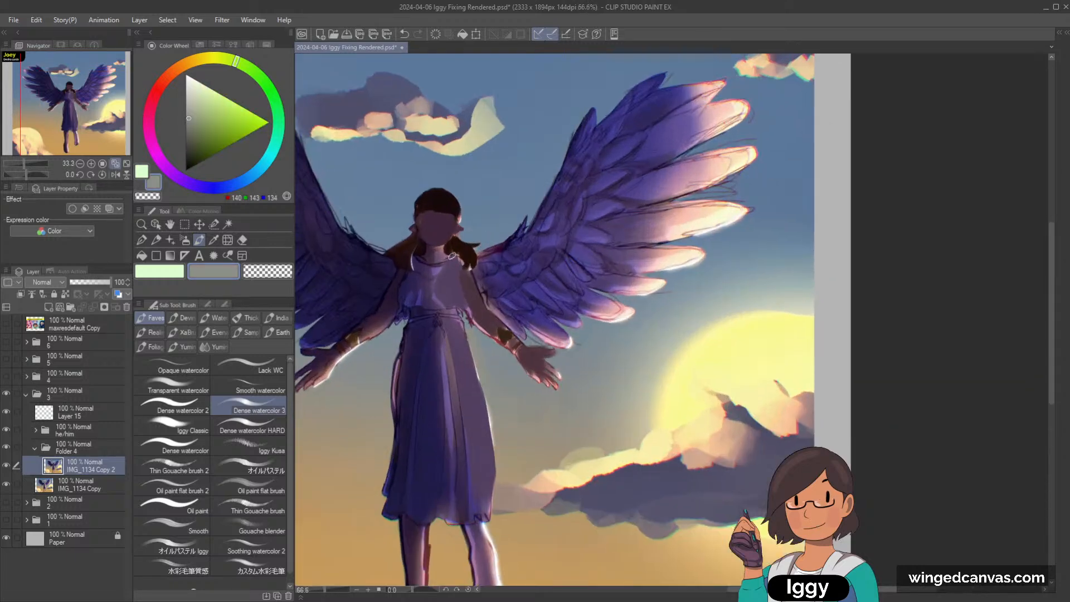
alt+click(427, 275)
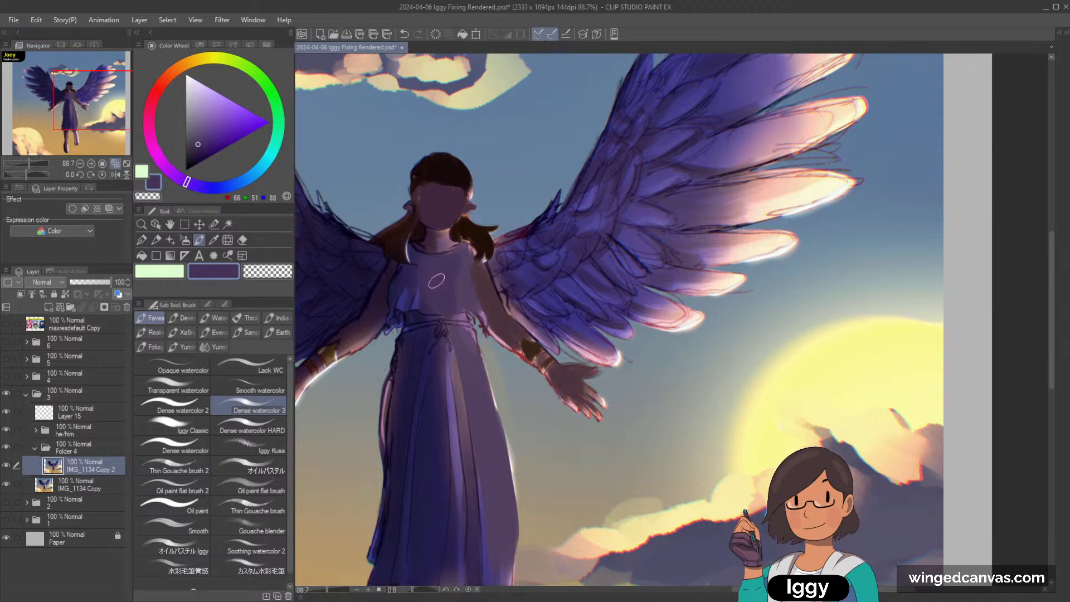
scroll(456, 286, down, 4)
scroll(569, 184, up, 2)
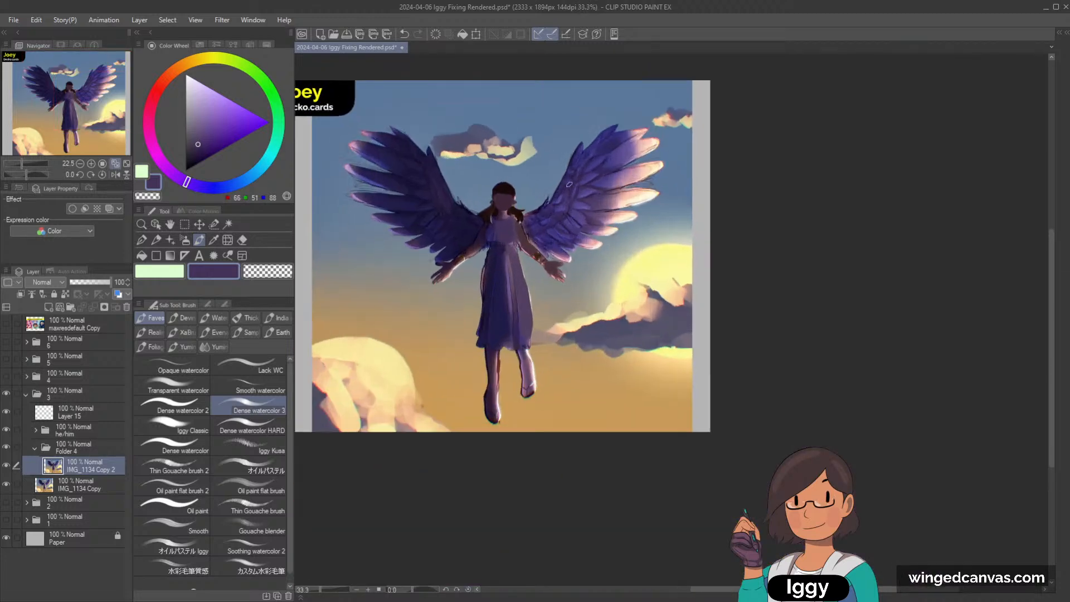
scroll(615, 193, up, 1)
alt+click(615, 195)
alt+click(617, 203)
drag(619, 205, 664, 194)
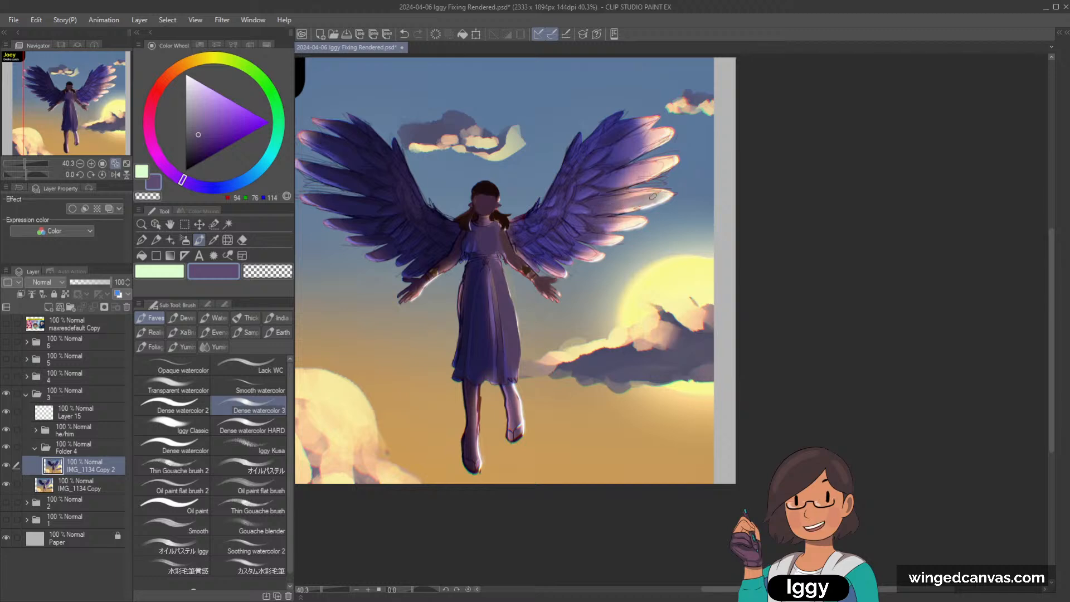
key(ctrl+z)
Shade the long sun-side feather with sampled mauve RGB 136, 103, 136, cream RGB 245, 237, 206 and purple RGB 87, 70, 105.
alt+click(634, 207)
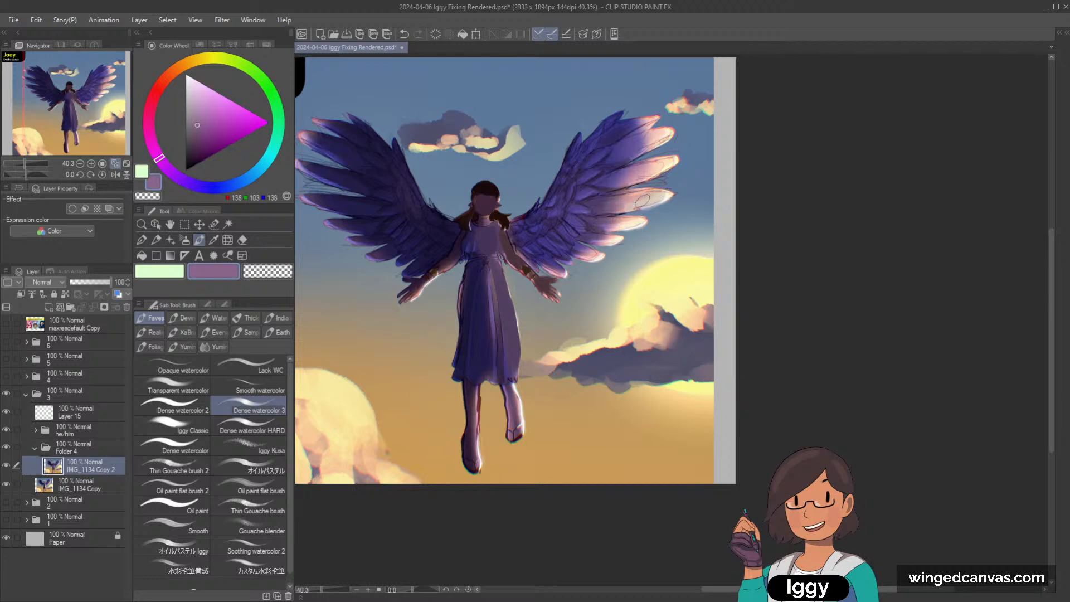
alt+click(631, 209)
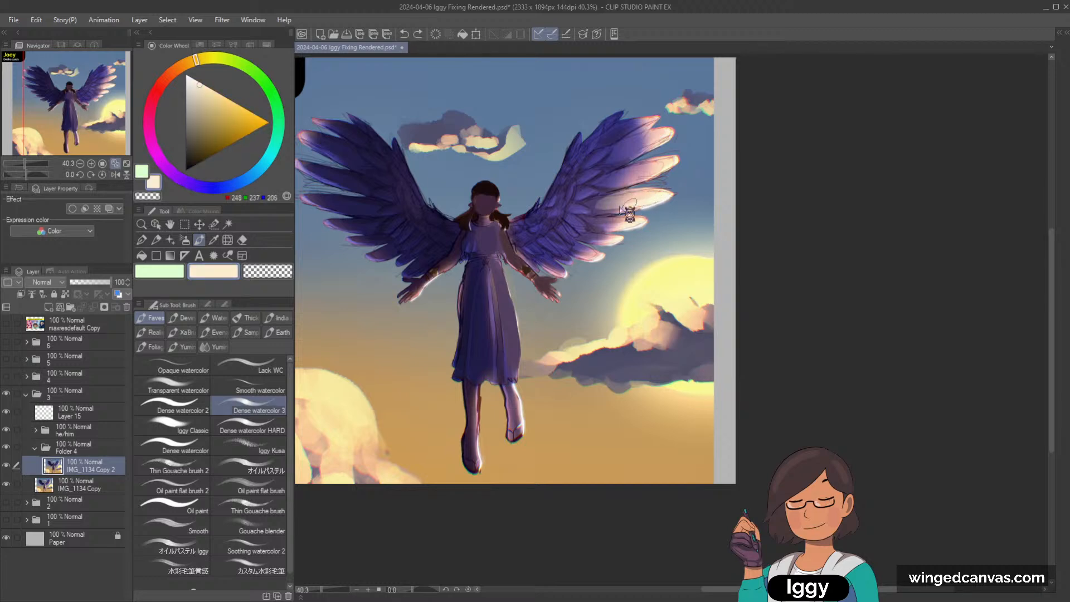
alt+click(613, 204)
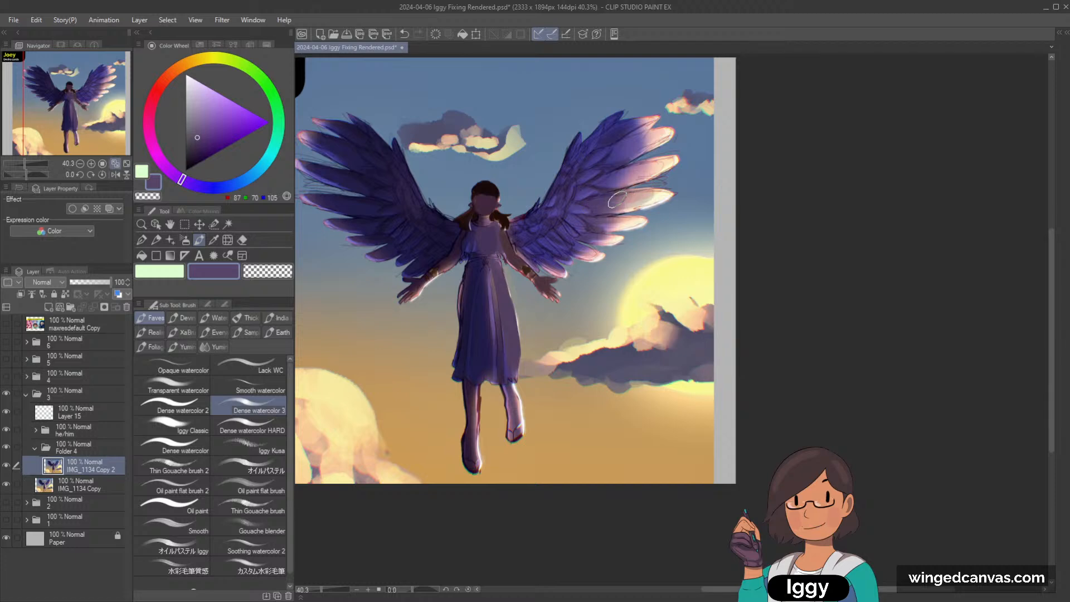
Tone down the neighbouring sun-side feathers with sampled violets, RGB 118, 97, 154, RGB 107, 89, 153 and RGB 74, 61, 129.
alt+click(624, 171)
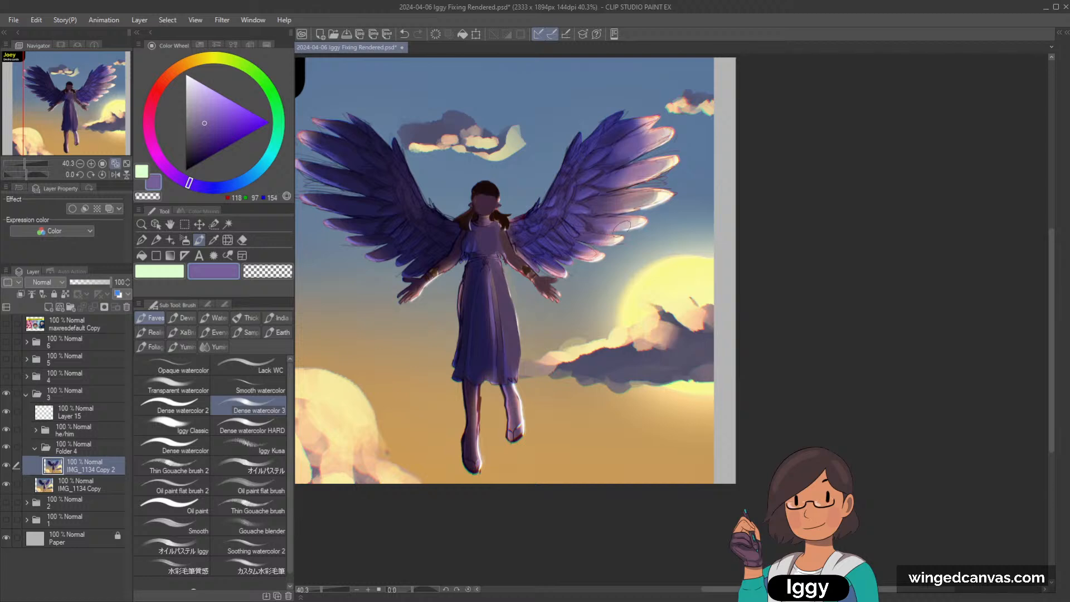
alt+click(604, 238)
alt+click(551, 255)
alt+click(631, 137)
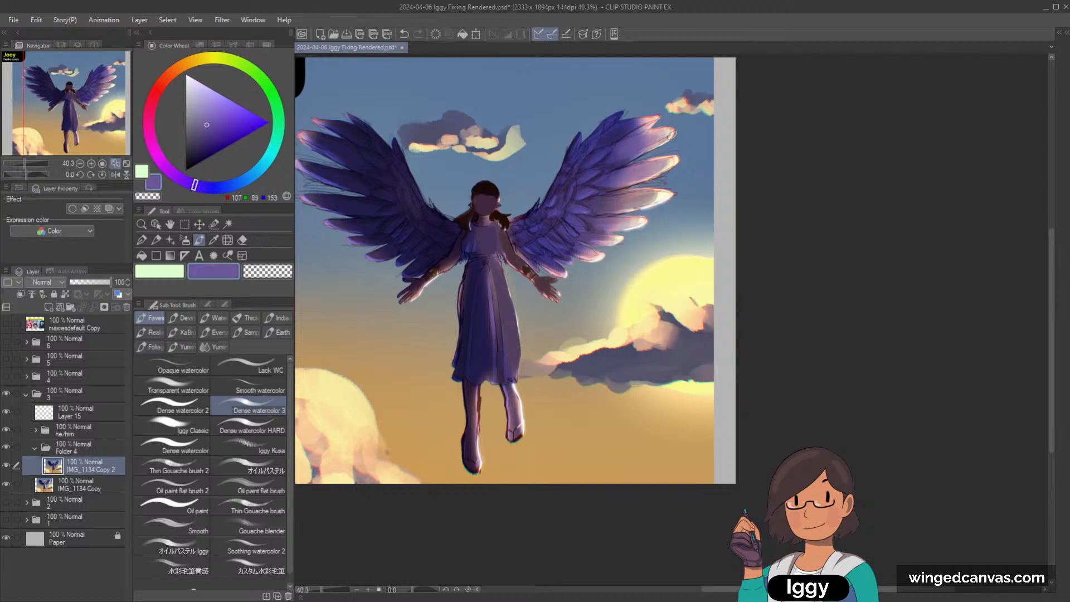
alt+click(632, 129)
scroll(718, 87, down, 5)
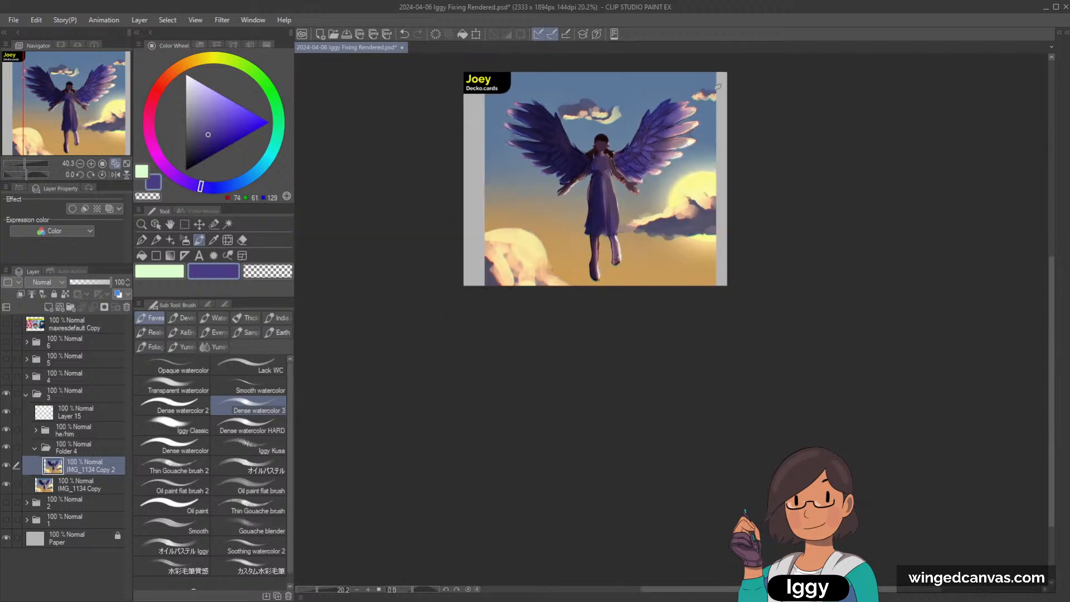
Blend the sun-side feathers with dusty pink RGB 157, 128, 137 and shadow violets RGB 74, 64, 108 and RGB 82, 70, 138.
scroll(718, 87, up, 5)
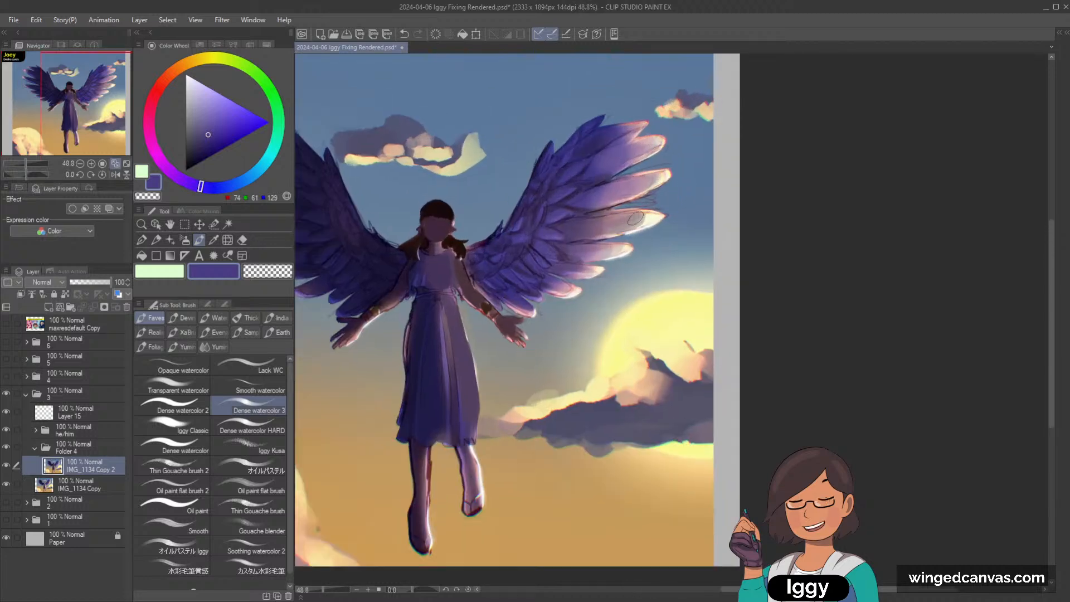
alt+click(627, 217)
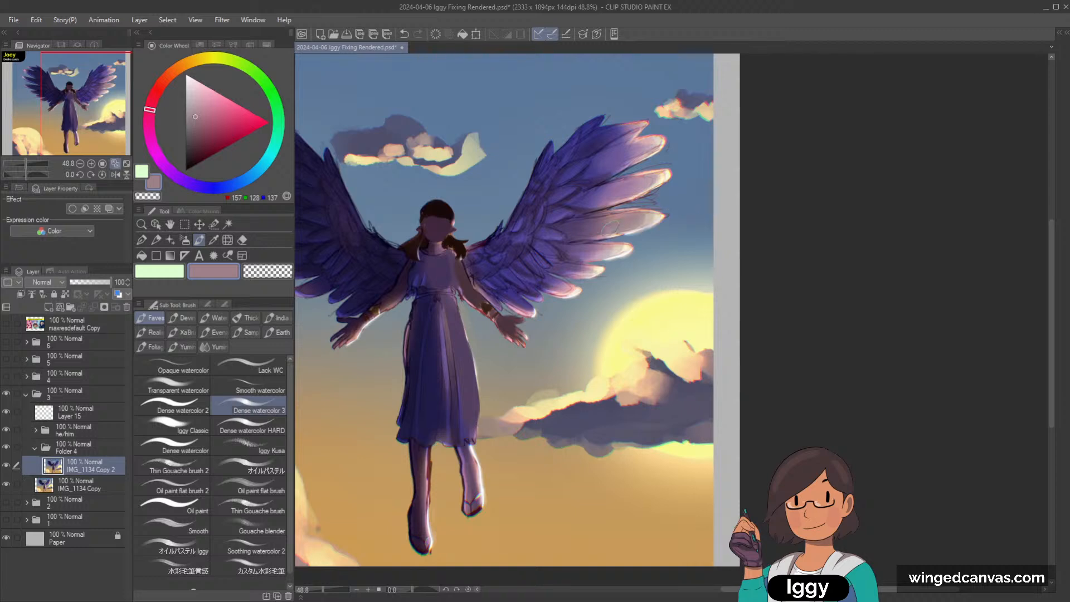
alt+click(576, 224)
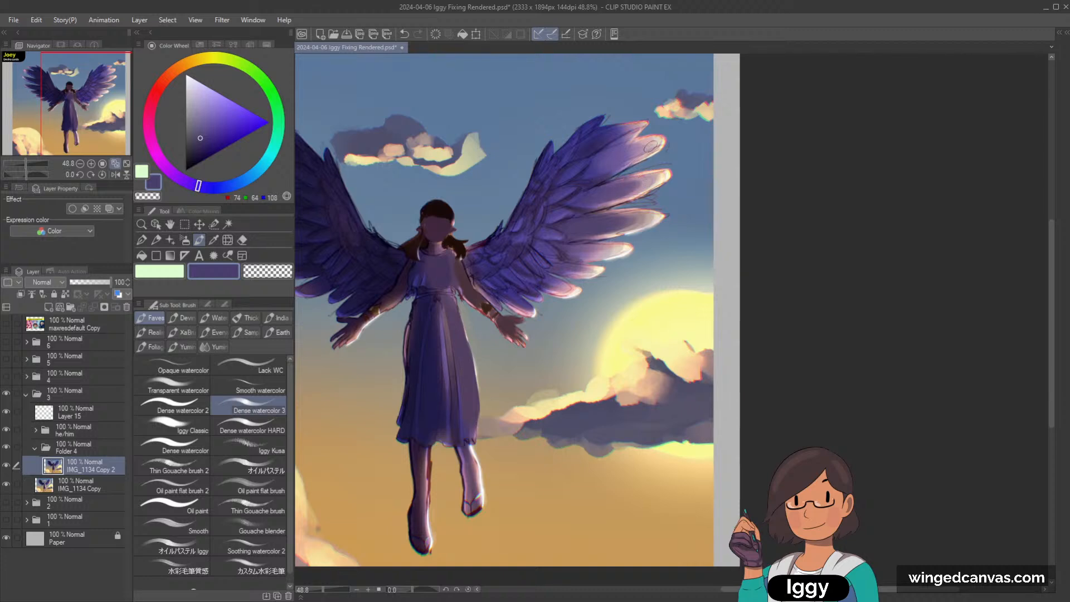
alt+click(594, 167)
alt+click(602, 168)
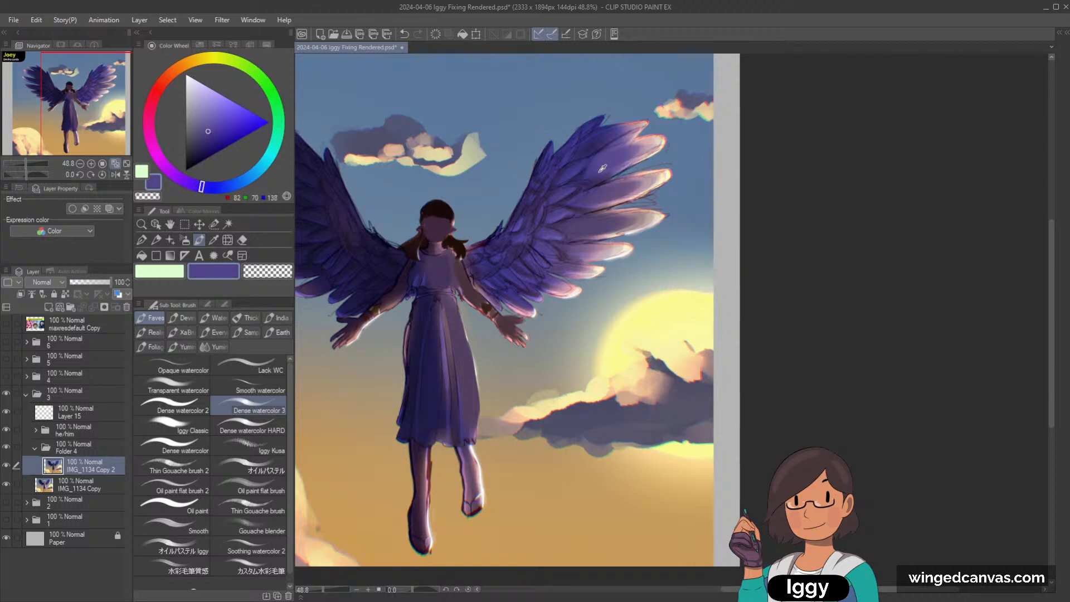
Touch up the sun-side feathers with sampled pink, RGB 249, 177, 184, and undo the last stroke.
alt+click(616, 142)
scroll(665, 192, down, 3)
scroll(665, 192, up, 2)
alt+click(648, 185)
alt+click(645, 187)
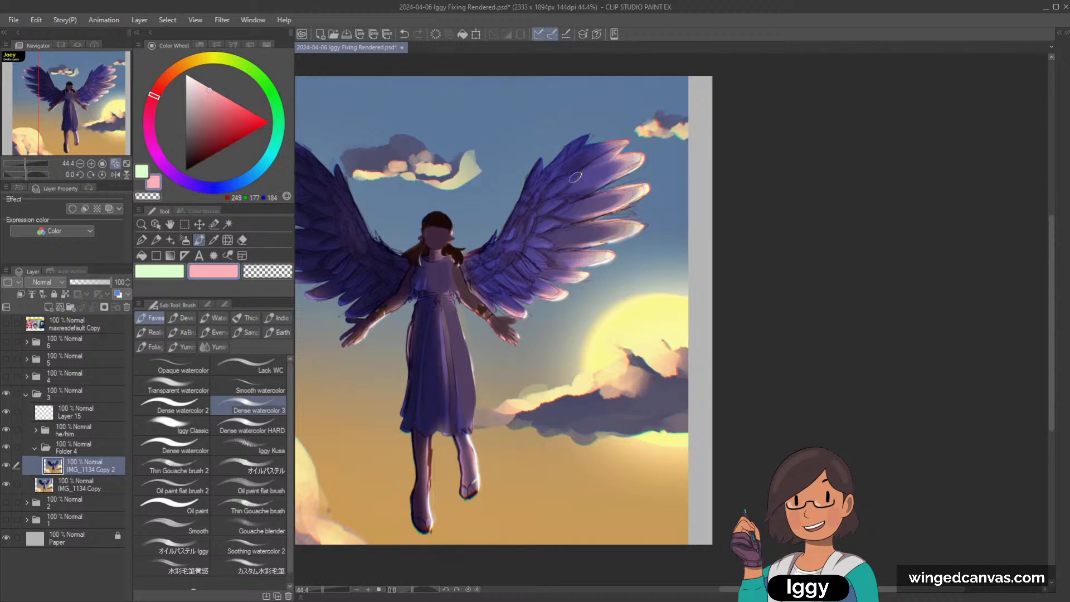
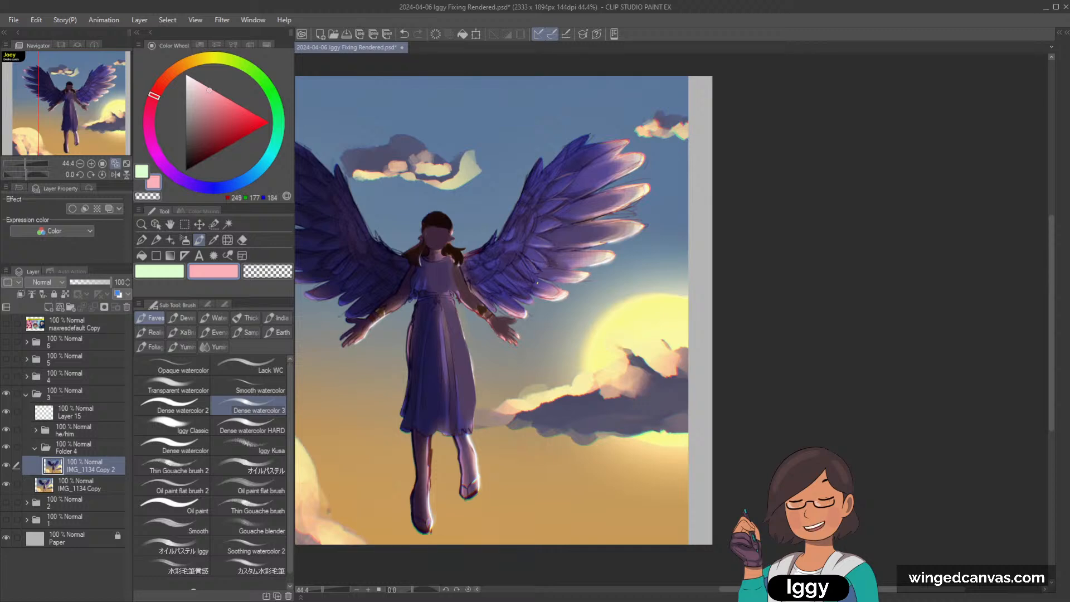
key(ctrl+z)
scroll(539, 281, up, 1)
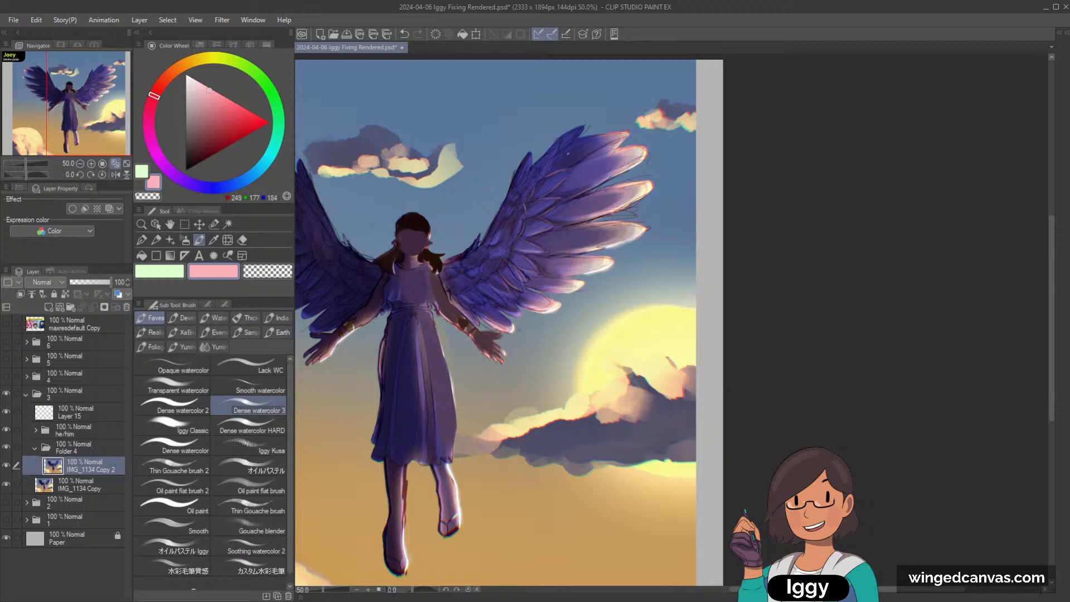
scroll(545, 159, up, 1)
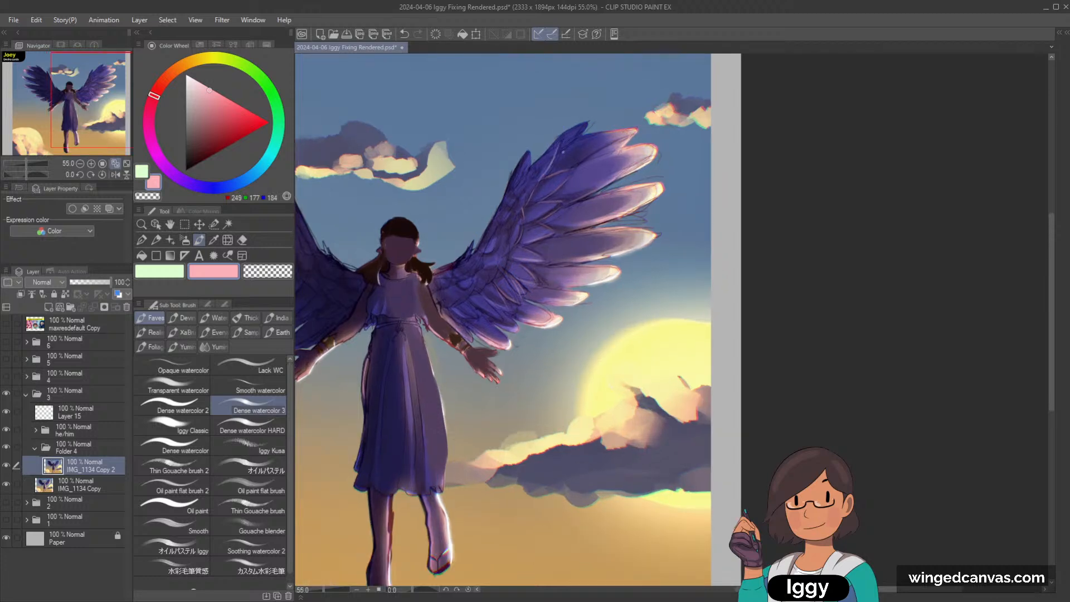
scroll(501, 334, up, 4)
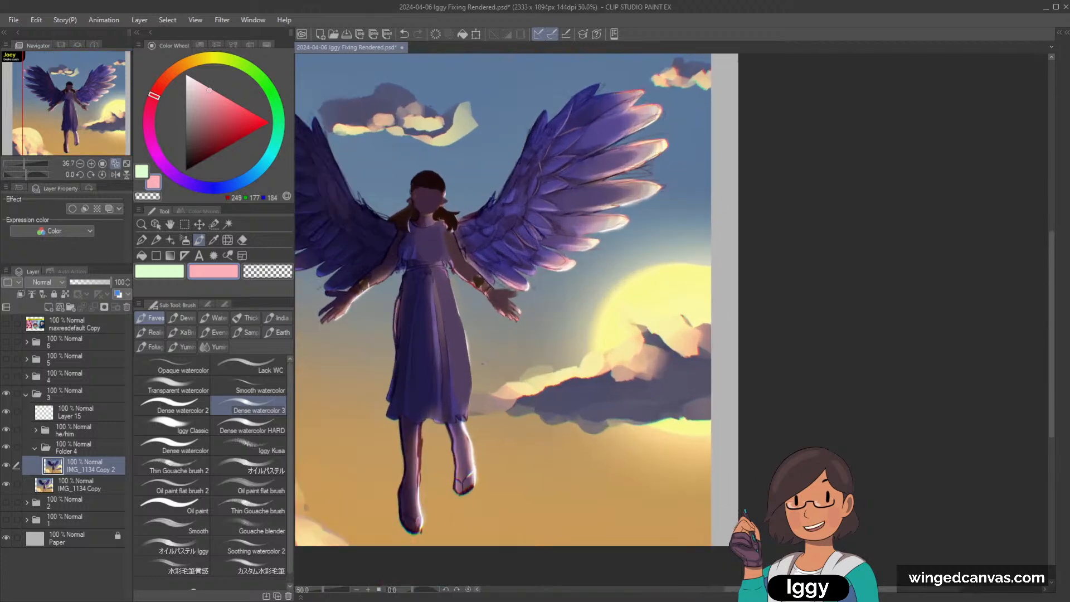
scroll(460, 493, up, 4)
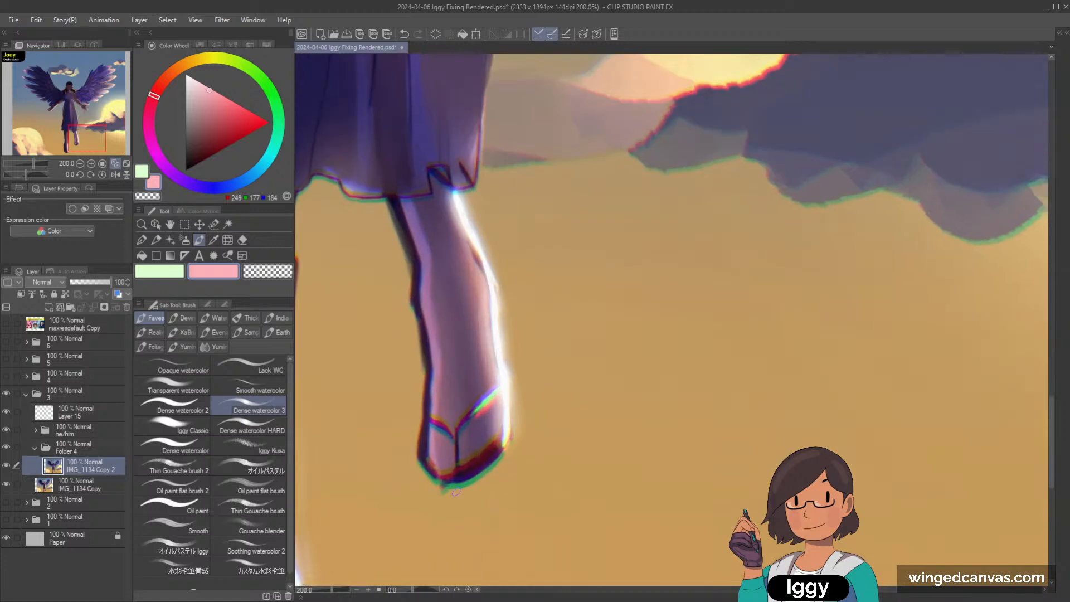
scroll(463, 474, down, 6)
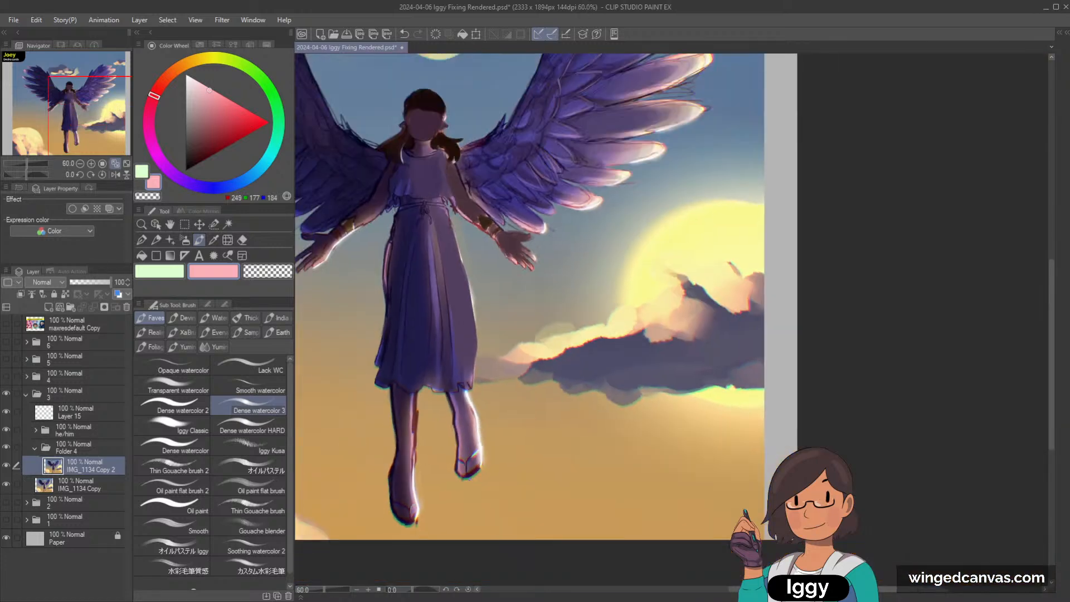
Paint darker folds down the skirt's sun side with sampled purples, RGB 55, 40, 77 and RGB 58, 43, 79.
alt+click(432, 249)
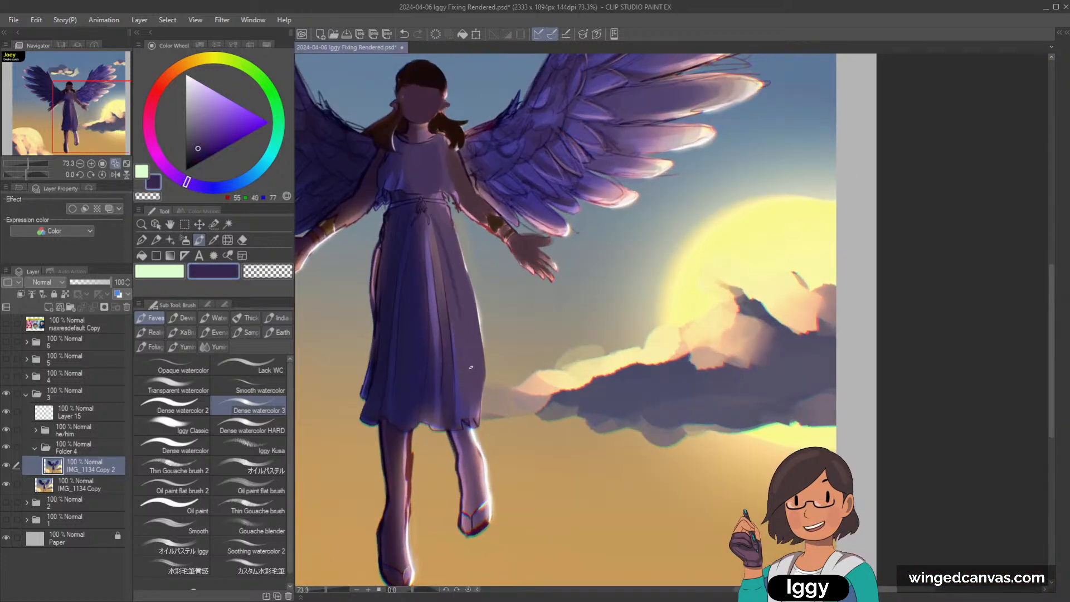
drag(440, 253, 461, 388)
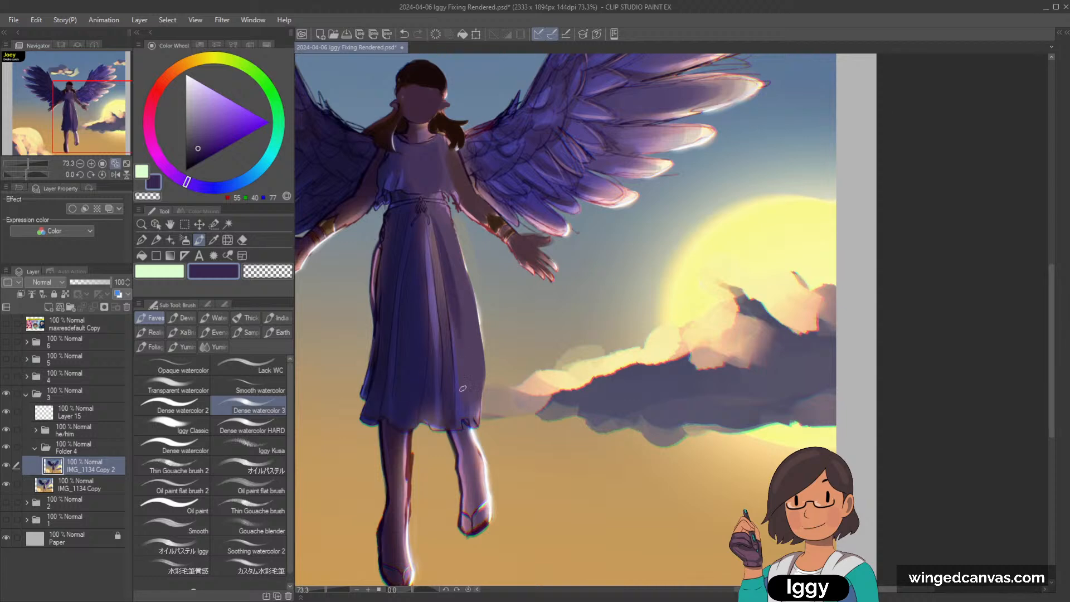
alt+click(454, 284)
drag(457, 323, 458, 365)
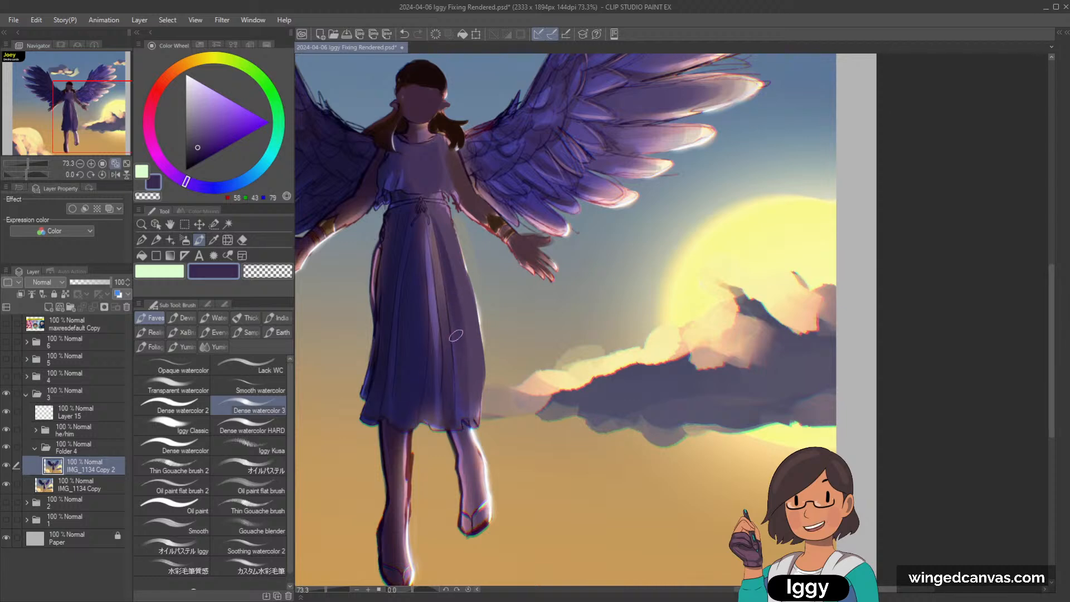
scroll(440, 245, down, 4)
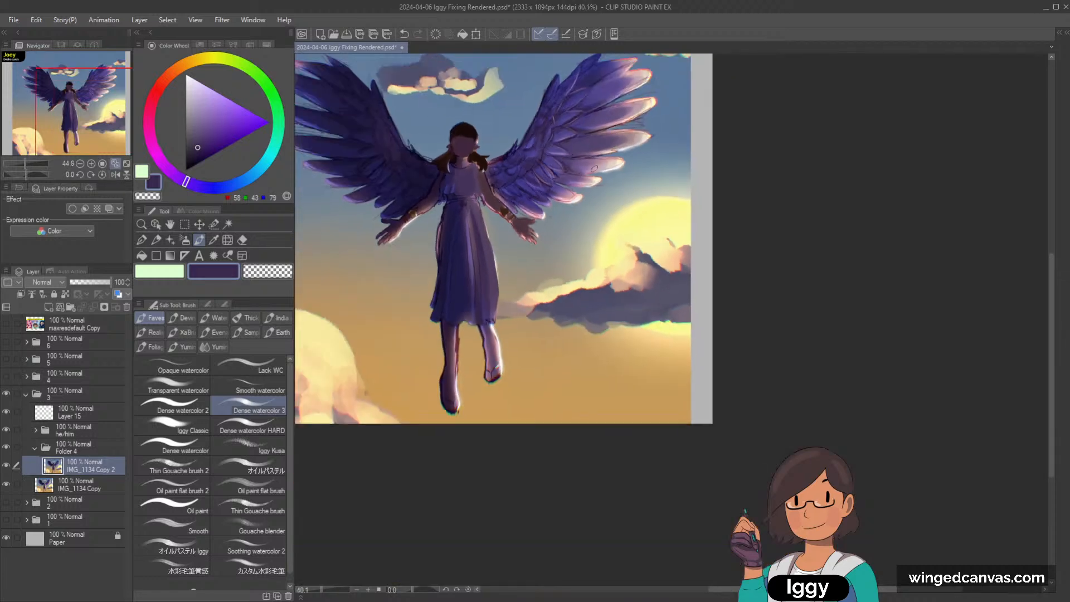
scroll(614, 200, down, 2)
click(101, 114)
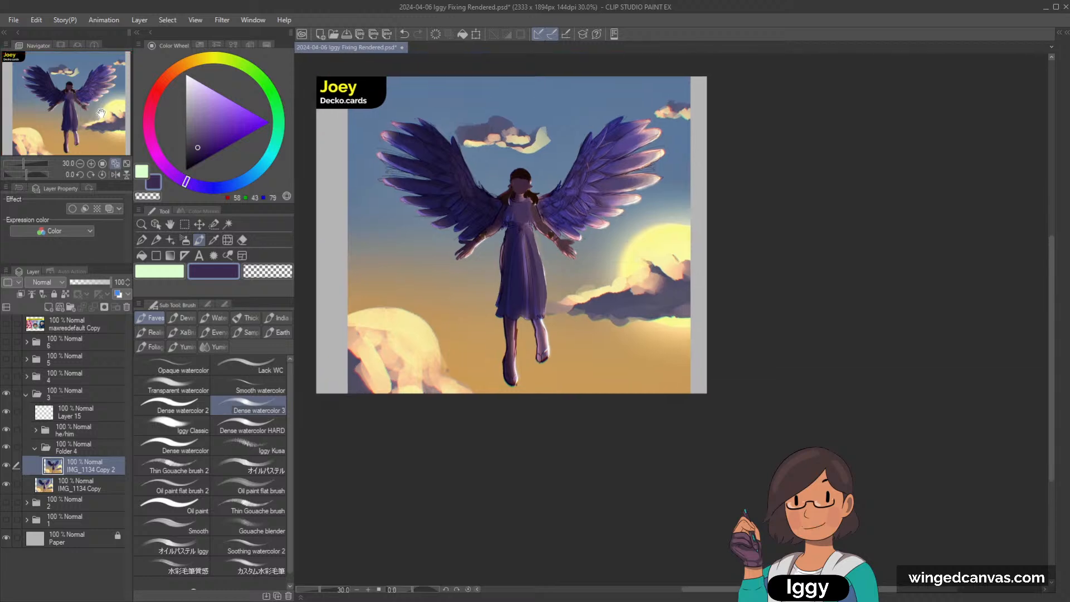
Compare the headpiece with the original by toggling the overpaint layer, and dab dim ornaments across the hair in sampled brown, RGB 104, 52, 30.
scroll(547, 216, up, 6)
alt+click(478, 184)
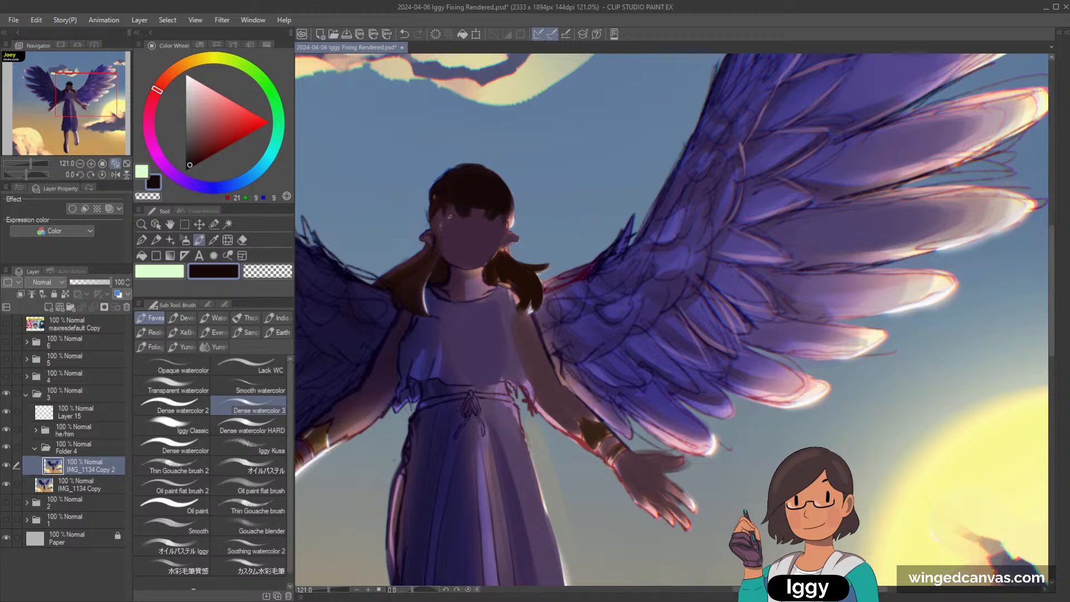
click(6, 466)
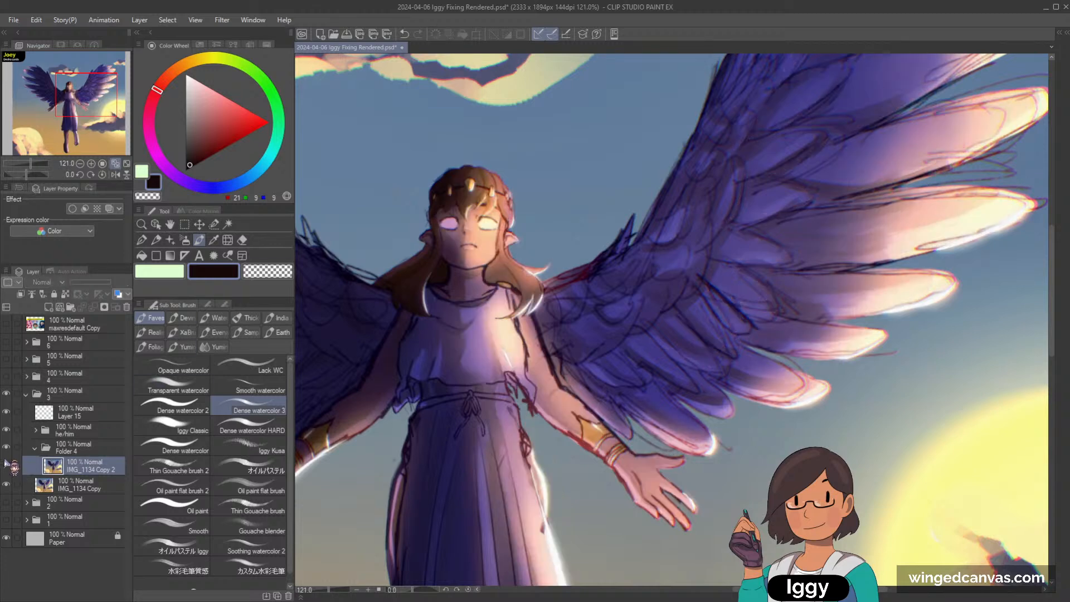
alt+click(451, 191)
alt+click(451, 188)
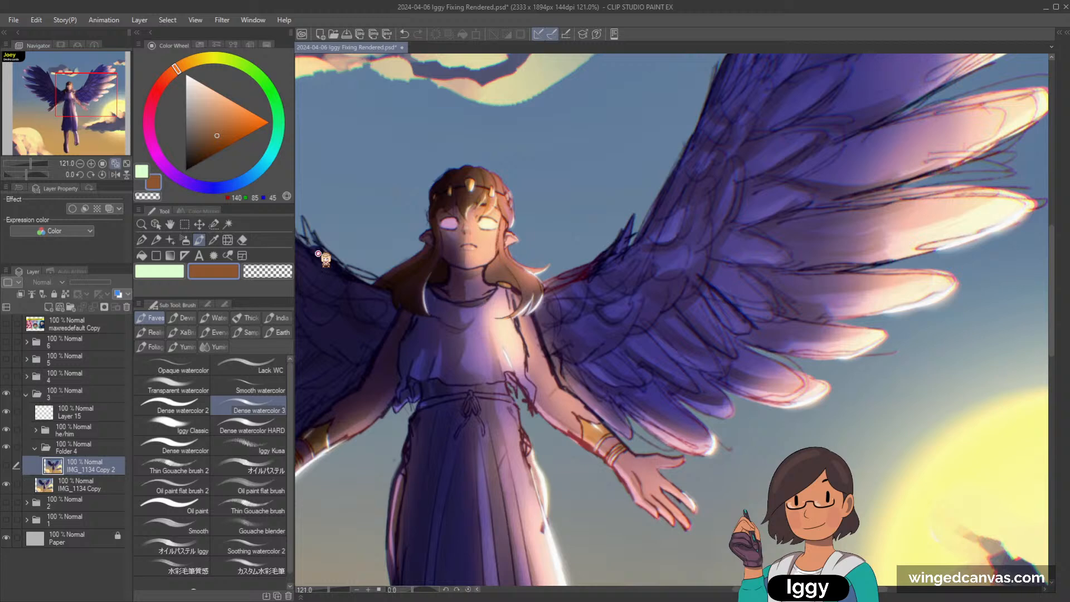
click(7, 465)
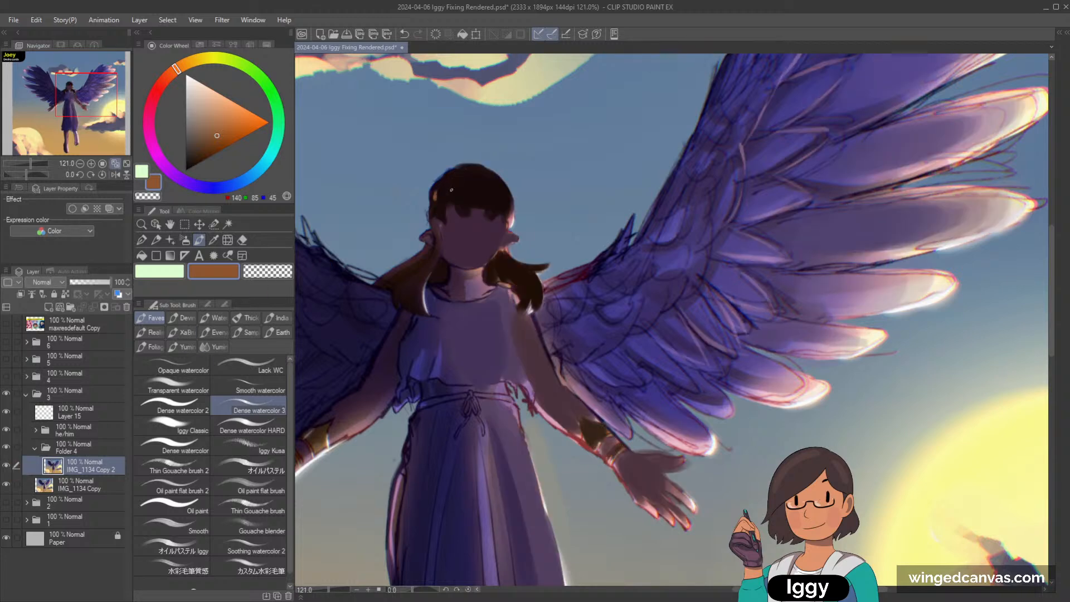
alt+click(458, 166)
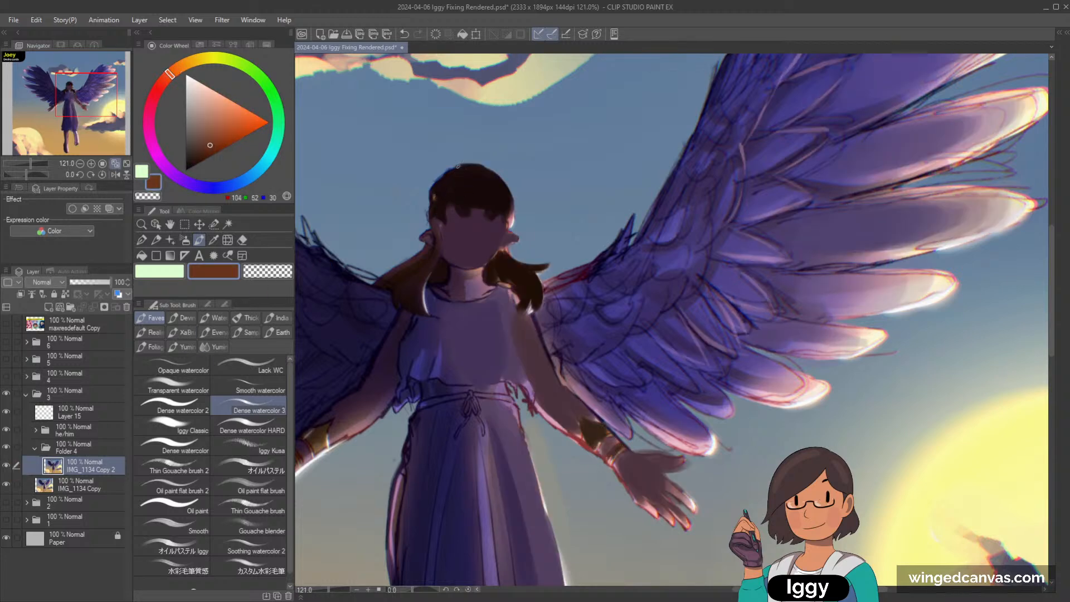
drag(470, 181, 473, 187)
Refine the fringe around the headpiece ornaments with sampled near-black brown, RGB 21, 9, 9.
alt+click(471, 184)
alt+click(508, 207)
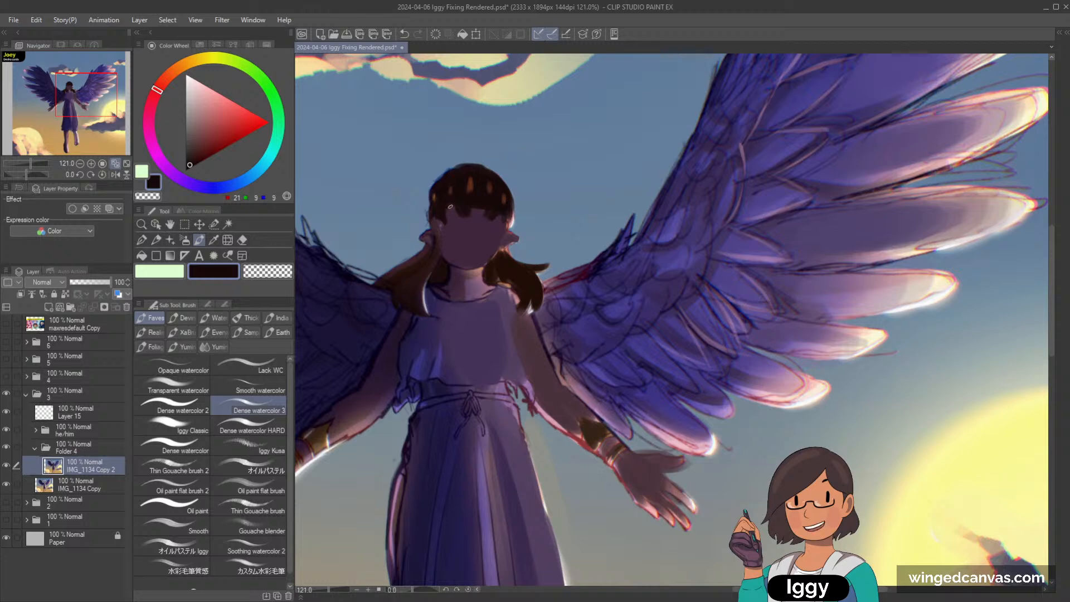
alt+click(454, 208)
scroll(562, 144, down, 5)
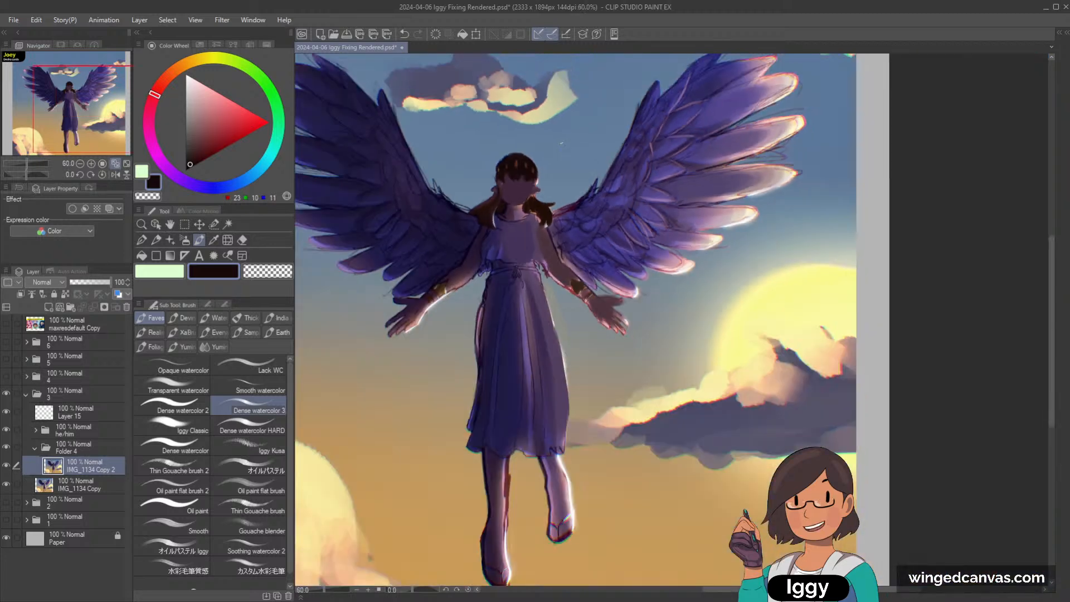
Darken the chin and neck with sampled shadow plums, RGB 60, 37, 57 and RGB 64, 43, 62.
scroll(465, 229, up, 5)
alt+click(465, 229)
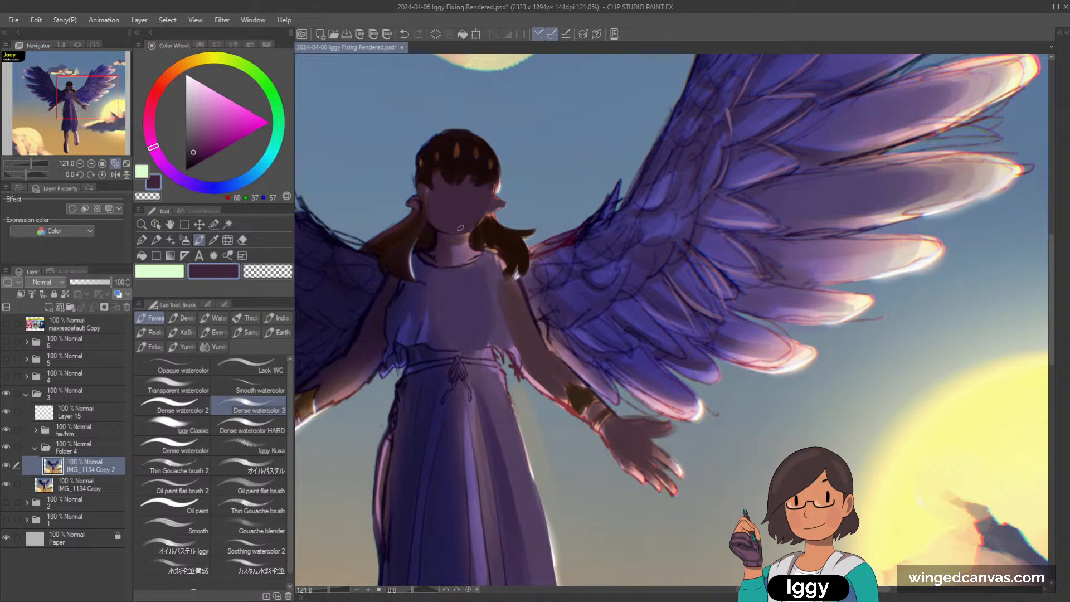
alt+click(452, 255)
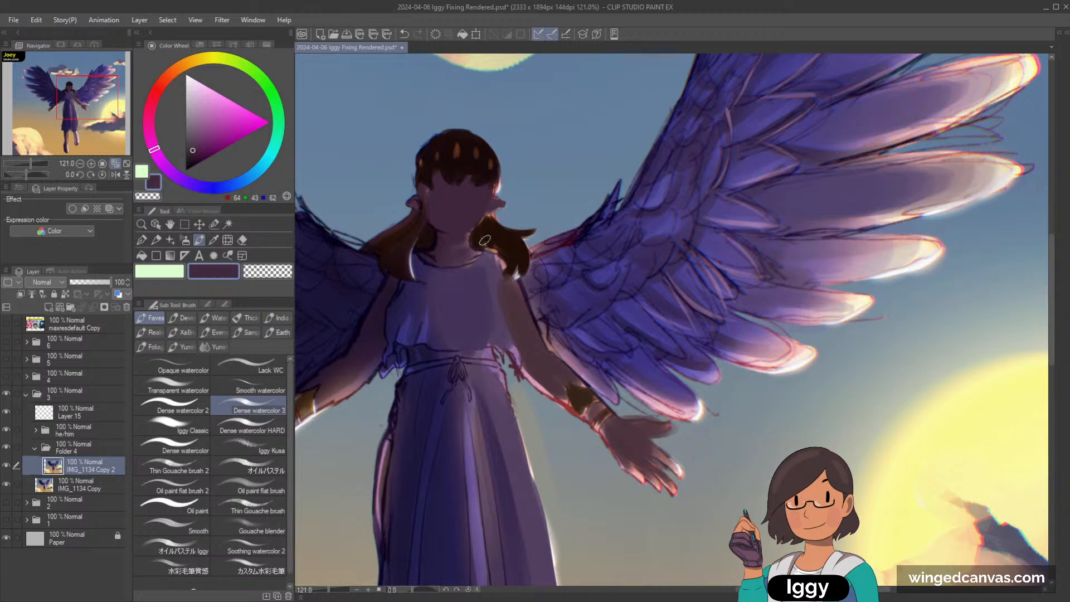
scroll(485, 240, down, 5)
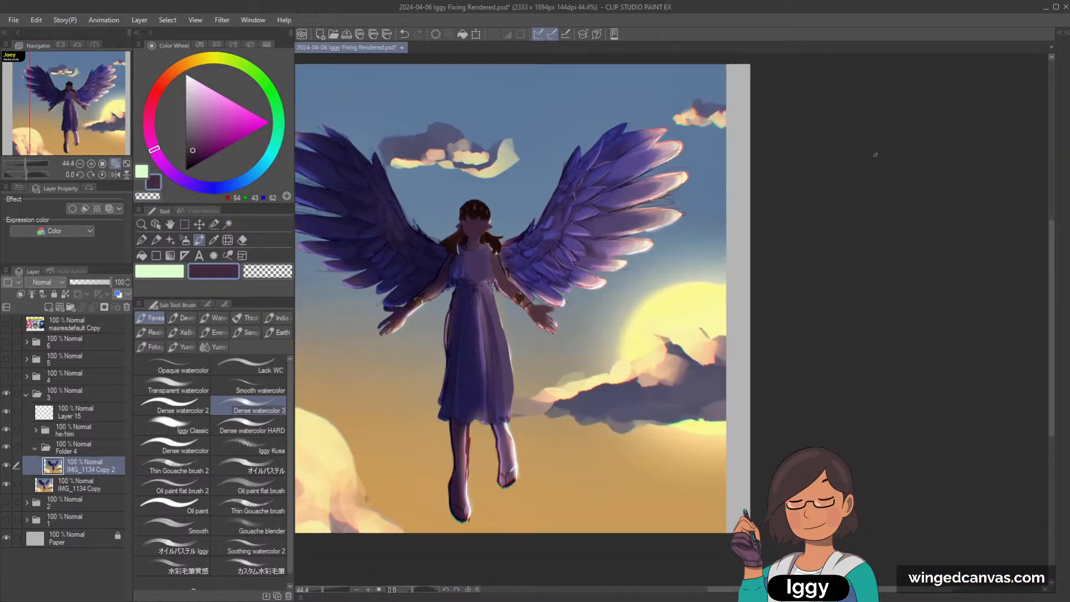
Flip through to the whole figure and deepen the upper skirt's folds with sampled dark violet, RGB 46, 34, 73.
click(126, 164)
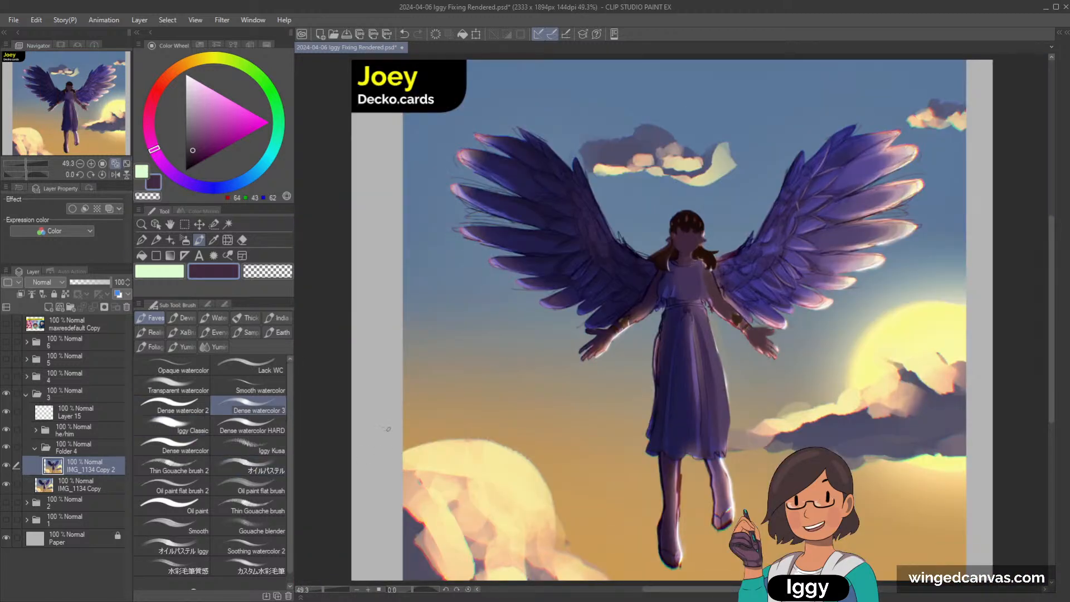
drag(113, 119, 85, 110)
alt+click(569, 296)
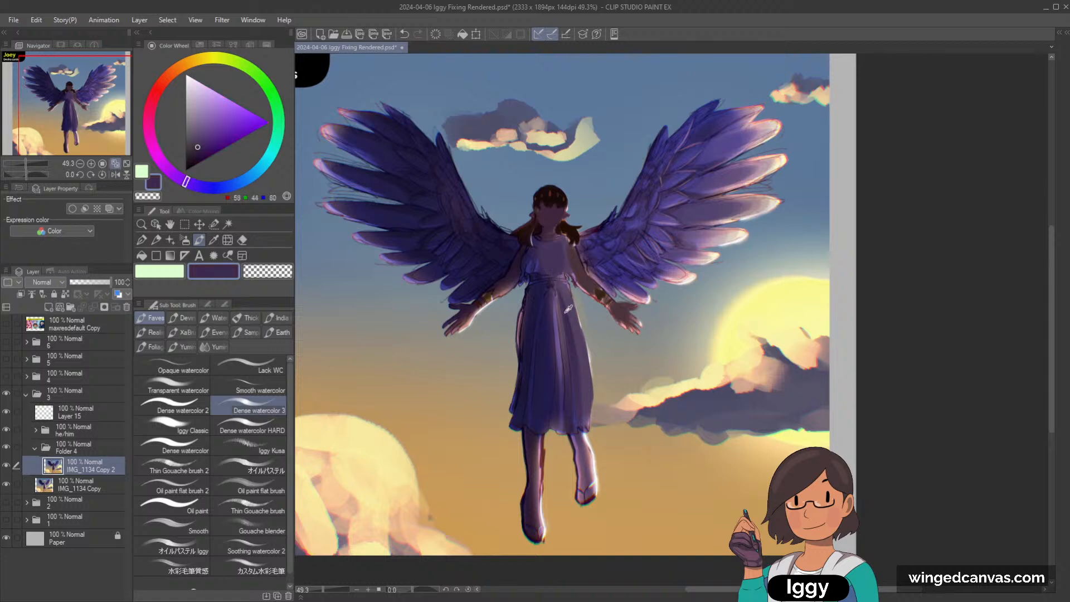
alt+click(542, 296)
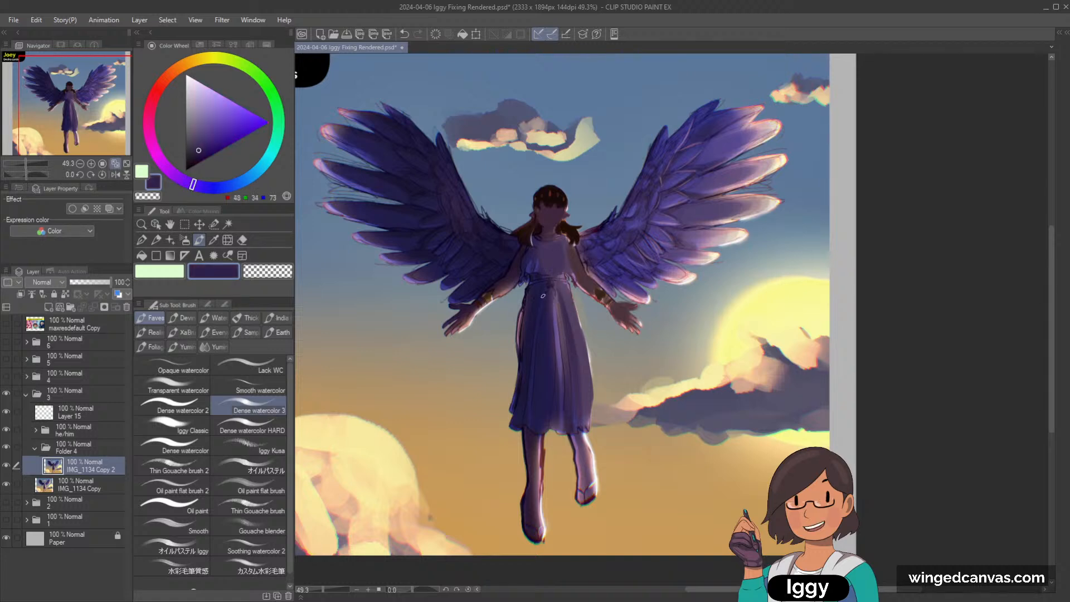
mouse_move(558, 300)
mouse_down()
mouse_move(559, 354)
mouse_move(563, 322)
mouse_up()
scroll(65, 138, down, 1)
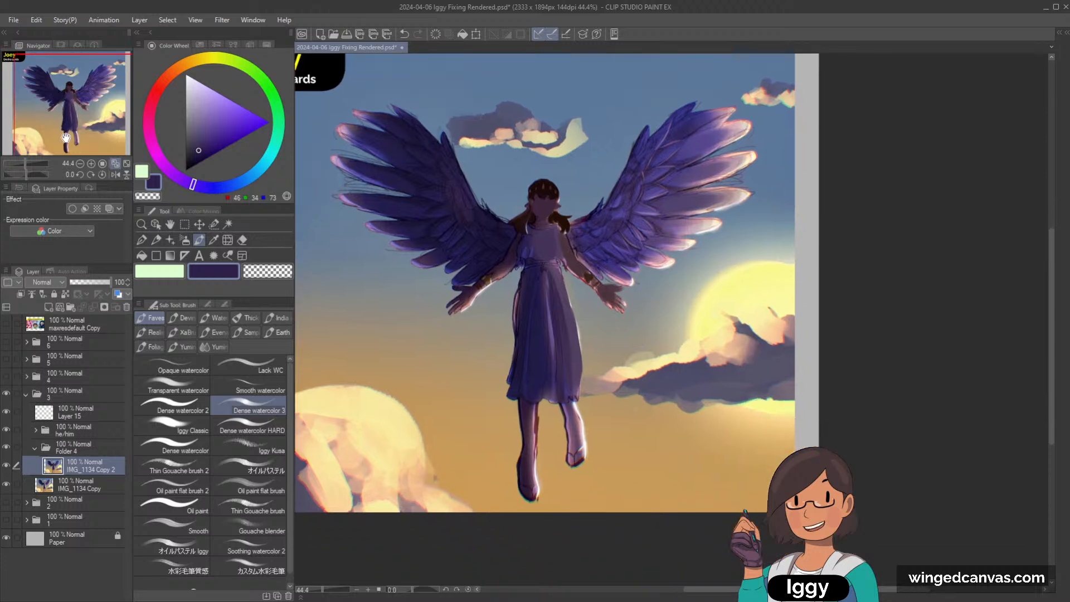
Blend the skirt's sun-side panel with sampled muted purples, RGB 94, 72, 105 and RGB 82, 64, 94.
scroll(536, 273, up, 2)
alt+click(536, 272)
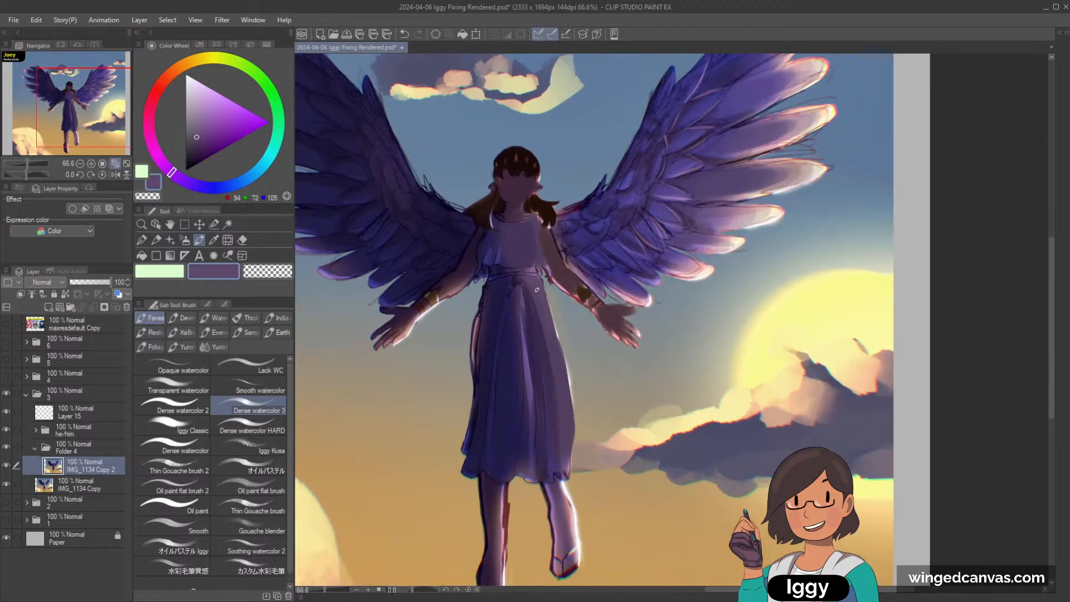
drag(549, 305, 561, 345)
alt+click(563, 362)
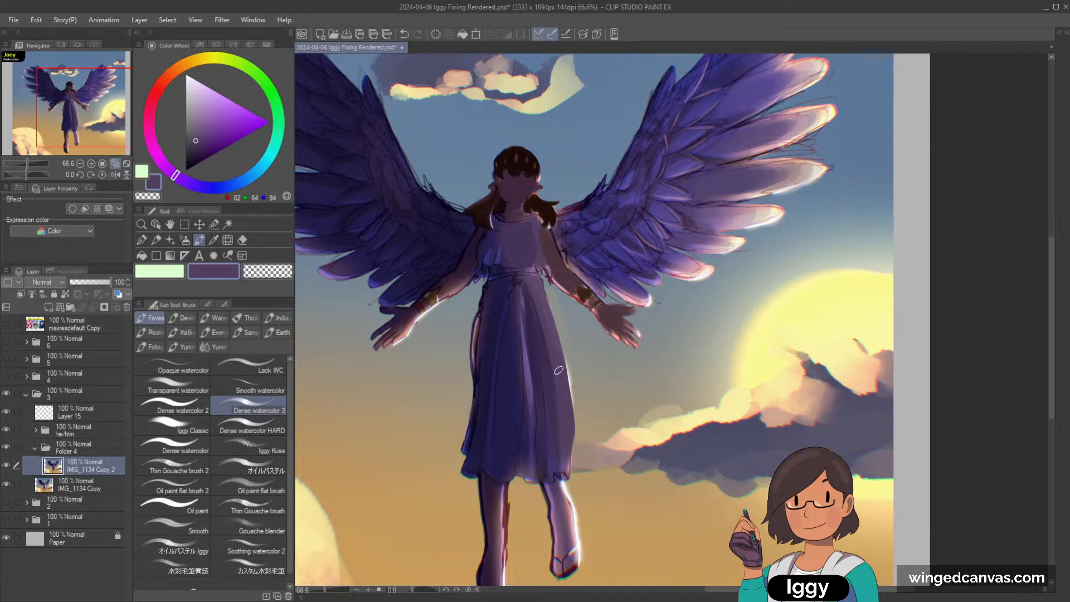
Shade the bodice folds with sampled violet RGB 55, 42, 84 and blue-violet RGB 65, 58, 130.
scroll(524, 259, up, 2)
alt+click(501, 257)
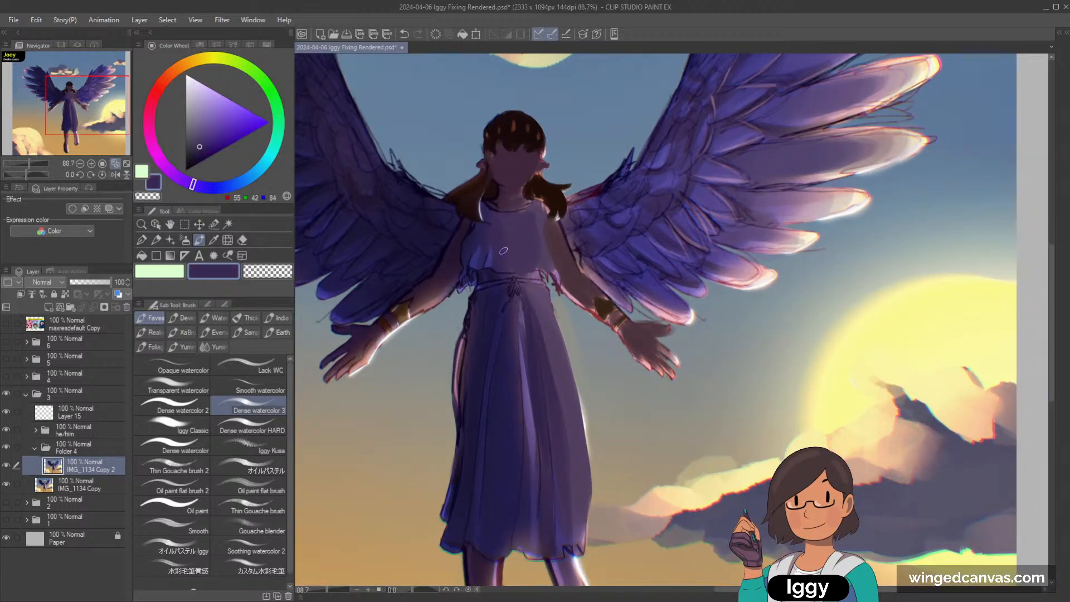
alt+click(494, 218)
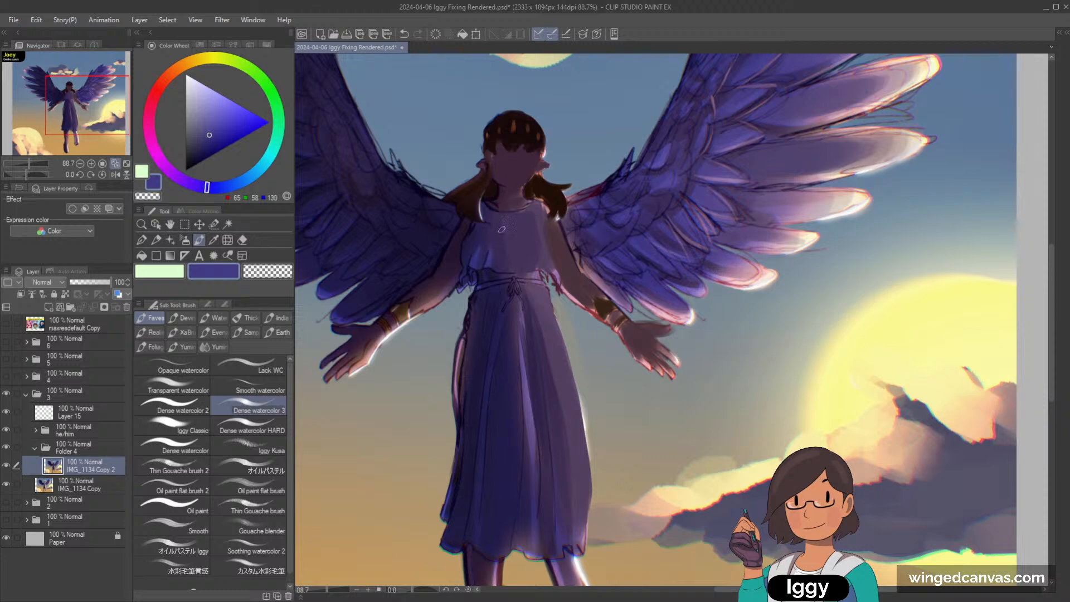
alt+click(487, 226)
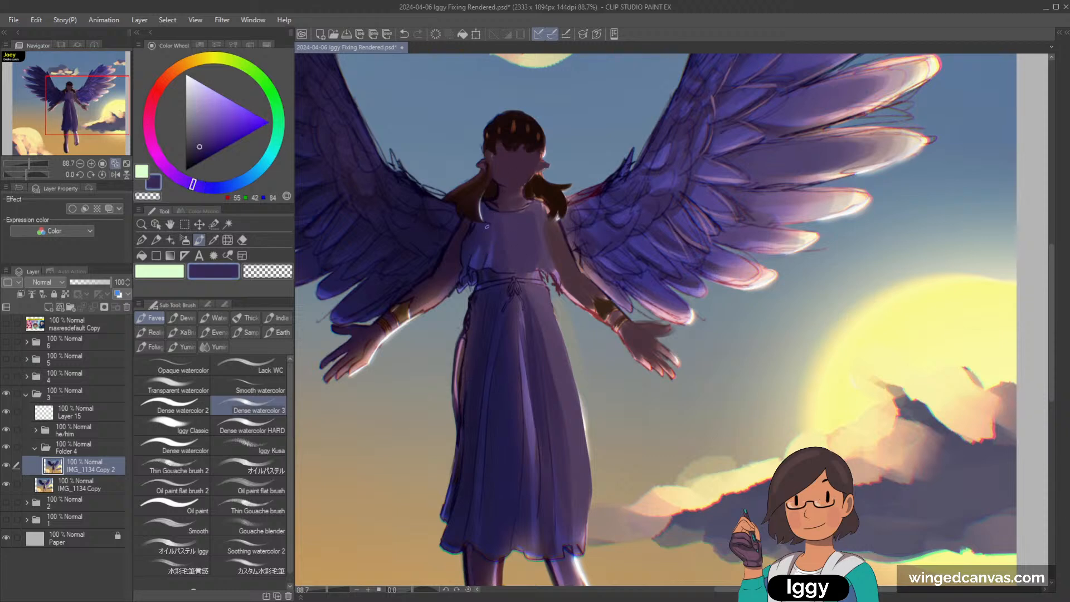
Touch up the dress's bodice and neckline with dark purple shadow tones sampled from the bodice and neck.
alt+click(492, 226)
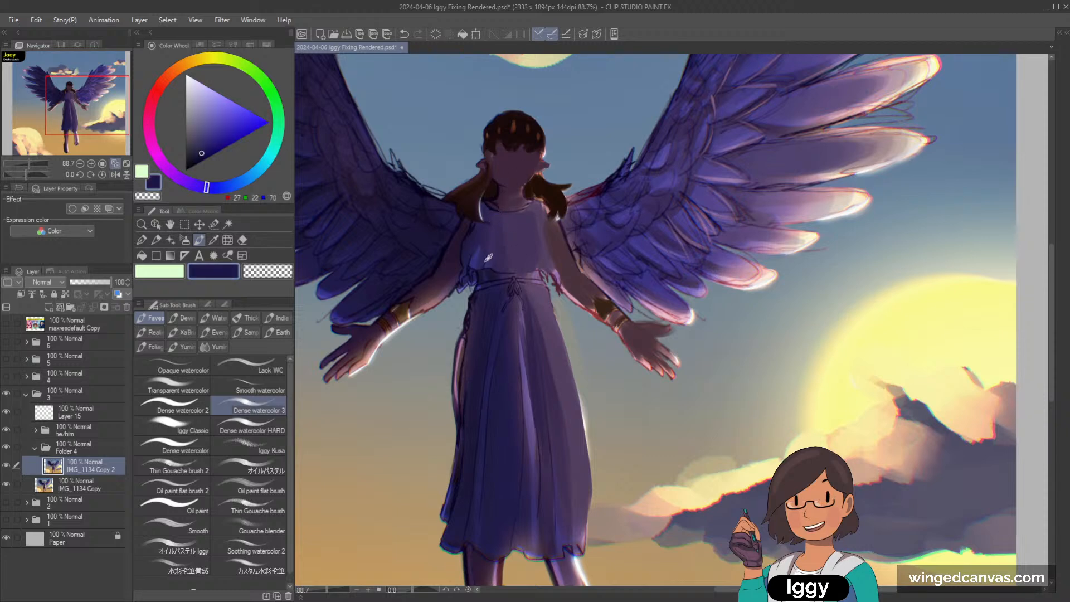
alt+click(523, 236)
alt+click(507, 256)
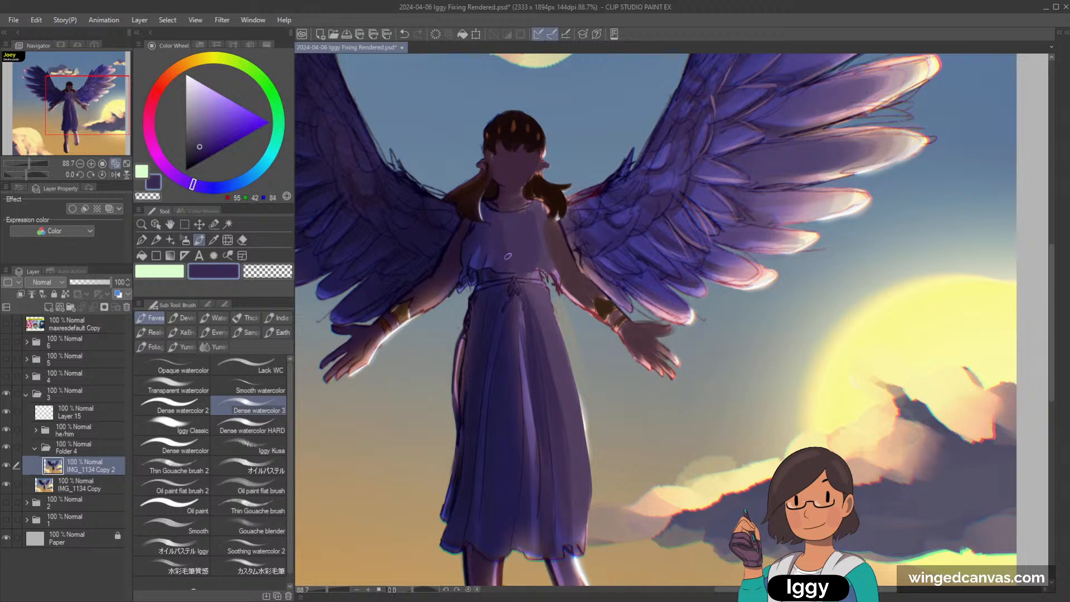
alt+click(515, 194)
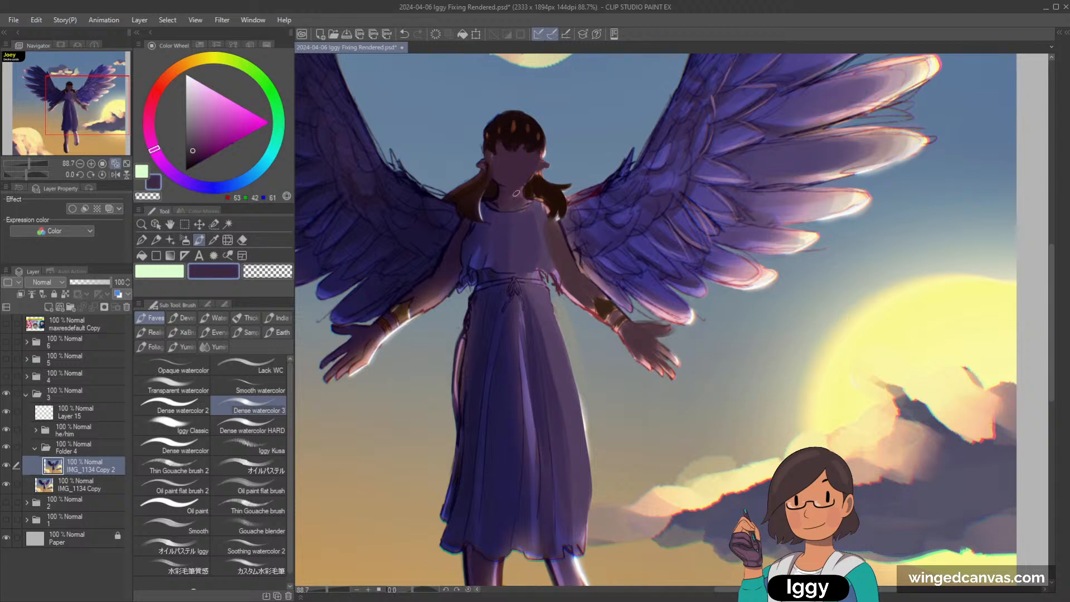
key(ctrl+minus)
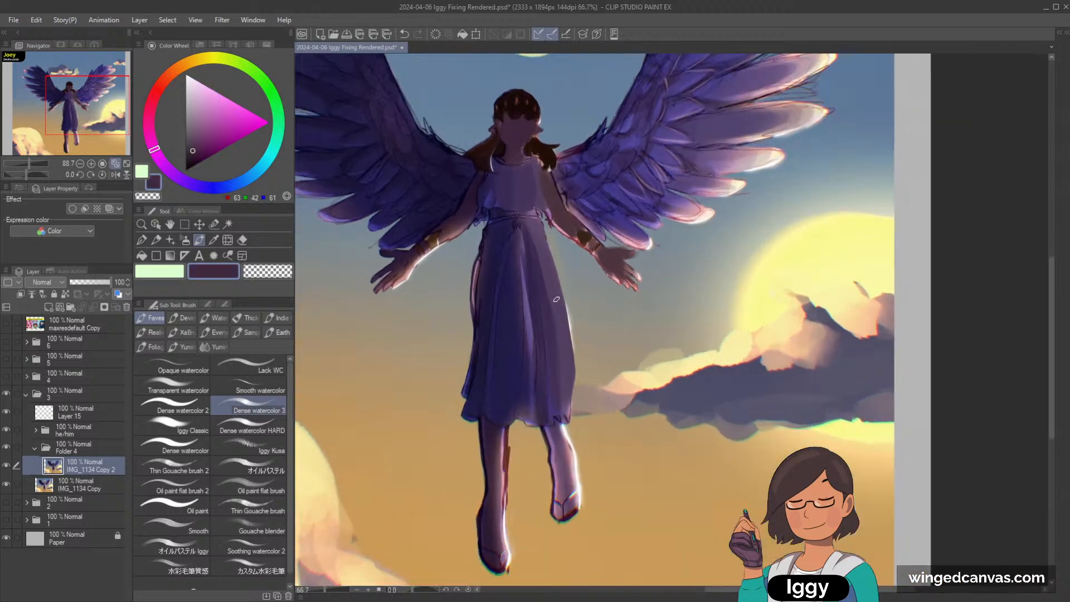
Paint a darker fold down the upper centre of the skirt with sampled dark blue and try a lighter purple stroke below it.
alt+click(521, 302)
drag(516, 262, 521, 320)
key(ctrl+z)
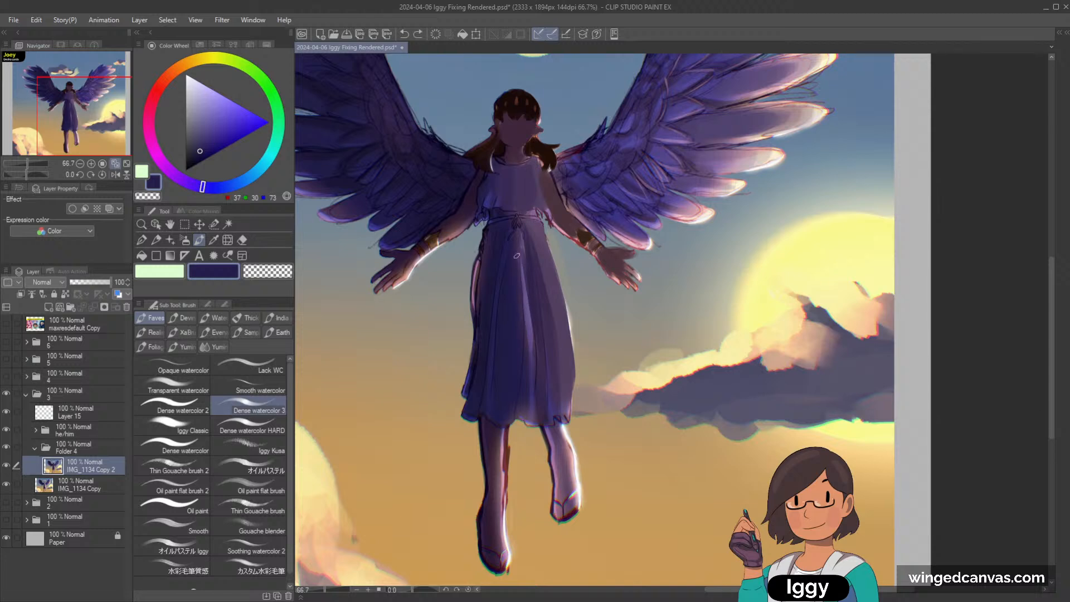
drag(518, 255, 518, 285)
alt+click(527, 352)
alt+click(528, 299)
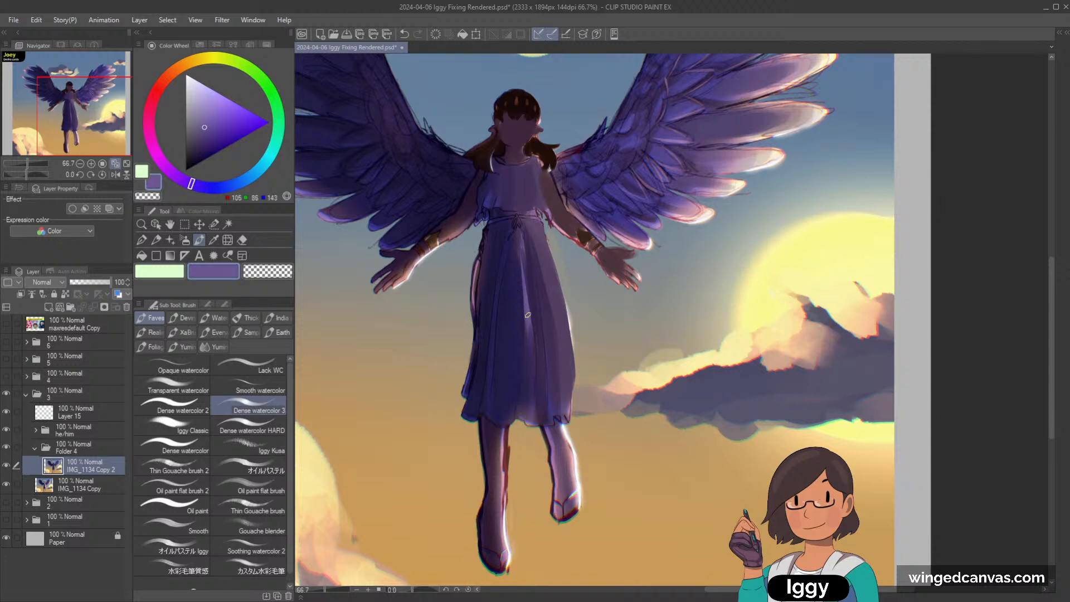
drag(532, 308, 533, 359)
key(ctrl+z)
Shade the arm on the sun side with sampled dark brown skin tones and sample the grey-blue sky beside the skirt.
scroll(531, 384, down, 2)
scroll(530, 248, up, 3)
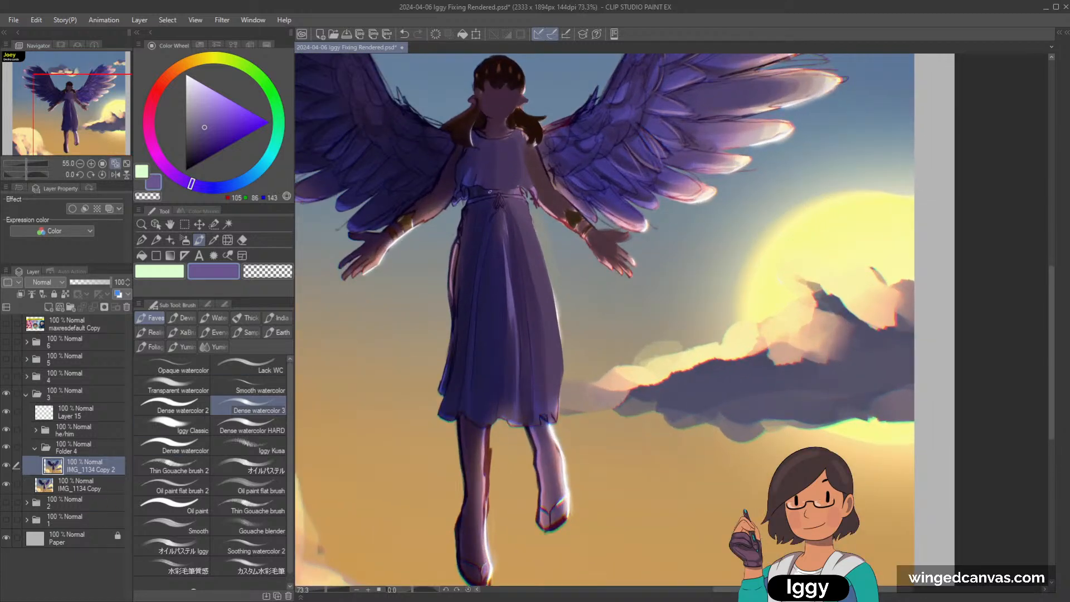
alt+click(435, 196)
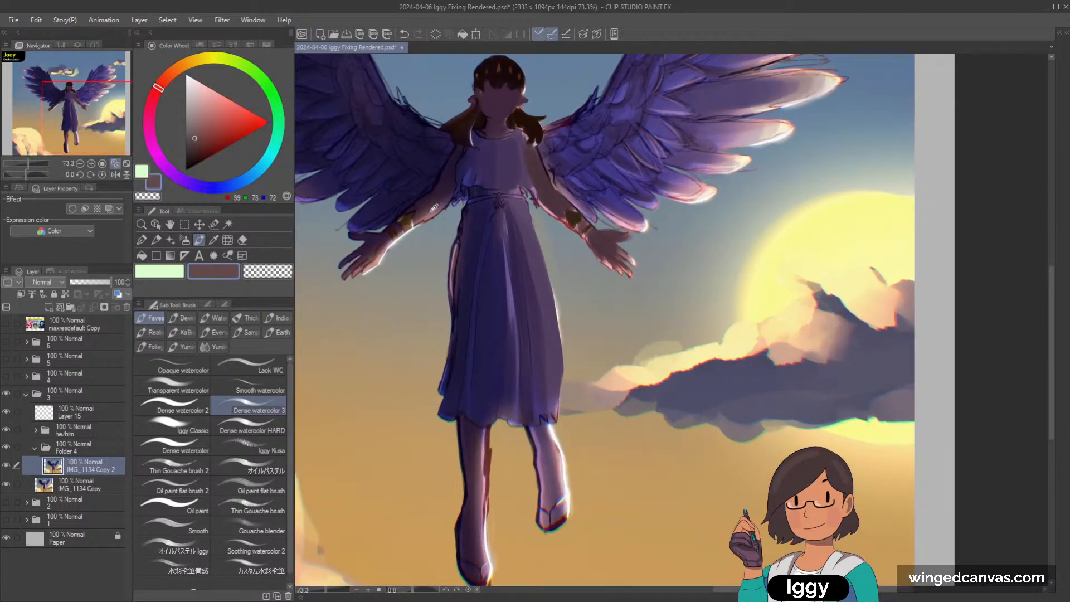
alt+click(524, 154)
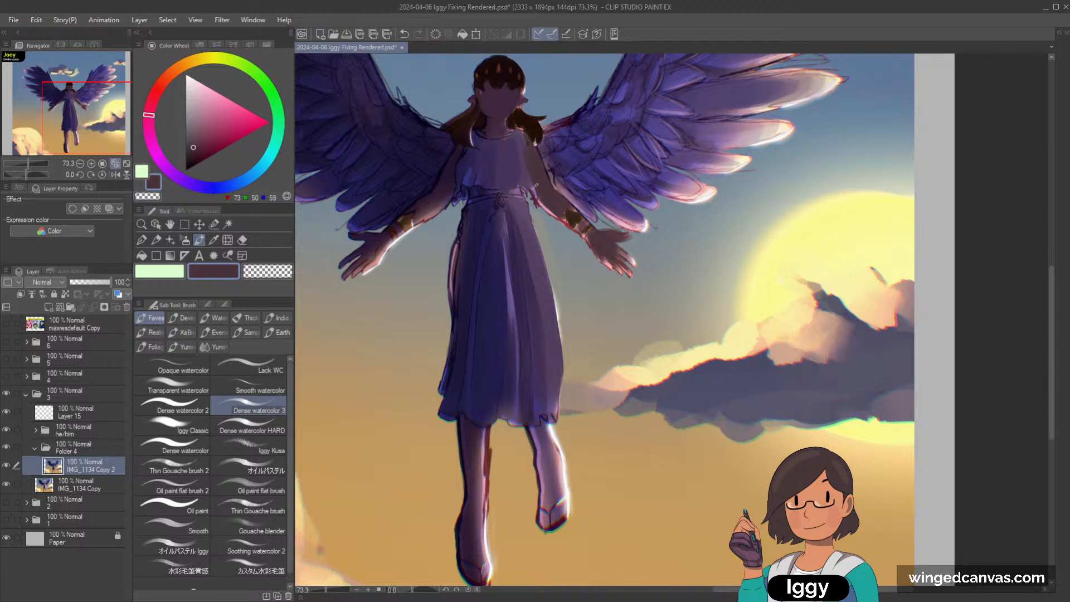
drag(536, 185, 556, 217)
scroll(536, 179, down, 2)
alt+click(560, 258)
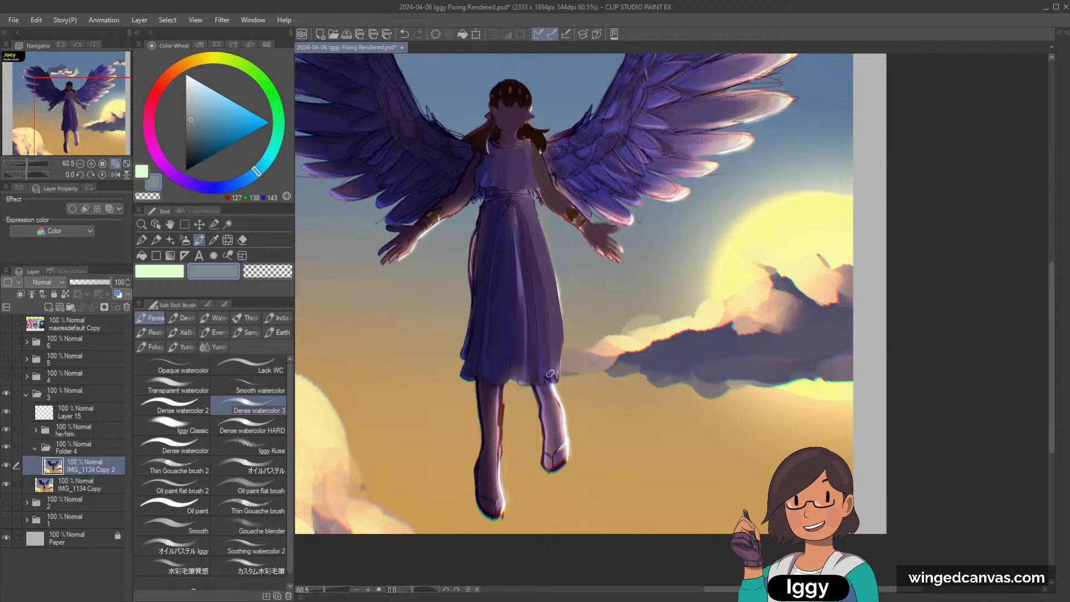
Try a pale pink highlight stroke along an upper feather of the wing farther from the sun.
scroll(570, 323, down, 6)
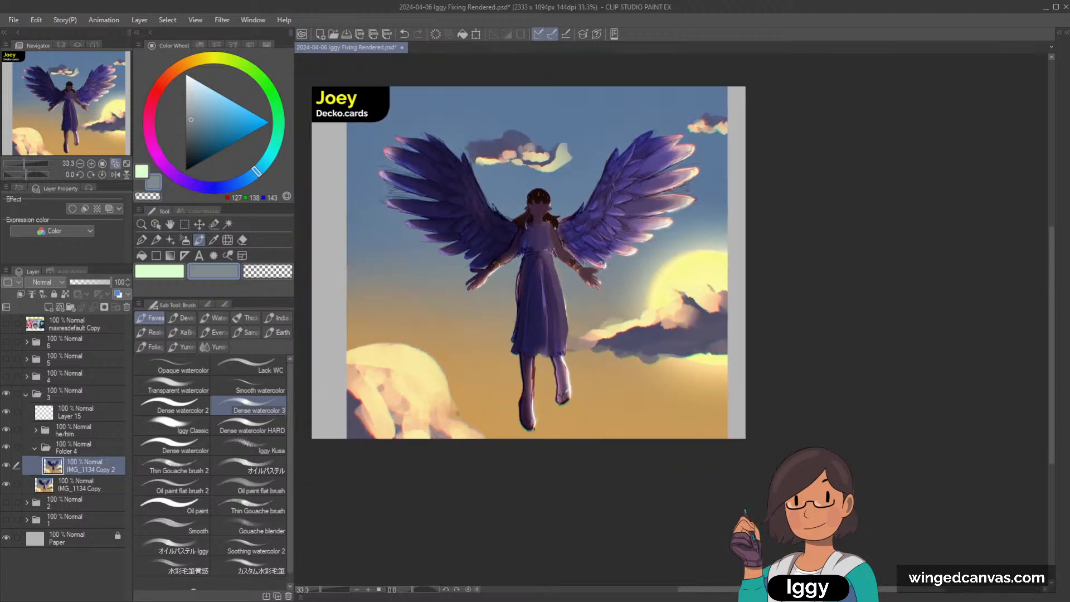
scroll(594, 281, up, 2)
scroll(375, 90, up, 2)
alt+click(339, 133)
alt+click(340, 133)
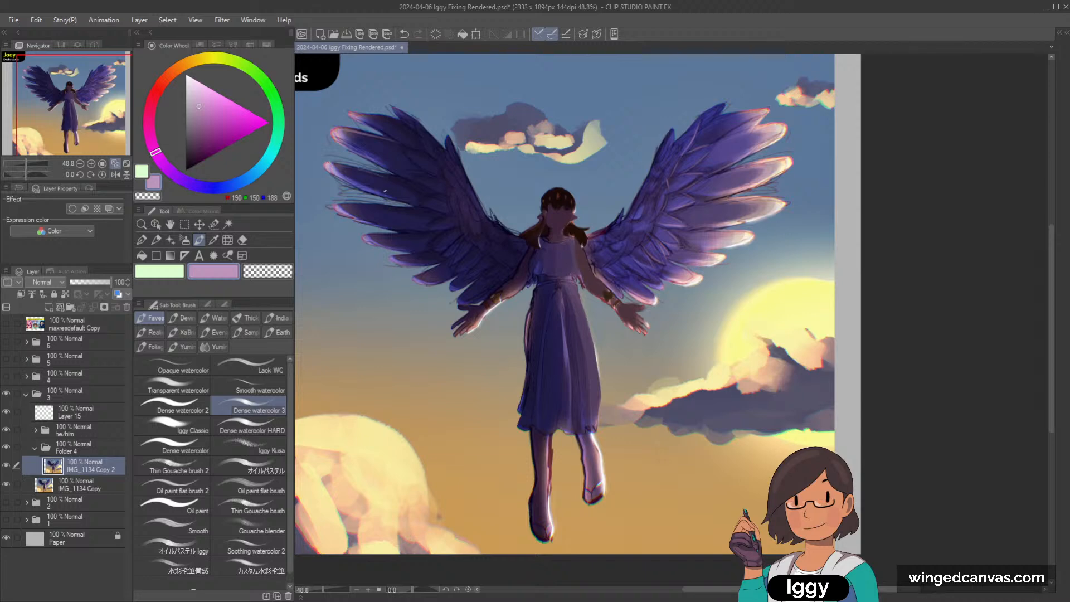
drag(337, 166, 400, 178)
key(ctrl+z)
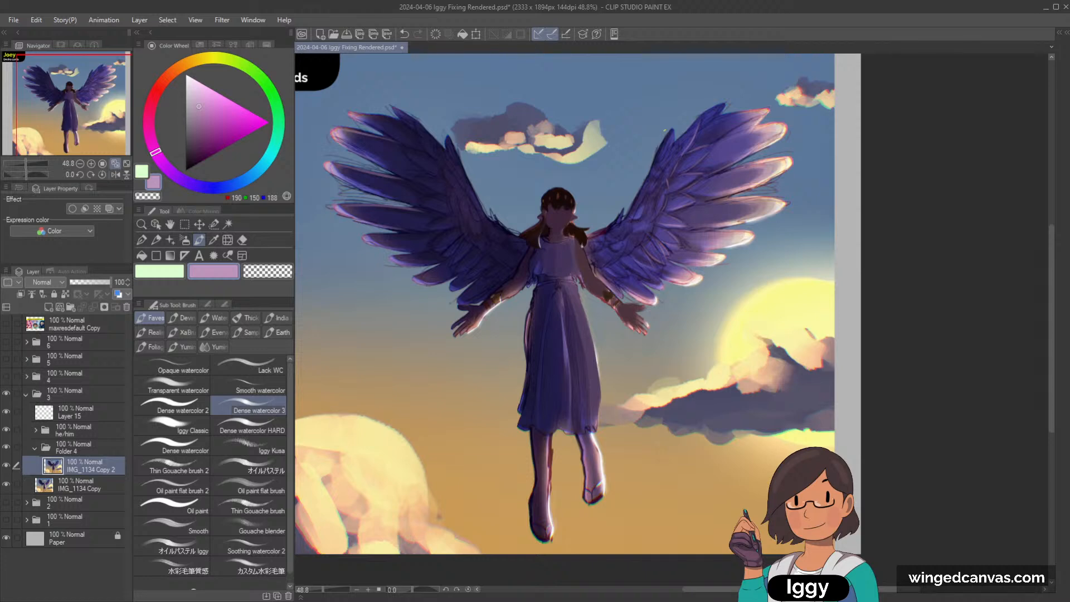
Soften the skirt's folds down to the hem with sampled dark blue and dark violet shadow tones.
alt+click(382, 209)
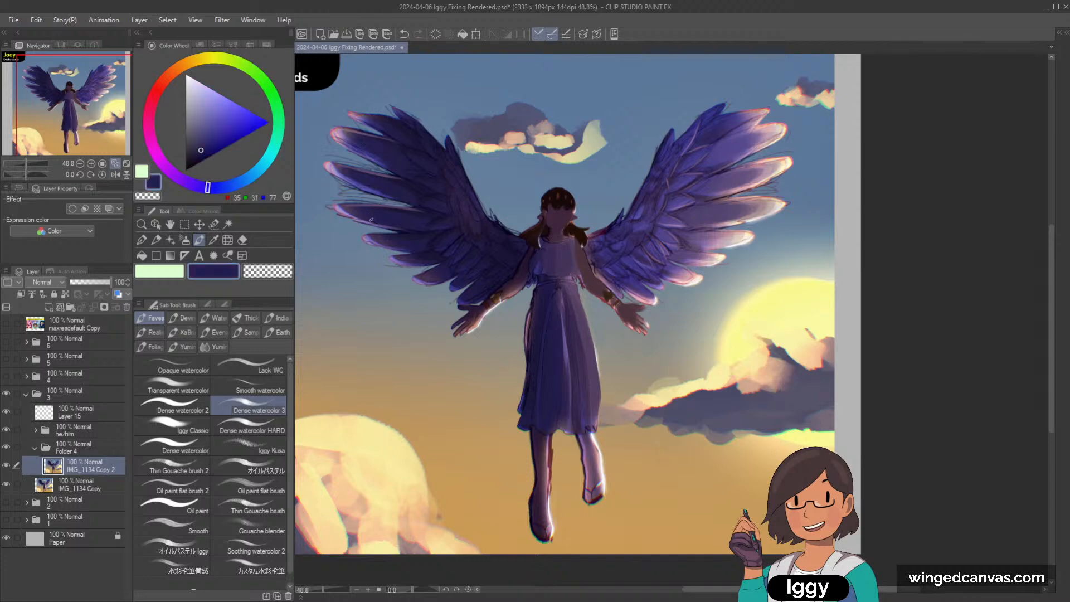
drag(601, 194, 526, 193)
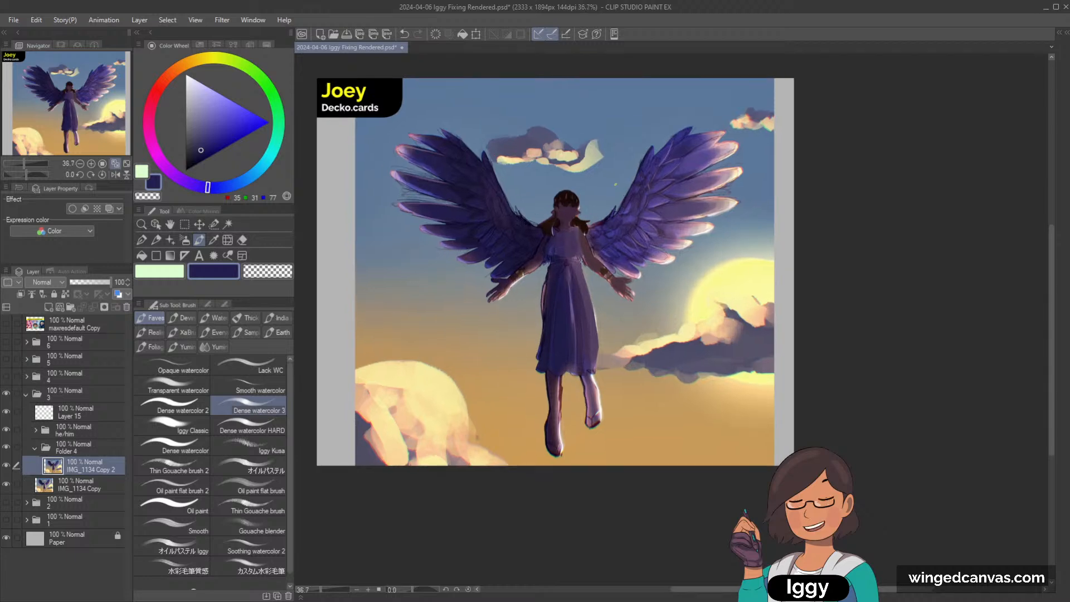
drag(333, 105, 285, 97)
drag(623, 183, 776, 183)
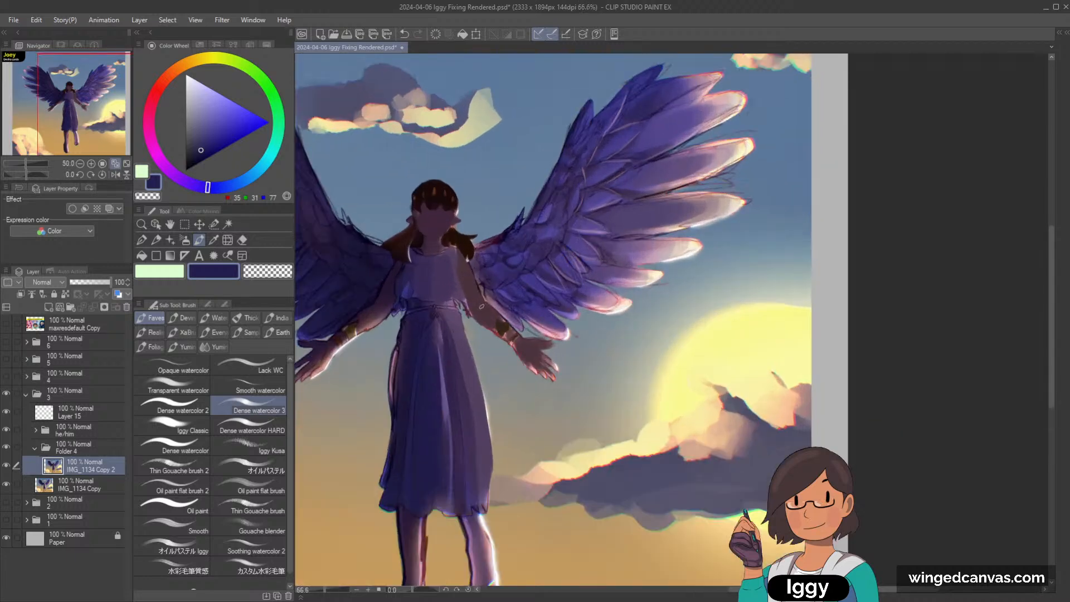
alt+click(432, 401)
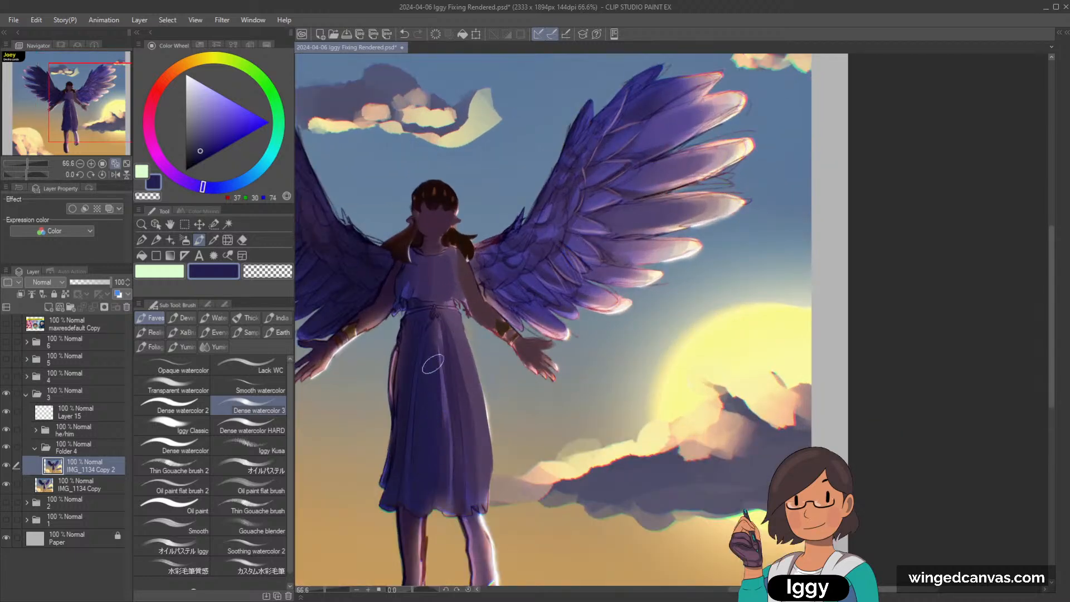
alt+click(444, 446)
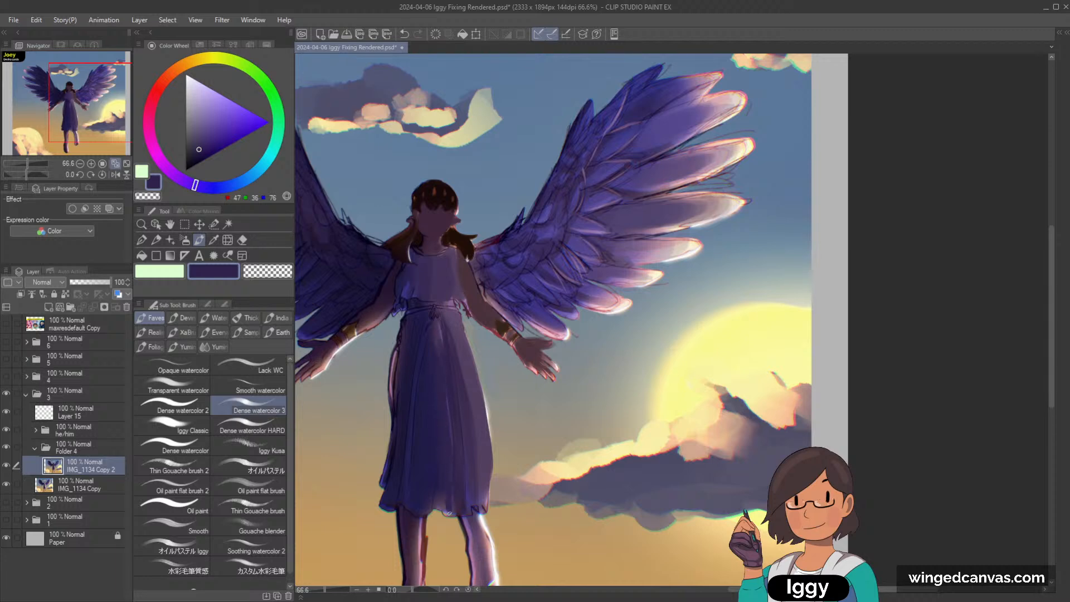
Temporarily hide the IMG_1134 Copy 2 layer to sample the light orange skin highlight from the original face.
scroll(450, 411, down, 3)
scroll(450, 411, up, 2)
scroll(450, 411, down, 2)
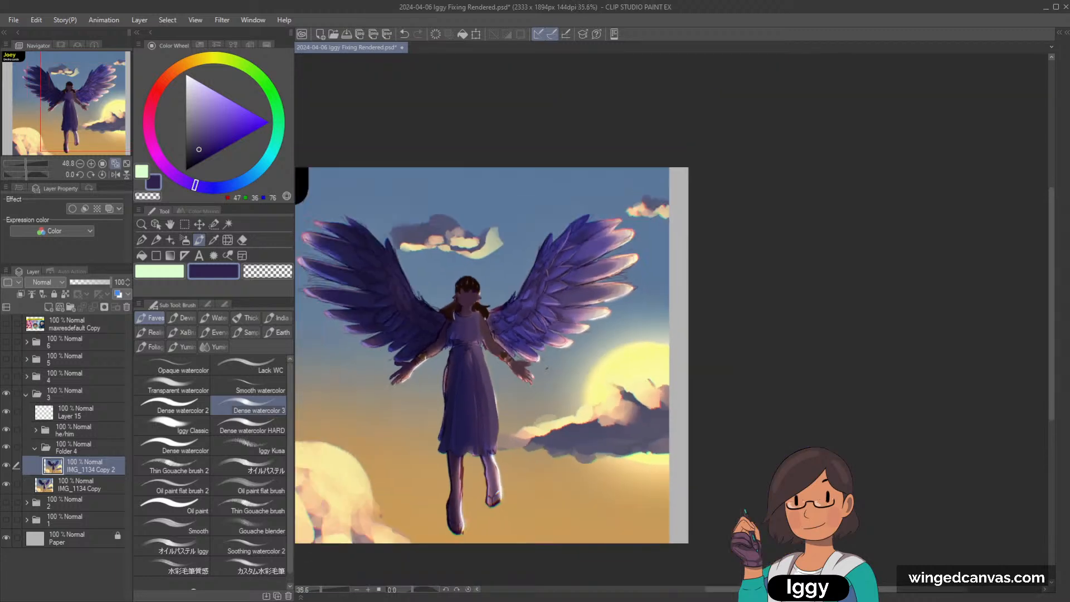
scroll(546, 367, up, 1)
drag(545, 367, 559, 282)
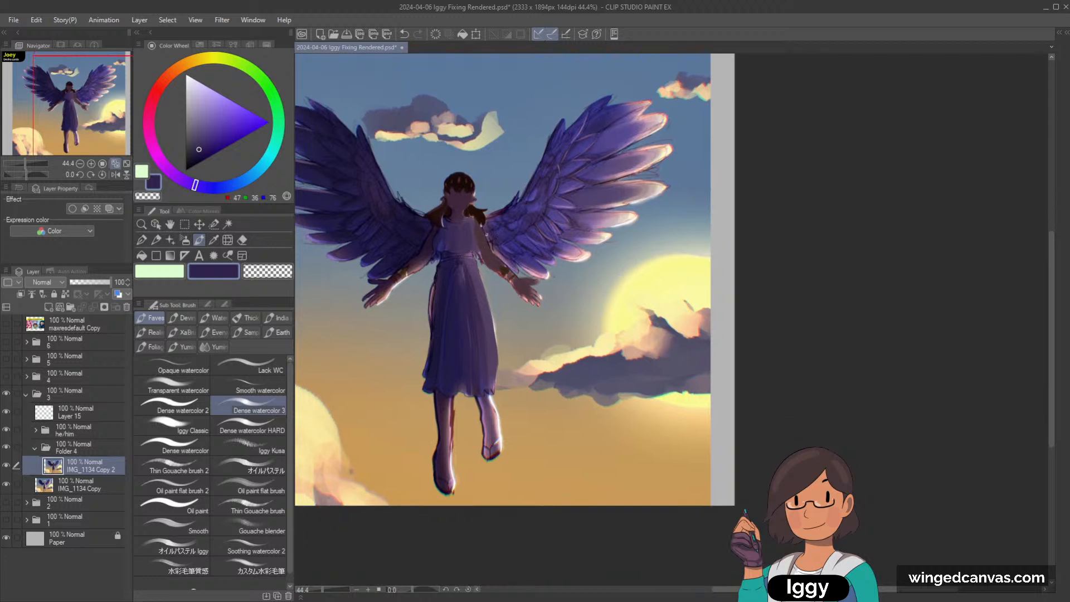
scroll(558, 282, down, 1)
scroll(561, 260, up, 1)
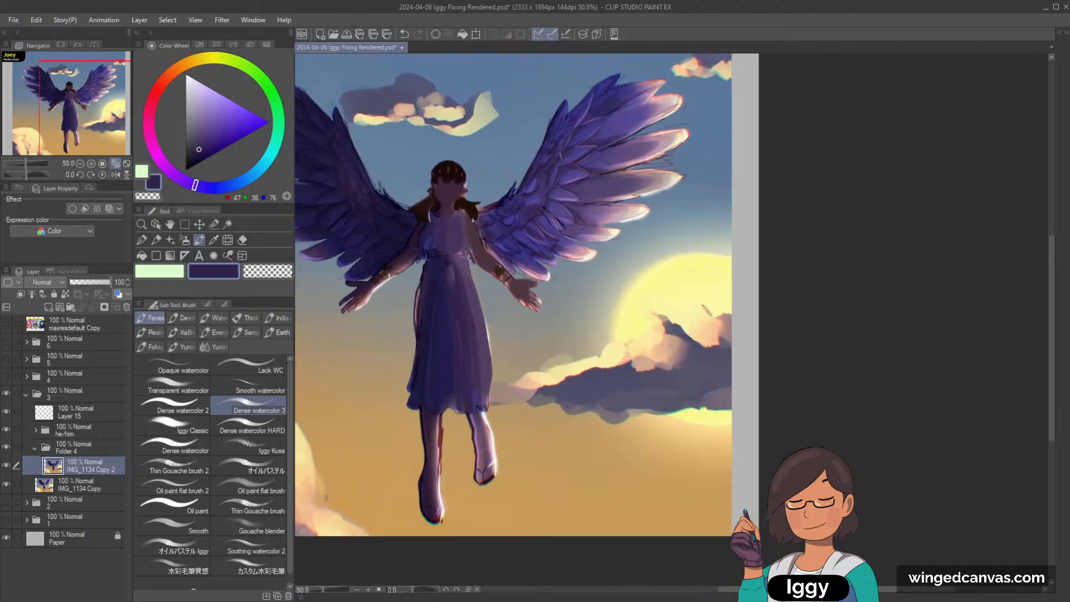
click(7, 466)
scroll(472, 161, up, 1)
alt+click(449, 204)
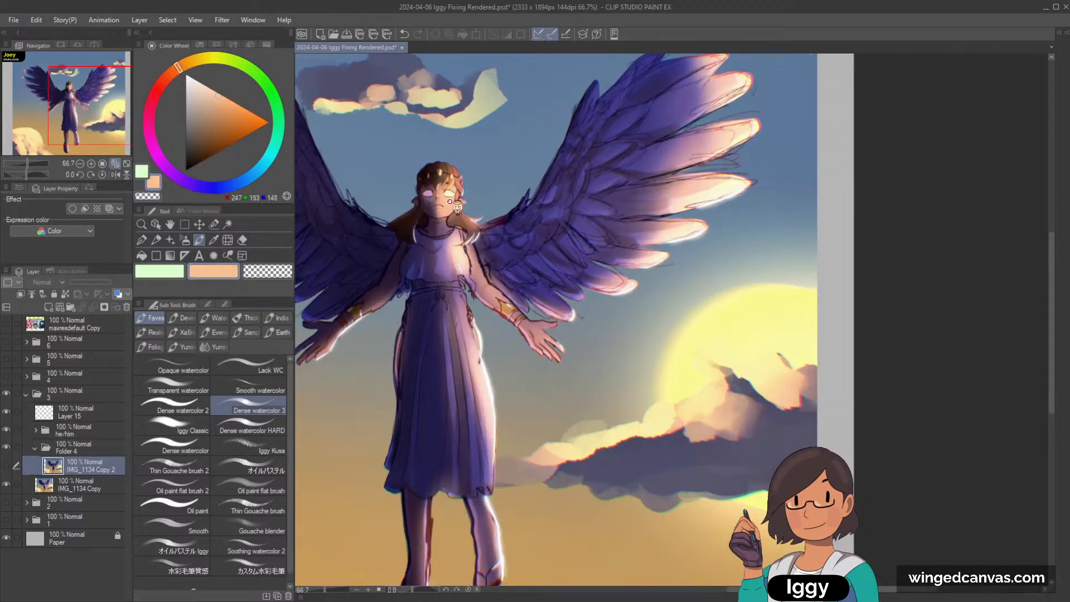
click(7, 466)
Paint a warm light accent on the sun-side ear and sample a muted reddish brown from it.
scroll(435, 238, up, 3)
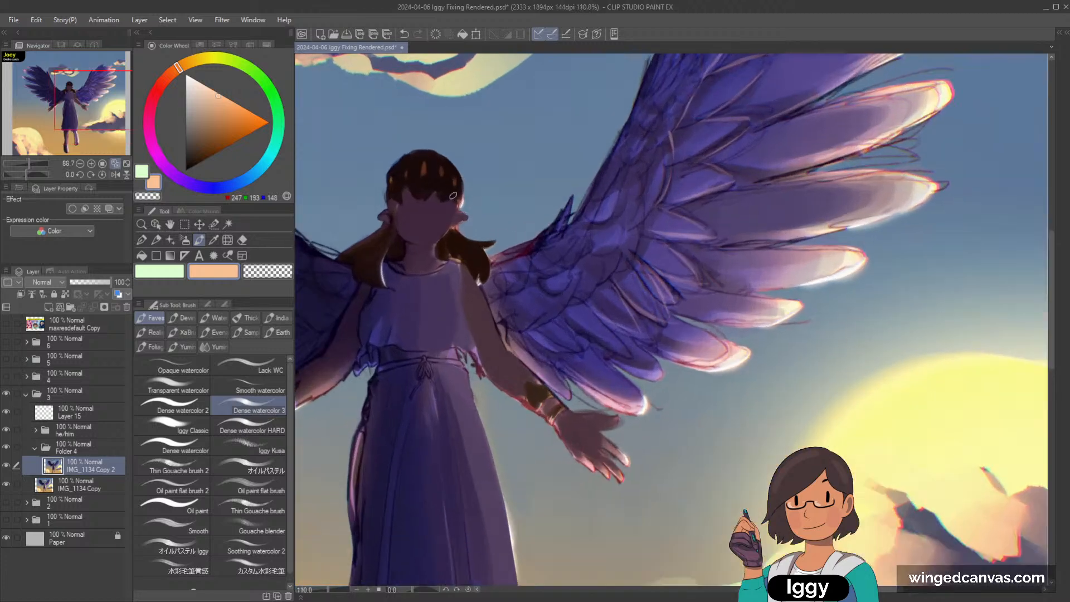
key(ctrl+z)
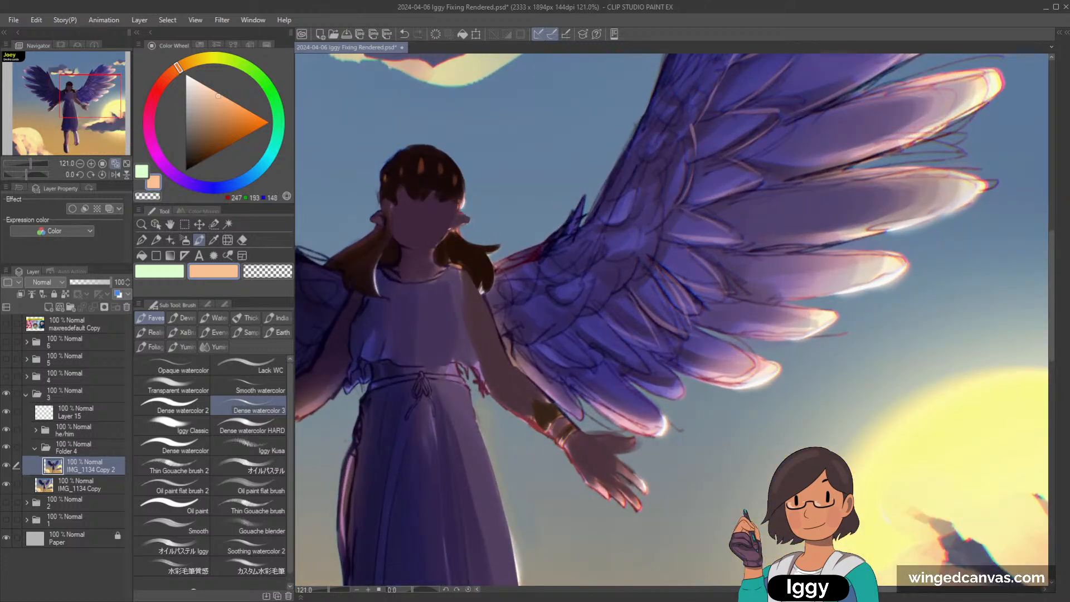
scroll(437, 251, up, 1)
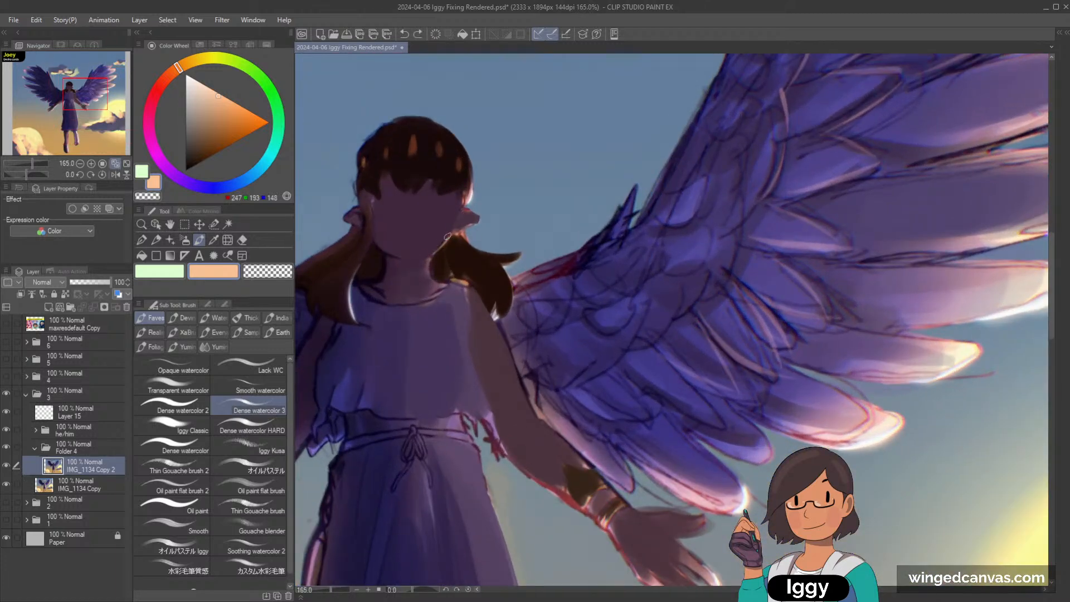
key(ctrl+y)
alt+click(474, 213)
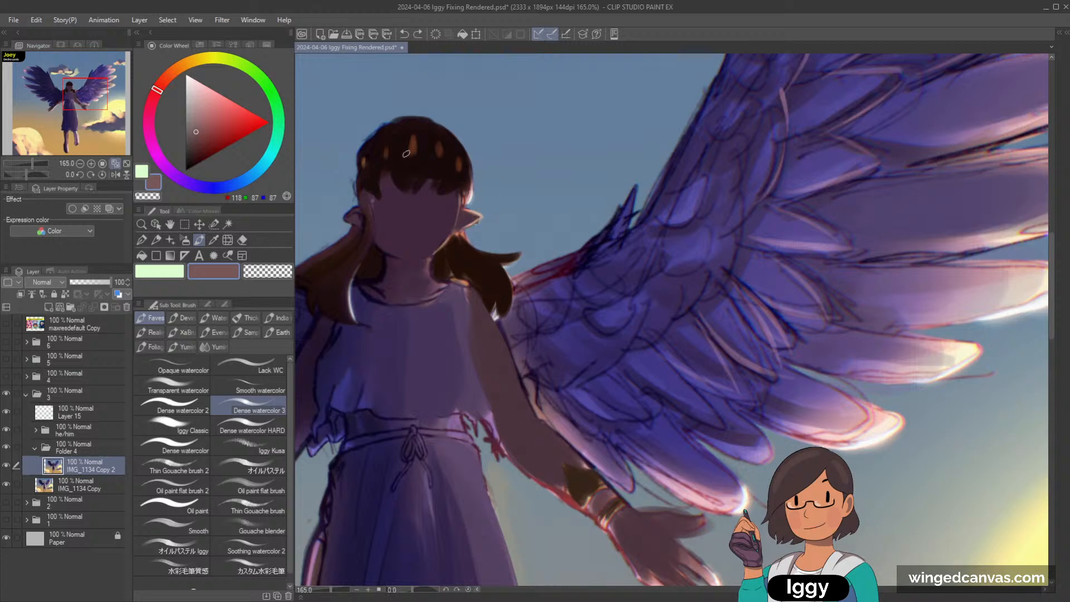
Define the inside of the sun-side ear with a more saturated red and blend it with sampled dark skin tones.
drag(202, 121, 221, 121)
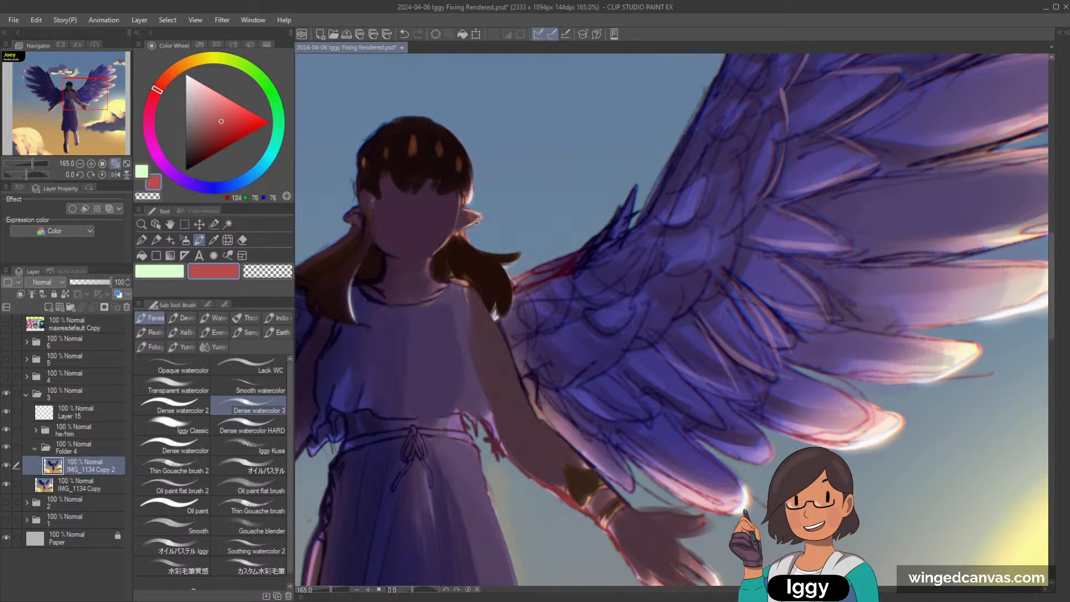
alt+click(465, 212)
alt+click(457, 220)
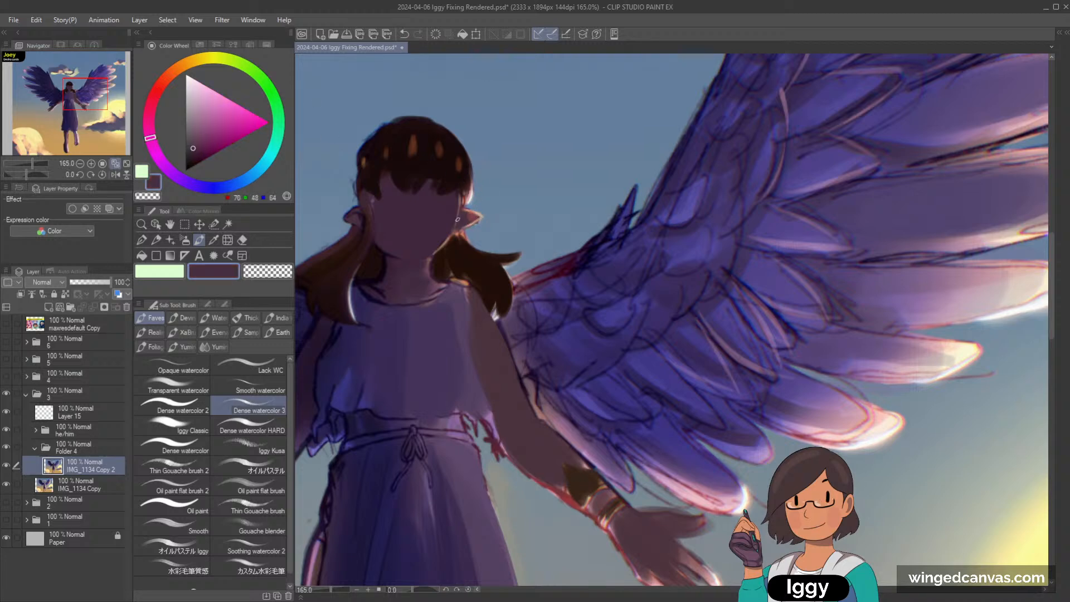
alt+click(474, 217)
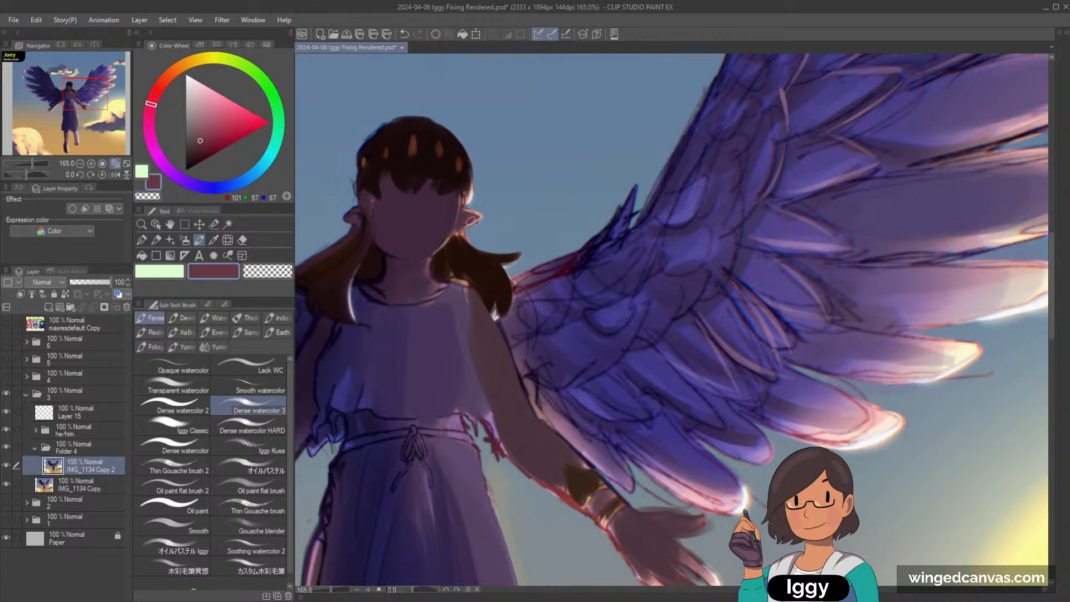
Hide the IMG_1134 Copy 2 layer, sample a pinkish purple from the original face, and make the IMG_1134 Copy layer active.
scroll(577, 140, down, 4)
scroll(577, 139, up, 2)
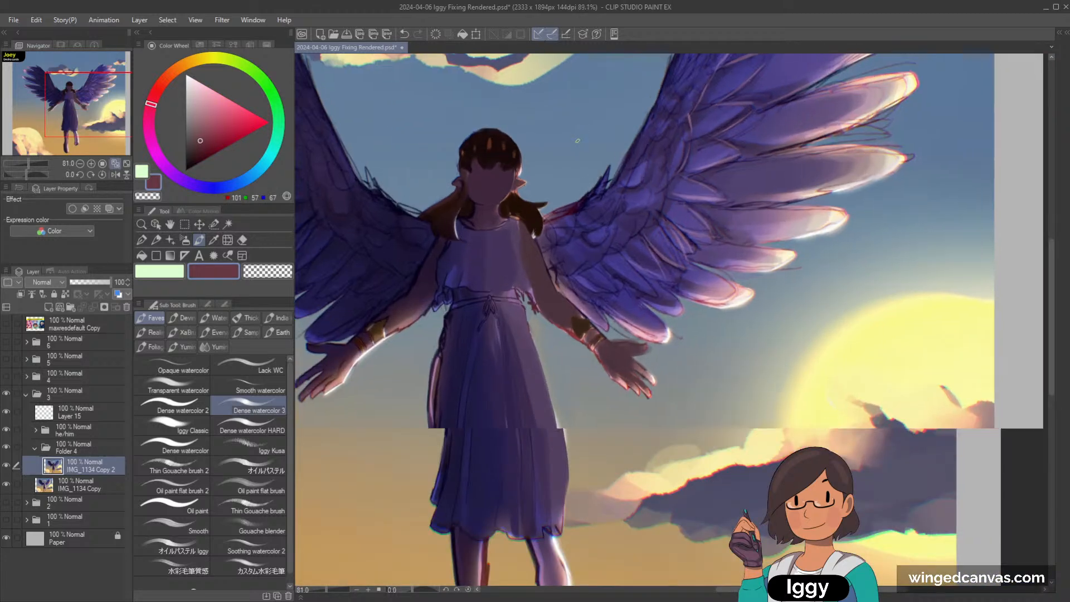
scroll(626, 433, up, 1)
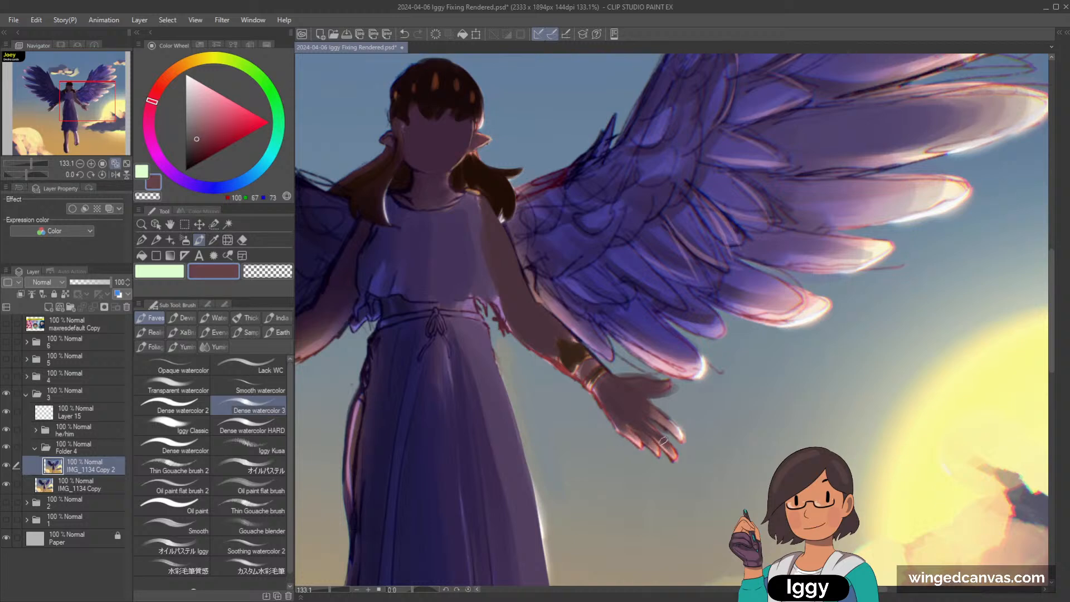
scroll(639, 403, down, 3)
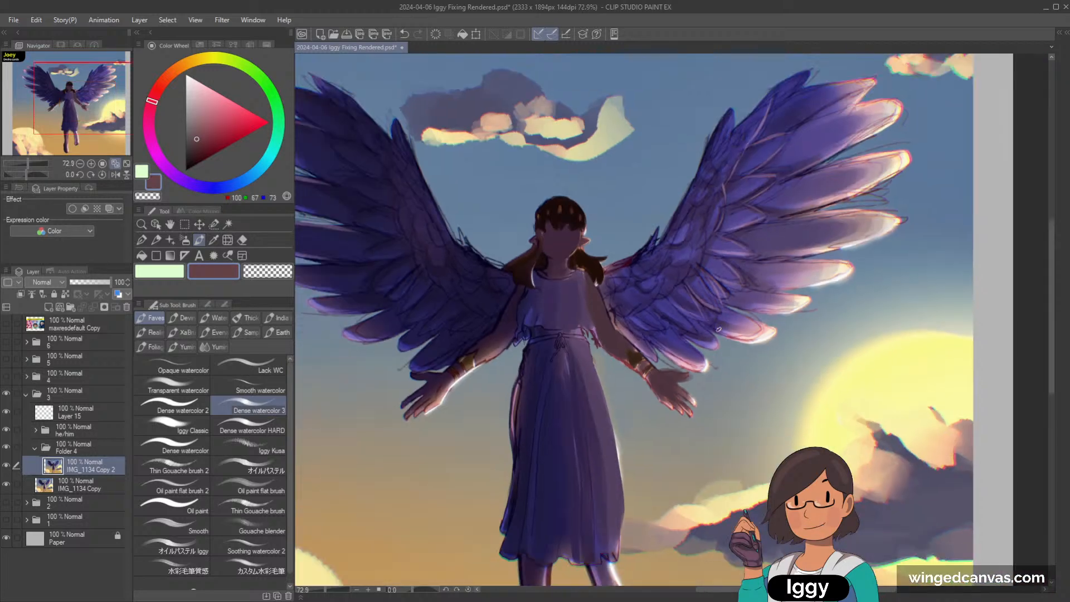
drag(55, 115, 68, 119)
click(7, 464)
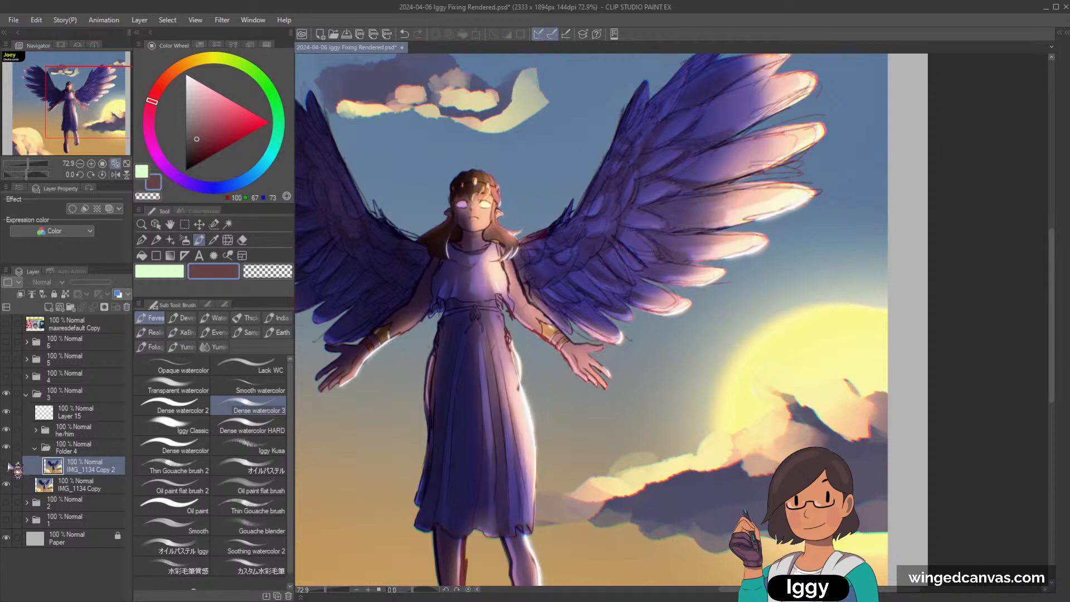
click(6, 464)
click(6, 465)
alt+click(465, 211)
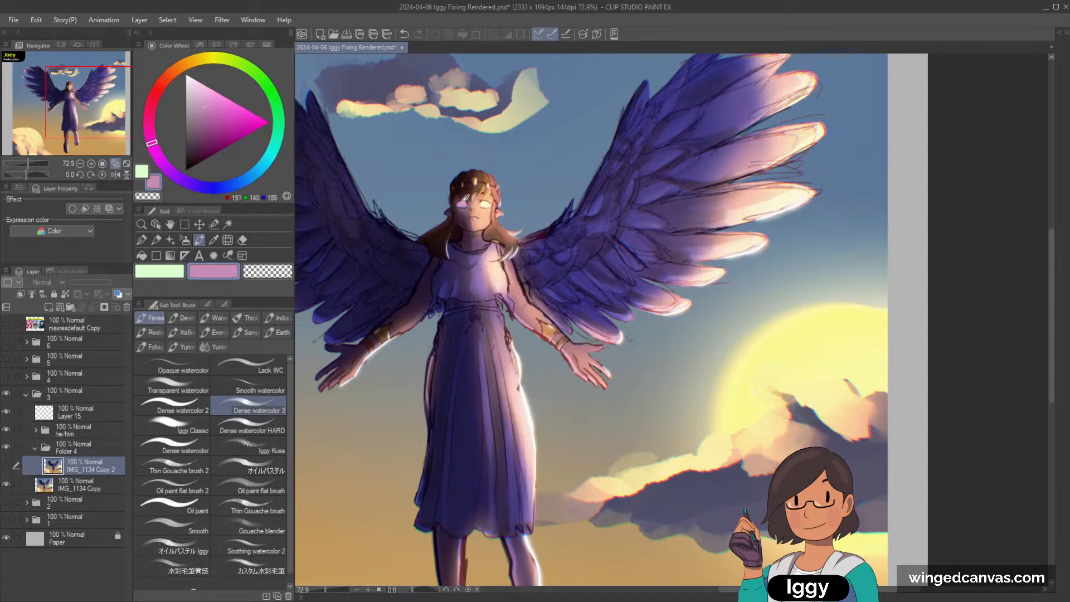
click(84, 486)
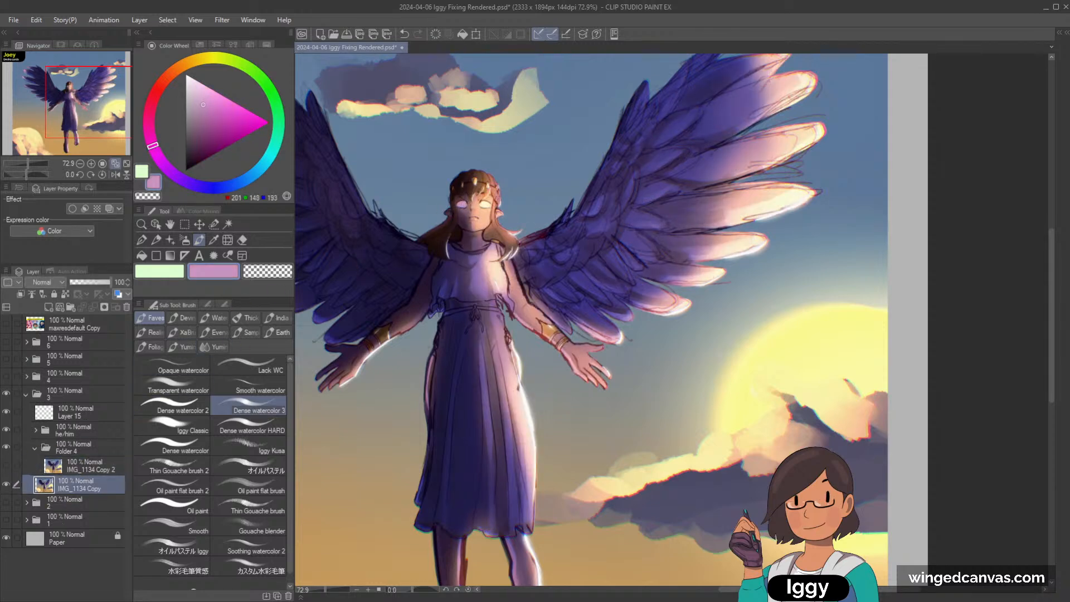
Set the light accent colour to pale yellow, hide the IMG_1134 Copy layer, and make IMG_1134 Copy 2 visible and active with pinkish purple chosen.
click(178, 273)
drag(205, 57, 212, 57)
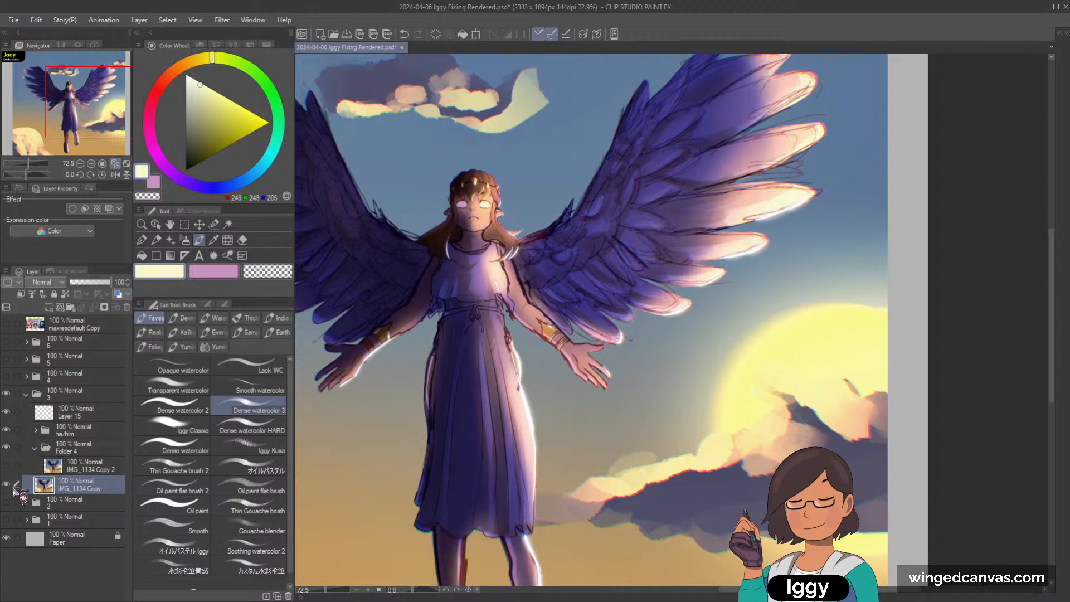
click(6, 483)
click(6, 465)
scroll(457, 201, up, 8)
click(209, 269)
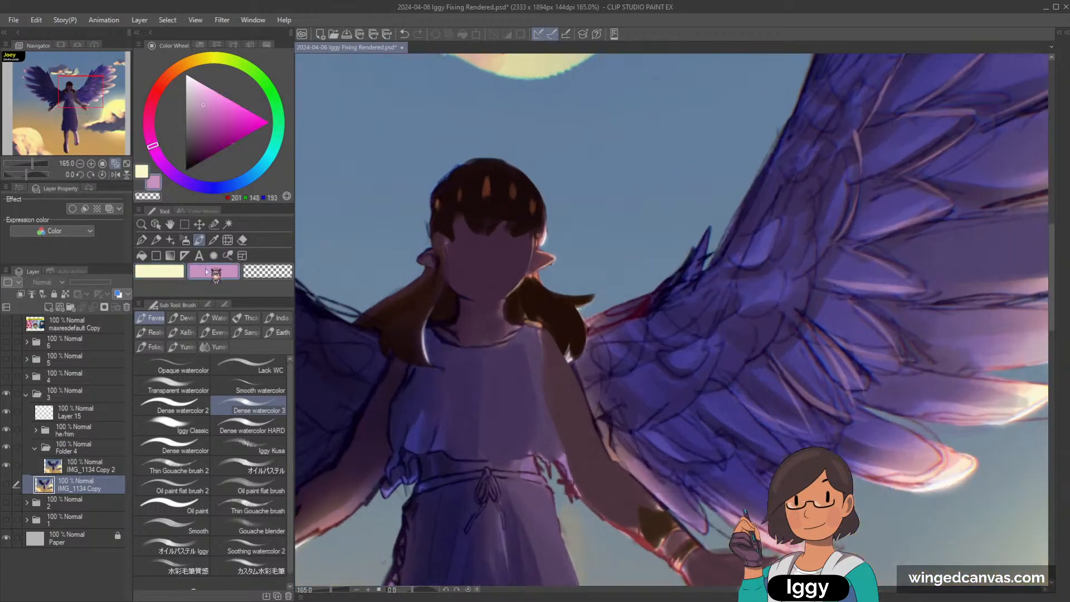
click(92, 465)
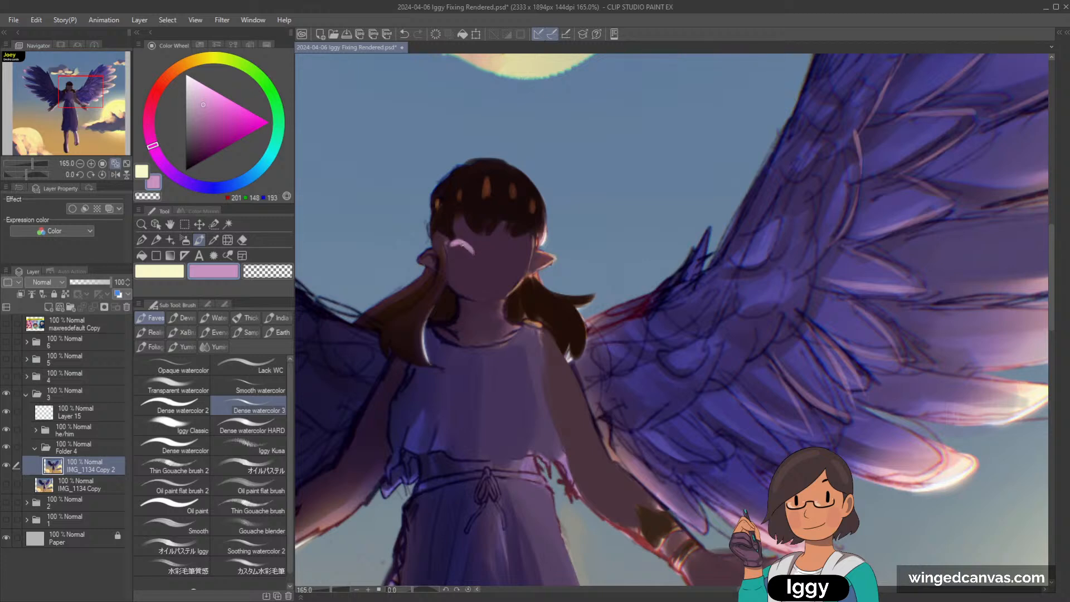
Paint a solid pinkish-purple eye on the face's shadow side and a pale yellow eye on the sun side.
key(ctrl+z)
drag(450, 244, 469, 245)
key(x)
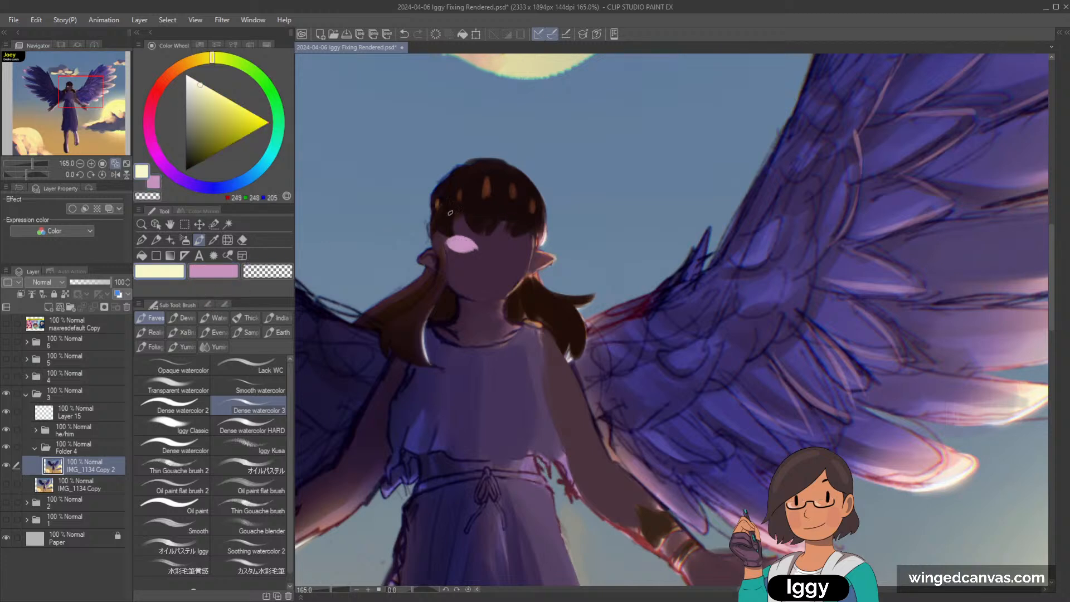
key(ctrl+z)
drag(501, 252, 528, 248)
Paint a faint glow on the skin beneath both eyes, blending muted purple and reddish-brown tones sampled from the face.
alt+click(516, 258)
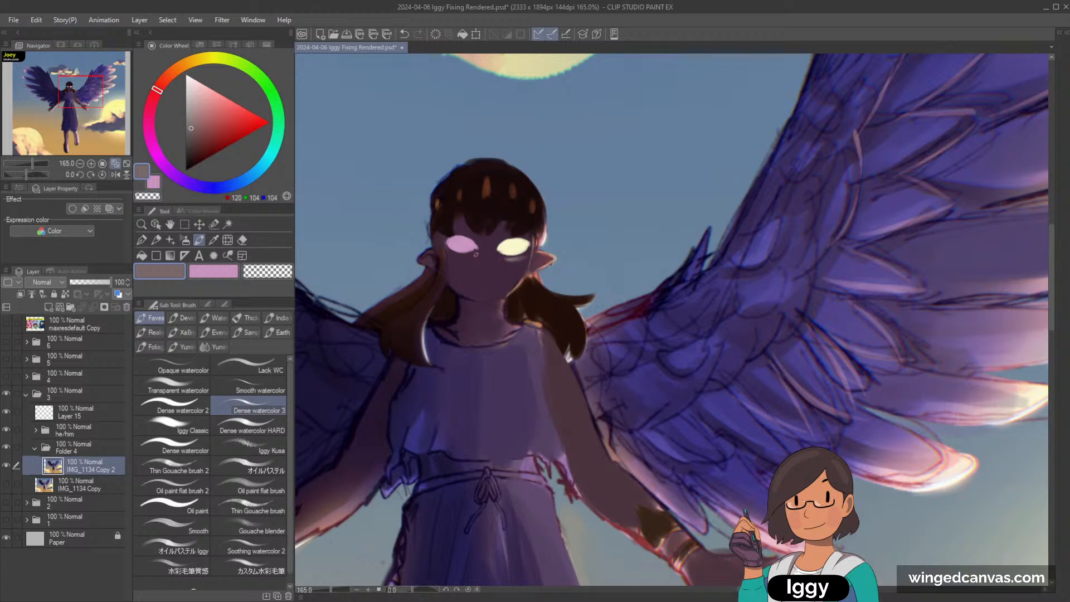
key(x)
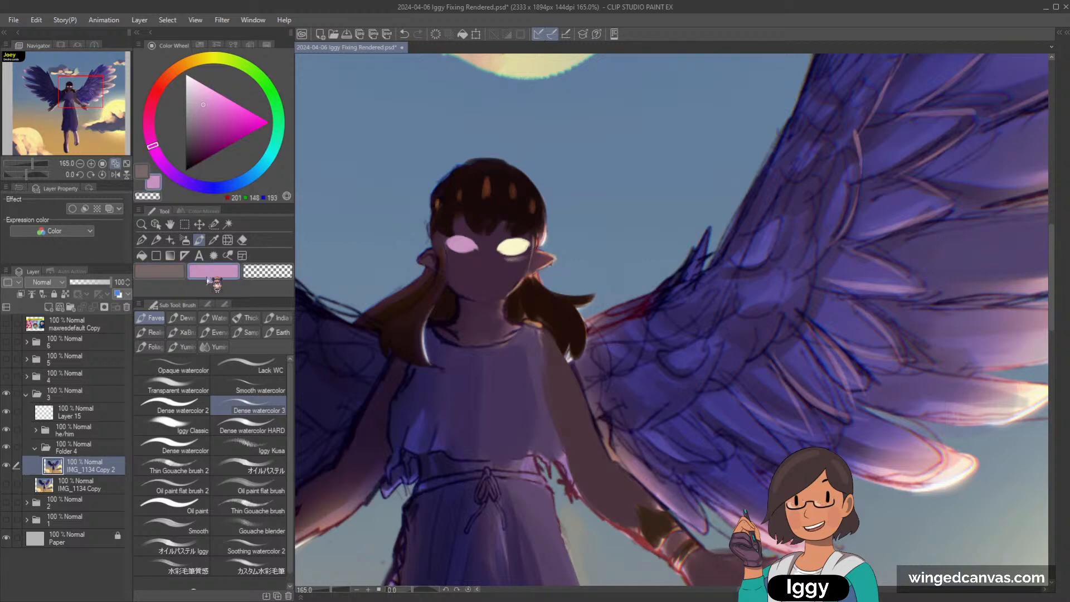
alt+click(458, 255)
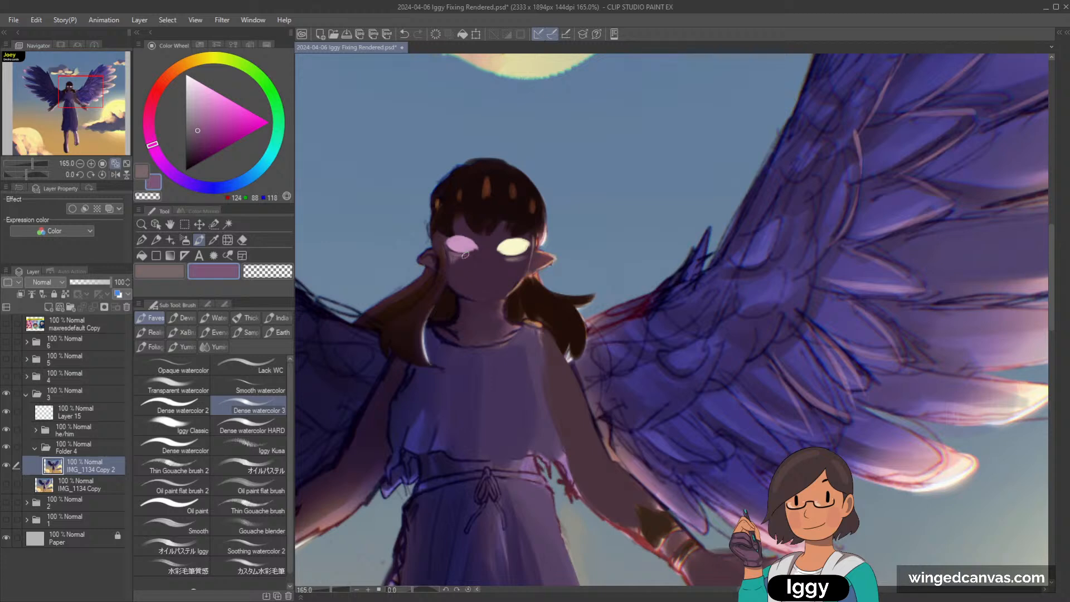
alt+click(517, 246)
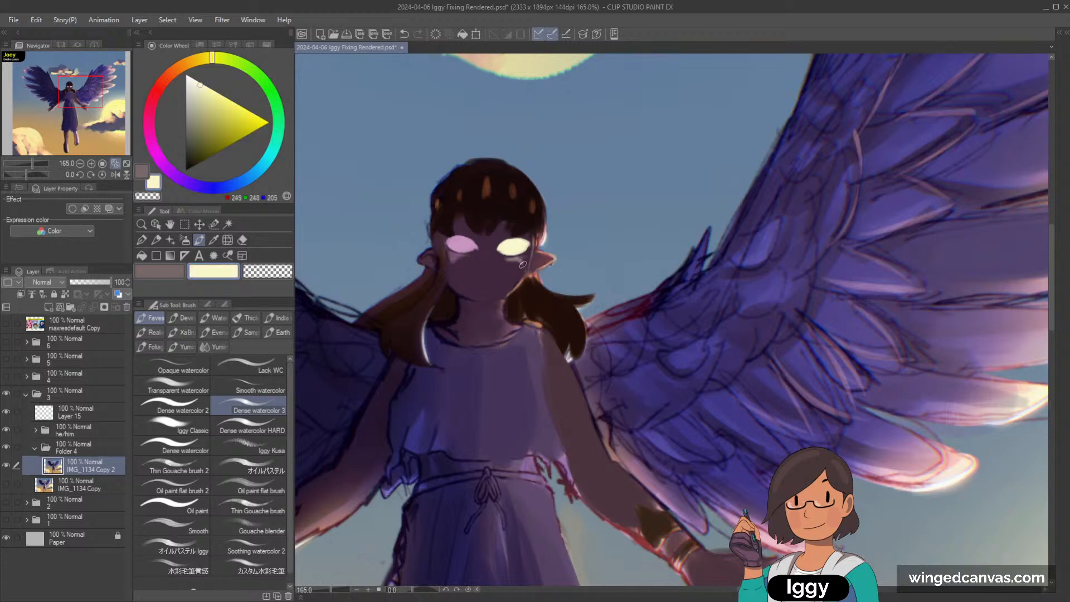
alt+click(522, 266)
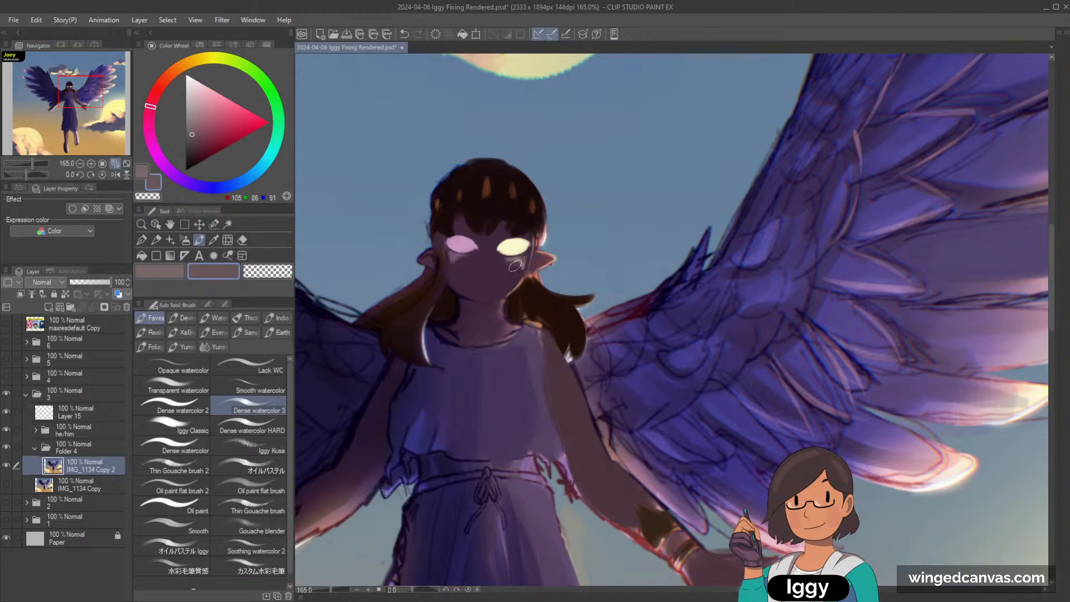
Shade the pinkish-purple eye with a darker, more saturated magenta-purple and blend it with a tone sampled from the eye.
alt+click(472, 238)
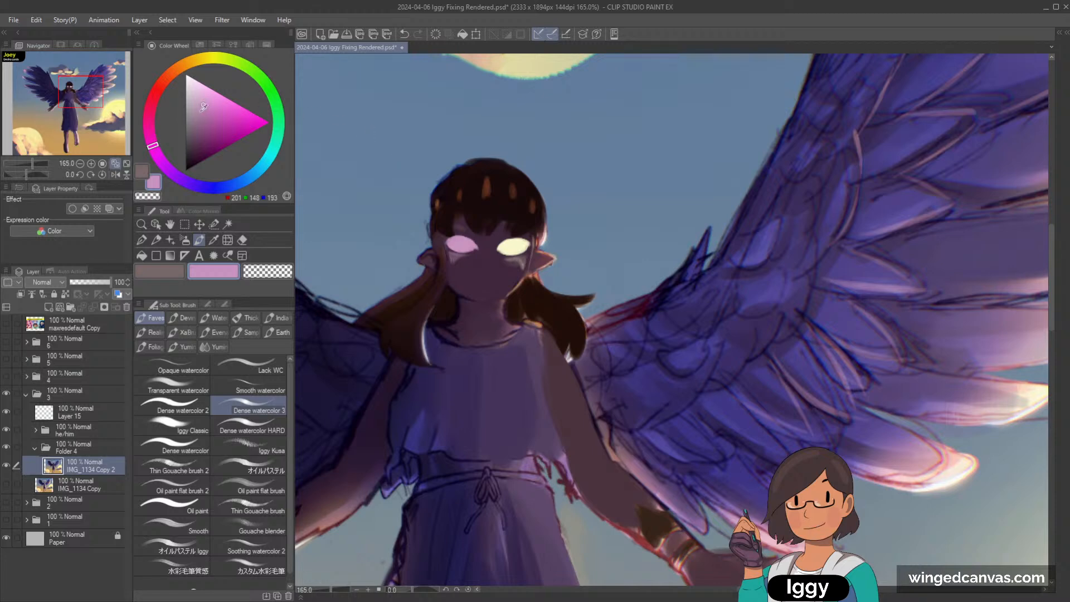
click(200, 113)
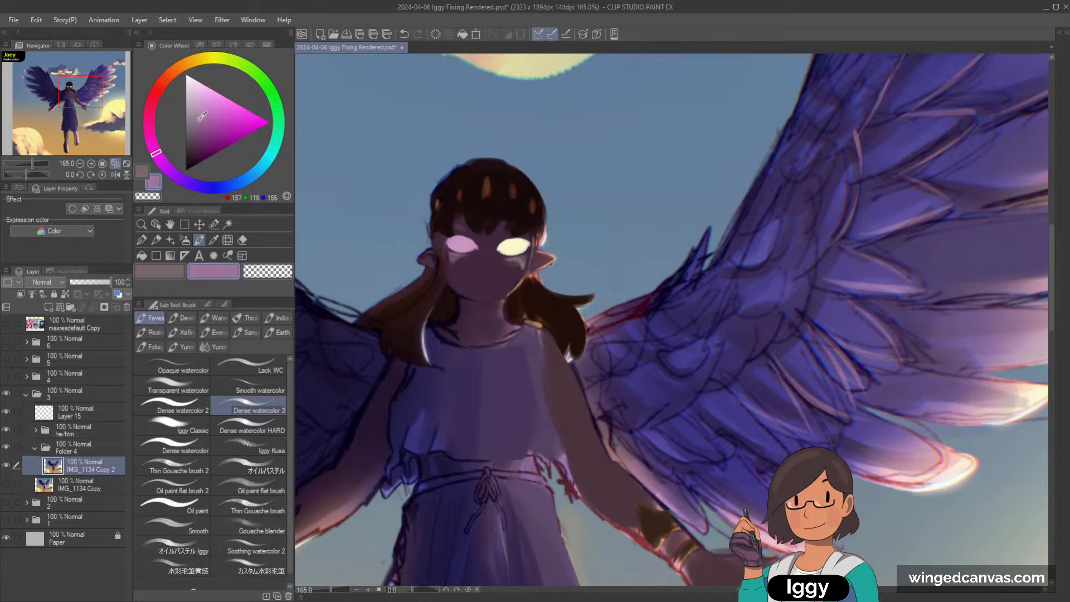
click(206, 119)
scroll(470, 249, up, 2)
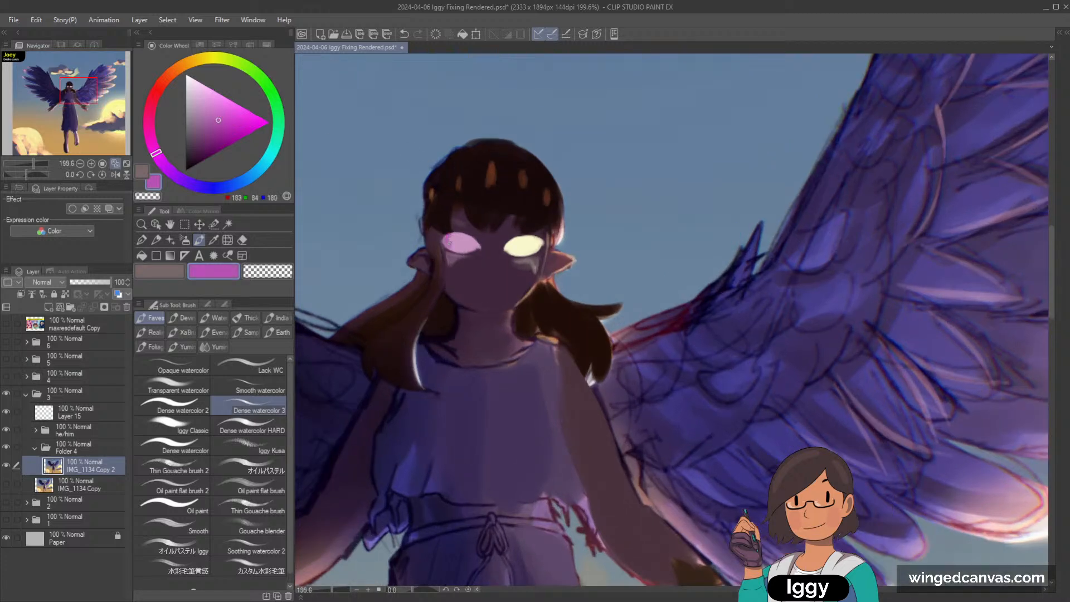
alt+click(452, 243)
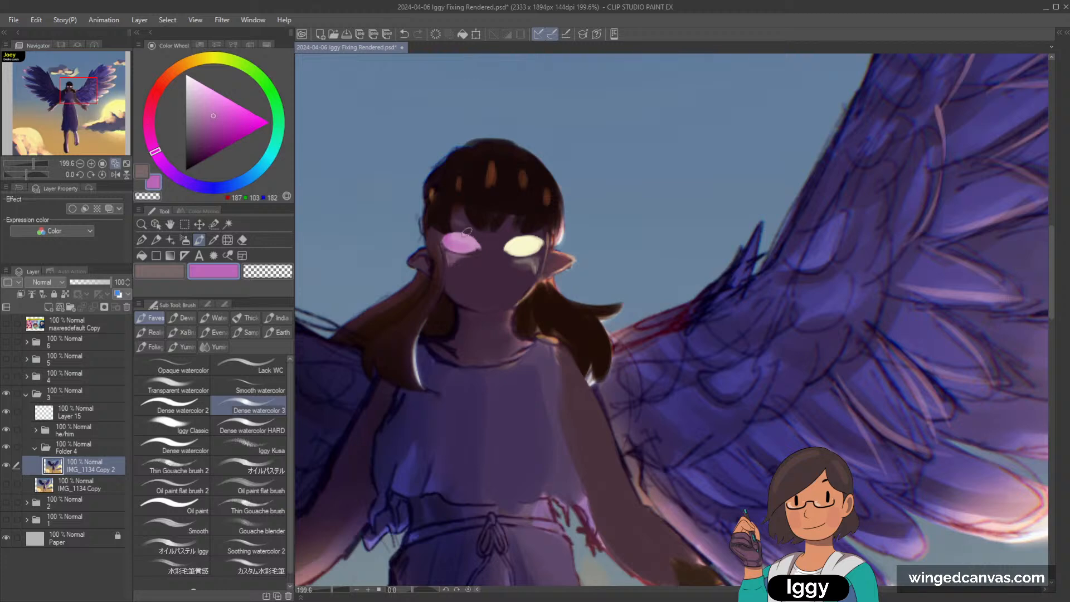
Shade the pale yellow eye with a darker, more orange yellow derived from its sampled colour.
alt+click(526, 239)
drag(212, 56, 194, 60)
click(203, 98)
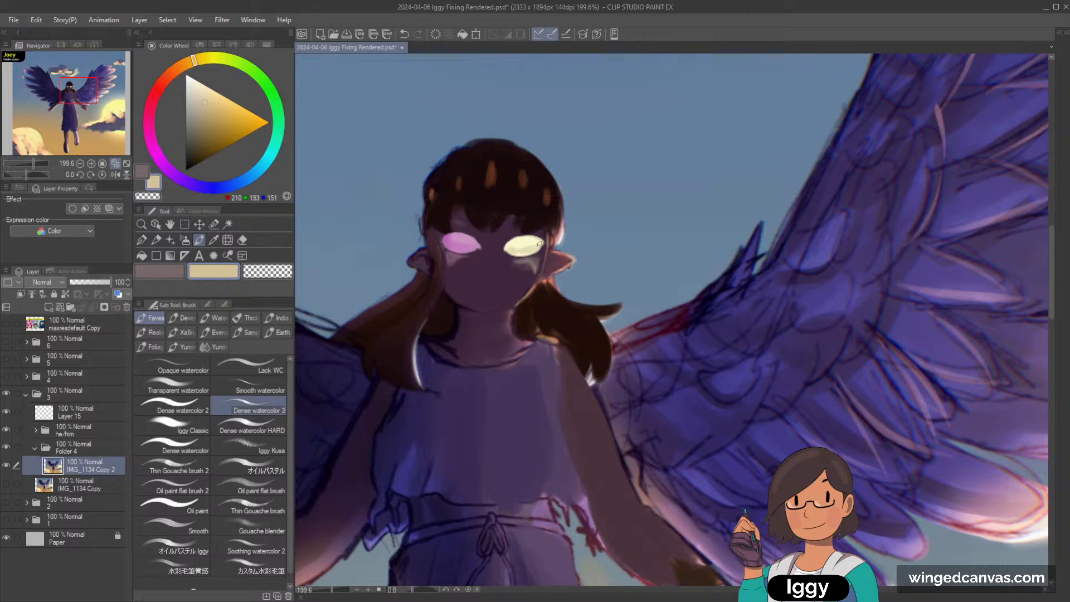
scroll(589, 183, down, 5)
scroll(491, 232, up, 8)
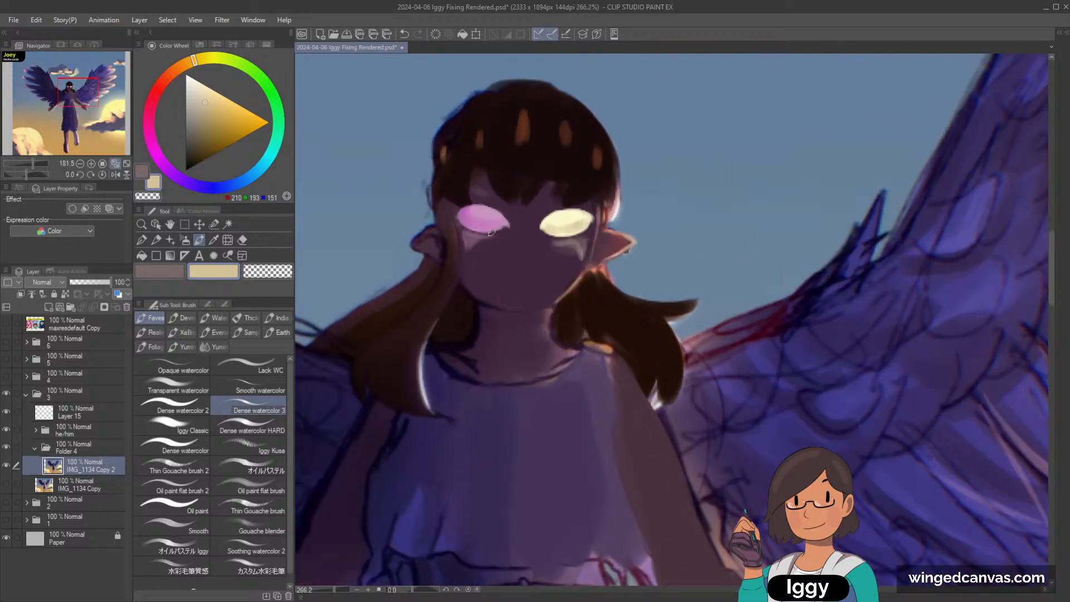
Brighten the shadow-side eye with a very light pink highlight based on its sampled colour.
alt+click(557, 222)
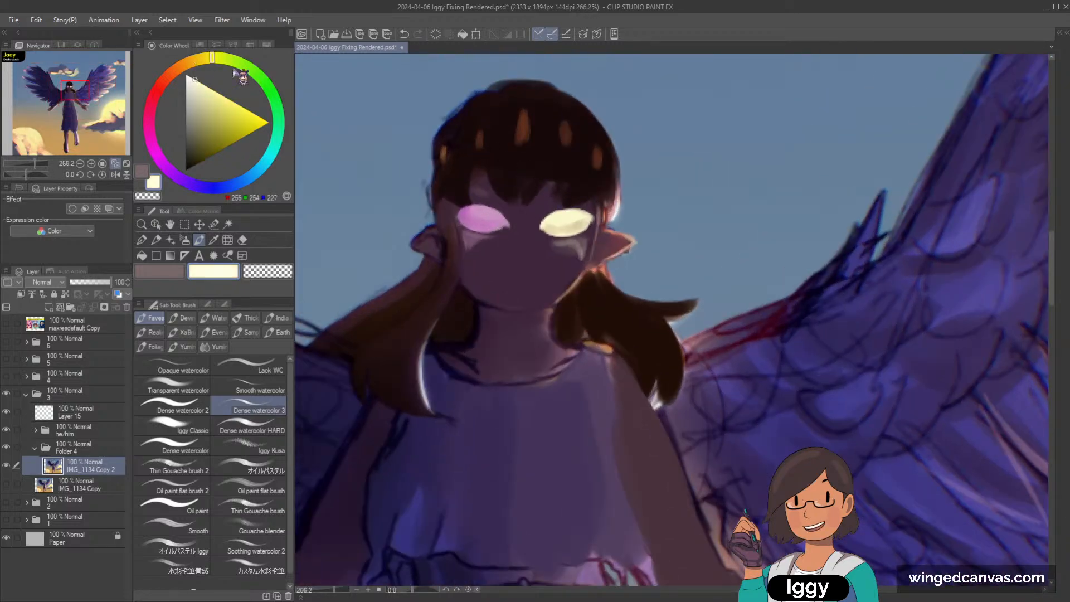
alt+click(484, 212)
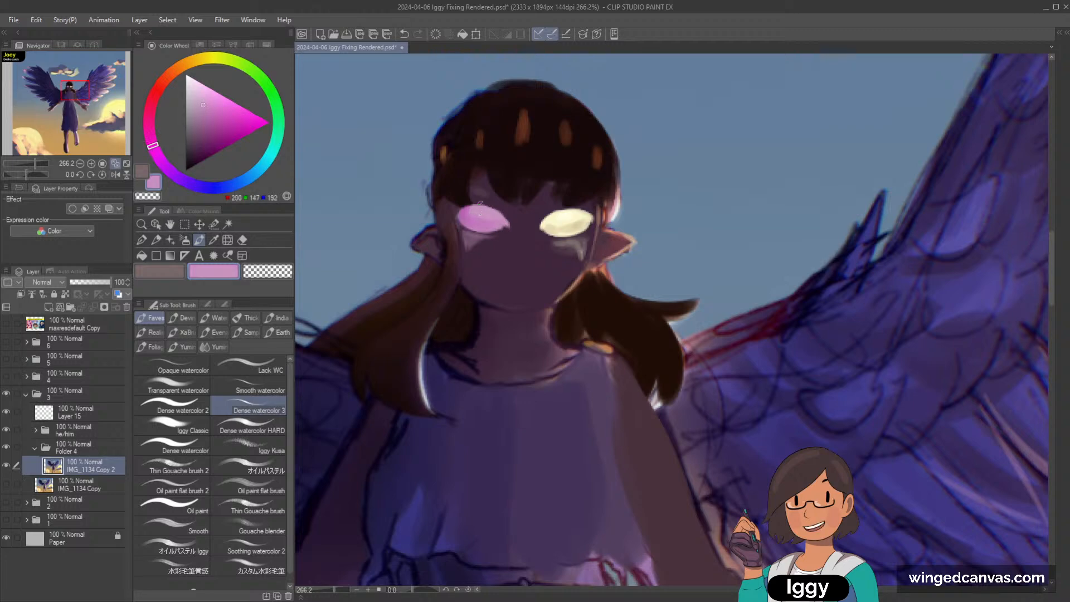
drag(468, 214, 482, 210)
scroll(587, 160, down, 5)
scroll(488, 227, up, 5)
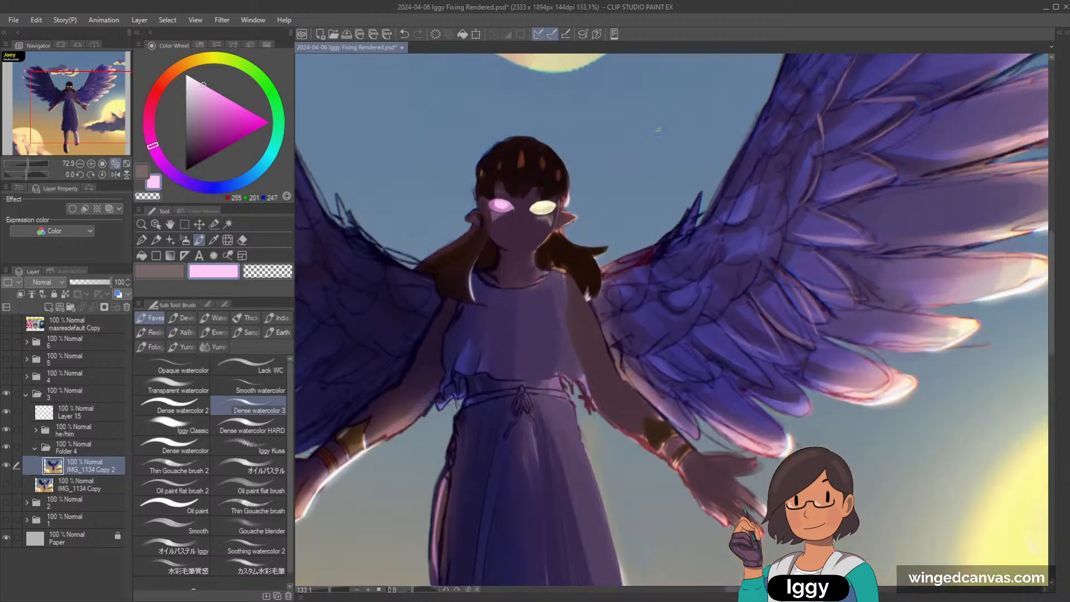
Define the upper lash lines of both eyes with a sampled dark purple and black.
alt+click(488, 227)
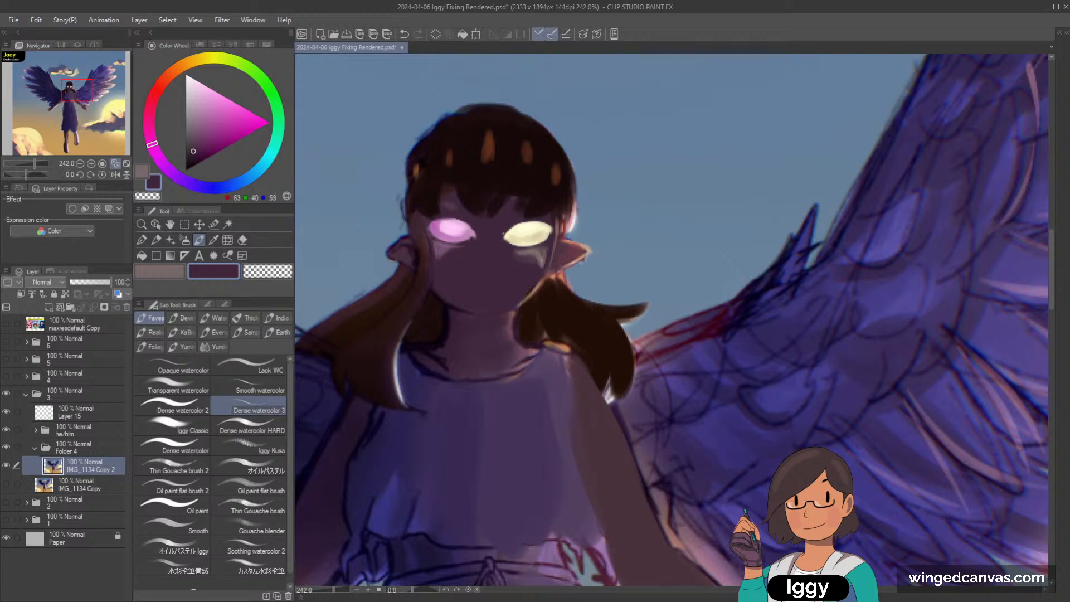
click(185, 170)
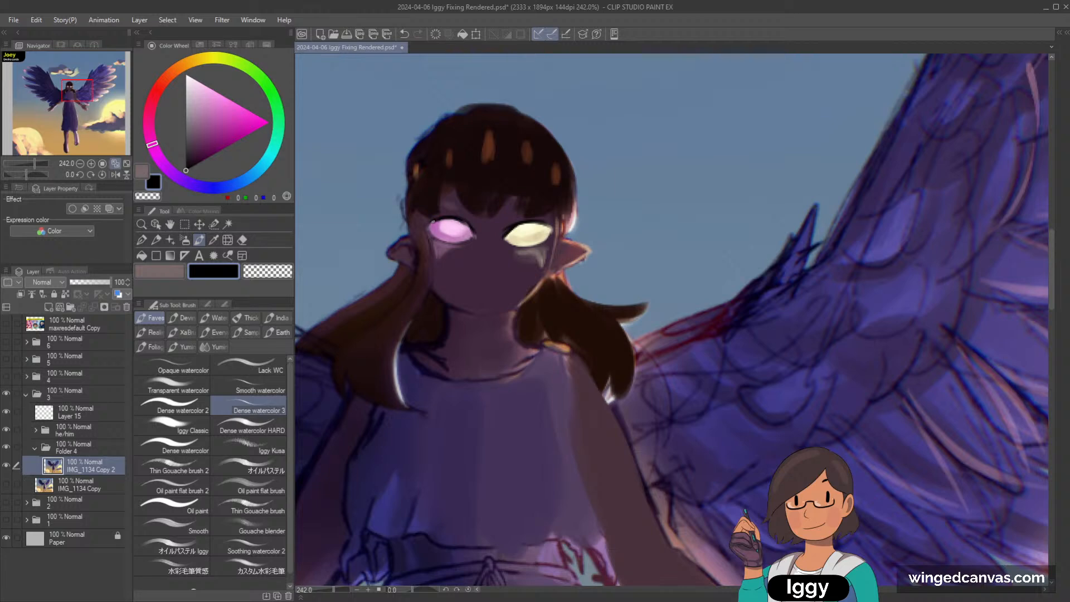
scroll(430, 229, down, 4)
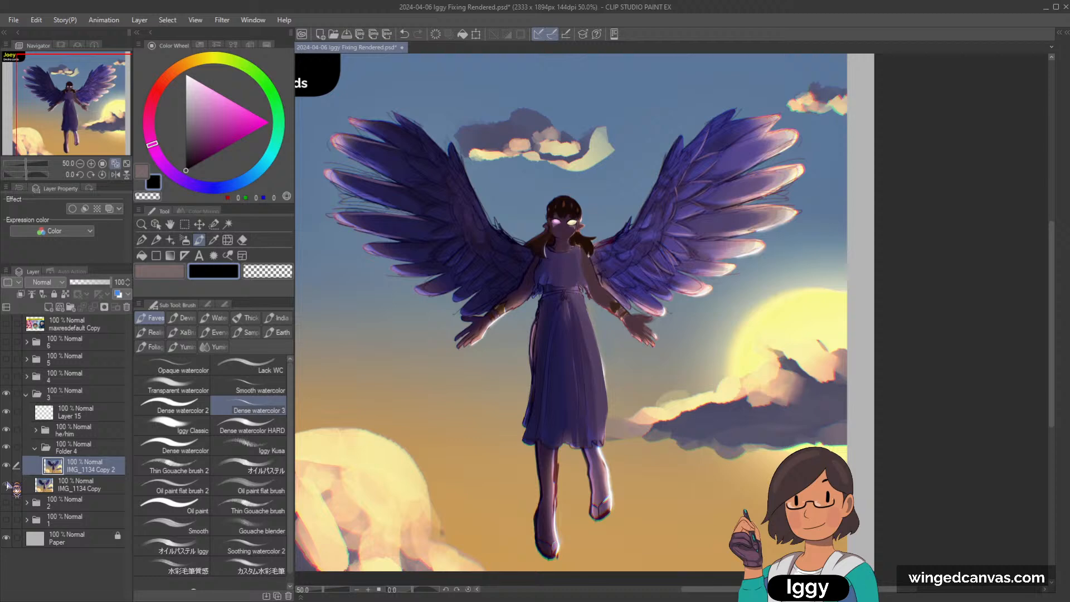
Toggle the IMG_1134 Copy 2 layer's visibility to compare the repainted face with the original rendering.
click(8, 466)
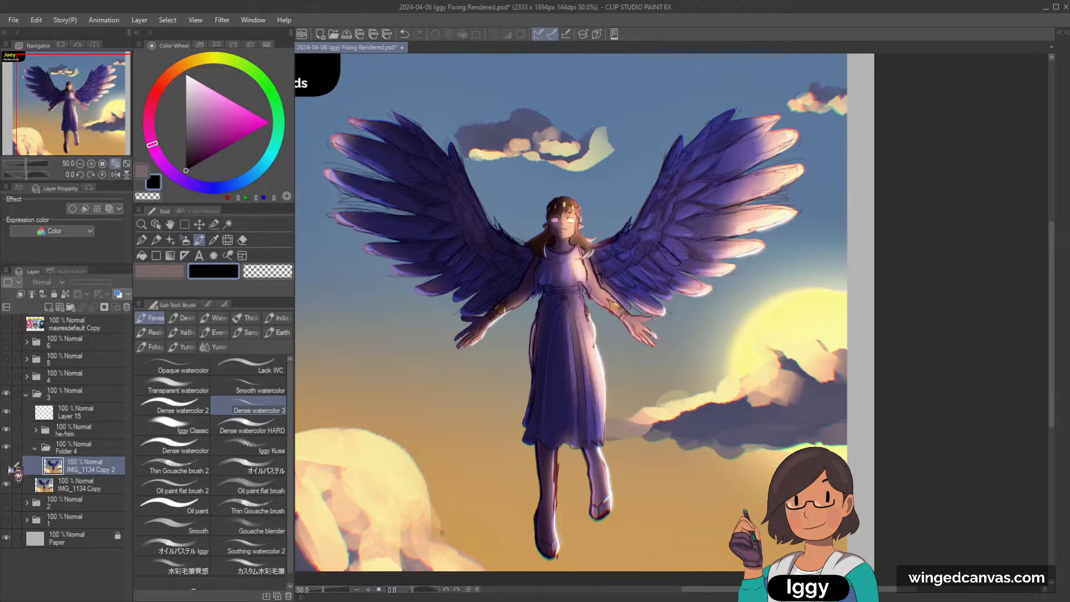
click(8, 468)
click(7, 468)
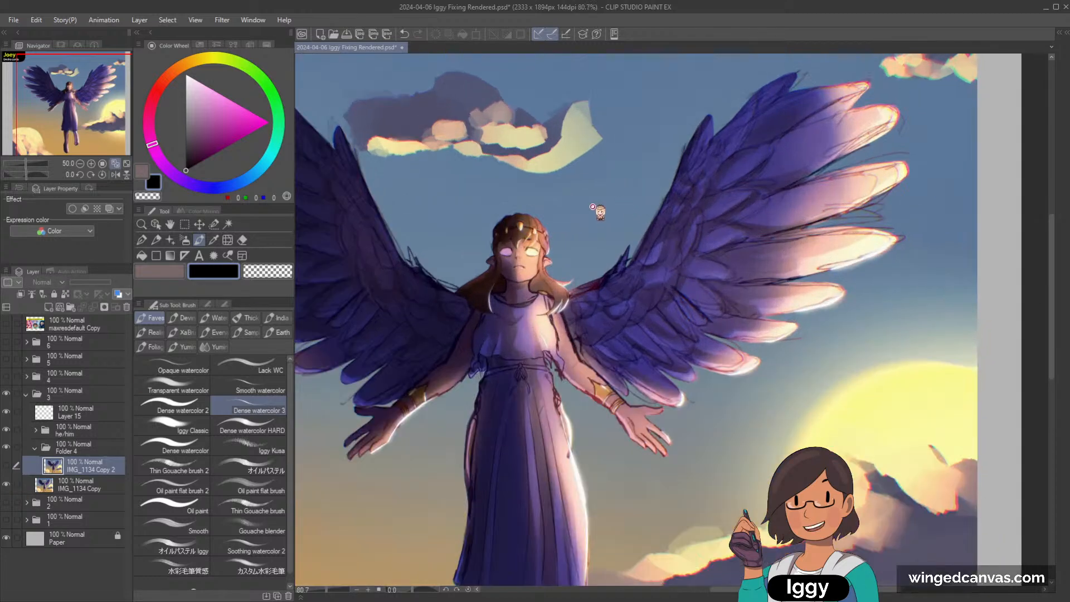
key(ctrl+plus)
Reshape both glowing eyes on IMG_1134 Copy 2 with a reduced-size Liquify brush, making them narrower and more angular.
scroll(547, 217, up, 3)
click(227, 239)
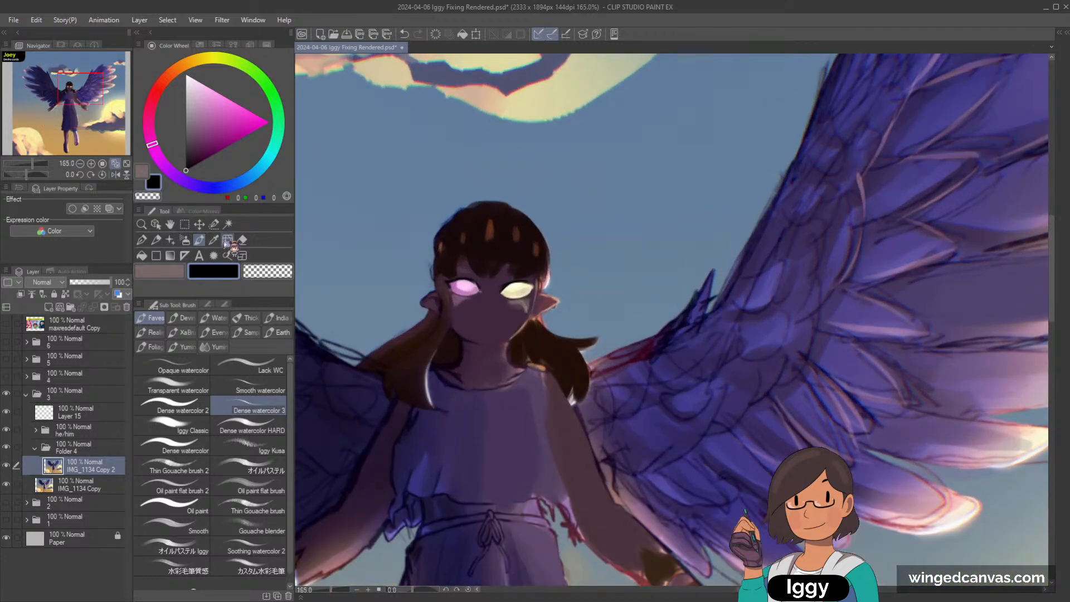
key(bracketleft)
key(bracketleft)
key(bracketleft)
key(bracketleft)
key(bracketleft)
key(bracketleft)
key(bracketleft)
key(bracketleft)
key(bracketleft)
key(bracketleft)
mouse_move(467, 291)
mouse_down()
mouse_move(531, 287)
mouse_move(502, 299)
mouse_move(452, 286)
mouse_move(479, 294)
mouse_move(470, 298)
mouse_move(466, 284)
mouse_move(526, 280)
mouse_move(494, 299)
mouse_move(465, 295)
mouse_move(568, 274)
mouse_move(506, 291)
mouse_up()
key(ctrl+z)
key(bracketleft)
key(bracketleft)
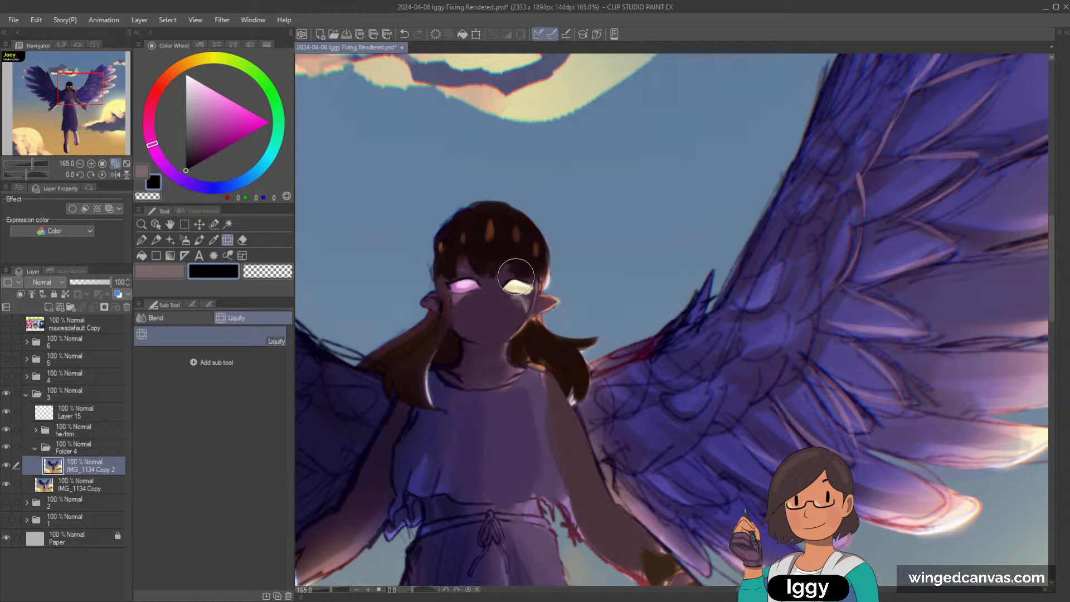
Refine the contour of the sun-side eye with an even smaller Liquify brush.
scroll(647, 205, down, 3)
scroll(742, 119, down, 2)
scroll(531, 286, up, 5)
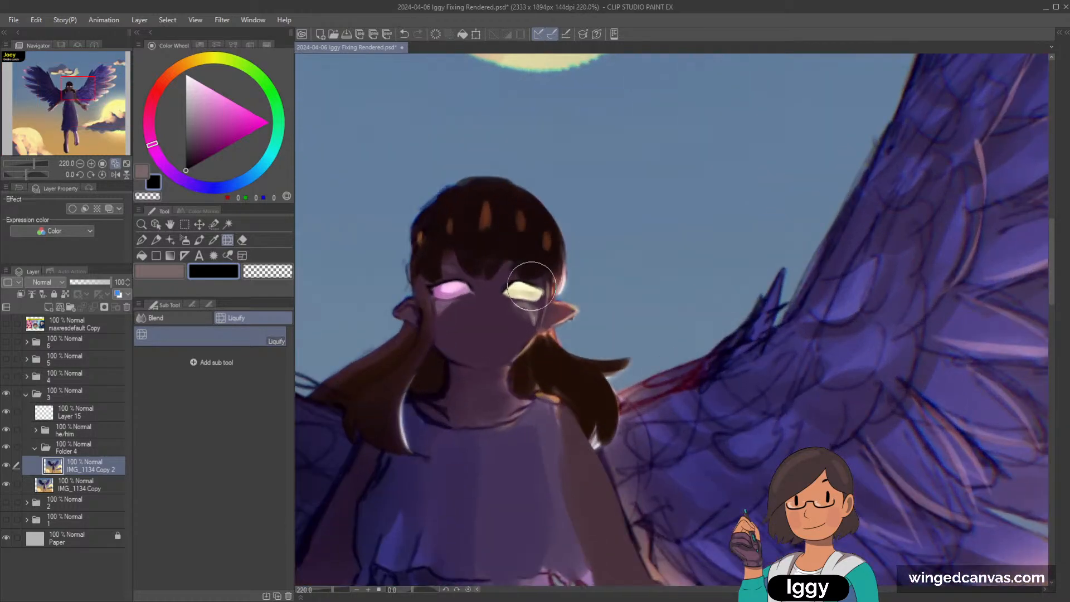
key([)
key([)
drag(527, 289, 524, 285)
scroll(659, 173, down, 4)
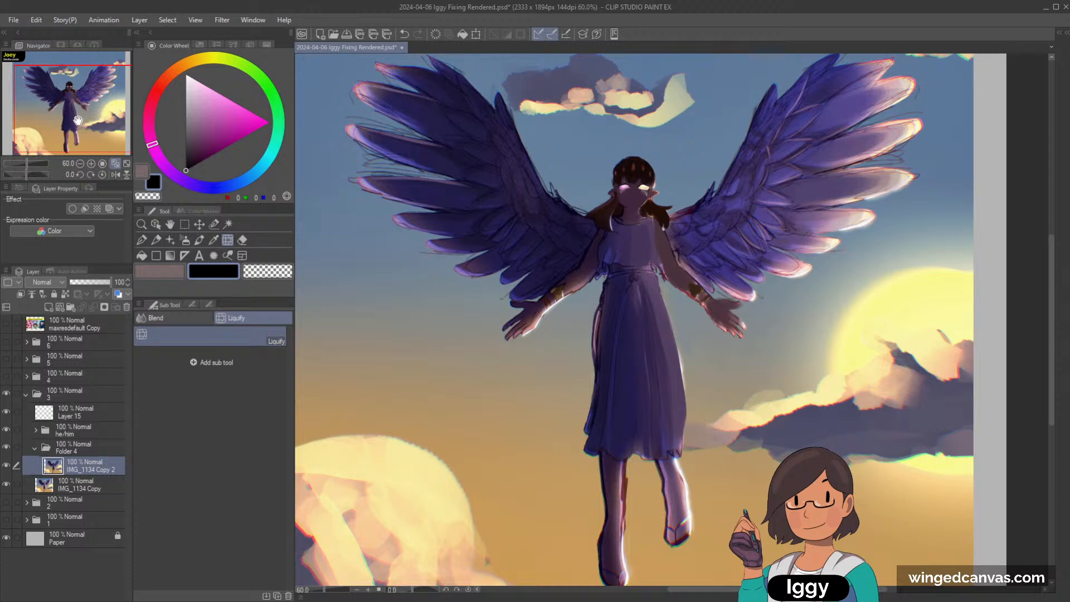
Soften the glow beneath both eyes using the Dense watercolor 2 brush and purple and reddish-brown tones sampled from the face.
drag(78, 120, 104, 110)
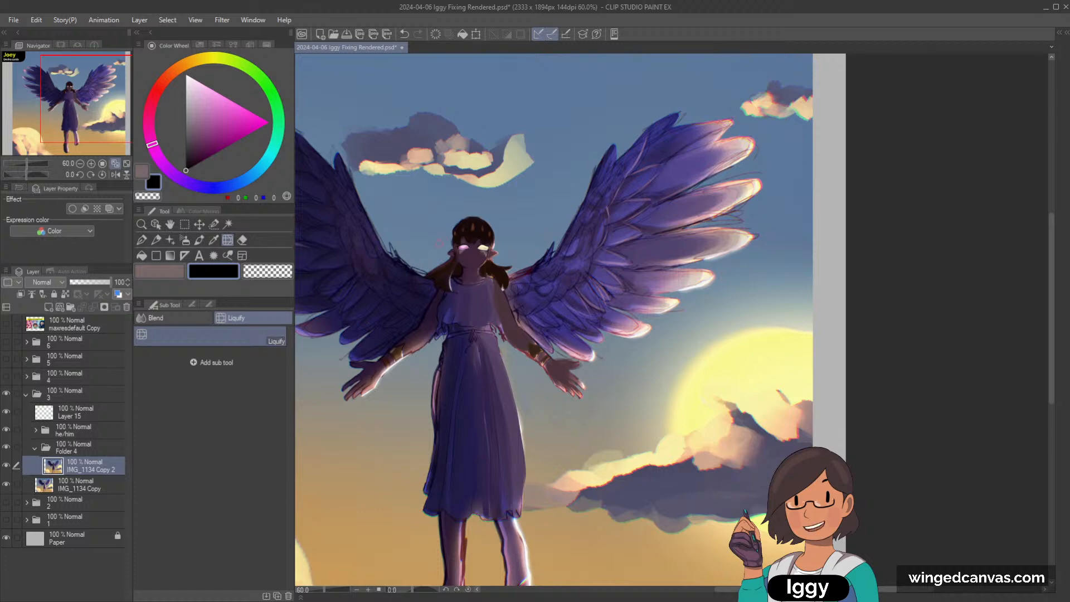
scroll(465, 216, up, 2)
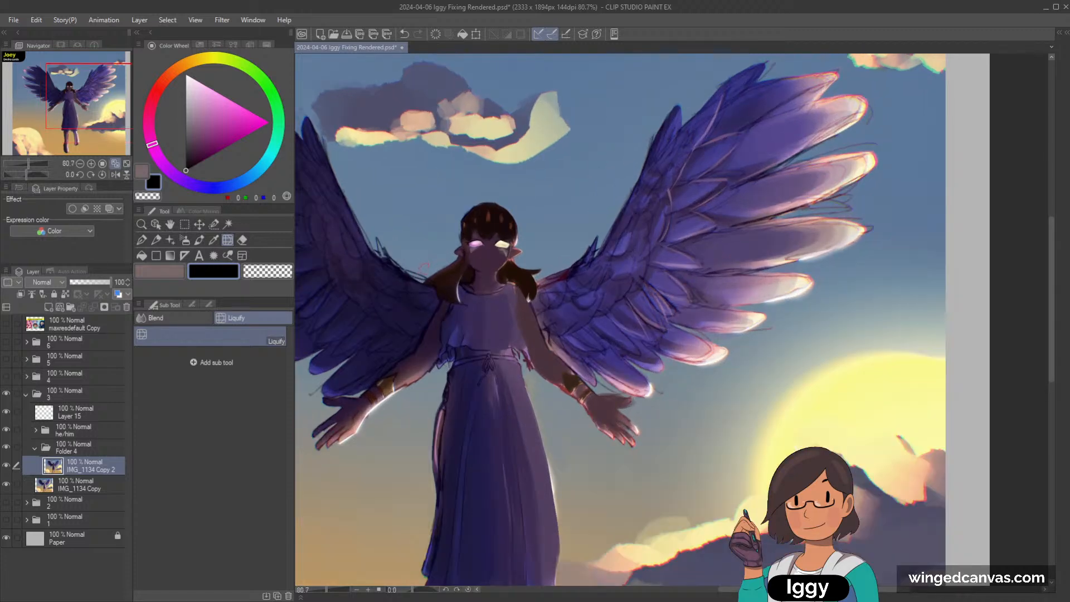
scroll(513, 245, up, 5)
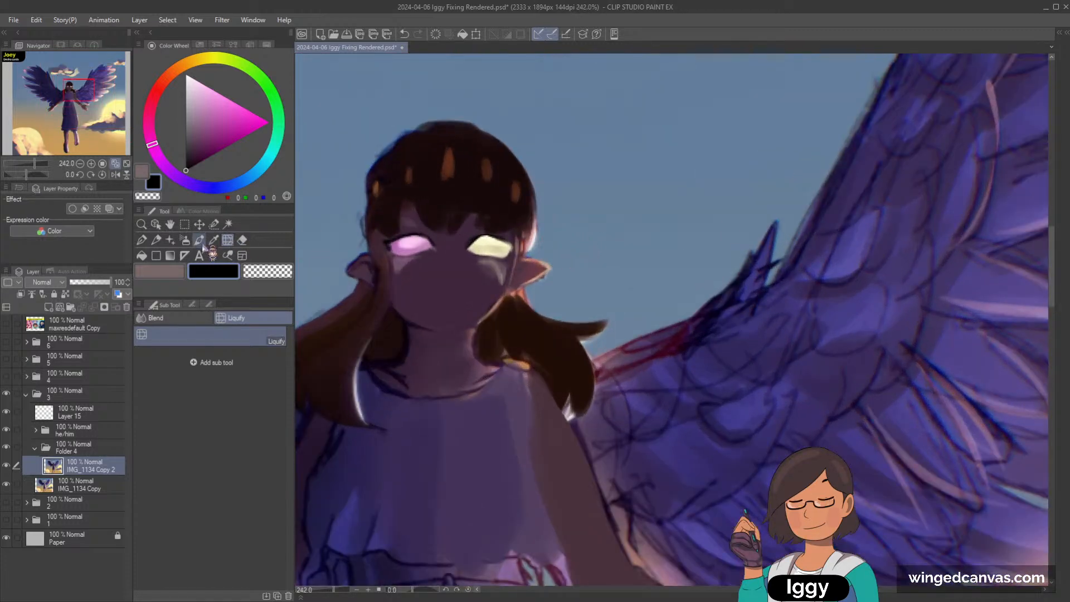
click(199, 239)
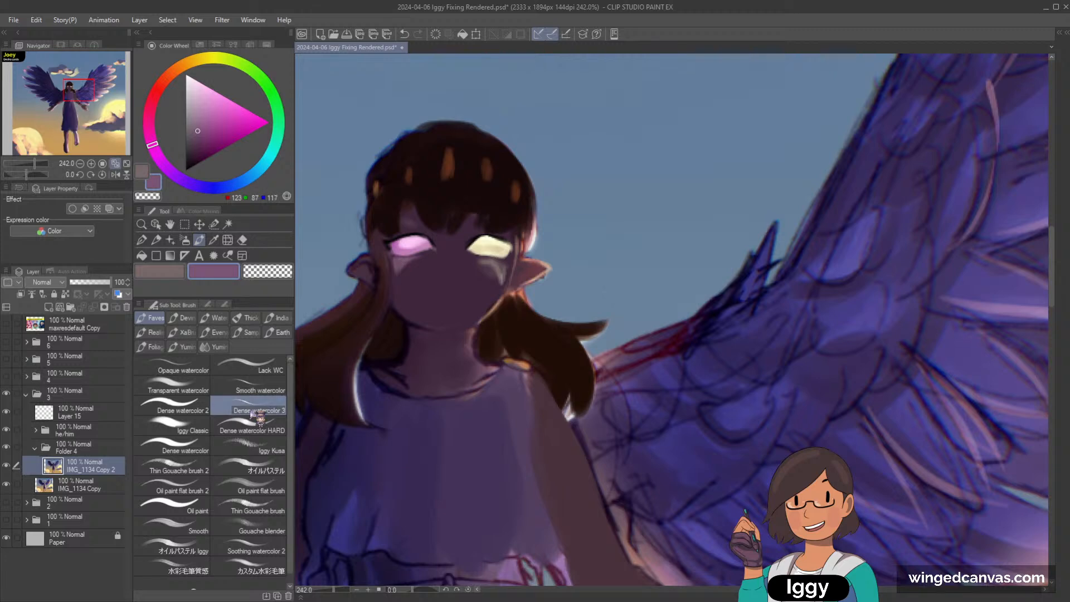
click(173, 405)
alt+click(427, 287)
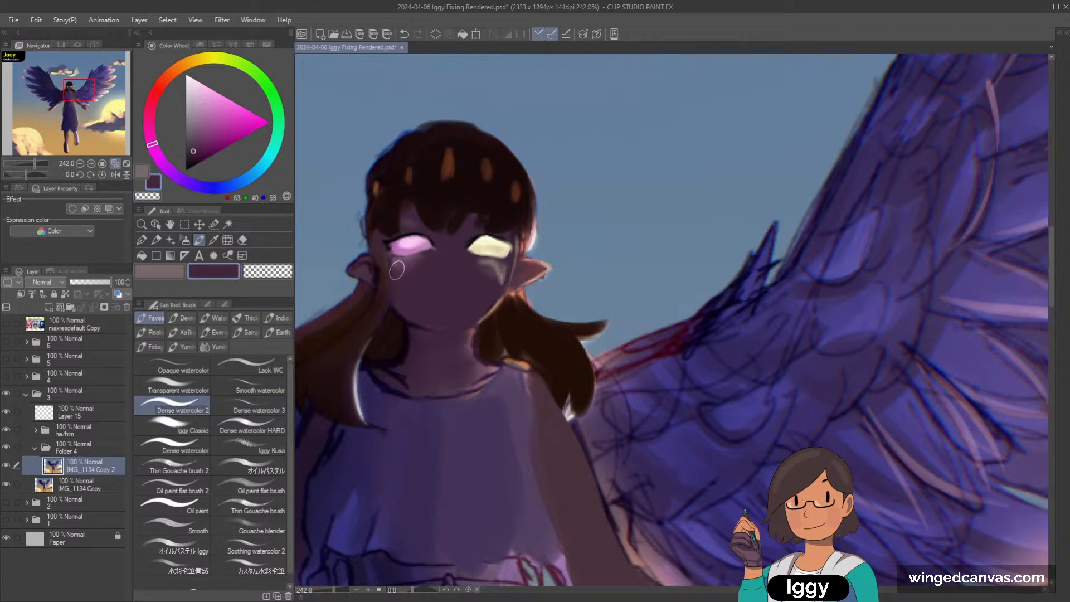
alt+click(501, 273)
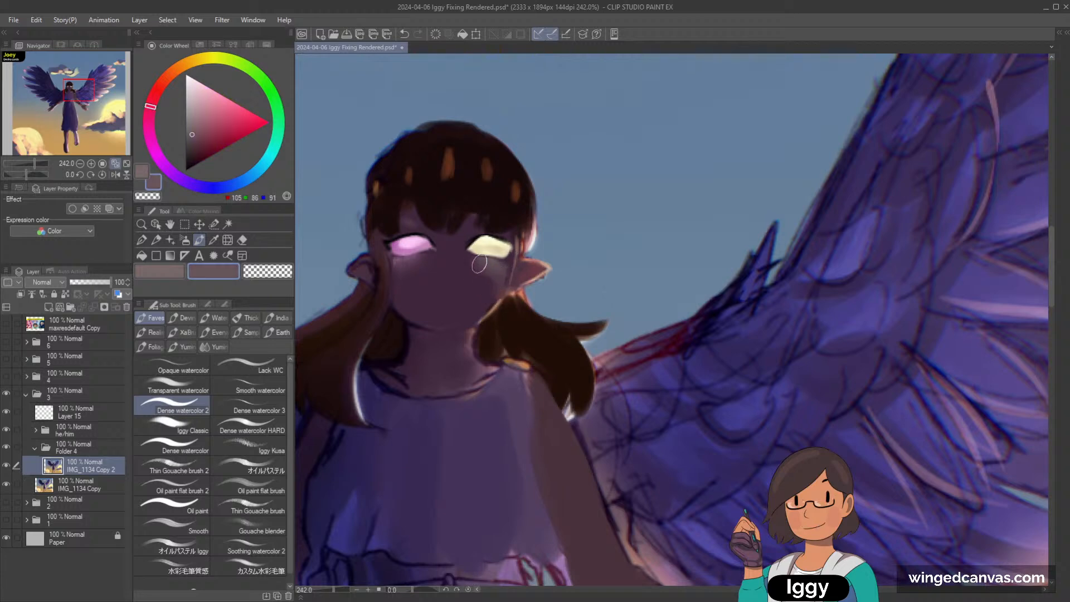
alt+click(393, 270)
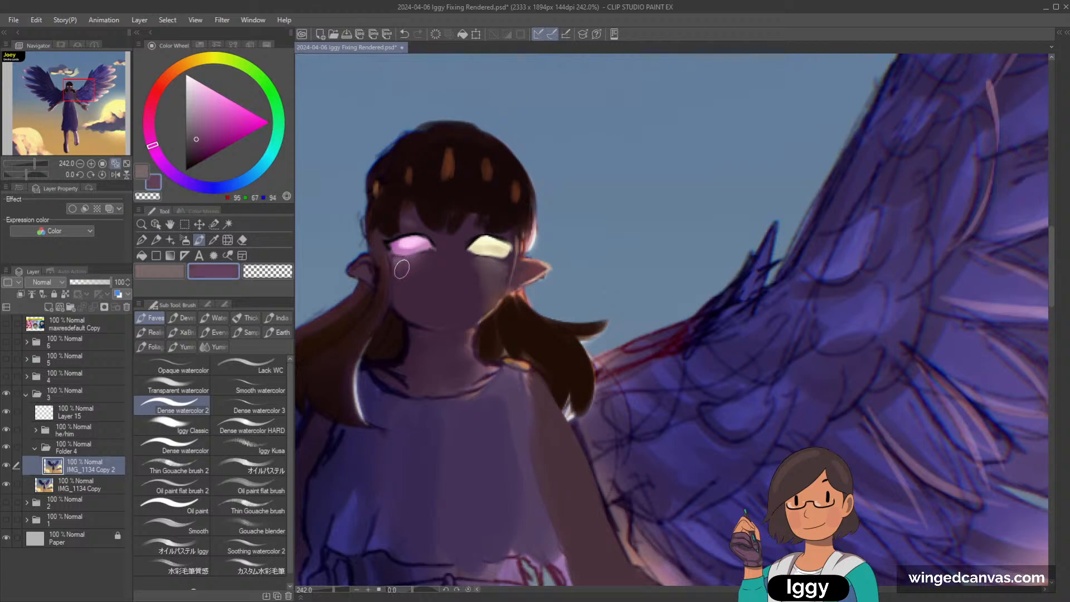
scroll(400, 294, down, 6)
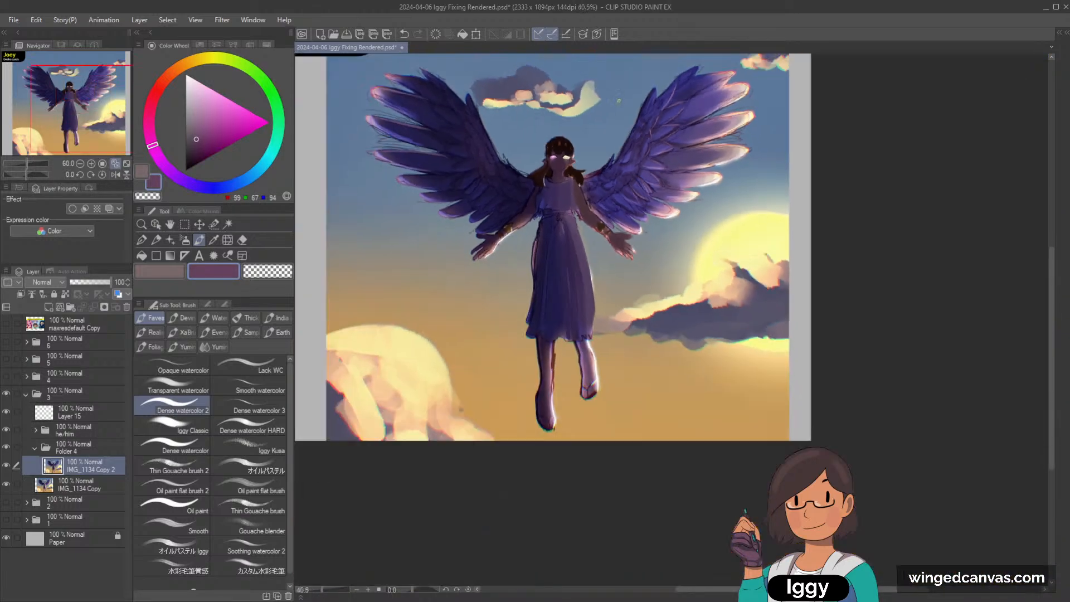
Nudge the contours of both glowing eyes on IMG_1134 Copy 2 with Liquify.
scroll(579, 145, up, 7)
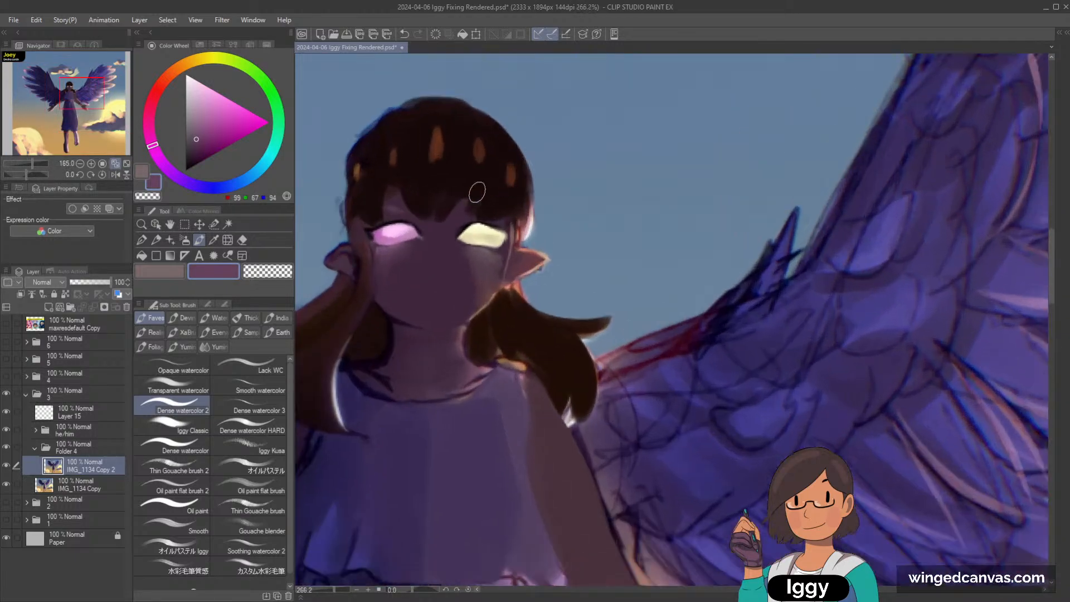
click(228, 240)
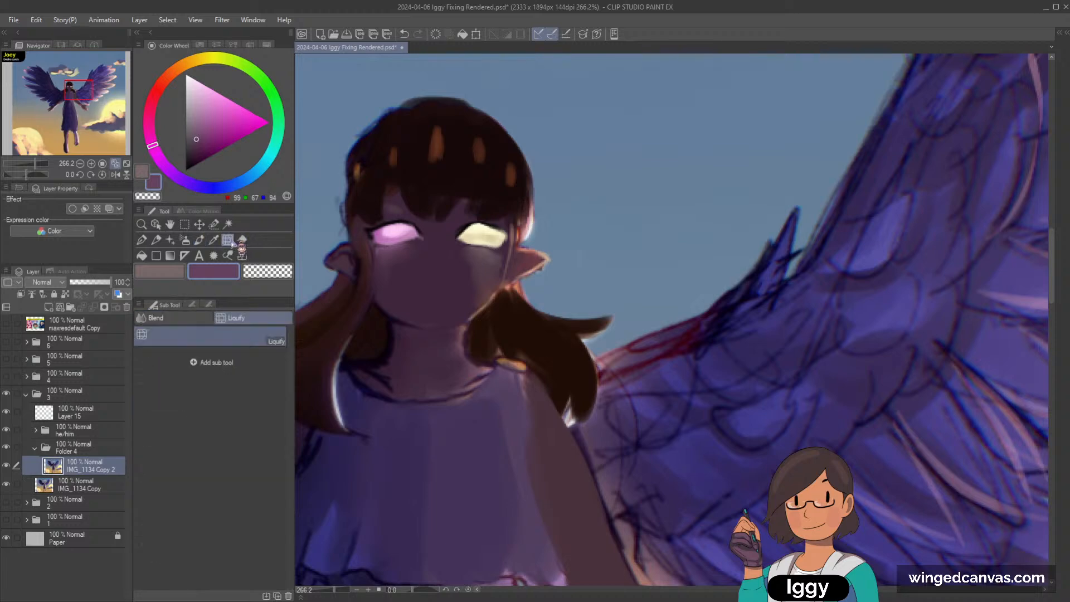
drag(507, 236, 460, 240)
drag(383, 239, 388, 240)
scroll(469, 197, down, 6)
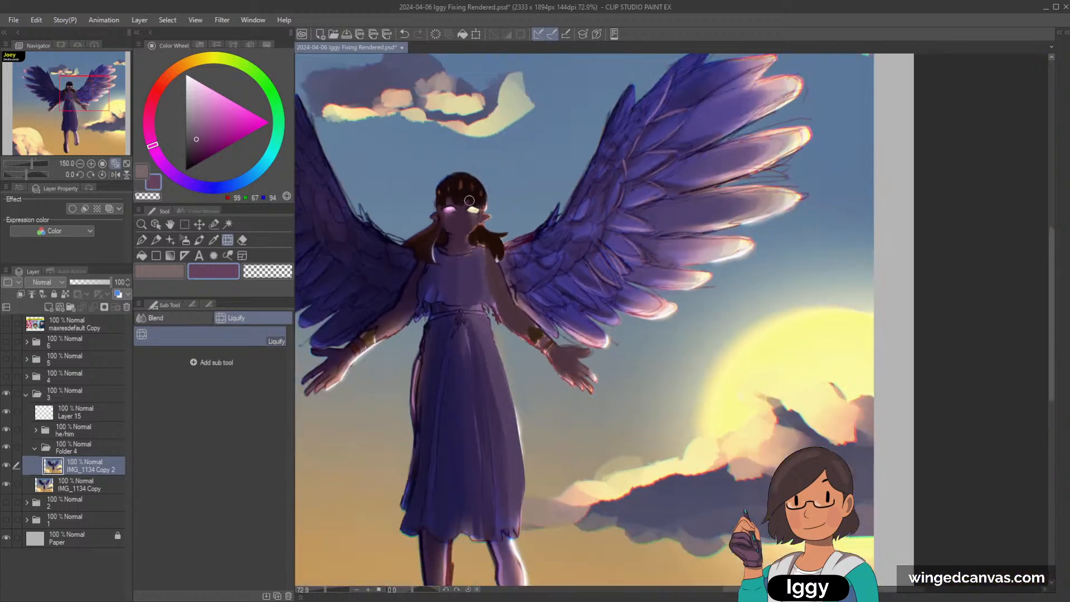
scroll(469, 200, down, 1)
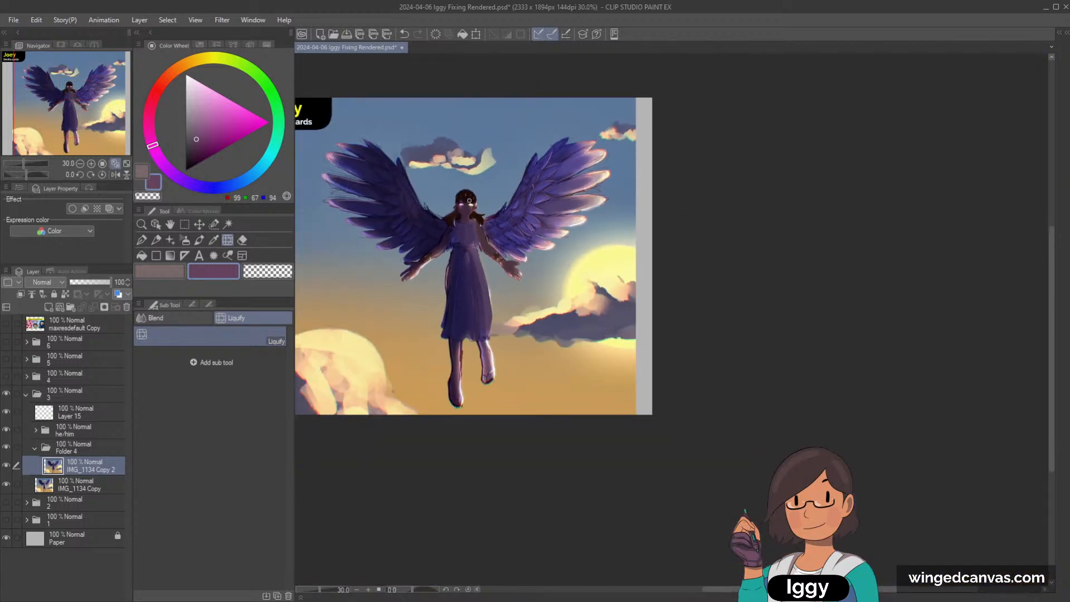
Hide and reshow IMG_1134 Copy 2 to compare the repainted figure with the original rendering.
scroll(469, 200, up, 3)
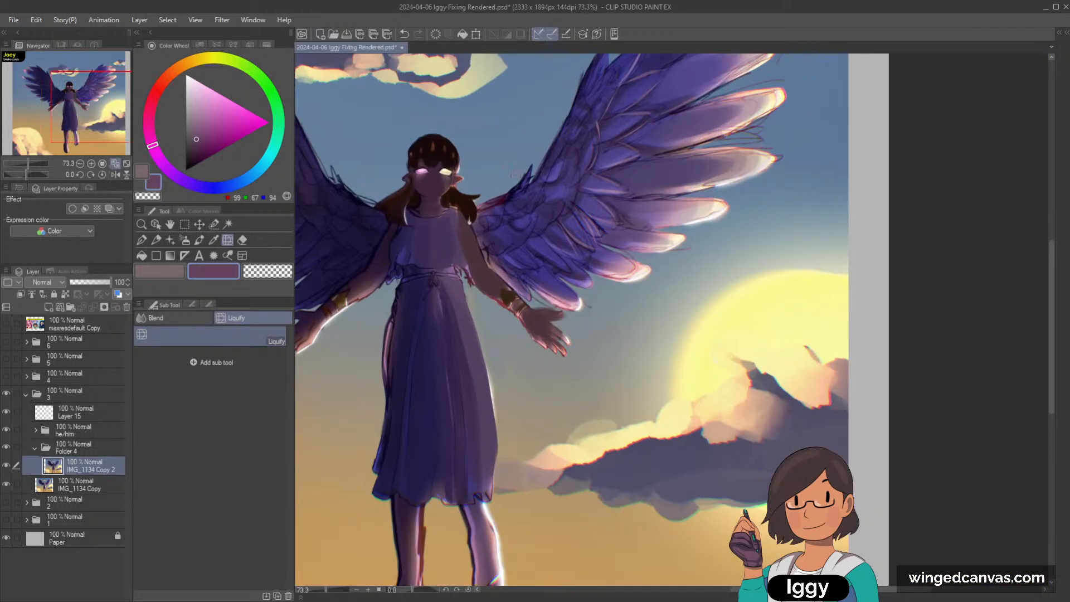
click(7, 467)
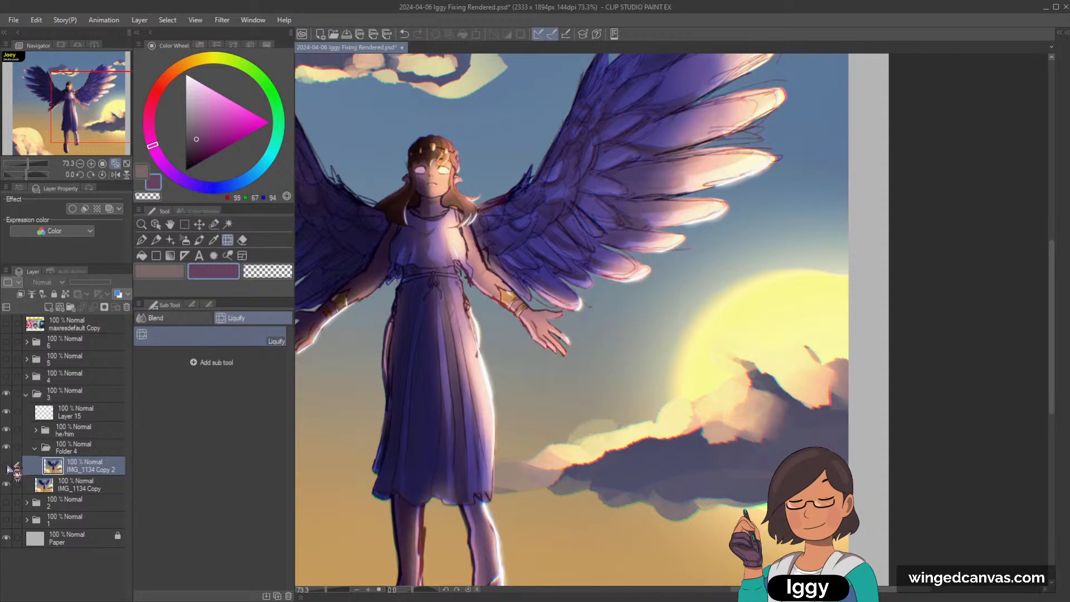
click(7, 468)
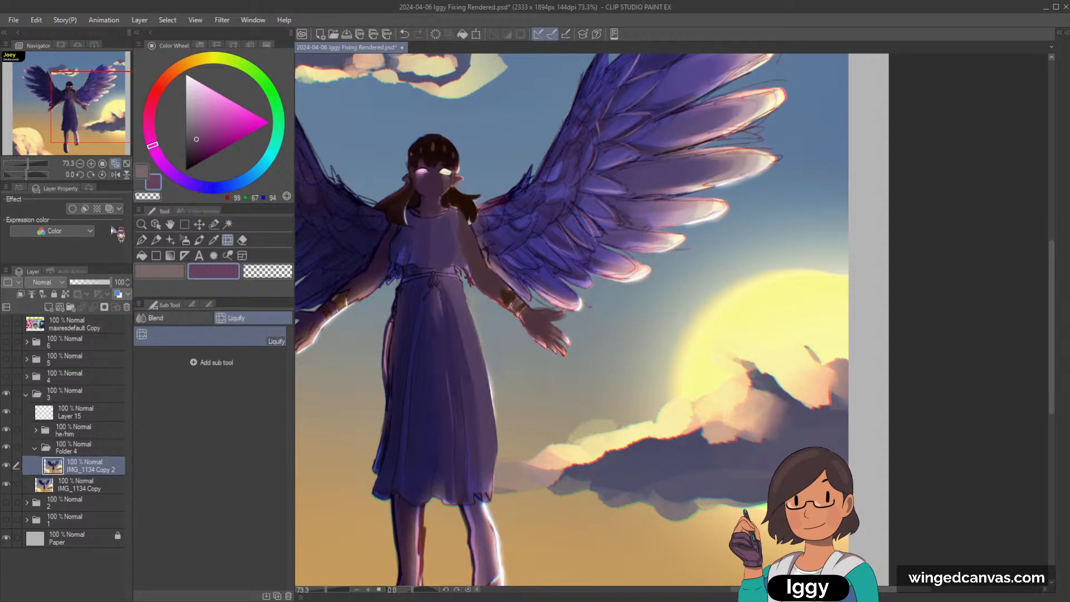
Paint a dark upper lash line on the yellow eye with Dense watercolor 3, using the near-black sampled from the pink eye's lashes.
scroll(430, 177, up, 4)
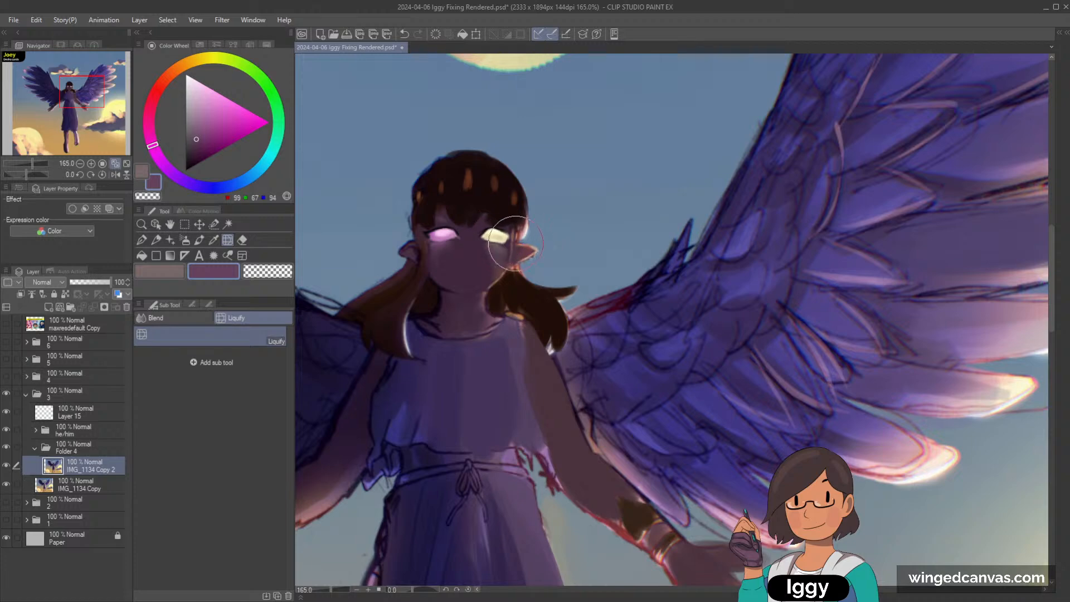
scroll(439, 238, up, 2)
scroll(439, 238, up, 2)
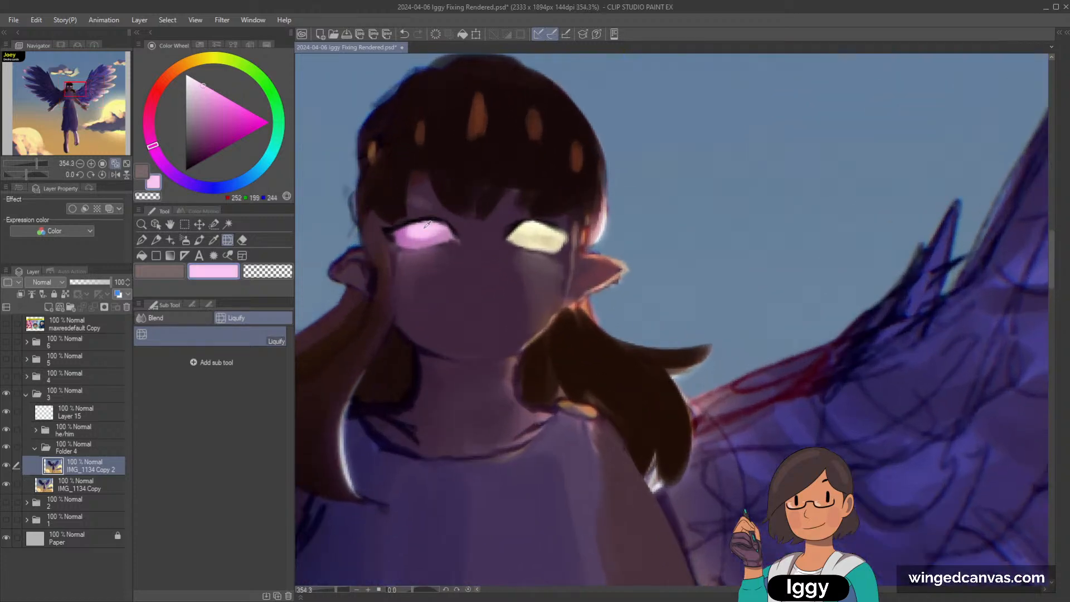
alt+click(427, 234)
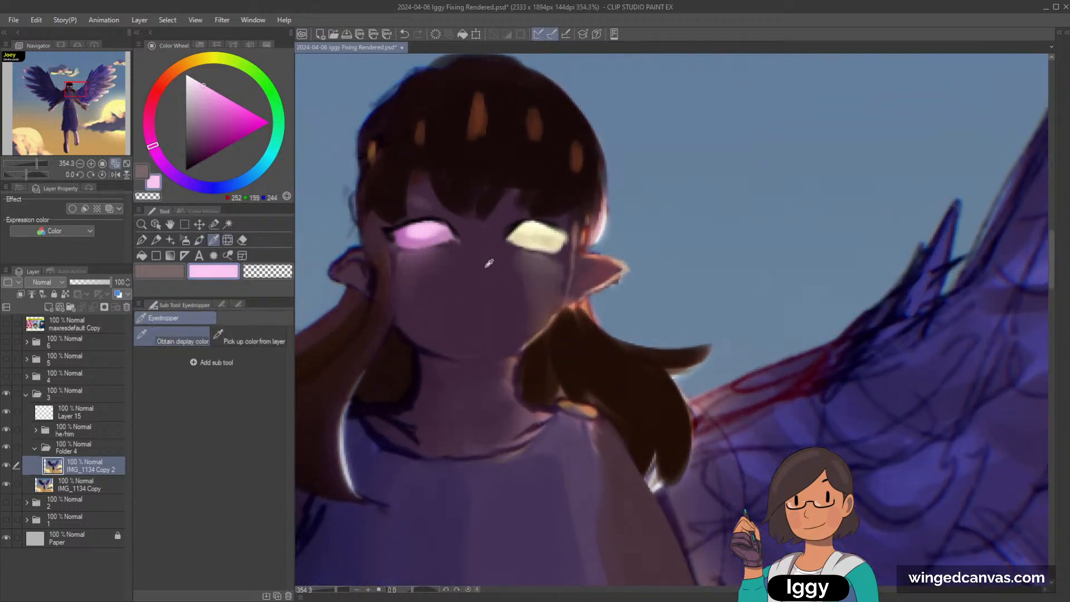
click(199, 240)
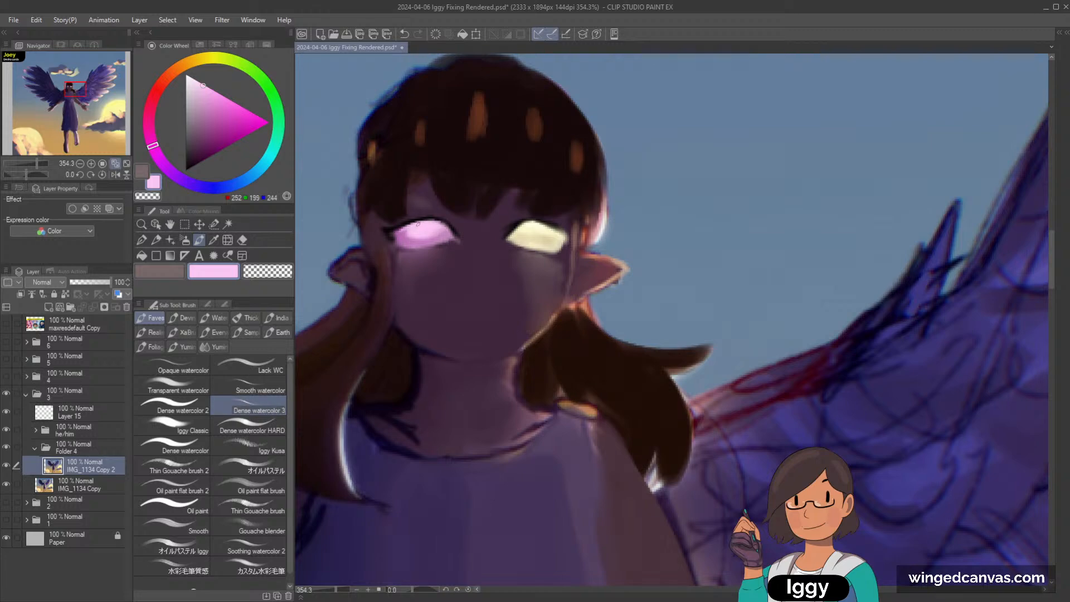
alt+click(535, 225)
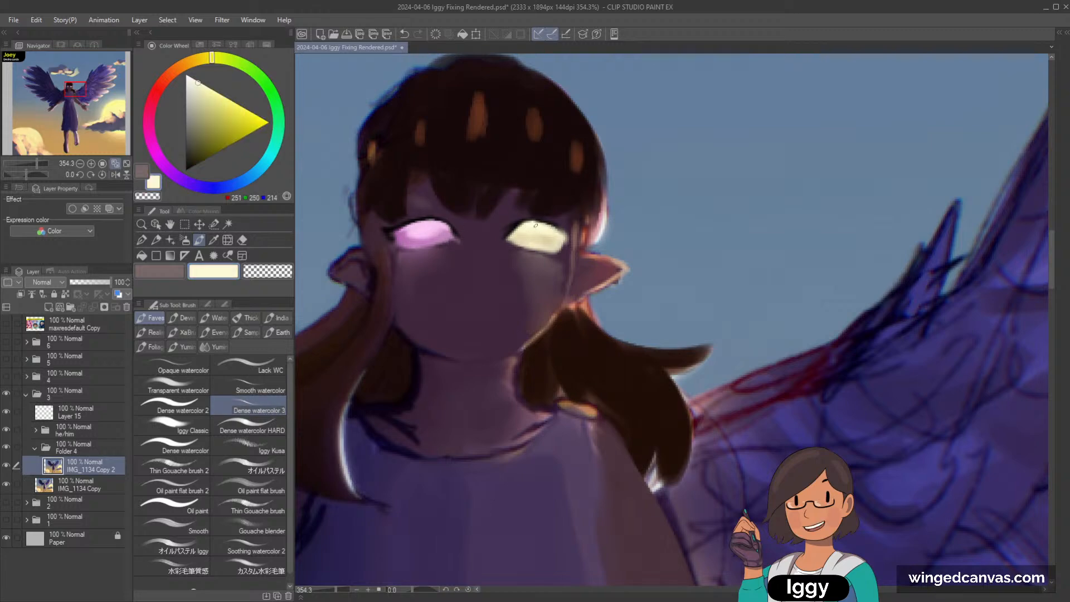
alt+click(396, 217)
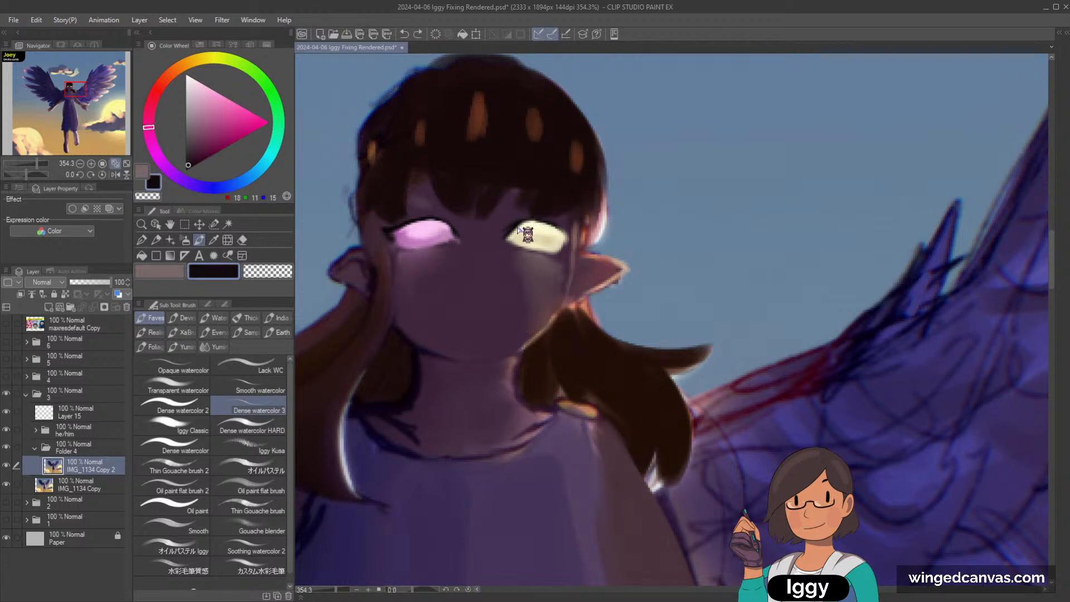
drag(508, 229, 522, 224)
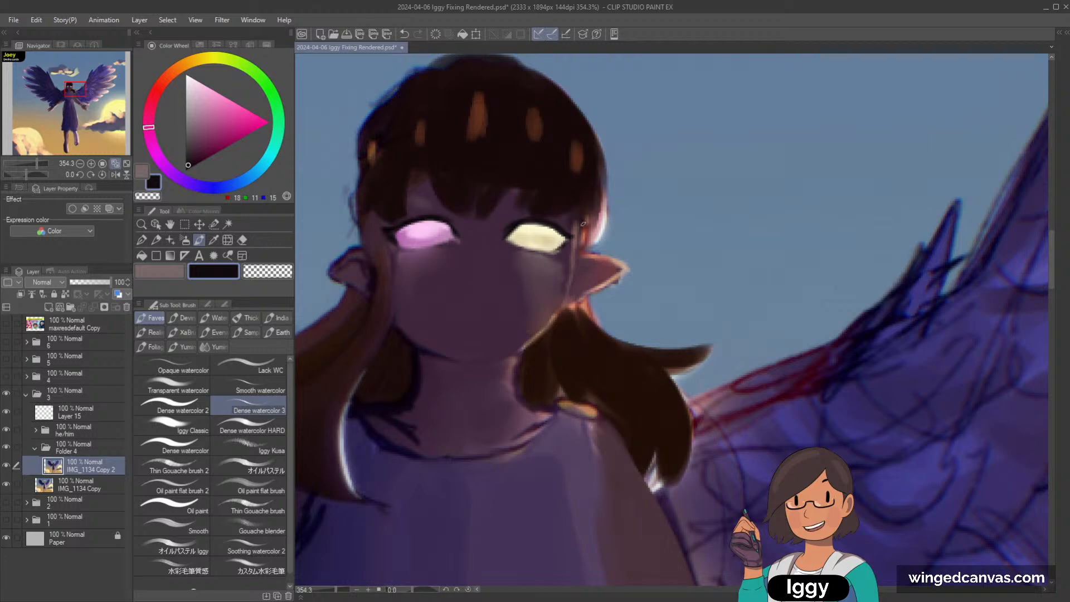
Check the original face beneath, and paint a small nose with Dense watercolor 3 in purple and reddish-brown tones sampled from the face.
scroll(522, 225, down, 2)
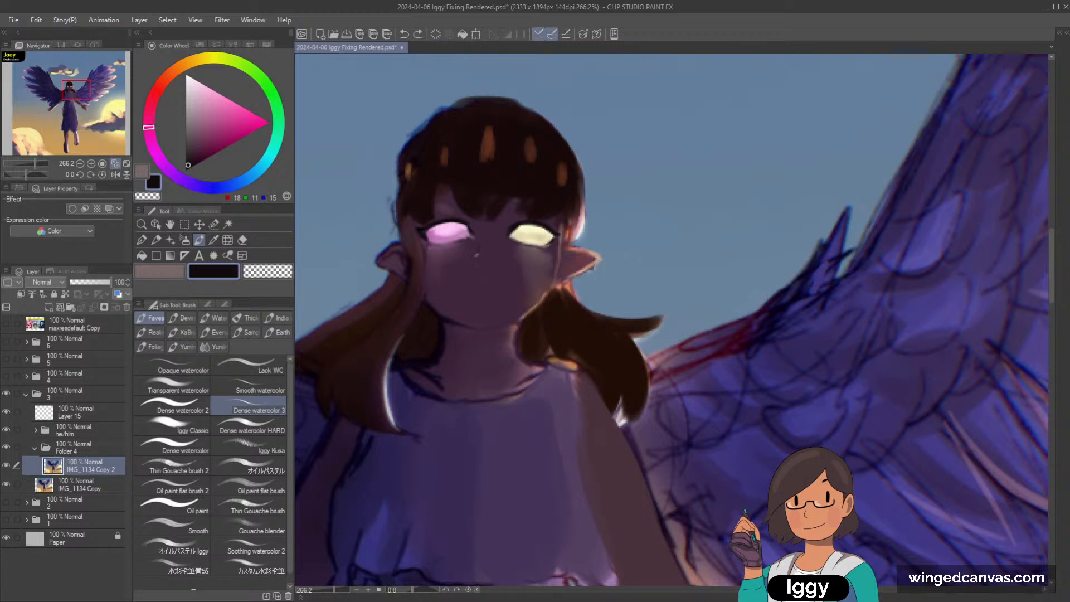
click(7, 466)
click(6, 465)
alt+click(461, 237)
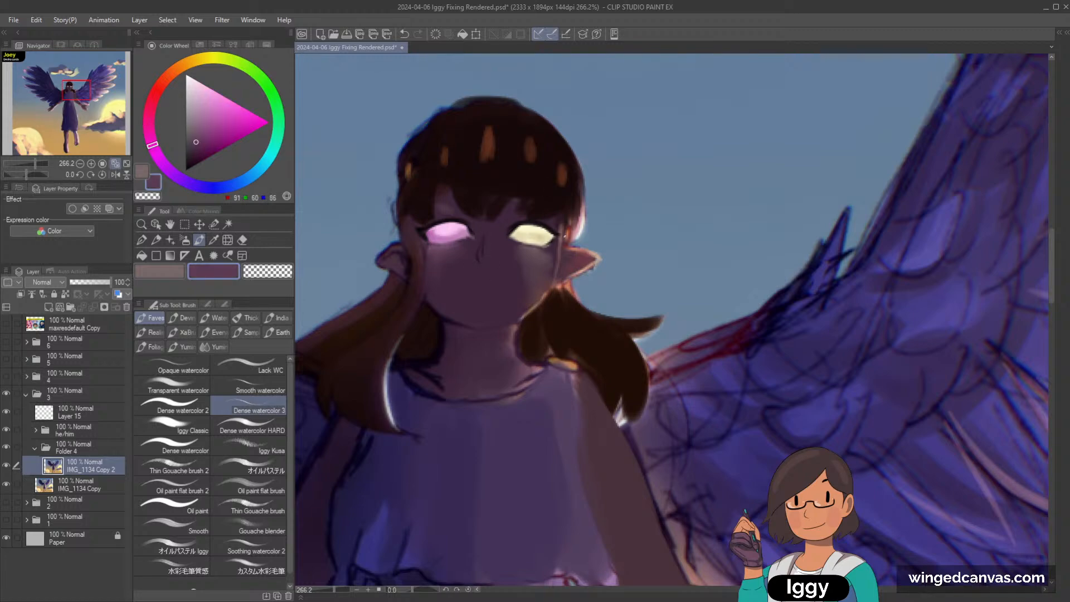
alt+click(513, 334)
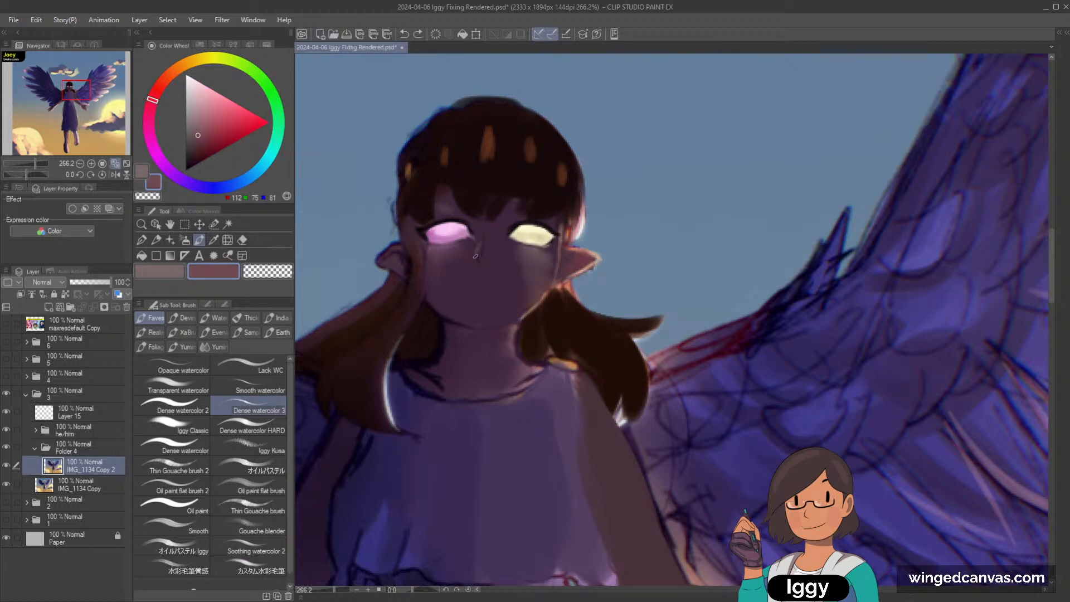
alt+click(485, 253)
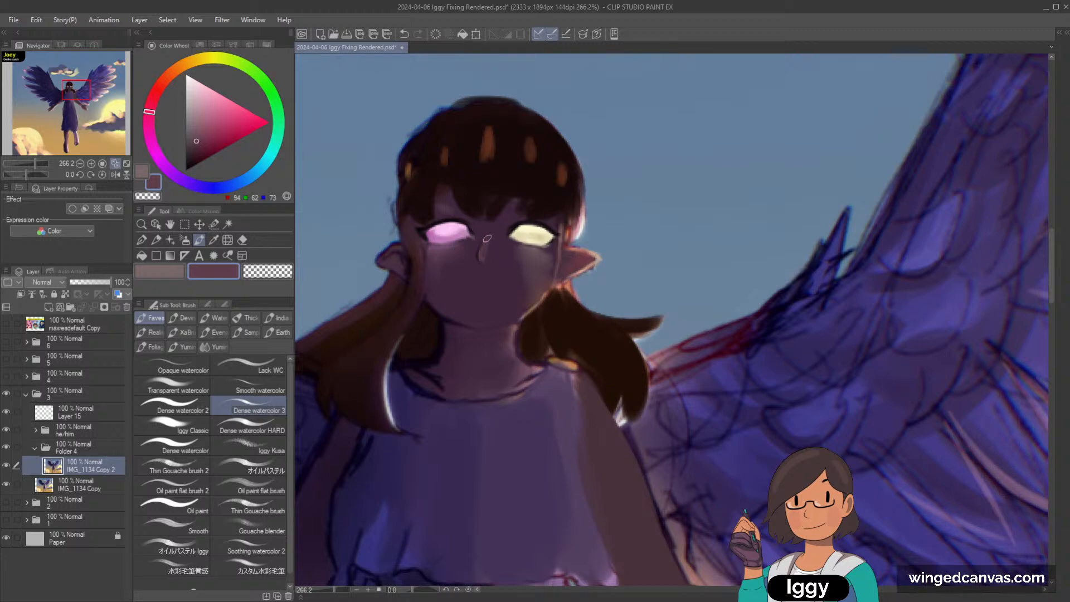
scroll(489, 254, down, 5)
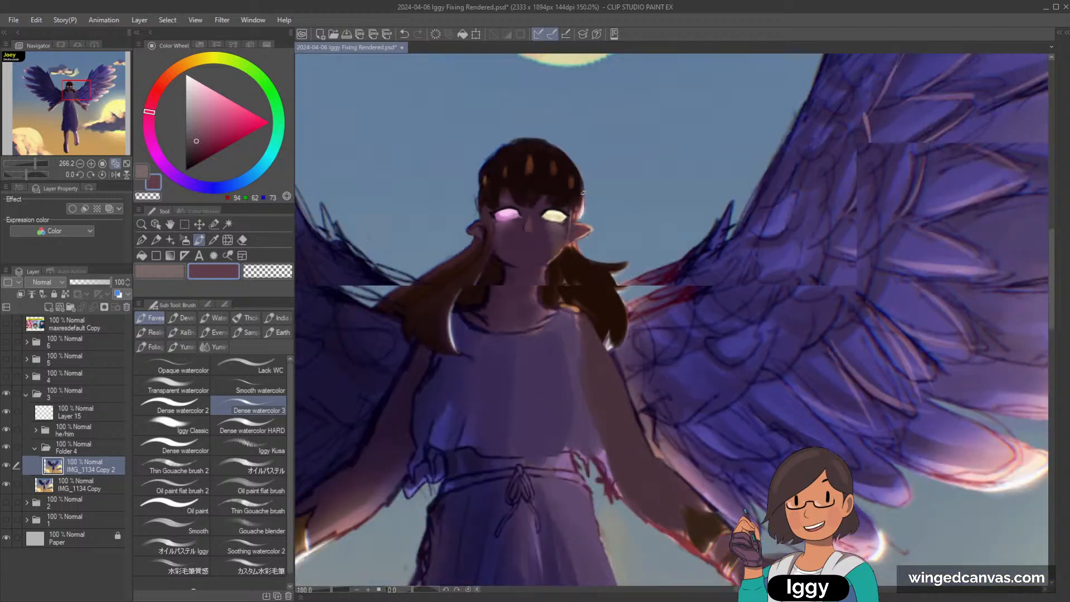
Paint soft lips below the nose with Dense watercolor 3 in a muted reddish tone sampled from the nose.
scroll(503, 230, up, 4)
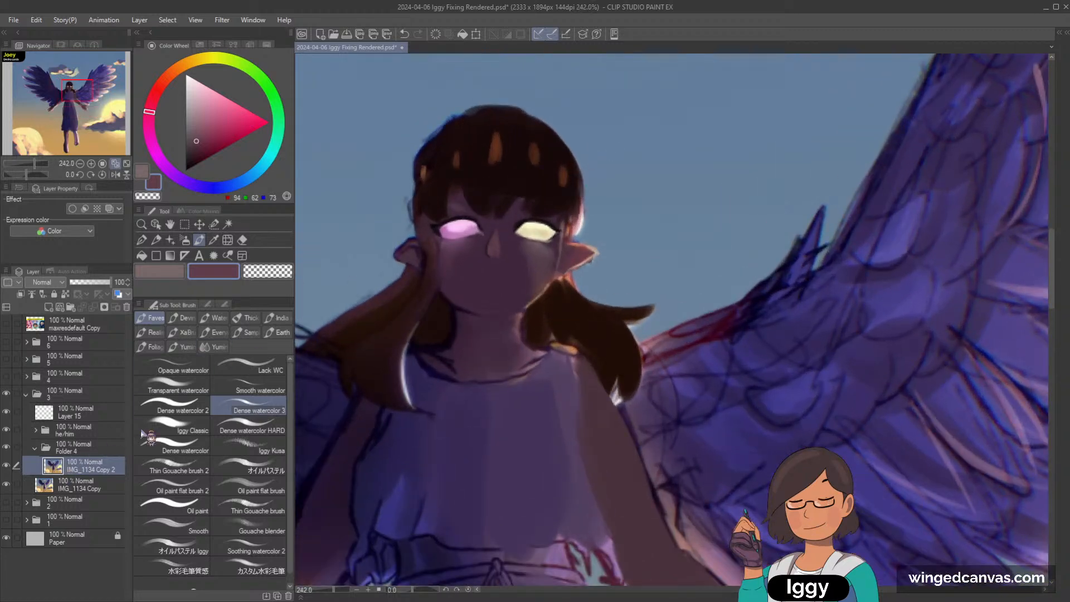
alt+click(496, 239)
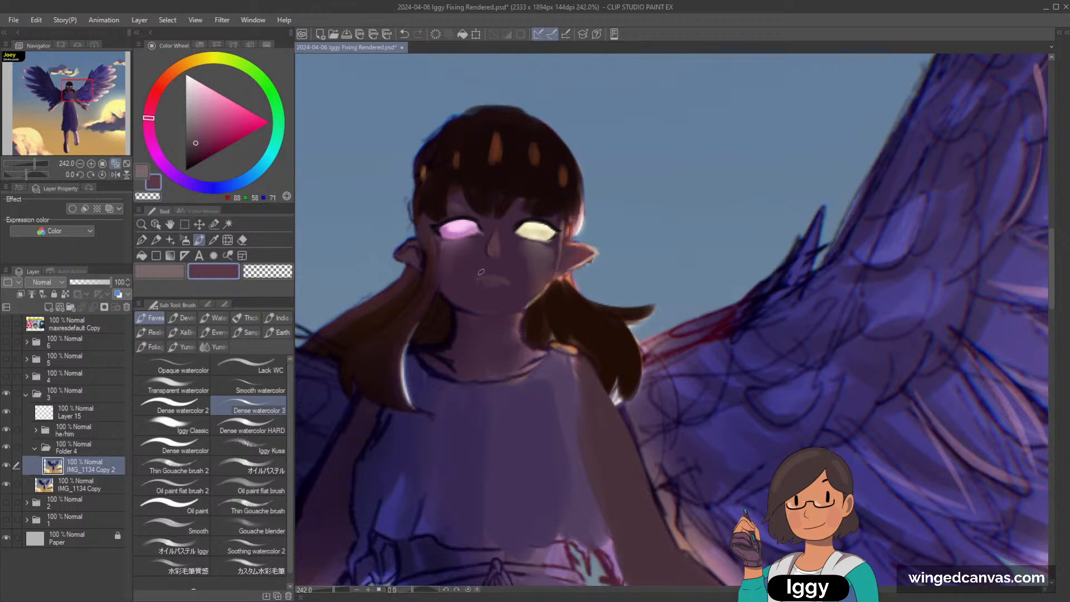
scroll(558, 222, down, 5)
scroll(460, 272, up, 7)
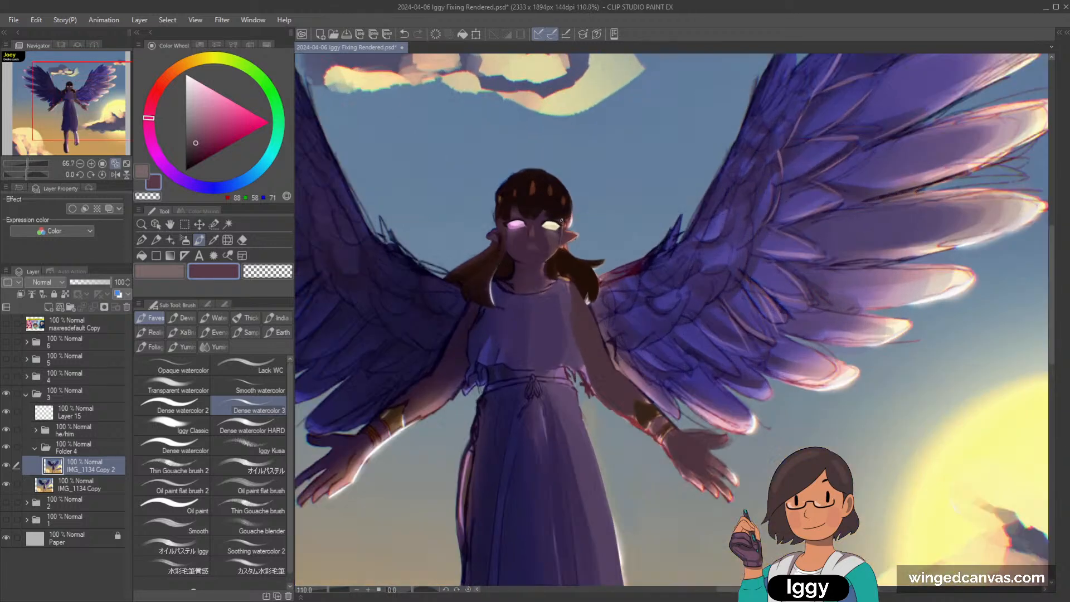
Shade the cheeks with an enlarged Dense watercolor 3 brush in a plum tone sampled from the face, undoing the last stroke.
key(bracketright)
key(bracketright)
key(bracketright)
key(bracketright)
key(bracketright)
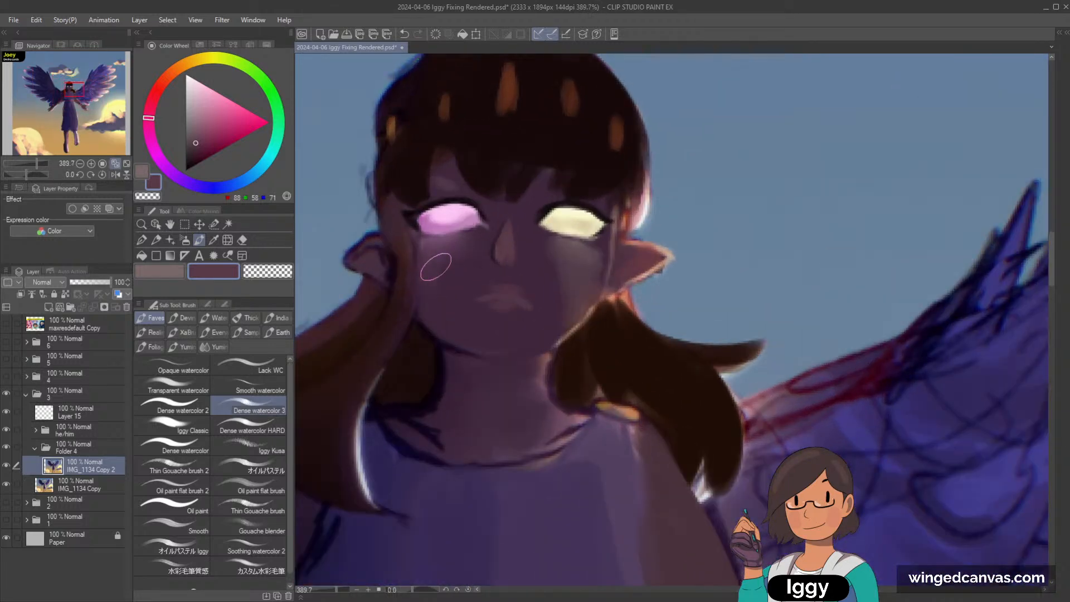
alt+click(446, 278)
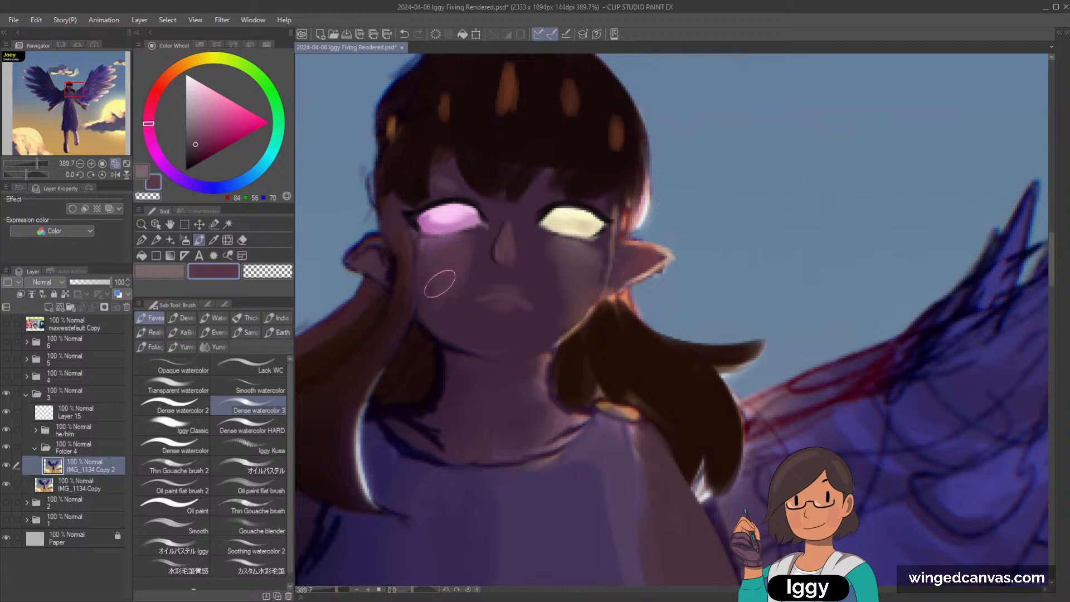
key(bracketleft)
key(bracketleft)
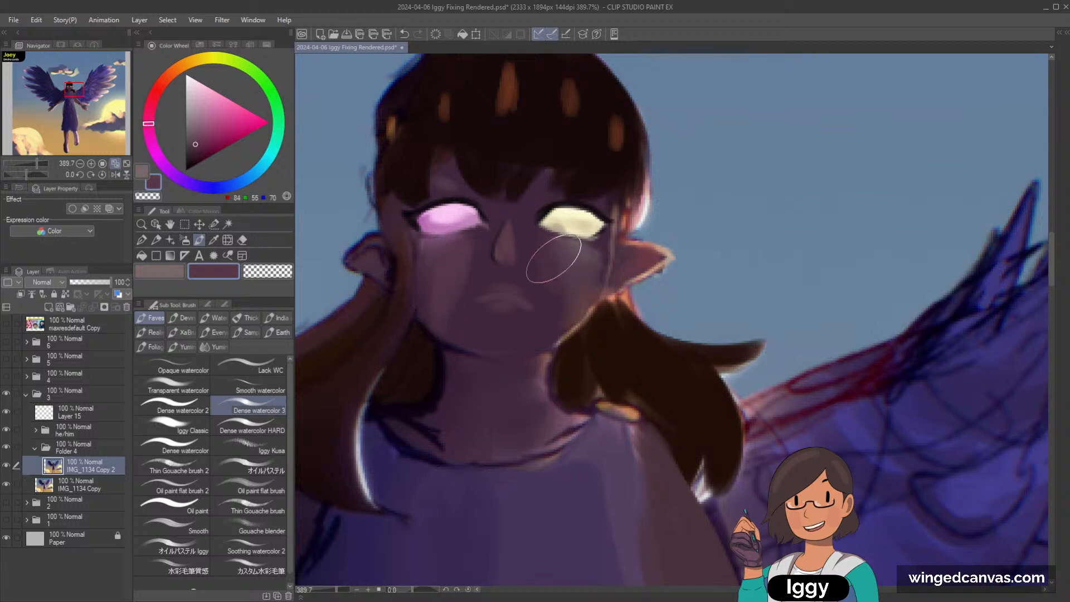
key(ctrl+z)
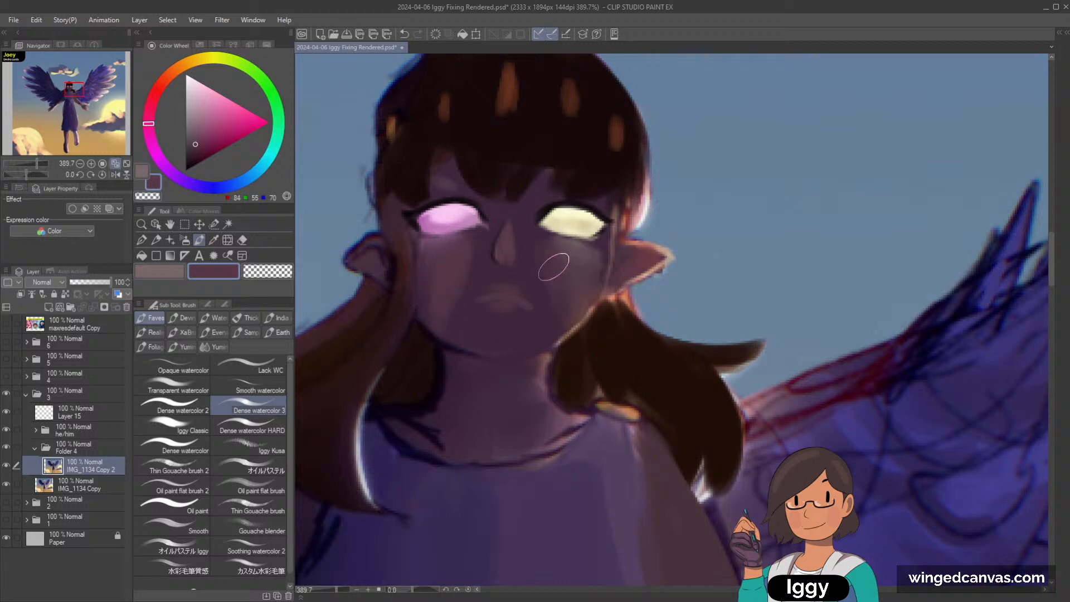
Refine the nose shading and darken the area above the yellow eye with Dense watercolor 2 in dark tones sampled from the face.
key(ctrl+alt+0)
scroll(461, 325, down, 2)
scroll(461, 325, up, 4)
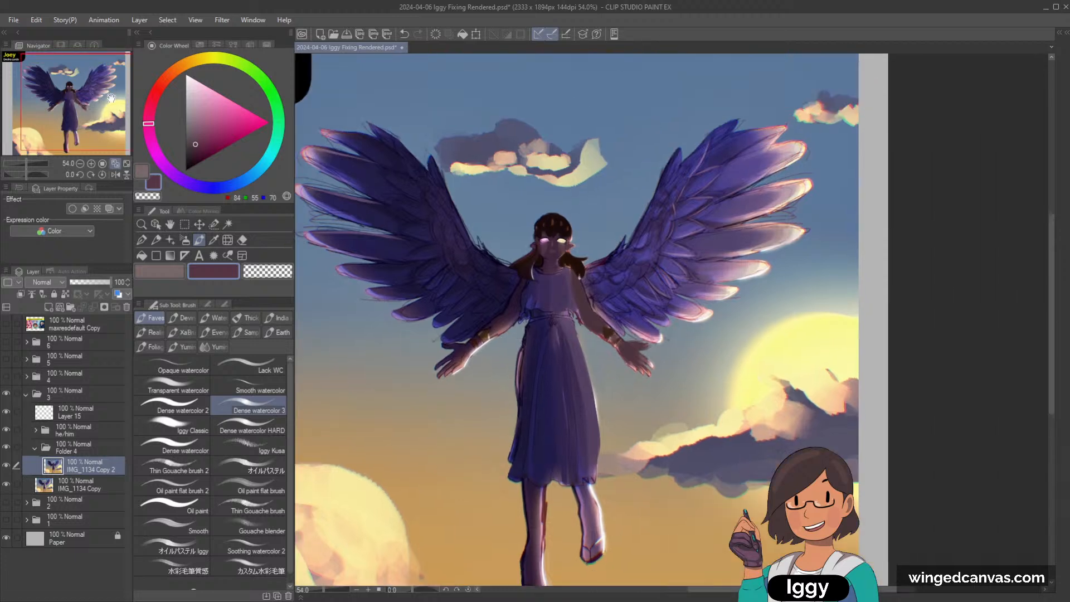
scroll(461, 324, up, 2)
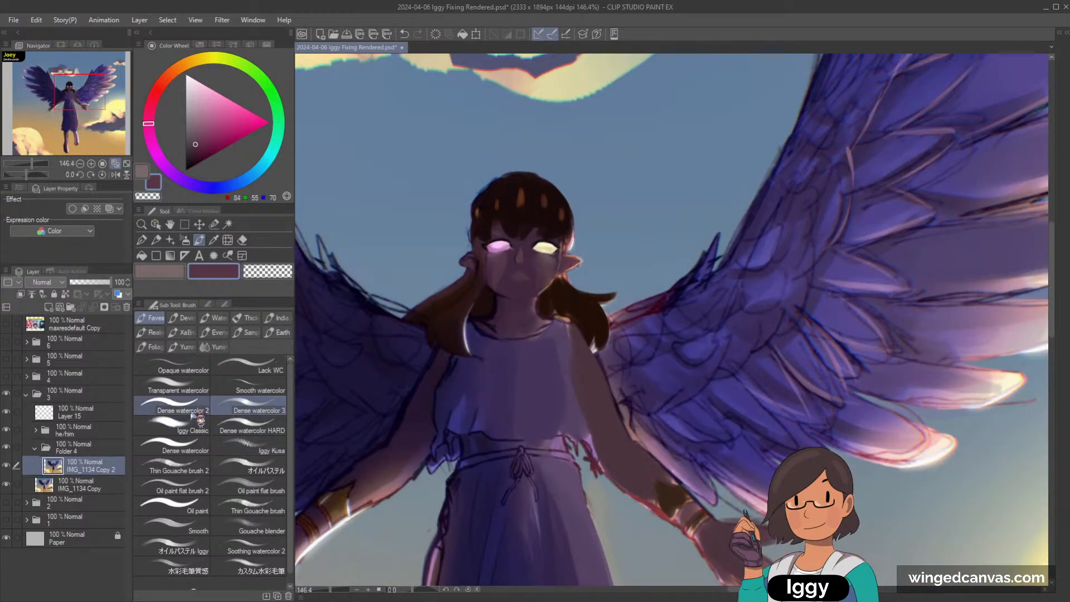
click(173, 406)
alt+click(514, 260)
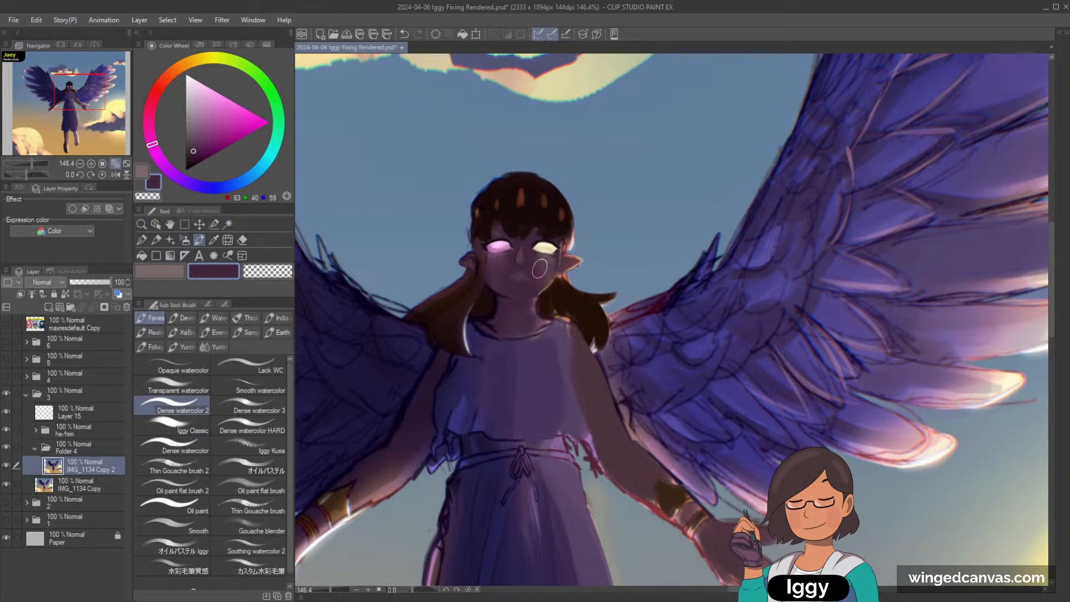
scroll(535, 265, up, 3)
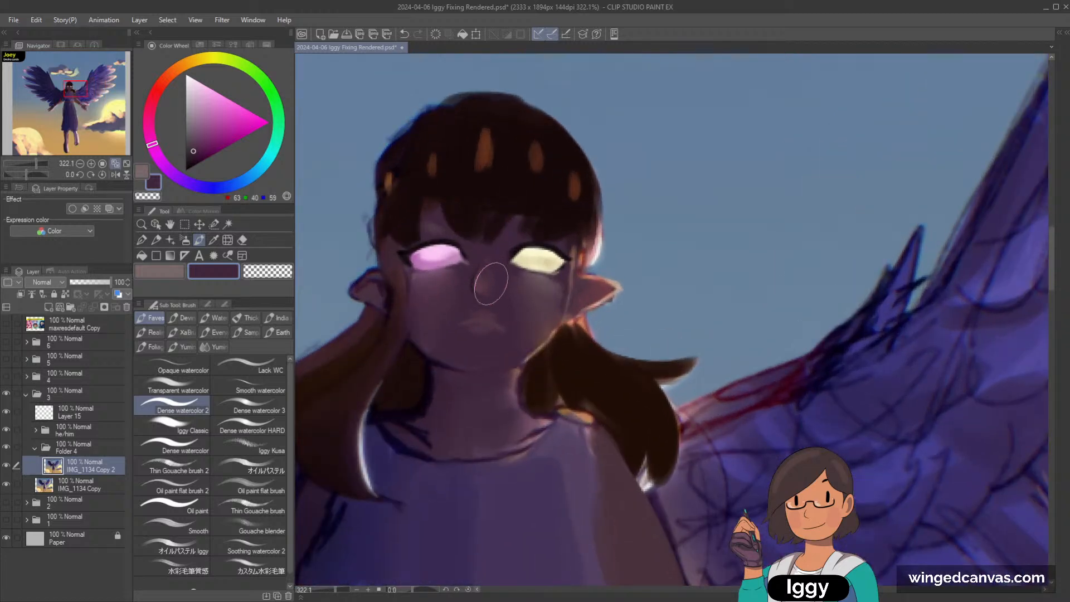
alt+click(491, 271)
alt+click(528, 243)
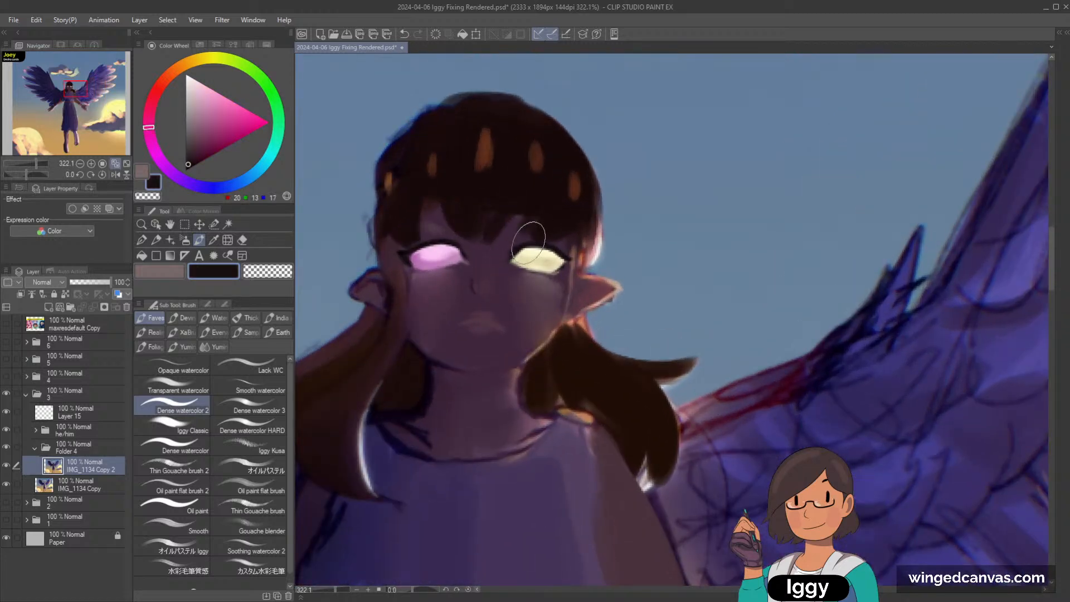
alt+click(478, 286)
alt+click(479, 254)
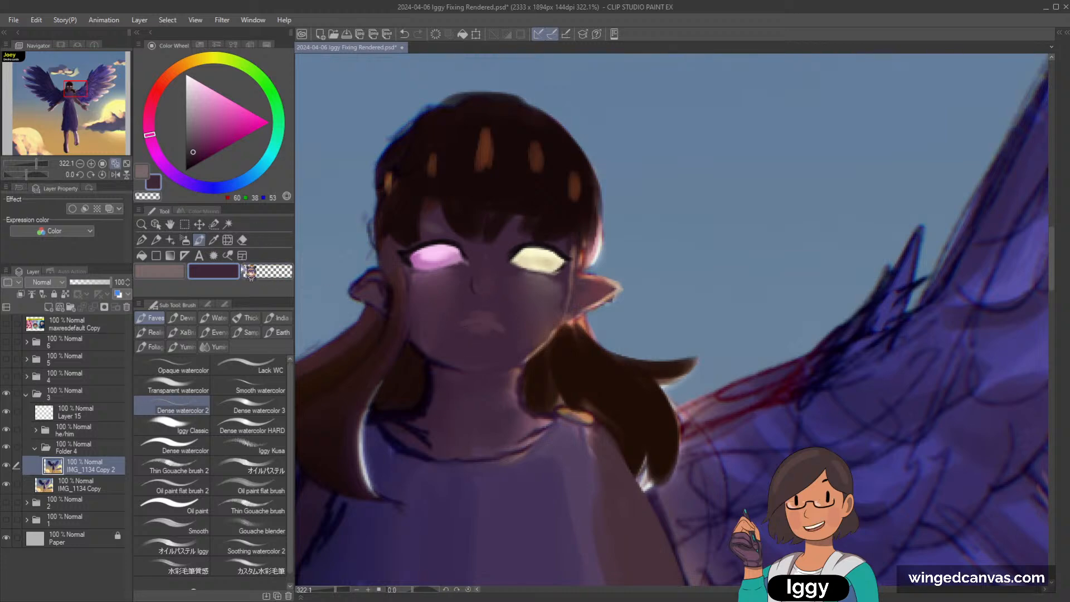
Check the original mouth and redraw the dark mouth line with Dense watercolor 3, using near-black sampled from the lashes.
click(251, 406)
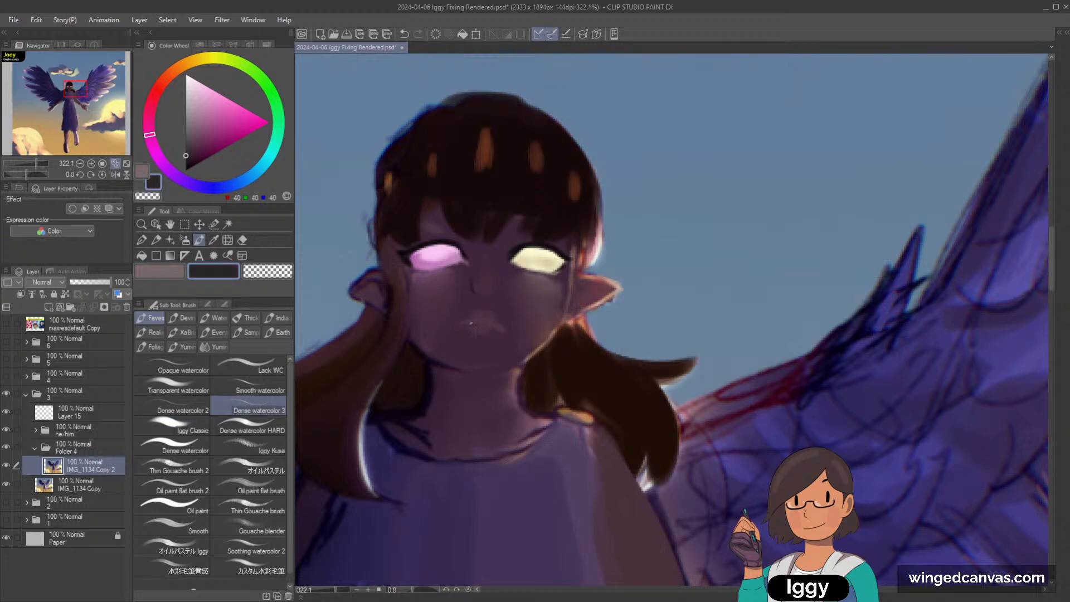
click(7, 465)
click(6, 465)
key(ctrl+z)
alt+click(412, 250)
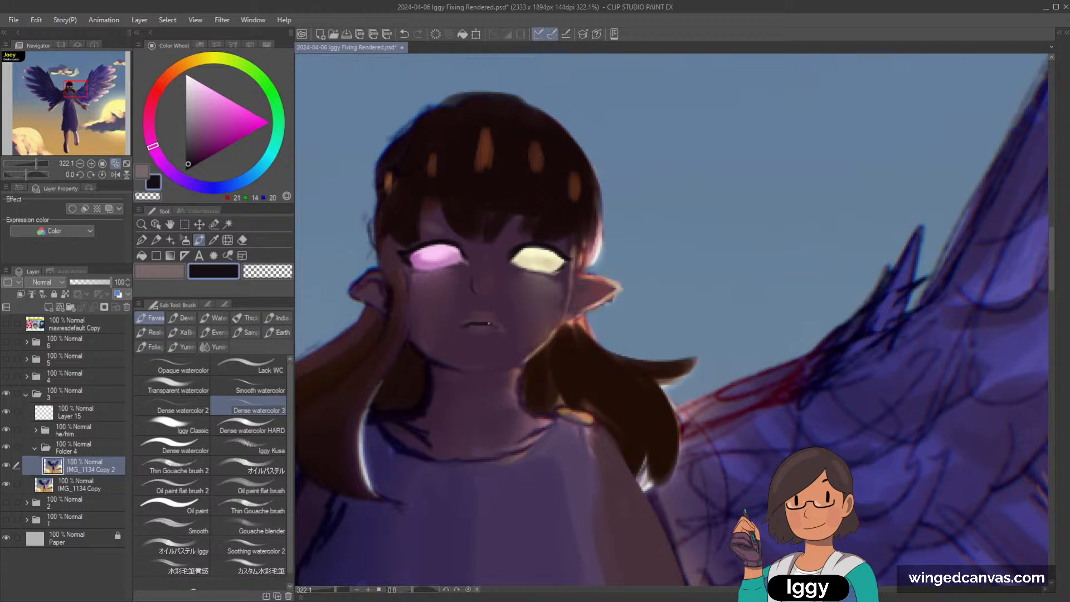
scroll(552, 323, down, 10)
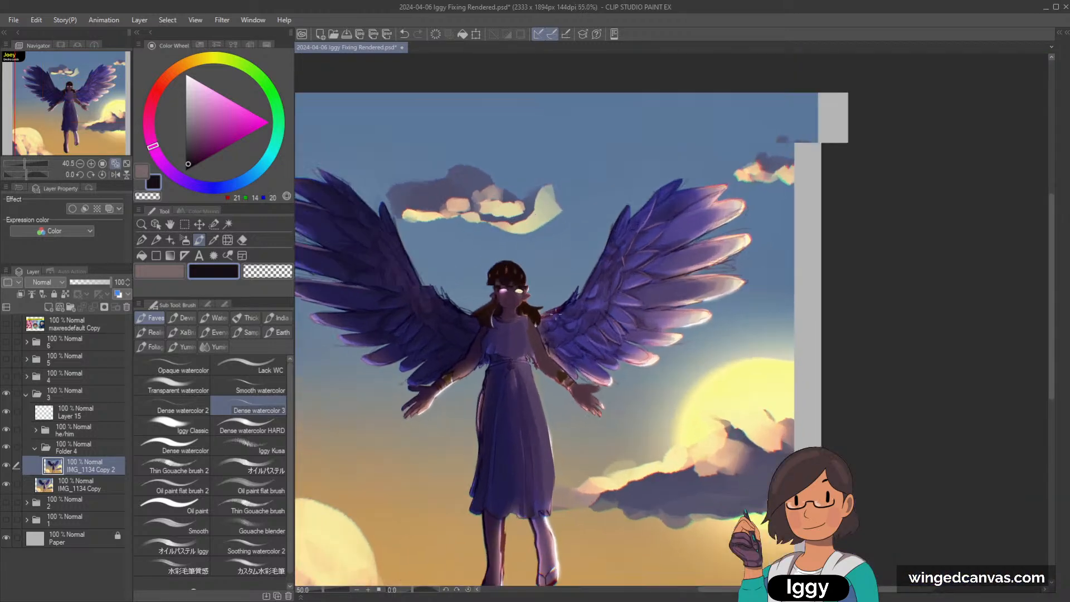
Brush peach light, sampled from the original dress highlight, onto the sun-facing side of the skirt with Dense watercolor 3, undoing the last stroke.
scroll(551, 323, up, 2)
scroll(551, 323, down, 4)
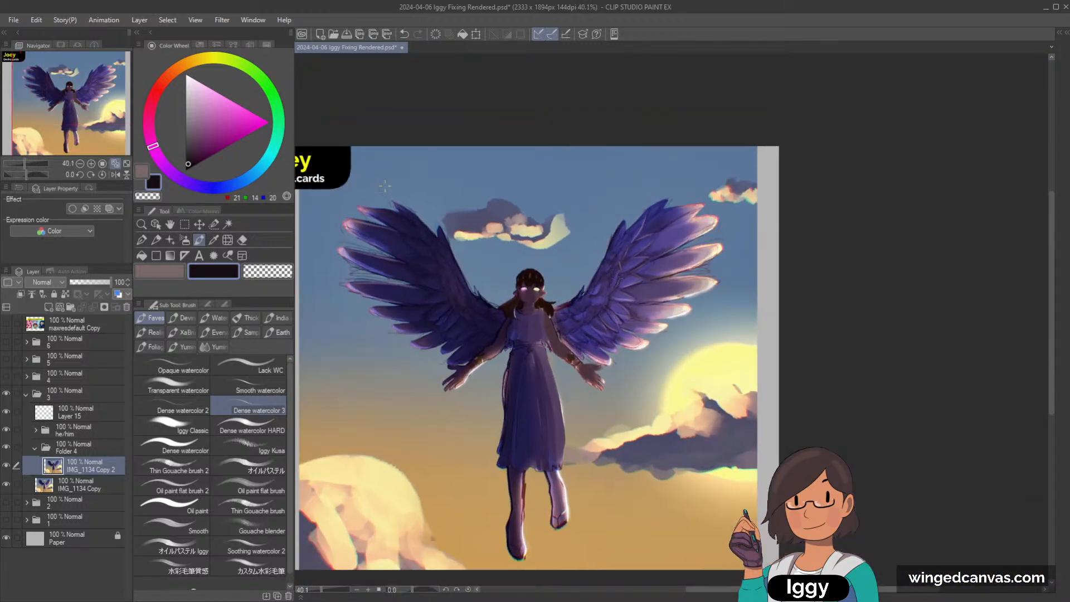
drag(90, 107, 105, 129)
scroll(571, 365, up, 1)
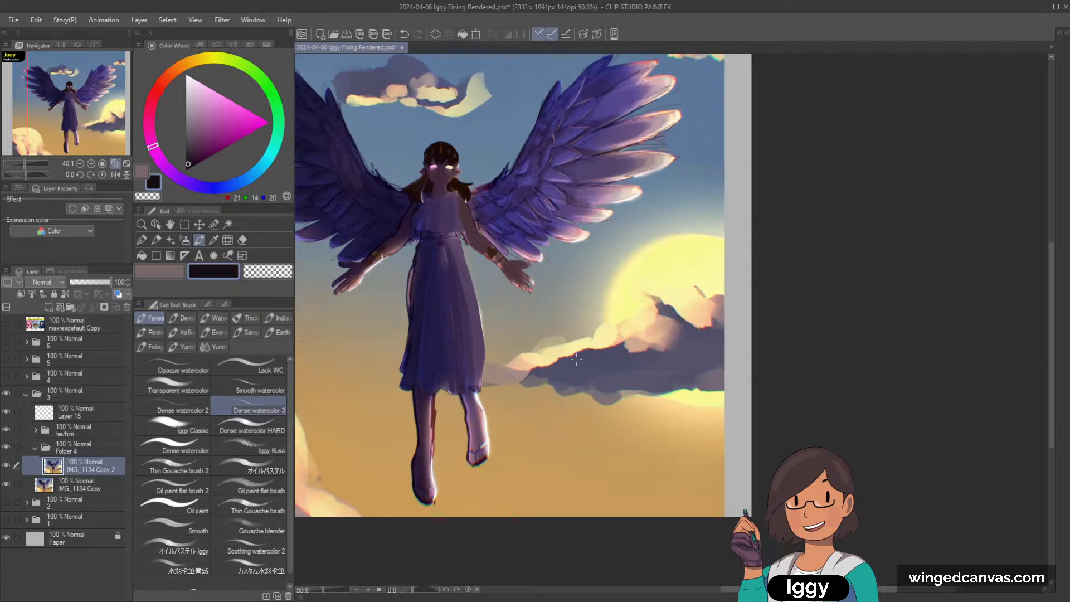
scroll(534, 324, up, 1)
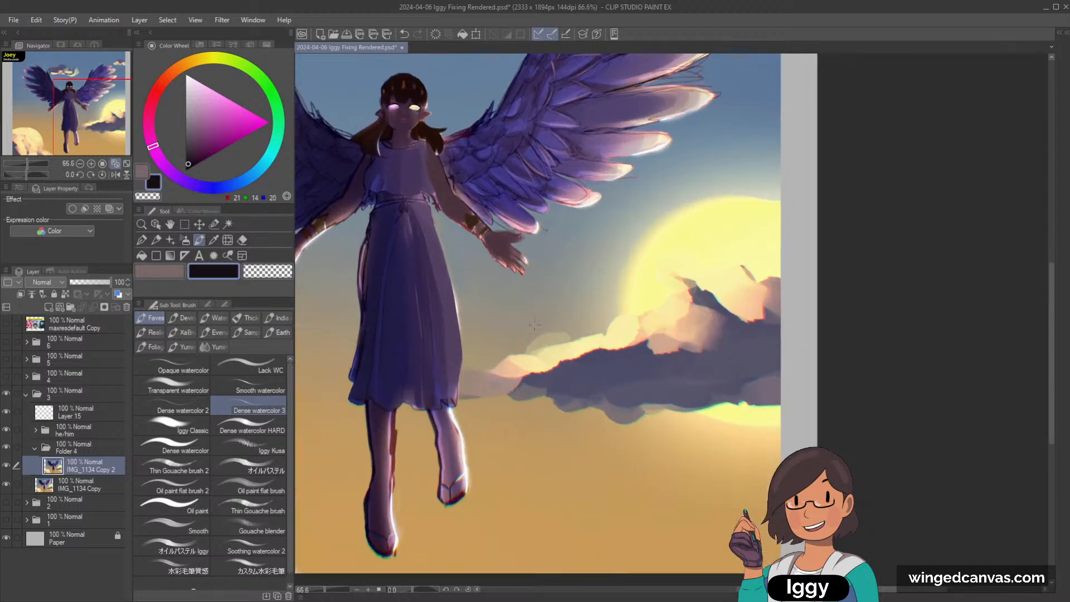
click(6, 465)
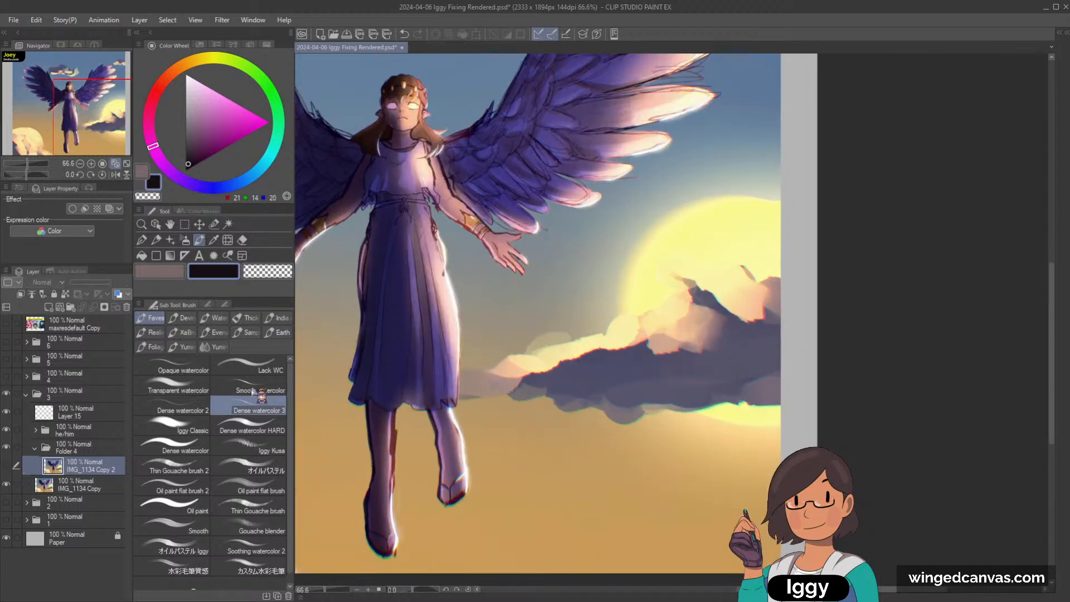
alt+click(452, 312)
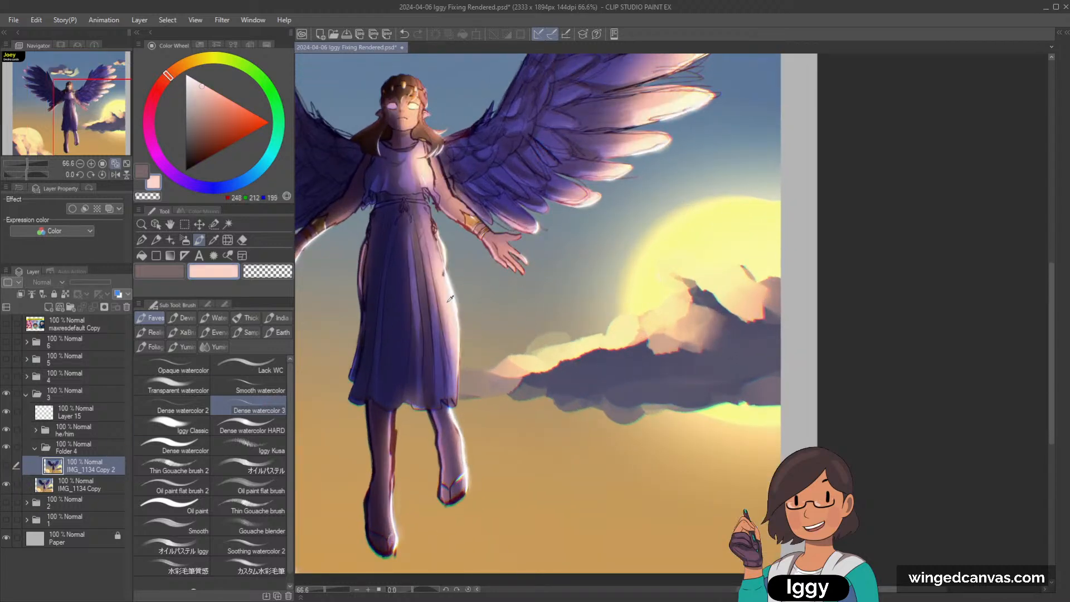
click(6, 465)
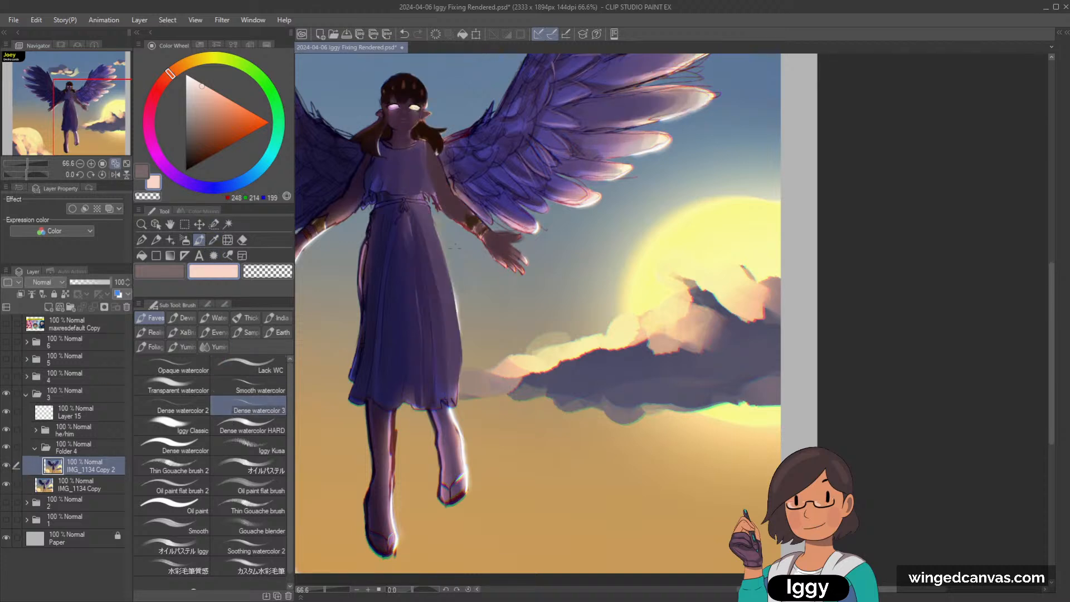
drag(432, 248, 440, 300)
drag(429, 223, 452, 315)
key(ctrl+z)
key(ctrl+y)
alt+click(442, 257)
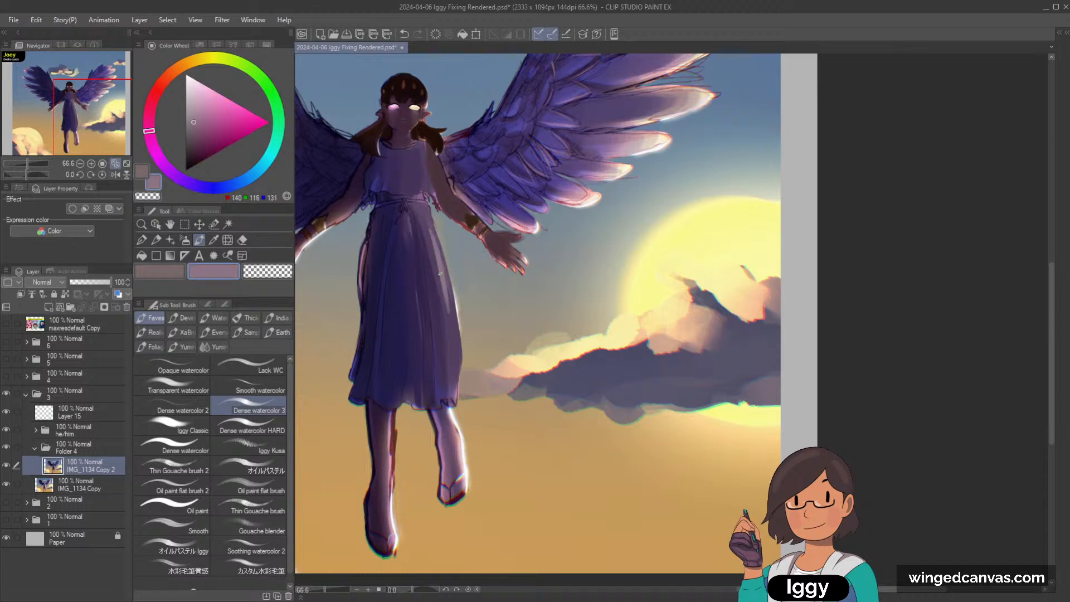
key(ctrl+z)
Nudge the figure's head slightly away from the sun with an enlarged Liquify brush.
drag(92, 84, 81, 78)
click(227, 240)
key(bracketright)
key(bracketright)
key(bracketright)
key(bracketright)
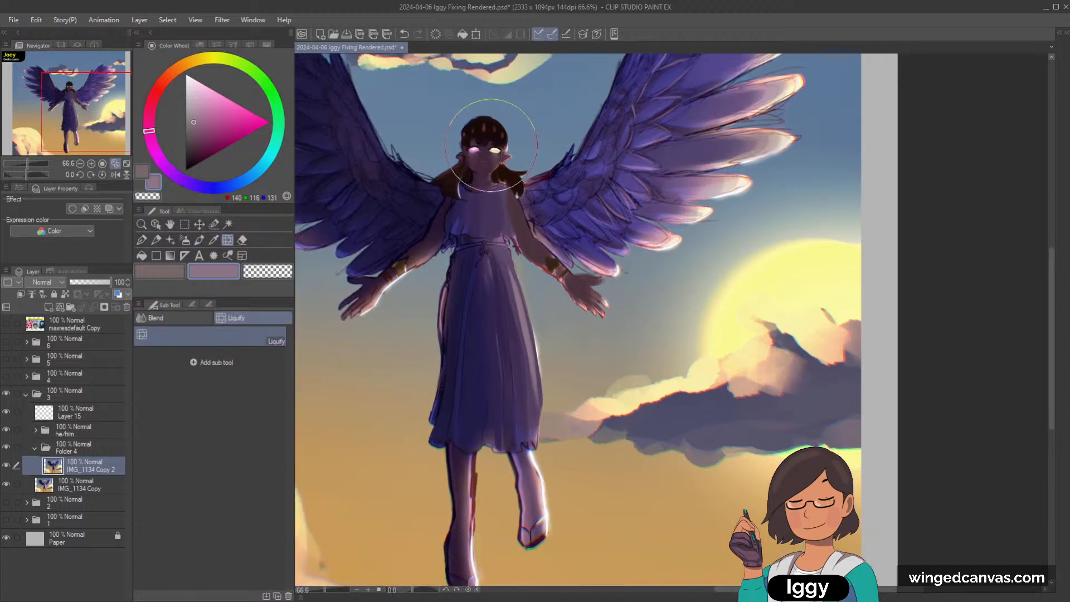
drag(489, 142, 477, 144)
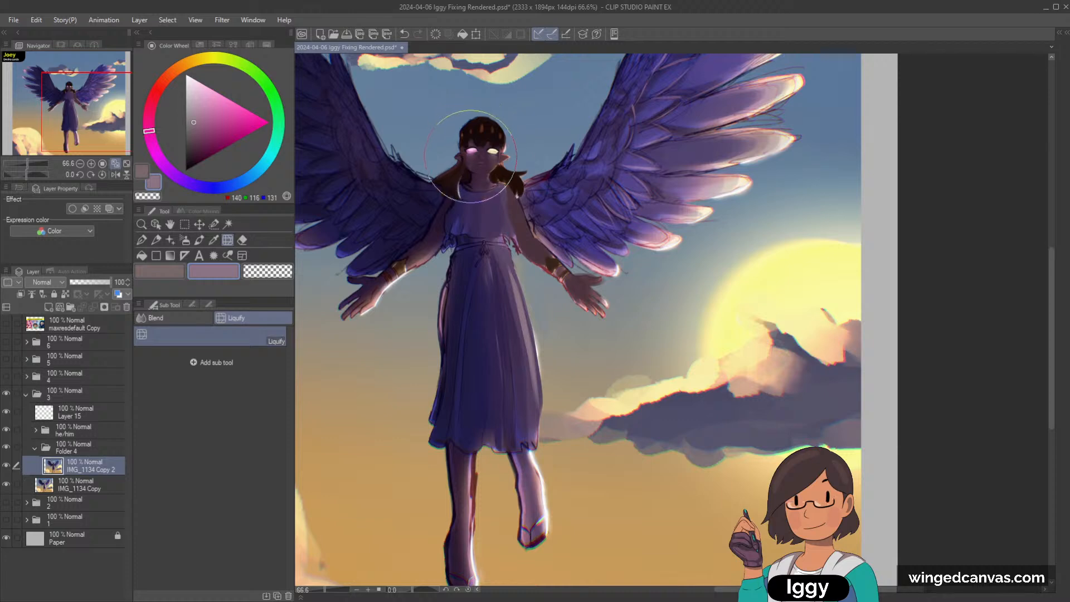
scroll(668, 112, down, 2)
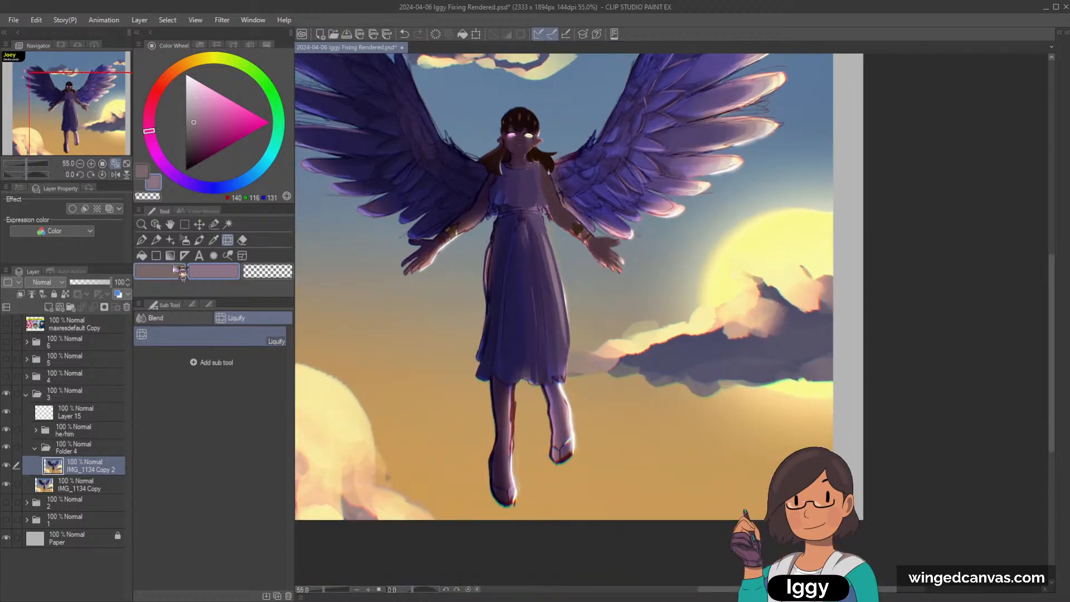
Refine the skirt folds with Dense watercolor 3 in muted purple and dark indigo tones sampled from the dress.
click(199, 239)
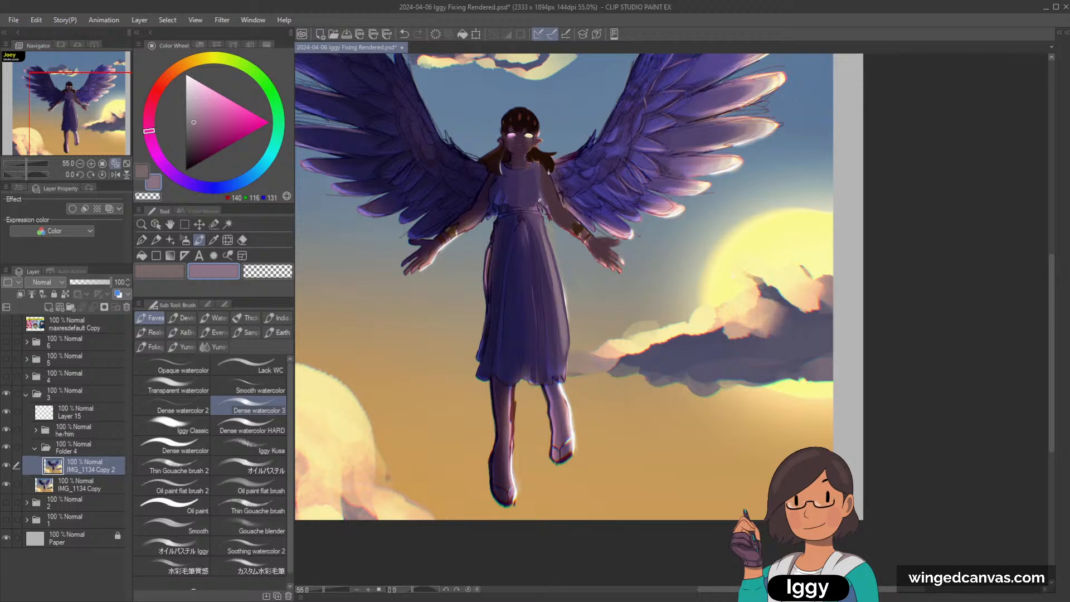
scroll(520, 391, up, 2)
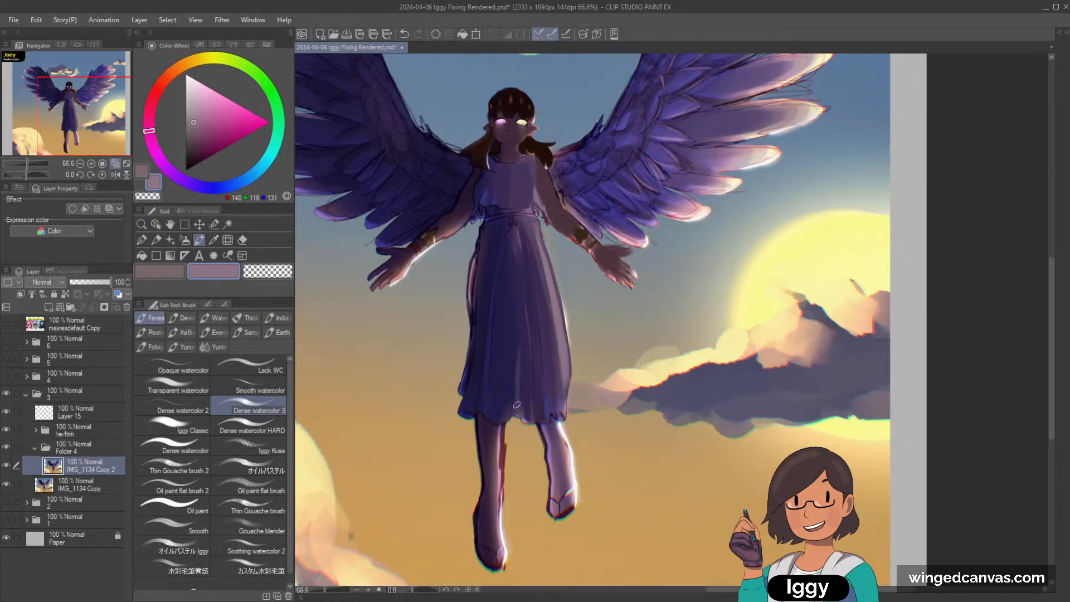
alt+click(518, 390)
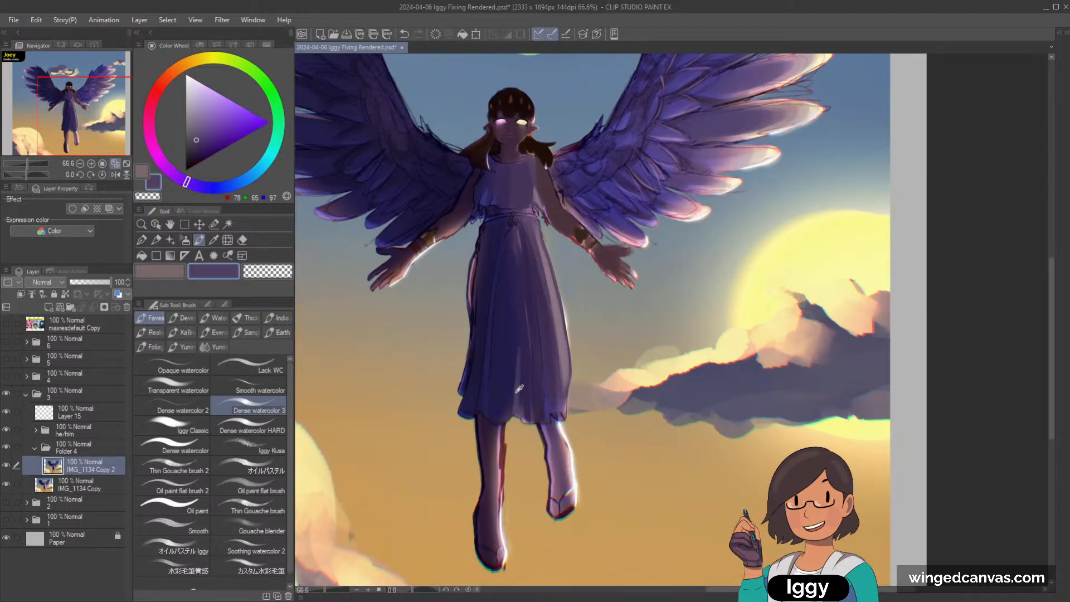
alt+click(509, 370)
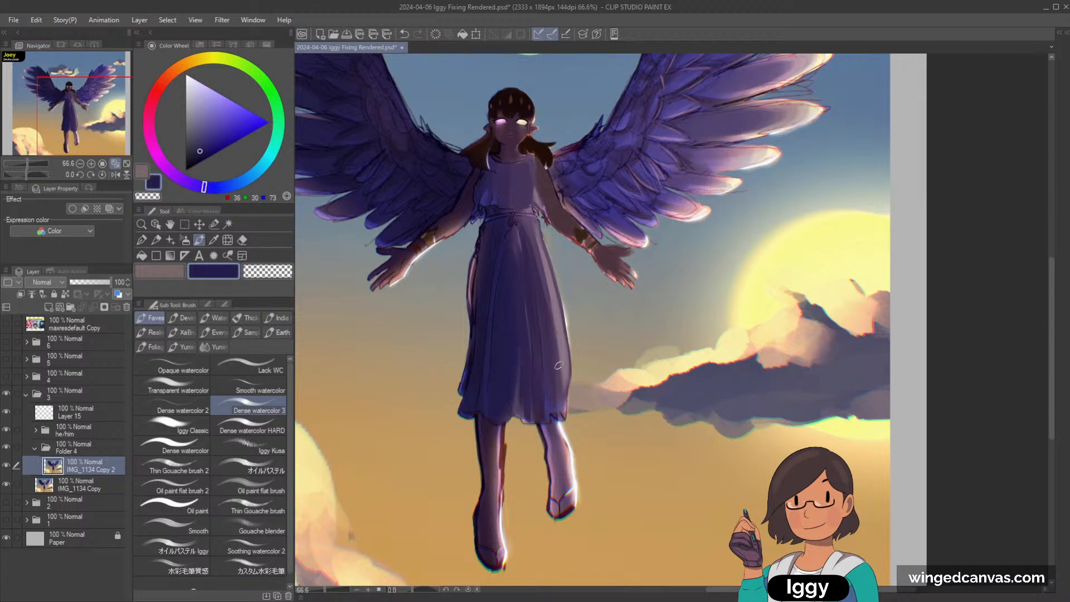
Paint a thin rim light down the skirt's sun-facing edge in off-white sampled from the original, then sample a muted rose near the forearm.
click(6, 465)
alt+click(561, 305)
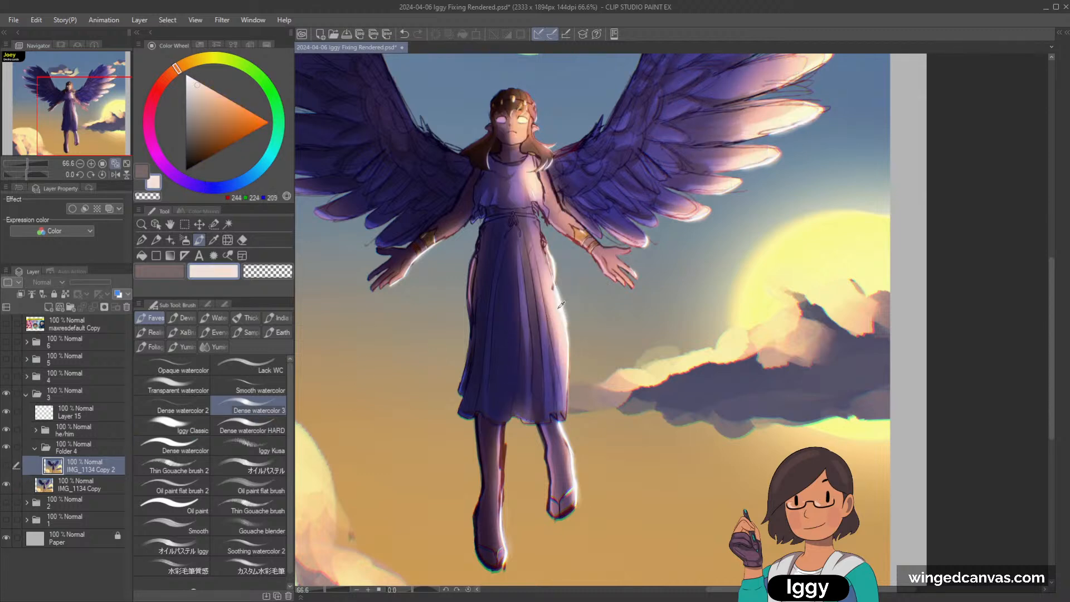
alt+click(561, 305)
click(7, 465)
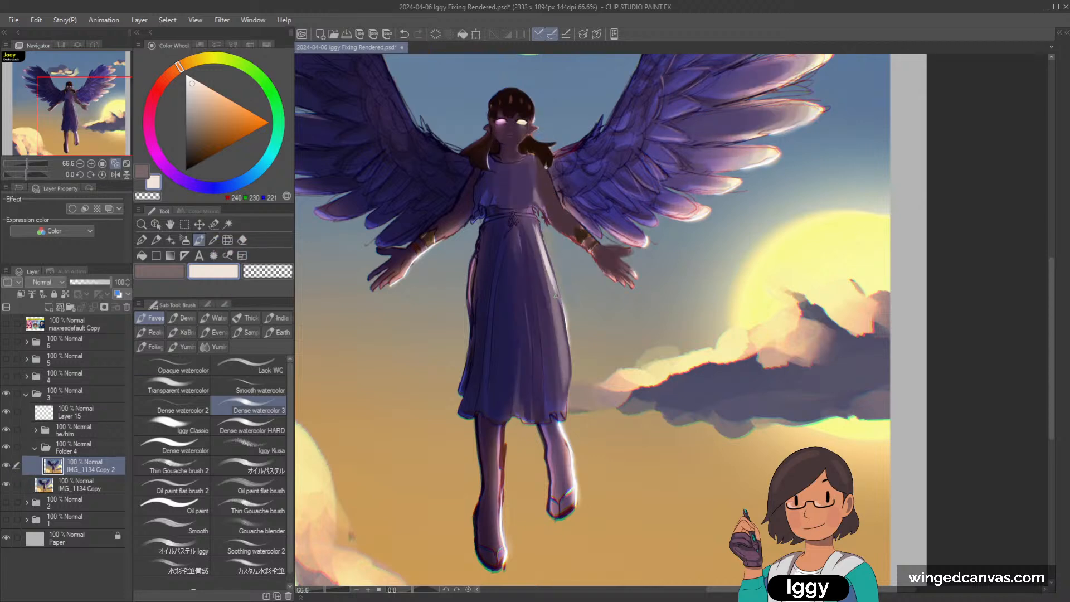
drag(562, 305, 569, 368)
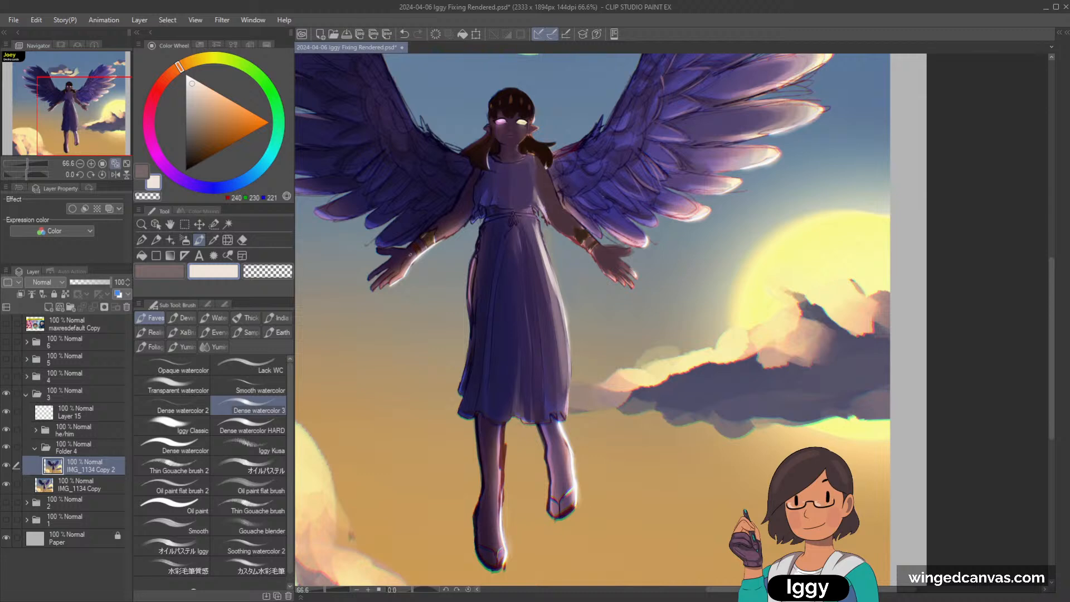
alt+click(410, 255)
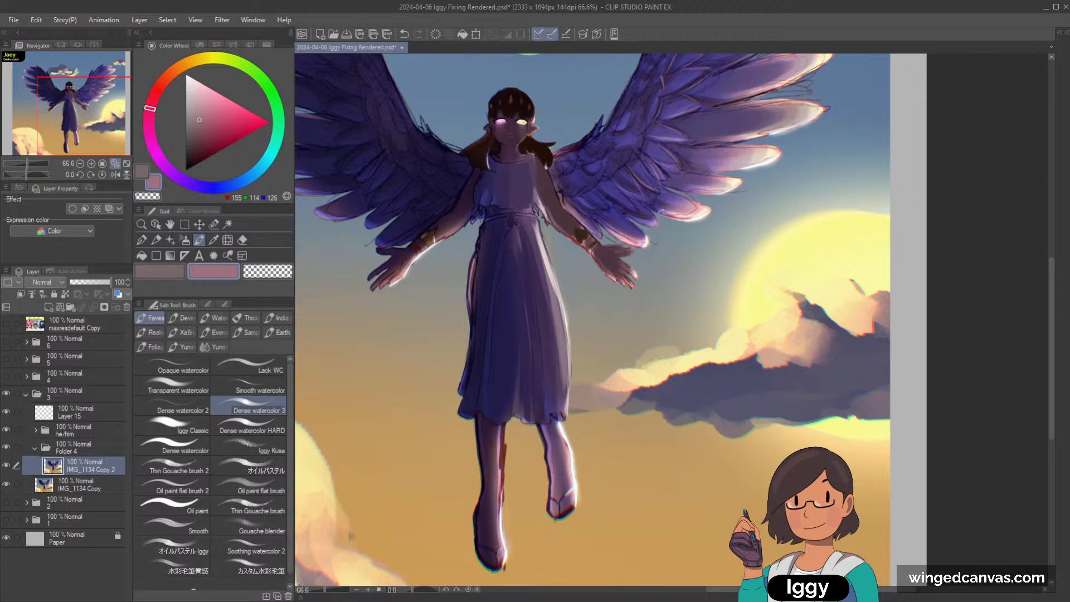
Try reworking the large cloud in the picture's lower-left corner with Dense watercolor 3 in sampled blue-violet and orange sky tones.
scroll(706, 188, down, 3)
drag(83, 122, 122, 106)
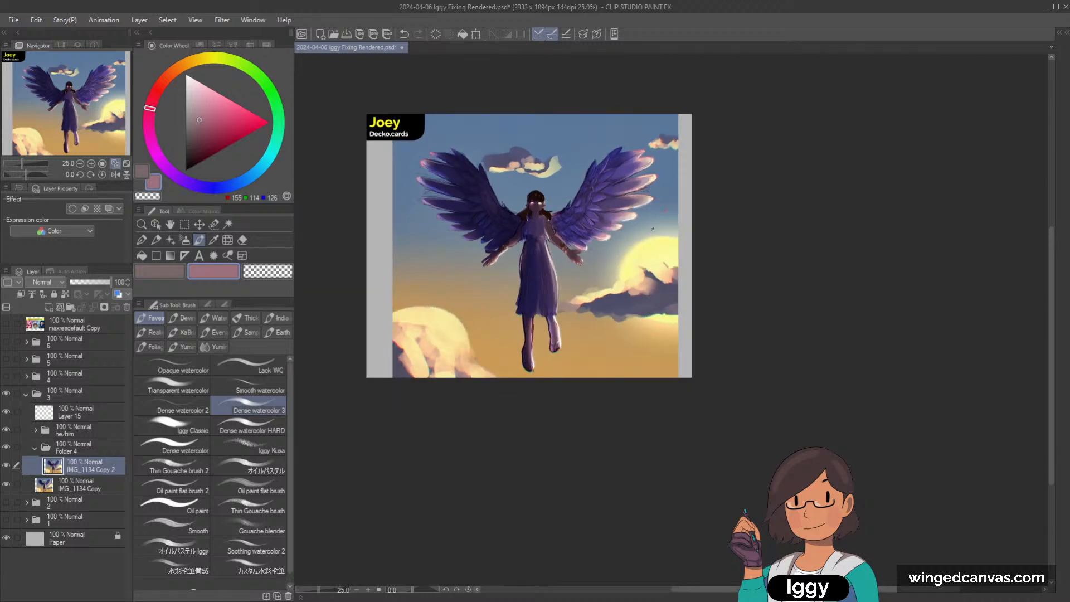
scroll(652, 228, up, 1)
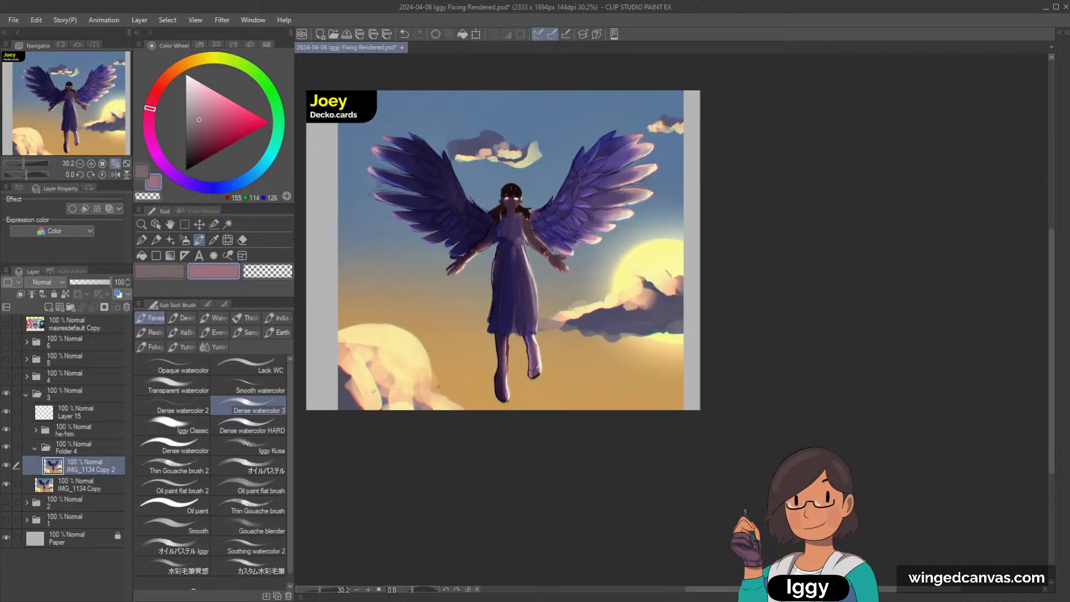
alt+click(349, 392)
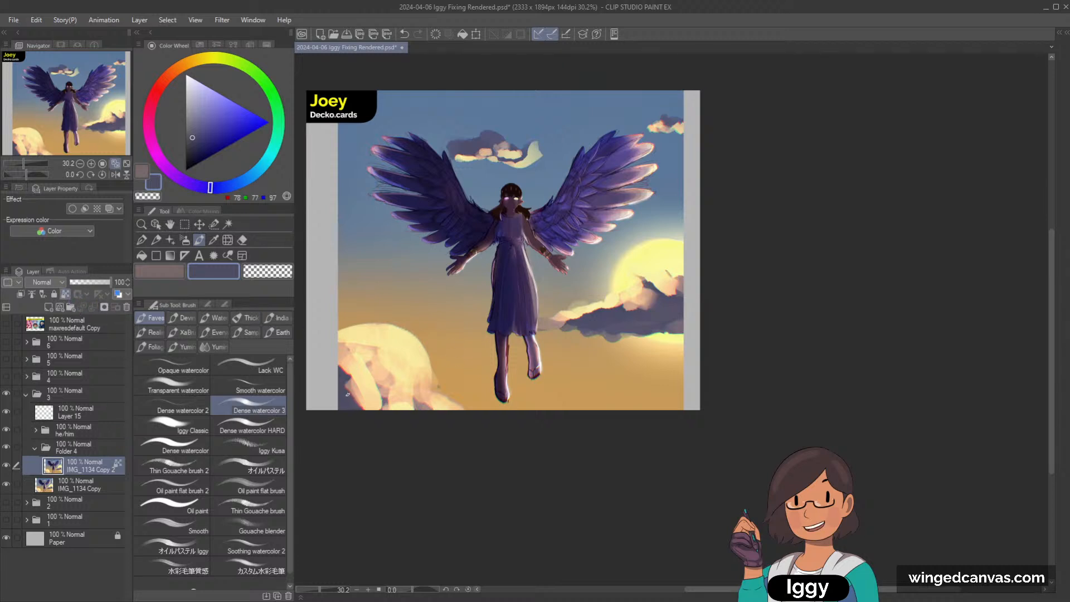
alt+click(465, 348)
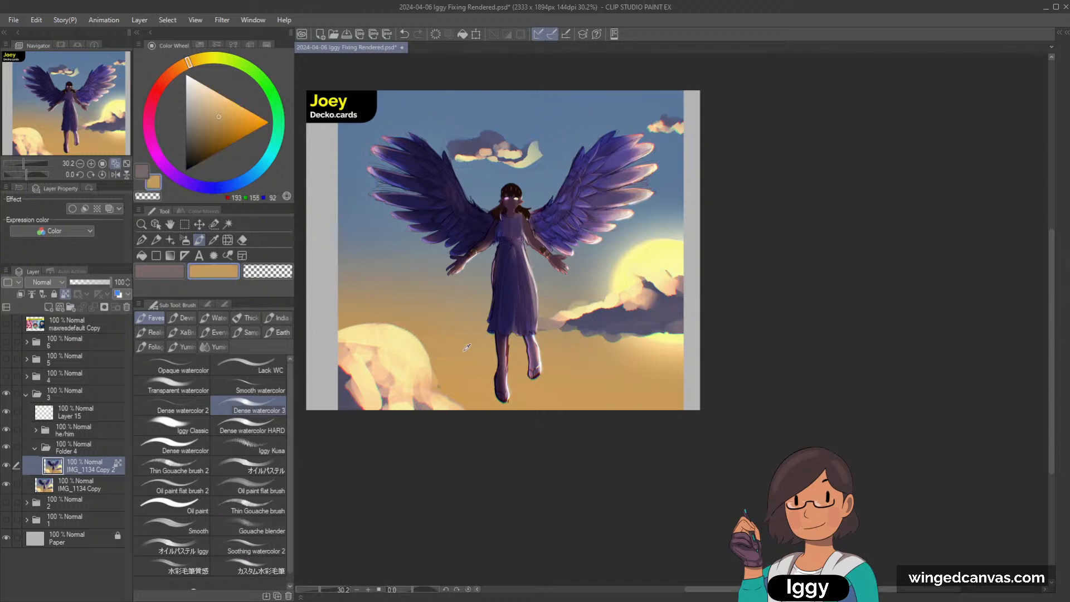
alt+click(455, 357)
scroll(578, 316, up, 1)
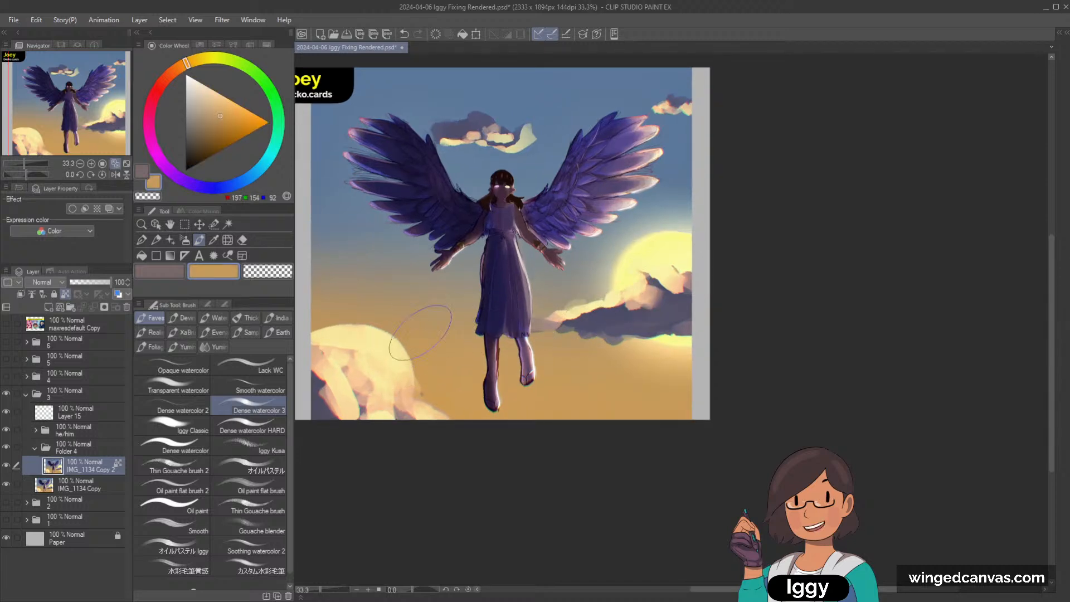
alt+click(323, 276)
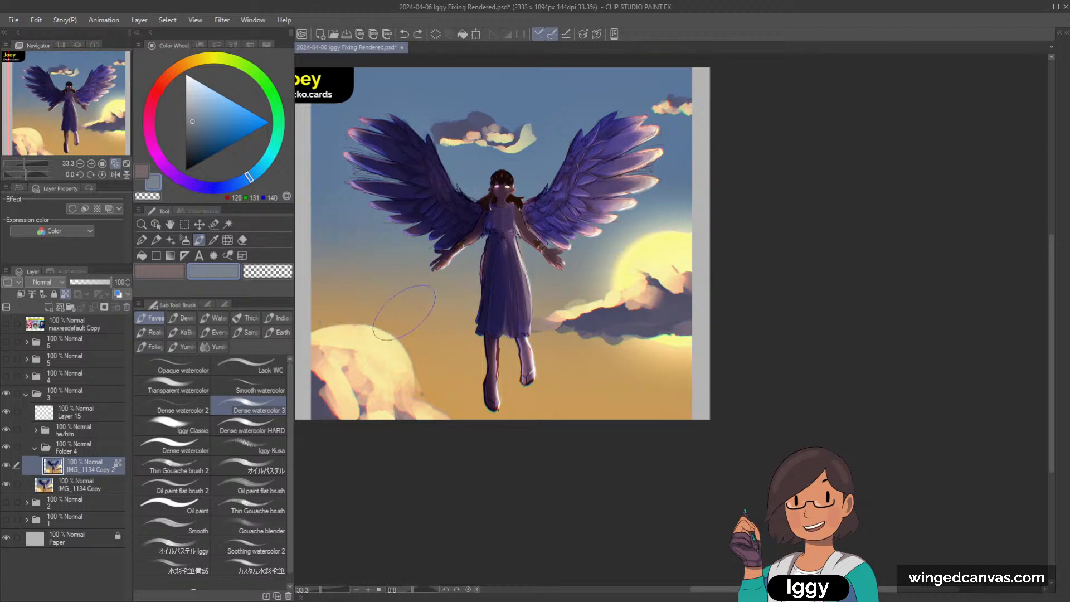
alt+click(431, 338)
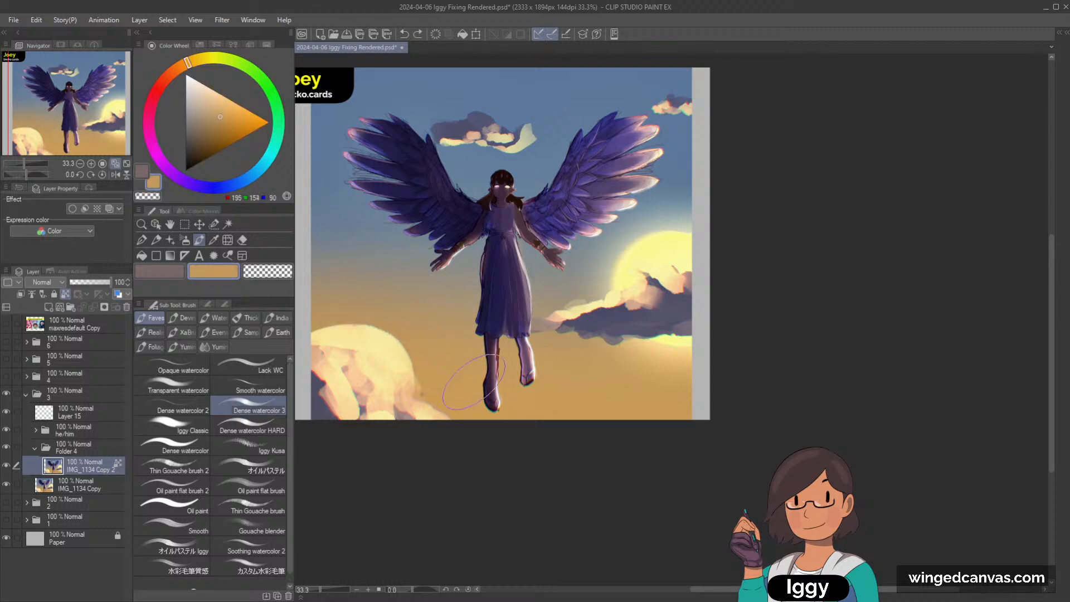
alt+click(439, 342)
Try painting a pale yellow sun below the figure's feet with the color sampled from the existing sun, and undo it.
alt+click(641, 248)
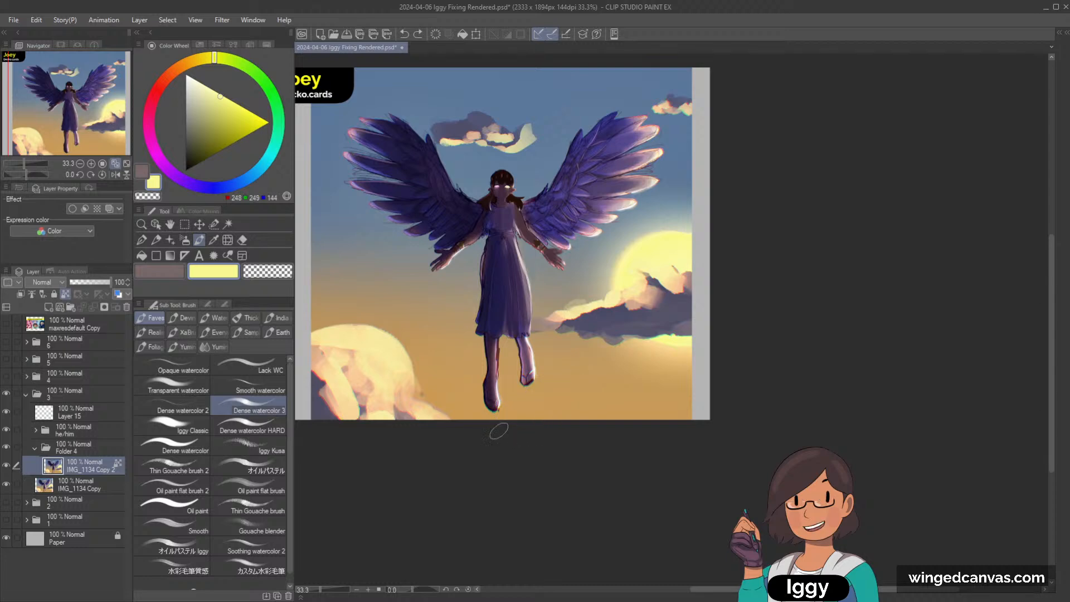
mouse_move(497, 430)
mouse_down()
mouse_move(576, 429)
mouse_move(507, 427)
mouse_move(577, 416)
mouse_move(543, 408)
mouse_move(566, 411)
mouse_move(517, 425)
mouse_move(525, 408)
mouse_move(601, 434)
mouse_up()
key(ctrl+z)
key(ctrl+z)
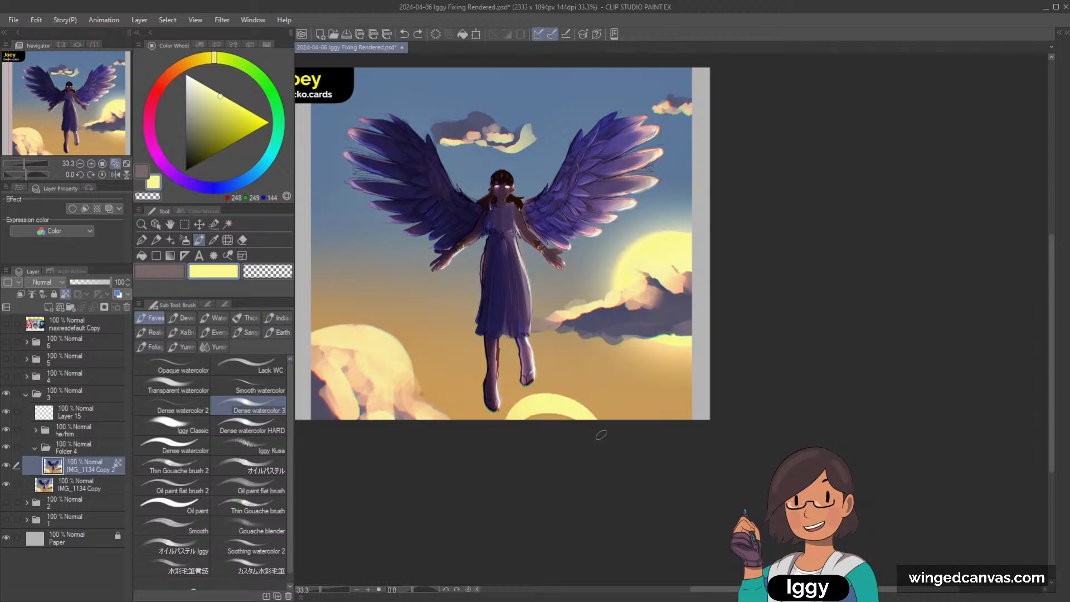
drag(509, 424, 585, 425)
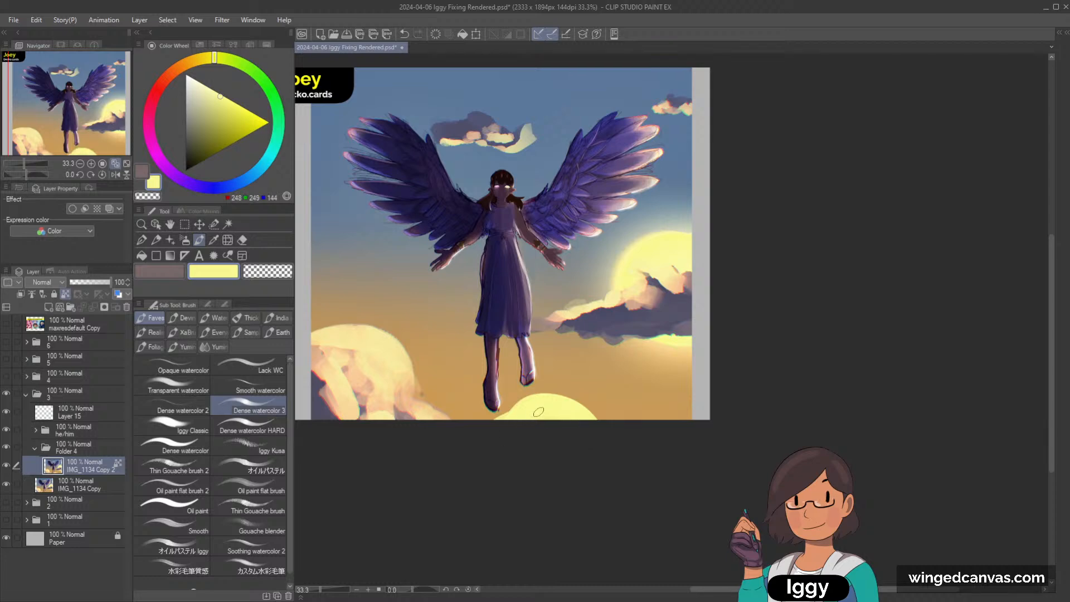
mouse_move(500, 439)
mouse_down()
mouse_move(549, 398)
mouse_move(498, 430)
mouse_move(567, 401)
mouse_move(594, 437)
mouse_up()
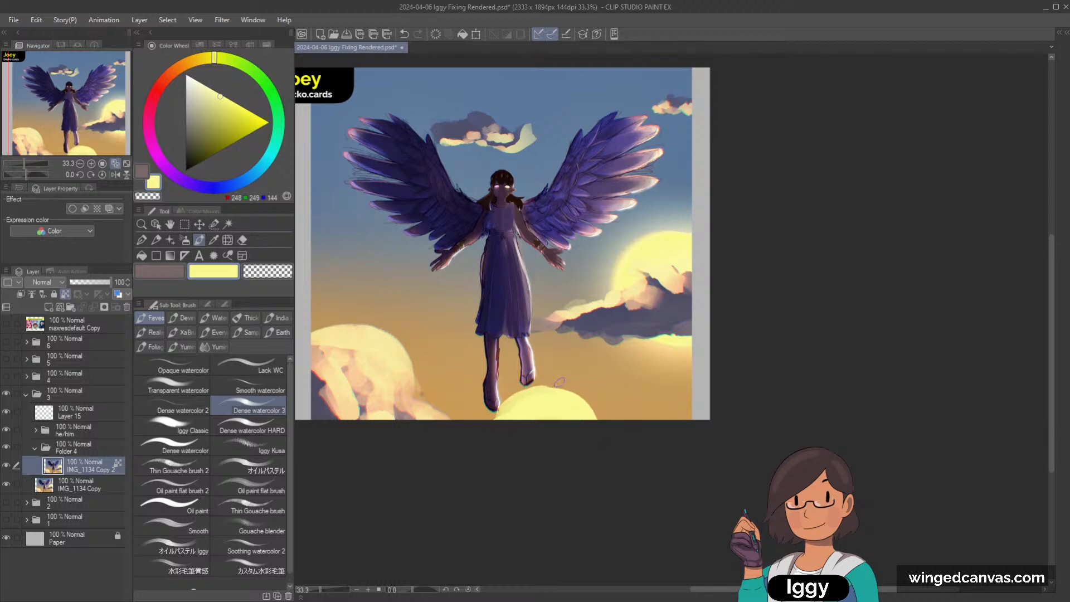
drag(551, 405, 512, 435)
key(ctrl+z)
key(ctrl+z)
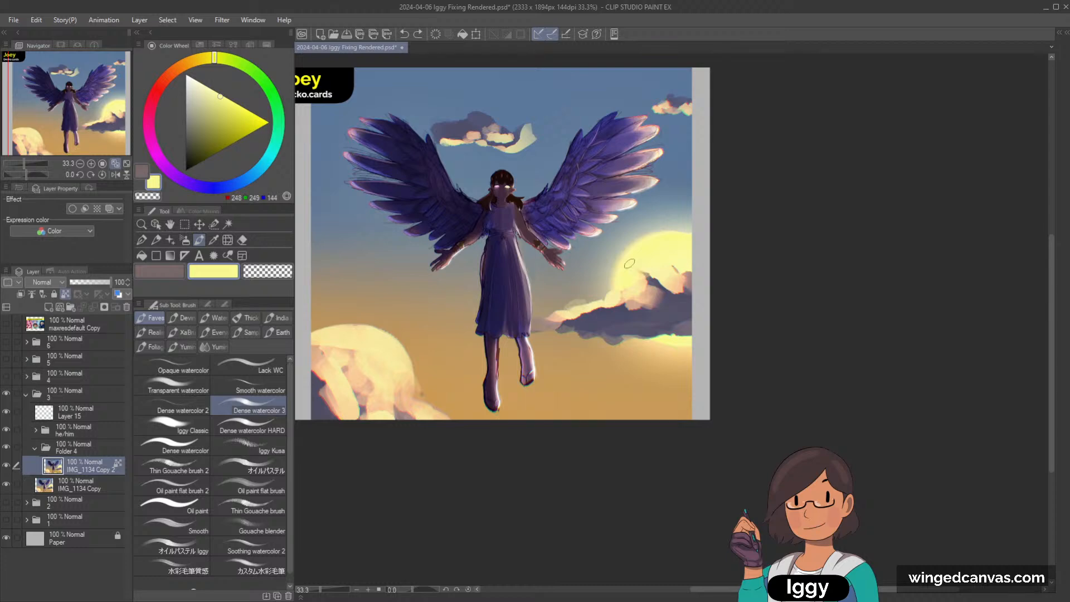
Sample the orange sky beside the large right-hand cloud and paint over that cloud and the sun with Dense watercolor 3.
alt+click(437, 349)
alt+click(462, 270)
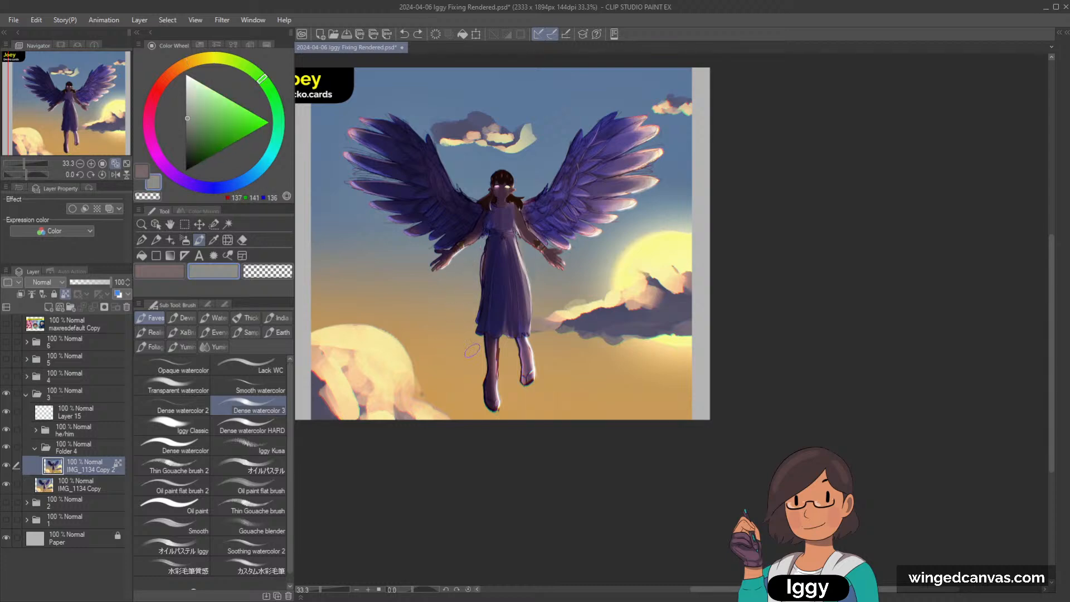
alt+click(566, 286)
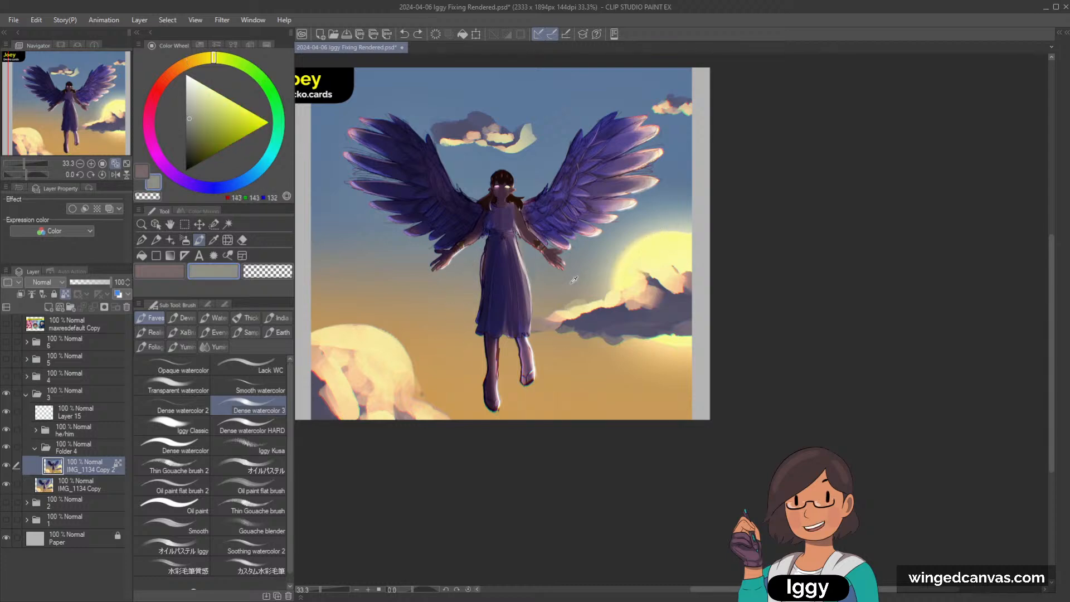
alt+click(577, 286)
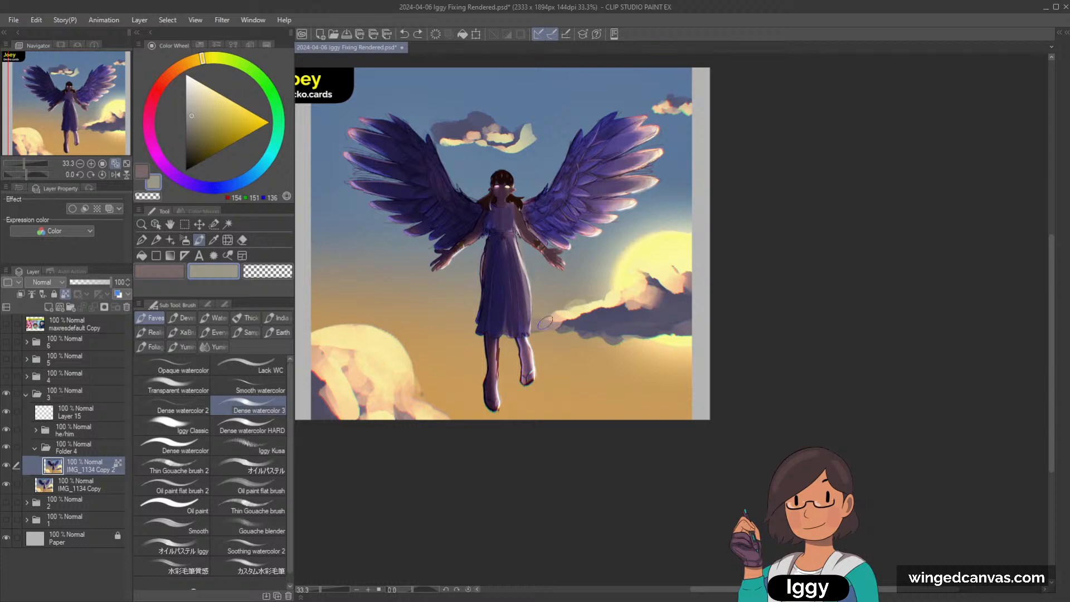
alt+click(564, 346)
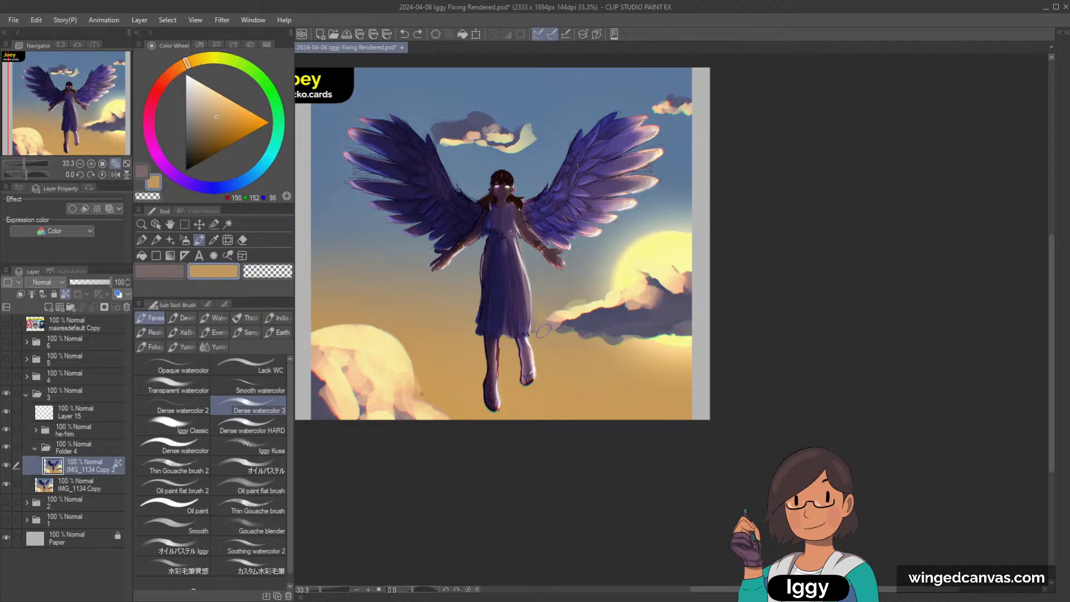
drag(557, 318, 662, 307)
mouse_move(565, 323)
mouse_down()
mouse_move(680, 318)
mouse_move(725, 332)
mouse_up()
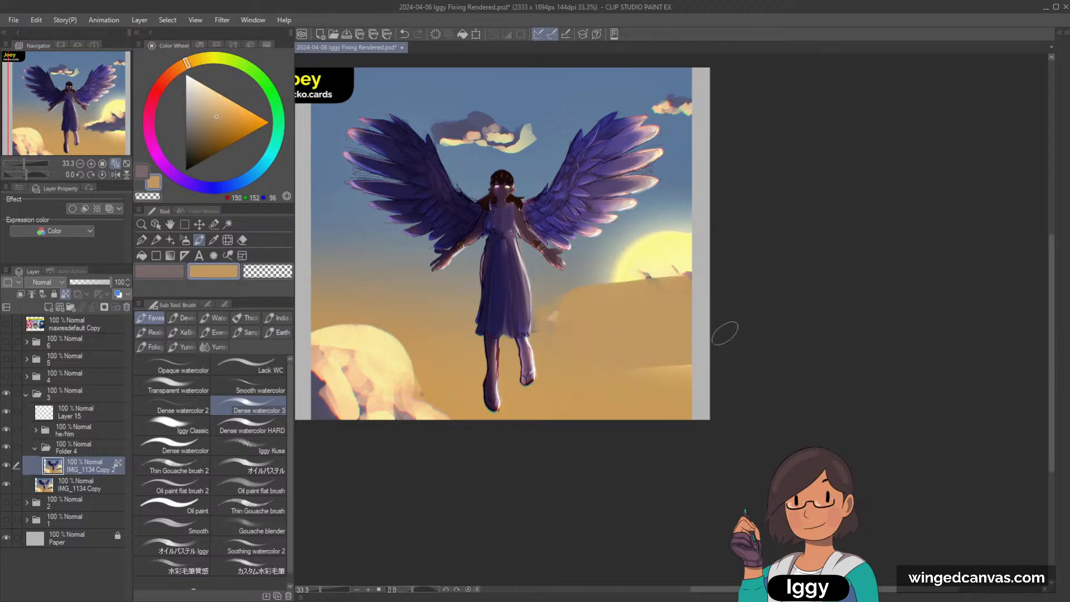
mouse_move(565, 321)
mouse_down()
mouse_move(638, 274)
mouse_move(627, 264)
mouse_move(609, 305)
mouse_move(628, 358)
mouse_move(668, 373)
mouse_up()
Select the figure's wings, head and arms with the Selection pen, following the feather tips.
scroll(660, 310, up, 1)
key(m)
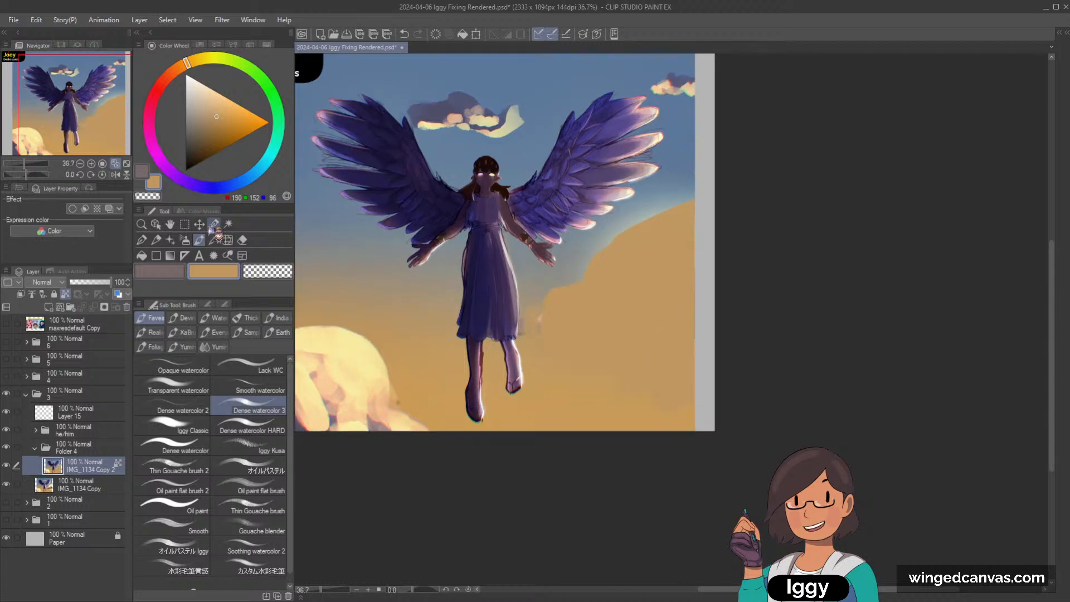
drag(314, 137, 409, 170)
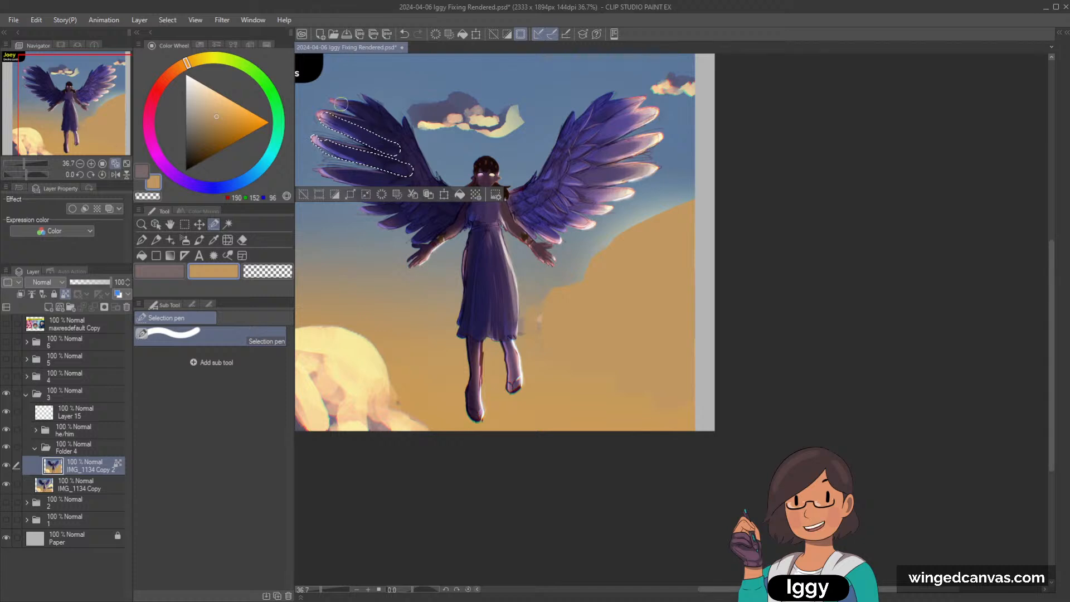
mouse_move(398, 122)
mouse_down()
mouse_move(438, 189)
mouse_move(344, 169)
mouse_up()
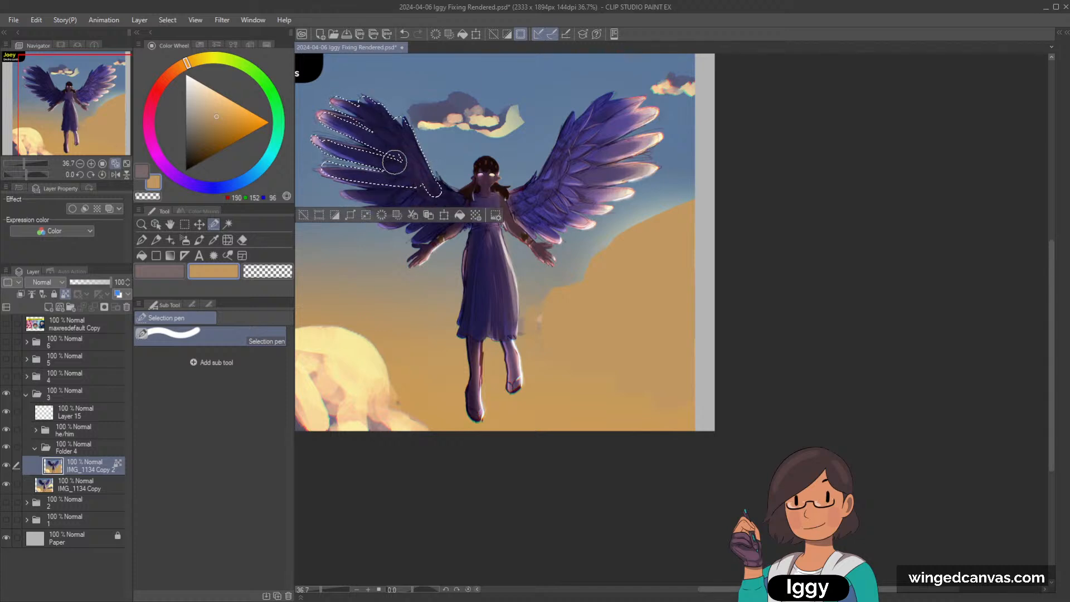
mouse_move(350, 191)
mouse_down()
mouse_move(510, 203)
mouse_move(492, 196)
mouse_move(579, 134)
mouse_move(562, 167)
mouse_up()
mouse_move(610, 103)
mouse_down()
mouse_move(606, 139)
mouse_move(623, 173)
mouse_move(513, 208)
mouse_move(589, 195)
mouse_move(538, 209)
mouse_move(576, 214)
mouse_move(495, 209)
mouse_move(557, 231)
mouse_move(512, 214)
mouse_move(544, 229)
mouse_up()
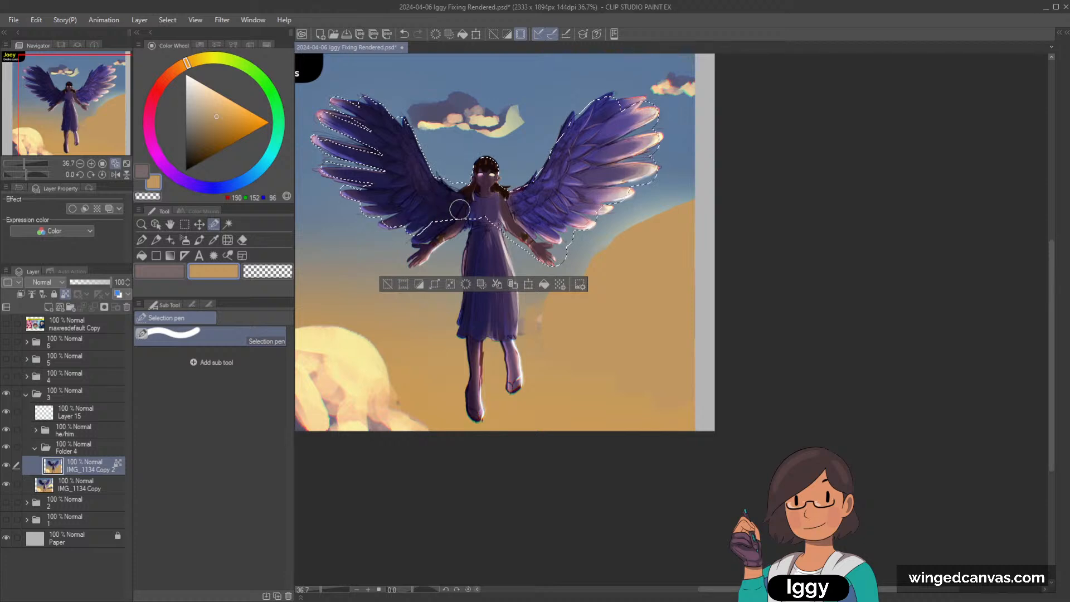
Extend the selection over the dress and both legs, and trim the excess beside the sun-side hand with transparent color.
mouse_move(482, 256)
mouse_down()
mouse_move(467, 318)
mouse_move(475, 412)
mouse_up()
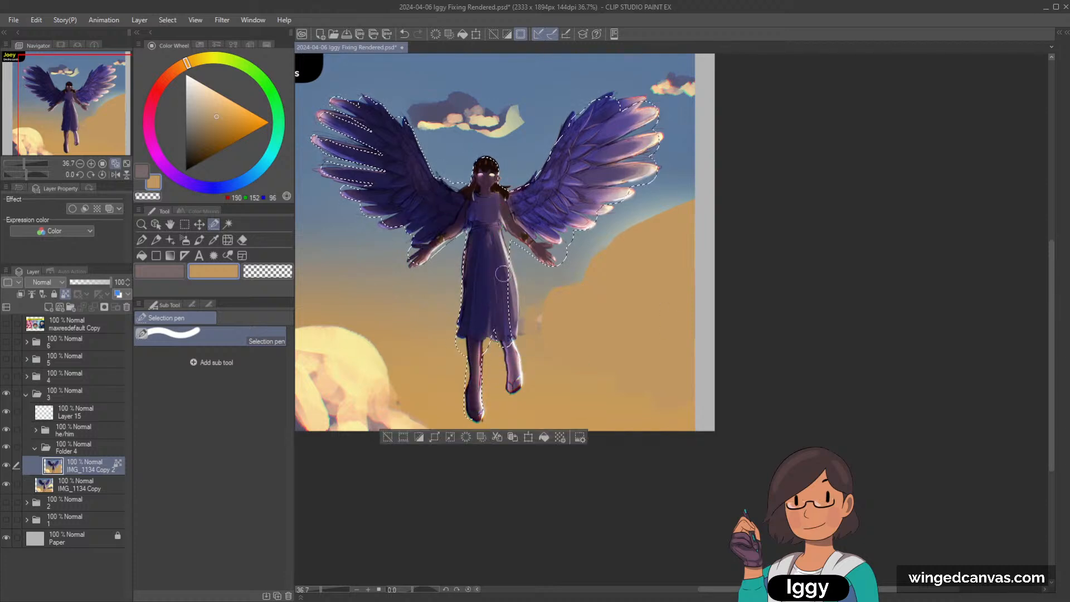
mouse_move(502, 274)
mouse_down()
mouse_move(513, 367)
mouse_move(511, 345)
mouse_up()
key(c)
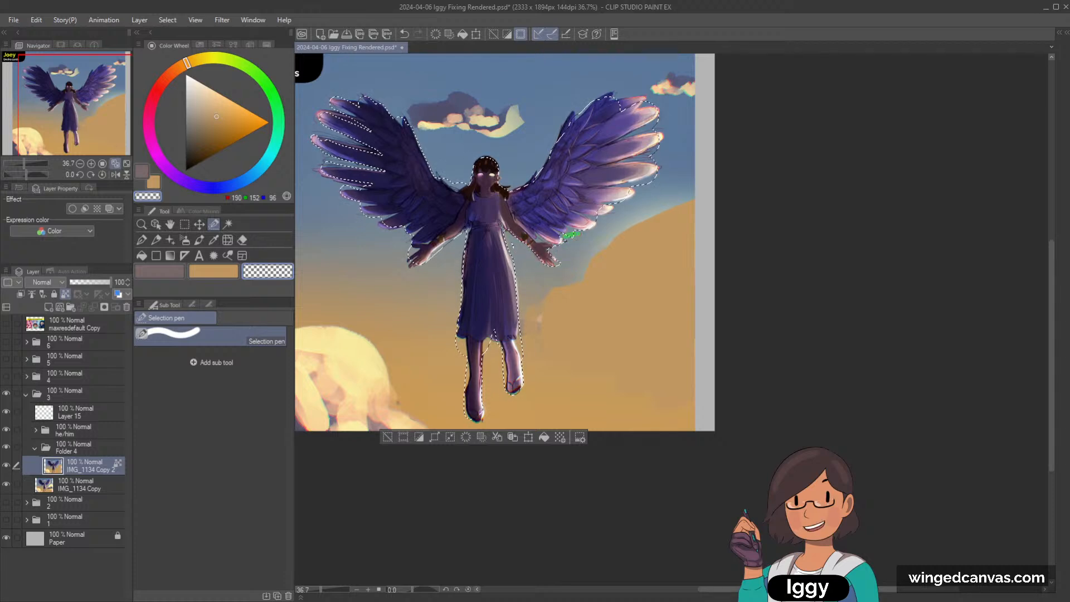
drag(567, 235, 578, 233)
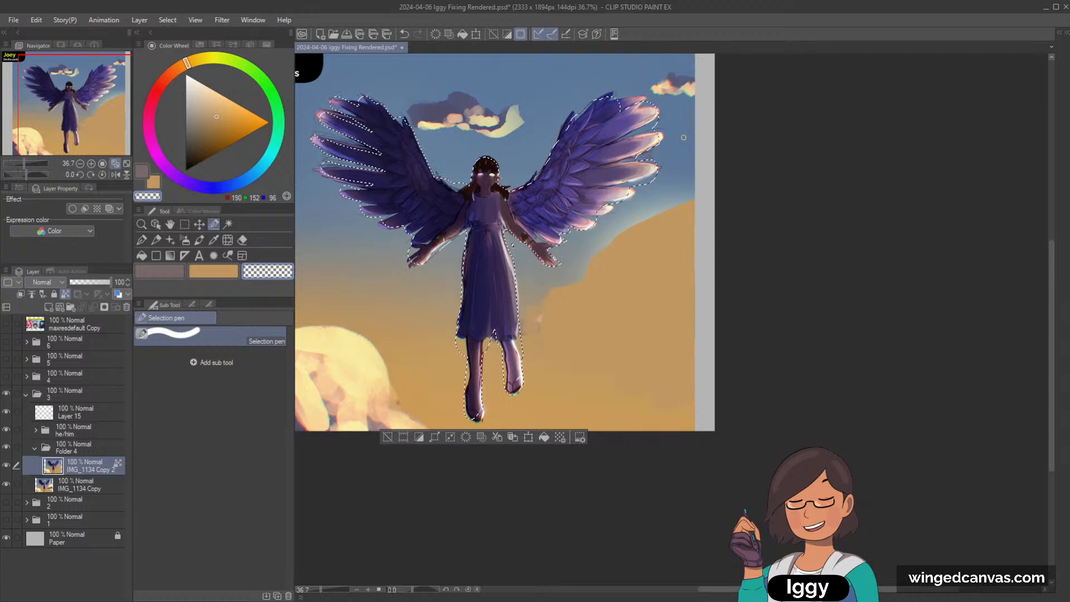
Cut the selected figure onto its own layer above the IMG_1134 Copy 2 background, and clear the selection.
scroll(671, 140, down, 2)
key(Delete)
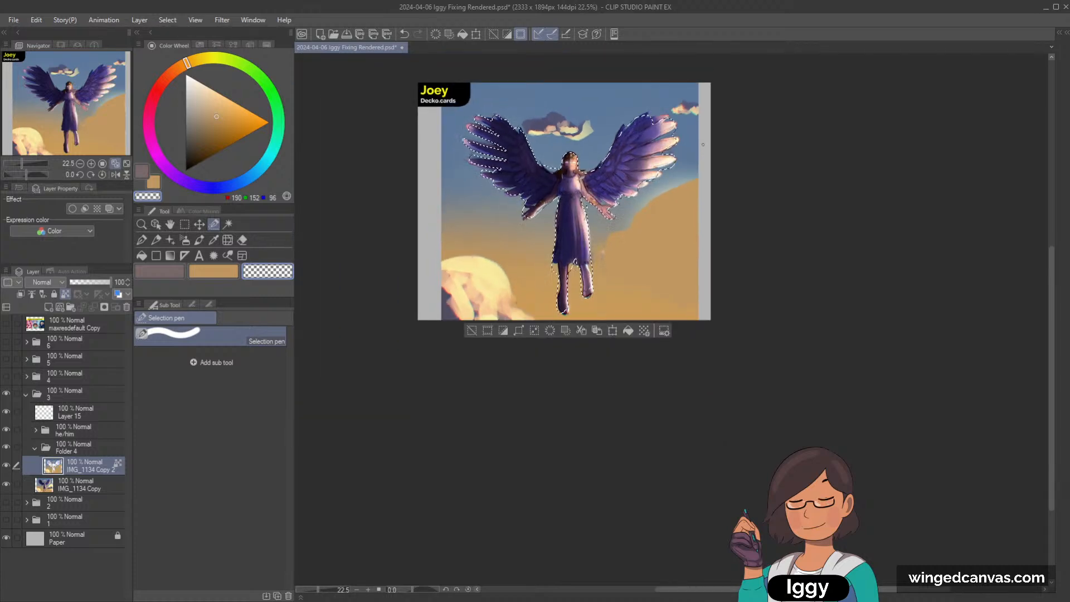
key(ctrl+v)
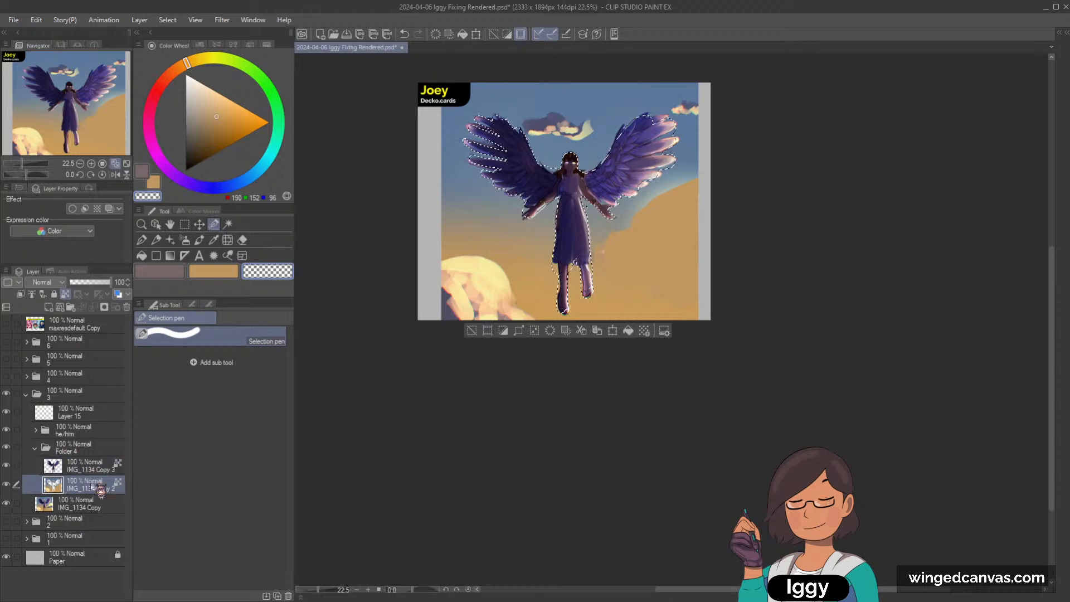
click(471, 331)
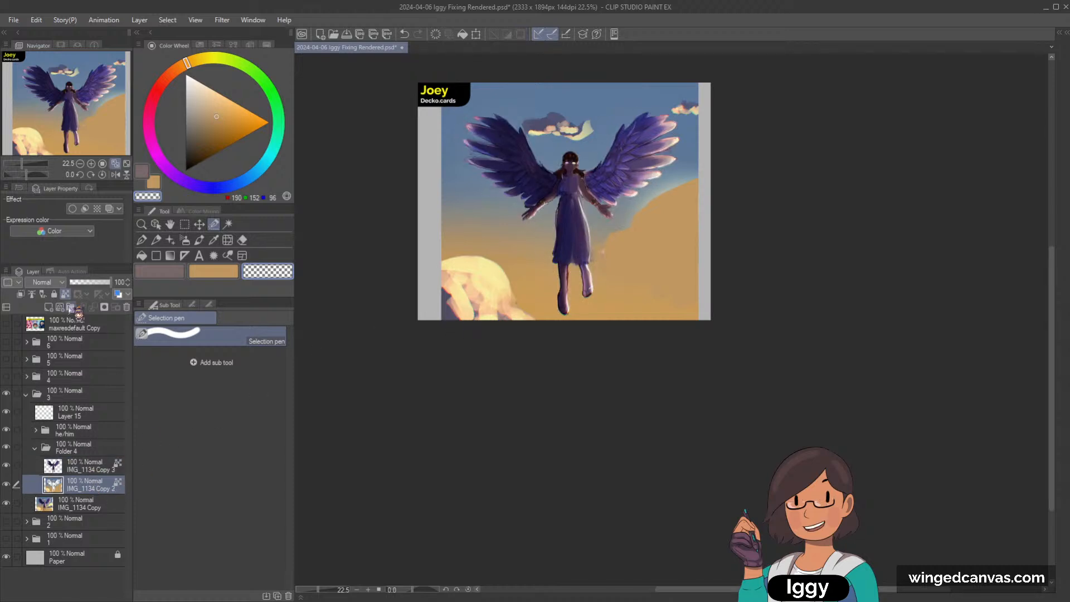
Sample the orange background and cover the whole sky on IMG_1134 Copy 2 with it, using Dense watercolor 3.
drag(67, 113, 90, 101)
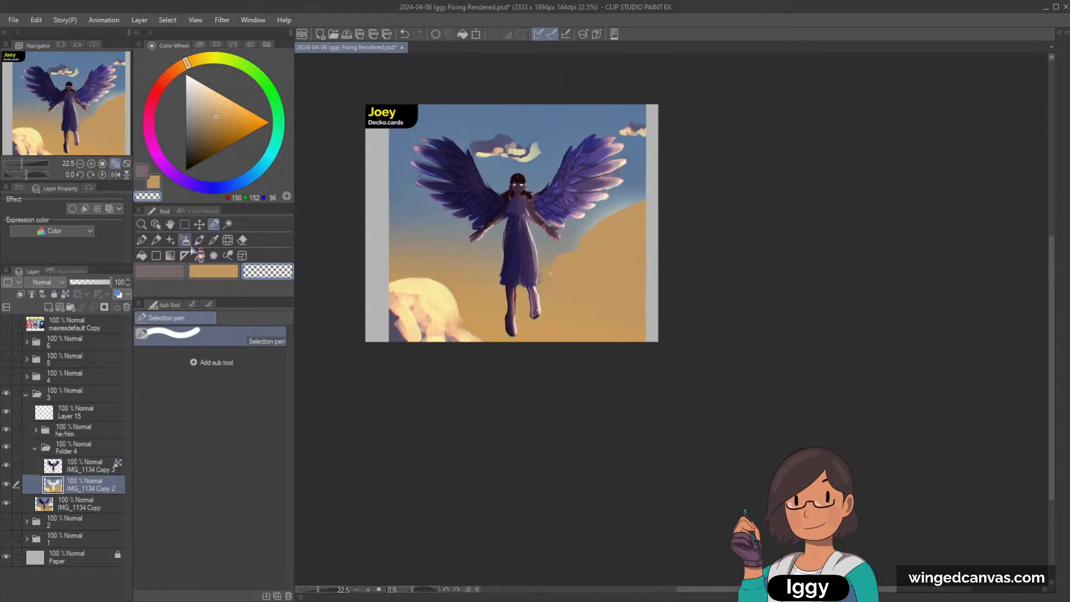
click(213, 240)
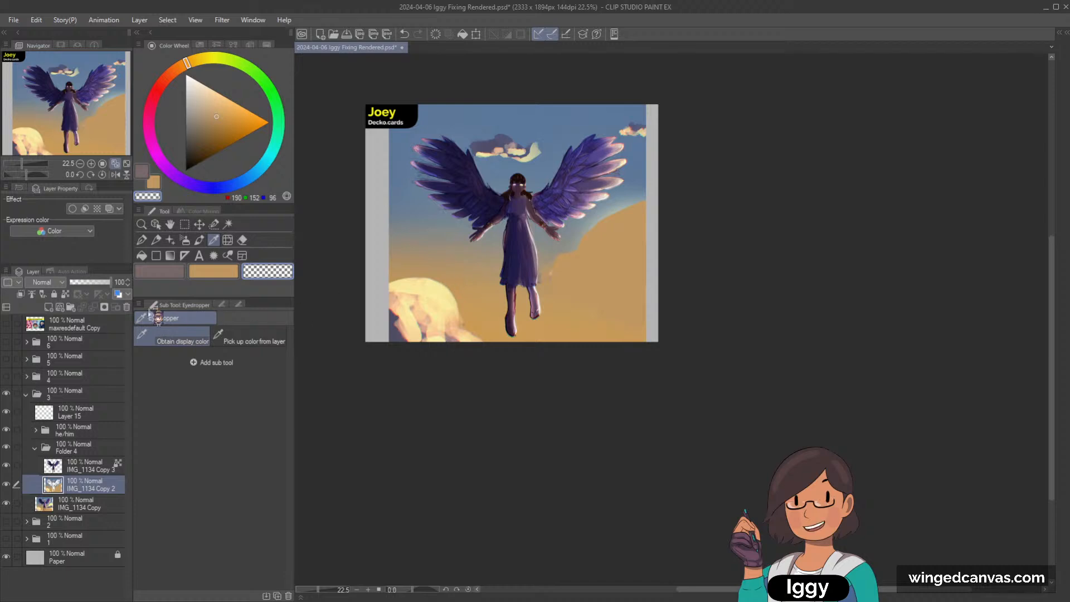
click(591, 288)
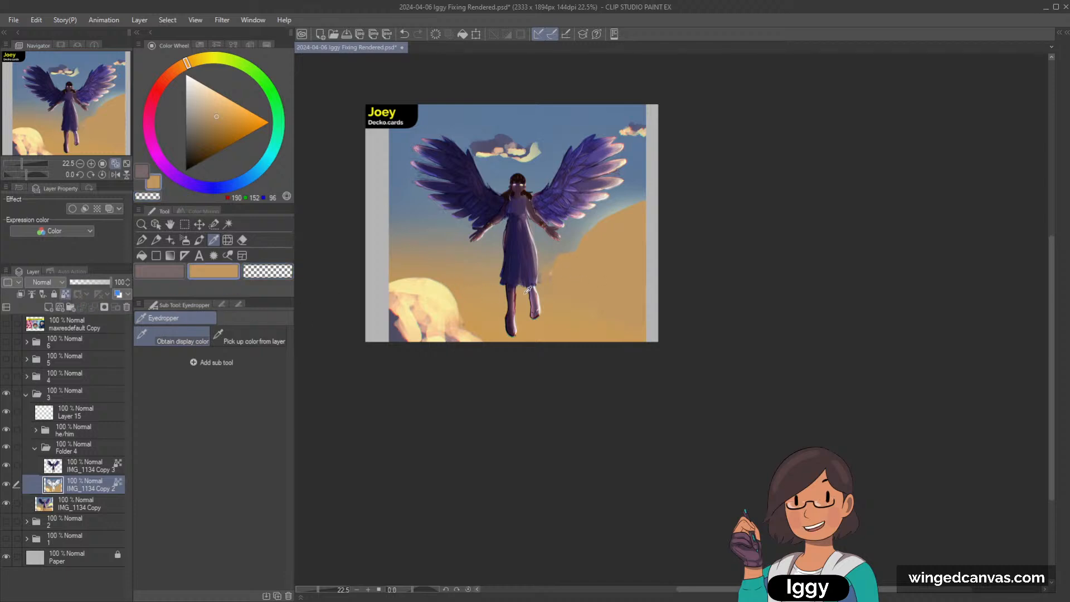
key(b)
mouse_move(502, 301)
mouse_down()
mouse_move(548, 288)
mouse_move(545, 227)
mouse_move(406, 215)
mouse_move(676, 199)
mouse_move(285, 231)
mouse_up()
Hide the orange background, sample the original sky's blue, and select the lower-left cloud on IMG_1134 Copy with the Selection pen.
click(7, 484)
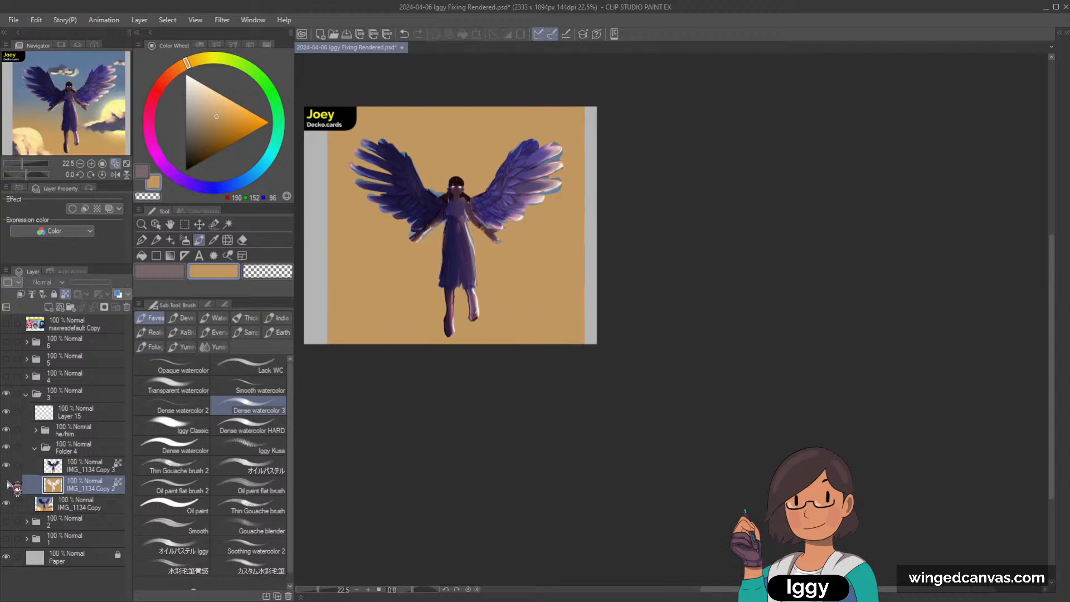
alt+click(419, 126)
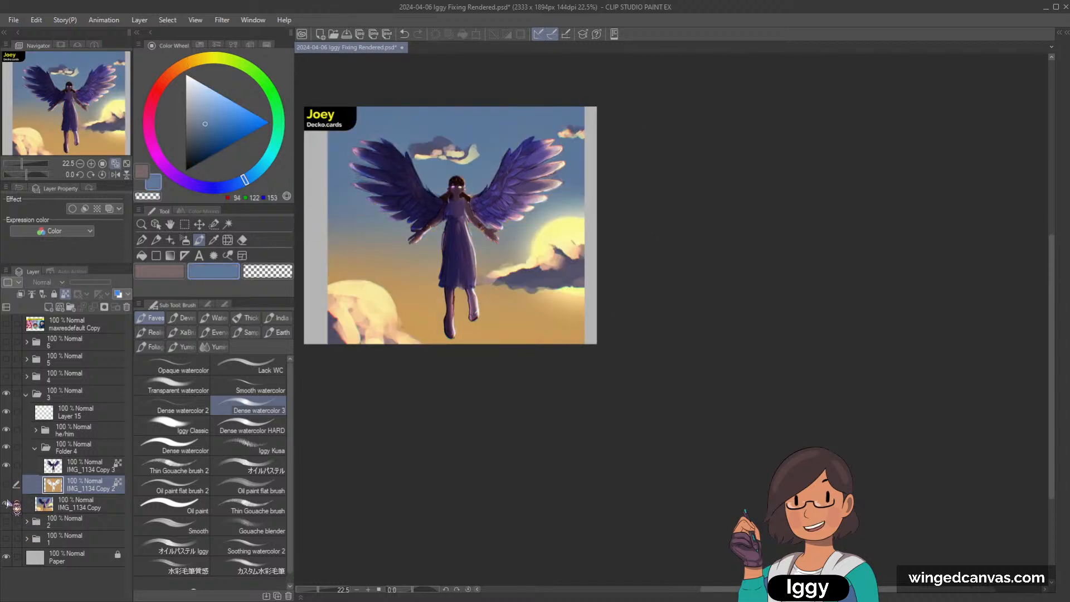
click(87, 498)
click(213, 224)
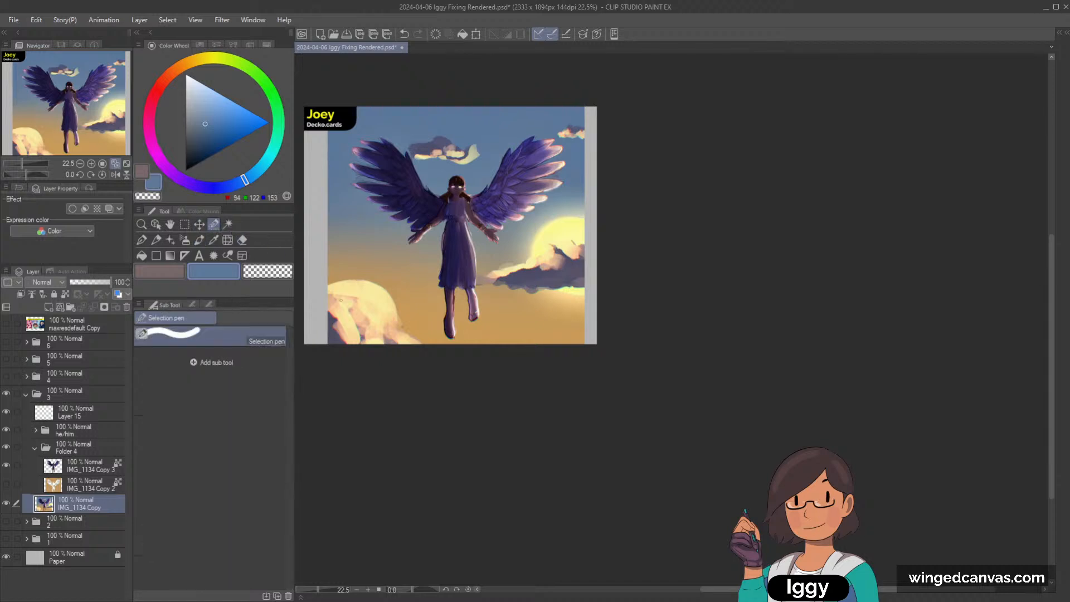
mouse_move(324, 300)
mouse_down()
mouse_move(349, 289)
mouse_move(382, 305)
mouse_move(415, 341)
mouse_up()
mouse_move(340, 290)
mouse_down()
mouse_move(361, 333)
mouse_move(319, 338)
mouse_up()
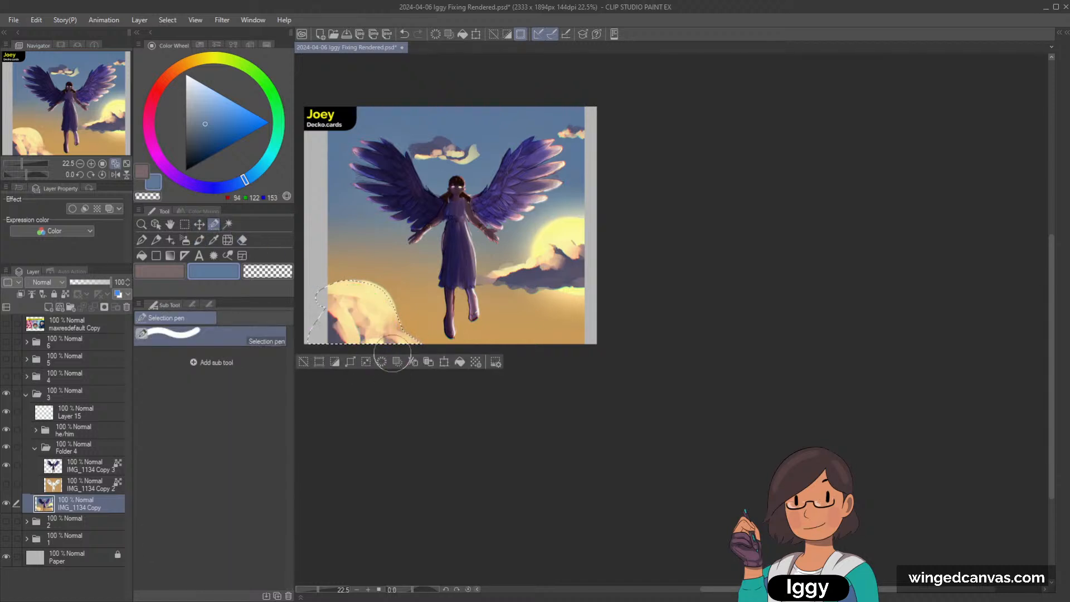
Show the orange background instead of the original, paste the cloud as a layer above it, and clear the selection.
click(7, 502)
click(7, 484)
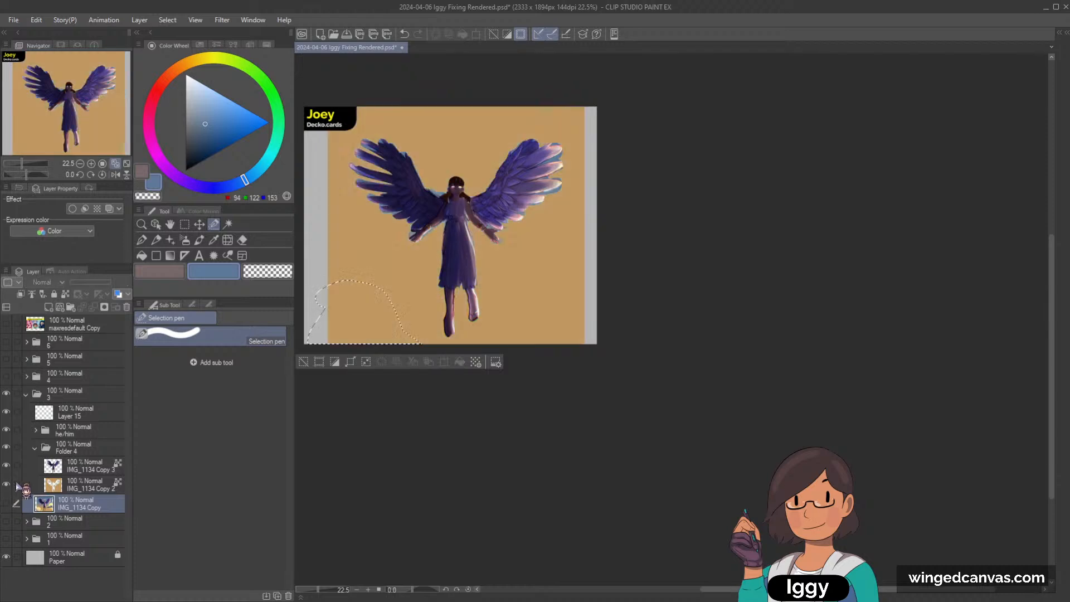
click(78, 487)
key(ctrl+v)
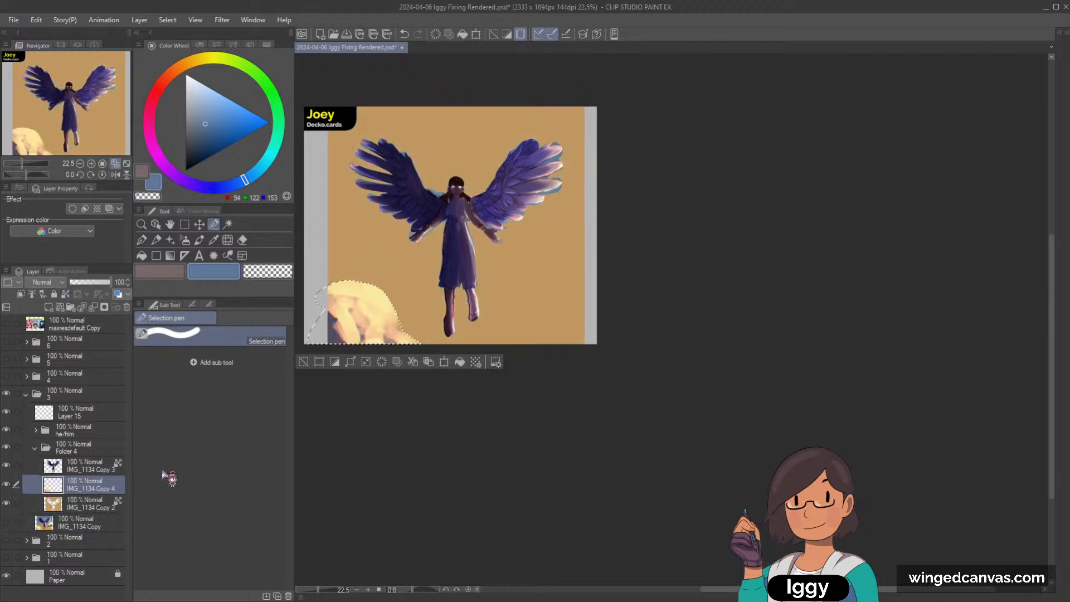
click(303, 361)
Paint a blue-grey sky over the orange on IMG_1134 Copy 2 with a very large Dense watercolor 3 brush and blended sampled tones.
click(84, 504)
click(199, 239)
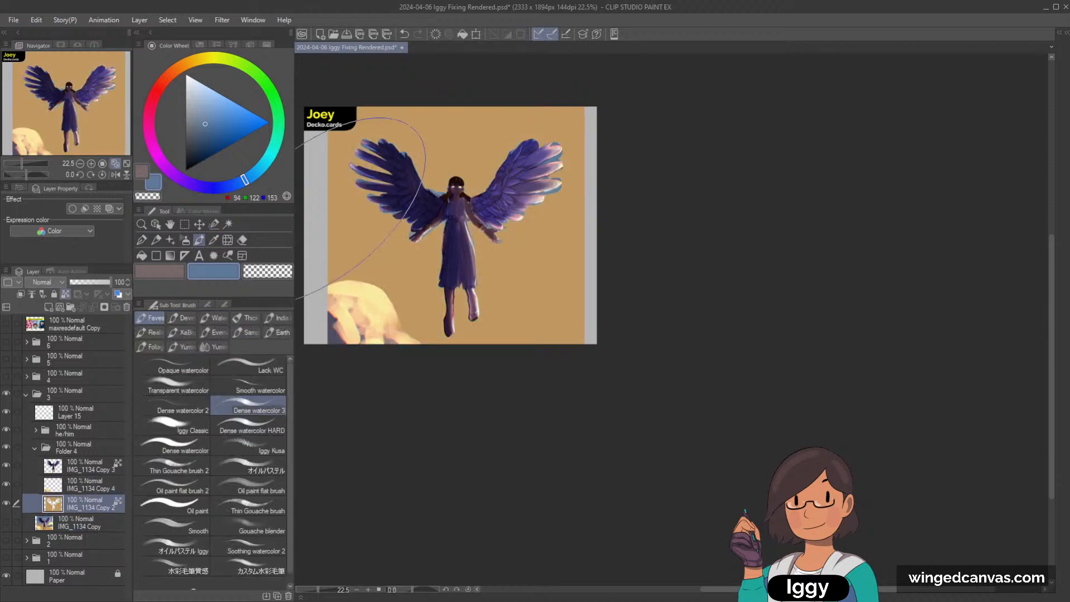
mouse_move(477, 107)
mouse_down()
mouse_move(399, 225)
mouse_move(433, 150)
mouse_move(380, 245)
mouse_up()
alt+click(440, 145)
mouse_move(446, 128)
mouse_down()
mouse_move(537, 95)
mouse_move(590, 167)
mouse_up()
mouse_move(403, 300)
mouse_down()
mouse_move(470, 260)
mouse_move(454, 289)
mouse_move(392, 292)
mouse_move(538, 248)
mouse_move(399, 262)
mouse_move(600, 218)
mouse_up()
alt+click(544, 246)
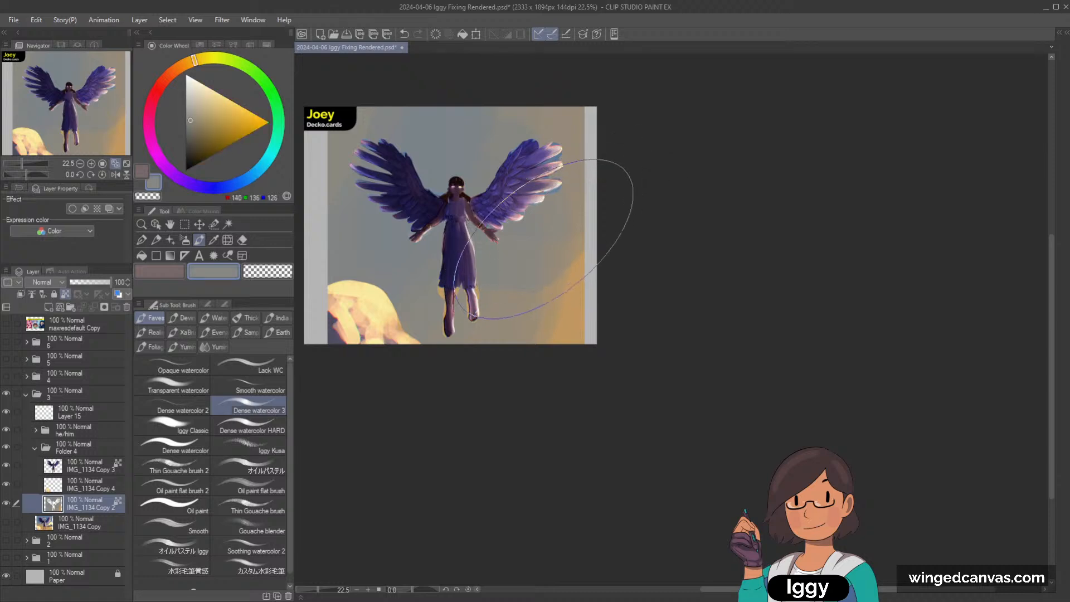
drag(543, 245, 624, 202)
alt+click(374, 303)
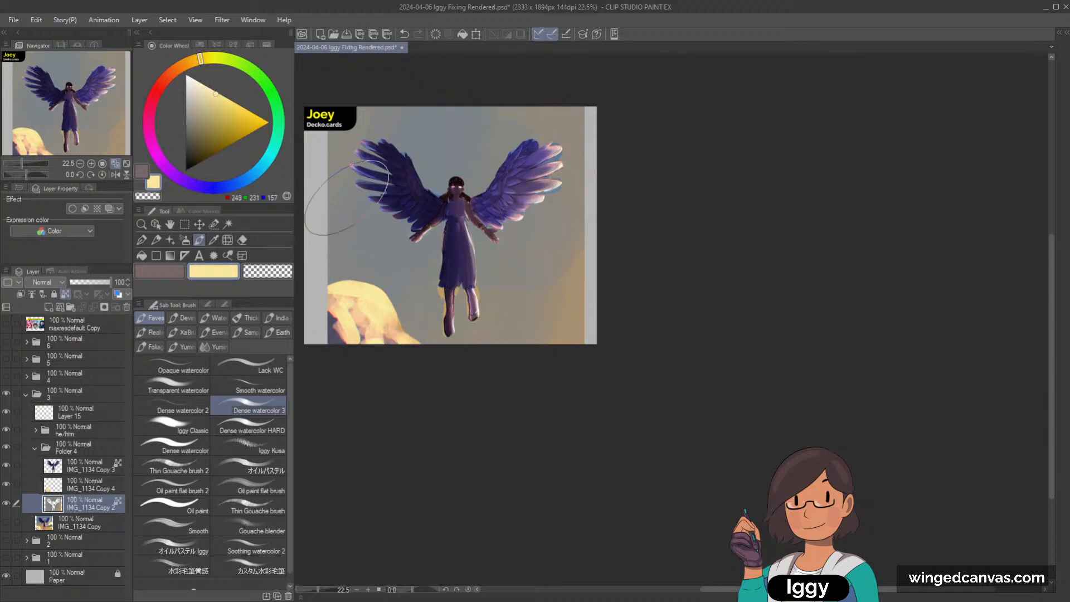
mouse_move(348, 159)
mouse_down()
mouse_move(340, 231)
mouse_move(354, 256)
mouse_up()
key(ctrl+z)
Sample dark blue-violet from the lower-left cloud and paint curved cloud outlines along both sides and upper corners of the sky.
alt+click(333, 324)
mouse_move(323, 163)
mouse_down()
mouse_move(420, 109)
mouse_move(444, 109)
mouse_move(416, 110)
mouse_move(342, 140)
mouse_up()
key(ctrl+z)
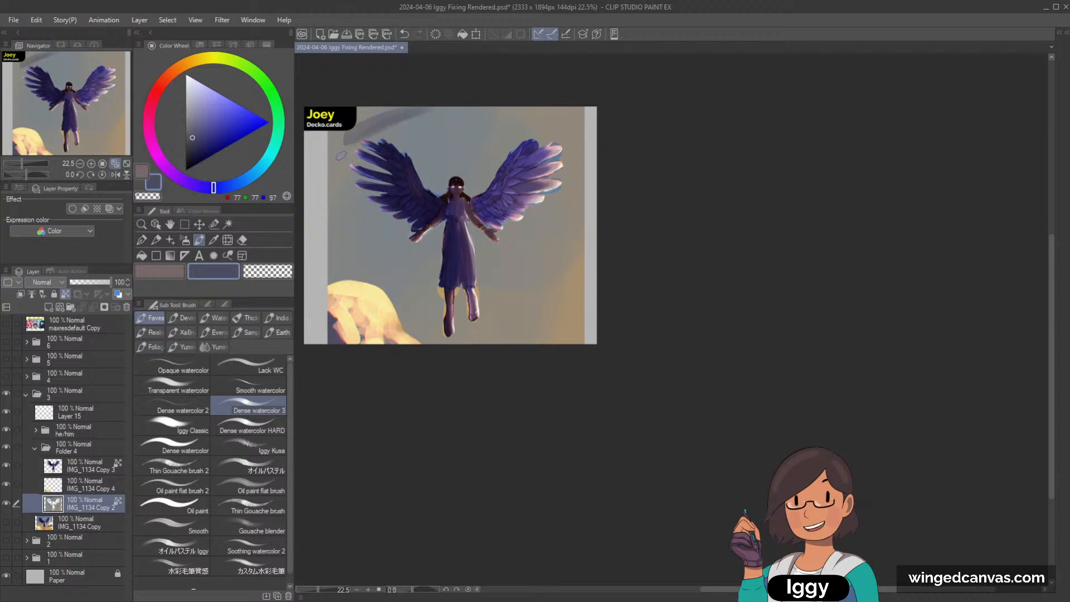
mouse_move(413, 108)
mouse_down()
mouse_move(364, 139)
mouse_move(345, 239)
mouse_up()
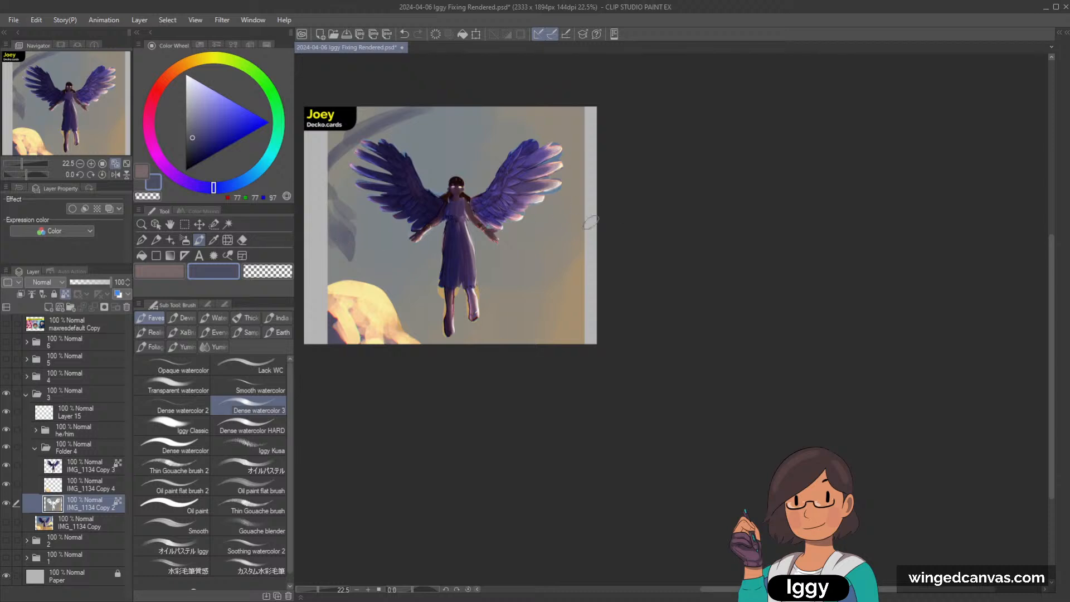
mouse_move(590, 221)
mouse_down()
mouse_move(576, 248)
mouse_move(579, 144)
mouse_move(546, 101)
mouse_up()
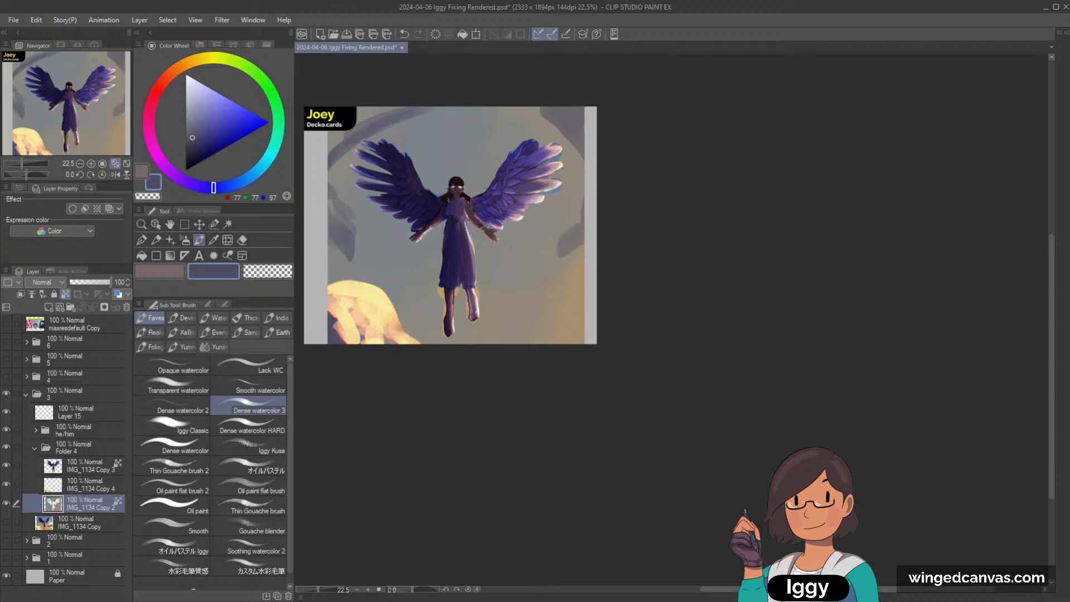
Fill in the dark blue-violet cloud masses around and behind both wings, undoing the last stroke.
mouse_move(416, 106)
mouse_down()
mouse_move(325, 157)
mouse_move(345, 127)
mouse_move(319, 155)
mouse_move(334, 208)
mouse_move(451, 190)
mouse_move(424, 194)
mouse_move(337, 256)
mouse_move(348, 252)
mouse_move(329, 219)
mouse_move(392, 251)
mouse_move(331, 187)
mouse_move(359, 243)
mouse_move(407, 241)
mouse_up()
mouse_move(564, 209)
mouse_down()
mouse_move(529, 251)
mouse_move(576, 212)
mouse_move(579, 192)
mouse_up()
mouse_move(507, 152)
mouse_down()
mouse_move(532, 135)
mouse_move(482, 180)
mouse_up()
mouse_move(398, 159)
mouse_down()
mouse_move(420, 158)
mouse_move(413, 148)
mouse_up()
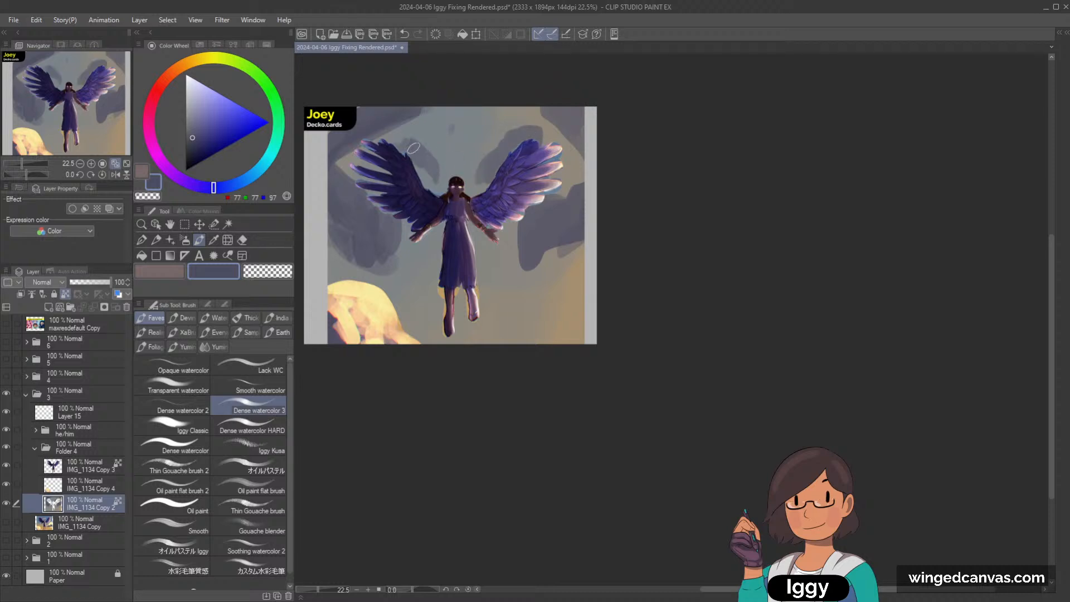
key(ctrl+z)
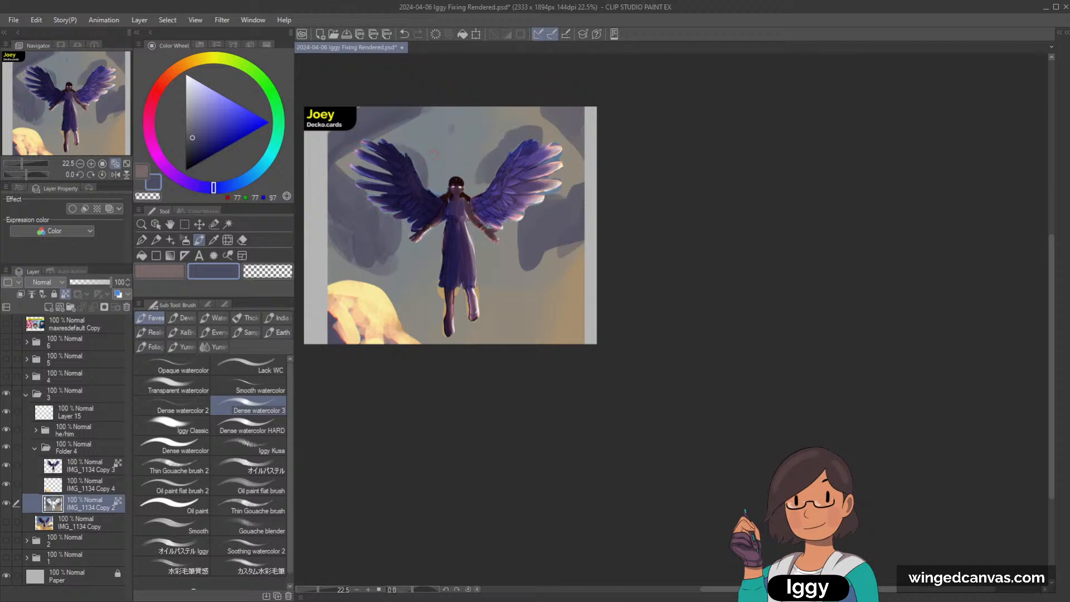
Try light blue strokes in the sky just above the figure's head.
click(178, 273)
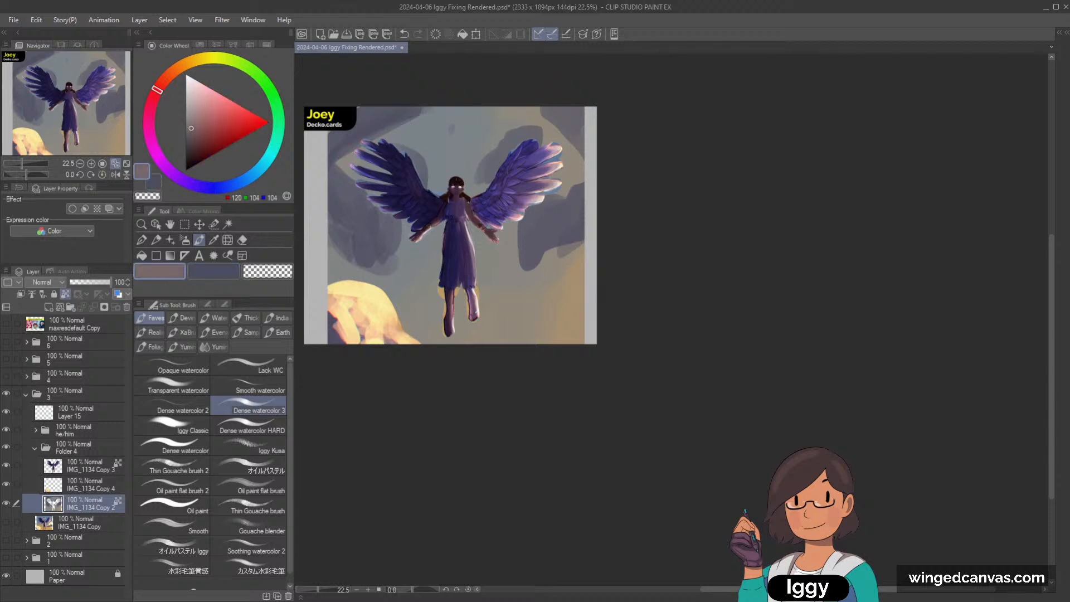
alt+click(454, 132)
click(203, 96)
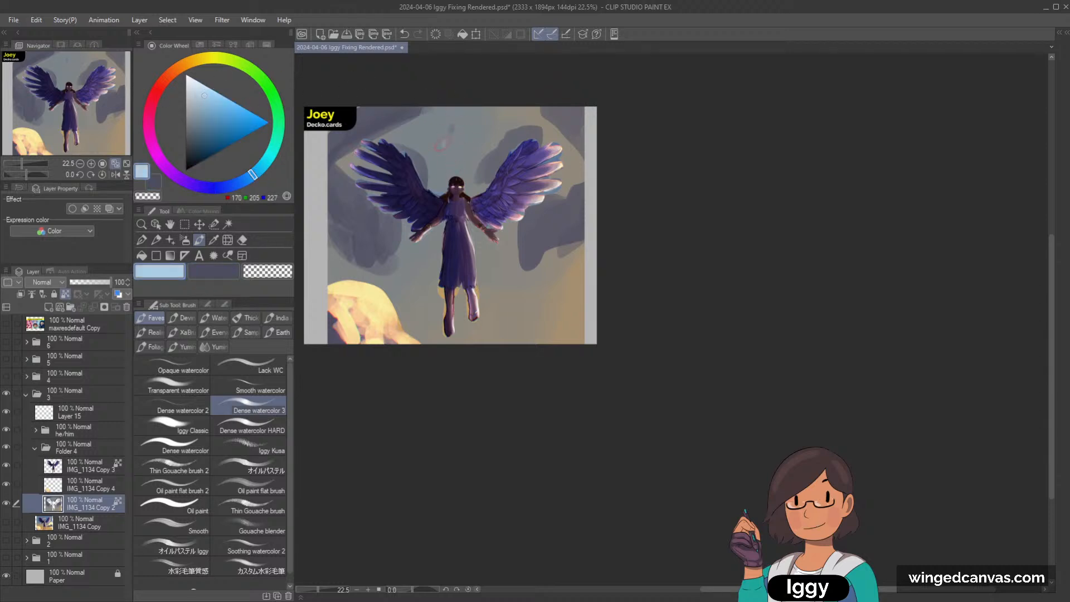
key(ctrl+z)
click(219, 99)
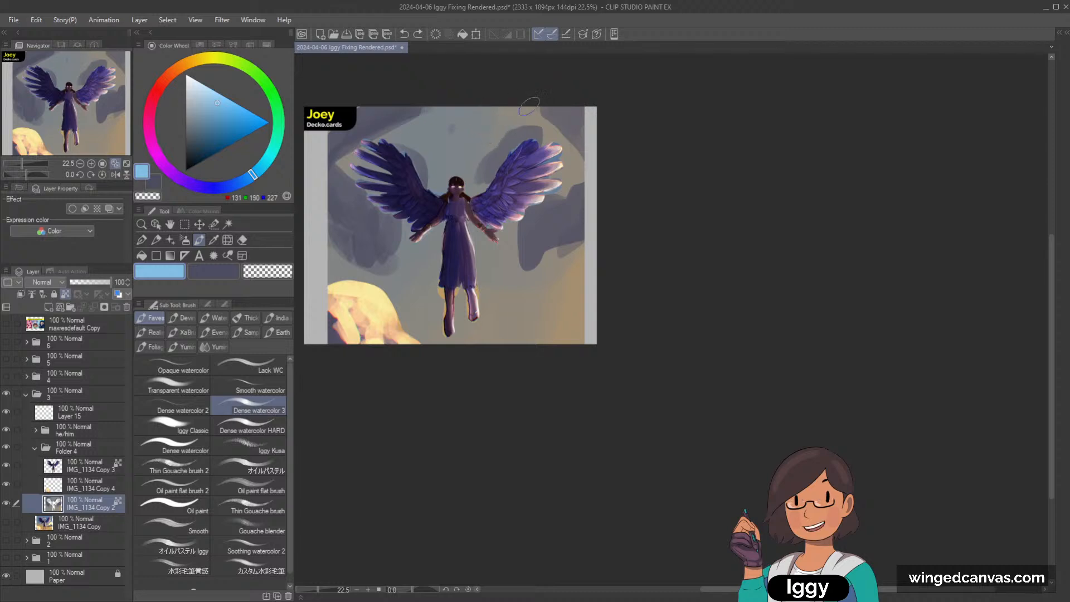
drag(453, 143, 464, 159)
alt+click(465, 148)
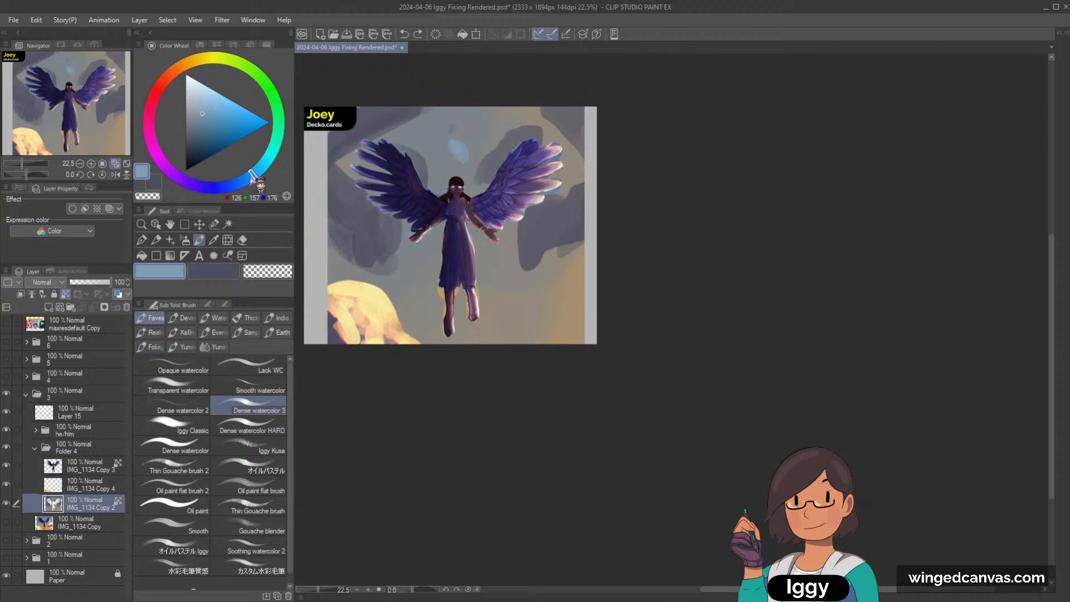
Shift the colour to a muted blue-violet and paint it over the sky above the head, between the wings.
drag(253, 175, 221, 186)
click(201, 121)
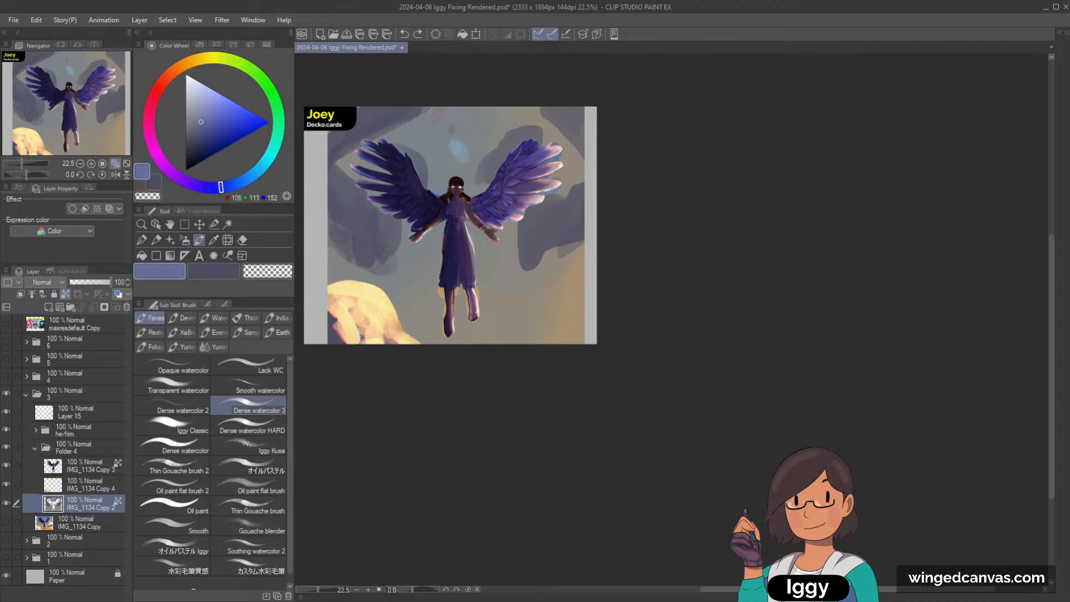
mouse_move(452, 142)
mouse_down()
mouse_move(487, 185)
mouse_move(507, 178)
mouse_move(489, 157)
mouse_move(464, 159)
mouse_up()
alt+click(448, 138)
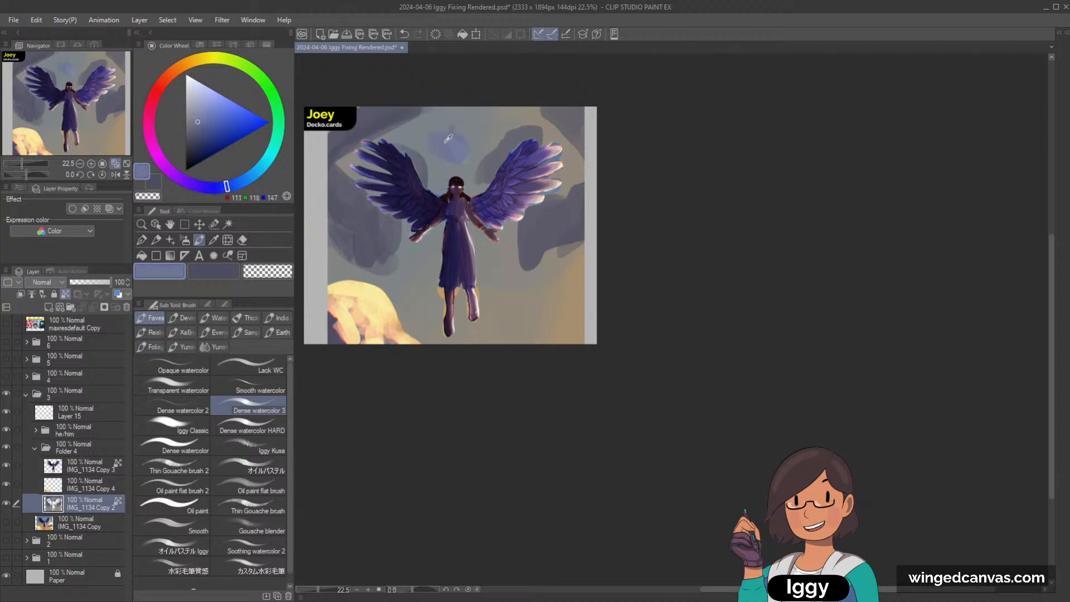
mouse_move(435, 127)
mouse_down()
mouse_move(495, 122)
mouse_move(484, 141)
mouse_move(436, 133)
mouse_up()
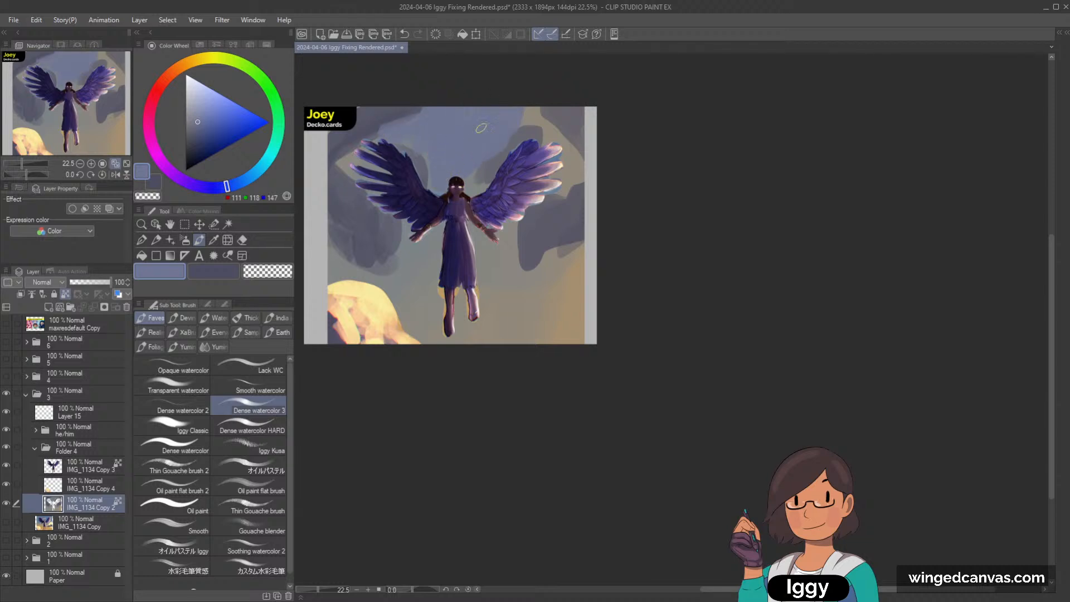
Cover the dark clouds with a pale yellow-beige lower sky and a sampled blue-violet upper sky that meet behind the wings.
alt+click(383, 305)
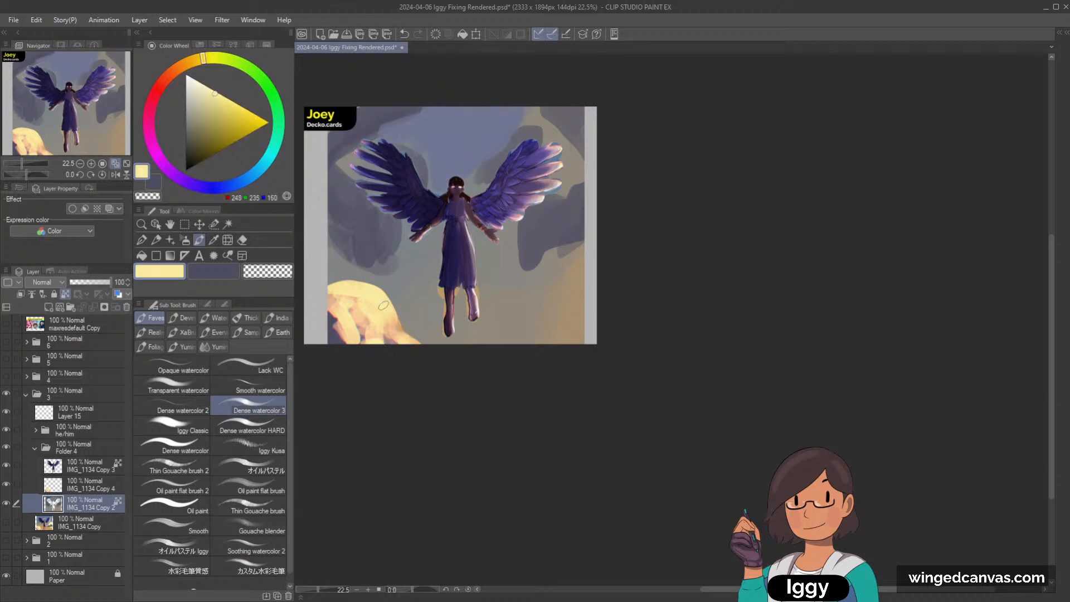
drag(334, 290, 401, 304)
mouse_move(340, 279)
mouse_down()
mouse_move(440, 318)
mouse_move(405, 296)
mouse_move(416, 305)
mouse_move(394, 312)
mouse_move(556, 320)
mouse_move(476, 328)
mouse_move(603, 303)
mouse_move(571, 294)
mouse_move(494, 310)
mouse_move(579, 296)
mouse_move(385, 308)
mouse_move(429, 276)
mouse_move(588, 263)
mouse_move(383, 246)
mouse_move(598, 220)
mouse_move(357, 213)
mouse_move(406, 209)
mouse_up()
alt+click(416, 305)
alt+click(442, 133)
mouse_move(349, 141)
mouse_down()
mouse_move(510, 128)
mouse_move(579, 140)
mouse_move(339, 167)
mouse_move(572, 155)
mouse_move(342, 190)
mouse_move(616, 178)
mouse_up()
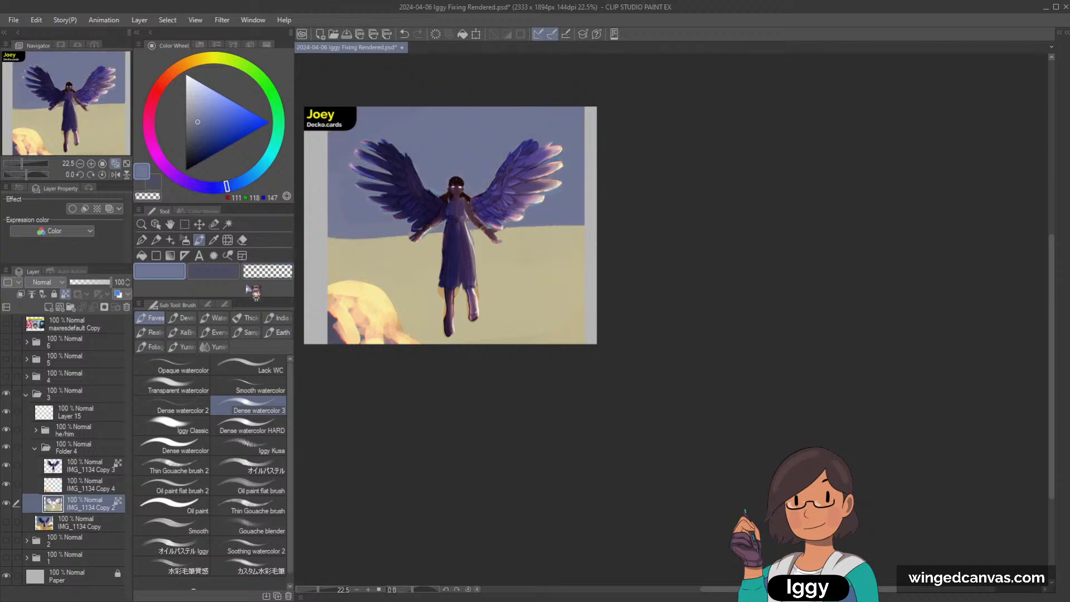
Soften the horizon between the blue-violet and beige sky with the Dense watercolor 2 brush and sampled beige.
click(178, 410)
alt+click(424, 269)
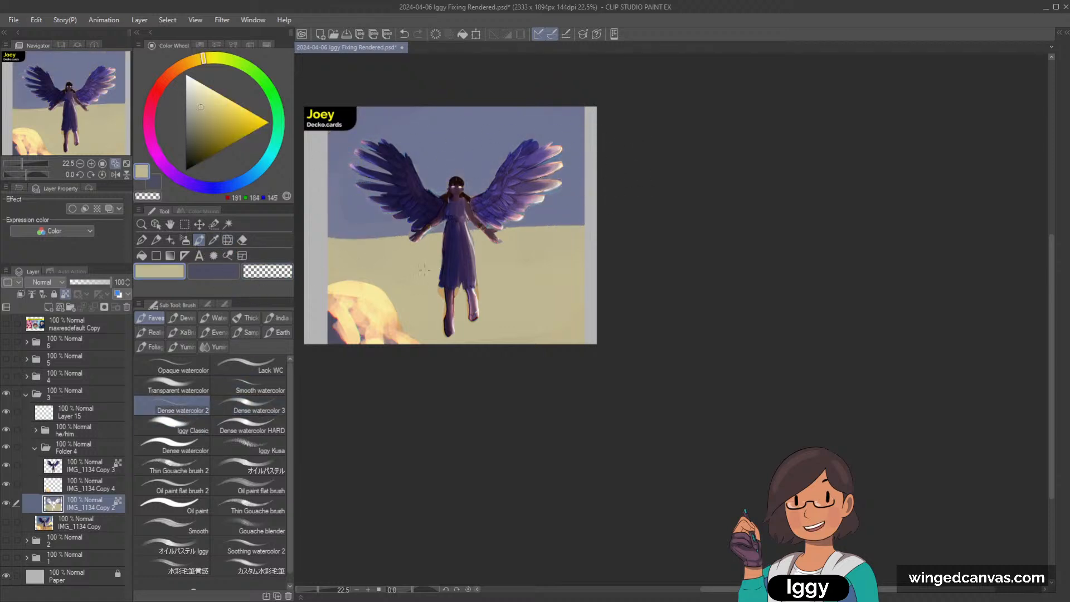
mouse_move(381, 235)
mouse_down()
mouse_move(496, 232)
mouse_move(333, 240)
mouse_move(502, 230)
mouse_move(540, 252)
mouse_up()
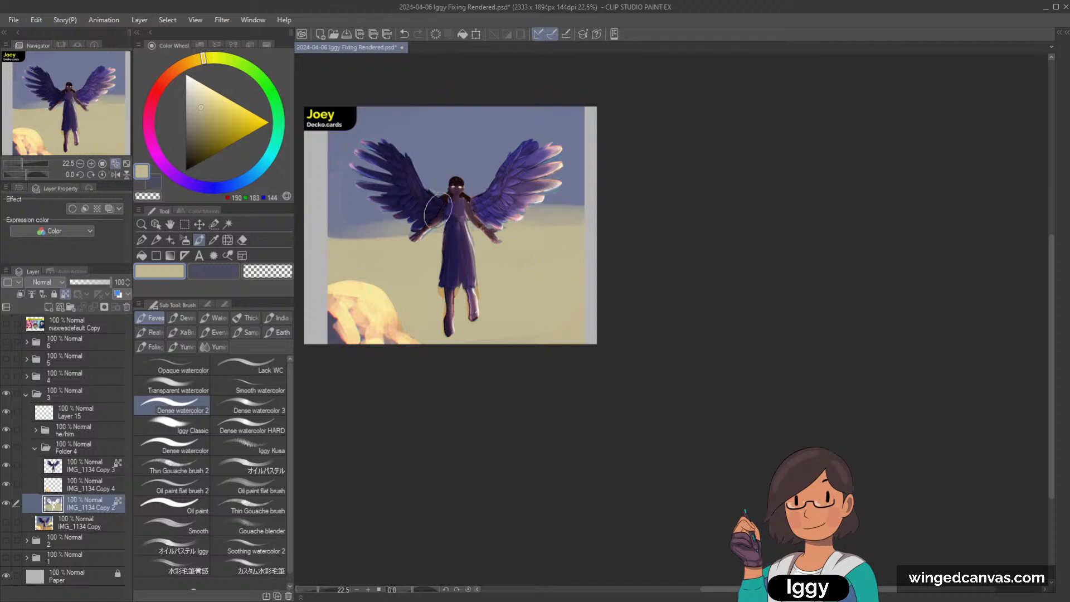
Try a large salmon-pink glow over the lower sky and undo it.
drag(187, 67, 165, 78)
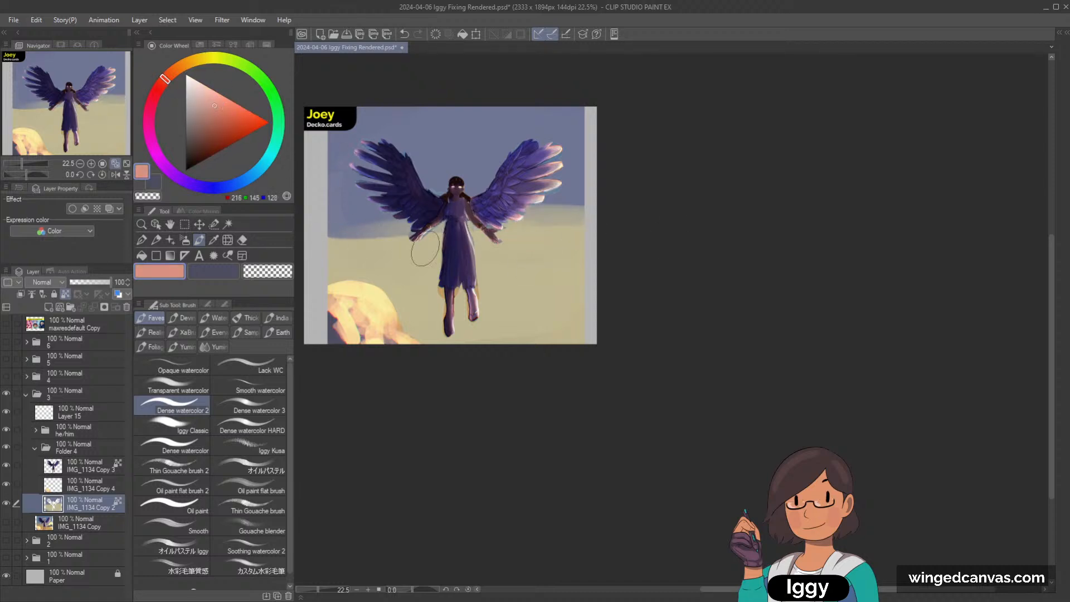
mouse_move(425, 248)
mouse_down()
mouse_move(417, 284)
mouse_move(445, 284)
mouse_move(346, 274)
mouse_move(502, 292)
mouse_up()
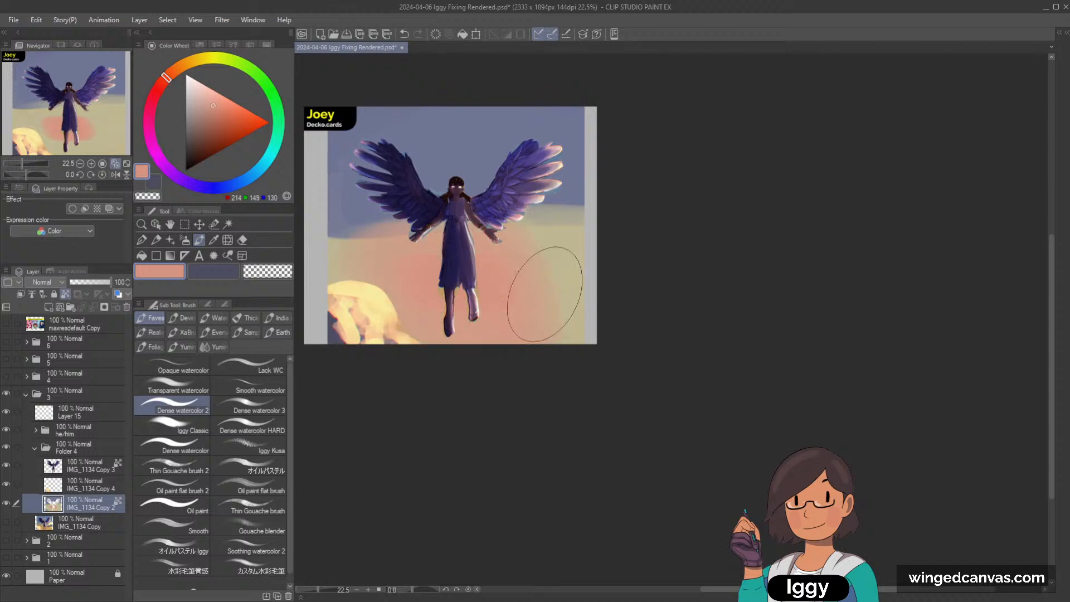
key(ctrl+z)
key(ctrl+z)
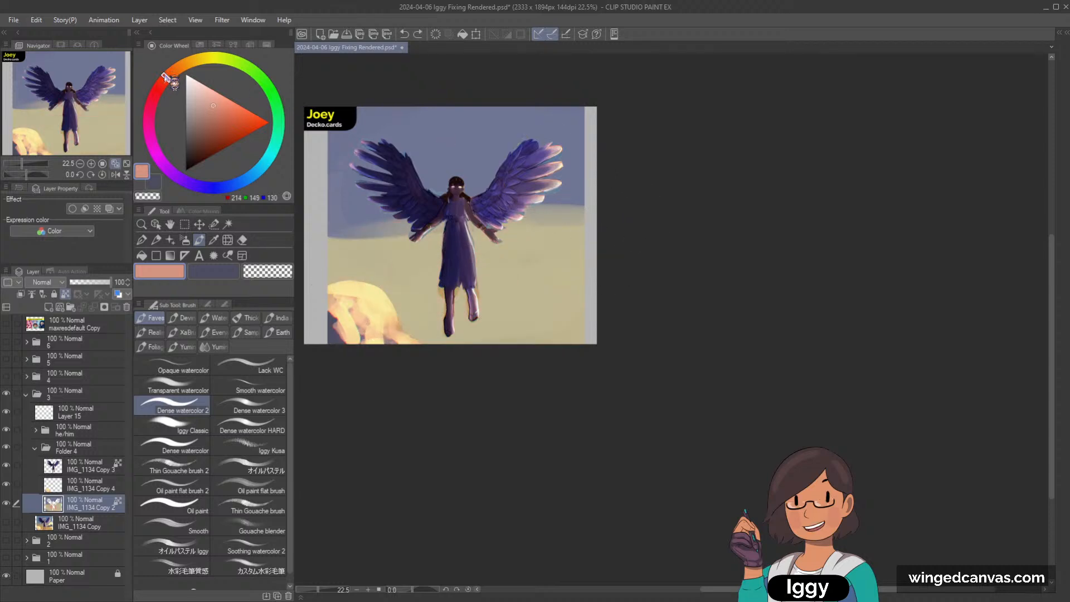
Glaze the lower sky with warm light orange using a smaller brush, and blend sampled blue-violet along the horizon.
click(184, 65)
key(bracketleft)
key(bracketleft)
key(bracketleft)
alt+click(535, 266)
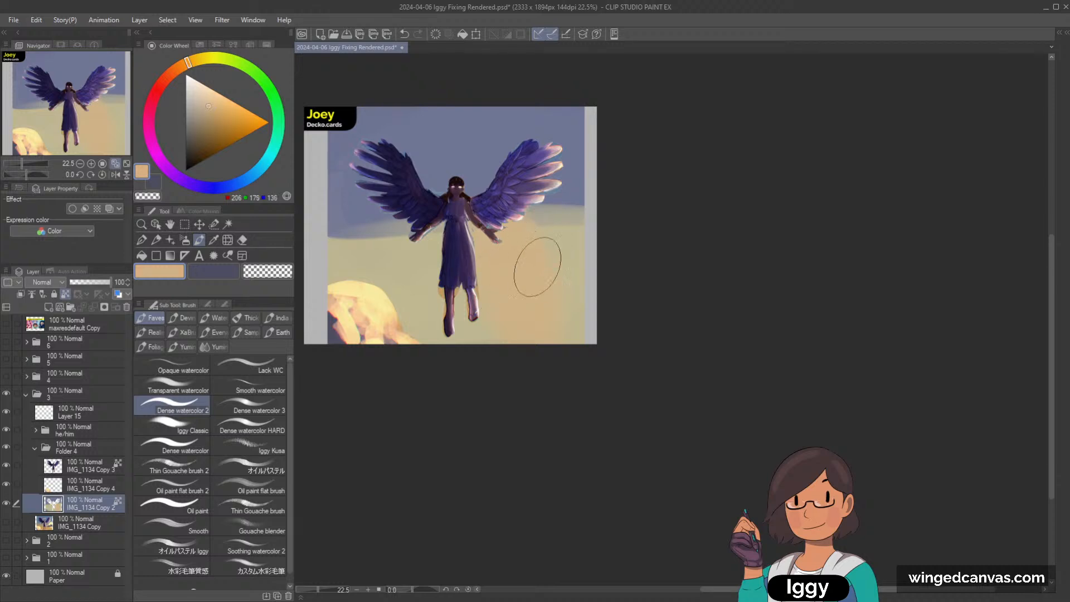
mouse_move(537, 267)
mouse_down()
mouse_move(362, 292)
mouse_move(393, 297)
mouse_up()
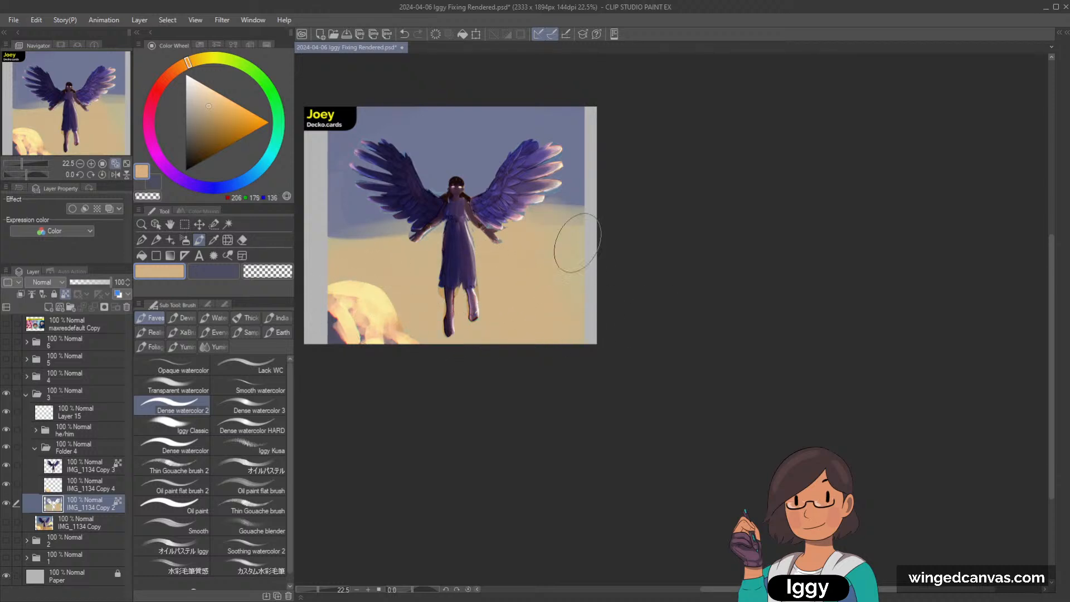
alt+click(445, 176)
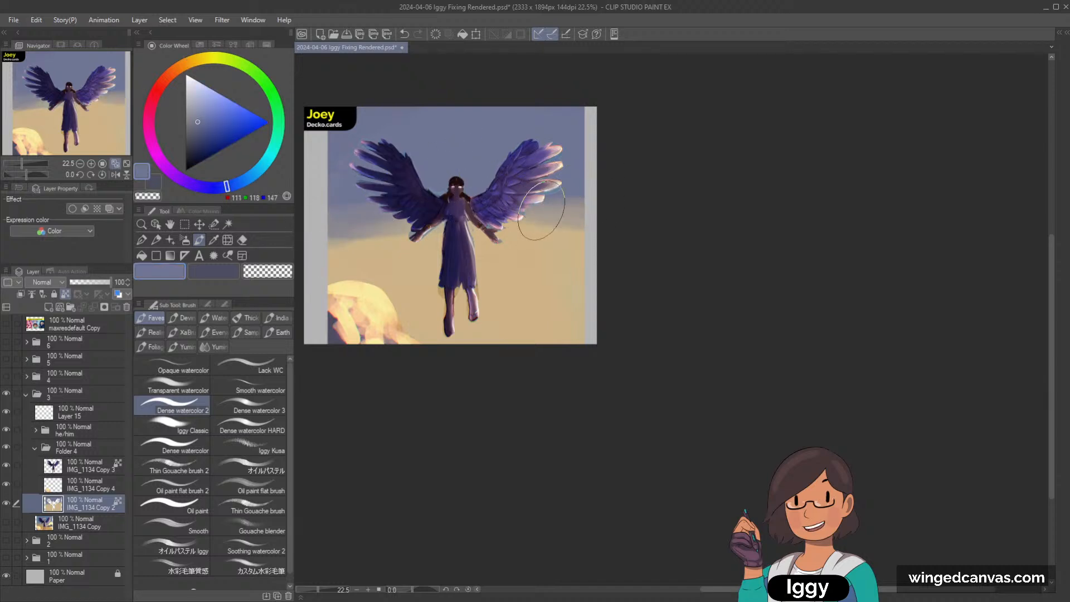
Add a new layer above IMG_1134 Copy 2 and choose the Dense watercolor 3 brush with a near-white blue.
click(89, 485)
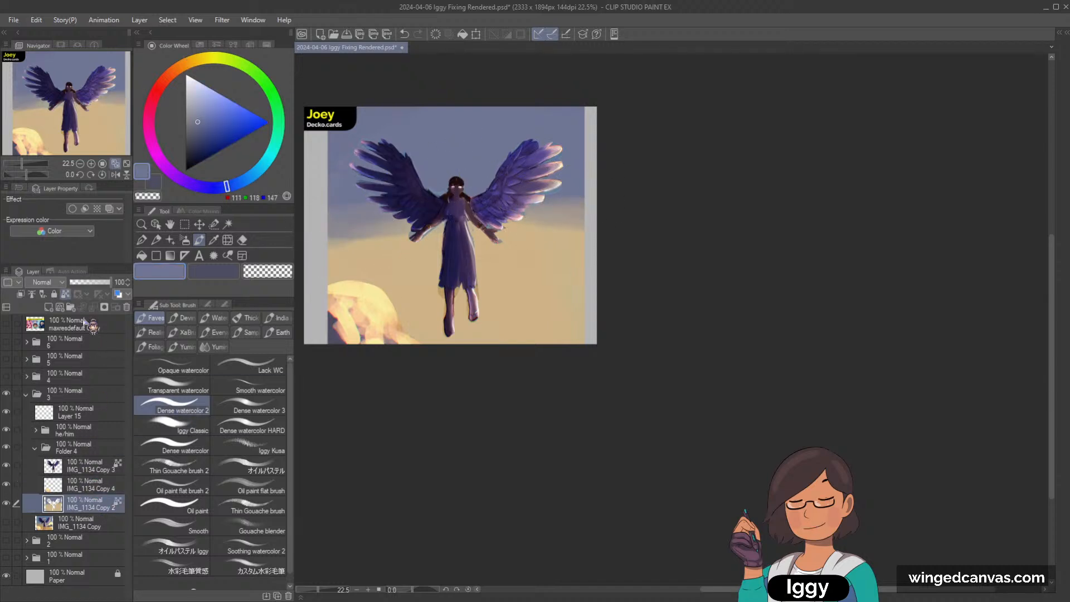
click(48, 307)
click(197, 79)
drag(198, 79, 195, 80)
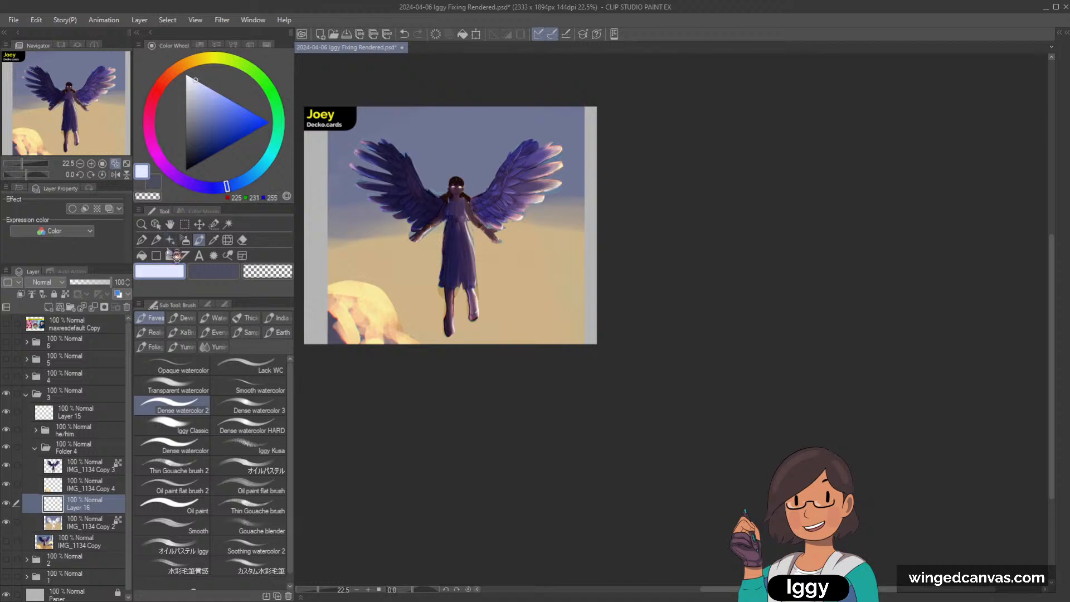
click(156, 240)
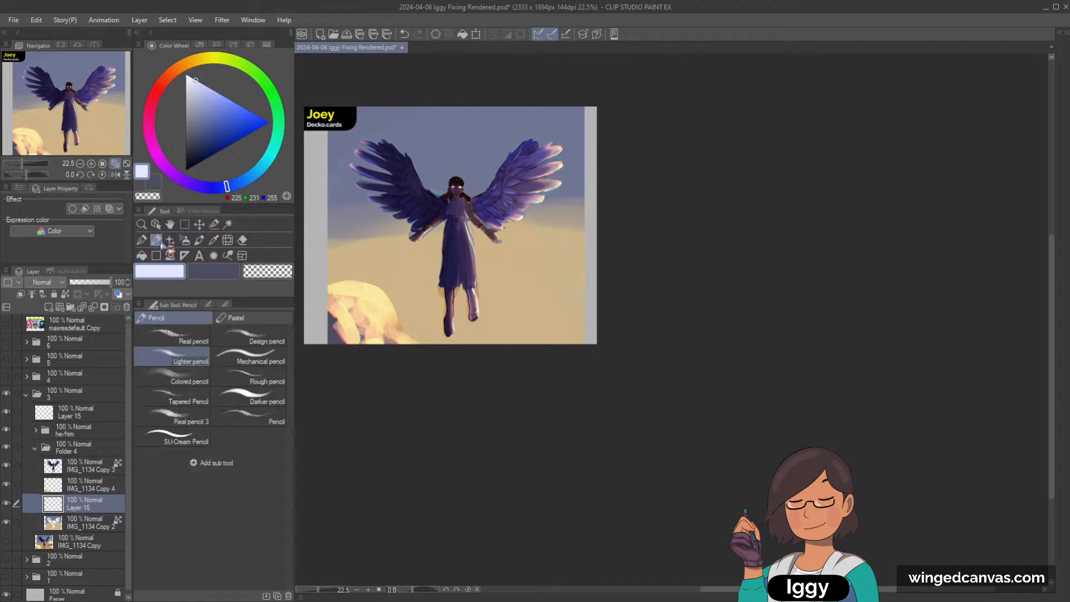
click(200, 240)
click(277, 411)
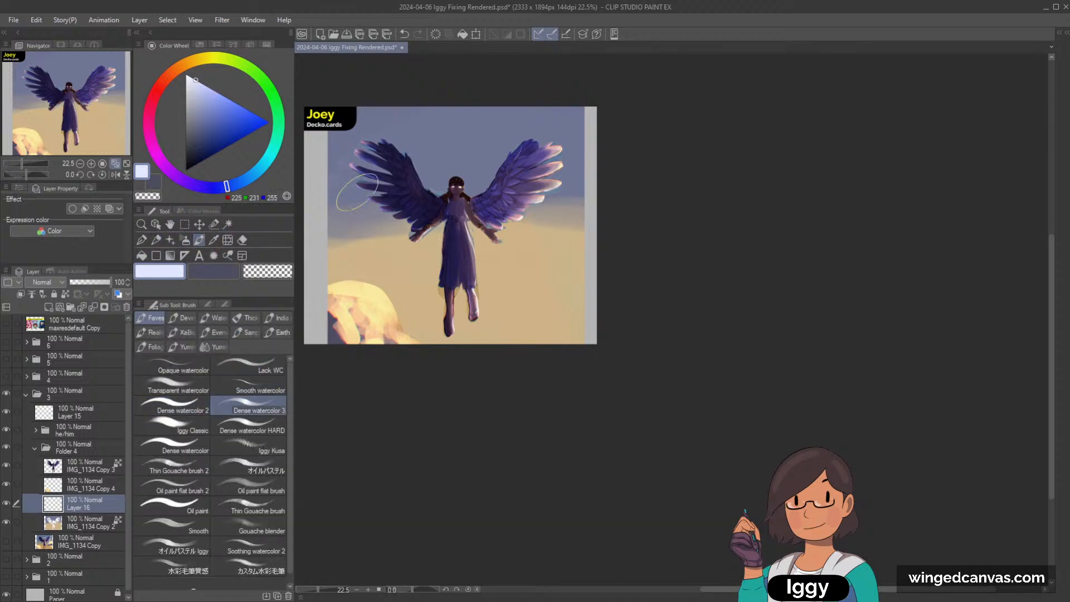
Try near-white blue cloud strokes around the left wing, undoing each one.
drag(343, 207, 422, 106)
key(ctrl+z)
drag(339, 200, 338, 164)
key(ctrl+z)
Clip the new layer to IMG_1134 Copy 2 and sample pale yellow from the lower-left cloud.
click(42, 294)
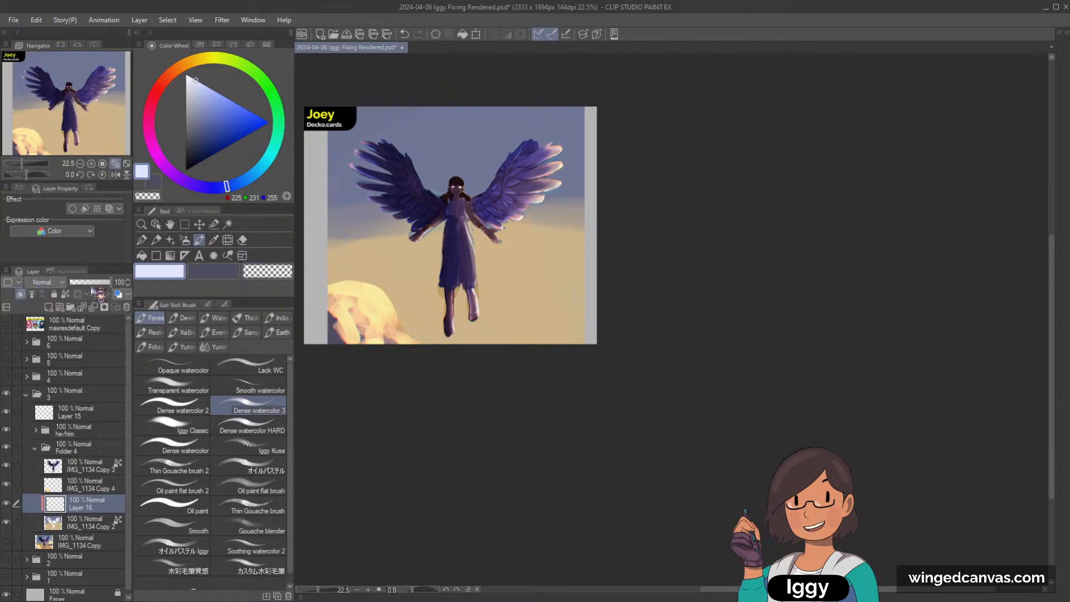
alt+click(342, 322)
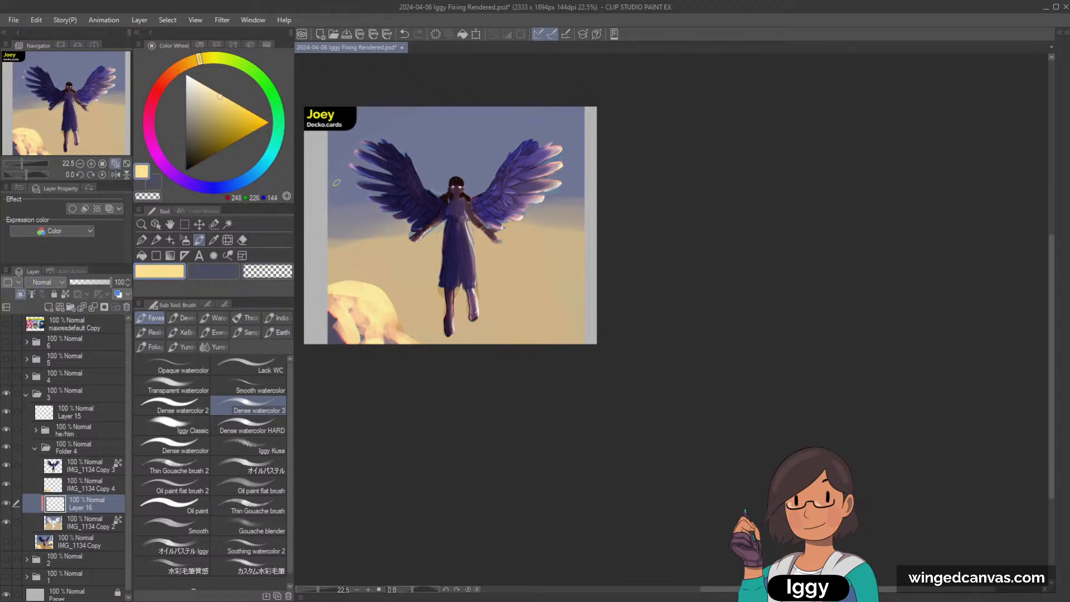
Try pale yellow clouds filling both upper corners of the sky around the wings.
mouse_move(340, 158)
mouse_down()
mouse_move(382, 106)
mouse_move(397, 107)
mouse_move(368, 109)
mouse_move(323, 160)
mouse_up()
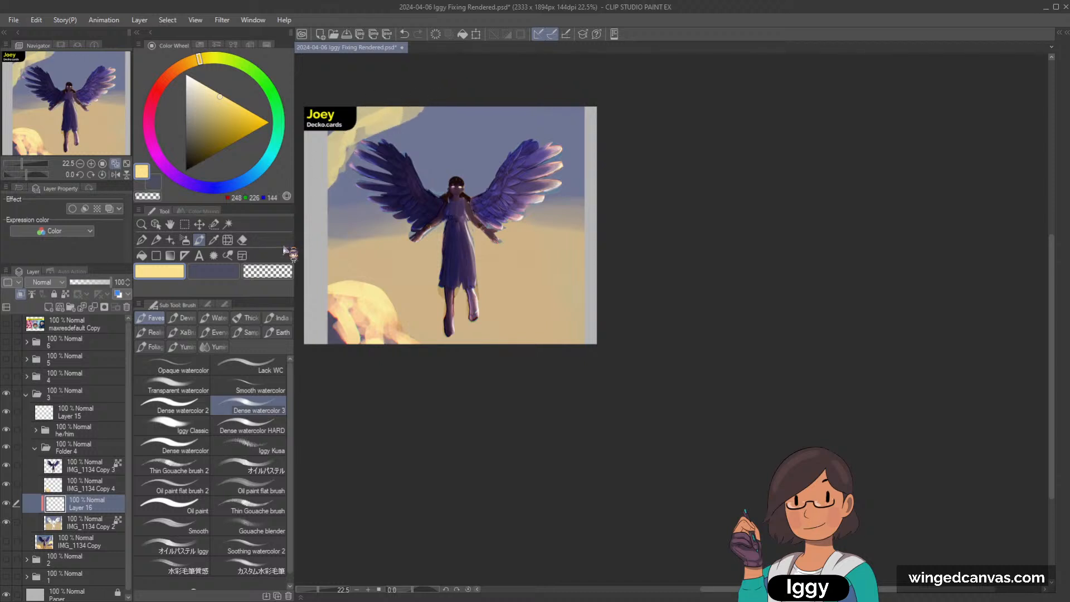
mouse_move(522, 108)
mouse_down()
mouse_move(553, 130)
mouse_move(493, 109)
mouse_move(550, 153)
mouse_move(586, 126)
mouse_move(548, 136)
mouse_move(600, 179)
mouse_up()
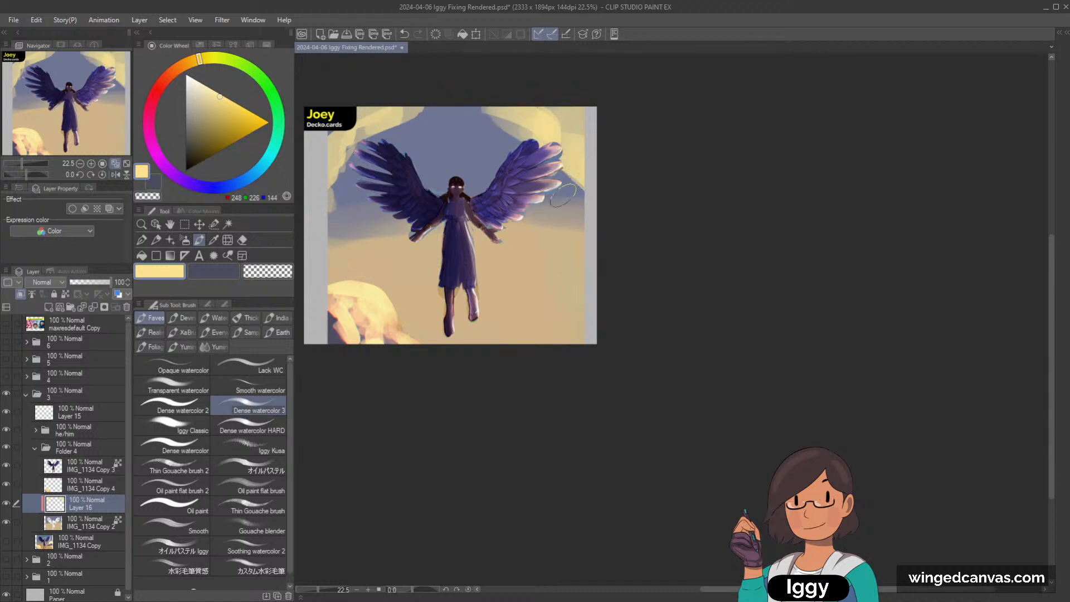
mouse_move(579, 112)
mouse_down()
mouse_move(524, 184)
mouse_move(484, 145)
mouse_up()
mouse_move(424, 108)
mouse_down()
mouse_move(329, 186)
mouse_move(334, 178)
mouse_up()
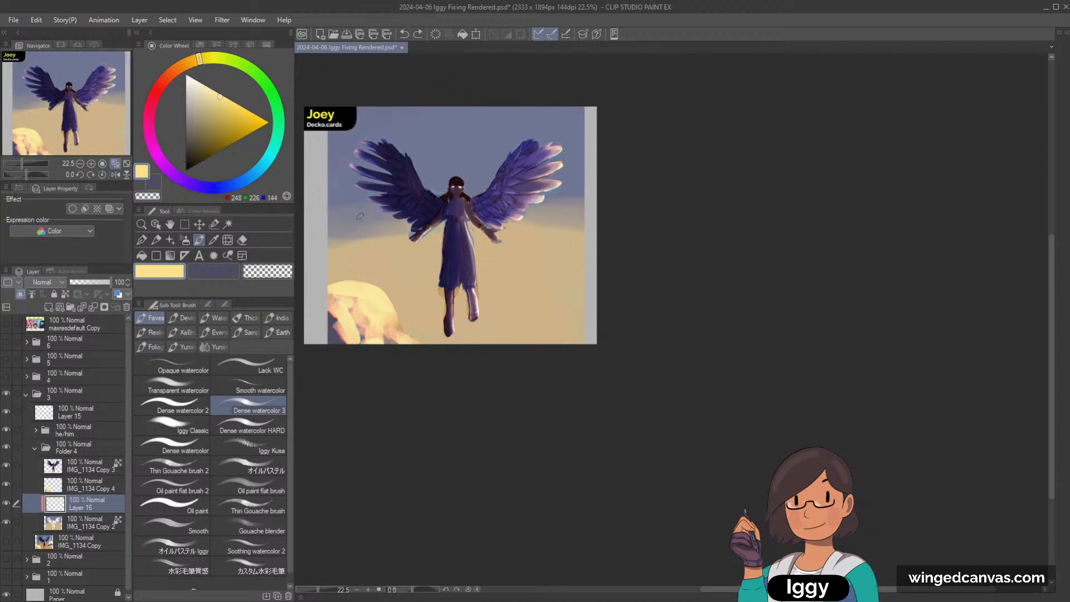
Paint thin pale yellow arcs curving around the outer tops of both wings, undoing unsatisfactory strokes.
drag(360, 216, 490, 119)
key(ctrl+z)
drag(341, 194, 429, 109)
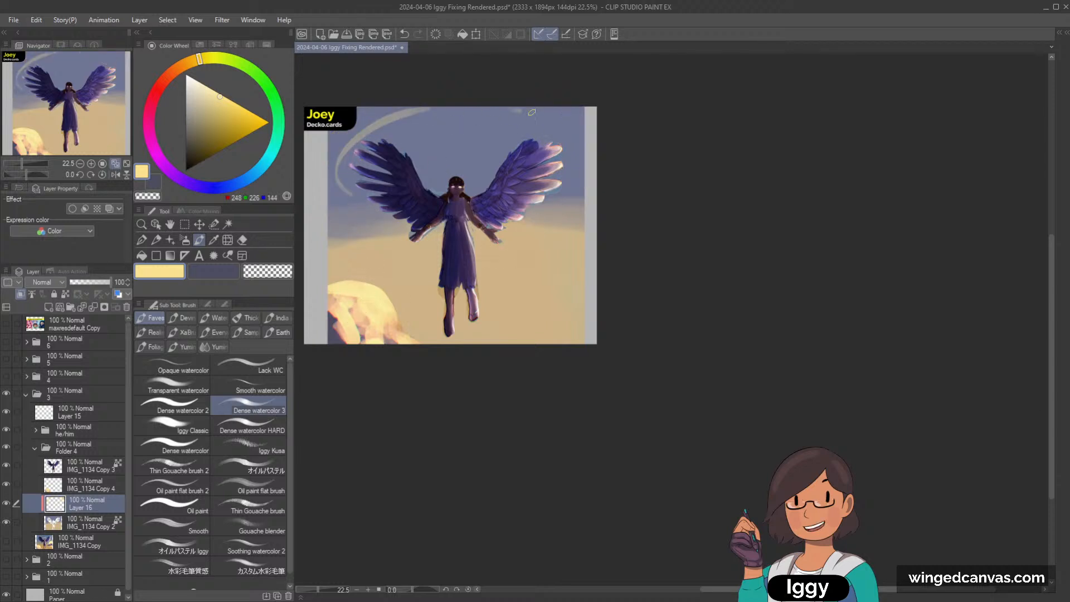
mouse_move(531, 112)
mouse_down()
mouse_move(585, 140)
mouse_move(546, 122)
mouse_move(587, 159)
mouse_up()
key(ctrl+z)
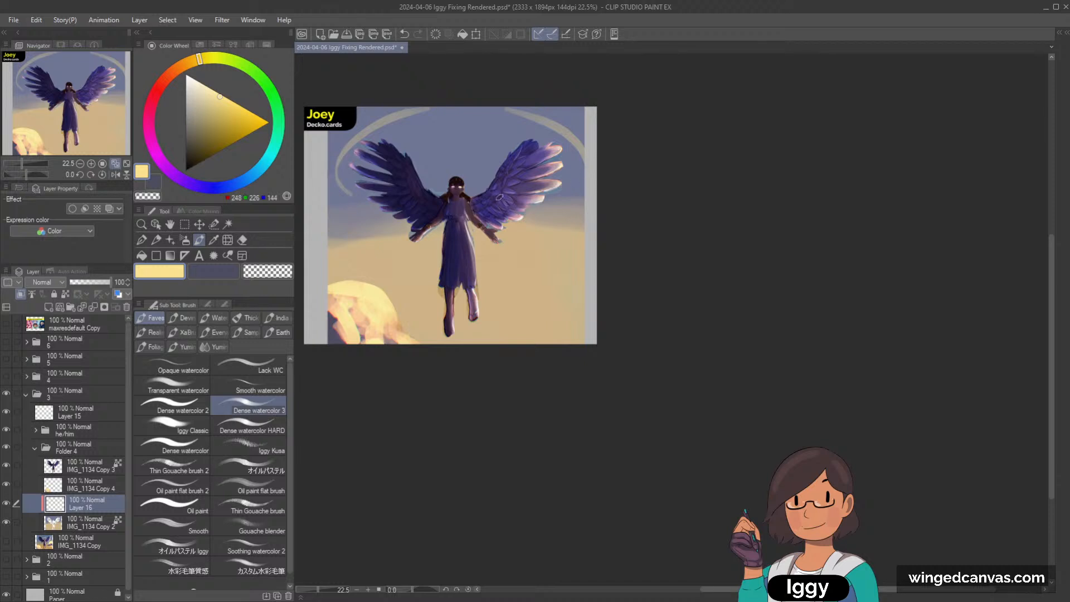
Hide the IMG_1134 Copy 4 cloud and paint a band of pale yellow clouds across the lower sky behind the figure.
drag(401, 329, 332, 290)
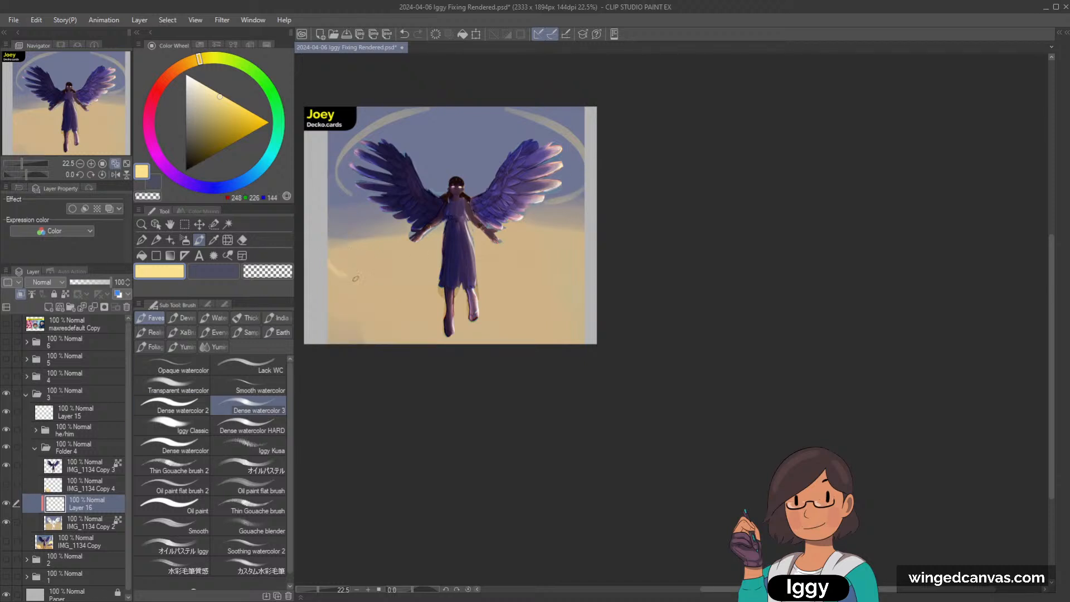
mouse_move(333, 262)
mouse_down()
mouse_move(378, 281)
mouse_move(345, 261)
mouse_move(373, 253)
mouse_move(420, 293)
mouse_move(371, 274)
mouse_move(451, 268)
mouse_up()
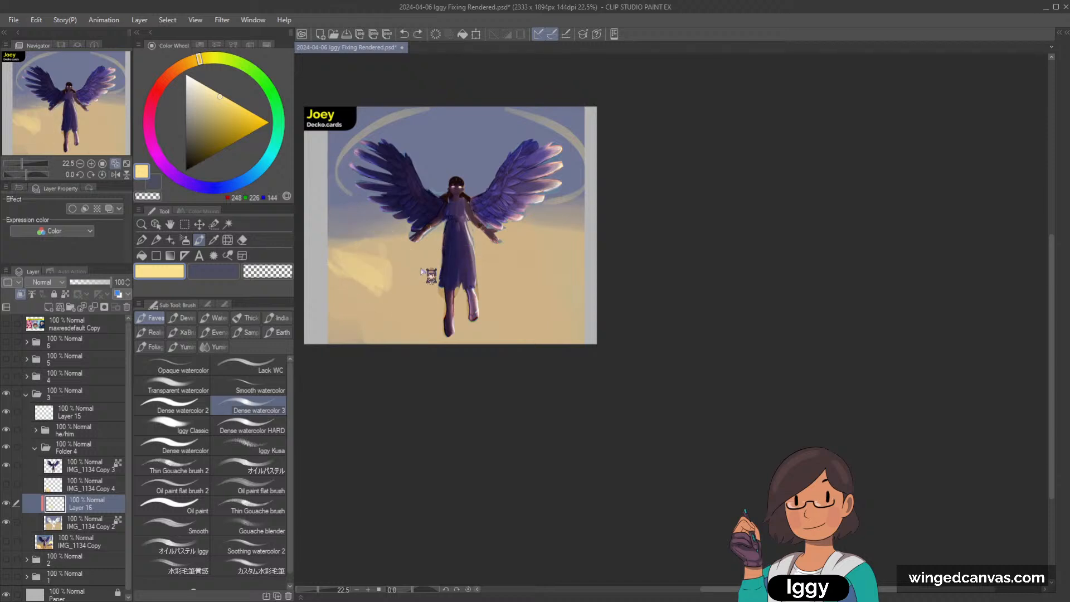
mouse_move(373, 267)
mouse_down()
mouse_move(423, 270)
mouse_move(385, 250)
mouse_move(447, 283)
mouse_move(536, 255)
mouse_move(506, 251)
mouse_move(518, 243)
mouse_move(475, 284)
mouse_move(541, 255)
mouse_up()
Fill the upper corners outside the arcs with pale yellow clouds and try blending strokes above the left wing.
mouse_move(332, 167)
mouse_down()
mouse_move(416, 98)
mouse_move(373, 109)
mouse_move(379, 117)
mouse_move(328, 141)
mouse_move(348, 149)
mouse_move(339, 158)
mouse_move(351, 178)
mouse_up()
mouse_move(545, 94)
mouse_down()
mouse_move(598, 114)
mouse_move(585, 131)
mouse_up()
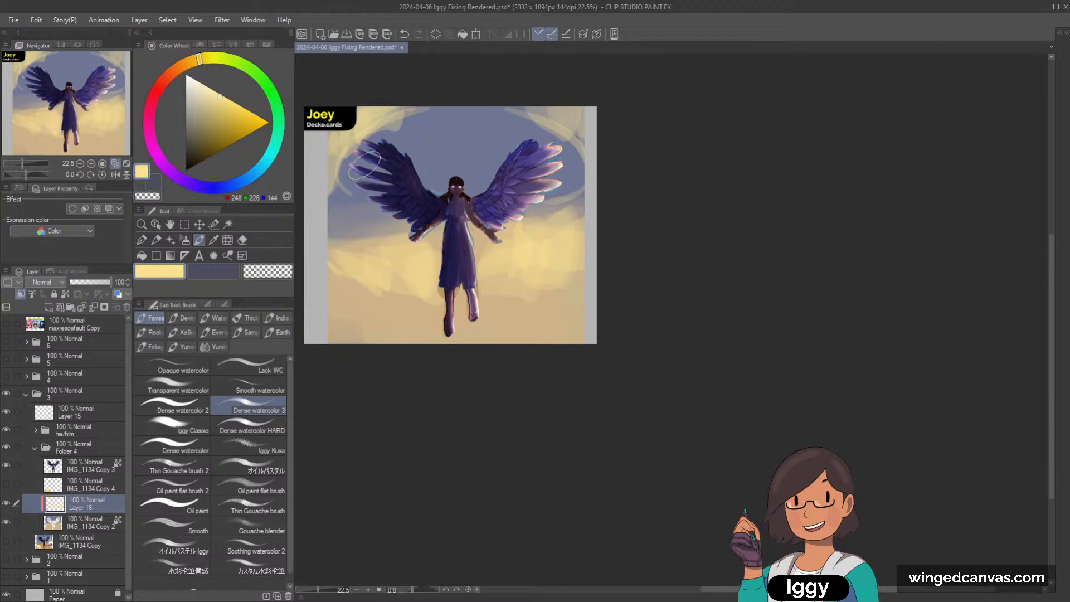
drag(410, 151, 433, 129)
alt+click(409, 126)
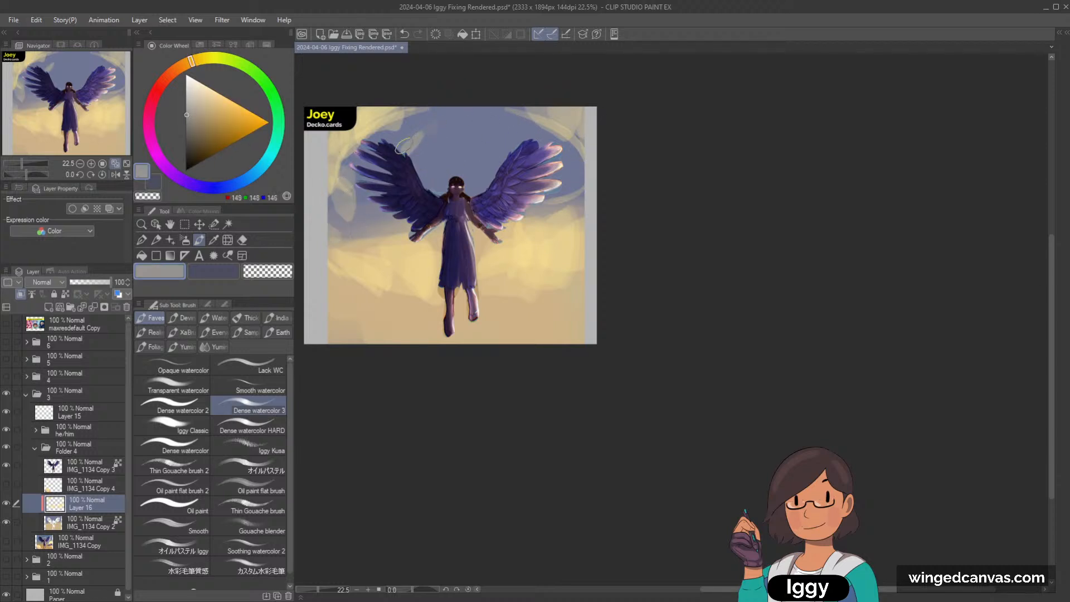
Blend sampled tan along the bottom of the sky and add sampled pale yellow cloud streaks beside the legs.
alt+click(349, 323)
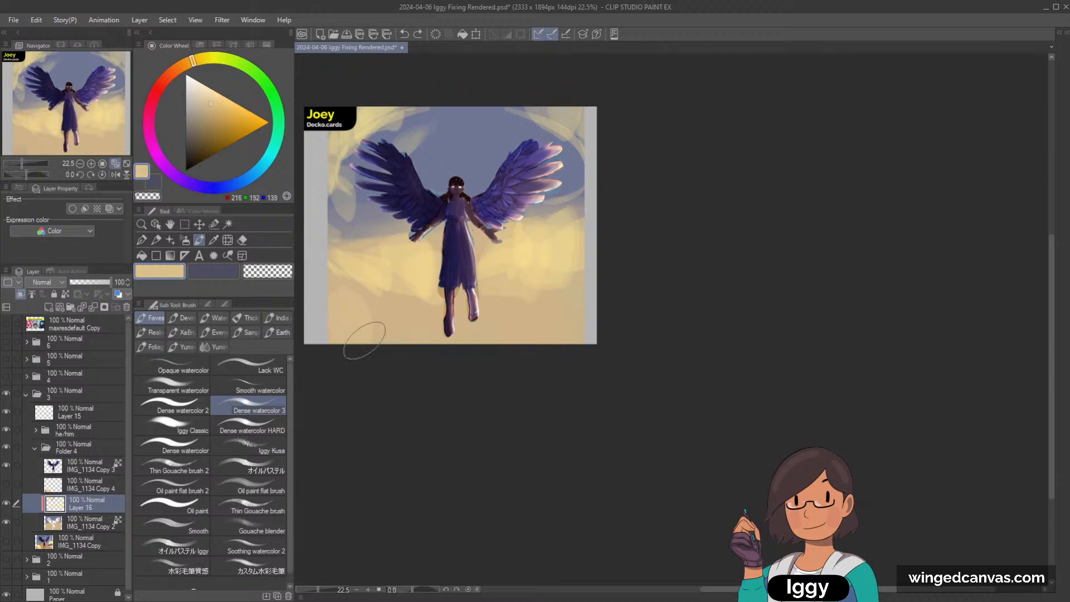
mouse_move(364, 340)
mouse_down()
mouse_move(354, 329)
mouse_move(375, 348)
mouse_move(382, 334)
mouse_move(421, 340)
mouse_up()
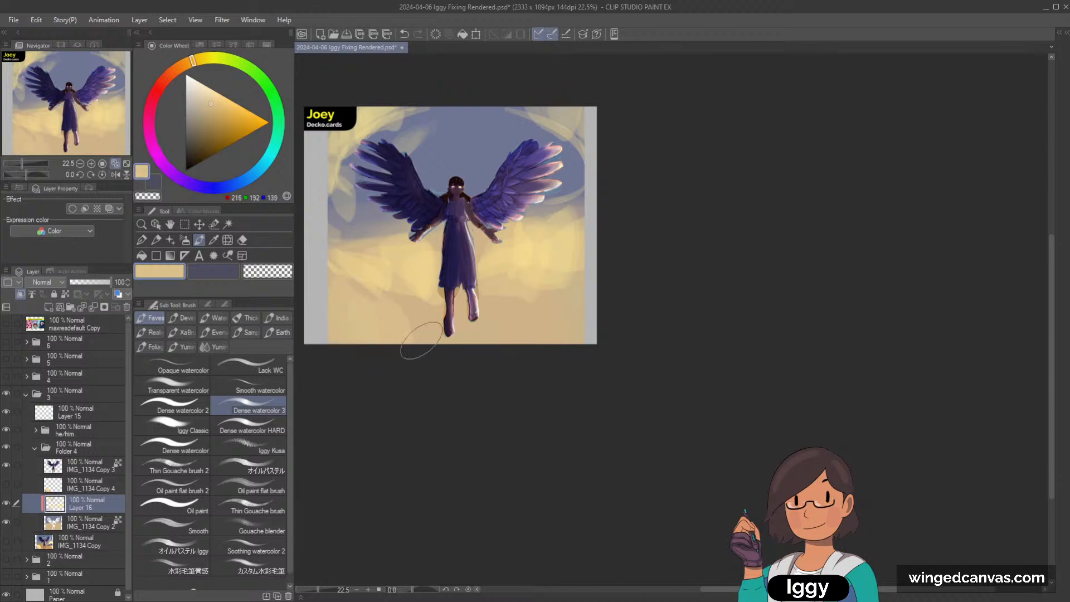
alt+click(418, 284)
mouse_move(317, 306)
mouse_down()
mouse_move(338, 296)
mouse_move(407, 334)
mouse_move(385, 323)
mouse_up()
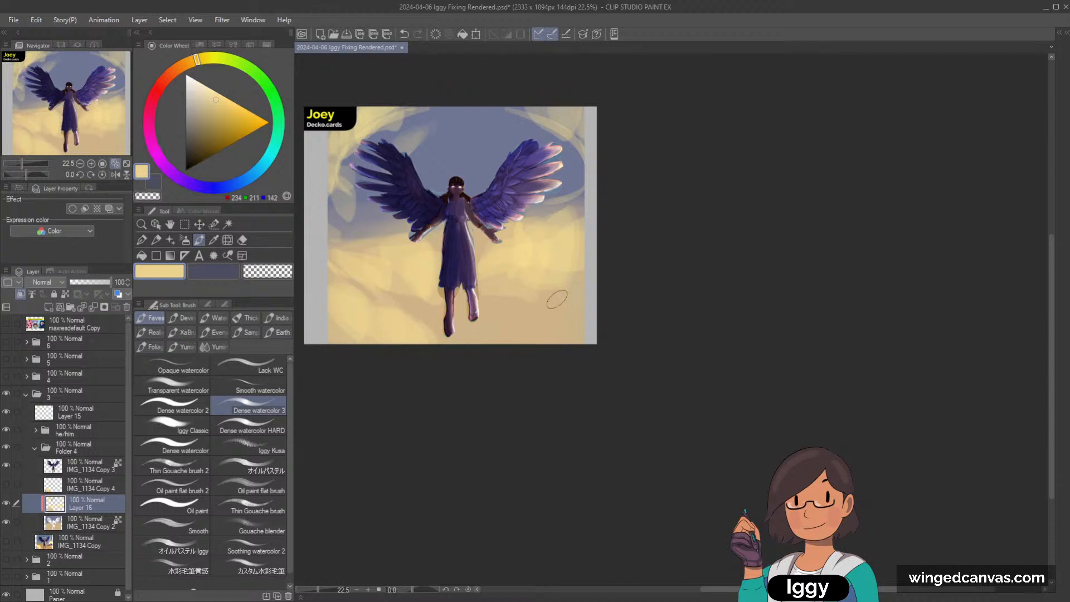
Blend sampled tan and pale yellow into the lower clouds and sampled grey-blue into the upper sky.
alt+click(417, 320)
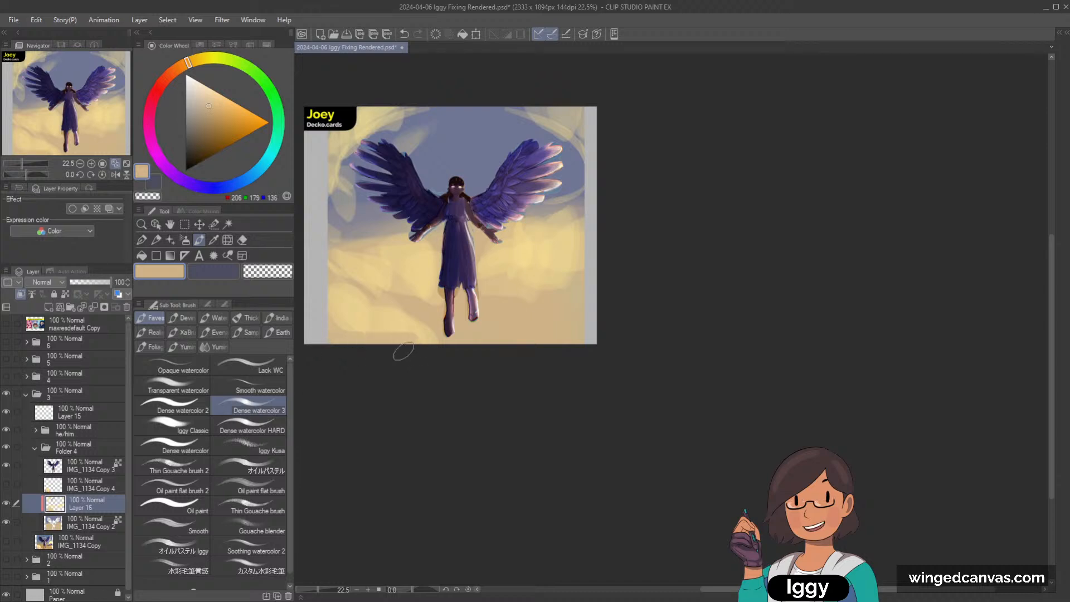
alt+click(390, 316)
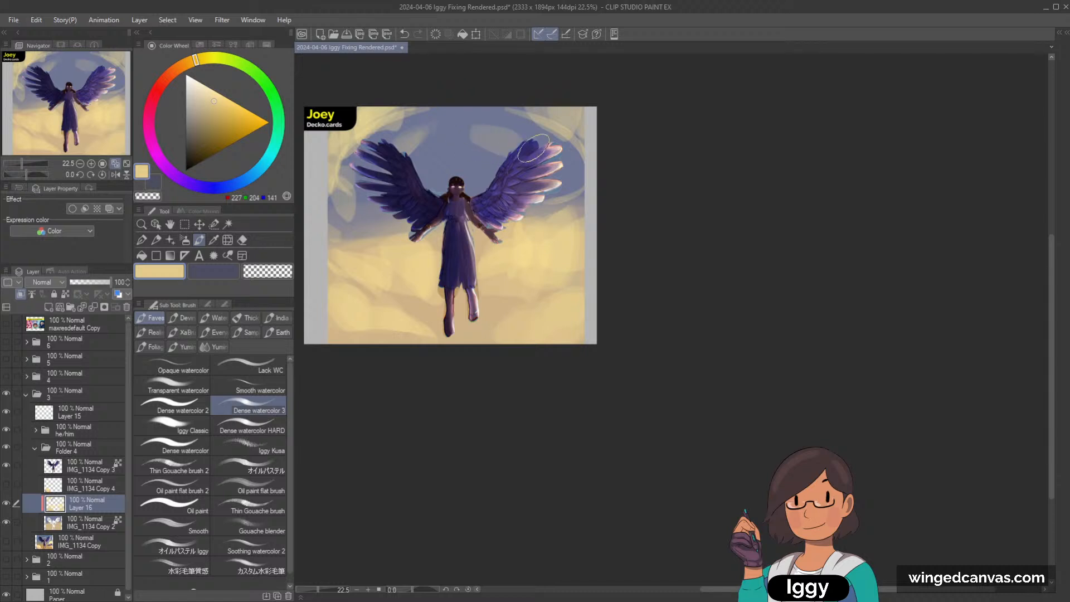
alt+click(493, 138)
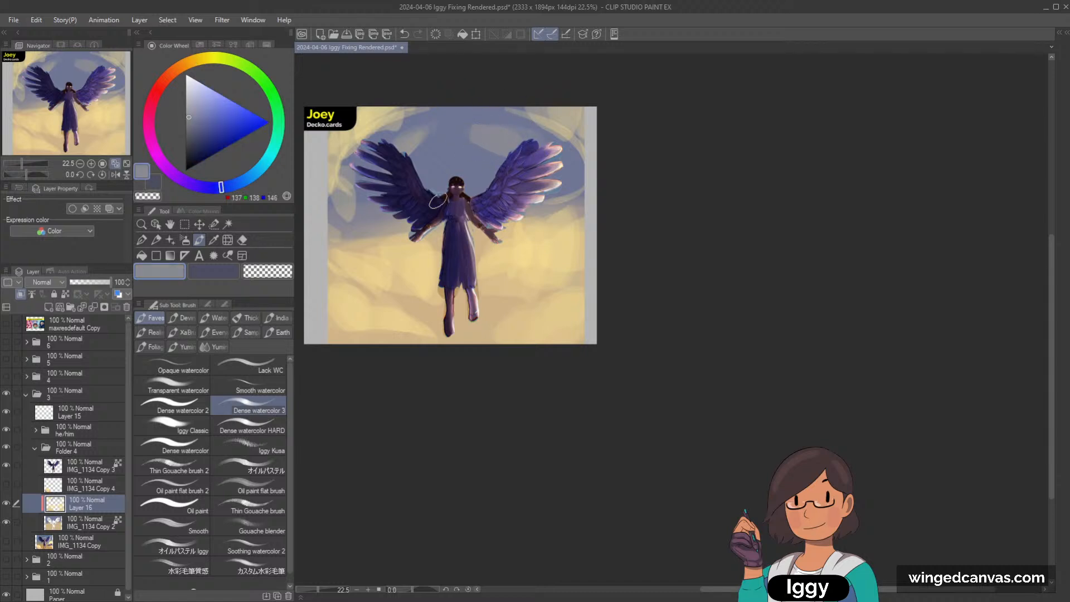
alt+click(427, 256)
mouse_move(445, 182)
mouse_down()
mouse_move(459, 162)
mouse_move(430, 181)
mouse_move(488, 184)
mouse_move(446, 162)
mouse_move(429, 184)
mouse_up()
key(ctrl+z)
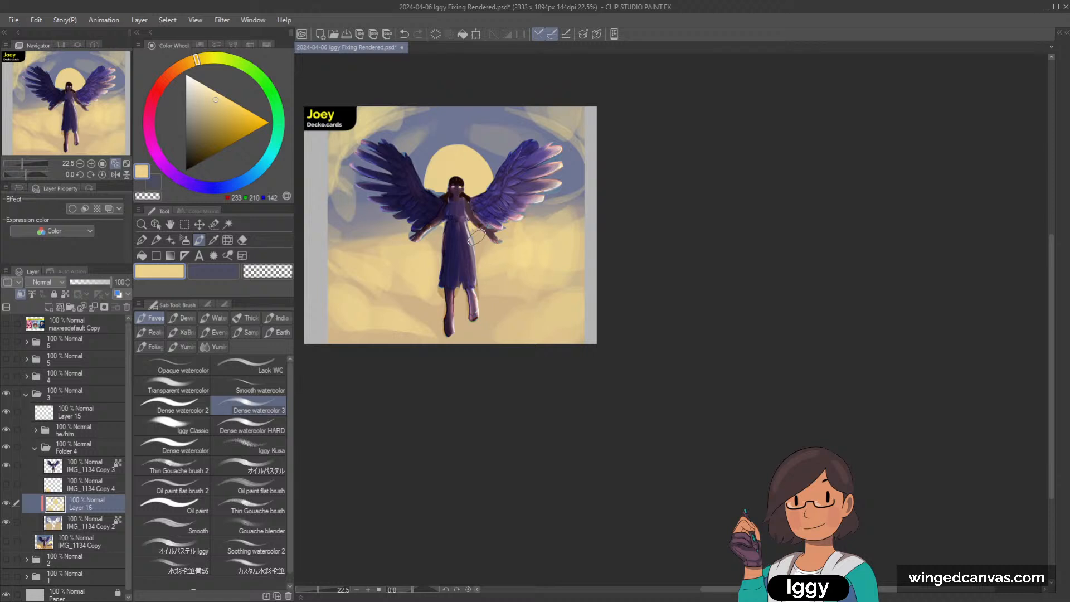
key(ctrl+z)
Blend sampled grey-blue and tan tones into the cloud edges above and beside the left wing.
alt+click(418, 137)
alt+click(438, 114)
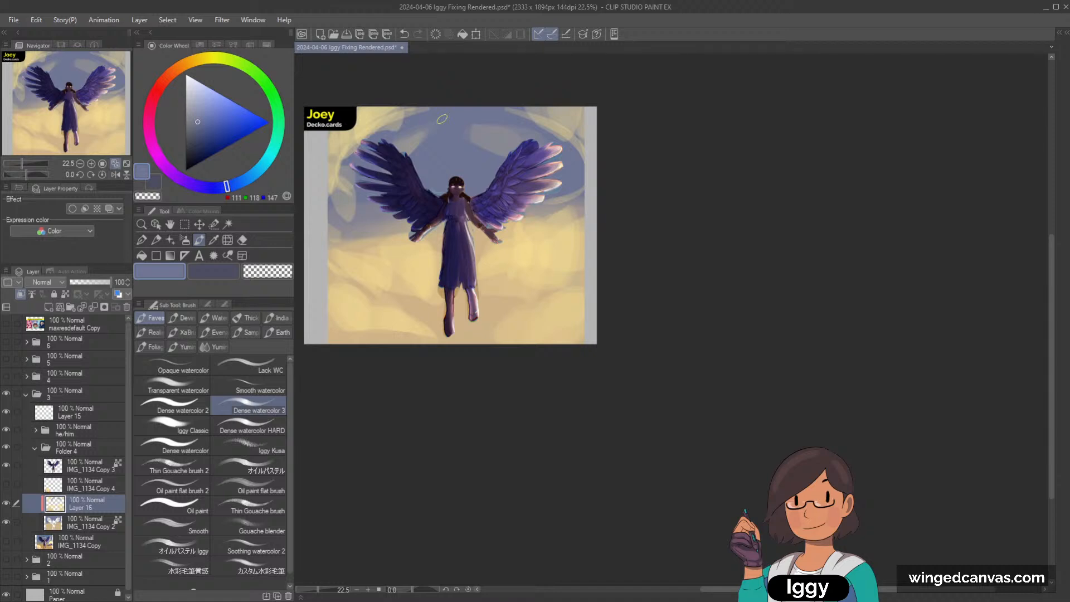
alt+click(406, 148)
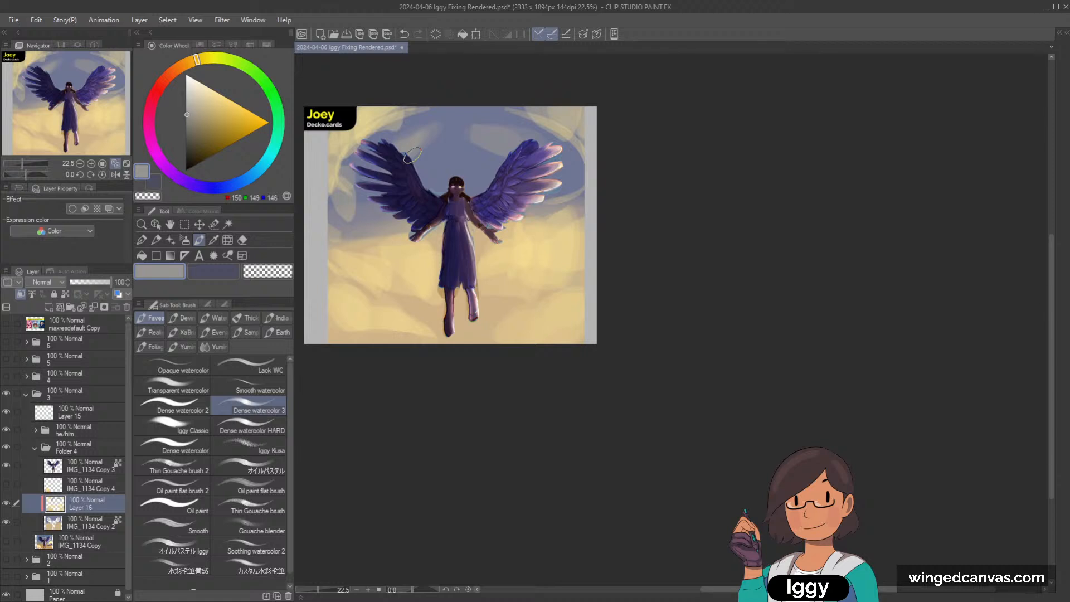
alt+click(412, 135)
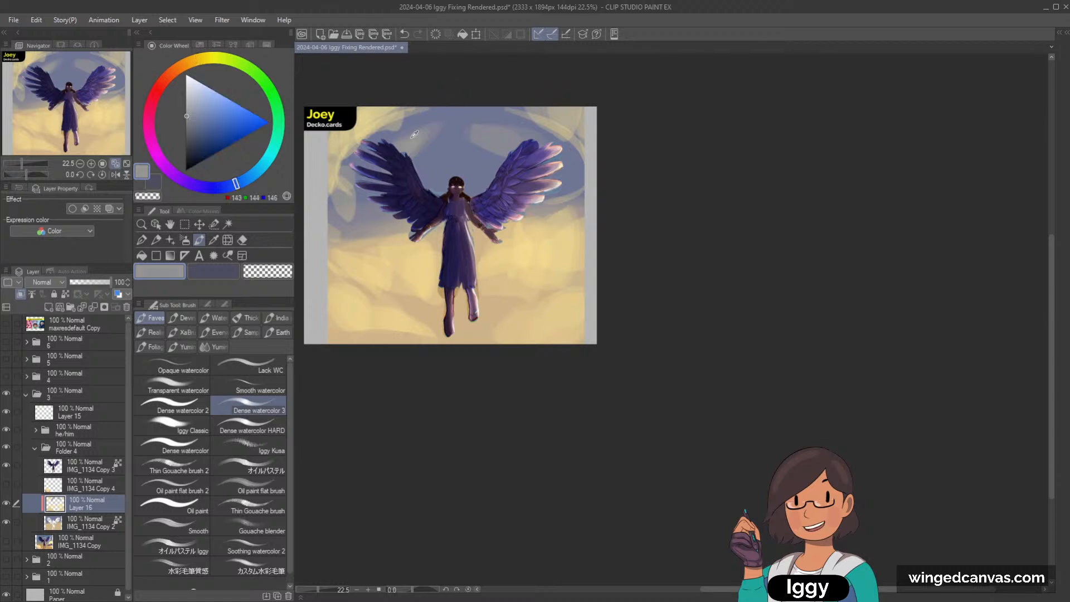
alt+click(412, 136)
alt+click(340, 177)
mouse_move(331, 183)
mouse_down()
mouse_move(336, 198)
mouse_move(338, 185)
mouse_move(358, 195)
mouse_move(348, 202)
mouse_up()
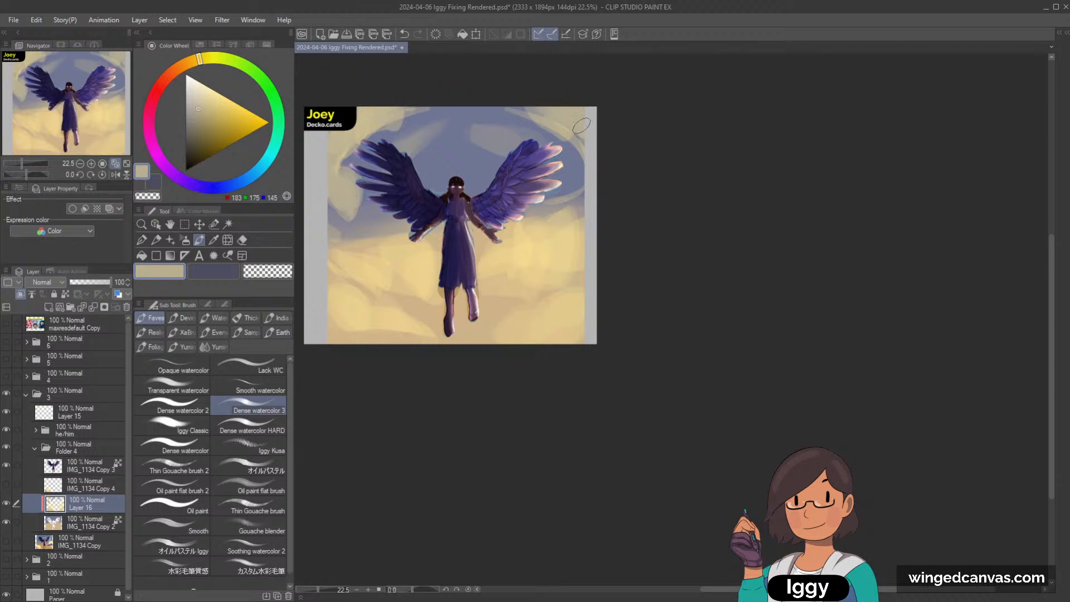
Undo the last sky stroke and soften the cloud at the left edge with sampled tan.
scroll(574, 123, up, 1)
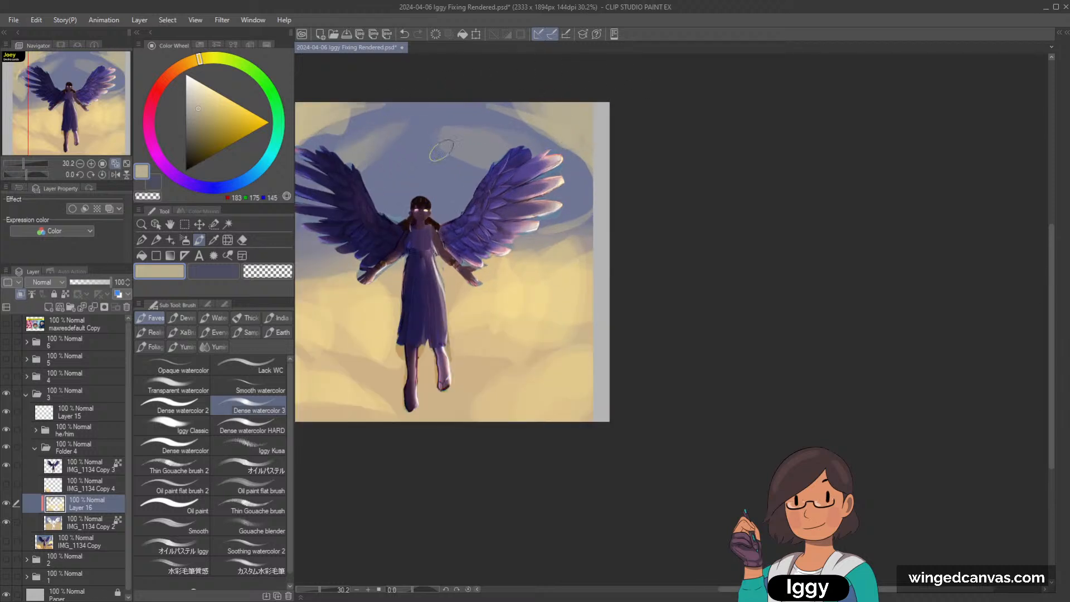
scroll(442, 167, up, 3)
key(ctrl+z)
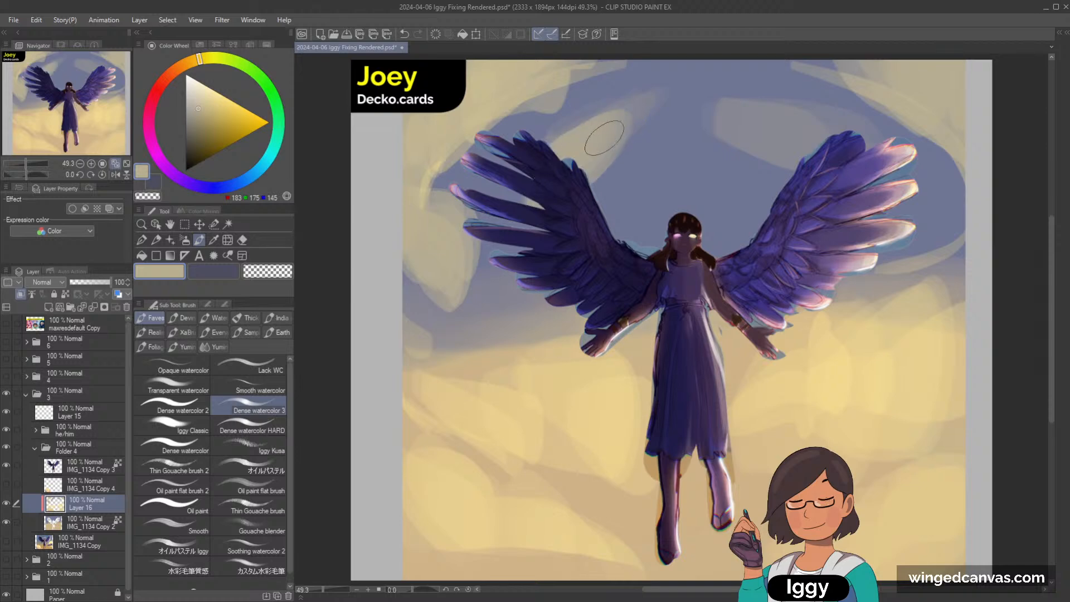
alt+click(424, 252)
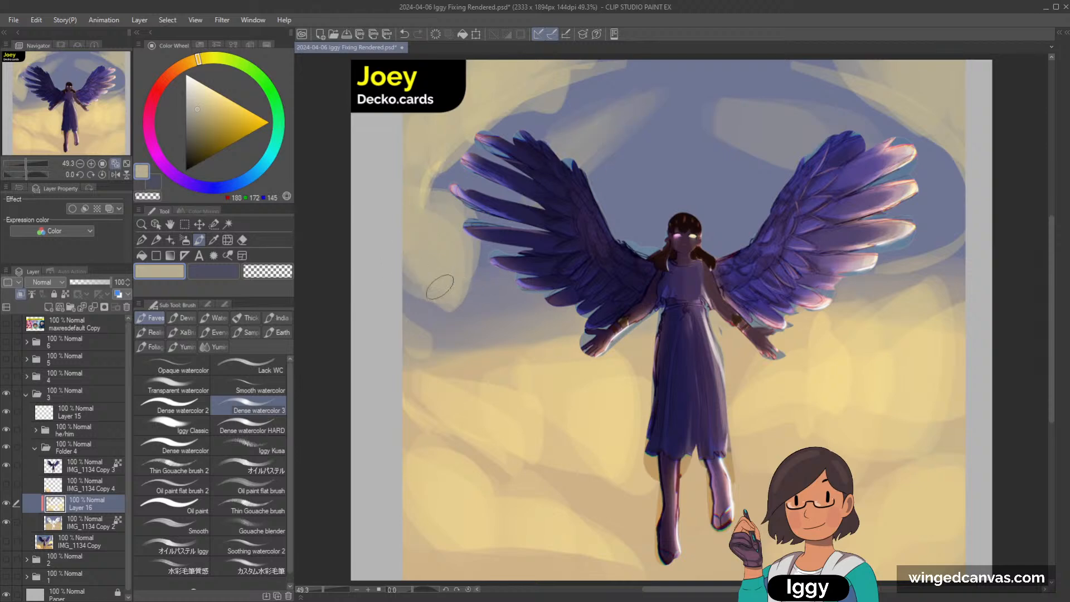
Add a new layer above Layer 16 and choose a dark grey-blue (70, 70, 82), undoing the lighter test strokes.
scroll(671, 332, down, 5)
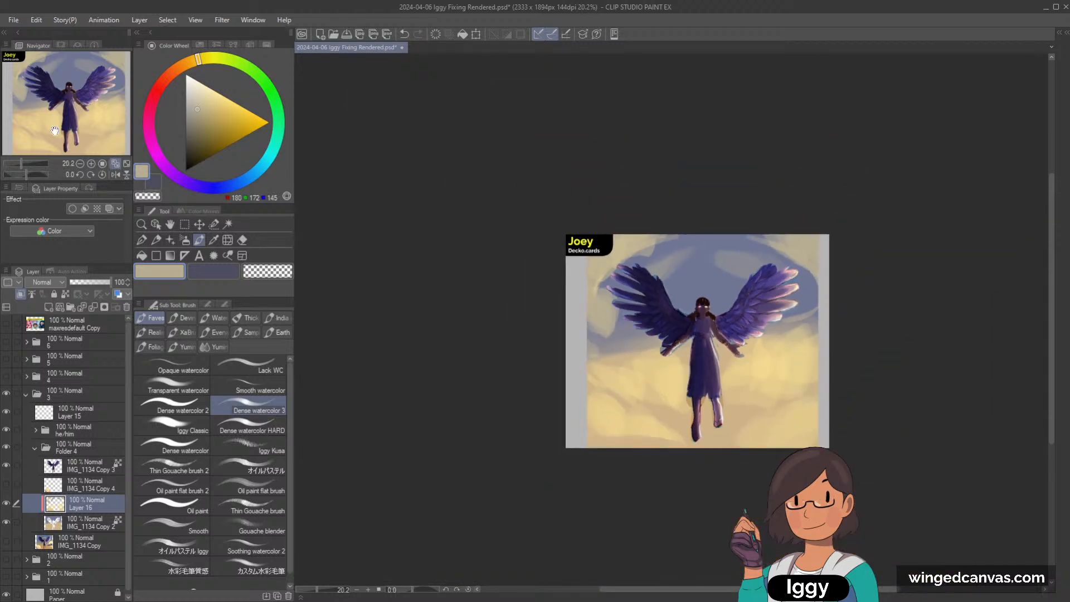
scroll(814, 418, up, 2)
scroll(568, 370, up, 1)
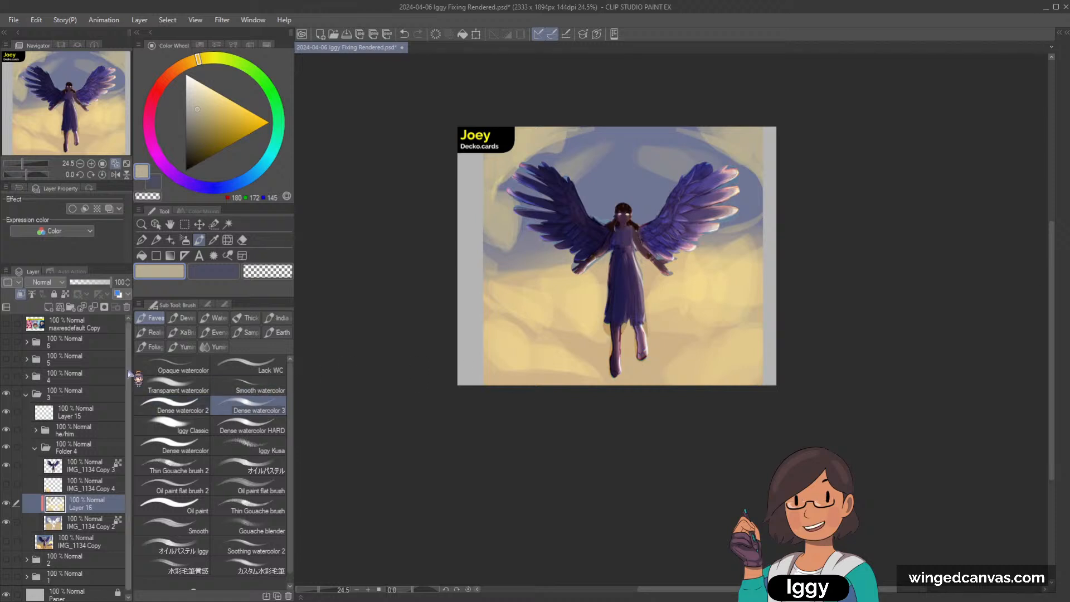
click(49, 307)
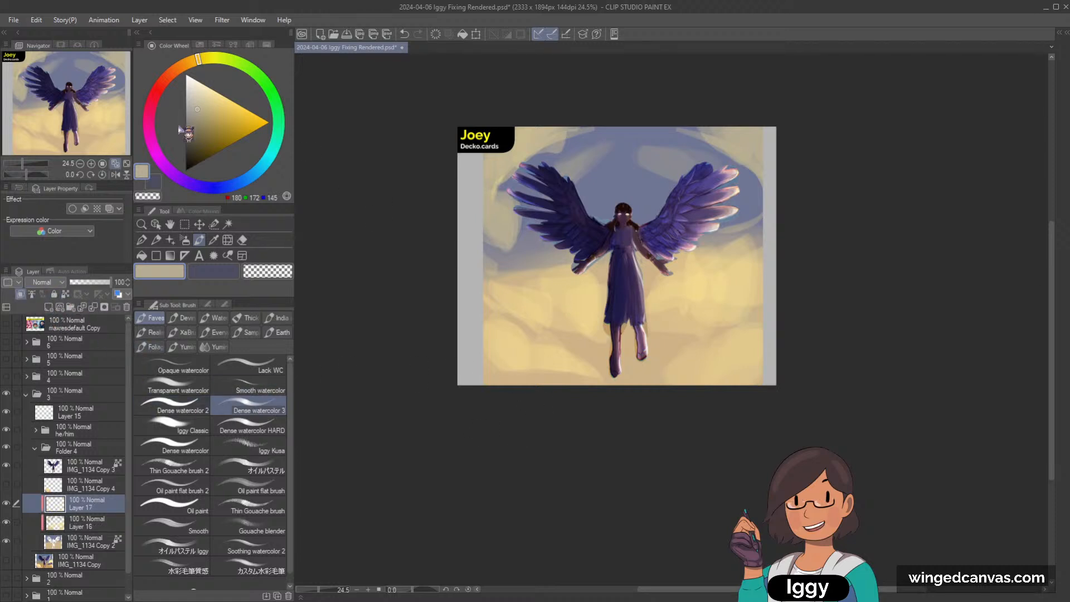
click(213, 188)
drag(196, 119, 194, 130)
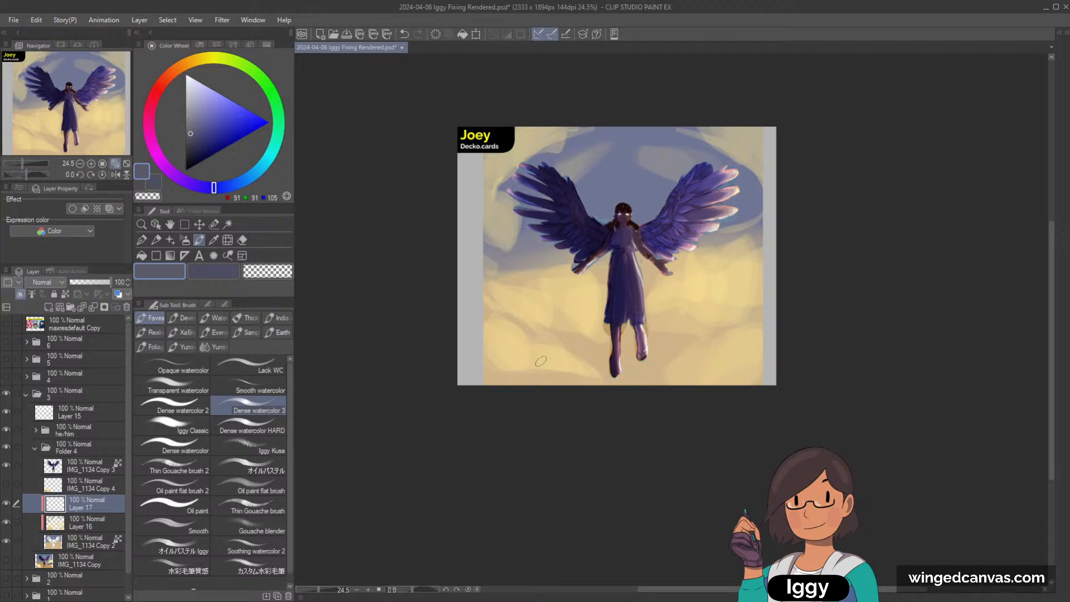
mouse_move(485, 403)
mouse_down()
mouse_move(524, 330)
mouse_move(500, 382)
mouse_up()
key(ctrl+z)
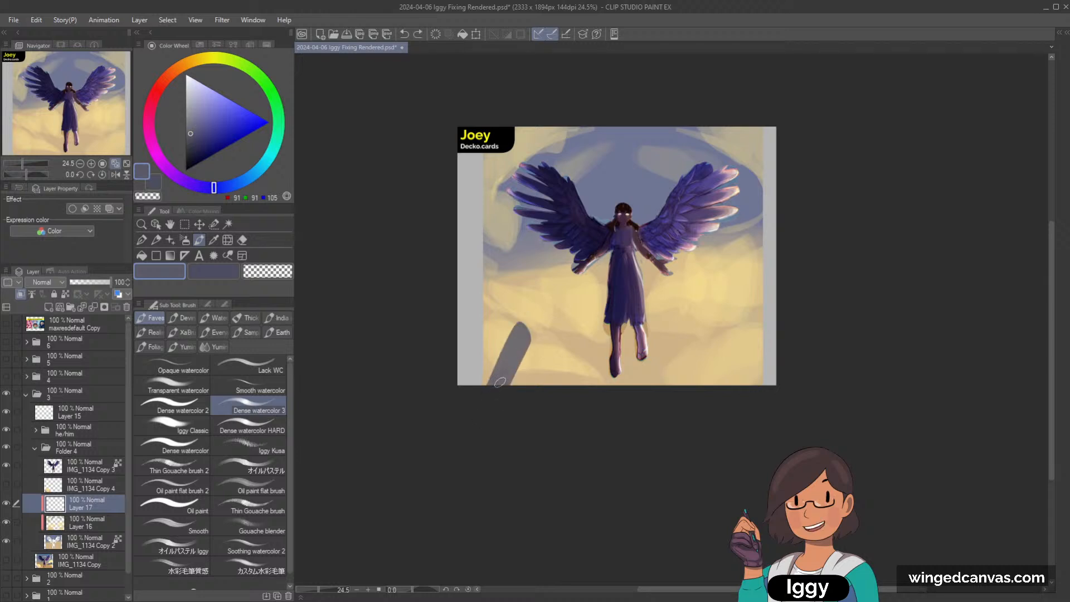
key(ctrl+z)
click(192, 140)
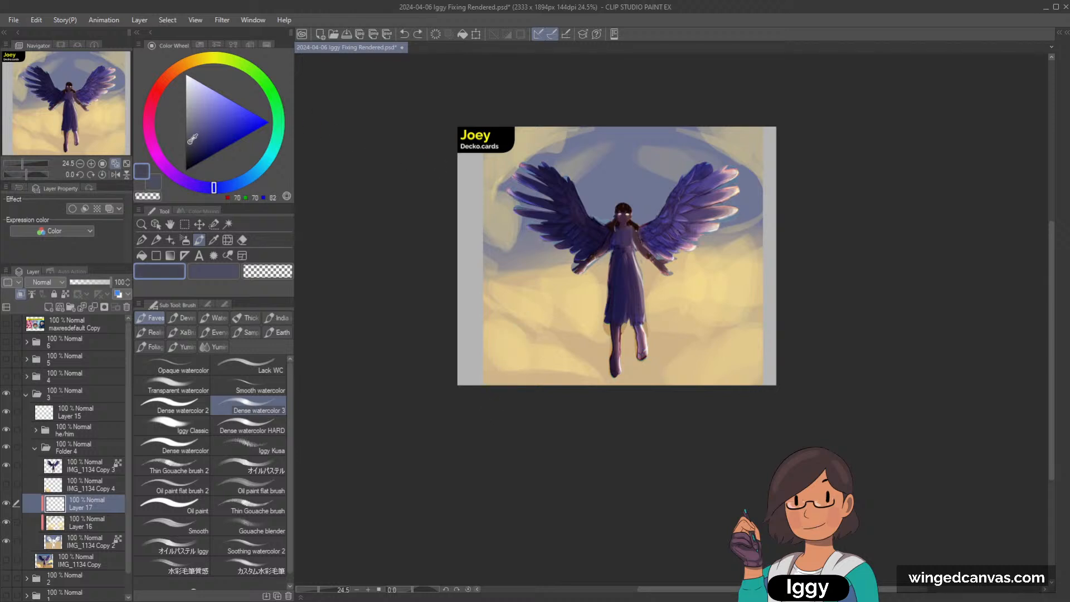
Paint dark grey-blue rock silhouettes in the lower left and lower right corners of the picture.
mouse_move(499, 398)
mouse_down()
mouse_move(510, 372)
mouse_move(487, 395)
mouse_up()
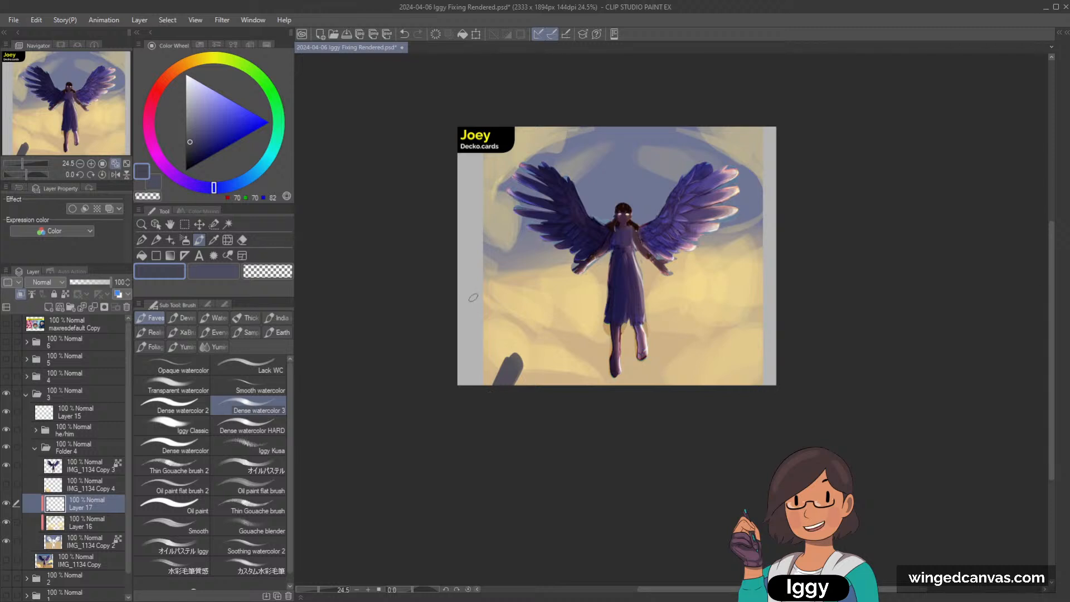
mouse_move(473, 297)
mouse_down()
mouse_move(481, 351)
mouse_move(479, 336)
mouse_move(505, 369)
mouse_move(472, 308)
mouse_move(508, 361)
mouse_move(501, 416)
mouse_up()
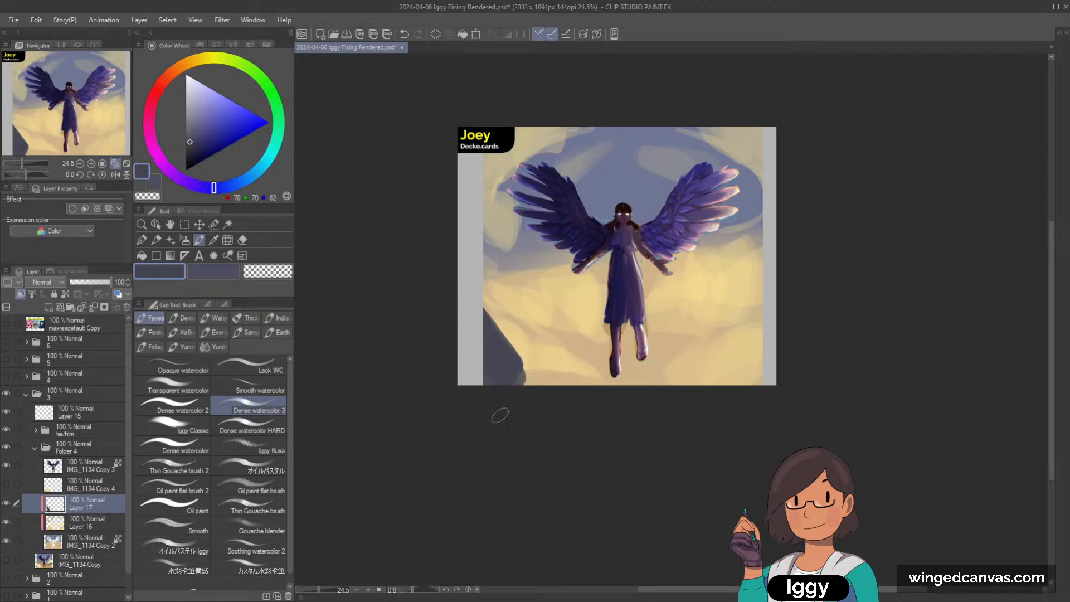
mouse_move(515, 366)
mouse_down()
mouse_move(504, 400)
mouse_move(514, 373)
mouse_up()
key(ctrl+z)
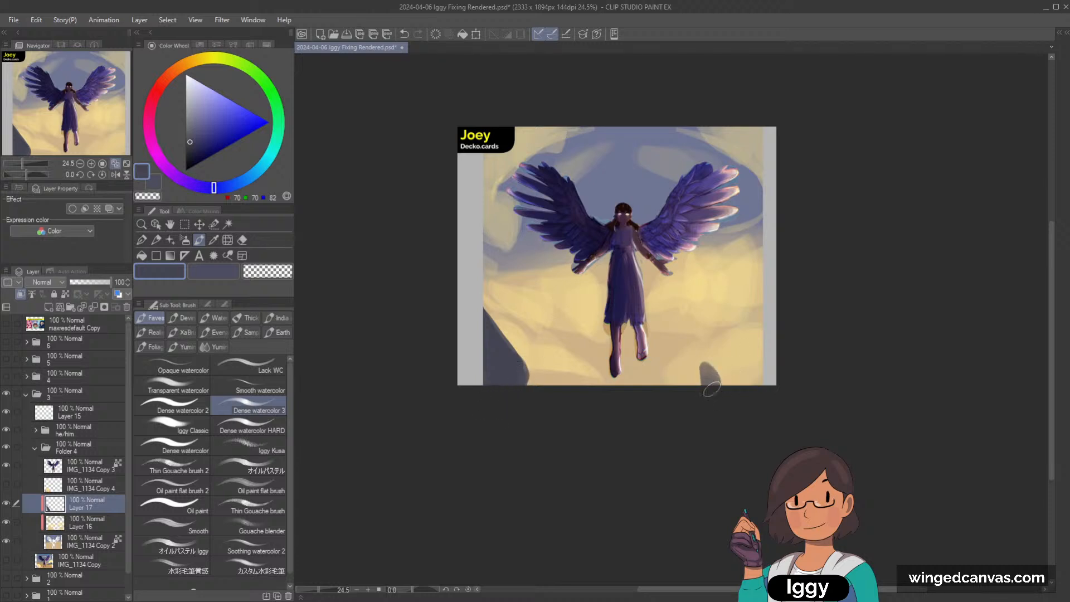
mouse_move(727, 395)
mouse_down()
mouse_move(755, 334)
mouse_move(741, 388)
mouse_move(750, 381)
mouse_up()
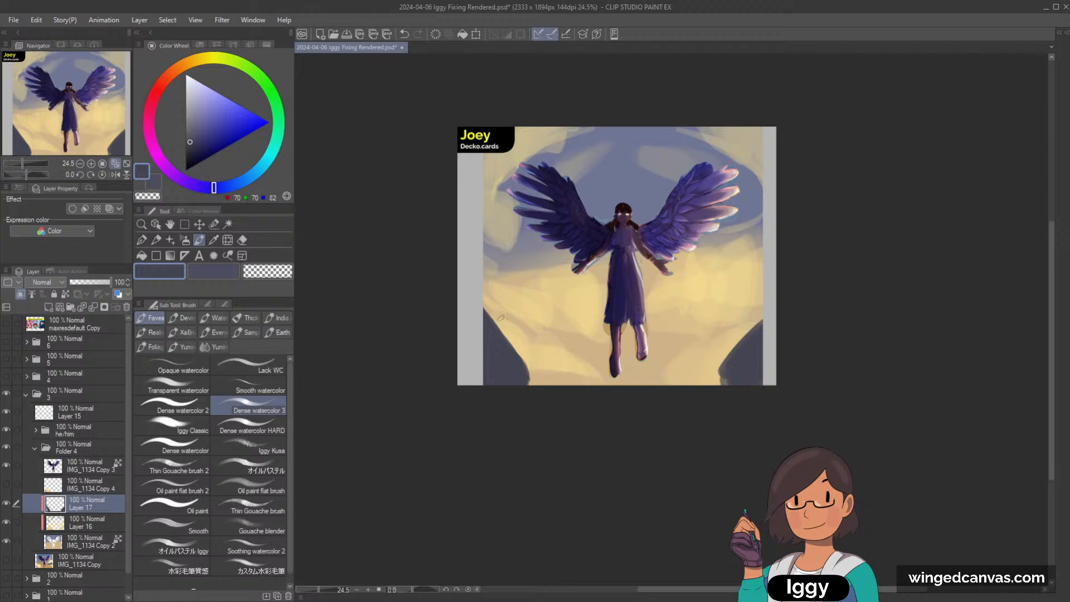
Extend the left rocks upward with a second, slightly lighter grey cliff behind the front one.
mouse_move(494, 329)
mouse_down()
mouse_move(505, 288)
mouse_move(495, 316)
mouse_up()
alt+click(503, 299)
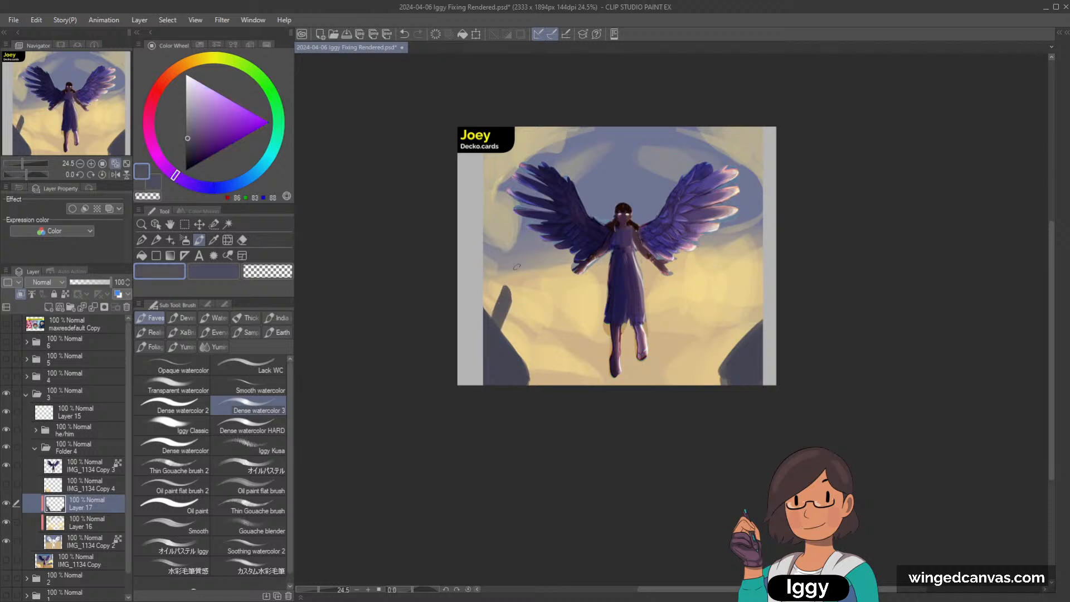
drag(483, 258, 507, 293)
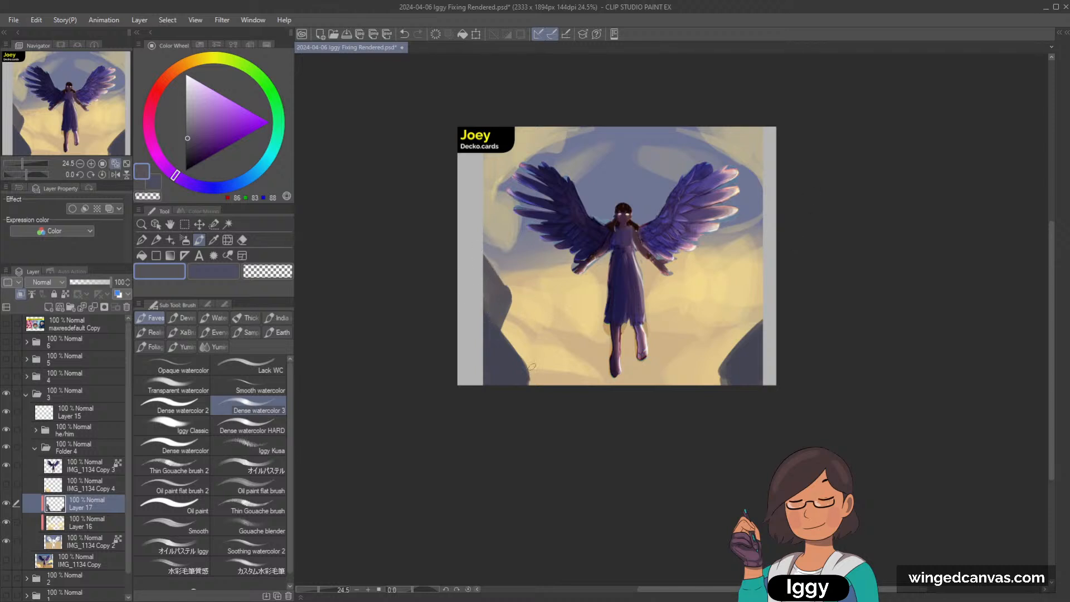
Shade the rocks on both sides with a darker blue (50, 50, 66), undoing an unsatisfactory stroke.
alt+click(503, 314)
click(190, 147)
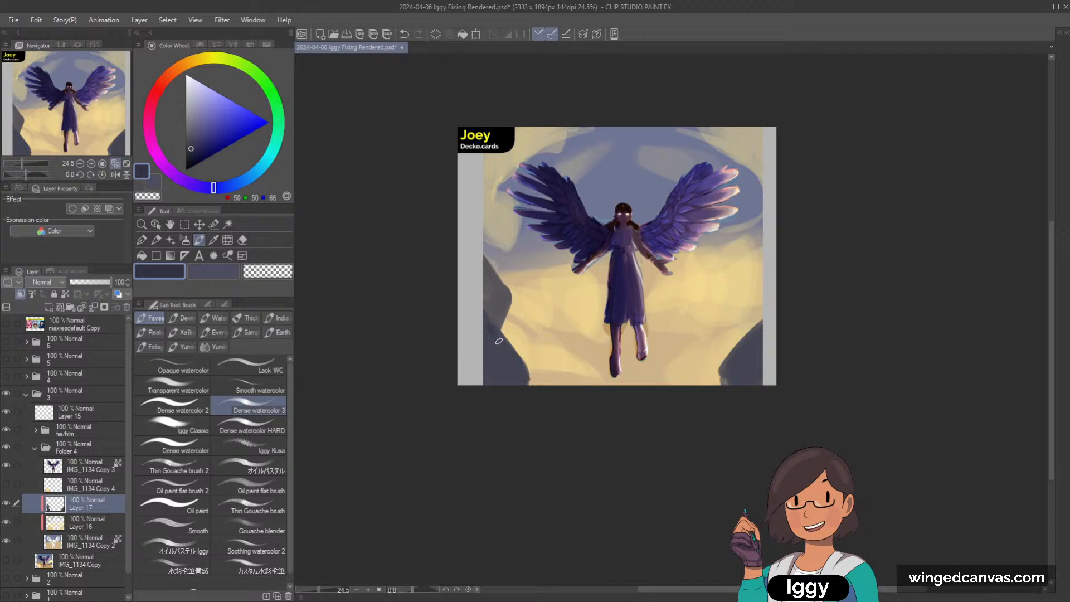
mouse_move(498, 341)
mouse_down()
mouse_move(523, 382)
mouse_move(483, 326)
mouse_up()
key(ctrl+z)
drag(503, 301, 503, 279)
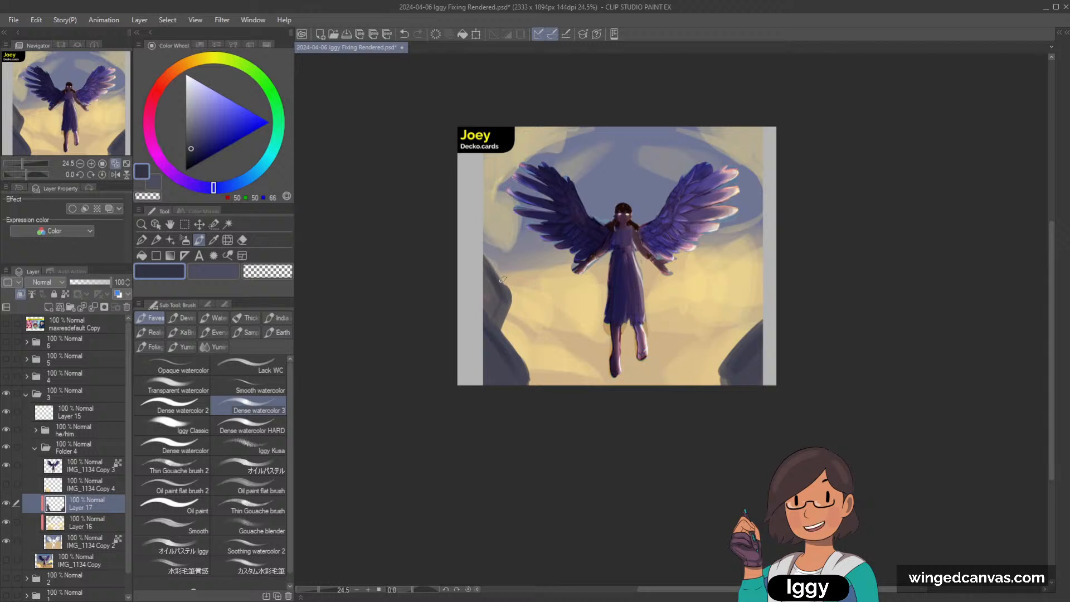
Collapse Folder 4, show IMG_1134 Copy, and toggle Folder 4's visibility to compare the repaint with the original.
scroll(755, 222, down, 2)
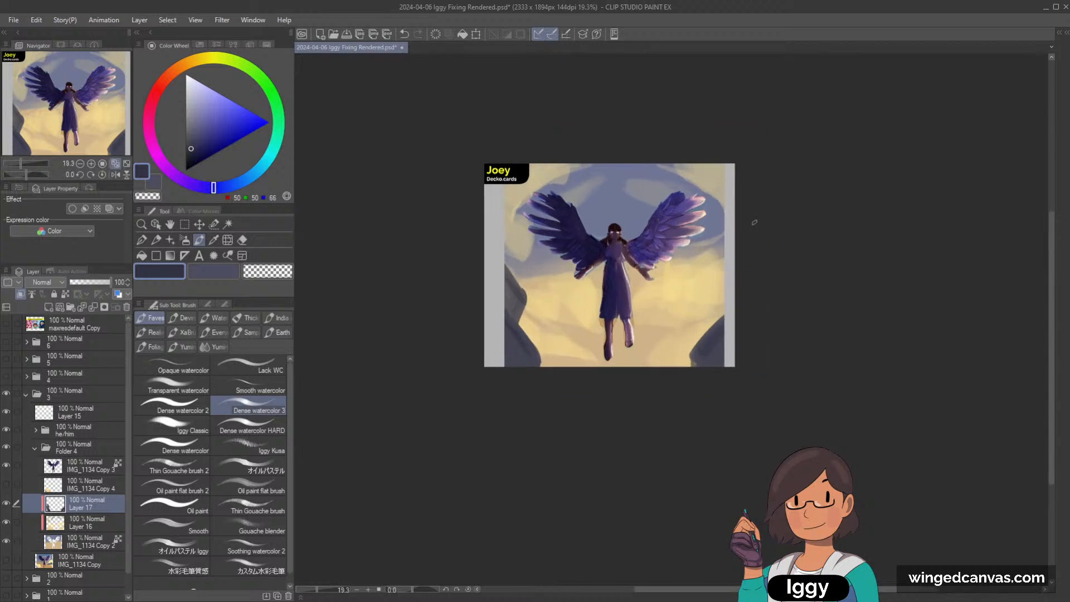
scroll(544, 209, up, 4)
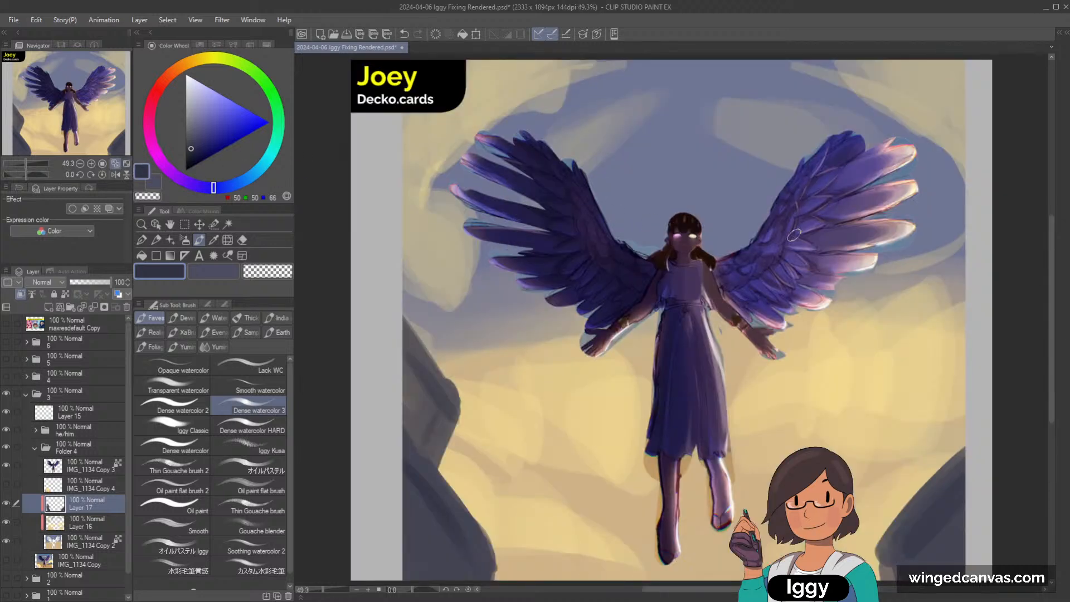
scroll(794, 235, up, 1)
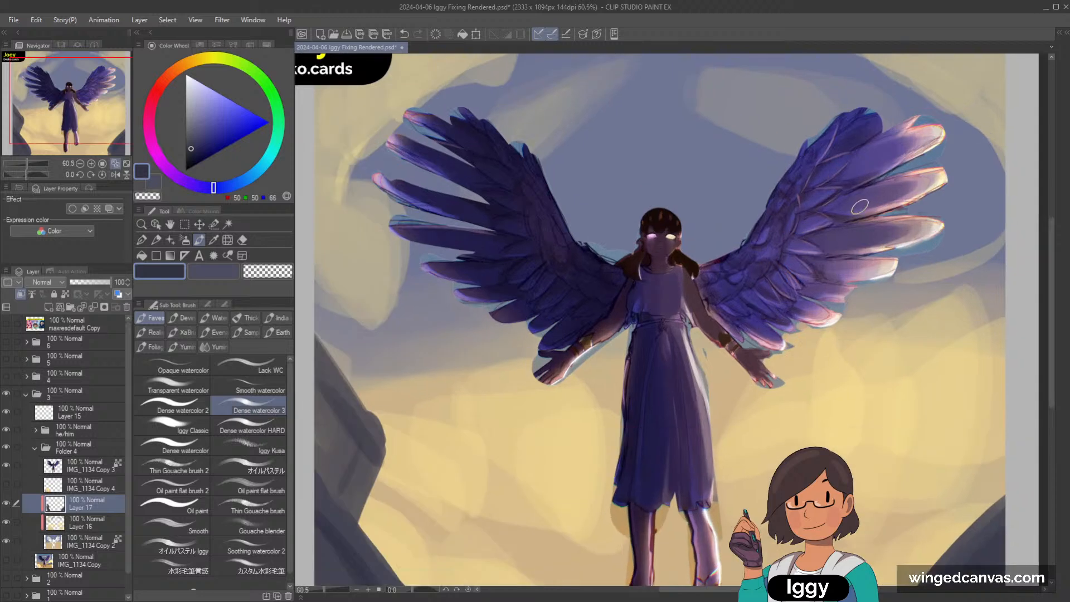
click(127, 164)
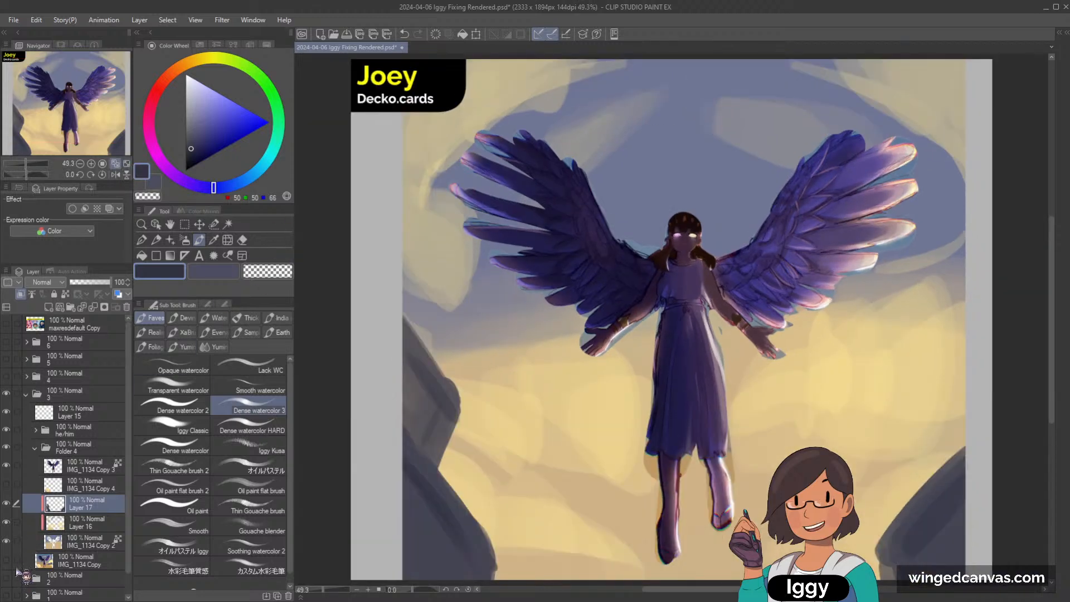
click(35, 448)
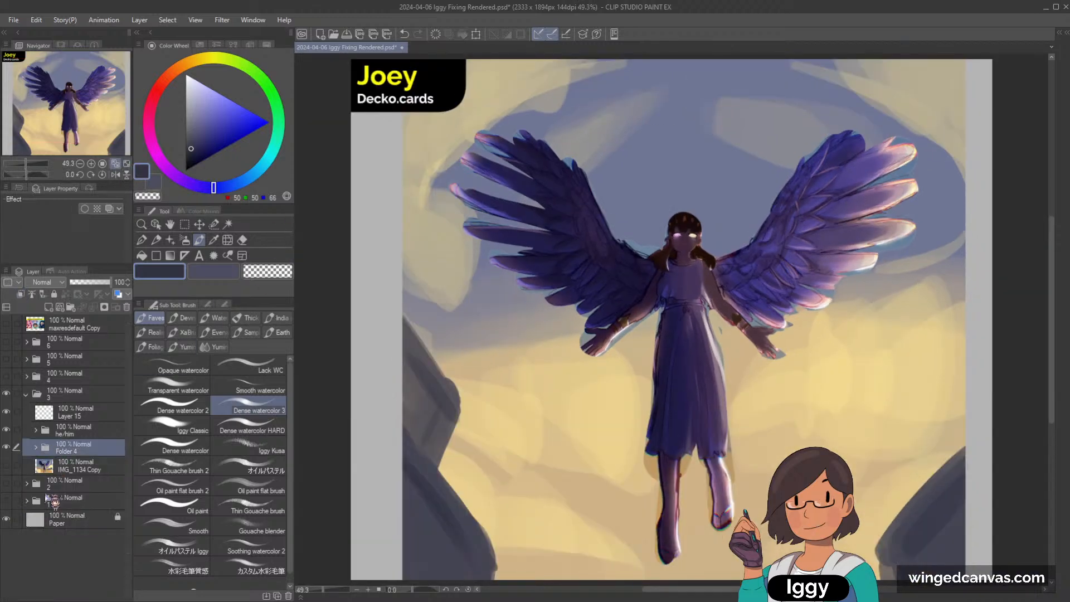
click(7, 447)
click(6, 465)
click(6, 448)
click(7, 447)
scroll(886, 167, down, 4)
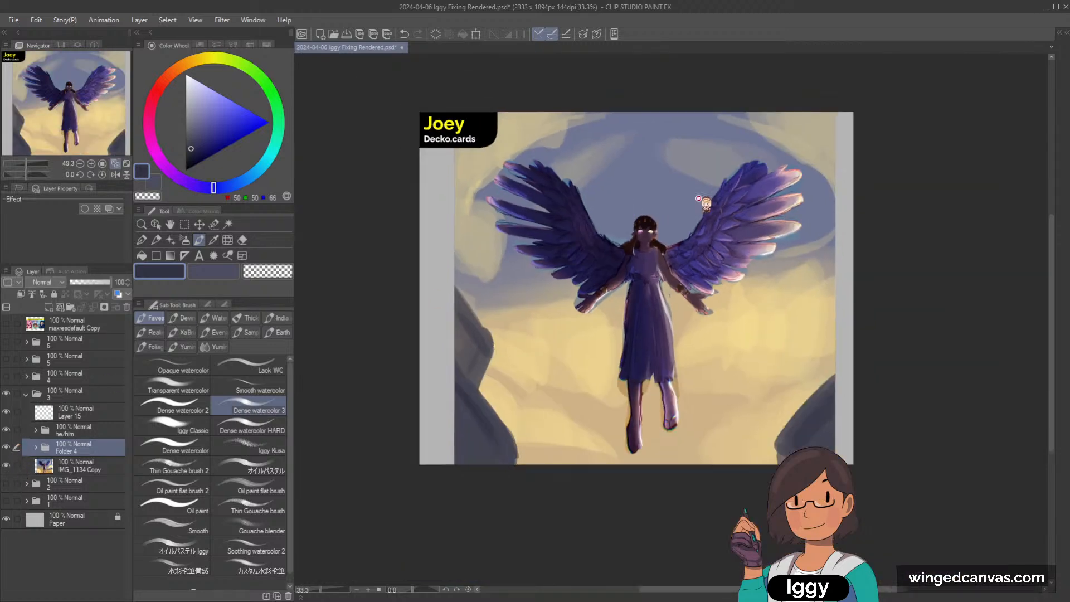
scroll(875, 170, up, 1)
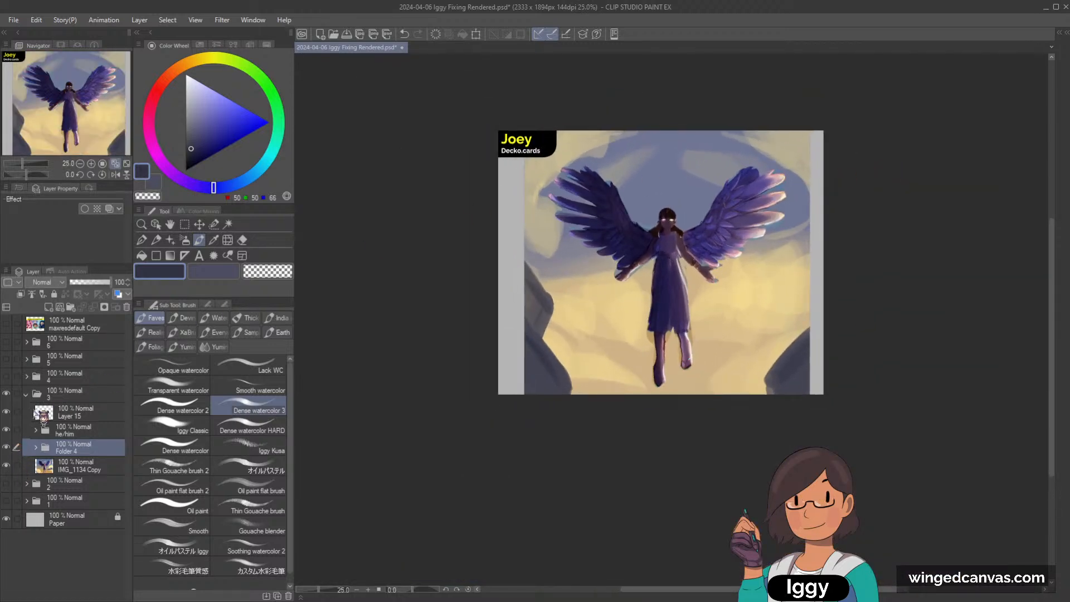
Collapse and hide folder 3, and show folder 4 with the next submitted artwork.
click(25, 394)
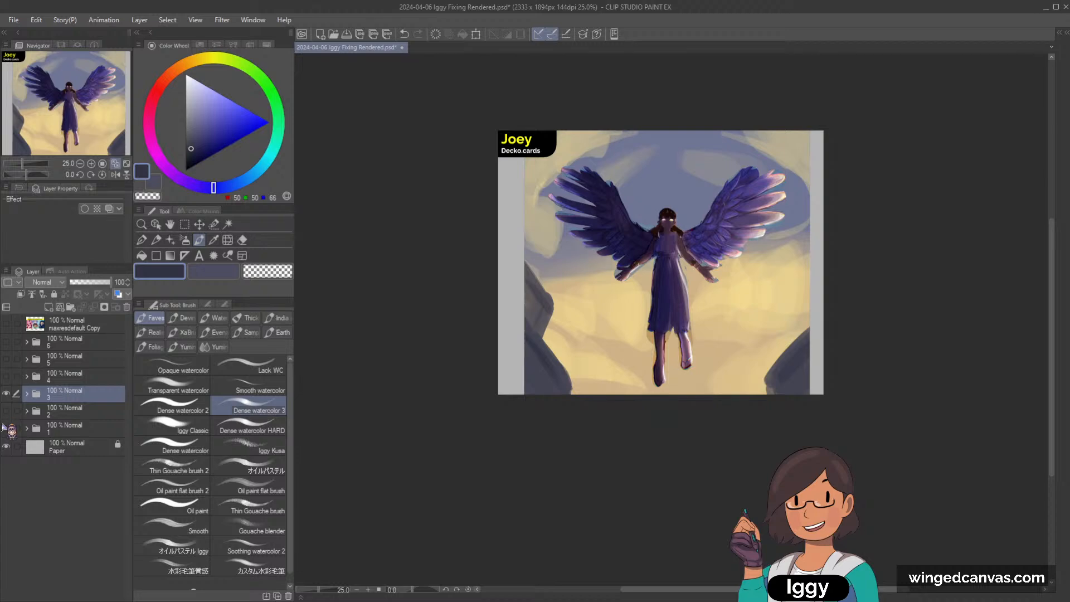
click(6, 393)
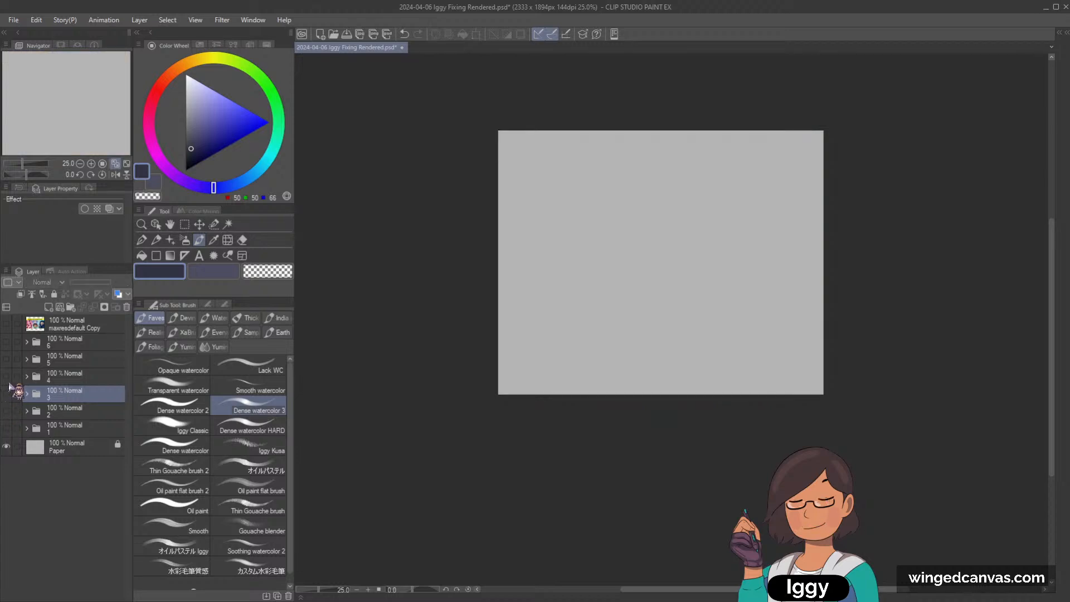
click(6, 376)
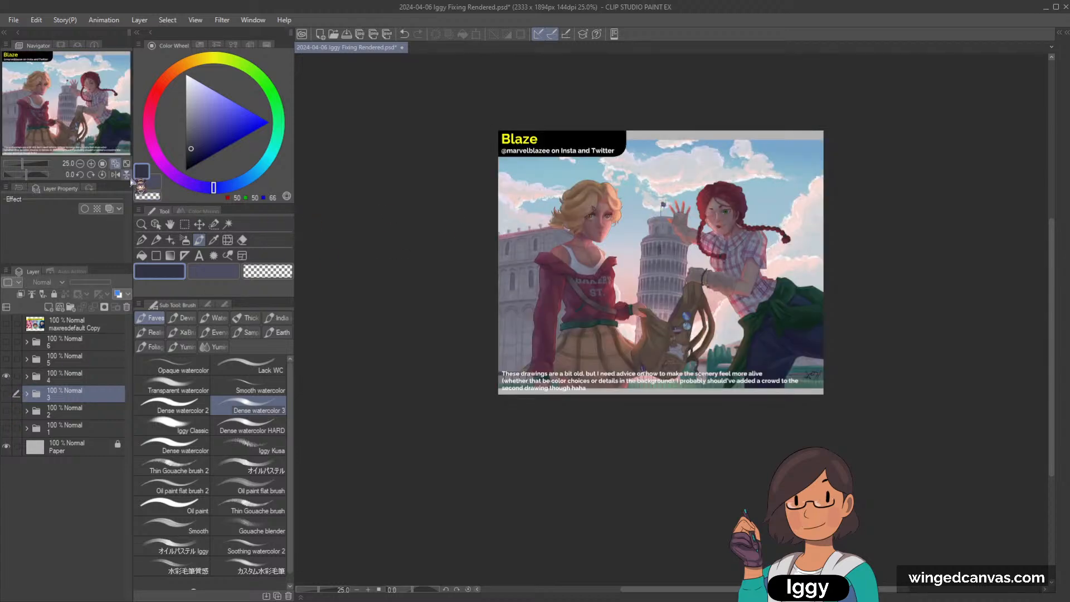
Open folder 4, collapse its he/him text folder, and add a new layer directly above the artwork layer.
click(127, 163)
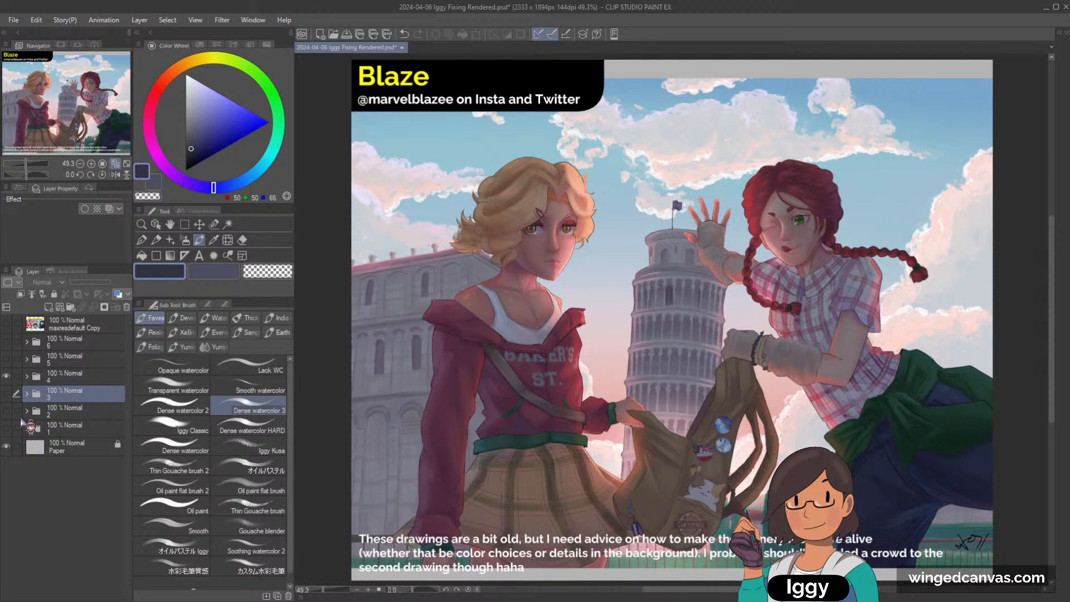
click(26, 376)
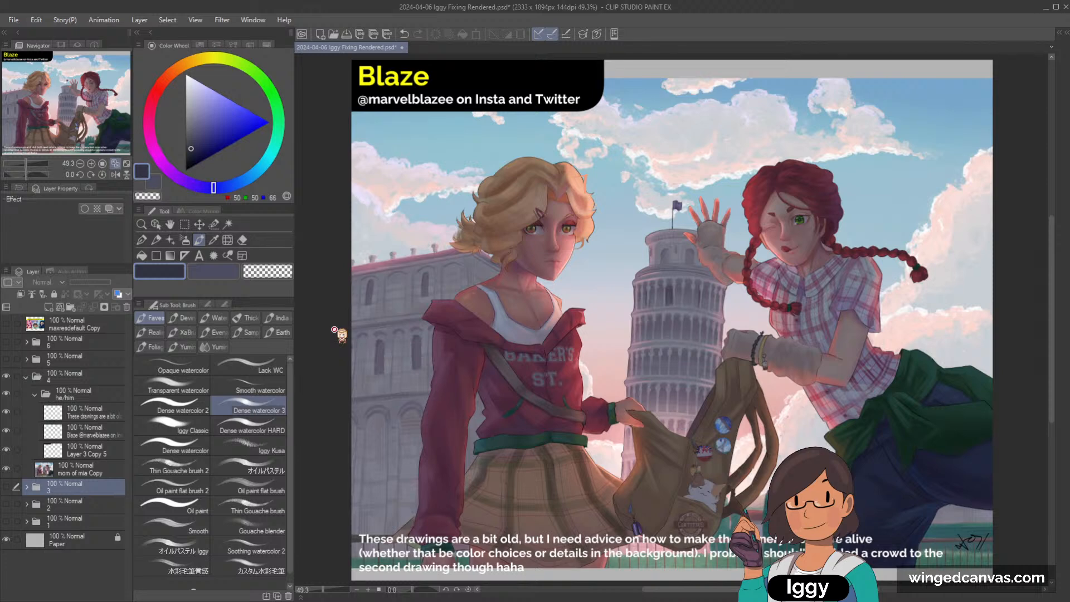
scroll(725, 279, down, 3)
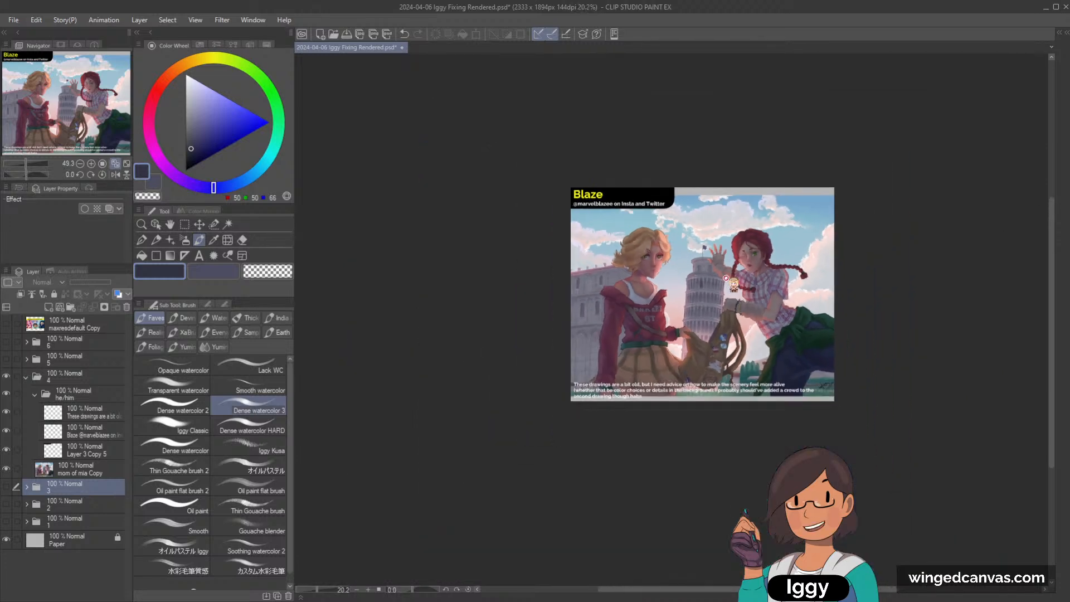
click(34, 394)
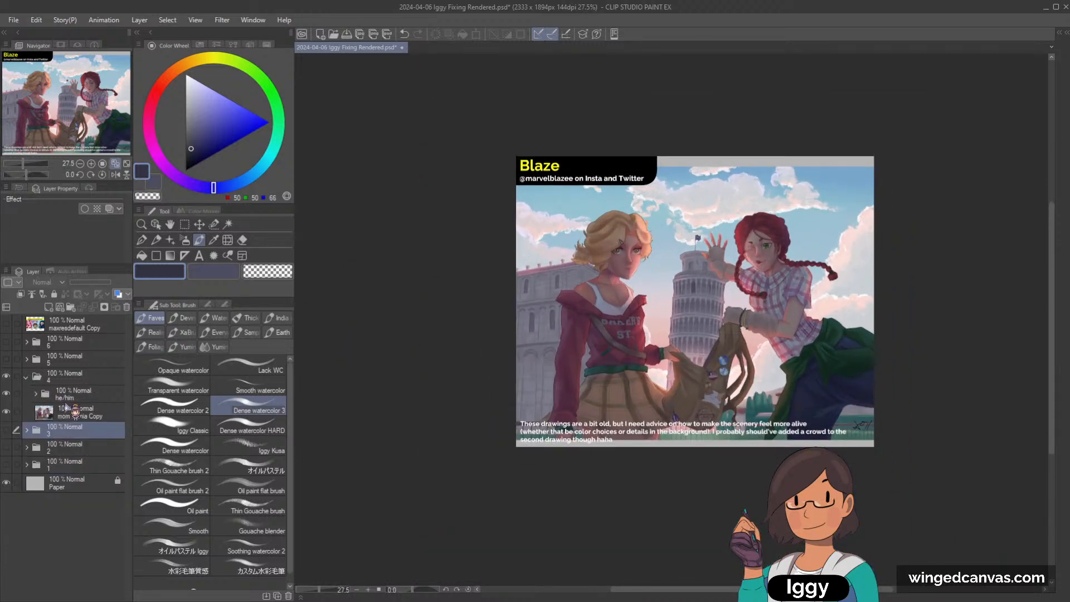
click(75, 412)
click(49, 308)
Lower the artwork layer's opacity to 39%, hide the caption text, and select the new empty layer for sketching.
scroll(686, 224, up, 3)
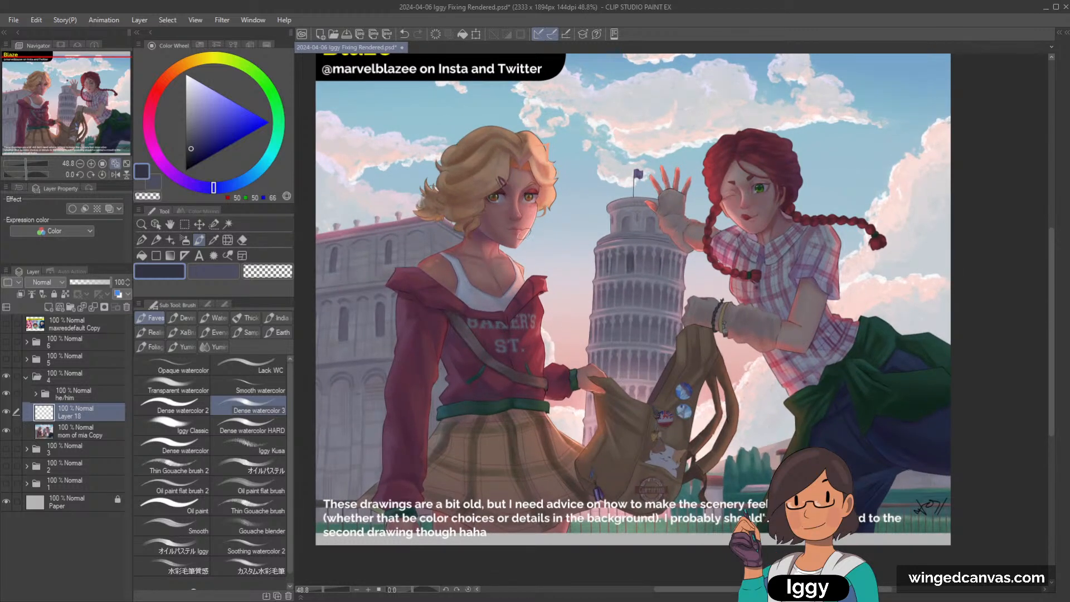
scroll(496, 249, up, 1)
scroll(490, 242, up, 1)
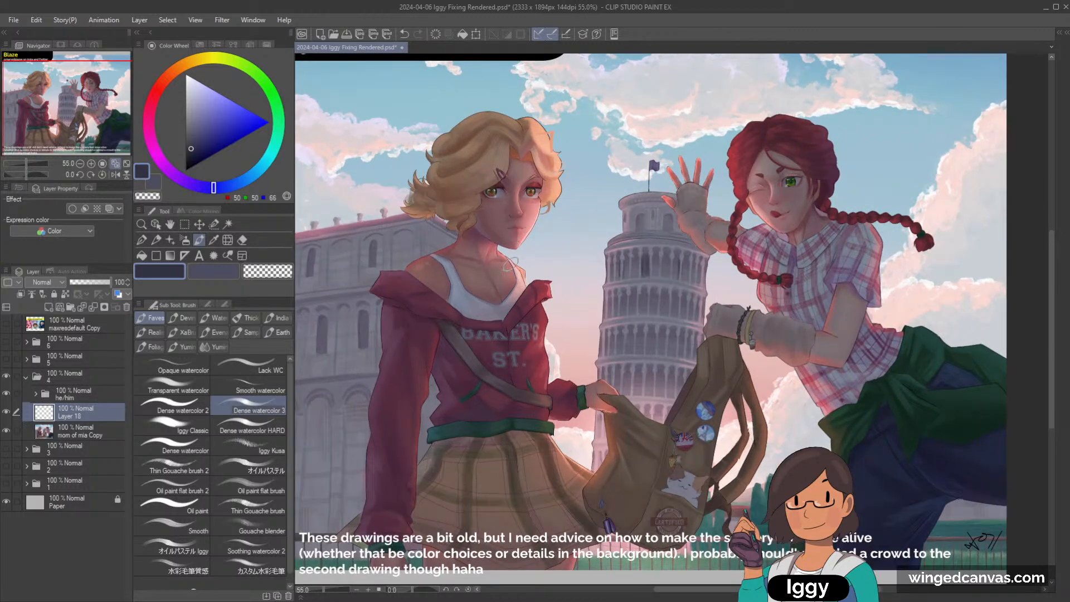
click(84, 436)
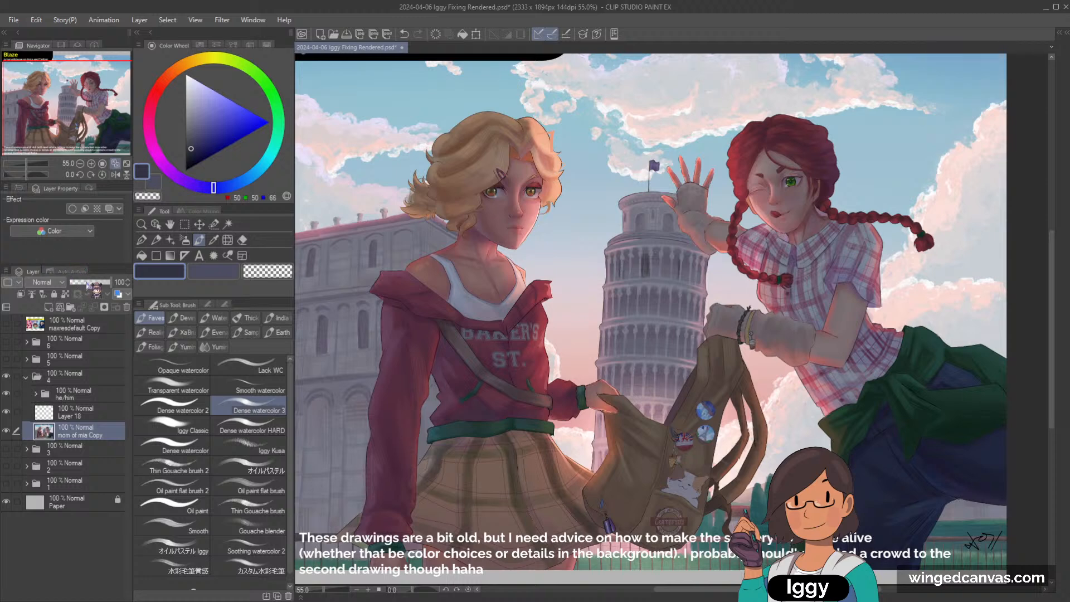
click(86, 282)
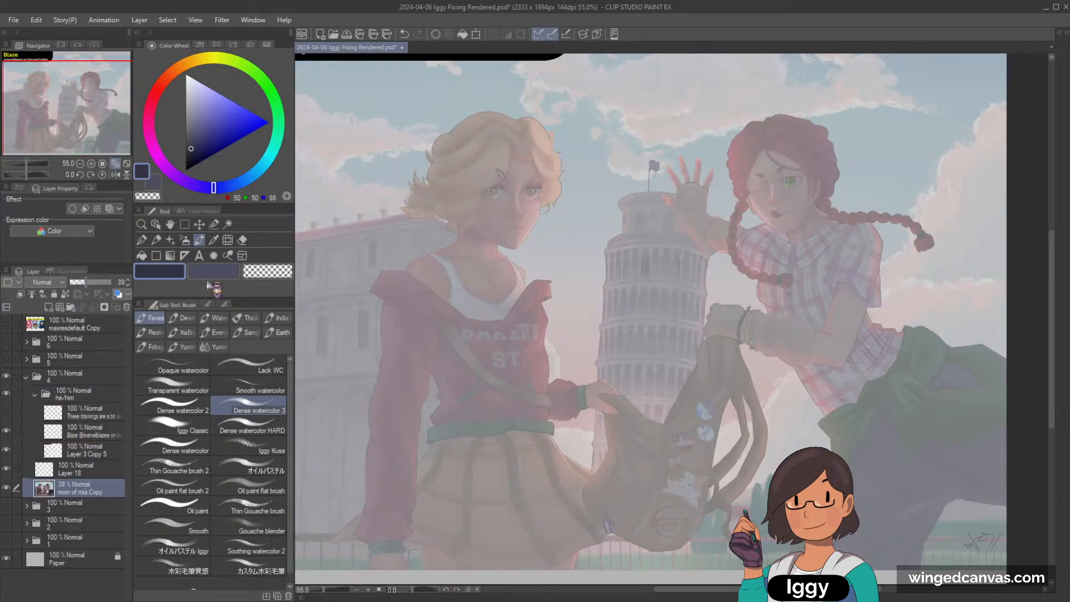
scroll(557, 122, up, 1)
click(94, 467)
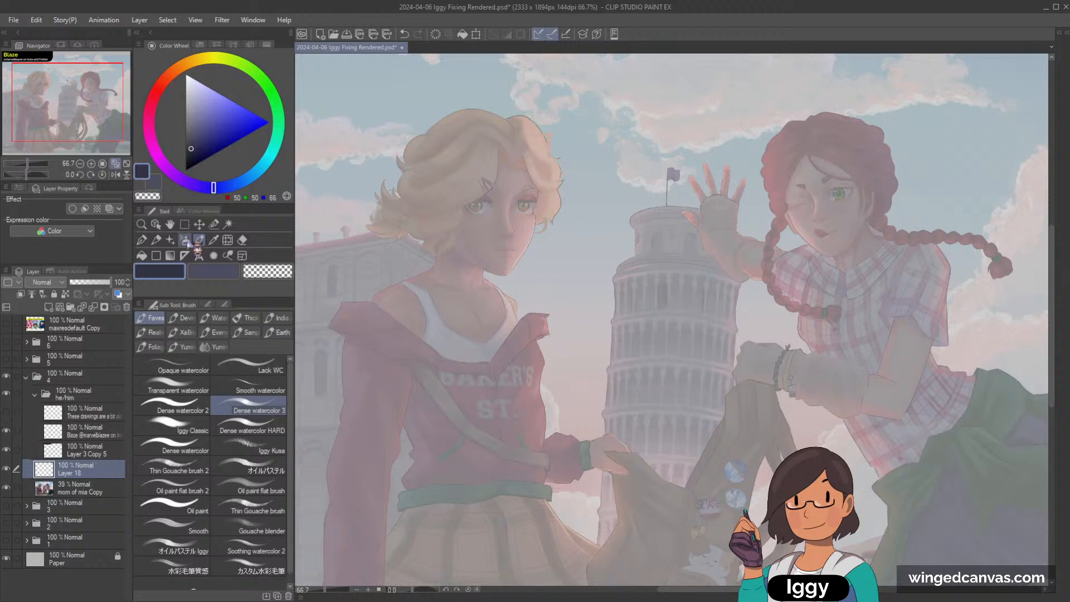
Sketch the blonde girl's head, face centre line, and neck in black with the Lighter pencil, undoing the first stroke.
click(156, 240)
click(185, 176)
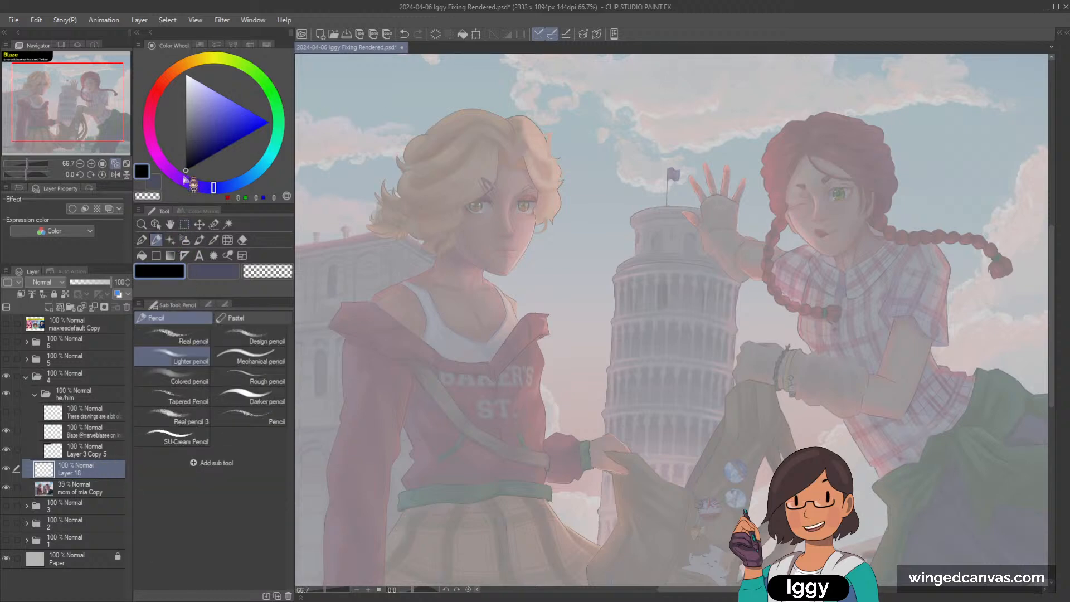
mouse_move(444, 149)
mouse_down()
mouse_move(435, 181)
mouse_move(446, 260)
mouse_up()
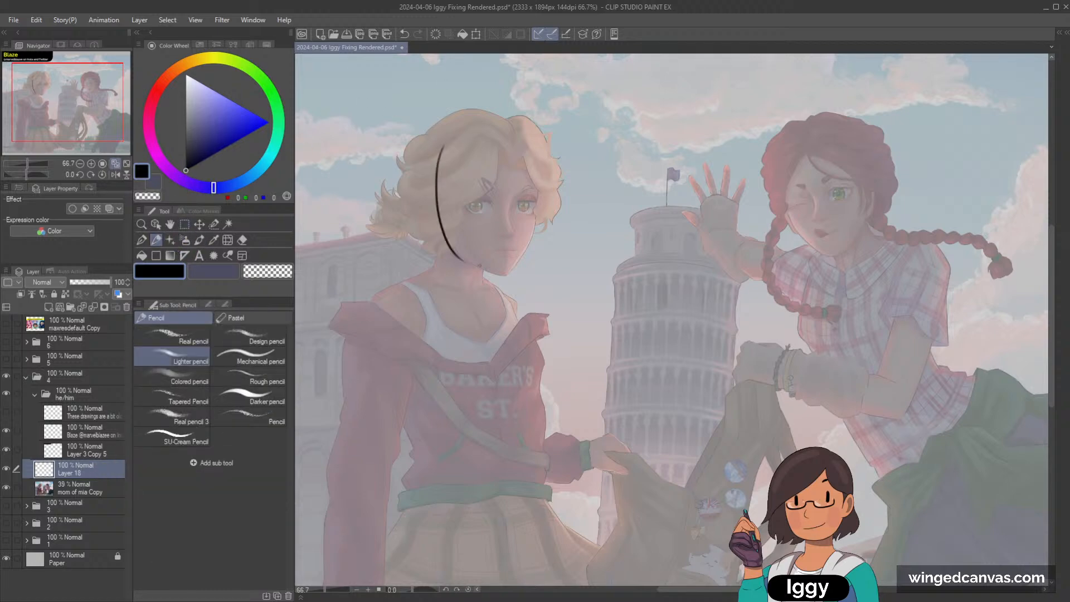
key(ctrl+z)
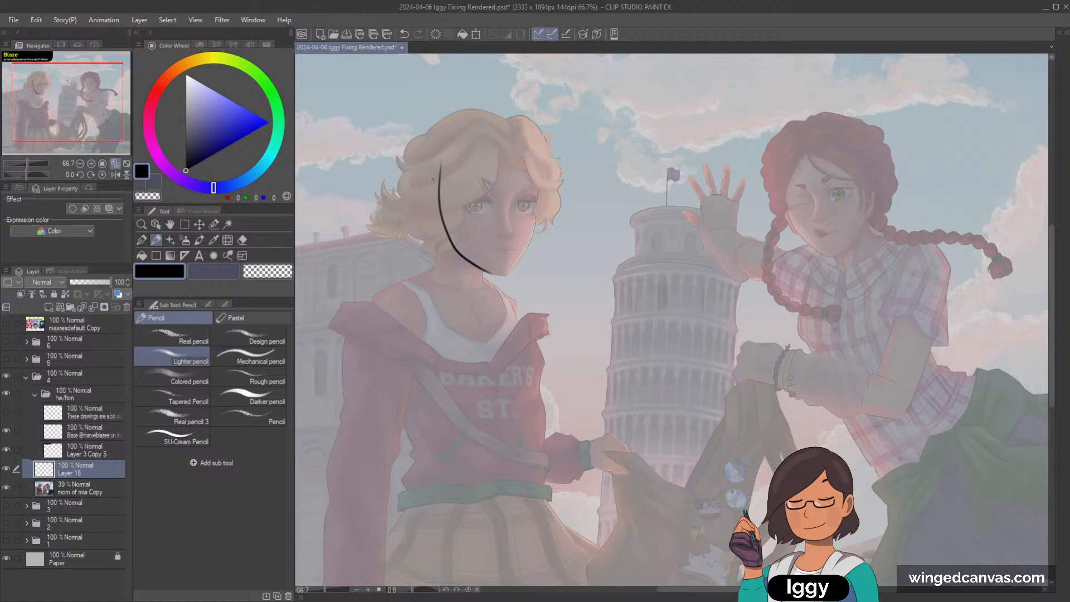
drag(434, 168, 495, 123)
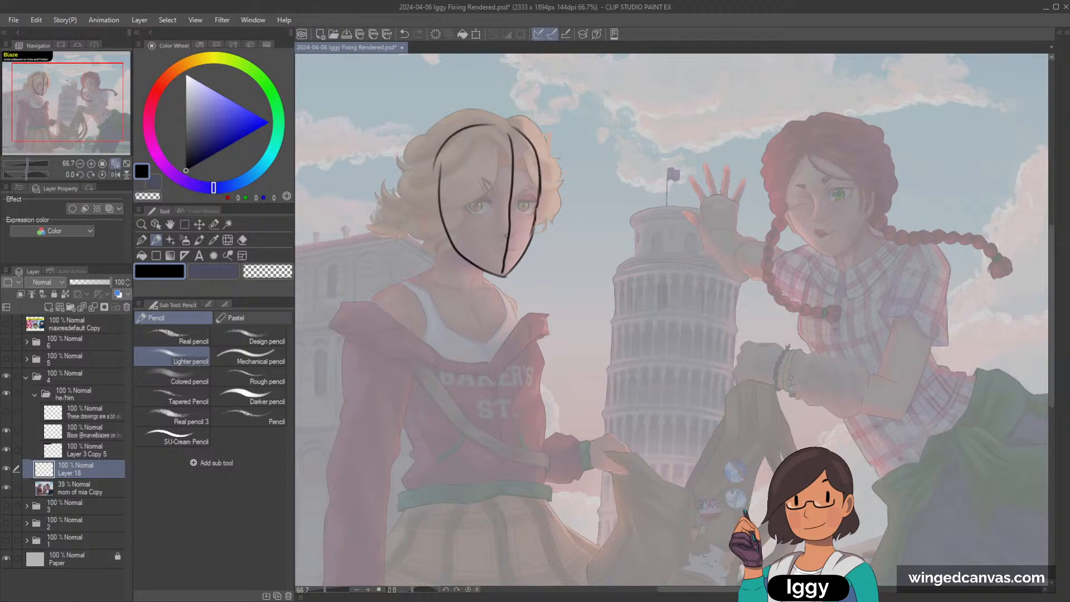
drag(443, 134, 421, 213)
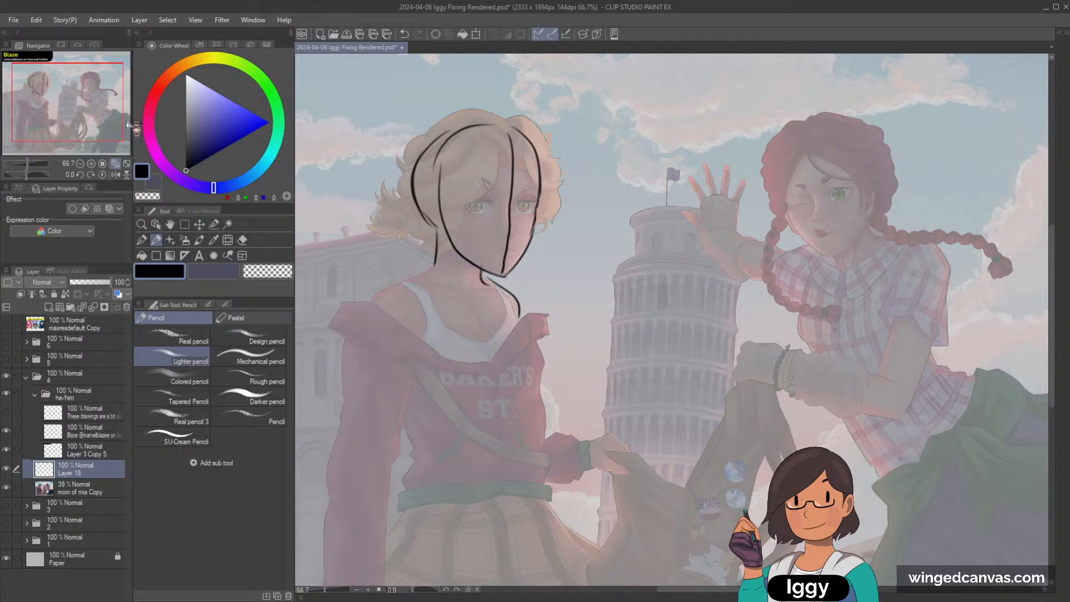
Sketch the blonde girl's neckline, shoulders, and torso sides, with a curved centre line down her chest.
drag(135, 127, 119, 115)
drag(455, 230, 504, 238)
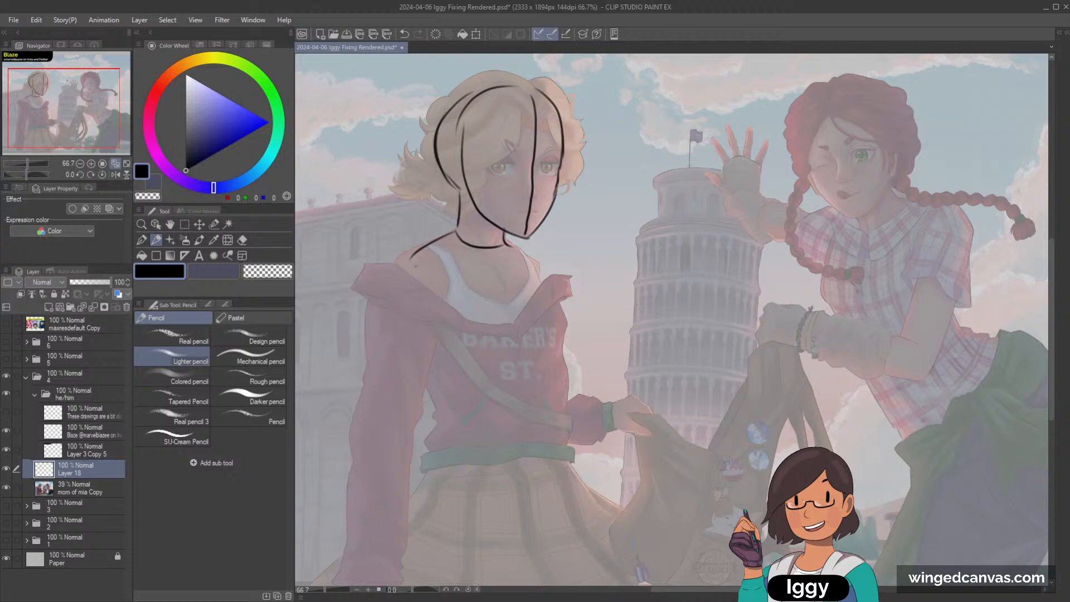
mouse_move(411, 259)
mouse_down()
mouse_move(412, 324)
mouse_move(437, 399)
mouse_up()
drag(504, 242, 554, 354)
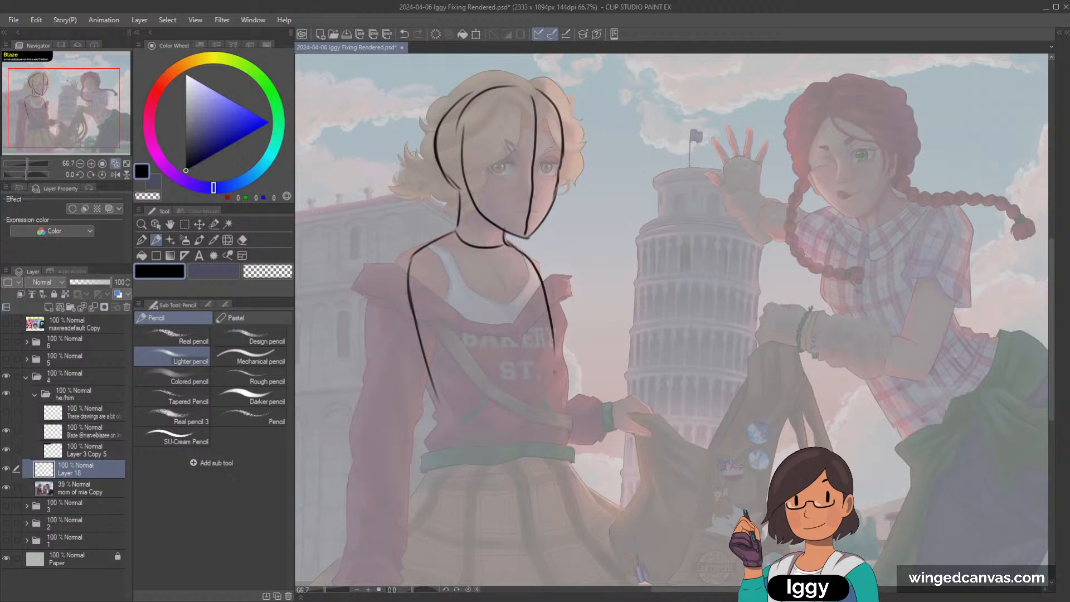
drag(492, 249, 514, 375)
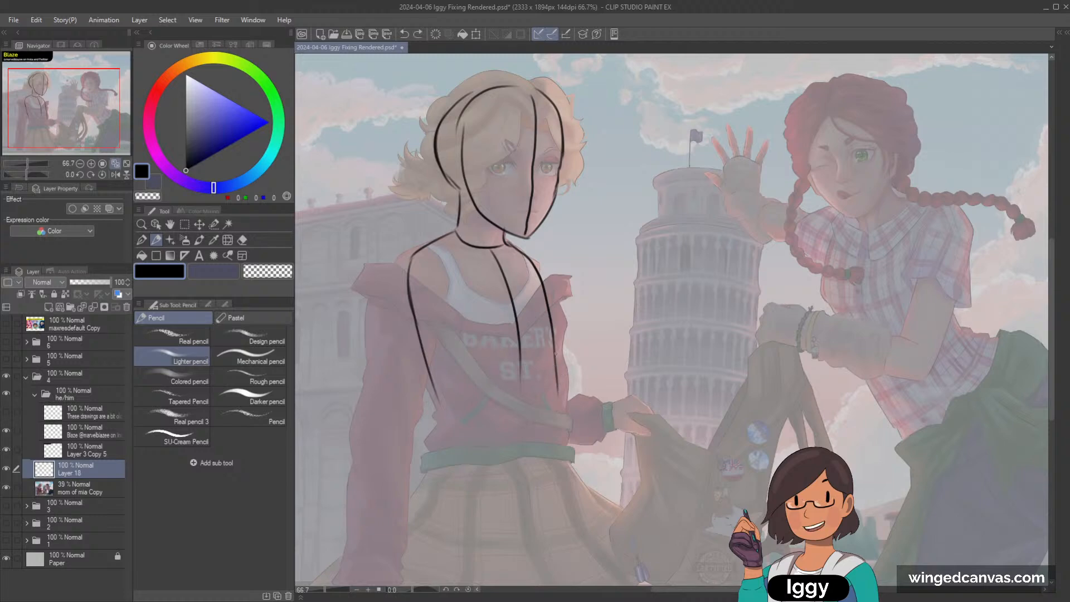
Refine the sketched torso side nearest the tower, adding a short chest contour line beneath the shoulder.
key(ctrl+minus)
key(ctrl+minus)
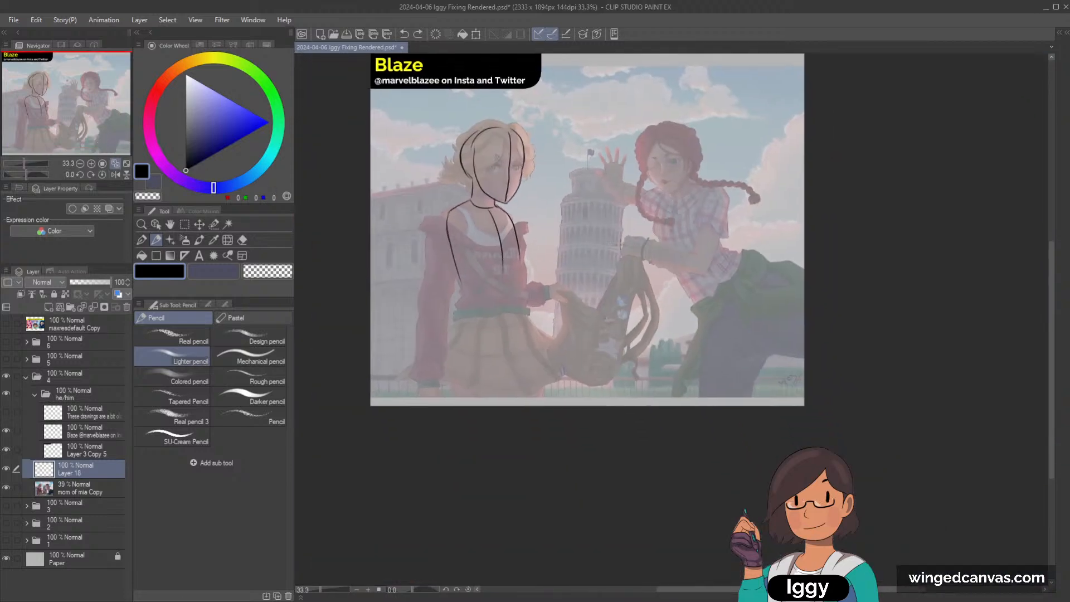
scroll(588, 276, up, 3)
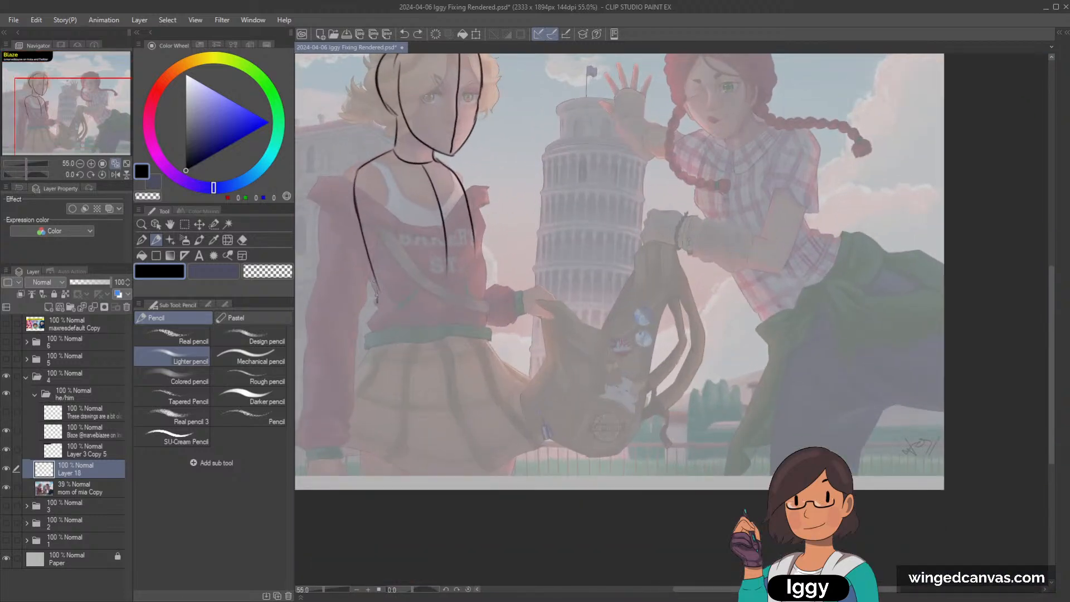
scroll(475, 175, up, 1)
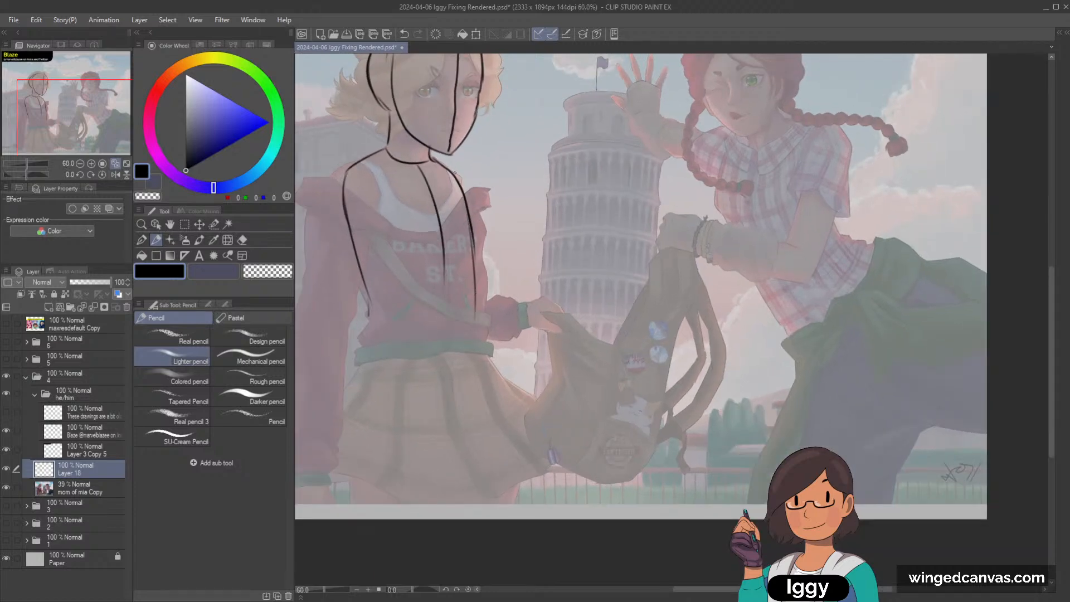
key(ctrl+z)
drag(474, 188, 473, 228)
scroll(492, 236, up, 1)
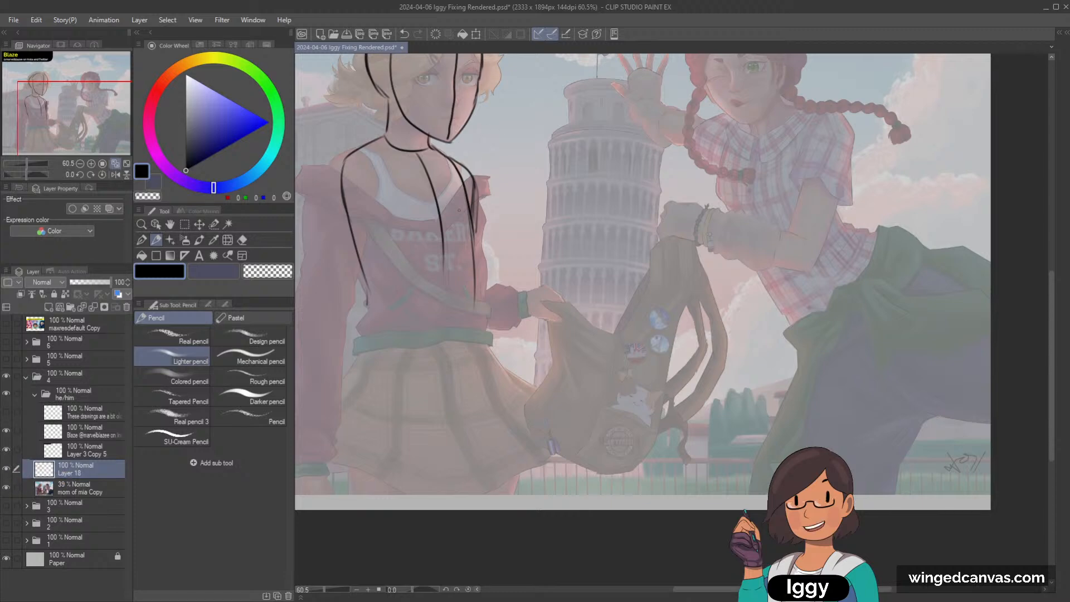
Try an arrow pointing from the chest toward the tower and an angled box form beside the torso, undoing these strokes.
key(ctrl+z)
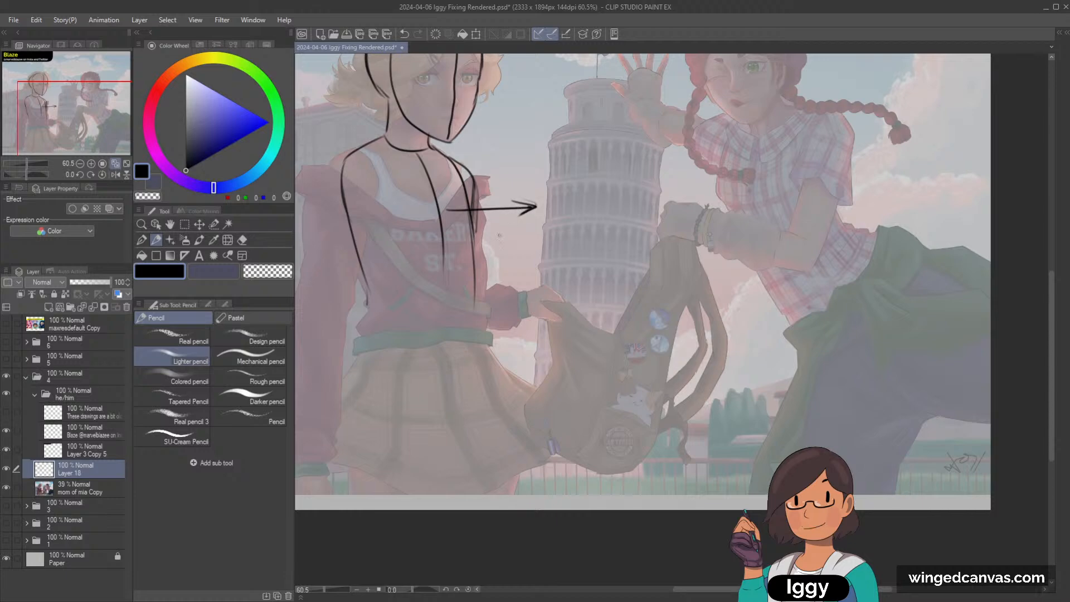
key(ctrl+z)
key(ctrl+z)
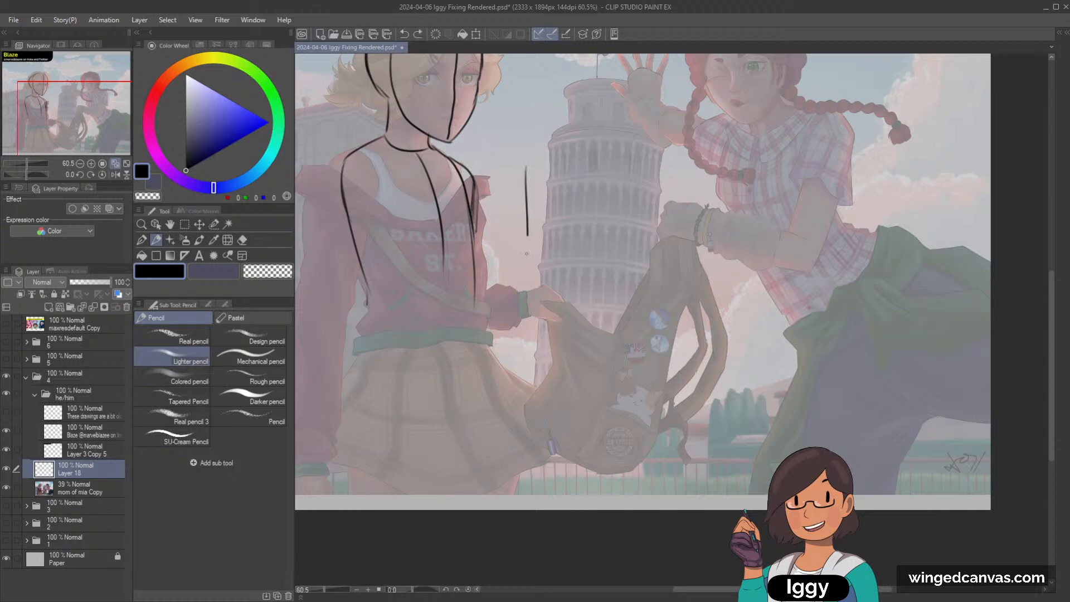
key(ctrl+z)
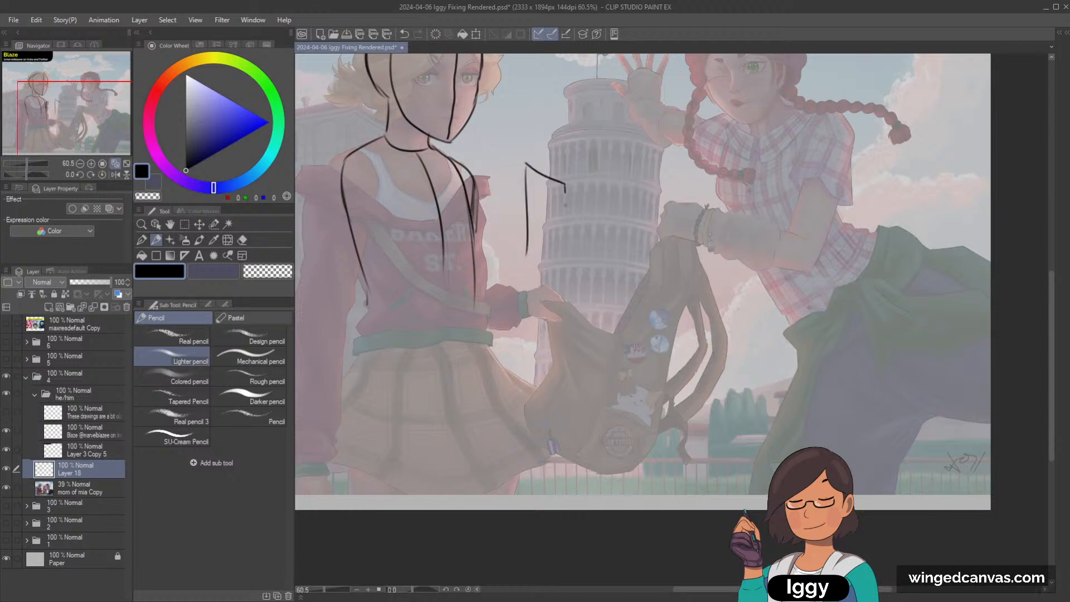
drag(565, 183, 566, 256)
drag(528, 260, 537, 261)
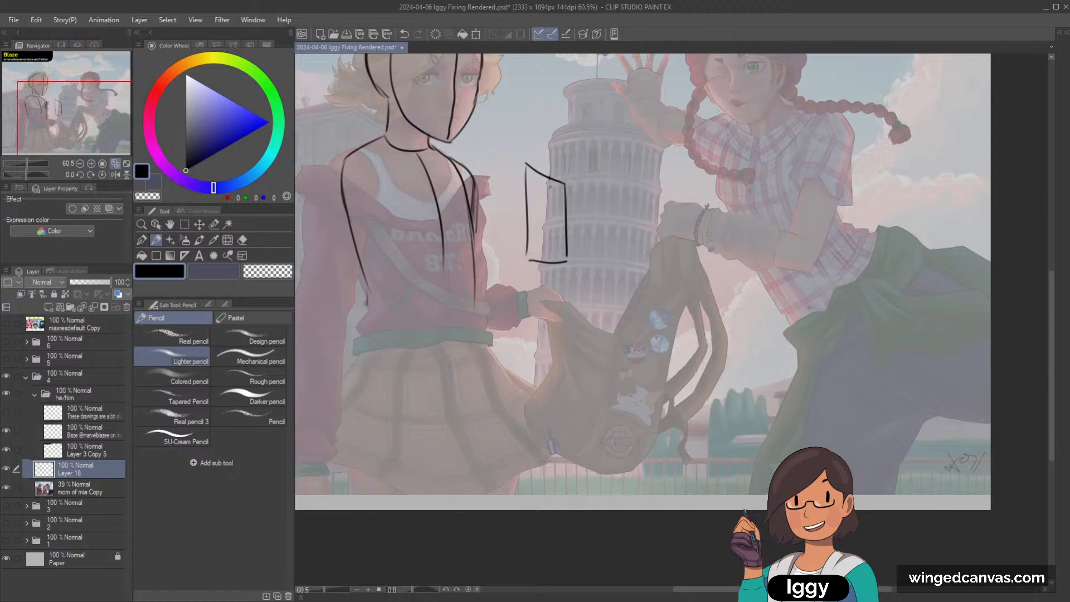
drag(550, 179, 552, 272)
key(ctrl+z)
key(ctrl+z)
key(ctrl+z)
key(ctrl+z)
key(ctrl+z)
key(ctrl+z)
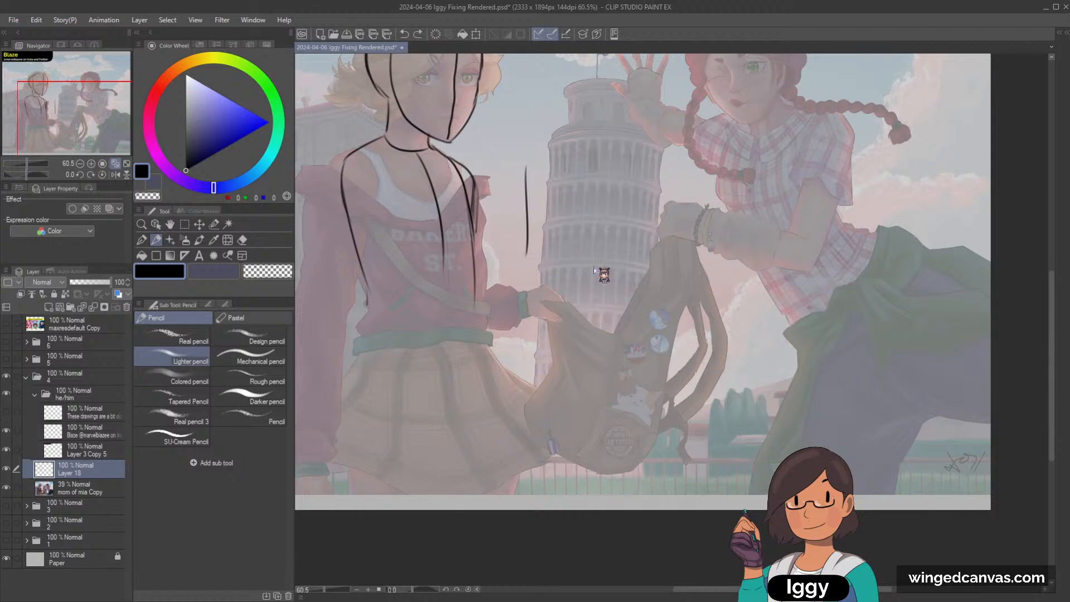
Try a small front-facing cube with a side plane over the leaning tower, and undo its strokes.
mouse_move(549, 193)
mouse_down()
mouse_move(589, 200)
mouse_move(584, 244)
mouse_up()
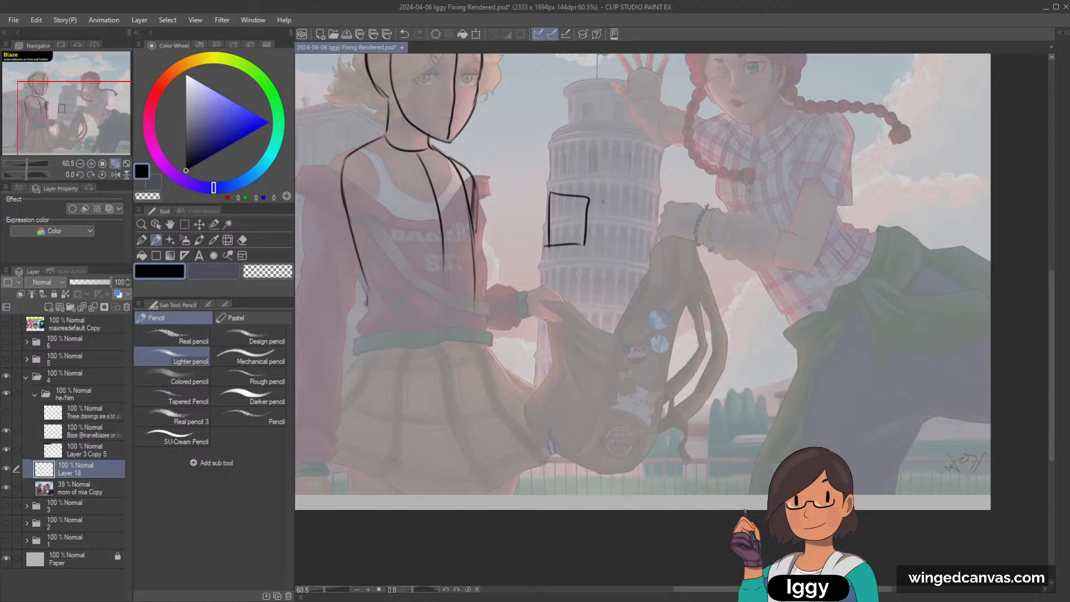
drag(549, 194, 592, 191)
scroll(608, 194, down, 3)
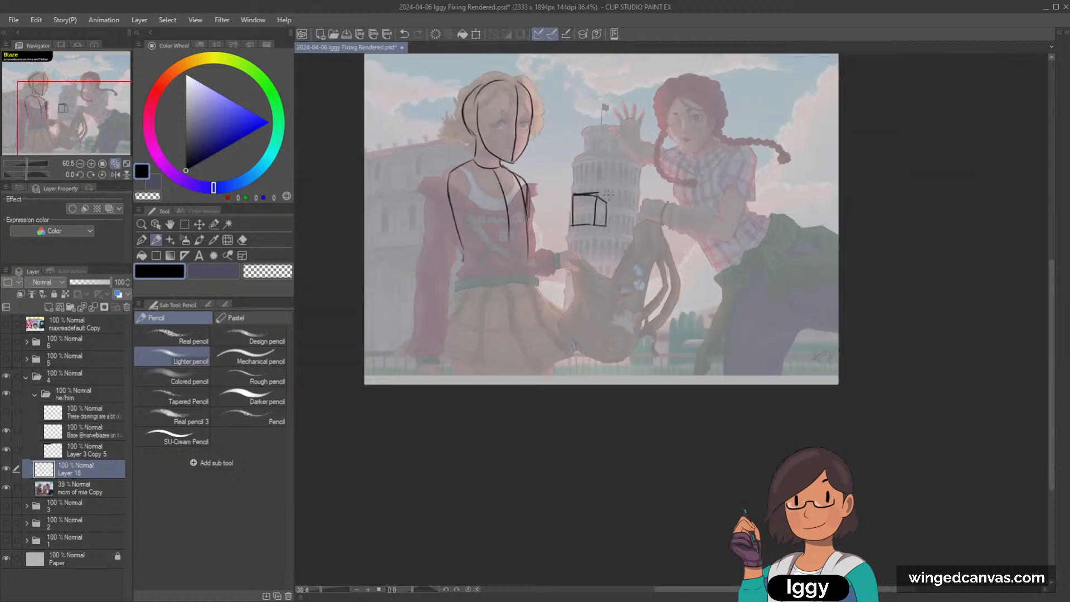
key(ctrl+z)
key(ctrl+z)
key(ctrl+z)
key(ctrl+z)
key(ctrl+z)
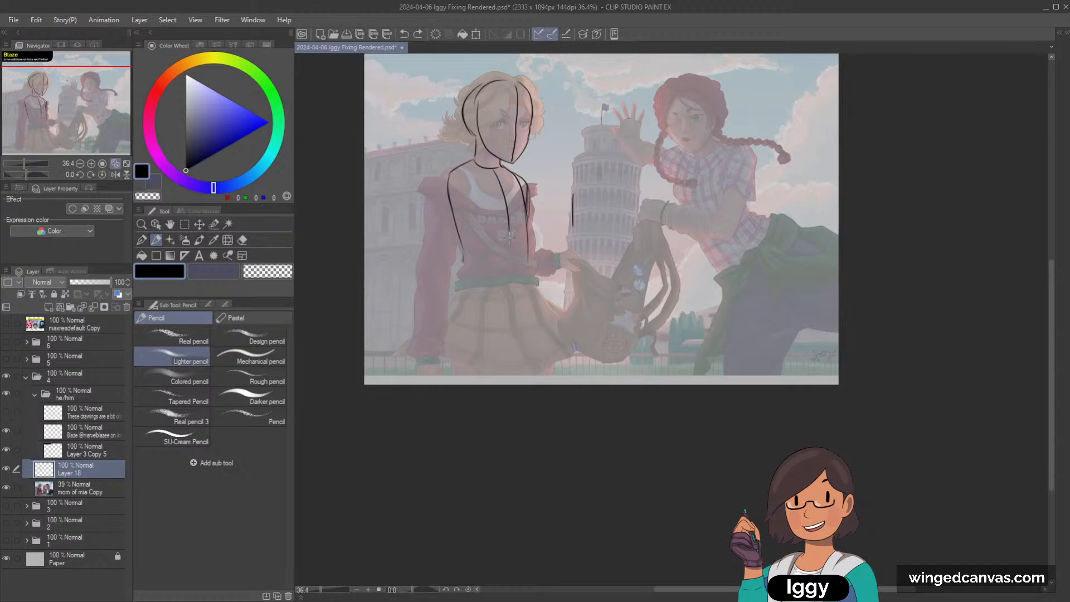
Hide the sketch on Layer 18 and restore the artwork layer's opacity to 100%.
scroll(509, 229, up, 2)
click(10, 468)
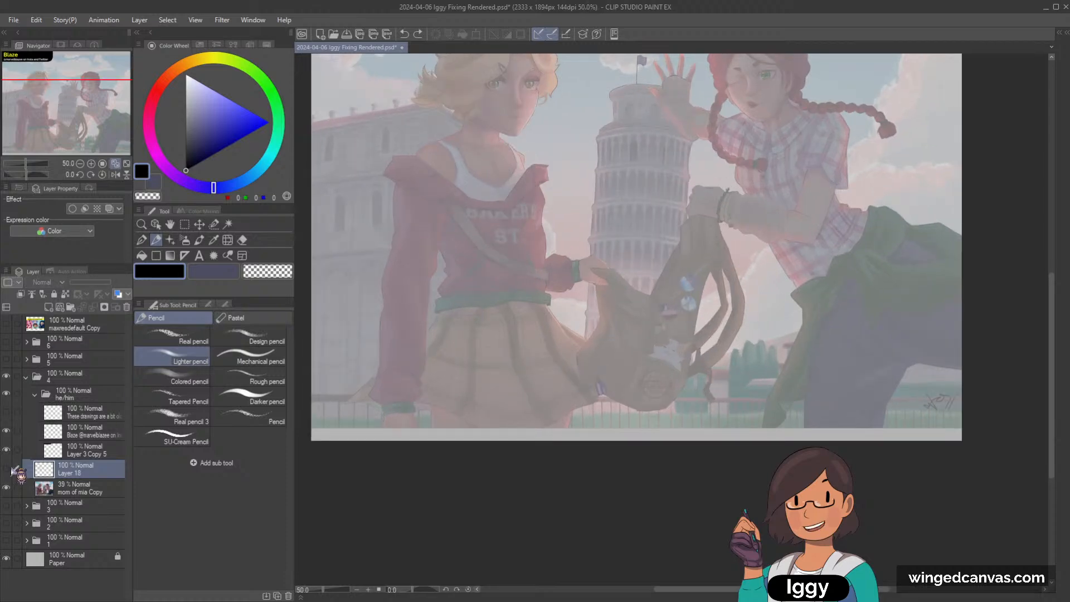
click(78, 487)
click(109, 282)
scroll(591, 198, up, 1)
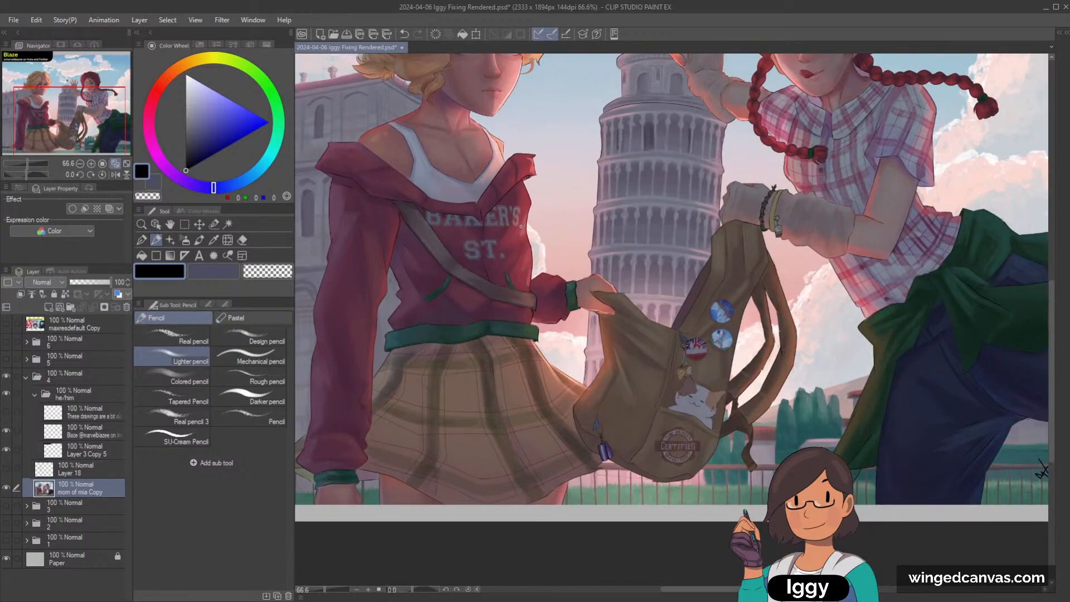
Try pencil guide strokes across the BAKER'S lettering on the hoodie, undoing each one.
drag(428, 228, 516, 225)
key(ctrl+z)
drag(430, 228, 497, 238)
key(ctrl+z)
drag(430, 227, 497, 238)
key(ctrl+z)
Try to reshape the BAKER'S ST. lettering on the artwork layer with Liquify, and undo the change.
click(228, 239)
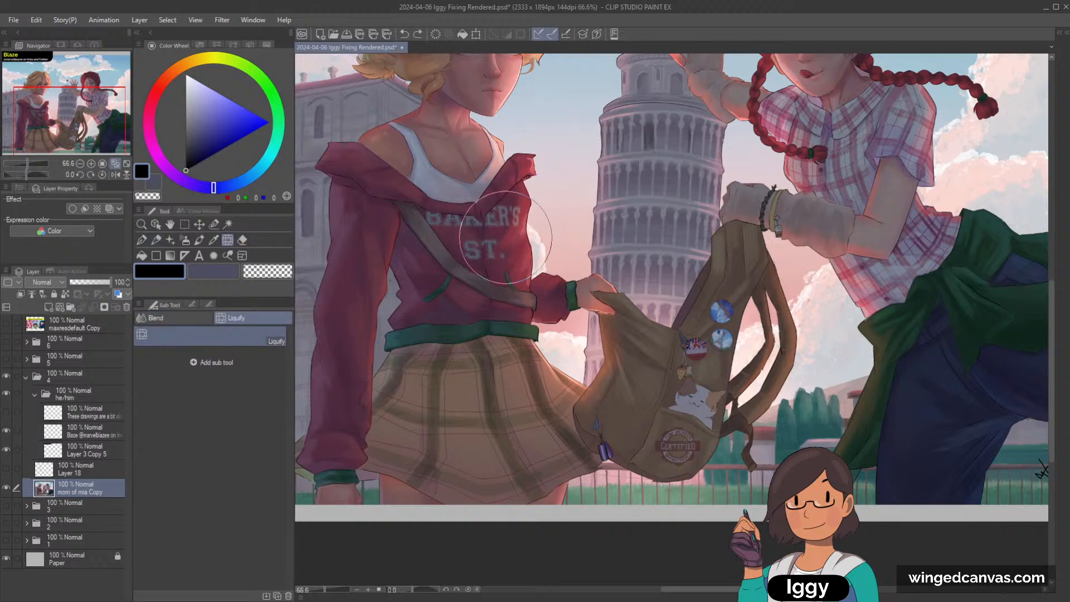
mouse_move(505, 236)
mouse_down()
mouse_move(510, 220)
mouse_move(443, 223)
mouse_move(499, 220)
mouse_up()
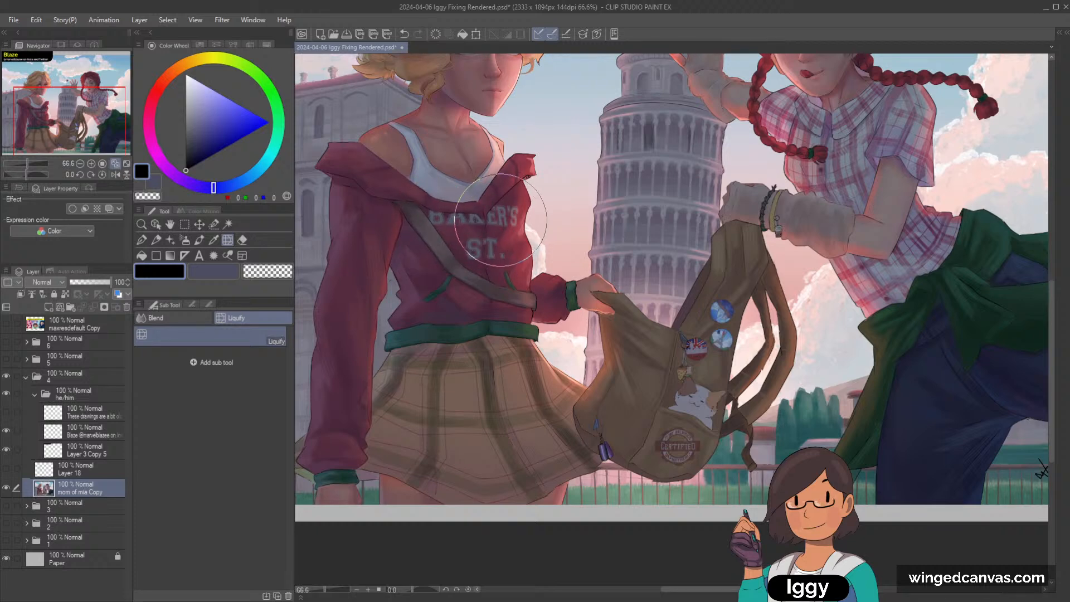
key(ctrl+z)
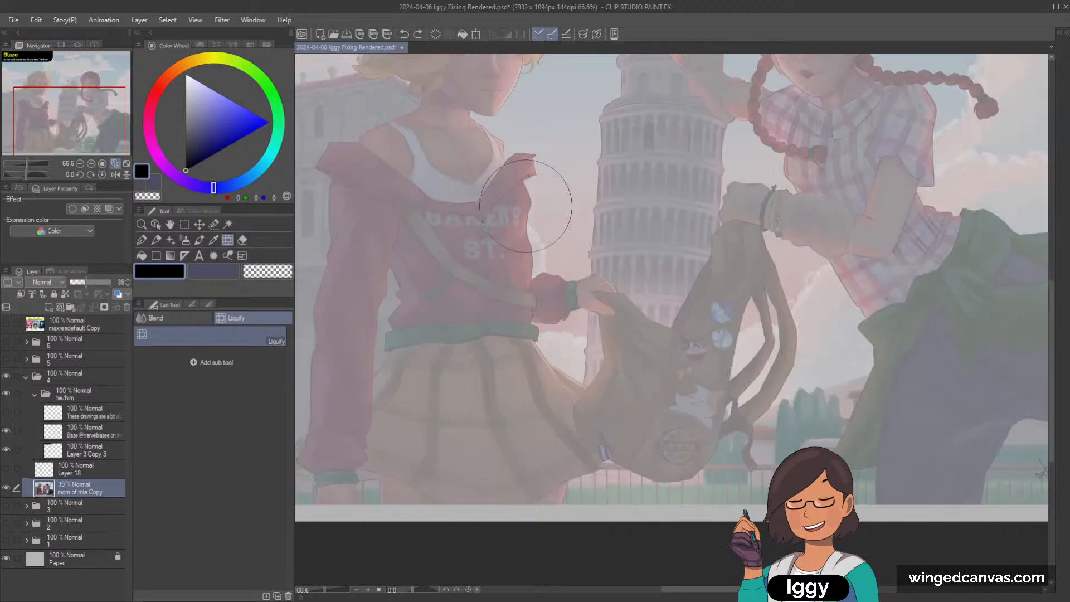
key(ctrl+z)
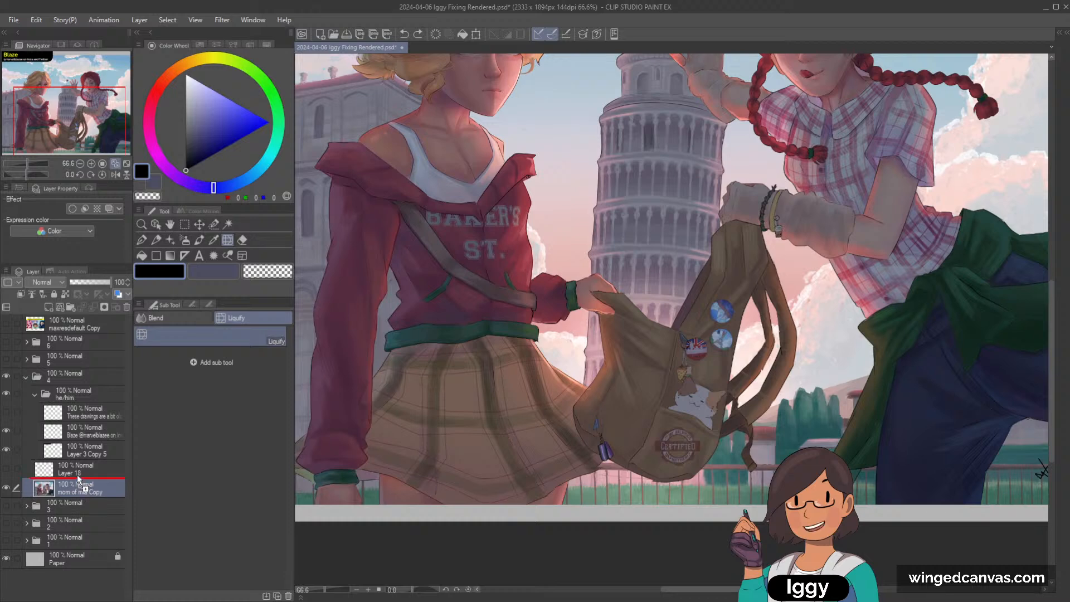
Duplicate the artwork layer, group the copy with Layer 18 in a new folder, and make the copy the active layer.
drag(78, 478, 78, 478)
click(35, 394)
click(89, 413)
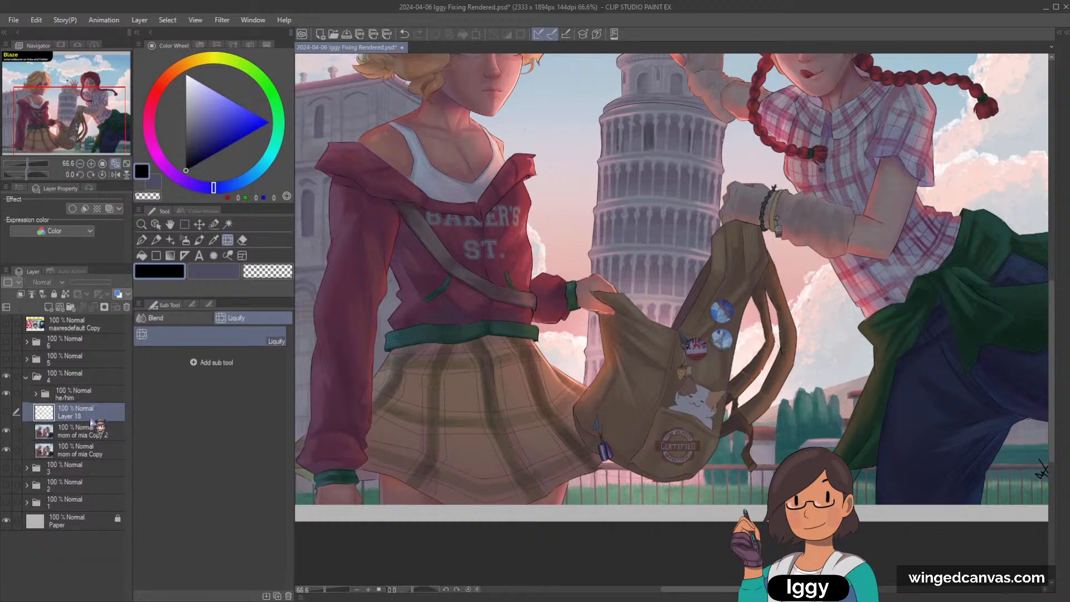
click(71, 308)
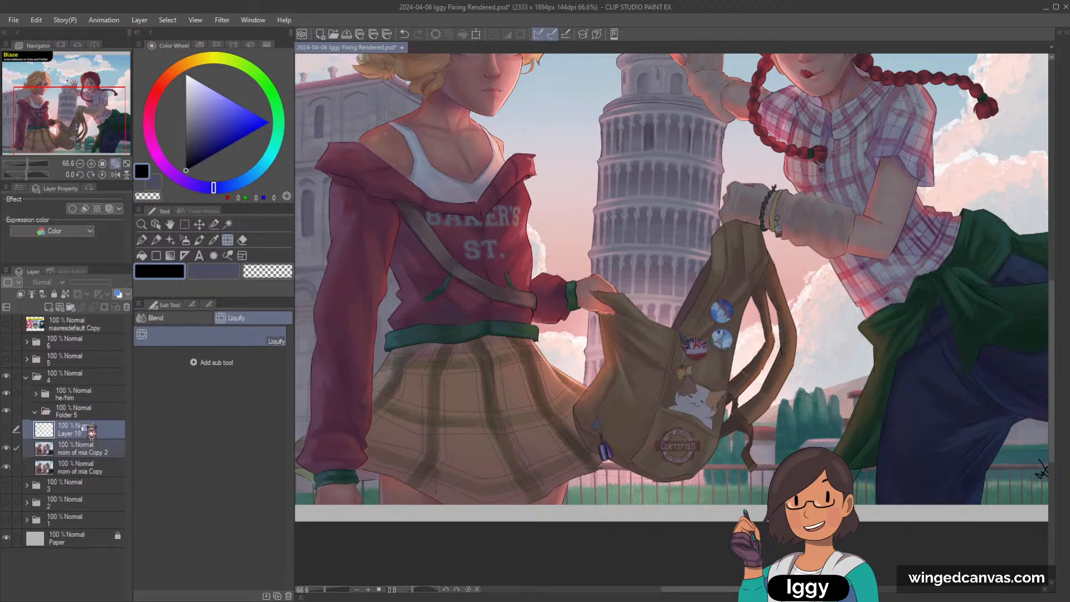
drag(84, 426, 89, 413)
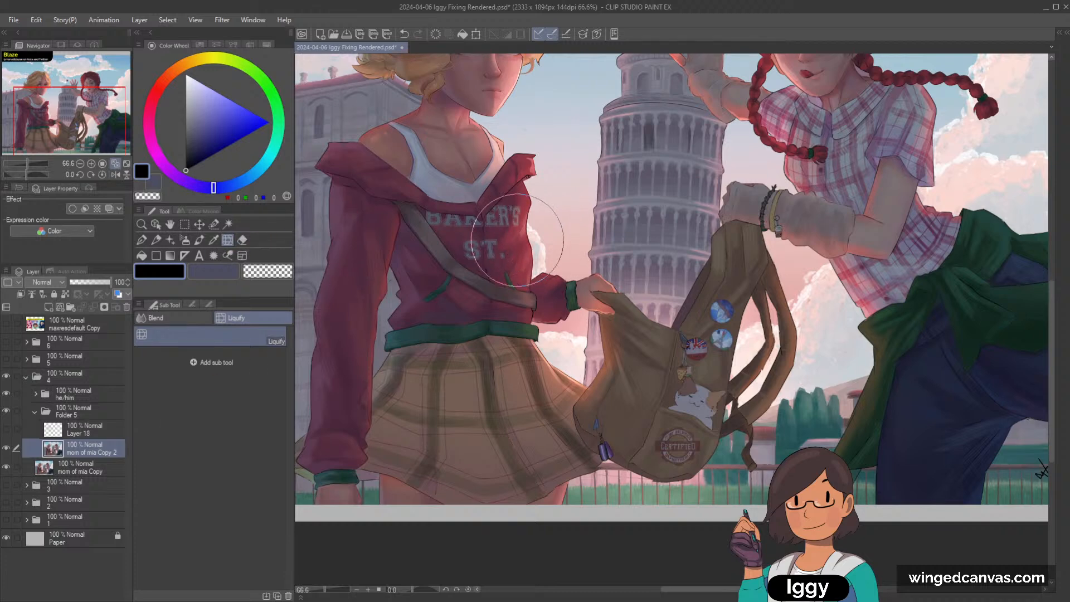
Bend the BAKER'S ST. lettering with Liquify on the copied artwork layer so it wraps around the blonde girl's torso.
mouse_move(455, 226)
mouse_down()
mouse_move(526, 235)
mouse_move(523, 223)
mouse_move(524, 240)
mouse_move(485, 255)
mouse_move(523, 255)
mouse_up()
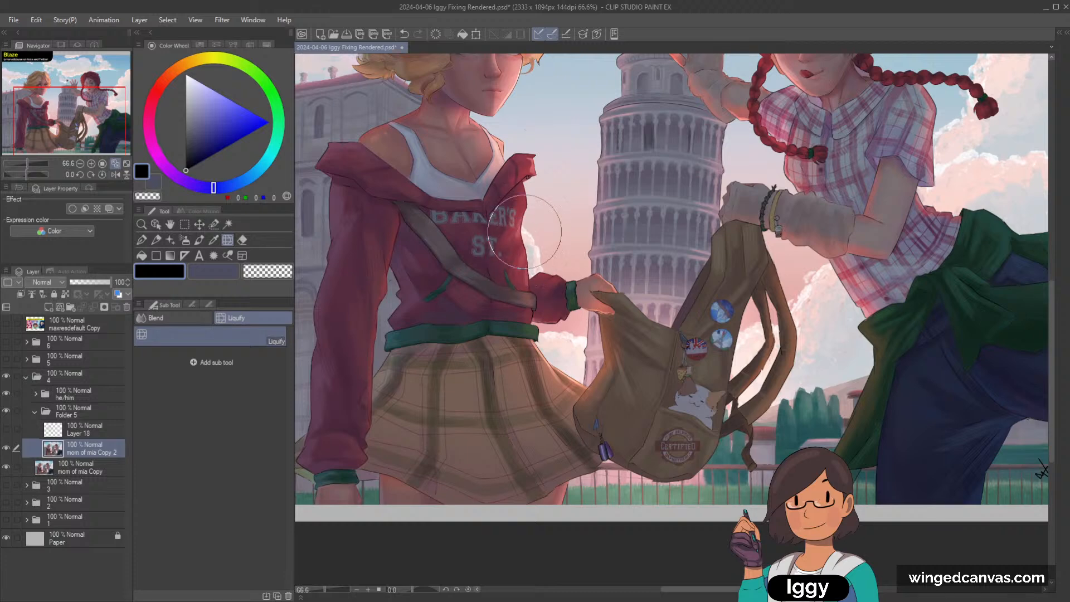
drag(520, 146, 524, 146)
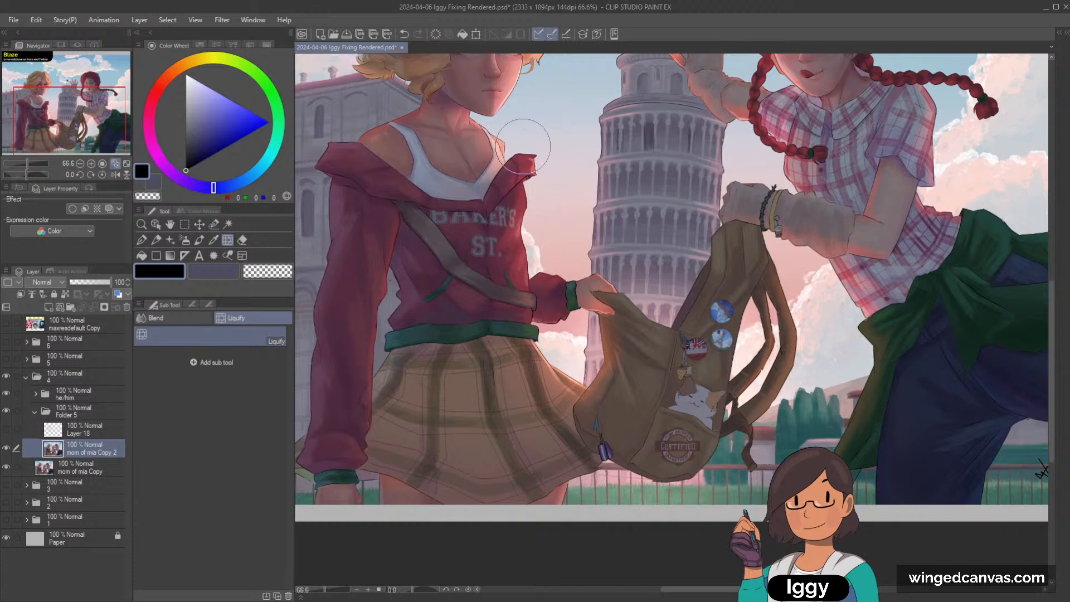
key(bracketright)
key(bracketright)
key(bracketright)
drag(446, 225, 452, 224)
Adjust the hoodie's tower-facing edge below the lettering with a Liquify stroke toward the waist.
key(bracketleft)
key(bracketleft)
key(bracketleft)
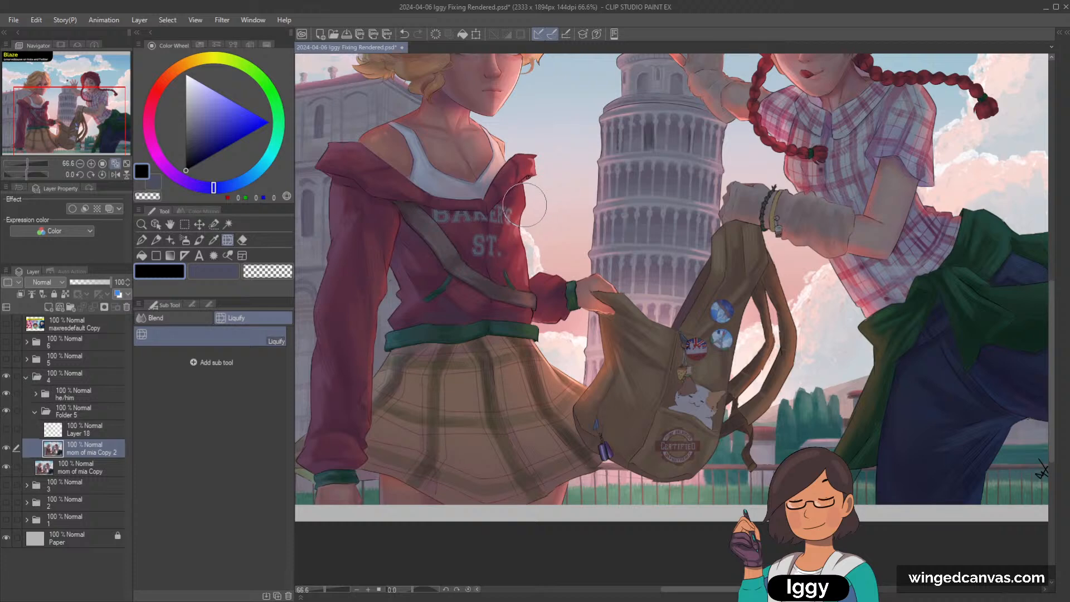
key(bracketright)
key(bracketright)
drag(525, 279, 519, 307)
scroll(697, 114, down, 10)
scroll(711, 87, up, 4)
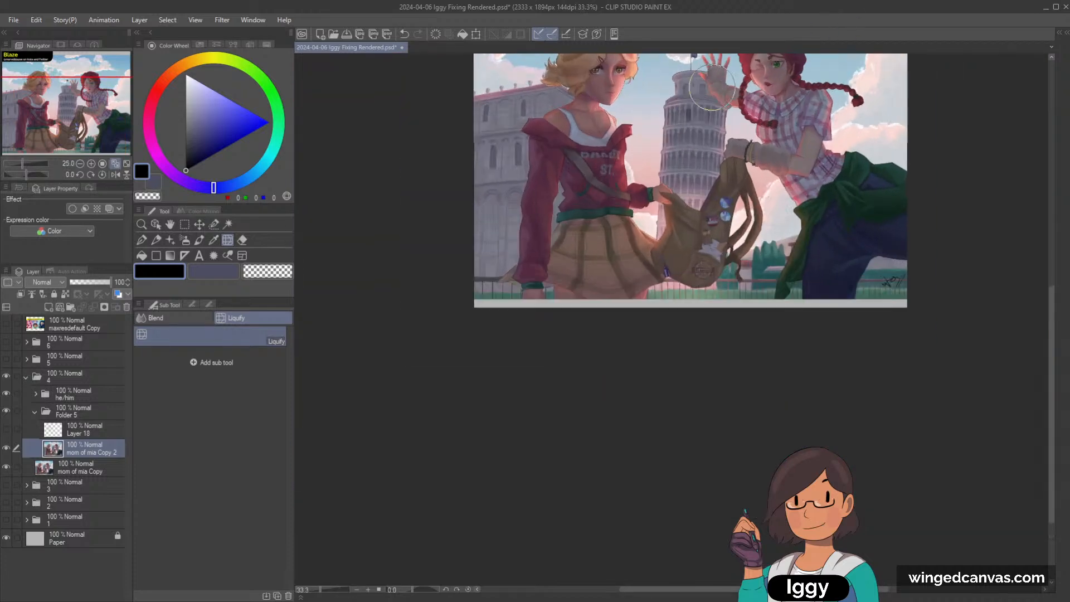
scroll(527, 292, up, 3)
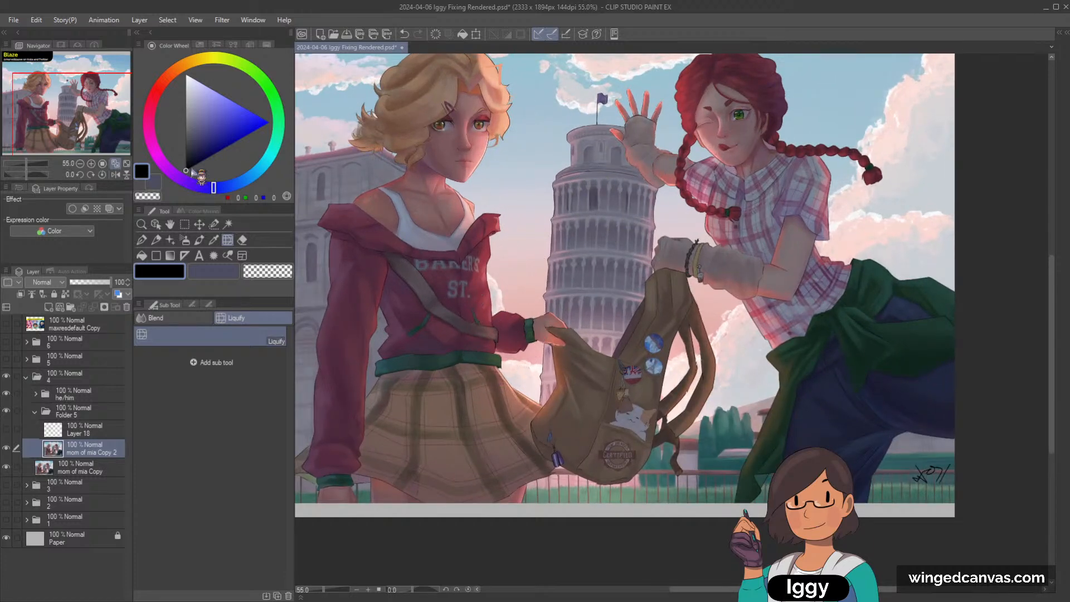
Try to reshape the tower-facing side of the blonde girl's face and hair with an enlarged Liquify brush.
drag(109, 114, 110, 102)
scroll(437, 256, up, 2)
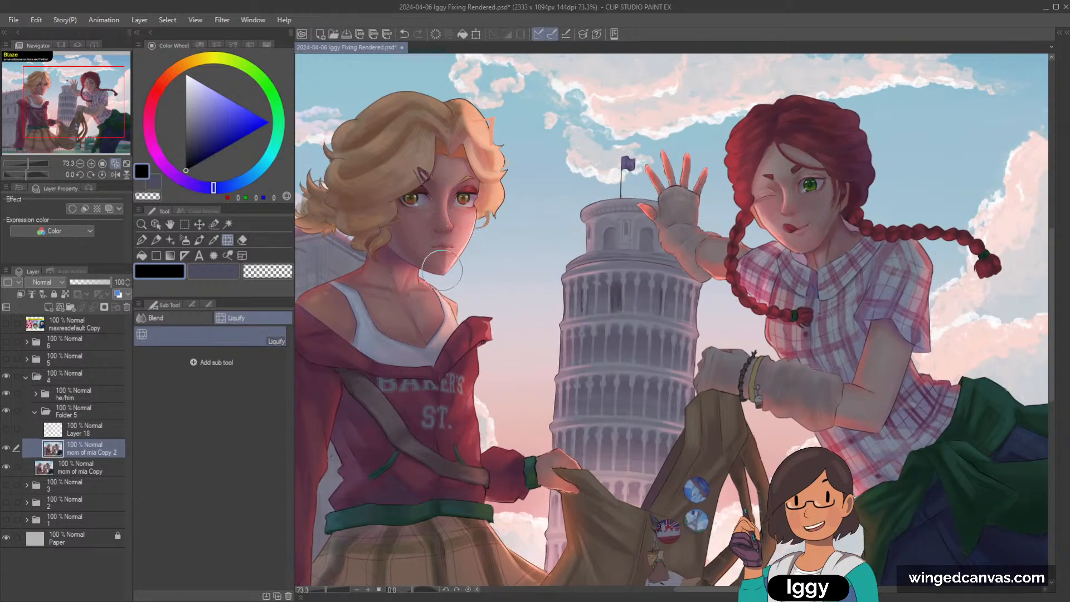
key(bracketright)
key(bracketright)
key(bracketright)
key(bracketright)
scroll(488, 188, up, 2)
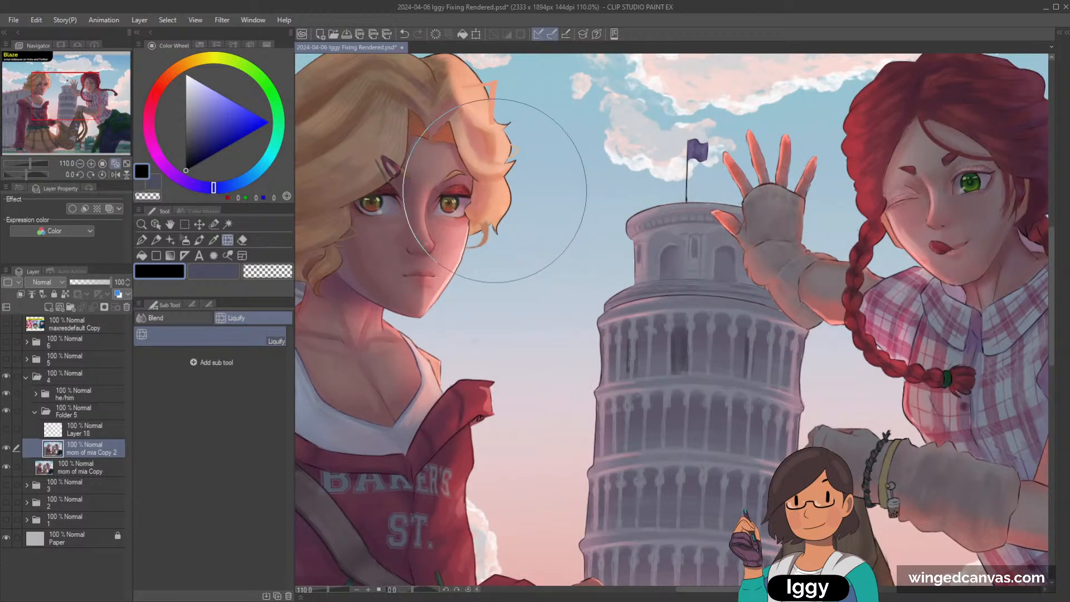
drag(497, 186, 493, 207)
scroll(569, 120, down, 4)
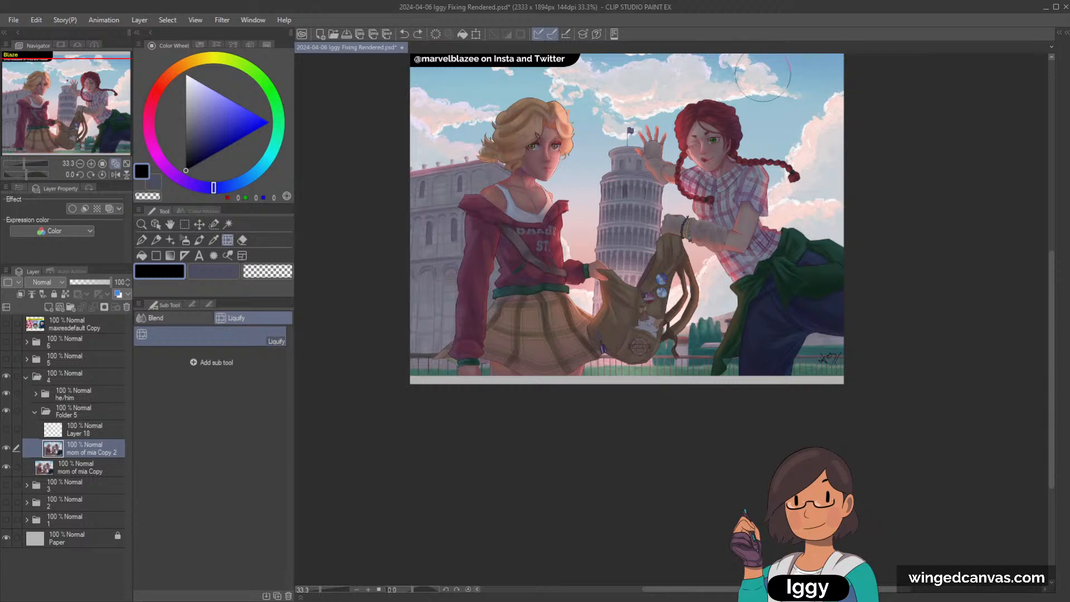
scroll(686, 92, up, 2)
click(91, 106)
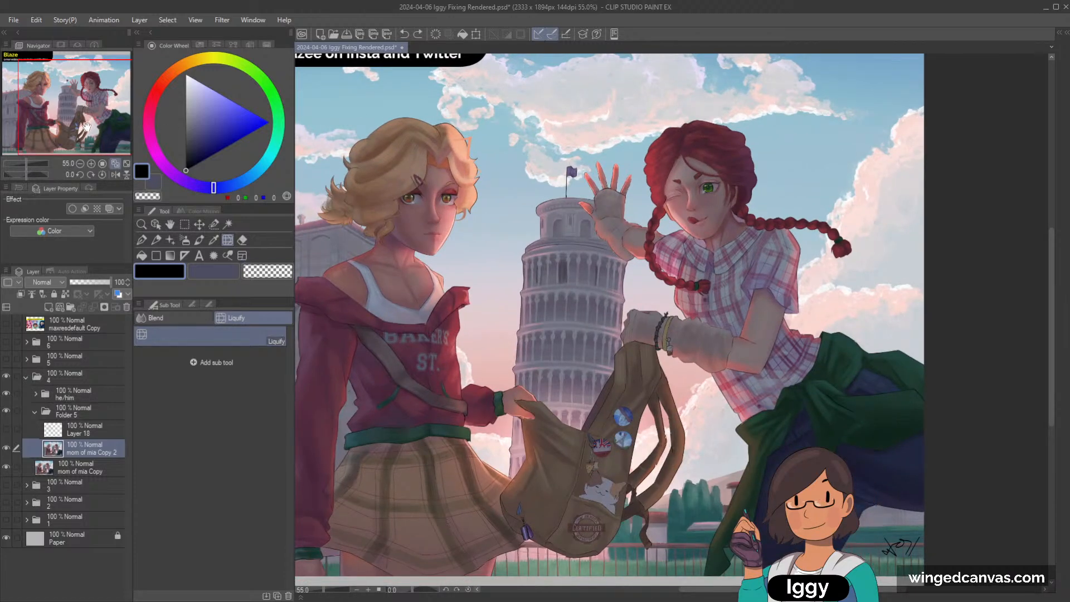
Nudge the area near the hoodie hem and reshape the plaid skirt beside the backpack with a larger Liquify brush.
click(86, 124)
drag(511, 367, 513, 373)
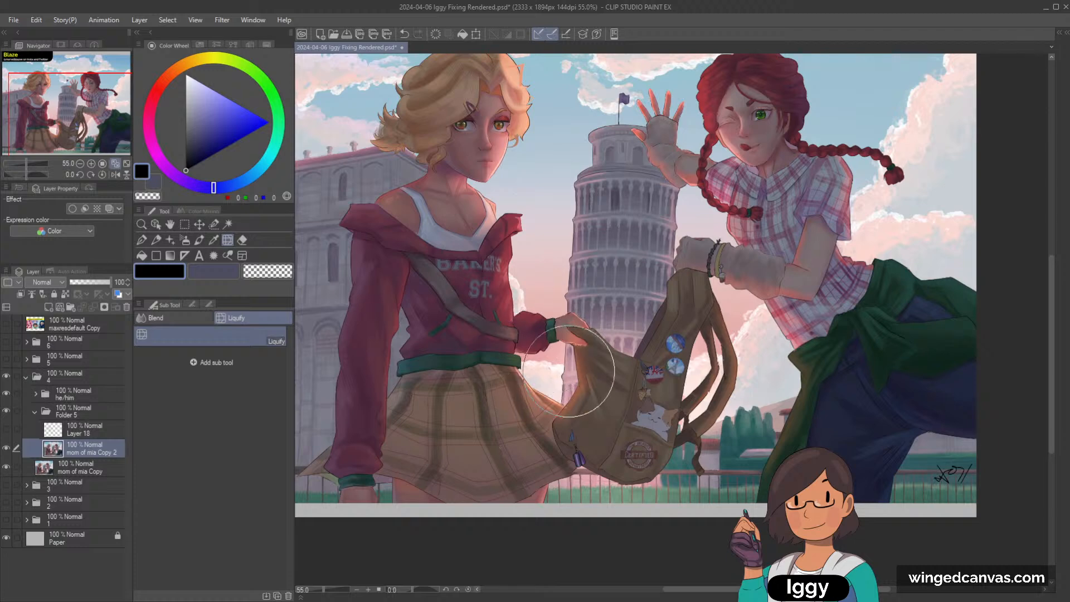
key(bracketright)
key(bracketright)
key(bracketright)
mouse_move(505, 434)
mouse_down()
mouse_move(501, 443)
mouse_move(553, 446)
mouse_up()
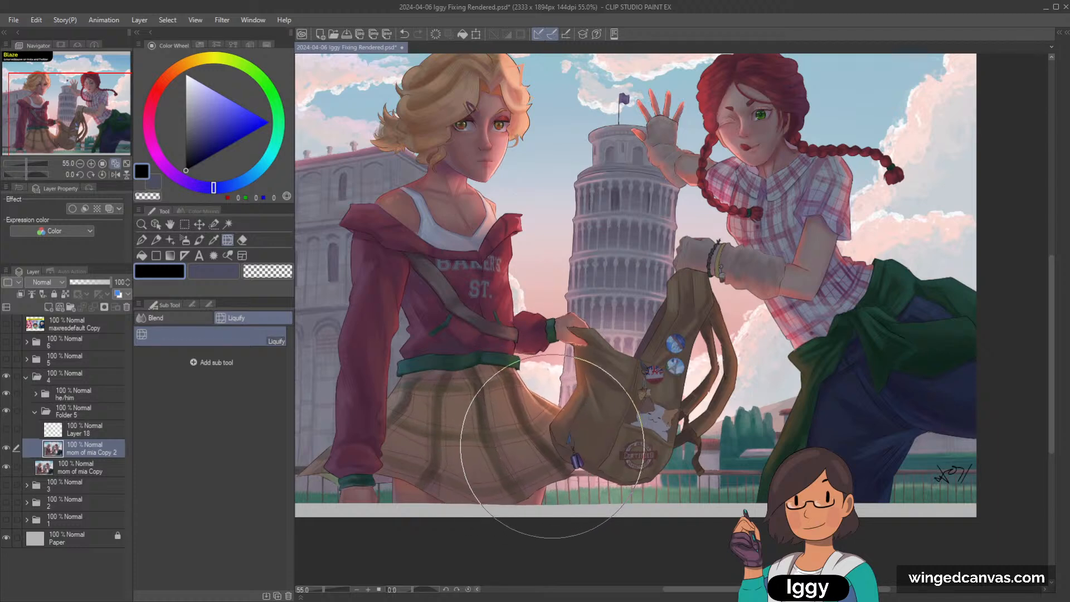
Examine the reshaped hoodie, sleeve and skirt of the blonde girl at several magnifications.
scroll(611, 371, down, 4)
drag(49, 109, 66, 128)
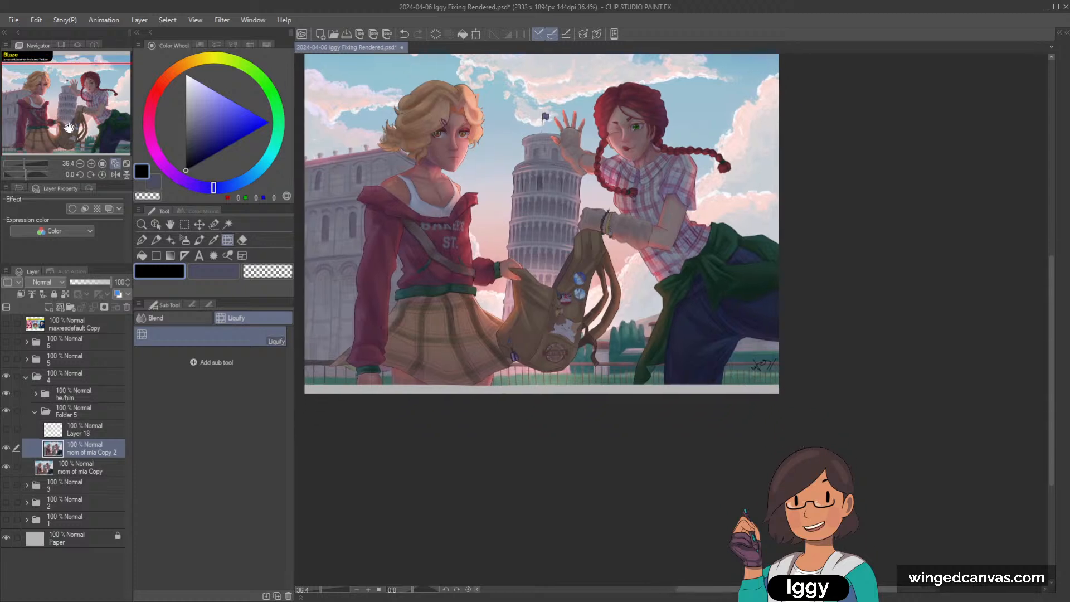
scroll(417, 248, up, 2)
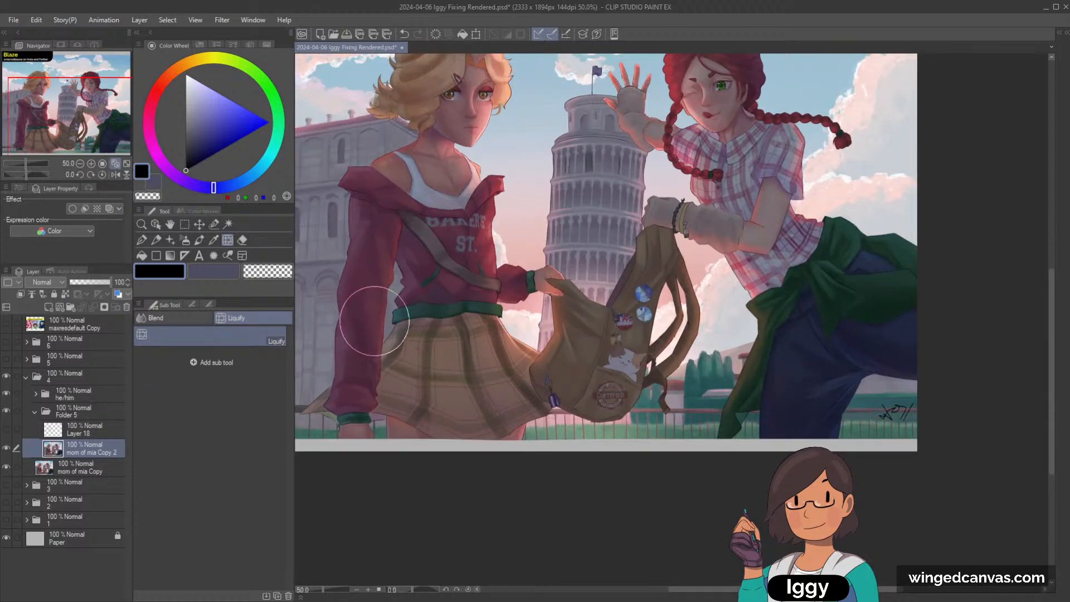
scroll(370, 322, up, 1)
scroll(392, 249, up, 1)
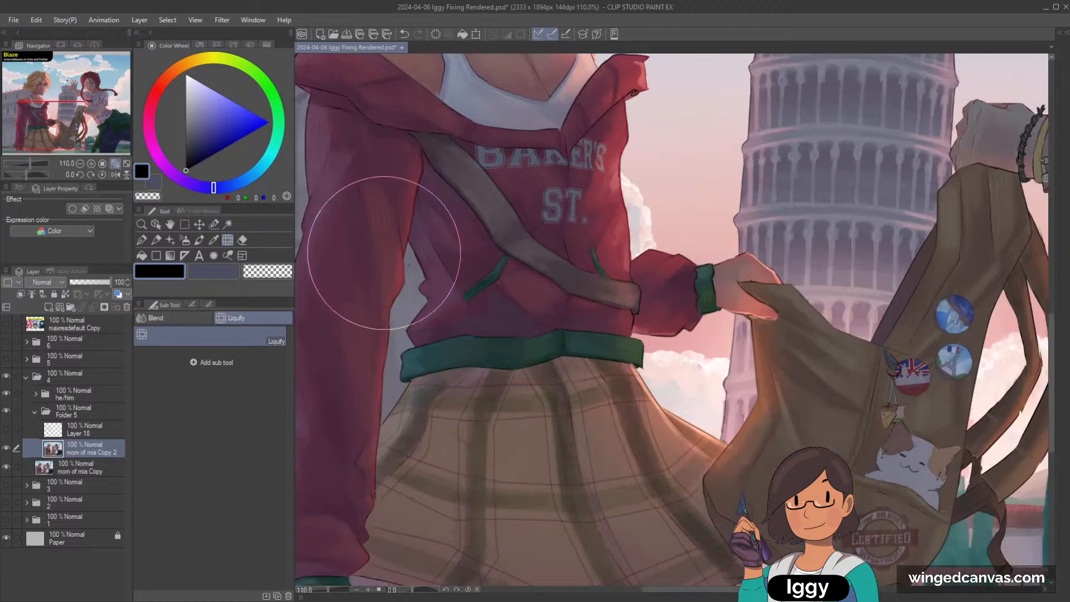
scroll(382, 234, down, 2)
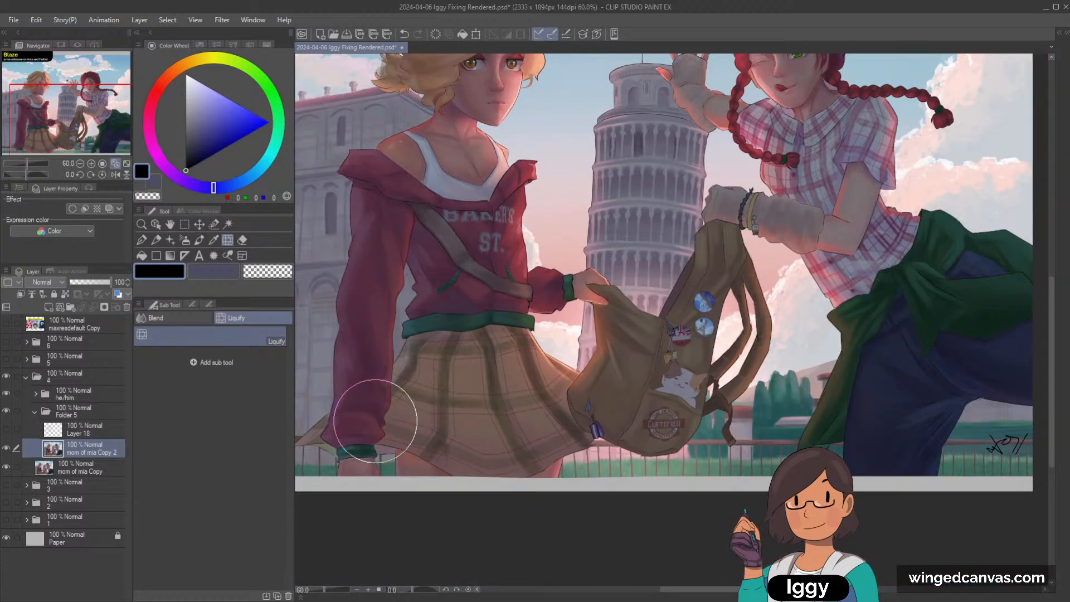
scroll(551, 281, down, 2)
scroll(616, 286, up, 1)
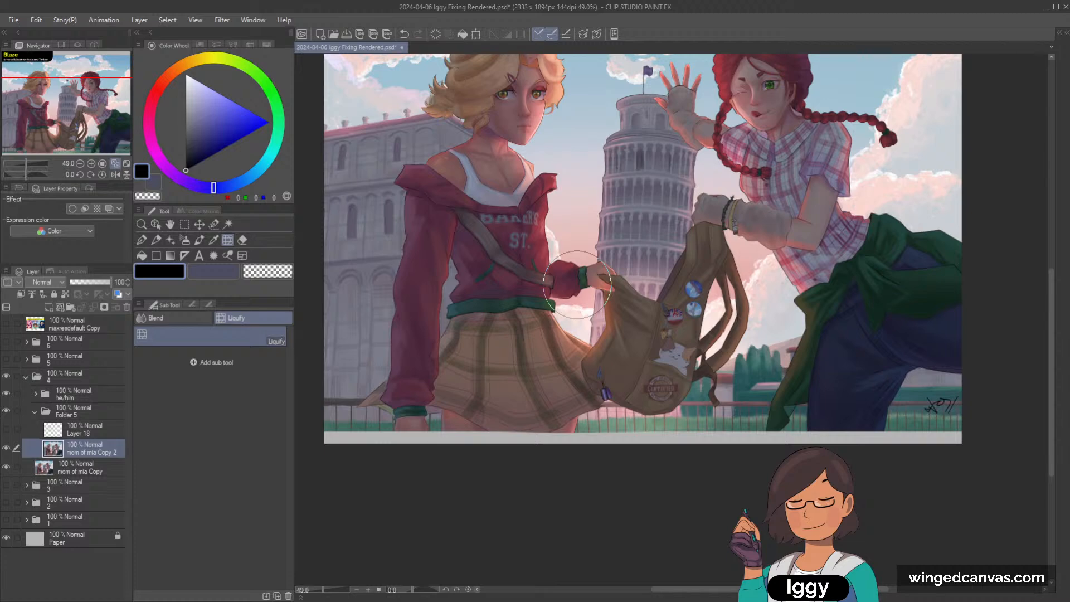
scroll(557, 251, up, 3)
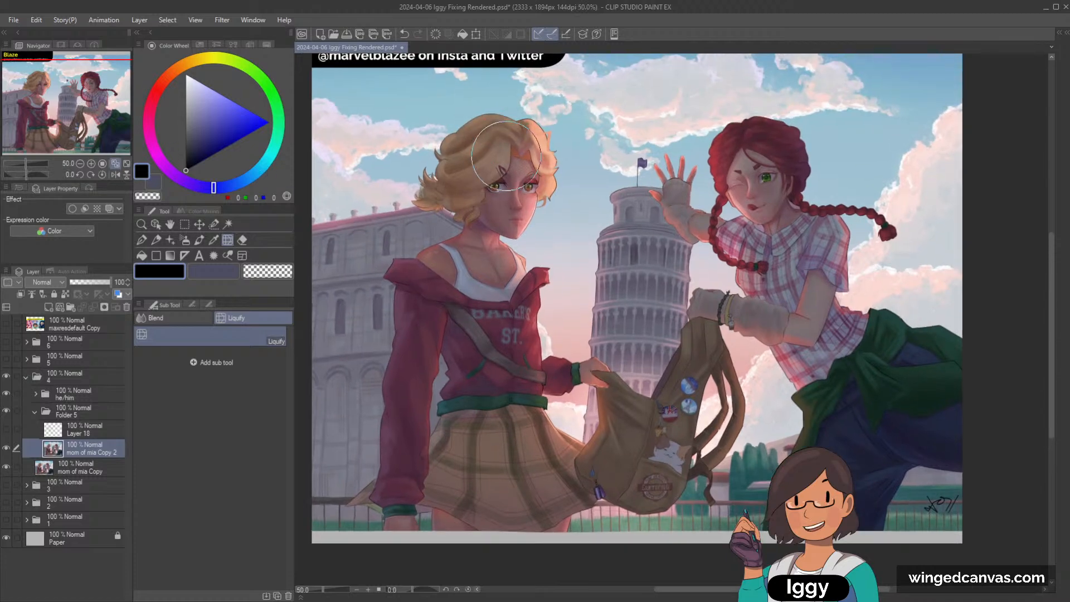
scroll(505, 156, up, 1)
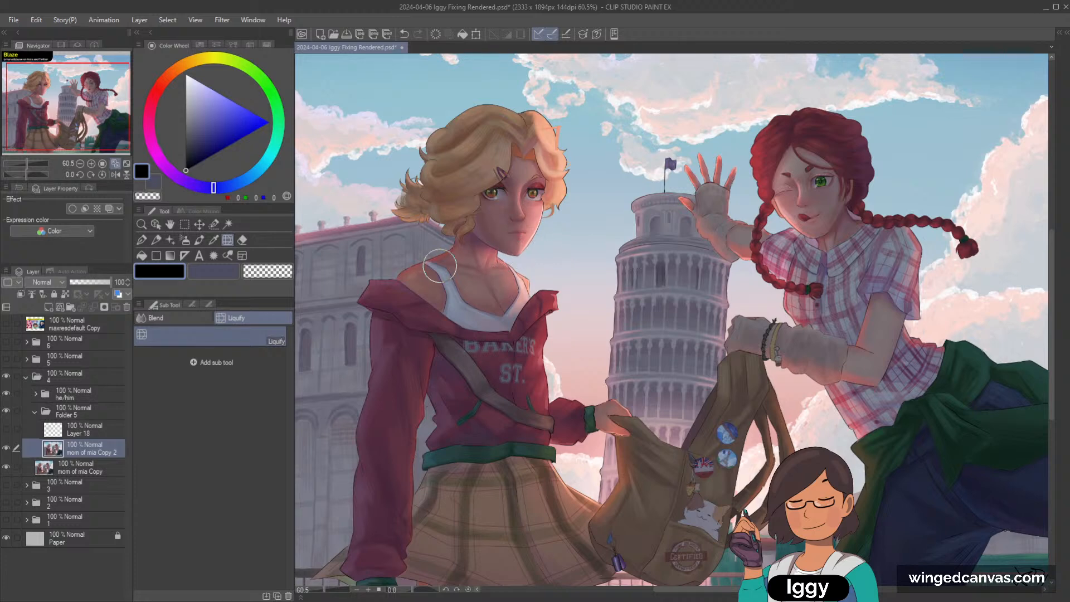
Enlarge the Liquify brush, then toggle Folder 5's visibility to compare the whole artwork before and after the edits.
key(bracketright)
key(bracketright)
key(bracketright)
key(bracketright)
key(bracketright)
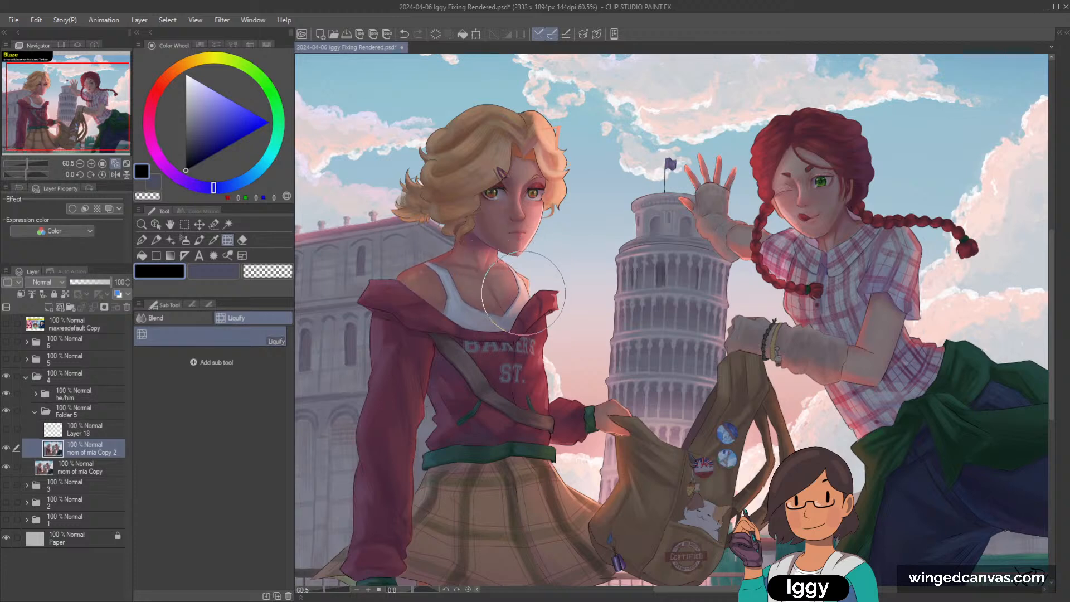
scroll(691, 162, down, 1)
scroll(783, 89, down, 2)
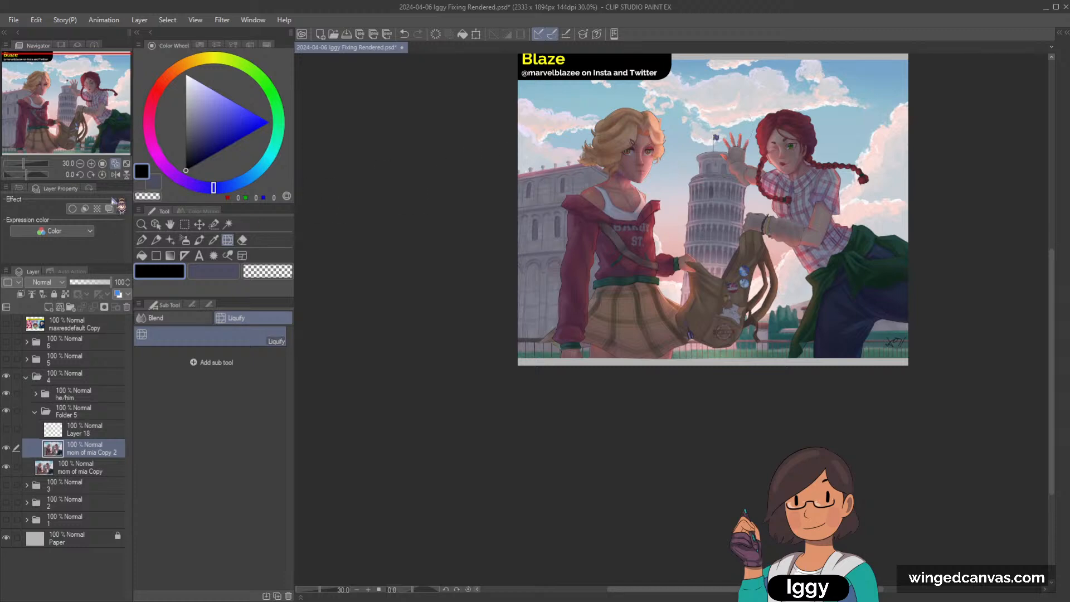
click(124, 166)
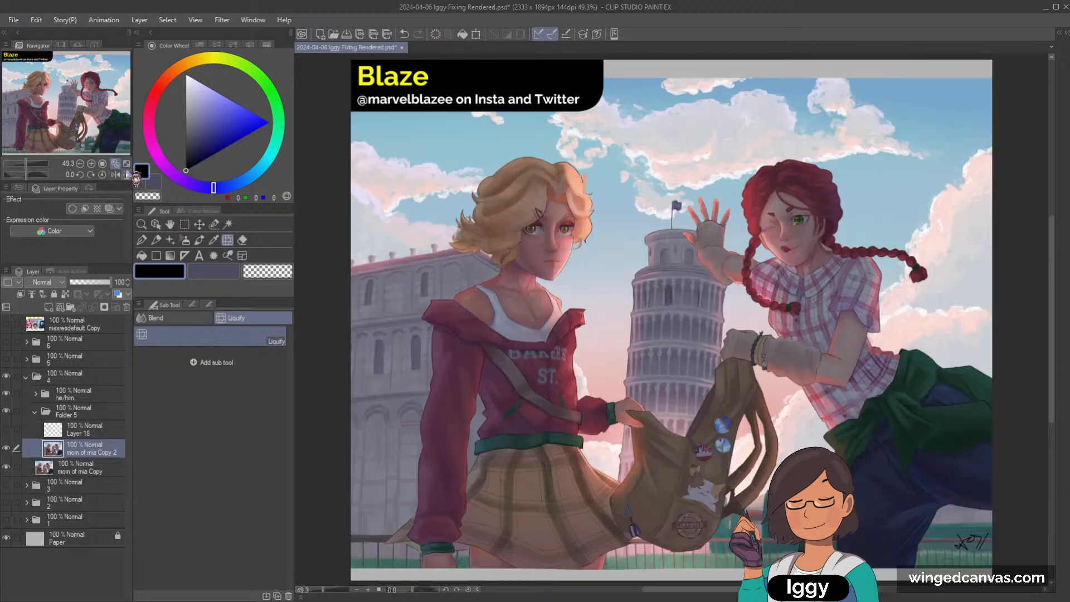
click(7, 411)
click(7, 411)
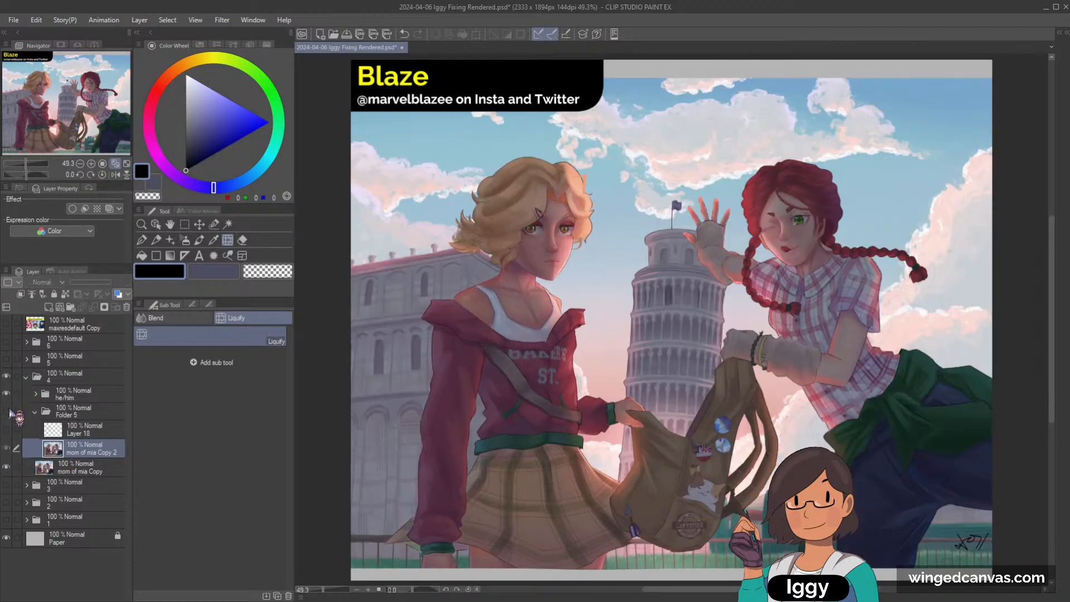
click(8, 411)
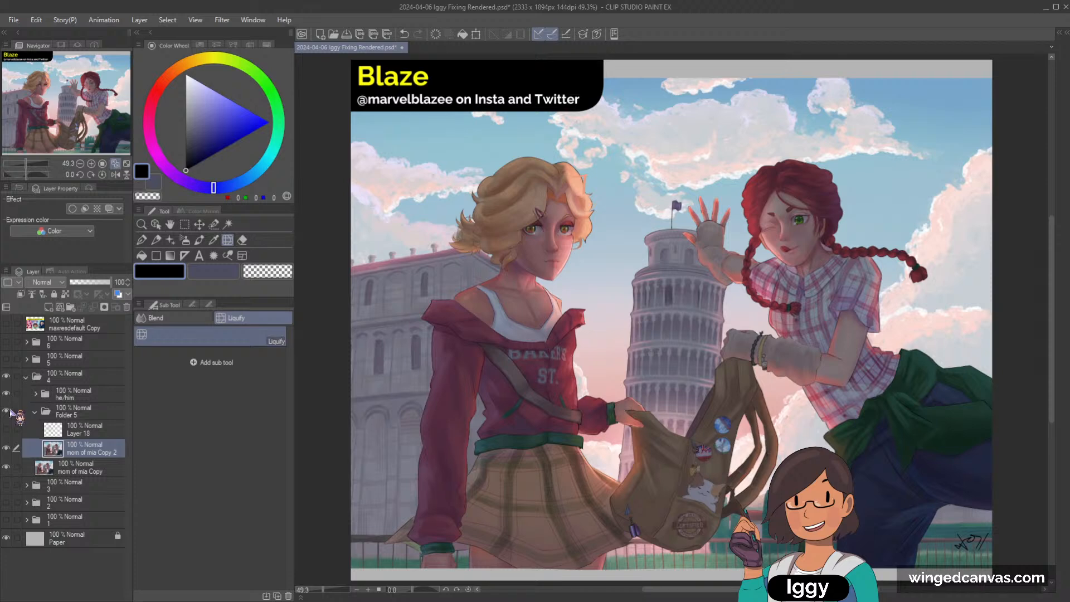
Sample a skin tone from the blonde girl, add a new layer above the artwork copy, and choose the Dense watercolor 3 brush.
click(82, 124)
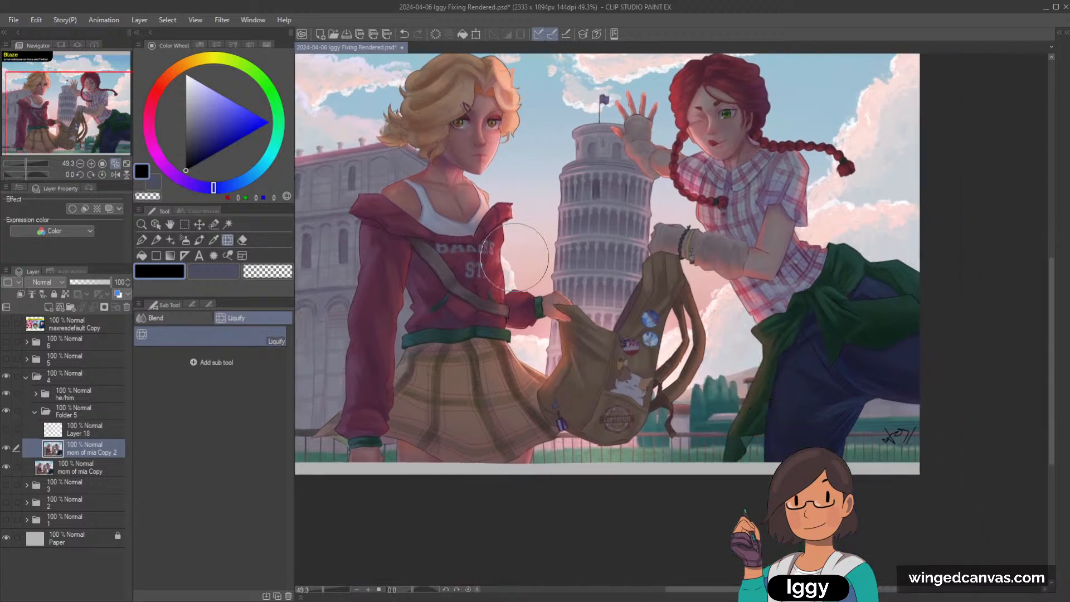
scroll(514, 257, up, 1)
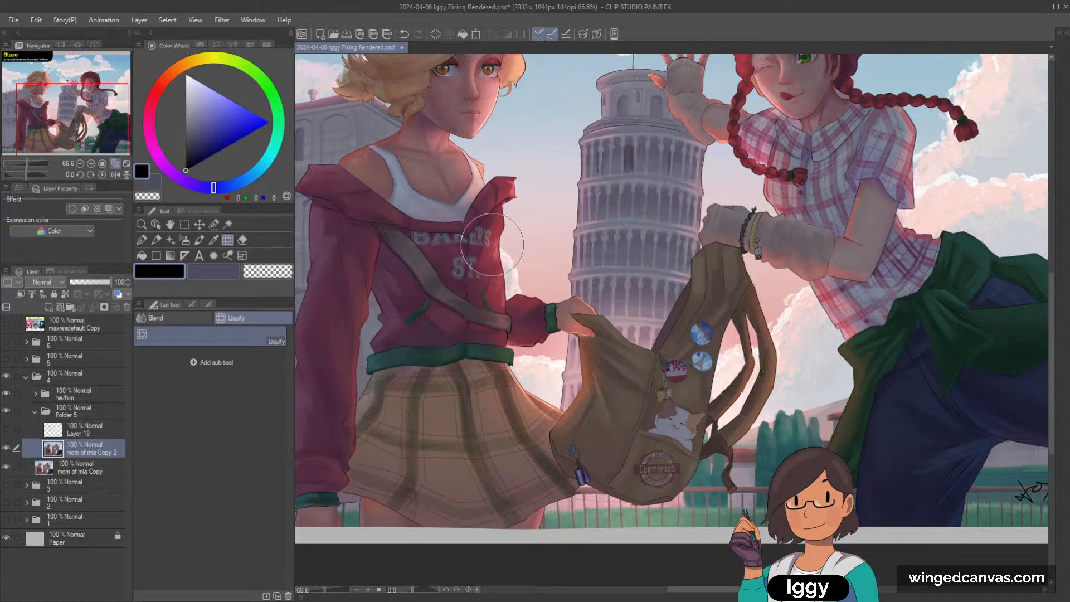
scroll(479, 156, up, 1)
scroll(479, 156, up, 2)
alt+click(479, 156)
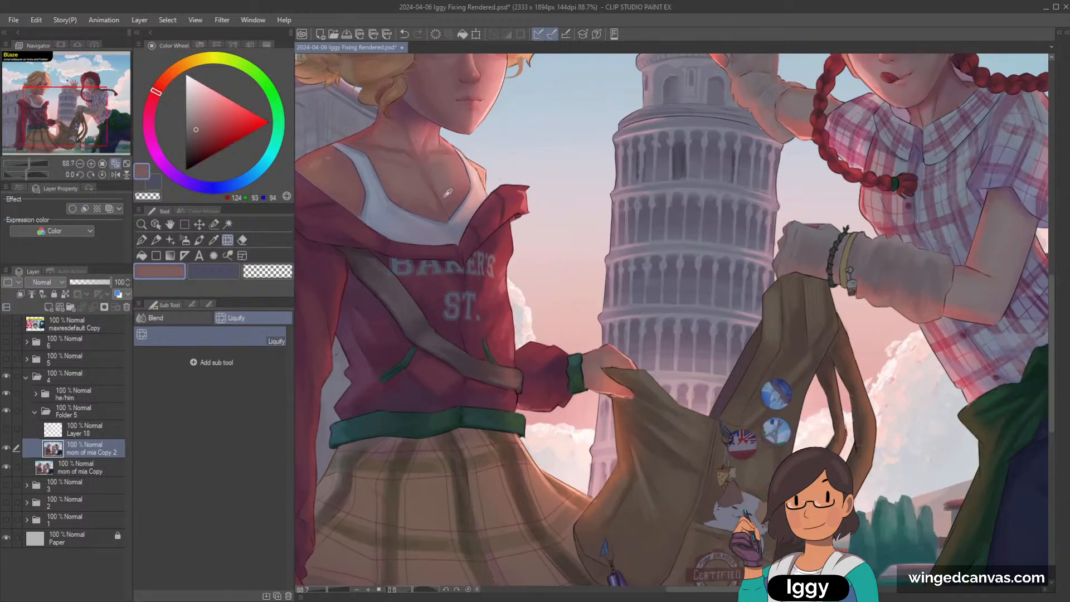
click(70, 306)
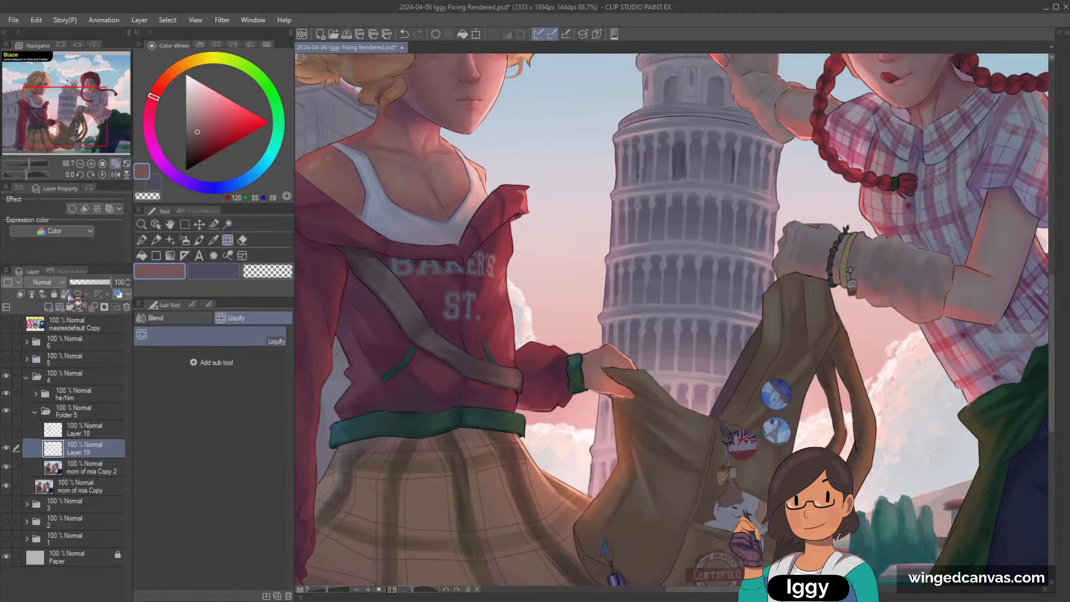
click(199, 239)
Repaint the blonde girl's chest shading with sampled skin tones, refining the centre crease and the skin beside the tank top's neckline.
alt+click(426, 229)
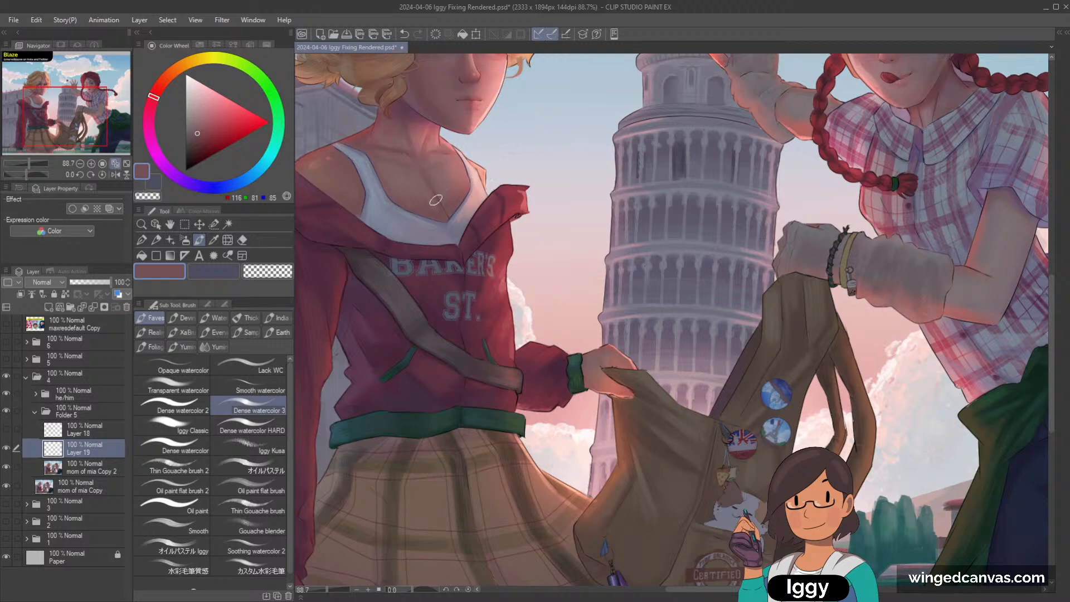
alt+click(418, 208)
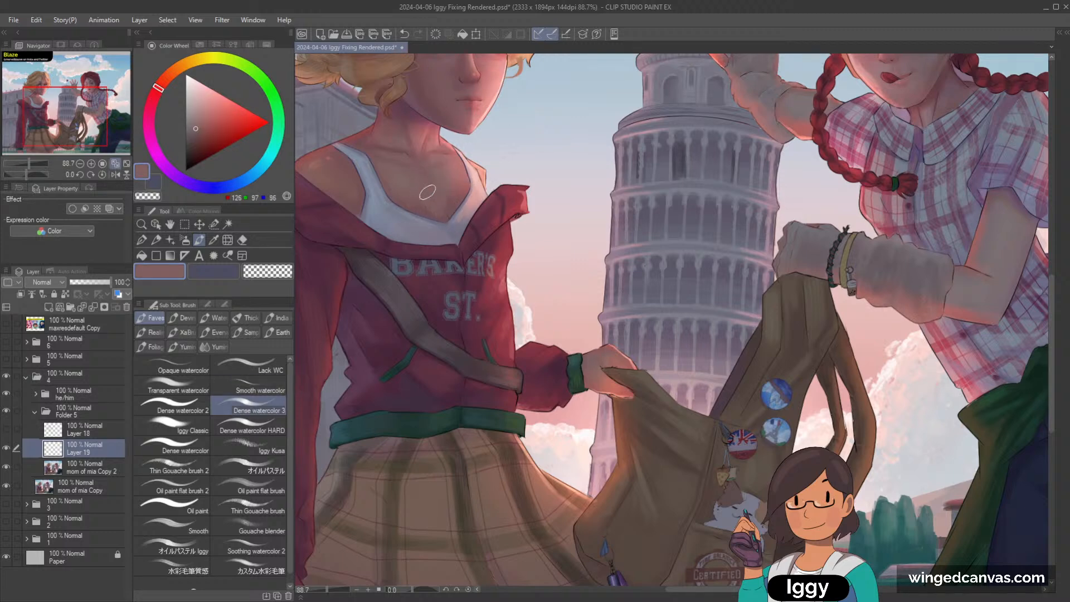
alt+click(452, 215)
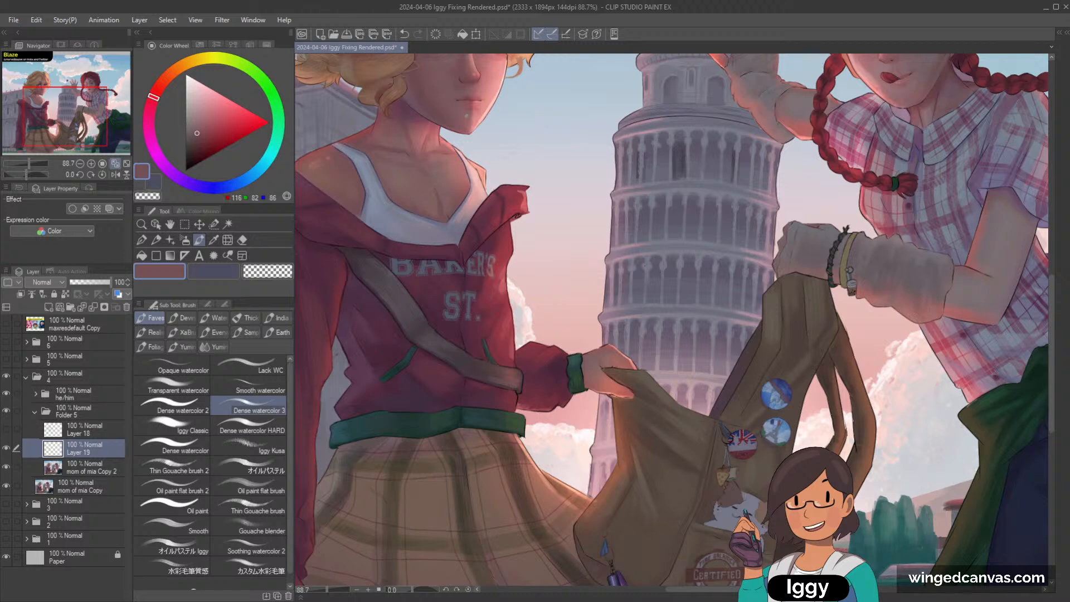
scroll(444, 256, up, 4)
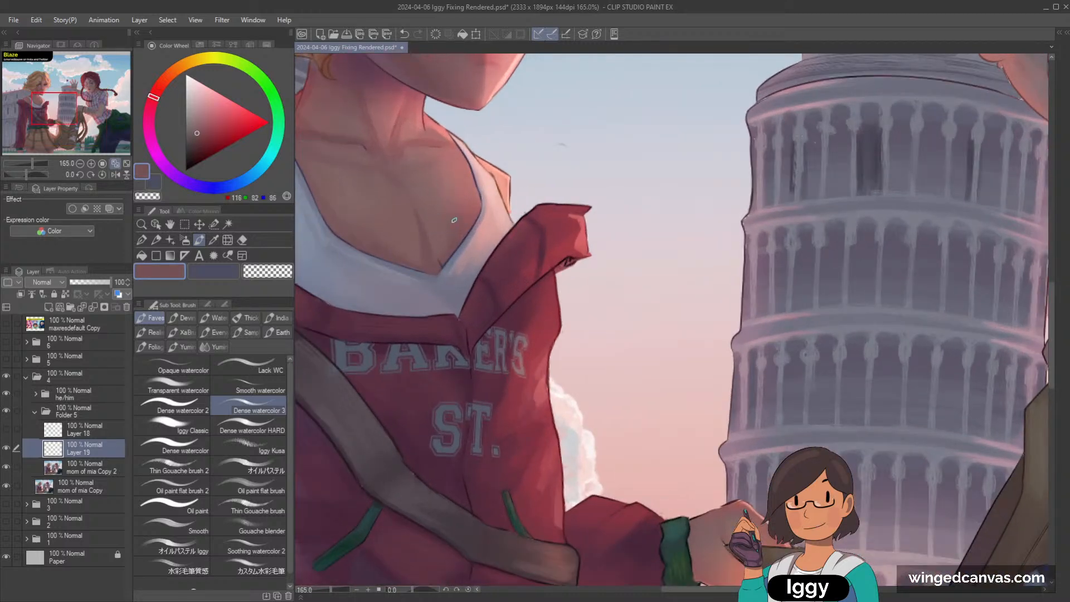
scroll(426, 253, up, 2)
alt+click(467, 256)
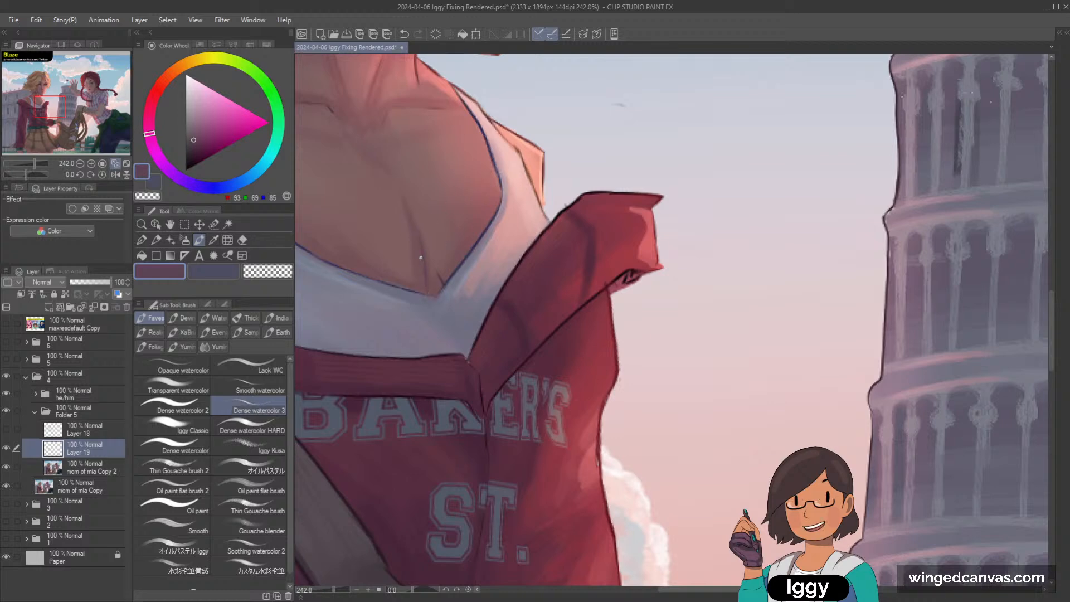
alt+click(447, 265)
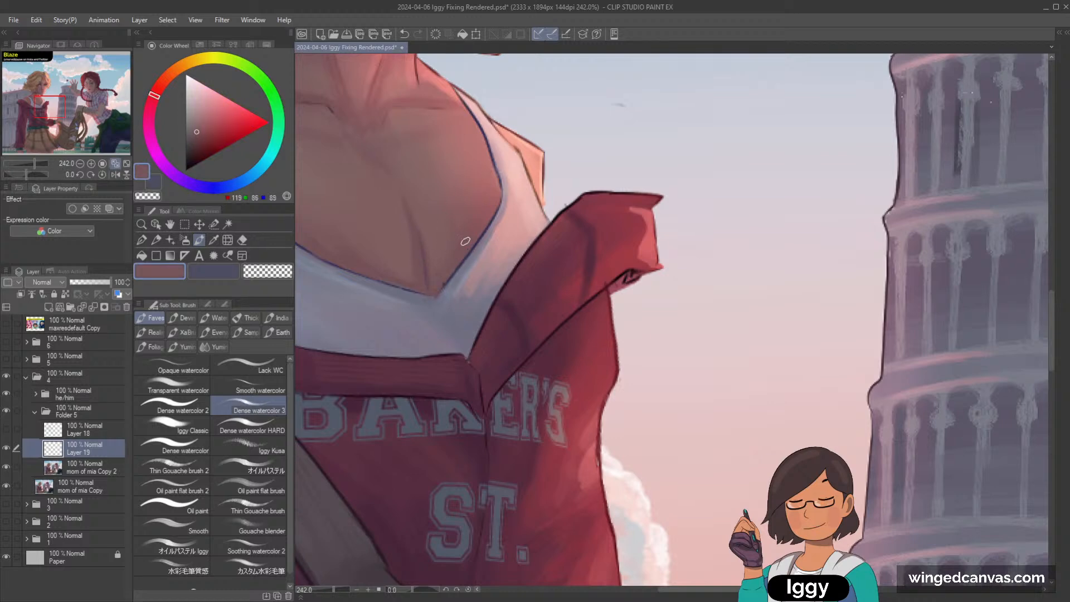
scroll(538, 155, down, 7)
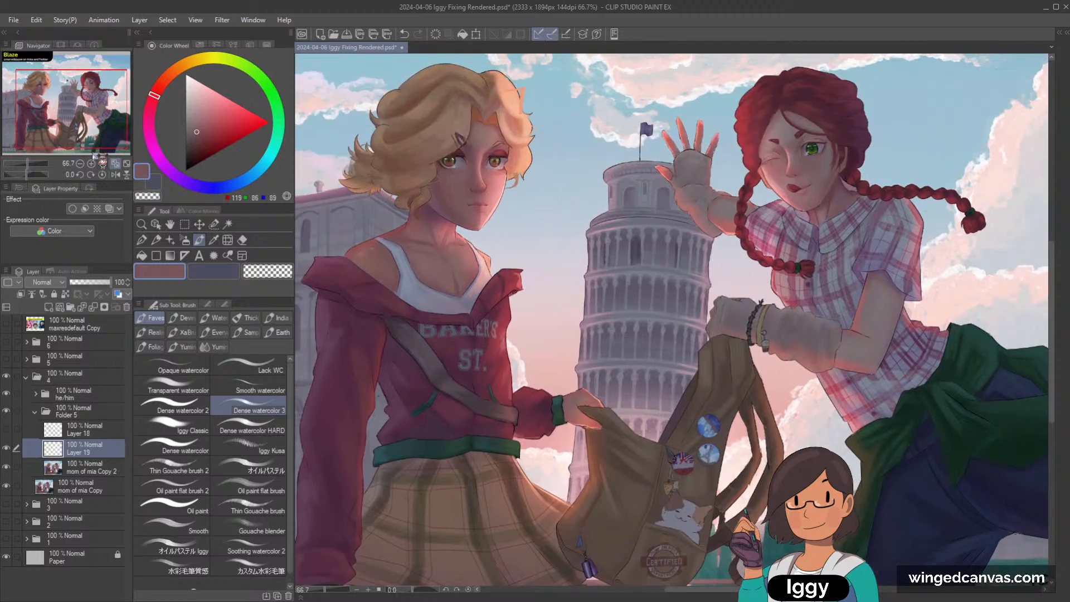
Sample a light peach skin tone and paint the blonde girl's far shoulder between the tank top strap and the hoodie collar.
scroll(553, 199, up, 3)
alt+click(467, 276)
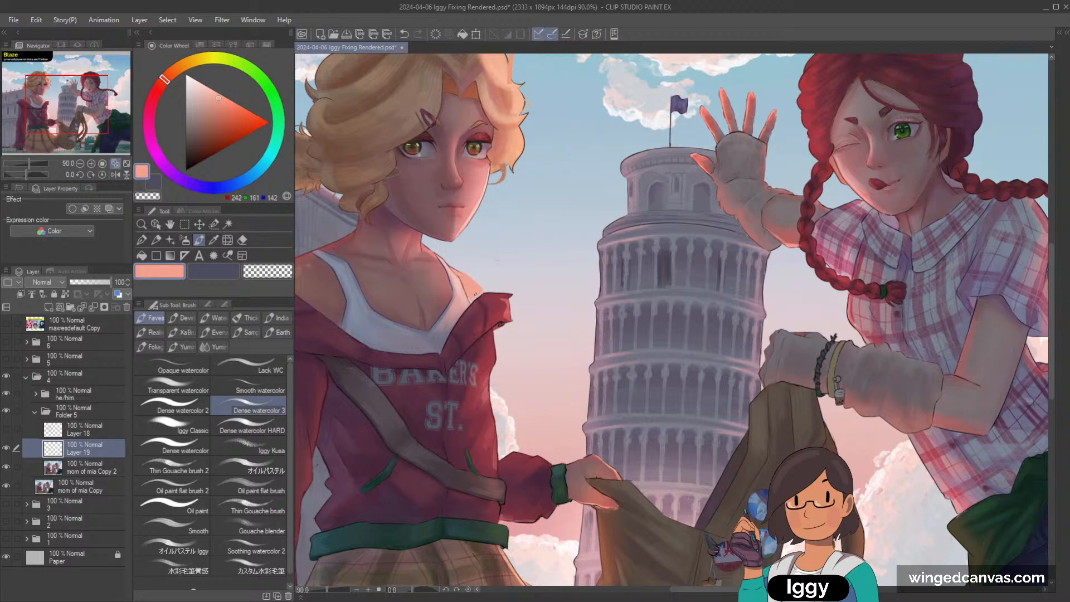
scroll(526, 229, down, 4)
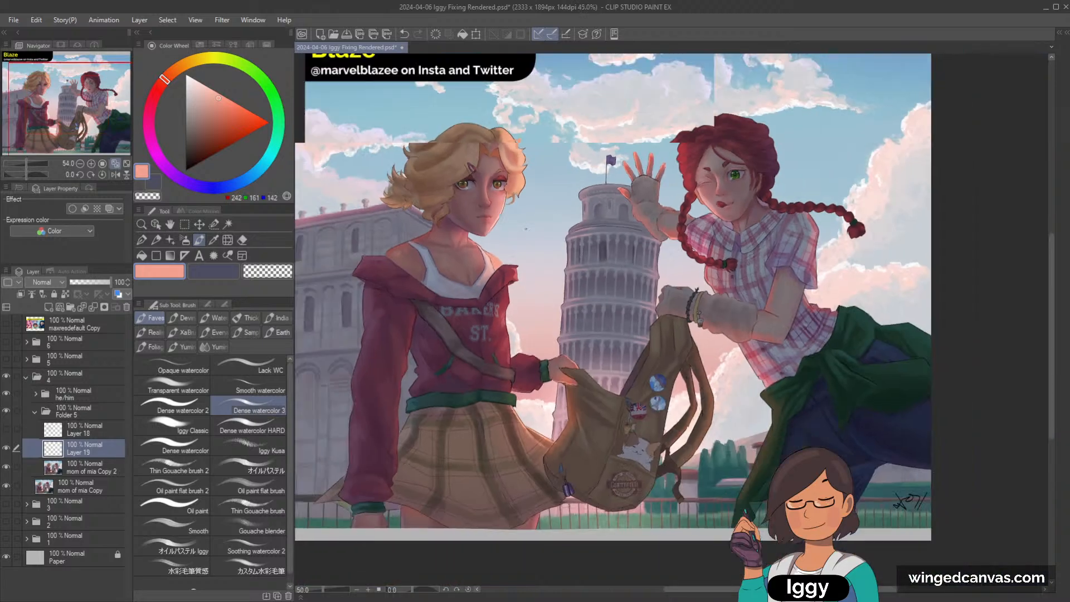
scroll(535, 240, up, 6)
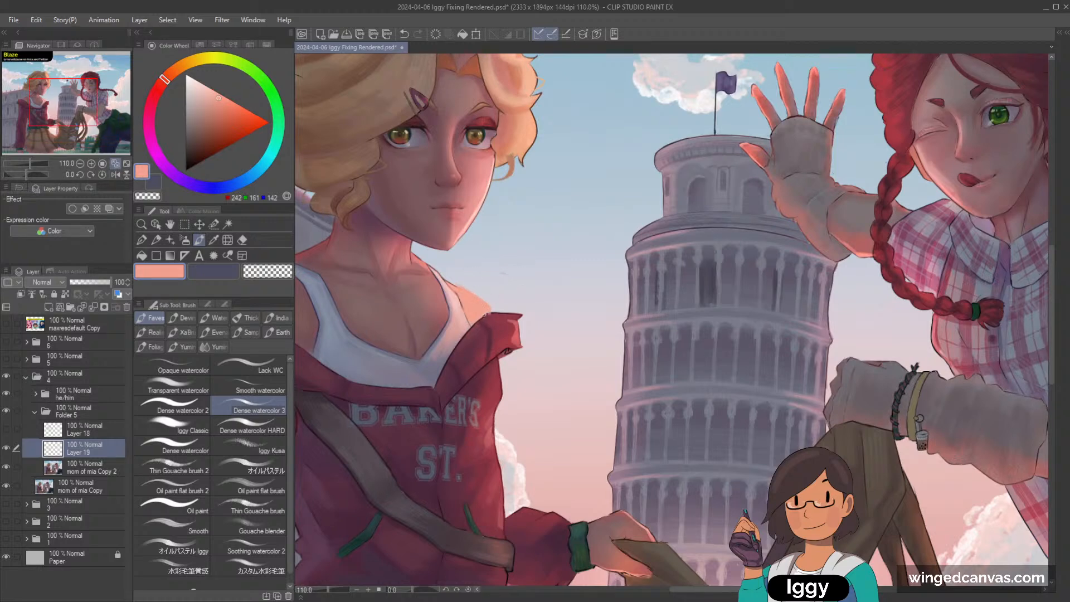
key(ctrl+z)
scroll(478, 315, down, 4)
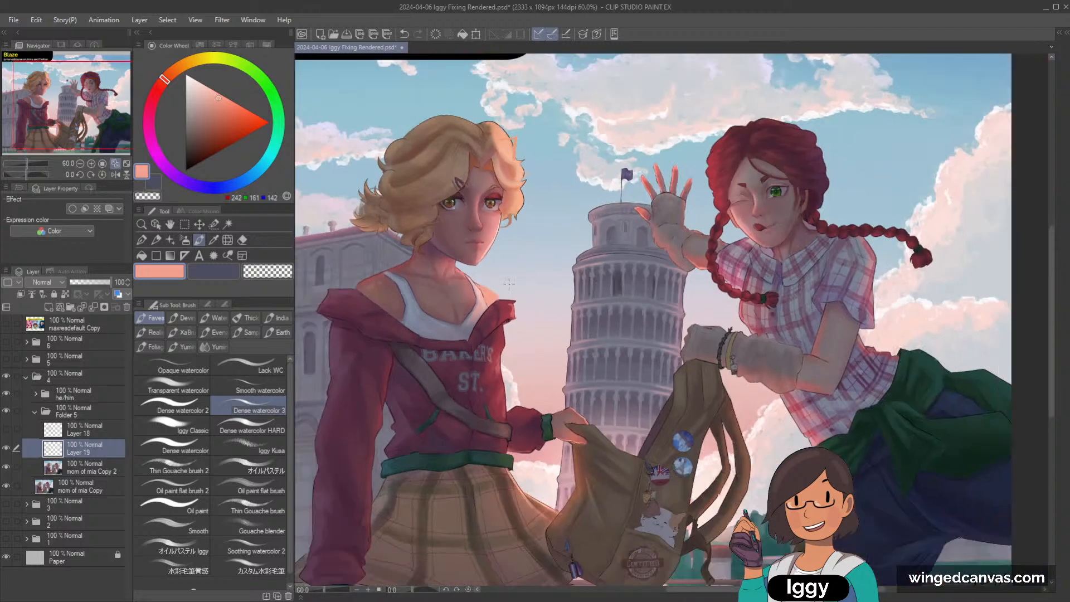
scroll(478, 289, up, 5)
scroll(478, 289, up, 3)
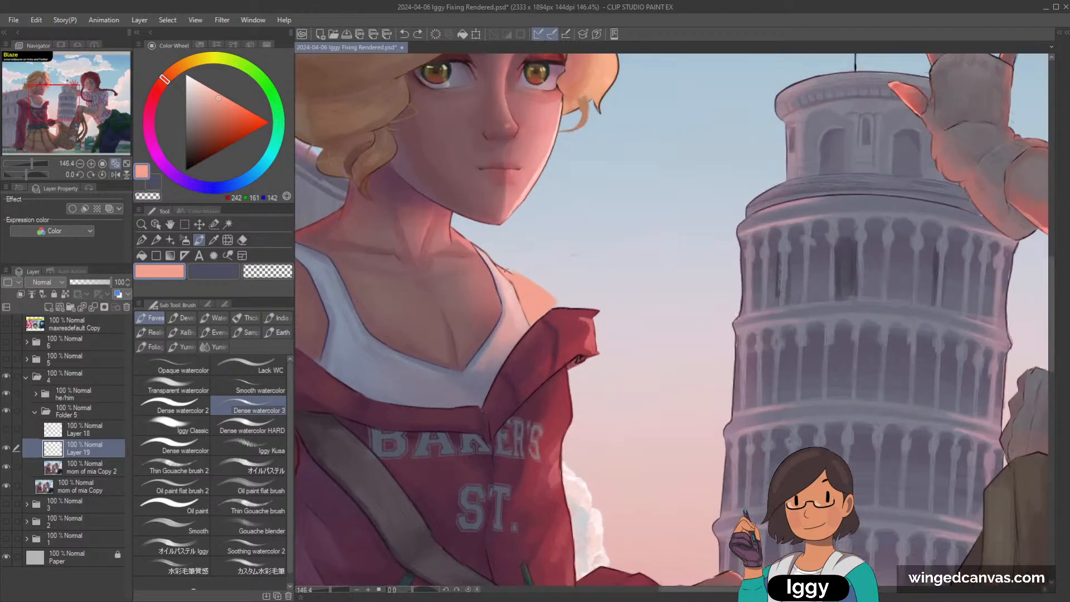
Sample a dark red and start outlining the painted far shoulder with the Lighter pencil on a rotated canvas.
alt+click(490, 248)
scroll(491, 246, up, 2)
alt+click(444, 205)
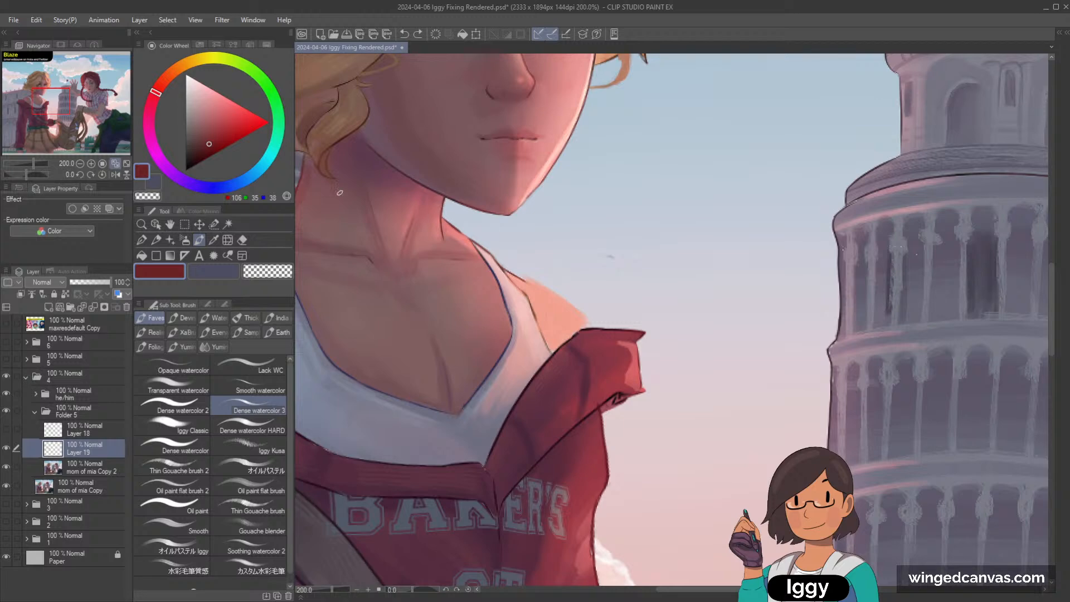
key(p)
drag(592, 276, 576, 195)
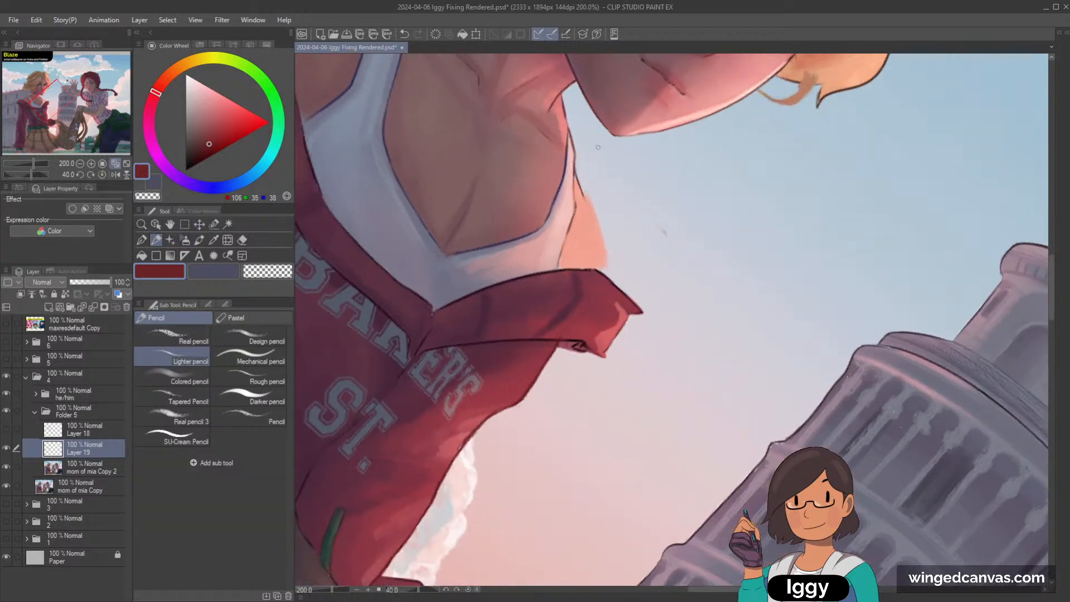
scroll(585, 169, up, 5)
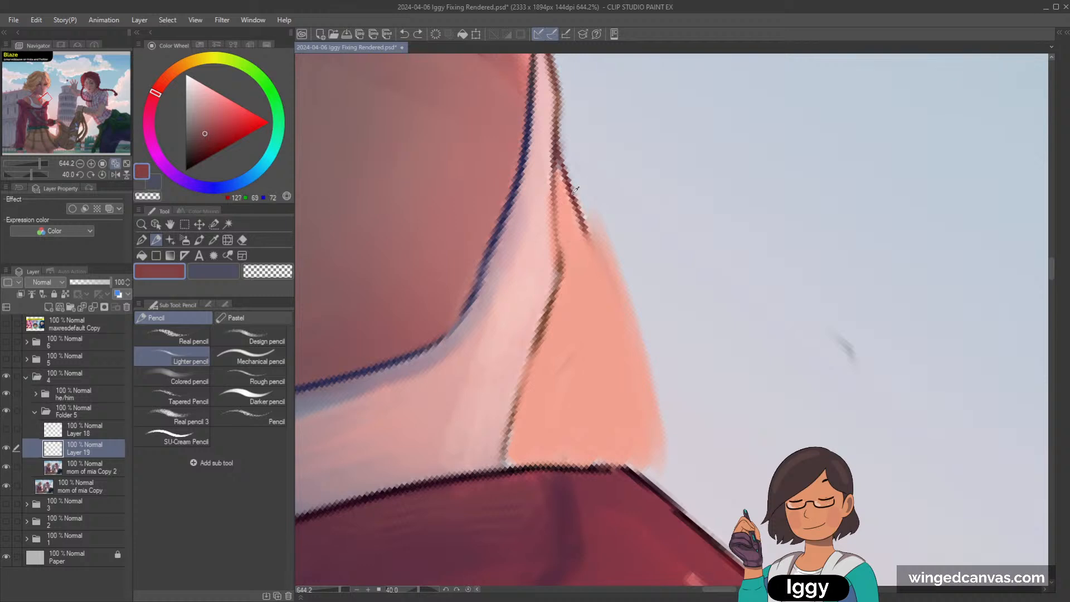
scroll(574, 193, down, 4)
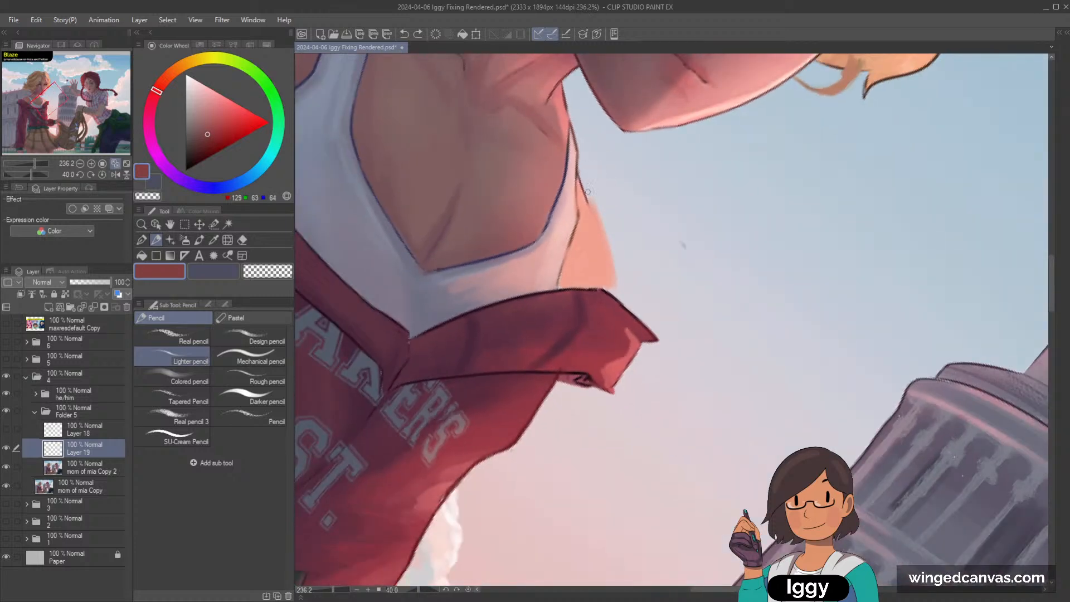
Switch to the Mechanical pencil and draw the outer contour of the far shoulder down to the hoodie collar.
click(251, 357)
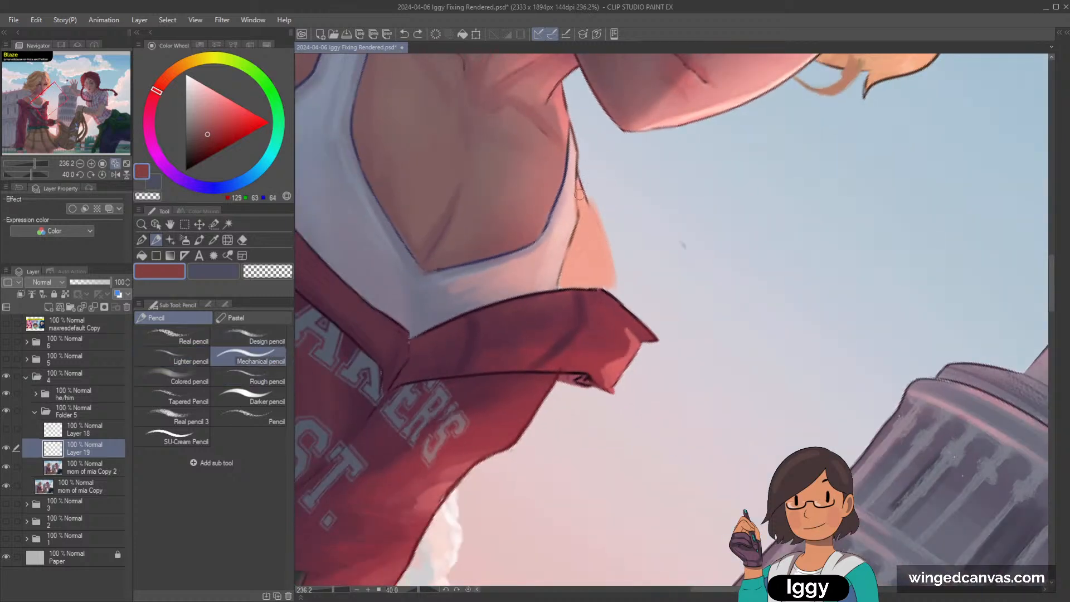
drag(581, 186, 603, 278)
scroll(574, 167, down, 5)
drag(590, 200, 610, 239)
scroll(641, 329, down, 1)
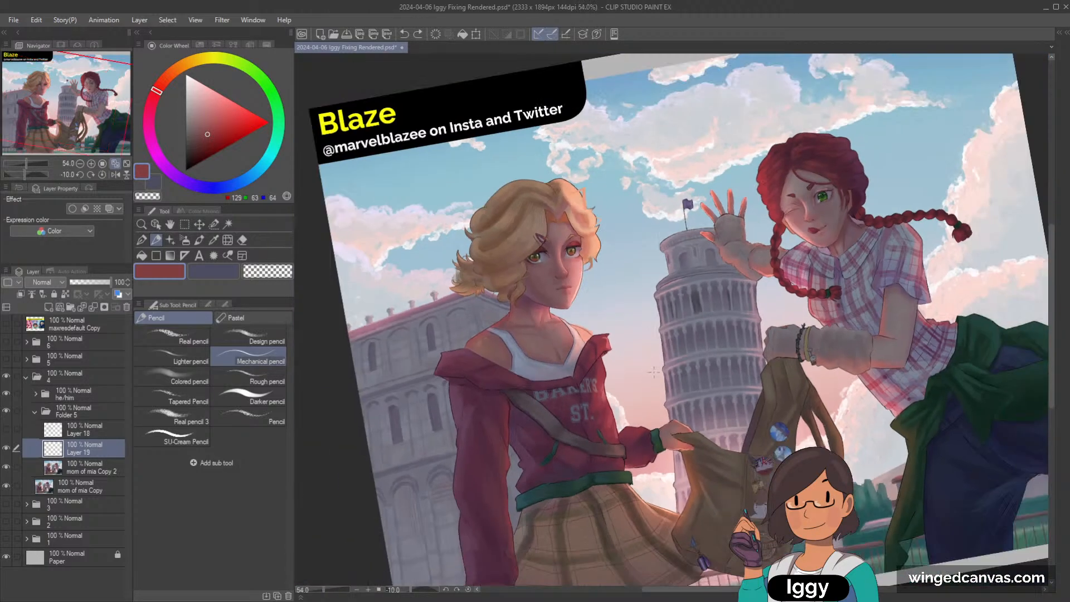
Sample the pale sky colour and clean up the outer edge of the far shoulder with the Mechanical pencil.
scroll(641, 368, up, 4)
alt+click(490, 274)
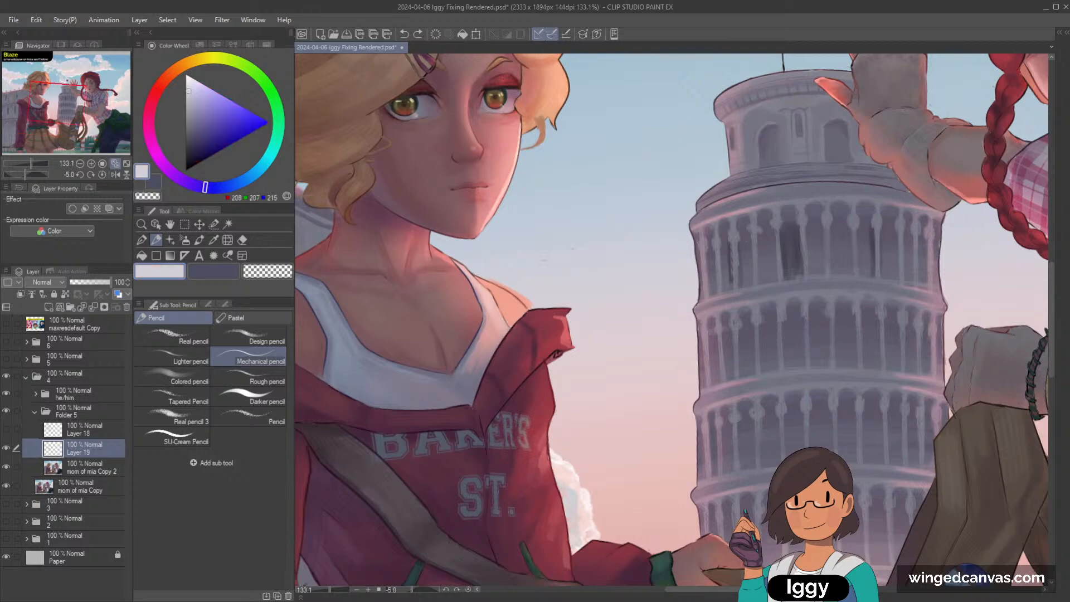
drag(496, 281, 518, 294)
scroll(575, 215, down, 5)
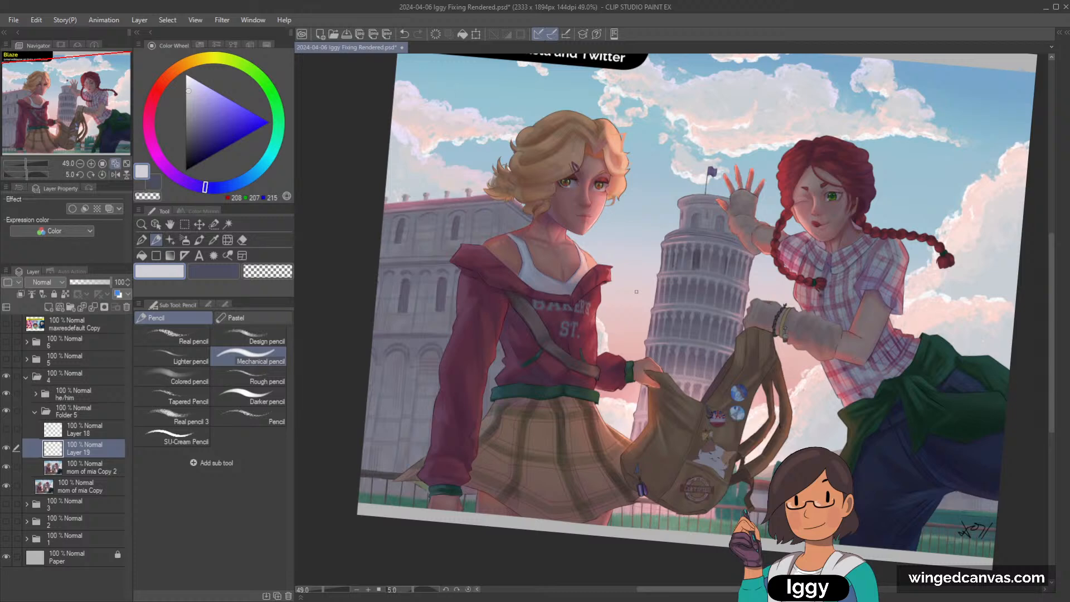
Repaint the hoodie's side edge and shading beside the BAKER'S ST. lettering with sampled reds using Dense watercolor 3.
click(102, 174)
click(102, 125)
scroll(482, 305, up, 3)
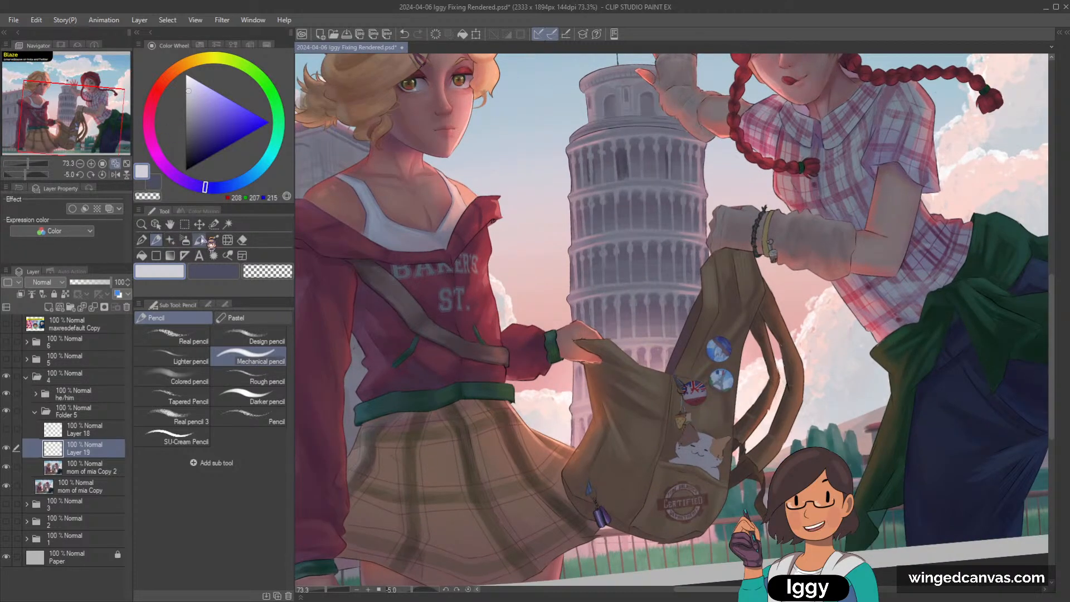
click(199, 240)
scroll(533, 247, up, 2)
alt+click(477, 259)
drag(480, 245, 480, 288)
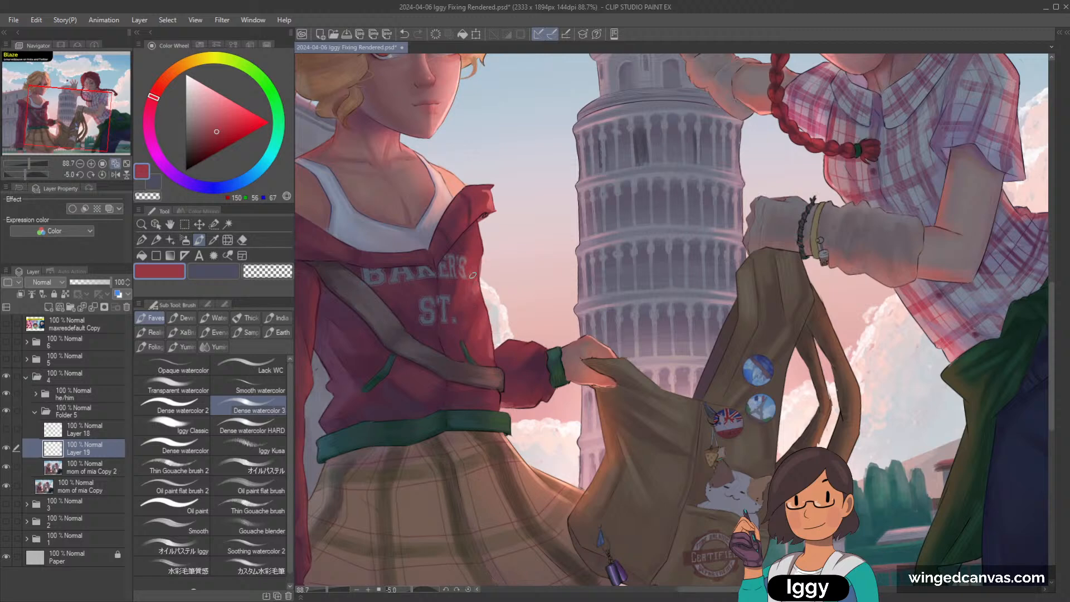
key(ctrl+z)
drag(480, 245, 483, 292)
alt+click(476, 336)
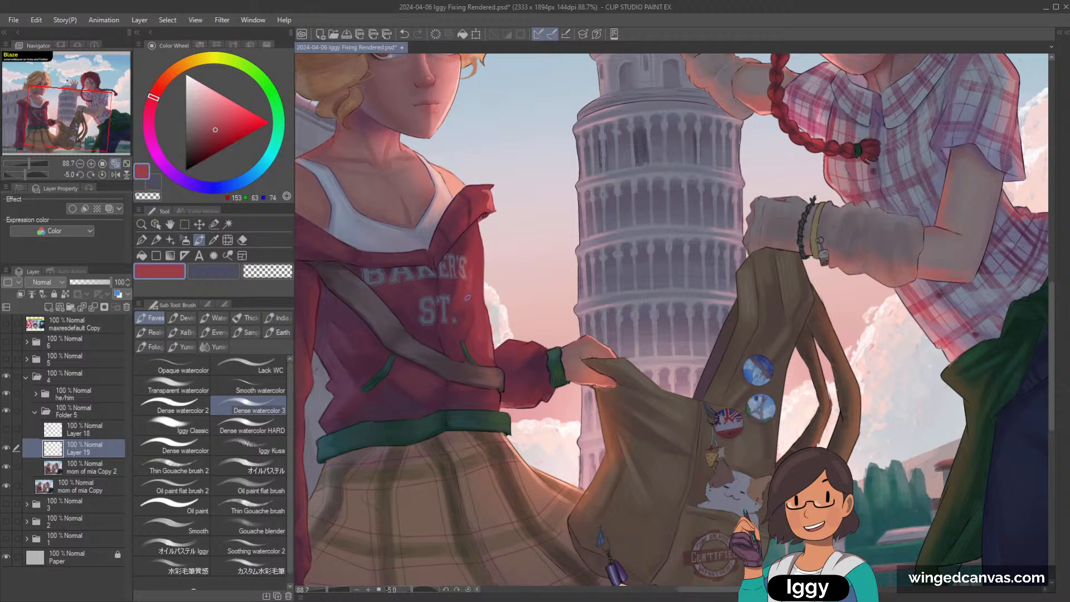
alt+click(459, 324)
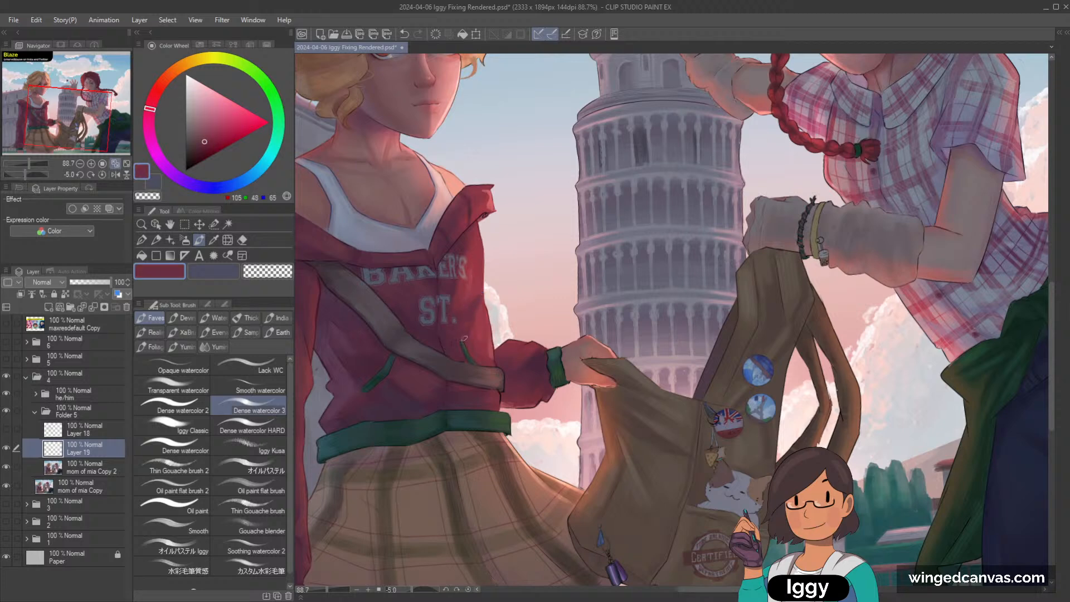
Straighten the canvas and examine the whole artwork, then the red-haired girl's pose and navy trousers.
scroll(542, 167, down, 3)
scroll(545, 171, up, 1)
key(^)
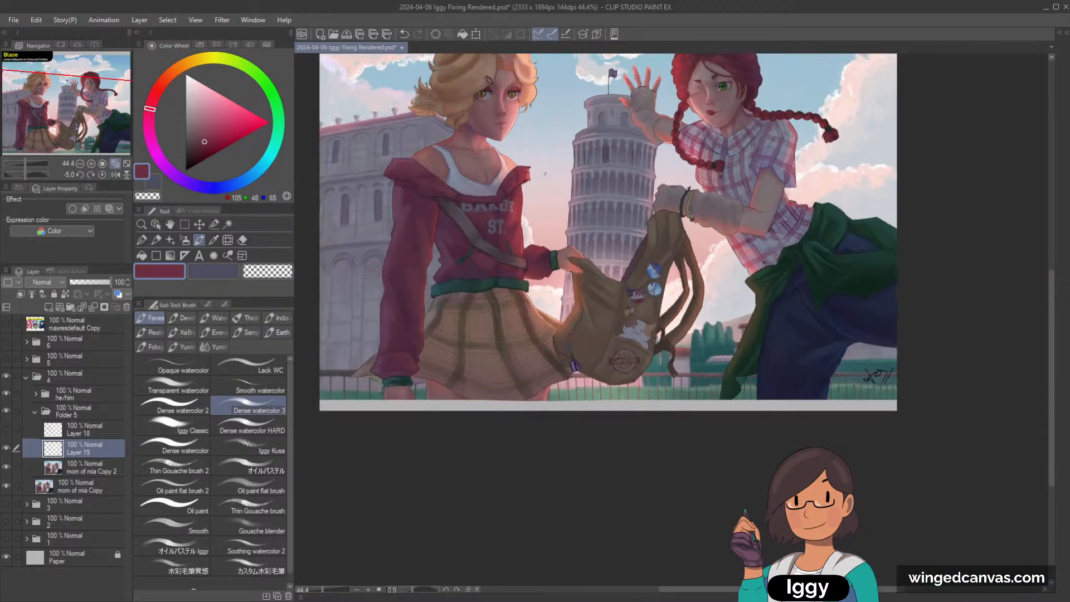
scroll(545, 174, up, 1)
drag(74, 123, 117, 106)
scroll(677, 450, down, 2)
scroll(671, 450, up, 3)
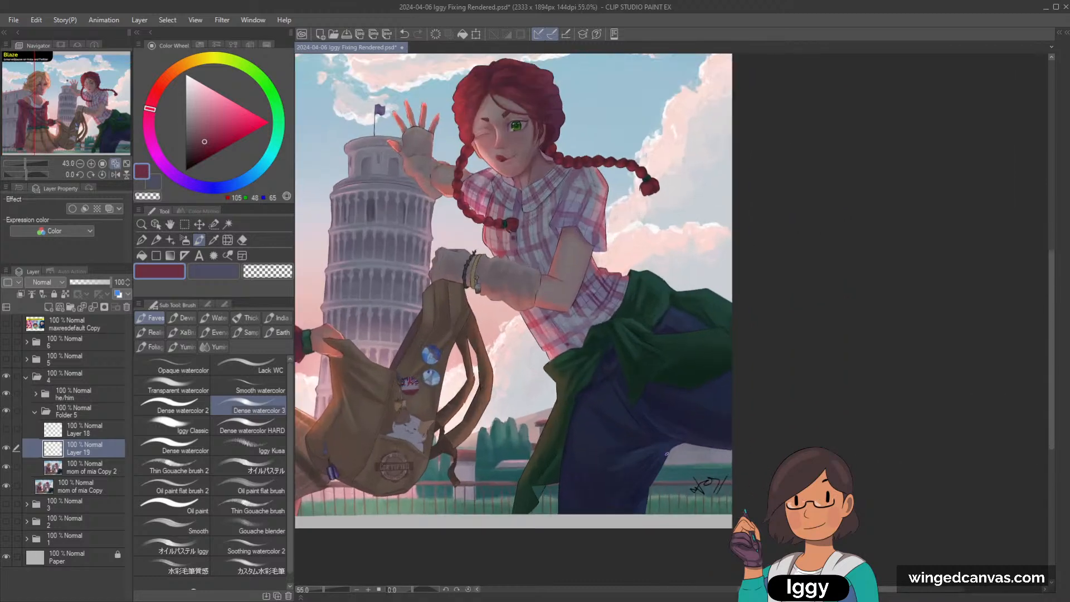
drag(666, 453, 565, 369)
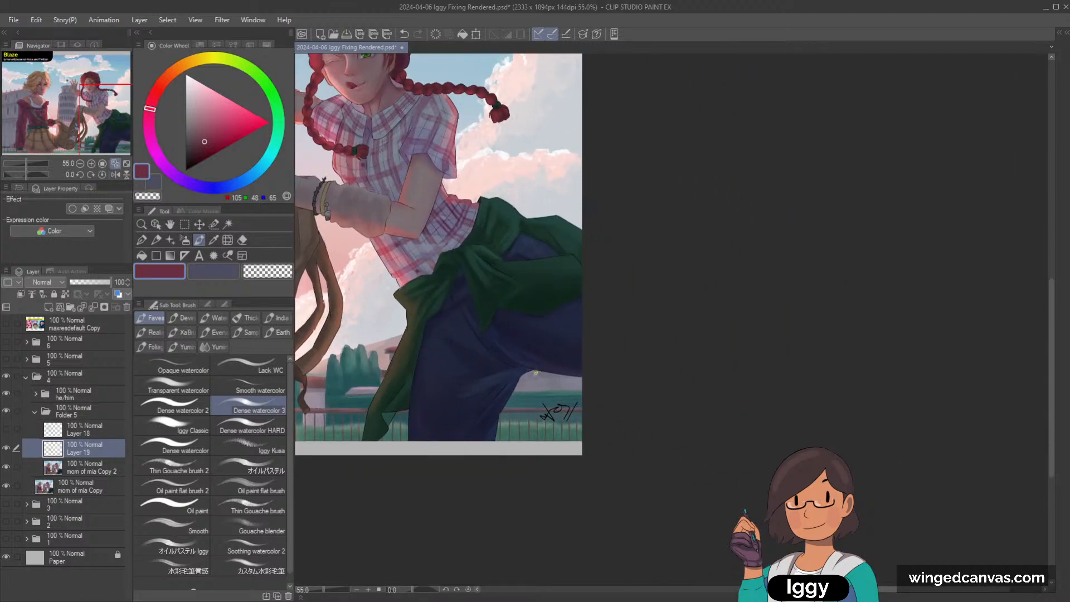
scroll(536, 372, down, 1)
Reshape the red-haired girl's navy trousers around the inner thighs and lower leg with Liquify on the mom of mia Copy 2 layer.
click(228, 240)
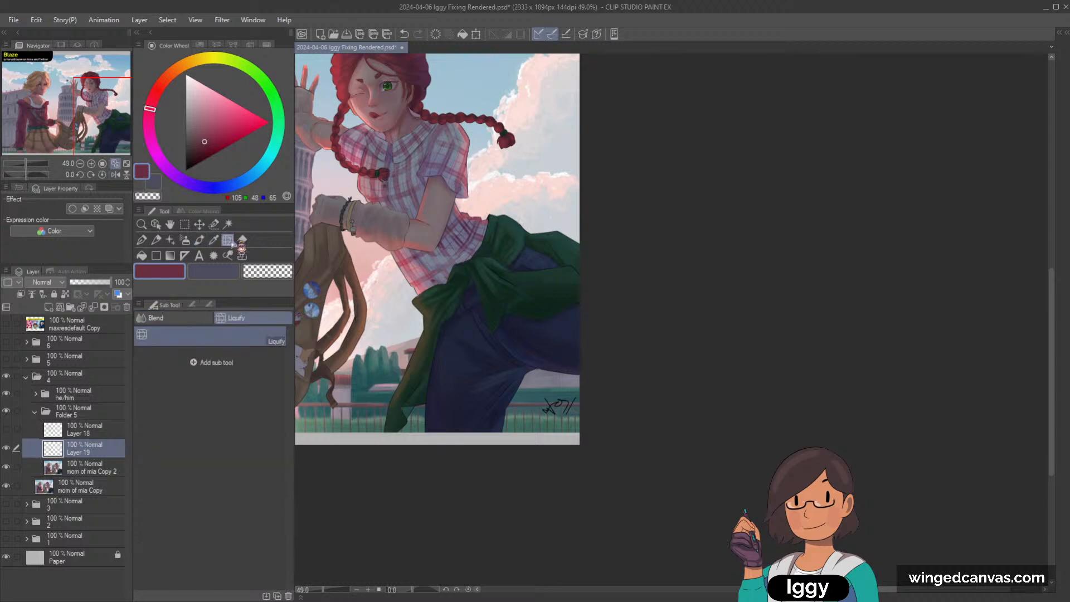
click(88, 470)
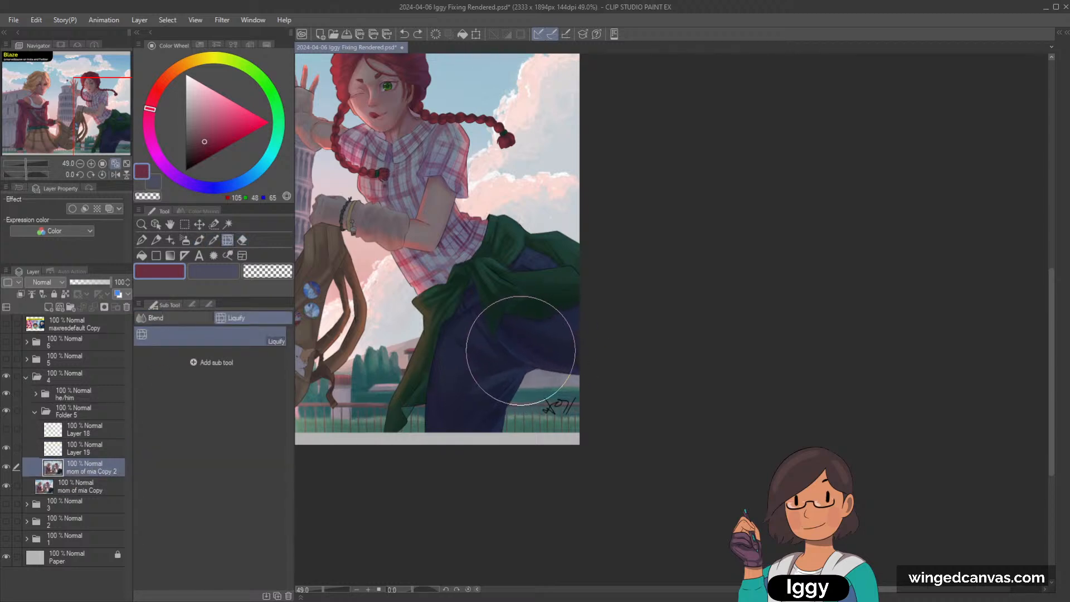
mouse_move(521, 350)
mouse_down()
mouse_move(530, 318)
mouse_move(514, 352)
mouse_move(524, 338)
mouse_move(574, 353)
mouse_up()
key(bracketleft)
key(bracketleft)
key(bracketright)
key(bracketright)
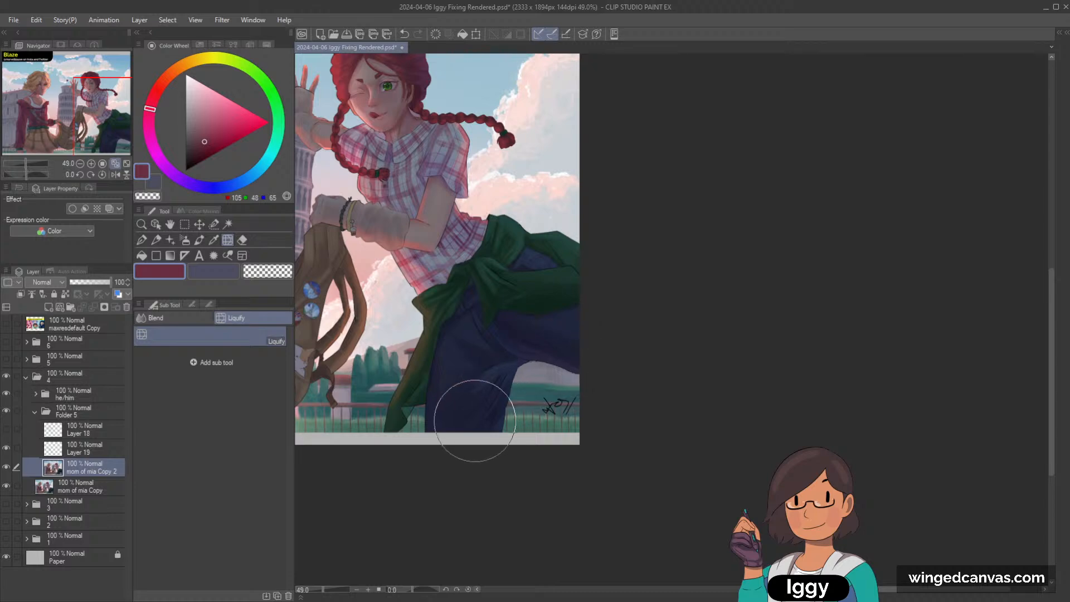
key(bracketright)
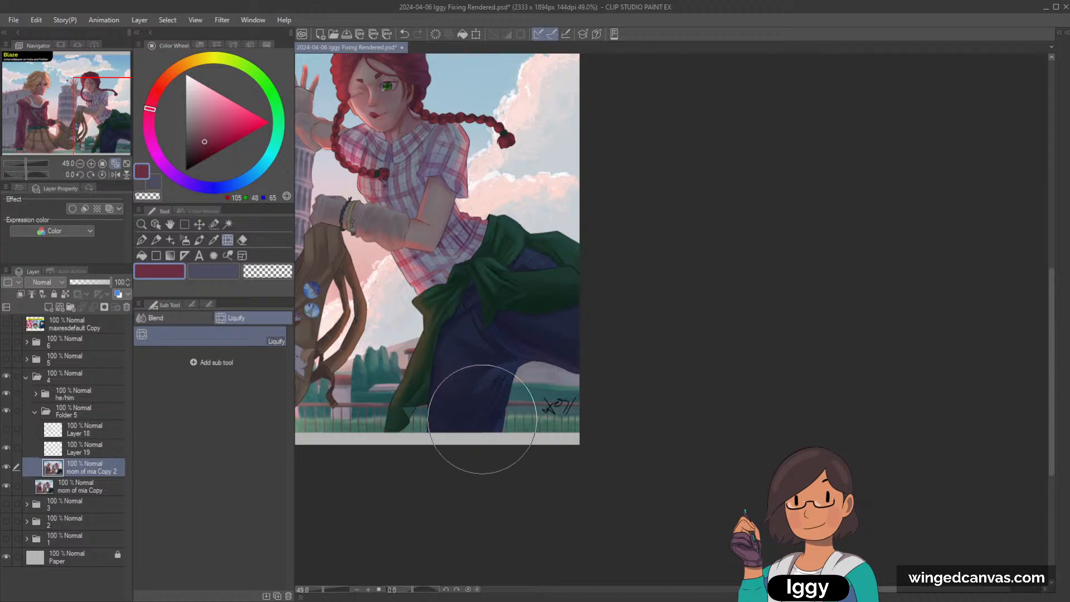
Toggle the mom of mia Copy 2 layer's visibility to compare the whole artwork, and lower that layer's opacity to 27%.
scroll(620, 276, down, 3)
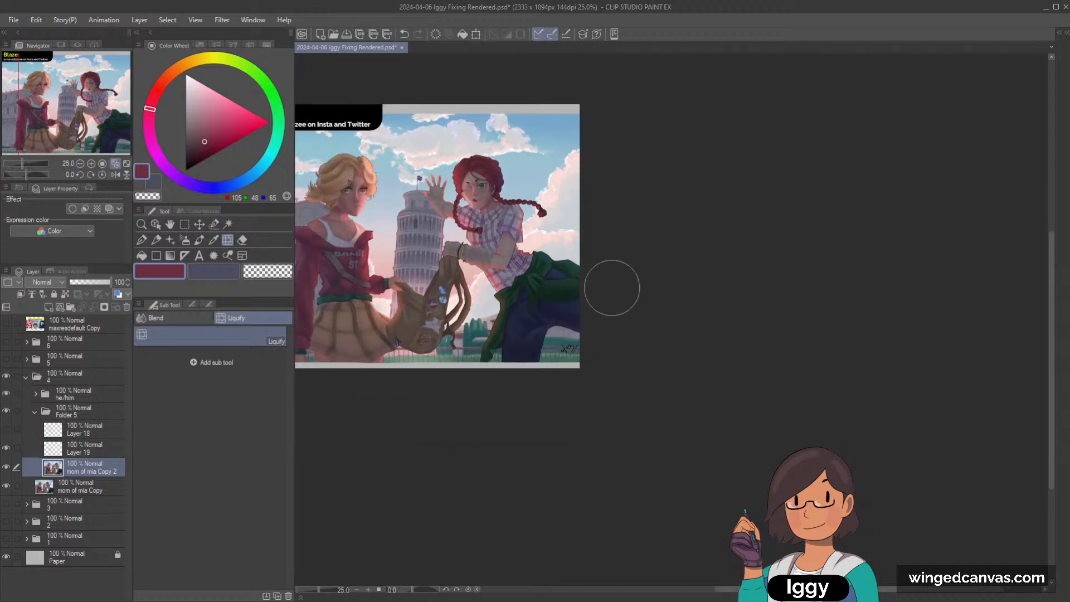
click(126, 162)
click(7, 464)
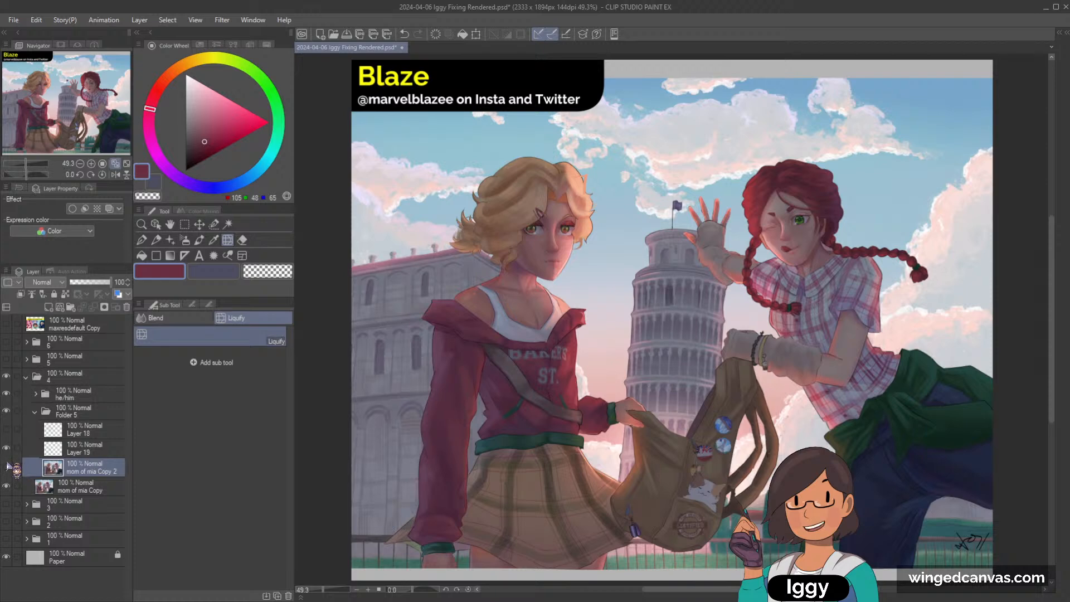
click(7, 466)
drag(86, 105, 141, 120)
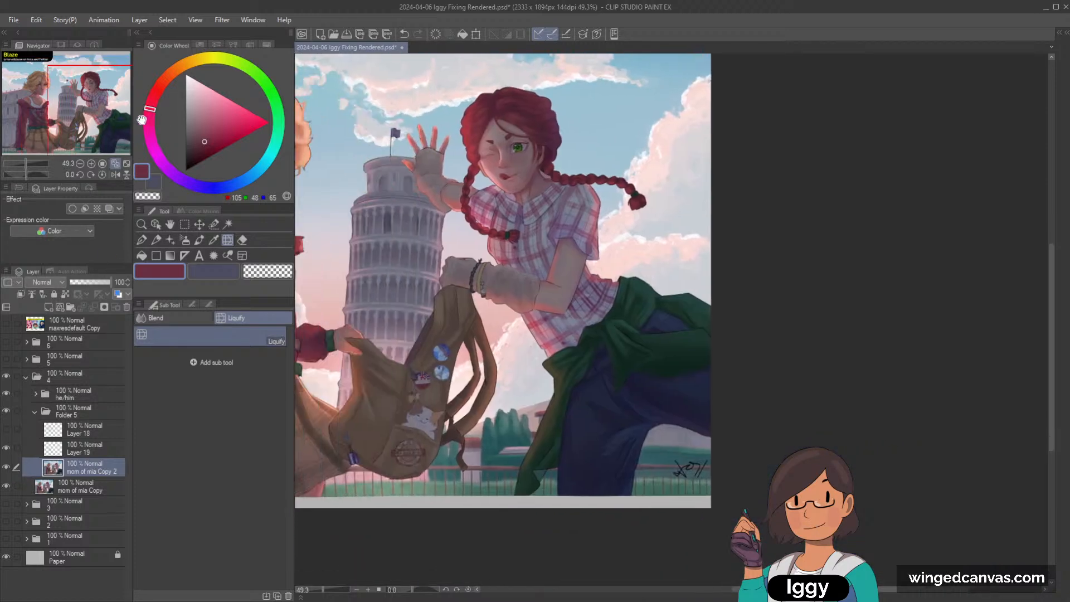
click(82, 282)
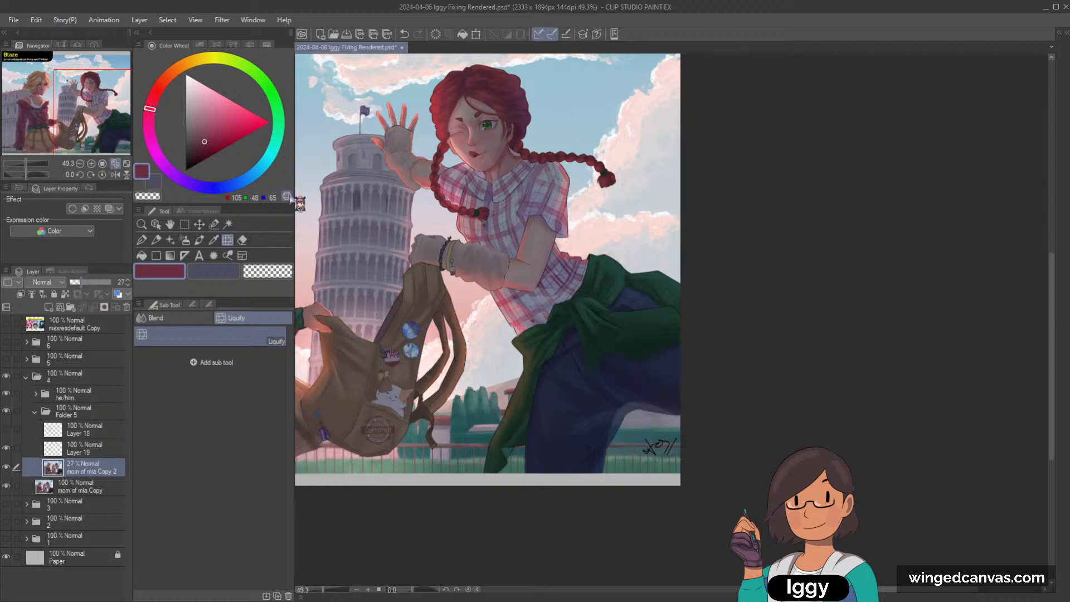
Hide the mom of mia Copy layer and add a new raster layer above Layer 19 for a pose sketch.
click(7, 486)
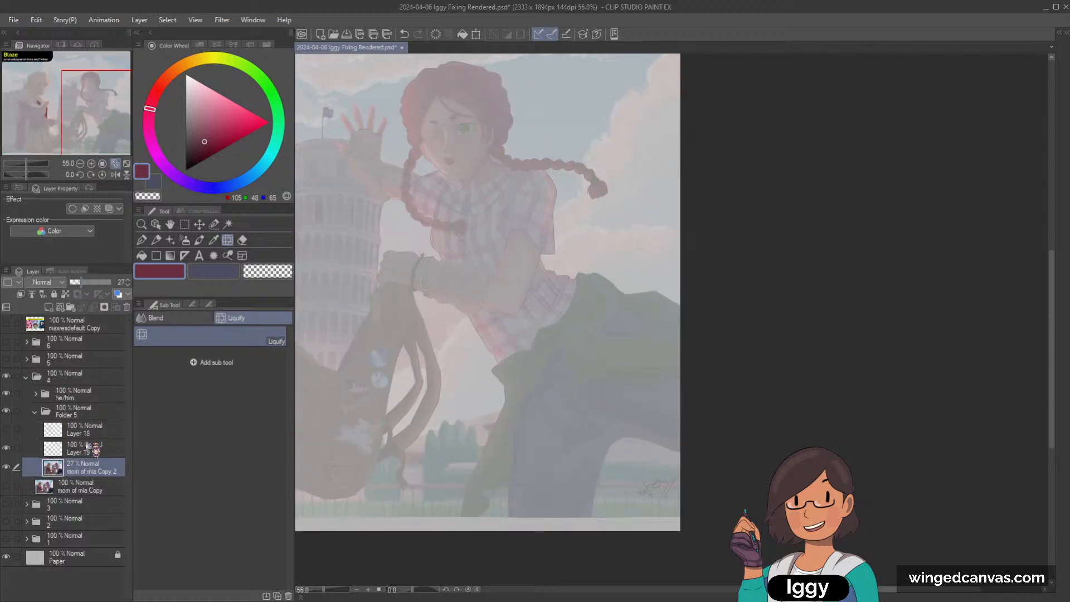
click(88, 446)
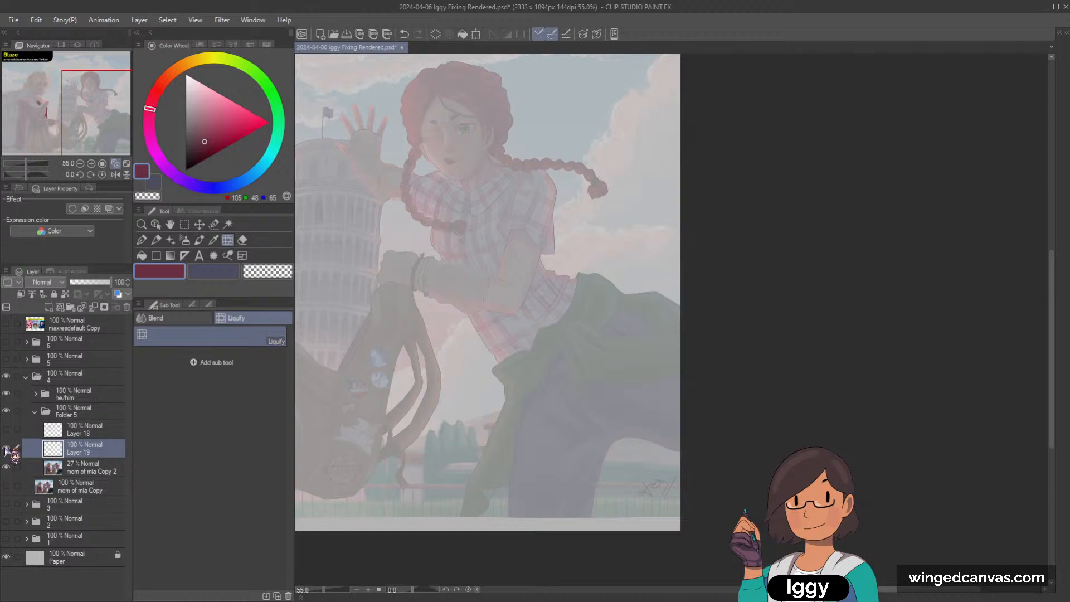
click(69, 308)
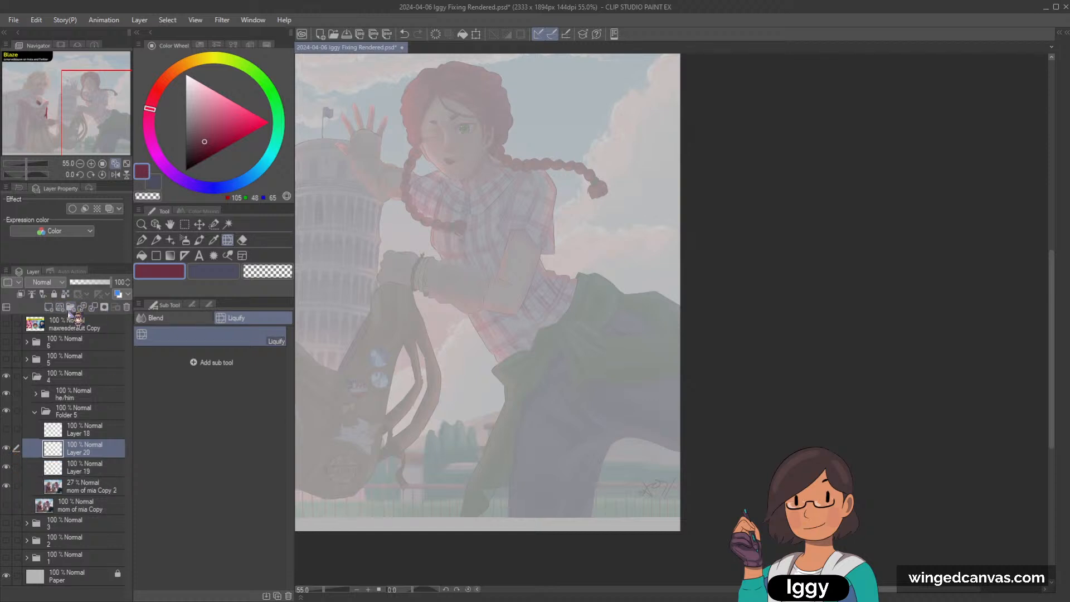
Outline the red-haired girl's head as an oval with neck and collar lines in black, using Lighter pencil instead of Mechanical pencil.
click(156, 240)
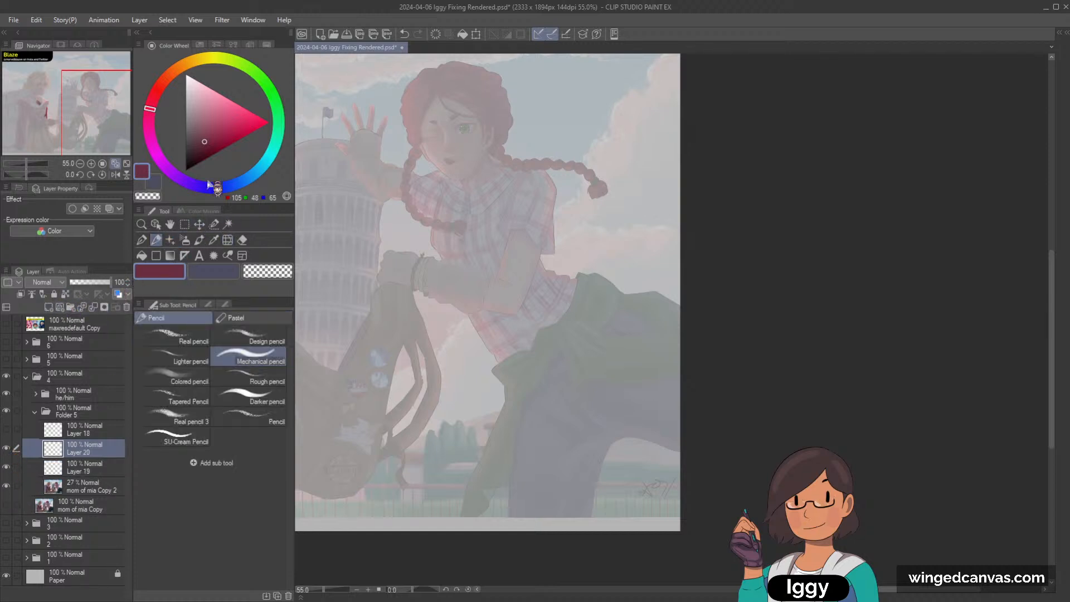
click(273, 95)
click(186, 170)
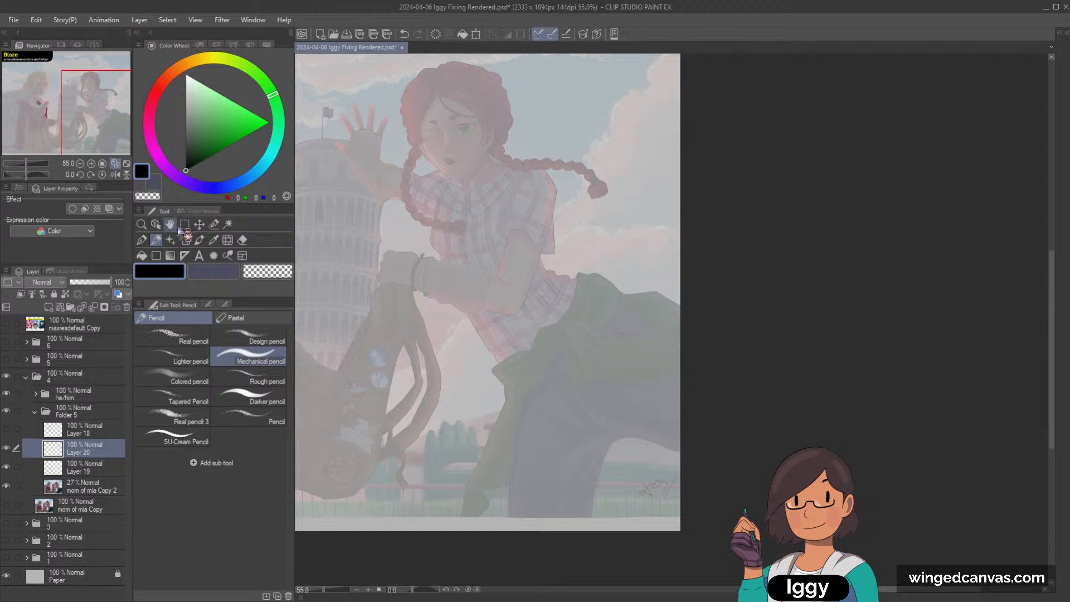
drag(416, 114, 415, 173)
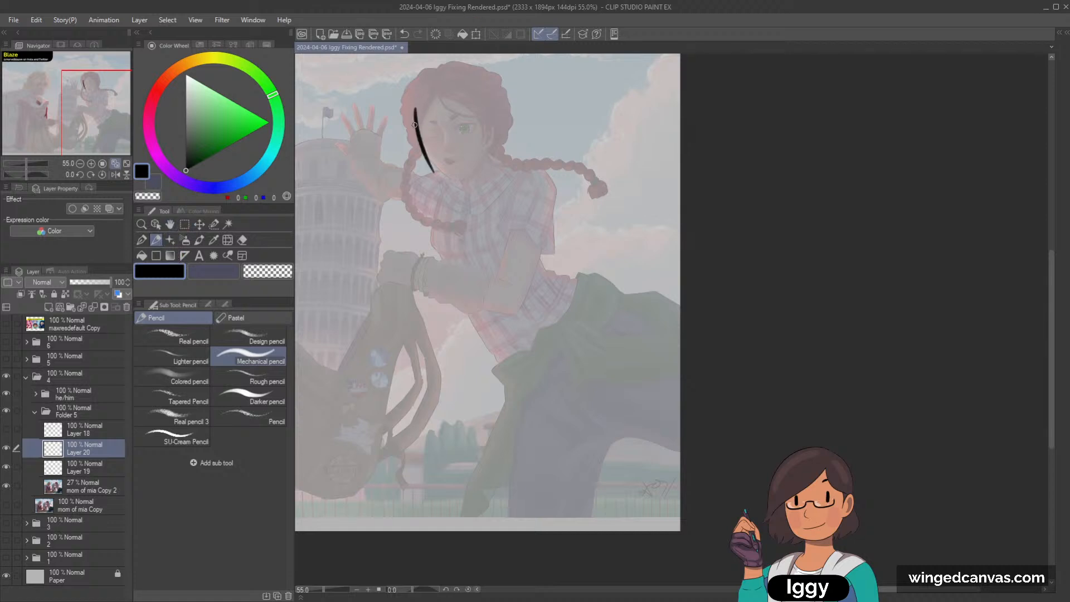
key(ctrl+z)
key(comma)
drag(412, 109, 427, 151)
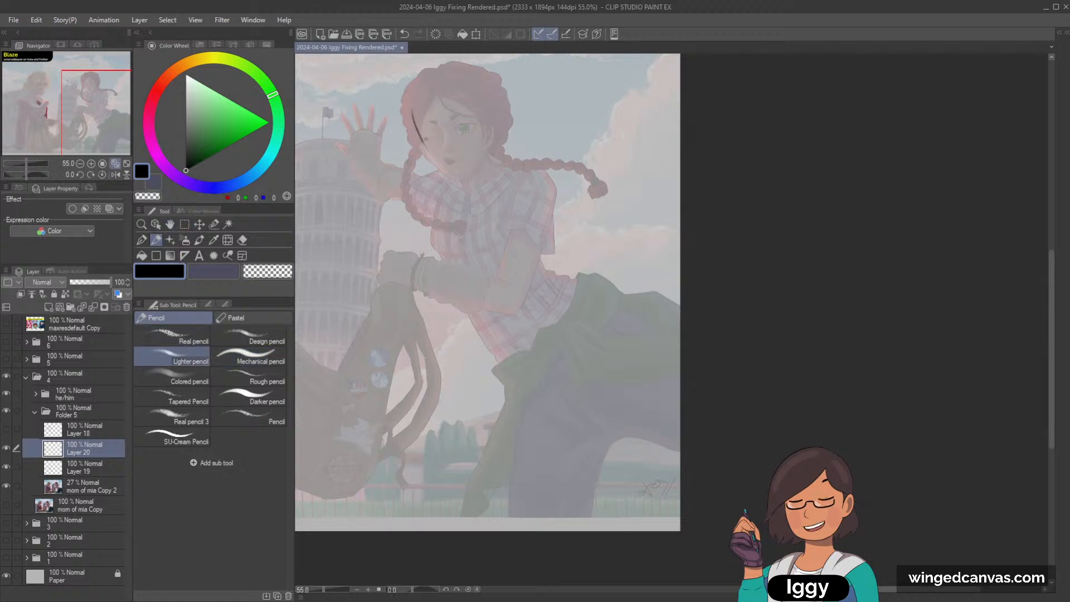
key(ctrl+z)
drag(411, 108, 425, 154)
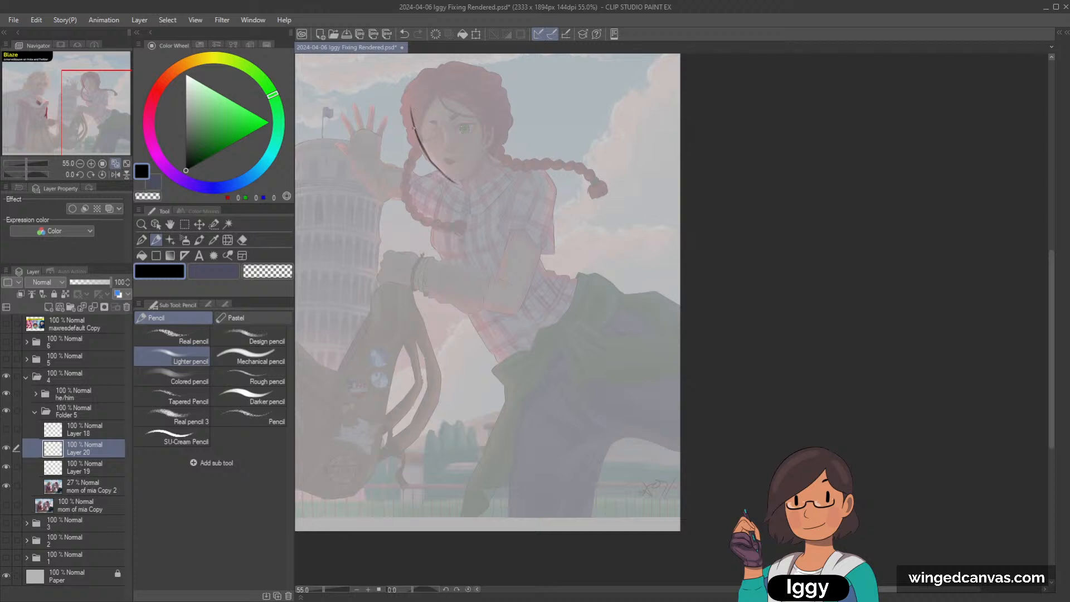
drag(424, 72, 409, 108)
drag(456, 181, 501, 165)
key(ctrl+z)
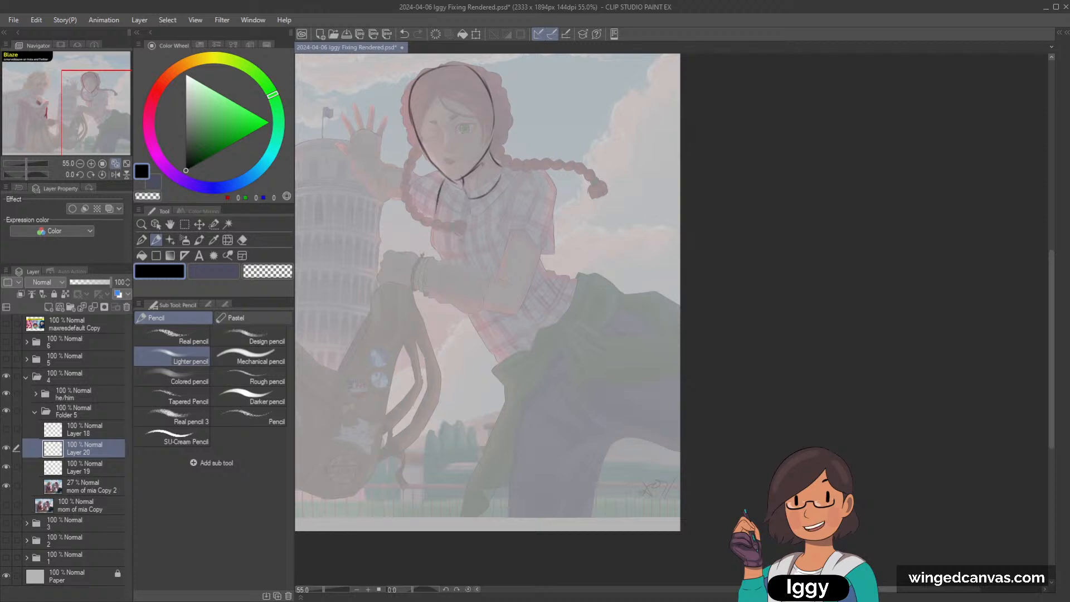
Sketch the red-haired girl's shoulders, arm socket oval and the front contour of her torso down to the waist.
key(ctrl+z)
drag(440, 178, 433, 228)
drag(496, 162, 529, 178)
key(ctrl+z)
key(ctrl+z)
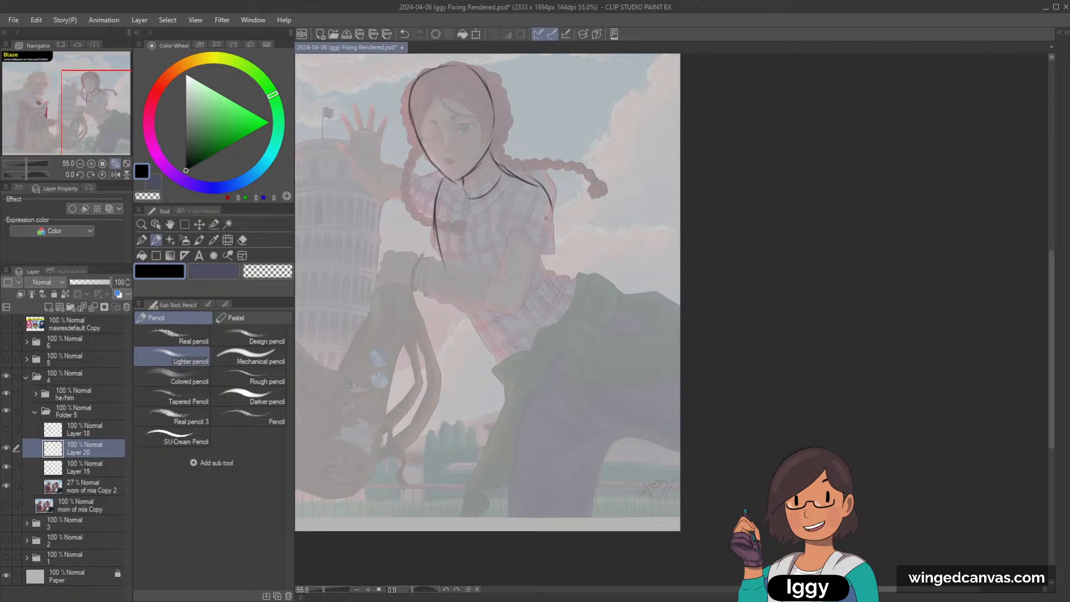
mouse_move(522, 244)
mouse_down()
mouse_move(525, 192)
mouse_move(509, 192)
mouse_up()
drag(434, 233, 471, 310)
drag(446, 271, 500, 355)
key(ctrl+z)
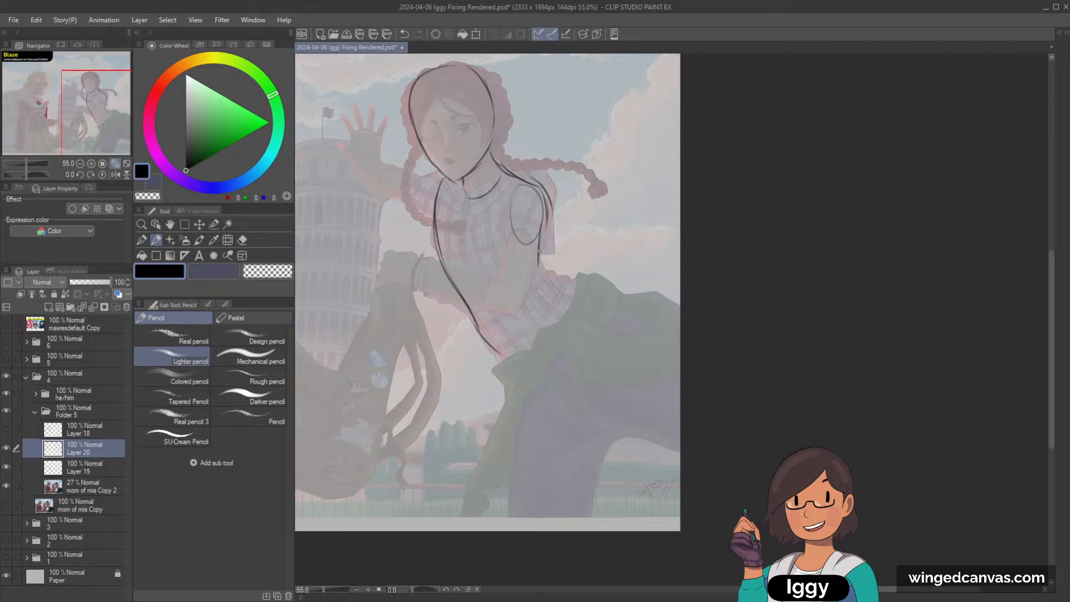
Draw her back contour, the ribcage's lower curve, the torso centre line and the curved waistline above the hips.
drag(538, 218, 544, 273)
key(ctrl+z)
drag(456, 273, 523, 289)
key(ctrl+z)
key(ctrl+z)
drag(448, 281, 536, 287)
key(ctrl+z)
drag(465, 189, 470, 275)
key(ctrl+z)
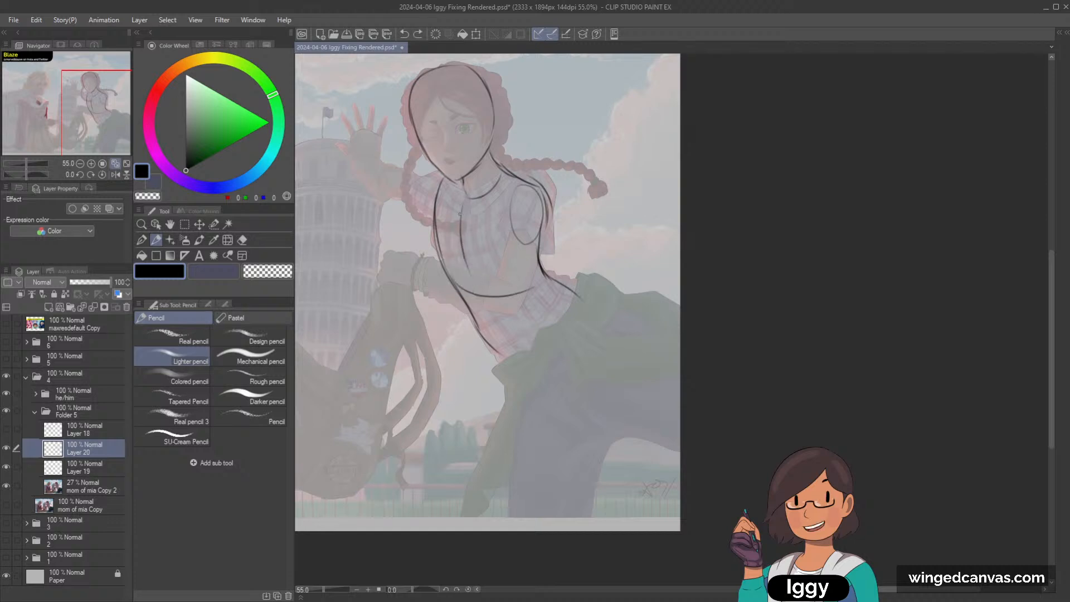
drag(462, 224, 477, 294)
drag(460, 236, 472, 274)
mouse_move(482, 334)
mouse_down()
mouse_move(521, 368)
mouse_move(545, 361)
mouse_move(539, 347)
mouse_move(570, 307)
mouse_up()
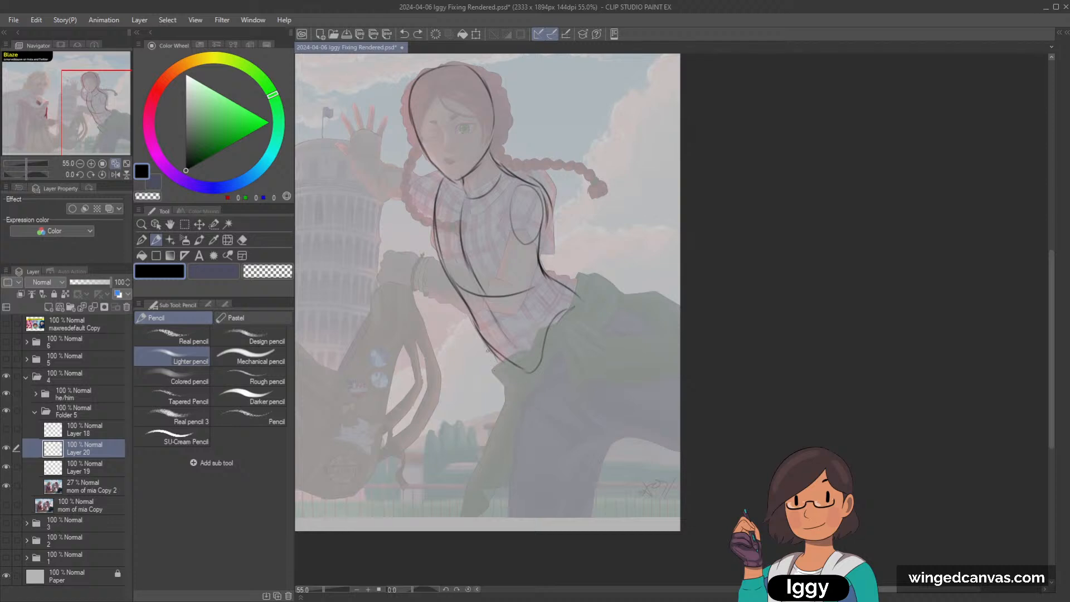
Sketch the red-haired girl's hips, the raised thigh running to the canvas edge and both sides of the standing leg.
mouse_move(493, 367)
mouse_down()
mouse_move(565, 413)
mouse_move(592, 414)
mouse_up()
key(ctrl+z)
drag(518, 394, 567, 416)
drag(565, 408, 675, 434)
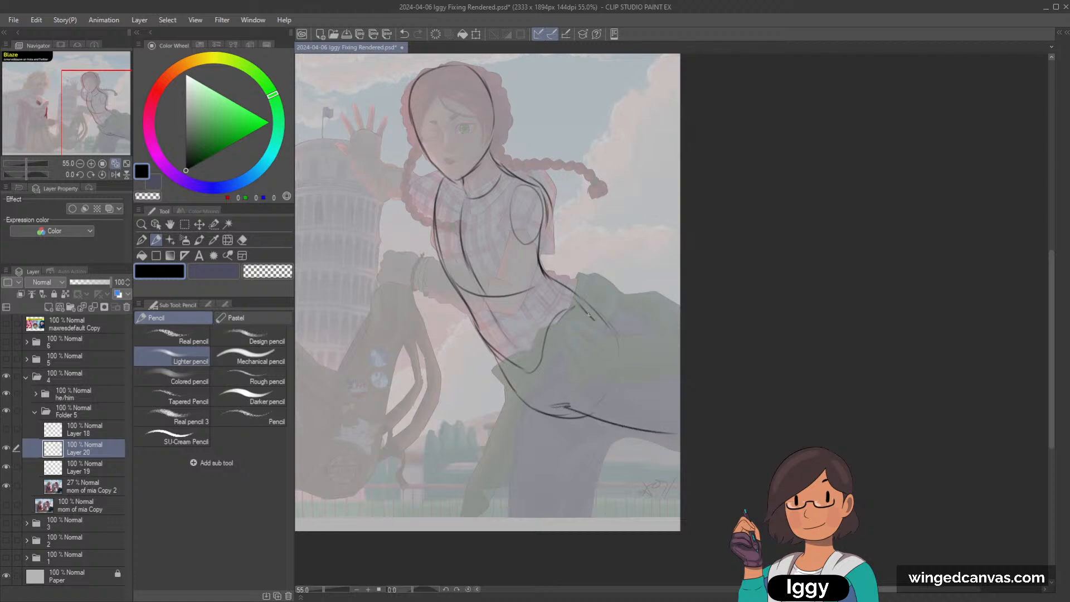
key(ctrl+z)
key(ctrl+z)
drag(614, 325, 710, 394)
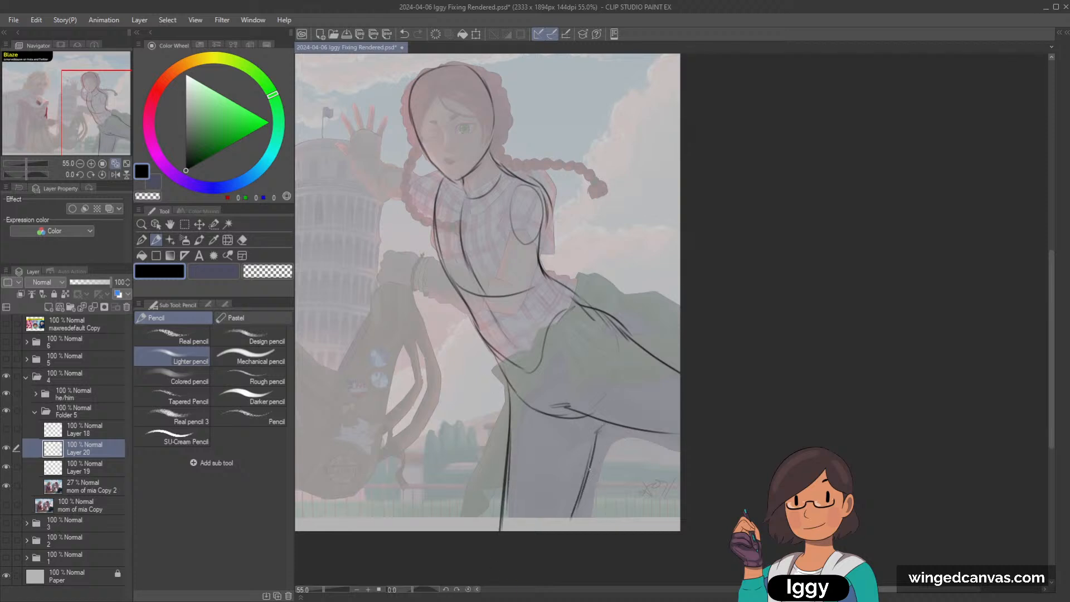
Erase the surplus curve at the crotch of the pose sketch with a smaller Hard eraser.
scroll(639, 327, down, 2)
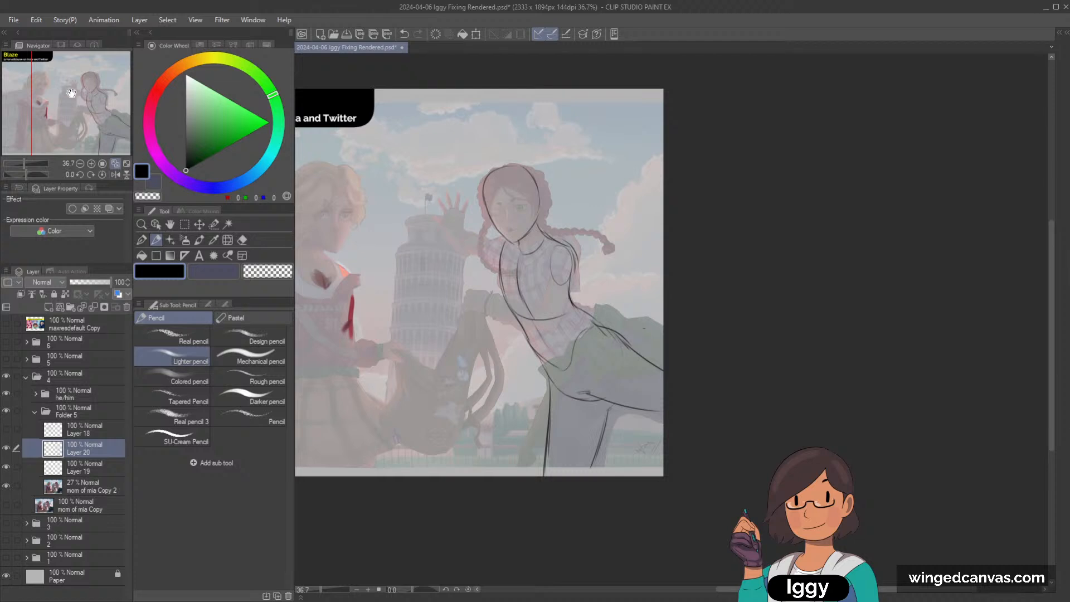
scroll(71, 93, up, 1)
drag(71, 93, 98, 114)
click(242, 240)
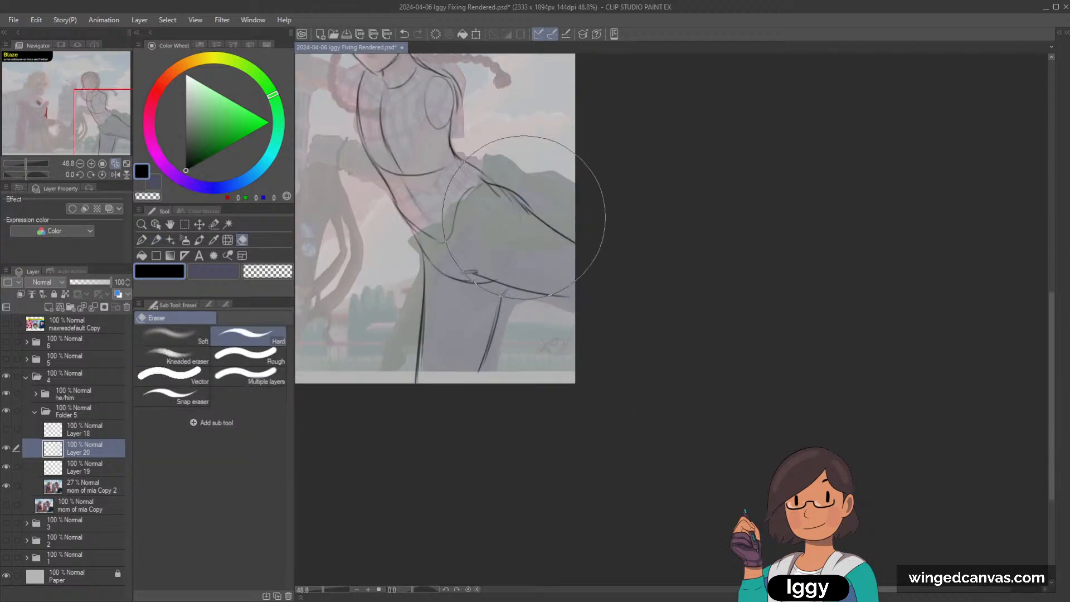
key(bracketleft)
key(bracketleft)
key(bracketleft)
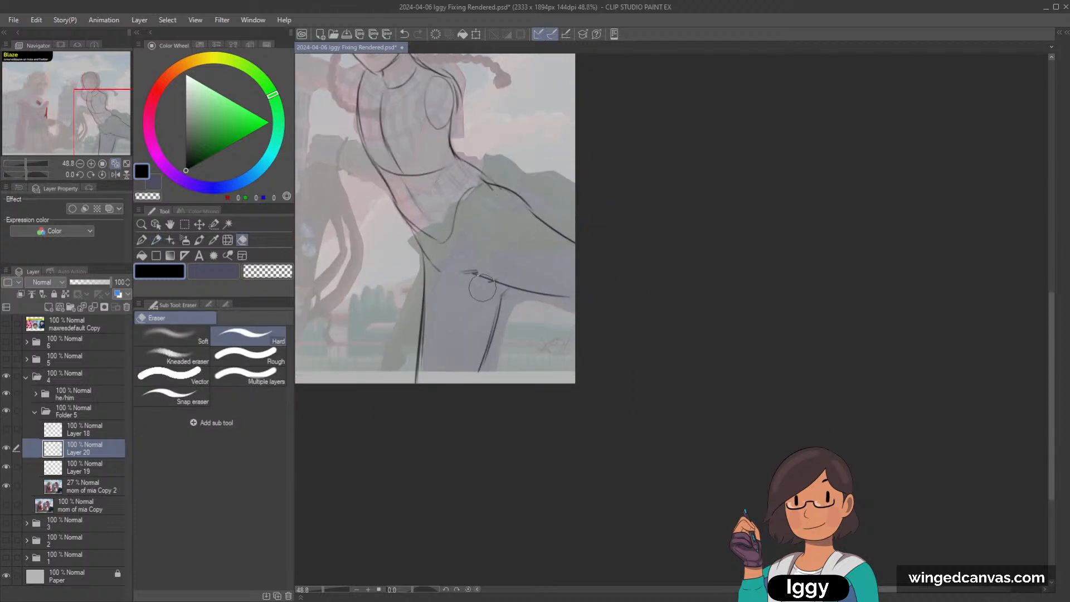
scroll(611, 169, down, 1)
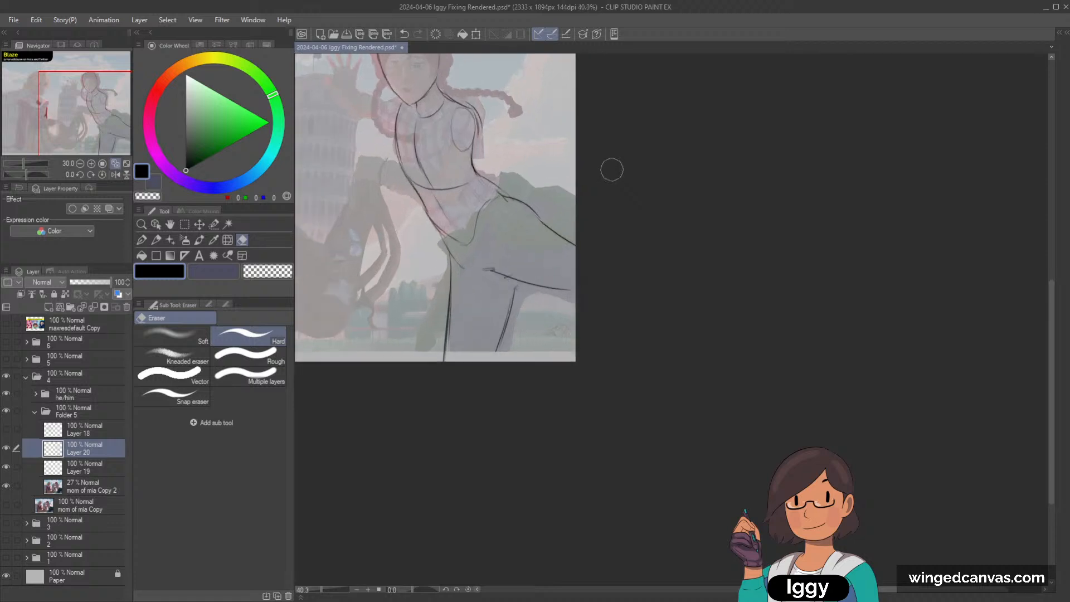
Try a Lighter pencil line on the torso beside the arm socket, and erase the standing leg line's overshoot into the lower border.
scroll(491, 224, up, 1)
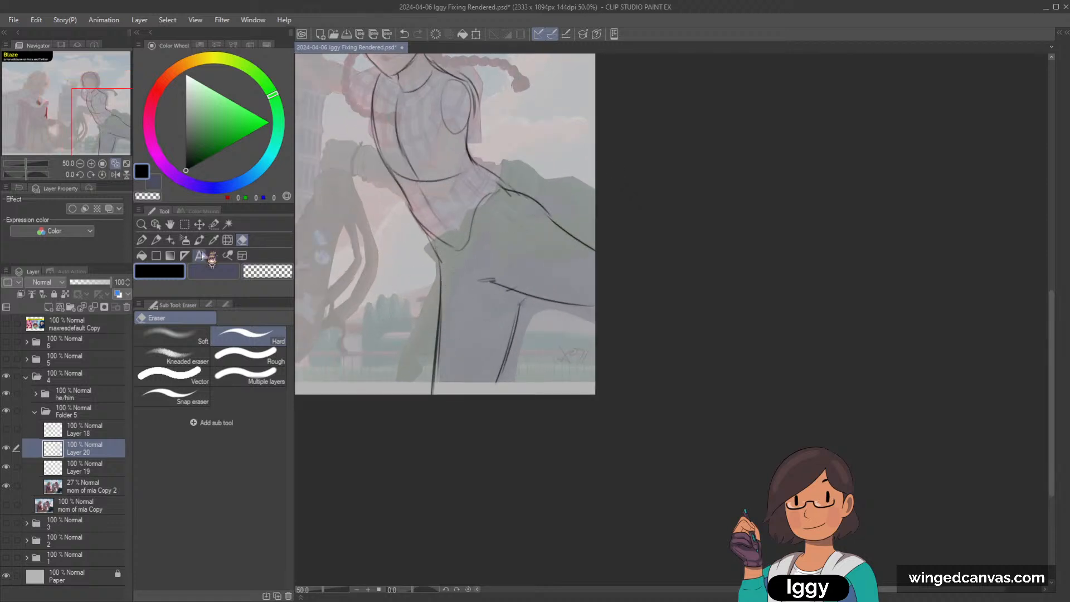
click(156, 239)
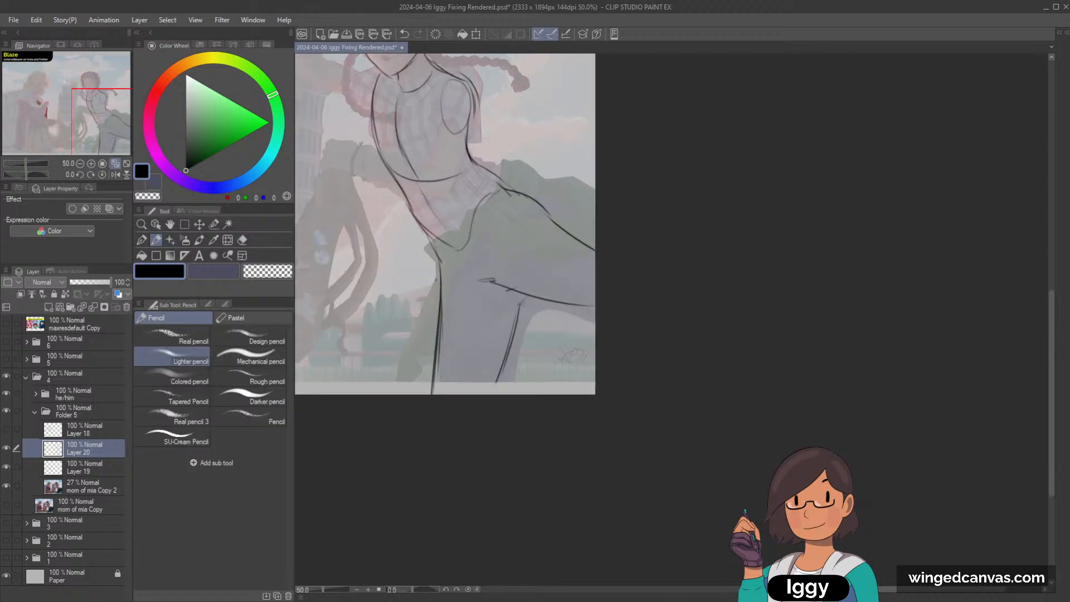
scroll(503, 138, down, 3)
drag(504, 138, 529, 203)
scroll(497, 173, up, 2)
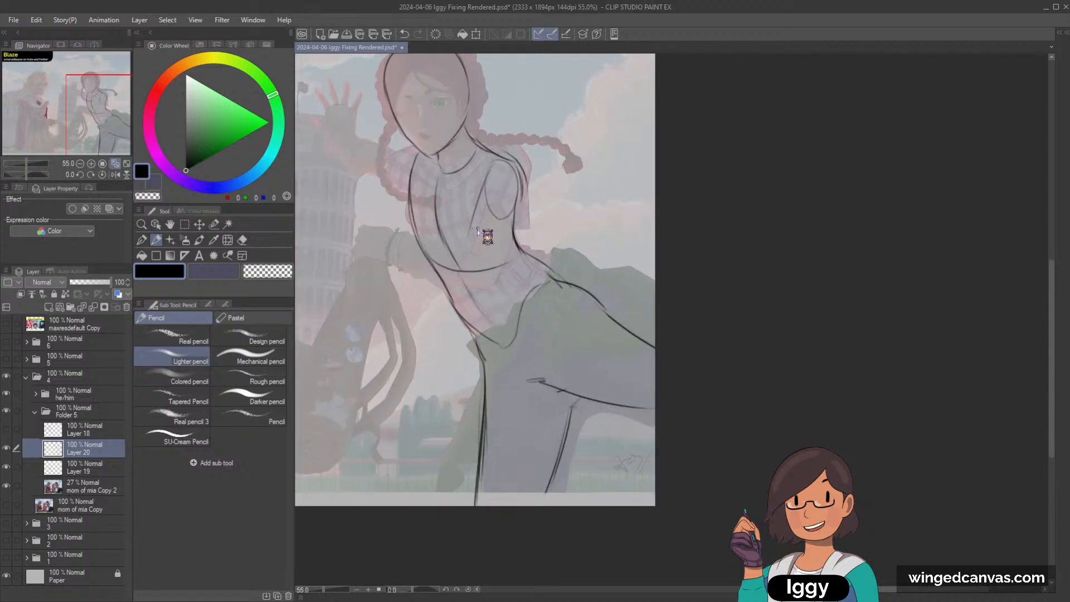
scroll(478, 231, down, 2)
scroll(676, 160, up, 3)
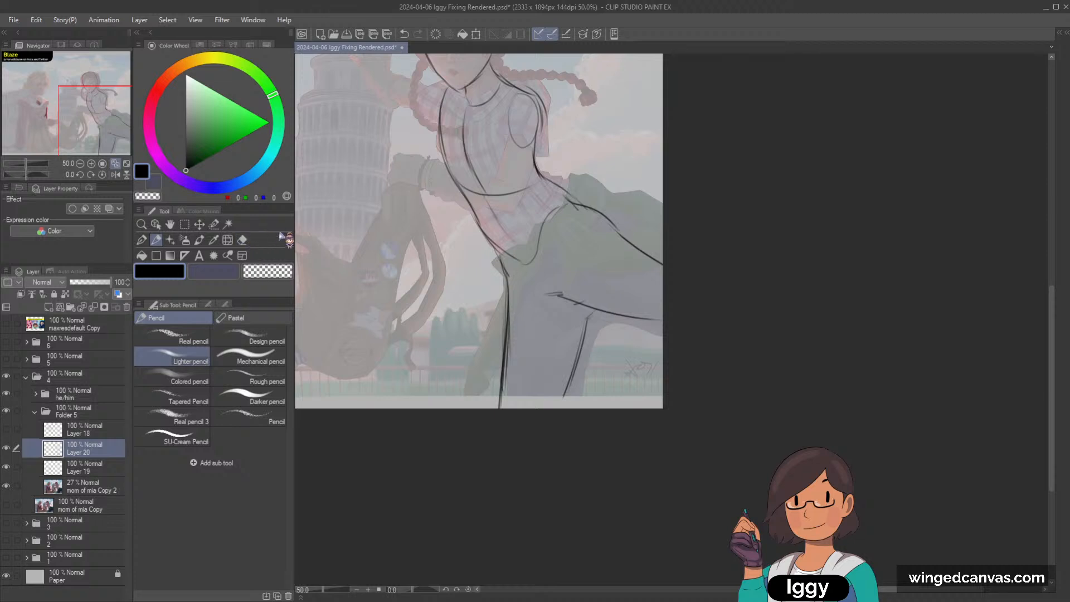
key(e)
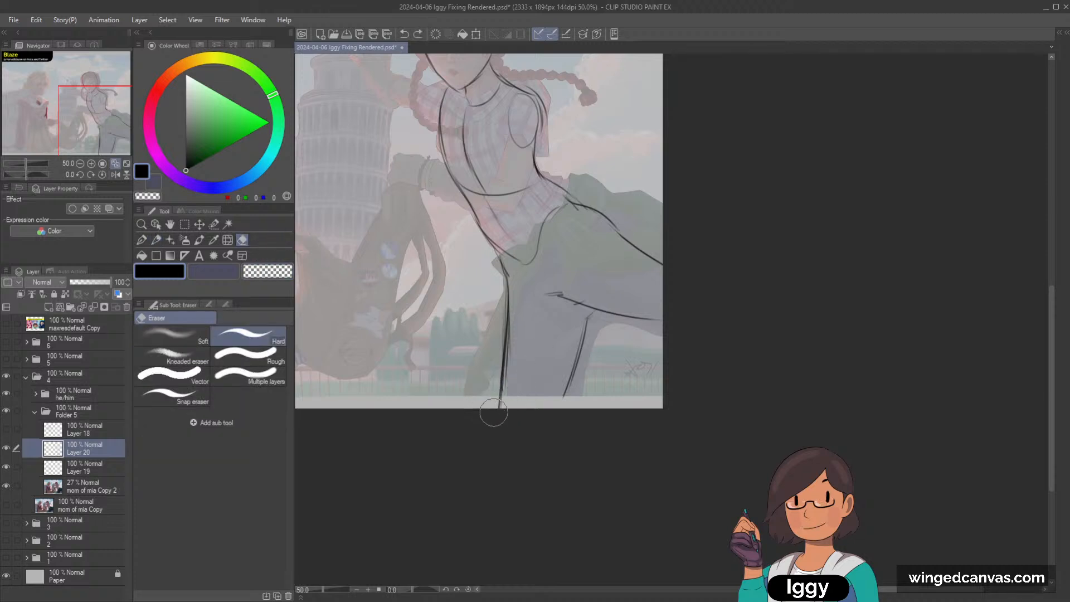
scroll(518, 393, down, 1)
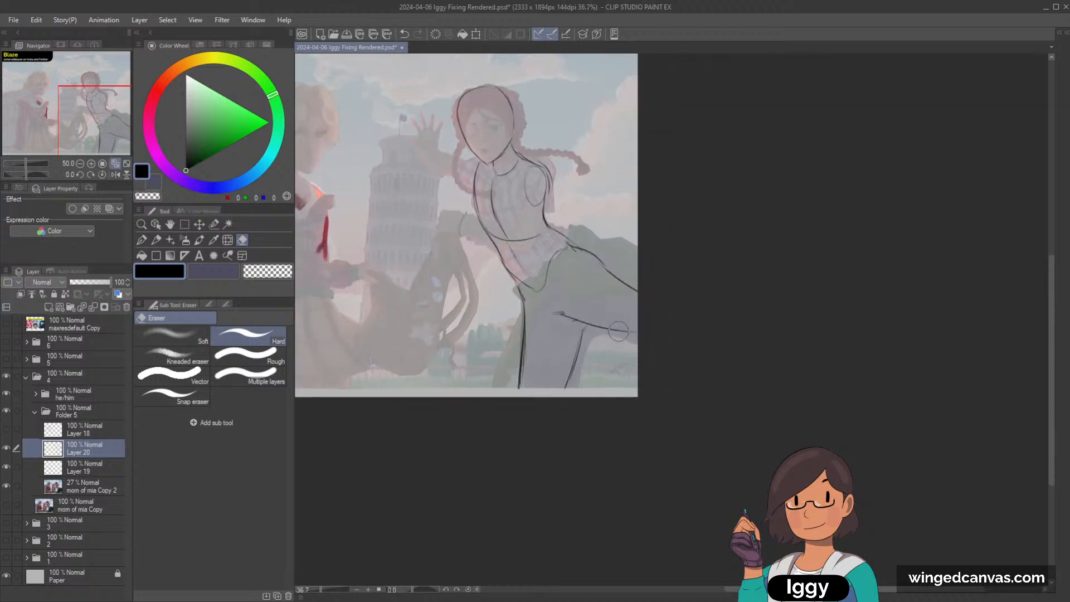
Restore mom of mia Copy 2 to 100% opacity and recolour the pose sketch bright green by filling its locked transparent pixels.
click(84, 483)
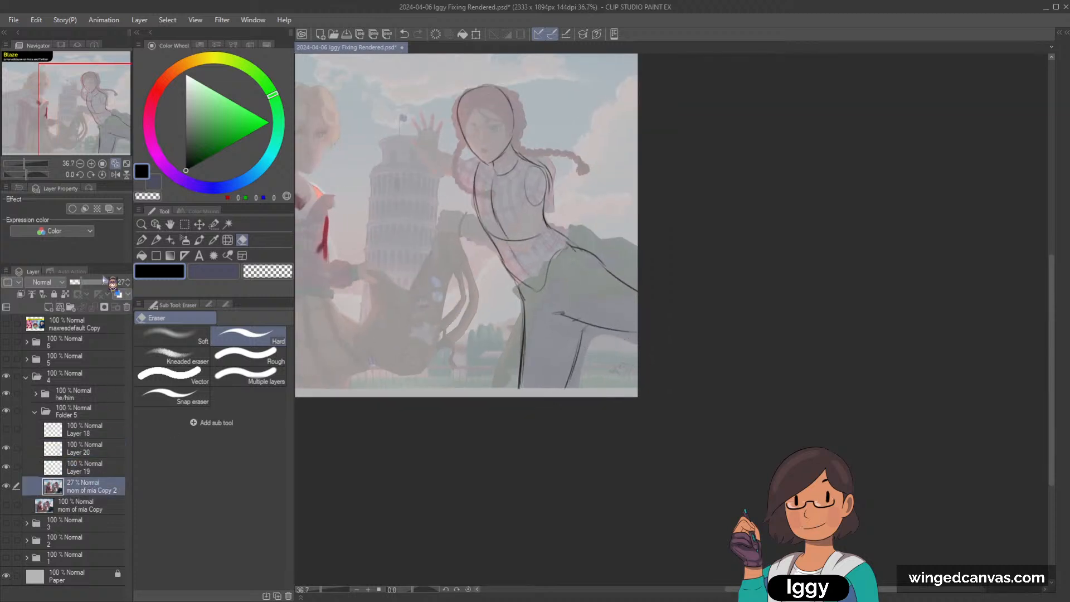
drag(110, 282, 135, 285)
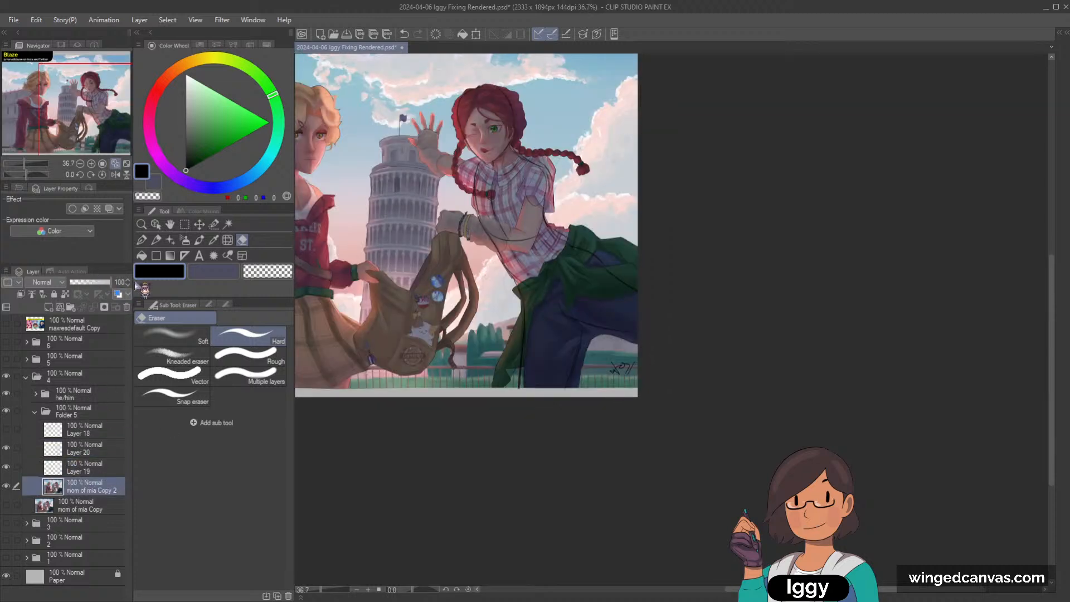
click(105, 470)
click(107, 454)
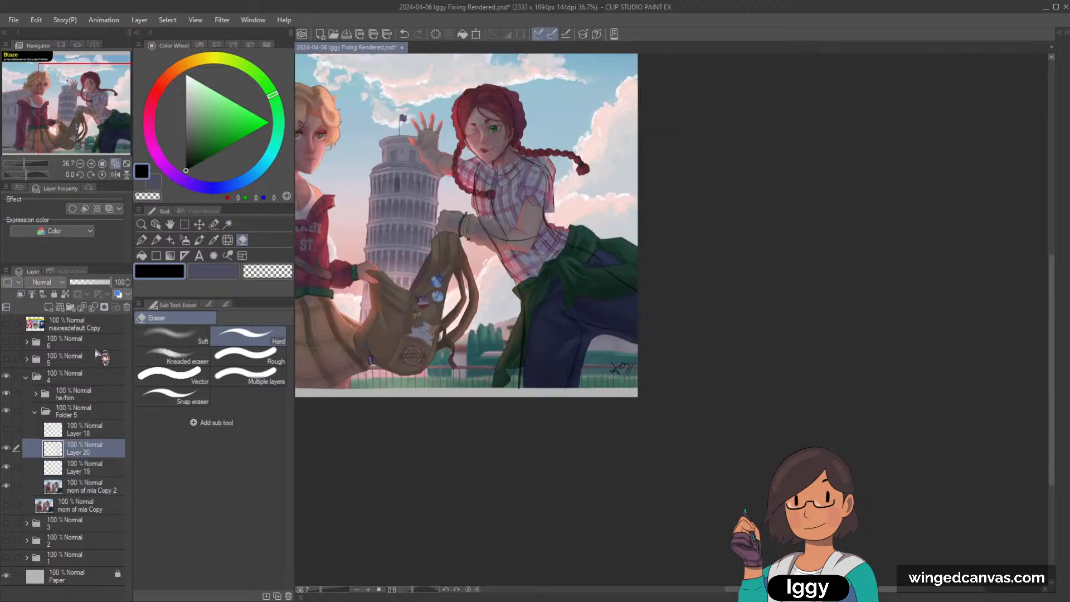
click(269, 122)
click(184, 224)
mouse_move(389, 69)
mouse_down()
mouse_move(653, 393)
mouse_move(646, 400)
mouse_up()
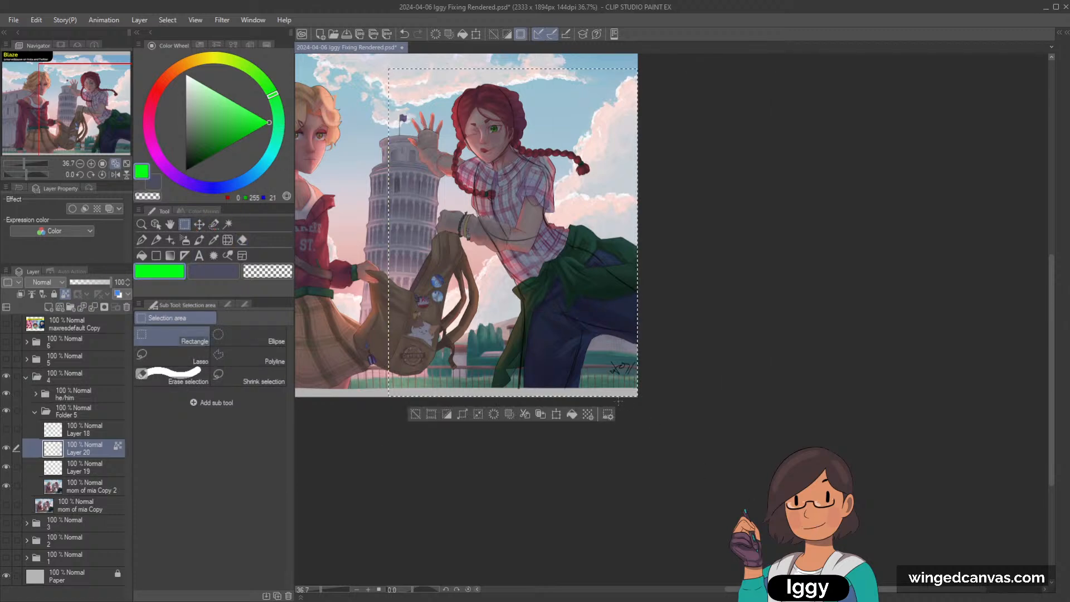
click(571, 414)
click(415, 414)
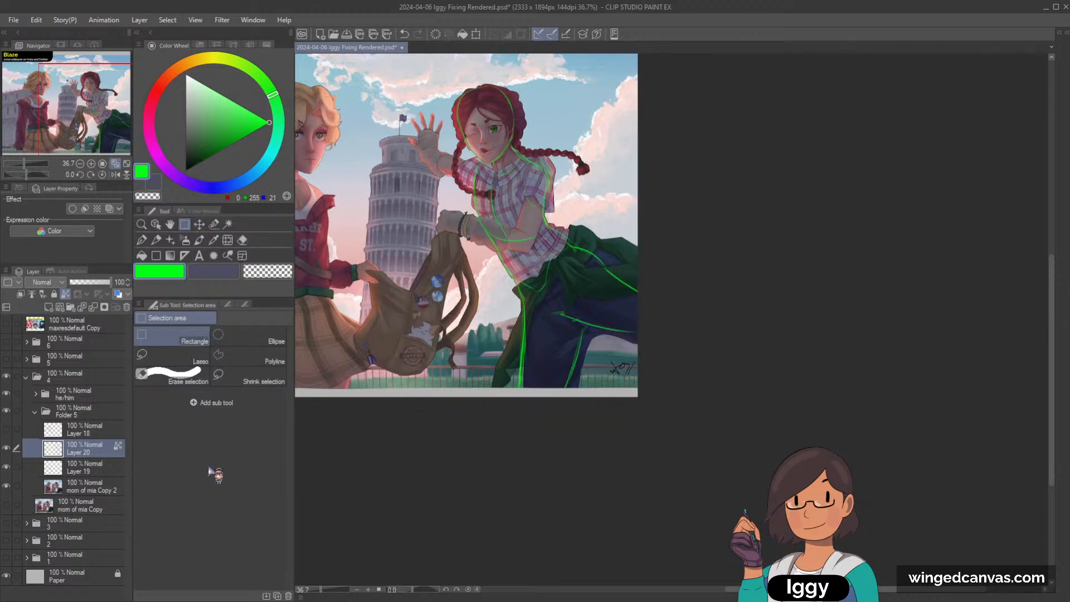
Make the mom of mia Copy 2 layer active for editing the red-haired girl under the green sketch.
click(103, 486)
drag(84, 111, 118, 118)
scroll(473, 214, up, 1)
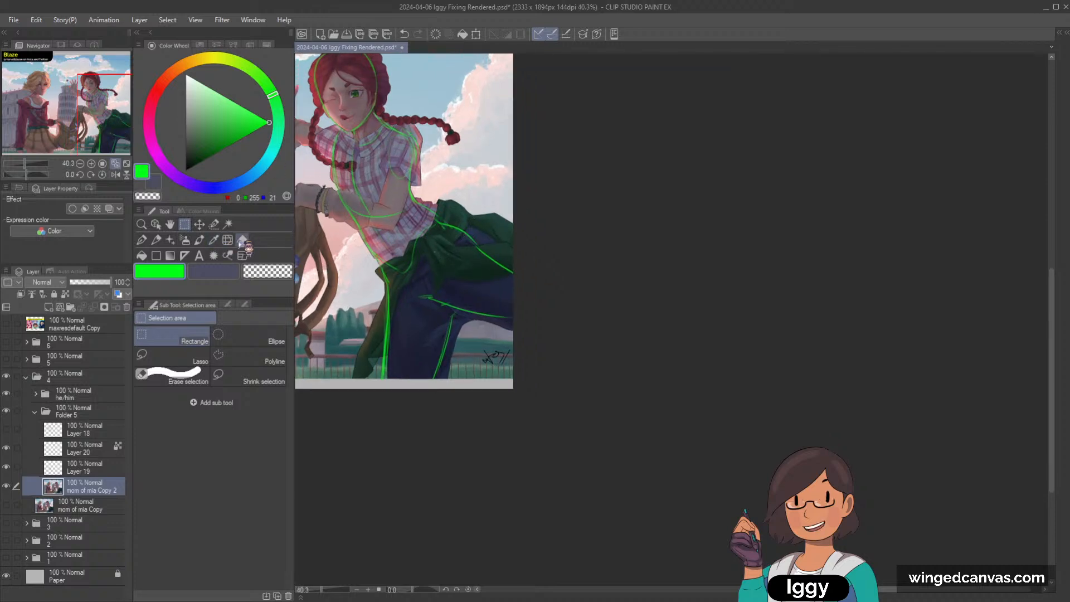
Liquify the red-haired figure's legs on the mom of mia Copy 2 layer to follow the green guide sketch, adjusting the brush size as needed.
click(228, 240)
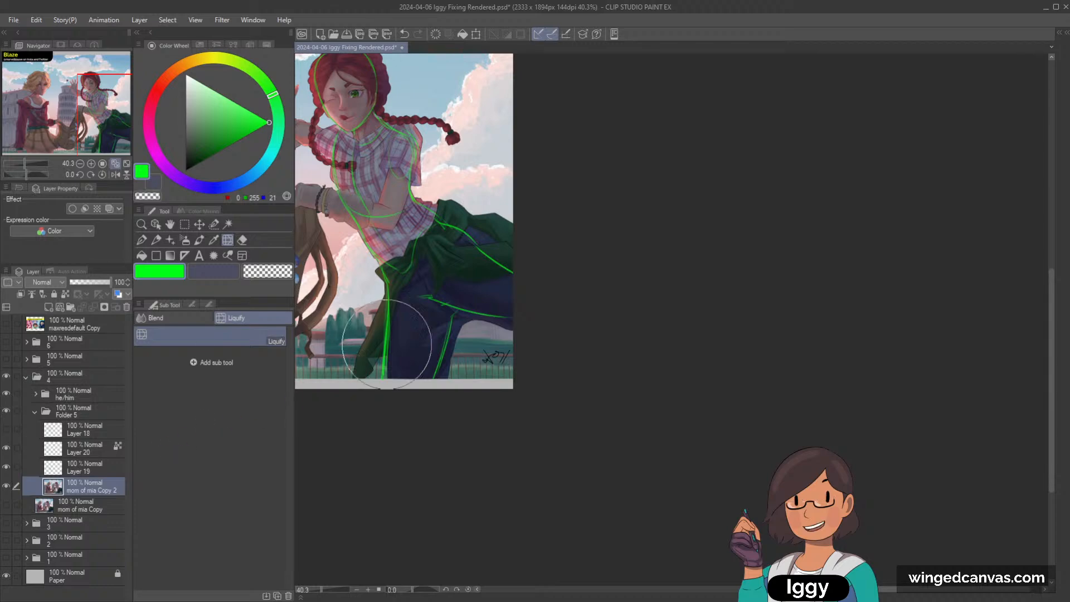
click(126, 163)
drag(70, 121, 93, 139)
scroll(78, 125, down, 2)
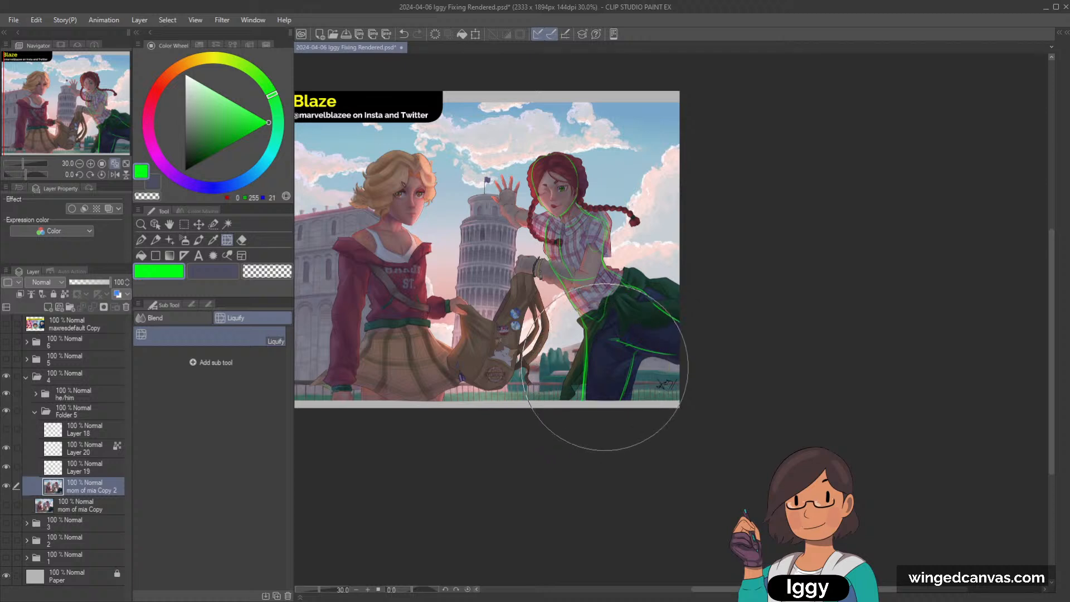
key(bracketleft)
key(bracketleft)
key(bracketleft)
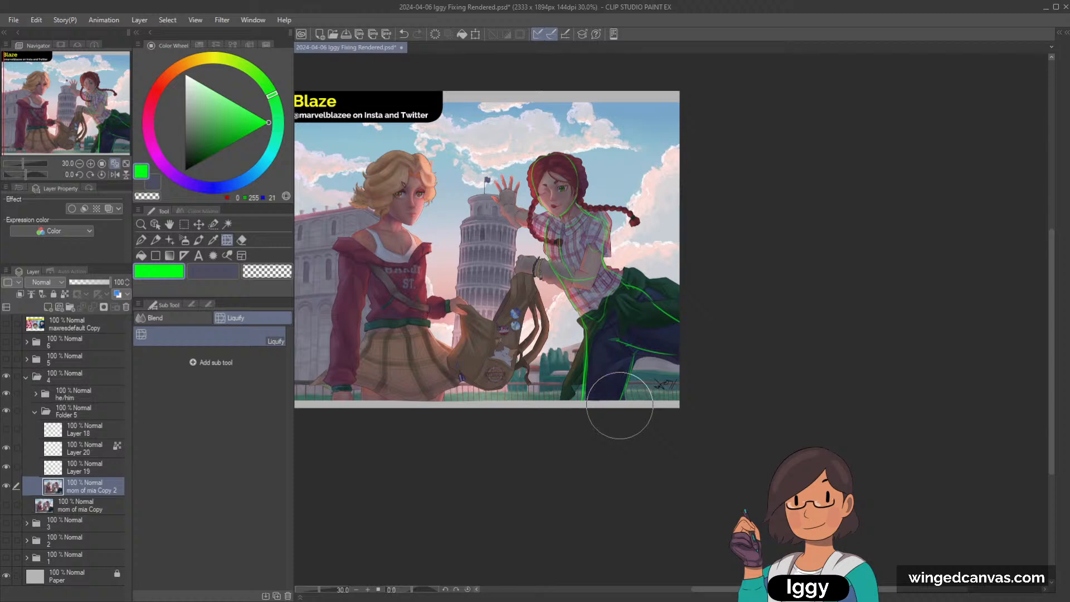
key(ctrl+z)
key(bracketleft)
key(bracketleft)
key(bracketright)
key(bracketright)
key(bracketright)
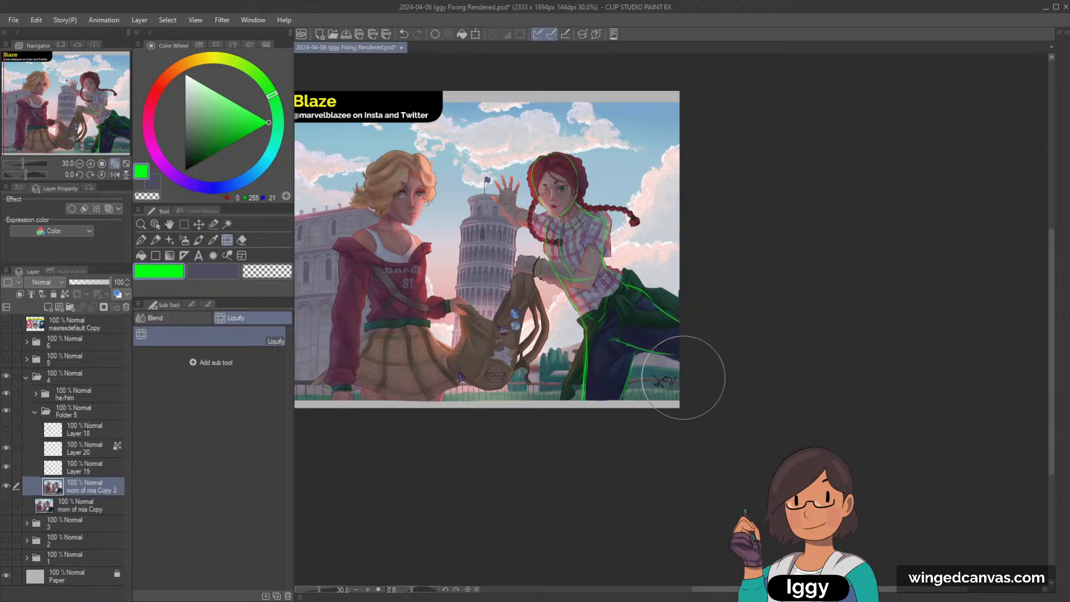
Refine the inner edge of the standing leg and the fence beside it with Liquify, using a smaller brush.
scroll(674, 379, down, 2)
scroll(687, 380, up, 5)
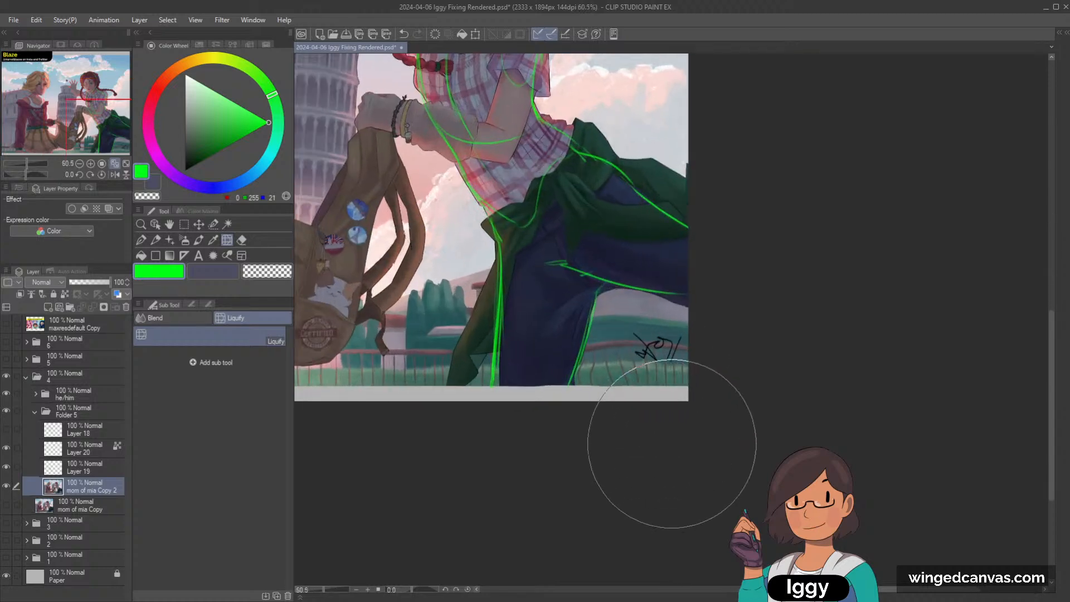
scroll(695, 382, up, 1)
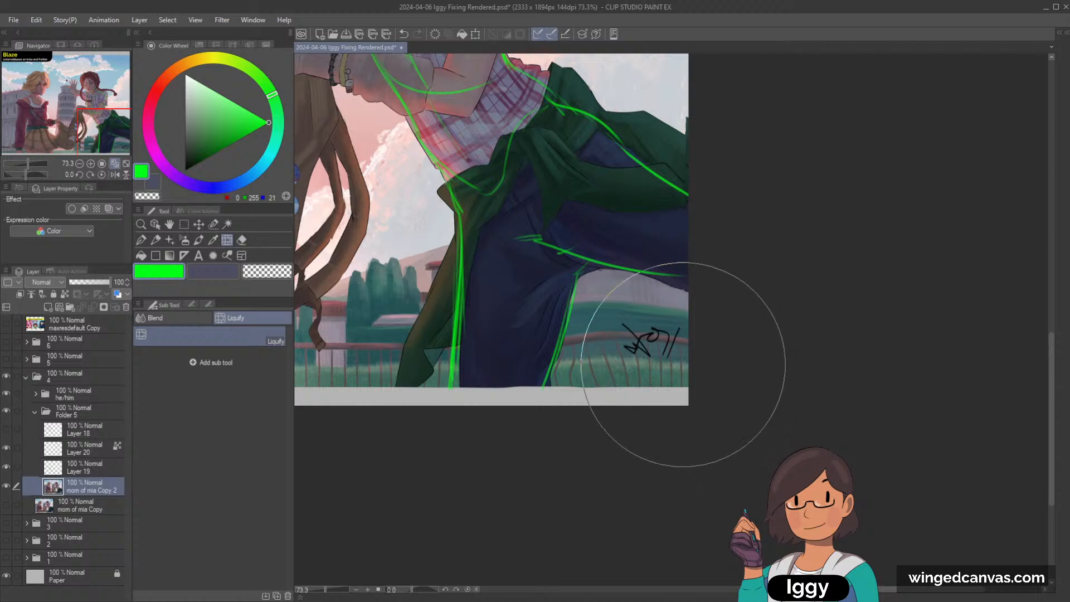
mouse_move(612, 340)
mouse_down()
mouse_move(666, 340)
mouse_move(614, 338)
mouse_up()
key(bracketleft)
key(bracketleft)
key(bracketleft)
key(bracketleft)
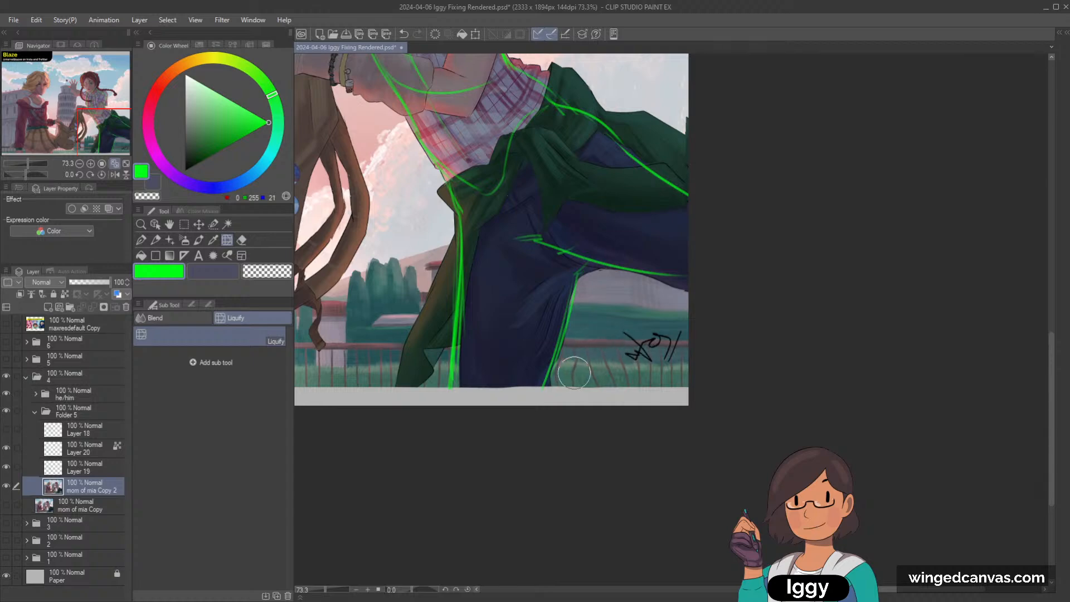
Hide the green guide sketch on Layer 20 and show the original mom of mia Copy layer.
scroll(680, 306, down, 3)
scroll(715, 254, down, 1)
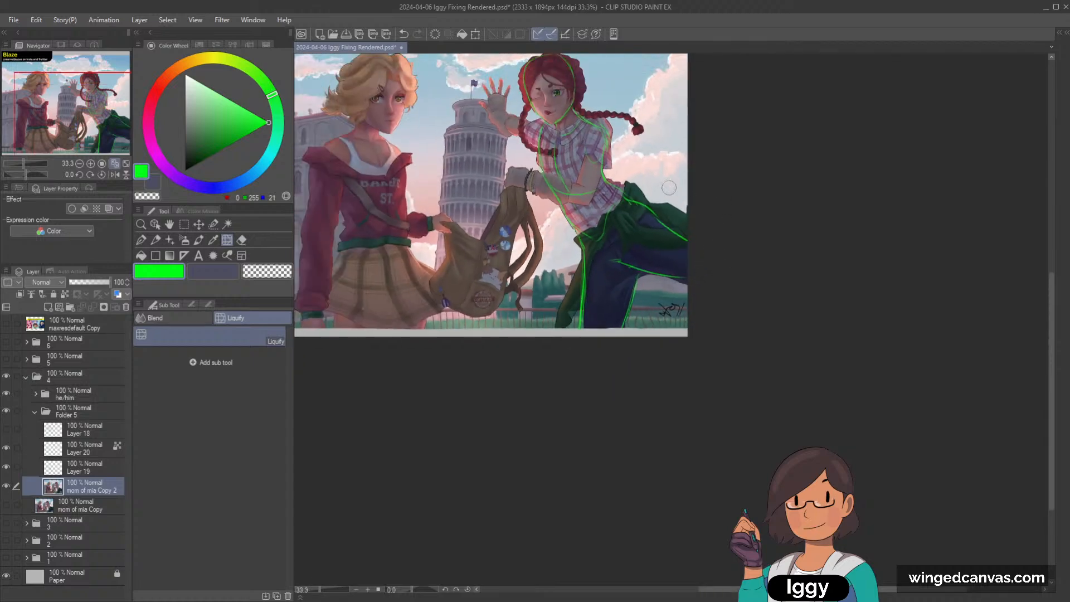
click(125, 163)
click(6, 448)
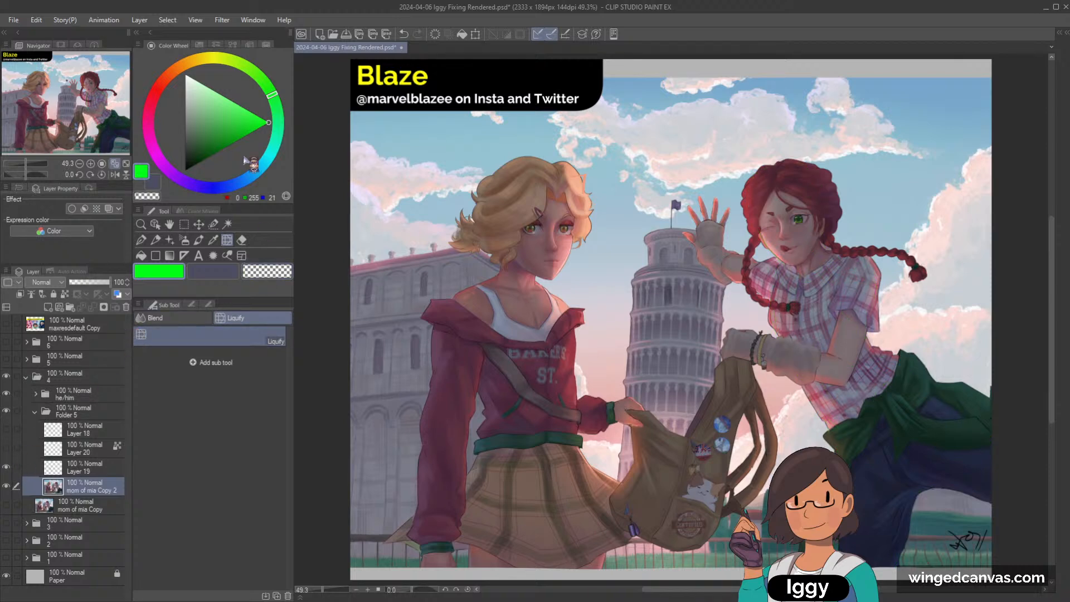
click(6, 505)
Toggle the visibility of mom of mia Copy 2 to compare the liquified figure with the original.
click(8, 486)
click(7, 486)
click(7, 486)
click(8, 487)
Liquify the back and waist of the red-haired figure's plaid shirt outward, varying the brush size.
drag(708, 345, 381, 267)
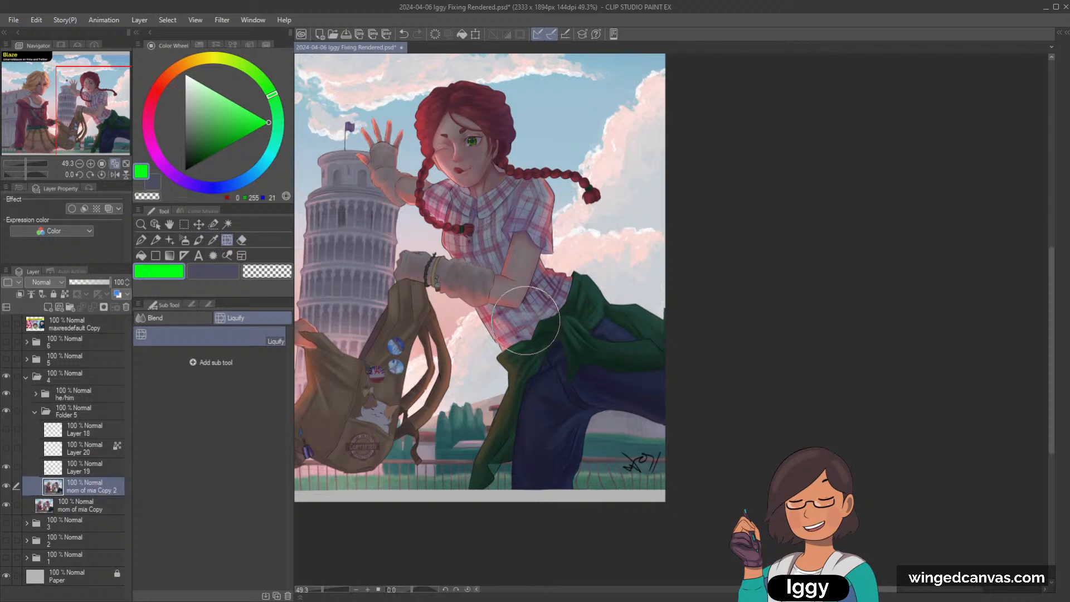
key(])
drag(531, 312, 574, 297)
key([)
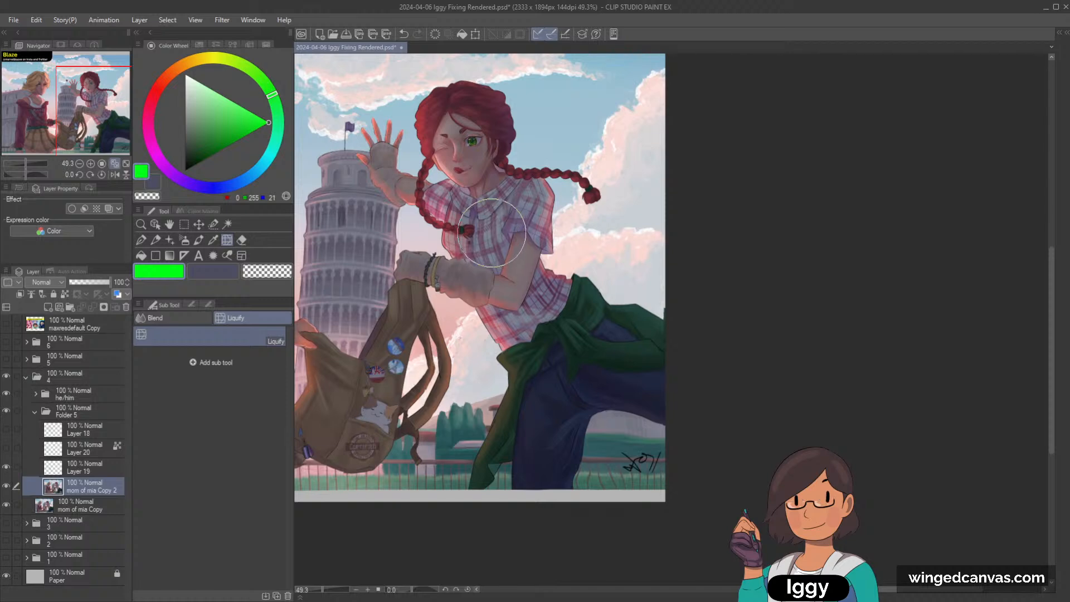
scroll(492, 232, up, 2)
key([)
key([)
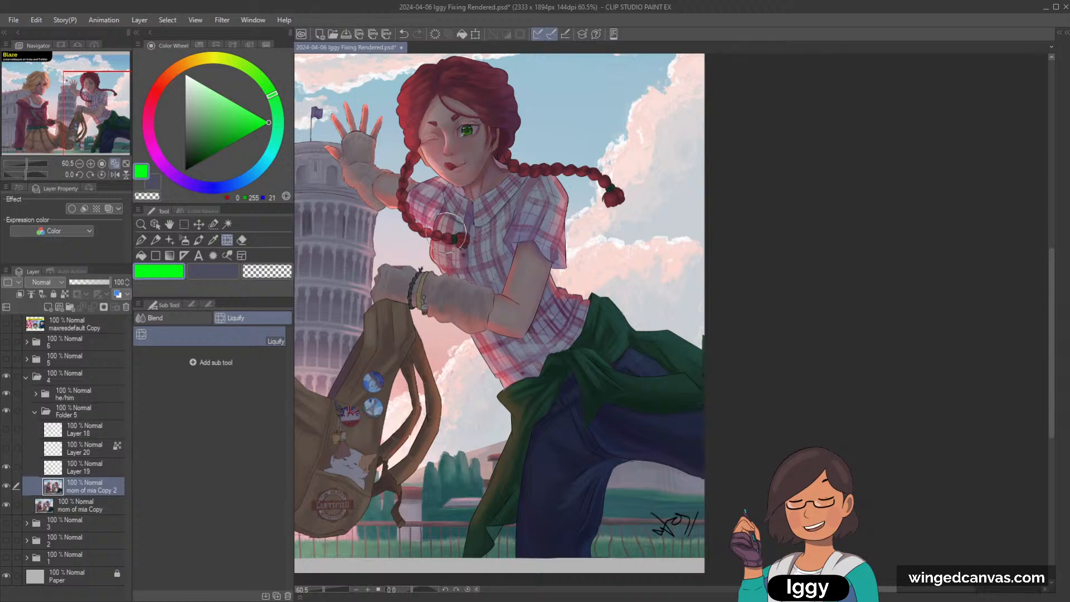
Sketch curved green contour lines across the torso with the Lighter pencil to show the plaid's direction, and undo them.
click(156, 240)
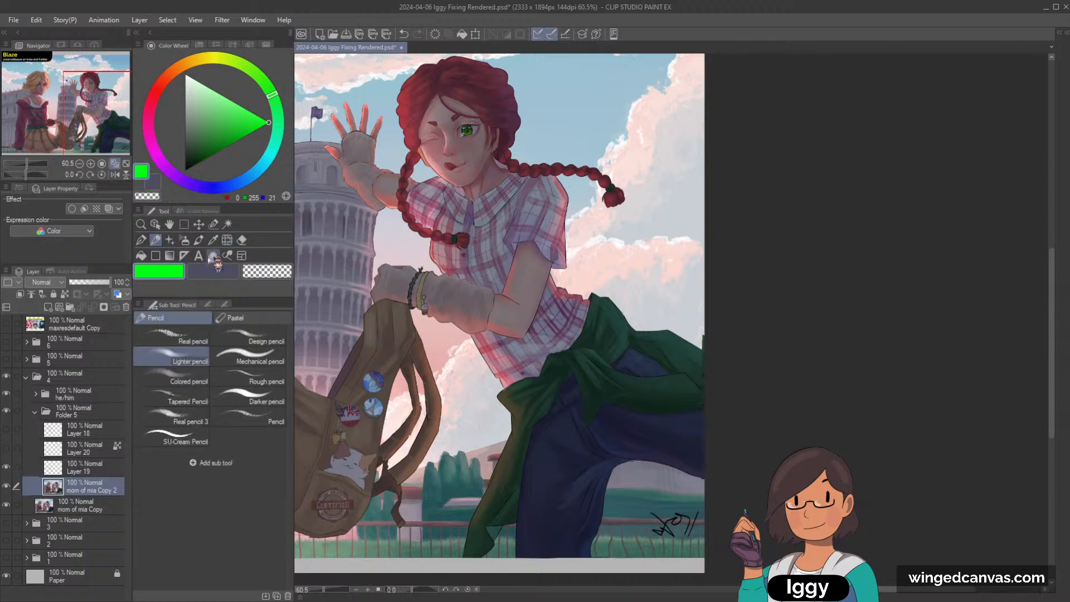
drag(432, 239, 510, 228)
key(ctrl+z)
drag(432, 239, 509, 228)
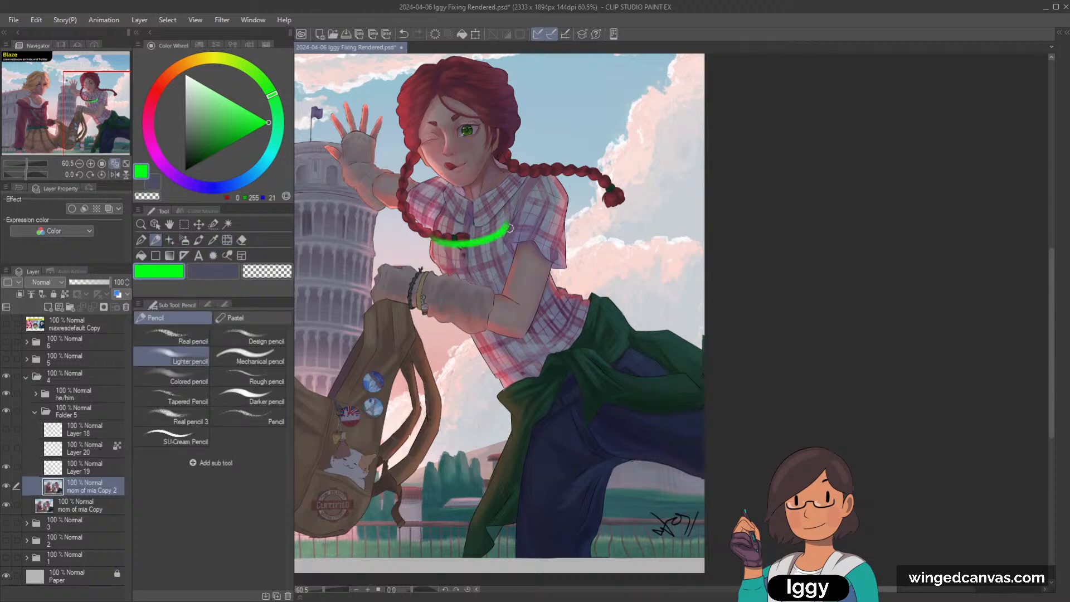
drag(434, 266, 521, 243)
drag(454, 294, 551, 267)
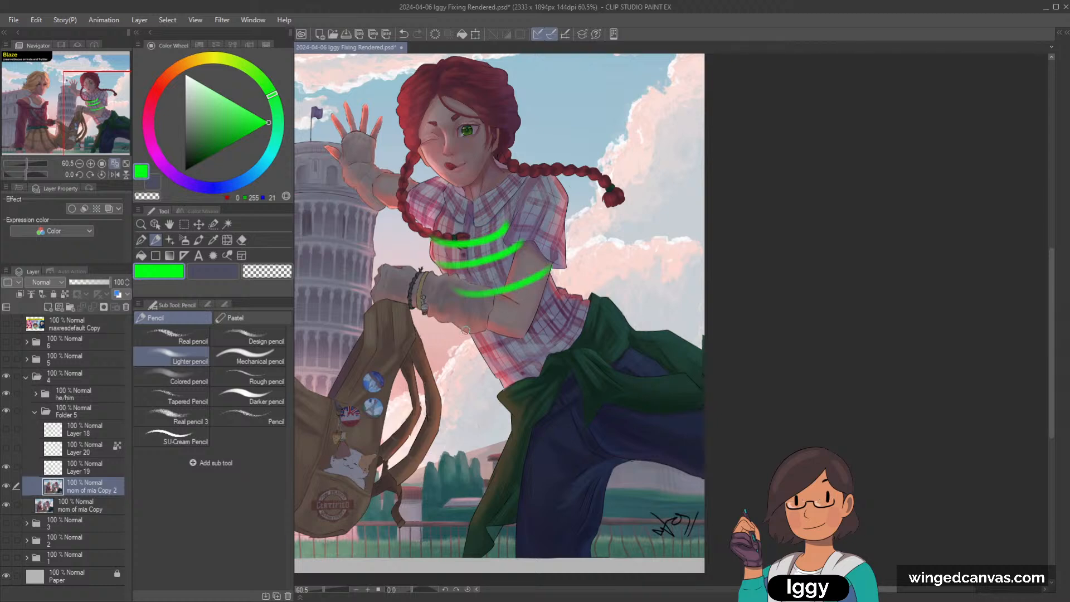
drag(471, 336, 565, 291)
mouse_move(491, 364)
mouse_down()
mouse_move(533, 353)
mouse_move(593, 305)
mouse_up()
key(ctrl+z)
key(ctrl+z)
key(ctrl+z)
key(ctrl+z)
key(ctrl+z)
Liquify the plaid pattern around the shirt's waist to wrap along the torso's curve, undoing the last warp.
key(j)
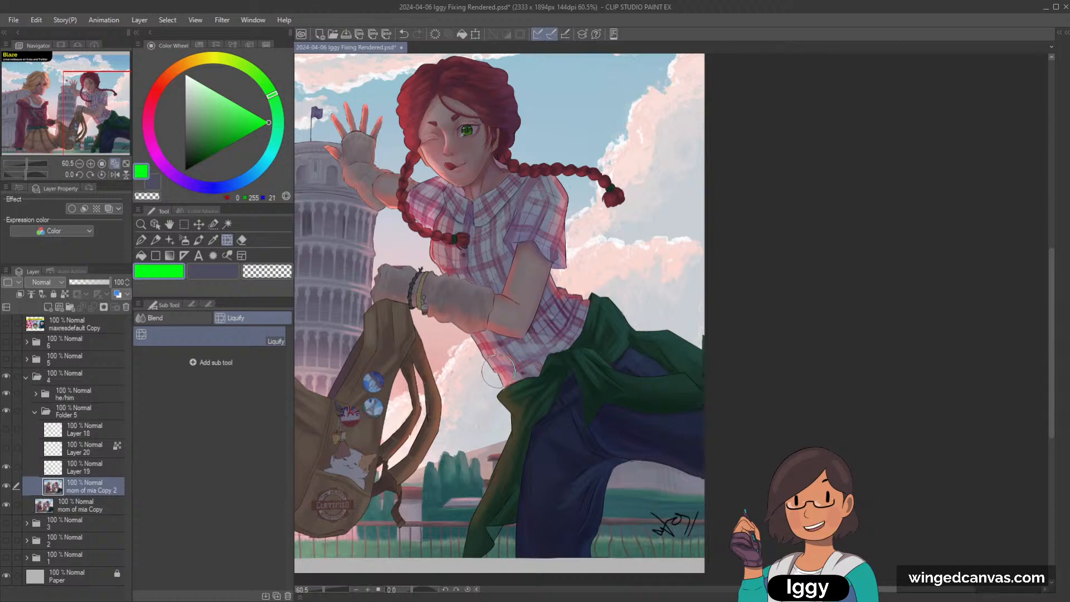
key(bracketright)
key(bracketright)
key(bracketright)
key(bracketright)
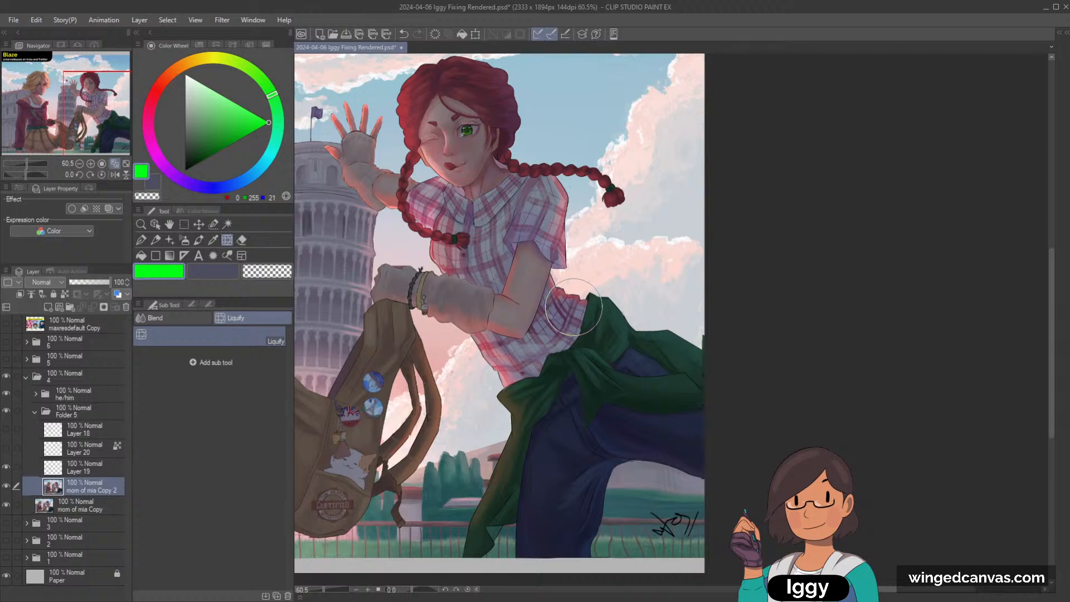
key(bracketleft)
key(bracketleft)
key(bracketleft)
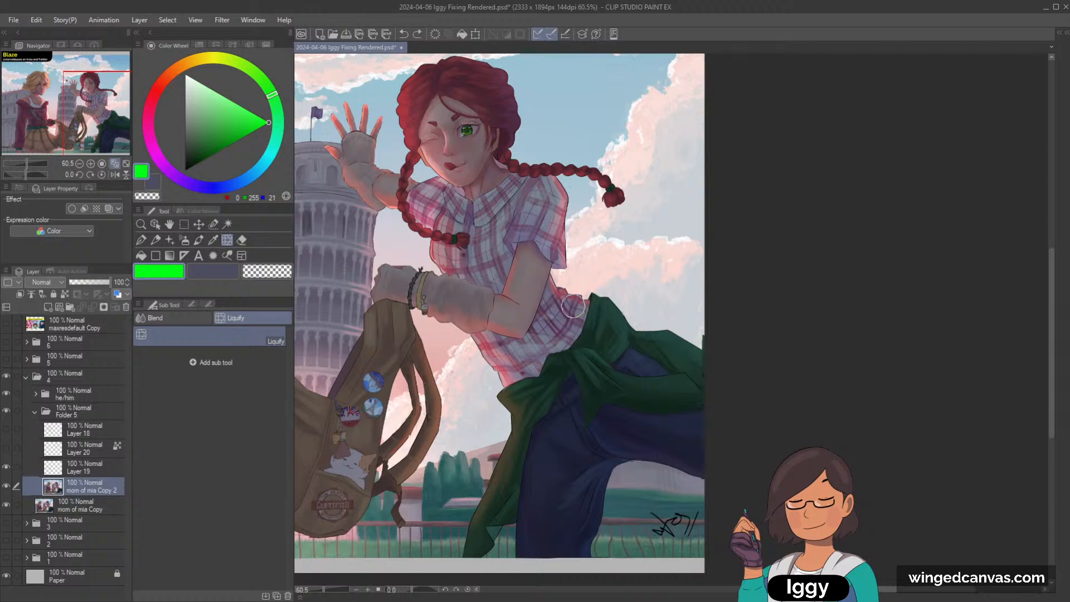
key(ctrl+z)
Sample the fence's reddish-brown colour and repaint the warped rail beside the leg straight with the Dense watercolor 3 brush.
scroll(452, 275, up, 3)
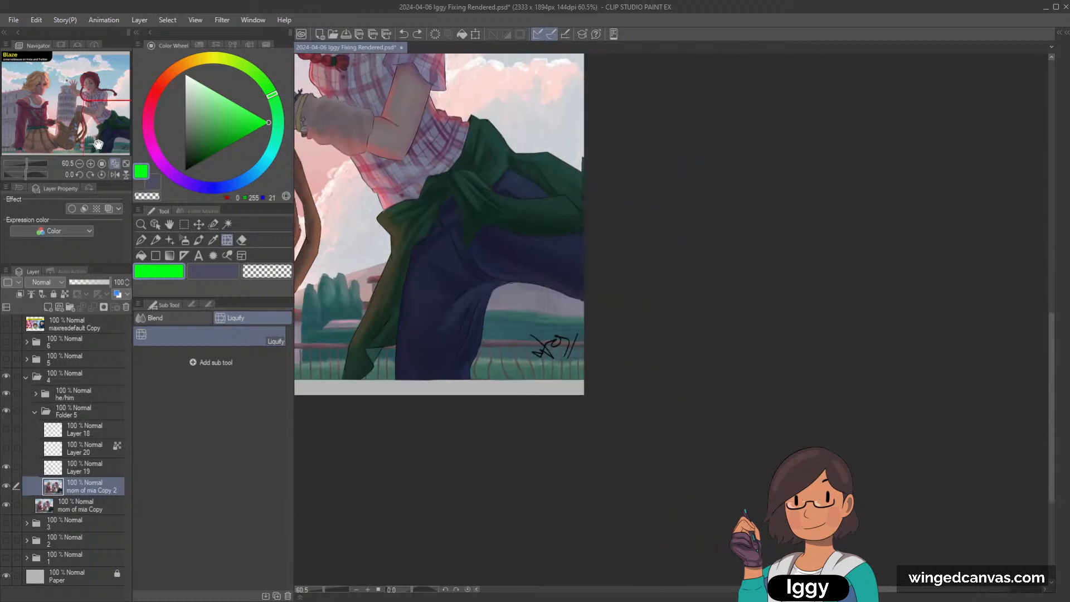
alt+click(453, 275)
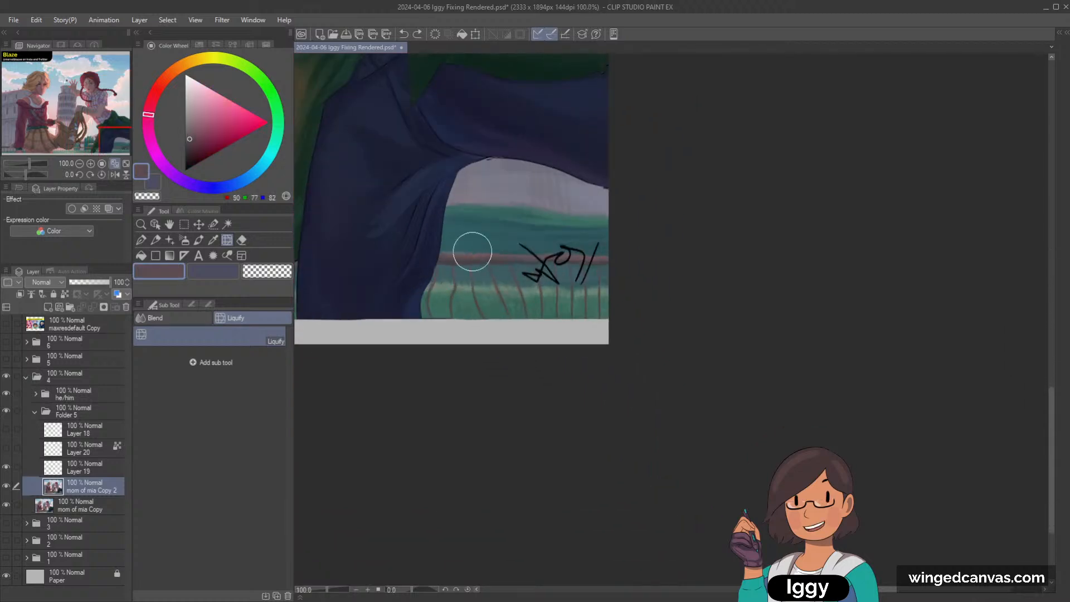
click(204, 240)
key(minus)
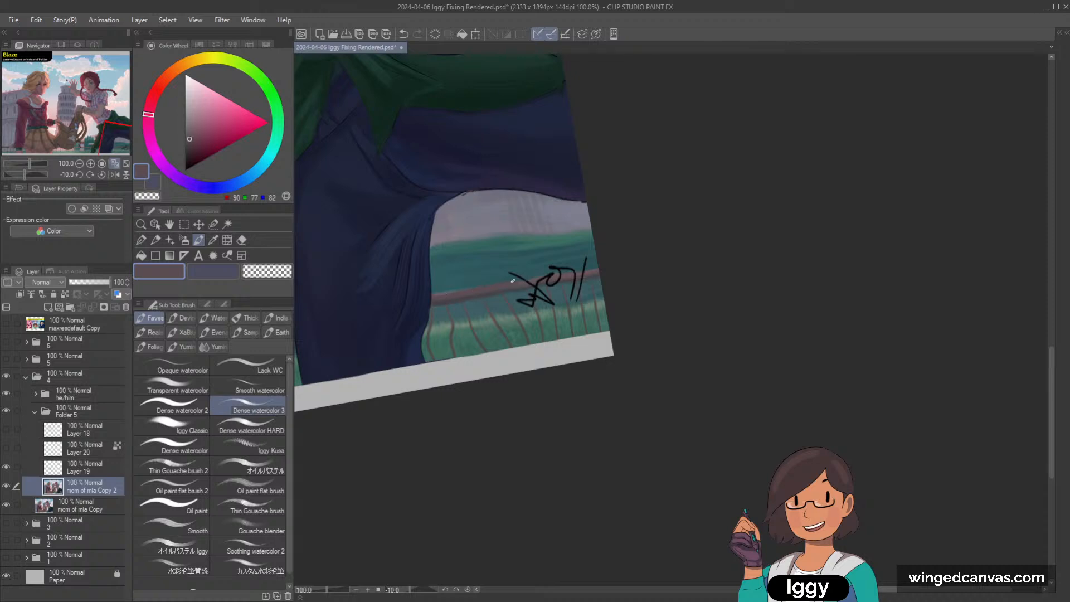
key(equal)
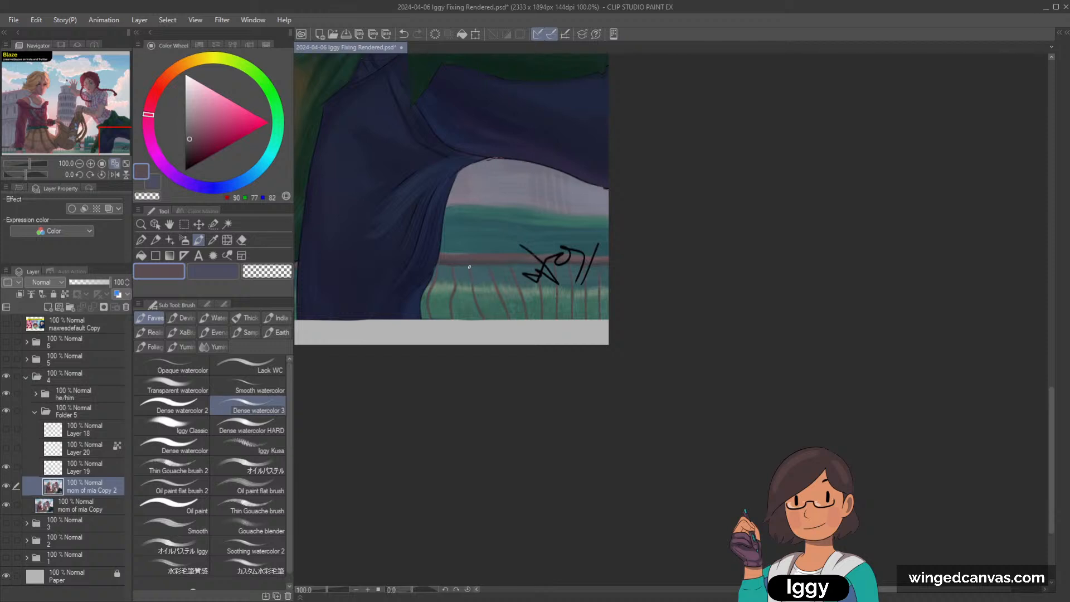
Lock the layer's transparent pixels and repaint the grass and fence posts beside the leg with sampled greens.
click(68, 290)
key(ctrl+z)
alt+click(437, 299)
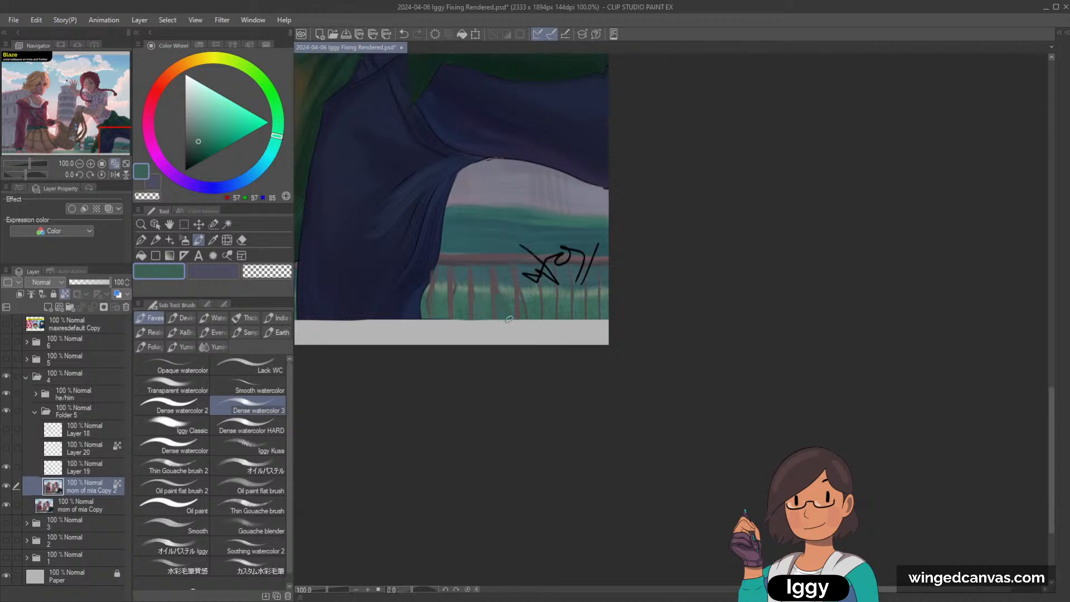
alt+click(524, 301)
Examine the whole illustration to judge the reshaped figure and the repaired fence.
scroll(603, 178, down, 4)
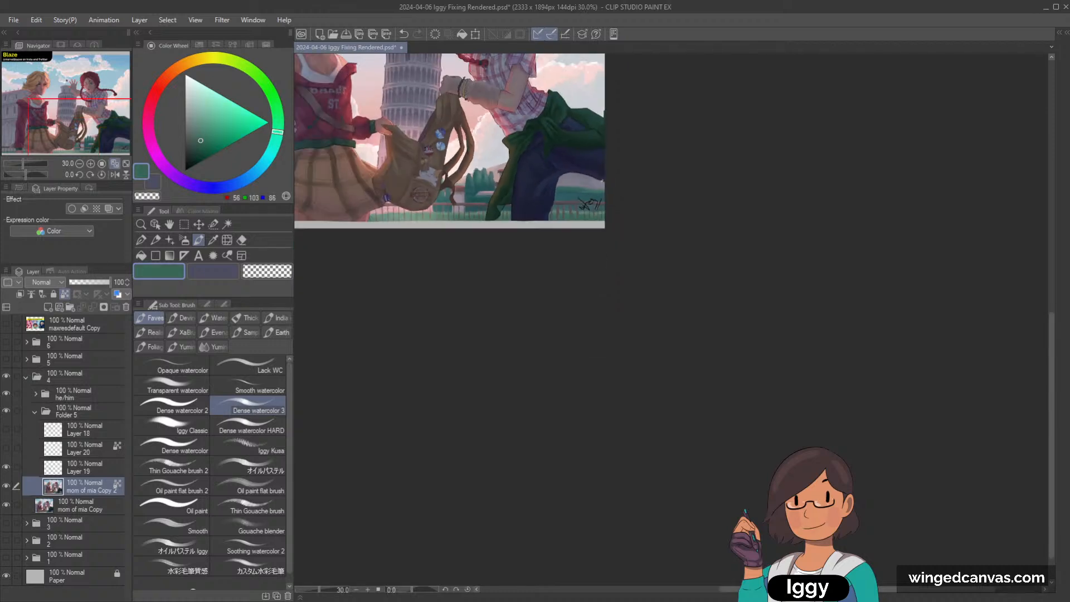
drag(84, 102, 48, 25)
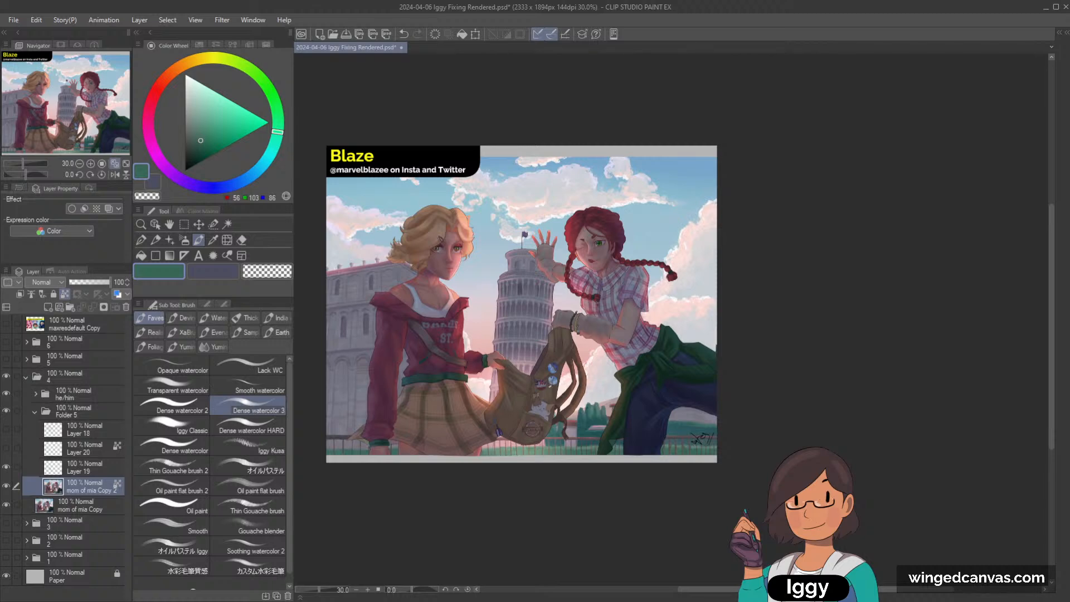
scroll(521, 304, up, 1)
scroll(521, 303, down, 1)
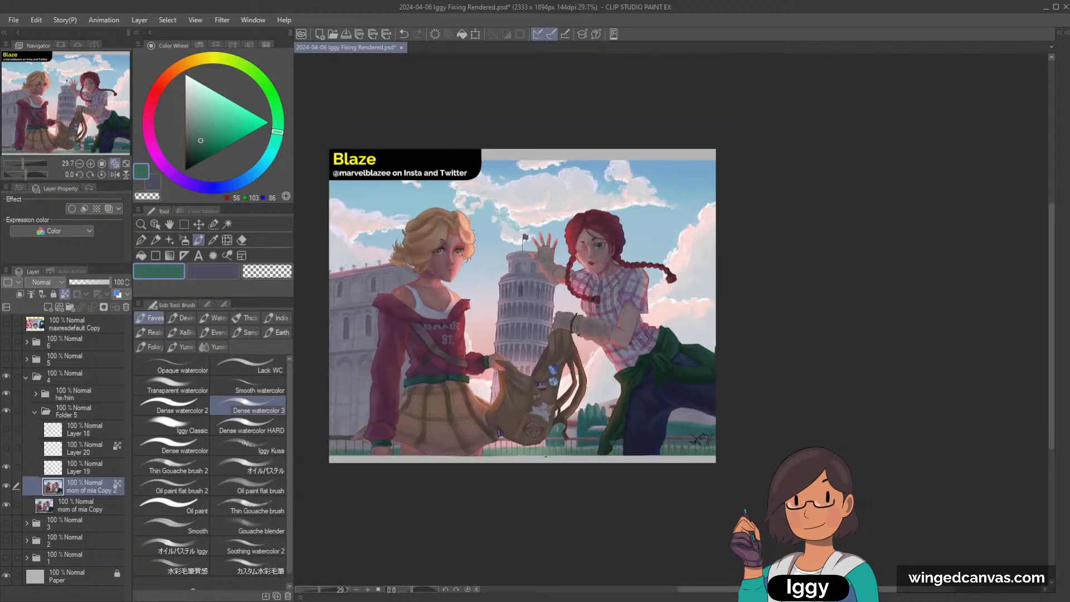
scroll(521, 304, up, 1)
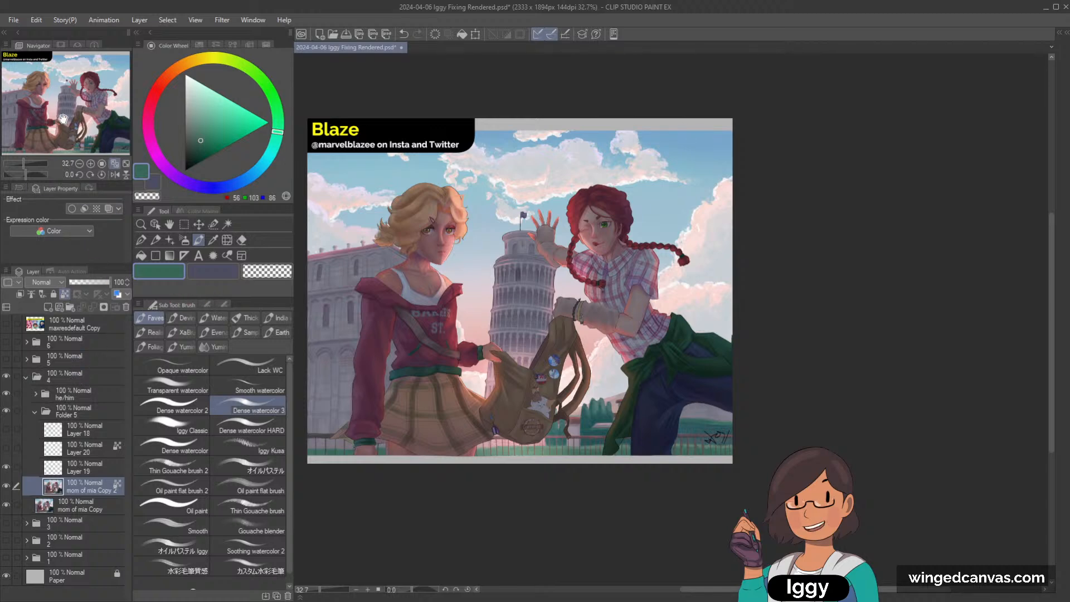
mouse_move(63, 119)
mouse_down()
mouse_move(99, 128)
mouse_move(74, 107)
mouse_up()
scroll(535, 193, down, 1)
scroll(481, 209, up, 1)
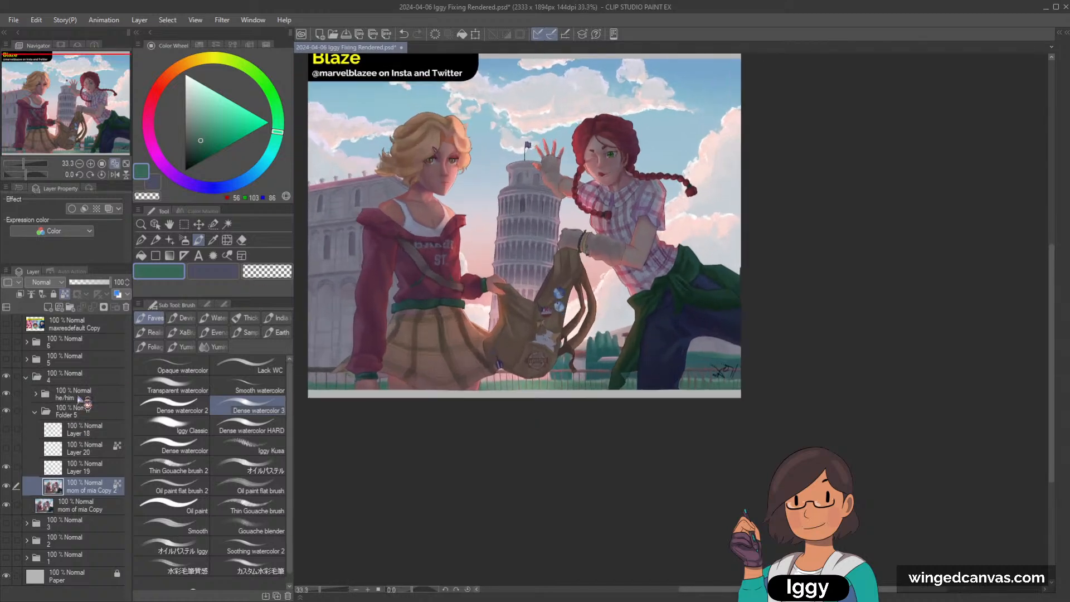
Add a Glow dodge layer above Layer 19 and set up the Soft airbrush with pink sampled from the sky.
key(alt+bracketright)
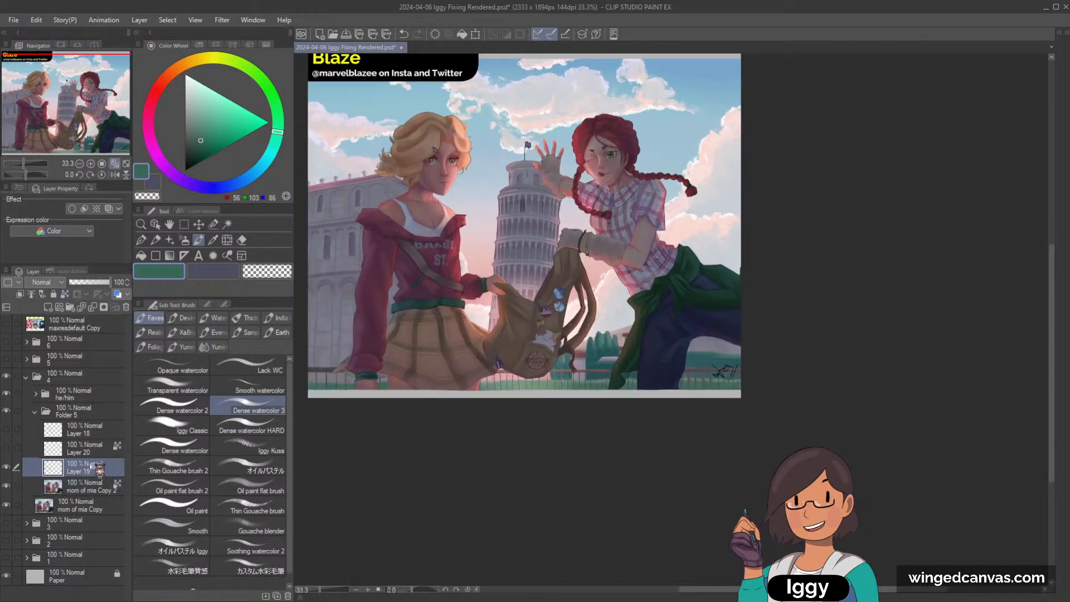
click(48, 306)
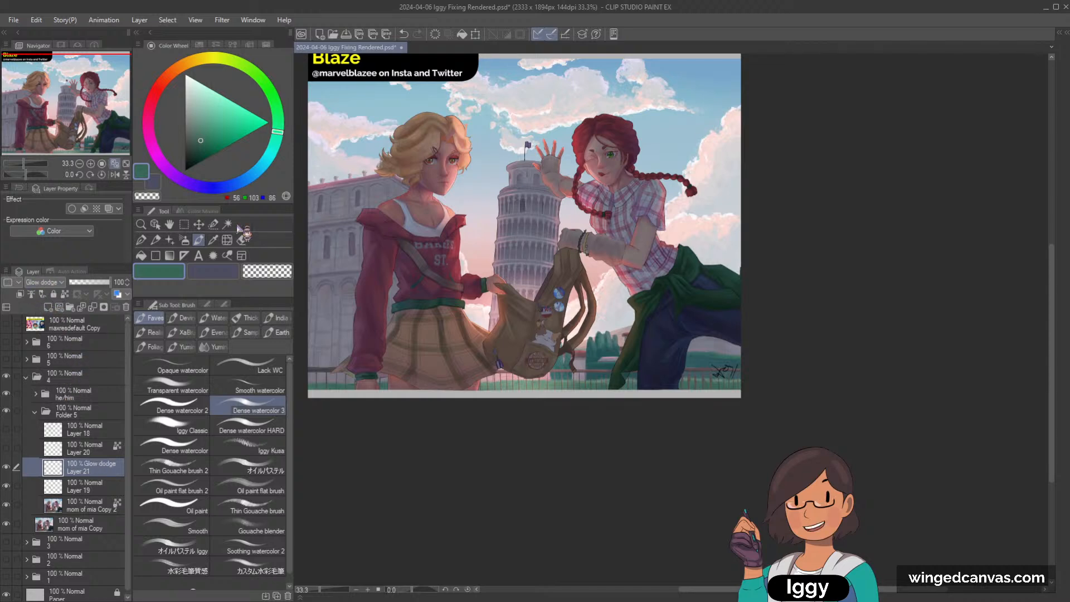
click(184, 240)
alt+click(490, 292)
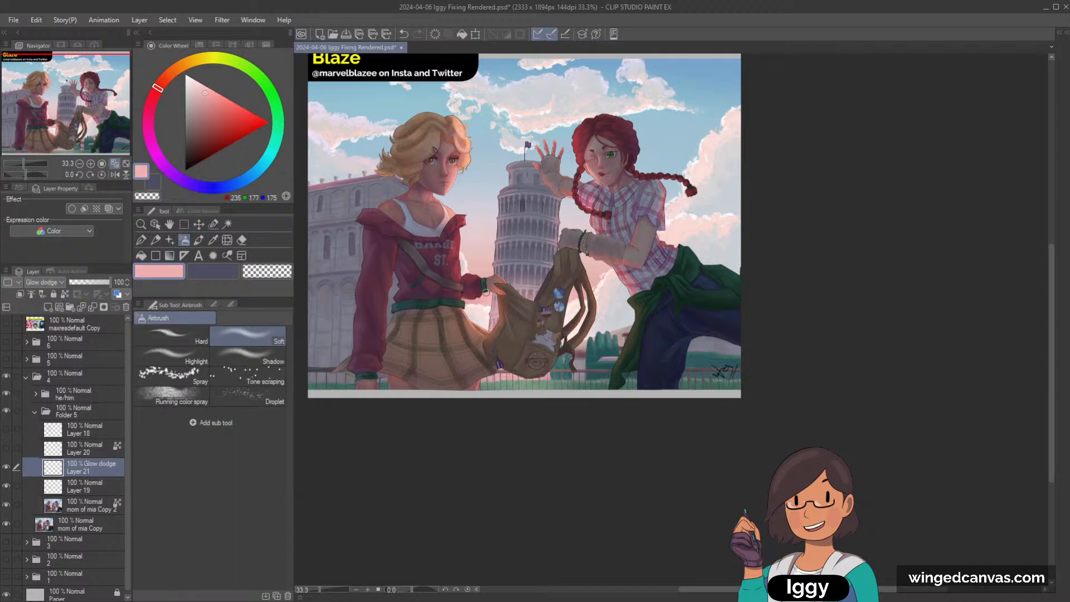
drag(440, 167, 463, 223)
key(ctrl+z)
mouse_move(451, 157)
mouse_down()
mouse_move(444, 199)
mouse_move(452, 242)
mouse_move(459, 229)
mouse_move(450, 223)
mouse_move(451, 278)
mouse_up()
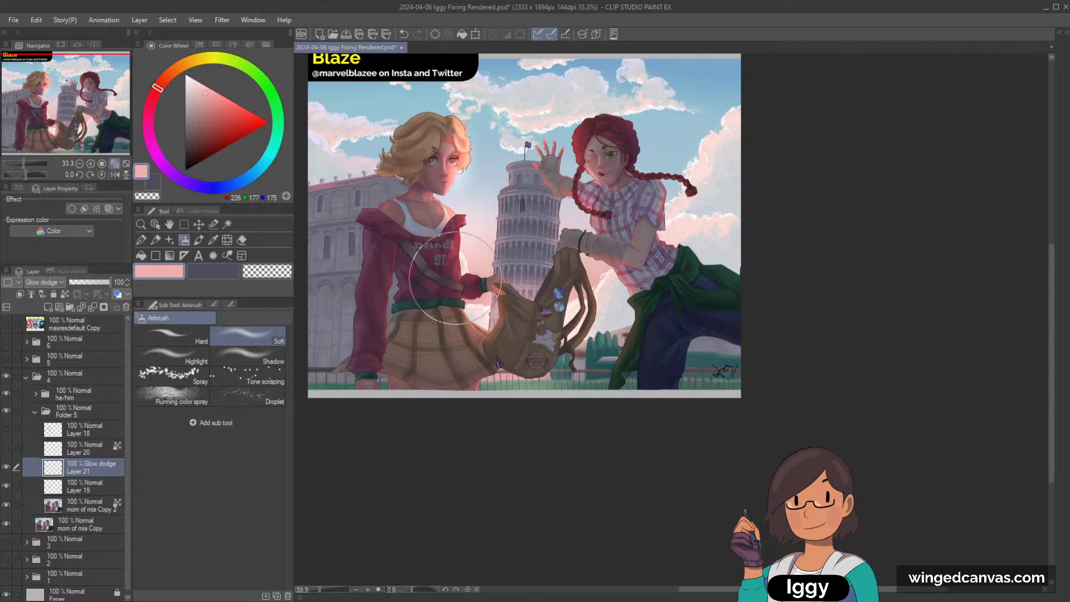
key(ctrl+z)
mouse_move(446, 184)
mouse_down()
mouse_move(469, 333)
mouse_move(494, 308)
mouse_move(478, 262)
mouse_move(513, 184)
mouse_up()
key(ctrl+z)
key(ctrl+z)
Airbrush a soft pink glow around the tower, between the blonde figure and the red-haired figure's arms, using a smaller brush.
key(bracketleft)
key(bracketleft)
key(bracketleft)
key(ctrl+z)
mouse_move(488, 267)
mouse_down()
mouse_move(508, 191)
mouse_move(501, 241)
mouse_up()
key(bracketright)
drag(558, 211, 554, 231)
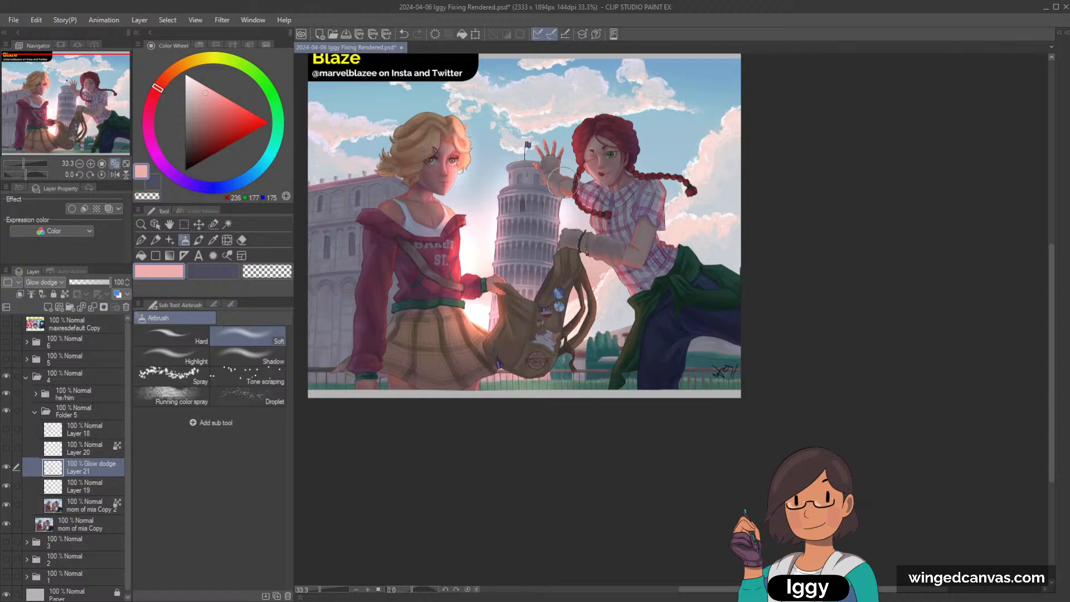
key(ctrl+plus)
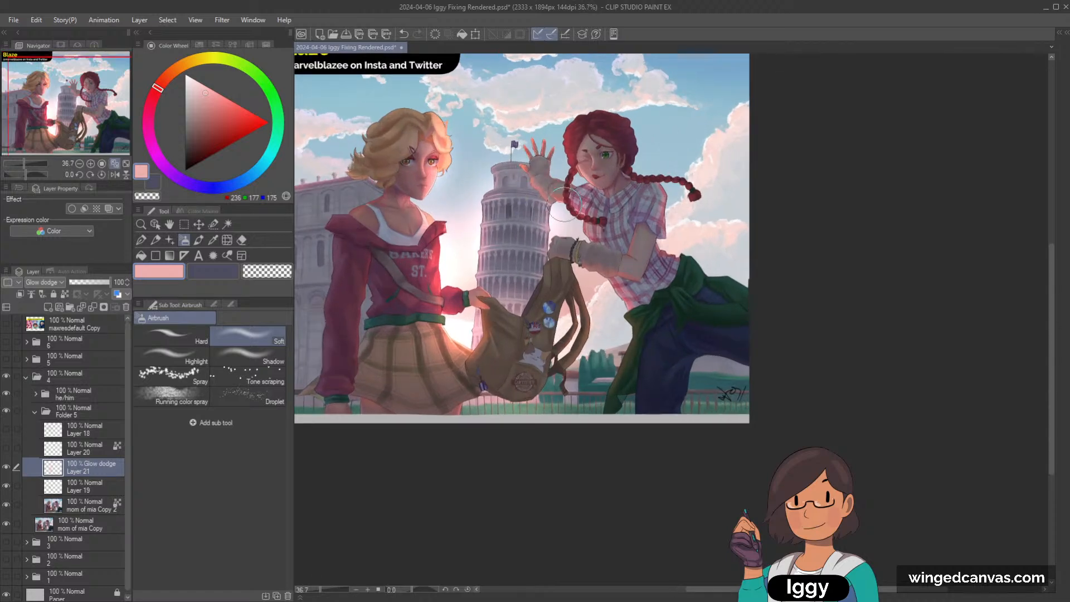
drag(543, 204, 595, 213)
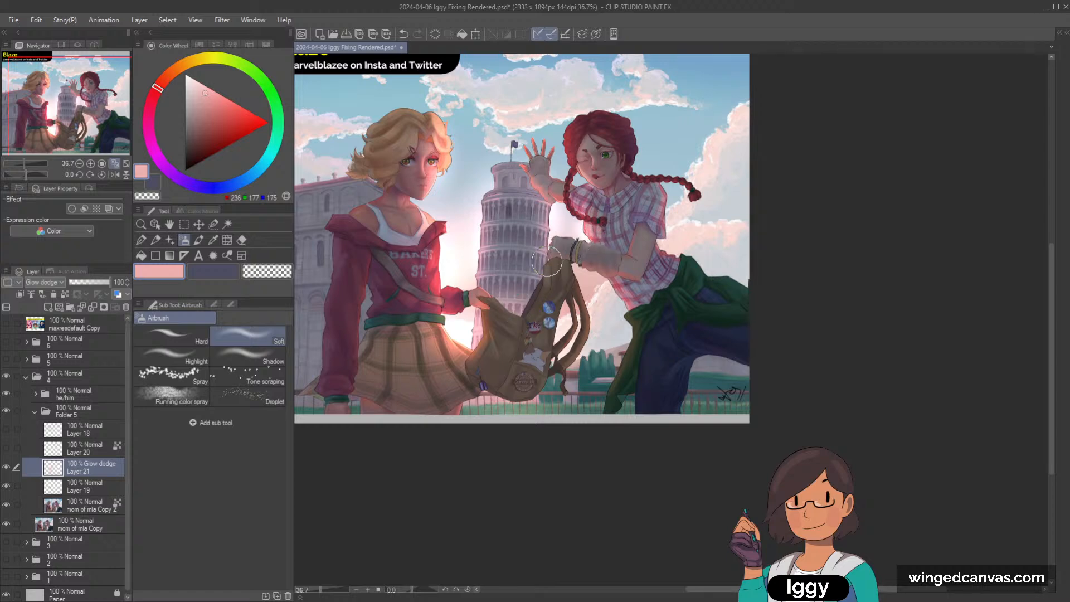
Compare the whole illustration with the Glow dodge layer hidden and shown.
scroll(614, 226, down, 1)
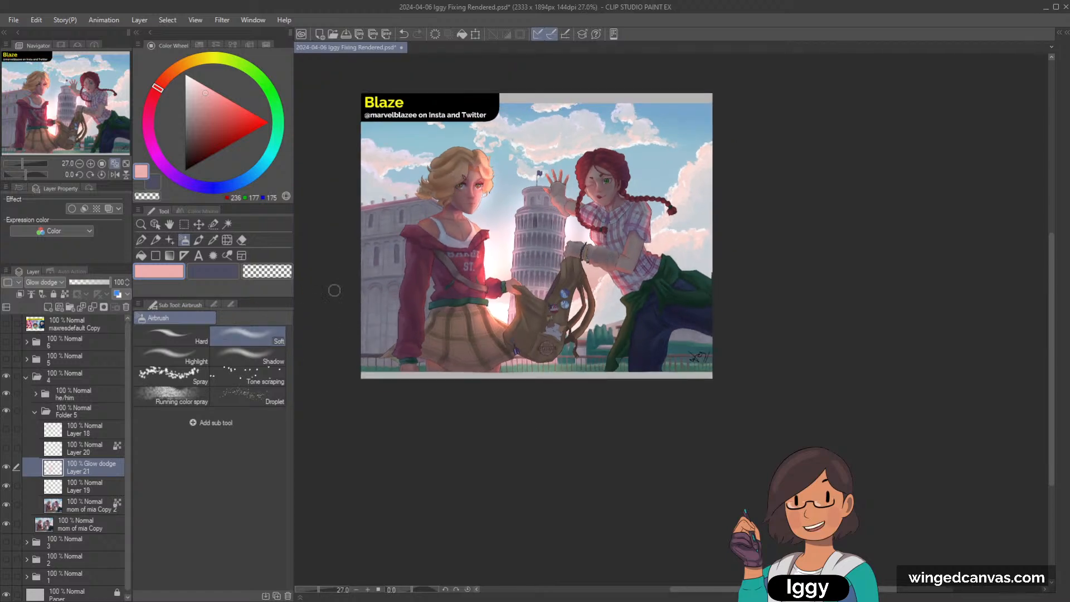
scroll(574, 303, up, 2)
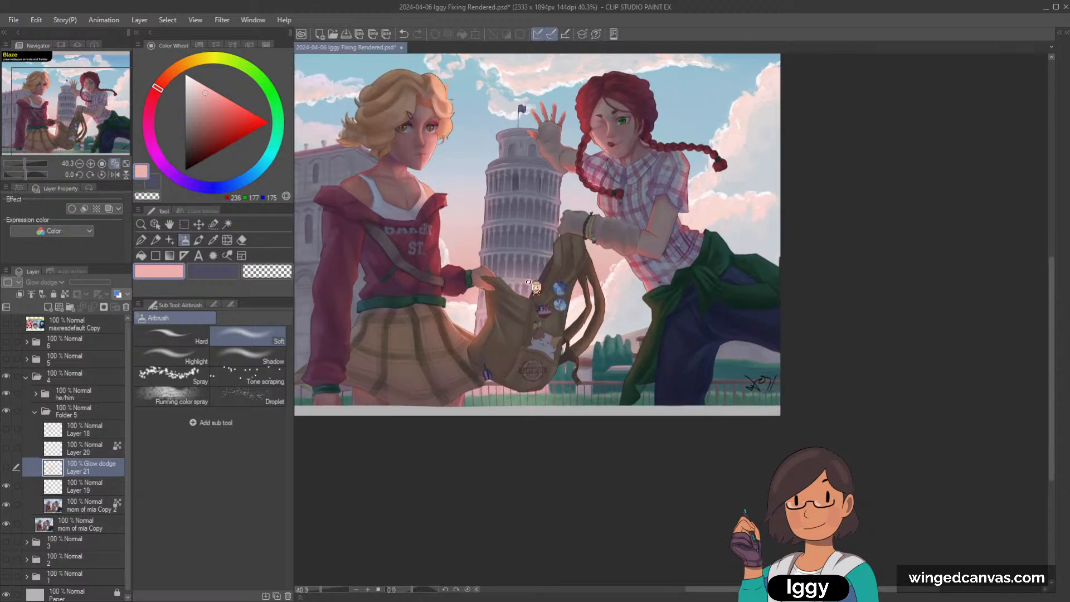
scroll(529, 282, down, 3)
scroll(518, 281, up, 1)
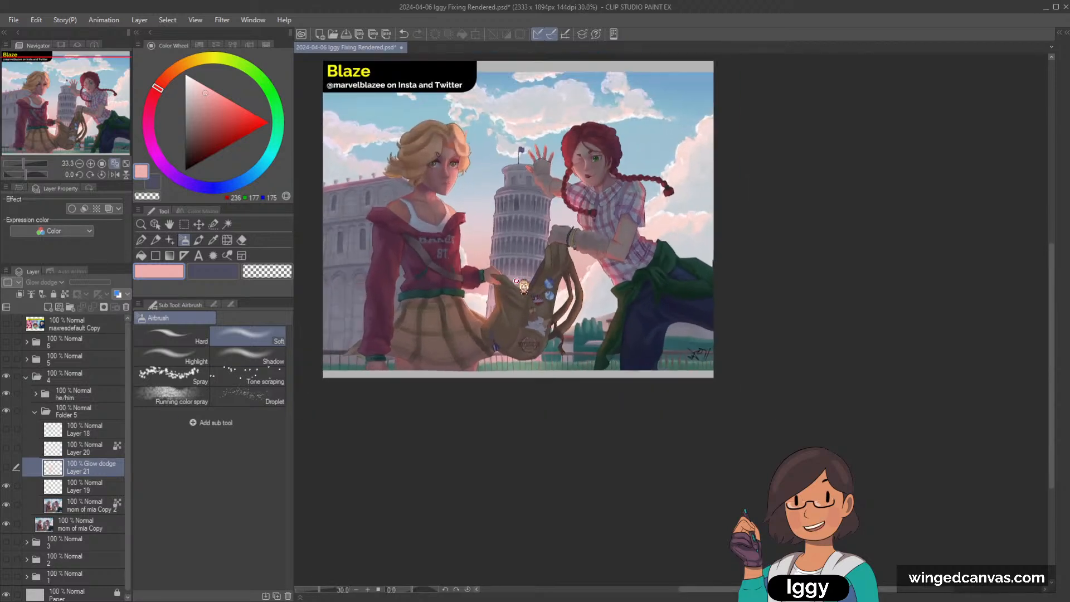
click(7, 466)
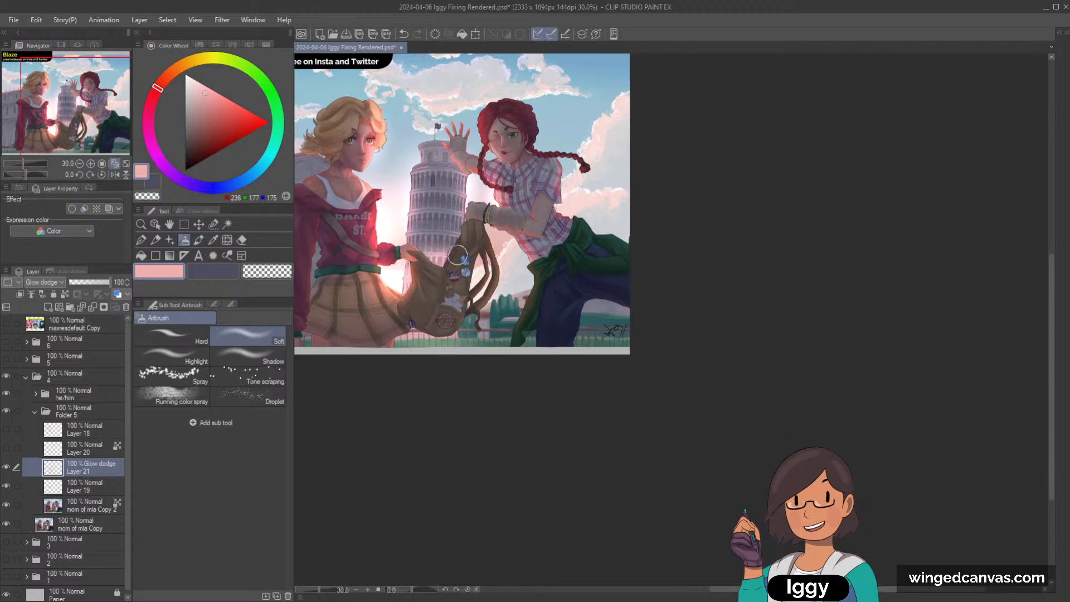
Airbrush more pink glow around the bag and the red-haired figure, and soften the excess with the transparent colour.
mouse_move(471, 300)
mouse_down()
mouse_move(491, 257)
mouse_move(510, 292)
mouse_move(487, 307)
mouse_move(525, 262)
mouse_move(493, 303)
mouse_move(507, 255)
mouse_move(511, 286)
mouse_move(521, 254)
mouse_move(519, 292)
mouse_move(526, 221)
mouse_move(530, 257)
mouse_move(523, 239)
mouse_move(545, 264)
mouse_move(517, 239)
mouse_move(521, 231)
mouse_move(486, 201)
mouse_up()
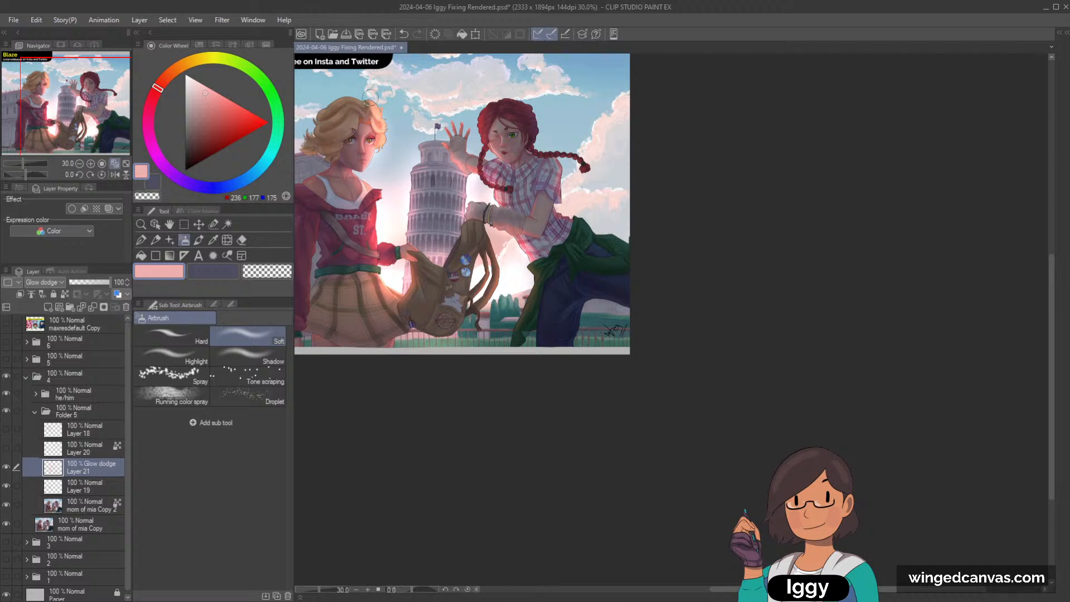
scroll(540, 167, down, 1)
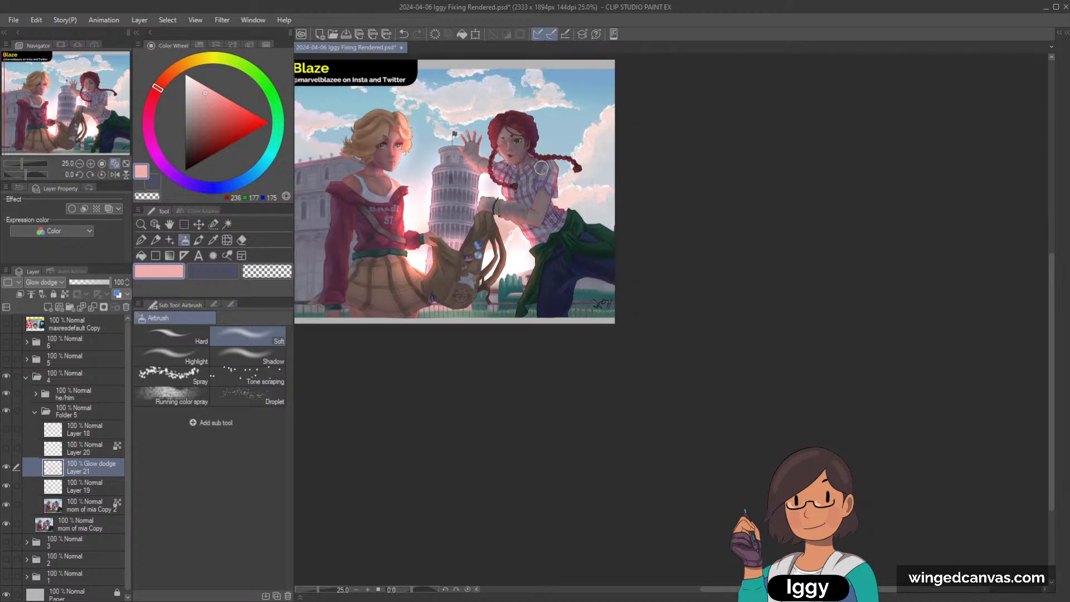
drag(77, 120, 84, 98)
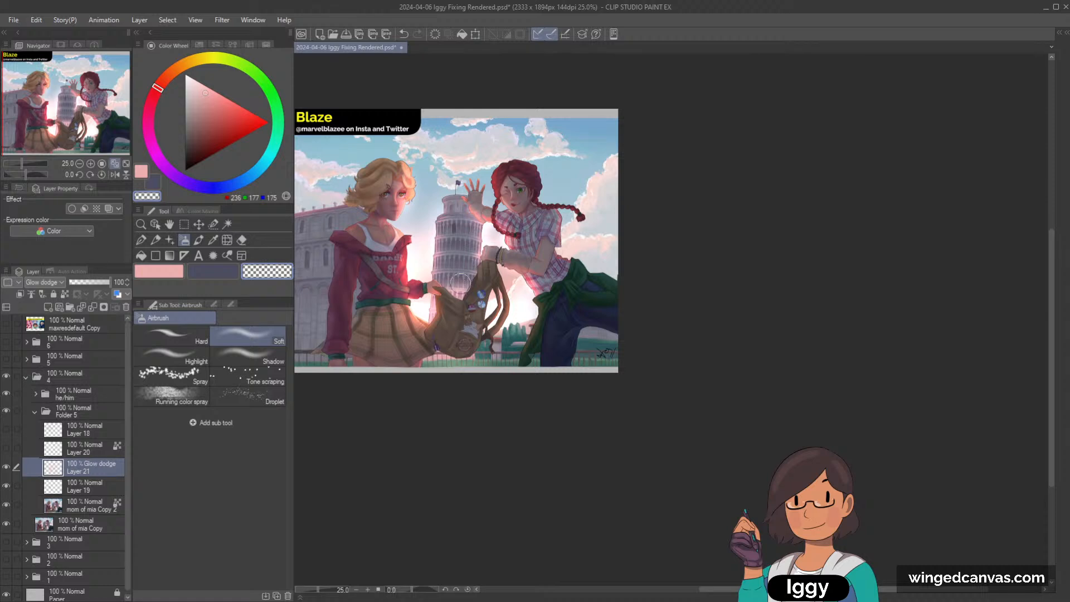
scroll(522, 181, up, 1)
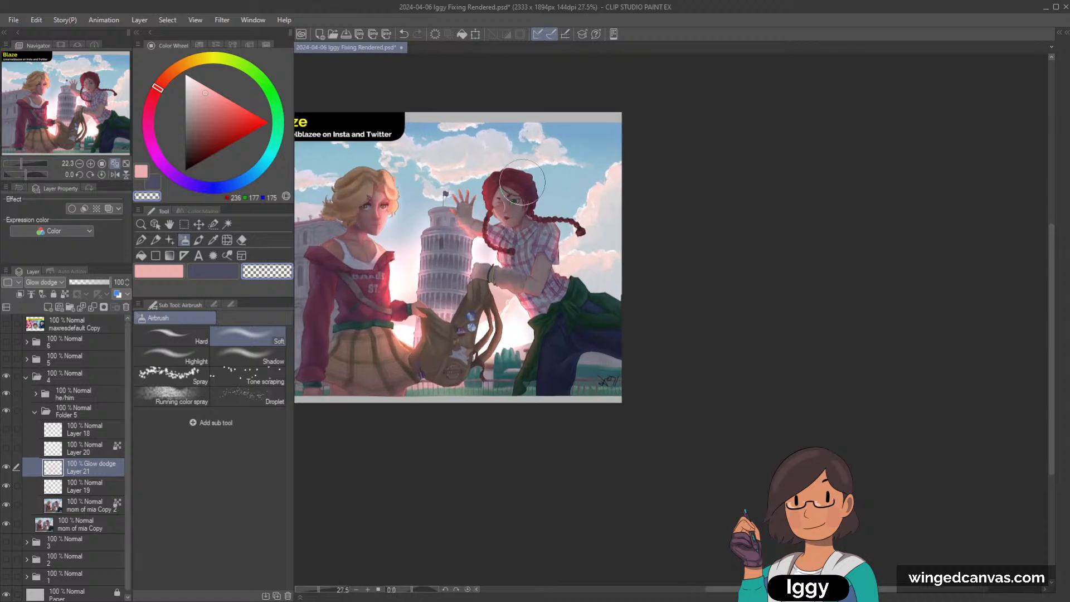
scroll(560, 173, down, 1)
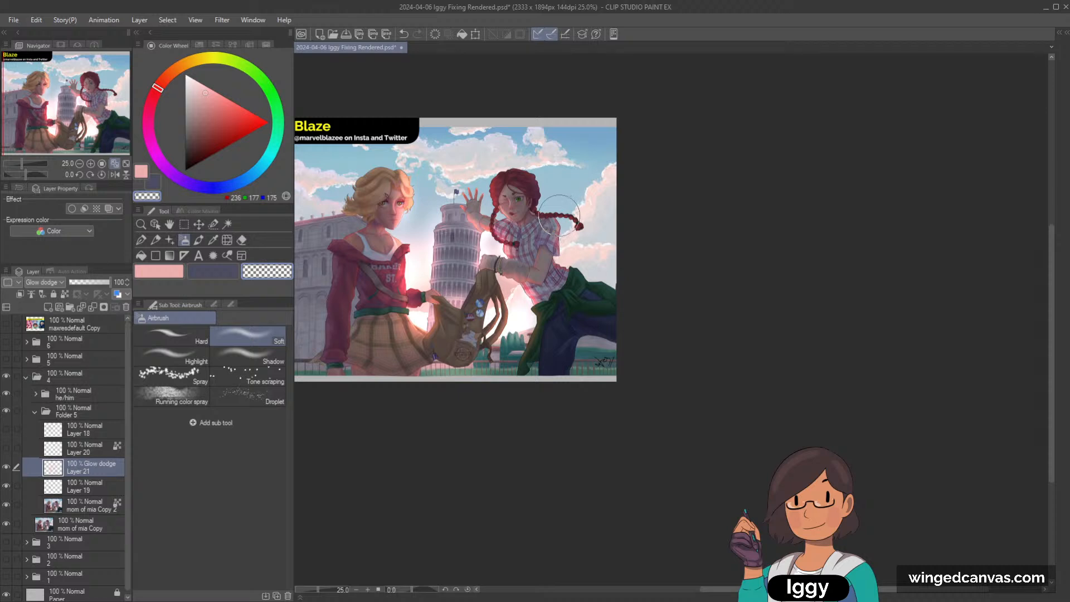
scroll(385, 273, up, 2)
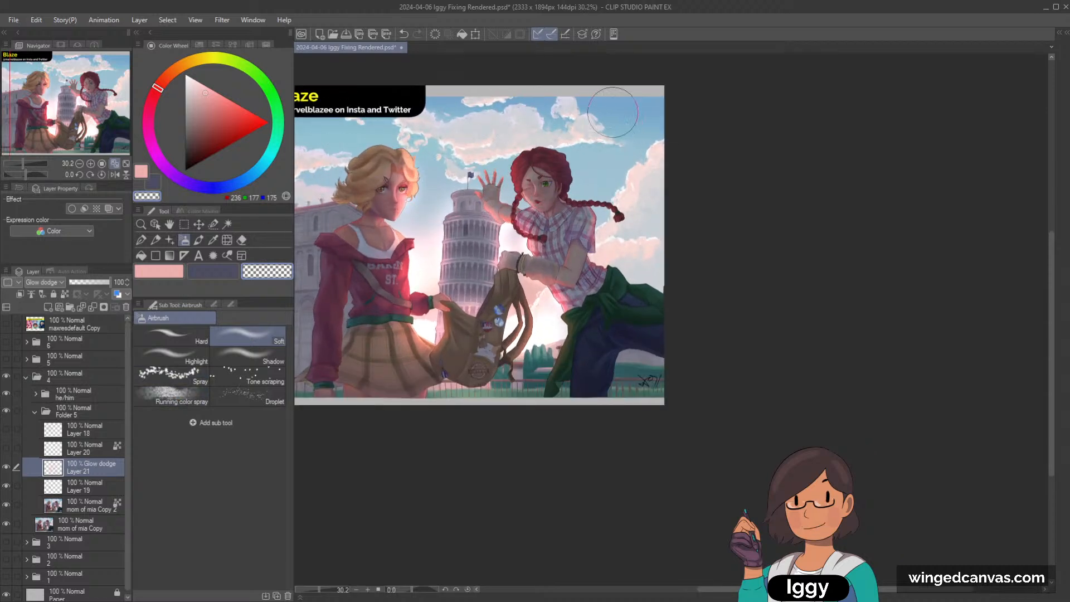
scroll(512, 125, down, 1)
click(86, 505)
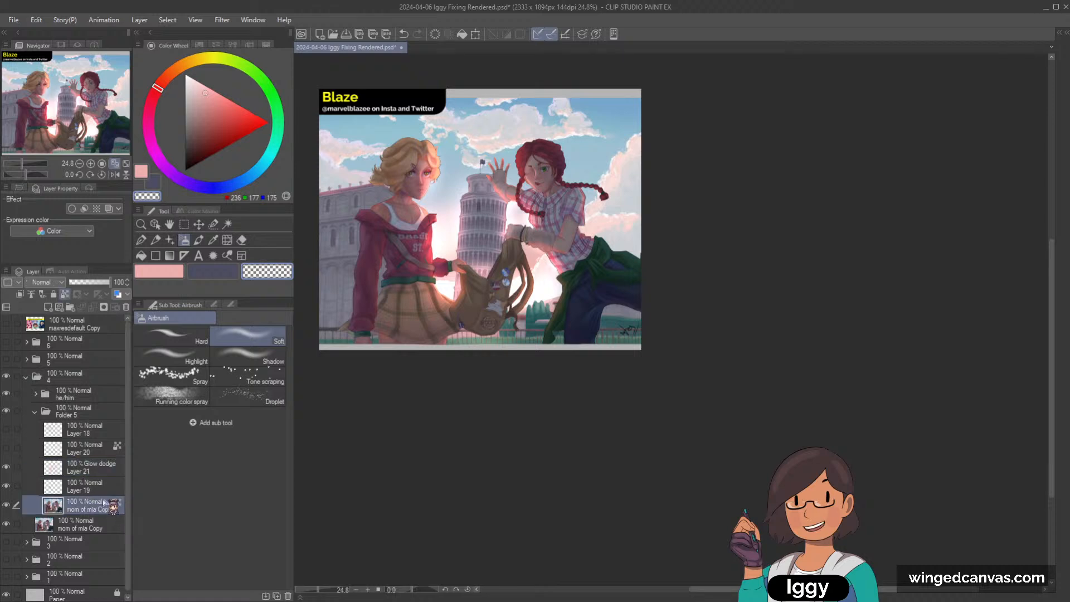
click(198, 223)
click(84, 411)
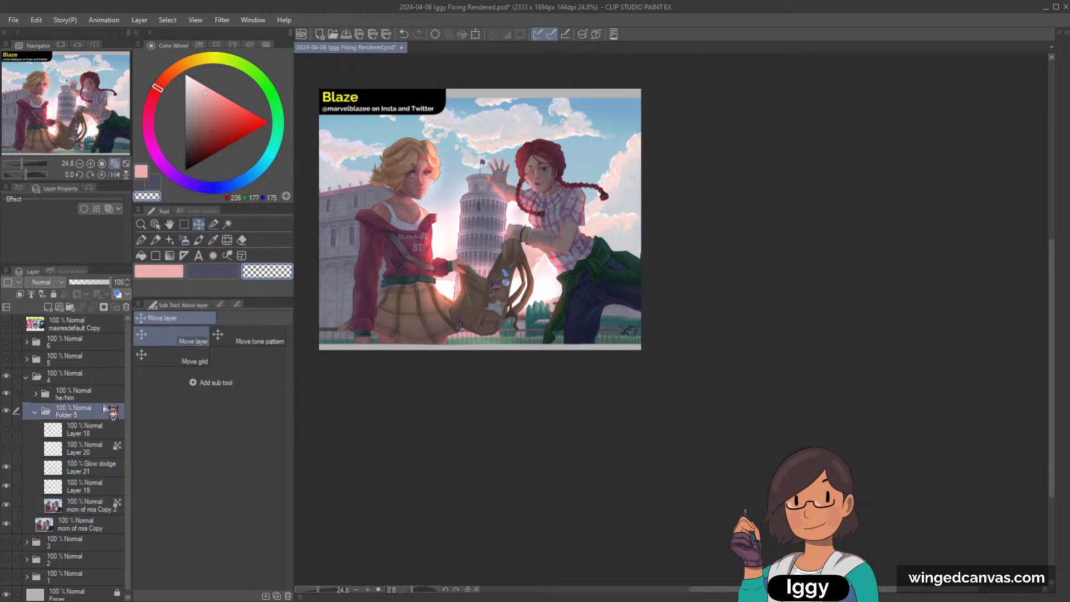
drag(490, 262, 484, 235)
click(86, 504)
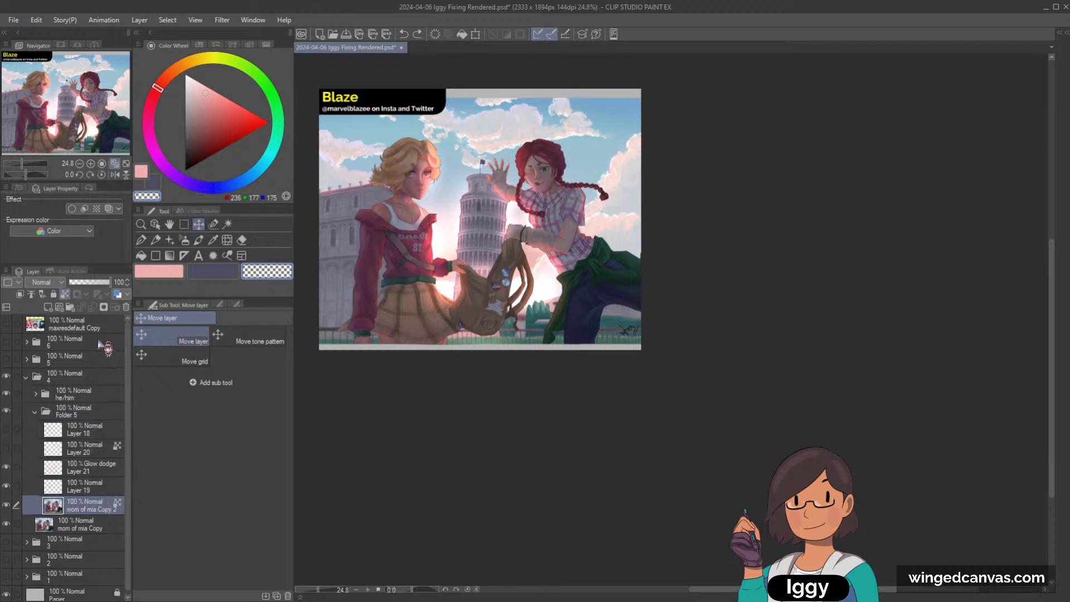
click(104, 307)
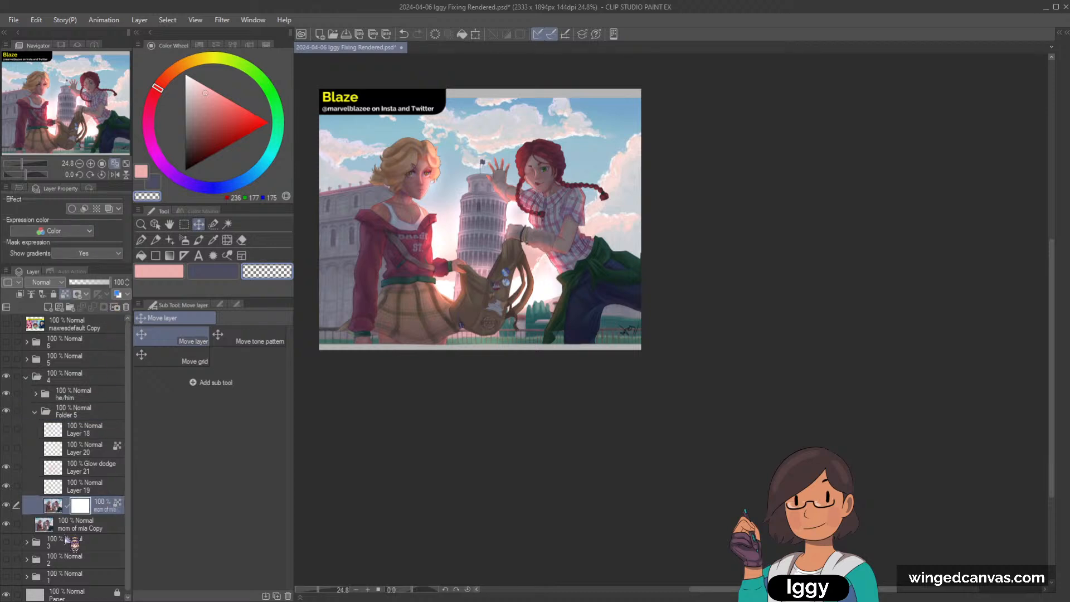
Add a layer mask to Folder 5, mask out a rectangular strip across the upper sky, and hide the mom of mia Copy layer.
drag(84, 485, 100, 415)
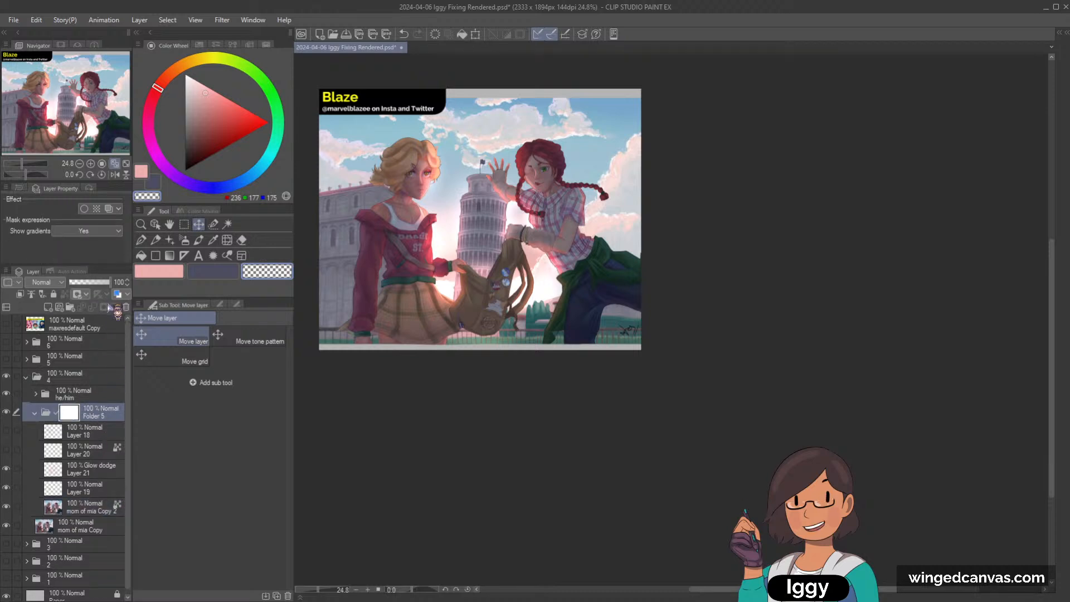
click(183, 224)
drag(351, 73, 692, 156)
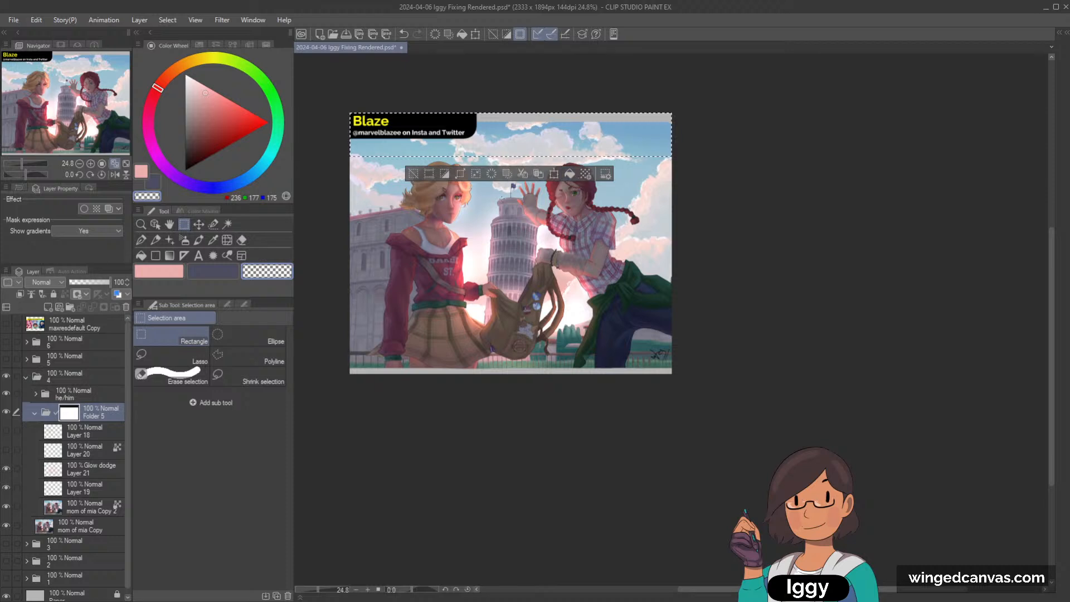
click(413, 174)
click(6, 524)
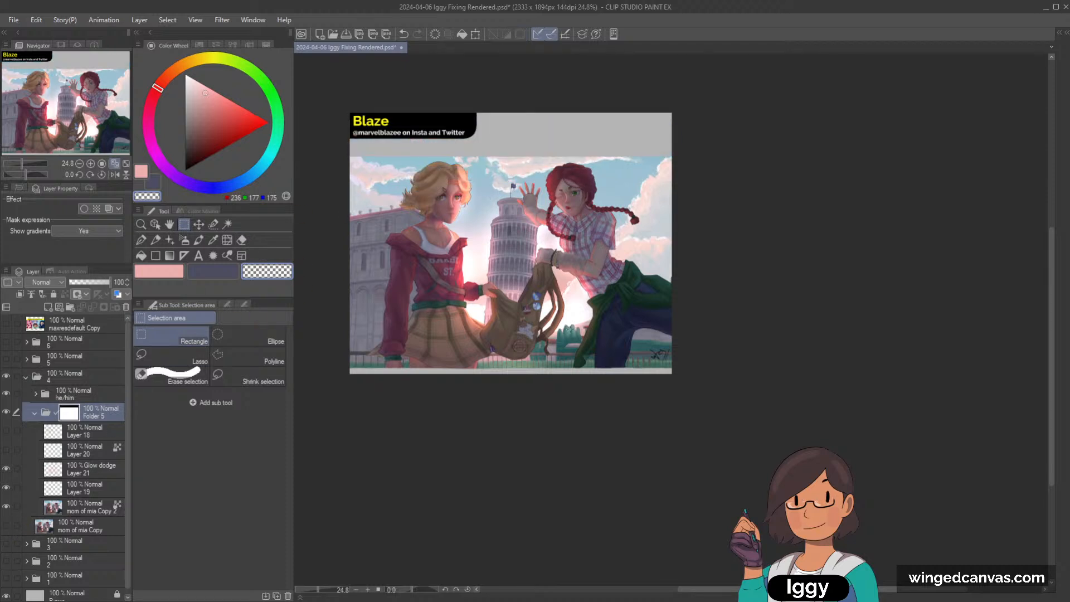
Compare the masked folder with the mom of mia Copy layer shown and hidden beneath it.
scroll(577, 330, up, 1)
scroll(566, 345, up, 1)
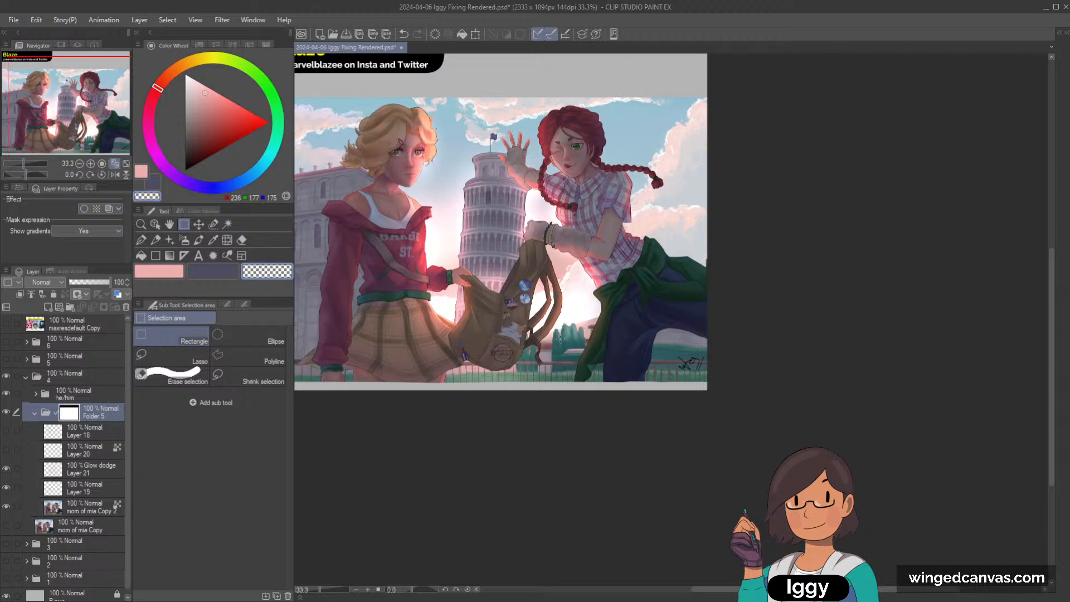
click(8, 525)
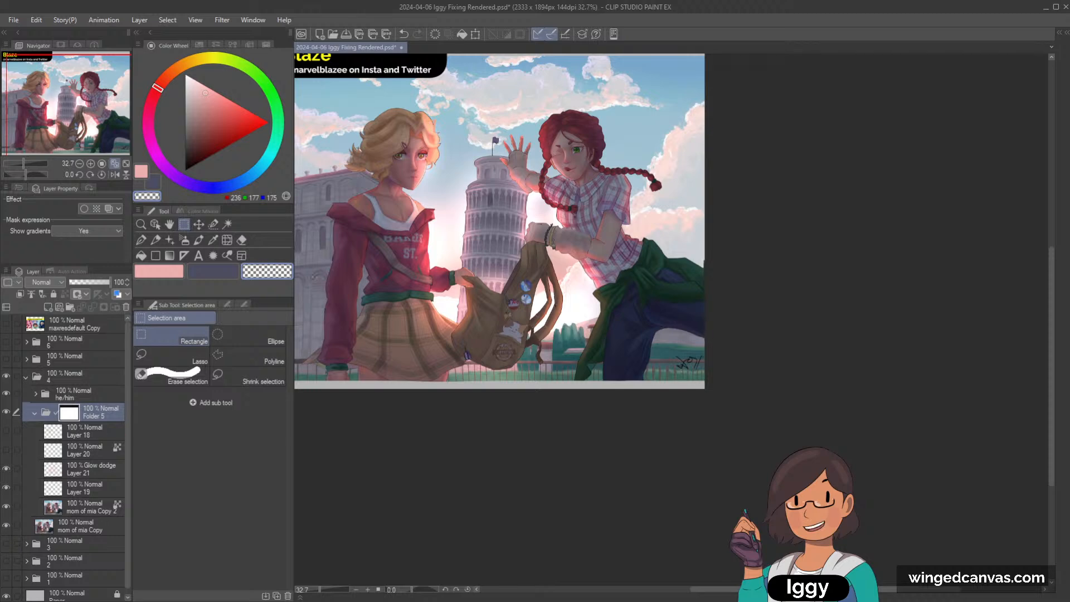
scroll(459, 102, down, 1)
scroll(532, 77, up, 1)
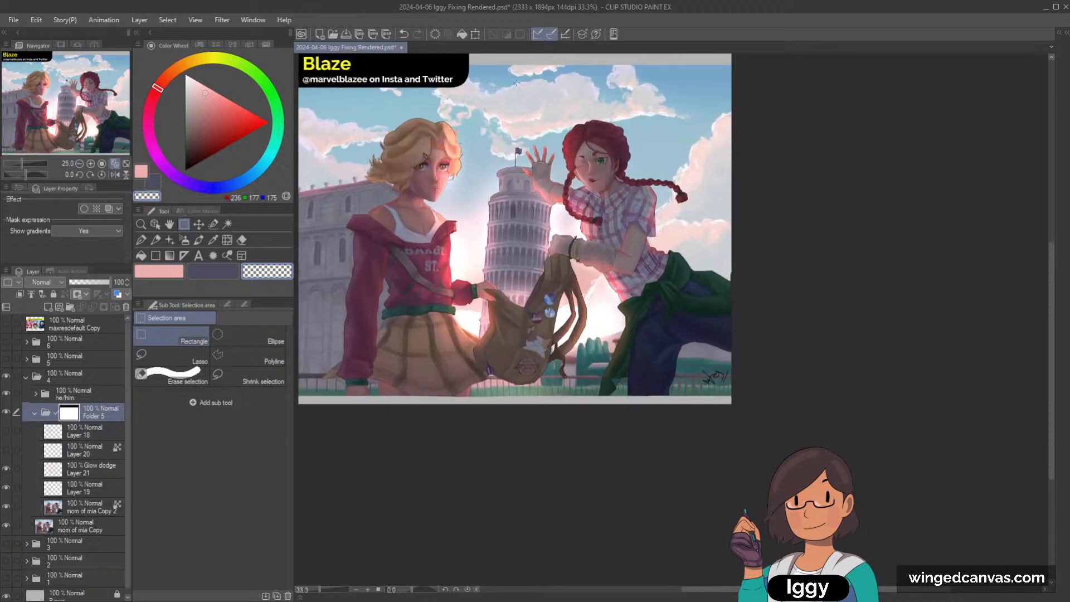
click(8, 525)
click(8, 526)
click(7, 525)
scroll(365, 365, down, 1)
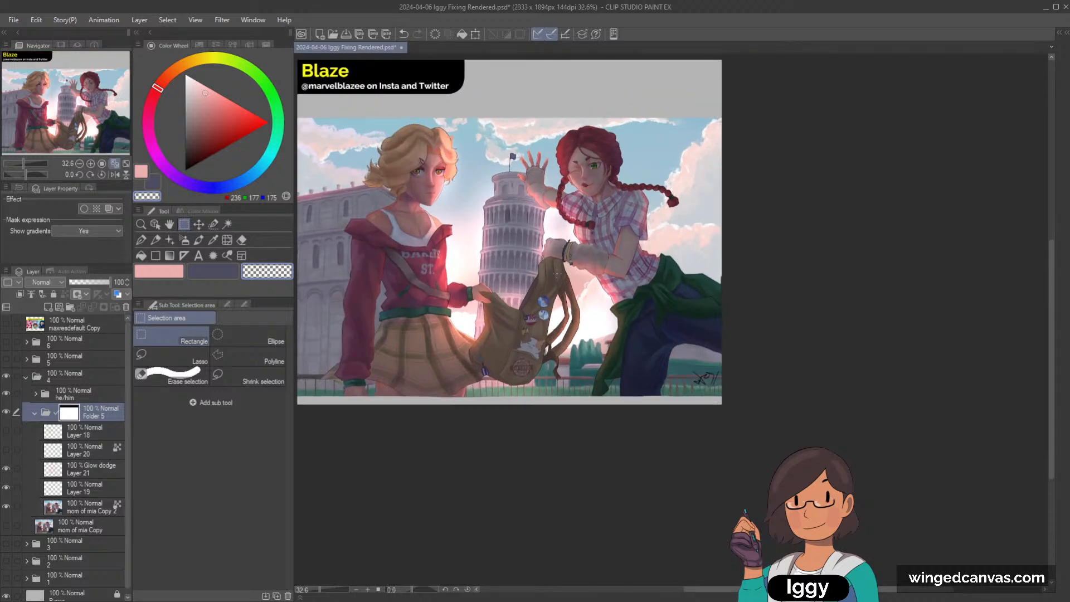
Add a new layer above the Glow dodge layer in Folder 5 and set its blending mode to Multiply.
click(155, 224)
click(312, 230)
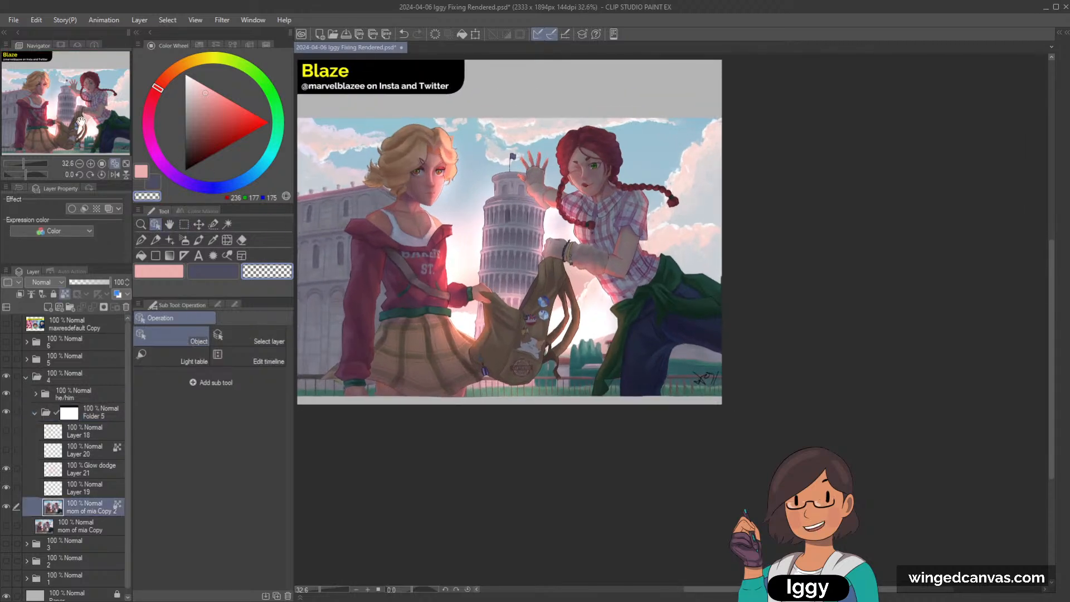
drag(82, 121, 69, 123)
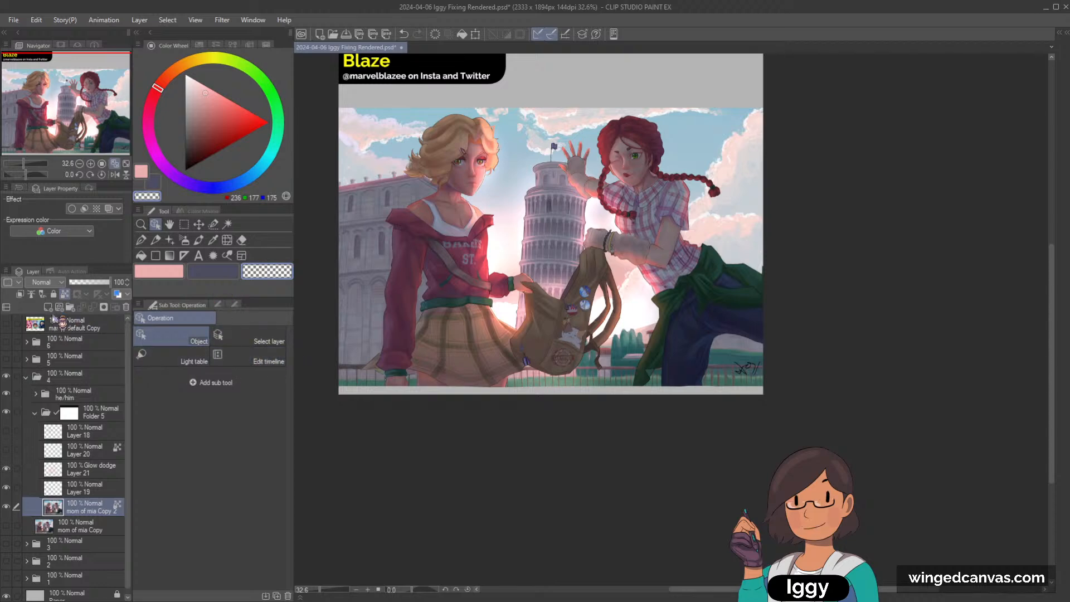
click(88, 471)
click(59, 307)
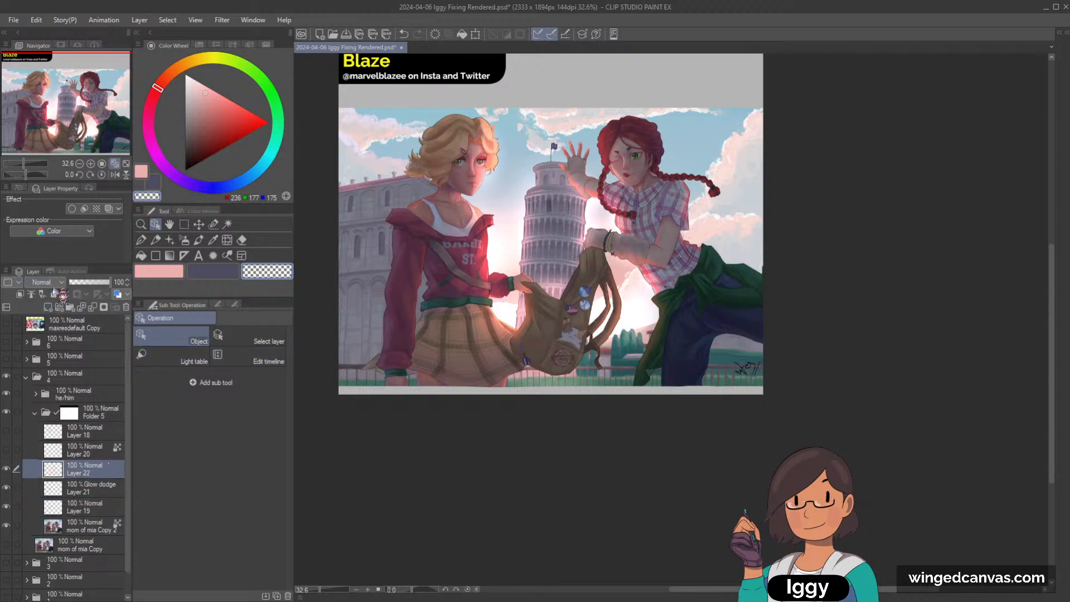
Airbrush a pale blue-violet shadow (192, 192, 232) down the leaning tower with the Soft airbrush.
click(213, 271)
click(197, 90)
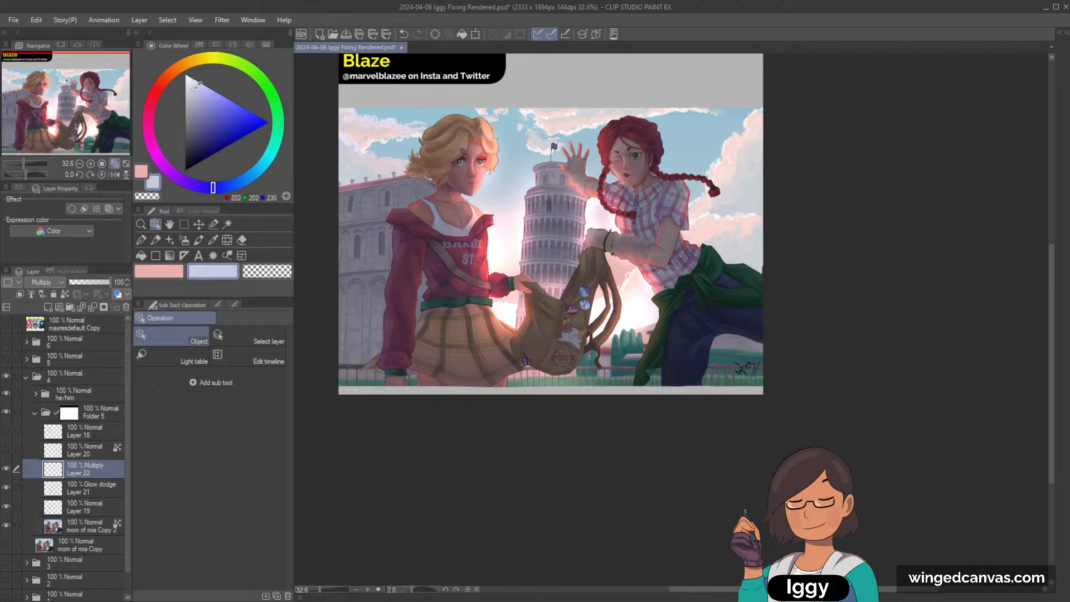
click(184, 240)
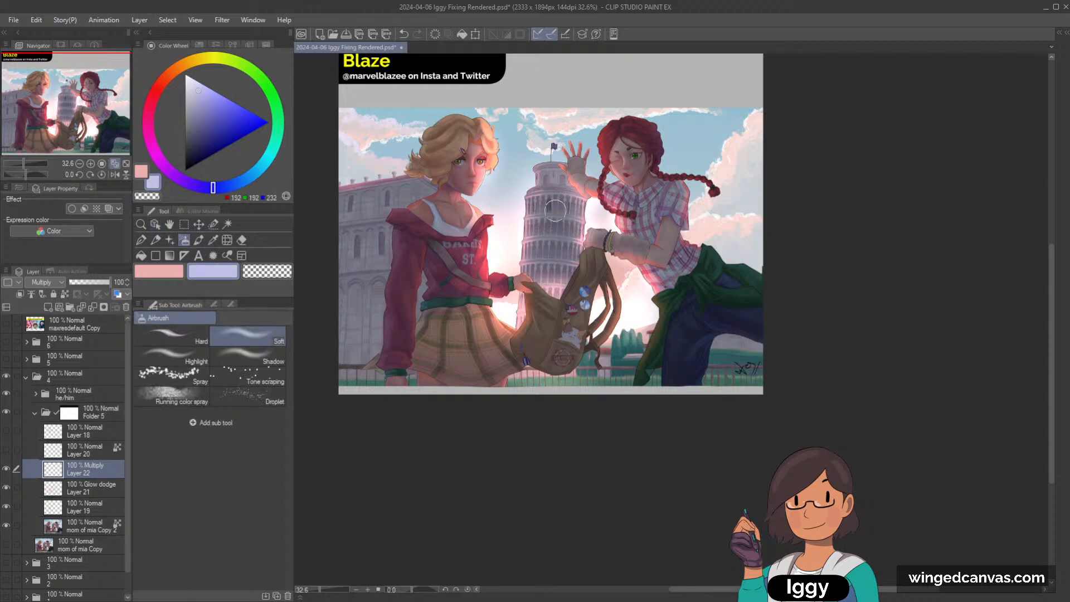
drag(555, 210, 551, 309)
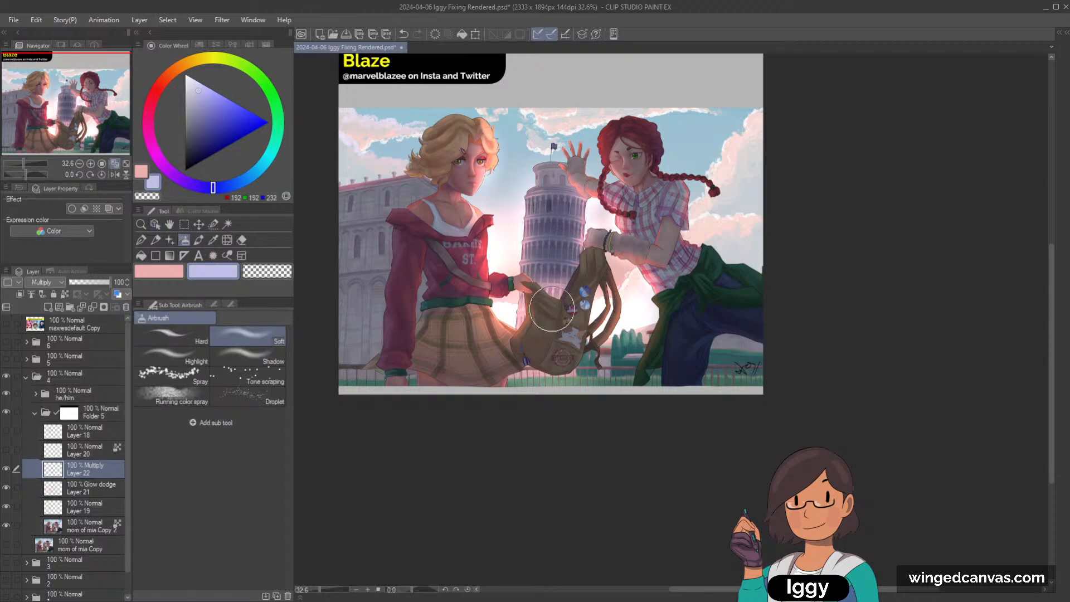
key(bracketright)
key(bracketright)
key(bracketright)
mouse_move(361, 212)
mouse_down()
mouse_move(343, 332)
mouse_move(351, 243)
mouse_move(346, 333)
mouse_move(370, 395)
mouse_up()
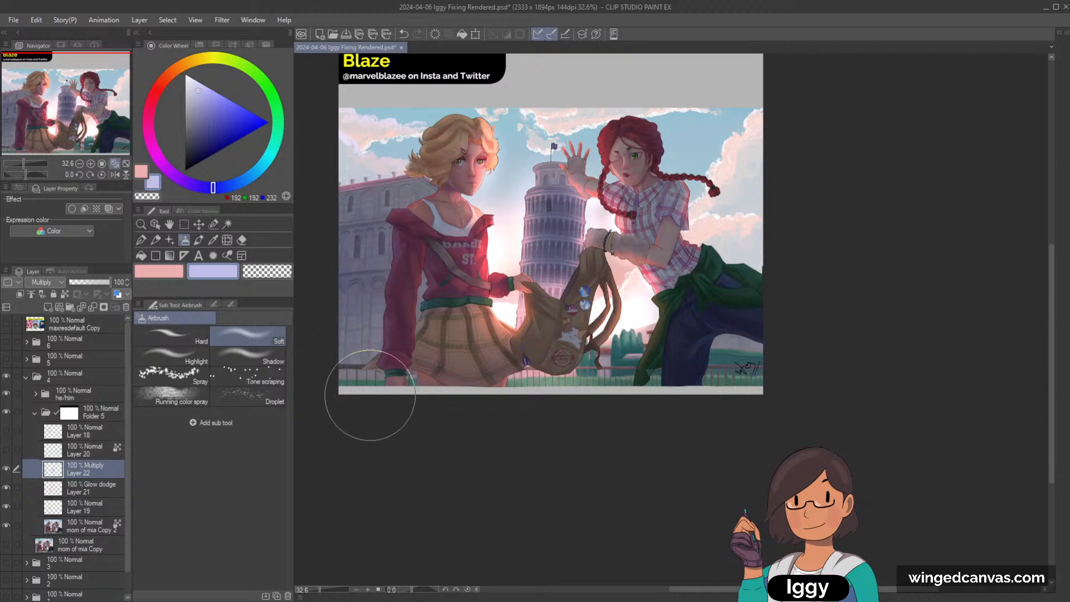
key(ctrl+z)
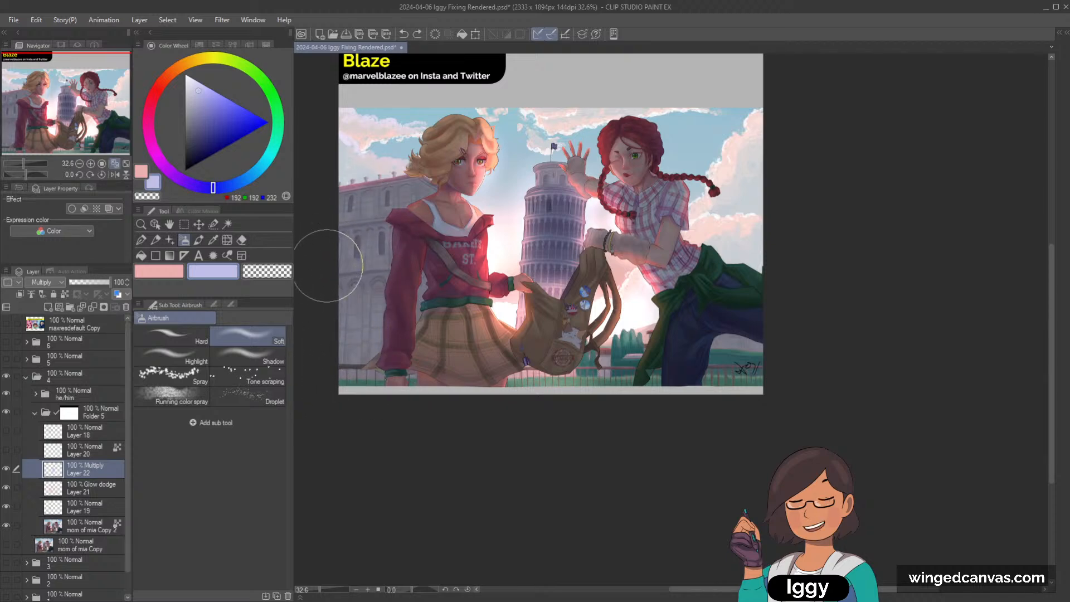
Paint the pale blue-violet shadow over the building behind the blonde figure with the Dense watercolor 3 brush.
click(198, 240)
mouse_move(352, 198)
mouse_down()
mouse_move(401, 184)
mouse_move(340, 205)
mouse_move(420, 186)
mouse_up()
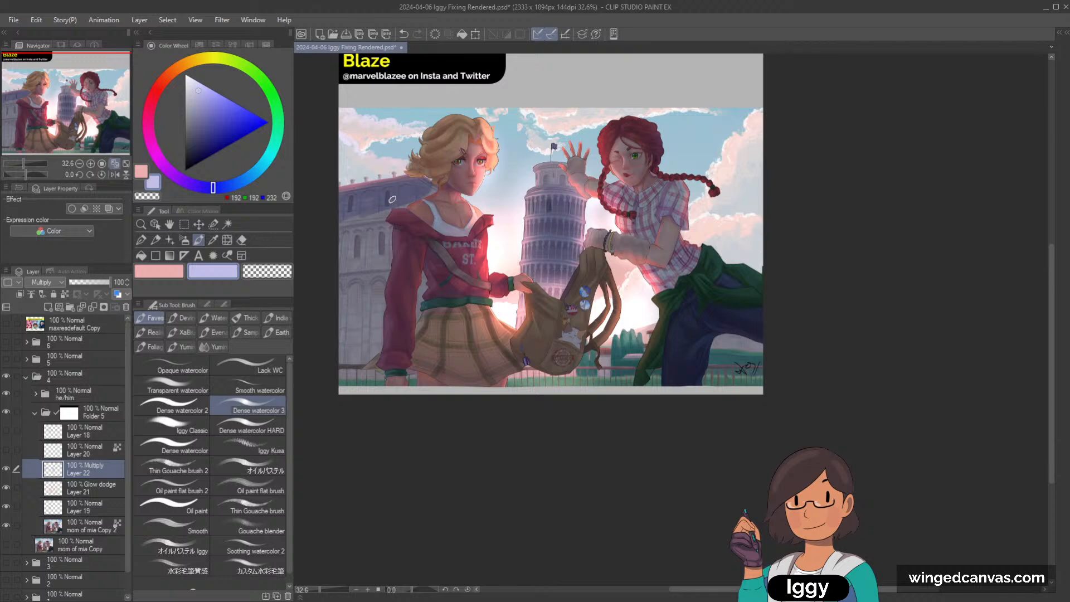
mouse_move(354, 235)
mouse_down()
mouse_move(345, 308)
mouse_move(348, 226)
mouse_move(370, 210)
mouse_move(376, 281)
mouse_move(385, 233)
mouse_move(380, 255)
mouse_up()
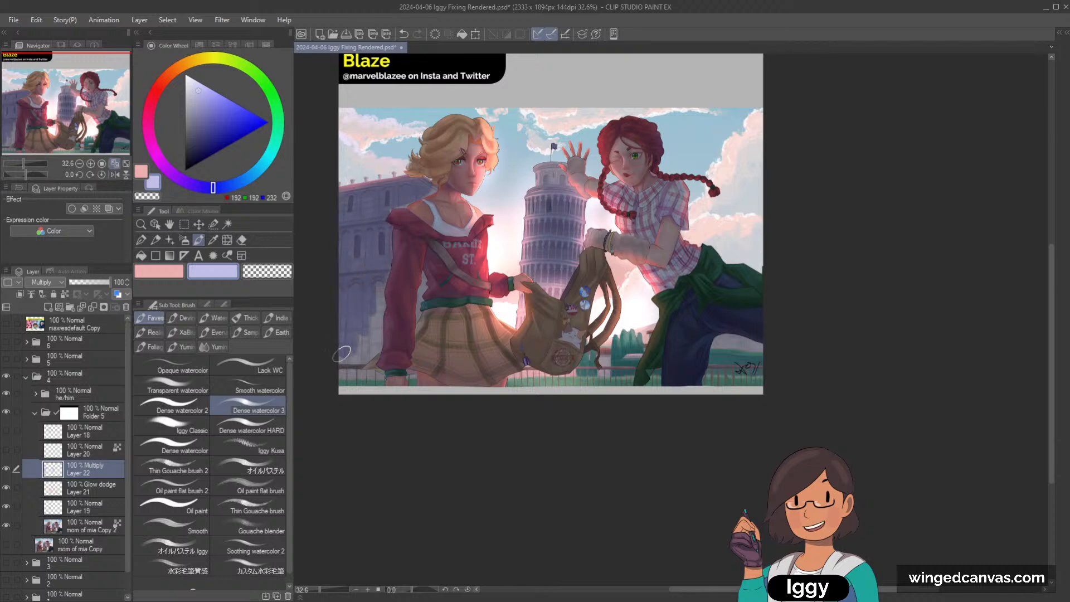
mouse_move(345, 349)
mouse_down()
mouse_move(366, 300)
mouse_move(371, 313)
mouse_up()
mouse_move(374, 274)
mouse_down()
mouse_move(357, 362)
mouse_move(357, 329)
mouse_move(365, 360)
mouse_up()
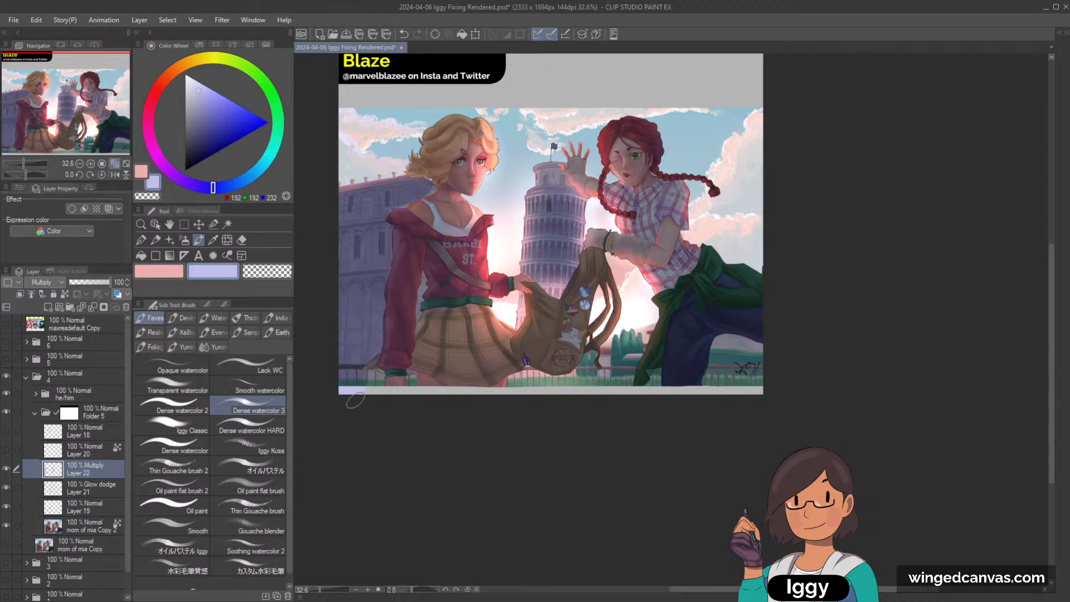
Select Layers 22, 21 and 19 together and clip them to the mom of mia Copy 2 layer.
shift+click(100, 509)
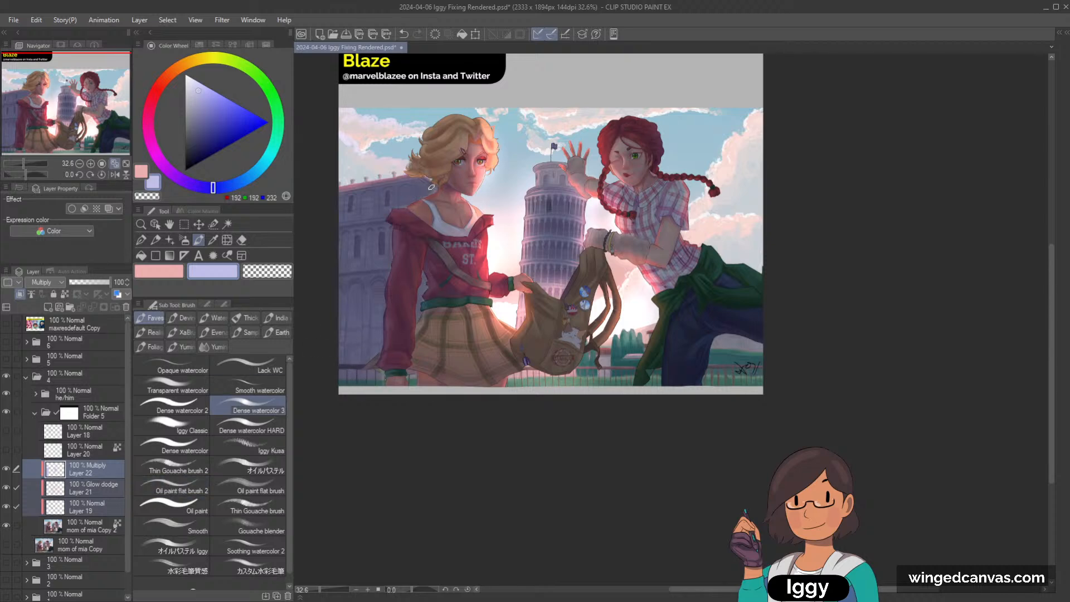
scroll(466, 139, down, 1)
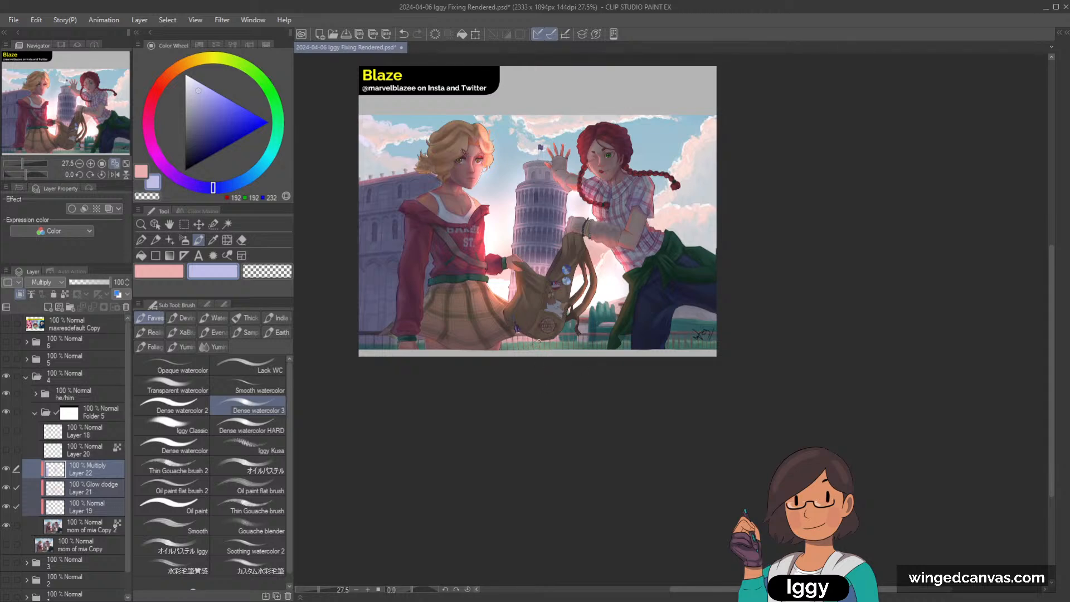
drag(508, 349, 591, 349)
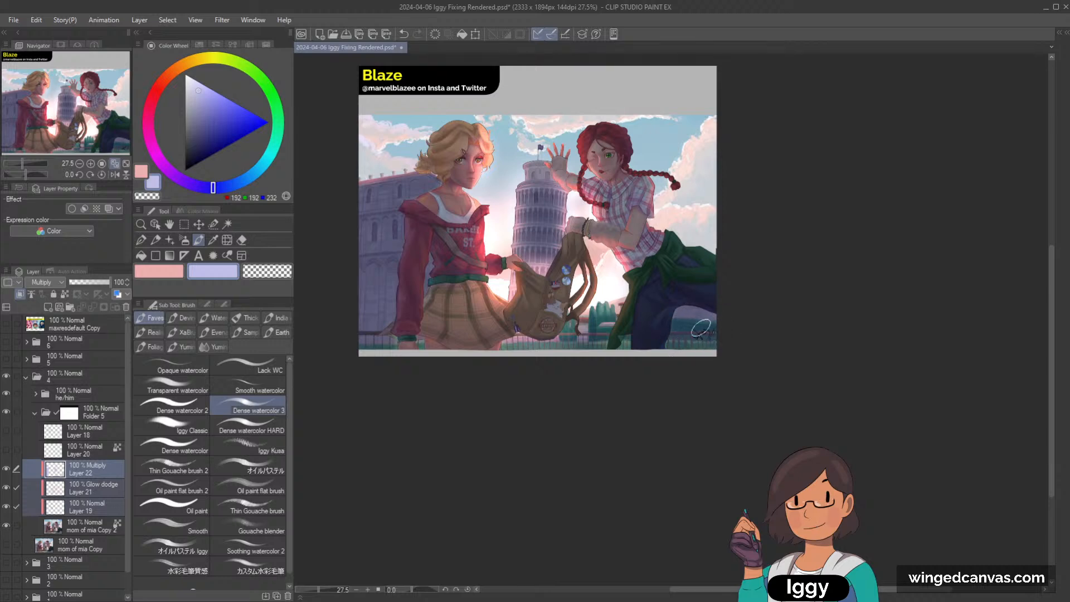
Airbrush a darker blue-violet shadow (138, 134, 184) onto the Multiply Layer 22 with the Soft airbrush.
click(126, 164)
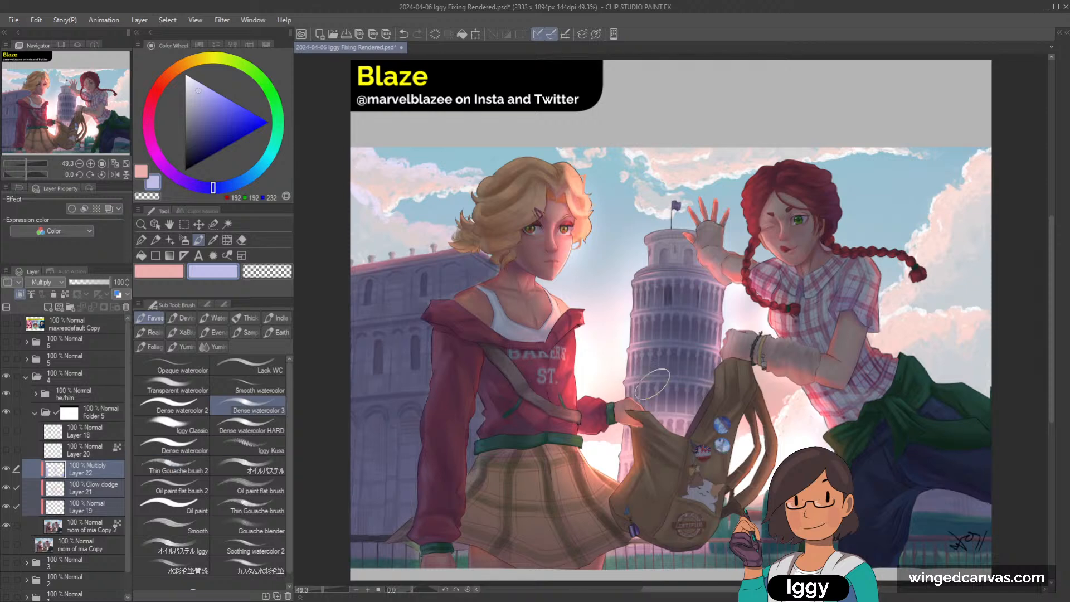
drag(95, 132, 98, 136)
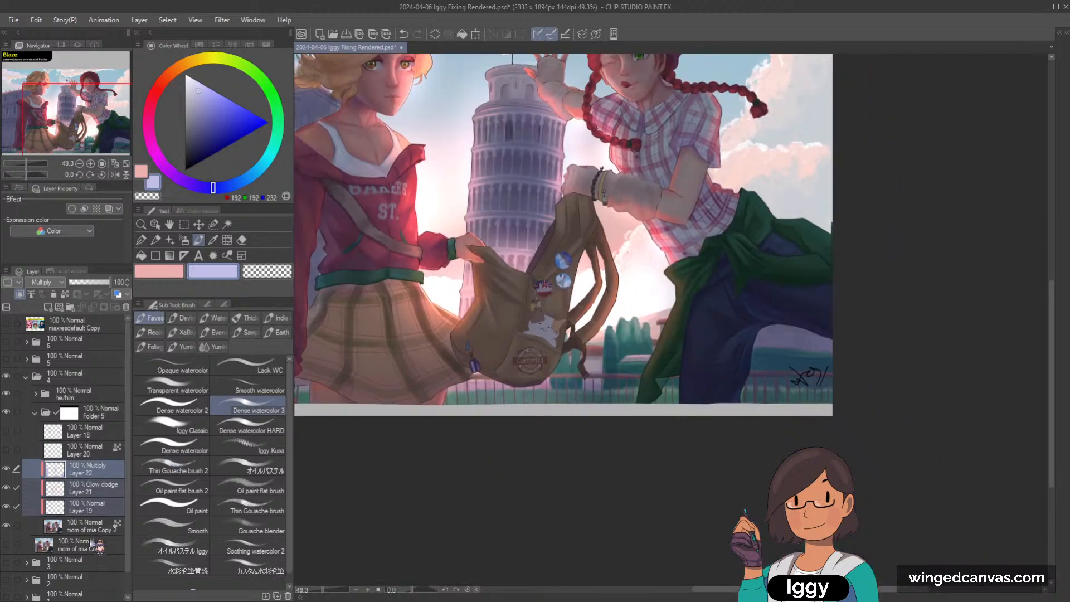
scroll(514, 257, down, 7)
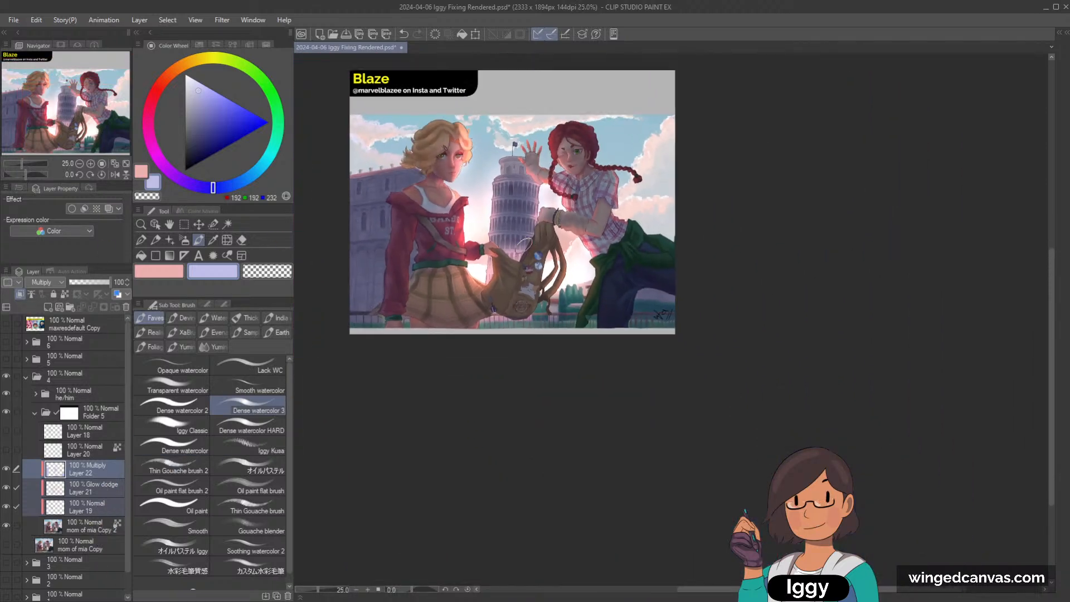
scroll(508, 223, up, 2)
click(201, 114)
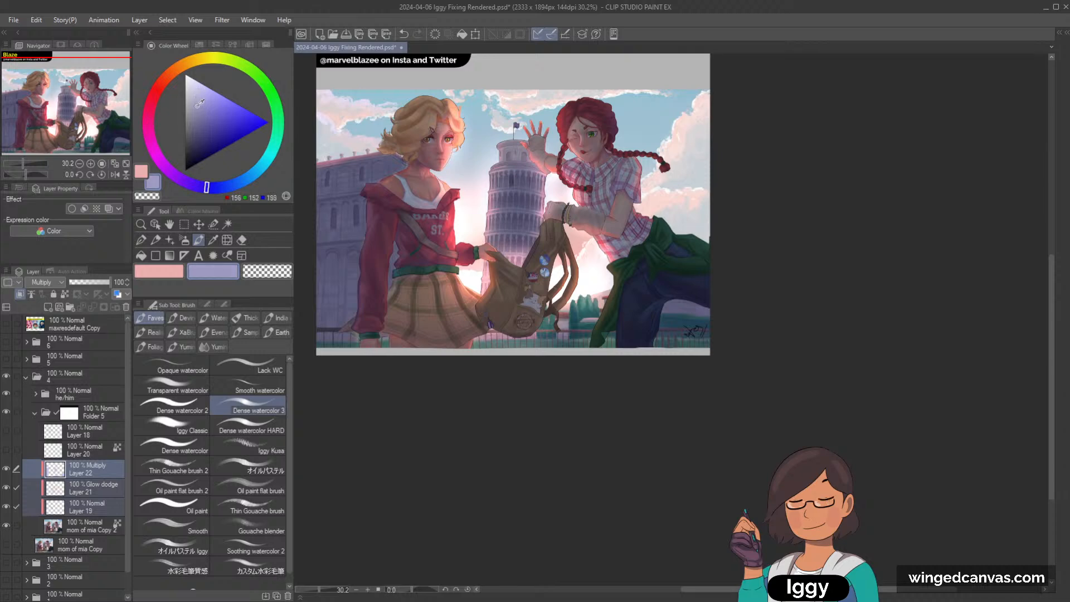
click(69, 472)
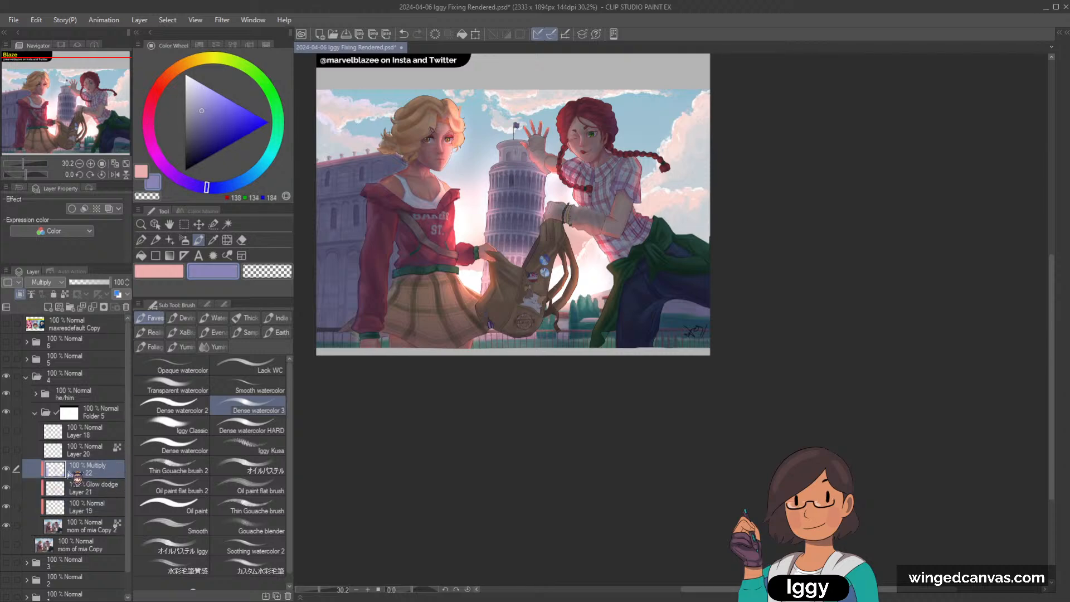
click(7, 469)
click(7, 468)
click(184, 240)
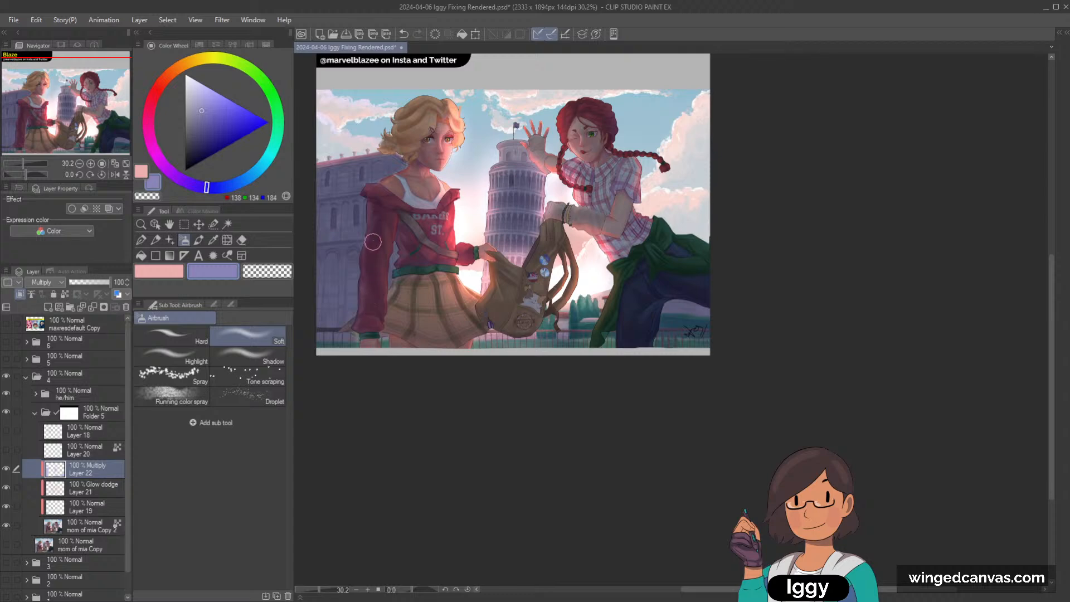
key(ctrl+z)
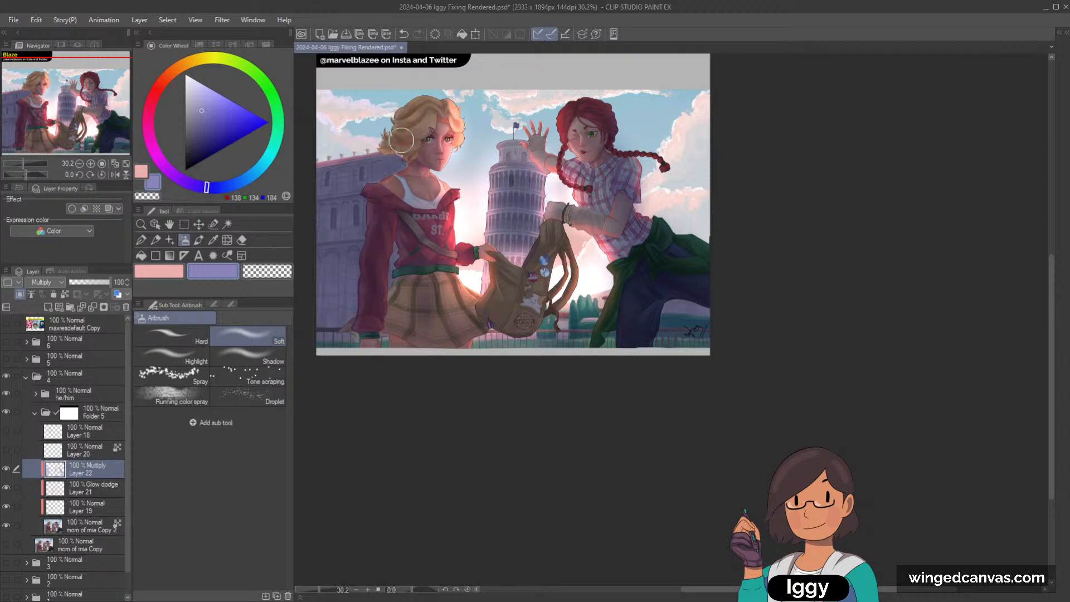
Collapse Folder 5 and show the mom of mia Copy layer beneath it.
scroll(589, 108, down, 1)
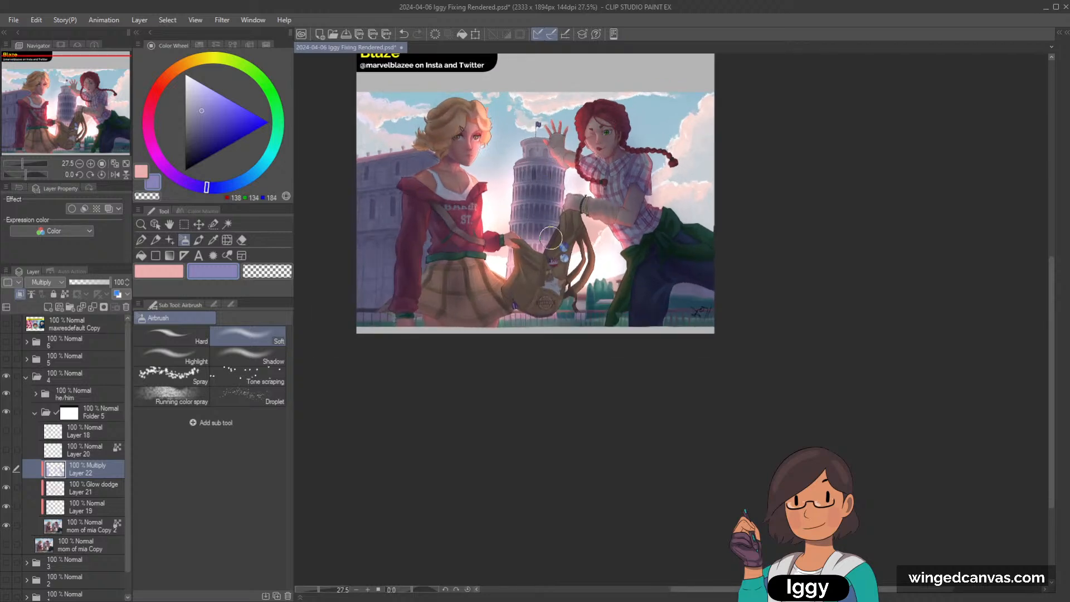
scroll(551, 239, down, 2)
click(34, 413)
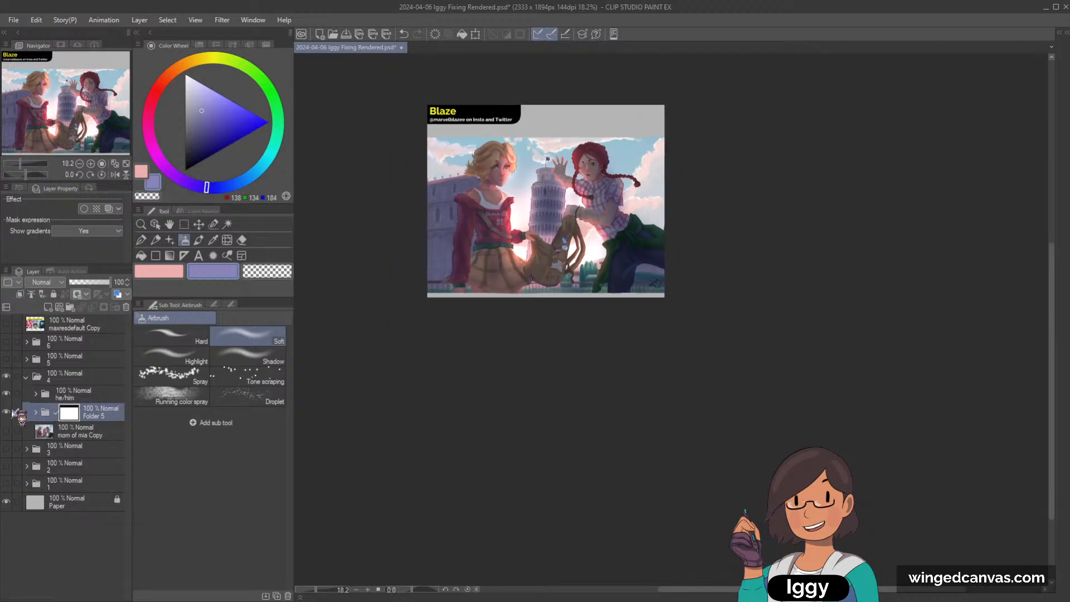
click(13, 432)
click(8, 430)
Compare the illustration with and without Folder 5's edits, then examine the backpack area up close.
click(8, 413)
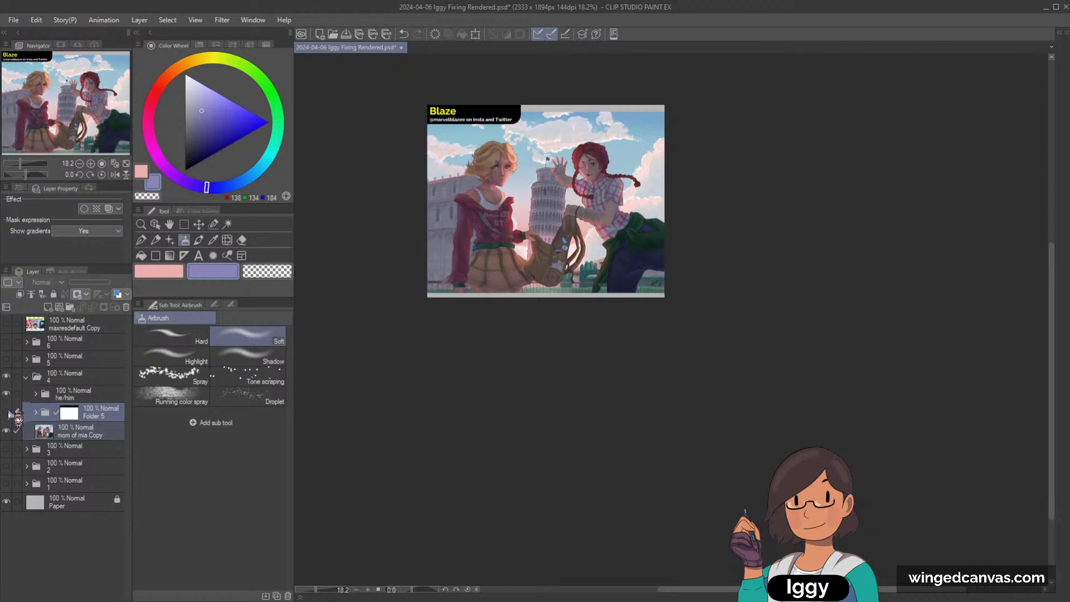
click(8, 414)
scroll(622, 139, up, 4)
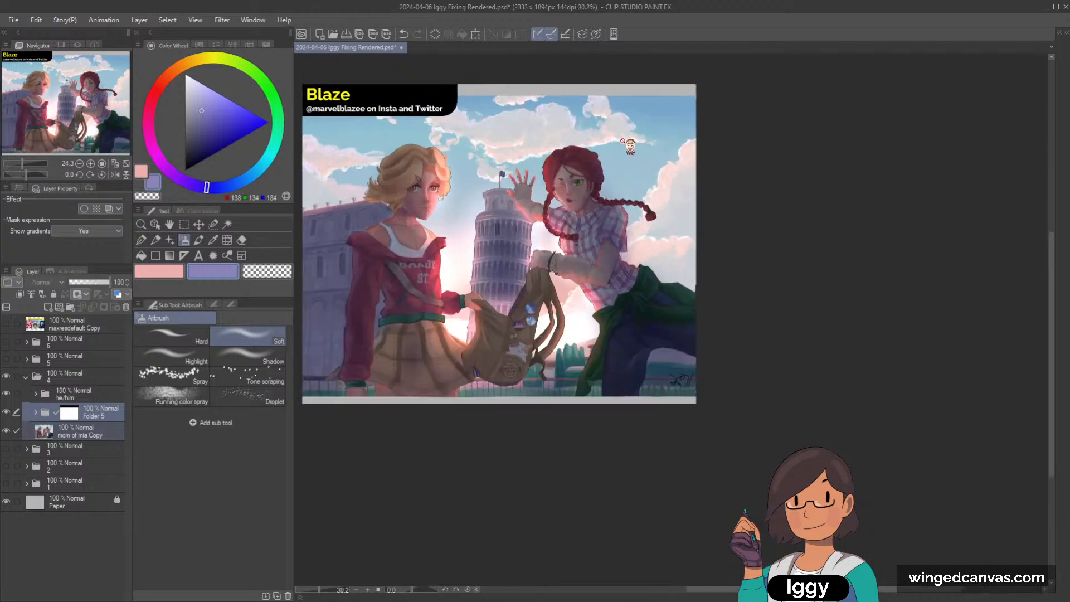
click(7, 413)
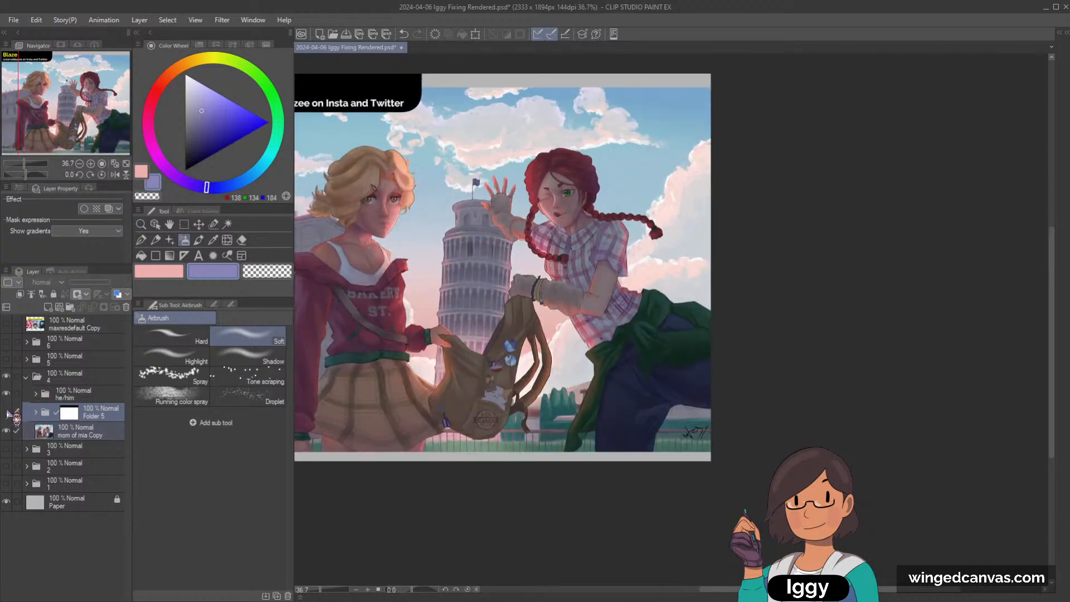
click(7, 412)
click(7, 413)
click(7, 412)
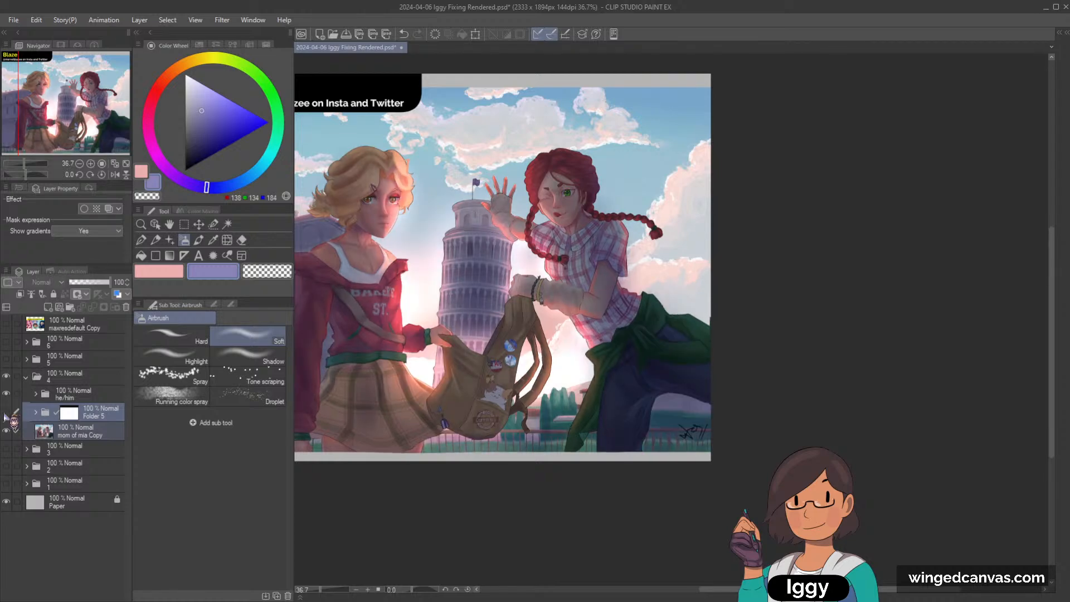
click(7, 412)
click(6, 413)
scroll(532, 443, up, 2)
scroll(531, 440, up, 2)
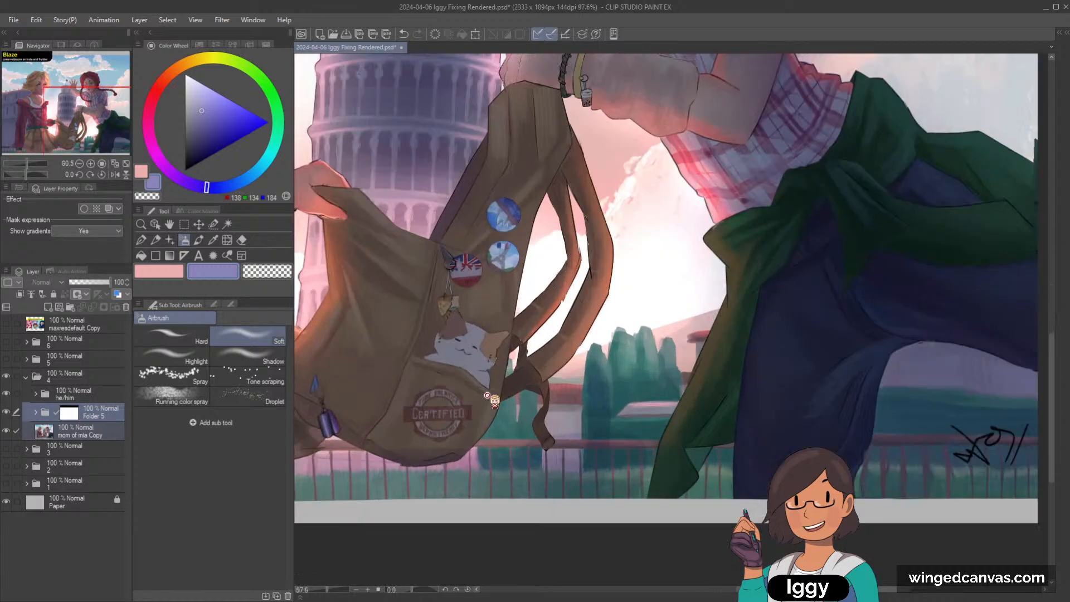
scroll(493, 390, down, 4)
scroll(480, 408, up, 1)
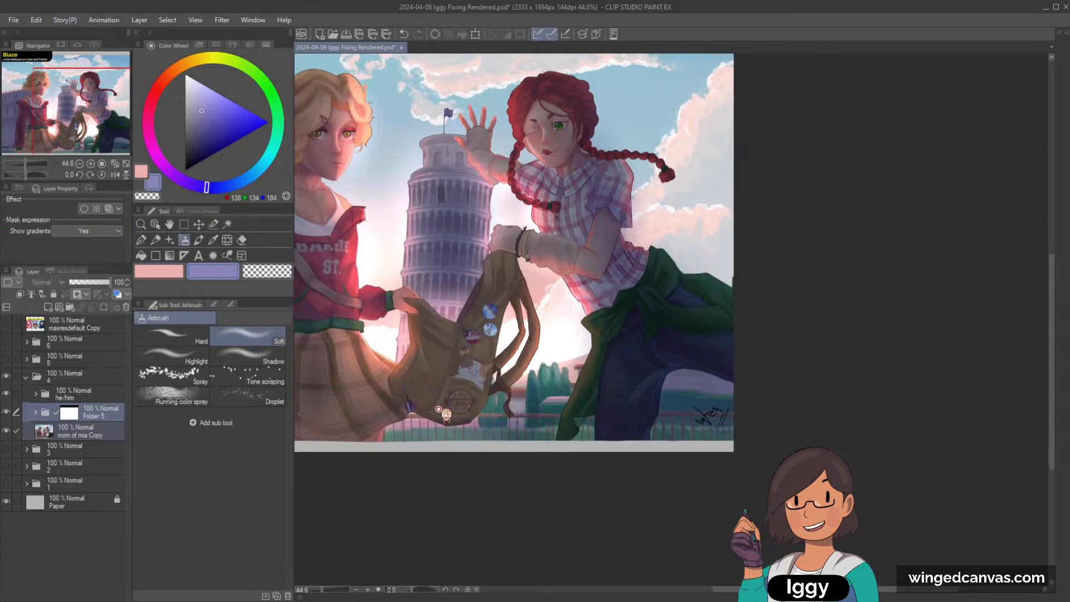
Airbrush a soft pink glow (236, 177, 175) around the backpack on the Glow dodge Layer 21 and refine it with transparent color.
click(36, 413)
click(92, 488)
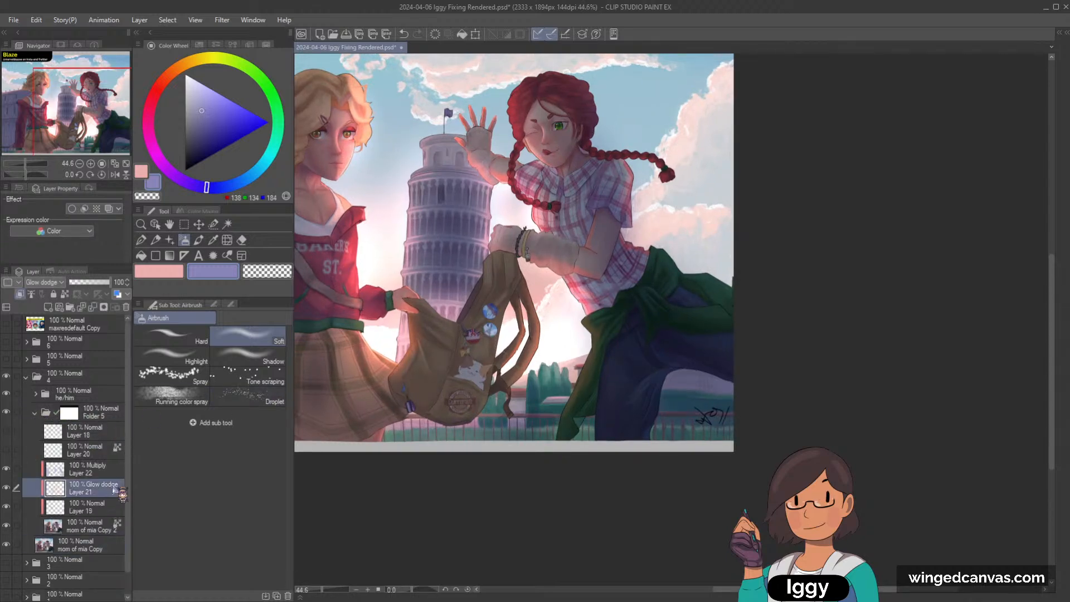
click(159, 271)
click(199, 239)
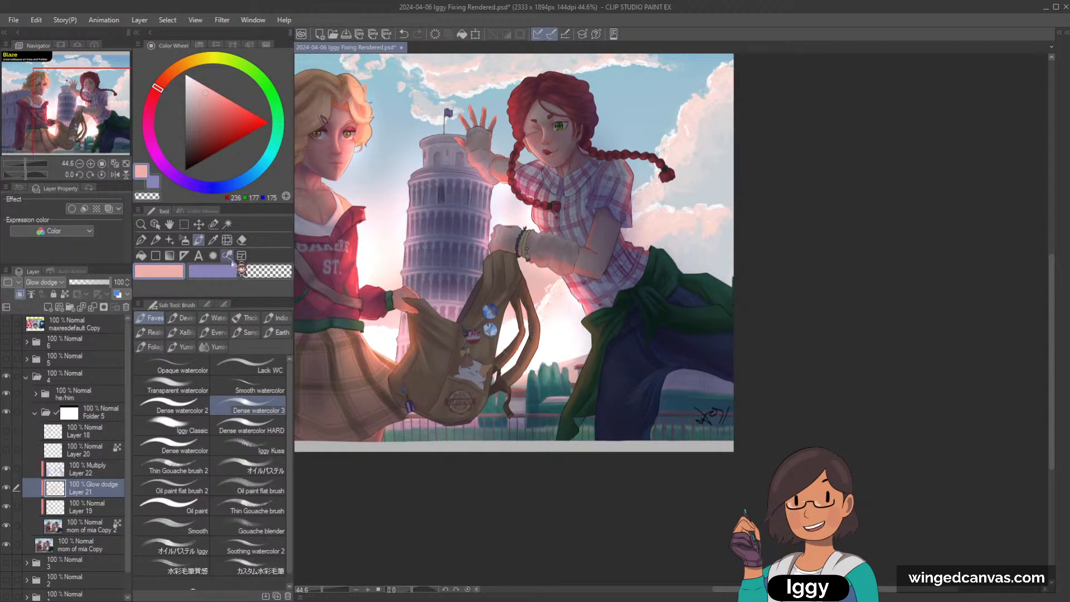
click(183, 240)
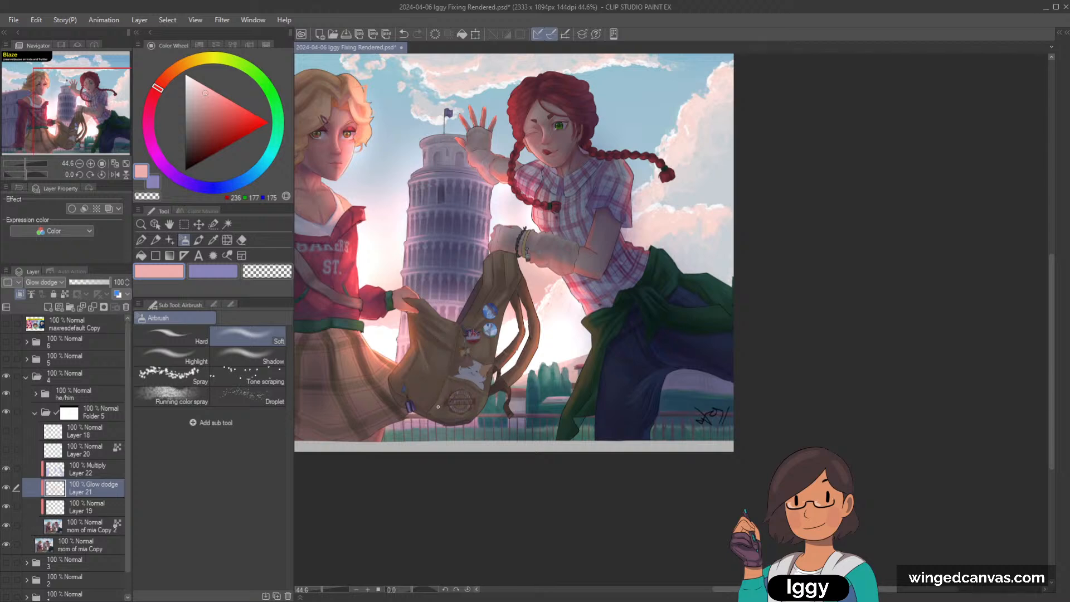
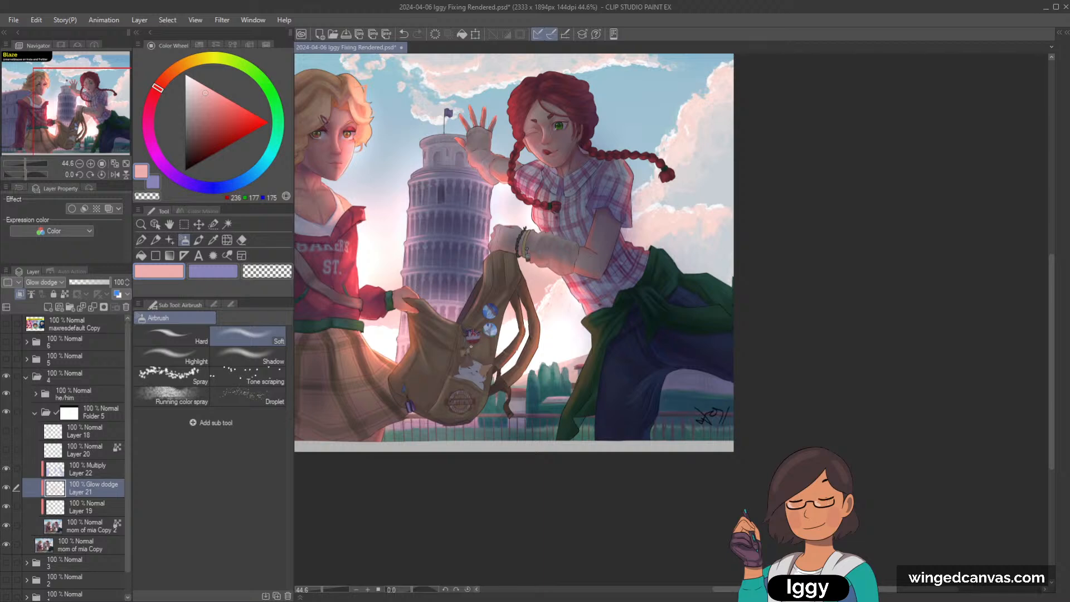
key(ctrl+minus)
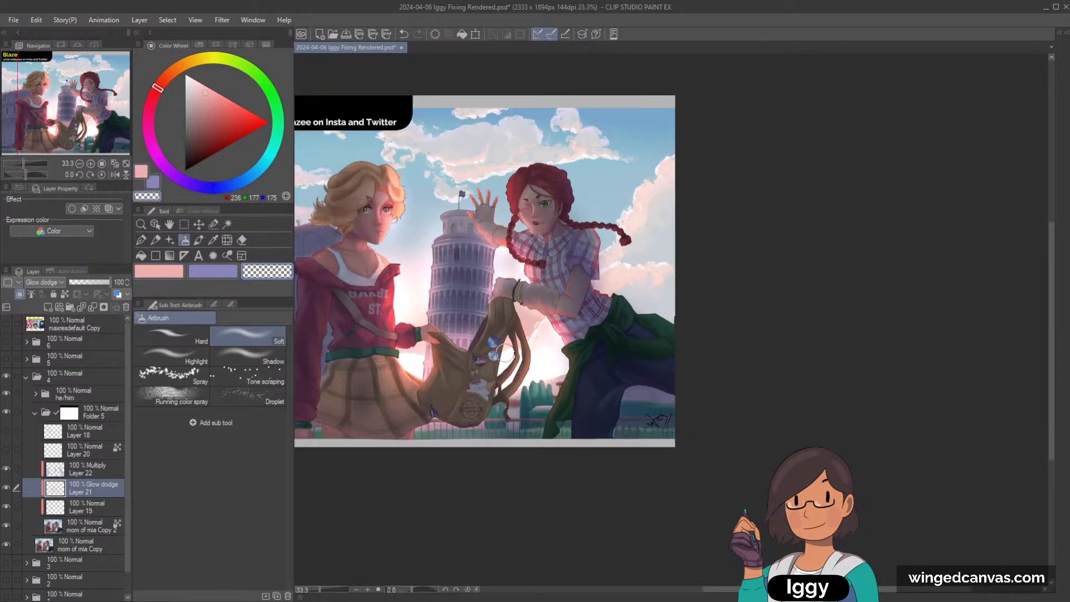
key(ctrl+minus)
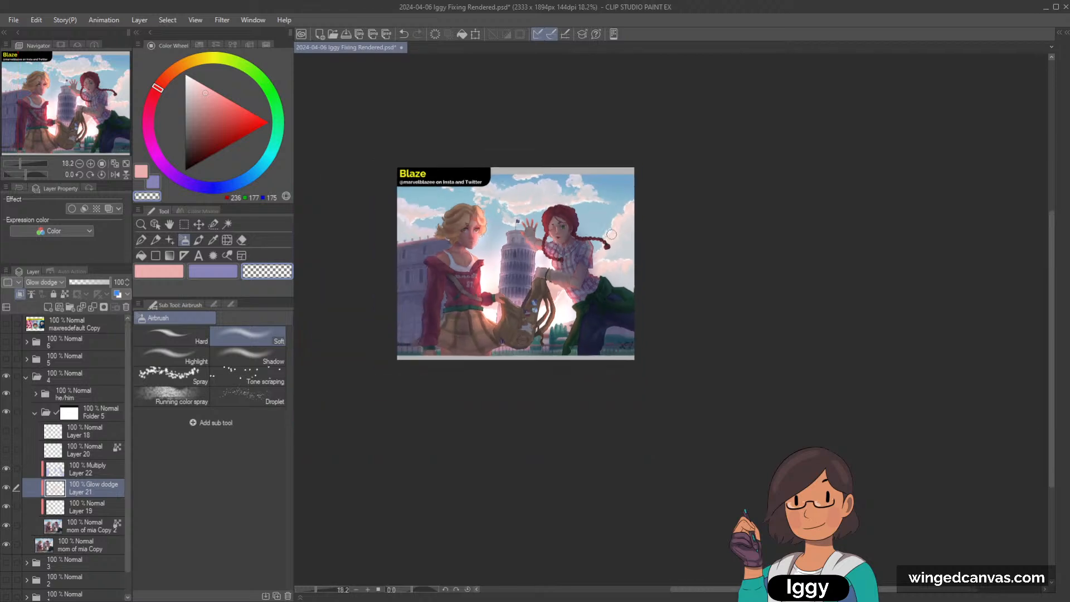
Create a white-filled layer in Color blending mode directly above Folder 5 to view the whole artwork in greyscale.
click(126, 165)
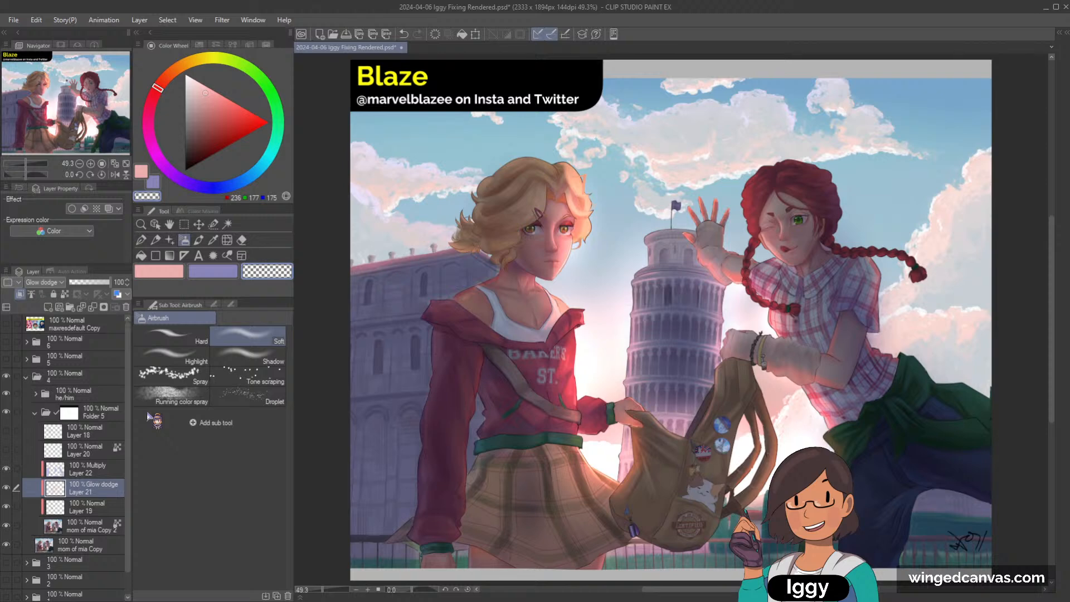
click(94, 434)
click(48, 307)
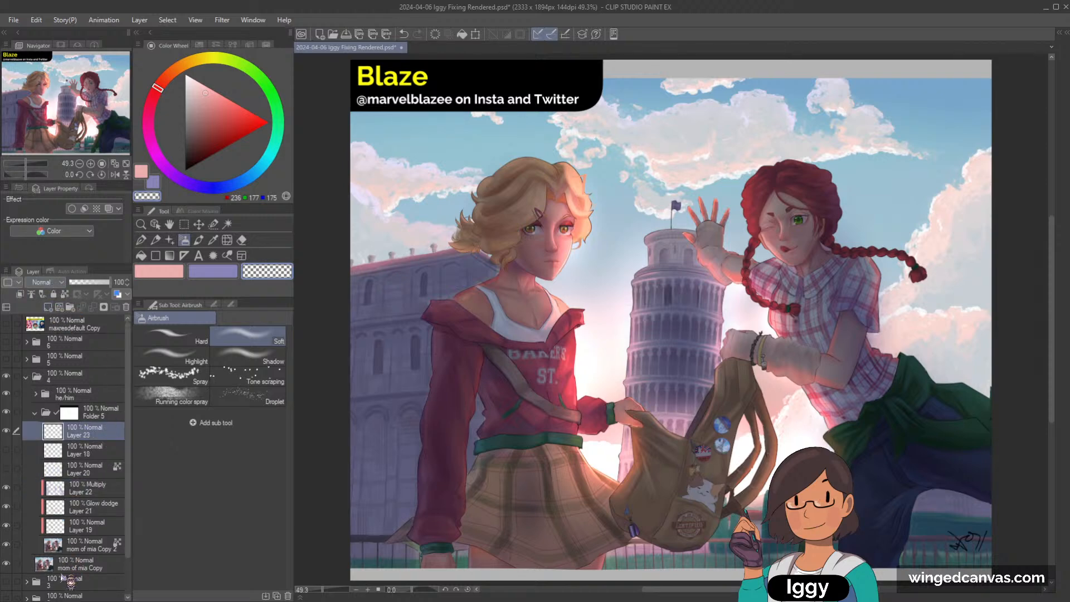
click(187, 75)
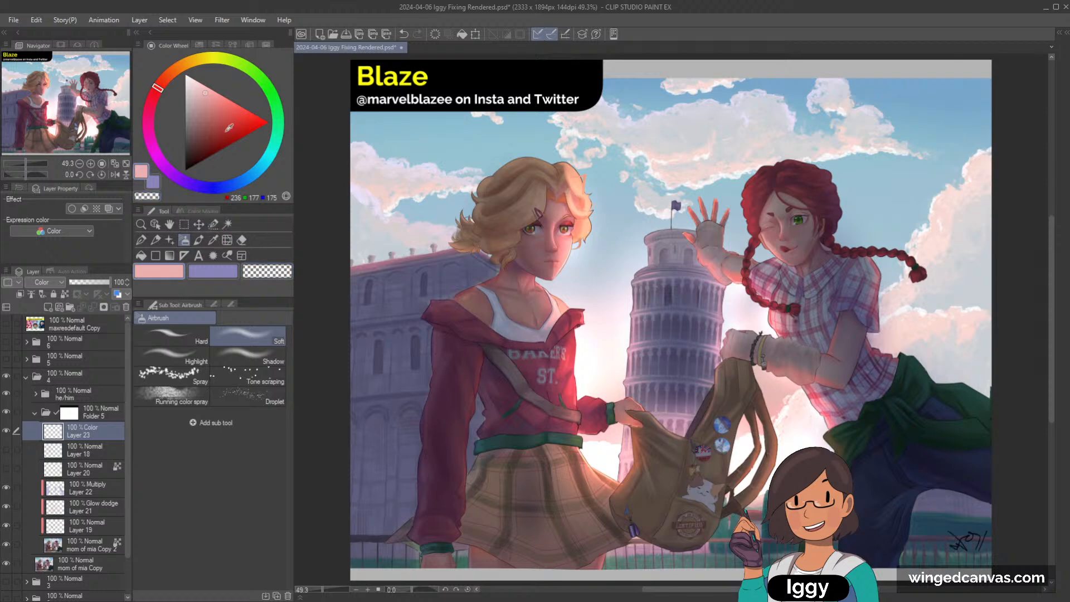
key(g)
click(771, 94)
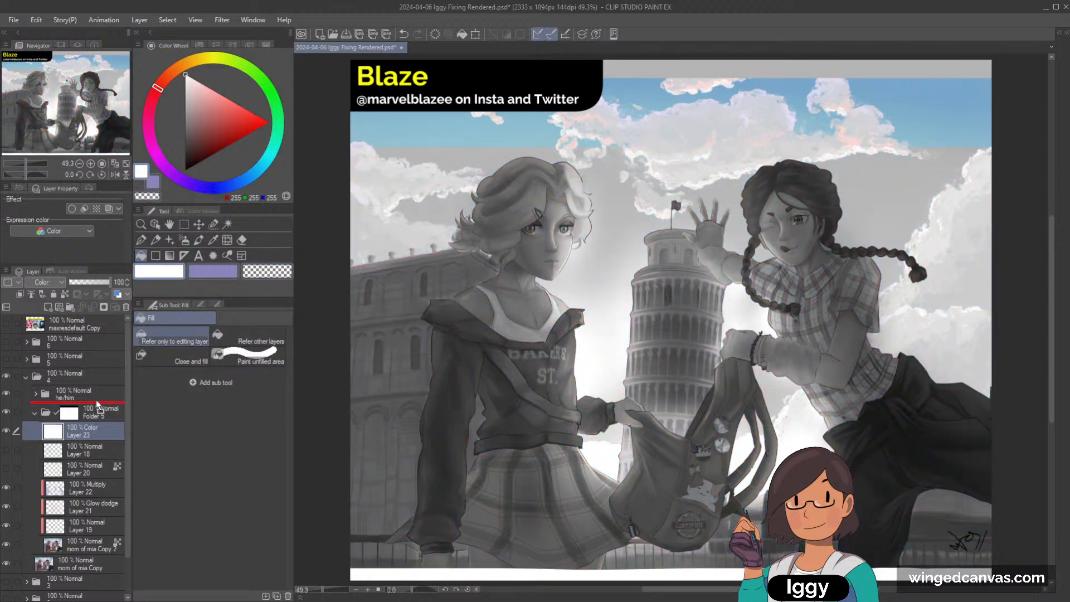
drag(98, 404, 98, 402)
Collapse Folder 5 and compare the greyscale values of the artwork with and without its edits.
scroll(696, 188, down, 4)
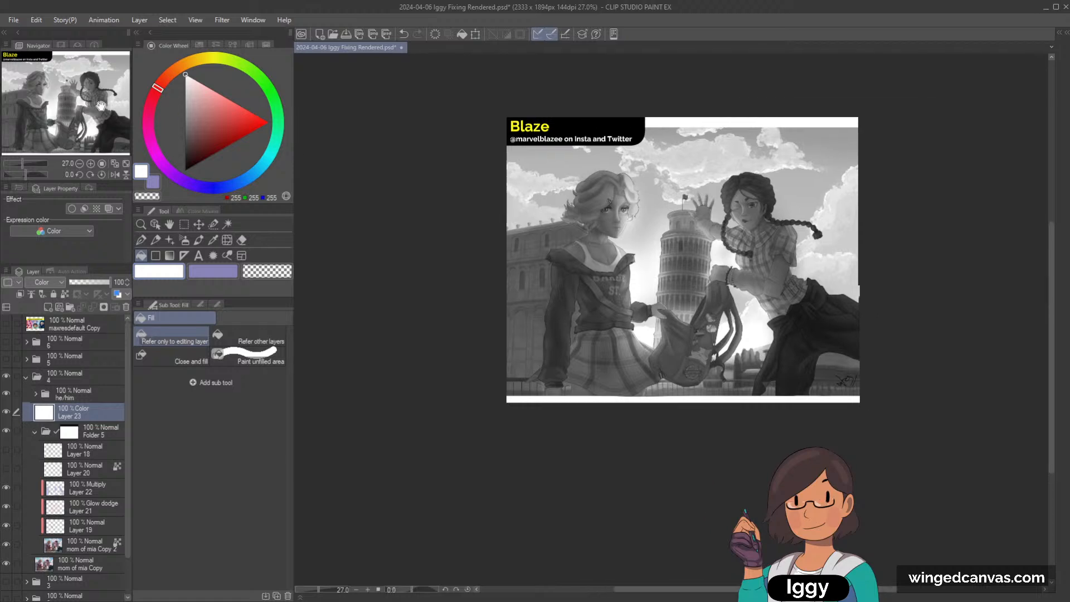
drag(101, 105, 158, 99)
click(35, 431)
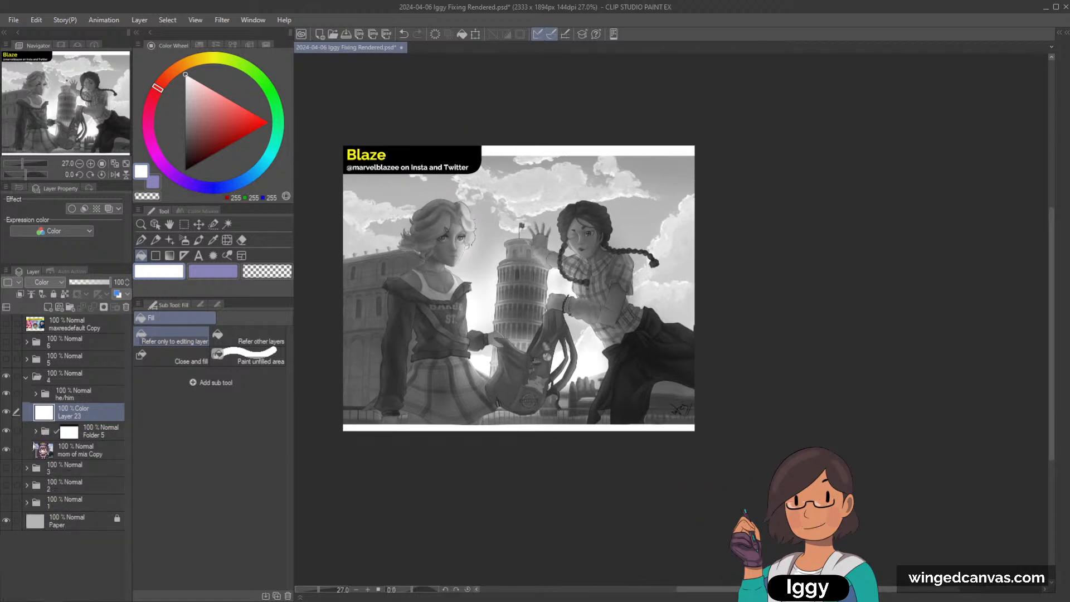
click(7, 431)
click(8, 432)
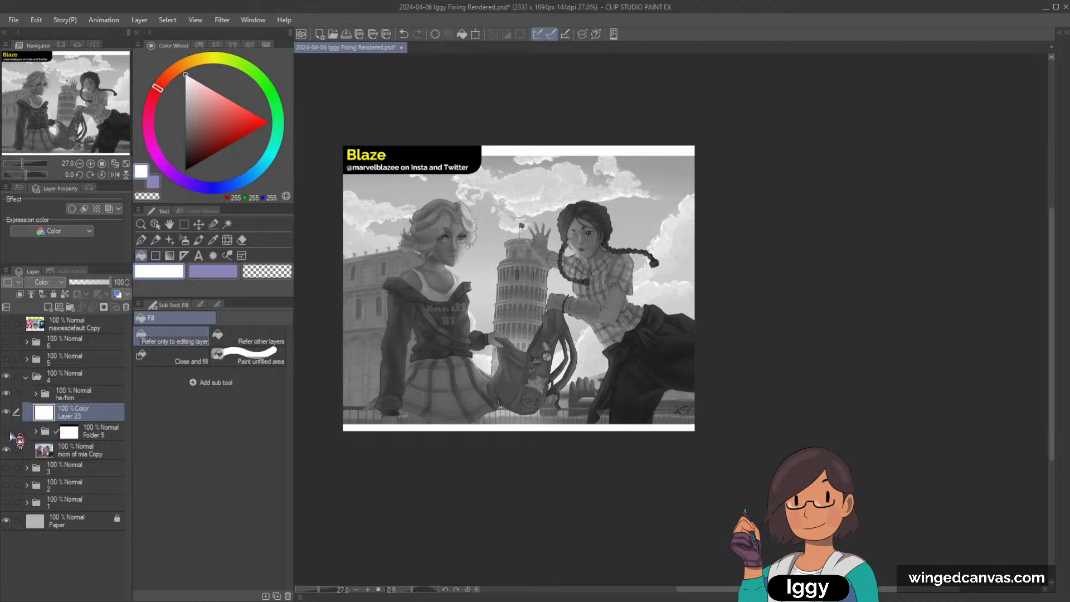
click(9, 431)
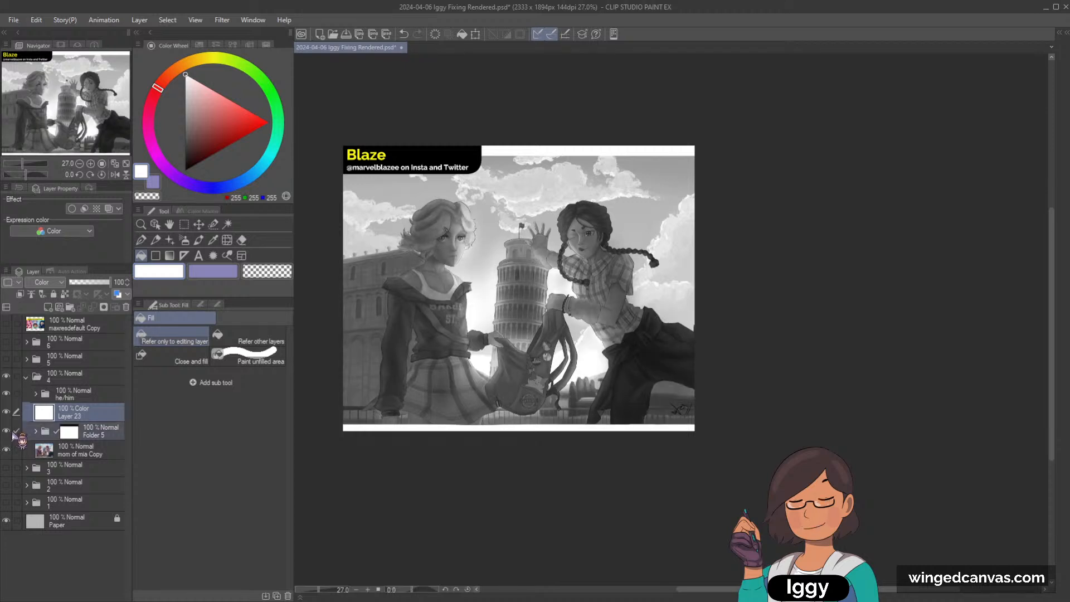
click(8, 432)
click(8, 432)
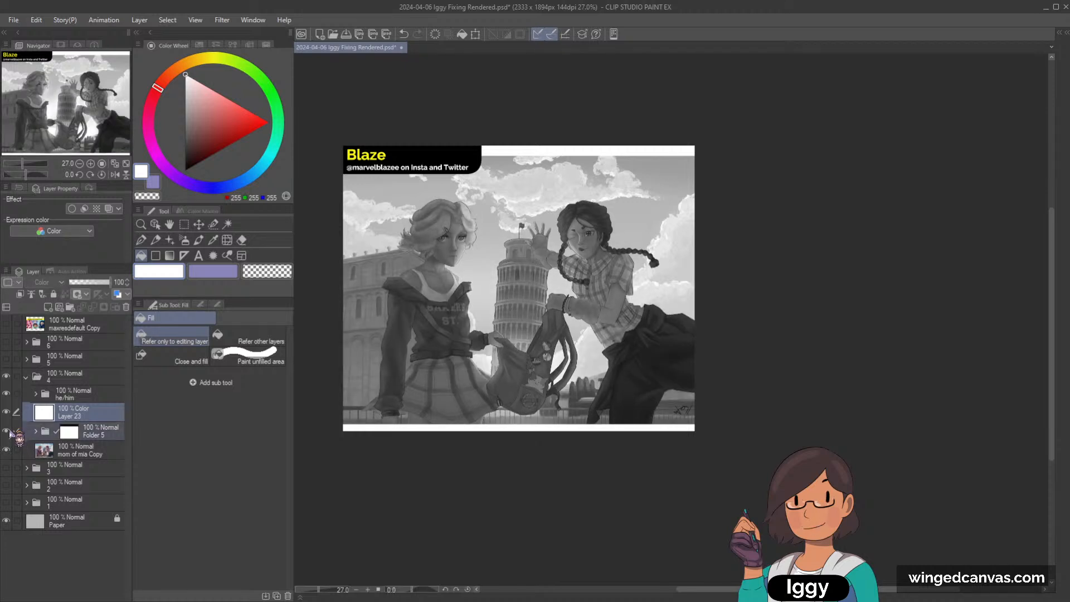
click(9, 432)
click(9, 433)
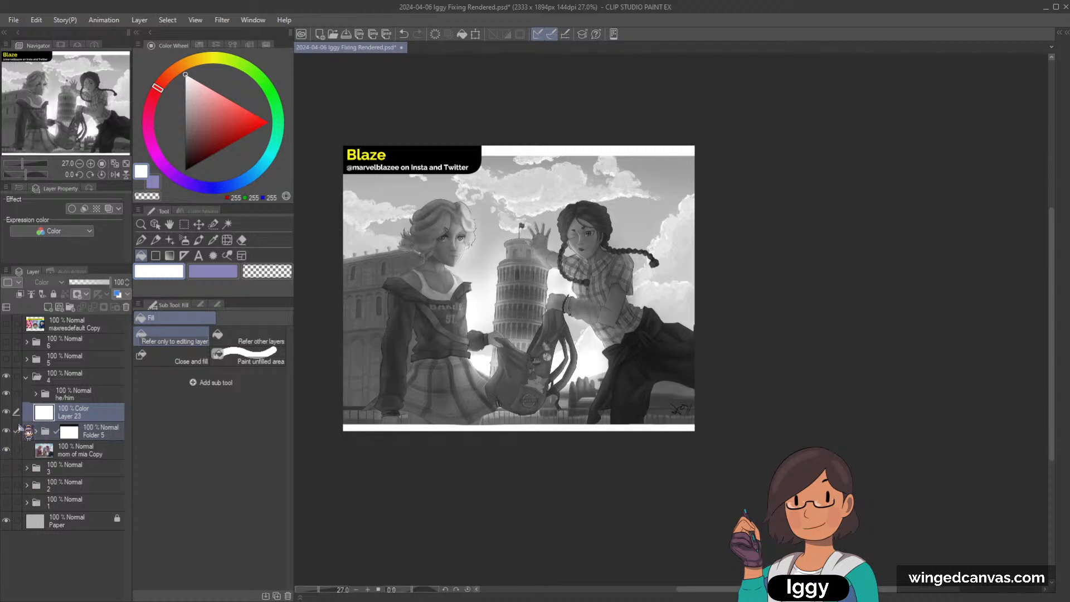
Hide the white Color layer and switch the displayed artwork from folder 4 to folder 5.
click(7, 412)
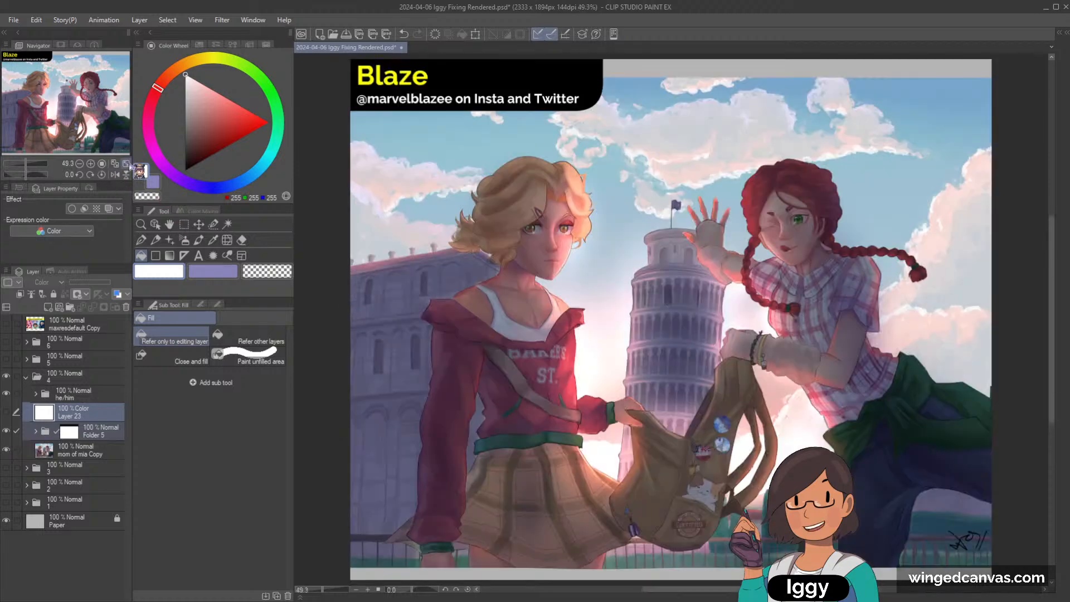
click(126, 163)
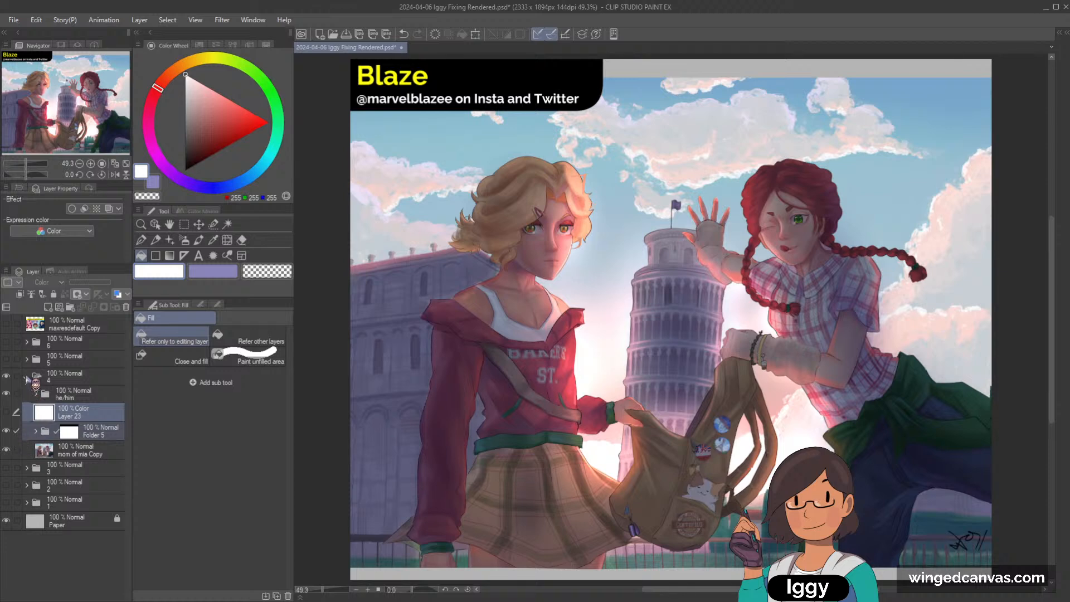
click(26, 378)
click(8, 377)
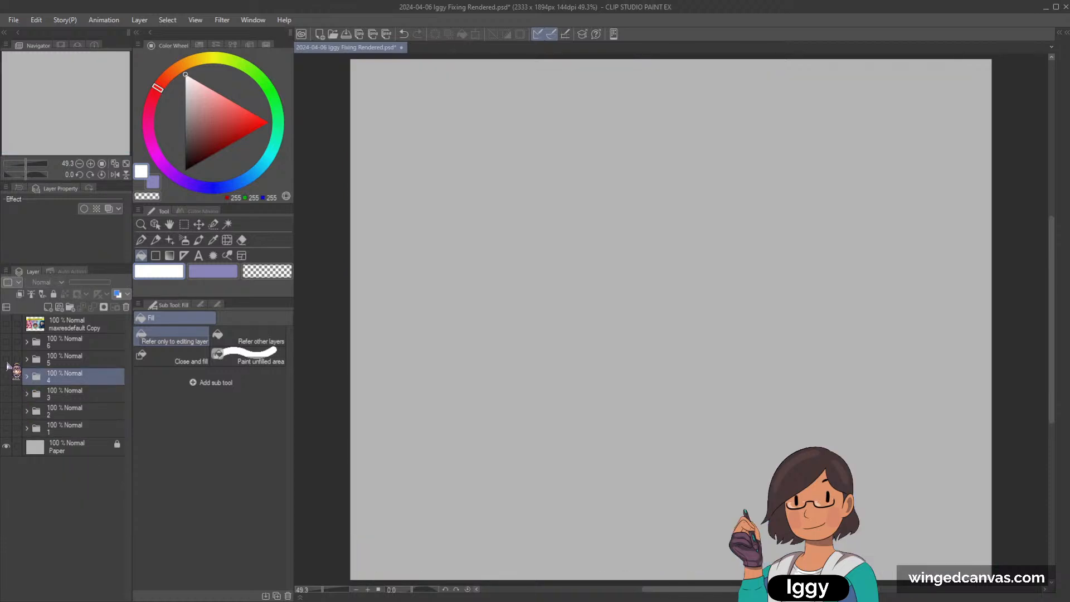
click(6, 358)
click(6, 446)
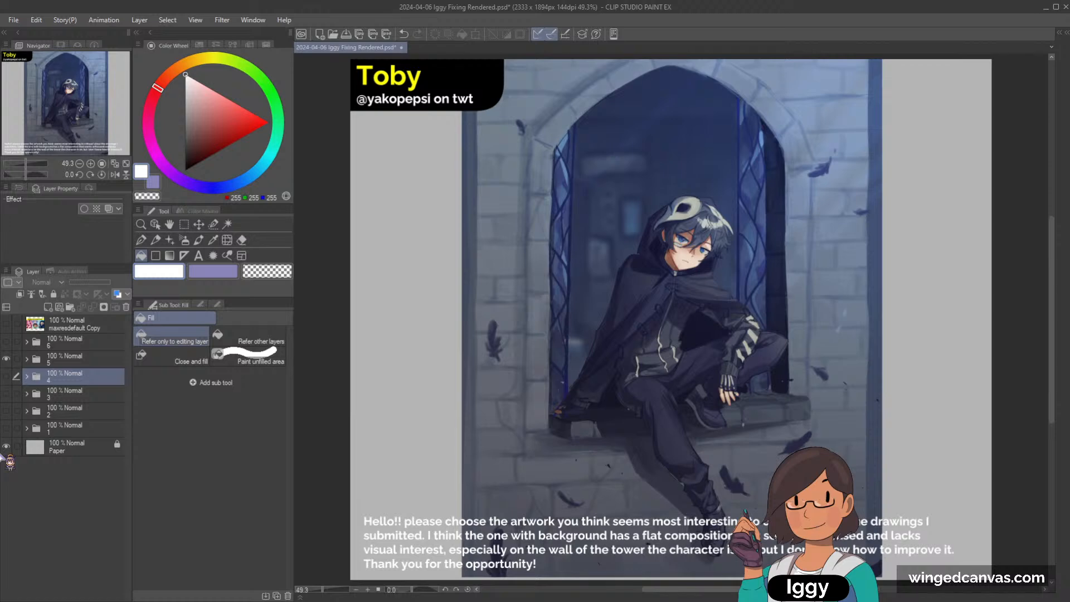
Expand folder 5 and duplicate the artwork layer of the hooded character sitting in the window.
click(141, 224)
scroll(582, 171, down, 1)
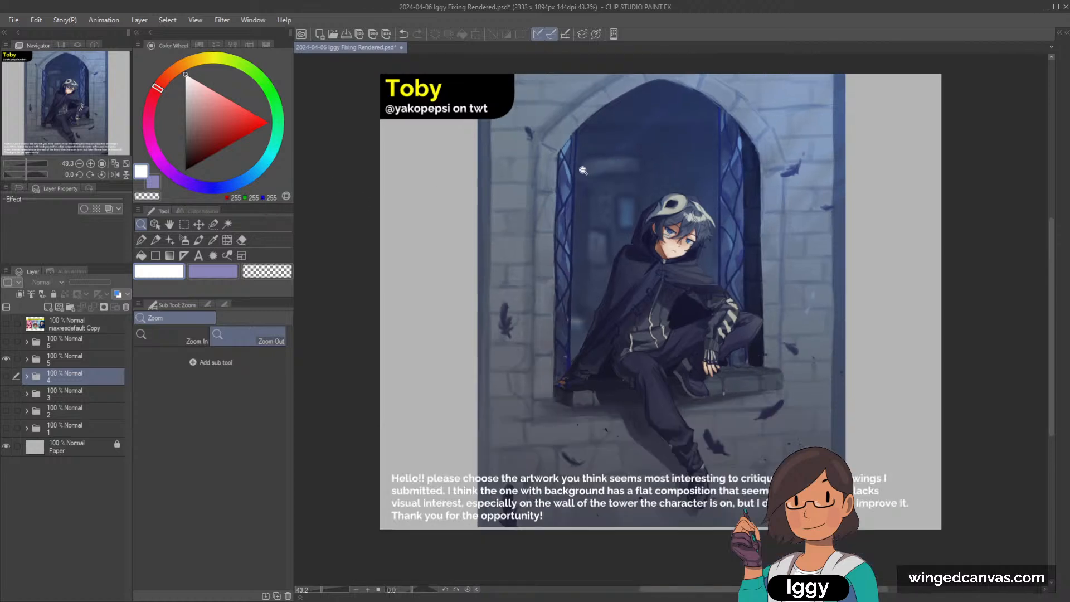
drag(693, 210, 591, 210)
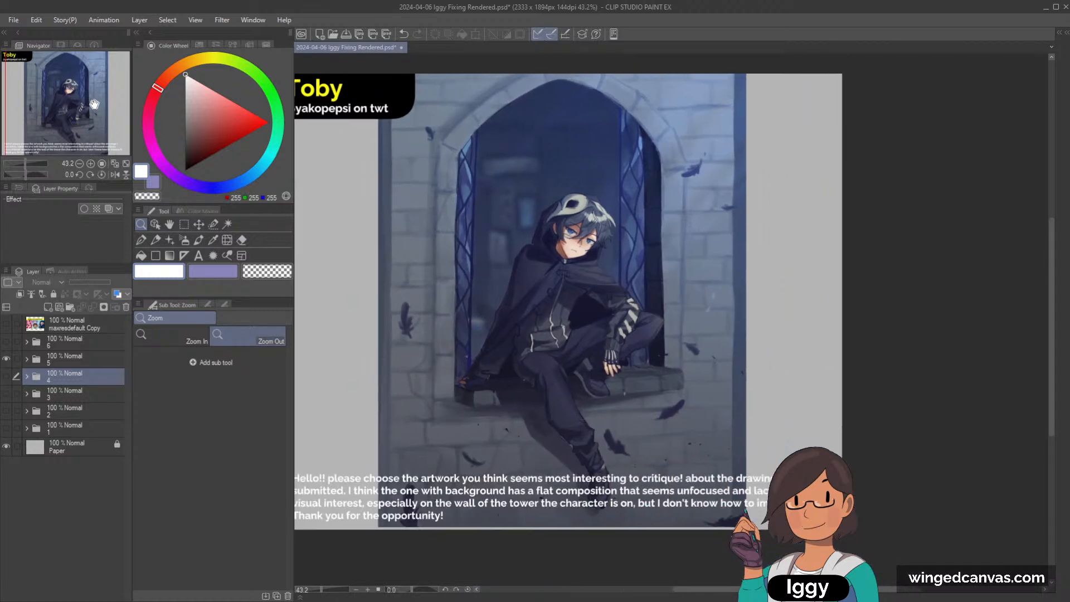
scroll(591, 210, down, 1)
drag(54, 110, 79, 105)
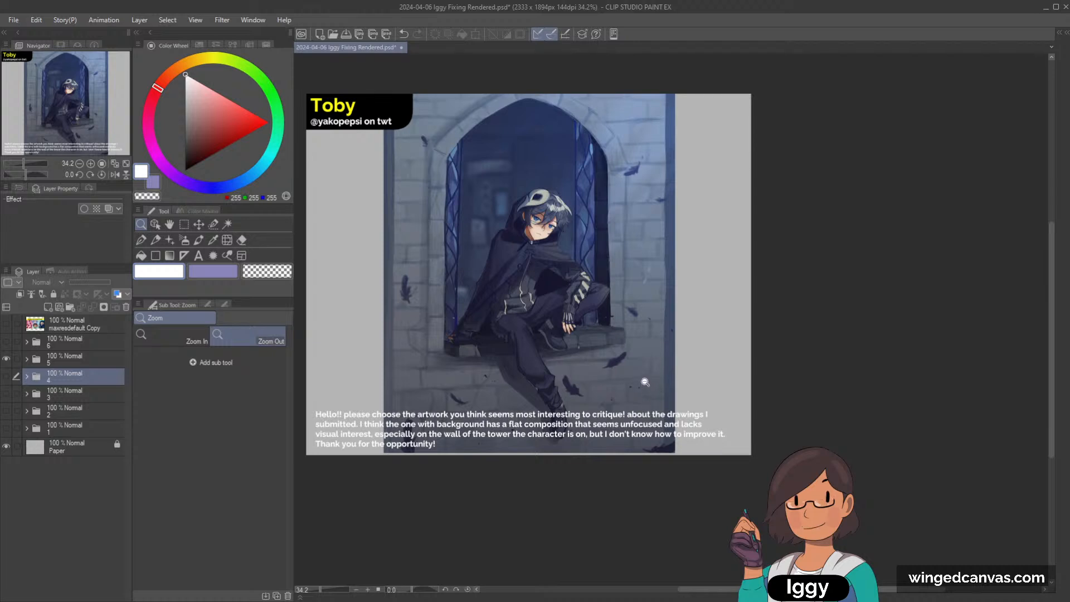
mouse_move(646, 350)
mouse_down()
mouse_move(663, 350)
mouse_move(645, 353)
mouse_up()
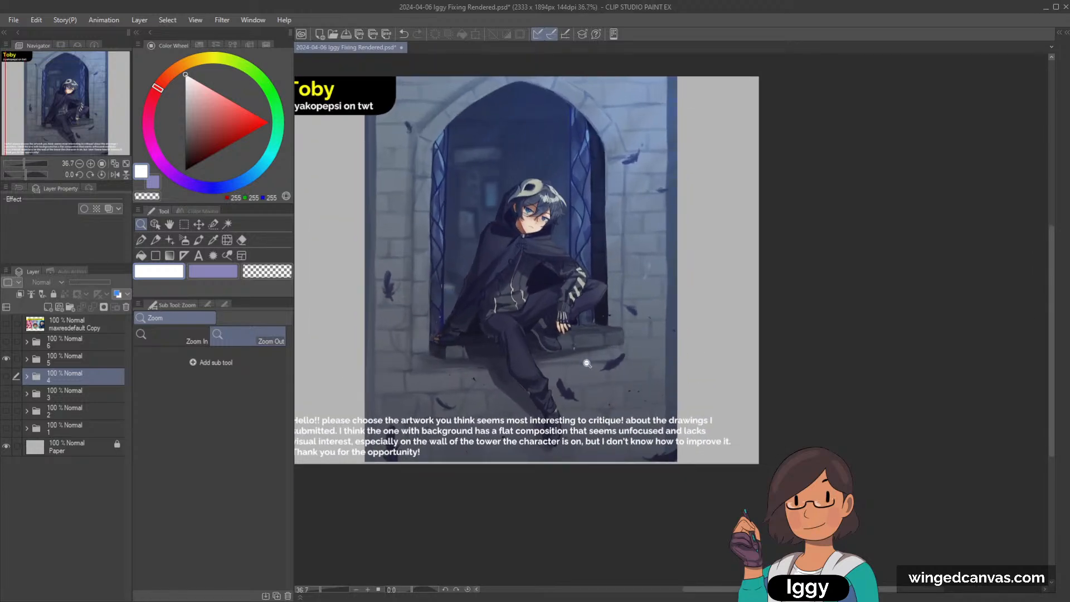
click(26, 359)
click(89, 396)
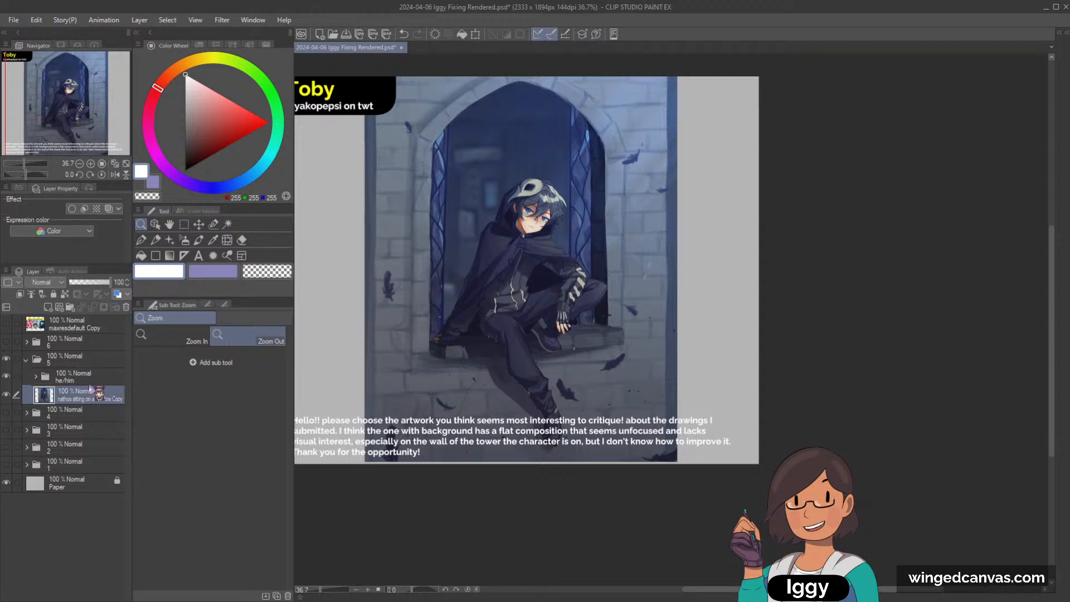
mouse_move(89, 388)
mouse_down()
mouse_move(95, 400)
mouse_move(98, 384)
mouse_up()
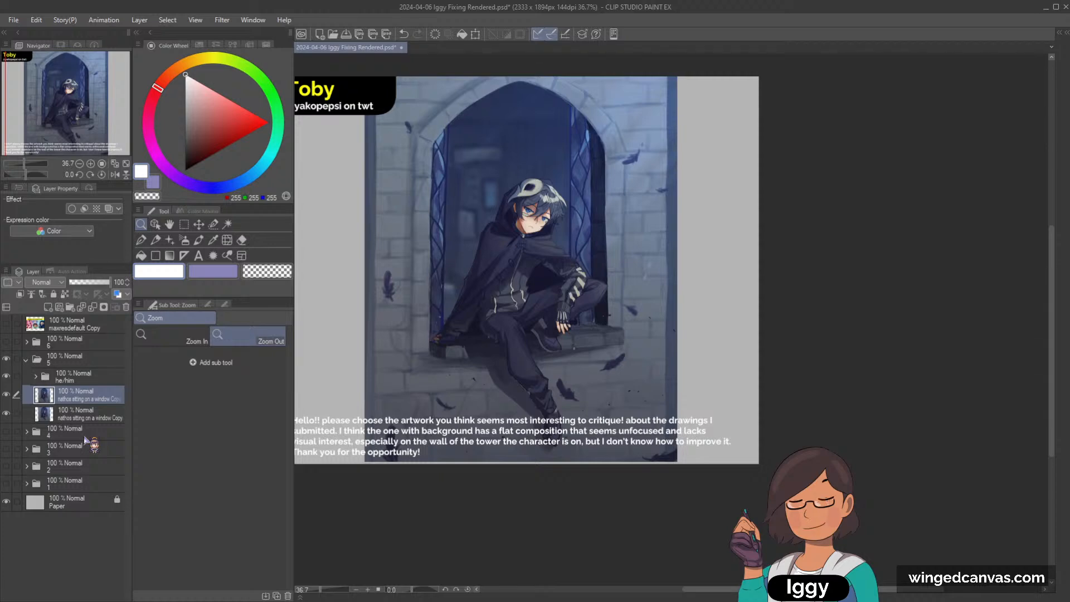
Expand the he/him folder and hide the submission message text layer covering the artwork.
mouse_move(532, 234)
mouse_down()
mouse_move(513, 236)
mouse_move(527, 231)
mouse_up()
click(36, 376)
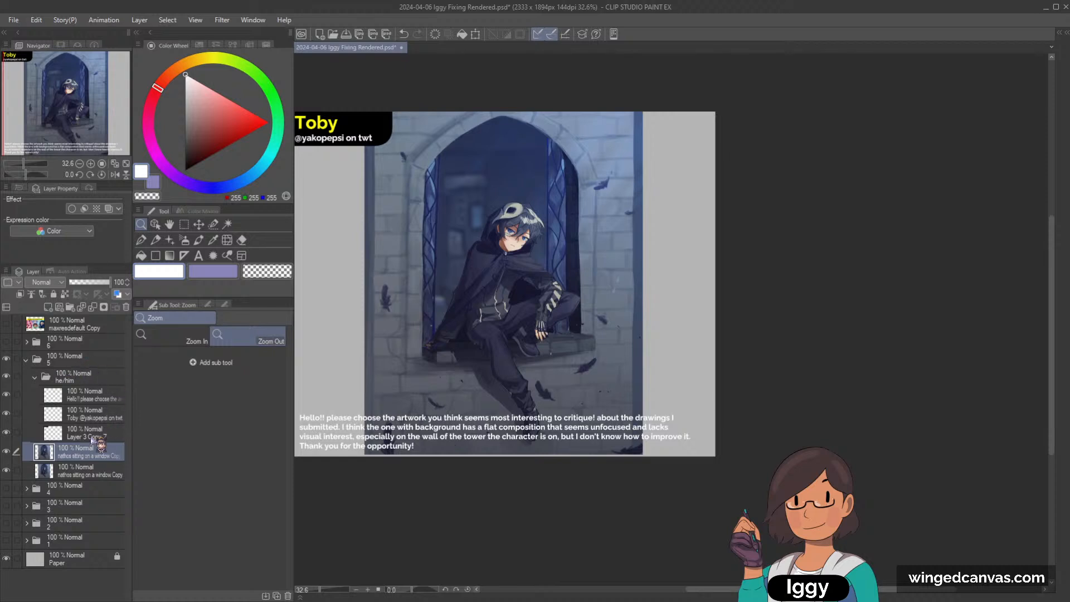
click(99, 411)
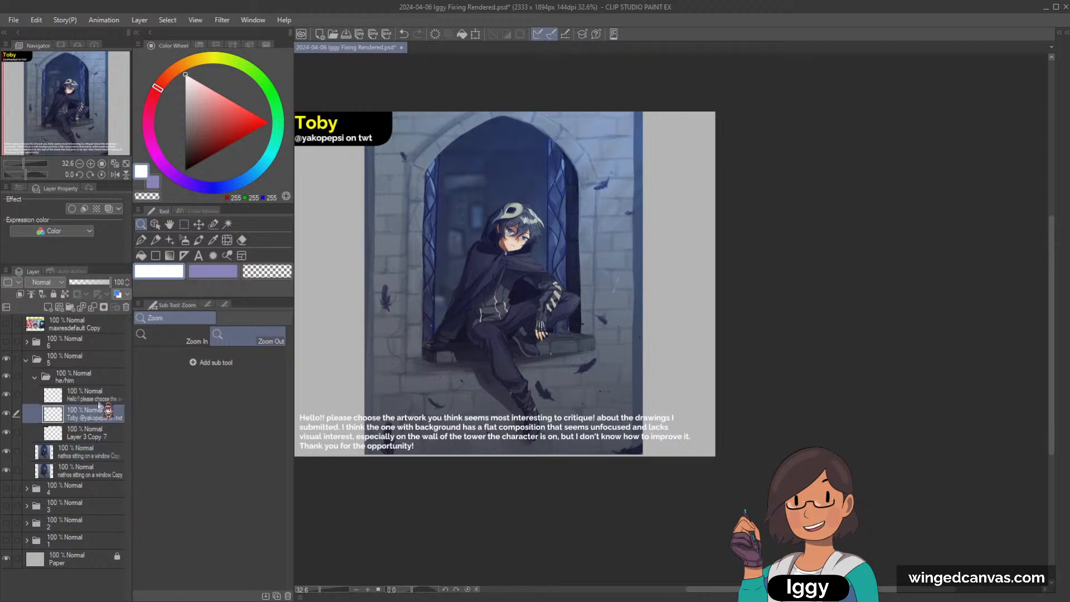
click(6, 394)
scroll(539, 305, down, 2)
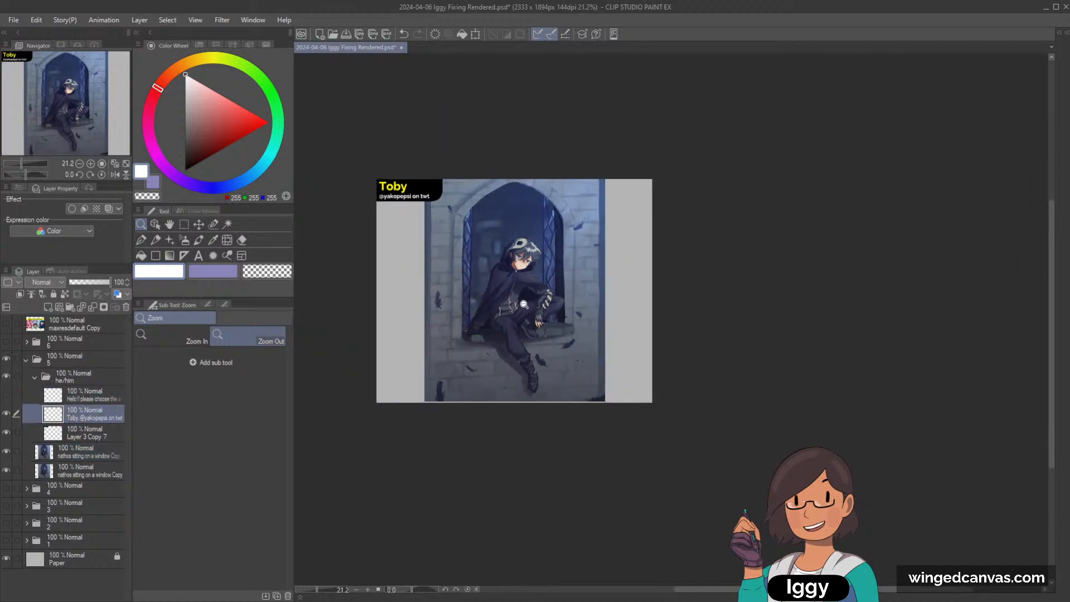
scroll(540, 305, up, 2)
scroll(559, 293, up, 1)
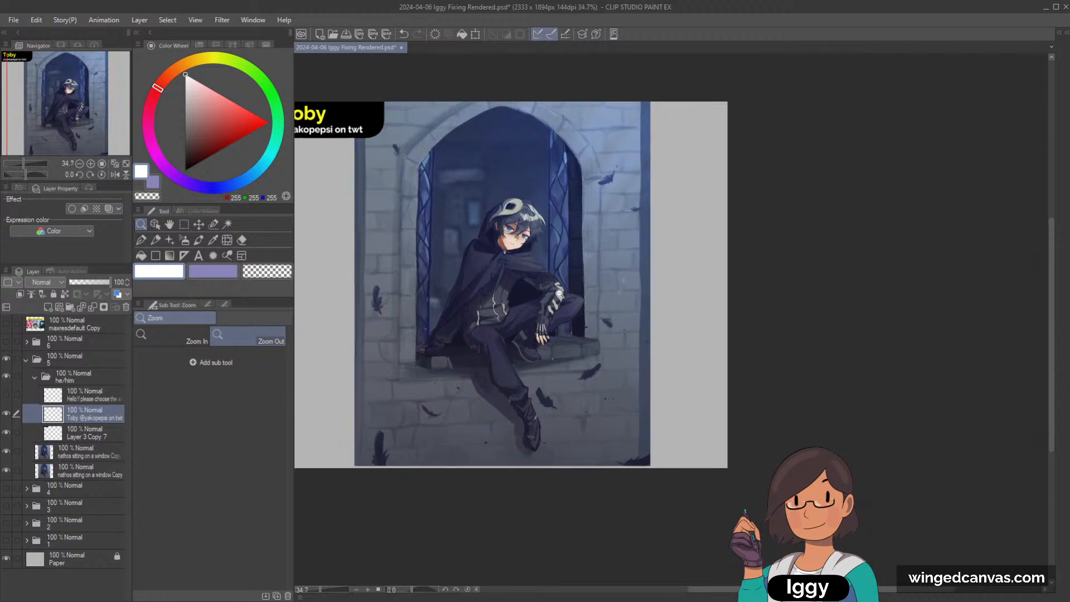
Duplicate the window artwork layer in folder 5 again and clip the topmost copy to the layer below.
click(92, 451)
click(26, 361)
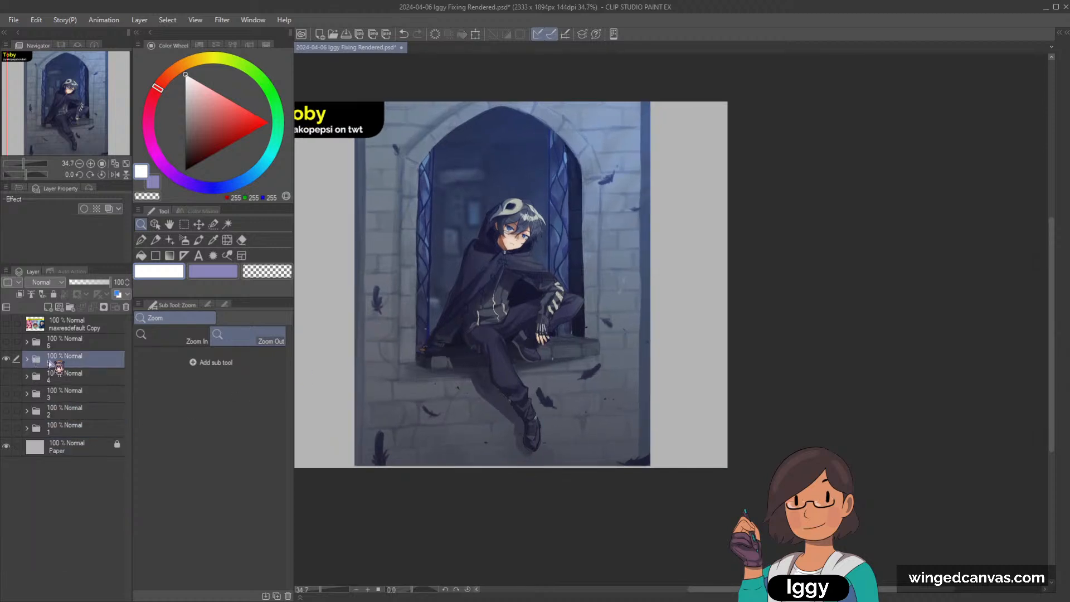
click(27, 359)
click(103, 453)
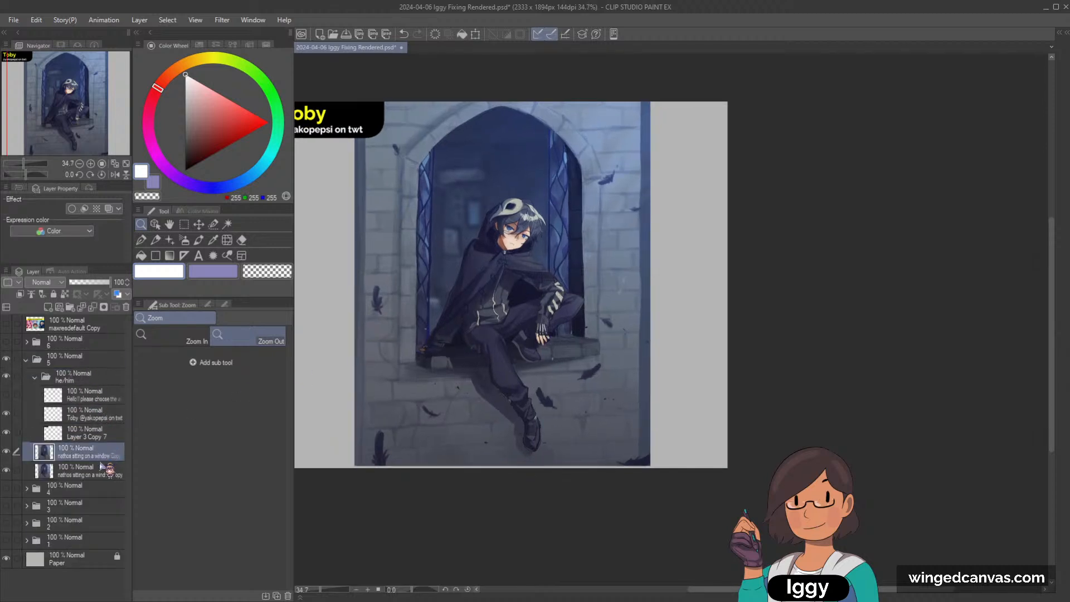
drag(86, 455, 87, 466)
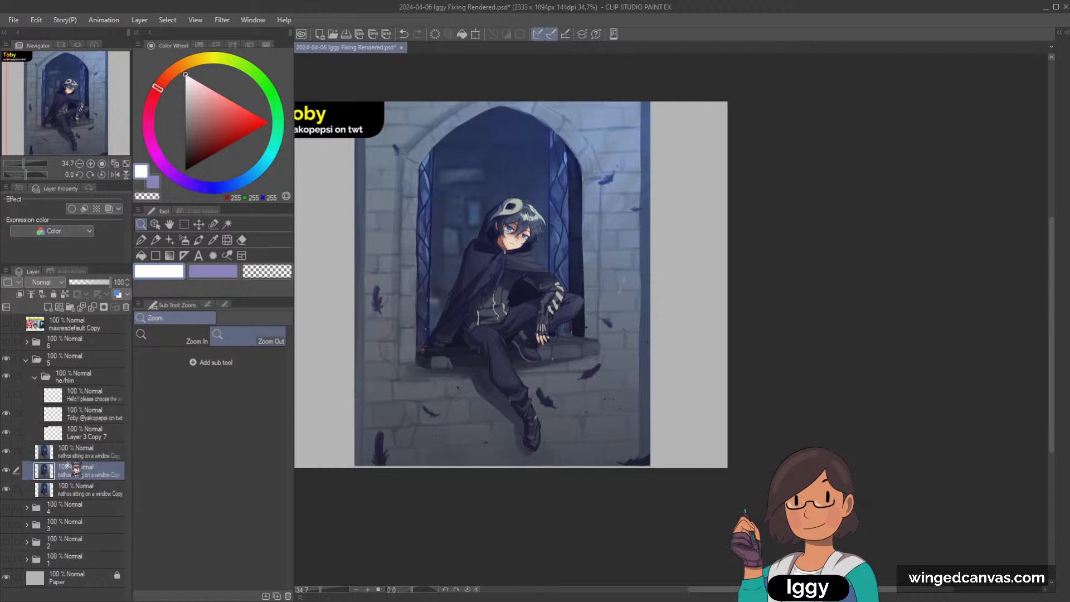
click(78, 457)
click(20, 294)
Transform the clipped artwork copy, enlarging it well beyond the picture frame to try a close-up crop of the character.
click(620, 239)
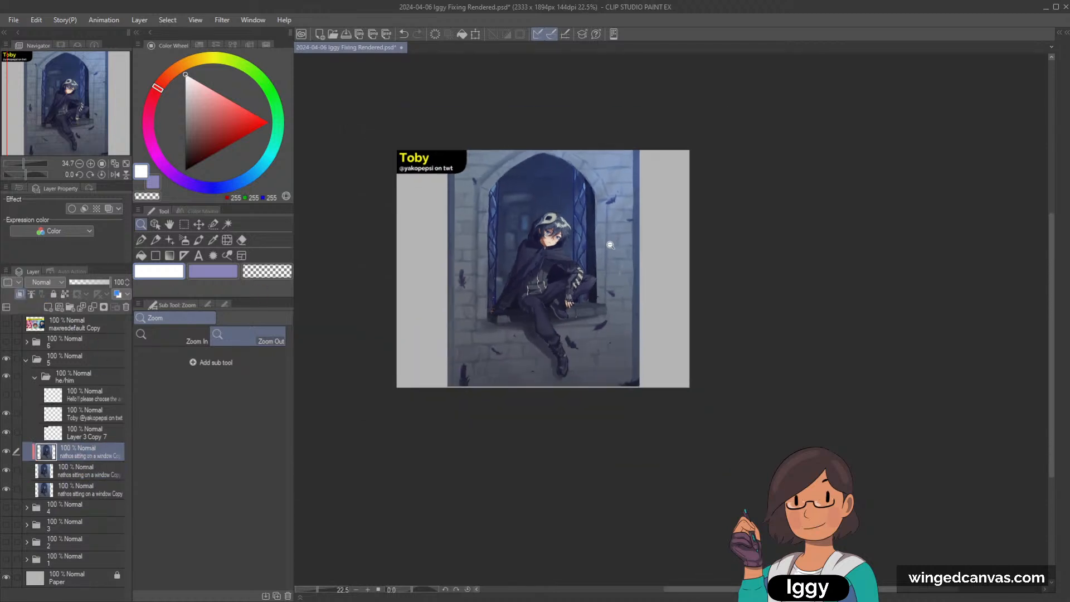
key(ctrl+t)
drag(639, 148, 678, 109)
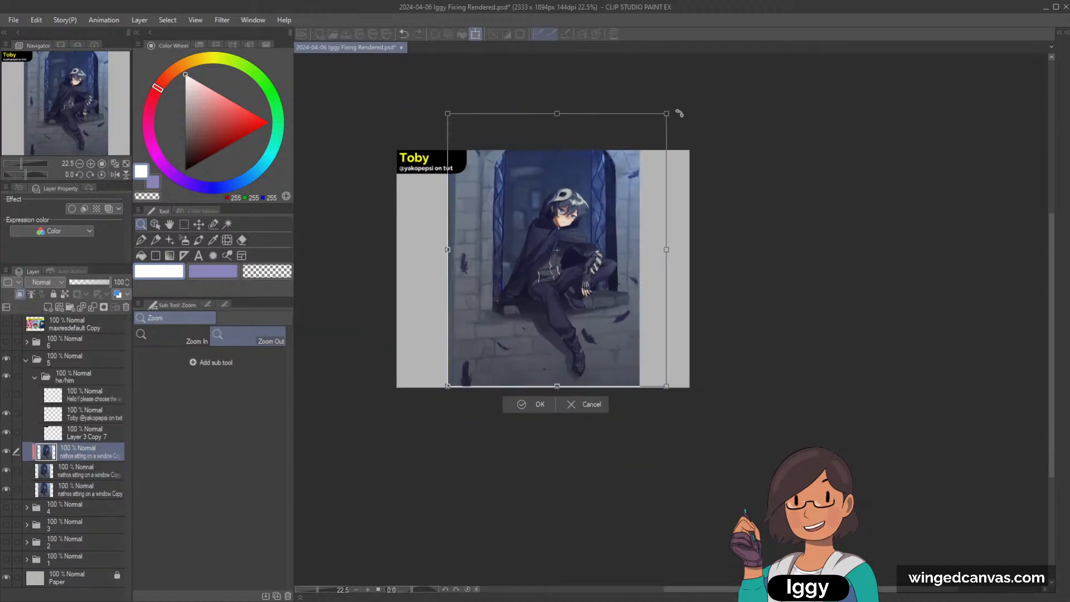
drag(642, 267, 620, 266)
drag(623, 357, 724, 516)
drag(671, 417, 637, 373)
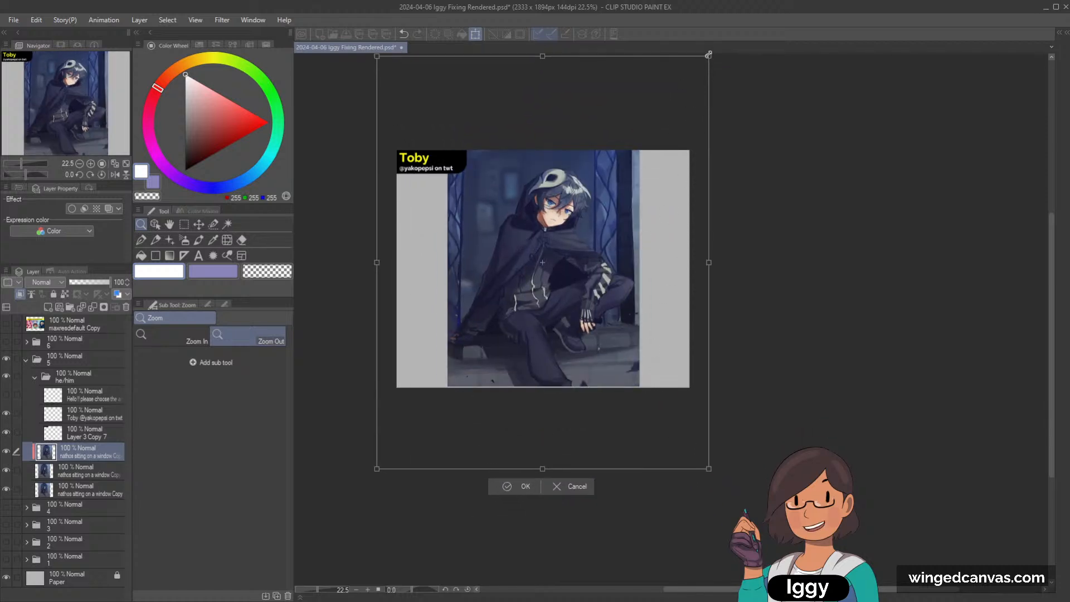
Scale the clipped copy back down, shift it left so the character sits off-centre, and apply the transform.
drag(708, 55, 627, 177)
drag(660, 90, 615, 173)
drag(621, 389, 641, 413)
drag(615, 361, 612, 344)
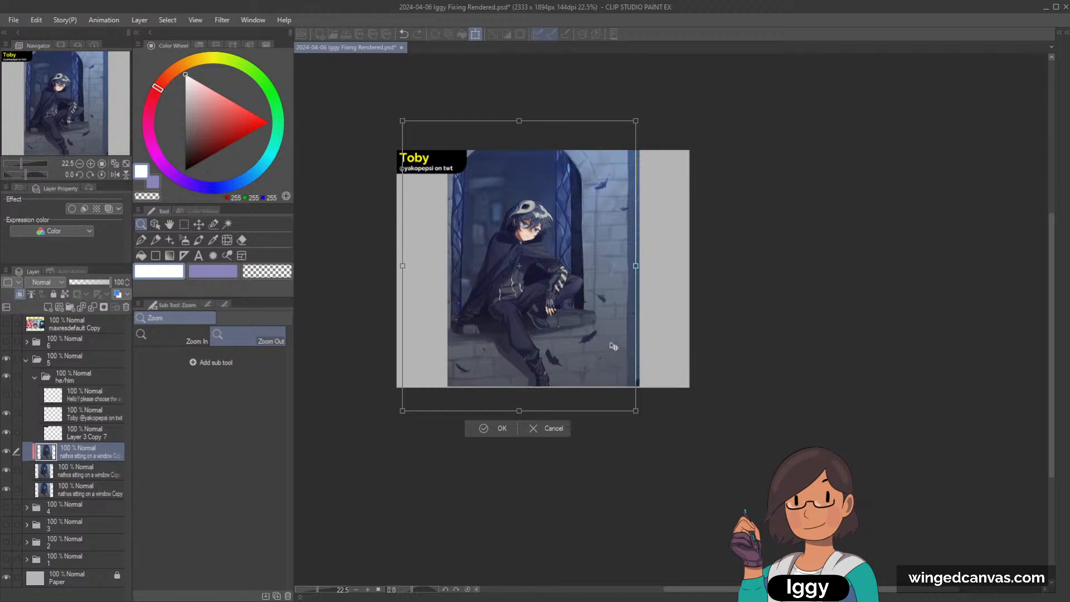
scroll(613, 343, up, 1)
drag(645, 83, 630, 97)
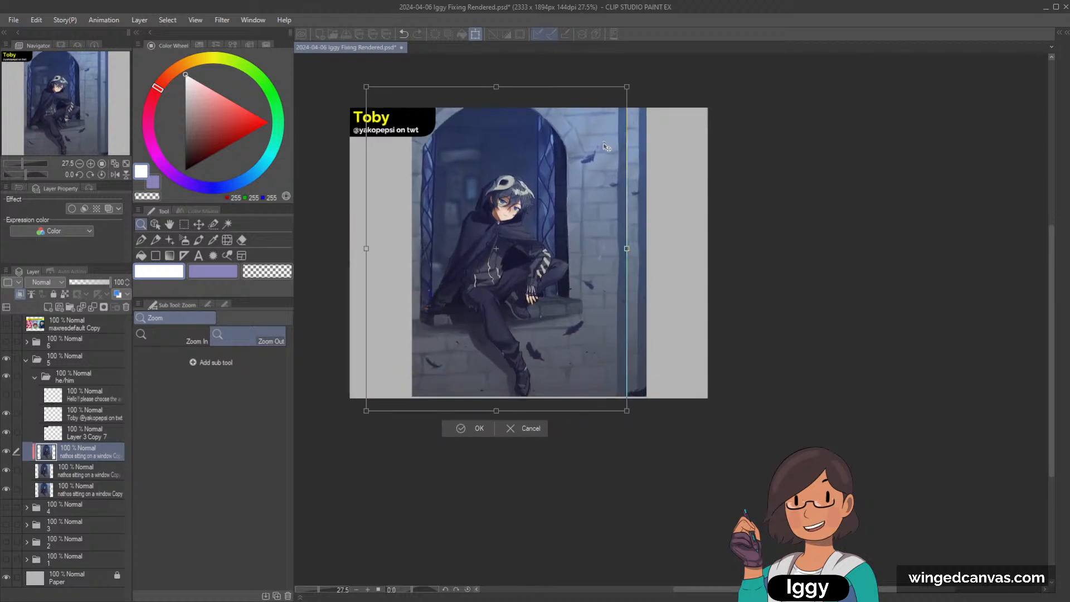
drag(606, 147, 606, 146)
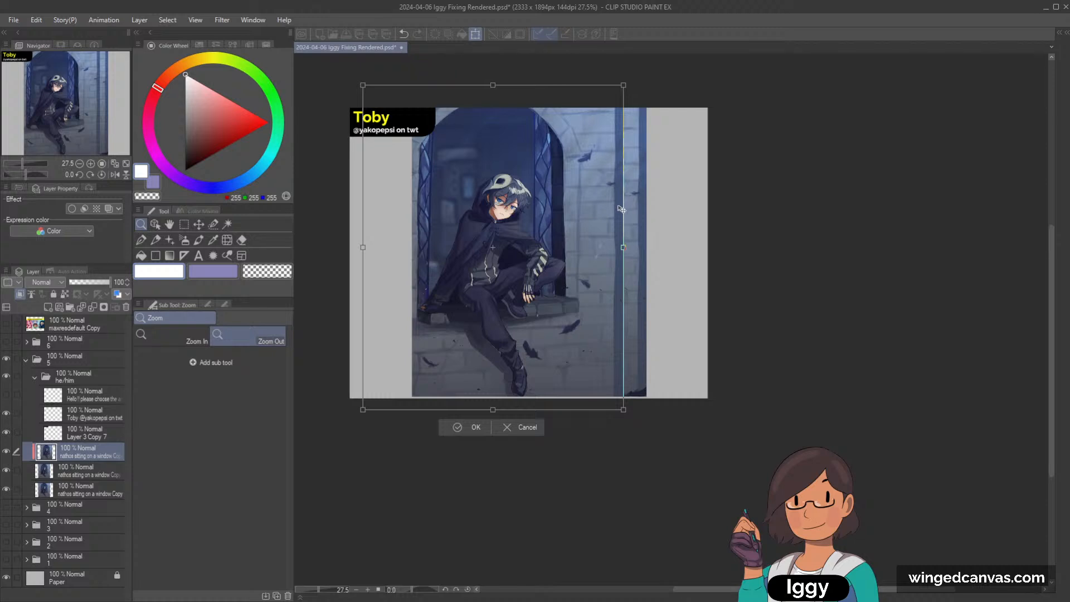
click(459, 427)
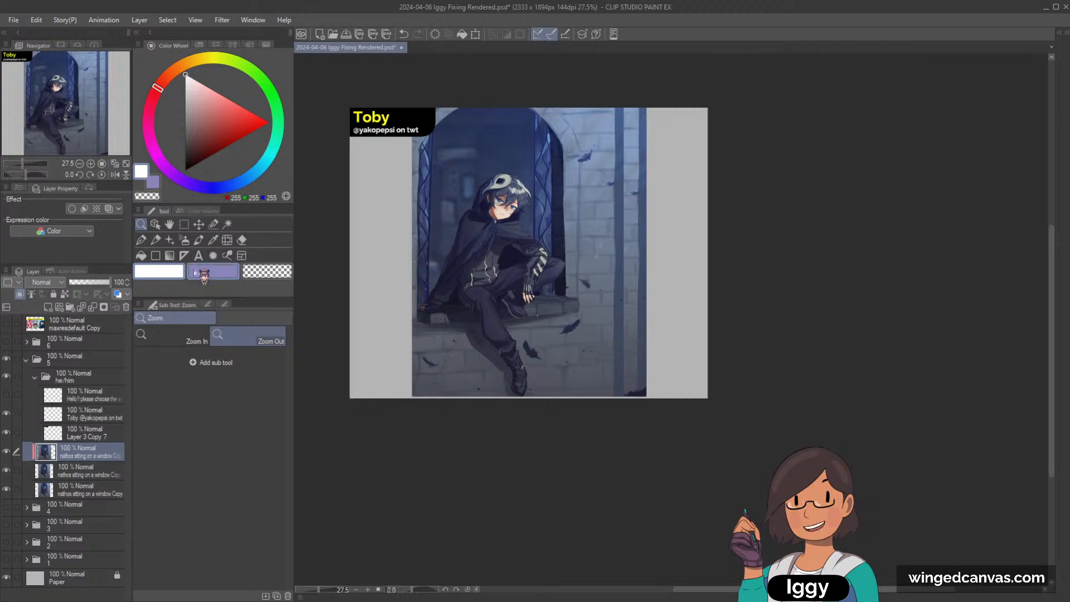
Paint a light blue (145, 216, 255) vertical strip down the wall's right edge with the Dense watercolor 3 brush.
click(198, 239)
click(254, 175)
click(222, 94)
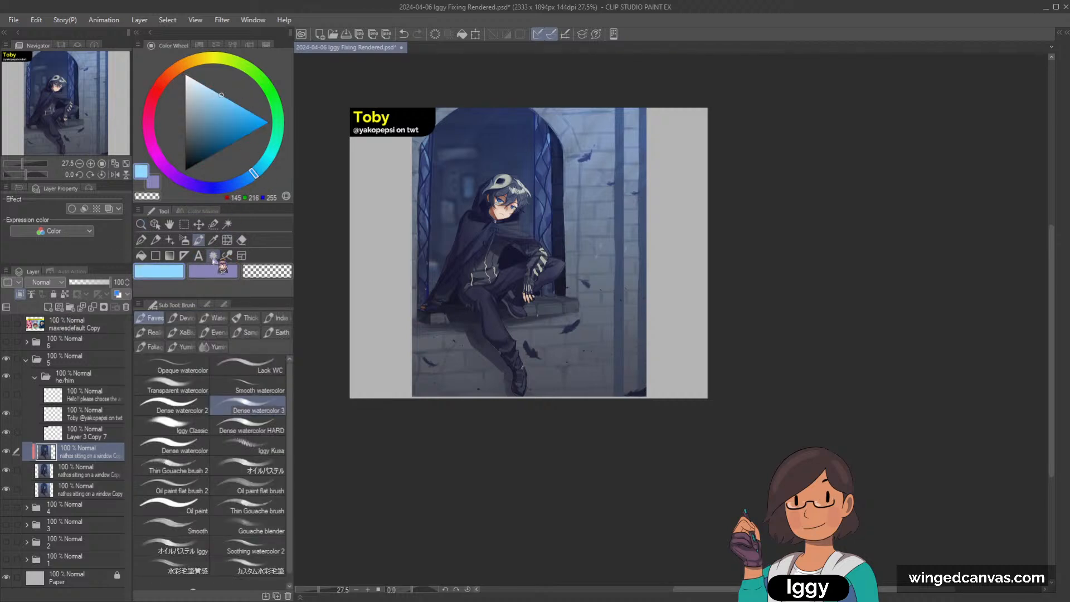
drag(638, 114, 630, 178)
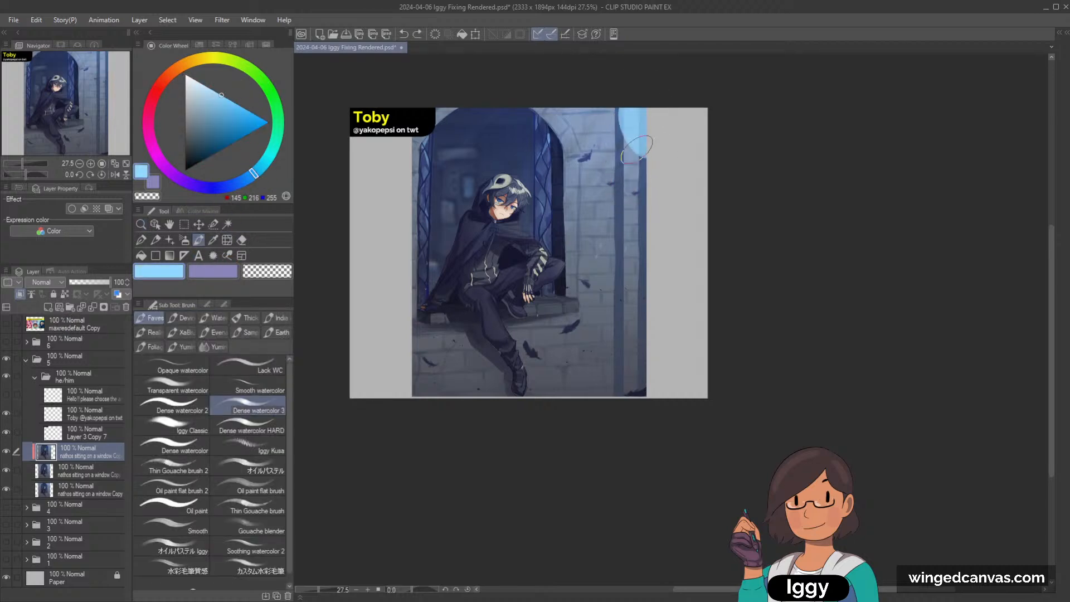
mouse_move(635, 111)
mouse_down()
mouse_move(635, 189)
mouse_move(642, 112)
mouse_up()
drag(635, 117, 641, 406)
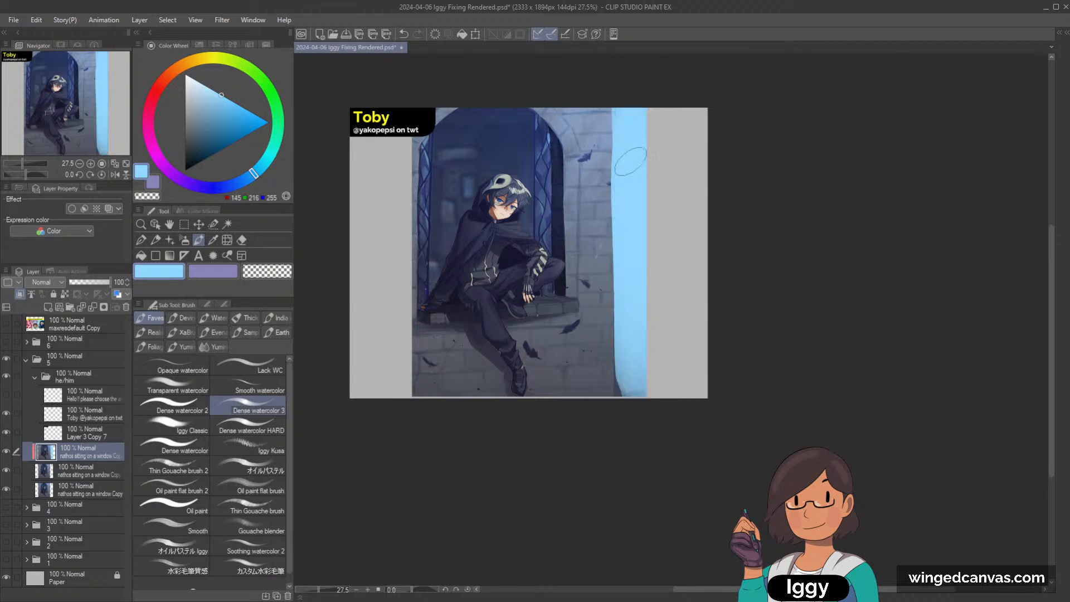
drag(635, 156, 639, 457)
drag(625, 352, 625, 217)
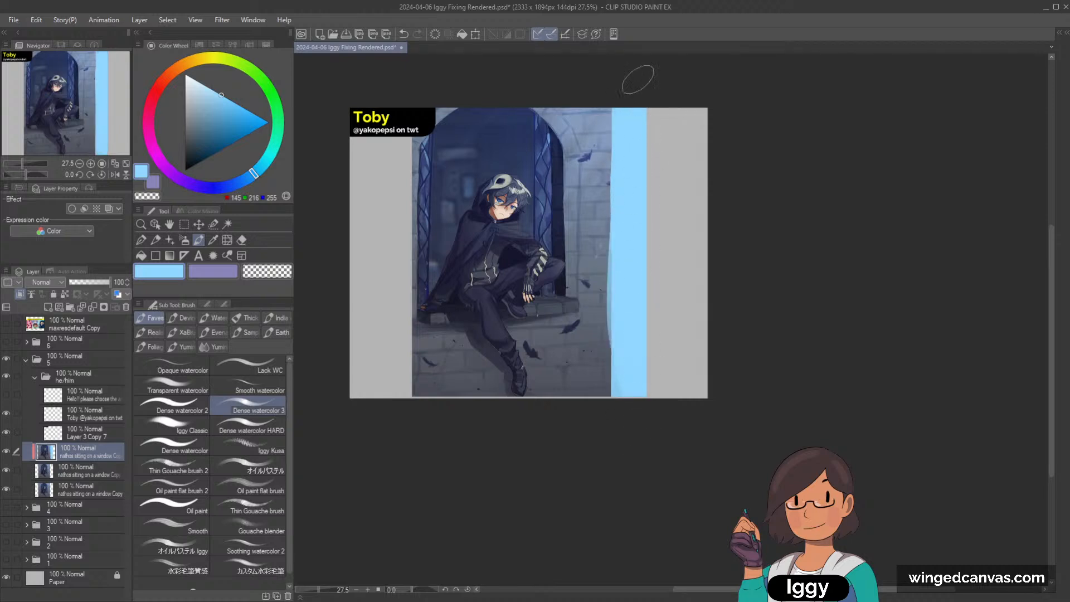
drag(620, 359, 621, 84)
key(ctrl+z)
drag(628, 269, 632, 455)
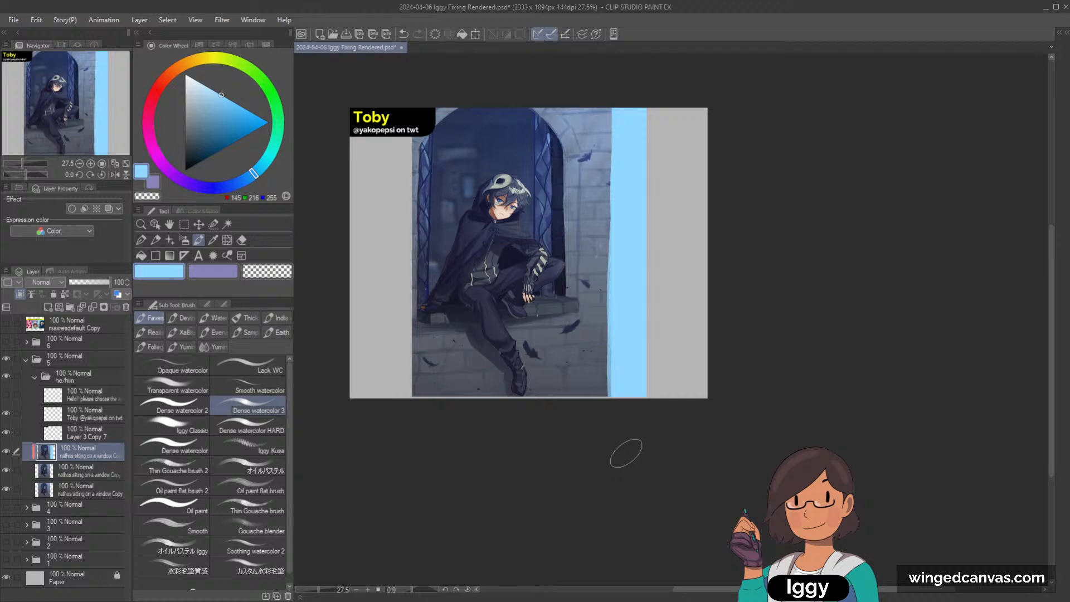
Undo the light blue strip and the off-centre transform of the clipped artwork copy.
key(ctrl+z)
key(ctrl+z)
key(ctrl+z)
key(ctrl+z)
key(ctrl+z)
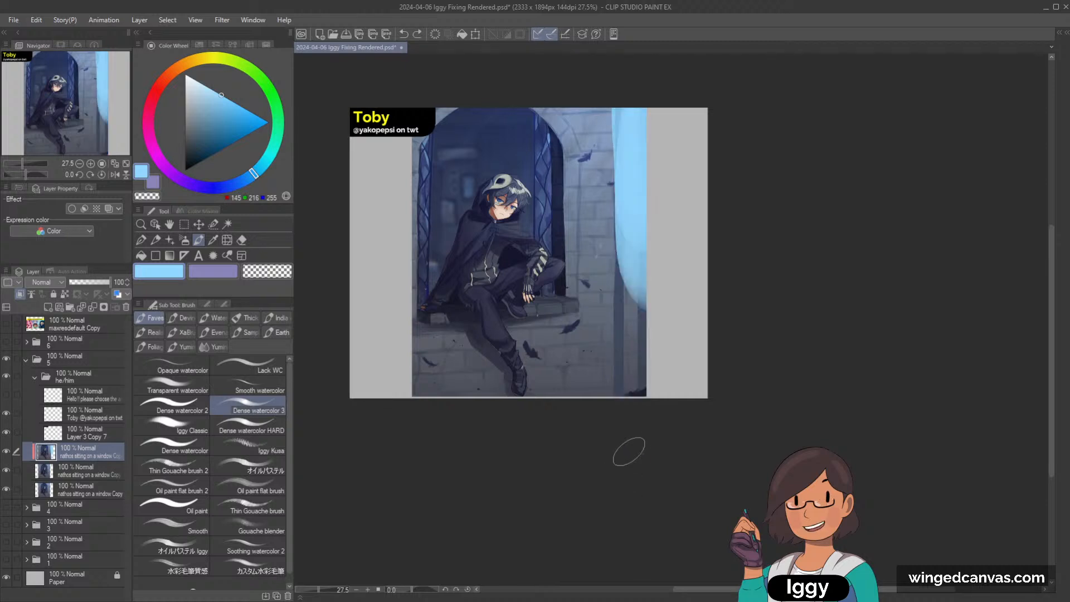
Enlarge and reposition the clipped artwork copy to frame the seated character tightly from the window down to the boots, and apply the transform.
key(ctrl+t)
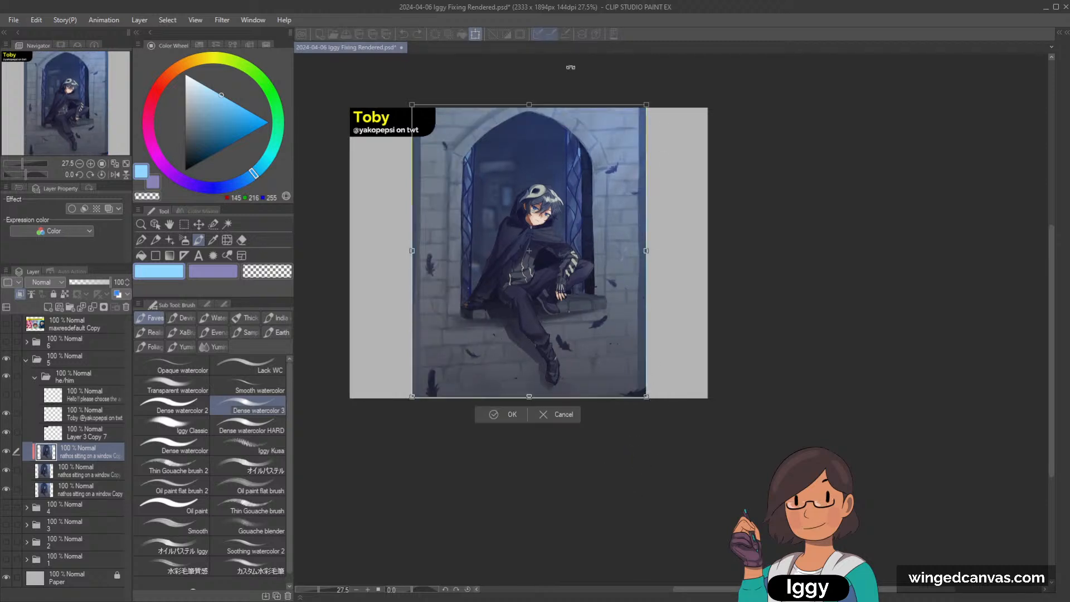
drag(412, 104, 378, 40)
drag(612, 324, 634, 331)
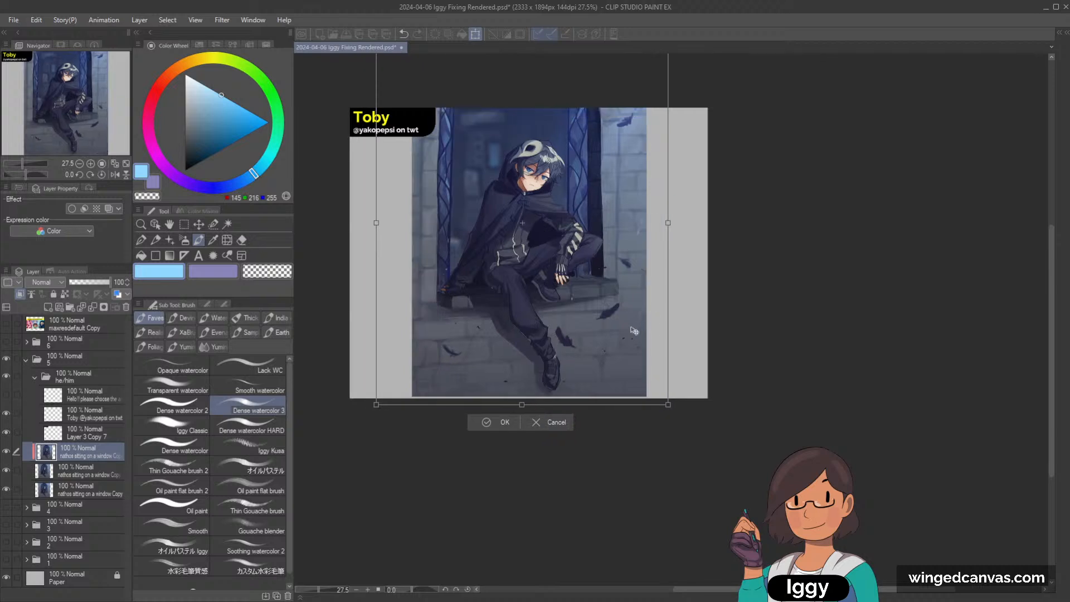
drag(668, 404, 732, 511)
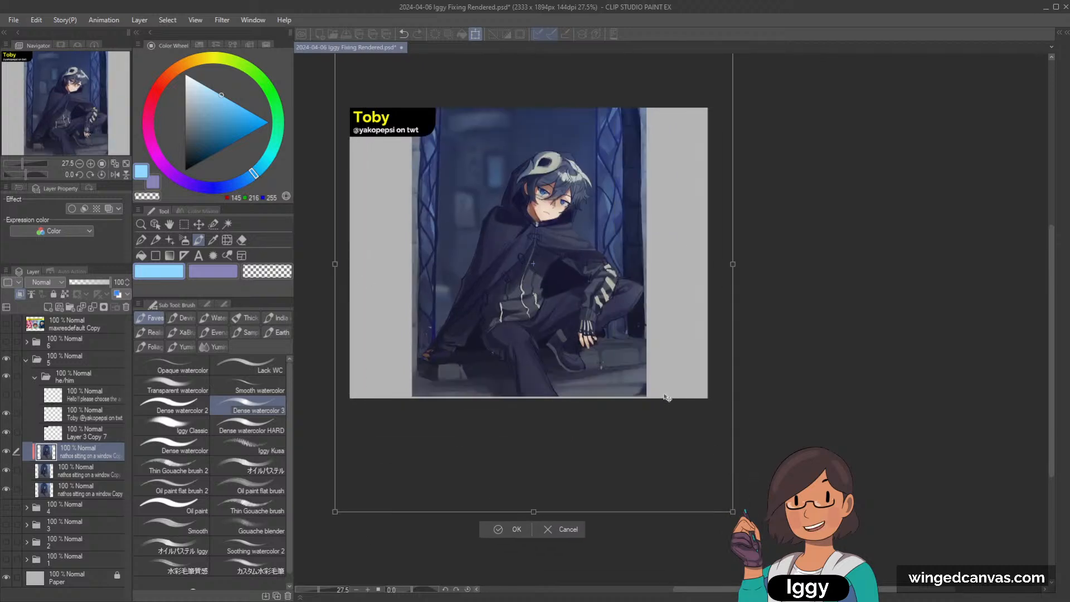
drag(666, 397, 679, 361)
drag(736, 510, 705, 484)
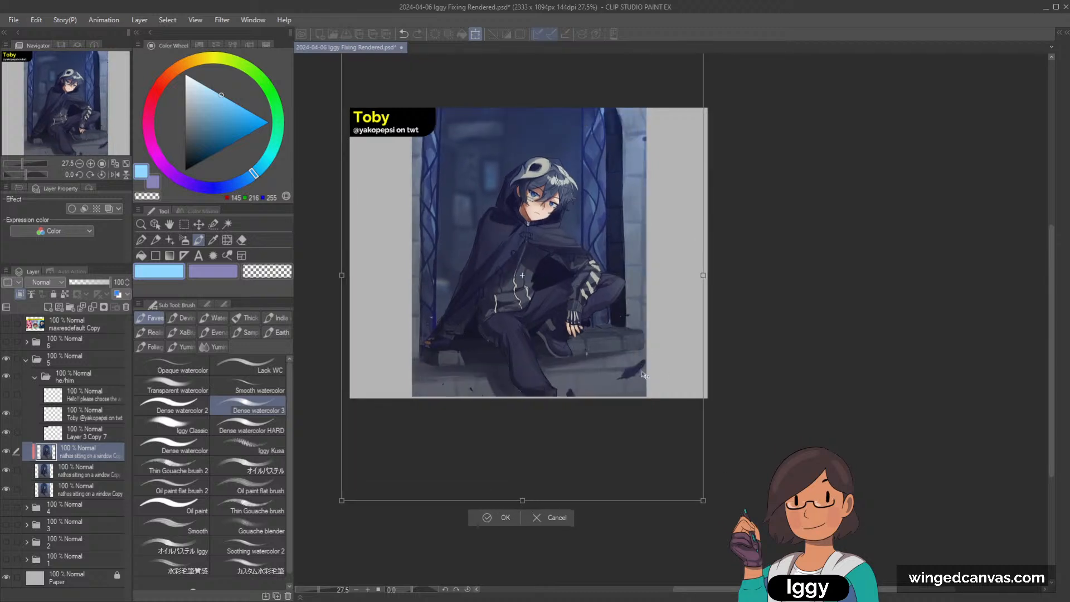
scroll(645, 363, down, 2)
drag(637, 300, 643, 299)
drag(685, 137, 655, 179)
drag(560, 353, 563, 354)
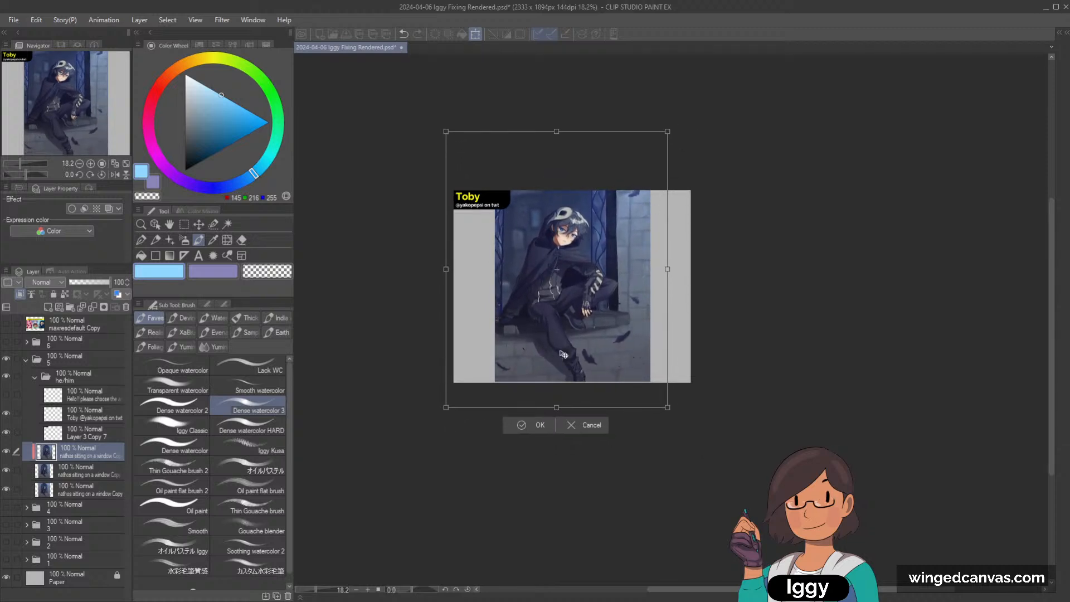
click(540, 424)
Hide the enlarged clipped copy to compare its tighter crop with the original framing.
scroll(642, 309, up, 2)
scroll(628, 323, up, 1)
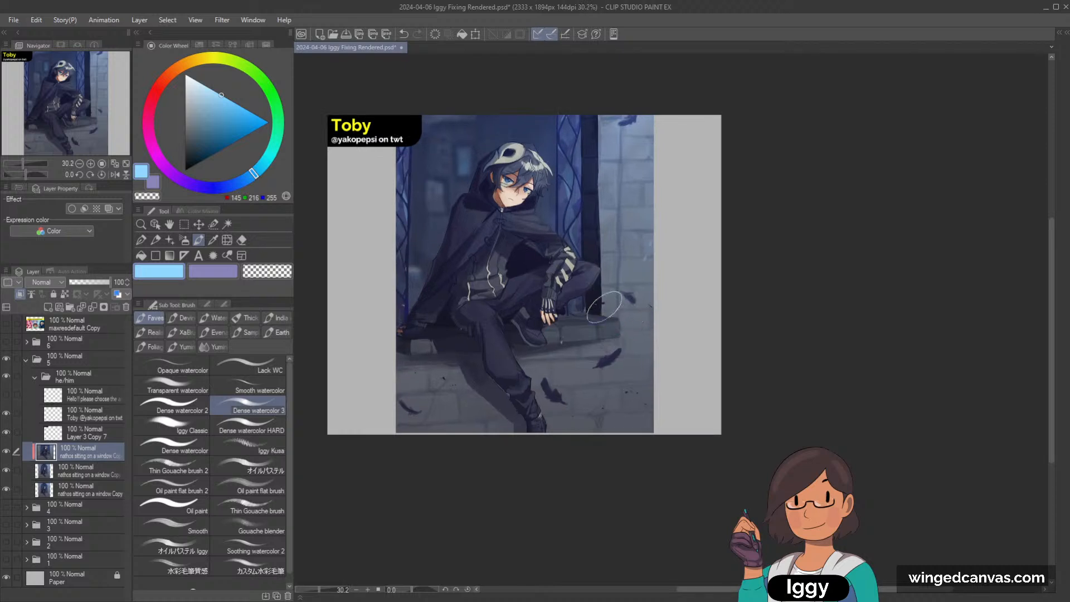
click(8, 451)
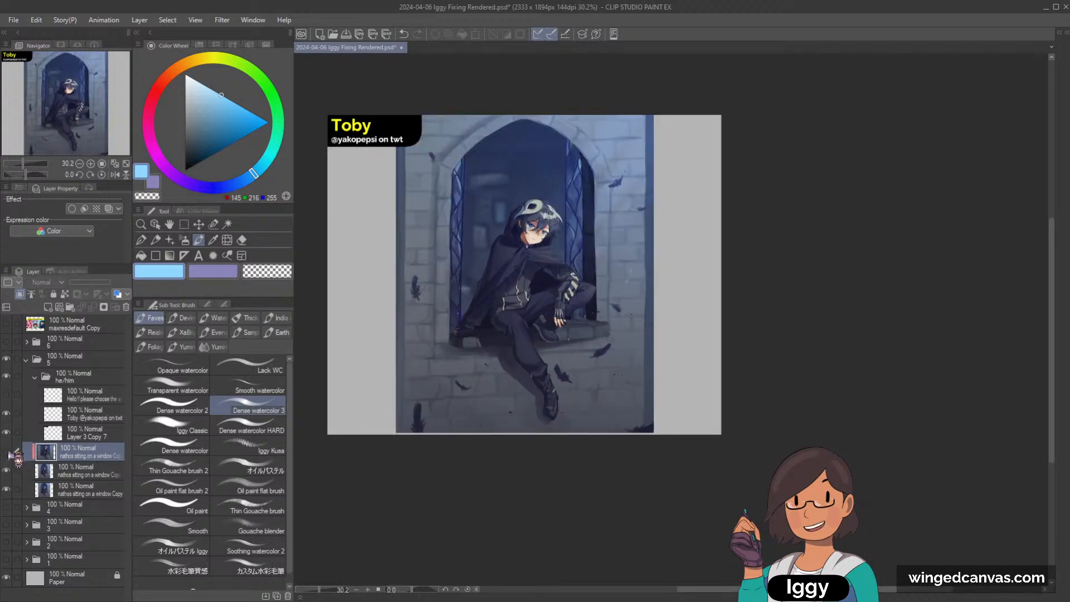
scroll(609, 294, down, 1)
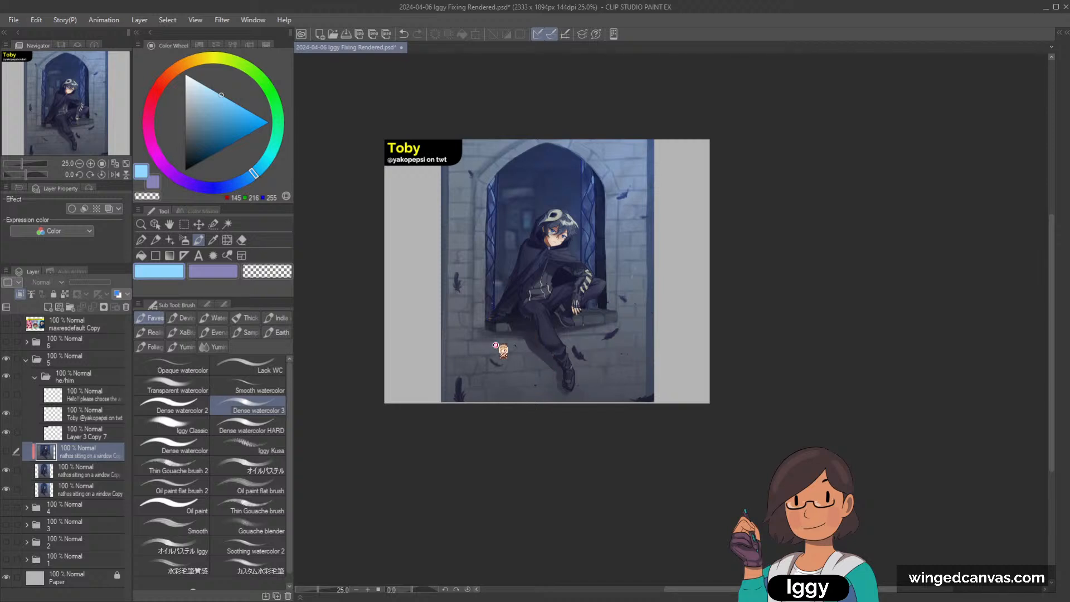
scroll(495, 345, up, 1)
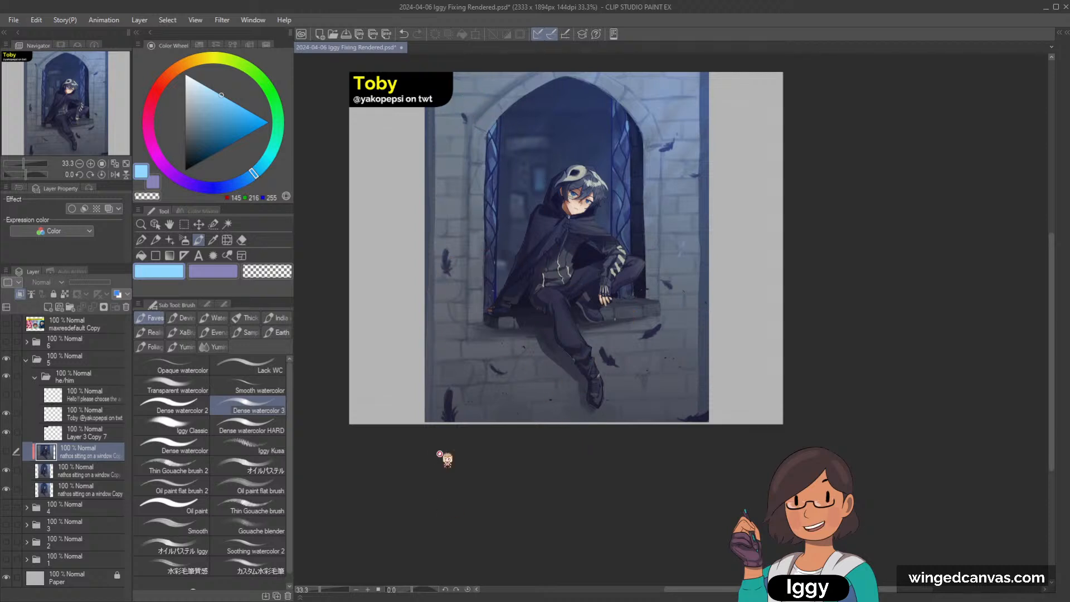
Show the enlarged clipped artwork copy again and shift it sideways so more of the window frame behind the character's back is visible.
click(7, 451)
scroll(473, 269, down, 2)
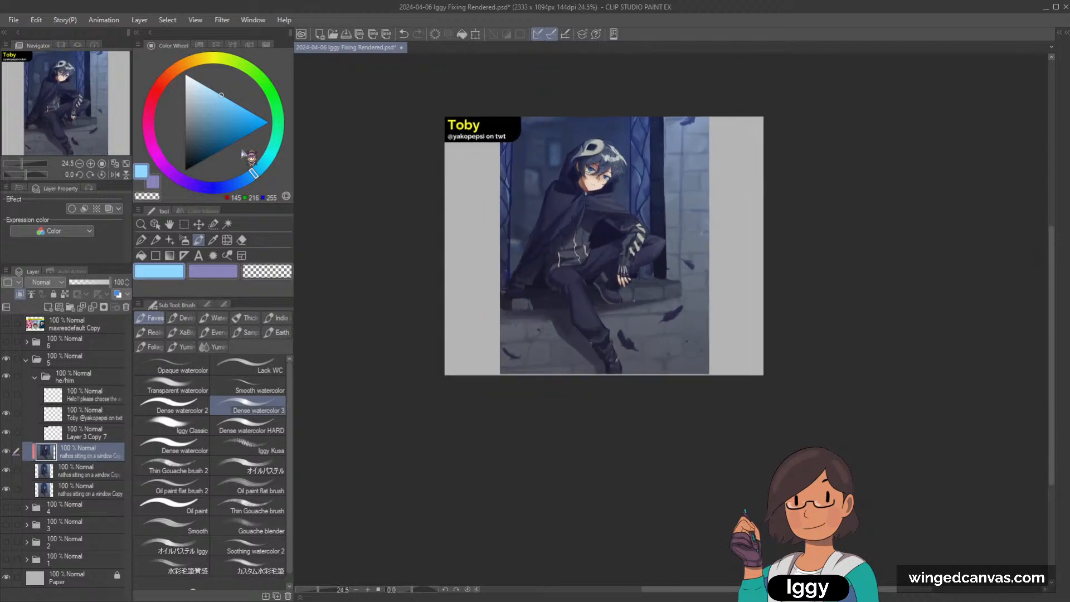
click(198, 224)
drag(517, 257, 546, 257)
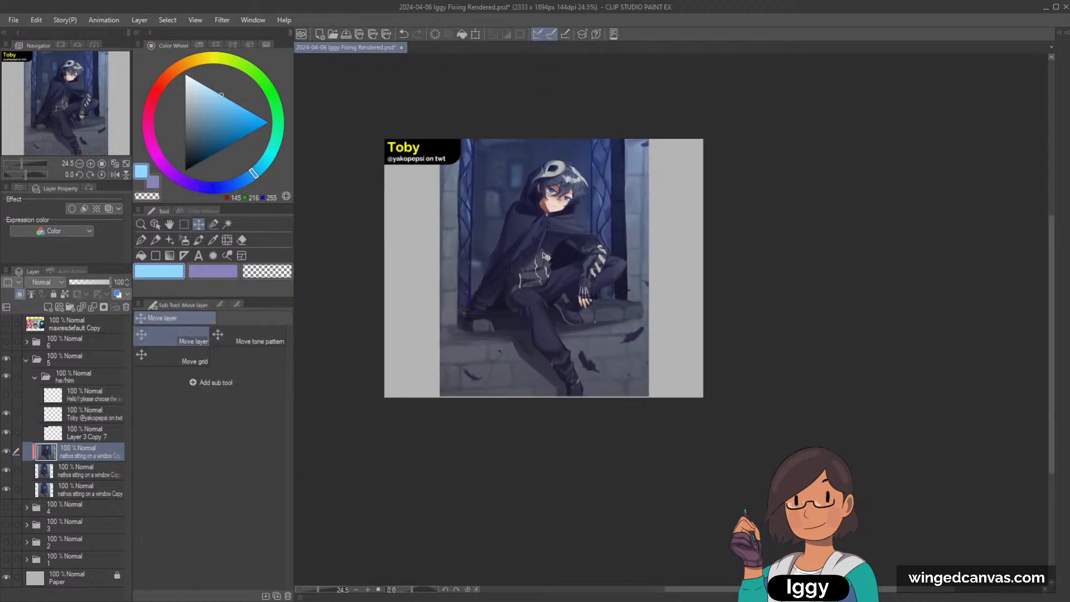
scroll(668, 277, up, 1)
Sample dark navy (35, 37, 58) from a feather and add a new brush layer clipped to the enlarged artwork copy.
alt+click(565, 373)
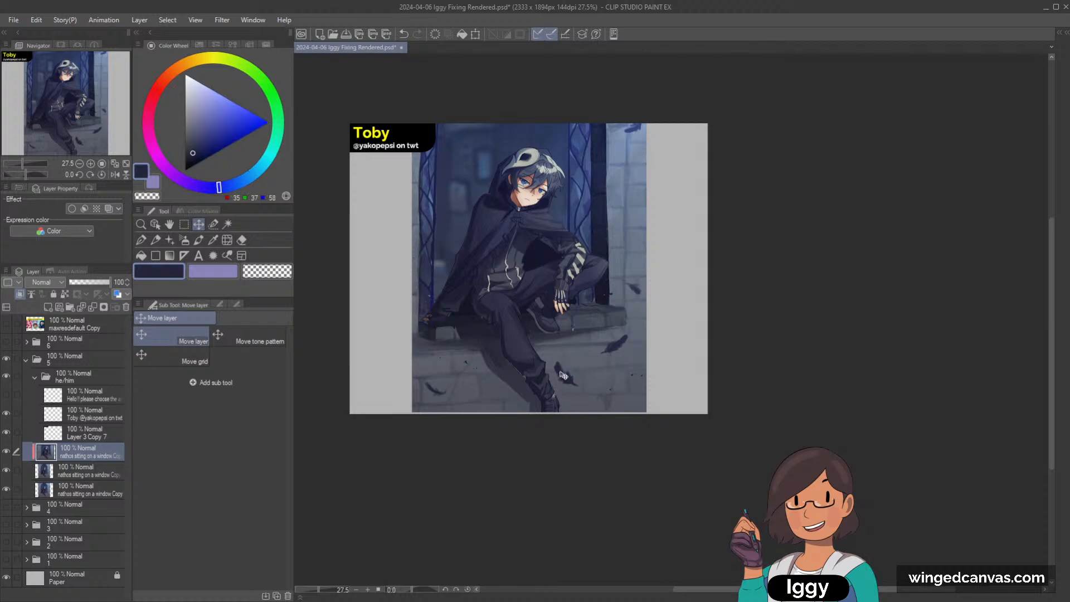
key(b)
click(93, 308)
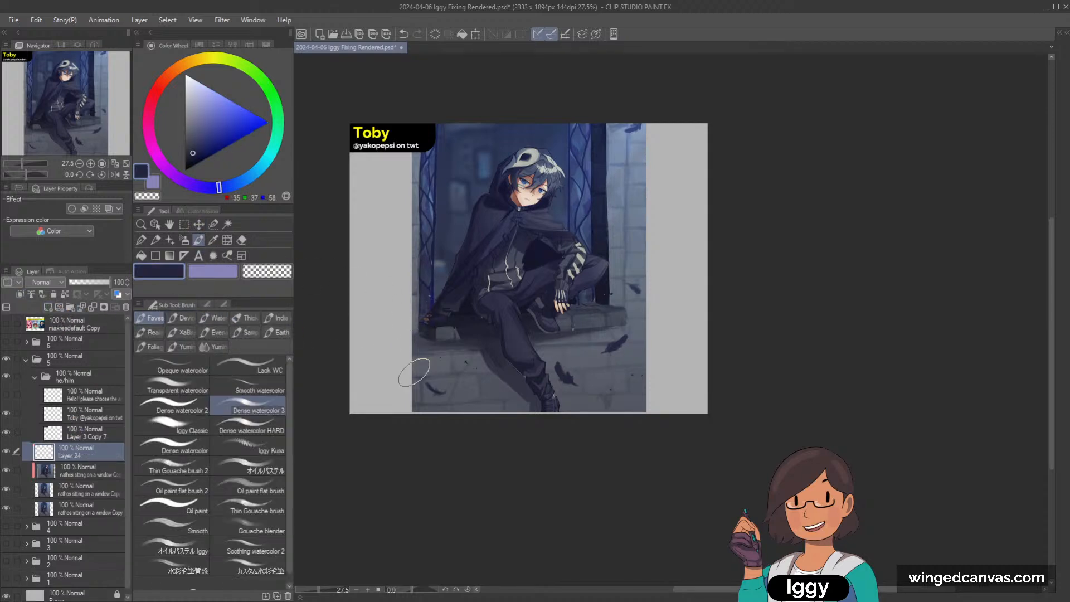
drag(412, 344, 474, 390)
key(ctrl+z)
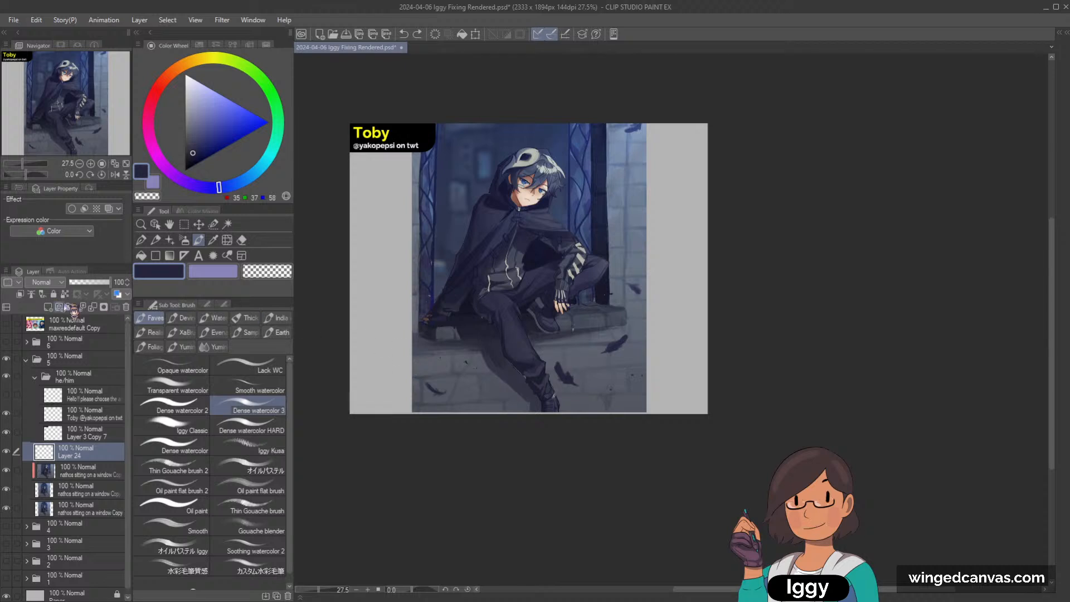
click(20, 294)
mouse_move(412, 348)
mouse_down()
mouse_move(452, 363)
mouse_move(455, 351)
mouse_move(445, 391)
mouse_move(456, 357)
mouse_move(414, 358)
mouse_move(446, 400)
mouse_up()
key(ctrl+z)
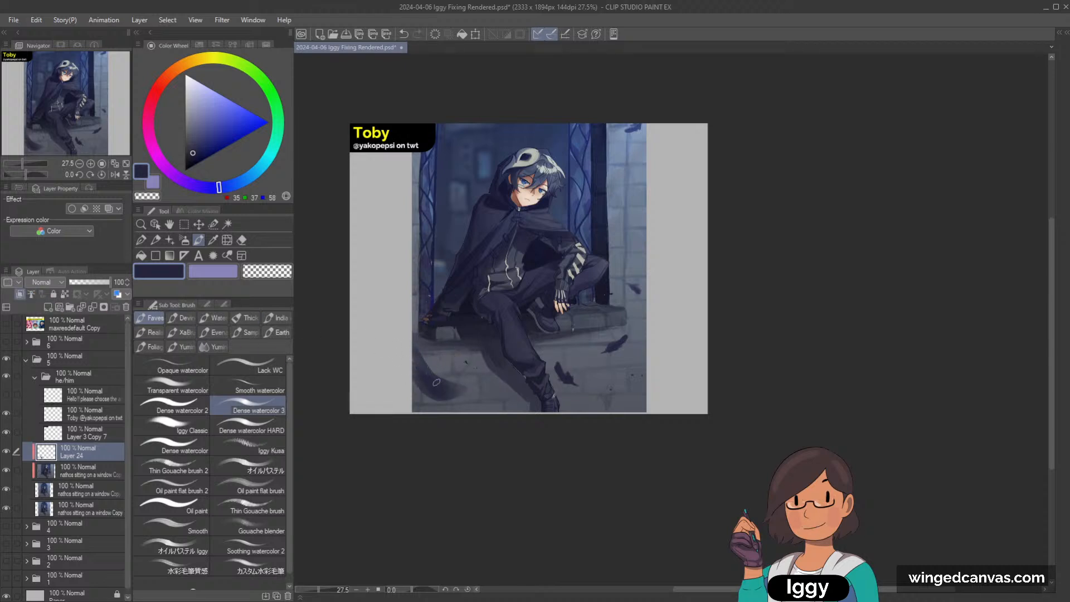
key(ctrl+z)
drag(412, 348, 452, 387)
key(ctrl+z)
Paint large dark feathers at the artwork's lower-left edge, upper-right corner and lower-right corner, and blur them as foreground elements.
drag(416, 354, 471, 393)
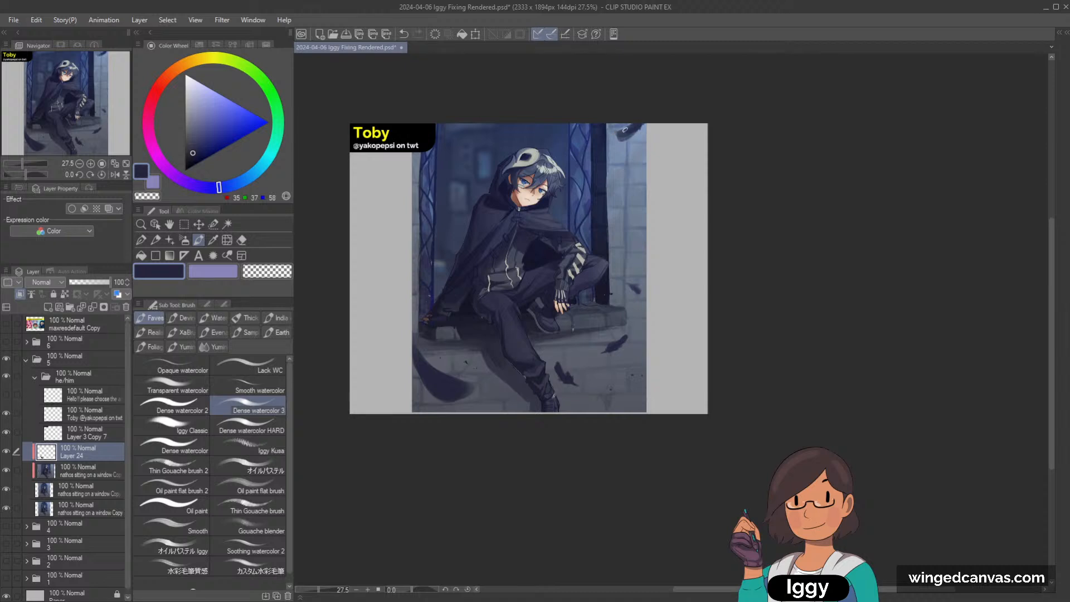
drag(613, 134, 645, 125)
mouse_move(637, 408)
mouse_down()
mouse_move(633, 418)
mouse_move(647, 390)
mouse_up()
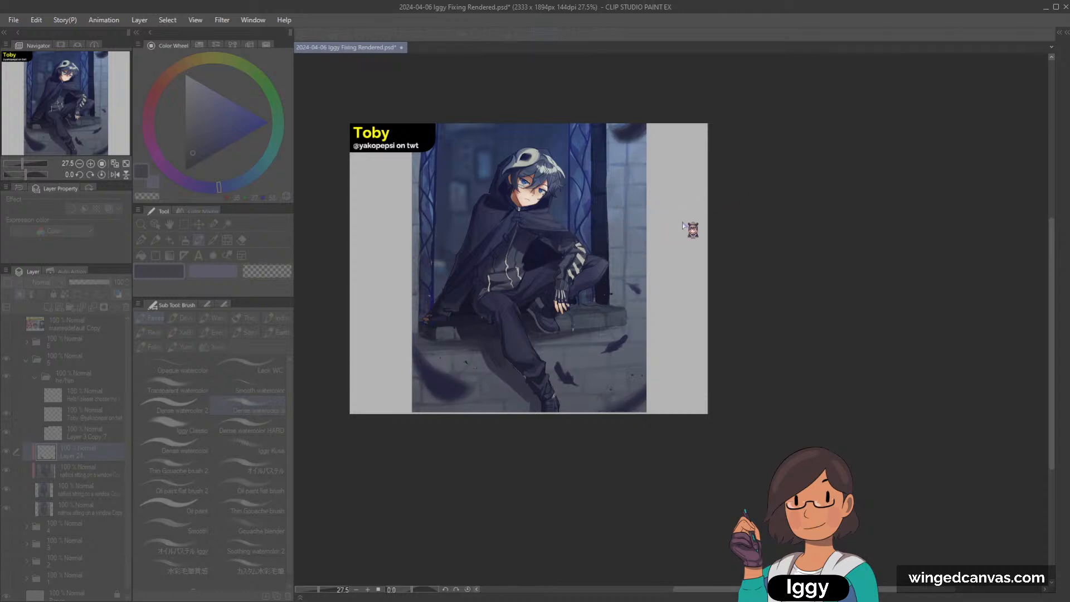
scroll(889, 206, down, 1)
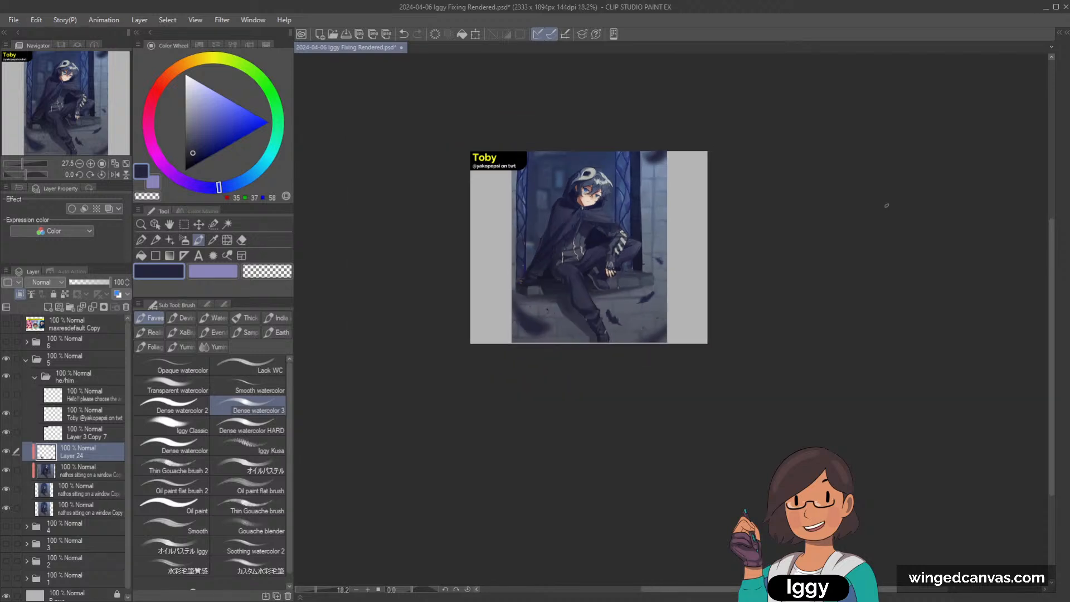
drag(50, 102, 89, 95)
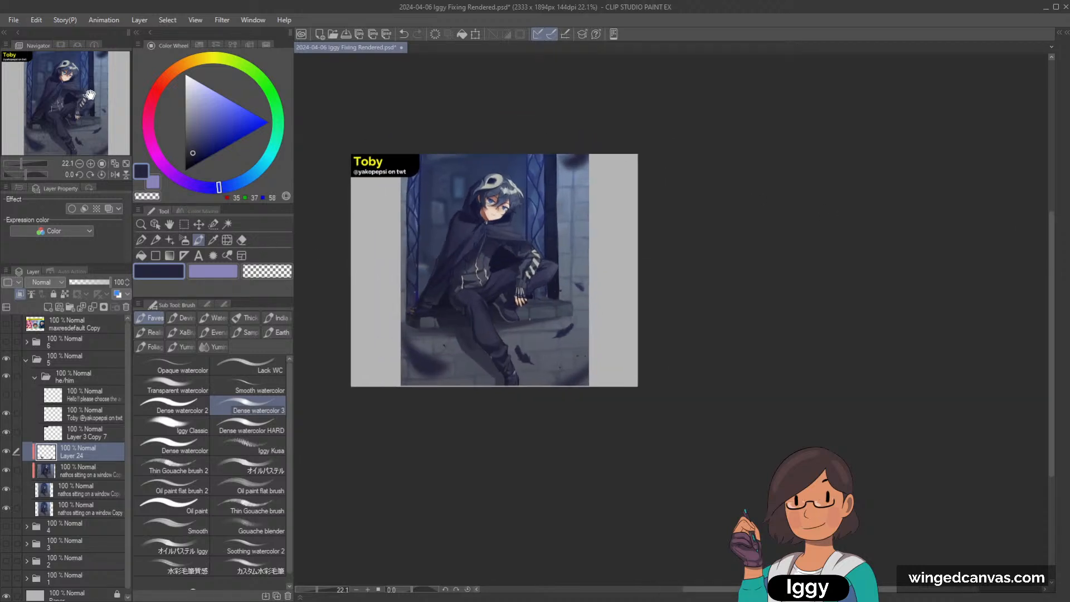
Add a clipped layer directly above the enlarged artwork copy, below the feathers, and choose the Soft airbrush.
click(91, 472)
click(49, 307)
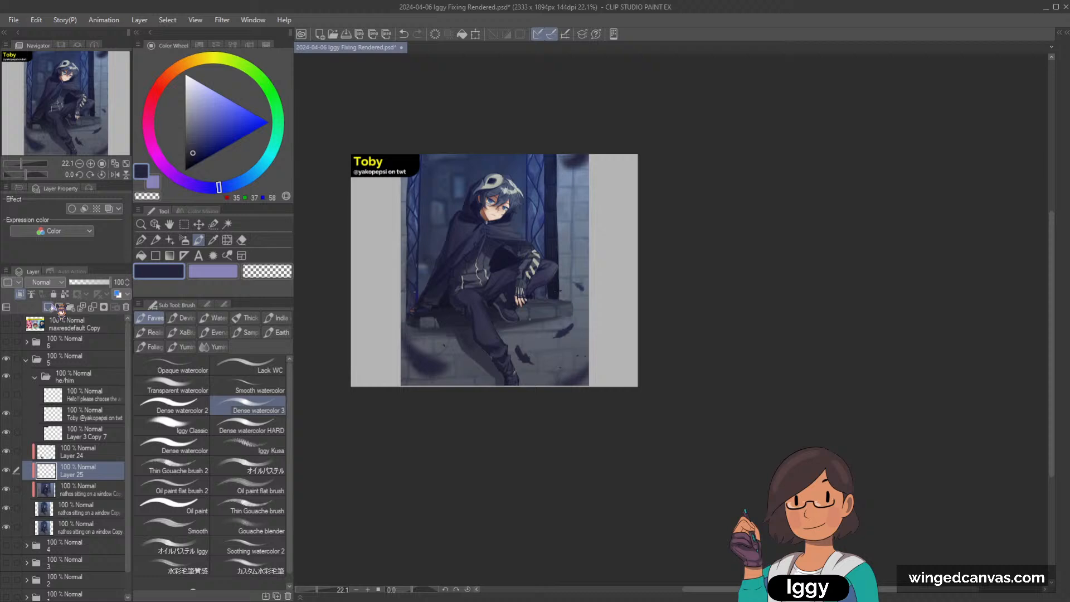
click(184, 239)
drag(60, 106, 144, 81)
scroll(559, 215, up, 2)
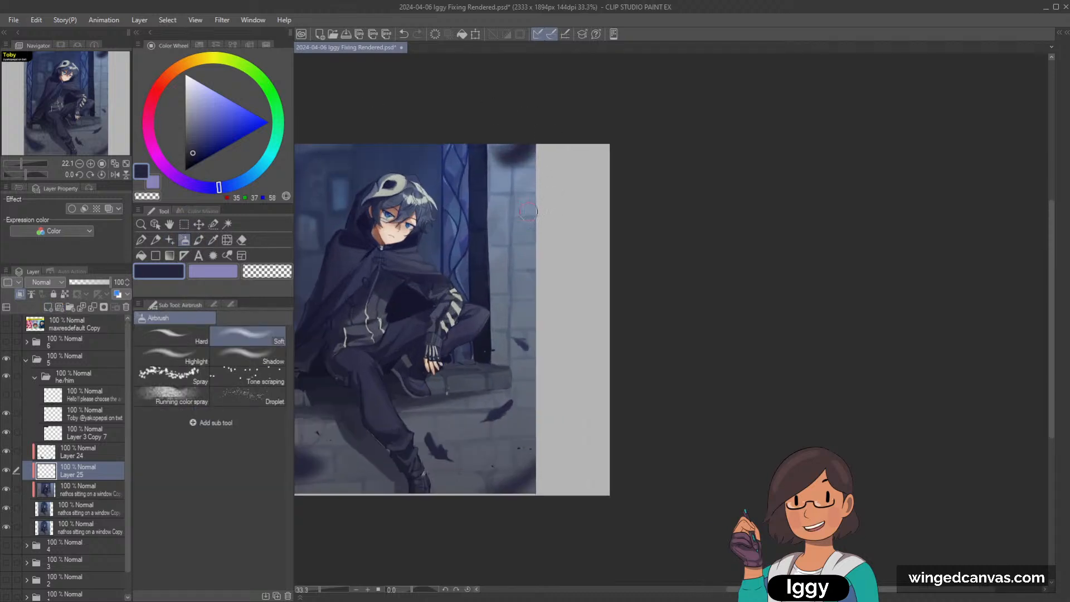
scroll(513, 171, down, 1)
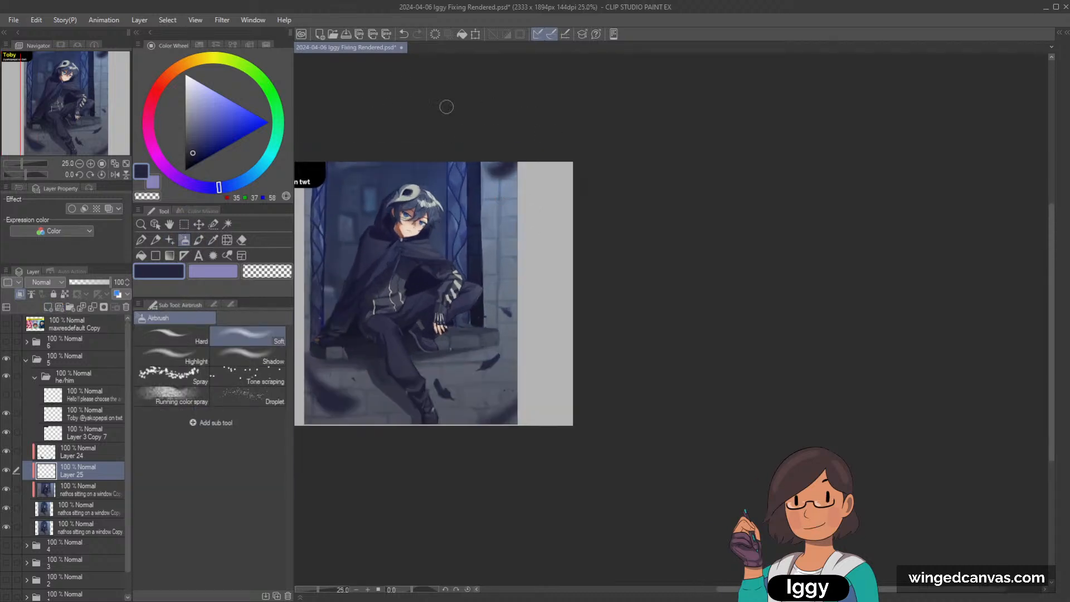
Set the colour to light golden orange (253, 208, 123) and the new layer's blending mode to Glow dodge.
click(184, 80)
click(234, 93)
click(205, 57)
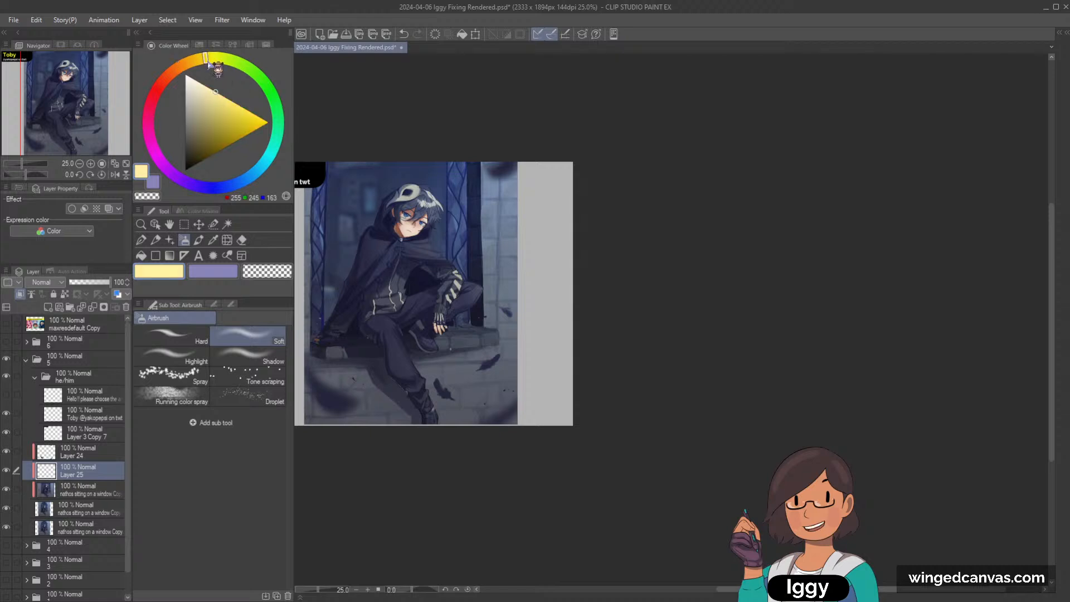
drag(205, 58, 190, 61)
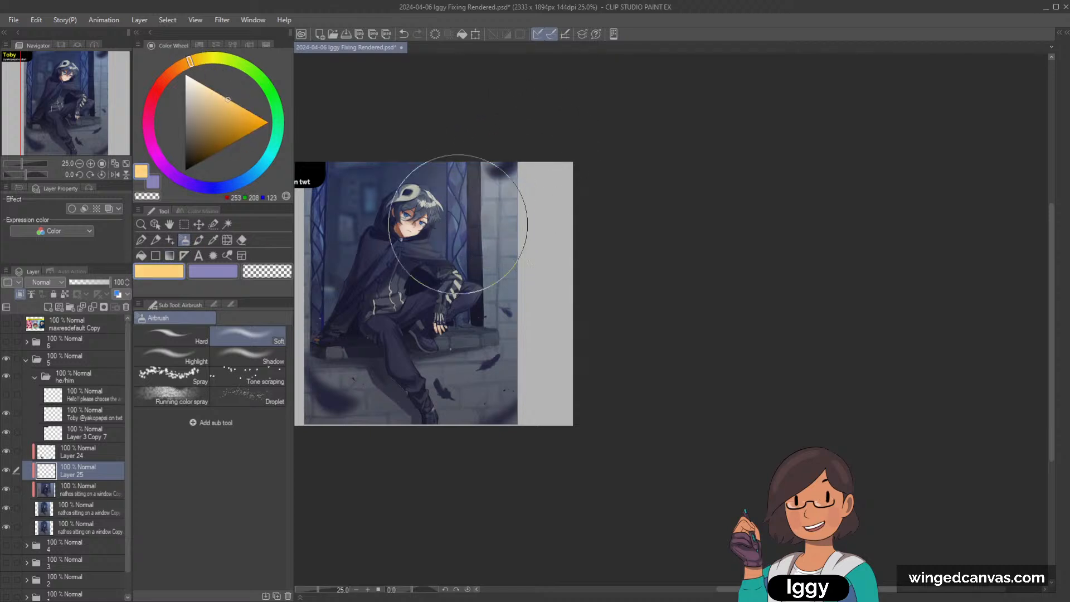
key(ctrl+z)
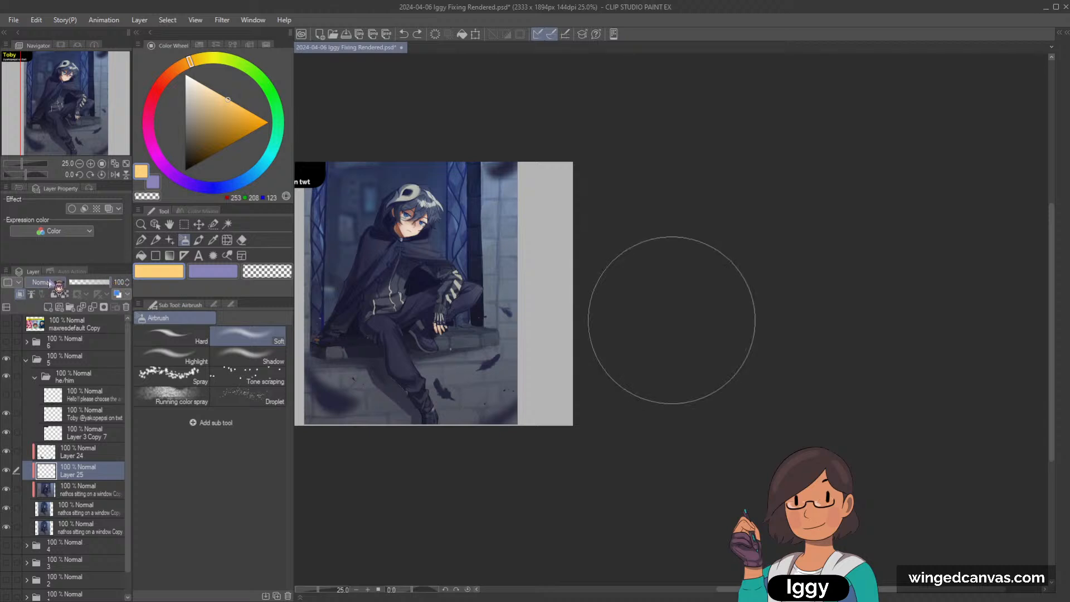
click(62, 395)
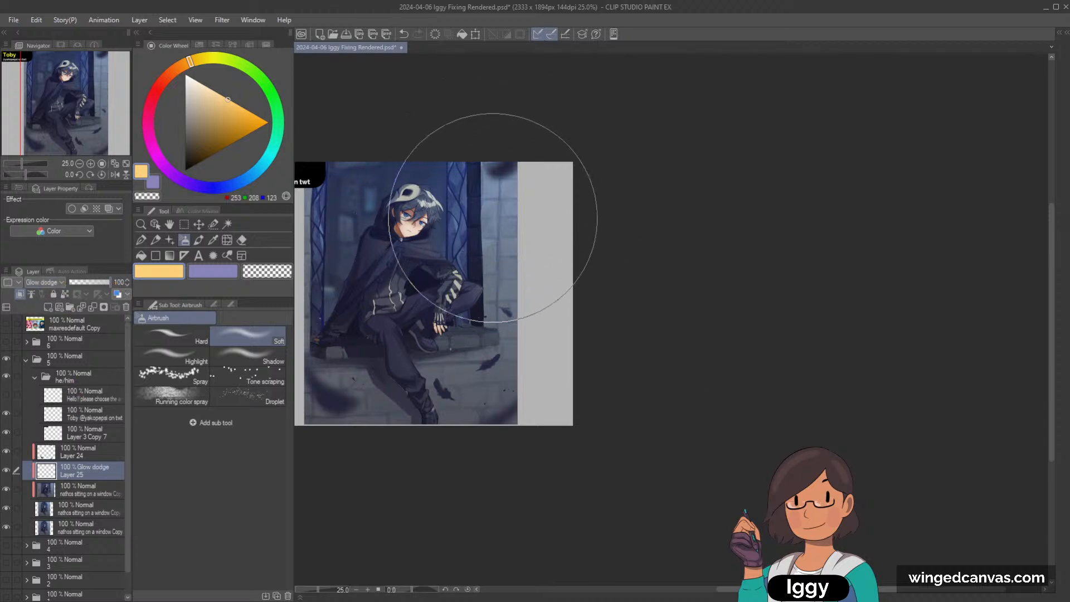
Airbrush a warm glow from the upper-right corner down the stone wall, varying the brush size.
drag(515, 173, 487, 248)
key(ctrl+z)
key(bracketleft)
key(bracketleft)
key(bracketleft)
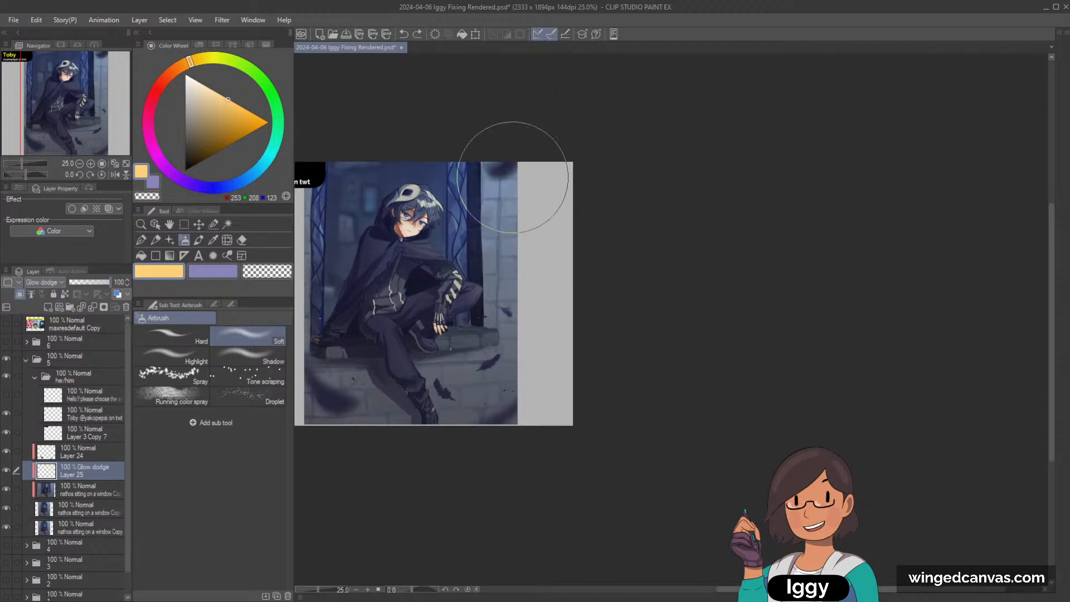
mouse_move(513, 177)
mouse_down()
mouse_move(536, 189)
mouse_move(550, 245)
mouse_up()
key(bracketright)
key(bracketright)
key(bracketright)
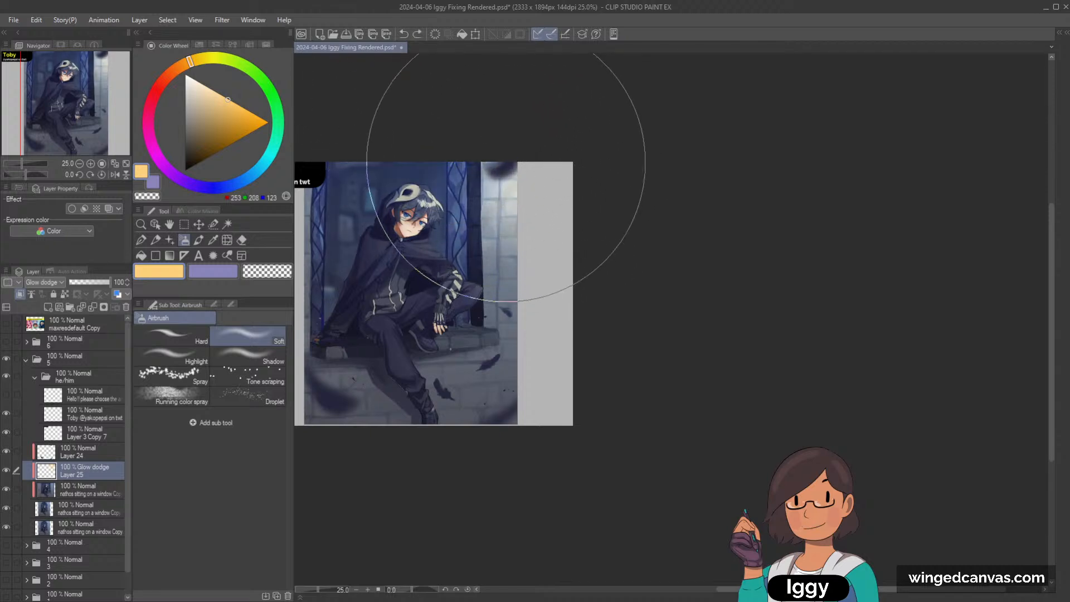
key(bracketleft)
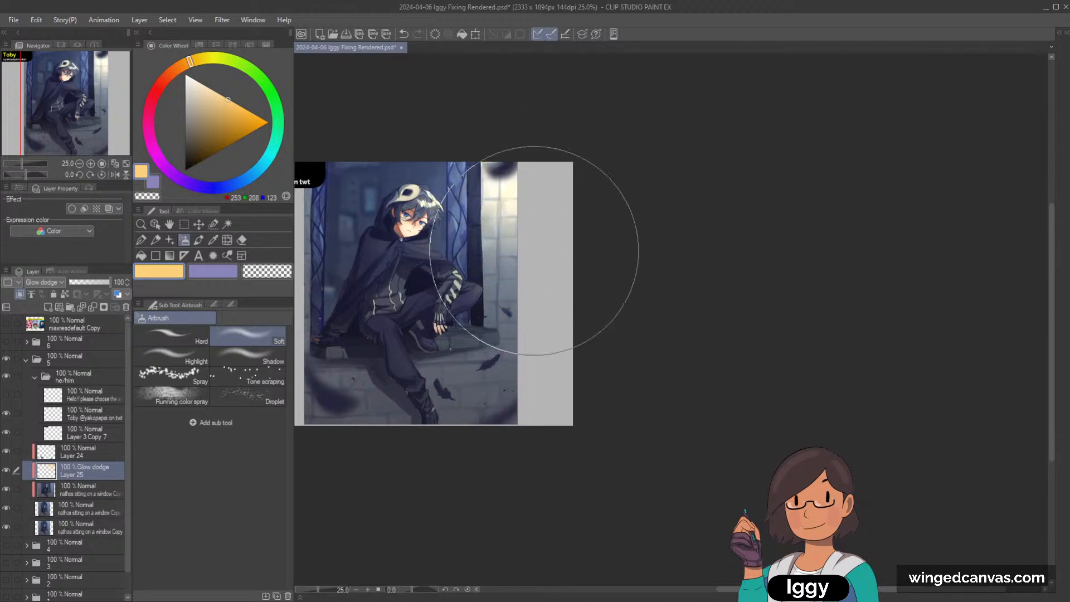
key(bracketleft)
key(bracketleft)
key(bracketleft)
key(bracketleft)
key(bracketleft)
key(bracketleft)
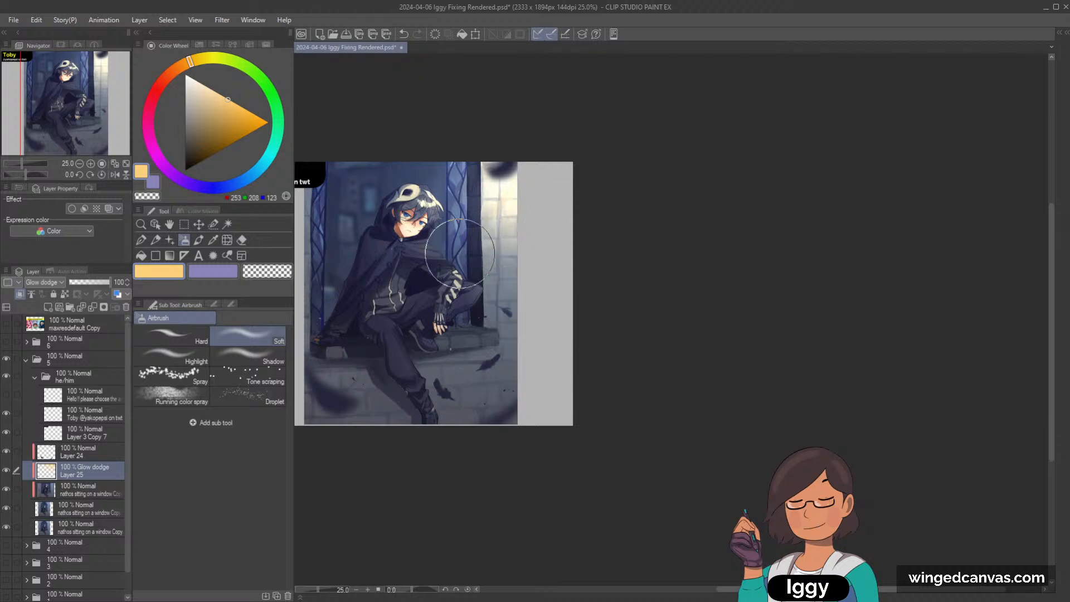
scroll(510, 220, down, 4)
scroll(550, 182, up, 1)
drag(67, 117, 58, 123)
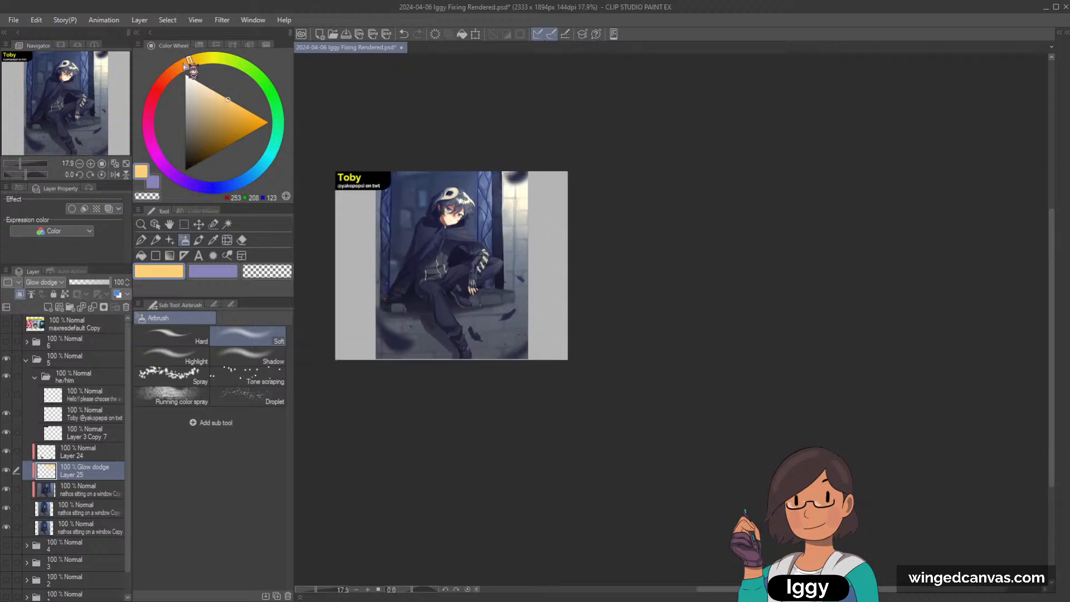
Recolour the glow to light orange (253, 187, 123) by locking its transparent pixels, filling a whole-canvas selection and deselecting.
drag(186, 66, 177, 68)
click(184, 224)
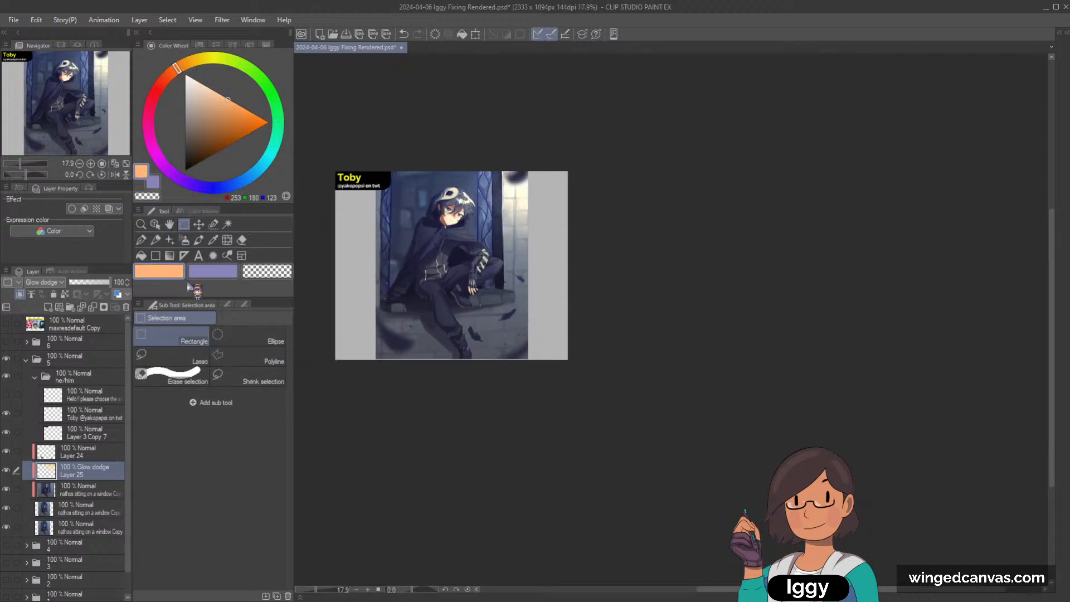
drag(339, 127, 660, 440)
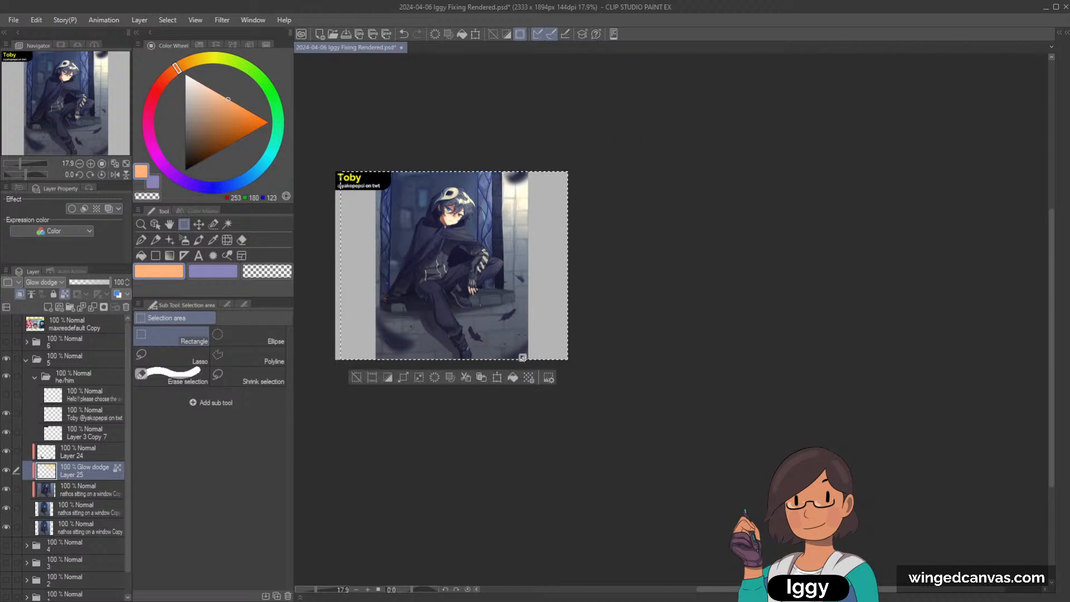
scroll(523, 383, up, 1)
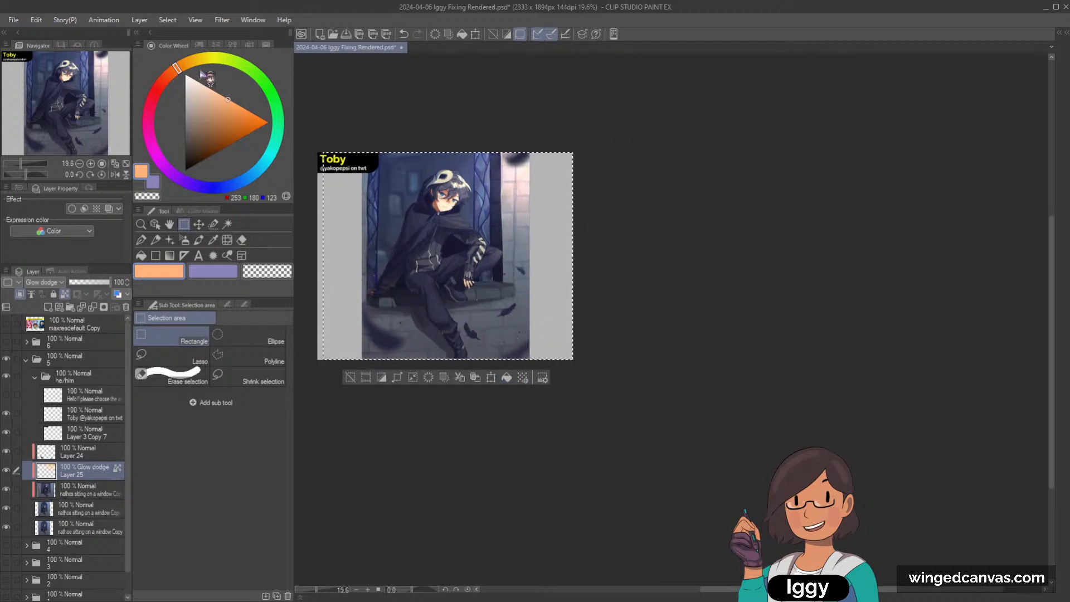
mouse_move(177, 68)
mouse_down()
mouse_move(199, 59)
mouse_move(180, 65)
mouse_up()
click(506, 377)
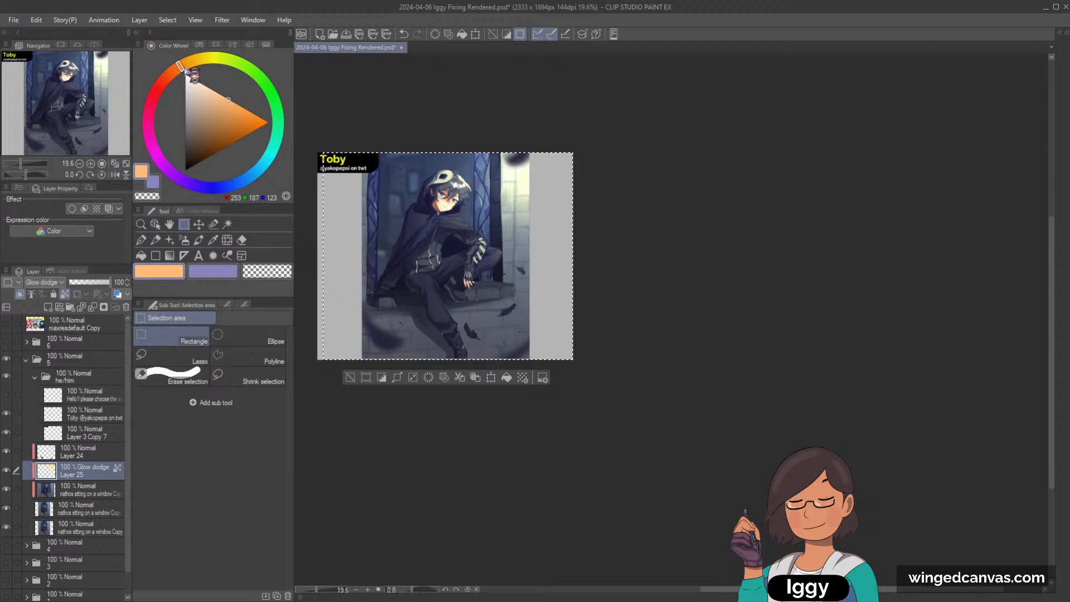
click(507, 378)
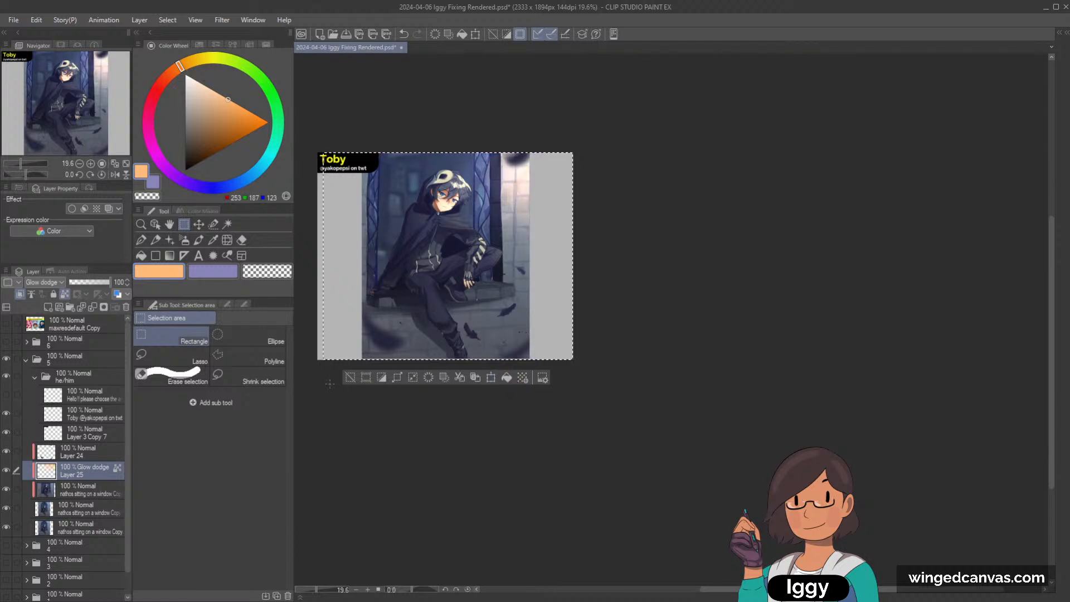
click(350, 377)
Soften the wall glow with the Soft airbrush in transparent colour and rebuild it farther down the wall in light orange.
click(198, 240)
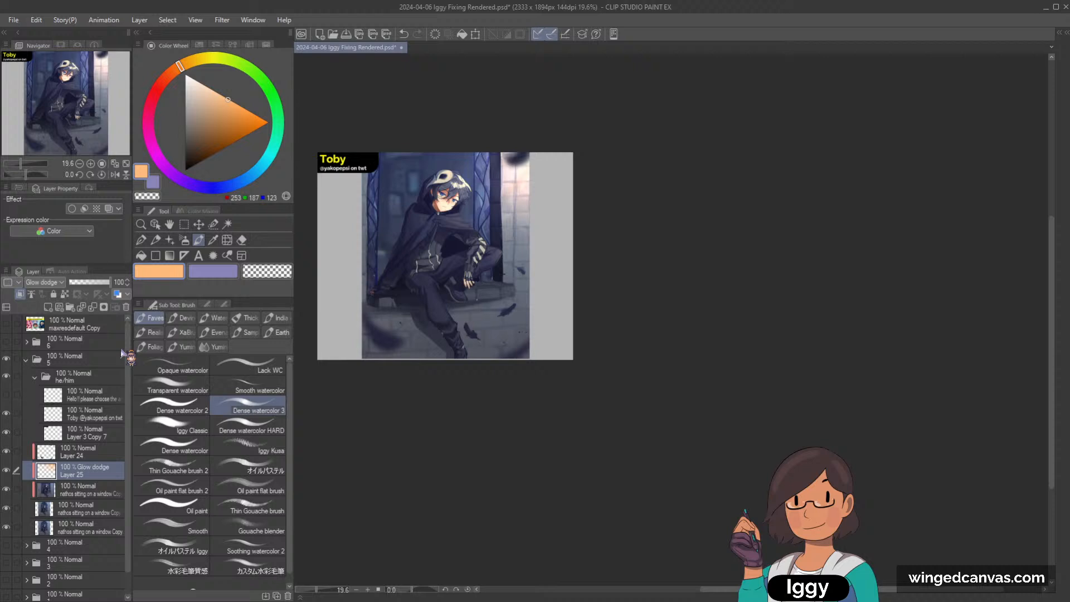
click(183, 240)
click(267, 271)
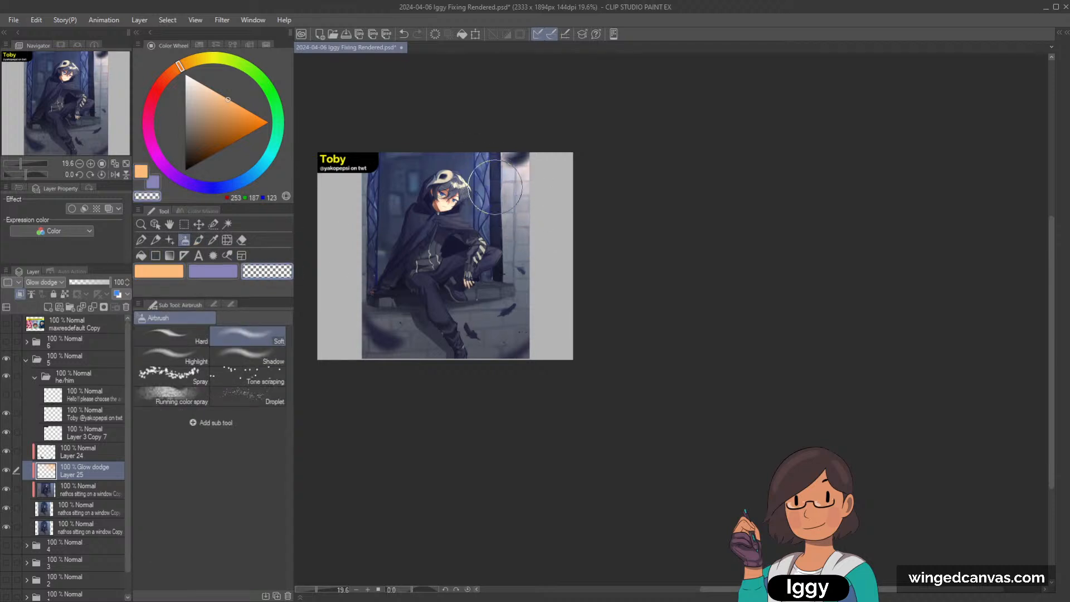
mouse_move(534, 163)
mouse_down()
mouse_move(452, 162)
mouse_move(579, 171)
mouse_up()
drag(485, 149, 543, 199)
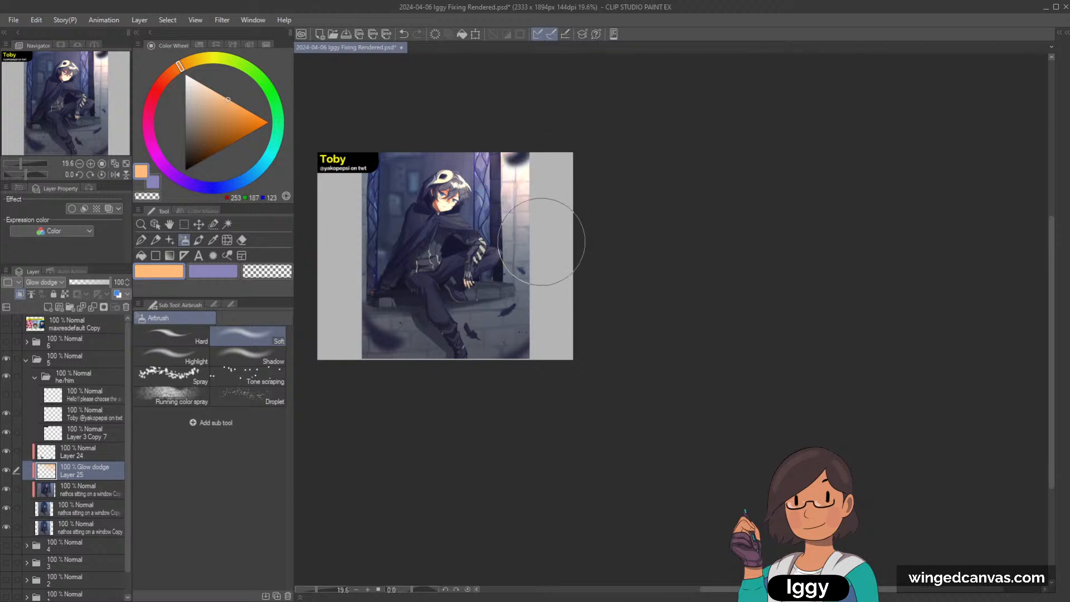
scroll(479, 312, up, 1)
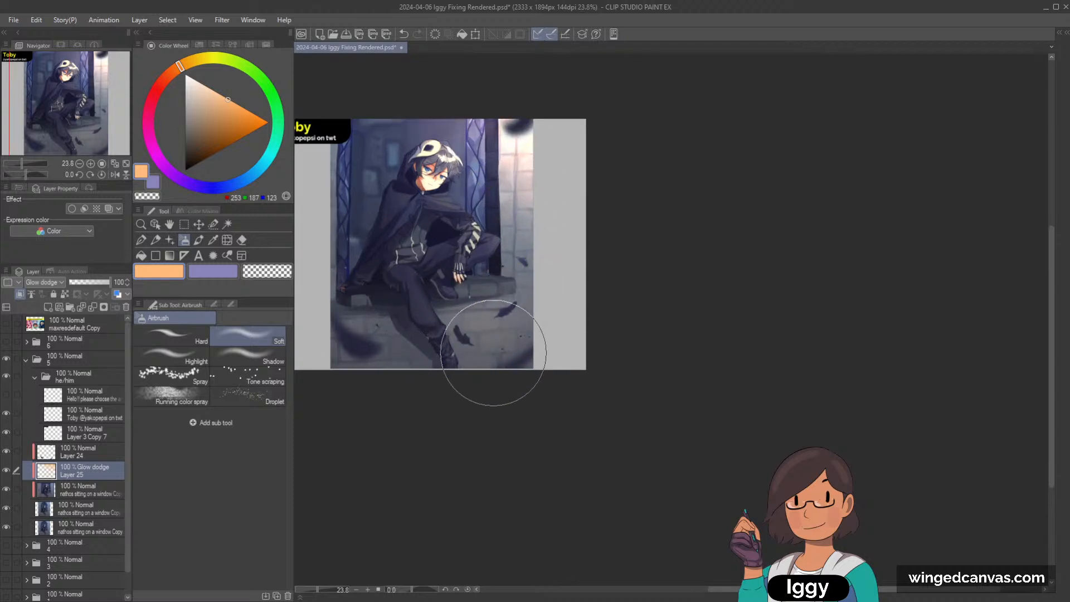
Airbrush smaller light orange glow accents around the seated character, the window frame and the stone ledge.
key(bracketleft)
key(bracketleft)
key(bracketleft)
key(bracketleft)
key(bracketleft)
key(bracketleft)
key(bracketleft)
key(bracketleft)
key(bracketleft)
key(bracketleft)
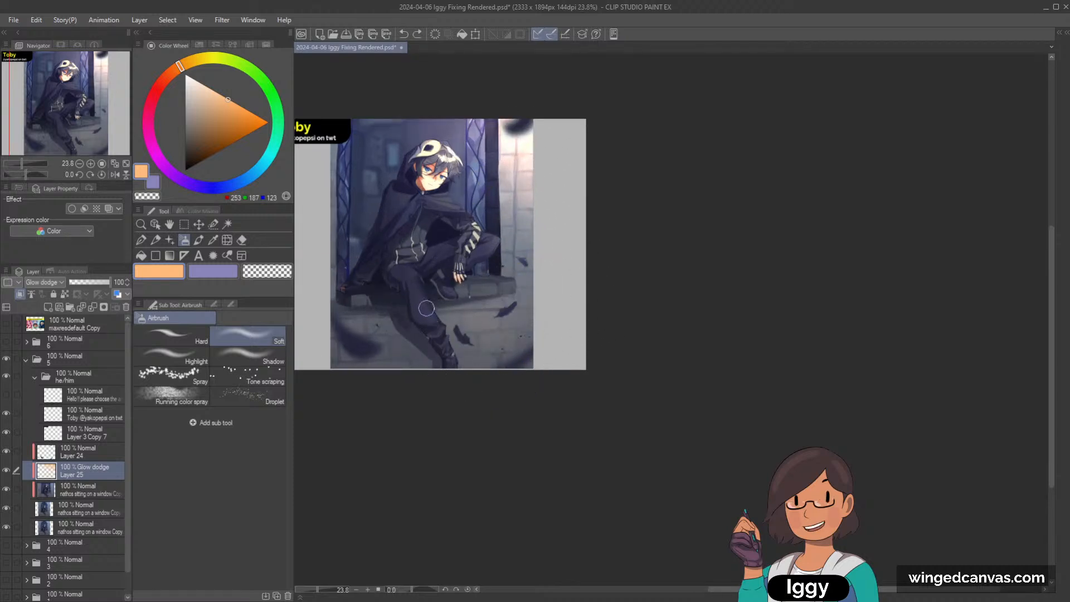
key(bracketright)
key(bracketright)
key(bracketright)
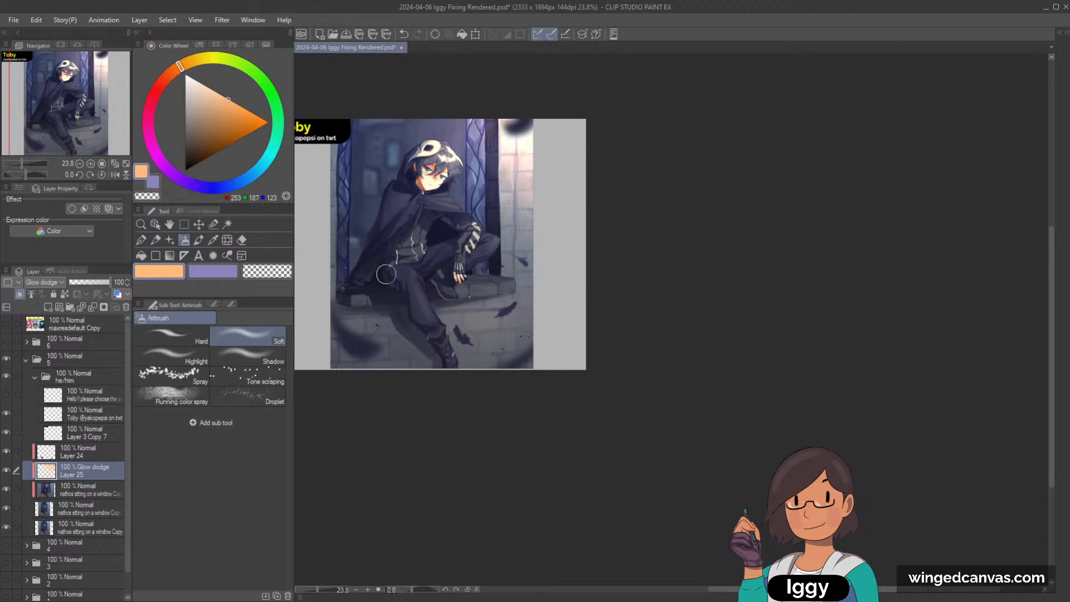
key(bracketright)
key(bracketright)
key(bracketright)
key(bracketright)
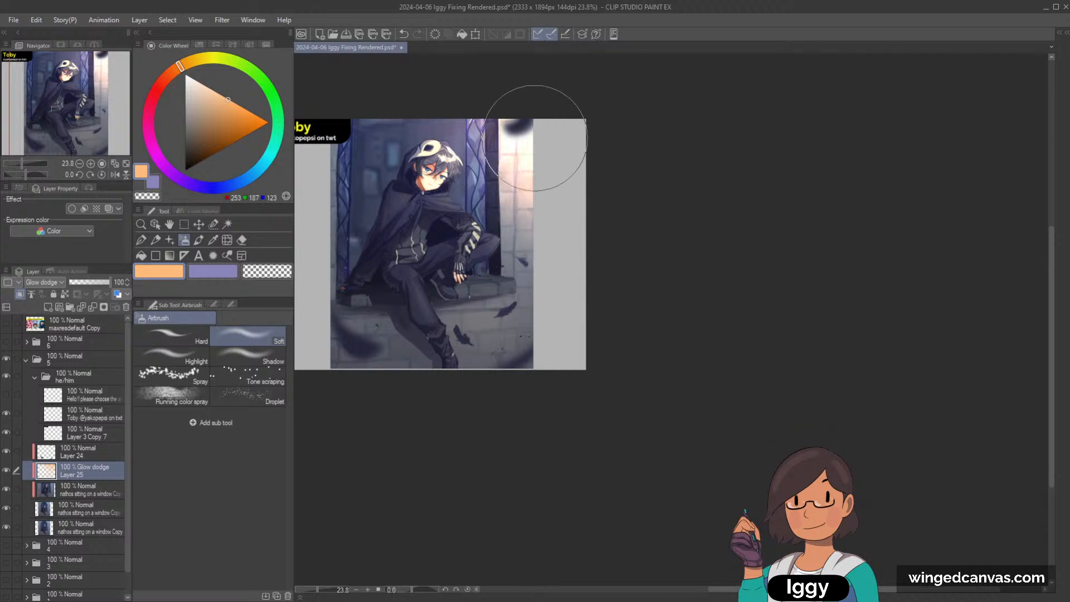
Fade the warm glow down the upper part of the right stone wall with the Soft airbrush in transparent colour.
key(c)
key(bracketright)
key(bracketright)
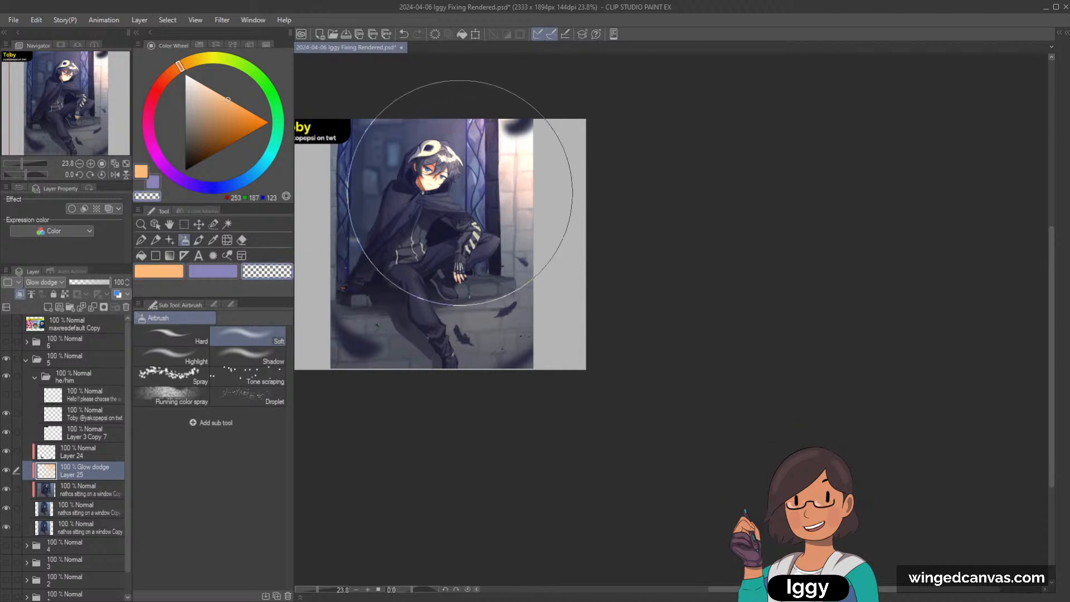
key(bracketleft)
key(bracketleft)
key(bracketleft)
key(bracketleft)
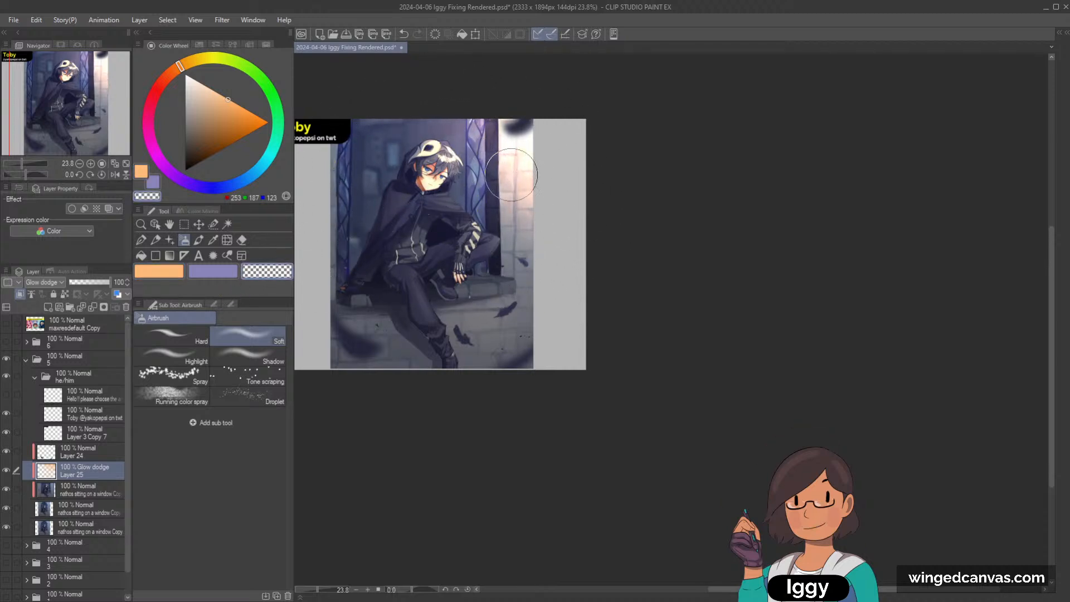
mouse_move(511, 174)
mouse_down()
mouse_move(526, 195)
mouse_move(479, 134)
mouse_move(539, 209)
mouse_move(458, 148)
mouse_move(525, 183)
mouse_move(539, 206)
mouse_move(511, 231)
mouse_move(519, 252)
mouse_up()
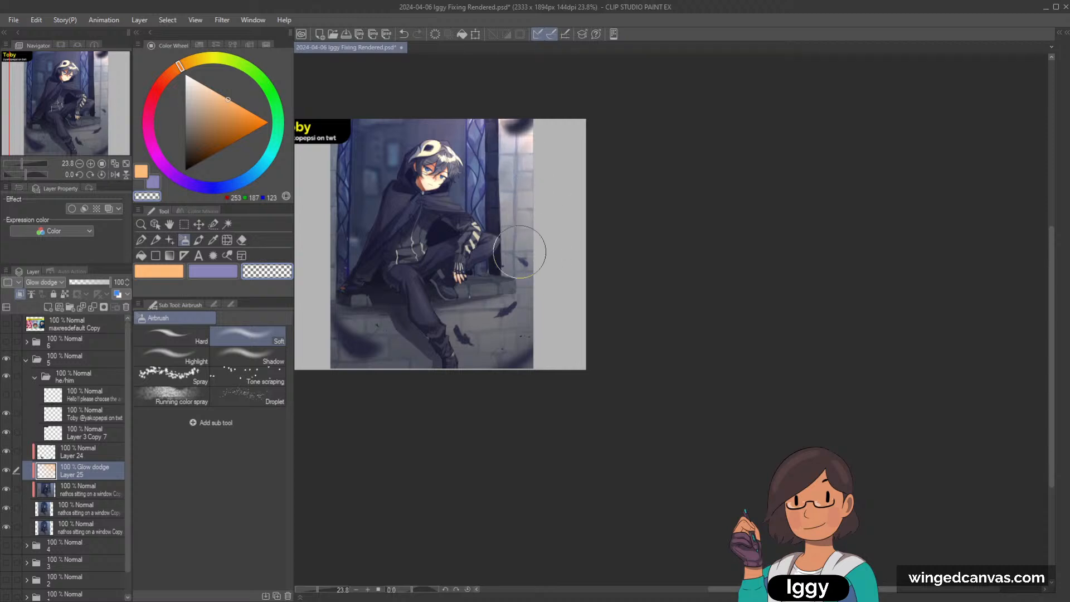
Compare the painting with the Glow dodge layer hidden and shown, and examine the overall lighting at different magnifications.
click(7, 472)
click(8, 472)
click(7, 471)
click(7, 472)
scroll(510, 194, down, 2)
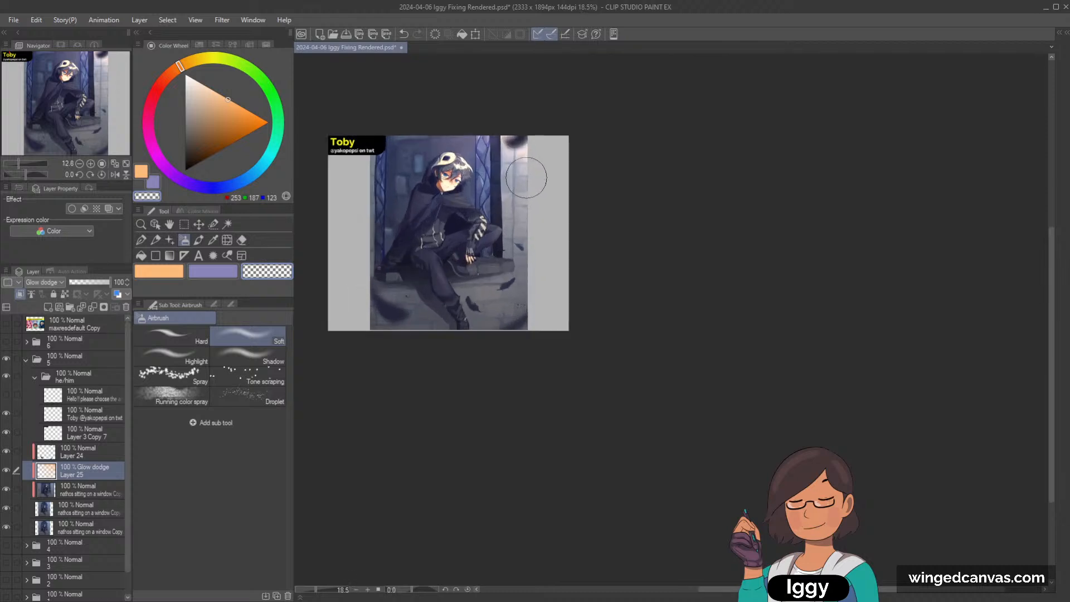
scroll(526, 178, up, 2)
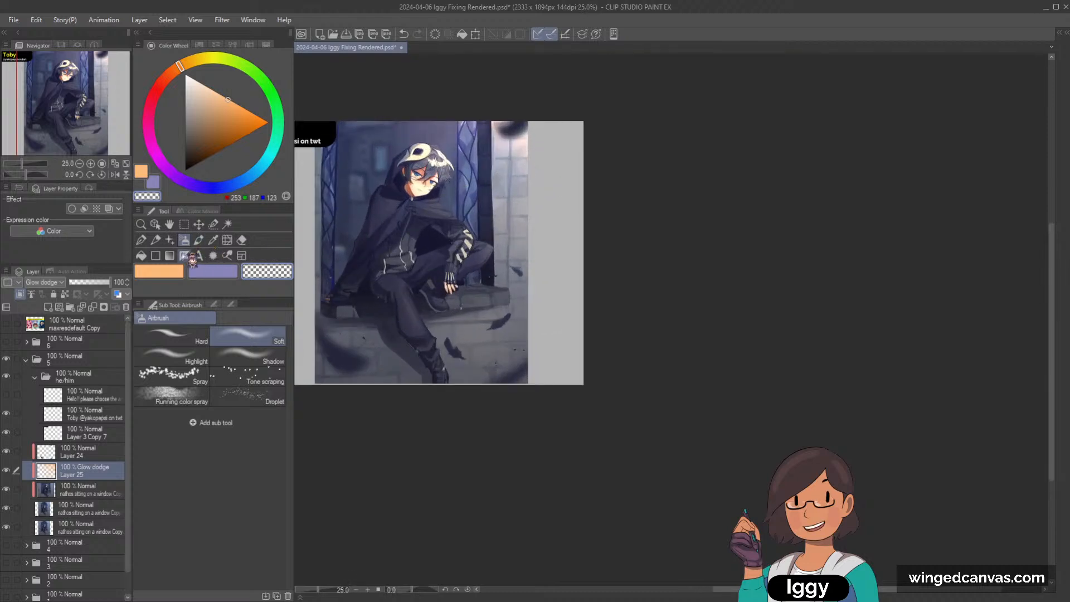
scroll(408, 390, down, 1)
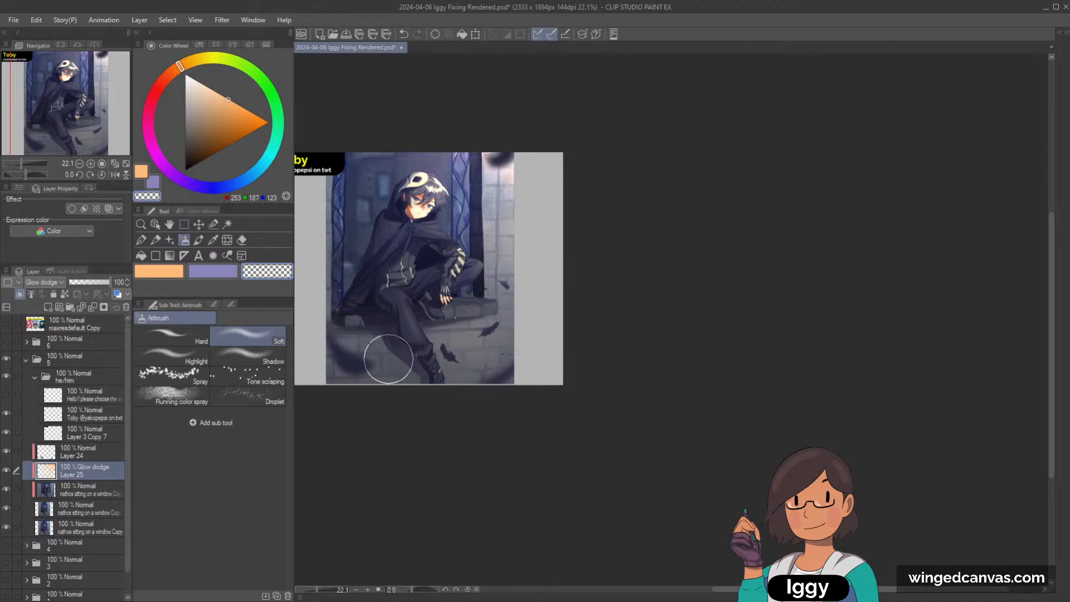
scroll(388, 359, up, 2)
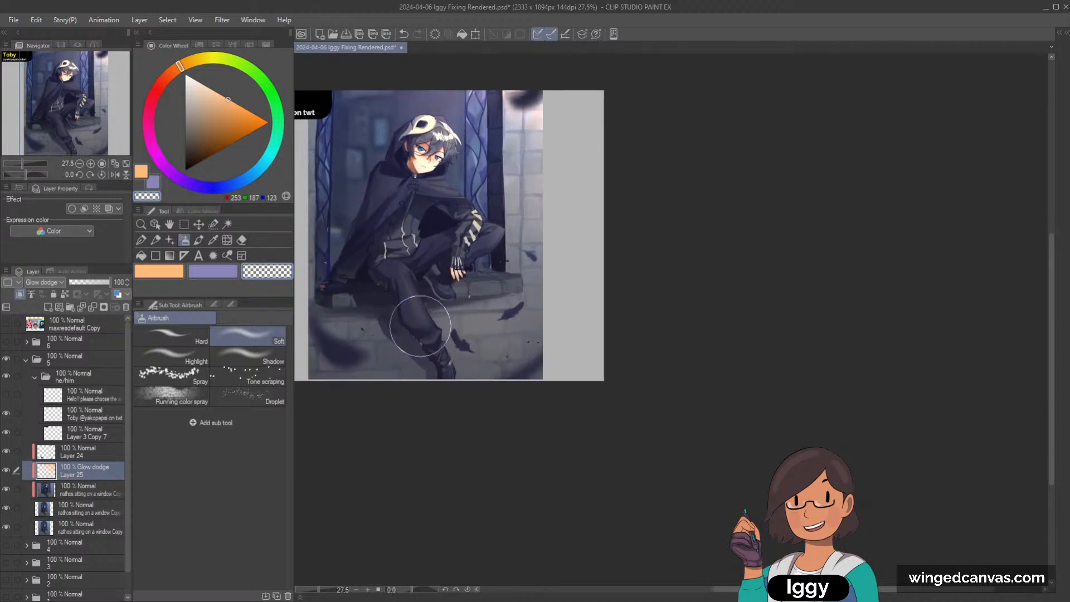
scroll(419, 326, up, 1)
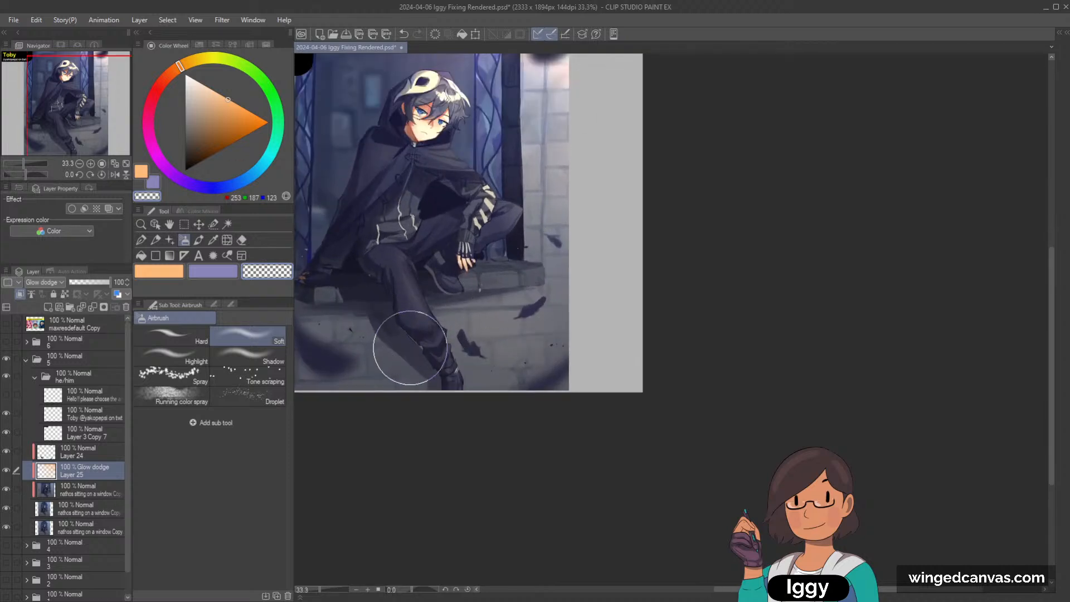
Soften the cast shadow beside the hanging leg on the upper painting copy with Dense watercolor 2 in sampled dark blue-grey (39, 40, 55).
click(90, 496)
click(7, 489)
click(7, 490)
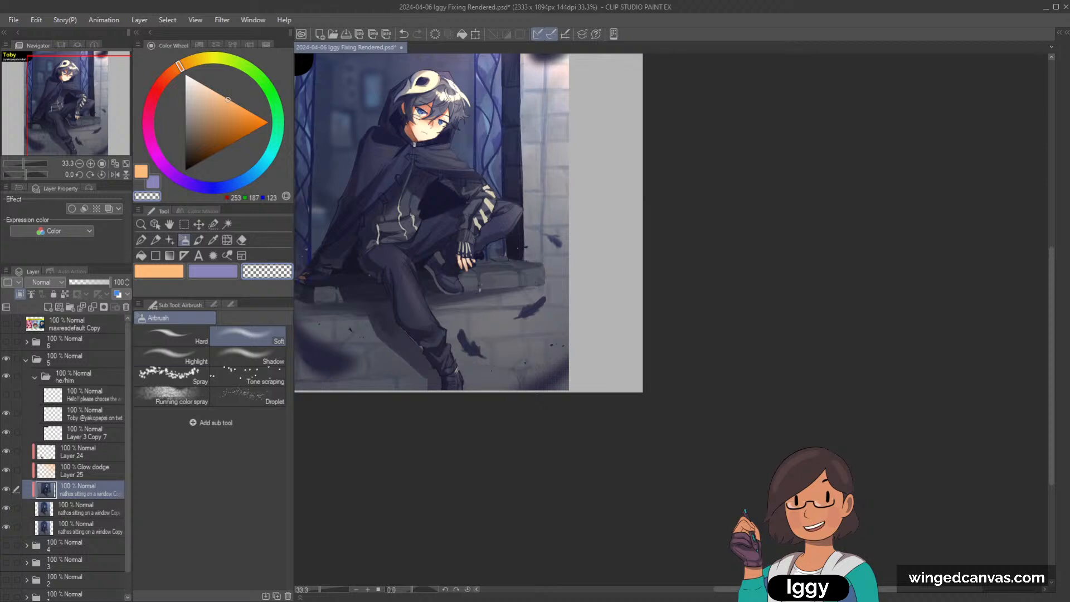
drag(462, 229, 473, 234)
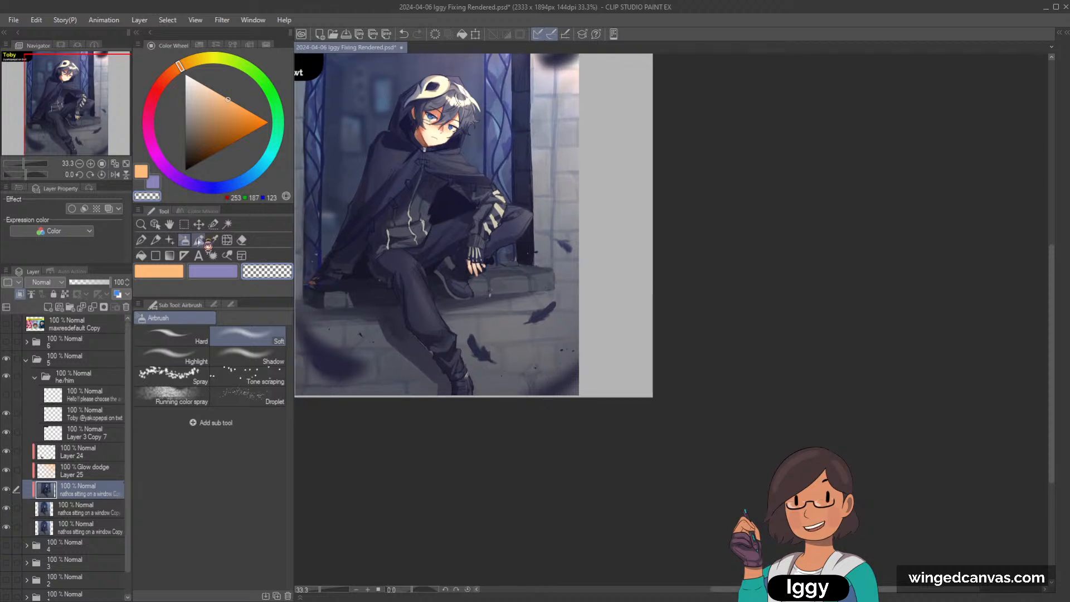
scroll(493, 267, up, 1)
click(198, 239)
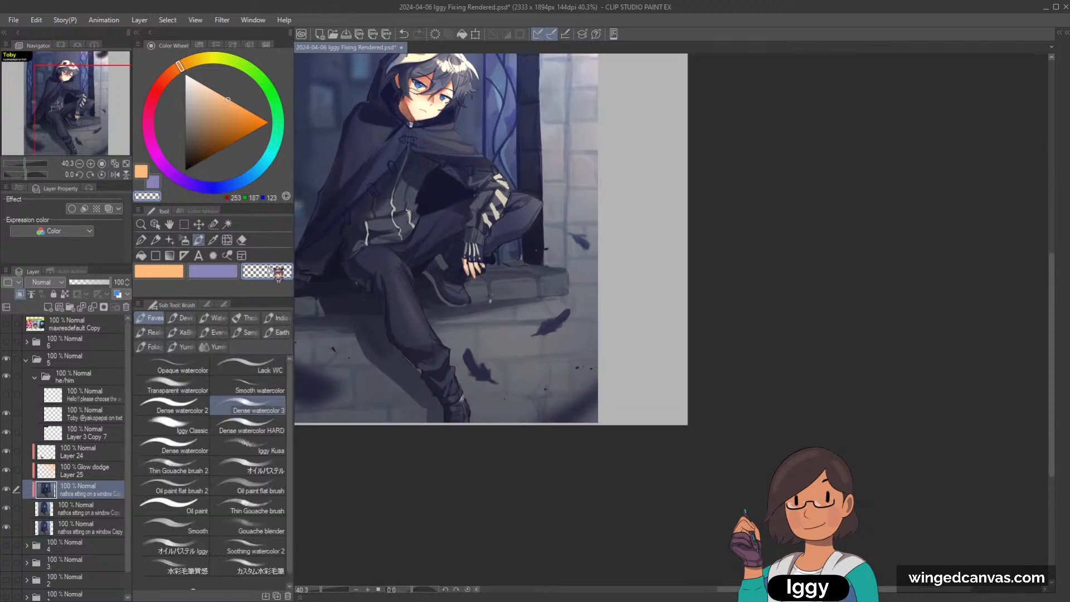
click(176, 405)
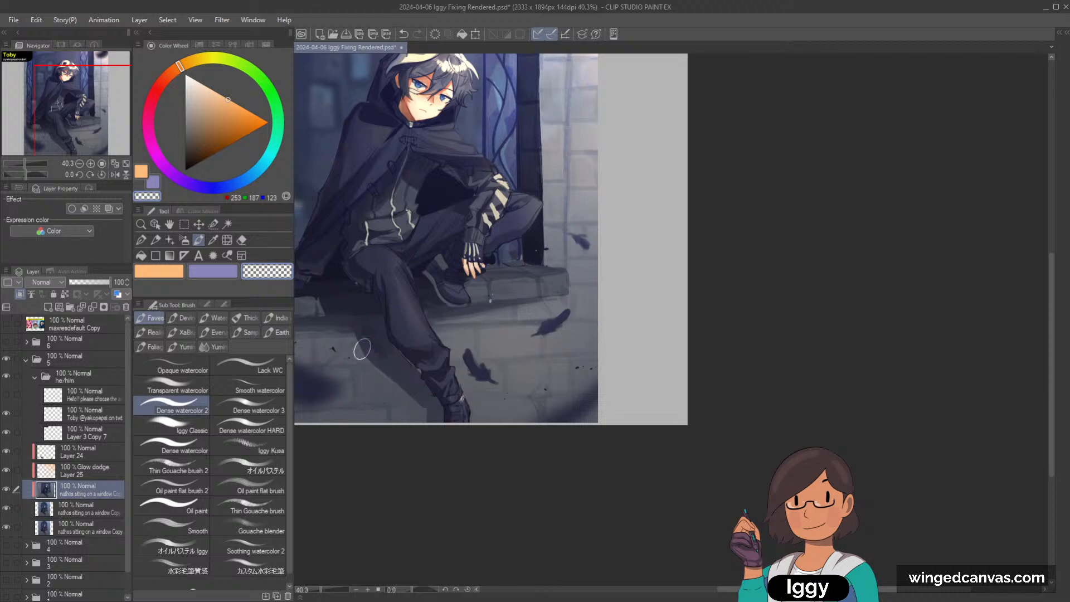
alt+click(382, 354)
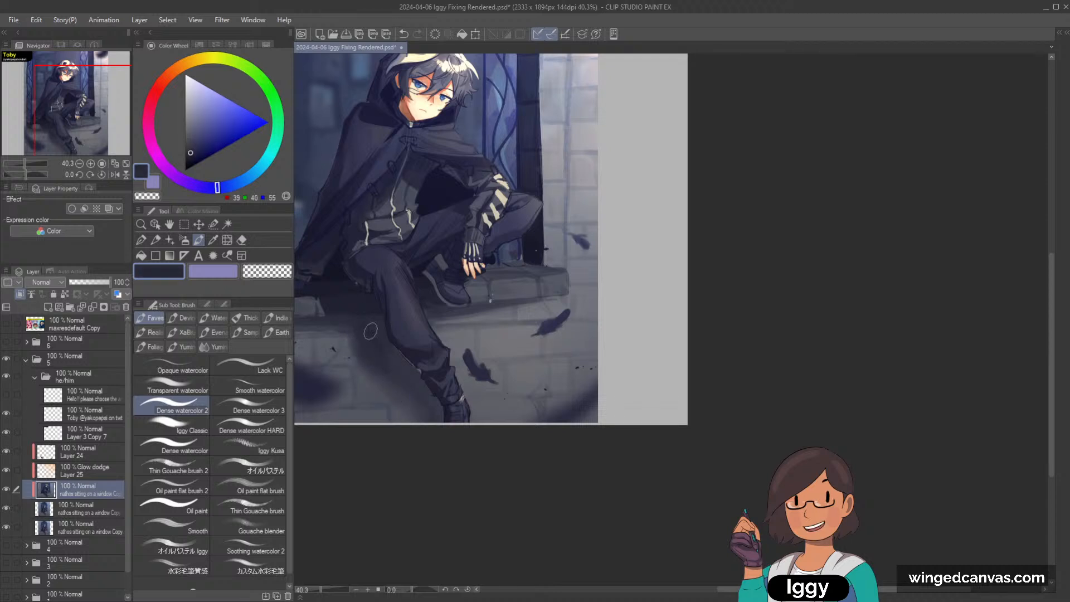
scroll(517, 424, down, 2)
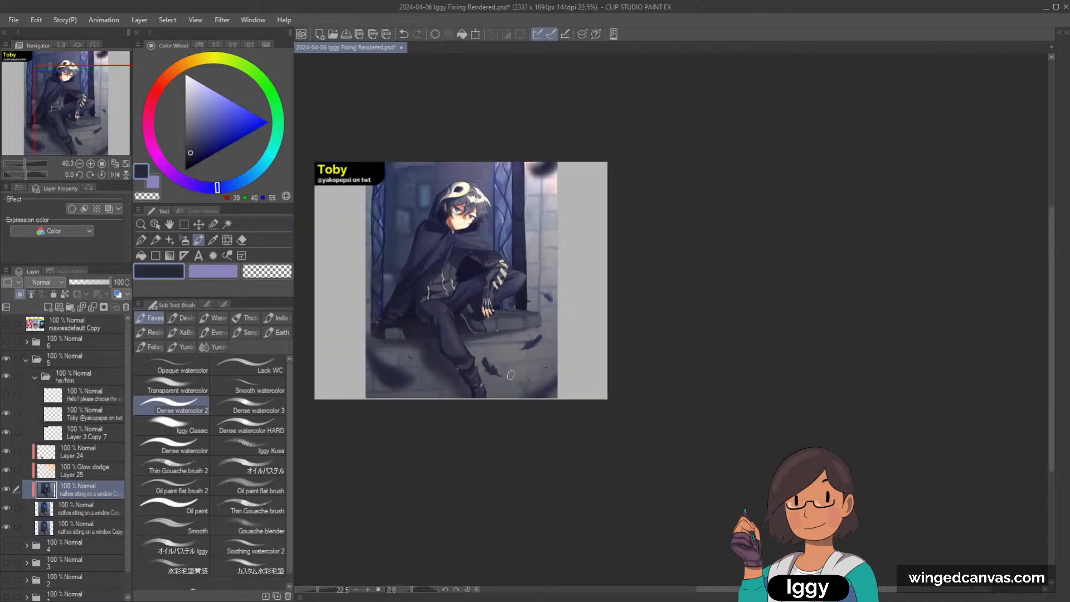
Darken the light brick under the left end of the stone ledge with sampled near-black blue (32, 34, 47).
scroll(513, 430, up, 1)
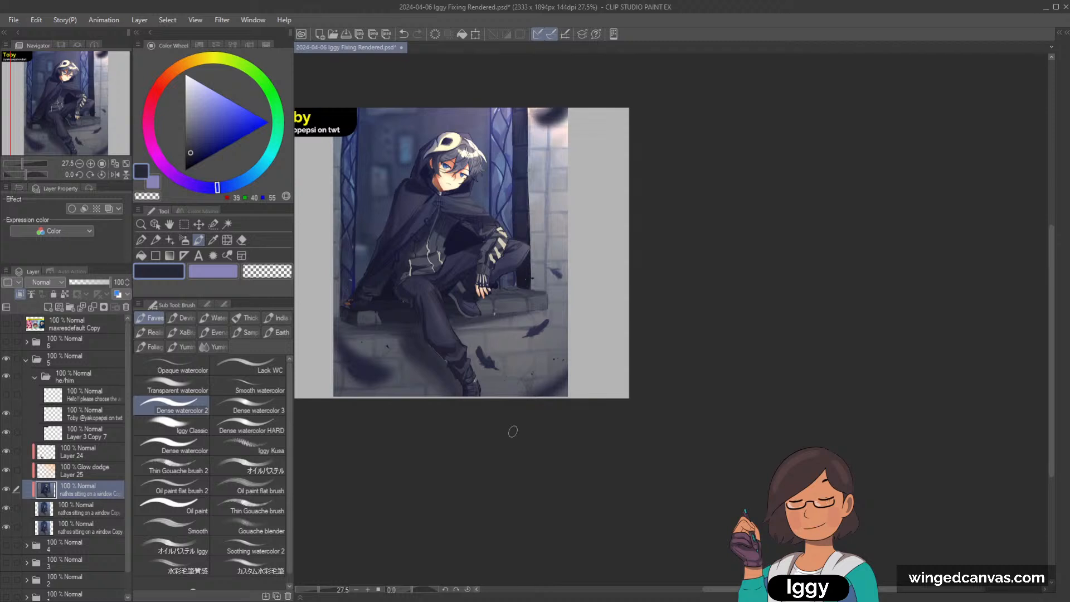
scroll(405, 345, up, 1)
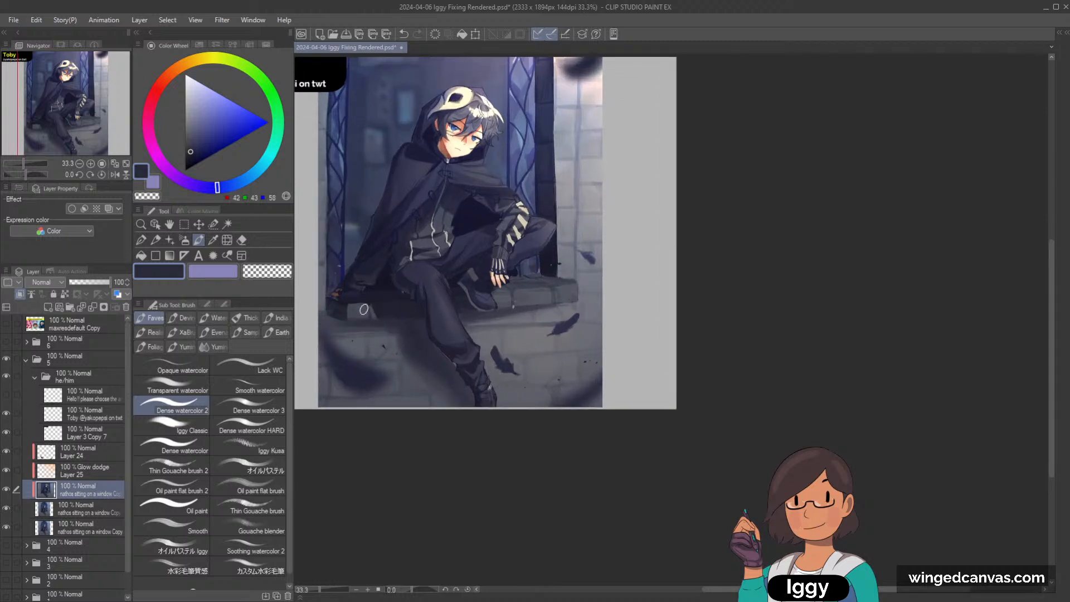
alt+click(381, 308)
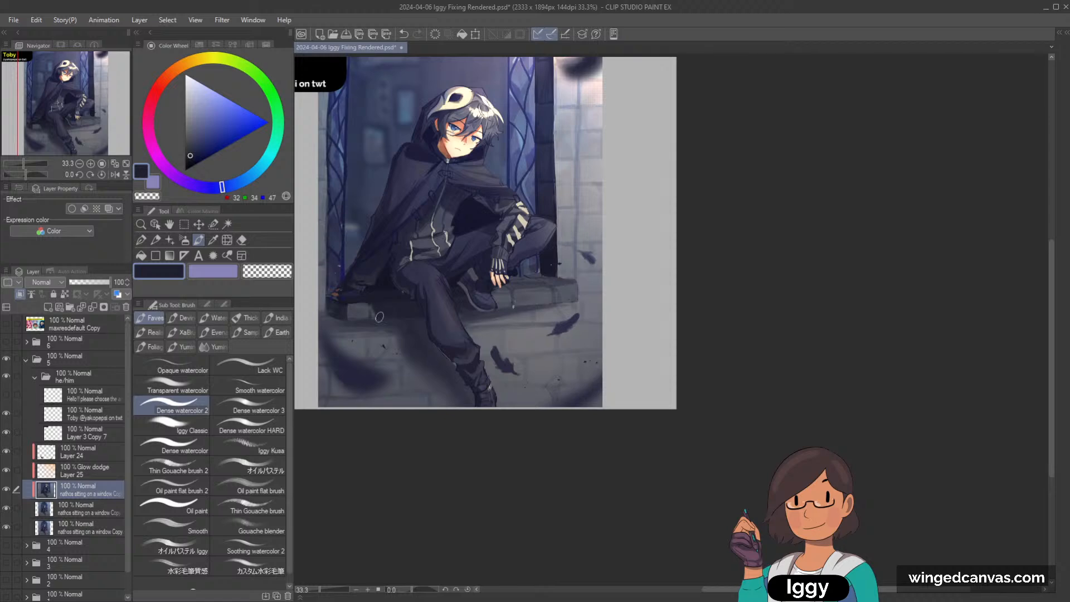
scroll(365, 300, down, 2)
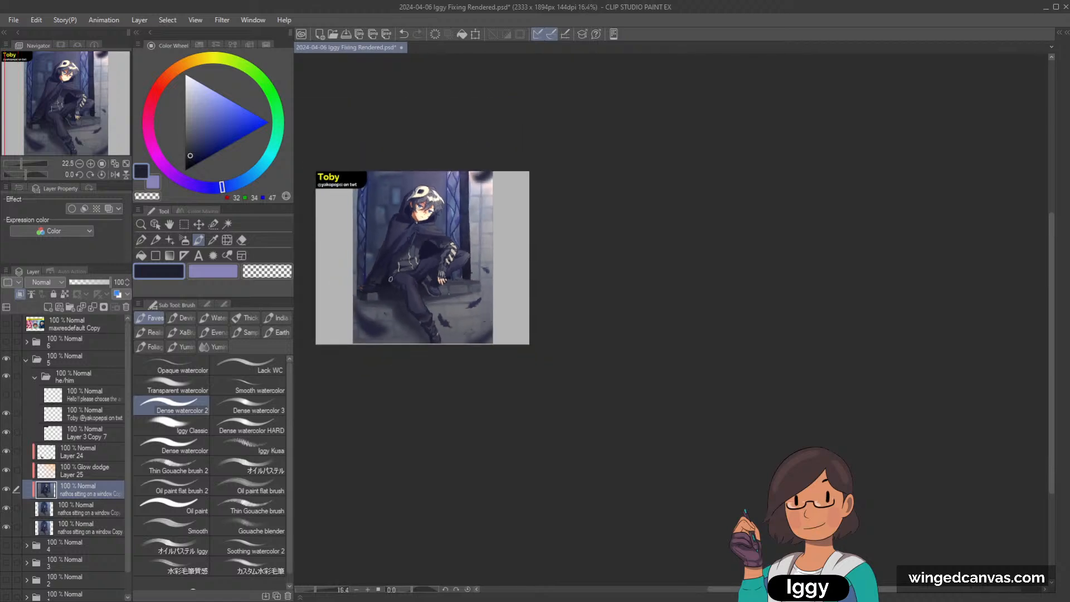
Touch up the bright wall bricks below the blurred upper-right feather in pale lavender sampled from the wall.
scroll(542, 115, up, 2)
scroll(539, 118, up, 1)
alt+click(525, 160)
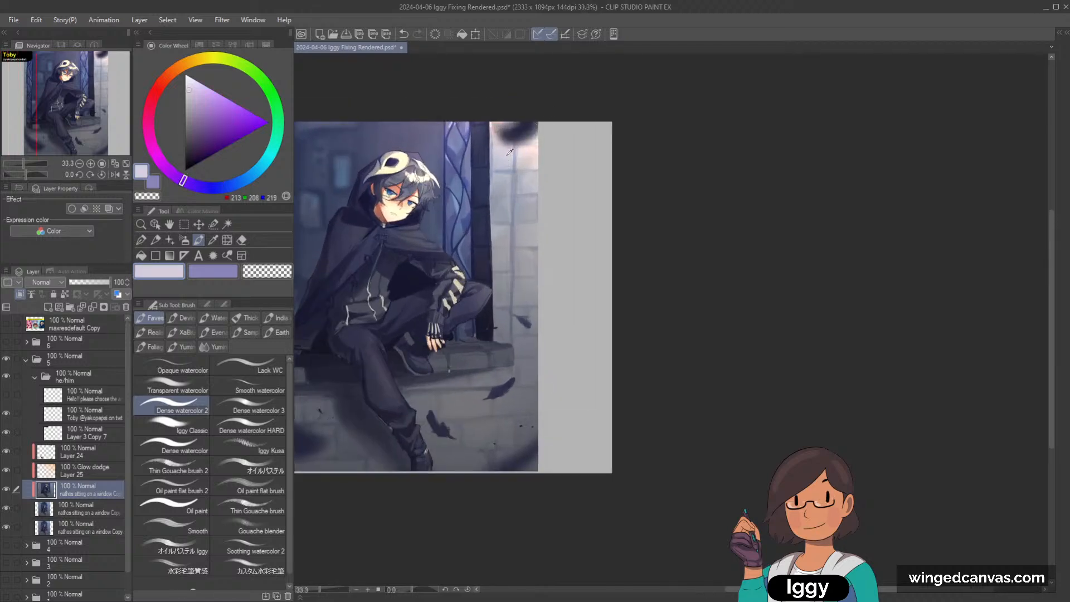
scroll(542, 136, down, 3)
scroll(521, 132, up, 1)
scroll(520, 133, up, 1)
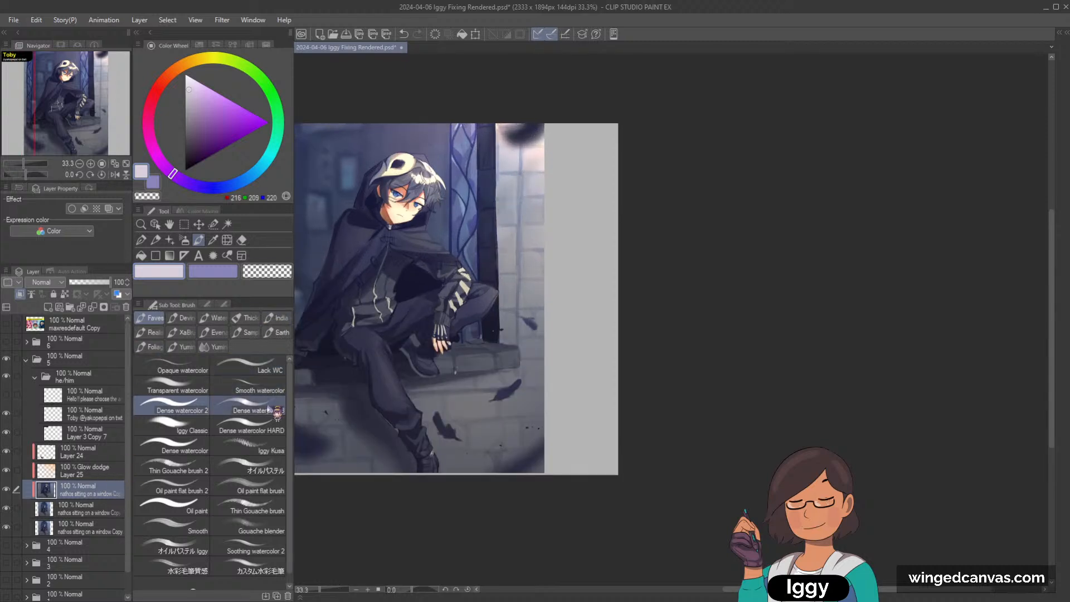
Add a new layer above the Glow dodge layer and paint wall bricks with Dense watercolor 3 in sampled pale pink (239, 217, 212).
click(248, 407)
click(84, 471)
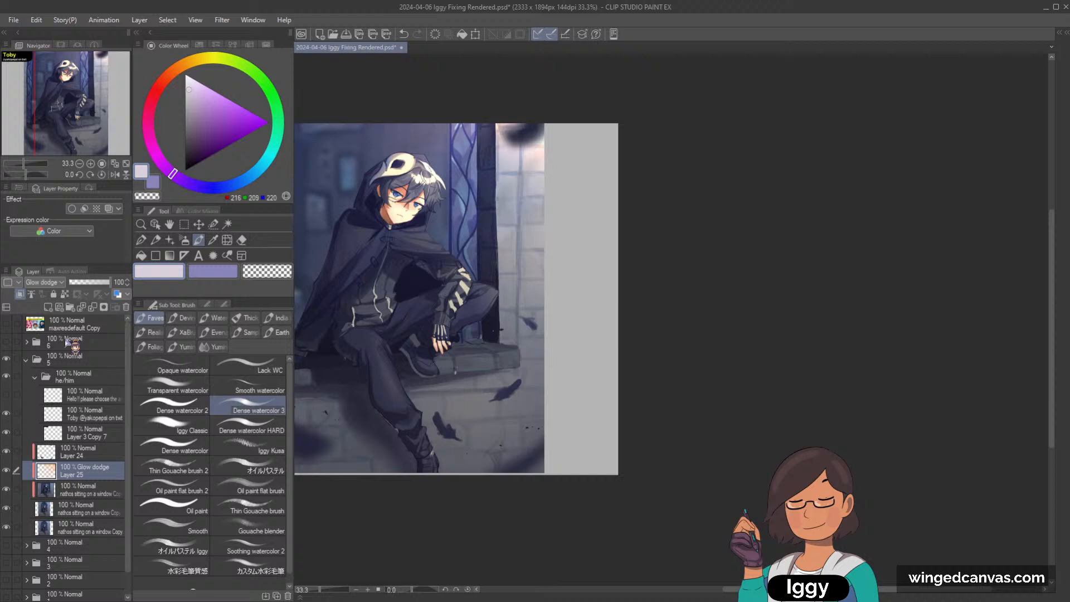
click(49, 307)
scroll(532, 162, up, 1)
alt+click(544, 130)
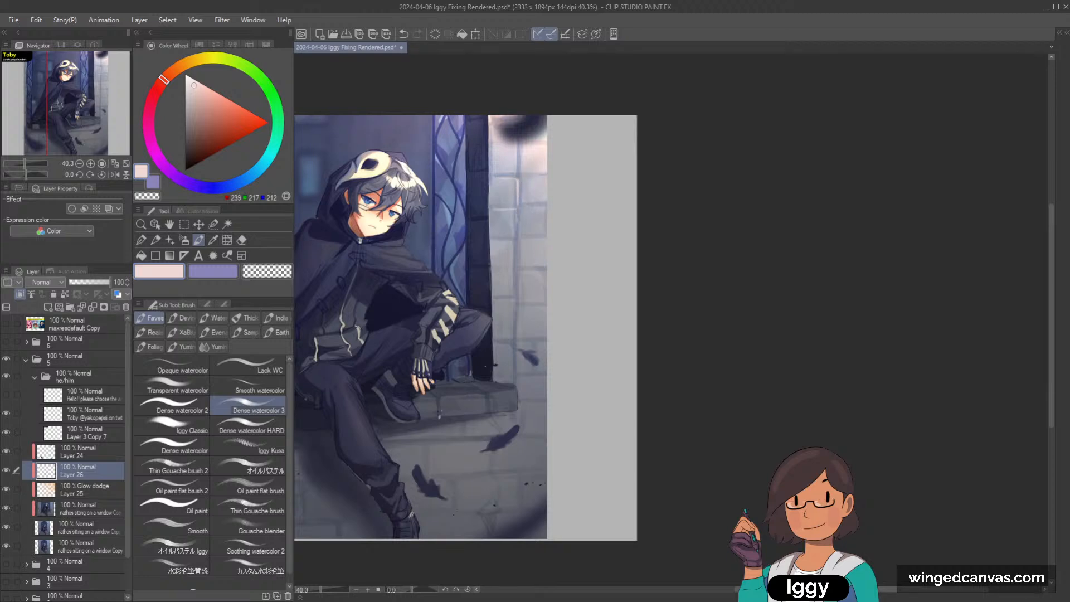
Paint brick surfaces and edges on the upper right wall in sampled light greys (186, 182, 188) and (190, 184, 190).
scroll(482, 225, up, 2)
alt+click(483, 225)
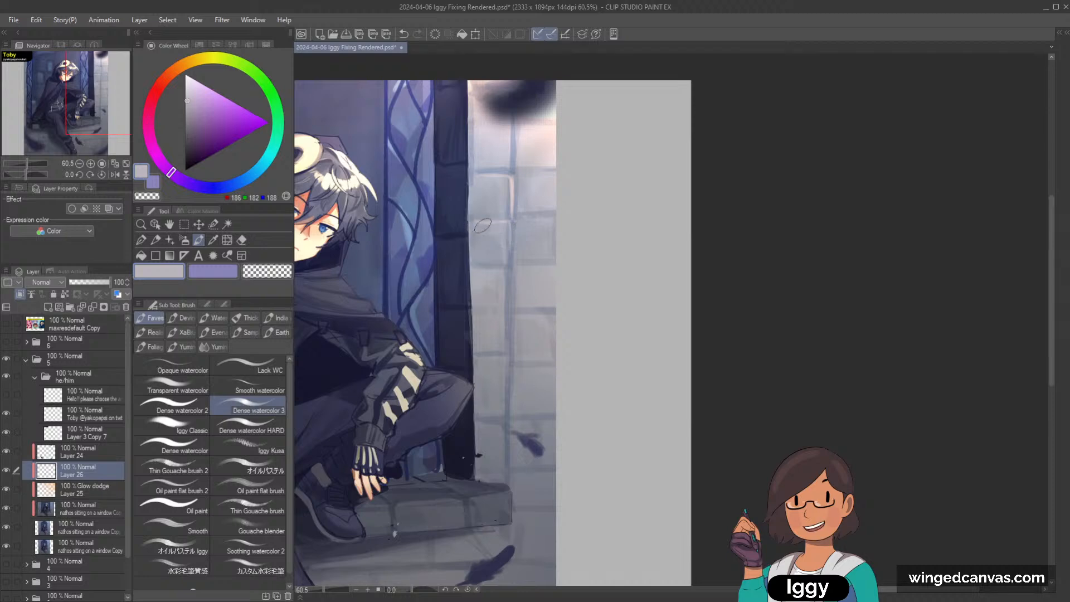
alt+click(515, 197)
scroll(514, 197, down, 2)
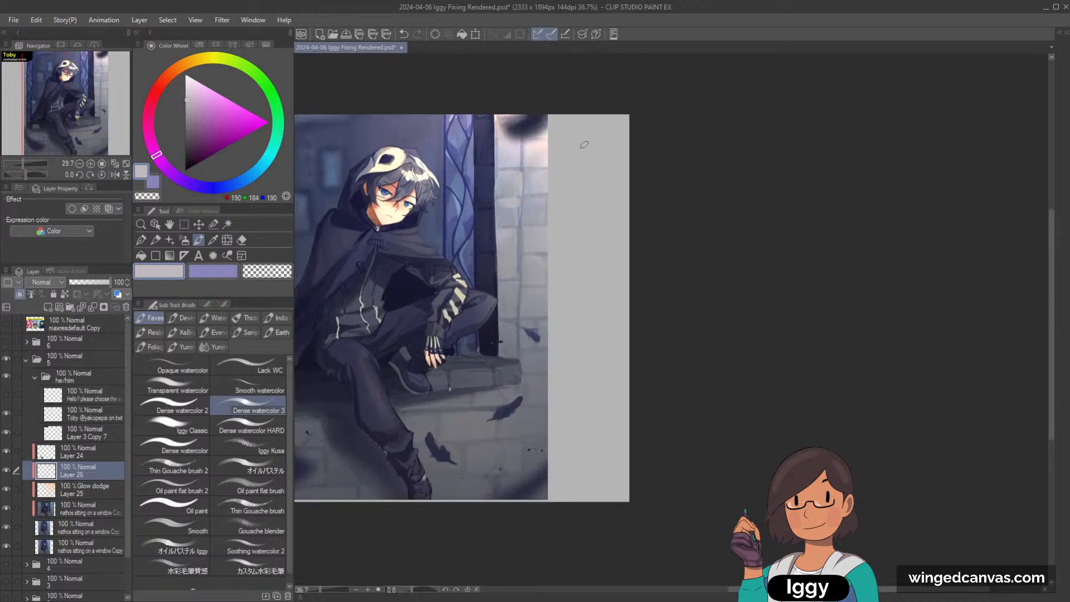
scroll(582, 144, up, 1)
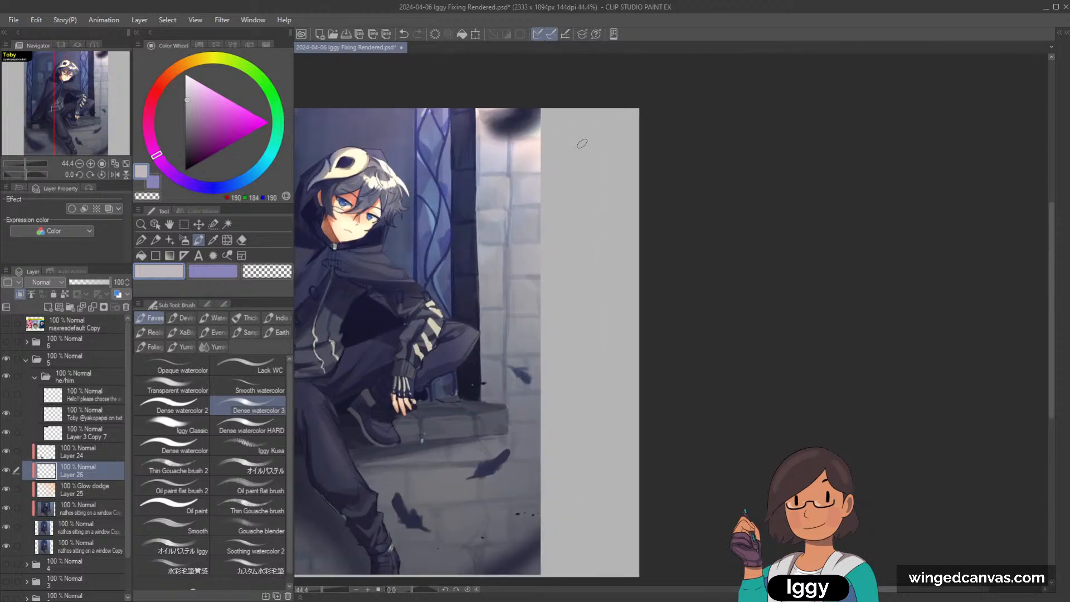
scroll(582, 143, down, 3)
scroll(568, 190, up, 4)
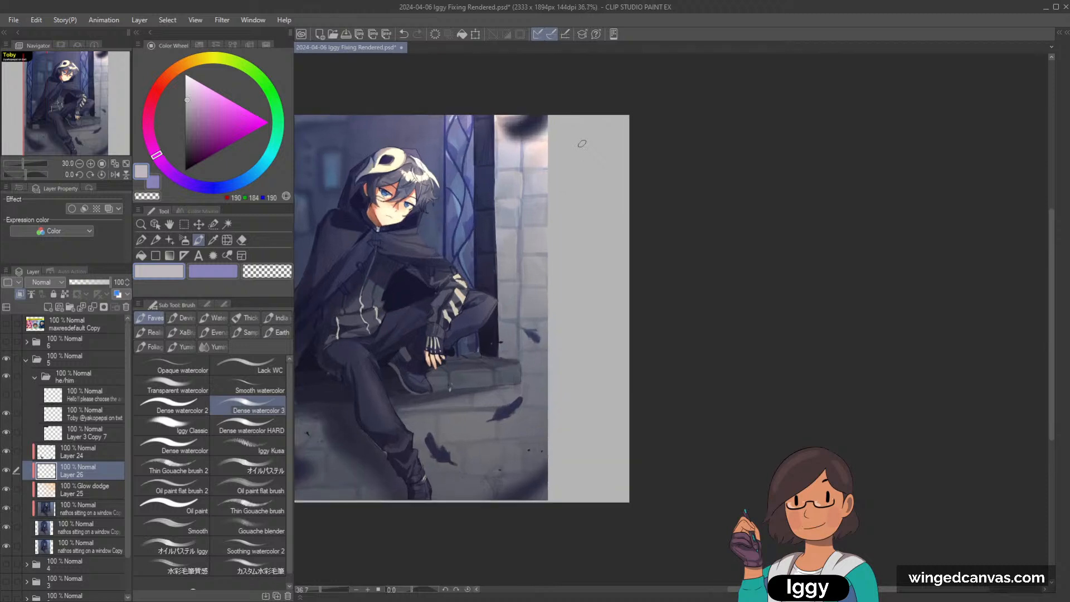
Refine the wall's brick seams and faces with sampled blue-grey (152, 157, 173) and light grey (182, 180, 188).
scroll(568, 190, up, 1)
alt+click(474, 223)
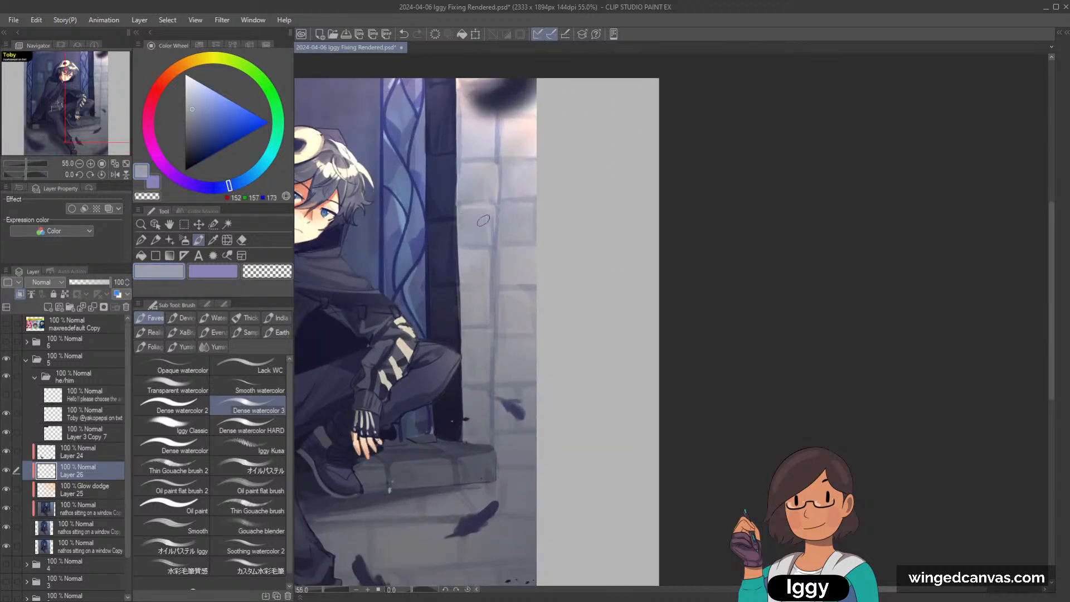
alt+click(489, 218)
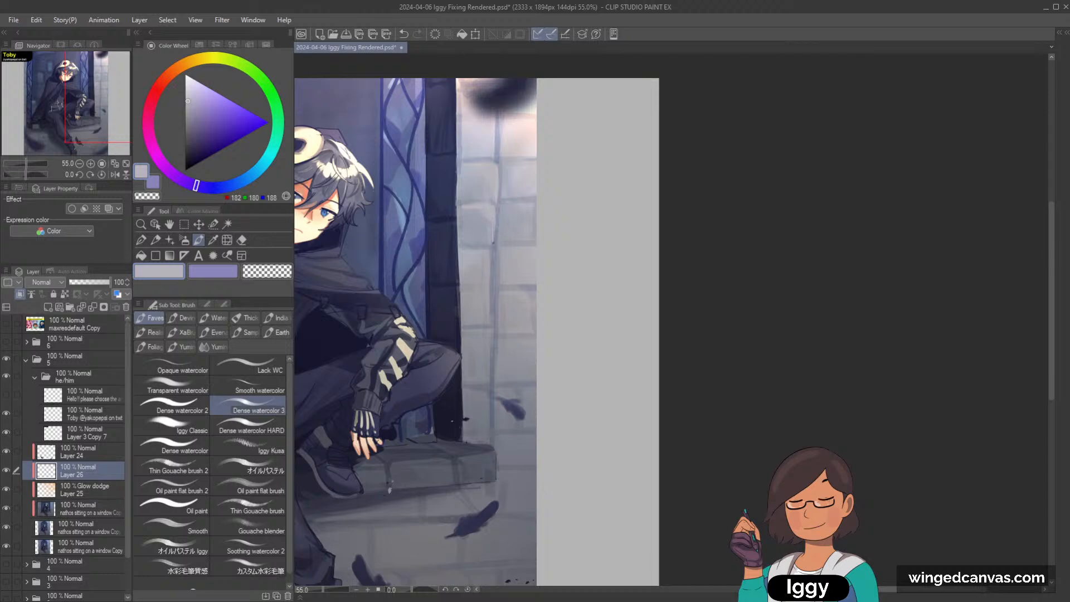
scroll(477, 334, down, 4)
scroll(477, 335, up, 2)
scroll(520, 205, up, 1)
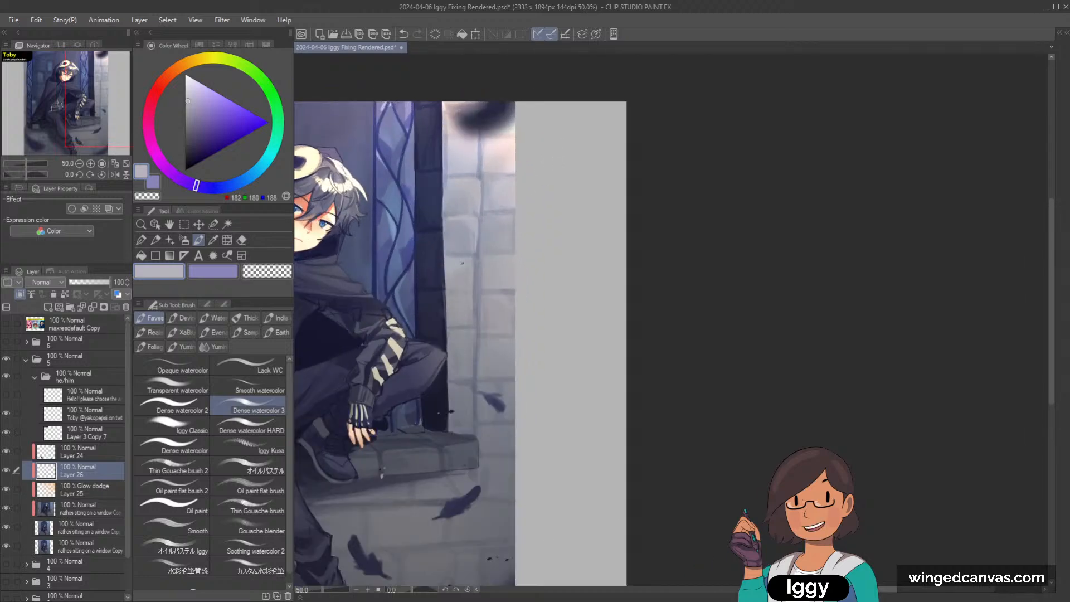
Paint pale pink (241, 217, 215) highlights on the bricks beside the dark window edge, midway down the right wall.
alt+click(469, 258)
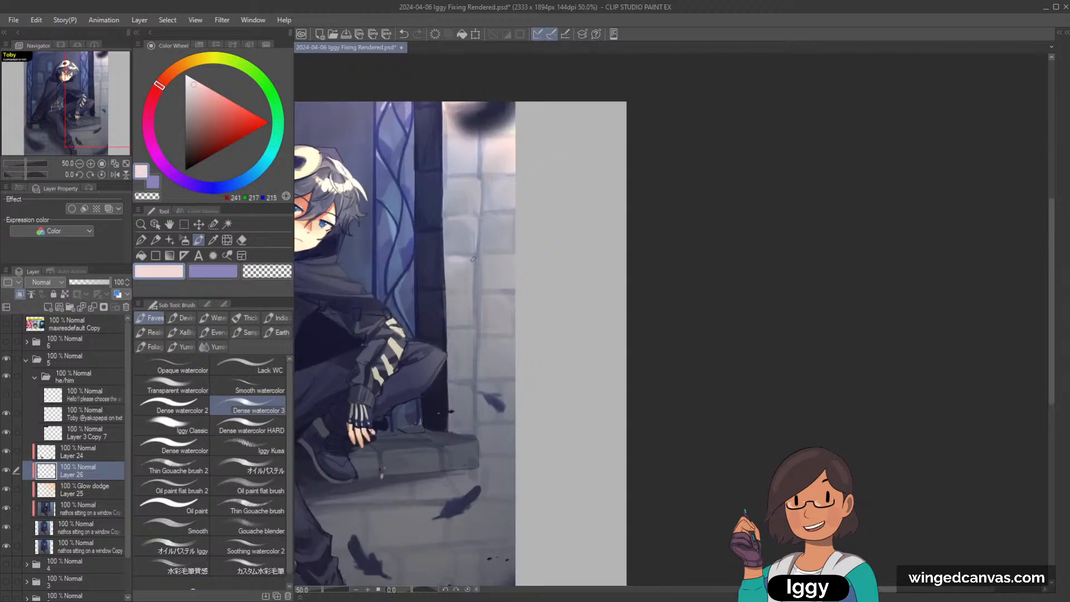
drag(451, 258, 471, 261)
alt+click(468, 259)
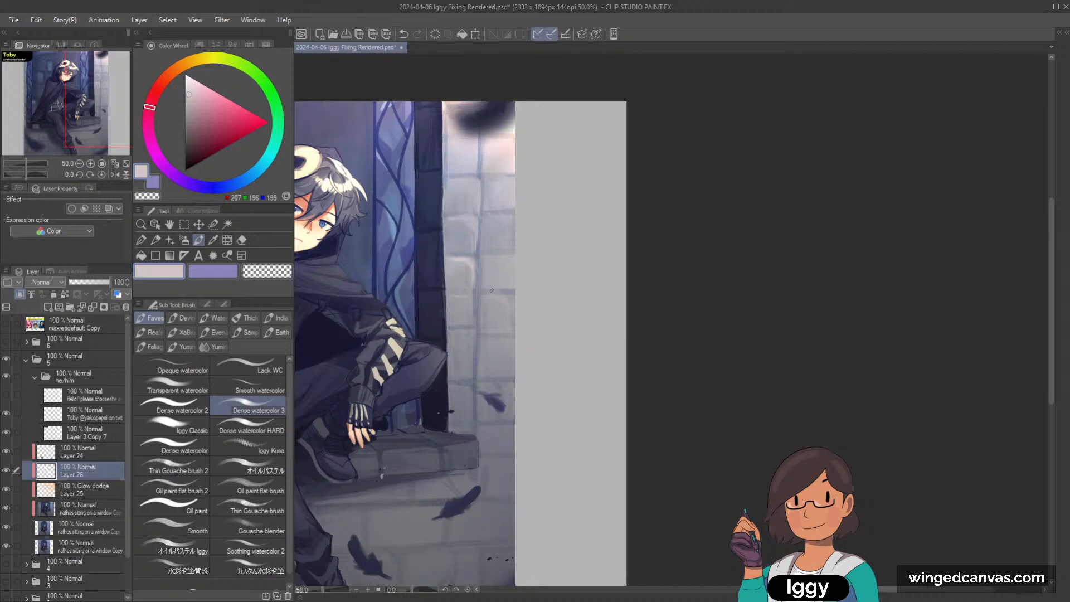
Paint pale pink highlights in sampled (228, 213, 213) and (230, 211, 212) on the bricks along the right wall's outer edge.
alt+click(510, 259)
alt+click(501, 151)
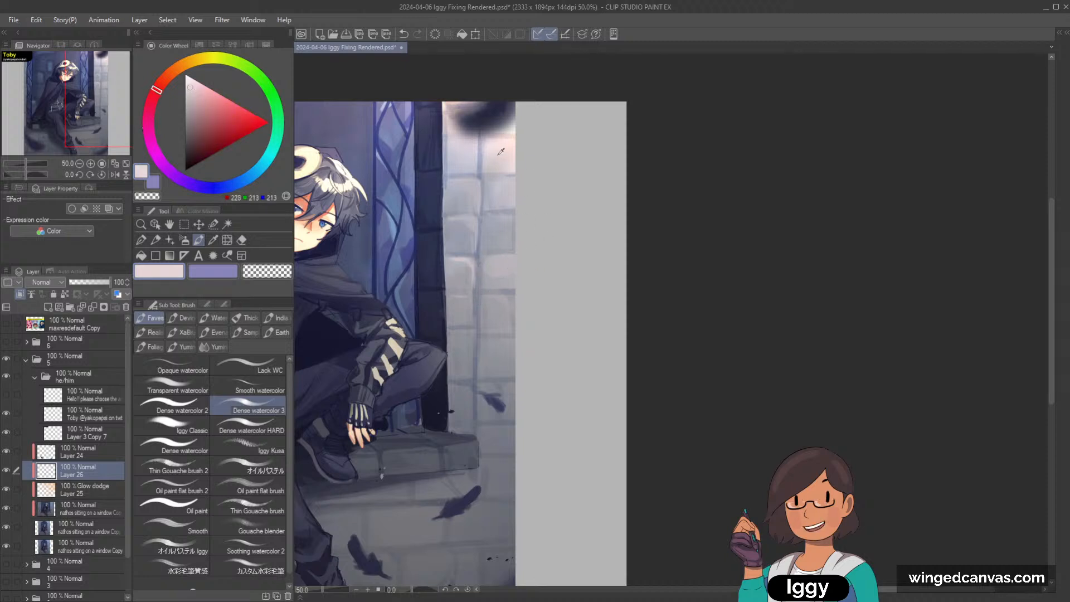
alt+click(501, 151)
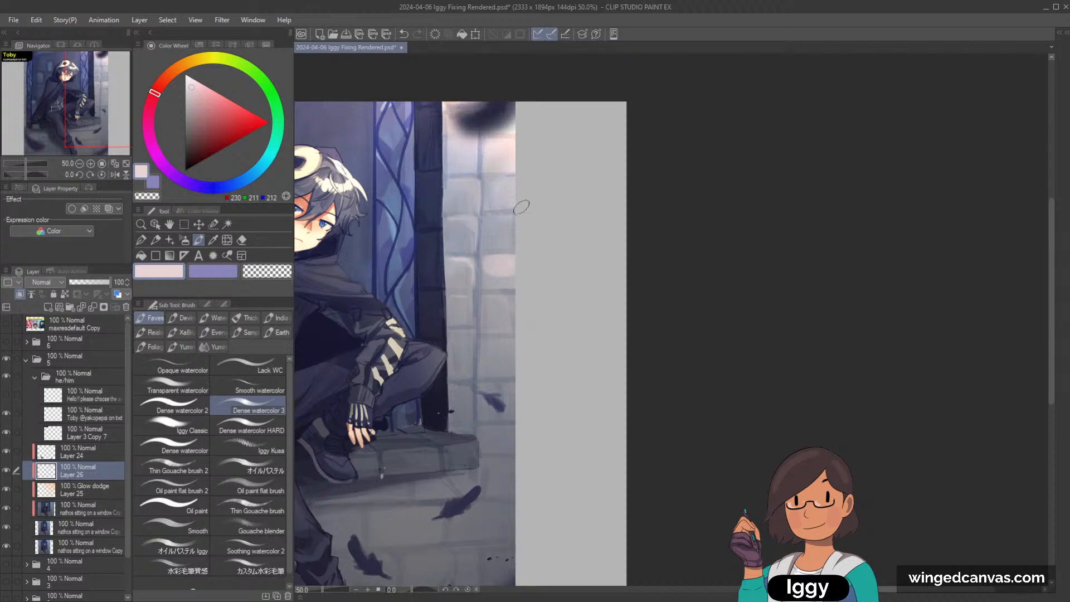
scroll(615, 169, down, 3)
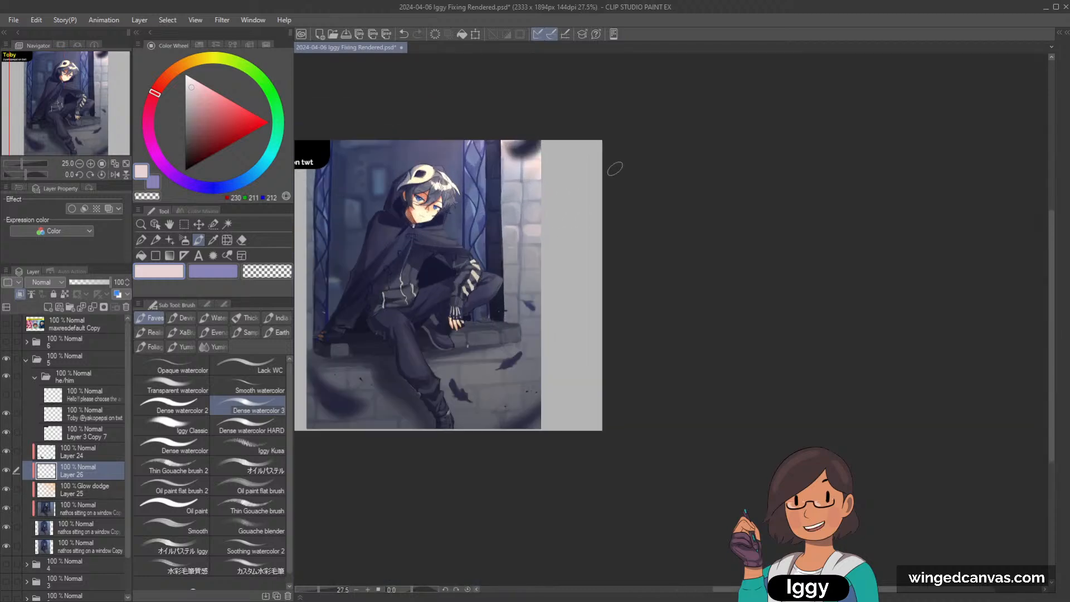
Blend the right wall's mid-height bricks with sampled light greys (191, 184, 189), (167, 167, 173) and (183, 178, 183).
scroll(615, 168, up, 1)
alt+click(513, 228)
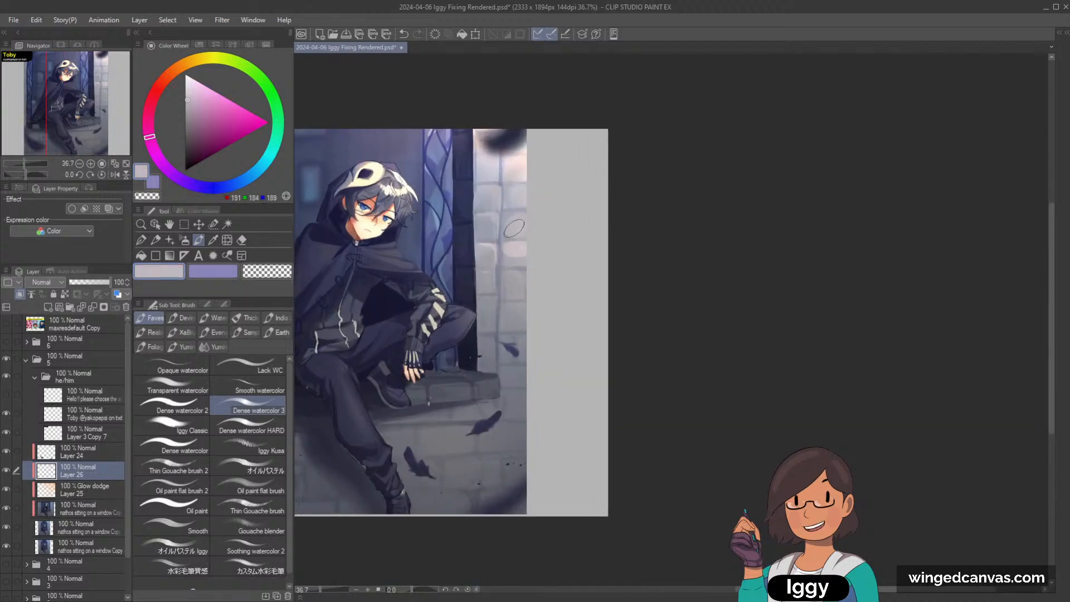
alt+click(507, 259)
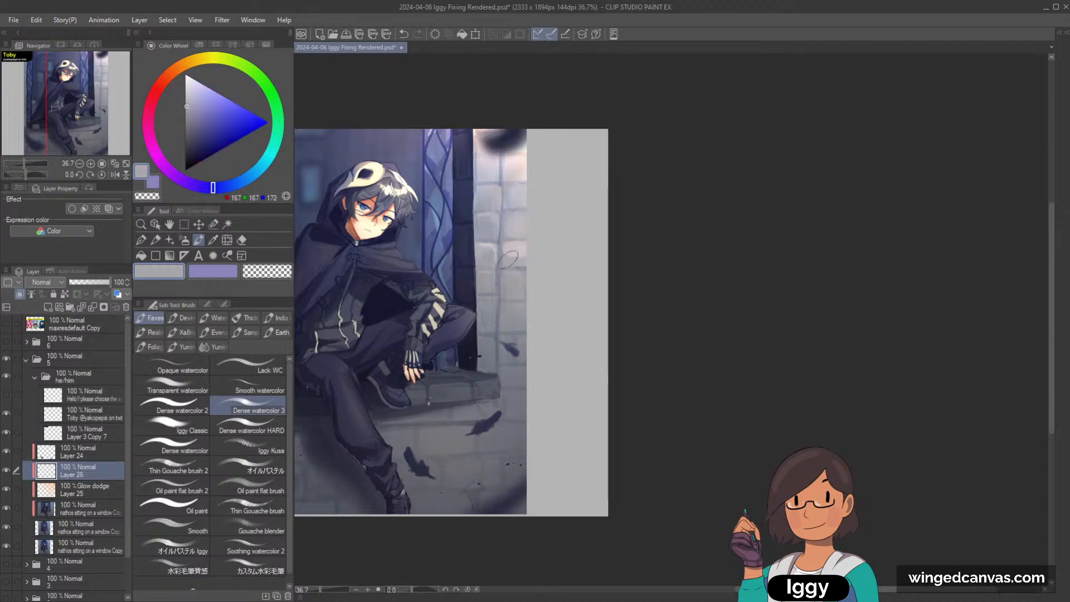
alt+click(518, 248)
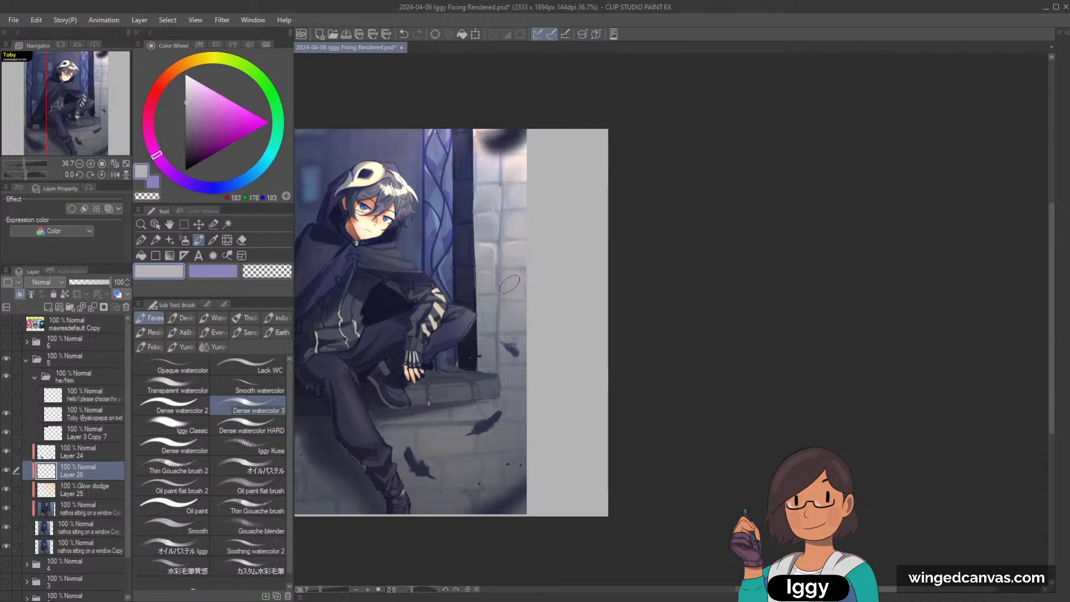
scroll(543, 276, down, 3)
scroll(554, 256, up, 3)
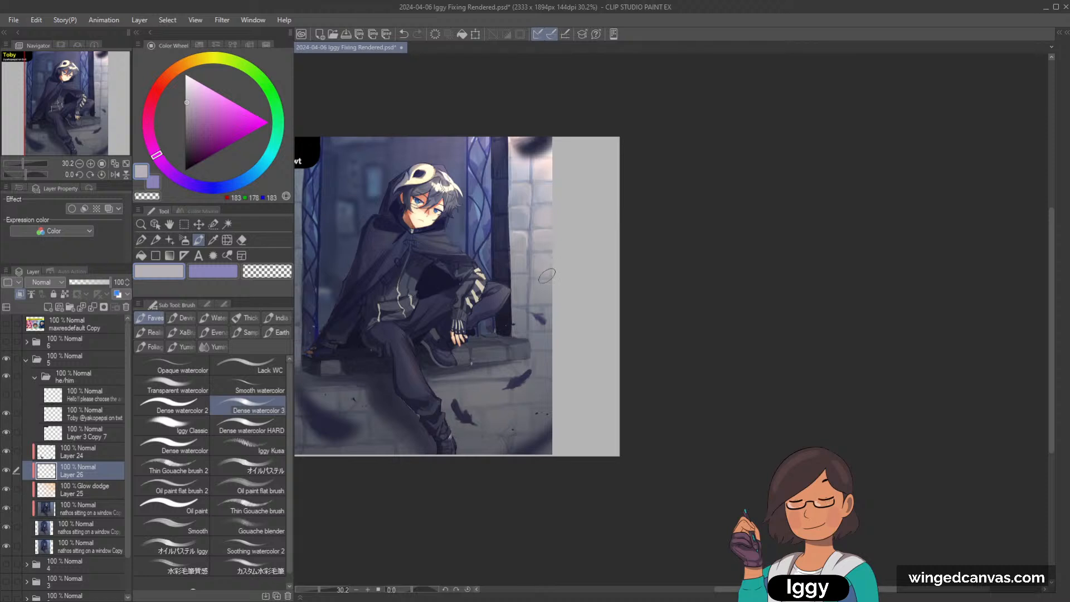
Touch up the wall and ledge bricks with sampled pale pinks (230, 210, 208), (255, 227, 221) and grey (123, 121, 128).
scroll(543, 279, up, 2)
alt+click(549, 273)
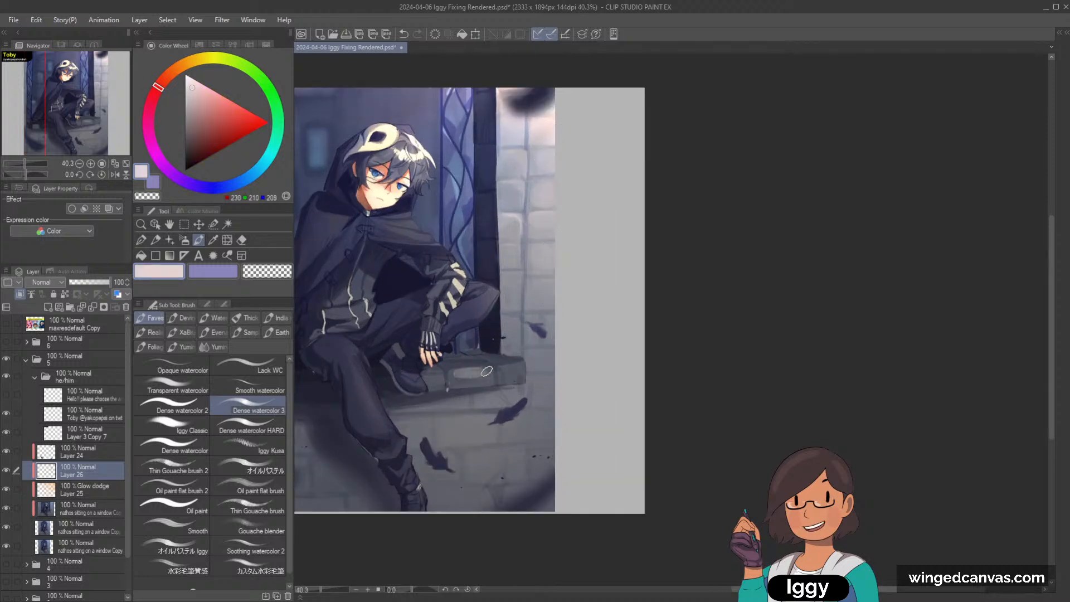
alt+click(466, 370)
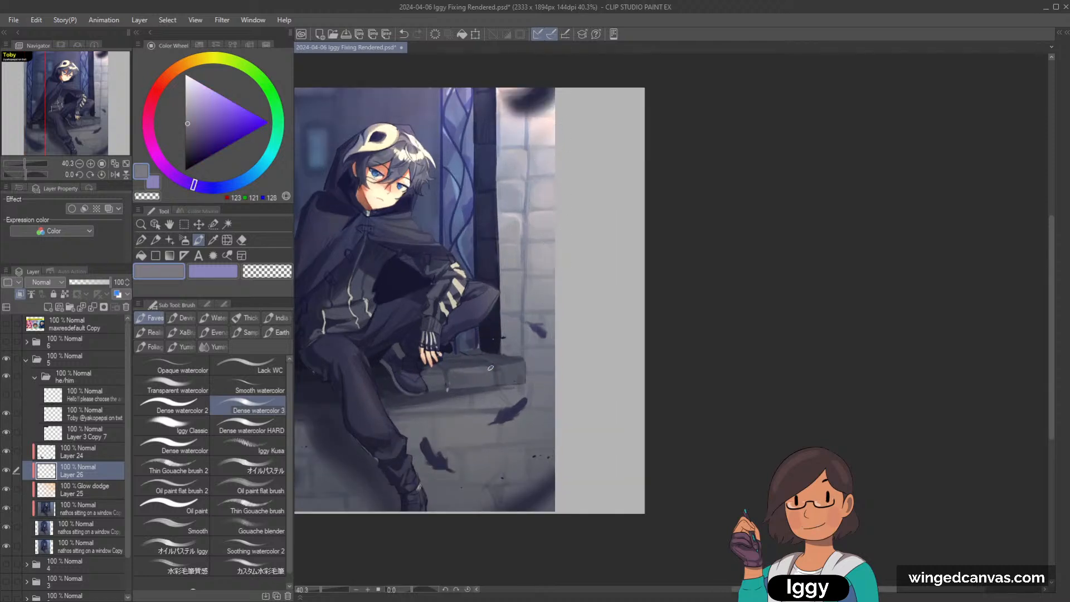
alt+click(552, 119)
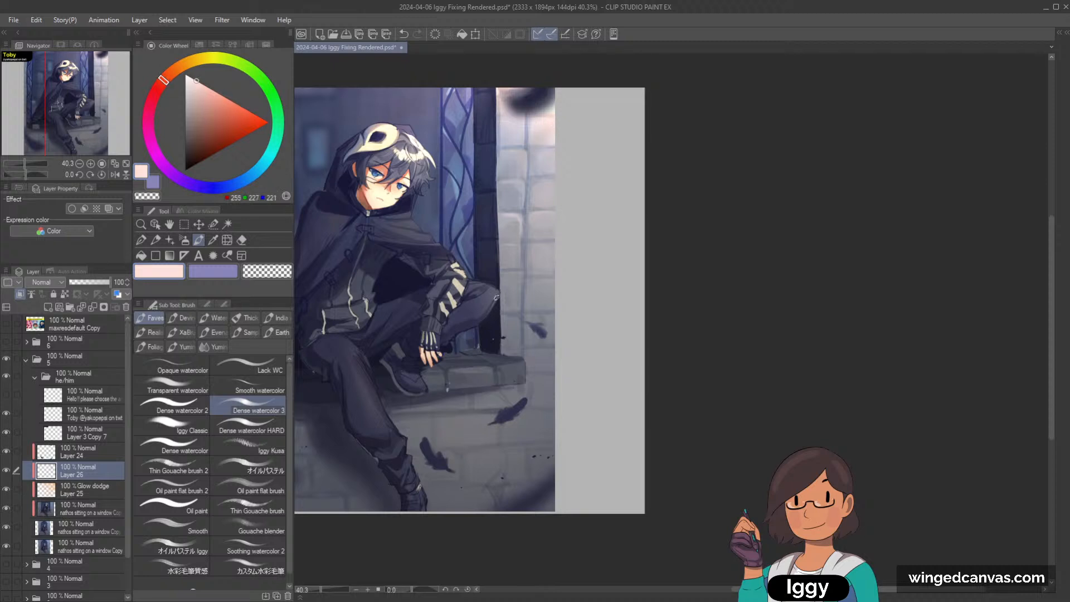
Refine the ledge's brick faces and seams with sampled greys (137, 133, 138), (108, 108, 117) and (115, 114, 121), and sample (192, 185, 190) for the wall.
alt+click(451, 376)
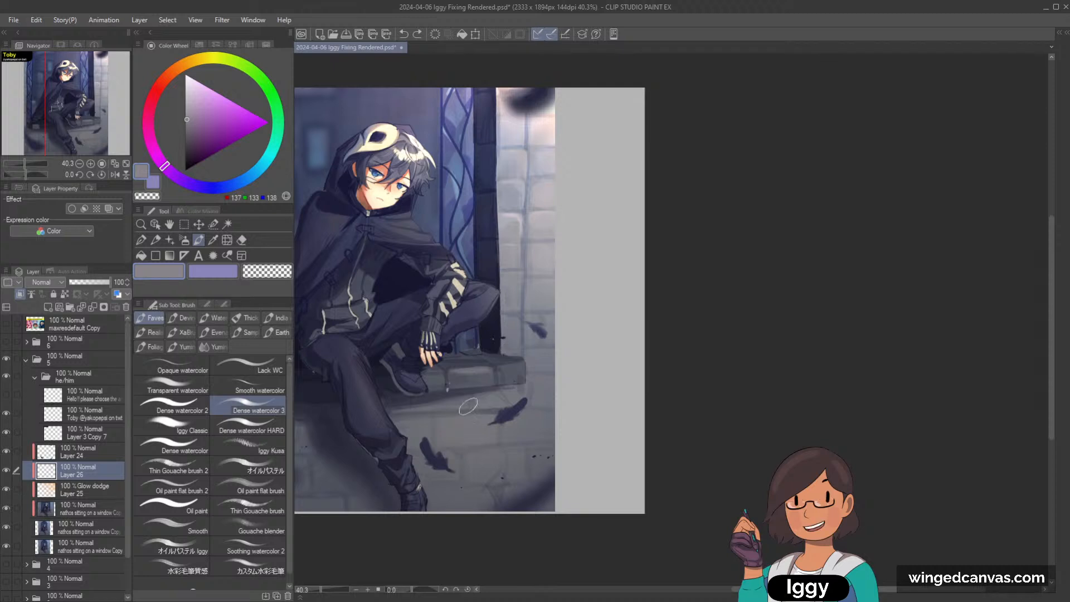
alt+click(455, 383)
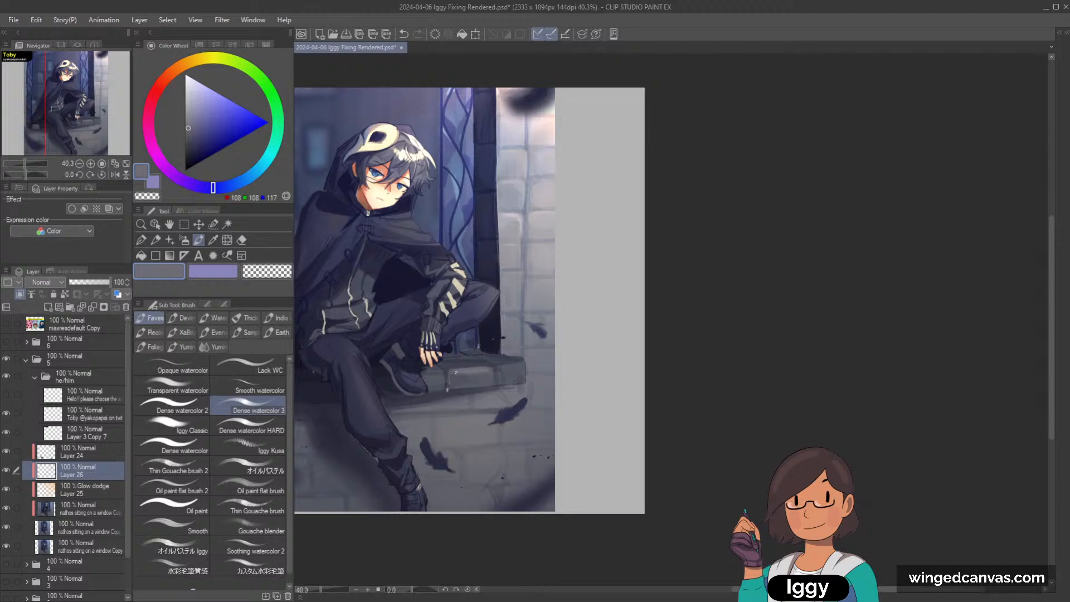
alt+click(506, 367)
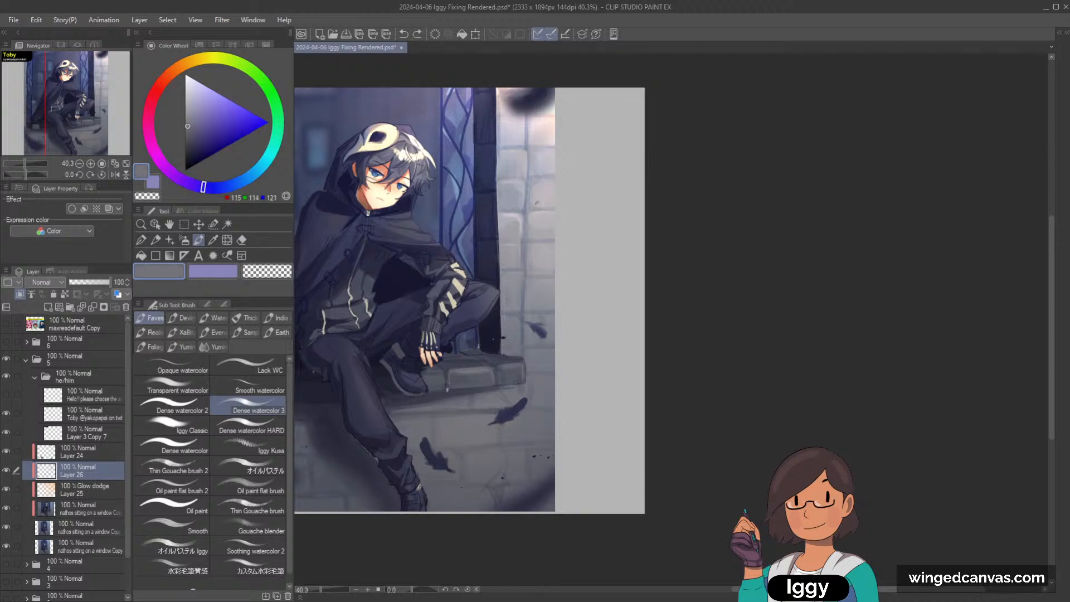
alt+click(559, 201)
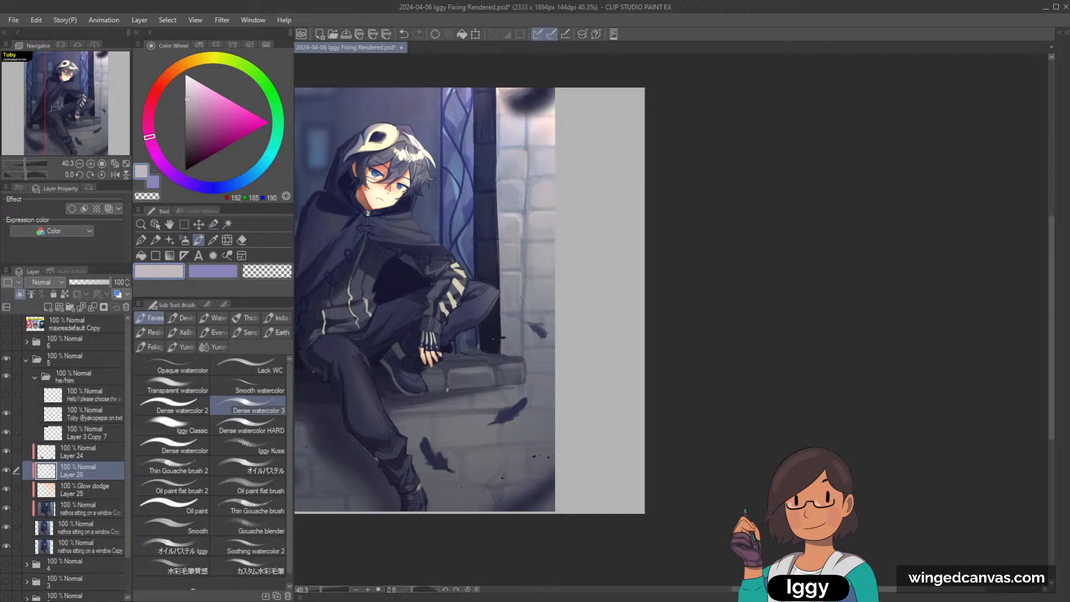
Examine the whole painting at several zoom levels to judge the stonework and overall lighting.
scroll(523, 316, down, 3)
scroll(522, 315, up, 2)
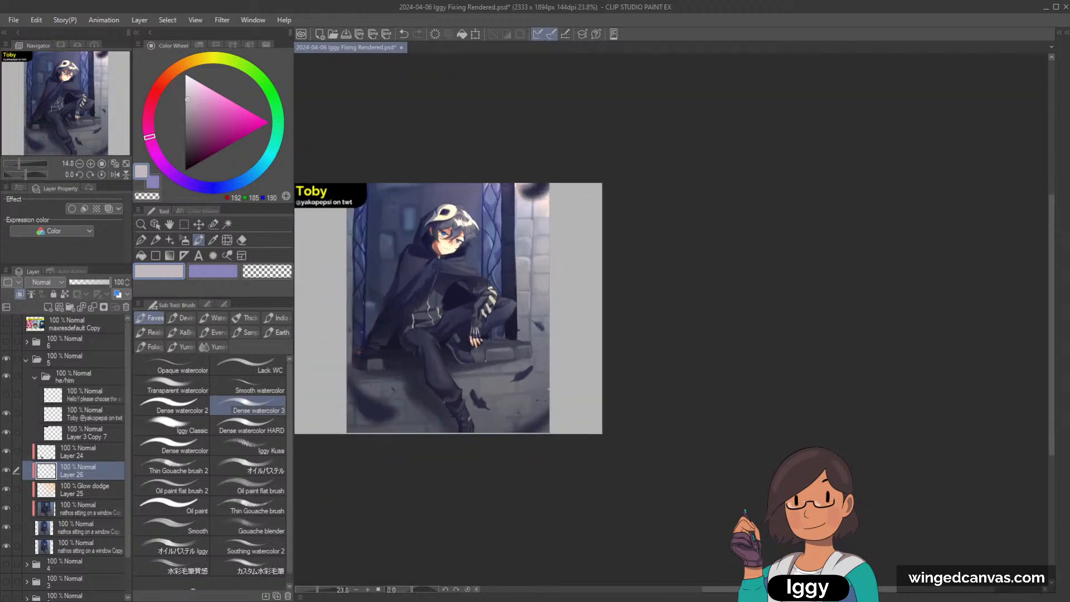
scroll(541, 426, up, 1)
scroll(544, 423, up, 1)
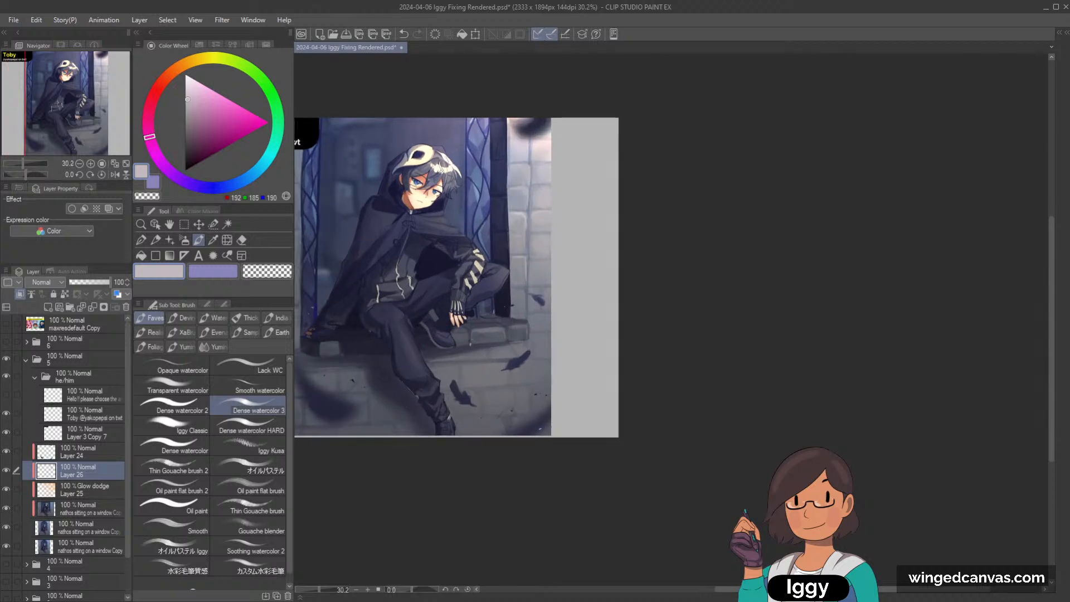
scroll(539, 427, up, 2)
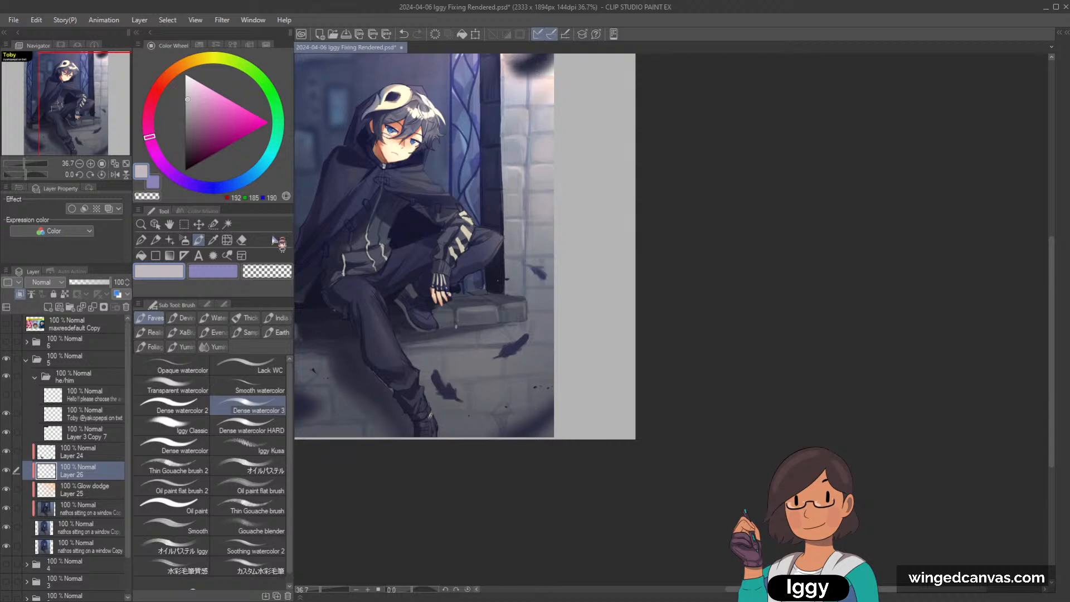
click(114, 164)
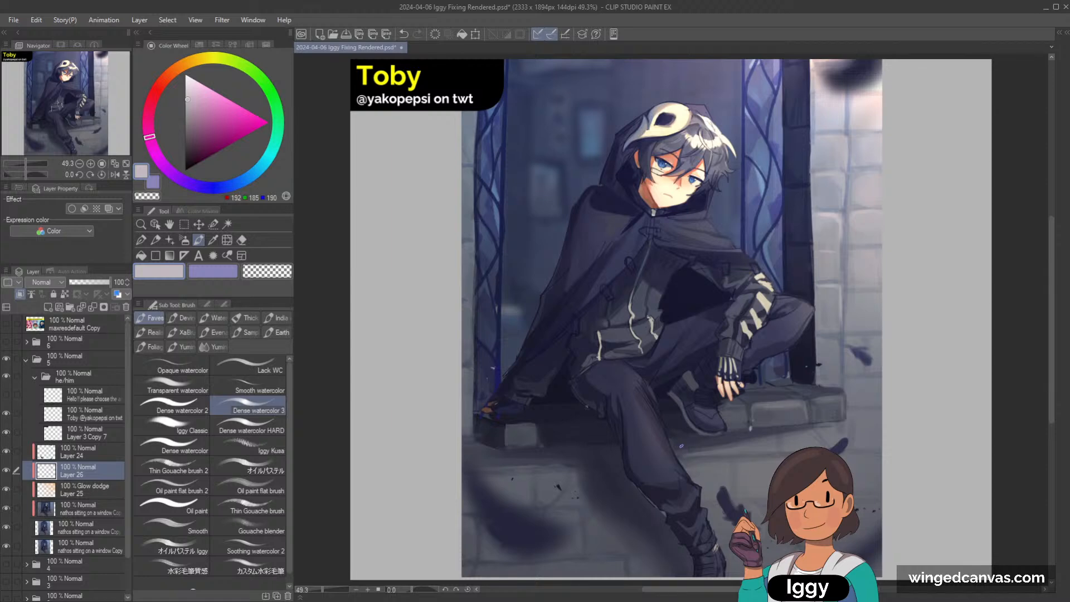
key(ctrl+minus)
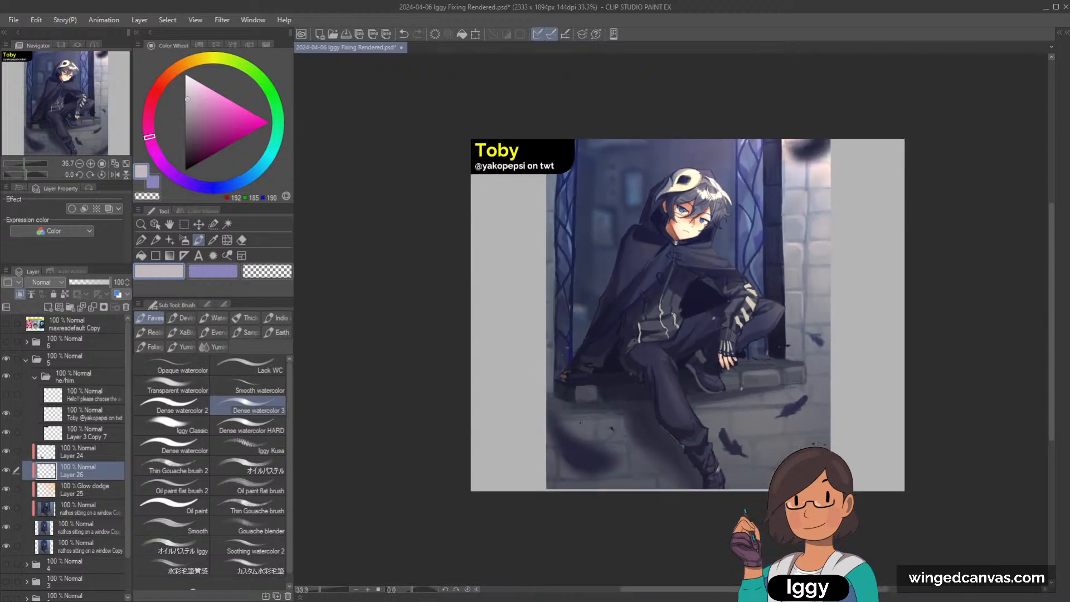
drag(677, 312, 535, 285)
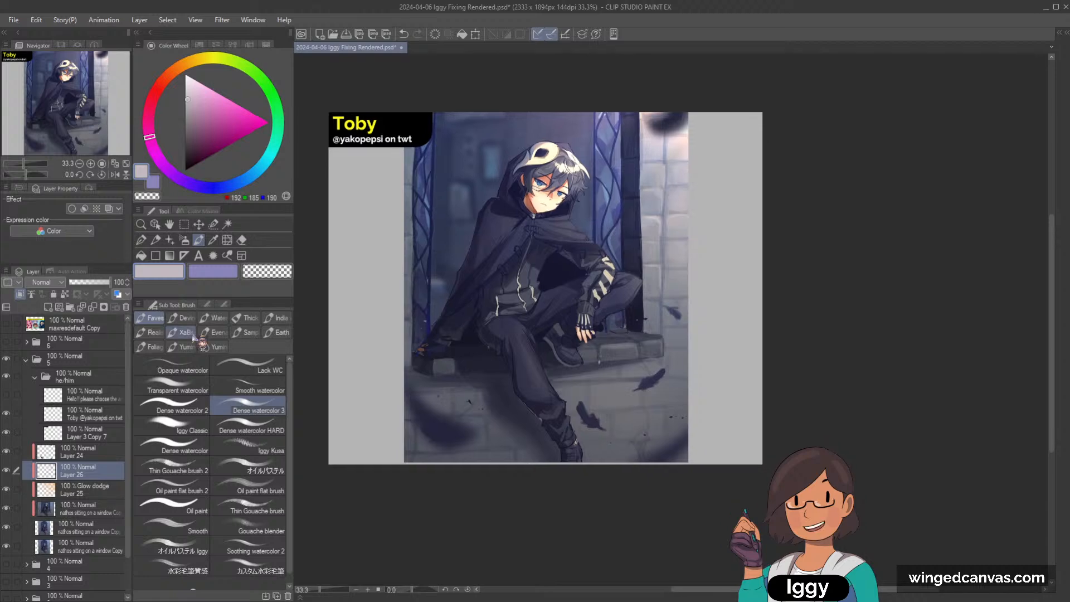
scroll(716, 271, down, 1)
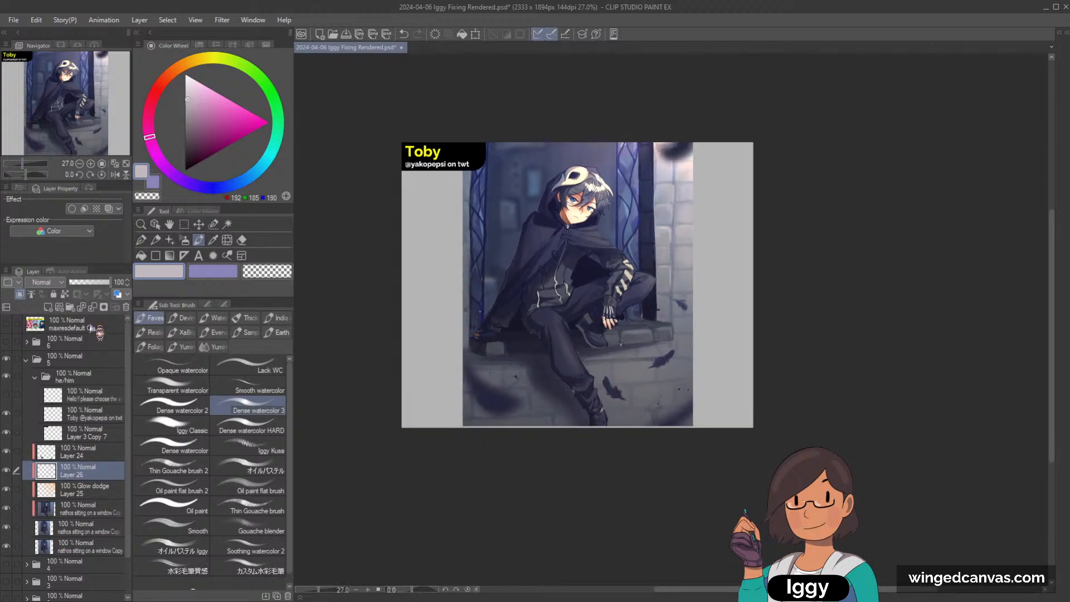
Try to group Layer 24, Layer 26 and the Glow dodge Layer 25 in a new folder with their individual clipping removed.
drag(82, 449, 71, 307)
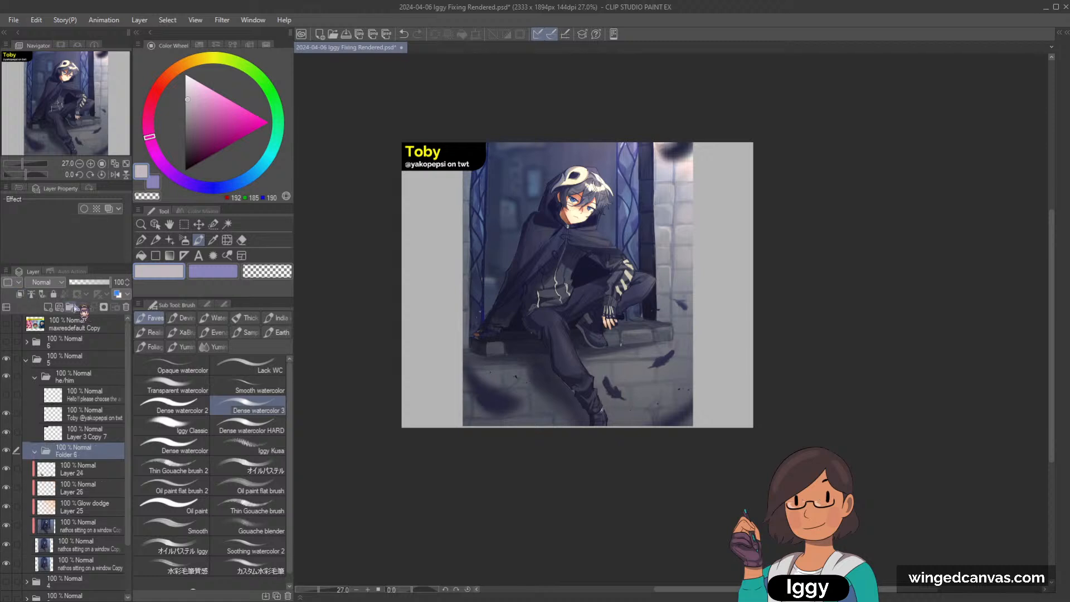
click(104, 473)
shift+click(109, 506)
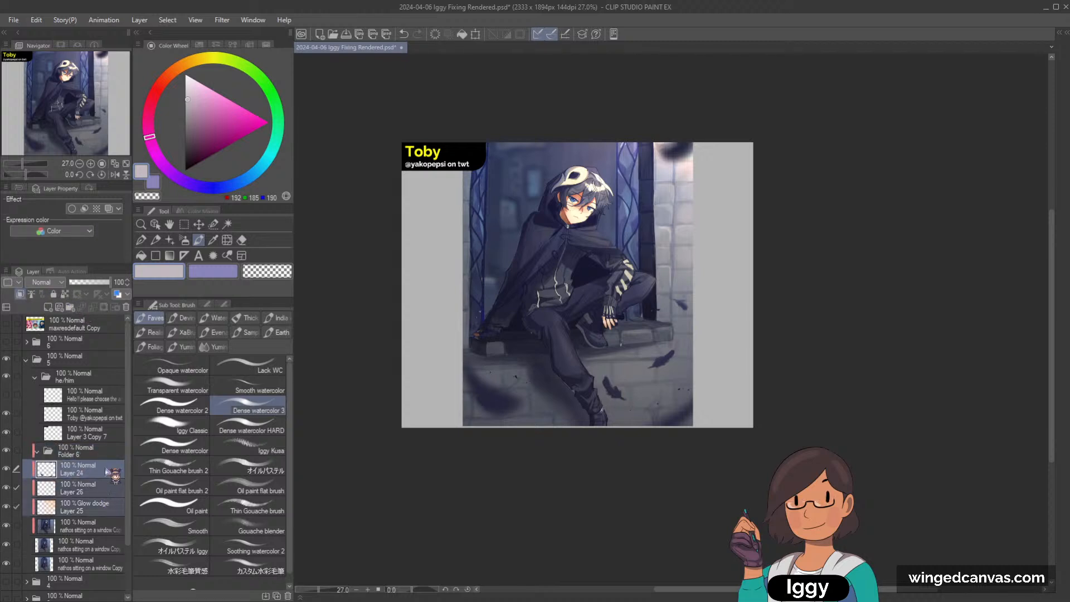
click(20, 294)
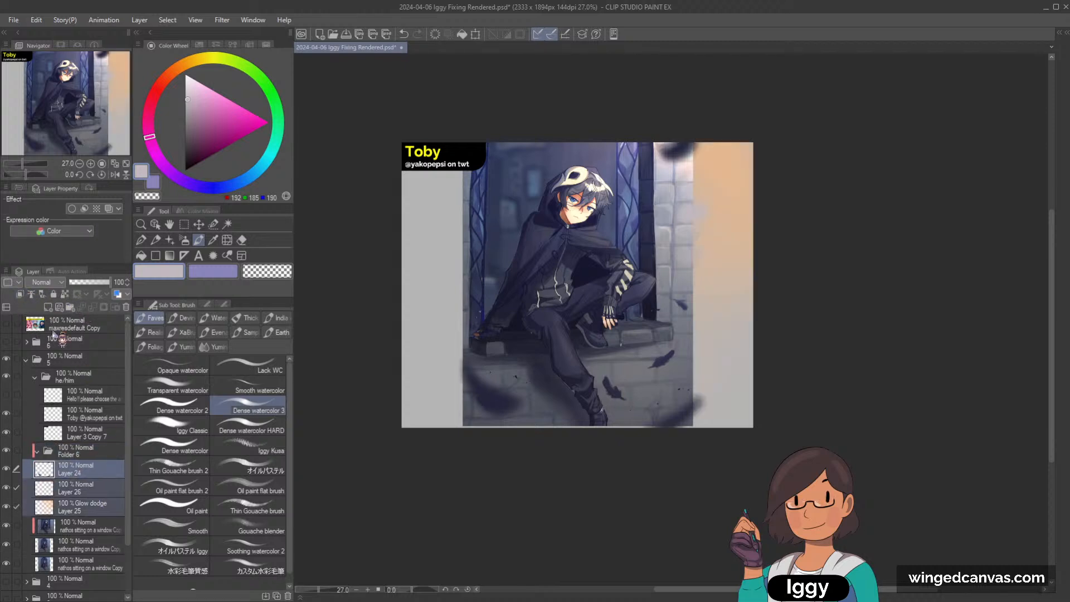
drag(94, 475, 103, 458)
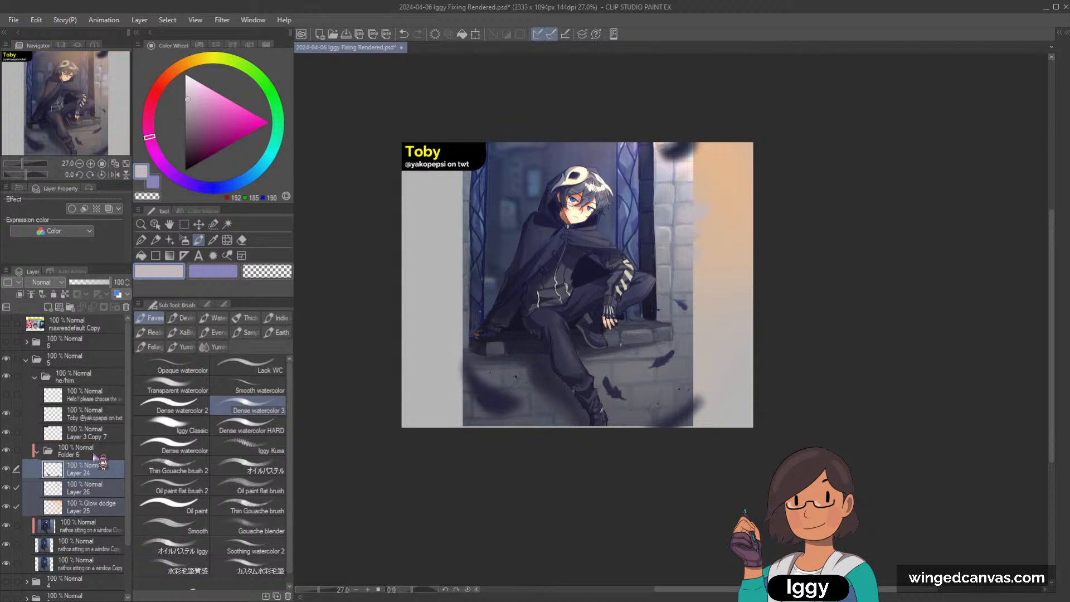
mouse_move(42, 298)
mouse_down()
mouse_move(55, 299)
mouse_move(119, 529)
mouse_up()
key(ctrl+z)
key(ctrl+z)
key(ctrl+z)
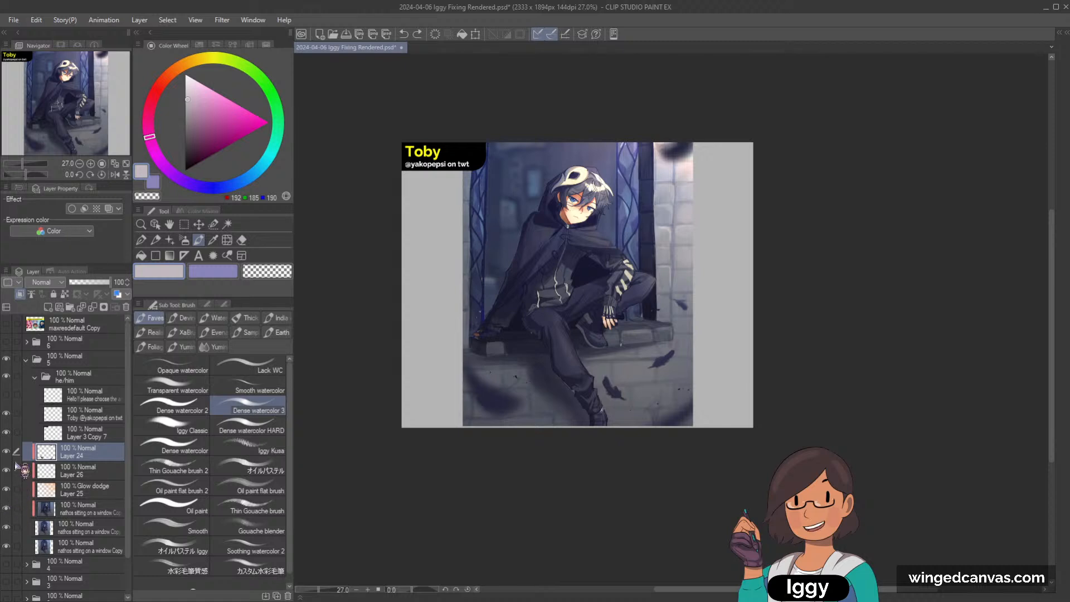
Compare the painting with and without Layer 24, Layer 26 and the Glow dodge Layer 25.
click(6, 451)
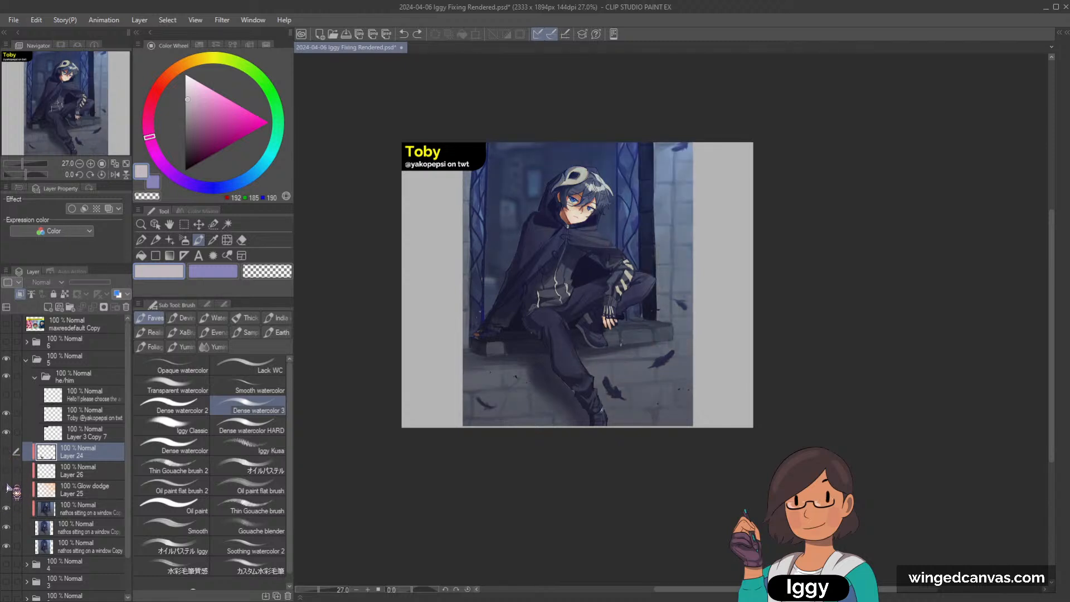
click(6, 452)
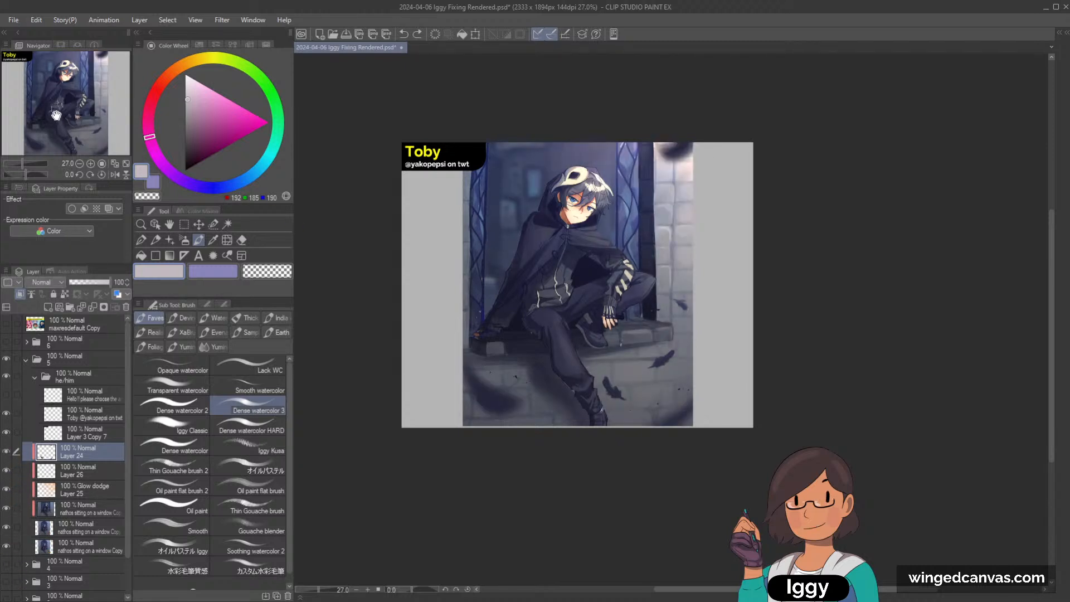
drag(502, 312, 364, 275)
scroll(388, 304, up, 2)
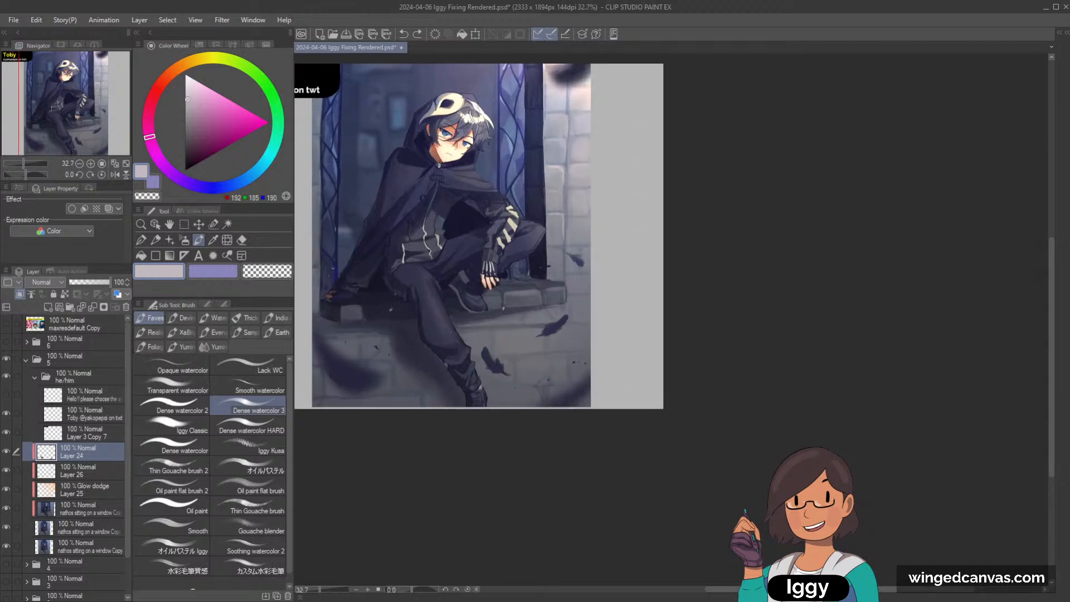
scroll(396, 308, down, 5)
scroll(445, 244, up, 1)
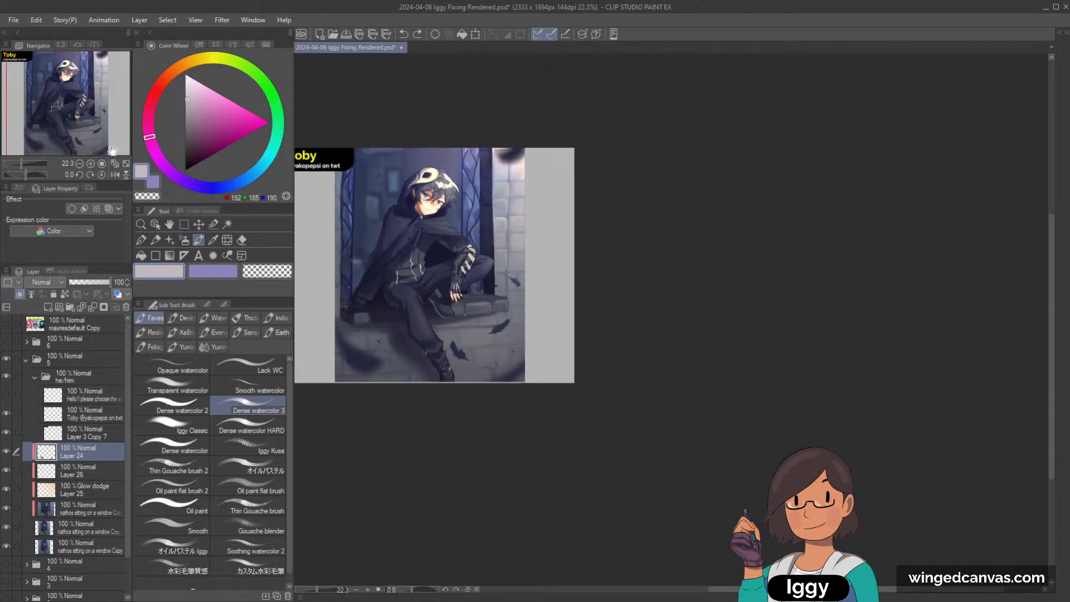
drag(112, 150, 112, 142)
On the Glow dodge Layer 25, airbrush a soft glow in its sampled orange (254, 187, 123) above the character's head.
click(184, 239)
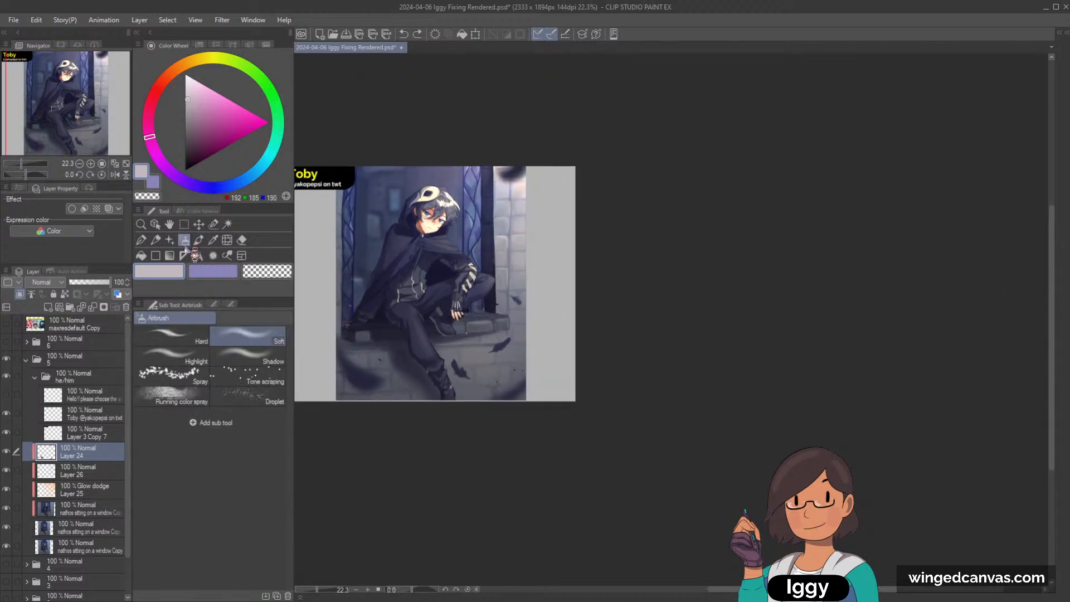
click(89, 490)
click(199, 241)
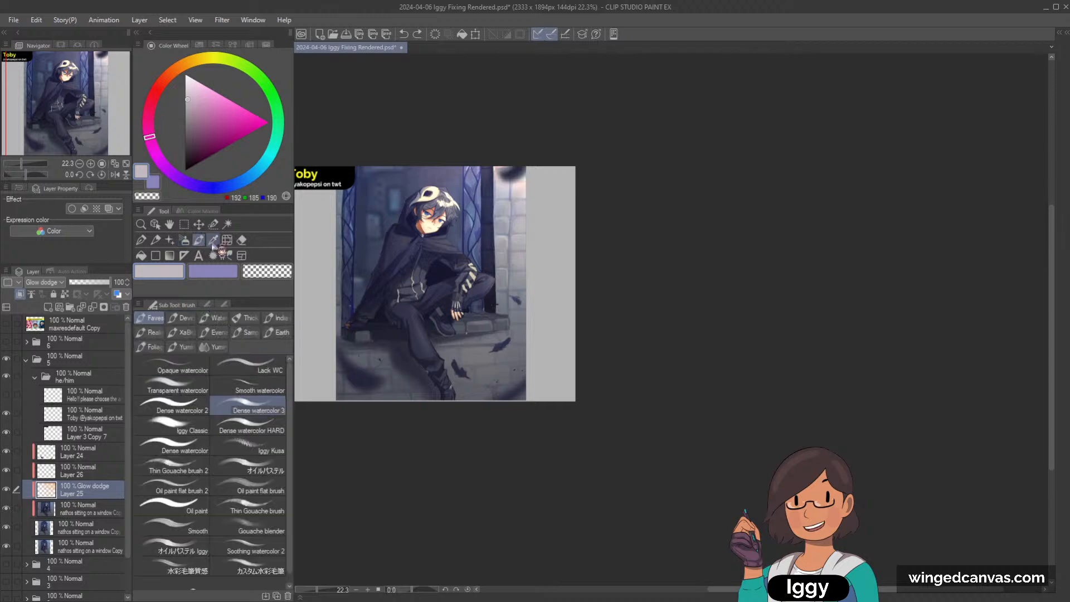
click(213, 240)
click(490, 175)
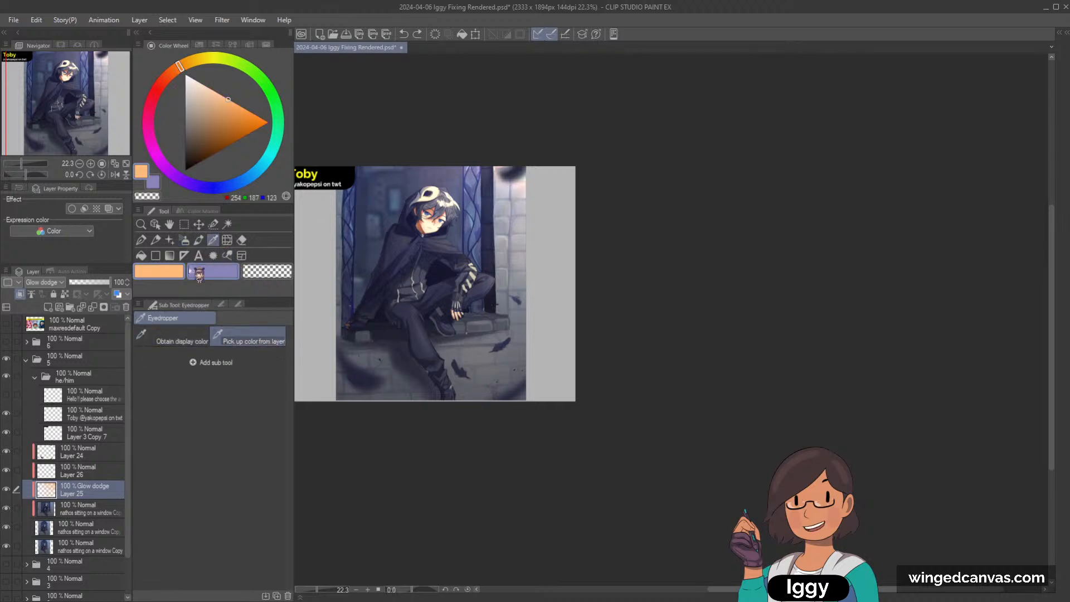
click(185, 240)
click(198, 241)
click(184, 240)
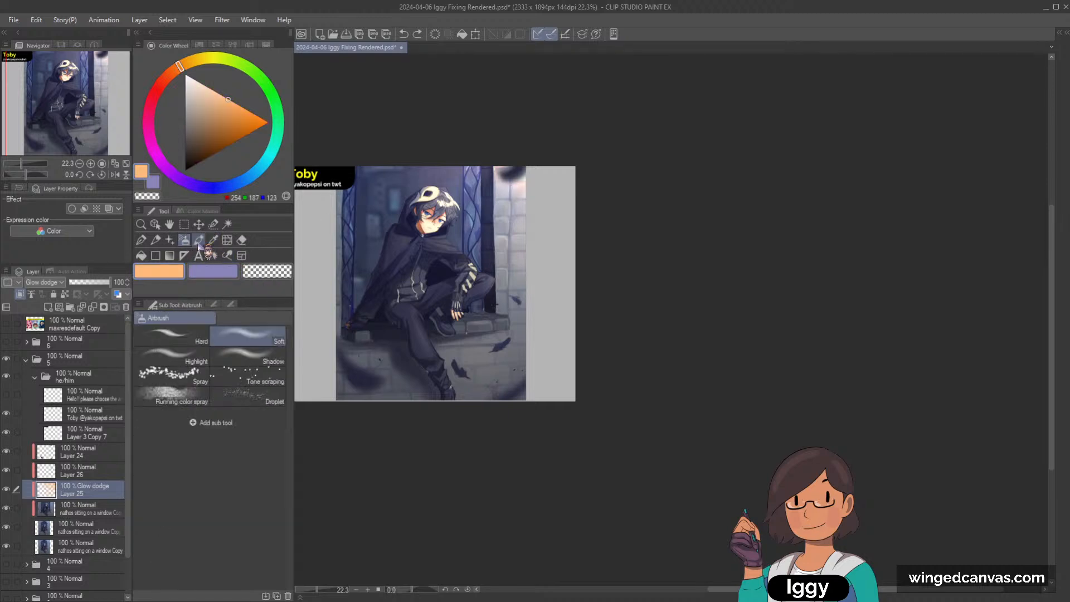
drag(361, 191, 394, 149)
key(ctrl+z)
drag(377, 188, 417, 144)
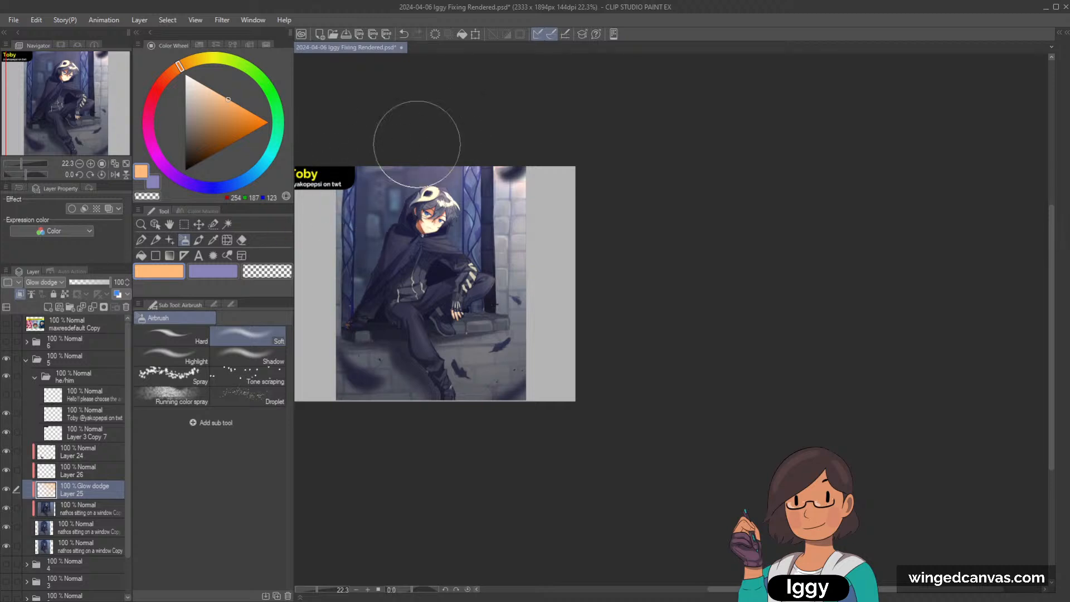
Try an airbrushed glow along the painting's lower-left edge on the Glow dodge layer.
drag(322, 407, 387, 426)
key(ctrl+z)
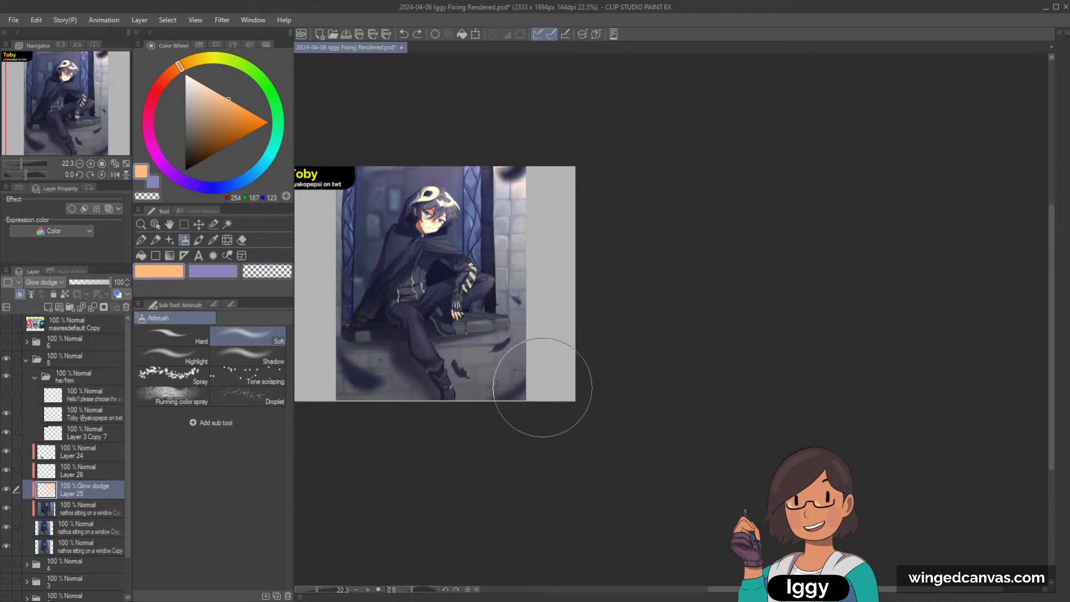
Examine the painting's overall lighting, composition and feather placement while varying the zoom level.
drag(542, 387, 495, 420)
scroll(530, 382, down, 3)
scroll(530, 370, up, 3)
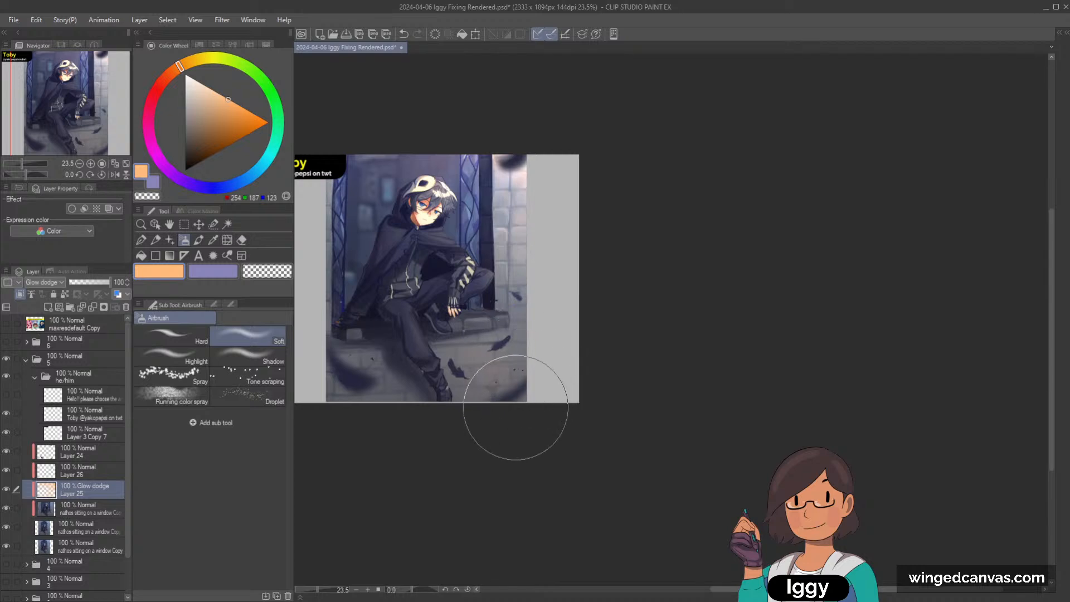
scroll(516, 409, up, 1)
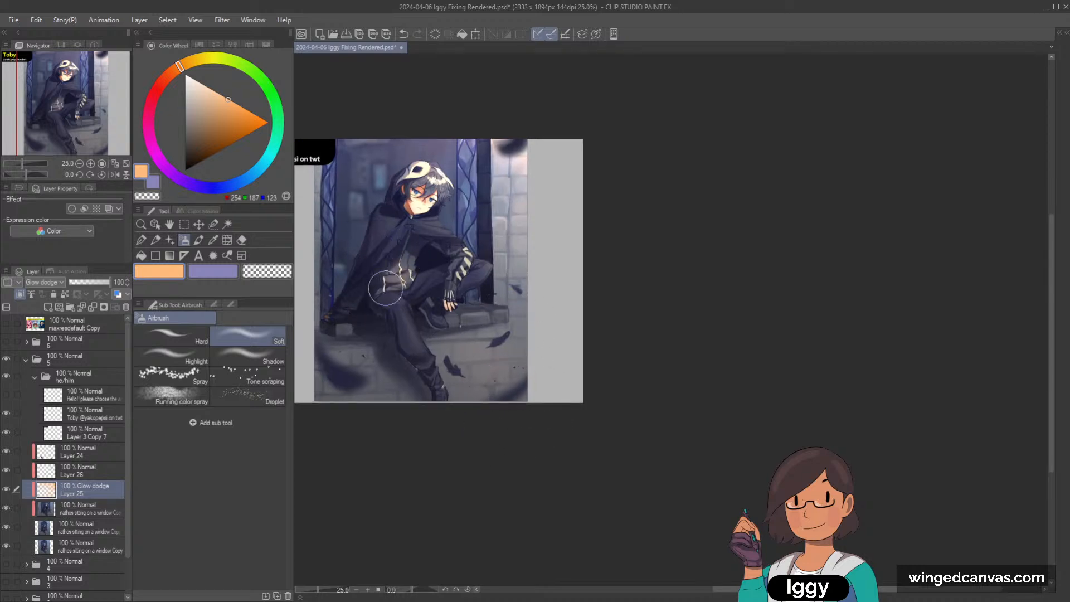
scroll(468, 178, down, 1)
scroll(458, 222, up, 2)
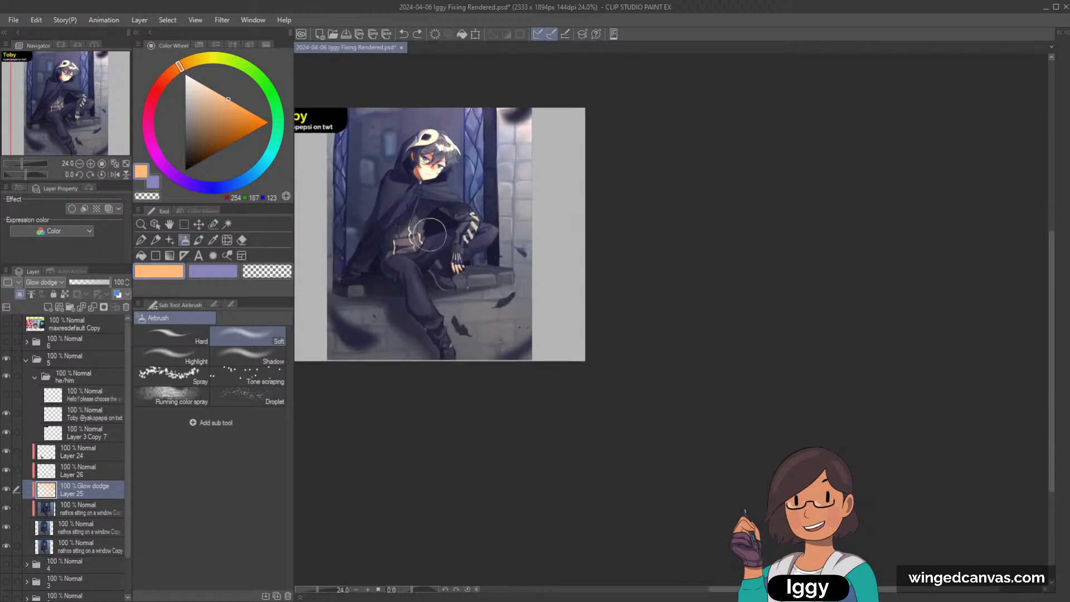
scroll(468, 189, down, 2)
scroll(483, 182, up, 1)
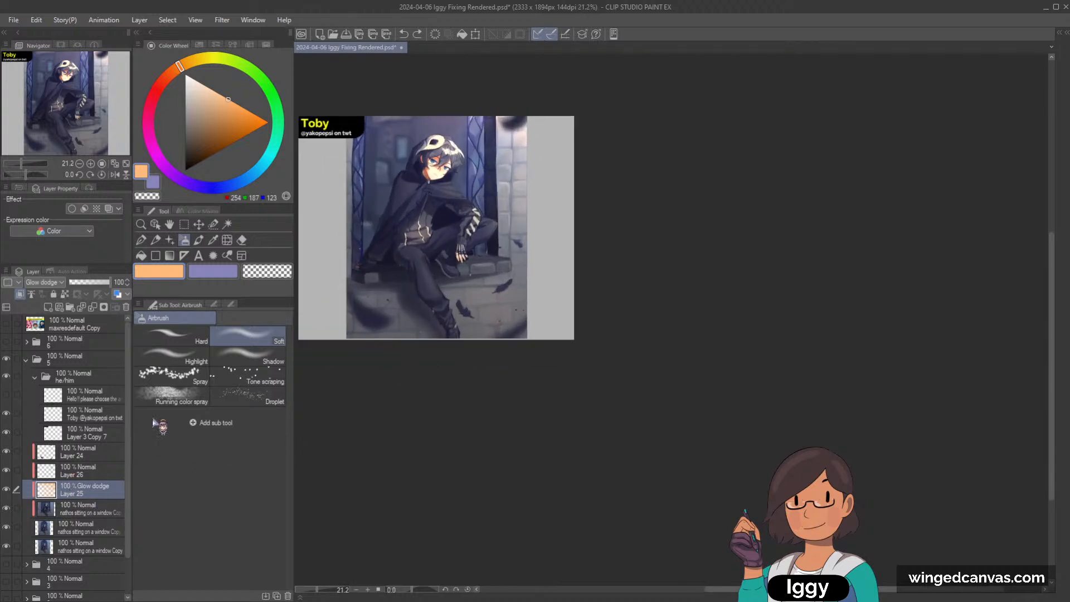
scroll(410, 242, up, 1)
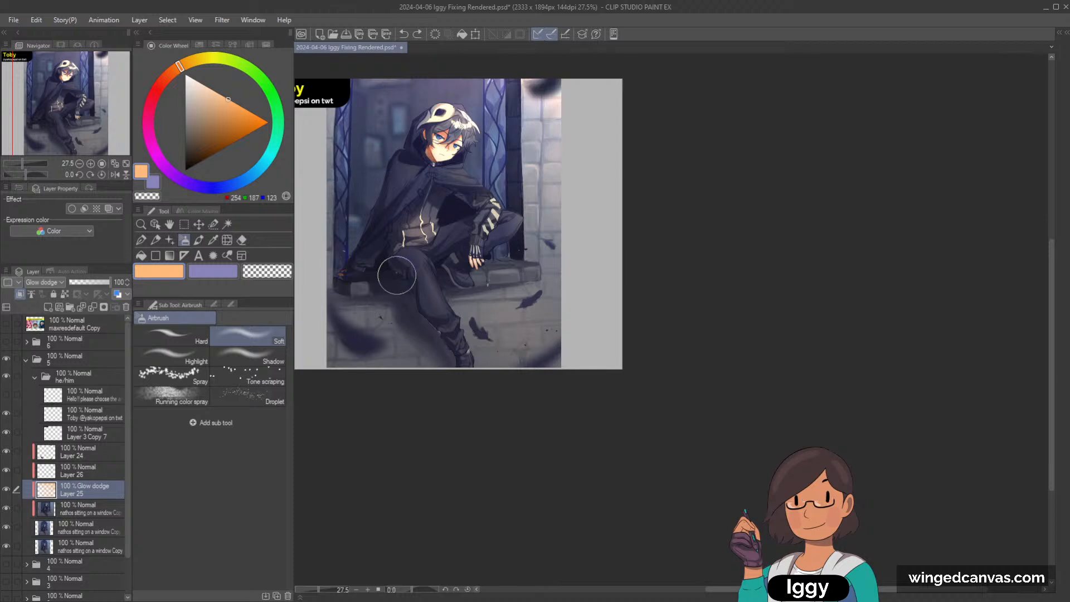
scroll(396, 276, down, 3)
scroll(400, 276, up, 1)
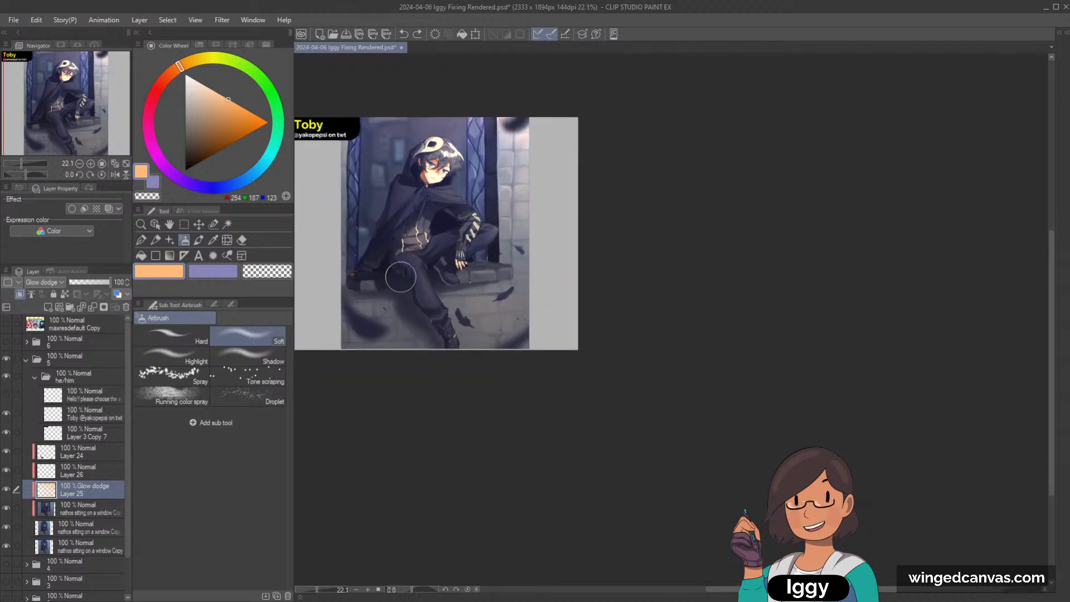
scroll(400, 276, up, 1)
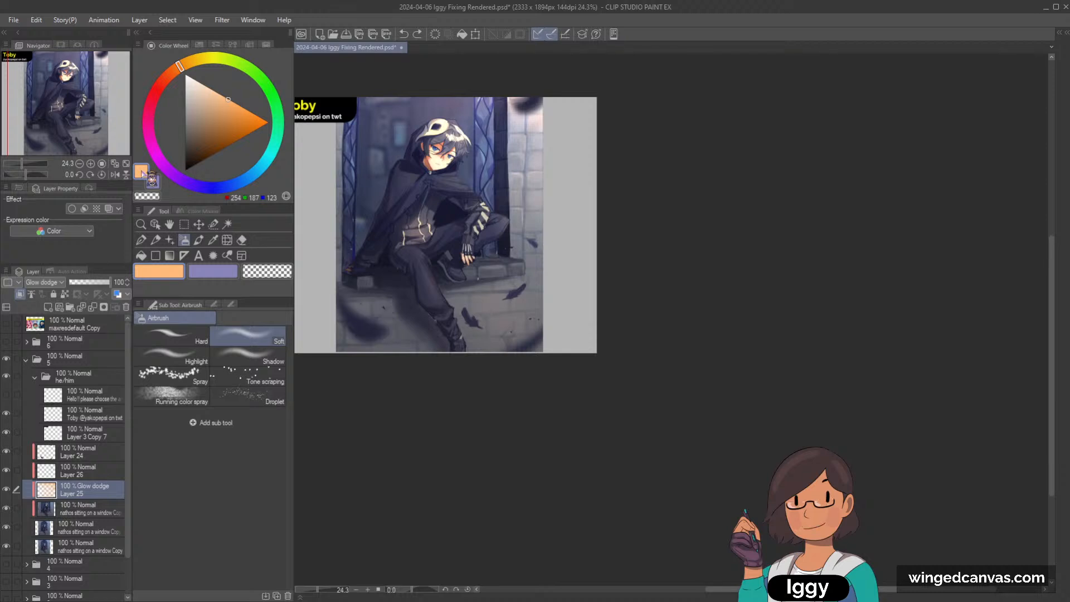
scroll(485, 164, down, 2)
scroll(486, 164, up, 2)
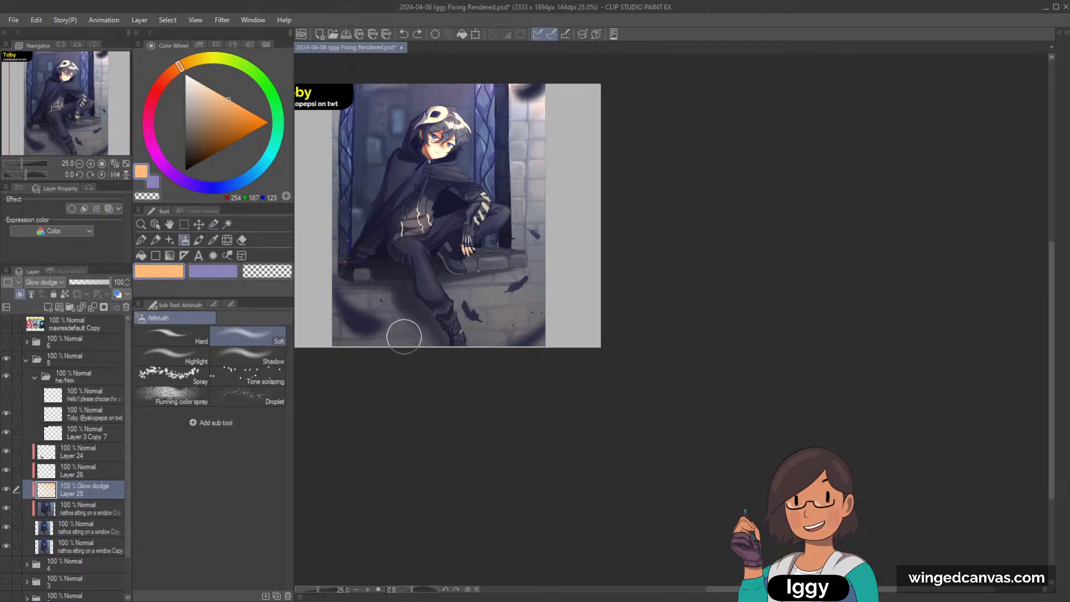
scroll(403, 336, down, 1)
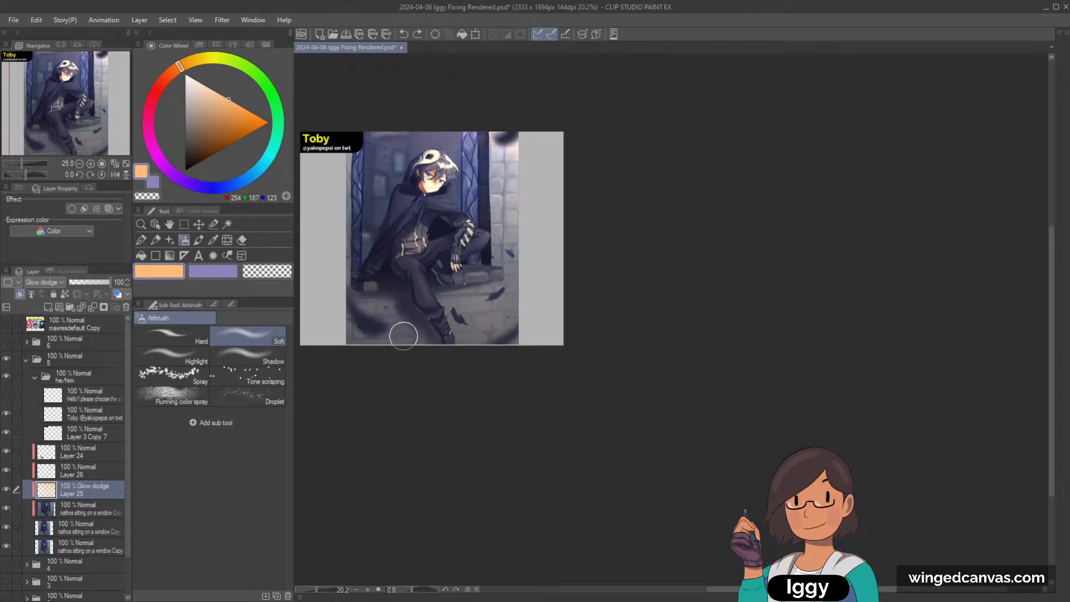
click(92, 452)
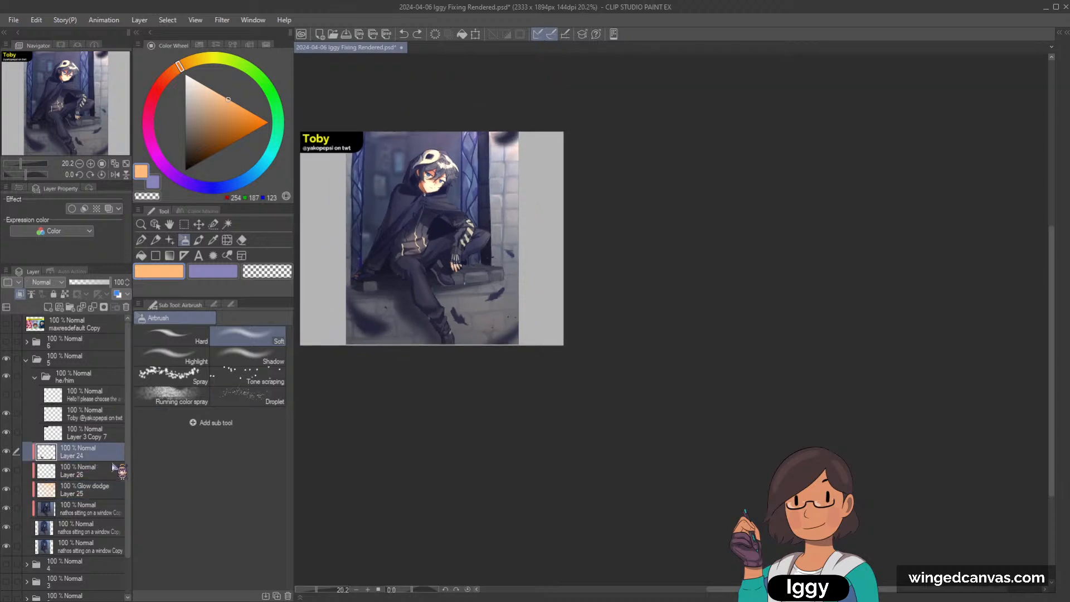
click(81, 307)
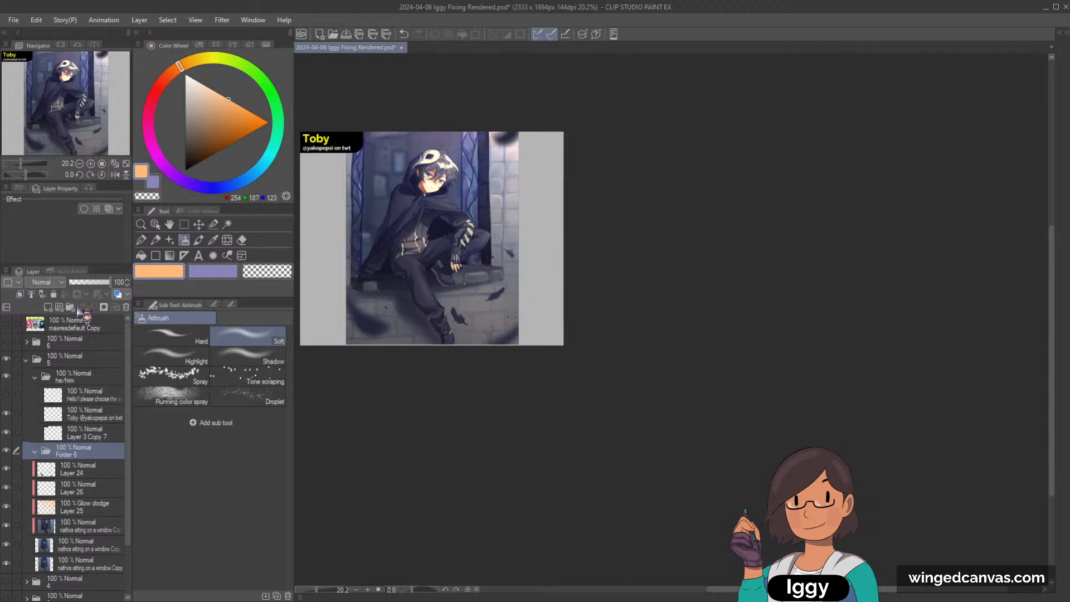
click(106, 469)
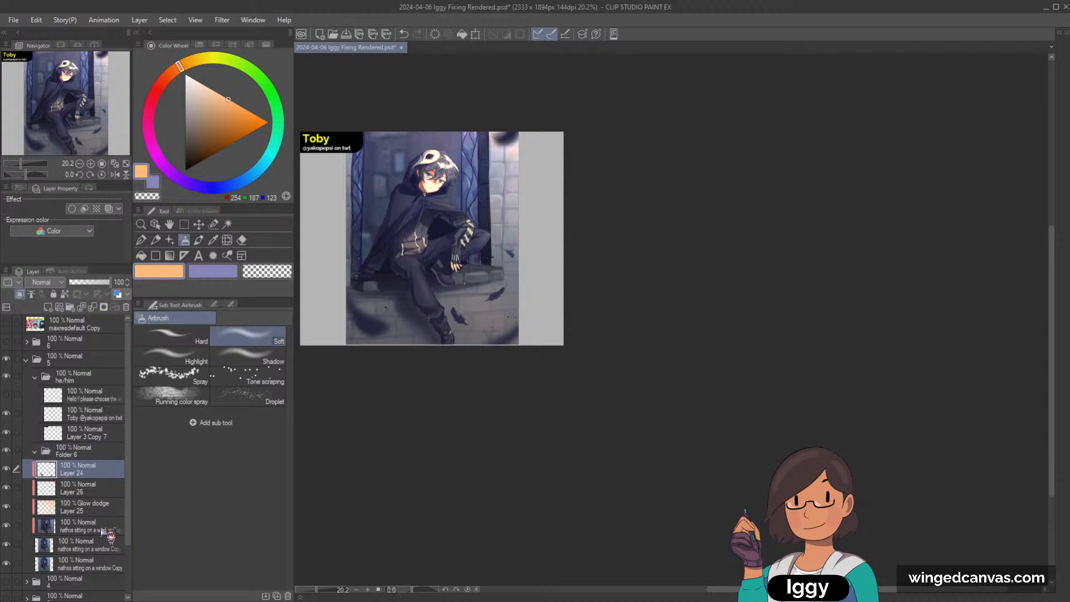
key(ctrl+z)
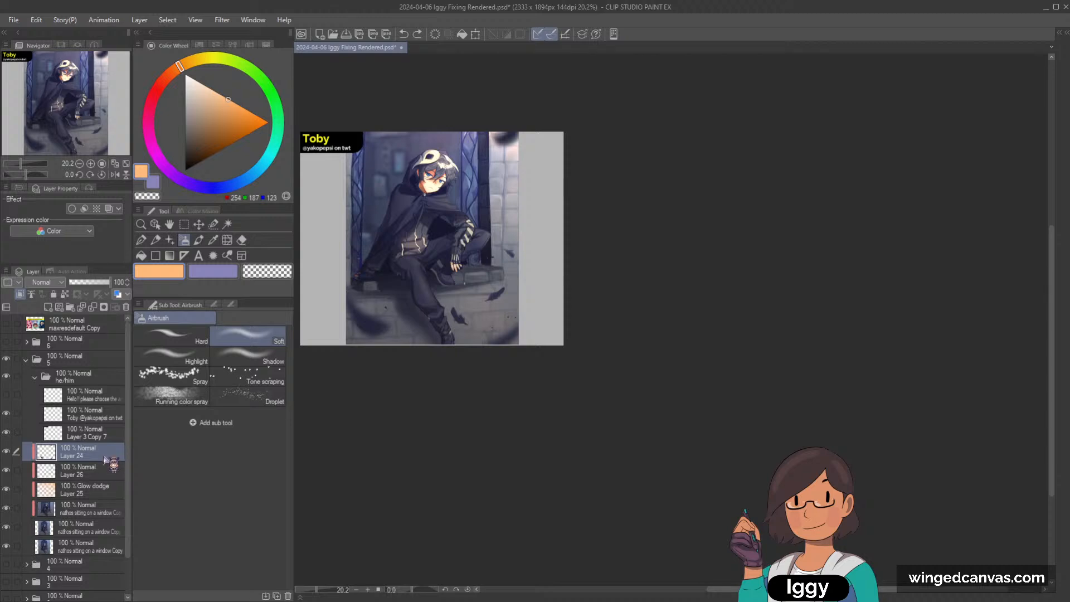
Merge Layer 24, Layer 26, the Glow dodge Layer 25 and the two painting copies directly beneath them into one layer.
shift+click(100, 527)
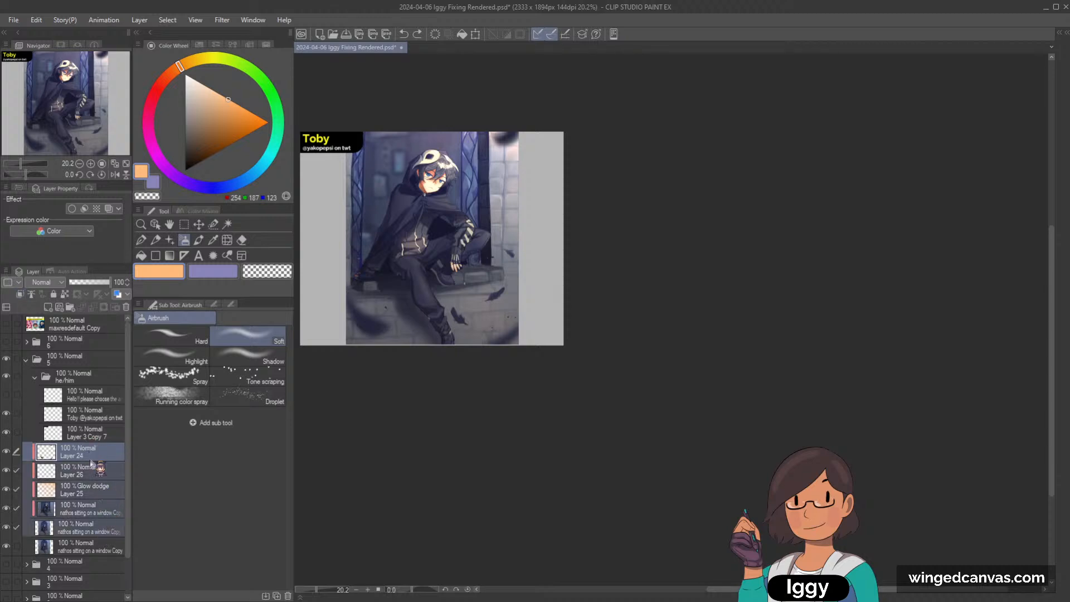
key(shift+alt+e)
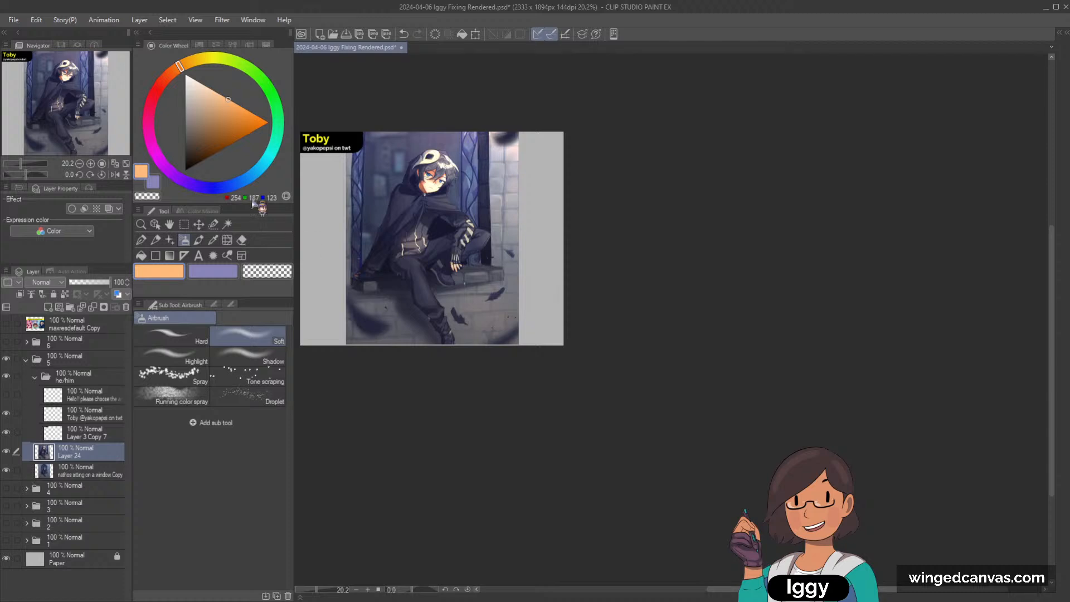
Compare the merged repaint on Layer 24 with the original artwork beneath it by toggling its visibility.
click(114, 163)
scroll(574, 319, down, 2)
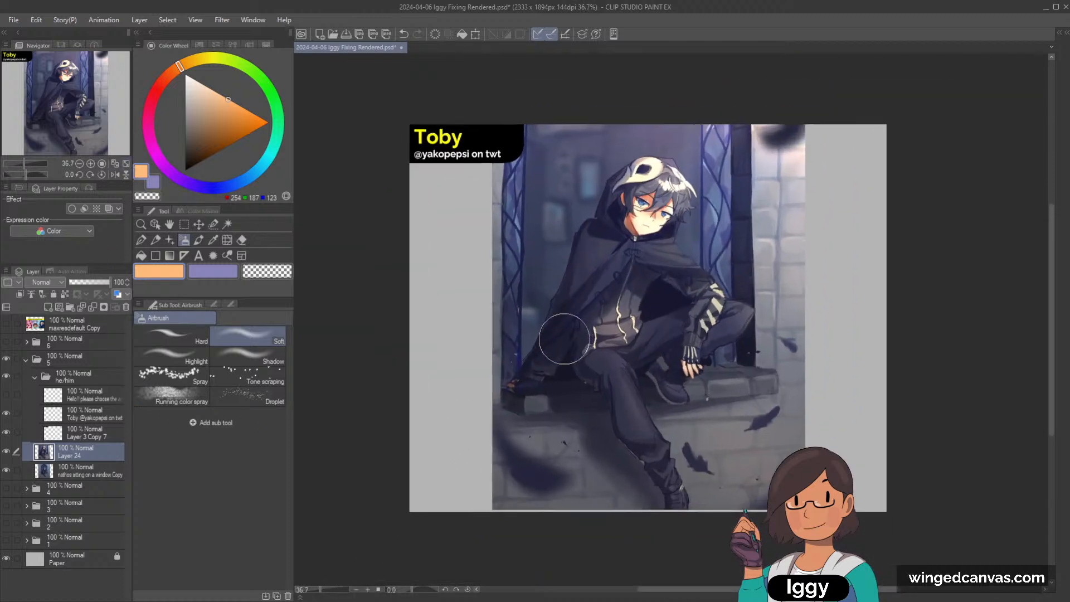
scroll(573, 319, down, 2)
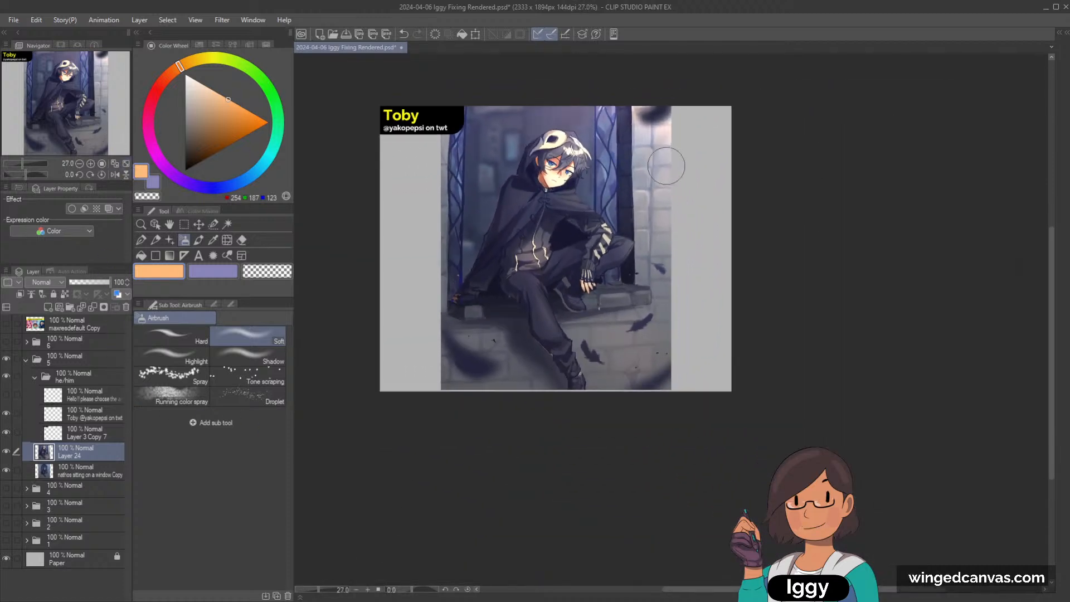
scroll(663, 165, down, 1)
scroll(668, 163, up, 1)
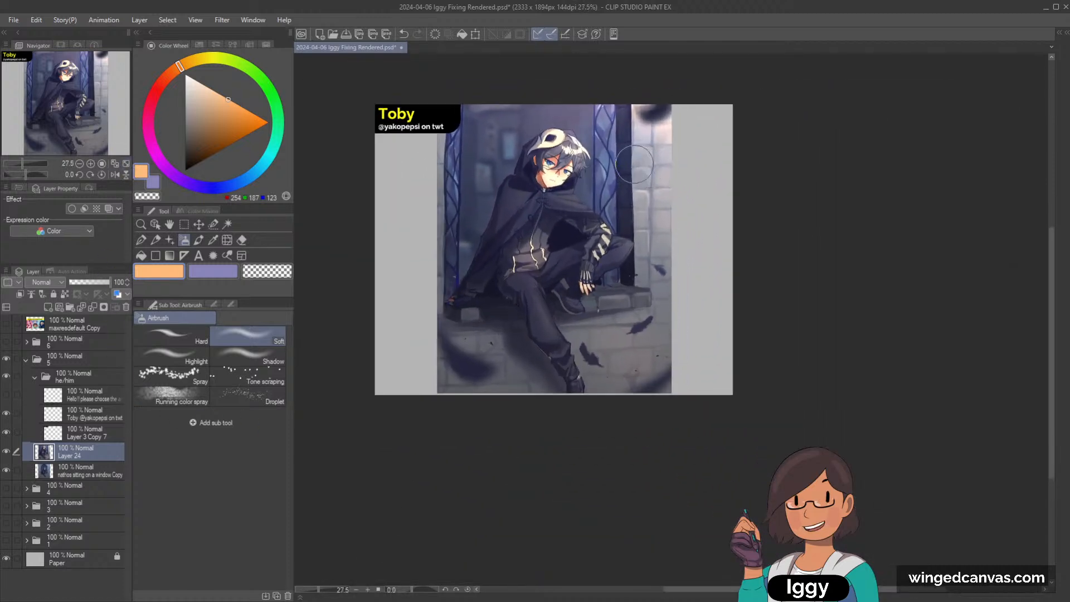
click(6, 451)
click(6, 451)
drag(688, 122, 641, 113)
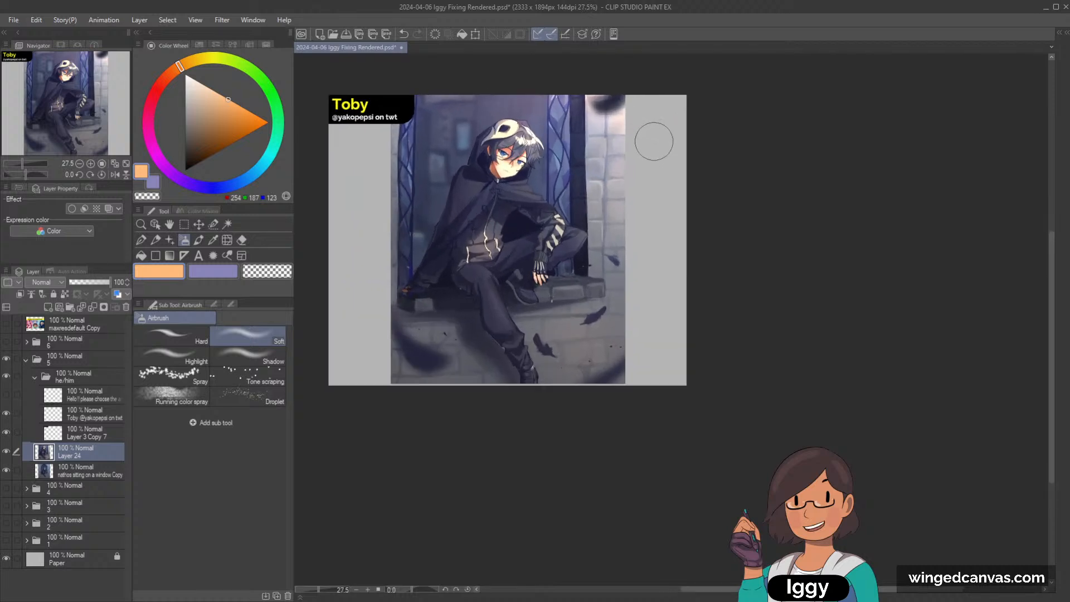
click(6, 452)
click(7, 452)
click(7, 452)
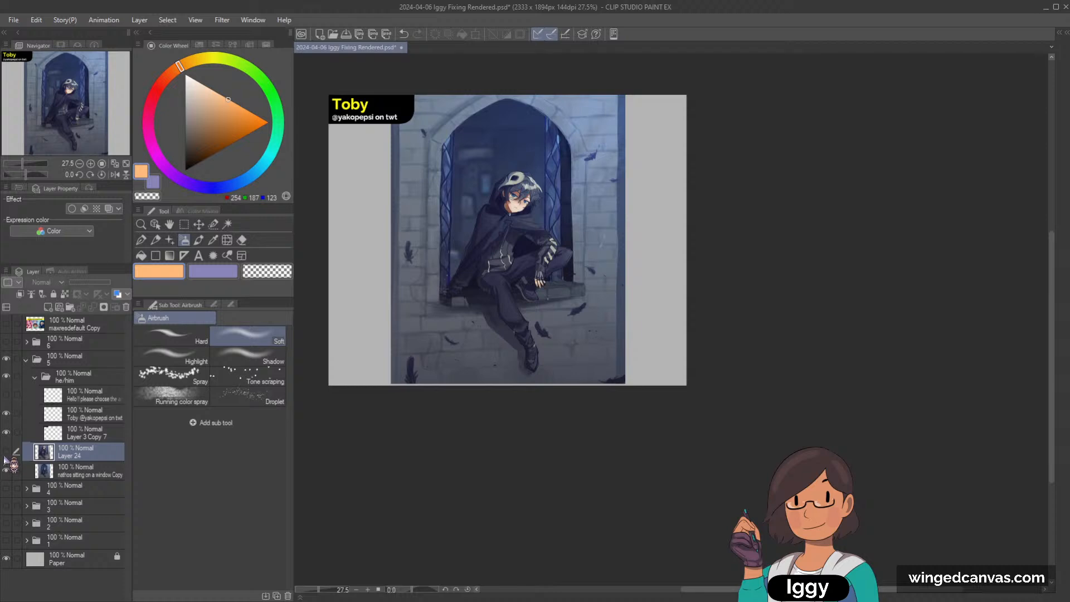
click(7, 452)
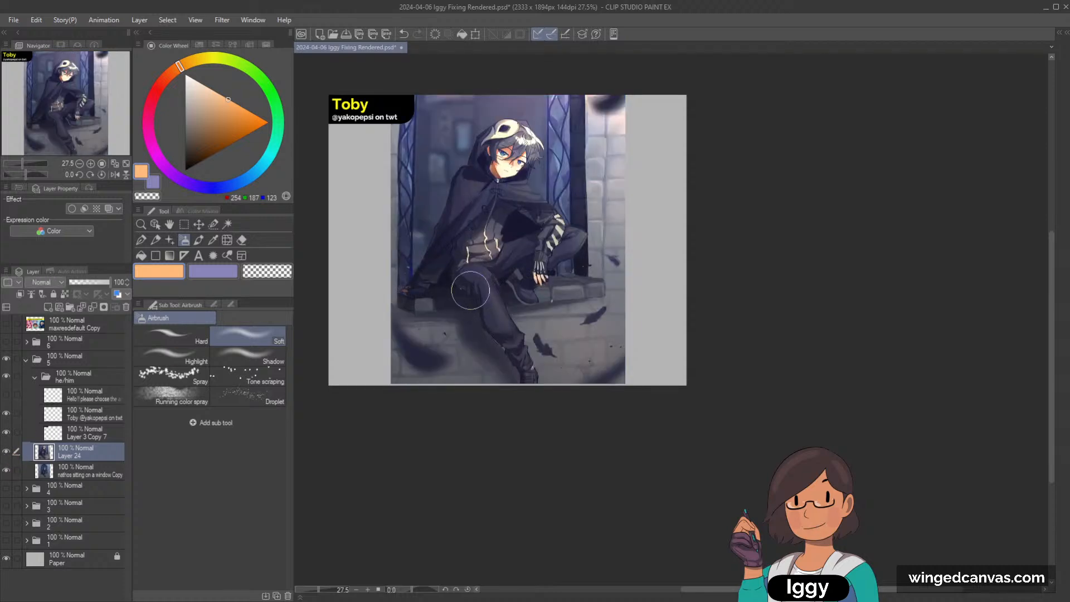
scroll(470, 290, up, 1)
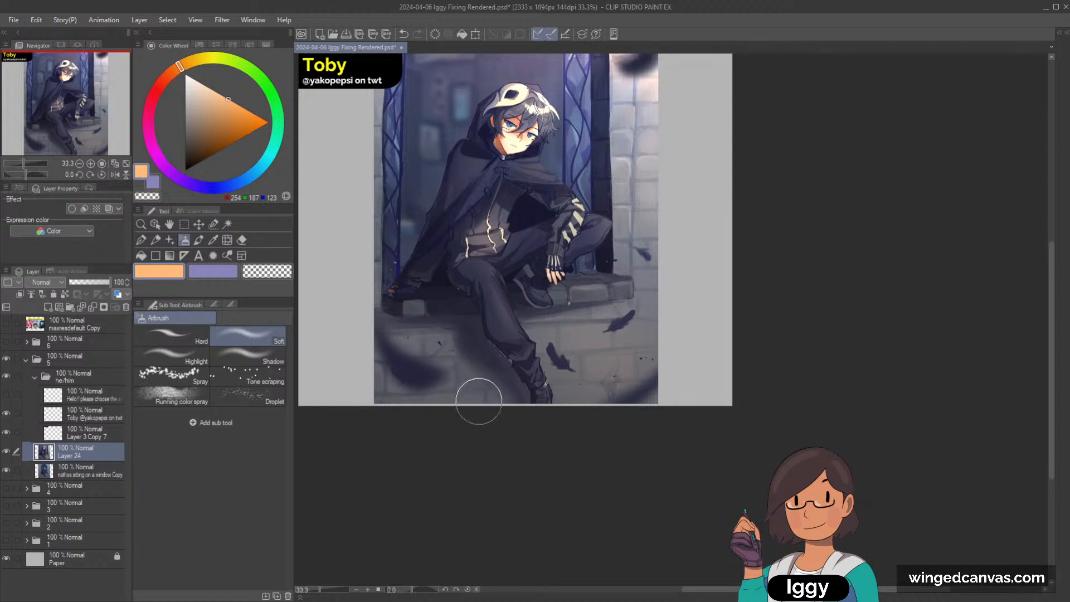
scroll(510, 334, down, 1)
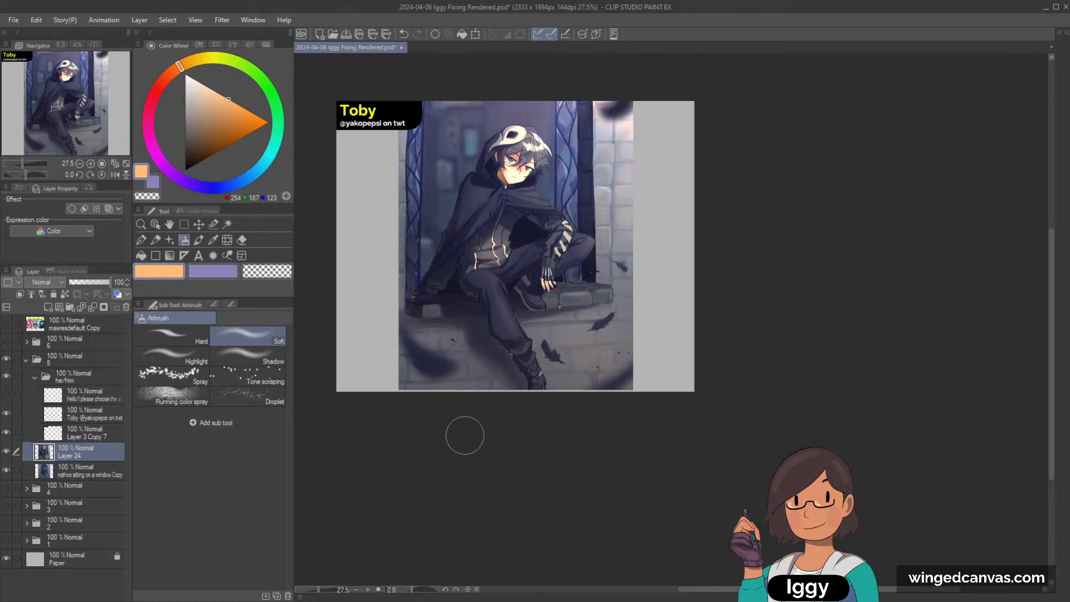
Hide Layer 24, duplicate the original painting layer and hide the lower copy.
click(7, 450)
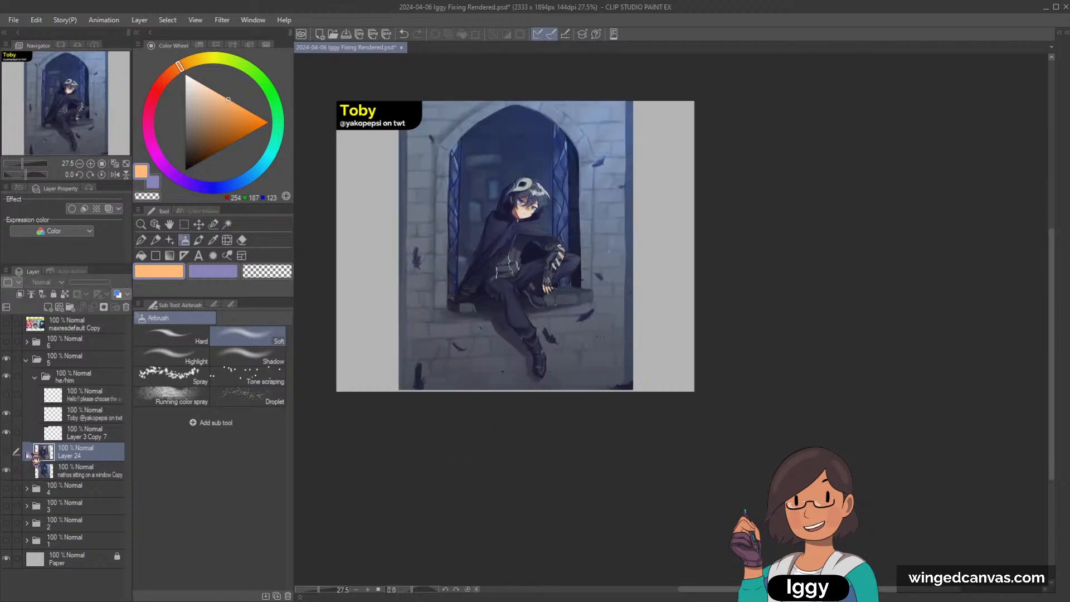
click(81, 475)
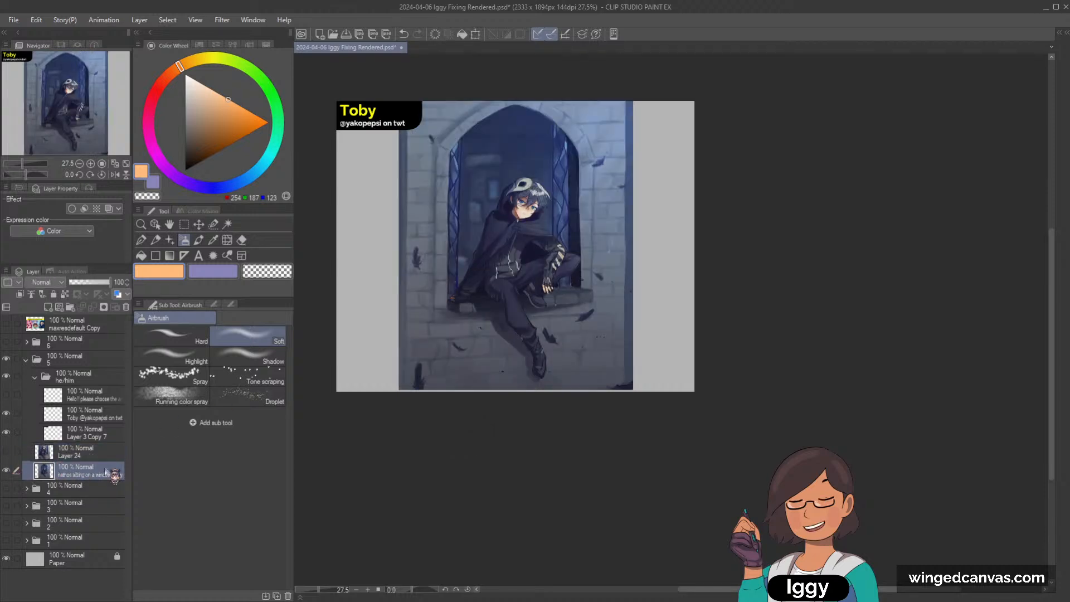
mouse_move(94, 471)
mouse_down()
mouse_move(96, 457)
mouse_move(100, 468)
mouse_up()
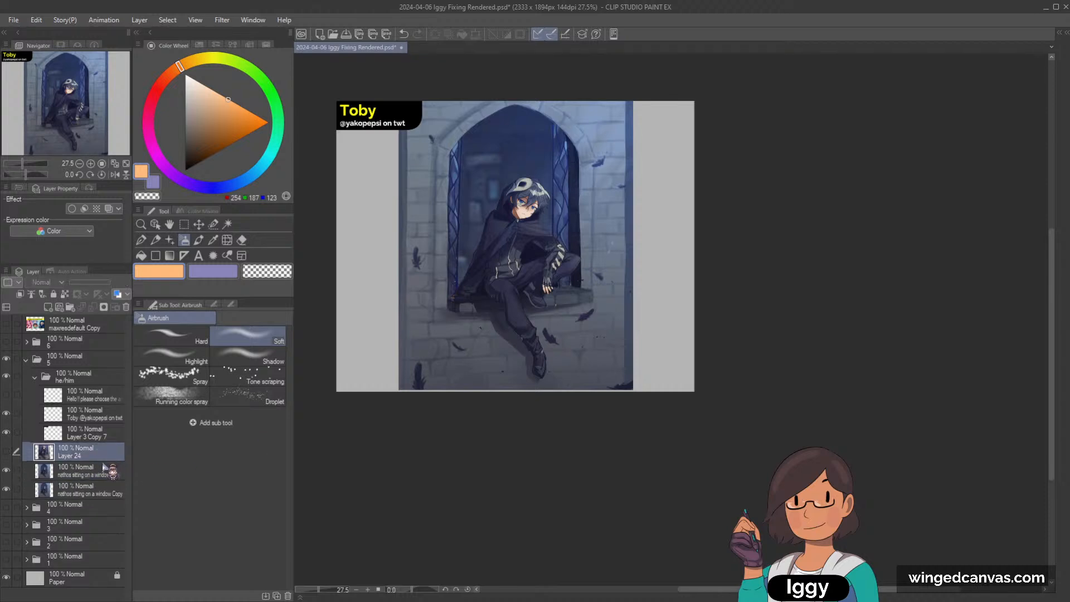
click(6, 489)
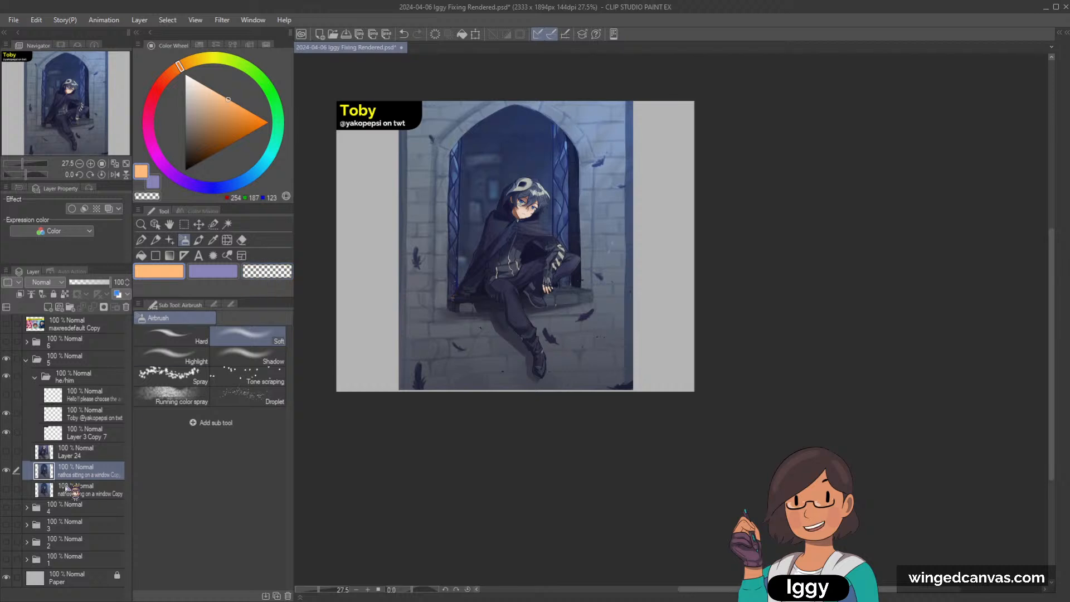
click(199, 224)
drag(549, 249, 524, 265)
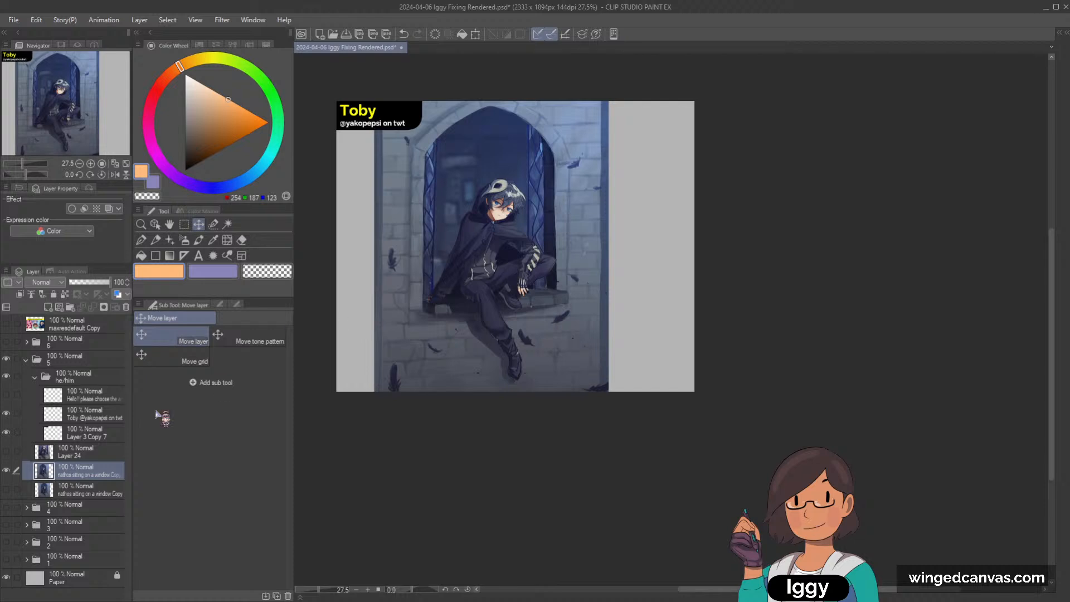
key(ctrl+z)
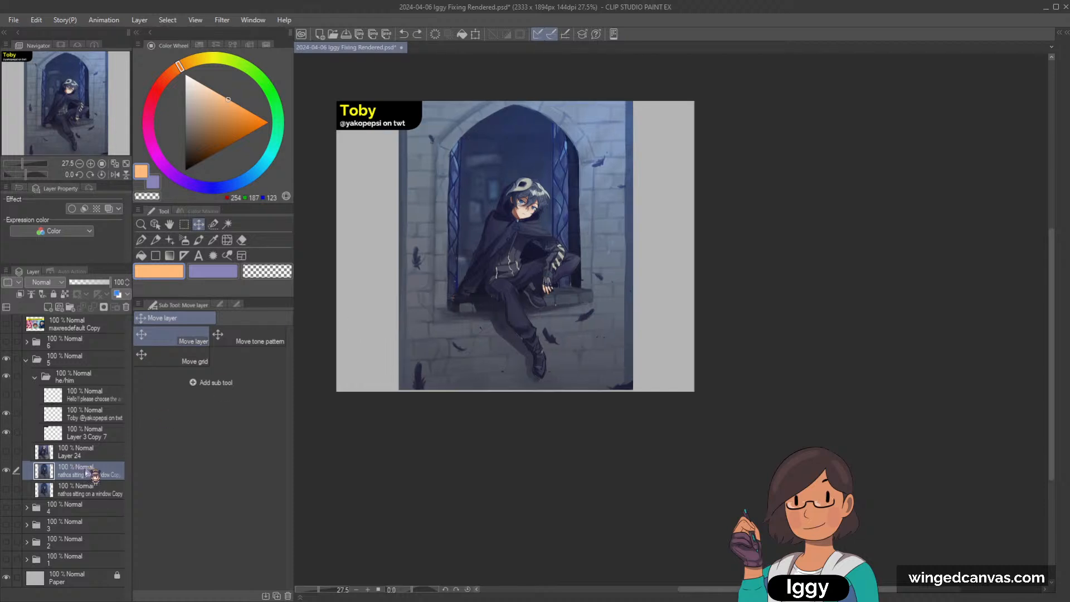
Duplicate the visible original painting layer and clip the upper copy to the copy directly beneath it.
drag(85, 479, 82, 485)
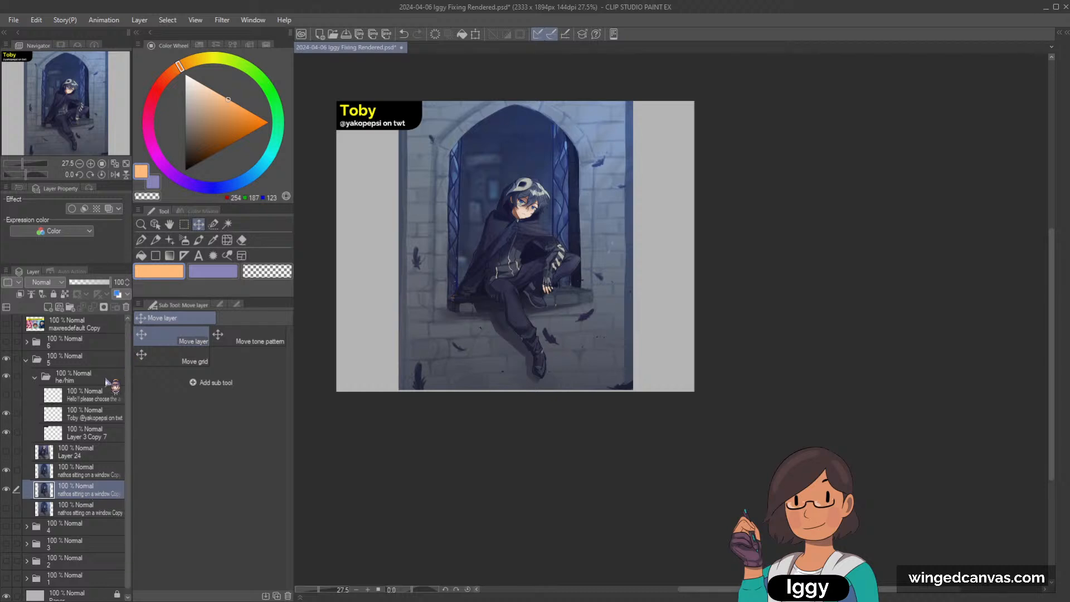
click(89, 474)
click(89, 491)
click(89, 473)
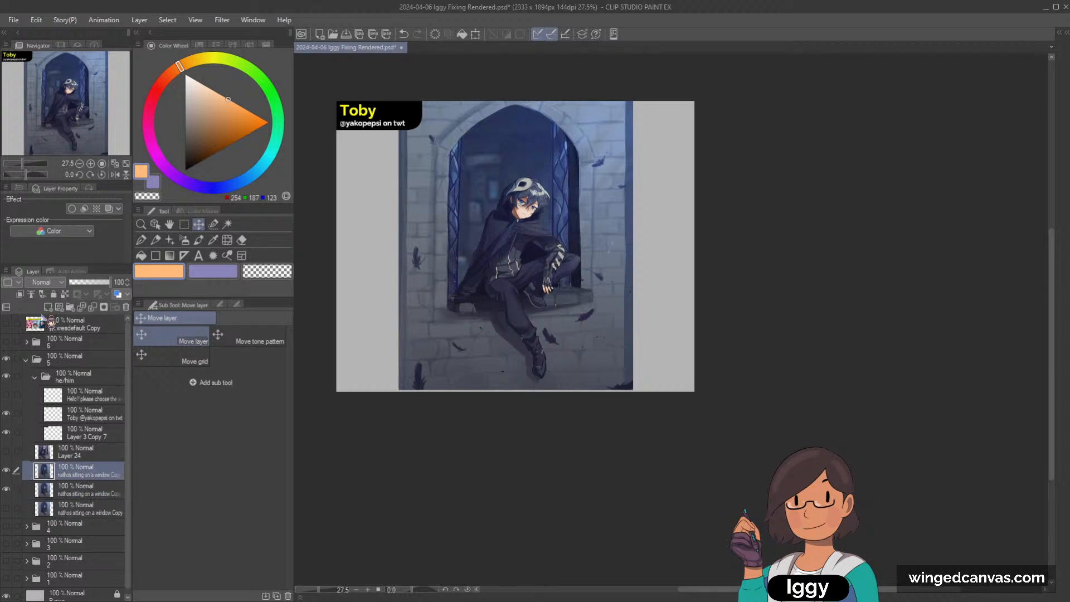
click(94, 455)
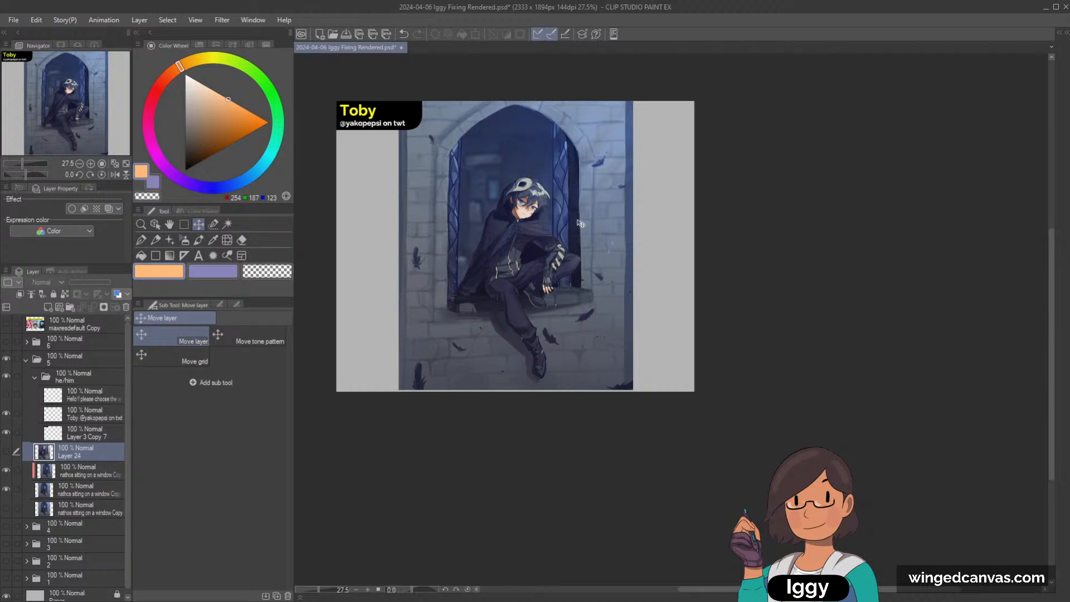
Enlarge the clipped painting copy and shift it so the figure sits off-centre and the arch's top is cropped.
click(106, 473)
key(ctrl+t)
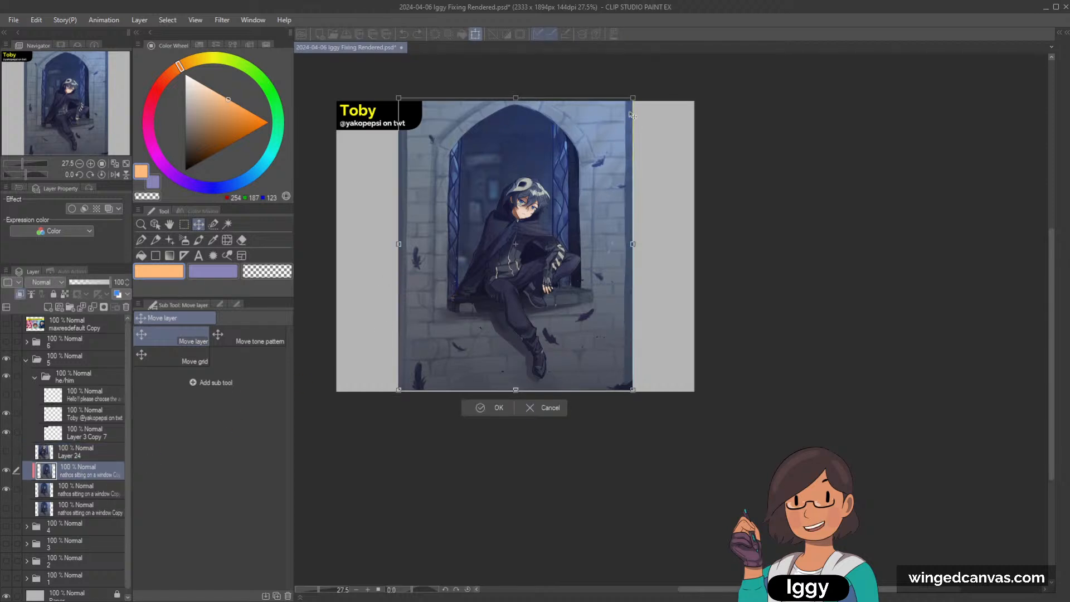
drag(633, 98, 652, 74)
drag(601, 243, 560, 253)
drag(612, 78, 624, 61)
drag(558, 278, 552, 302)
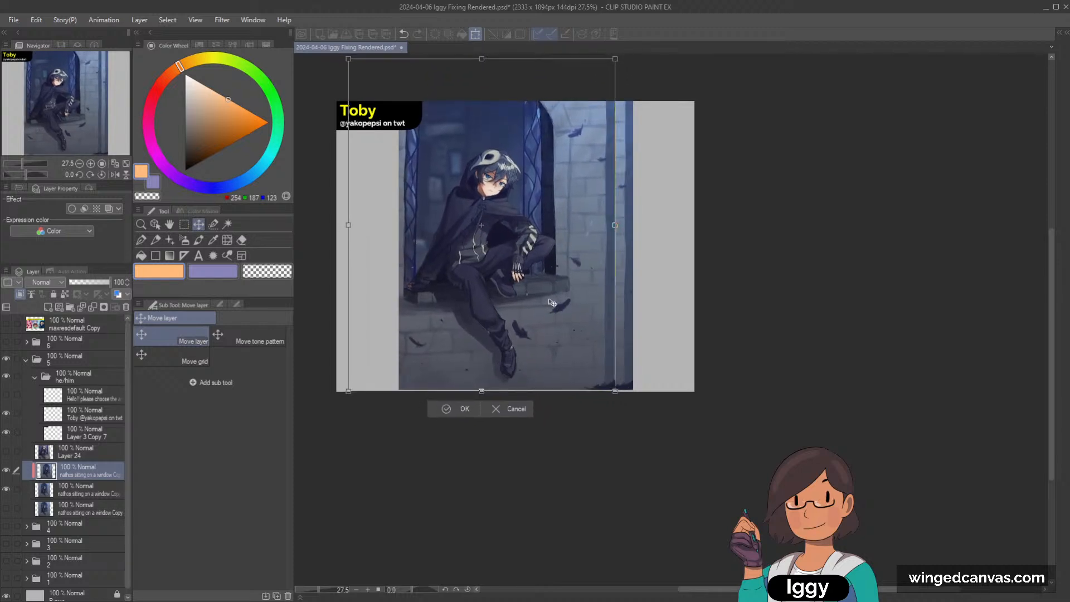
click(451, 410)
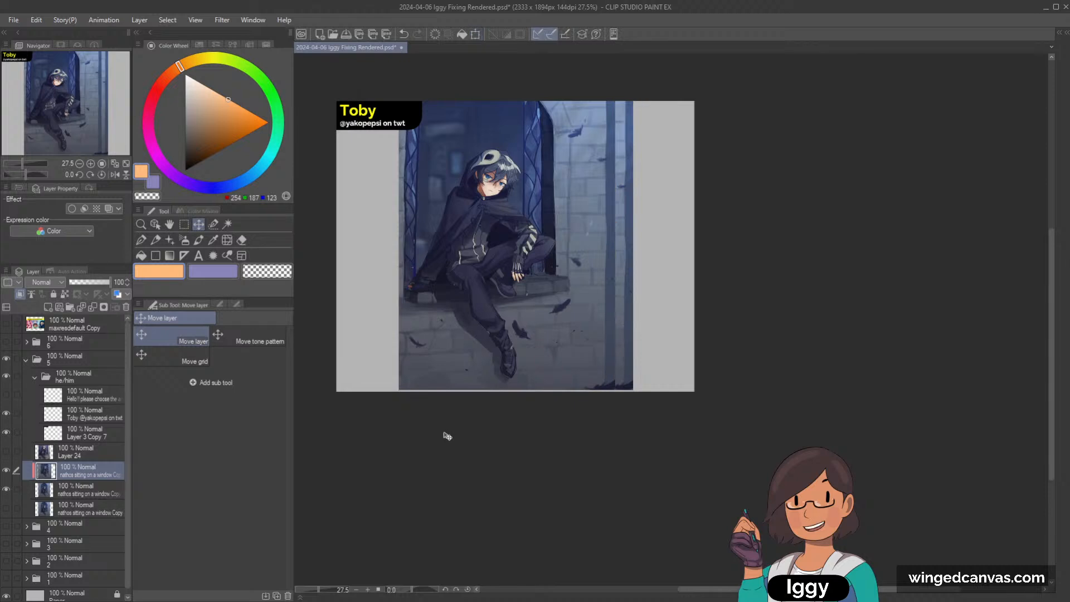
Paint a full-height light-blue sky strip along the clipped painting copy's right edge with the Dense watercolor 3 brush.
click(244, 180)
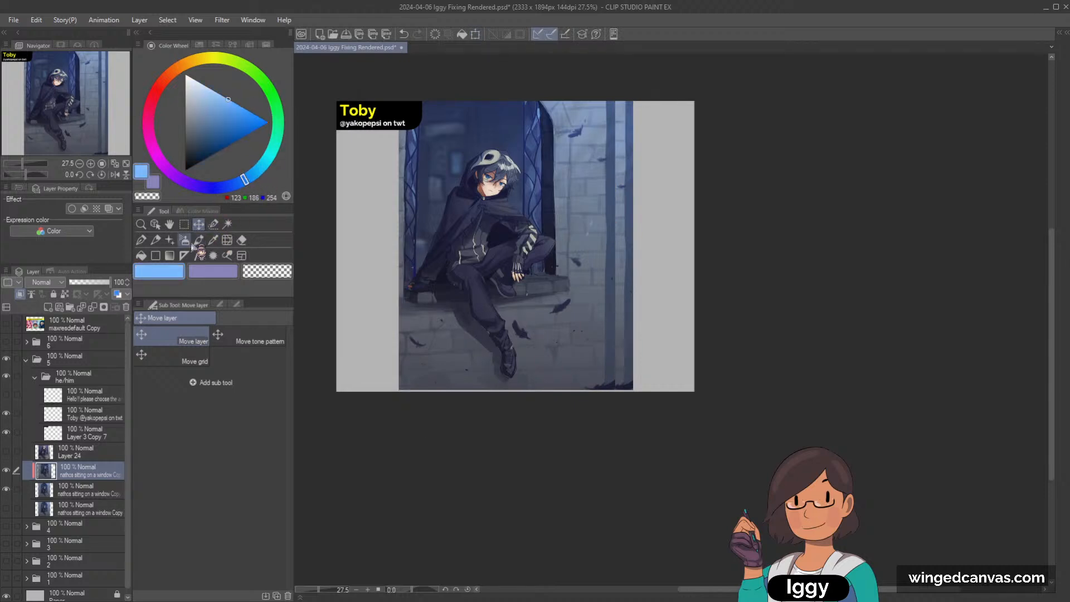
click(198, 240)
mouse_move(618, 103)
mouse_down()
mouse_move(611, 172)
mouse_move(614, 89)
mouse_move(619, 212)
mouse_move(628, 164)
mouse_move(625, 135)
mouse_move(621, 218)
mouse_move(603, 217)
mouse_move(608, 424)
mouse_up()
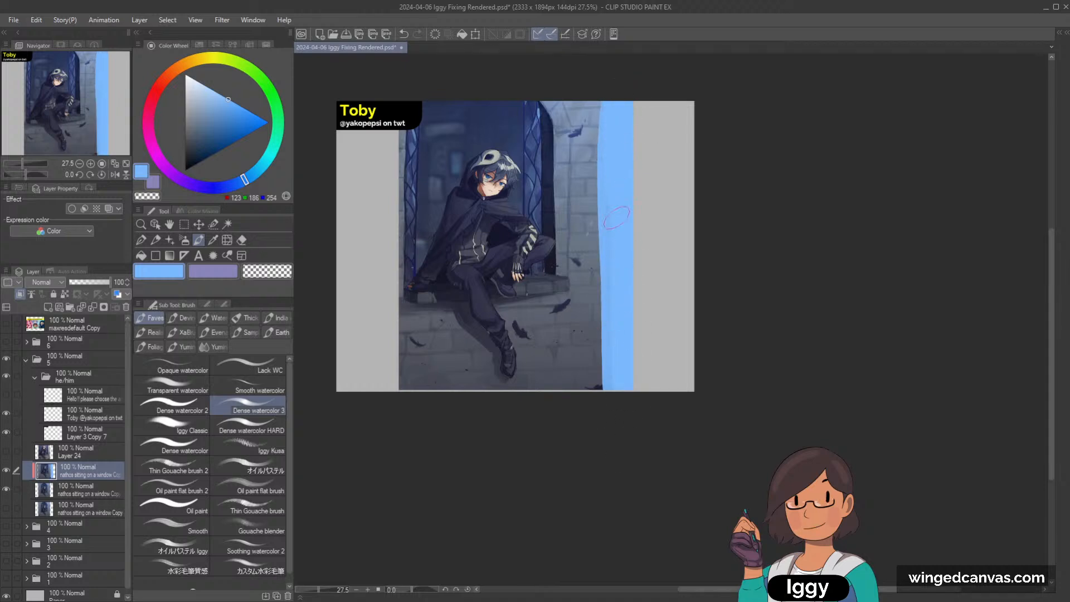
drag(604, 212, 601, 391)
key(ctrl+z)
mouse_move(597, 273)
mouse_down()
mouse_move(601, 384)
mouse_move(594, 106)
mouse_move(601, 307)
mouse_up()
key(ctrl+z)
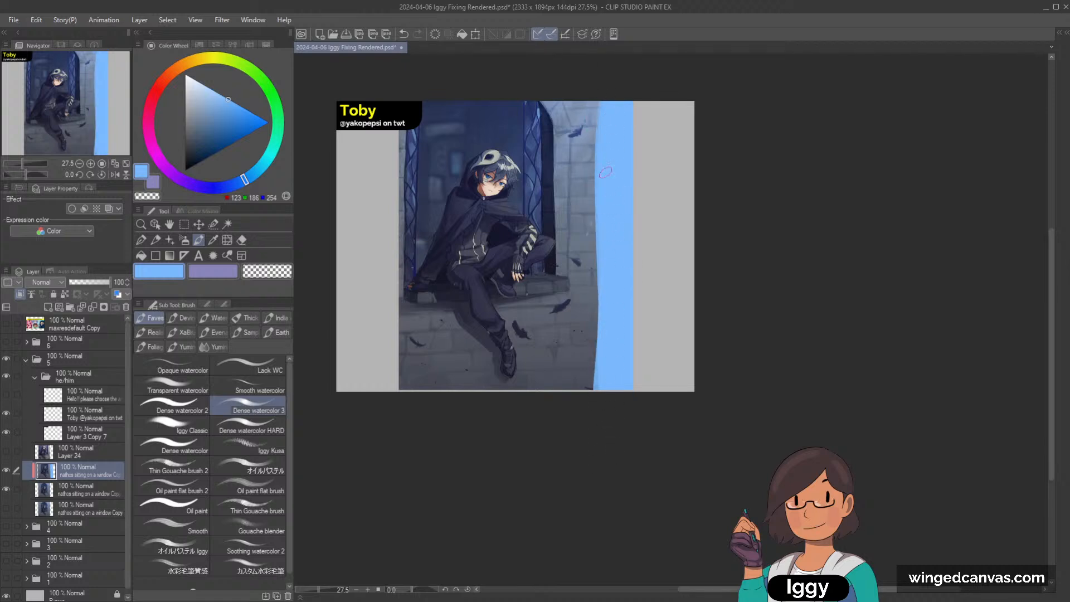
drag(601, 238, 599, 372)
drag(602, 262, 596, 410)
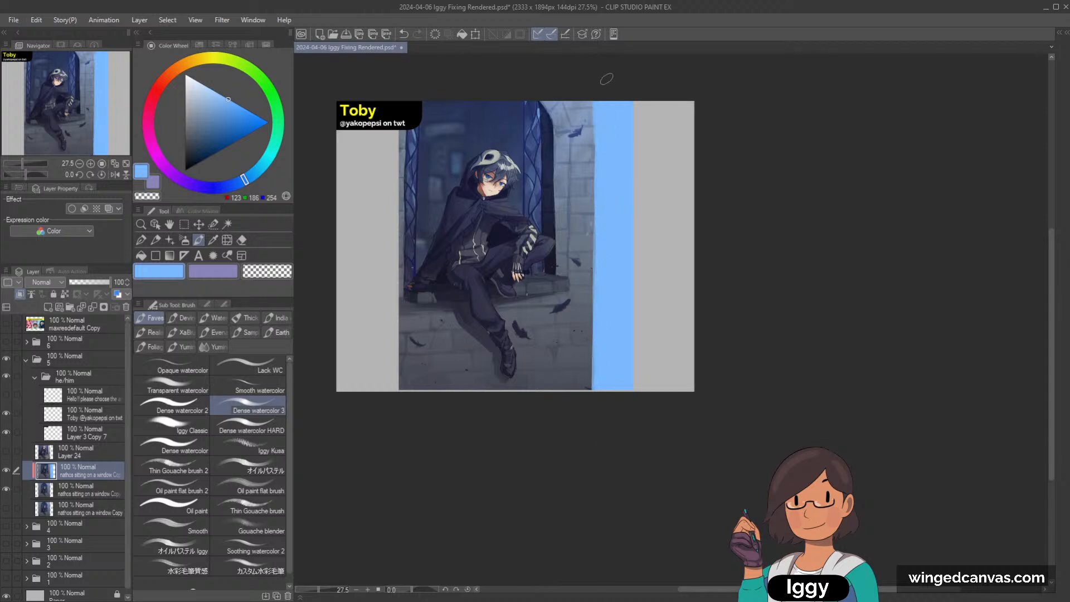
Scale the clipped painting copy down slightly so more of the window arch and blue sky strip fit in the frame.
key(ctrl+t)
drag(654, 57, 667, 47)
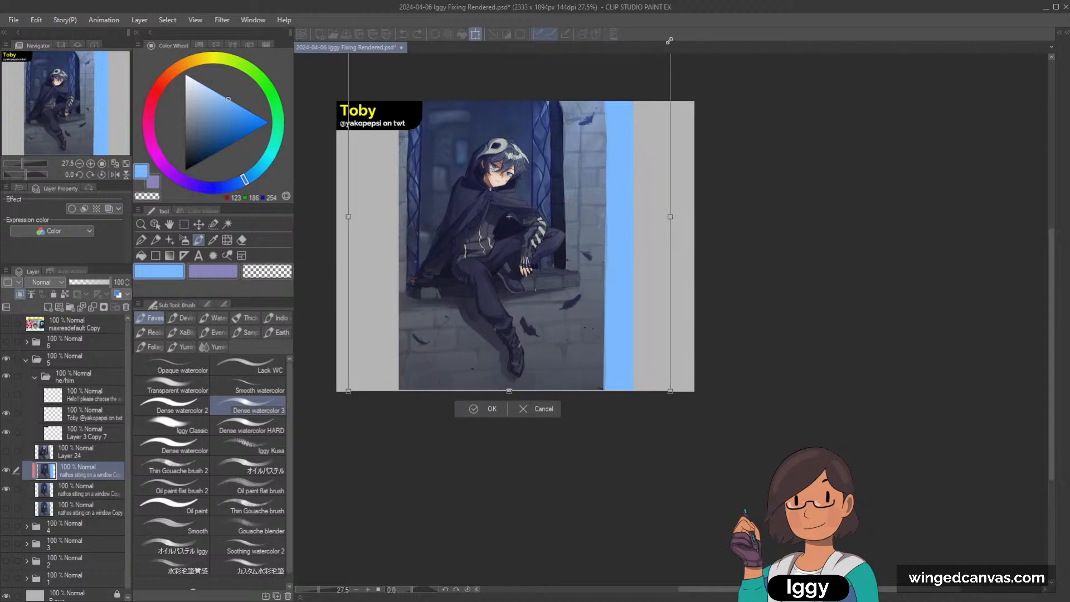
drag(594, 219, 601, 245)
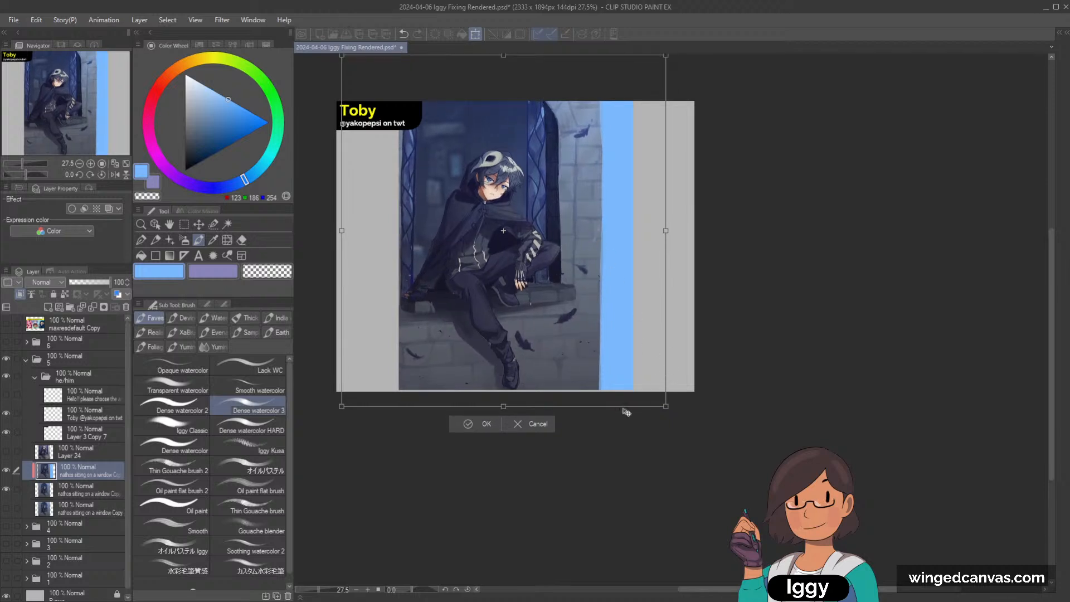
key(ctrl+z)
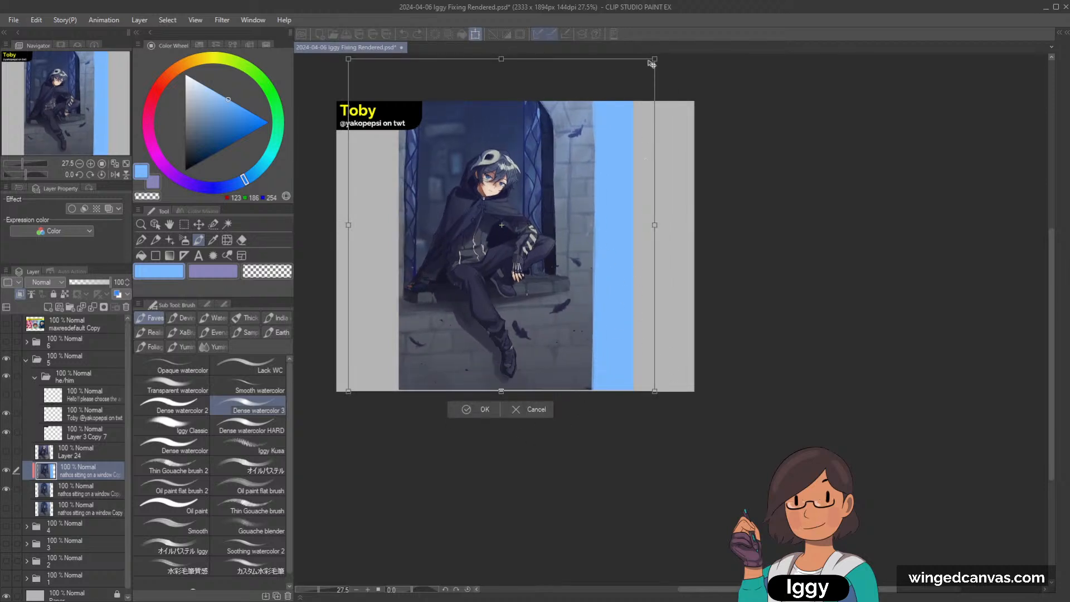
mouse_move(649, 61)
mouse_down()
mouse_move(612, 136)
mouse_move(598, 129)
mouse_move(622, 92)
mouse_up()
click(477, 411)
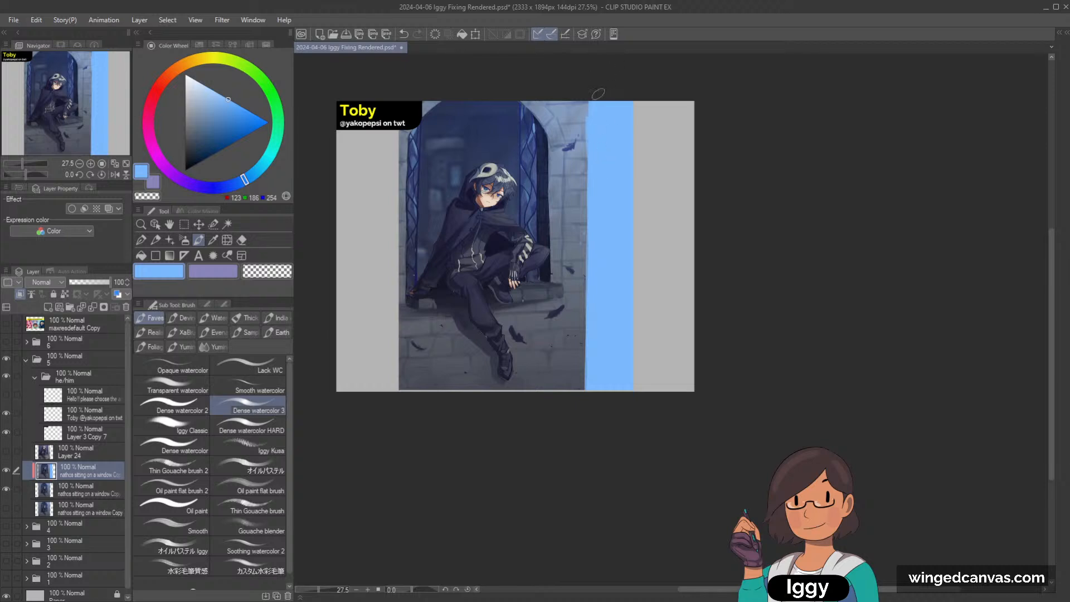
Add a new clipped layer above the painting copy and mix a dark, muted teal brush colour.
click(48, 307)
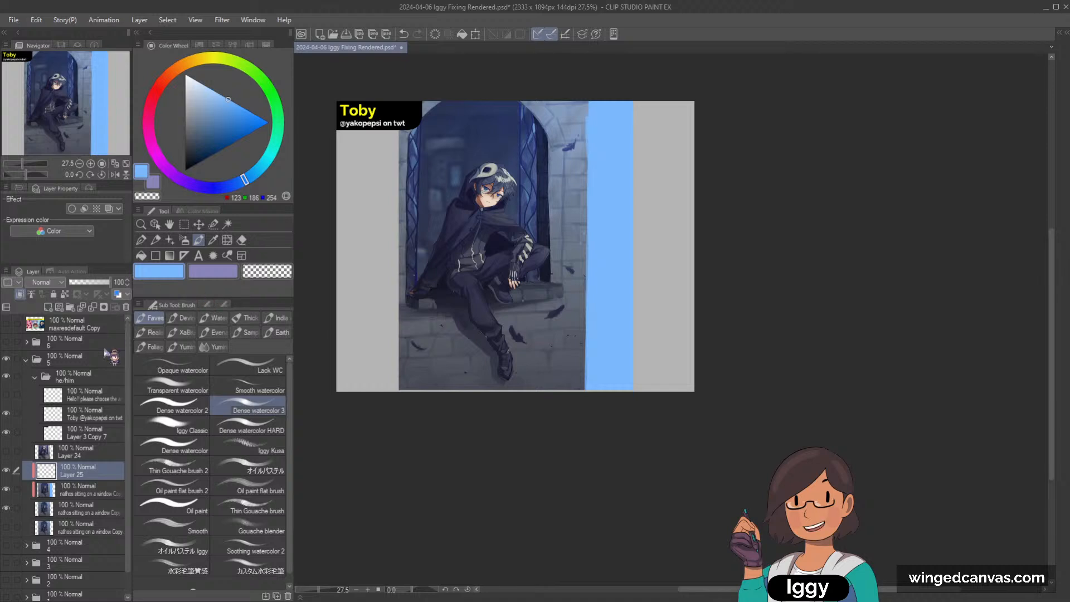
drag(274, 136, 268, 157)
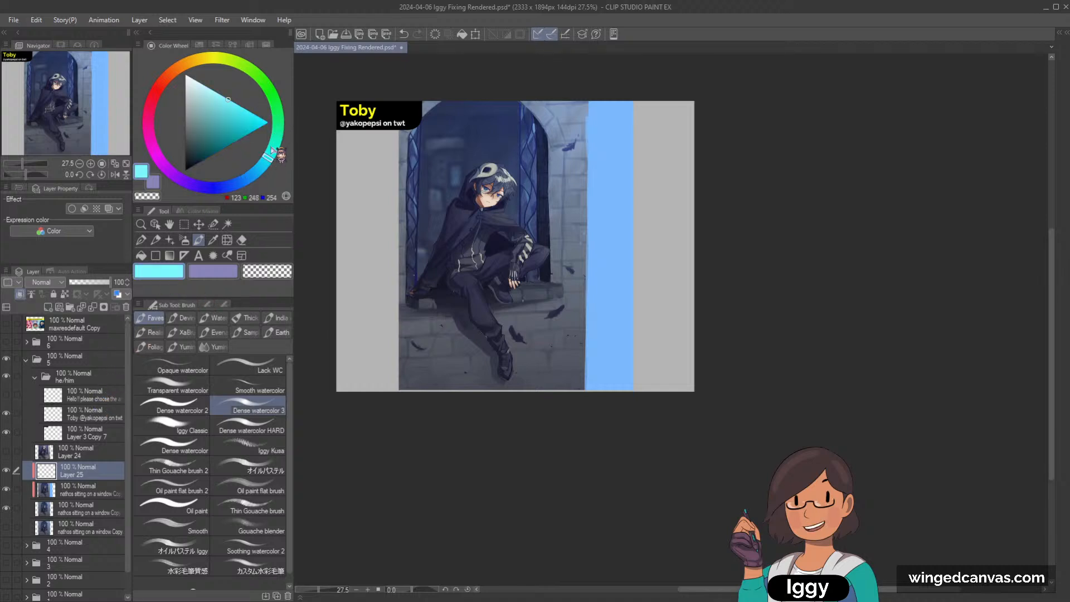
click(226, 110)
click(211, 121)
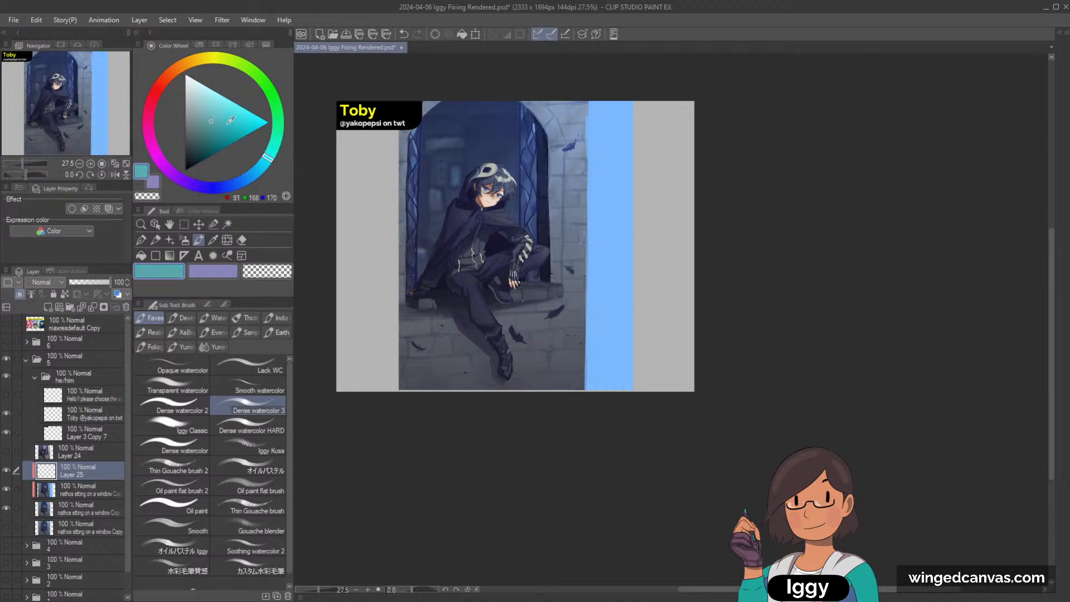
mouse_move(627, 319)
mouse_down()
mouse_move(613, 365)
mouse_move(640, 345)
mouse_move(635, 329)
mouse_up()
key(ctrl+z)
drag(217, 133, 194, 146)
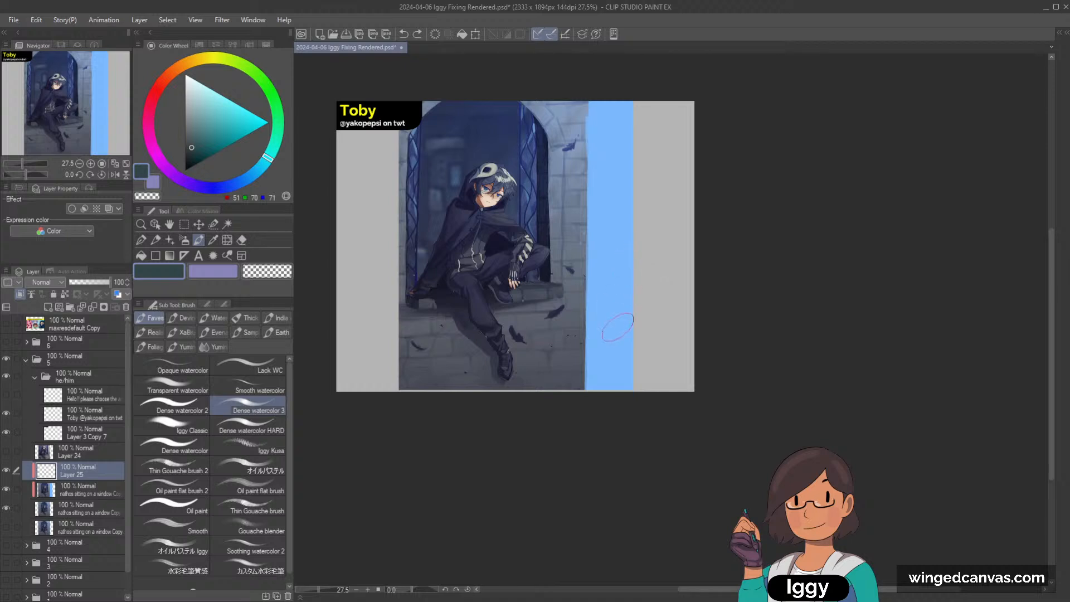
Paint a dark teal bush silhouette in the artwork's lower-right corner, rising toward the right edge over the sky.
mouse_move(635, 306)
mouse_down()
mouse_move(605, 362)
mouse_move(596, 326)
mouse_move(635, 330)
mouse_move(627, 367)
mouse_move(596, 390)
mouse_move(618, 388)
mouse_move(620, 377)
mouse_move(570, 404)
mouse_move(594, 364)
mouse_move(644, 334)
mouse_move(624, 290)
mouse_up()
key(ctrl+z)
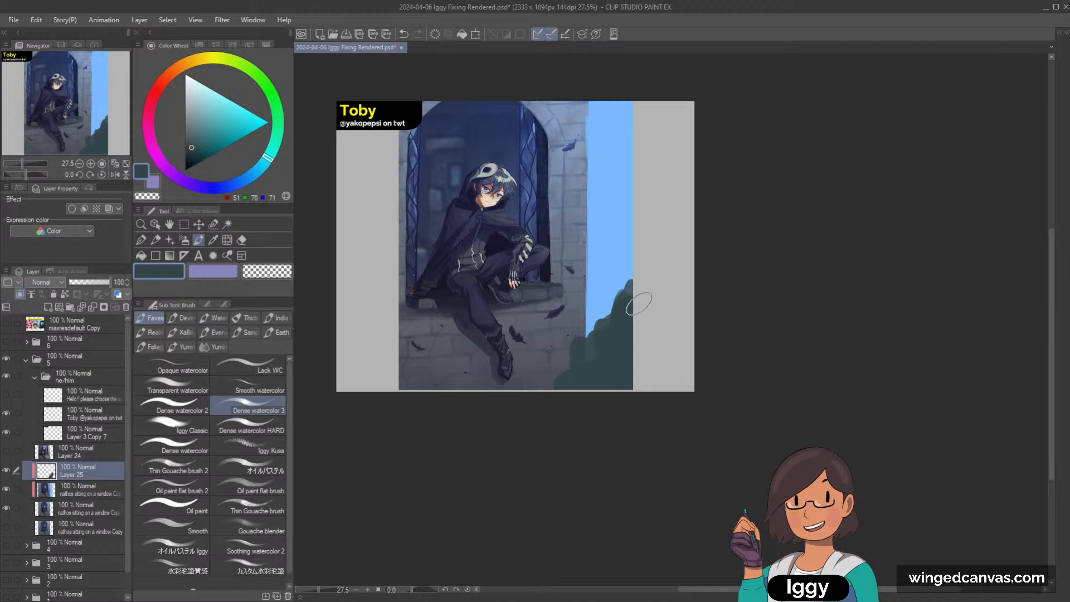
drag(610, 338, 618, 319)
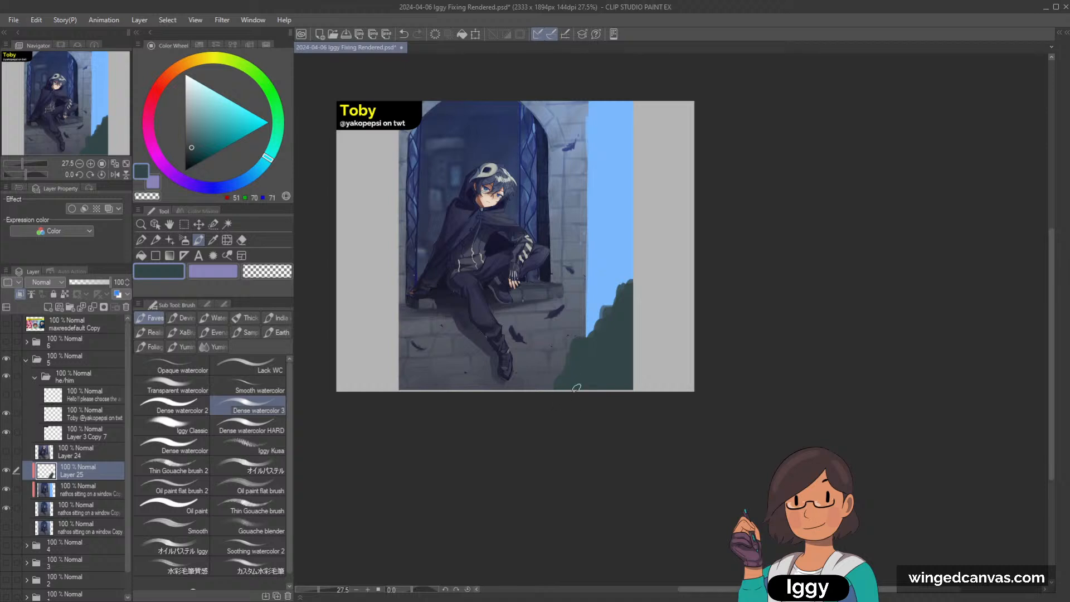
Paint a smaller dark teal bush in the artwork's lower-left corner beneath the window ledge.
mouse_move(396, 372)
mouse_down()
mouse_move(413, 391)
mouse_move(412, 377)
mouse_move(449, 393)
mouse_up()
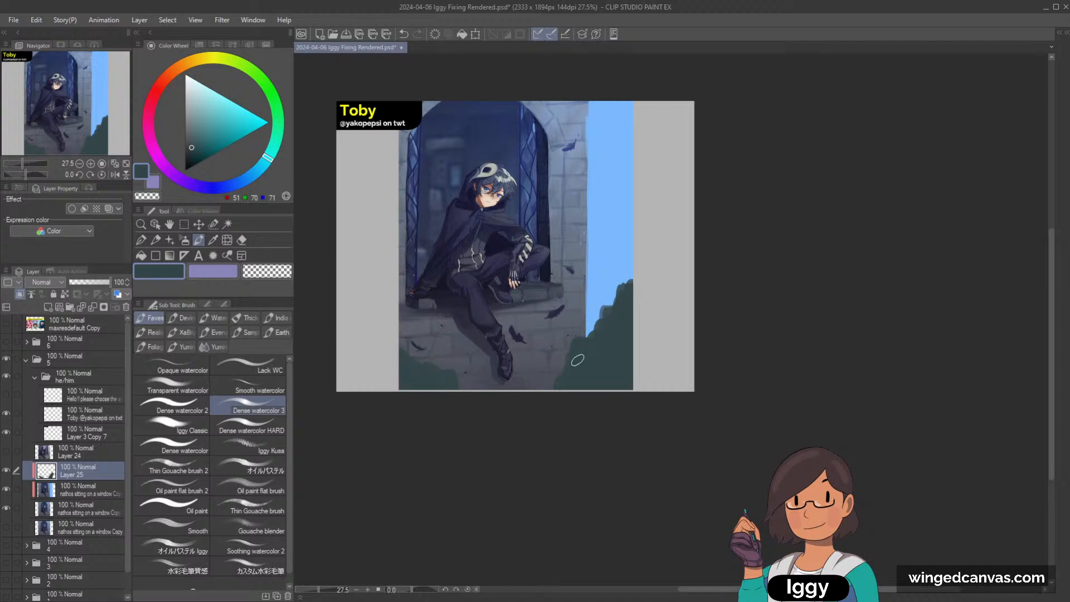
key(ctrl+z)
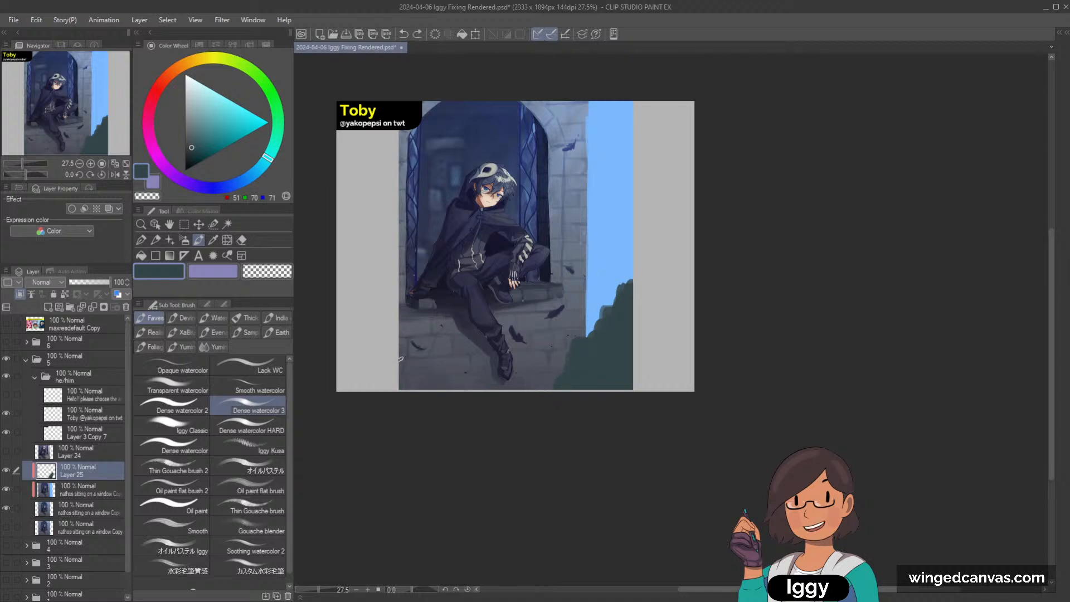
drag(402, 359, 406, 362)
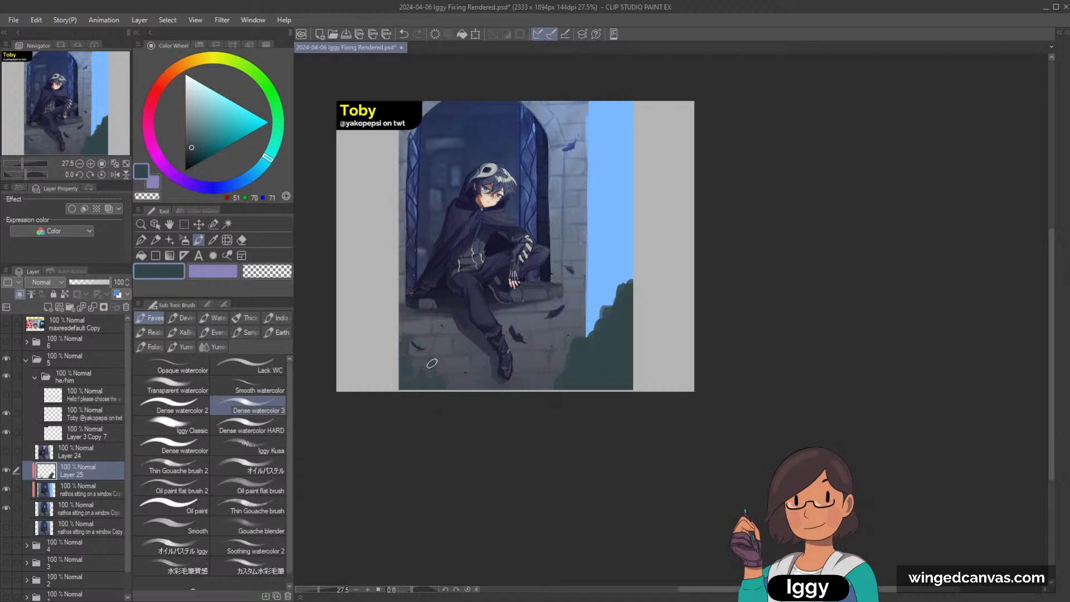
mouse_move(432, 363)
mouse_down()
mouse_move(418, 350)
mouse_move(426, 342)
mouse_up()
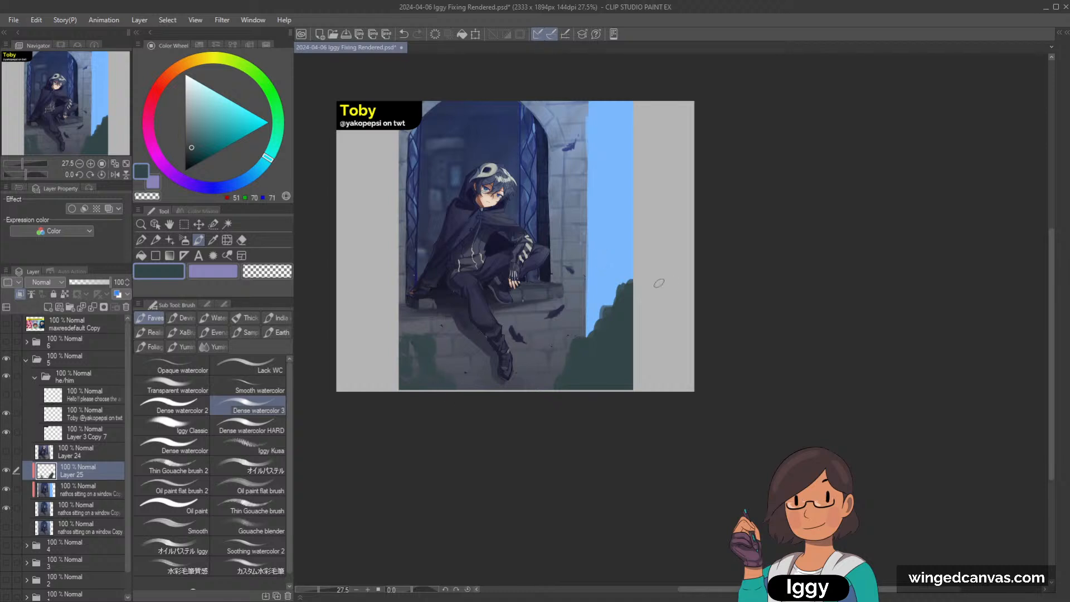
Shade the lower parts of the bushes with a darker teal and extend the right bush toward the character's boot.
click(191, 152)
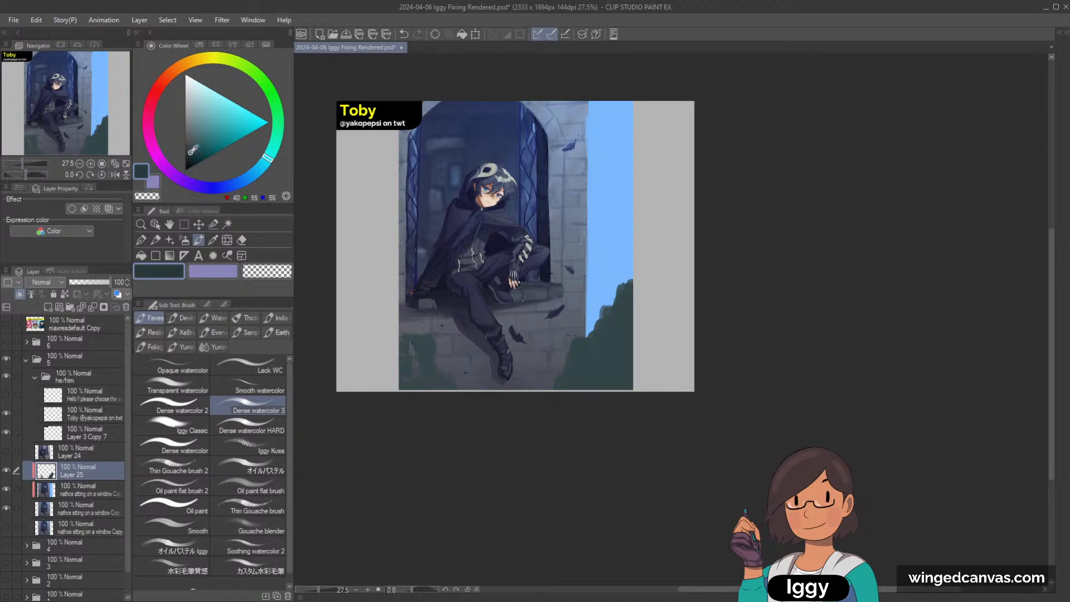
mouse_move(594, 382)
mouse_down()
mouse_move(617, 374)
mouse_move(572, 381)
mouse_move(561, 401)
mouse_move(568, 385)
mouse_move(536, 399)
mouse_move(556, 386)
mouse_move(546, 389)
mouse_move(607, 399)
mouse_move(613, 370)
mouse_move(592, 357)
mouse_move(612, 367)
mouse_move(628, 352)
mouse_up()
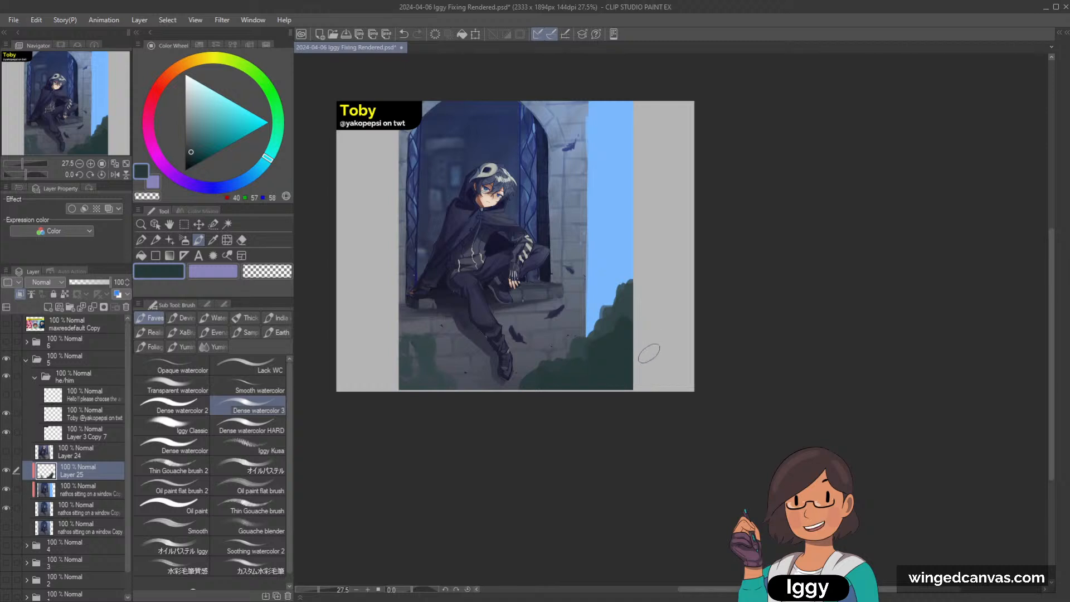
alt+click(628, 302)
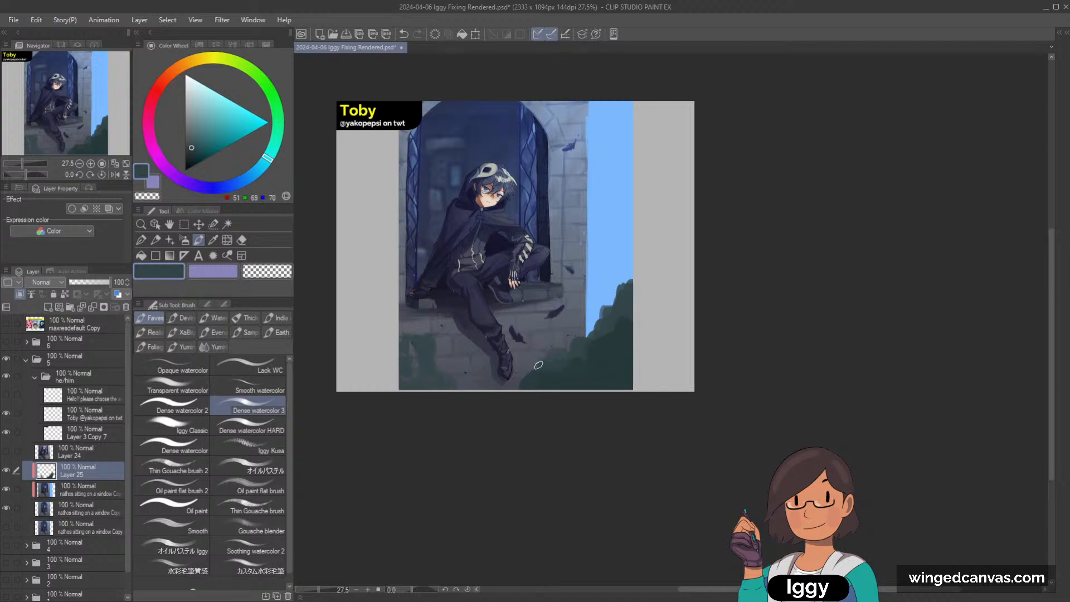
alt+click(568, 369)
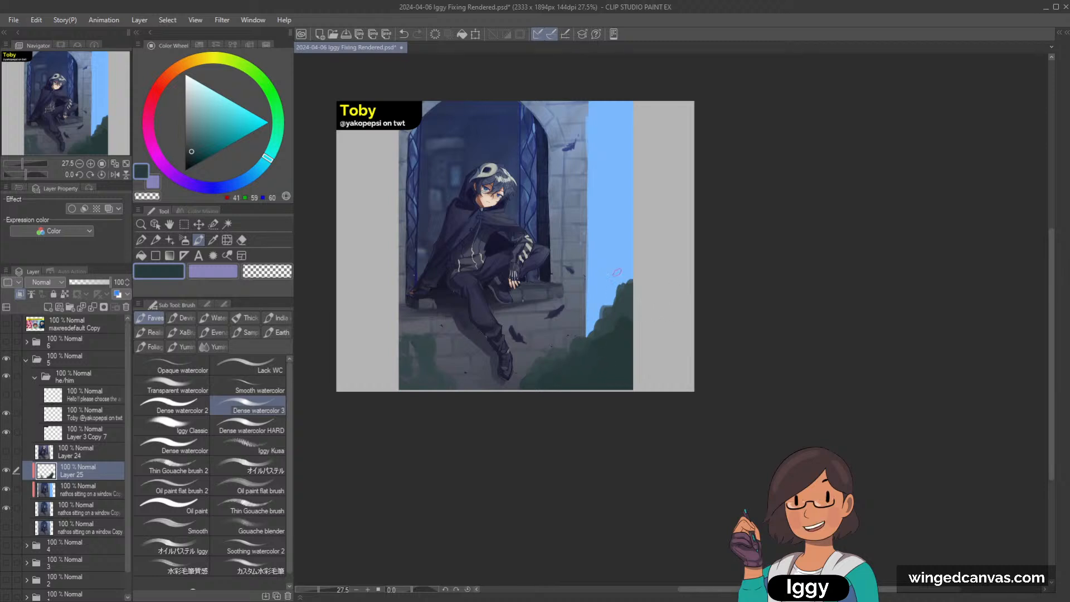
Select the painting copy below Layer 25 and refine the wall's edge using the sampled sky blue.
key(c)
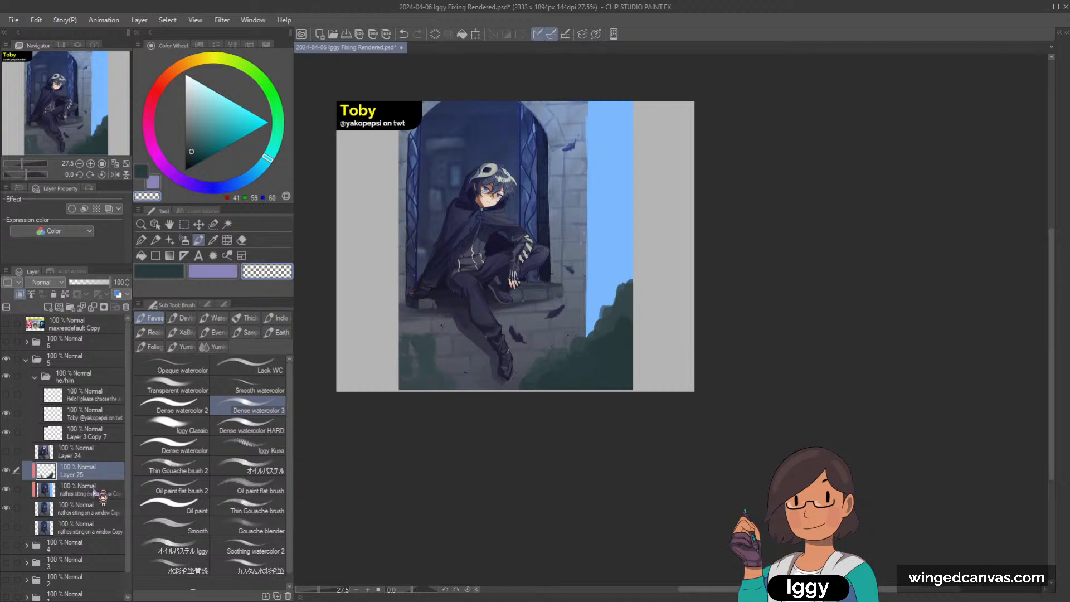
click(118, 487)
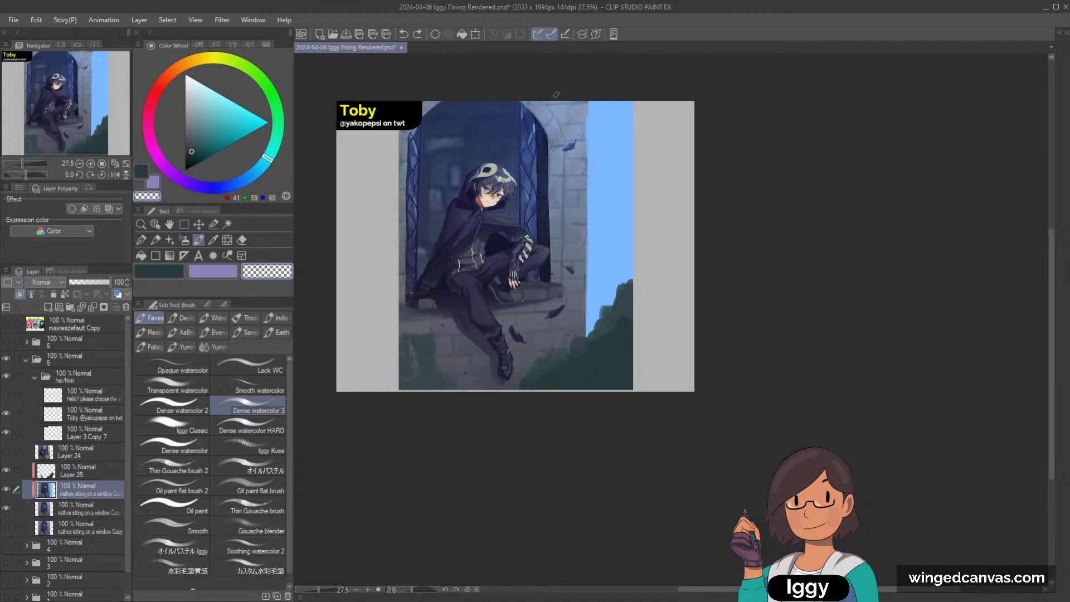
alt+click(610, 108)
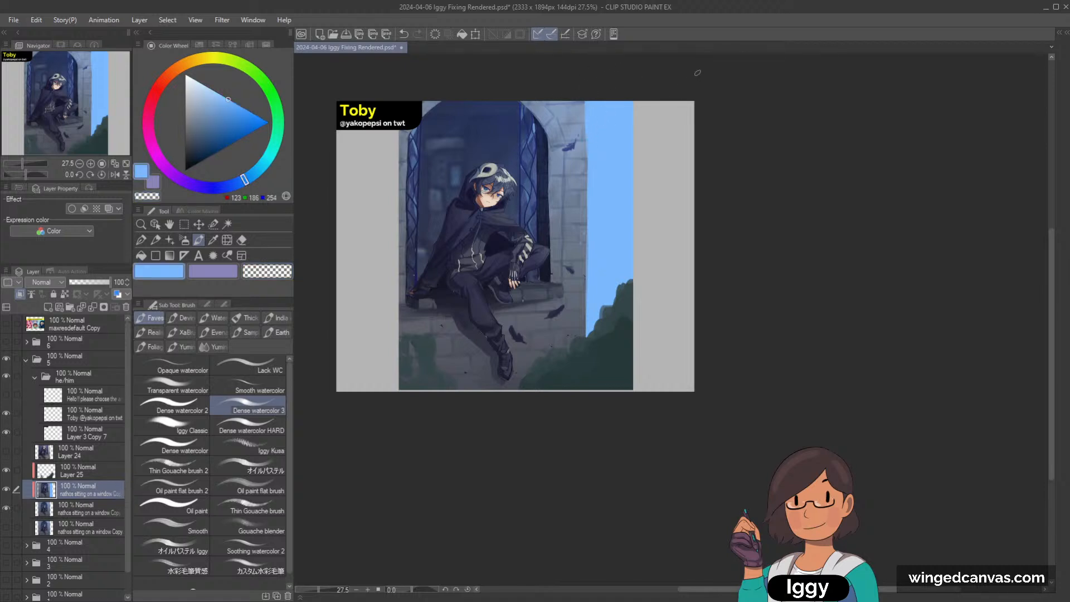
Merge Layer 25 with the two painting copies directly beneath it and move the merged painting left on the canvas.
scroll(697, 73, down, 2)
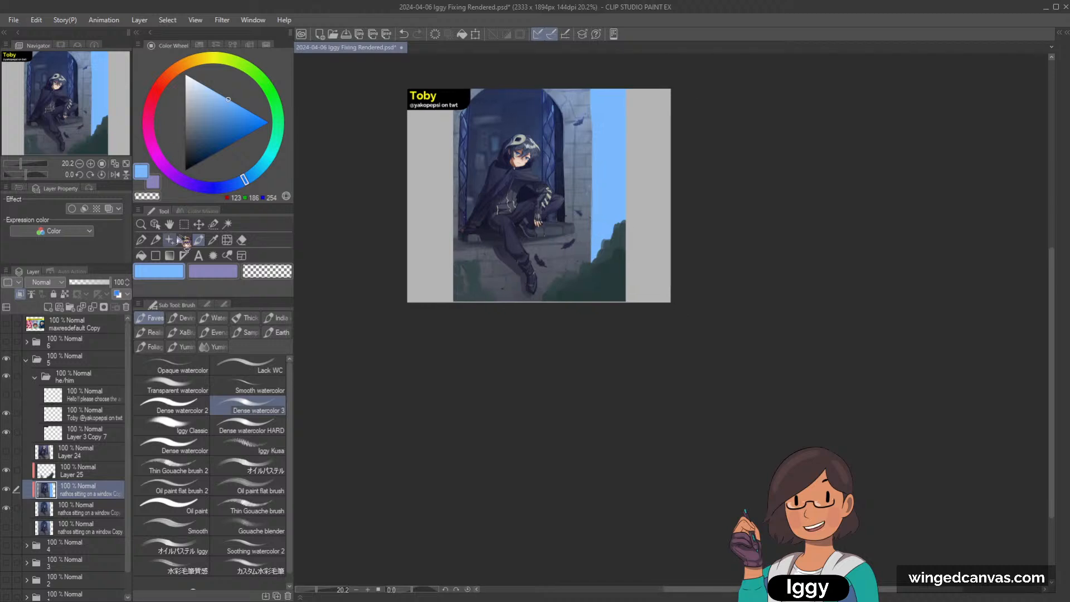
ctrl+click(101, 473)
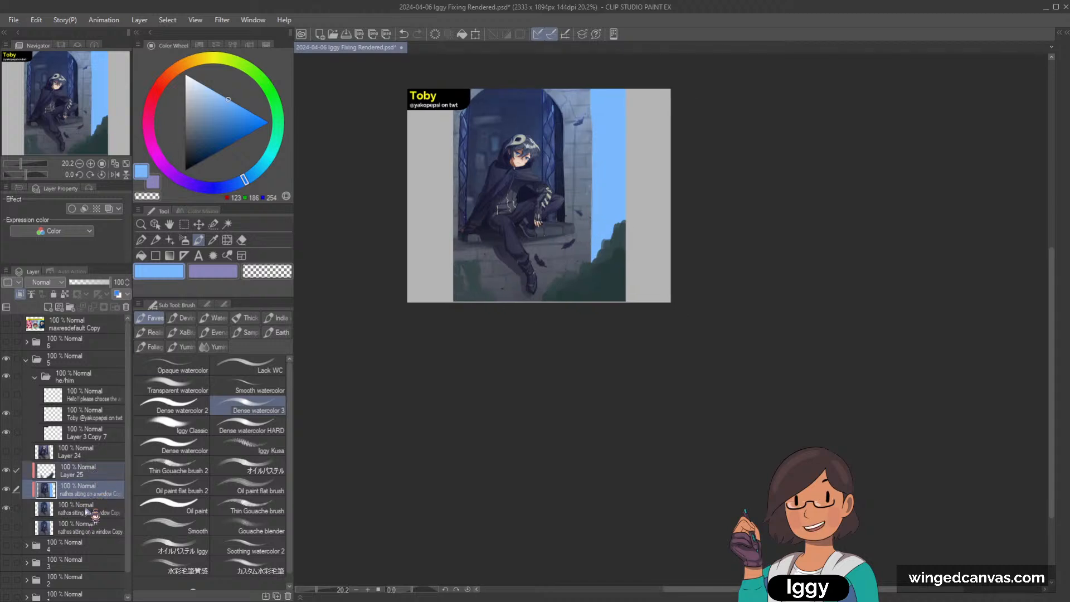
ctrl+click(94, 514)
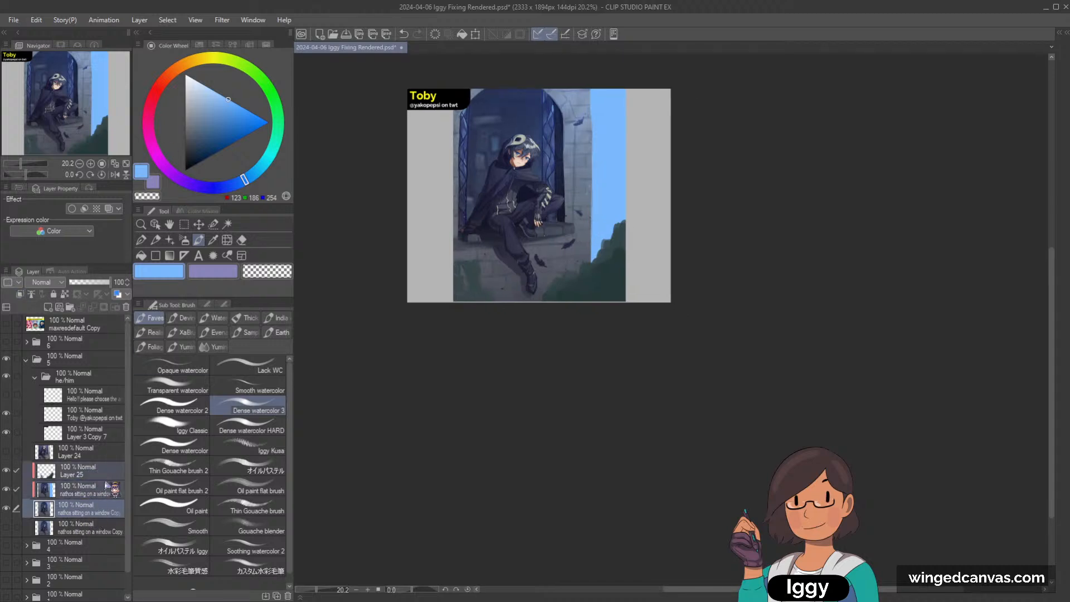
key(shift+alt+e)
click(198, 224)
drag(543, 234, 508, 231)
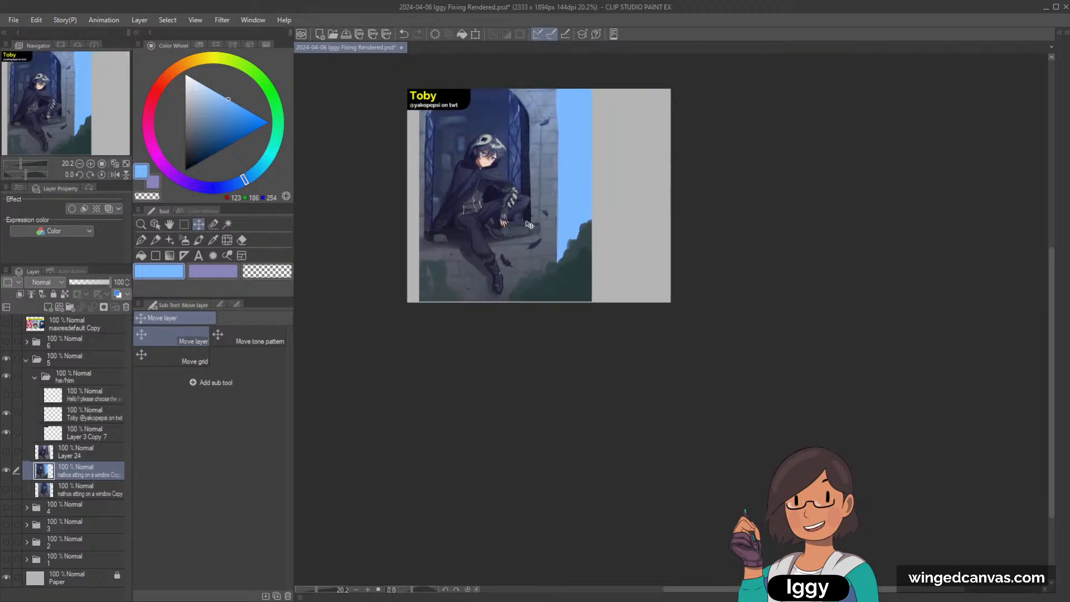
Fill a rectangle on a new layer beneath the moved painting with sky blue to widen the scene, and merge it with the painting.
click(184, 224)
click(83, 494)
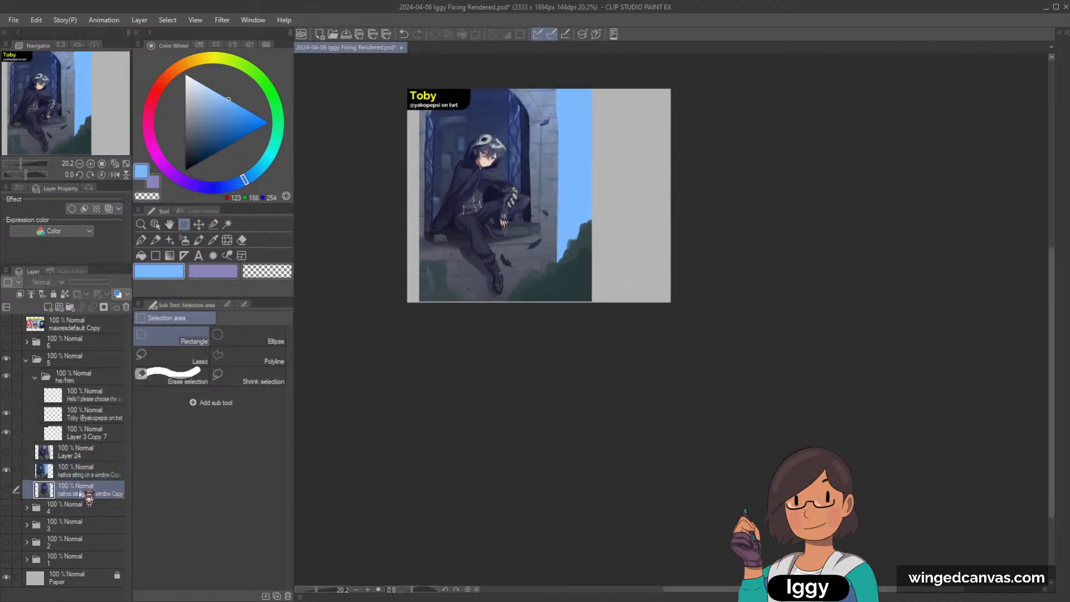
click(47, 306)
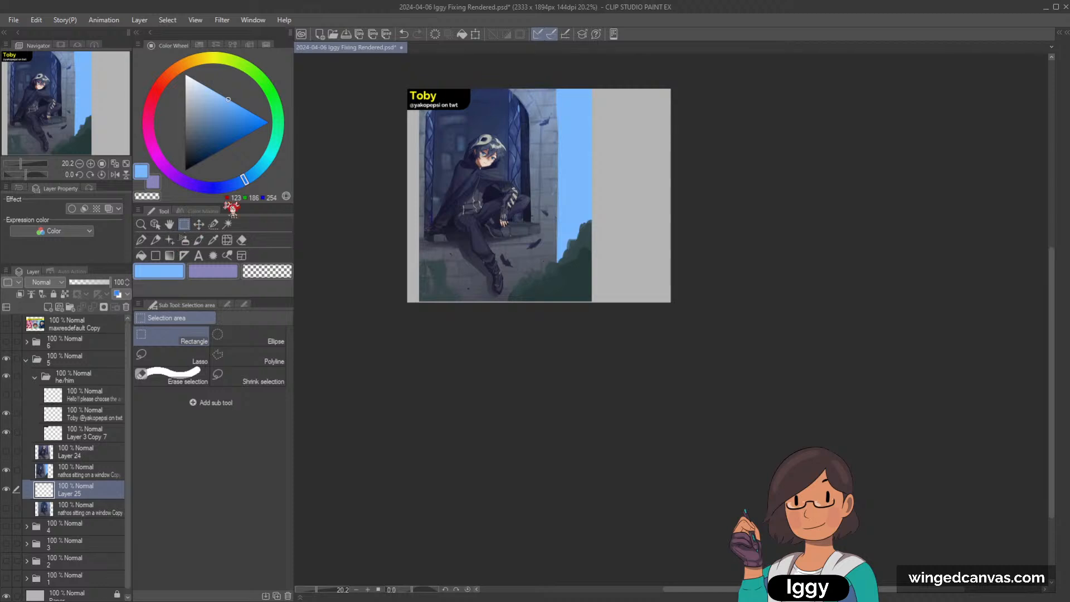
drag(421, 79, 651, 308)
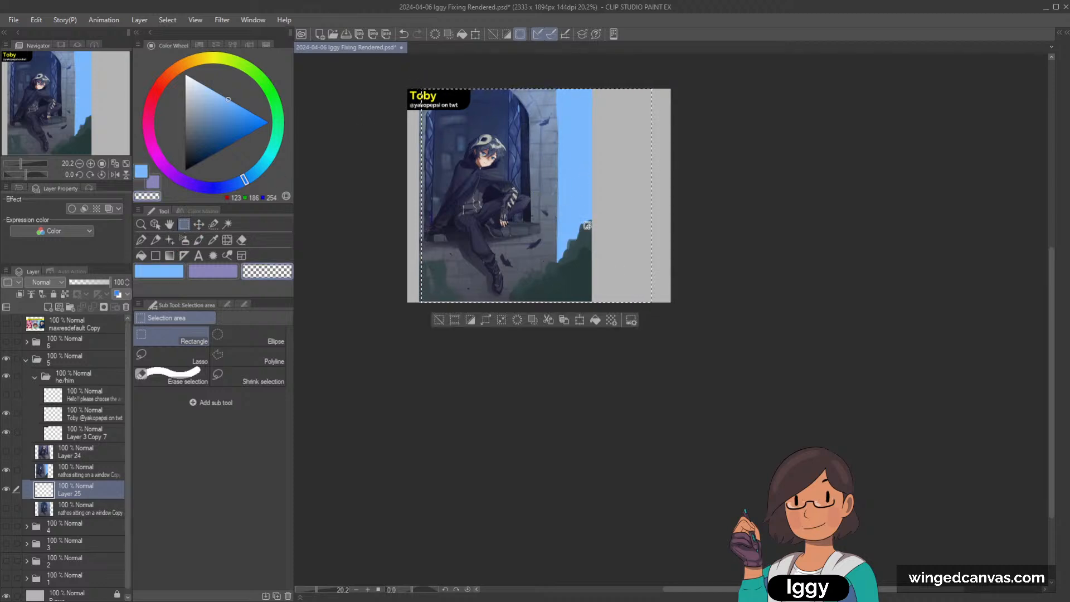
key(c)
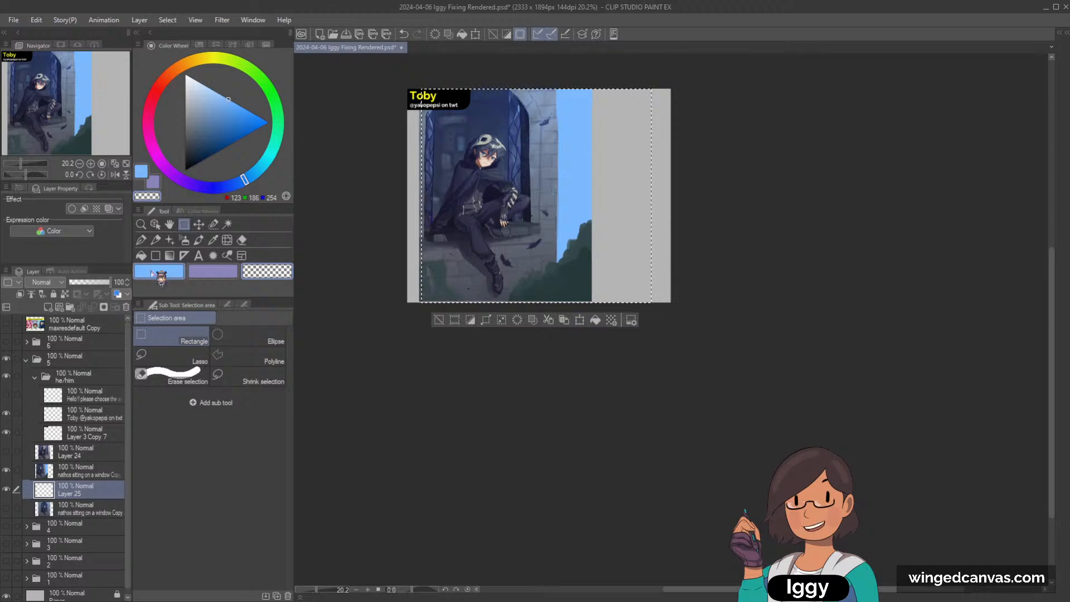
click(595, 319)
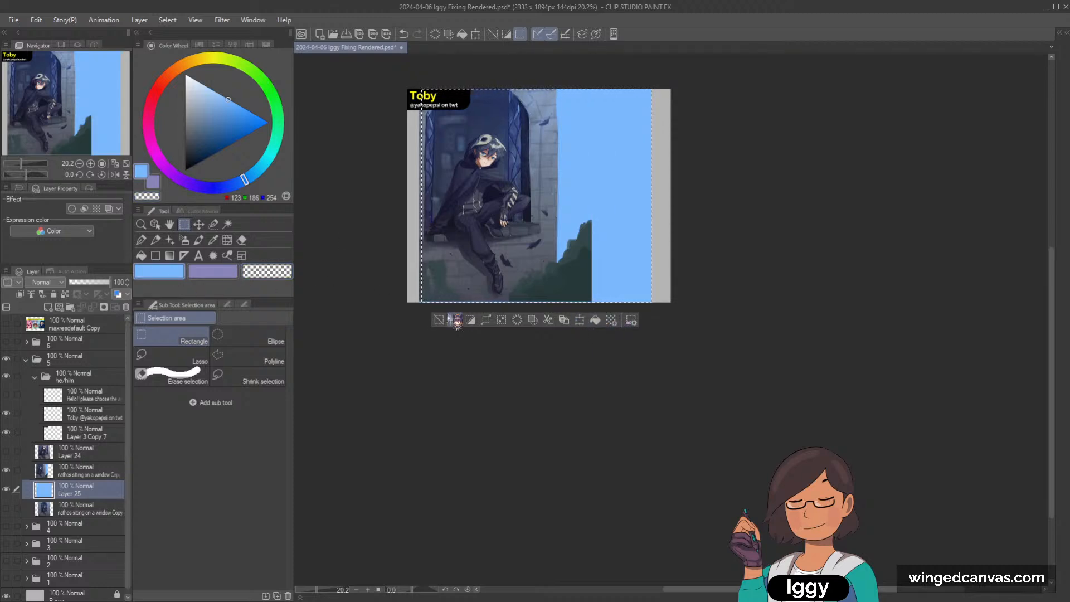
click(438, 319)
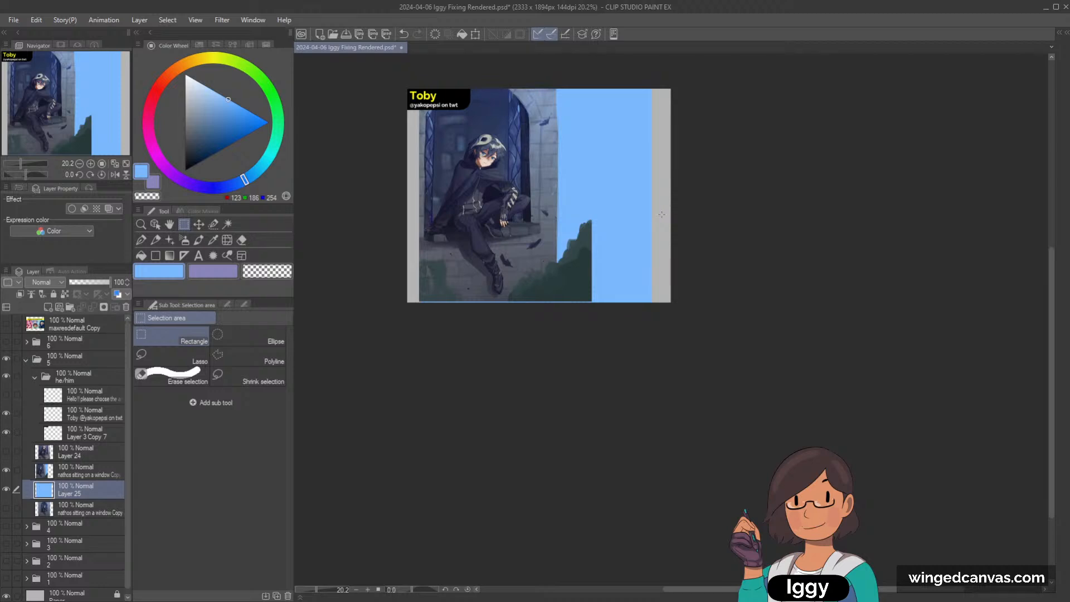
ctrl+click(107, 471)
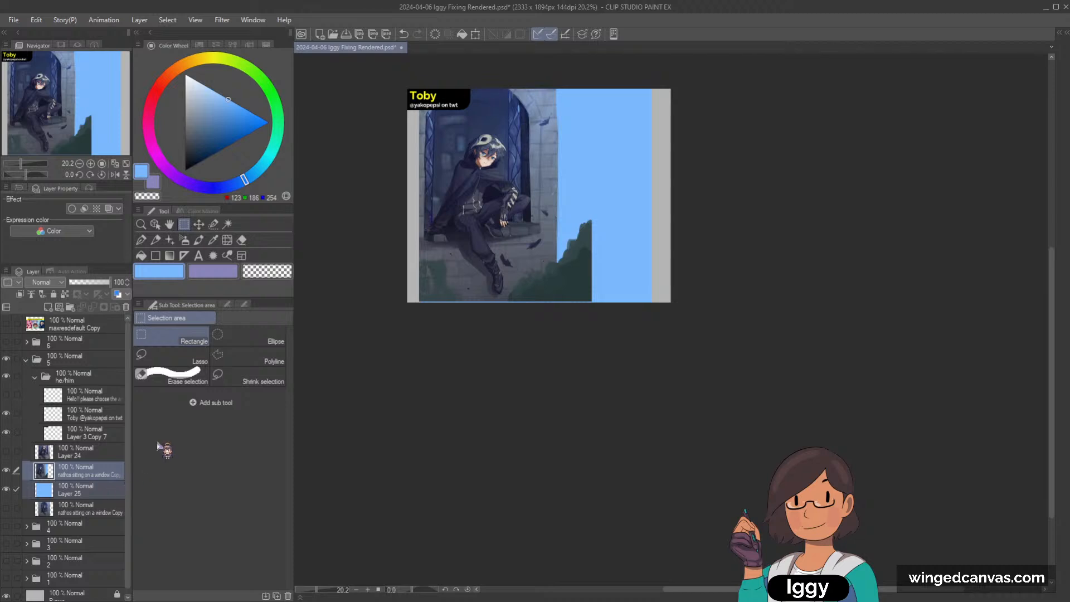
key(shift+alt+e)
Extend the dark teal bush across the new blue area with the Dense watercolor 3 brush and carve its top edge with sky blue.
key(b)
alt+click(582, 237)
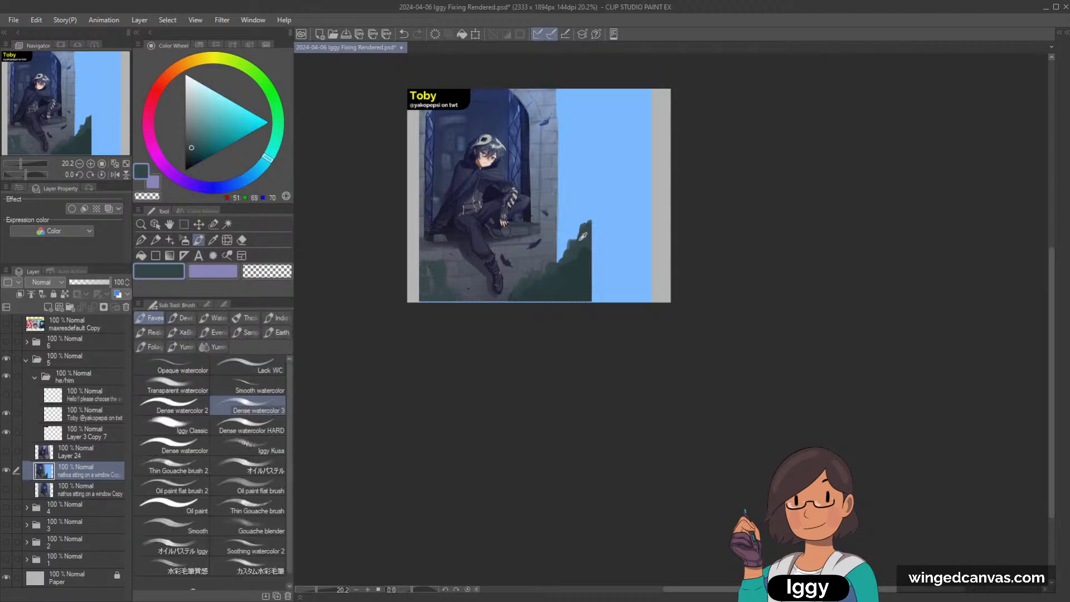
mouse_move(585, 234)
mouse_down()
mouse_move(622, 244)
mouse_move(588, 230)
mouse_move(616, 233)
mouse_move(585, 230)
mouse_move(656, 253)
mouse_move(631, 256)
mouse_up()
key(ctrl+z)
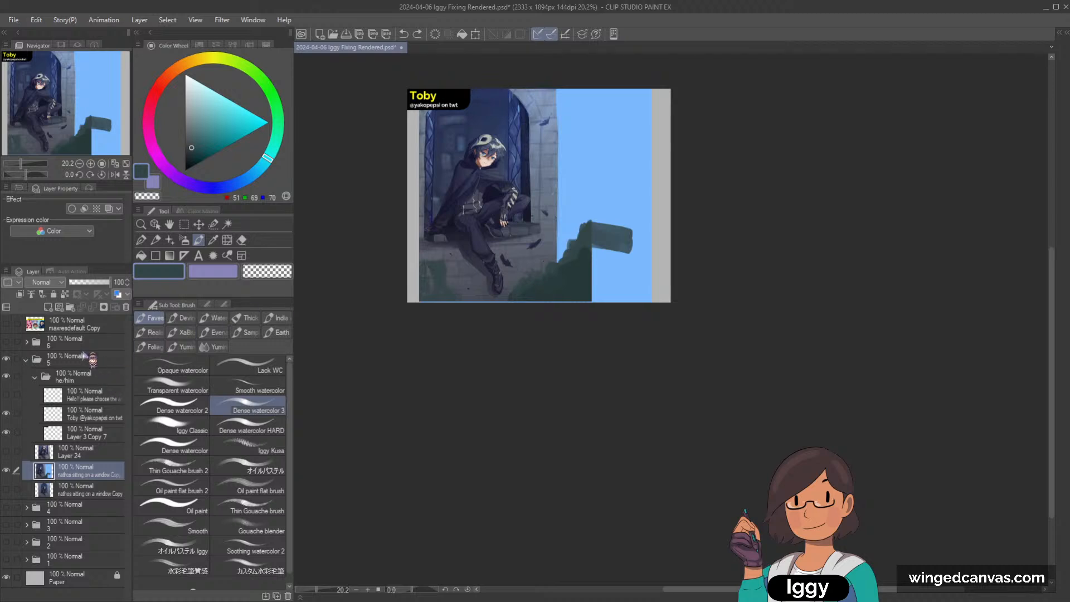
mouse_move(593, 237)
mouse_down()
mouse_move(646, 251)
mouse_move(633, 239)
mouse_move(610, 279)
mouse_move(624, 295)
mouse_move(646, 292)
mouse_up()
alt+click(563, 283)
mouse_move(563, 283)
mouse_down()
mouse_move(594, 267)
mouse_move(626, 288)
mouse_move(609, 296)
mouse_move(605, 285)
mouse_move(651, 304)
mouse_up()
alt+click(618, 208)
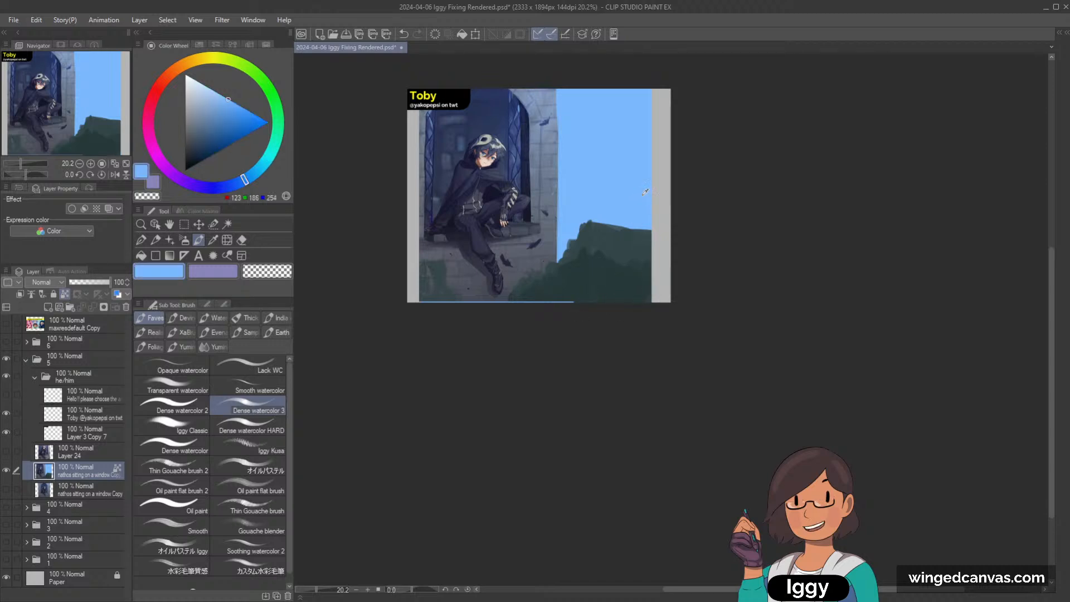
drag(590, 225, 647, 230)
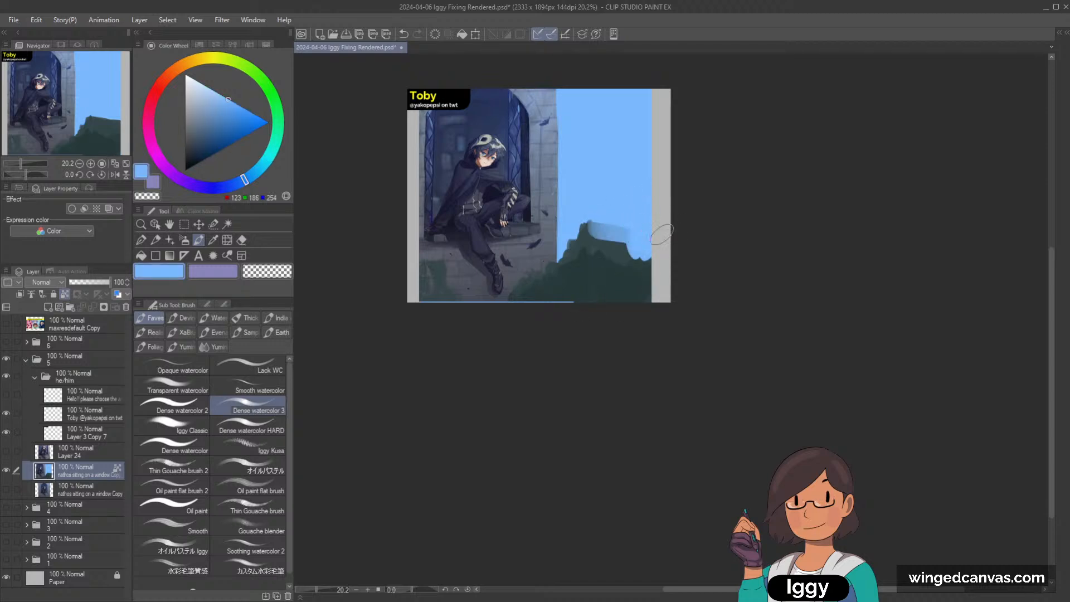
Widen the stone wall into the sky with a vertical strip of sampled blue-grey, reaching from the top down to the bush.
scroll(640, 168, up, 1)
scroll(551, 184, up, 1)
alt+click(543, 180)
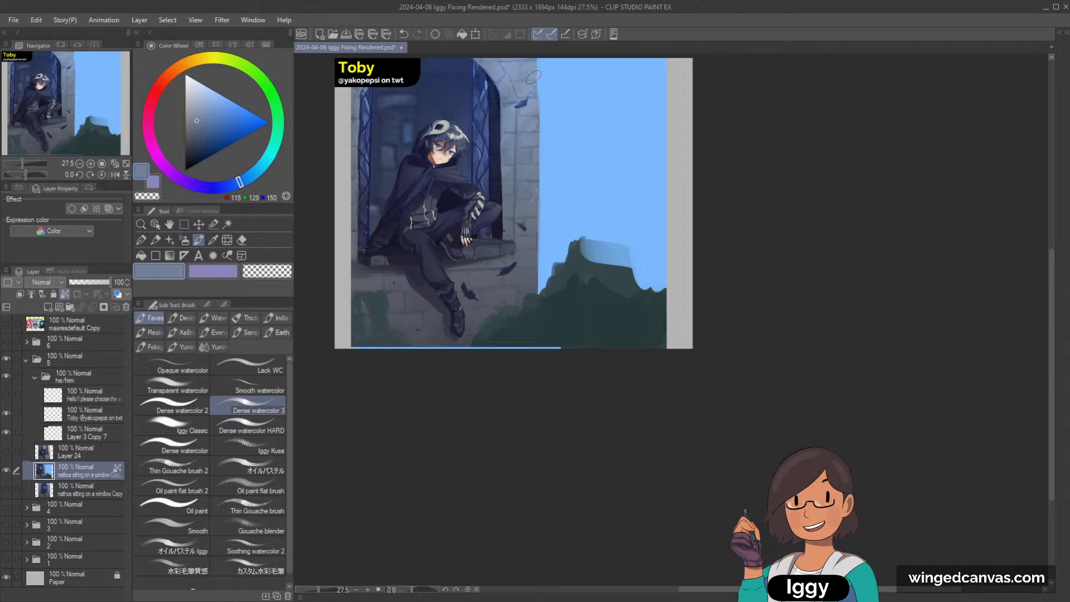
alt+click(540, 62)
drag(540, 59, 544, 223)
drag(545, 168, 543, 291)
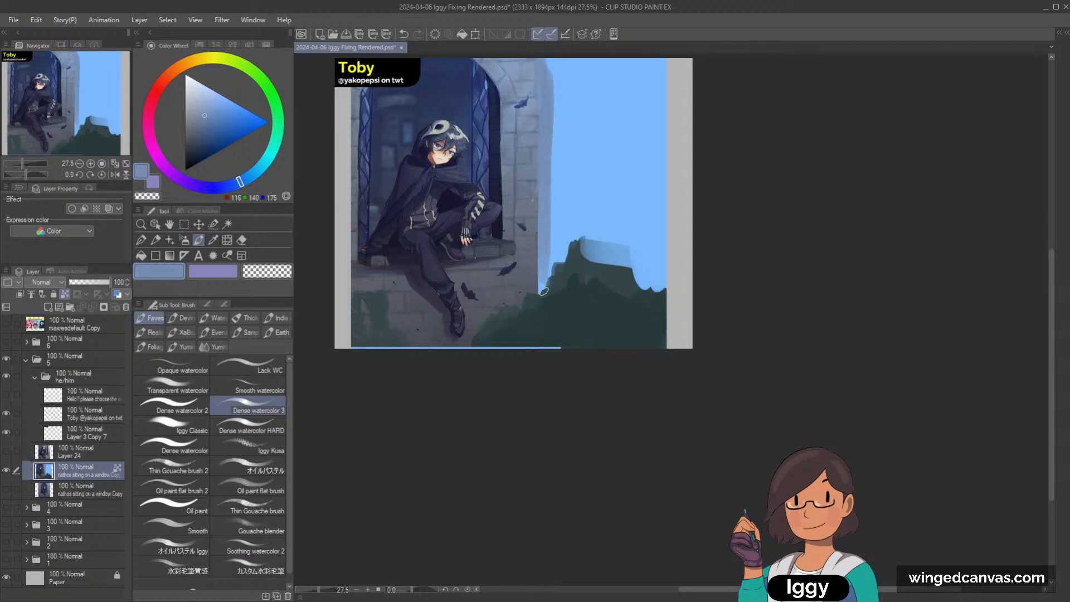
drag(551, 67, 548, 172)
Paint rough stone blocks along the wall's outer edge with sampled stone greys, continuing down to the bush.
alt+click(533, 105)
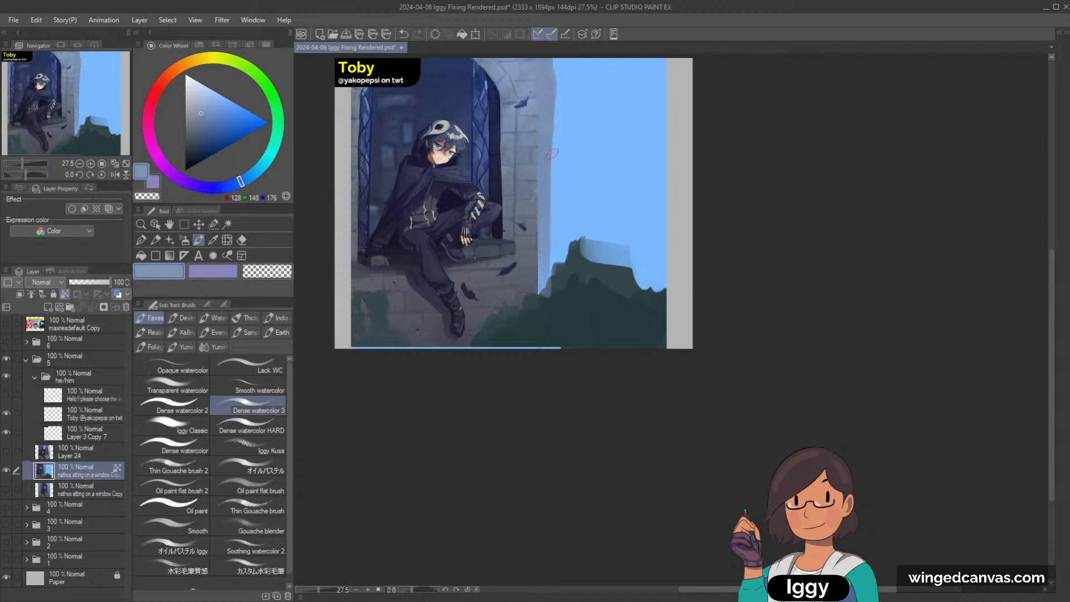
alt+click(528, 240)
mouse_move(537, 234)
mouse_down()
mouse_move(541, 260)
mouse_move(536, 195)
mouse_move(550, 185)
mouse_up()
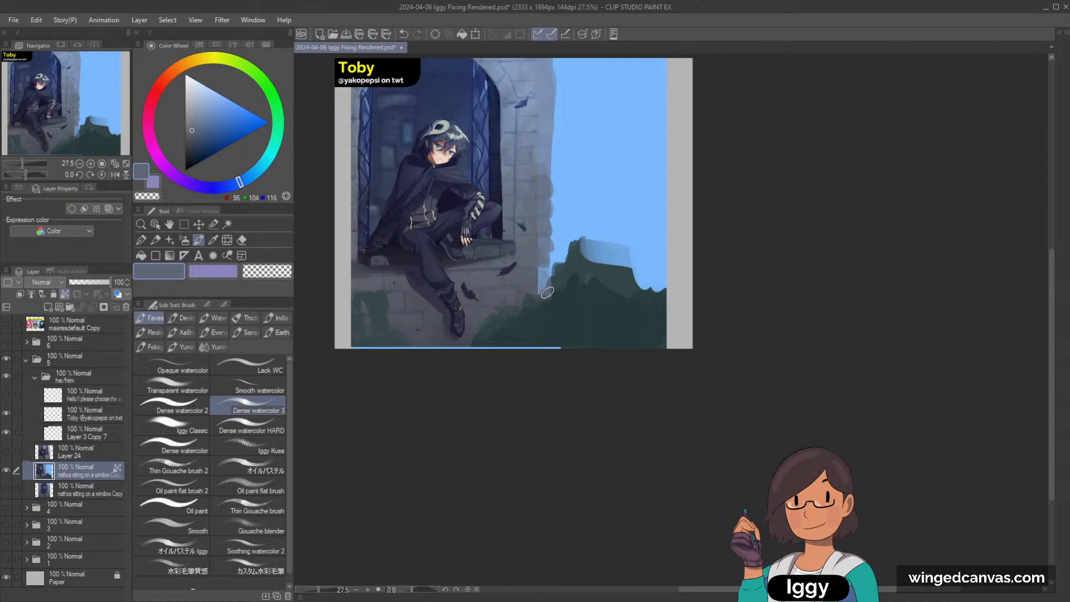
mouse_move(539, 165)
mouse_down()
mouse_move(554, 137)
mouse_move(539, 125)
mouse_move(550, 70)
mouse_up()
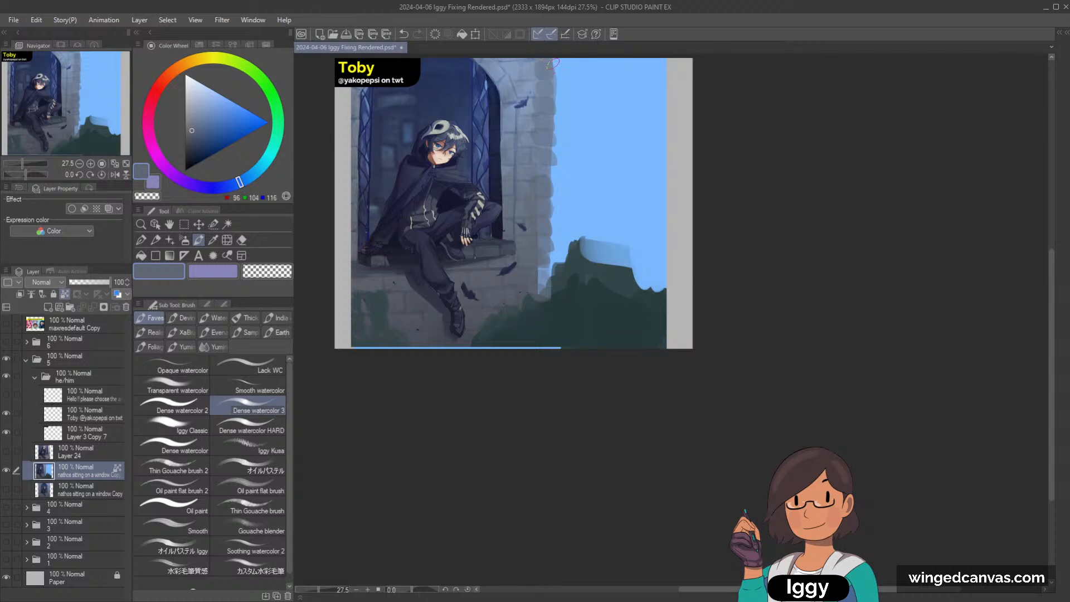
drag(534, 271, 537, 327)
Patch the bush's top with sampled dark teal and paint a translucent blue-green band of distant scenery above the bushes.
alt+click(594, 293)
mouse_move(580, 263)
mouse_down()
mouse_move(601, 254)
mouse_move(614, 271)
mouse_up()
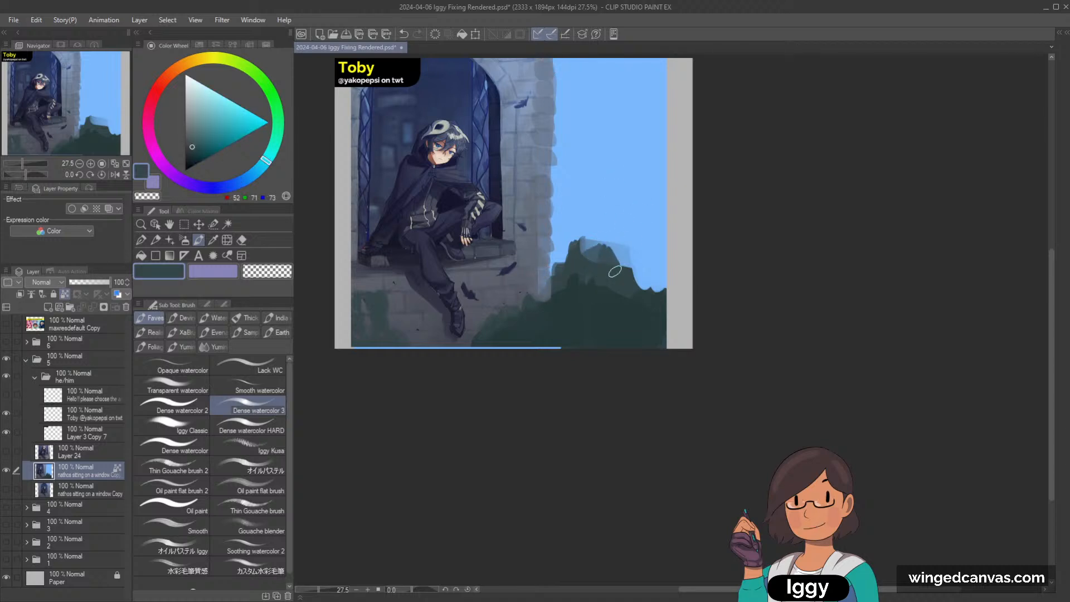
click(276, 108)
click(207, 131)
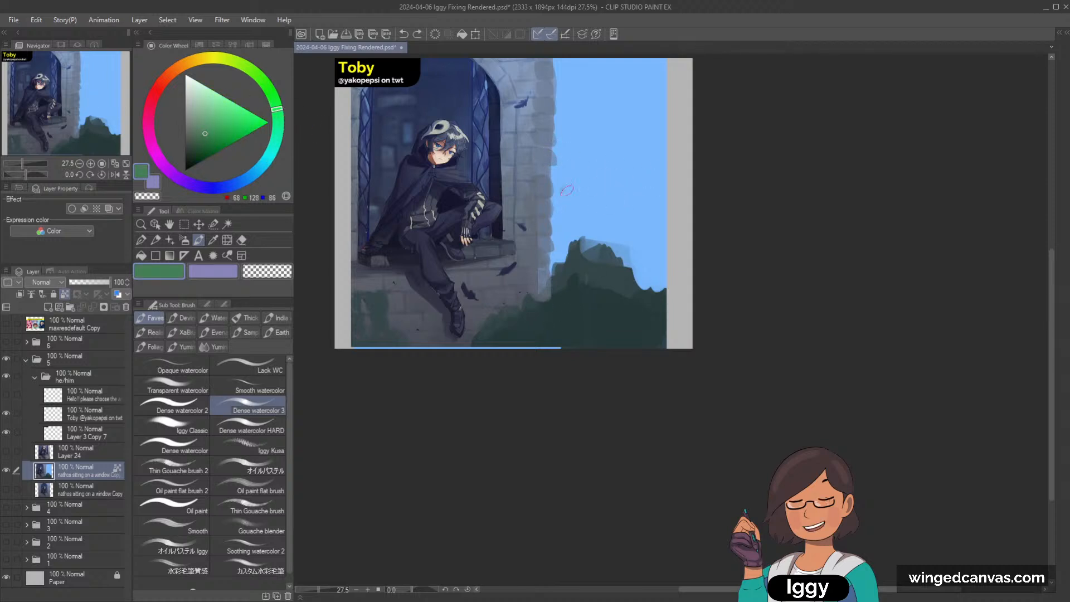
click(585, 191)
alt+click(586, 188)
mouse_move(563, 195)
mouse_down()
mouse_move(652, 189)
mouse_move(568, 199)
mouse_move(668, 202)
mouse_move(562, 204)
mouse_move(585, 218)
mouse_move(669, 217)
mouse_move(609, 220)
mouse_move(653, 260)
mouse_up()
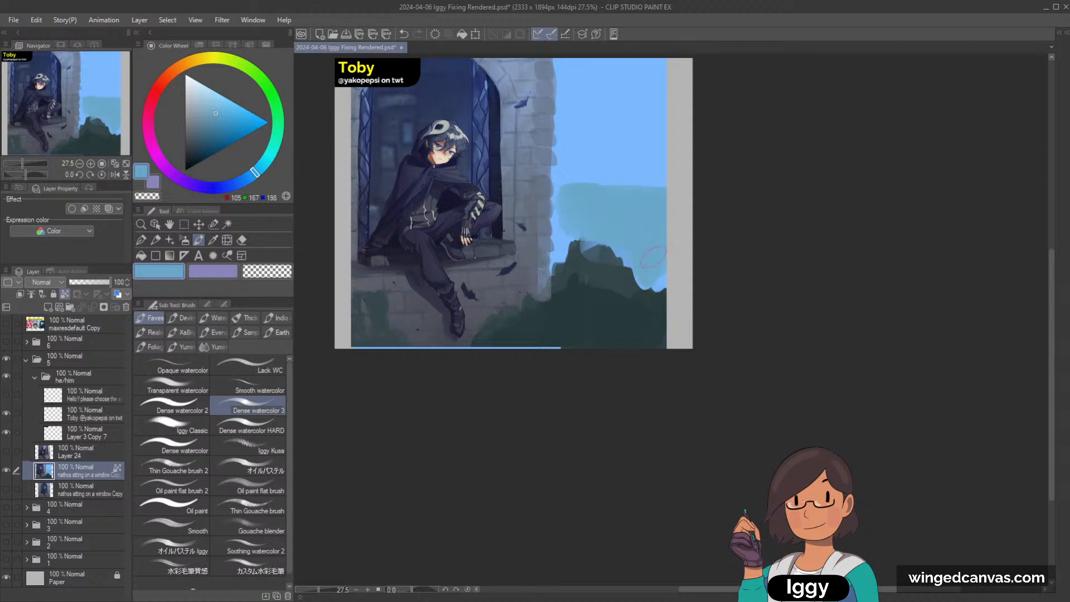
mouse_move(564, 220)
mouse_down()
mouse_move(585, 245)
mouse_move(568, 217)
mouse_move(565, 250)
mouse_move(567, 210)
mouse_up()
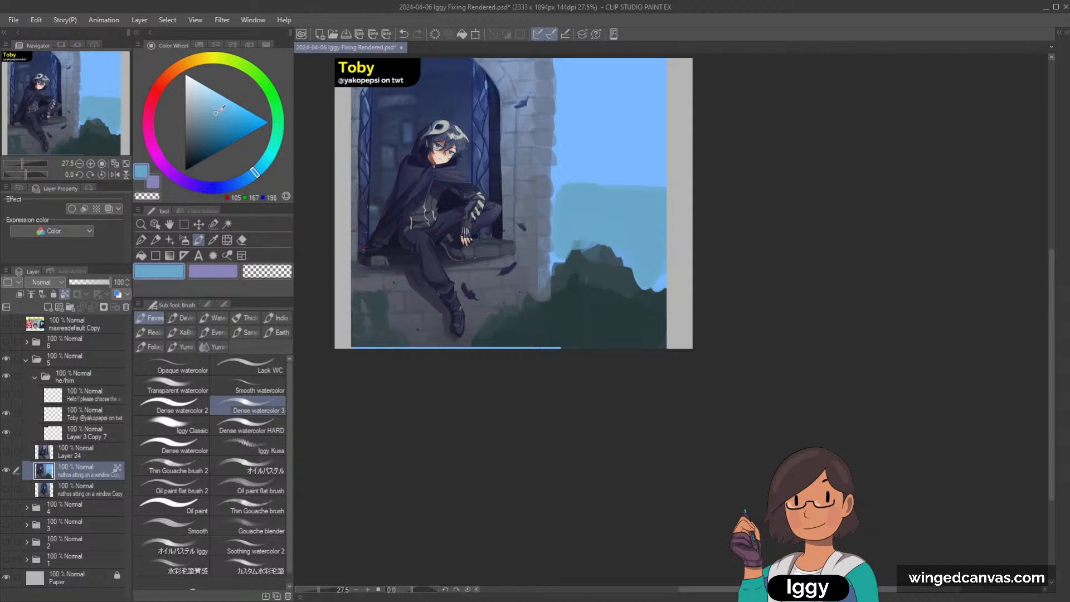
Briefly show Layer 24 for comparison, and lower the bush's top edge using the blue sampled from the distant band.
drag(216, 113, 222, 112)
click(6, 451)
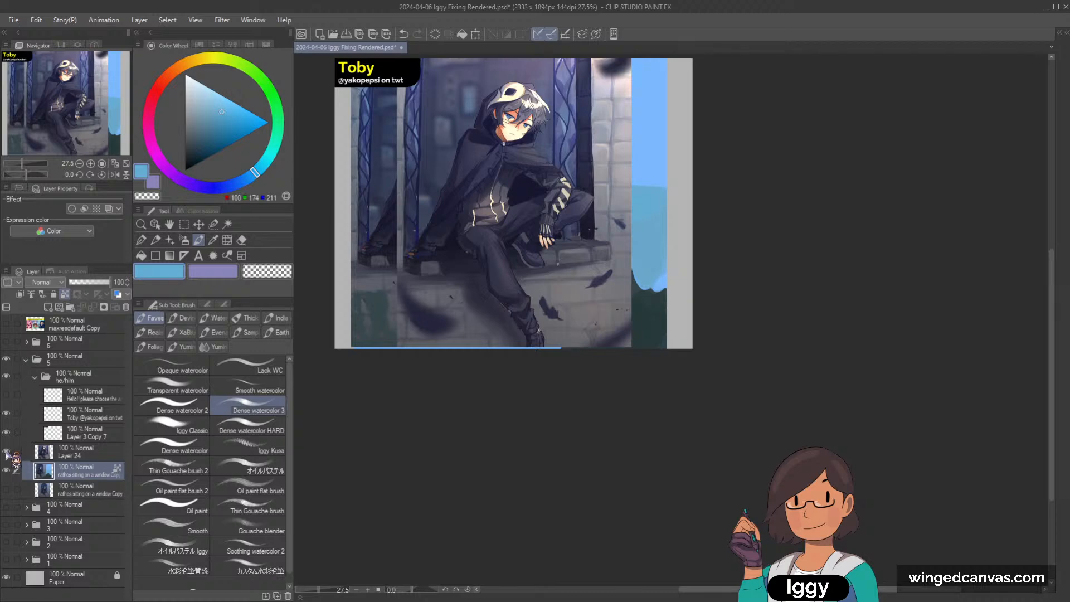
click(6, 452)
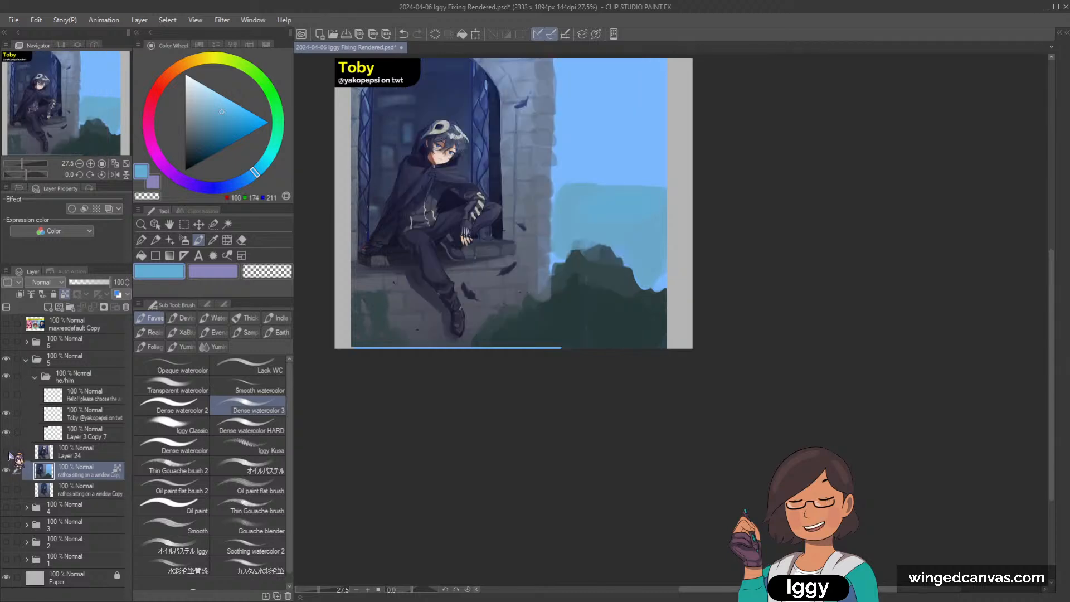
alt+click(606, 207)
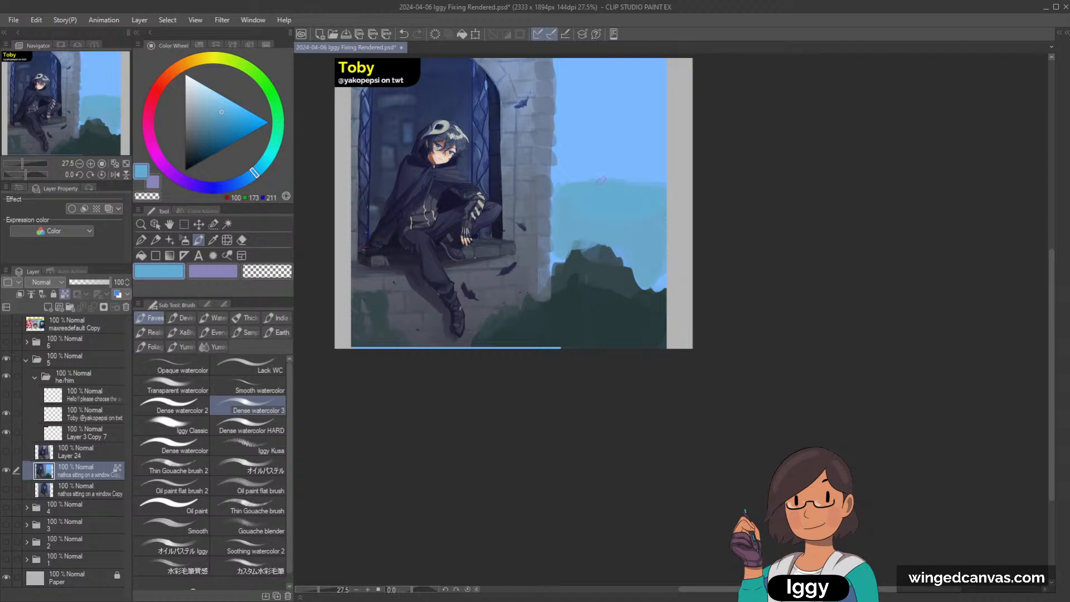
drag(557, 252, 621, 257)
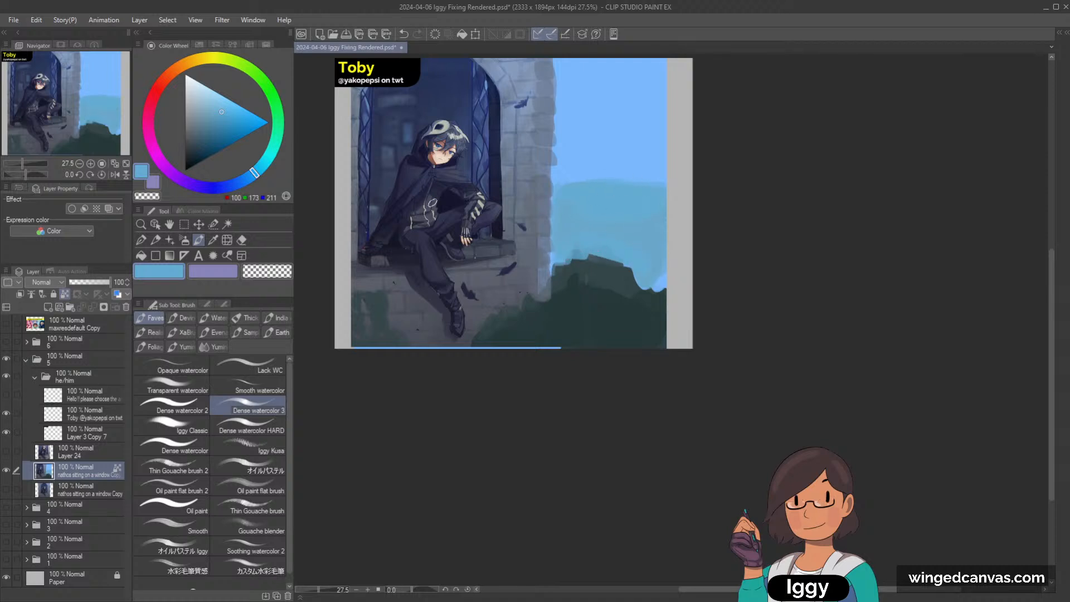
Try a small dark blue sketch in the distant blue-green band, undoing strokes and covering the rest with the band's sampled blue.
alt+click(437, 196)
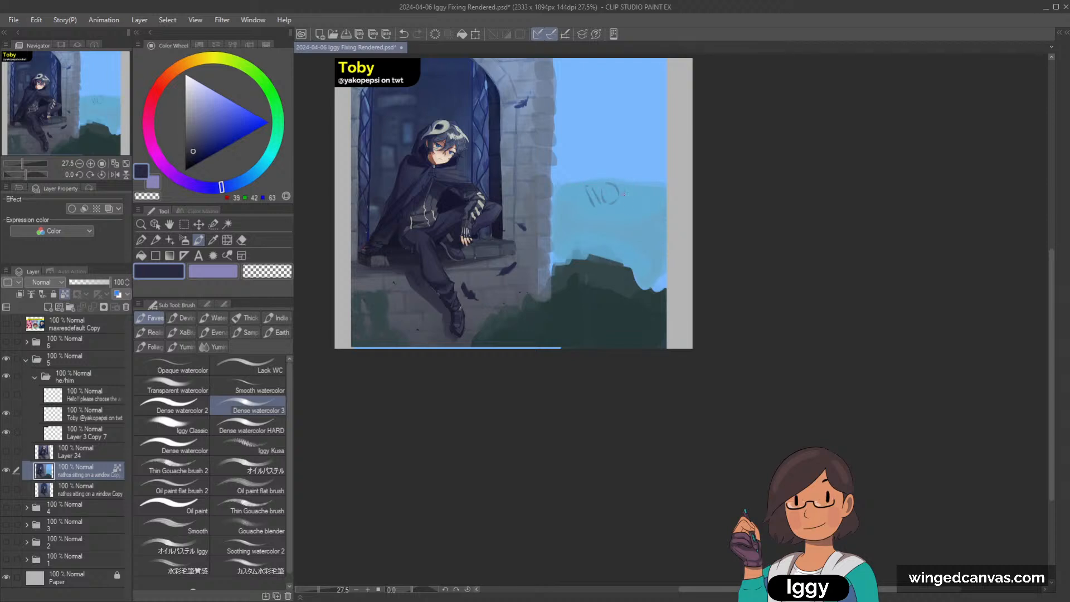
drag(617, 193, 620, 206)
drag(633, 192, 625, 207)
drag(608, 242, 621, 239)
key(ctrl+z)
key(ctrl+z)
alt+click(591, 185)
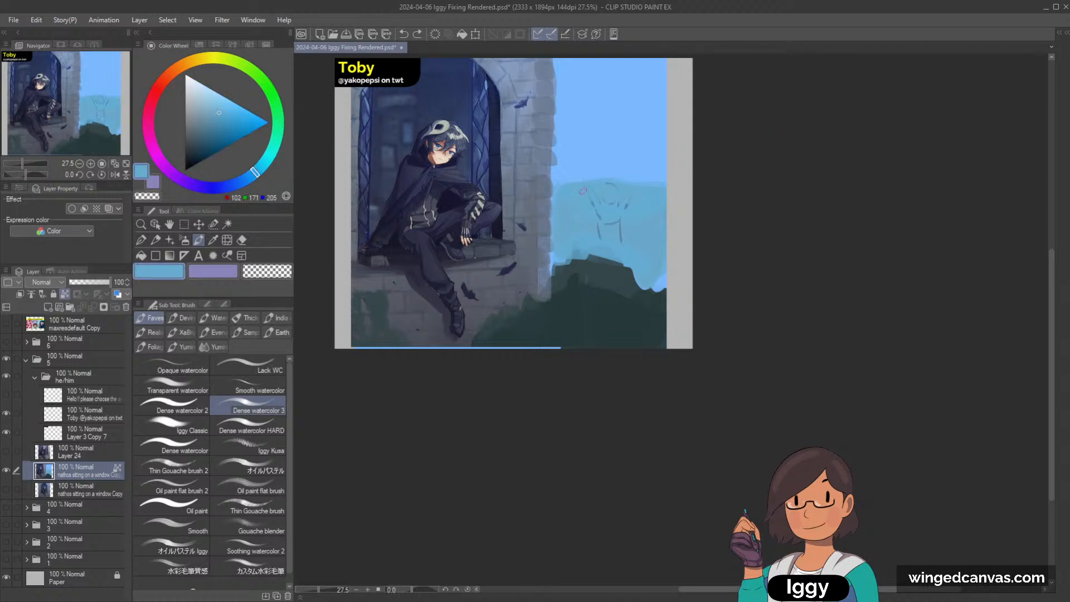
drag(632, 237, 613, 242)
Paint a second, farther band in muted blue across the sky above the blue-green one.
alt+click(549, 149)
mouse_move(593, 130)
mouse_down()
mouse_move(666, 120)
mouse_move(563, 133)
mouse_up()
alt+click(564, 146)
key(ctrl+z)
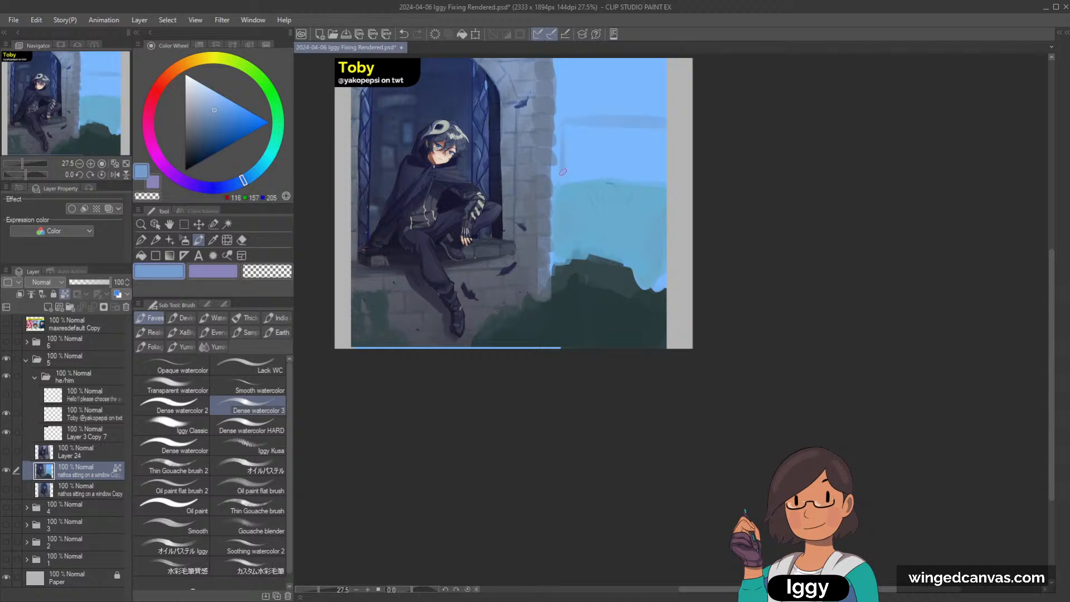
mouse_move(563, 172)
mouse_down()
mouse_move(663, 178)
mouse_move(574, 167)
mouse_move(580, 151)
mouse_move(600, 158)
mouse_move(574, 131)
mouse_move(602, 120)
mouse_move(575, 129)
mouse_up()
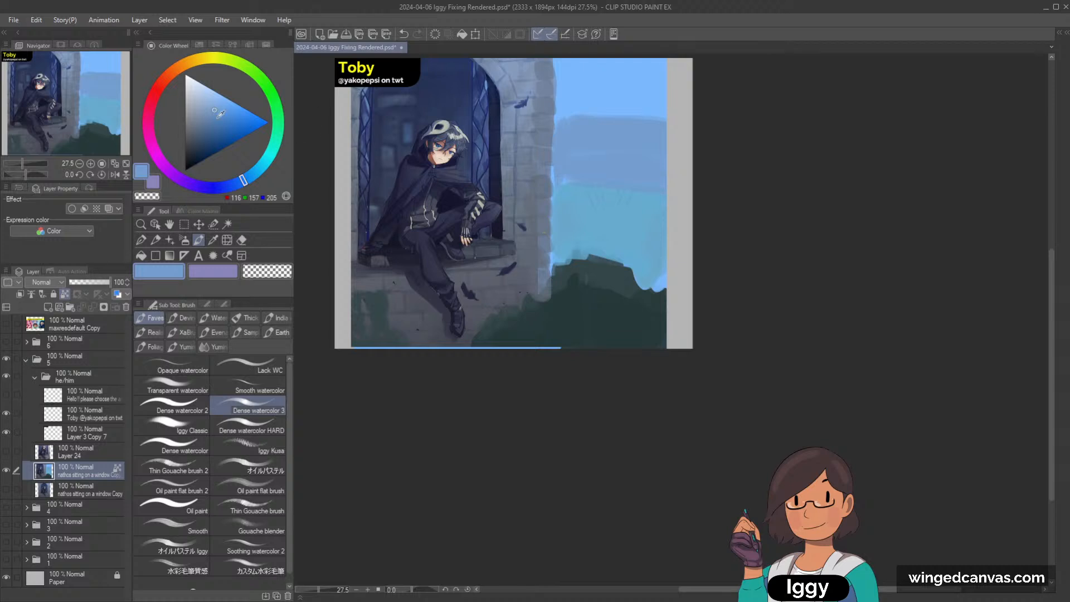
Try a small darker blue shape where the two distant bands meet.
alt+click(623, 159)
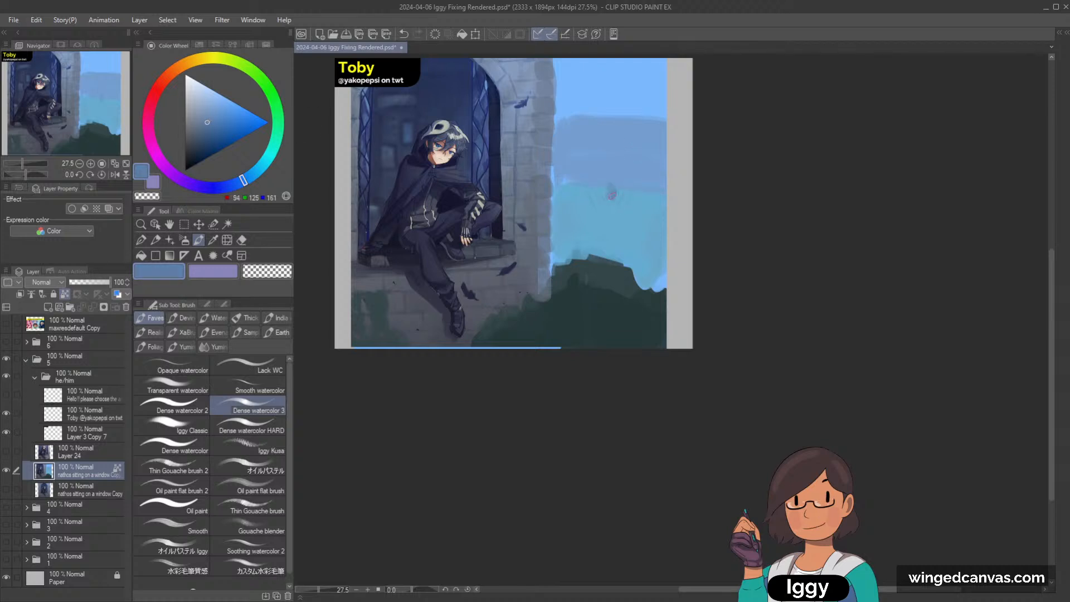
drag(607, 188, 609, 200)
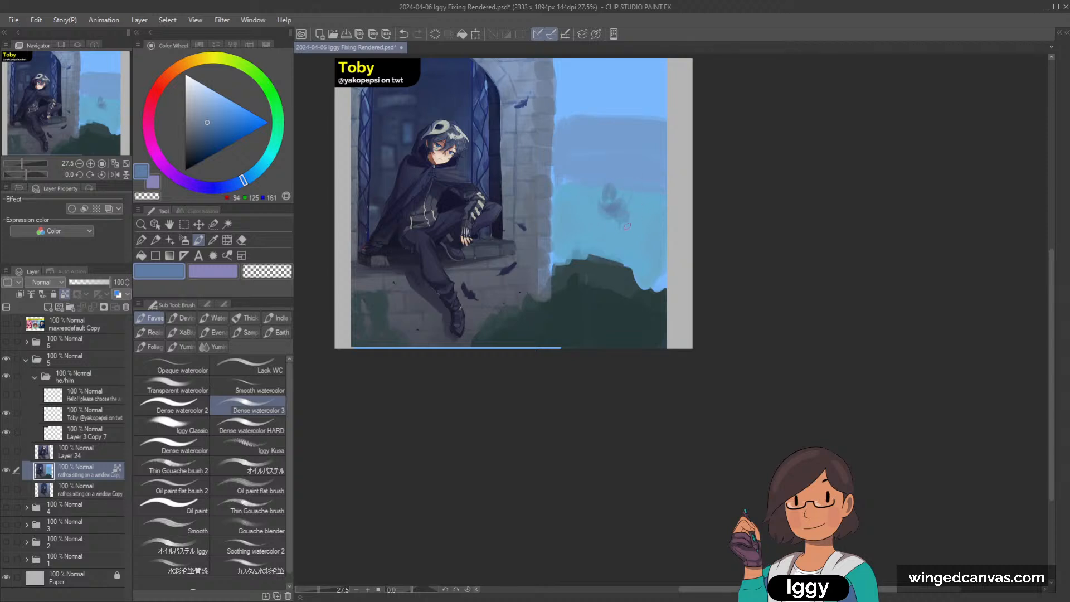
key(ctrl+z)
mouse_move(615, 209)
mouse_down()
mouse_move(651, 232)
mouse_move(605, 190)
mouse_up()
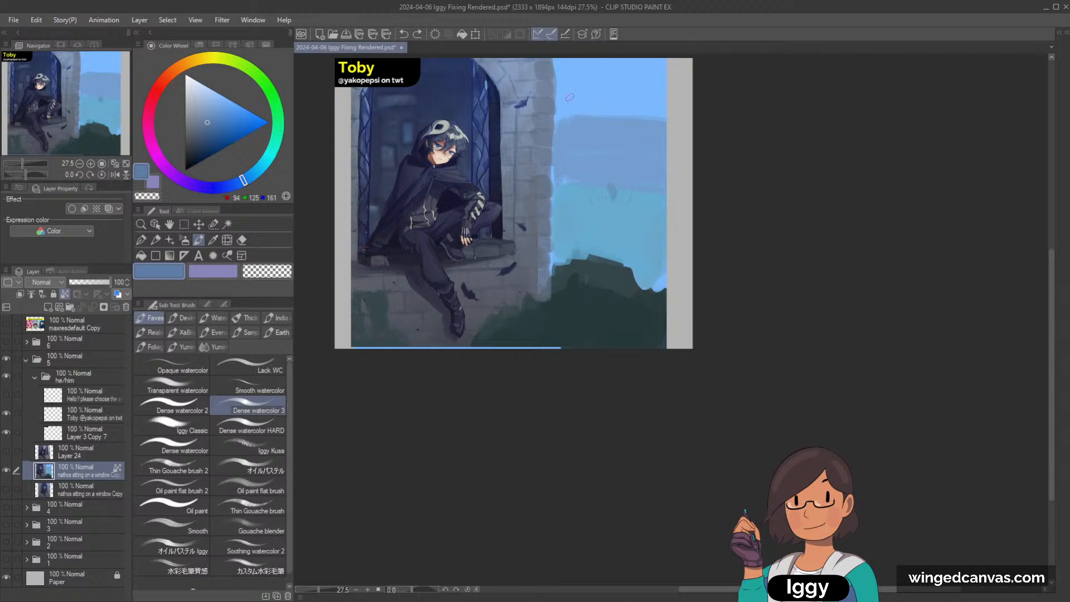
Reshape the tops of the distant bands with sampled muted blues, extending the farther band higher into the sky.
drag(559, 114, 677, 115)
alt+click(592, 120)
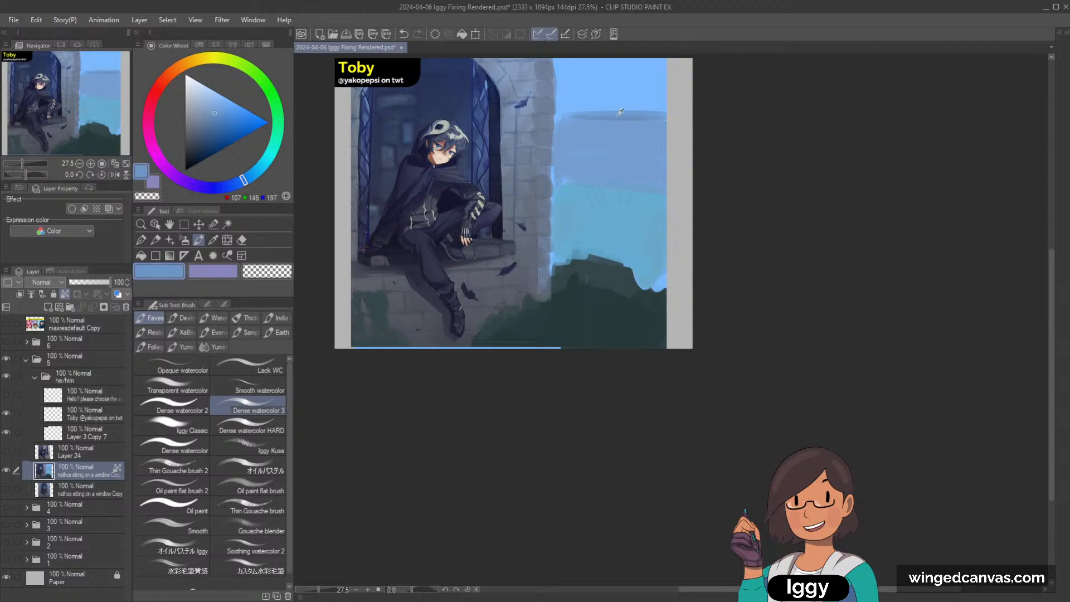
drag(563, 117, 666, 111)
mouse_move(599, 116)
mouse_down()
mouse_move(638, 111)
mouse_move(598, 111)
mouse_up()
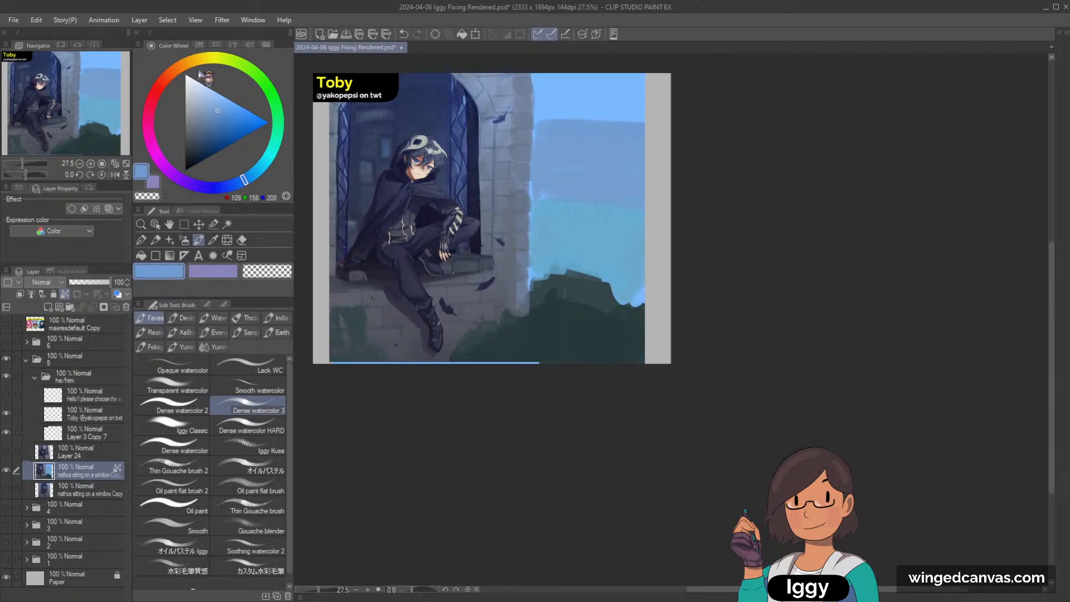
scroll(512, 203, down, 3)
scroll(513, 203, up, 2)
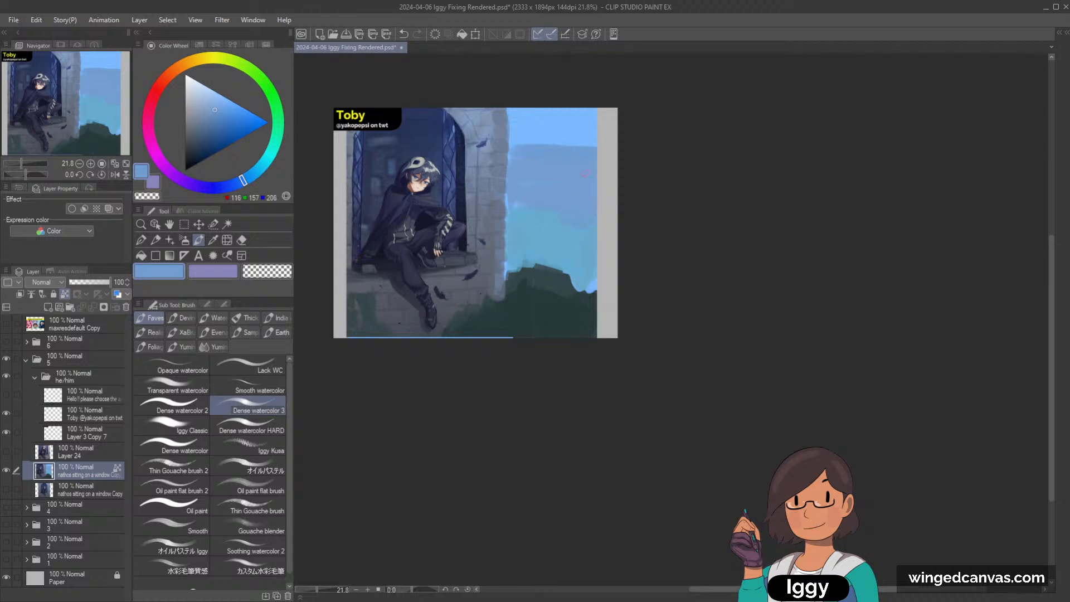
mouse_move(564, 172)
mouse_down()
mouse_move(567, 112)
mouse_move(578, 103)
mouse_move(591, 142)
mouse_up()
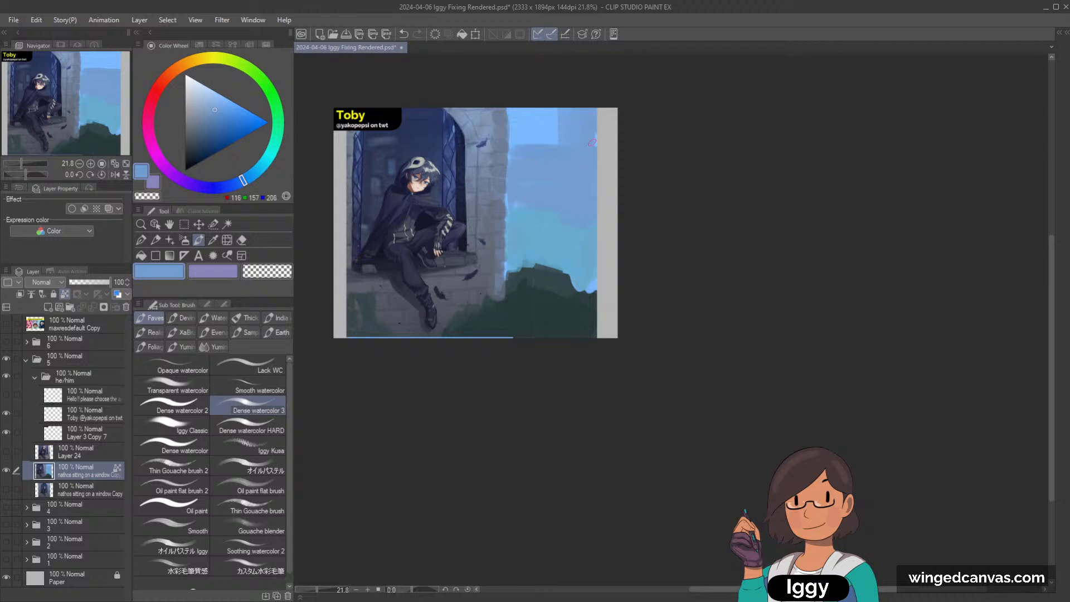
Paint a small muted-blue tree with rounded foliage and a thin trunk on the farther distant band, sampling scenery colours.
alt+click(571, 96)
click(565, 178)
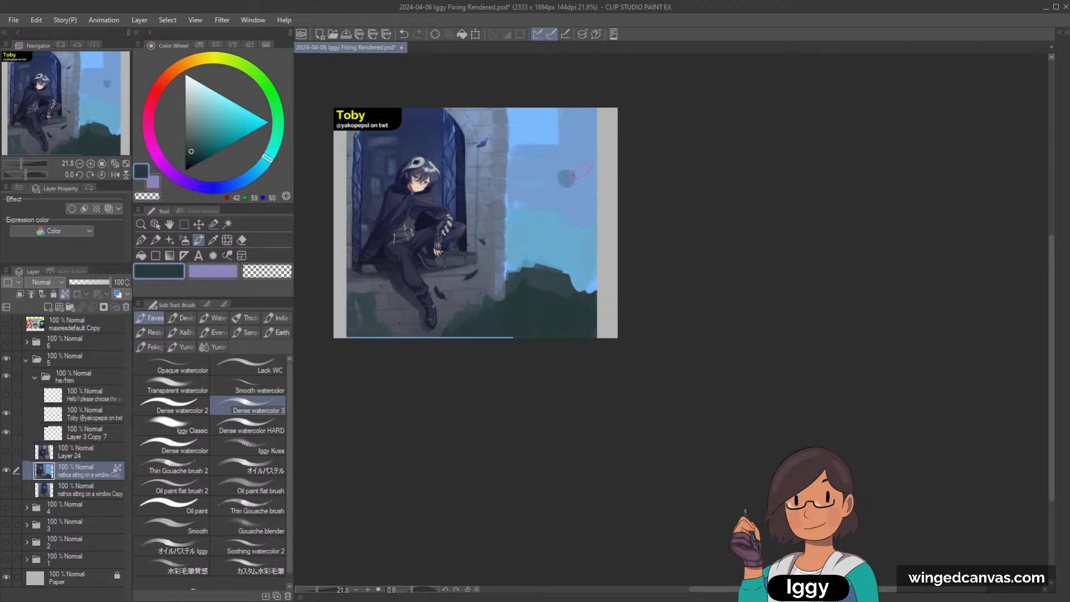
alt+click(569, 172)
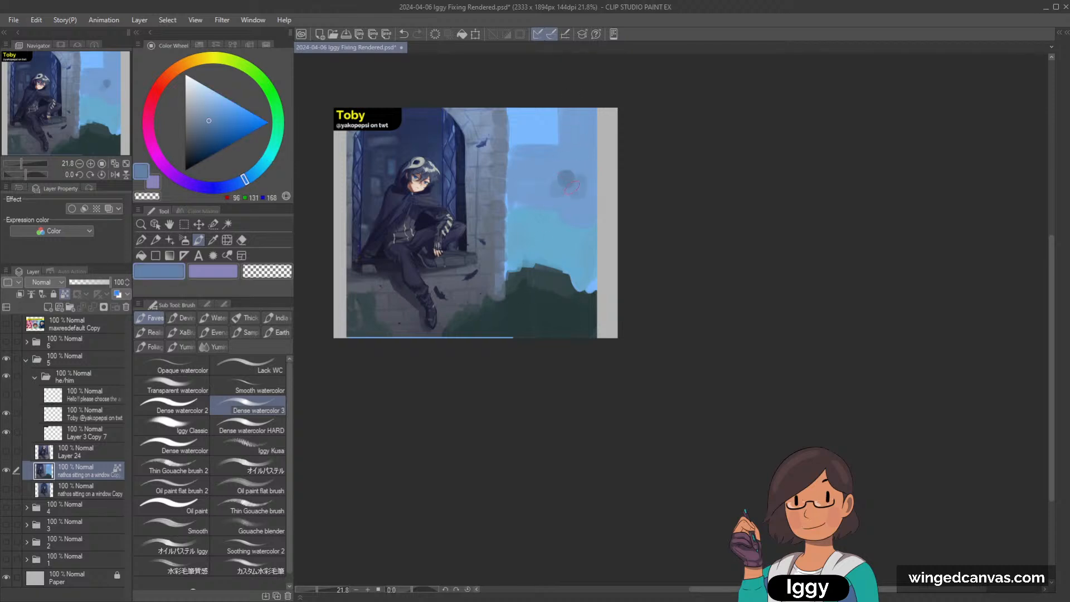
drag(577, 195, 563, 192)
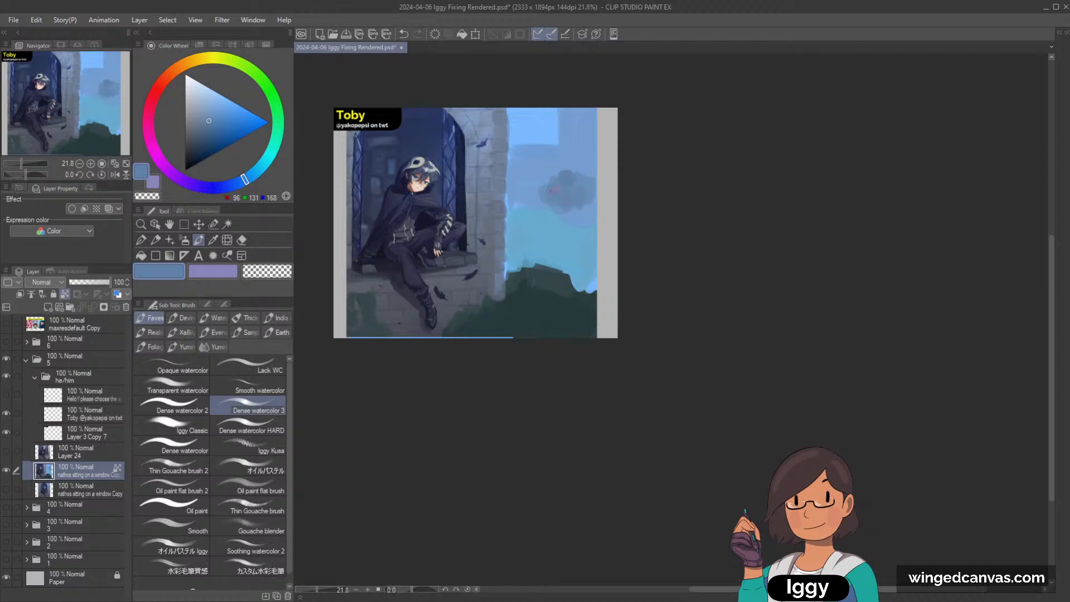
alt+click(535, 294)
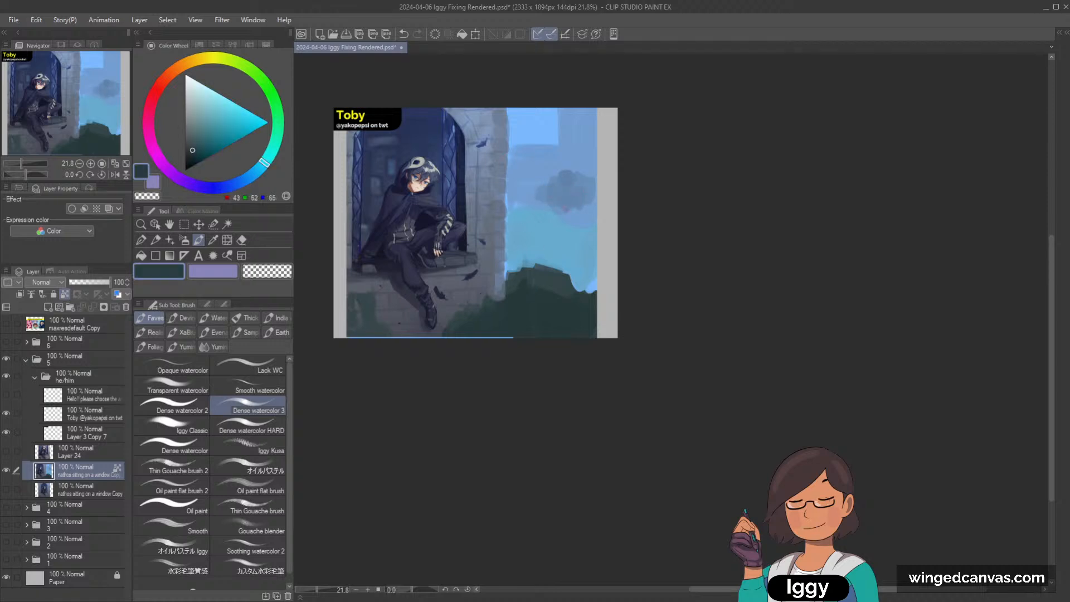
alt+click(572, 212)
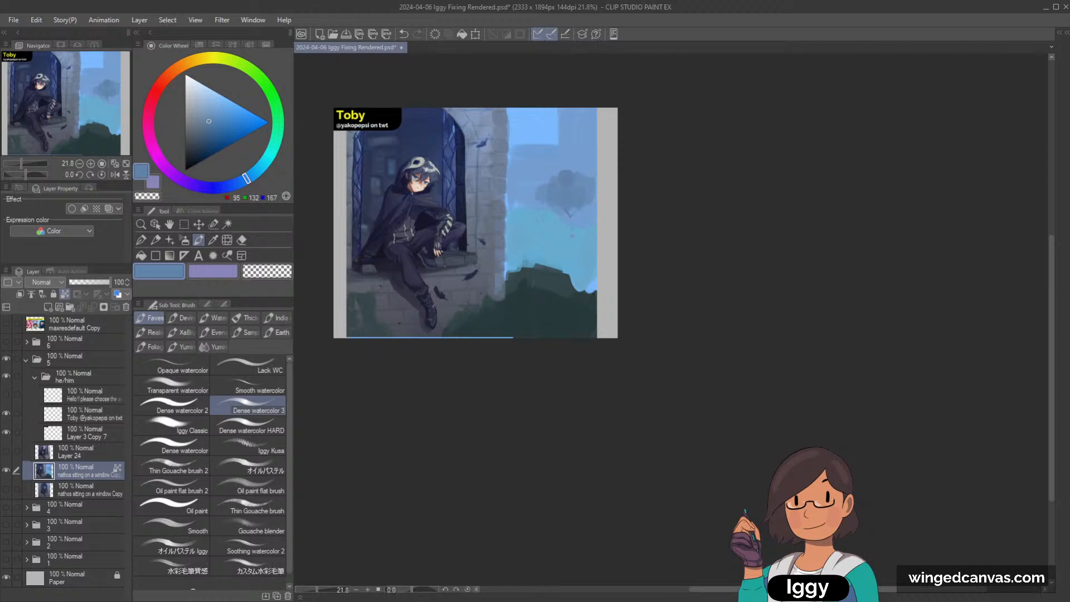
Paint a larger muted-blue foliage mass below the distant tree, sampling the scenery's blues to shape its edges.
alt+click(572, 221)
mouse_move(572, 220)
mouse_down()
mouse_move(551, 234)
mouse_move(590, 239)
mouse_move(572, 240)
mouse_move(604, 250)
mouse_move(568, 258)
mouse_move(593, 259)
mouse_up()
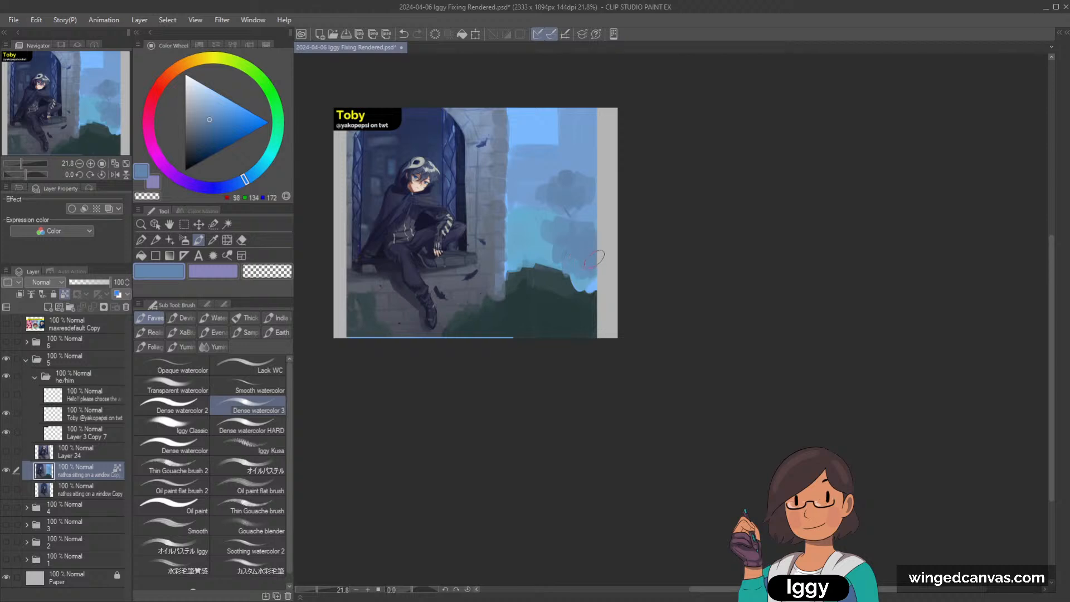
alt+click(537, 228)
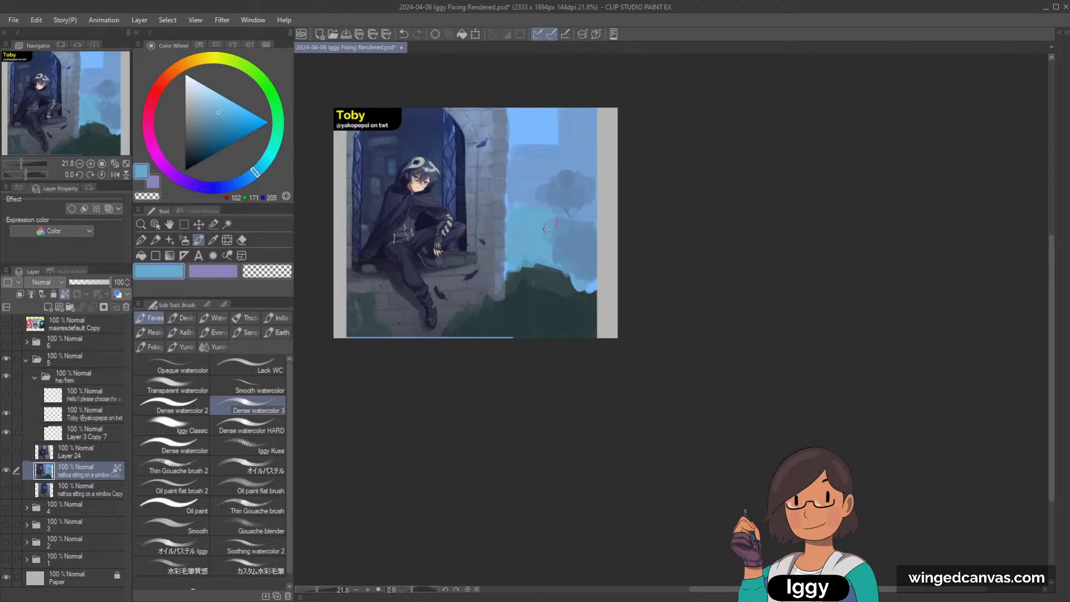
alt+click(570, 231)
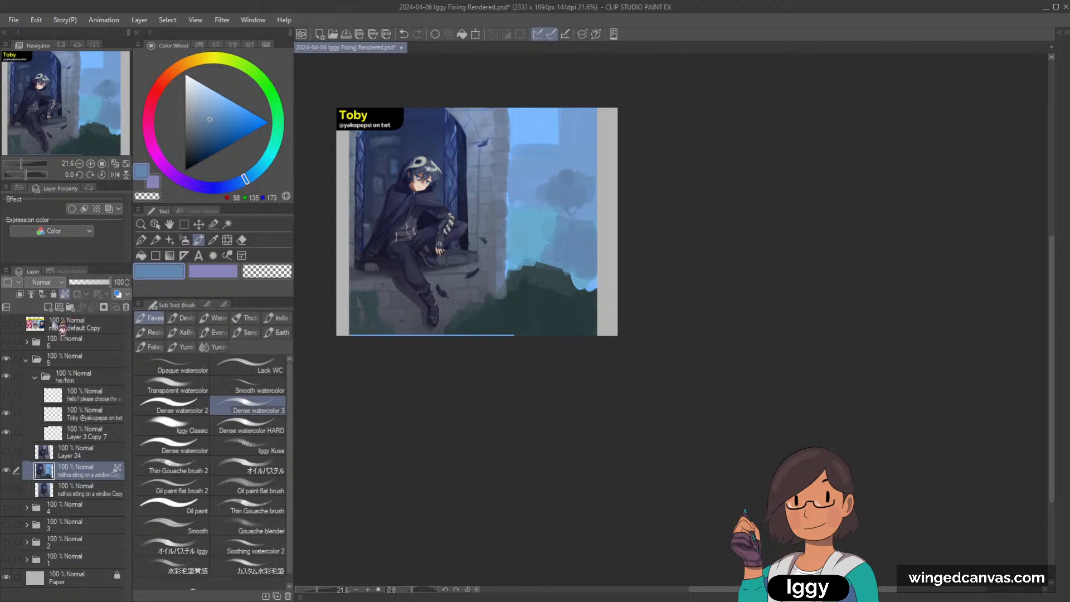
Add a Glow dodge layer above the artwork and ready the soft airbrush with a light peach colour.
click(49, 306)
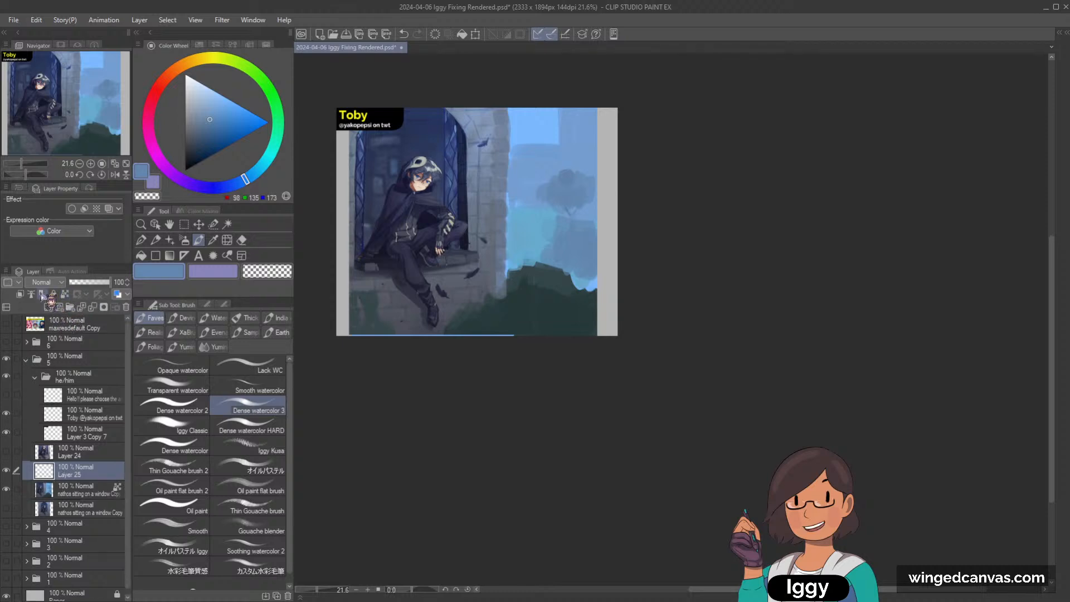
key(ctrl+shift+g)
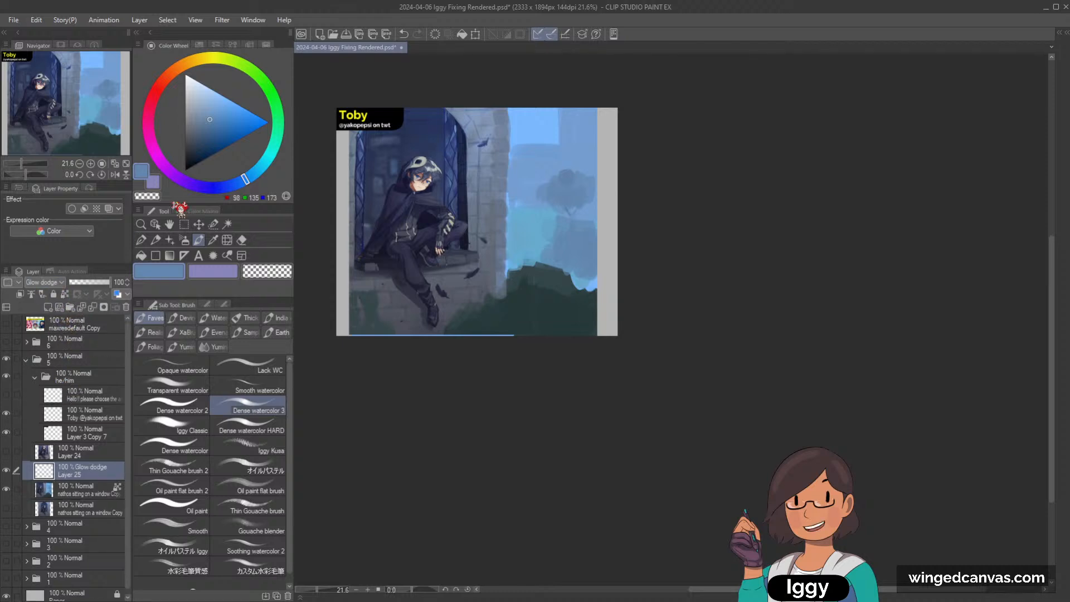
click(170, 73)
click(216, 94)
click(184, 240)
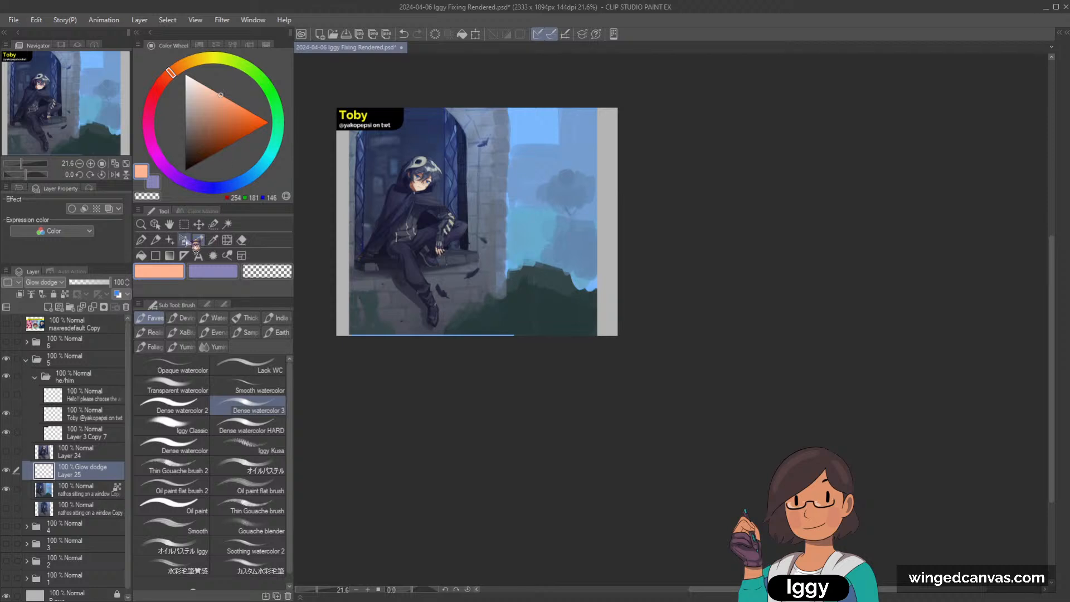
Try a large soft peach glow across the sky and undo it.
drag(551, 167, 604, 165)
key(ctrl+z)
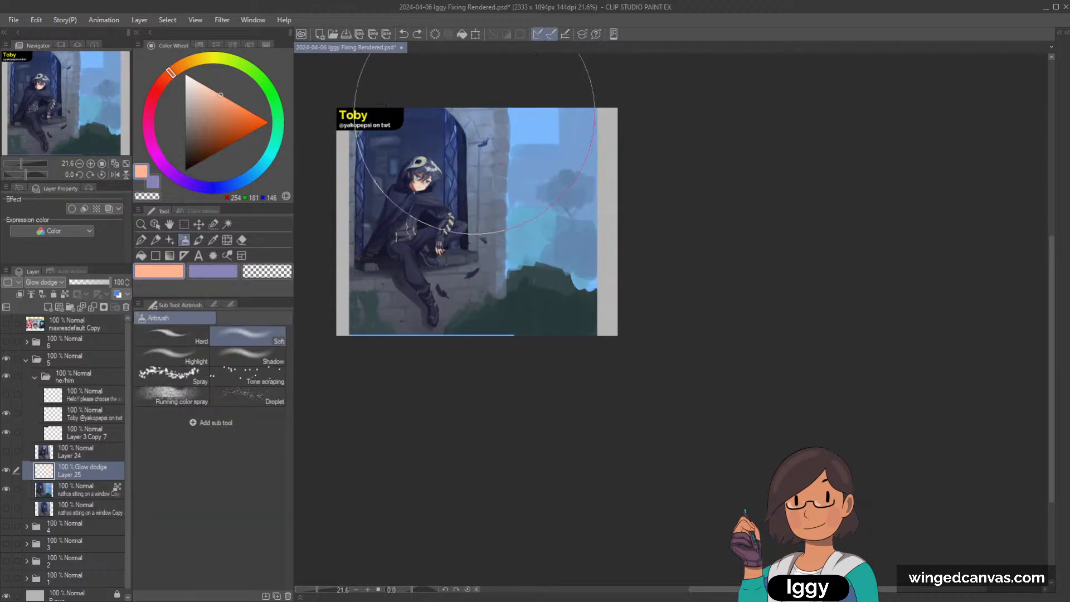
key(ctrl+y)
key(ctrl+z)
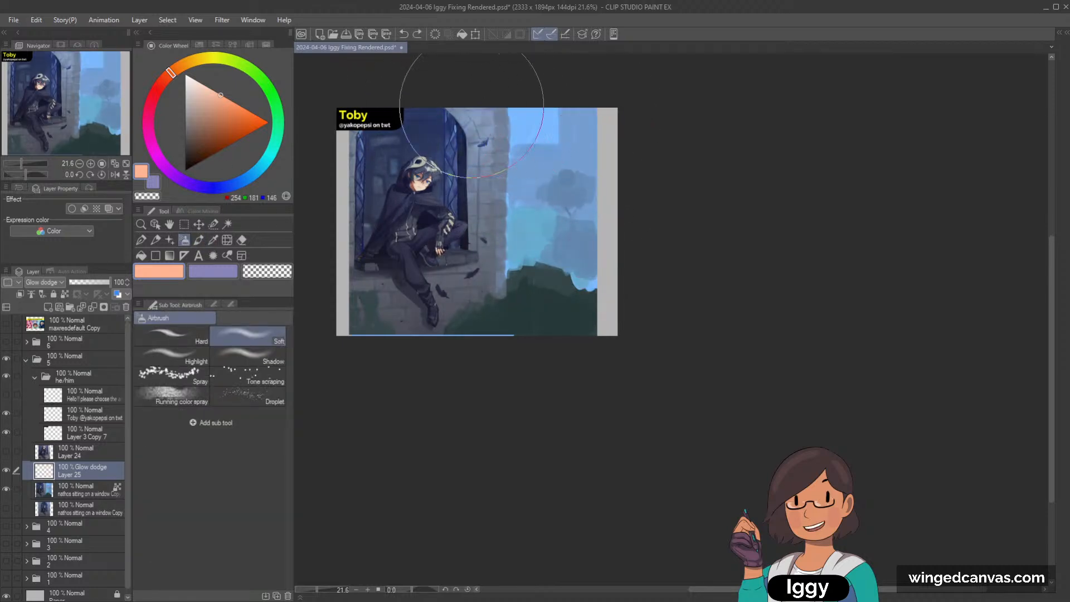
Airbrush a soft peach glow over the upper sky and wall, adjusting the brush size and undoing excess strokes.
drag(530, 68, 477, 121)
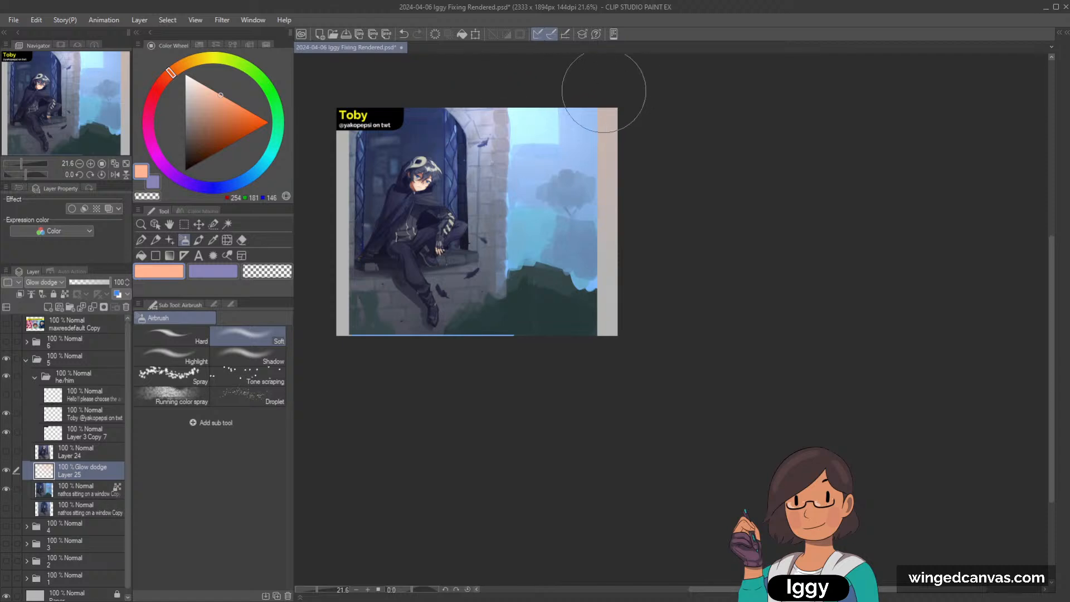
key(ctrl+z)
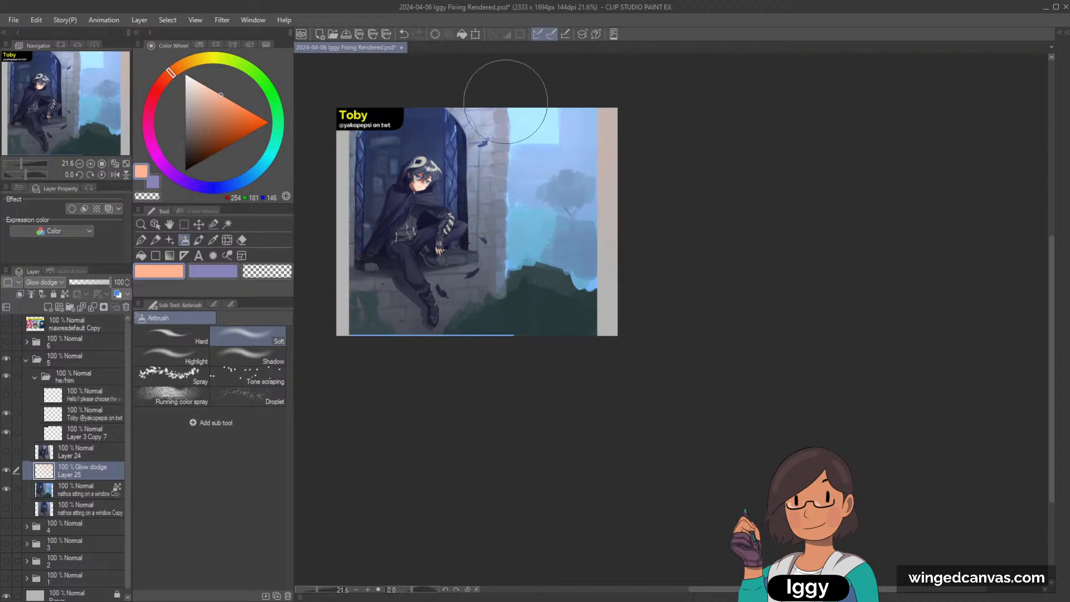
key(bracketright)
key(bracketright)
key(bracketright)
drag(616, 117, 590, 128)
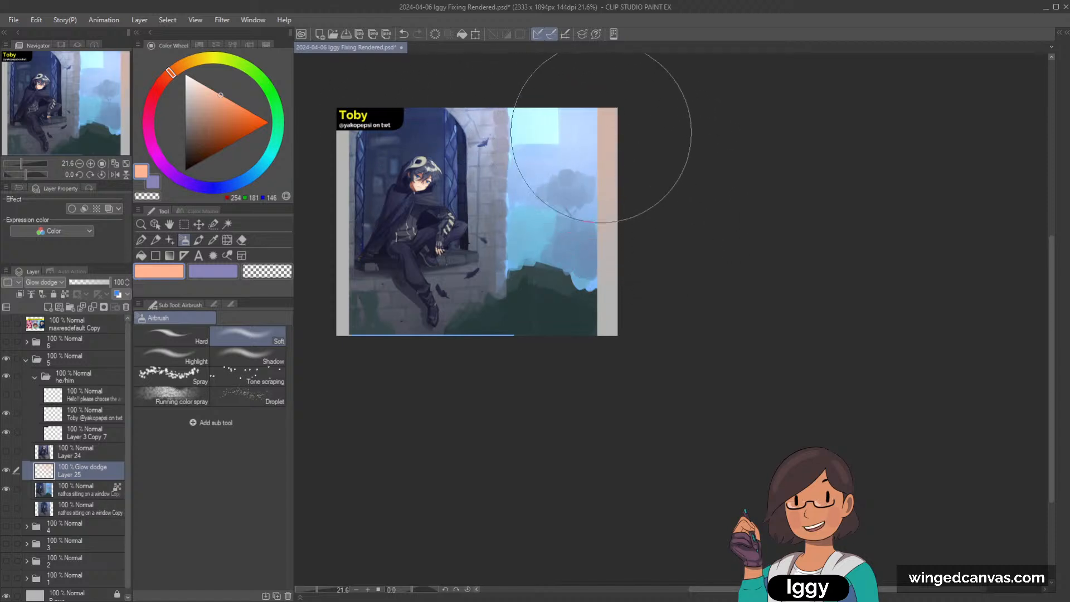
key(ctrl+z)
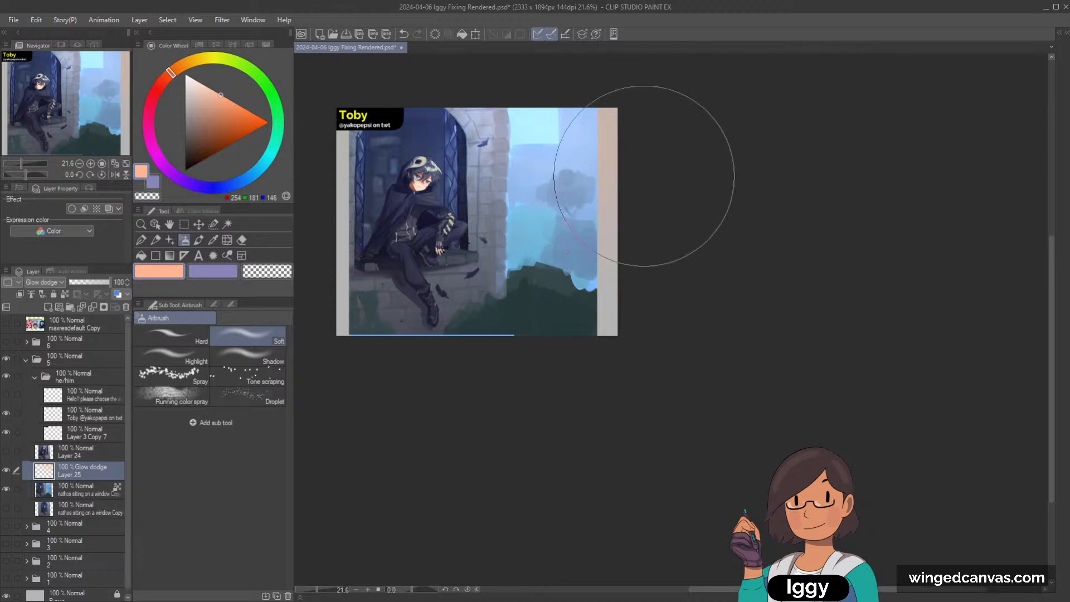
Shift the glow colour to a more saturated orange and airbrush it across the upper sky with a smaller brush.
click(227, 98)
key(bracketleft)
key(bracketleft)
mouse_move(562, 107)
mouse_down()
mouse_move(663, 128)
mouse_move(557, 131)
mouse_move(645, 116)
mouse_up()
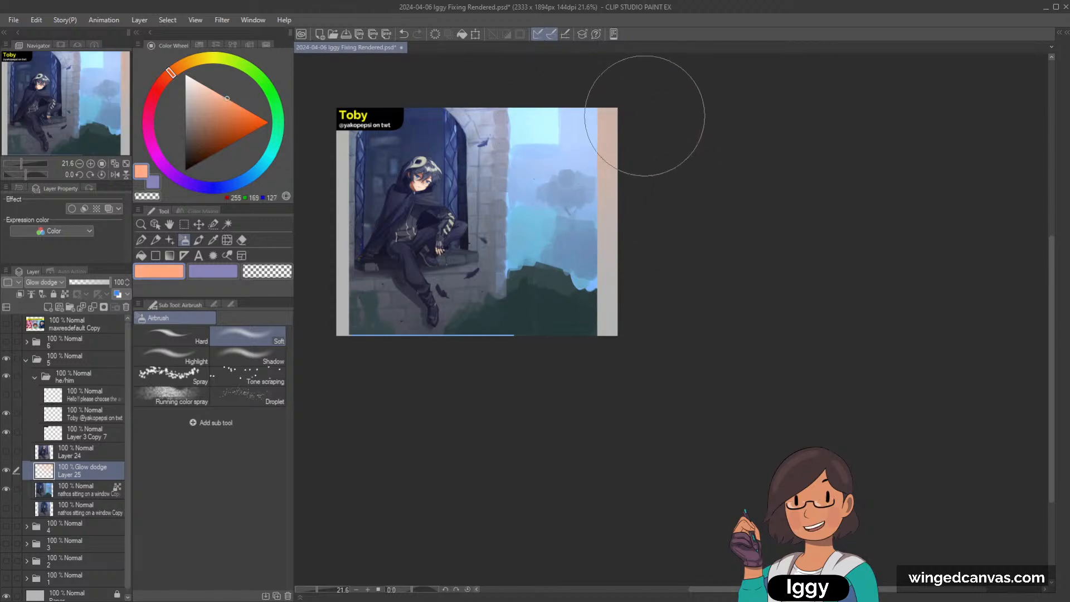
Clip the glow layer to the artwork and spread warm light over the wall and character, erasing it from the distant scenery.
click(19, 293)
mouse_move(562, 95)
mouse_down()
mouse_move(529, 73)
mouse_move(645, 95)
mouse_move(616, 148)
mouse_move(507, 131)
mouse_move(491, 190)
mouse_move(513, 298)
mouse_move(572, 293)
mouse_move(342, 211)
mouse_move(468, 109)
mouse_move(411, 151)
mouse_move(466, 67)
mouse_move(529, 84)
mouse_move(455, 170)
mouse_move(384, 282)
mouse_move(412, 262)
mouse_move(348, 311)
mouse_move(452, 326)
mouse_up()
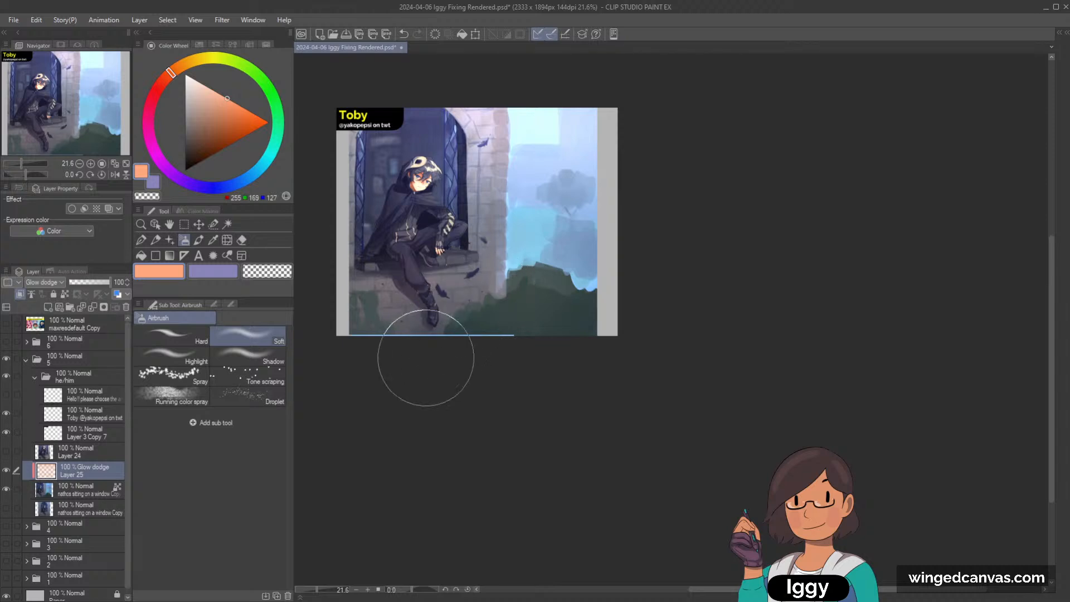
key(c)
mouse_move(536, 144)
mouse_down()
mouse_move(535, 168)
mouse_move(544, 105)
mouse_move(569, 99)
mouse_move(567, 242)
mouse_move(553, 267)
mouse_move(585, 121)
mouse_move(583, 239)
mouse_up()
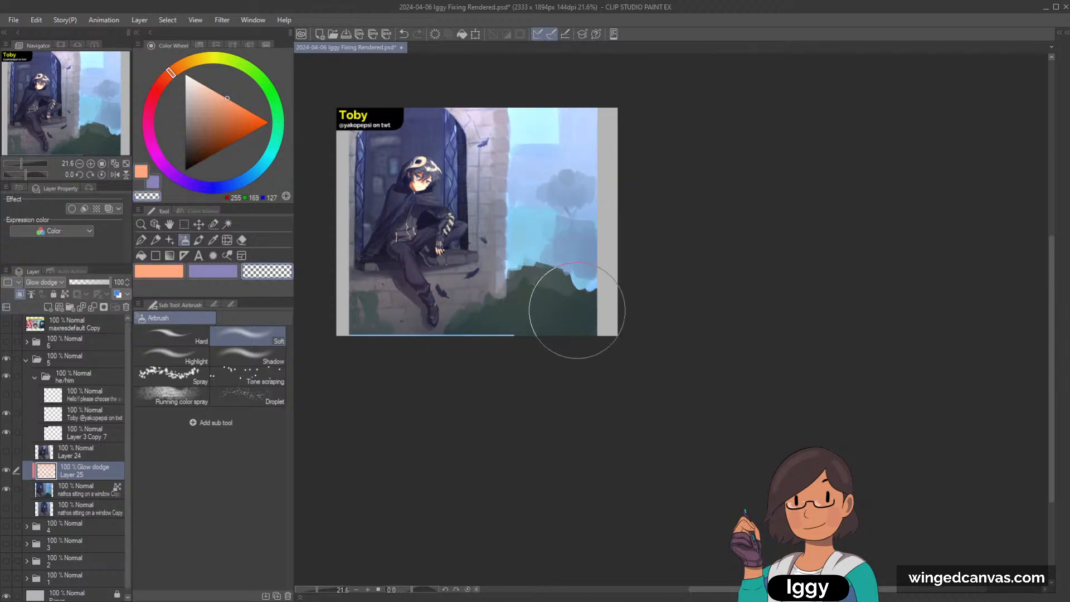
Merge the glow layer with the two artwork layers beneath it.
scroll(584, 240, up, 1)
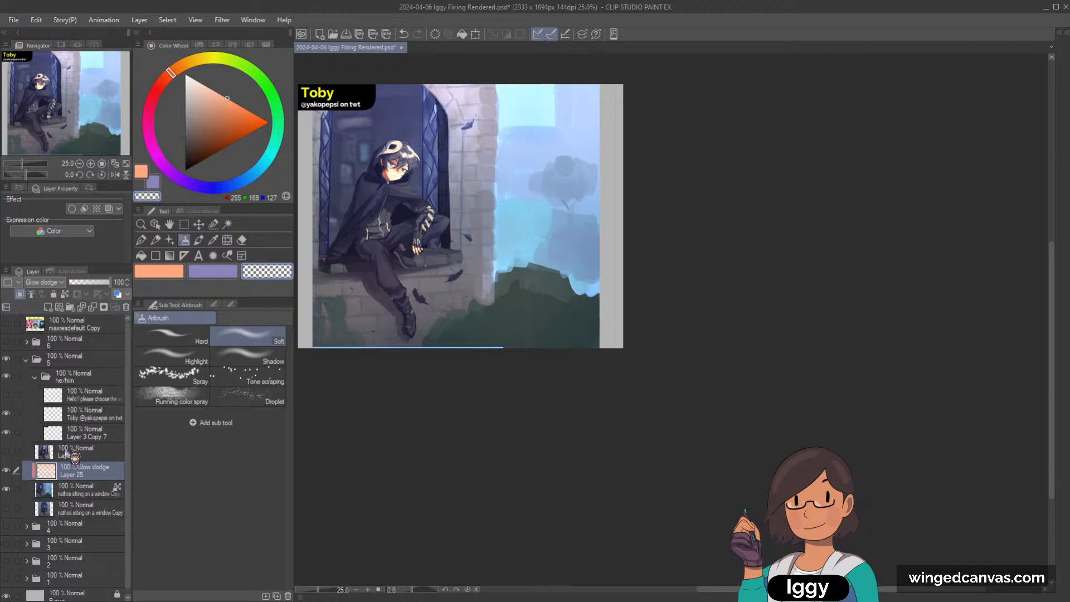
click(90, 453)
click(93, 472)
shift+click(95, 507)
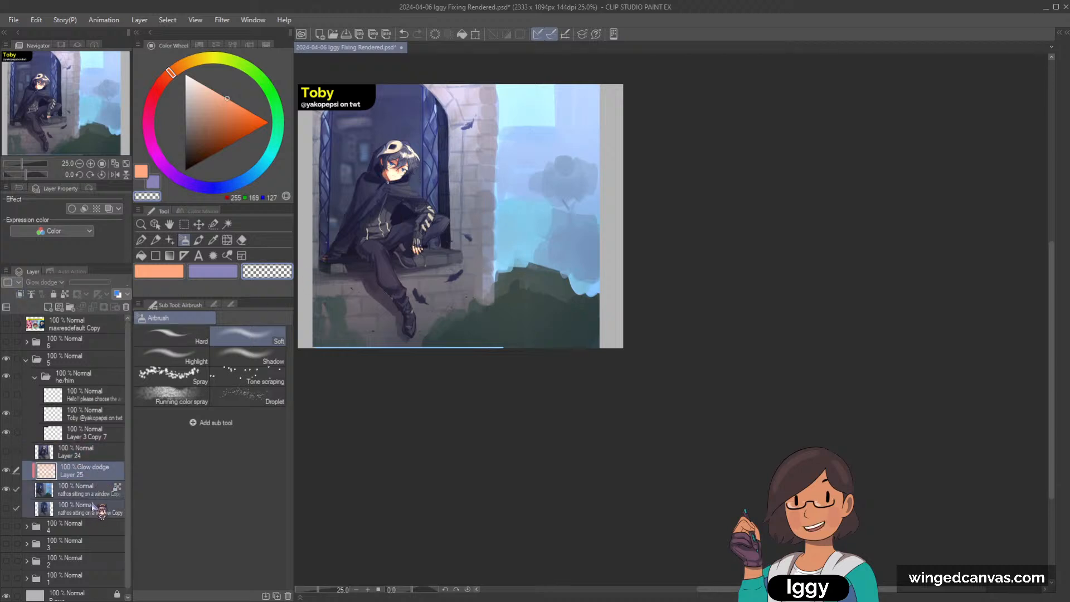
key(shift+alt+e)
Add a clipped layer above the merged artwork and paint a large curved feather on the wall's lower left in sampled dark blue.
alt+click(430, 293)
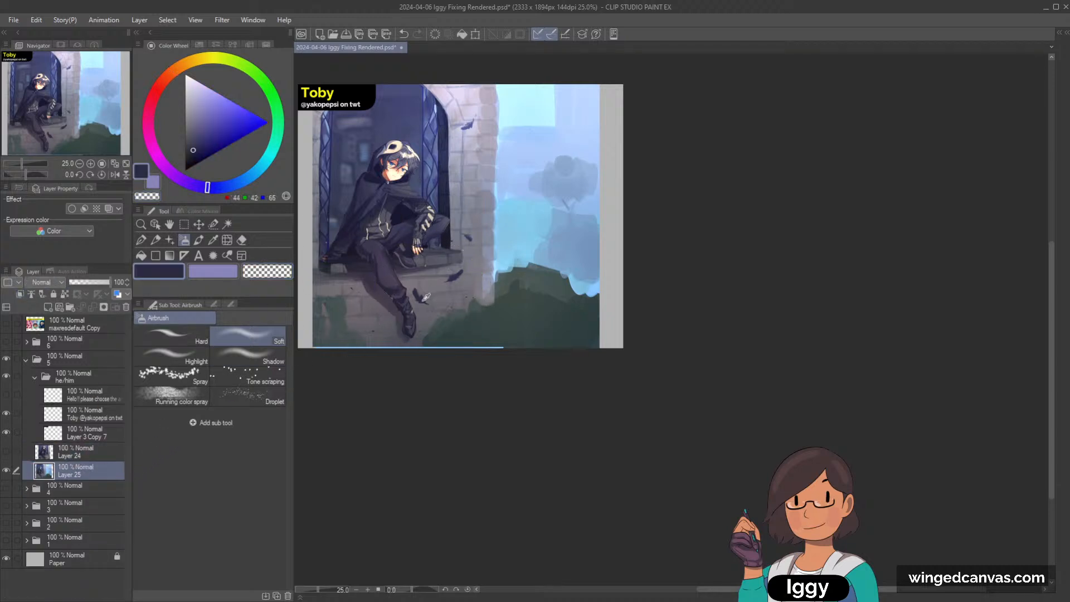
click(47, 307)
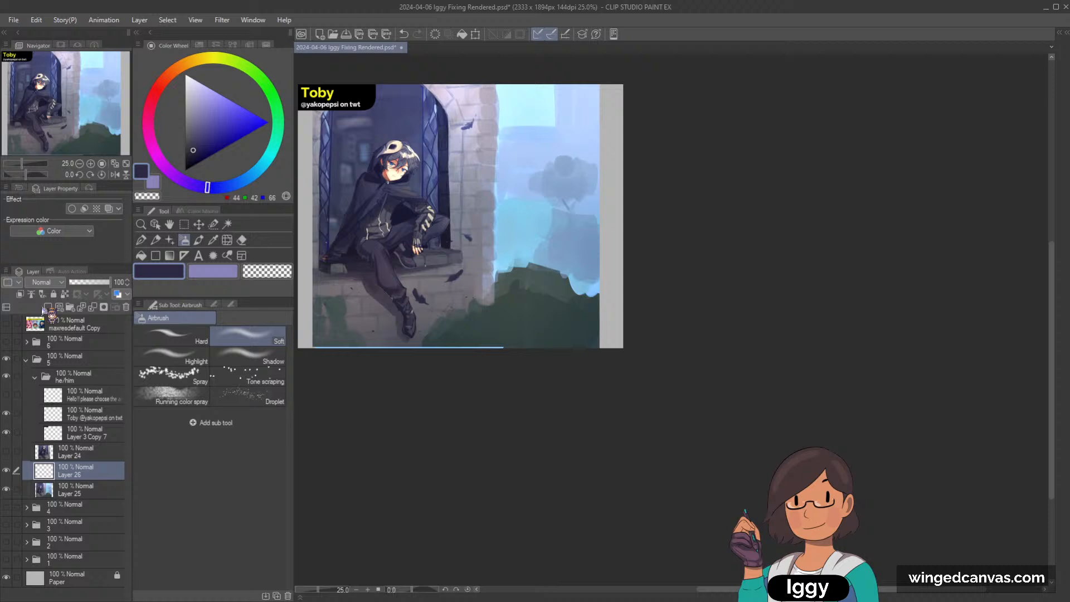
click(20, 293)
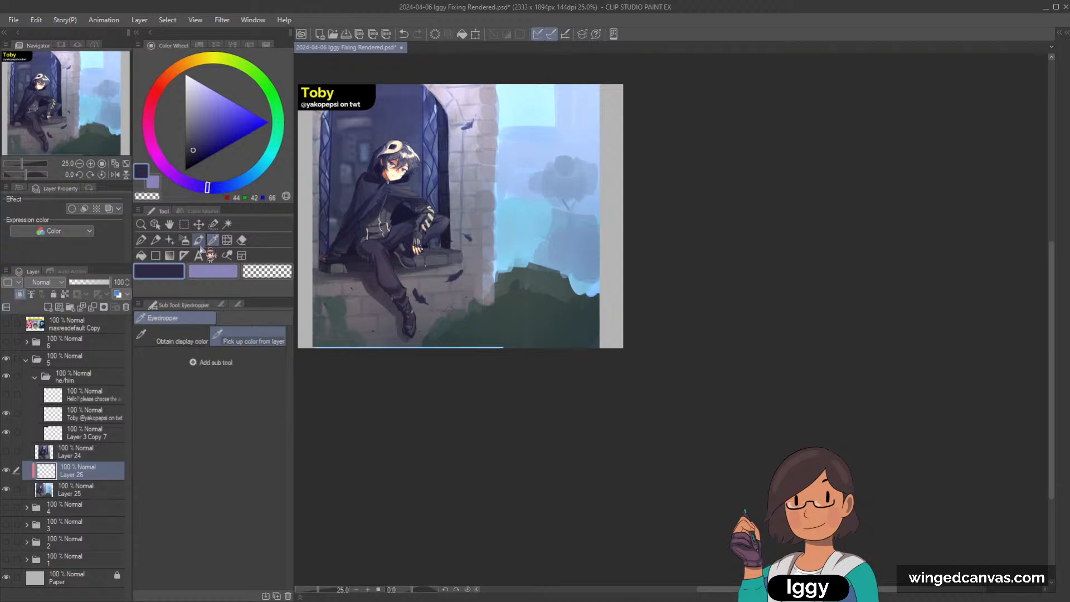
click(199, 240)
mouse_move(318, 310)
mouse_down()
mouse_move(328, 329)
mouse_move(367, 339)
mouse_up()
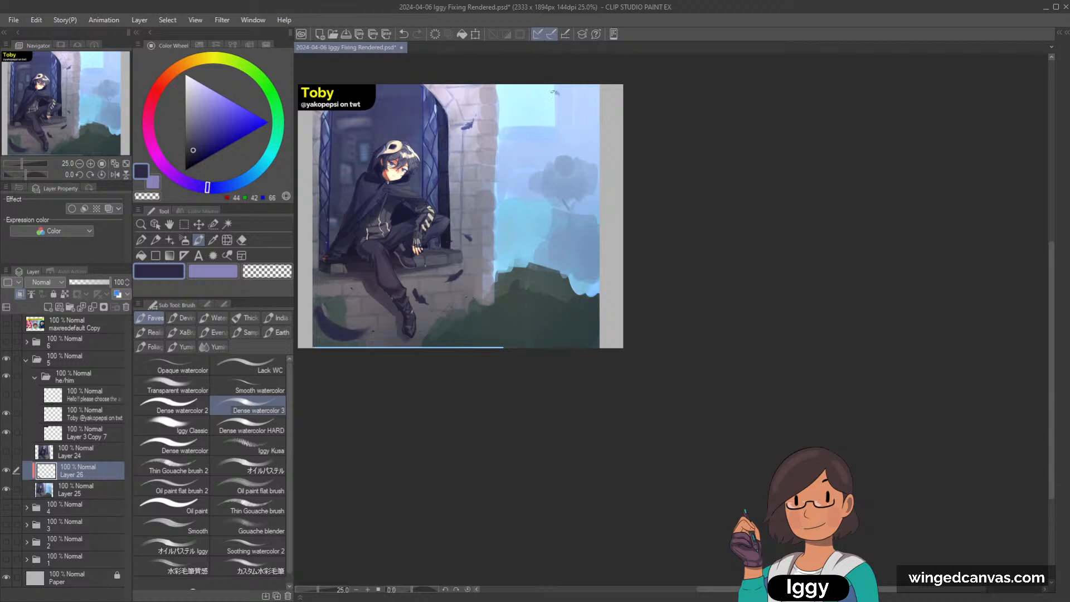
Paint a dark blue feather in the upper sky and another at the bottom edge of the bushes, undoing unwanted strokes.
mouse_move(563, 89)
mouse_down()
mouse_move(530, 101)
mouse_move(564, 90)
mouse_move(549, 96)
mouse_up()
key(ctrl+z)
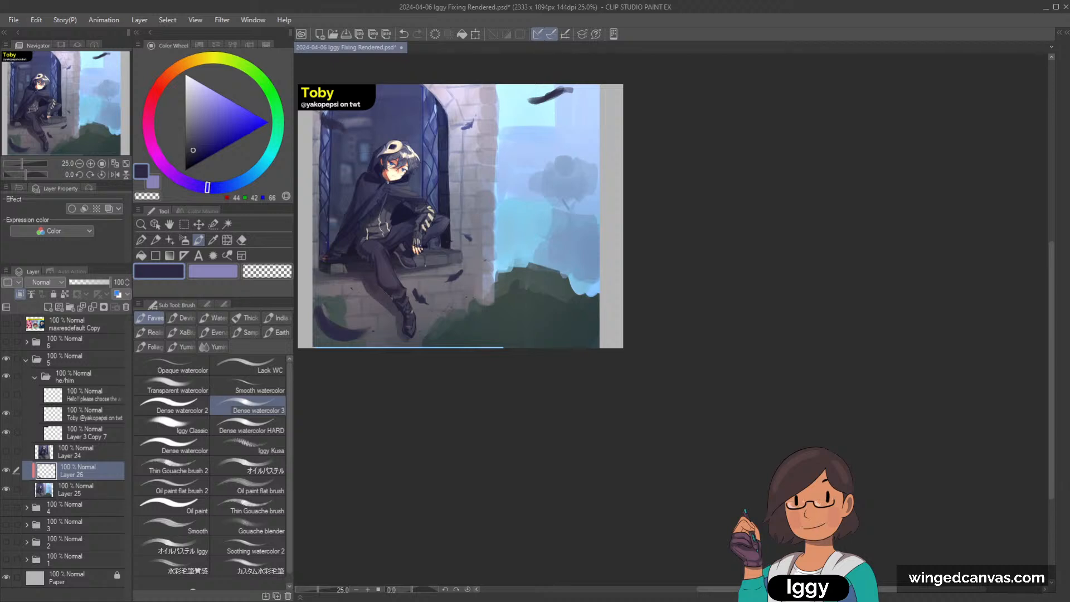
drag(543, 351, 571, 344)
key(ctrl+z)
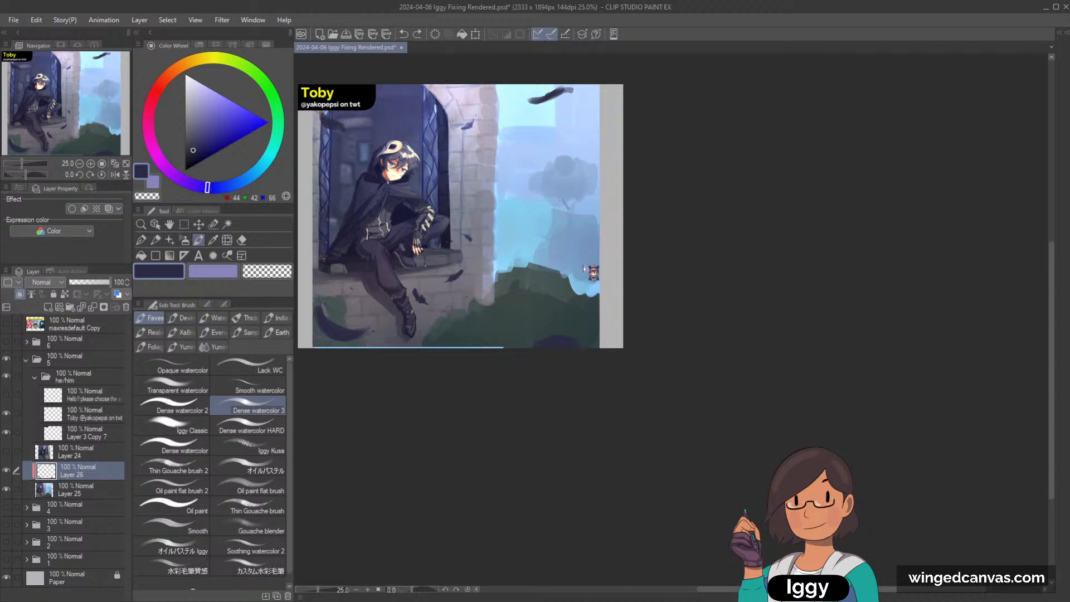
Paint a dark feather at the right edge of the sky on Layer 26 and blur the layer's large feathers.
mouse_move(582, 262)
mouse_down()
mouse_move(599, 249)
mouse_move(591, 257)
mouse_up()
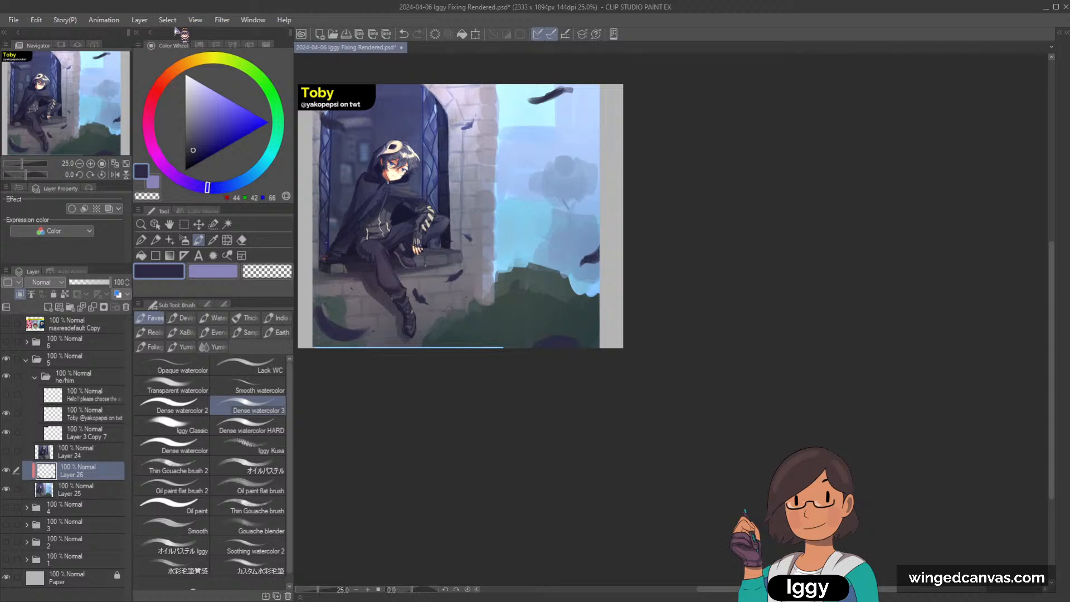
click(350, 59)
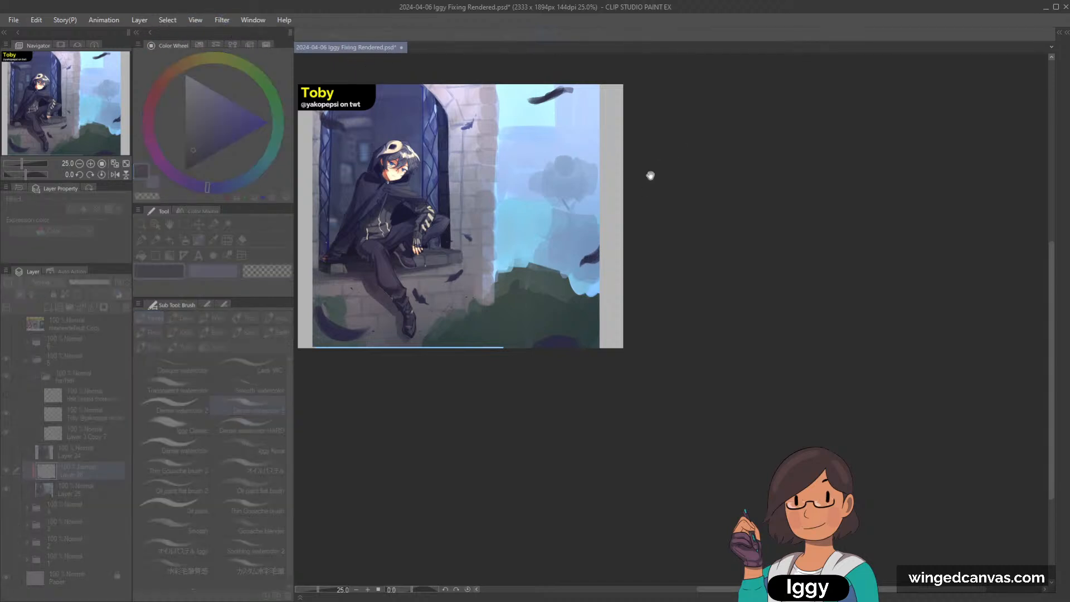
drag(614, 221, 644, 216)
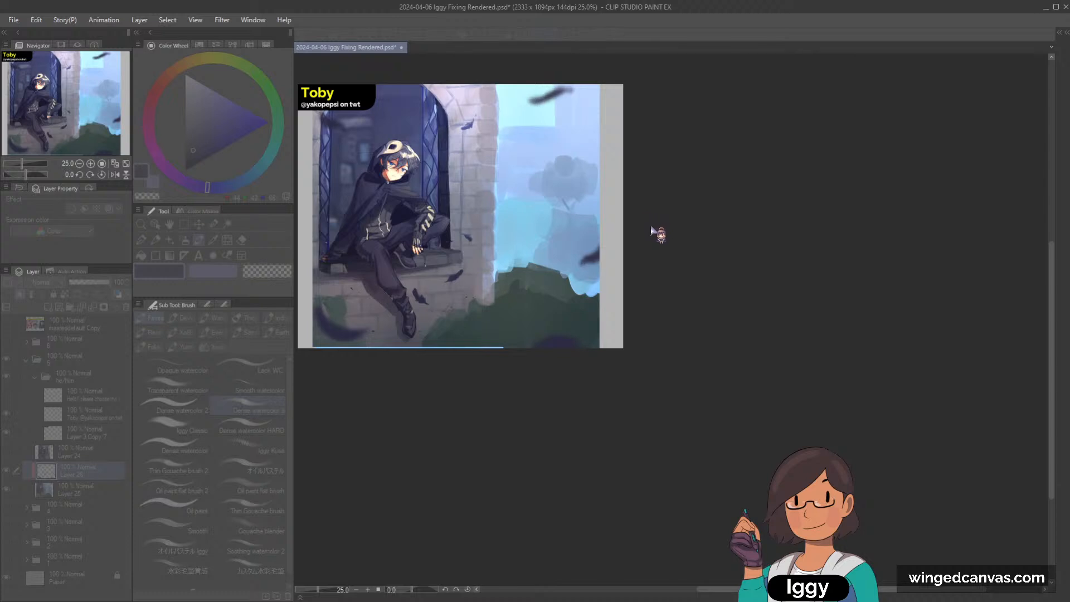
click(902, 204)
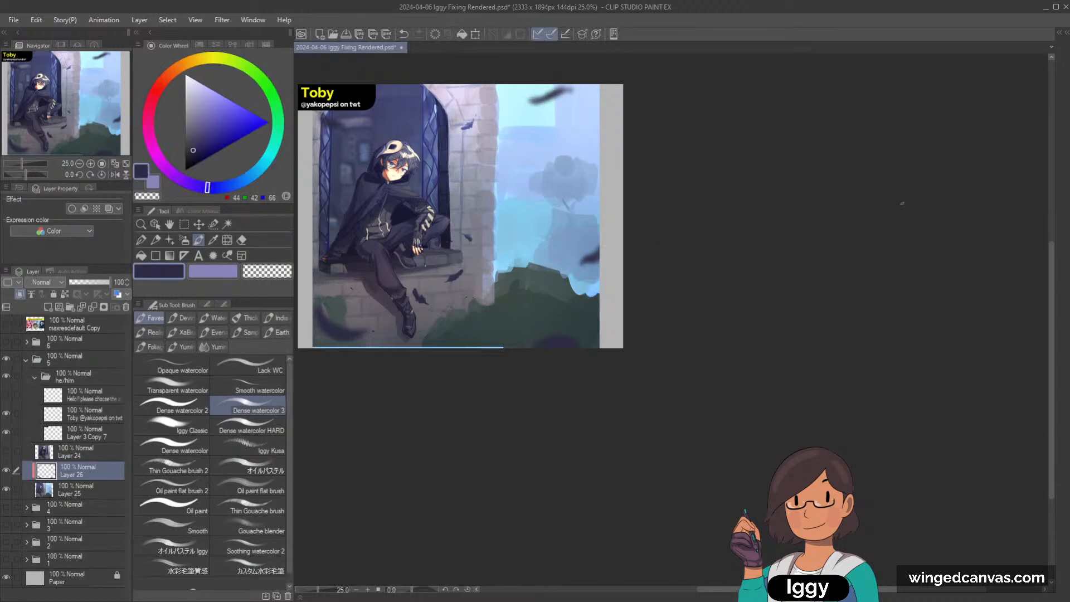
Paint a dark crow with raised wings flying in the sky beside the stone pillar, using the Dense watercolor 3 brush.
scroll(594, 131, up, 1)
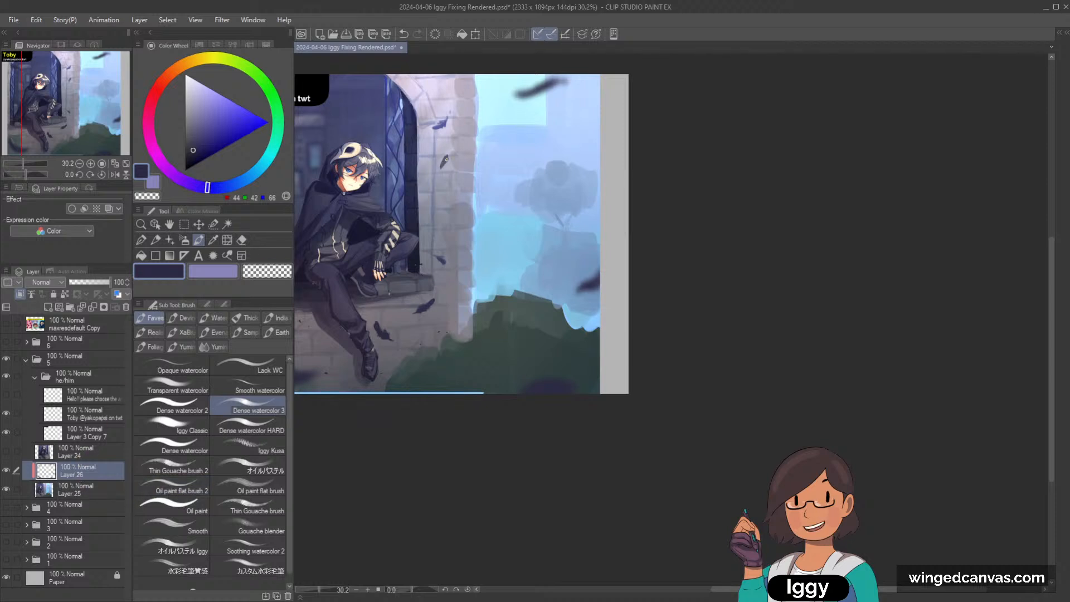
mouse_move(451, 158)
mouse_down()
mouse_move(479, 155)
mouse_move(469, 160)
mouse_move(493, 125)
mouse_move(519, 117)
mouse_move(457, 163)
mouse_move(483, 152)
mouse_move(485, 164)
mouse_move(461, 157)
mouse_move(484, 122)
mouse_move(512, 139)
mouse_move(488, 126)
mouse_up()
key(ctrl+z)
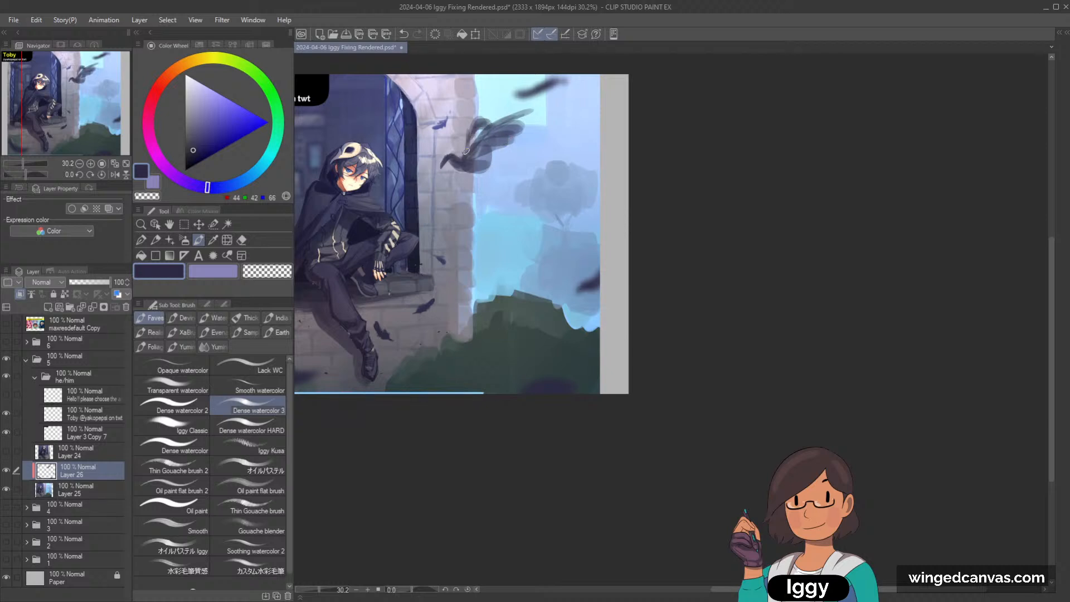
mouse_move(492, 166)
mouse_down()
mouse_move(540, 144)
mouse_move(487, 162)
mouse_move(520, 146)
mouse_move(444, 160)
mouse_move(475, 172)
mouse_move(506, 136)
mouse_move(477, 142)
mouse_move(540, 107)
mouse_up()
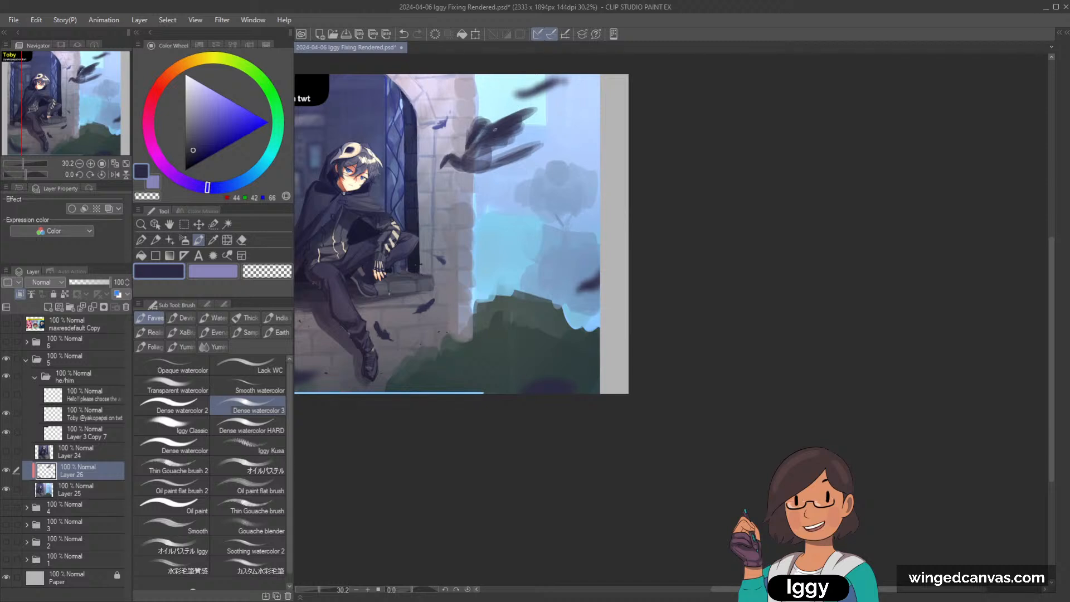
mouse_move(442, 163)
mouse_down()
mouse_move(471, 164)
mouse_move(482, 150)
mouse_move(474, 165)
mouse_up()
scroll(579, 67, down, 2)
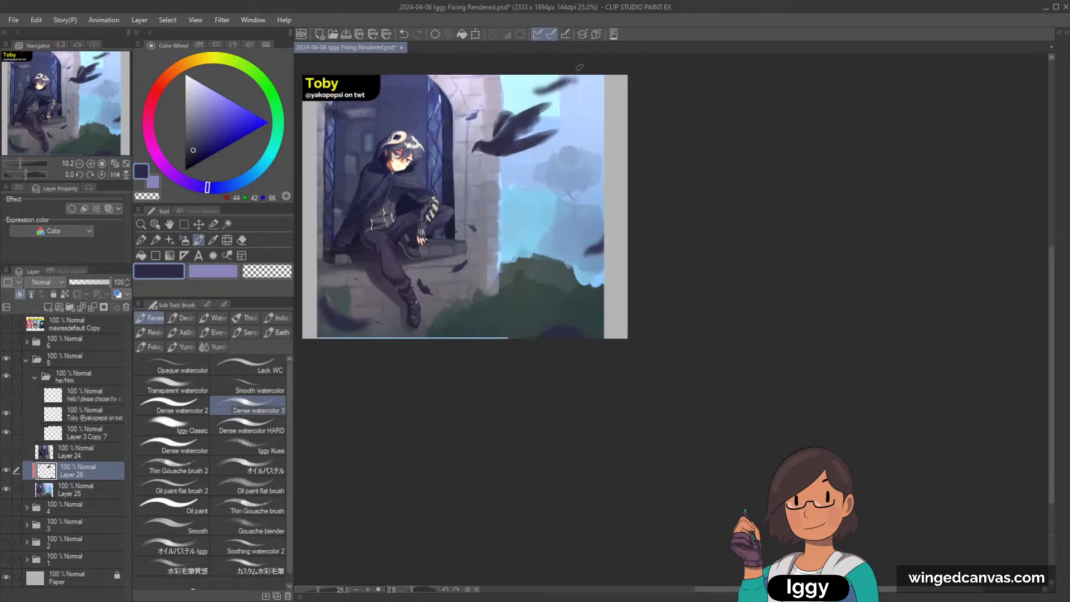
scroll(507, 122, up, 1)
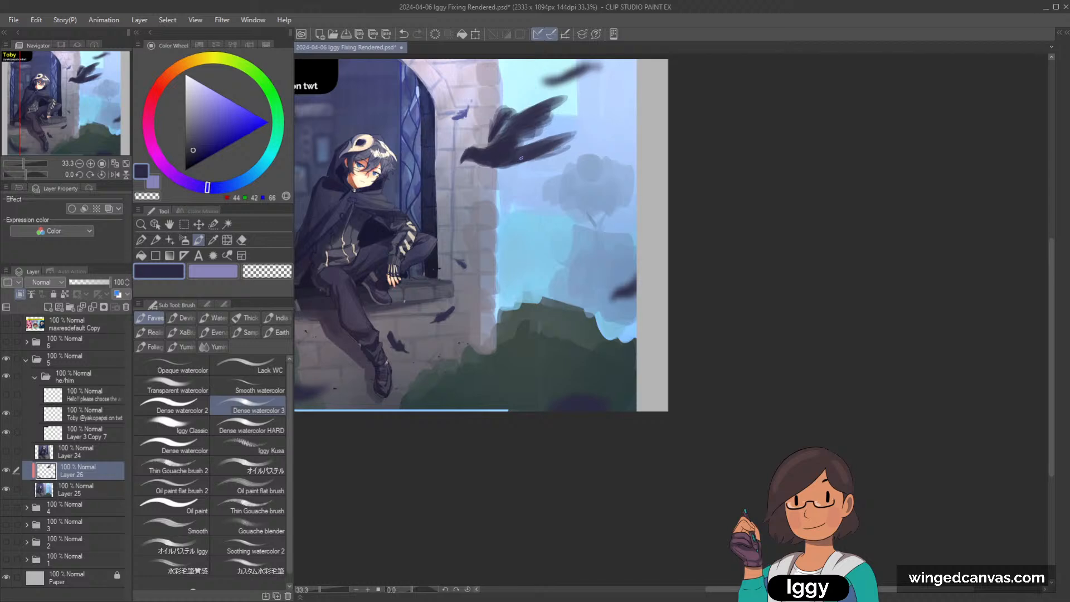
scroll(557, 150, down, 2)
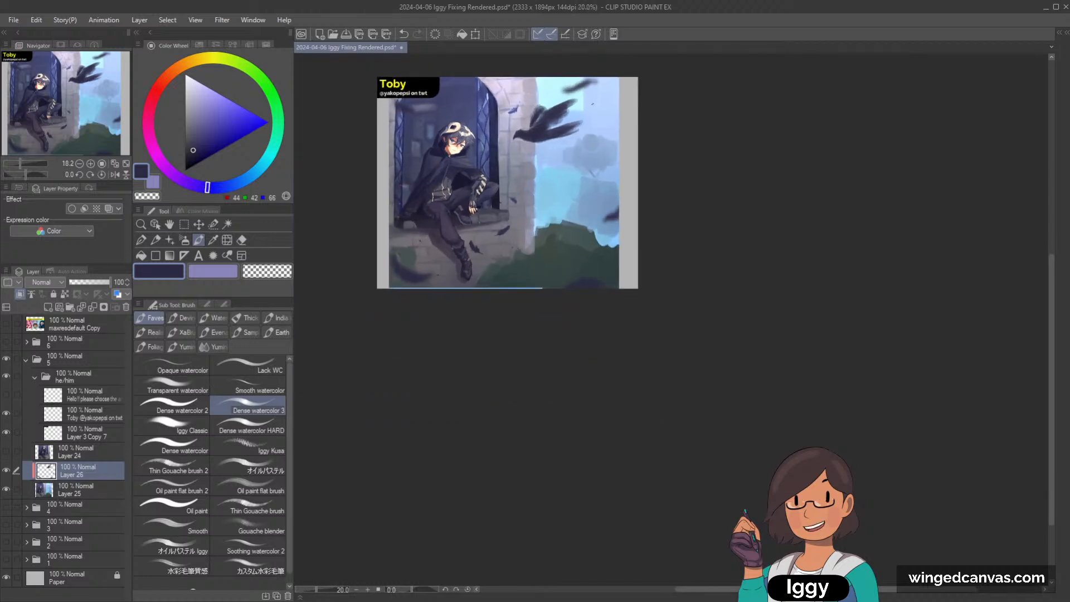
scroll(592, 104, up, 1)
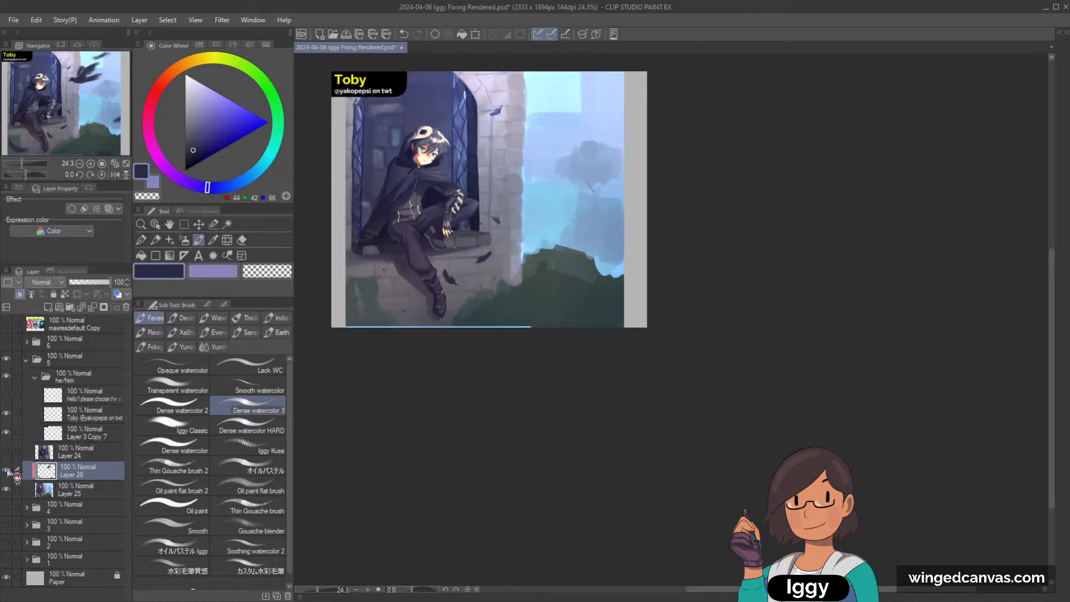
Select the crow with the Selection pen, move it slightly right, clear of the stone pillar, and deselect it.
click(213, 224)
drag(504, 147, 604, 115)
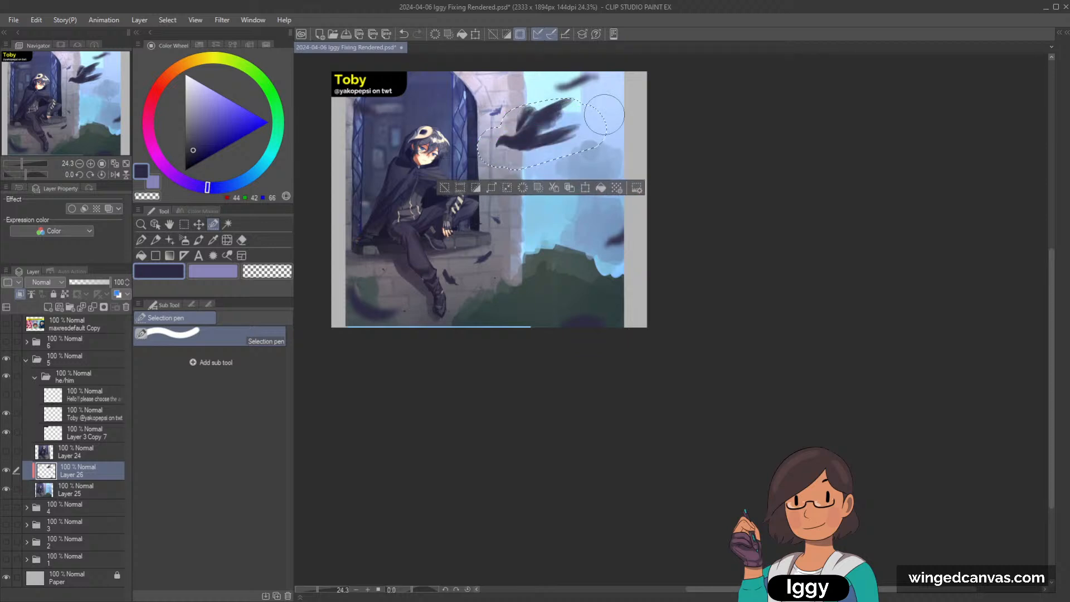
click(198, 224)
drag(553, 137, 577, 133)
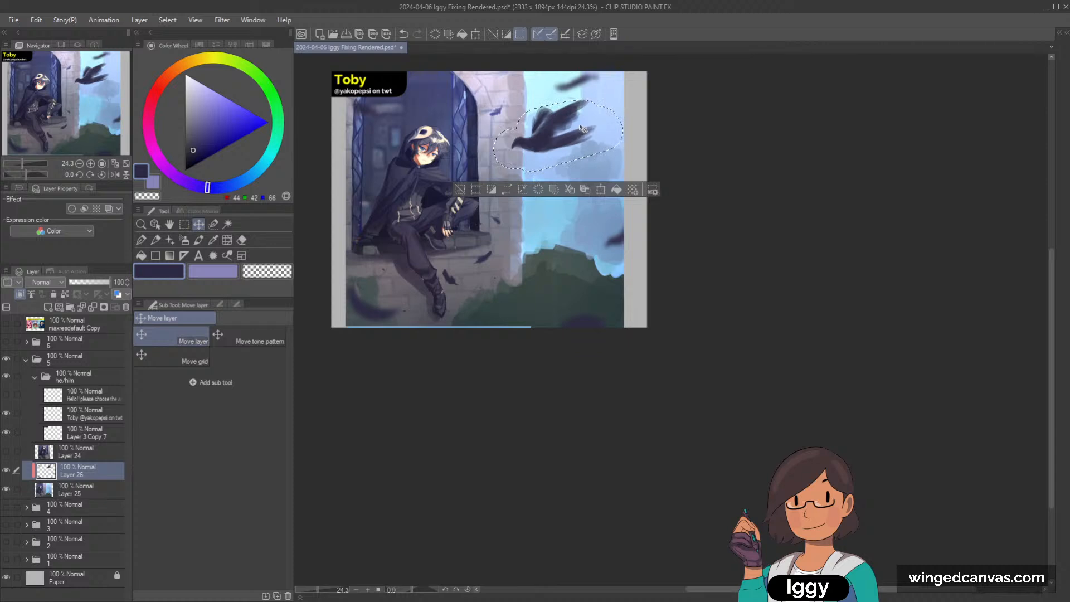
click(459, 189)
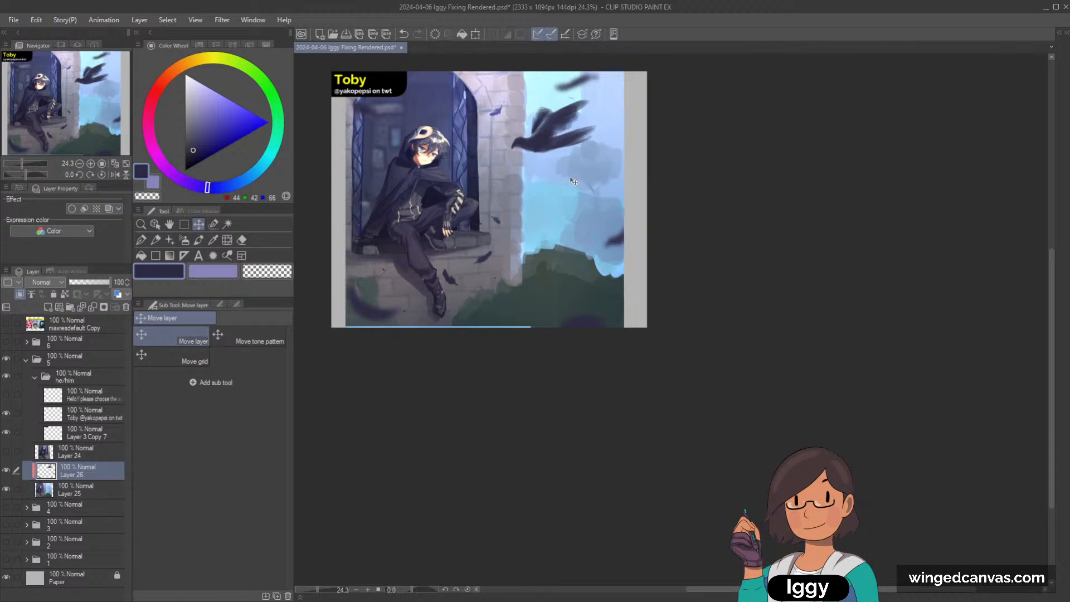
scroll(671, 148, down, 1)
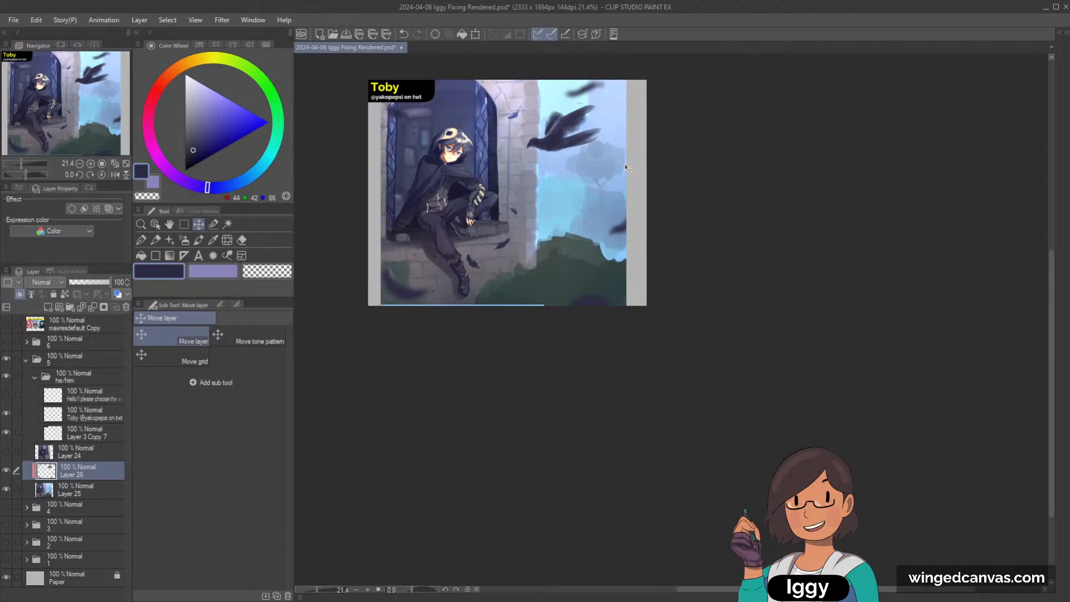
scroll(602, 134, up, 1)
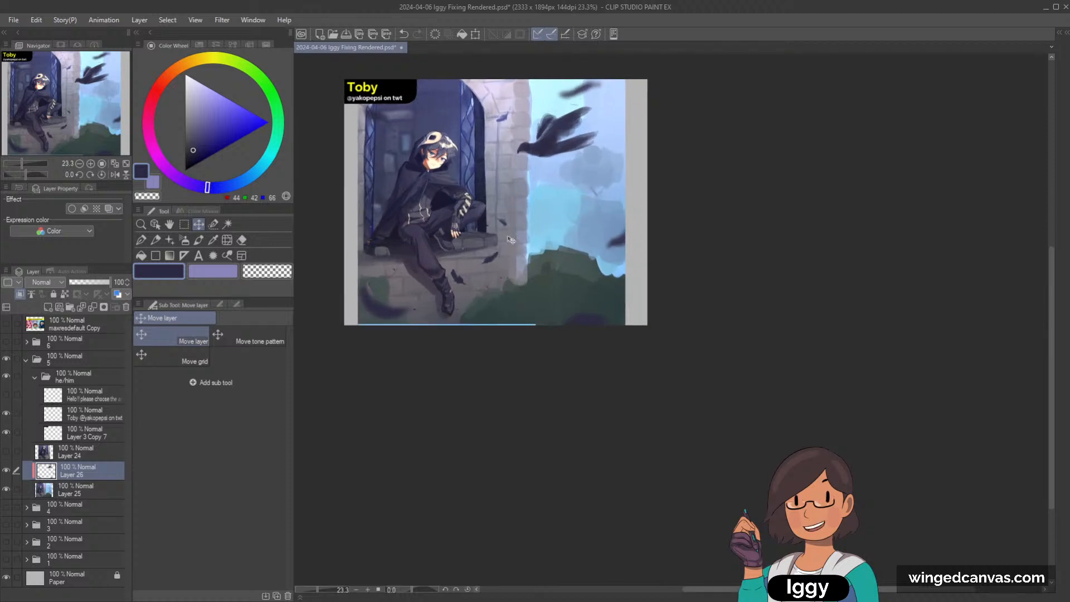
Merge Layer 26 with Layer 25 and delete the thin blue strip along the painting's bottom edge.
ctrl+click(84, 493)
key(shift+alt+e)
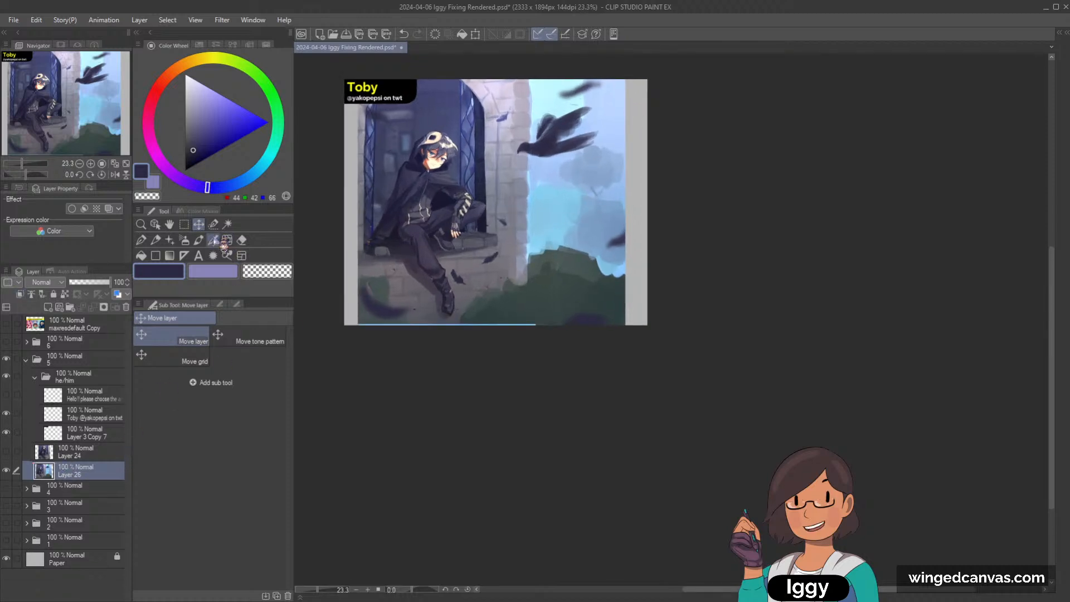
key(m)
drag(329, 344, 637, 322)
click(255, 263)
key(Delete)
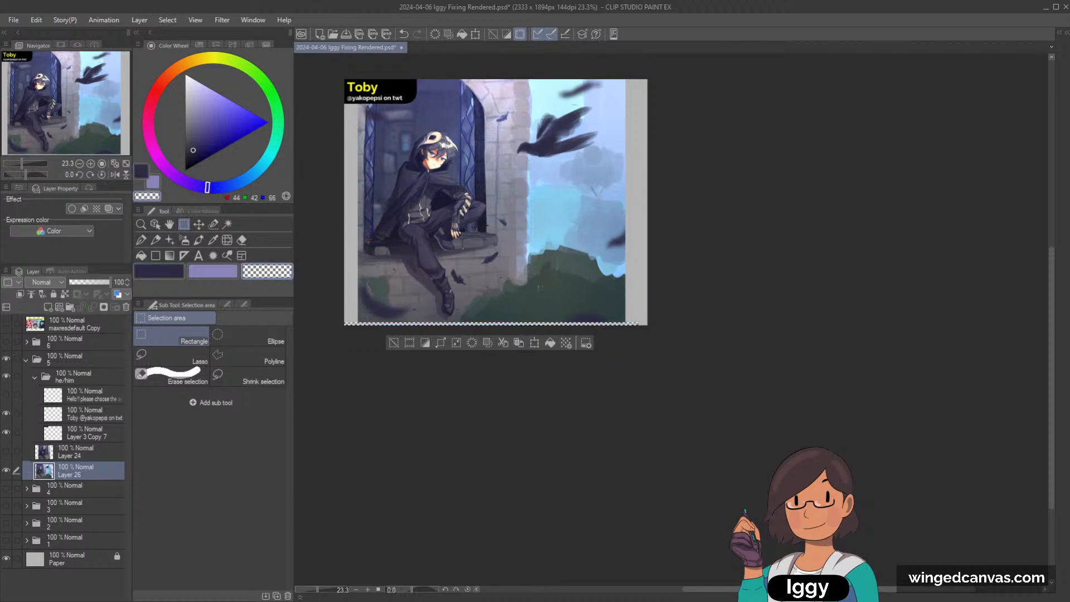
click(394, 343)
Scale the merged painting down within the canvas and trim a thin strip off its top edge.
key(ctrl+t)
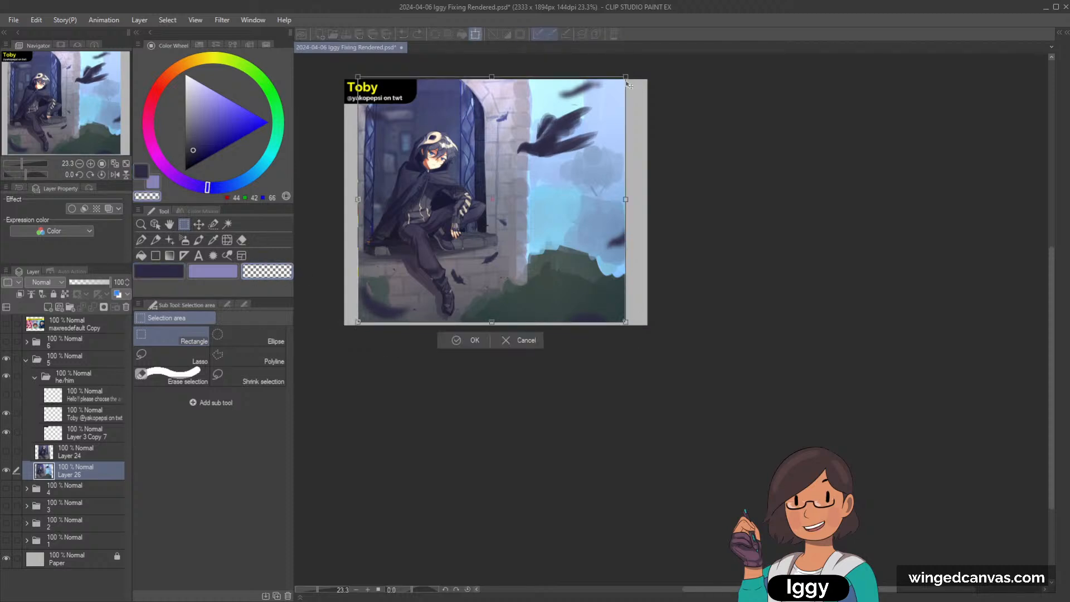
drag(625, 77, 568, 129)
mouse_move(519, 194)
mouse_down()
mouse_move(534, 169)
mouse_move(531, 184)
mouse_up()
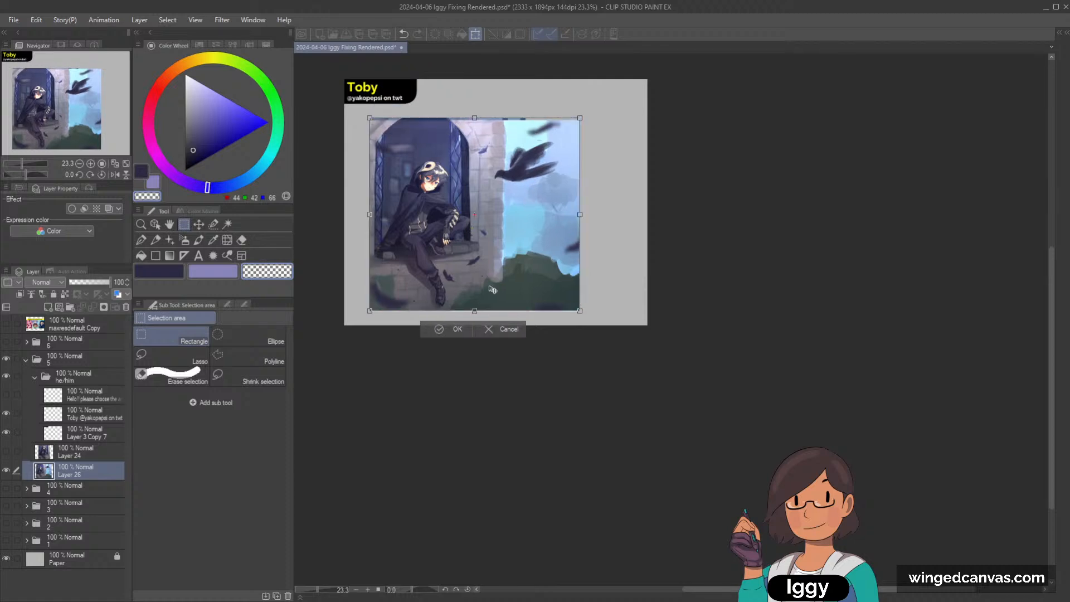
click(460, 314)
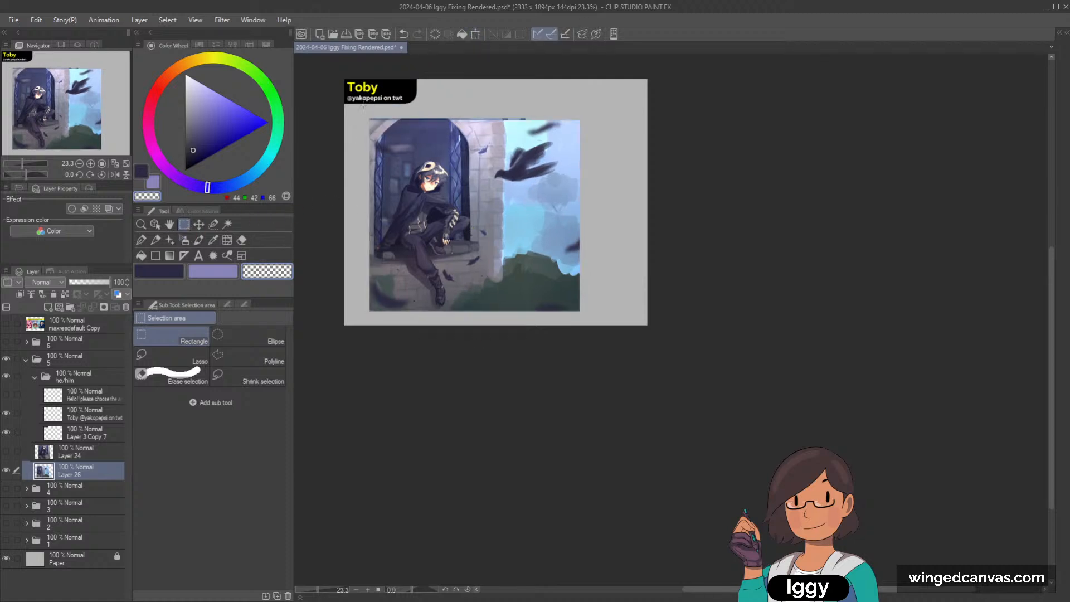
drag(356, 107, 589, 121)
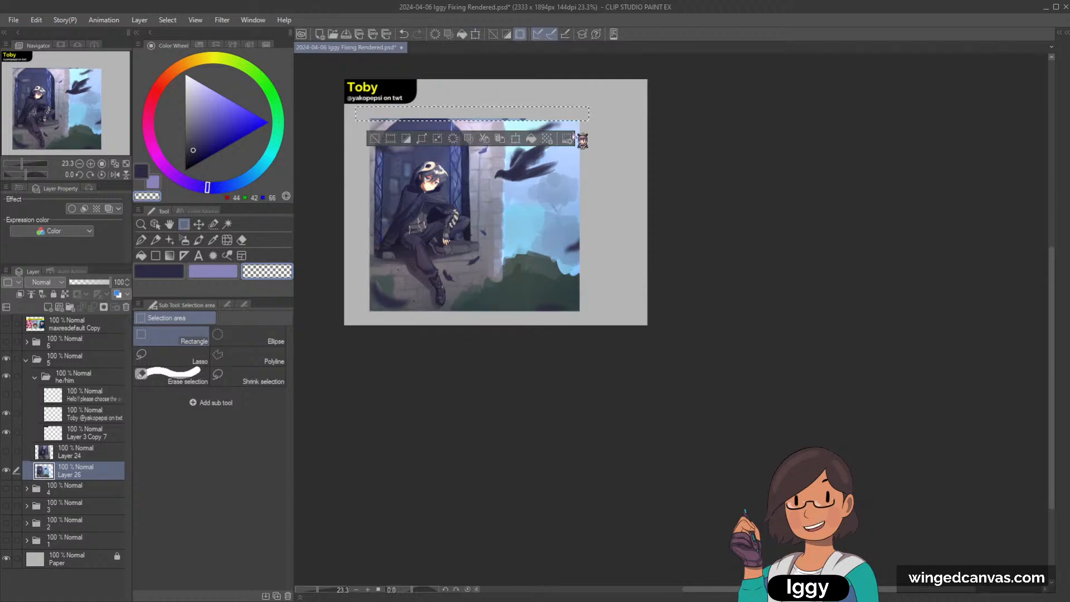
click(374, 138)
Show the original painting on Layer 24, scale it down and place it at the canvas's right edge.
click(6, 451)
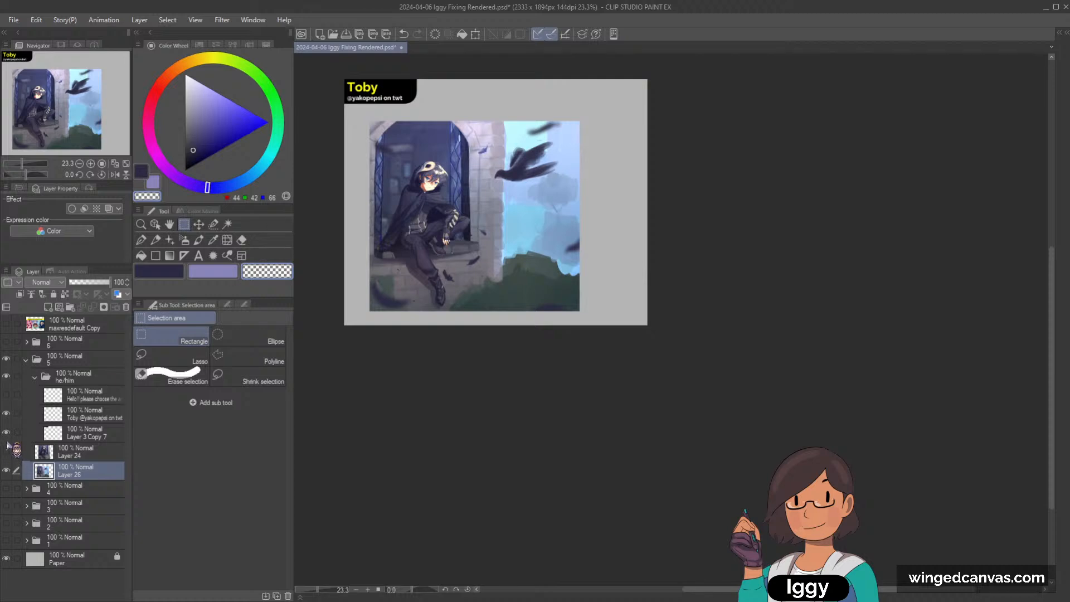
drag(367, 119, 583, 314)
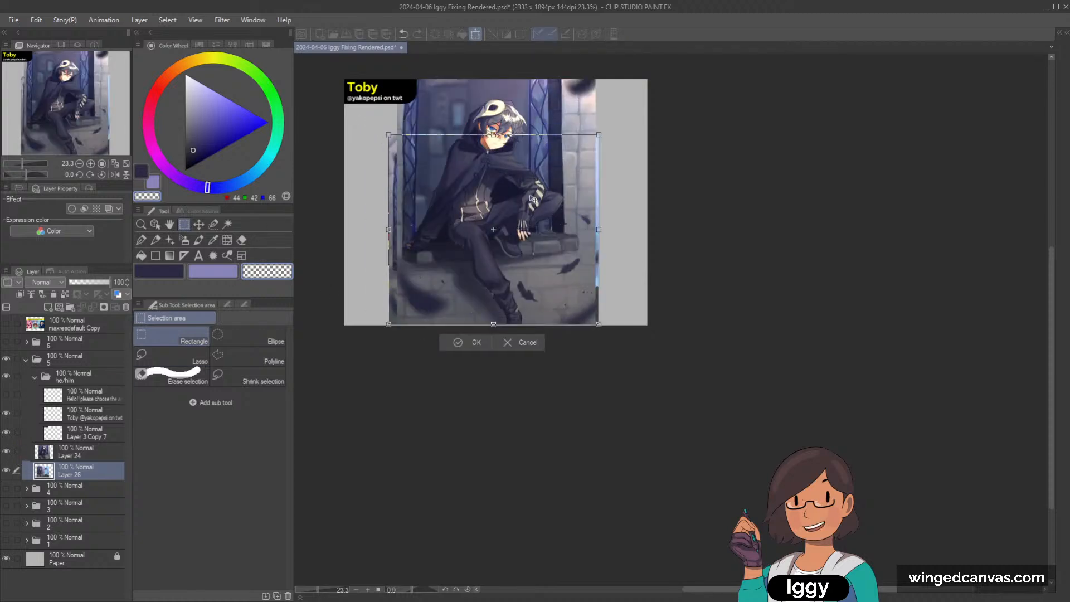
click(491, 309)
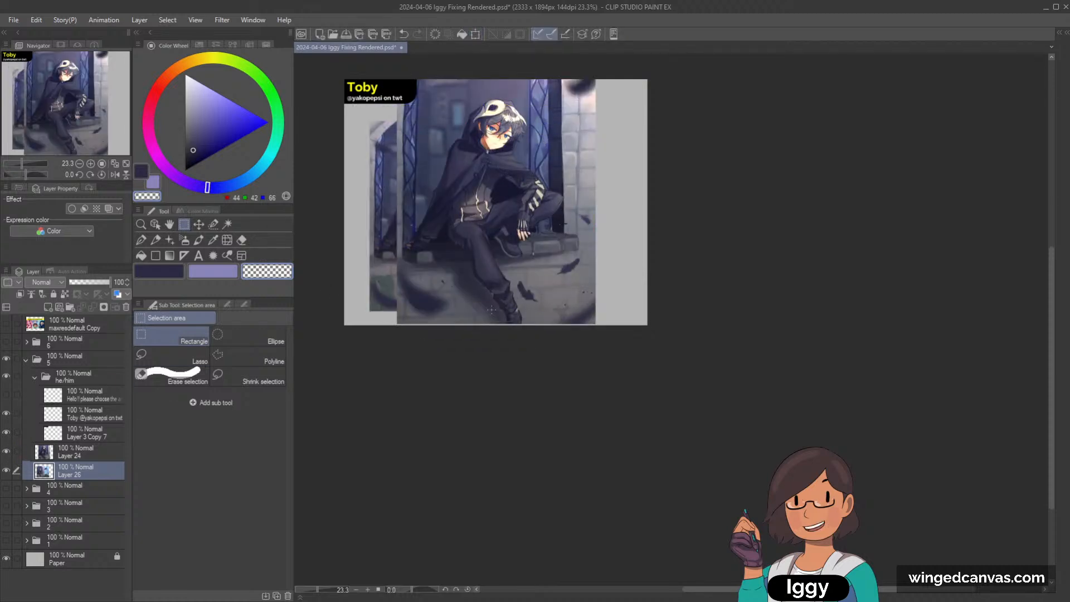
click(78, 454)
key(ctrl+t)
drag(594, 74, 538, 148)
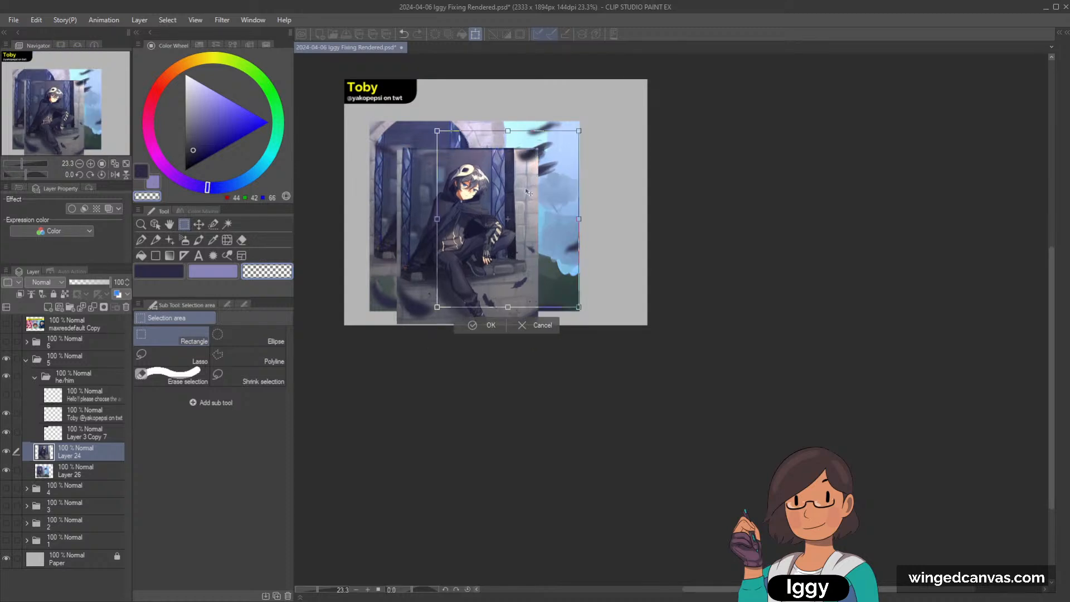
drag(488, 210, 619, 187)
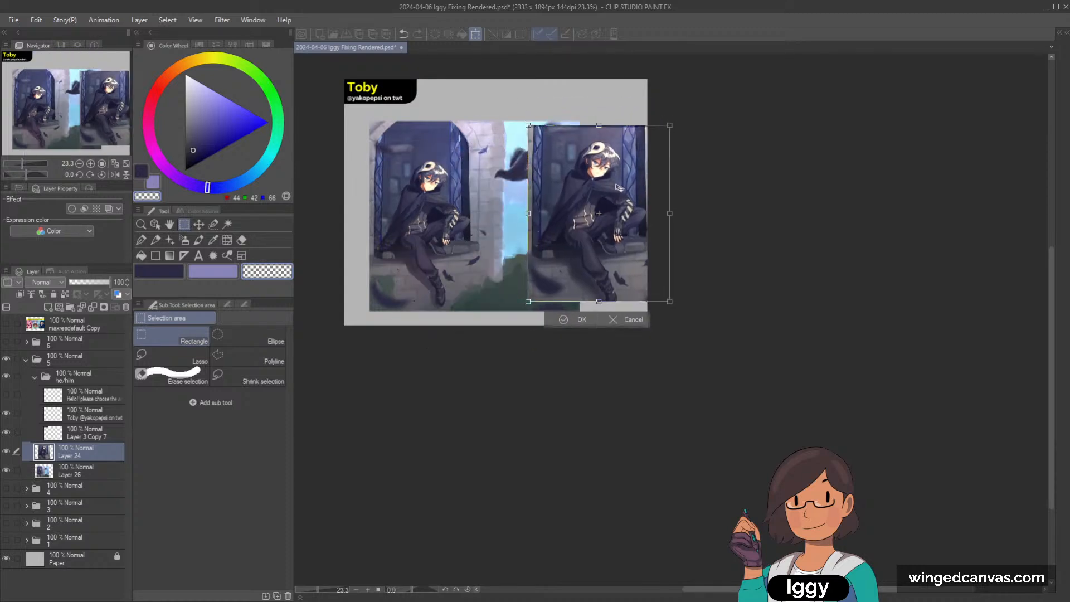
click(566, 320)
Move the revised painting to the left of the original and scale it to the same height, with their edges meeting.
click(155, 223)
drag(432, 224, 374, 229)
key(ctrl+t)
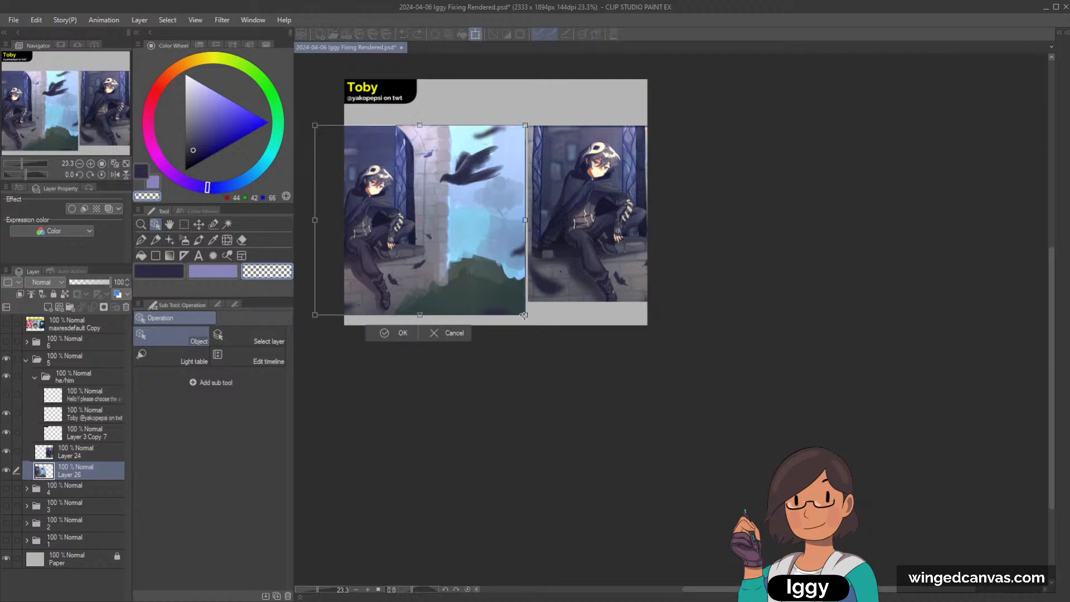
mouse_move(523, 316)
mouse_down()
mouse_move(504, 287)
mouse_move(525, 309)
mouse_up()
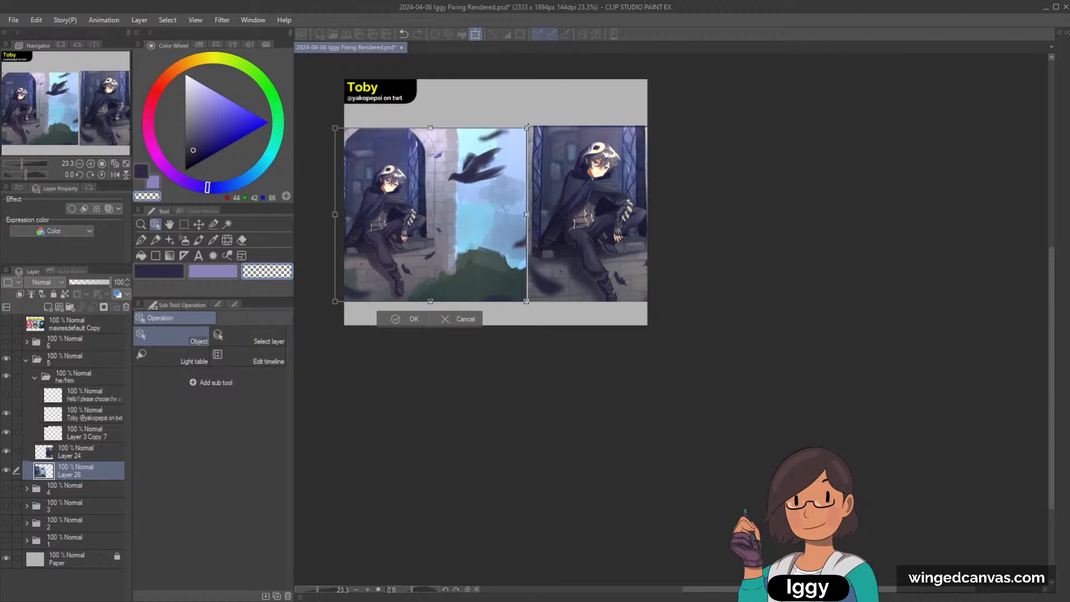
drag(527, 128, 528, 127)
click(406, 318)
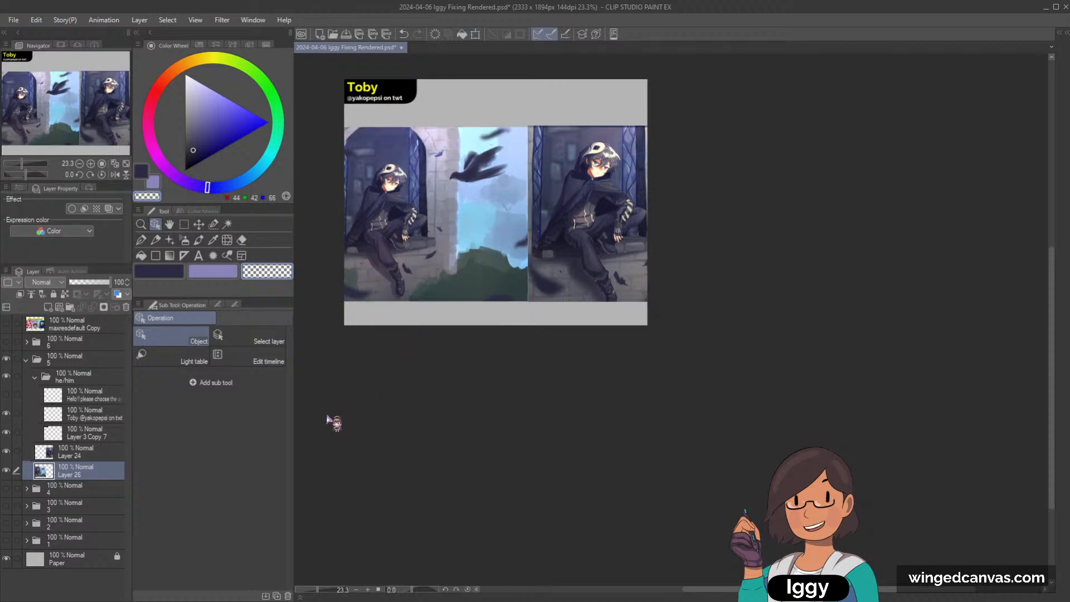
click(361, 248)
drag(527, 128, 529, 126)
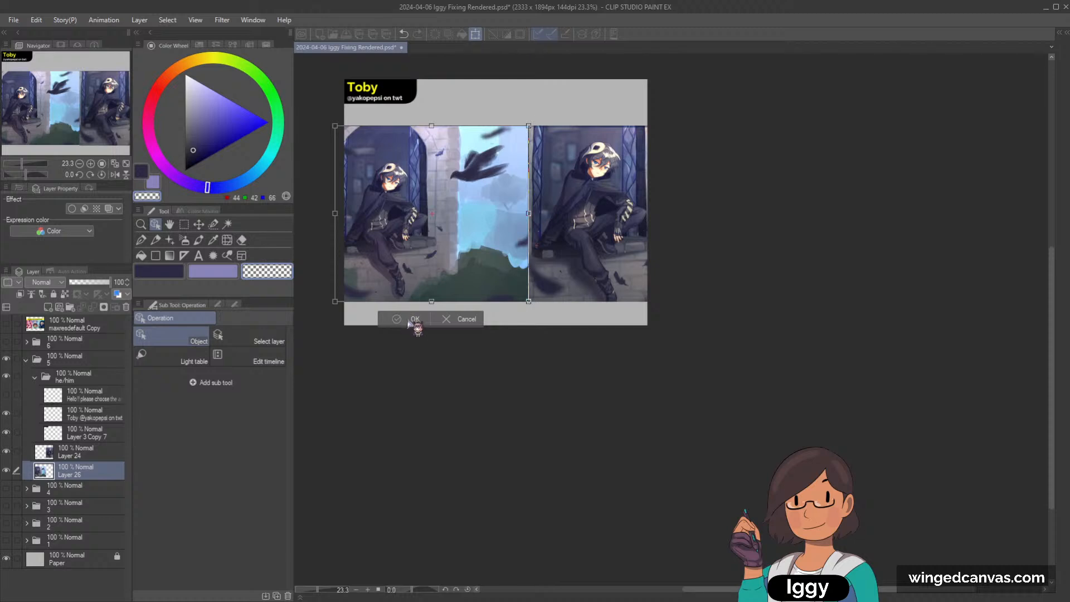
click(410, 321)
Merge both paintings into one layer, scale the pair down and place it in the canvas's upper half.
shift+click(87, 452)
key(shift+alt+e)
key(ctrl+t)
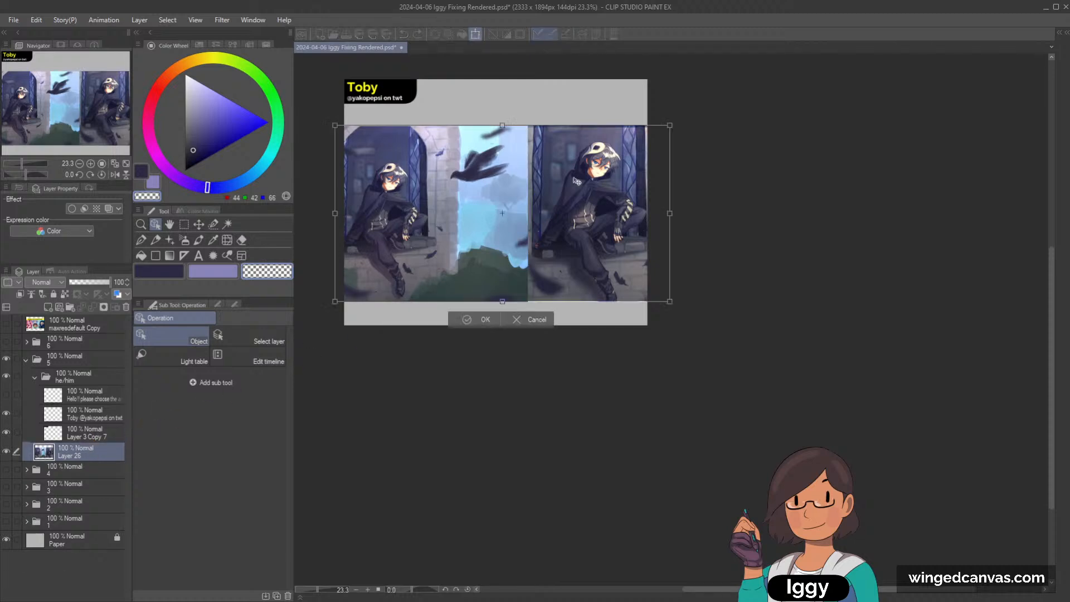
drag(670, 126, 577, 174)
drag(540, 232, 581, 185)
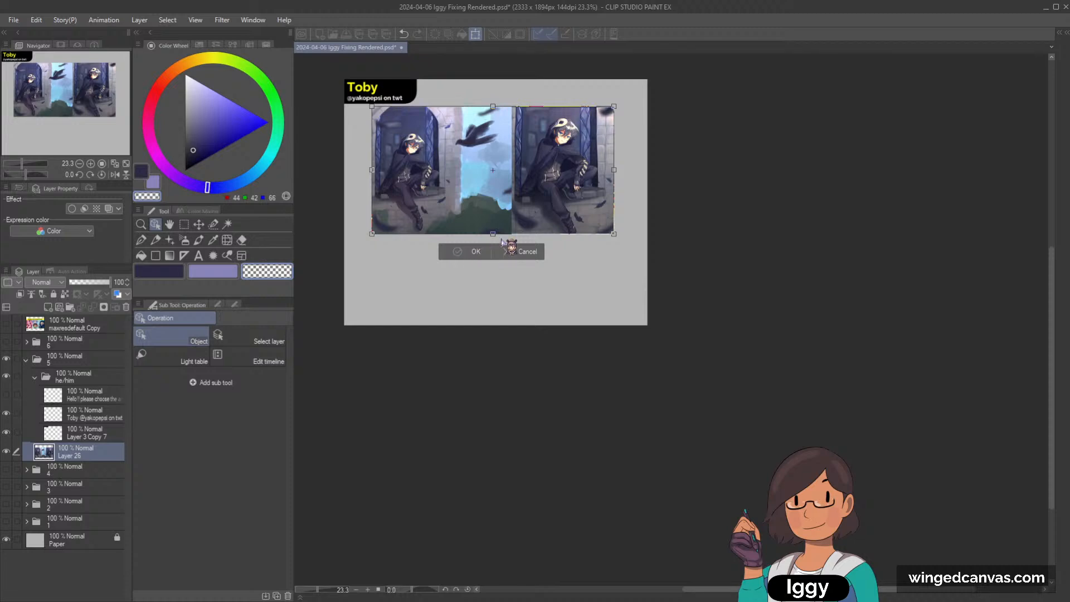
click(472, 263)
Write a bright green "OR" with an arrow on each side above the paired paintings using the Mechanical pencil.
scroll(542, 126, up, 2)
click(278, 130)
click(258, 116)
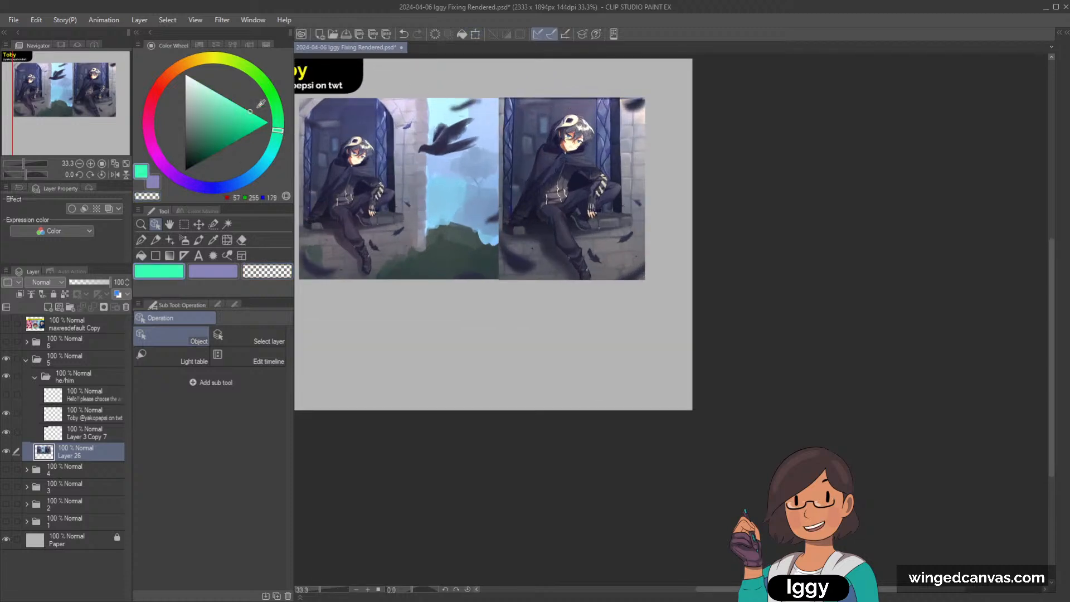
key(p)
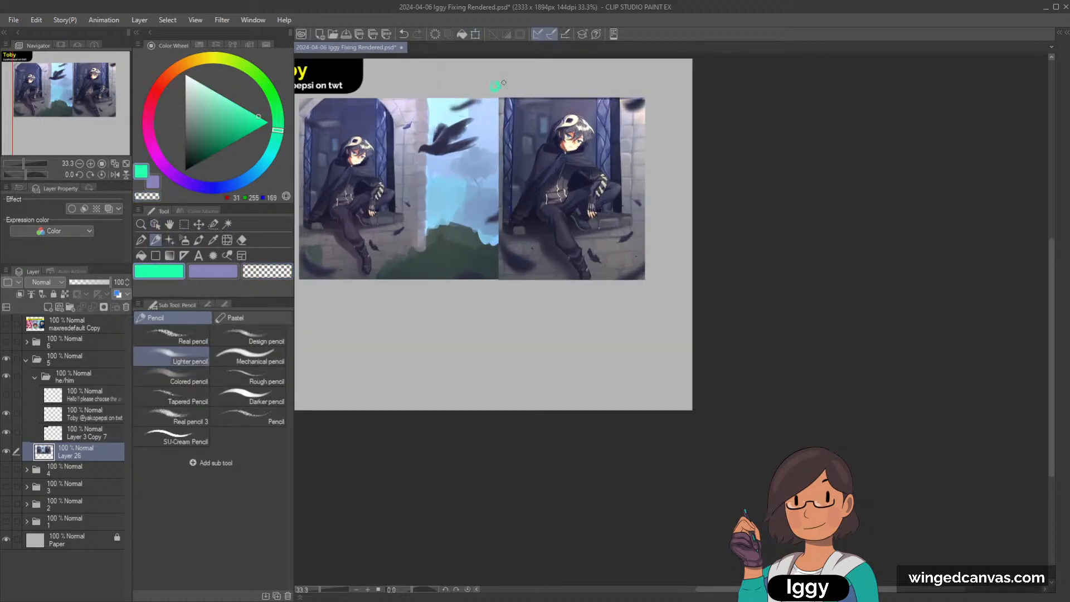
click(248, 356)
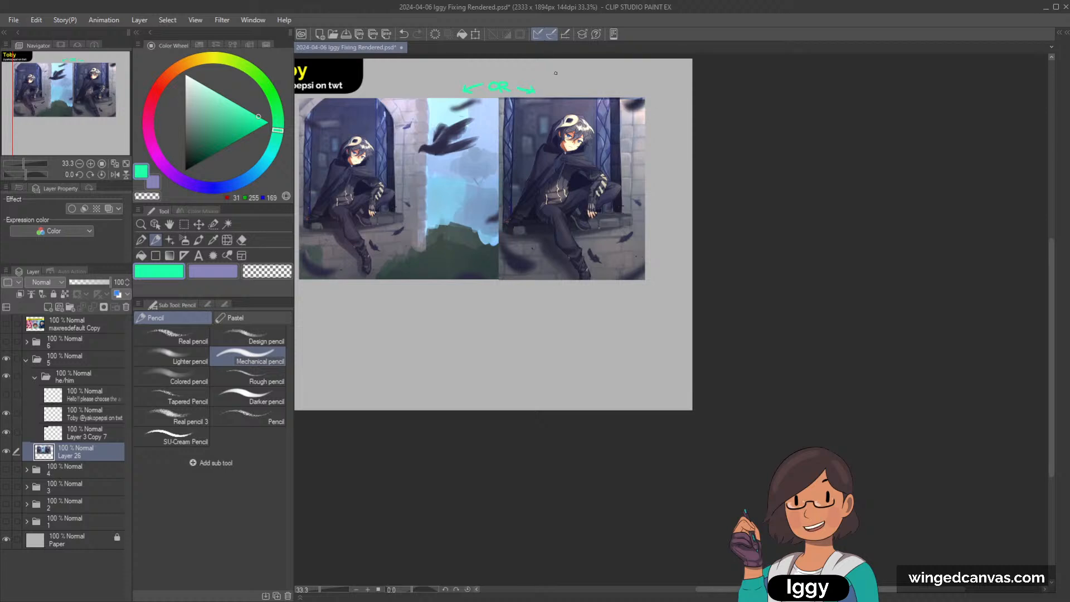
scroll(555, 73, down, 2)
scroll(556, 73, up, 1)
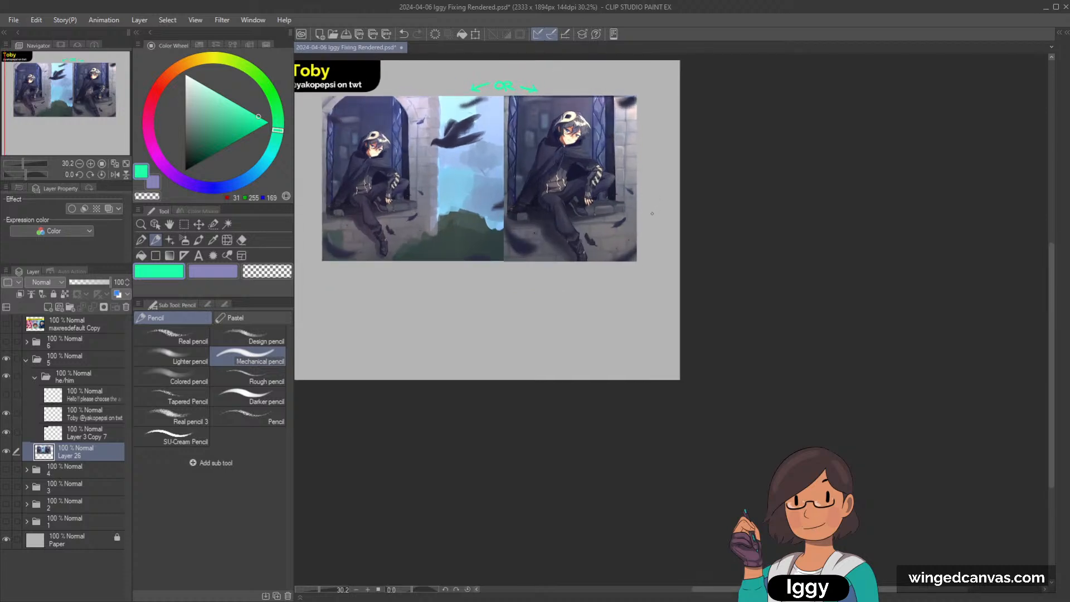
scroll(652, 213, down, 1)
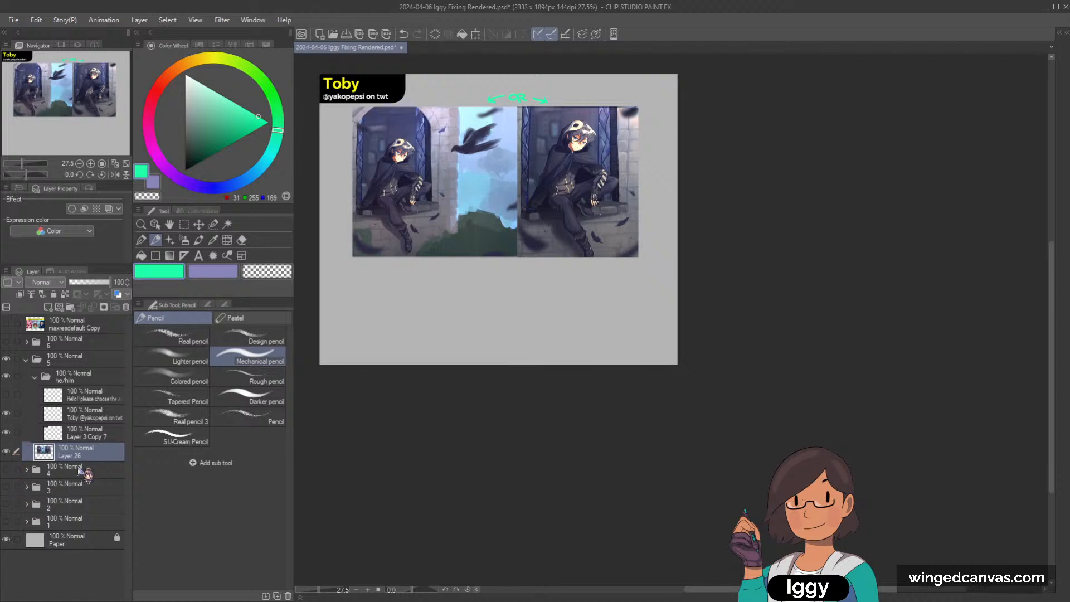
Paste the "nathos sitting on a window" painting above Layer 3 Copy 7 and scale it down to fit the canvas's left side.
click(90, 437)
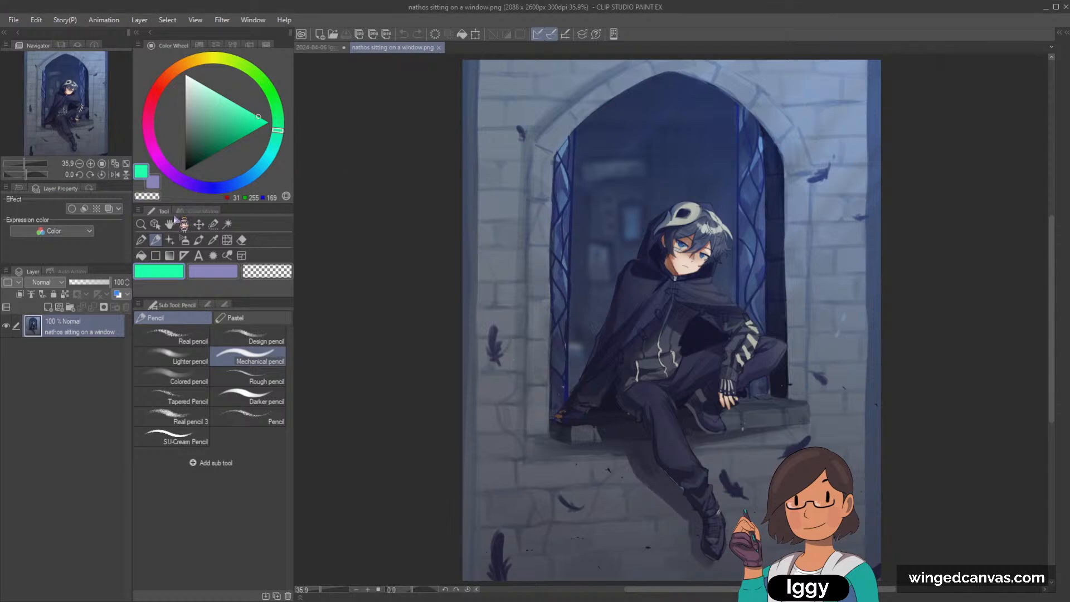
click(156, 224)
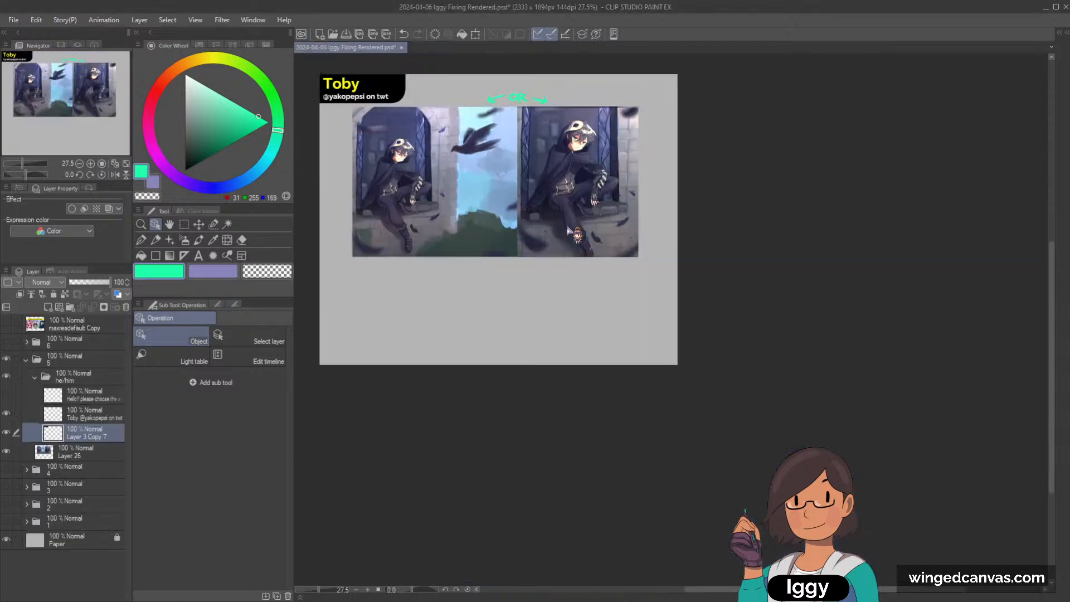
key(ctrl+v)
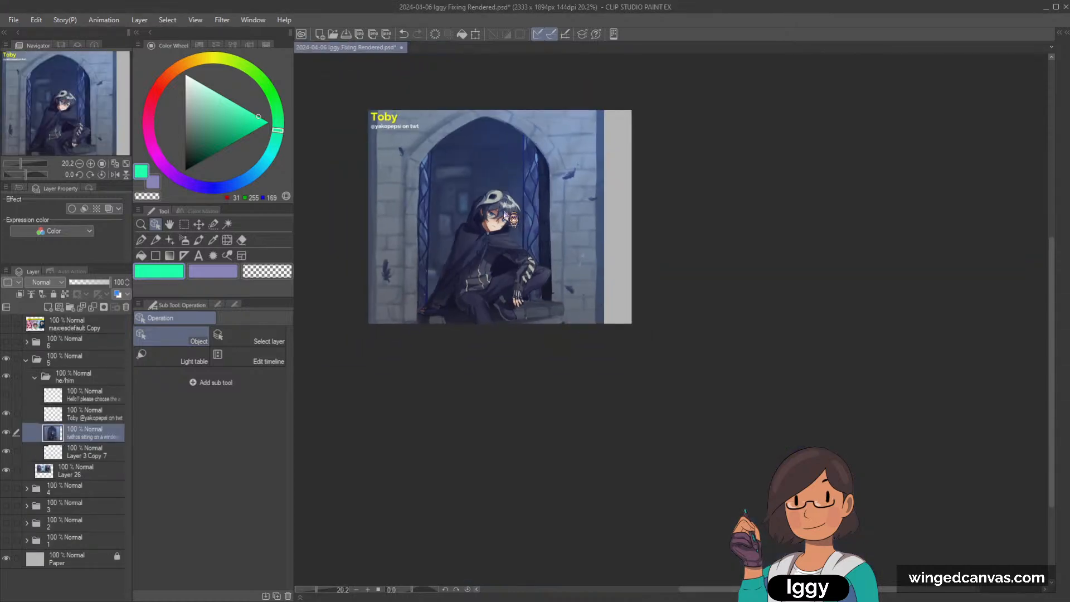
key(ctrl+t)
drag(603, 107, 519, 191)
click(423, 332)
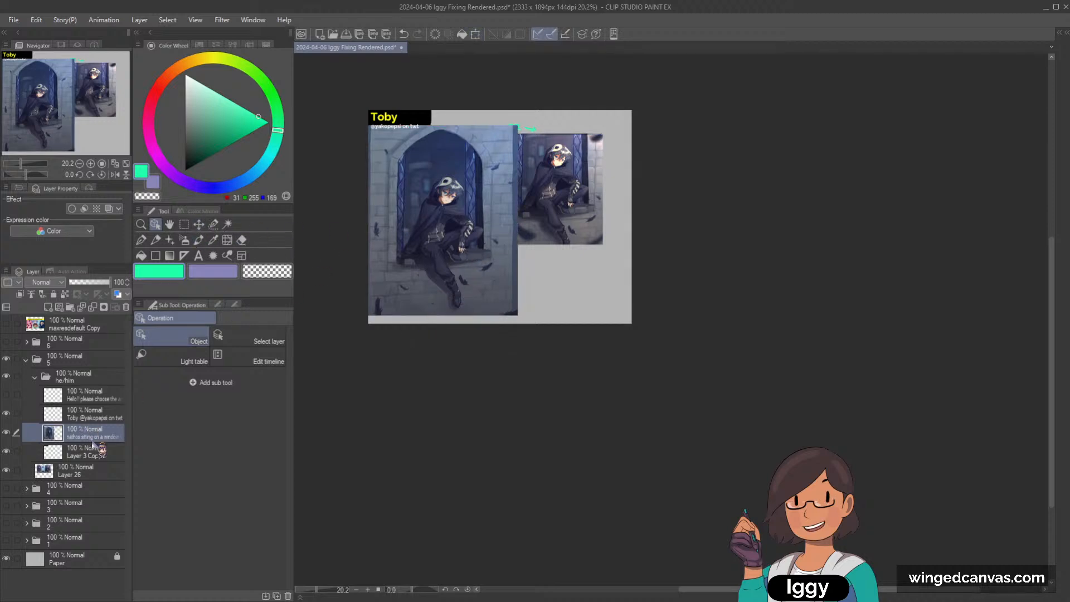
Put the pasted painting's layer below Layer 26 and shift the painting pair down into the canvas's lower part.
click(105, 468)
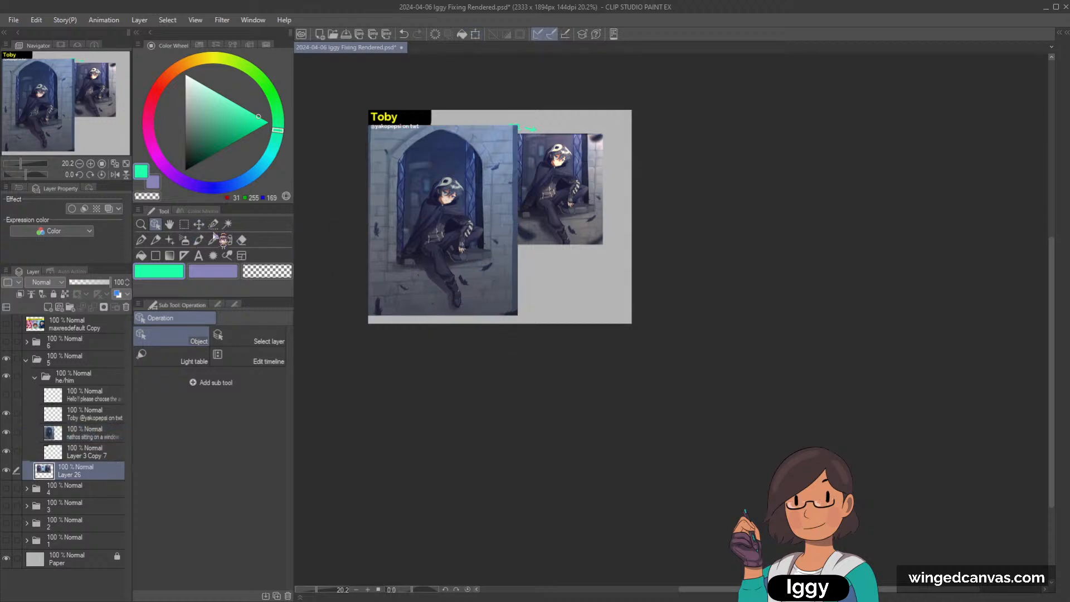
drag(101, 437, 100, 477)
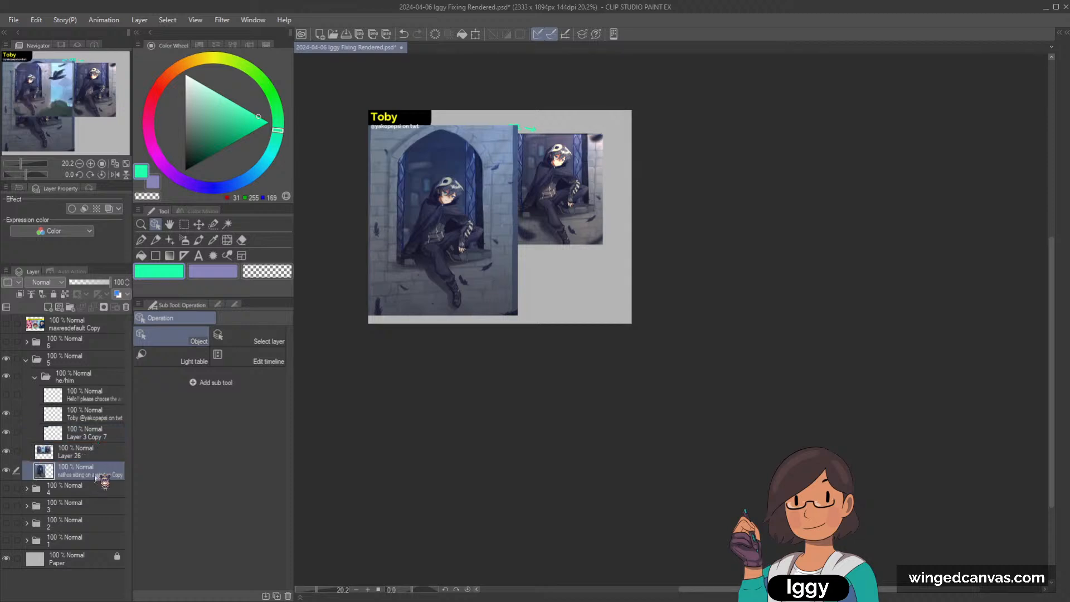
click(198, 224)
drag(547, 210, 574, 277)
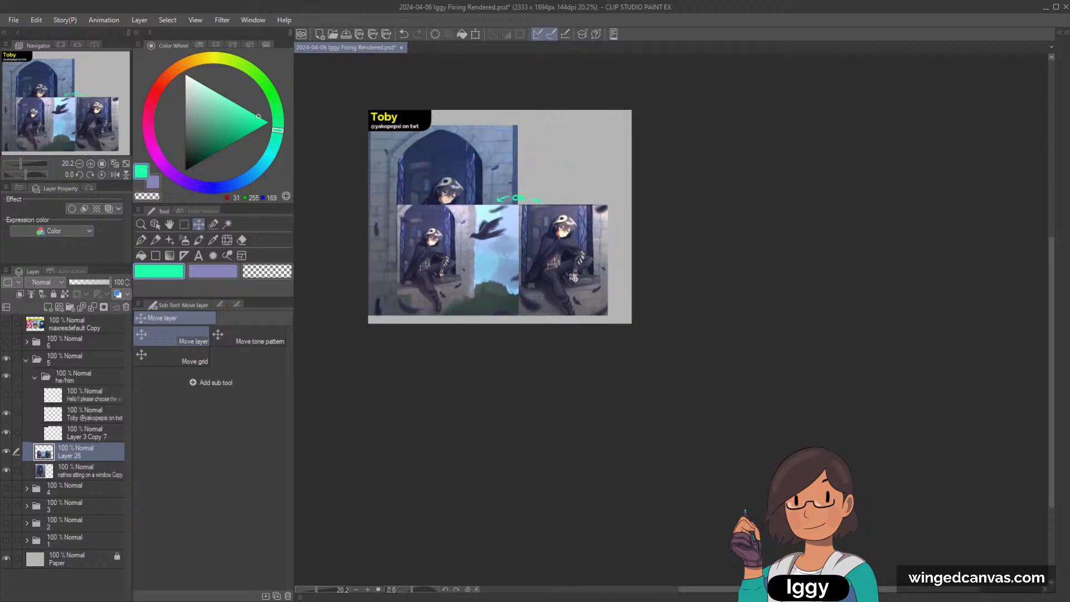
click(156, 224)
drag(437, 164, 439, 169)
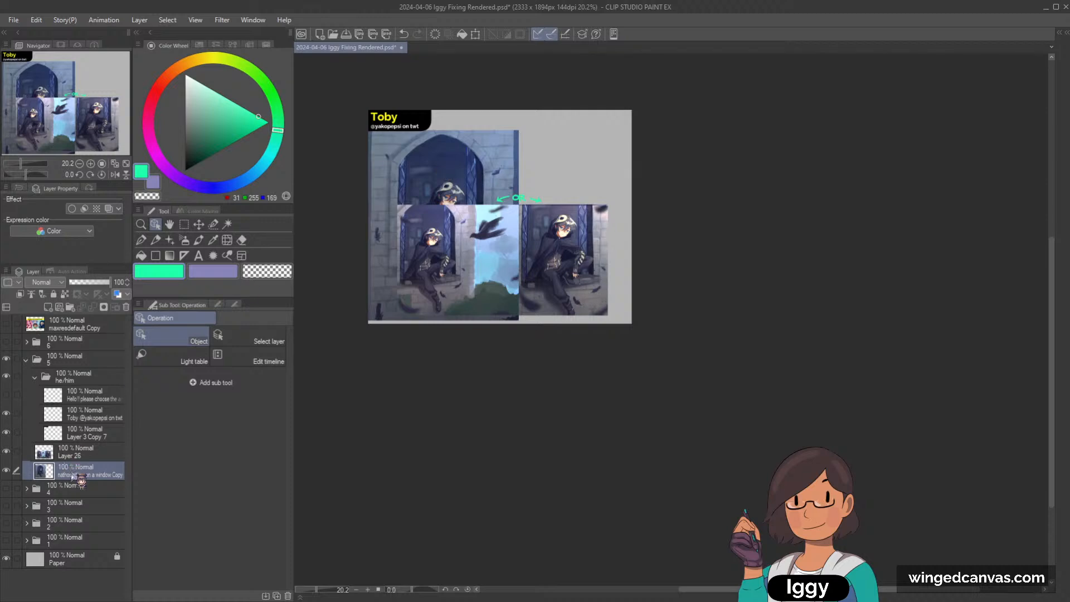
Place the pasted painting's layer directly above Layer 26 and move the painting to the canvas's right side.
drag(78, 478, 91, 453)
scroll(496, 313, up, 4)
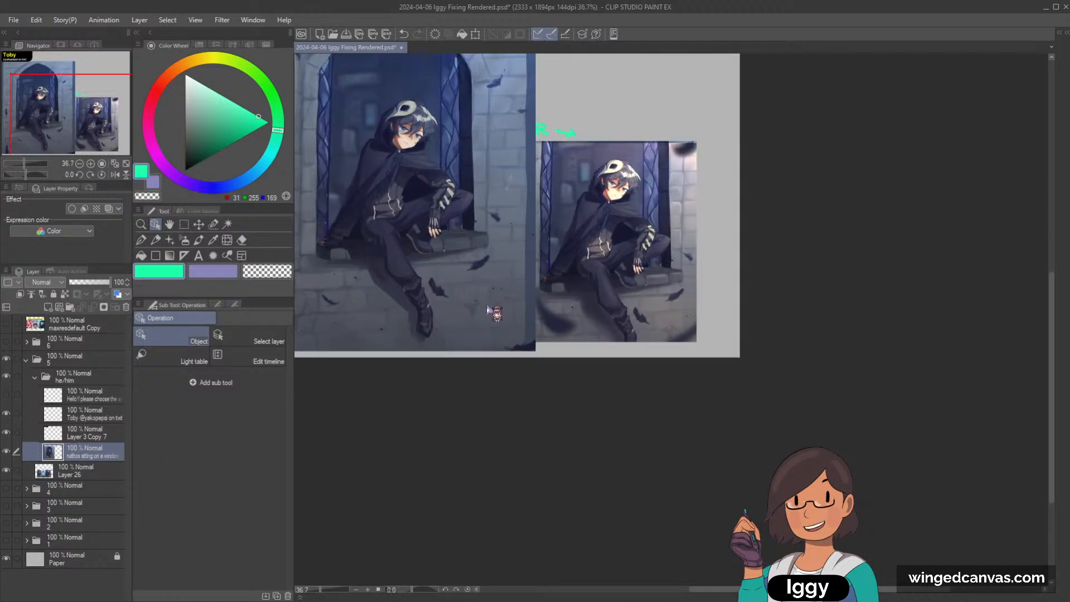
scroll(642, 217, down, 1)
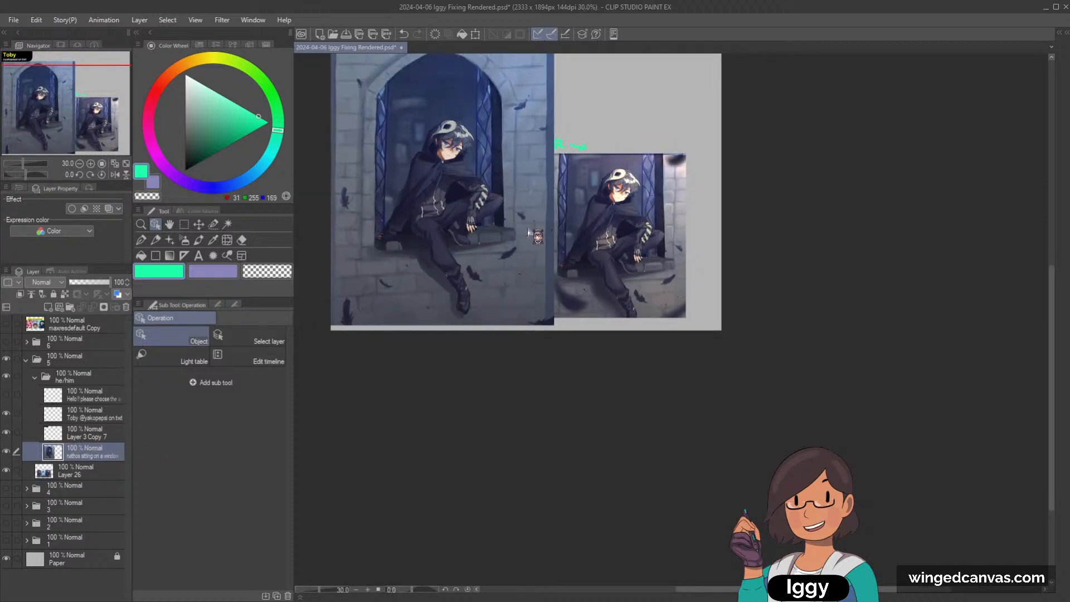
click(198, 224)
drag(463, 204, 669, 222)
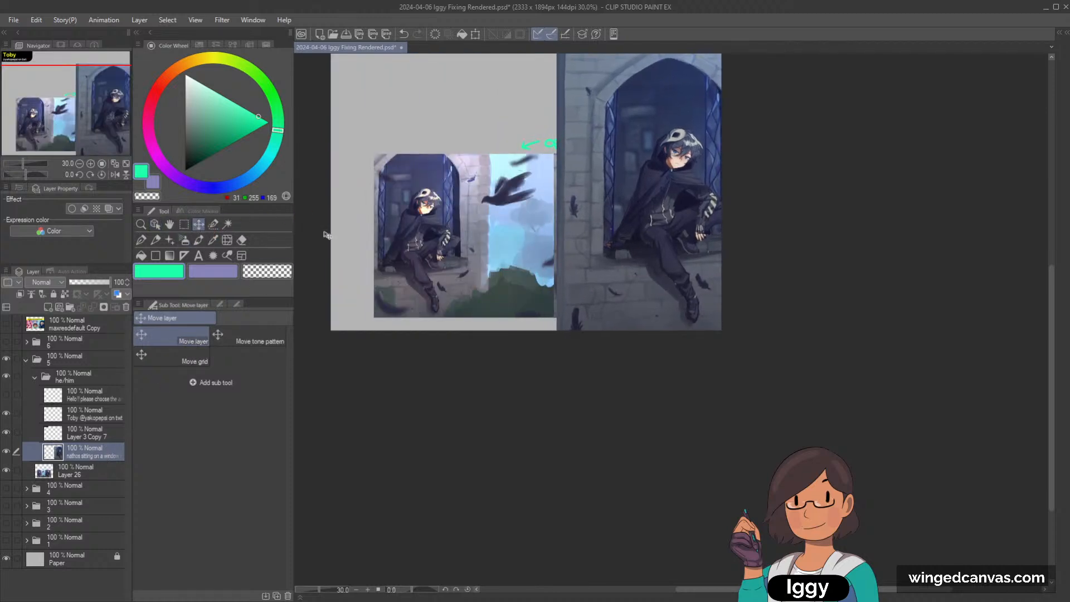
Move the painting pair to the canvas's left edge and shift the pasted painting left beside the revised one, covering the smaller original.
click(156, 224)
drag(471, 251, 431, 237)
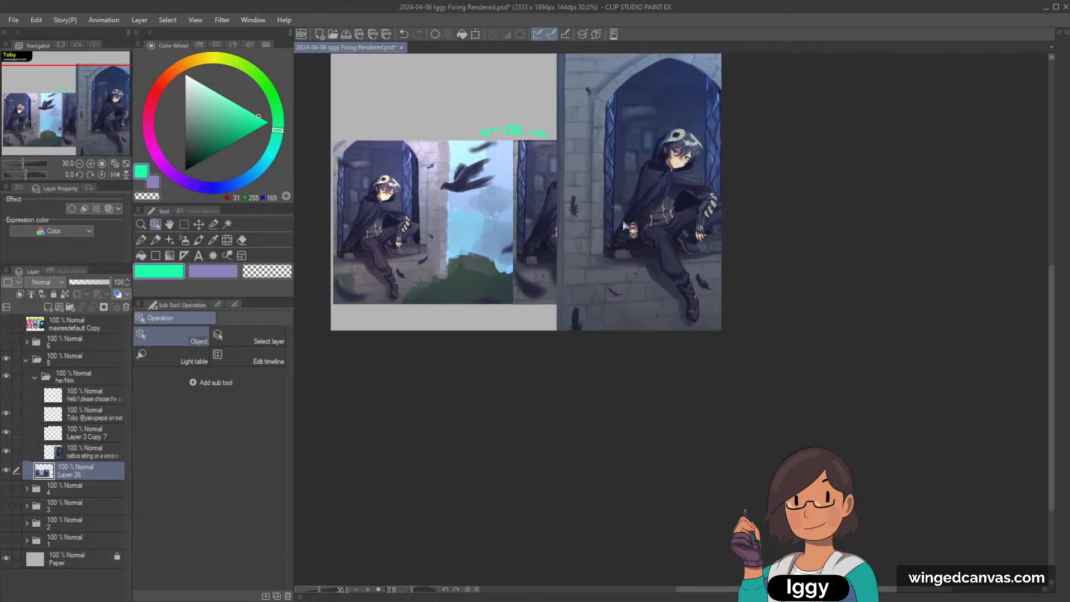
drag(624, 225, 584, 228)
scroll(603, 234, down, 2)
scroll(603, 234, up, 1)
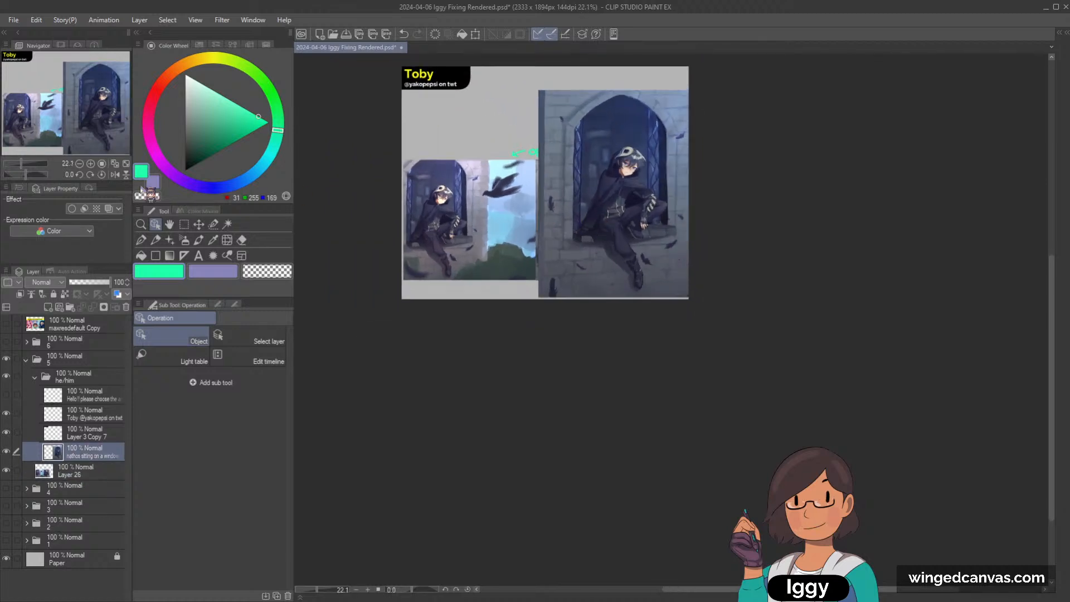
key(ctrl+0)
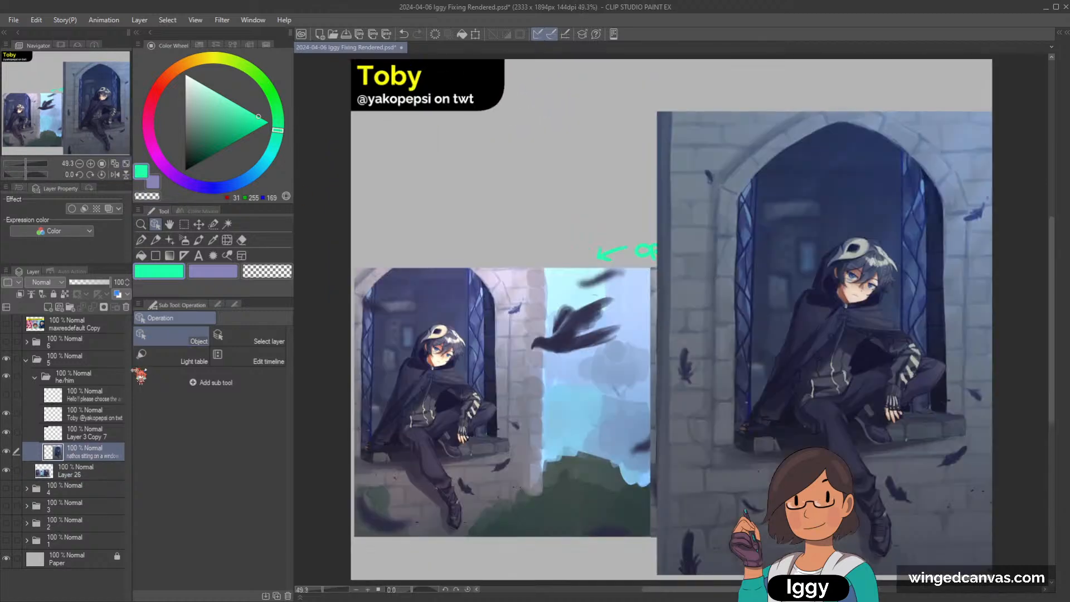
Collapse and hide folder 5, and show folder 6 with the next illustration.
click(25, 360)
click(6, 359)
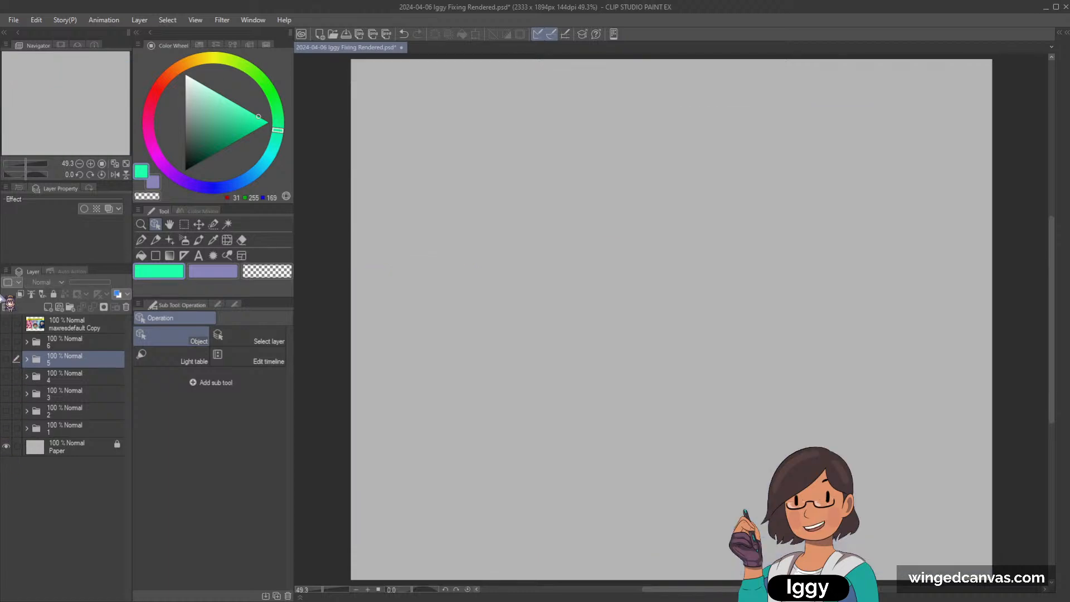
click(7, 342)
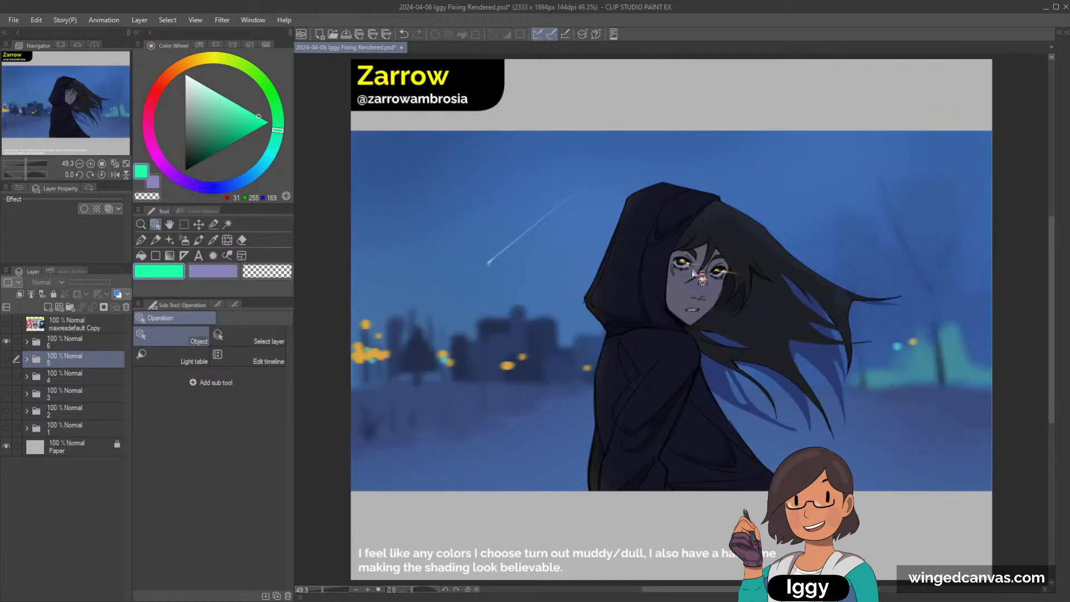
Examine the hooded figure illustration together with the artist's note about muddy colors and shading.
scroll(696, 278, down, 2)
drag(63, 104, 93, 110)
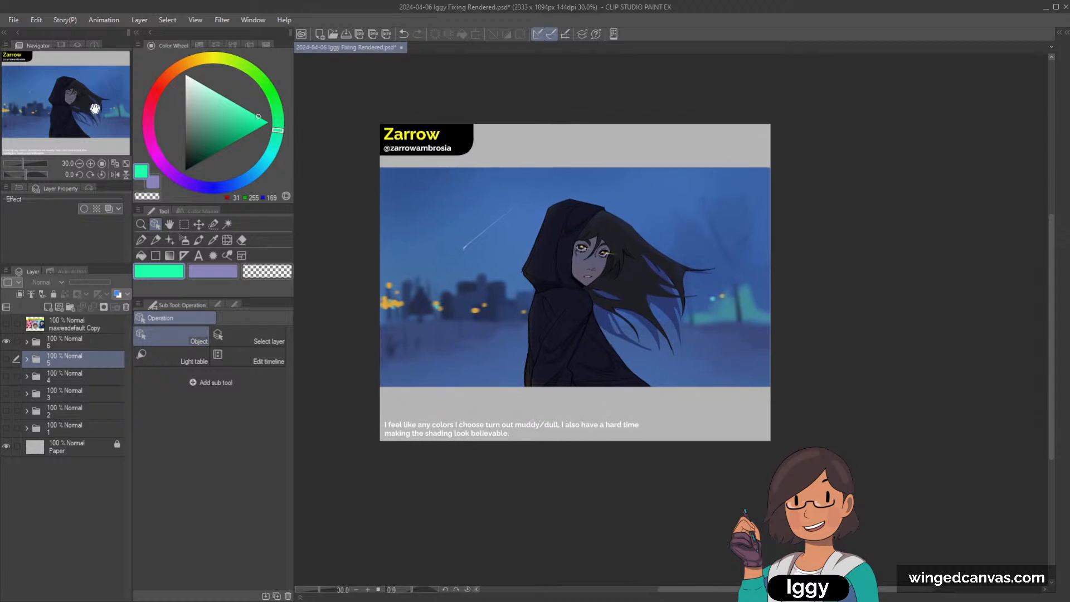
scroll(590, 311, up, 1)
scroll(549, 340, up, 1)
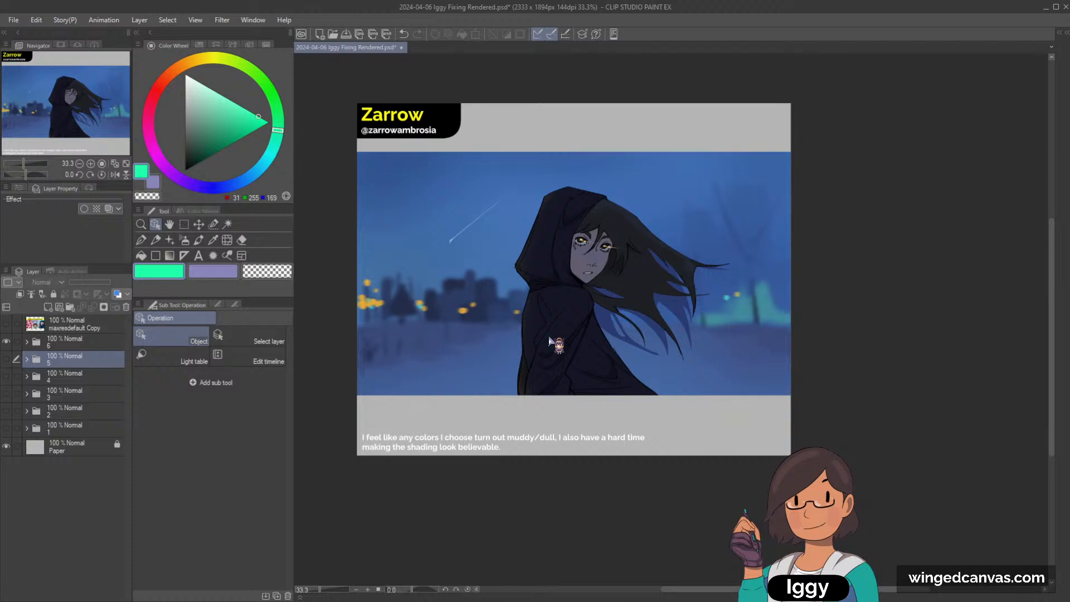
scroll(552, 342, up, 1)
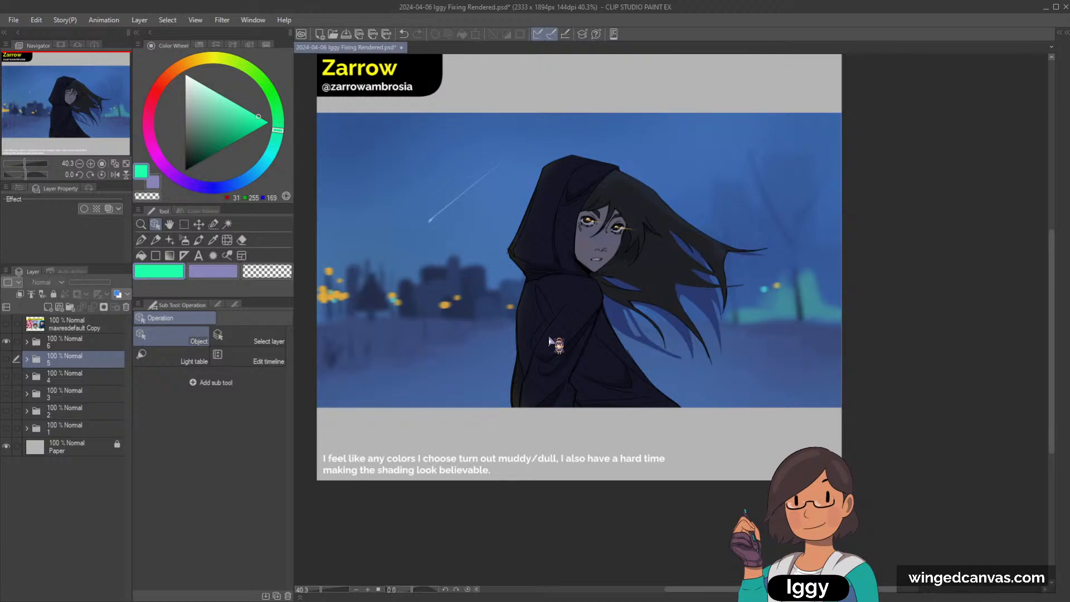
scroll(551, 342, down, 1)
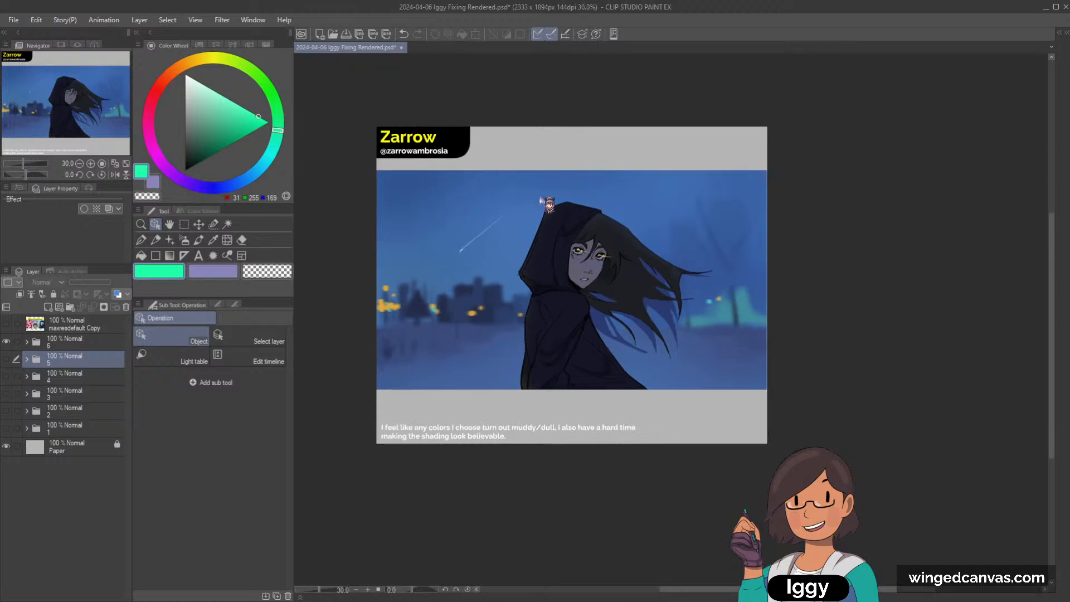
scroll(398, 249, down, 1)
scroll(513, 341, up, 2)
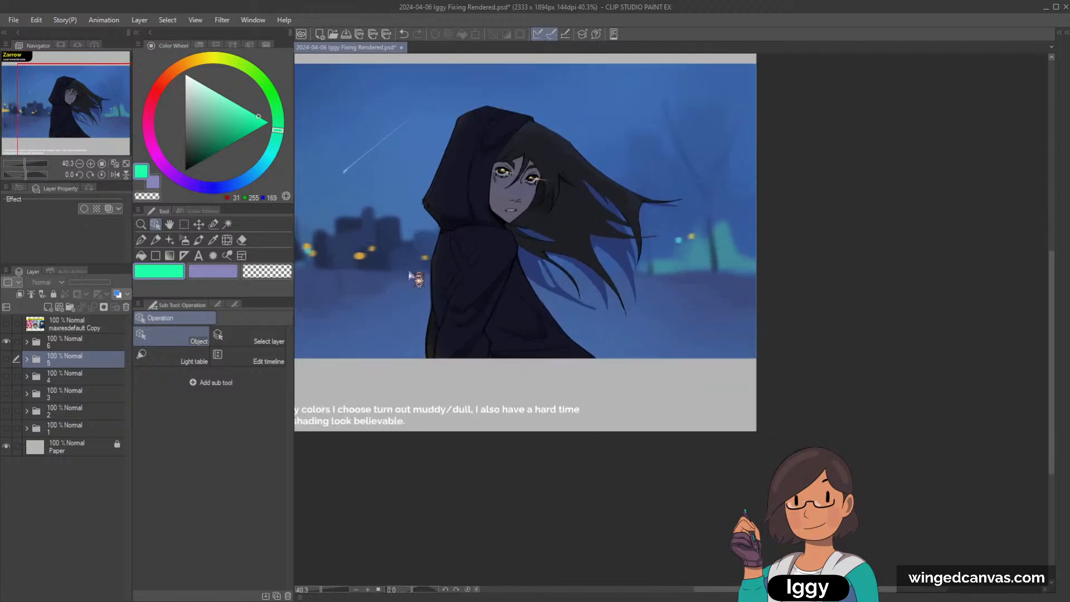
Select a narrow strip along the figure's back and the rear edge of the hood on the IMG_0445 Copy layer with the Selection pen.
click(213, 224)
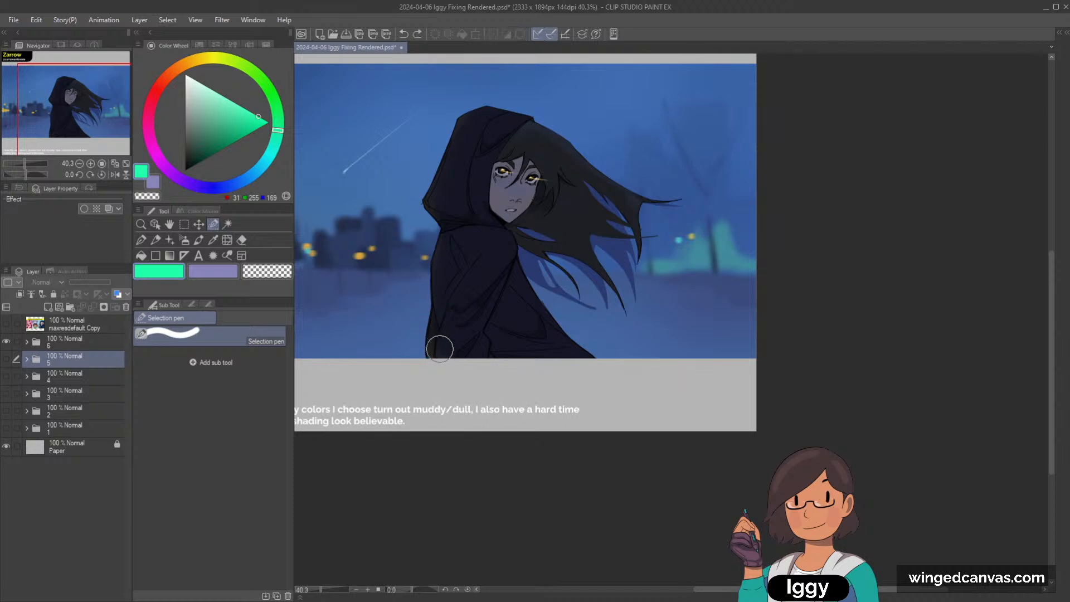
click(37, 341)
click(72, 377)
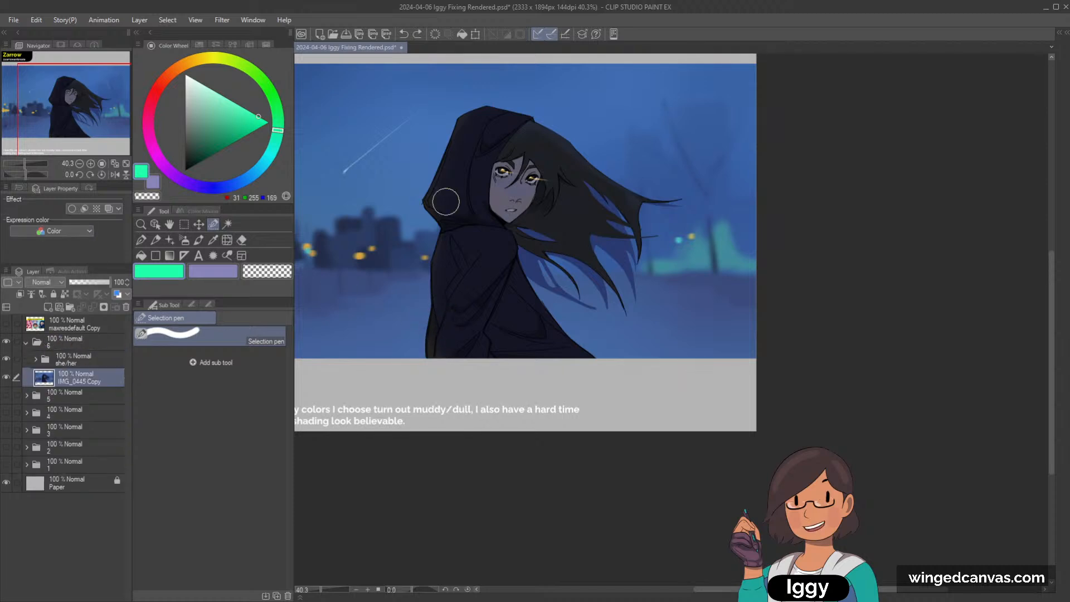
mouse_move(438, 305)
mouse_down()
mouse_move(429, 353)
mouse_move(448, 234)
mouse_move(443, 301)
mouse_up()
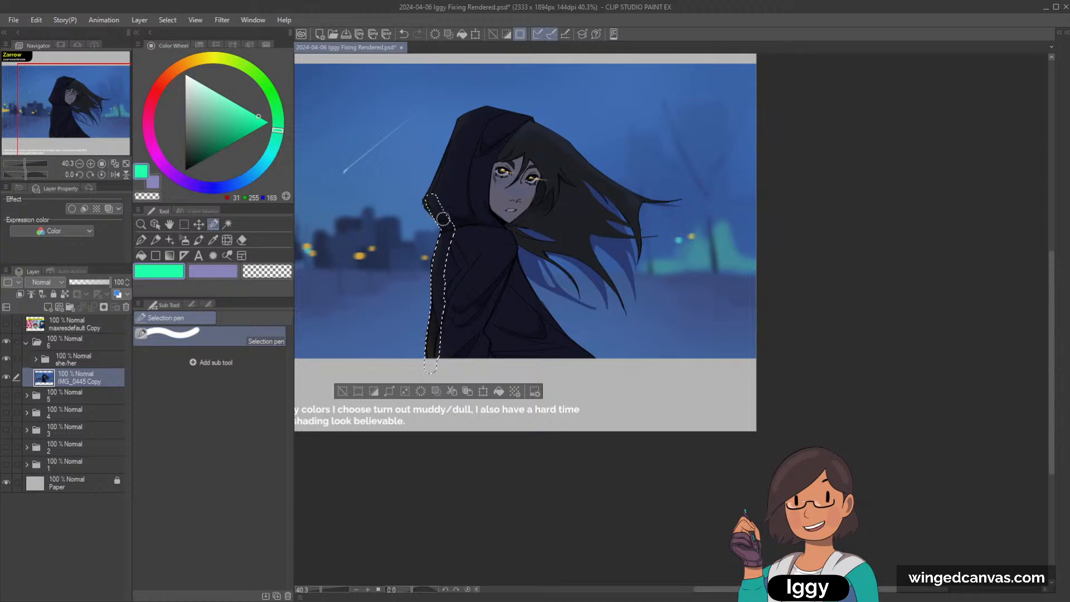
mouse_move(443, 218)
mouse_down()
mouse_move(434, 160)
mouse_move(437, 180)
mouse_move(459, 128)
mouse_move(452, 153)
mouse_up()
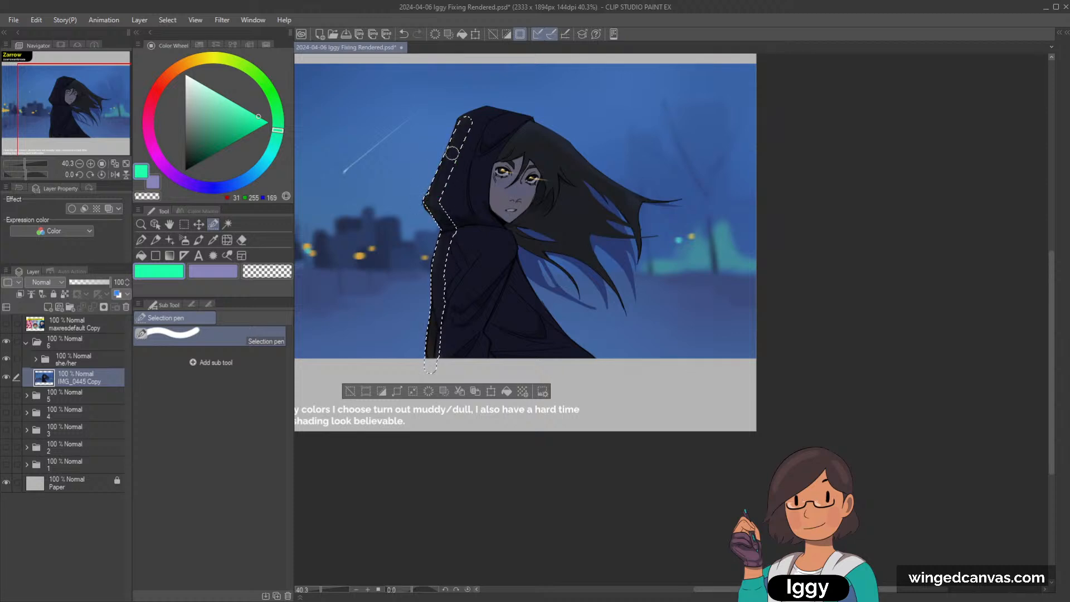
Extend the selection over the top of the hood and along the hair's upper edge to the tip of the windblown strand.
key(minus)
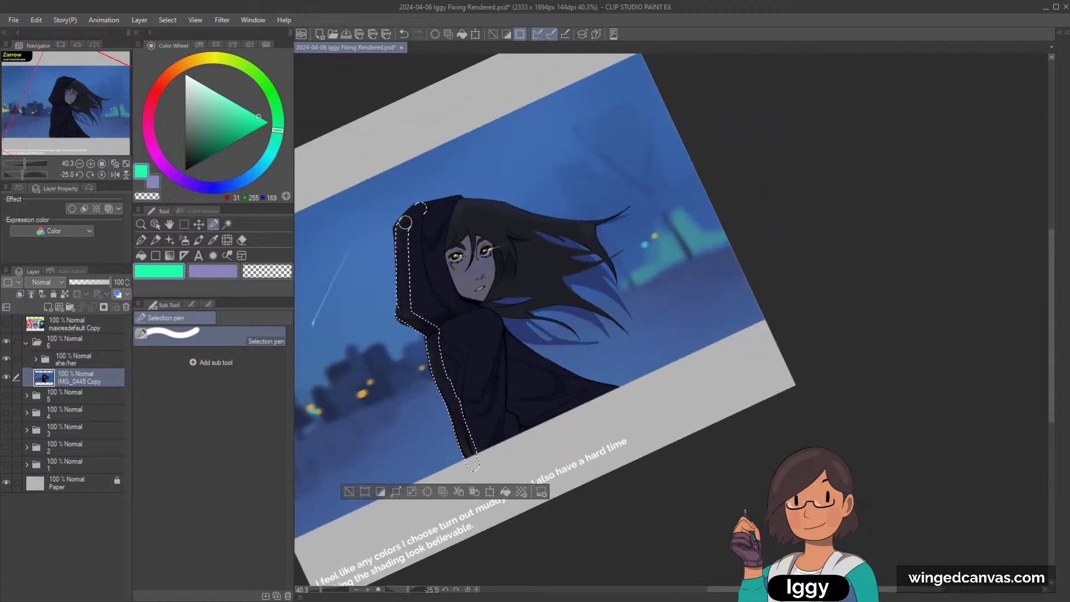
scroll(450, 190, down, 2)
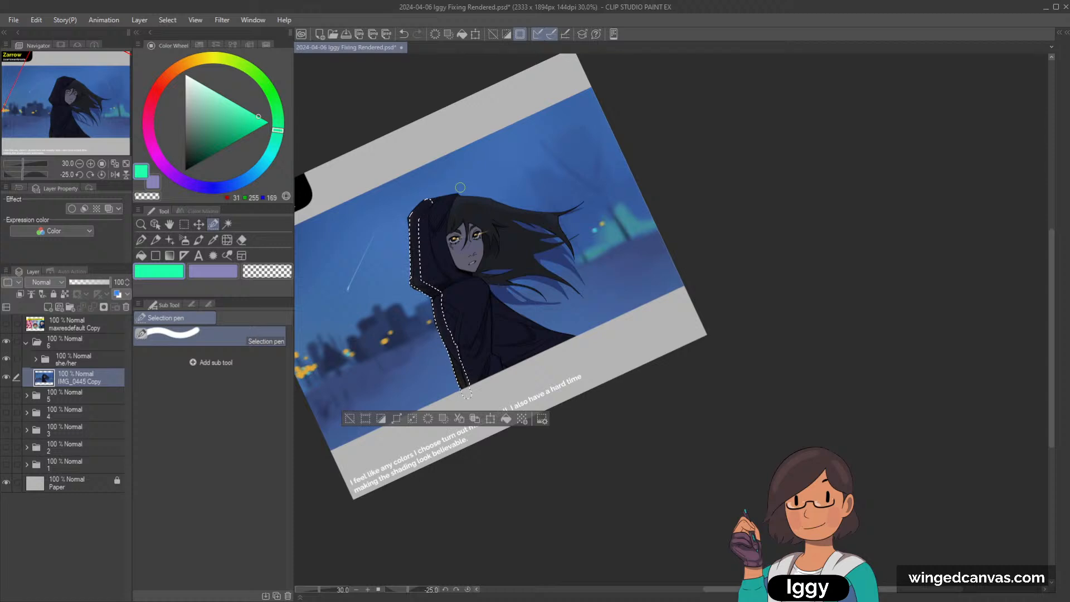
scroll(461, 188, up, 3)
mouse_move(437, 210)
mouse_down()
mouse_move(403, 211)
mouse_move(453, 209)
mouse_up()
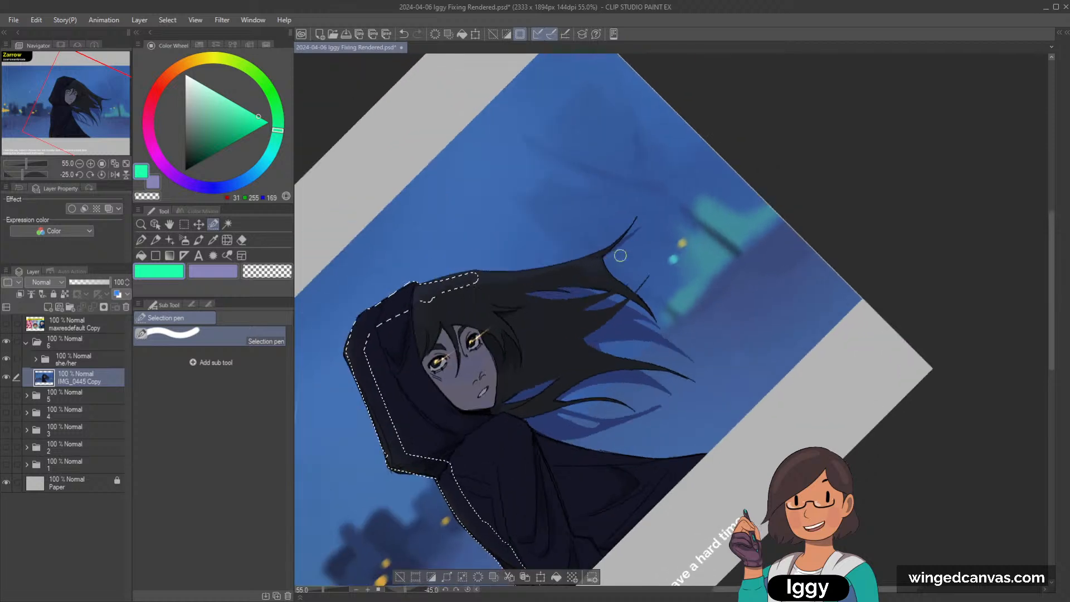
key(minus)
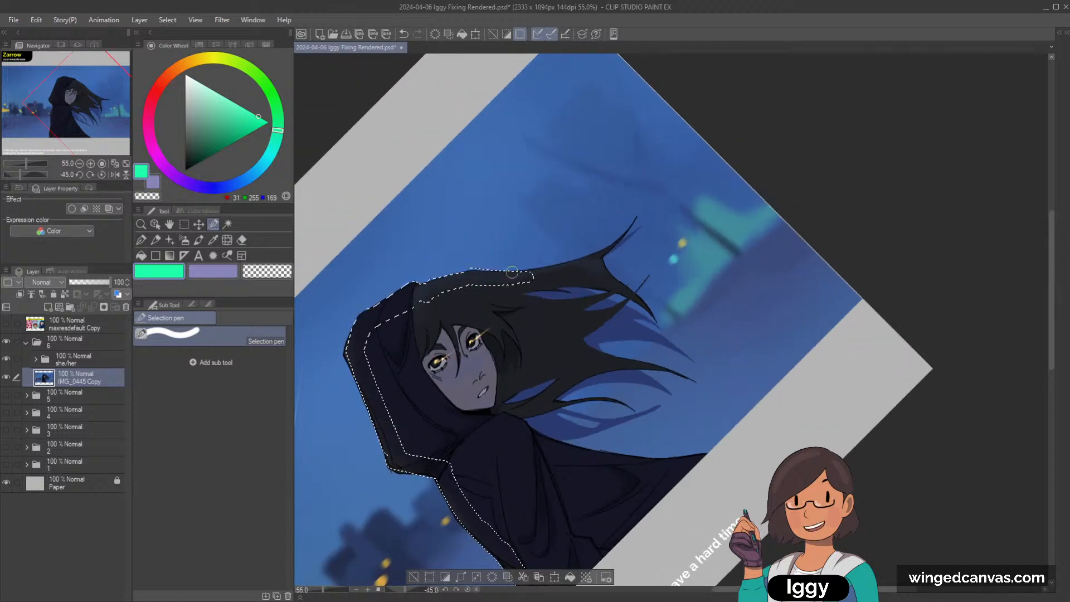
mouse_move(473, 273)
mouse_down()
mouse_move(577, 265)
mouse_move(502, 278)
mouse_move(574, 262)
mouse_move(630, 233)
mouse_move(593, 255)
mouse_move(635, 214)
mouse_up()
key(bracketright)
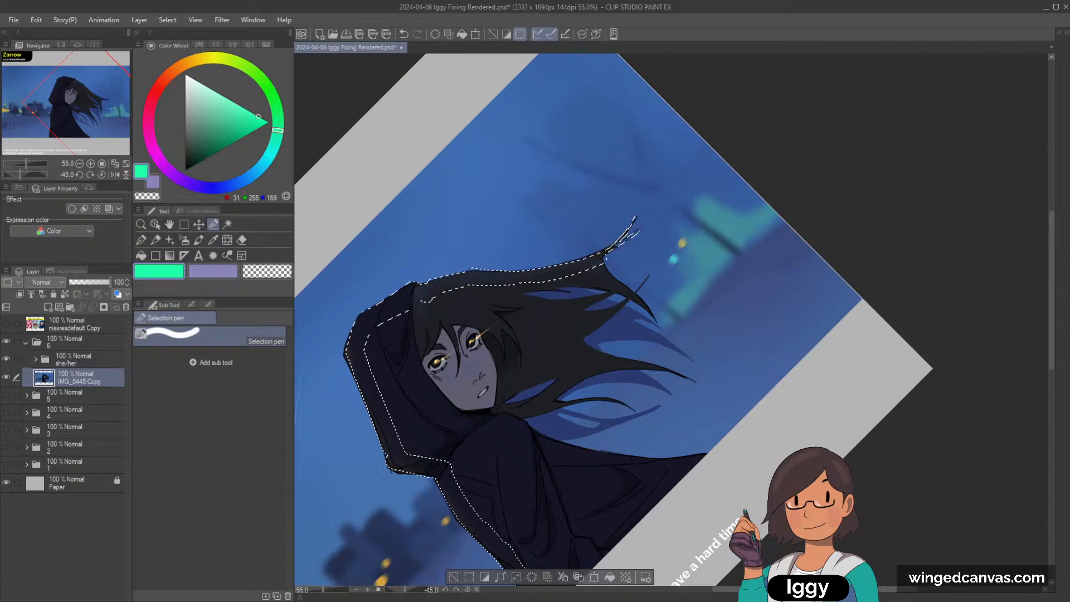
Extend the selection along the forked tip of the topmost windblown strand and the start of the strand branching below it.
drag(601, 254, 640, 226)
drag(602, 258, 611, 276)
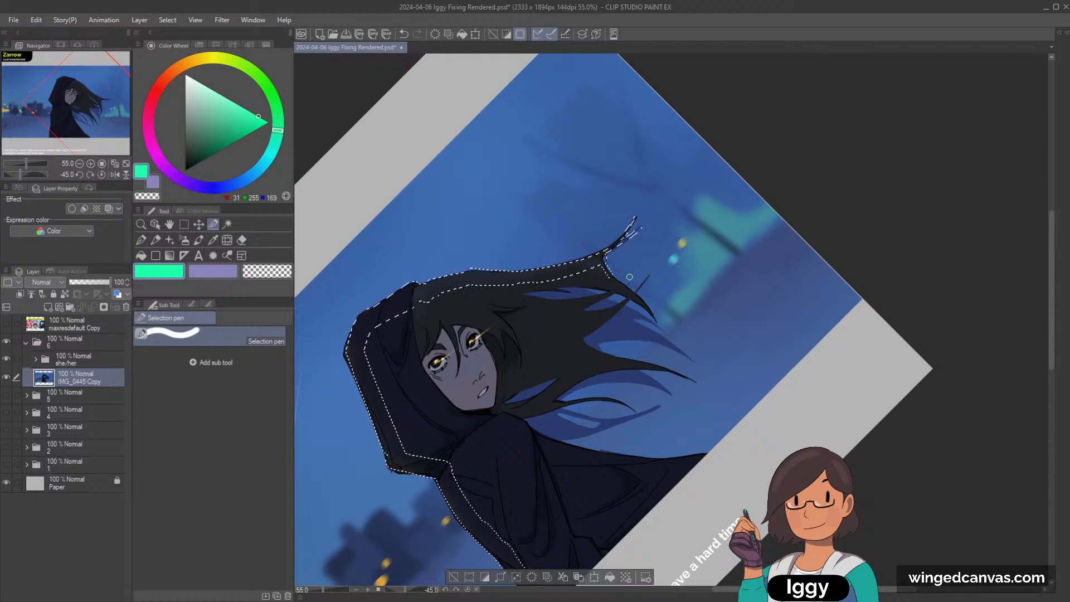
Fill in the selection across the hood, the shoulder and the upper part of the cloak with the Selection pen.
key(asciicircum)
key(asciicircum)
key(asciicircum)
key(asciicircum)
key(asciicircum)
key(asciicircum)
key(asciicircum)
key(asciicircum)
key(asciicircum)
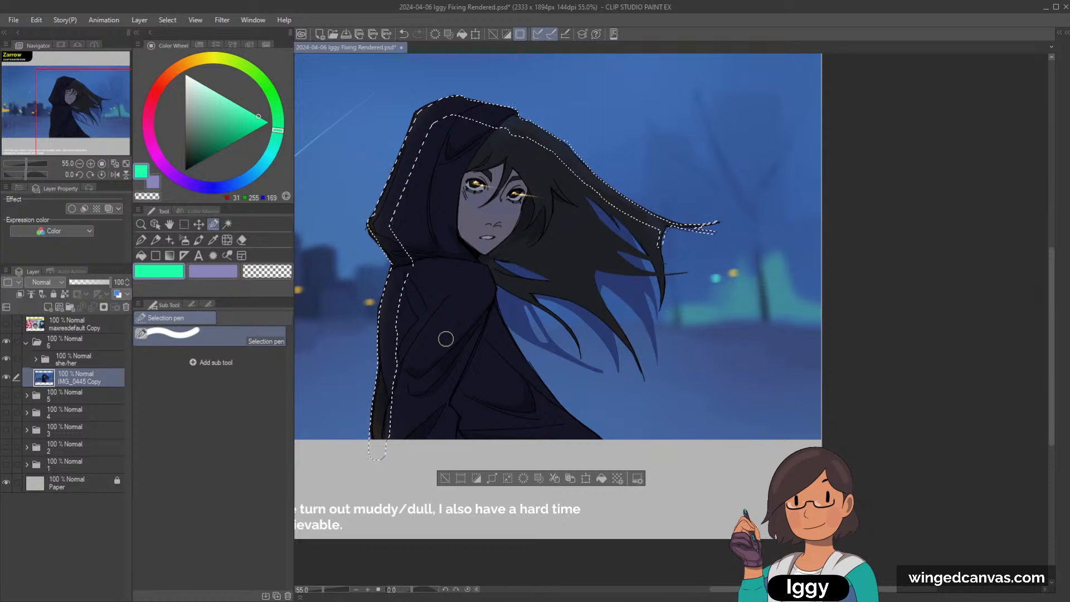
mouse_move(435, 233)
mouse_down()
mouse_move(453, 146)
mouse_move(437, 179)
mouse_move(463, 186)
mouse_move(449, 215)
mouse_move(454, 379)
mouse_move(471, 385)
mouse_up()
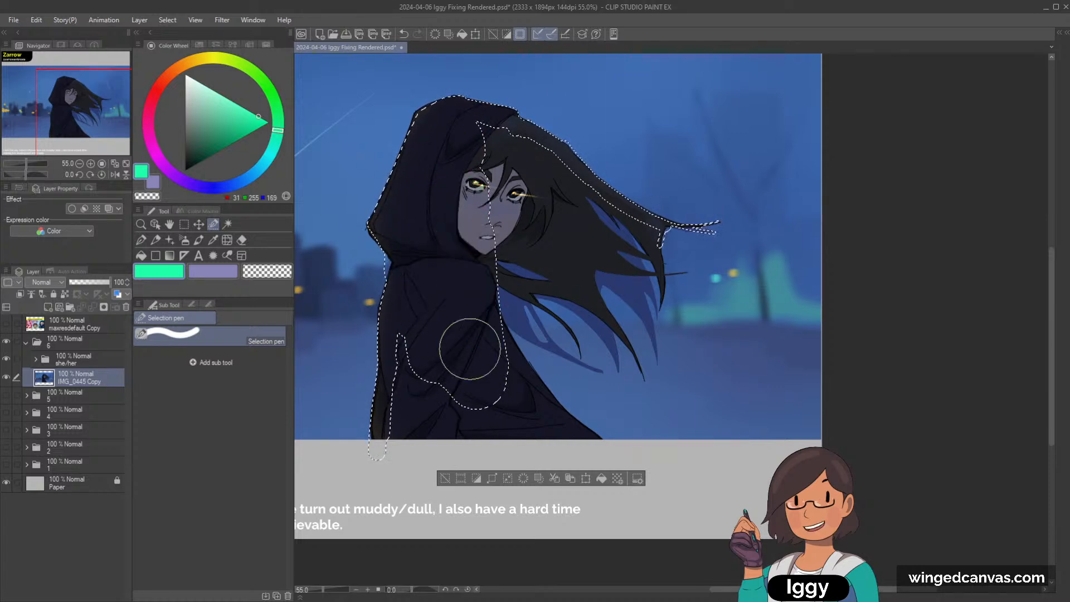
drag(475, 251, 487, 390)
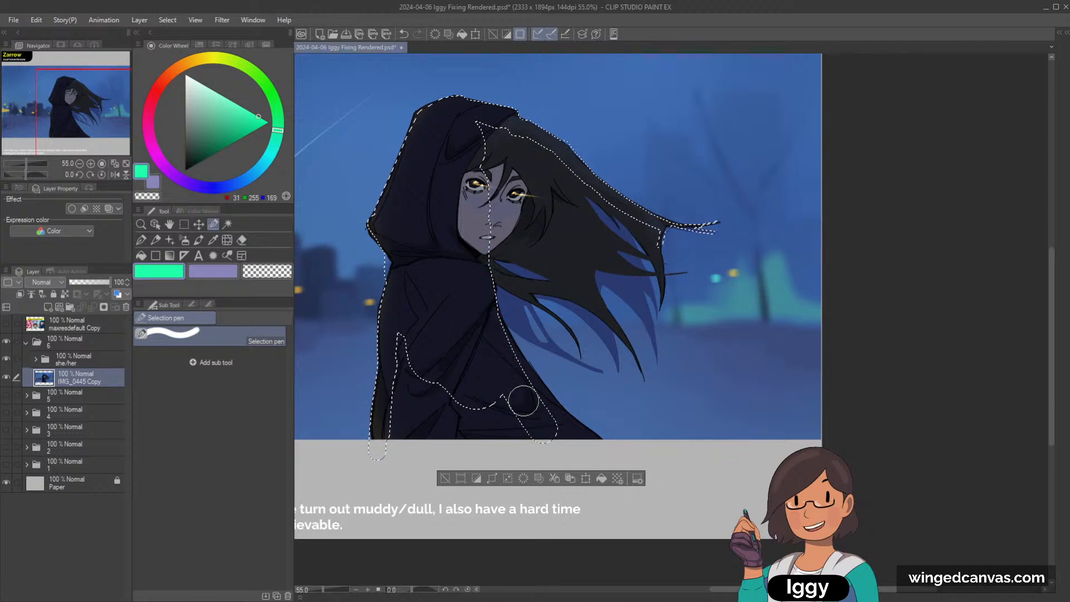
Extend the selection down the cloak's front edge and fill its lower part past the illustration's bottom edge.
drag(487, 281, 571, 440)
drag(482, 304, 597, 448)
drag(543, 401, 596, 445)
mouse_move(473, 287)
mouse_down()
mouse_move(574, 437)
mouse_move(523, 390)
mouse_move(596, 452)
mouse_move(542, 405)
mouse_up()
drag(423, 334, 445, 471)
mouse_move(409, 328)
mouse_down()
mouse_move(408, 382)
mouse_move(496, 403)
mouse_up()
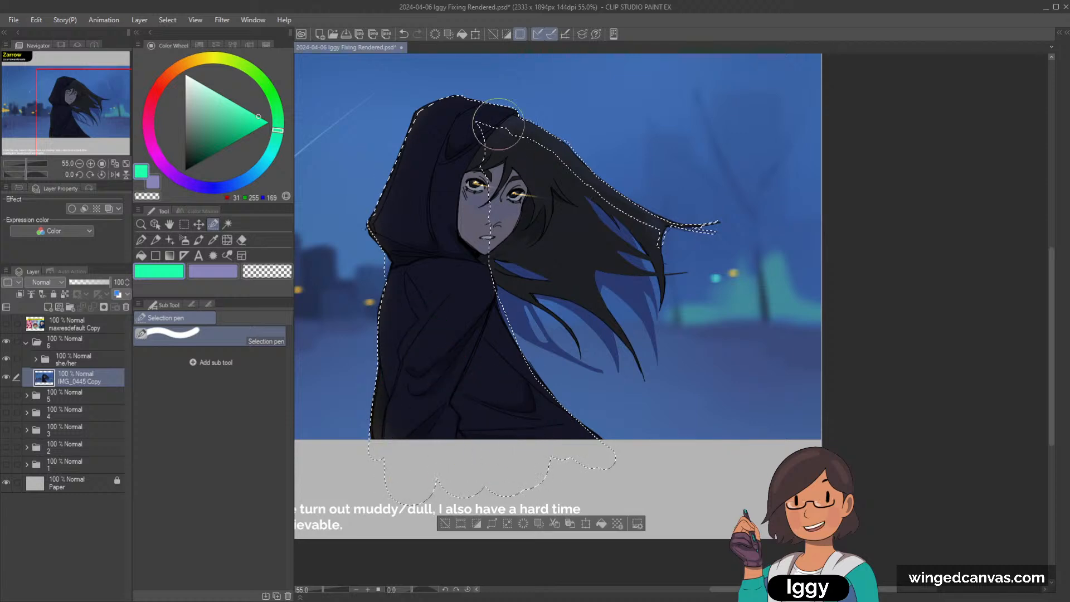
Add the face and inner hair to the selection, plus the blue hair strands beside the shoulder.
mouse_move(485, 136)
mouse_down()
mouse_move(490, 149)
mouse_move(557, 167)
mouse_move(544, 191)
mouse_move(501, 211)
mouse_move(544, 219)
mouse_move(533, 234)
mouse_move(533, 213)
mouse_up()
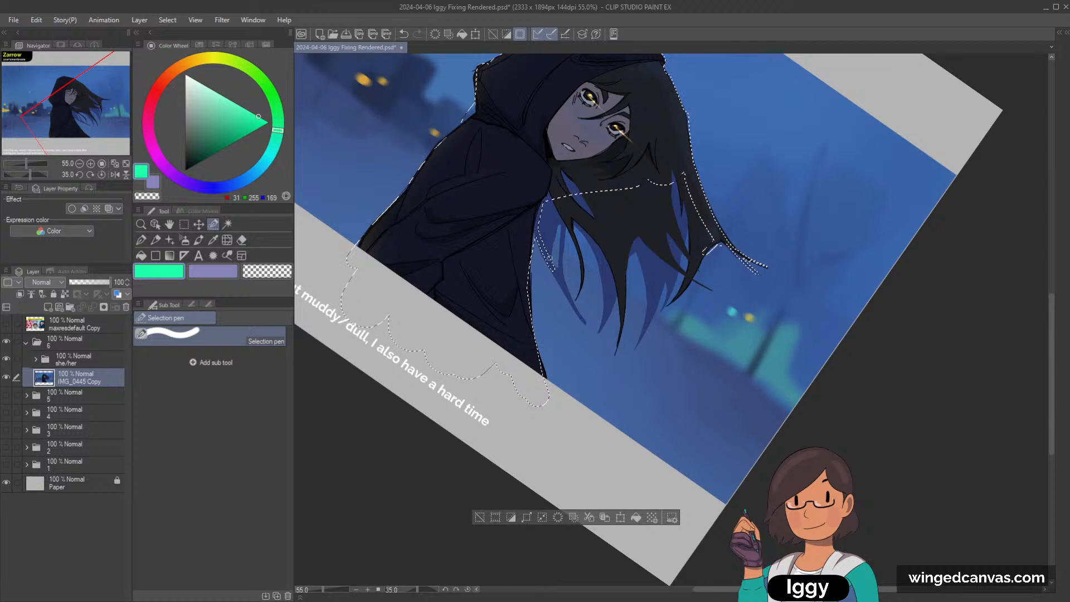
drag(554, 204, 551, 262)
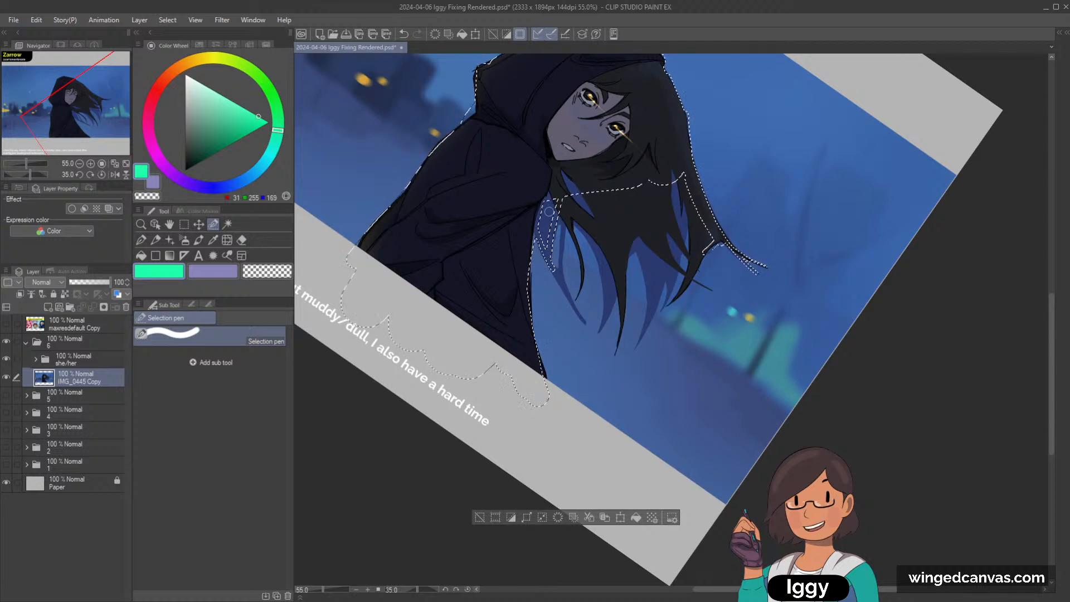
mouse_move(545, 242)
mouse_down()
mouse_move(547, 214)
mouse_move(562, 280)
mouse_move(563, 196)
mouse_move(562, 223)
mouse_up()
Select the dark strand hanging below the forked tip, redoing a stray stroke and filling the gap at its base.
key(minus)
key(minus)
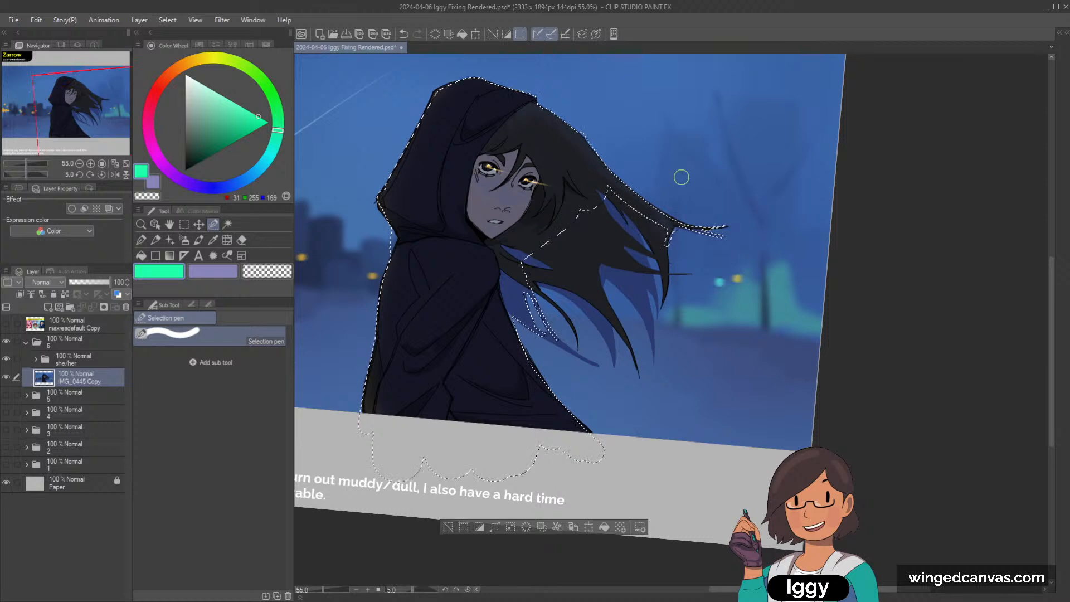
drag(635, 222, 645, 251)
key(ctrl+z)
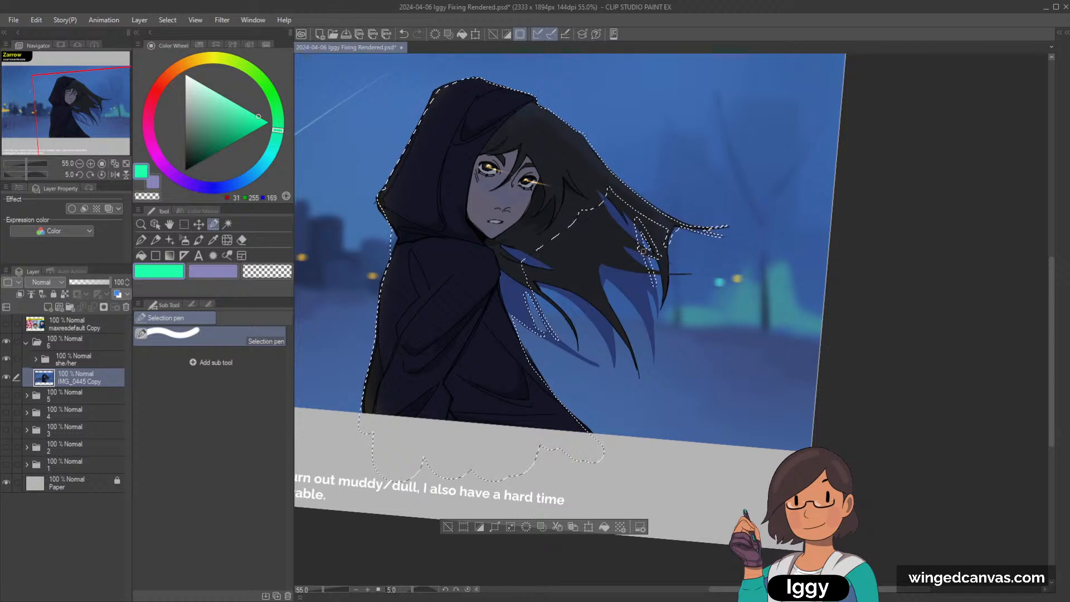
drag(644, 253, 657, 297)
drag(652, 280, 653, 284)
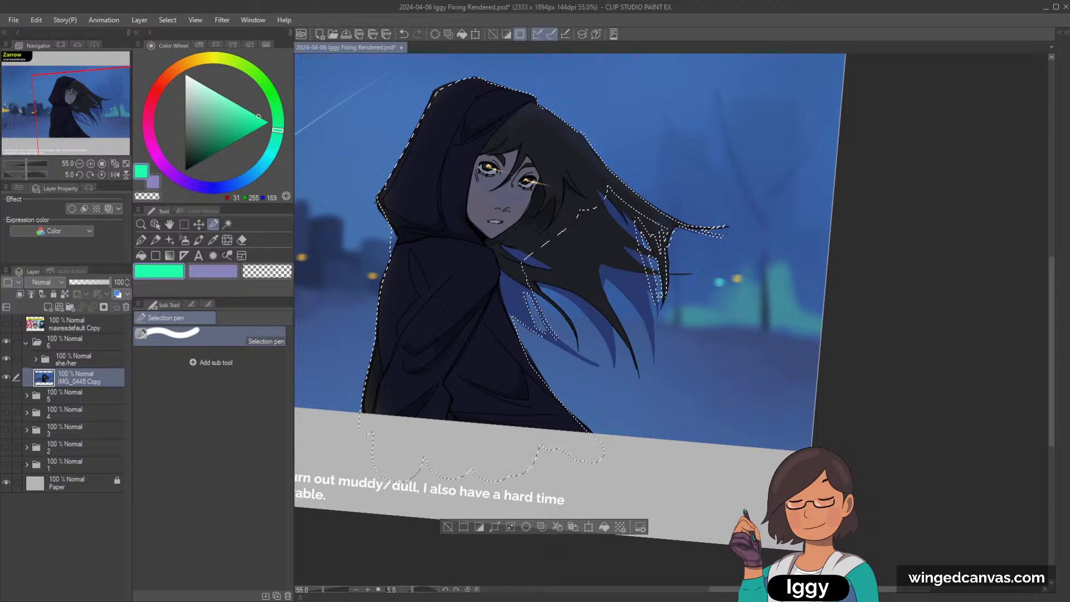
drag(660, 219, 656, 240)
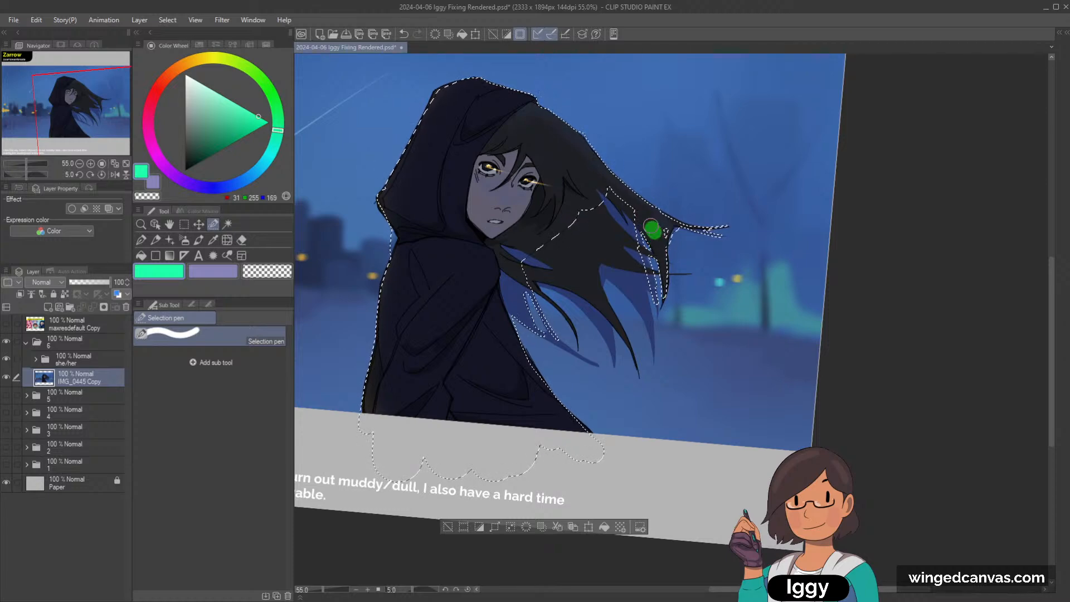
Fill in the selection across the middle of the windblown hair toward its outer strands.
key(minus)
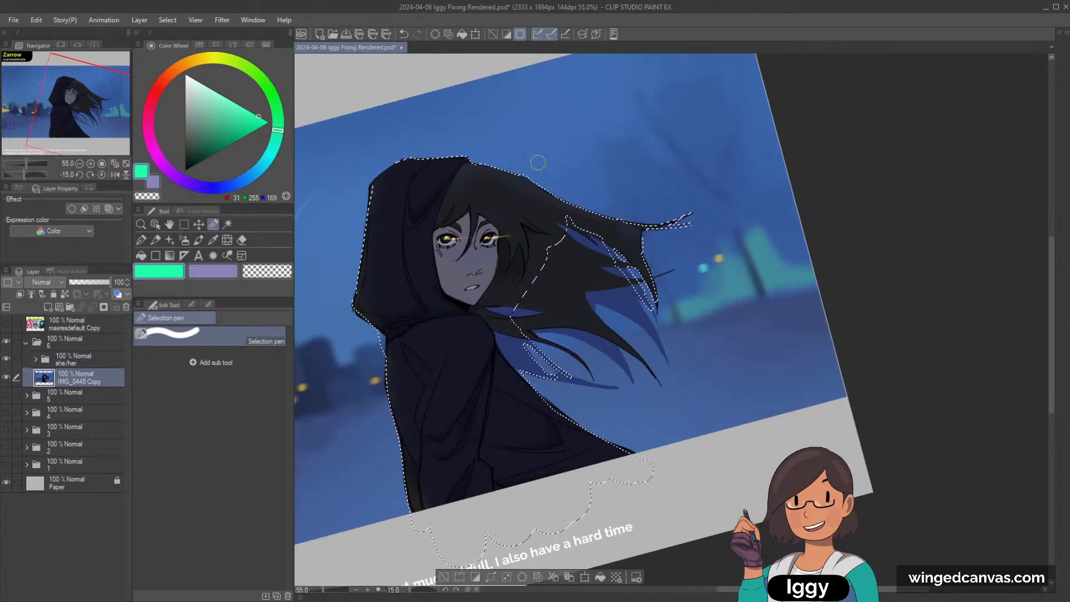
drag(84, 110, 89, 126)
mouse_move(541, 142)
mouse_down()
mouse_move(516, 141)
mouse_move(579, 151)
mouse_move(543, 203)
mouse_move(542, 148)
mouse_move(582, 209)
mouse_up()
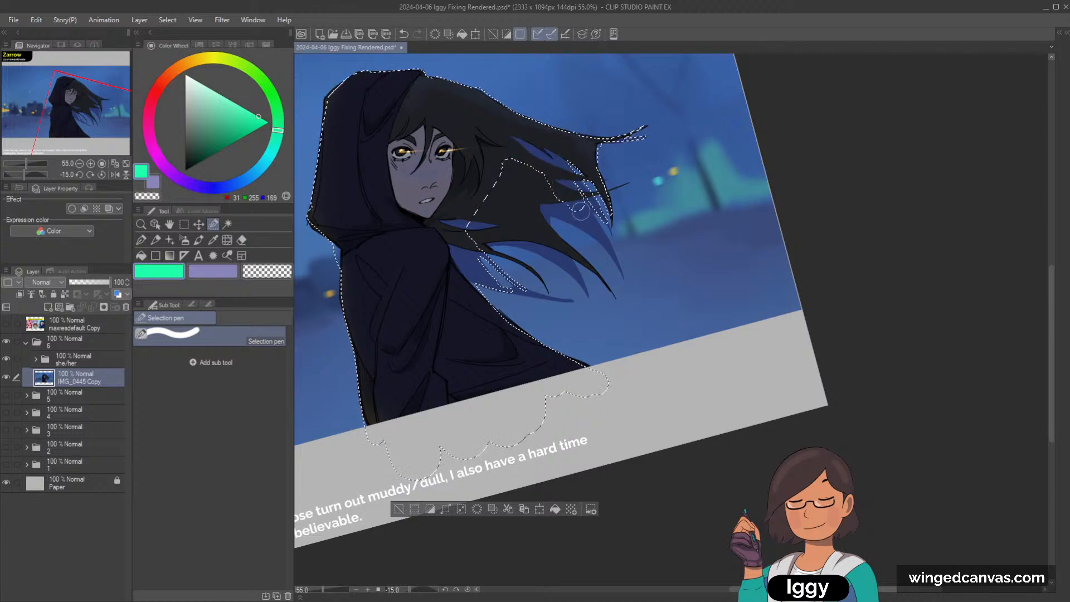
Select the lowest blue strand, the thin black strand beside it and the neighboring blue strand down to their tips.
mouse_move(447, 230)
mouse_down()
mouse_move(529, 214)
mouse_move(555, 197)
mouse_move(541, 185)
mouse_move(548, 168)
mouse_move(523, 151)
mouse_move(606, 142)
mouse_up()
scroll(606, 142, up, 2)
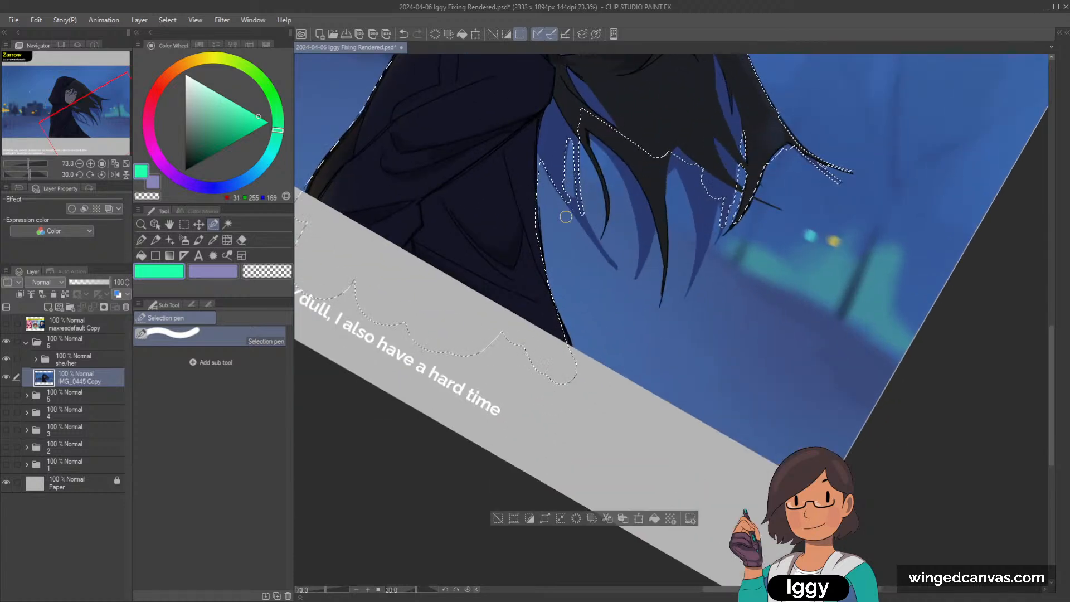
drag(595, 240, 587, 224)
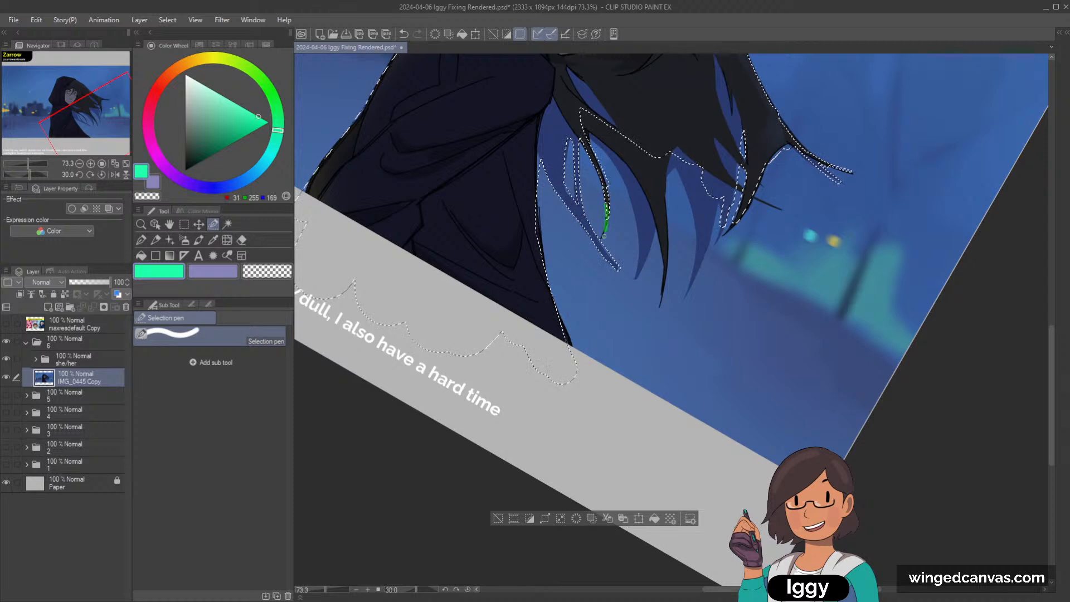
drag(591, 152, 586, 135)
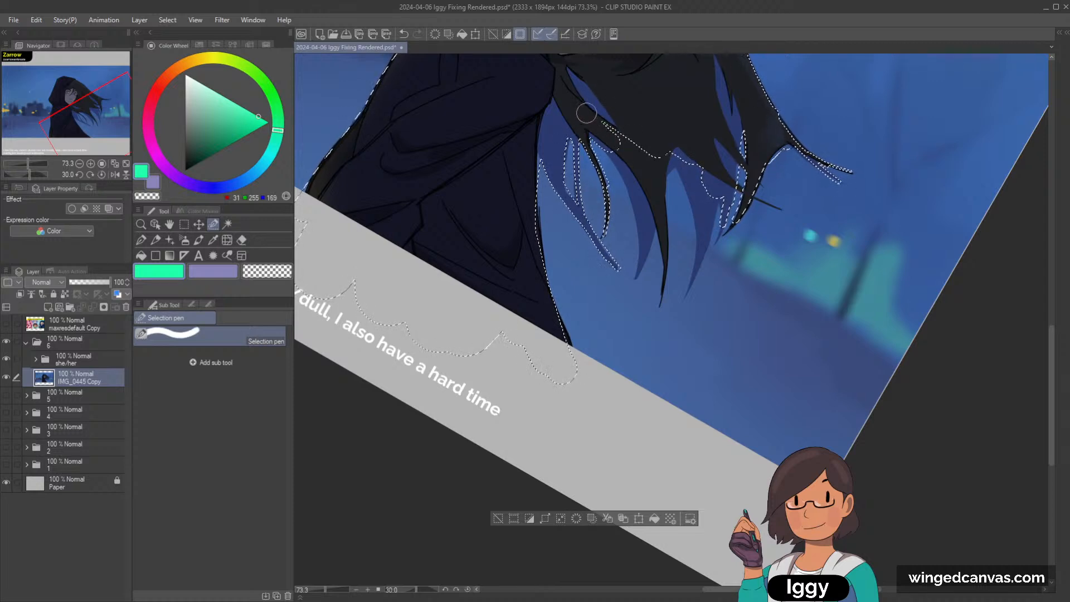
drag(610, 134, 628, 174)
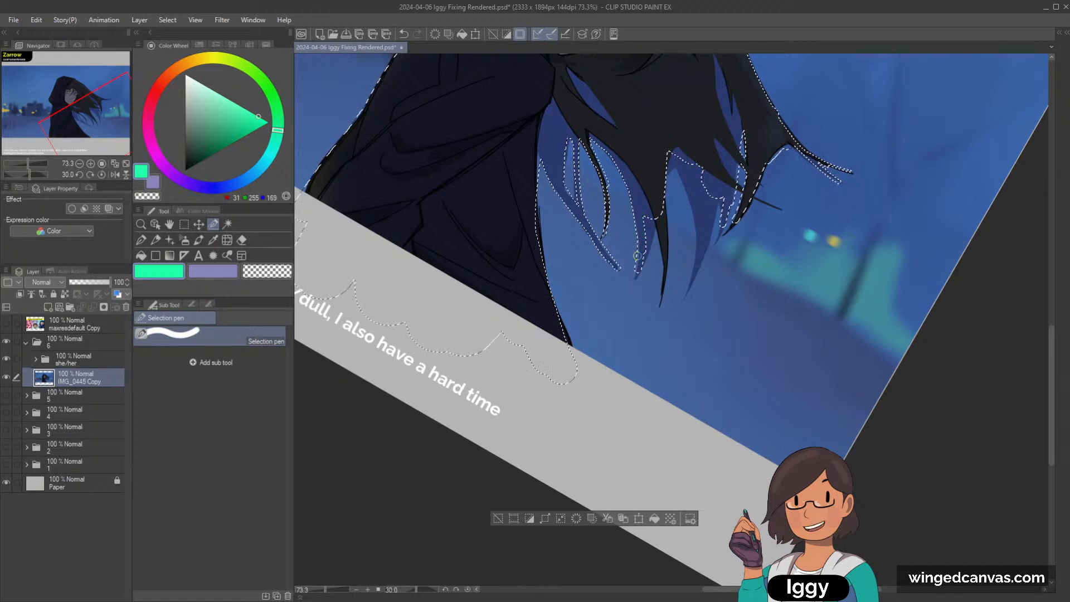
key(ctrl+z)
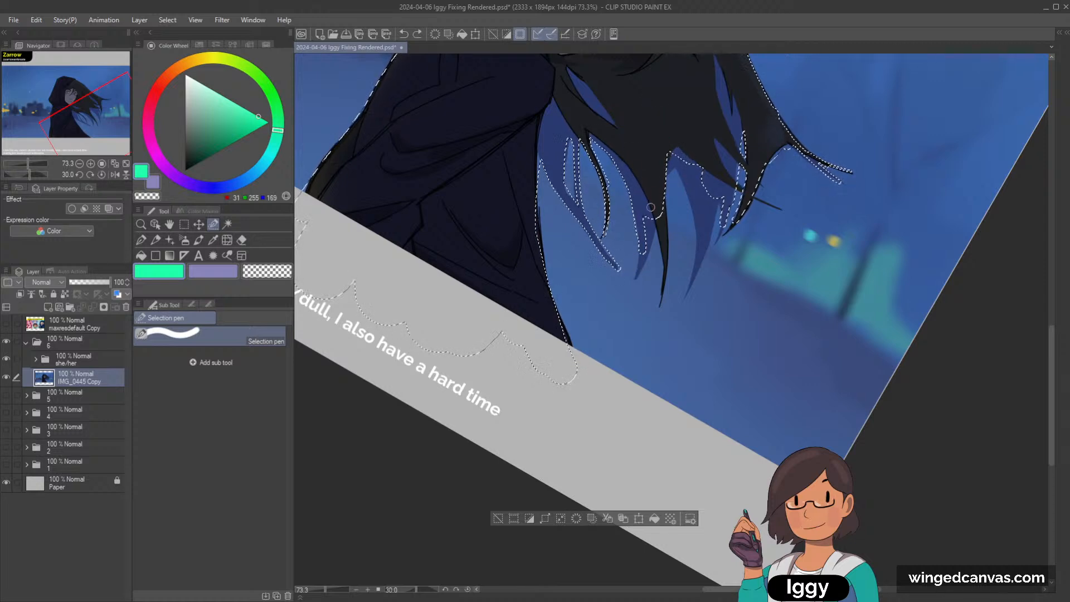
drag(641, 255, 638, 248)
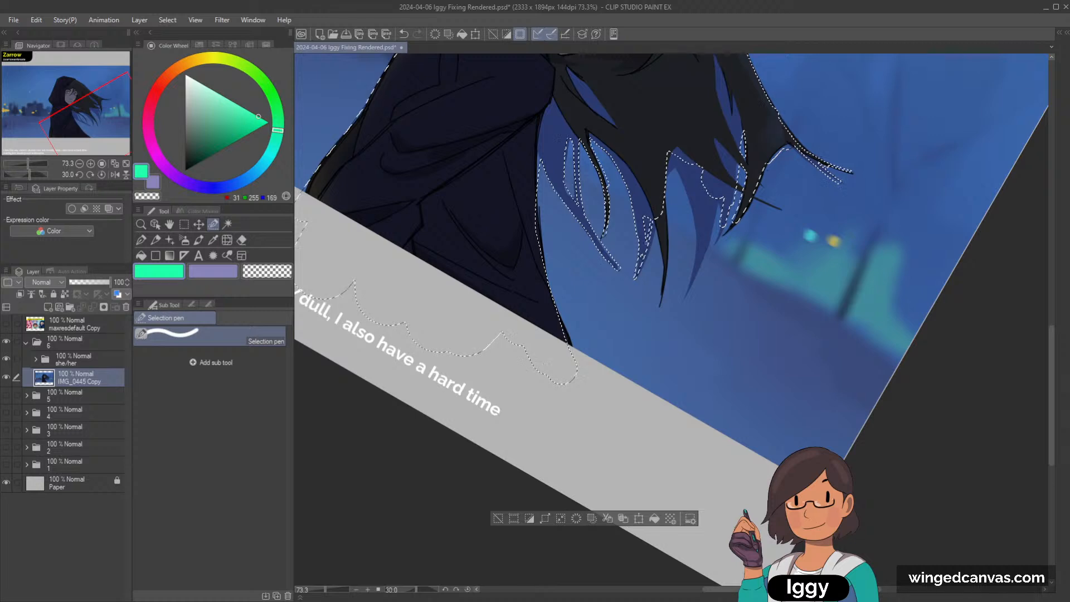
Add the long pointed black strand to the selection from its base to its tip, adjusting the Selection pen's size.
key(bracketright)
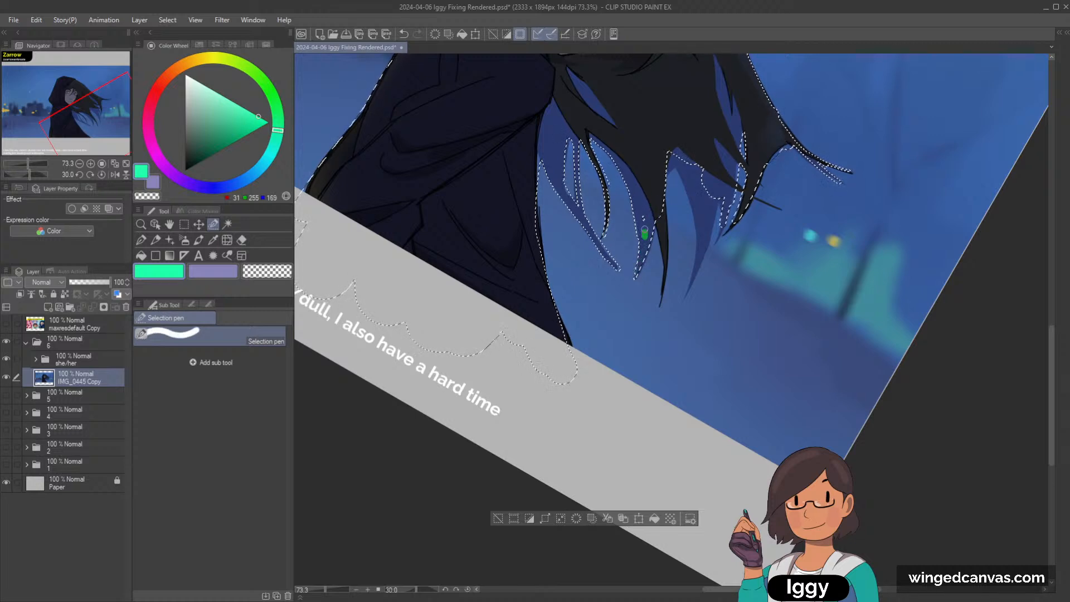
drag(654, 199, 659, 215)
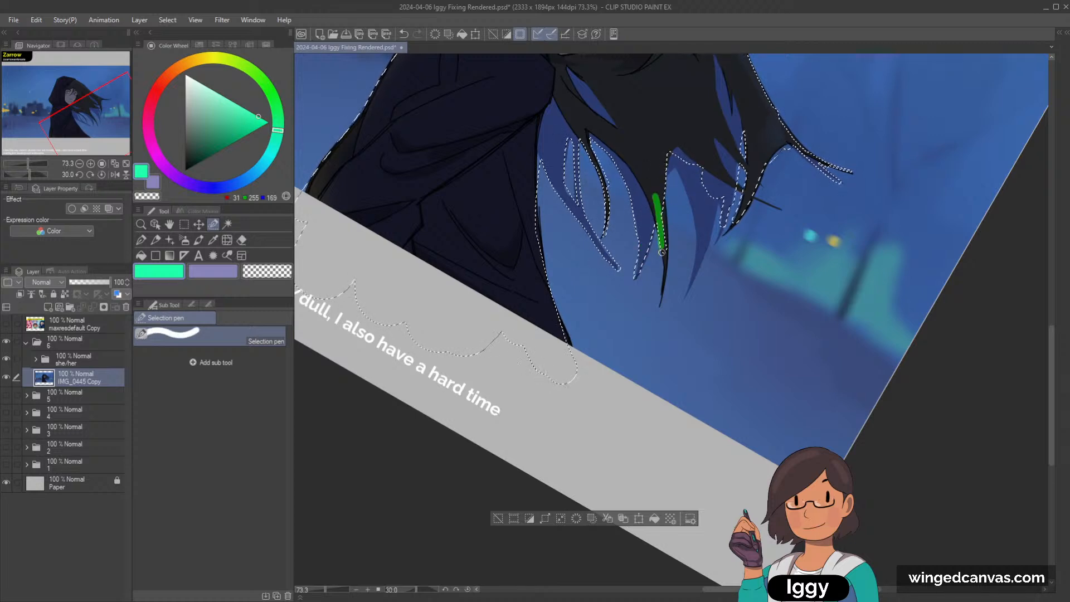
drag(661, 251, 663, 277)
key(bracketleft)
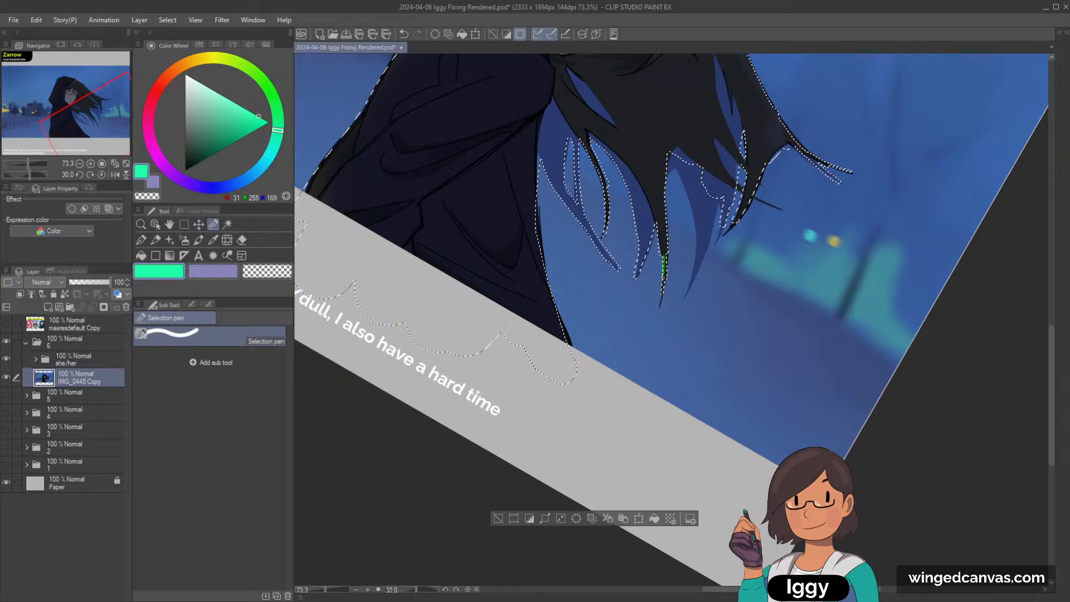
key(bracketright)
drag(668, 162, 691, 146)
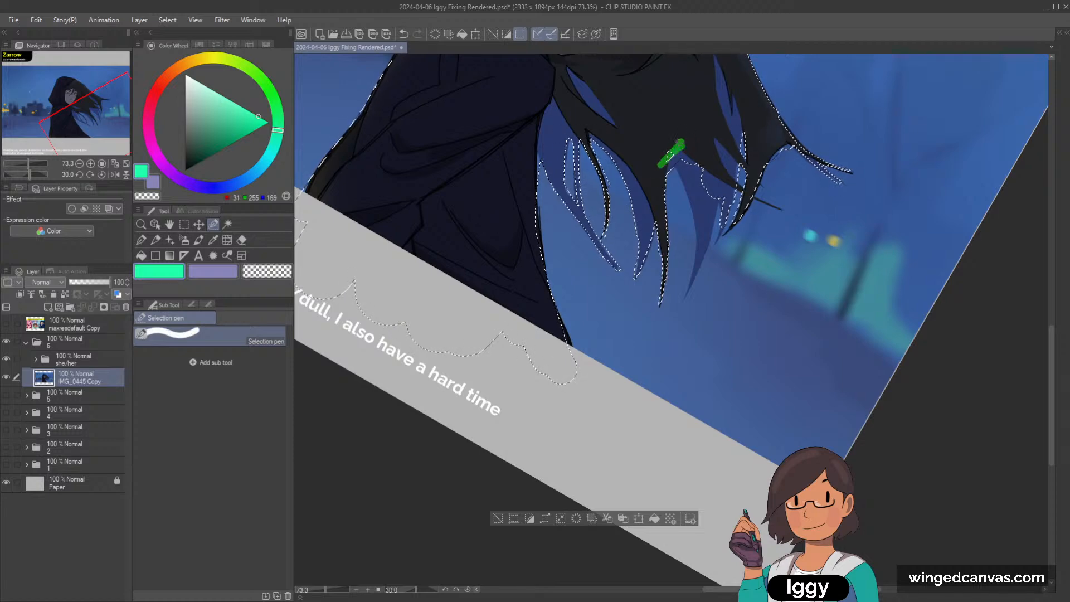
Select the remaining long blue strand down to its tip and finish the tip of the adjacent dark strand.
key(ctrl+at)
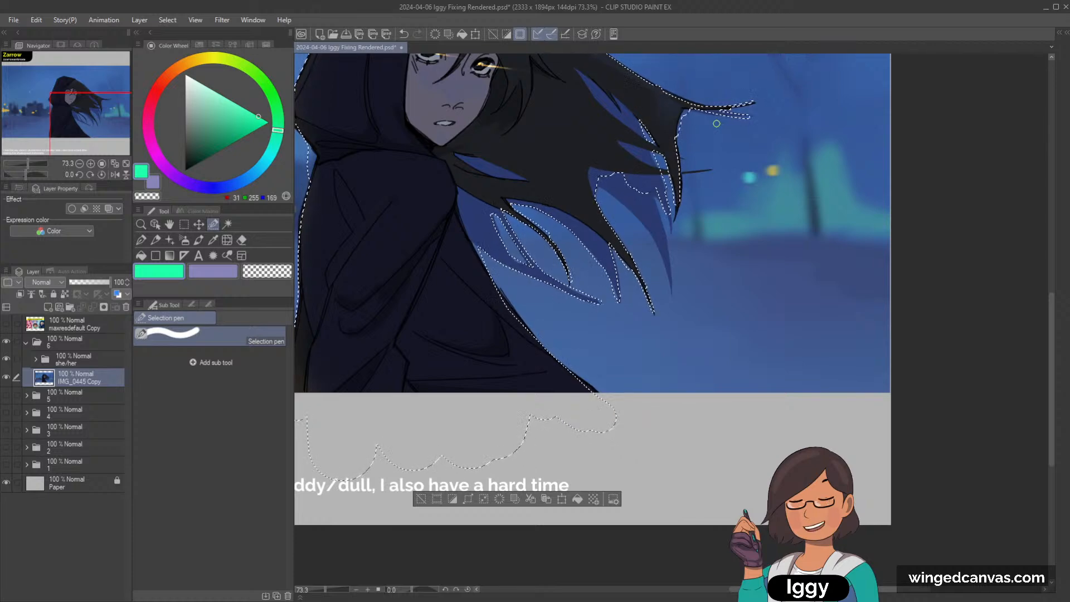
scroll(664, 183, down, 3)
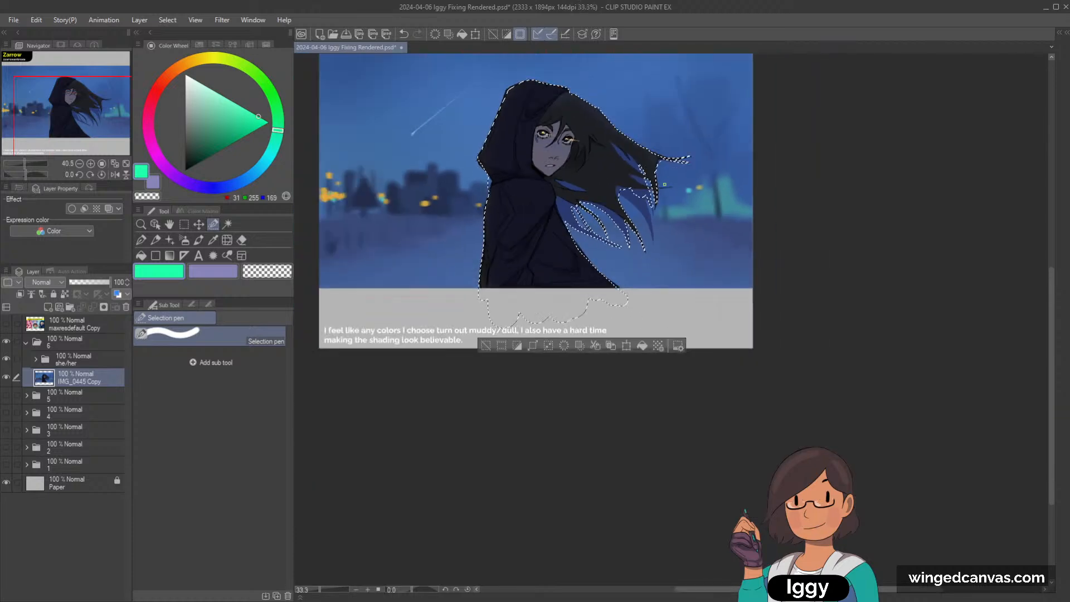
scroll(664, 184, up, 2)
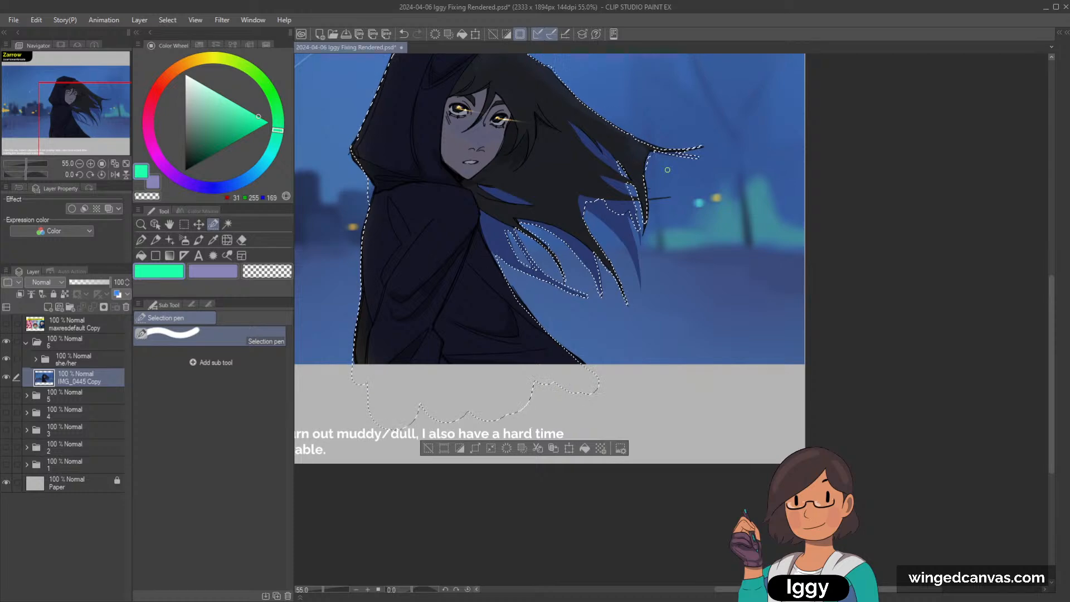
scroll(666, 169, up, 1)
scroll(666, 170, down, 1)
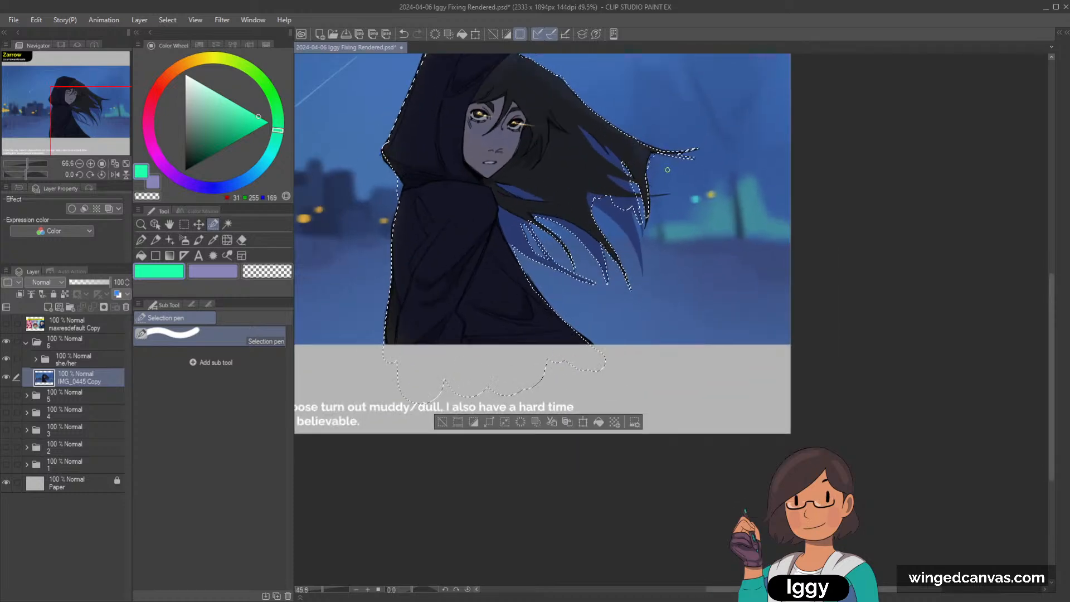
scroll(667, 169, up, 1)
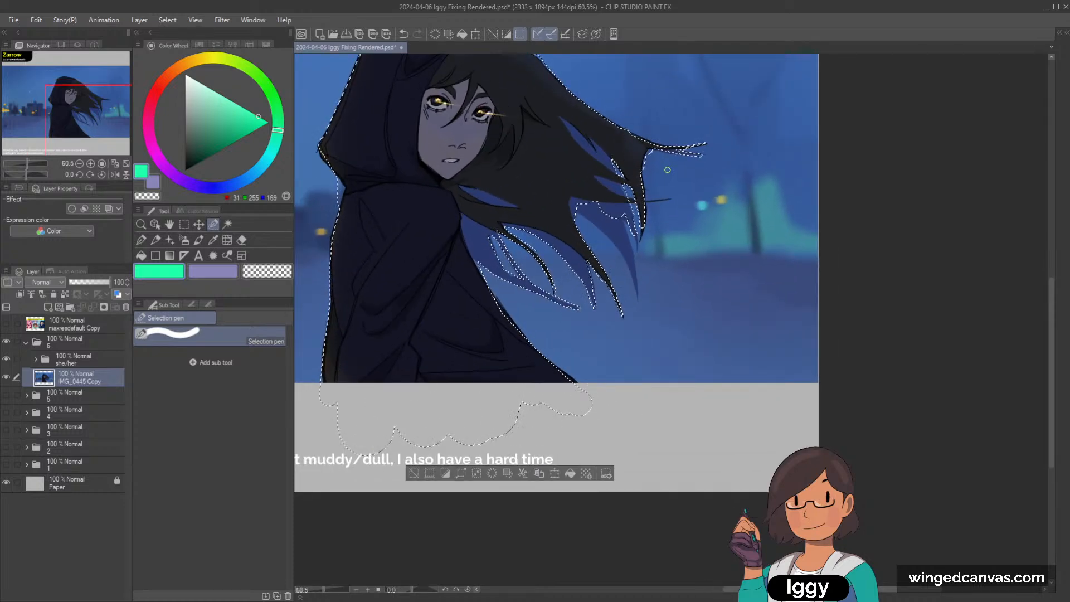
key(asciicircum)
key(asciicircum)
key(asciicircum)
key(asciicircum)
key(asciicircum)
scroll(654, 186, up, 5)
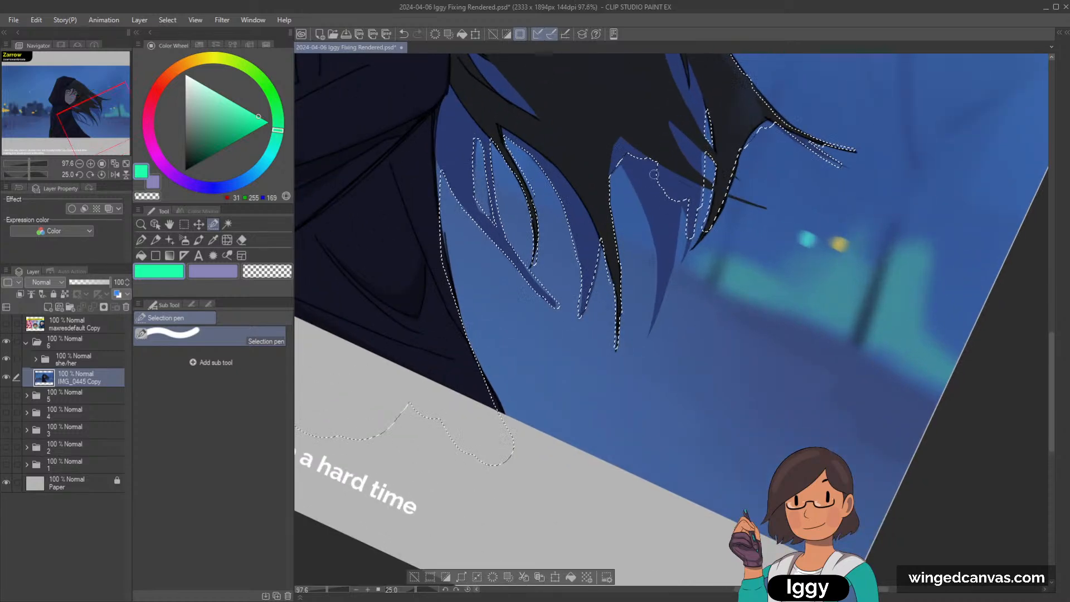
drag(632, 171, 649, 162)
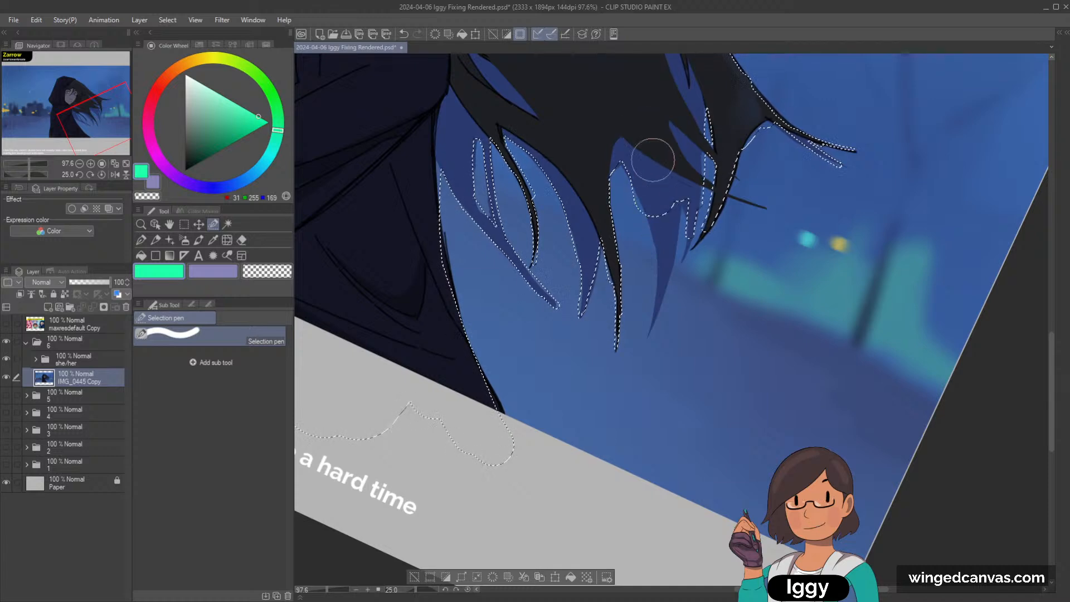
drag(643, 151, 655, 214)
key(bracketleft)
key(bracketleft)
key(bracketleft)
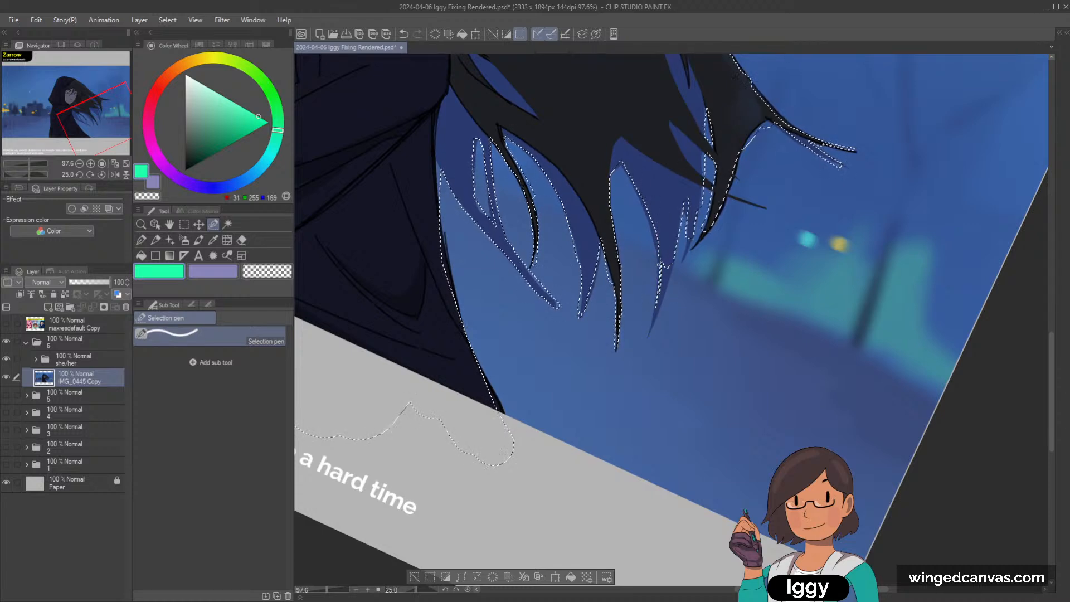
drag(656, 318, 657, 318)
key(bracketright)
key(bracketright)
key(bracketright)
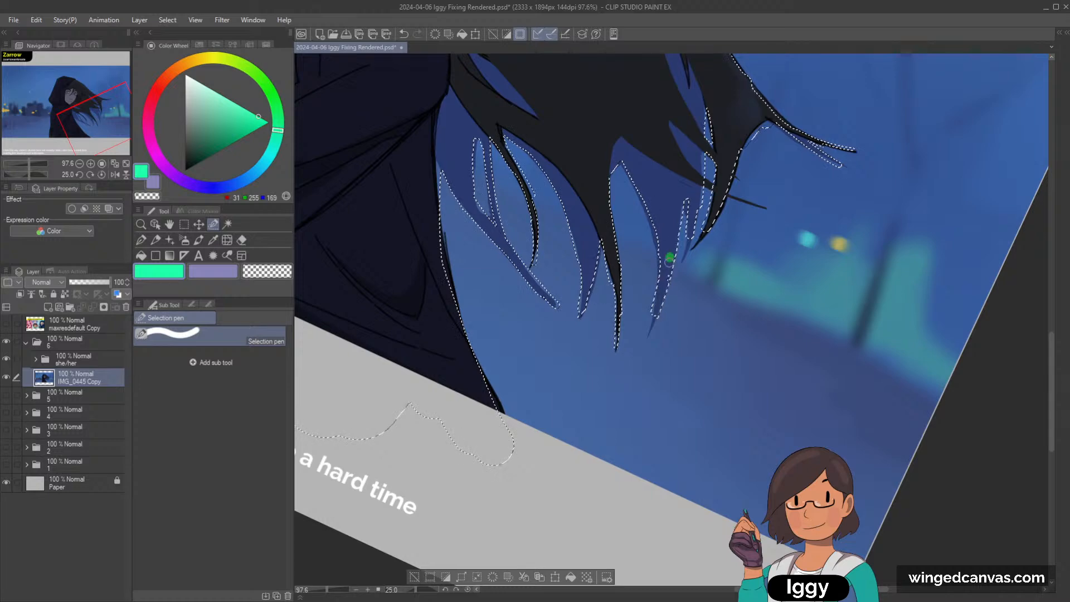
mouse_move(687, 247)
mouse_down()
mouse_move(693, 216)
mouse_move(697, 241)
mouse_up()
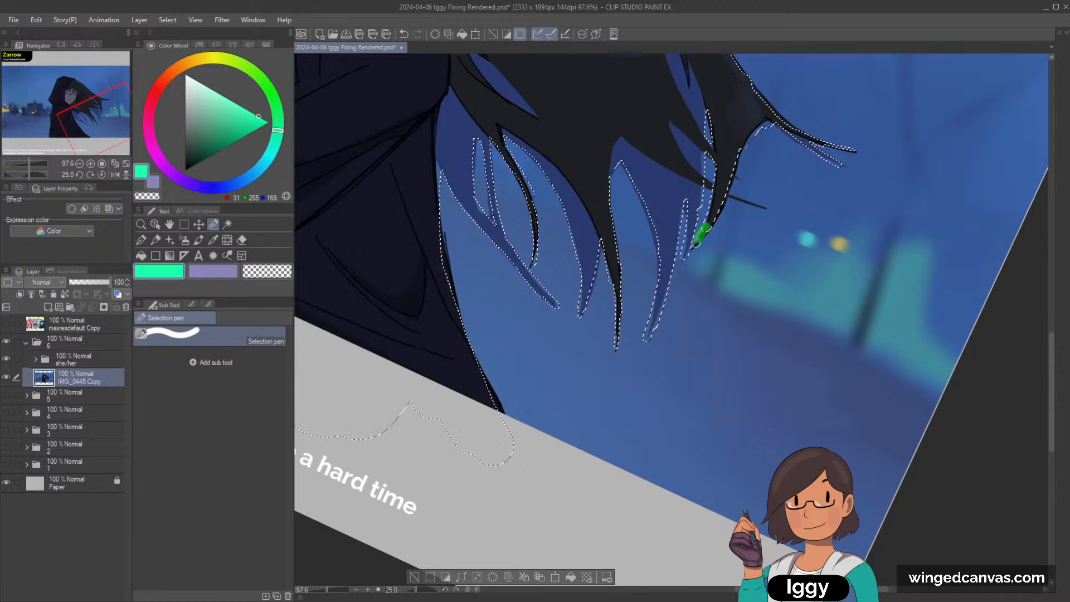
Add the thin stray wisp at the hair's outer edge to the selection with a smaller Selection pen.
scroll(728, 179, down, 3)
drag(728, 180, 613, 167)
mouse_move(637, 163)
mouse_down()
mouse_move(705, 115)
mouse_move(769, 111)
mouse_up()
key(bracketleft)
key(bracketleft)
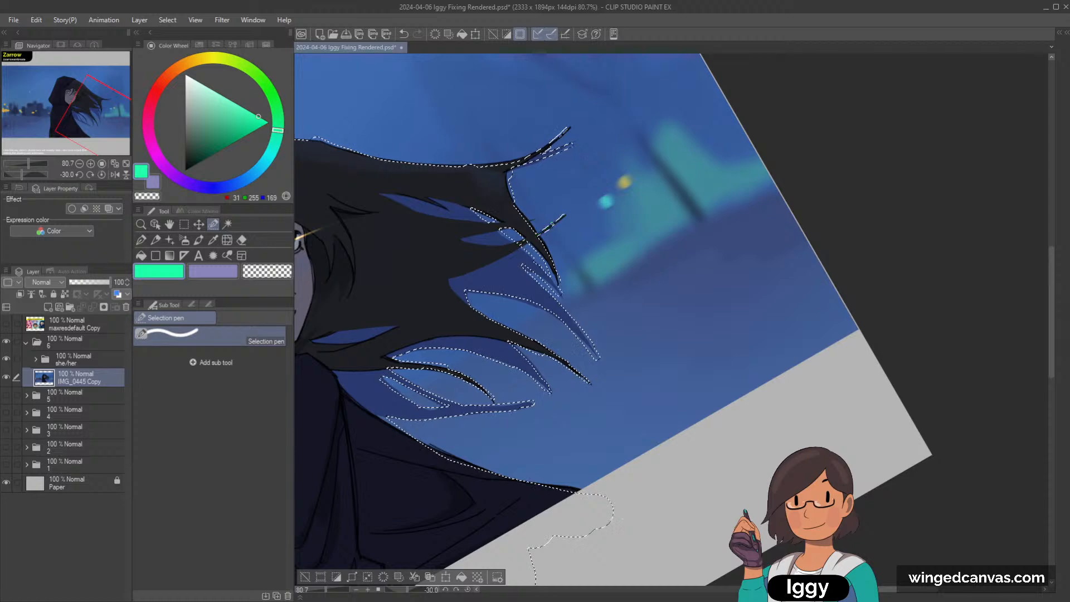
scroll(589, 180, down, 2)
scroll(589, 180, down, 1)
key(asciicircum)
key(asciicircum)
key(asciicircum)
key(asciicircum)
key(asciicircum)
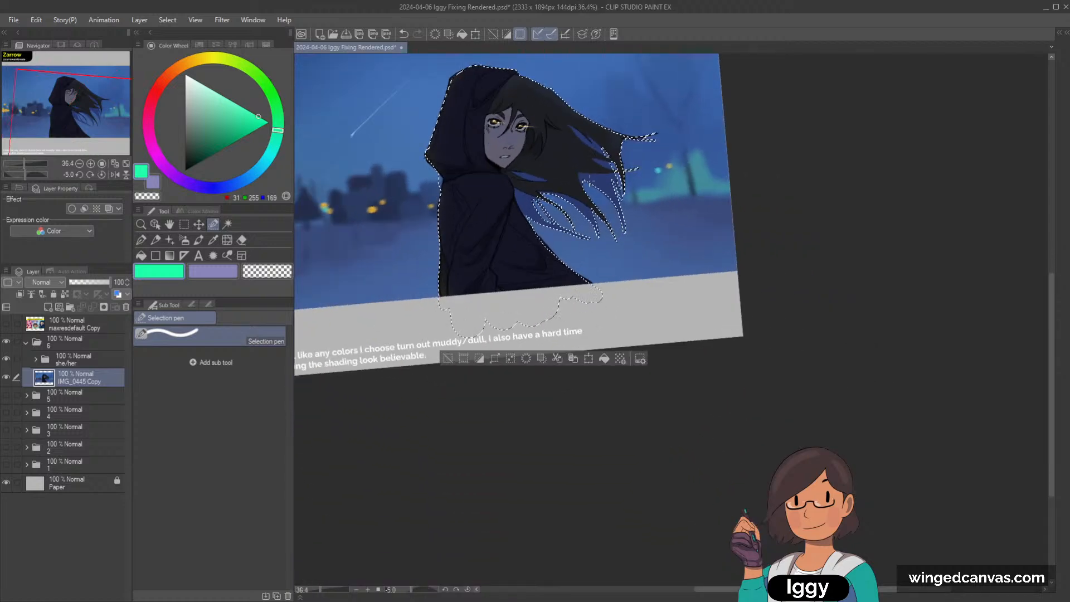
Straighten the canvas, try cutting the selected hooded figure out of IMG_0445 Copy onto its own layer, and deselect.
key(asciicircum)
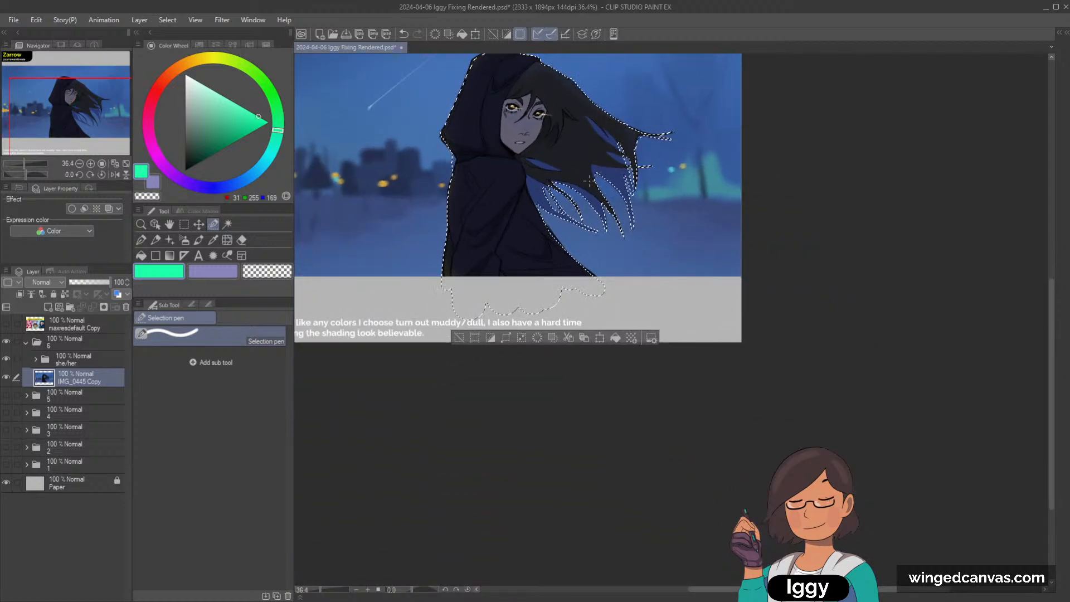
key(ctrl+c)
key(ctrl+v)
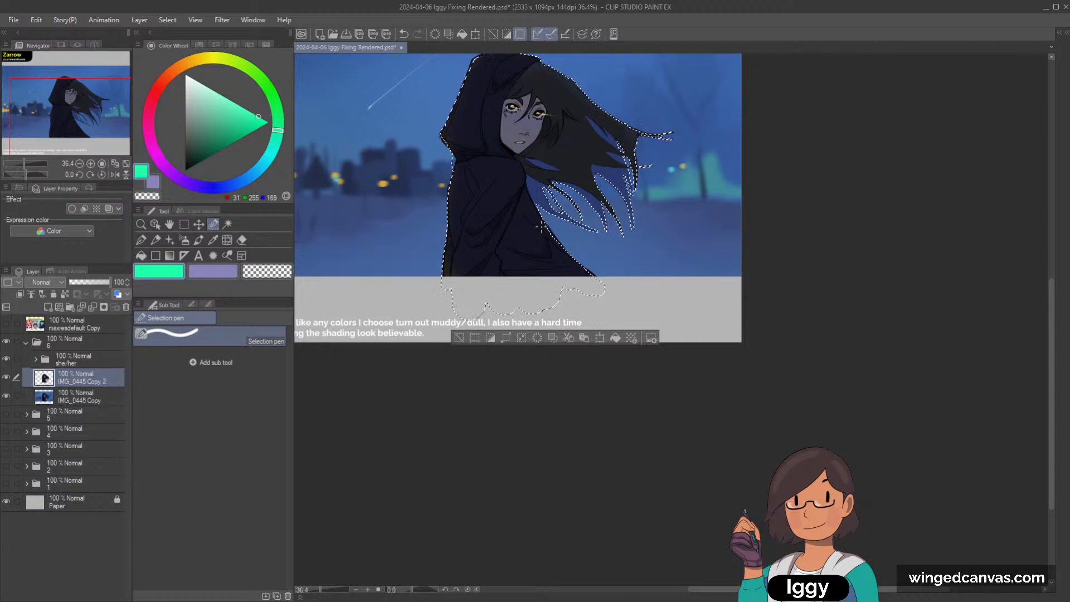
key(ctrl+z)
key(Delete)
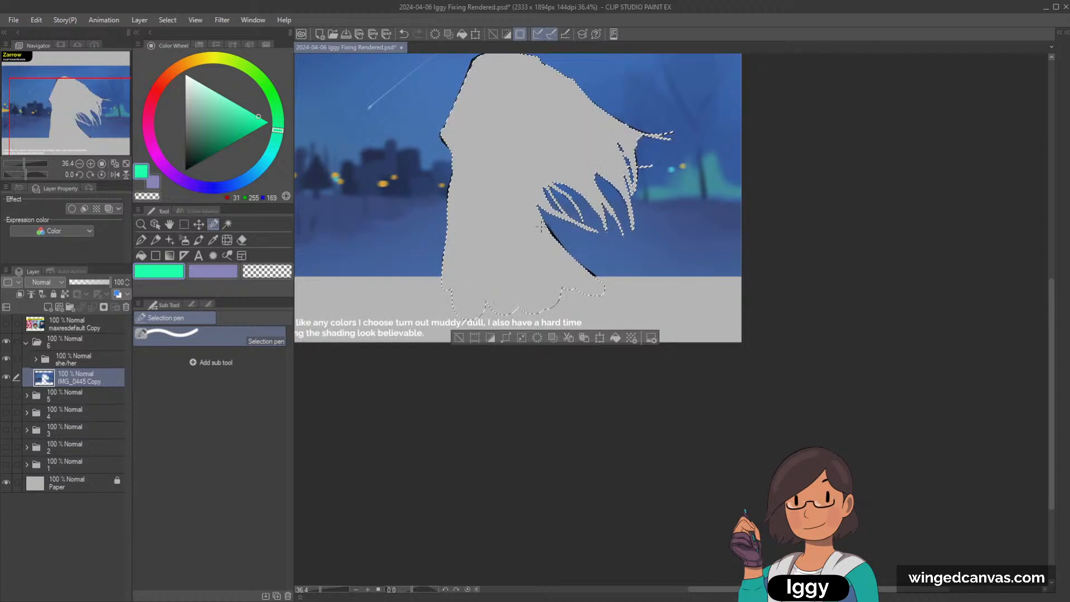
key(ctrl+v)
click(460, 338)
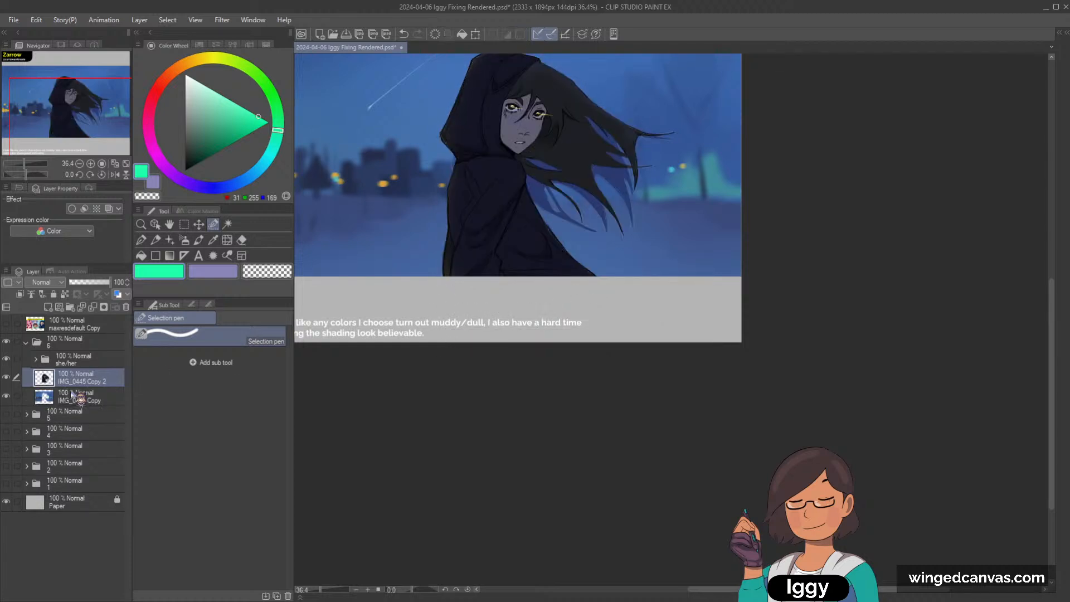
Undo the layer removal and the figure's cut-and-paste, back to the active figure selection on IMG_0445 Copy.
ctrl+click(78, 396)
key(Delete)
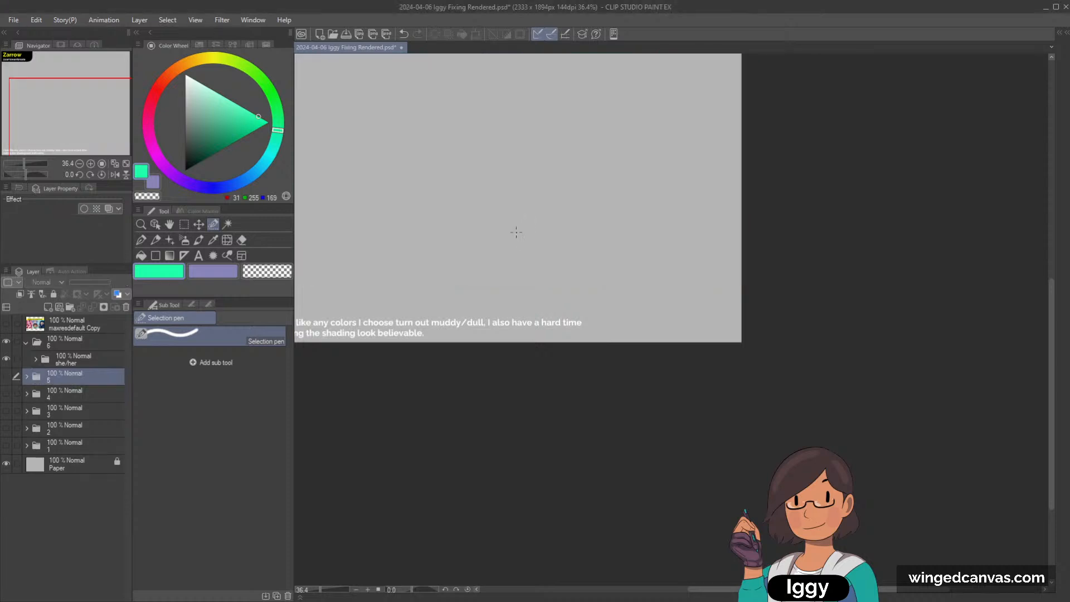
key(ctrl+z)
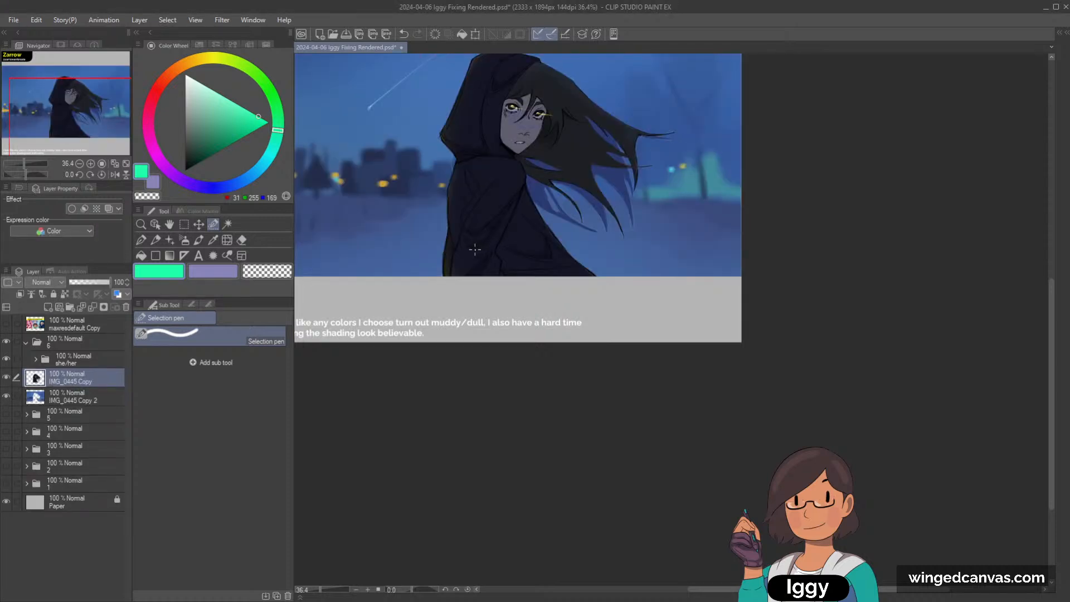
key(ctrl+z)
key(ctrl+z)
key(ctrl+z)
key(ctrl+z)
key(ctrl+z)
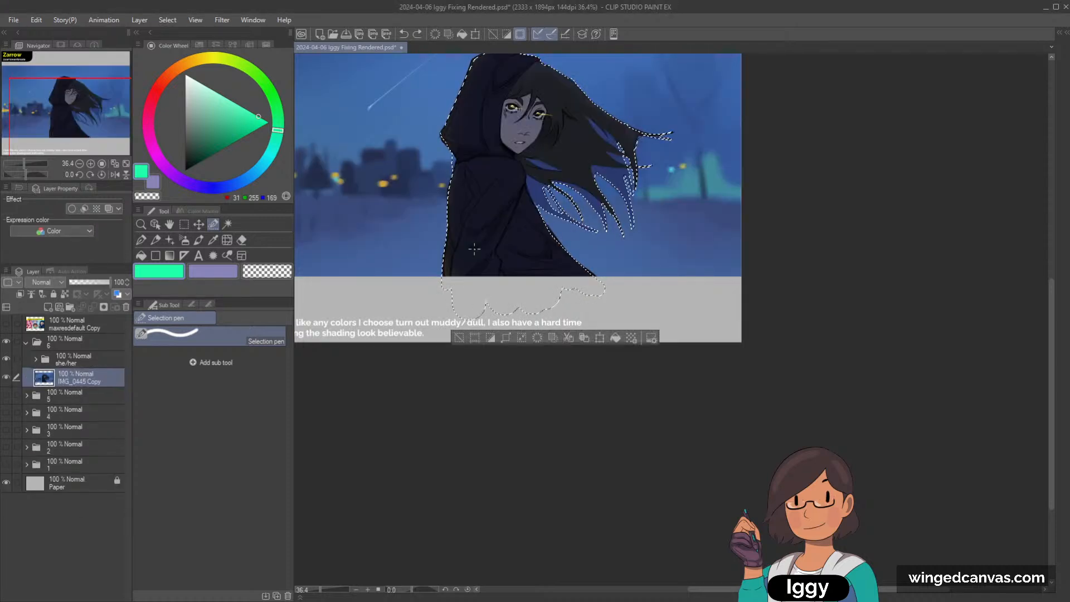
Separate the selected figure from a duplicate of IMG_0445 Copy onto its own layer, keep the original layer beneath, and deselect.
key(ctrl+y)
key(ctrl+y)
key(ctrl+y)
key(ctrl+y)
key(ctrl+y)
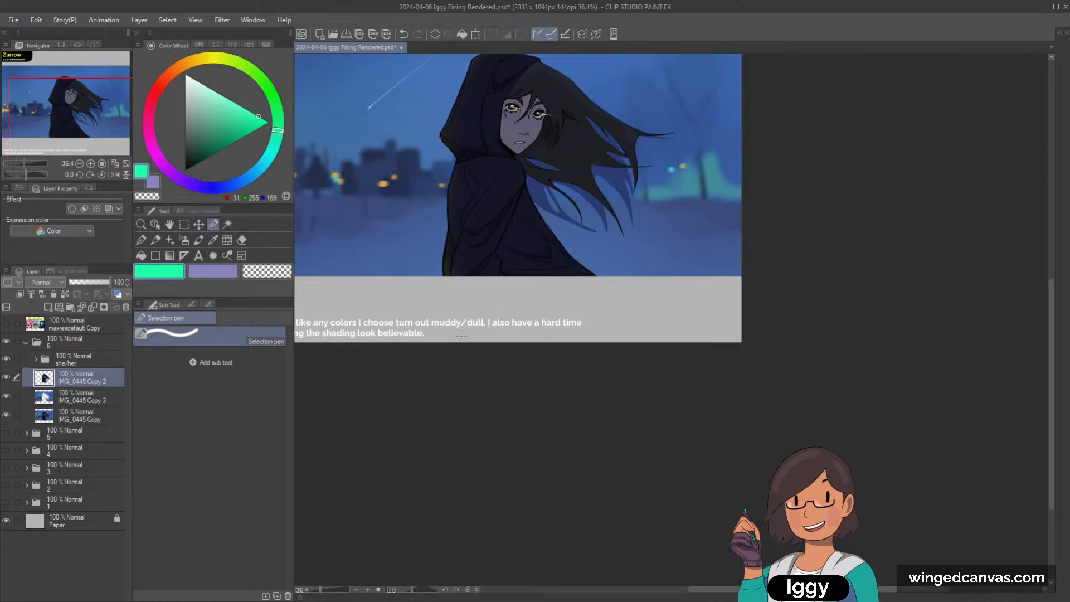
Create a new layer folder inside folder 6 and move the separated figure and cut-out background layers into it.
drag(120, 124, 121, 98)
click(95, 415)
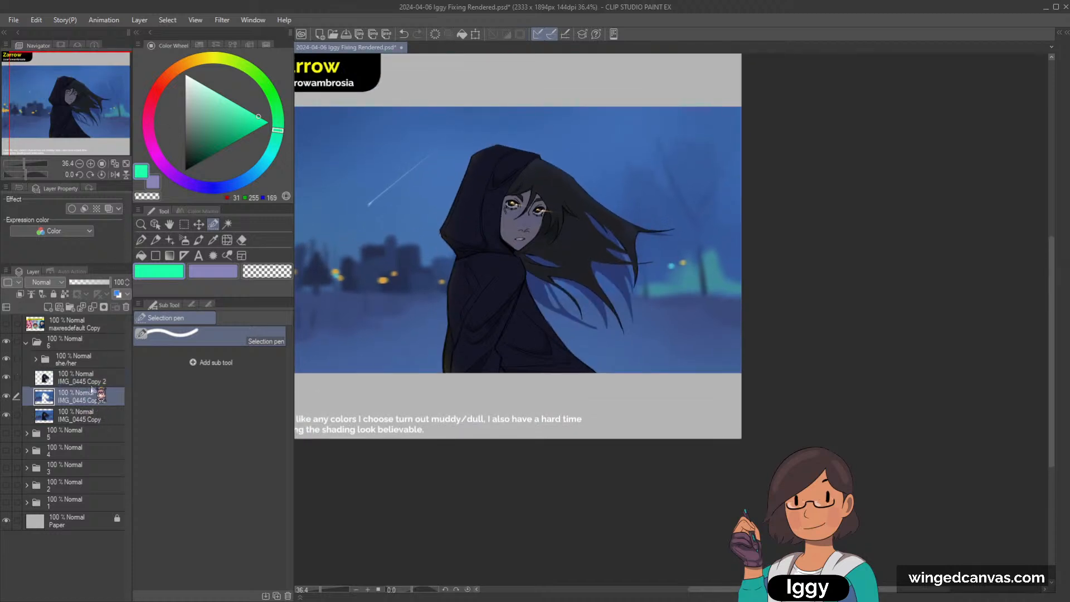
click(84, 385)
click(71, 307)
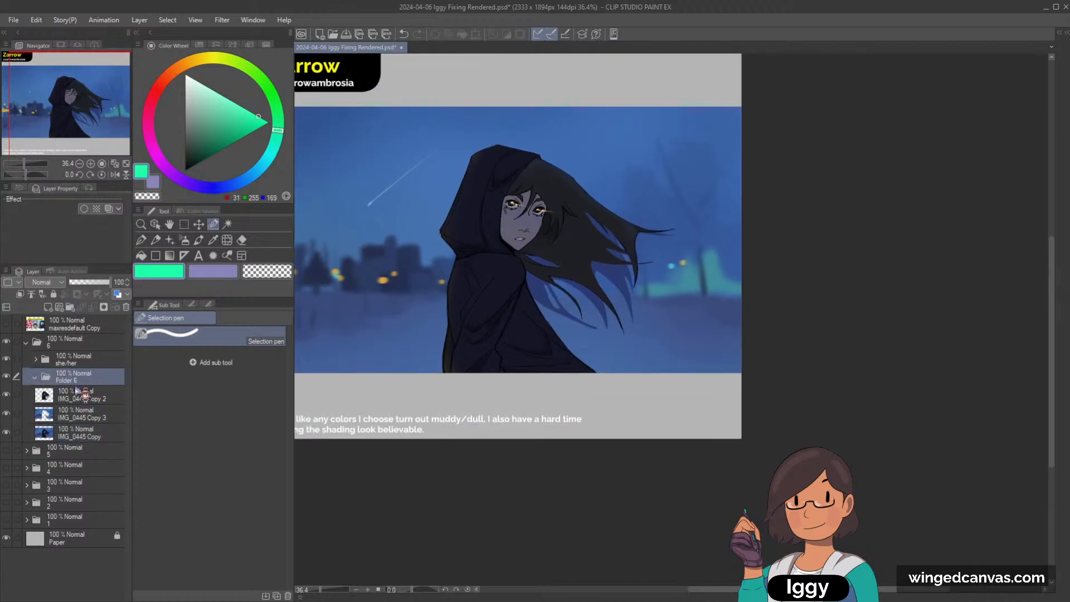
click(84, 396)
shift+click(92, 415)
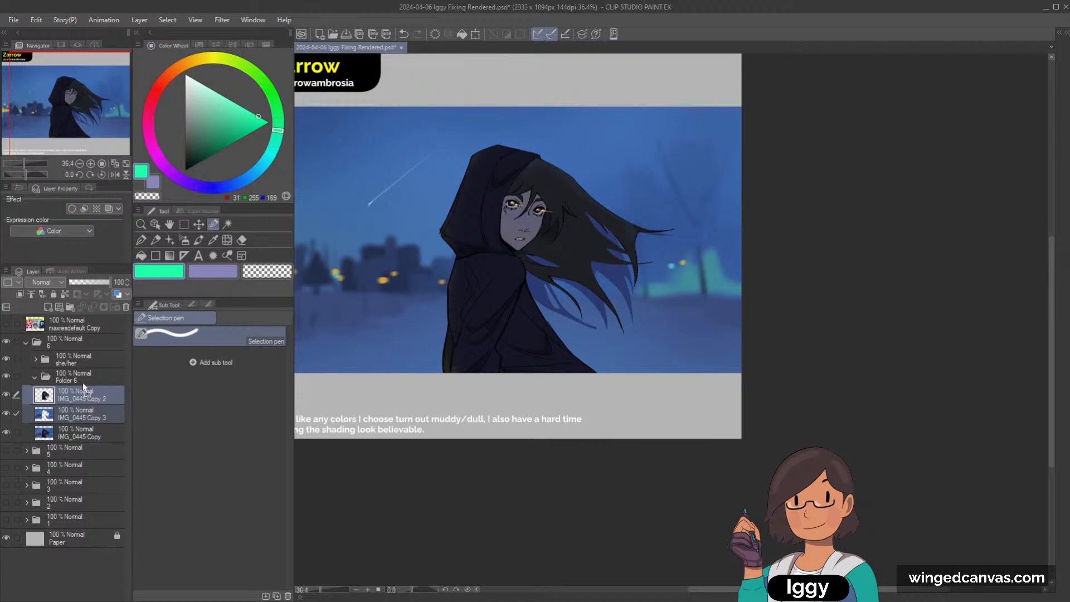
drag(83, 384, 82, 378)
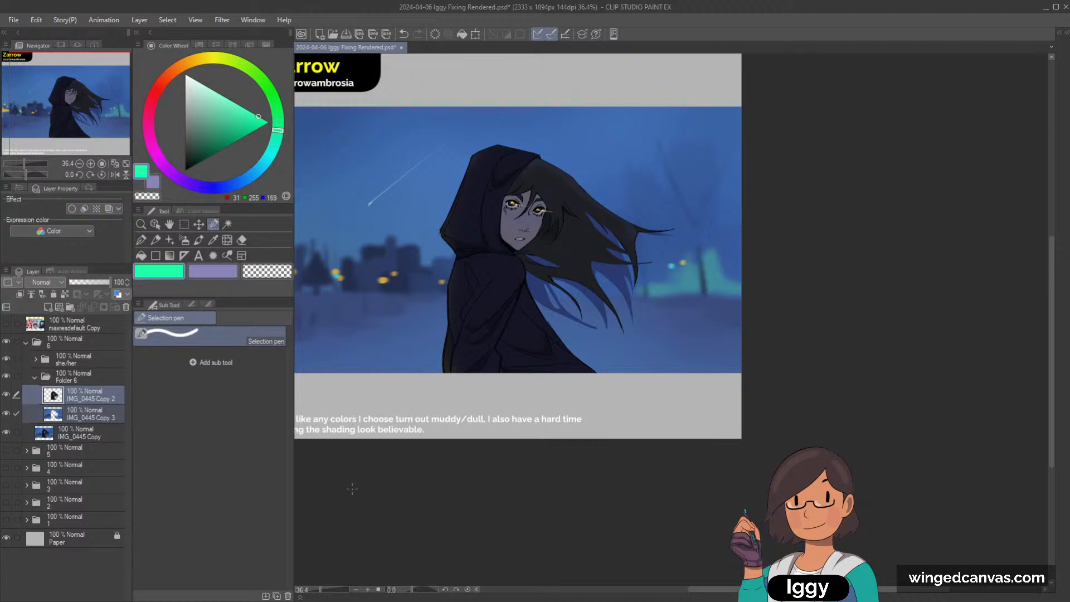
Duplicate the cut-out background layer IMG_0445 Copy 3 inside the new folder.
scroll(651, 232, up, 2)
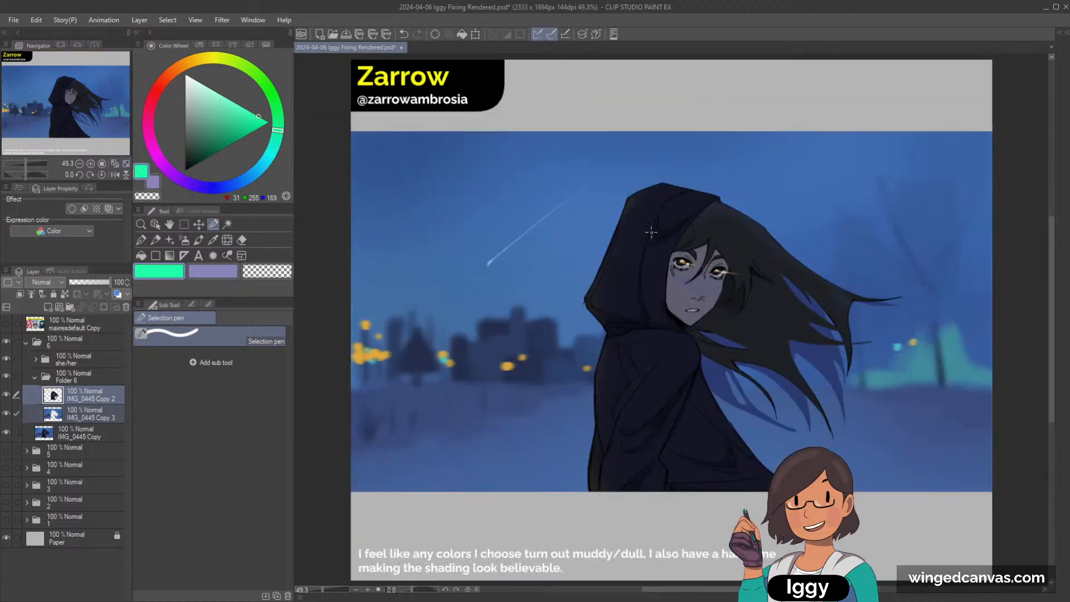
scroll(801, 272, down, 3)
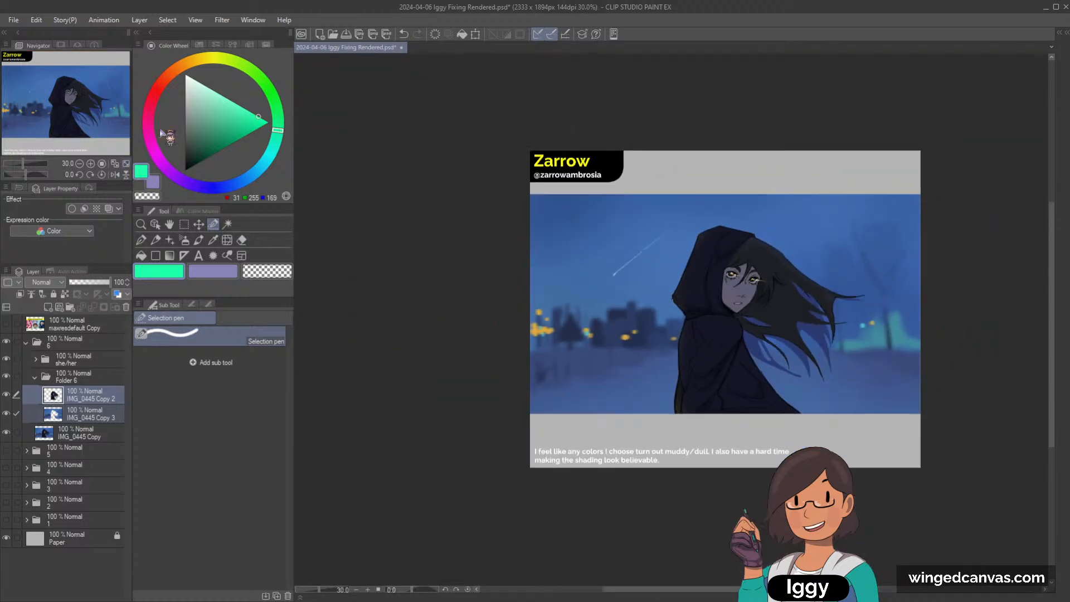
drag(78, 122, 107, 136)
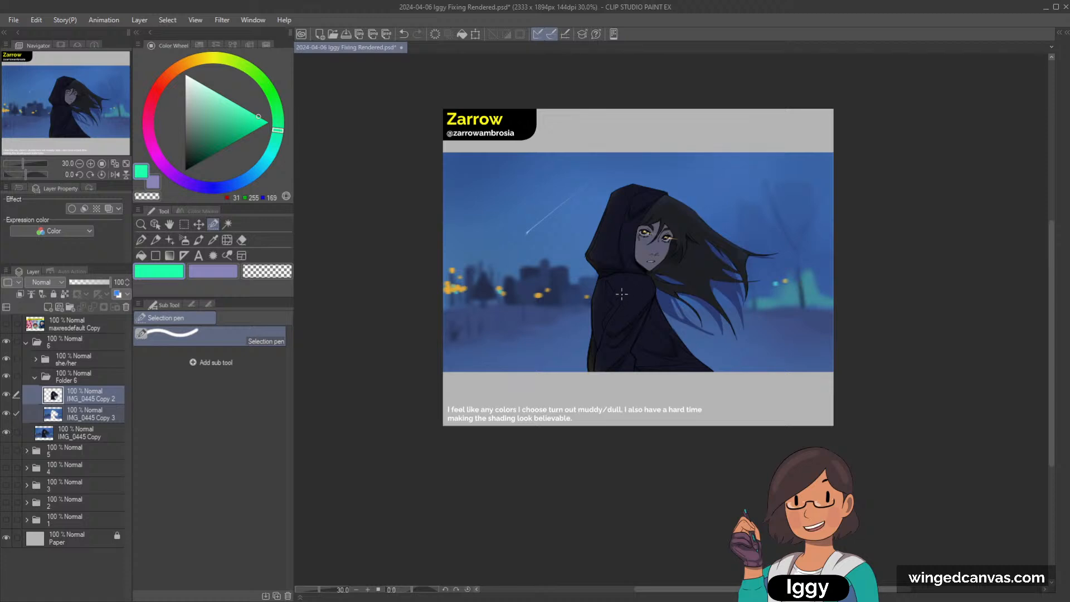
scroll(613, 345, down, 1)
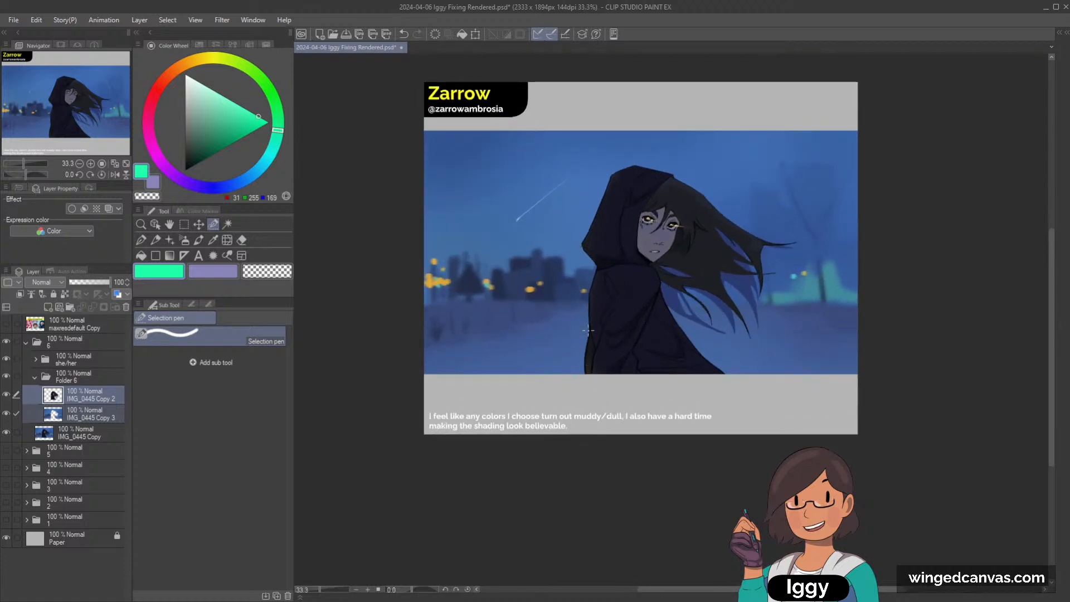
drag(74, 124, 93, 138)
click(92, 415)
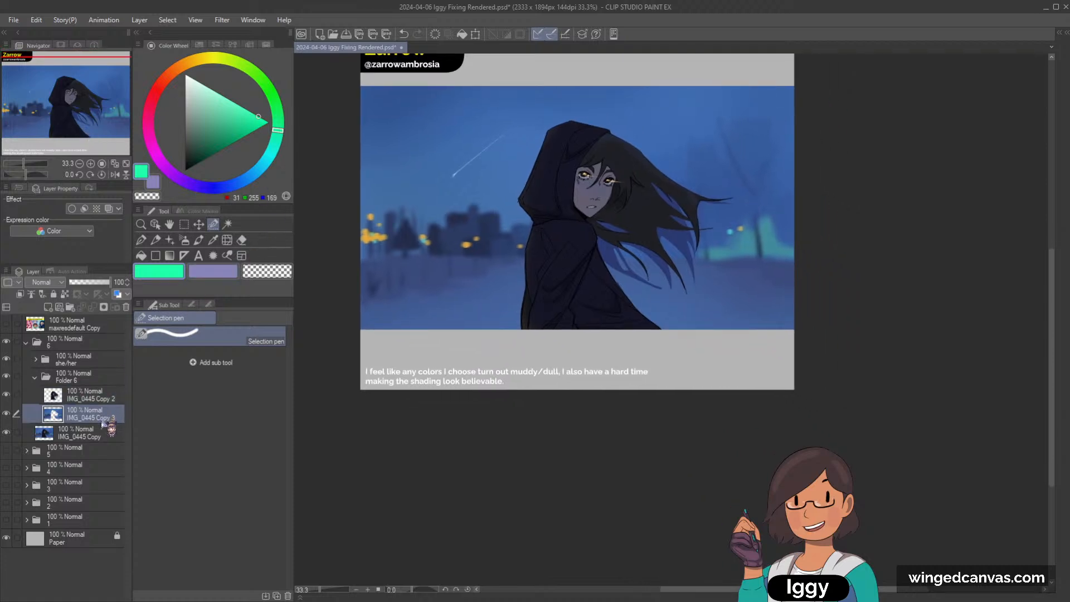
key(ctrl+j)
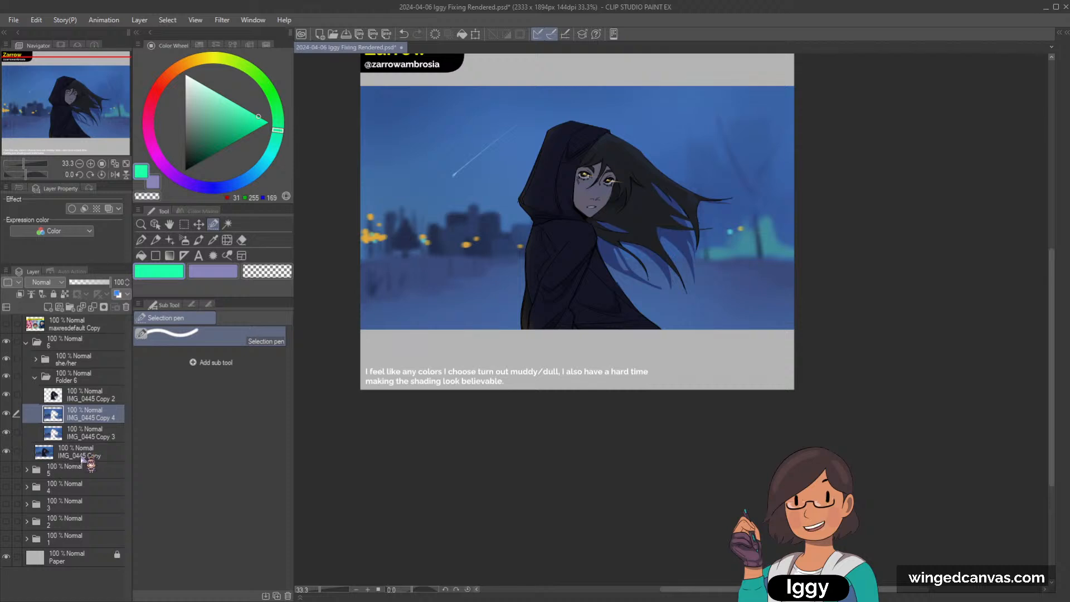
key(ctrl+t)
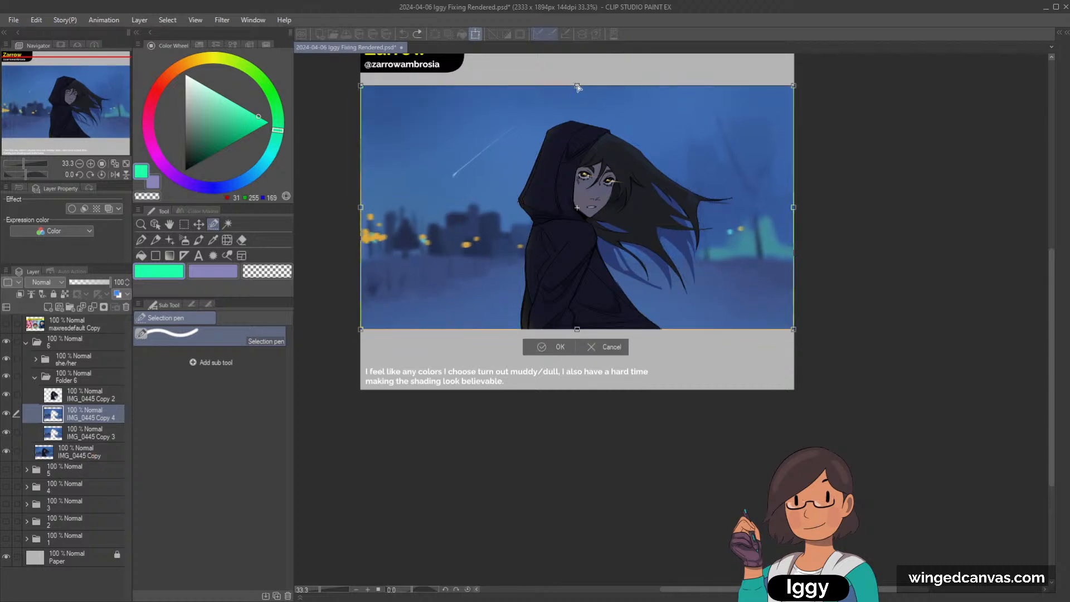
drag(577, 86, 577, 68)
drag(576, 331, 576, 361)
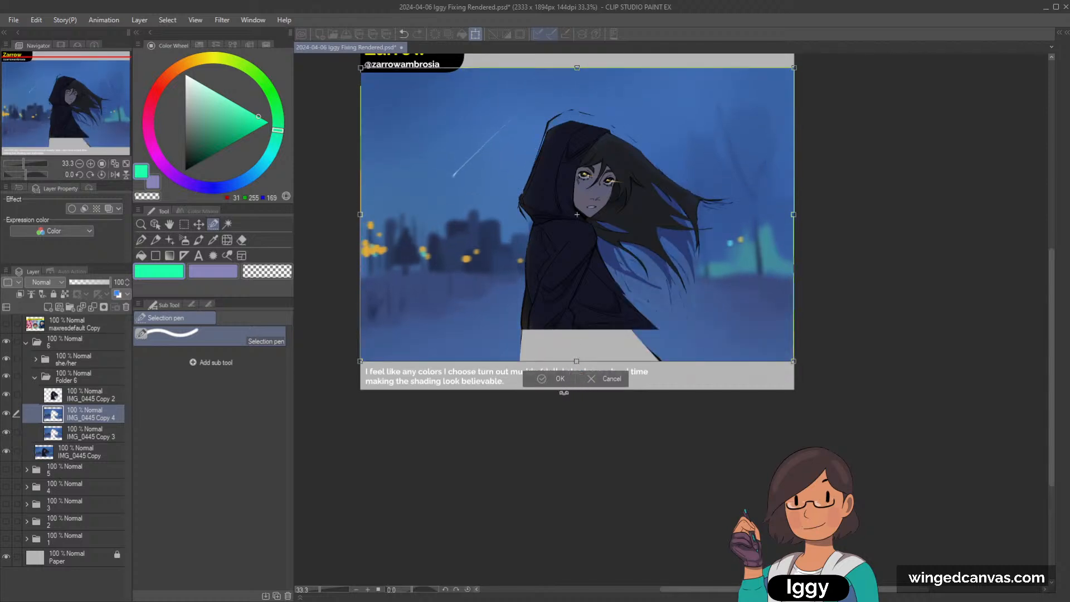
click(611, 379)
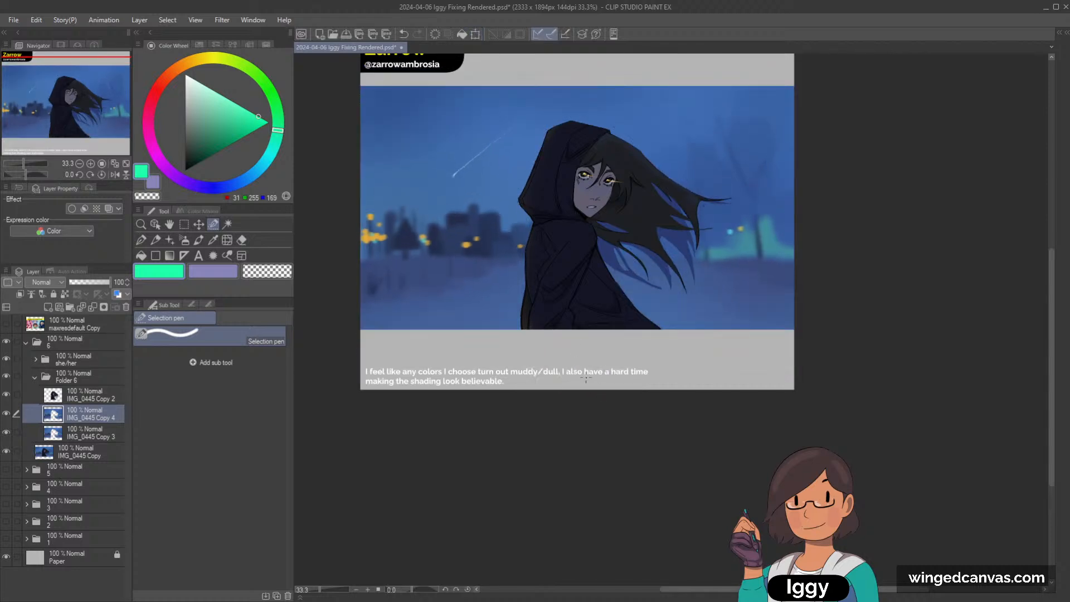
Clip the duplicated background to the layer below and stretch it vertically past the illustration's upper and lower edges.
click(19, 294)
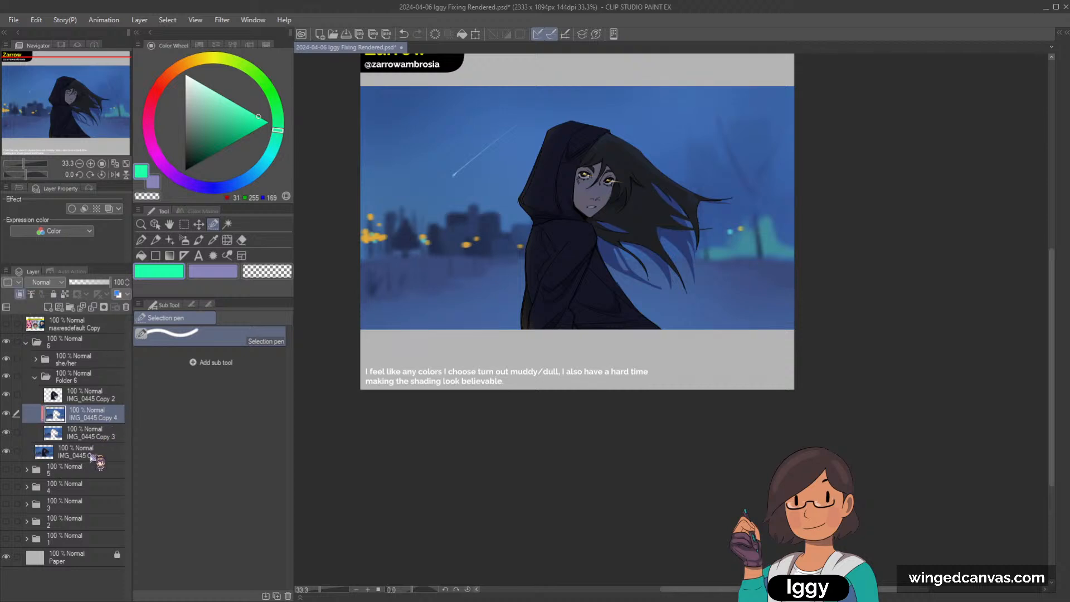
key(ctrl+t)
drag(576, 330, 576, 367)
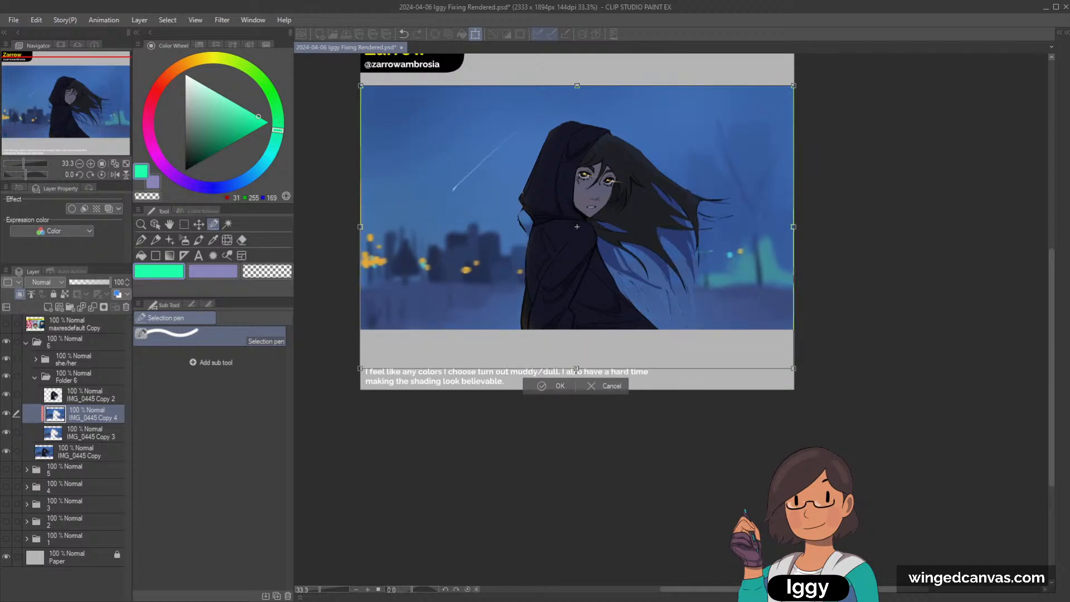
drag(577, 85, 576, 56)
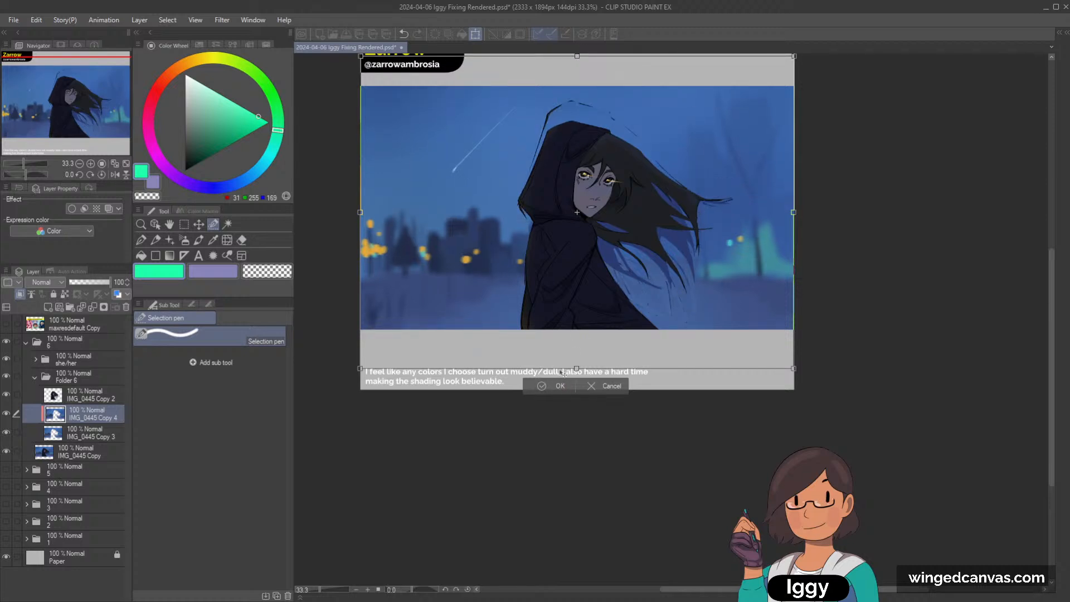
drag(576, 369, 576, 387)
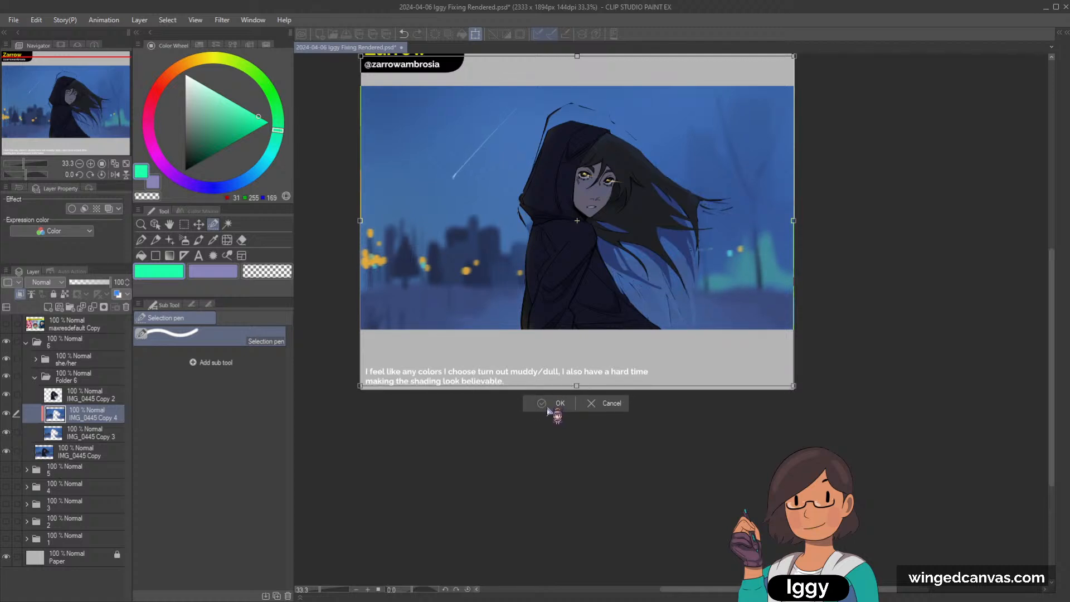
click(548, 409)
Add a new unclipped raster layer beneath the cut-out background IMG_0445 Copy 3 in Folder 6.
key(p)
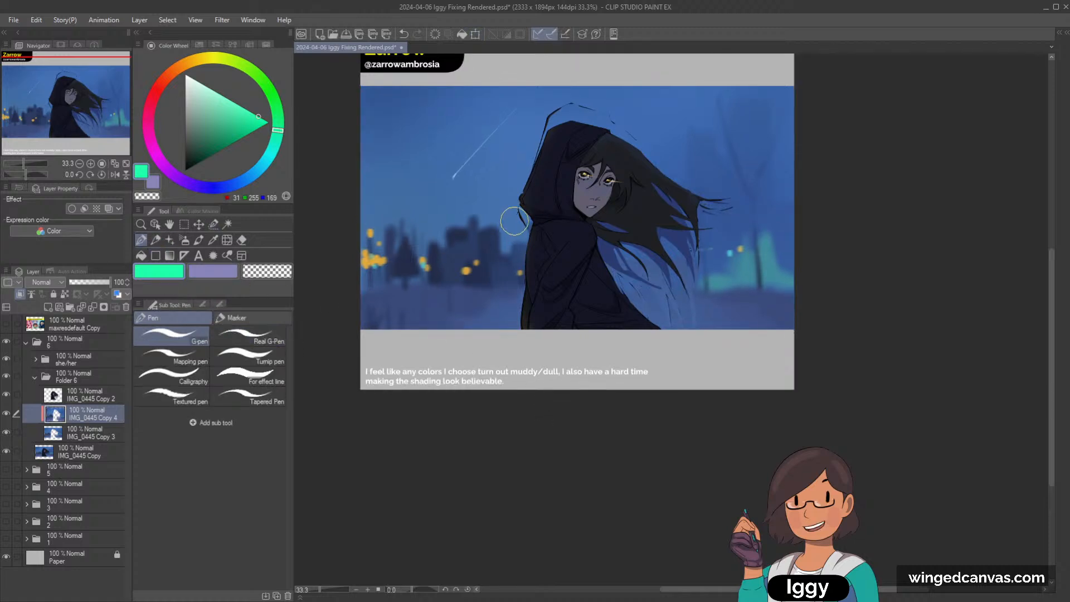
click(94, 434)
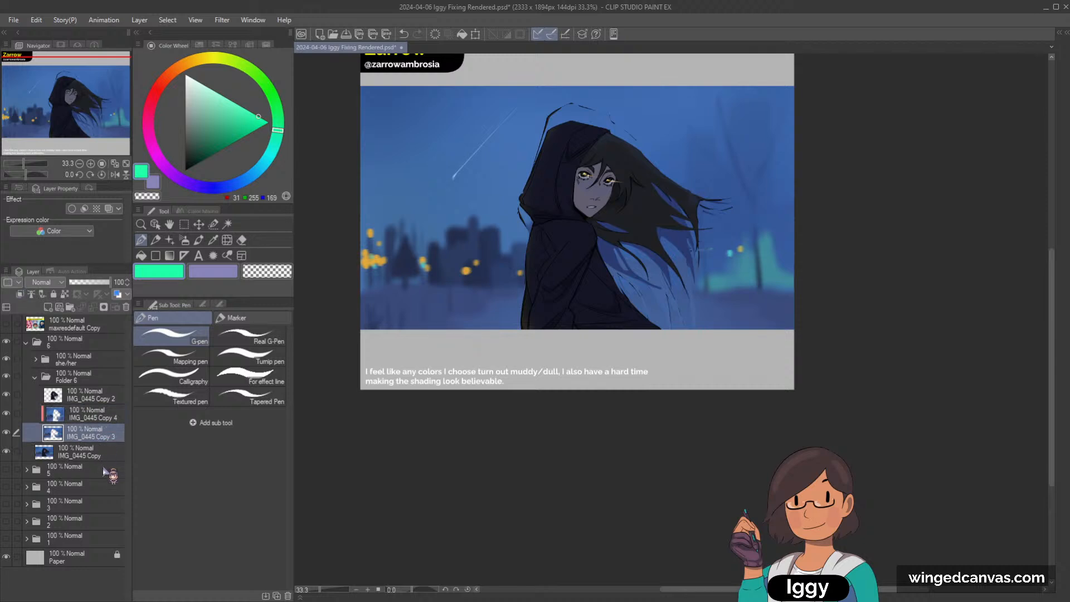
click(48, 306)
drag(76, 460, 74, 464)
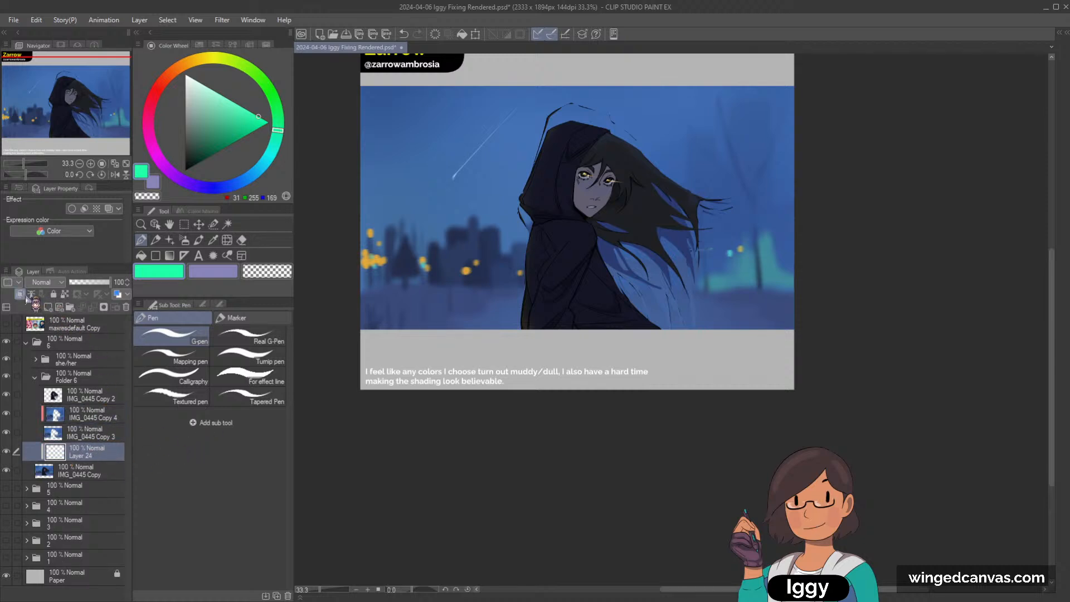
key(c)
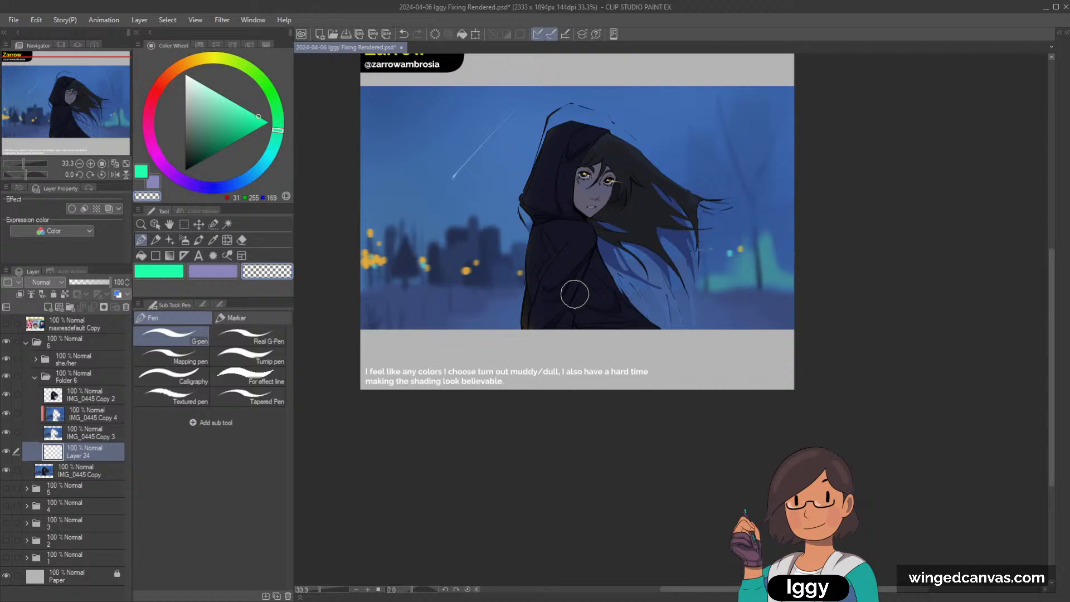
Select the illustration's rectangular area and fill it on the new layer with the sky's blue, RGB 62, 107, 167.
click(198, 224)
key(m)
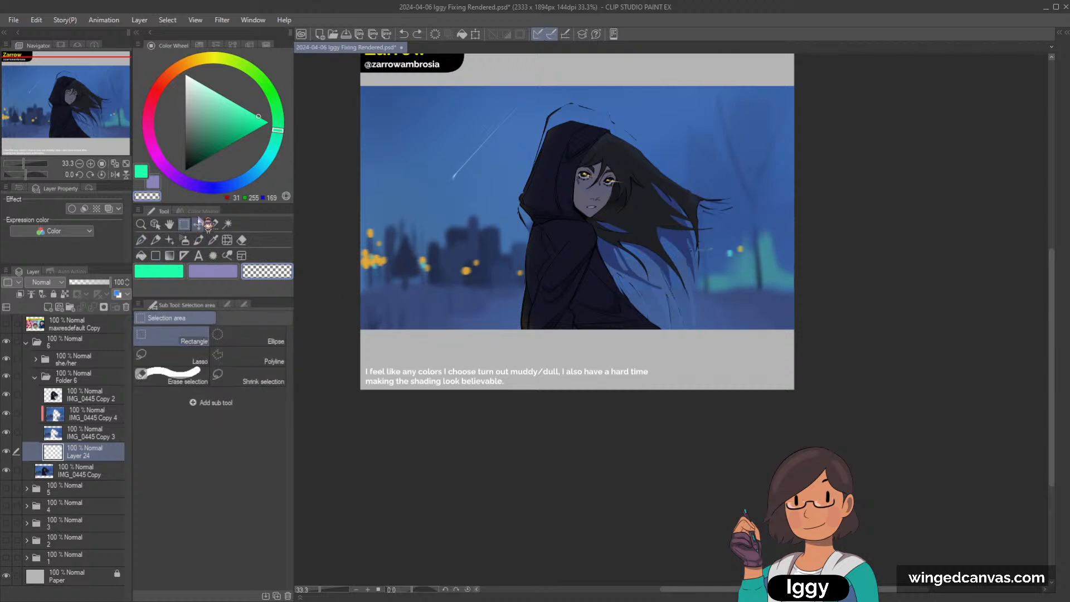
drag(353, 85, 808, 332)
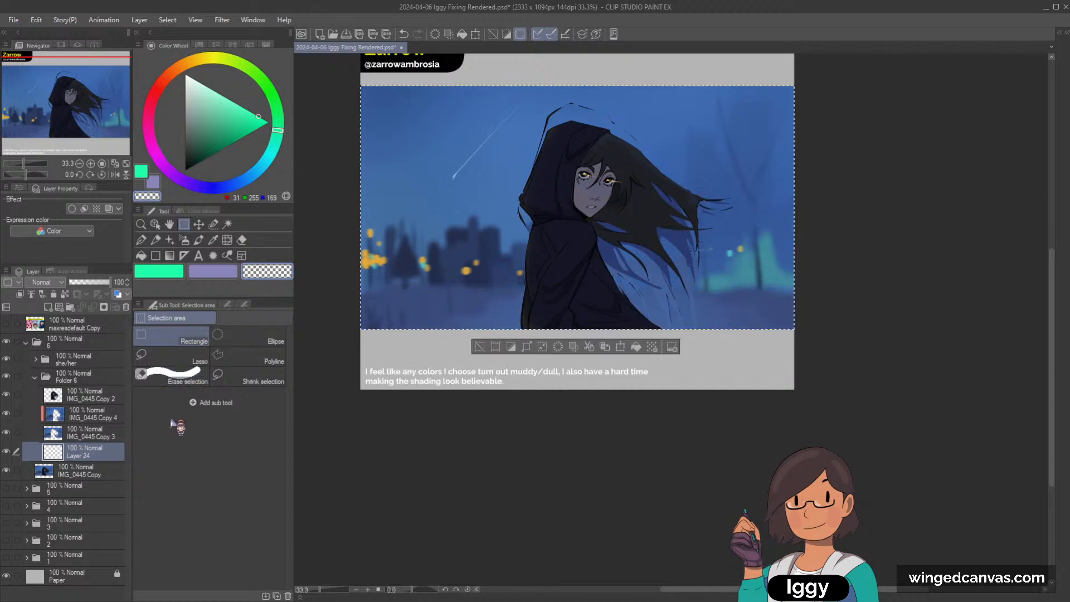
click(213, 239)
click(172, 337)
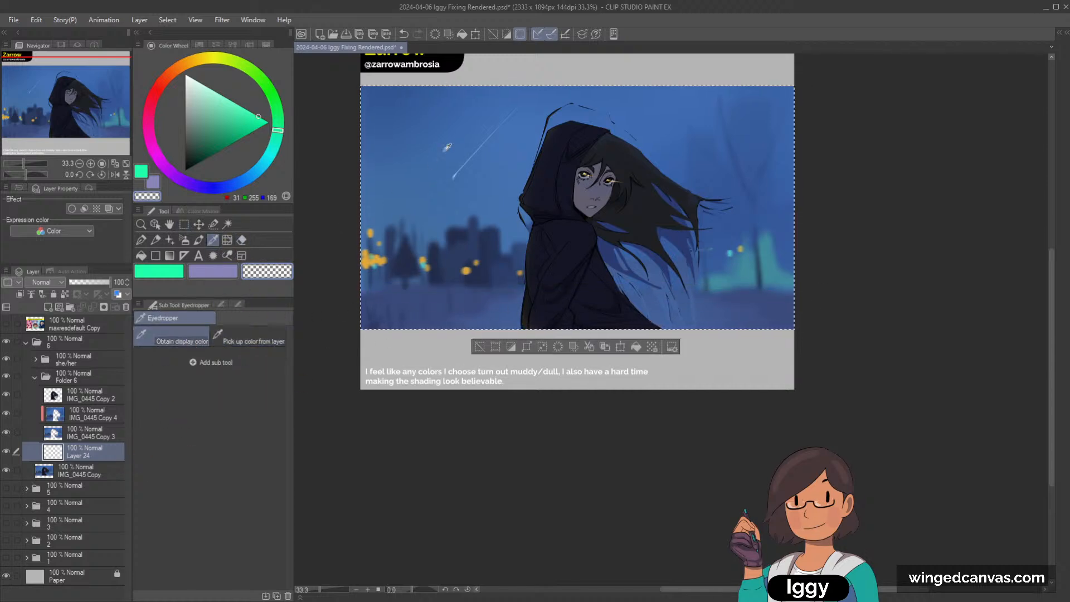
click(721, 254)
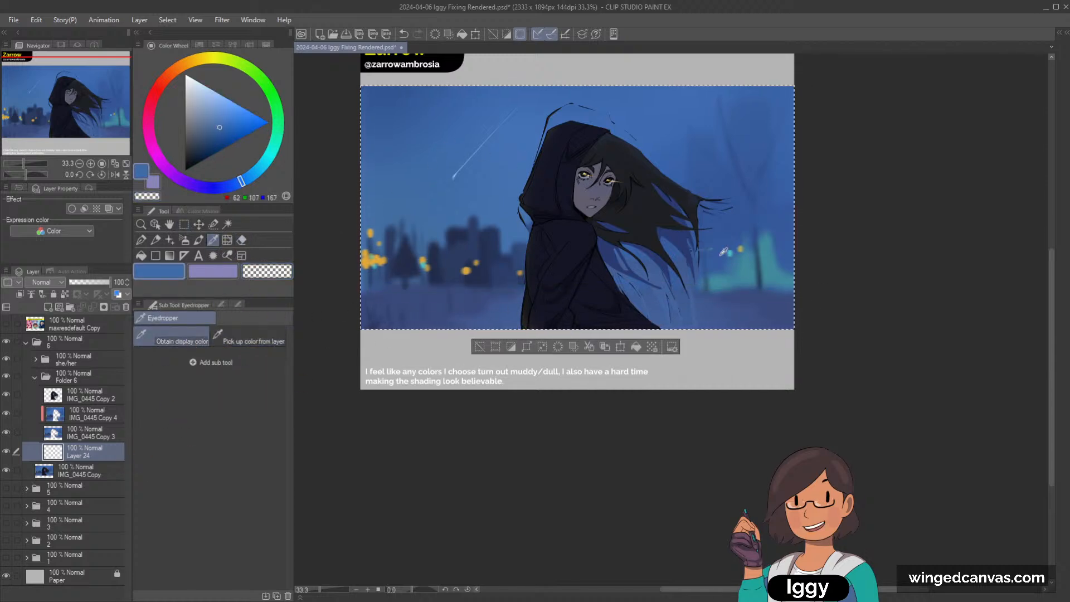
Merge the blue-filled layer with IMG_0445 Copy 3 and make the clipped IMG_0445 Copy 4 layer active.
click(107, 434)
shift+click(103, 450)
key(shift+alt+e)
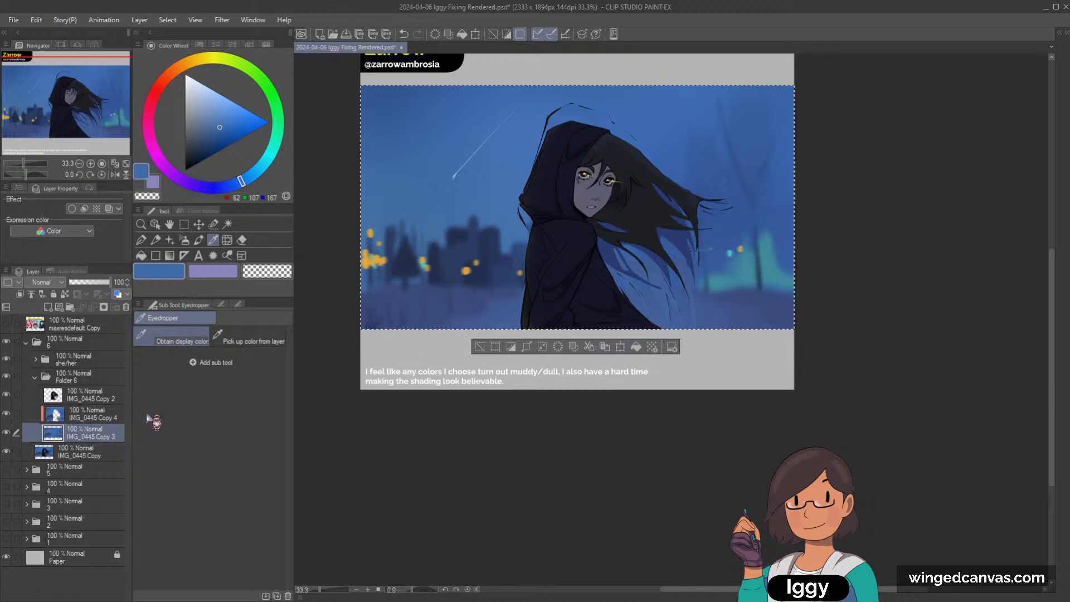
click(109, 415)
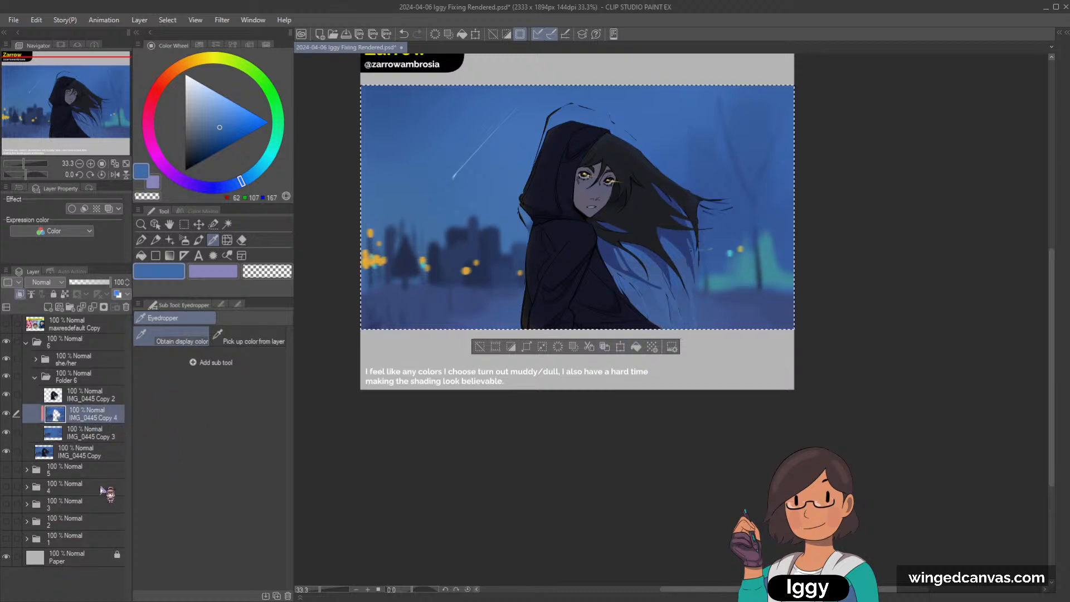
Paint over the stray outline fragments around the hood, hair and cloak with Dense watercolor 3, using blues sampled from the surrounding background.
click(198, 240)
alt+click(504, 167)
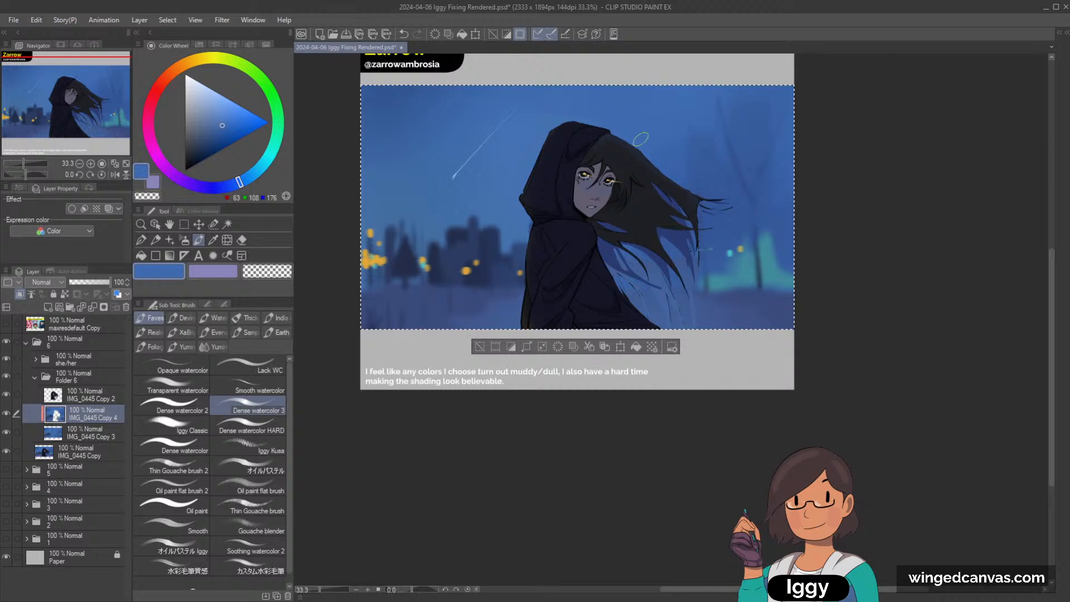
alt+click(715, 311)
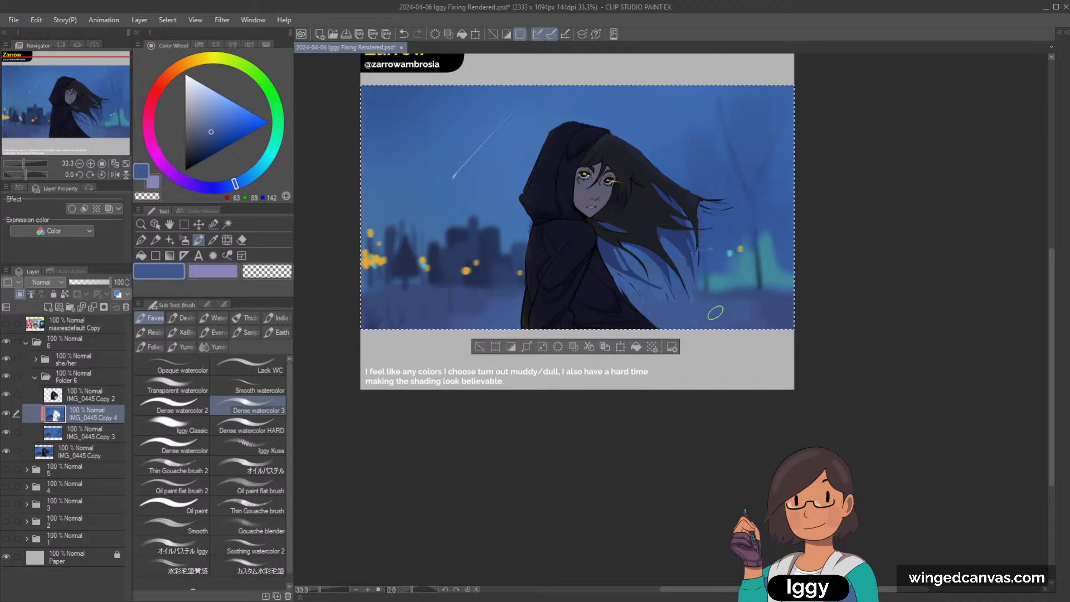
alt+click(783, 299)
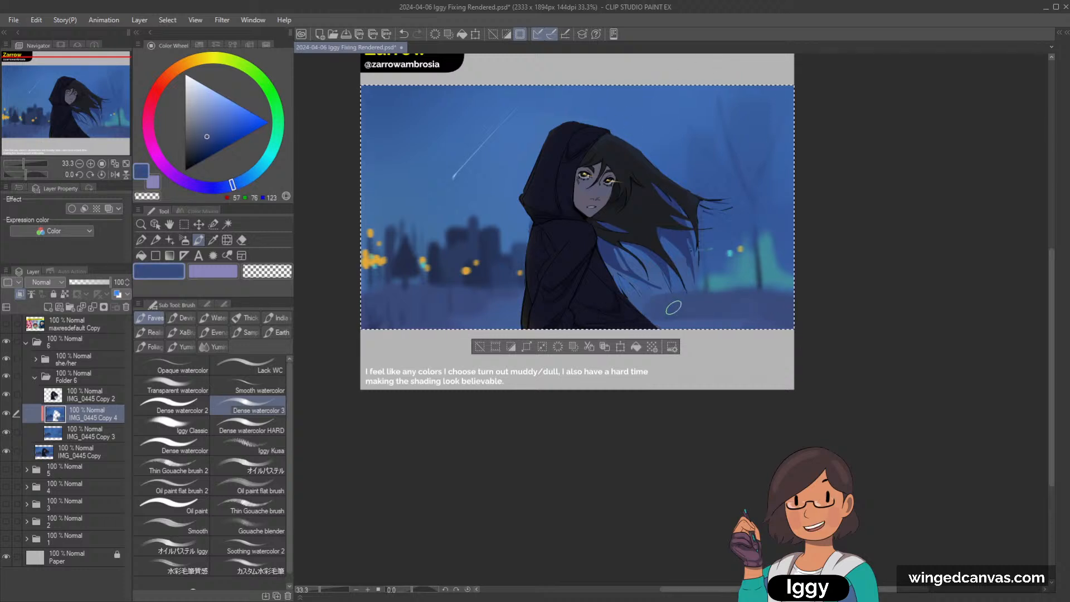
alt+click(653, 276)
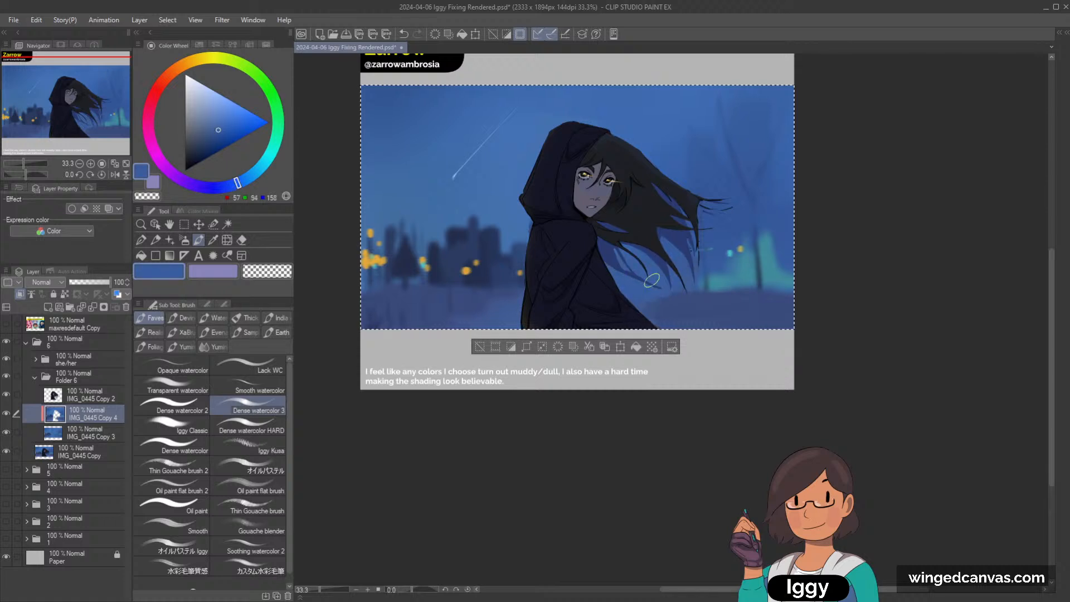
alt+click(665, 249)
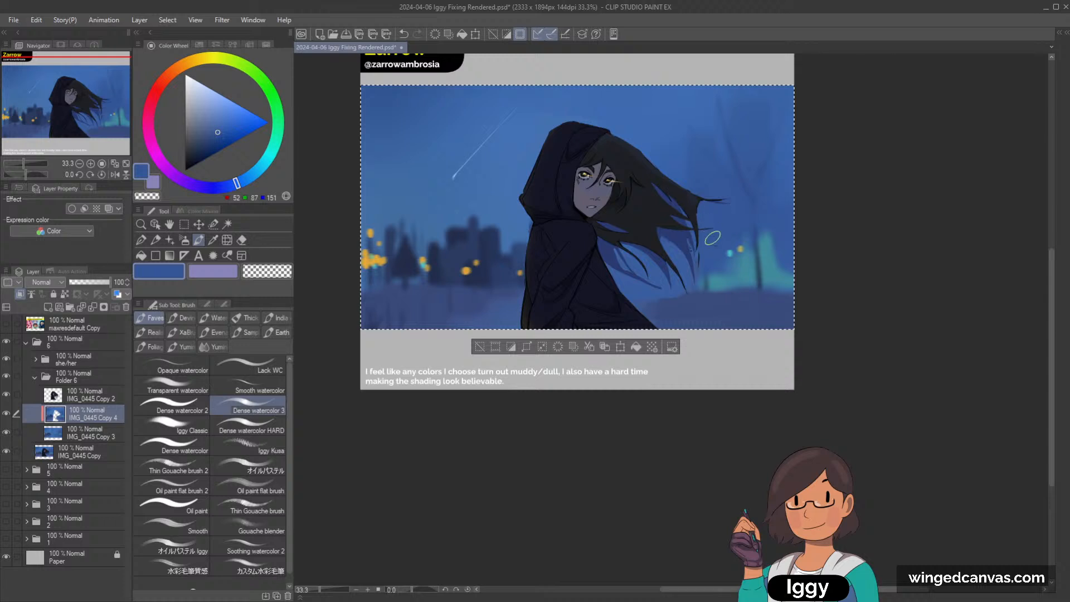
Paint the ground beside the cloak in sampled RGB 57, 76, 123 and blend the teal glow above it with RGB 57, 107, 156.
scroll(746, 223, up, 2)
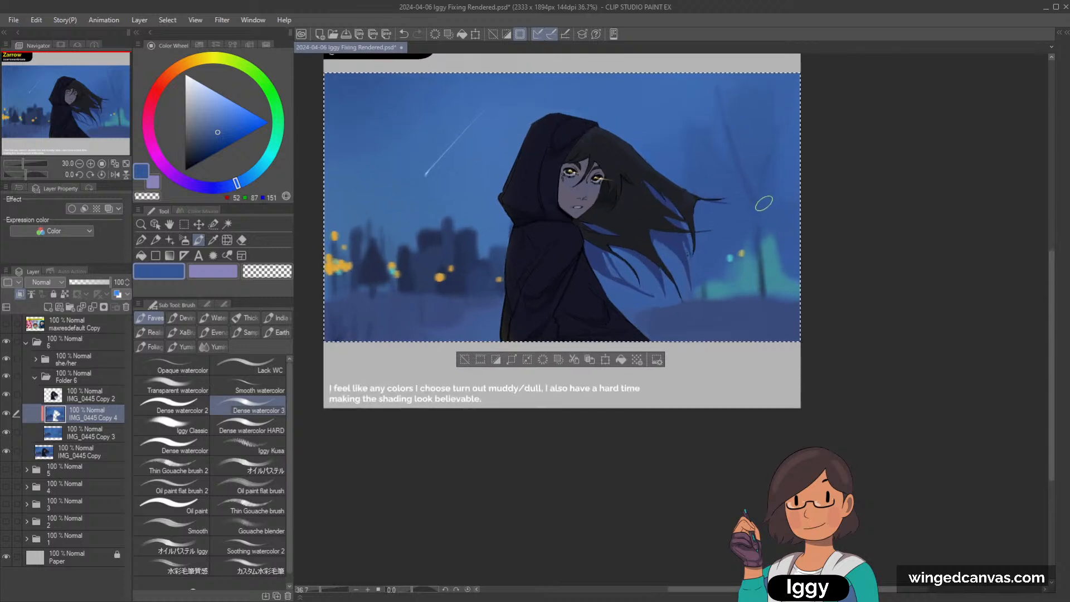
alt+click(676, 314)
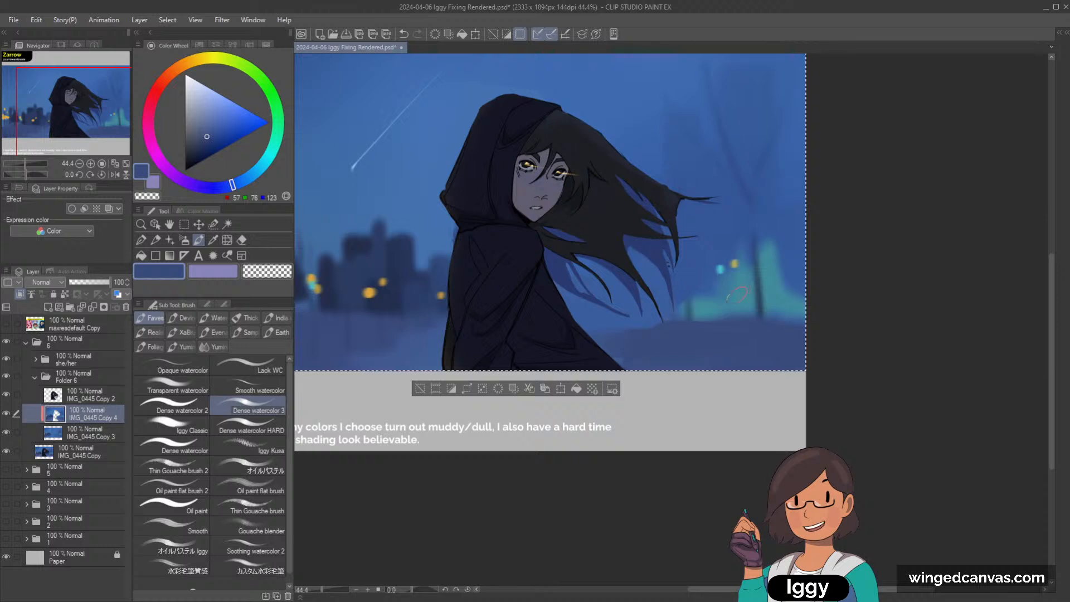
alt+click(712, 304)
alt+click(712, 304)
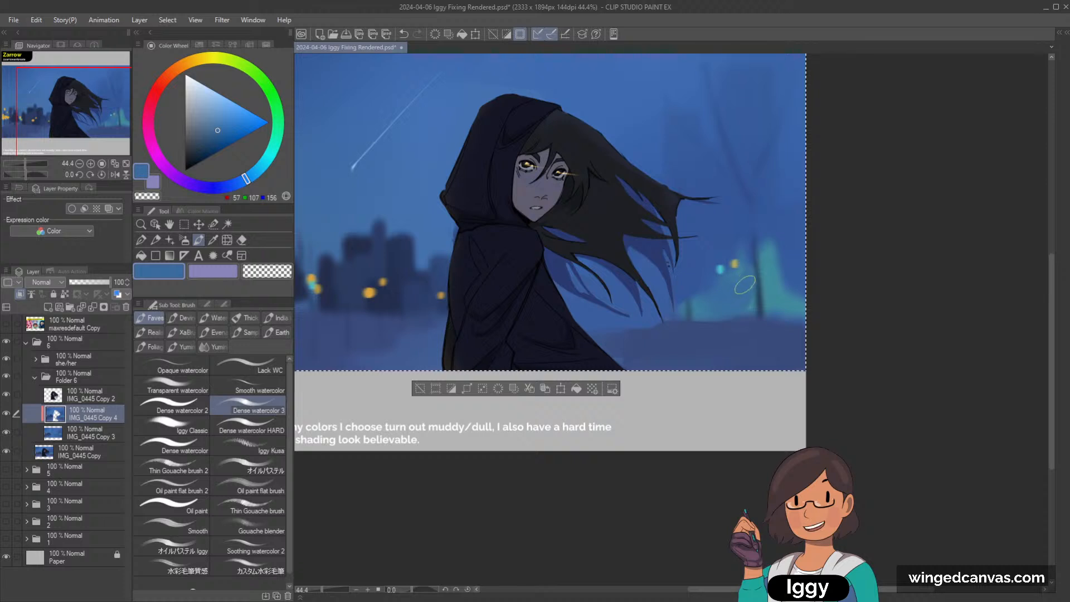
scroll(750, 285, down, 3)
mouse_move(103, 128)
mouse_down()
mouse_move(90, 121)
mouse_move(104, 123)
mouse_up()
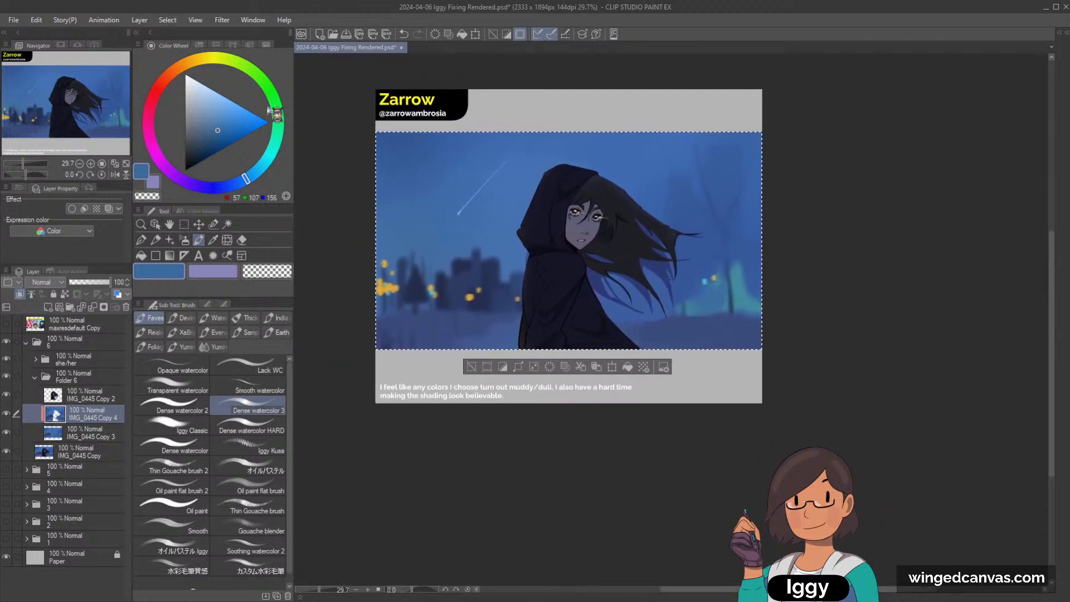
Soften the teal glow around the right-hand tree with RGB 59, 112, 155, even out the ground's edge, and deselect the illustration area.
scroll(767, 156, up, 1)
alt+click(714, 297)
mouse_move(712, 306)
mouse_down()
mouse_move(700, 312)
mouse_move(708, 310)
mouse_up()
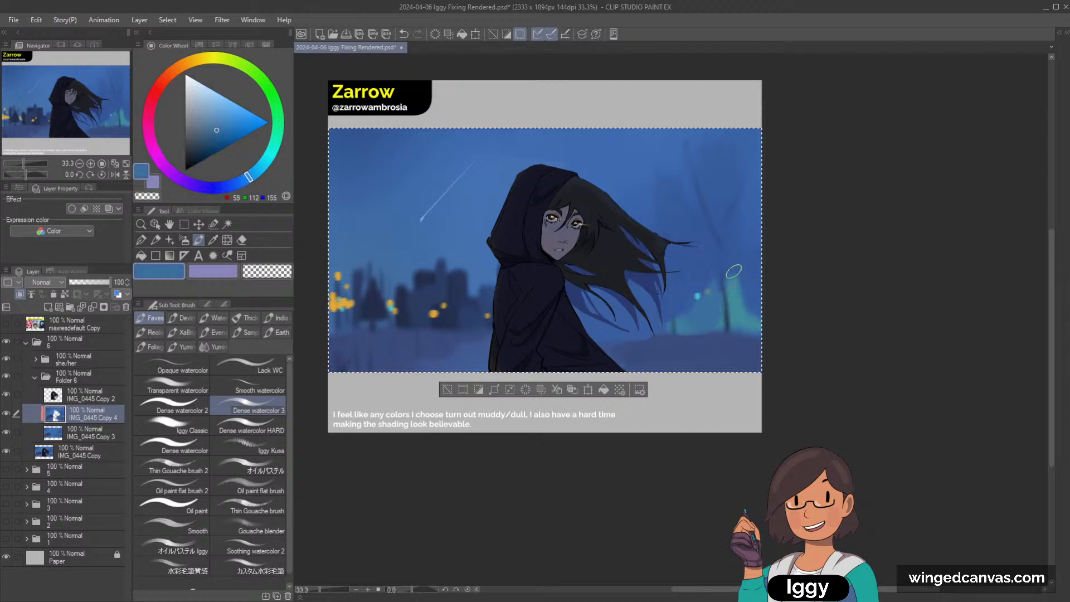
alt+click(738, 322)
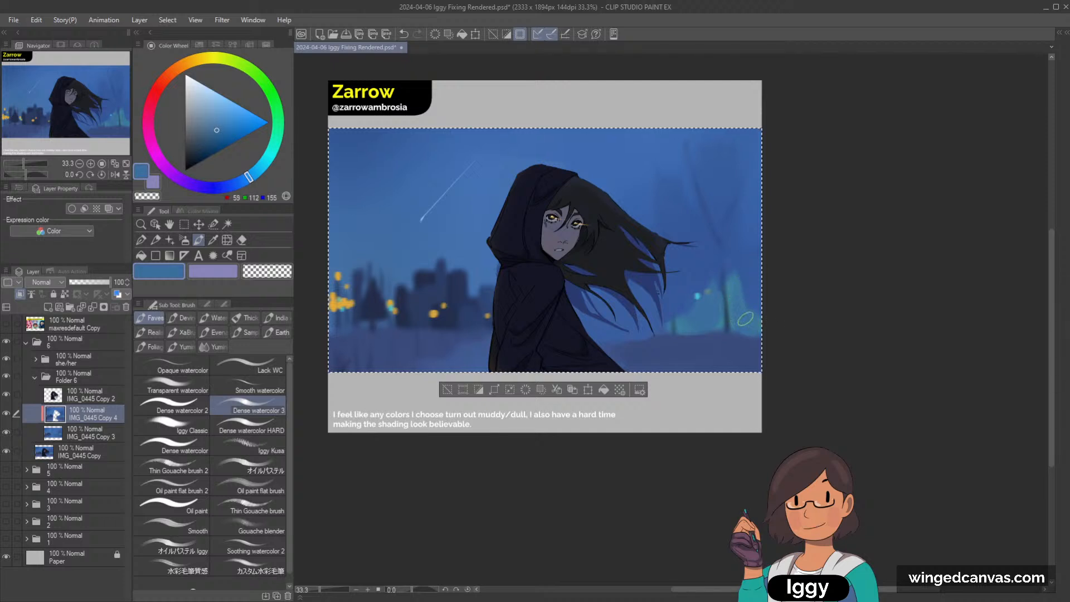
alt+click(702, 334)
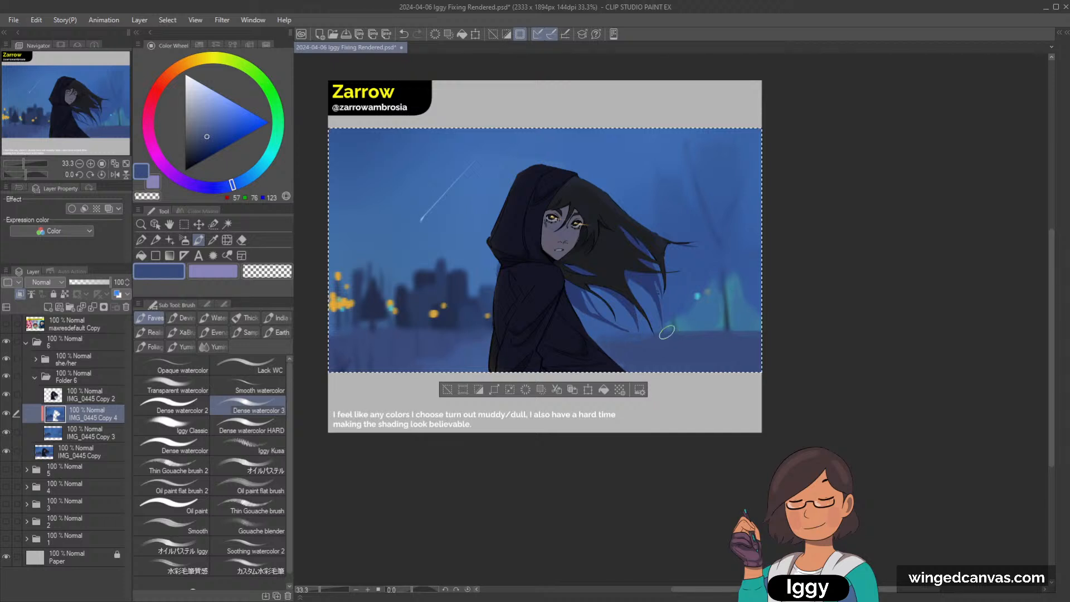
click(447, 390)
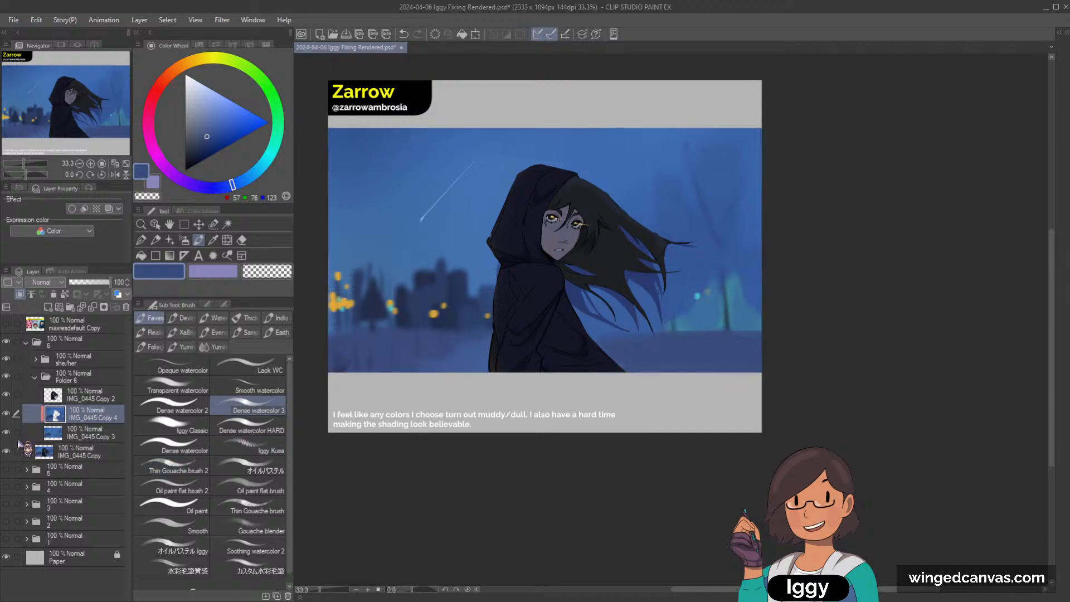
Collapse Folder 6 and toggle its visibility to compare the repainted background with the original.
click(35, 377)
click(6, 376)
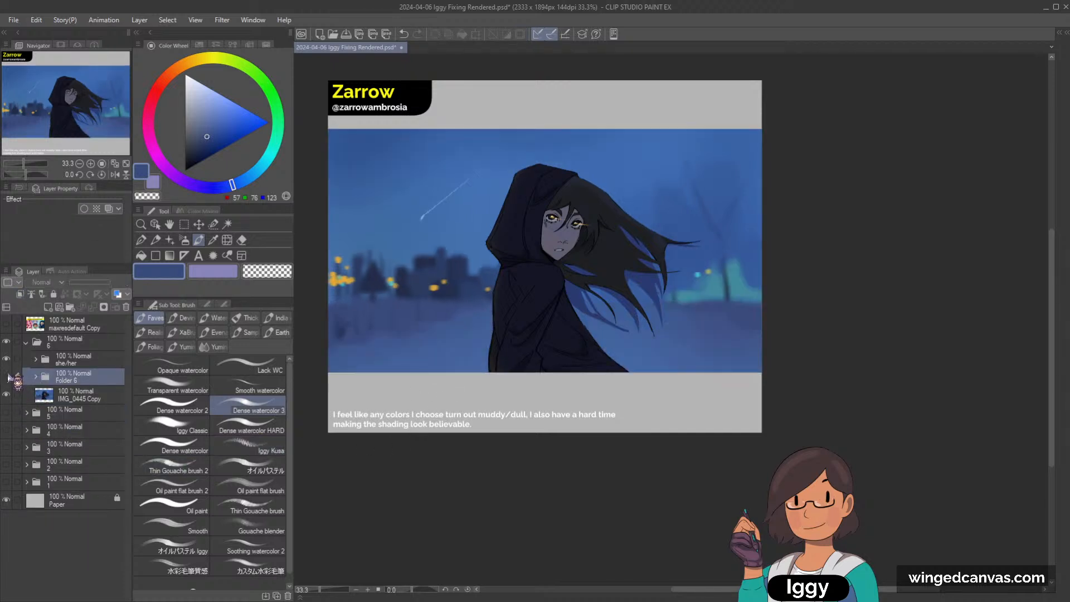
click(7, 376)
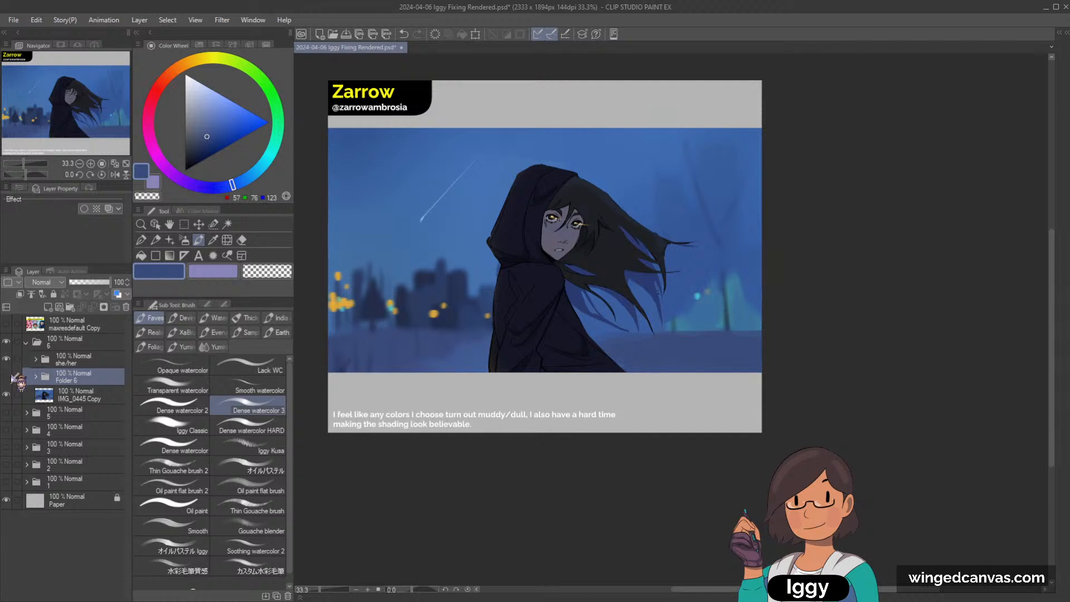
click(7, 375)
click(7, 376)
Pick the hooded figure's layer from the canvas and examine the figure against the rebuilt background at several magnifications.
scroll(579, 302, up, 1)
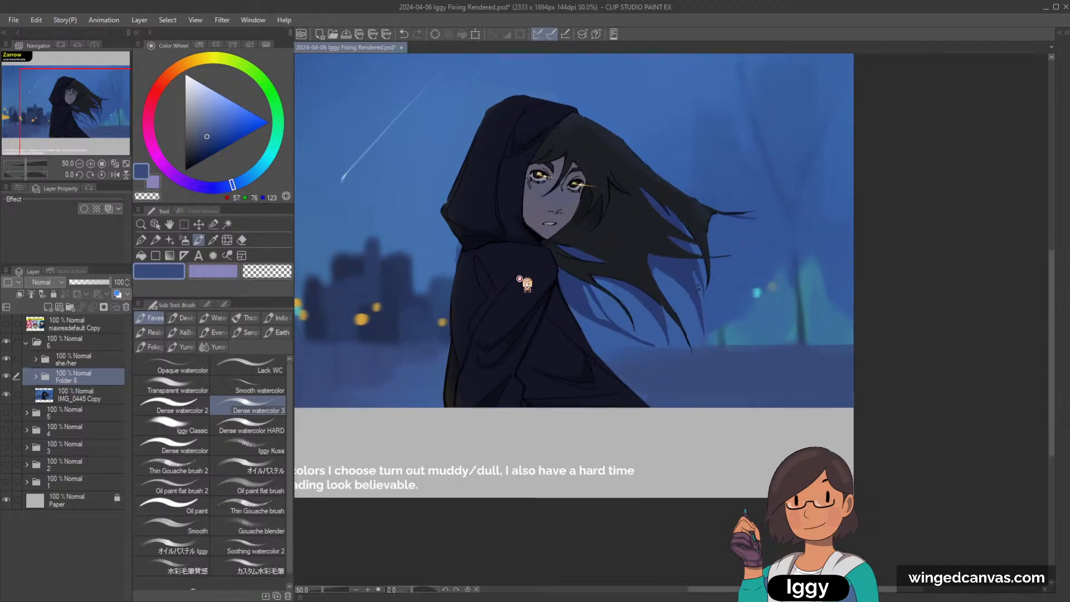
key(o)
click(509, 290)
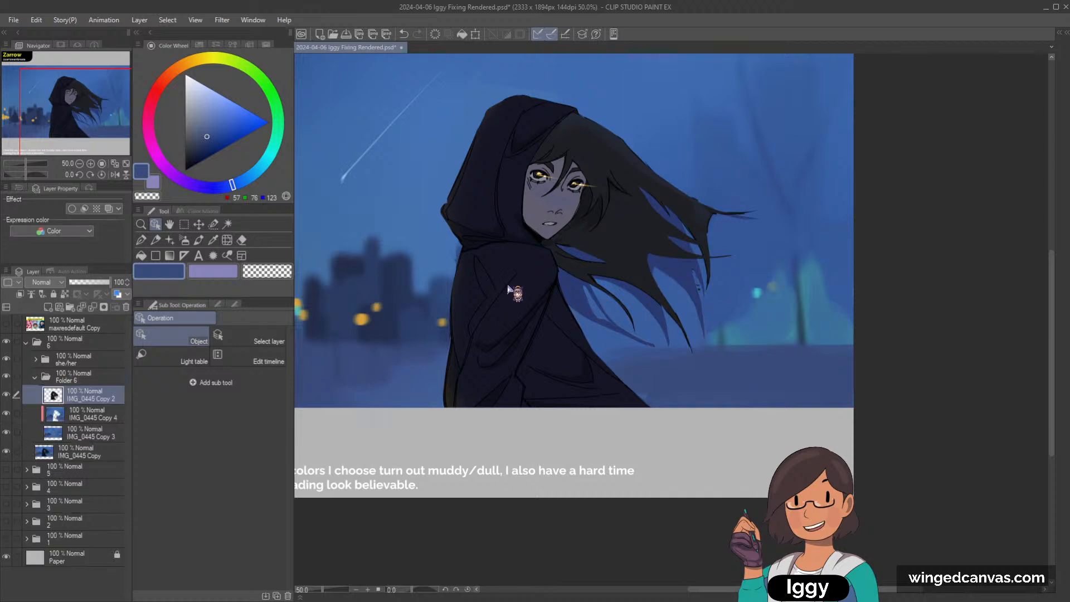
scroll(659, 206, down, 2)
scroll(653, 206, down, 2)
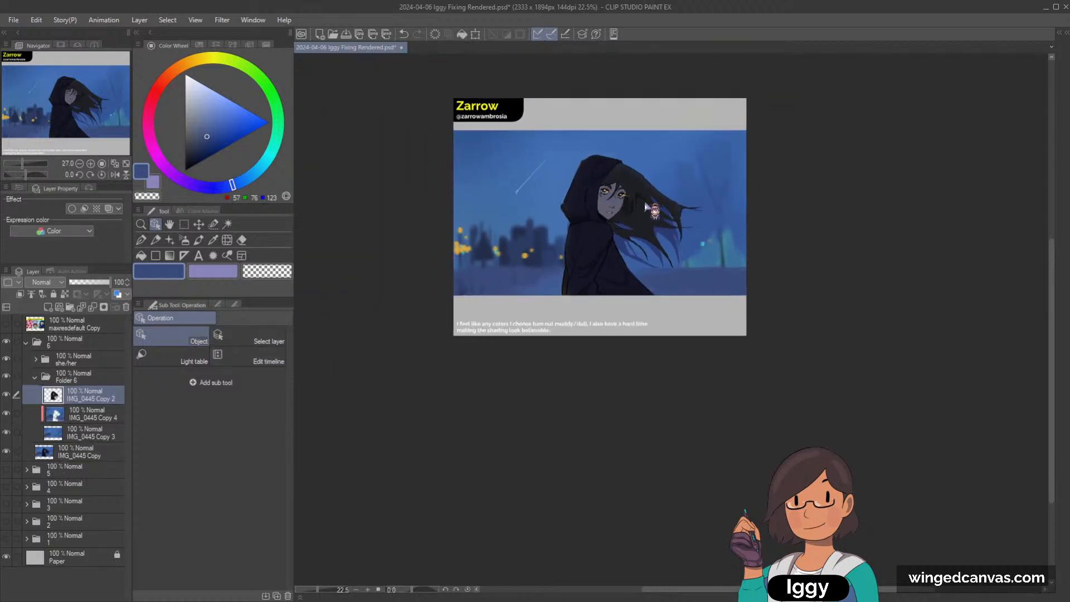
drag(73, 113, 126, 109)
scroll(559, 126, up, 1)
scroll(559, 122, up, 1)
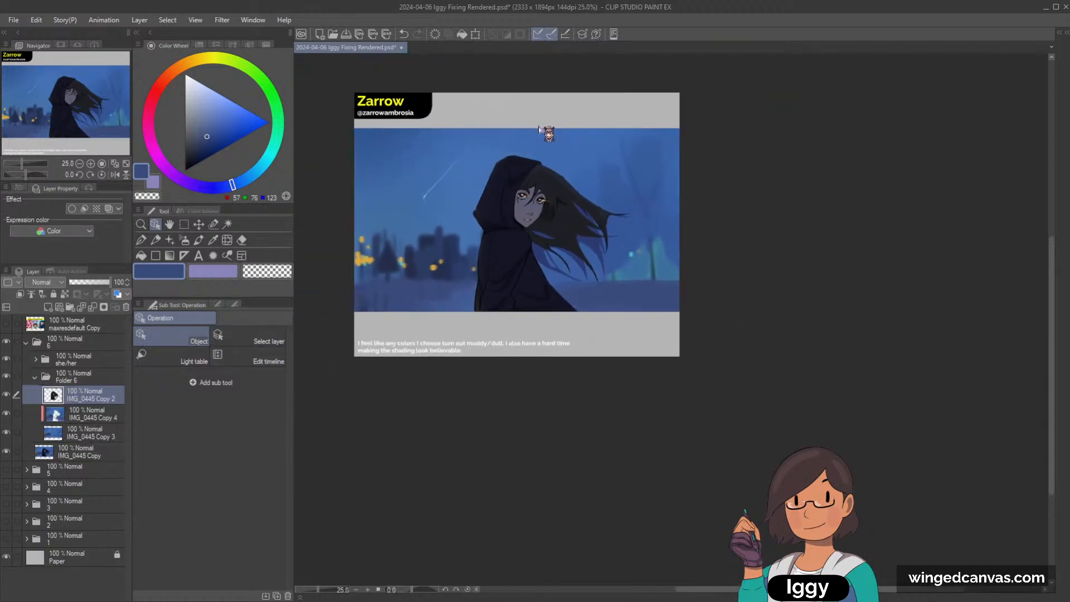
scroll(635, 176, up, 2)
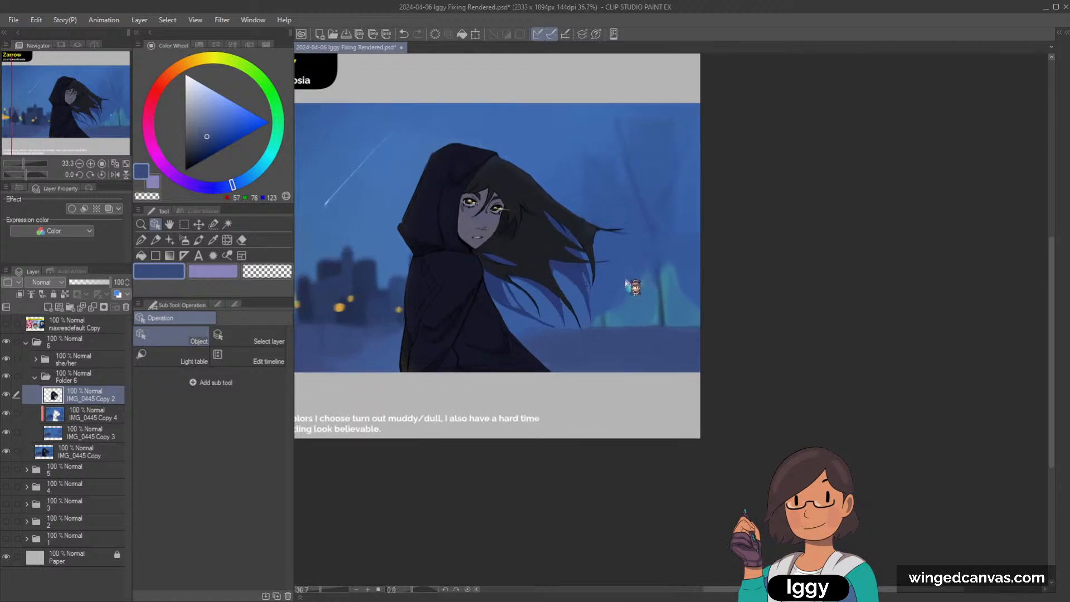
Paint the background between the lower hair strands and the ground on IMG_0445 Copy 4 with Dense watercolor 3 in RGB 58, 109, 156.
click(98, 440)
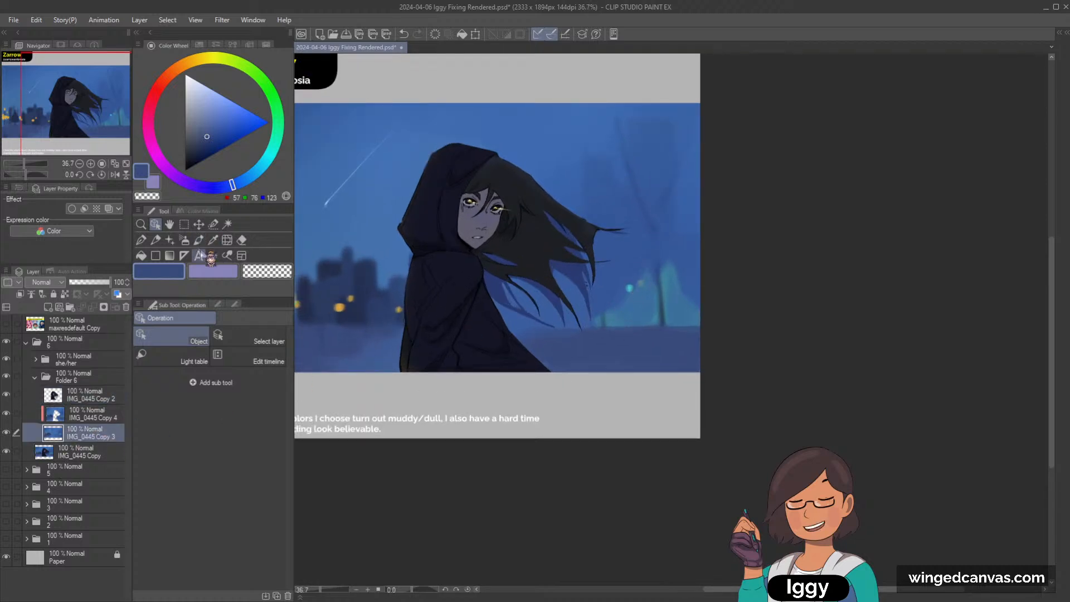
click(198, 239)
alt+click(620, 285)
alt+click(607, 295)
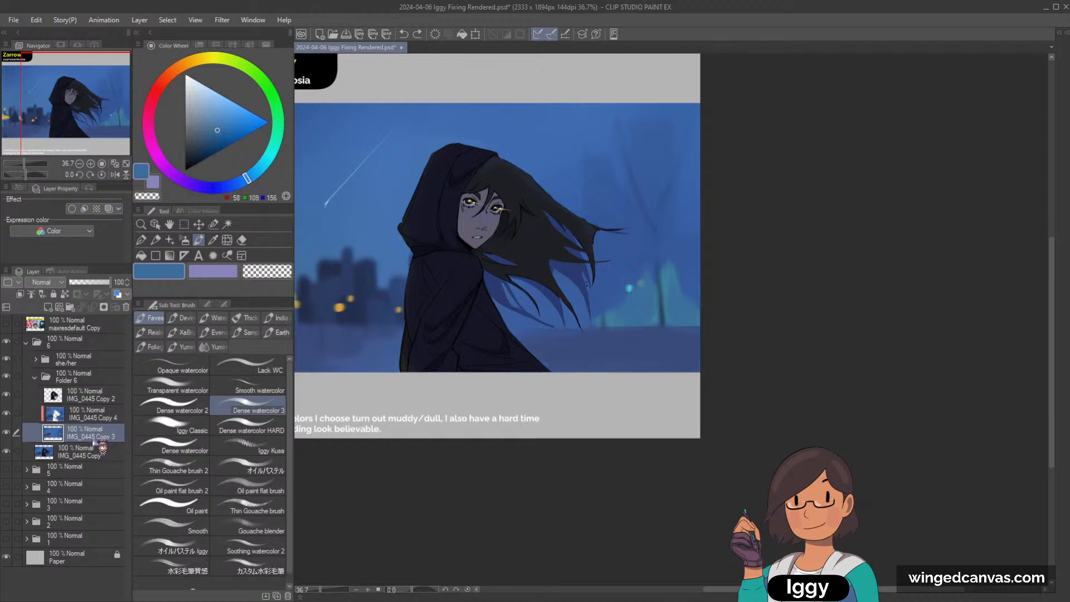
click(103, 419)
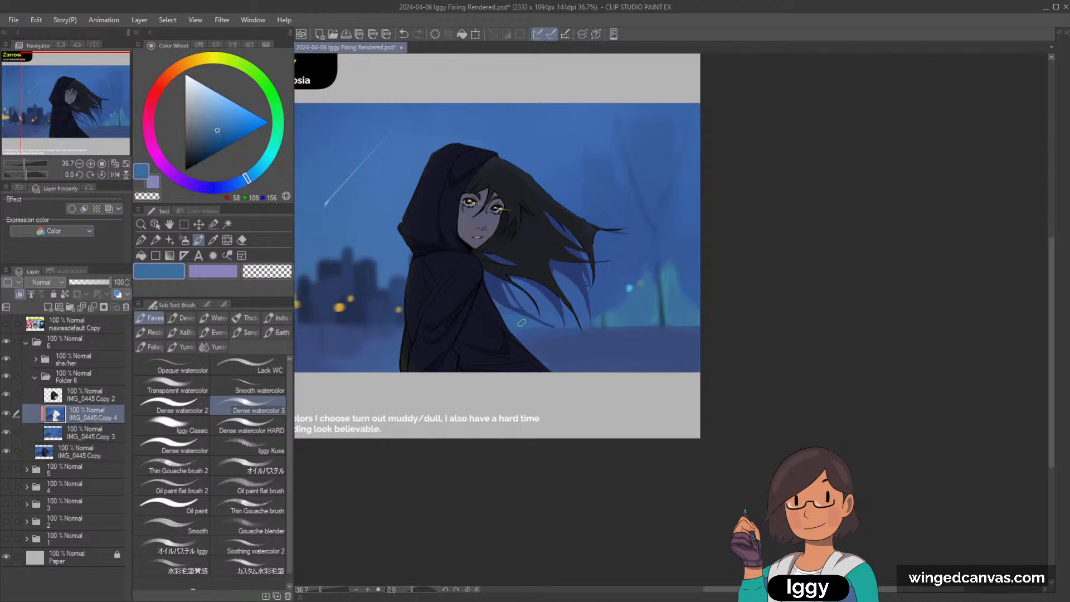
drag(532, 328, 579, 327)
Paint soft distant silhouettes beneath and behind the blowing hair, using blues sampled from the dark skyline and RGB 52, 87, 151.
alt+click(393, 293)
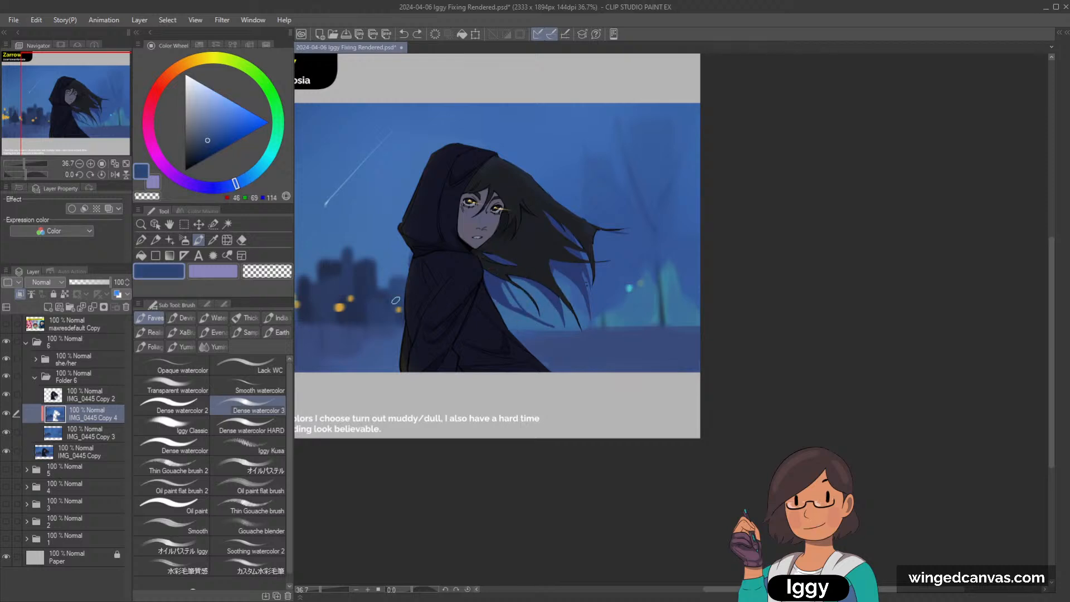
alt+click(395, 300)
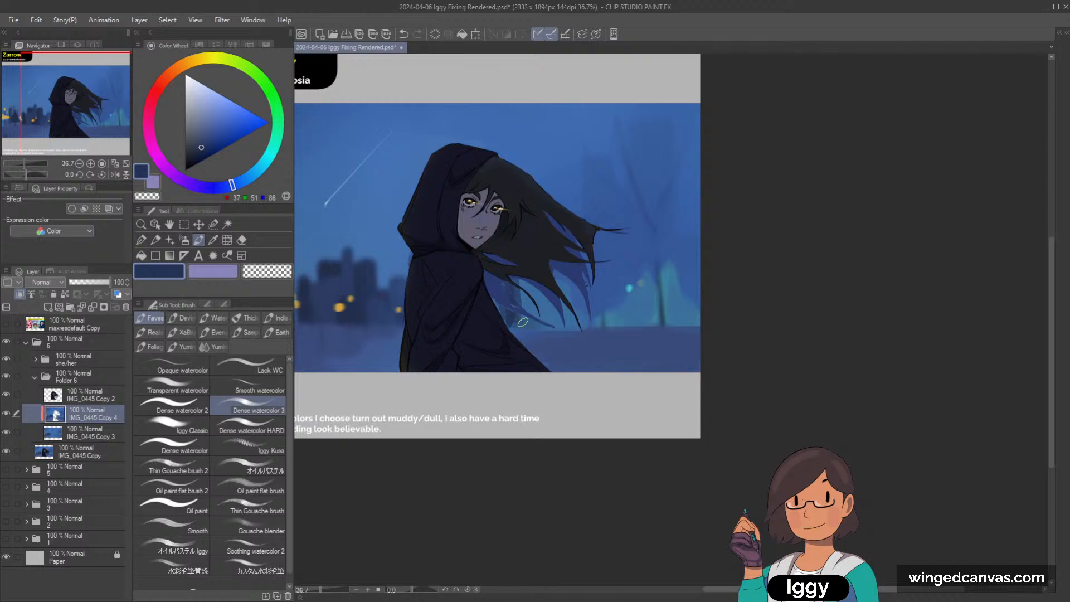
alt+click(529, 298)
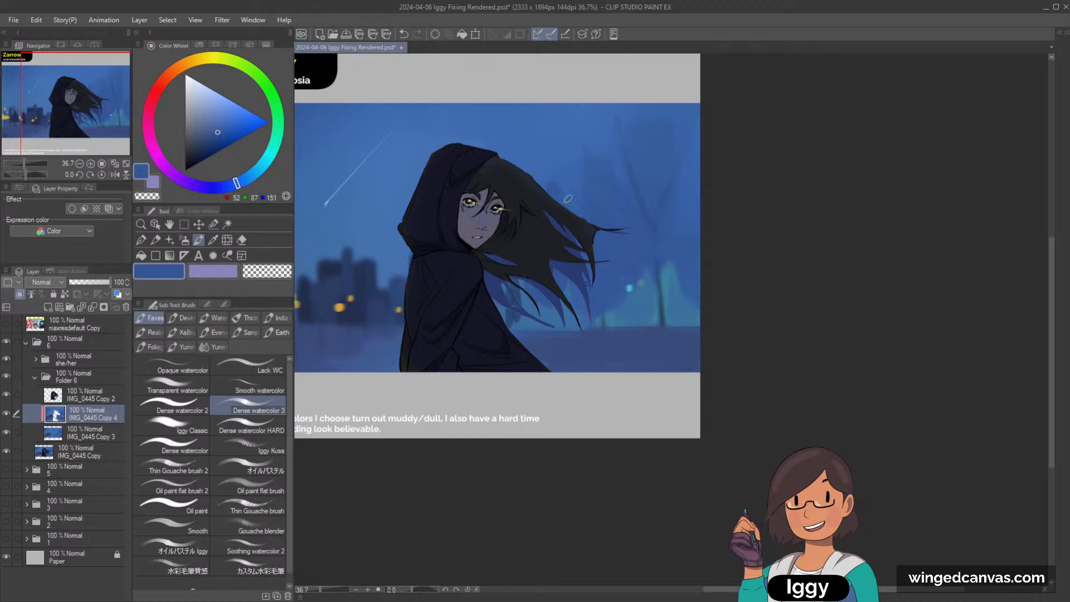
scroll(577, 263, up, 1)
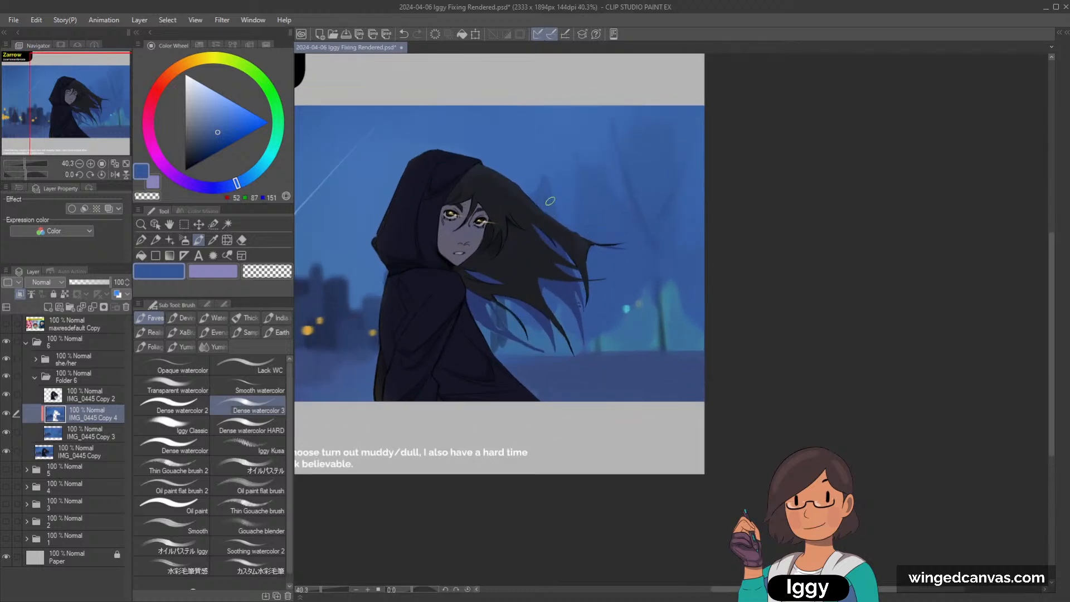
scroll(590, 334, down, 2)
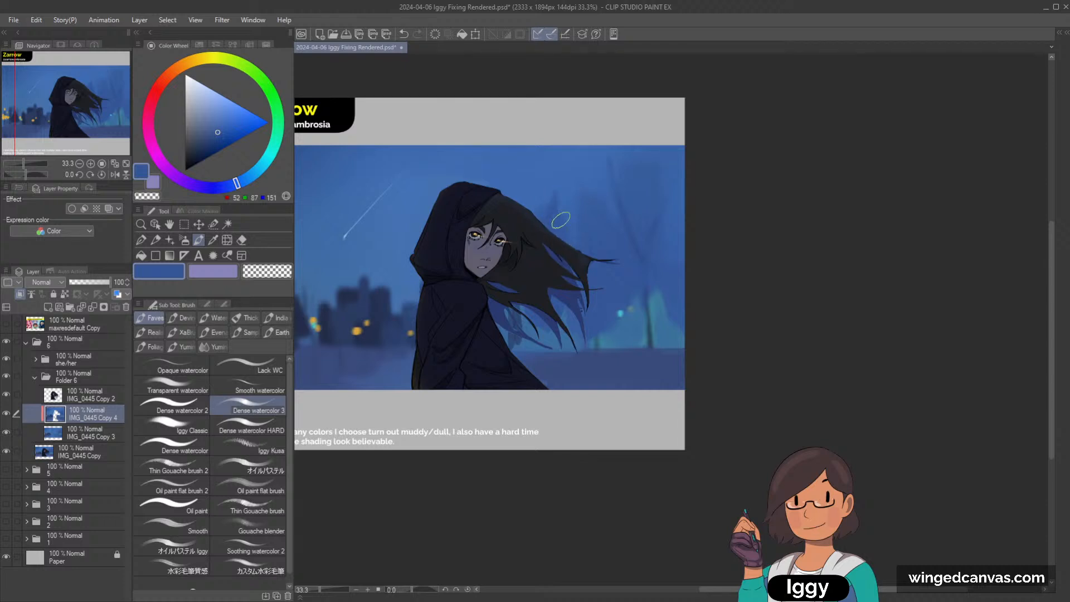
Refine the blurred trees behind the hair with sampled dark teal RGB 42, 75, 95, and sample the ground's RGB 57, 76, 123.
alt+click(652, 325)
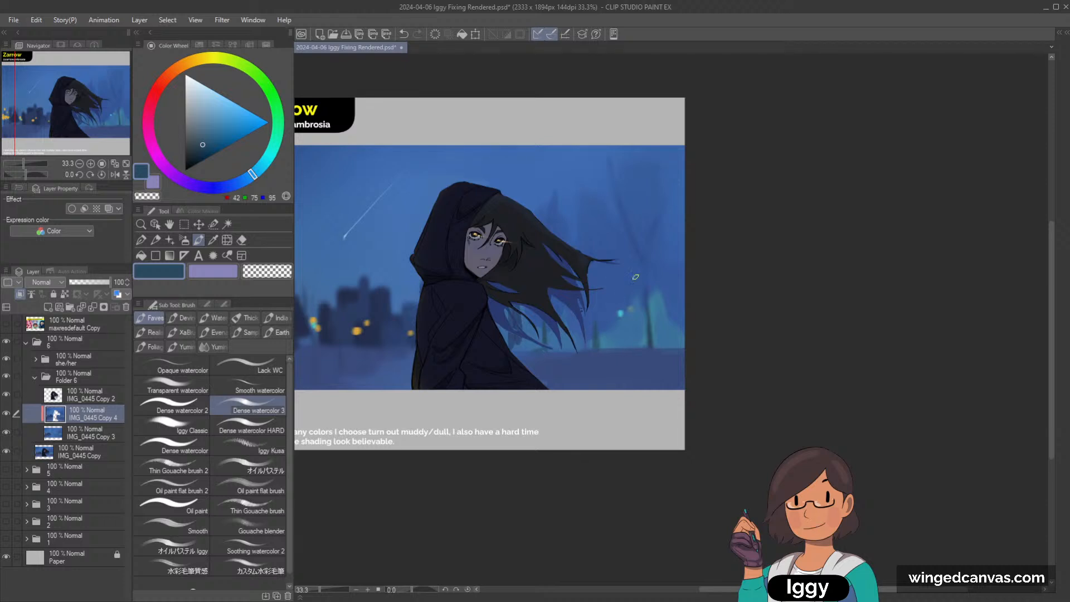
scroll(635, 277, down, 2)
scroll(613, 306, up, 1)
alt+click(591, 329)
scroll(591, 329, up, 1)
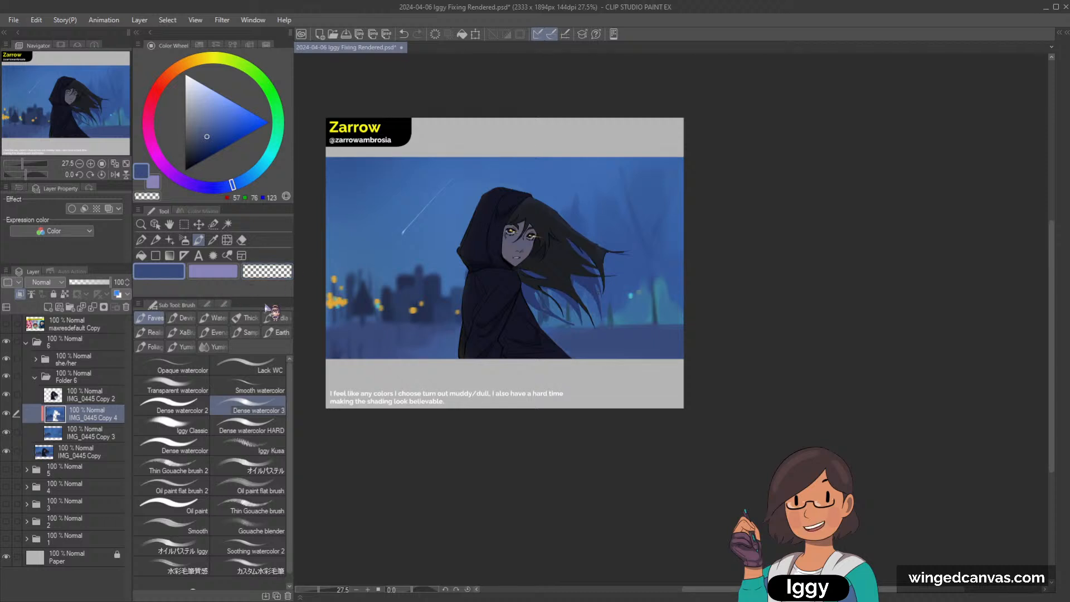
Reshape the ground beside the cloak with Dense watercolor 2, using sampled blues RGB 64, 92, 146 and RGB 57, 76, 123.
click(167, 415)
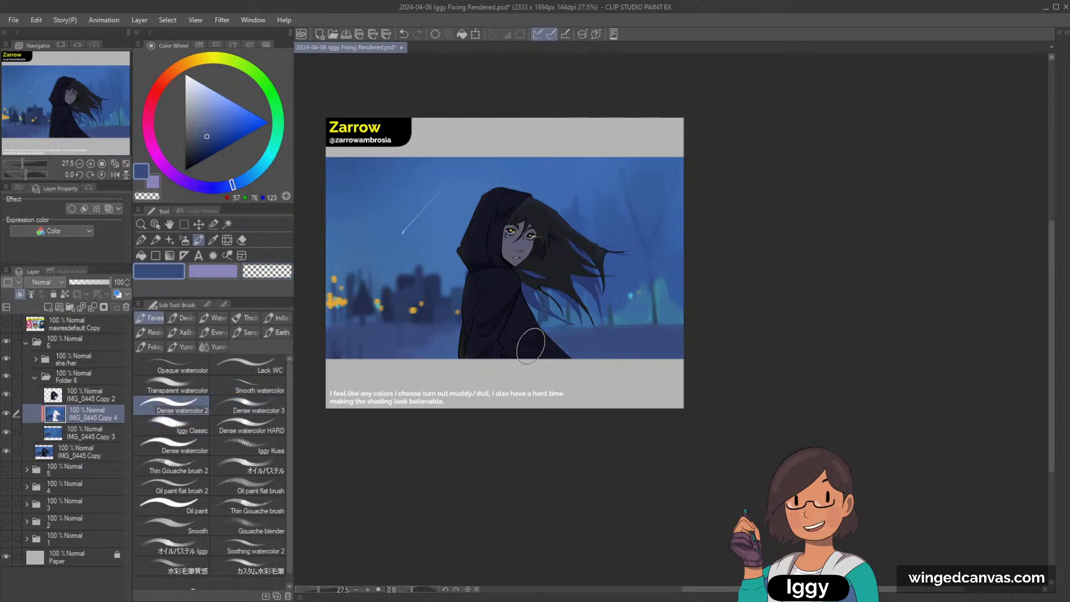
alt+click(446, 348)
drag(547, 350, 567, 347)
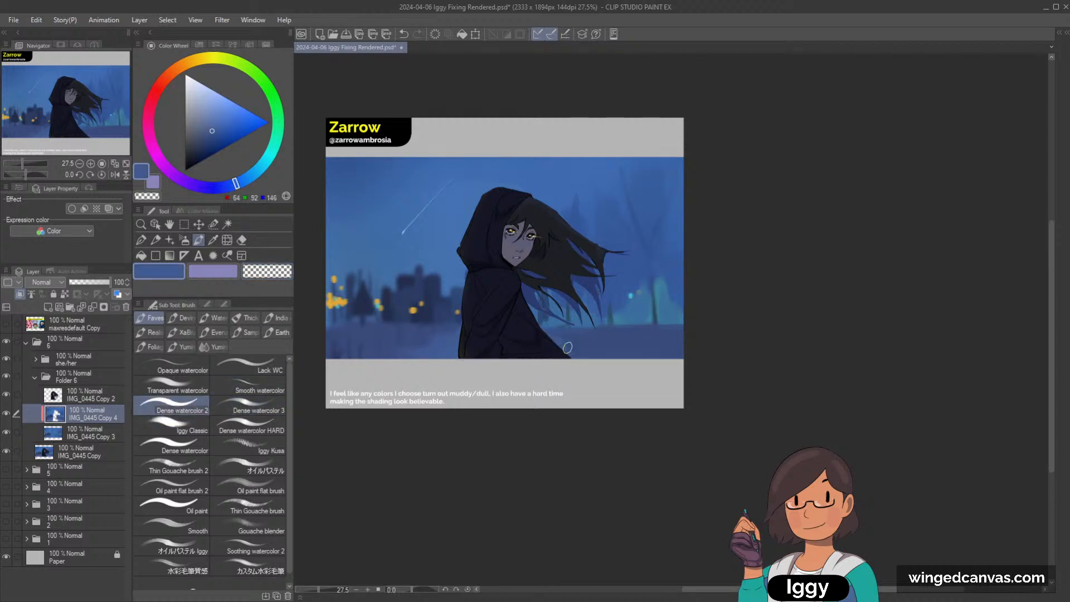
key(ctrl+z)
key(ctrl+y)
alt+click(618, 346)
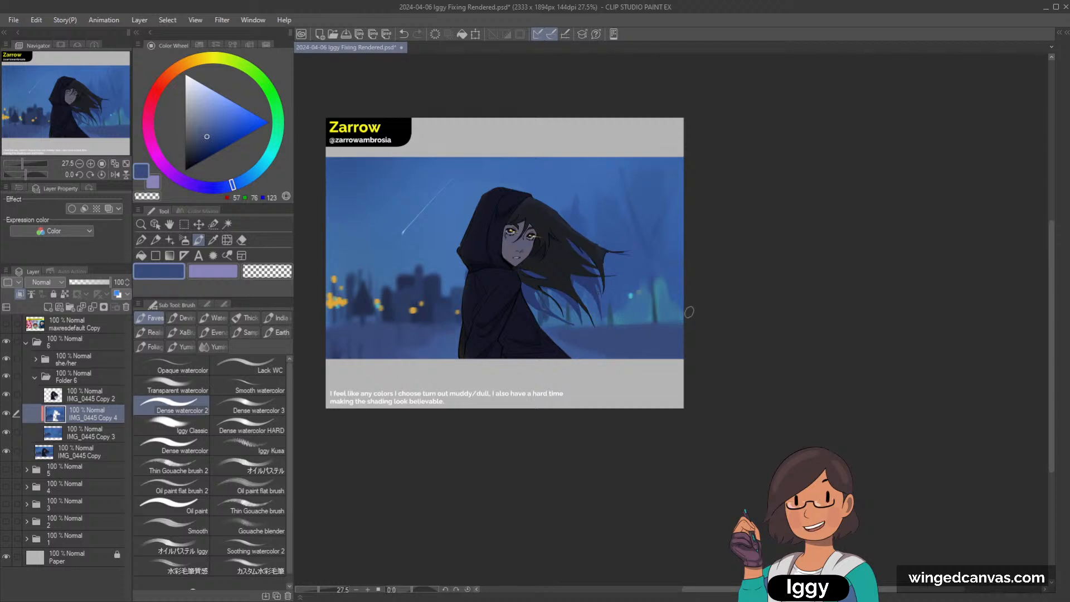
Paint the ground's darker areas around the figure with the sampled blue RGB 57, 75, 122.
alt+click(445, 323)
scroll(429, 343, up, 1)
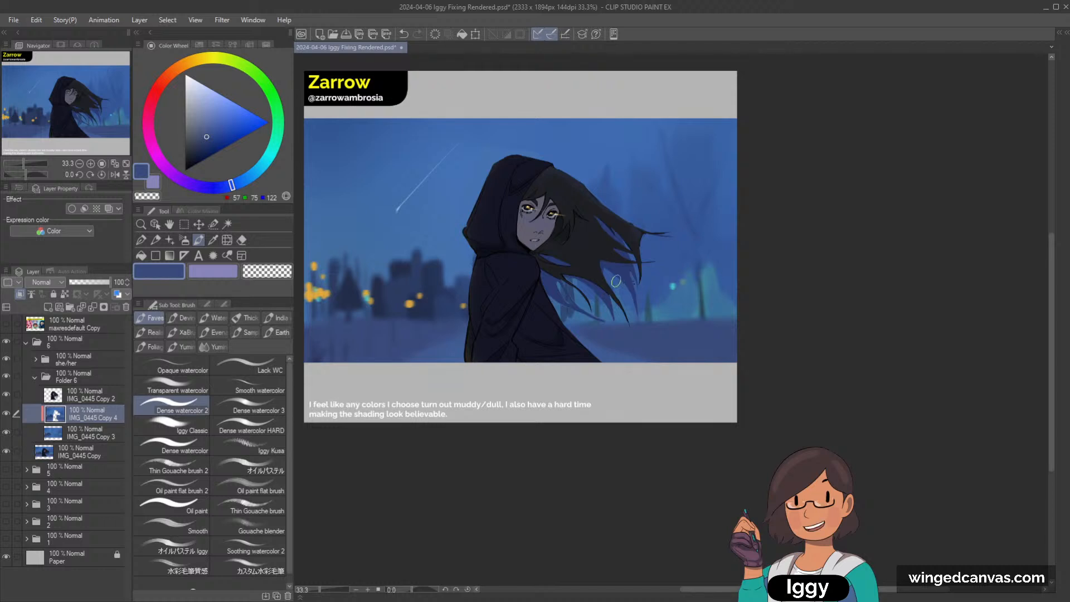
scroll(602, 297, up, 3)
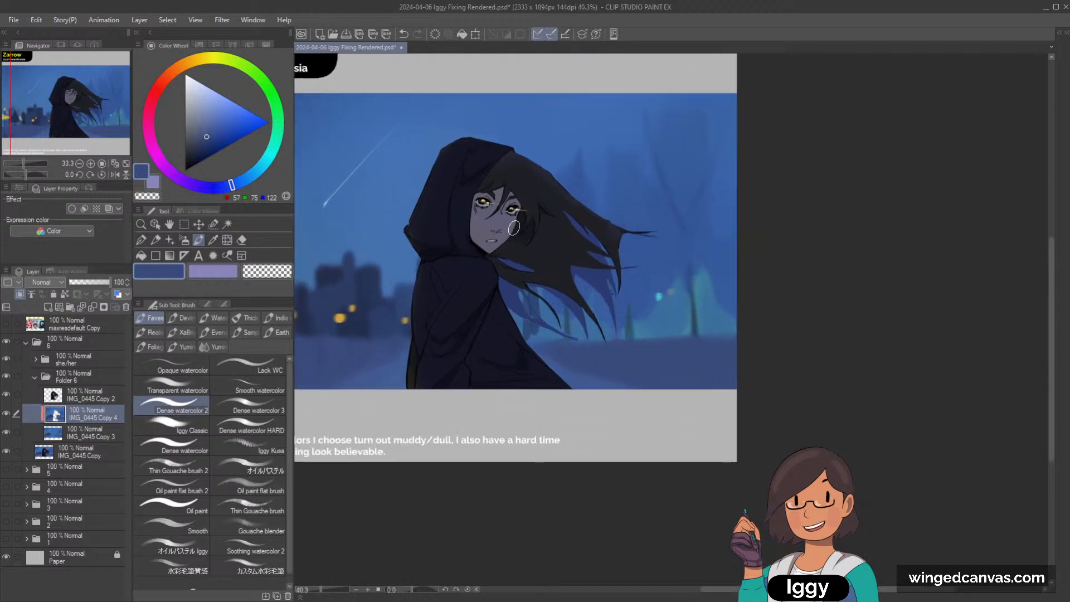
Add a layer clipped above the hooded figure, set its blending mode to Glow dodge, and choose the Soft airbrush.
alt+click(410, 270)
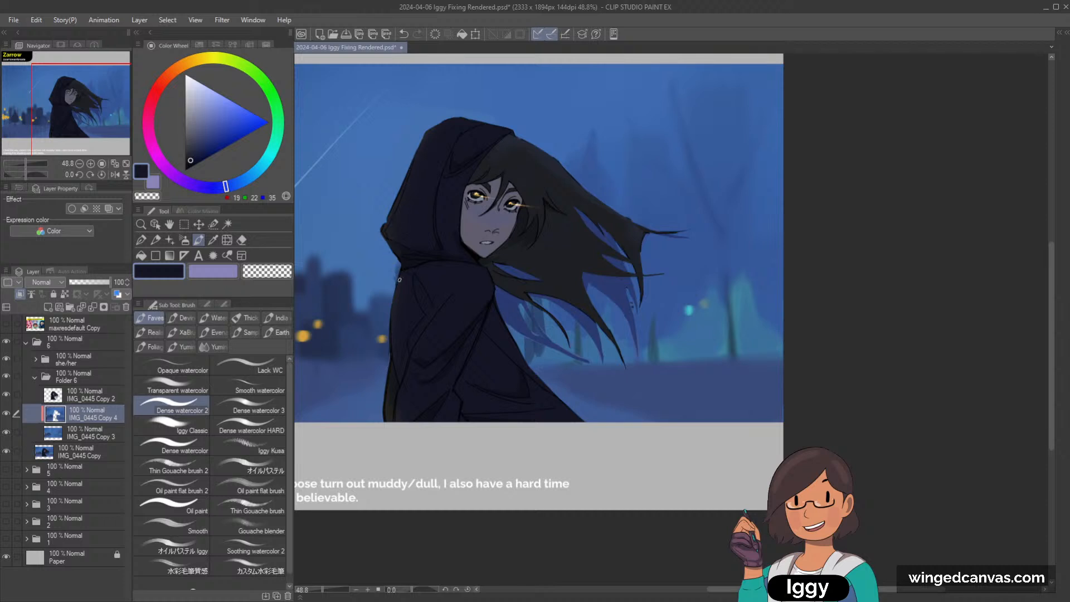
scroll(427, 337, down, 2)
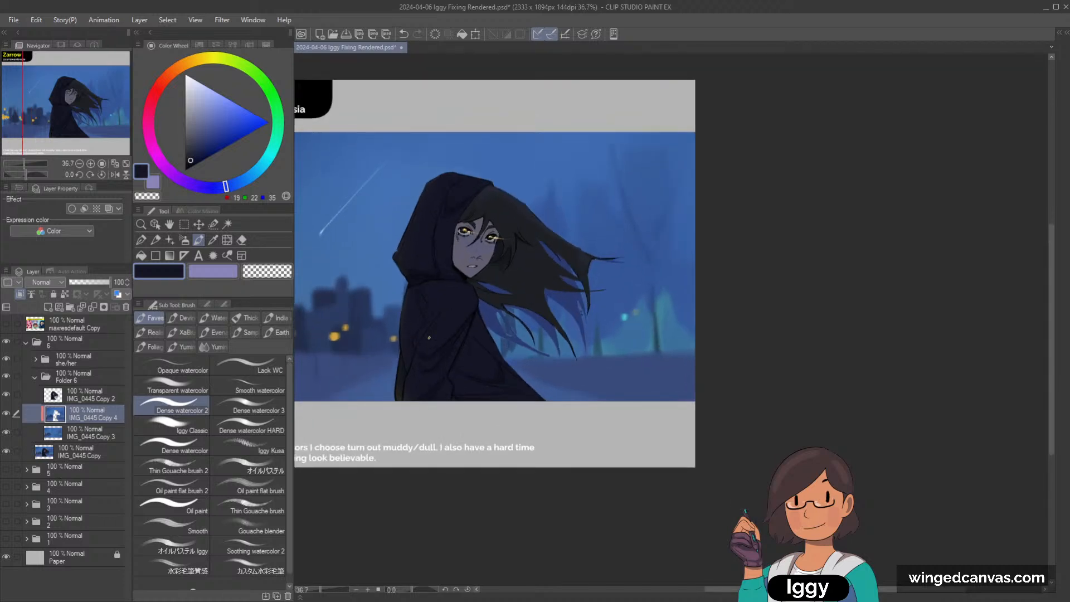
scroll(553, 261, up, 1)
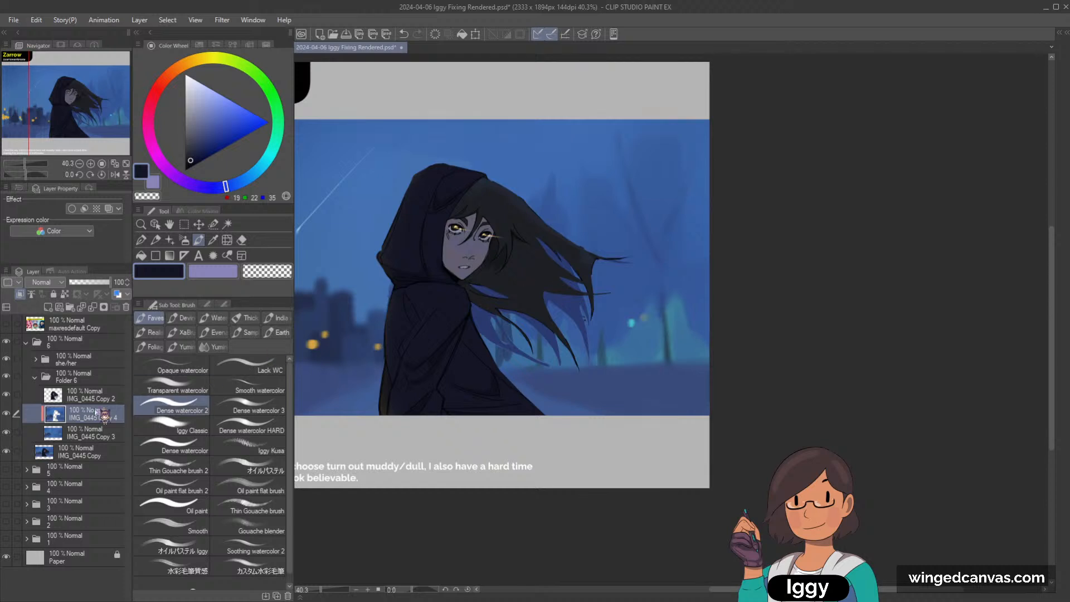
click(95, 397)
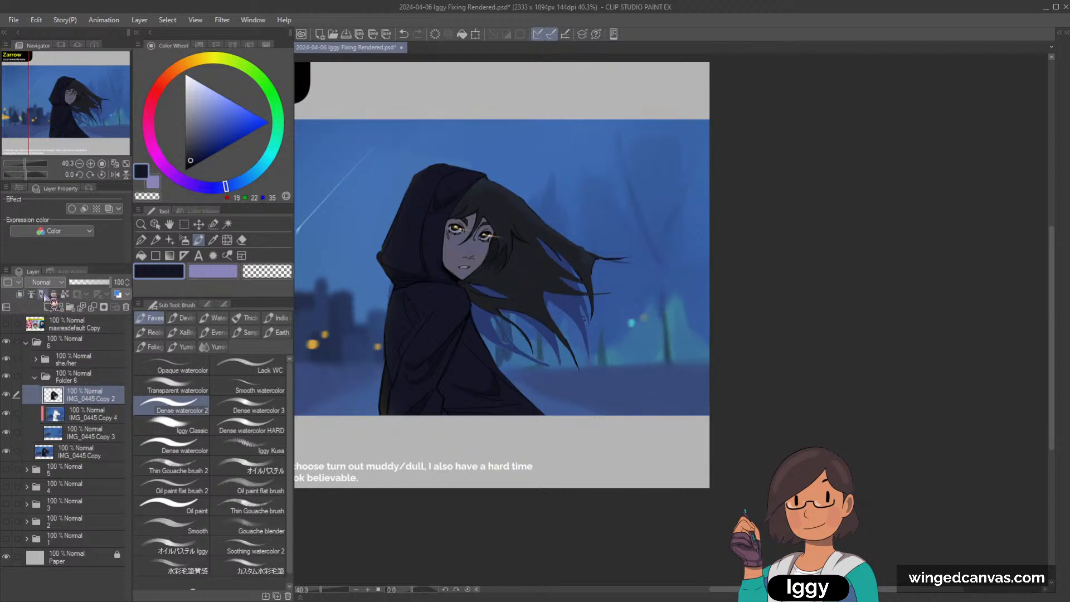
click(49, 306)
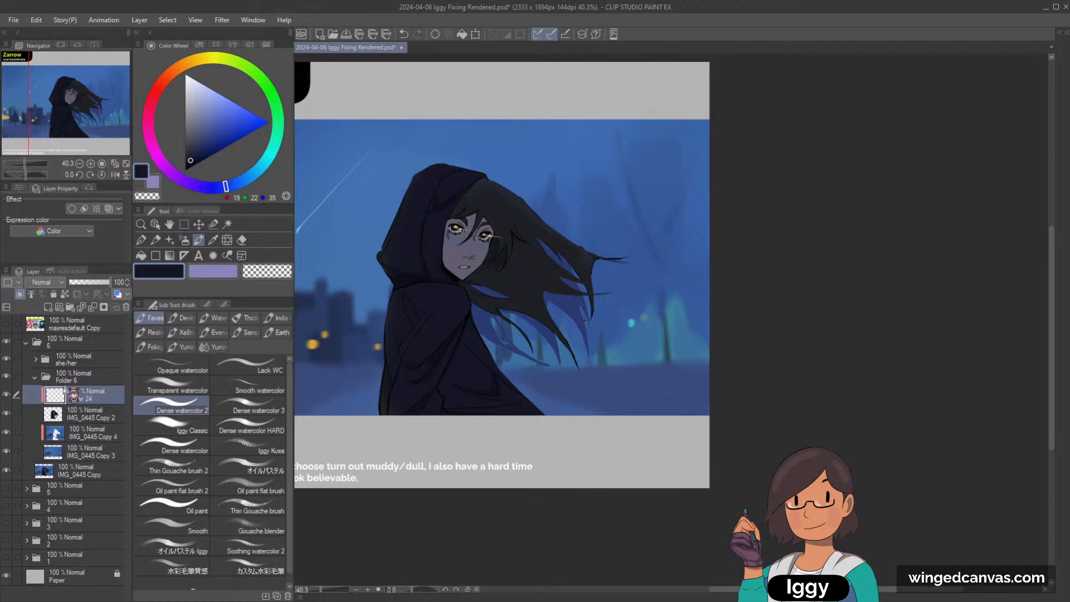
click(184, 240)
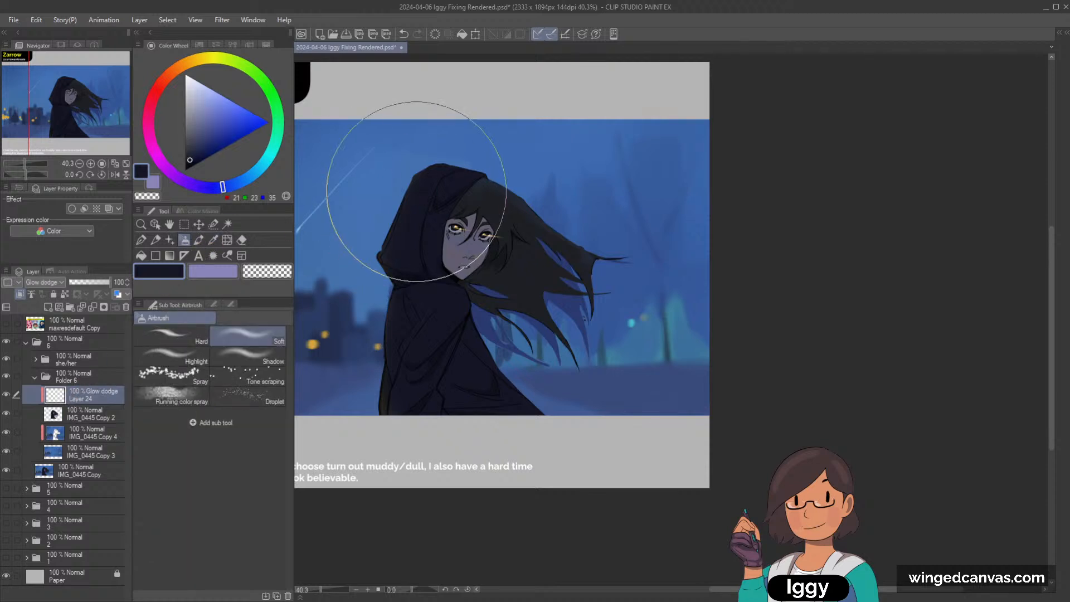
Try airbrushing a peach glow, RGB 255, 225, 188, over the back of the hood with a reduced brush size.
click(182, 67)
click(206, 85)
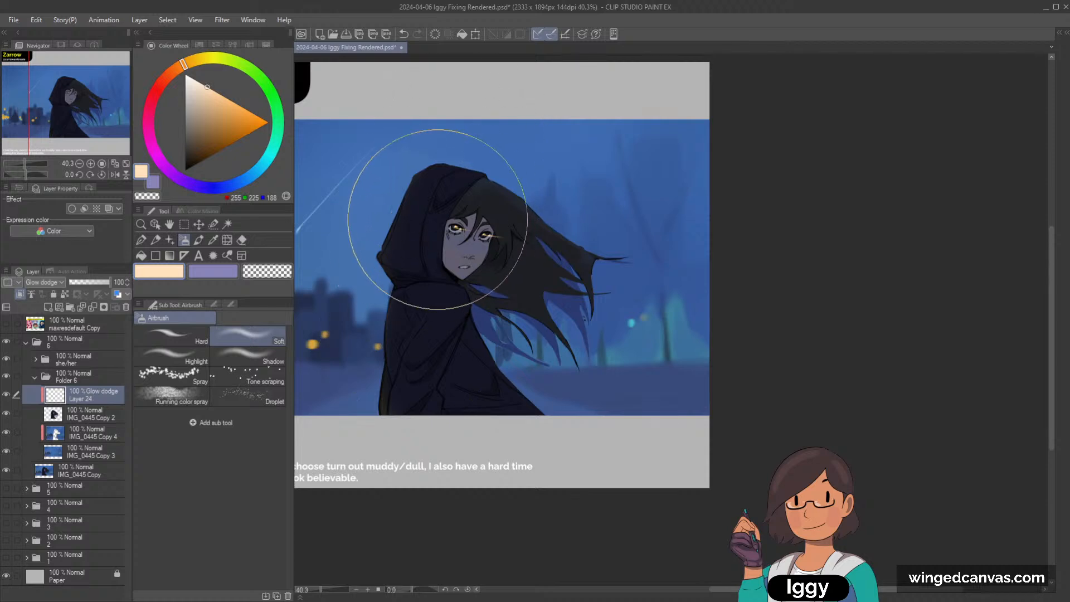
key(bracketleft)
key(bracketleft)
key(bracketleft)
key(bracketleft)
key(bracketleft)
key(bracketleft)
key(bracketleft)
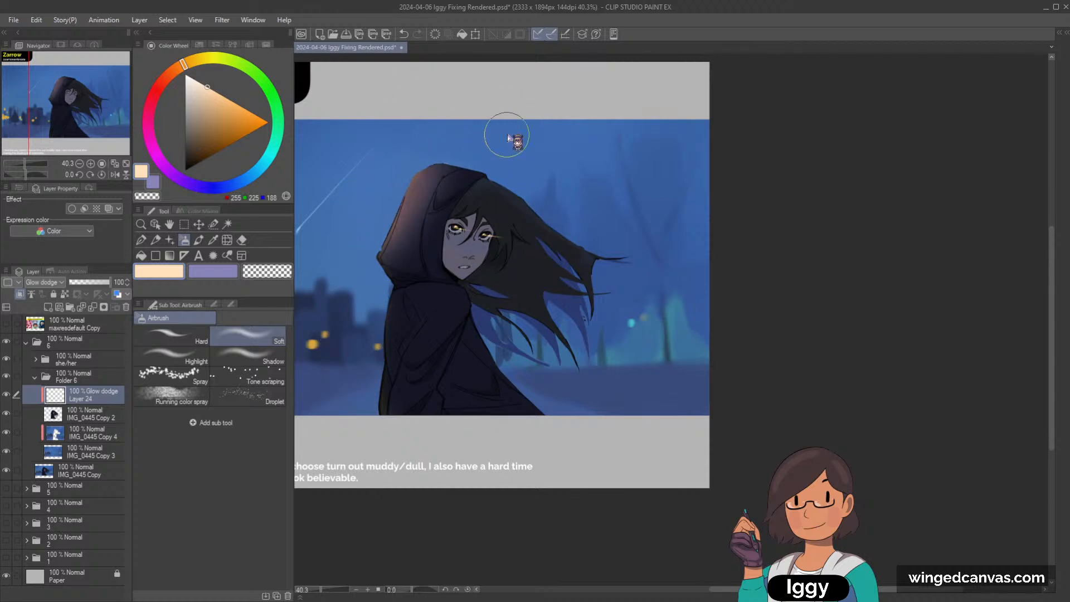
Try a broad peach glow over the face, hair and cloak with a larger airbrush, and clear it with transparent color.
key(bracketright)
key(bracketright)
key(bracketright)
key(bracketright)
key(bracketright)
key(bracketright)
drag(371, 330, 359, 385)
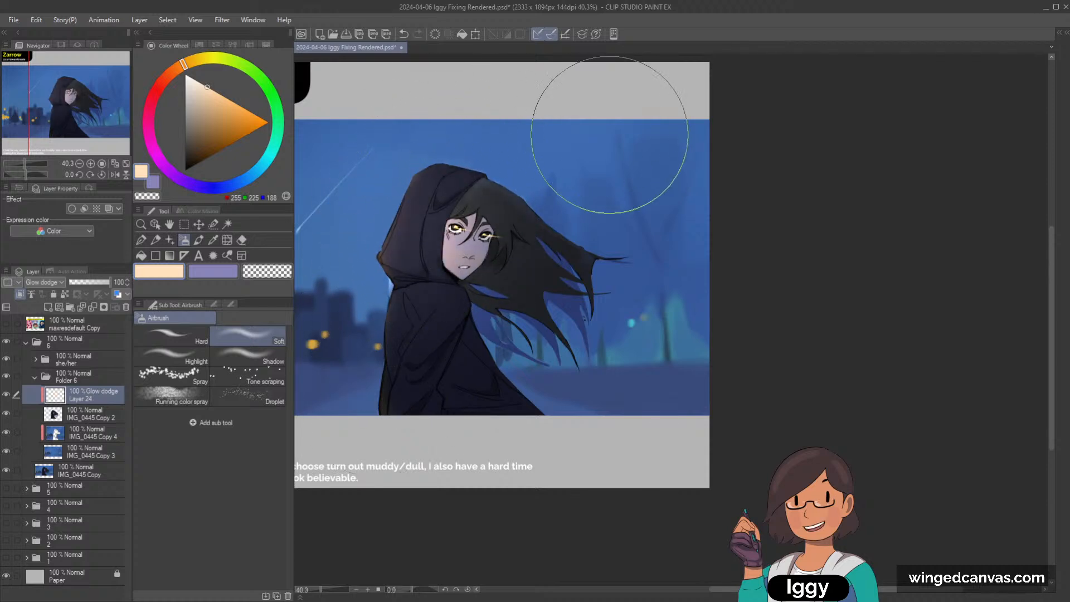
mouse_move(609, 132)
mouse_down()
mouse_move(431, 320)
mouse_move(420, 534)
mouse_move(549, 235)
mouse_move(580, 212)
mouse_move(484, 513)
mouse_up()
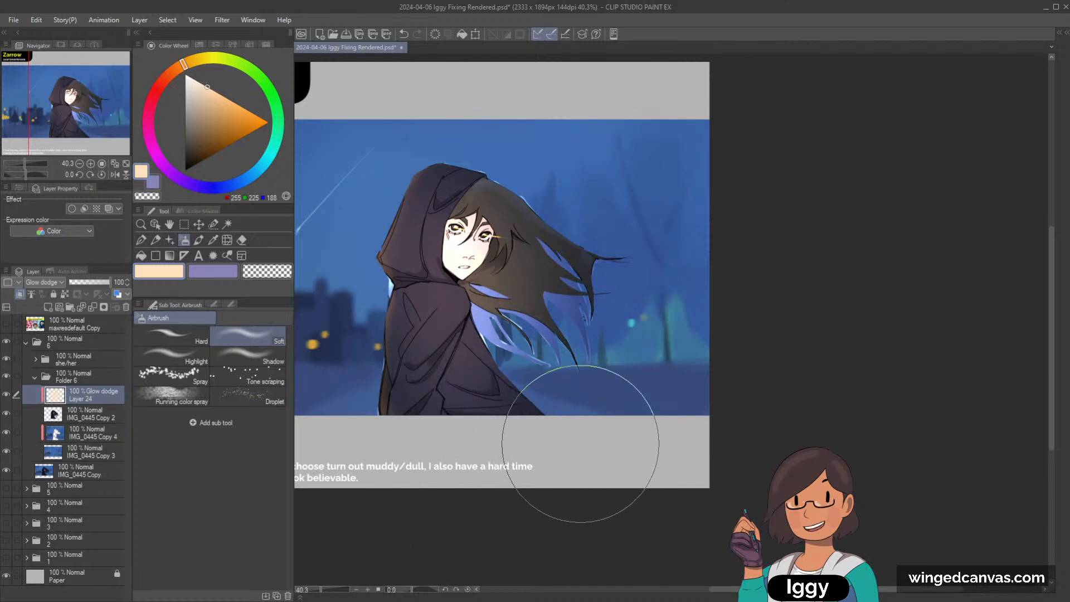
key(c)
mouse_move(544, 320)
mouse_down()
mouse_move(394, 353)
mouse_move(340, 218)
mouse_up()
Airbrush a subtle warm glow in RGB 255, 215, 165 over the hood, shoulder and sleeve.
click(178, 271)
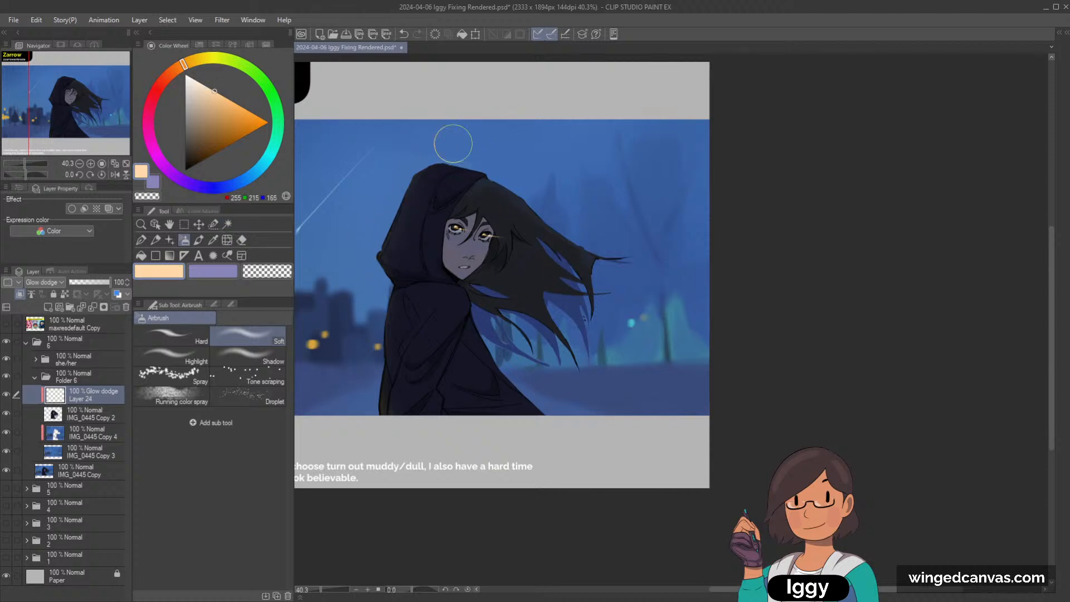
key(bracketleft)
key(bracketright)
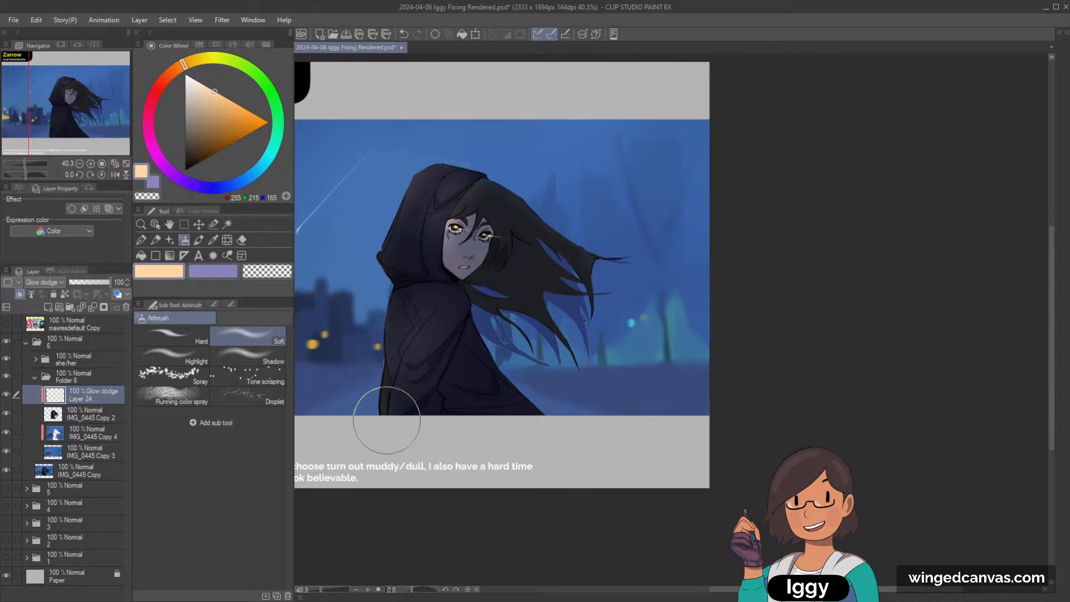
drag(393, 332, 429, 333)
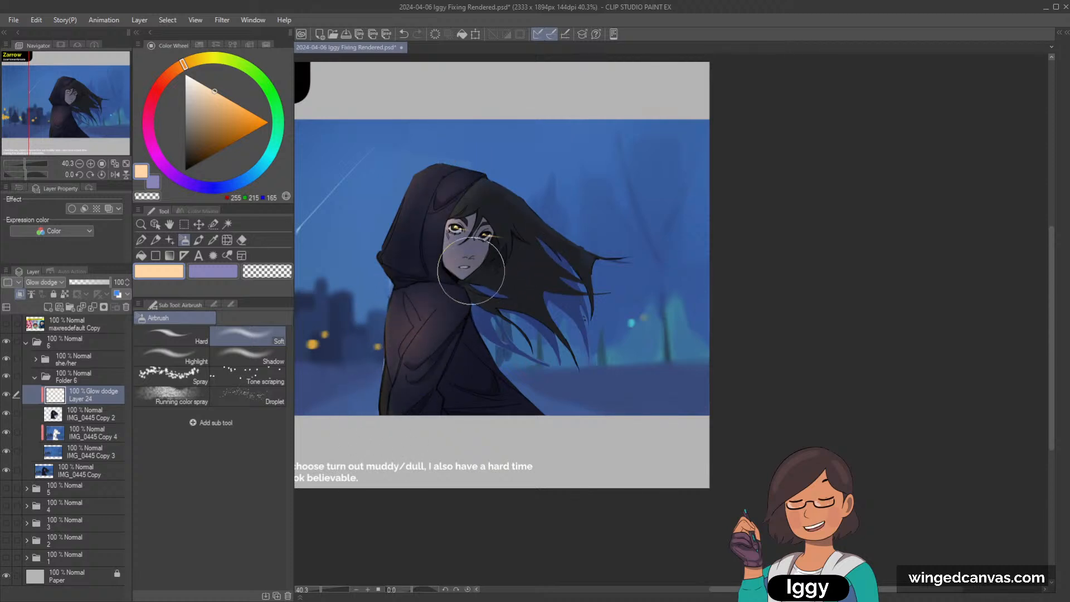
key(bracketleft)
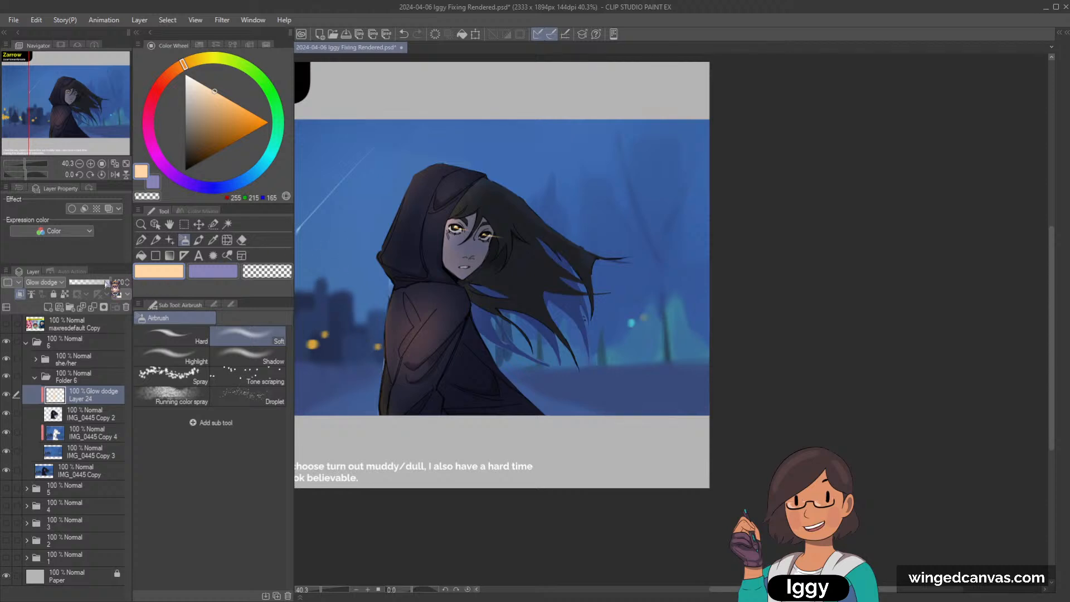
Try recoloring the transparency-locked glow by filling a rectangular selection over the figure with light blue RGB 165, 174, 255.
click(232, 188)
drag(231, 189, 219, 188)
click(184, 224)
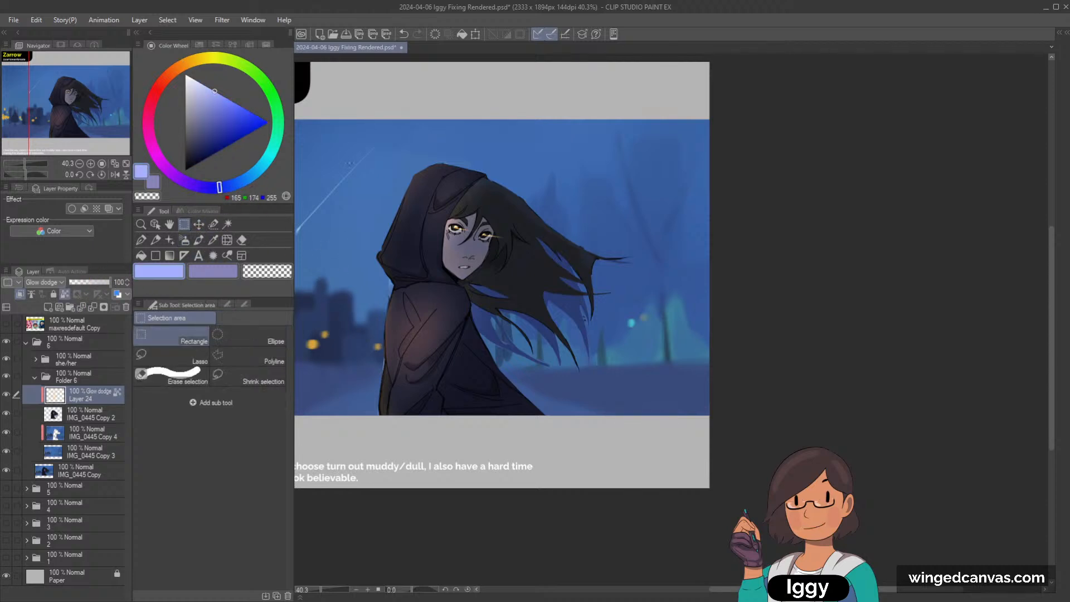
mouse_move(336, 130)
mouse_down()
mouse_move(586, 356)
mouse_move(716, 495)
mouse_up()
click(581, 505)
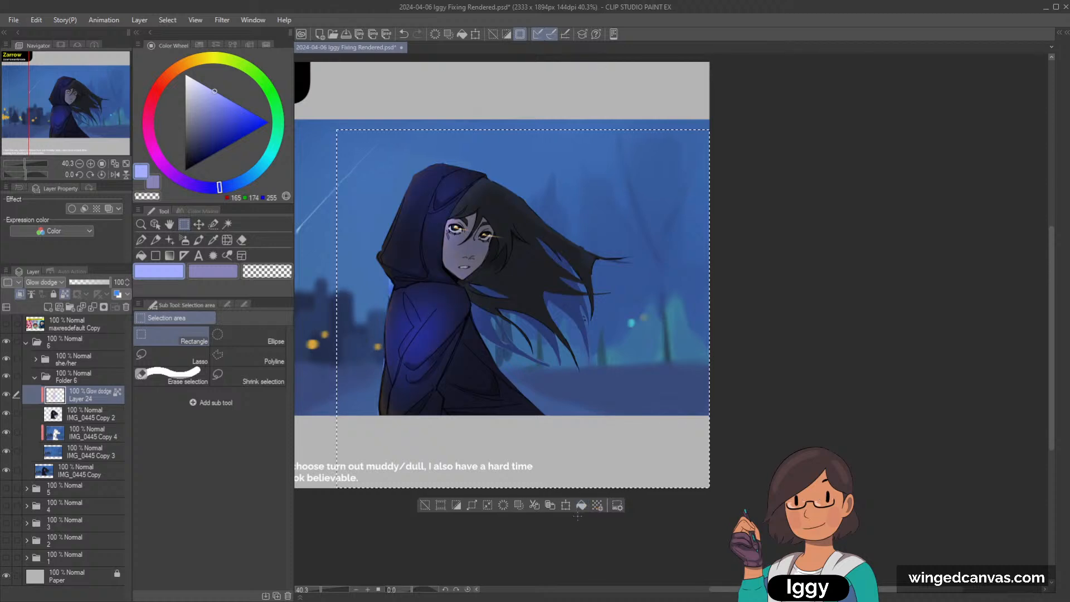
key(ctrl+z)
click(424, 505)
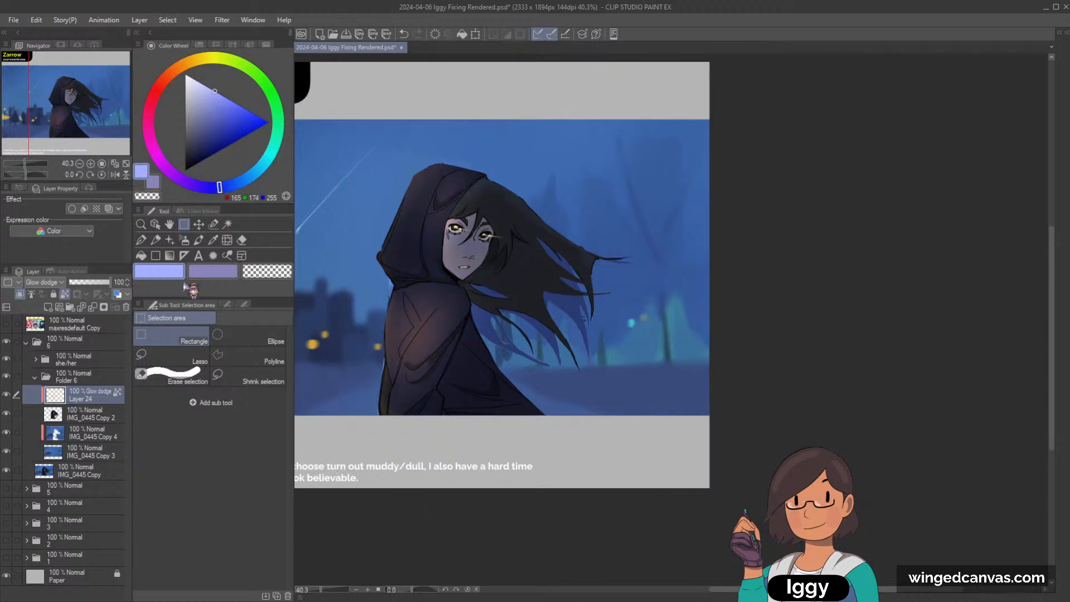
Sample the peach RGB 255, 215, 166 from the glow layer's sleeve area using Pick up color from layer.
click(213, 239)
click(249, 336)
click(426, 321)
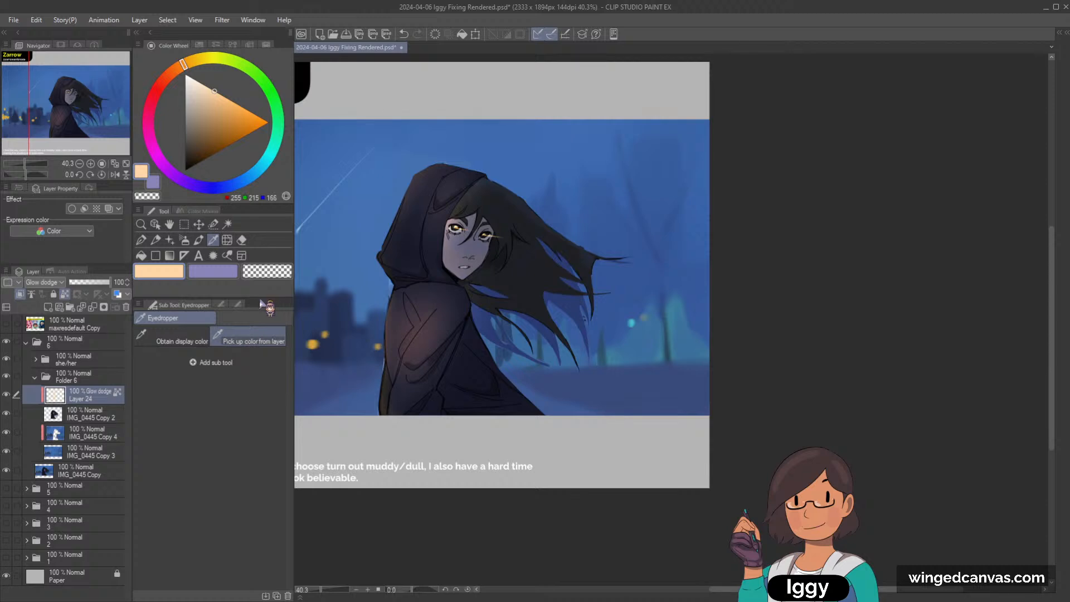
Examine the warm glow on the cloak against the night background, both zoomed out and close up.
click(126, 164)
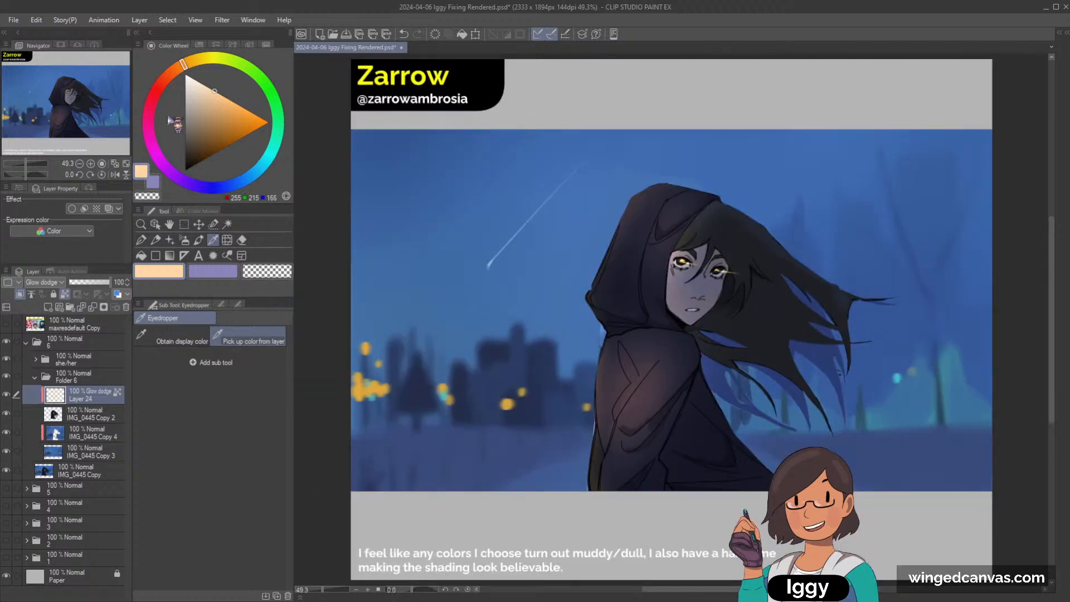
click(78, 121)
click(199, 240)
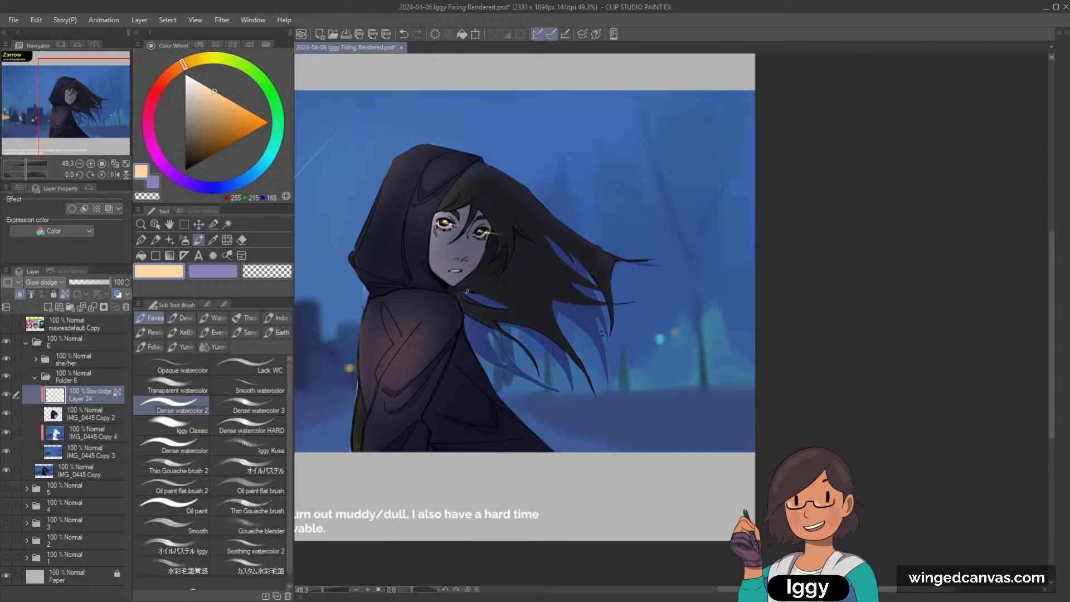
scroll(378, 356, down, 3)
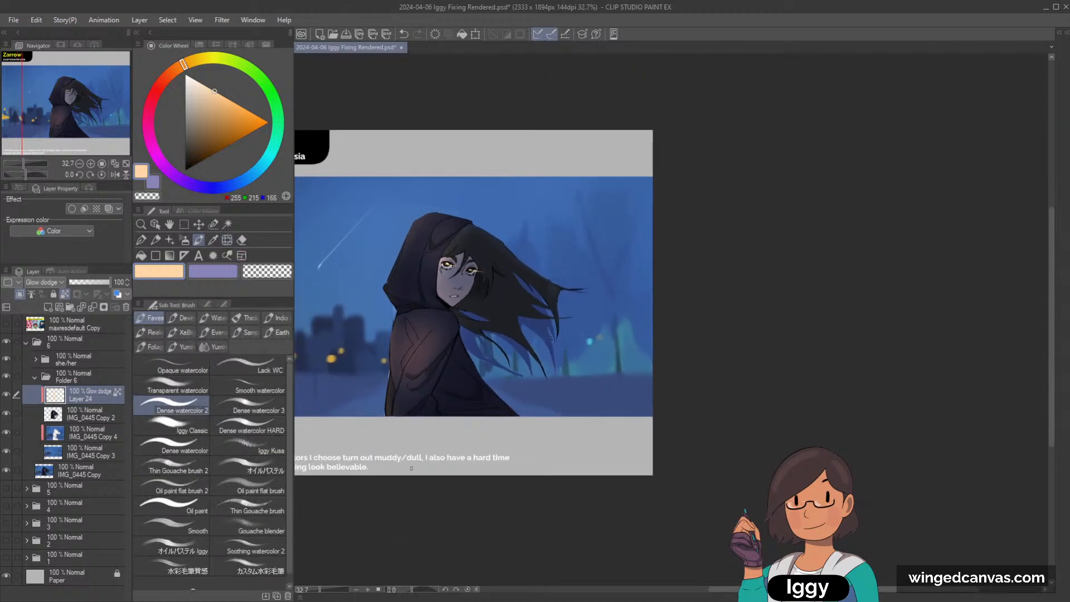
scroll(361, 403, up, 3)
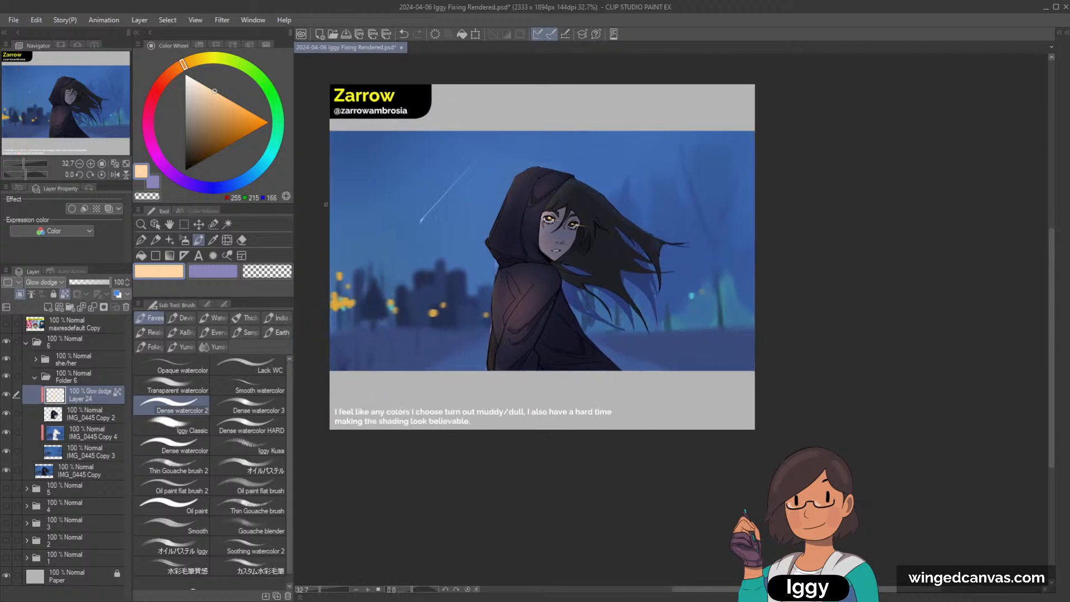
scroll(589, 284, down, 2)
scroll(589, 285, up, 2)
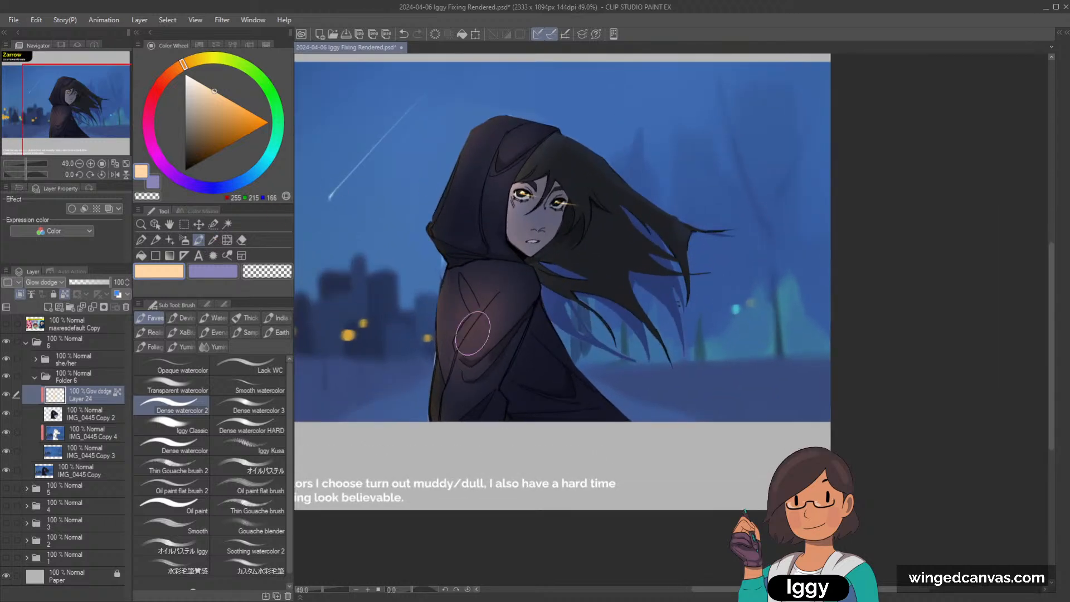
Unlock the glow layer's transparent pixels and airbrush soft peach light onto the shoulder and upper back of the hood.
click(185, 239)
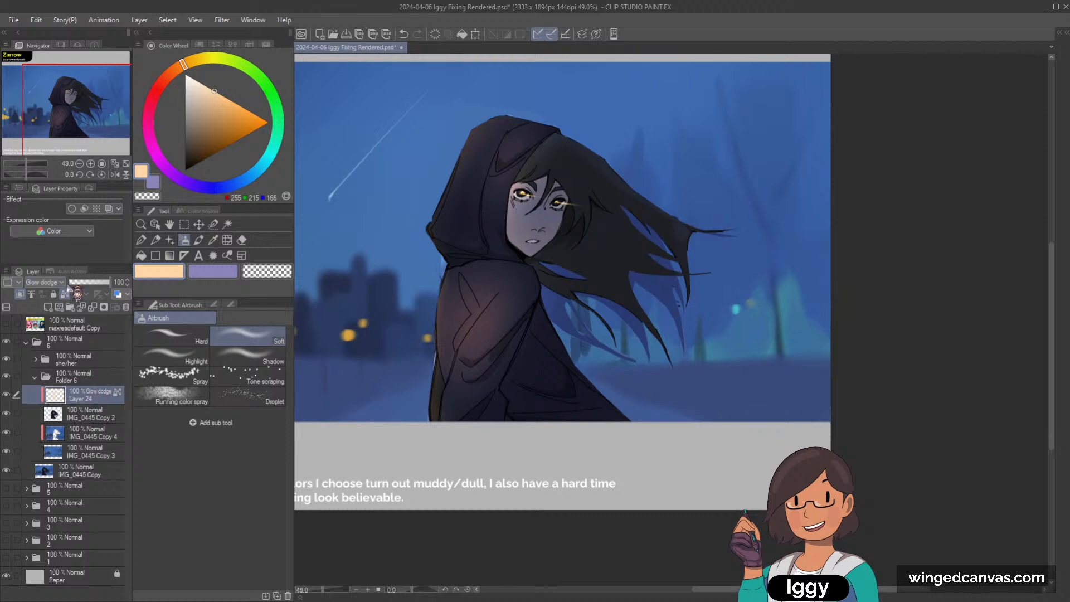
drag(535, 285, 470, 337)
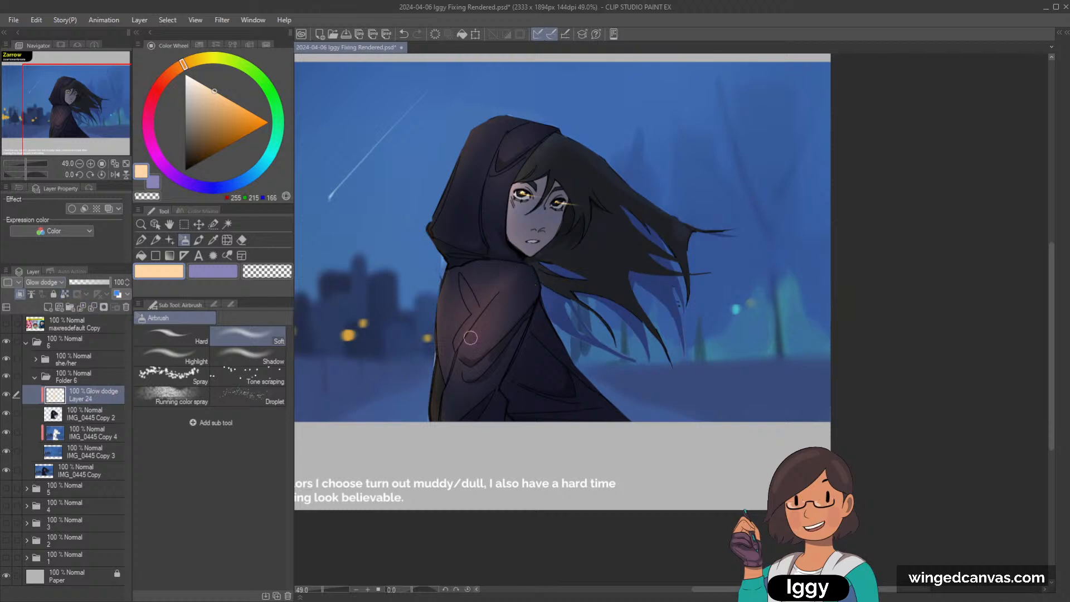
key(ctrl+z)
mouse_move(554, 271)
mouse_down()
mouse_move(484, 274)
mouse_move(526, 291)
mouse_move(539, 270)
mouse_up()
mouse_move(470, 128)
mouse_down()
mouse_move(433, 183)
mouse_move(482, 146)
mouse_move(450, 182)
mouse_move(484, 133)
mouse_move(443, 152)
mouse_move(469, 148)
mouse_move(446, 202)
mouse_move(499, 116)
mouse_up()
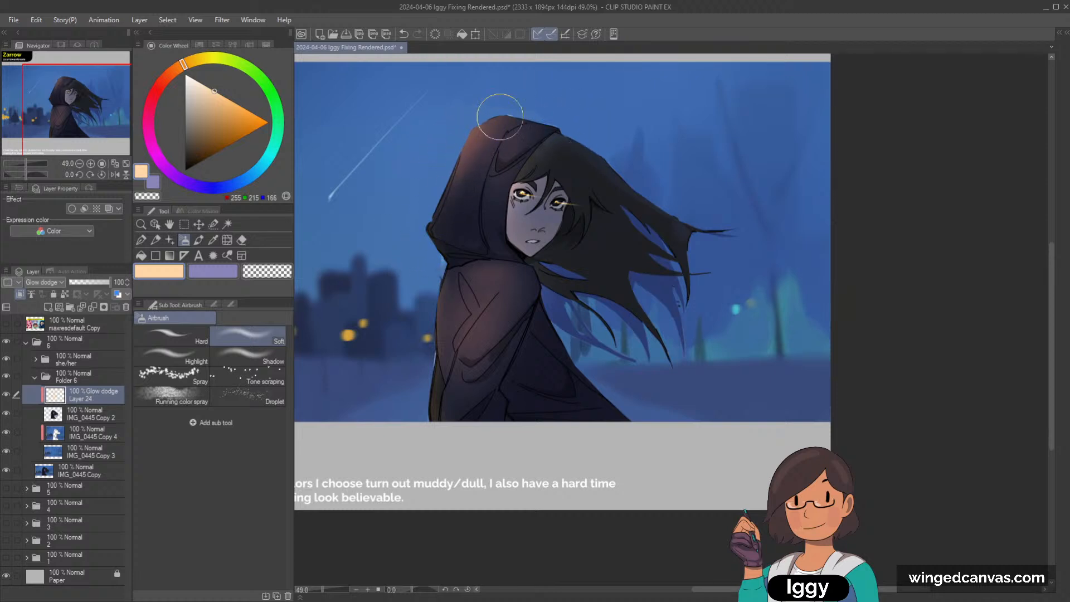
Tone down the warm glow on the hood by airbrushing with transparent color.
scroll(501, 109, down, 2)
scroll(485, 168, up, 2)
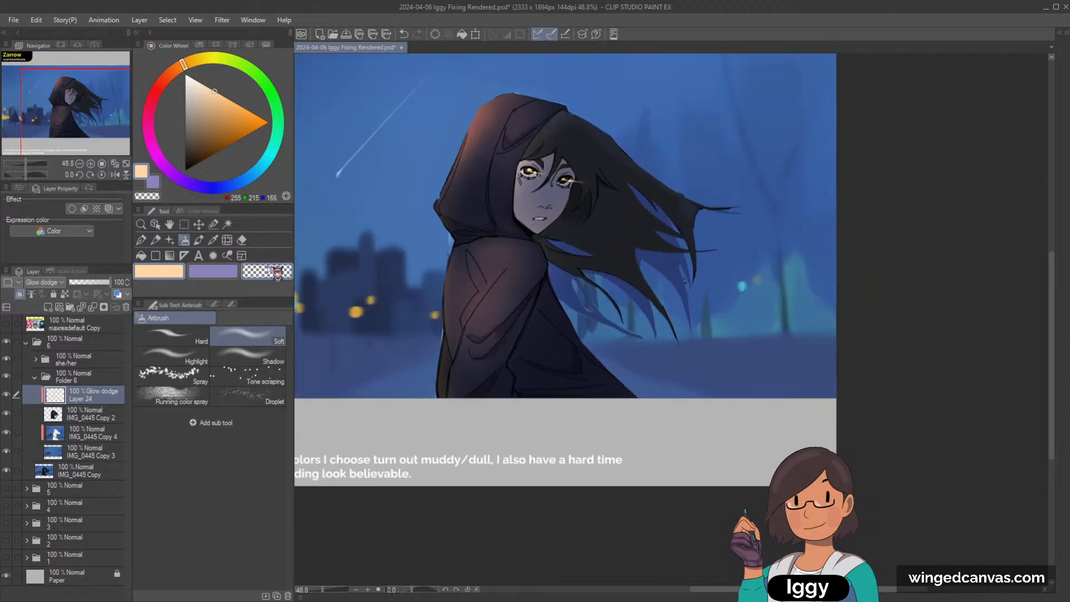
scroll(636, 86, down, 2)
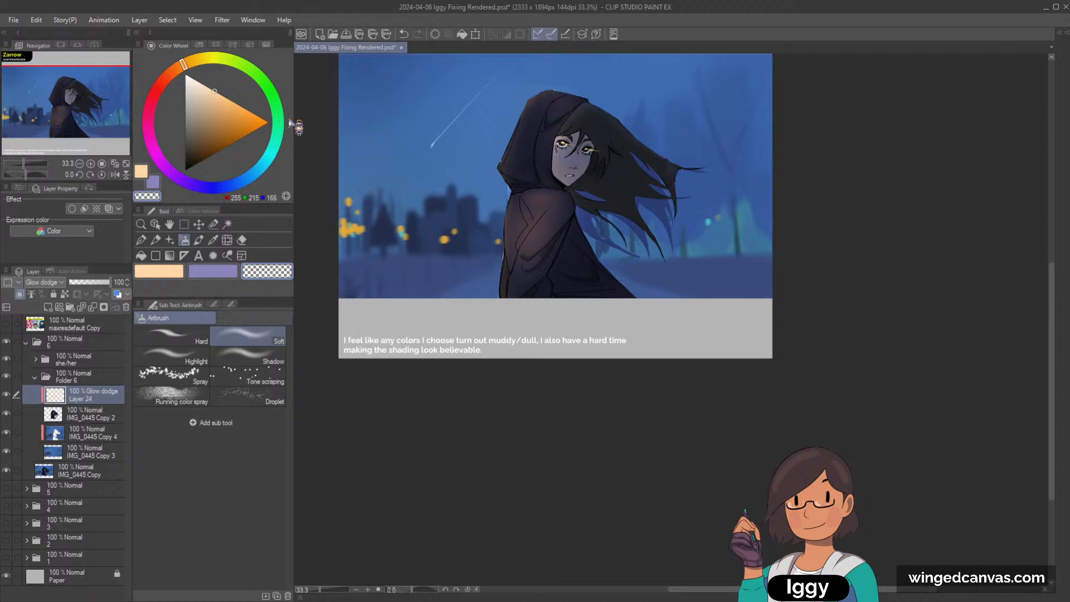
drag(79, 123, 116, 120)
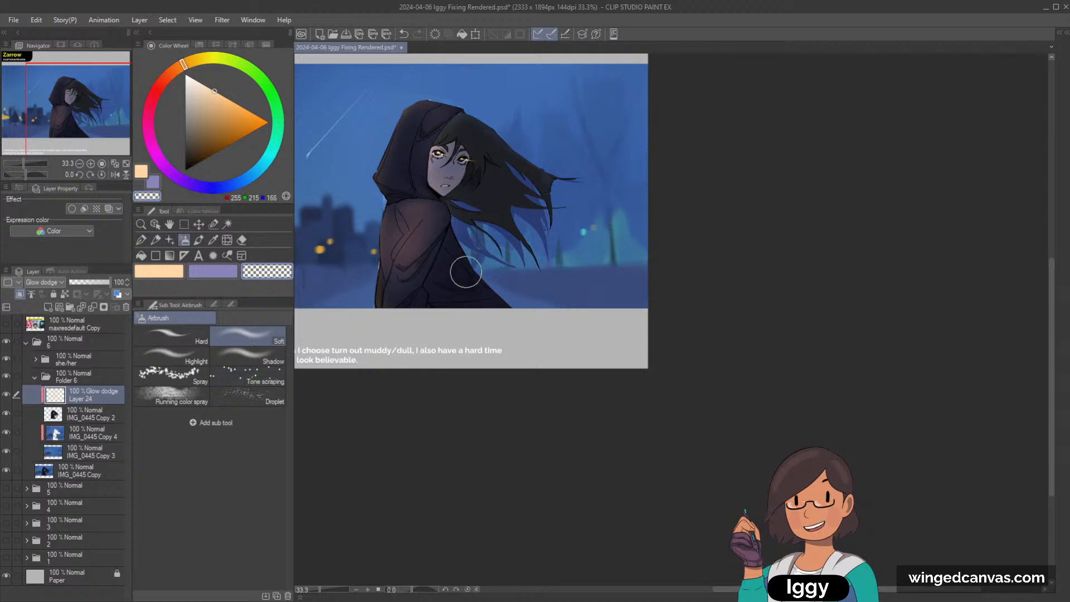
Try fading the cloak's warm glow with a much larger transparent airbrush.
key(])
key(])
key(])
key(])
key(])
key(])
key(])
key(])
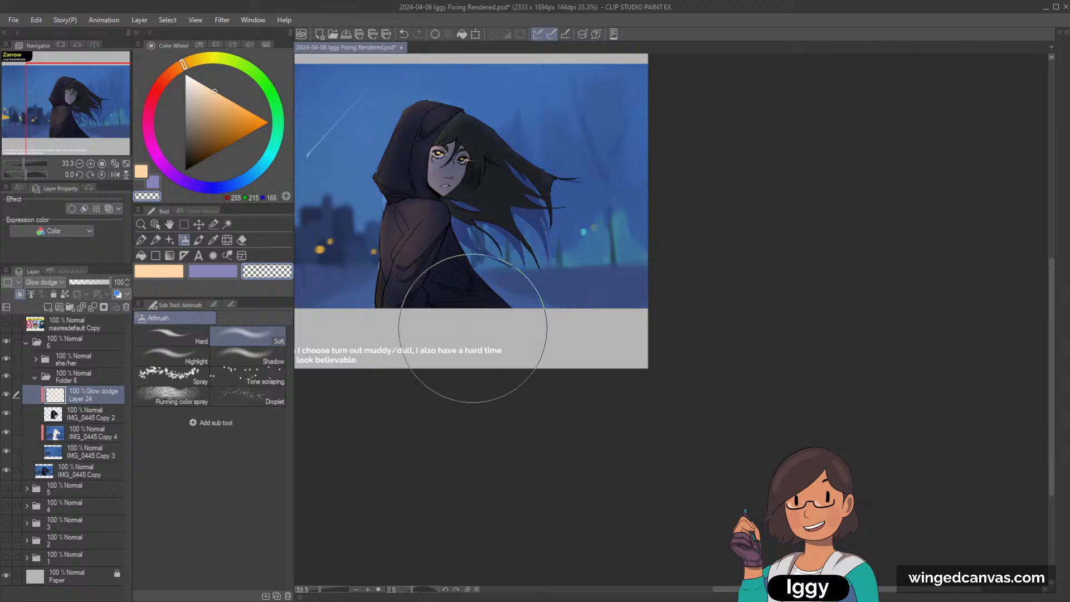
key(ctrl+z)
Airbrush a soft peach glow, RGB 255, 215, 166, across the lower folds and trailing edge of the cloak.
click(161, 273)
key([)
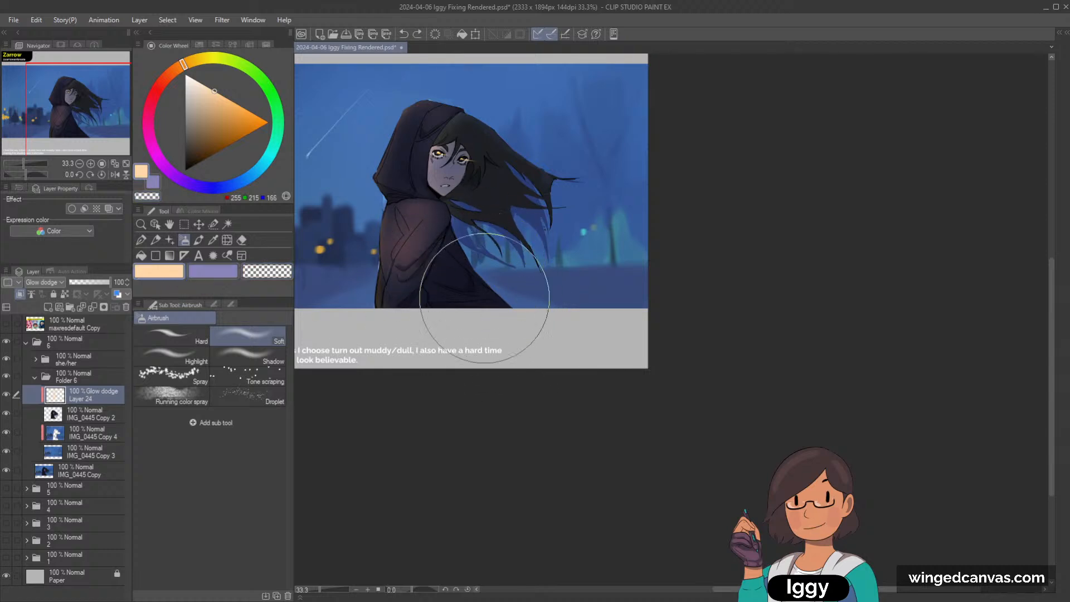
drag(487, 299, 519, 363)
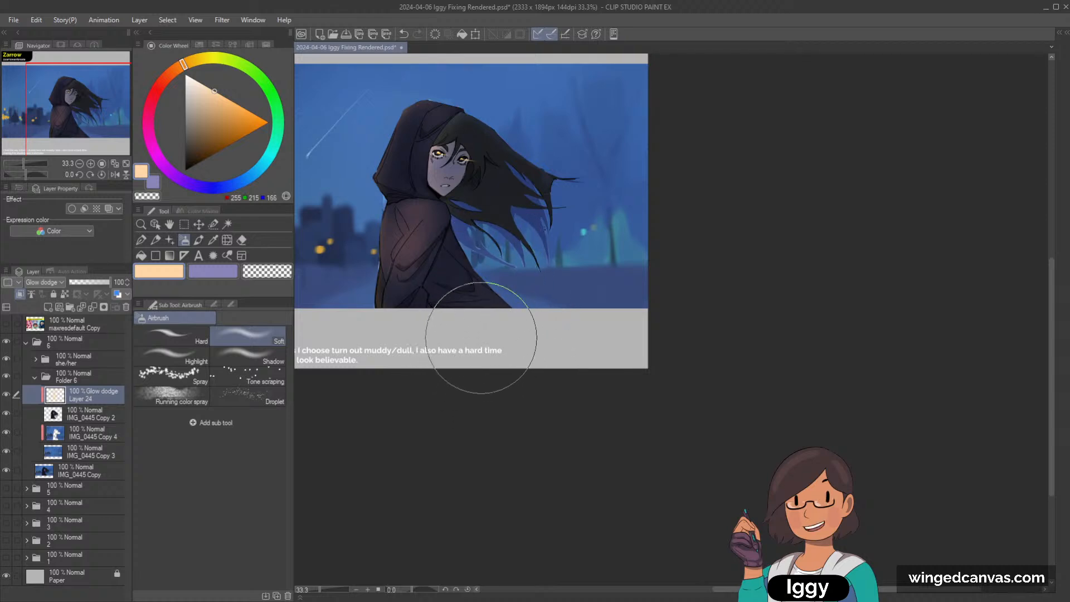
scroll(495, 236, up, 1)
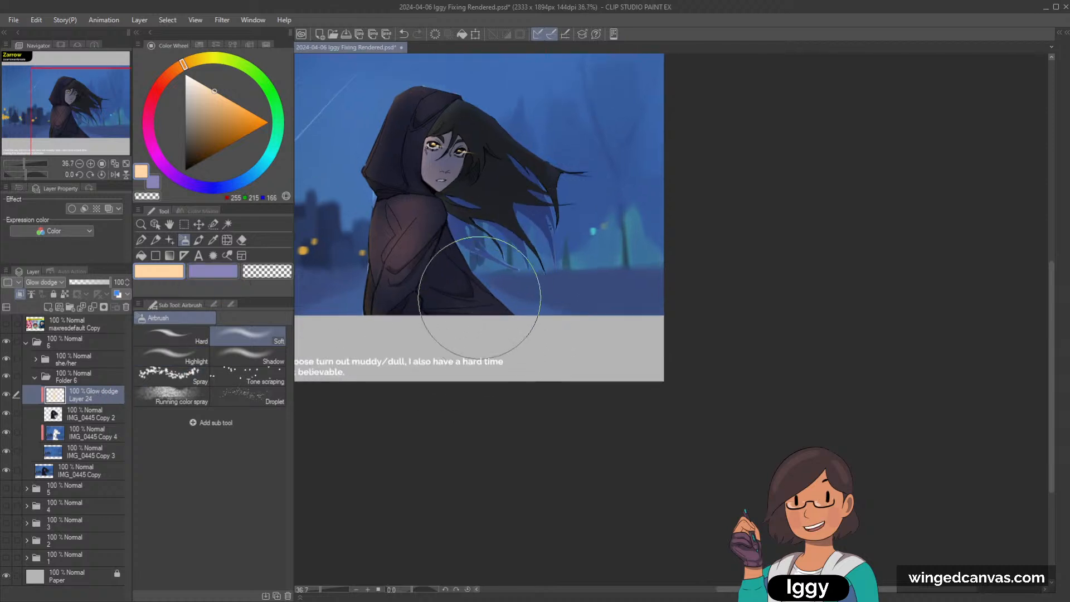
mouse_move(470, 292)
mouse_down()
mouse_move(444, 376)
mouse_move(498, 308)
mouse_move(525, 323)
mouse_move(506, 297)
mouse_move(508, 240)
mouse_move(508, 286)
mouse_move(493, 196)
mouse_up()
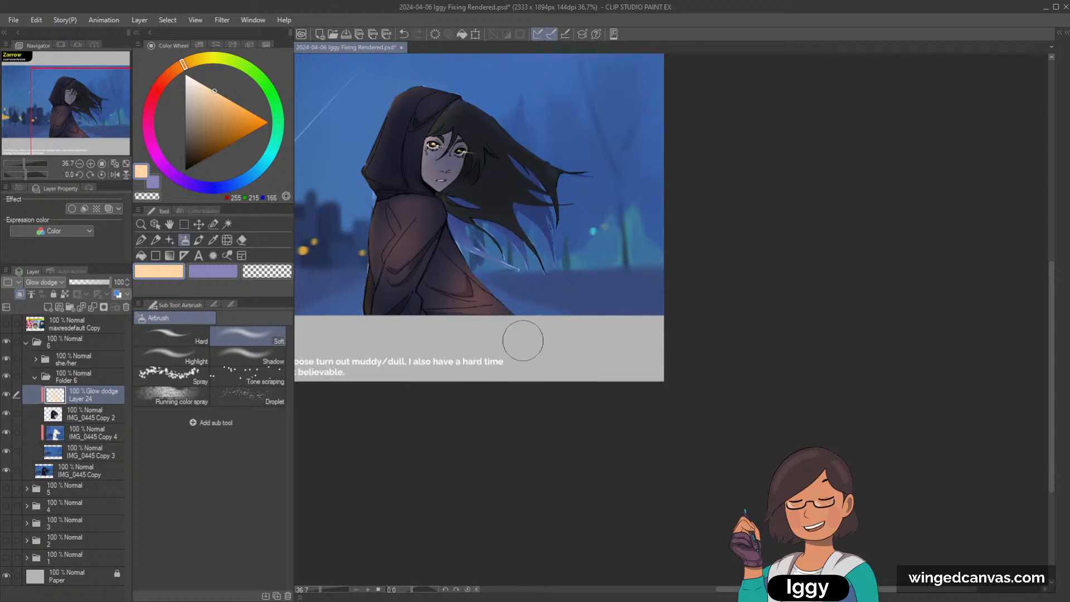
Enlarge the airbrush and spread the peach glow over the hood and back of the cloak.
key(bracketright)
key(bracketright)
key(bracketright)
key(bracketright)
mouse_move(400, 104)
mouse_down()
mouse_move(490, 73)
mouse_move(461, 68)
mouse_move(361, 116)
mouse_move(460, 70)
mouse_up()
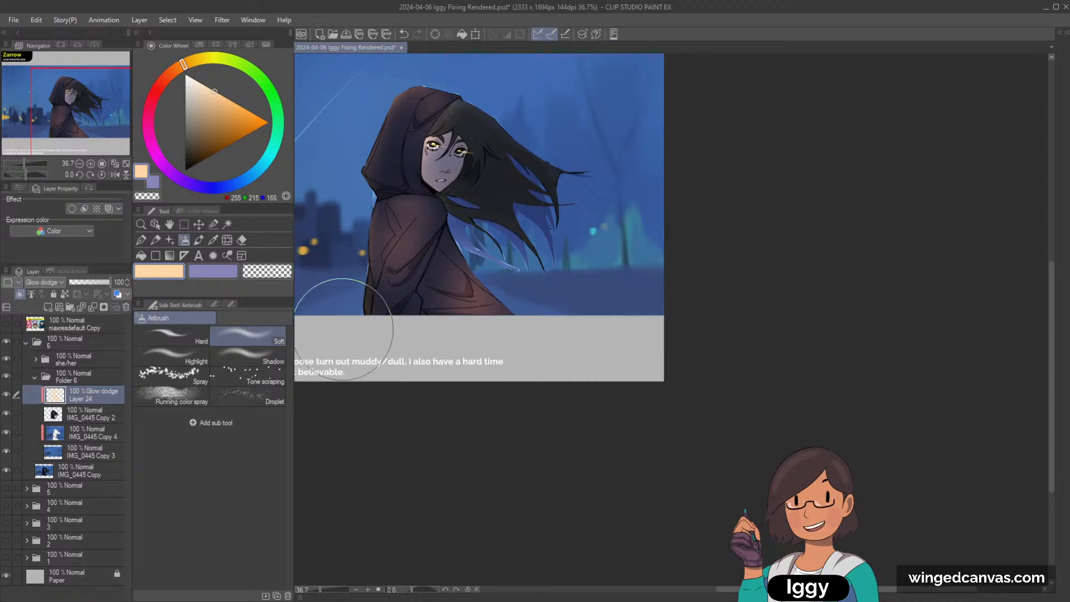
Tone down the peach glow on the cloak's lower folds by airbrushing with transparent color.
key(c)
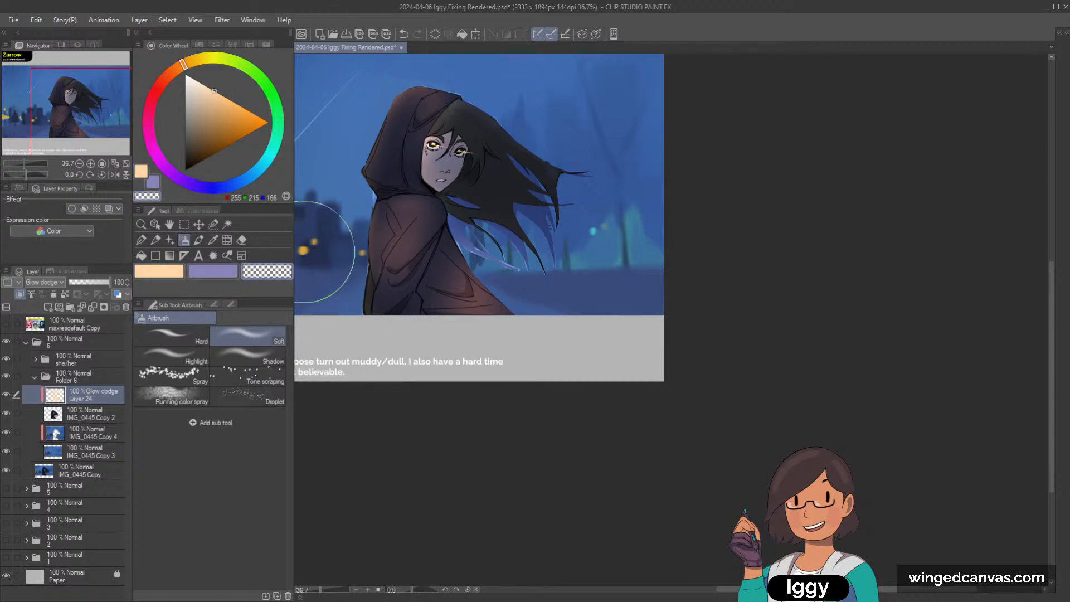
drag(462, 310, 465, 280)
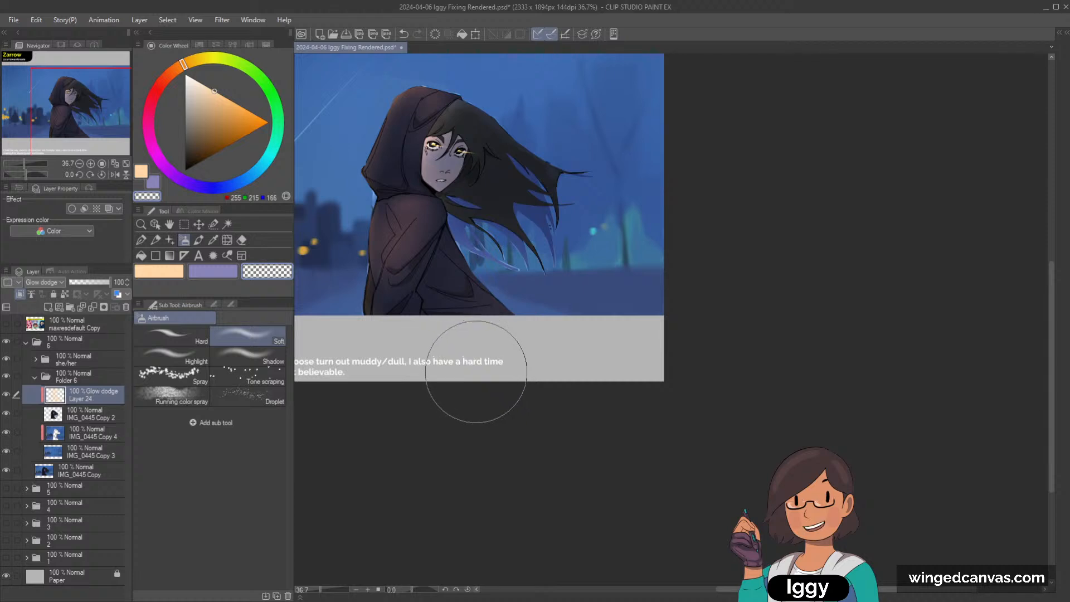
scroll(474, 345, up, 2)
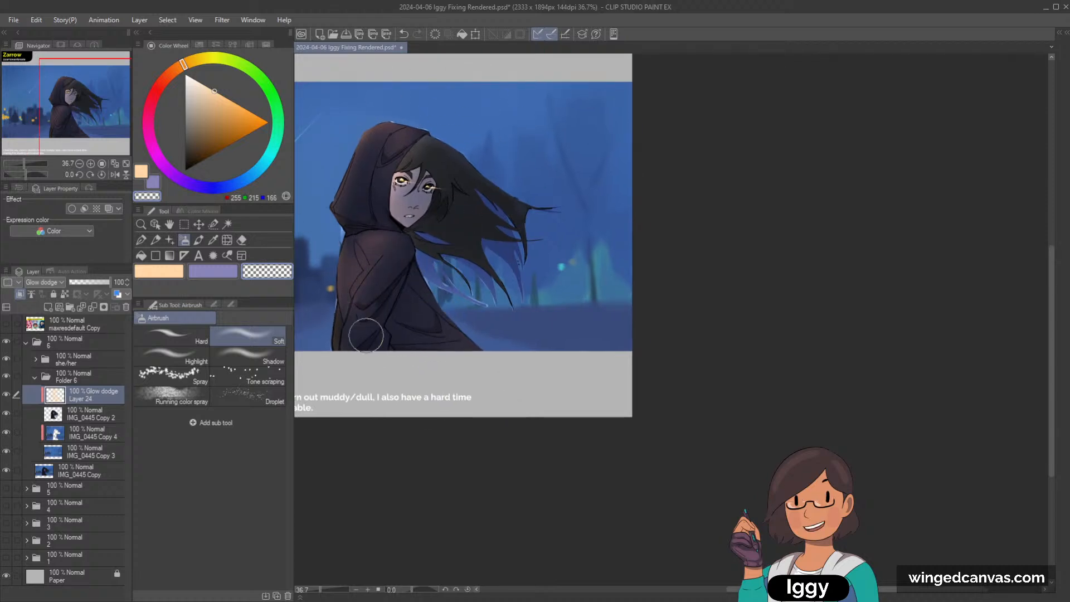
drag(354, 358, 378, 282)
scroll(346, 398, down, 3)
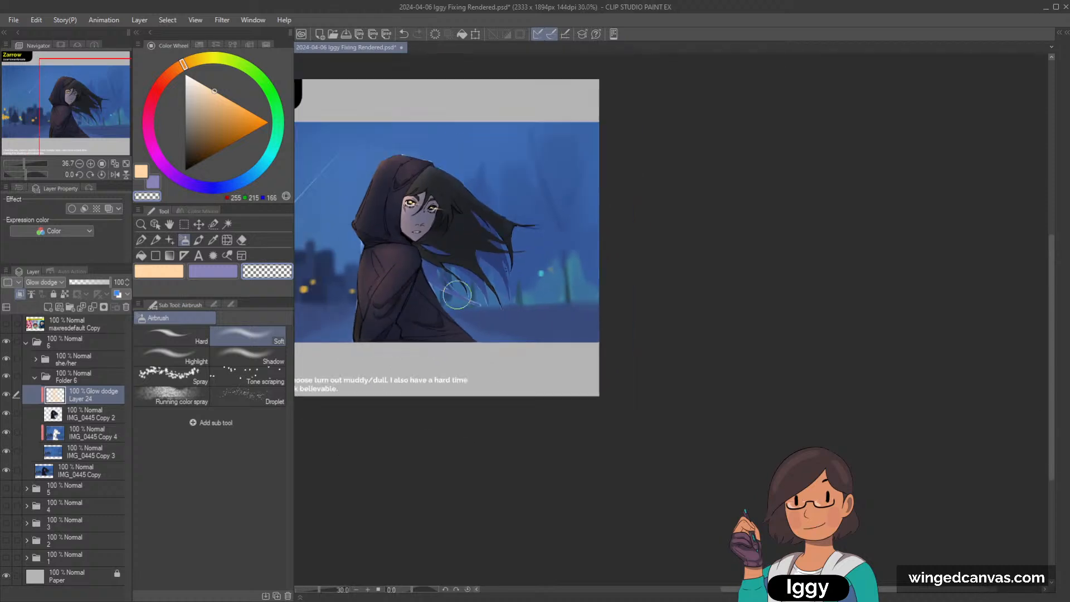
scroll(374, 208, up, 3)
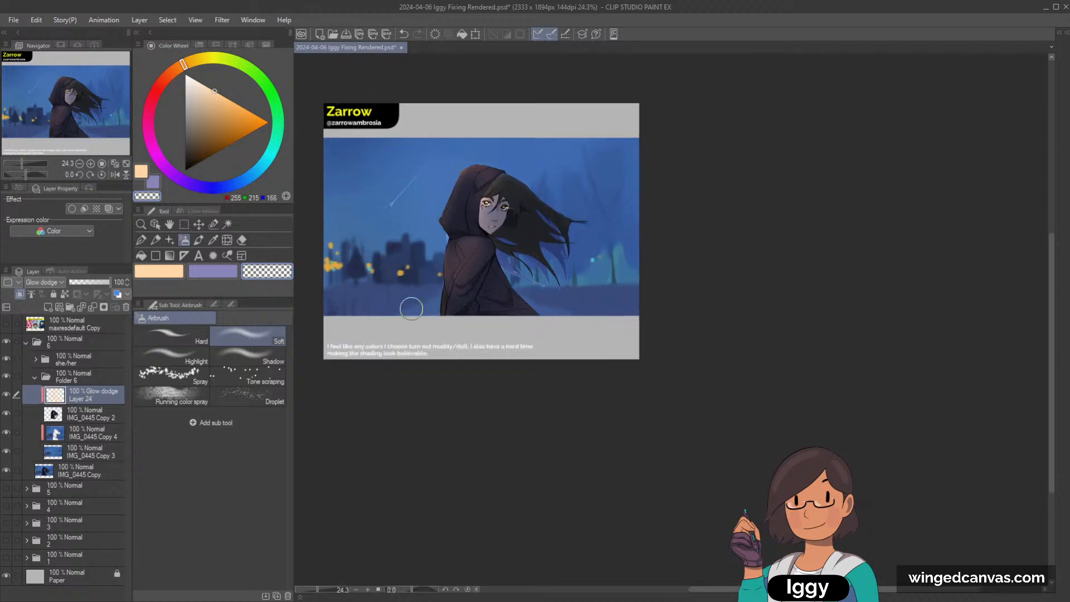
Check the IMG_0445 Copy 4 background layer by toggling its visibility and add a new clipped layer above it.
click(109, 436)
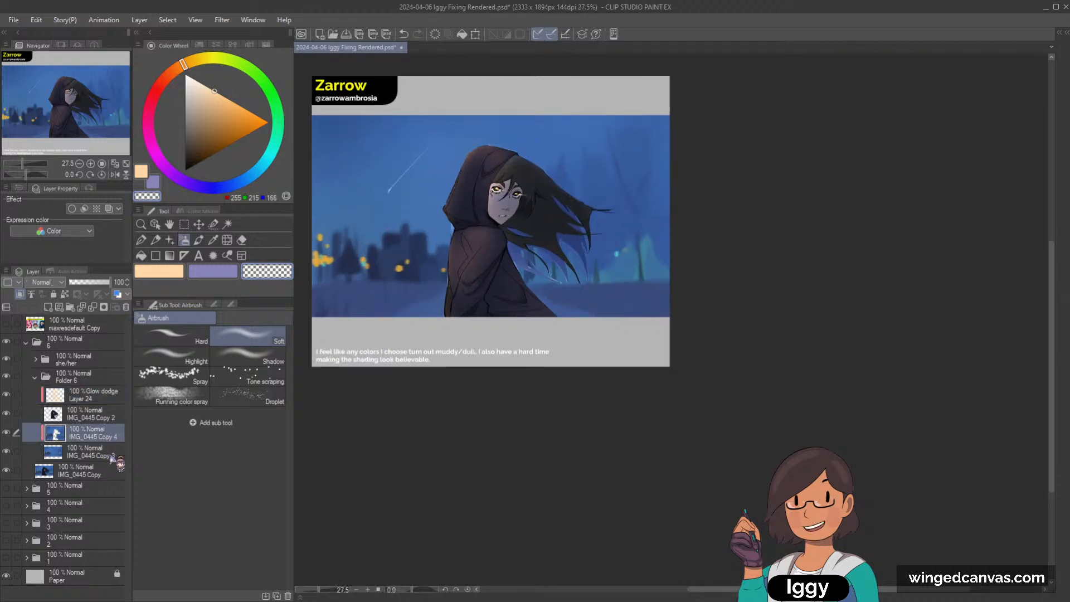
click(111, 451)
click(103, 434)
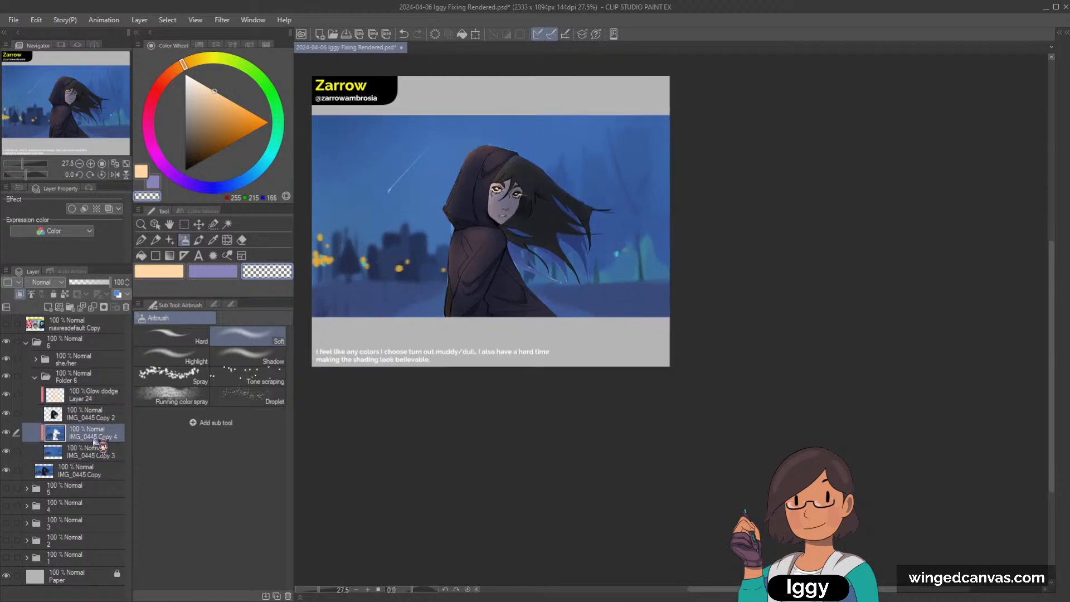
click(7, 433)
click(6, 433)
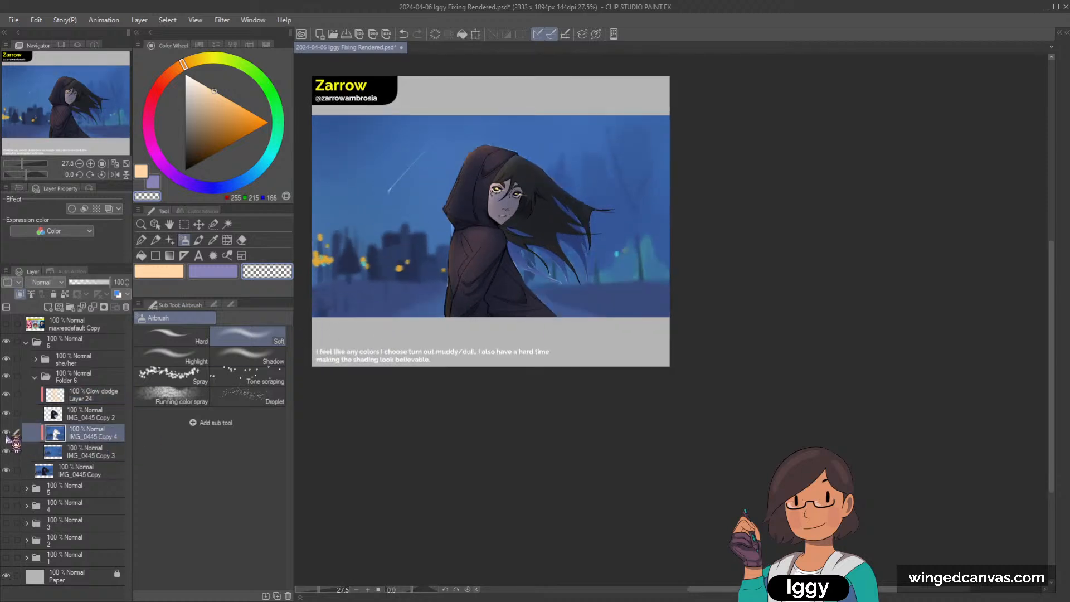
click(49, 306)
click(21, 295)
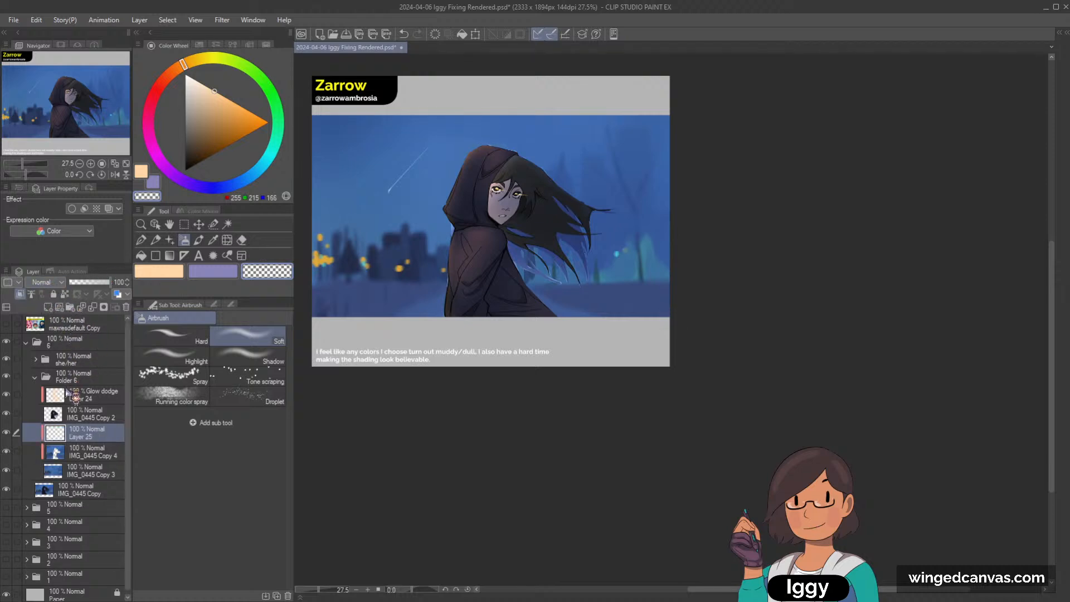
Set the new background layer to Glow dodge and airbrush peach, RGB 255, 215, 166, over the yellow city lights.
click(159, 271)
mouse_move(316, 269)
mouse_down()
mouse_move(352, 250)
mouse_move(301, 269)
mouse_move(336, 263)
mouse_move(313, 262)
mouse_move(356, 220)
mouse_move(310, 269)
mouse_move(353, 238)
mouse_move(327, 268)
mouse_move(313, 262)
mouse_move(309, 242)
mouse_move(344, 243)
mouse_move(360, 266)
mouse_up()
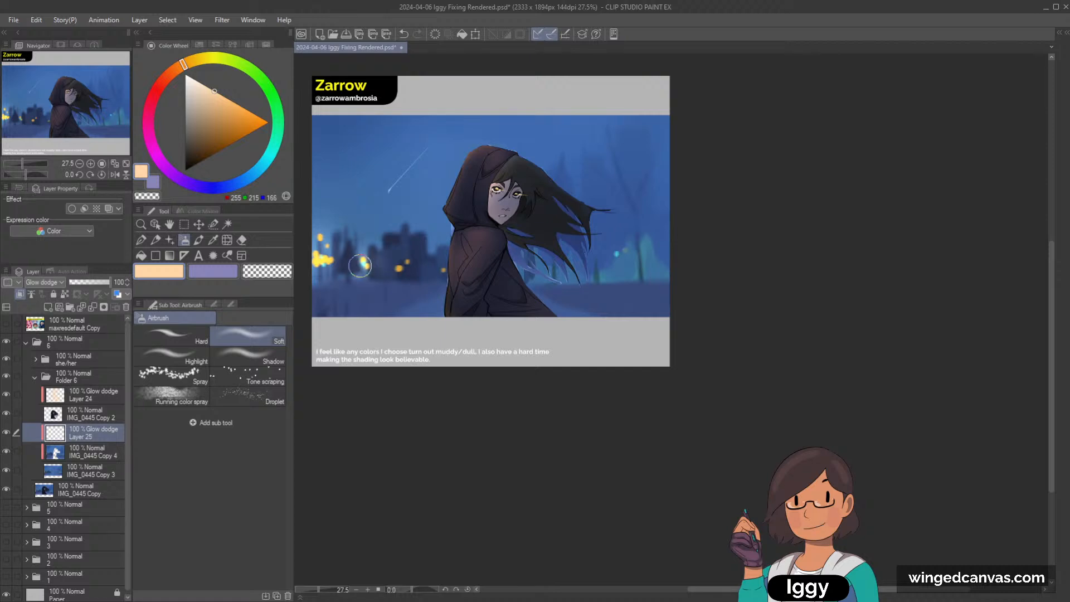
drag(441, 267, 445, 270)
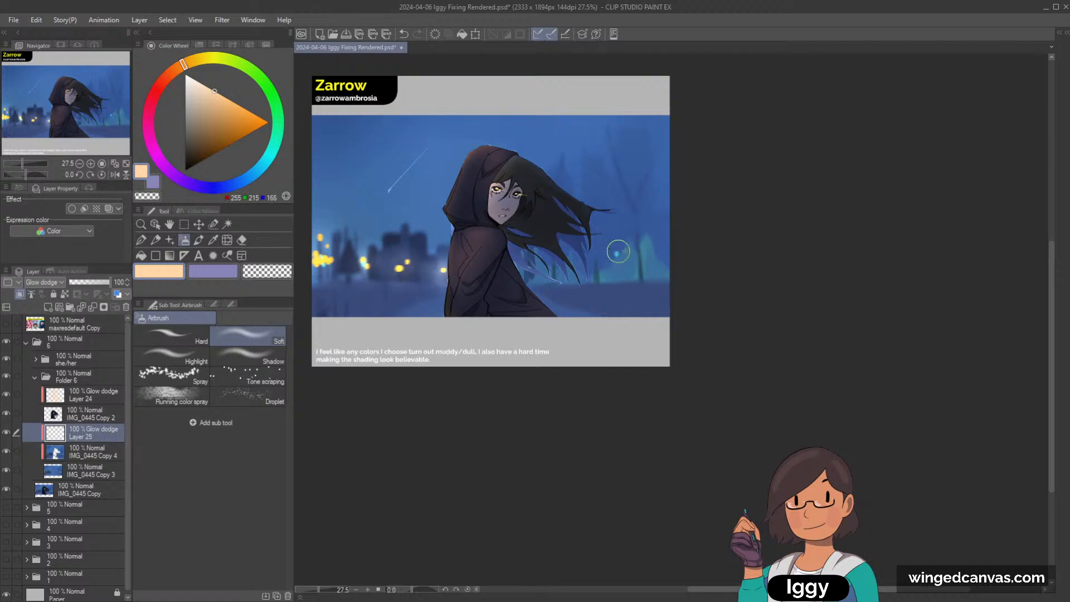
Airbrush a light blue glow, RGB 166, 199, 255, on the distant light behind the hair, undoing the excess stroke.
click(243, 173)
drag(611, 253, 613, 255)
key(ctrl+z)
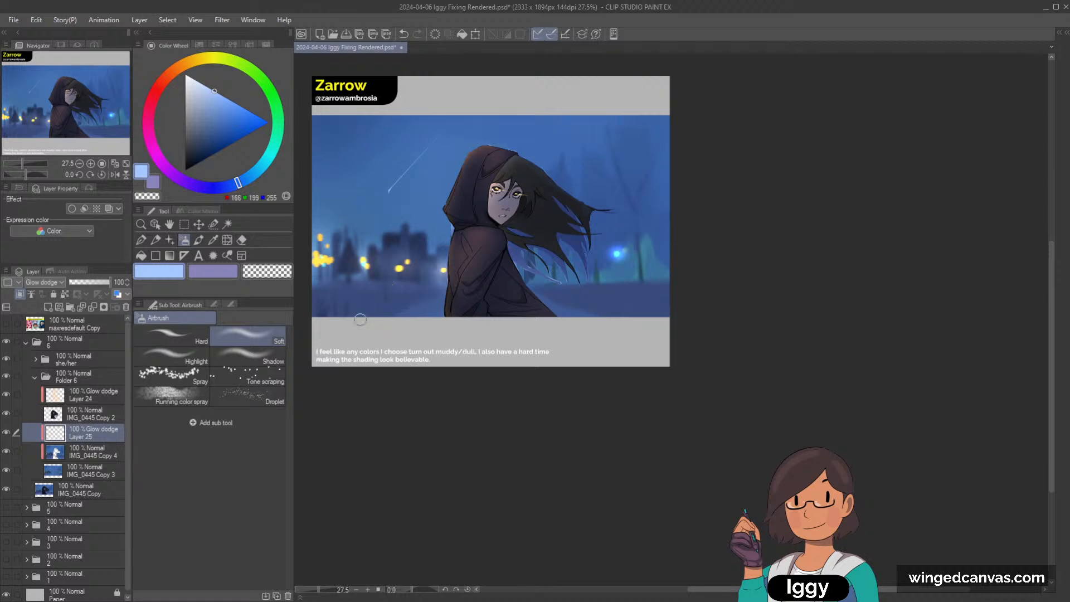
key(c)
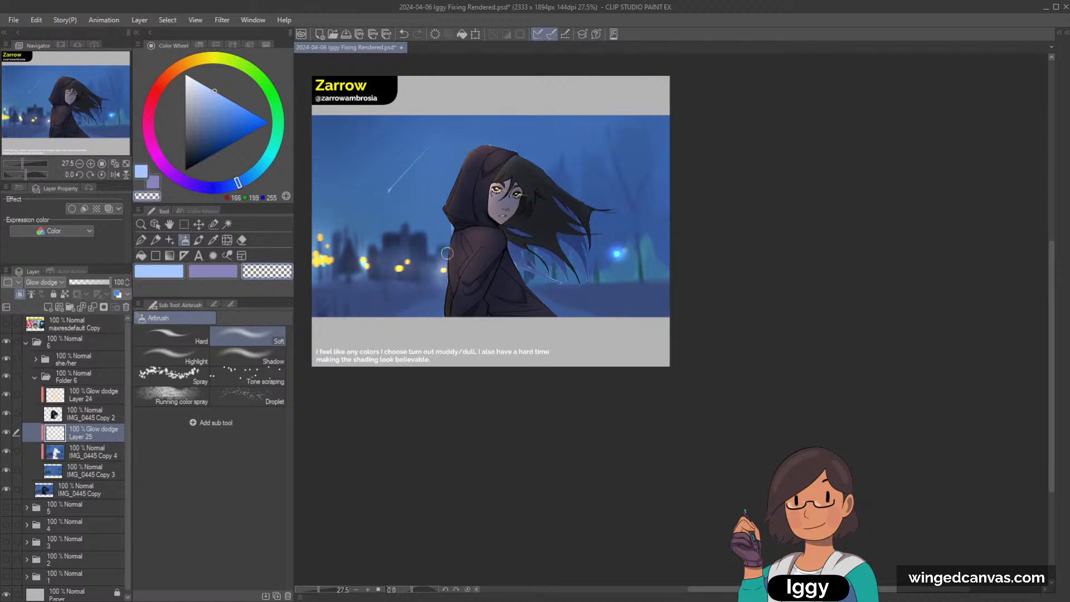
Add a clipped Multiply layer above the background's Glow dodge layer and return to the light blue drawing color.
click(48, 307)
scroll(44, 282, down, 2)
click(173, 276)
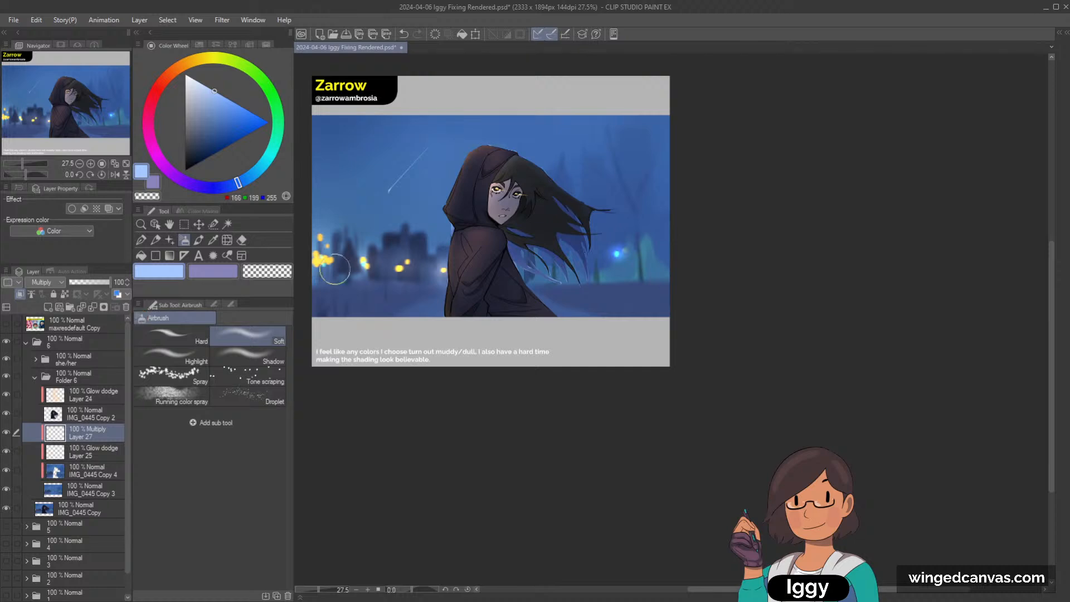
drag(79, 106, 73, 105)
key(bracketright)
key(bracketright)
key(bracketright)
key(bracketright)
key(bracketright)
key(bracketright)
key(bracketright)
key(ctrl+z)
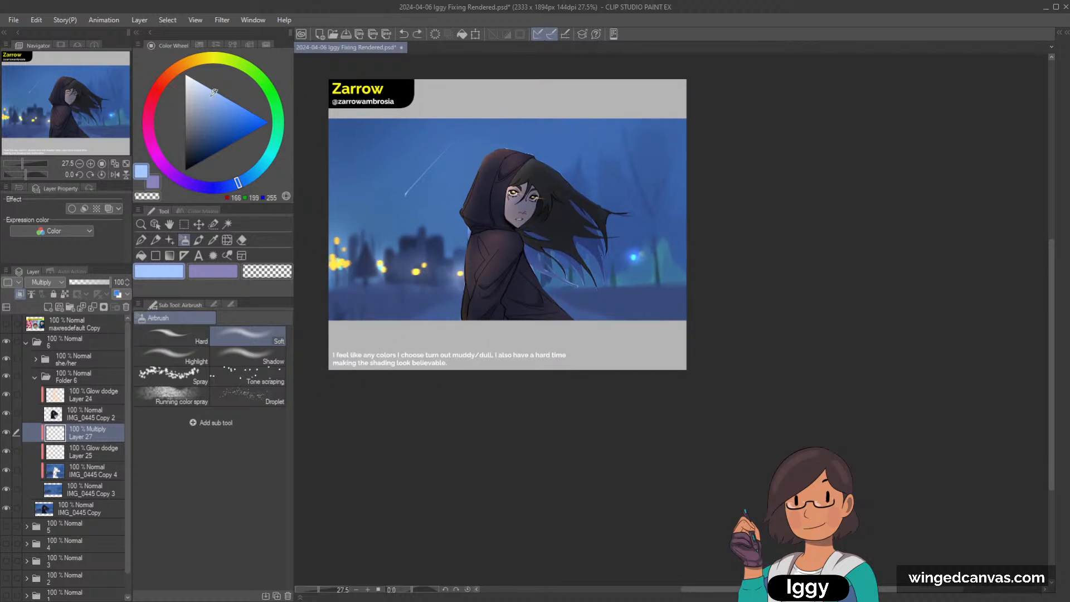
Airbrush muted blue, RGB 136, 159, 199, over the ground, distant buildings and trees, and compare the Multiply layer on and off.
drag(213, 92, 206, 107)
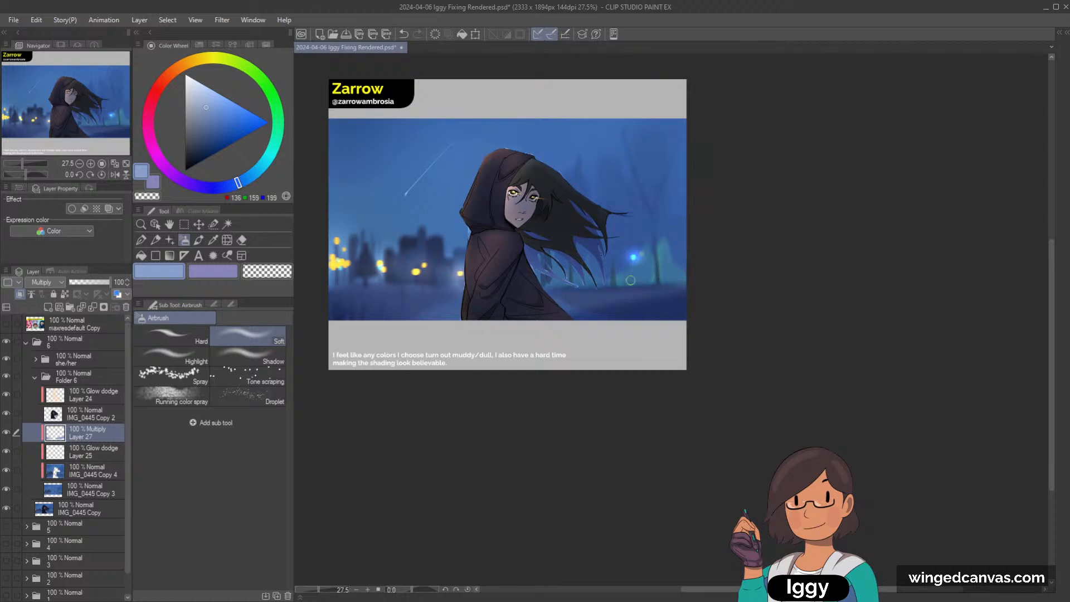
key(ctrl+z)
mouse_move(344, 289)
mouse_down()
mouse_move(467, 292)
mouse_move(373, 302)
mouse_move(361, 298)
mouse_move(417, 296)
mouse_move(357, 287)
mouse_up()
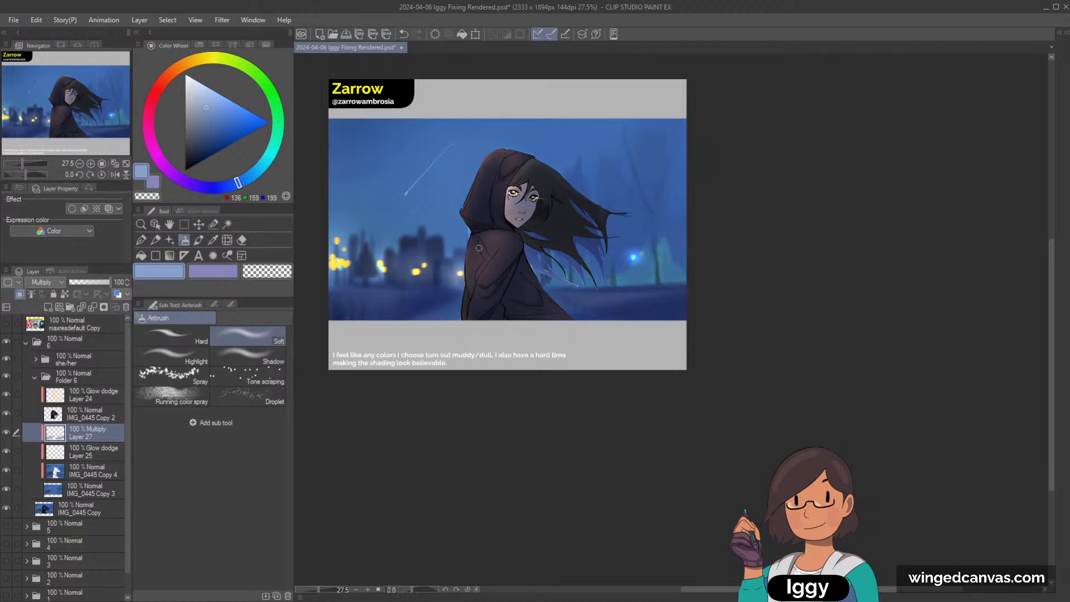
drag(441, 267, 482, 249)
mouse_move(608, 233)
mouse_down()
mouse_move(653, 197)
mouse_move(612, 258)
mouse_move(660, 218)
mouse_move(650, 225)
mouse_move(649, 213)
mouse_move(677, 198)
mouse_move(688, 233)
mouse_move(672, 213)
mouse_move(690, 239)
mouse_up()
drag(422, 256, 415, 274)
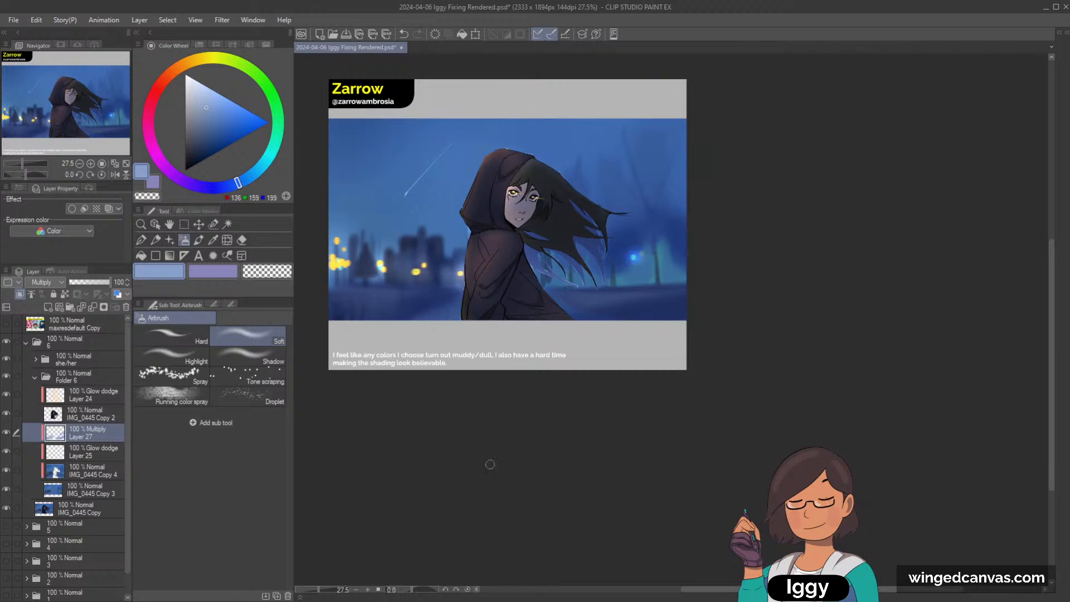
scroll(490, 464, down, 2)
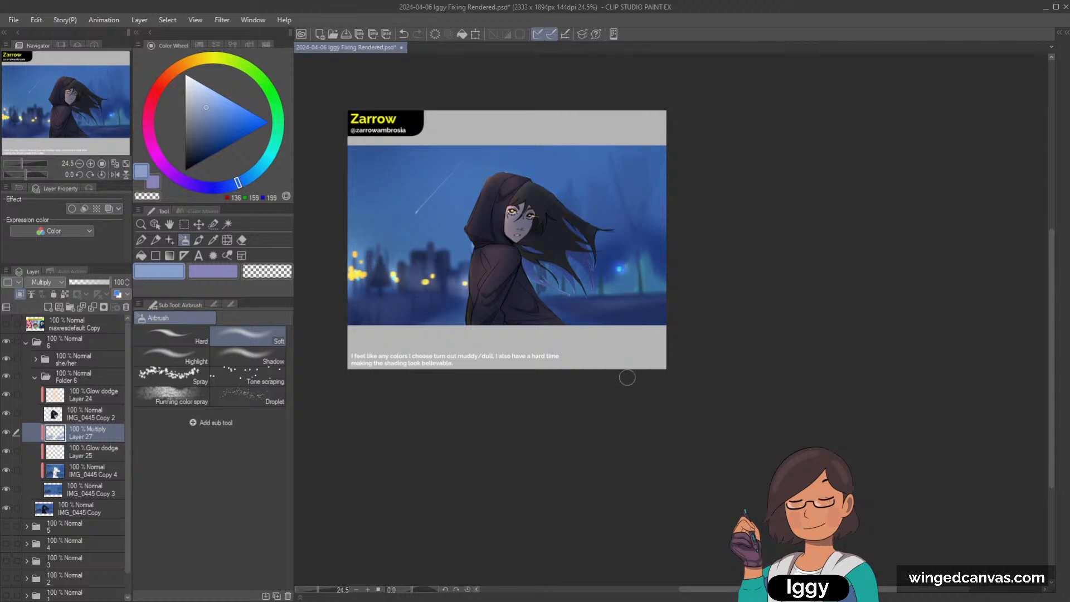
click(7, 434)
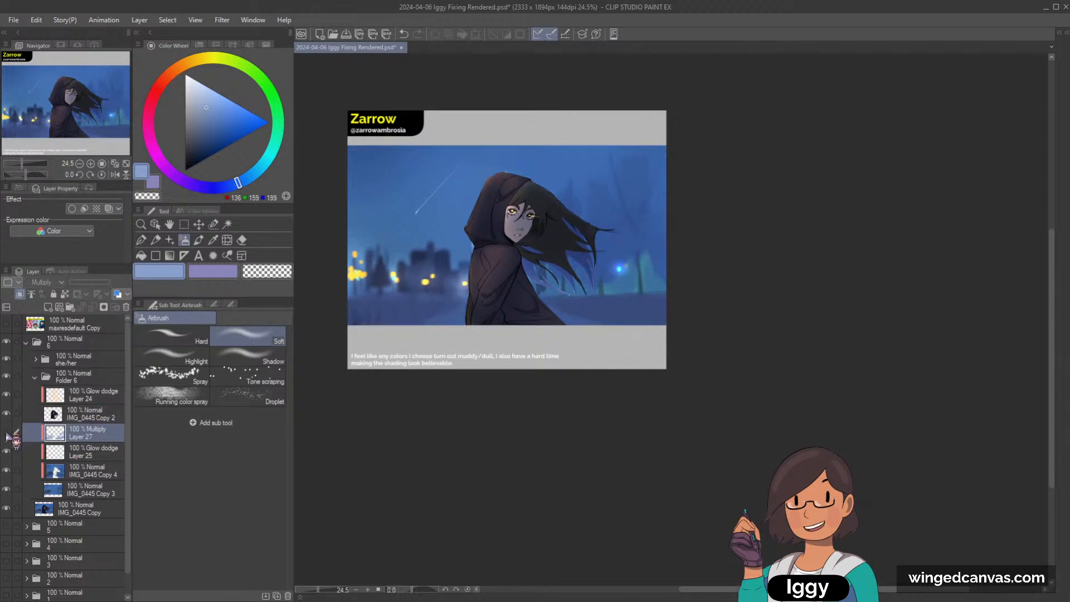
click(7, 434)
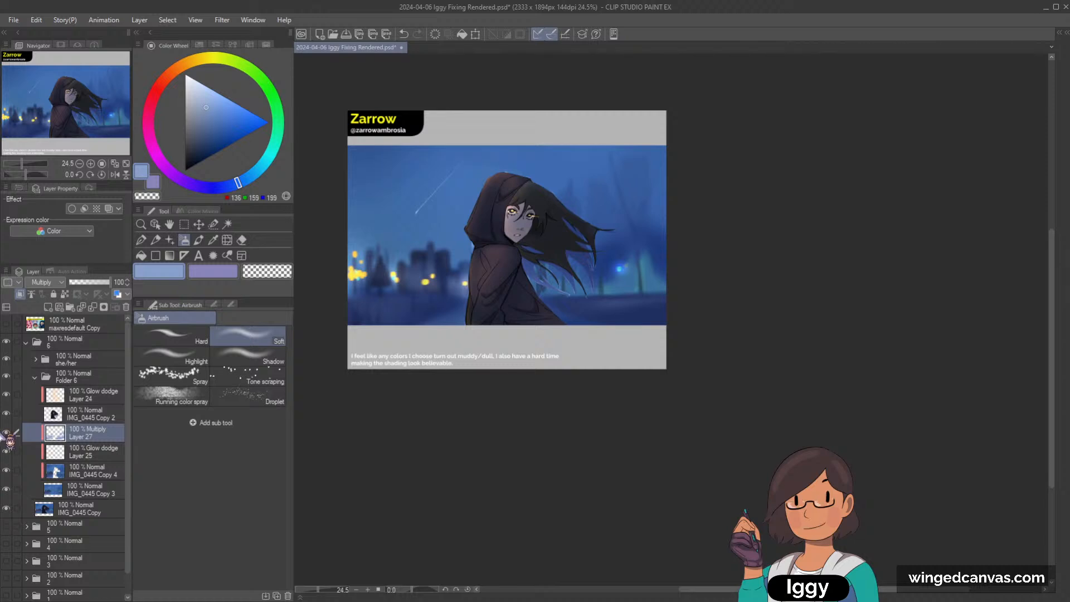
Airbrush broad strokes of blue, RGB 123, 173, 255, across the upper sky on the Multiply layer with a larger brush.
click(155, 224)
click(380, 206)
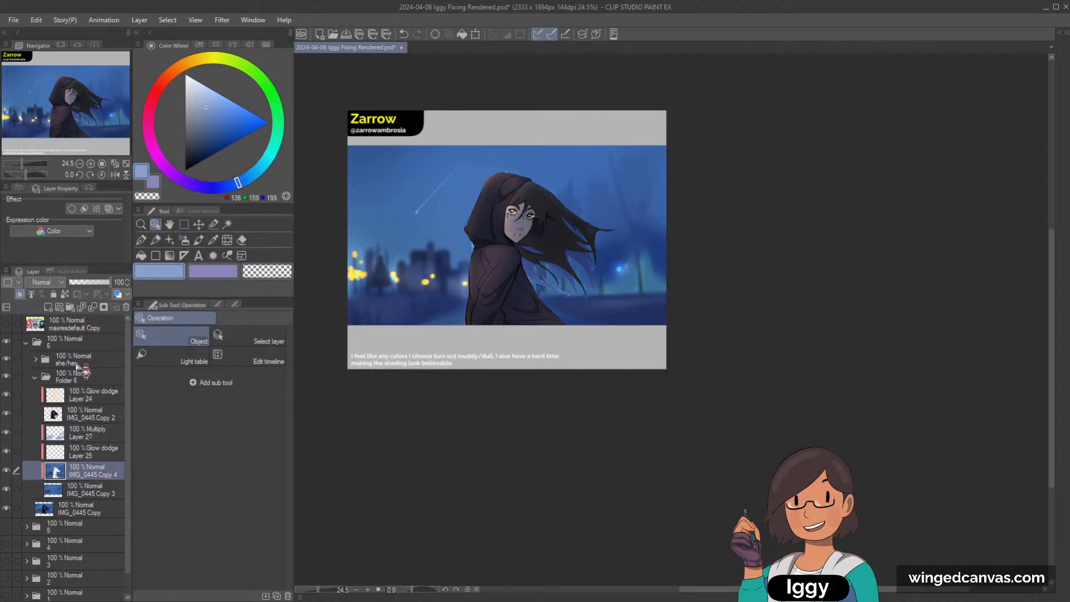
click(108, 452)
click(114, 433)
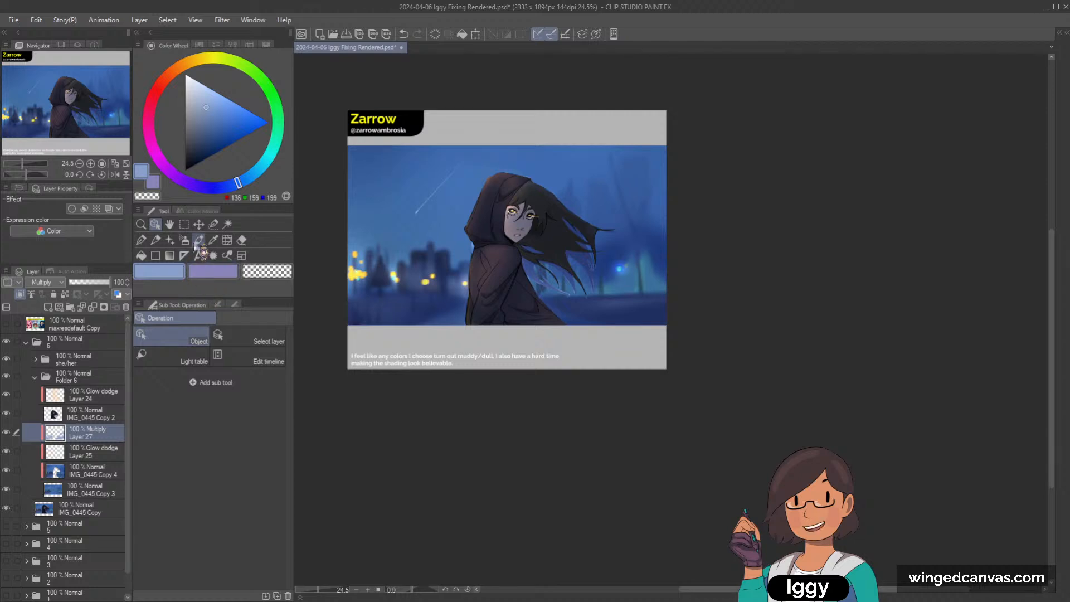
click(184, 240)
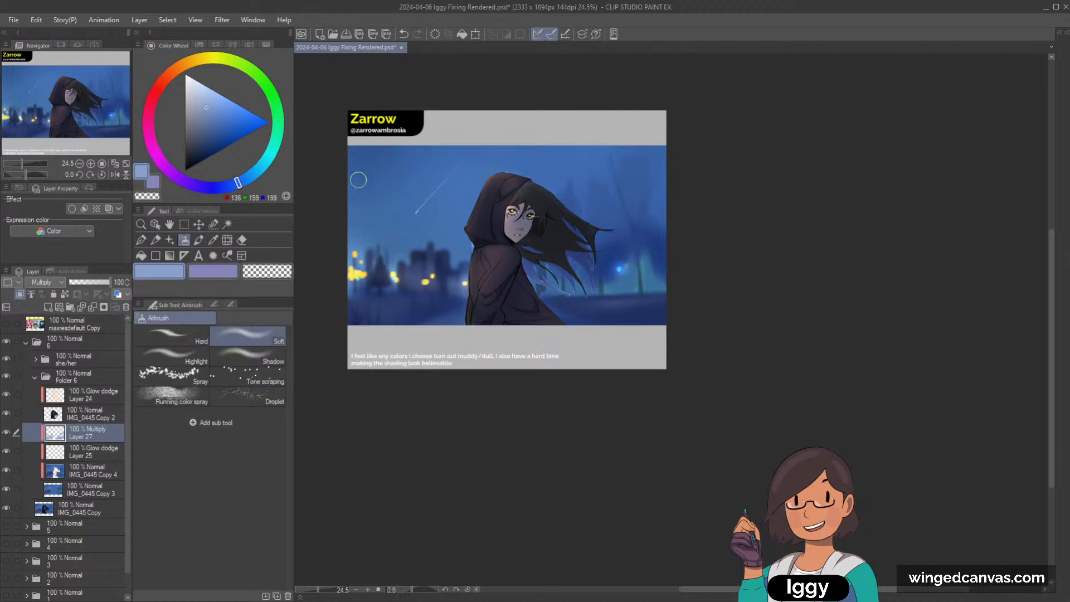
key(c)
click(228, 98)
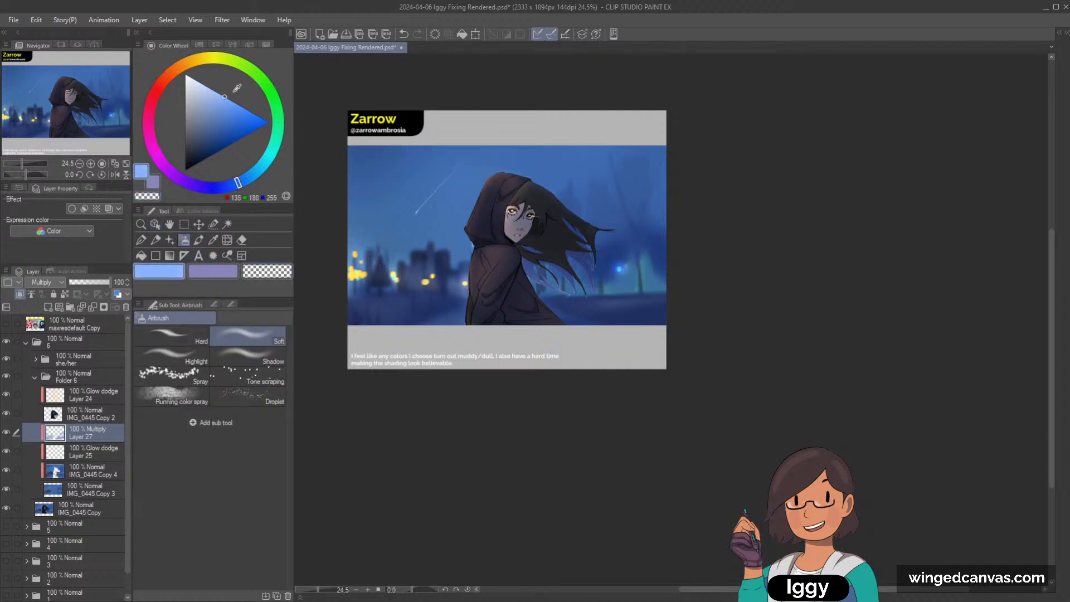
key(ctrl+z)
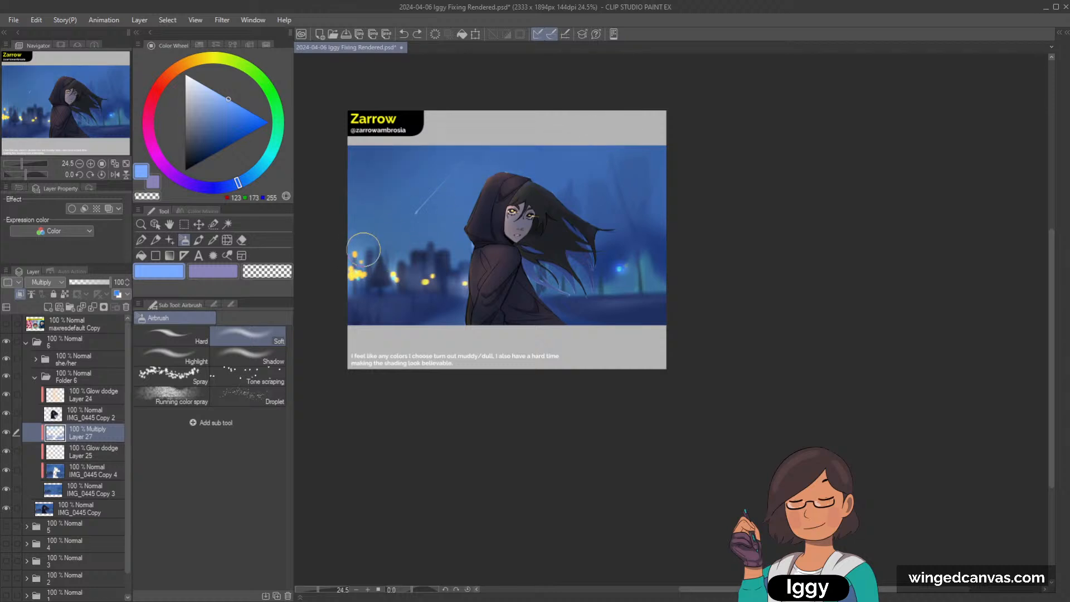
drag(343, 156, 596, 124)
mouse_move(346, 182)
mouse_down()
mouse_move(509, 126)
mouse_move(560, 125)
mouse_up()
drag(365, 210, 574, 168)
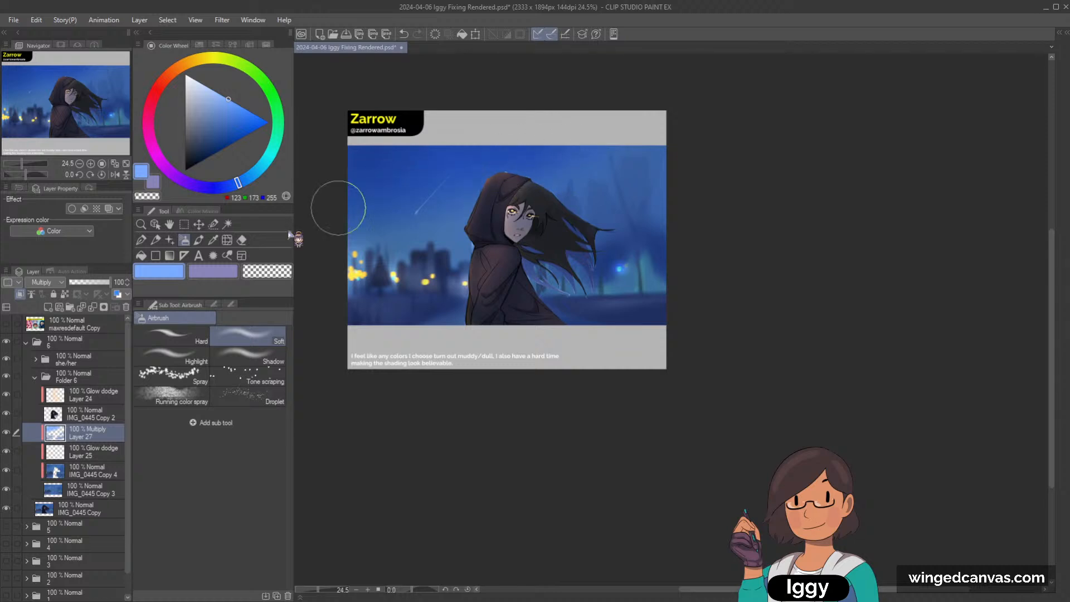
Switch the airbrush to transparent color for softening the Multiply shading in the sky.
click(288, 272)
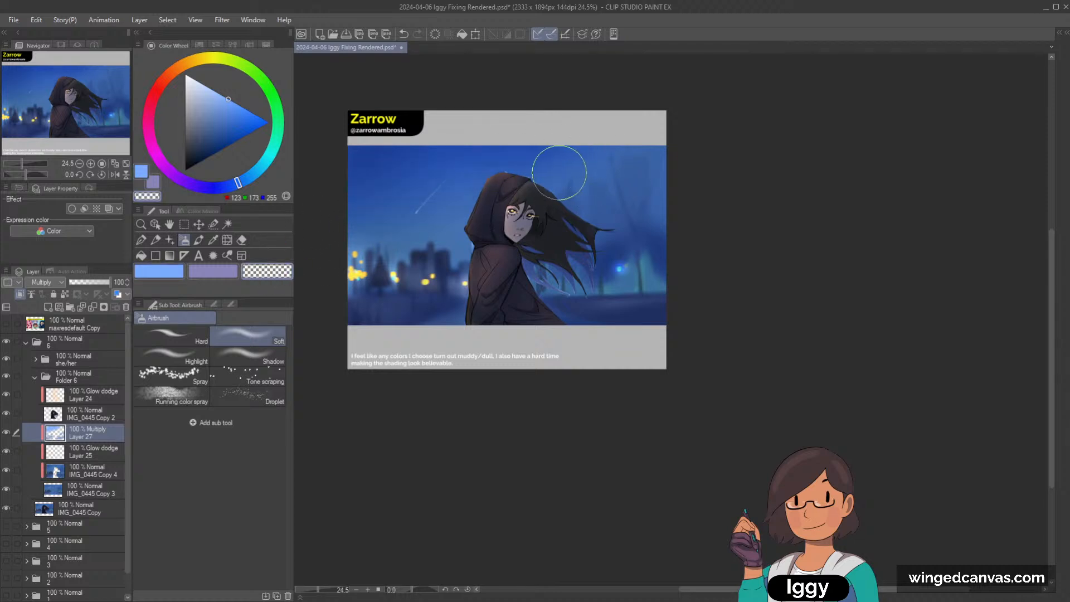
scroll(722, 151, down, 1)
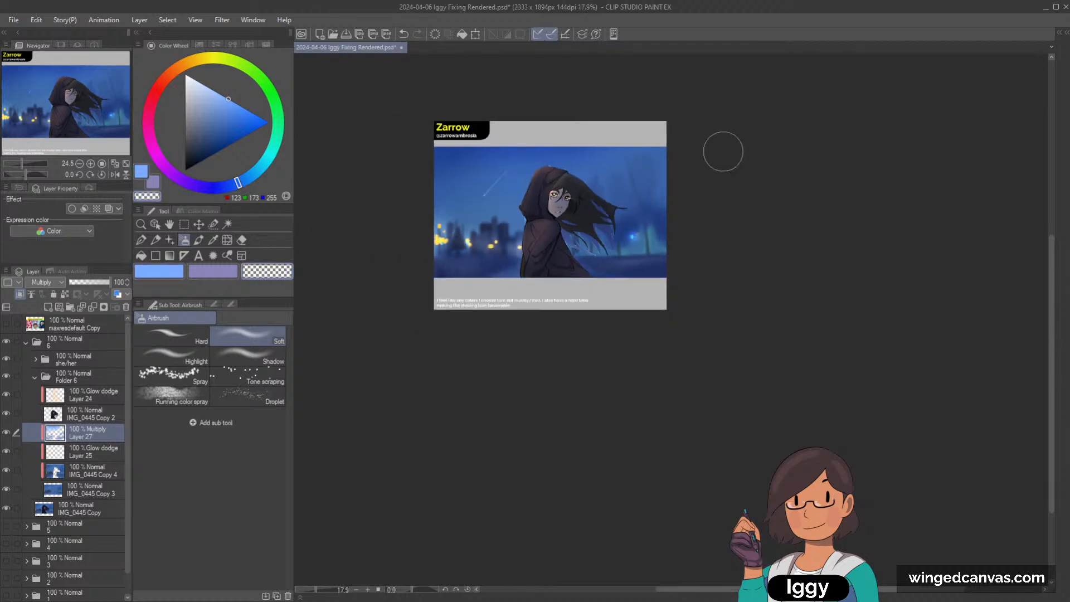
scroll(704, 163, up, 2)
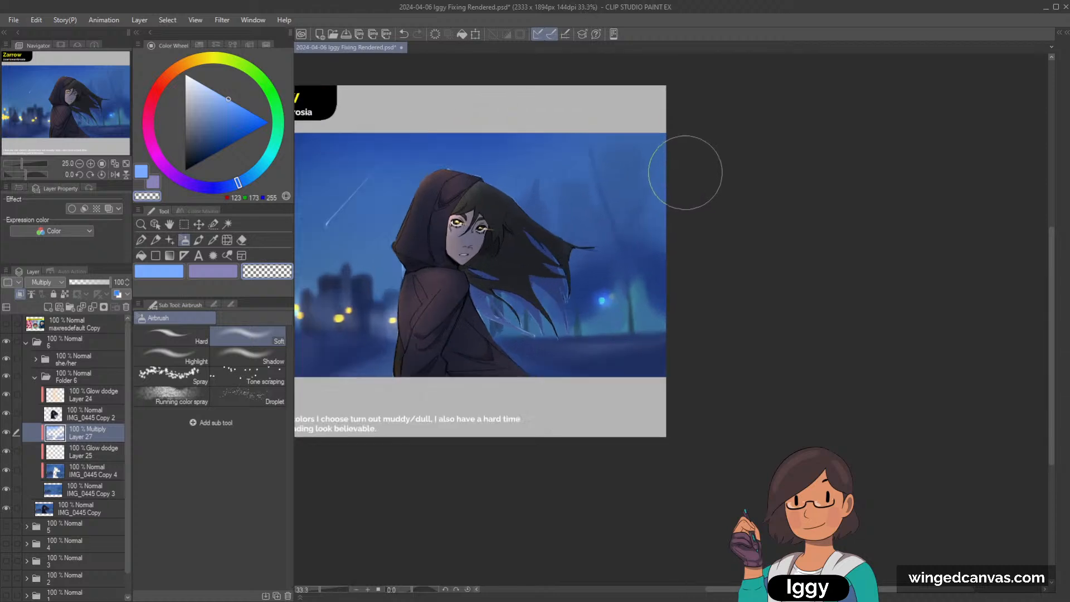
scroll(680, 175, down, 1)
scroll(671, 178, up, 1)
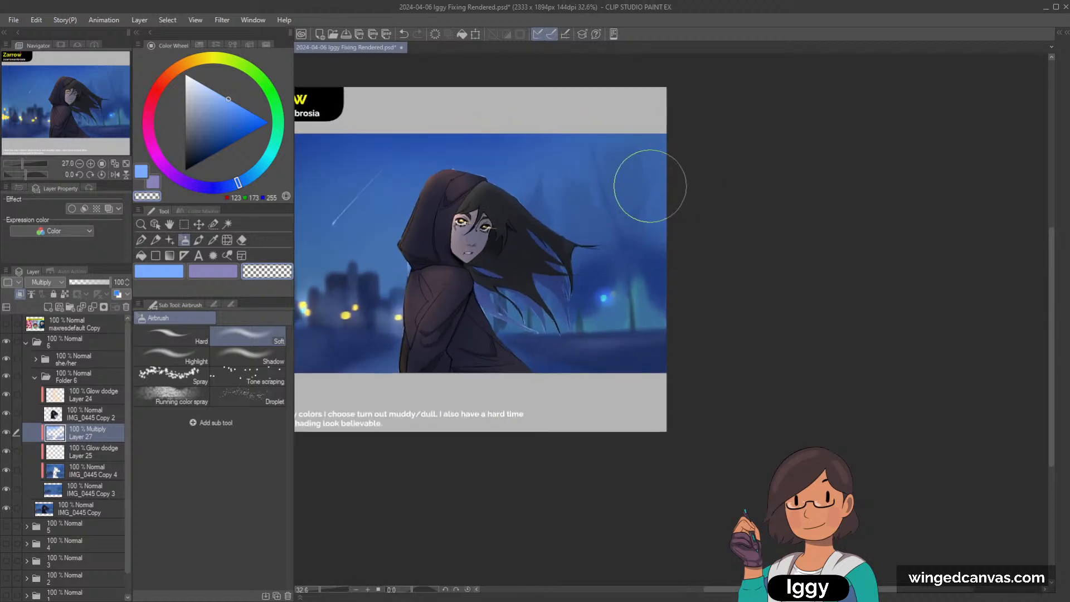
Compare the figure's warm Glow dodge layer on and off and adjust its opacity, trying 70% before raising it again.
key(o)
click(448, 300)
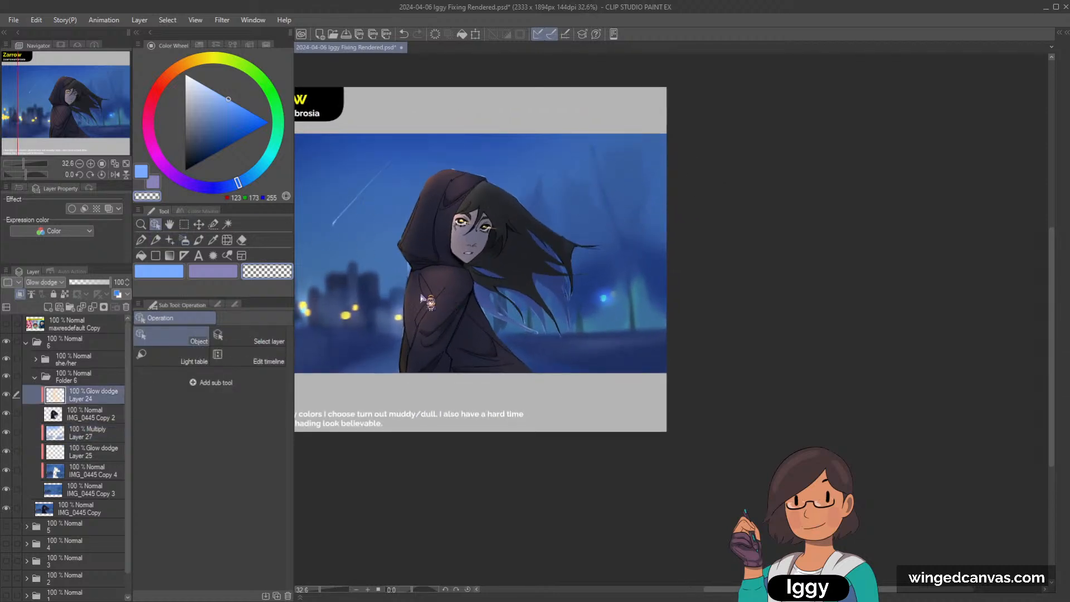
click(6, 394)
click(5, 394)
drag(109, 282, 98, 281)
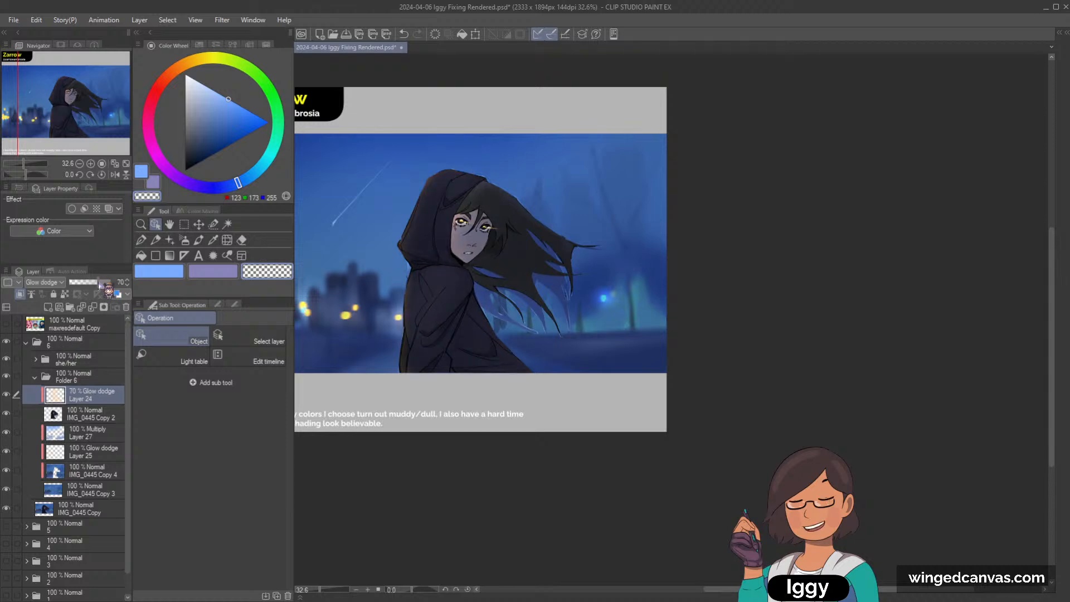
click(126, 164)
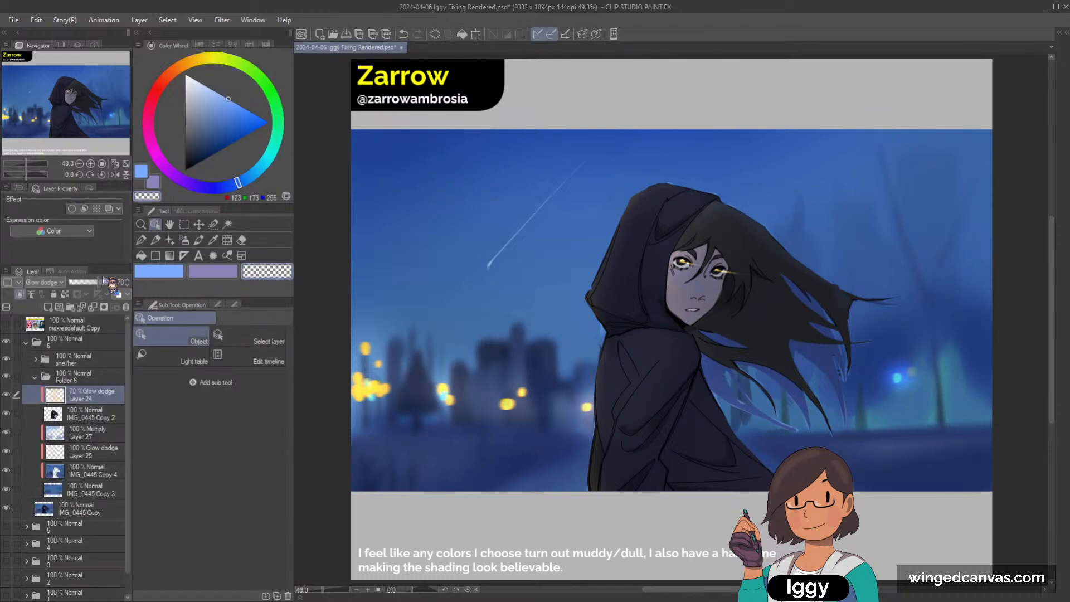
drag(107, 284, 114, 283)
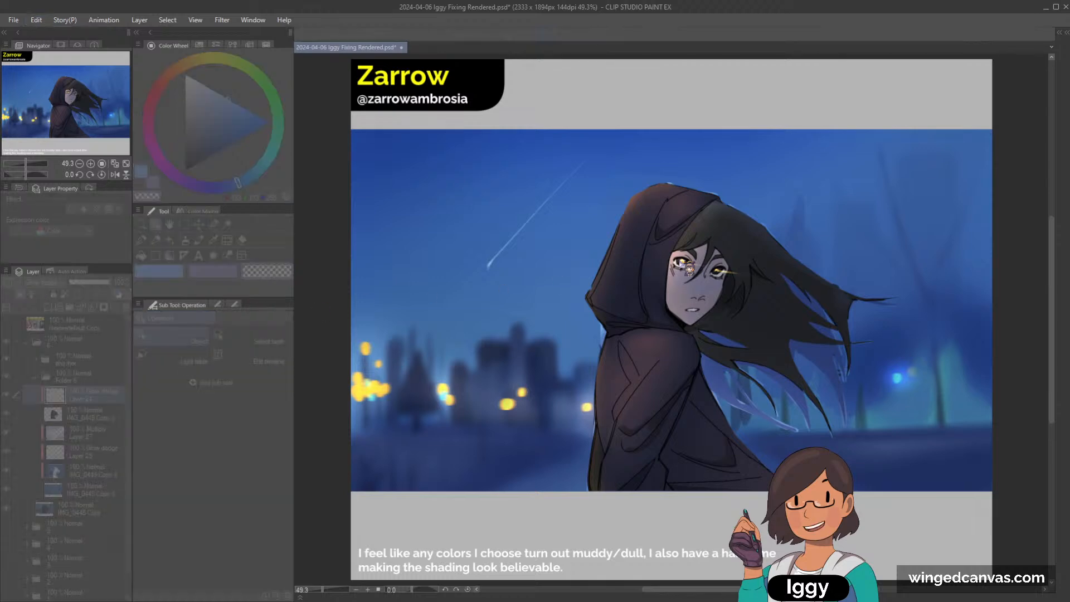
Shift the color of the figure's Glow dodge layer toward magenta-purple and lower the layer's opacity to 89%.
mouse_move(713, 184)
mouse_down()
mouse_move(718, 98)
mouse_move(696, 187)
mouse_up()
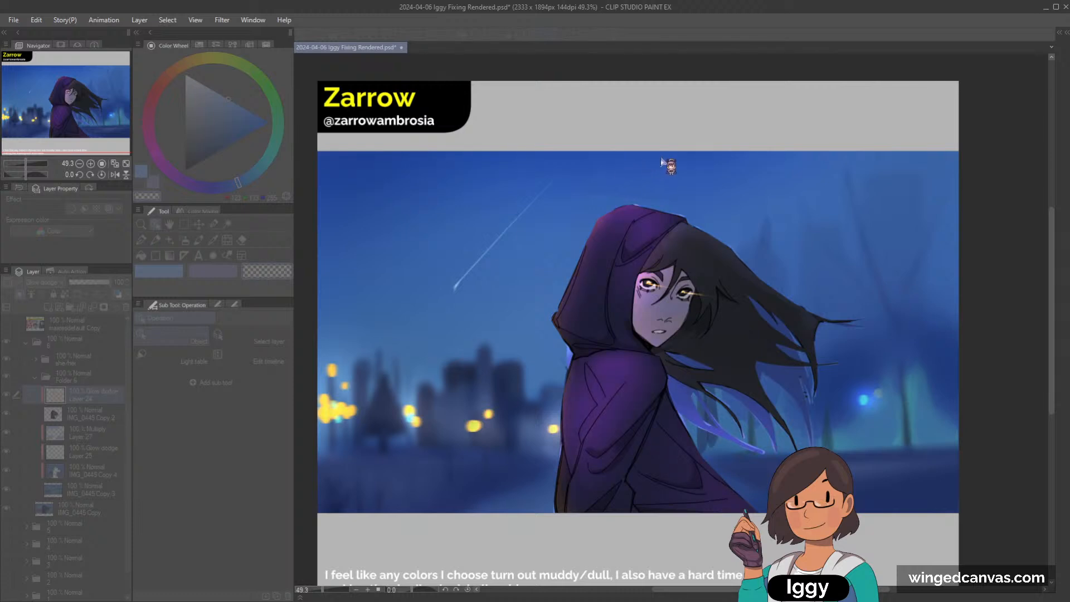
drag(597, 181, 772, 151)
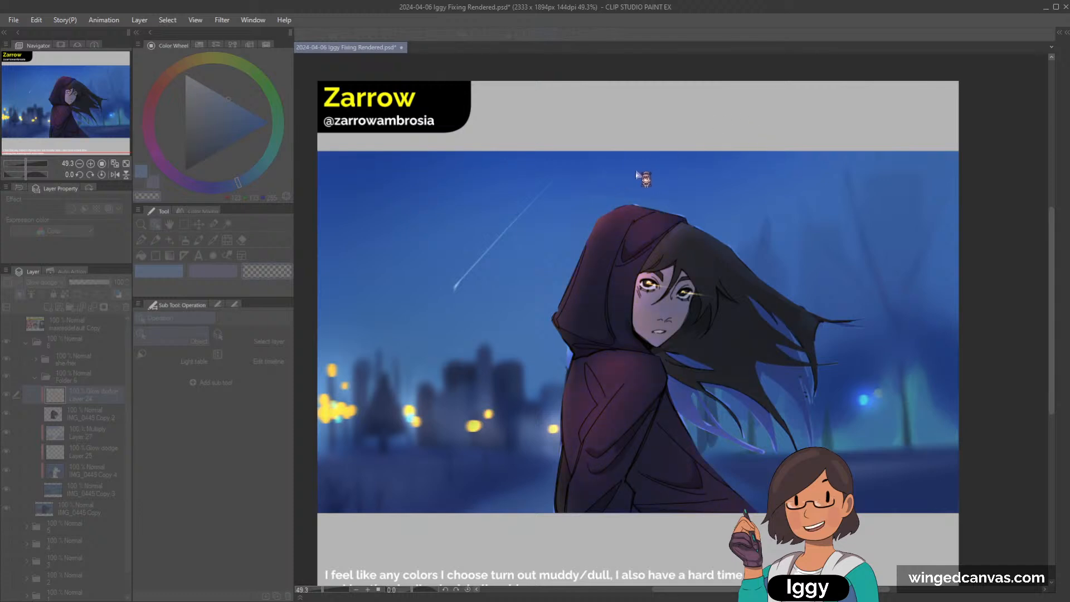
key(Escape)
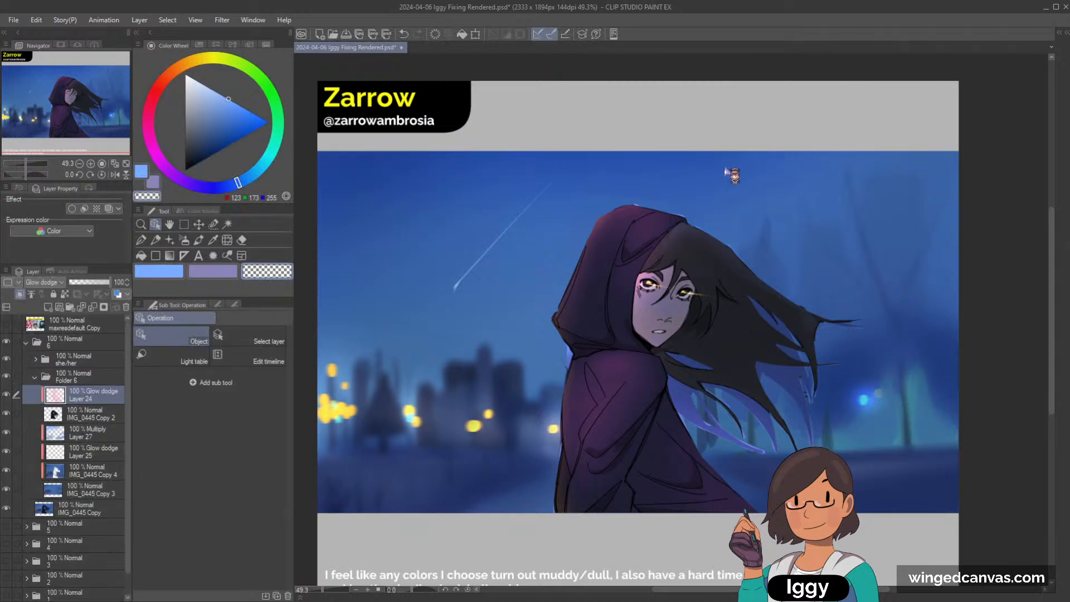
drag(104, 283, 100, 283)
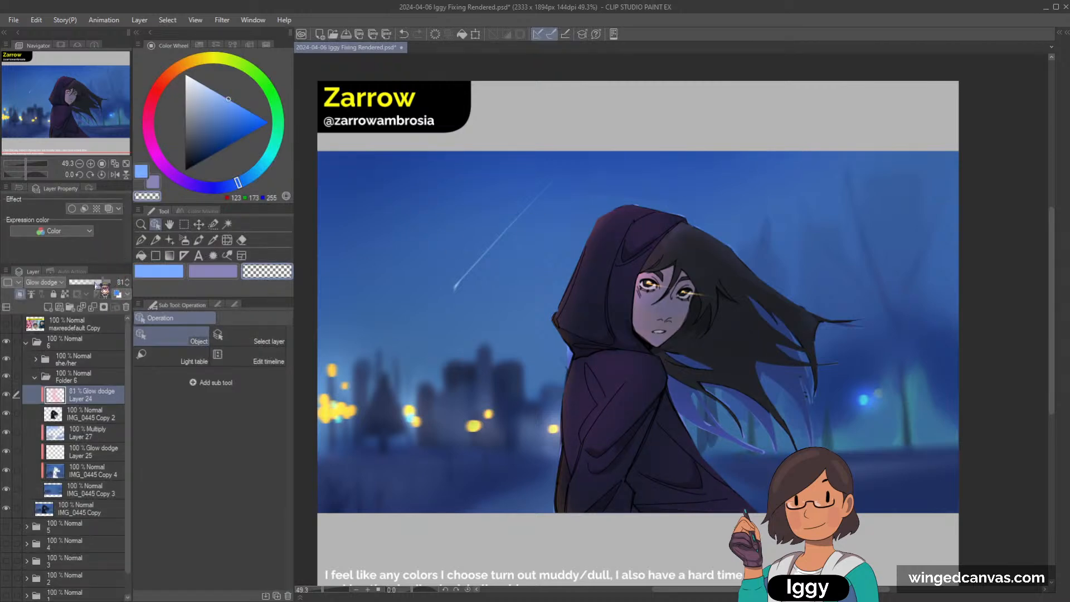
drag(121, 133, 115, 134)
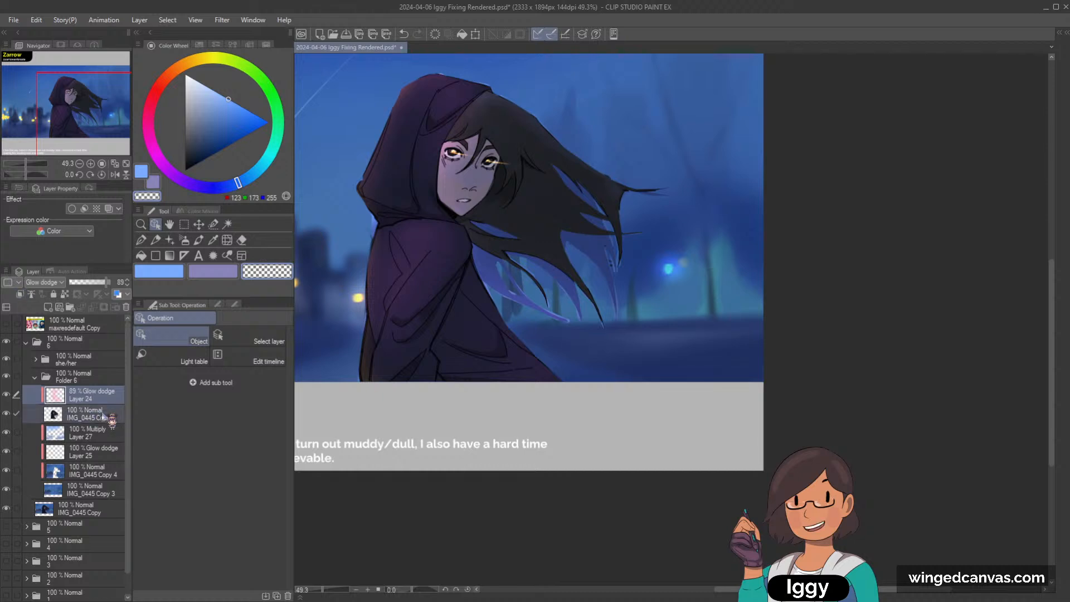
Merge the Glow dodge layer into the figure layer and touch up the hood and sleeve with Dense watercolor 3 in sampled dark purples.
key(ctrl+e)
click(200, 241)
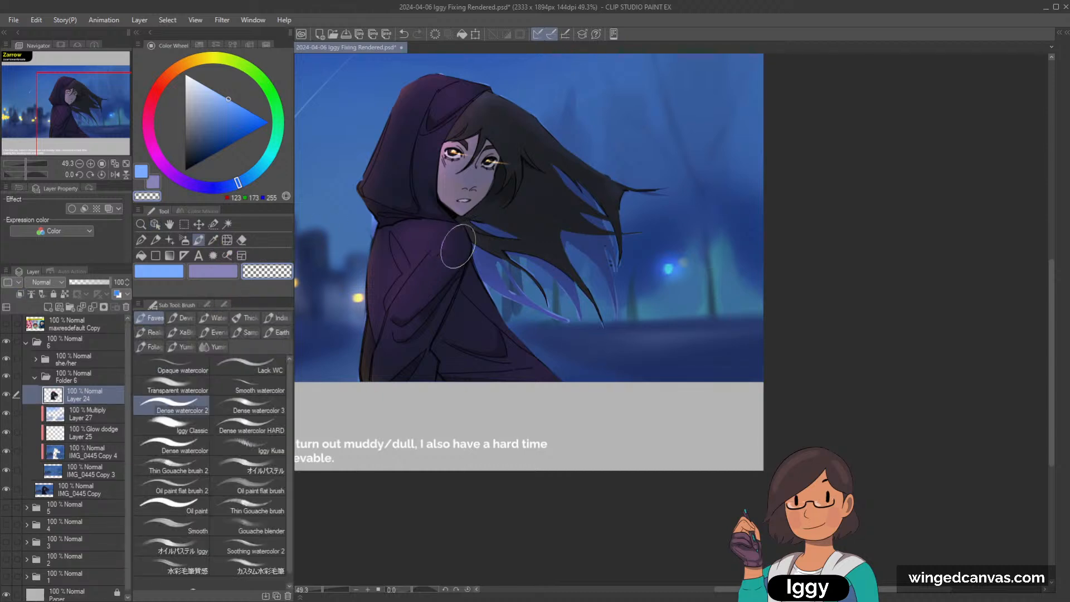
alt+click(414, 274)
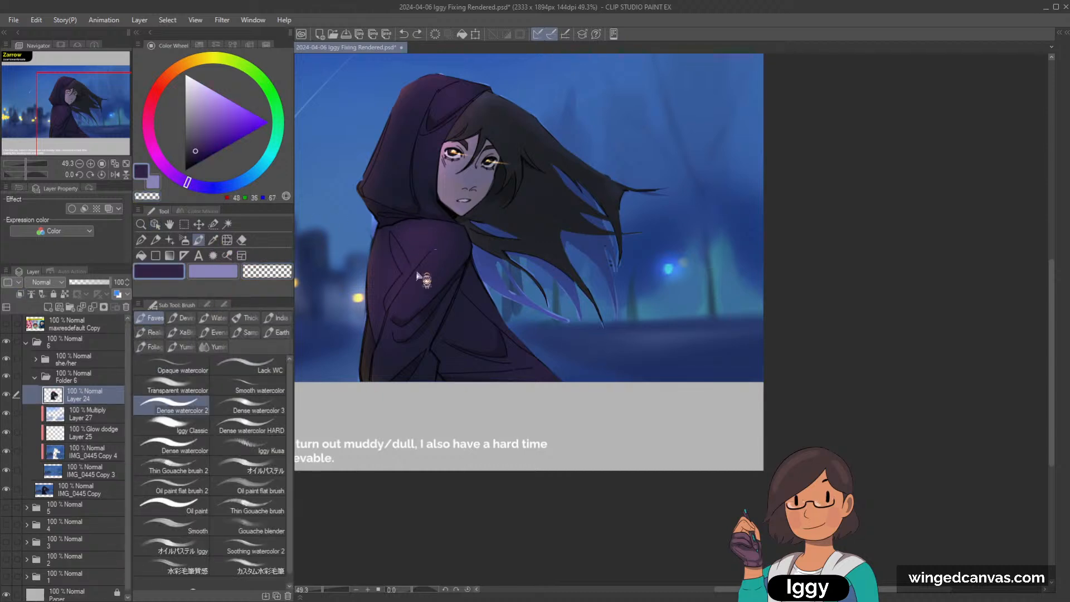
click(251, 410)
alt+click(433, 235)
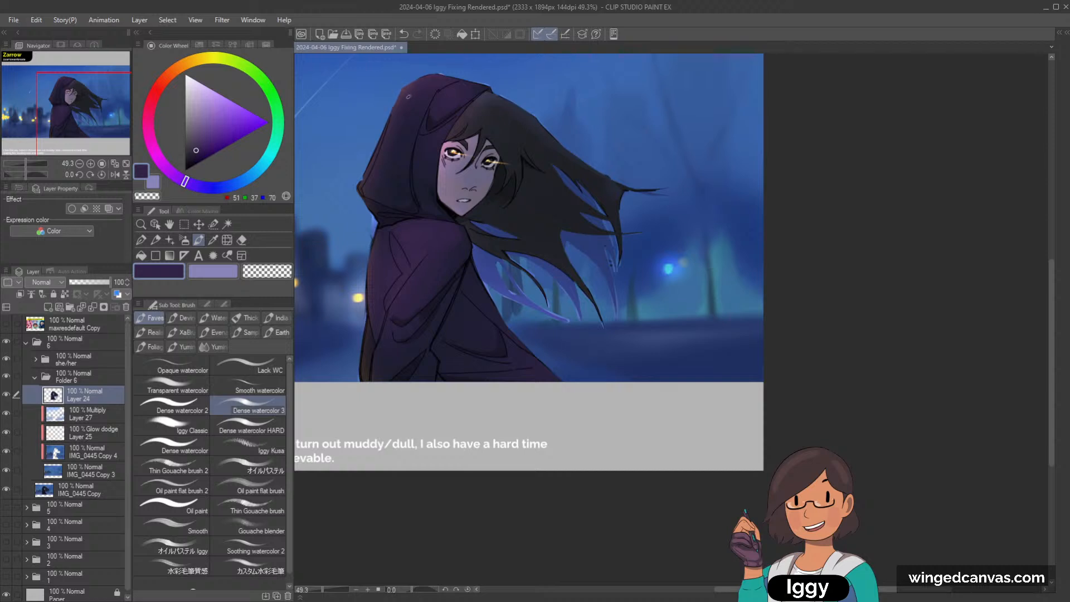
alt+click(396, 104)
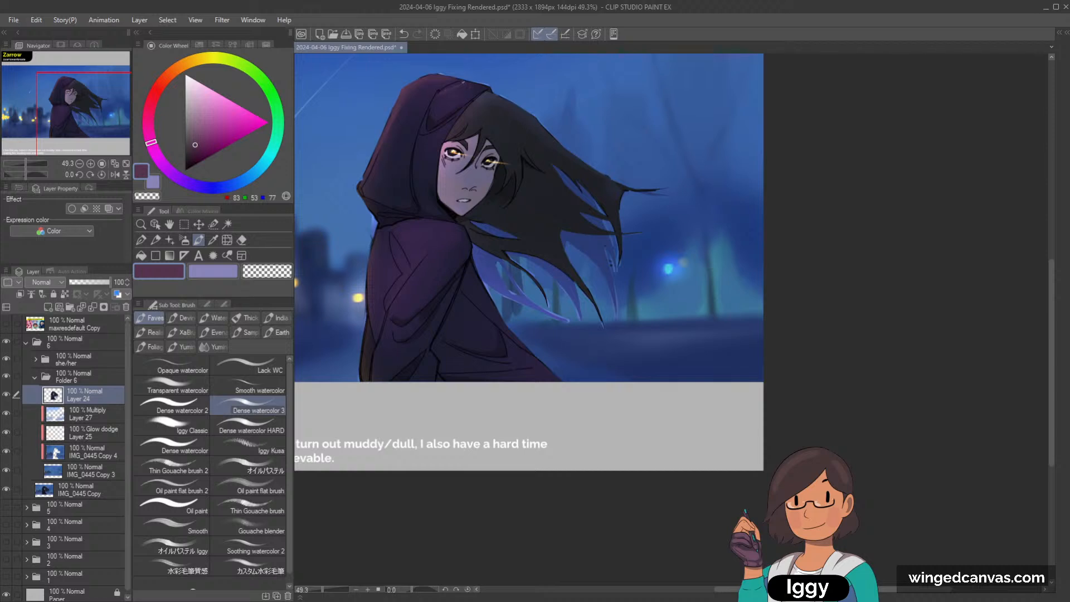
alt+click(448, 88)
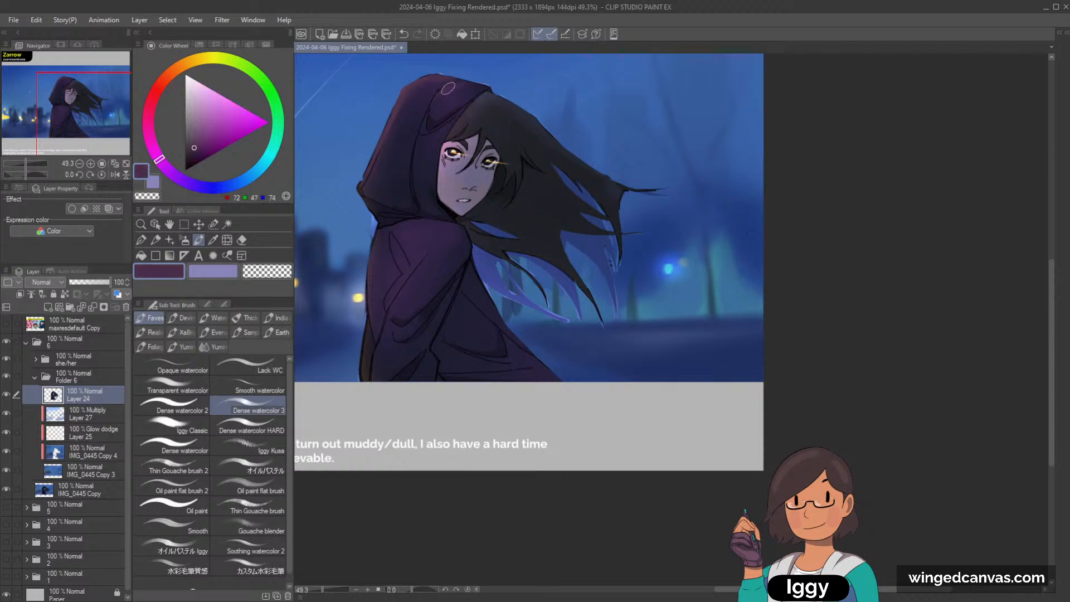
key(ctrl+z)
Extend and taper the windblown hair tips with Dense watercolor 3, using sampled near-black, transparent color and blue, RGB 56, 71, 142.
scroll(531, 63, up, 1)
alt+click(615, 275)
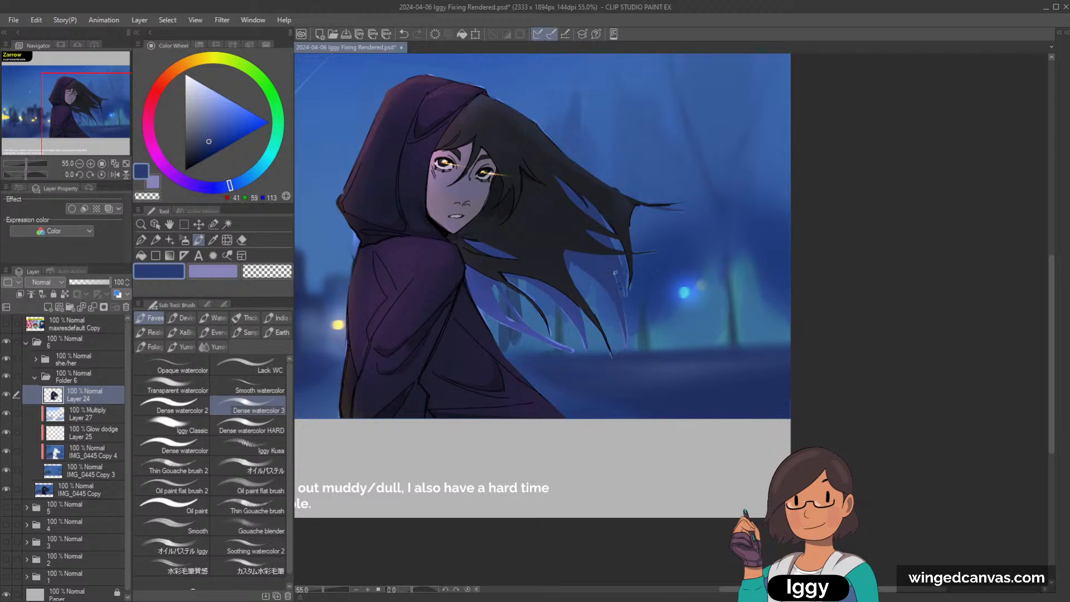
alt+click(621, 240)
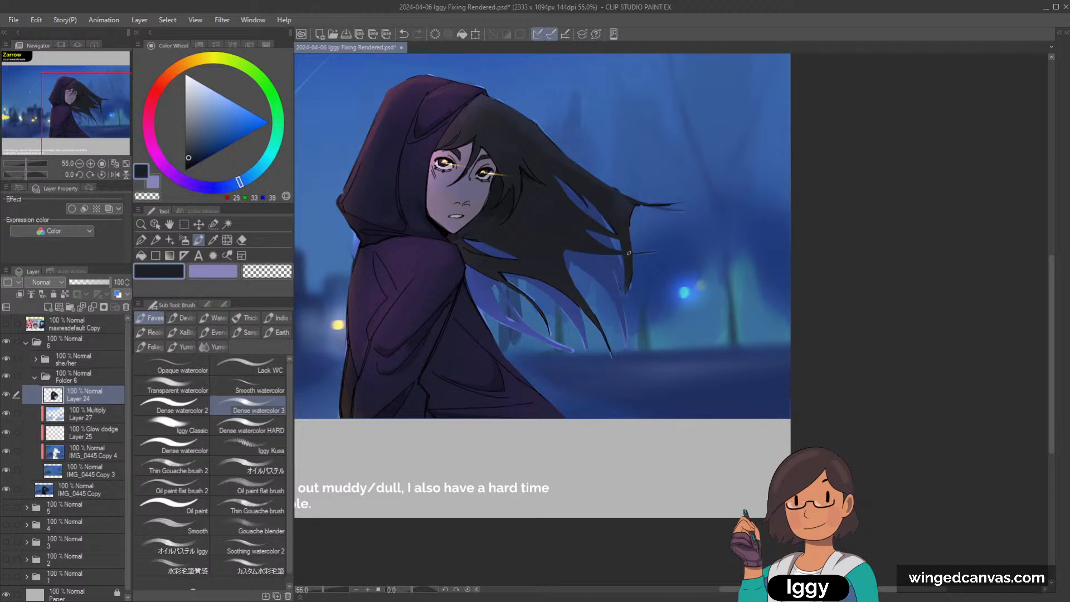
key(minus)
key(minus)
key(minus)
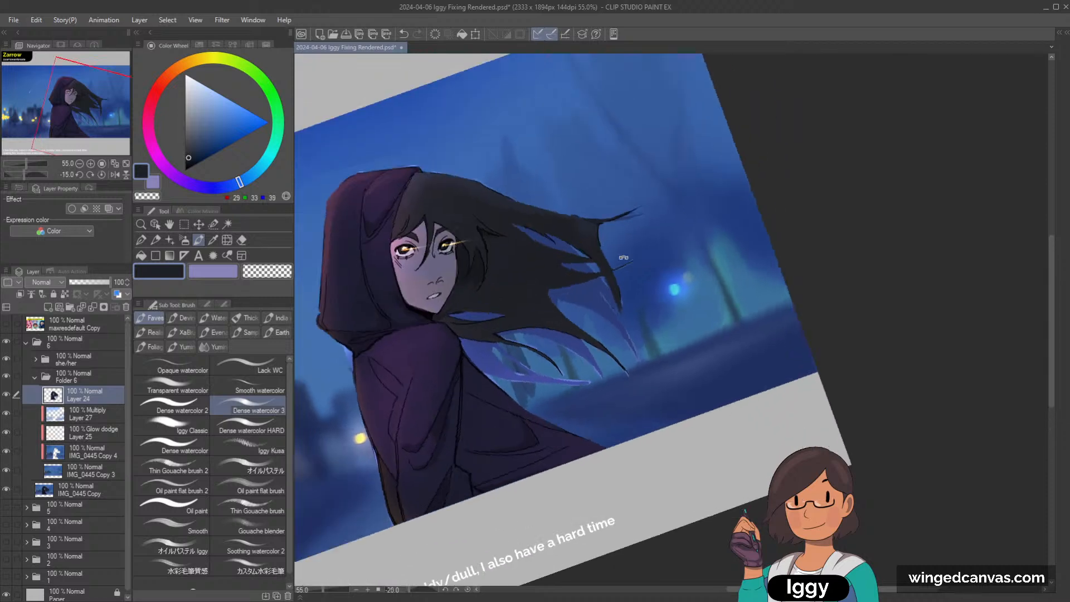
click(283, 274)
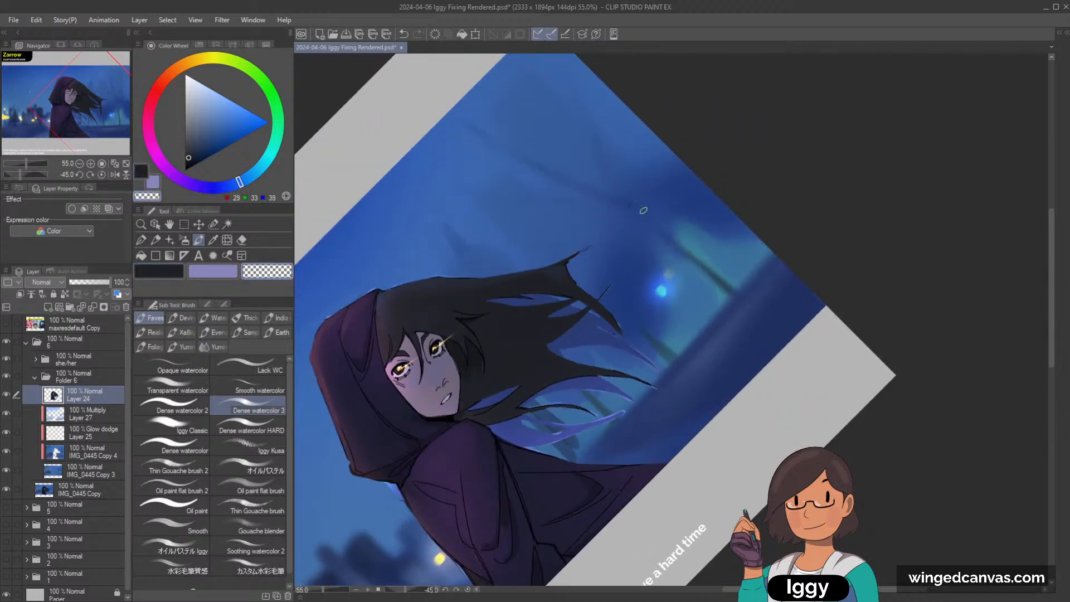
alt+click(534, 276)
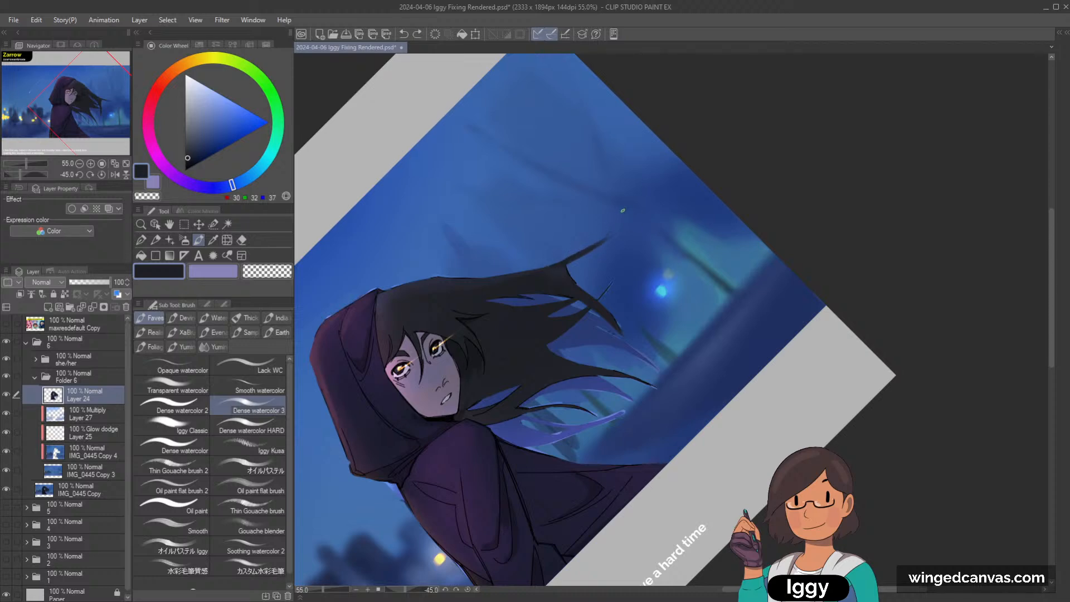
drag(622, 210, 504, 219)
alt+click(503, 219)
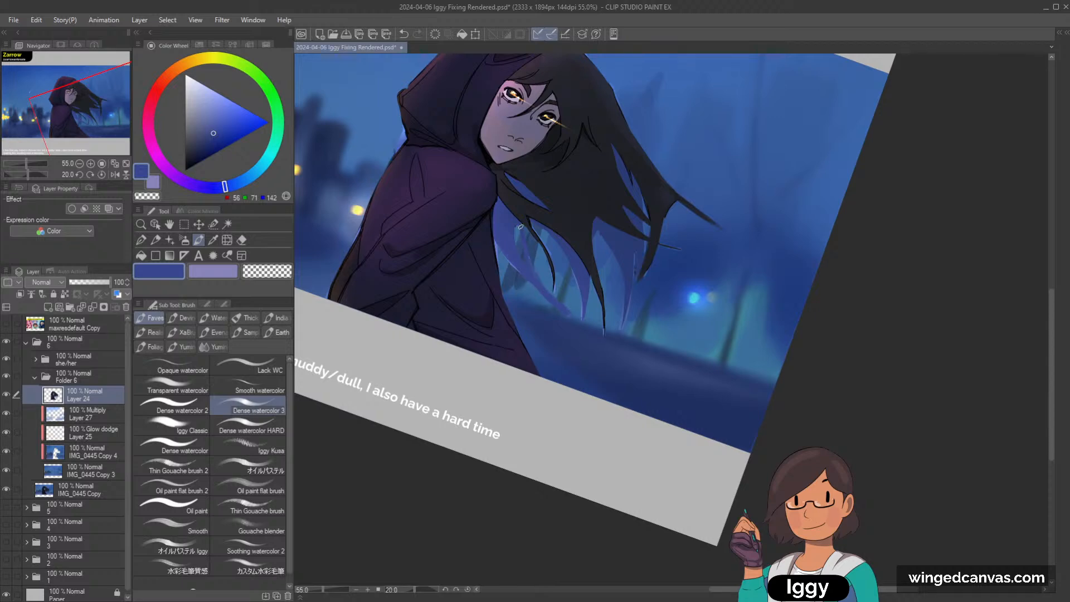
scroll(520, 227, down, 5)
key(ctrl+at)
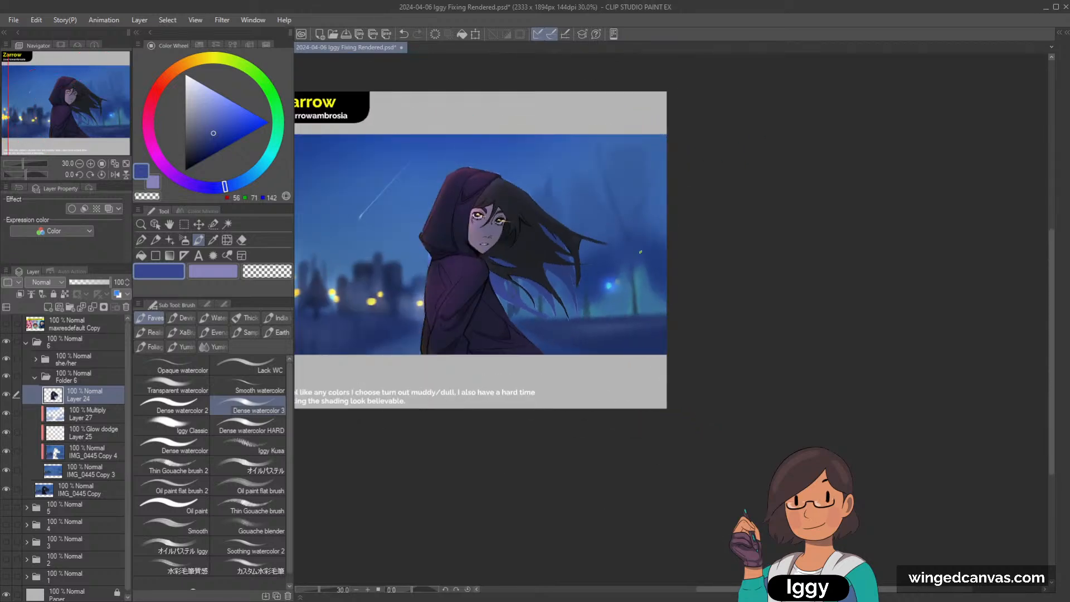
Undo the last brush stroke and sample the hood's dark purple, RGB 68, 45, 73, for retouching its upper edge.
scroll(624, 294, up, 3)
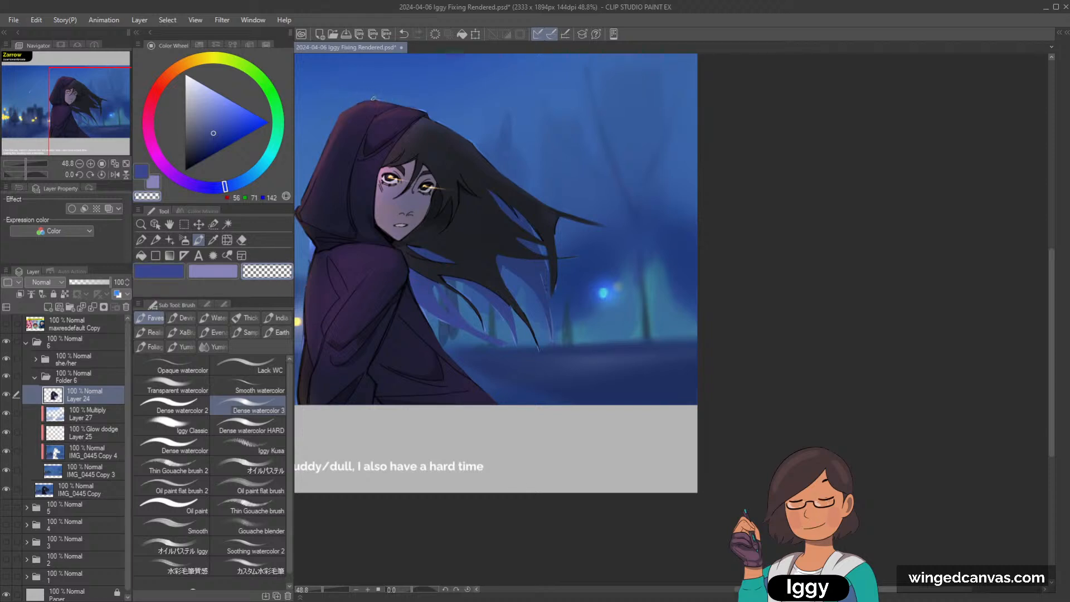
key(ctrl+z)
alt+click(401, 109)
scroll(471, 75, down, 2)
scroll(471, 75, up, 1)
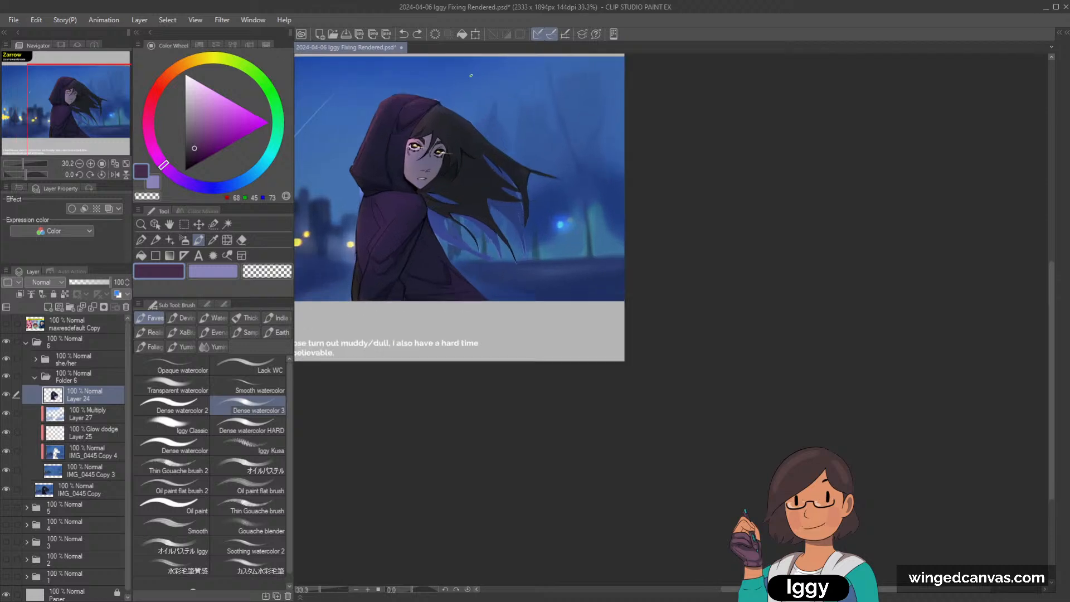
scroll(470, 75, down, 1)
scroll(471, 75, up, 2)
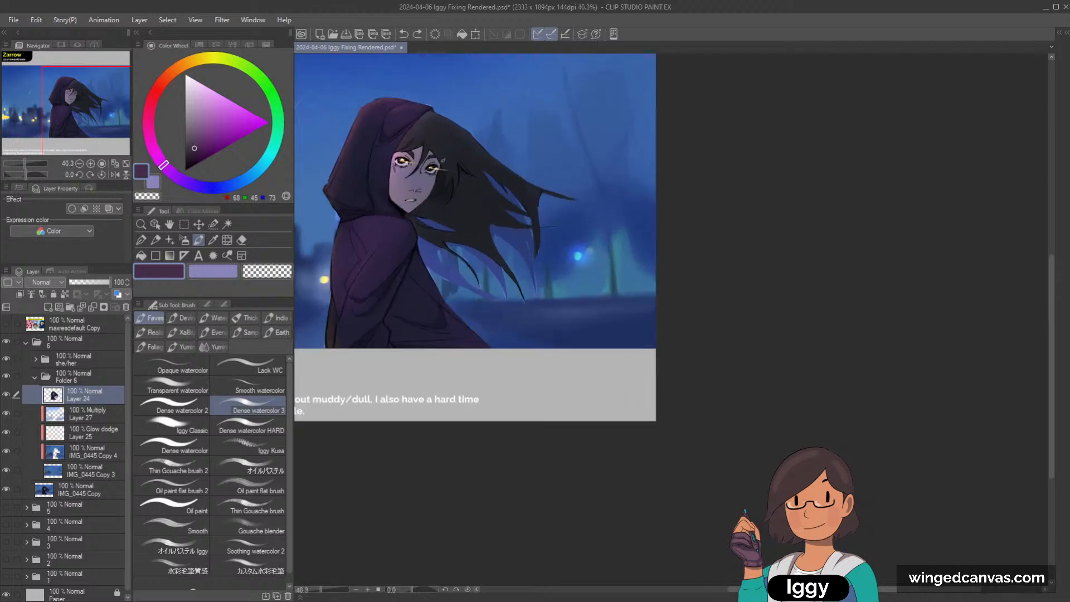
Add a new Glow dodge layer above the figure and sample the displayed orange of the eye, RGB 235, 157, 80.
key(ctrl+plus)
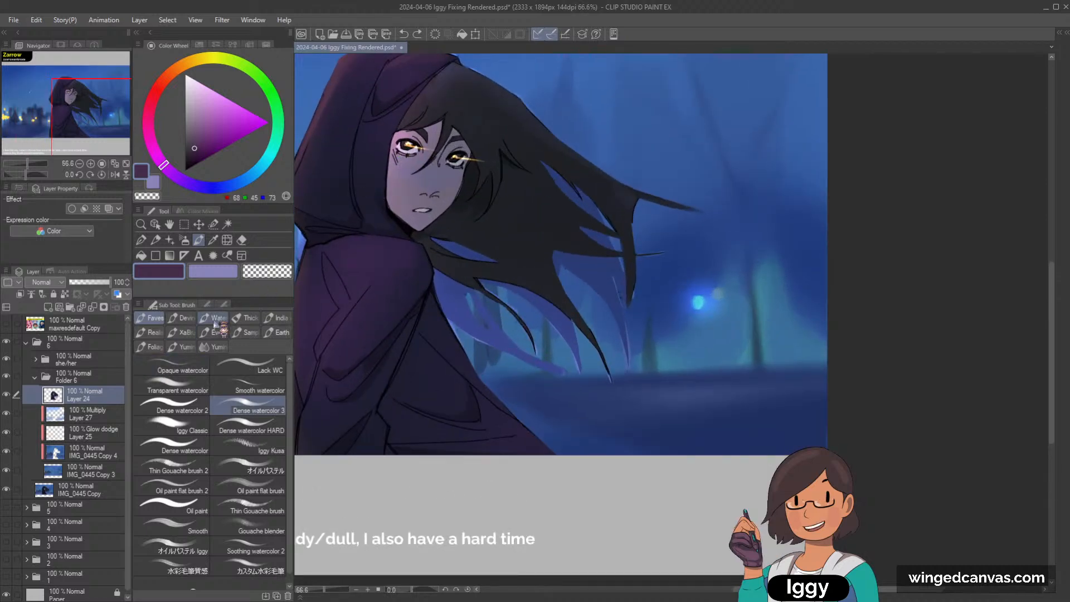
click(48, 306)
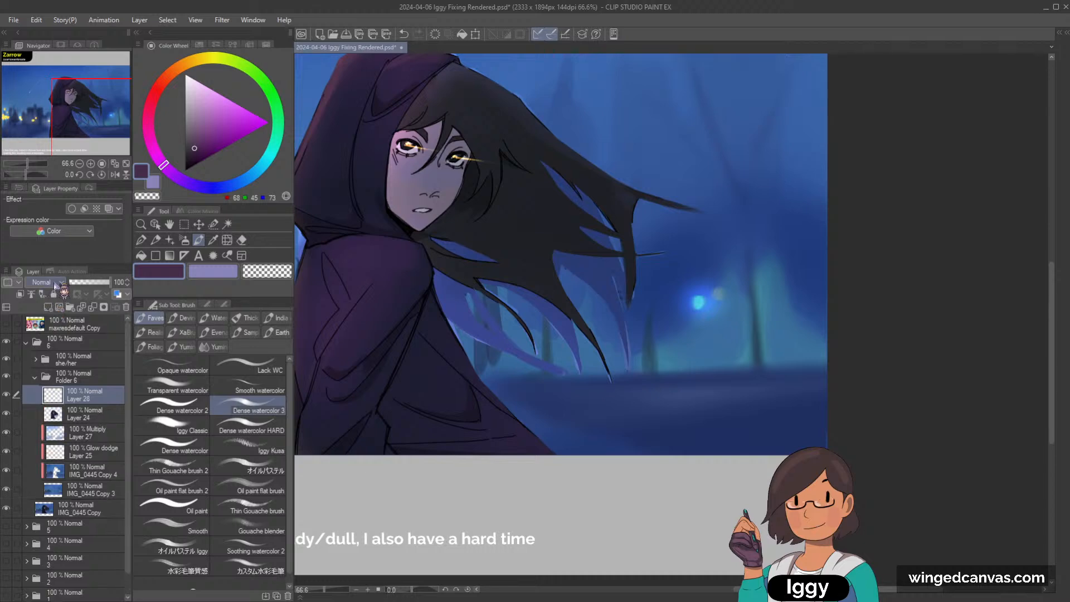
click(55, 284)
click(60, 391)
key(c)
click(216, 242)
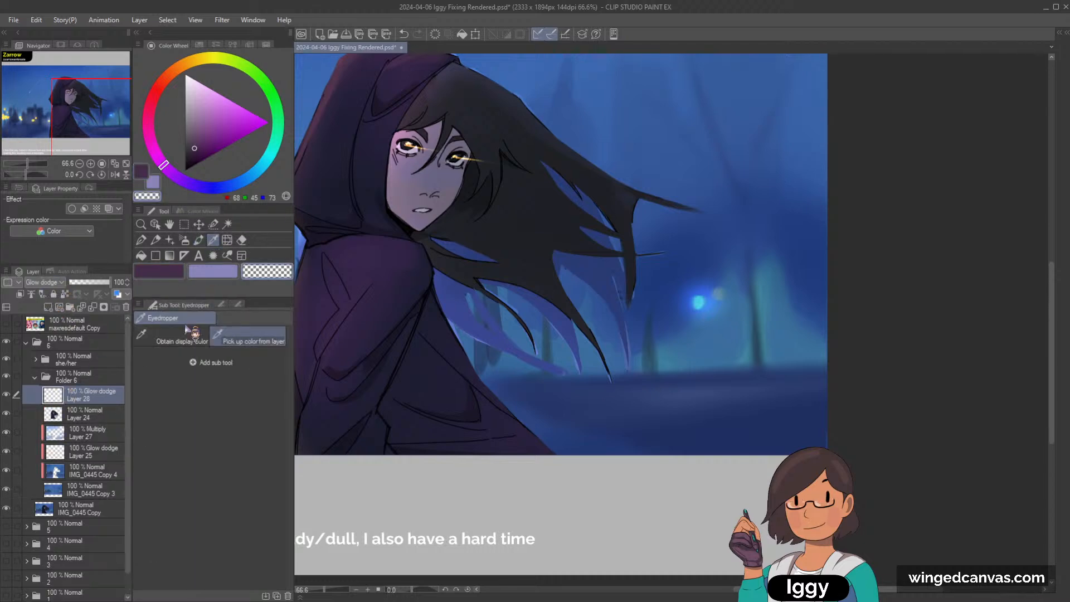
click(417, 146)
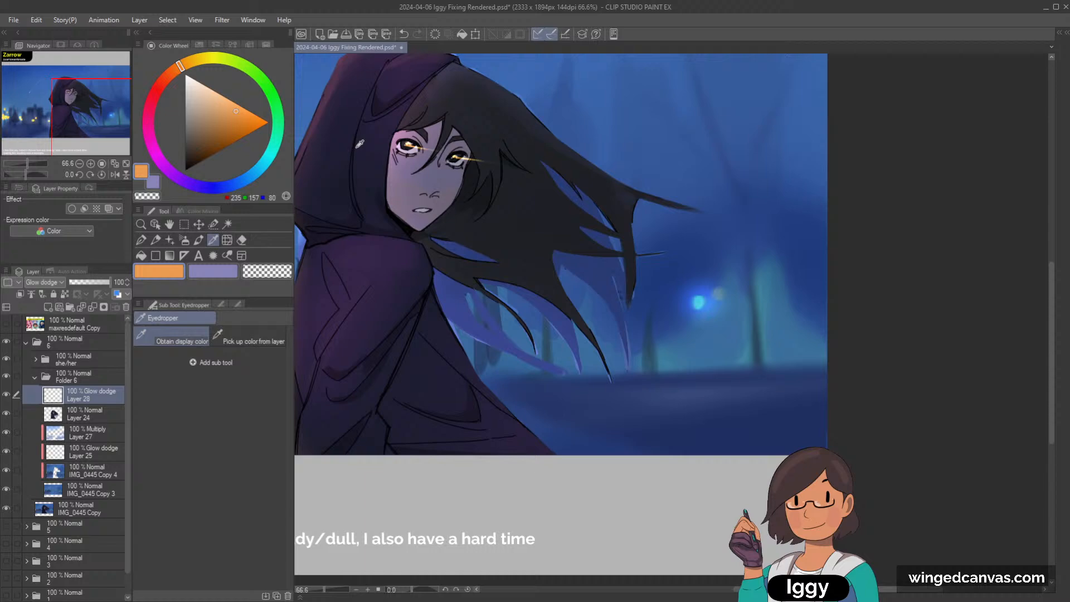
Airbrush a soft orange glow around the eyes with the Soft airbrush, redoing the first stroke, and reset the canvas rotation.
click(197, 242)
click(186, 241)
key(asciicircum)
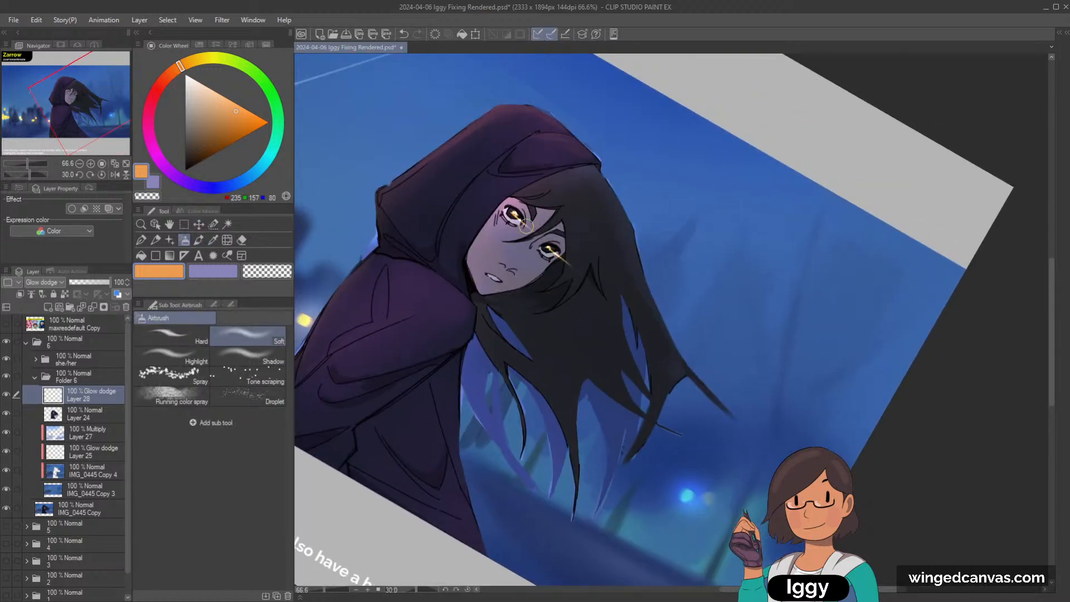
drag(525, 225, 538, 238)
key(ctrl+z)
drag(633, 319, 666, 449)
key(ctrl+@)
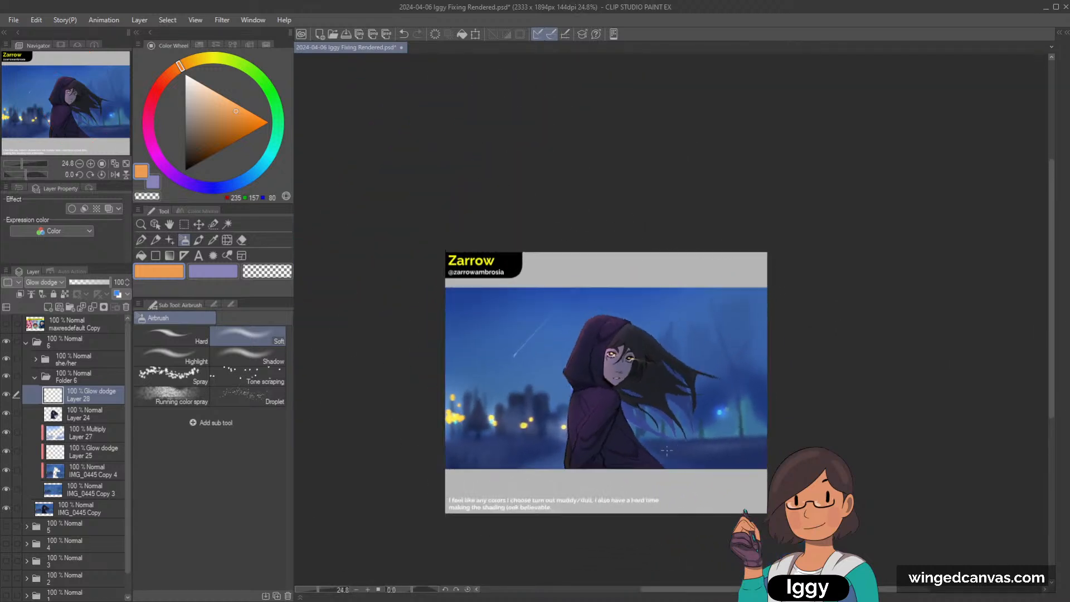
scroll(73, 99, up, 1)
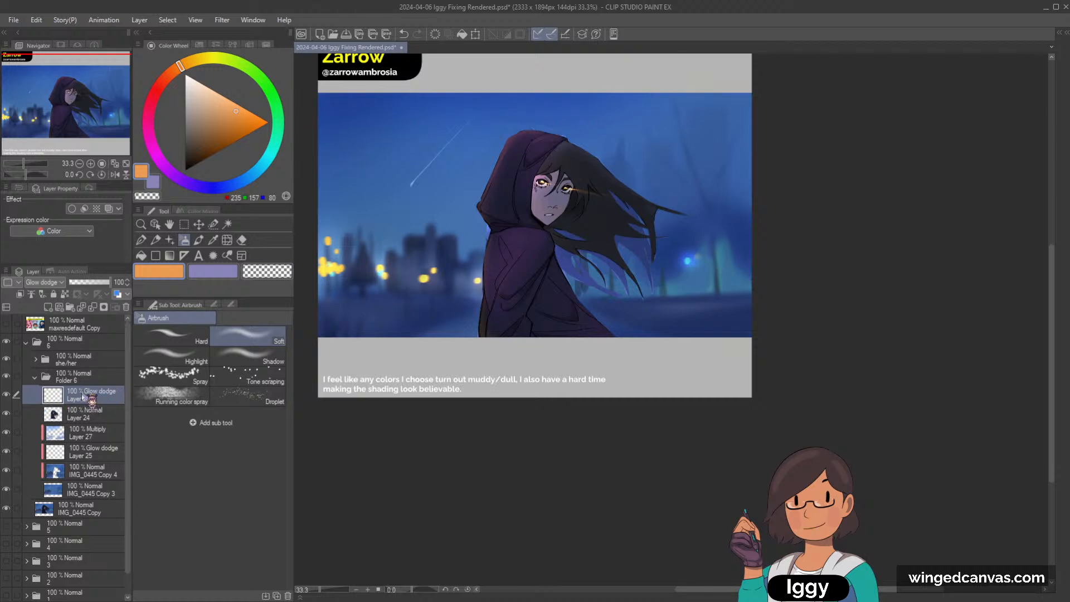
Try to merge the layers of Folder 6, from the top Glow dodge layer down to IMG_0445 Copy 3, into one.
shift+click(96, 494)
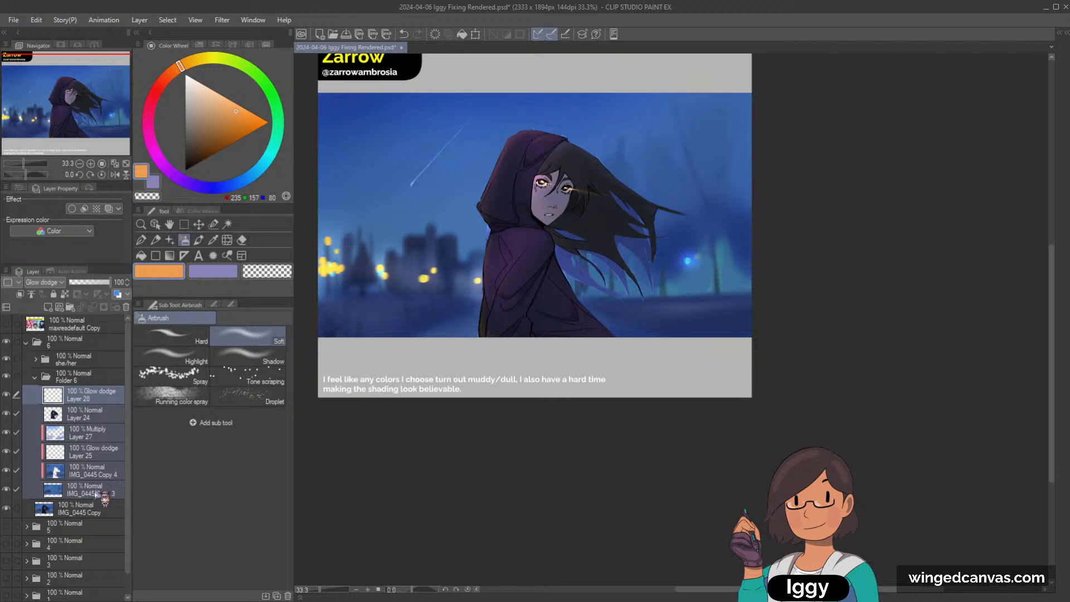
key(ctrl+shift+e)
click(39, 380)
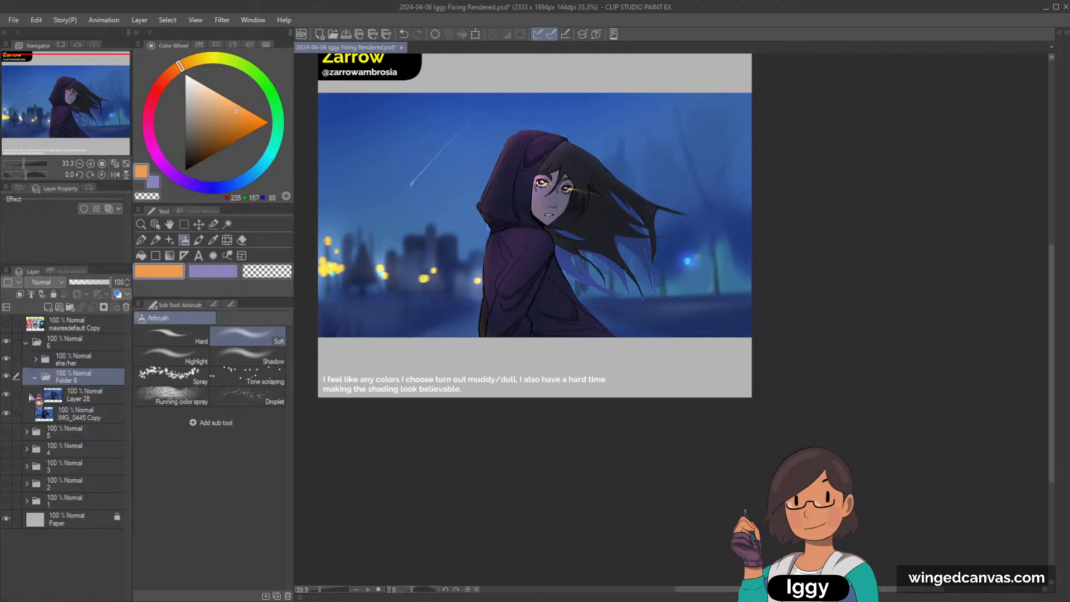
click(35, 377)
click(97, 392)
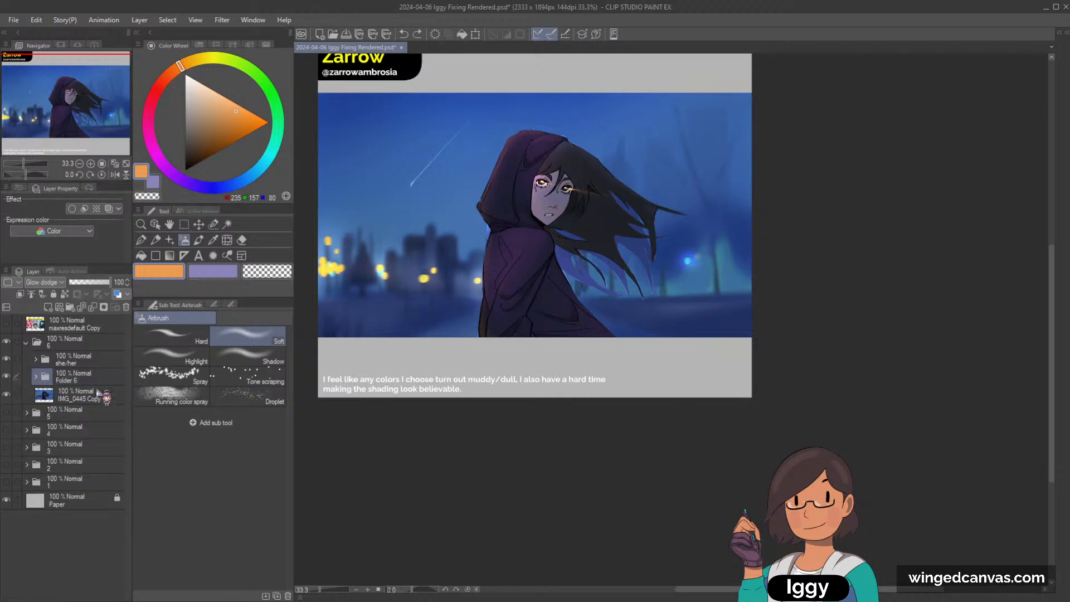
Collapse Folder 6 and toggle its visibility repeatedly to compare the repainted illustration with the original.
click(36, 377)
click(35, 378)
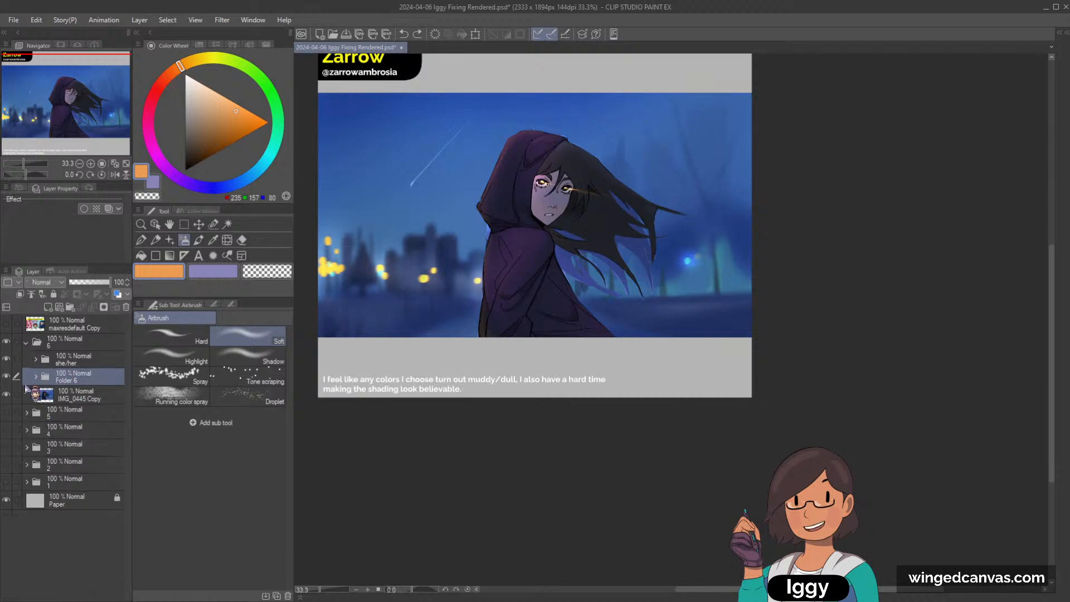
click(6, 377)
click(6, 377)
click(6, 377)
click(6, 376)
click(6, 376)
click(6, 377)
click(6, 377)
click(6, 376)
click(6, 376)
click(6, 376)
scroll(577, 200, down, 1)
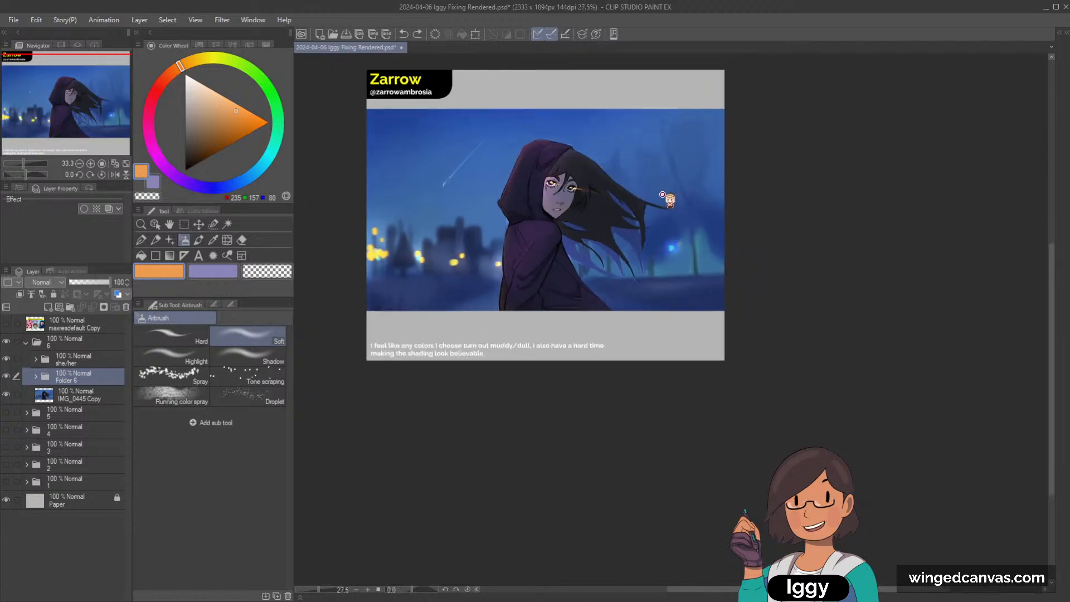
scroll(643, 204, up, 1)
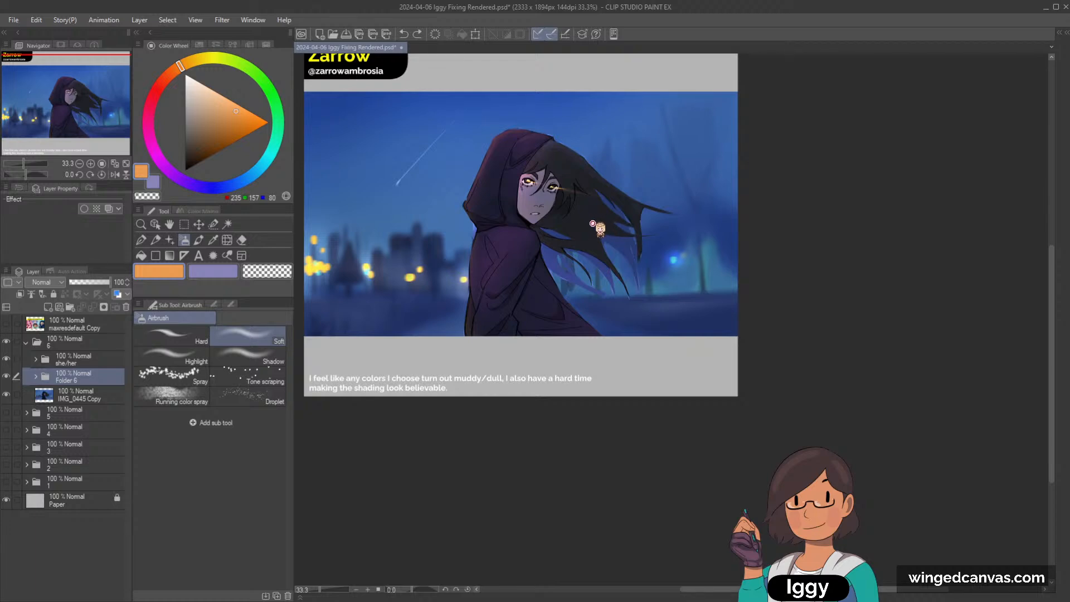
Collapse and hide layer group 6, and show group 1 with the winged dog doorway illustrations.
click(26, 342)
click(6, 342)
click(6, 428)
scroll(496, 362, down, 1)
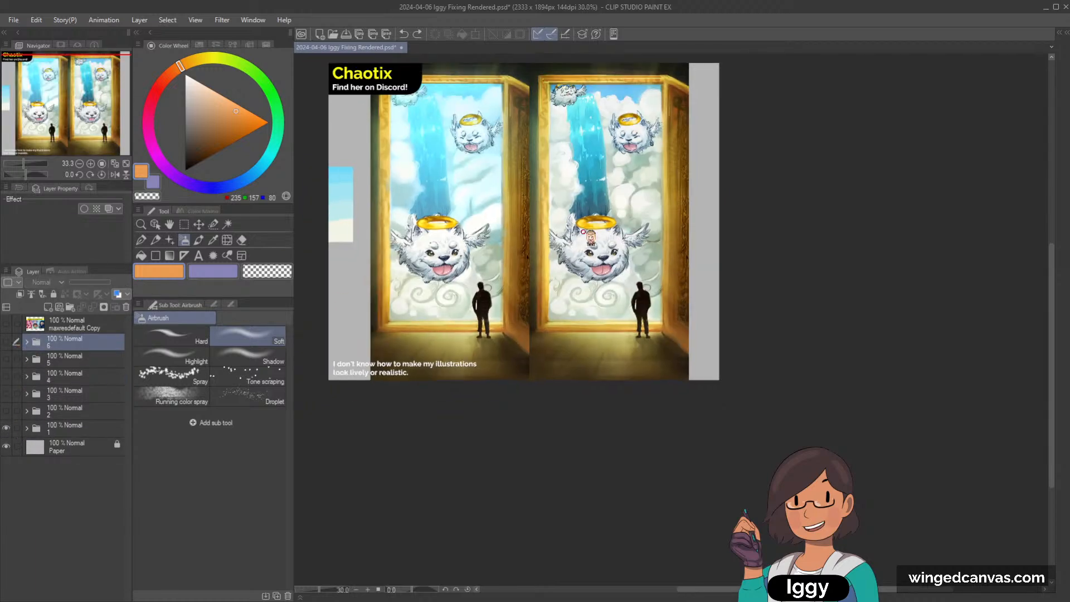
scroll(588, 245, up, 1)
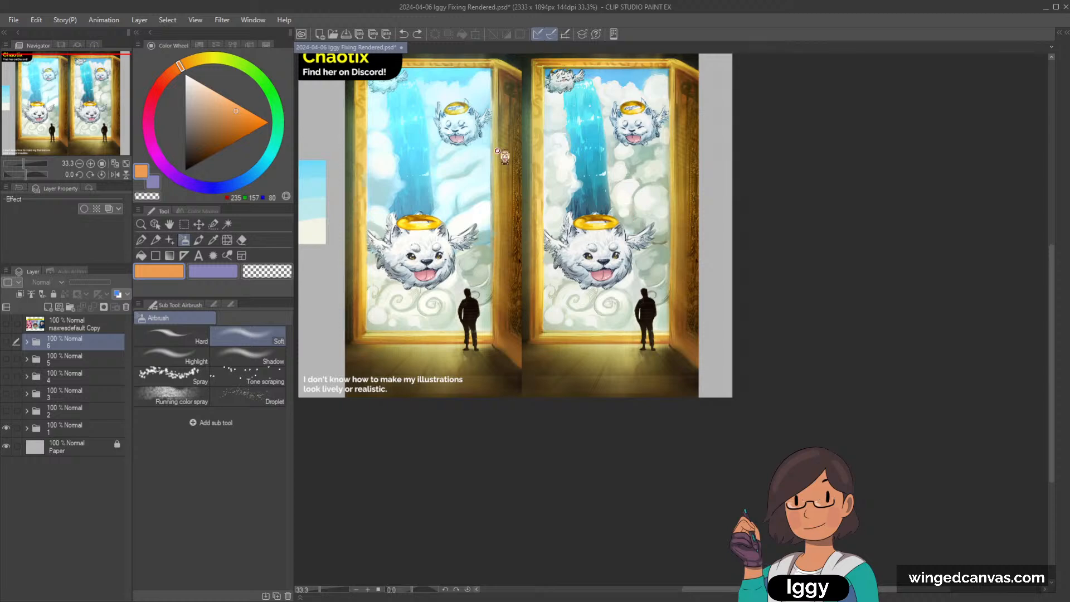
Examine the two winged dog doorway illustrations side by side, from close up and as a whole.
scroll(599, 204, up, 1)
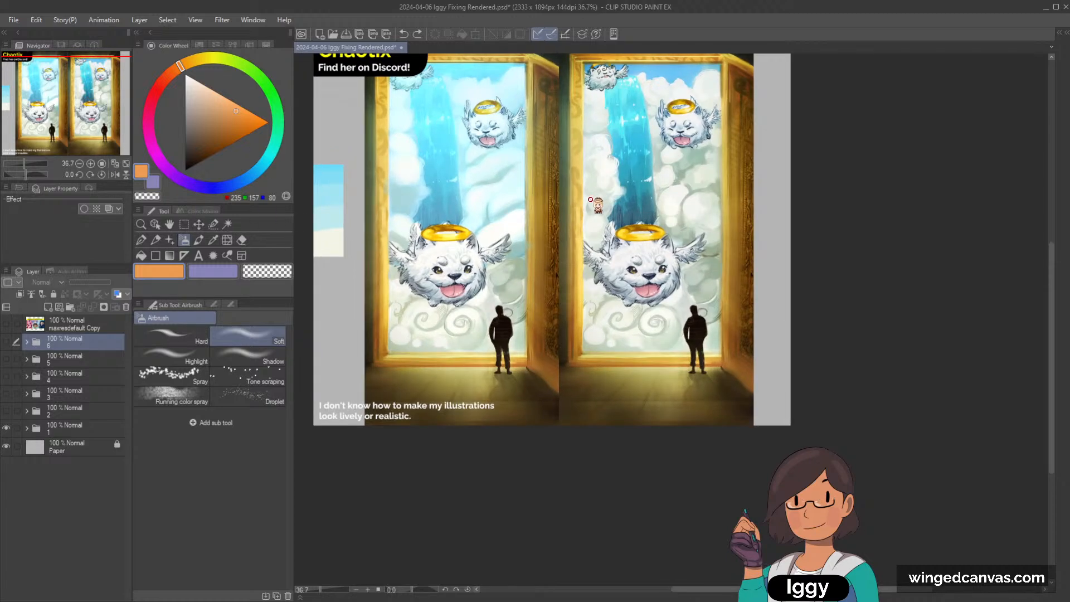
scroll(597, 205, down, 2)
scroll(605, 201, up, 3)
scroll(601, 191, up, 1)
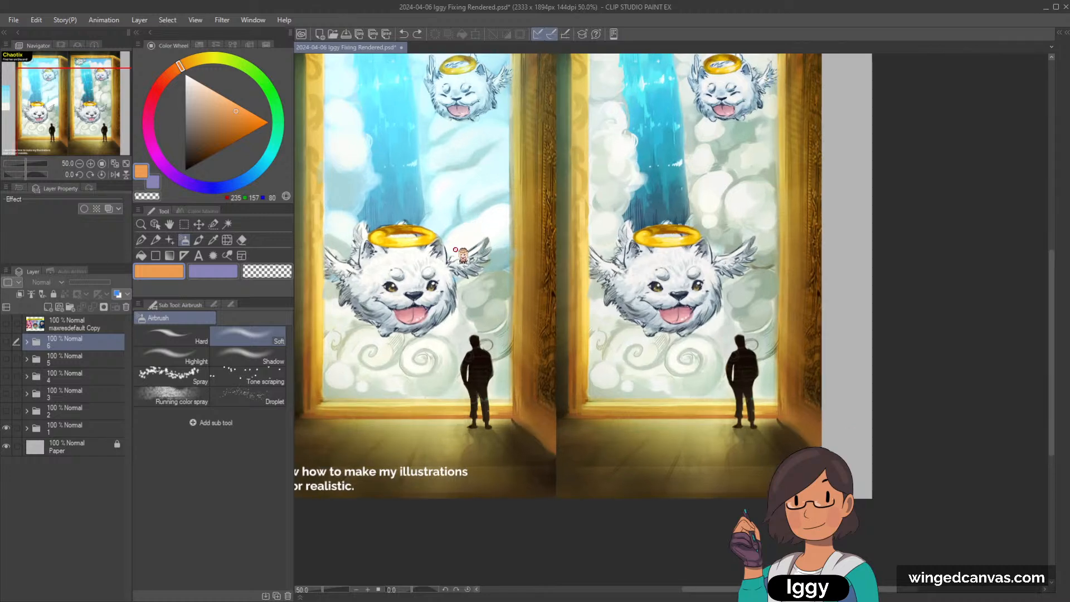
scroll(478, 214, down, 4)
scroll(478, 210, down, 1)
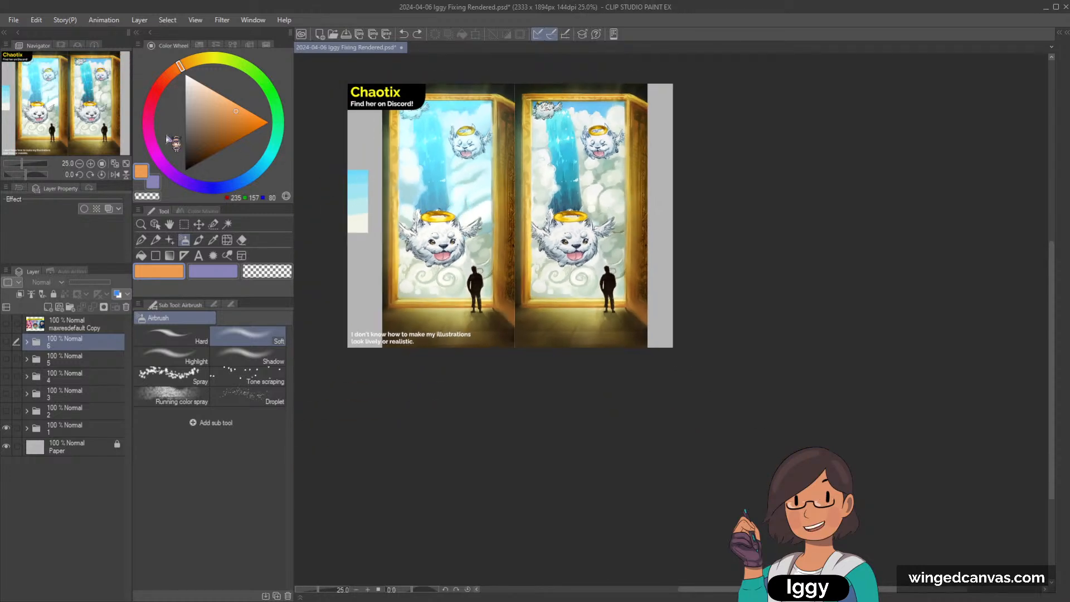
Move the original winged dog doorway illustration sideways to the outer edge of the canvas, away from the repainted version.
click(199, 224)
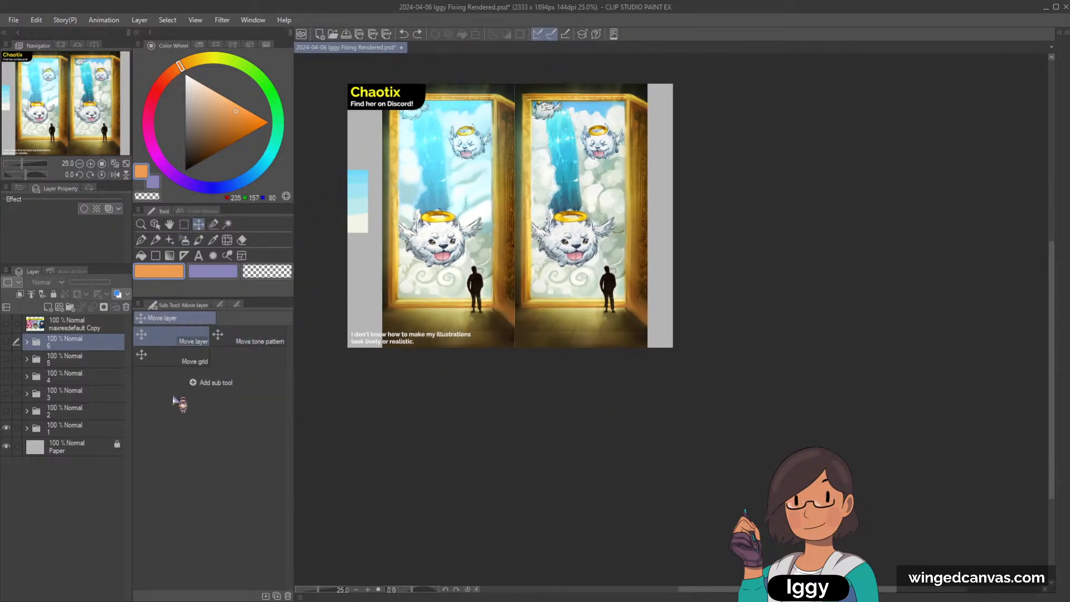
click(156, 224)
click(357, 208)
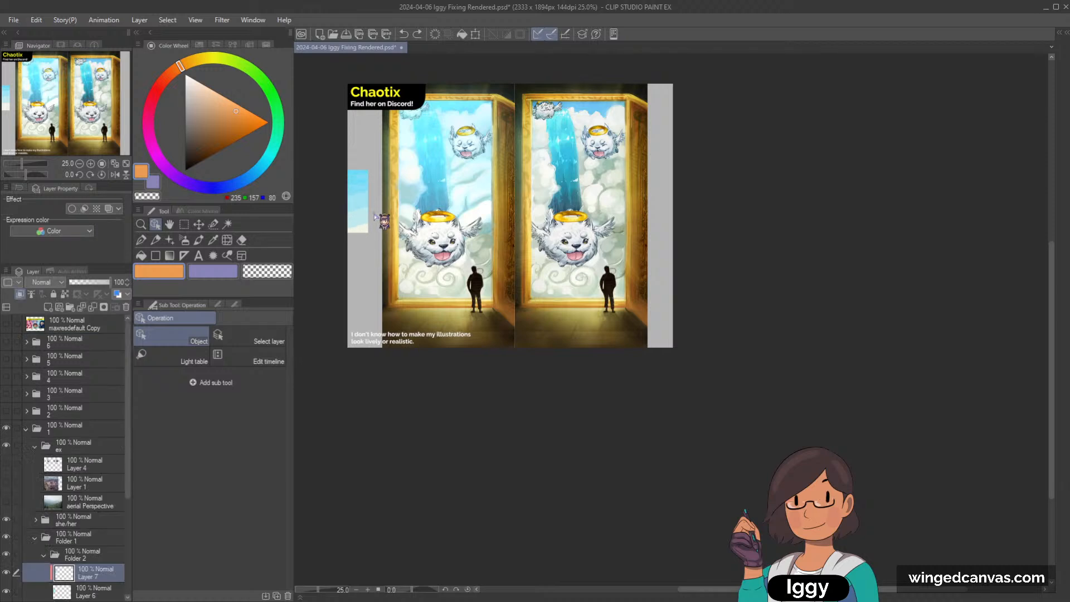
scroll(83, 495, down, 5)
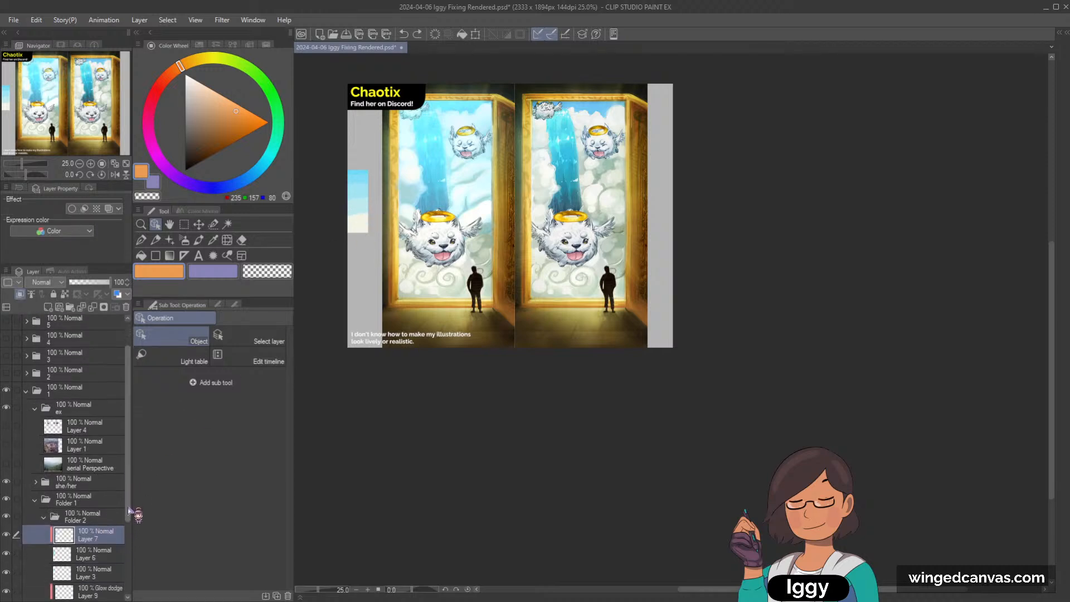
drag(599, 248, 627, 249)
Move Folder 2 with the repainted doorway illustration sideways so it sits directly beside the original.
click(512, 225)
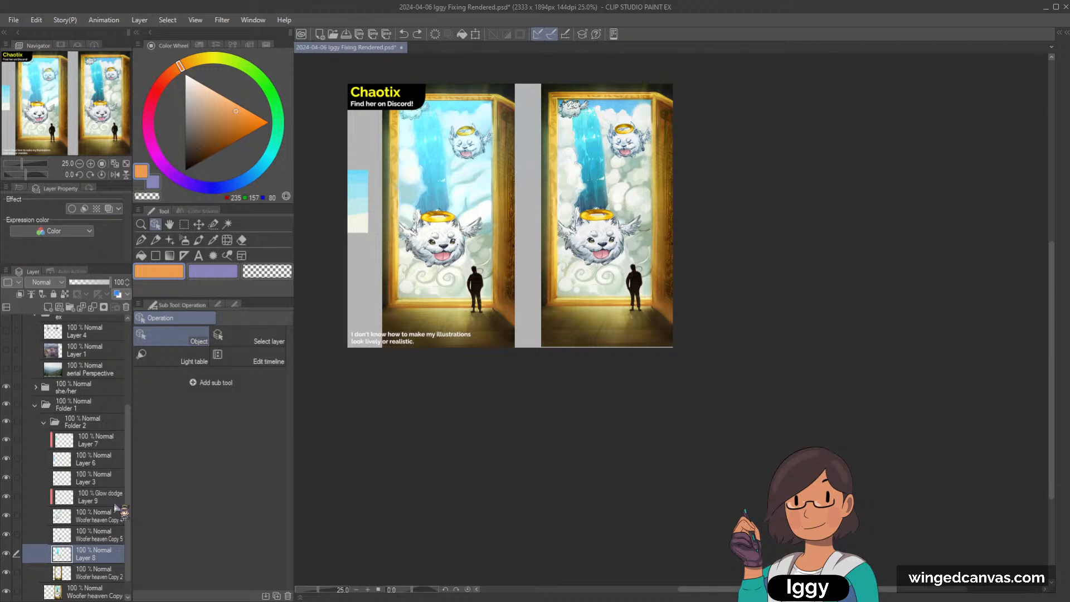
click(115, 425)
click(198, 223)
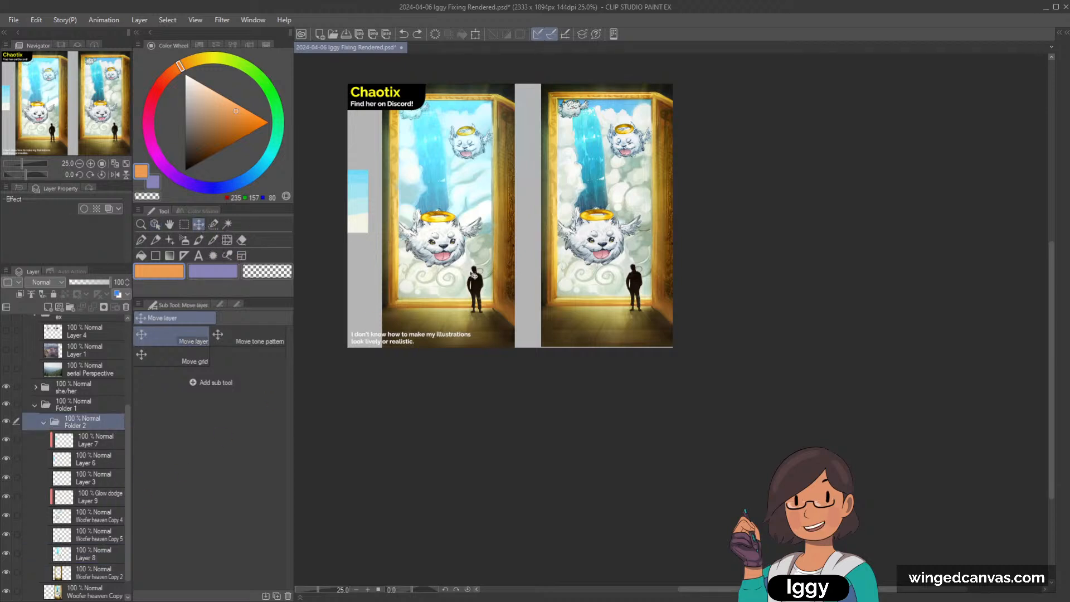
drag(464, 273, 442, 269)
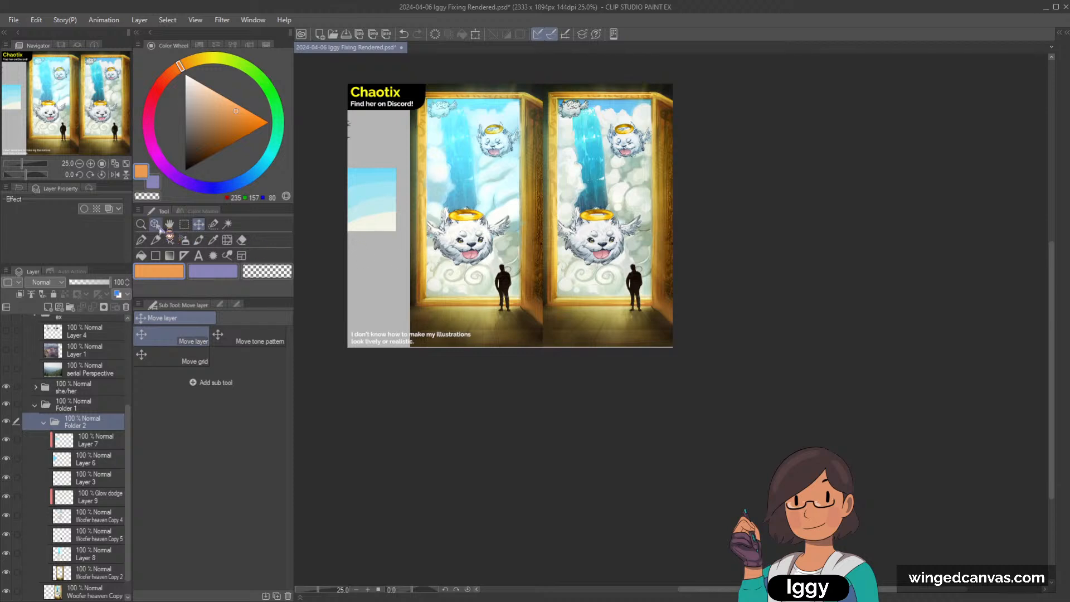
Move the sky color sample on Layer 7 and Layer 6 and scale it down to fit the gray margin beside the doorway.
drag(372, 178, 371, 182)
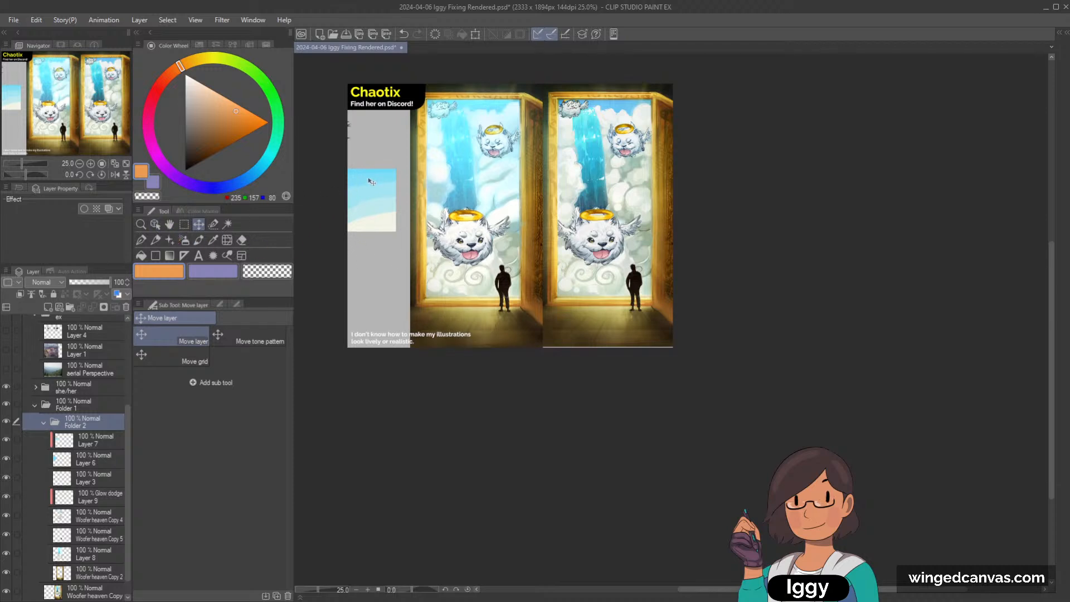
click(155, 224)
click(380, 196)
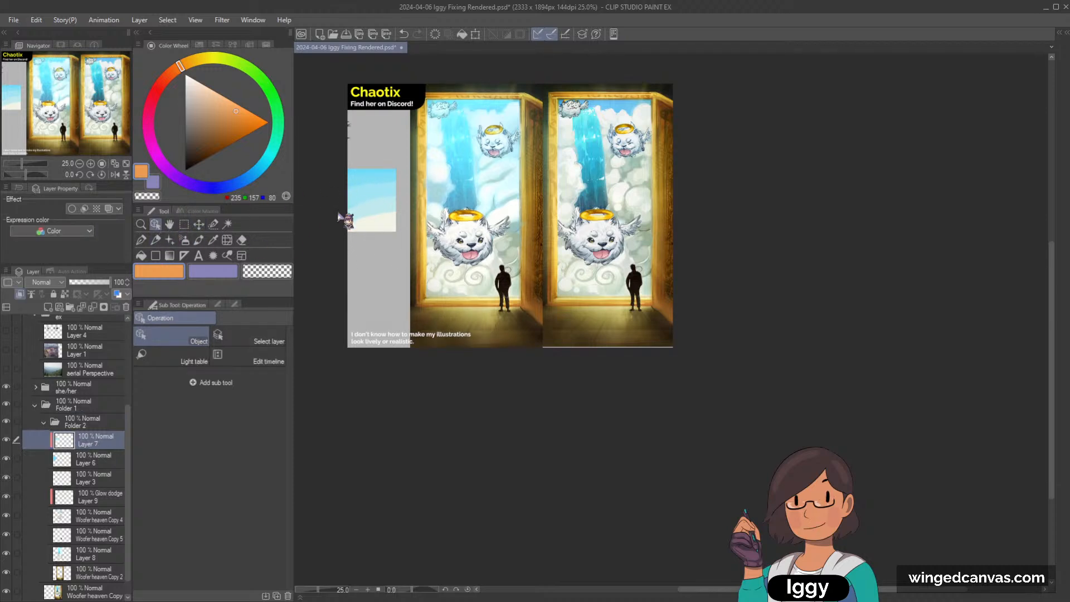
ctrl+click(116, 461)
click(198, 223)
drag(374, 200, 400, 210)
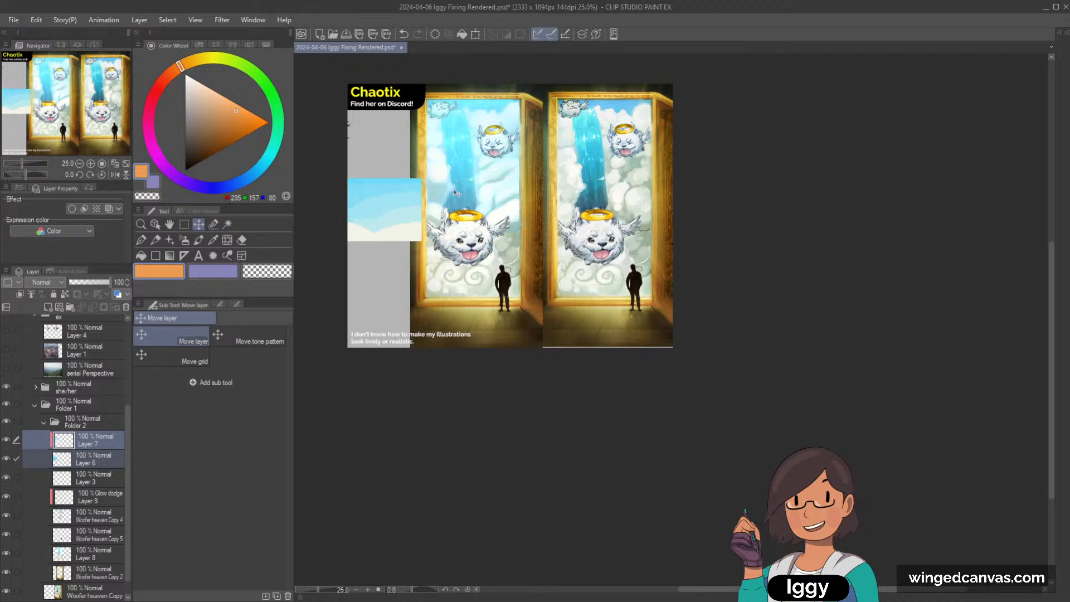
key(ctrl+t)
drag(446, 178, 426, 192)
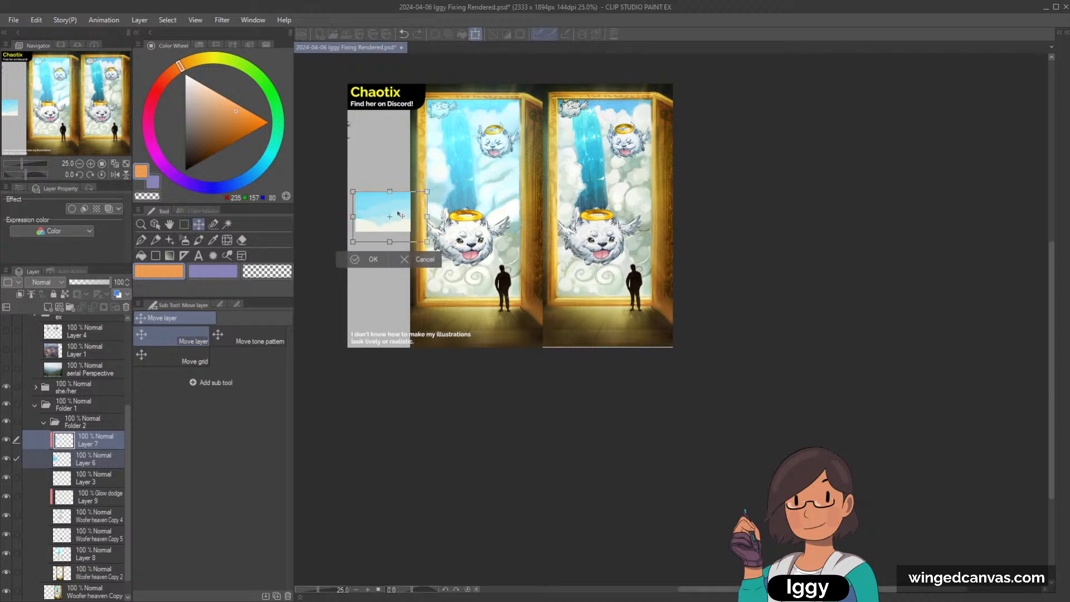
click(360, 261)
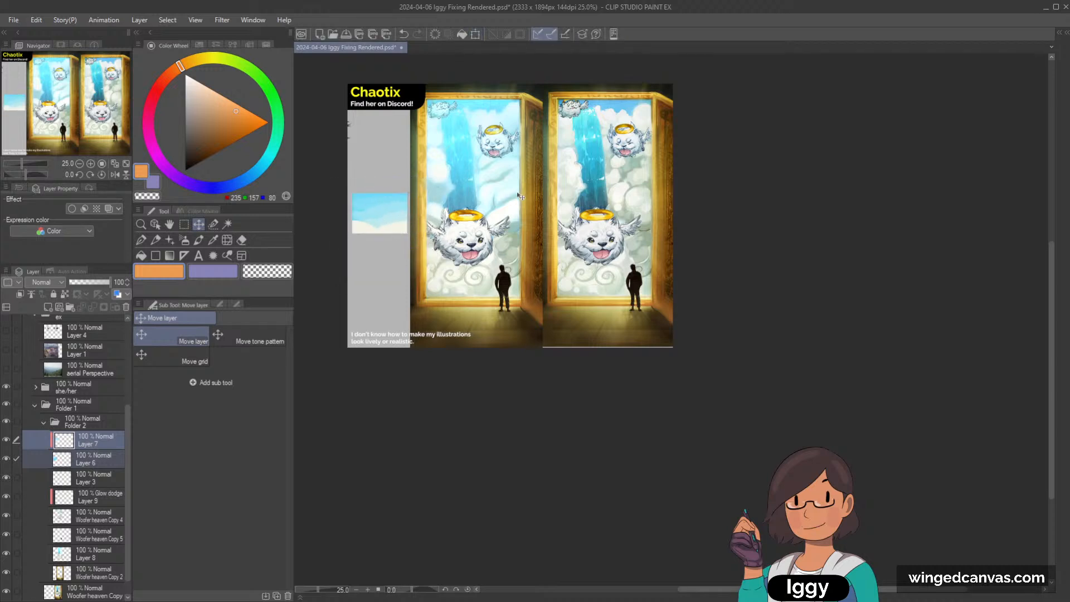
Collapse Folder 1 and group 1, hide group 1, and show group 2 with the monster illustration.
scroll(509, 219, up, 1)
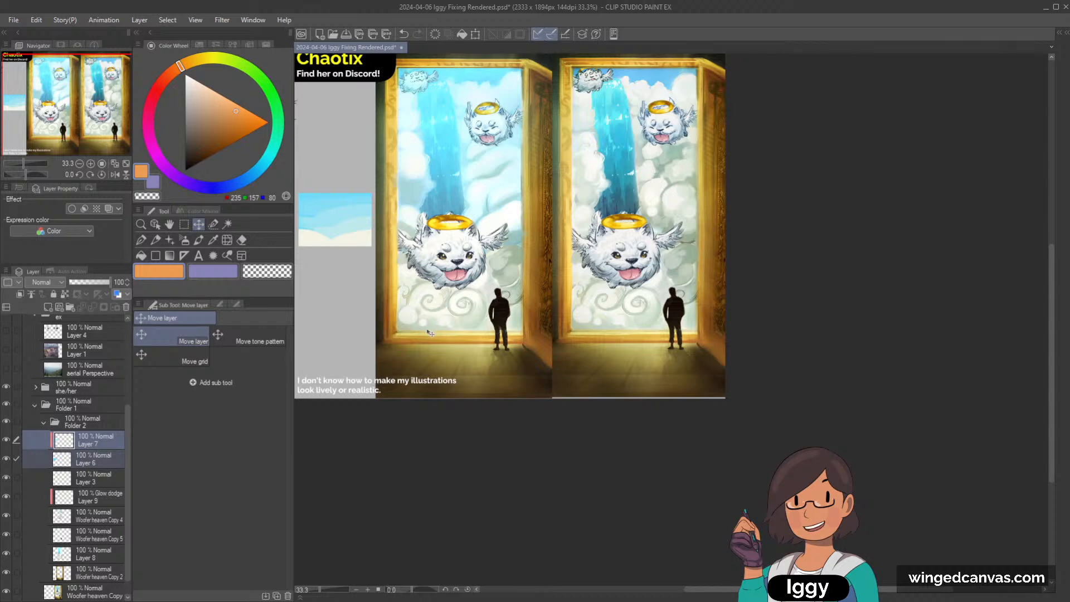
scroll(431, 333, up, 1)
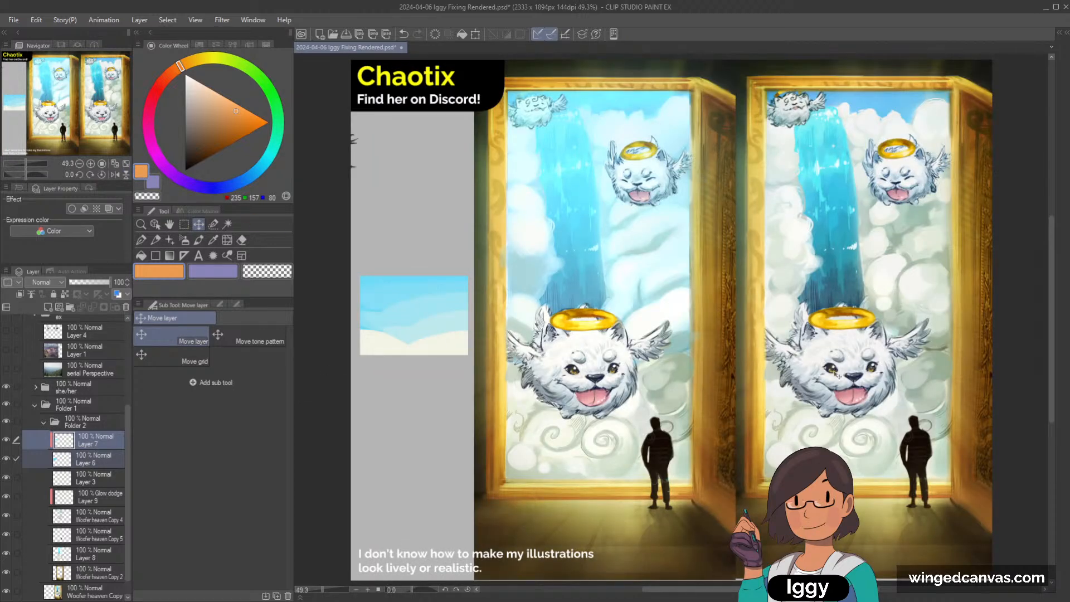
click(34, 405)
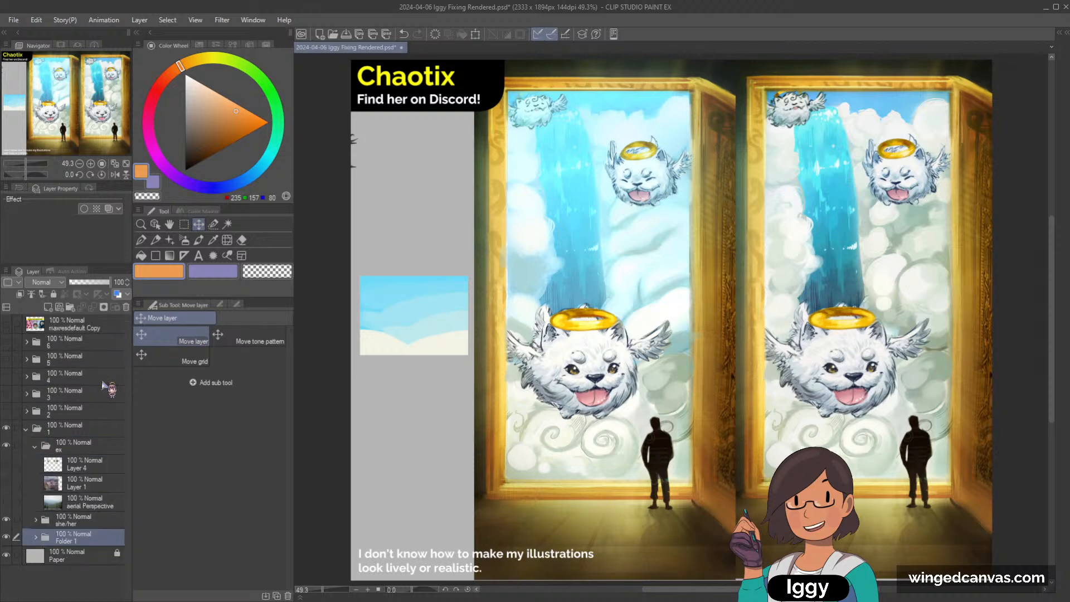
click(26, 429)
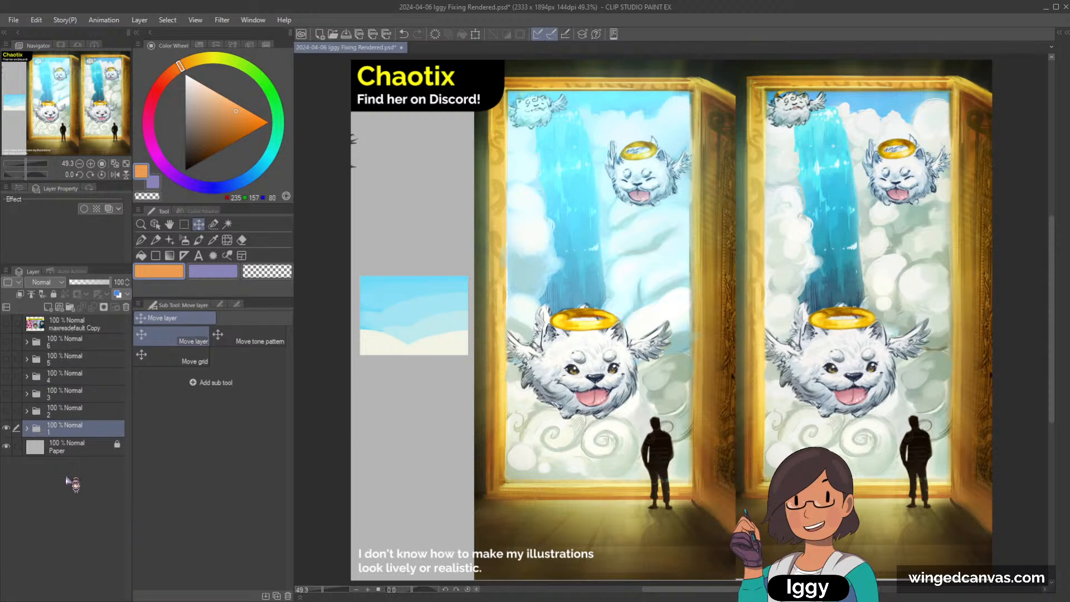
click(6, 428)
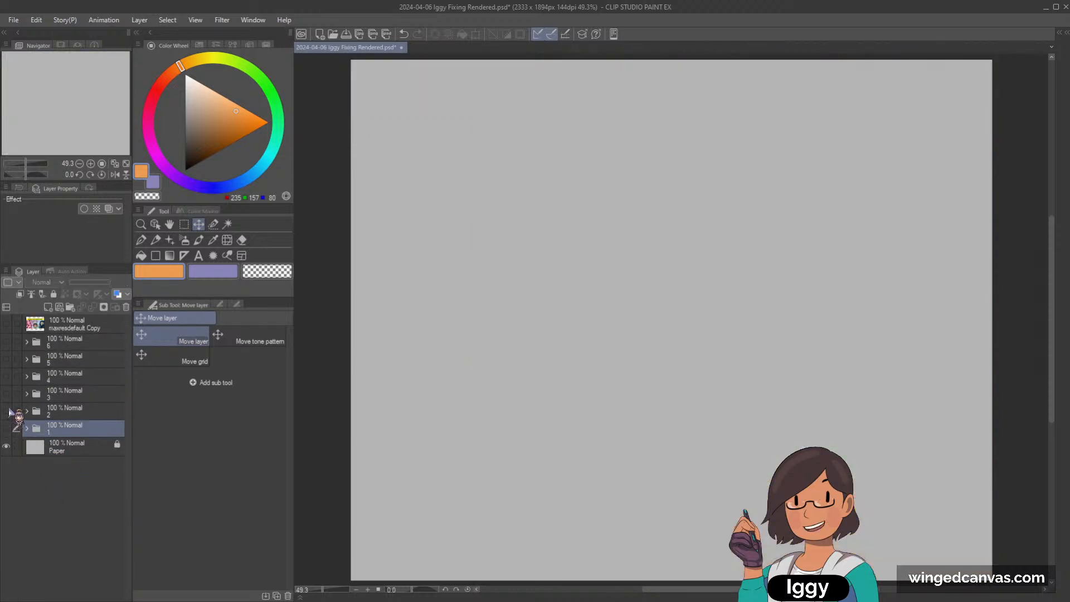
click(7, 410)
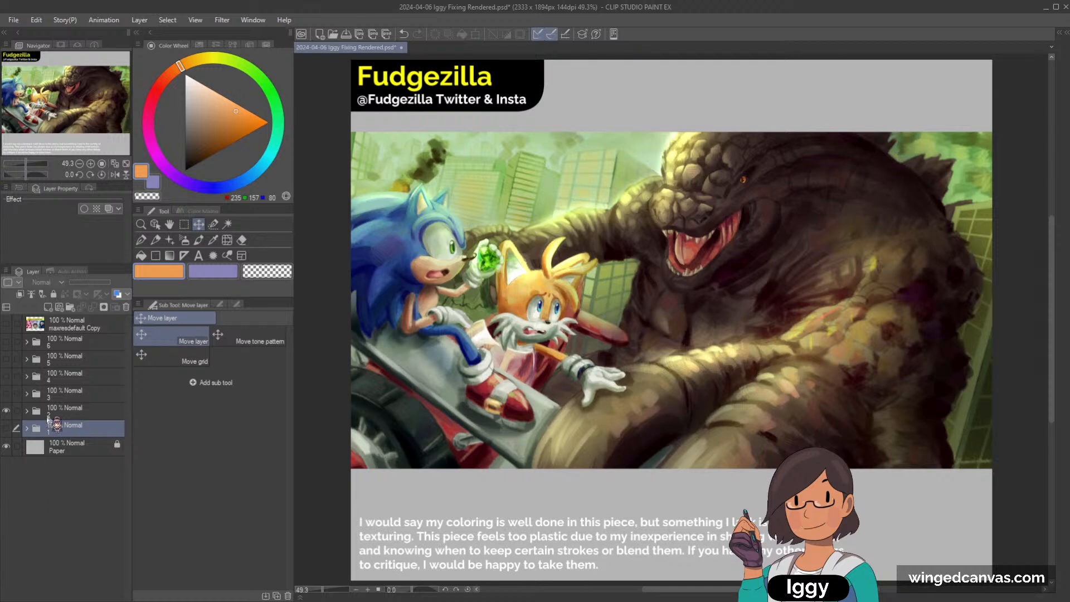
Expand group 2 and select Layer 14, with the whole monster illustration in view.
click(26, 411)
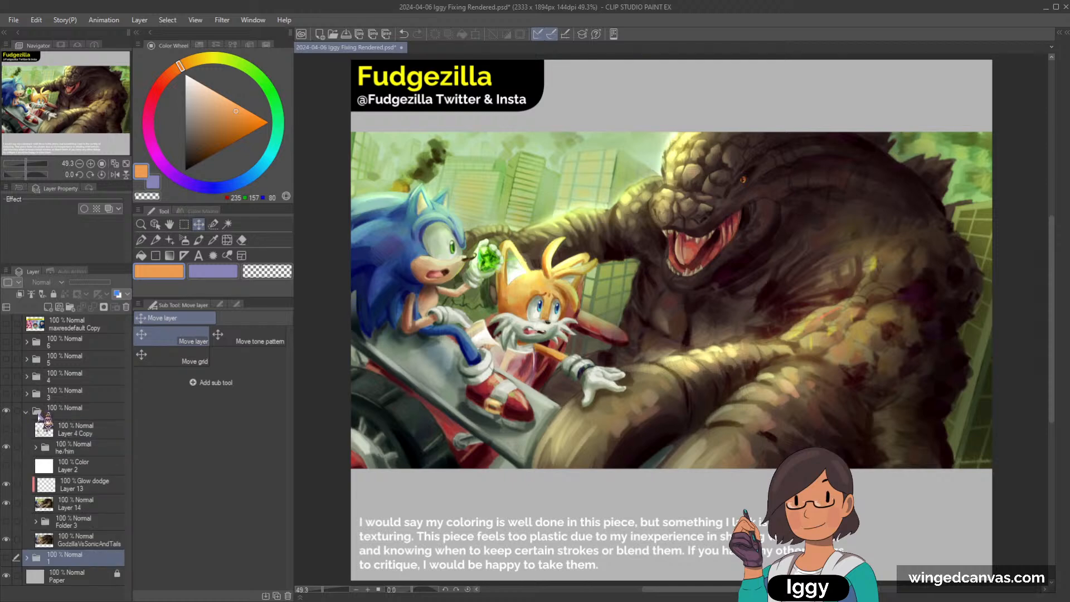
scroll(592, 324, down, 3)
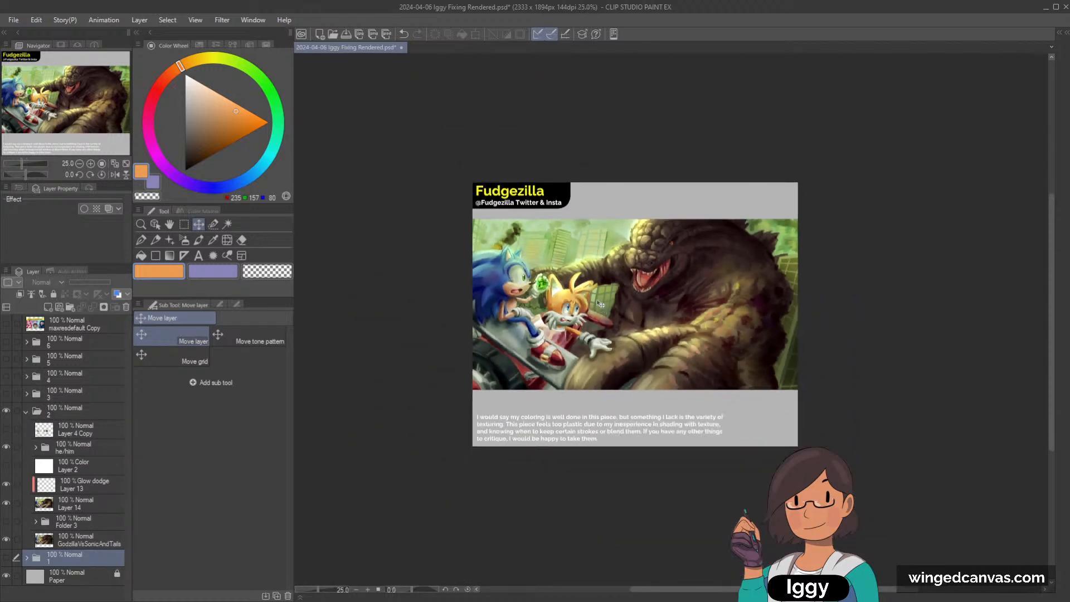
scroll(593, 324, up, 1)
drag(86, 104, 114, 113)
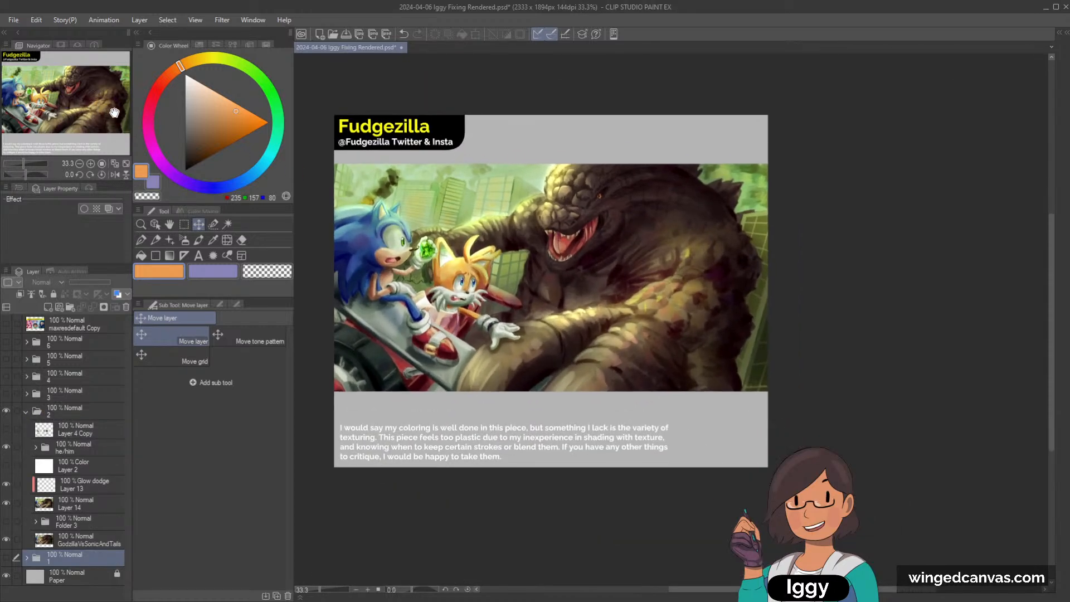
click(84, 503)
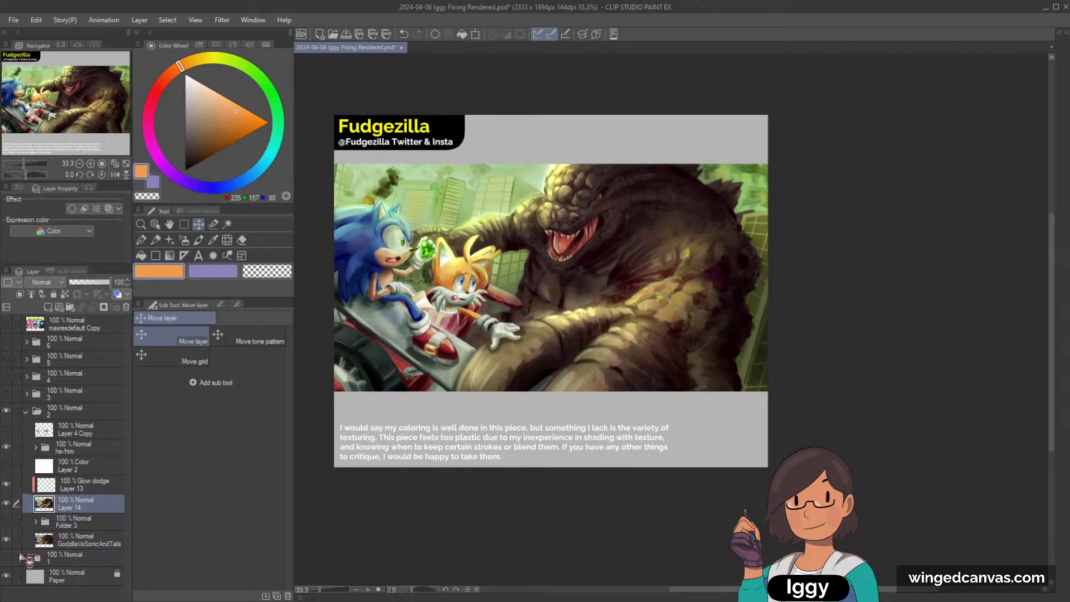
Toggle the visibility of Layer 14 repeatedly to compare the repainted monster illustration with the original.
click(7, 503)
click(8, 503)
click(7, 503)
click(7, 503)
click(7, 503)
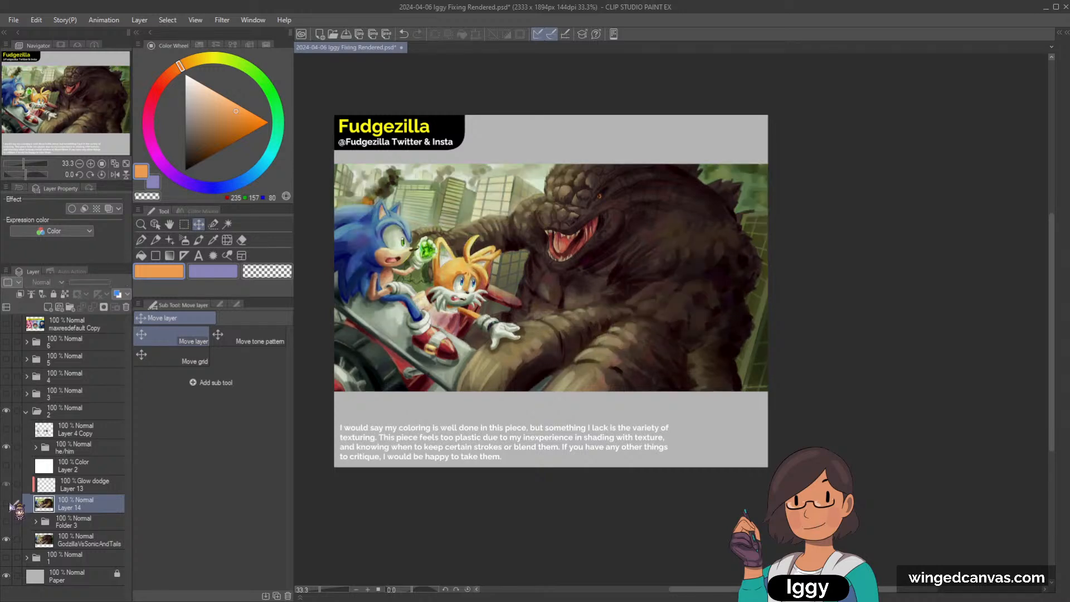
click(7, 503)
click(9, 504)
click(9, 504)
click(9, 504)
click(9, 504)
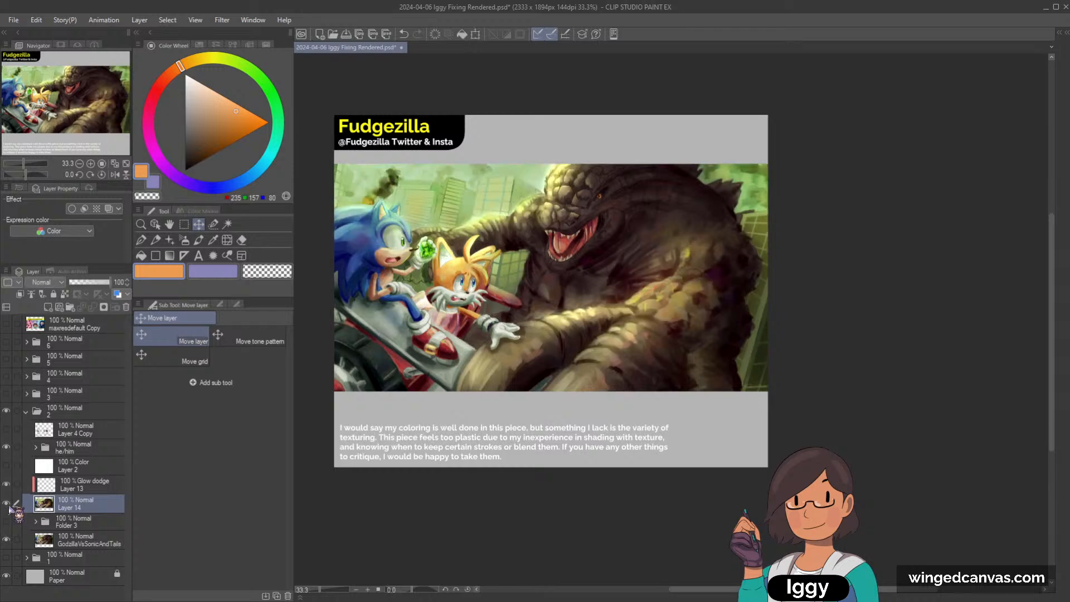
Examine the repainted monster illustration at different magnifications, briefly hiding Layer 14 for comparison.
scroll(492, 191, up, 3)
scroll(378, 234, down, 5)
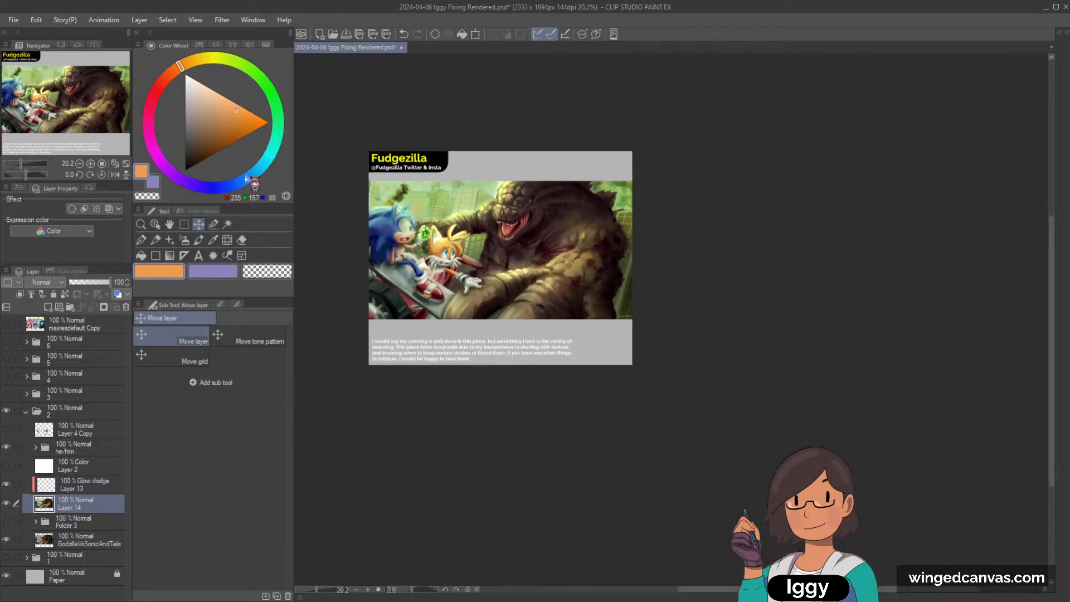
key(ctrl+plus)
click(8, 504)
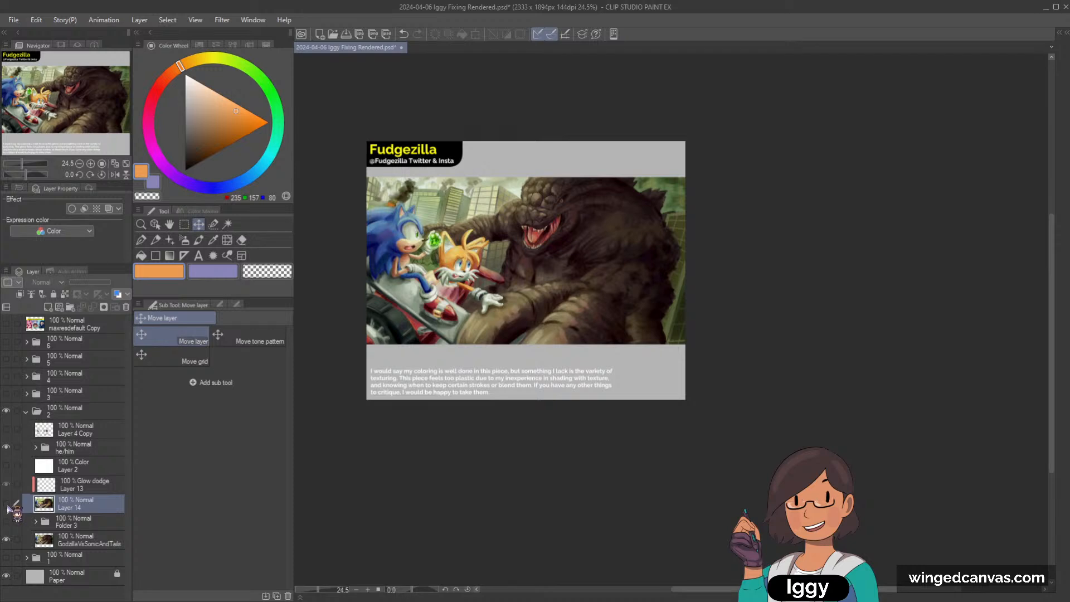
click(7, 503)
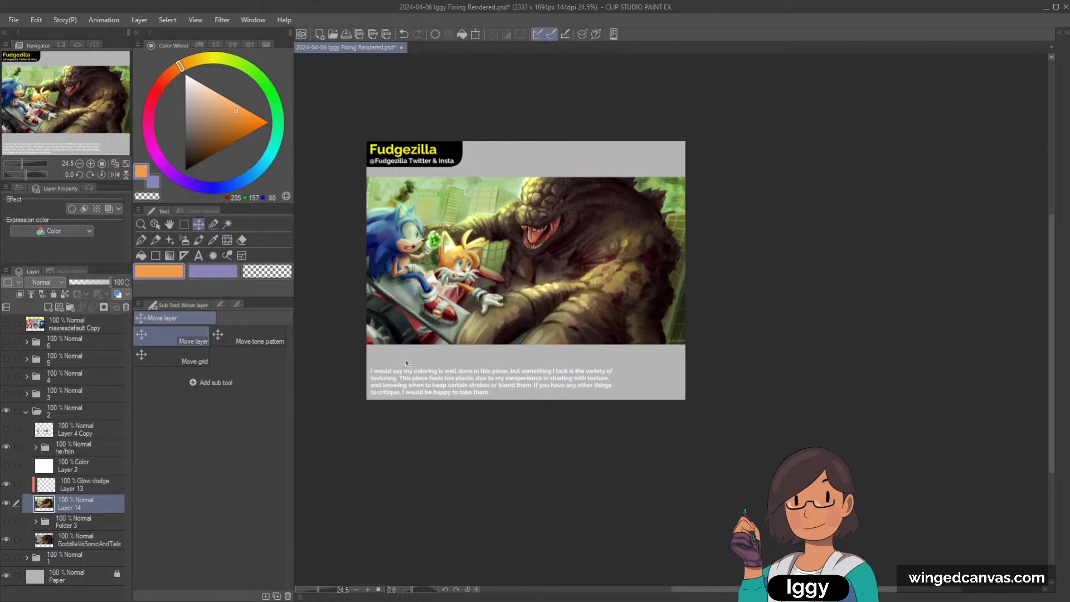
scroll(501, 170, up, 4)
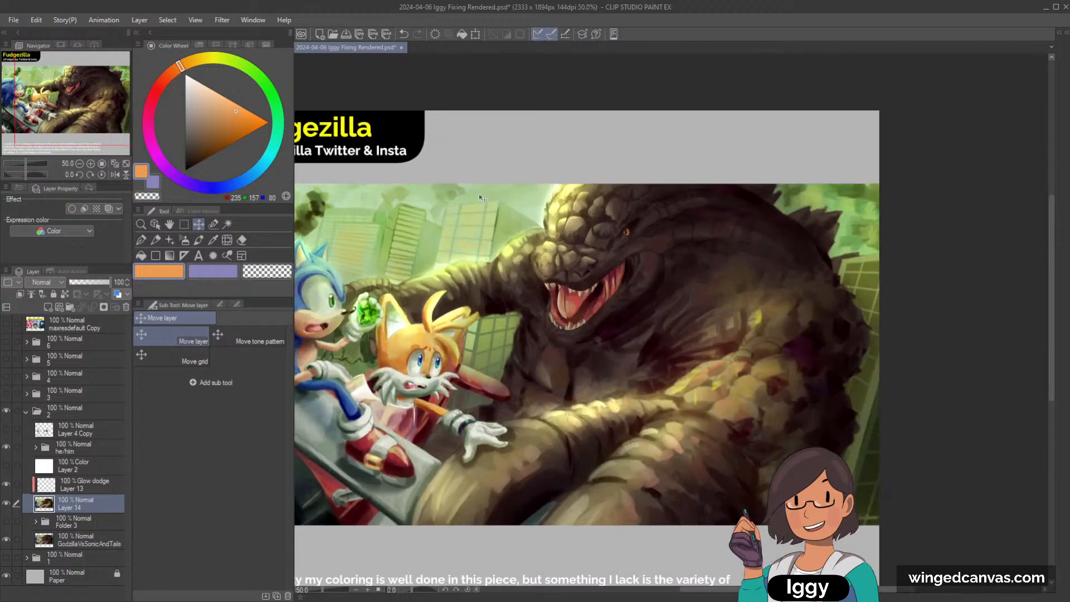
scroll(92, 120, down, 3)
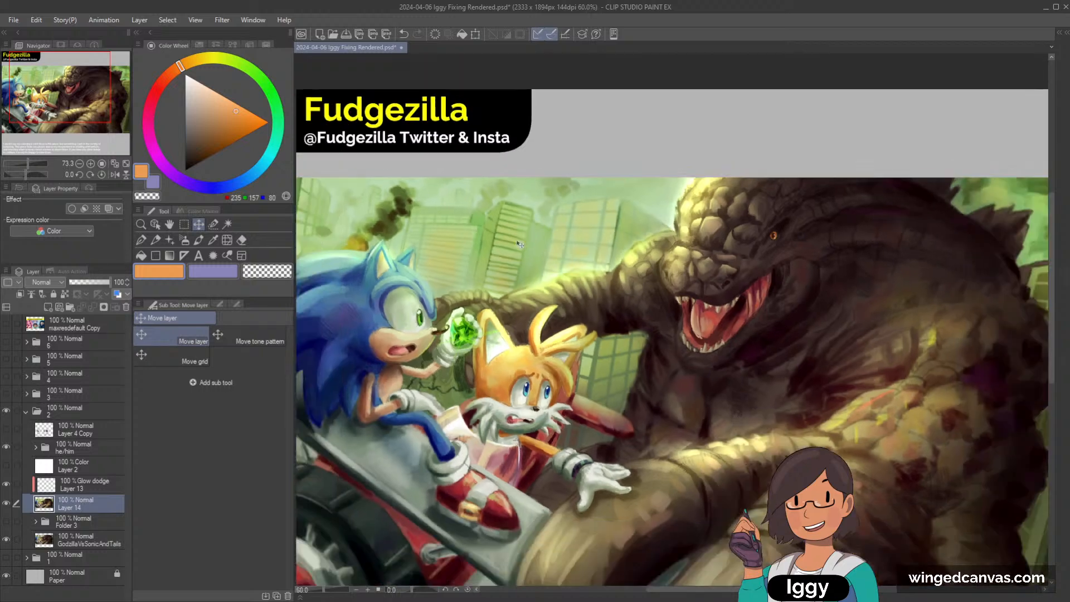
scroll(531, 246, up, 3)
scroll(478, 244, down, 4)
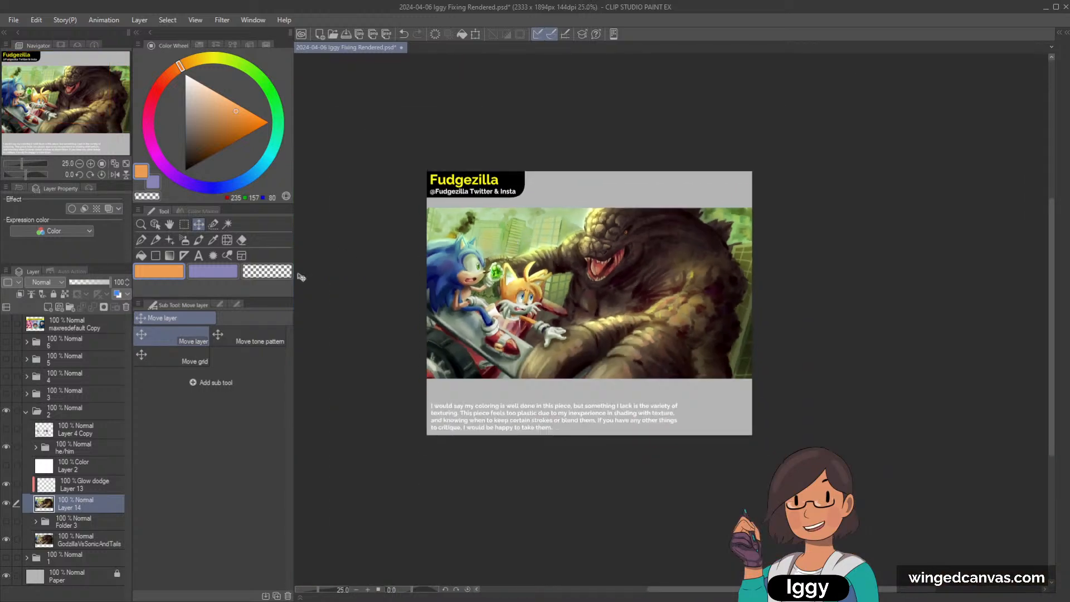
View the original with Layer 14 hidden, restore that layer, and show the Color layer Layer 2 to check the values in grayscale.
click(6, 503)
scroll(534, 236, up, 1)
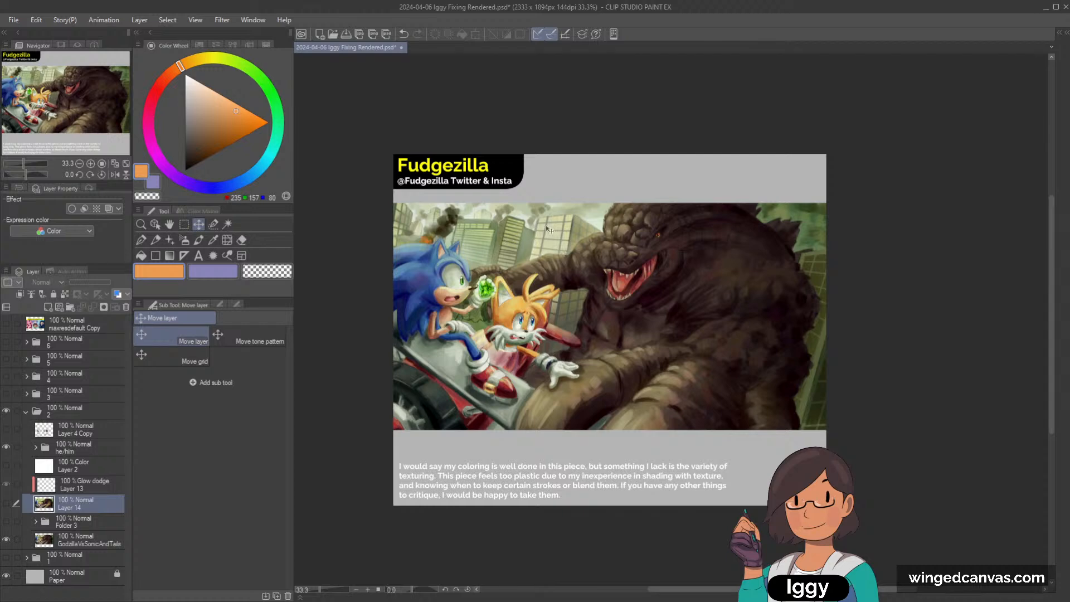
scroll(549, 230, down, 1)
drag(109, 120, 135, 126)
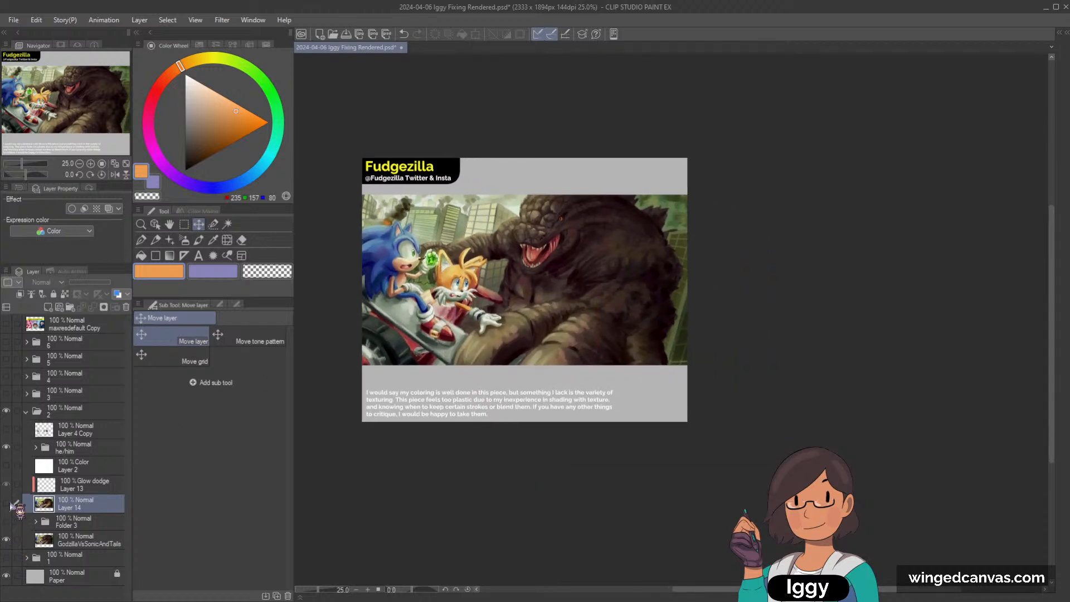
click(7, 465)
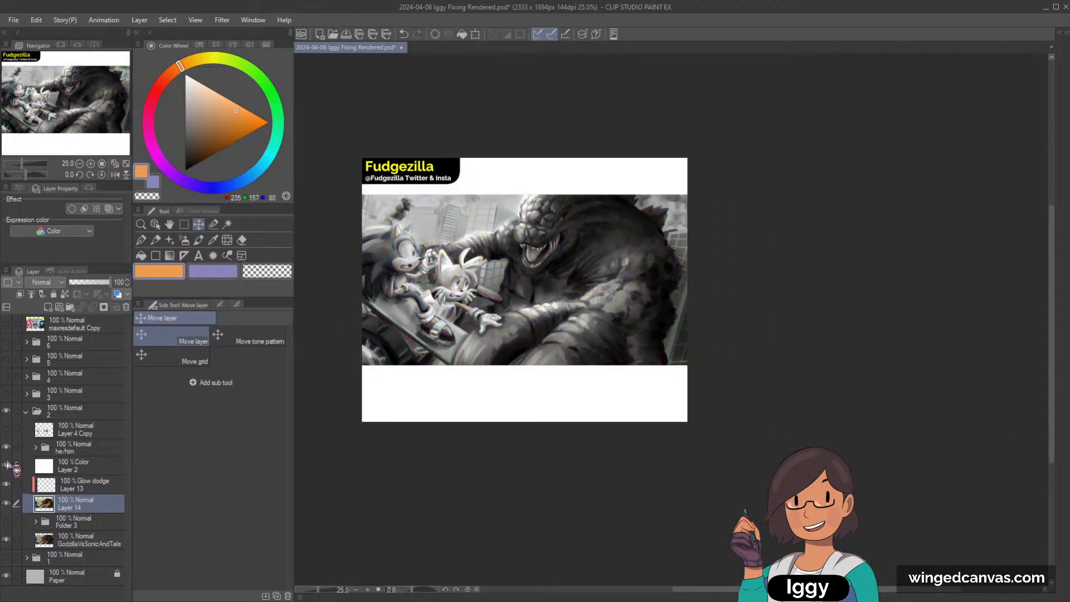
Toggle the visibility of Layer 14 in grayscale to compare the values of the repainted monster illustration and the original.
click(7, 503)
click(7, 502)
click(7, 502)
click(6, 503)
click(7, 503)
scroll(495, 207, up, 2)
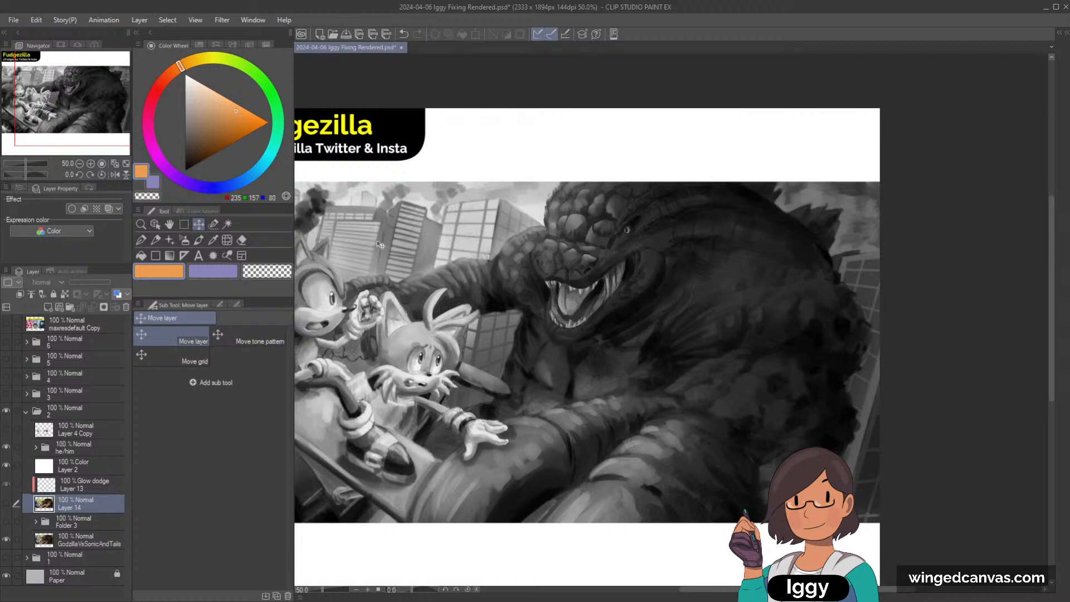
scroll(380, 244, down, 1)
click(126, 163)
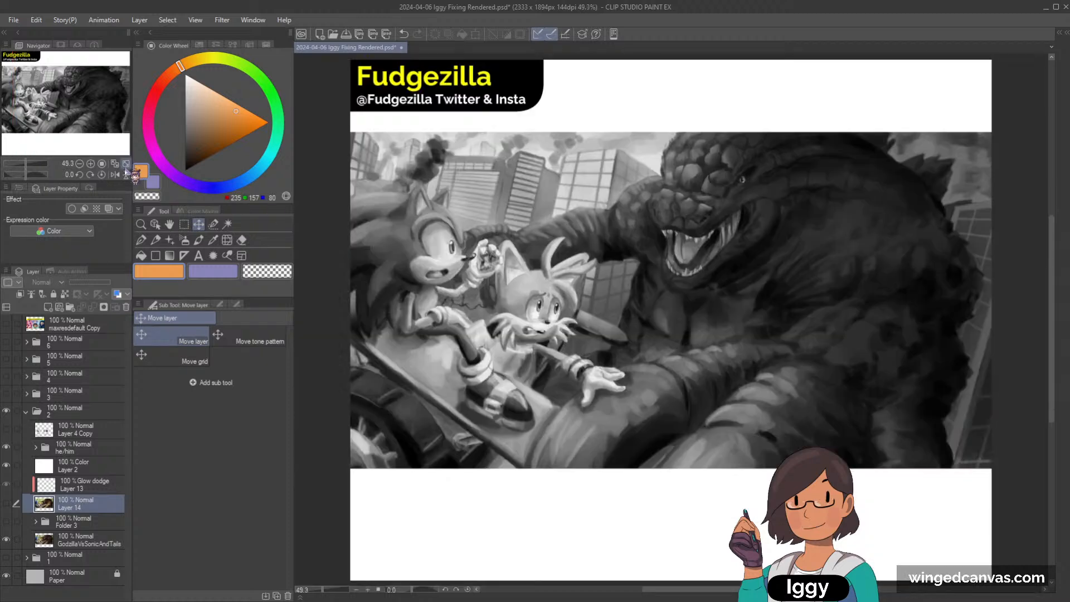
click(7, 503)
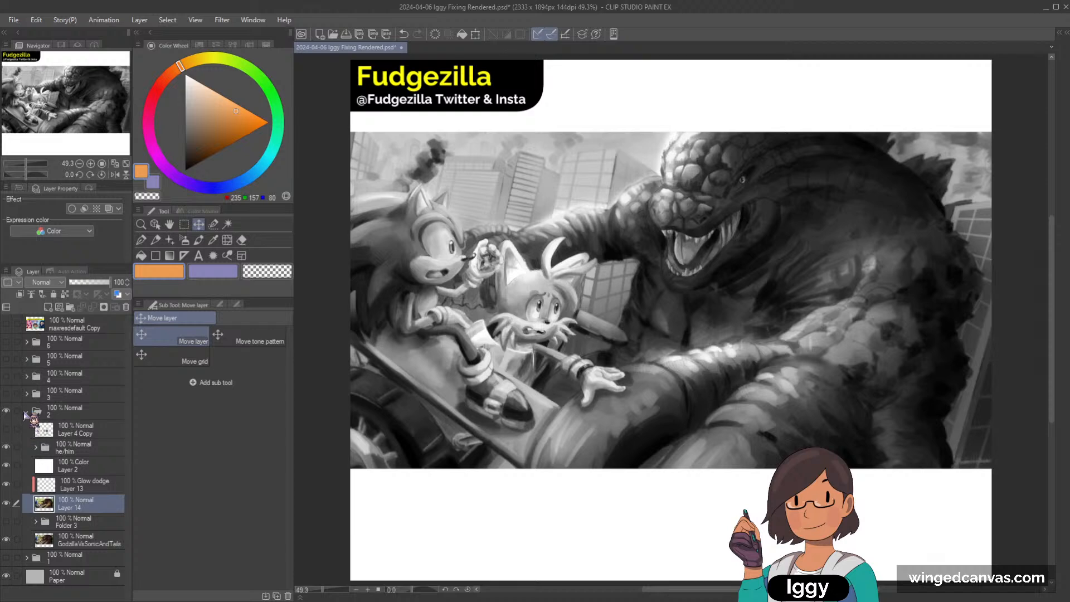
Hide the Color layer Layer 2, collapse and hide group 2, and show group 3.
click(6, 467)
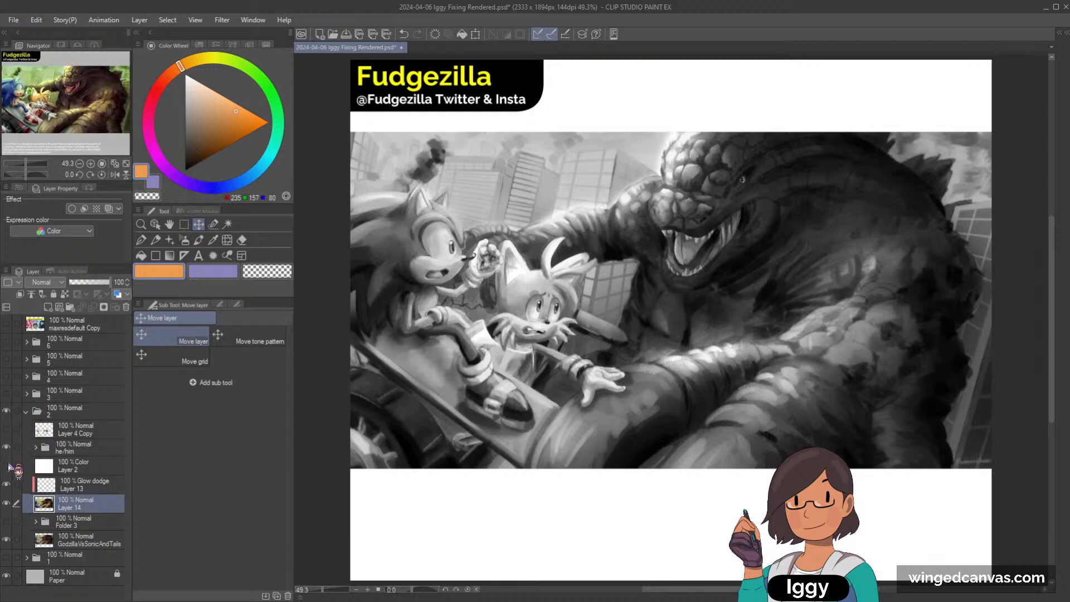
click(26, 411)
click(6, 410)
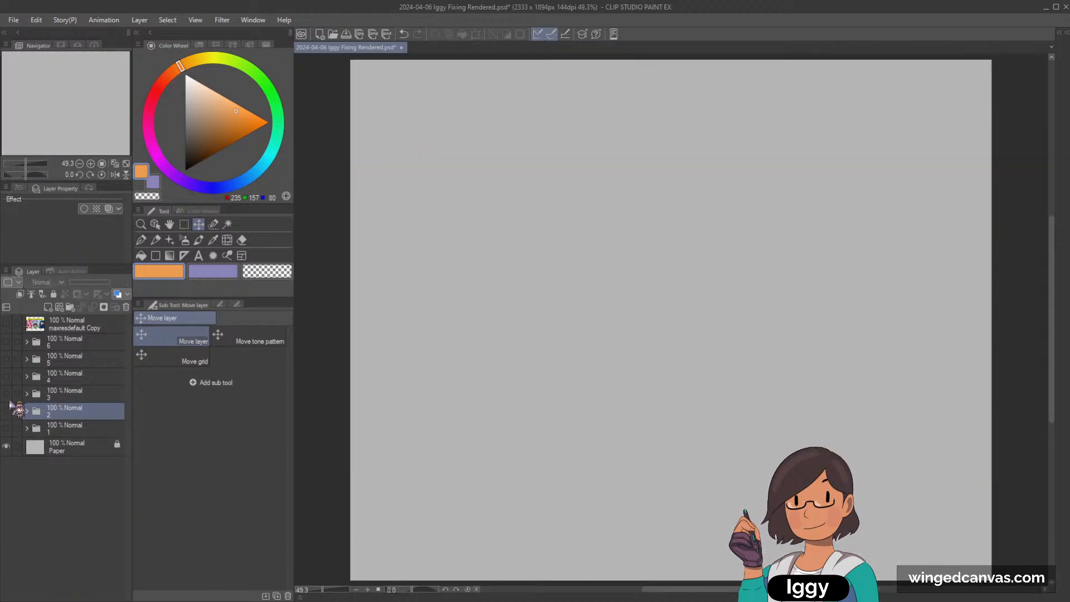
click(6, 394)
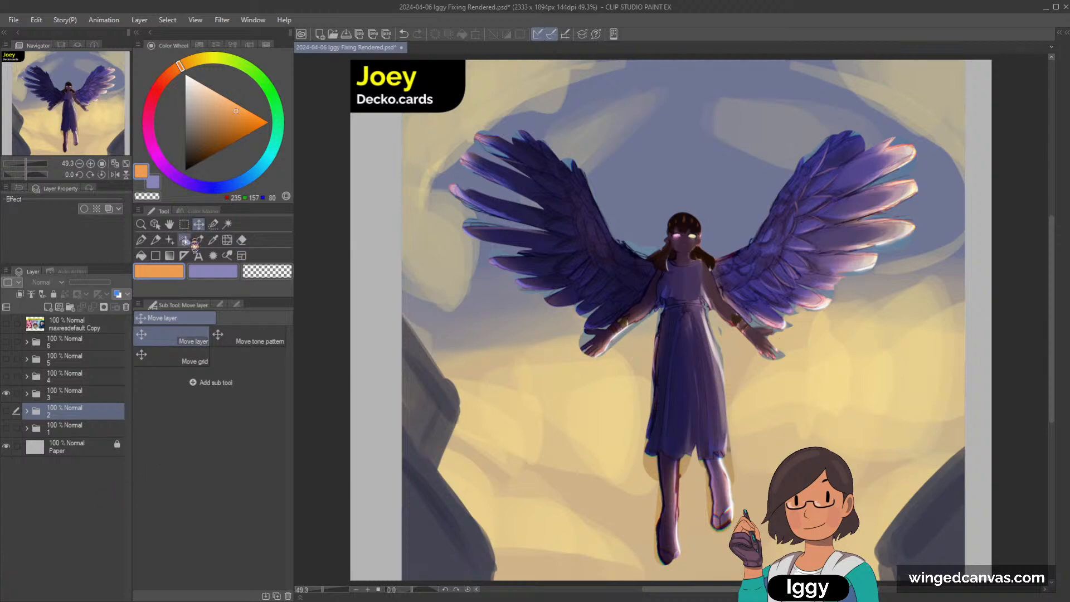
Expand group 3 and select the collapsed Folder 4, with the whole winged figure illustration in view.
click(141, 224)
click(395, 233)
scroll(528, 271, up, 1)
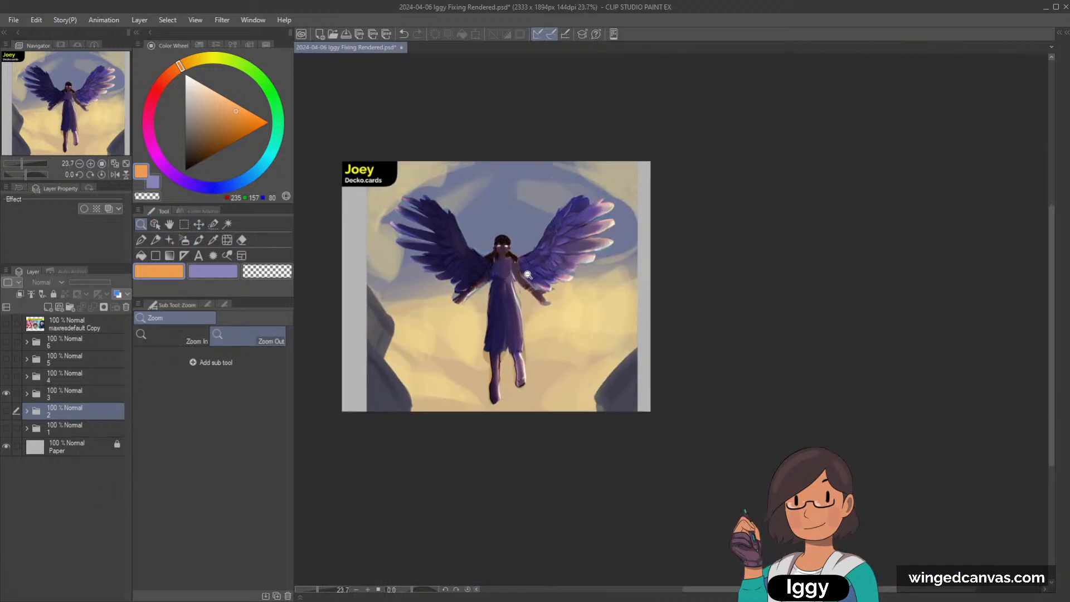
click(155, 223)
click(452, 333)
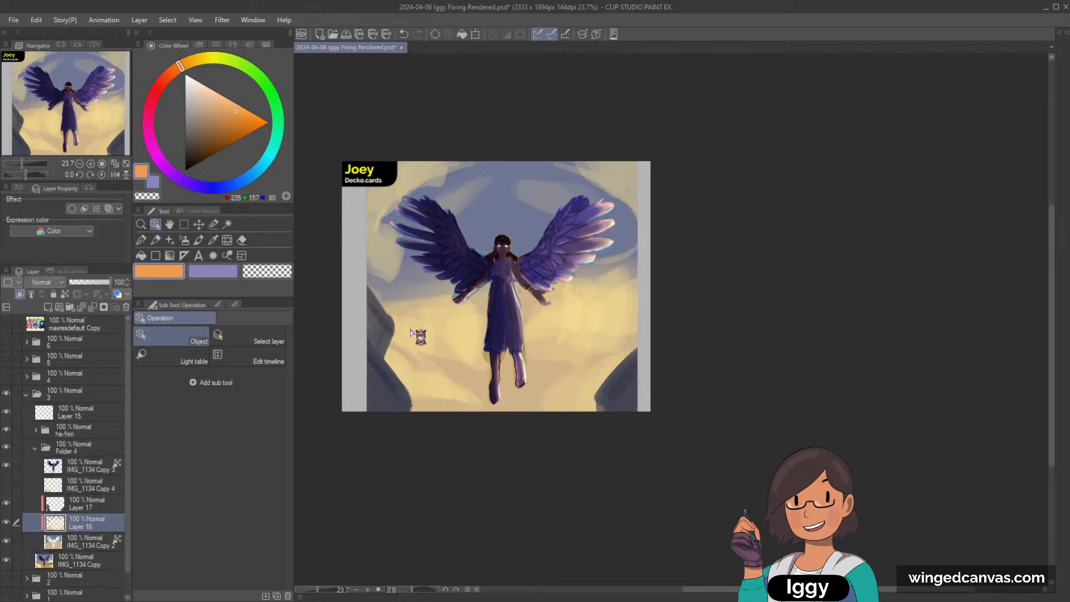
click(35, 448)
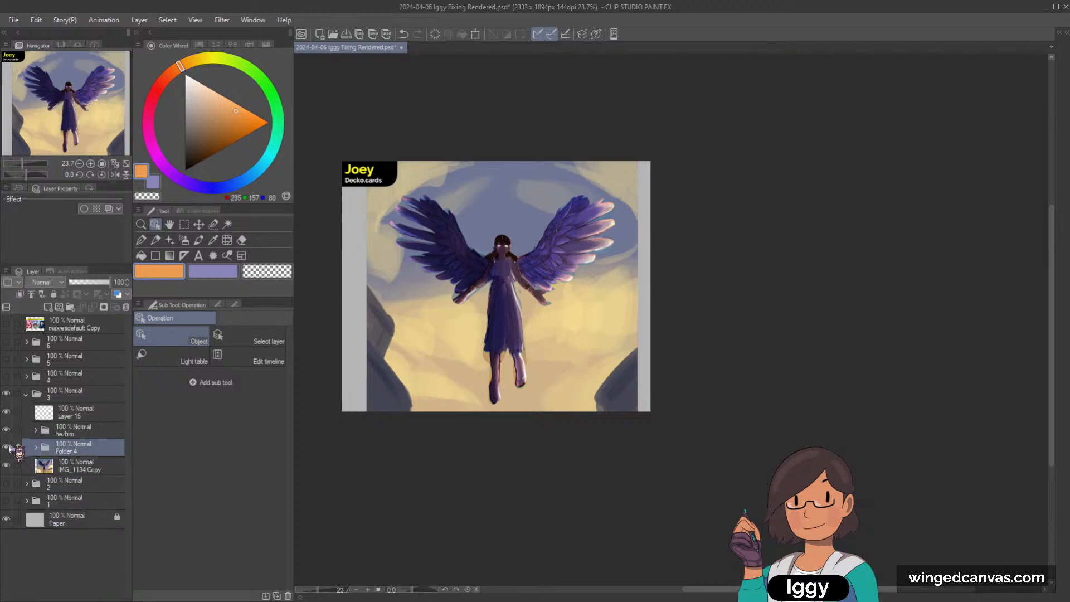
Toggle the visibility of Folder 4 to compare the repainted winged figure and sky with the original.
click(7, 447)
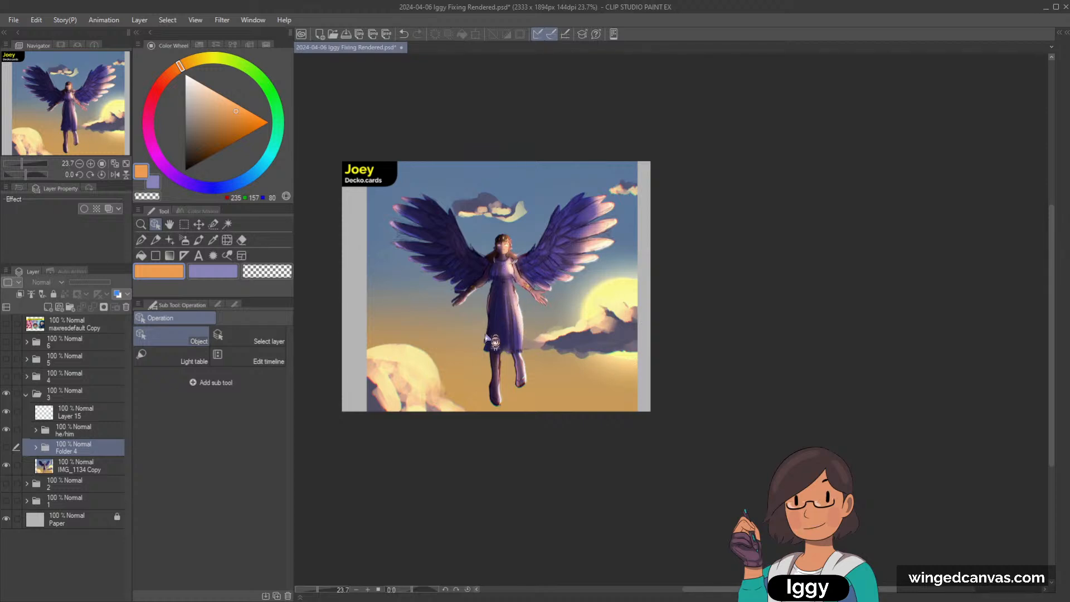
click(6, 447)
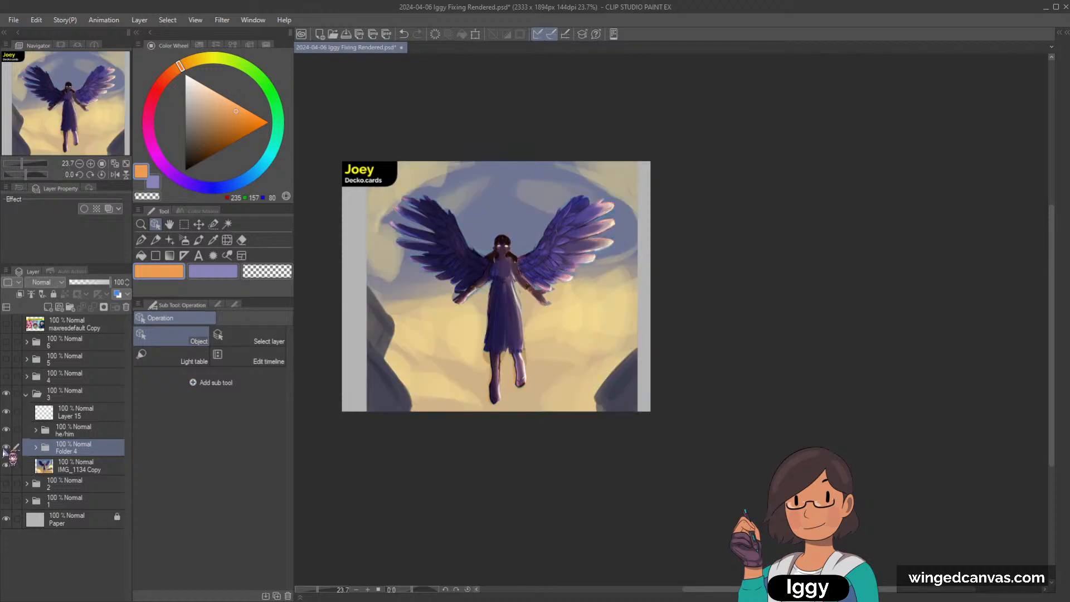
click(5, 451)
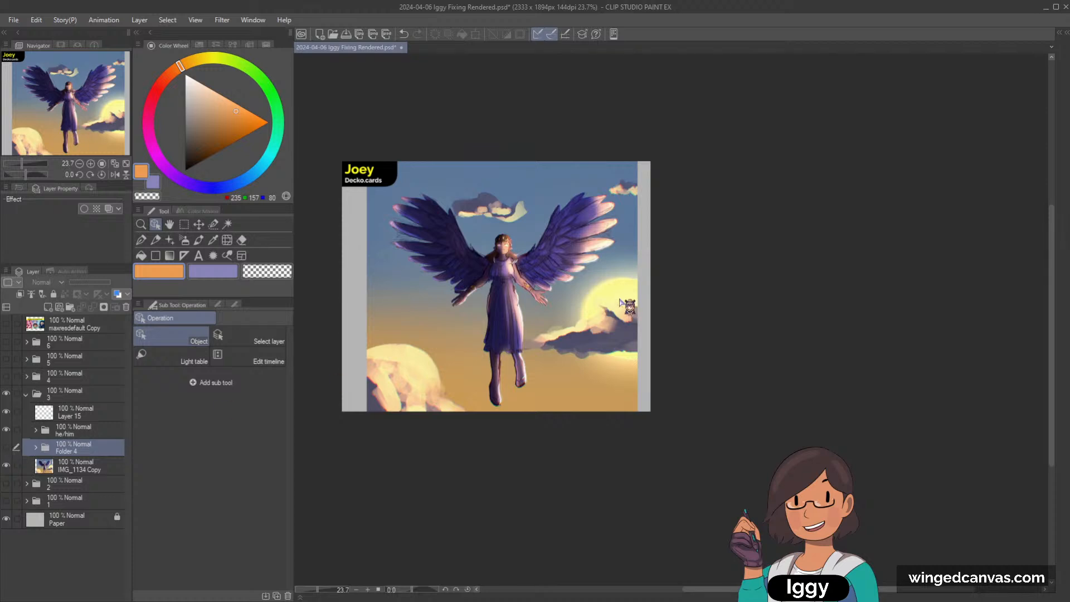
click(6, 450)
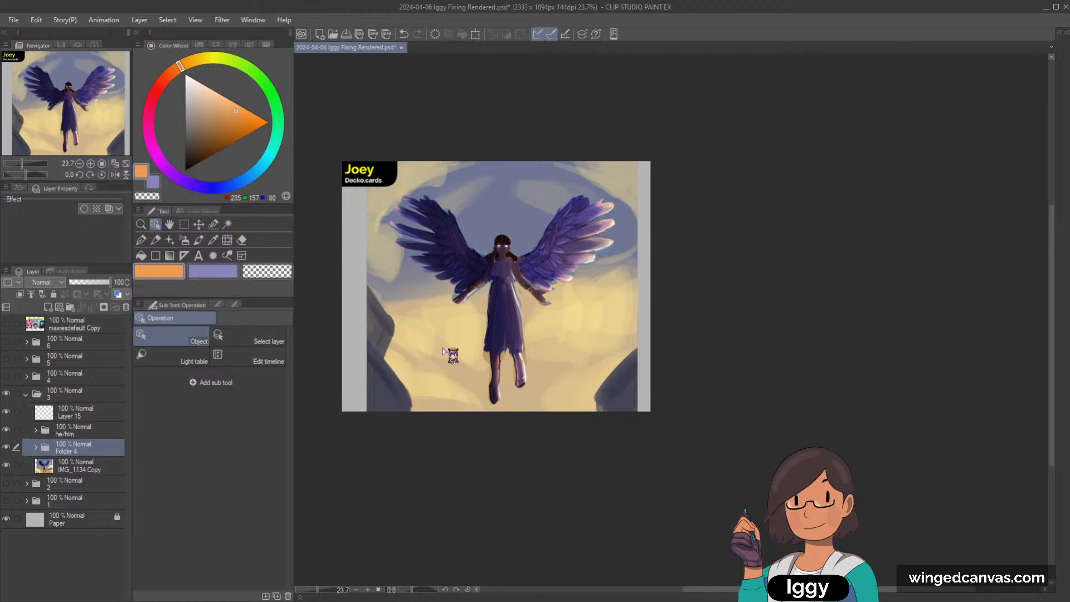
Collapse and hide group 3, and show group 4 with its layers expanded and the illustration enlarged.
click(26, 395)
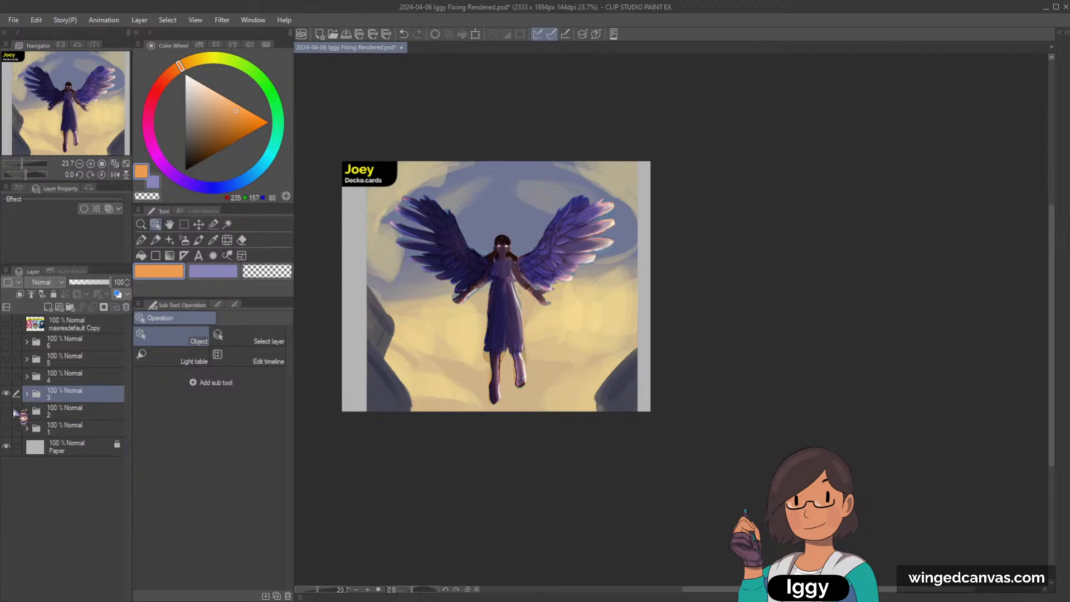
click(6, 393)
click(6, 377)
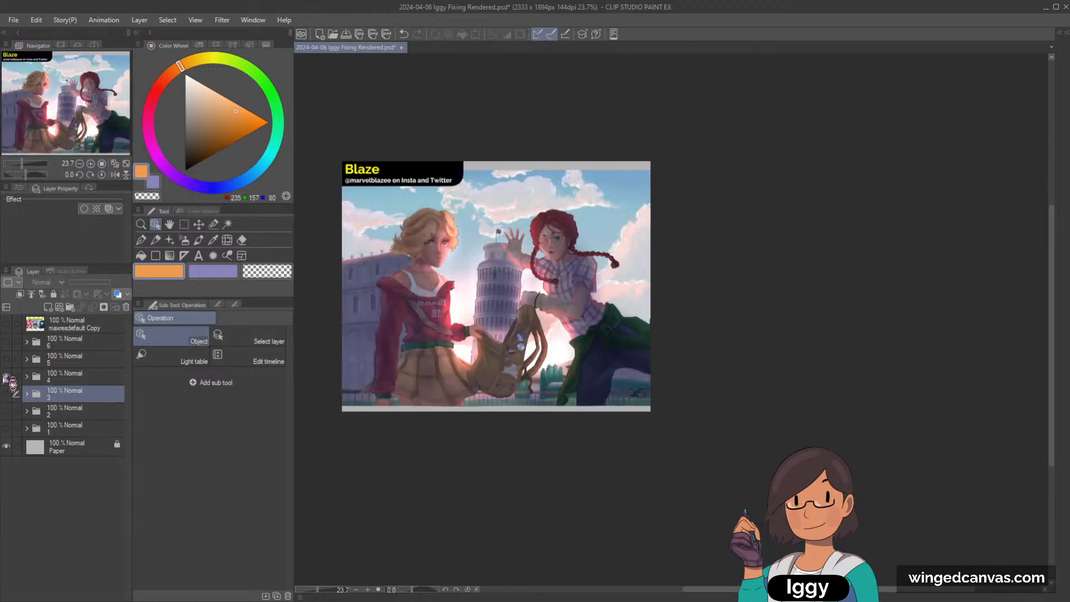
click(102, 163)
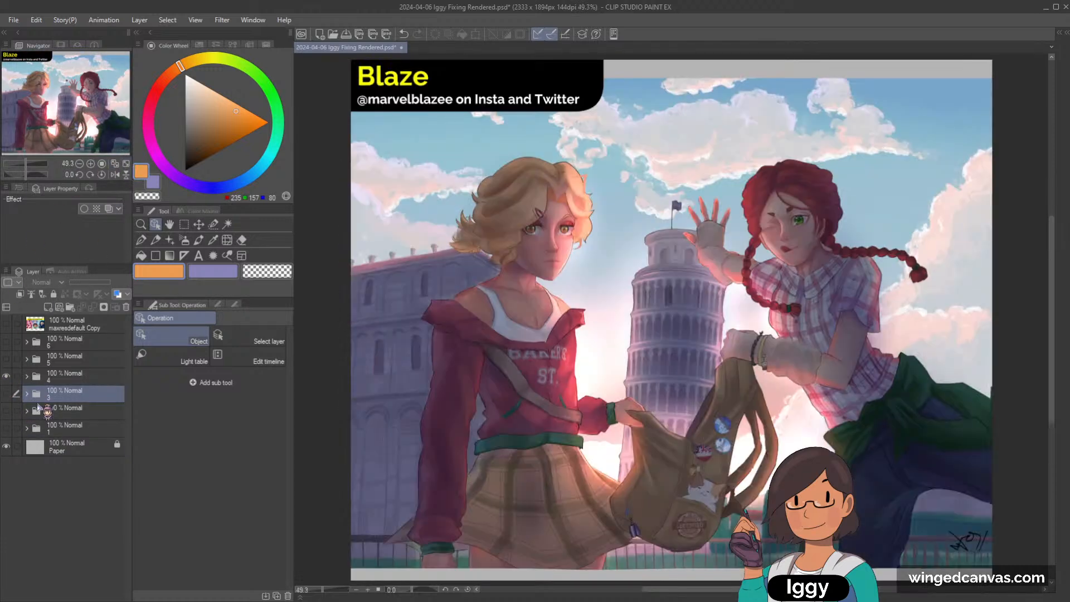
click(26, 377)
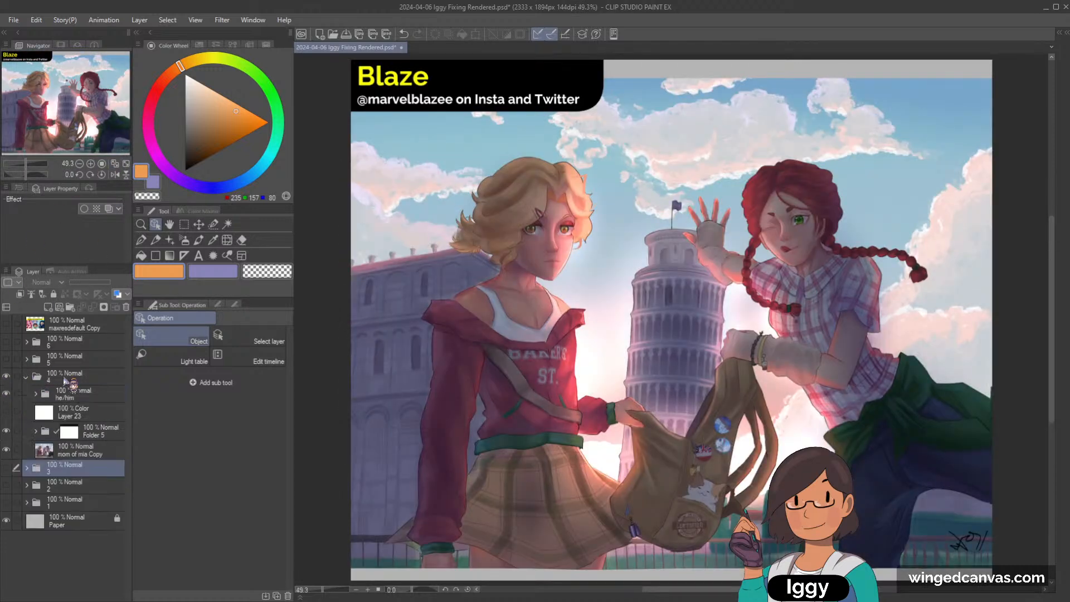
Toggle the mom of mia Copy layer and Folder 5 to compare the leaning tower illustration before and after the lighting changes.
click(7, 449)
click(7, 449)
click(6, 428)
click(6, 430)
click(7, 430)
click(7, 431)
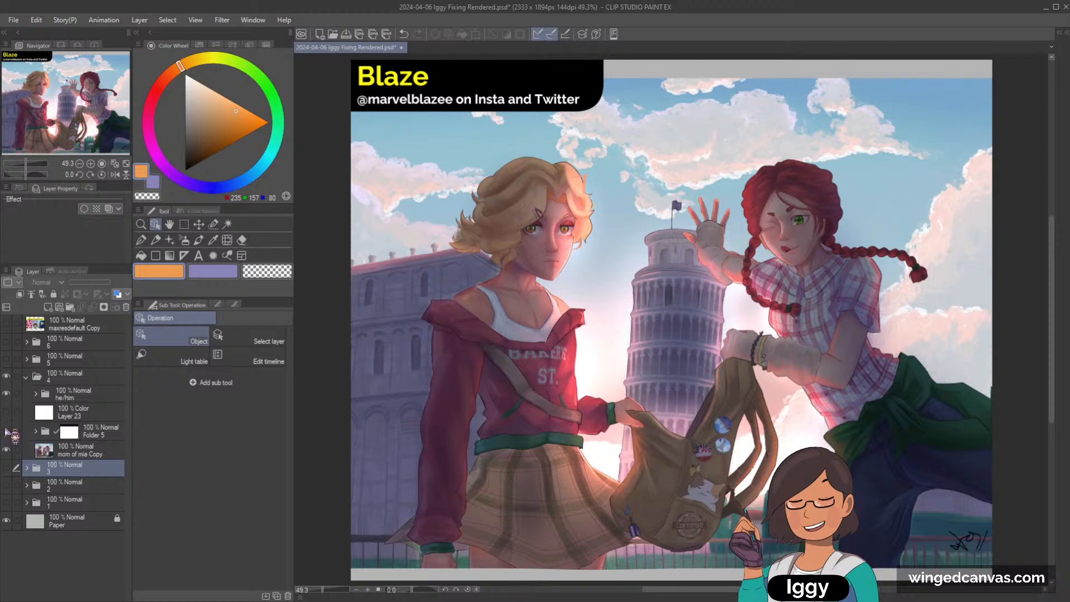
click(7, 431)
click(7, 431)
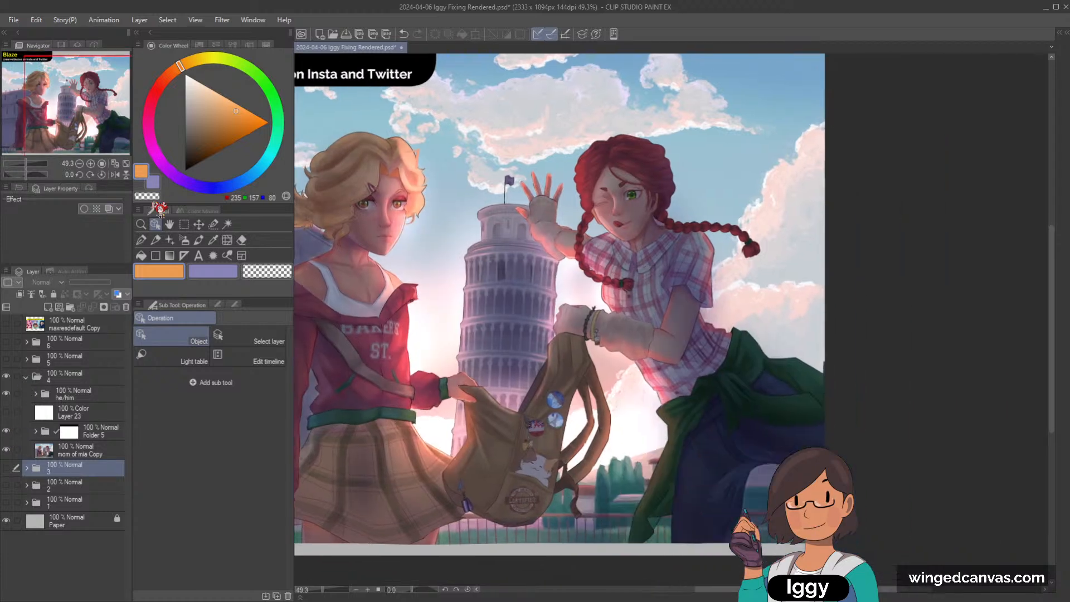
Compare the leaning tower illustration at a smaller magnification by repeatedly hiding and showing Folder 5.
click(141, 223)
click(494, 239)
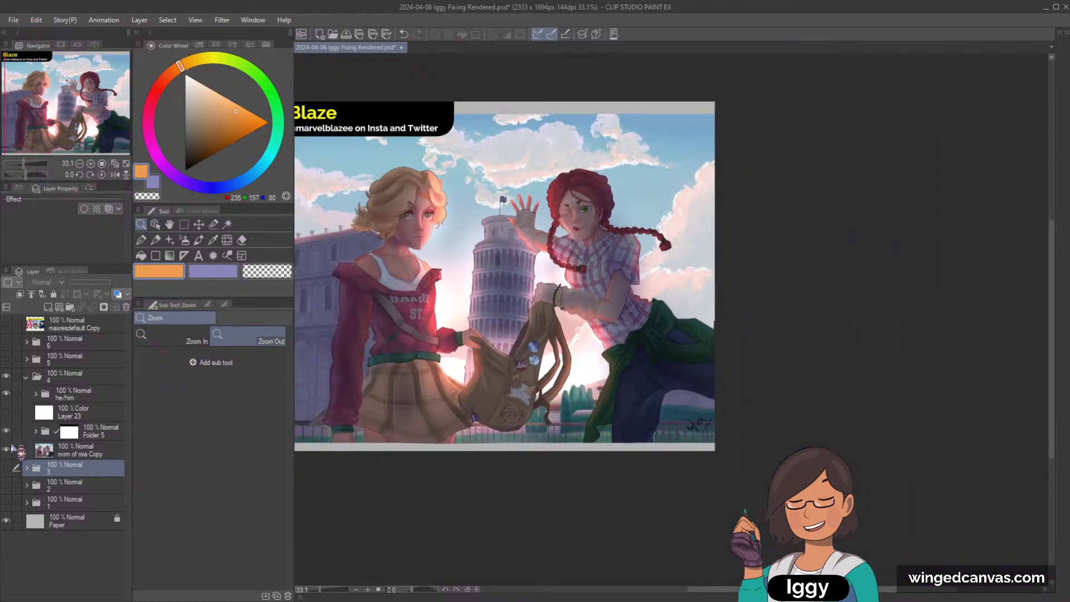
click(10, 449)
click(9, 449)
click(7, 430)
click(7, 431)
click(7, 431)
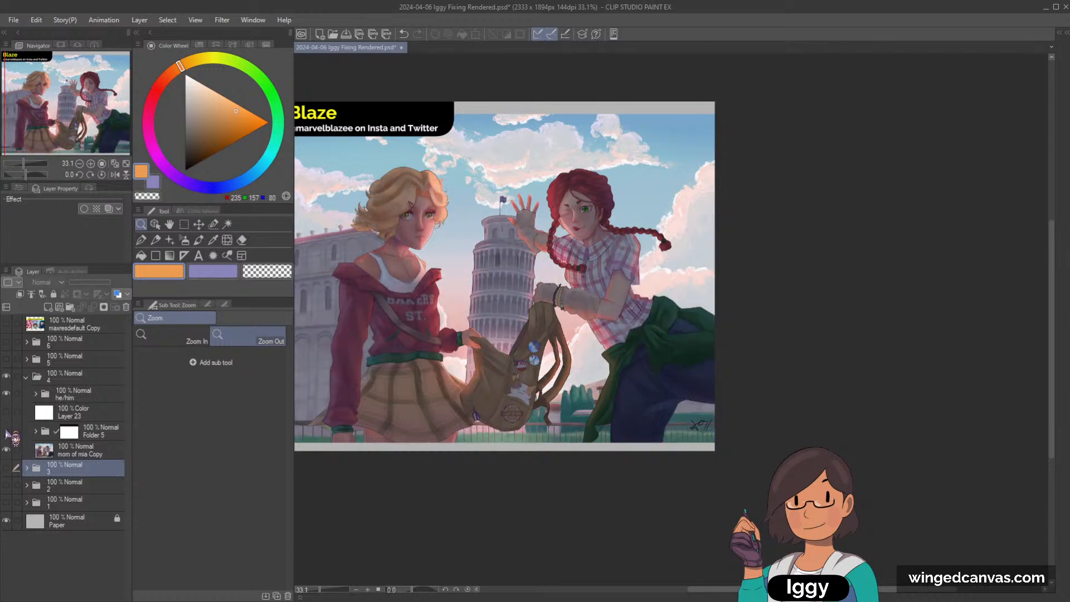
click(6, 430)
click(7, 431)
click(7, 430)
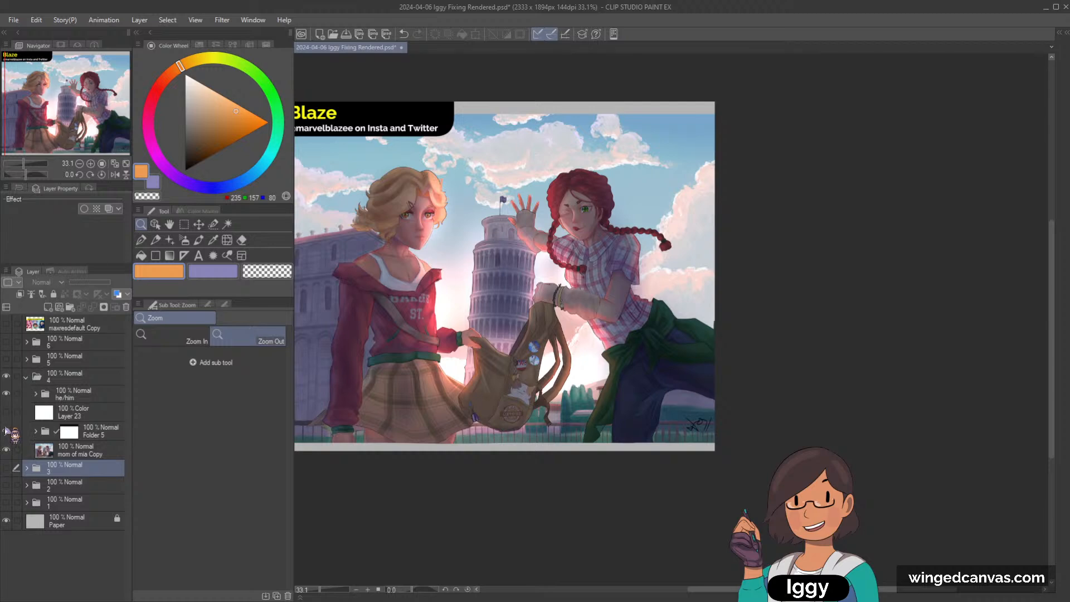
click(7, 431)
click(7, 430)
click(7, 431)
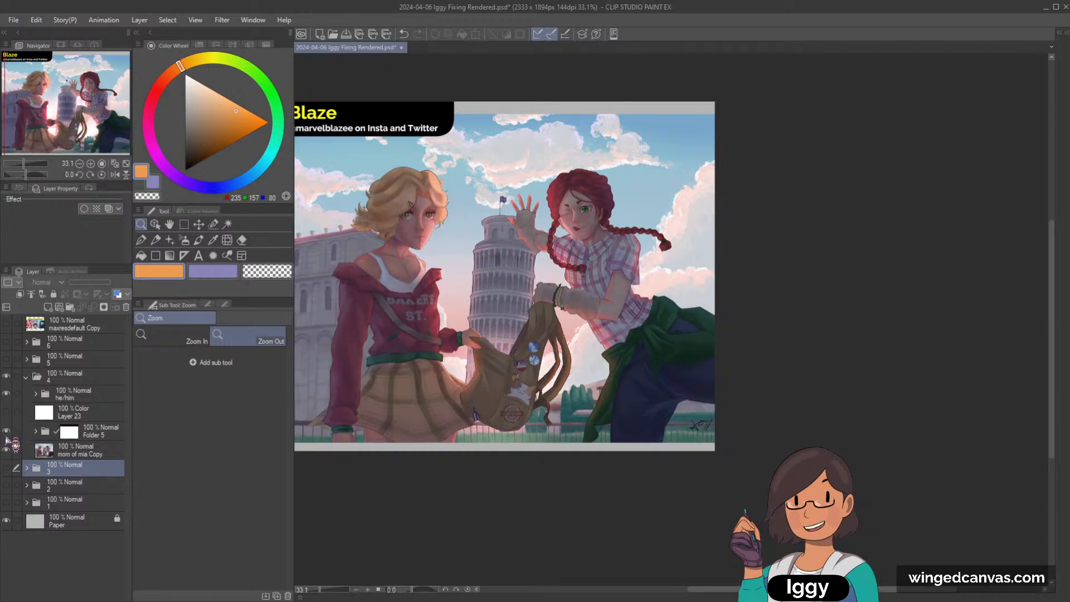
click(7, 431)
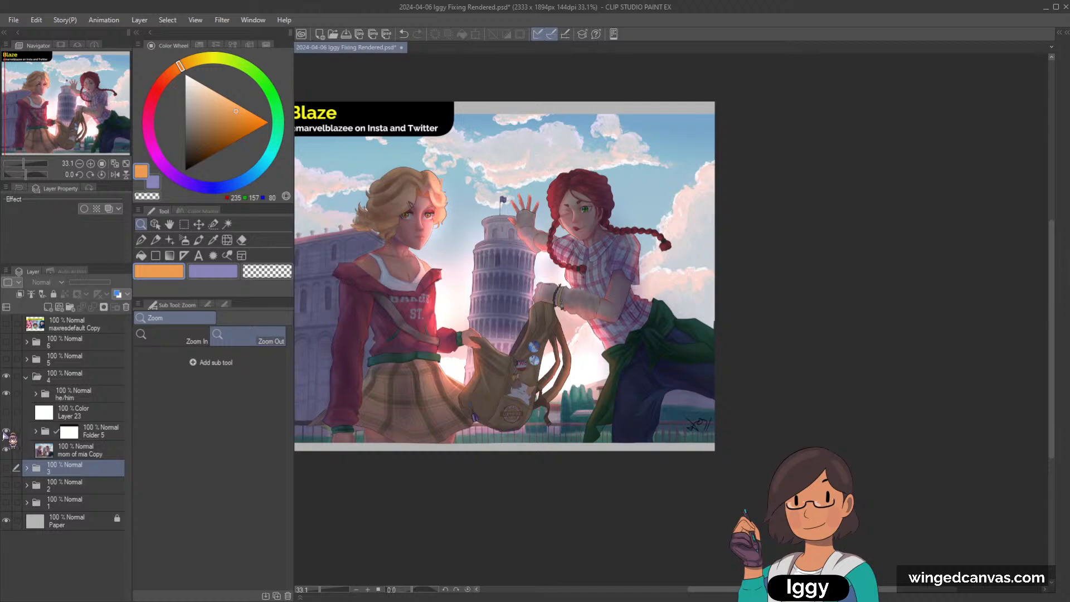
click(7, 431)
click(6, 430)
click(7, 431)
click(7, 430)
Collapse and hide group 4, and show group 5 with the hooded window figure illustrations.
click(445, 247)
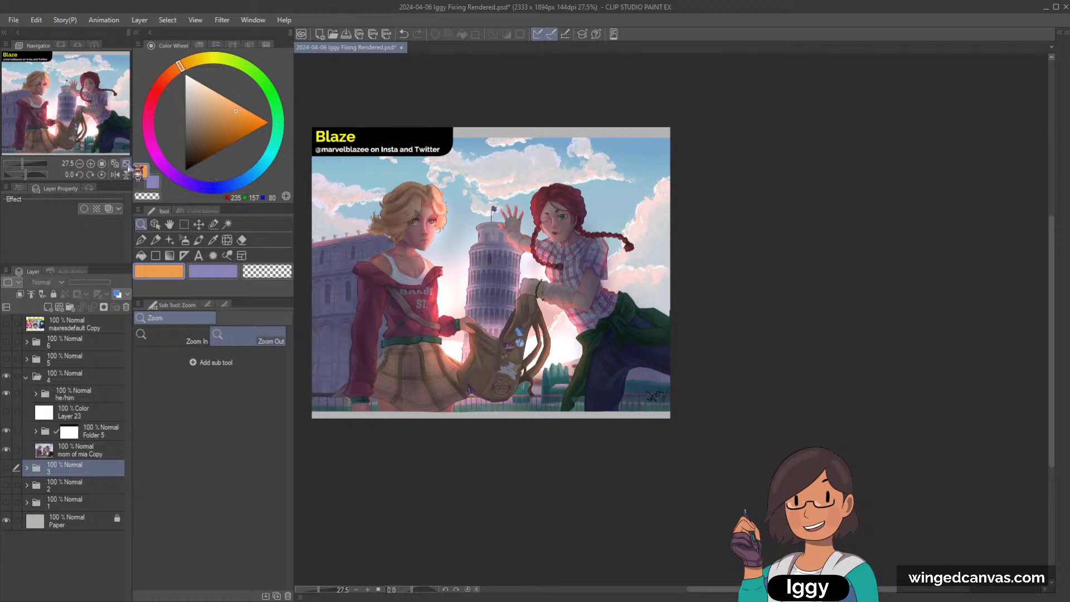
click(114, 163)
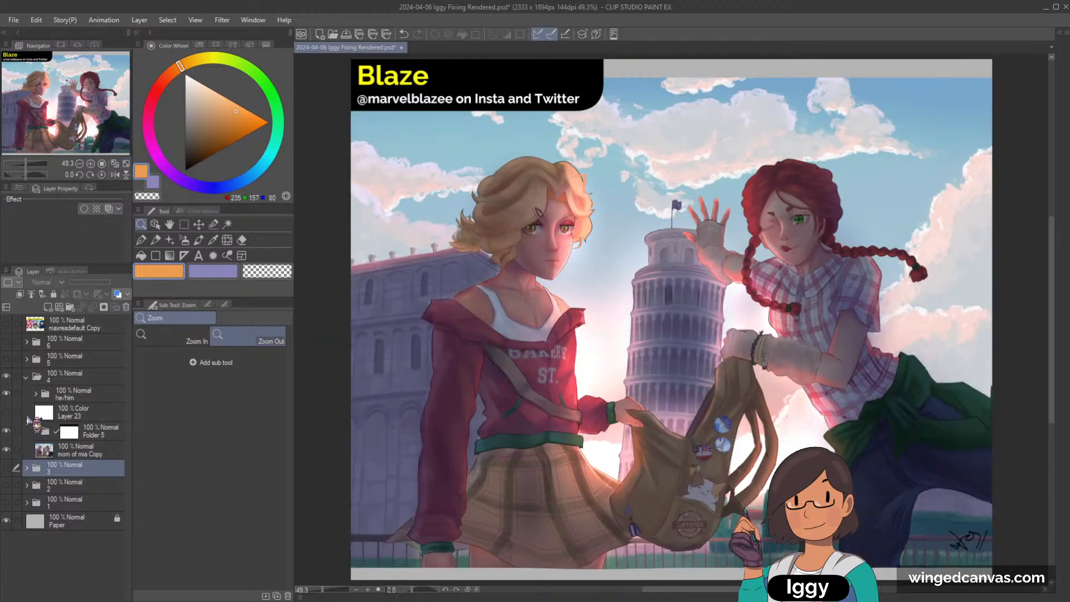
click(25, 377)
click(6, 376)
click(6, 358)
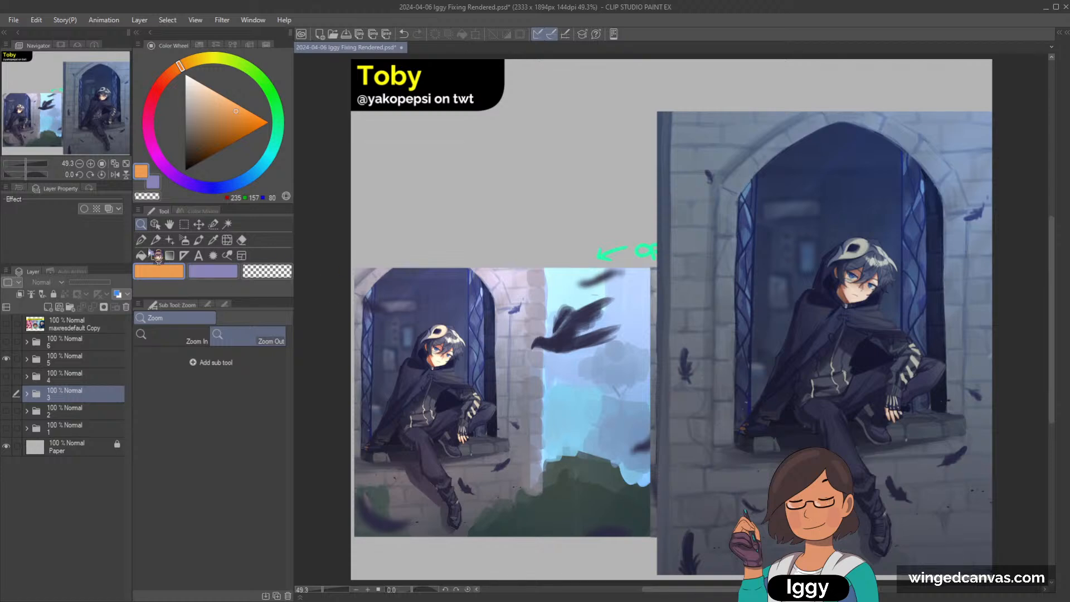
Move the Layer 26 artwork with the two repainted window compositions up to just below the name label.
drag(368, 249, 323, 249)
drag(454, 290, 478, 294)
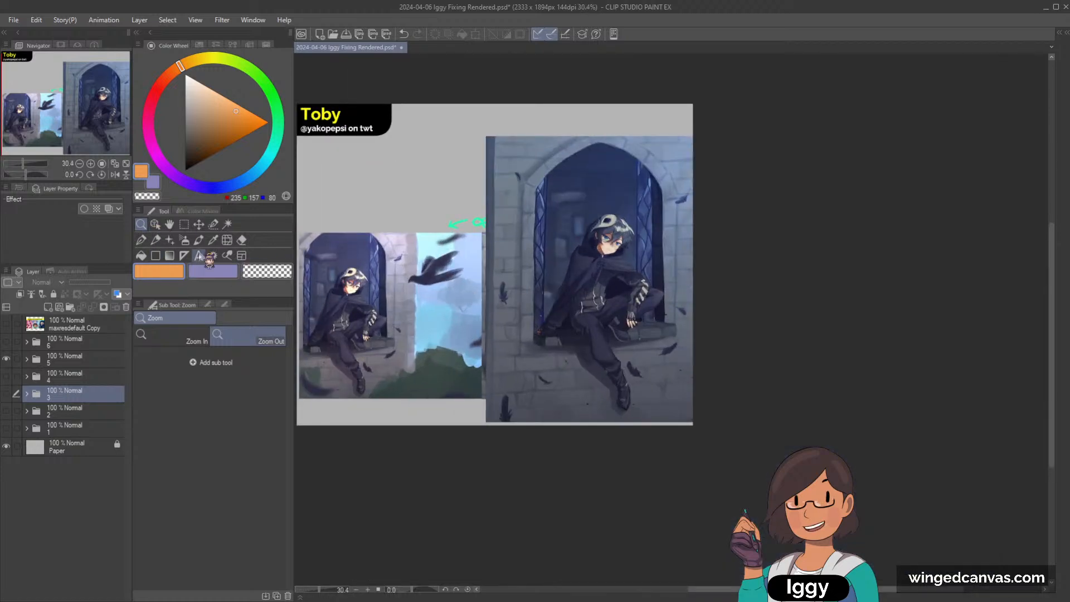
click(155, 224)
click(529, 239)
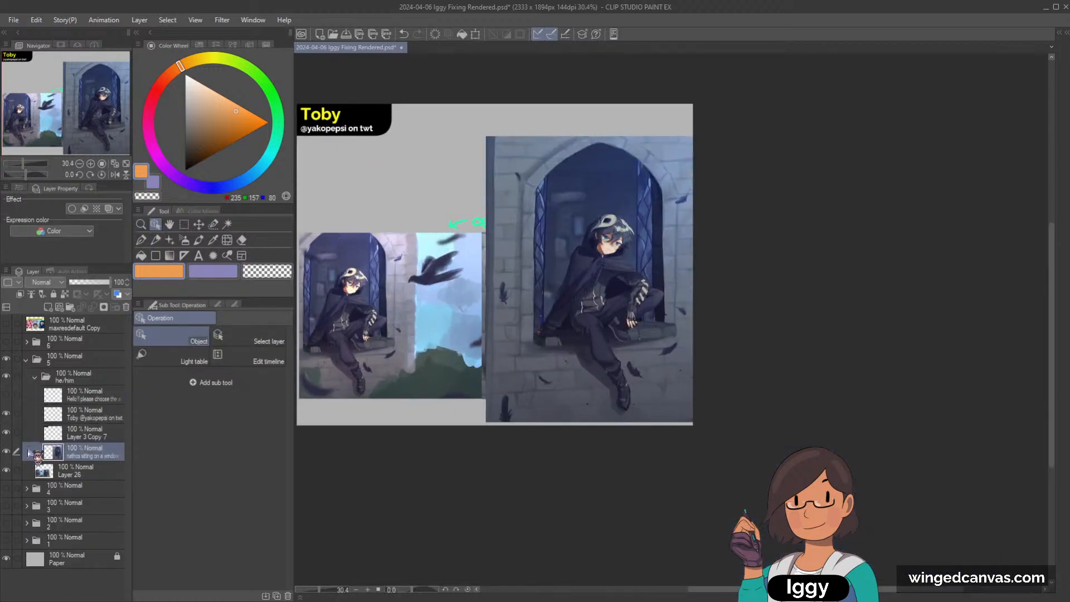
click(376, 318)
drag(372, 317, 369, 228)
Scale the tall original window illustration down to under half its size and place it below the two repainted compositions.
click(563, 239)
key(ctrl+t)
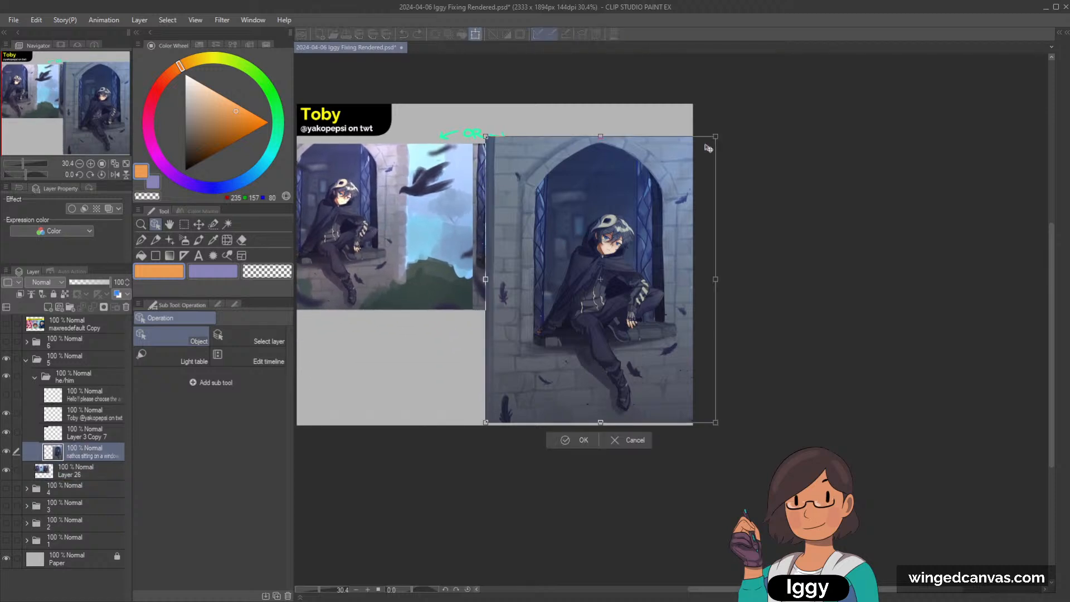
drag(715, 137, 585, 299)
drag(557, 340, 469, 313)
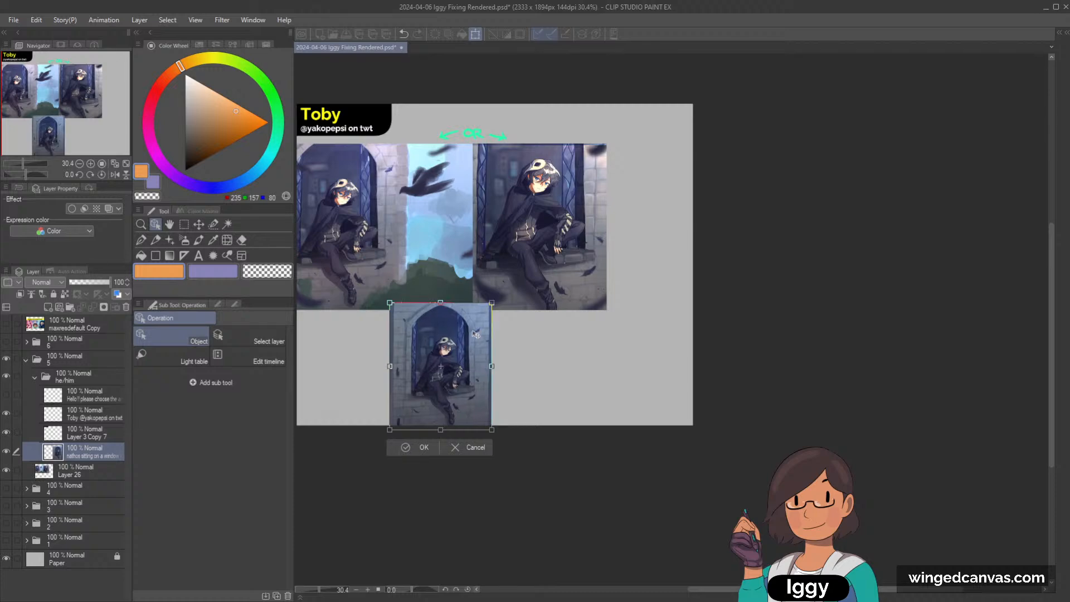
click(417, 447)
Examine the reduced original window illustration and the closer-cropped repaint at different magnifications.
scroll(430, 401, up, 4)
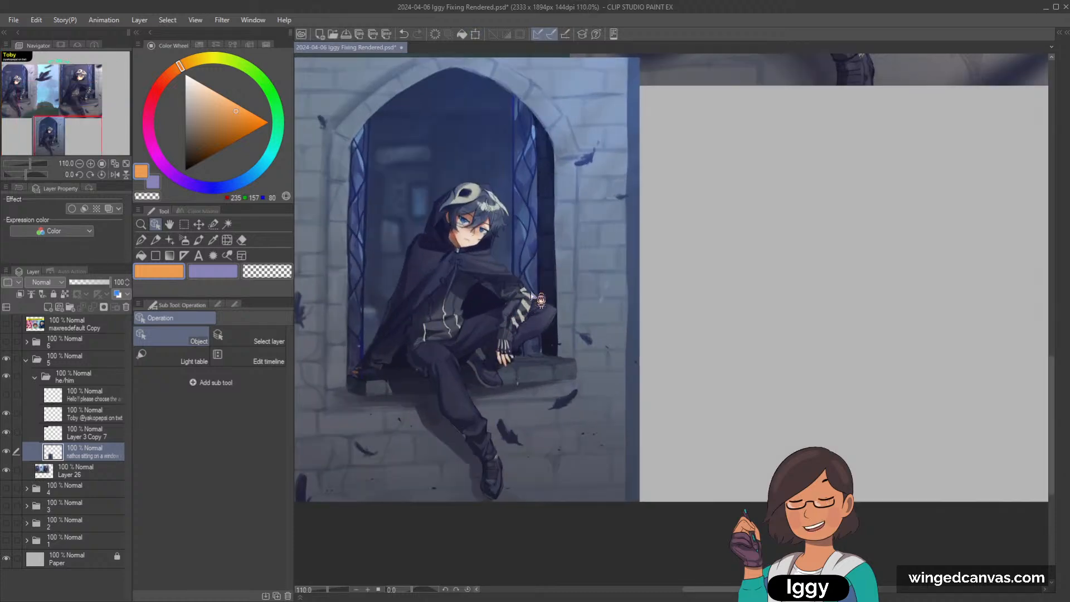
scroll(542, 290, down, 2)
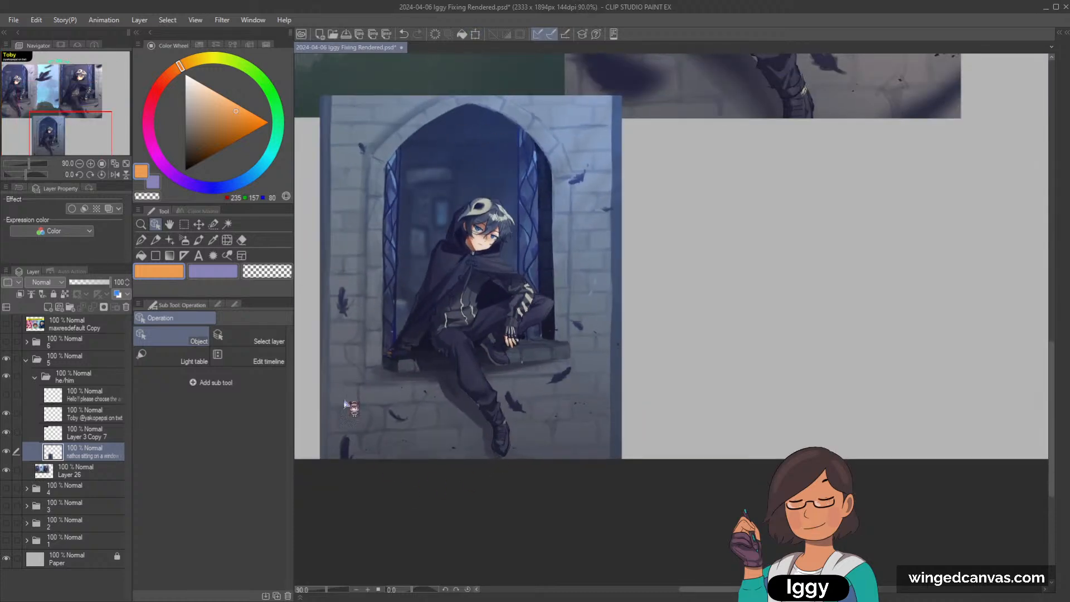
scroll(535, 347, down, 4)
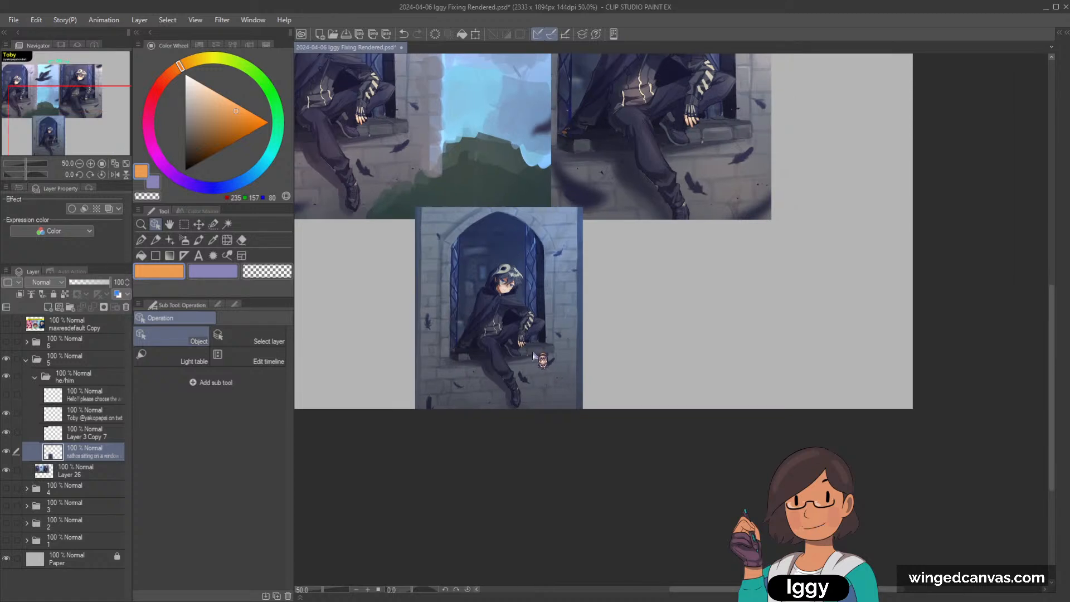
drag(81, 114, 129, 75)
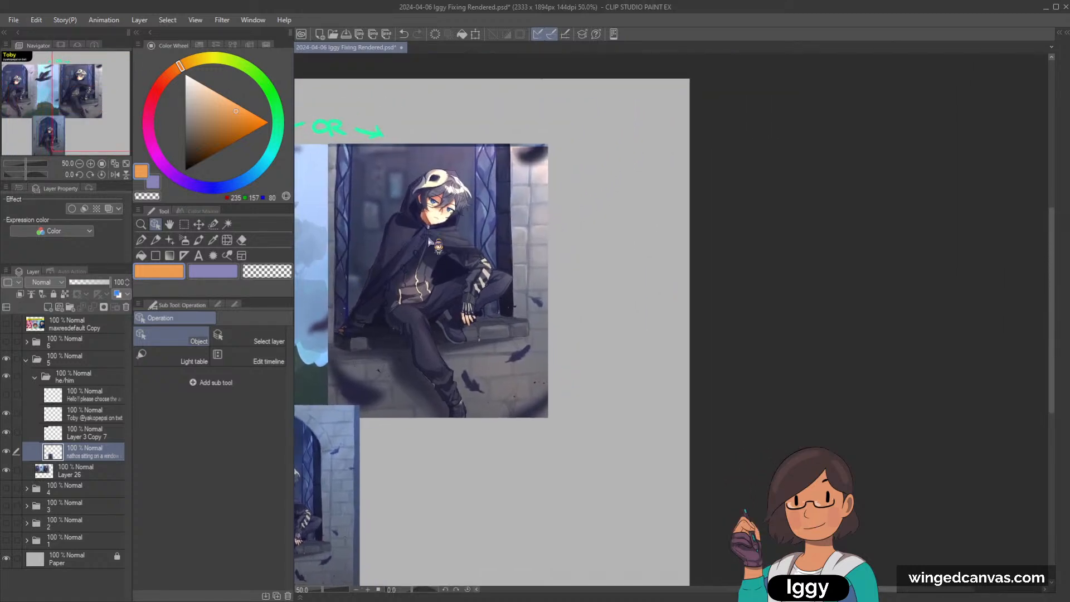
Examine the closer-cropped repaint of the hooded window figure up close and against the full comparison layout.
scroll(427, 277, up, 5)
scroll(158, 170, down, 2)
scroll(493, 298, up, 2)
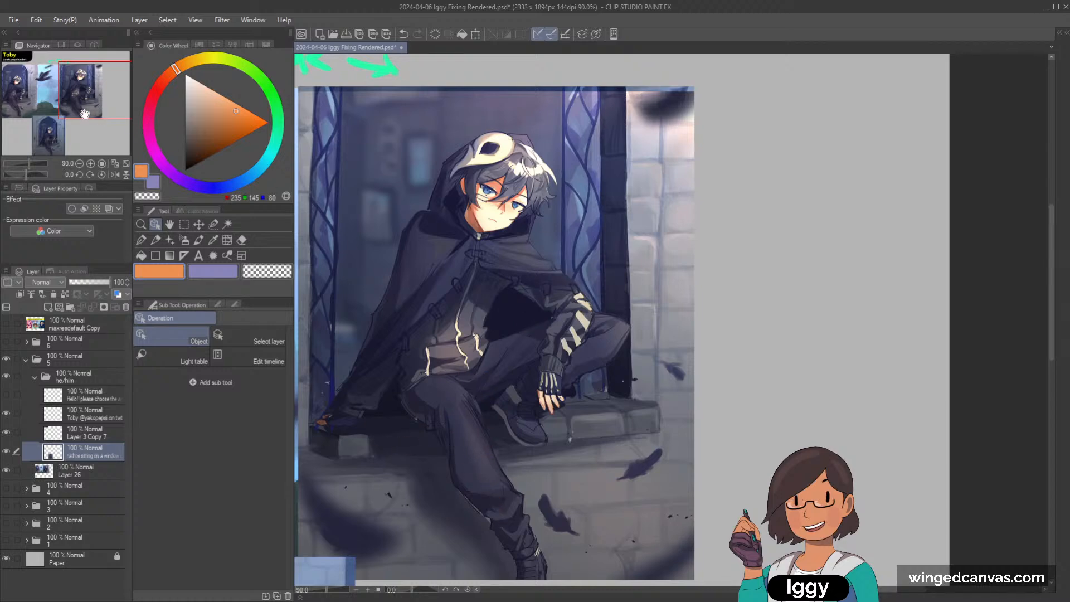
drag(97, 112, 40, 110)
scroll(580, 256, down, 5)
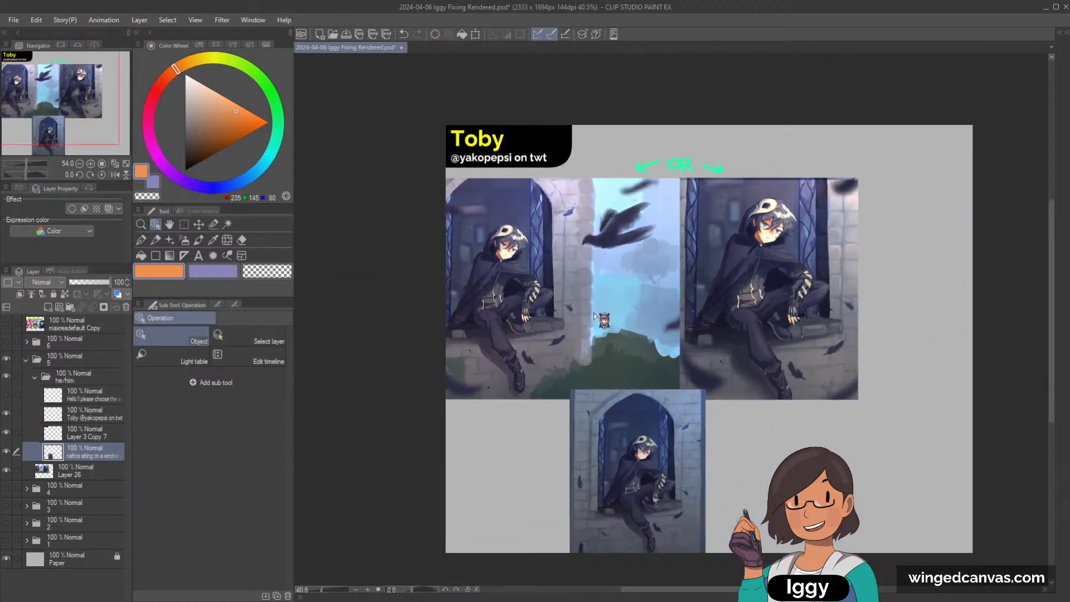
Move the reduced original window illustration sideways so it sits below the closer-cropped repaint.
scroll(603, 310, up, 2)
scroll(603, 259, up, 1)
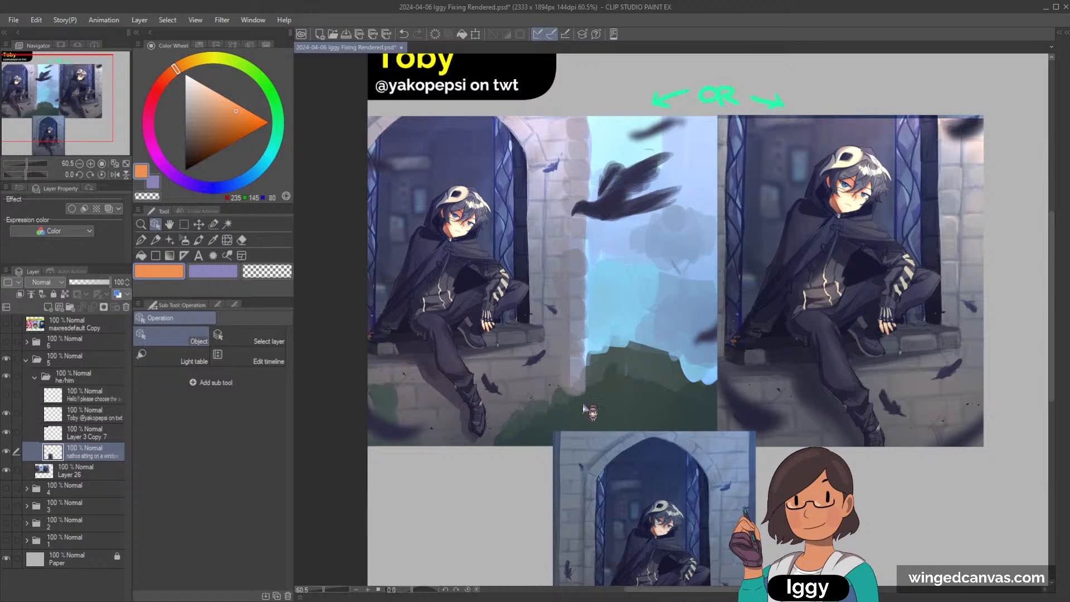
scroll(601, 237, up, 1)
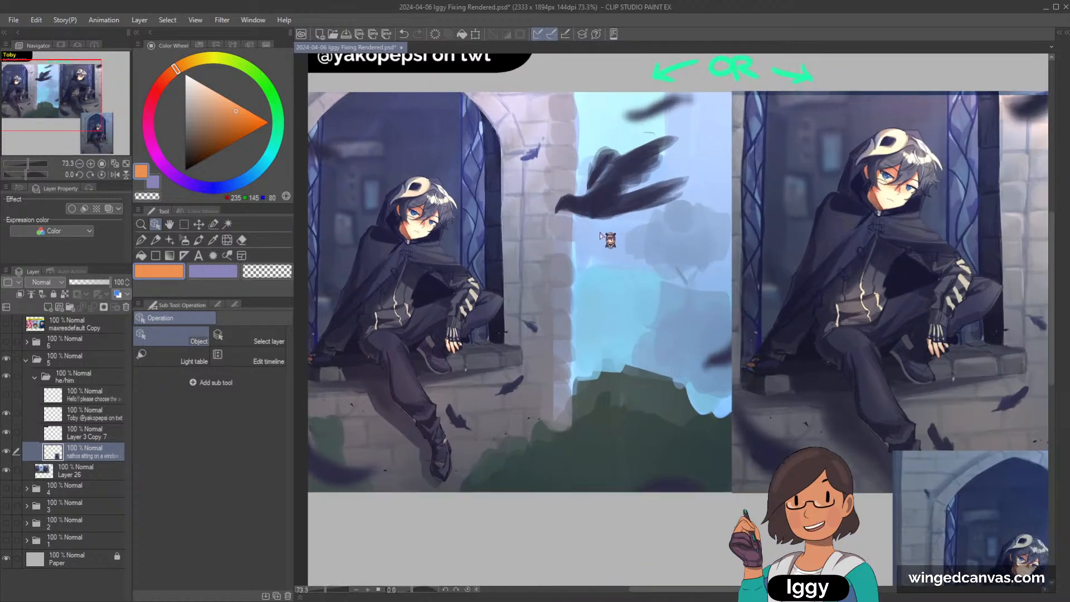
Compare the wide repaint with the flying bird, the closer-cropped repaint and the original window illustration at several magnifications.
scroll(616, 231, down, 3)
scroll(641, 207, up, 2)
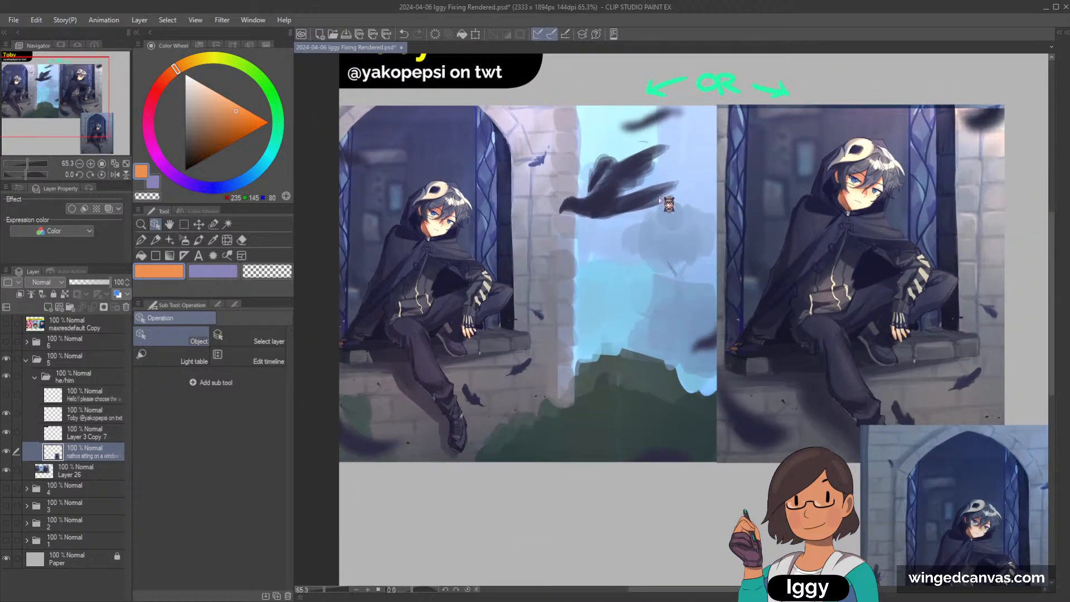
scroll(658, 197, down, 1)
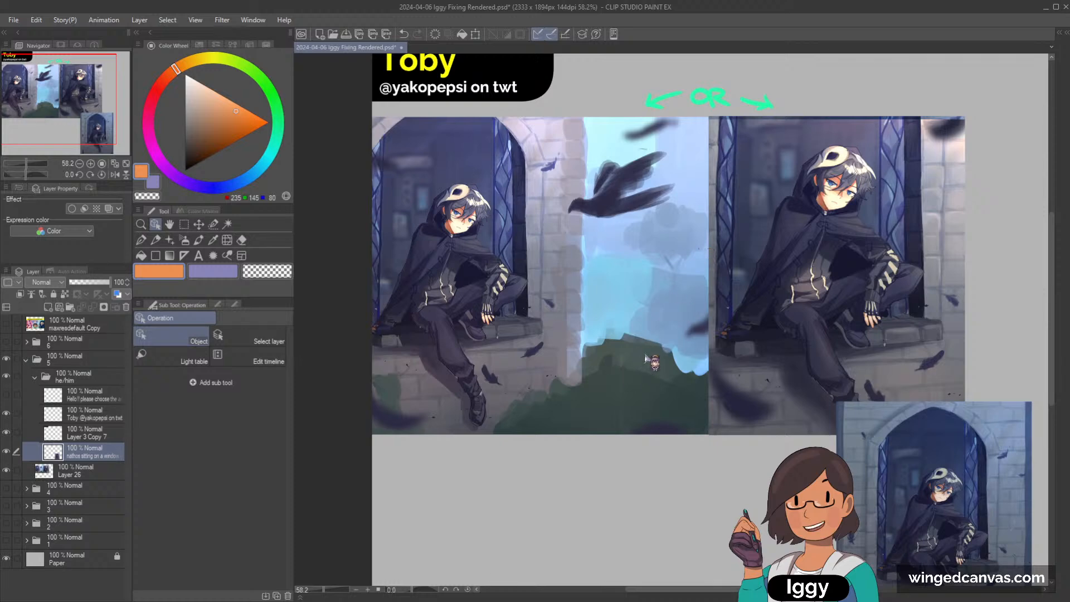
scroll(660, 318, down, 1)
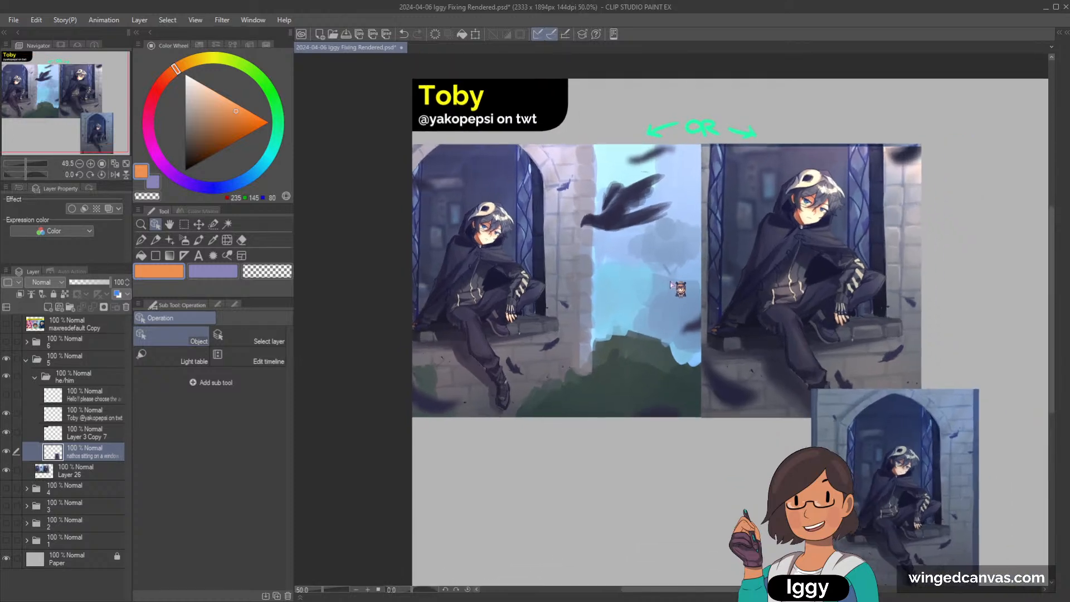
click(126, 163)
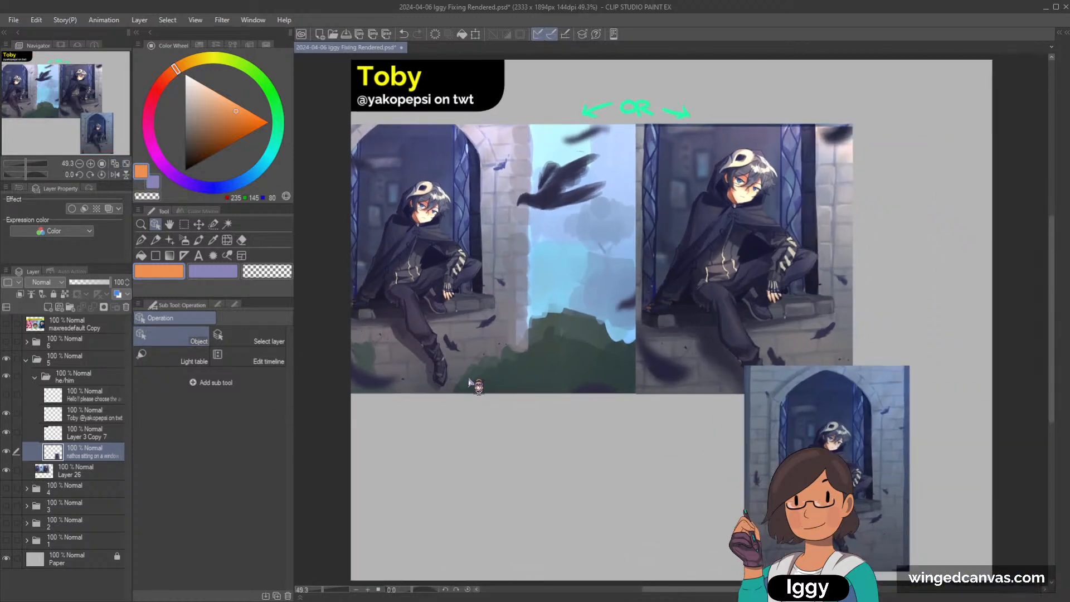
scroll(458, 388, down, 1)
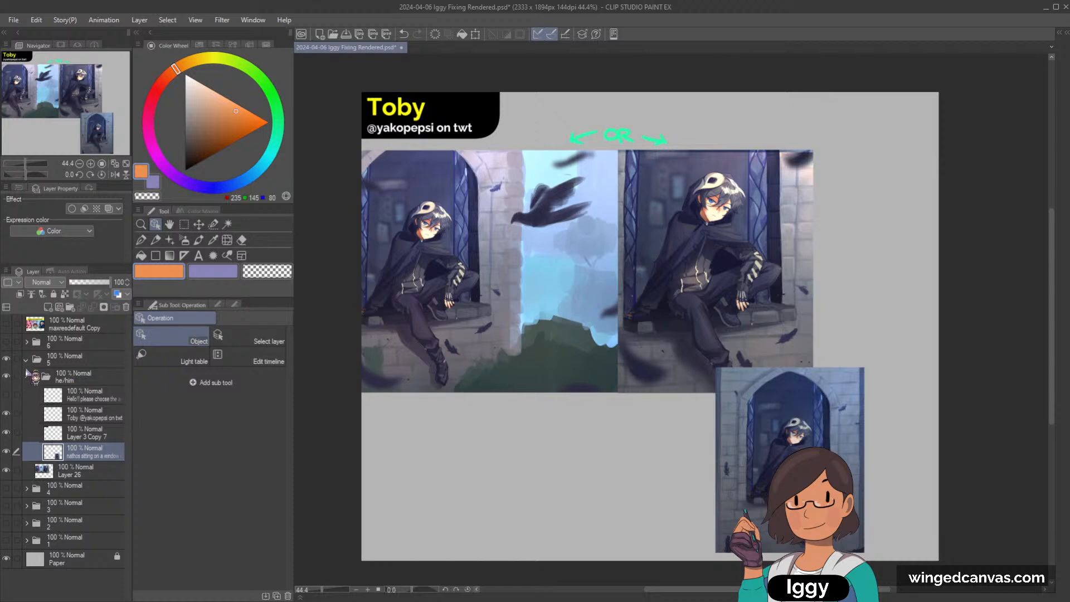
Collapse and hide group 5, and show group 6 with the hooded figure in the night cityscape.
click(25, 360)
click(6, 360)
click(6, 341)
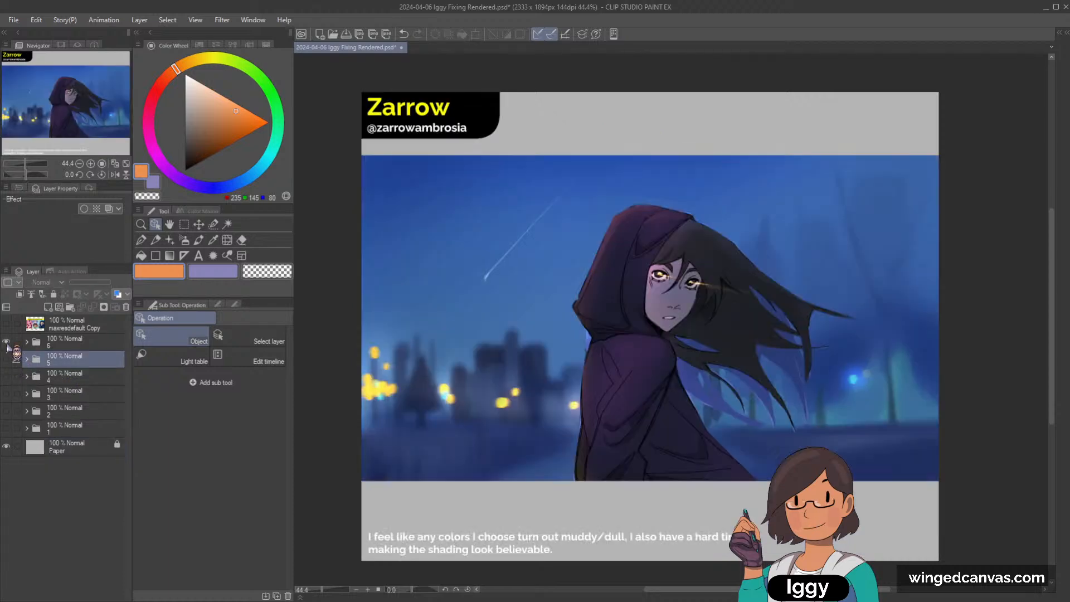
Read the artist's note below the night cityscape illustration at an enlarged view.
scroll(717, 316, down, 1)
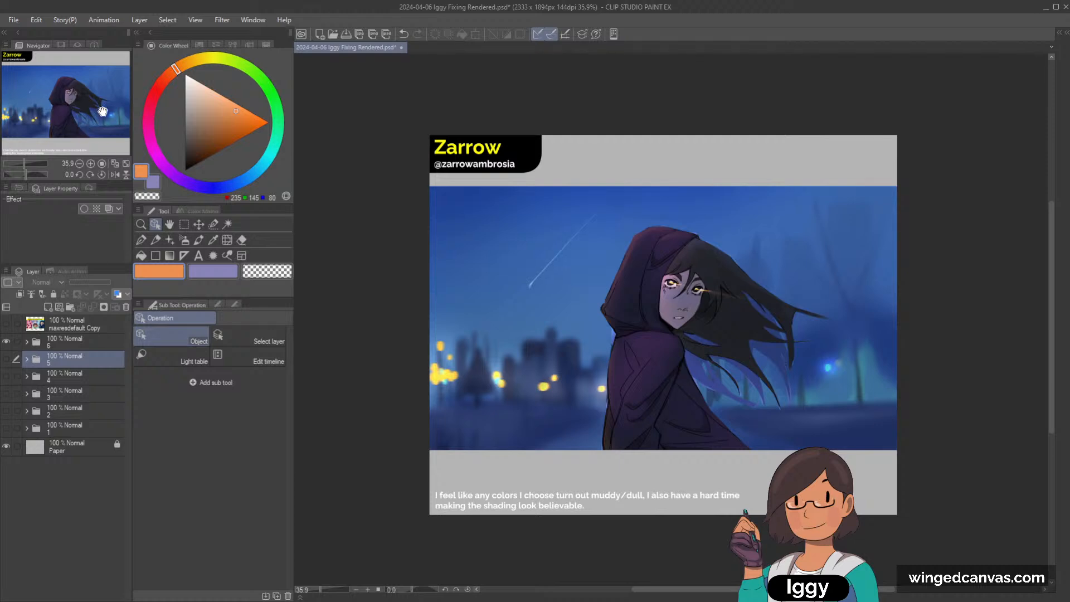
scroll(434, 401, up, 3)
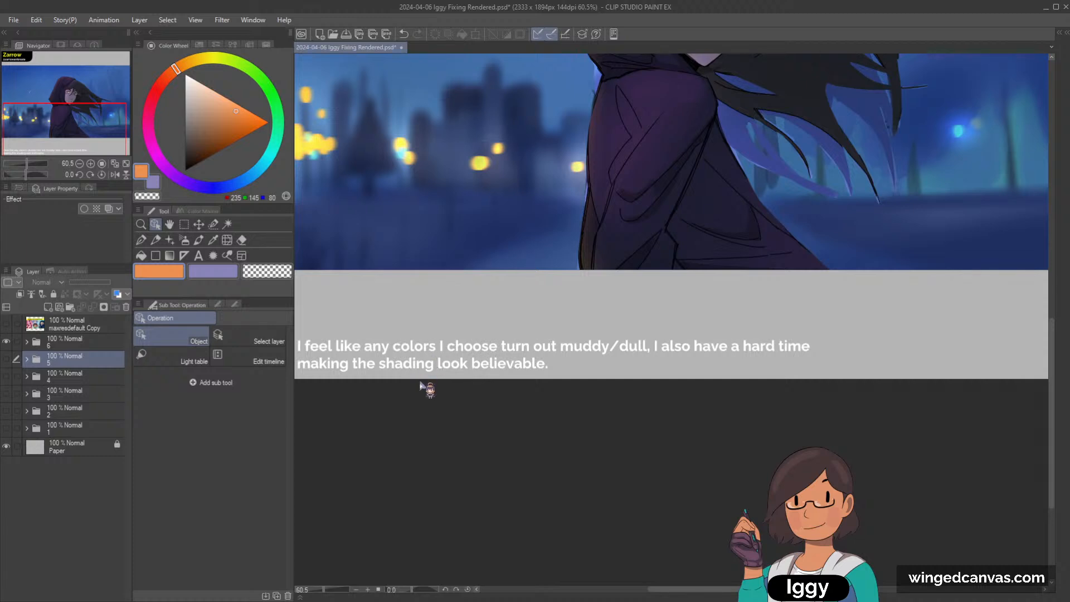
click(126, 165)
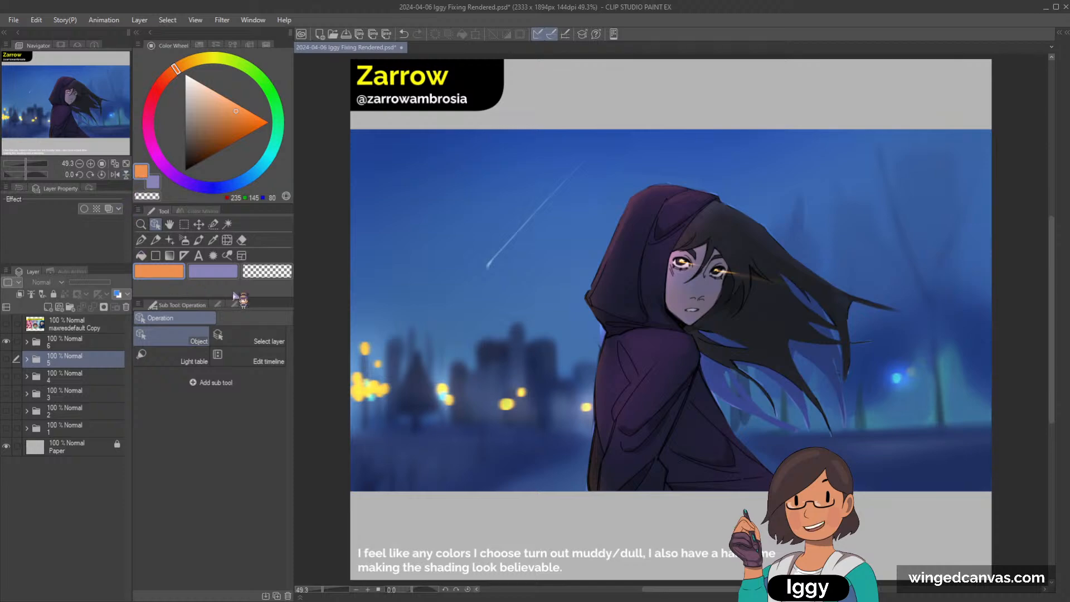
drag(86, 97, 93, 133)
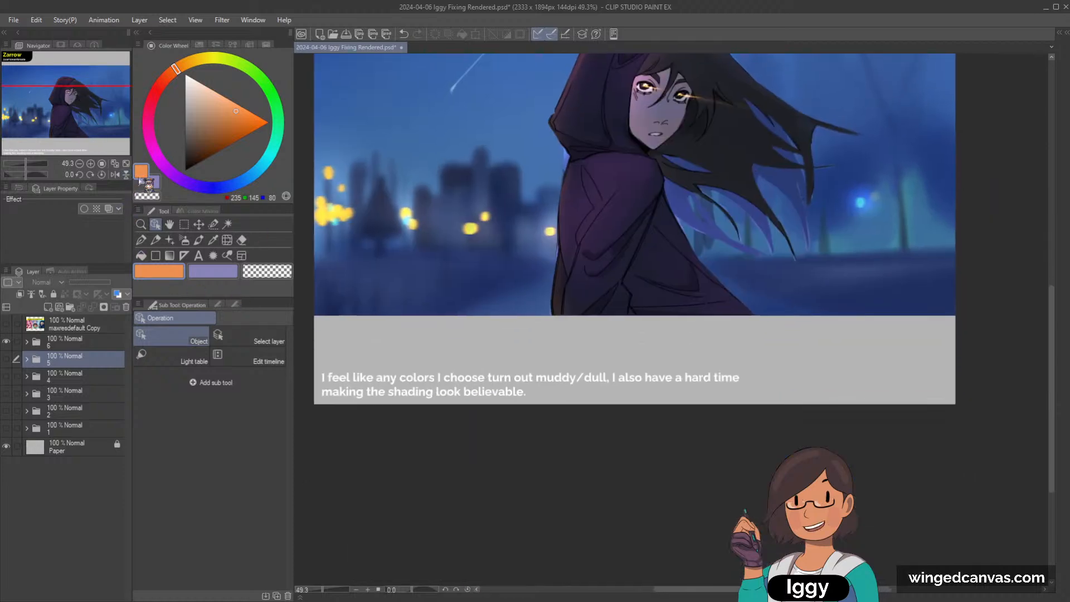
scroll(440, 427, up, 1)
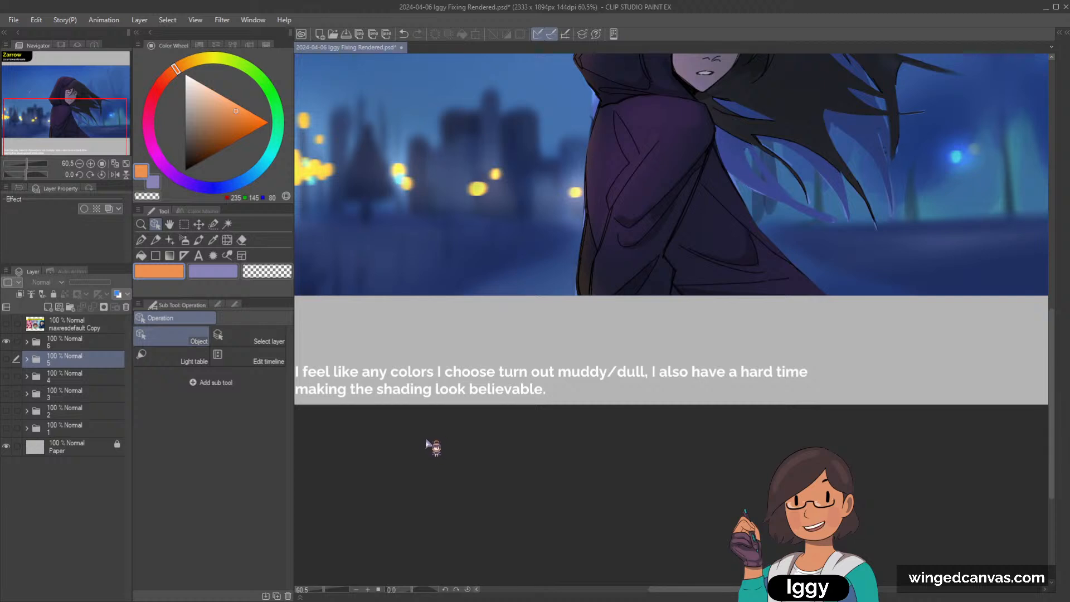
drag(81, 141, 63, 145)
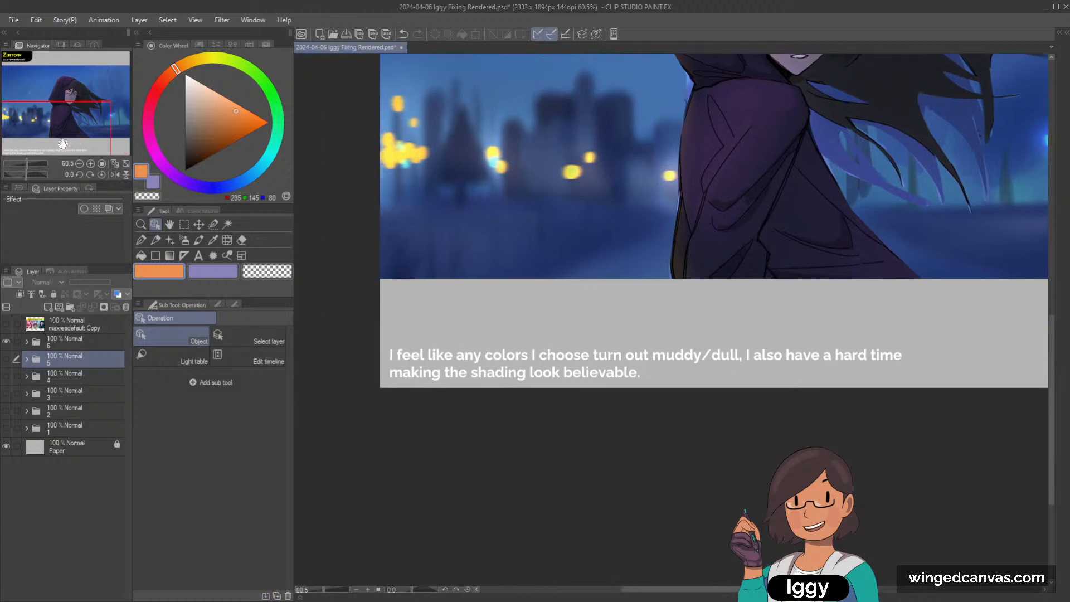
scroll(401, 413, up, 1)
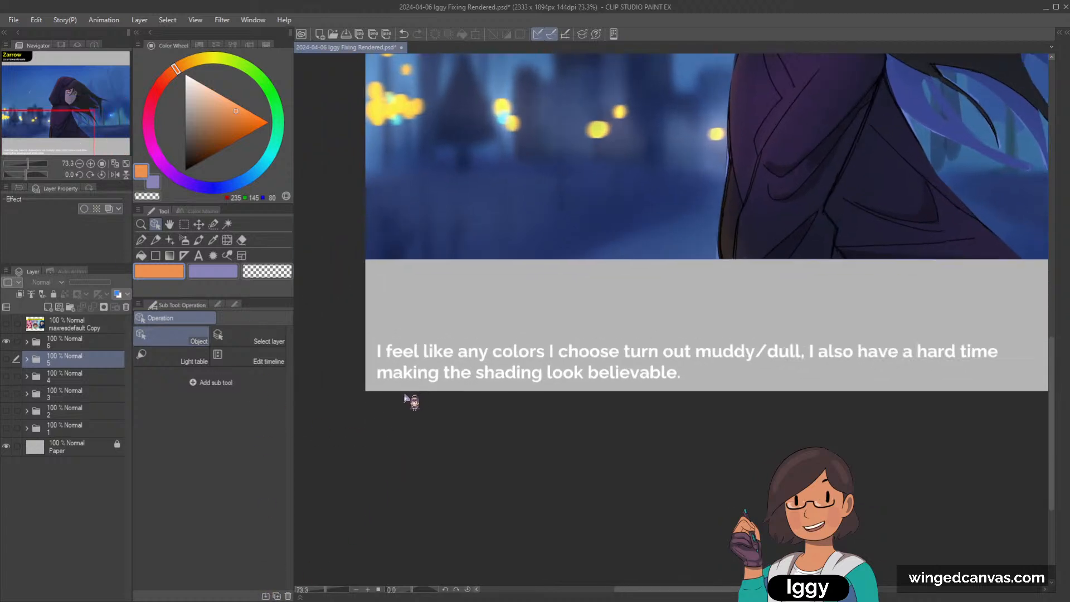
Examine the whole night cityscape illustration and the area around the figure's windblown hair.
click(126, 164)
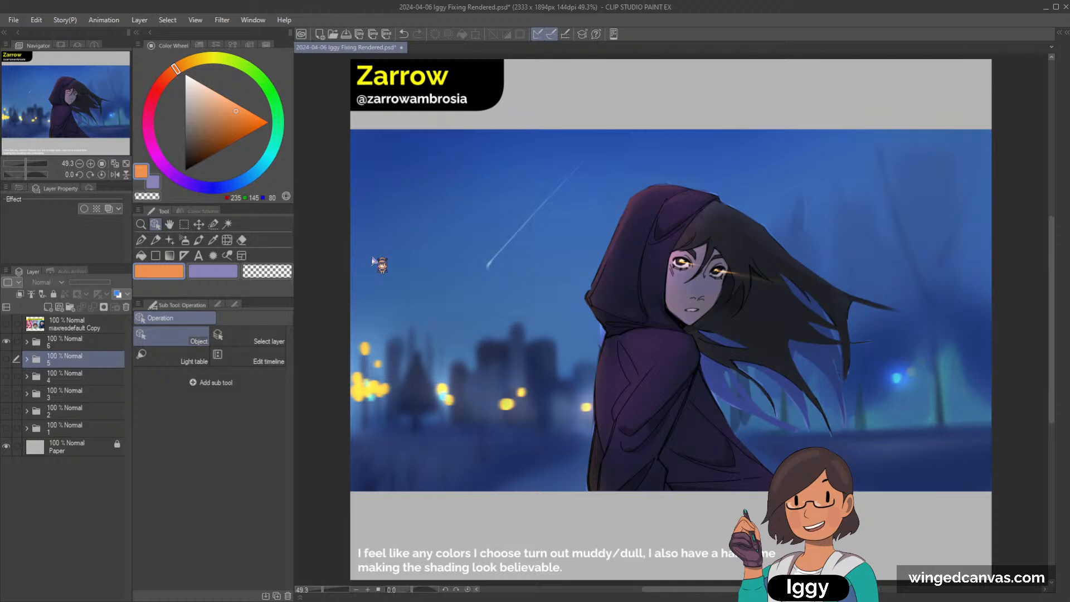
key(minus)
key(asciicircum)
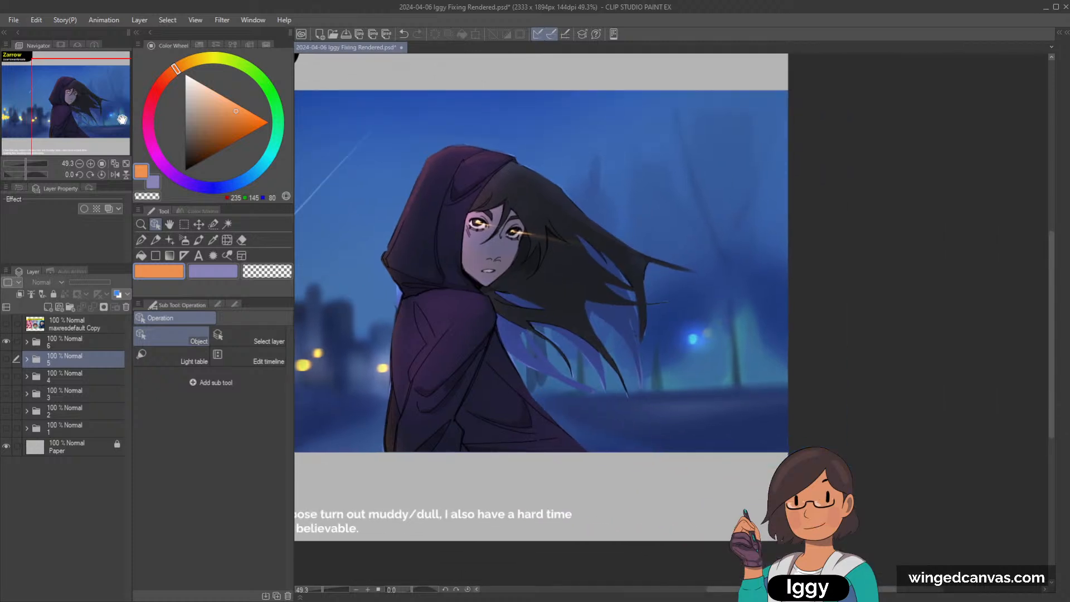
mouse_move(82, 139)
mouse_down()
mouse_move(120, 146)
mouse_move(95, 147)
mouse_up()
click(126, 164)
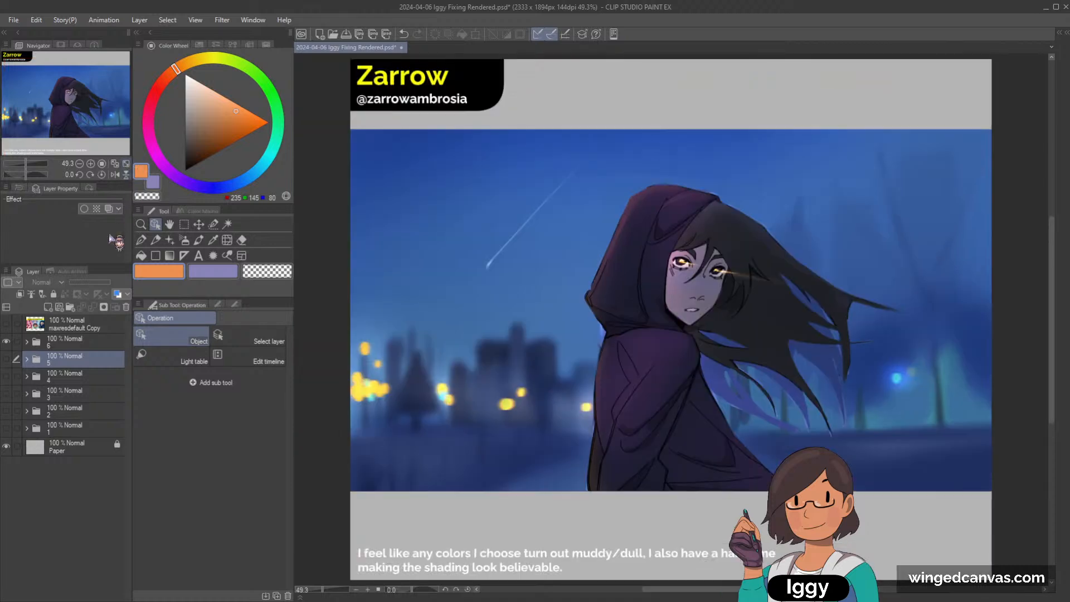